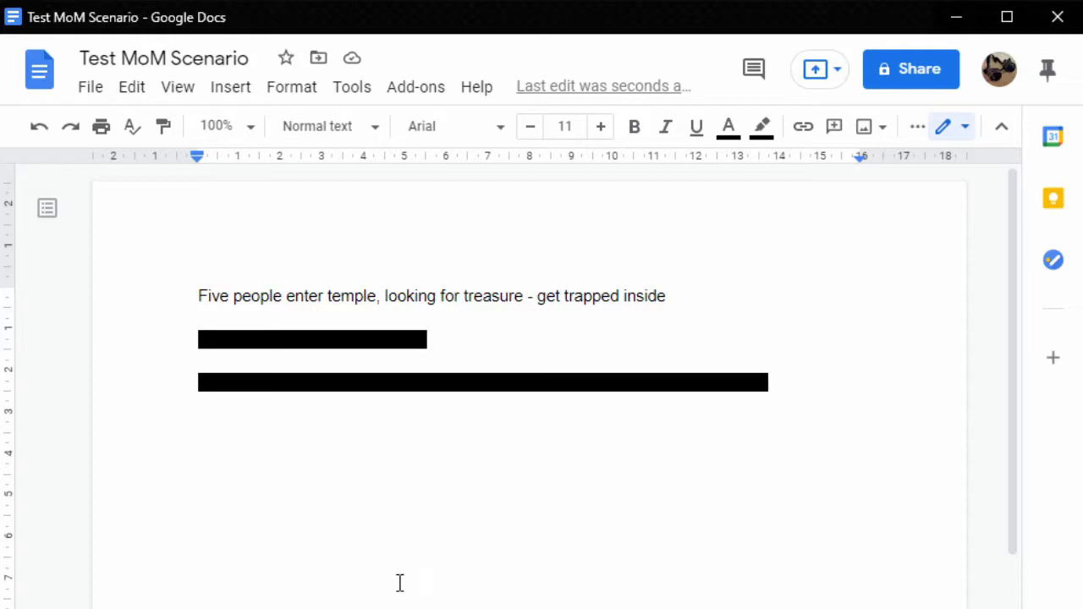
- Undo the black highlighting that covers the puzzle line and the twist line of the scenario outline
key("ctrl+z")
left_click(384, 576)
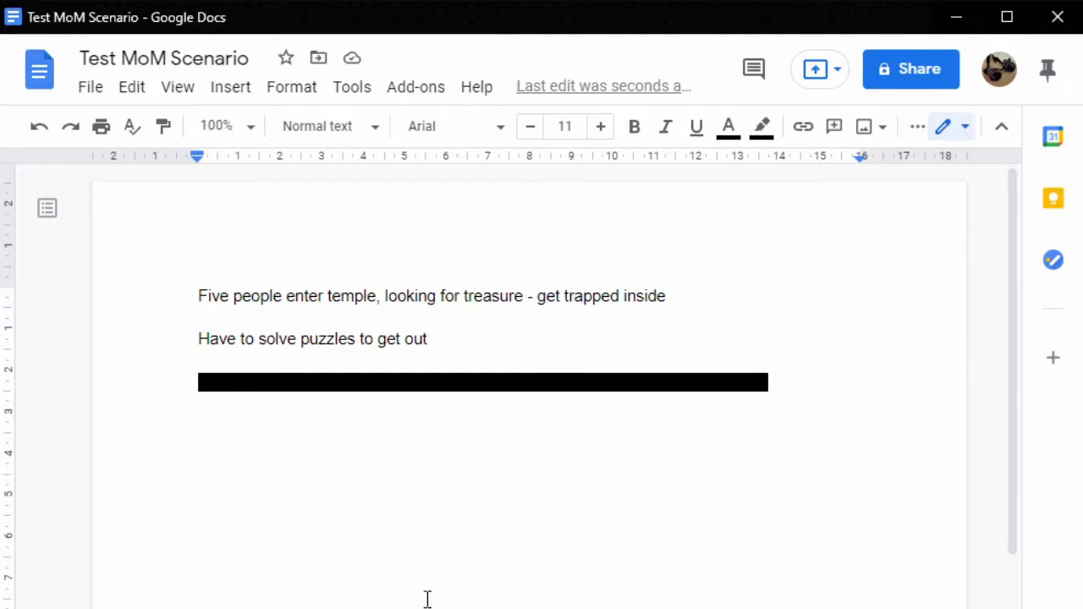
key("ctrl+z")
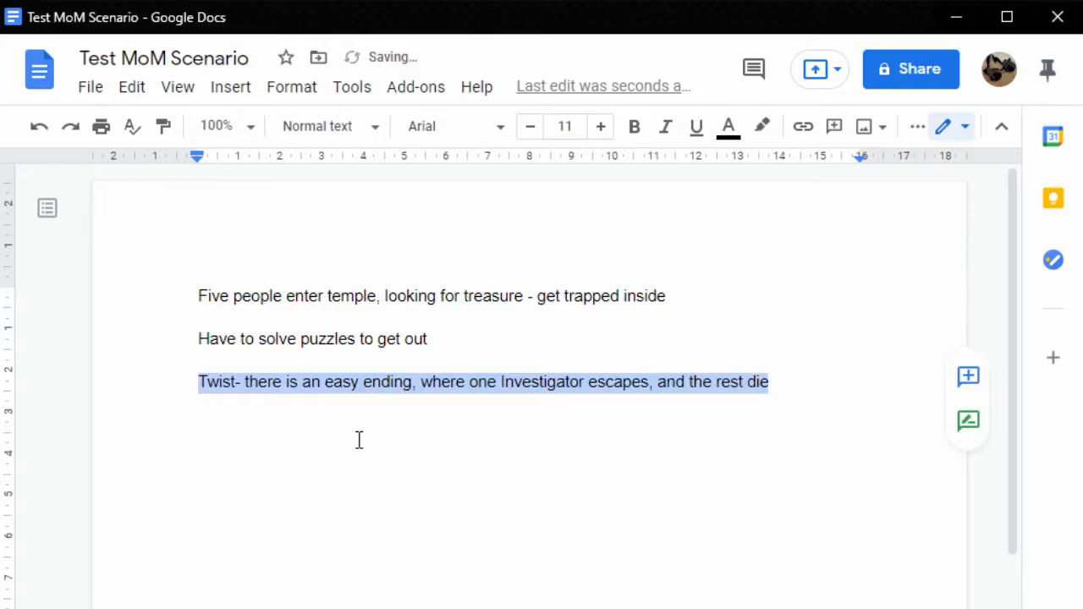
left_click(361, 412)
left_click(805, 419)
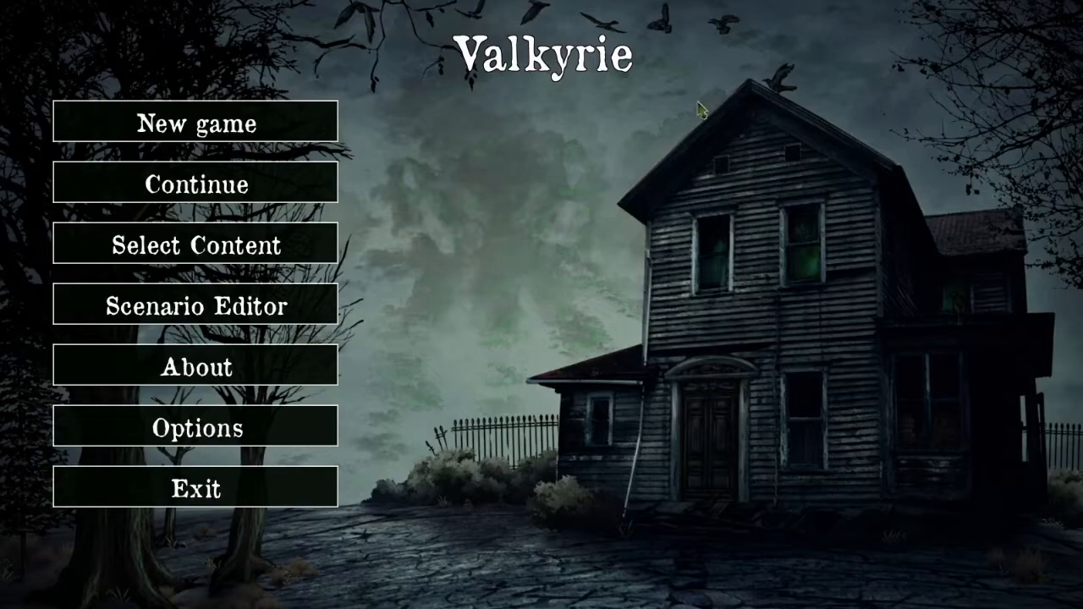
- Switch to Valkyrie's scenario editor, create a new scenario and open it for editing
left_click(224, 308)
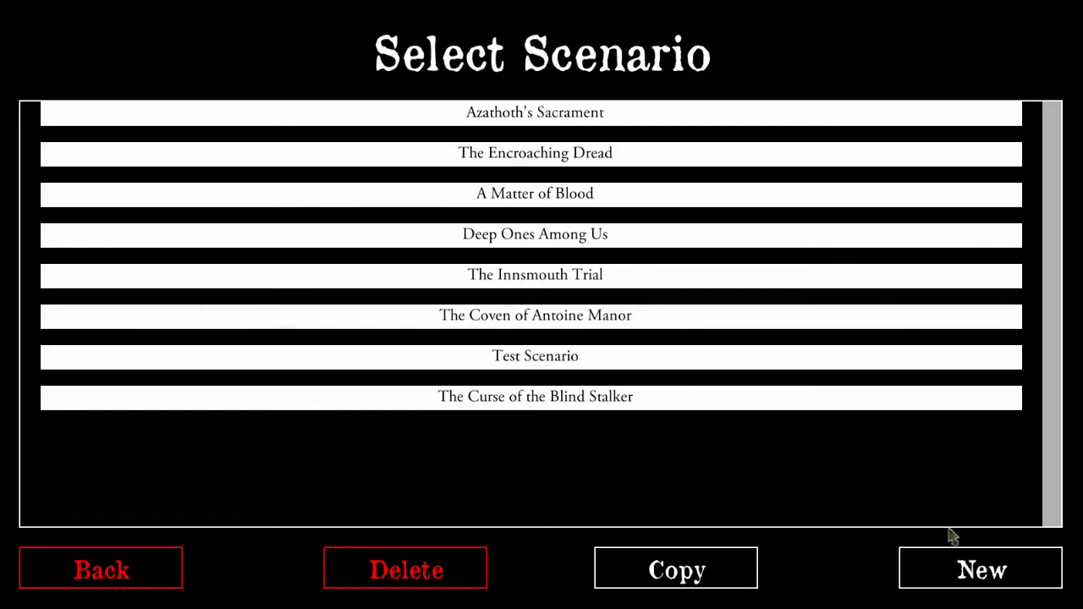
left_click(983, 582)
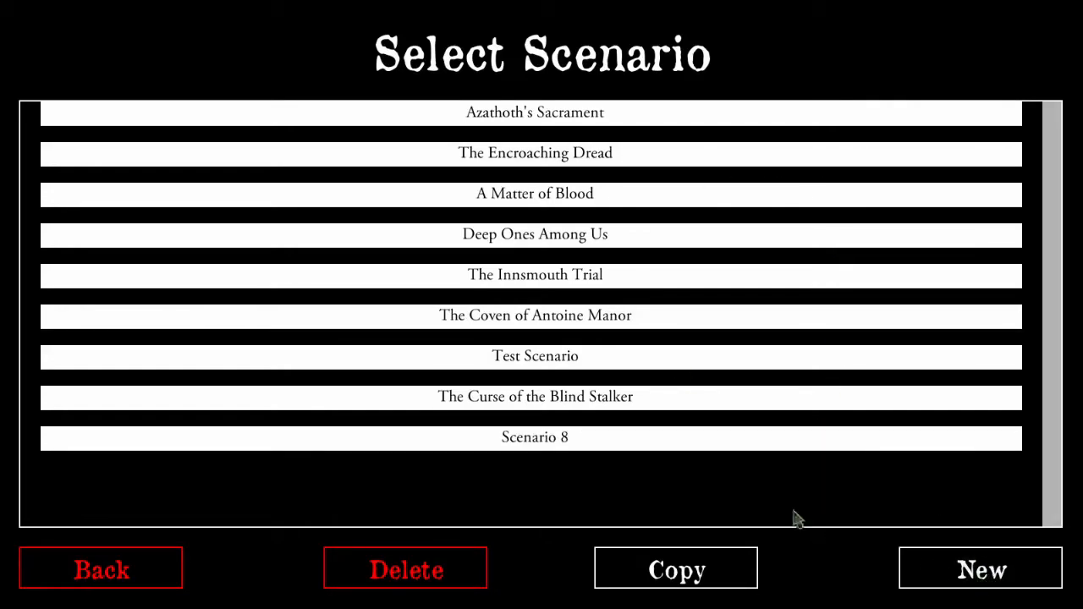
left_click(549, 449)
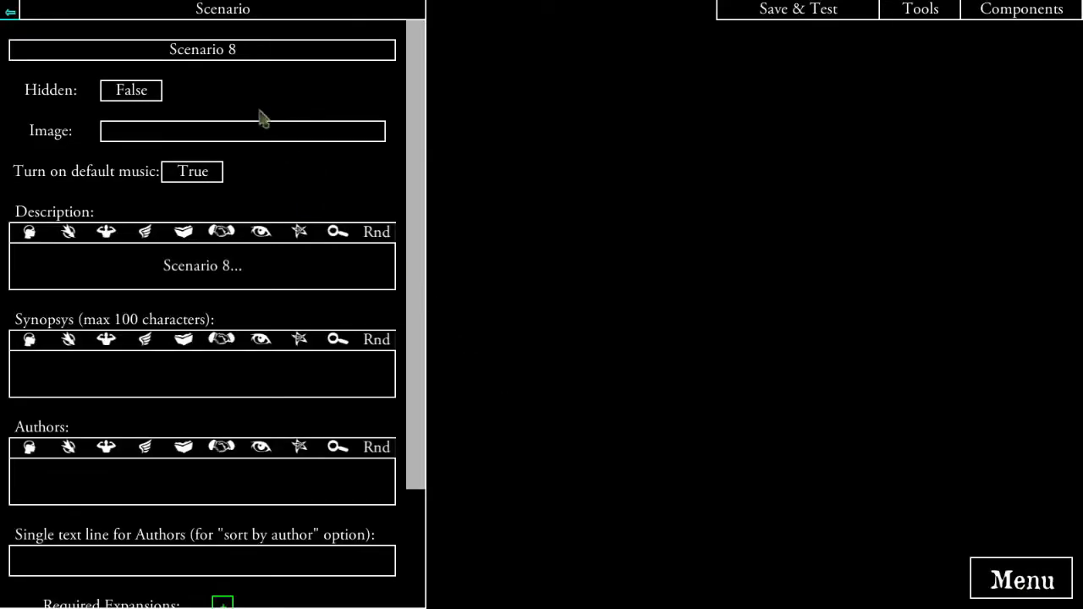
- Name the new scenario "Temple of Very Bad Times"
left_click(218, 56)
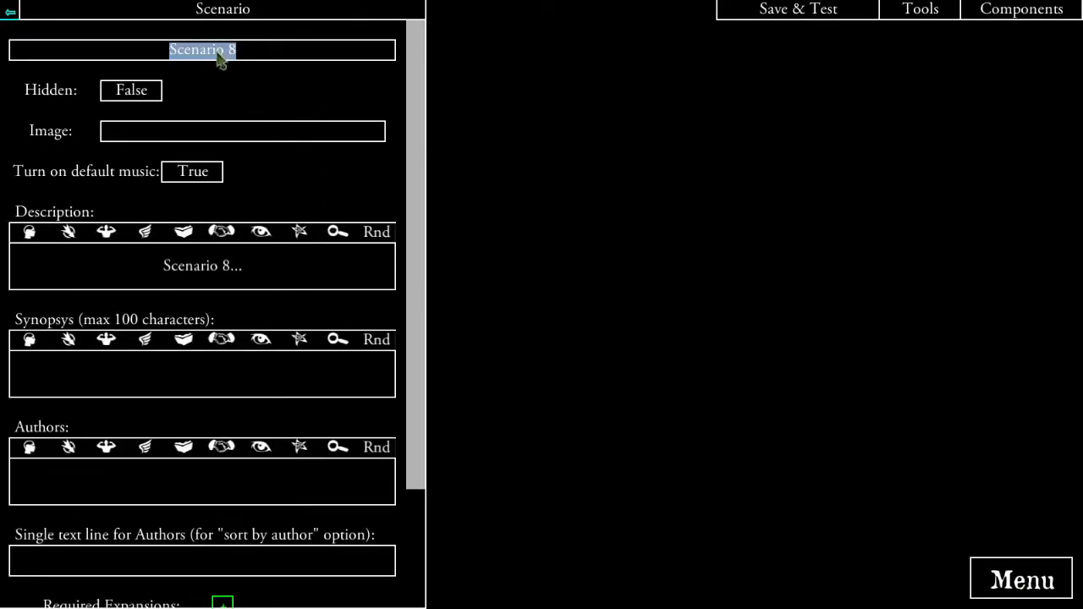
type("C")
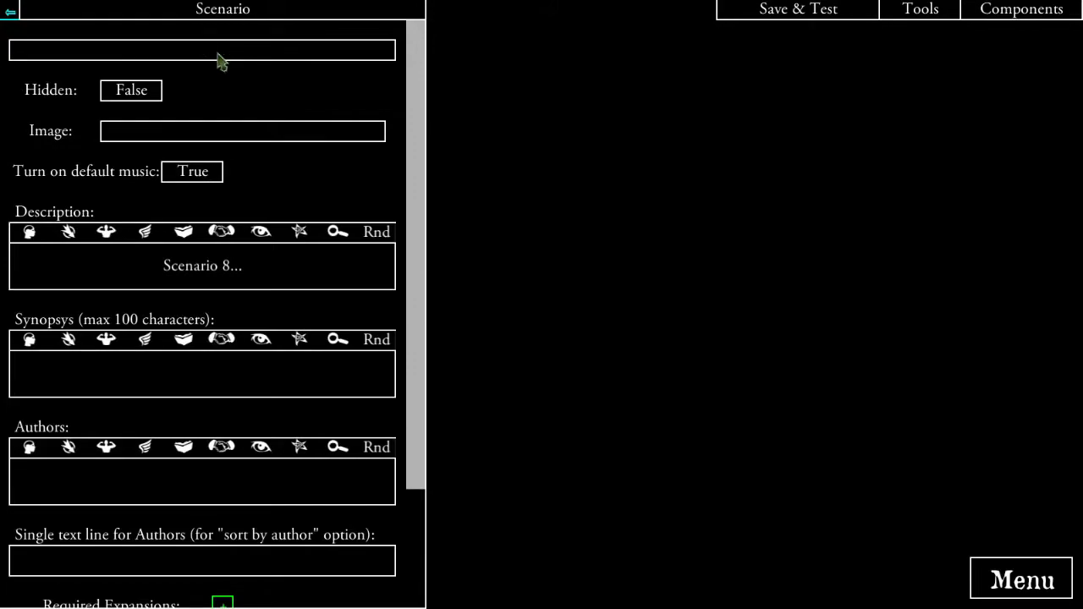
type("Temple of Very ")
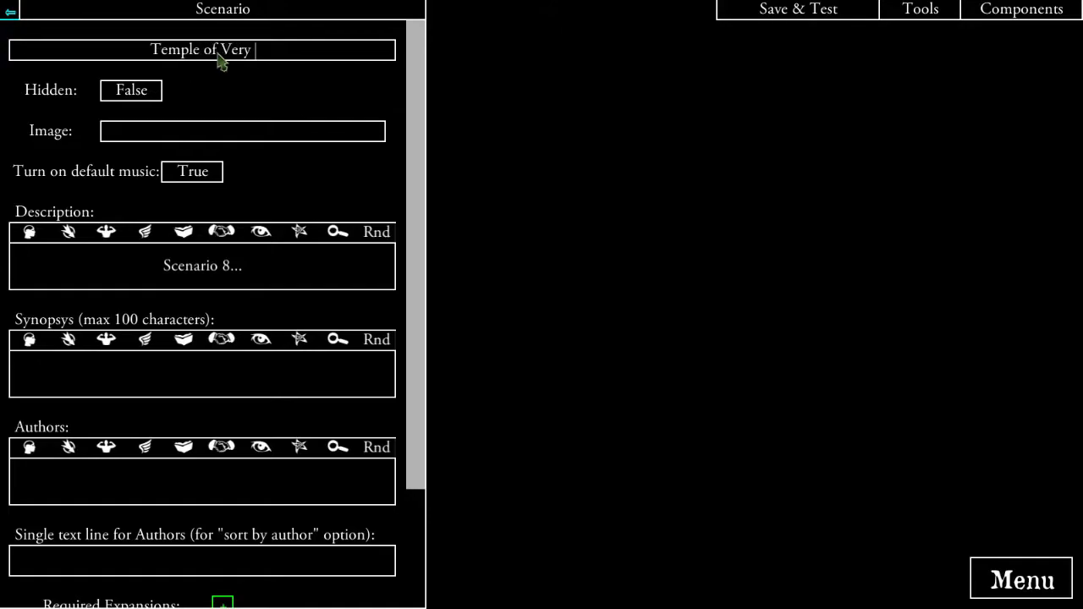
type("Bad Times")
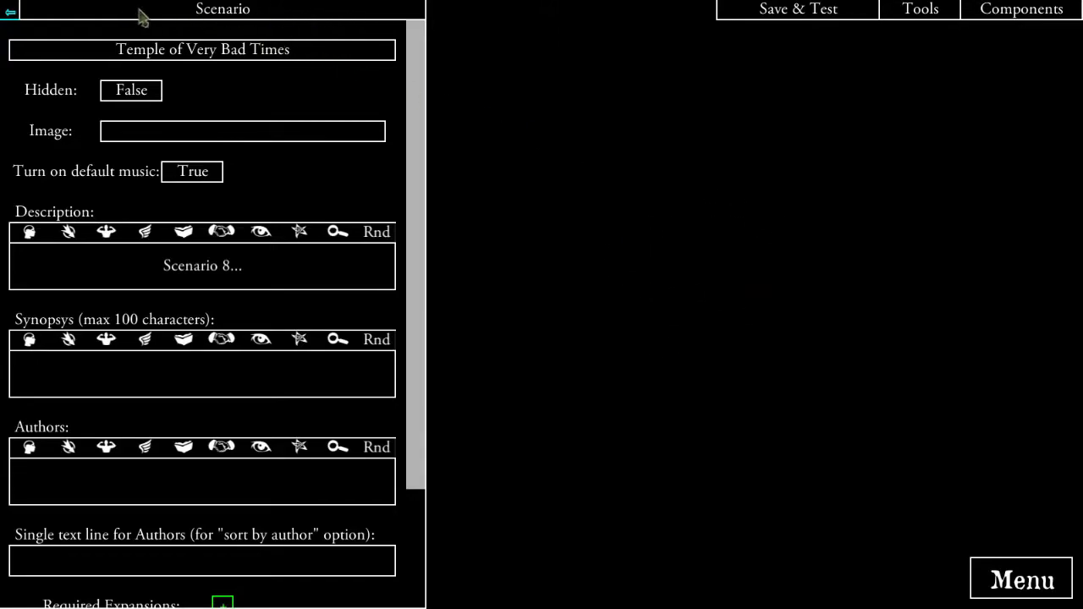
- Add a tile component to the scenario, filtering the component types to Tile
left_click(236, 15)
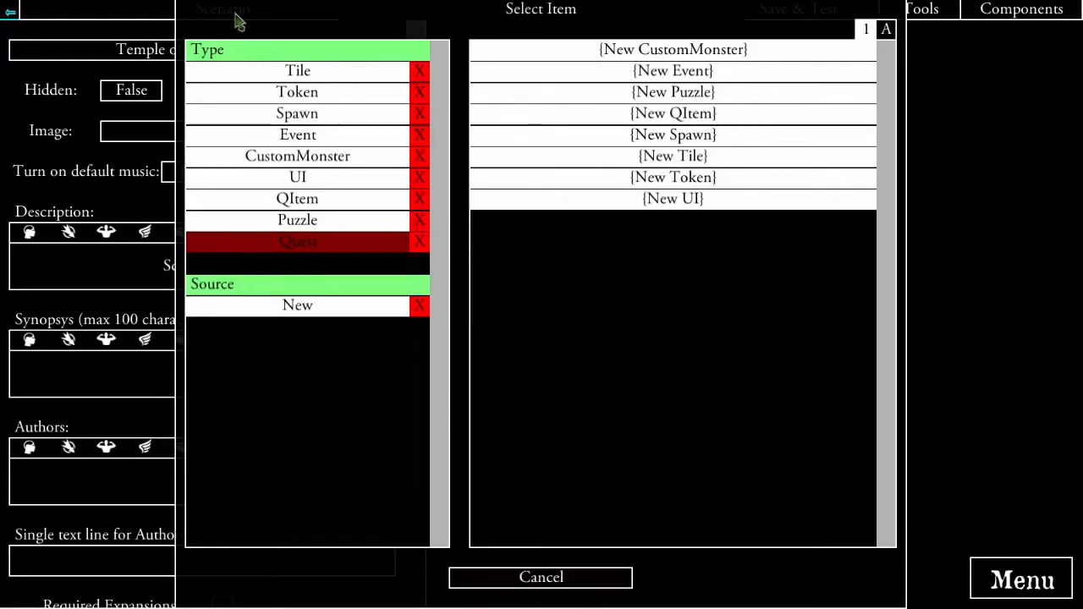
left_click(308, 74)
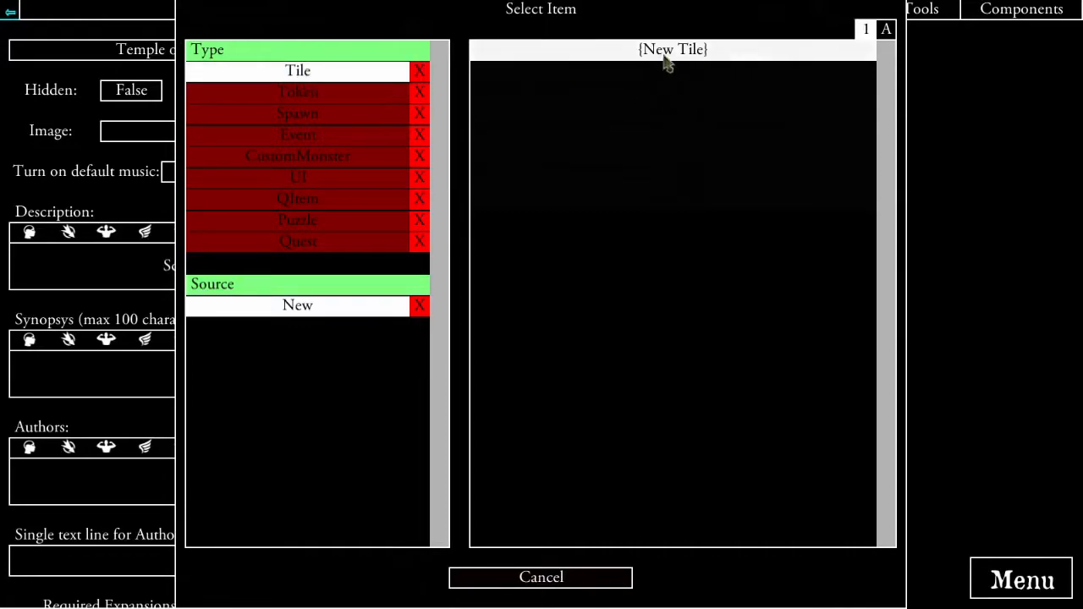
left_click(668, 51)
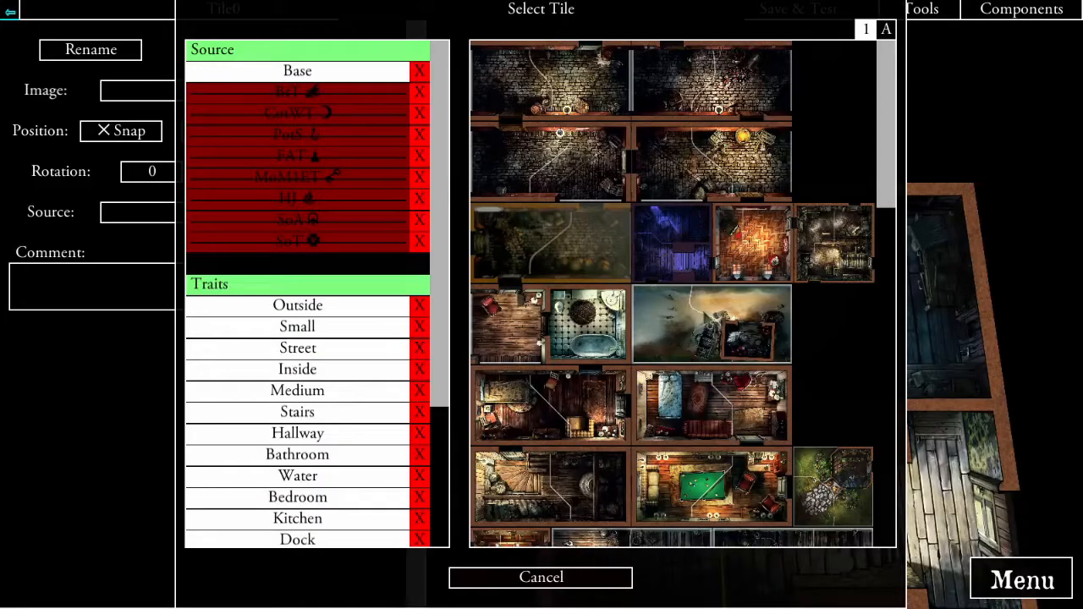
- Set the tile's image to the Throne Chamber, including PotS tiles and filtering the choices by the Temple trait
scroll(692, 314, "down", 3)
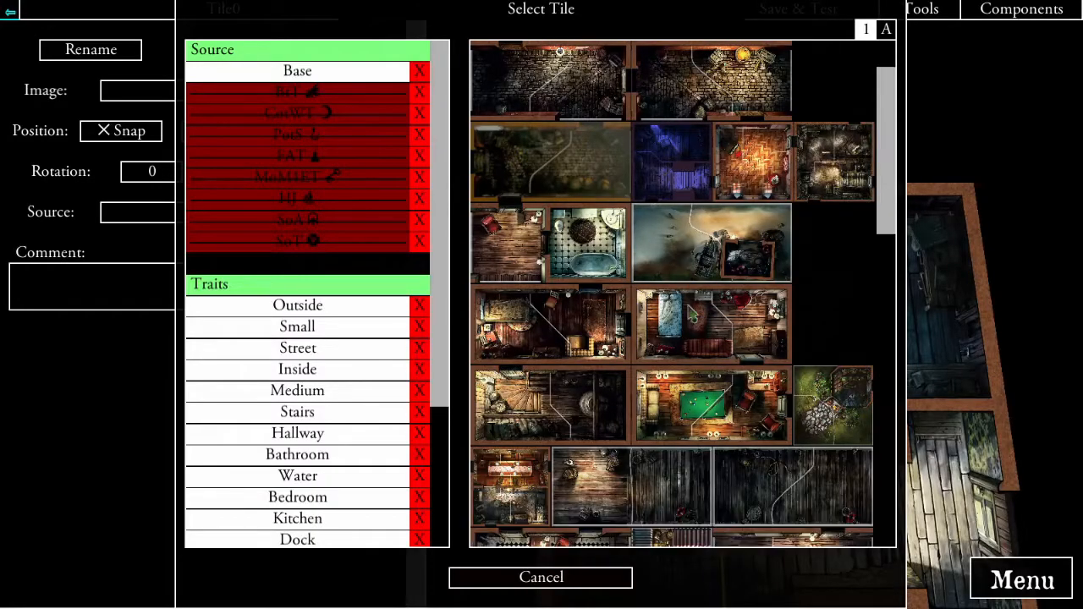
scroll(693, 314, "down", 3)
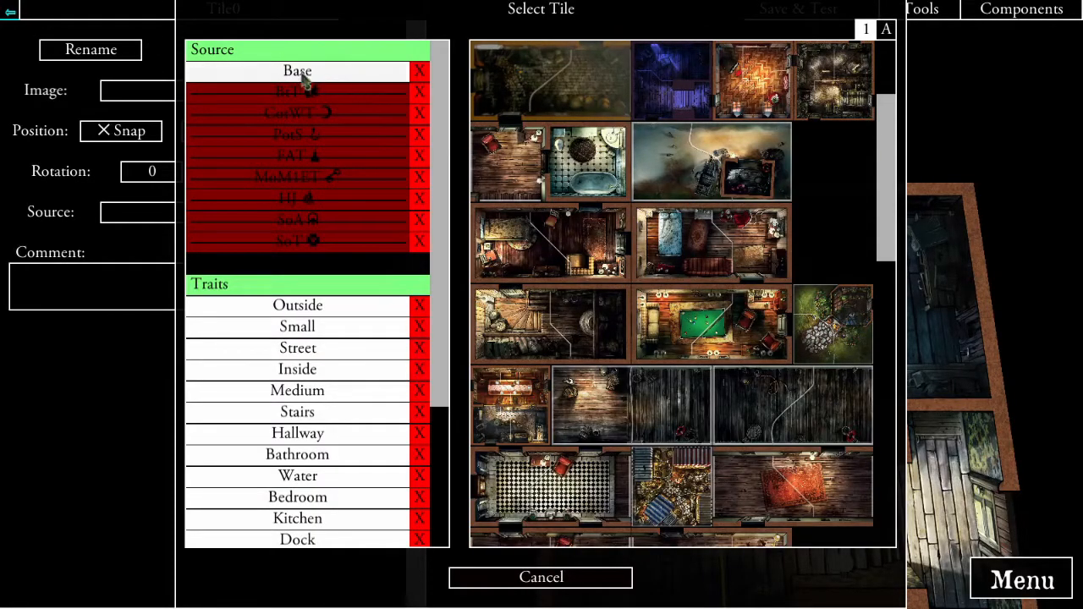
scroll(673, 296, "down", 10)
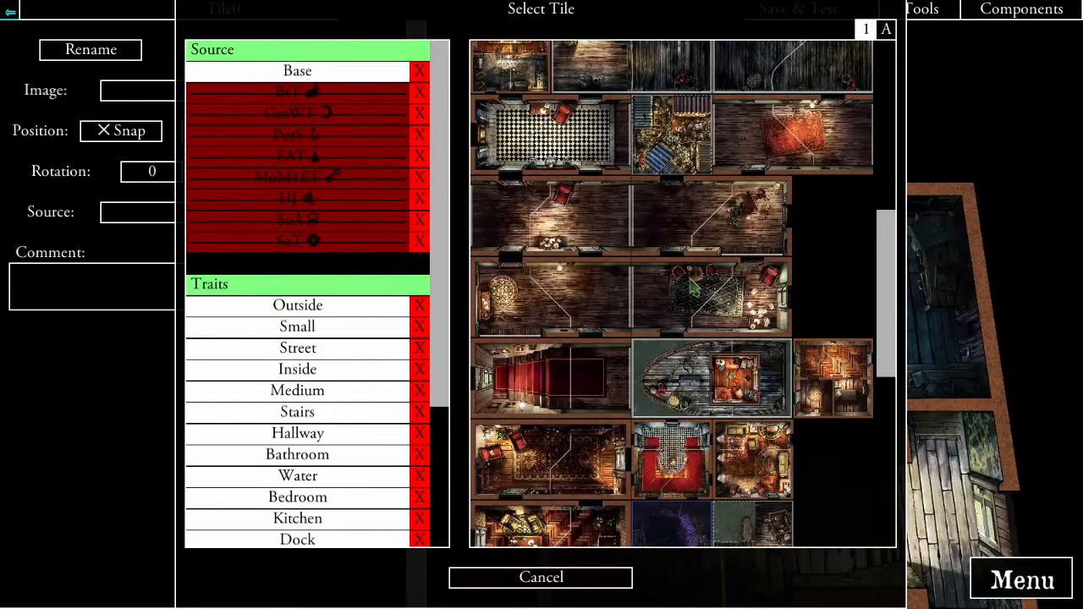
scroll(693, 286, "down", 15)
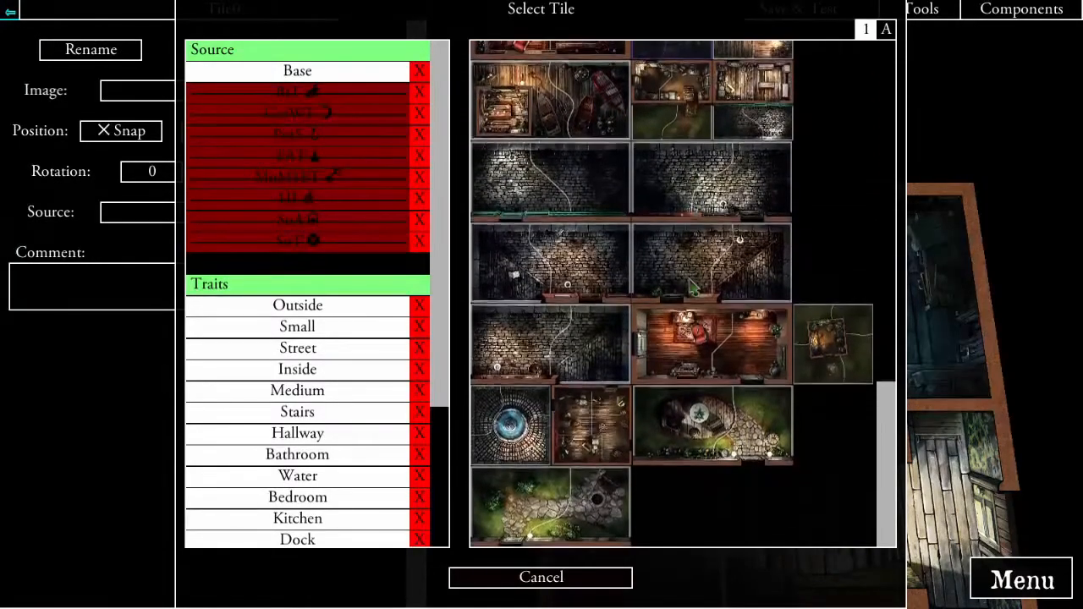
left_click(420, 135)
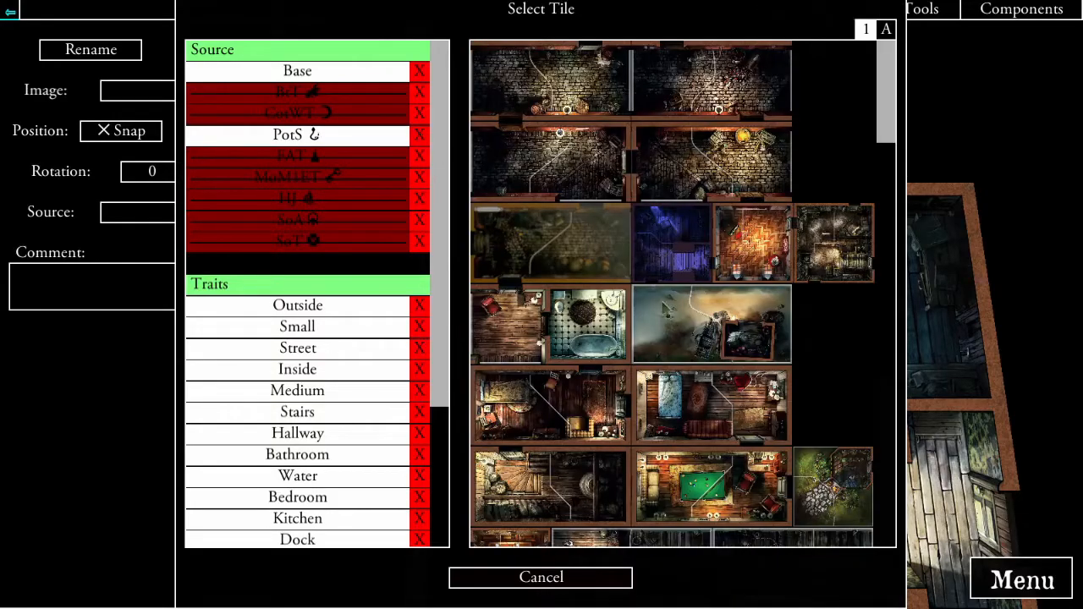
scroll(660, 305, "down", 3)
scroll(367, 378, "down", 3)
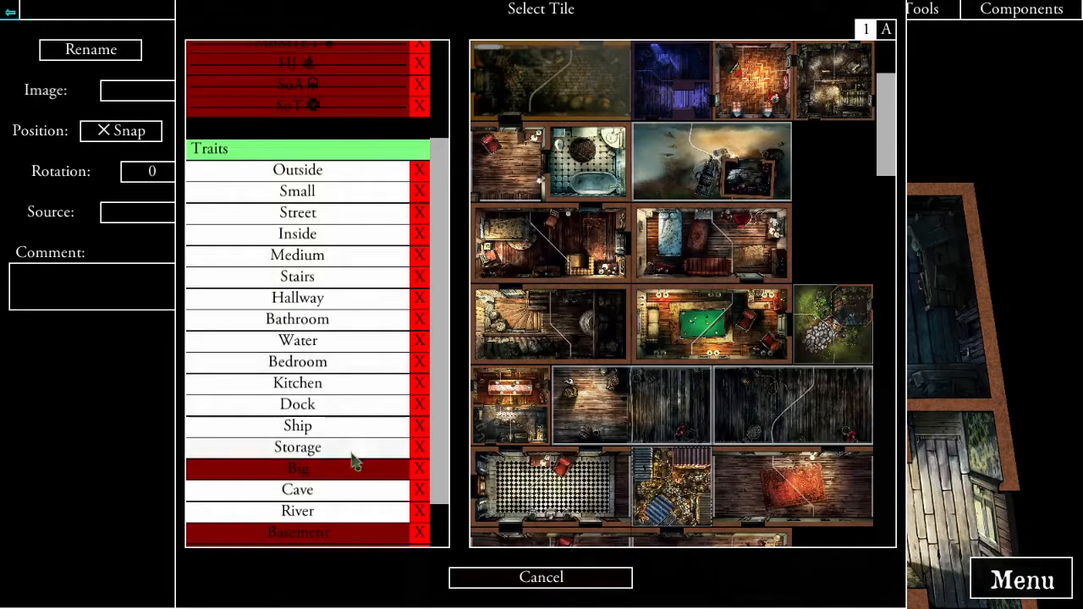
scroll(334, 356, "down", 2)
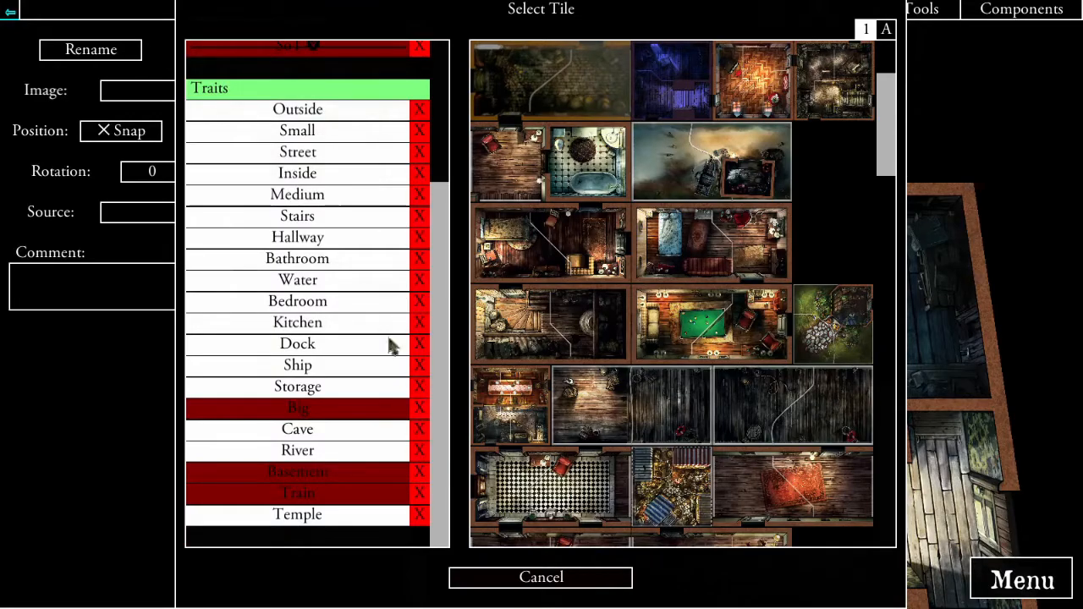
left_click(338, 517)
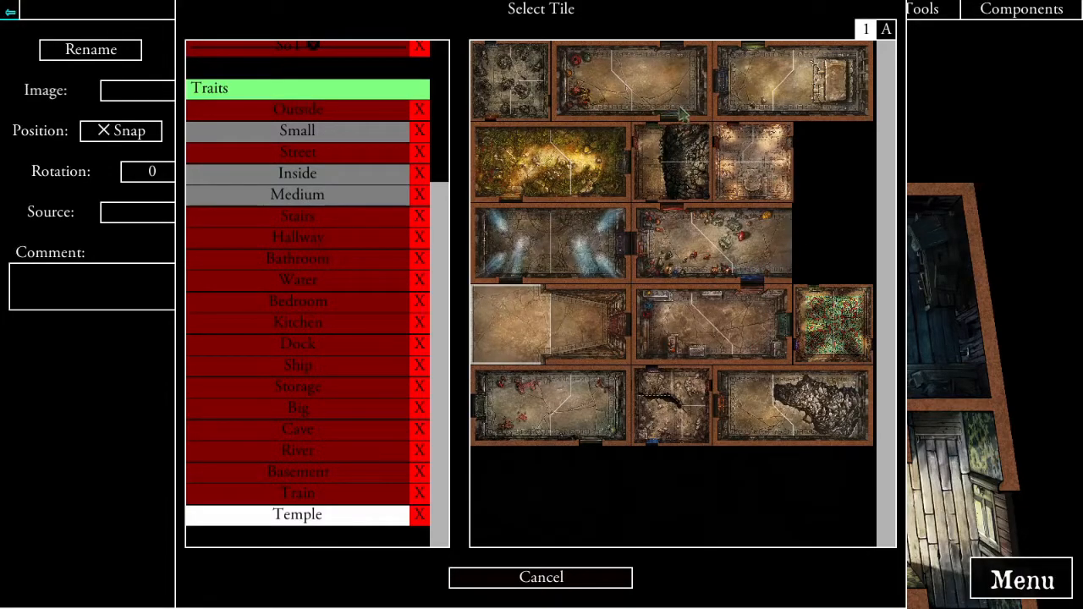
left_click(769, 169)
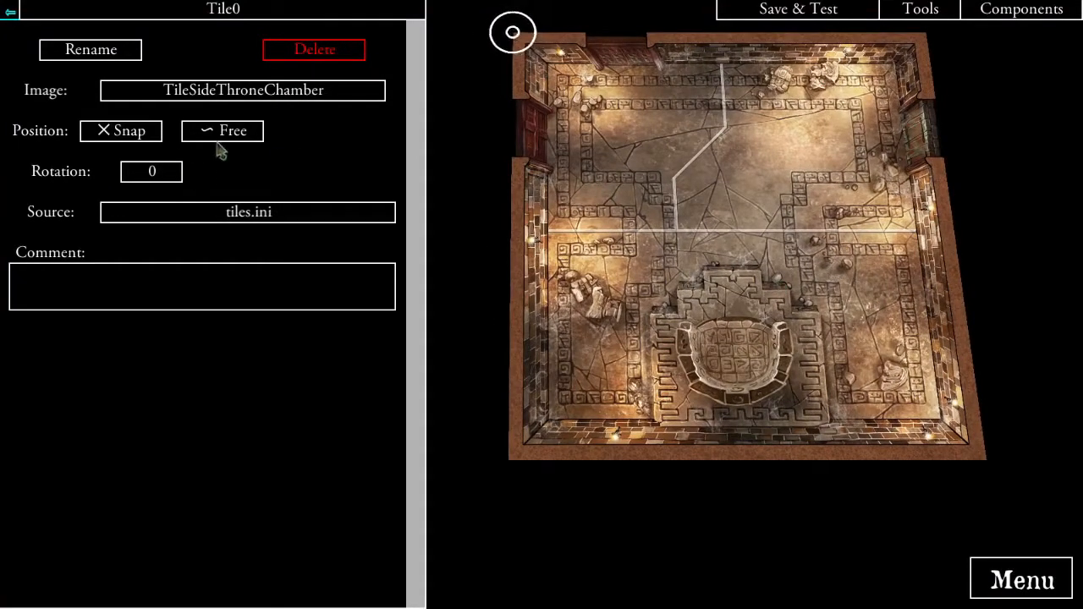
- Rotate the throne tile to 180 degrees and rename the component "Throne Chamber"
left_click(173, 179)
left_click(172, 180)
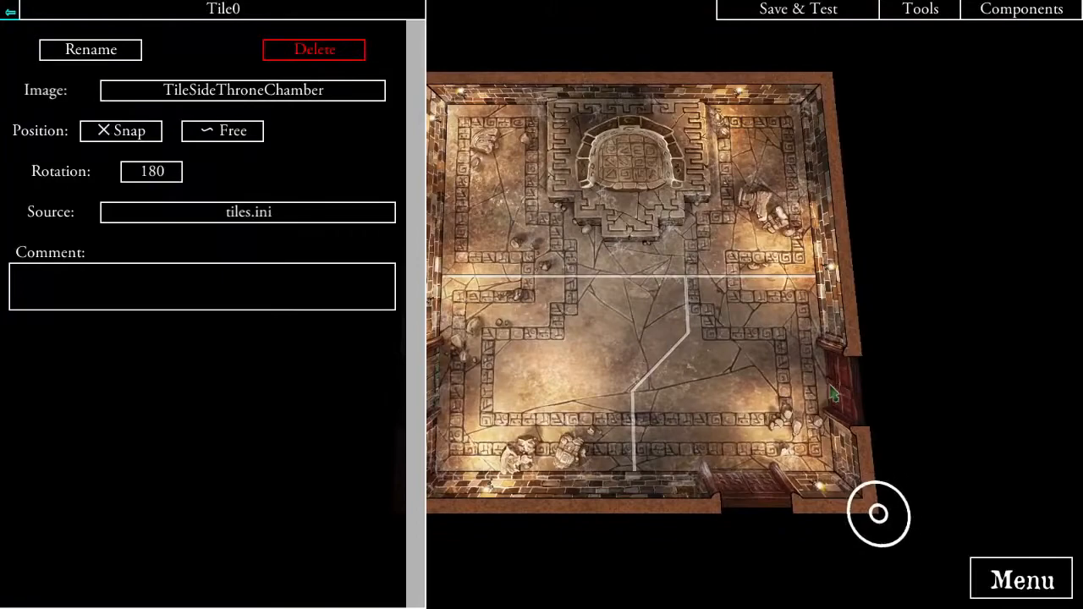
left_click_drag(973, 468, 592, 297)
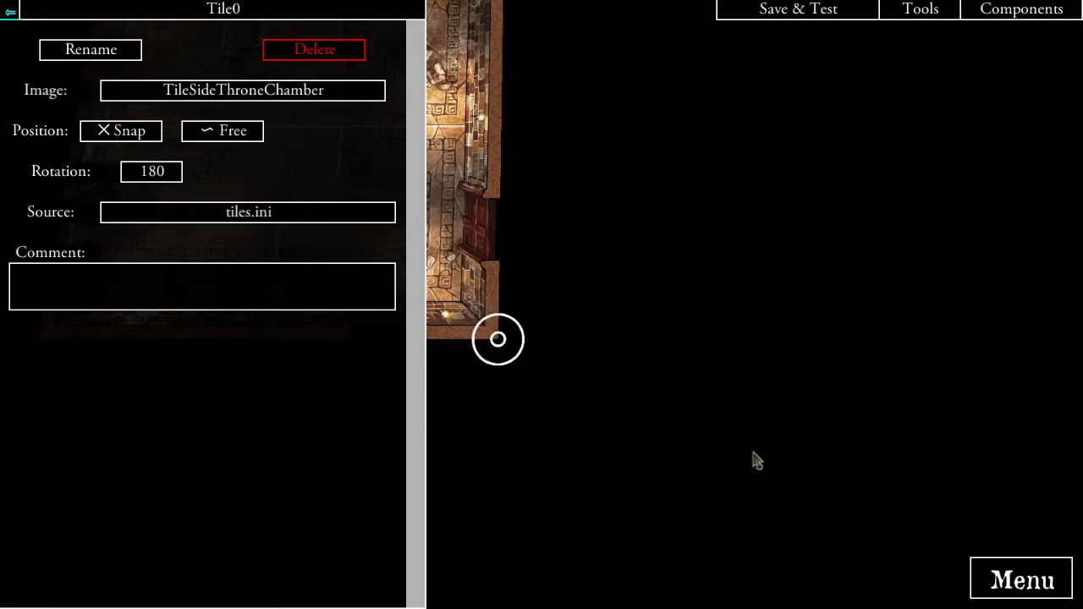
left_click(870, 466)
left_click_drag(886, 477, 849, 410)
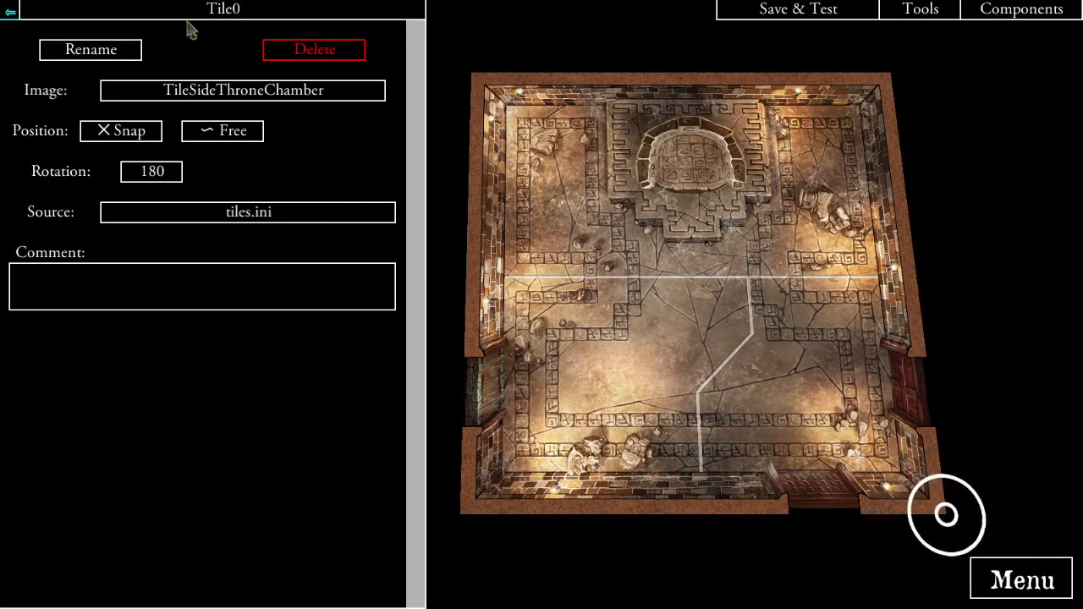
left_click(100, 53)
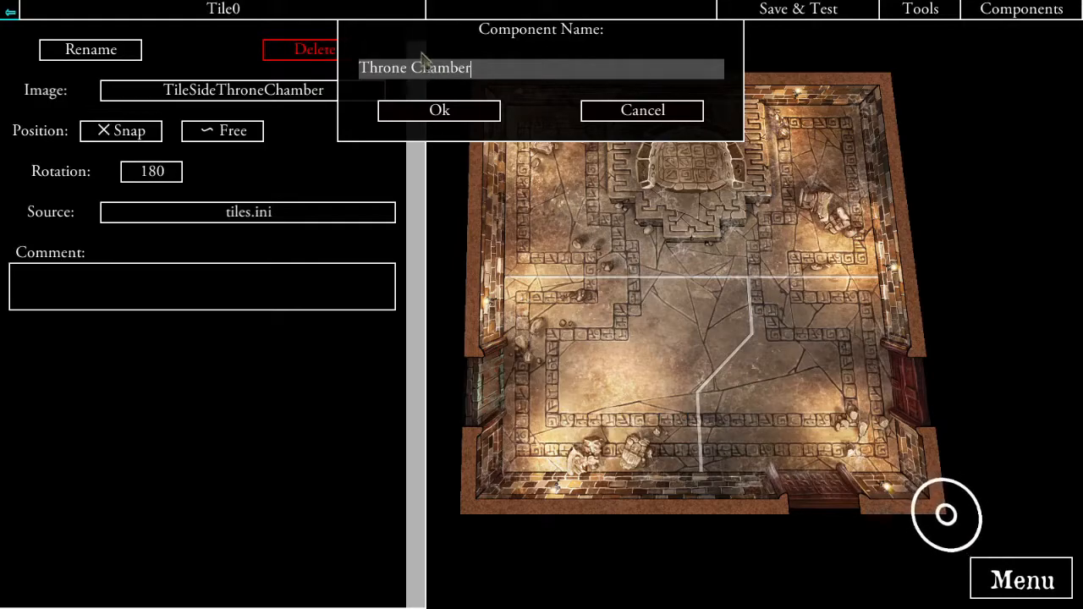
left_click(443, 117)
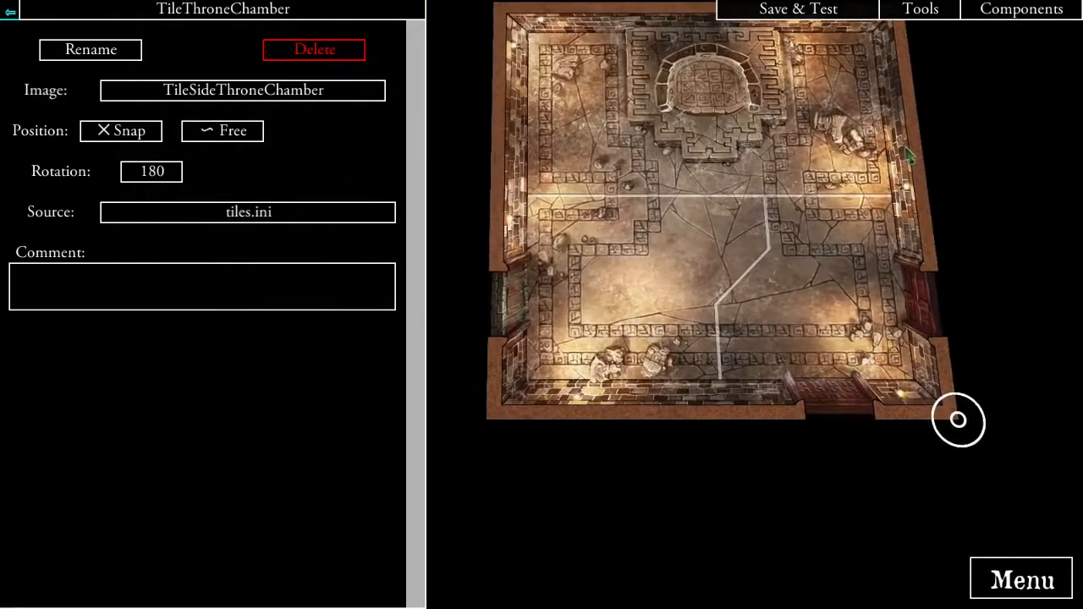
- Add a second tile component to the scenario alongside the throne chamber tile
left_click(259, 15)
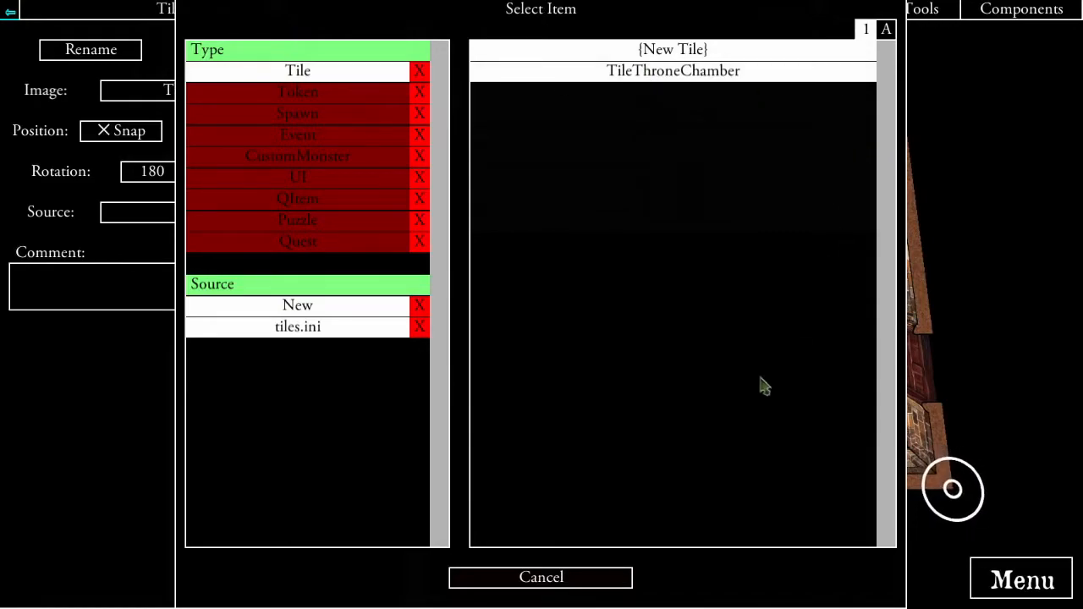
left_click(567, 583)
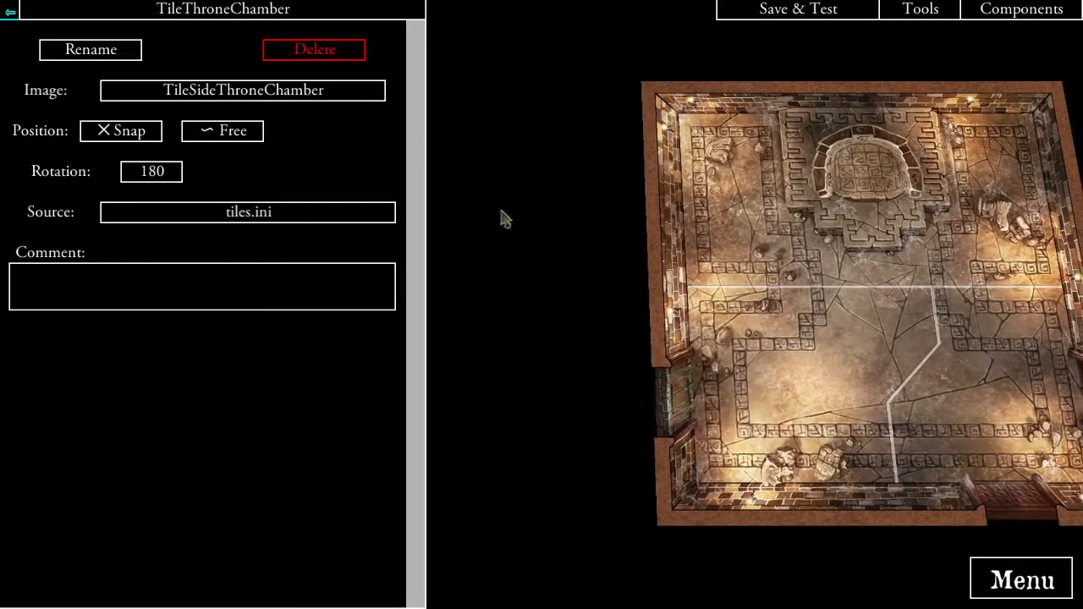
left_click(275, 19)
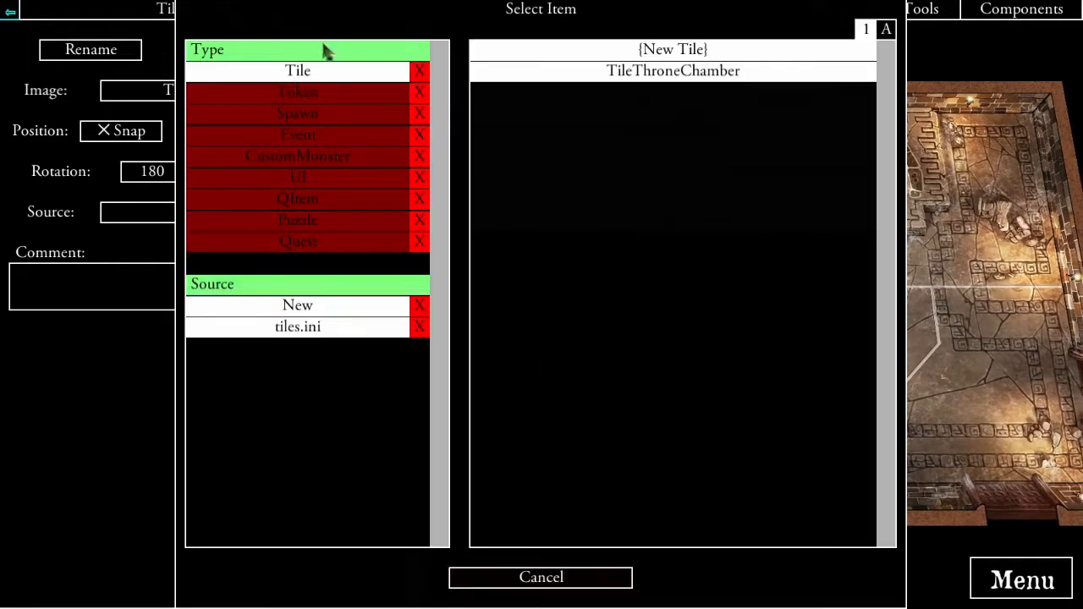
left_click(653, 50)
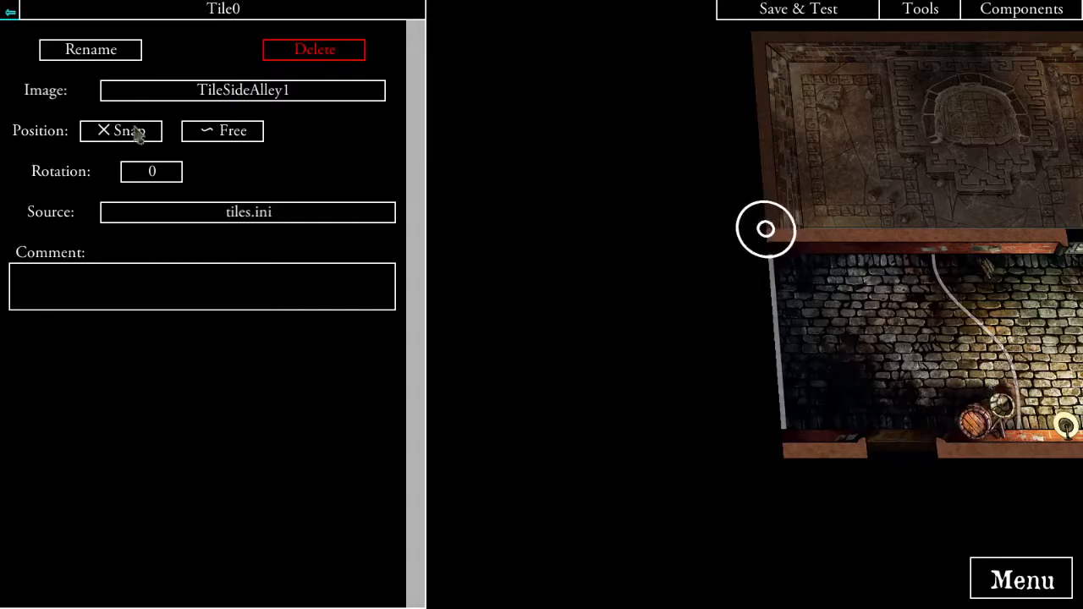
- Move the second tile, with snapping, to the left side of the throne chamber, clear of its side door
left_click(133, 133)
left_click(460, 198)
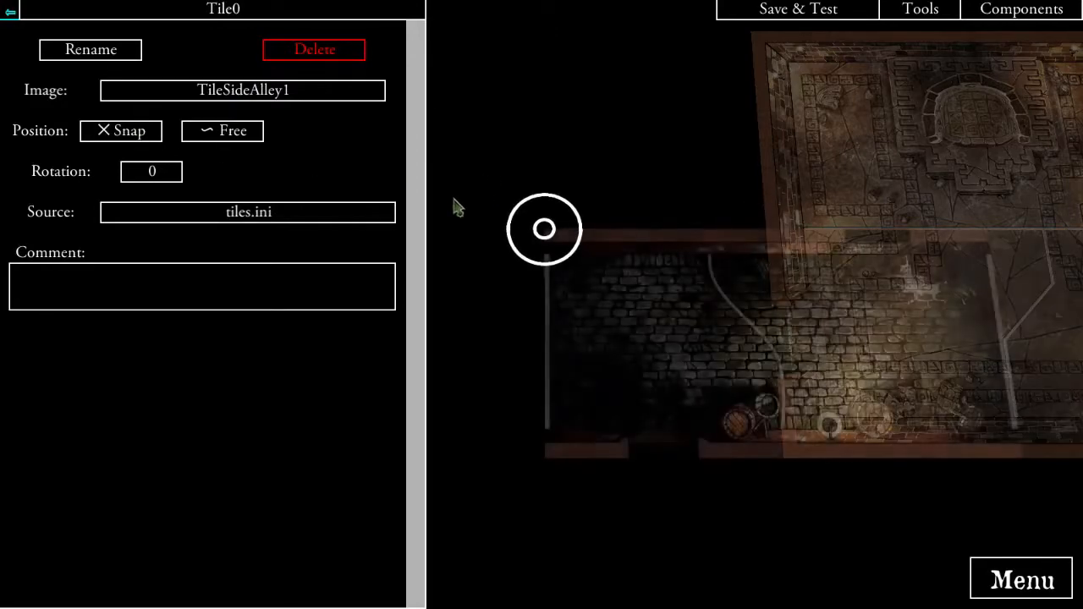
left_click(109, 137)
left_click(518, 203)
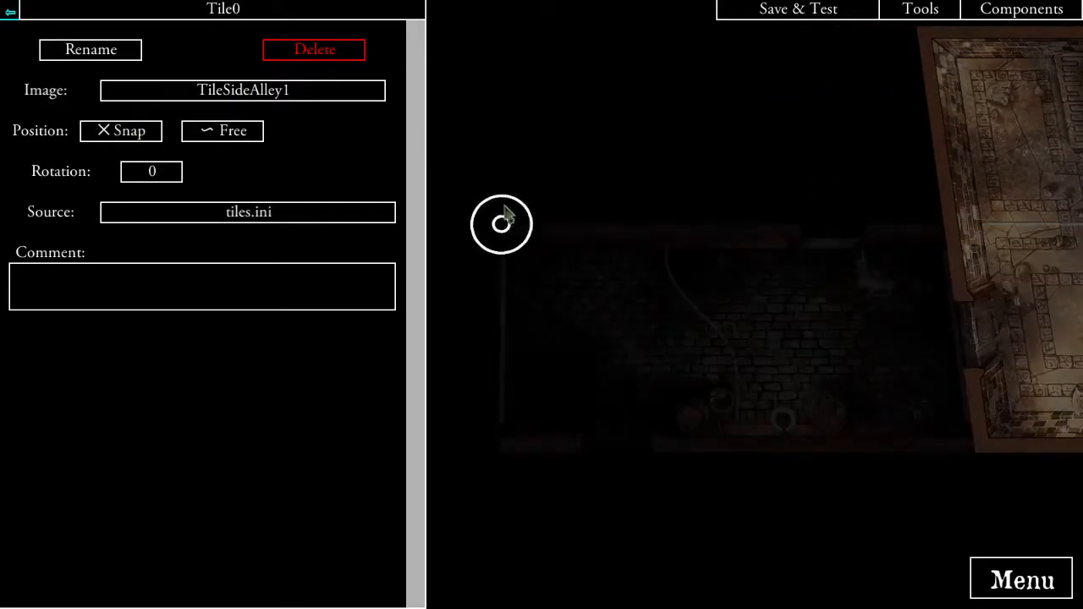
- Set the second tile's image to the Storage Chamber, including PotS tiles and filtering the choices by the Temple trait
left_click(219, 92)
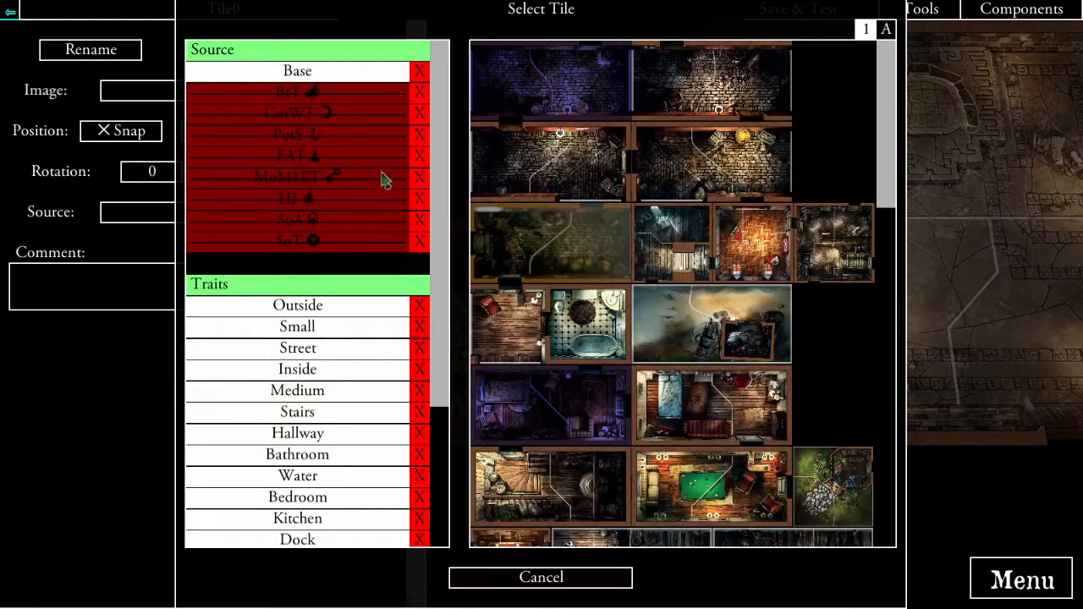
left_click(412, 139)
scroll(338, 334, "down", 5)
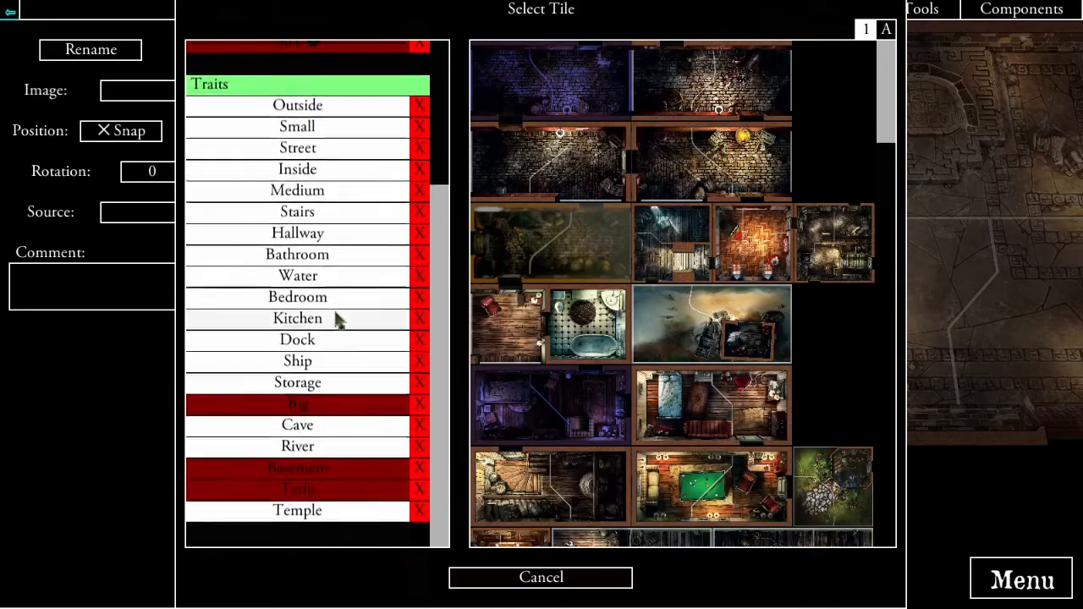
left_click(340, 517)
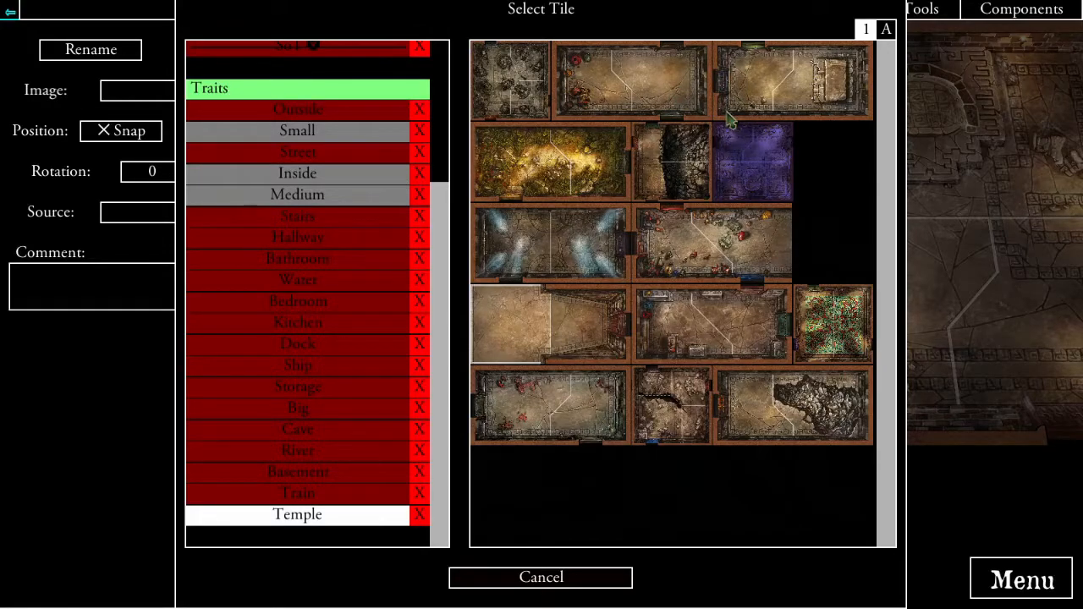
left_click(703, 335)
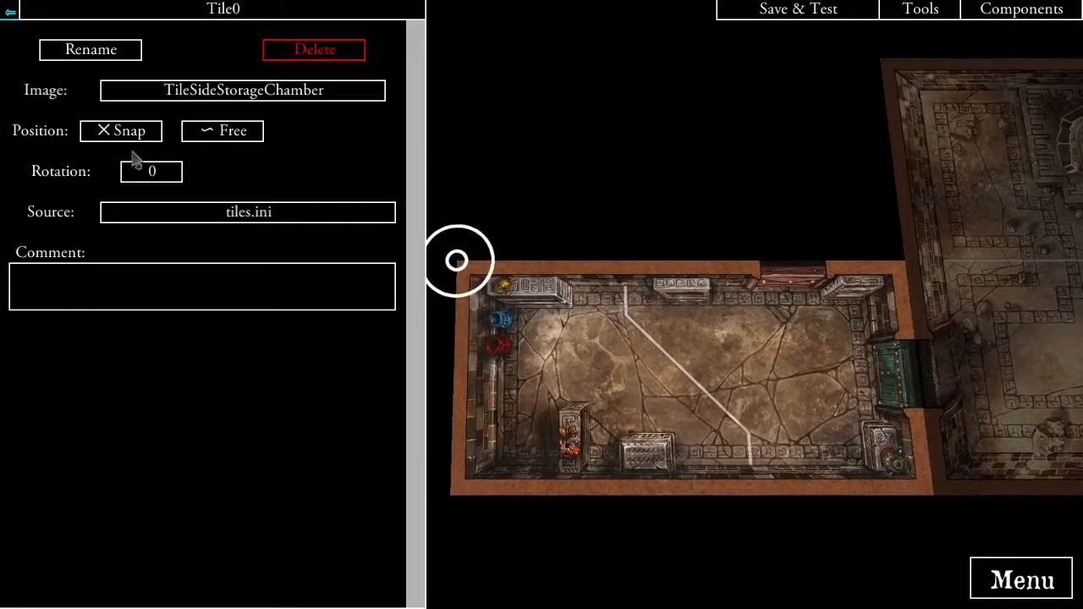
- Rotate the storage tile to 270 degrees and snap it against the throne chamber's left wall so their doorways line up
left_click(158, 180)
left_click(158, 180)
left_click(158, 179)
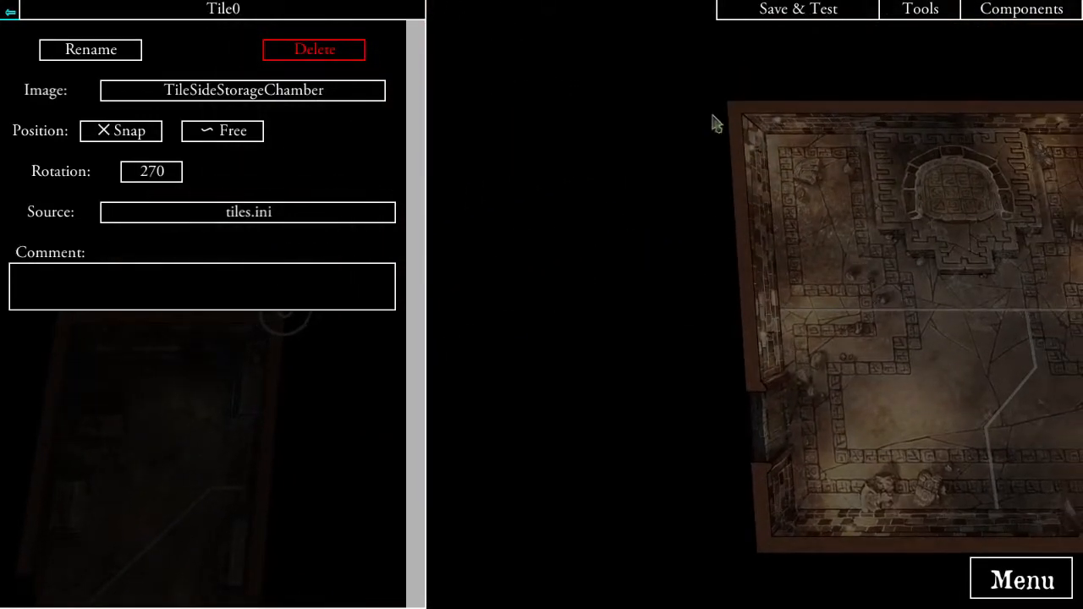
left_click(134, 136)
left_click(709, 117)
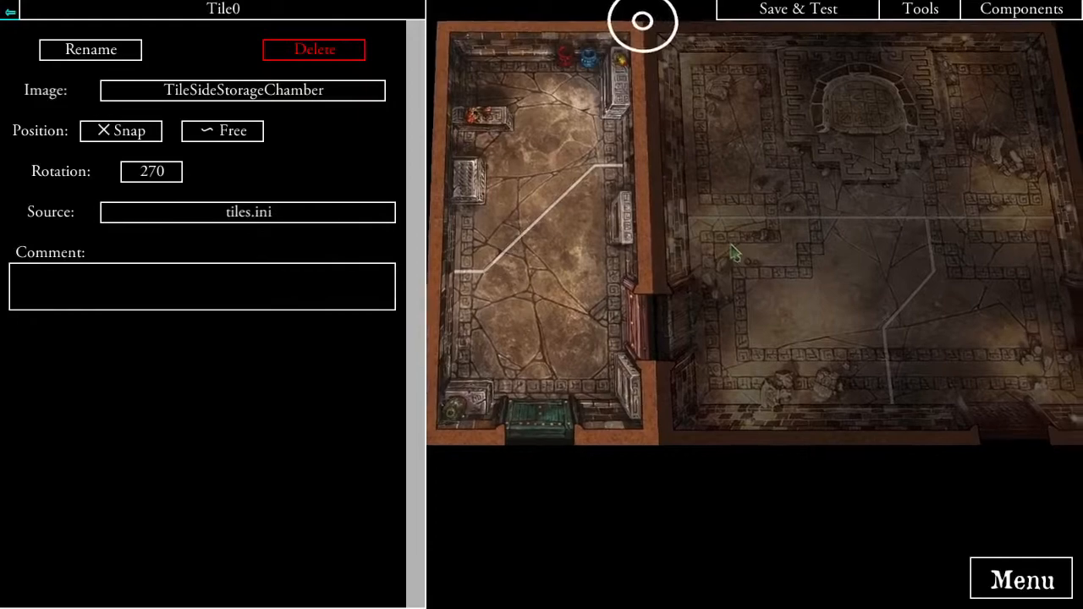
- Rename the storage tile component to "StorageChamber"
left_click_drag(730, 245, 873, 470)
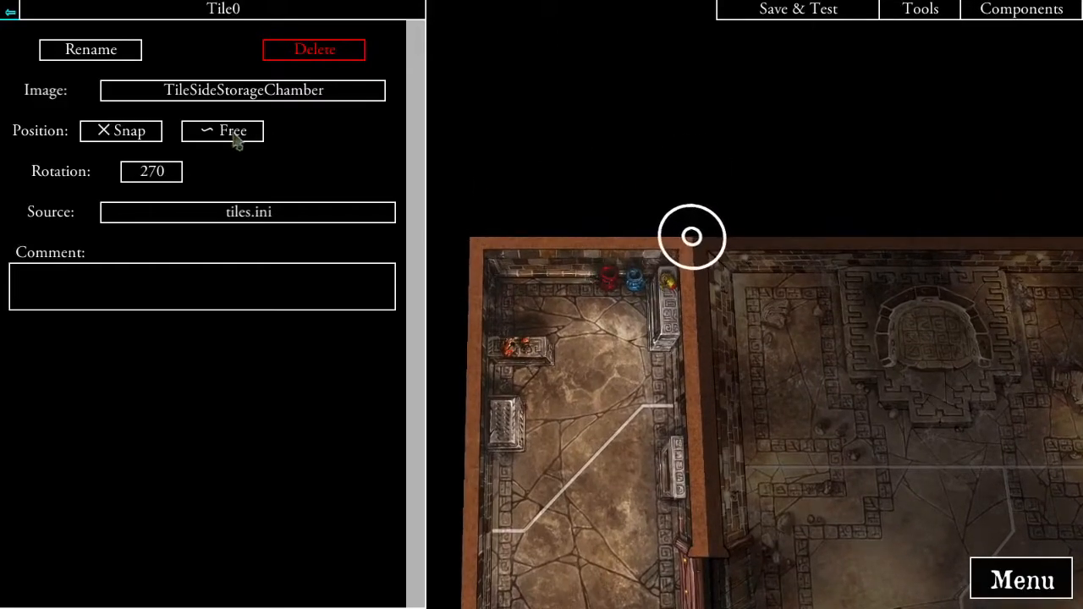
left_click(95, 52)
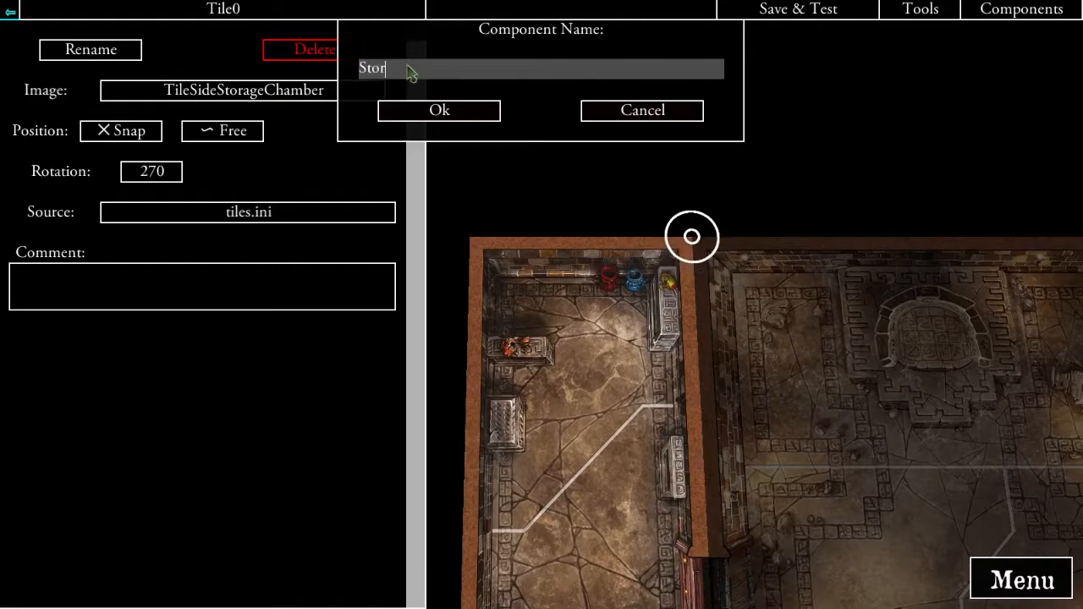
left_click(434, 112)
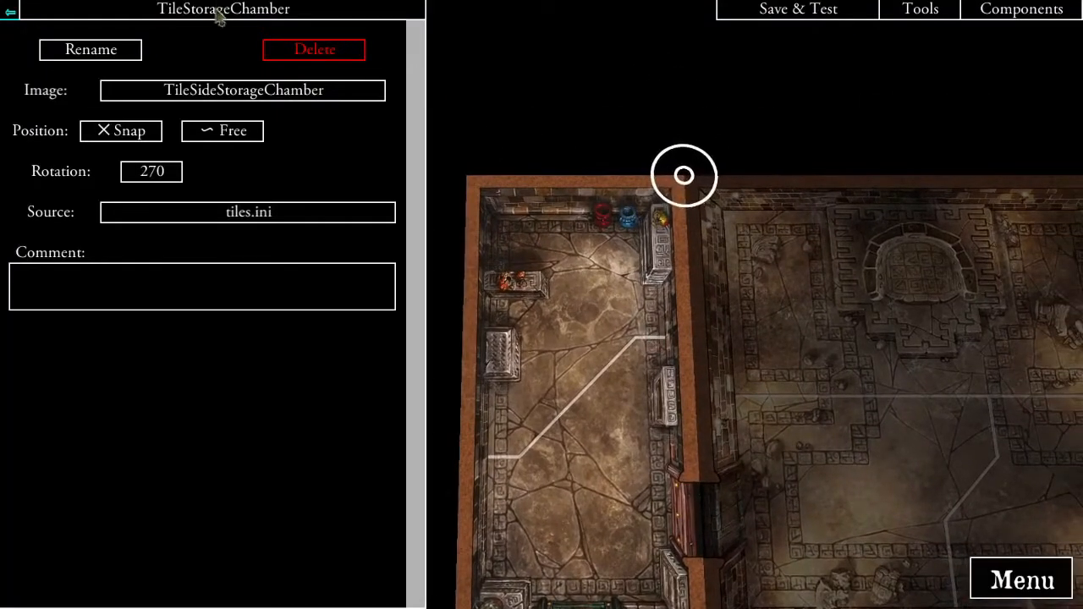
- Add a new token component and move it, with snapping, onto the storage chamber's upper wall
left_click(218, 12)
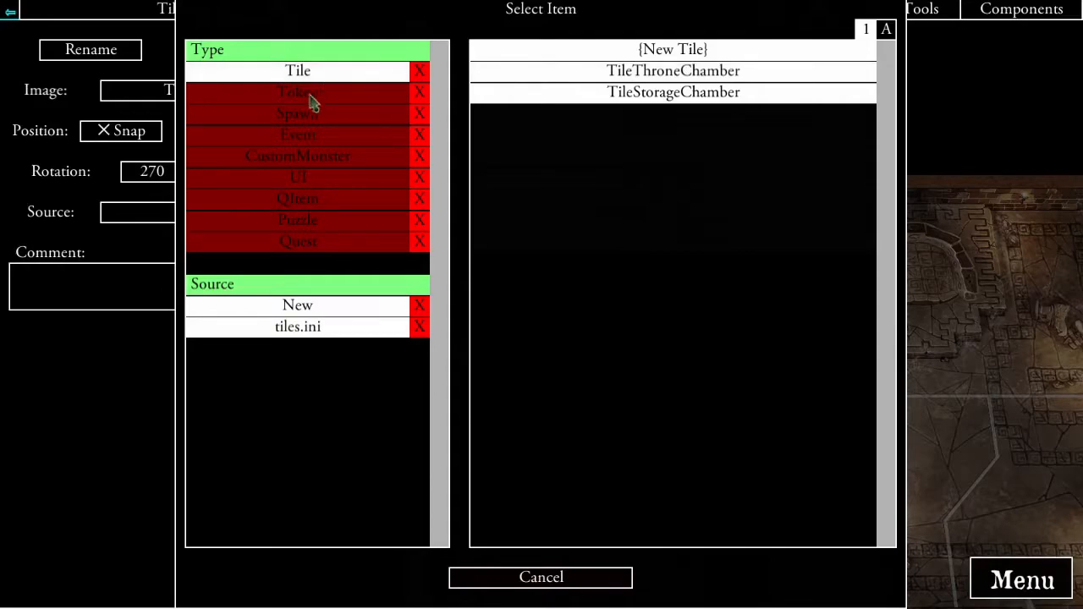
left_click(354, 76)
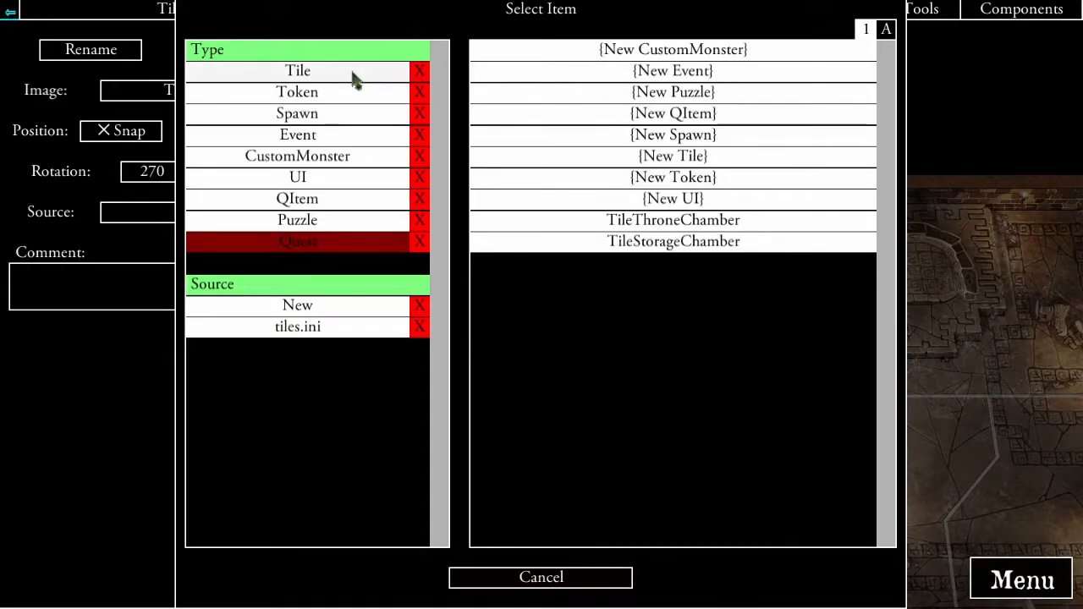
left_click(309, 95)
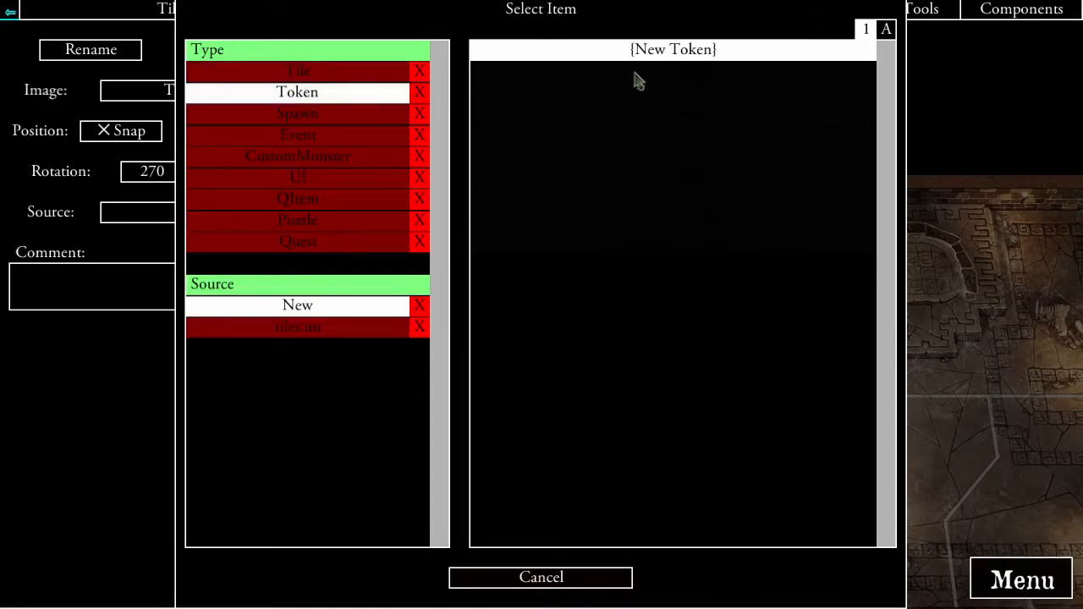
left_click(634, 51)
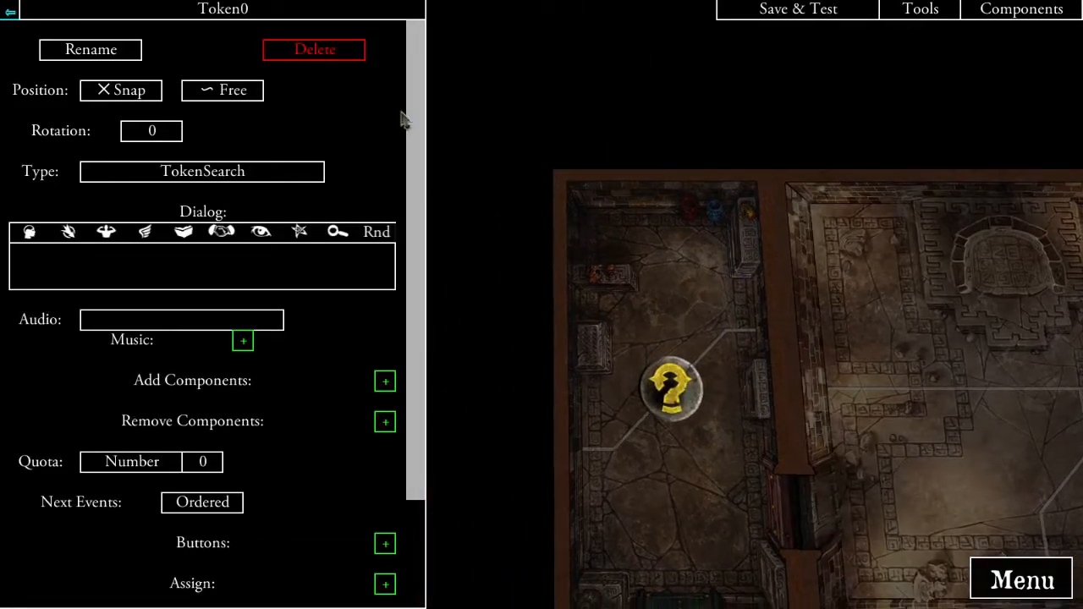
left_click(125, 99)
left_click(668, 205)
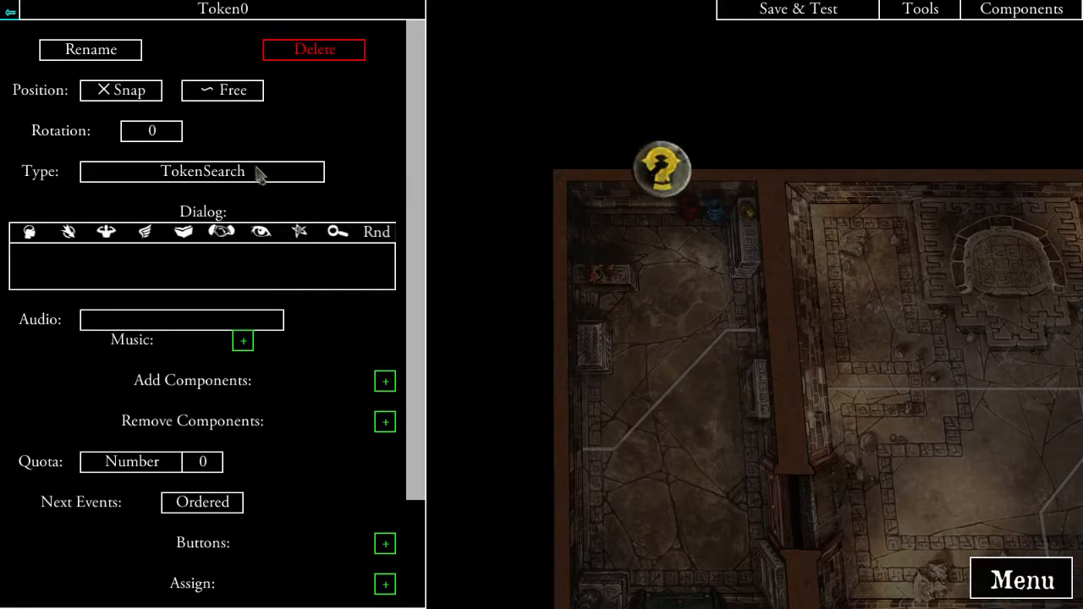
- Set the token's type to TokenTempleDoor2, showing only PotS tokens, and rename the component "DoorStorage"
left_click(205, 181)
left_click(275, 179)
scroll(677, 279, "down", 10)
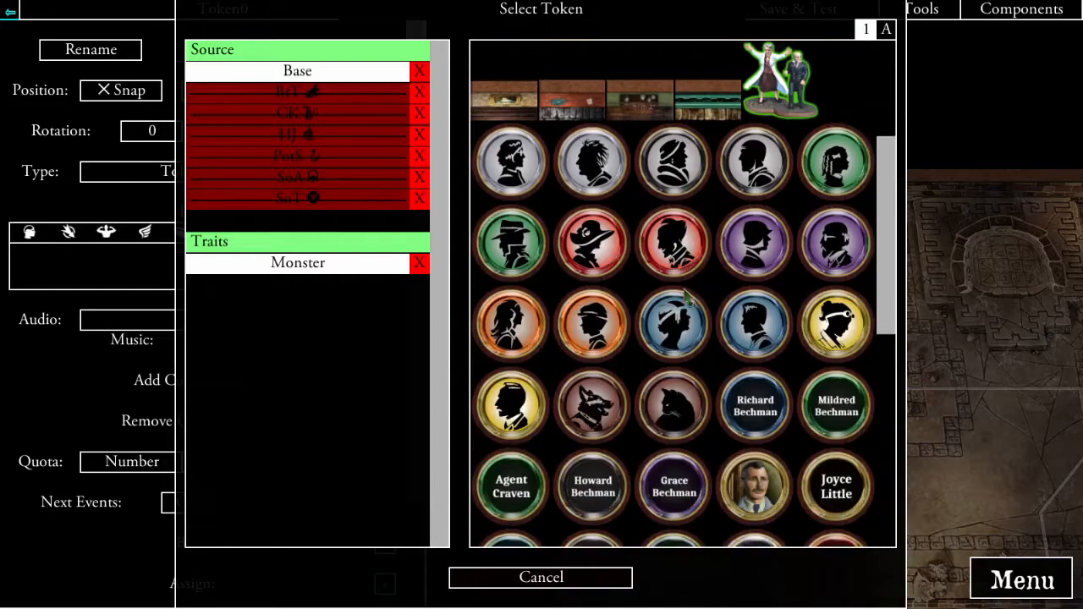
scroll(706, 288, "up", 10)
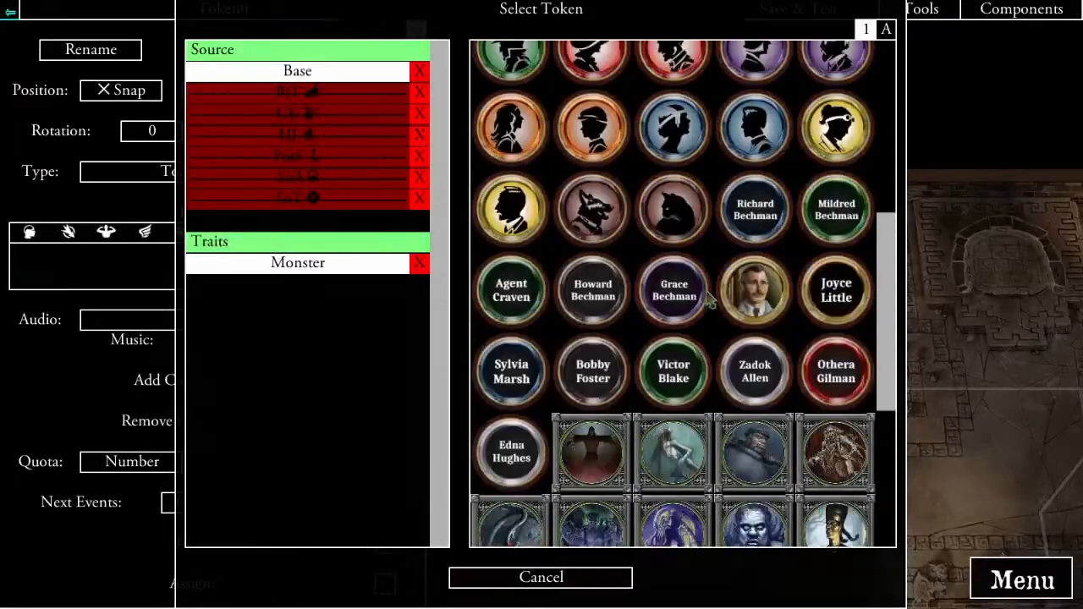
scroll(626, 322, "up", 1)
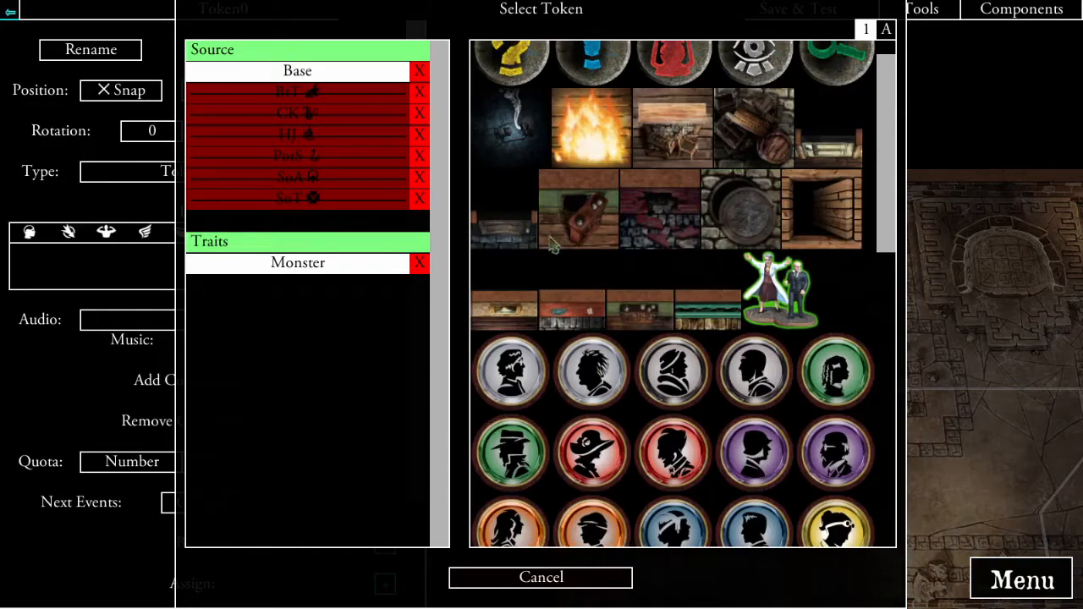
left_click(420, 162)
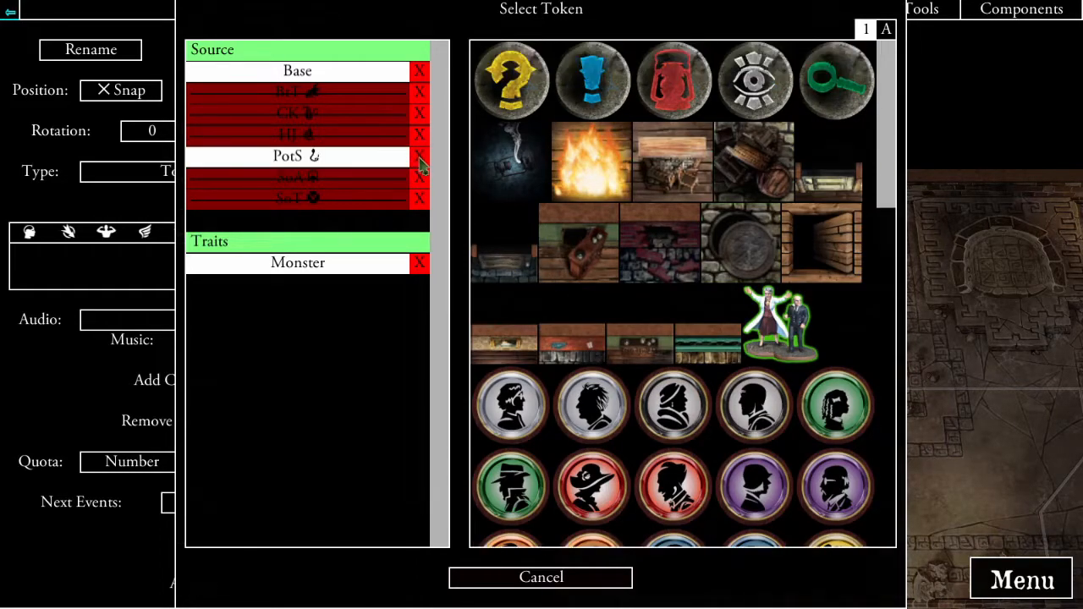
left_click(418, 73)
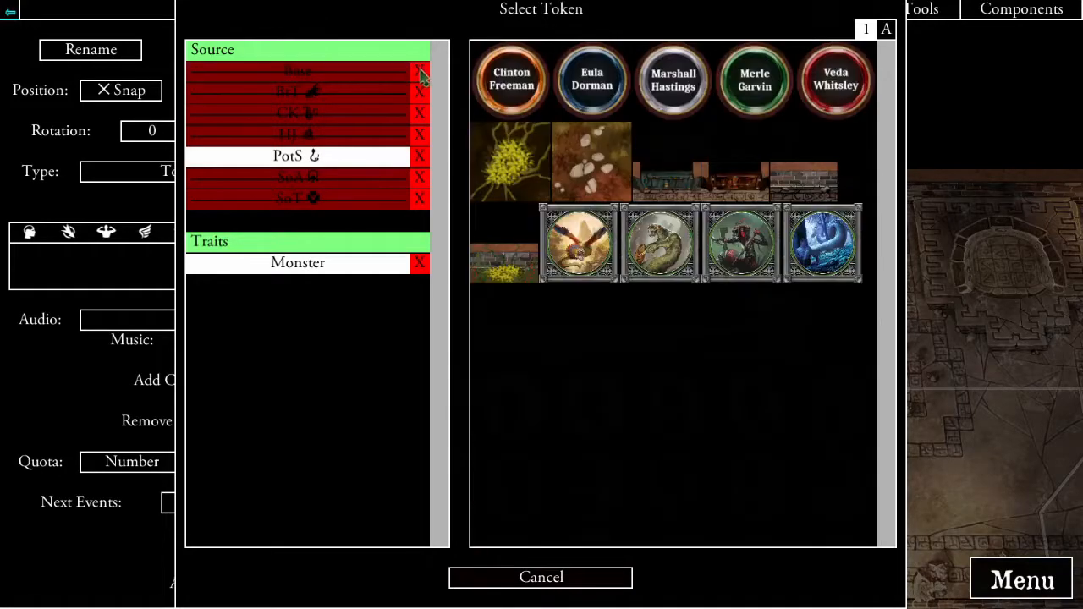
left_click(748, 192)
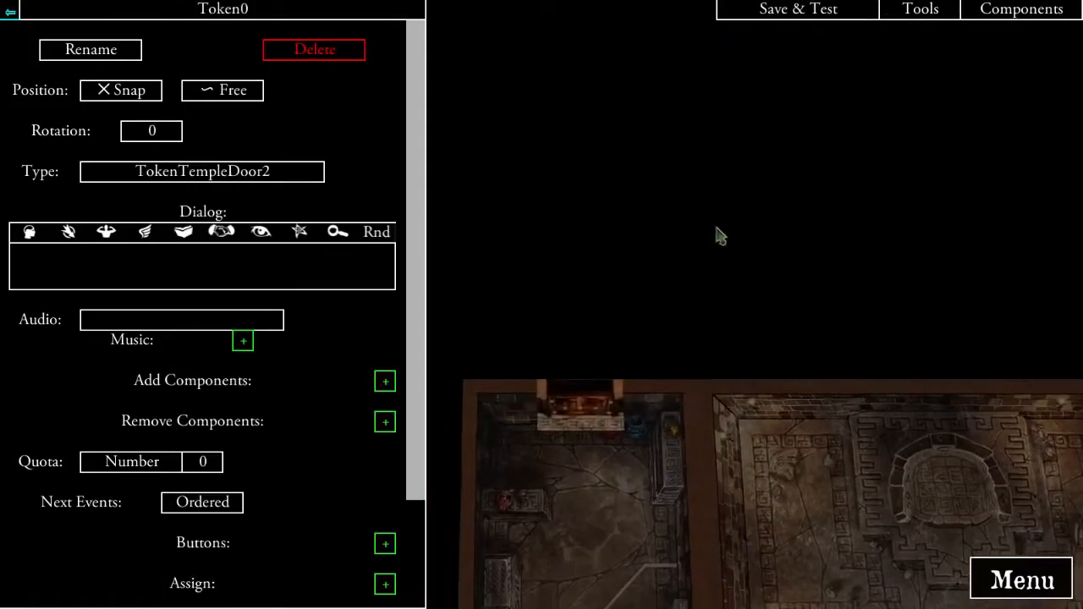
left_click(106, 55)
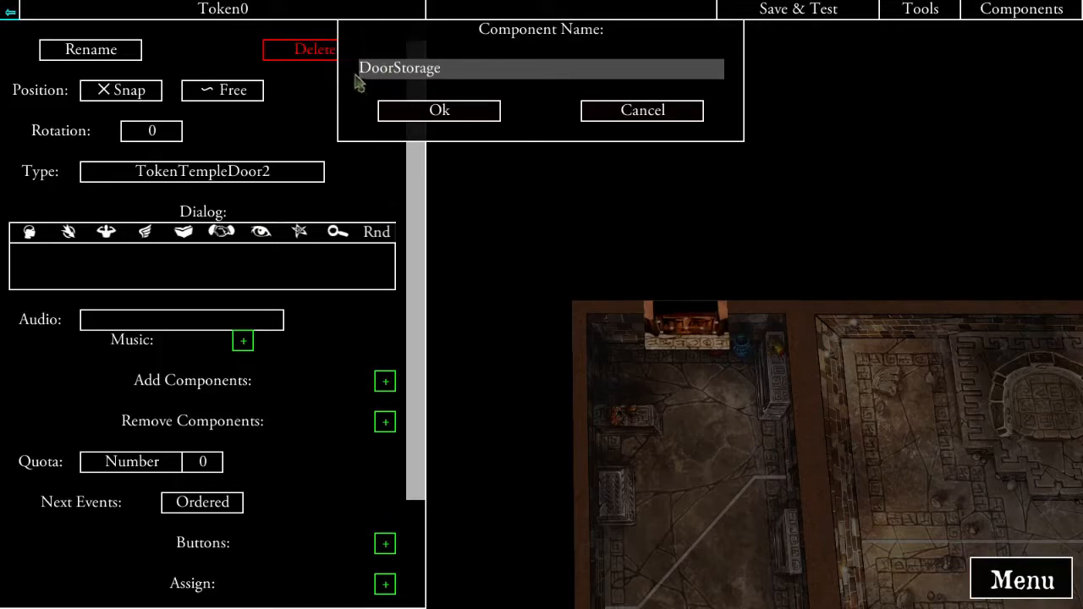
left_click(453, 113)
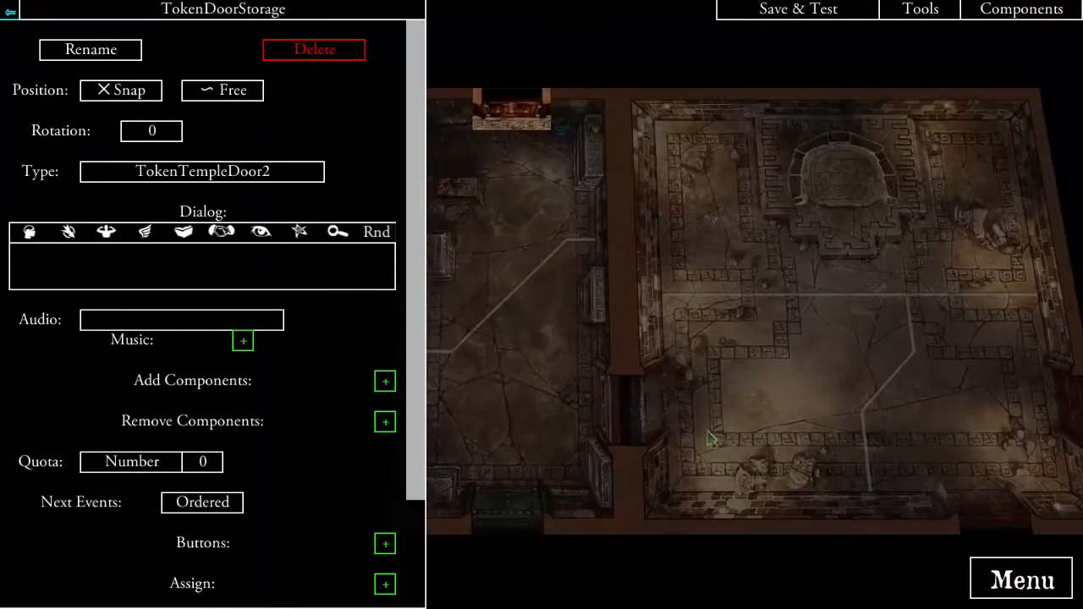
- Examine how the temple chambers connect across the full map and open the antechamber tile's properties
left_click_drag(630, 365, 764, 461)
left_click_drag(692, 266, 675, 340)
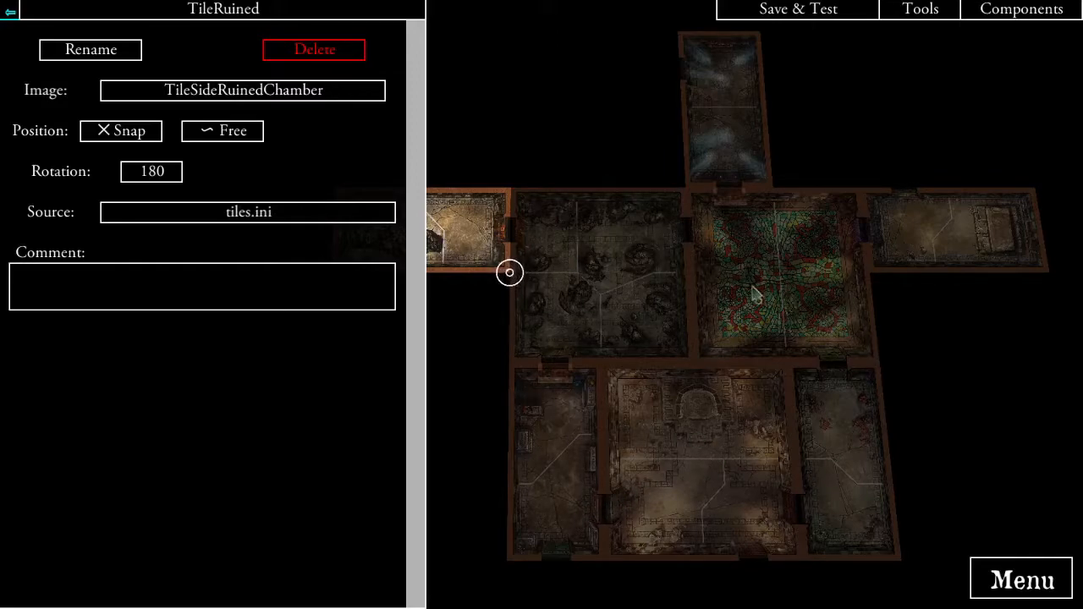
mouse_move(622, 320)
left_mouse_down()
mouse_move(677, 302)
mouse_move(670, 316)
left_mouse_up()
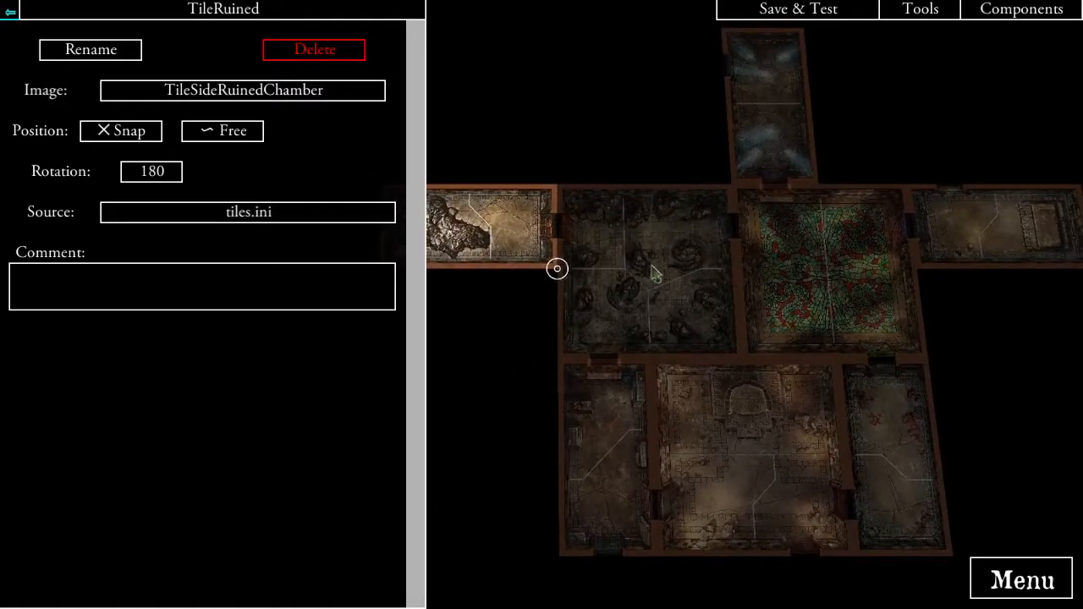
left_click_drag(887, 301, 845, 295)
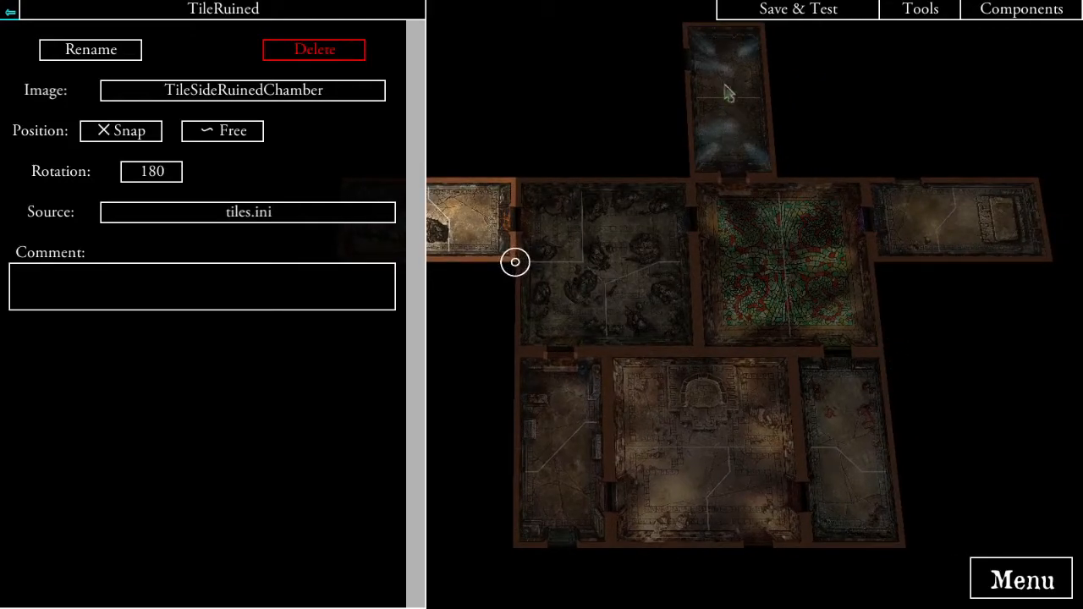
left_click_drag(872, 296, 793, 280)
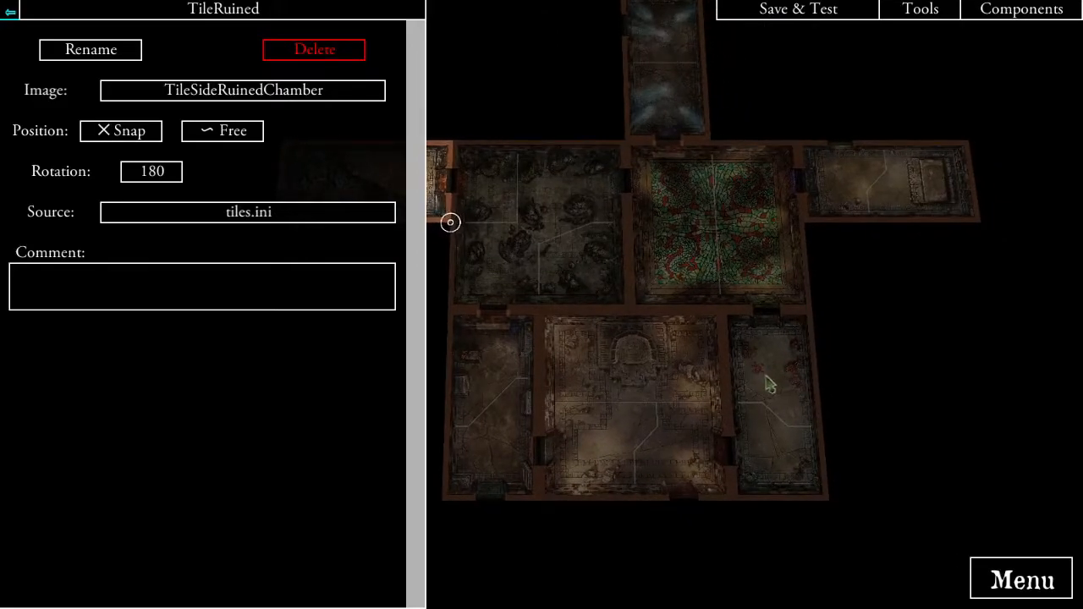
left_click(765, 381)
left_click_drag(491, 431, 808, 359)
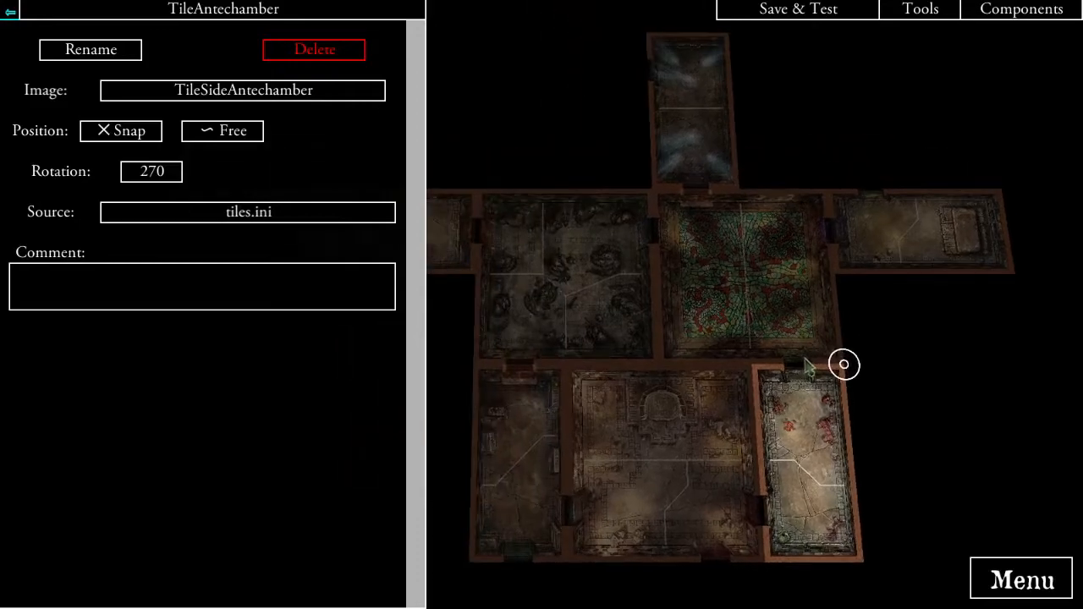
- Open the properties of the TokenDoorMosaic door token on the mosaic chamber's upper wall
left_click(704, 215)
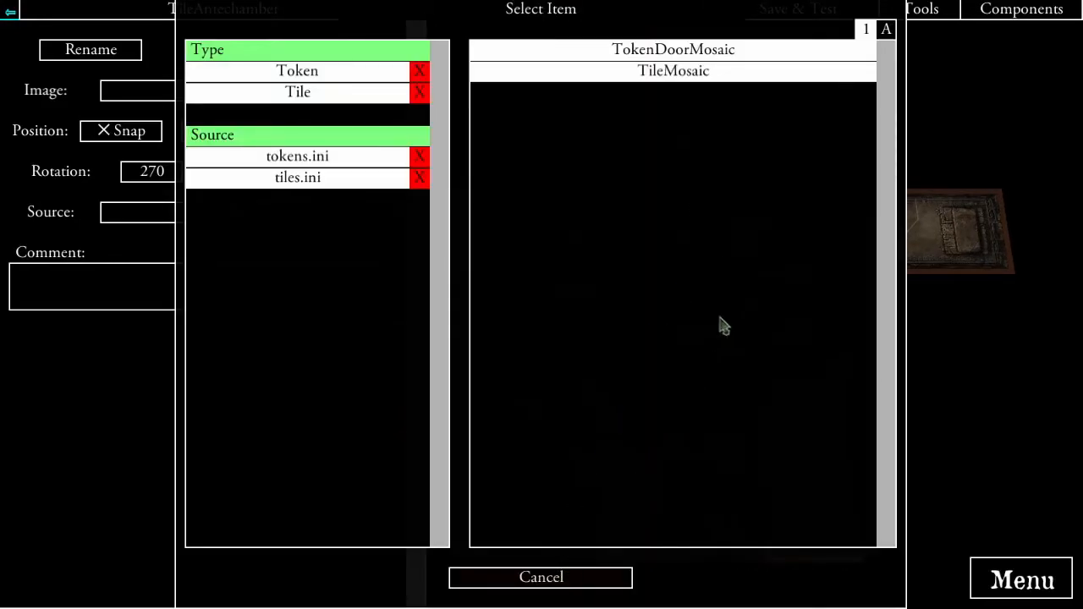
left_click(575, 582)
left_click(699, 220)
left_click(554, 584)
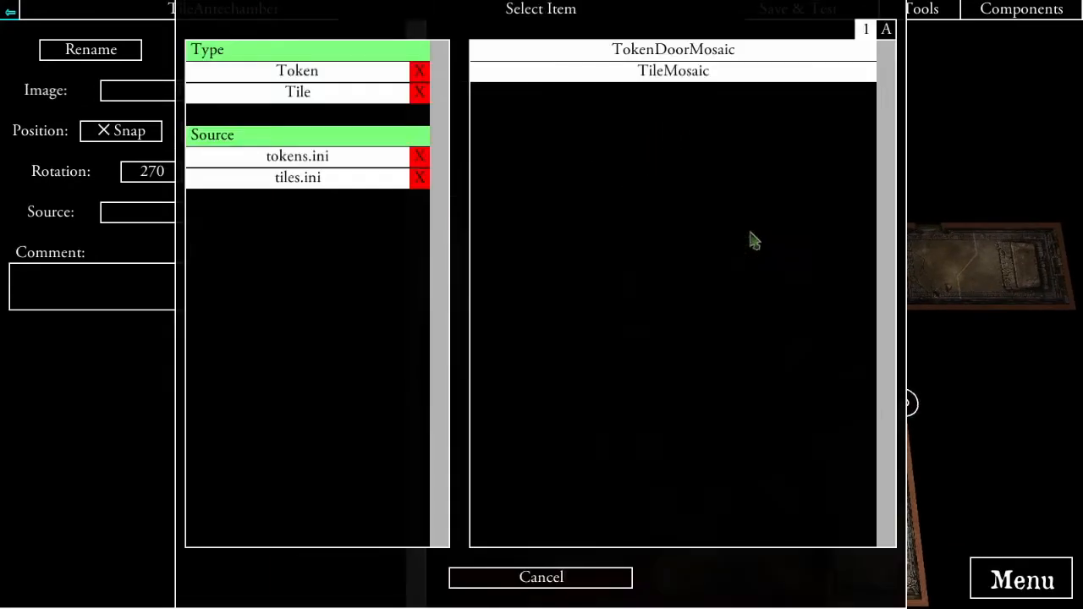
left_click(750, 239)
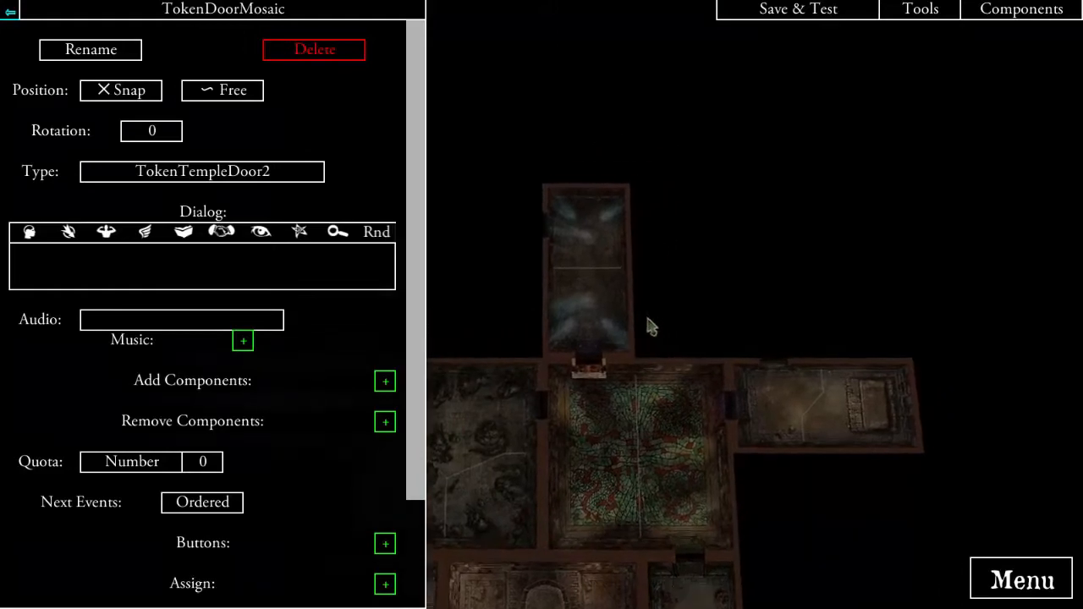
- Add a new token component and move it, with snapping, onto the doorway between the storage chamber and the throne chamber
left_click_drag(603, 372, 718, 188)
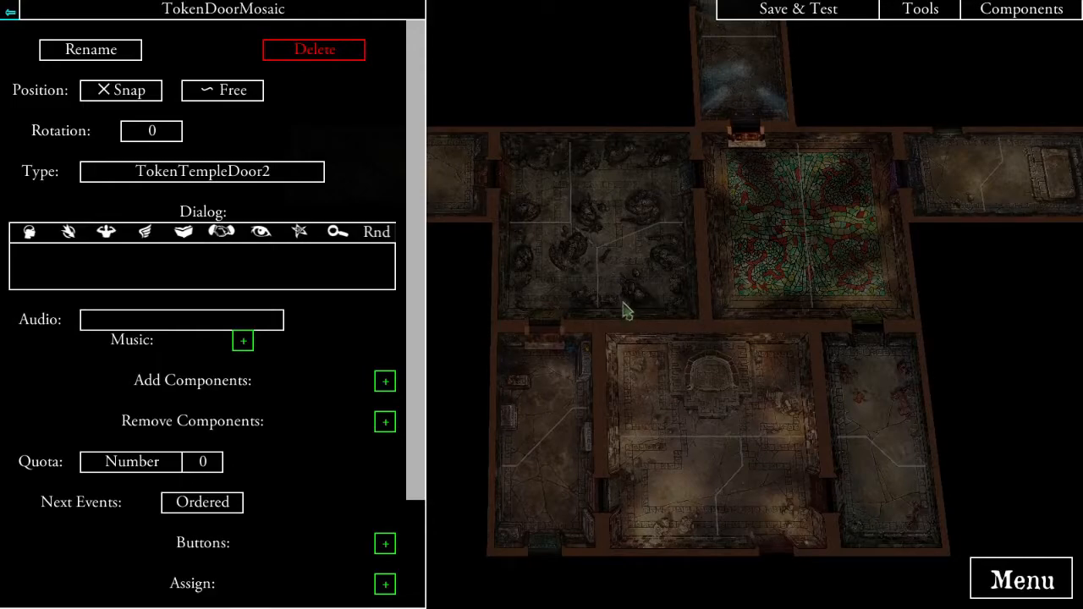
left_click_drag(723, 481, 458, 280)
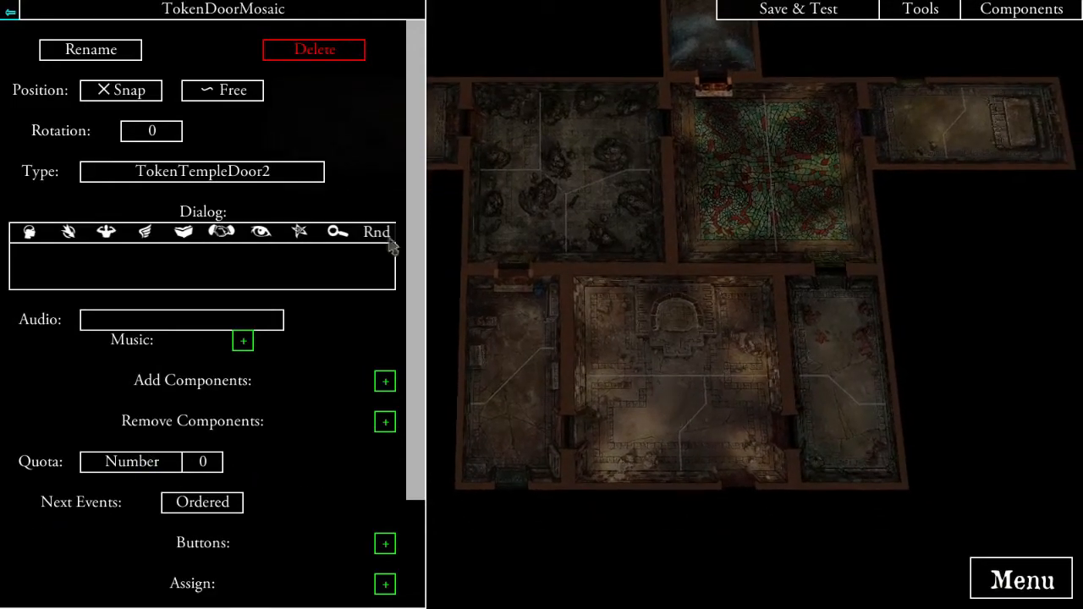
left_click_drag(575, 255, 634, 271)
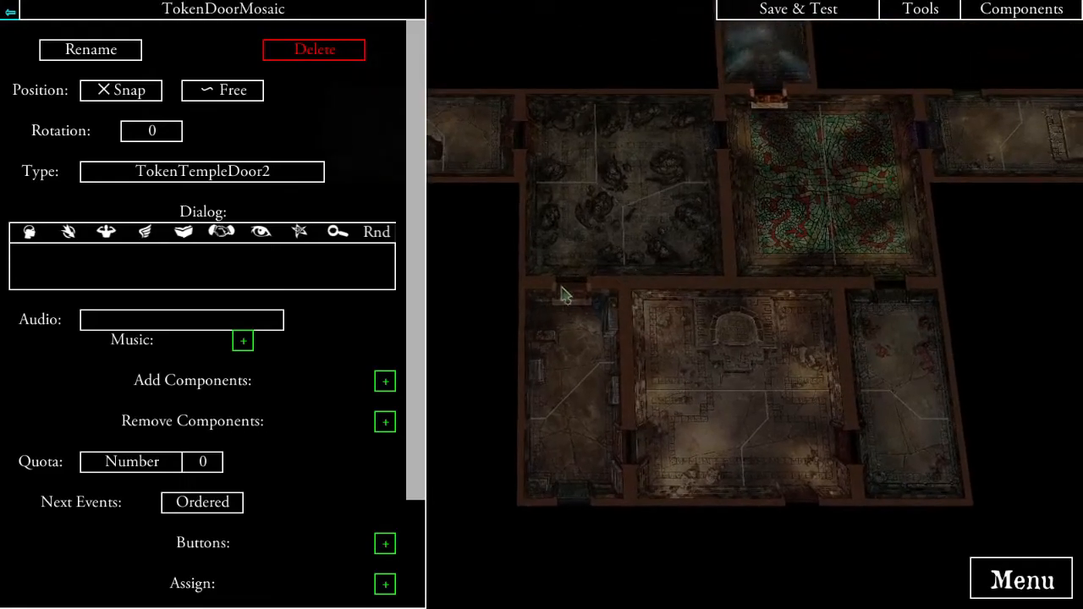
left_click_drag(694, 343, 691, 301)
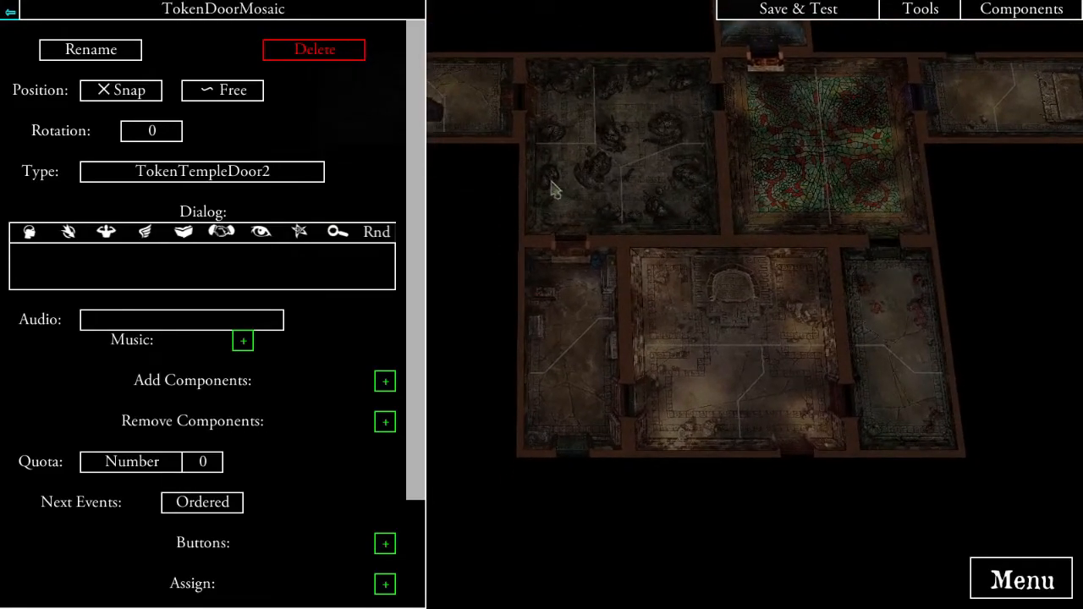
left_click(224, 10)
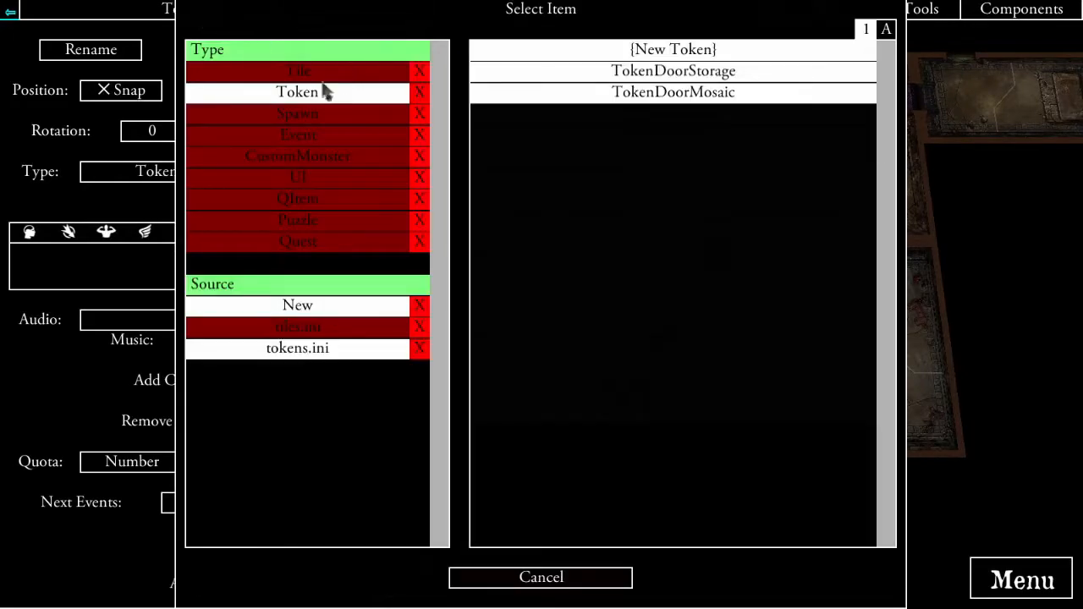
left_click(674, 51)
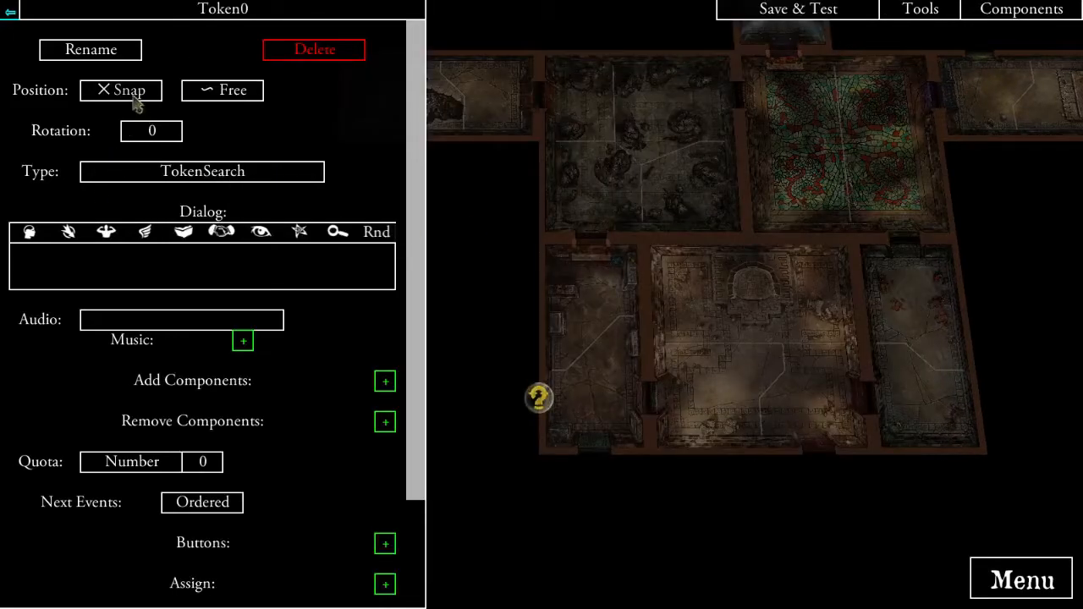
left_click(641, 399)
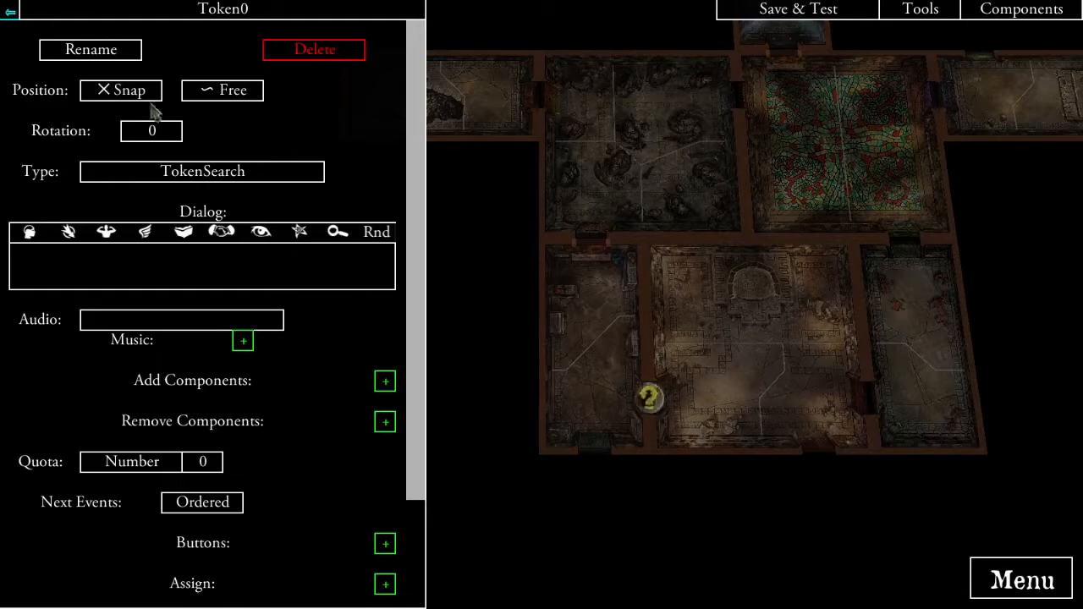
- Rename the new token "ExploreThroneRoom" and set its type to TokenExplore
left_click(104, 51)
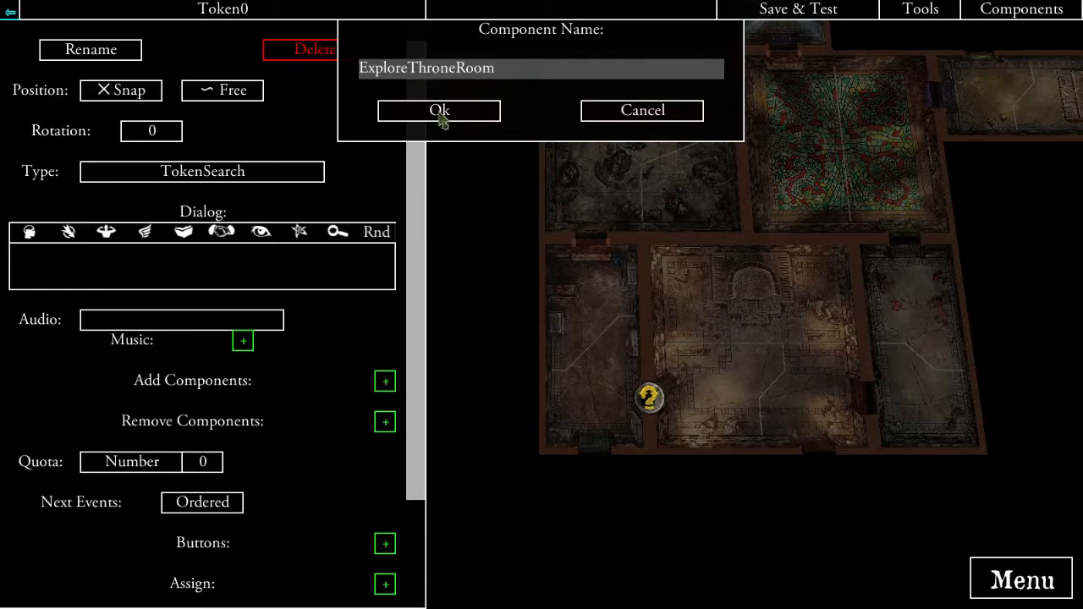
left_click(439, 111)
left_click(233, 171)
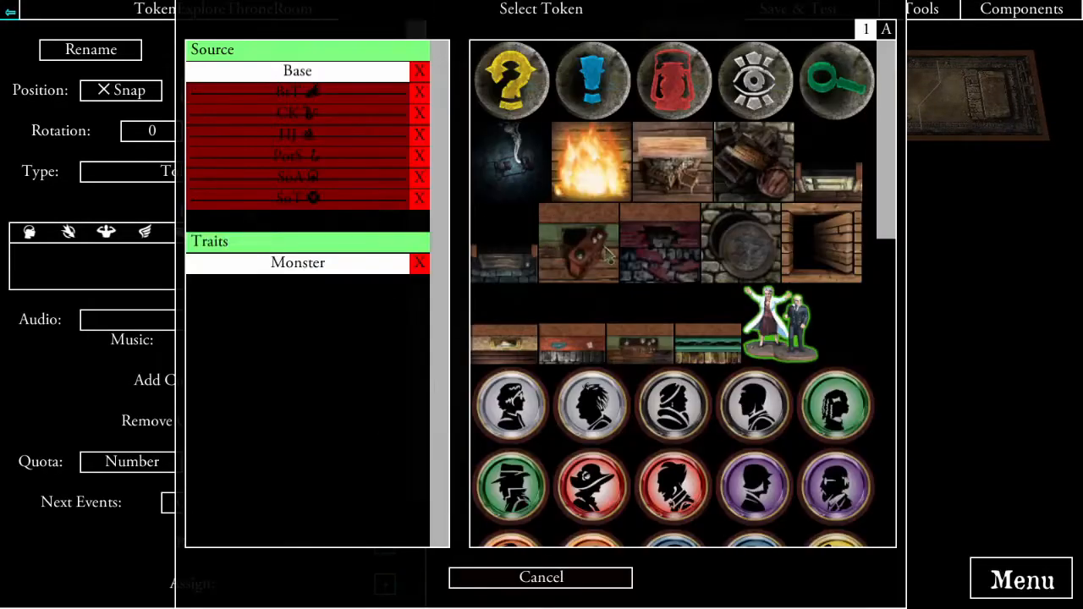
left_click(682, 93)
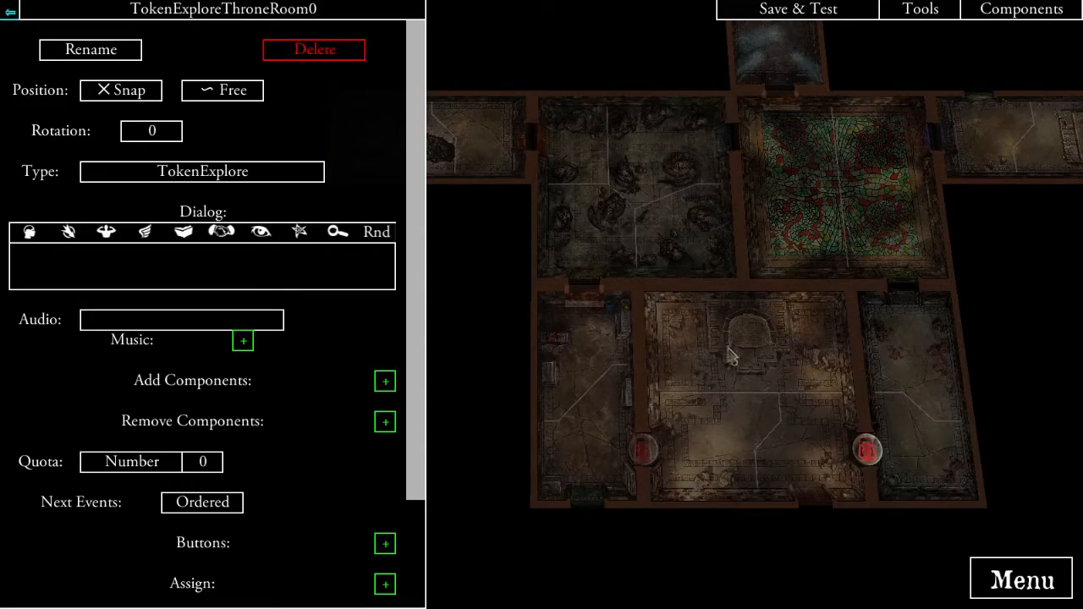
- Add a new token on the doorway between the storage and statue chambers and set its type to TokenExplore
left_click_drag(708, 365, 754, 374)
left_click_drag(608, 302, 650, 341)
left_click_drag(832, 472, 705, 391)
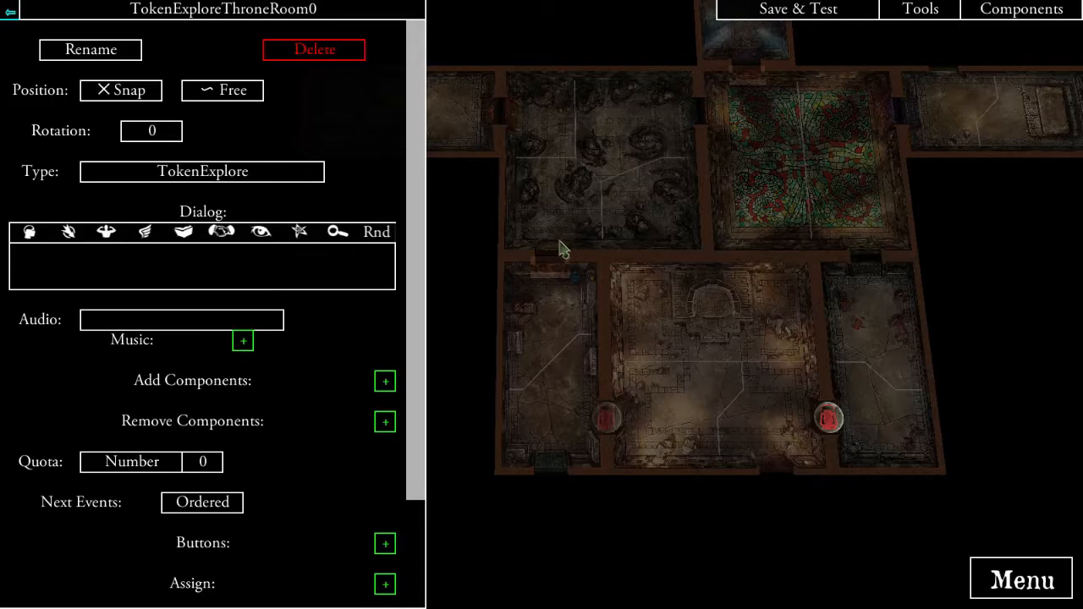
left_click_drag(559, 250, 630, 271)
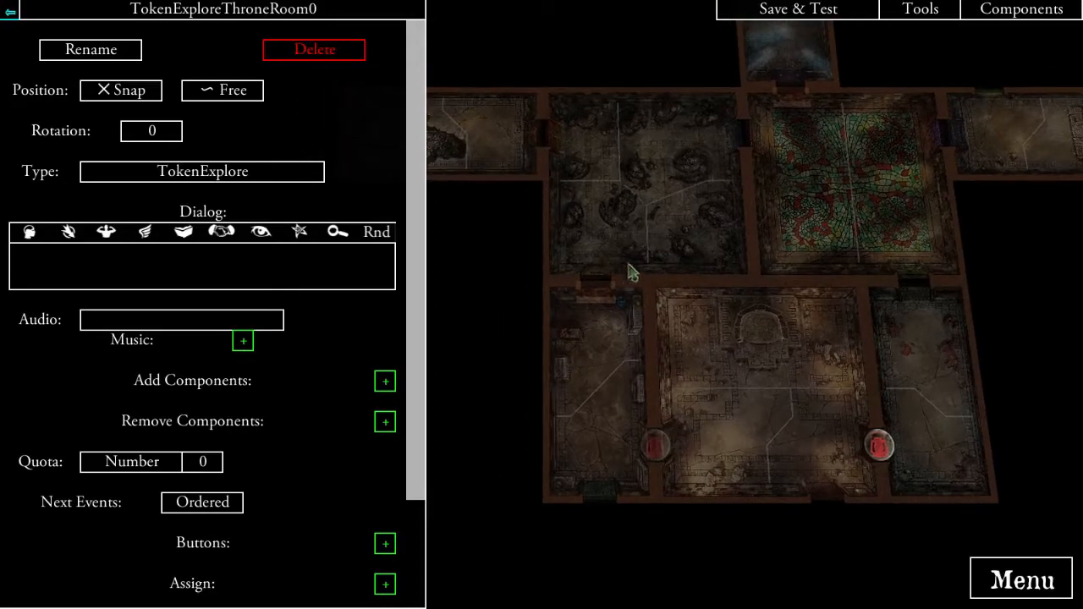
left_click(208, 17)
left_click(624, 54)
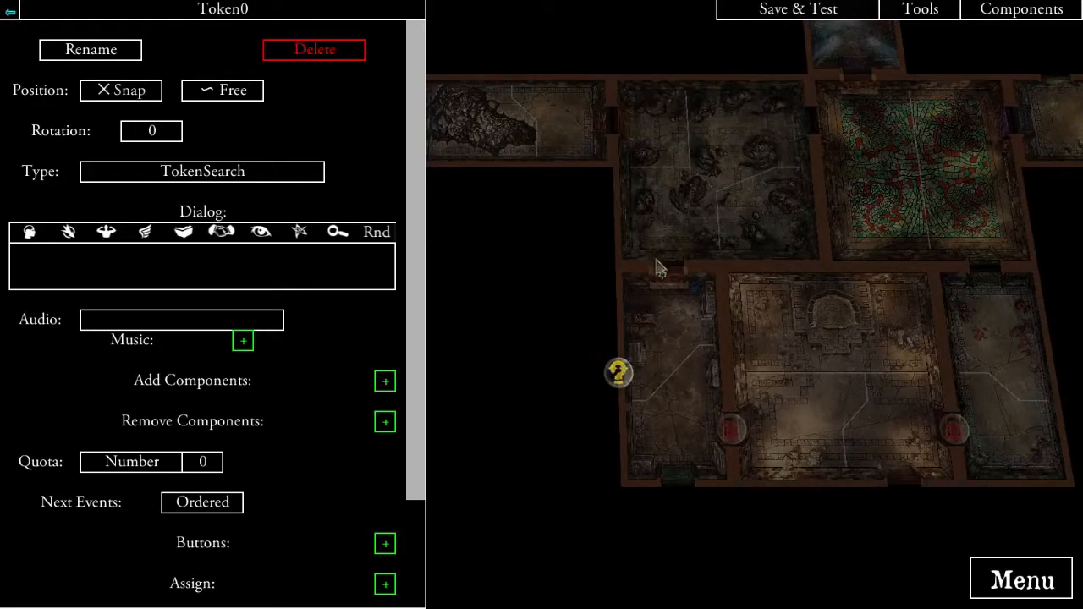
left_click(654, 266)
left_click(319, 178)
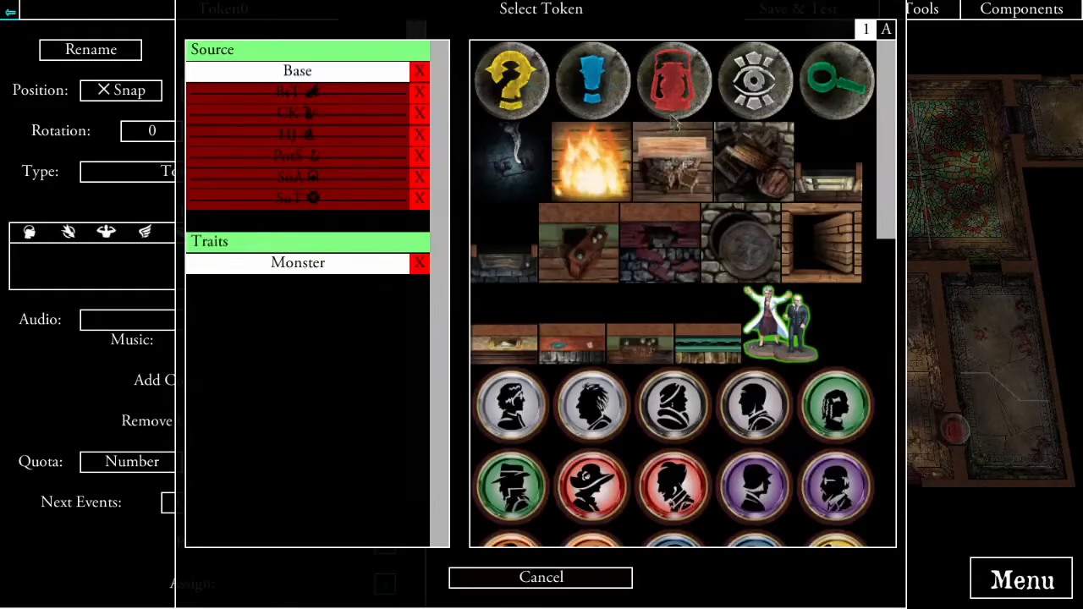
left_click(664, 116)
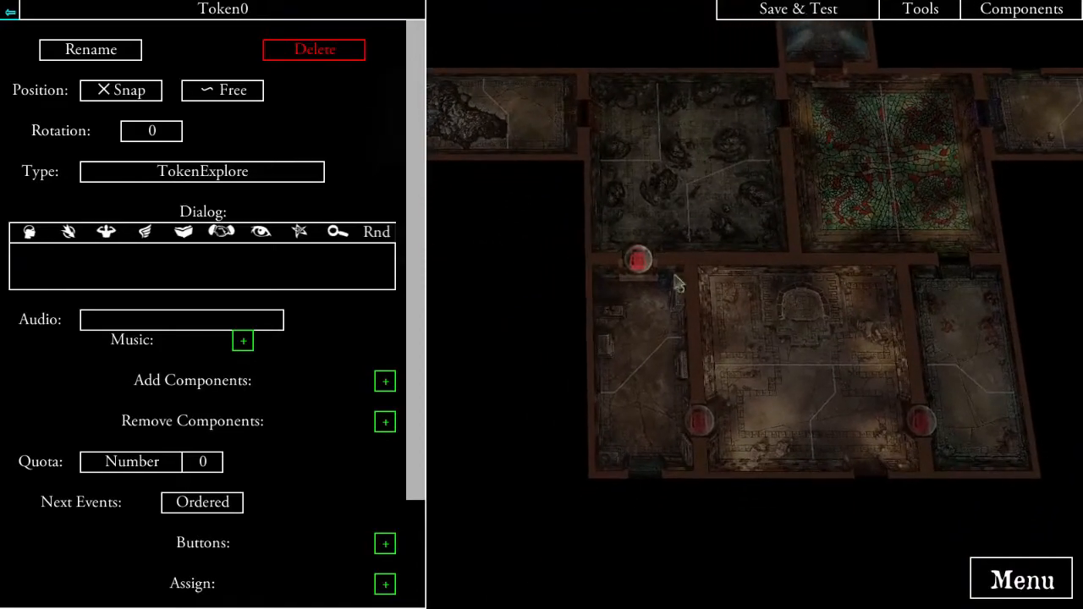
- Check the storage and statue tiles' component names, and rename the explore token on their shared doorway "ExploreStorageStatue"
left_click(636, 339)
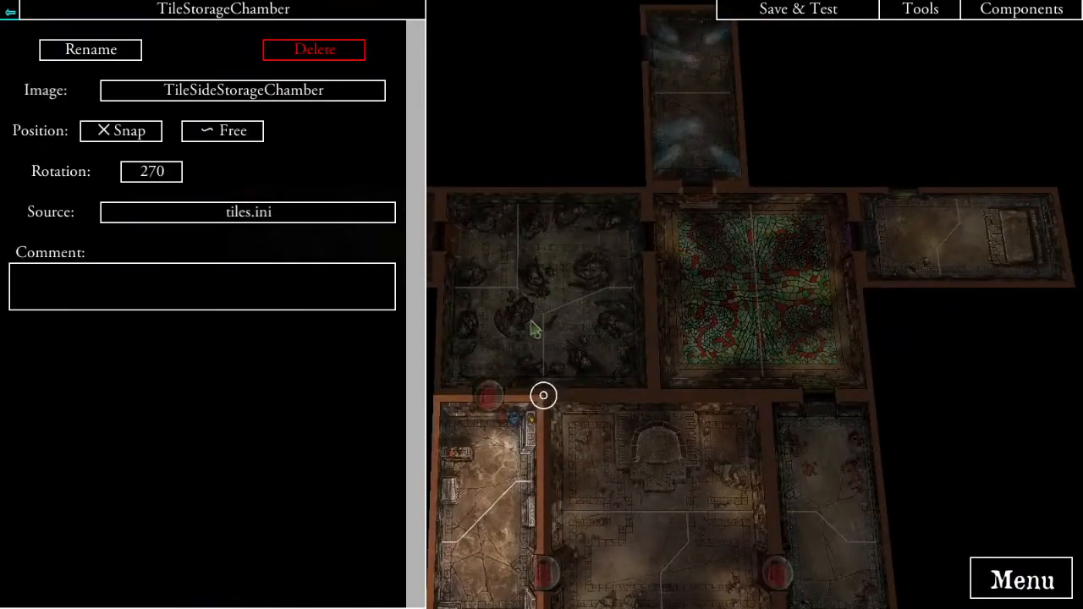
left_click(534, 325)
left_click_drag(527, 382, 655, 228)
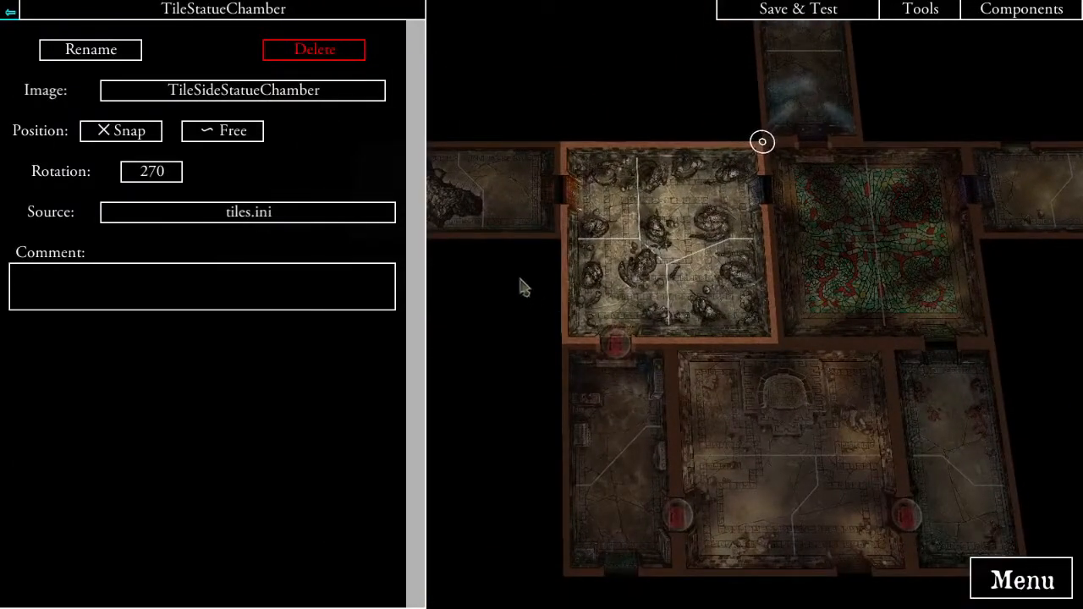
left_click(11, 11)
left_click(11, 13)
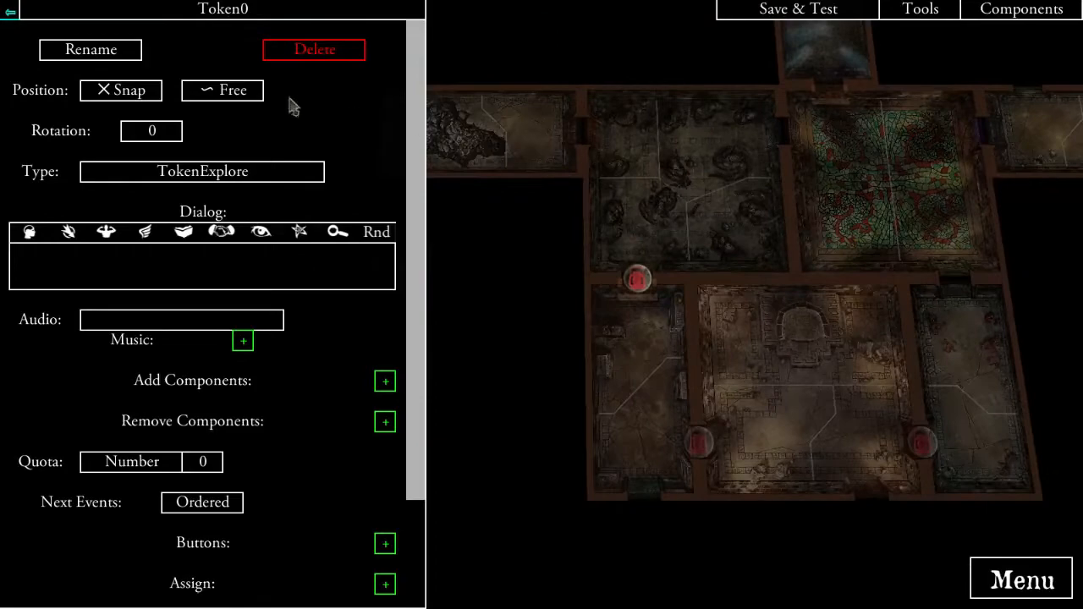
left_click(100, 51)
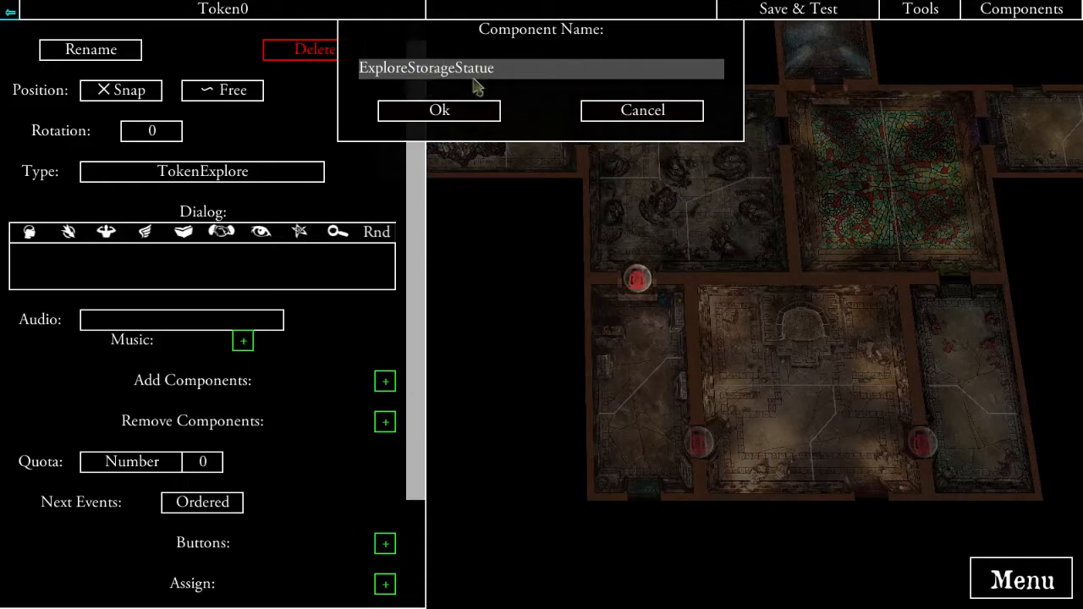
left_click(471, 111)
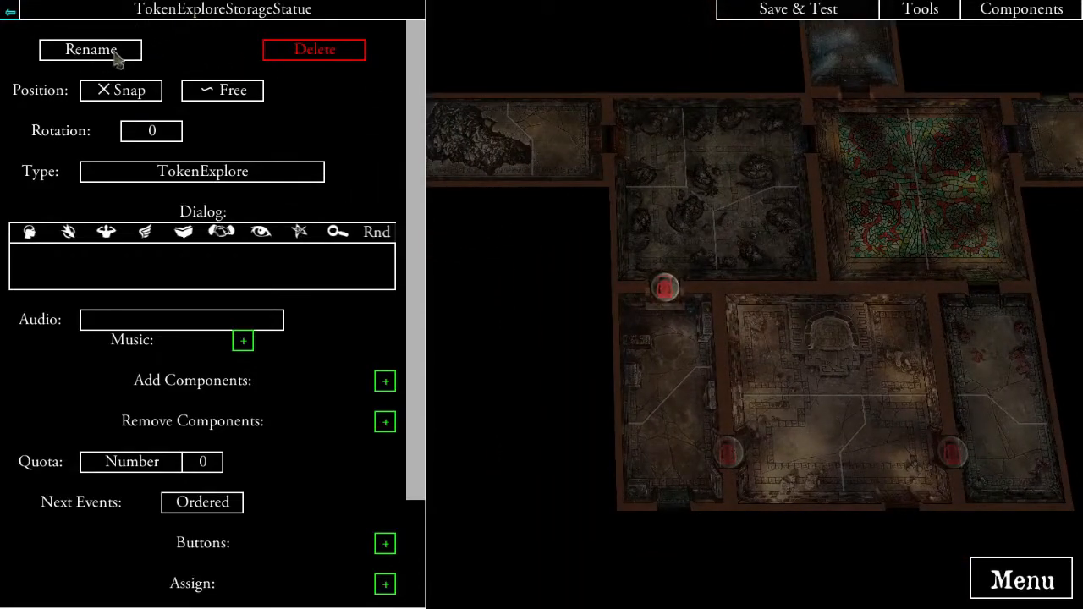
- Add a second TokenExplore token on the doorway between the storage and statue chambers and rename it "ExploreStatueStorage"
left_click(194, 11)
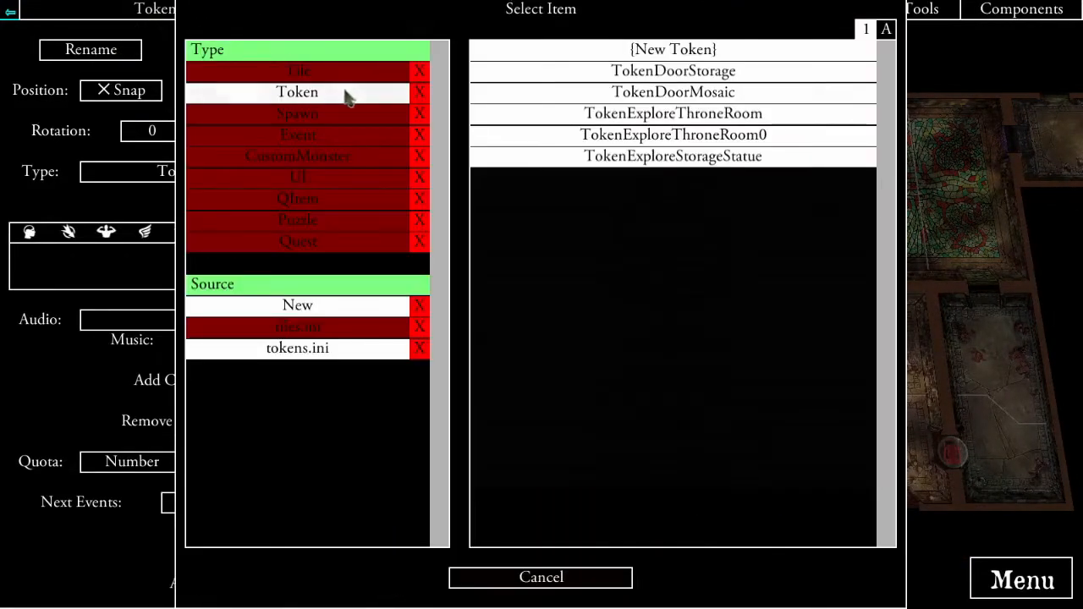
left_click(623, 48)
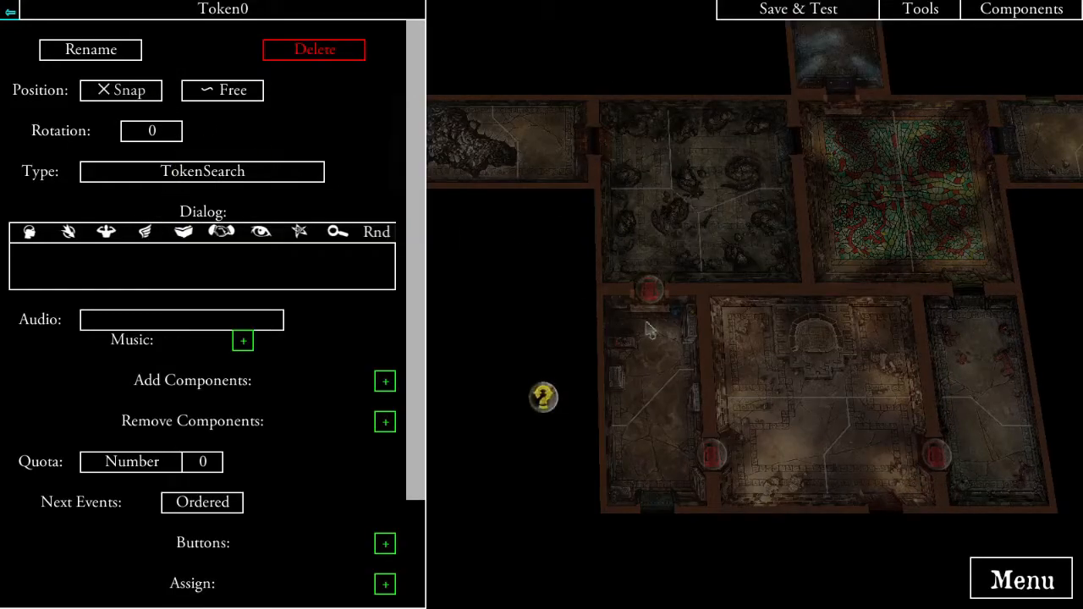
left_click(653, 296)
left_click(246, 173)
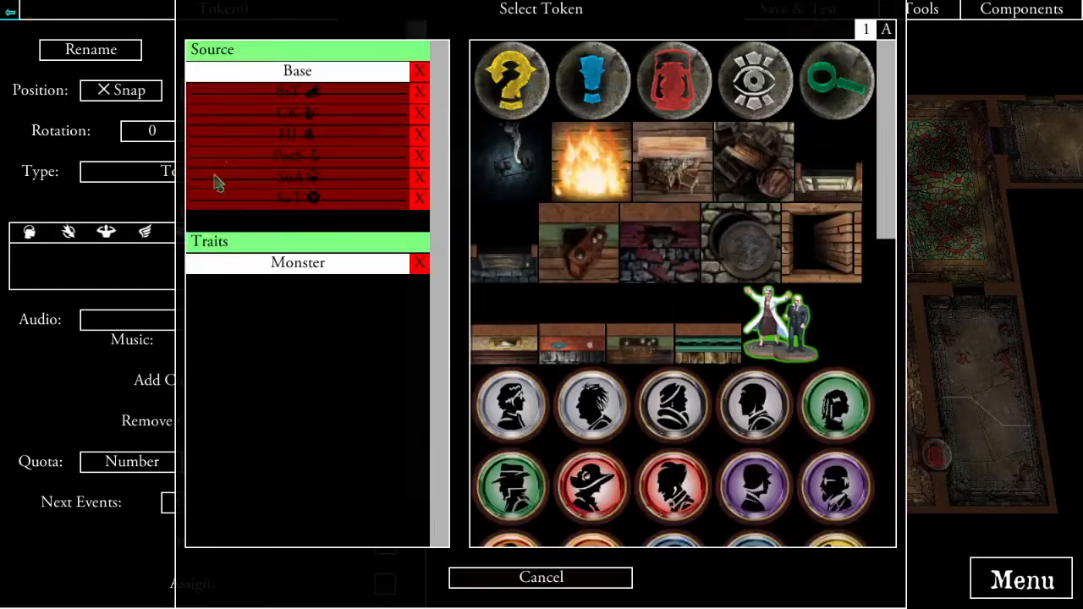
left_click(661, 84)
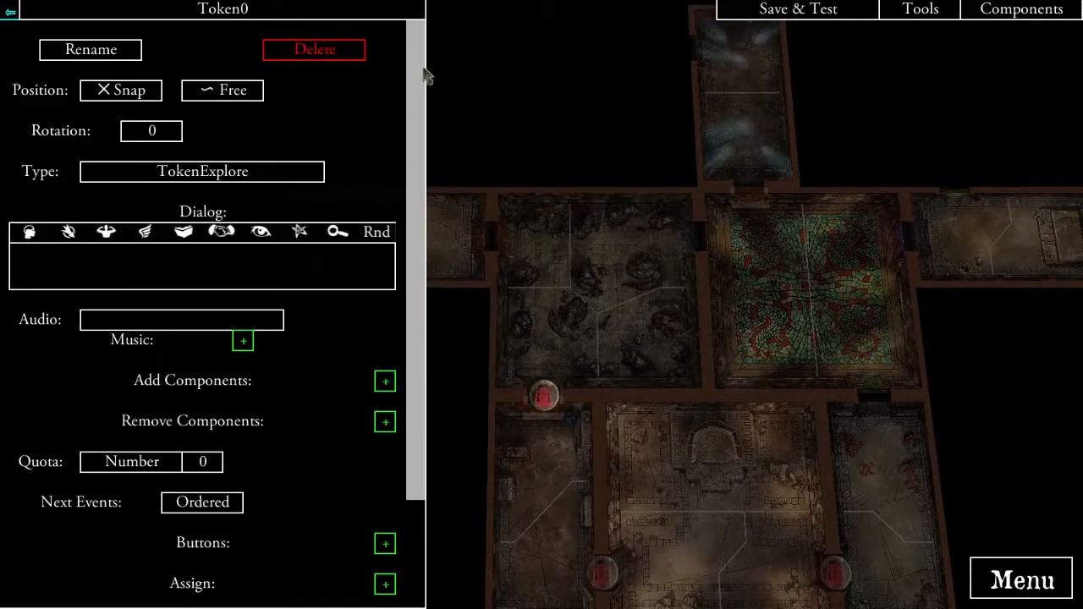
left_click(119, 53)
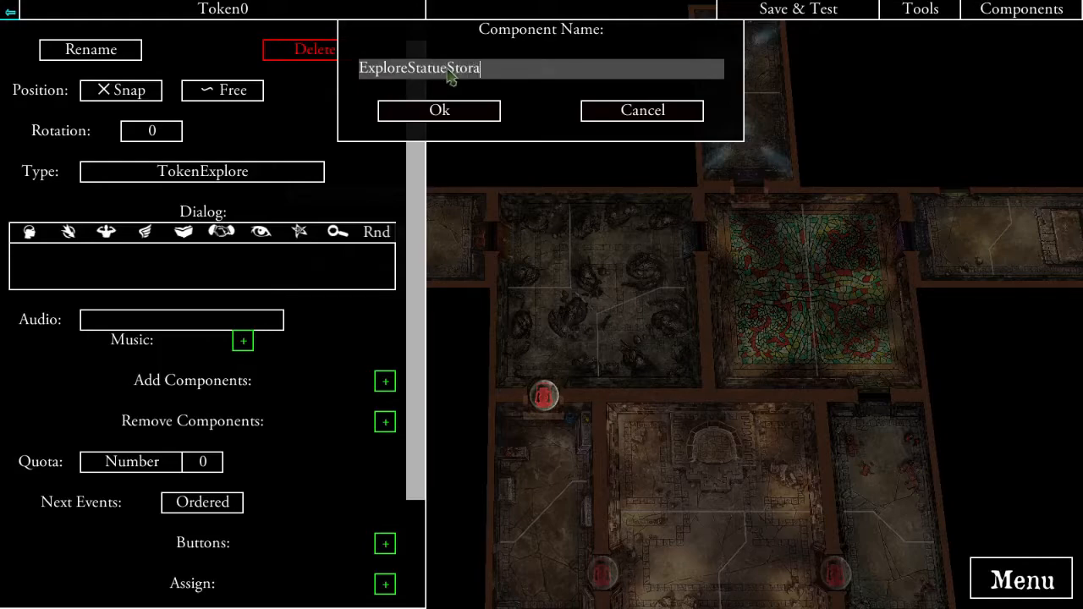
left_click(453, 110)
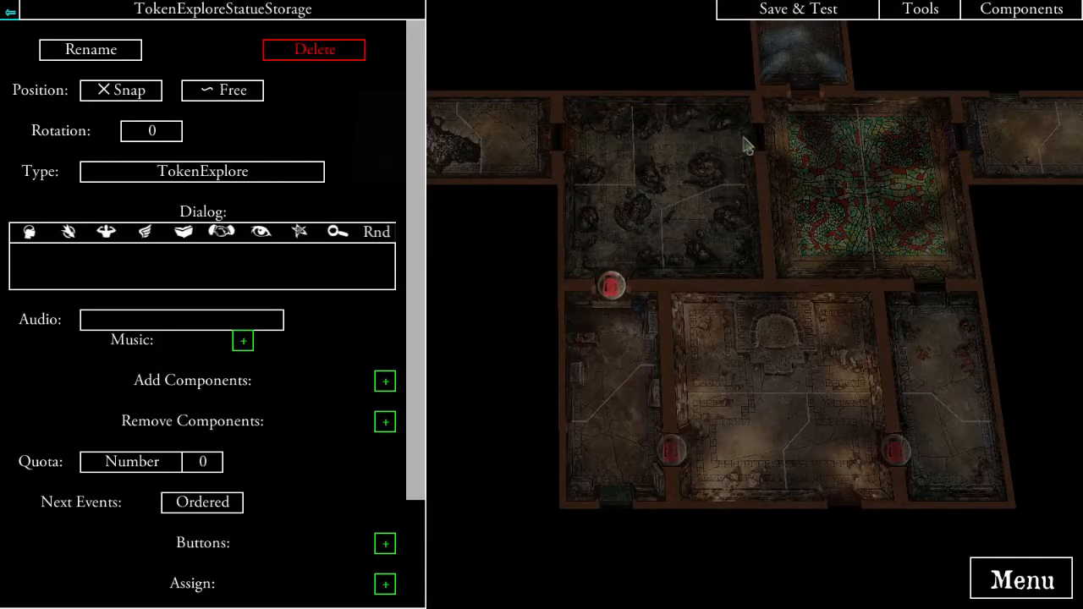
left_click_drag(931, 298, 895, 284)
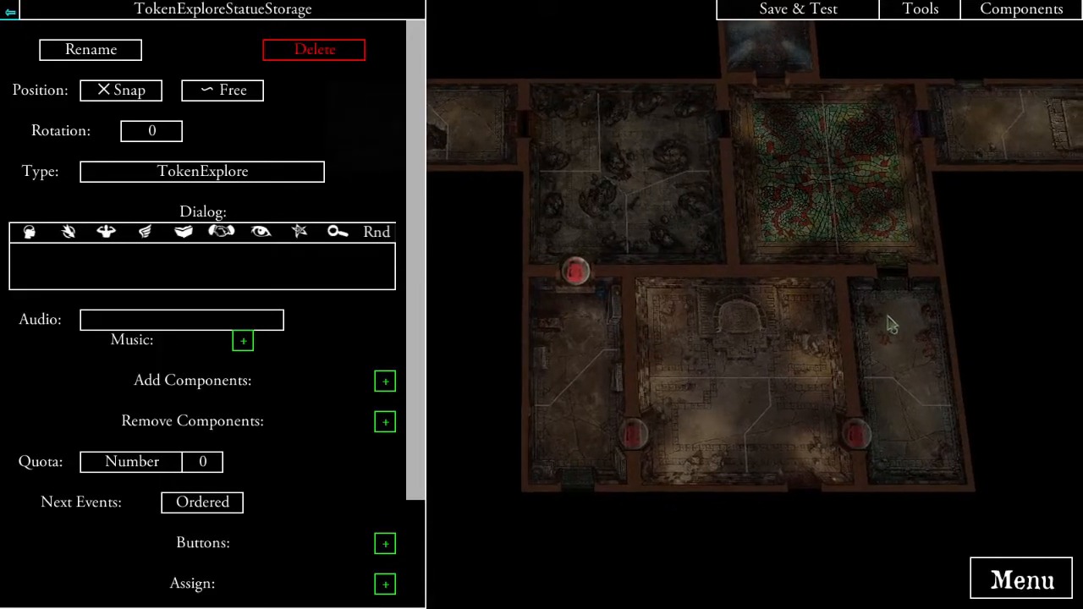
left_click_drag(813, 302, 838, 358)
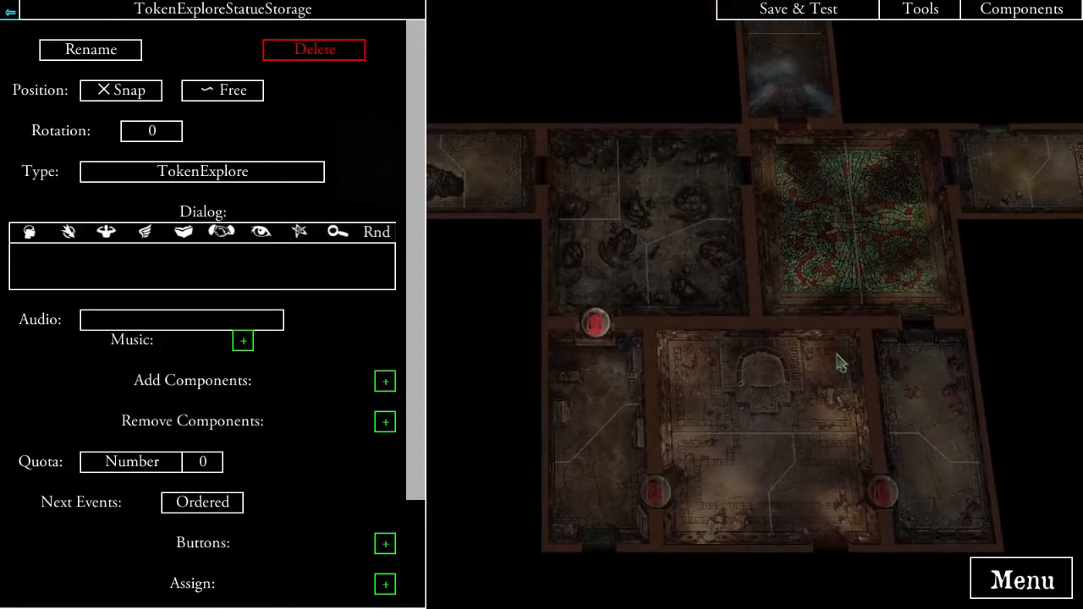
left_click_drag(748, 258, 725, 251)
- Open the bed chamber tile's properties and list the components stacked at the statue–mosaic doorway and at both throne chamber doorways
left_click(910, 138)
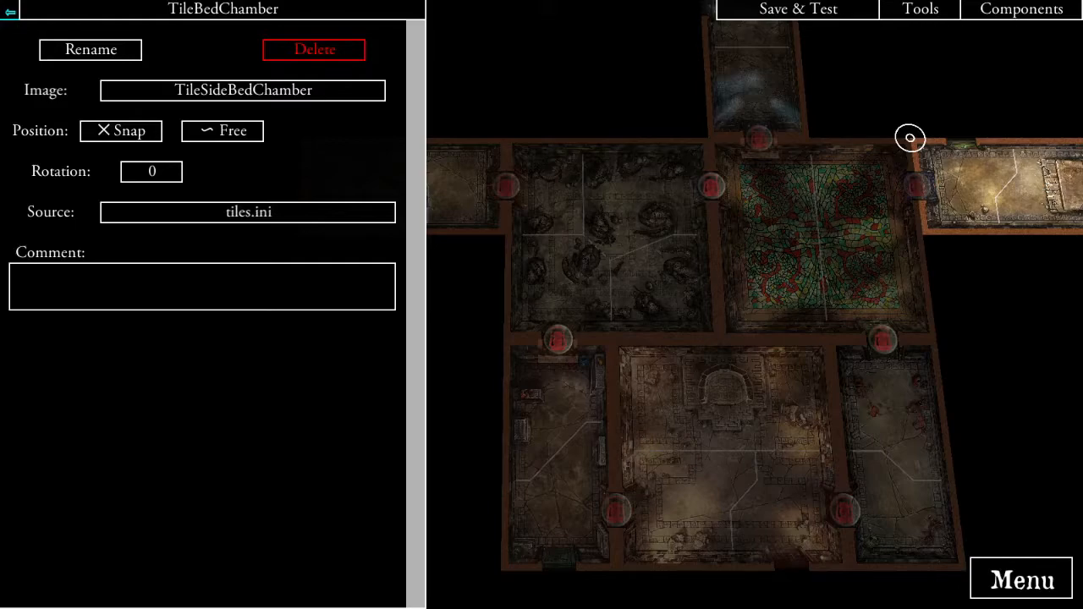
right_click(715, 192)
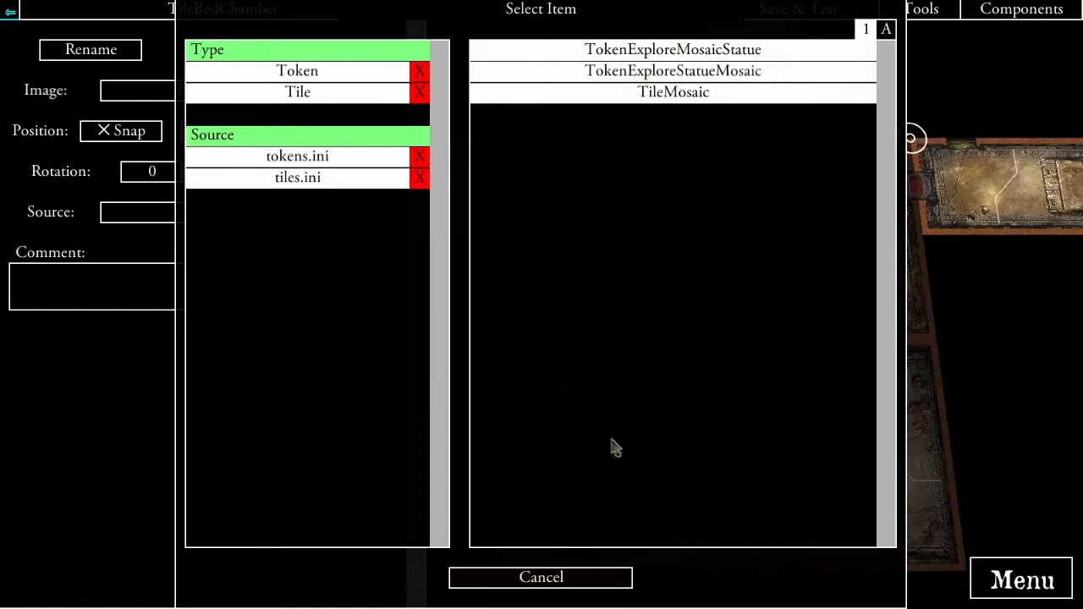
left_click(580, 576)
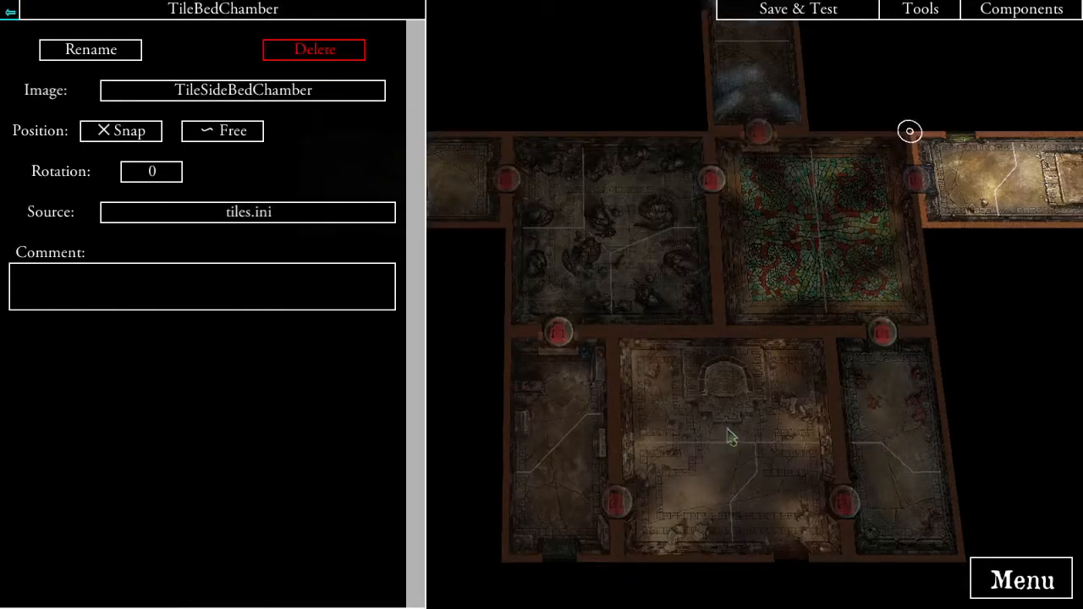
left_click_drag(730, 441, 730, 292)
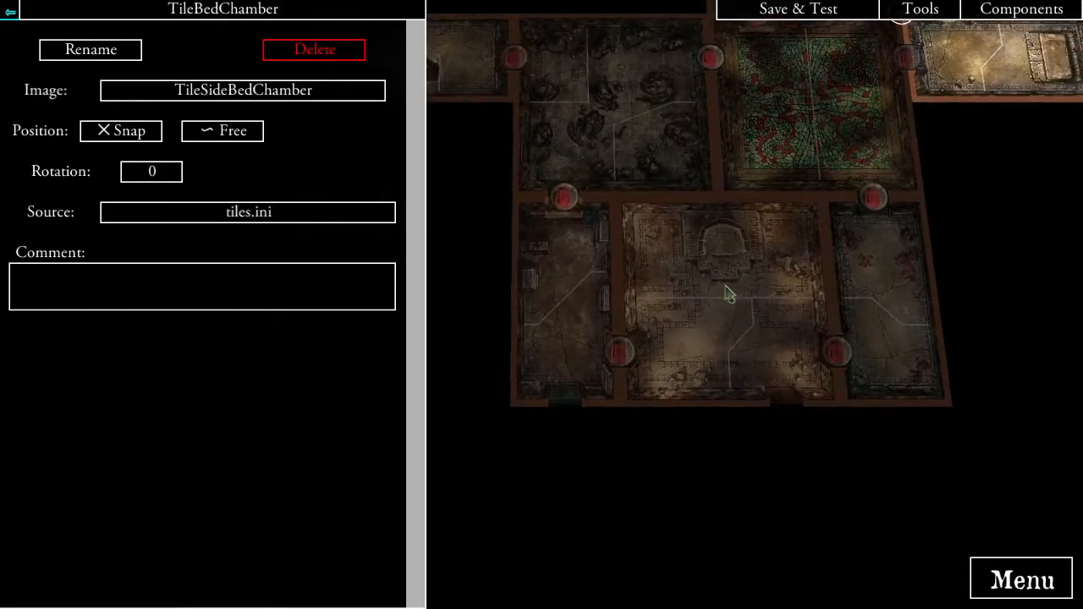
left_click(626, 357)
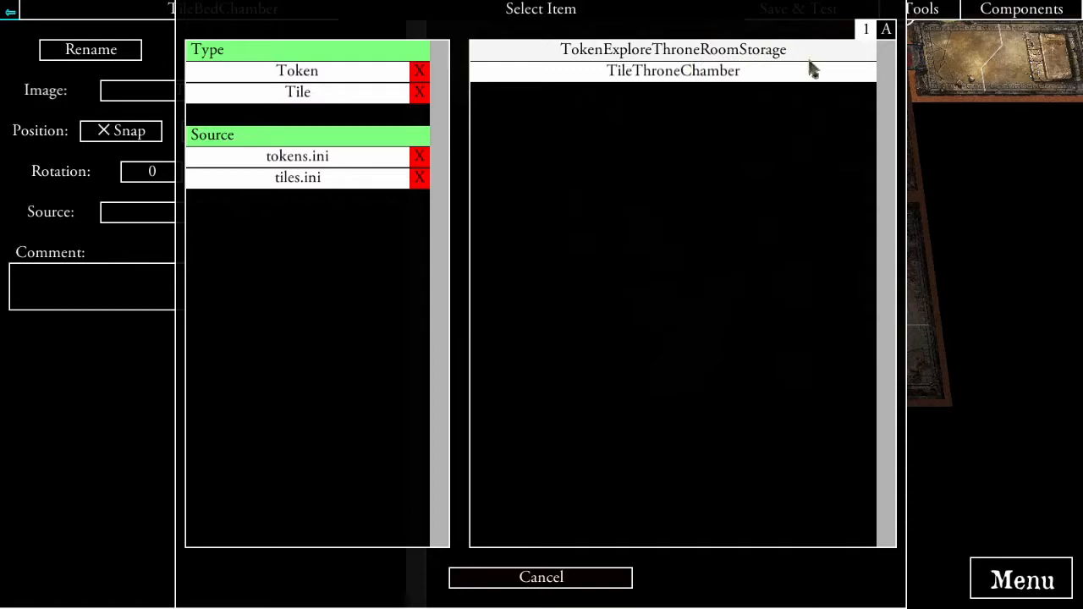
left_click(552, 577)
left_click(837, 362)
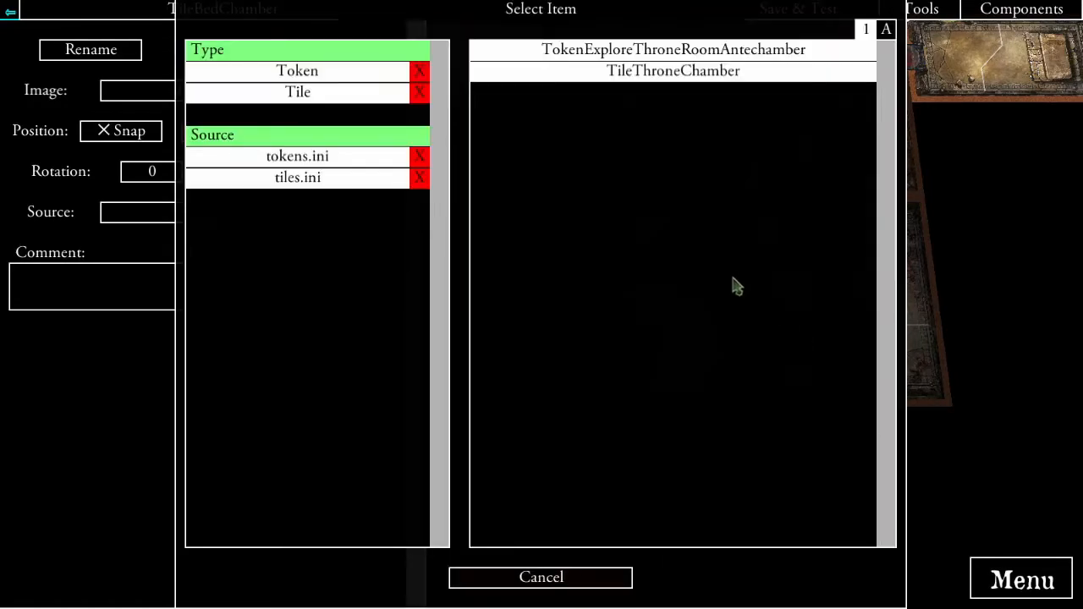
left_click(600, 583)
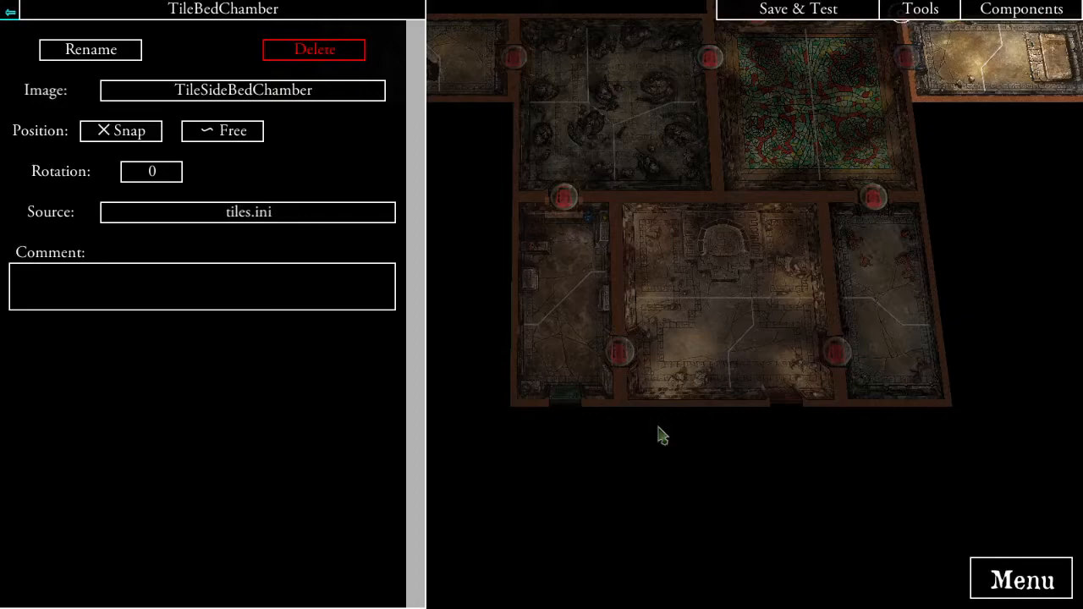
- Create a new event component from the component list filtered to events
left_click_drag(775, 309, 730, 386)
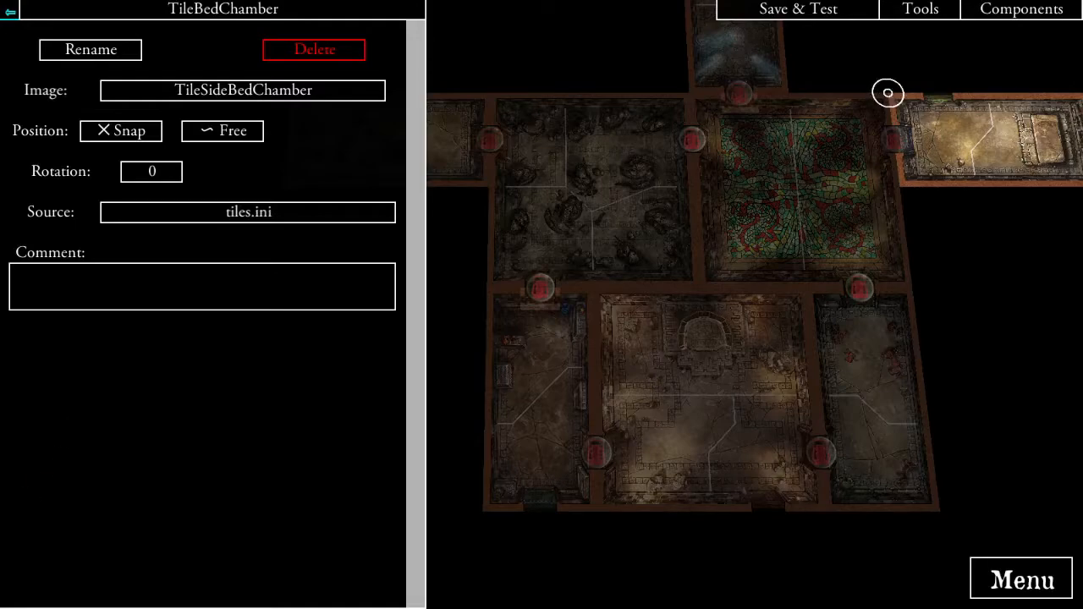
left_click(217, 13)
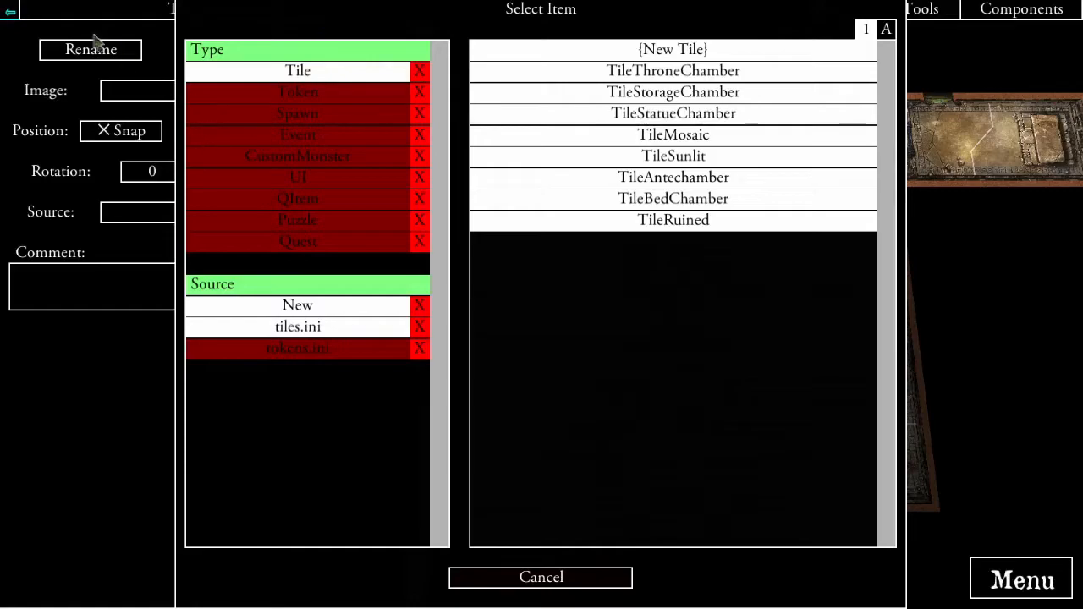
left_click(351, 79)
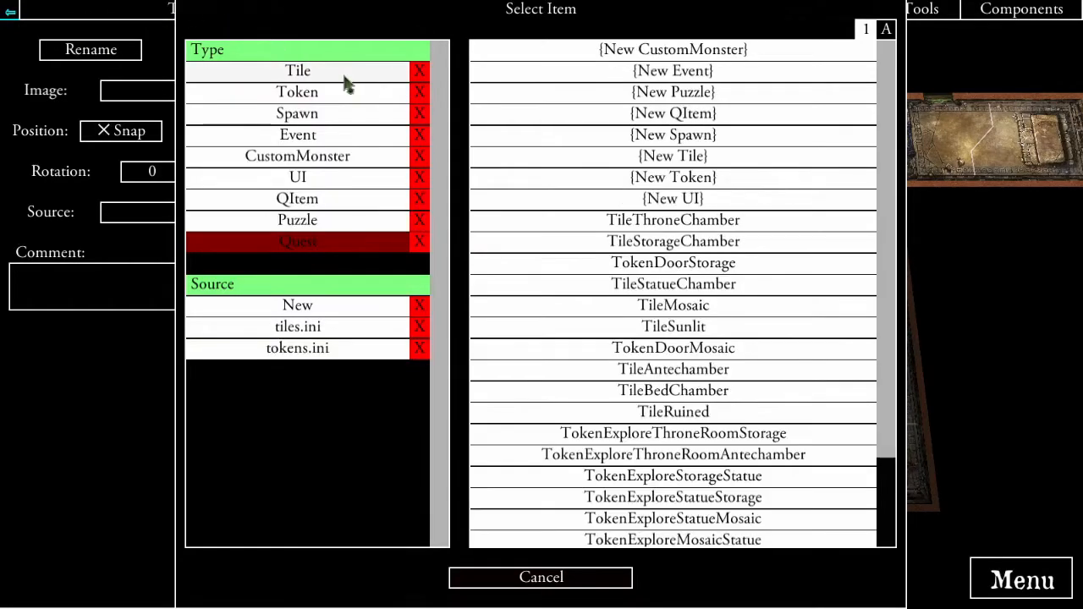
left_click(309, 139)
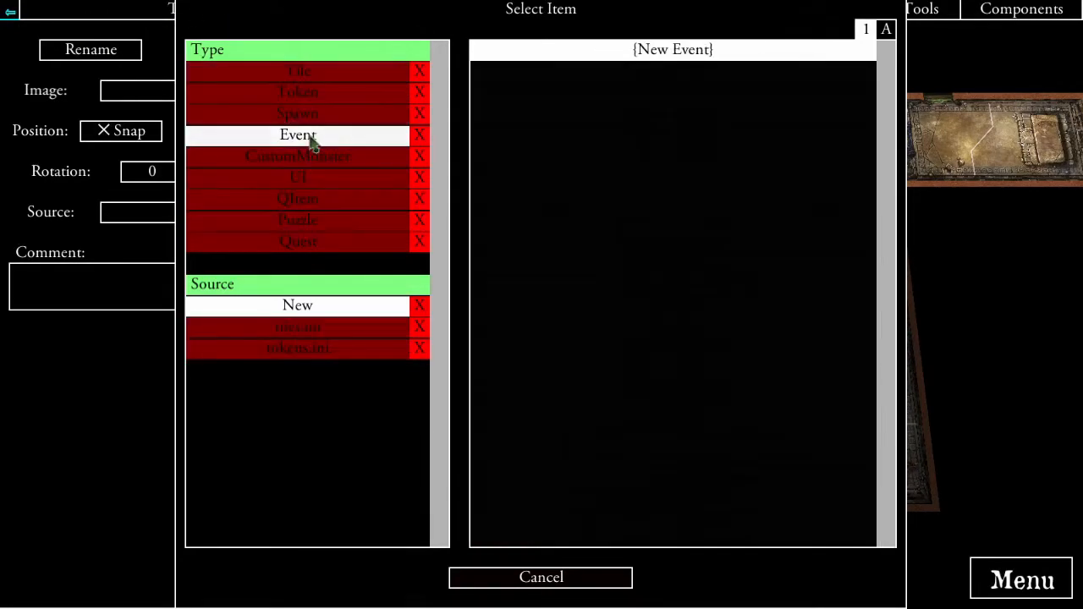
left_click(672, 50)
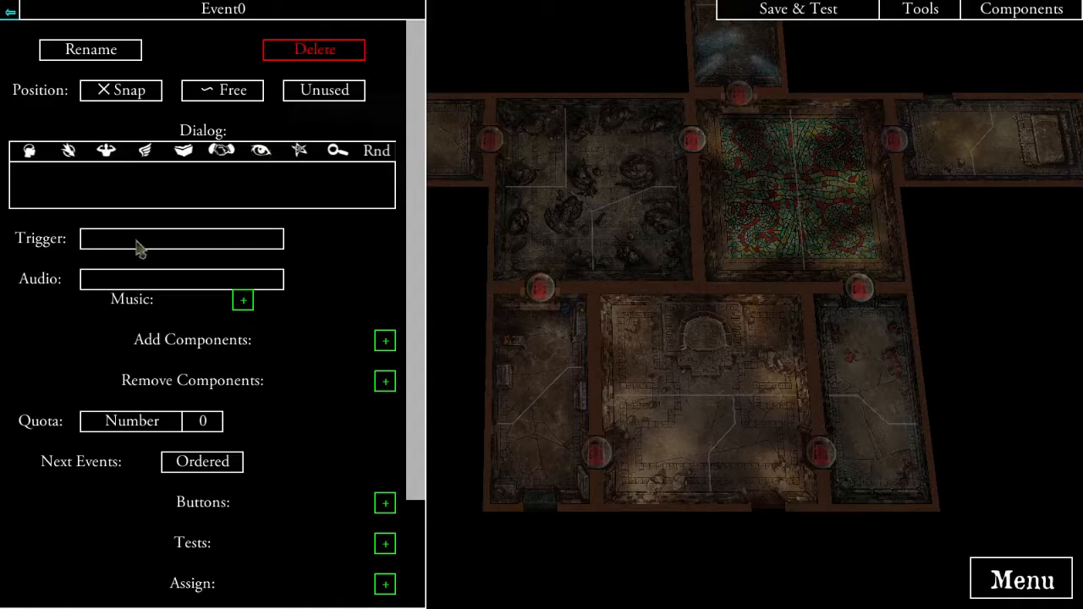
- Set the new event's trigger to EventStart and rename the event "00Begin"
left_click(169, 246)
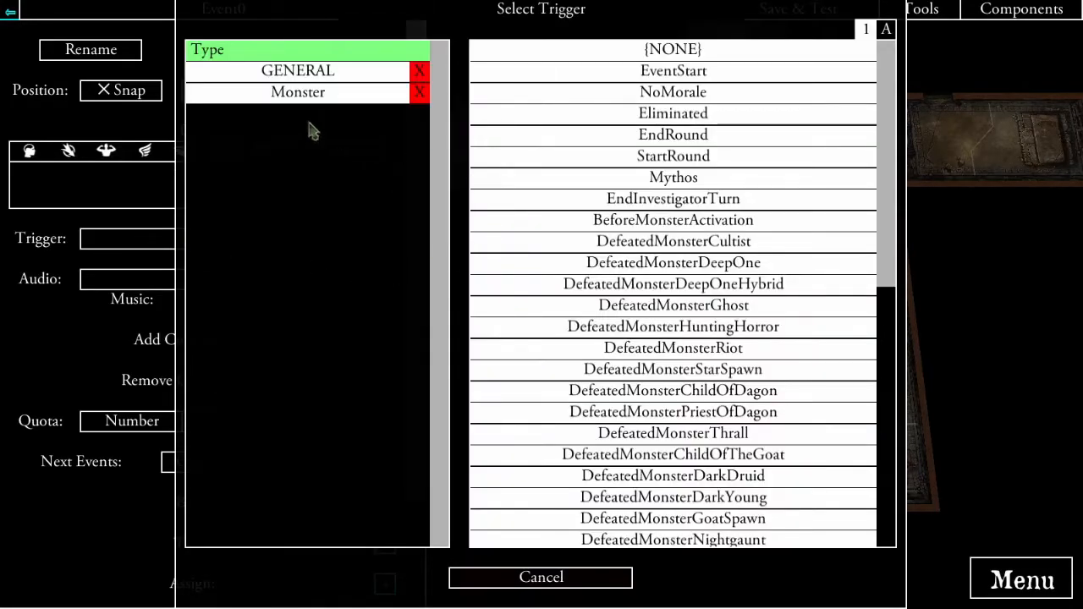
left_click(276, 77)
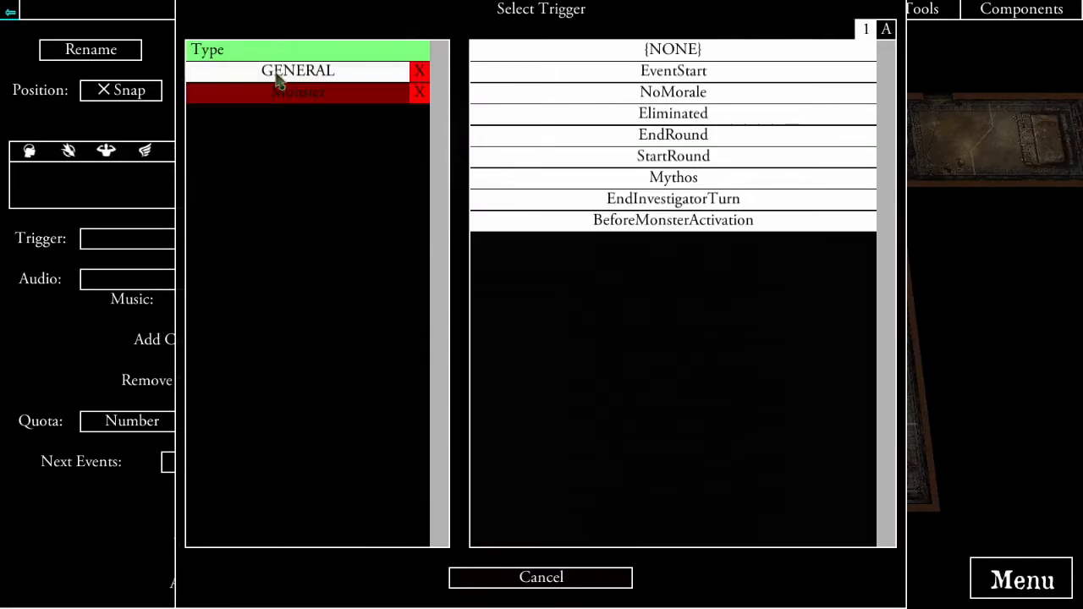
left_click(672, 75)
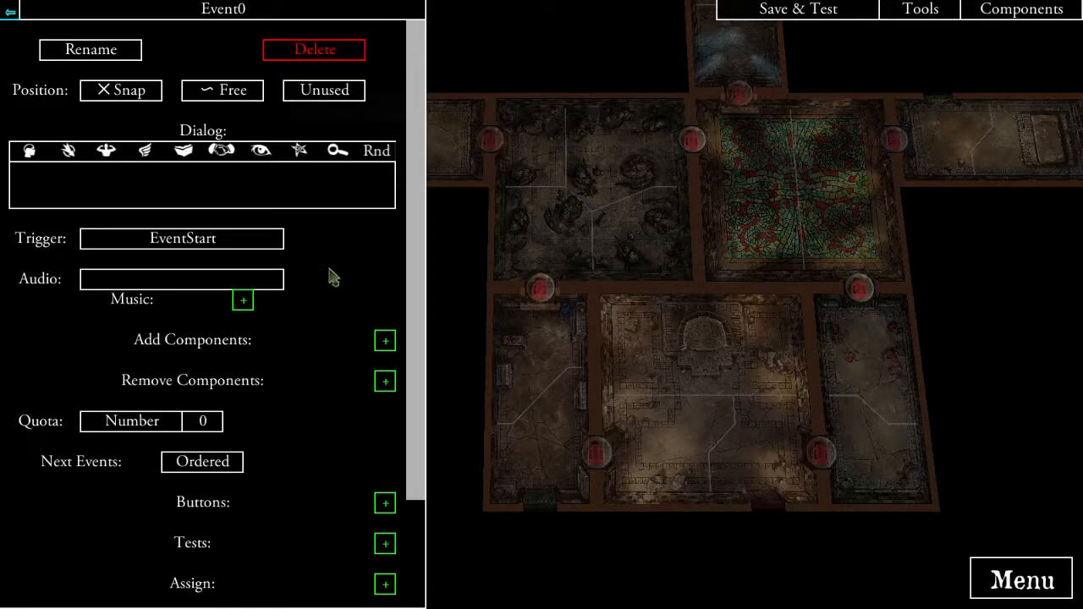
left_click(111, 53)
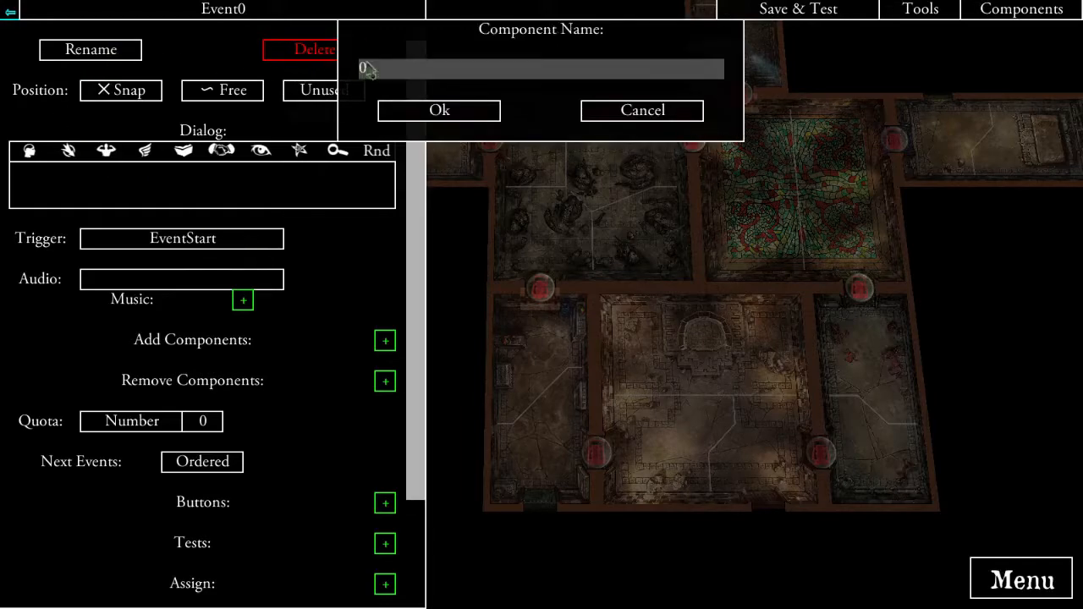
left_click(419, 74)
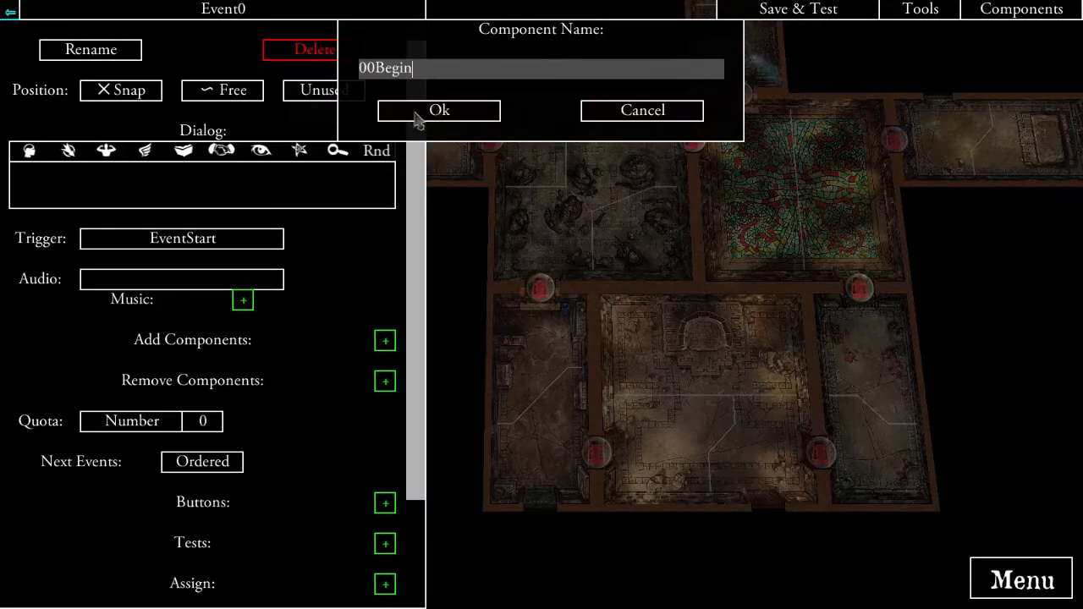
left_click(418, 119)
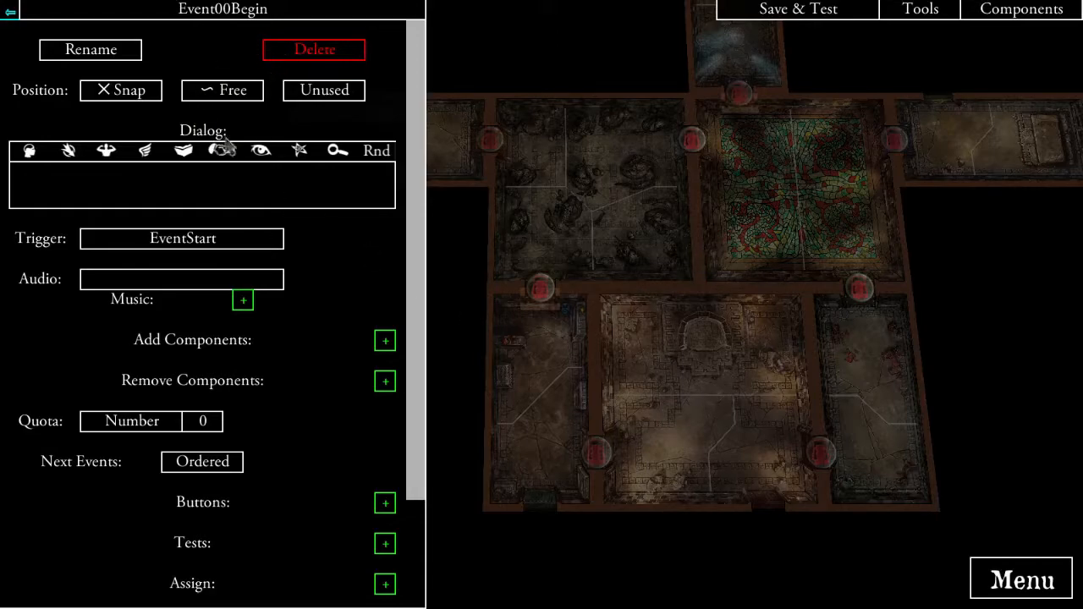
- Enter the intro dialog, from "Five people went looking for treasure in a spooky temple." through the door slamming shut, to "Place the Throne Room Chamber,"
left_click(218, 187)
type("people went looking for treasure in a spooky temple. ")
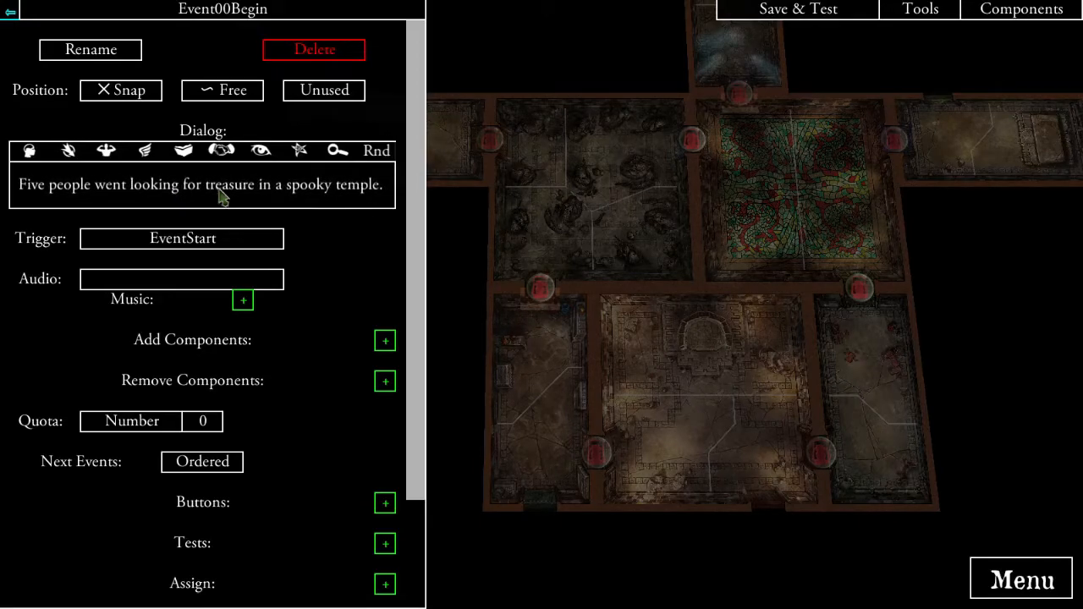
type("Where")
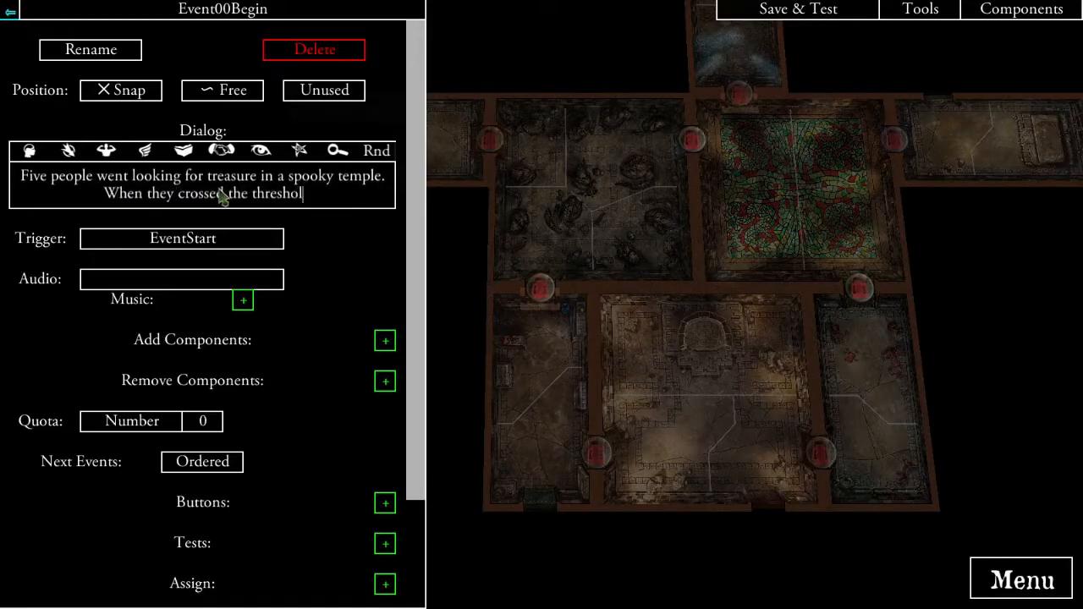
type("the door s")
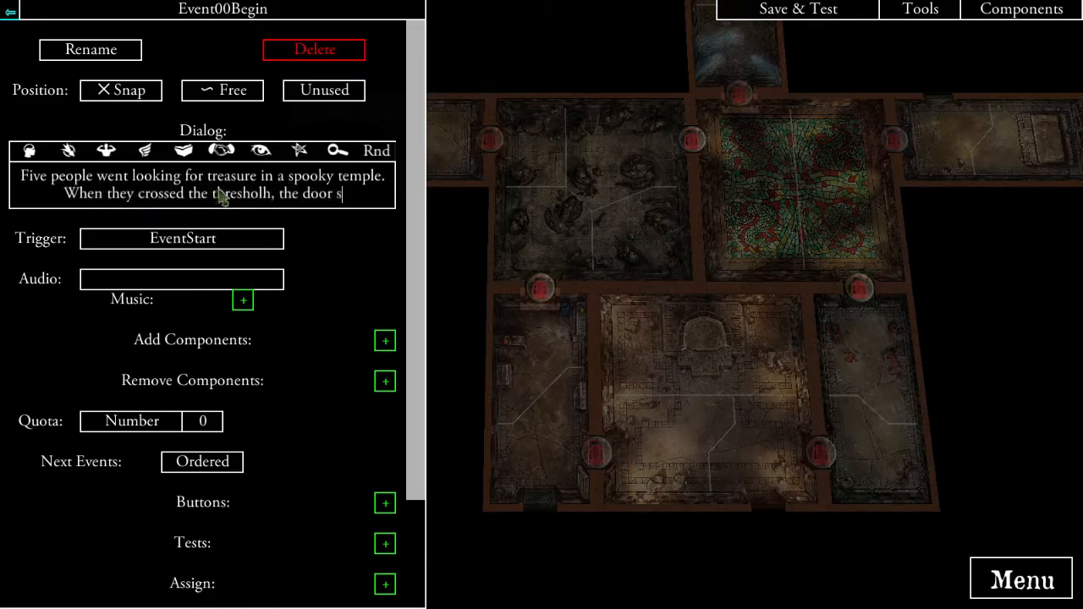
type("lammed shut behind them, sealing")
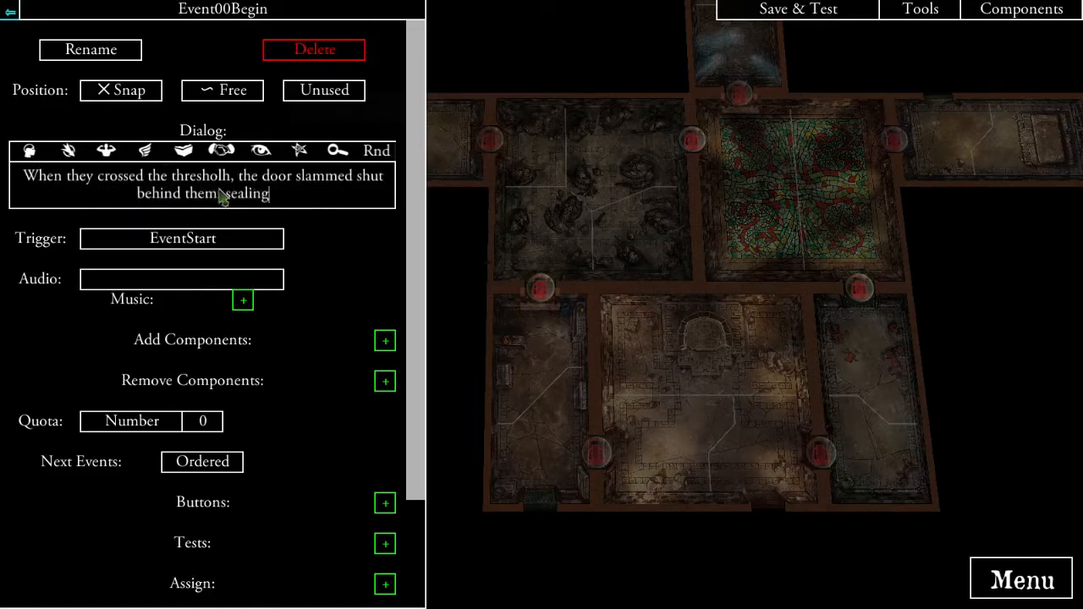
type("ide. Place the Throne Room ")
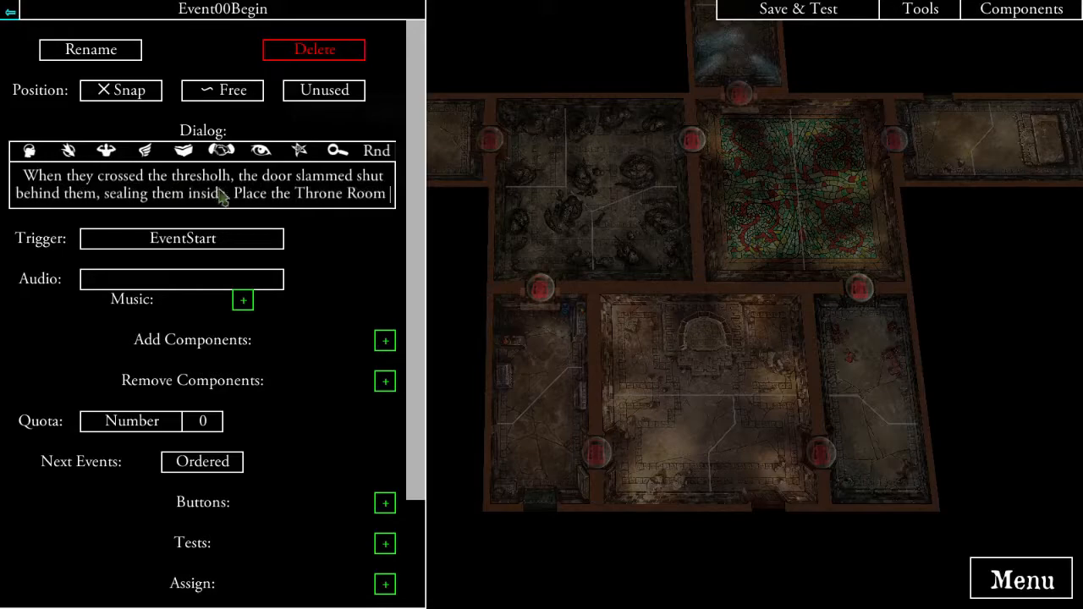
type("Chamber,")
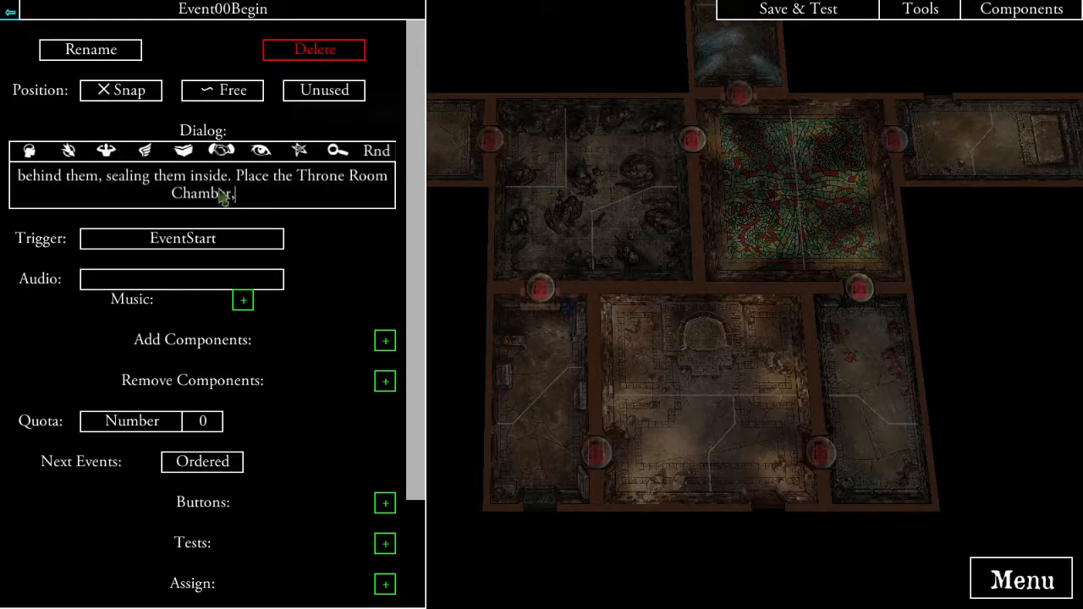
- Check the throne chamber tile's component name and correct the event dialog's last sentence to "Place the Throne Chamber Tile, as indicated."
left_click(676, 364)
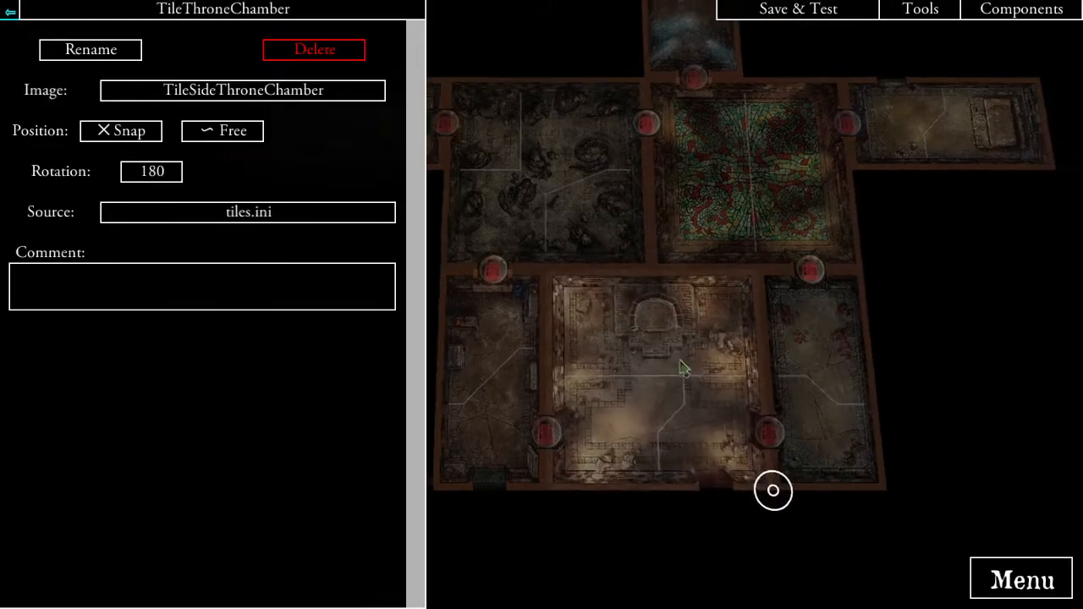
left_click(10, 12)
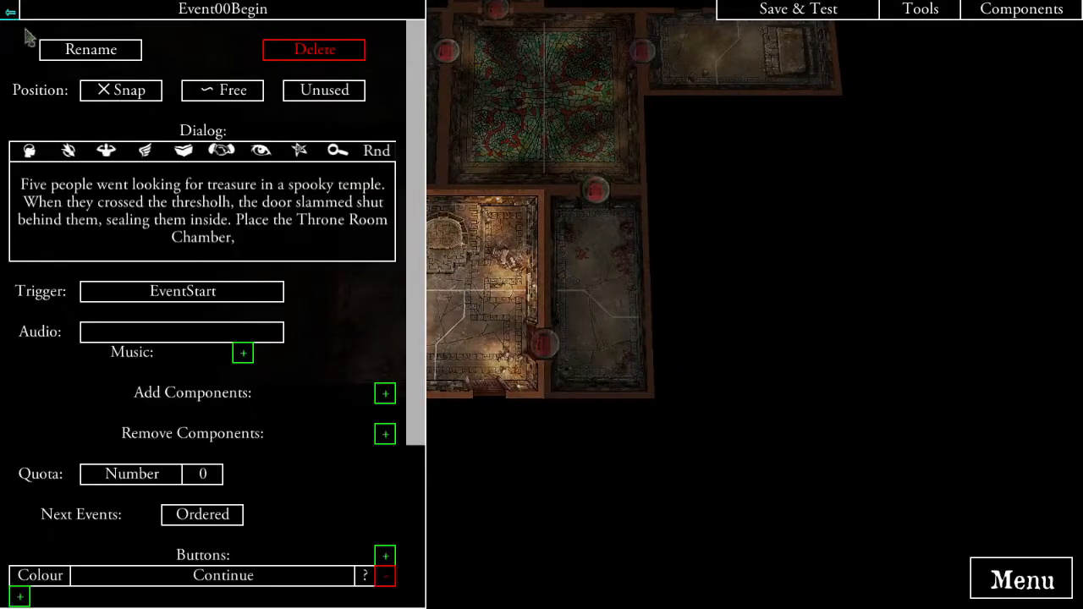
left_click(303, 238)
left_click(362, 236)
left_click_drag(351, 227, 389, 230)
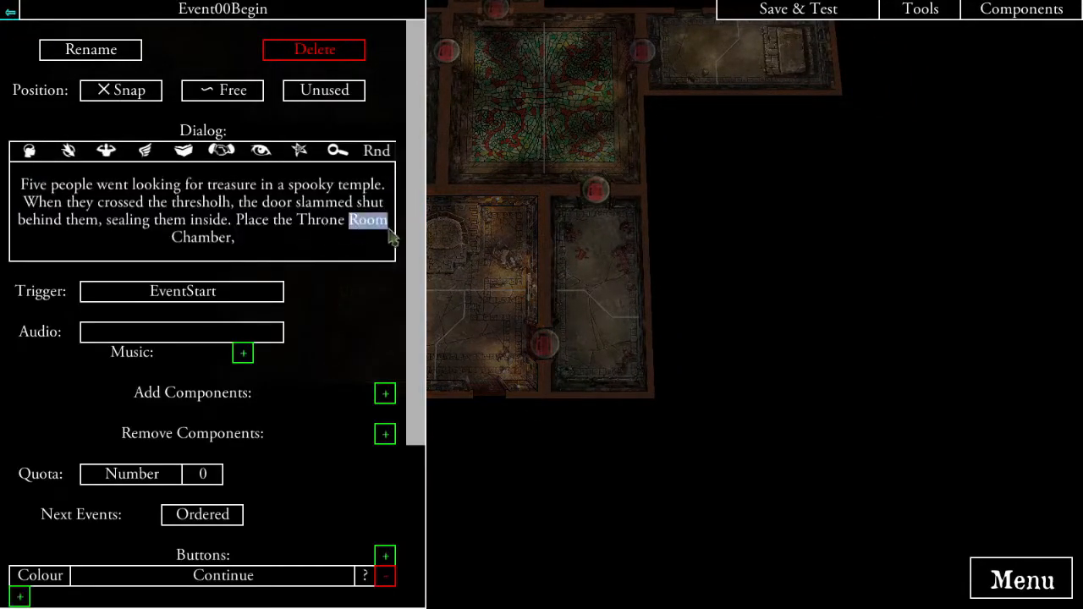
key("BackSpace")
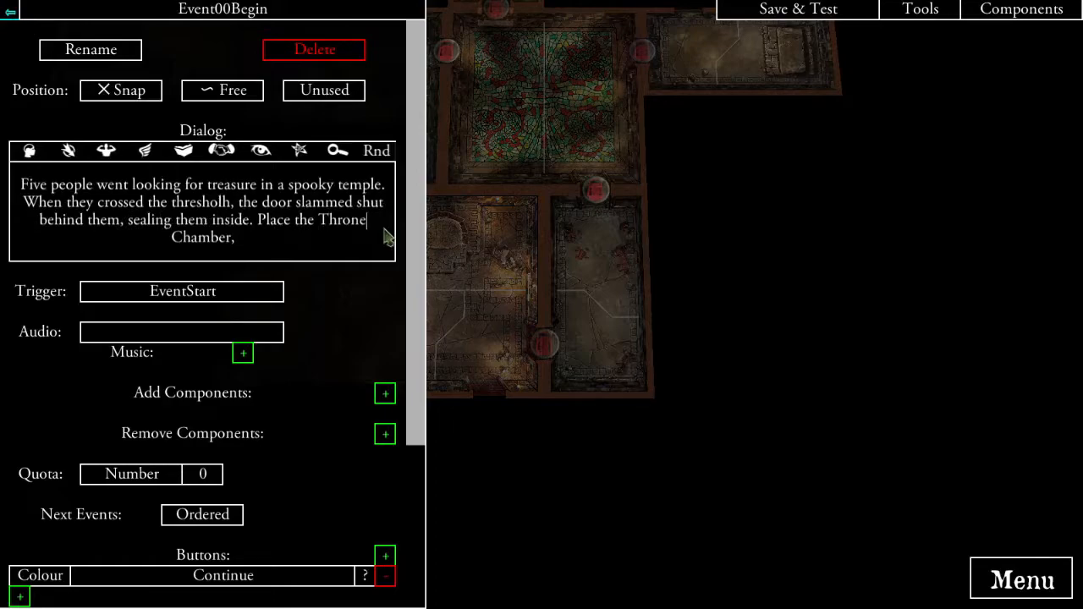
type("Chamber T")
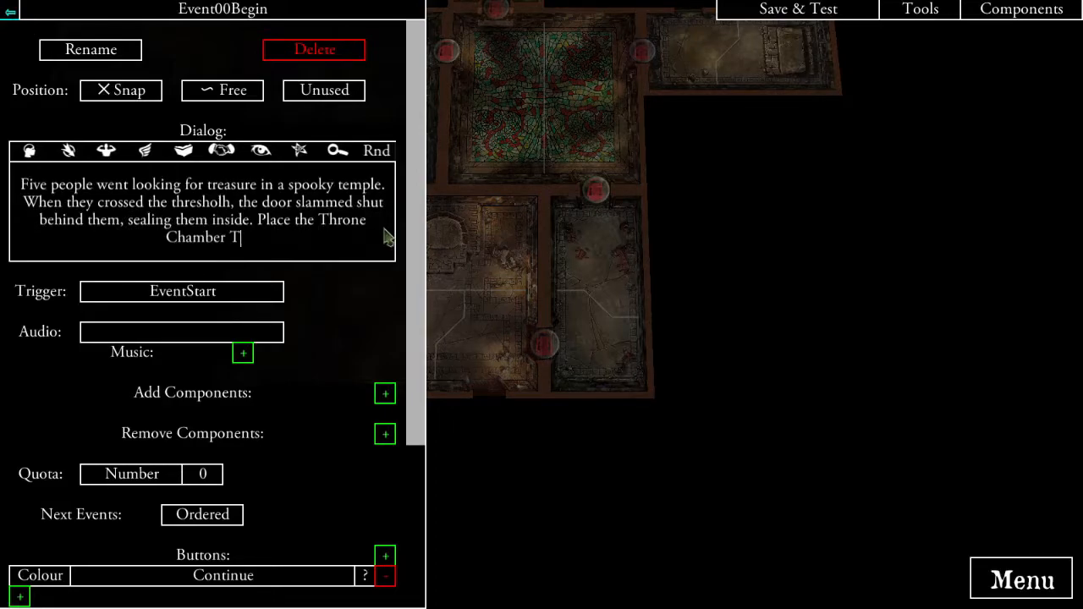
type("ile, as indicated.")
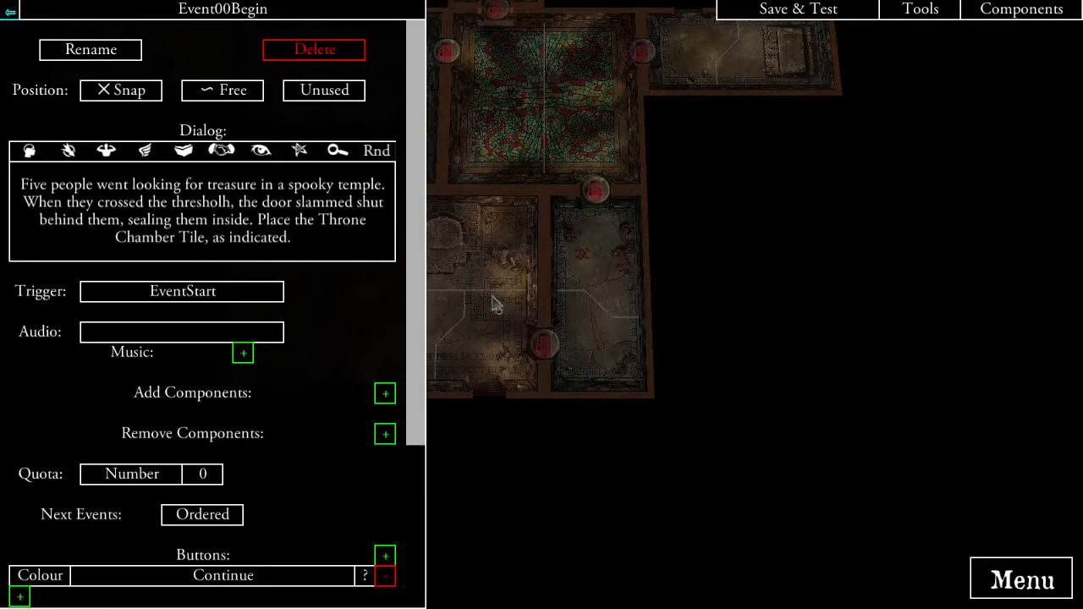
- Add TileThroneChamber to the components that the opening event adds to the board
left_click_drag(591, 262, 836, 314)
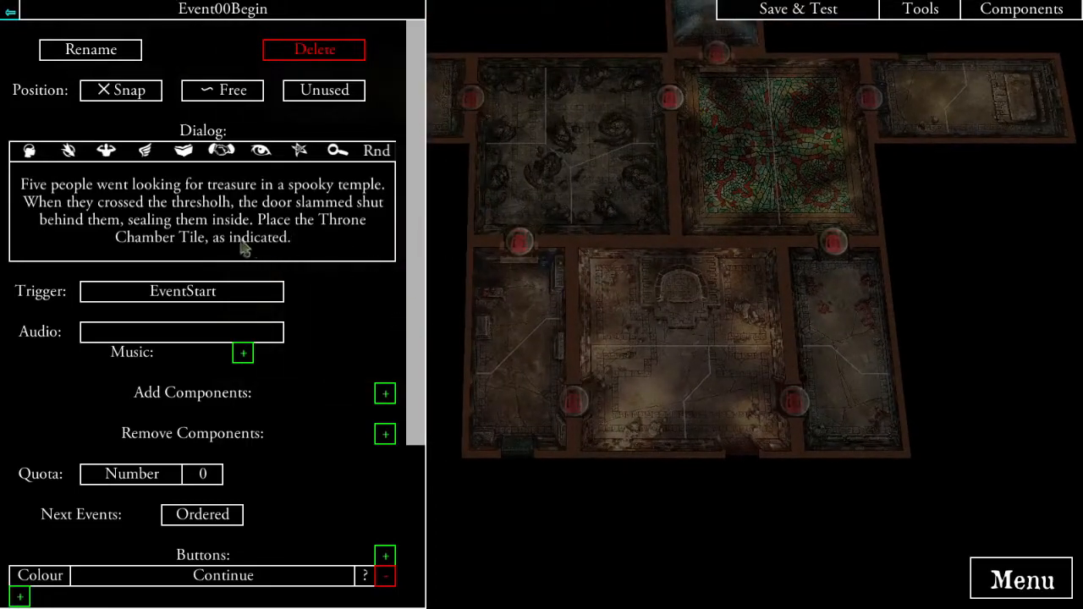
scroll(237, 244, "up", 4)
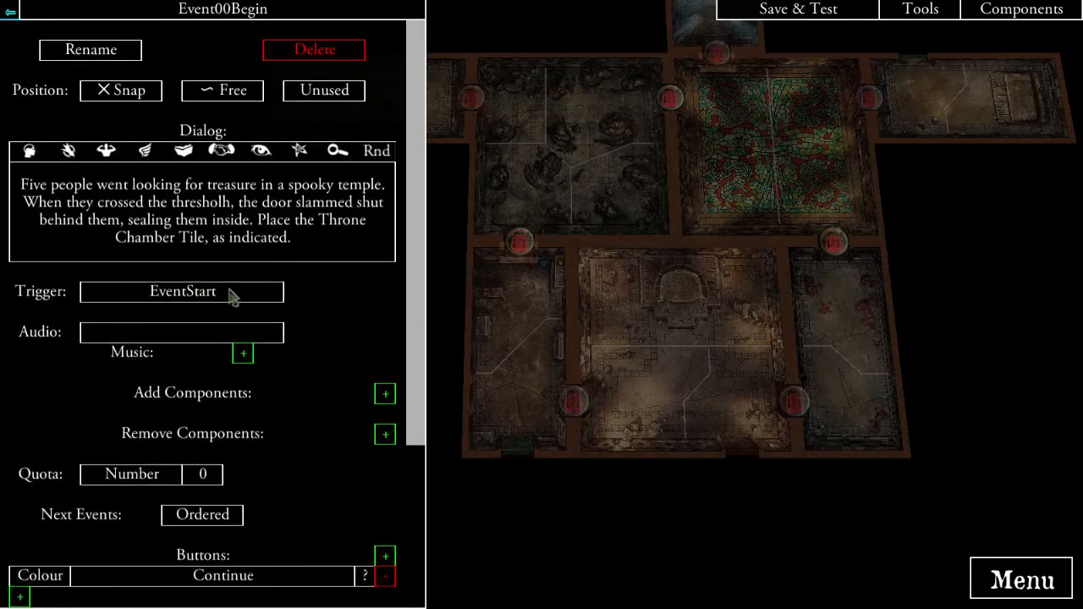
left_click(385, 395)
left_click(325, 99)
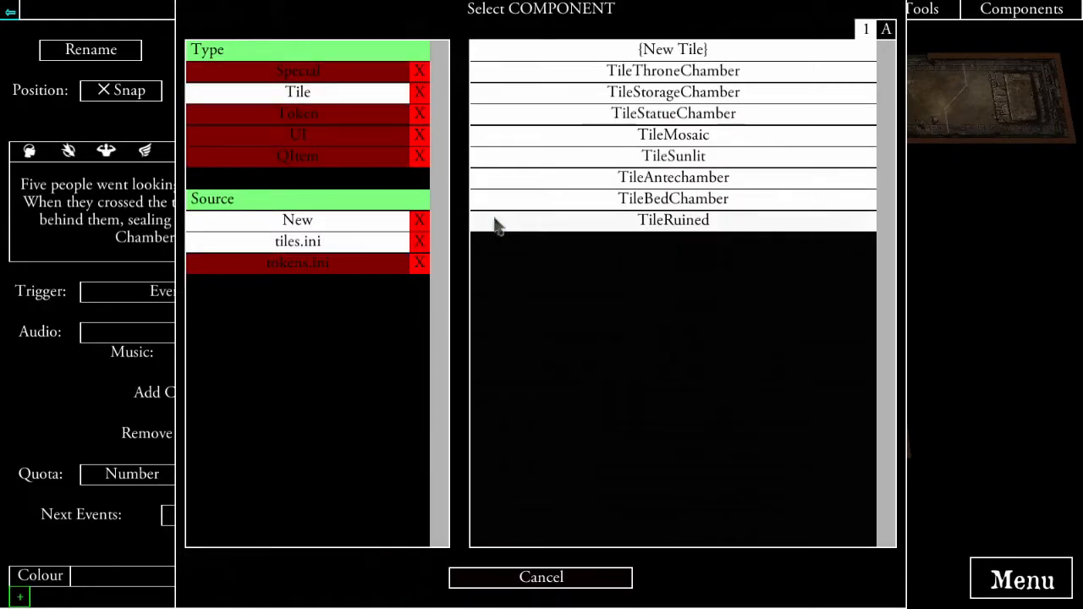
left_click(677, 71)
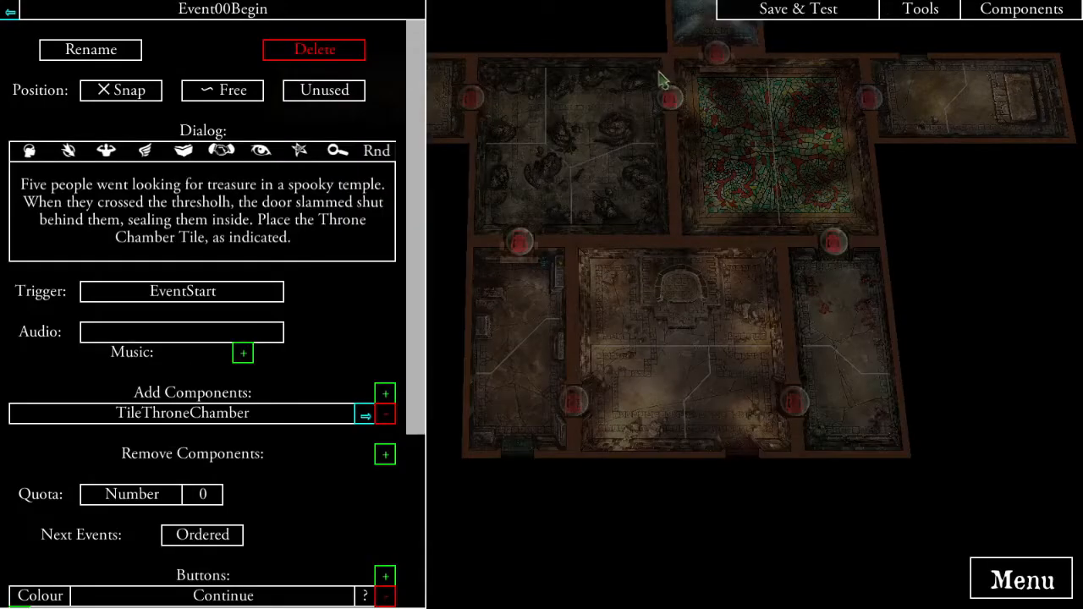
- Set the opening event's position type to Camera and snap its position to the centre of the throne chamber tile
left_click_drag(636, 329, 660, 286)
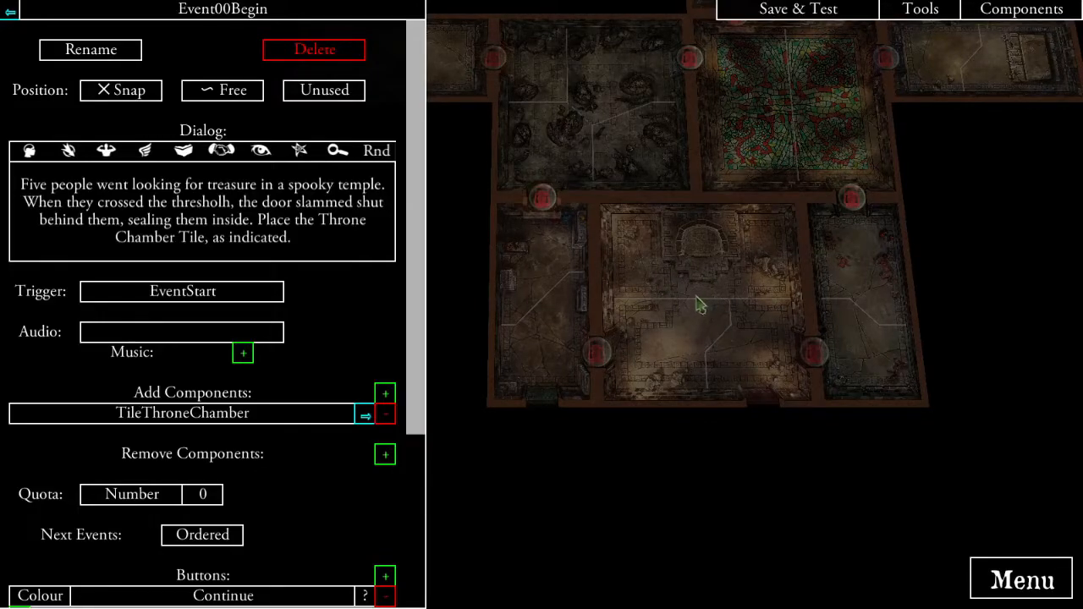
mouse_move(778, 131)
left_mouse_down()
mouse_move(676, 211)
mouse_move(643, 283)
mouse_move(948, 318)
mouse_move(765, 147)
left_mouse_up()
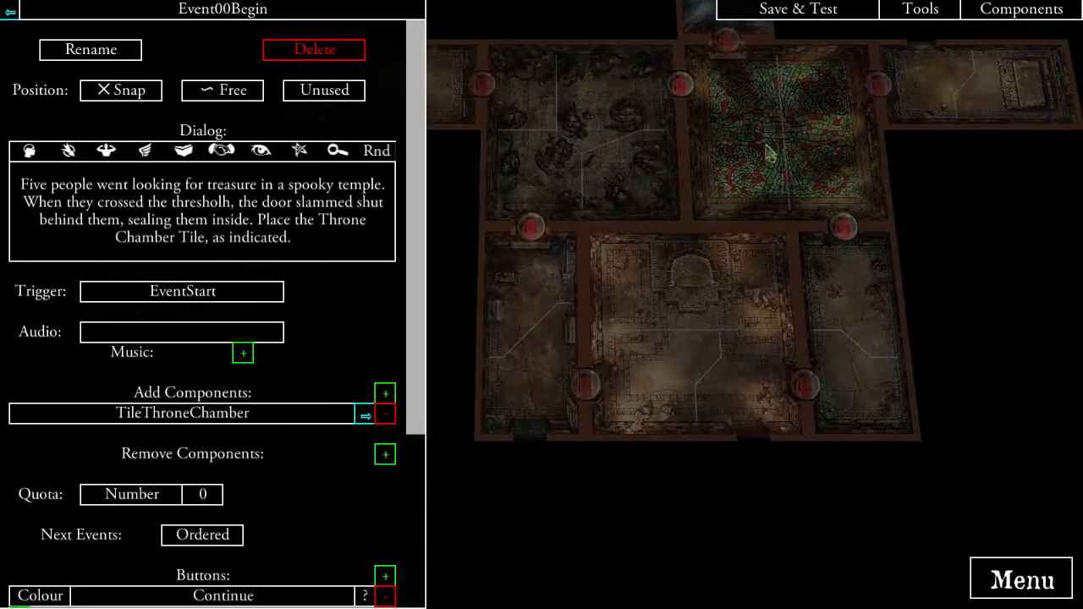
left_click(325, 93)
left_click_drag(545, 400, 744, 286)
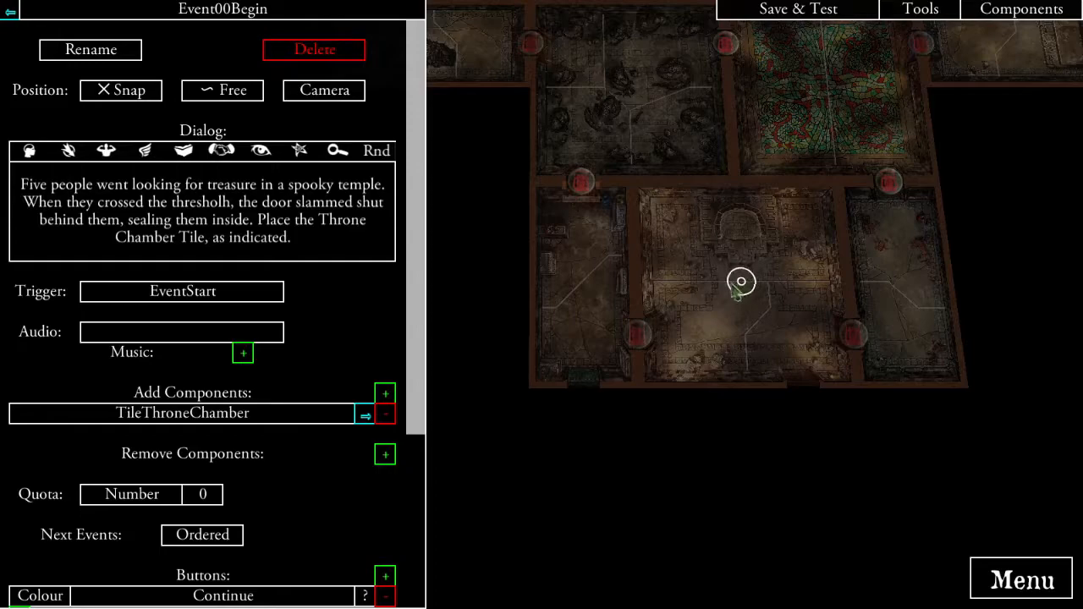
left_click(588, 284)
left_click(223, 95)
left_click(590, 246)
left_click(125, 93)
left_click(741, 282)
left_click_drag(768, 303, 699, 265)
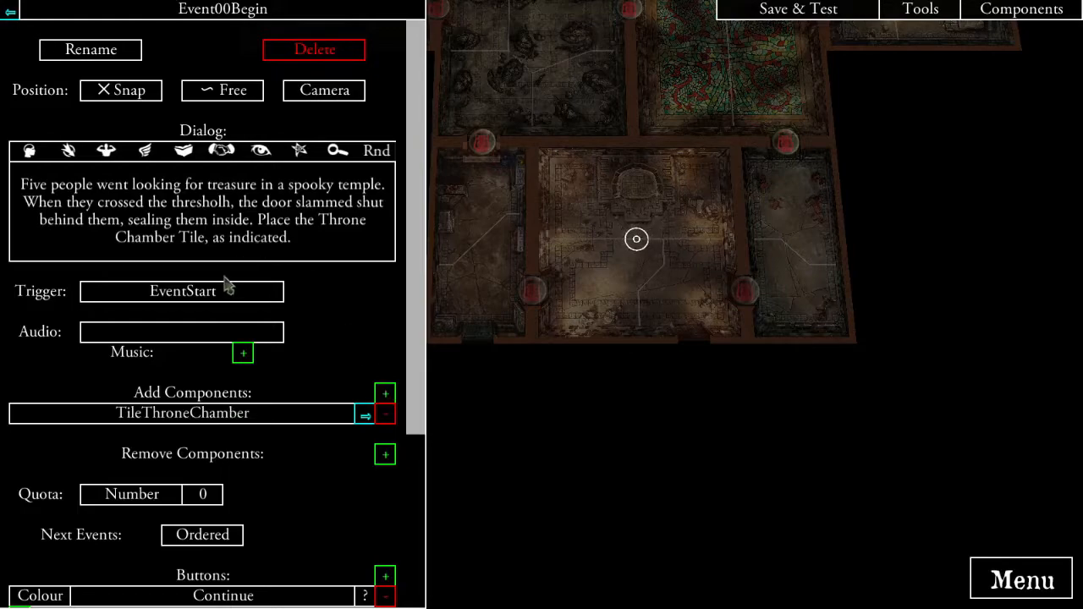
scroll(227, 284, "down", 2)
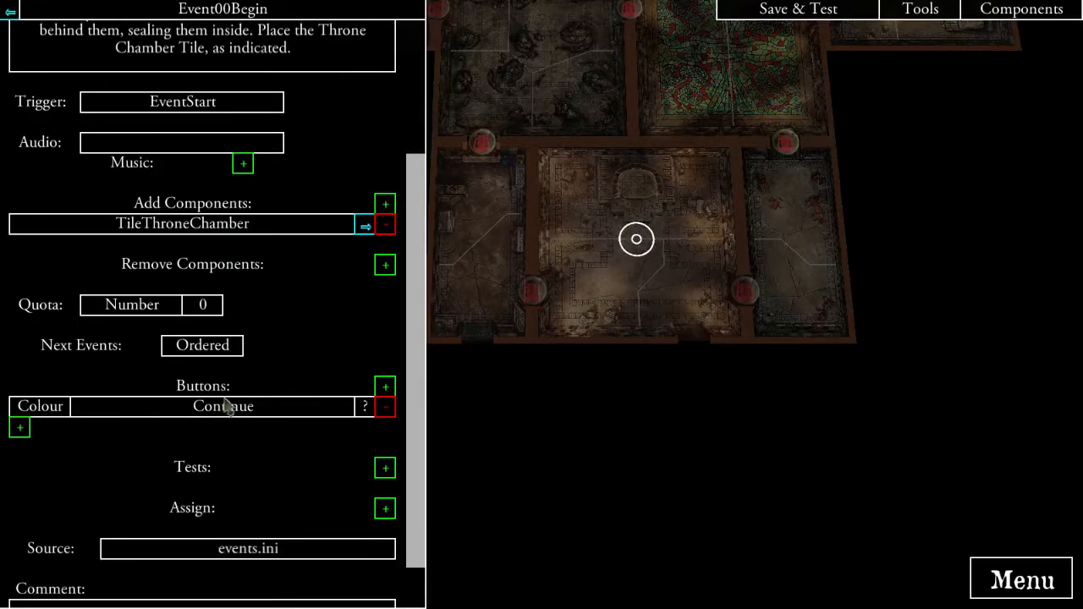
scroll(269, 373, "up", 1)
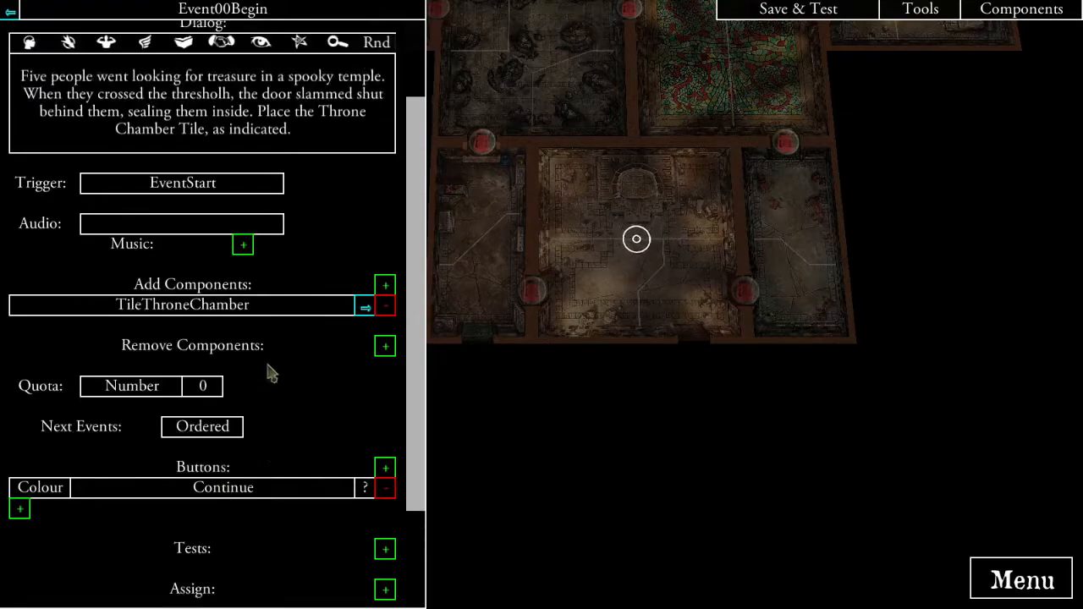
scroll(269, 373, "up", 1)
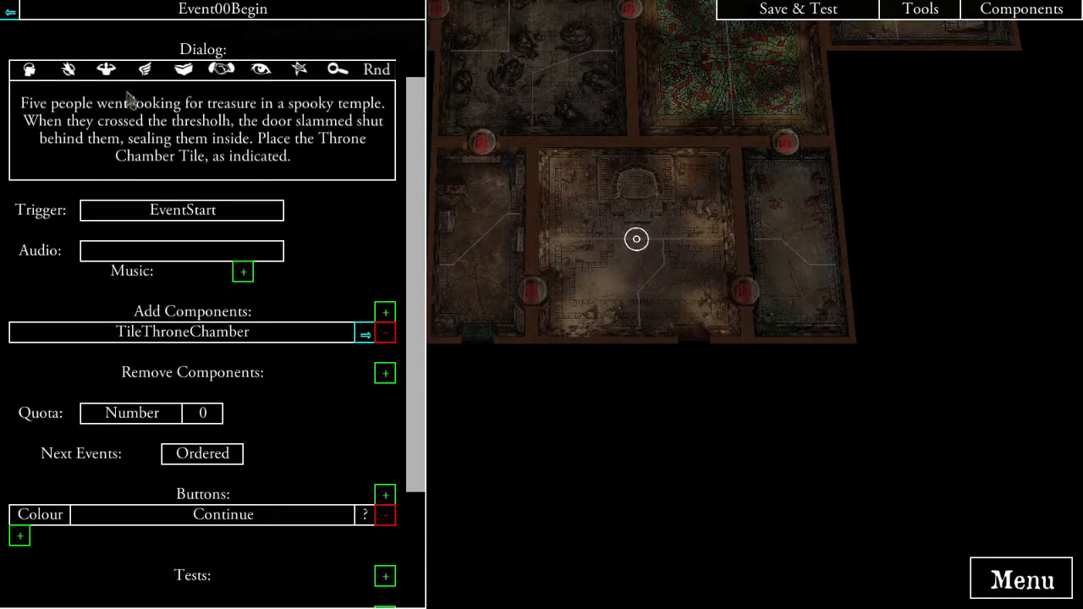
scroll(301, 321, "up", 1)
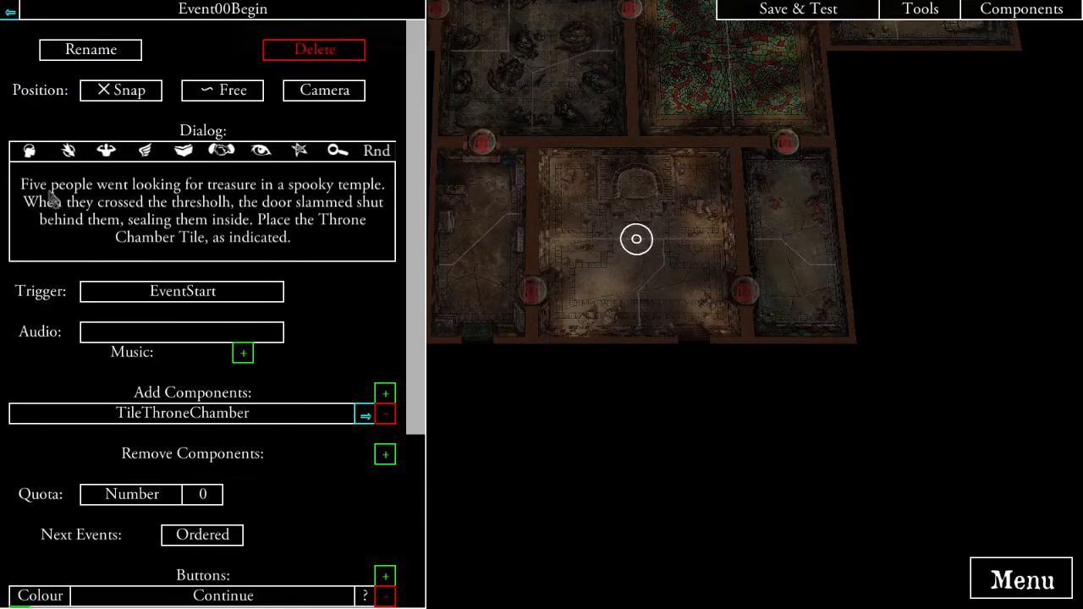
- Link a new event to the opening event's Continue button and rename that event 00Begin0
scroll(272, 364, "down", 3)
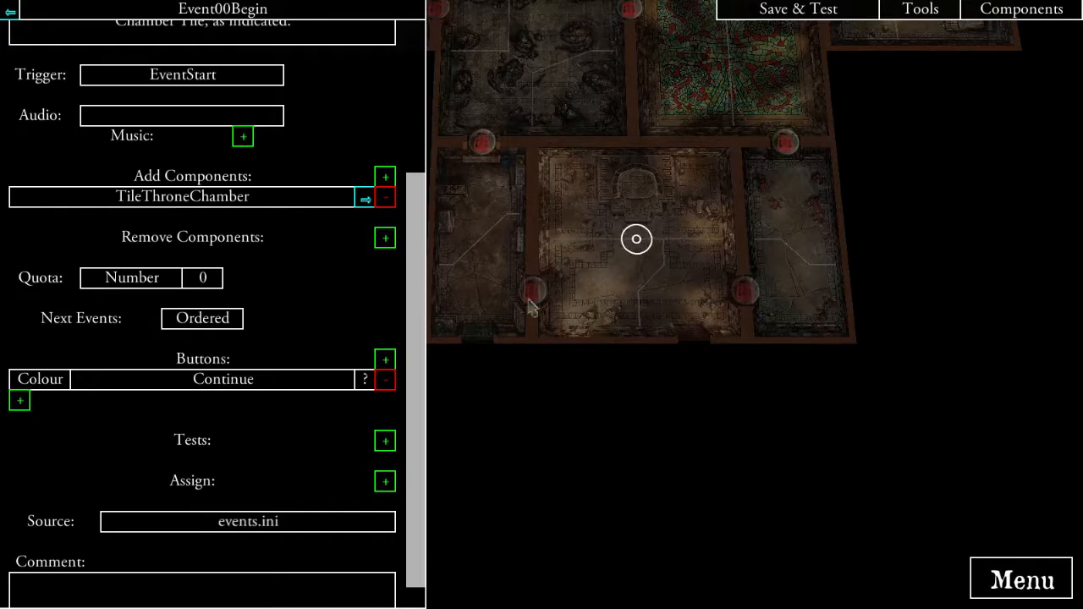
left_click(19, 401)
left_click(347, 82)
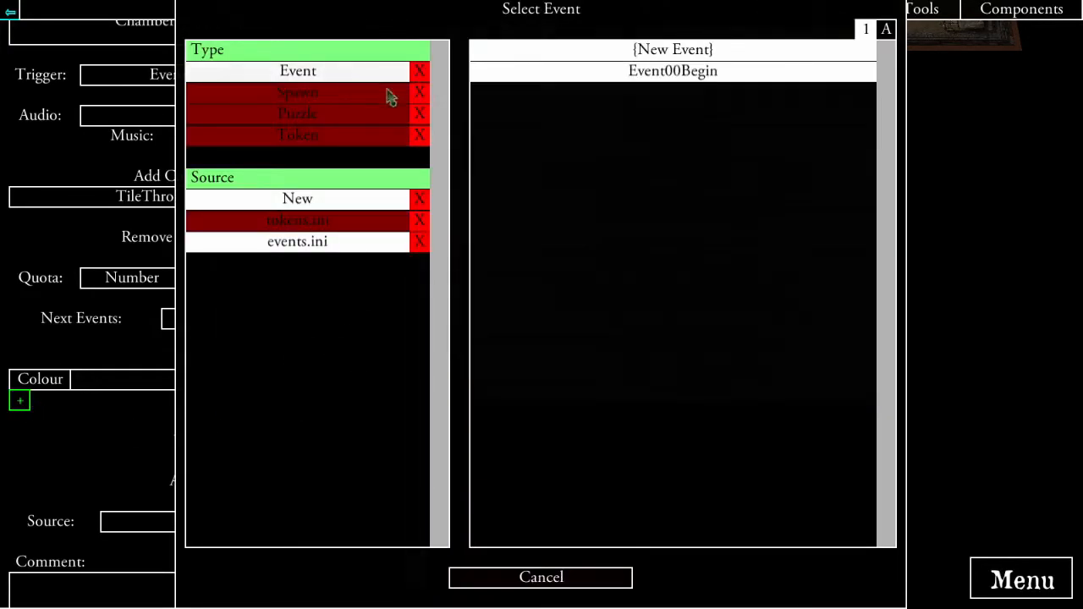
left_click(655, 68)
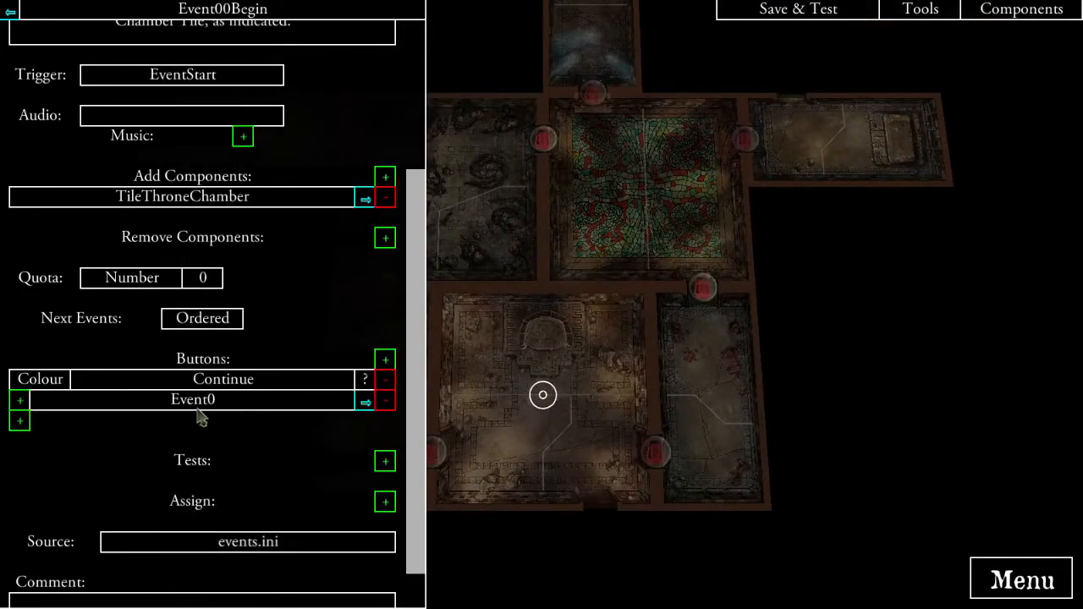
left_click(364, 402)
left_click(84, 52)
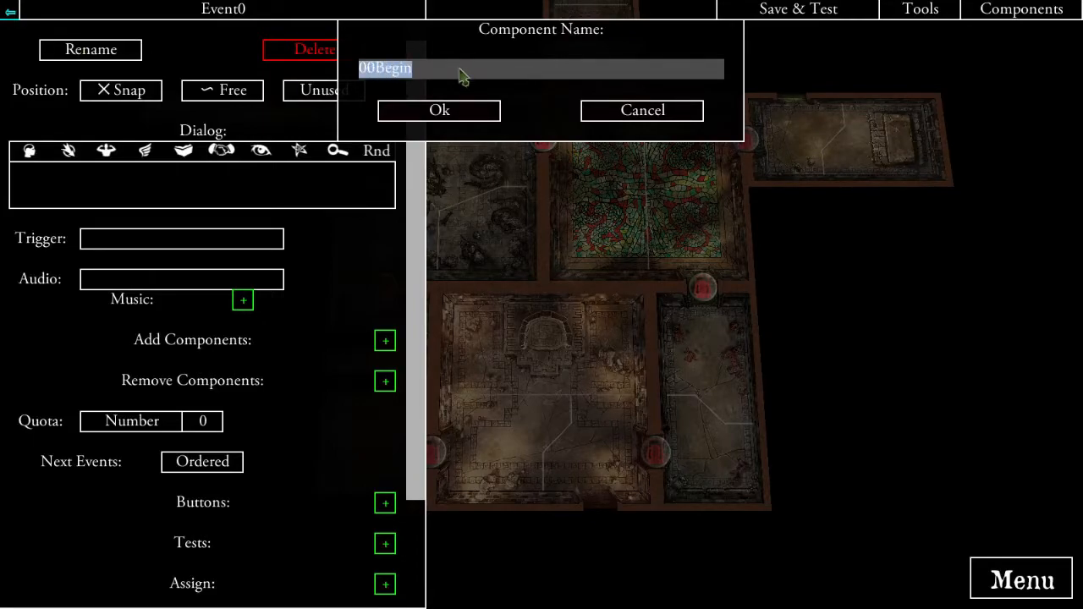
left_click(492, 94)
left_click(438, 115)
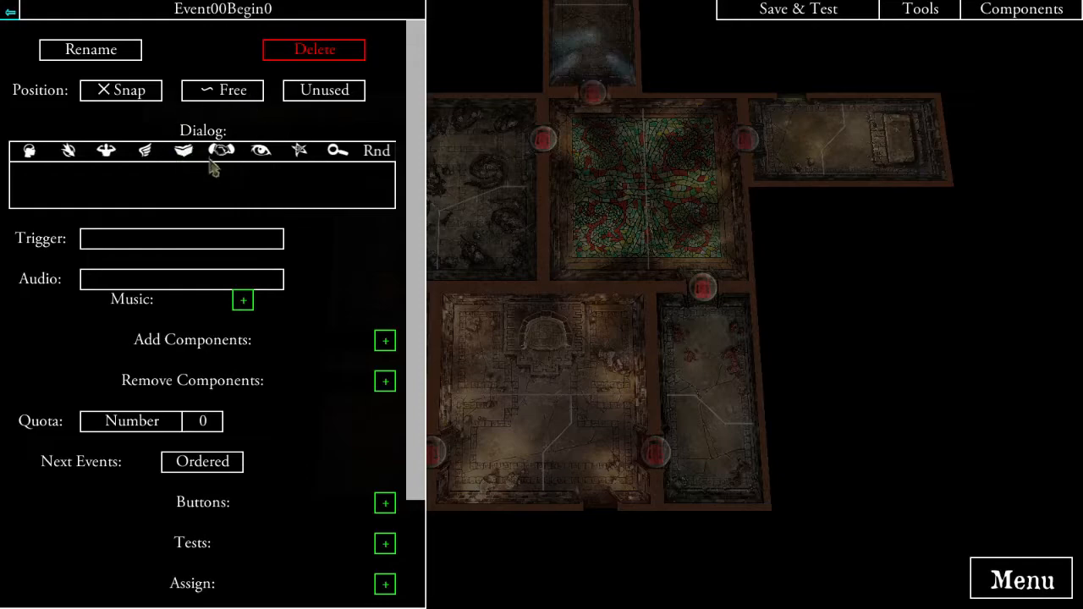
- Enter the event dialog "The Investigators look around at their prison, anxiously. Place the Investigator Tokens, as indicated."
left_click_drag(545, 297, 701, 259)
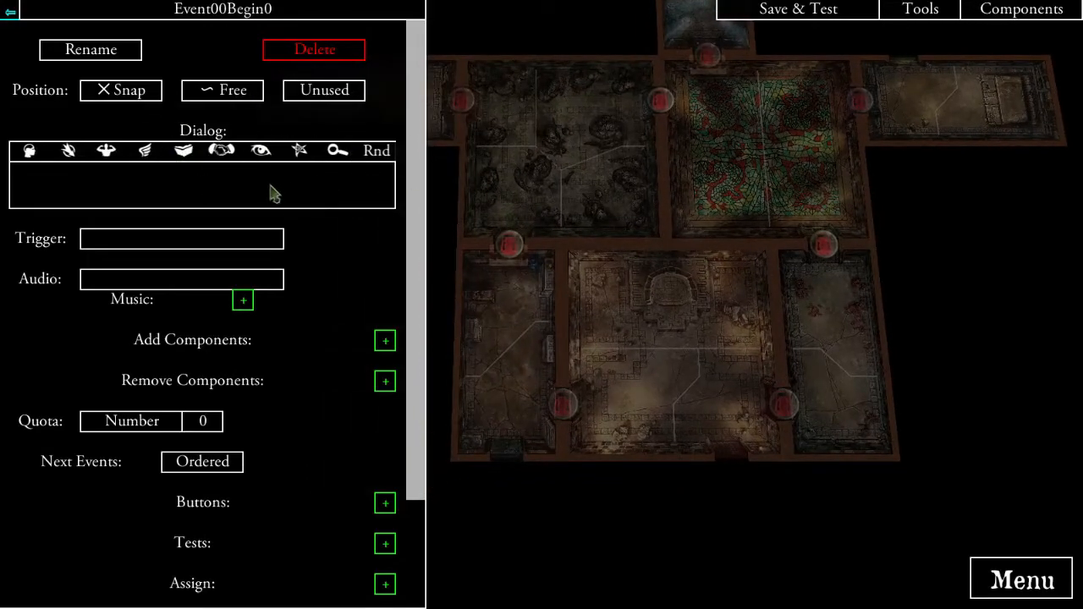
type("Investigators ")
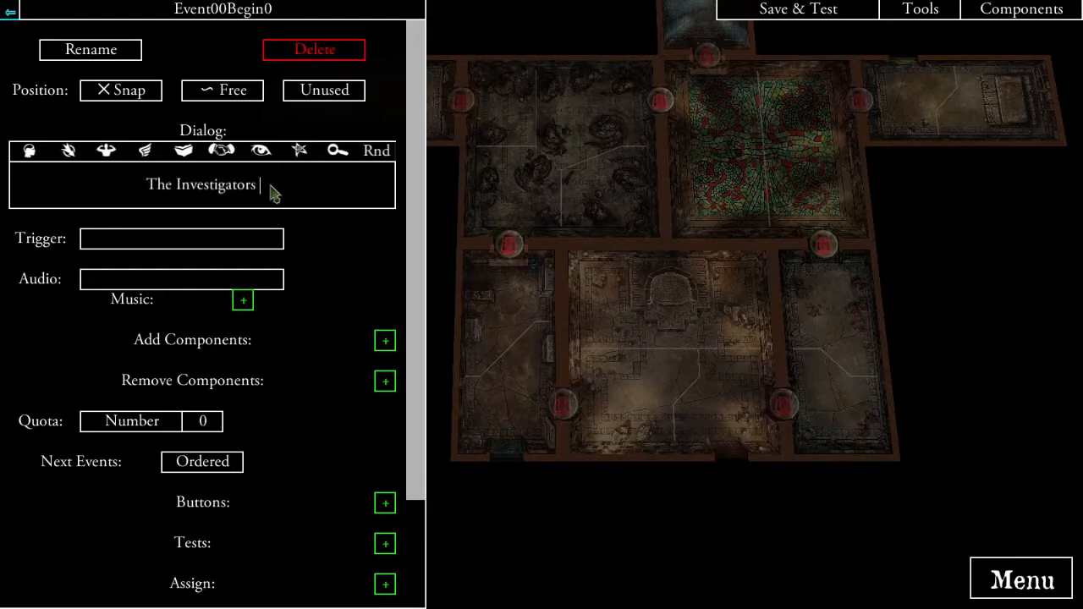
type("look around a")
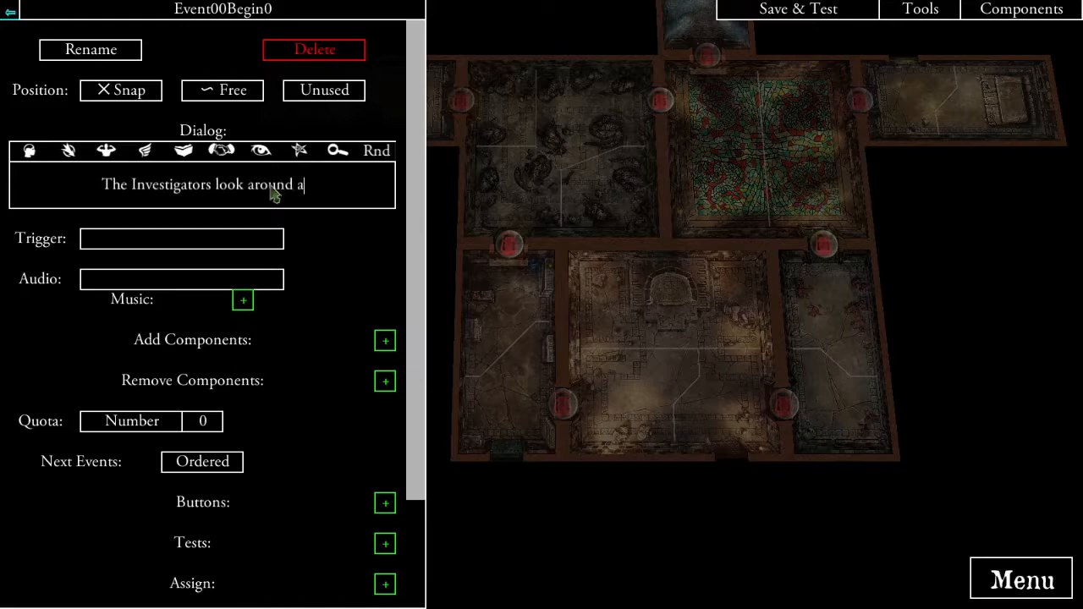
type("t their pris")
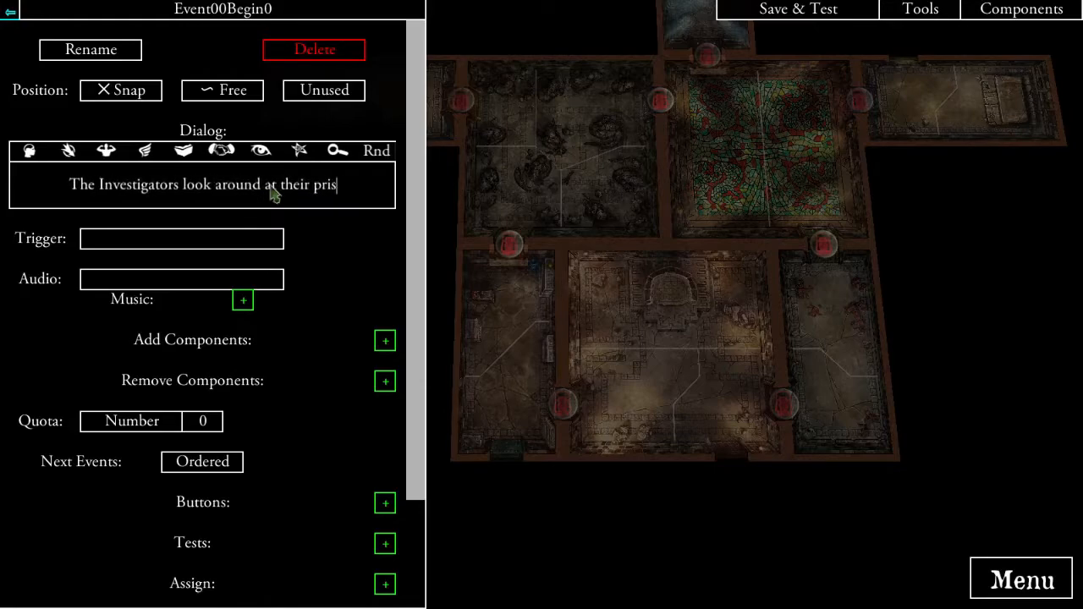
type("on, anxiously")
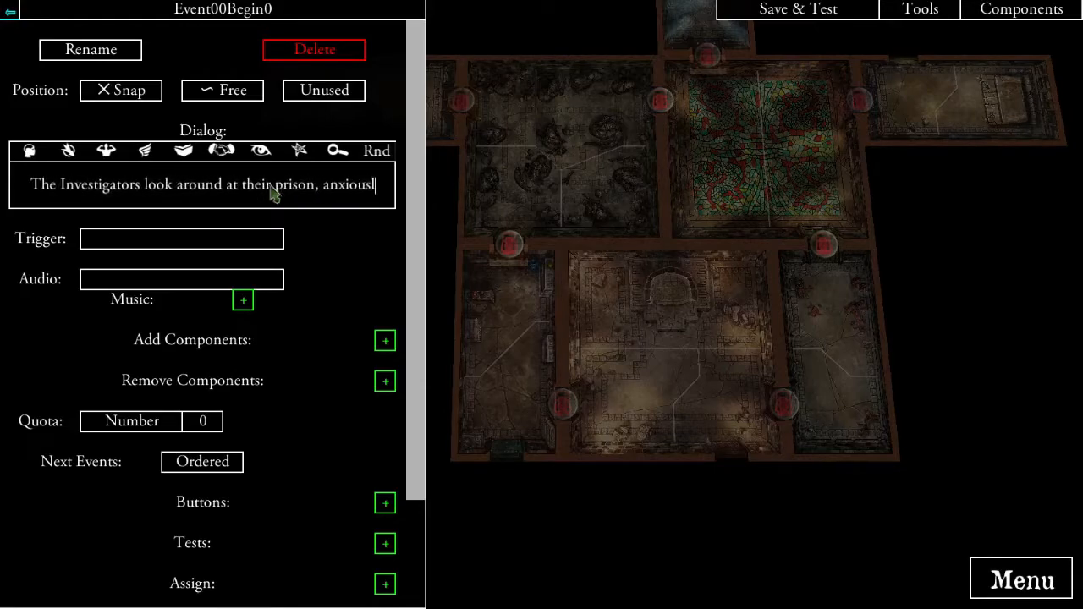
type(". P")
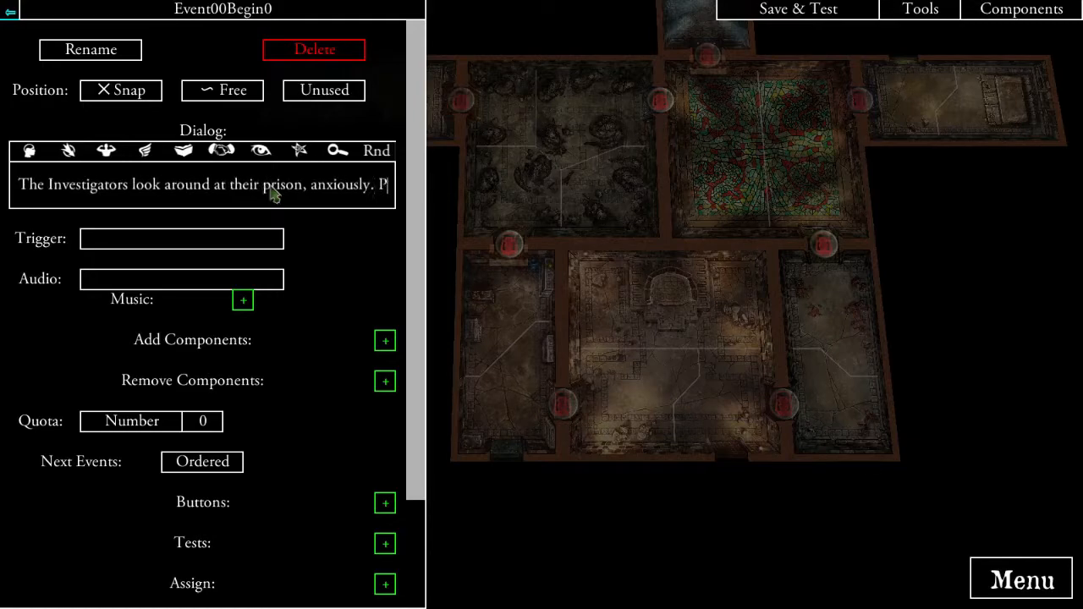
type("lace the ")
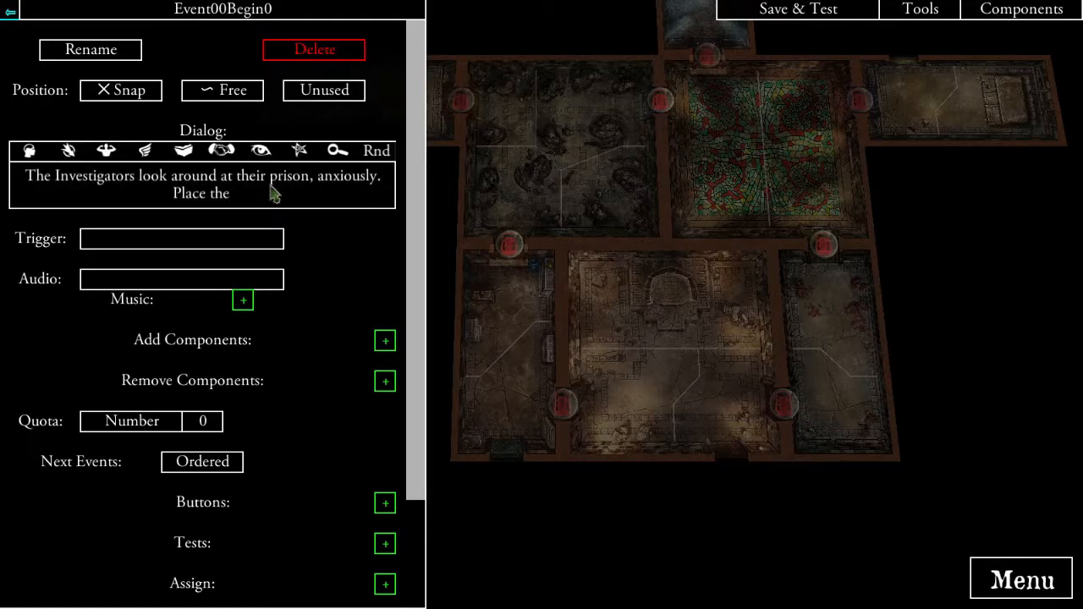
type("Investigator")
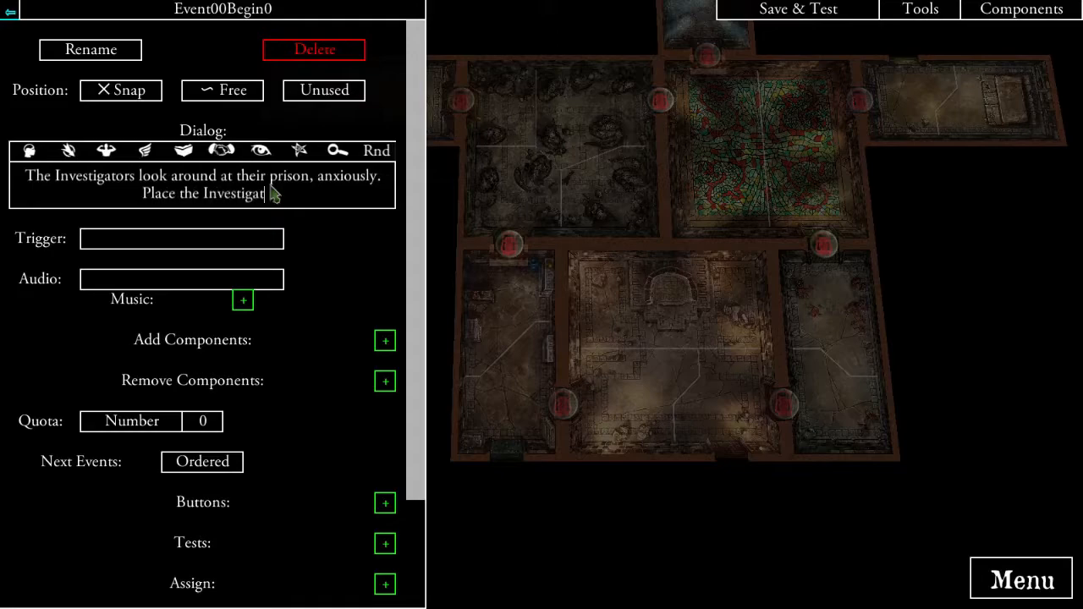
type(" Tokens, as")
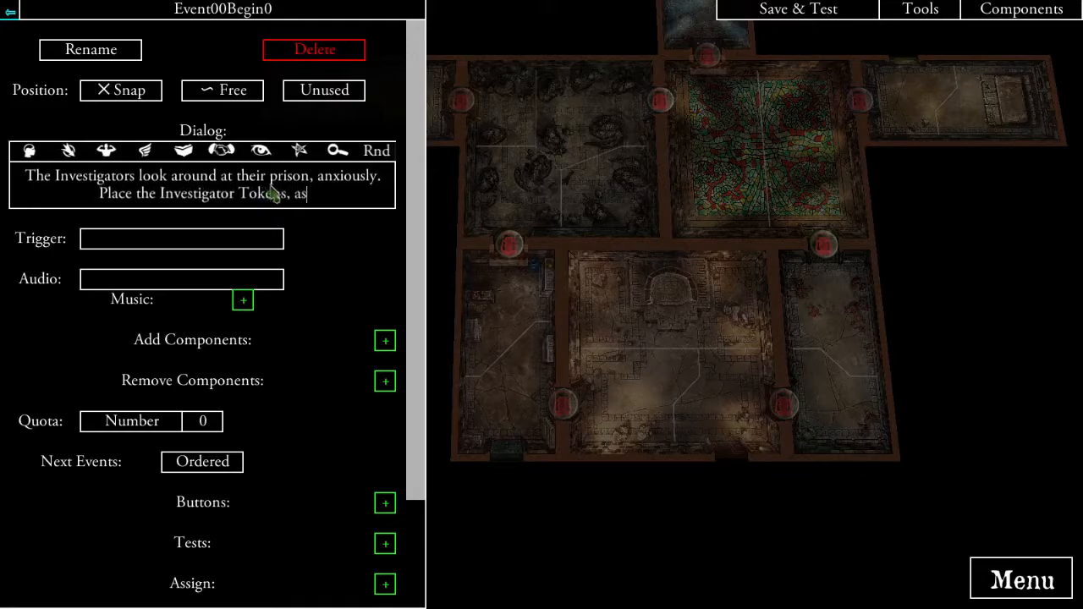
type(" indicated.")
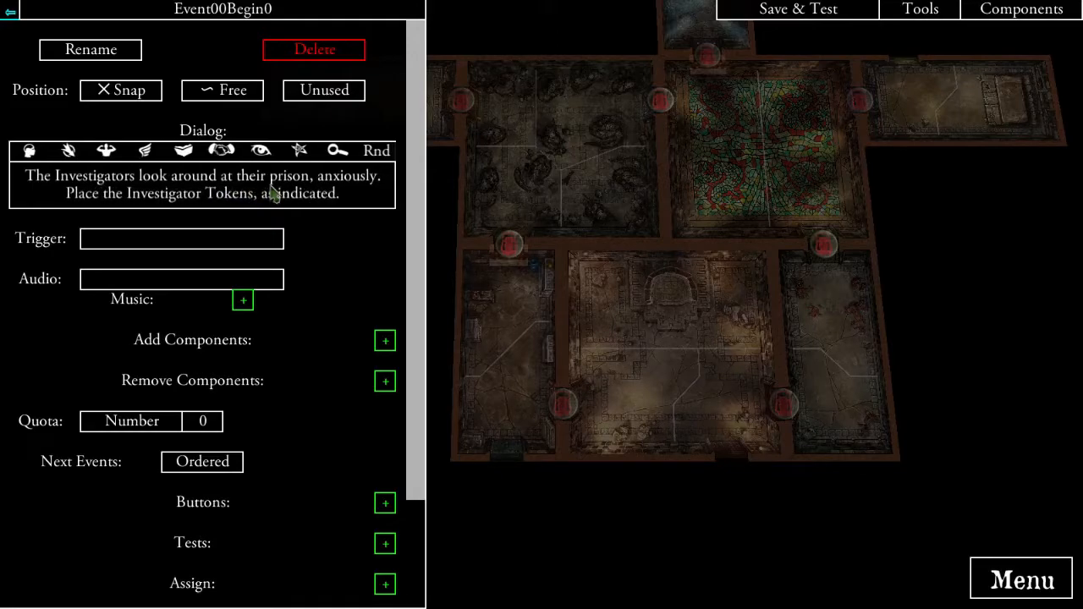
- Change "Investigator Tokens" to "Investigators" in the last sentence of the event dialog
left_click_drag(256, 207, 202, 210)
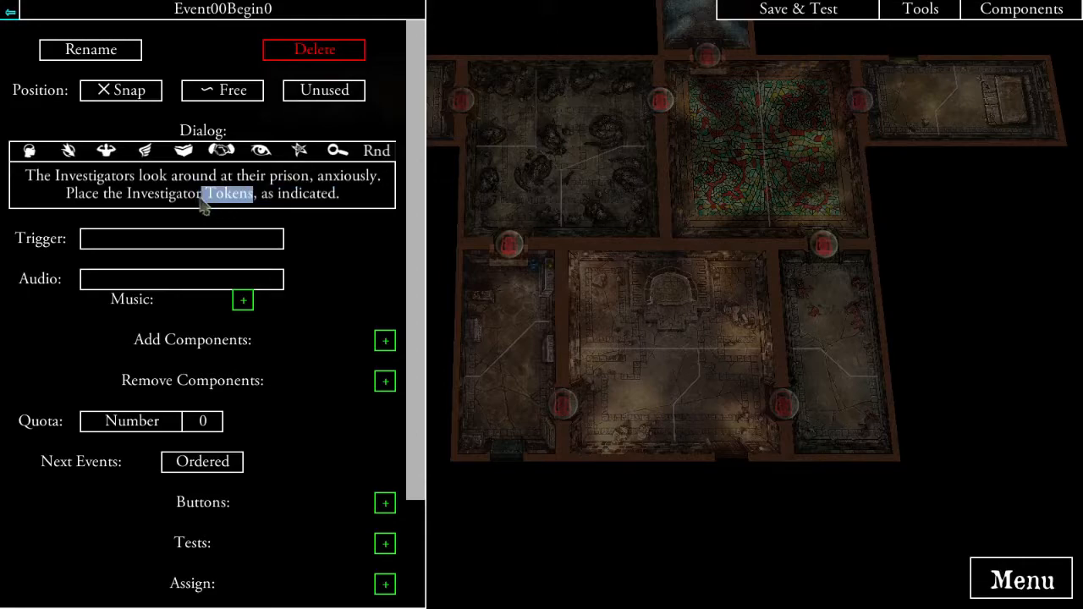
type("s")
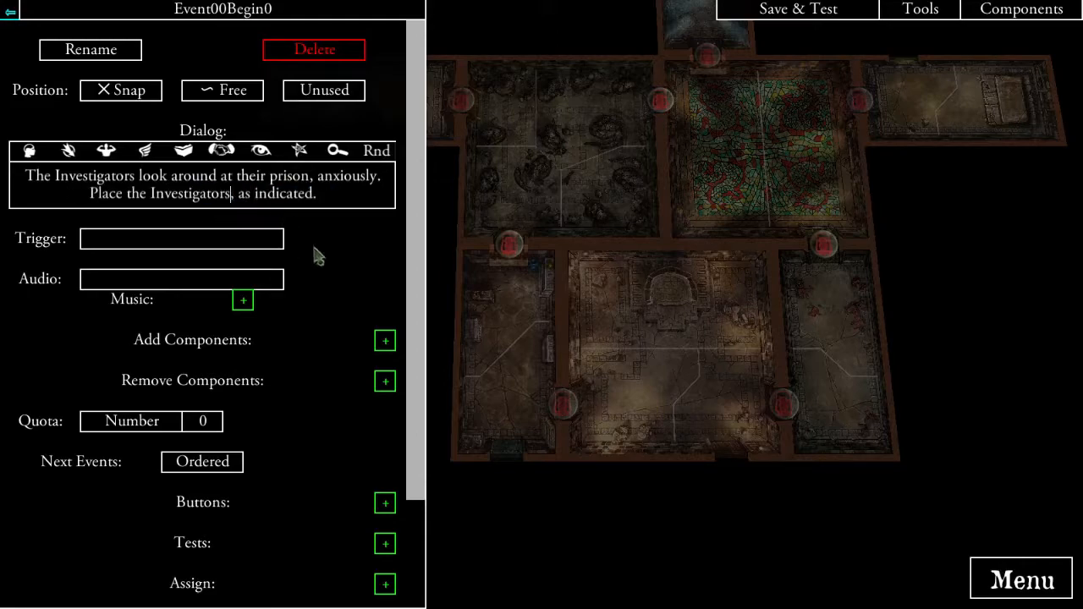
left_click(330, 245)
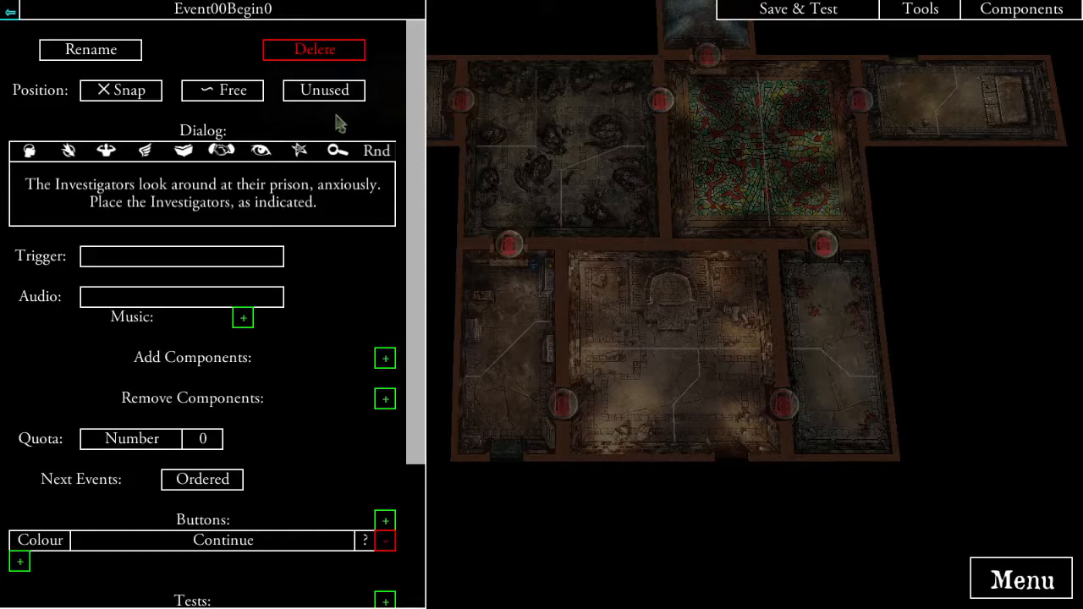
- Add a new token to the components that Event00Begin0 places on the board
left_click_drag(758, 398, 665, 320)
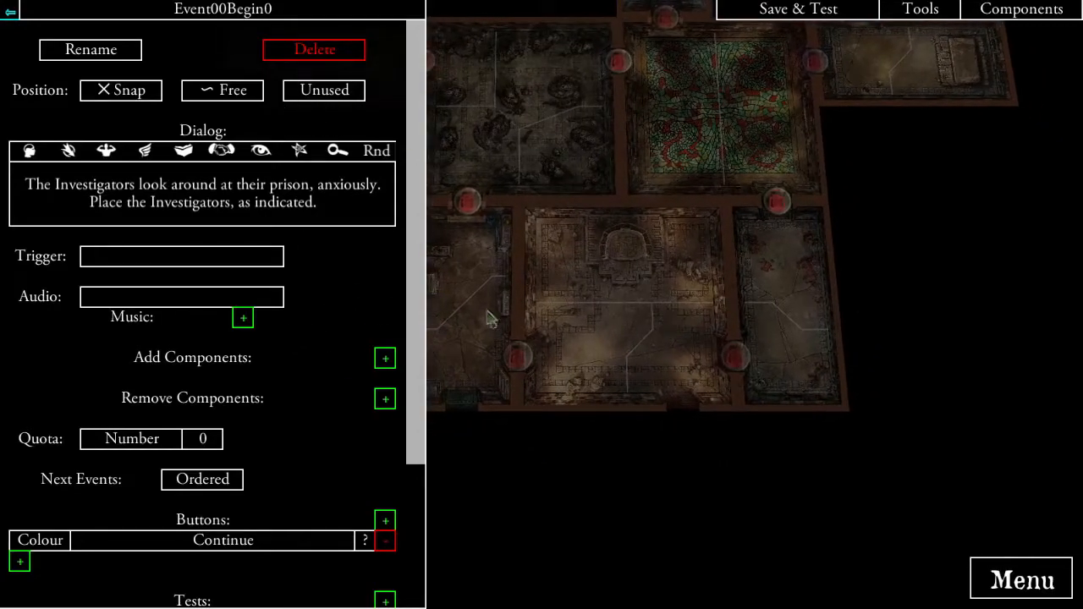
left_click(385, 358)
left_click(313, 115)
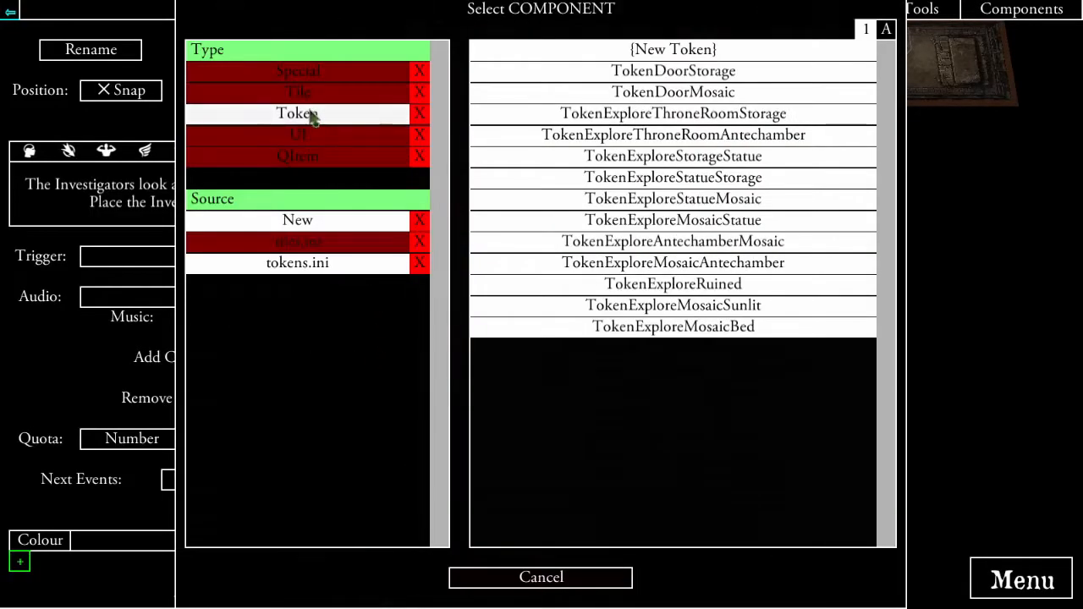
left_click(501, 48)
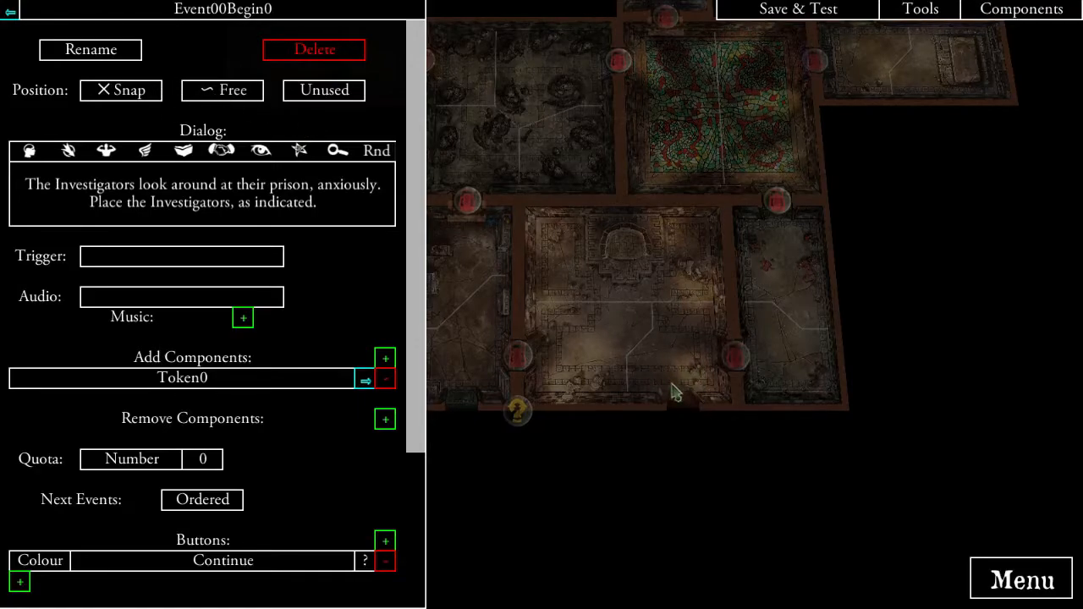
- Open the new token and position it freely in the lower-right area of the throne chamber tile, just above the bottom doorway
left_click_drag(690, 383, 690, 302)
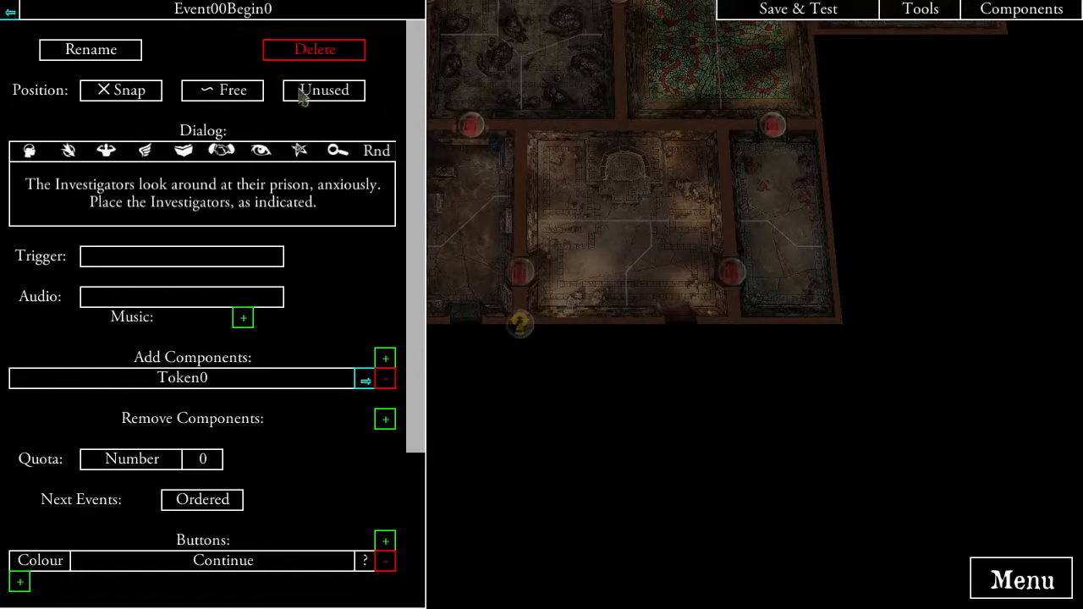
left_click_drag(579, 196, 585, 242)
scroll(307, 301, "down", 1)
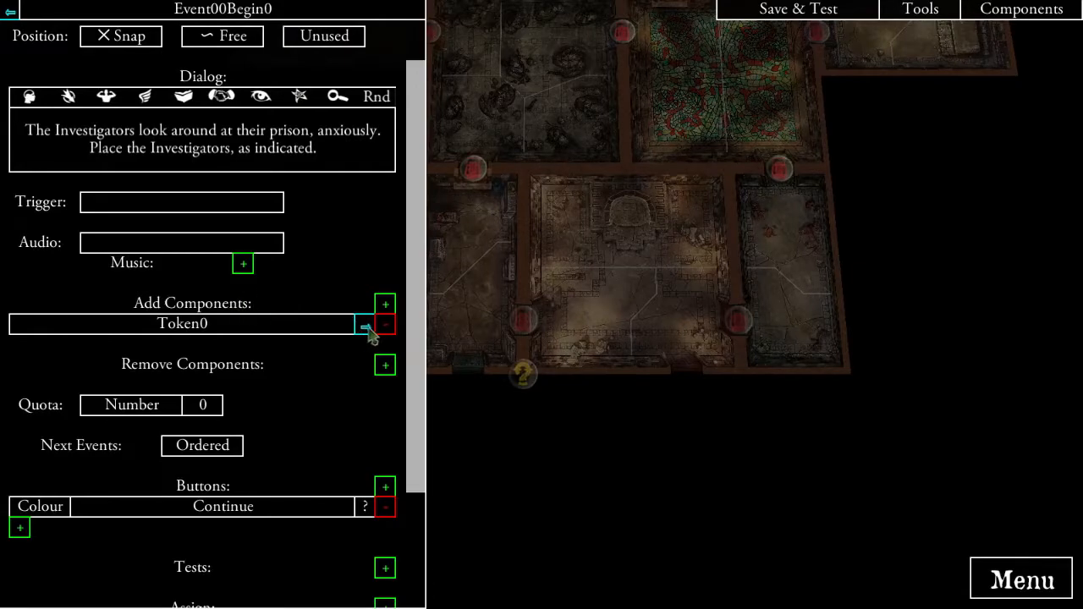
left_click(365, 327)
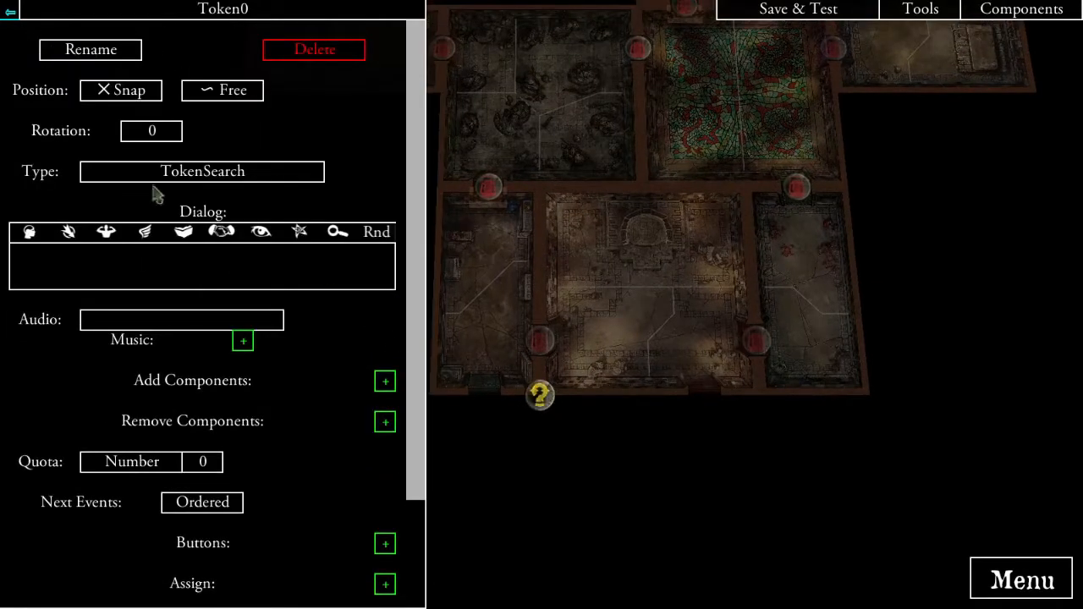
left_click(235, 90)
left_click(704, 356)
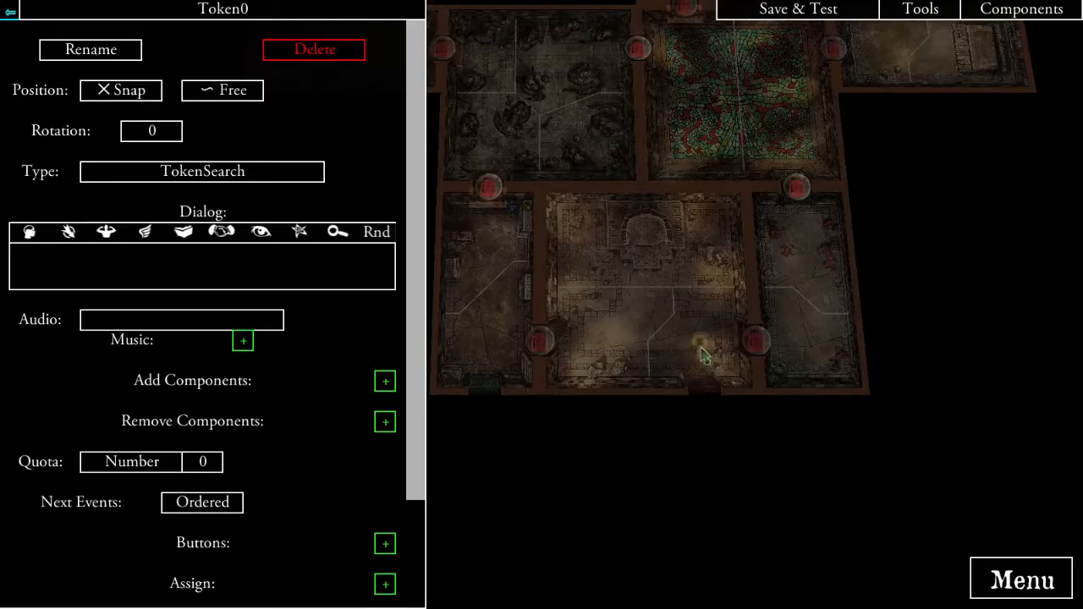
- Rename the token "Investigators Throne Room", set its type to TokenInvestigators, and return to Event00Begin0
left_click(117, 53)
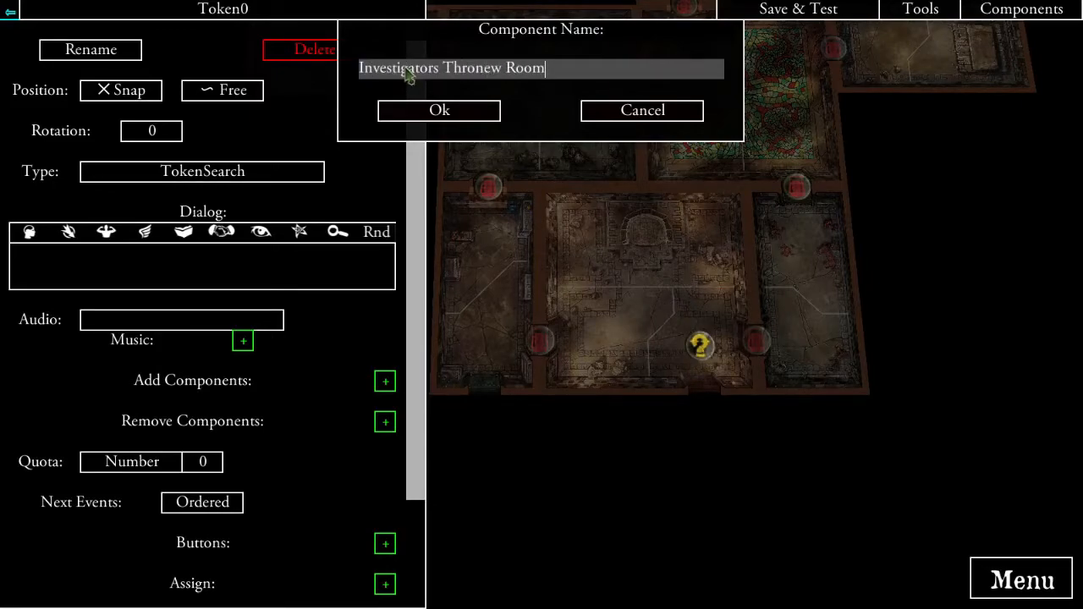
key("BackSpace")
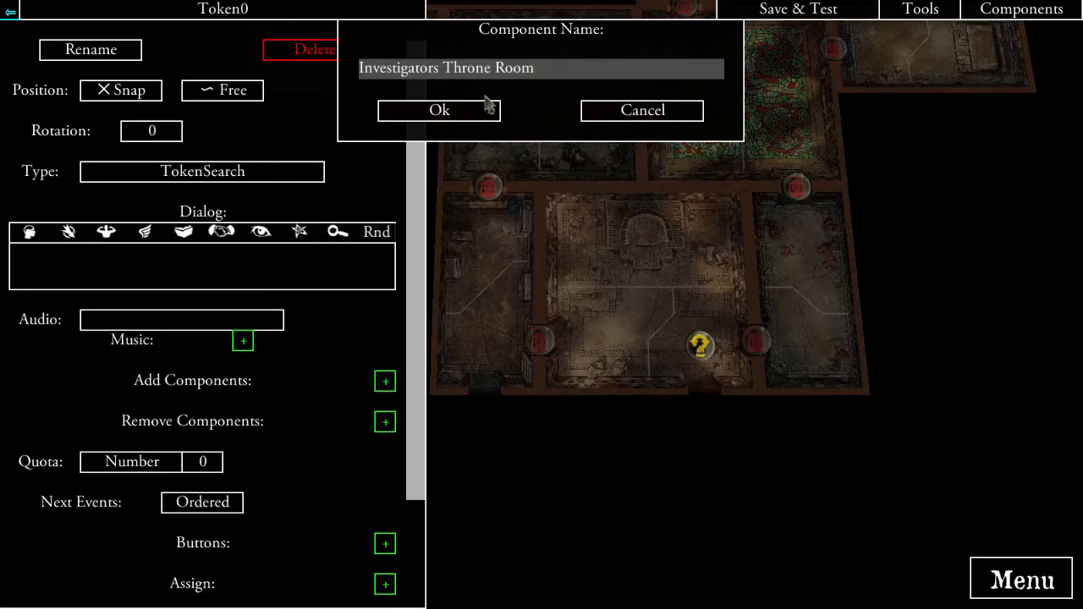
left_click(457, 111)
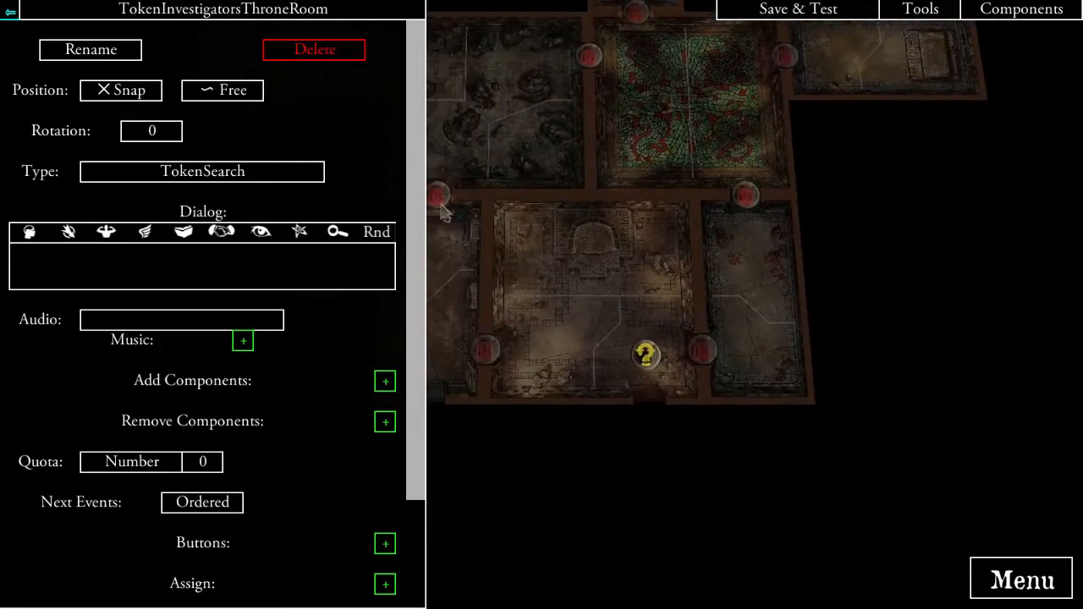
left_click(310, 175)
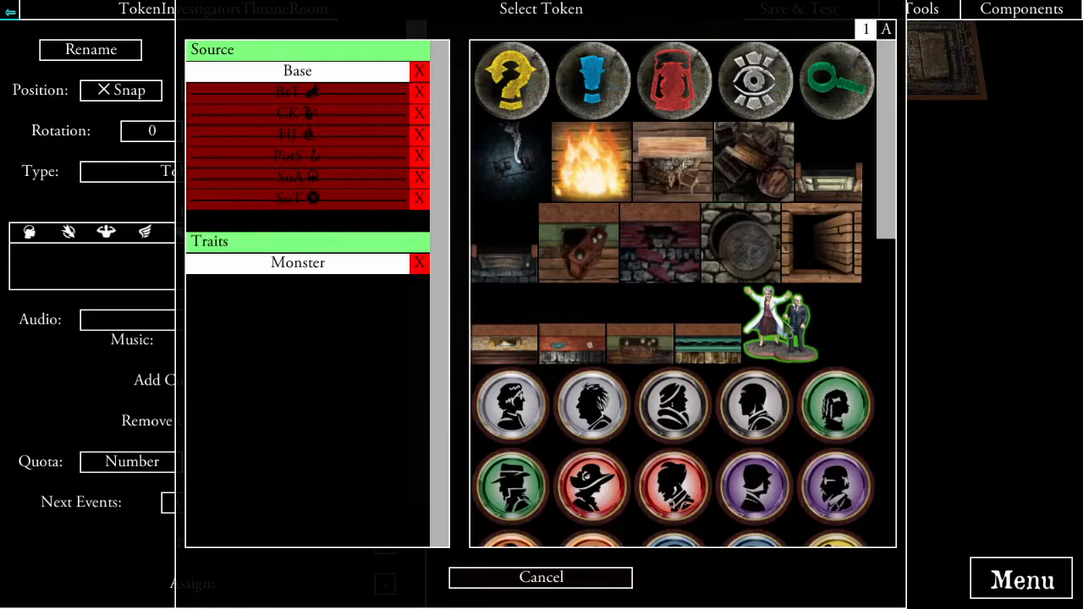
left_click(778, 326)
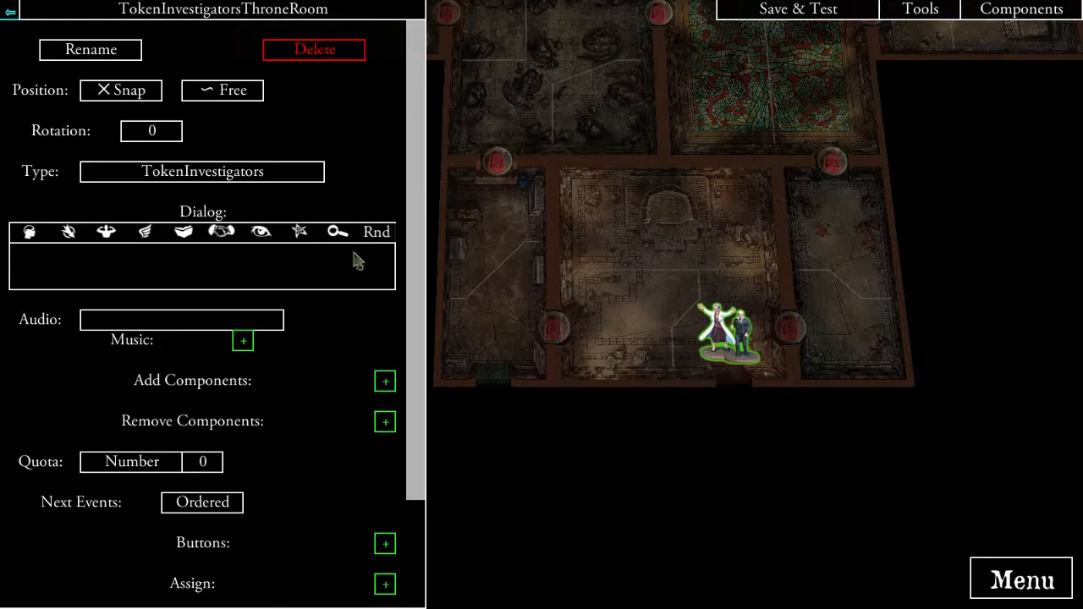
left_click(10, 14)
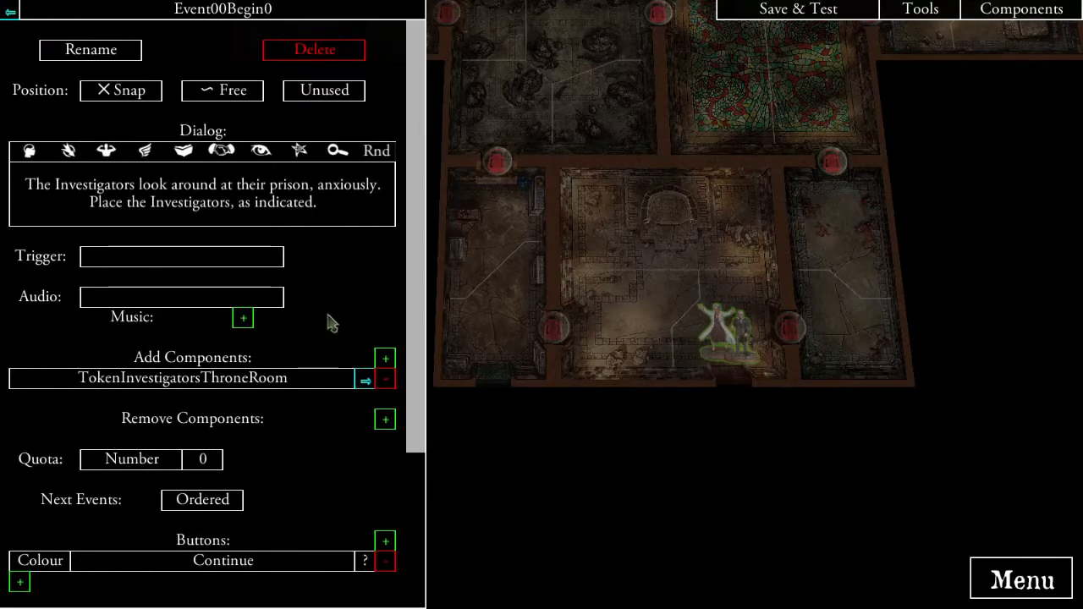
- Link a new event to the Continue button of Event00Begin0 and rename that event 00Begin1
scroll(288, 381, "down", 5)
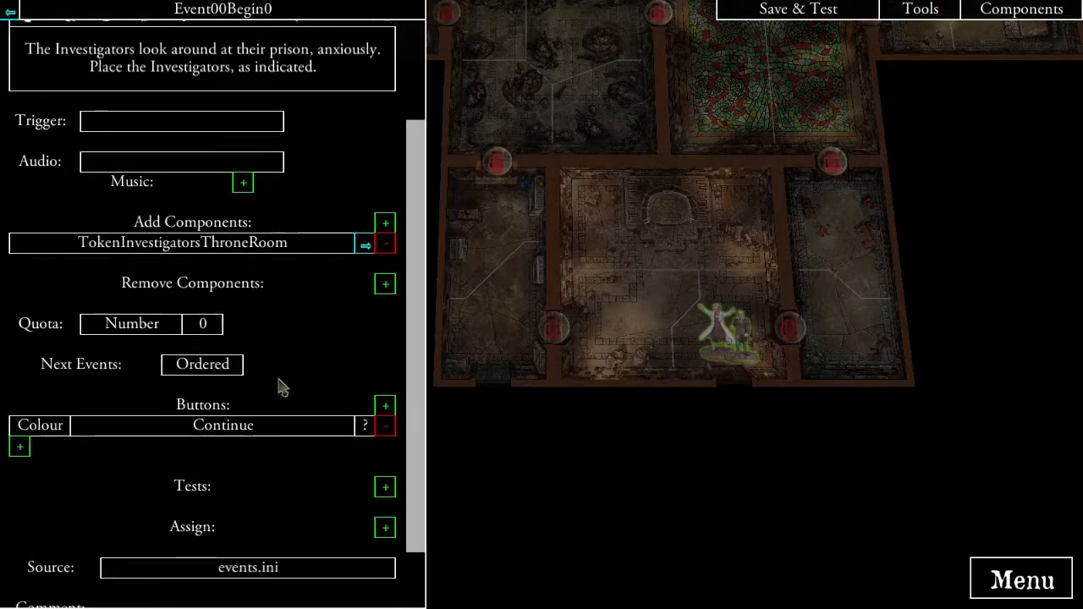
left_click(20, 371)
left_click(353, 75)
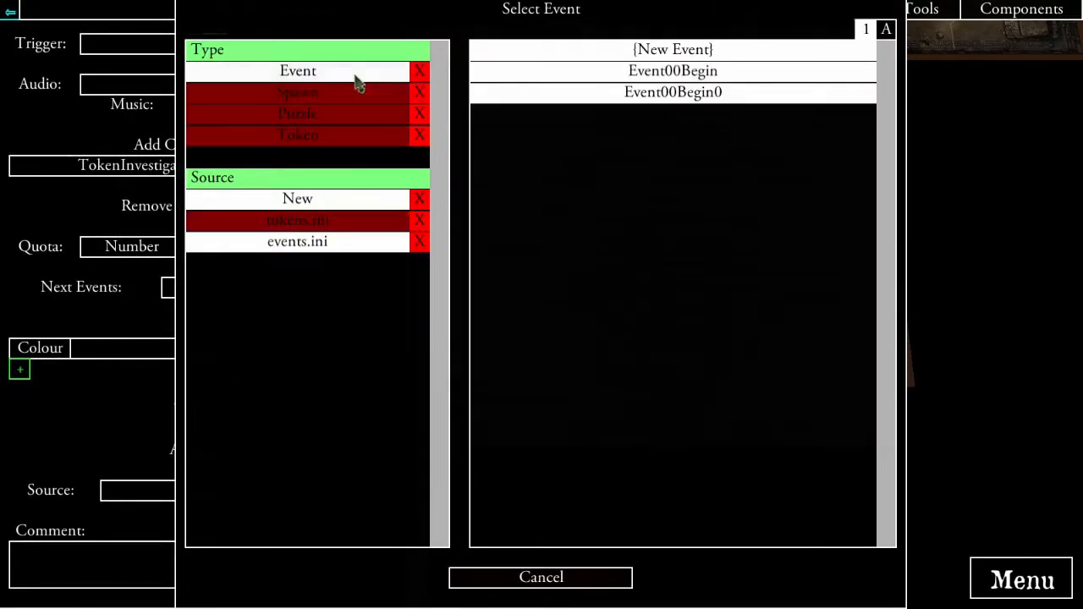
left_click(604, 48)
left_click(364, 370)
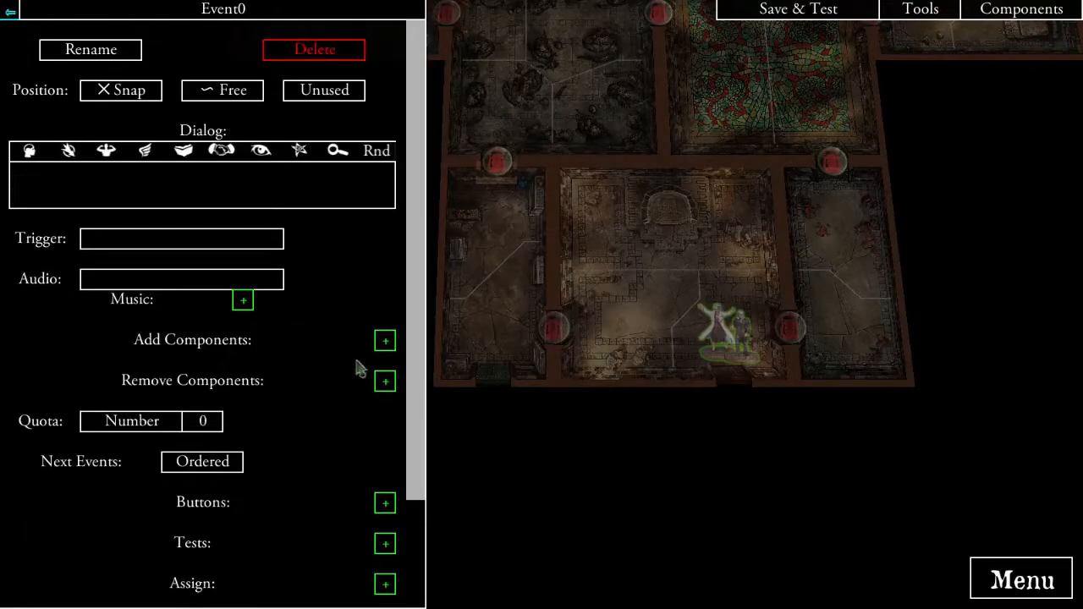
left_click(74, 52)
left_click(397, 73)
type("00Begin1")
left_click(439, 110)
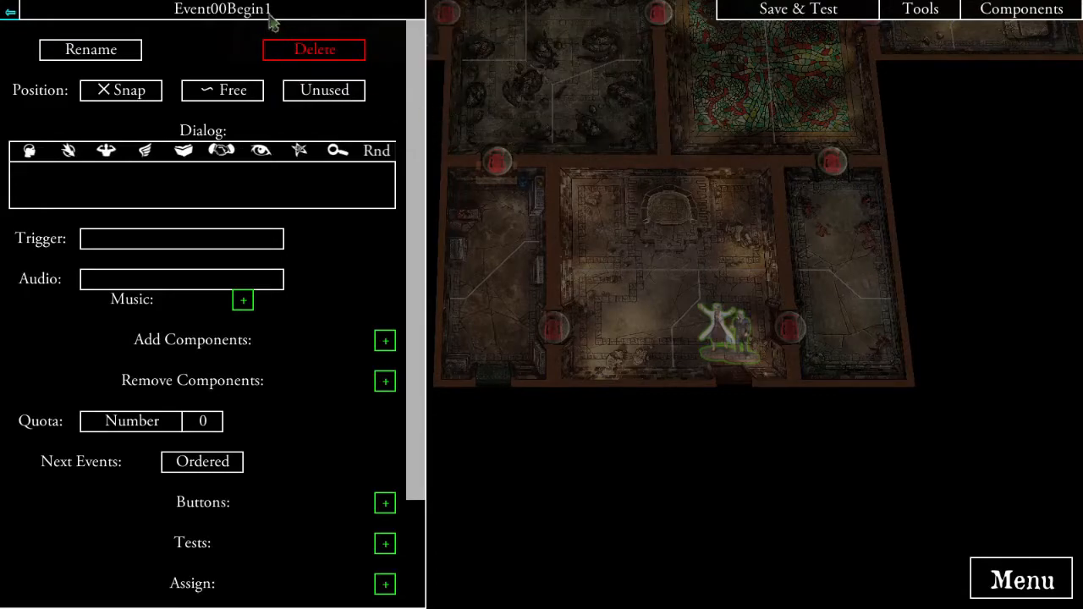
- Add TokenInvestigatorsThroneRoom to the components that Event00Begin1 removes, with the token list sorted alphabetically
left_click(385, 382)
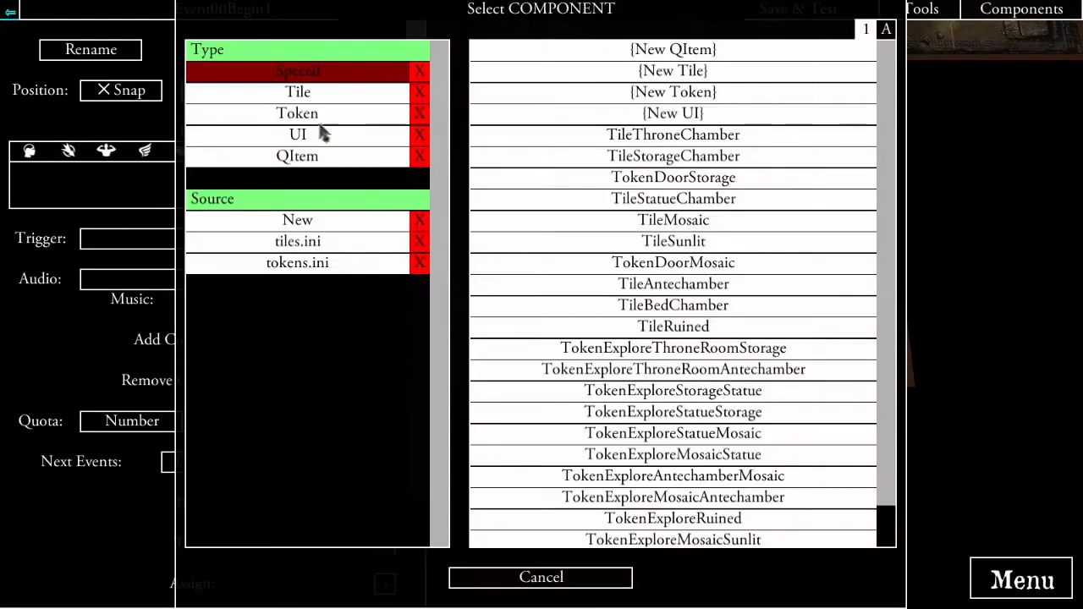
left_click(313, 118)
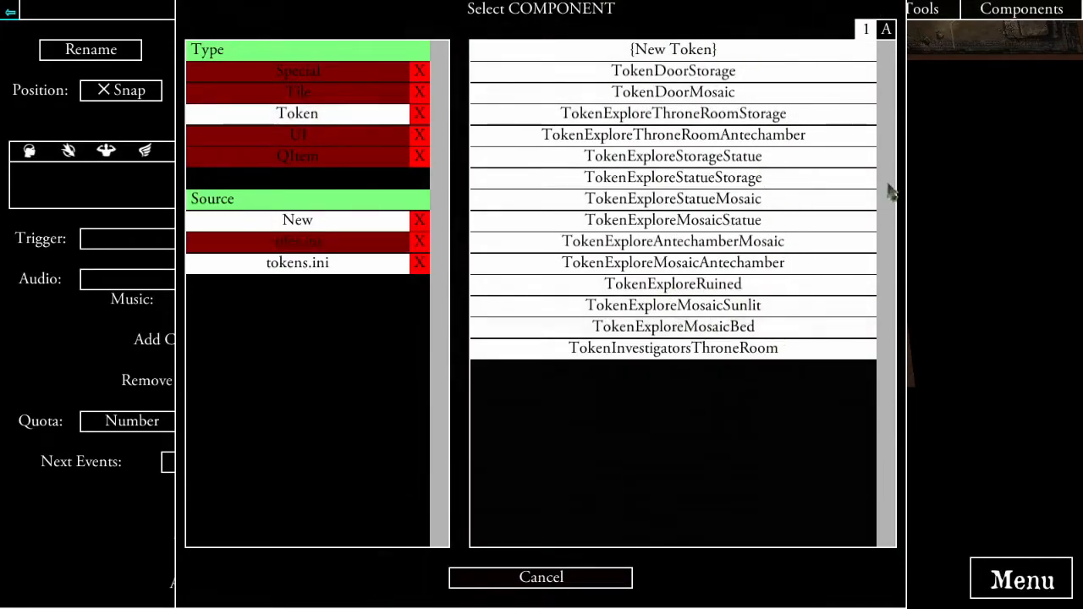
left_click(867, 31)
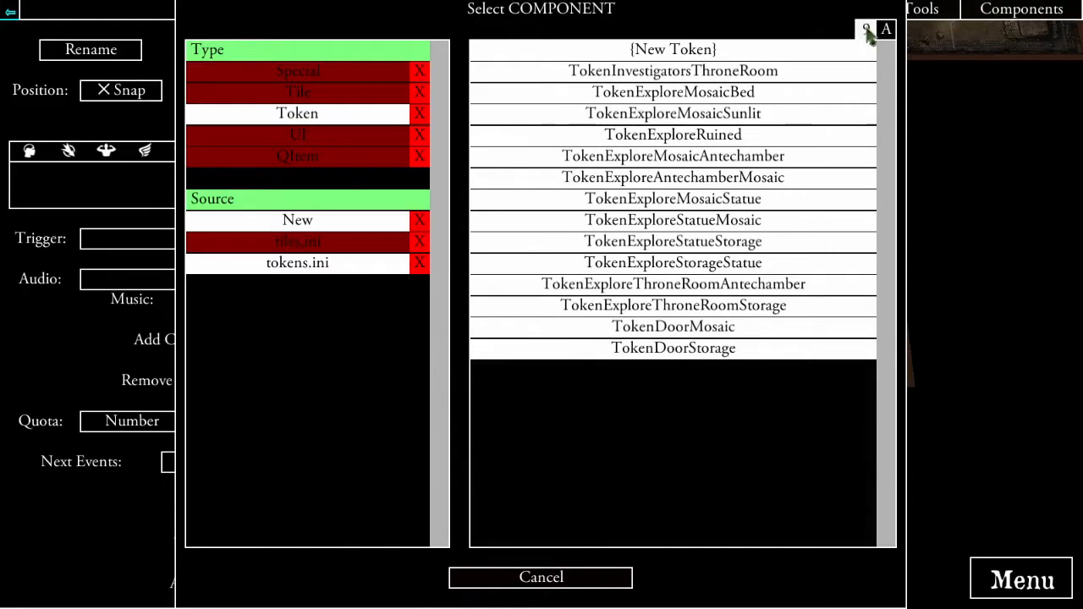
left_click(867, 31)
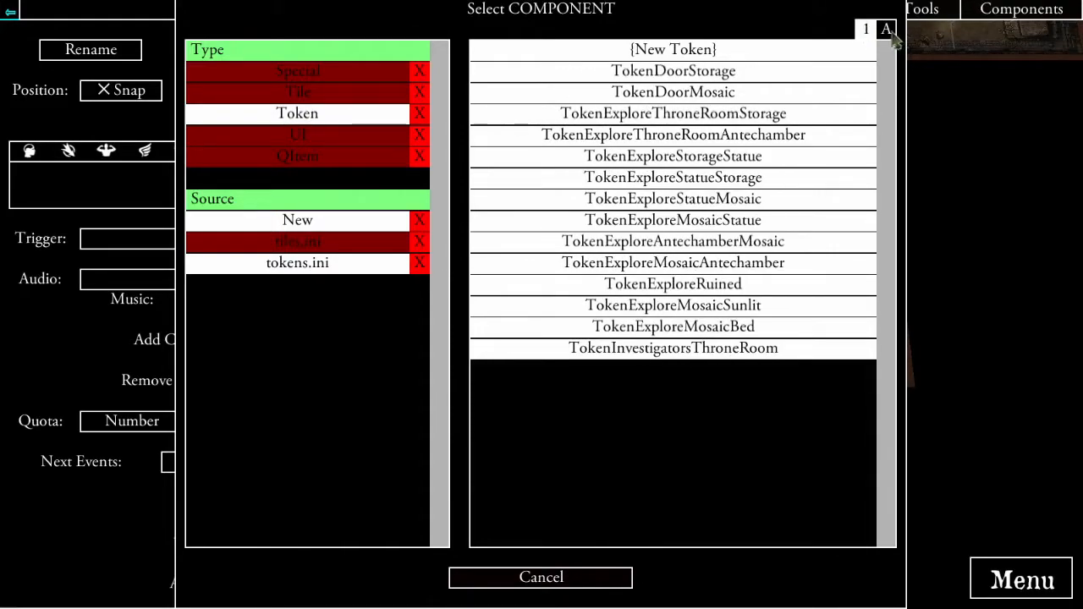
left_click(888, 32)
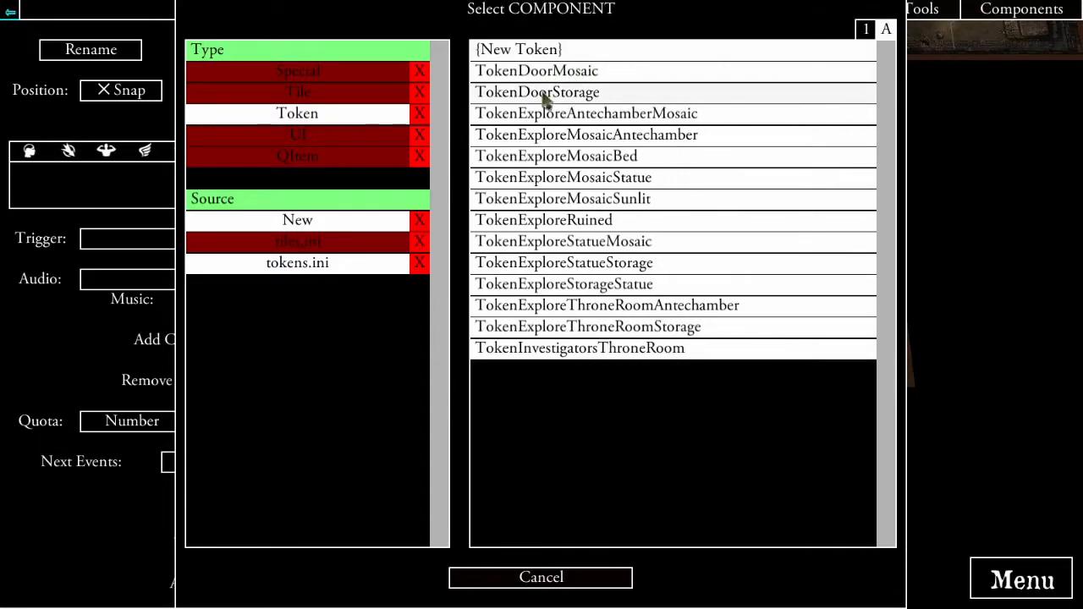
left_click(544, 349)
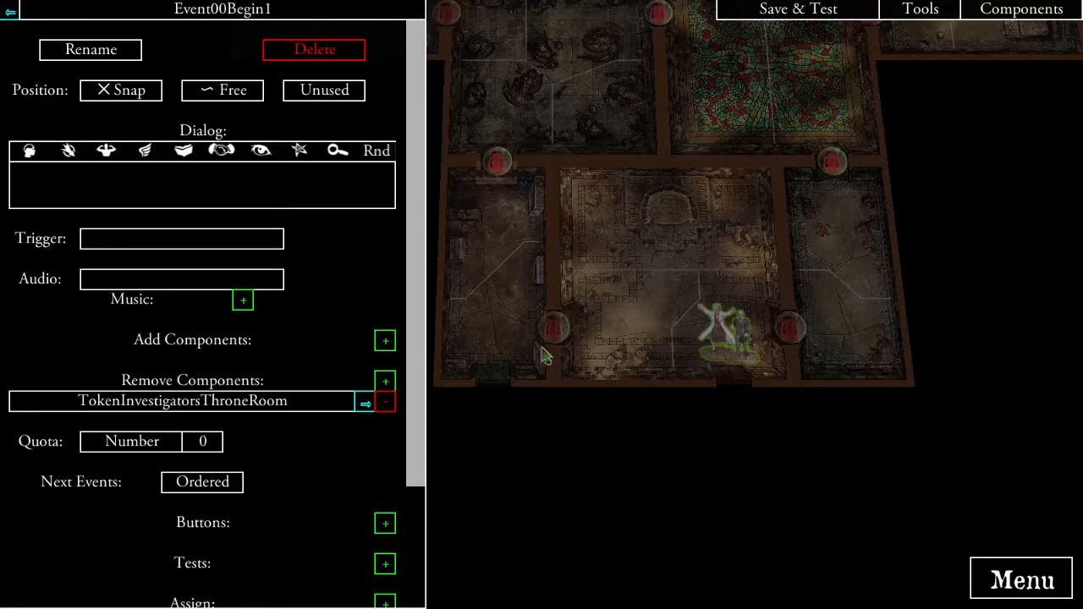
- Enter the Event00Begin1 dialog "Something catches your eye, amongst the ruins. Place a Search Token, as indicated."
left_click_drag(709, 278, 682, 323)
left_click(190, 183)
left_click_drag(615, 284, 627, 244)
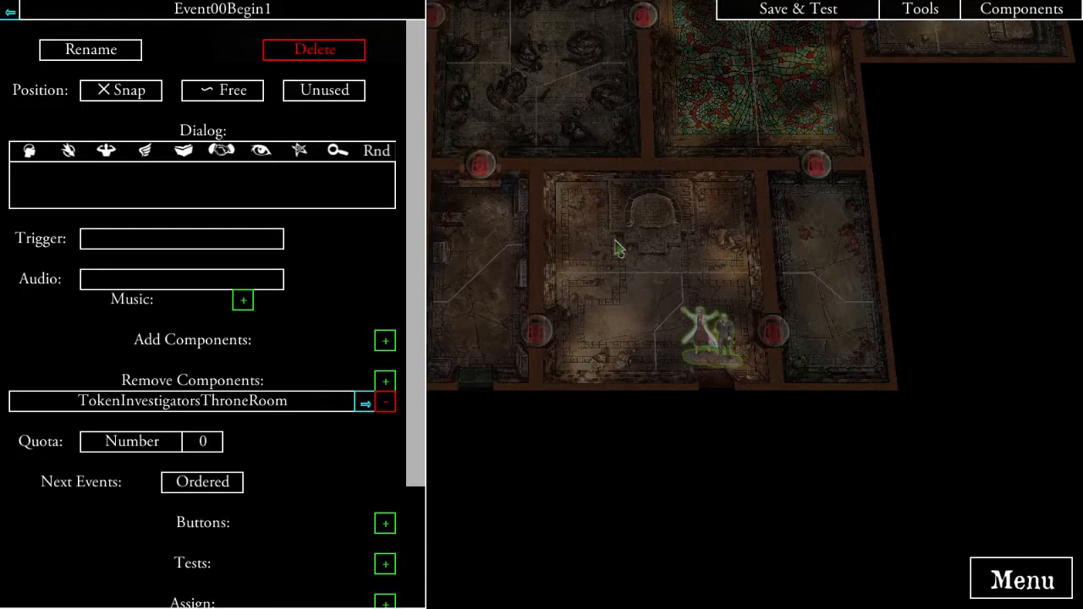
left_click(152, 194)
type("Something ")
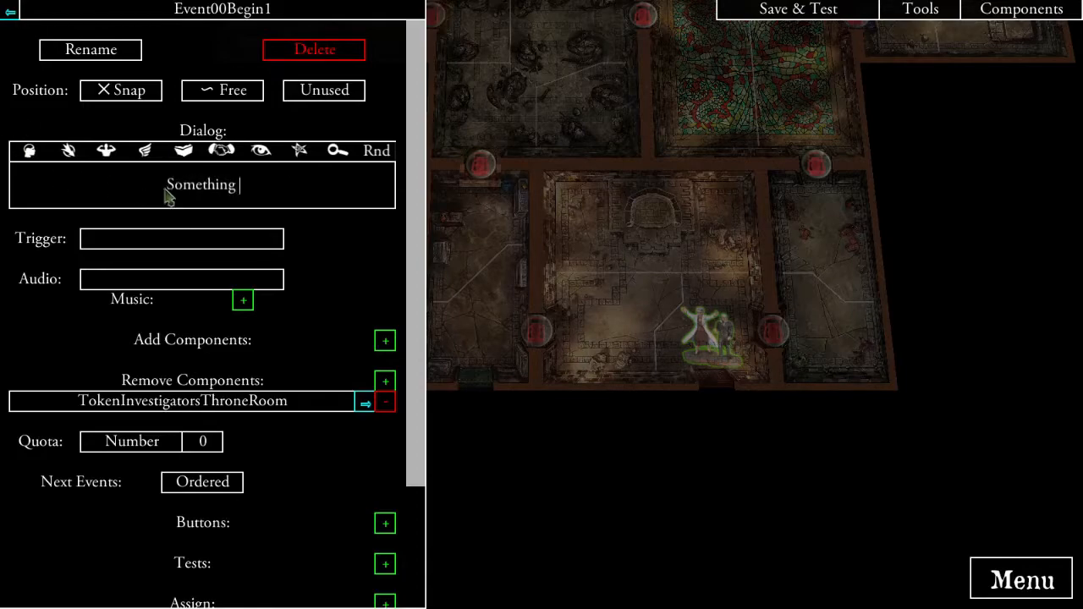
type("catches yo")
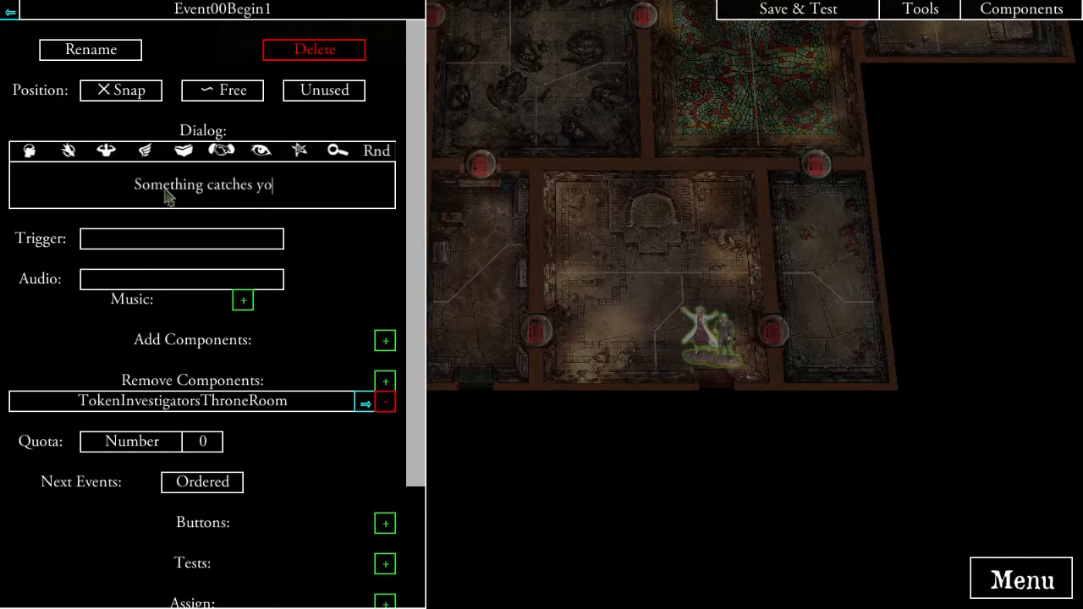
type("ur eye, am")
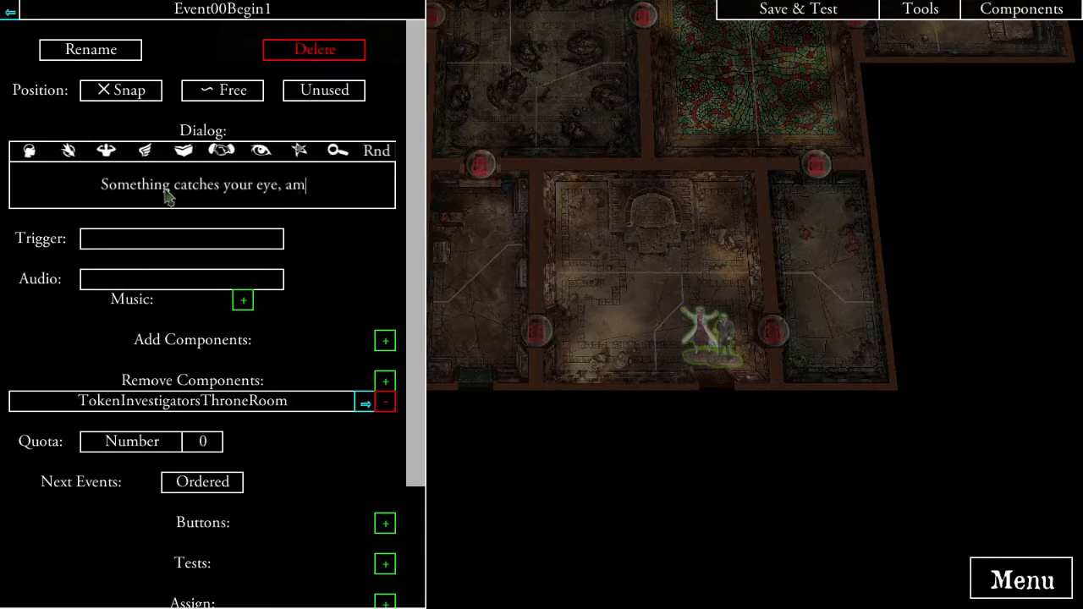
type("ongst the ")
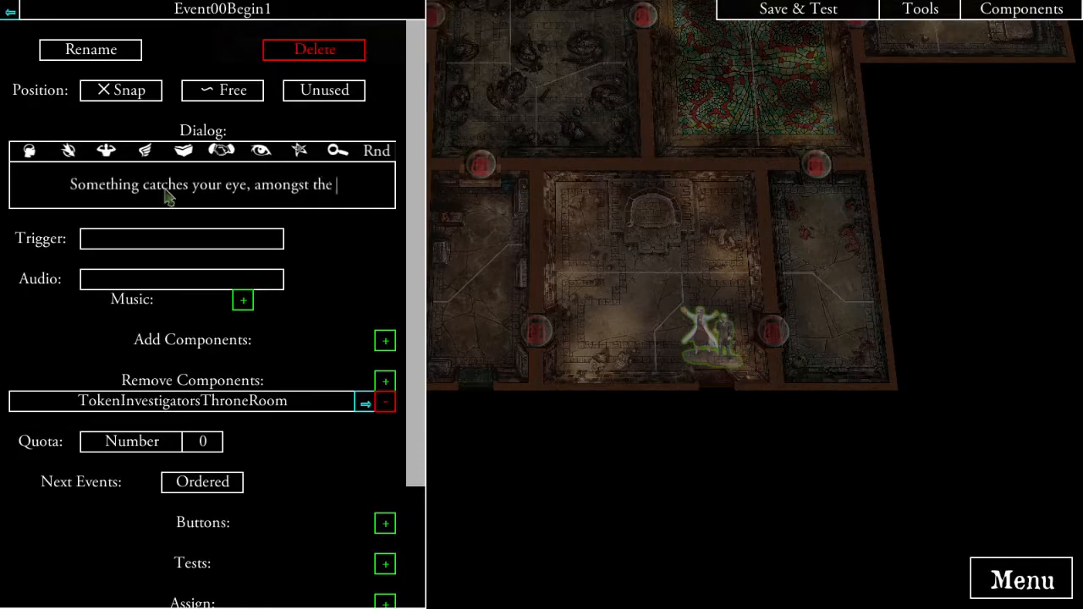
type("ruins. ")
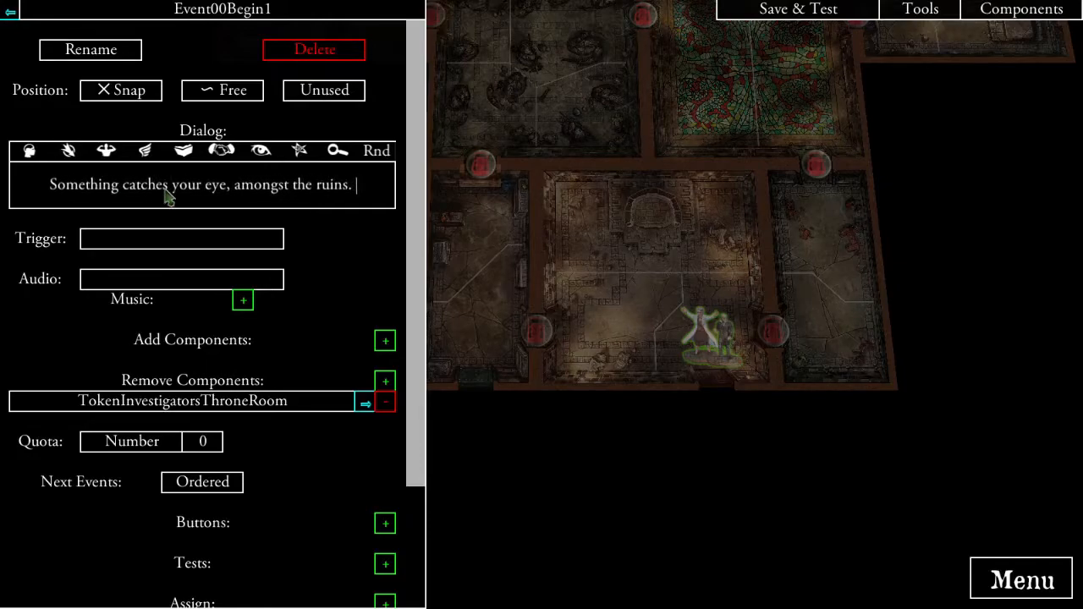
type("Place a Search Token, as indicated.")
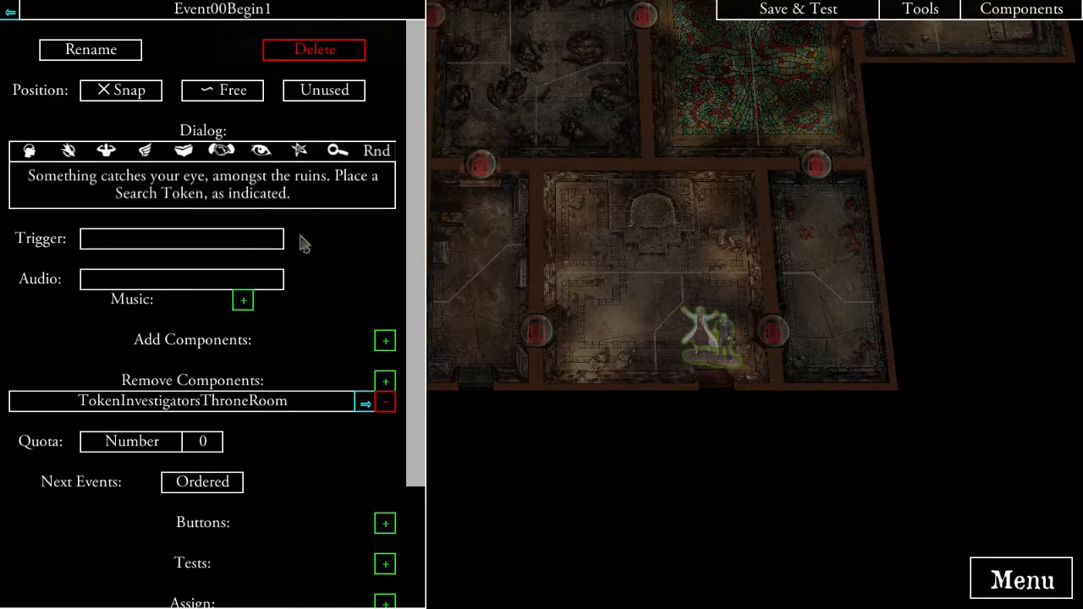
key("Return")
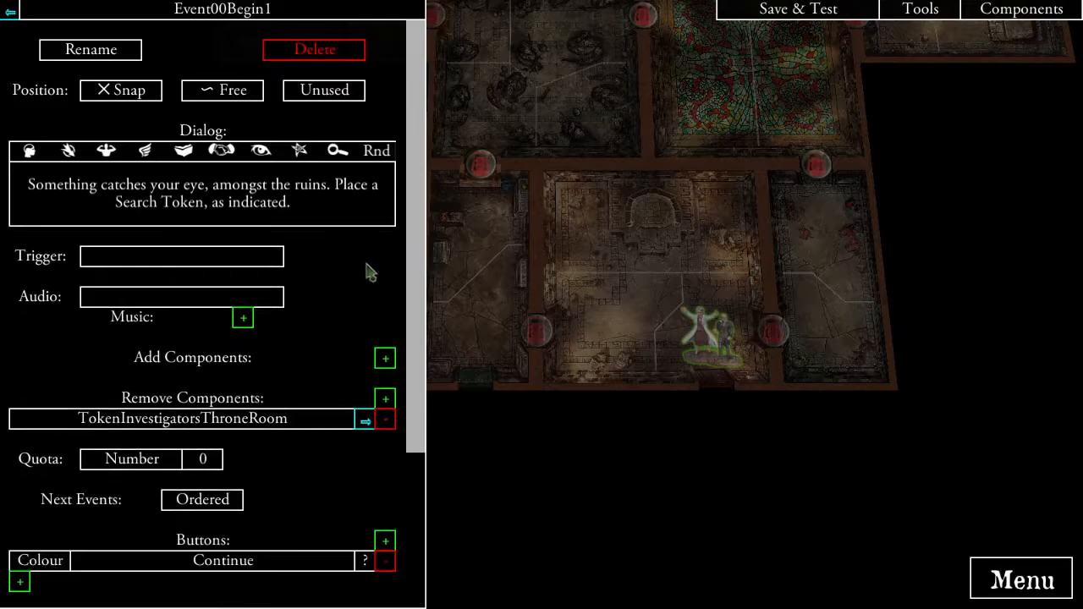
- Add a new token to the components Event00Begin1 places, and position it freely in the upper-left area of the throne chamber tile
left_click(385, 358)
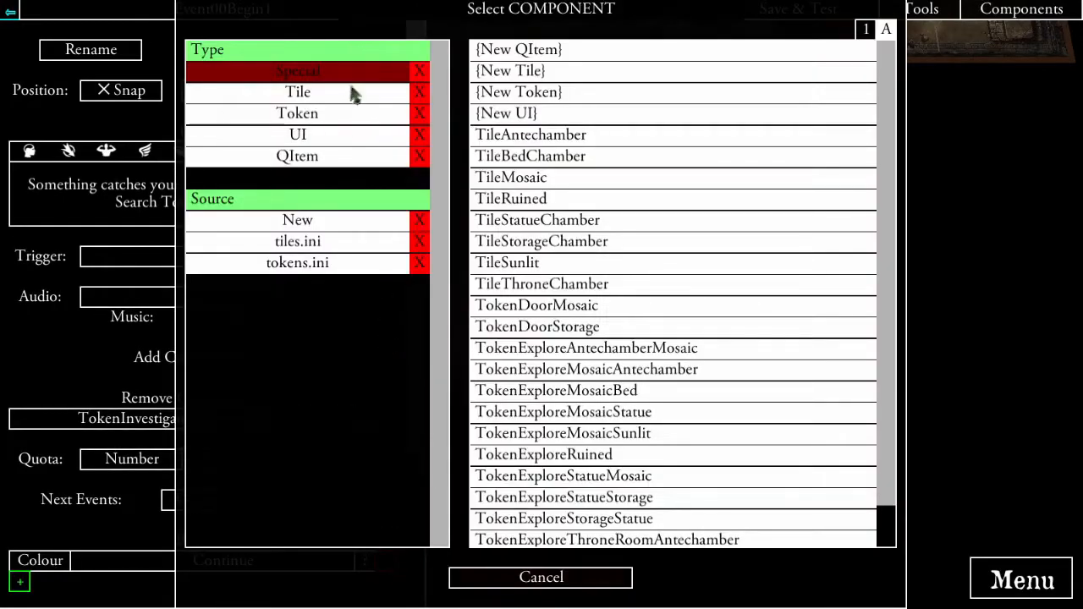
left_click(307, 114)
left_click(527, 49)
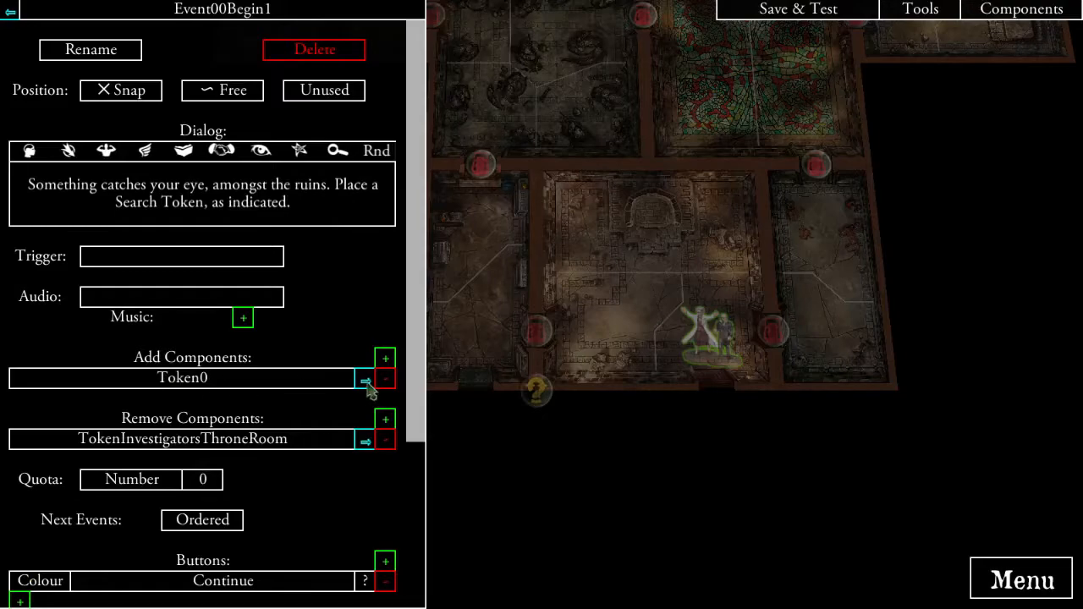
left_click(366, 381)
left_click(587, 239)
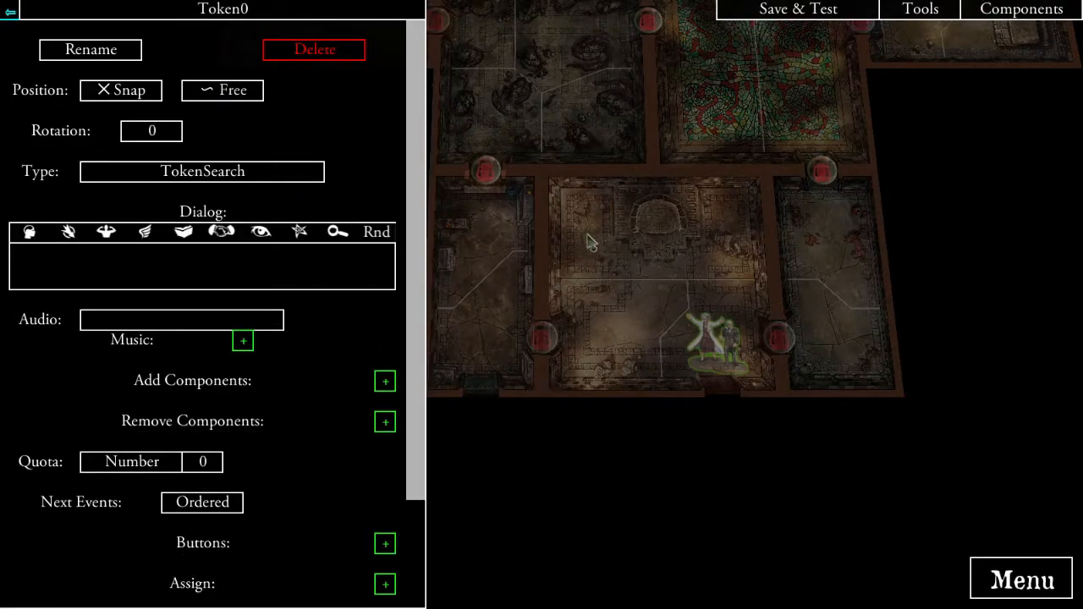
- Rename the search token "SearchThroneRoom Item" and return to Event00Begin1
left_click(105, 54)
left_click(438, 80)
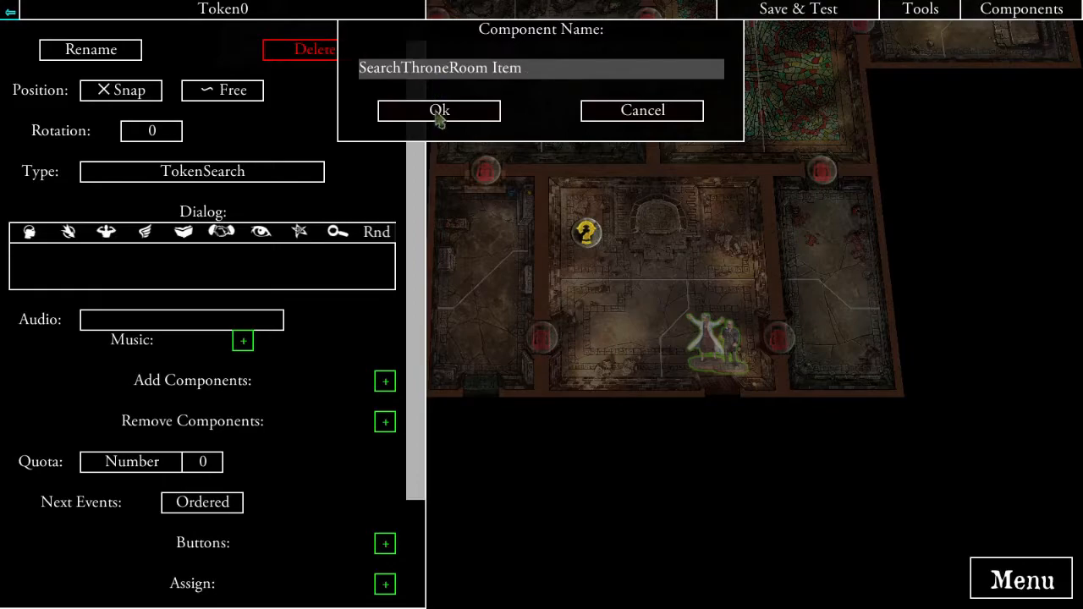
left_click(438, 111)
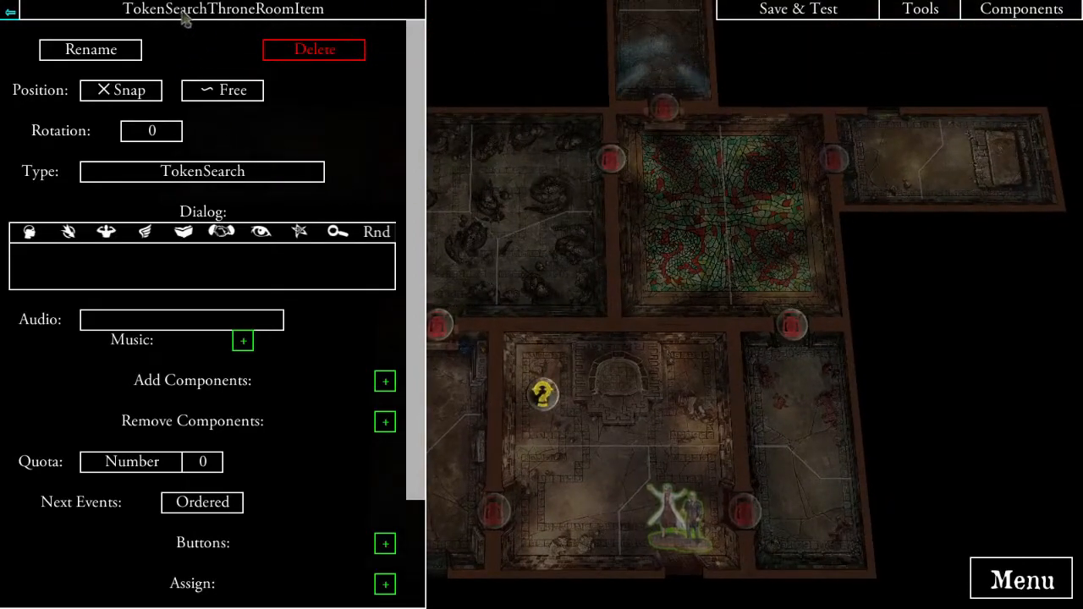
left_click_drag(662, 361, 681, 292)
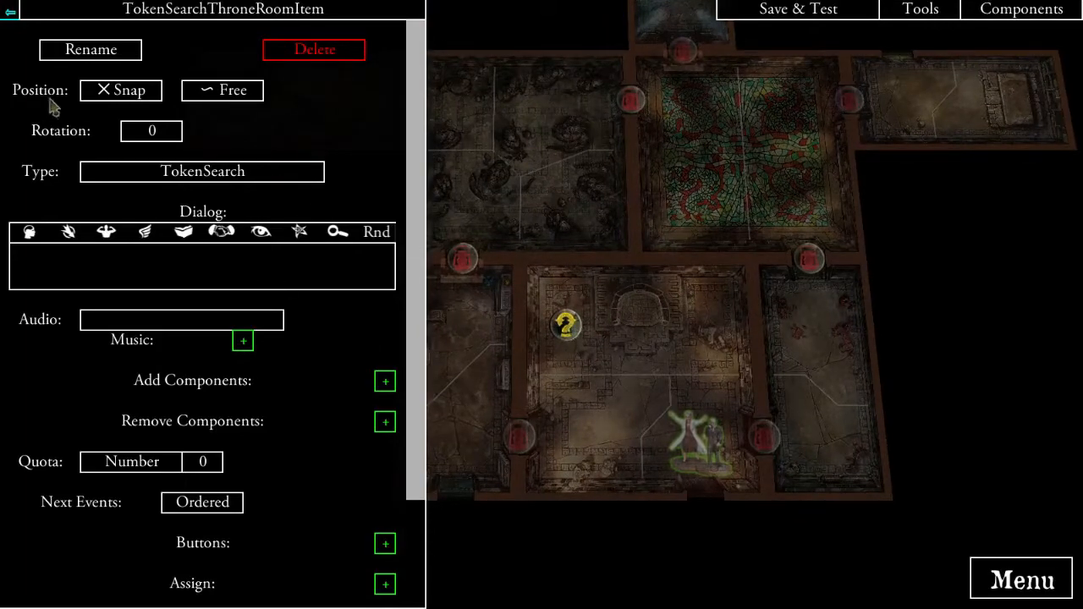
left_click(10, 12)
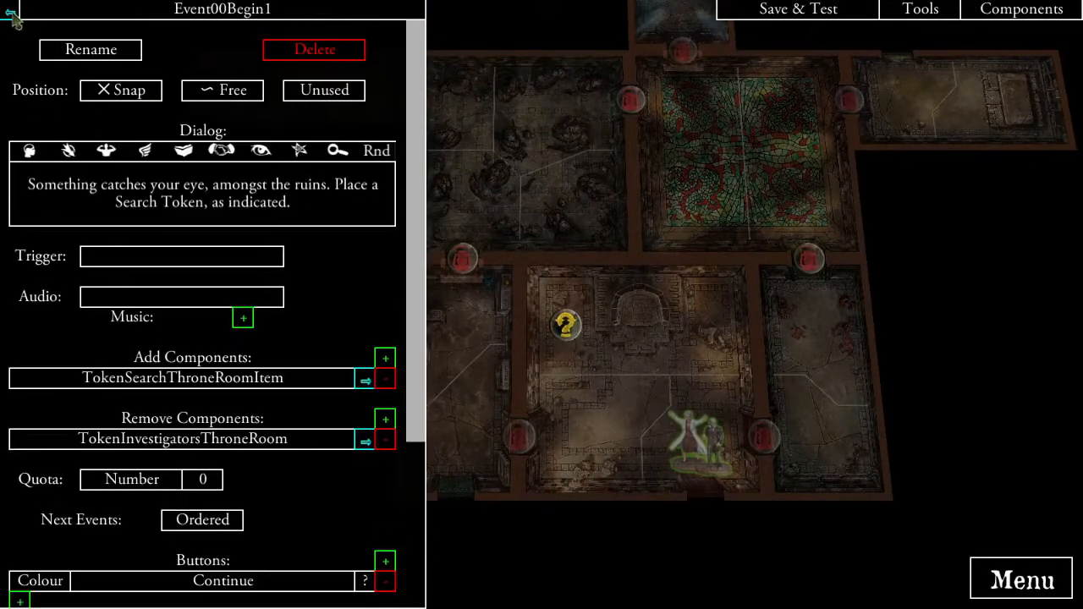
- Link a new event to the Continue button of Event00Begin1 and rename that event 00Begin2
scroll(307, 285, "down", 3)
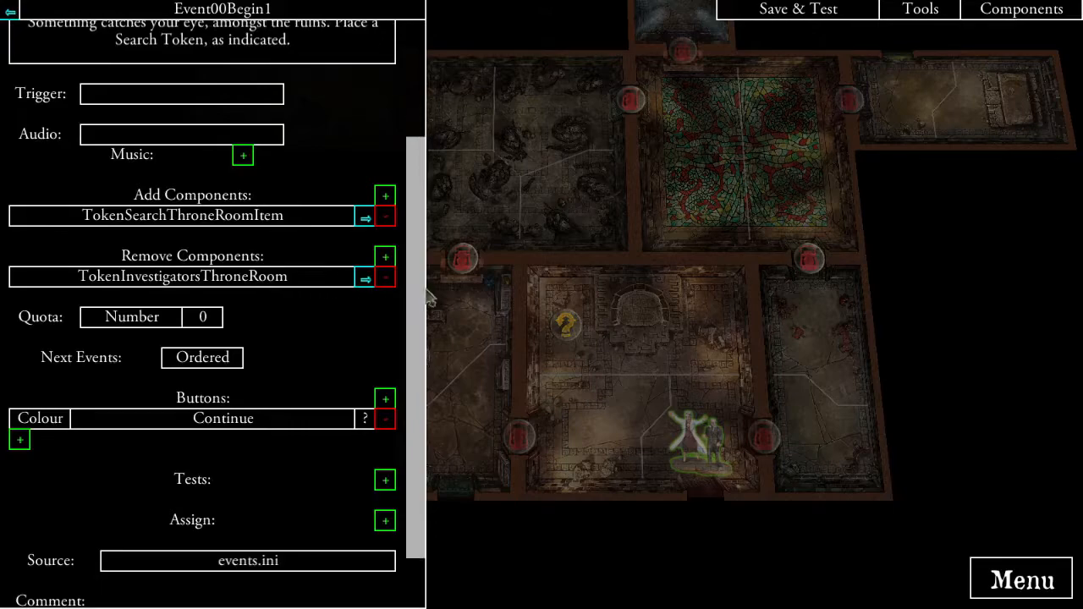
scroll(355, 353, "down", 2)
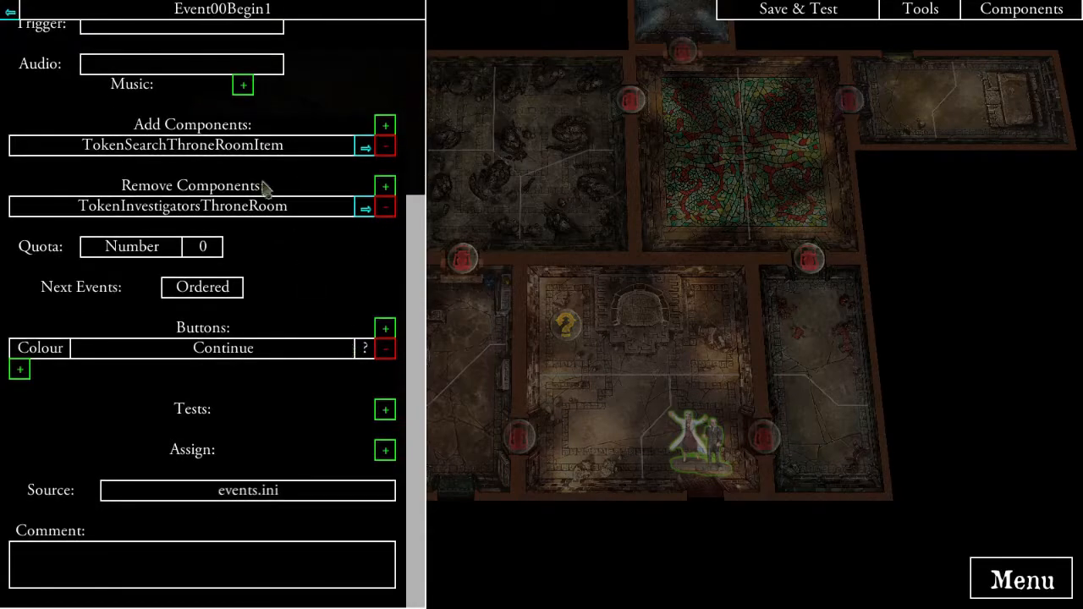
left_click_drag(699, 384, 748, 295)
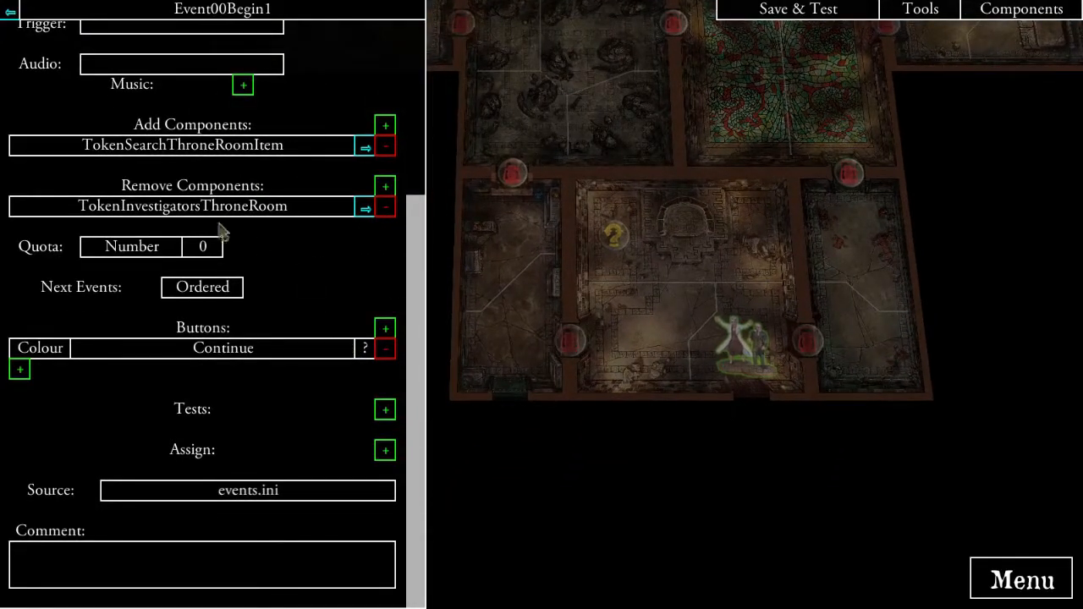
left_click(19, 370)
left_click(276, 74)
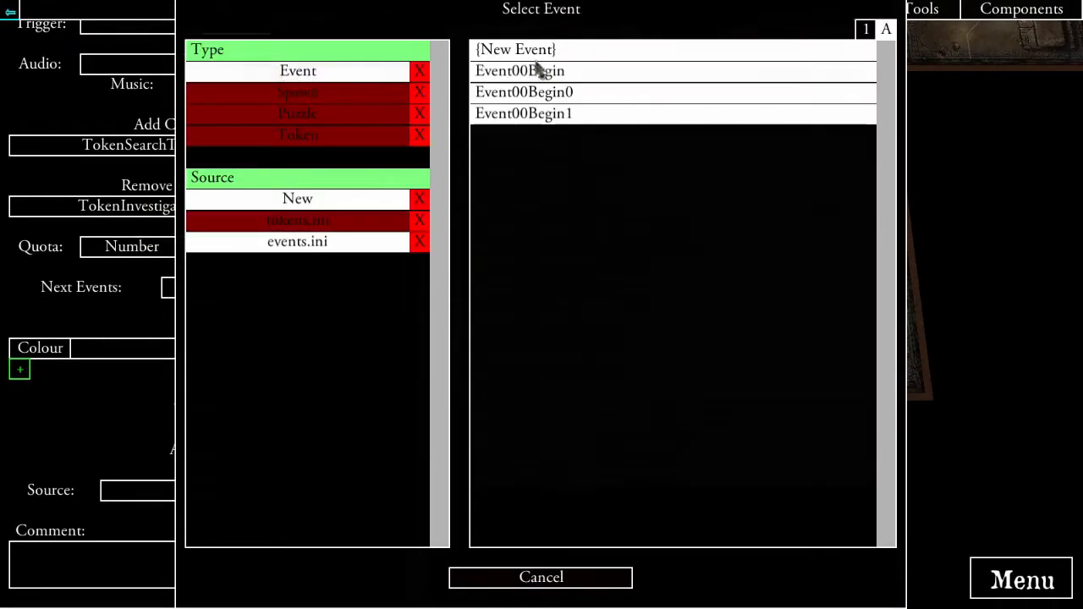
left_click(541, 53)
left_click(365, 373)
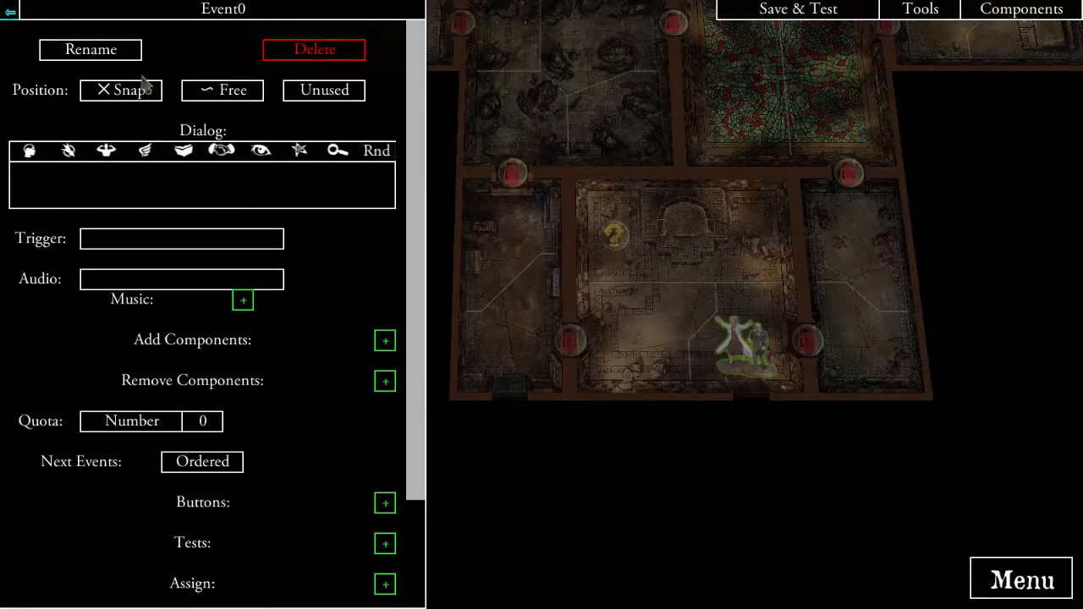
left_click(132, 48)
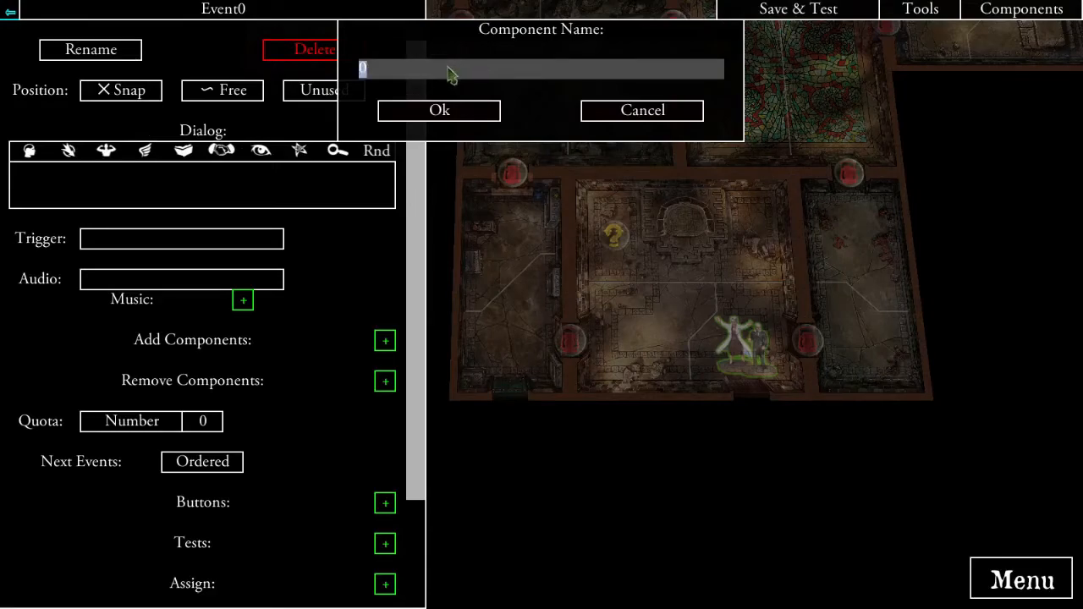
type("00Begin")
left_click(440, 111)
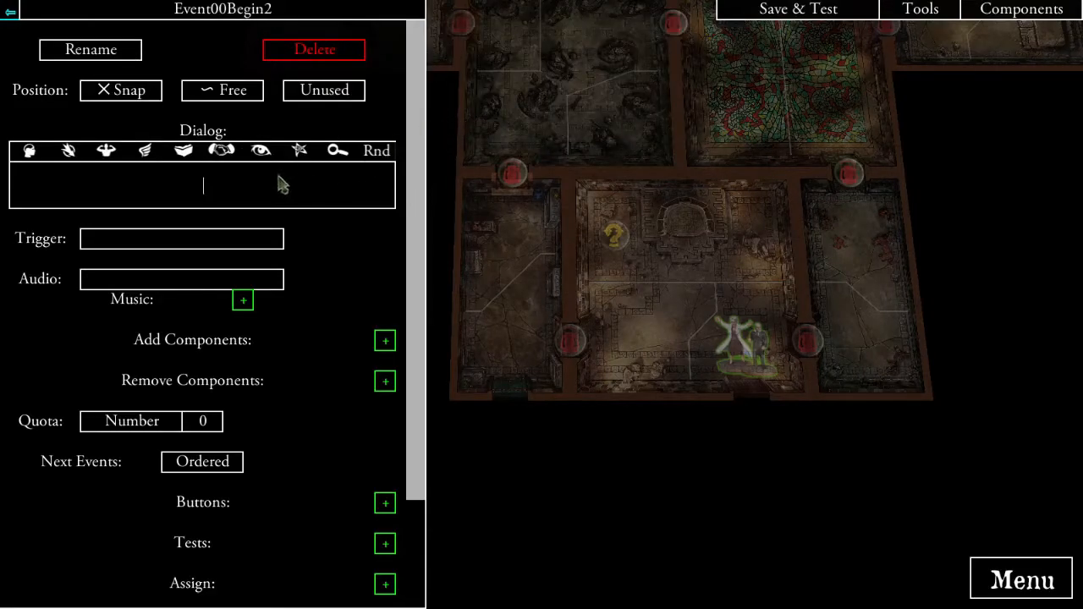
- Enter the Event00Begin2 dialog "Two doors, lead deeper into the temple. Place Explore Tokens, as indicated." and return to Event00Begin1
type("doors, lead deeper into the temple. Place Explore Tokens, as indicated.")
left_click(328, 278)
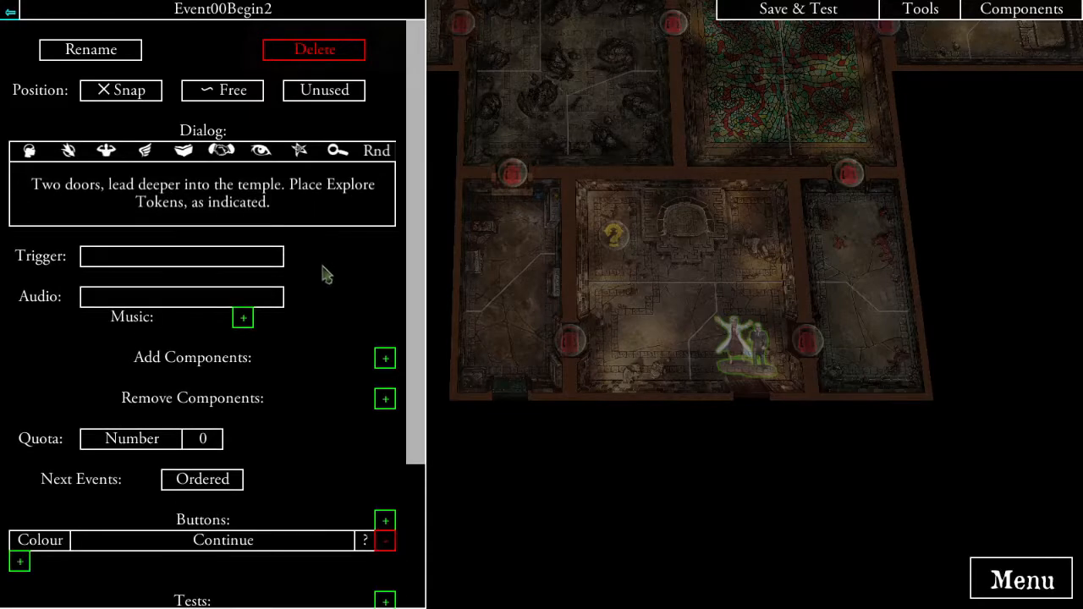
left_click(12, 14)
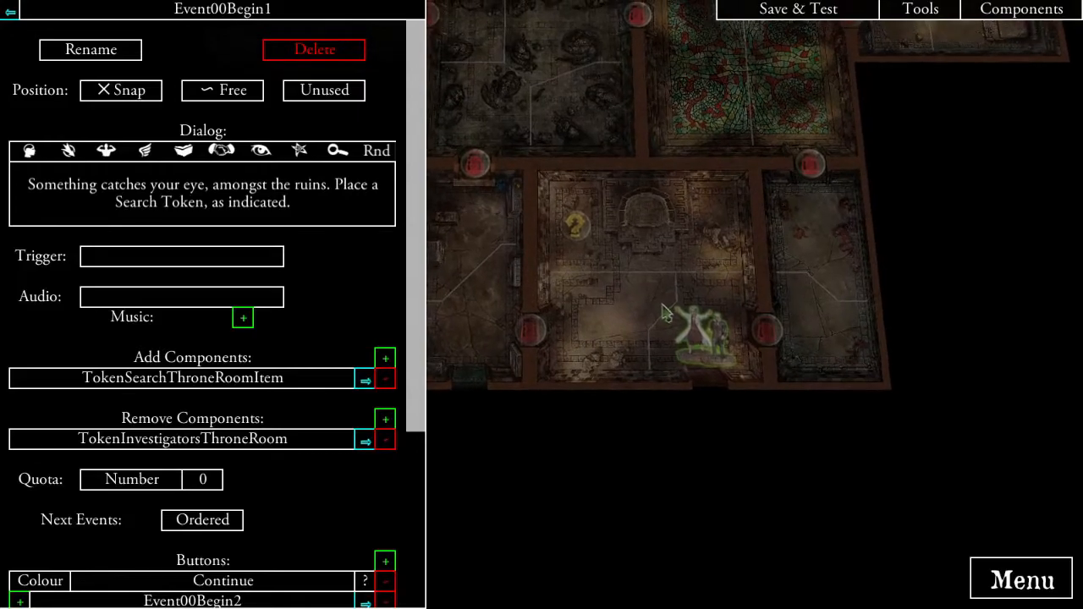
- Set Event00Begin1's position to Camera, centre it on the search token in the throne chamber, and open the linked Event00Begin2
left_click(332, 95)
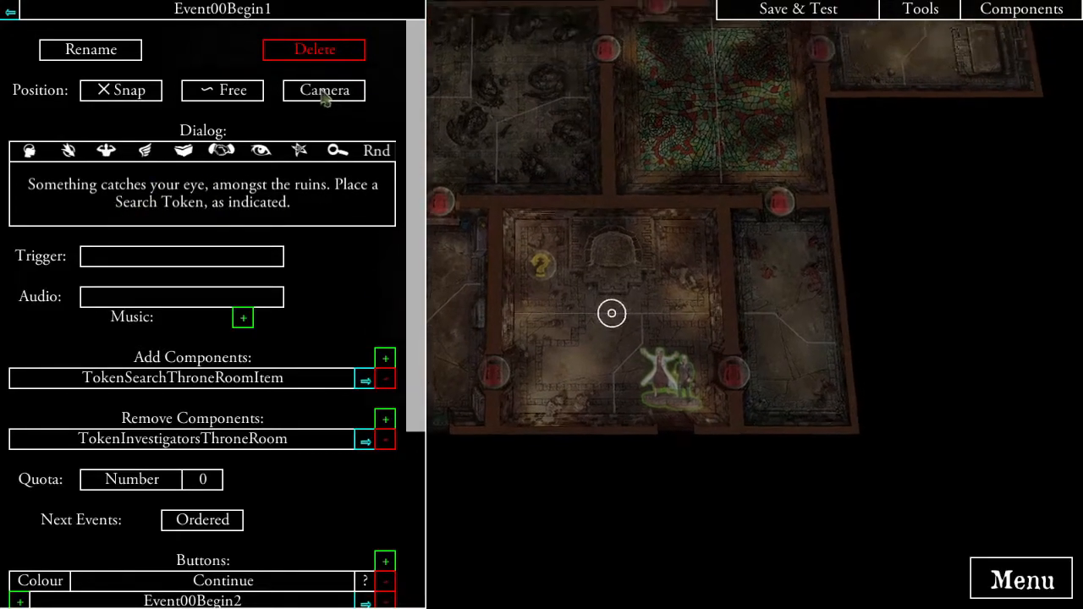
left_click_drag(544, 222, 658, 181)
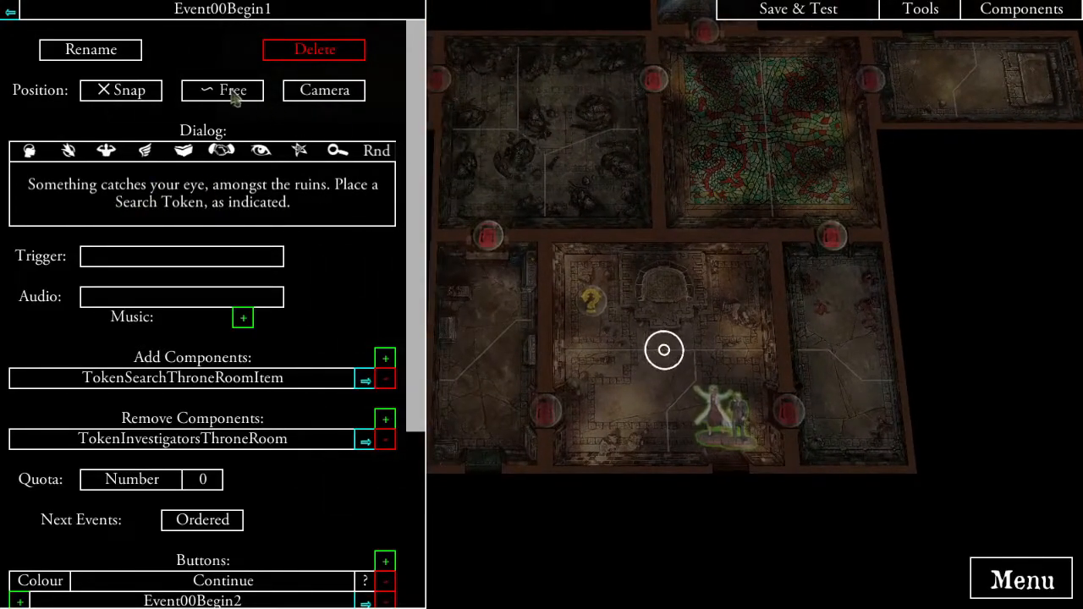
left_click(592, 300)
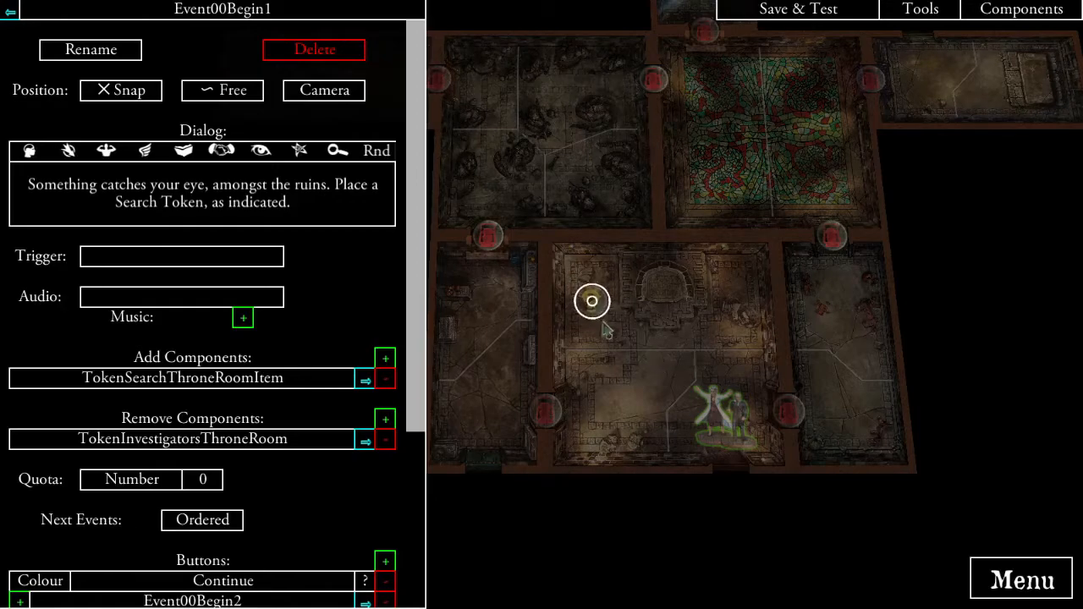
scroll(374, 305, "down", 2)
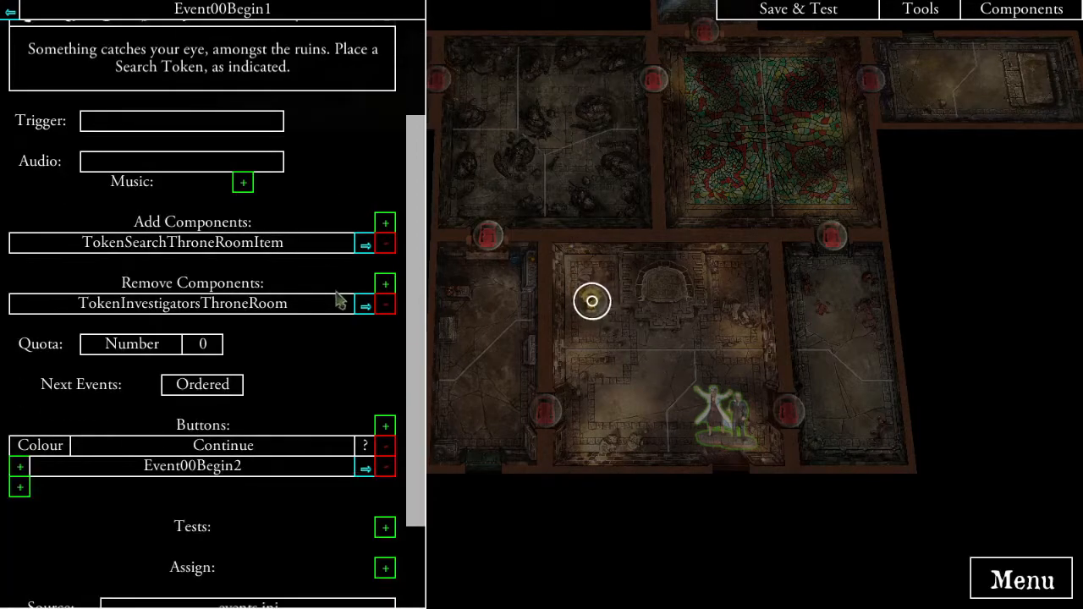
left_click(368, 466)
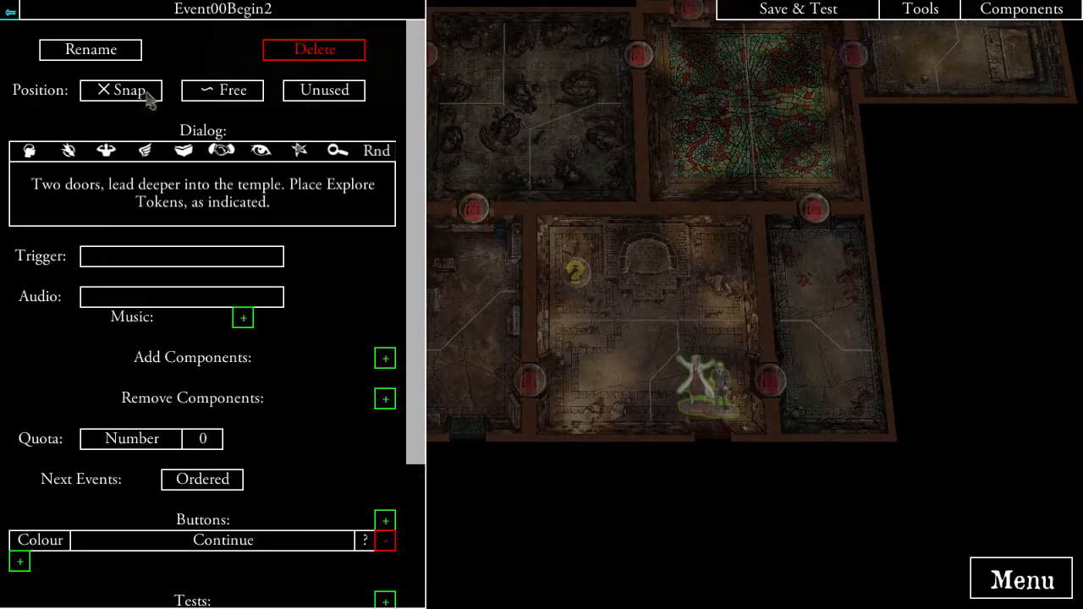
- Set Event00Begin2's position to Camera near the throne chamber's entrance and add TokenExploreThroneRoomAntechamber and TokenExploreThroneRoomStorage as added components
left_click(322, 98)
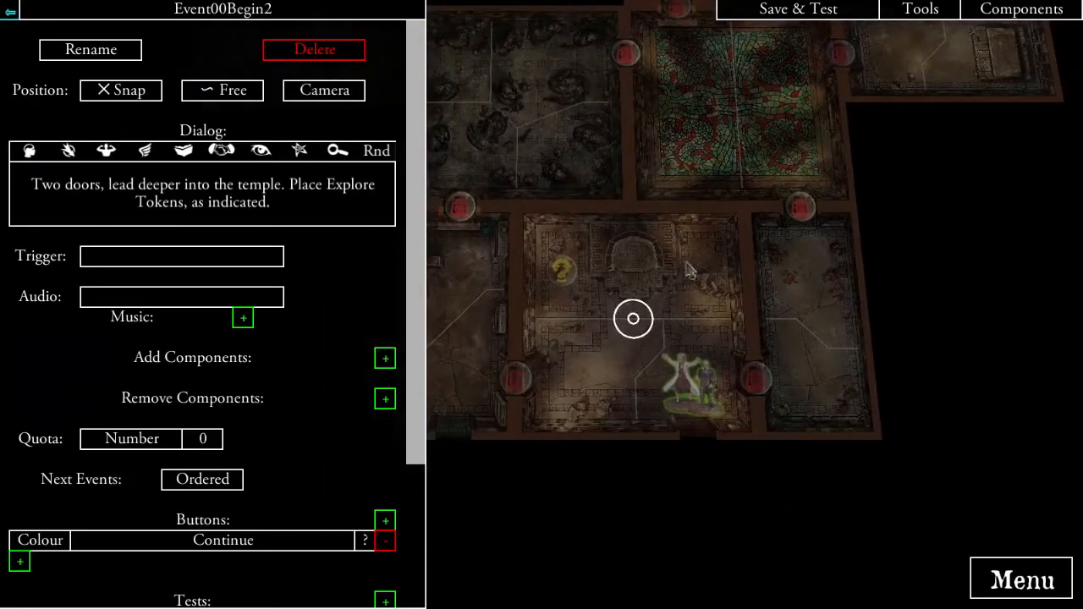
left_click(634, 380)
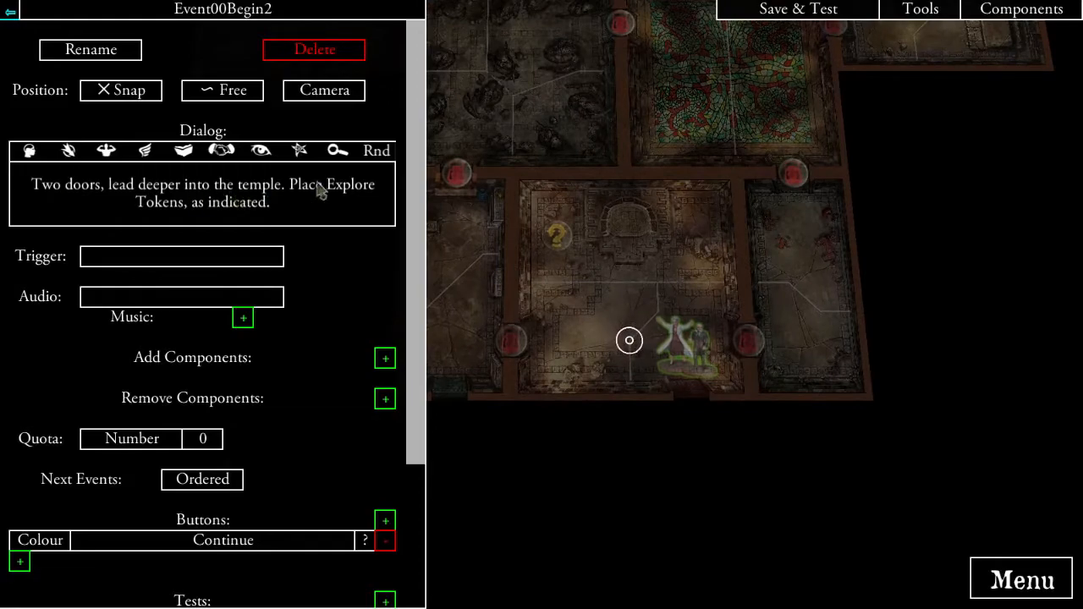
left_click(384, 358)
left_click(297, 114)
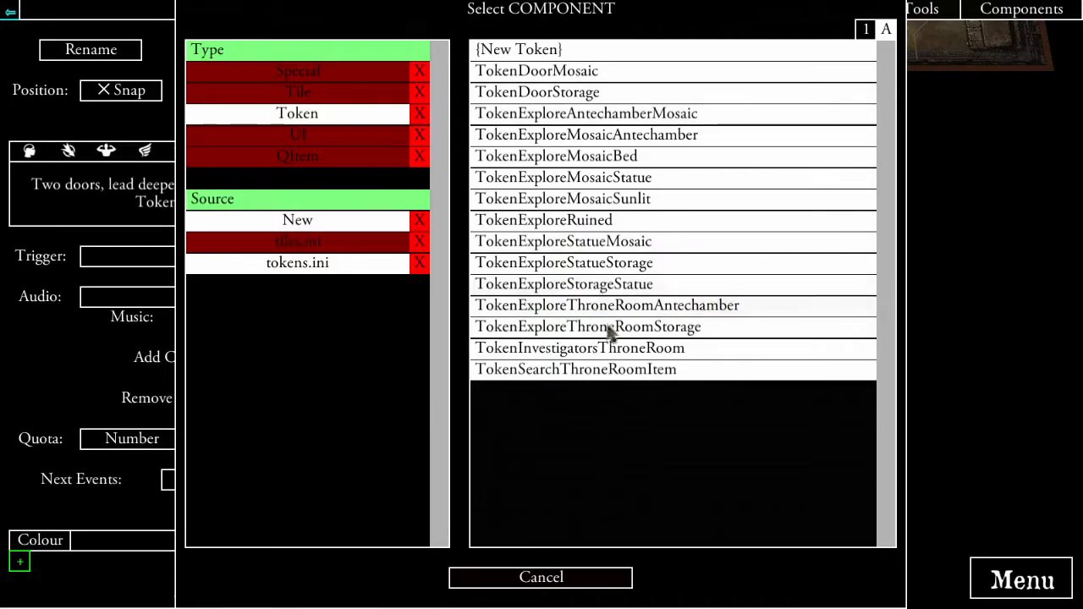
left_click(638, 306)
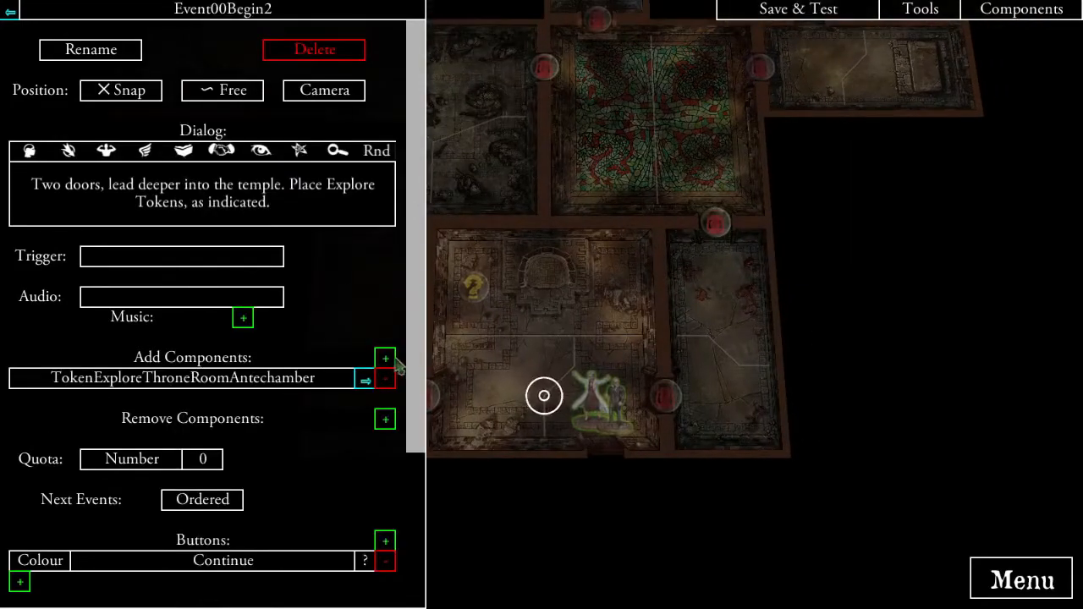
left_click(385, 357)
left_click(284, 115)
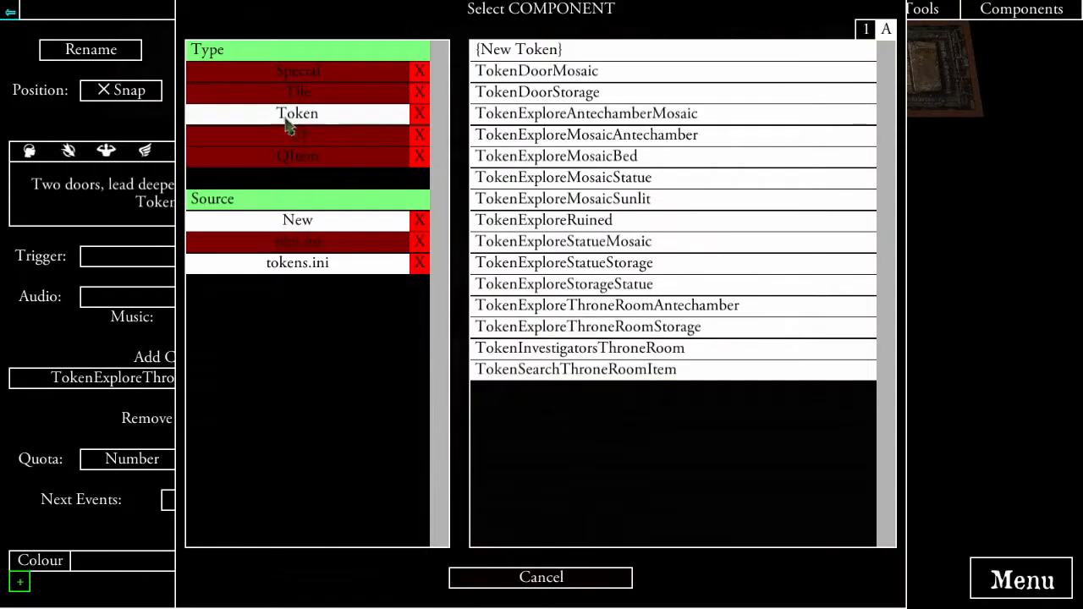
left_click(670, 335)
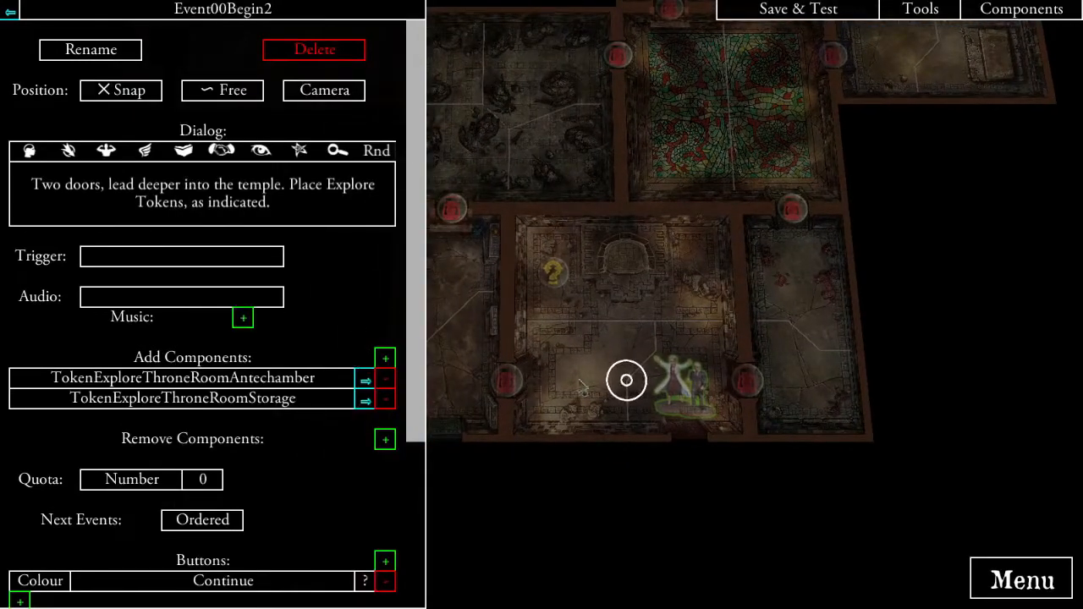
left_click_drag(592, 323, 649, 305)
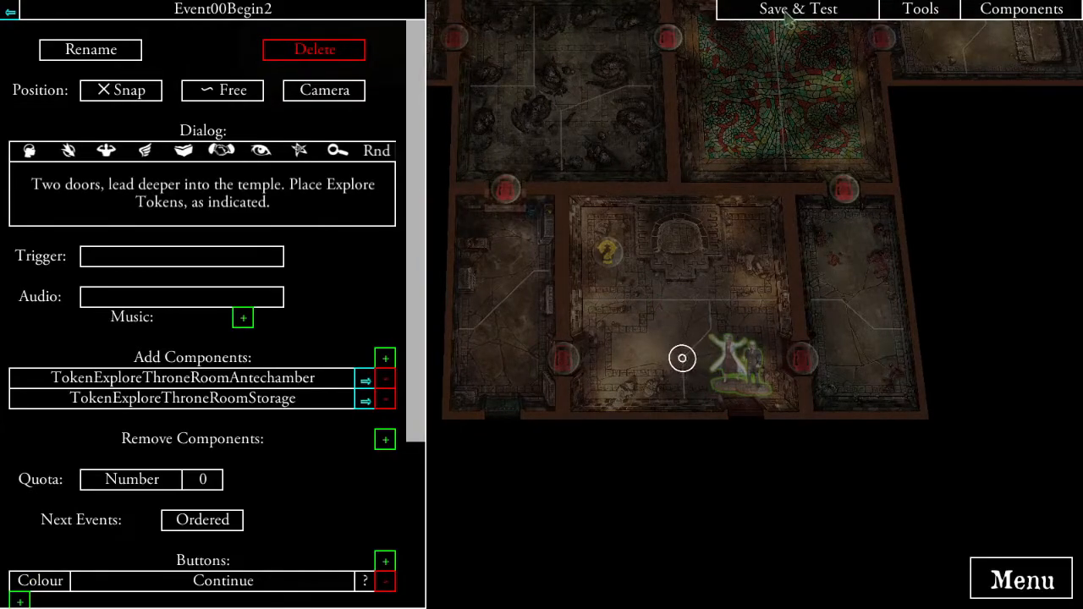
- Save and test the scenario, finishing the starting items and continuing through the opening messages up to the explore tokens
left_click(787, 12)
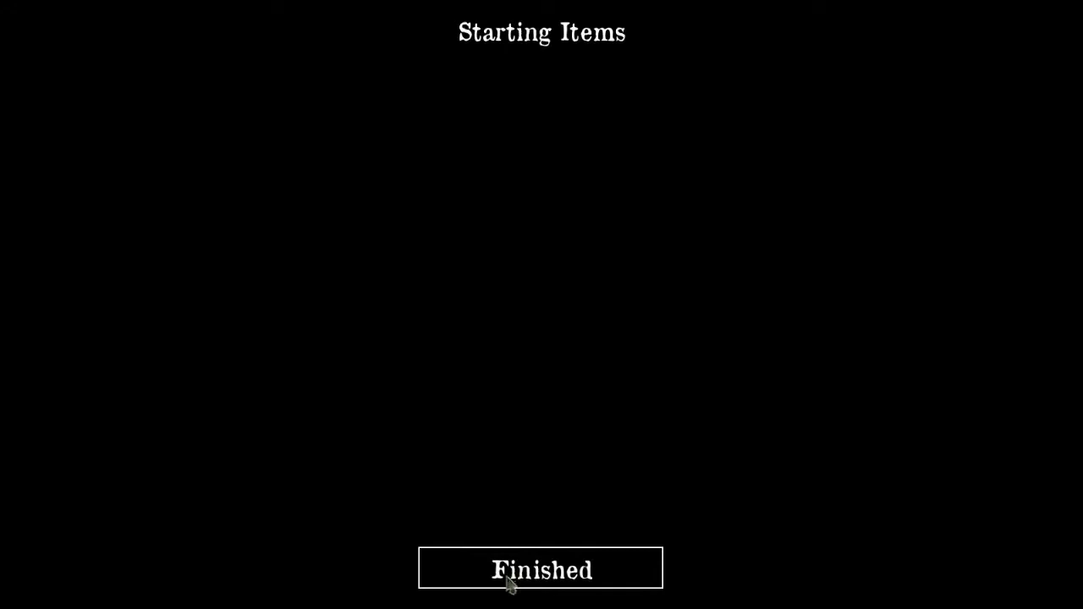
left_click(548, 579)
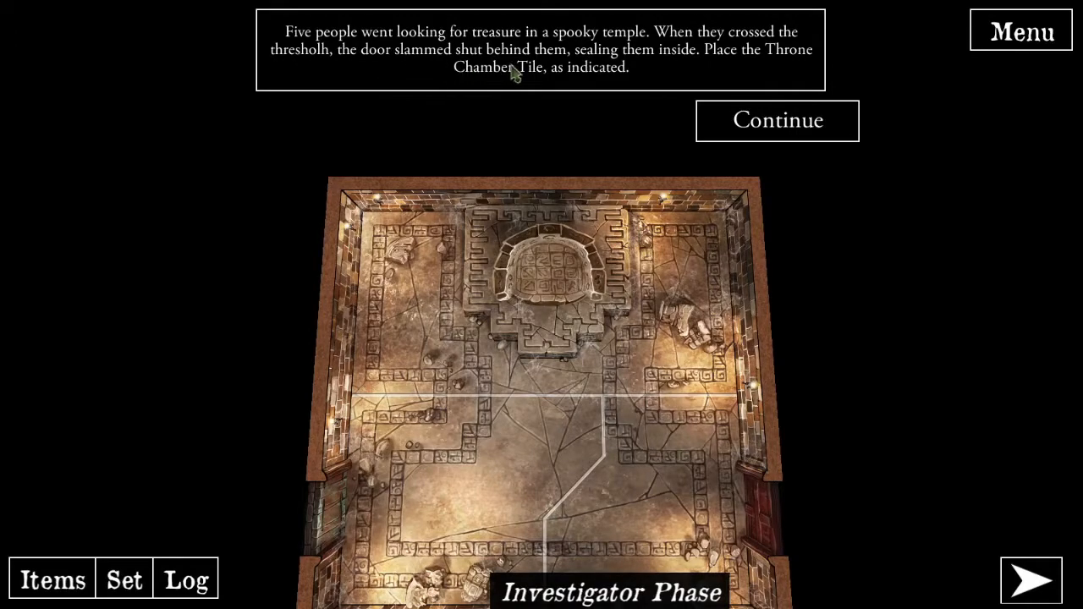
left_click(768, 132)
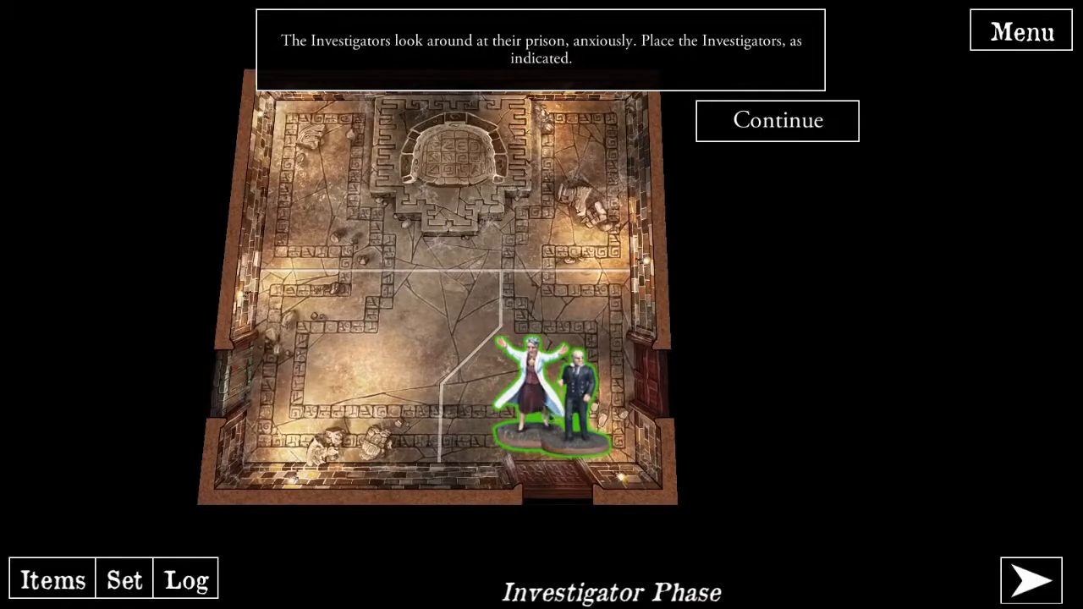
left_click(761, 128)
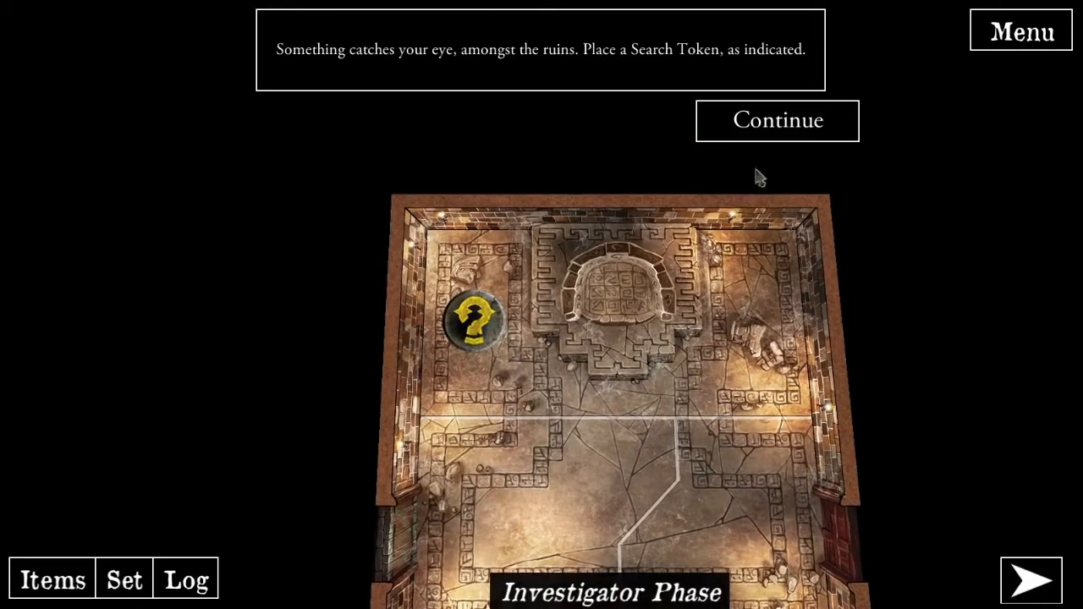
left_click(786, 135)
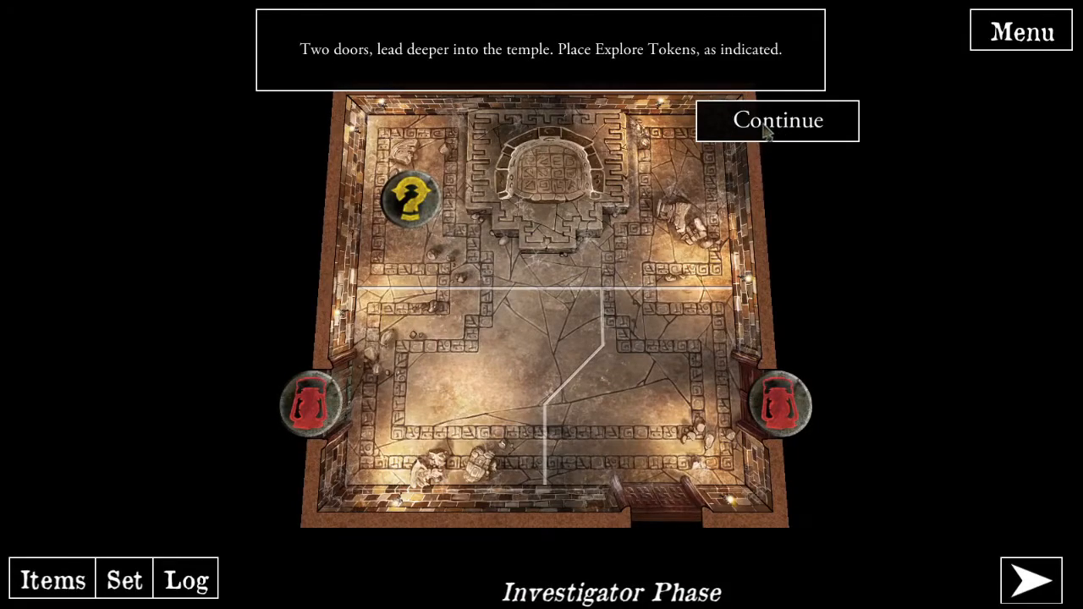
left_click(766, 131)
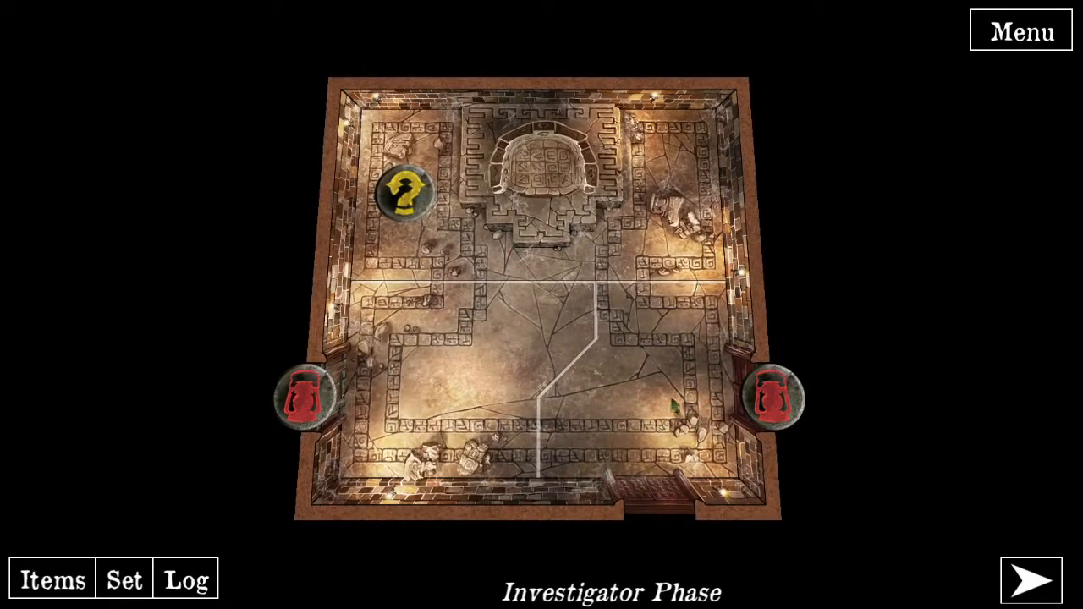
left_click_drag(762, 411, 555, 407)
left_click_drag(310, 380, 415, 380)
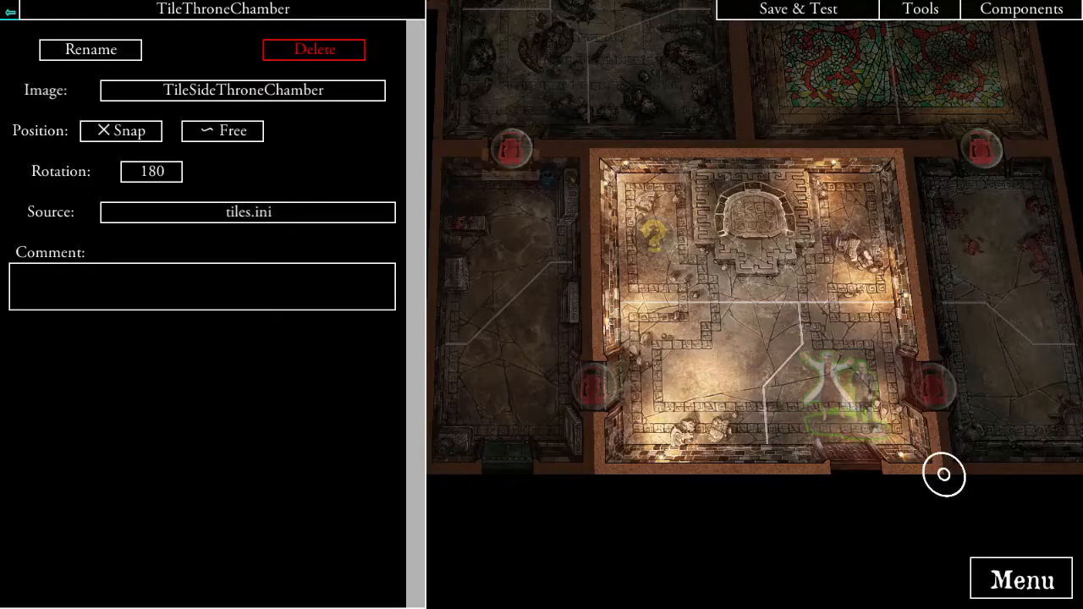
- Open TokenExploreThroneRoomStorage, the explore token between the throne chamber and the storage chamber
left_click_drag(719, 476, 736, 410)
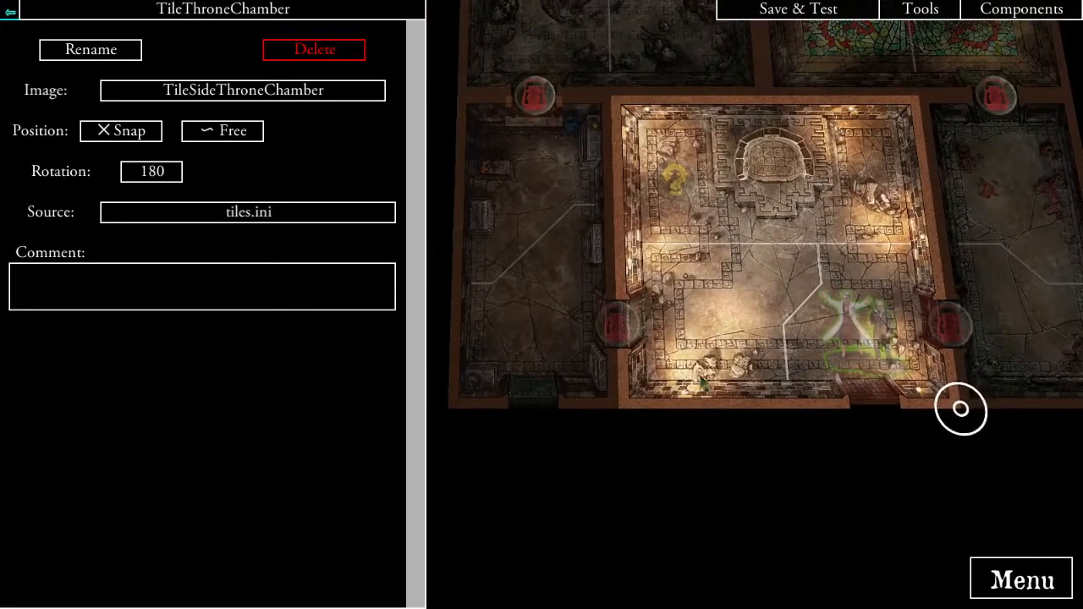
left_click(619, 334)
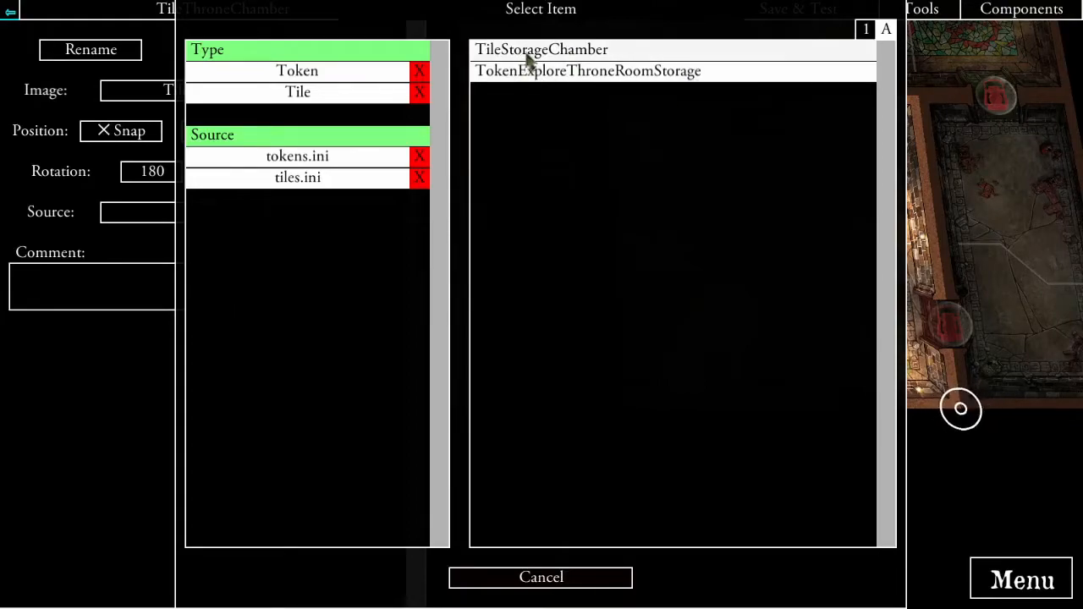
left_click(592, 71)
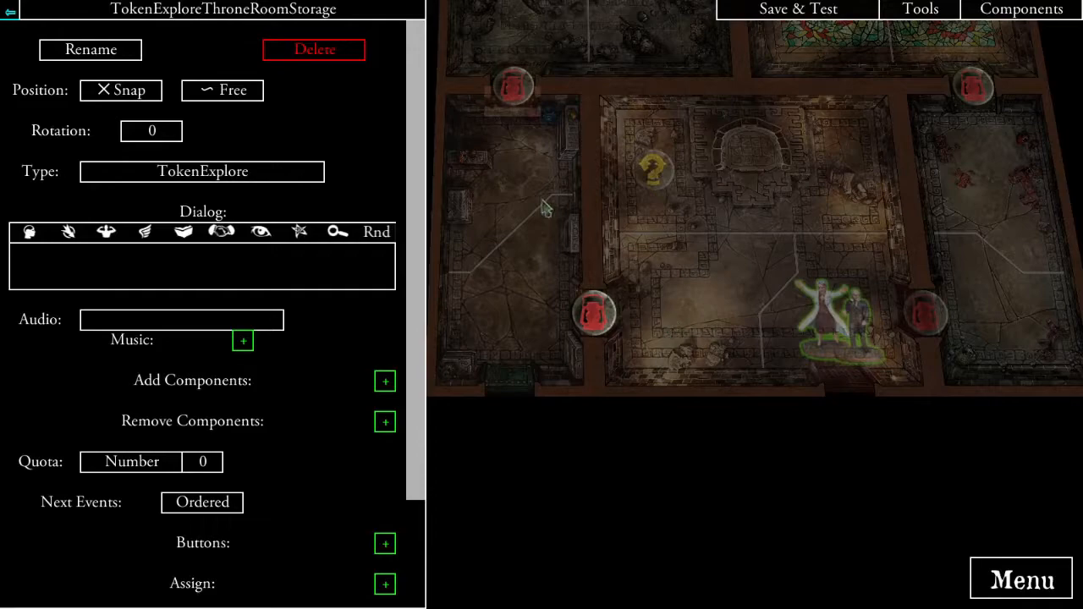
left_click_drag(624, 225, 695, 213)
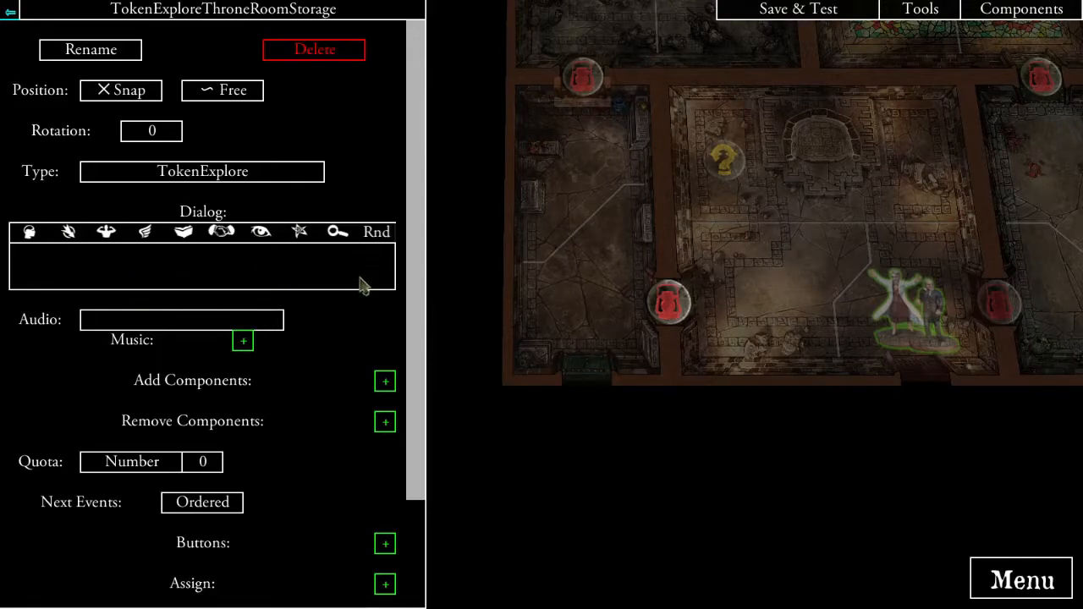
- Enter the storage explore token's dialog "An unassuming door leads deeper into the temple."
type("or leads dd")
key("BackSpace")
type("e")
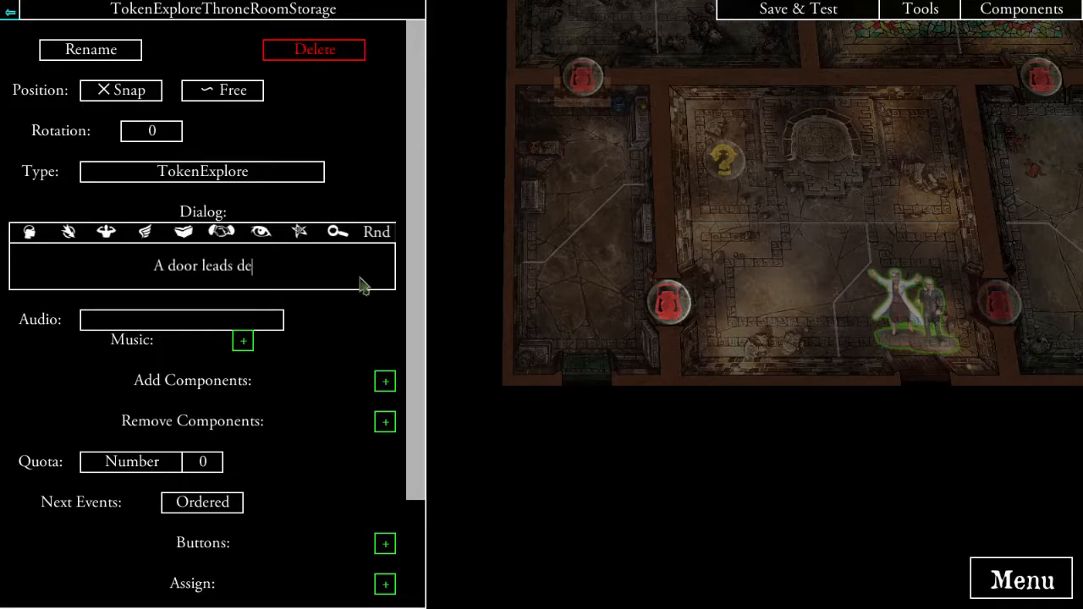
type("eper into the templke")
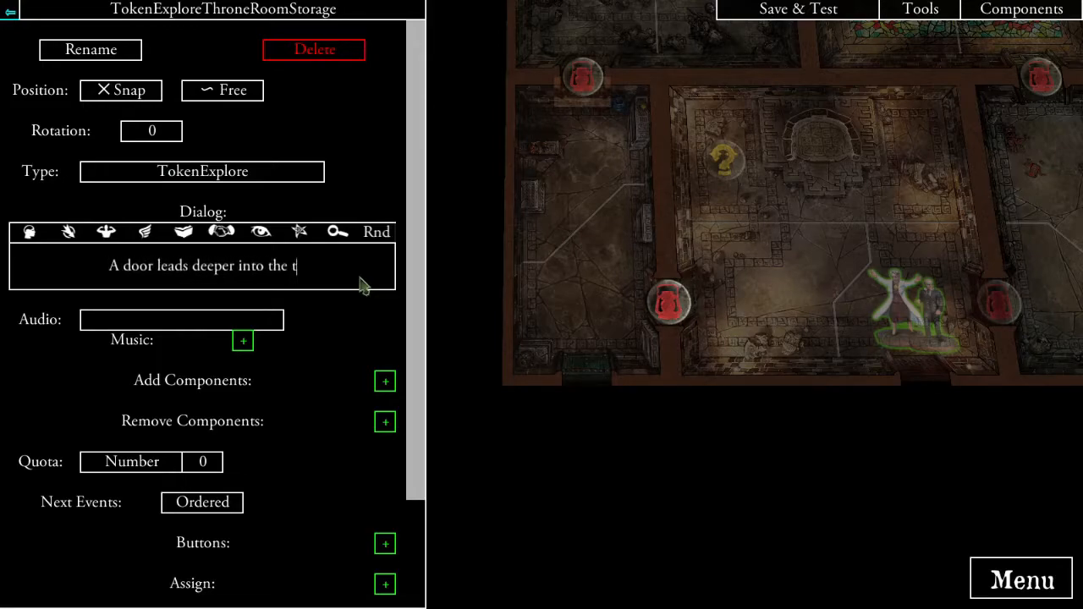
key("BackSpace")
key("BackSpace")
type("e.")
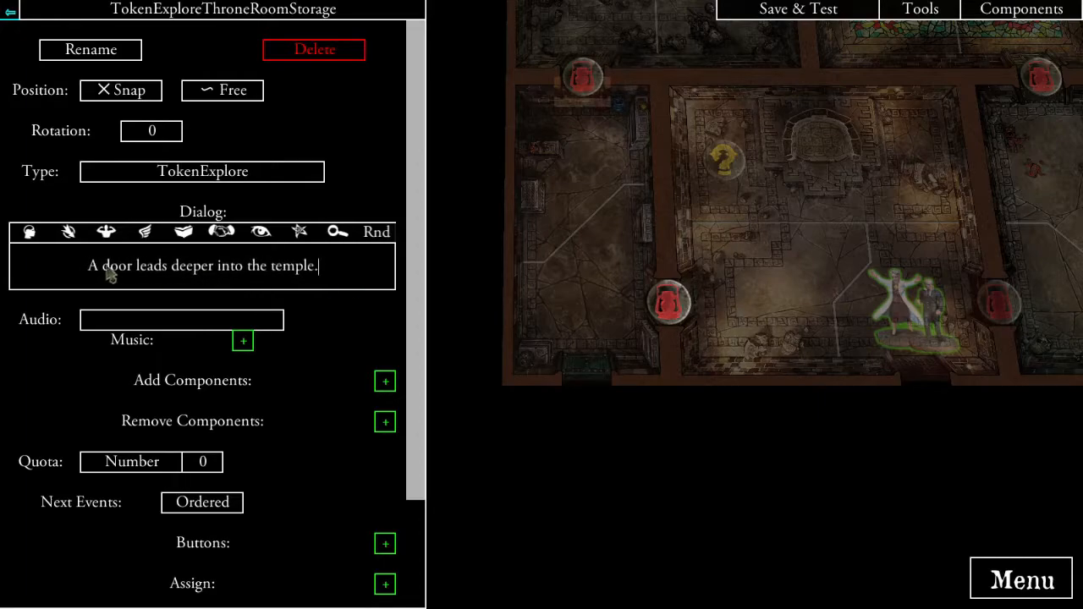
key("BackSpace")
type("n un")
type("assuming")
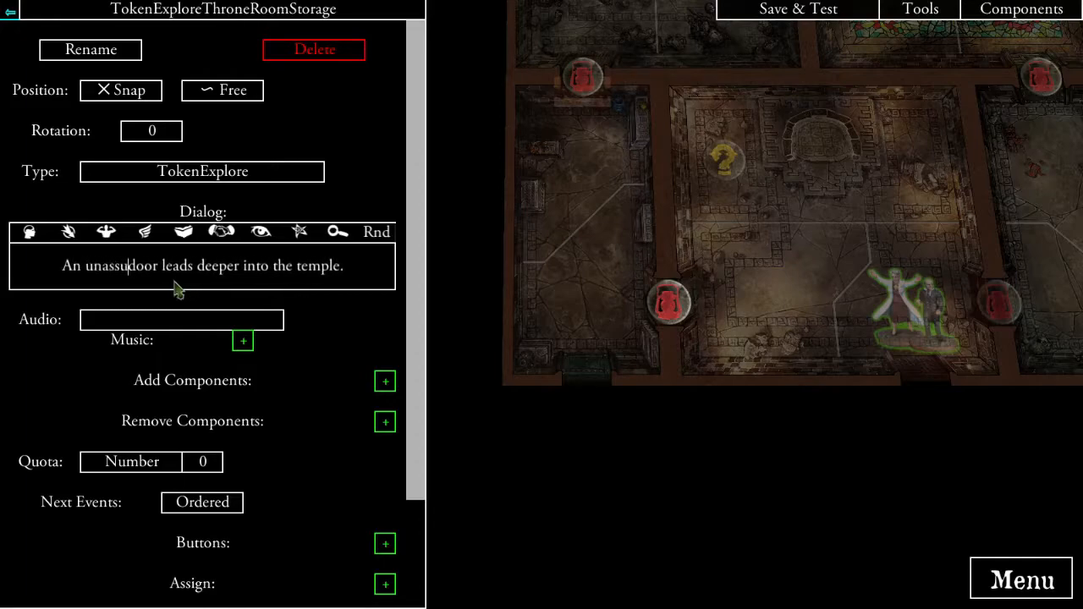
left_click(347, 305)
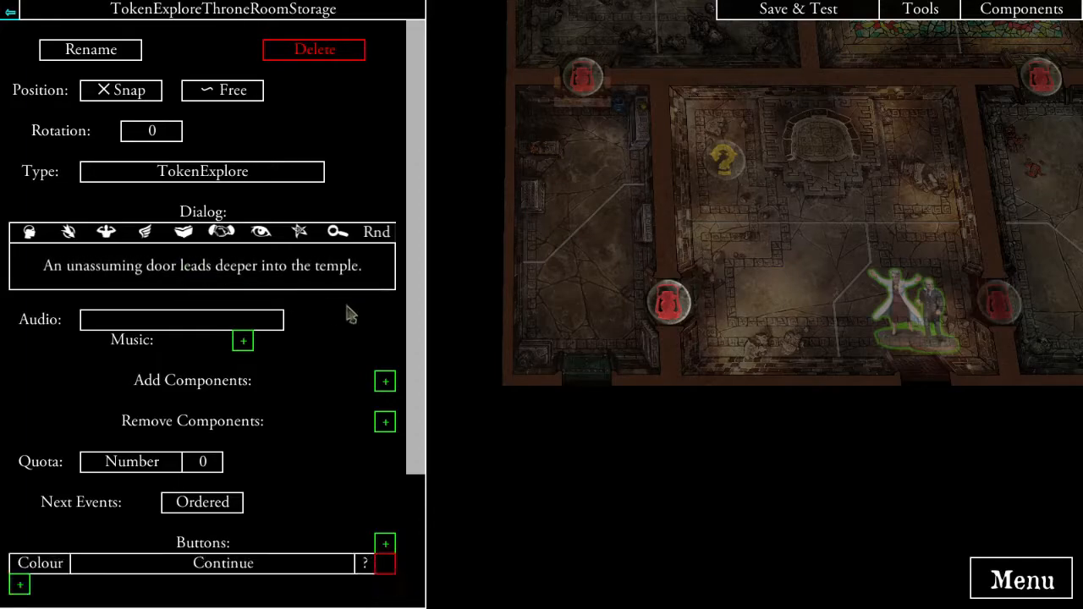
- Change the label of the storage explore token's Continue button to "Explore {action}"
scroll(343, 315, "down", 3)
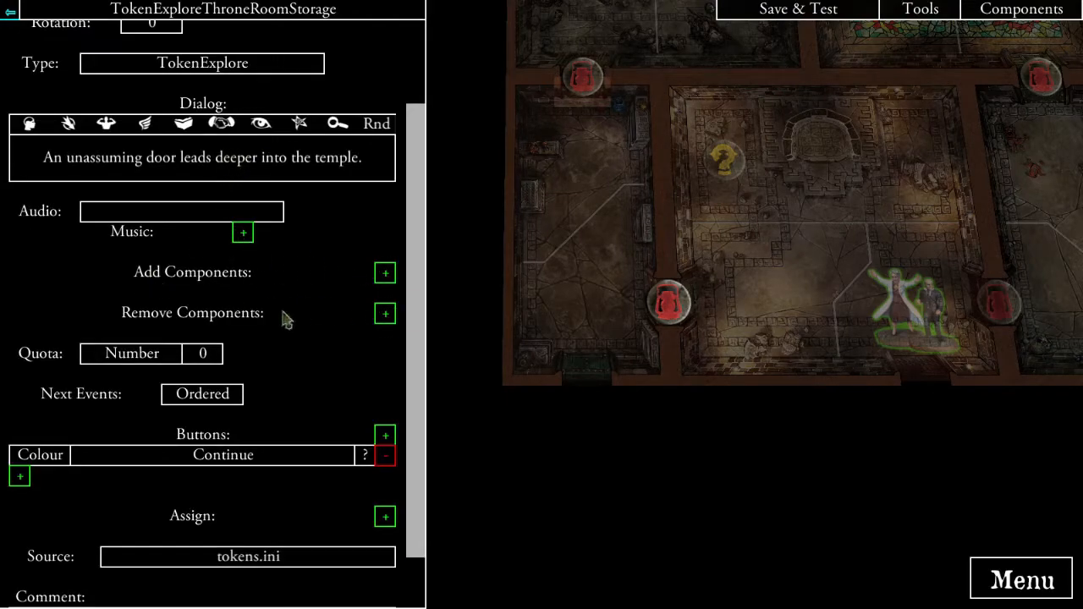
scroll(208, 340, "down", 2)
scroll(294, 398, "down", 1)
scroll(230, 296, "up", 1)
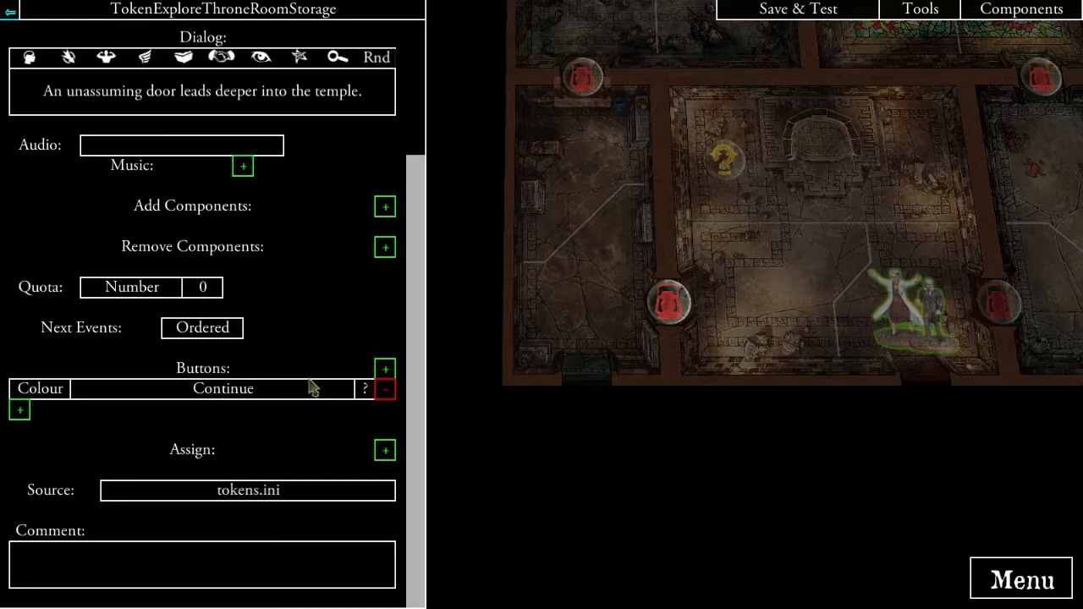
left_click(229, 394)
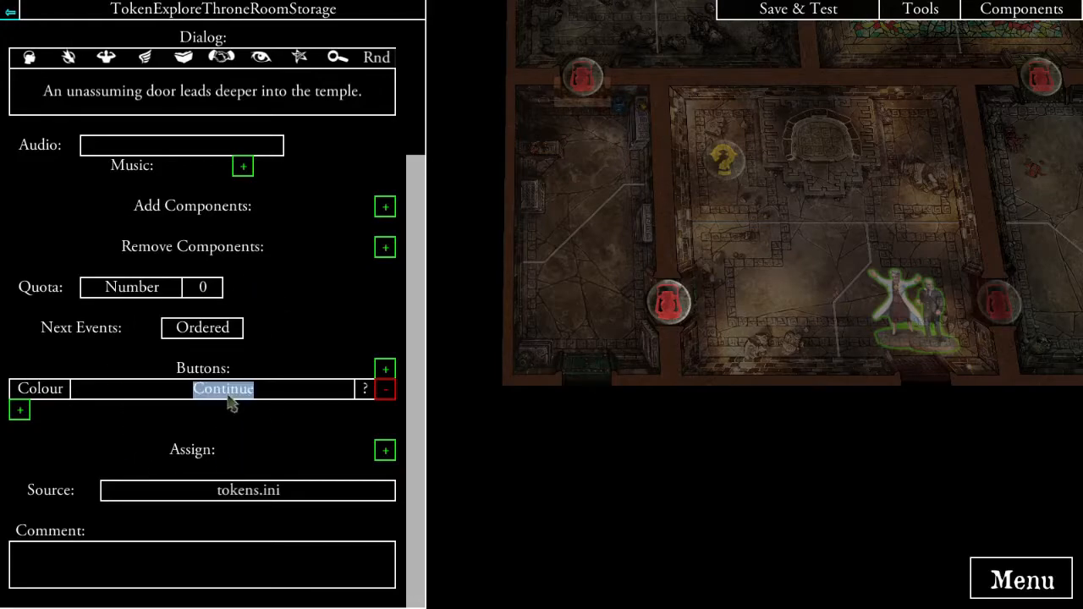
type("Explo")
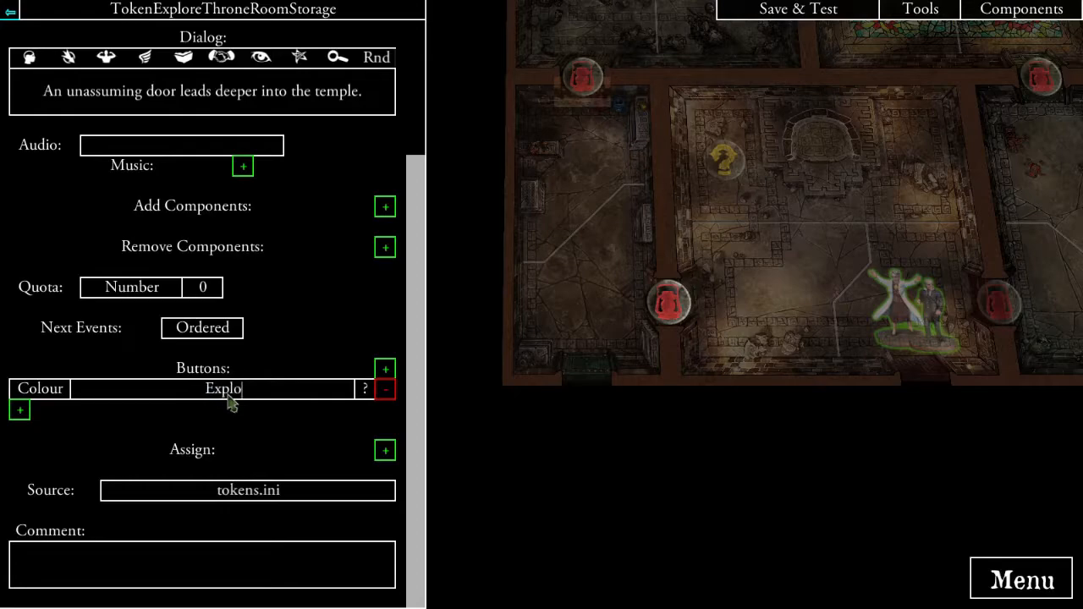
type("re {")
type("tion}")
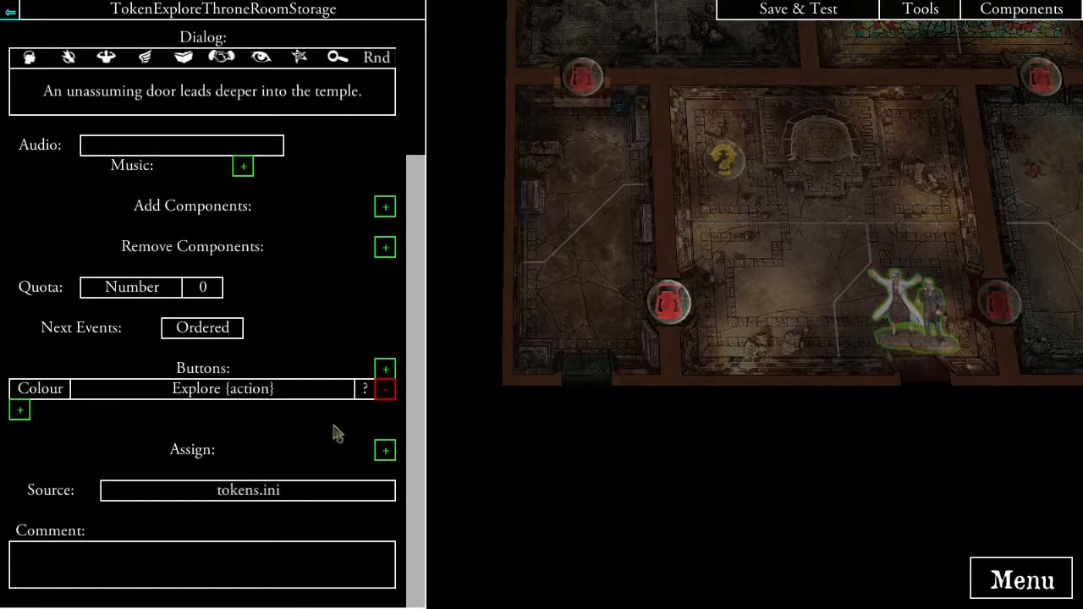
- Link a new event to the "Explore {action}" button and rename that event StorageExplore
left_click(19, 411)
left_click(337, 74)
left_click(506, 50)
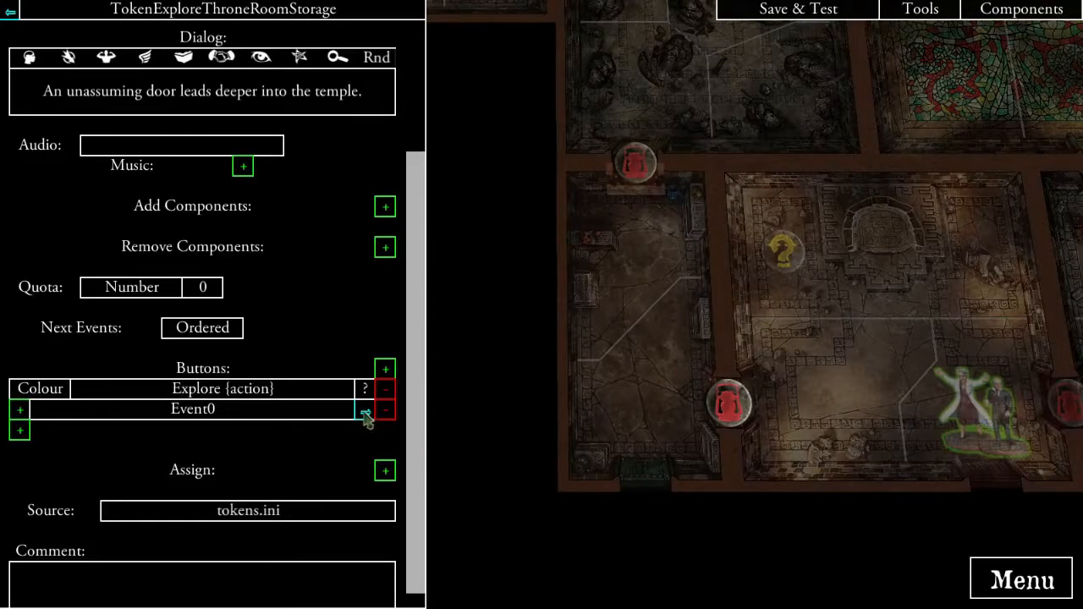
left_click(365, 413)
left_click(106, 49)
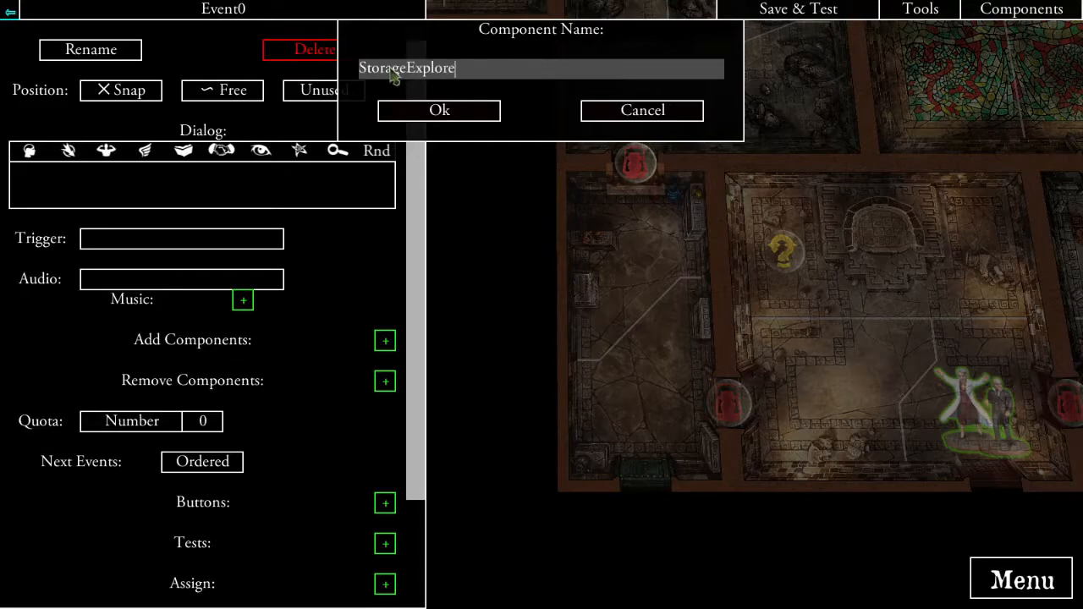
left_click_drag(673, 374, 723, 432)
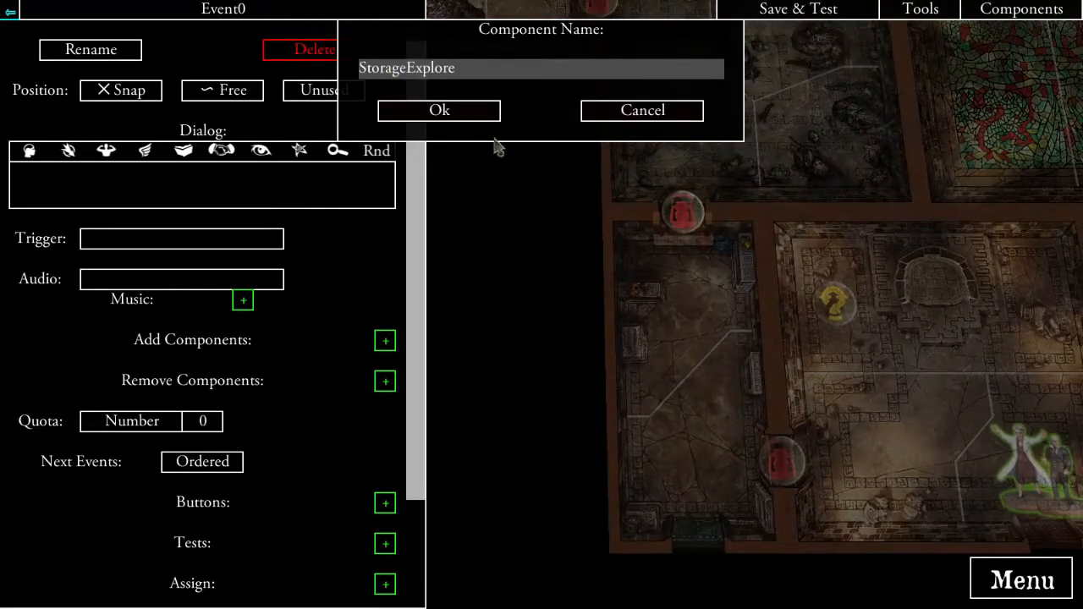
left_click(472, 117)
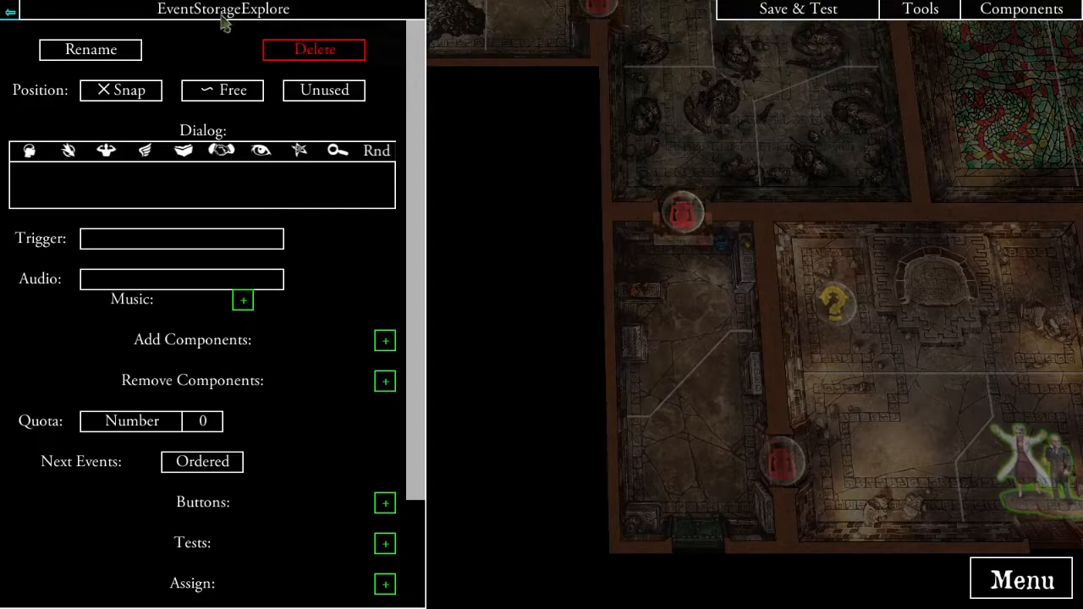
- Write the StorageExplore event's dialog "You enter a crampt chamber, full of stone chests. Place the Storage Chamber Tile, as indicated."
left_click_drag(776, 427, 711, 405)
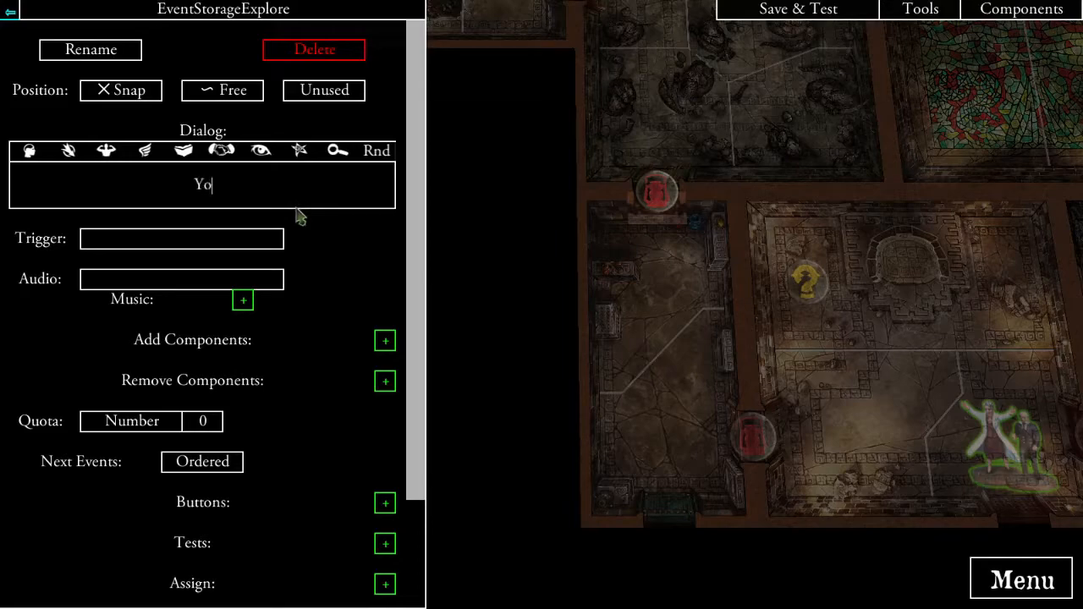
type("enter a cramp")
key("BackSpace")
type("pt ")
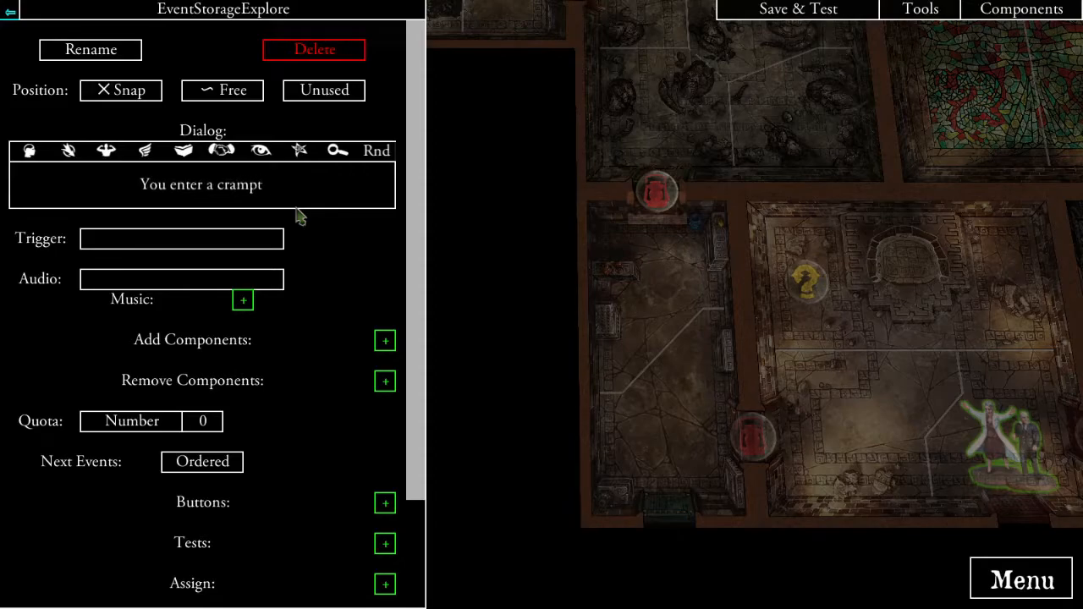
type("chamber, ")
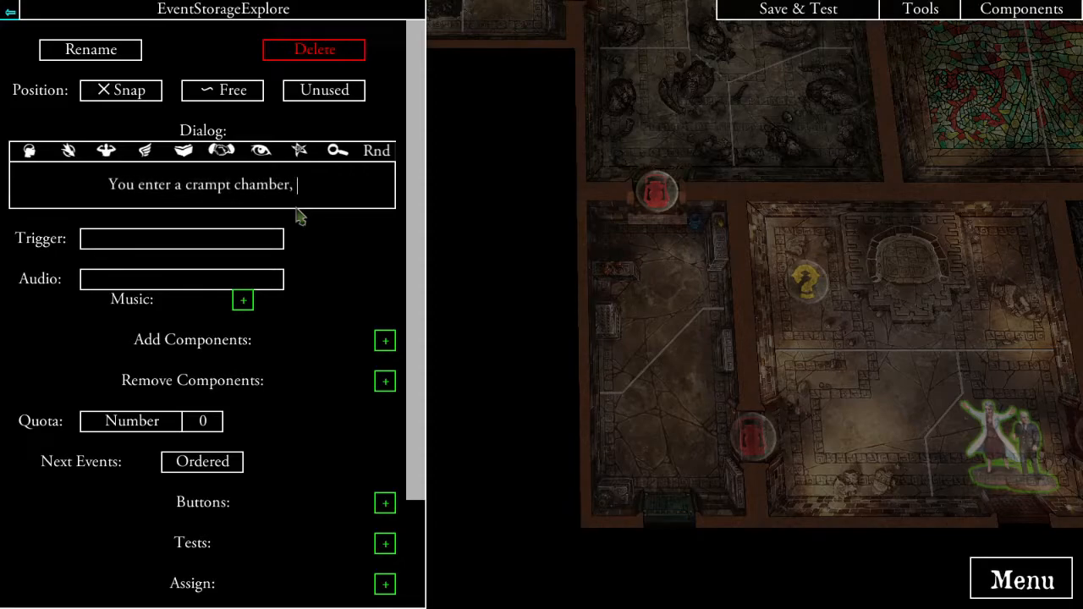
type("full of ")
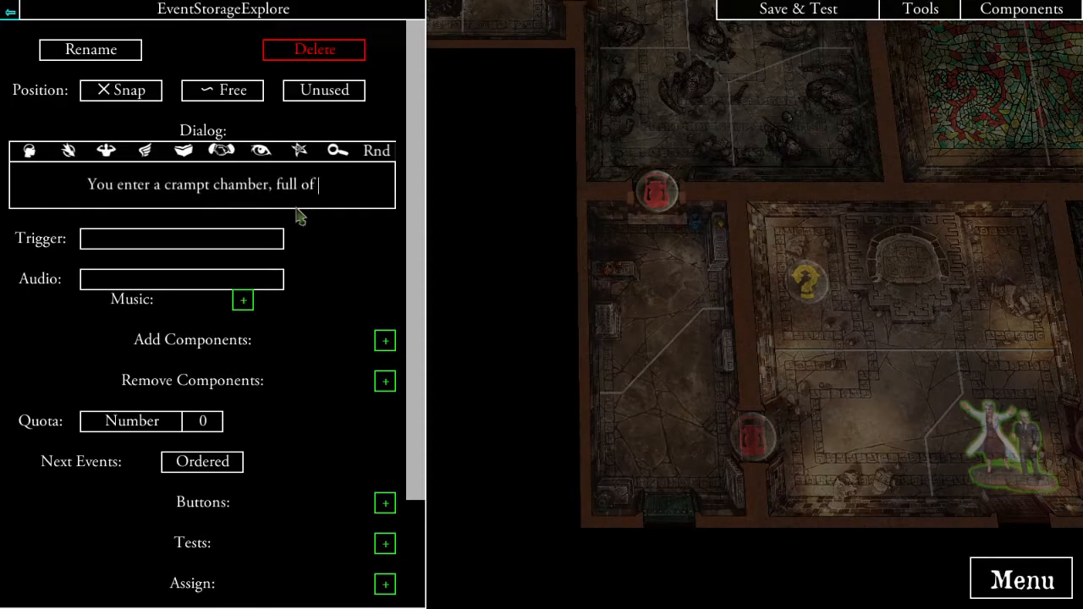
type("stone ches")
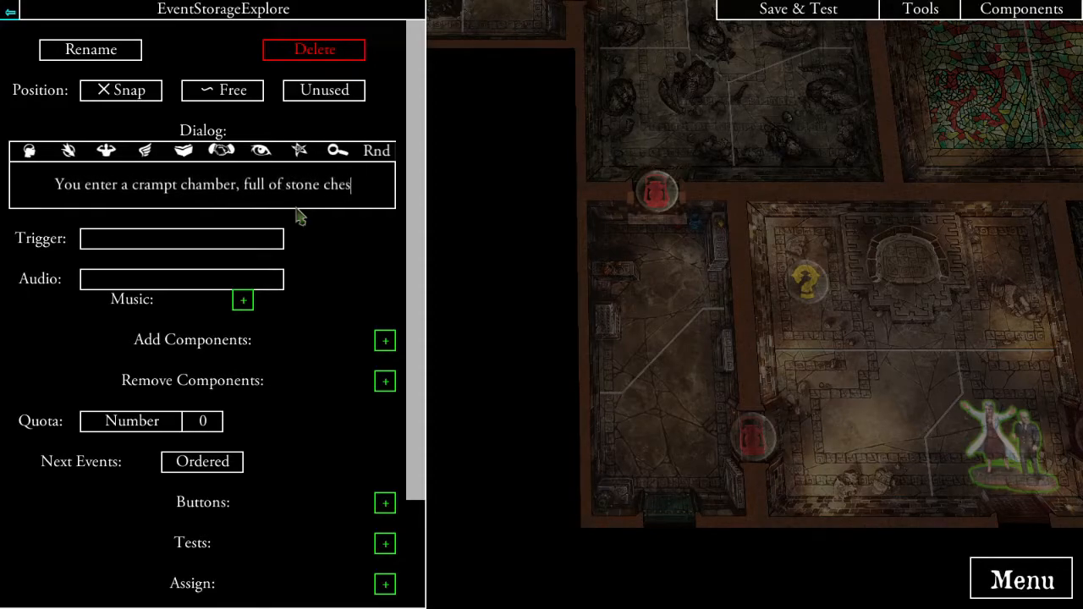
type("ts. Place t")
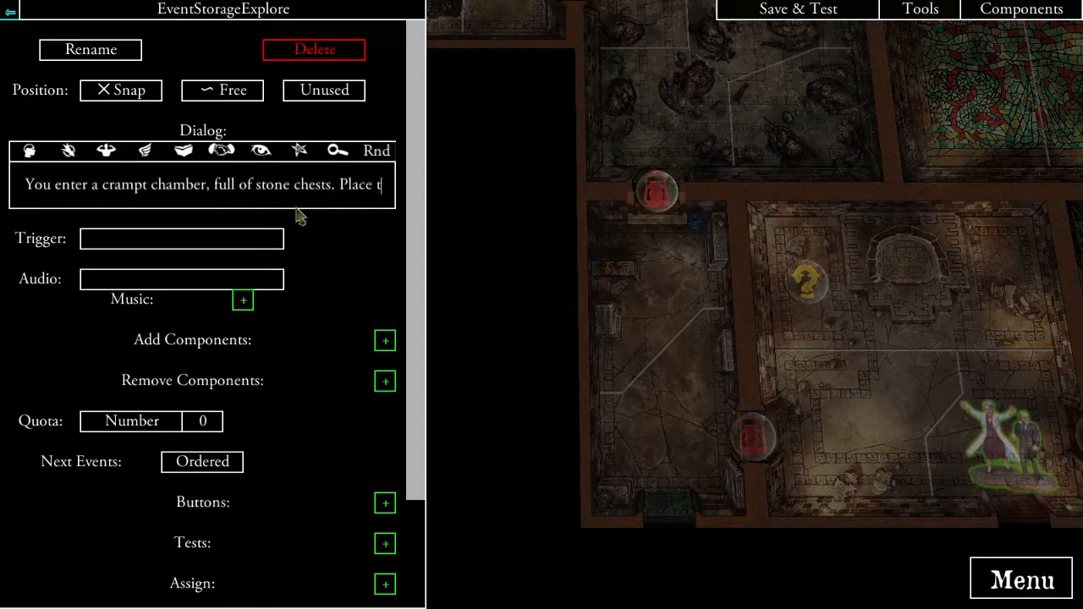
type("he Storage Chamber")
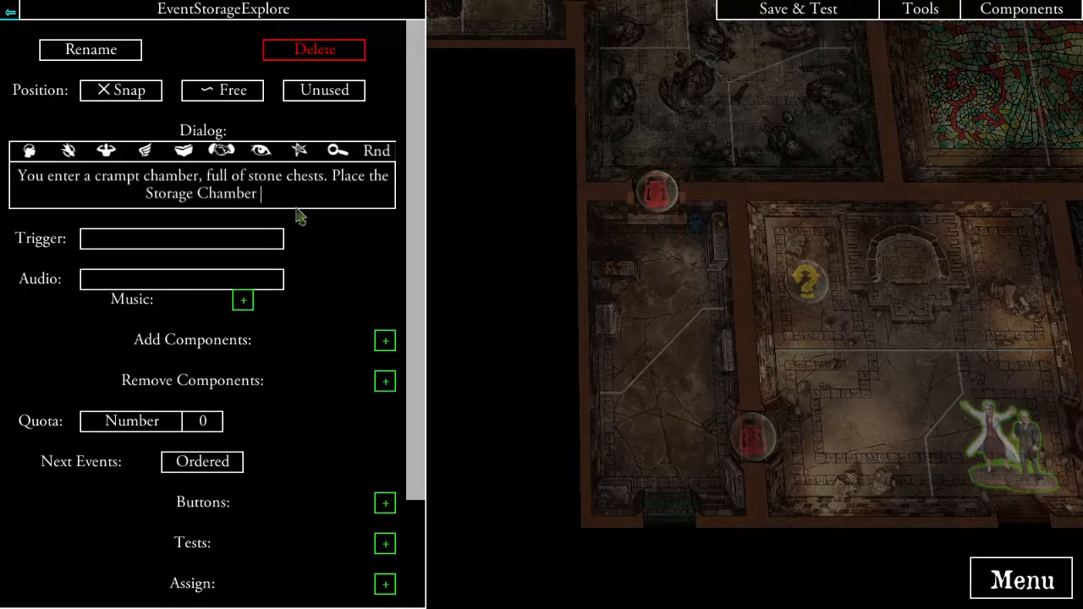
left_click(652, 309)
left_click(5, 11)
left_click(375, 184)
left_click(306, 220)
type("Tile, as indicated.")
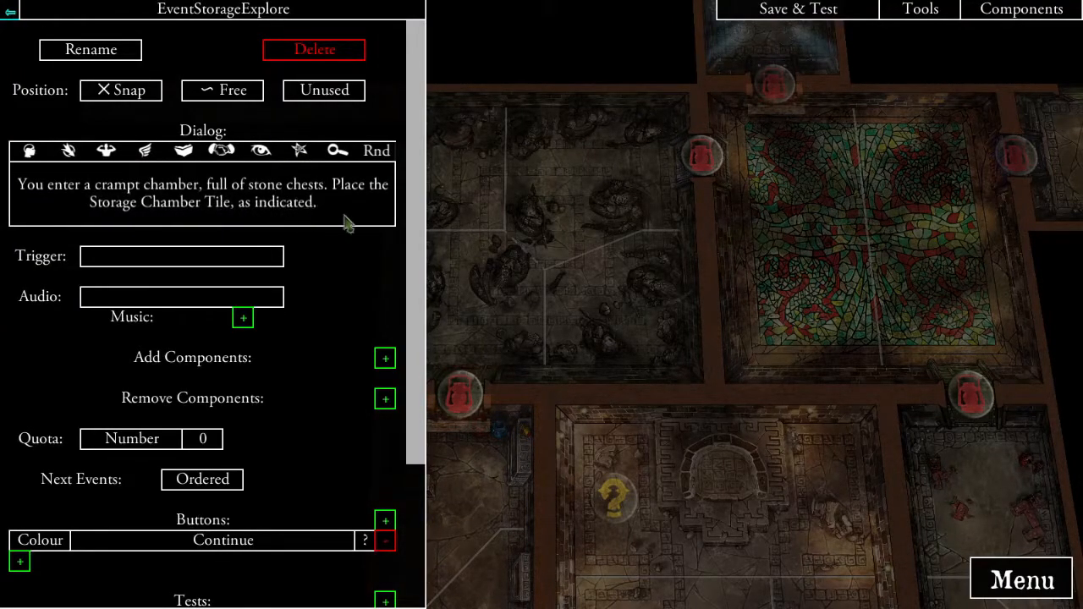
- Extend the end of the StorageExplore dialog with ", and remove all Explore Tokens, to the explored area."
key("BackSpace")
type(", and remov")
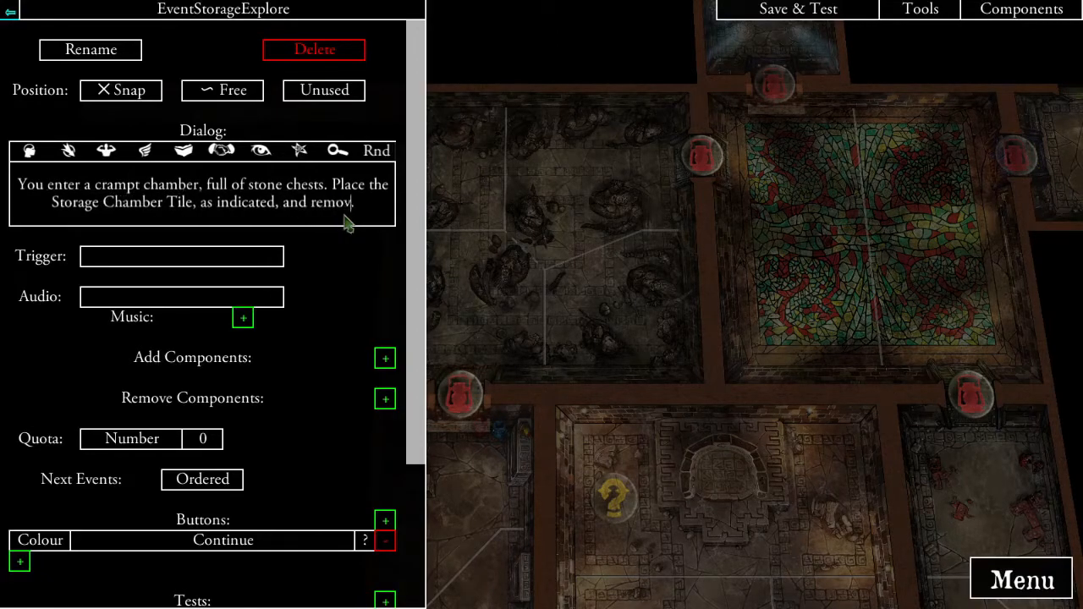
type("e all Explore ")
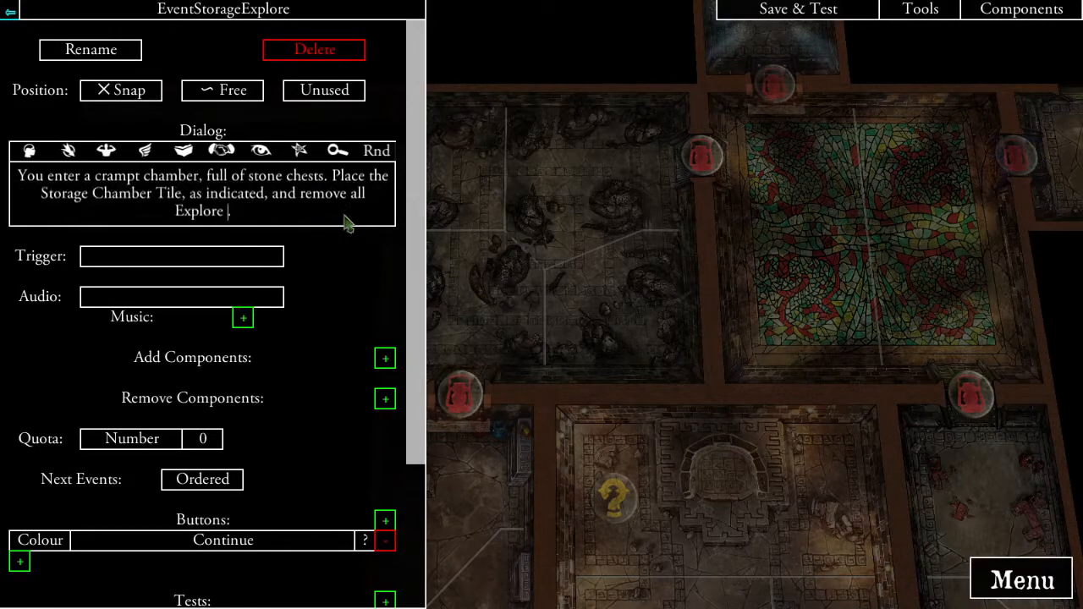
type("Tokens, to the ")
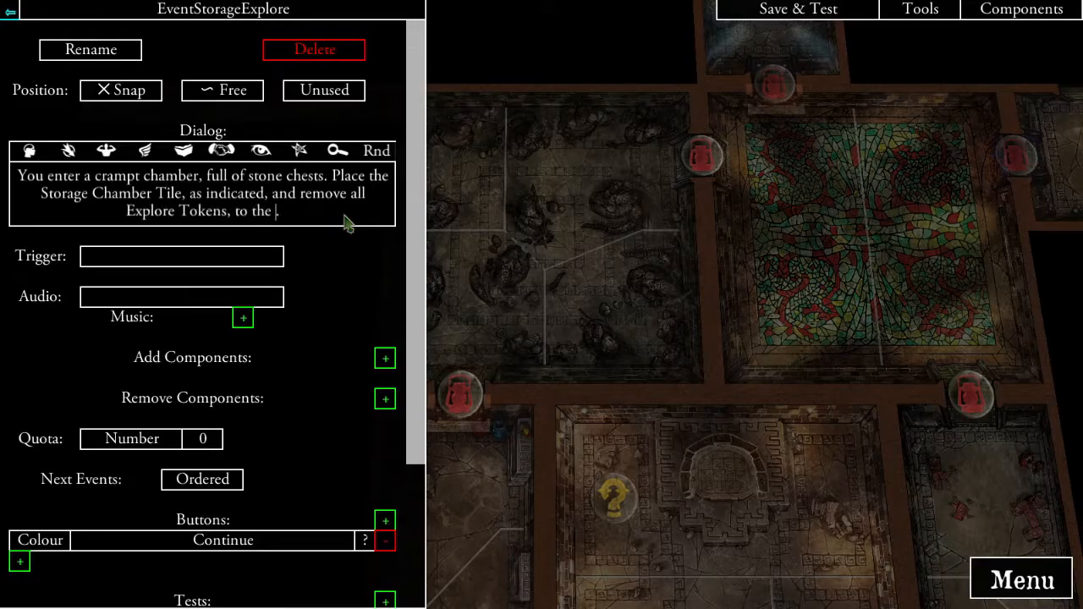
type("explored area.")
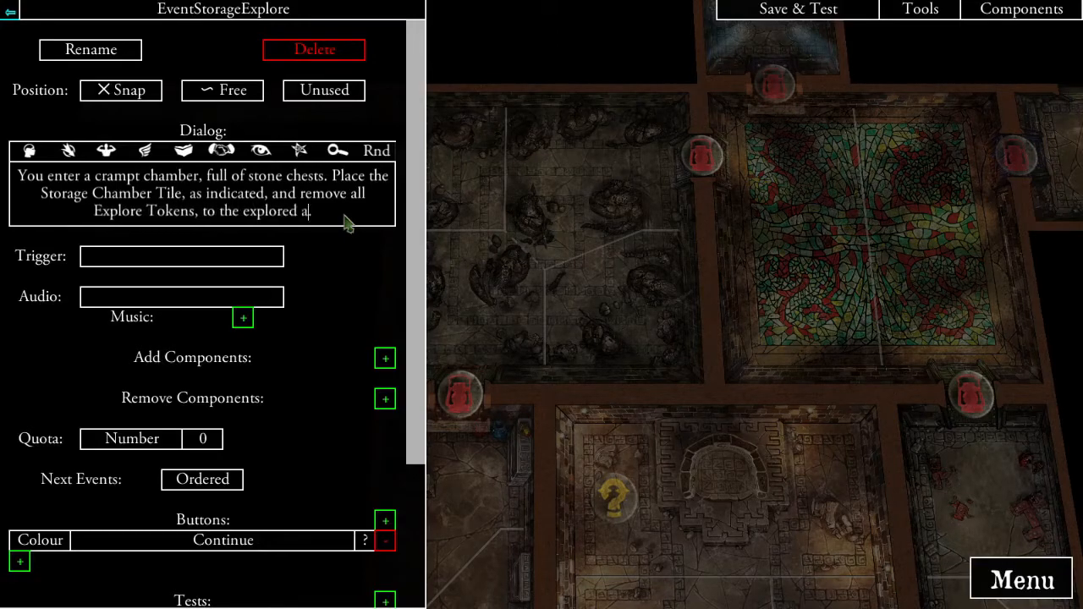
- Set the StorageExplore event's position type to Camera and place it in the middle of the storage chamber tile
mouse_move(659, 411)
left_mouse_down()
mouse_move(786, 261)
mouse_move(796, 231)
left_mouse_up()
left_click(333, 91)
mouse_move(434, 213)
left_mouse_down()
mouse_move(602, 279)
mouse_move(670, 192)
left_mouse_up()
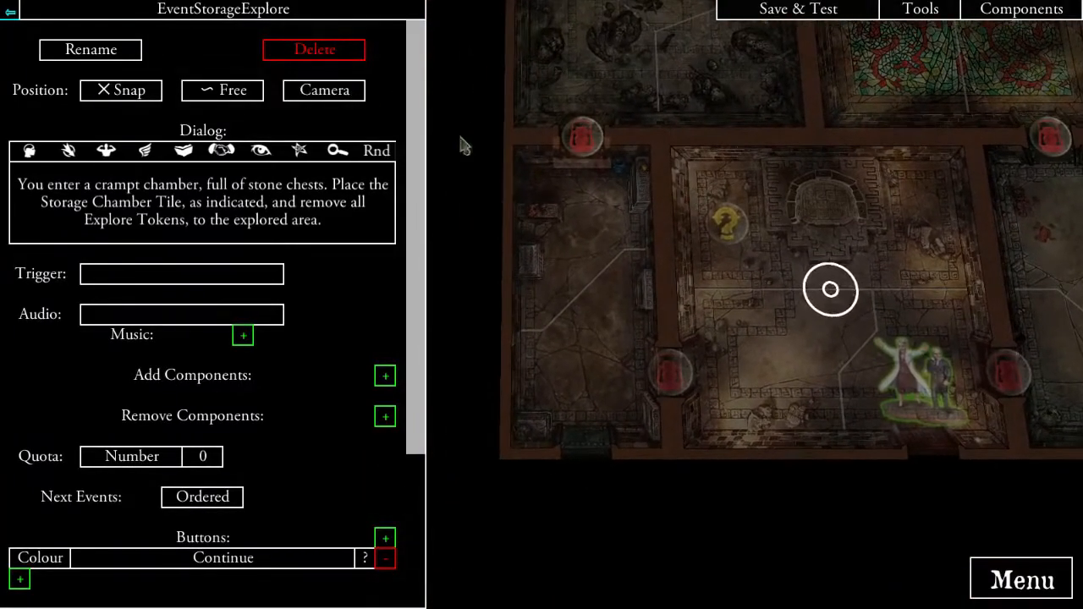
left_click(584, 289)
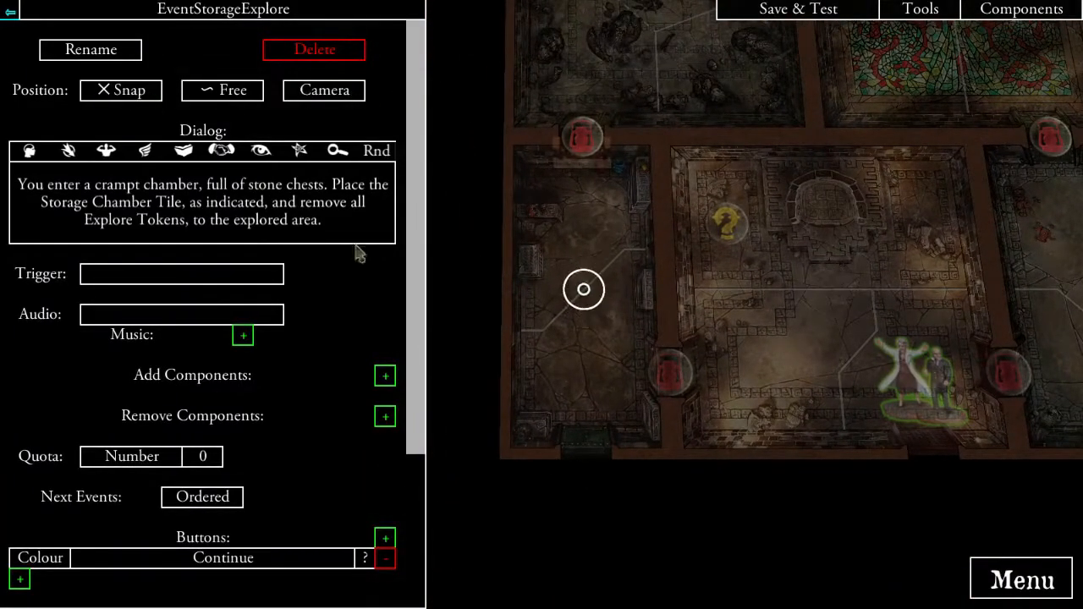
- Add TileStorageChamber to the components that the StorageExplore event places on the board
left_click(384, 375)
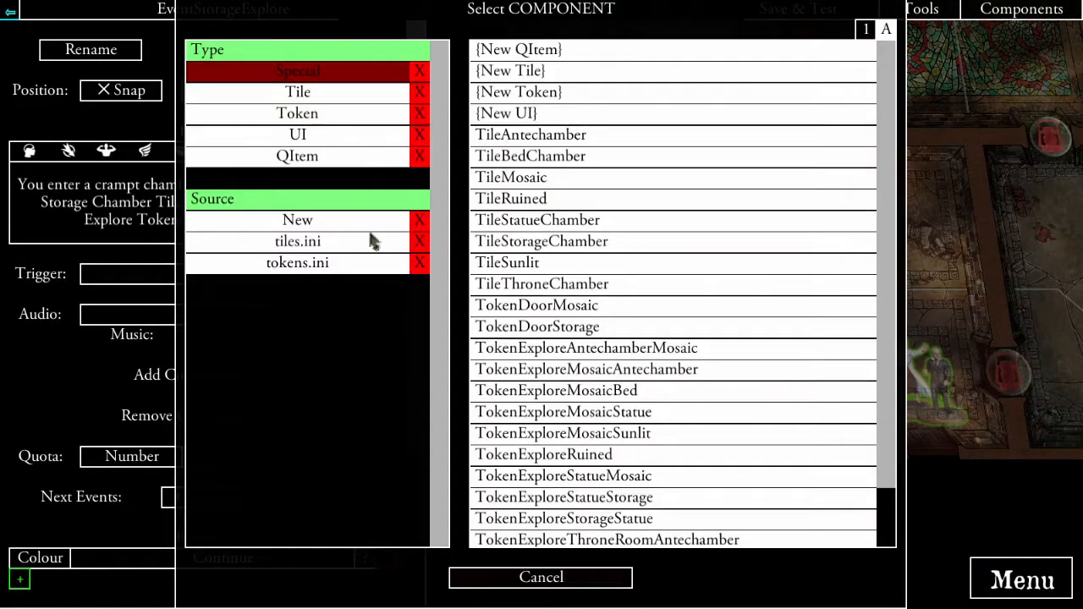
left_click(325, 96)
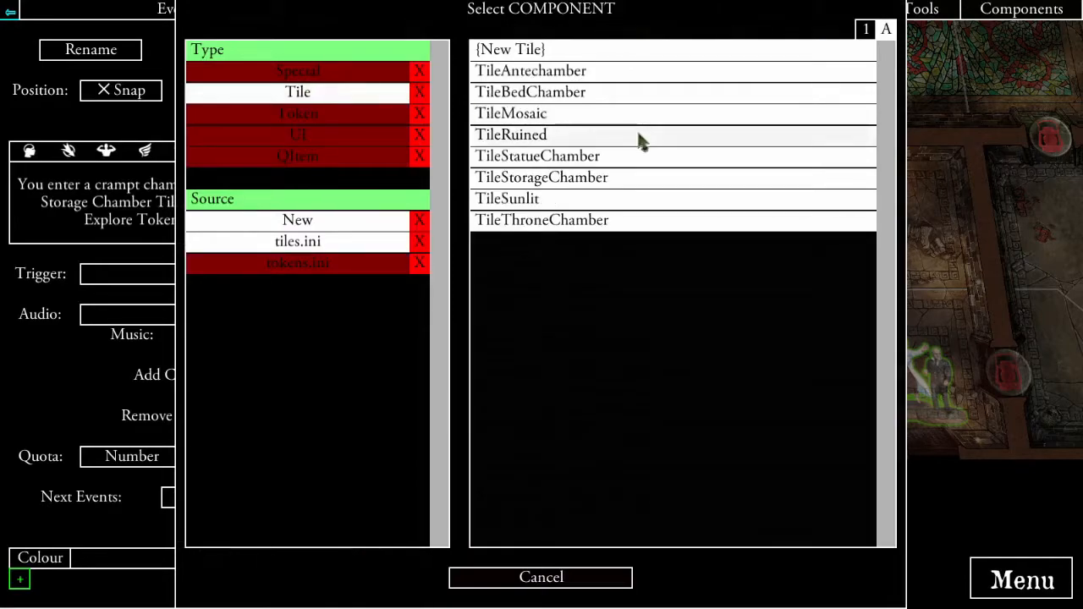
left_click(573, 184)
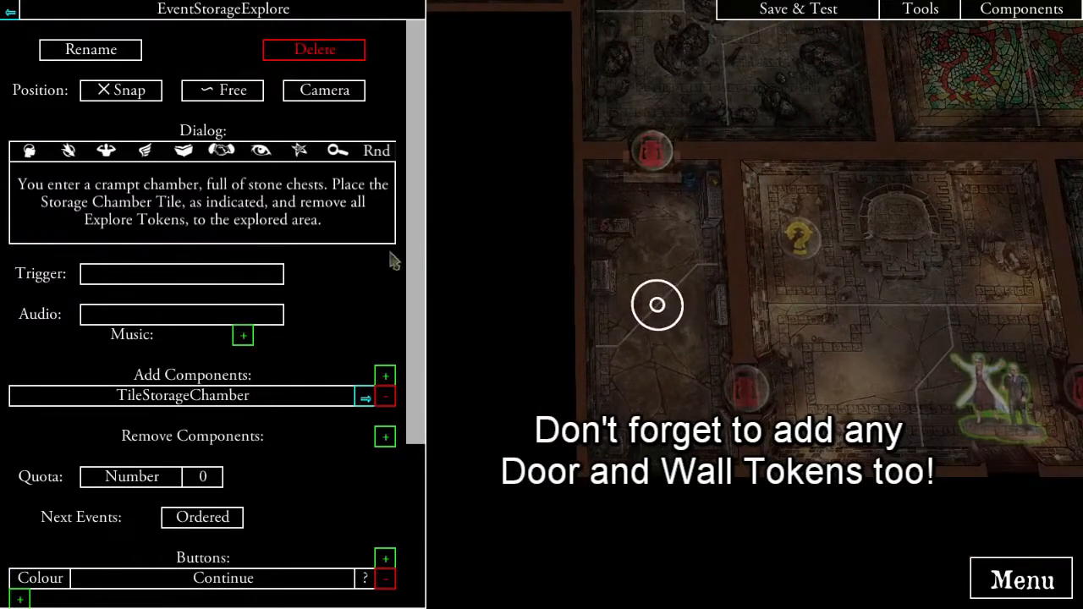
- Make the StorageExplore event remove the explore tokens TokenExploreStatueStorage and TokenExploreThroneRoomStorage
left_click(385, 436)
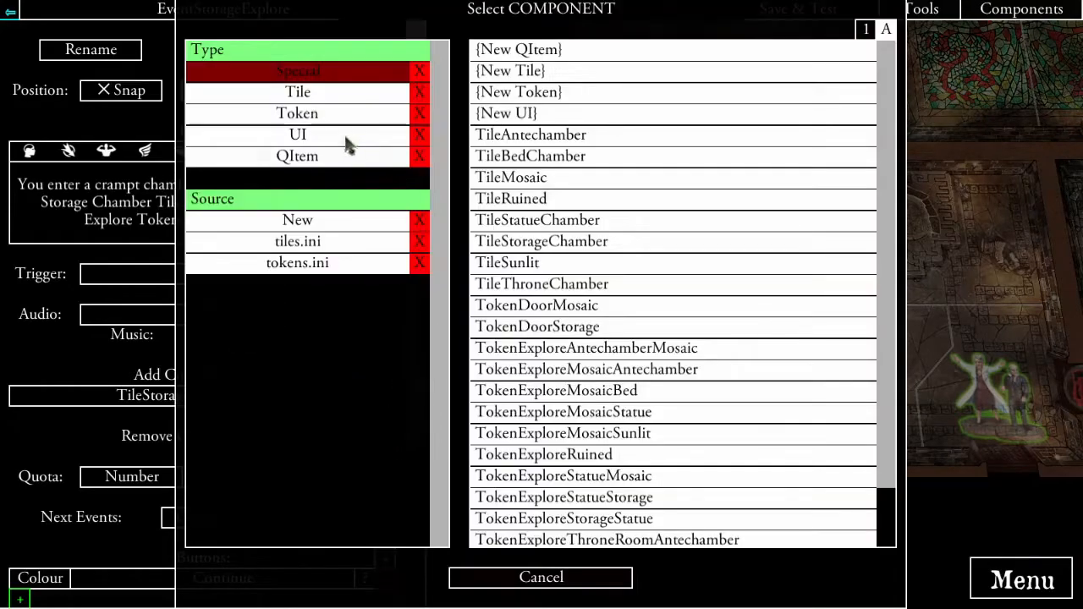
left_click(335, 115)
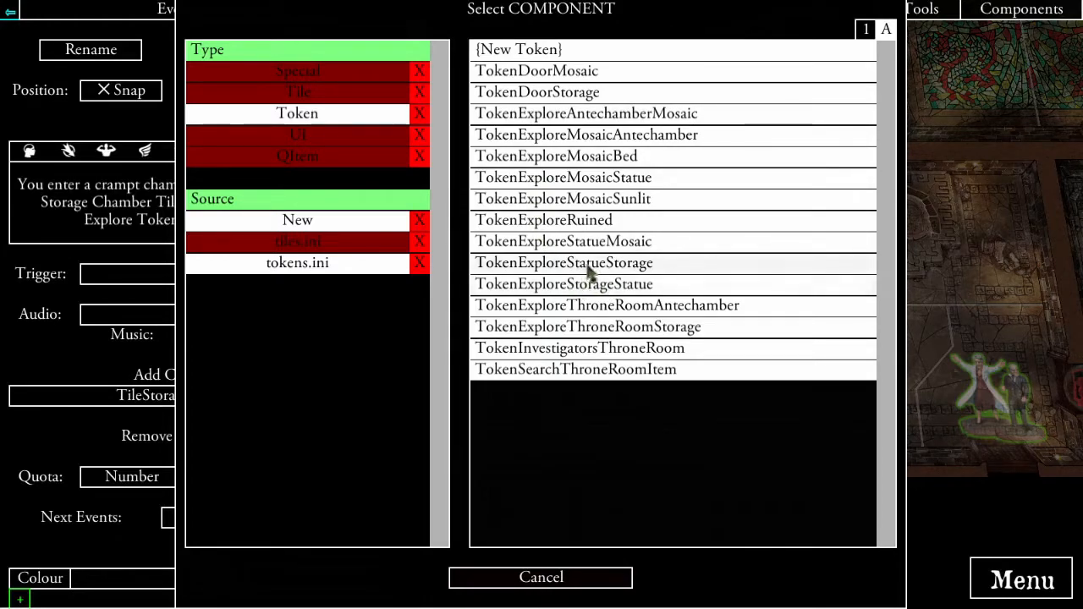
left_click(631, 264)
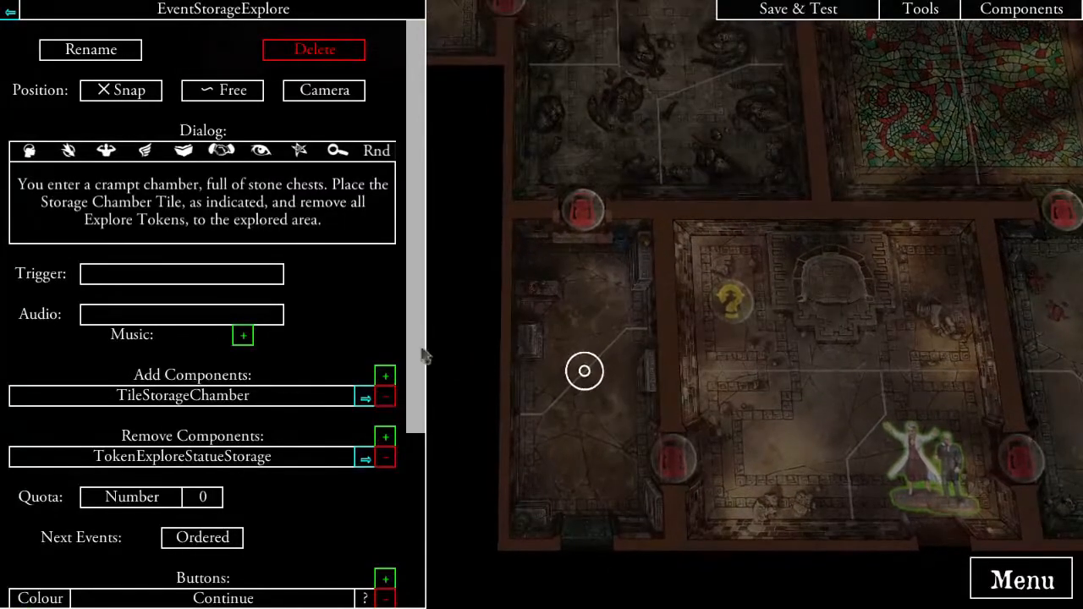
left_click(384, 435)
left_click(325, 113)
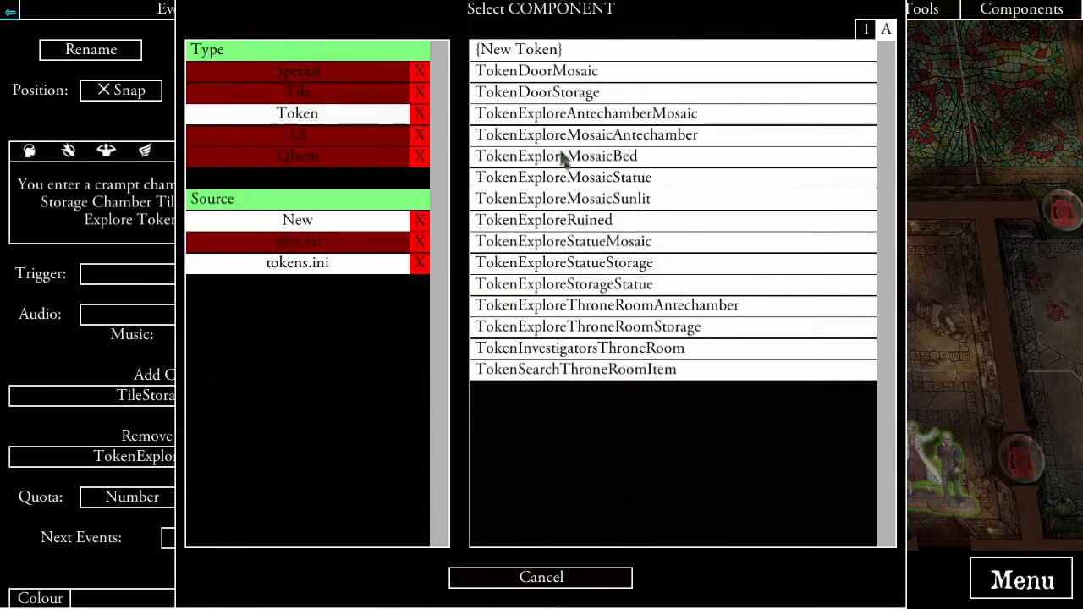
left_click(653, 328)
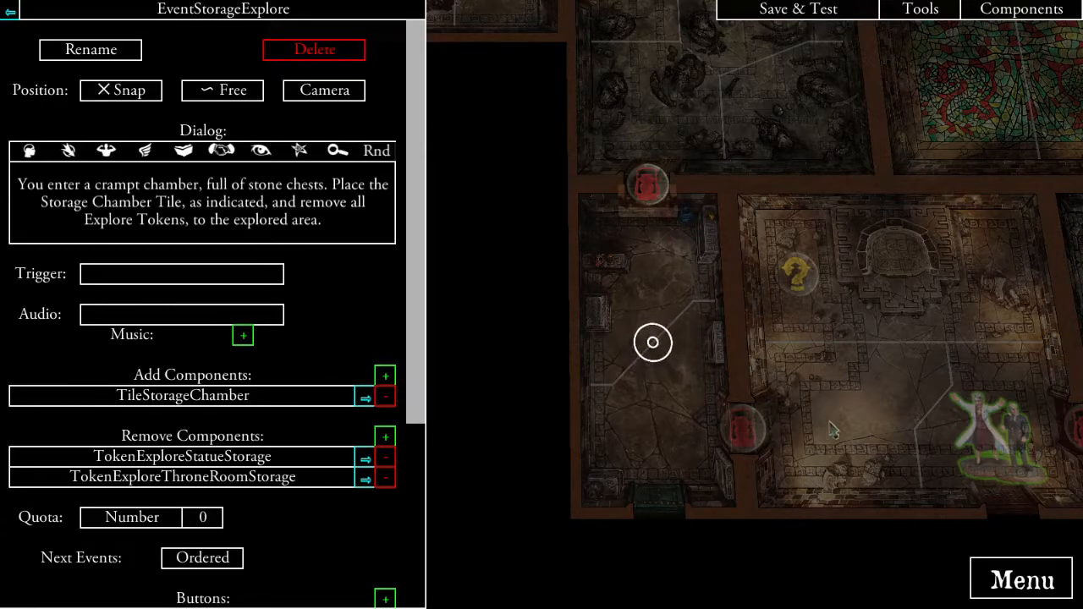
scroll(300, 401, "down", 5)
scroll(300, 401, "up", 5)
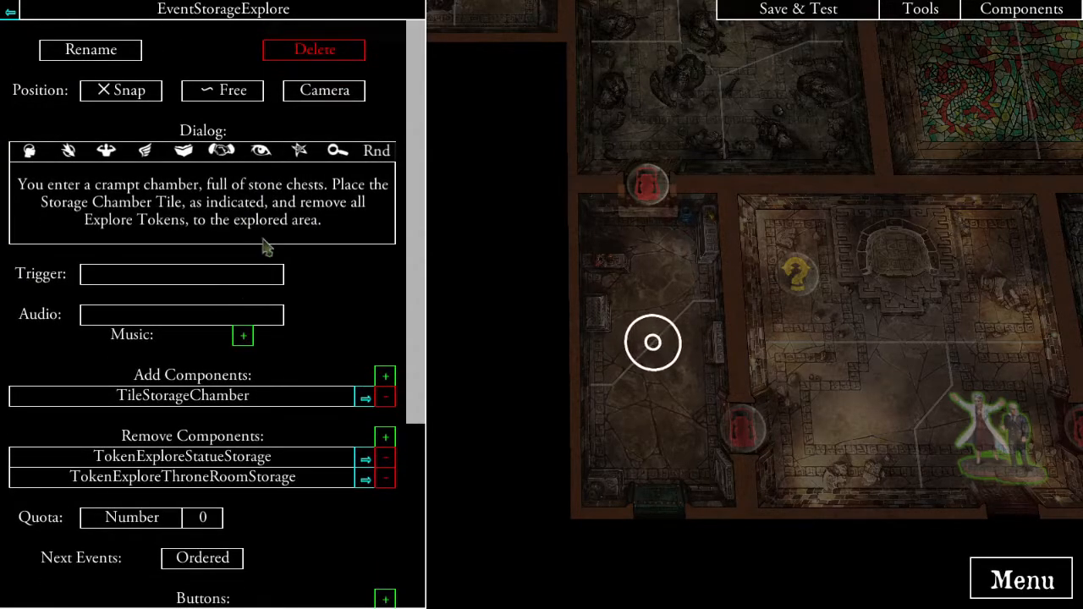
scroll(269, 251, "down", 5)
scroll(269, 251, "up", 1)
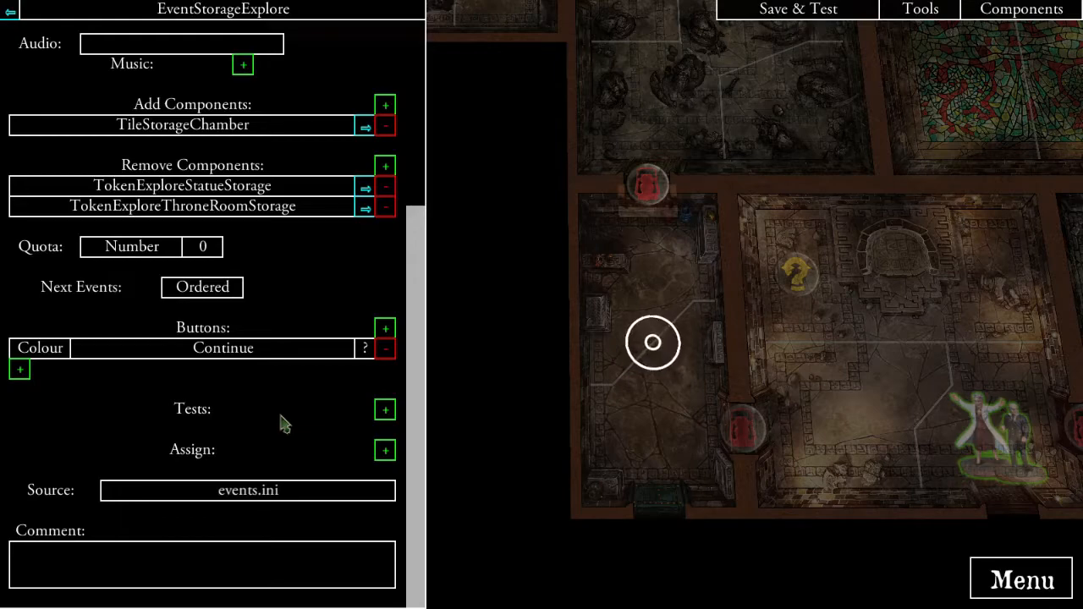
left_click(386, 411)
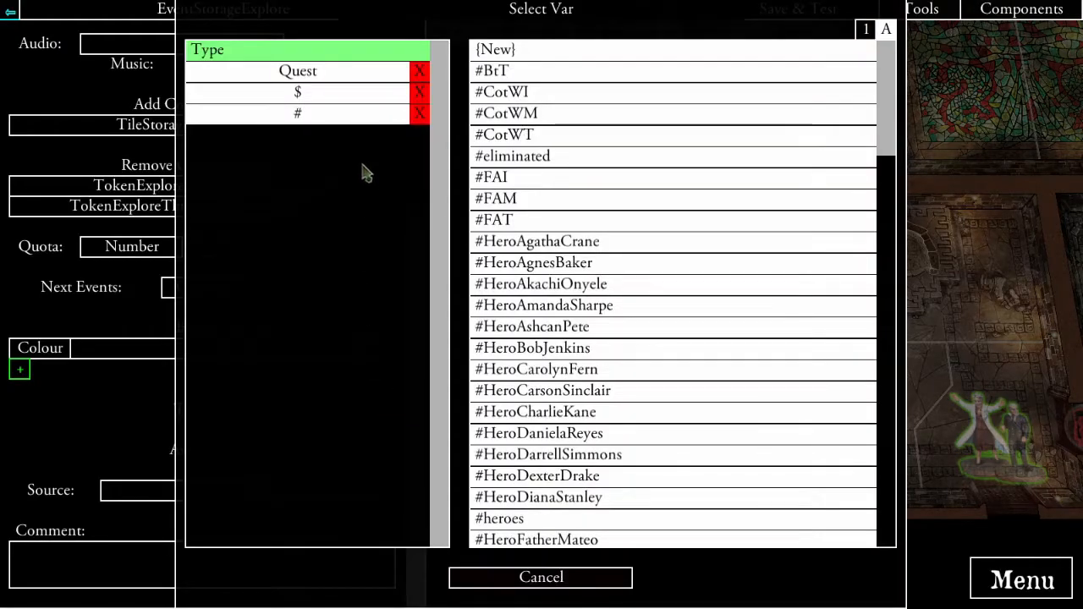
left_click(533, 52)
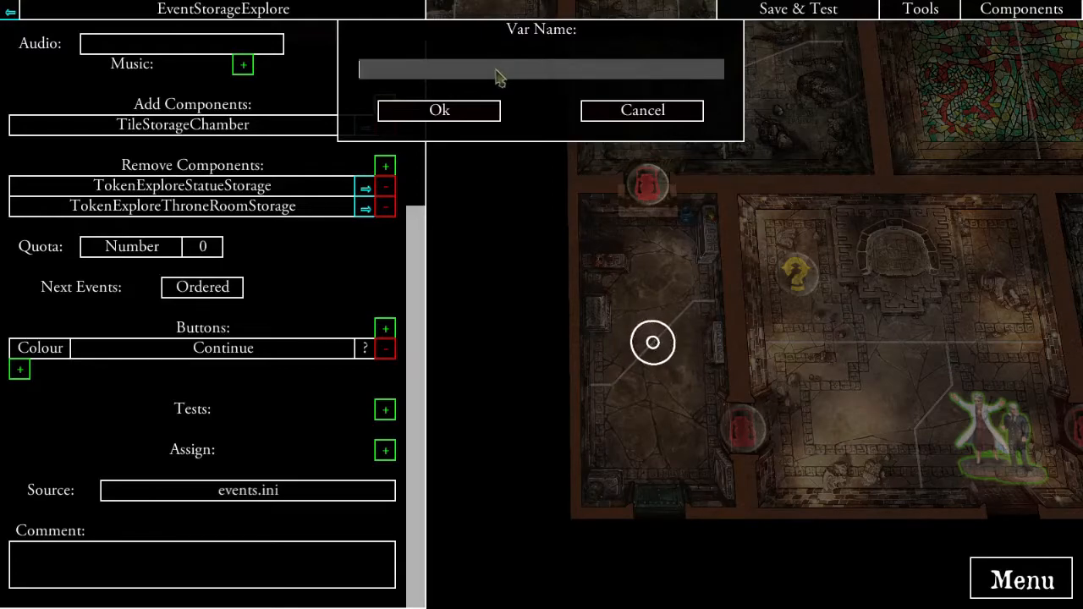
left_click(632, 110)
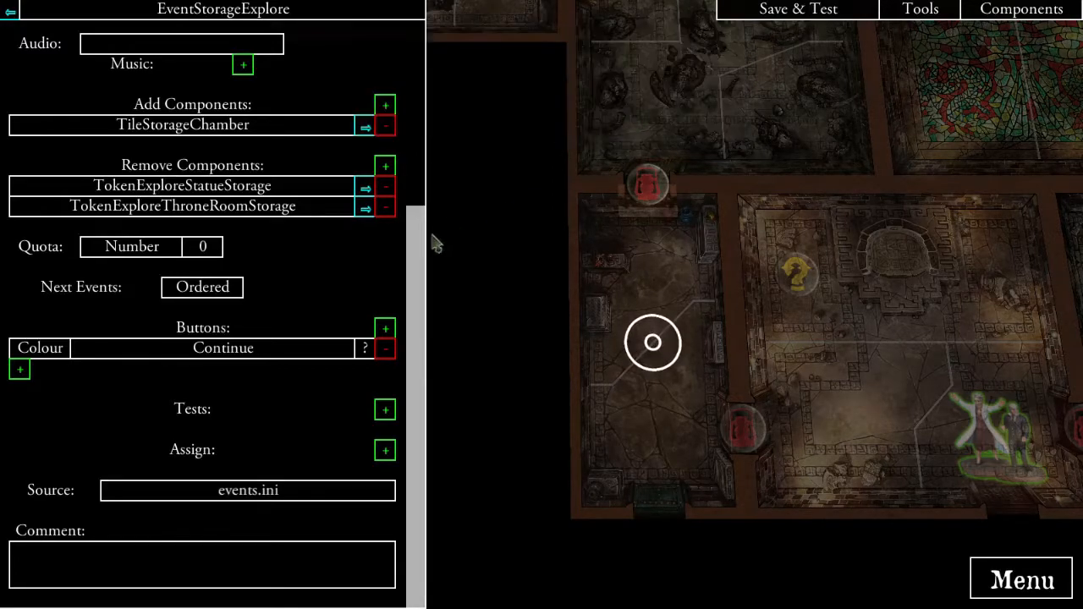
- Assign a new variable ExploreStorage in the StorageExplore event and set its value to 1
left_click(385, 451)
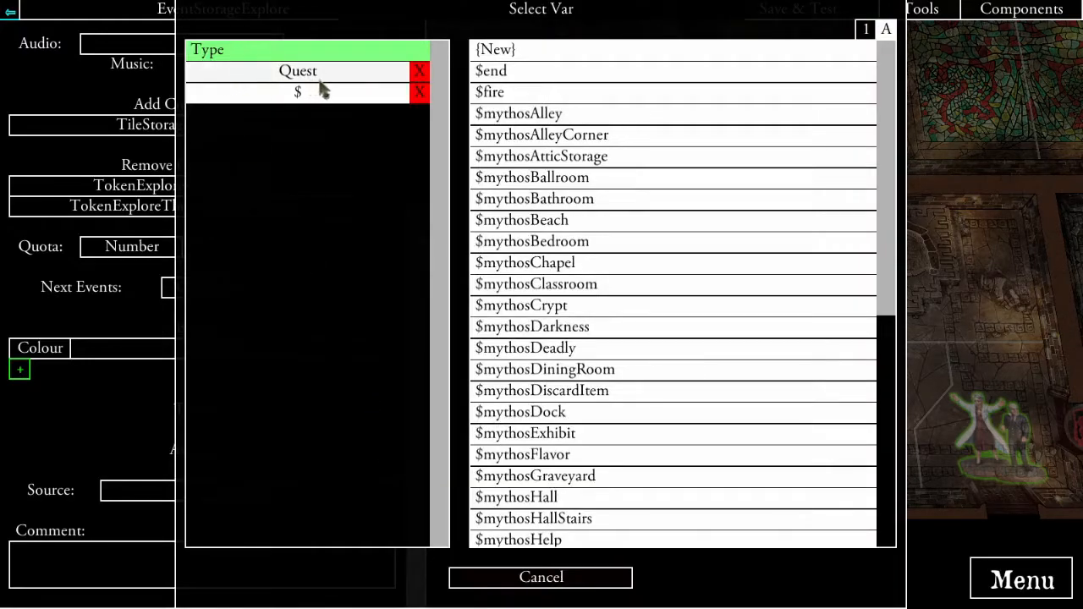
left_click(508, 51)
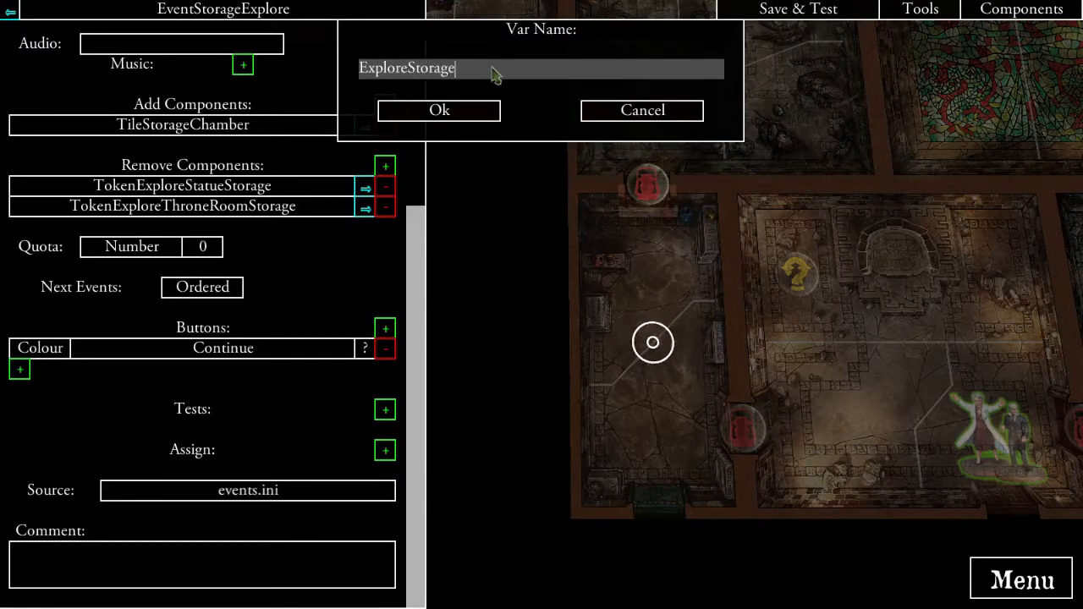
type("ExploreStorage")
left_click(450, 116)
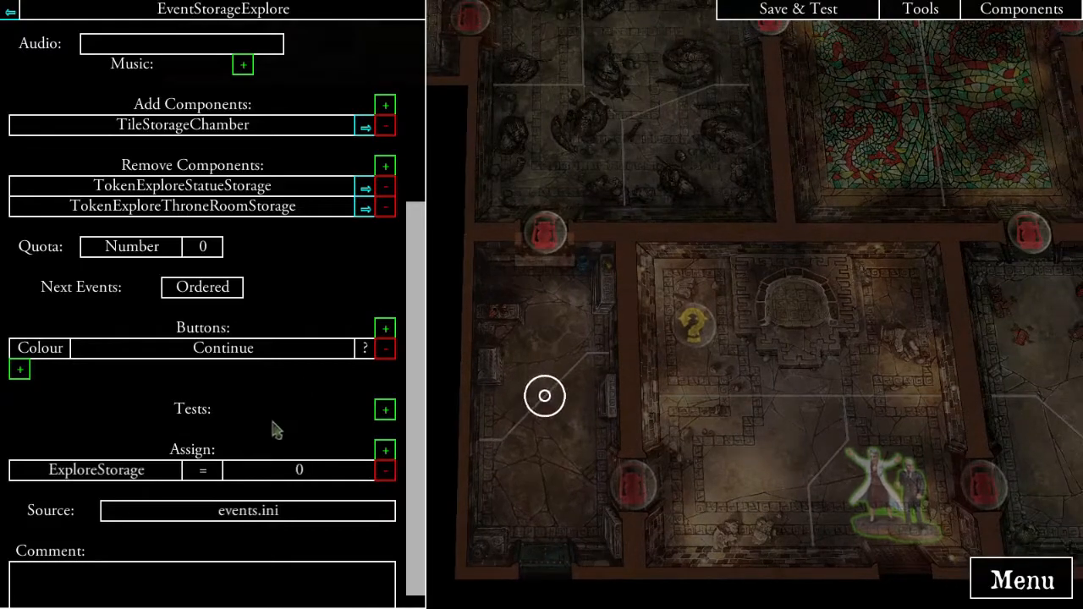
left_click(278, 475)
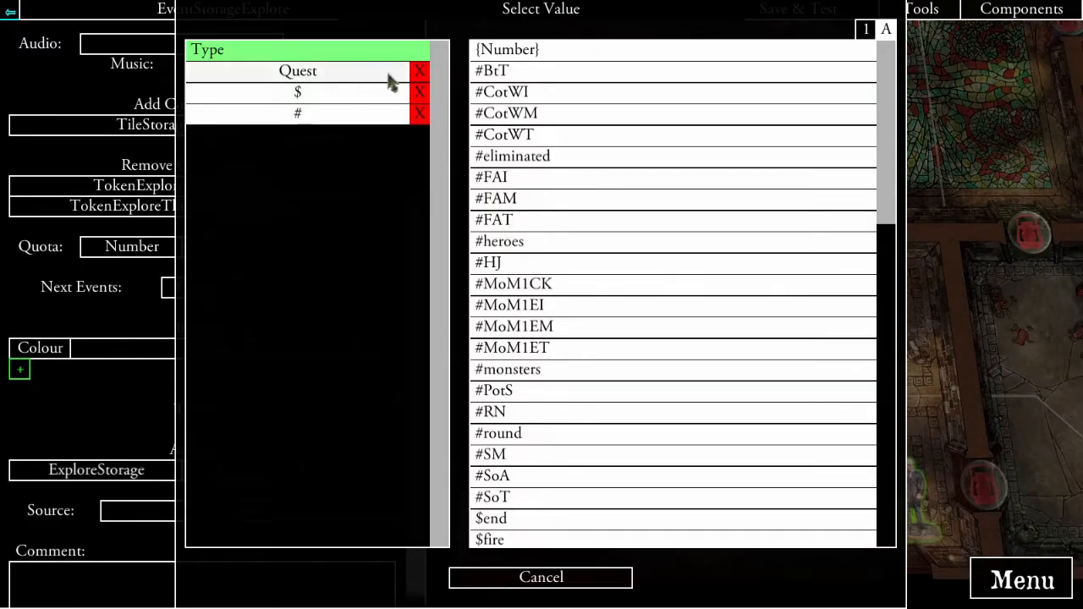
left_click(505, 51)
type("1")
left_click(438, 109)
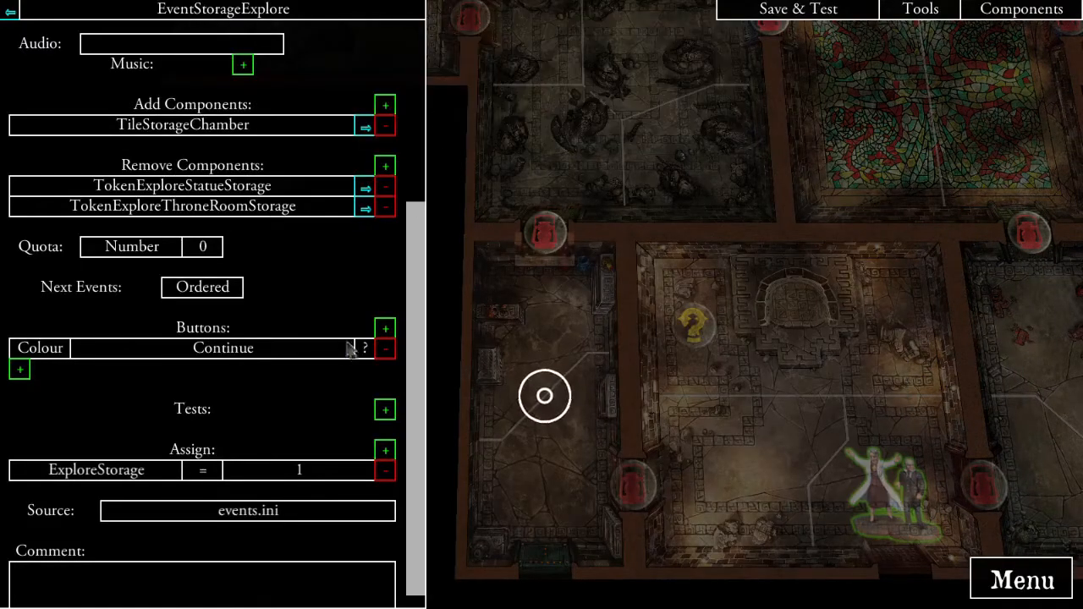
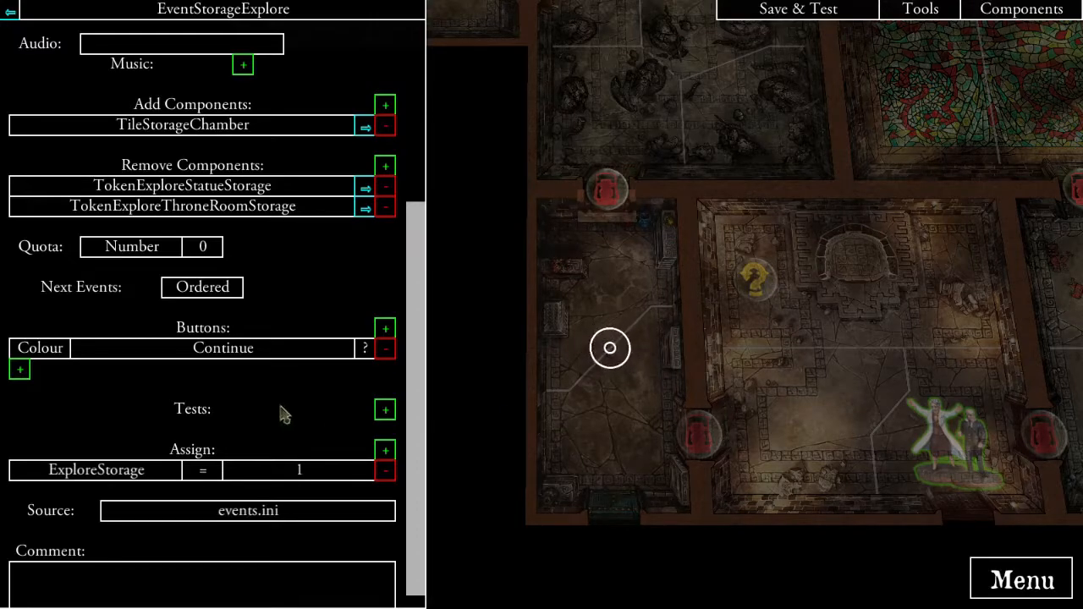
scroll(338, 397, "up", 4)
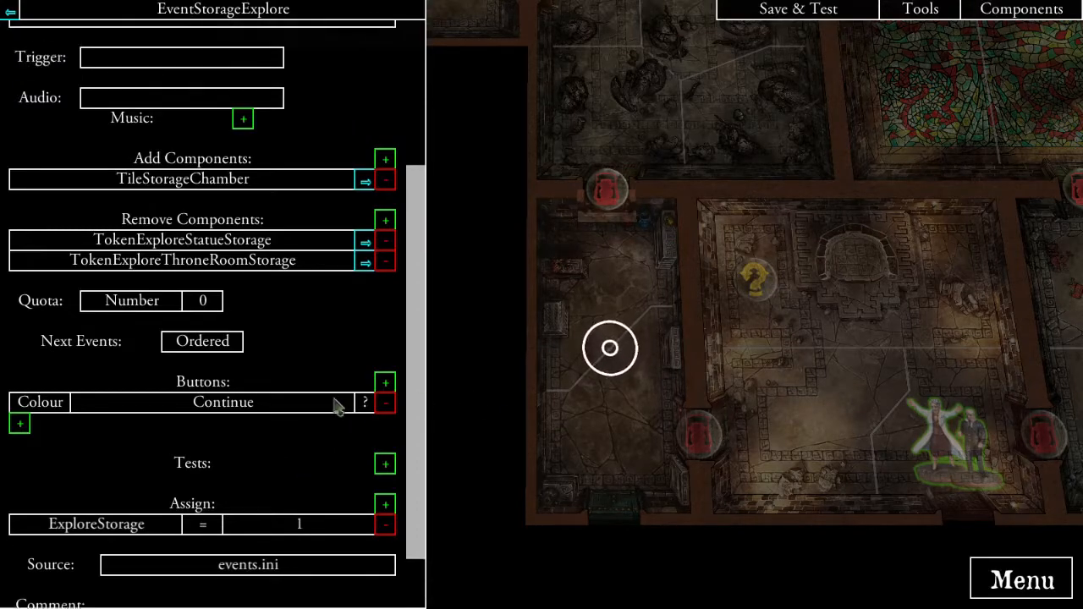
scroll(279, 367, "down", 5)
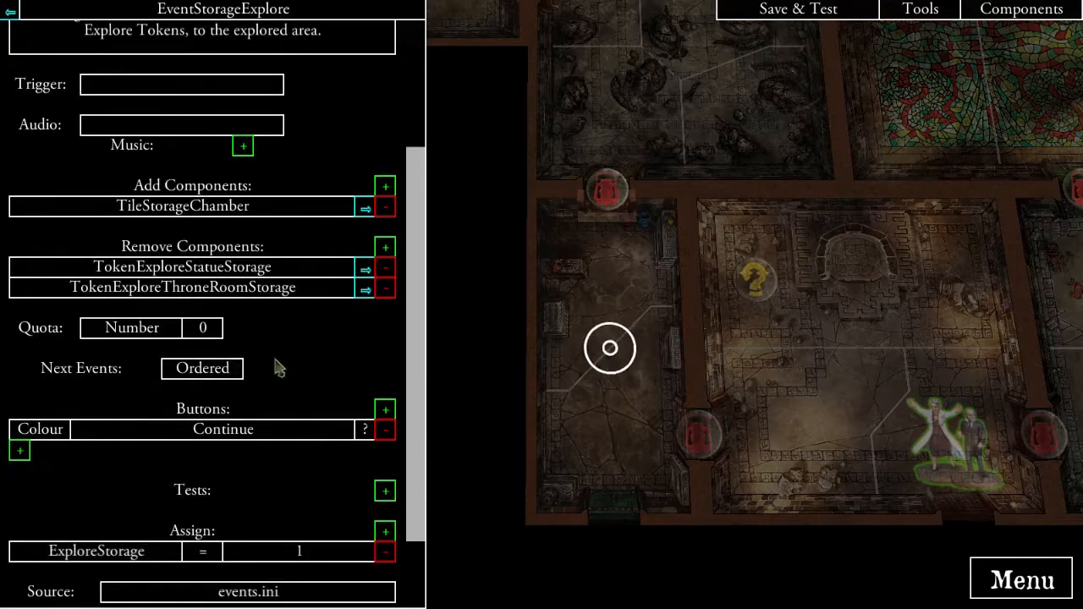
- Link a new event to the StorageExplore event's Continue button and rename that event StoragePlaceBrand
left_click(21, 349)
left_click(372, 77)
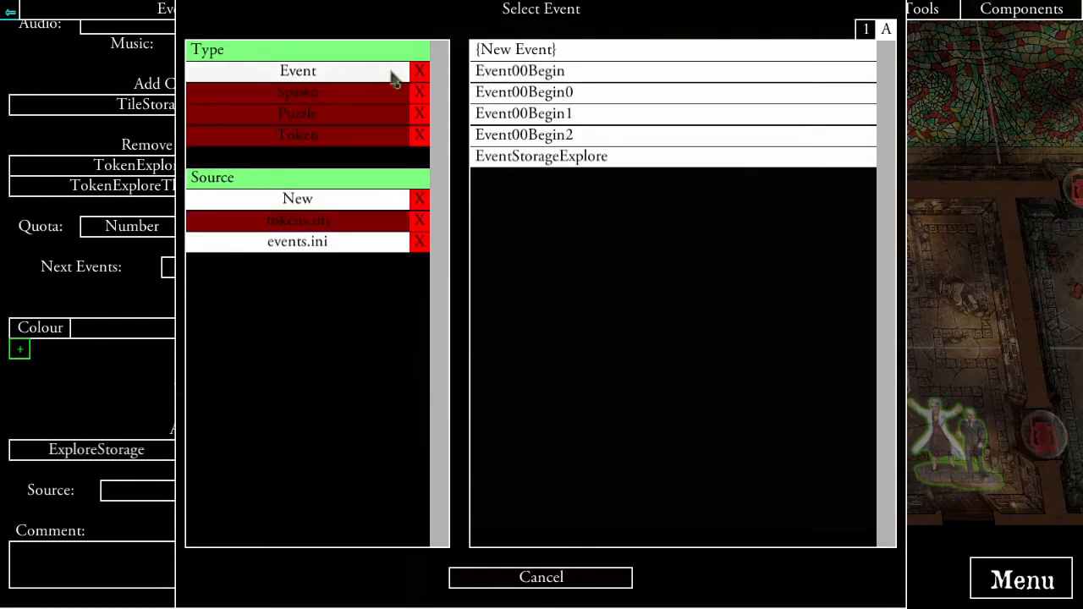
left_click(533, 52)
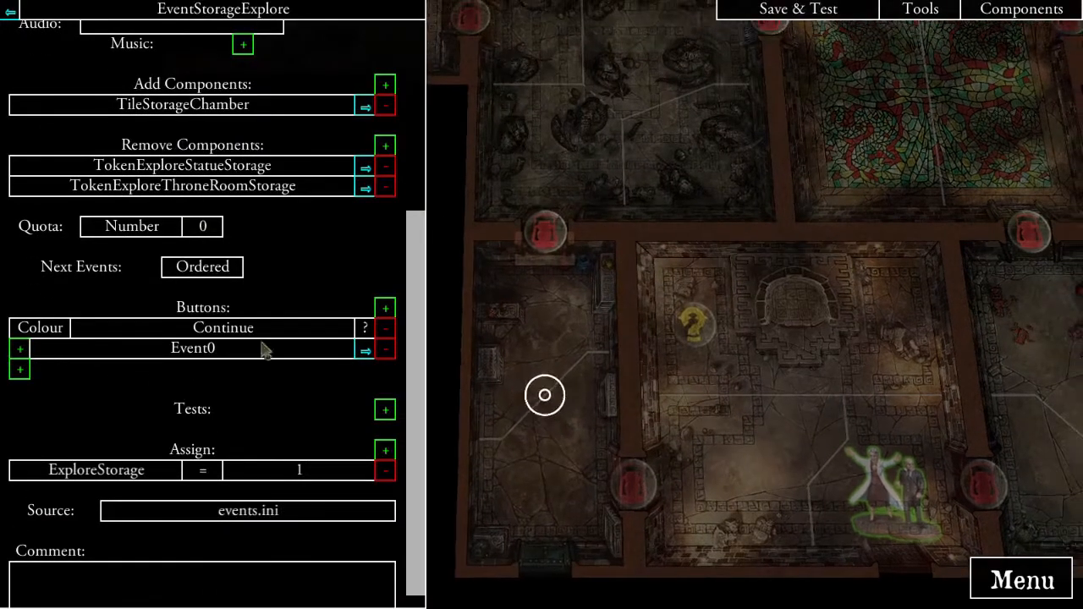
left_click(365, 350)
left_click(106, 52)
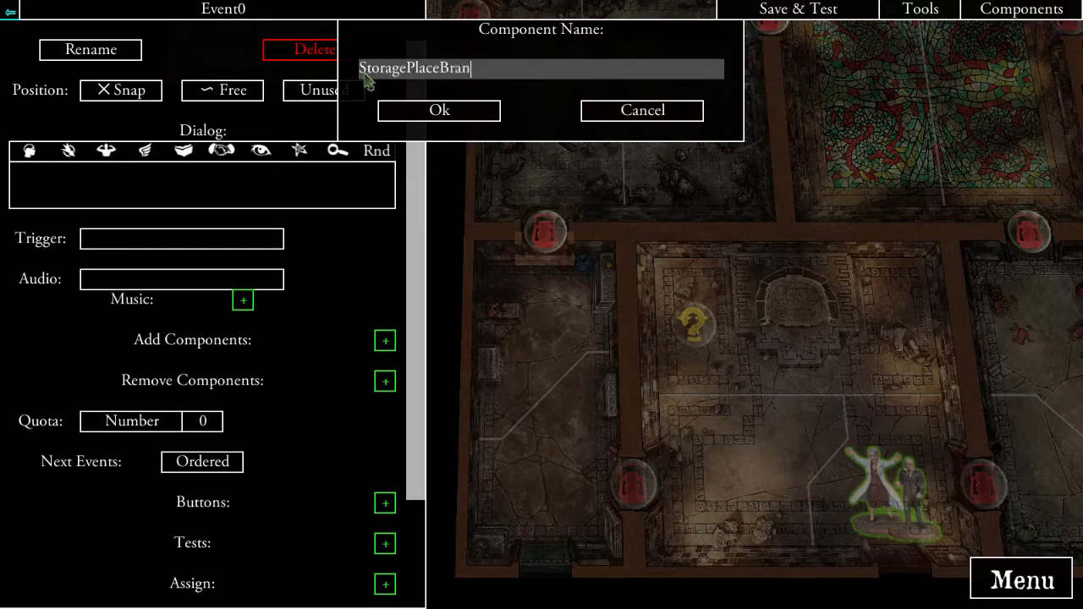
left_click(428, 113)
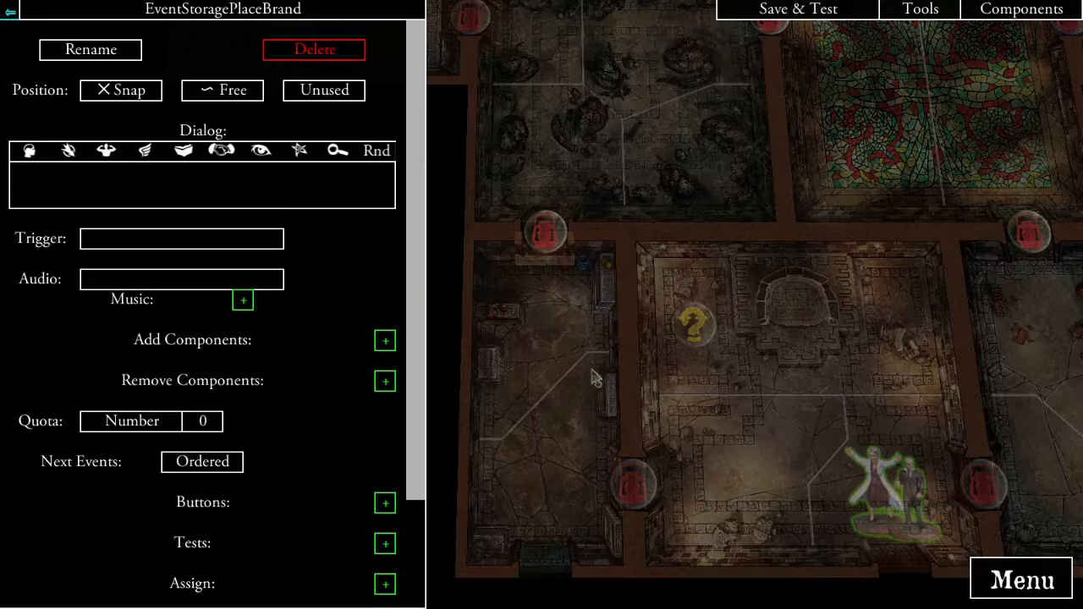
- Set the StoragePlaceBrand event's dialog to "You see a weapon you can hopefully make use of. Place the Timeworn Brand Common Item, as indicated."
left_click_drag(594, 382, 714, 303)
left_click(286, 183)
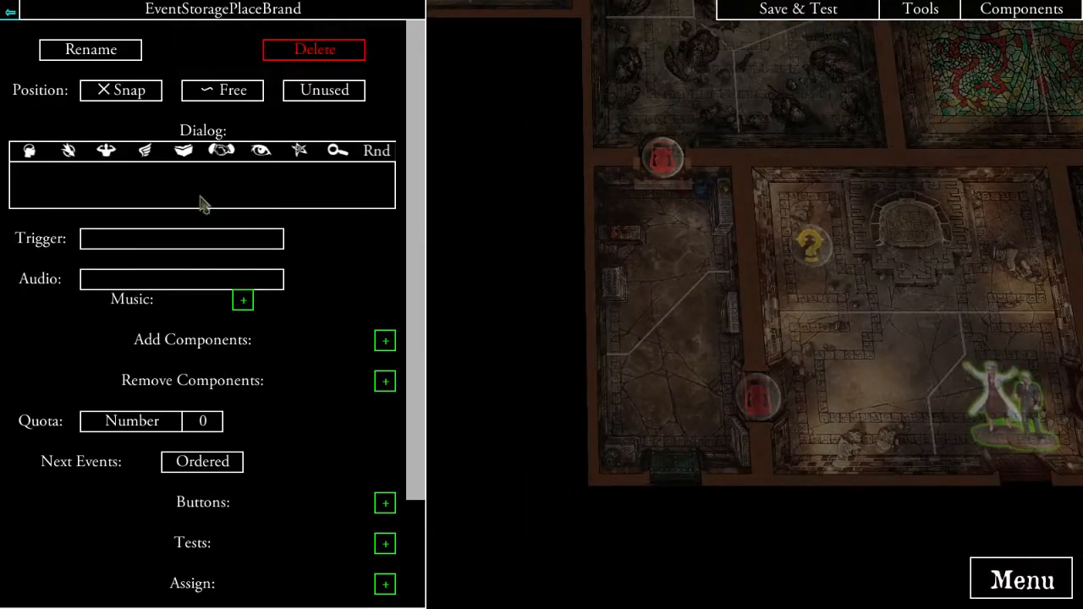
type("You see a weapon you ")
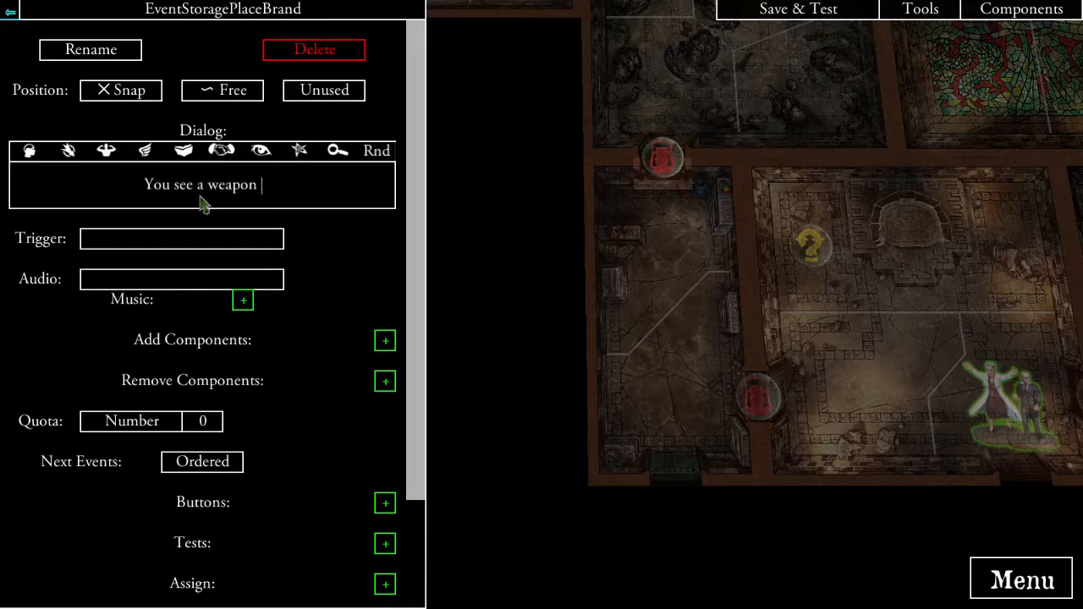
type("can ho")
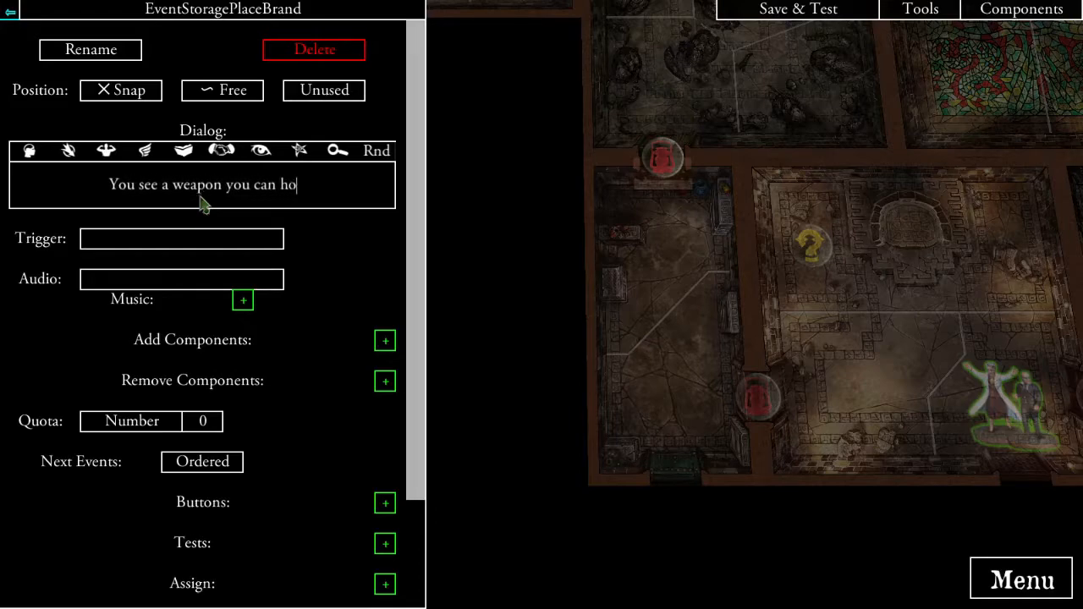
type("pefully make use of")
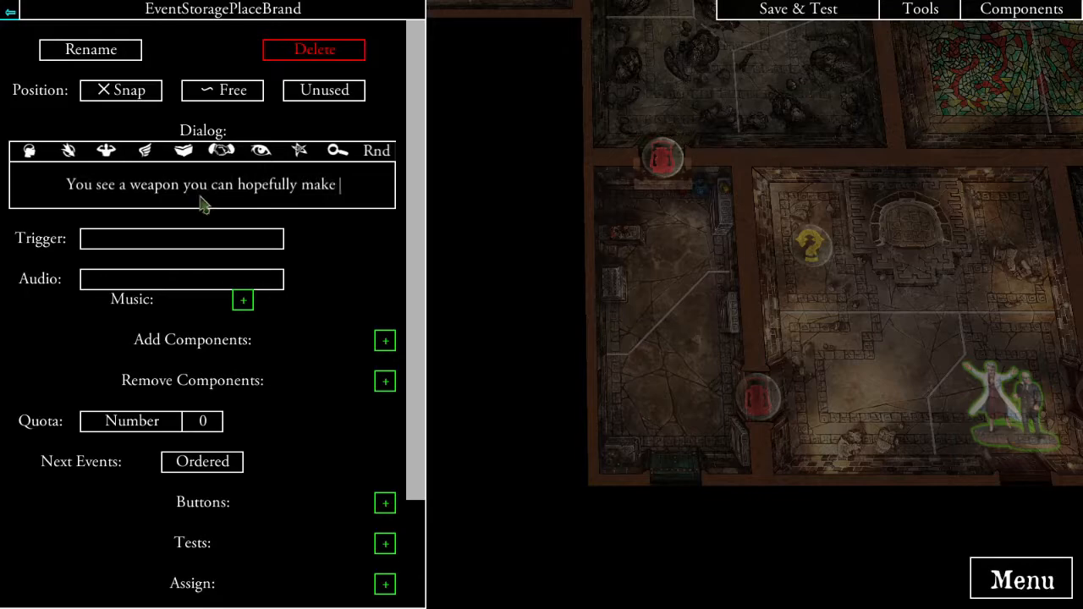
type("Pla")
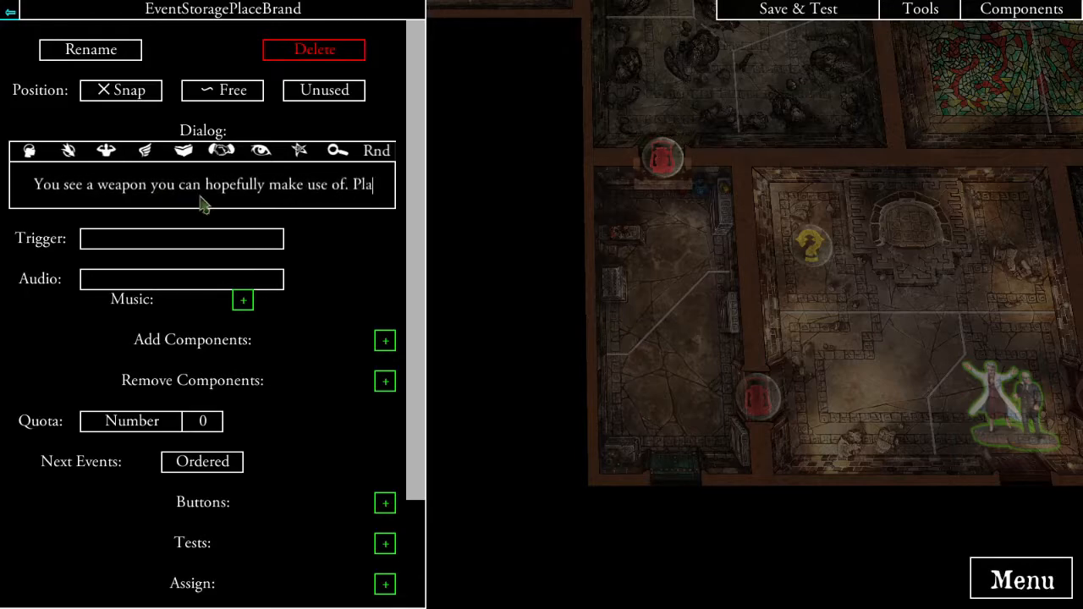
type("ce the Timeworn")
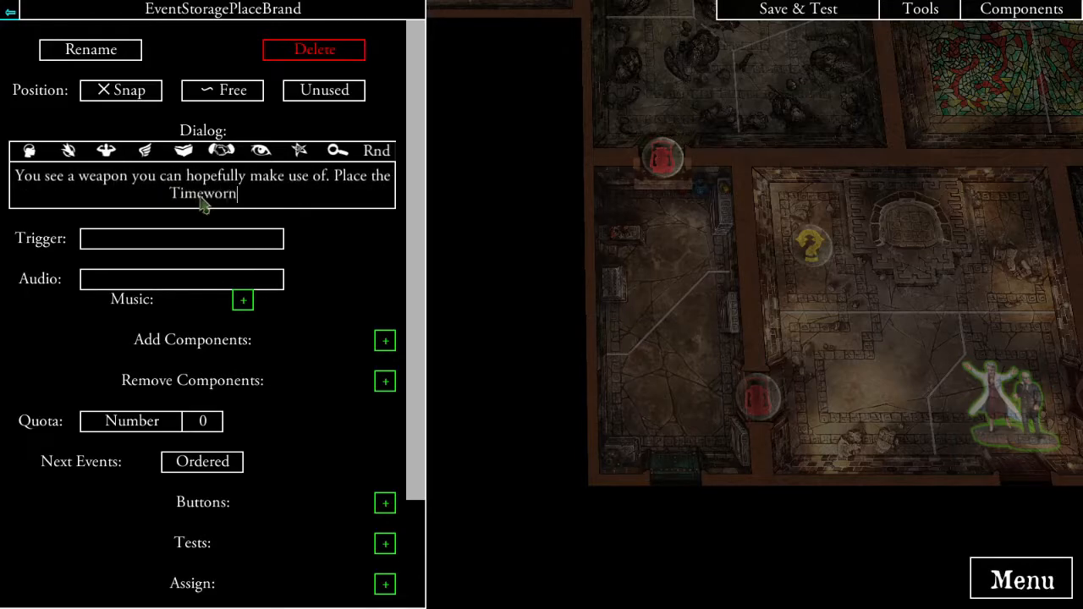
type(" Brand C")
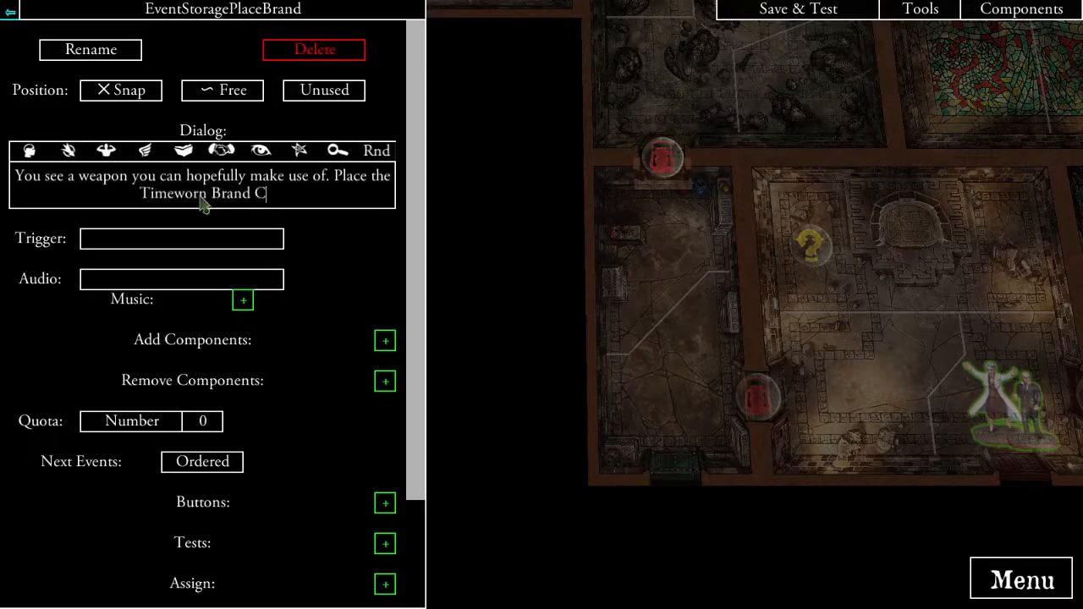
type("ommon ")
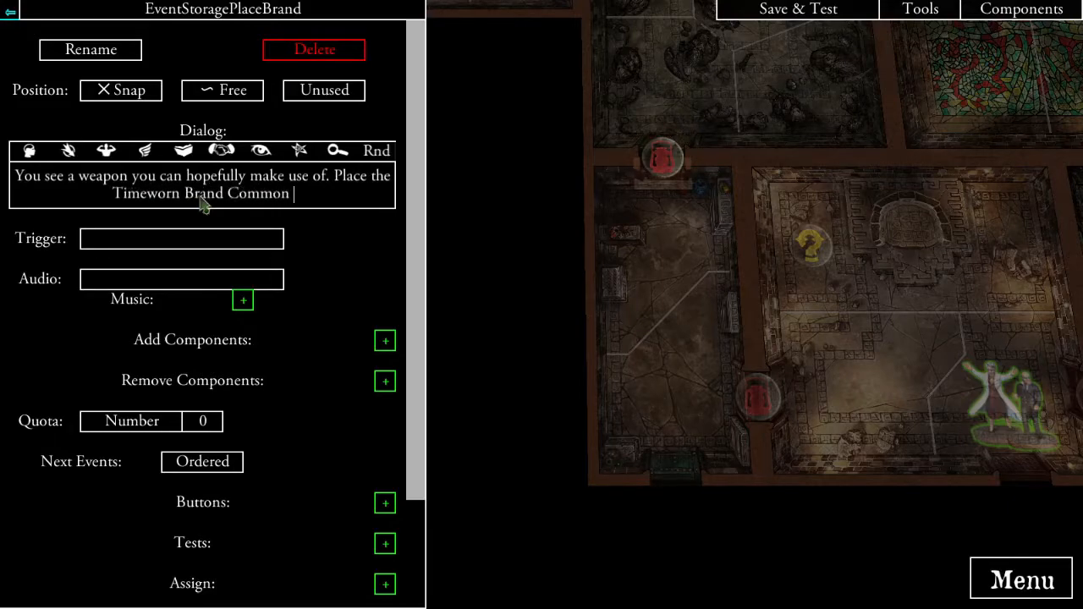
type("Item, as indicated.")
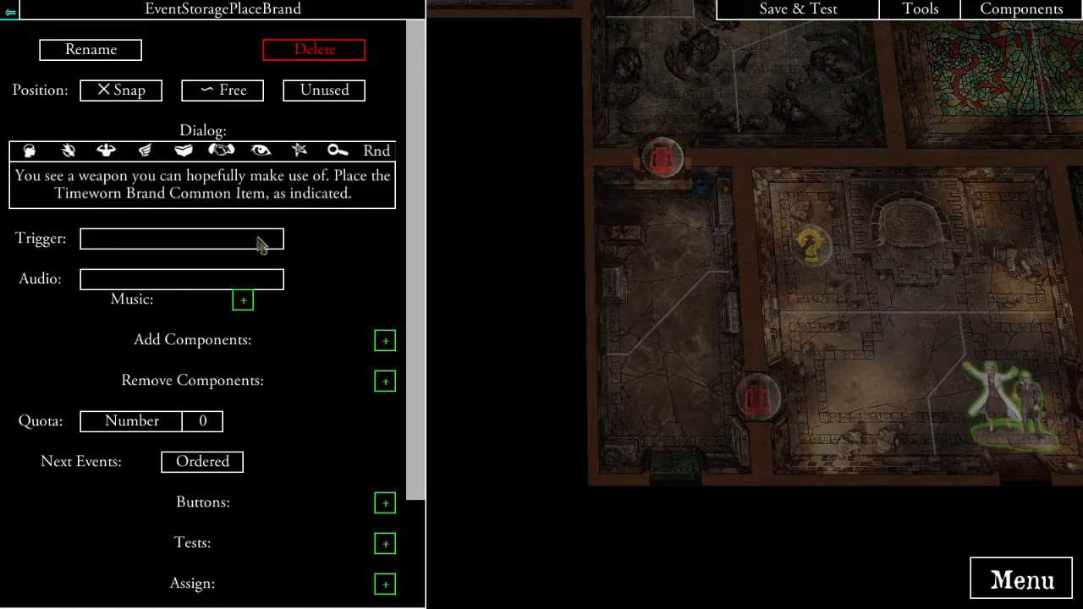
left_click(323, 262)
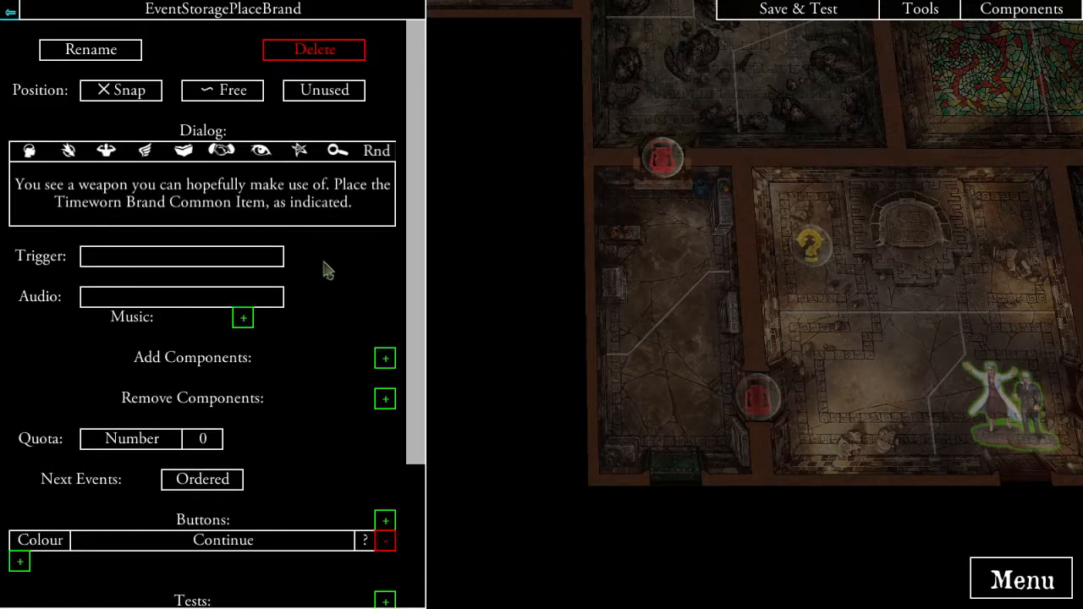
- Add a new QItem to the components that the StoragePlaceBrand event places
left_click(385, 358)
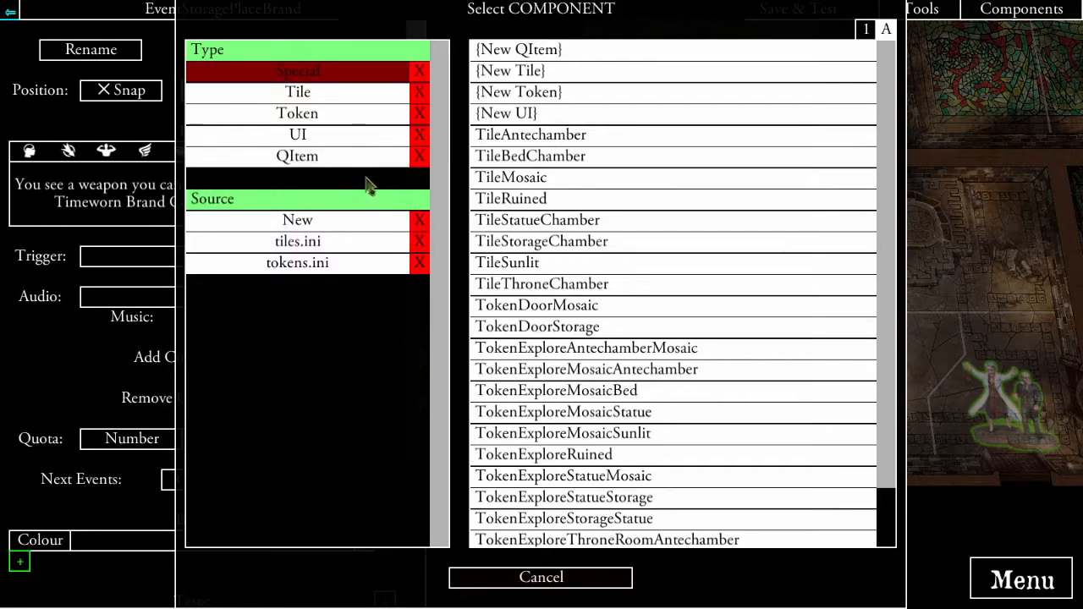
left_click(296, 162)
left_click(526, 53)
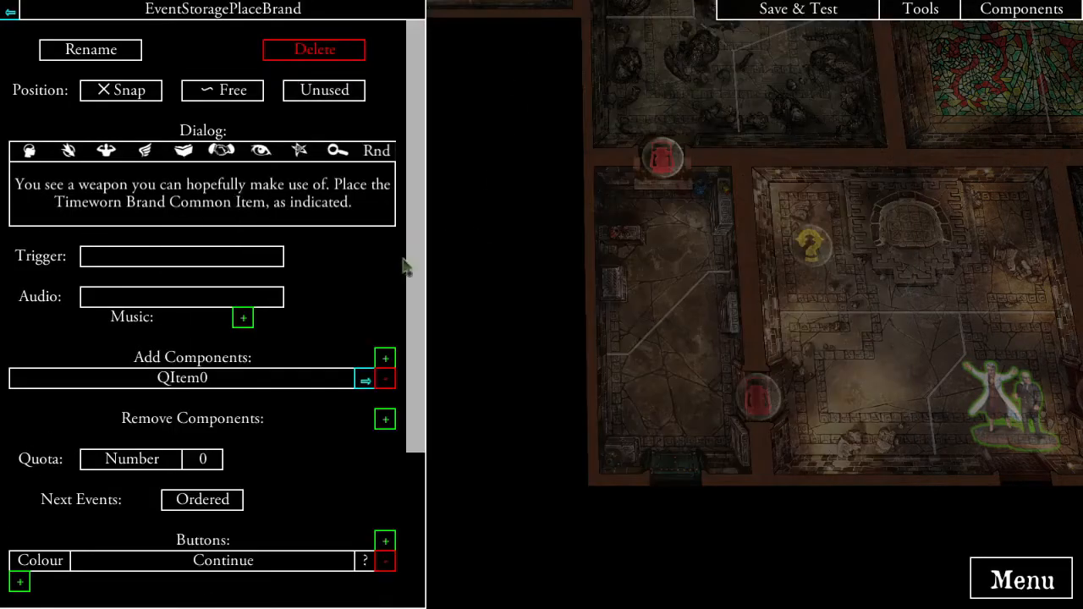
- Assign the common item Timeworn Brand to the new QItem and remove its Weapon trait
left_click(363, 380)
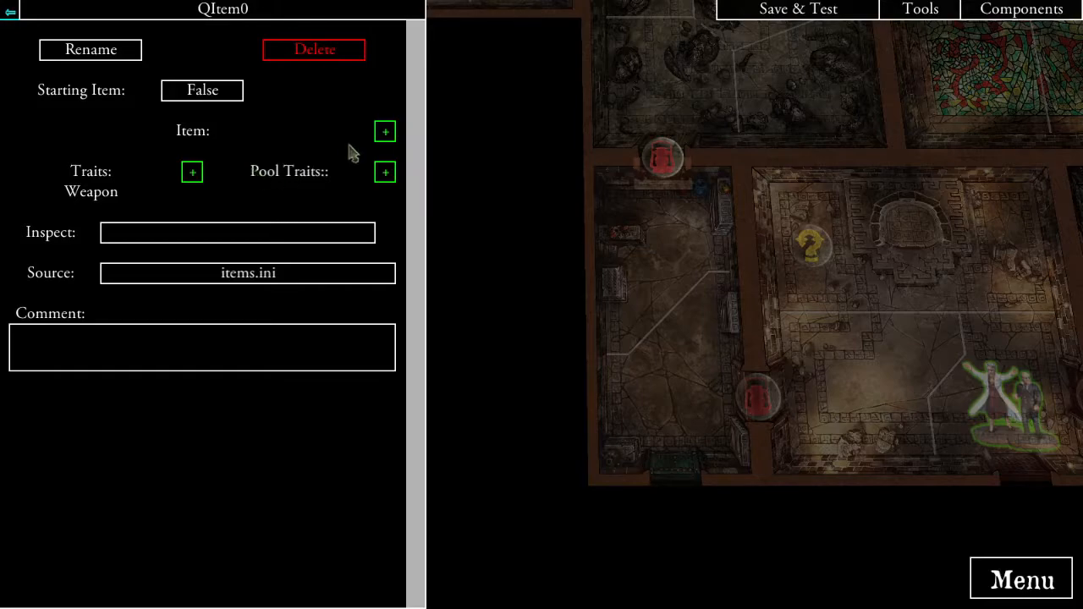
left_click(385, 135)
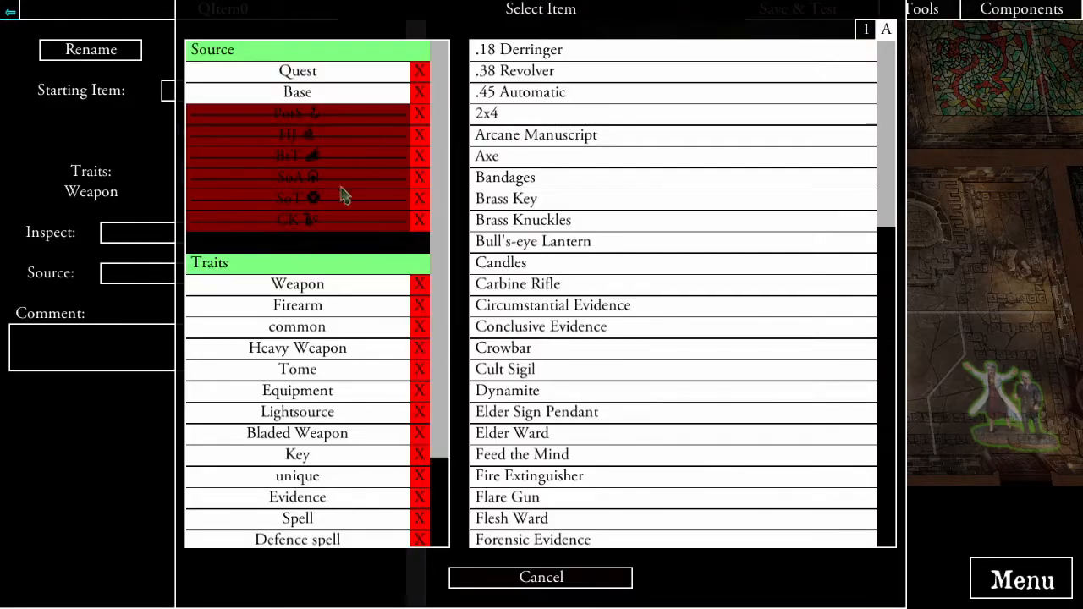
left_click(296, 286)
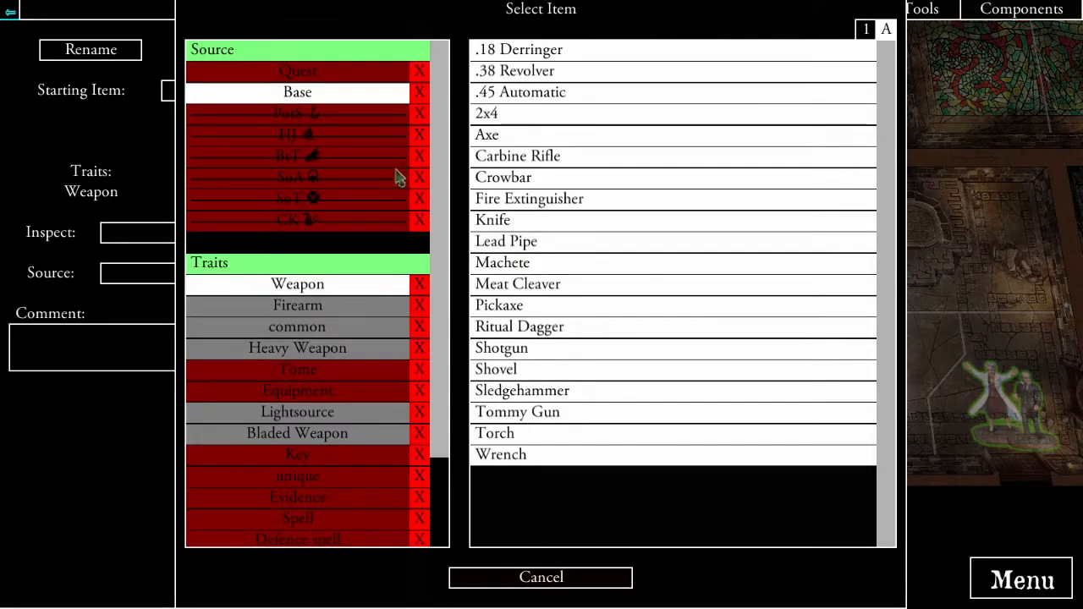
left_click(425, 116)
scroll(554, 262, "down", 3)
scroll(590, 406, "up", 3)
scroll(580, 480, "down", 1)
left_click(579, 480)
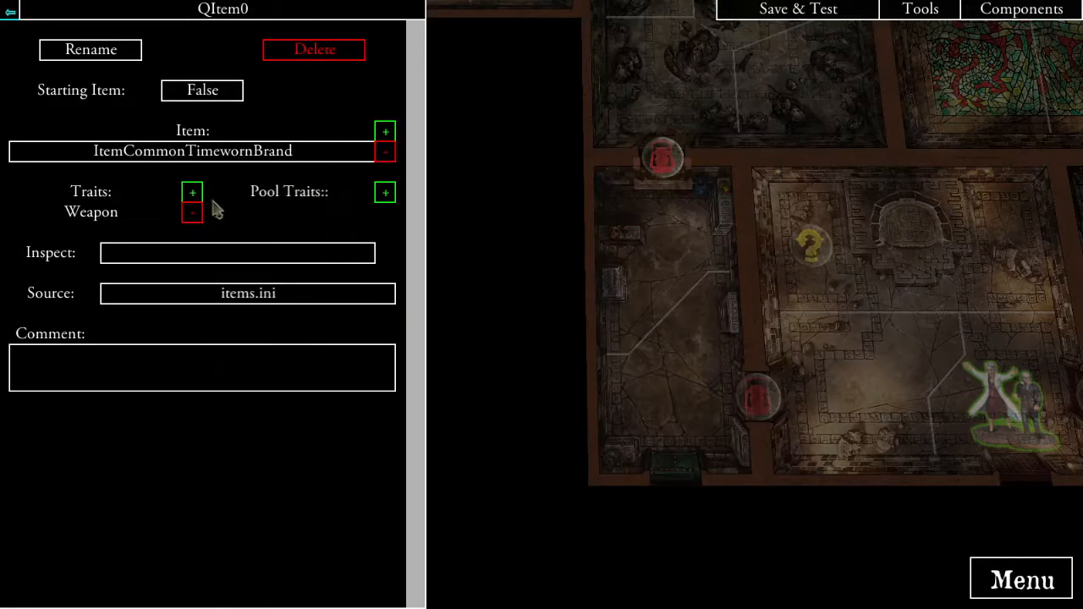
left_click(195, 218)
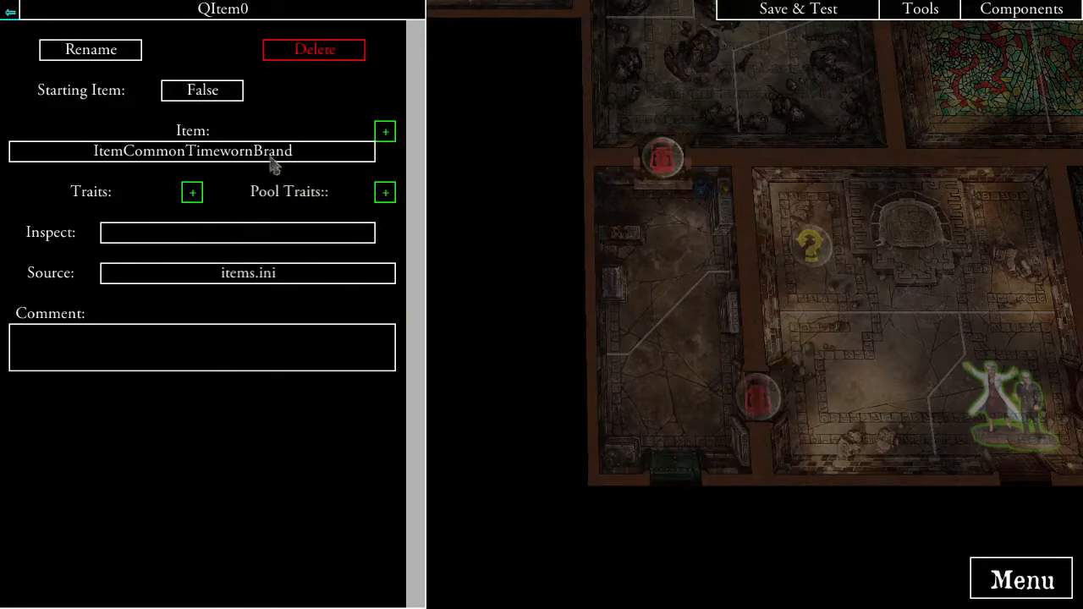
- Rename the QItem as TimewornBrand and return to the StoragePlaceBrand event
left_click(90, 50)
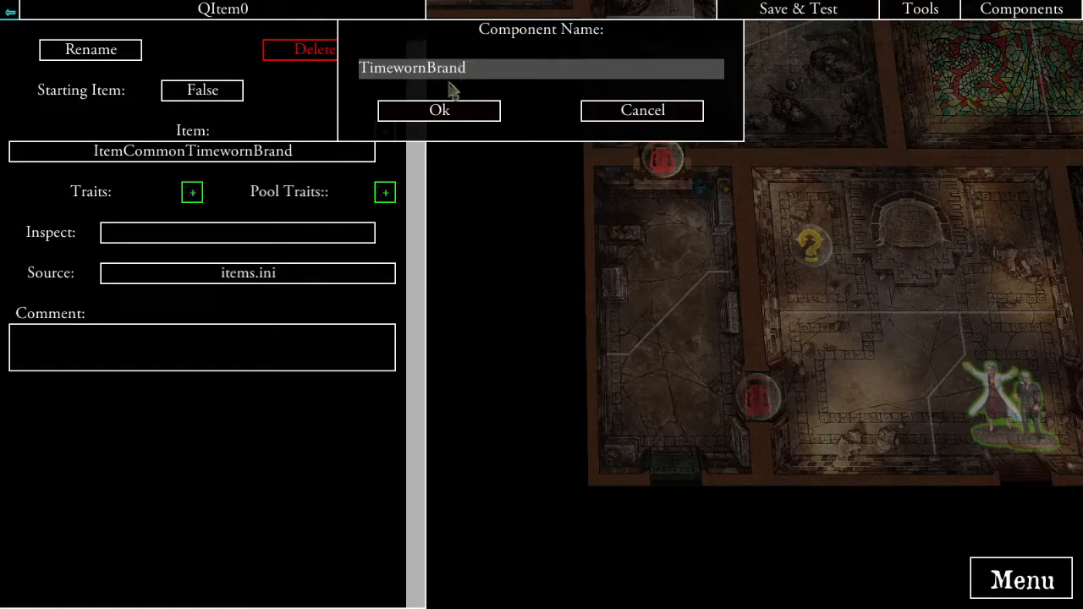
left_click(439, 112)
left_click(11, 13)
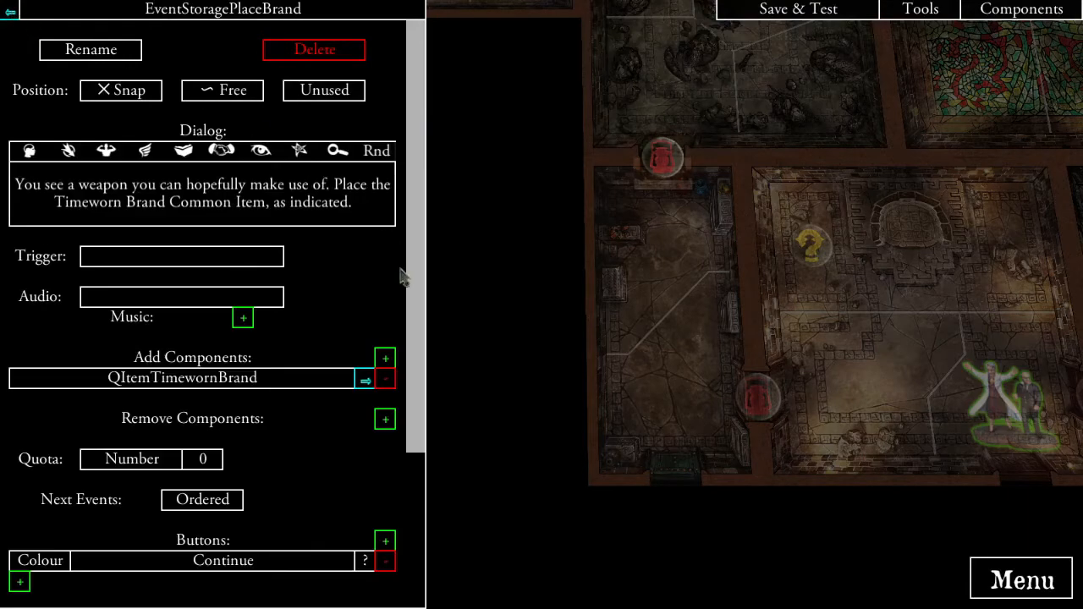
- Set the StoragePlaceBrand event's position type to Highlight and place it in the lower space of the storage chamber tile
left_click(328, 97)
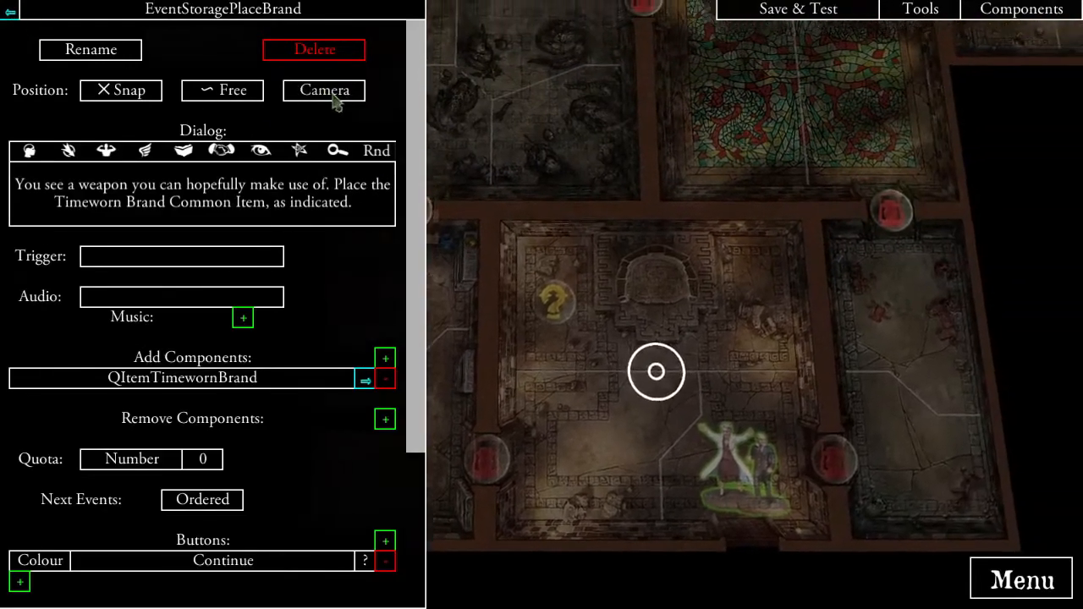
left_click(335, 100)
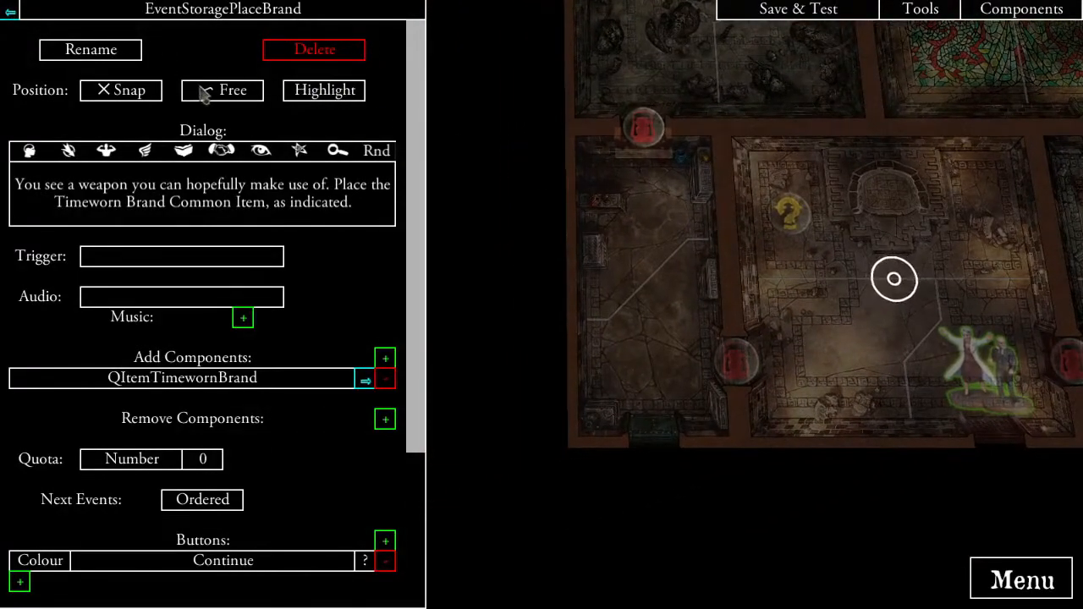
left_click(648, 367)
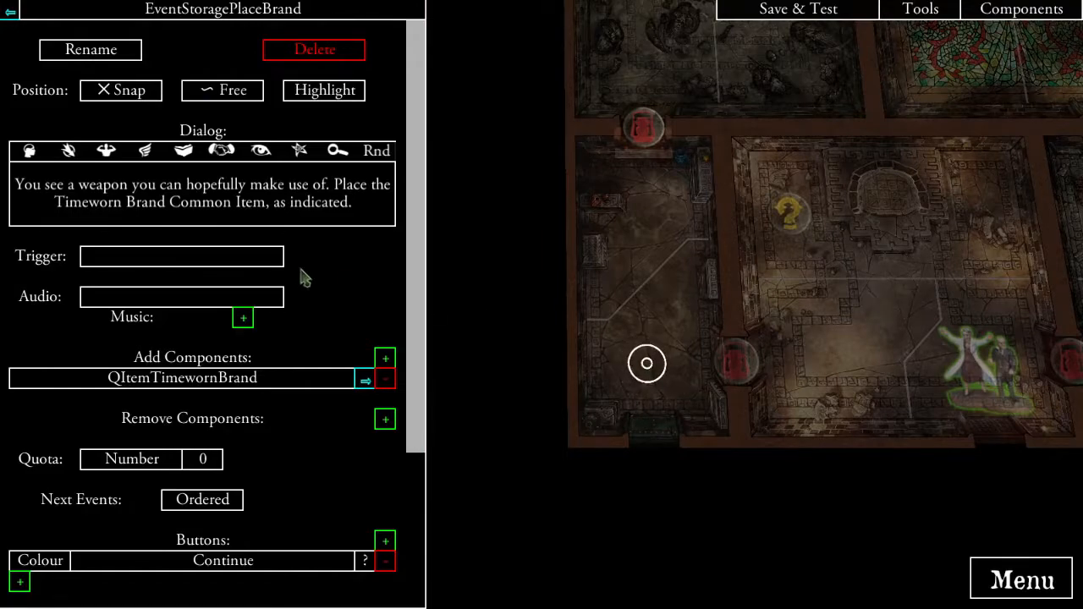
- Link two new events to the StoragePlaceBrand event's Continue button and open the first of them for editing
scroll(272, 365, "down", 3)
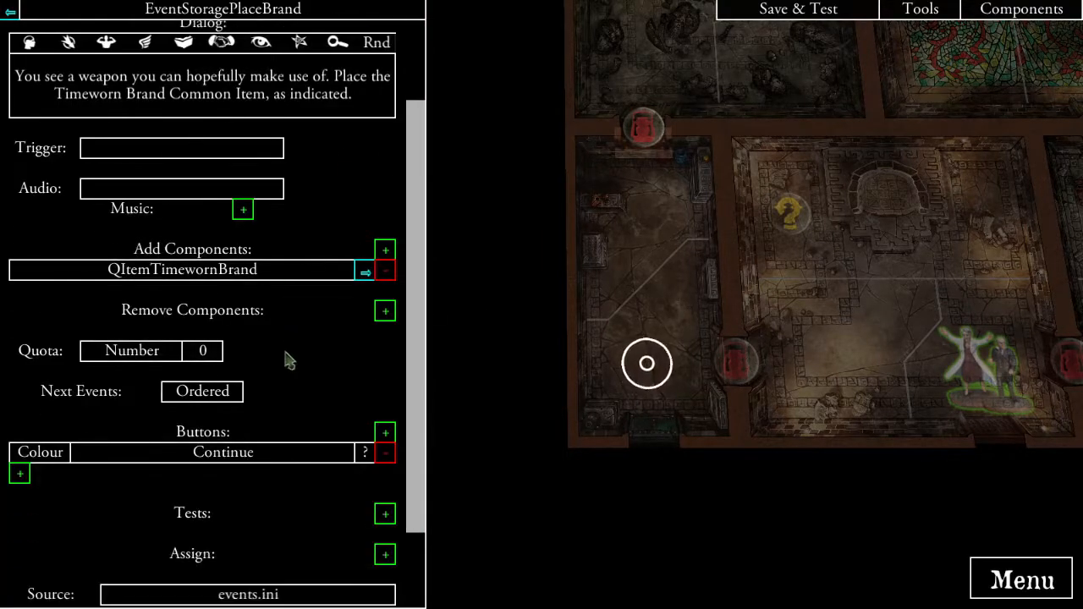
scroll(225, 411, "down", 1)
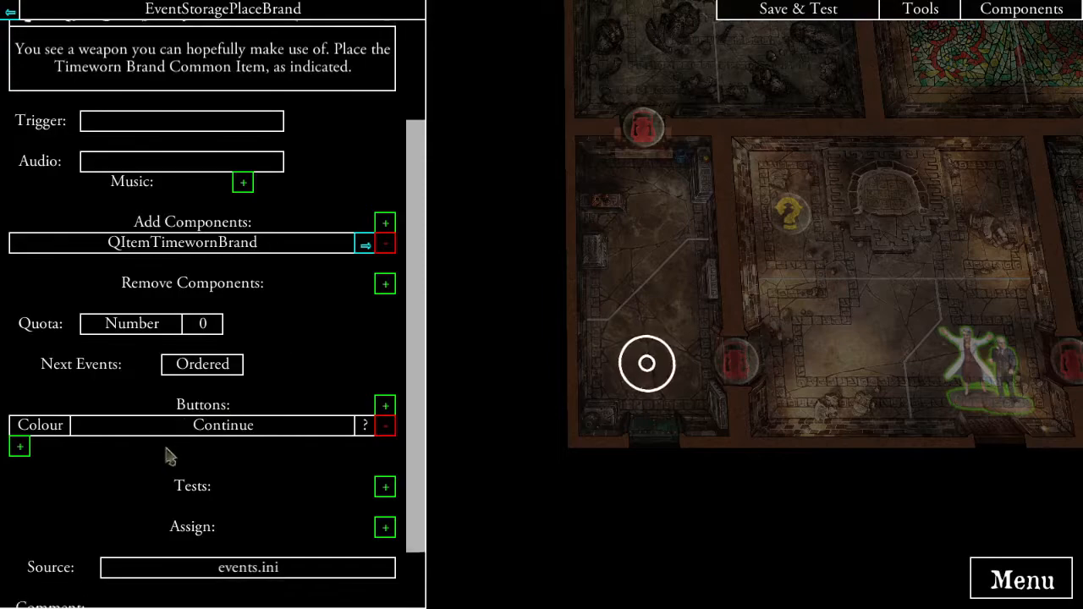
left_click(20, 447)
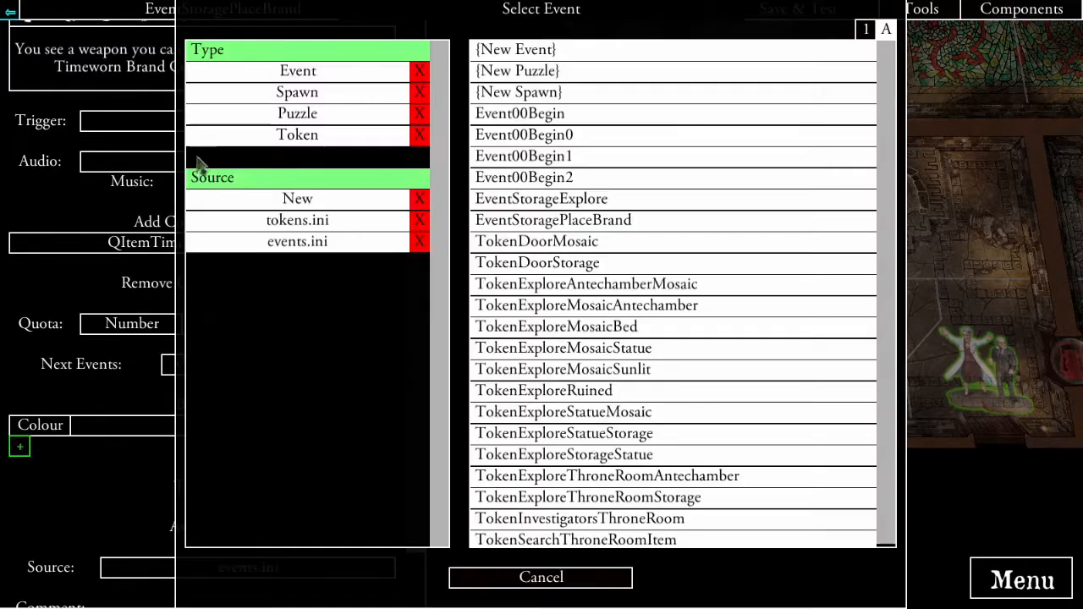
left_click(333, 74)
left_click(519, 56)
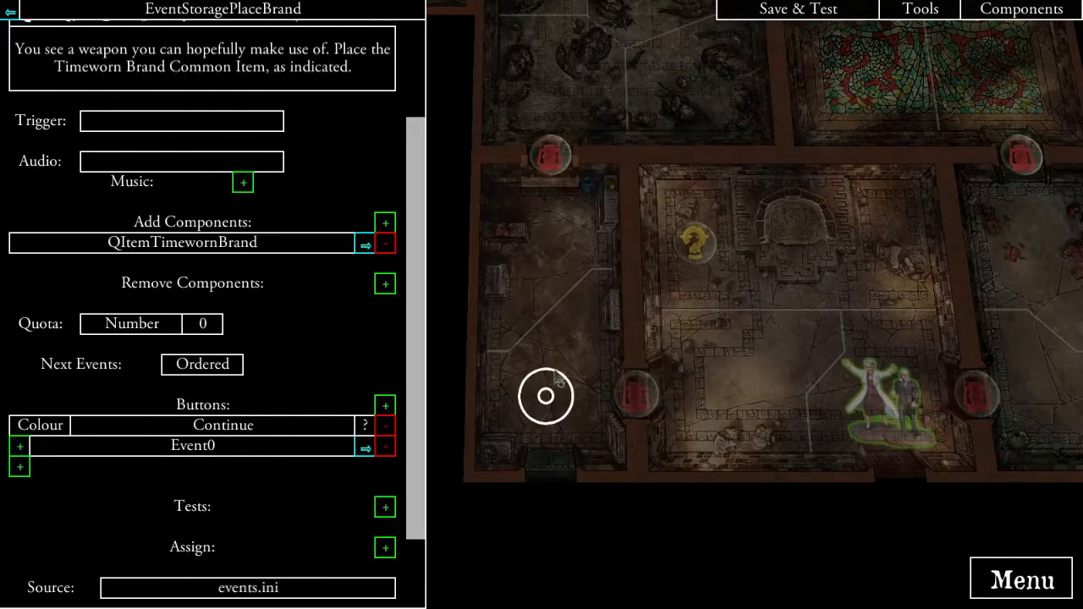
left_click_drag(567, 325, 646, 362)
left_click(19, 467)
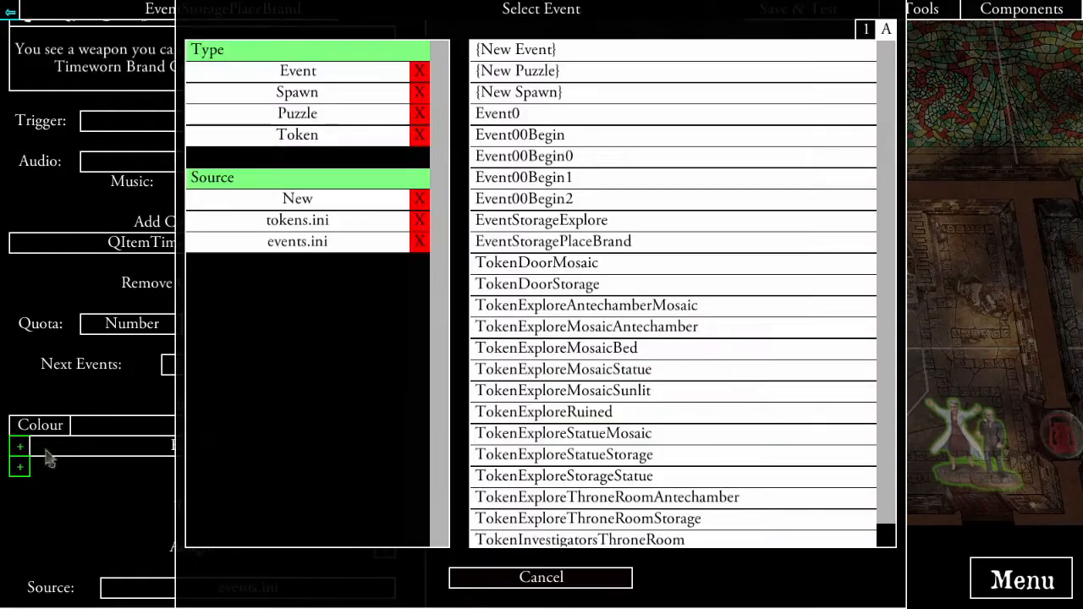
left_click(364, 72)
left_click(533, 51)
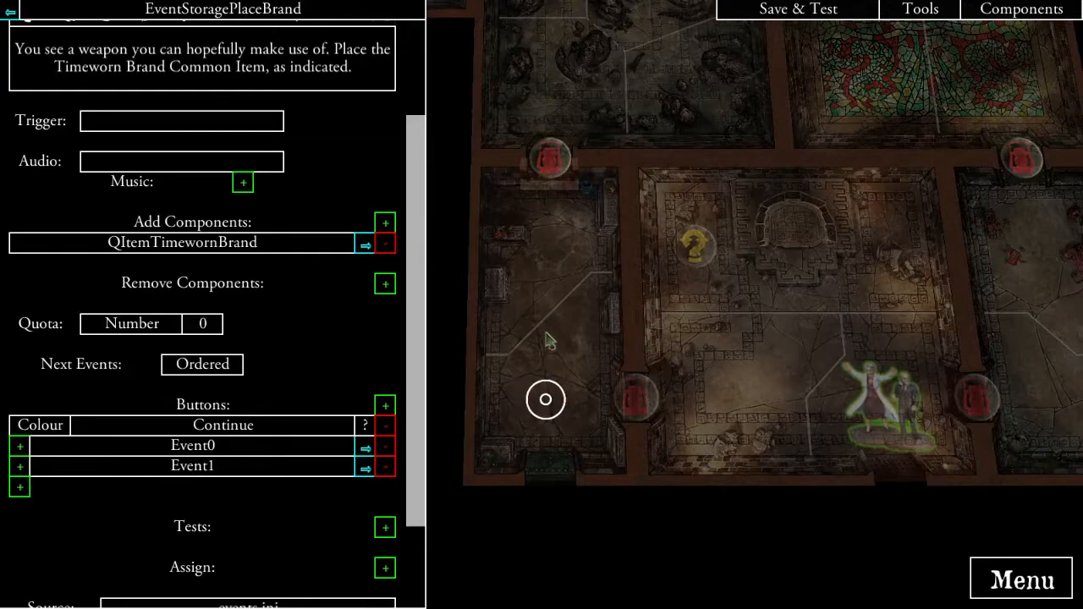
left_click_drag(548, 327, 615, 340)
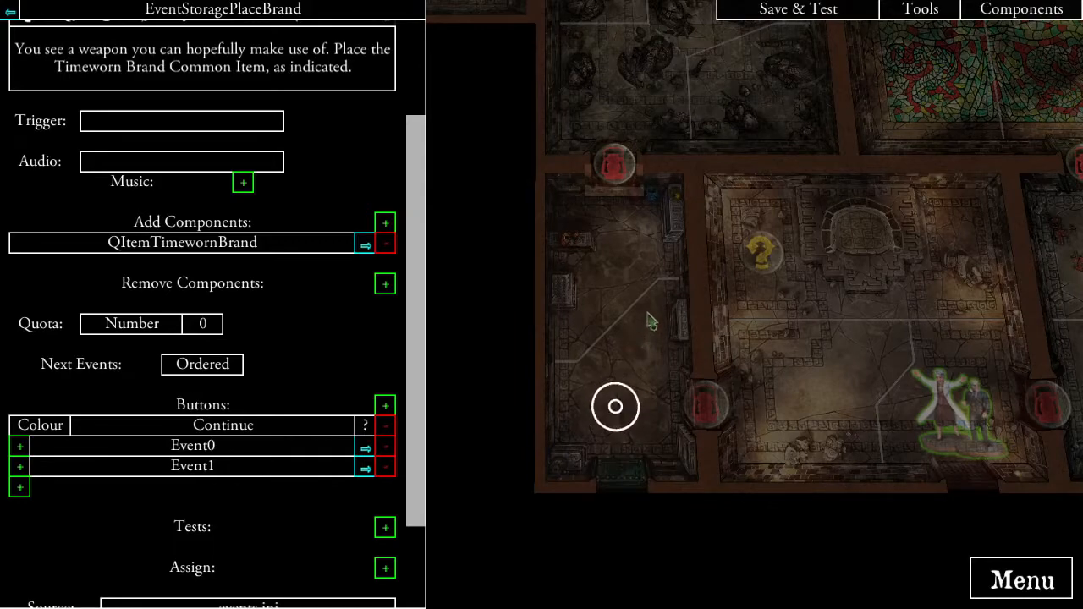
left_click_drag(648, 312, 650, 364)
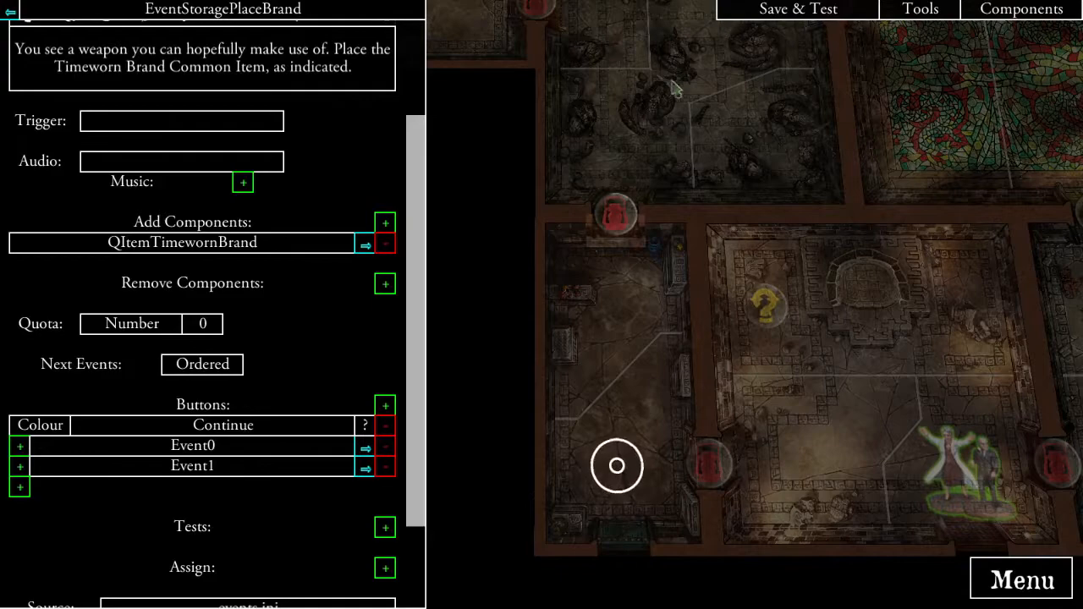
left_click(365, 451)
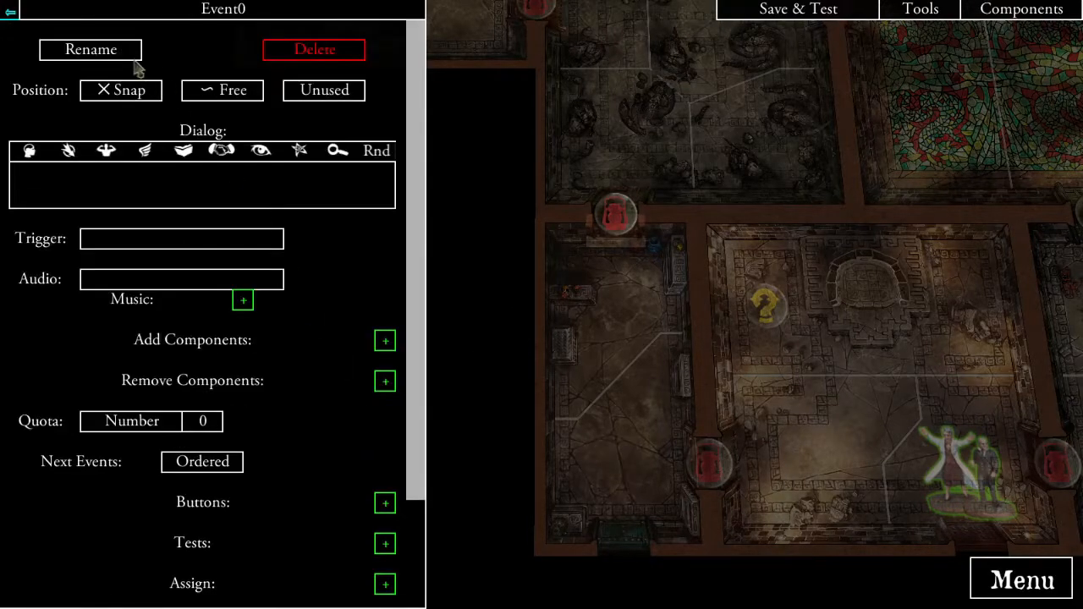
- Rename the new event as StoragePlaceStatueExplore
left_click(125, 58)
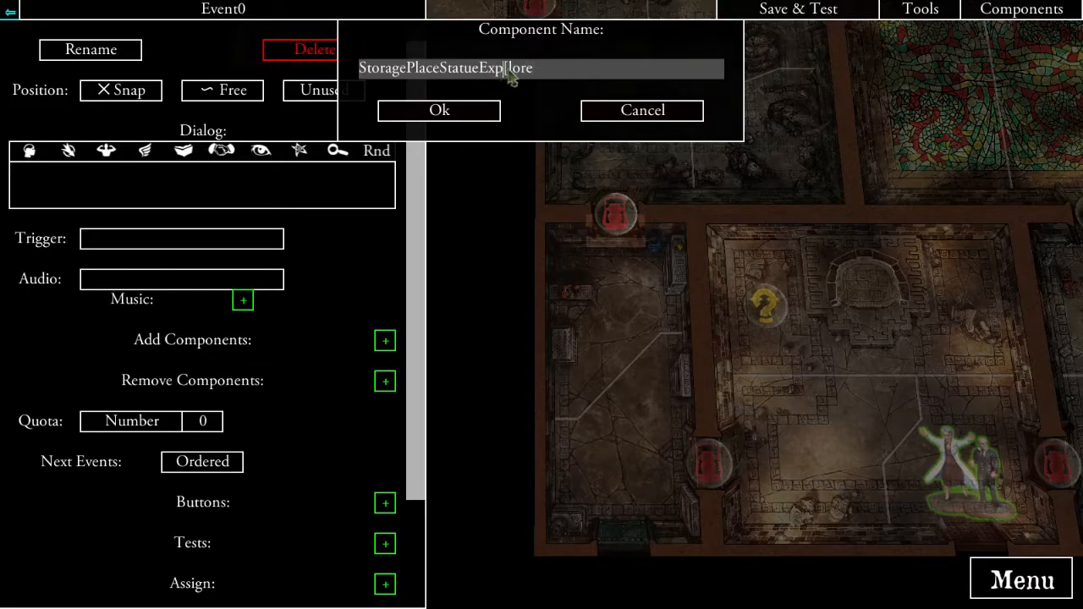
left_click(491, 117)
scroll(265, 294, "down", 3)
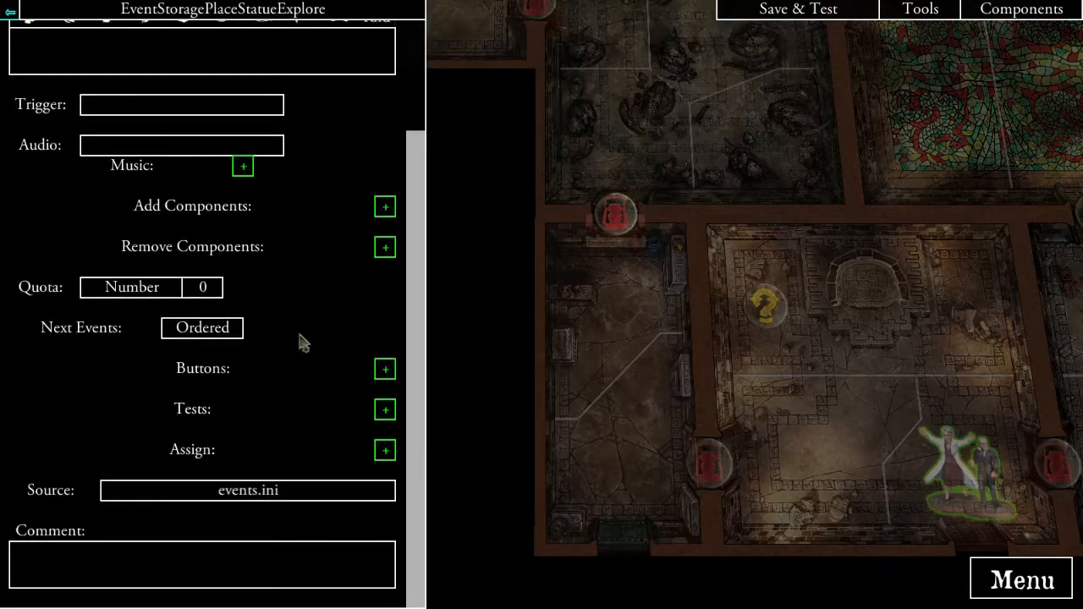
key("Up")
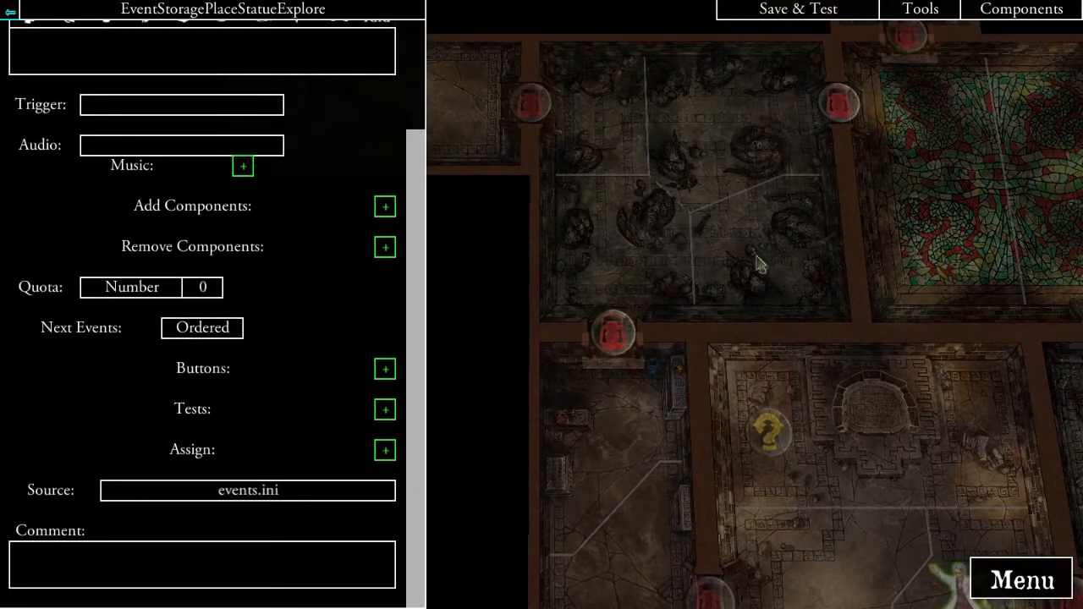
key("Down")
key("Left")
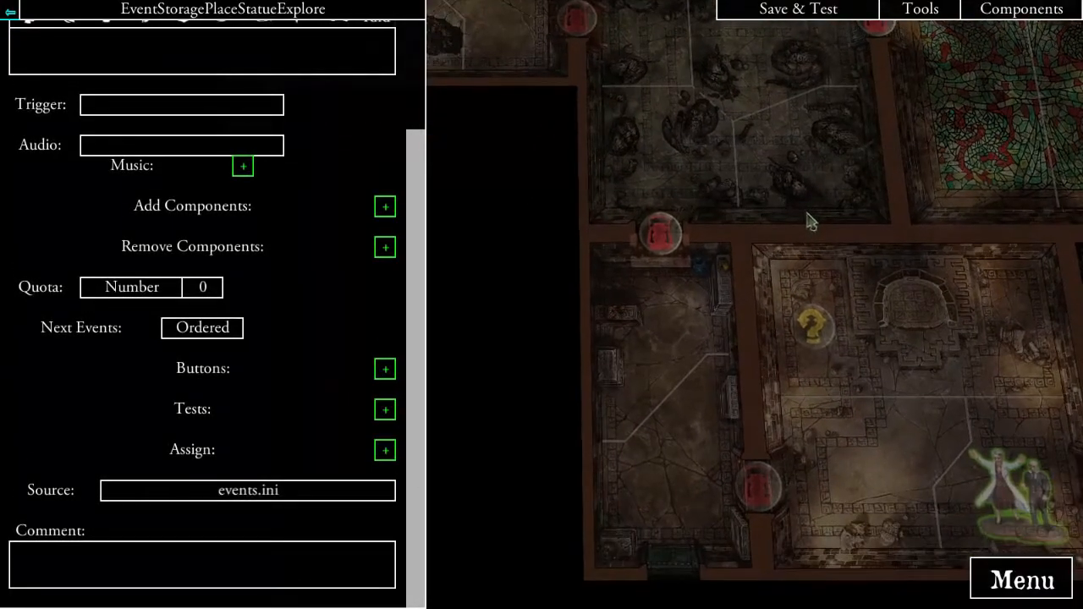
- Review the event chain from StorageExplore through StoragePlaceBrand and return to the StoragePlaceStatueExplore event
left_click(11, 13)
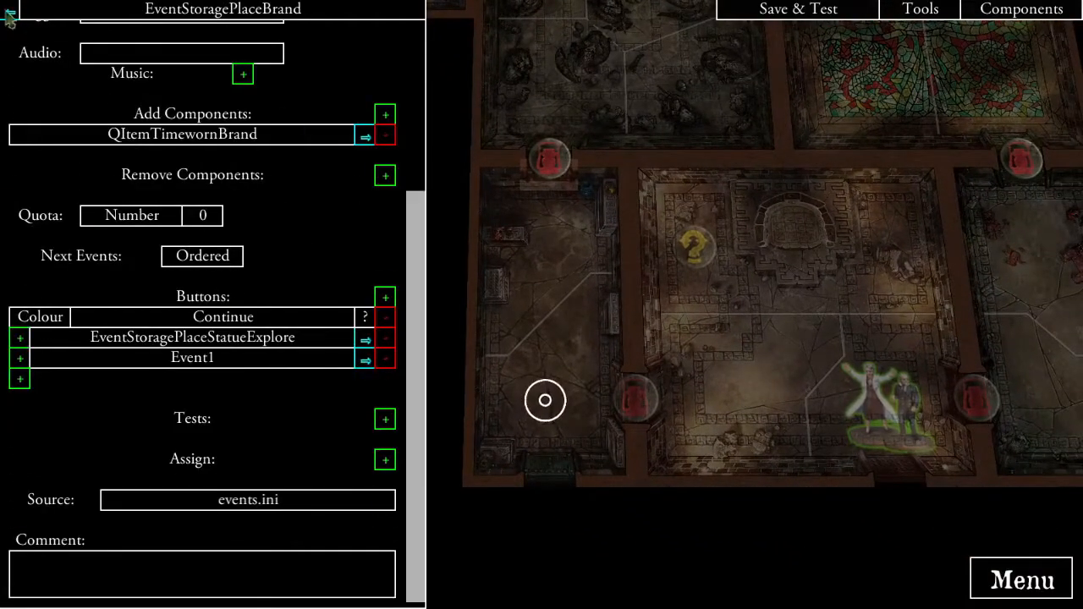
left_click(11, 13)
scroll(223, 387, "down", 5)
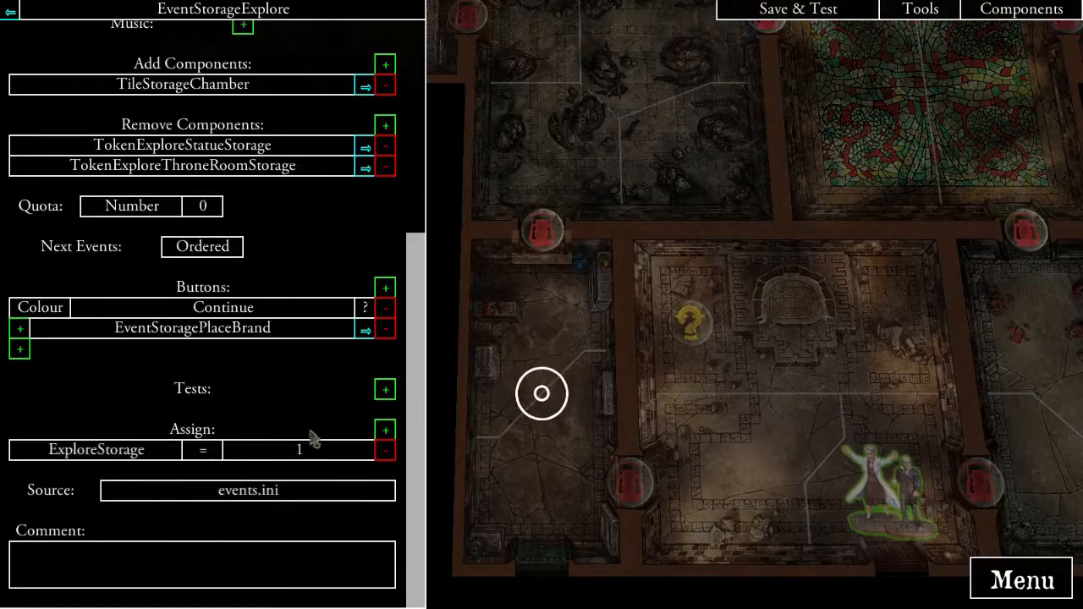
left_click(364, 330)
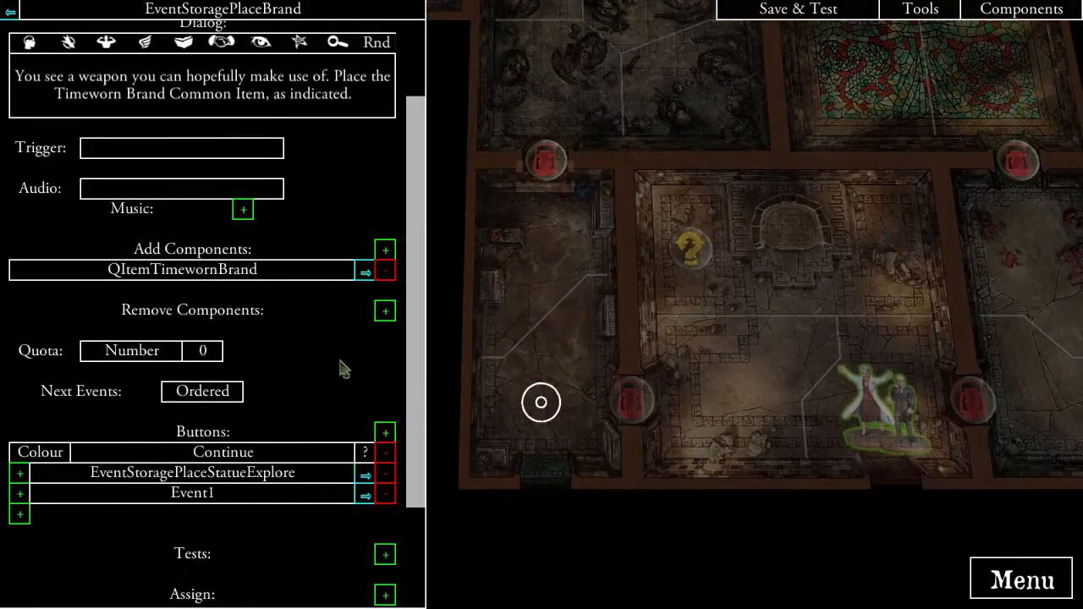
scroll(343, 369, "down", 3)
left_click(366, 369)
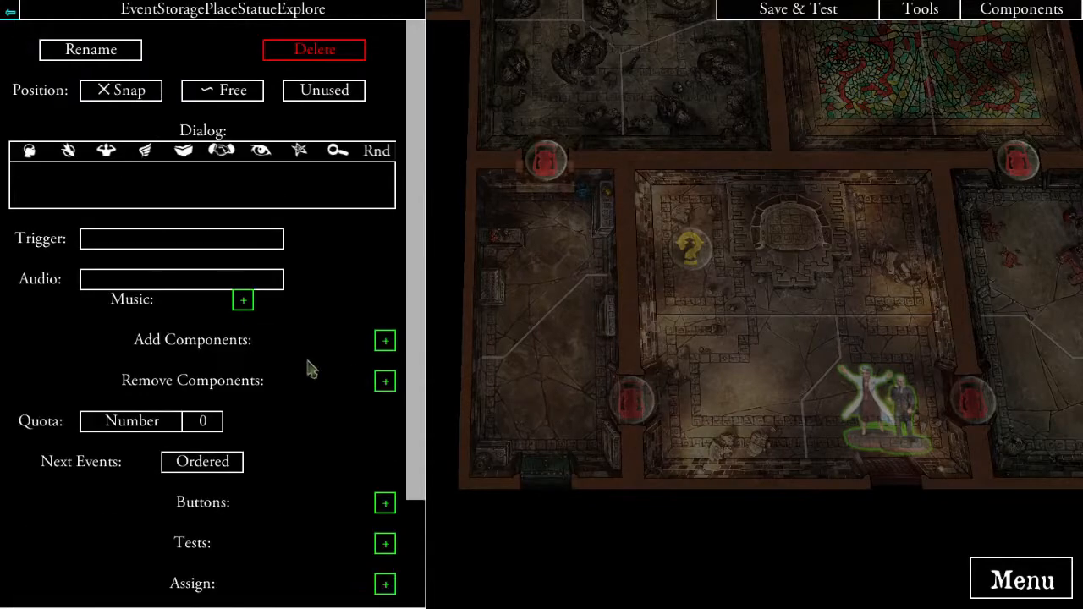
scroll(309, 369, "down", 3)
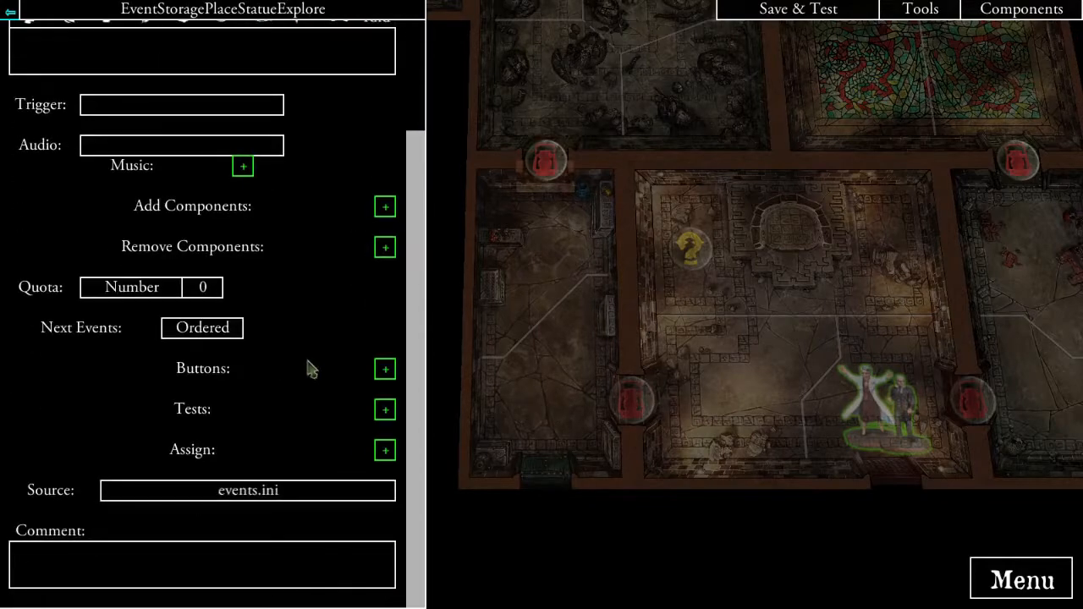
- Add a test to the StoragePlaceStatueExplore event using a new variable, ExploreStatue, with the condition == 0
left_click(386, 409)
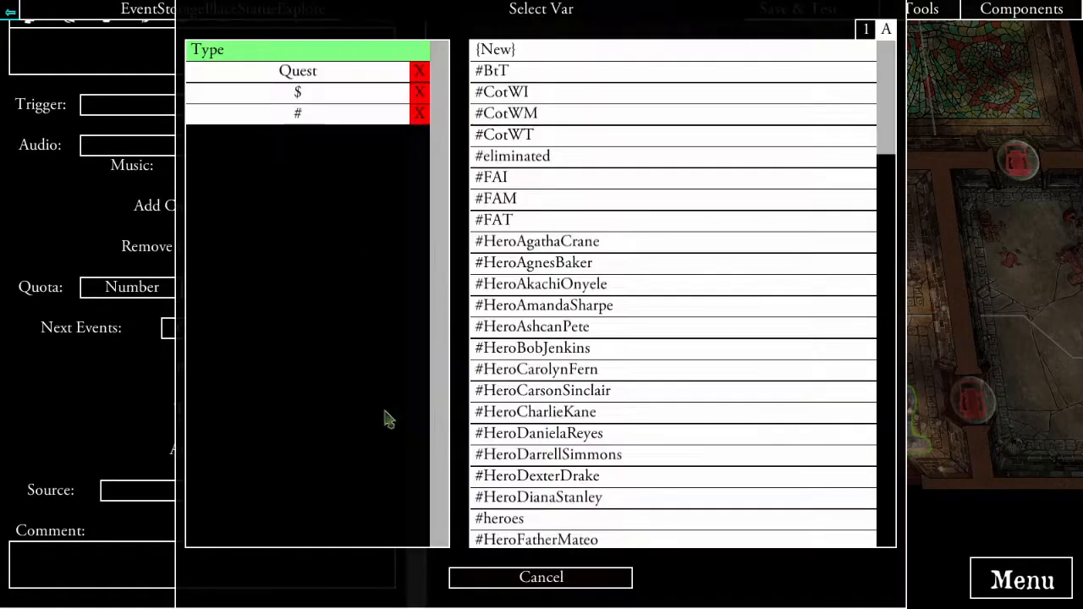
left_click(498, 53)
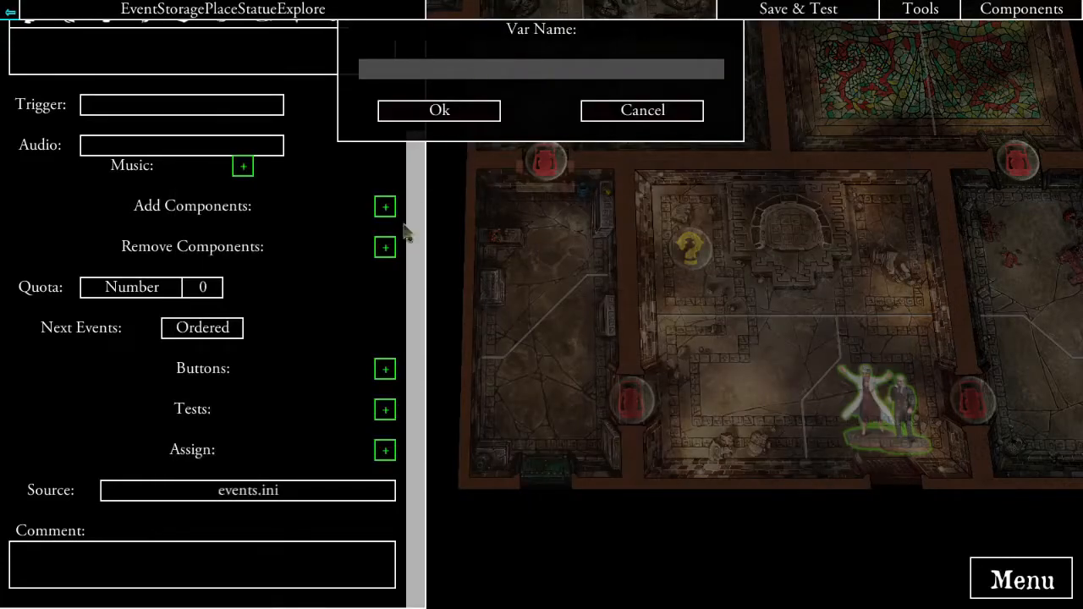
left_click(468, 114)
left_click(243, 430)
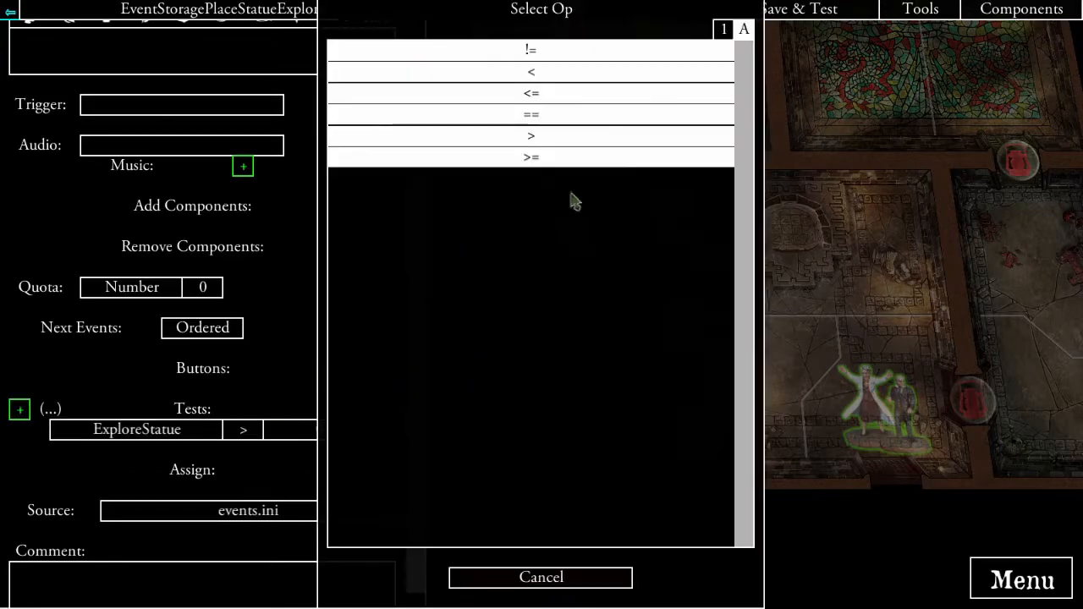
left_click(546, 123)
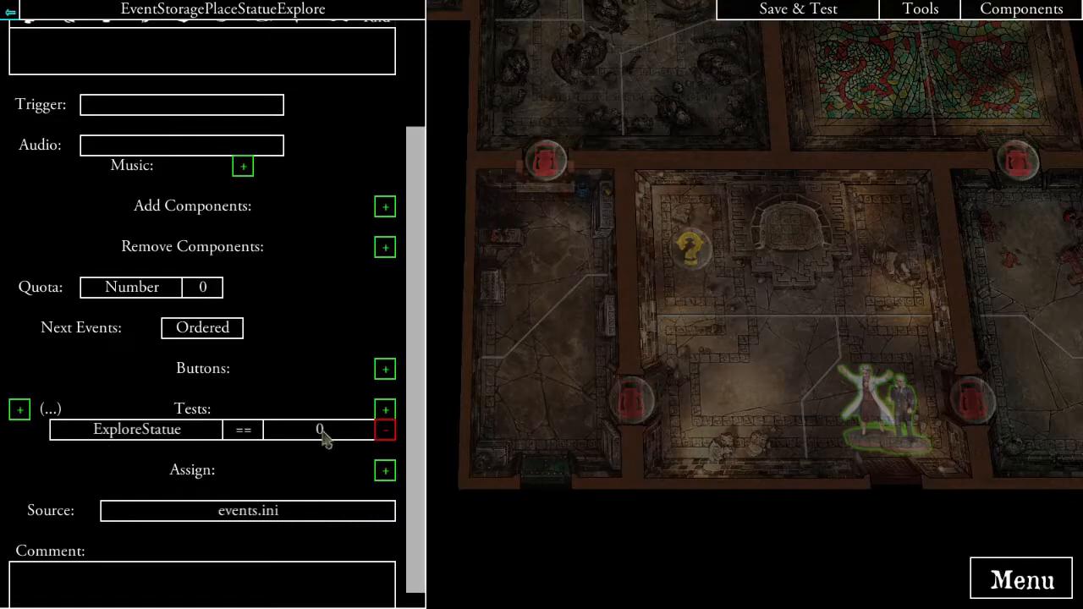
key("Up")
key("Left")
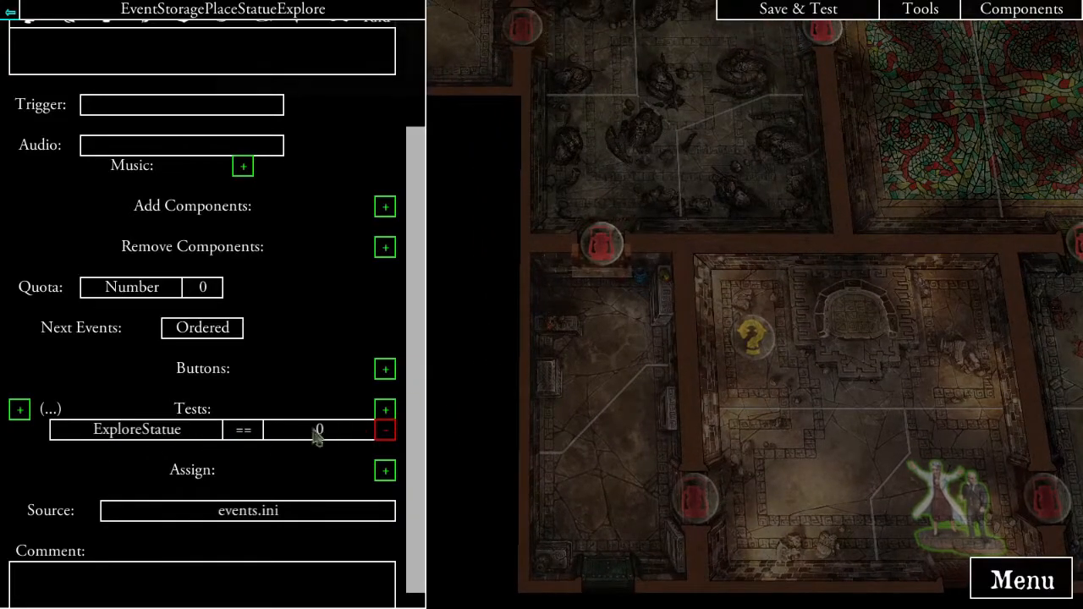
- Enter the event's dialog as "Another door leads deeper into the temple, the shadows of tall objects are cast ominously from within."
scroll(237, 216, "up", 3)
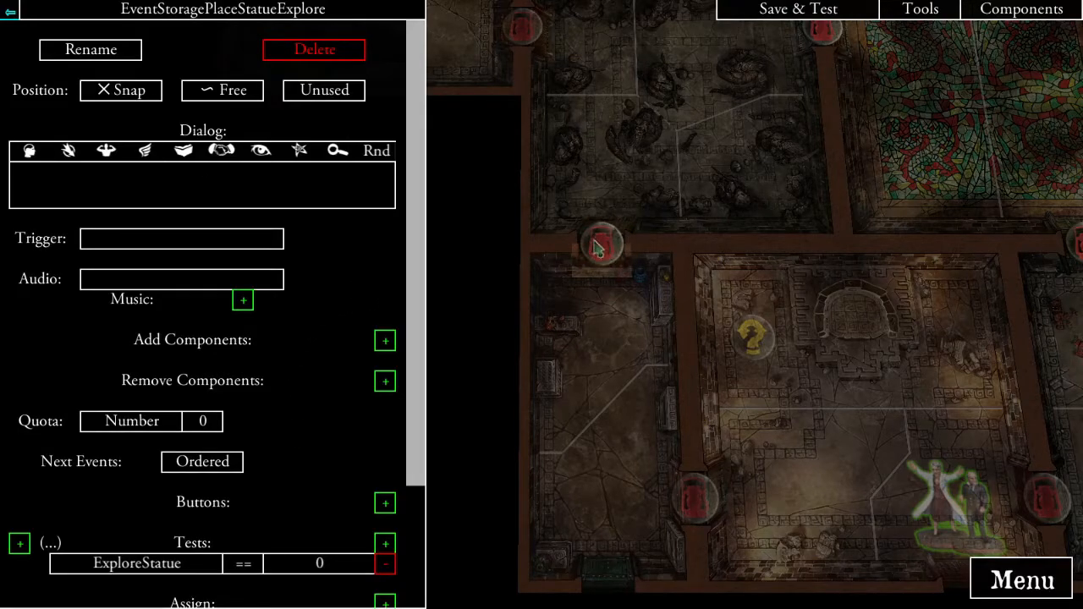
left_click(173, 166)
type("Another door ")
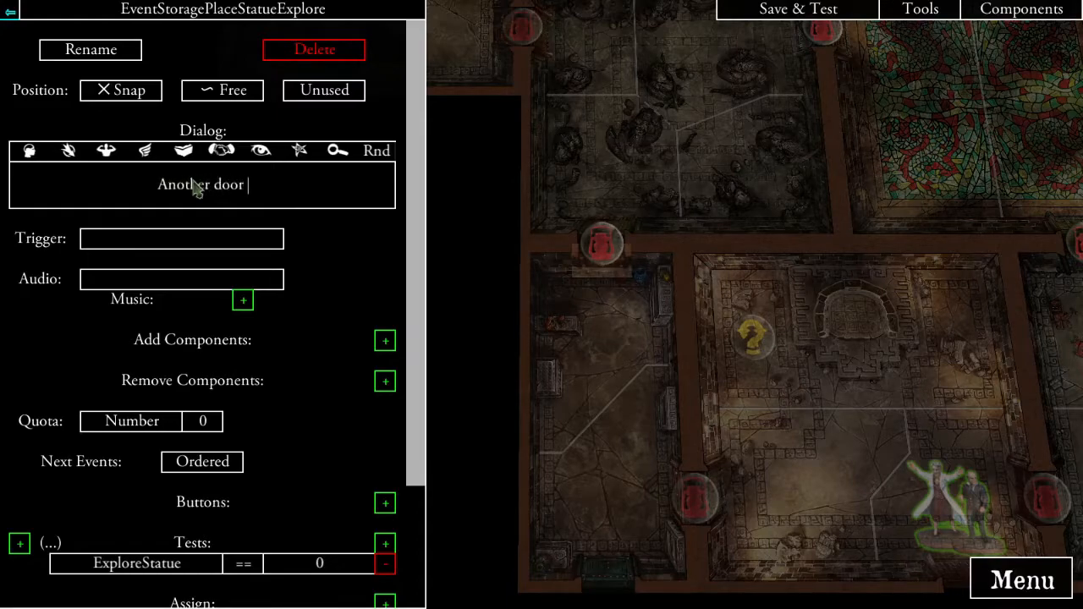
type("leads deeper into the temple, the ")
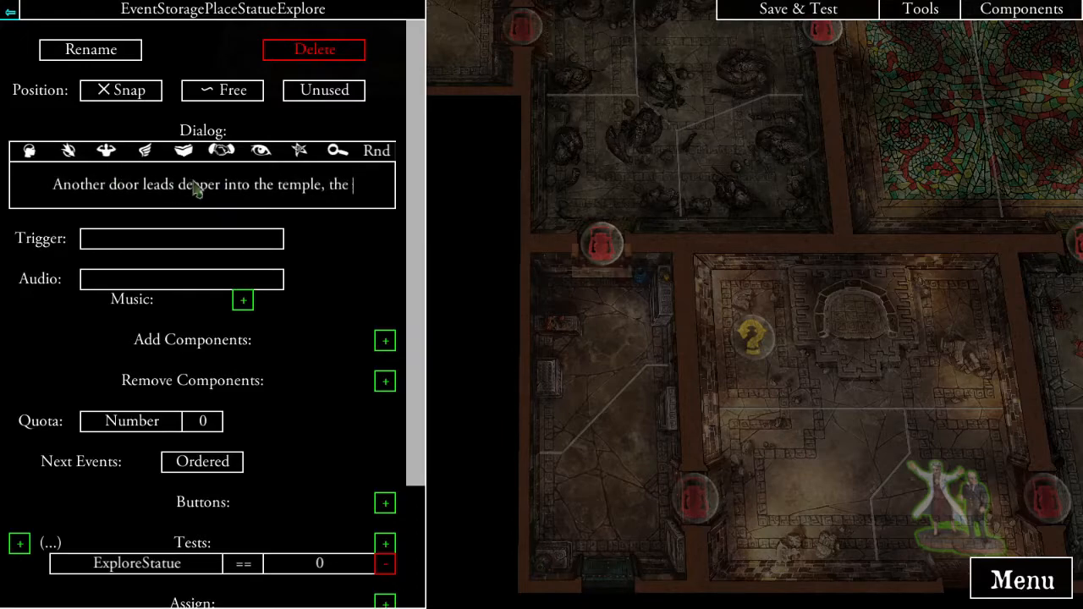
type("shadows of ")
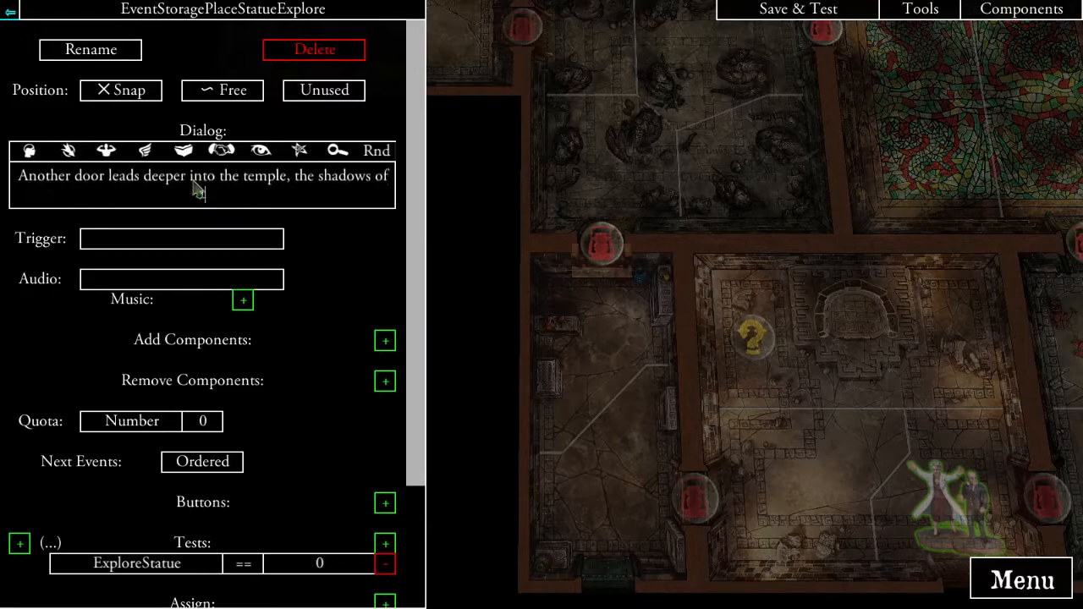
type("tall oblis")
key("BackSpace")
key("BackSpace")
key("BackSpace")
type("jects are cast omi")
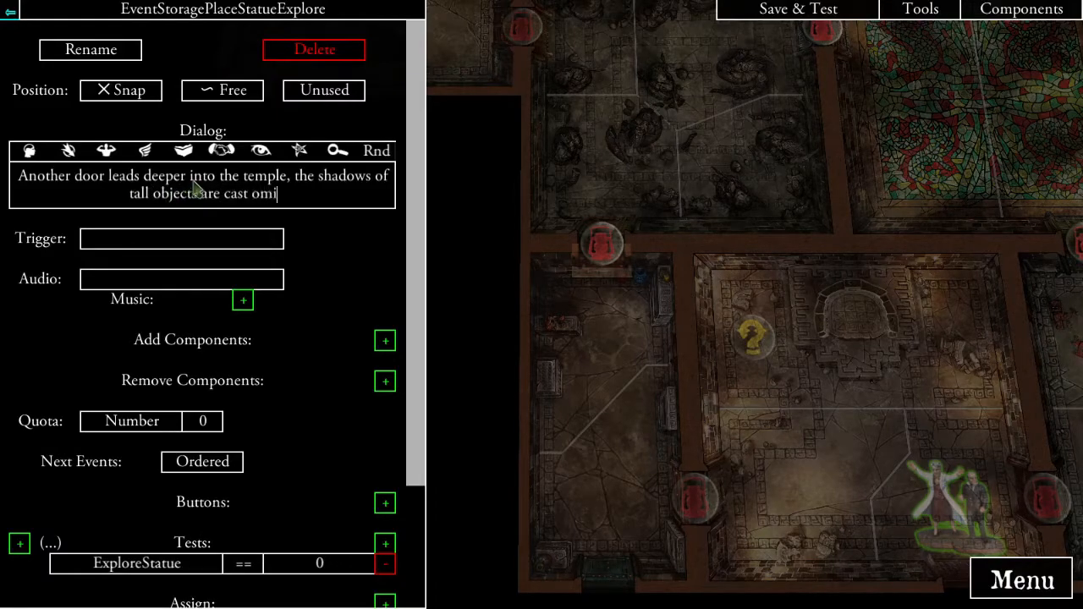
type("nously from within.")
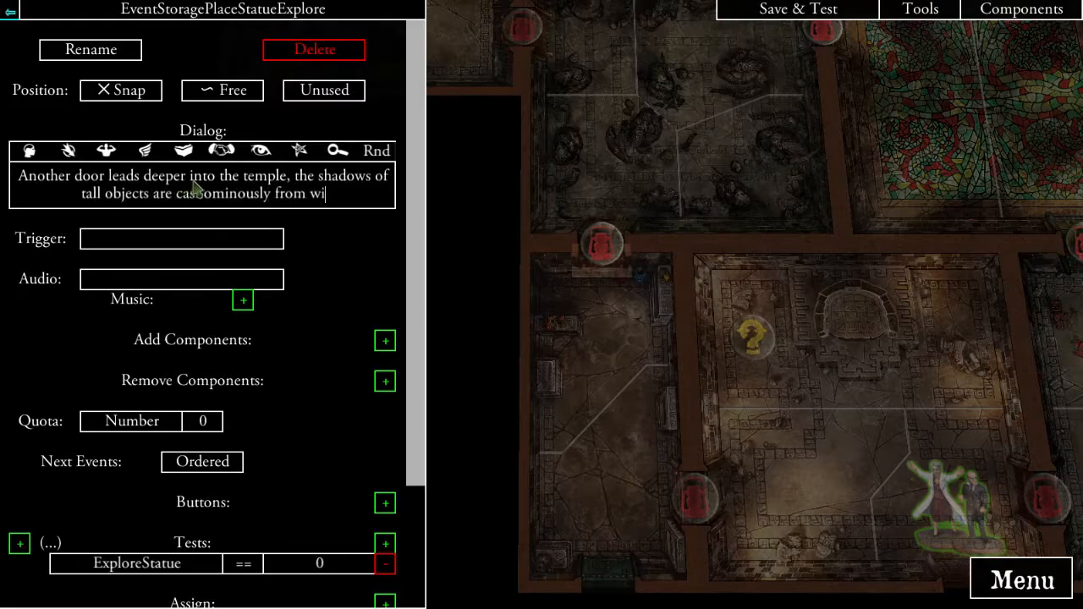
left_click(365, 274)
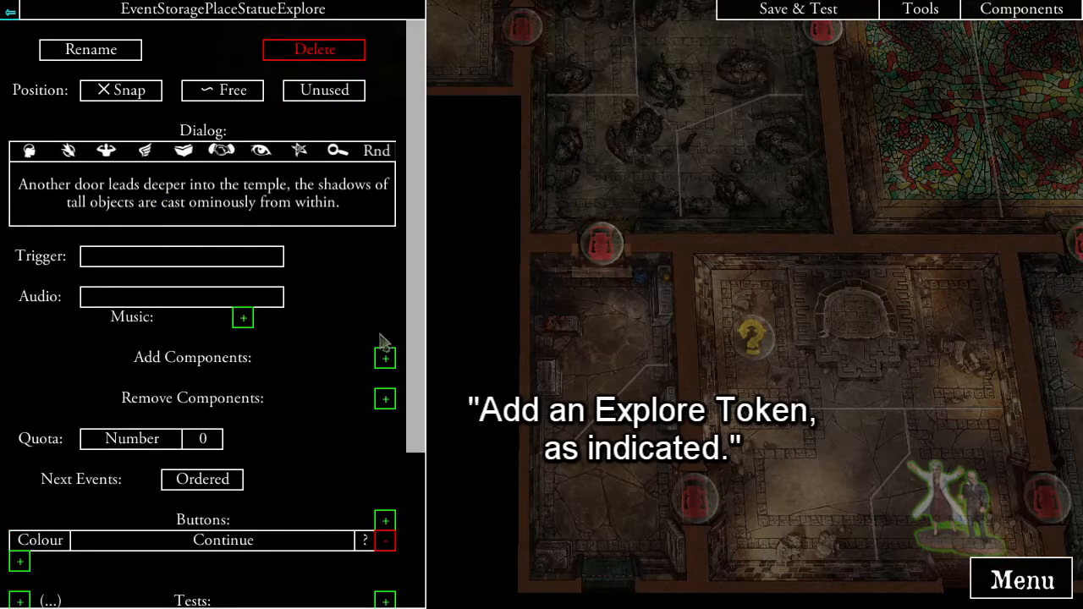
- Make the StoragePlaceStatueExplore event add the existing token TokenExploreStorageStatue
left_click(387, 359)
left_click(310, 118)
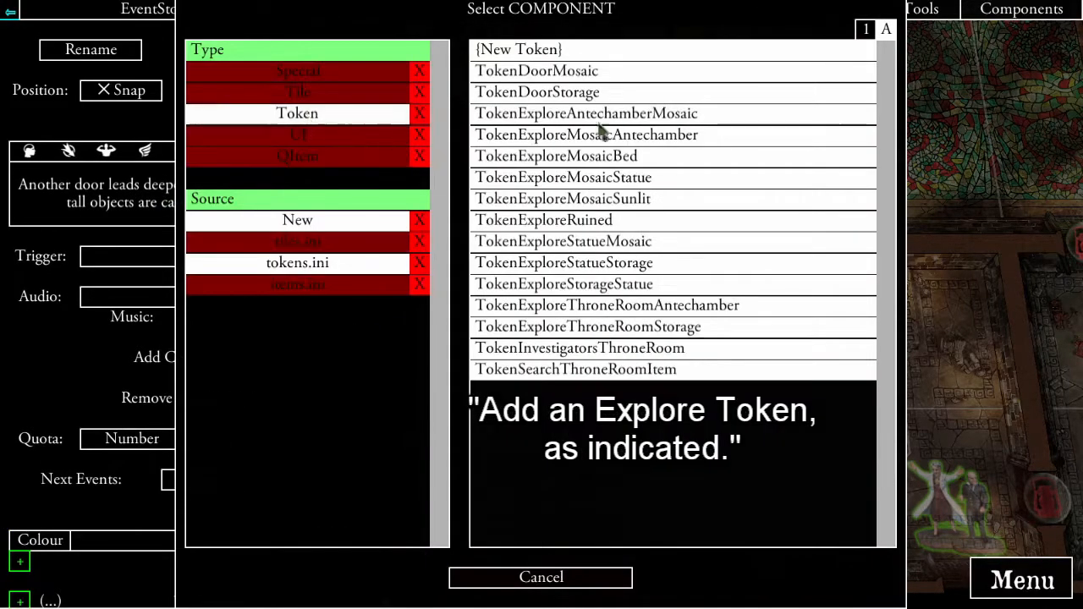
left_click(598, 288)
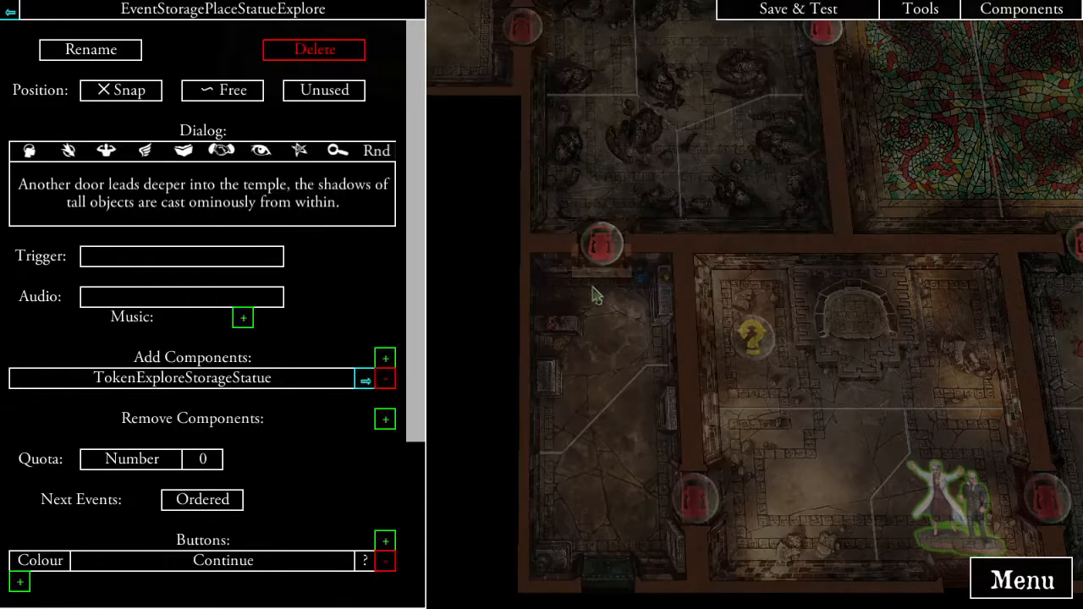
scroll(274, 406, "down", 5)
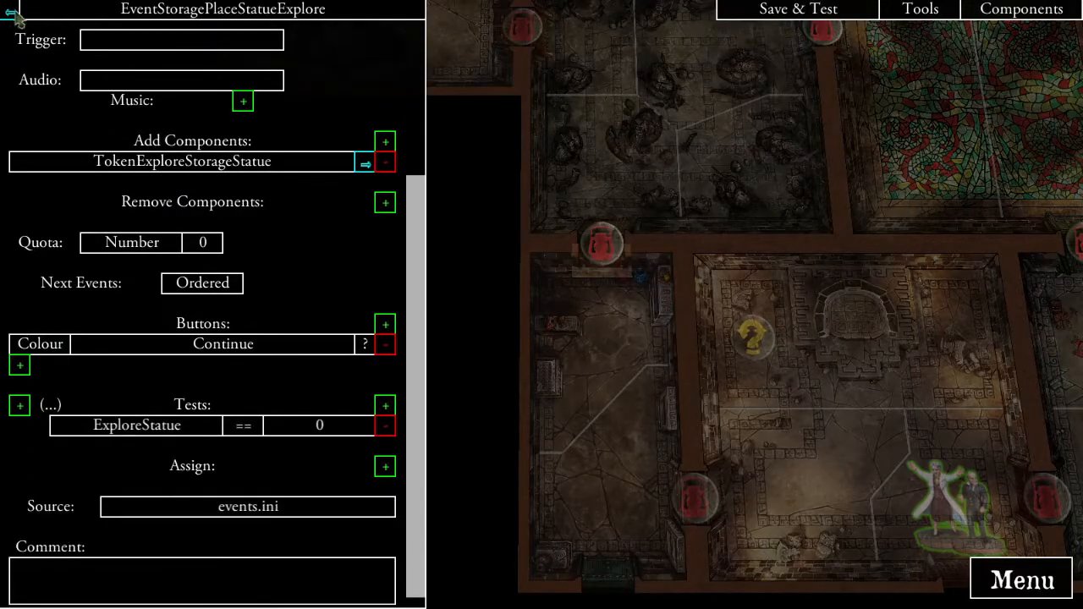
- Open Event1 from the StoragePlaceBrand event's Continue links and rename it as 00YouMayMove
left_click(12, 13)
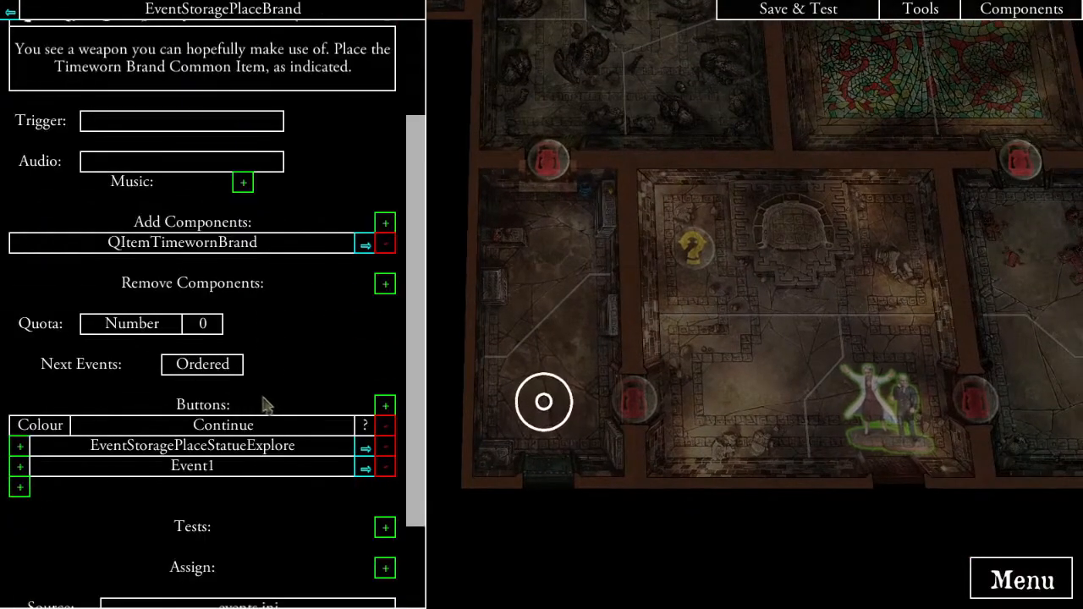
left_click(366, 468)
left_click(116, 51)
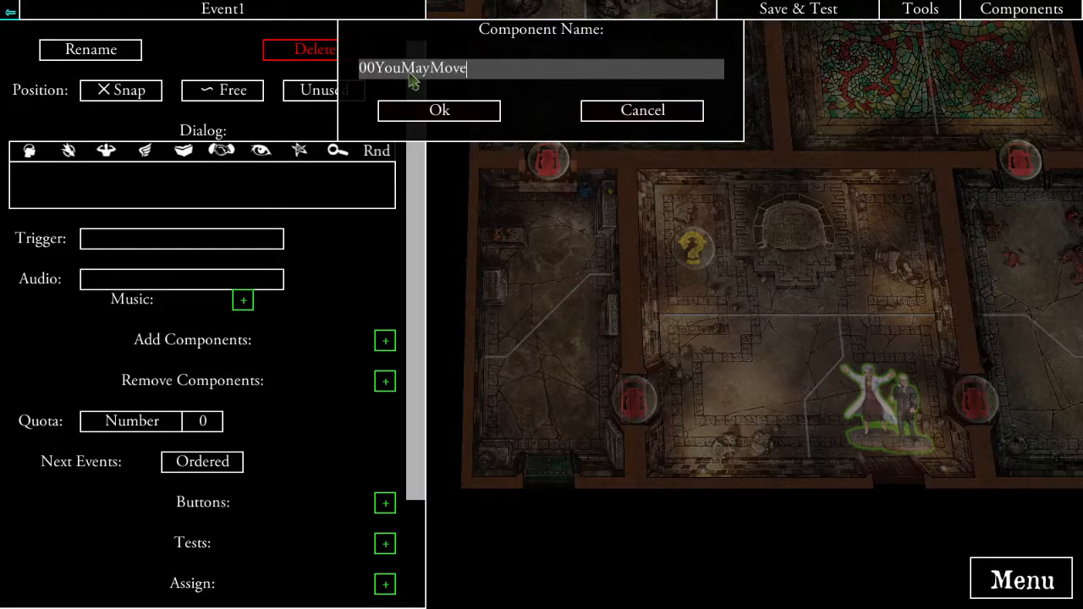
left_click(446, 113)
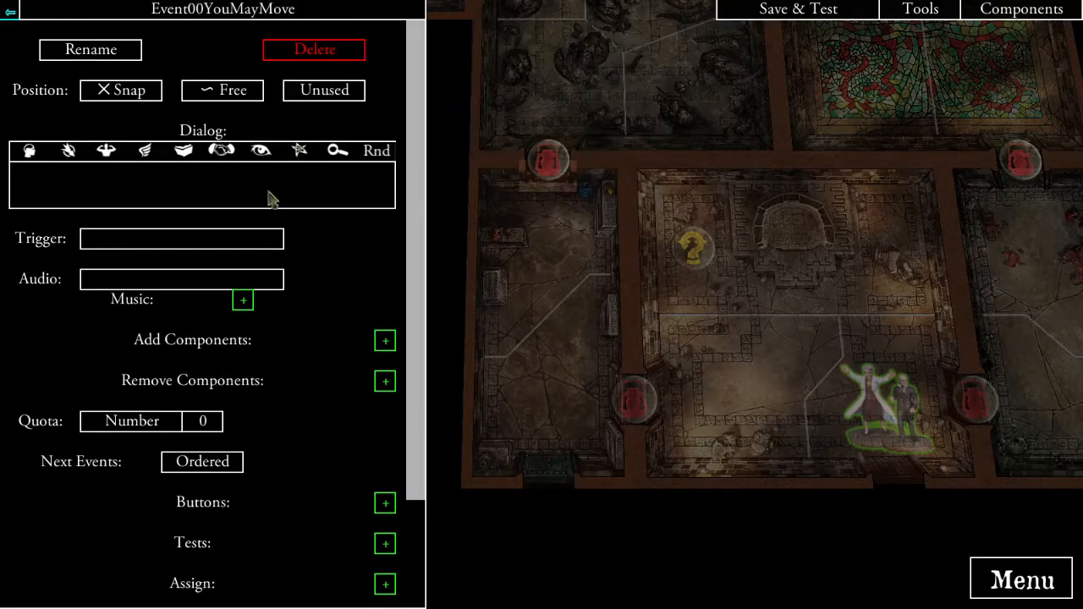
- Enter the 00YouMayMove event's dialog as "You may move one space into the explored area."
key("BackSpace")
type("may move one spa")
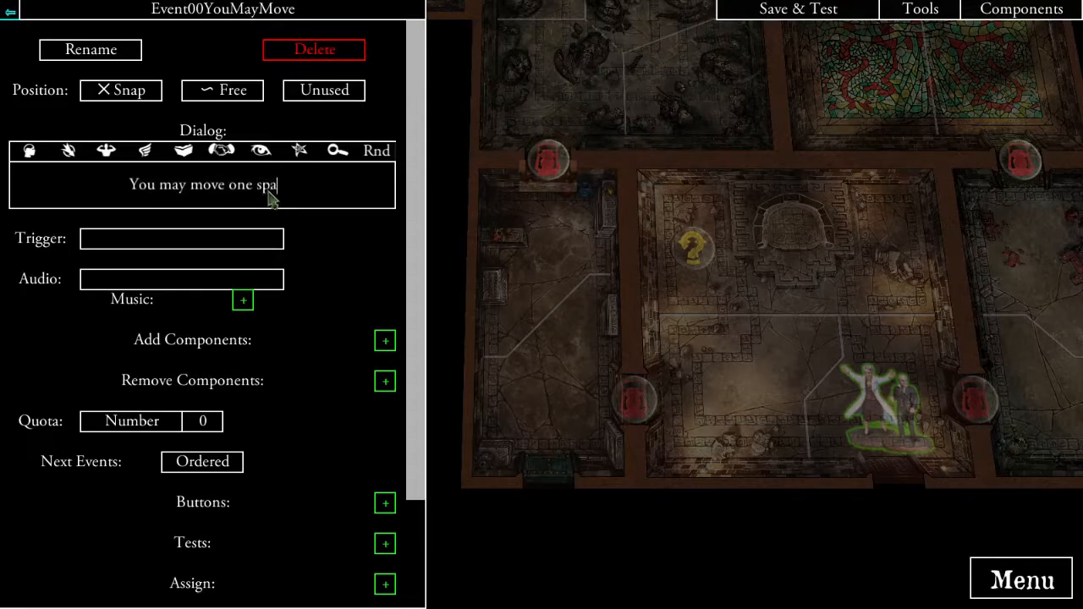
type("ce into the explor")
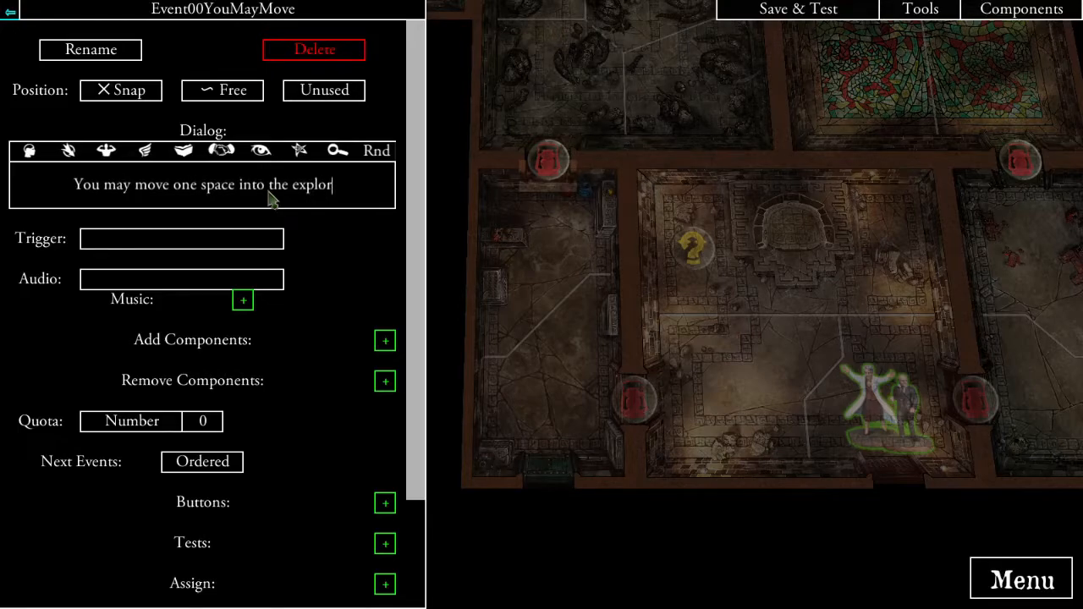
type("ed area.")
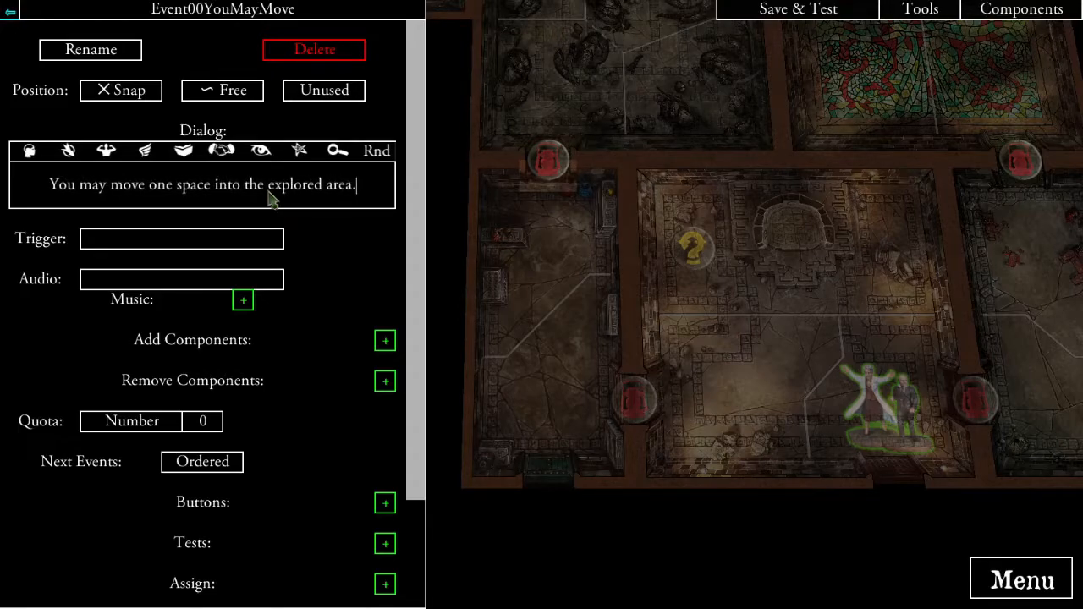
left_click(357, 275)
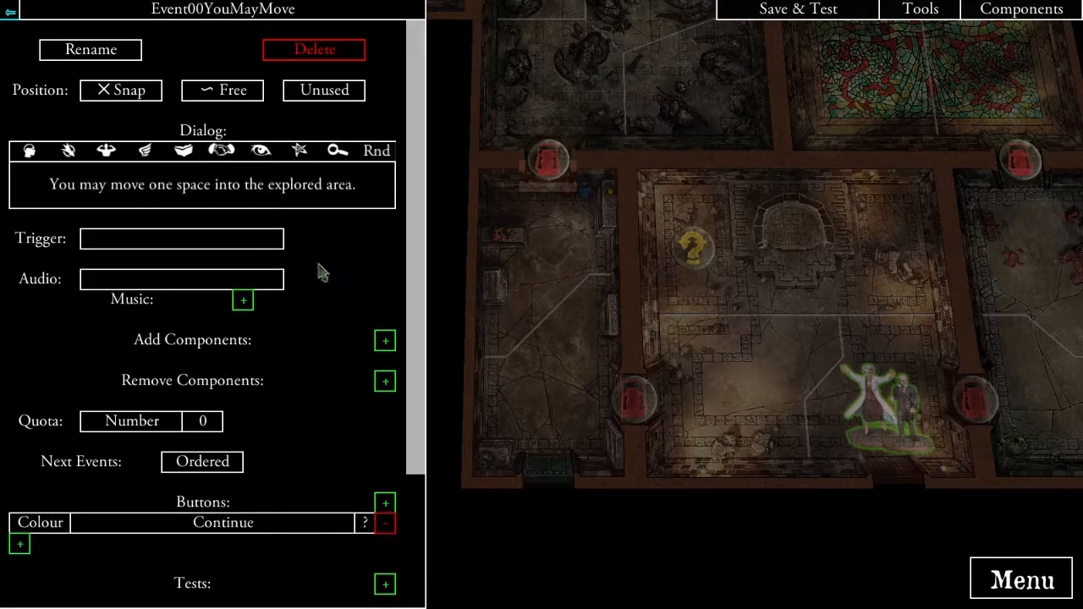
- Set the StoragePlaceStatueExplore event's position type to Camera, centred on the explore token between the storage chamber and the statue room
left_click(10, 12)
scroll(211, 406, "down", 4)
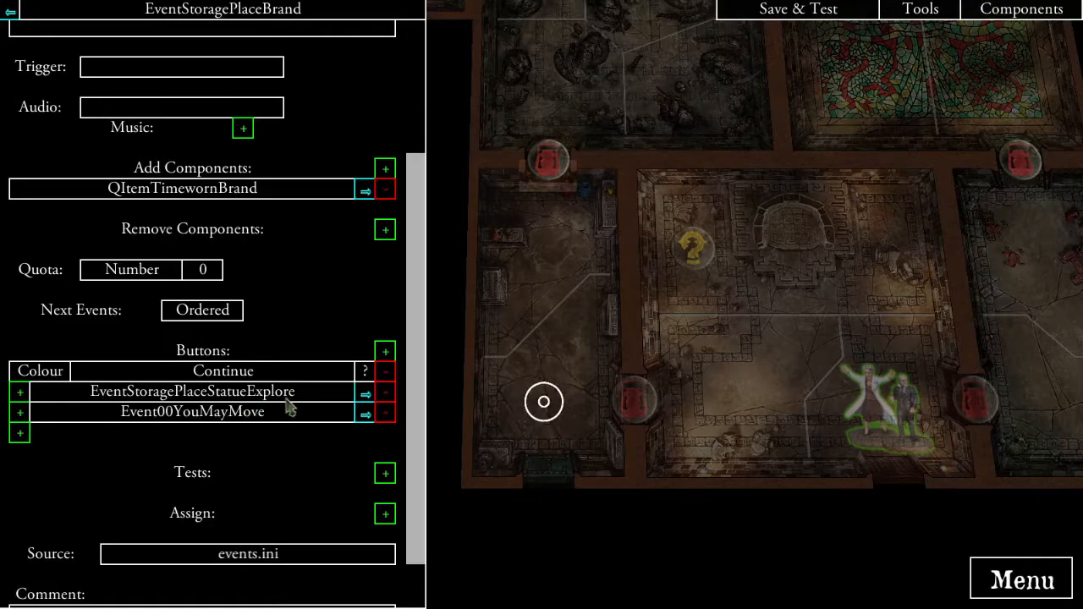
left_click(365, 393)
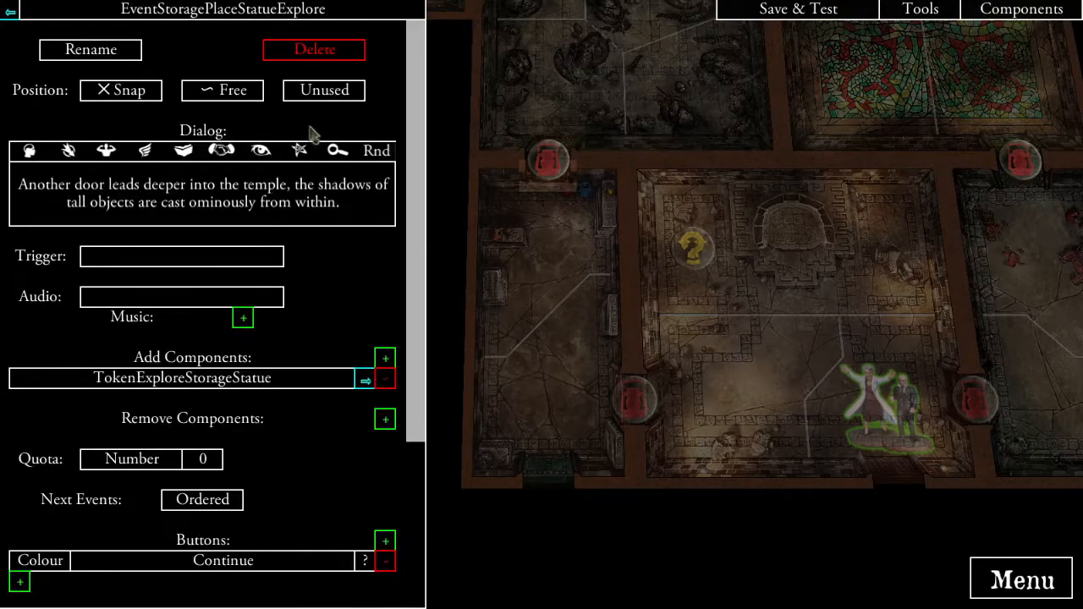
left_click(310, 95)
left_click(579, 192)
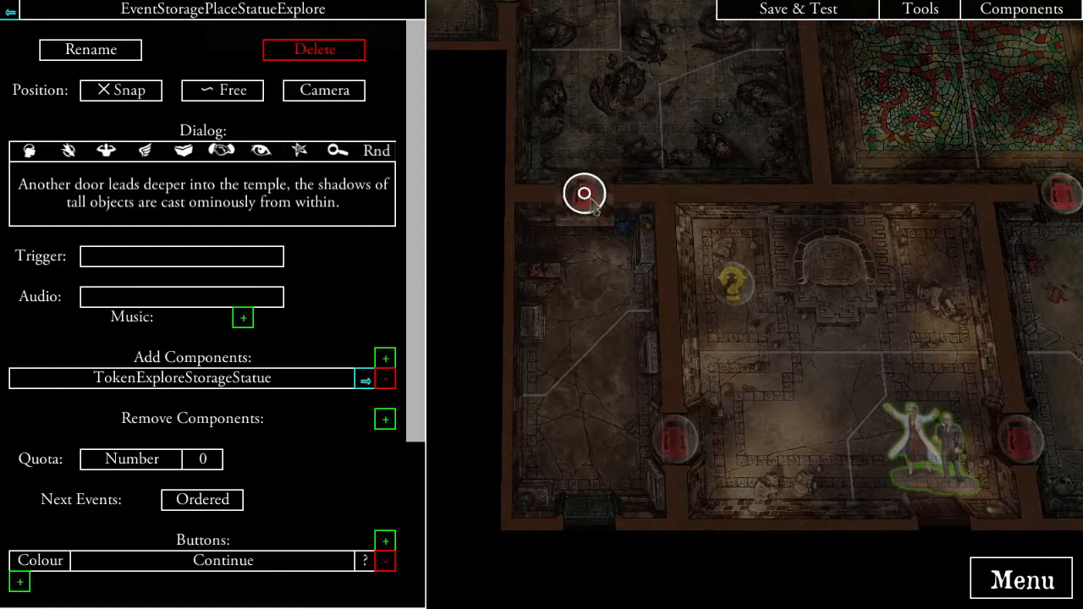
- Link the StoragePlaceStatueExplore event's Continue button to the existing event Event00YouMayMove
scroll(288, 360, "down", 3)
left_click(20, 447)
left_click(351, 71)
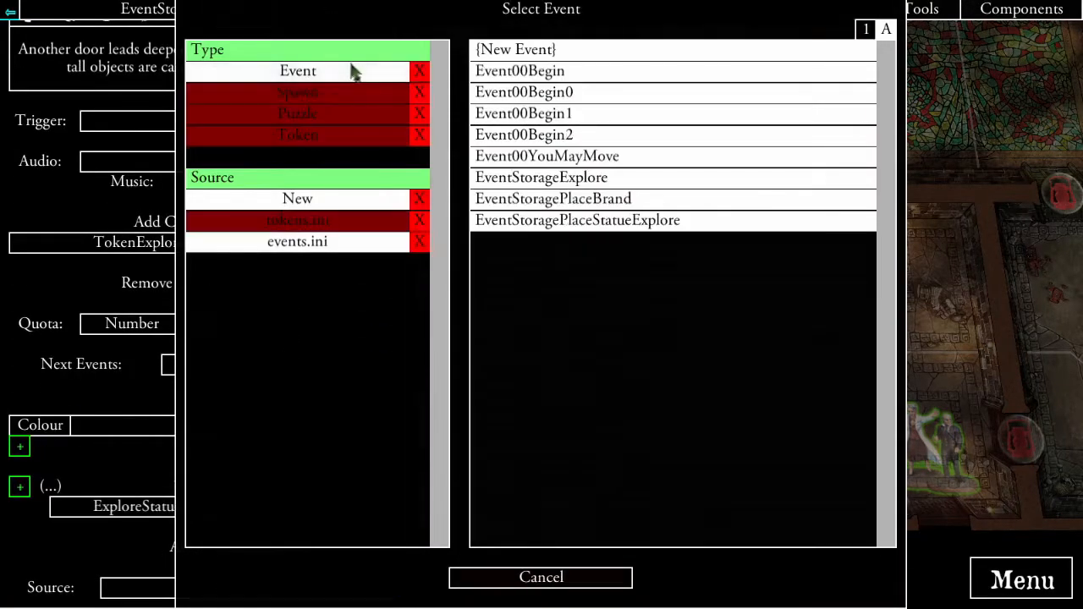
left_click(576, 158)
left_click_drag(544, 457, 597, 346)
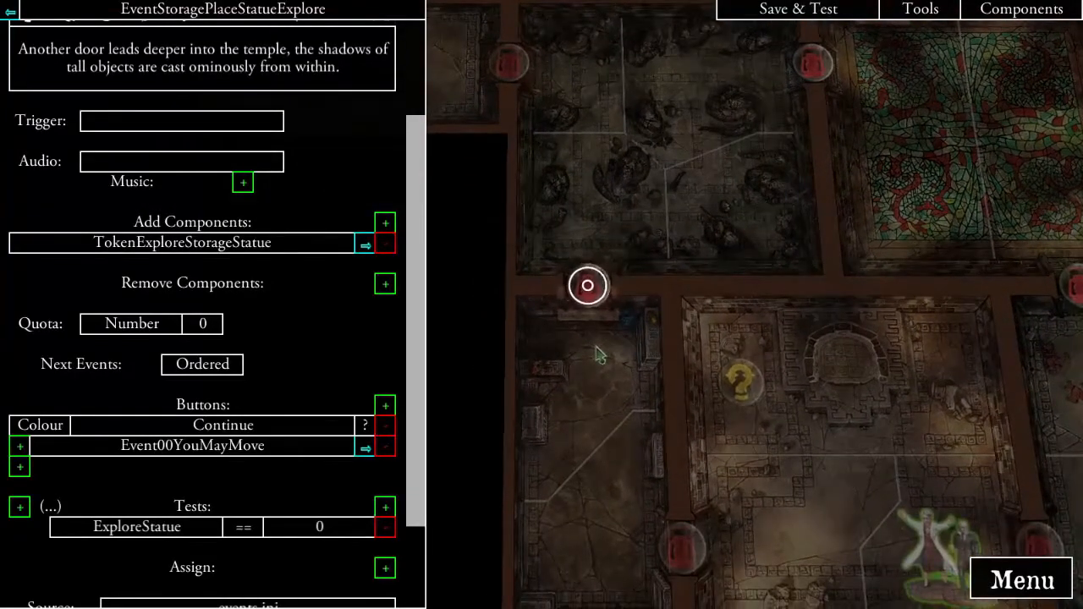
- Review the event chain from EventStoragePlaceBrand through EventStoragePlaceStatueExplore to Event00YouMayMove
left_click(11, 12)
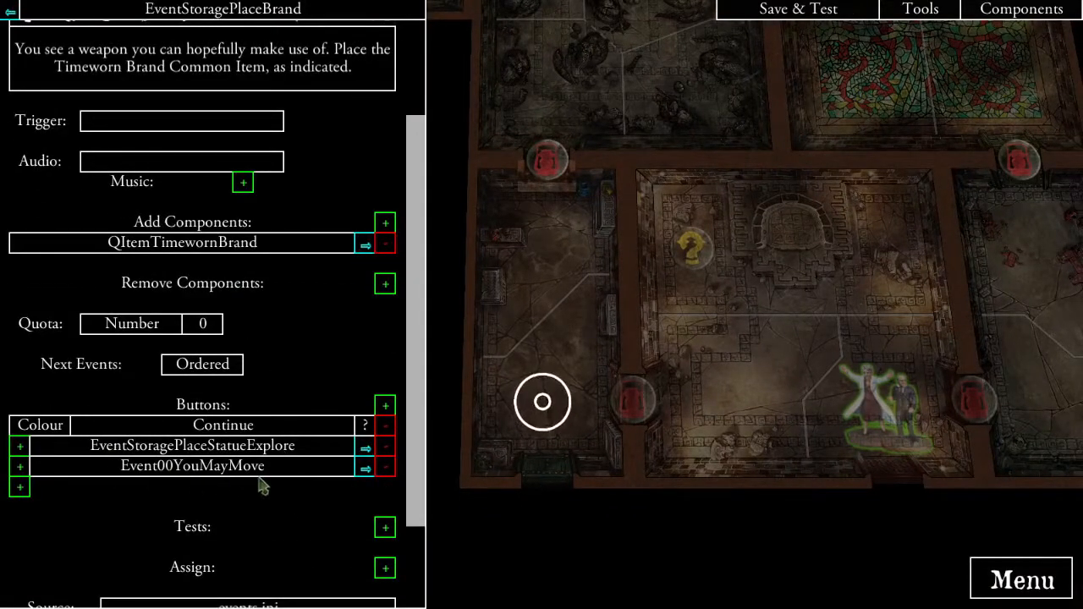
left_click(365, 450)
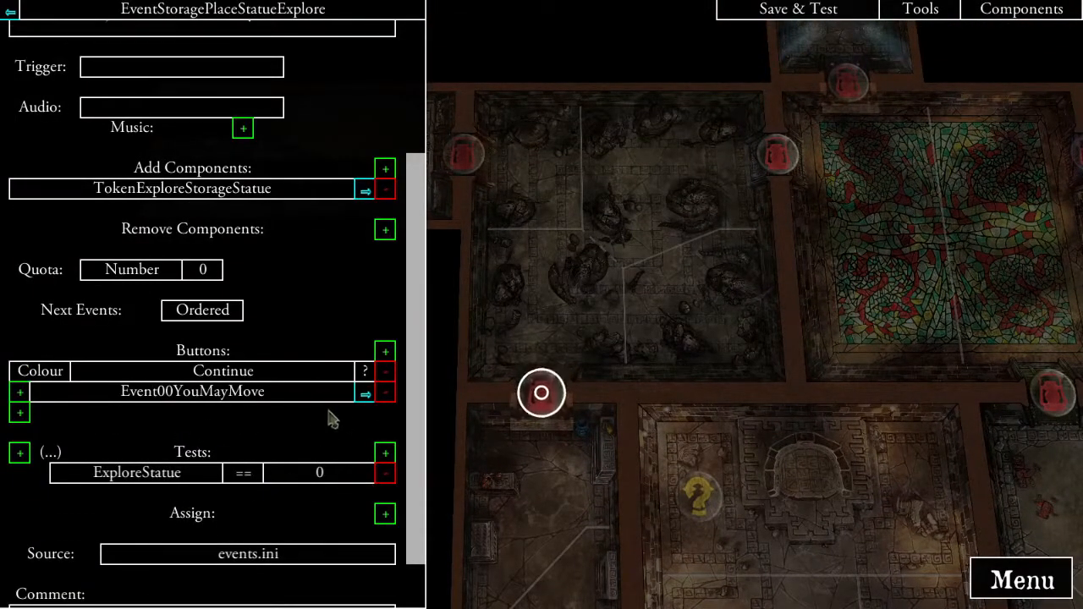
left_click_drag(569, 458, 601, 276)
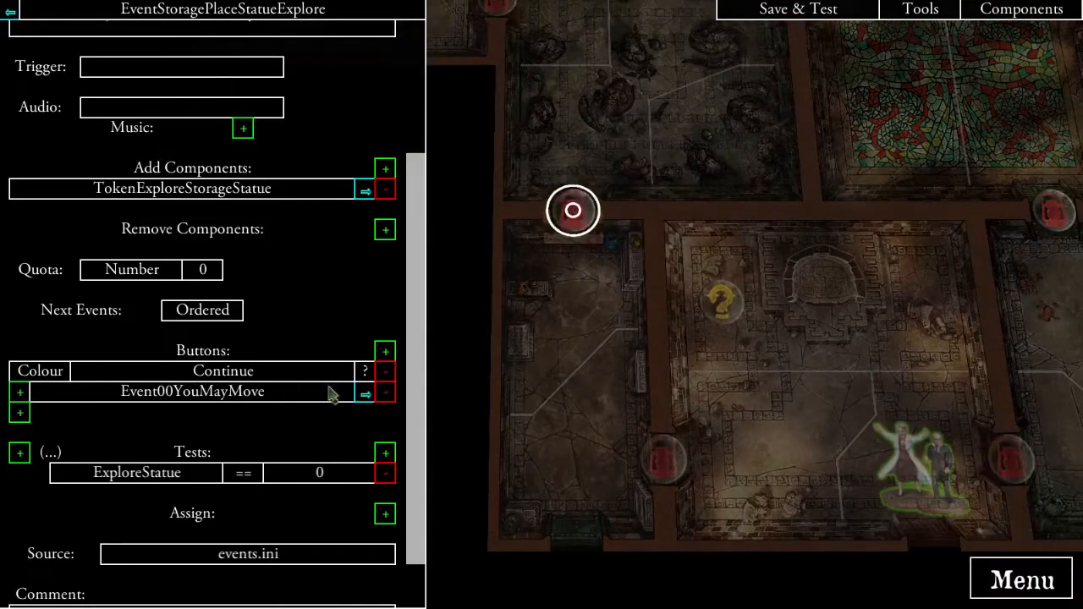
left_click(365, 398)
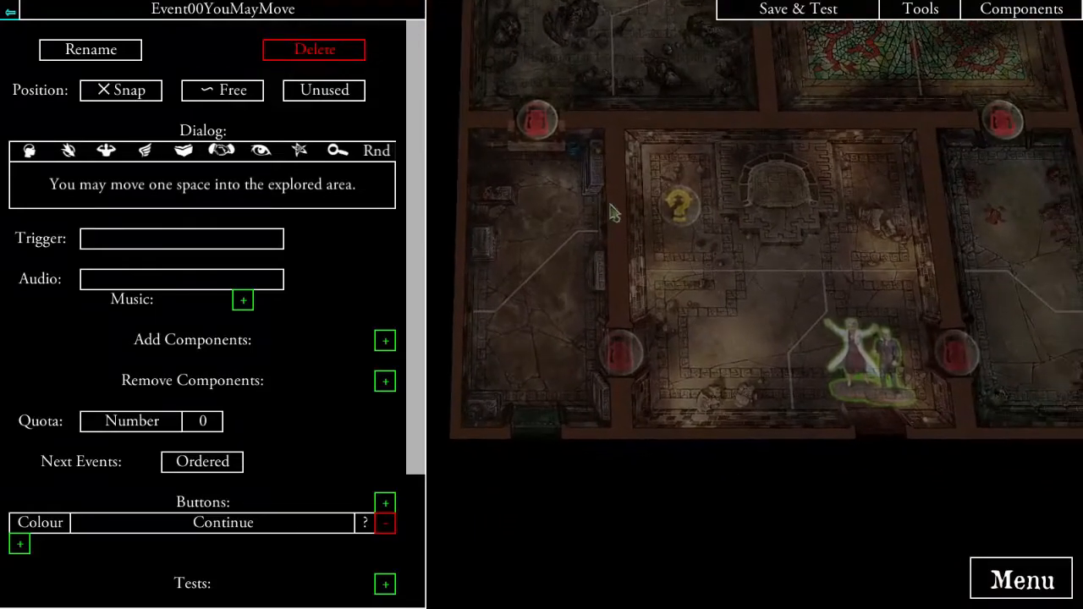
left_click_drag(815, 257, 716, 269)
left_click_drag(654, 214, 667, 258)
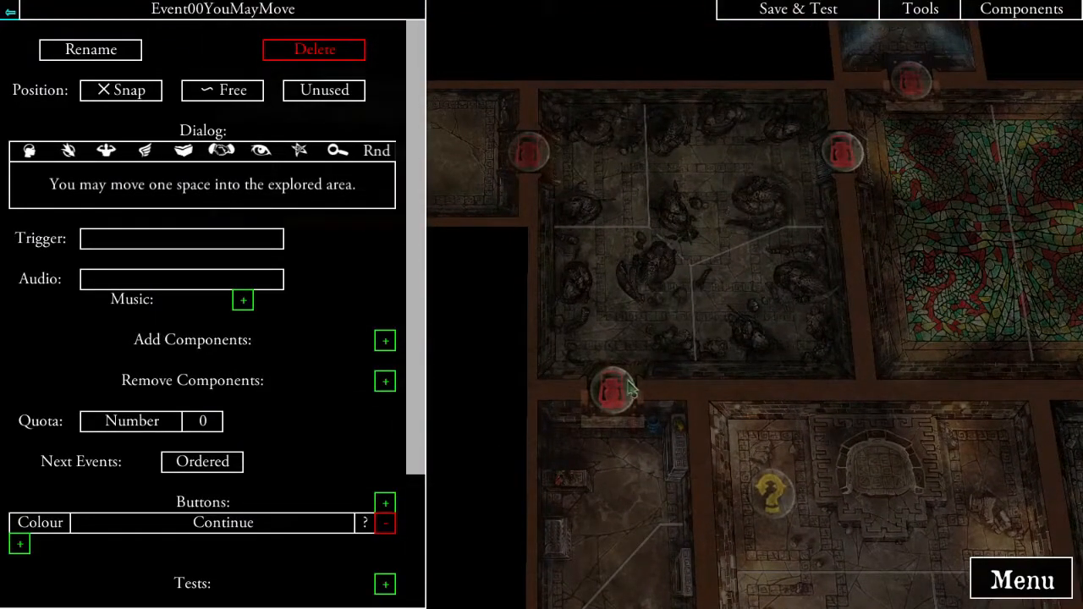
- Open the TokenExploreStatueStorage token at the doorway between the storage chamber and the statue room
left_click_drag(675, 440, 665, 329)
left_click_drag(732, 456, 638, 258)
right_click(615, 354)
left_click_drag(482, 173, 706, 392)
left_click(623, 294)
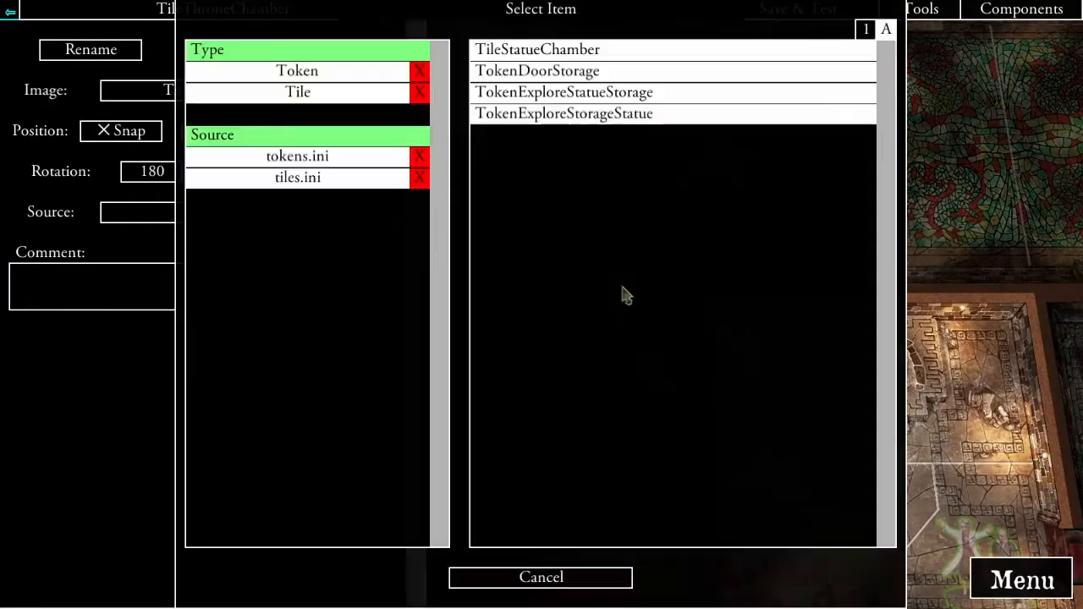
left_click(387, 93)
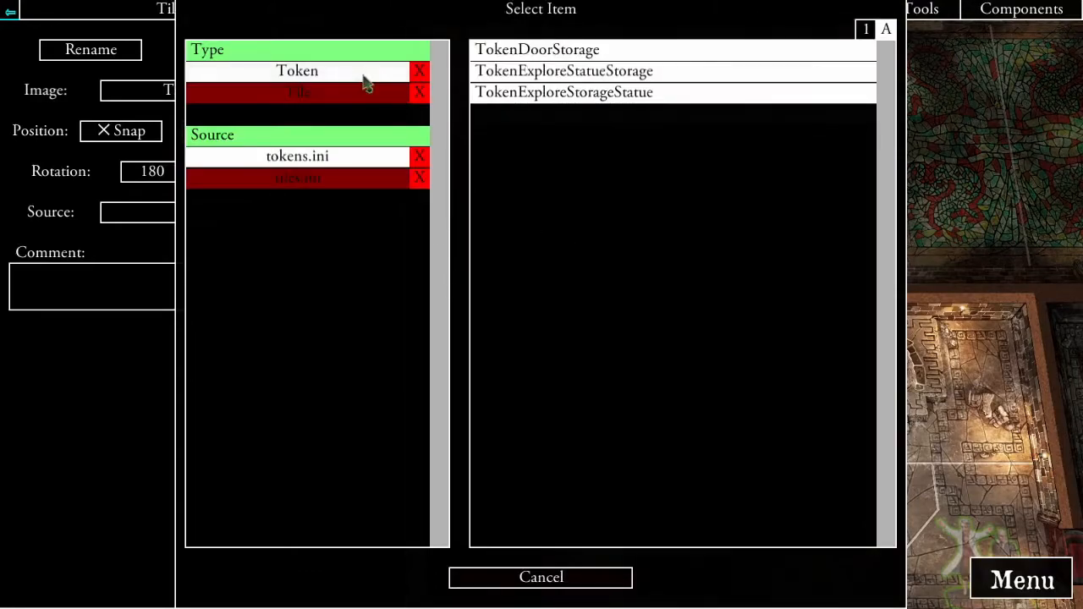
left_click(605, 73)
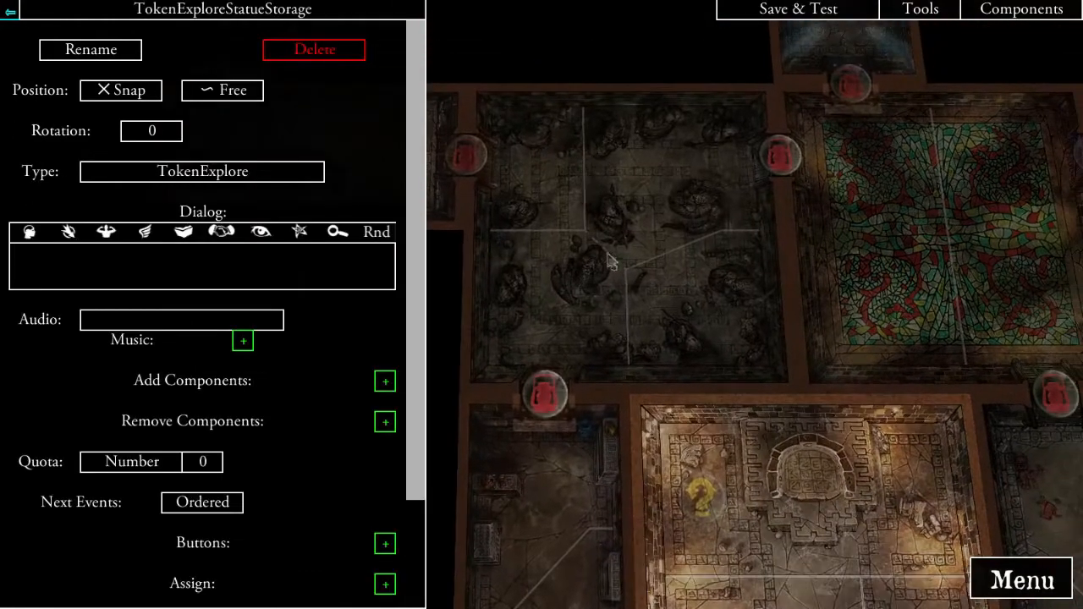
- Enter the TokenExploreStatueStorage dialog as "A door leads back towards the throne chamber."
scroll(309, 362, "down", 3)
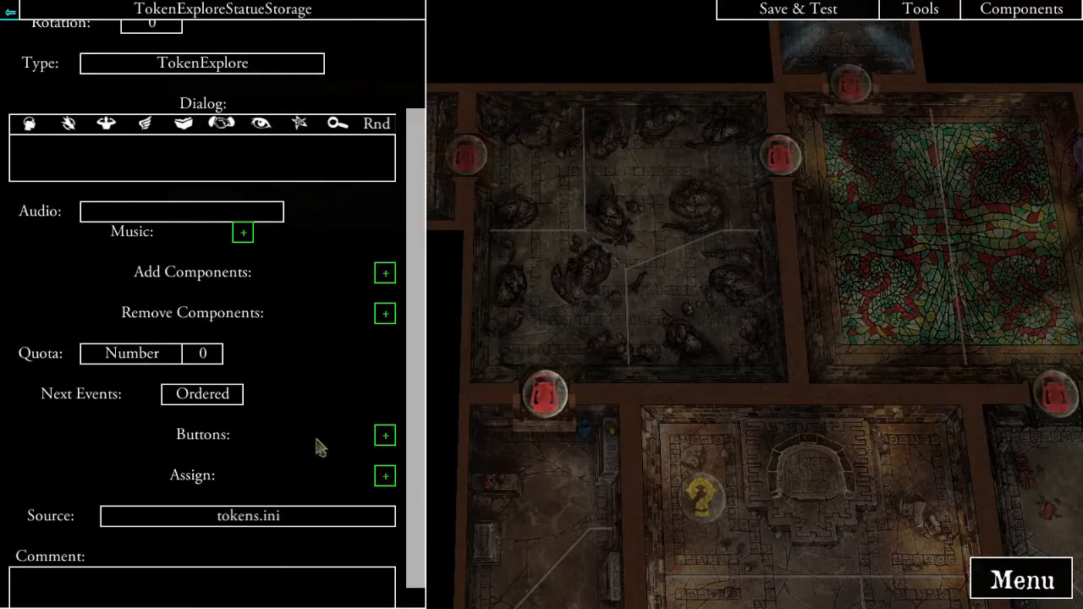
left_click_drag(473, 458, 770, 243)
left_click_drag(640, 367, 628, 480)
scroll(290, 288, "up", 1)
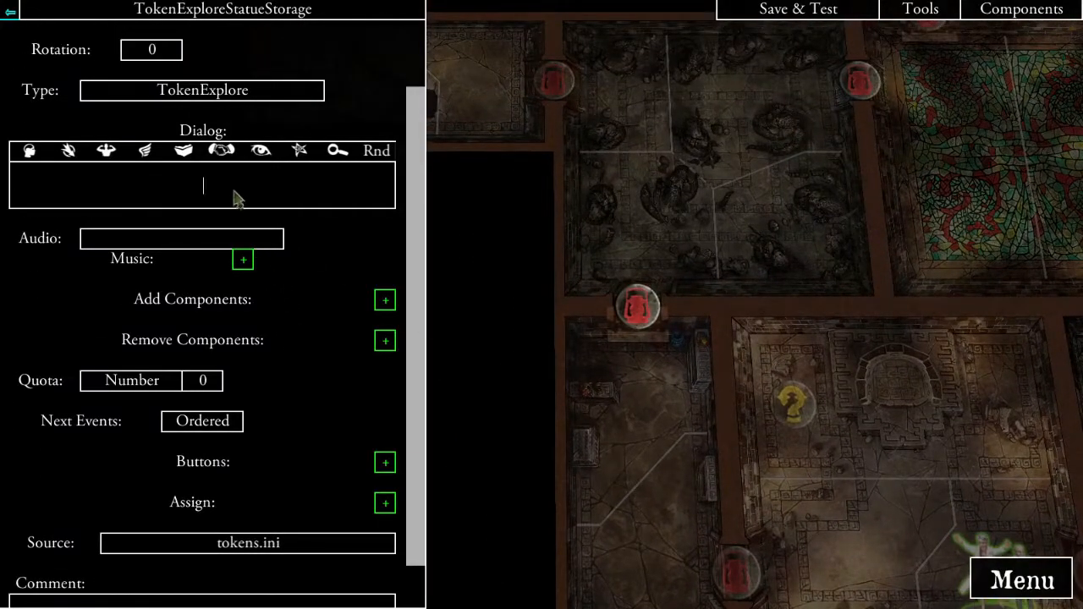
type("leads back towards the throne chamber.")
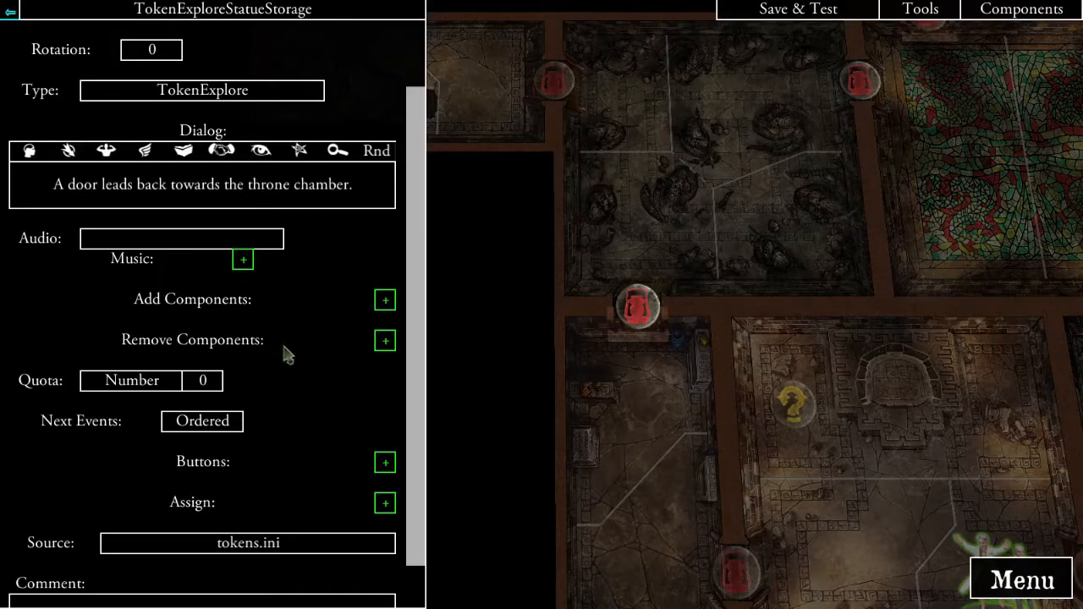
- Give the TokenExploreStatueStorage token a button labelled "Explore {action}" that triggers the existing event EventStorageExplore
scroll(292, 340, "down", 3)
left_click(306, 359)
left_click(246, 433)
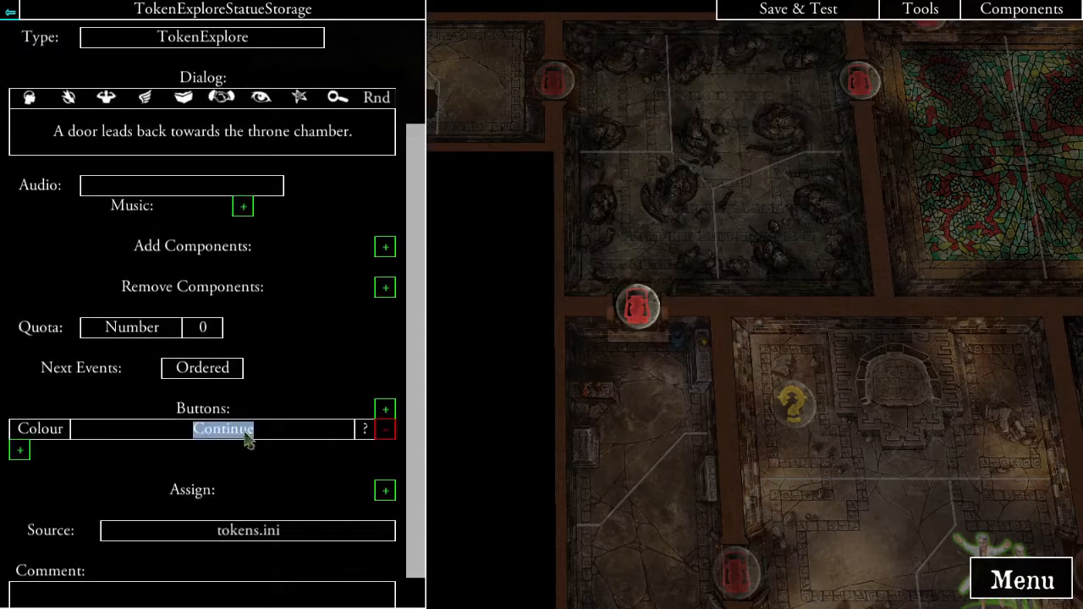
type("Explore {action}")
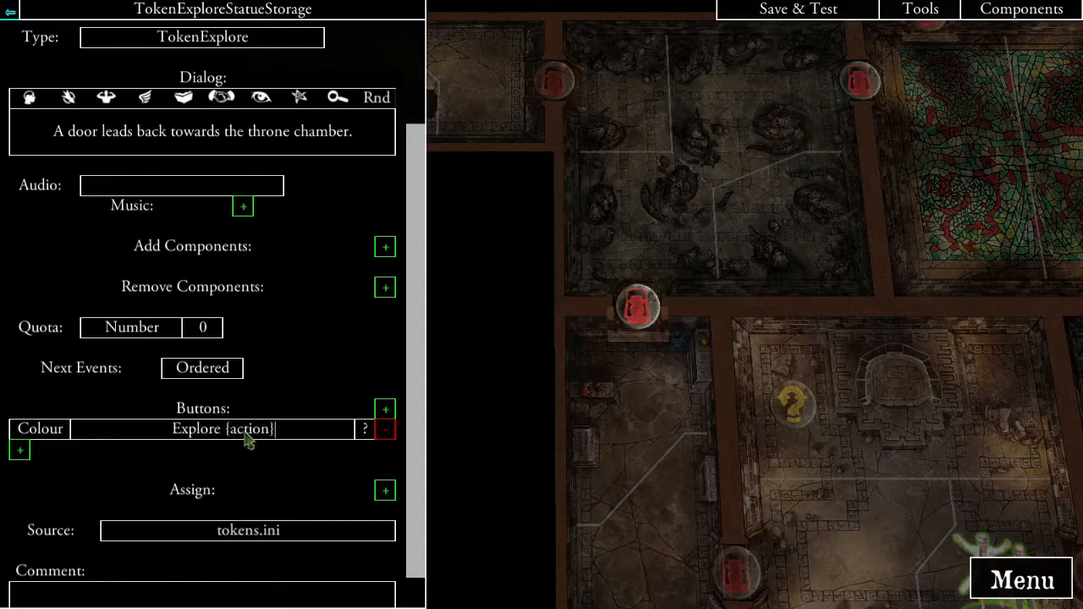
left_click(19, 451)
left_click(337, 74)
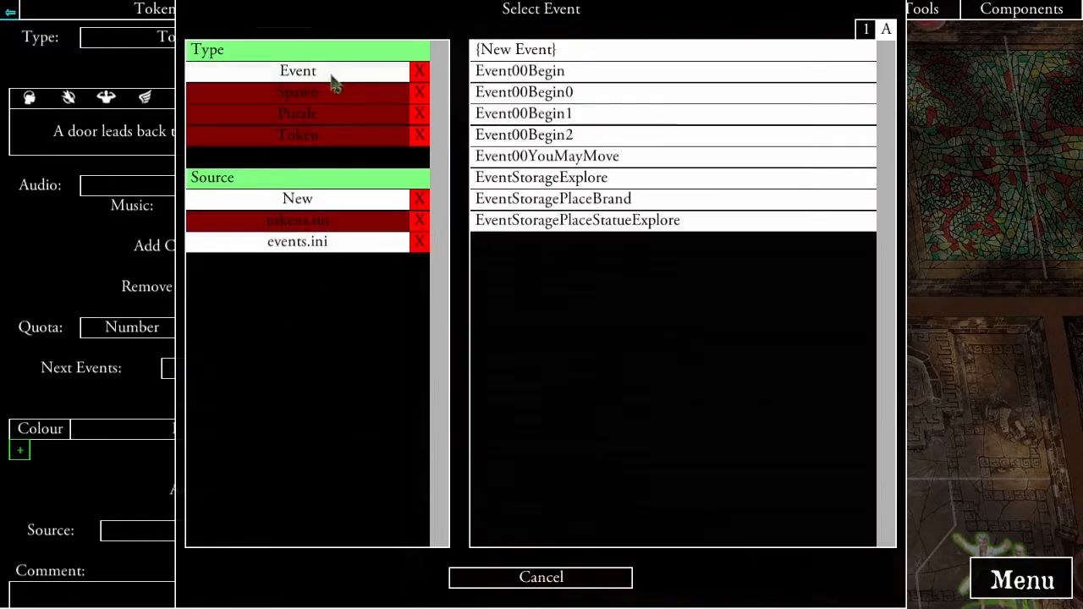
left_click(566, 179)
- Check the linked events from EventStorageExplore through EventStoragePlaceBrand to Event00YouMayMove
left_click(366, 454)
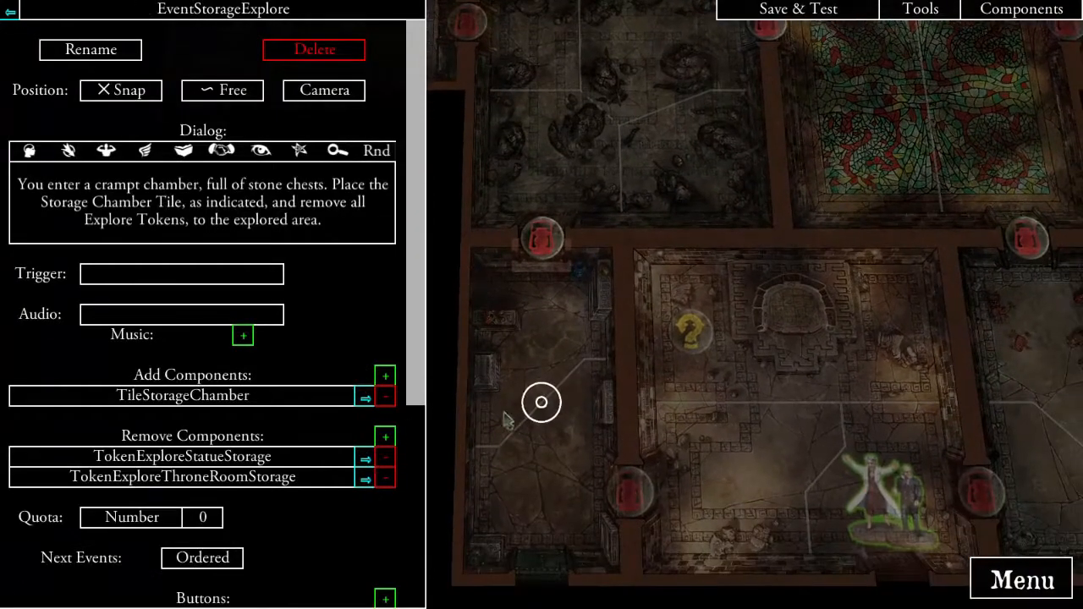
scroll(332, 385, "down", 5)
left_click(366, 398)
scroll(339, 398, "down", 4)
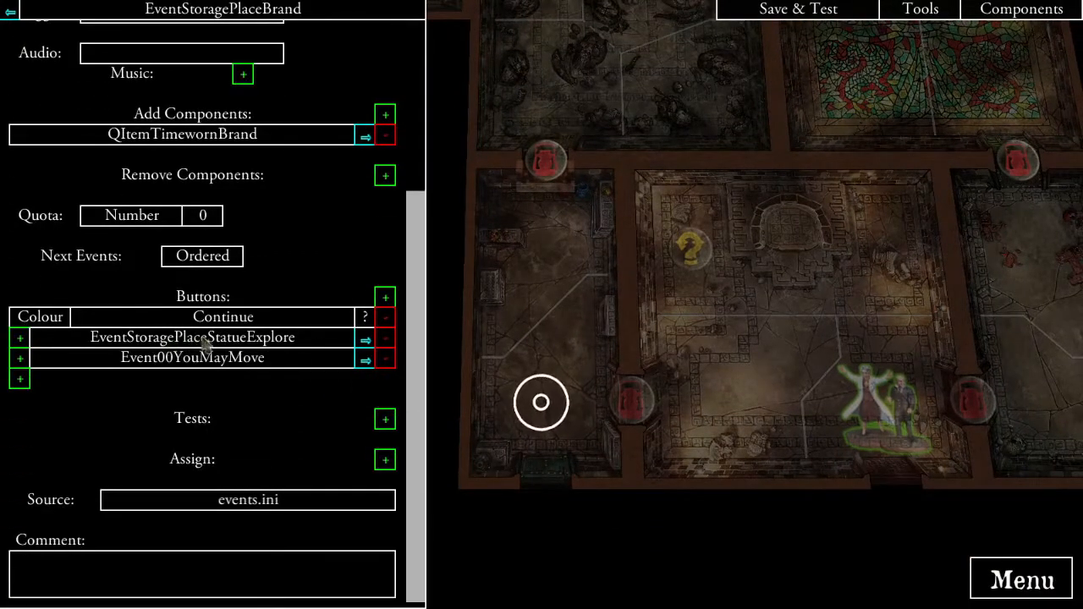
left_click(366, 360)
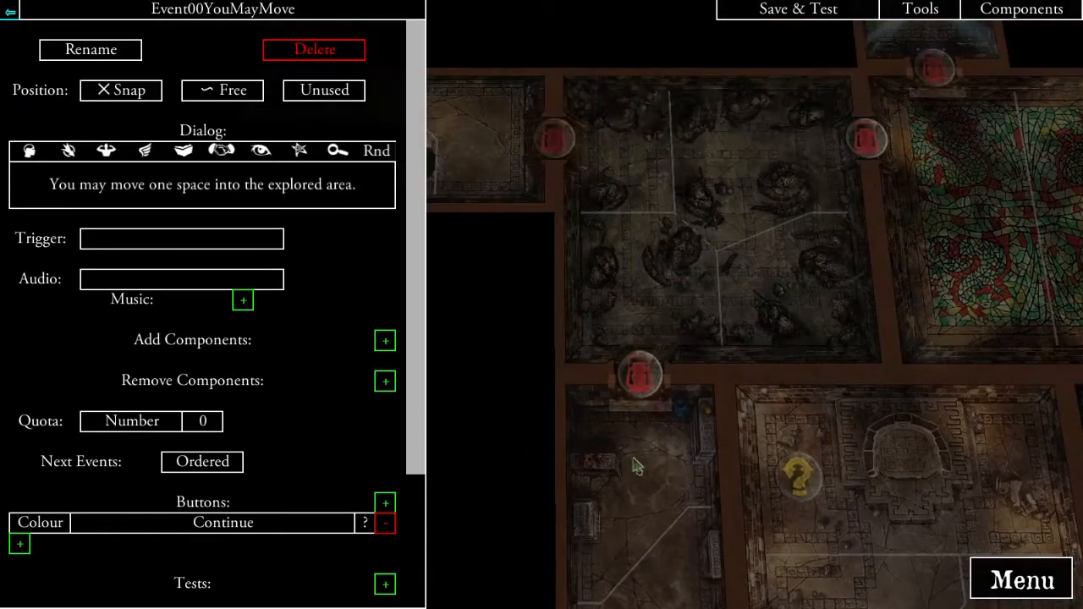
- Open the TokenExploreStorageStatue token from the doorway between the storage chamber and the statue room
left_click(385, 339)
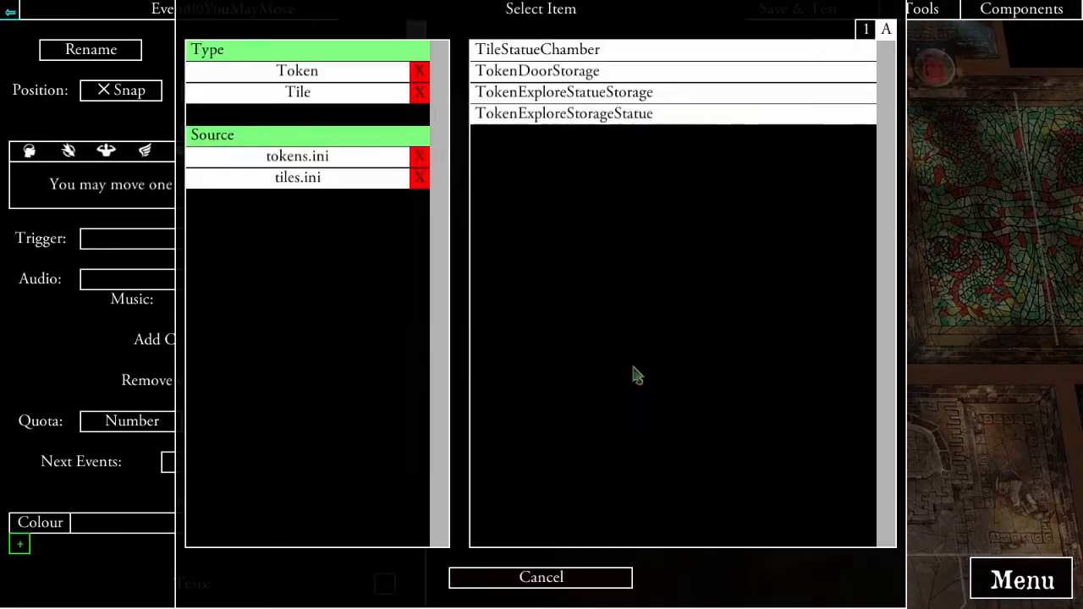
left_click(314, 73)
left_click(600, 93)
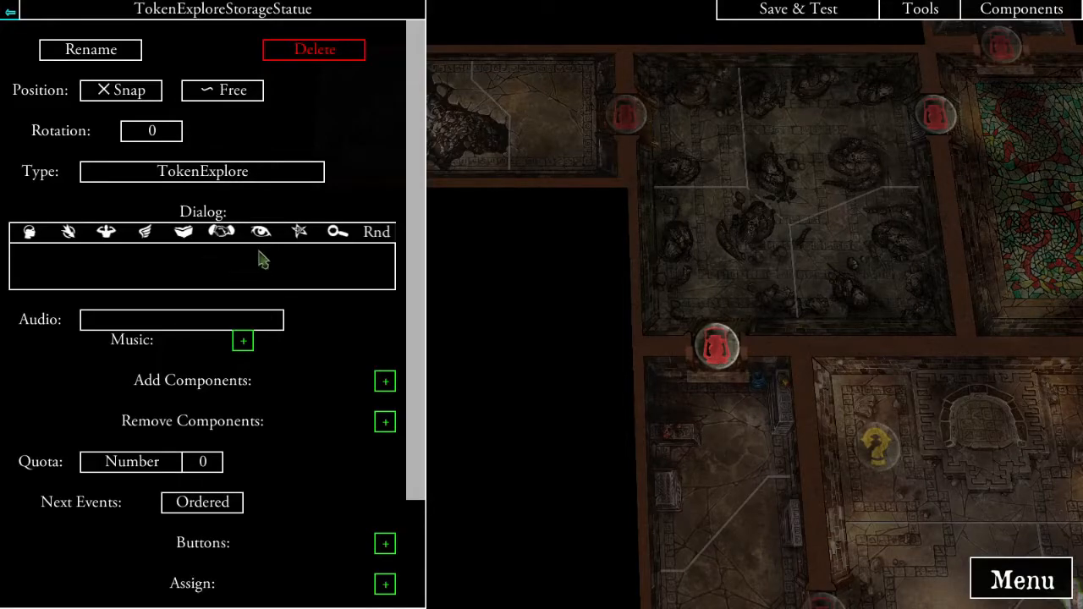
- Enter the token's dialog as "Shadows of tall objects are cast from this doorway." and add a button labelled "Explore {action}"
scroll(423, 317, "down", 2)
left_click(224, 431)
type("Explore {action}")
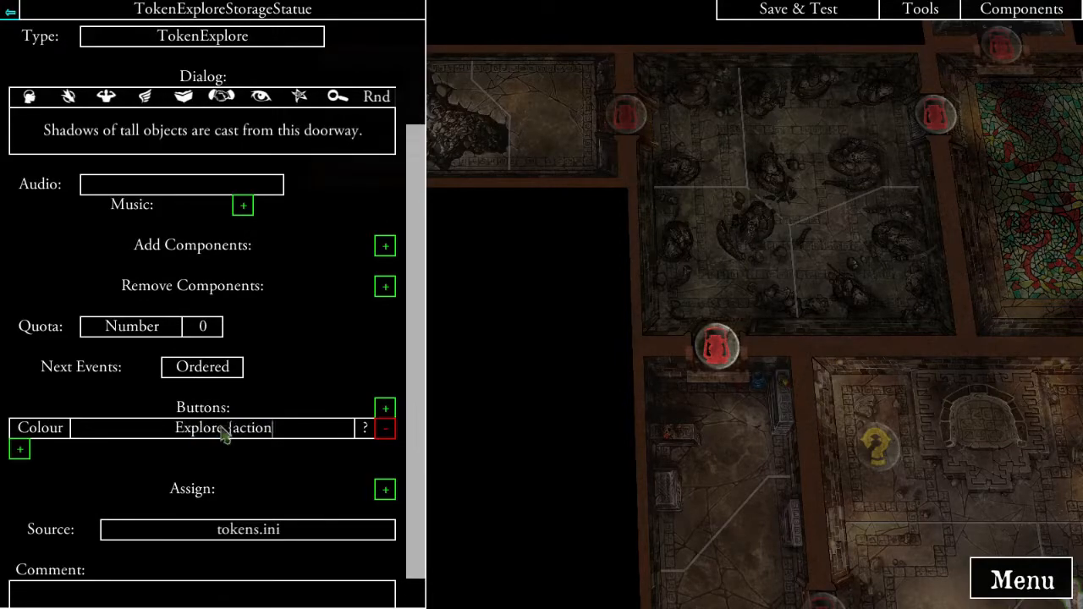
- Link the TokenExploreStorageStatue token's Explore button to a new event and rename that event as StatueExplore
left_click(28, 450)
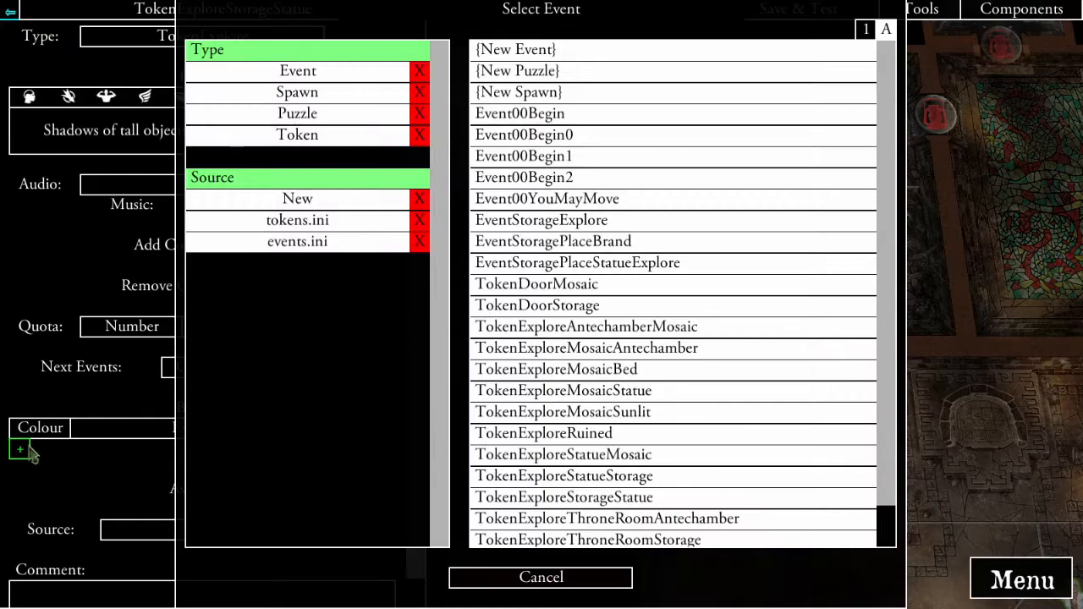
left_click(313, 71)
left_click(587, 46)
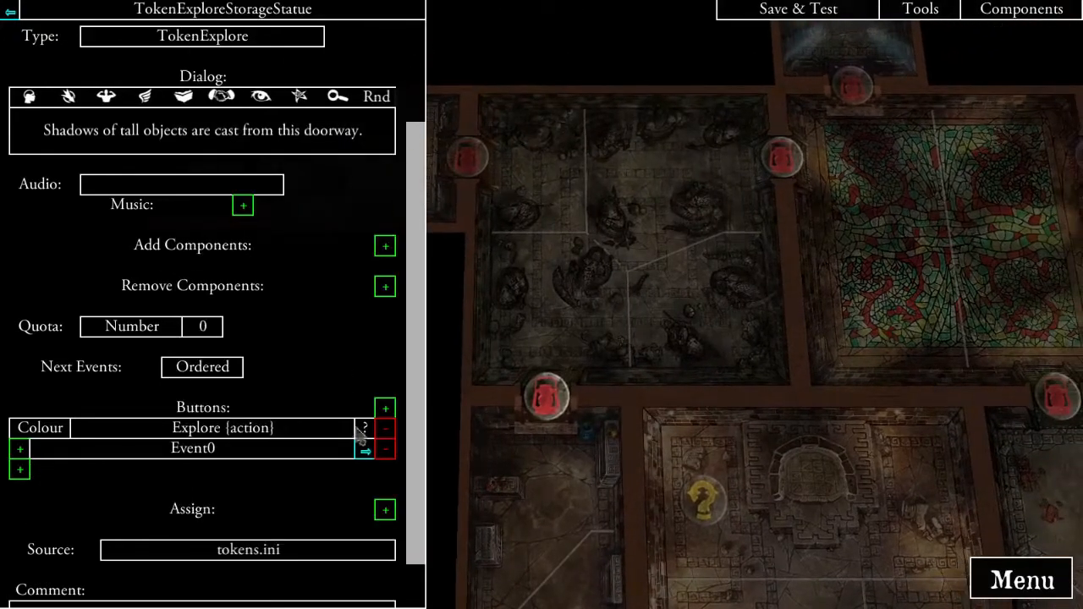
left_click(364, 453)
left_click(132, 48)
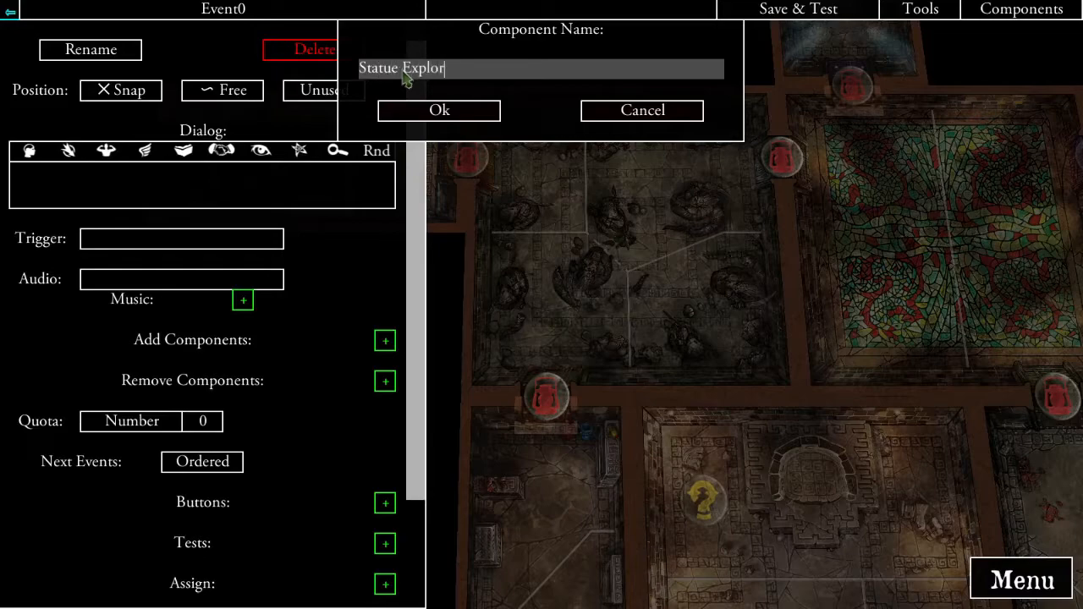
left_click(414, 112)
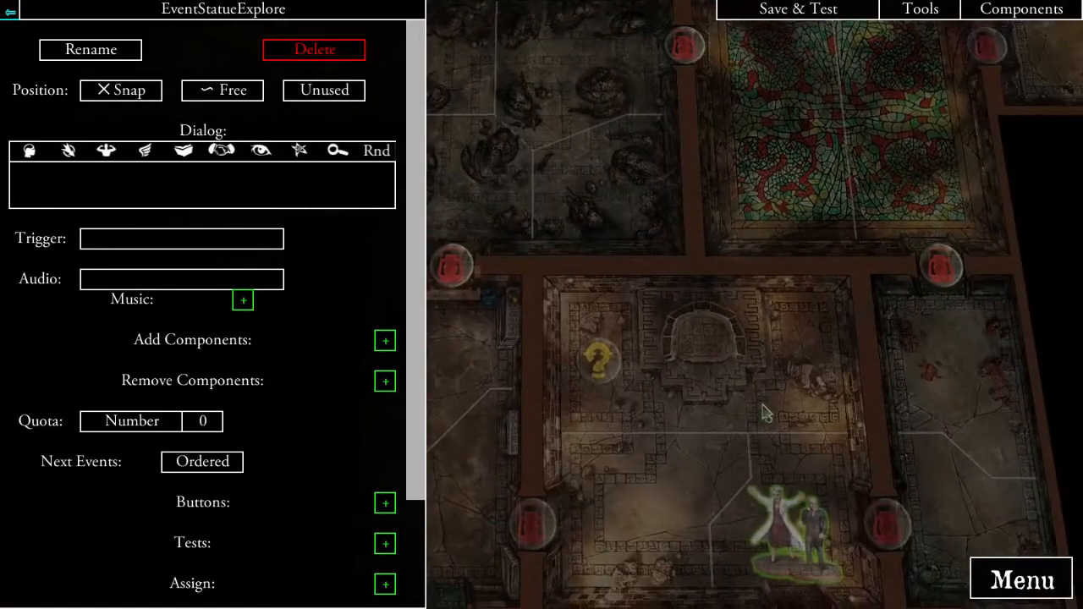
- Set the StatueExplore event's position type to Camera, centred on the statue chamber tile
scroll(355, 419, "down", 3)
scroll(331, 421, "up", 3)
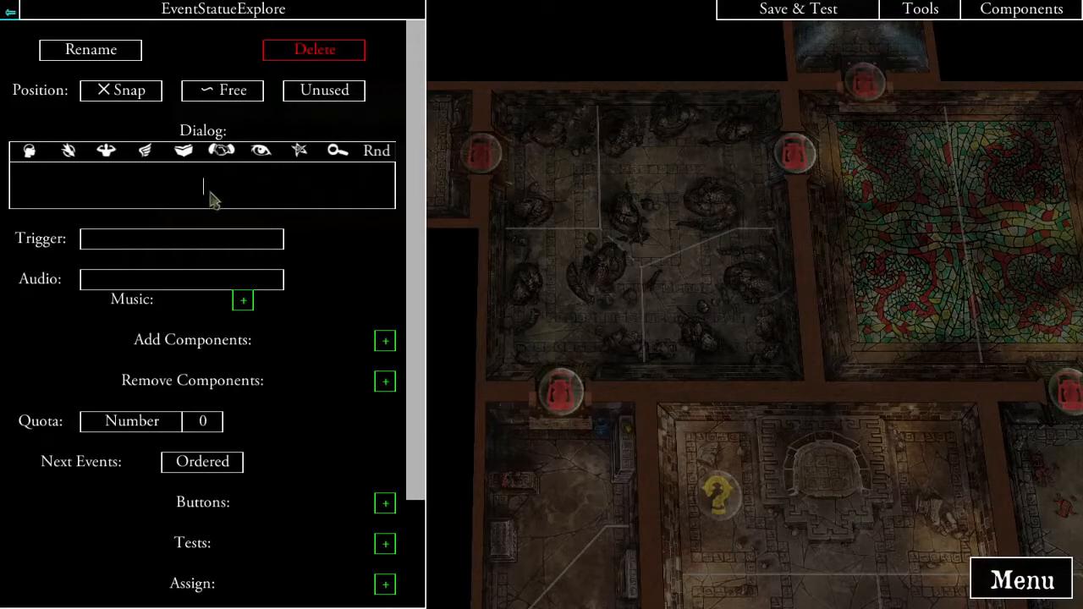
scroll(193, 212, "up", 2)
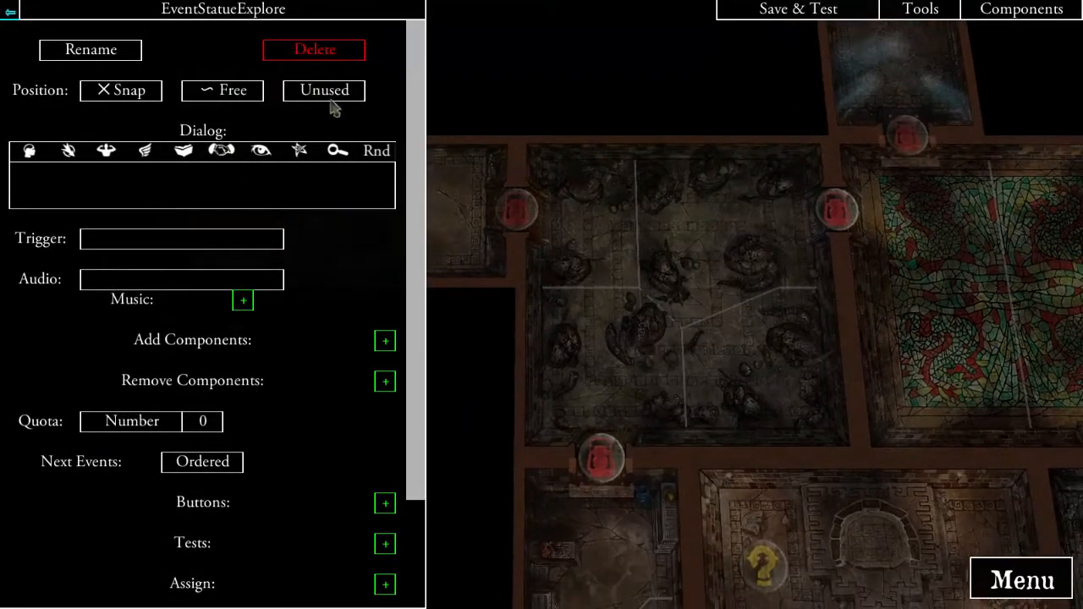
left_click(324, 93)
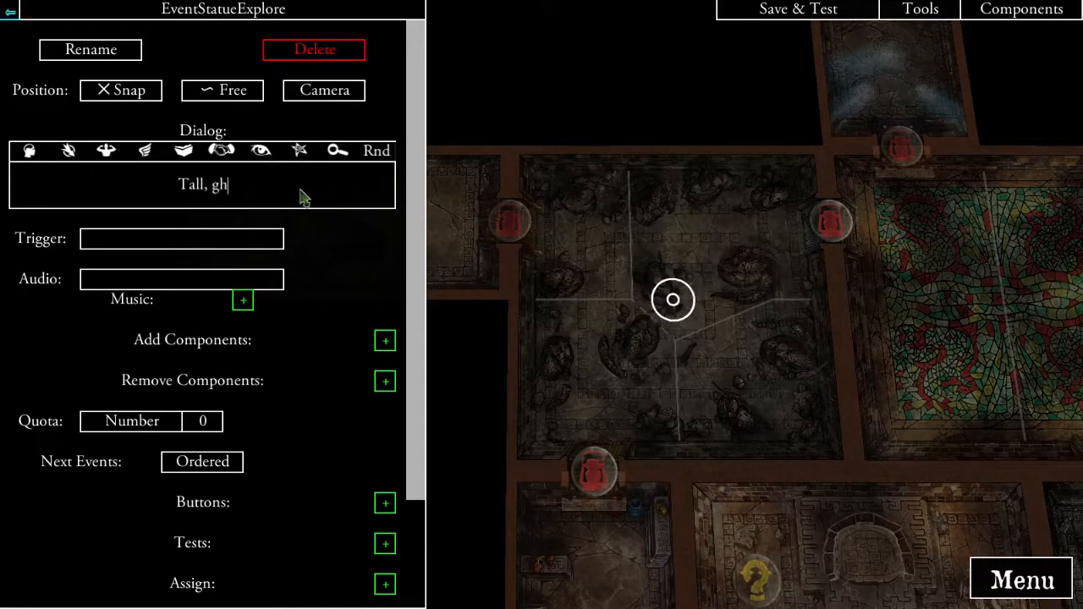
- Begin the StatueExplore dialog with "Tall, ghoulish statues tower over you, seeming to stare at you, from any angle, like sinister paintings."
type("ish statu")
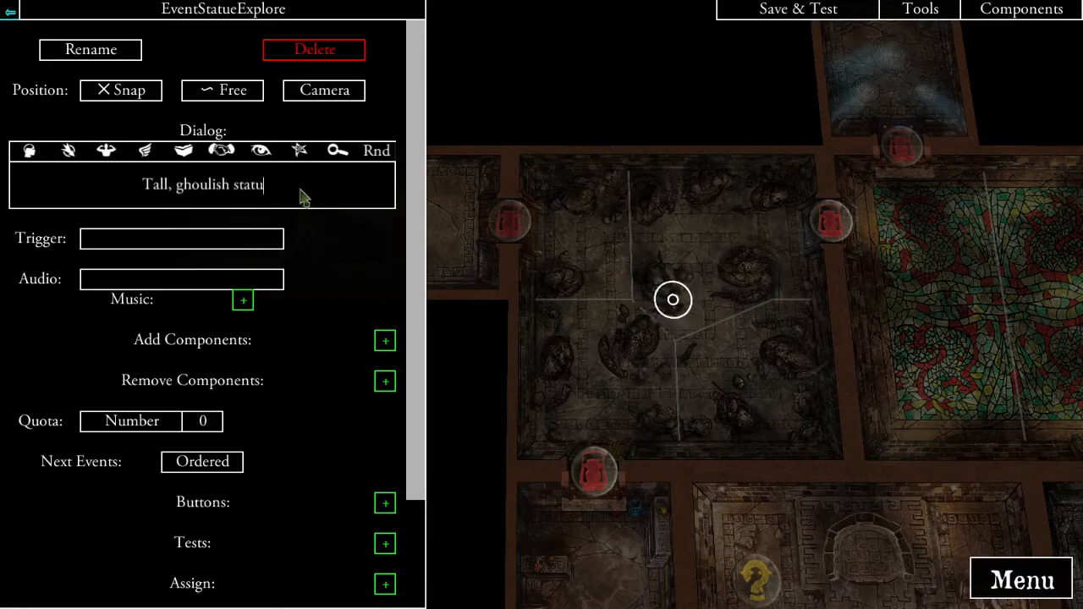
type("es tower ove")
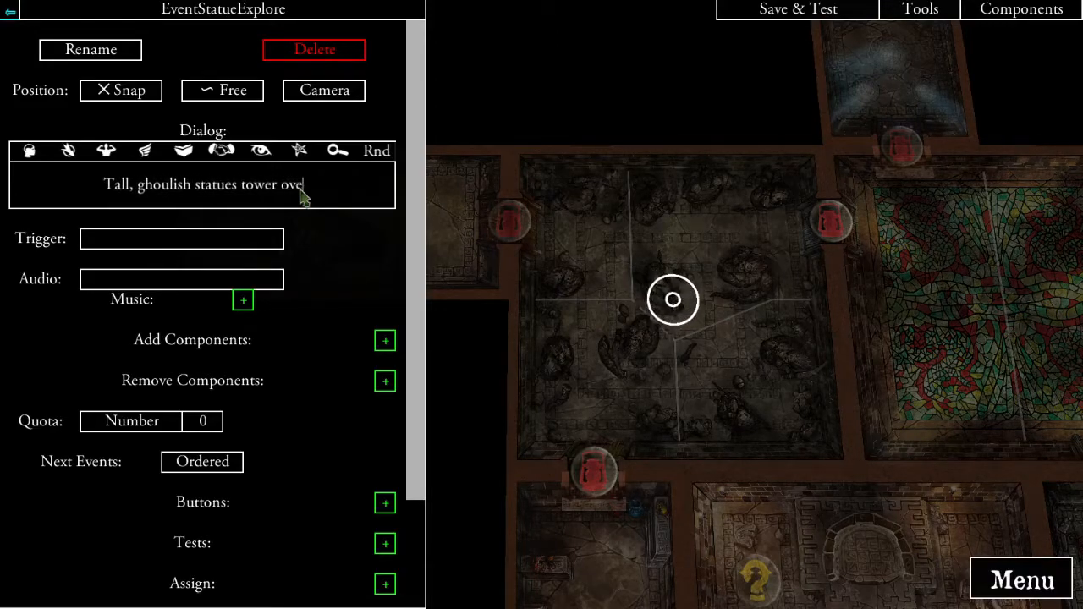
type("r you, seeming to stare at you, from any angle, like sinister paintings. Place")
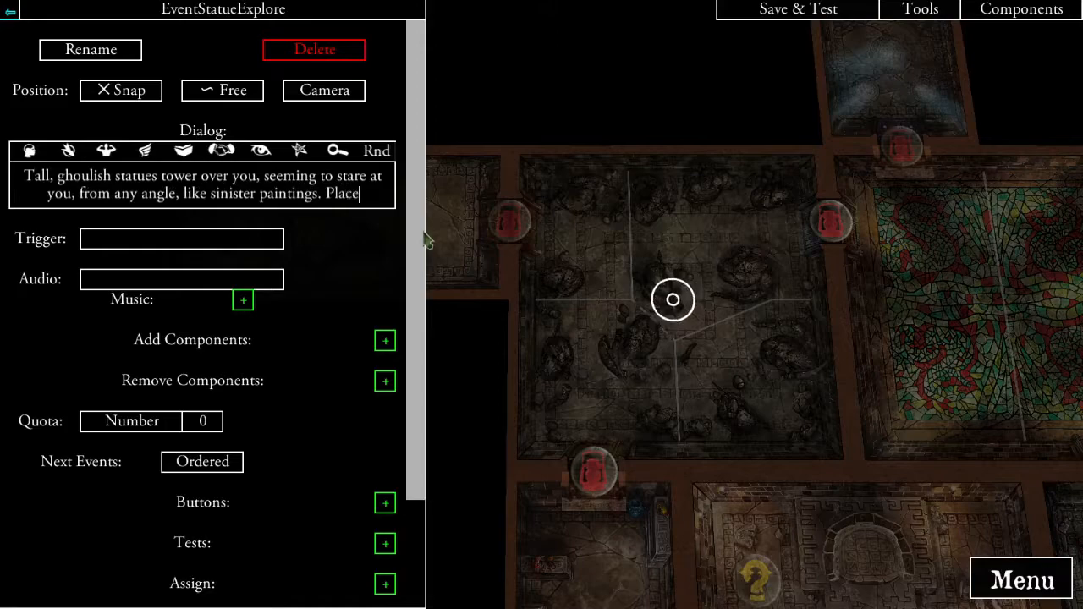
- Finish the StatueExplore dialog with "Place the Statue Chamber Tile, as indicated, and remove all Explore Tokens, to the explored area."
type("the SD")
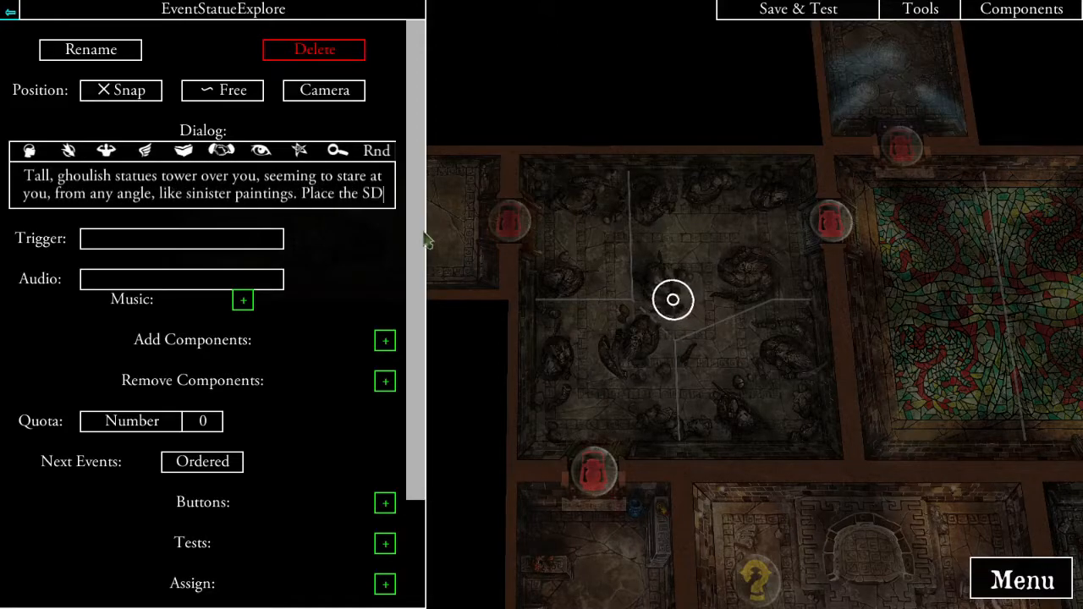
key("BackSpace")
type("tatue Chamber Tile, as")
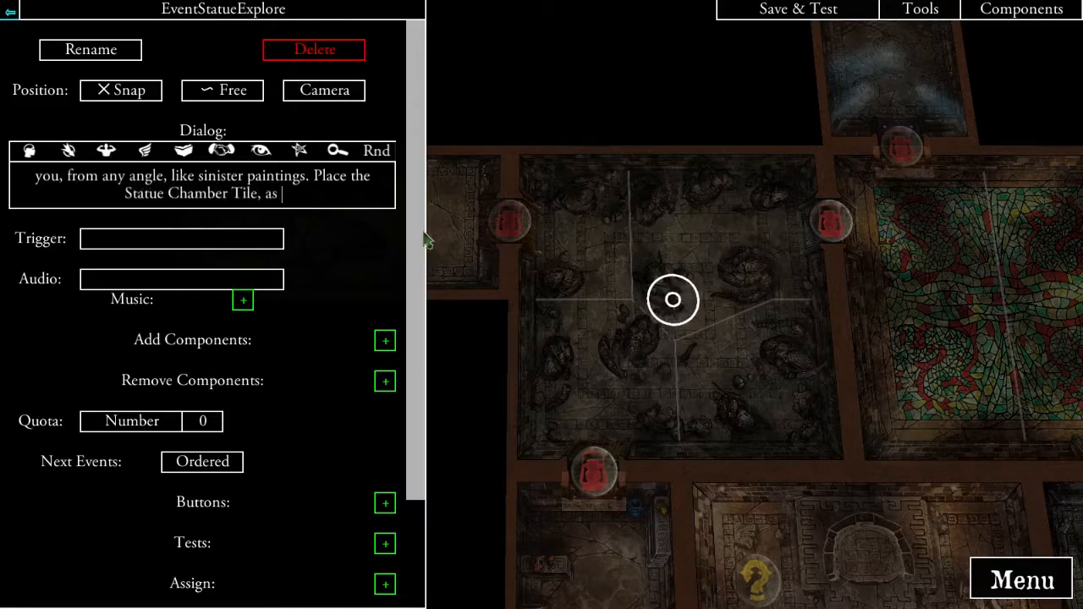
type(" indicated, and ")
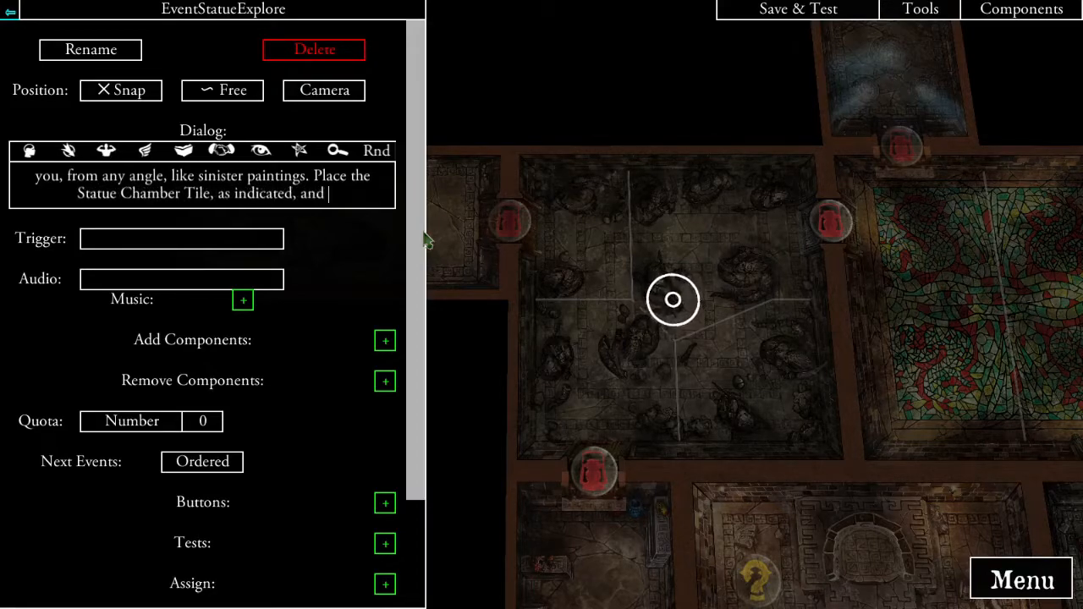
type("remove all Explo")
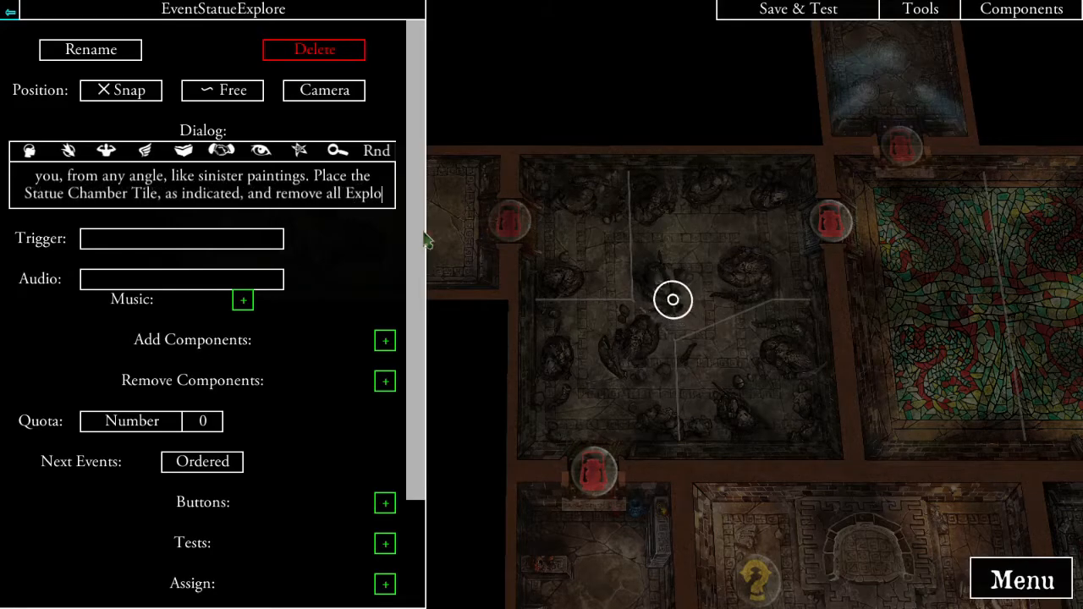
type("re Tokens, to th")
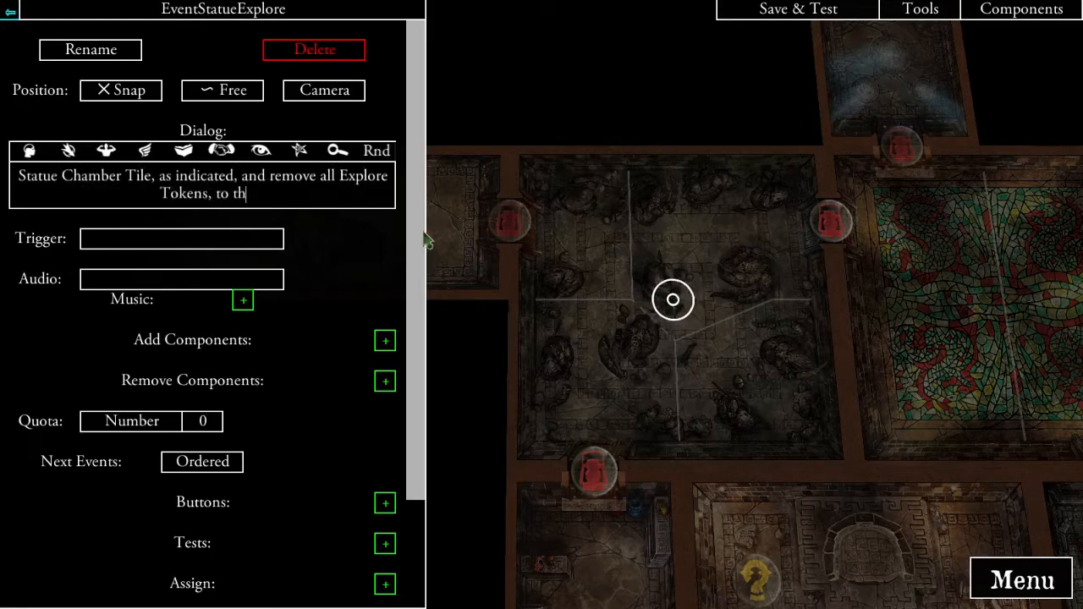
type("e explored area.")
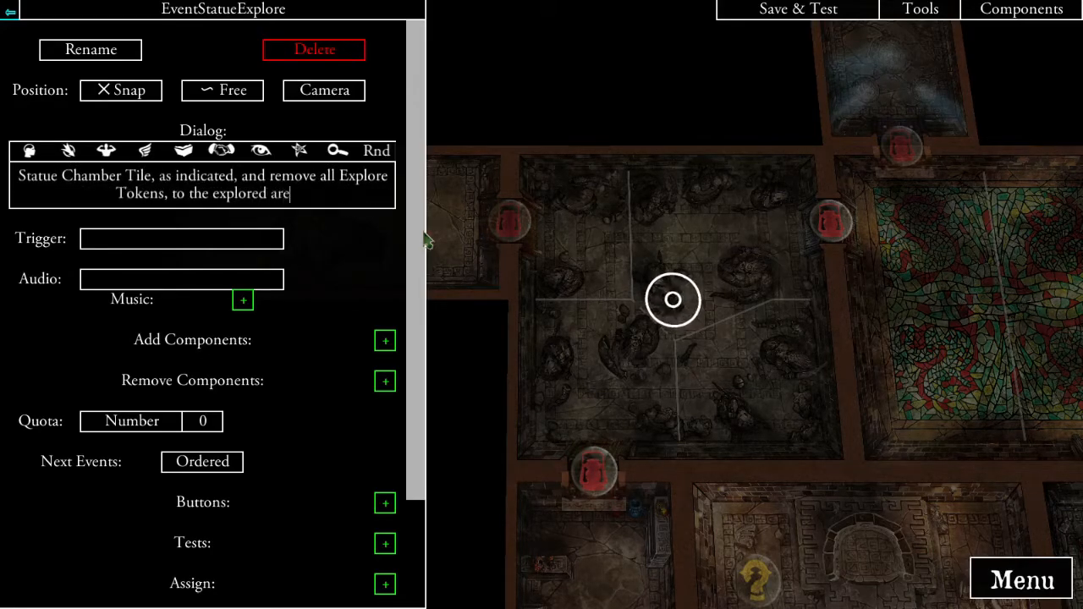
left_click(354, 227)
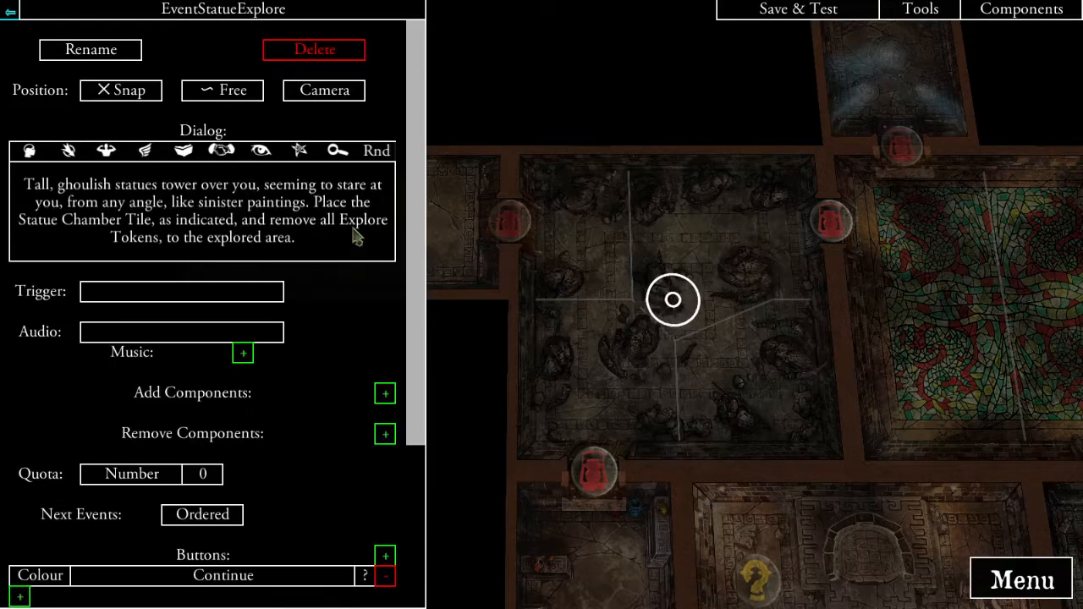
- Make the StatueExplore event add the TileStatueChamber tile to the board
left_click(394, 396)
left_click(317, 99)
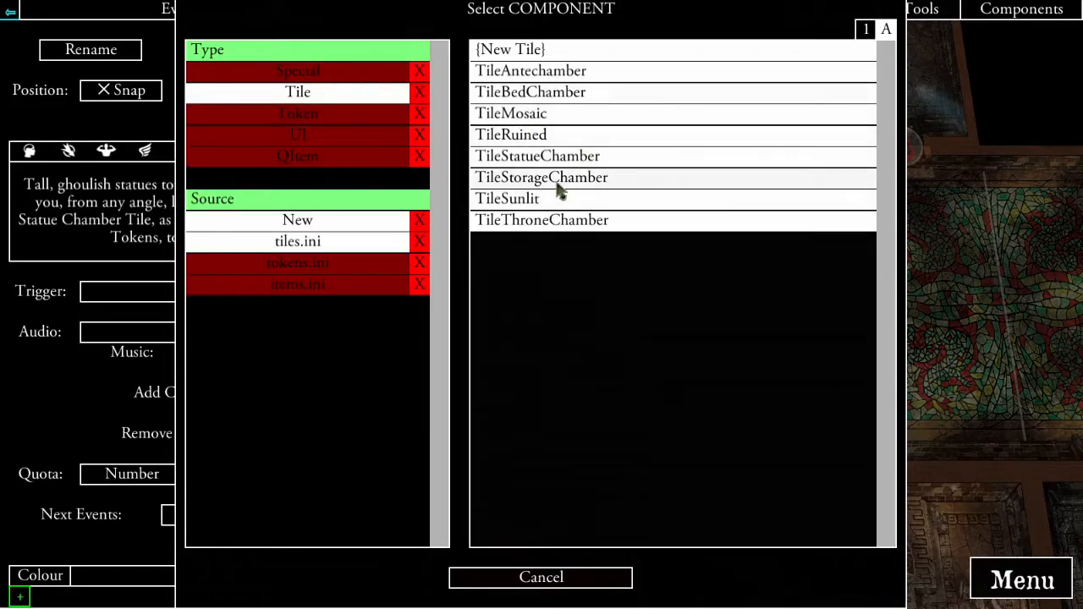
left_click(541, 157)
- Make the StatueExplore event remove the TokenExploreStorageStatue and TokenExploreMosaicStatue tokens
left_click(384, 450)
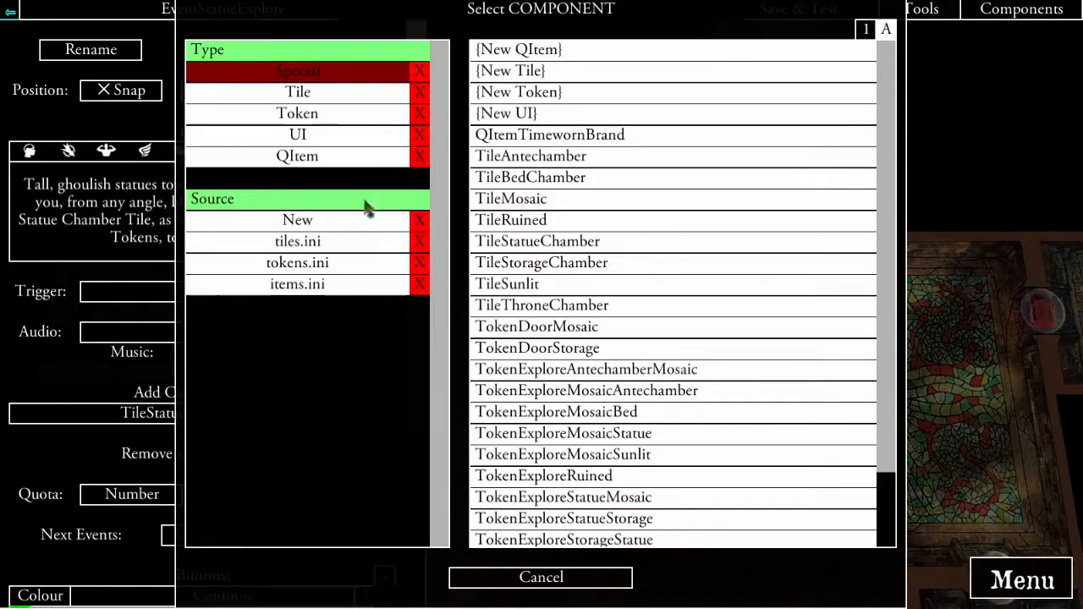
left_click(328, 112)
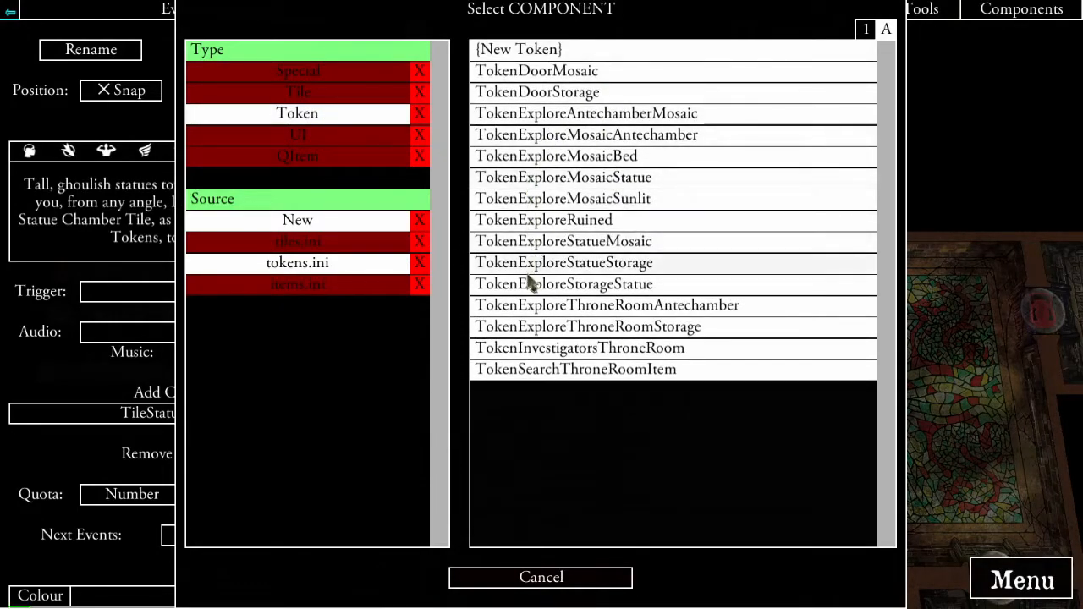
left_click(618, 288)
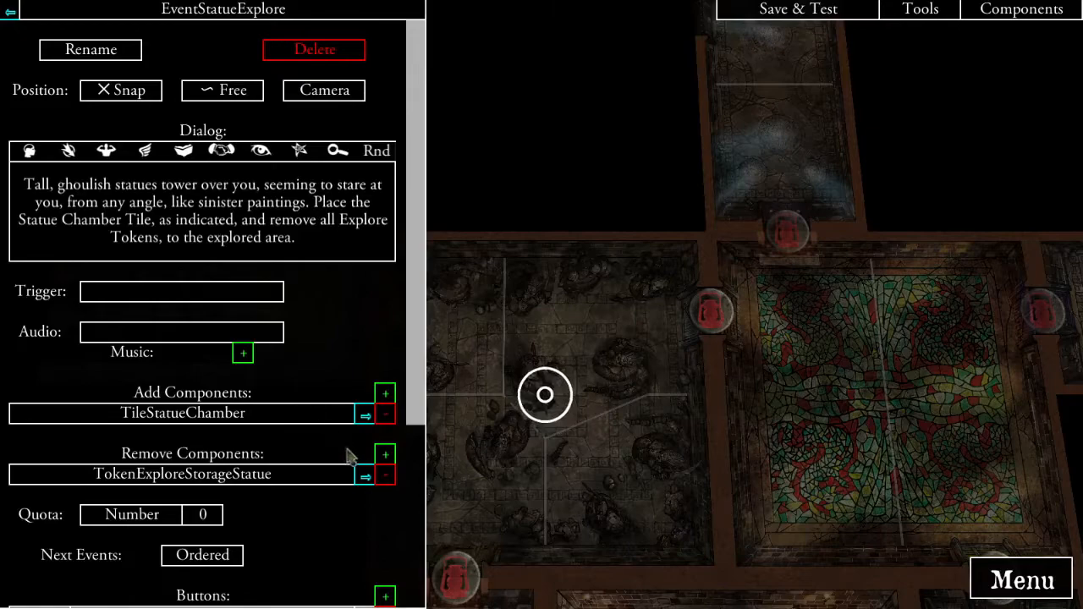
left_click(379, 450)
left_click(297, 113)
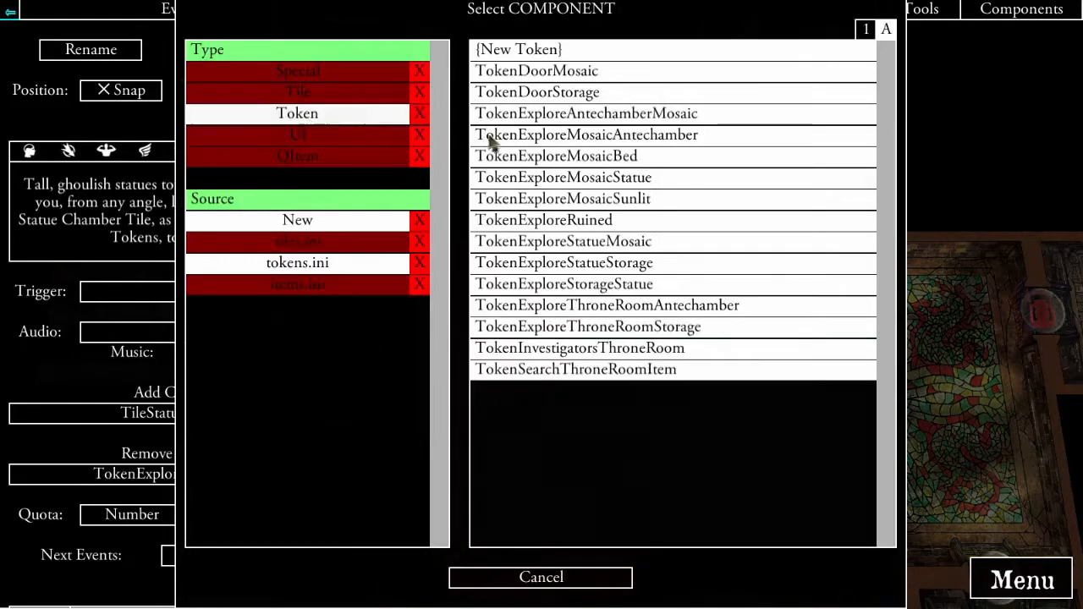
left_click(600, 180)
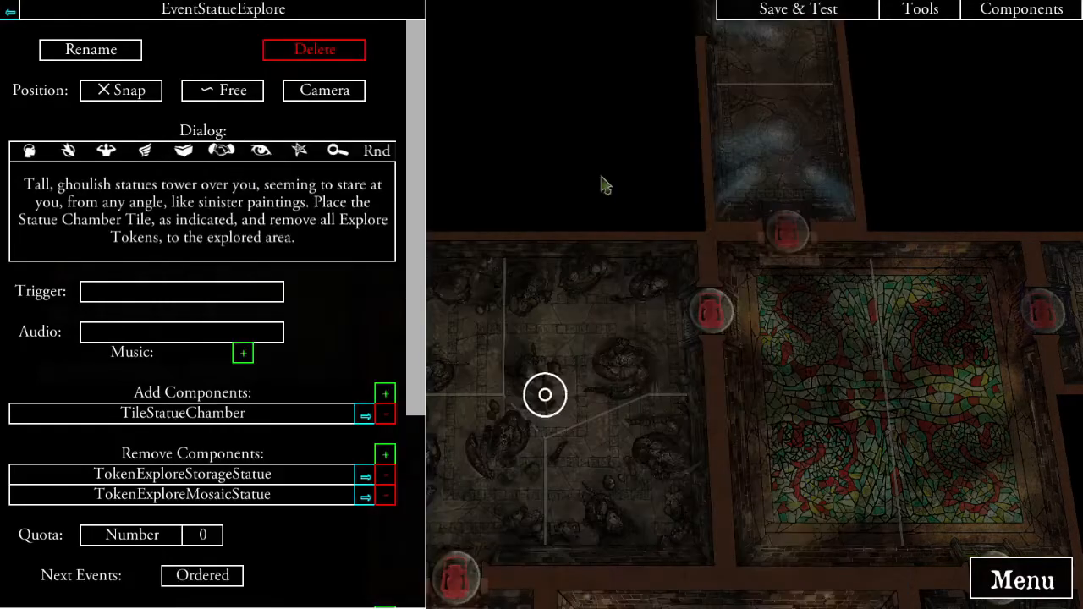
- Link the StatueExplore event's Continue button to a new spawn component
scroll(380, 290, "down", 2)
scroll(598, 295, "up", 4)
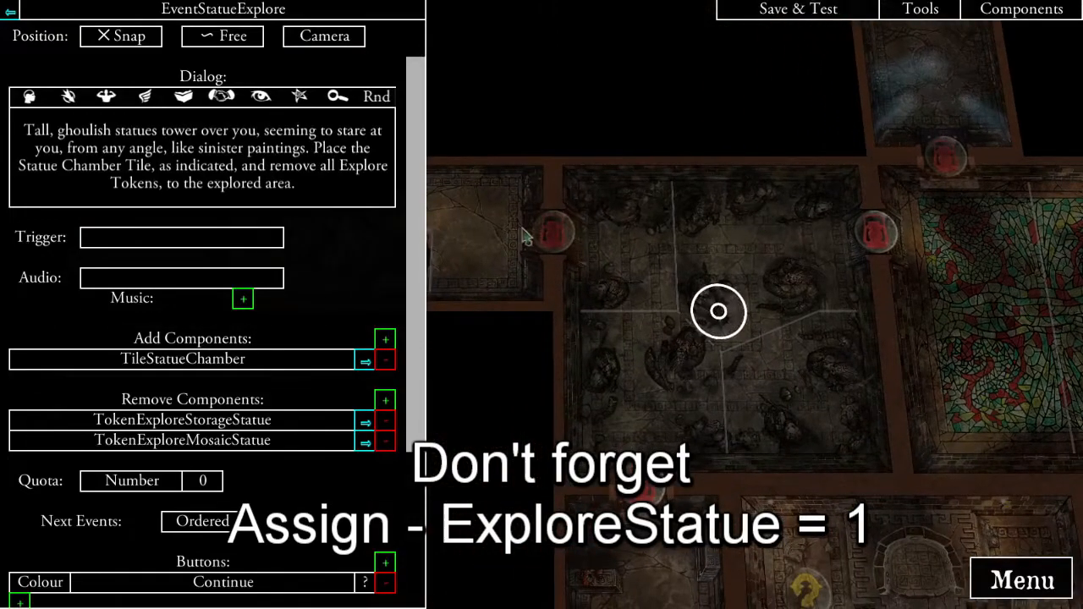
scroll(342, 306, "down", 3)
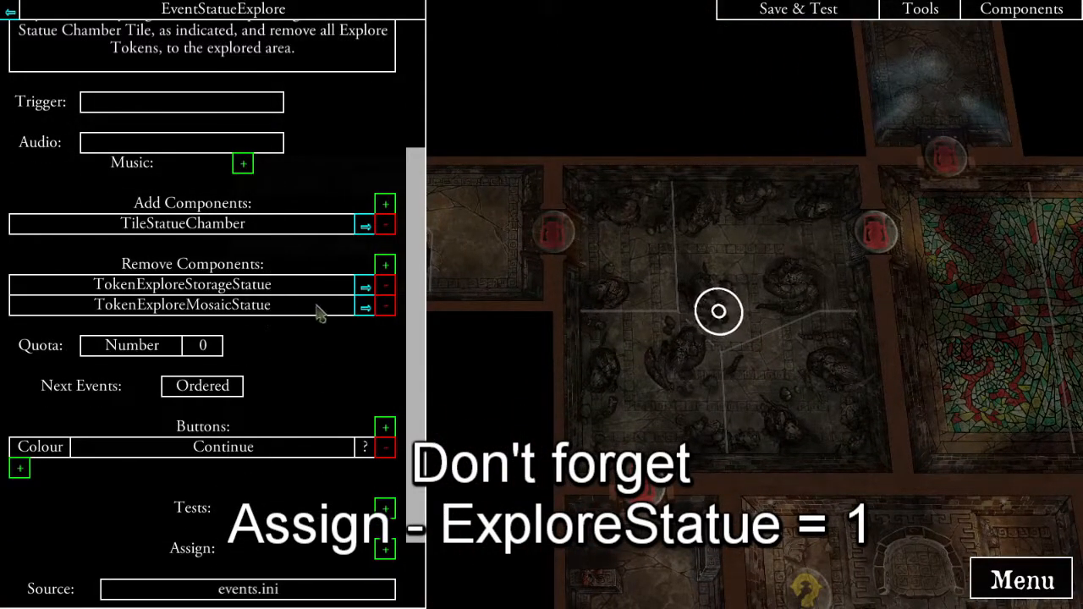
left_click(21, 469)
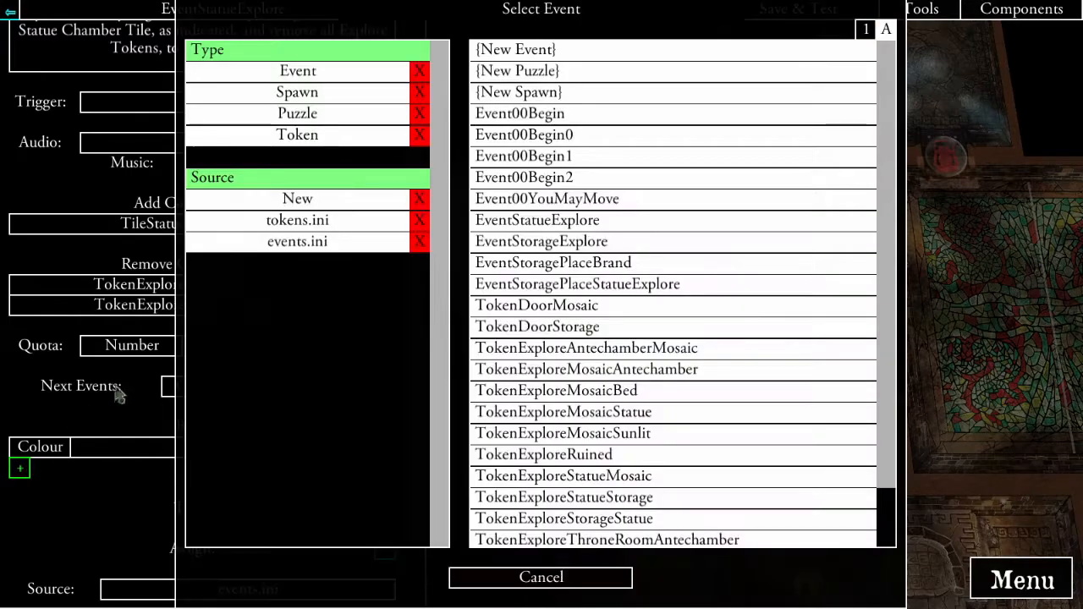
left_click(308, 98)
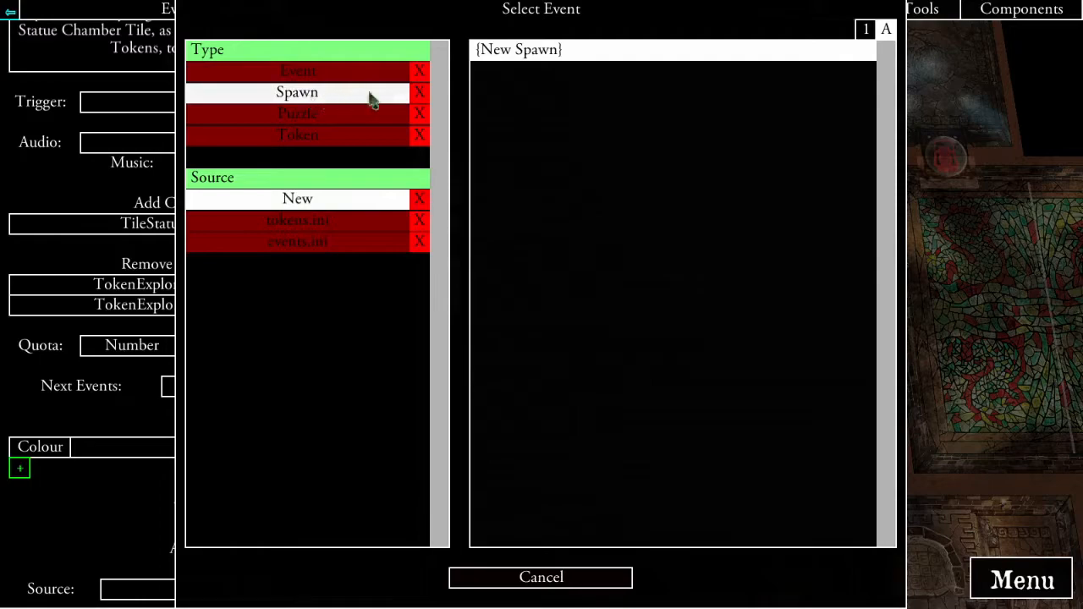
left_click(515, 53)
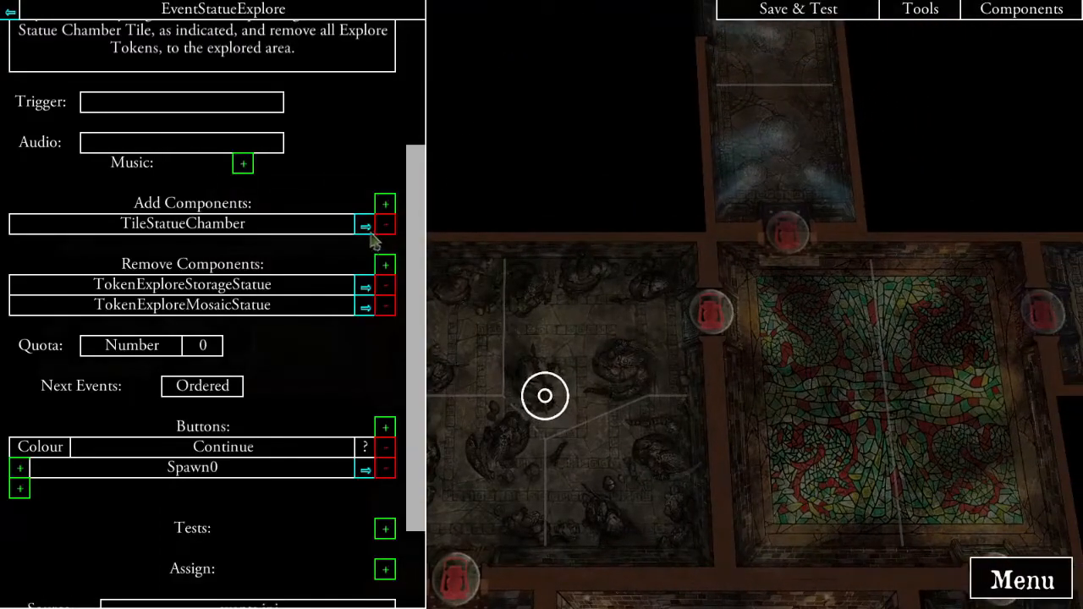
- Open the new Cultist spawn and set its snapped position in the upper-left space of the statue chamber tile
left_click(365, 470)
left_click_drag(501, 130, 709, 315)
left_click(128, 94)
left_click(484, 205)
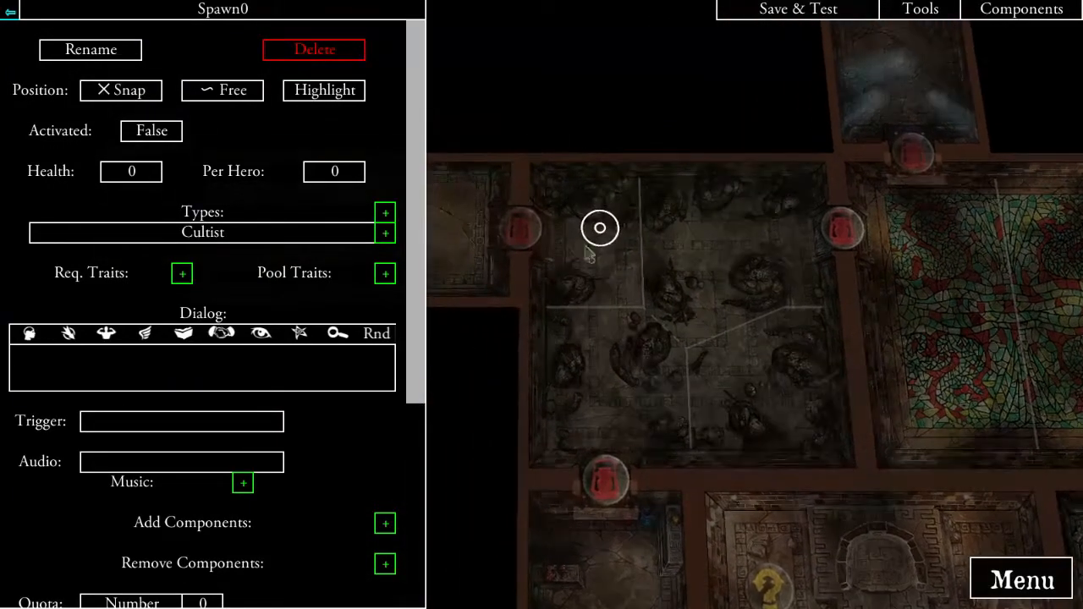
- Rename the Cultist spawn with a name beginning with "Statue"
left_click(91, 51)
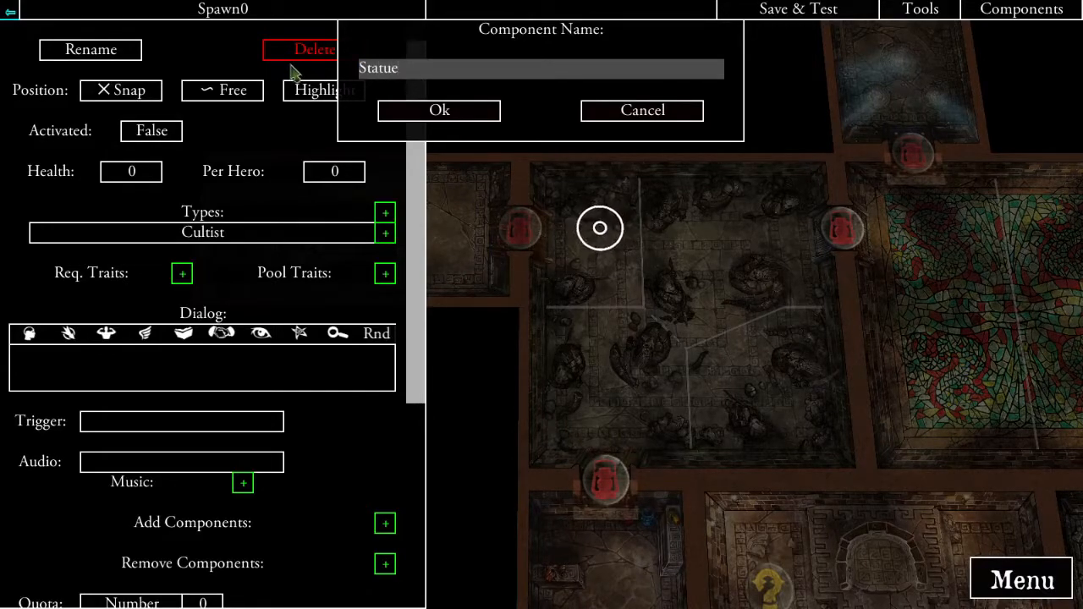
- Name the new spawn "Statue Serpant" and change its monster type to Feathered Serpent from the PotS source
type("Serpant")
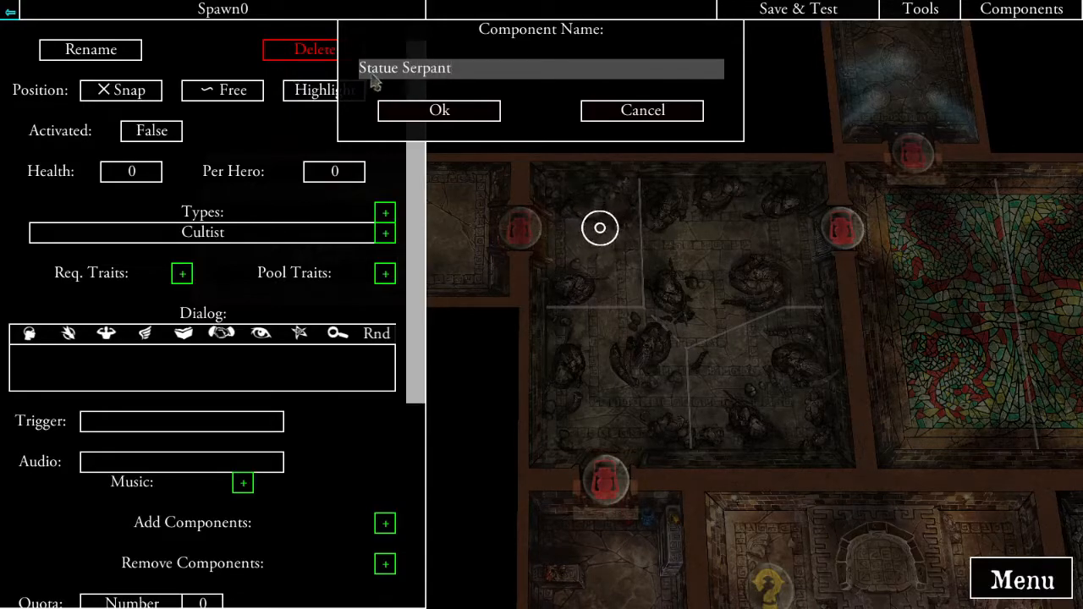
left_click(429, 111)
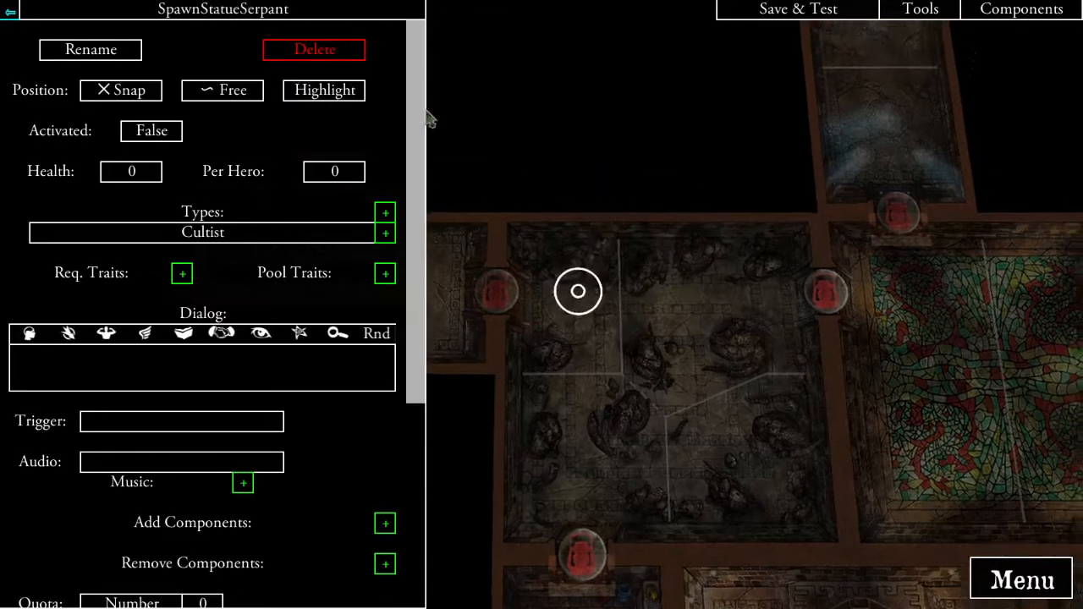
left_click(217, 241)
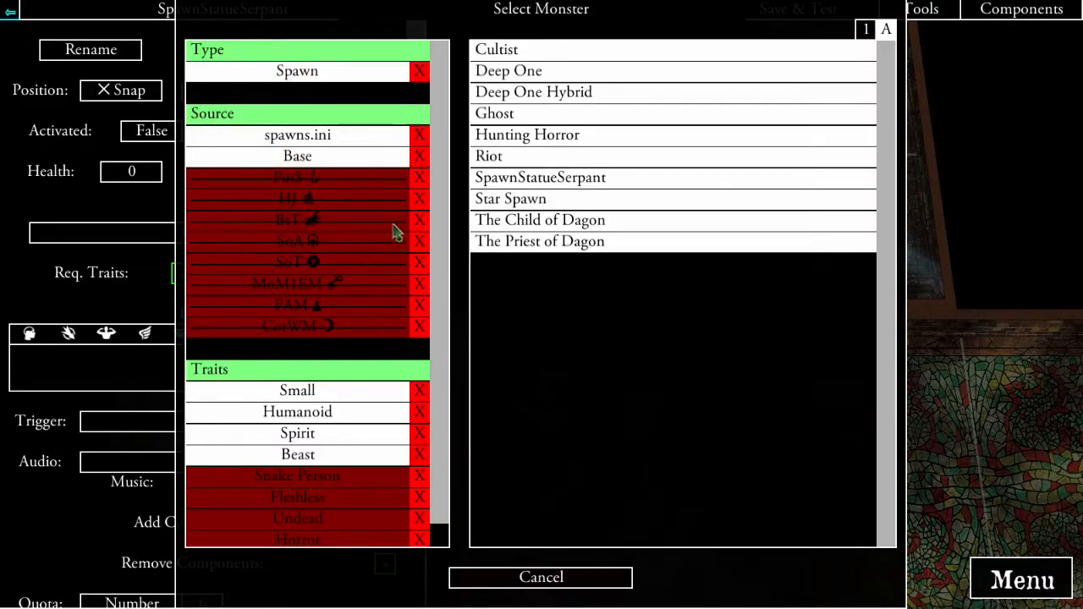
left_click(421, 180)
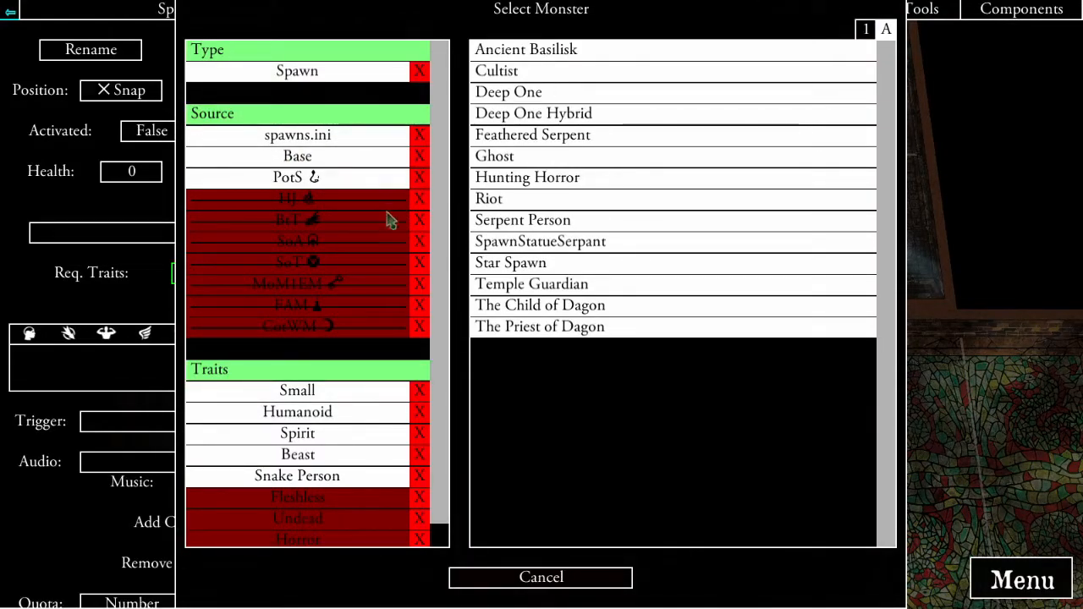
left_click(529, 137)
- Look through the serpent spawn's settings, from health and traits through components, quota, buttons, tests and source
scroll(312, 313, "down", 3)
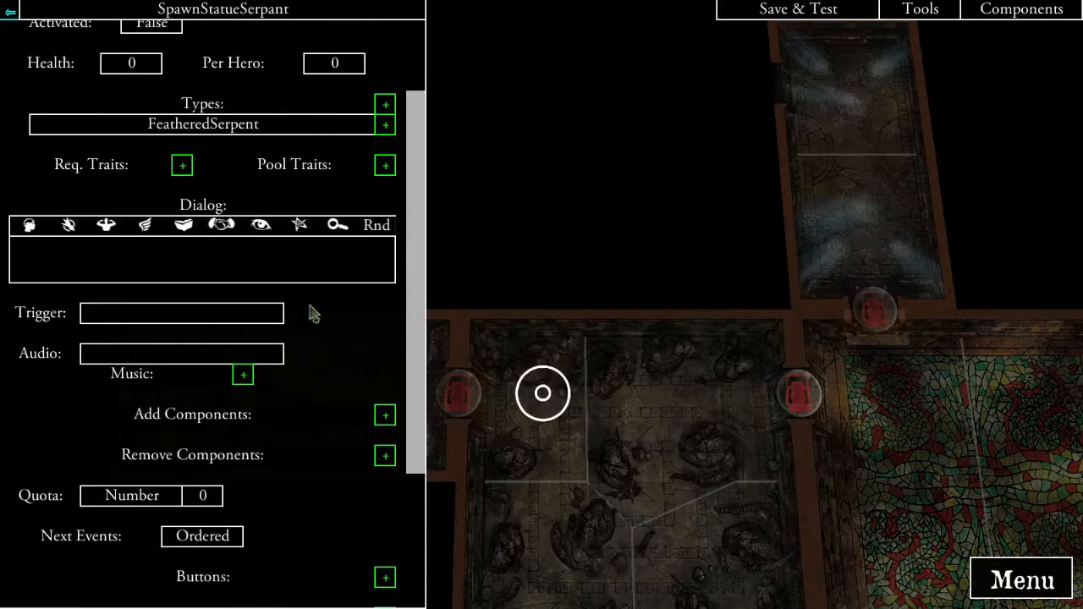
scroll(356, 394, "down", 6)
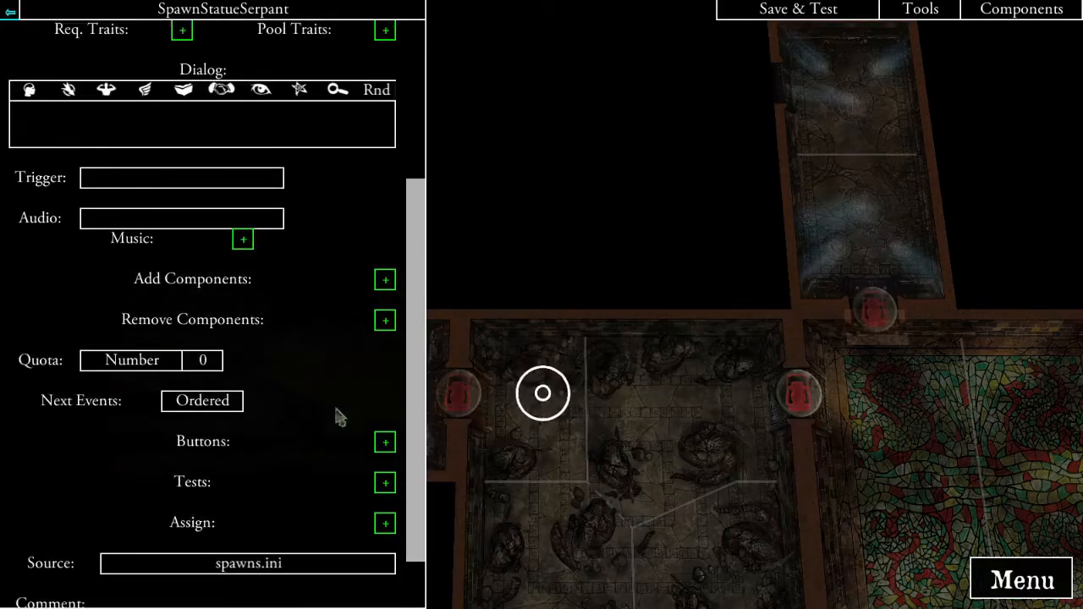
scroll(239, 482, "up", 4)
scroll(239, 483, "up", 5)
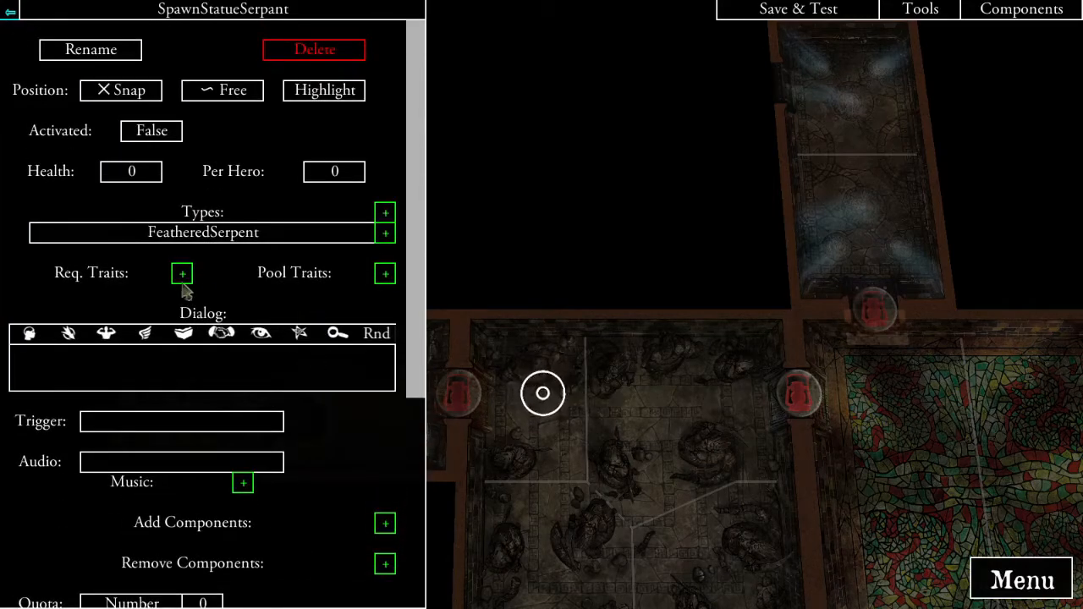
scroll(309, 360, "up", 2)
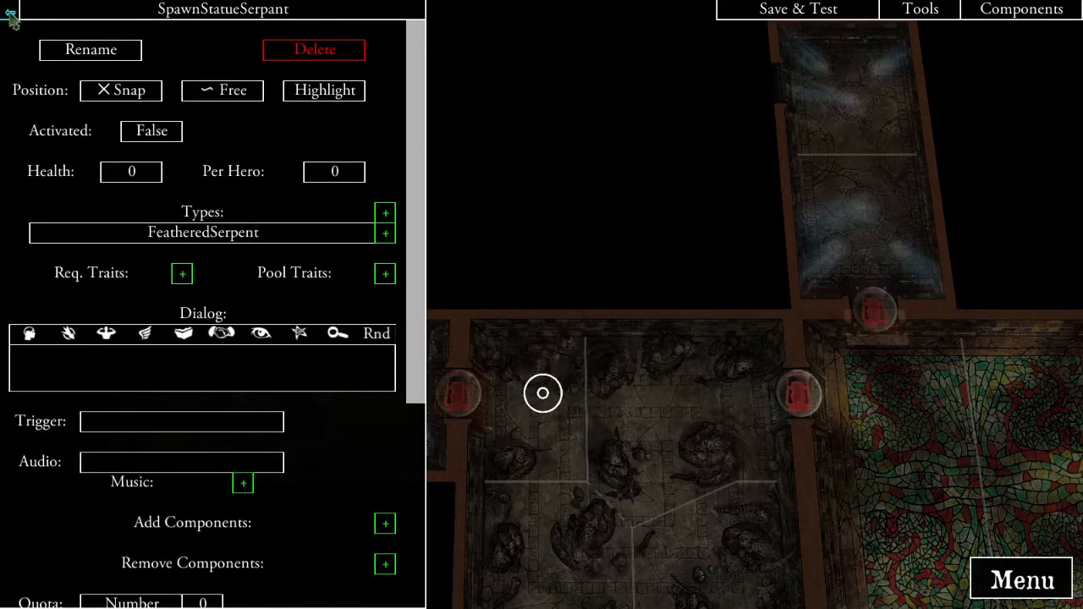
scroll(169, 188, "down", 3)
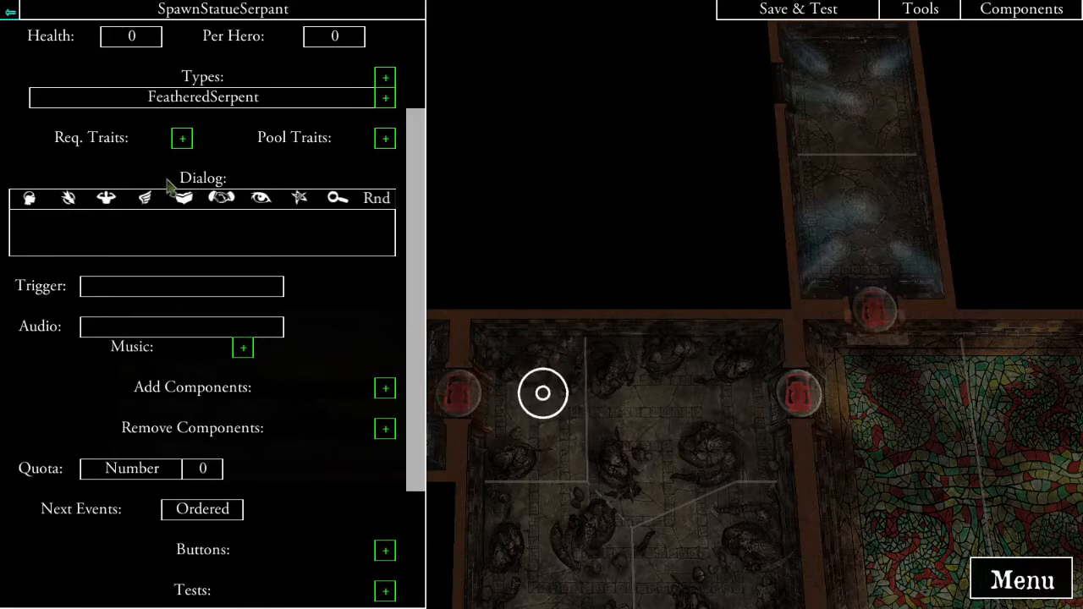
scroll(227, 210, "down", 3)
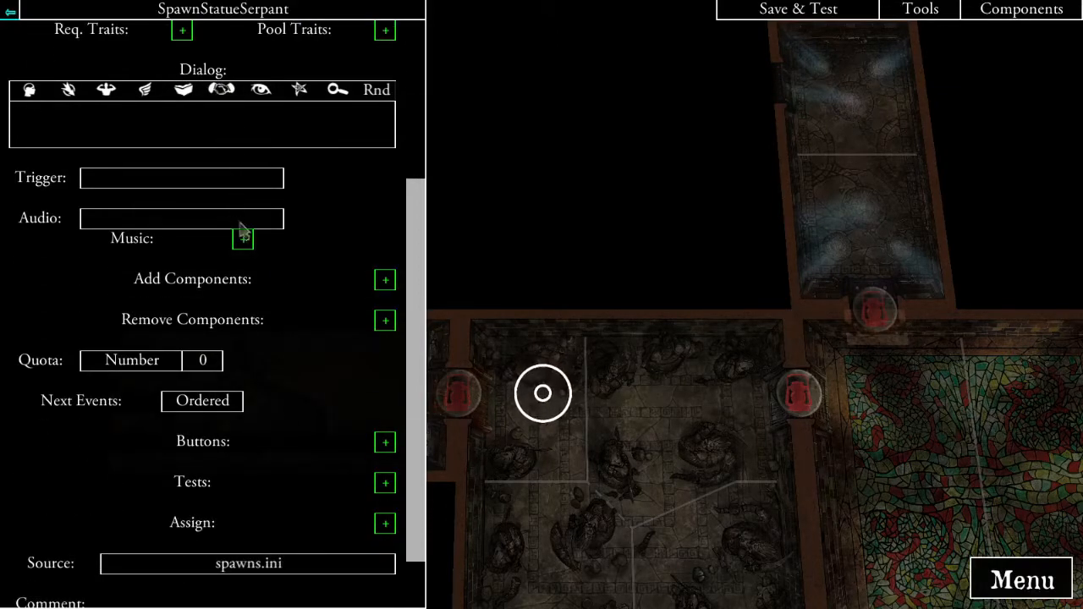
scroll(286, 360, "down", 2)
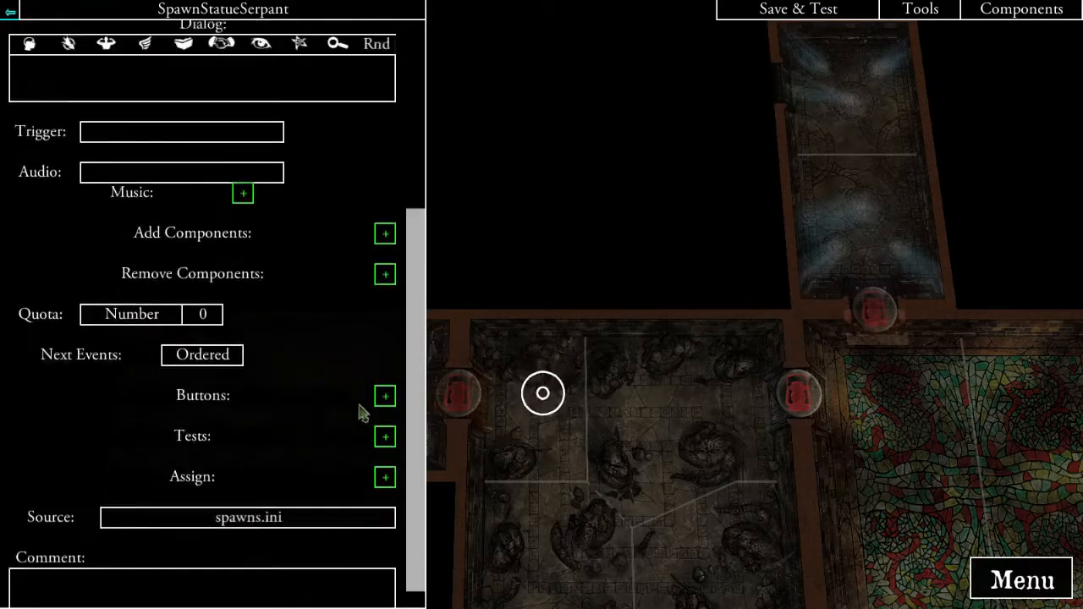
- Write the spawn's dialog: "A beast slumbers in the corner, but it stirred awake by your intrusion. Place a Feathered Serpent, as indicated."
scroll(359, 409, "up", 8)
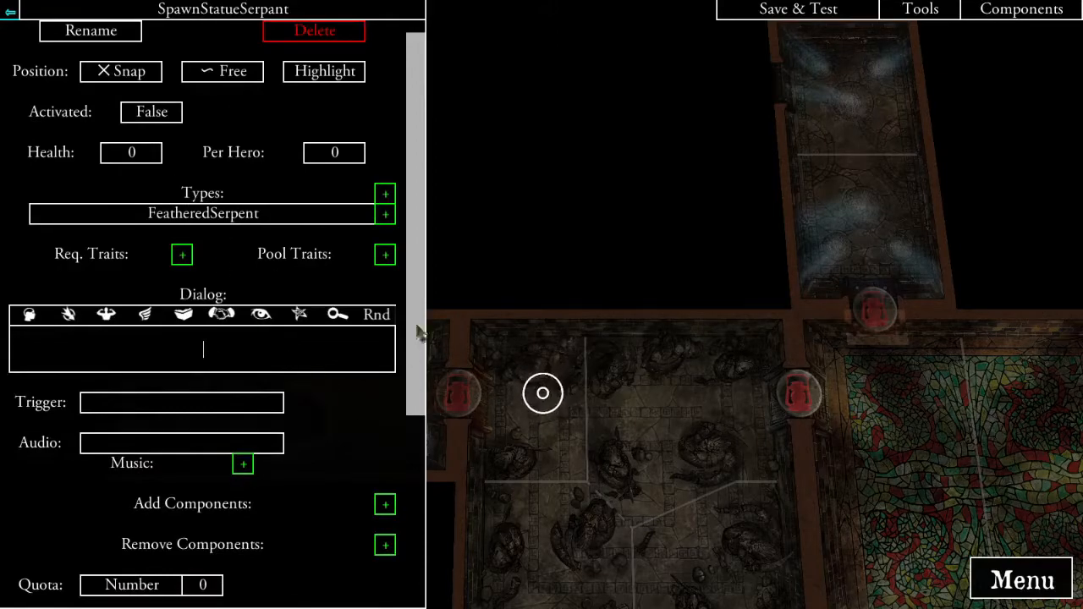
type("A beast slumbers in the corner, but it stirred awake by your intrusion.")
type("Place ")
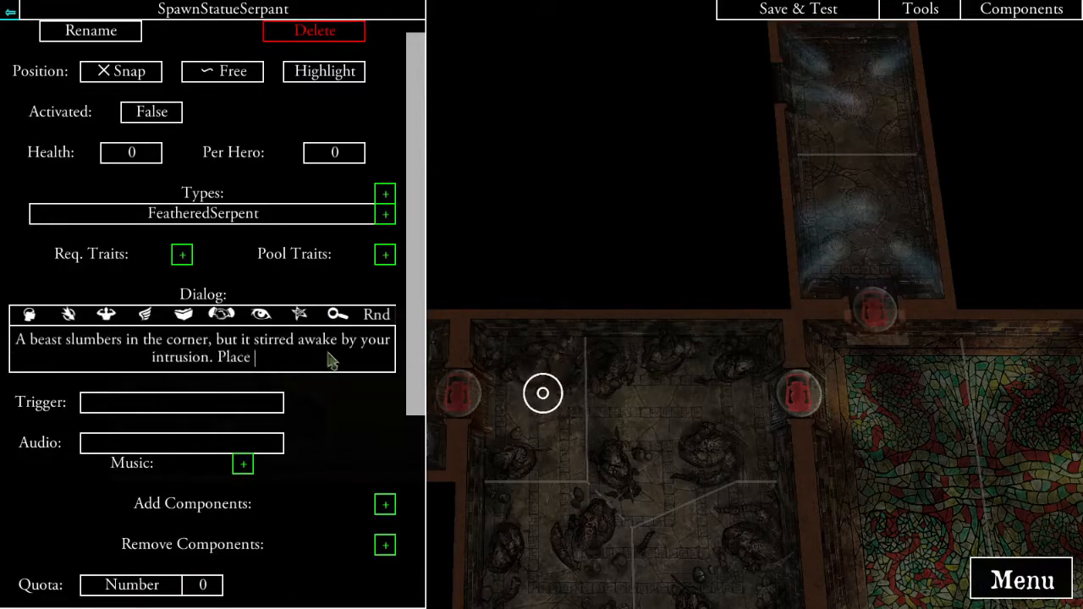
type("a feathered")
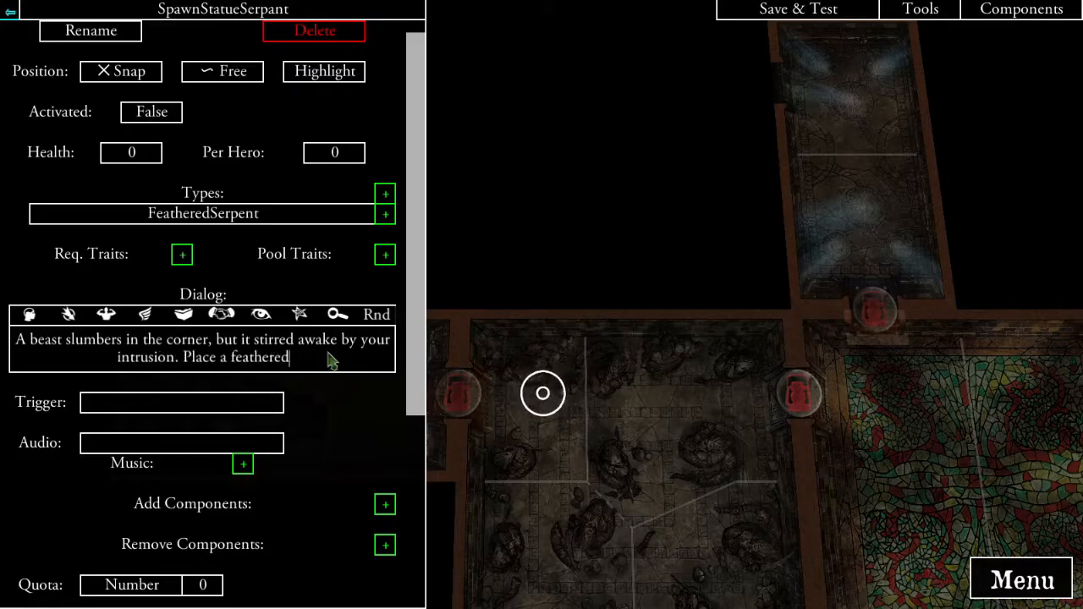
key("Delete")
type("F")
key("End")
type("Se")
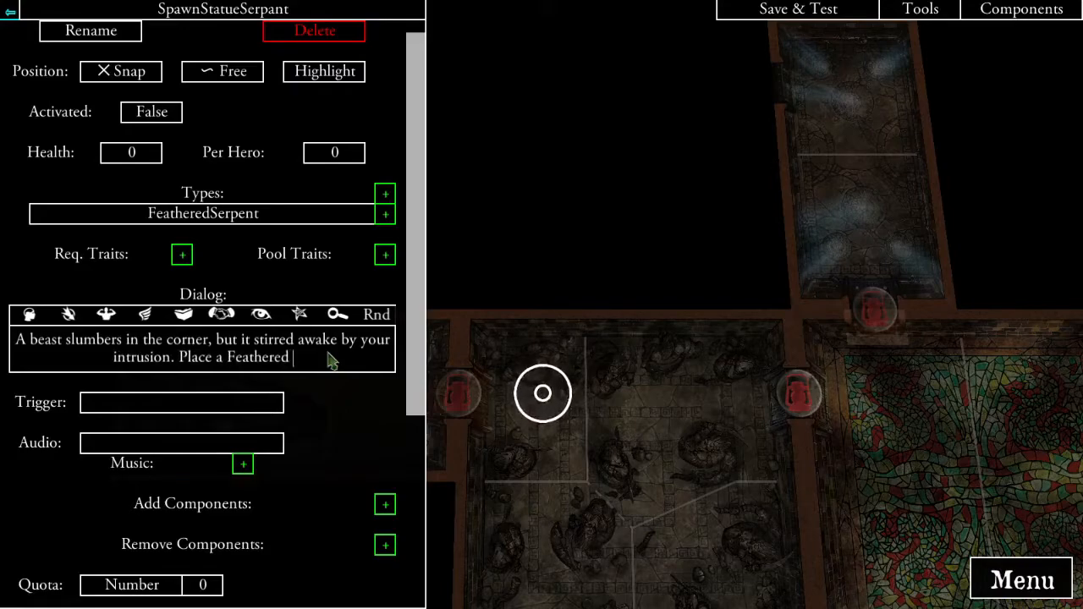
type("rpen")
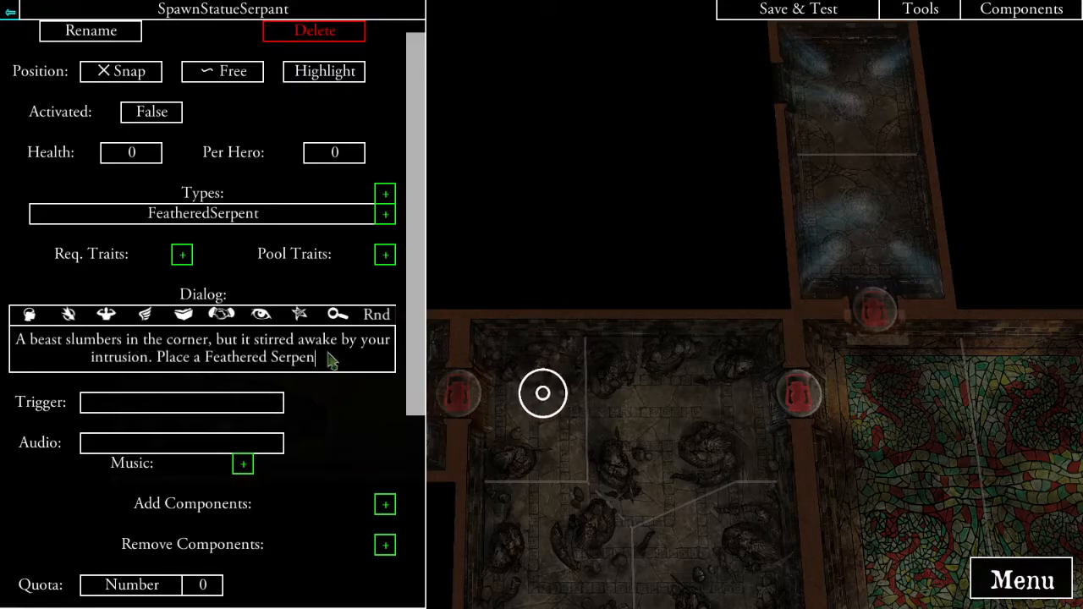
type("t, as indicated./")
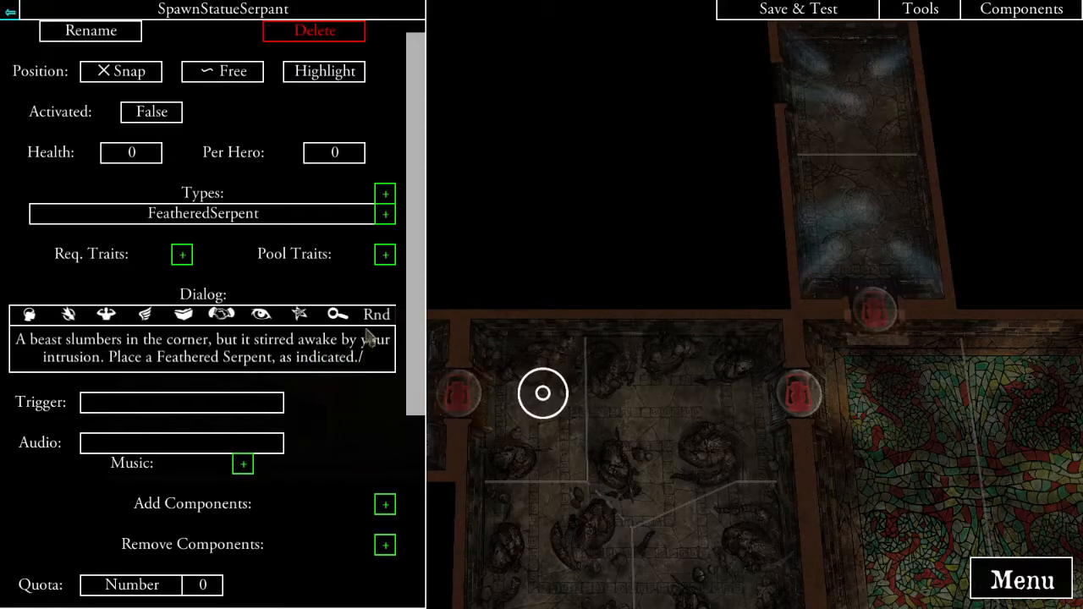
key("BackSpace")
- Correct the spelling of the spawn's name to StatueSerpent
scroll(164, 92, "up", 2)
left_click(135, 53)
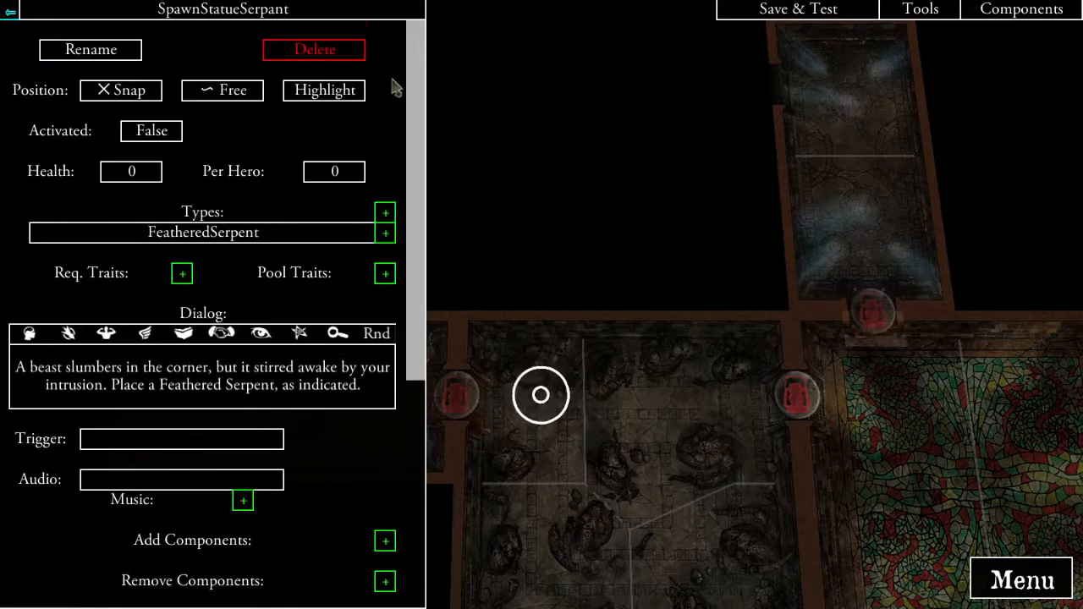
left_click(118, 57)
left_click_drag(433, 77, 432, 73)
type("e")
left_click(442, 110)
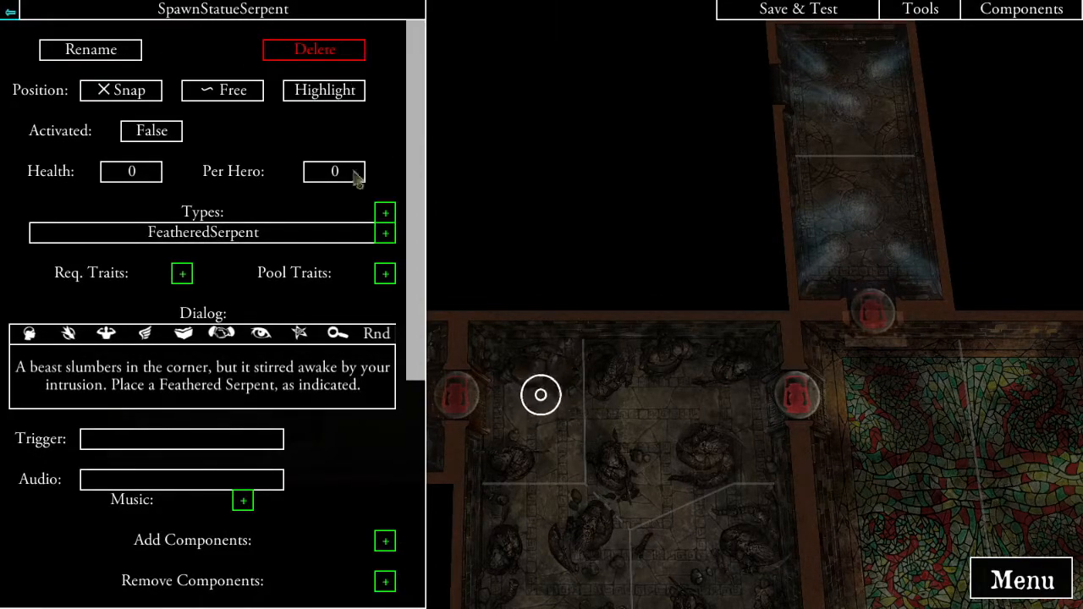
- Link a new event to the serpent spawn's Continue button
scroll(306, 225, "down", 2)
scroll(345, 313, "down", 2)
scroll(330, 318, "up", 2)
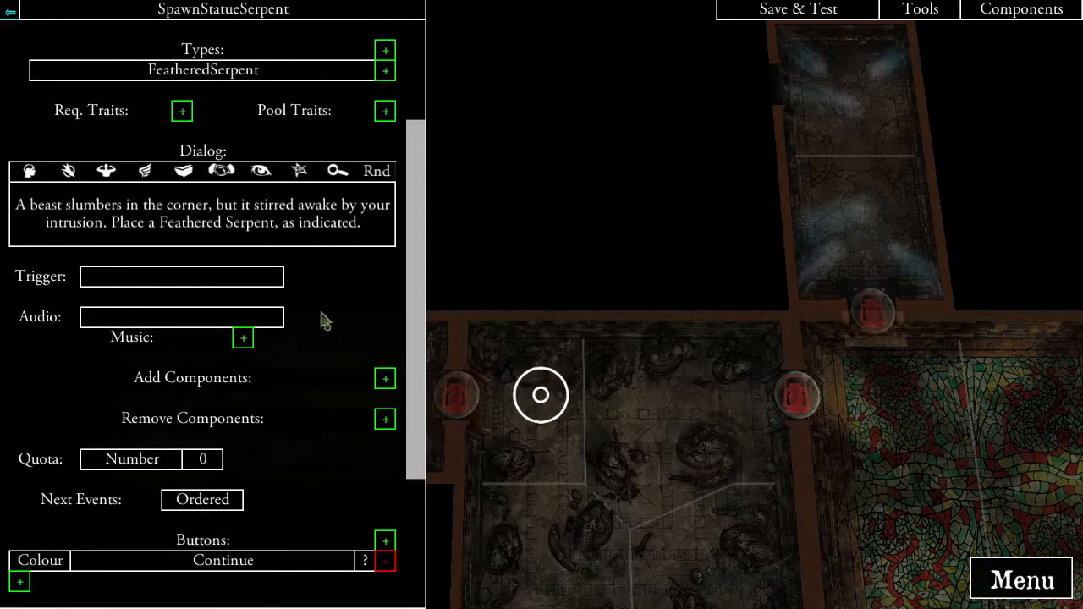
scroll(213, 350, "down", 2)
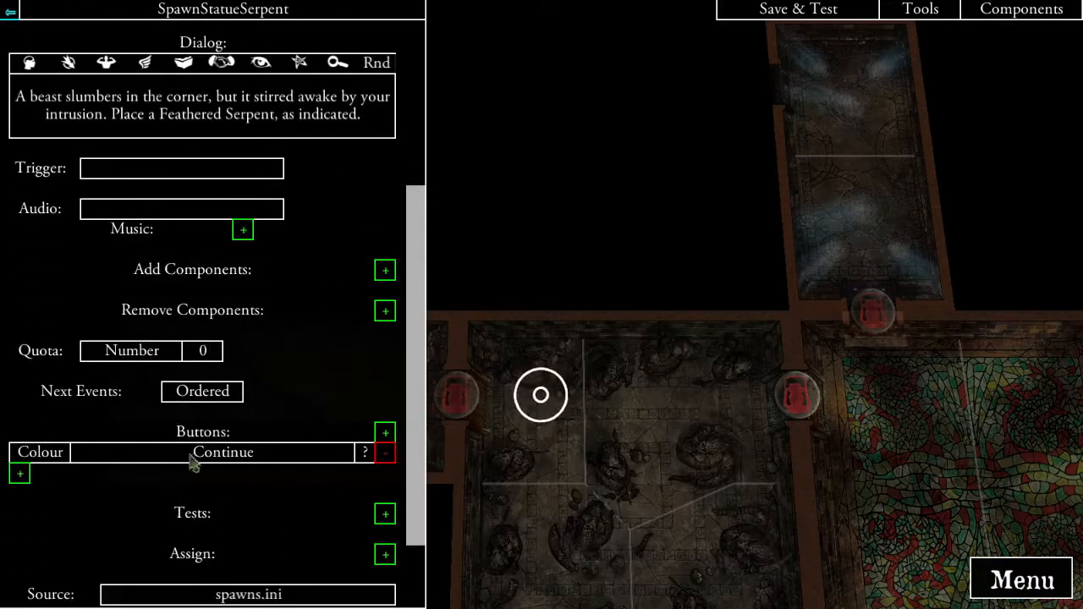
scroll(188, 461, "down", 1)
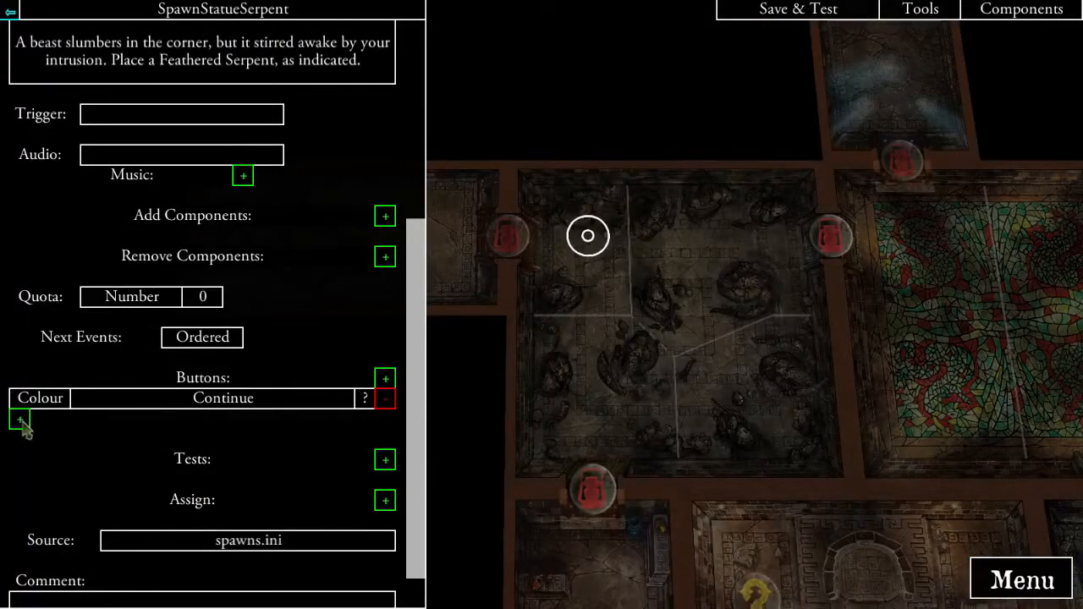
left_click(20, 421)
left_click(335, 73)
left_click(562, 49)
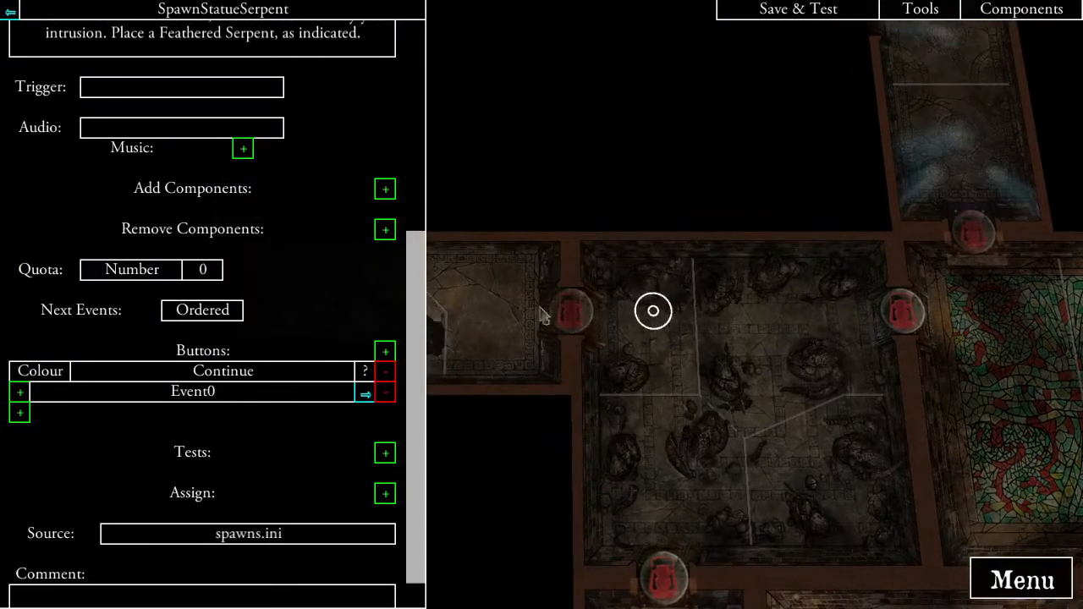
- Open the newly linked event and rename it "Statue Place Ruined Explore"
left_click(366, 394)
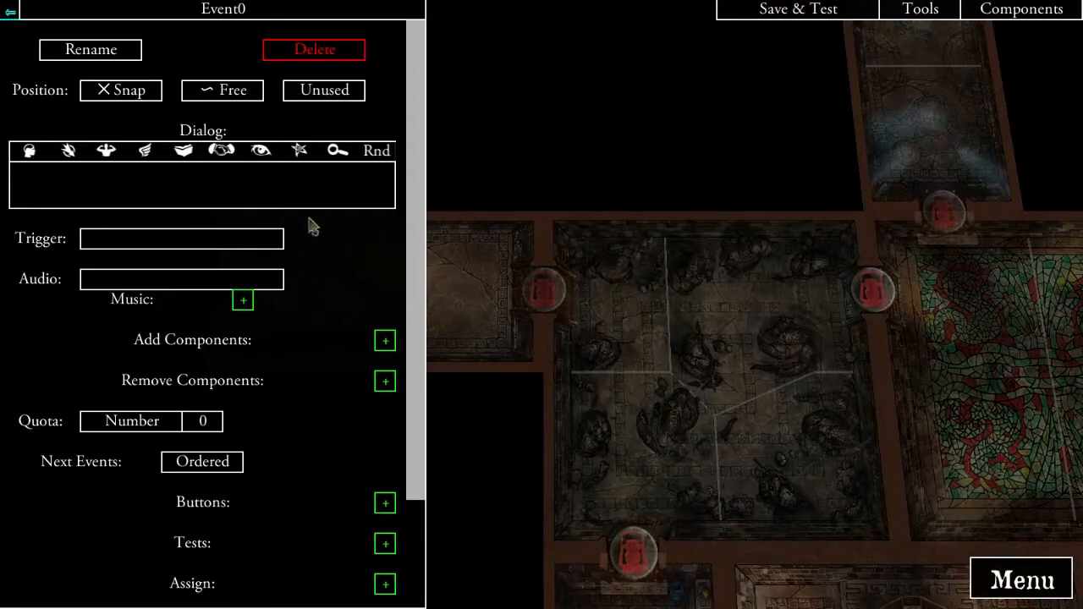
left_click(133, 52)
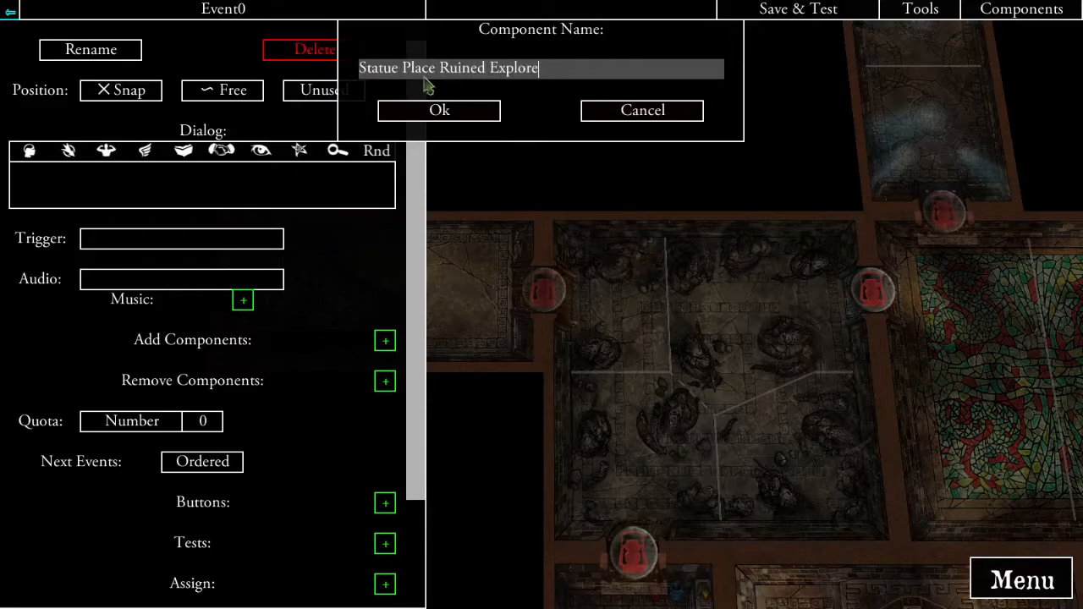
left_click(446, 110)
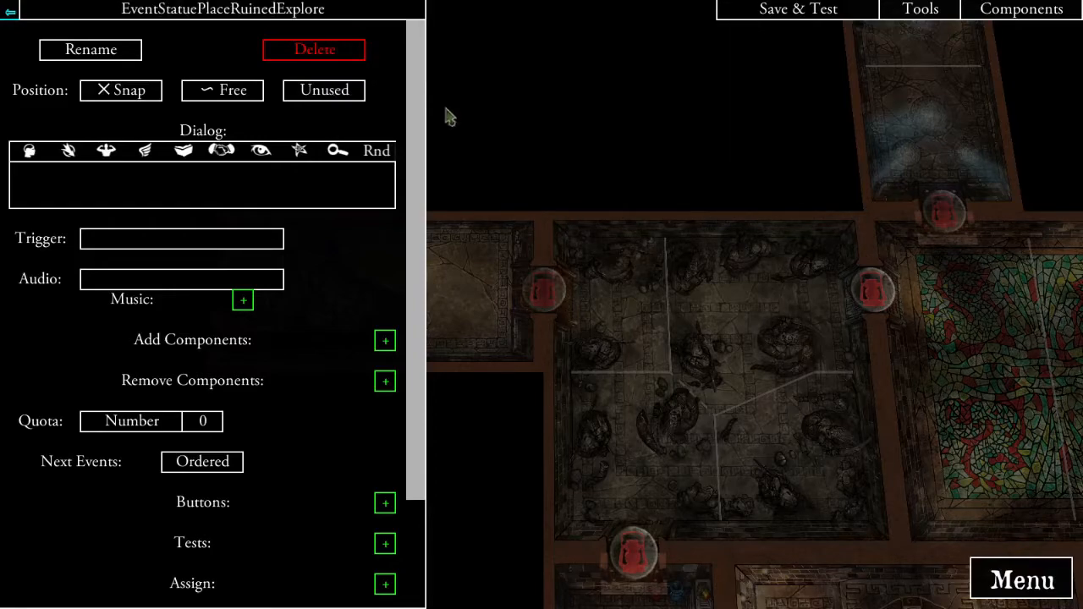
- Write the event's dialog: "Another door leads deeper into the temple. Place an Explore Token, as indicated."
left_click(239, 194)
type("Another door leads deep")
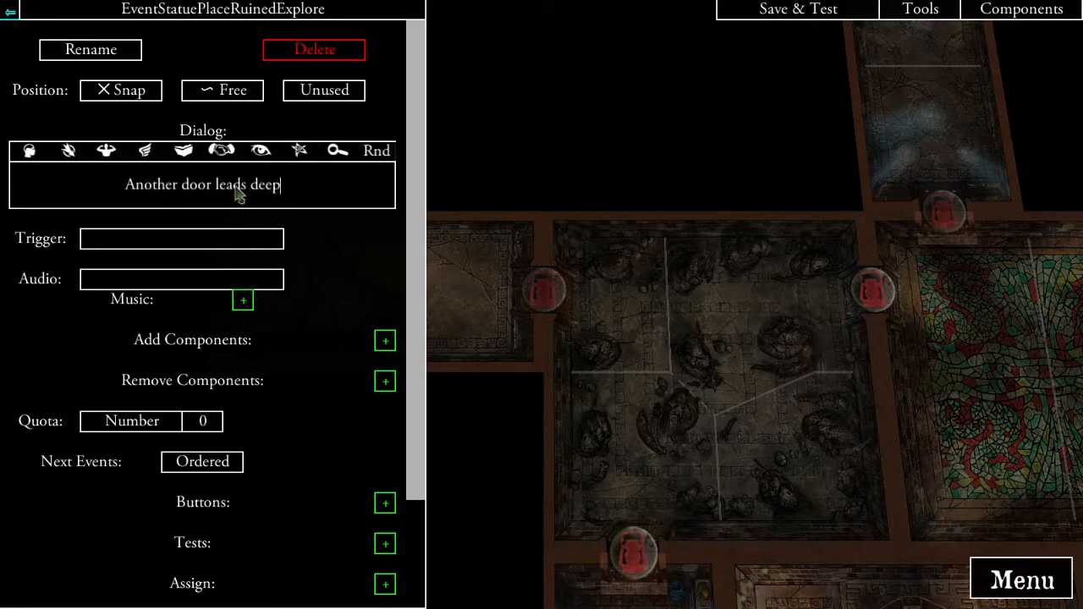
type("er into the Temple")
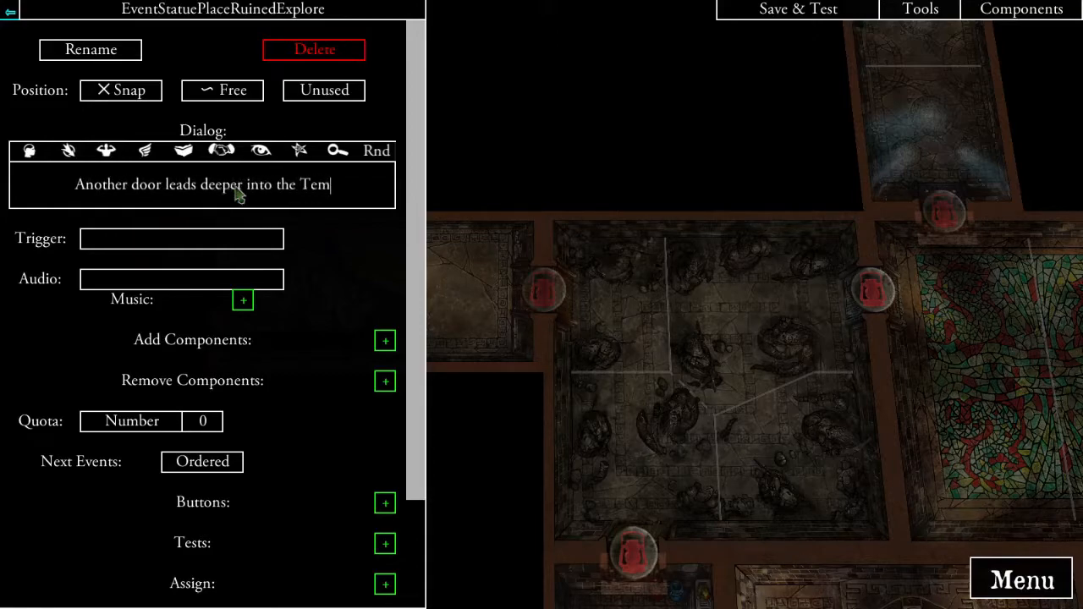
left_click(296, 188)
key("BackSpace")
type("temple. Place an Explore Token, as indicated.")
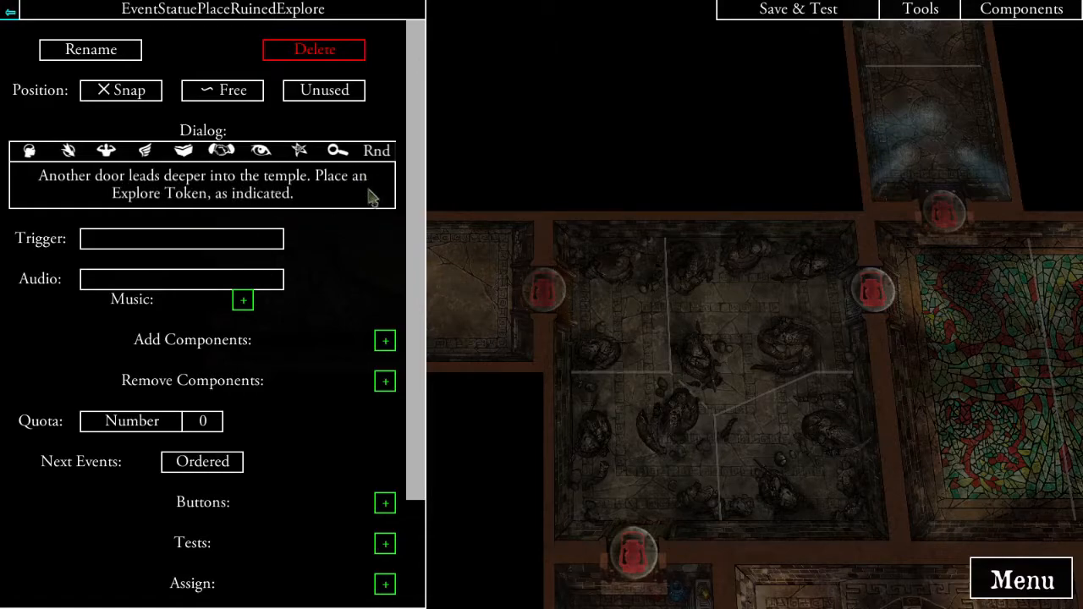
left_click(386, 342)
left_click(385, 358)
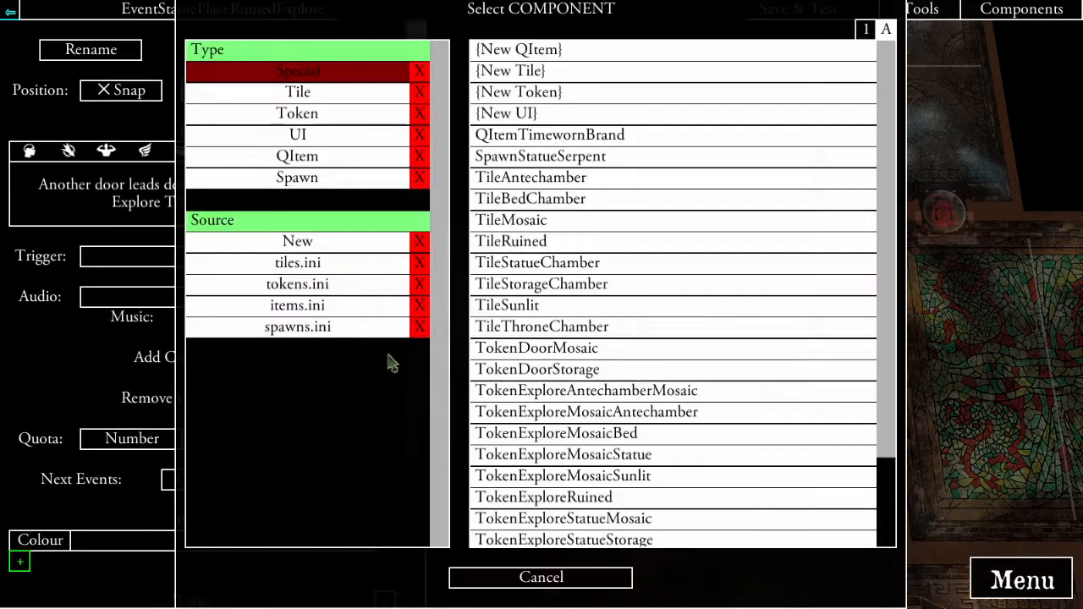
left_click(297, 112)
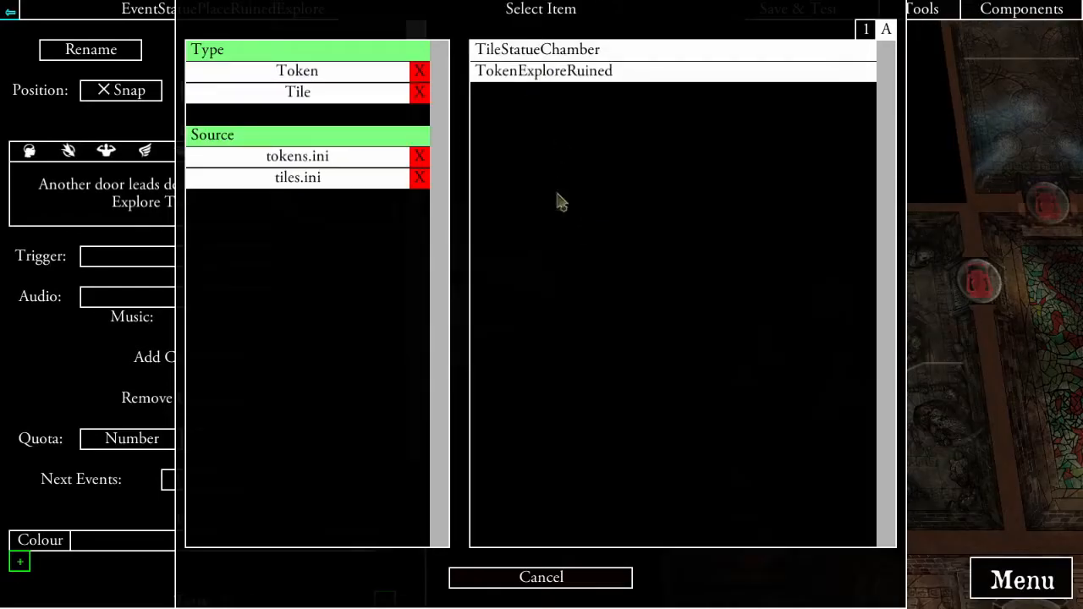
left_click(572, 582)
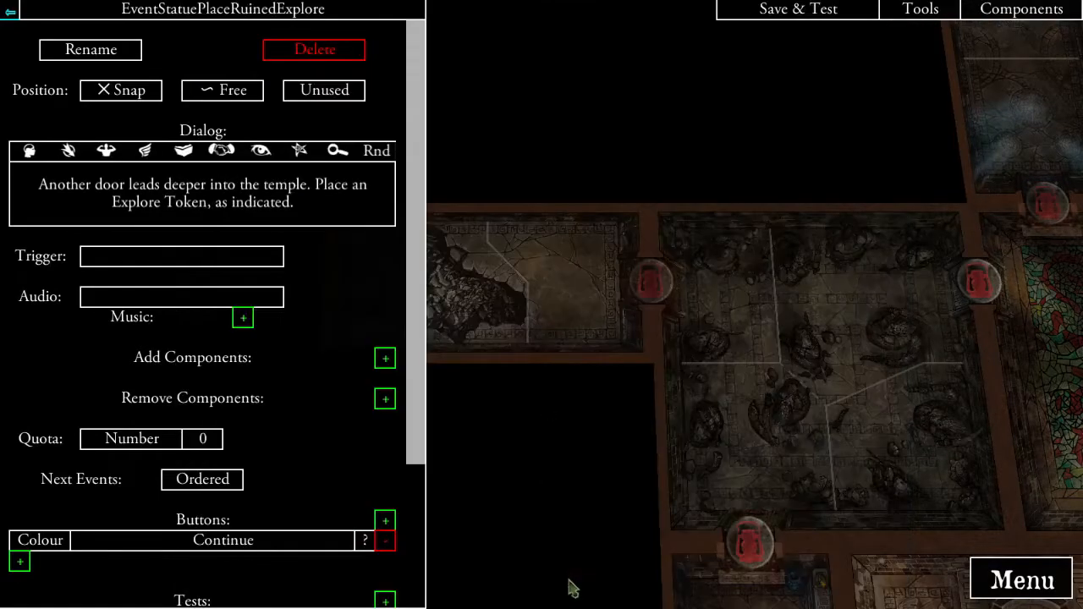
- Add the existing token TokenExploreRuined to the components that the event places
left_click(385, 359)
left_click(304, 114)
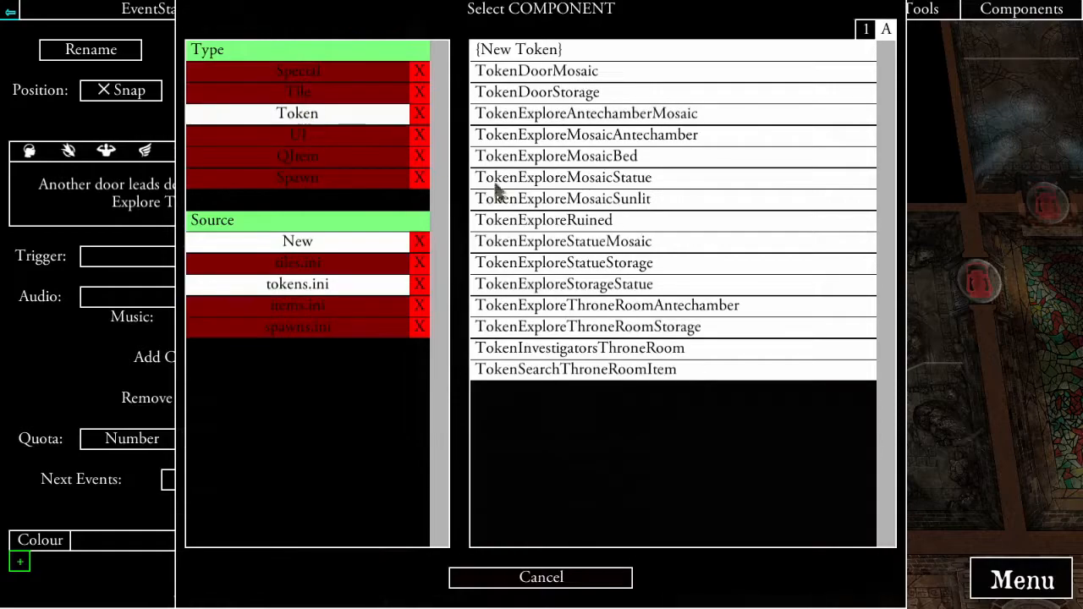
left_click(585, 221)
- Open the added TokenExploreRuined component and rename it ExploreStatueRuined
left_click(364, 380)
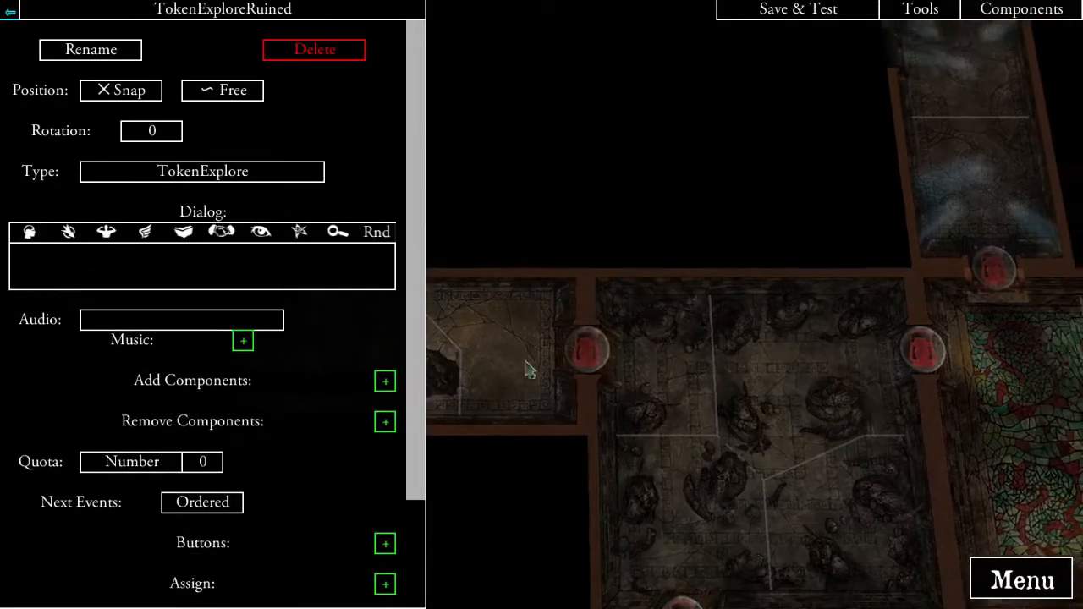
left_click(91, 52)
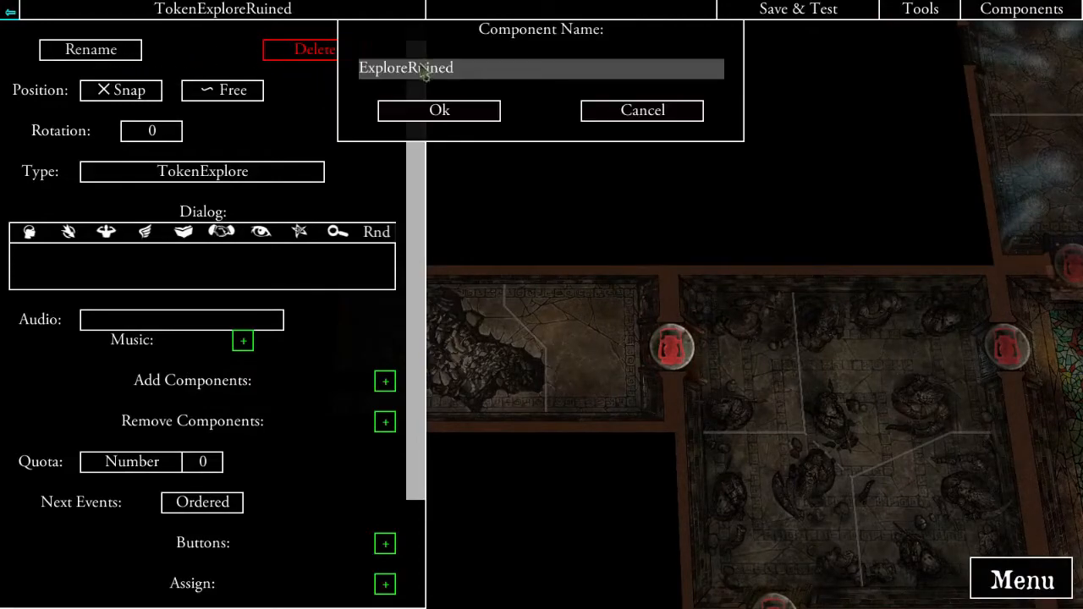
type("Statue")
left_click(454, 122)
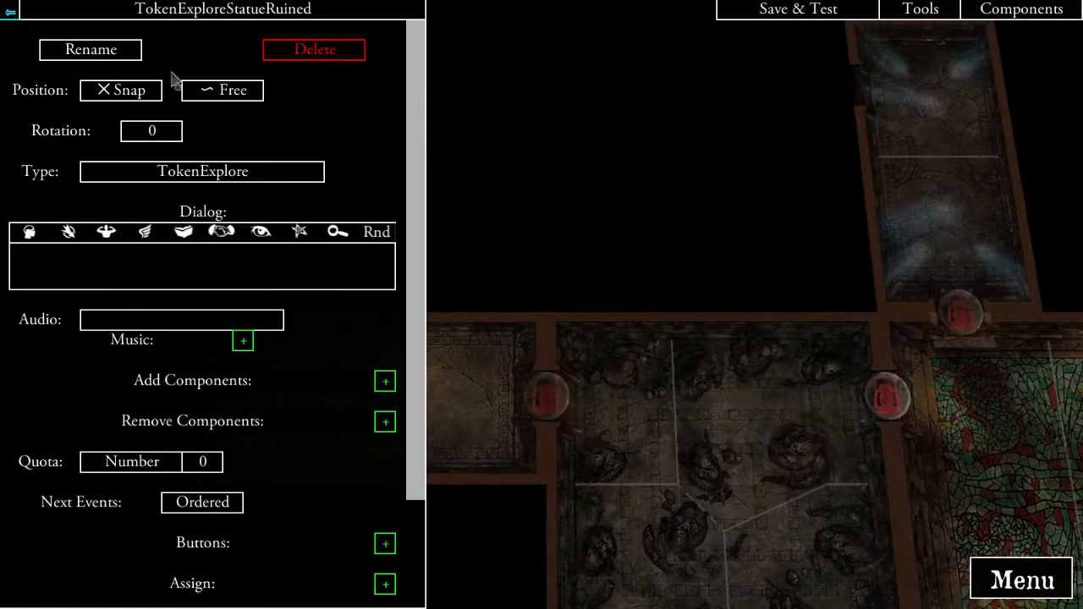
- Return to the Statue Place Ruined Explore event and set its position to Camera on the ruined room's explore token
left_click(10, 10)
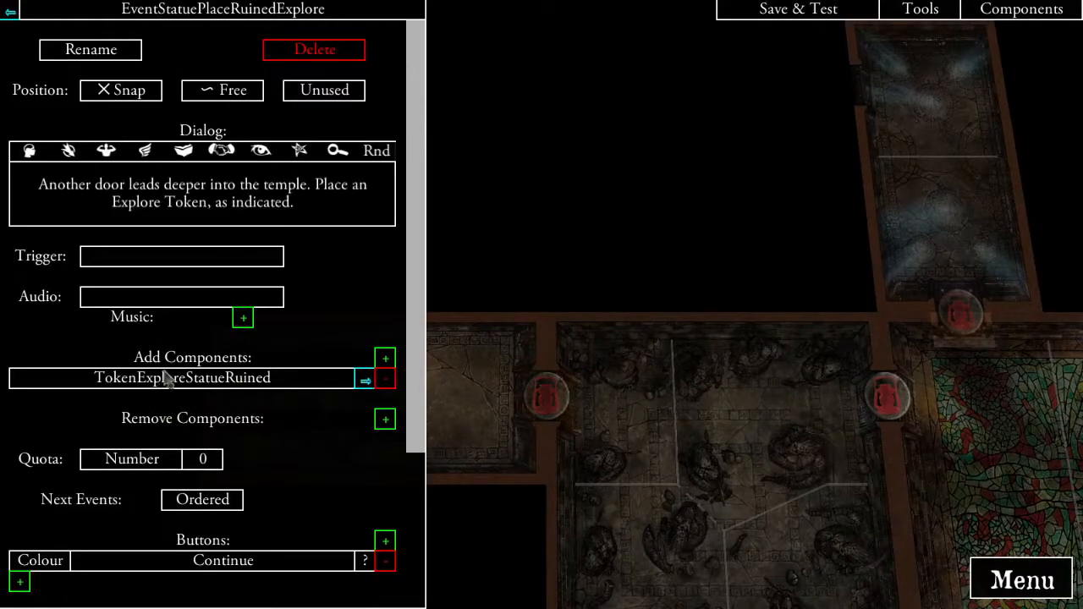
left_click(316, 93)
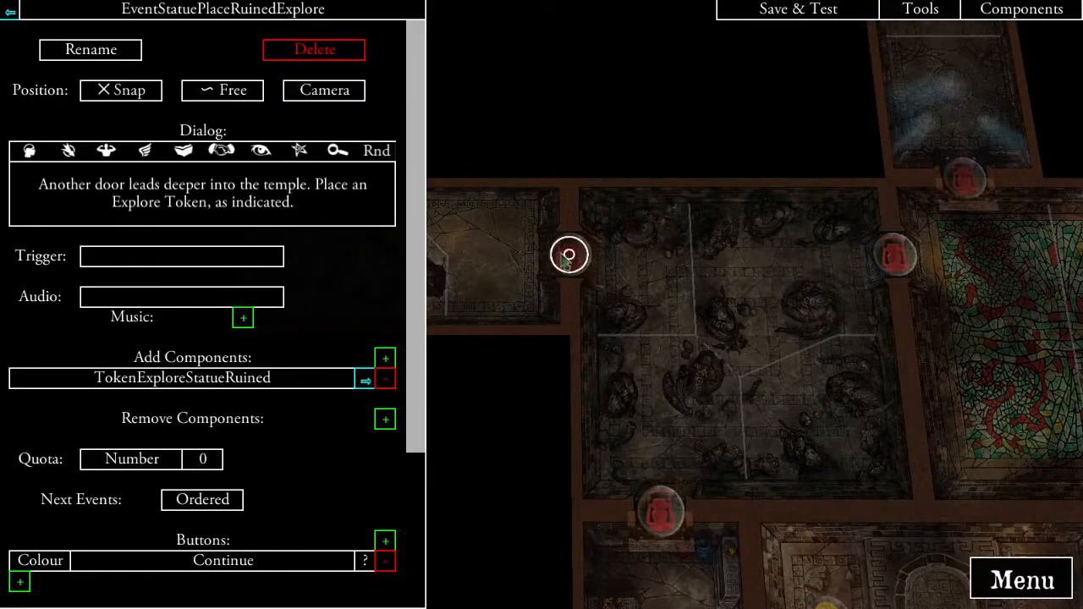
- Link two new events and the existing Event00YouMayMove, in that order, to the event's Continue button
scroll(348, 328, "down", 4)
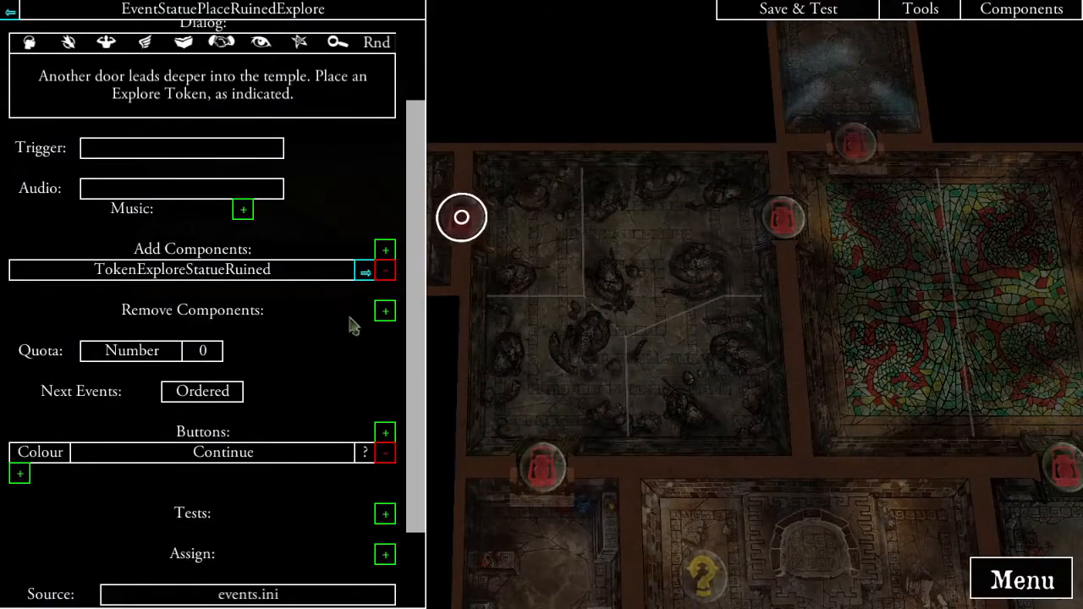
left_click(19, 474)
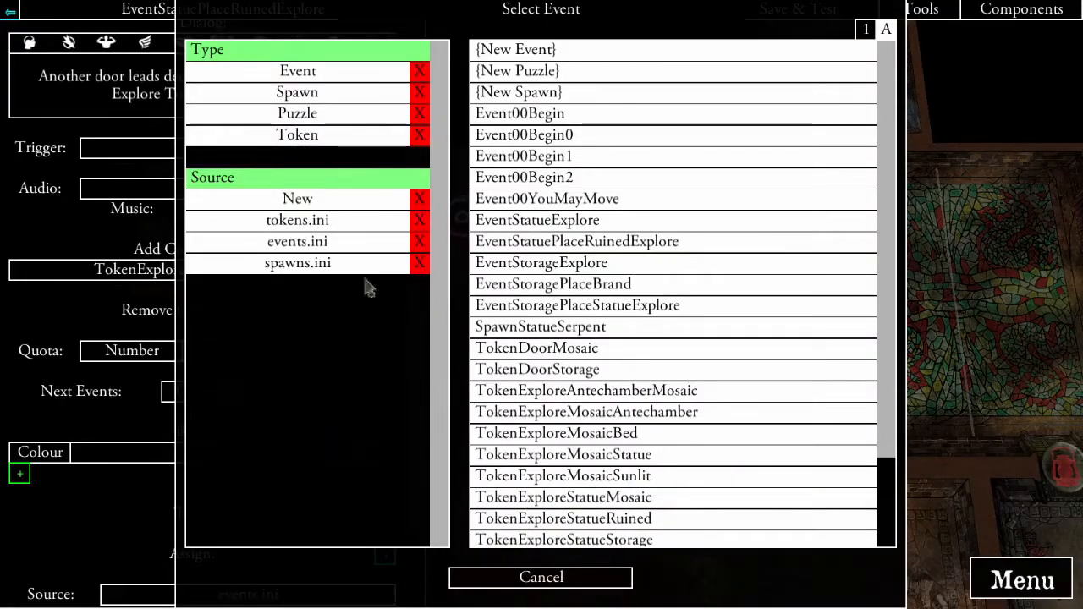
left_click(331, 73)
left_click(528, 52)
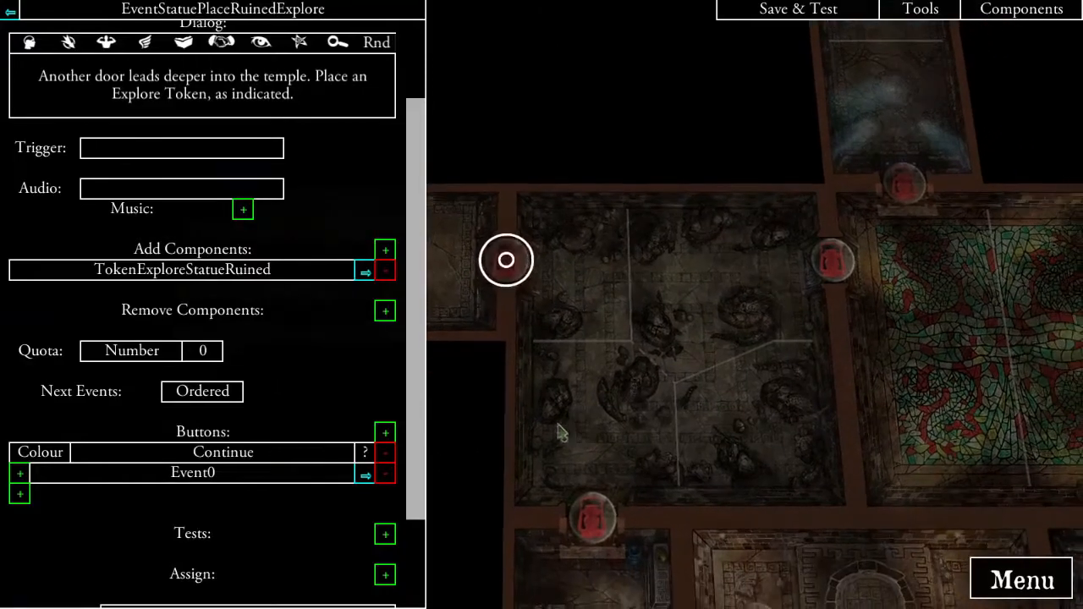
left_click(19, 493)
left_click(533, 49)
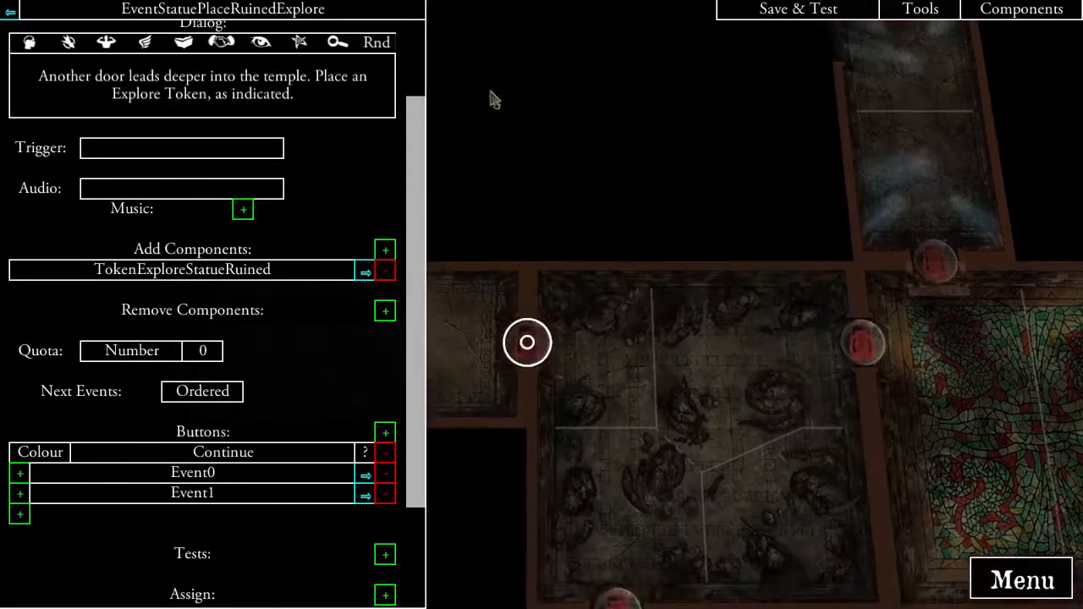
left_click(20, 514)
left_click(314, 75)
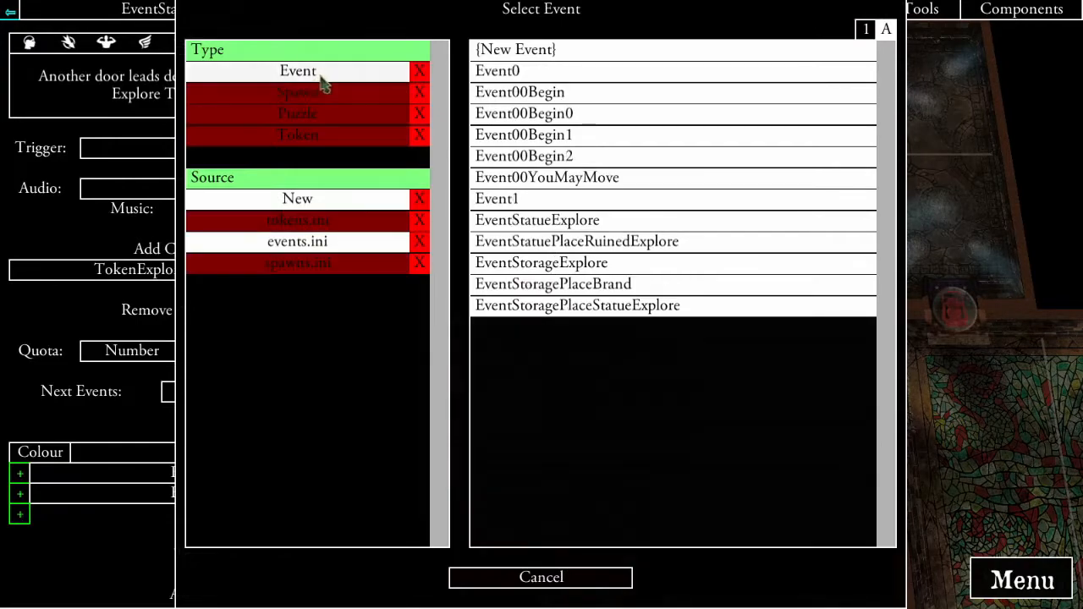
left_click(544, 182)
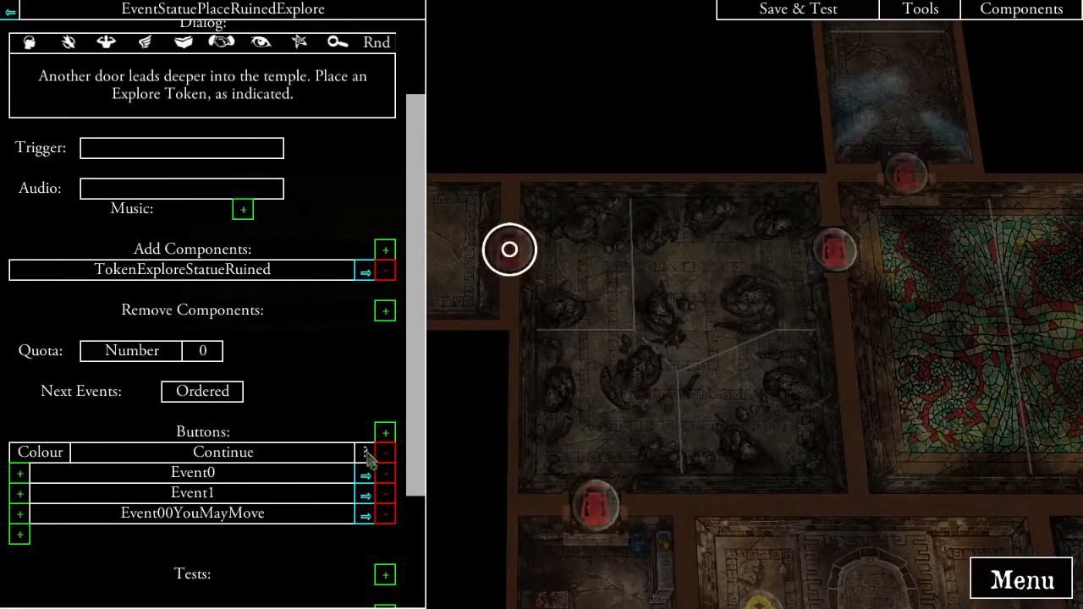
- Open the first newly linked event and rename it "Statue Place Storage"
left_click(366, 478)
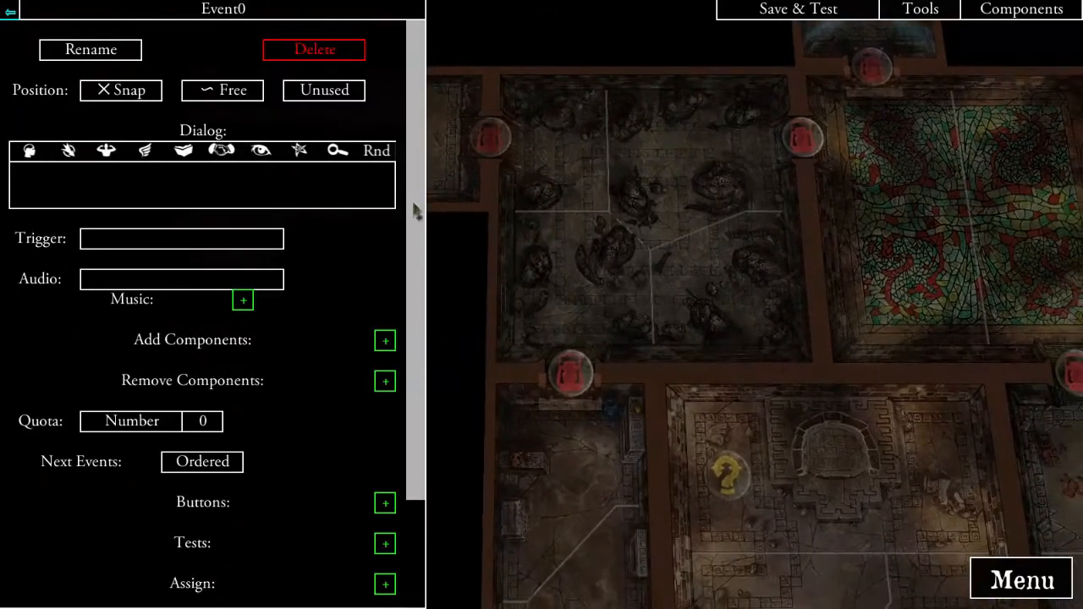
left_click(111, 49)
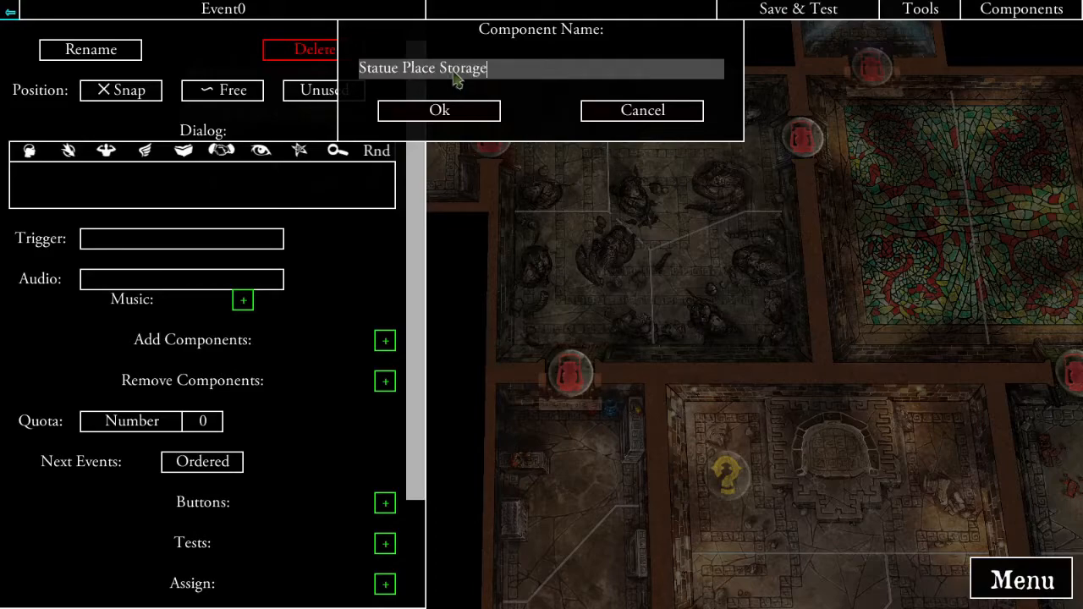
left_click(435, 108)
- Add a test to the event requiring the quest variable ExploreStorage == 0
scroll(279, 286, "down", 3)
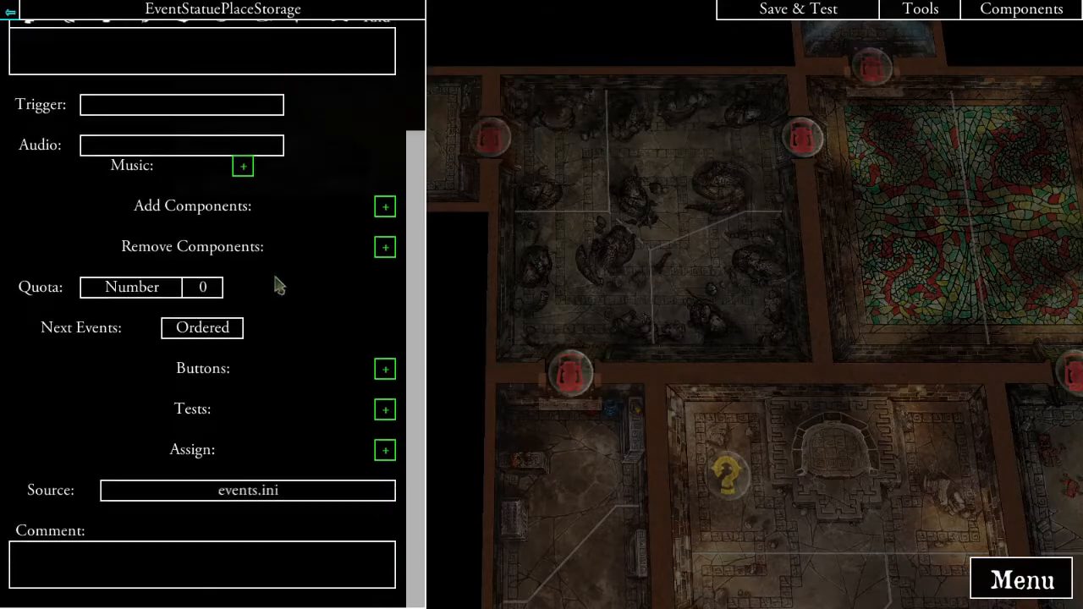
left_click(385, 409)
left_click(342, 74)
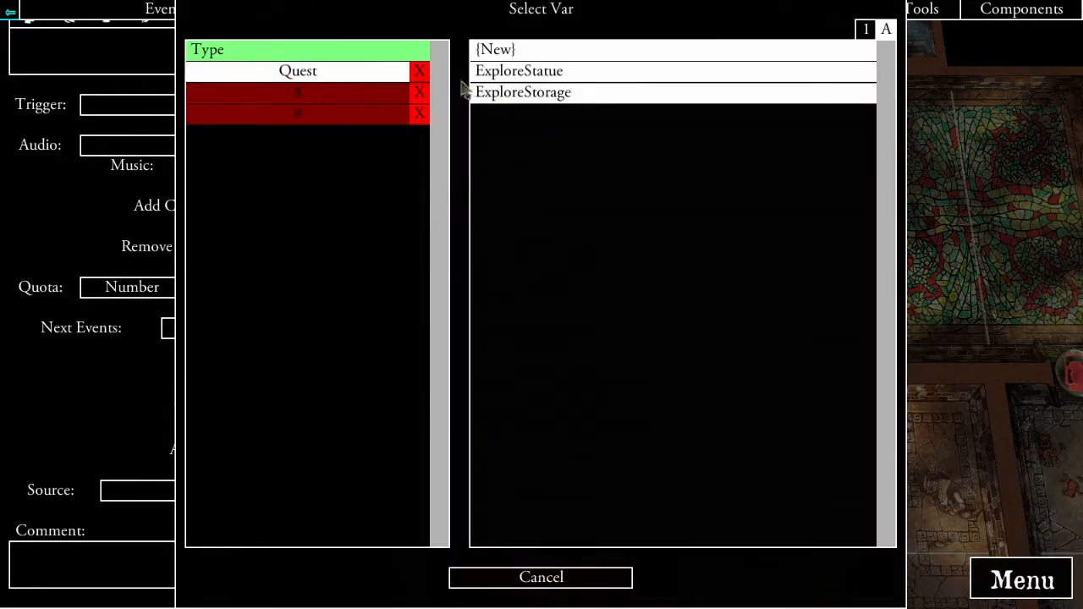
left_click(524, 92)
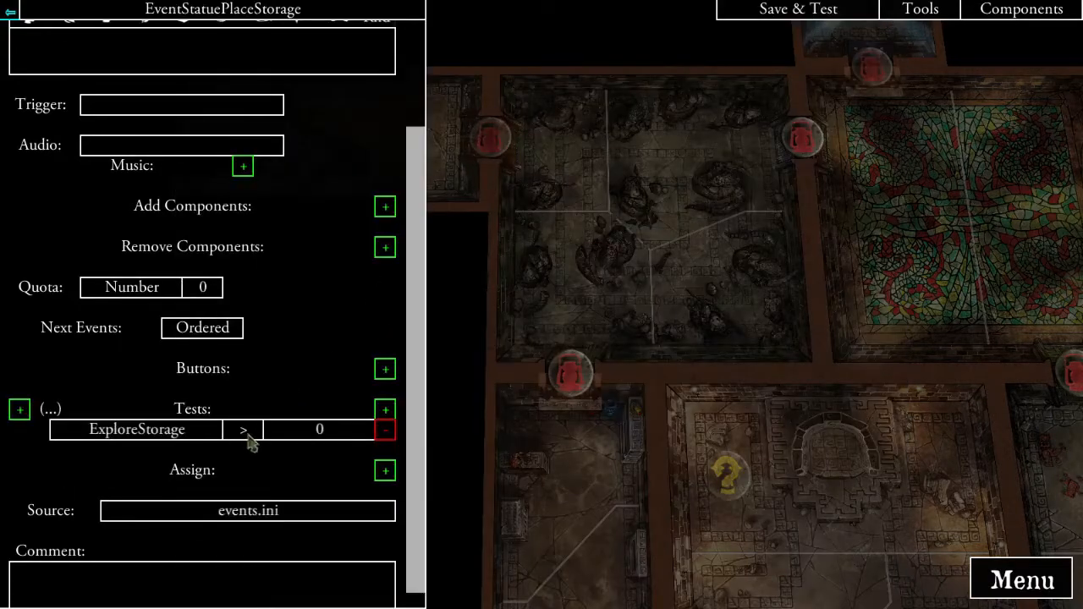
left_click(248, 437)
left_click(522, 114)
- Write the event's dialog: "A door leads back to the Throne Room. Place an Explore Token, as indicated."
left_click_drag(622, 363, 711, 443)
left_click_drag(576, 360, 653, 391)
scroll(272, 361, "up", 3)
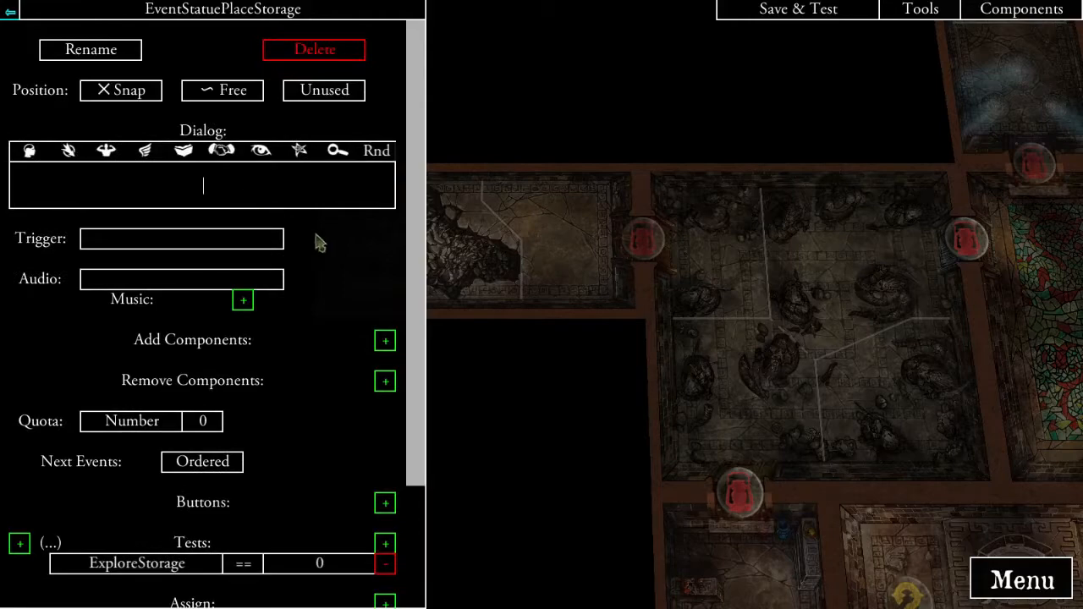
type("or leads back to th")
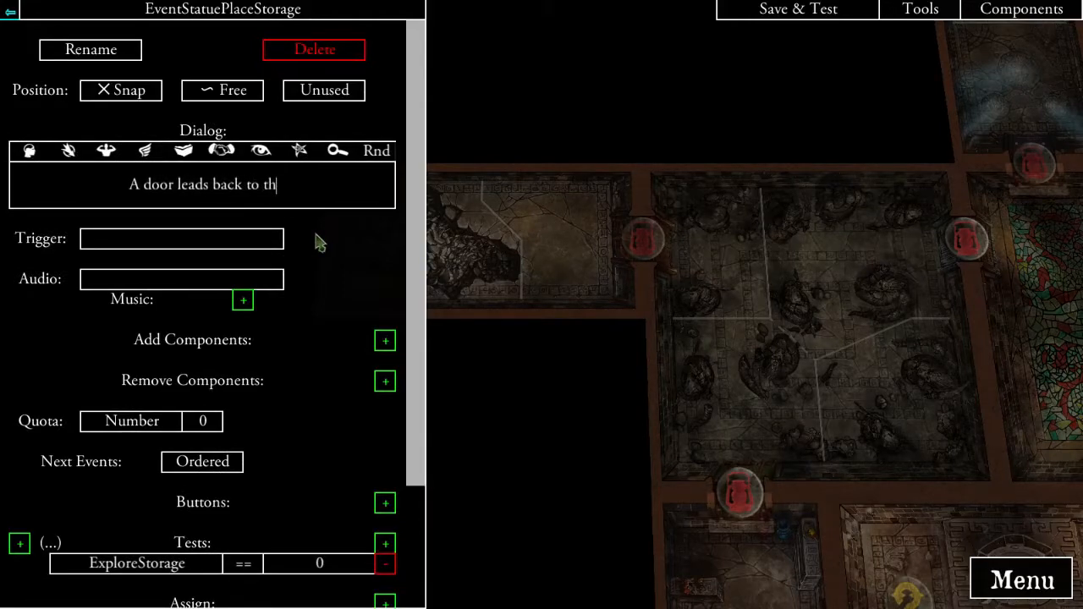
type("e Throne Room. Palce")
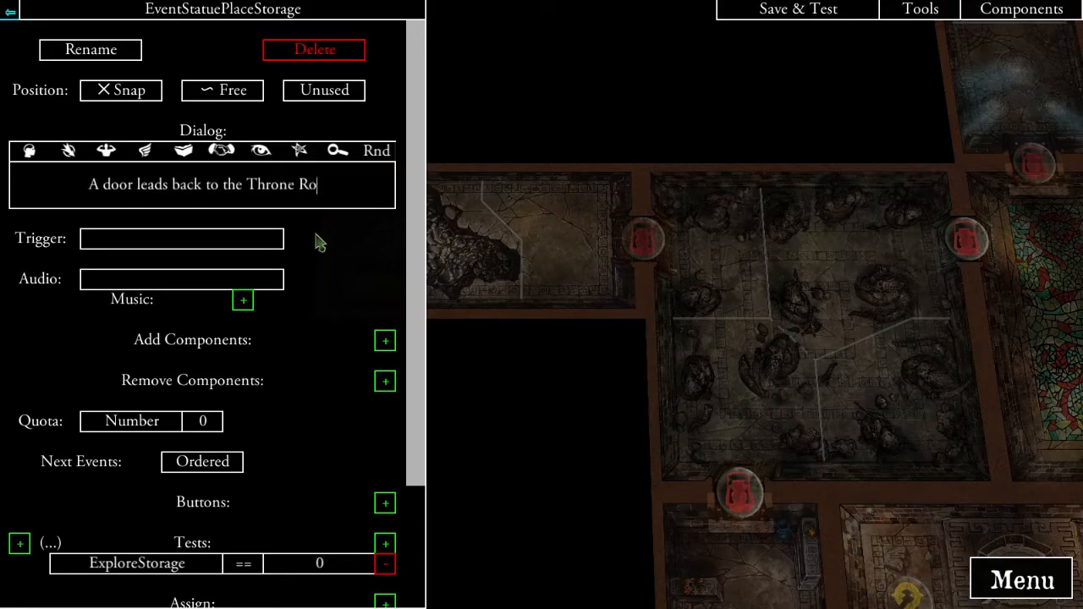
key("BackSpace")
key("BackSpace")
key("BackSpace")
key("BackSpace")
key("BackSpace")
type("lace")
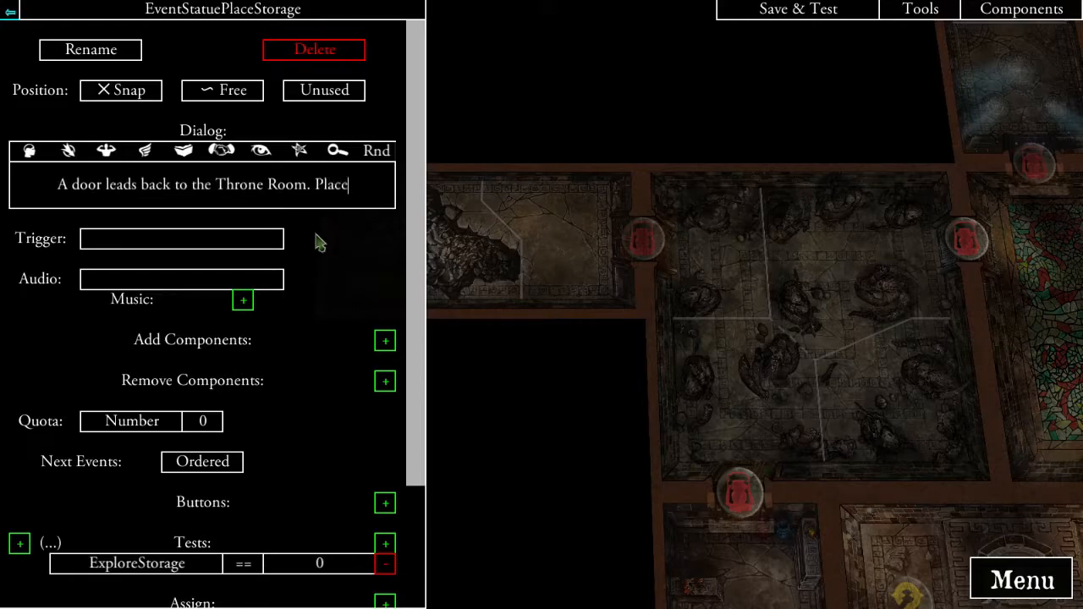
type(" an Explore T")
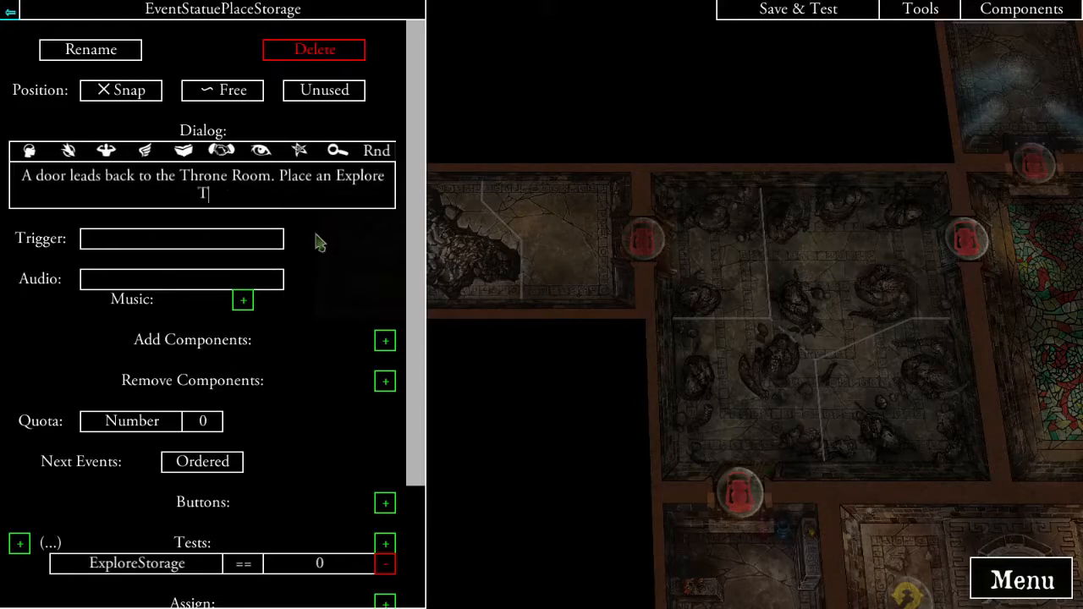
type("oken, as indicated.")
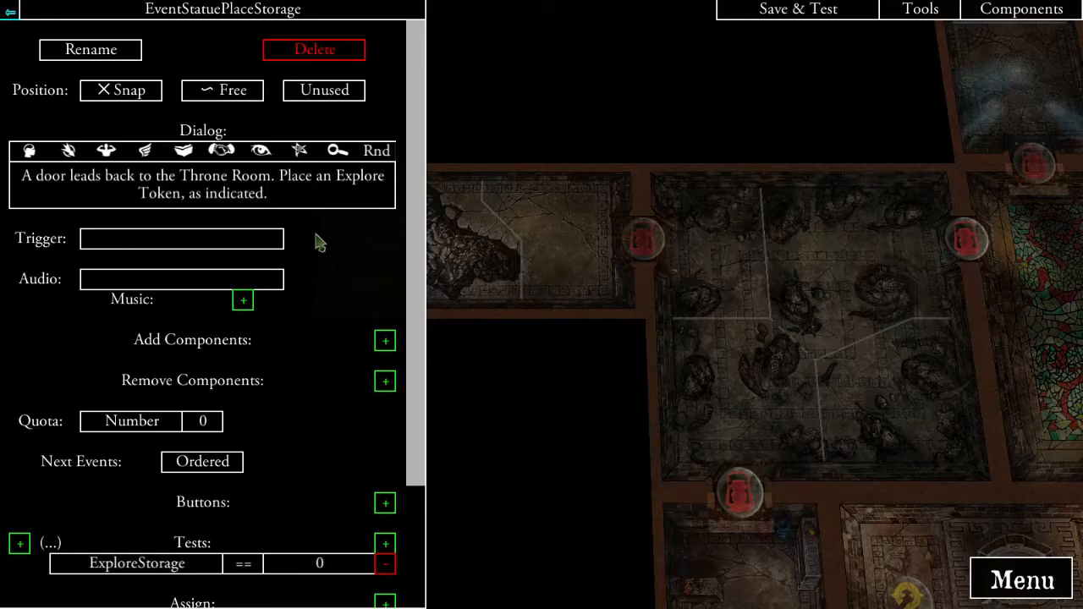
key("Return")
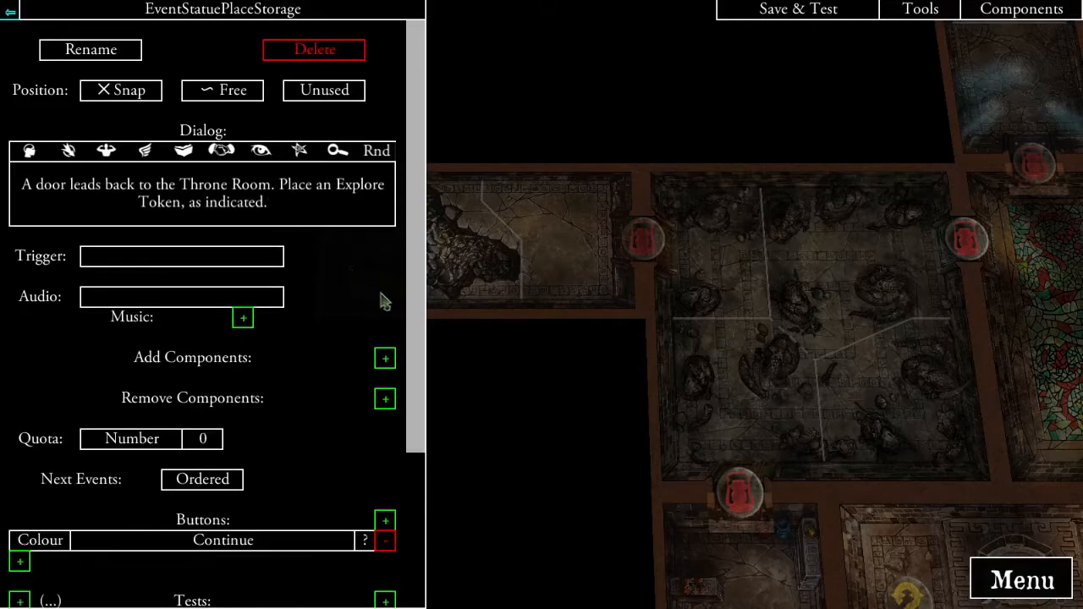
- Add the existing token TokenExploreStatueStorage to the components that the event places
scroll(317, 364, "down", 2)
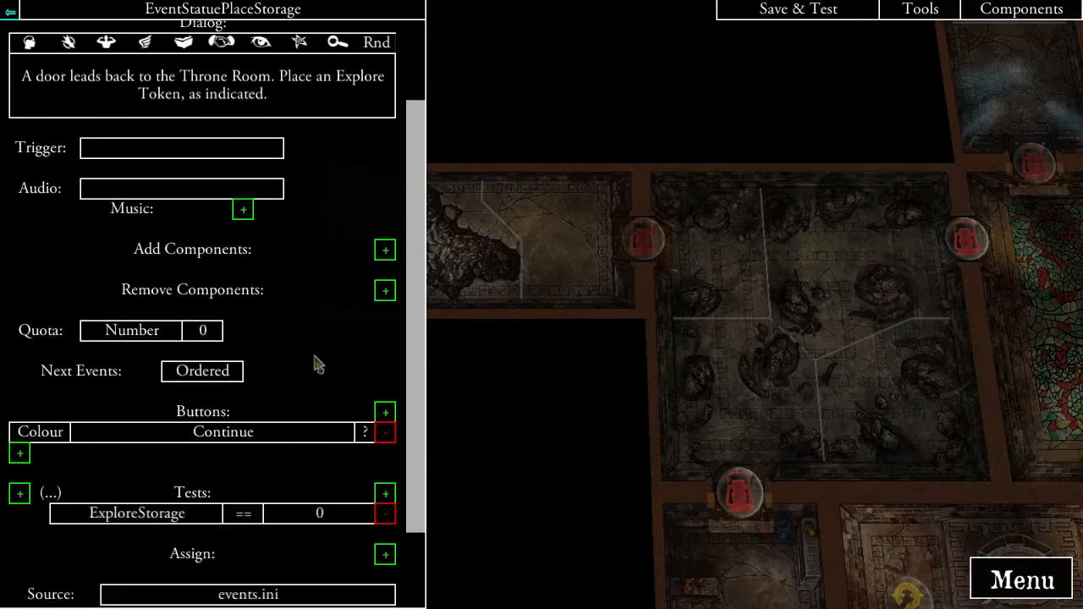
left_click(384, 251)
left_click(312, 115)
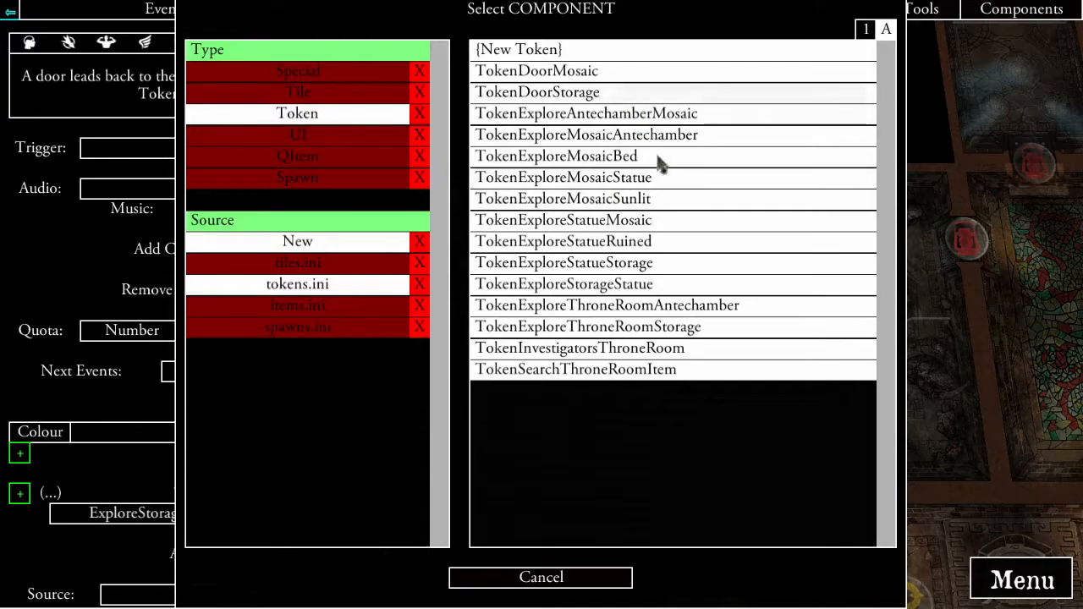
left_click(640, 269)
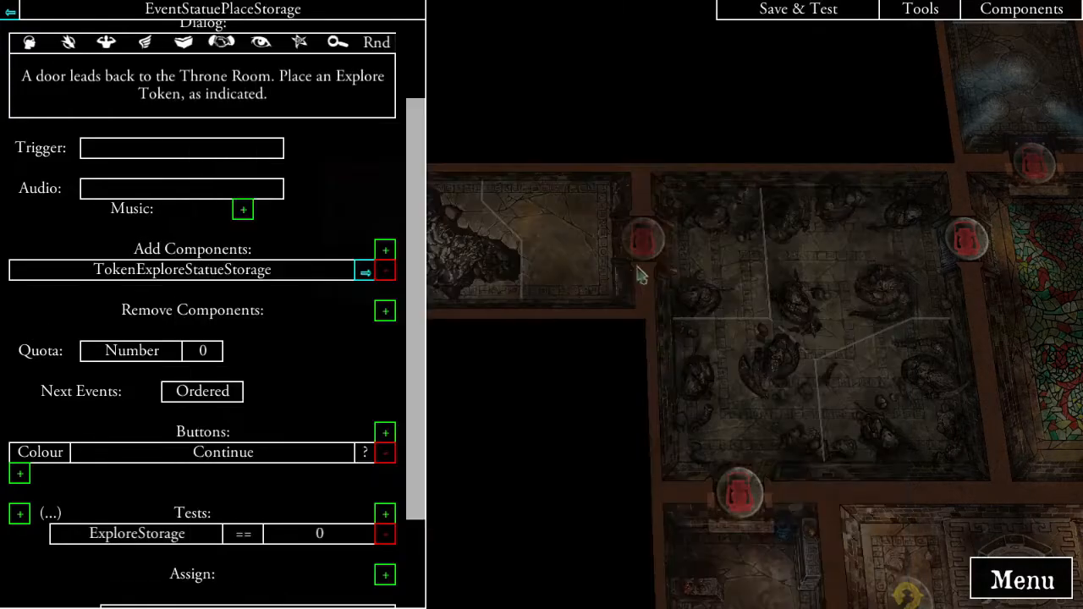
- Set the event's position to Camera on the explore token between the statue chamber and the storage room
scroll(275, 224, "up", 3)
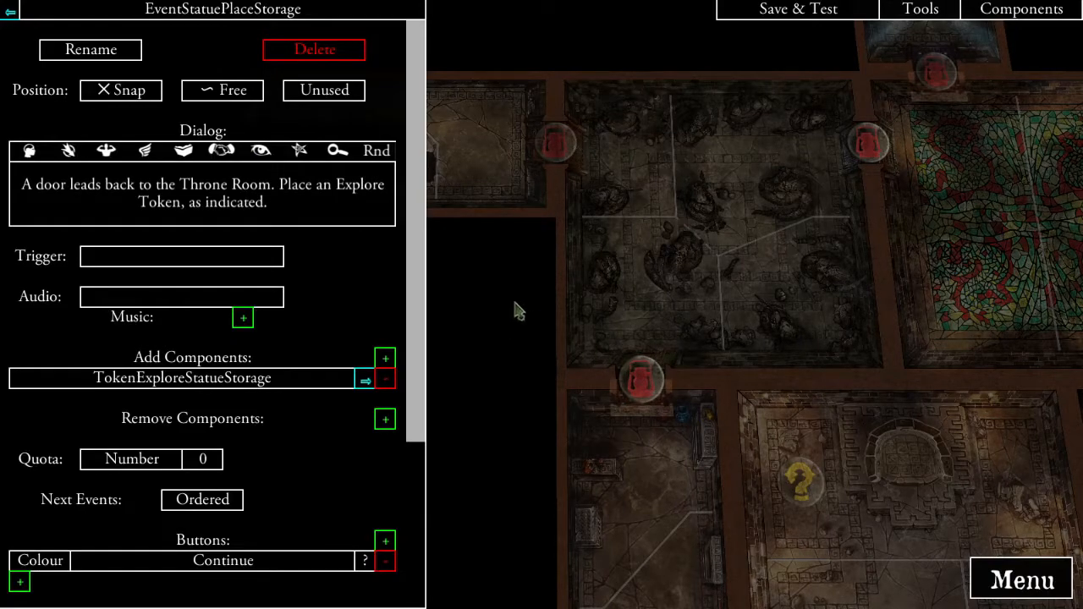
left_click(321, 96)
left_click_drag(739, 169, 721, 176)
left_click_drag(705, 357, 626, 450)
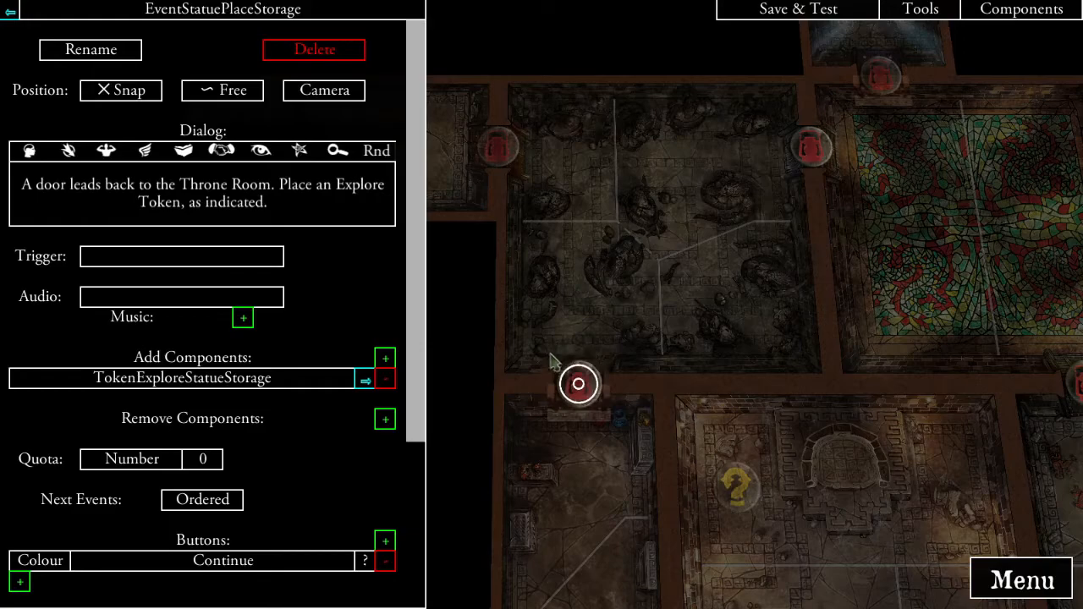
left_click_drag(597, 353, 746, 257)
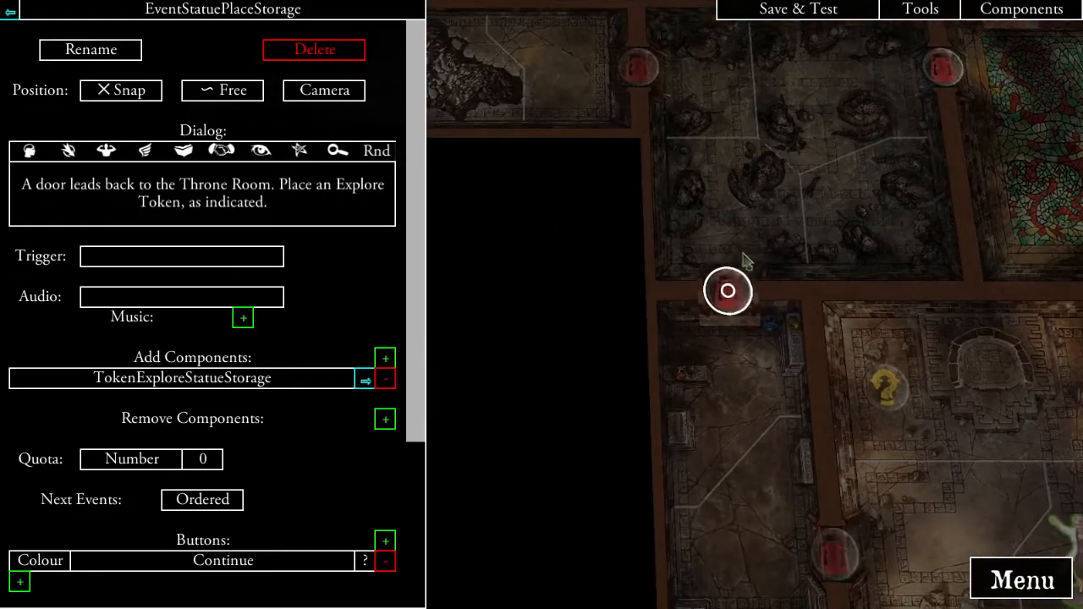
scroll(261, 359, "down", 5)
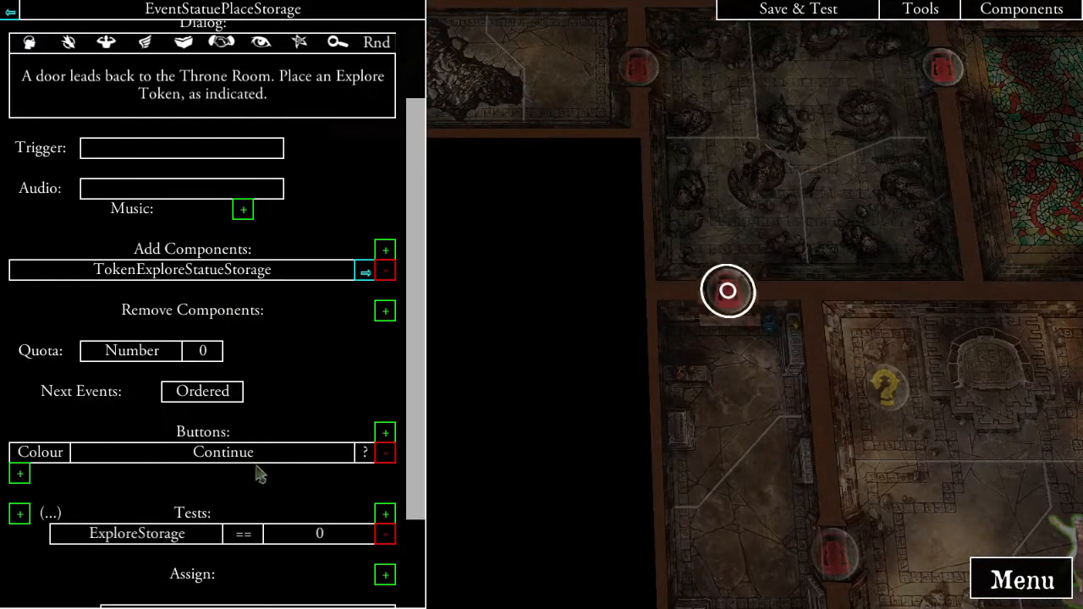
left_click_drag(857, 149, 596, 324)
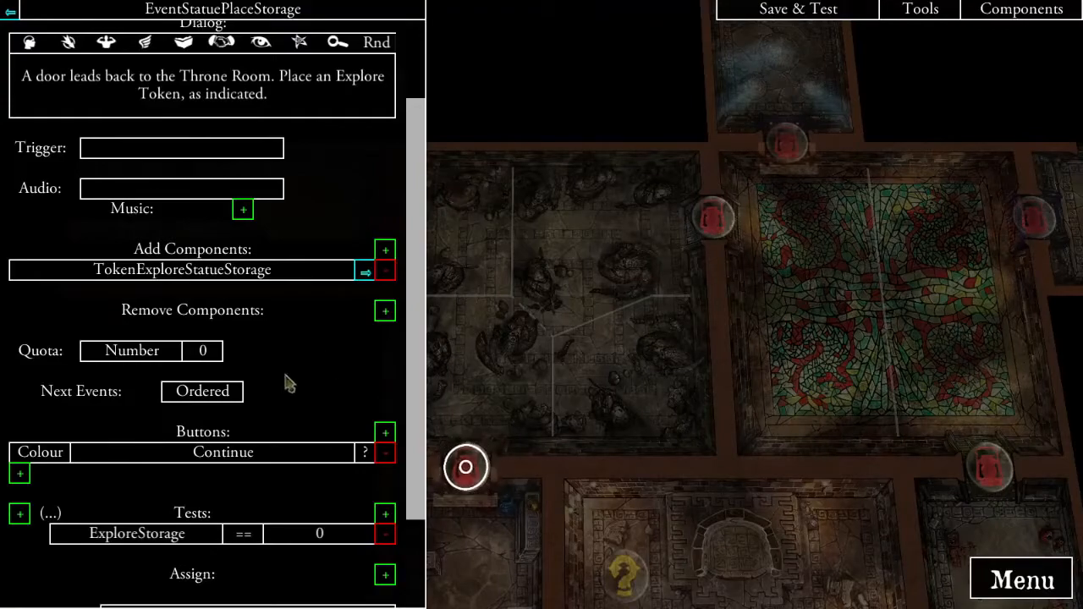
left_click(10, 10)
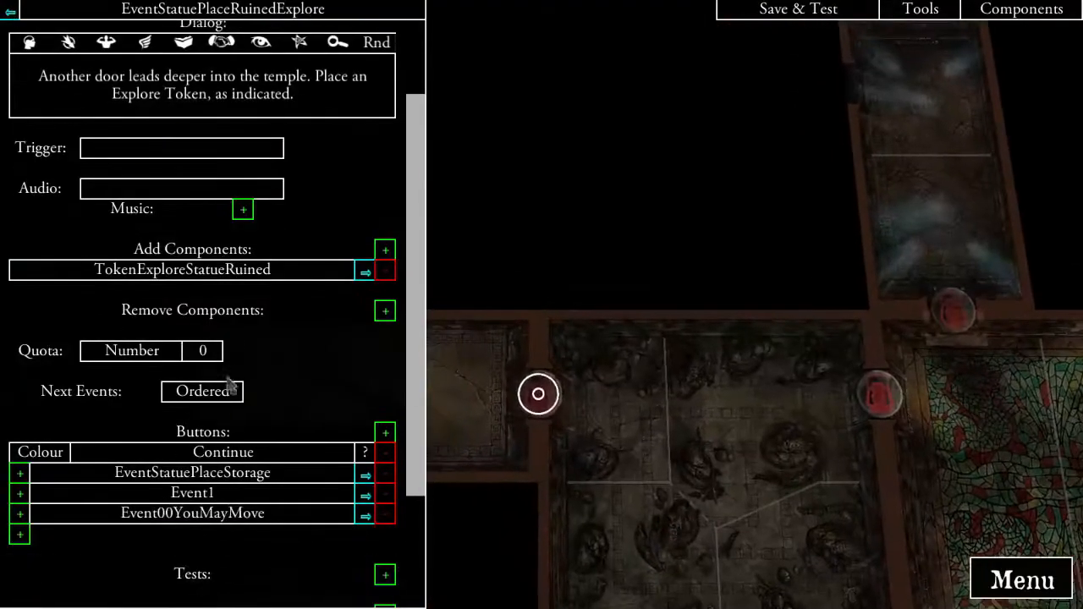
left_click(365, 474)
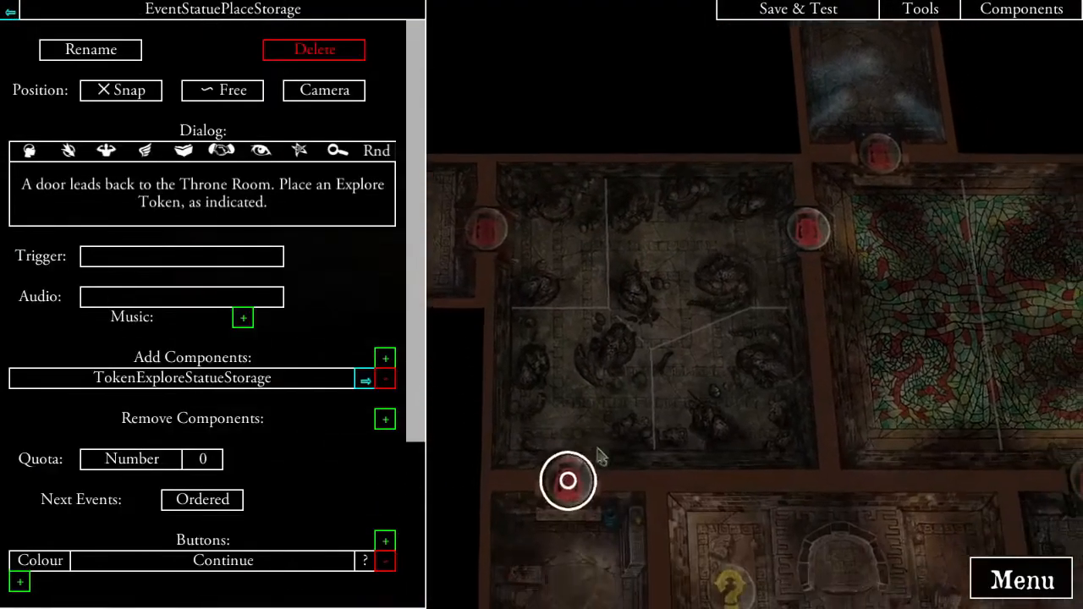
left_click_drag(601, 313, 735, 256)
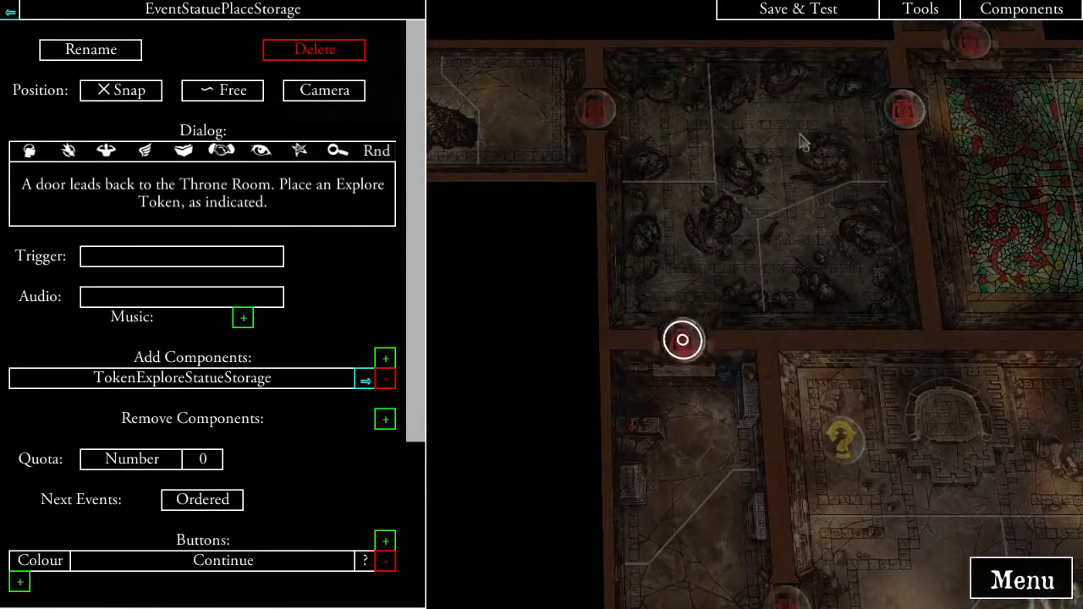
left_click_drag(856, 183, 819, 218)
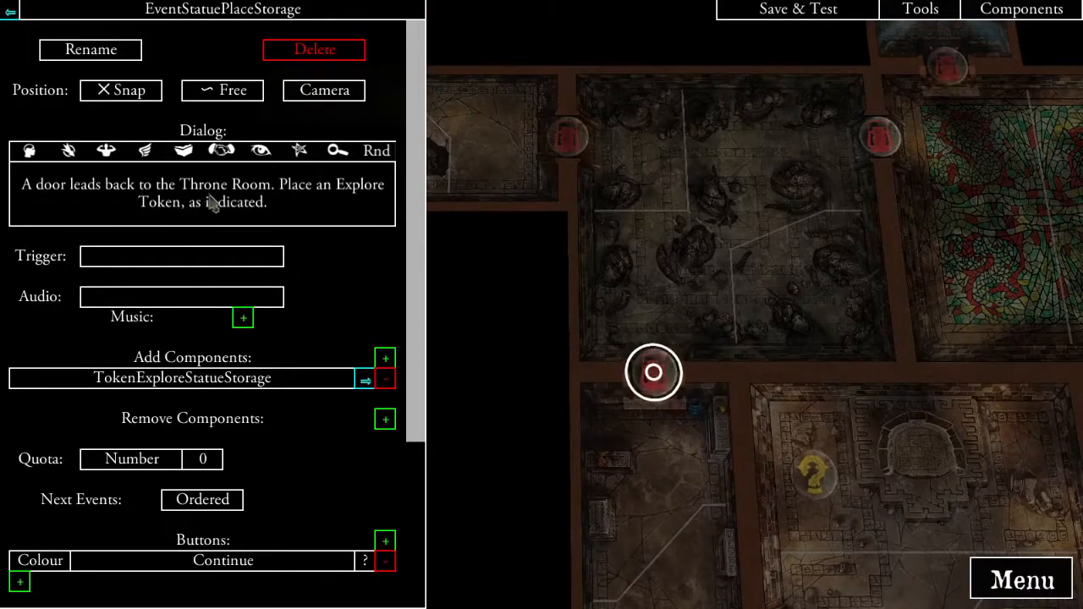
- Make the Continue button of EventStatuePlaceStorage lead to the existing event Event00YouMayMove
scroll(314, 380, "down", 4)
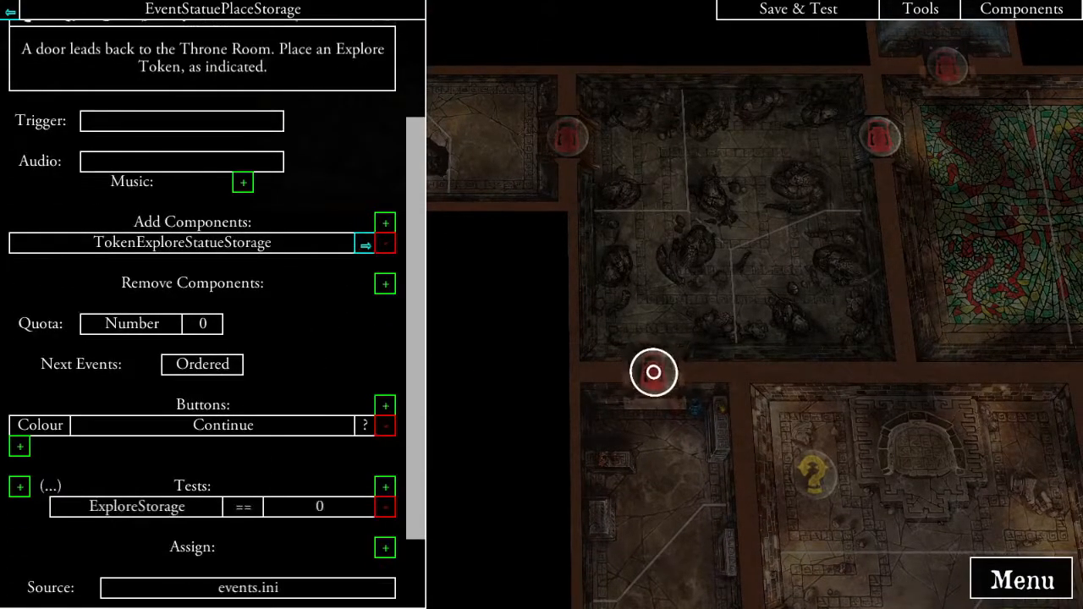
left_click(19, 446)
left_click(298, 71)
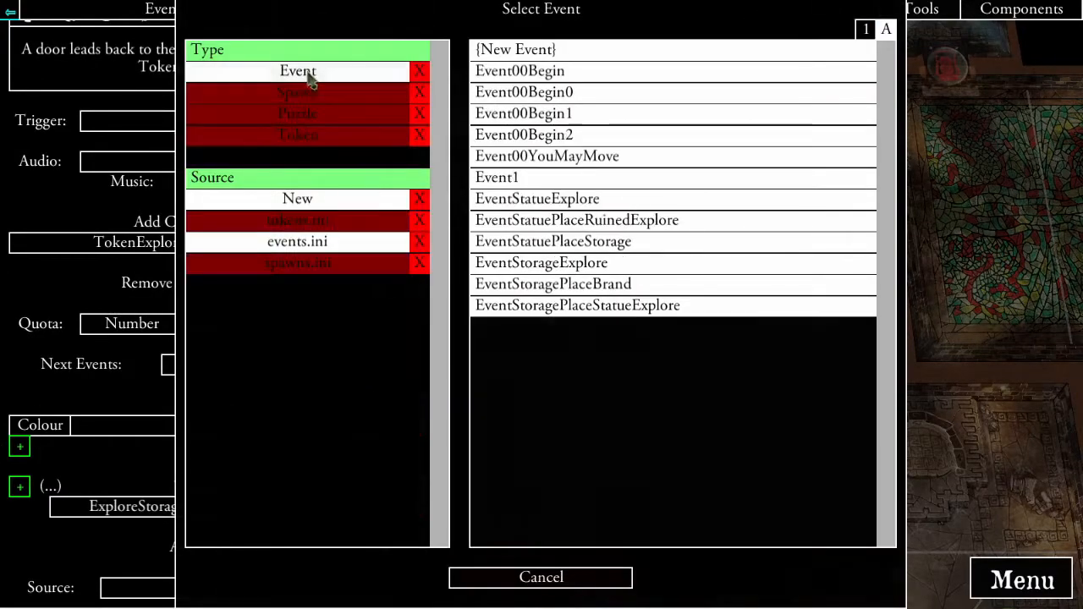
left_click(550, 156)
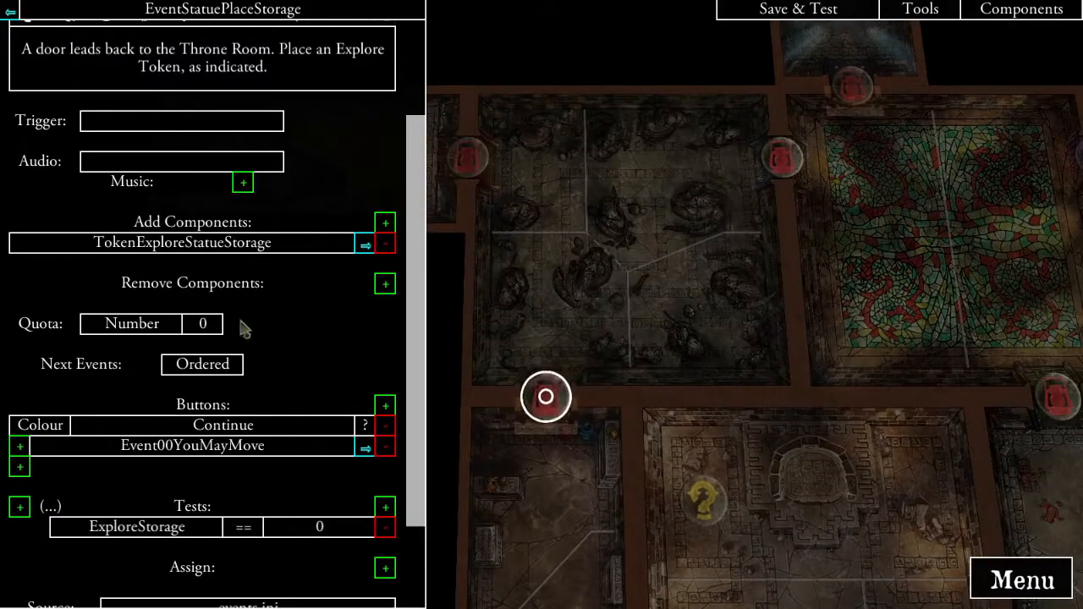
scroll(313, 326, "up", 3)
left_click_drag(546, 396, 624, 381)
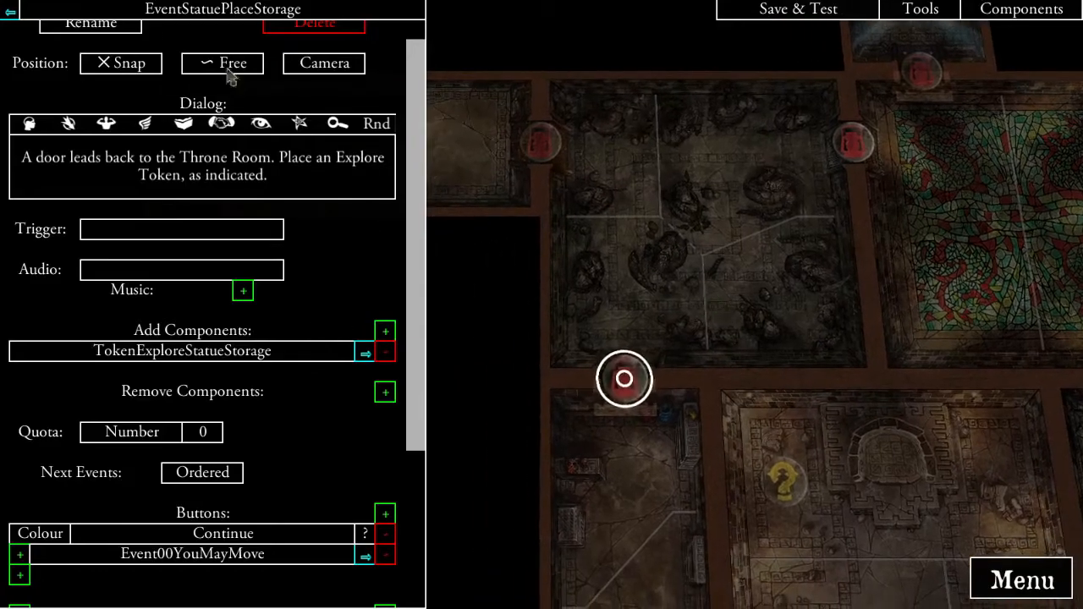
- Open Event1 from the chained events of EventStatuePlaceRuinedExplore and rename it to EventStatuePlaceMosaic
left_click(12, 13)
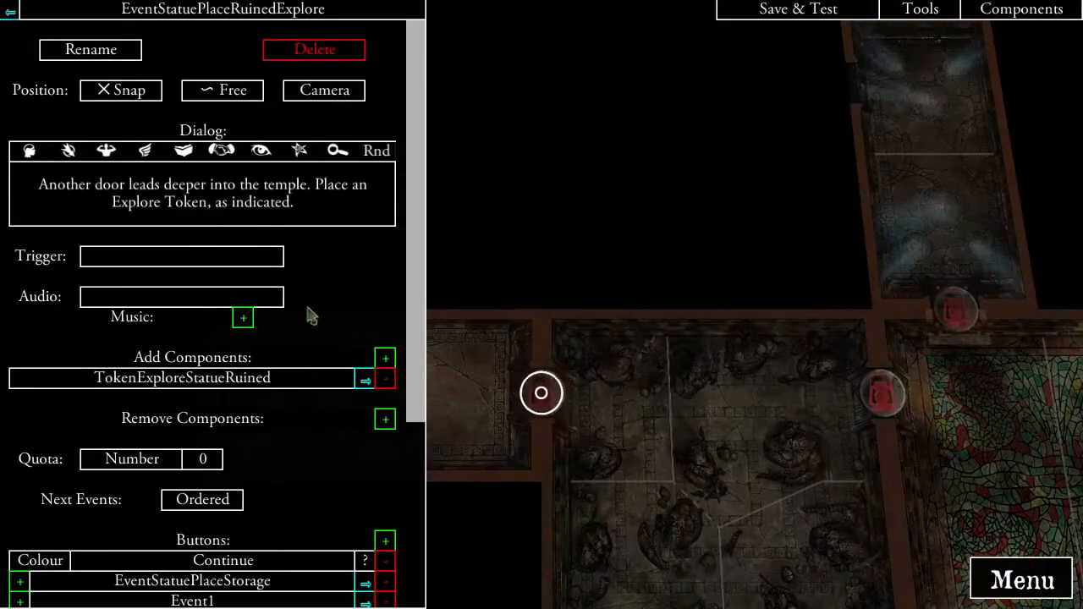
scroll(310, 314, "down", 4)
left_click(366, 468)
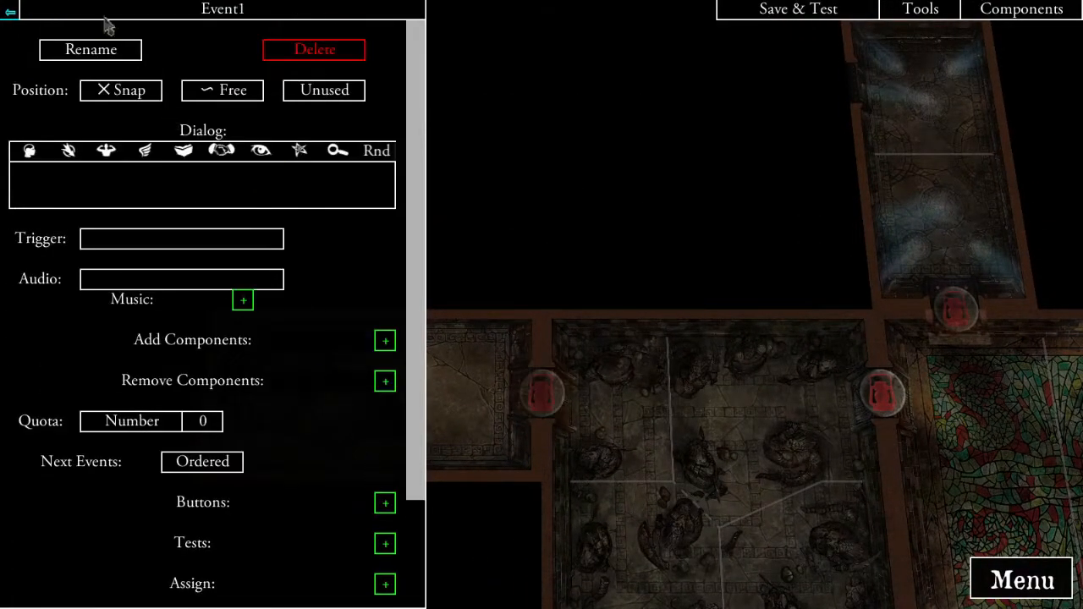
left_click(100, 49)
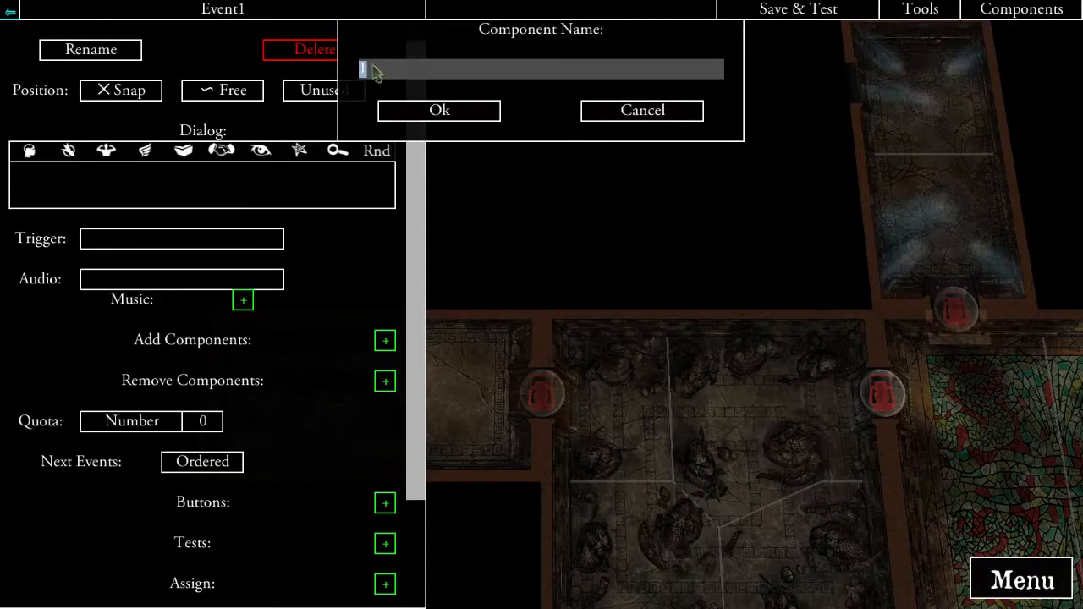
left_click(439, 112)
- Add a test to the event requiring a new quest variable, ExploreMosaic == 0
scroll(259, 304, "down", 4)
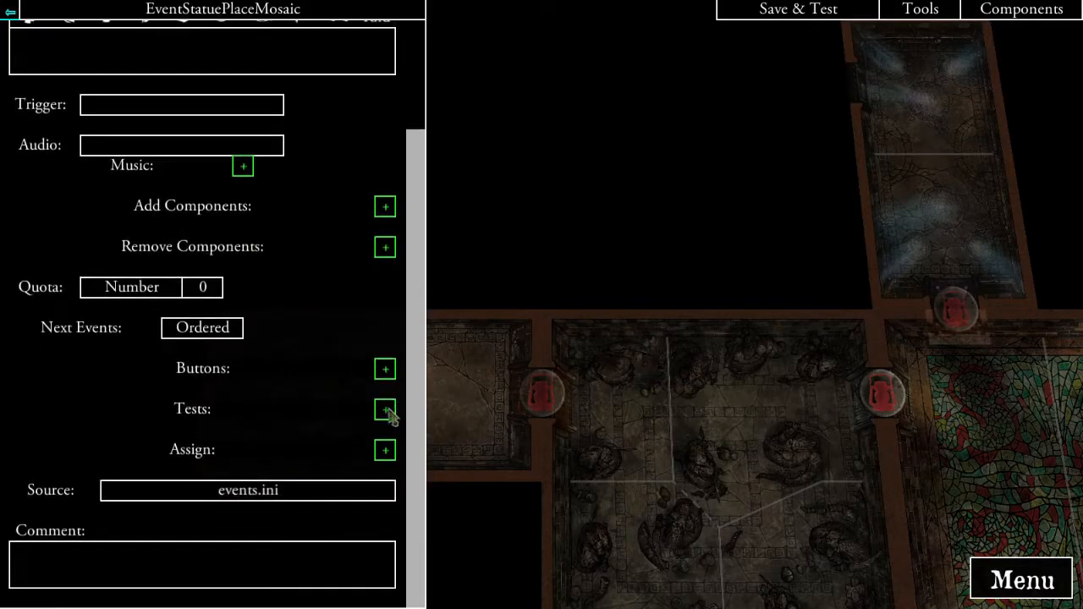
left_click(385, 403)
left_click(298, 71)
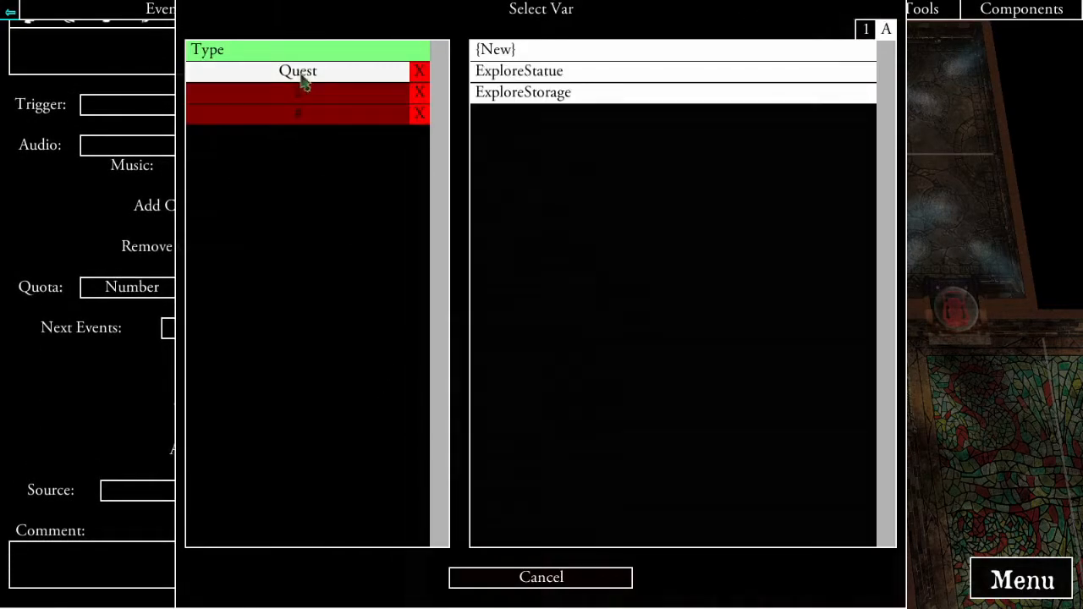
left_click(496, 50)
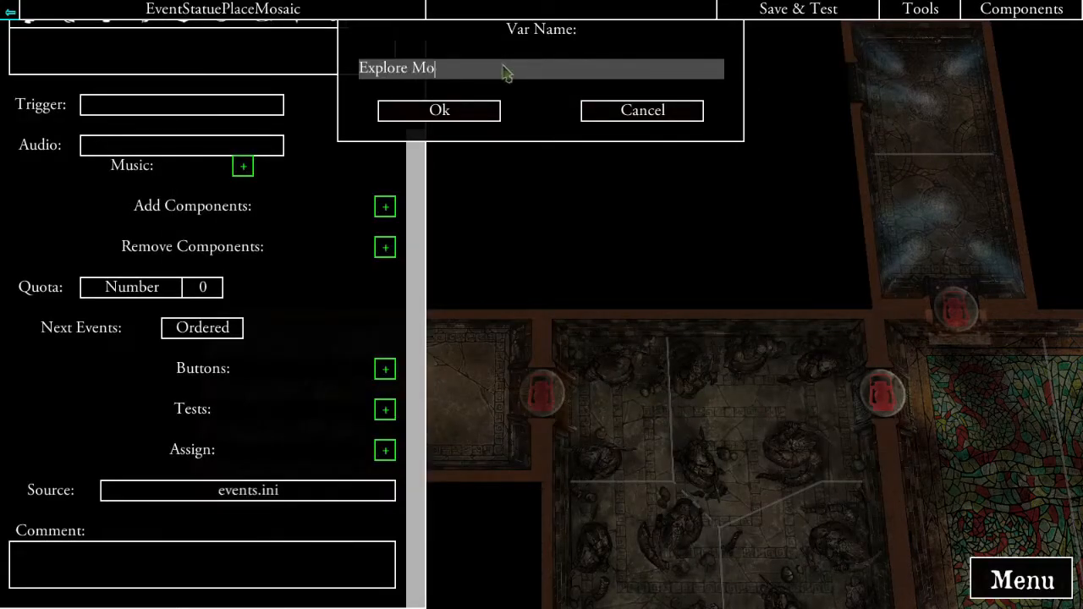
left_click(468, 112)
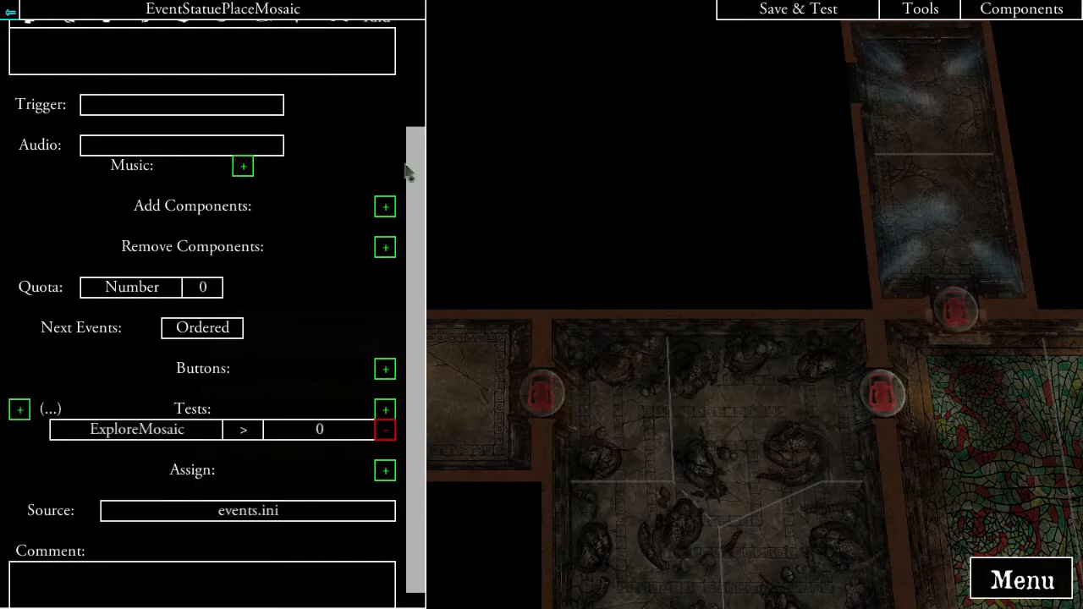
left_click(254, 427)
left_click(541, 116)
- Write the event's dialog: "A door leads deeper into the temple. Place an Explore Token, as indicated."
scroll(287, 322, "up", 3)
left_click(264, 180)
type("A door leads d")
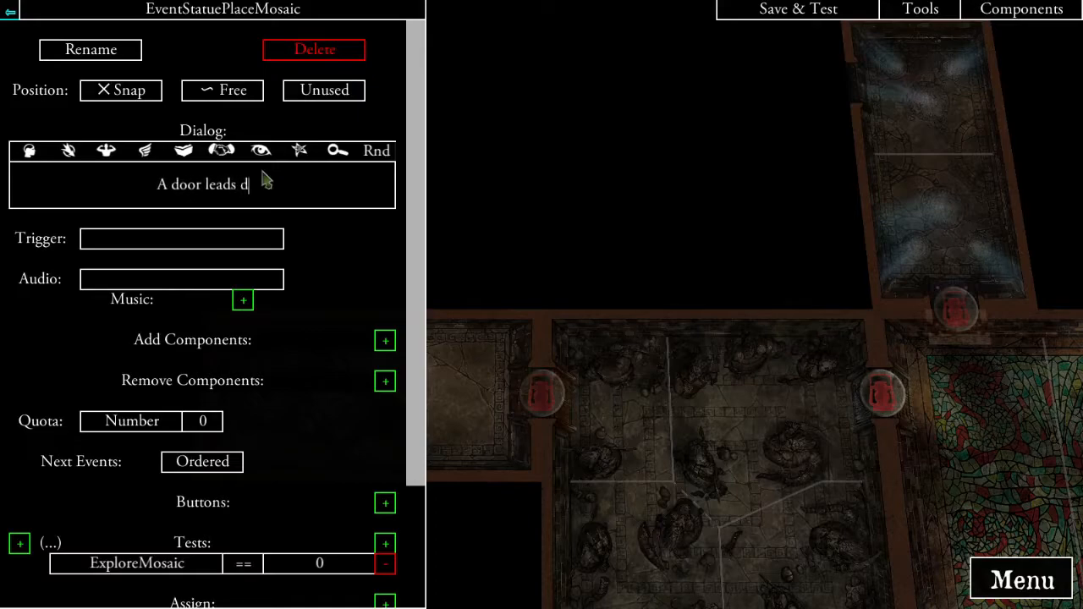
type("eeper into the t")
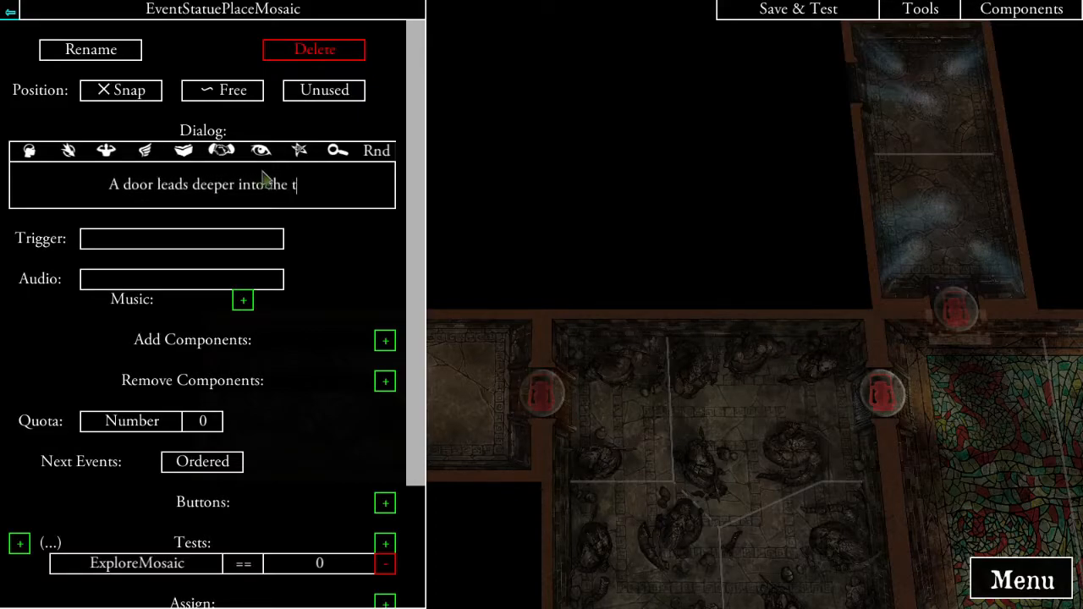
type("emple")
type(".")
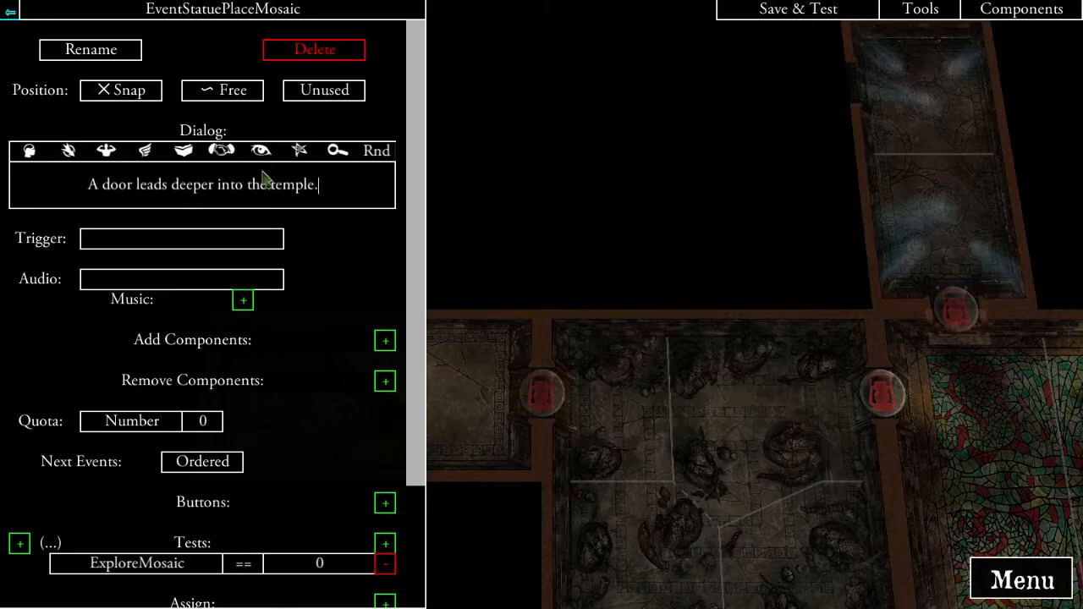
type(" Place an Ex")
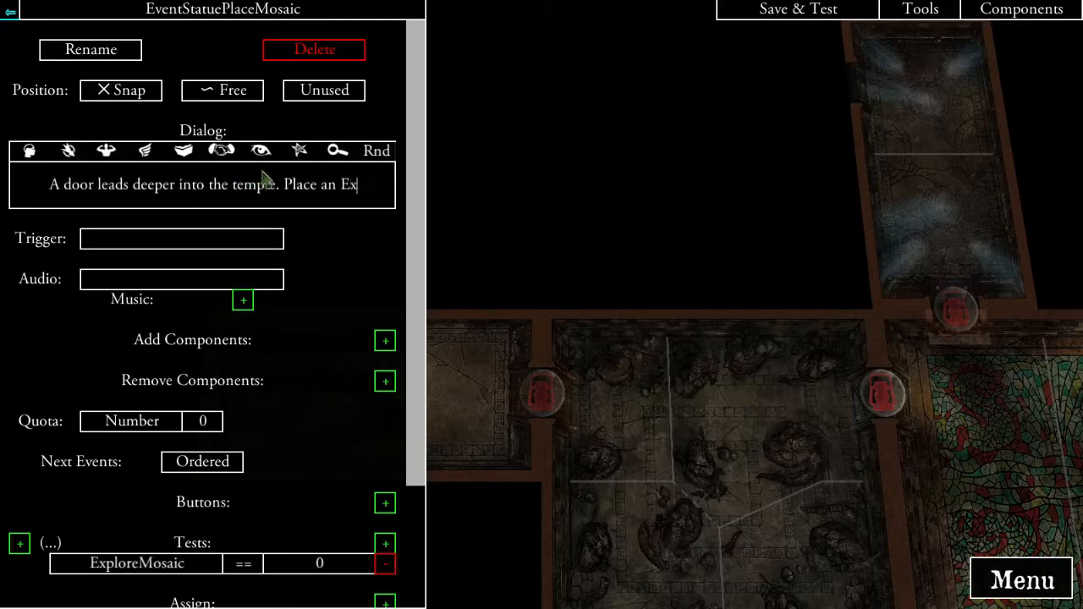
type("plore Token. as indicated.")
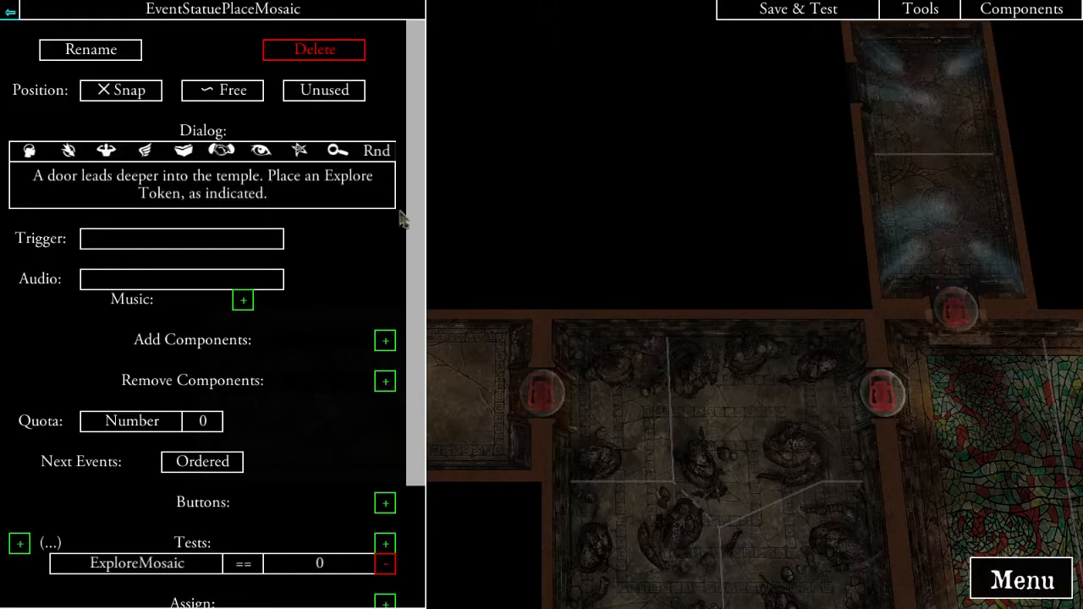
left_click(347, 285)
left_click(385, 356)
left_click(298, 114)
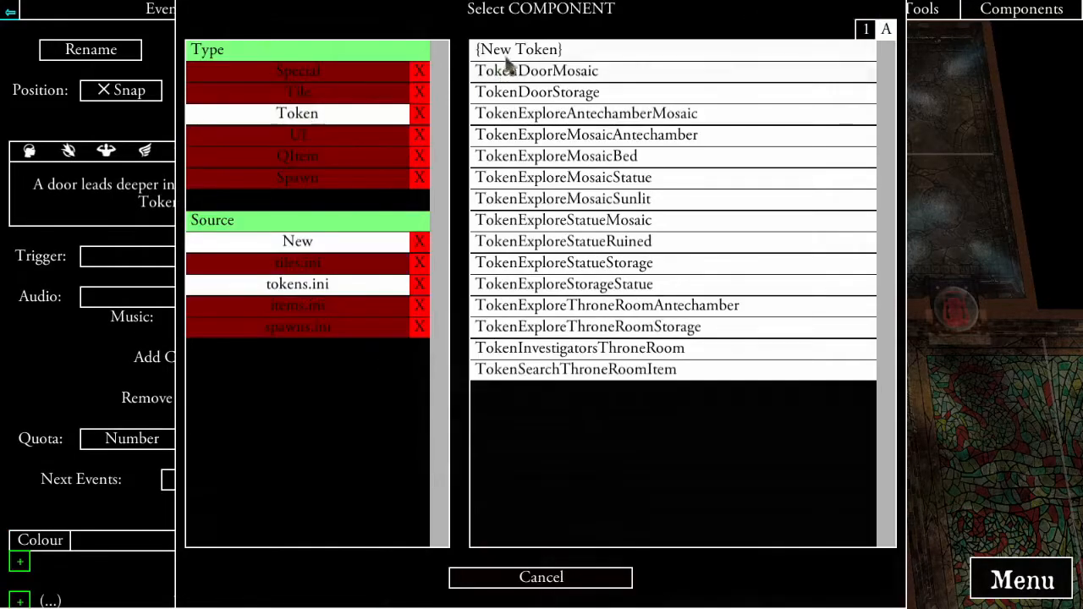
left_click(507, 53)
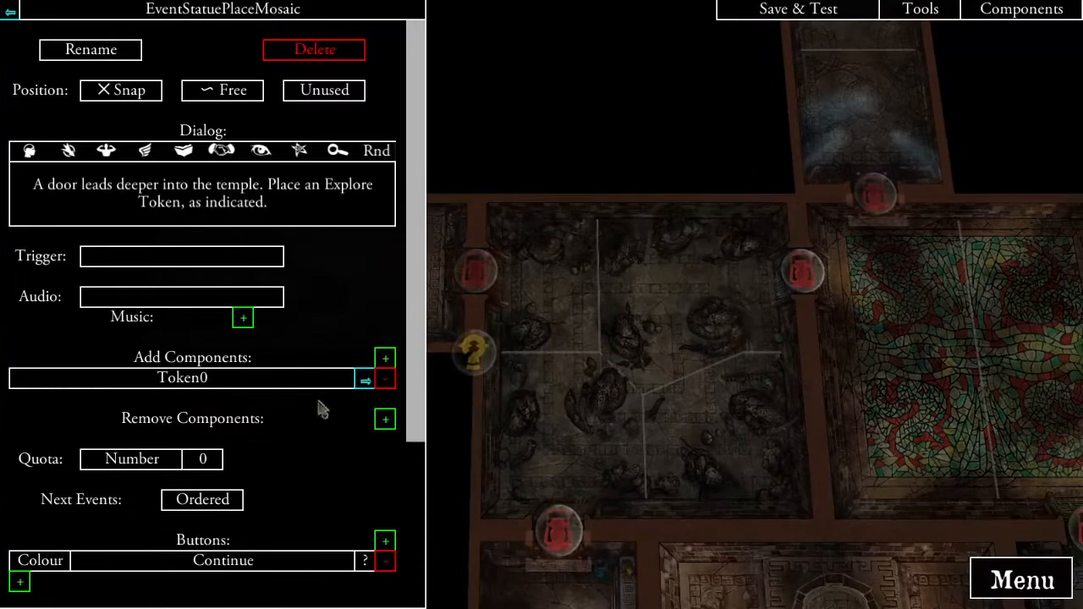
left_click(371, 382)
left_click(303, 54)
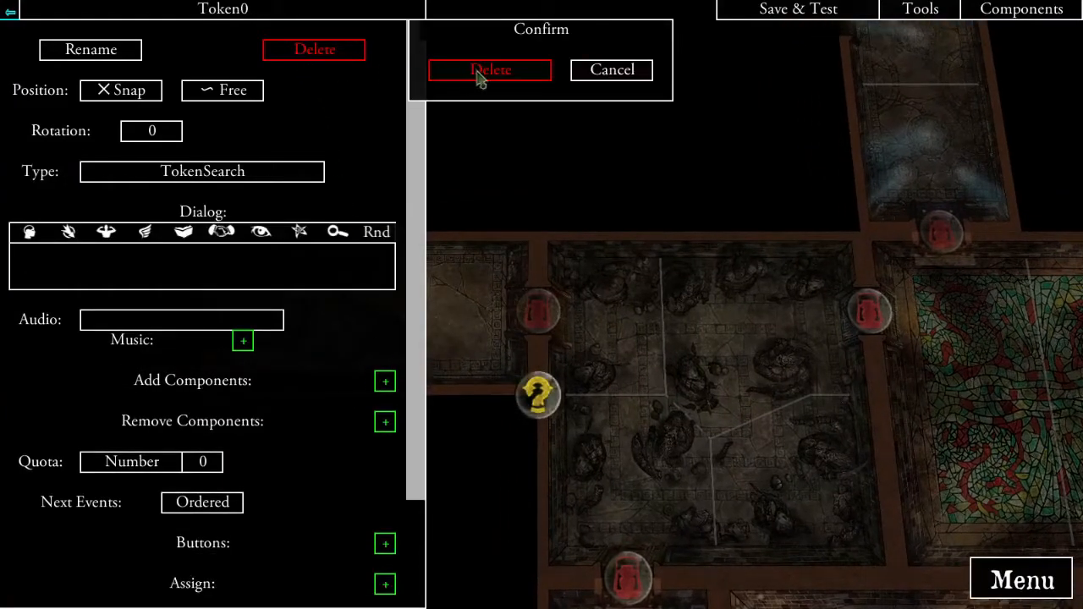
left_click(476, 69)
- Add the existing token TokenExploreStatueMosaic to the components that the event places
left_click(385, 358)
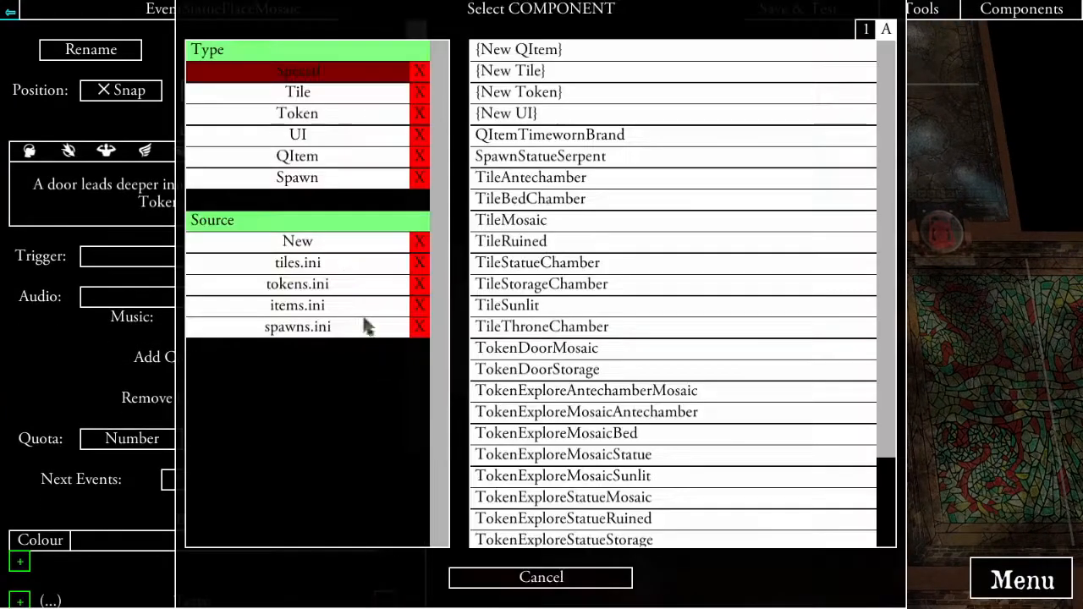
left_click(298, 114)
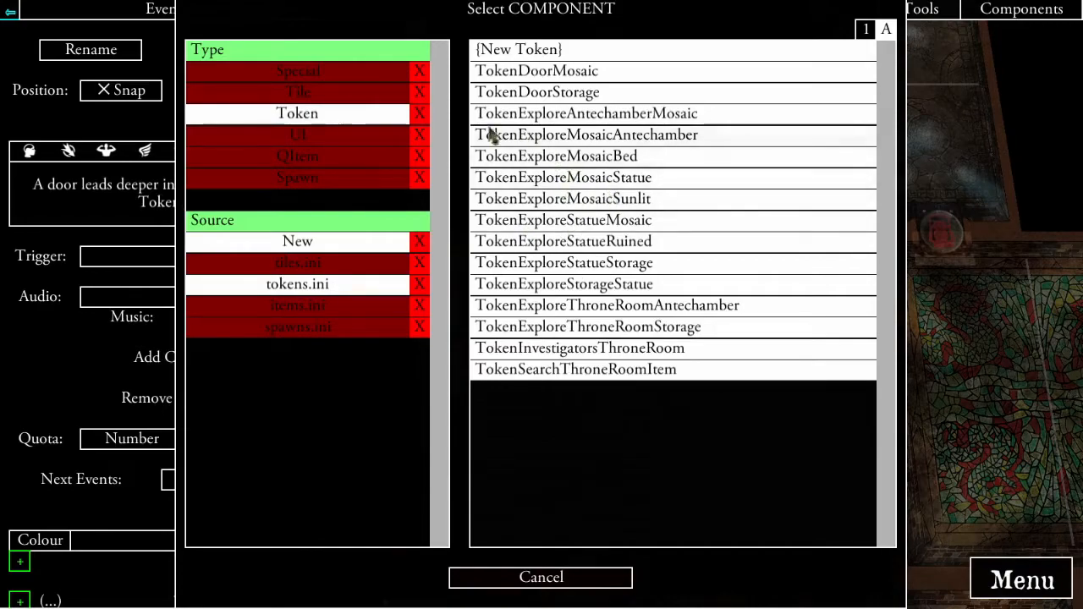
left_click(563, 230)
- Chain Event00YouMayMove to the Continue button of EventStatuePlaceMosaic
scroll(281, 387, "down", 2)
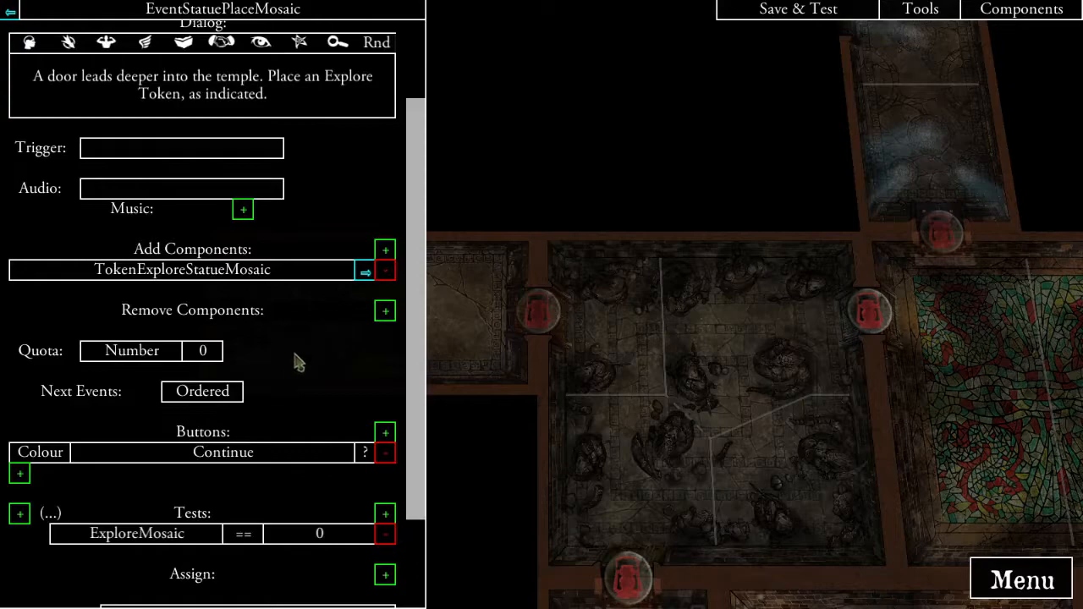
scroll(288, 350, "down", 2)
left_click(20, 349)
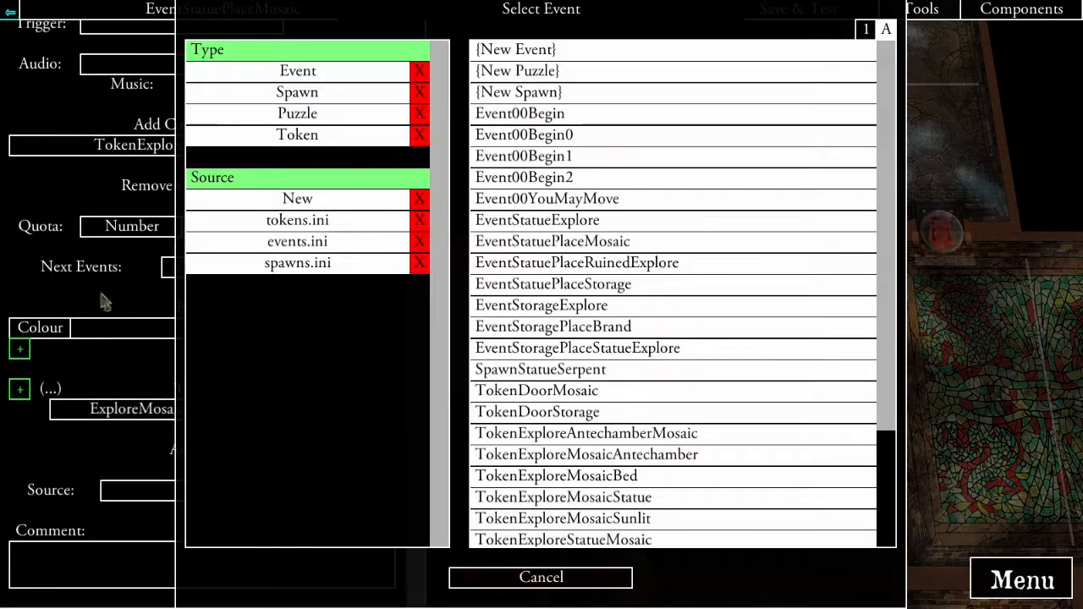
left_click(305, 73)
left_click(558, 157)
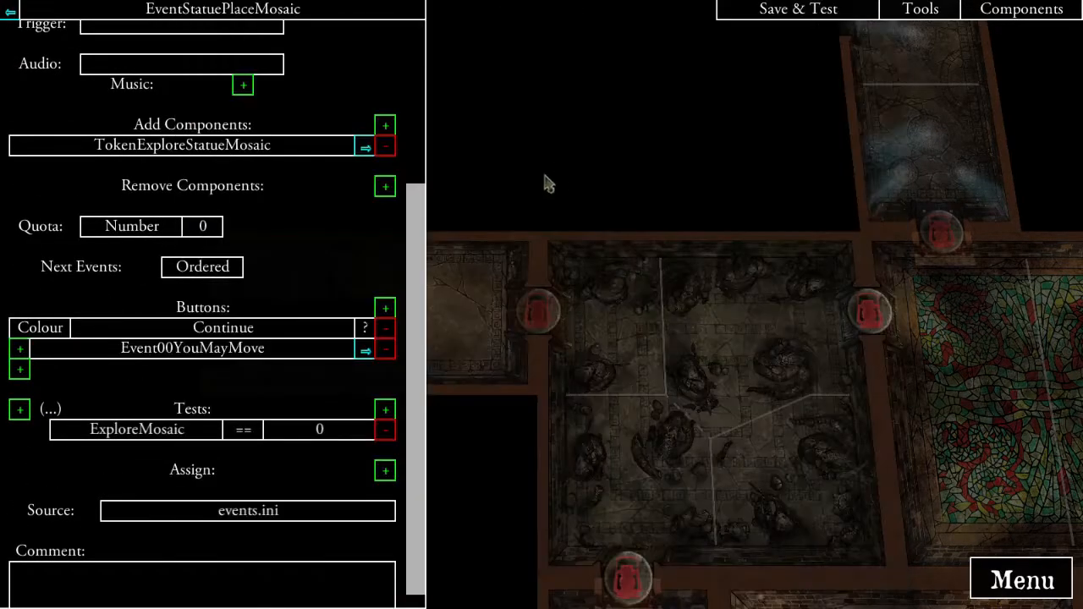
- Review the events chained to EventStatuePlaceRuinedExplore, checking the tests for storage and mosaic, the move event's dialog and the map layout
left_click(10, 12)
scroll(186, 398, "down", 4)
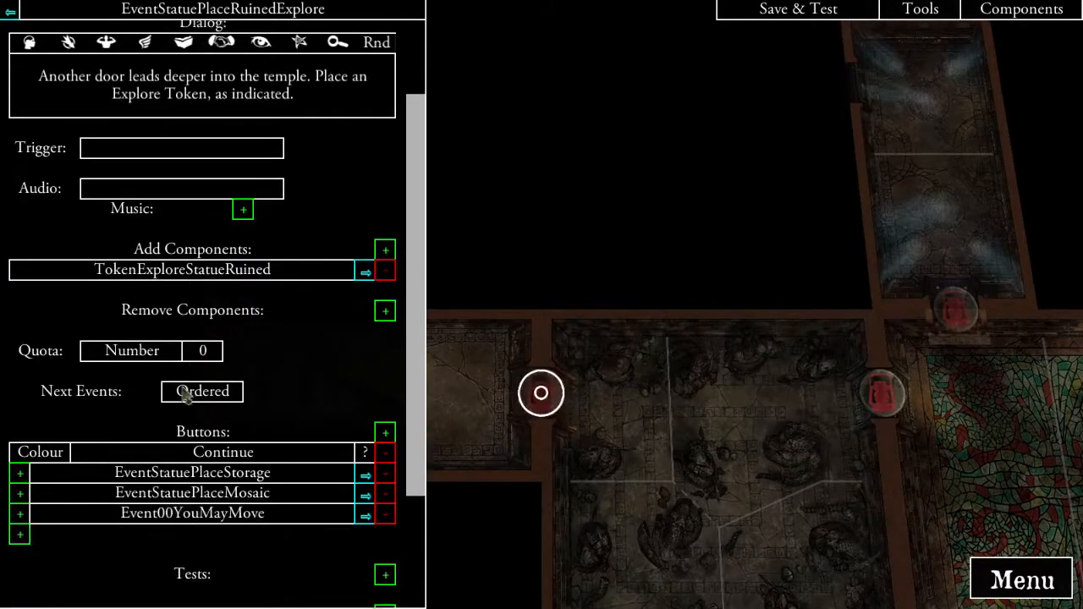
scroll(186, 398, "up", 4)
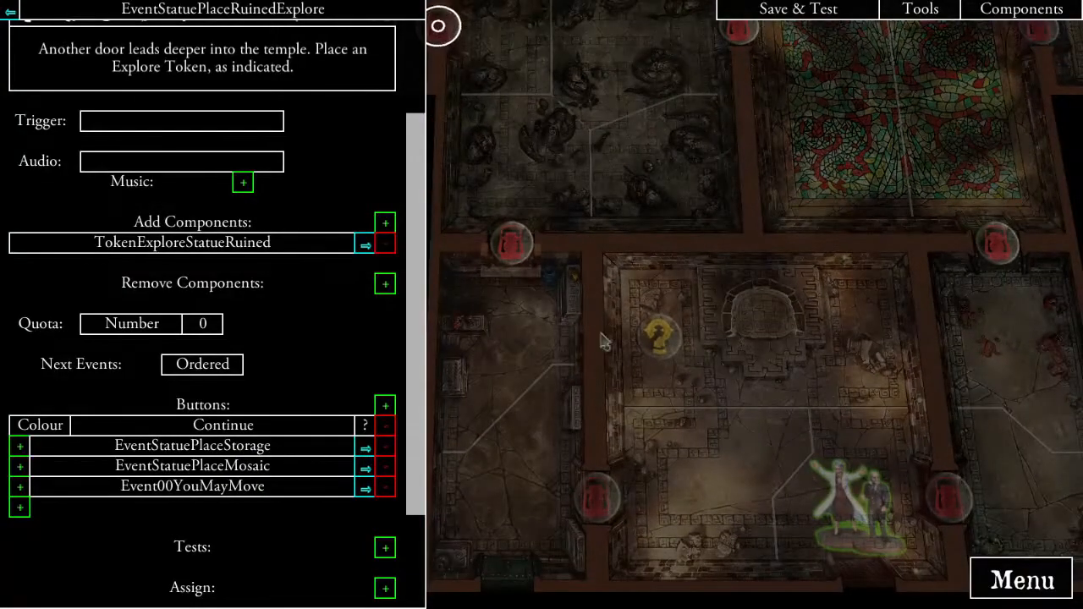
left_click_drag(624, 90, 711, 247)
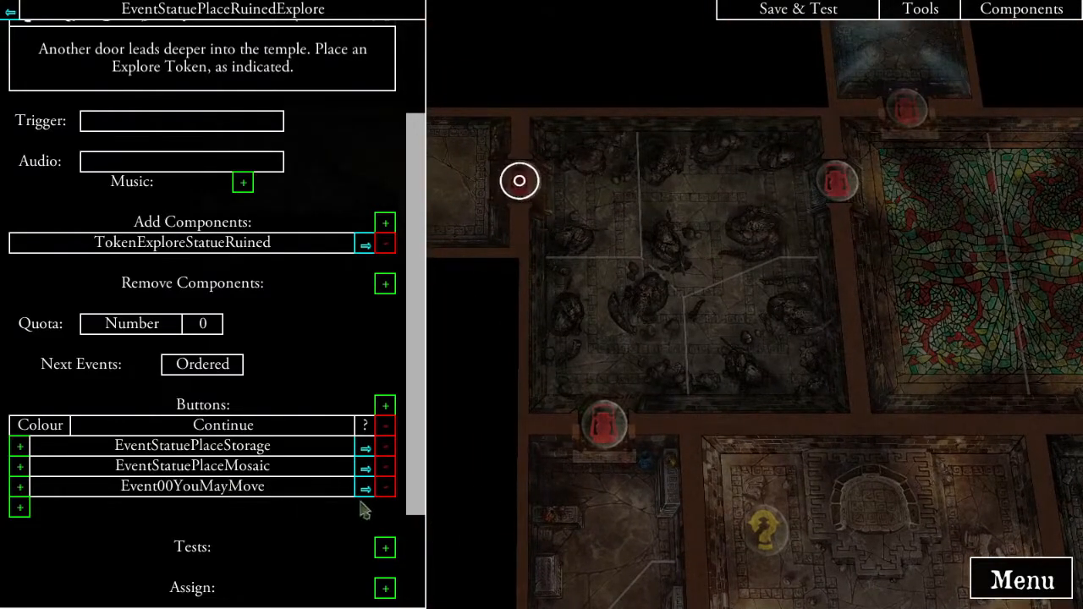
left_click(368, 451)
scroll(296, 455, "down", 5)
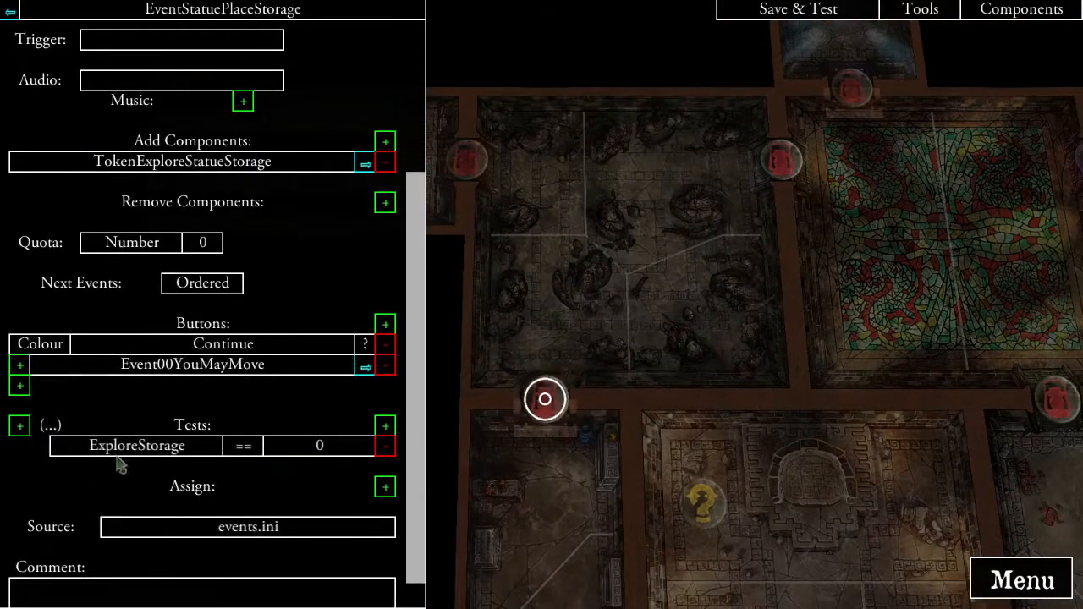
left_click(10, 10)
left_click(366, 468)
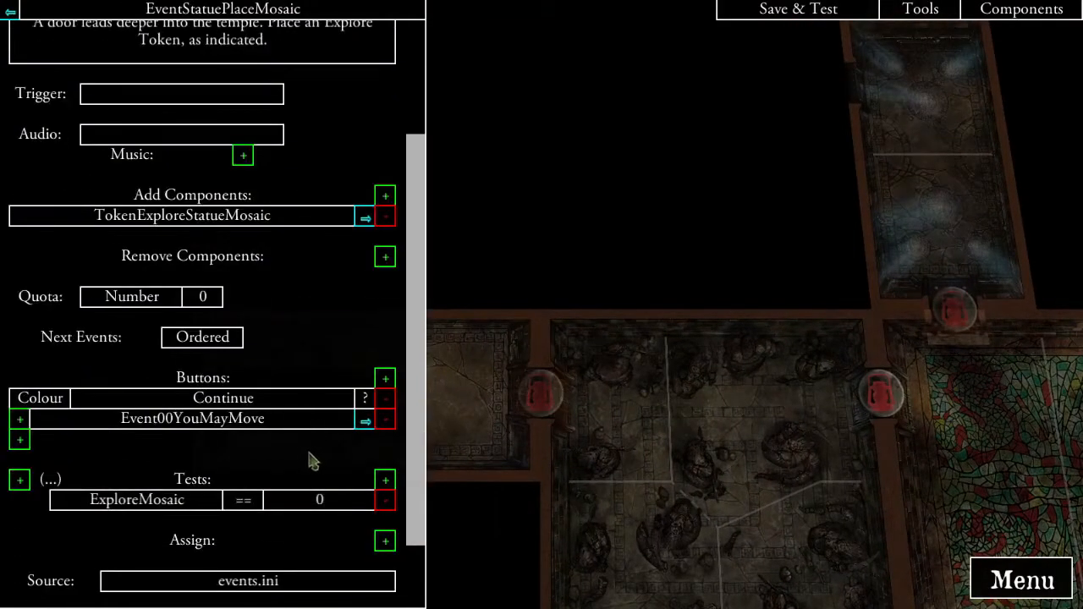
left_click(10, 10)
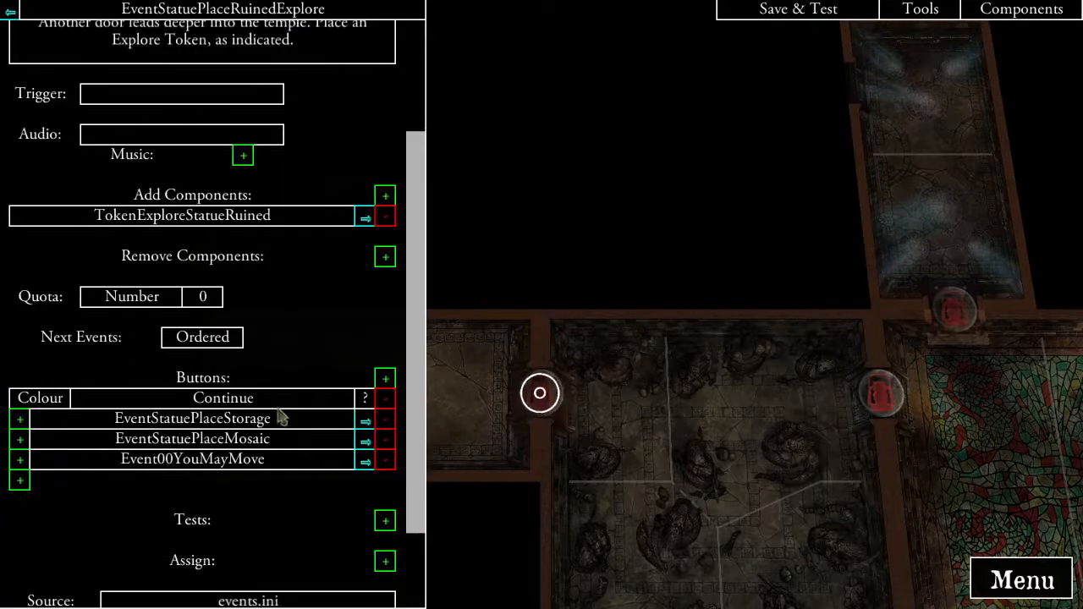
left_click(367, 459)
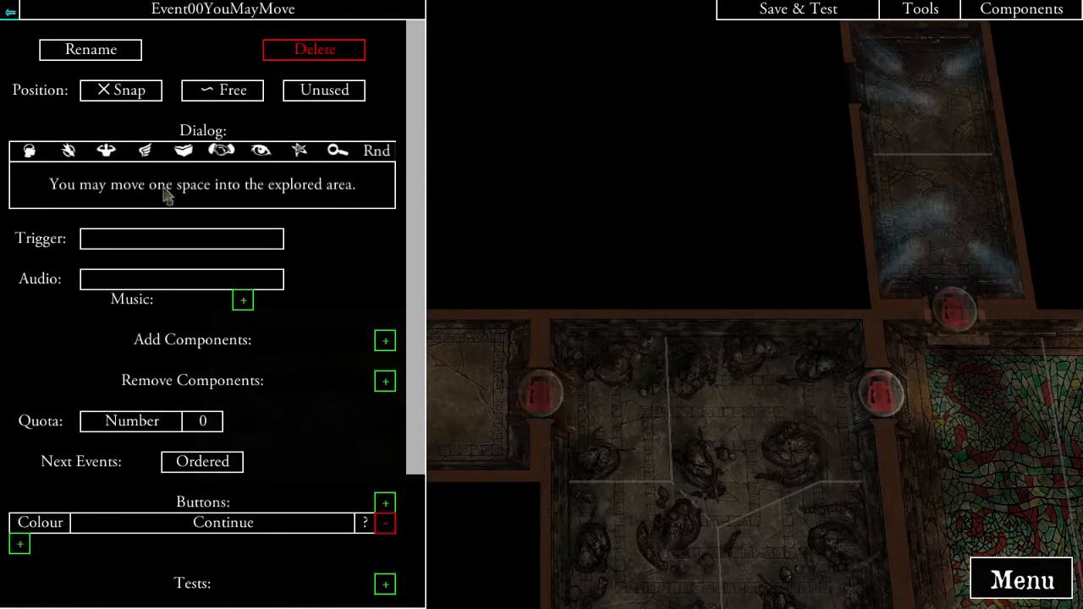
left_click_drag(798, 445, 709, 237)
left_click_drag(734, 386, 677, 271)
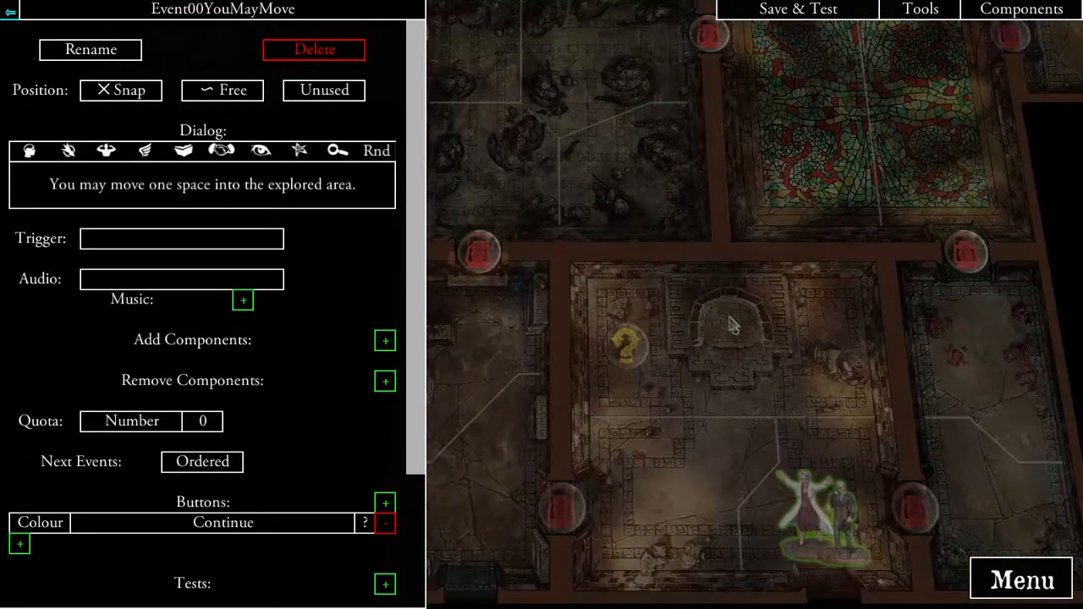
scroll(731, 325, "down", 5)
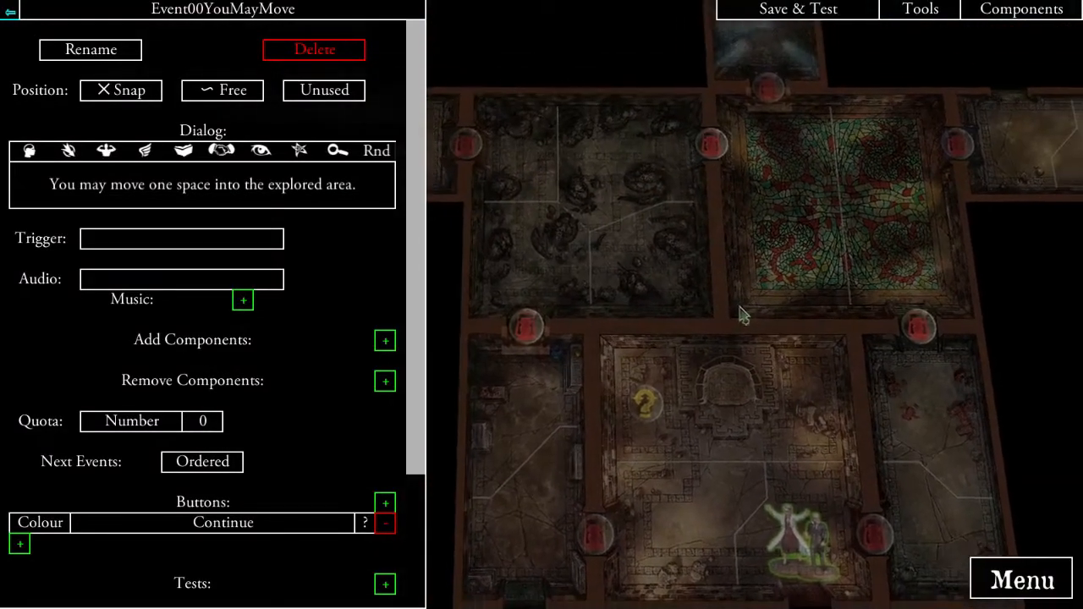
scroll(732, 313, "down", 2)
- Test the scenario by exploring the throne room's unassuming door into the Storage Chamber and advancing through its chained messages
left_click_drag(721, 296, 725, 310)
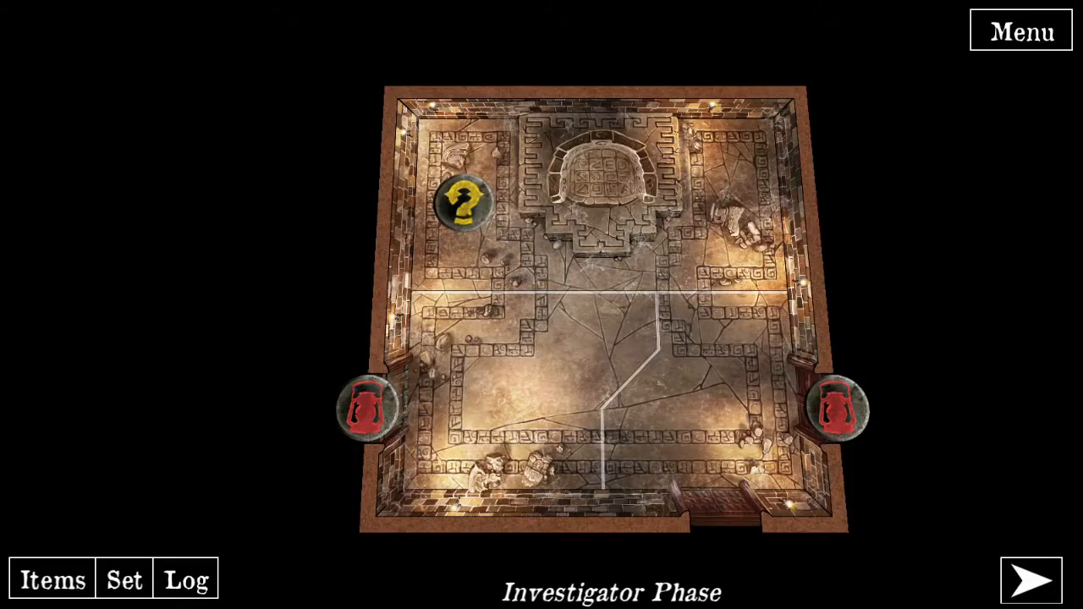
left_click(366, 409)
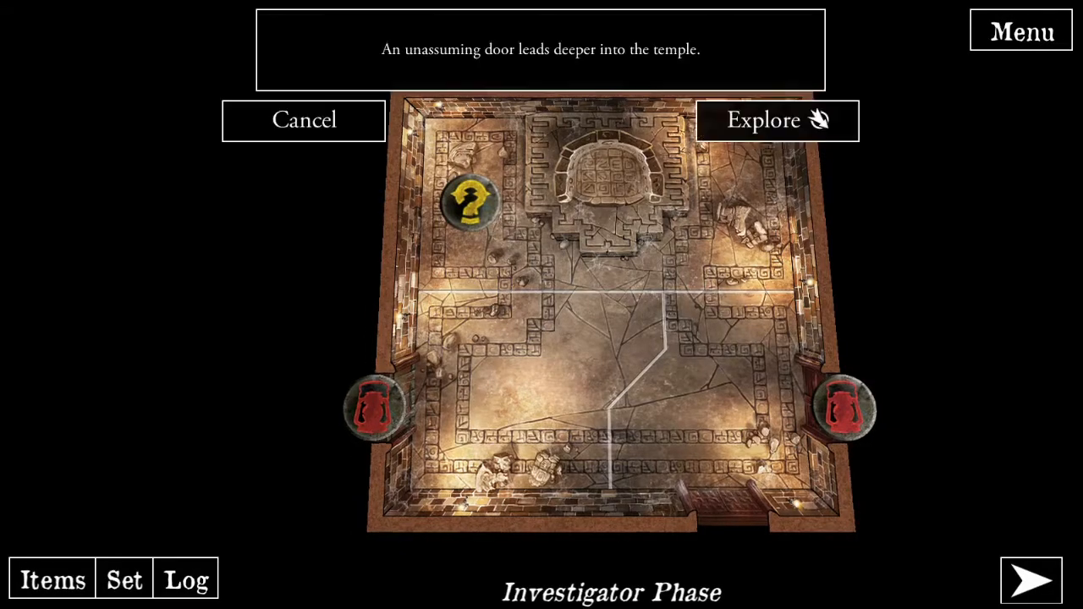
left_click(766, 127)
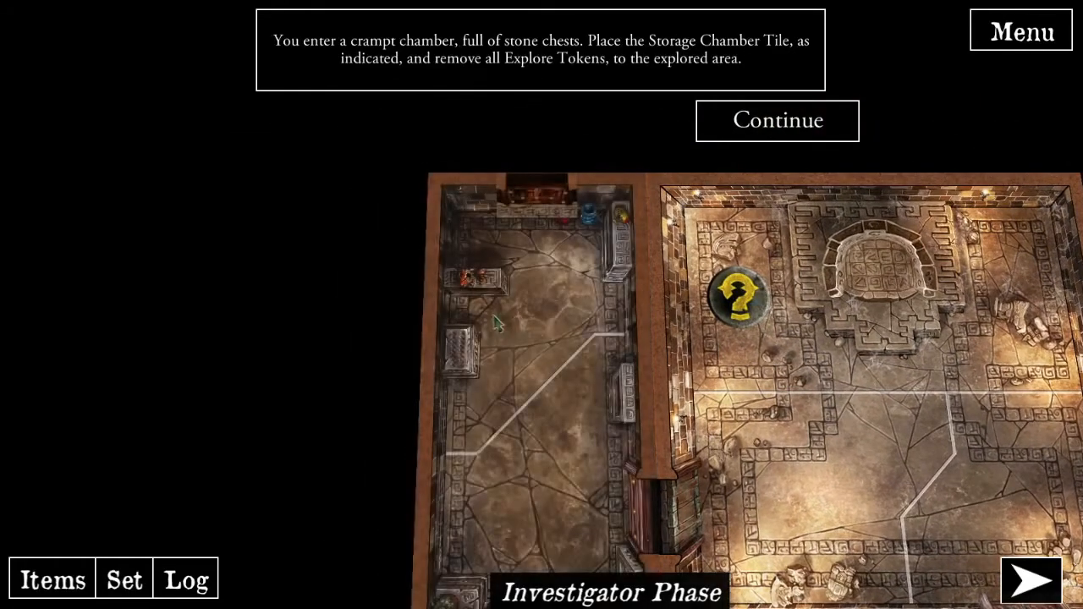
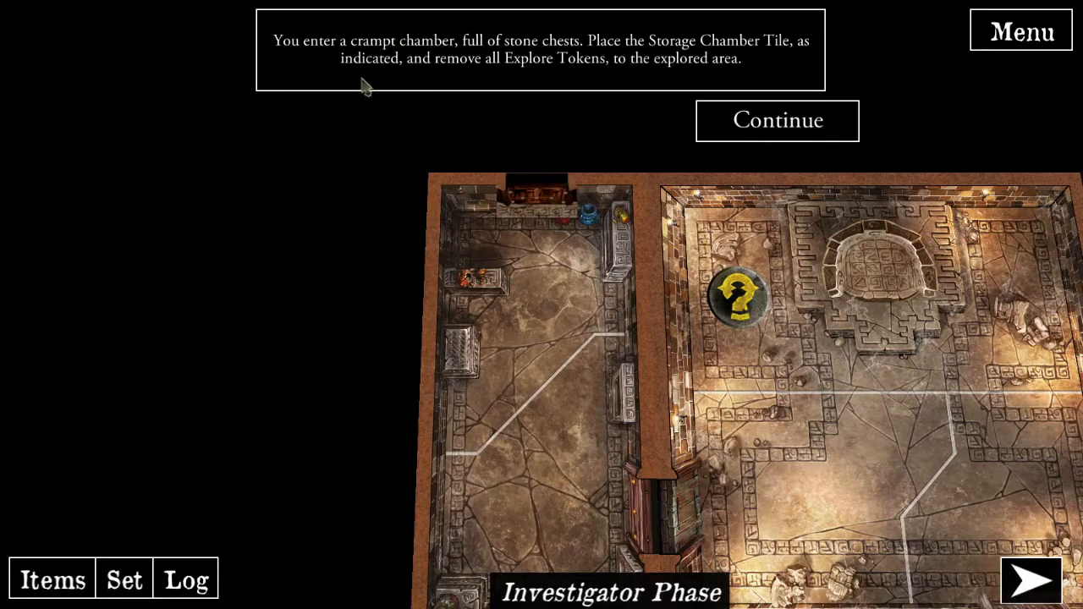
left_click(761, 135)
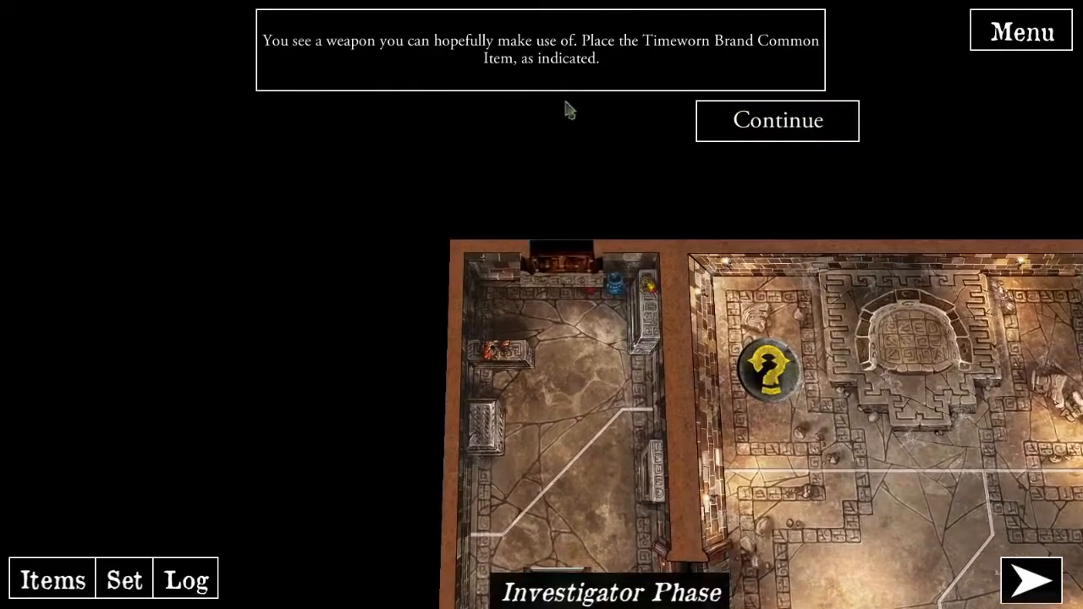
left_click(754, 131)
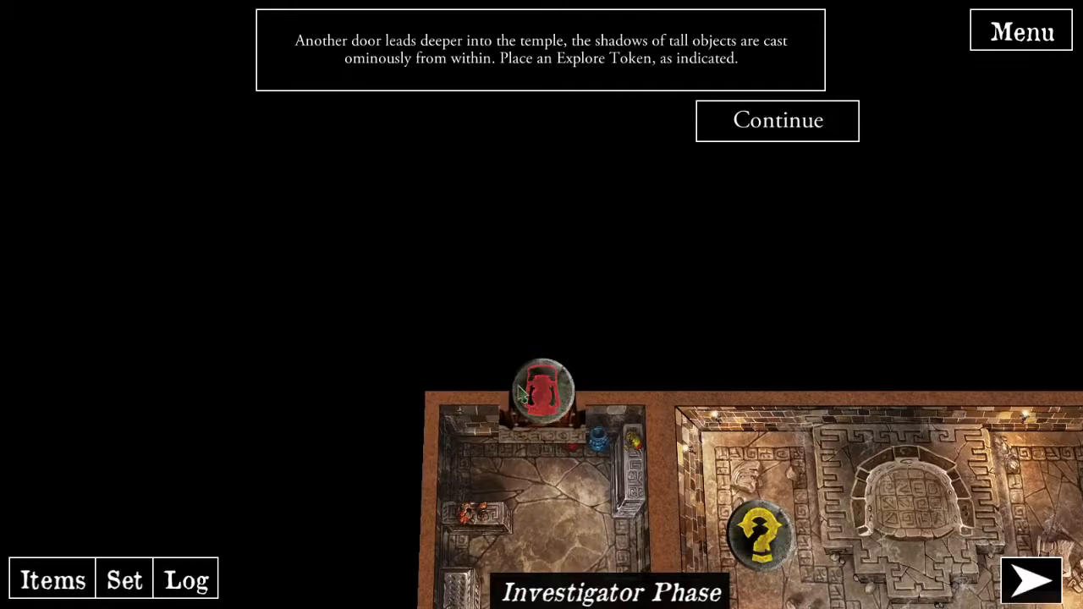
left_click(764, 129)
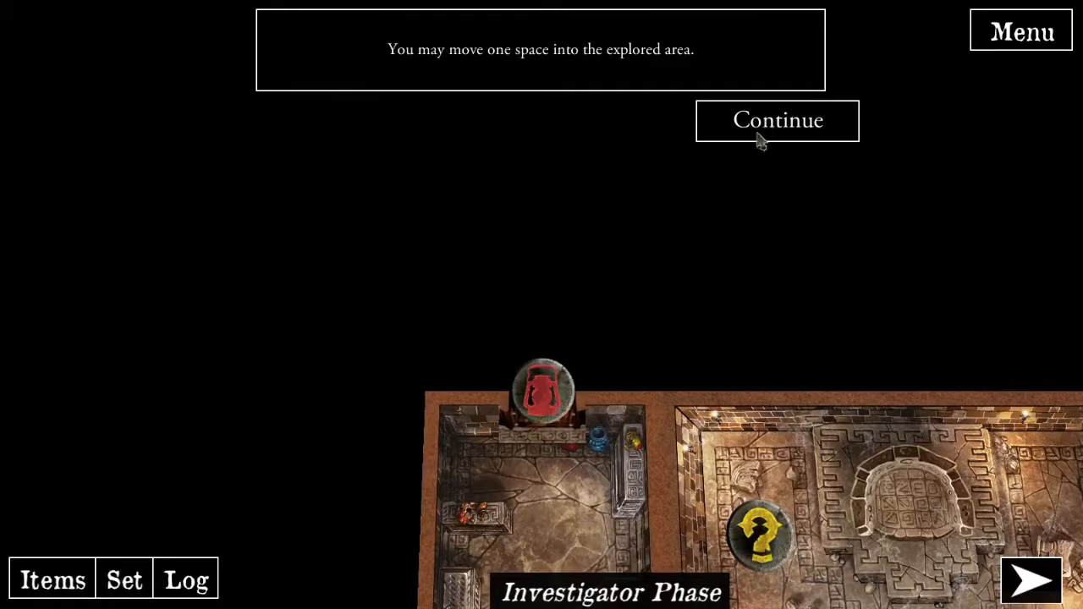
left_click(741, 139)
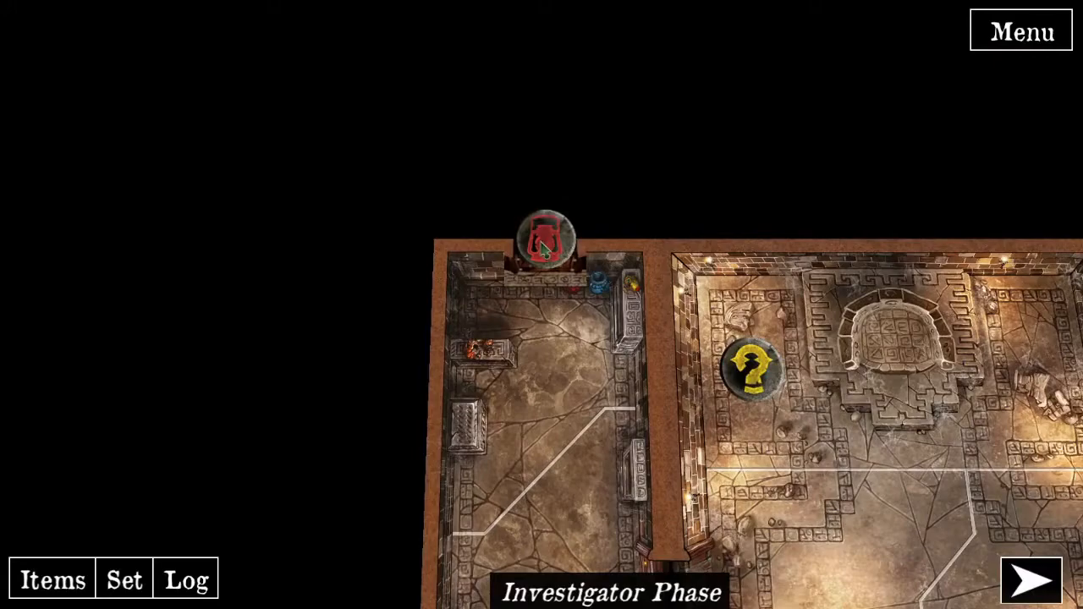
- Explore the storage chamber's shadowed doorway into the Statue Chamber and advance through its Feathered Serpent and Explore Token messages
left_click(542, 245)
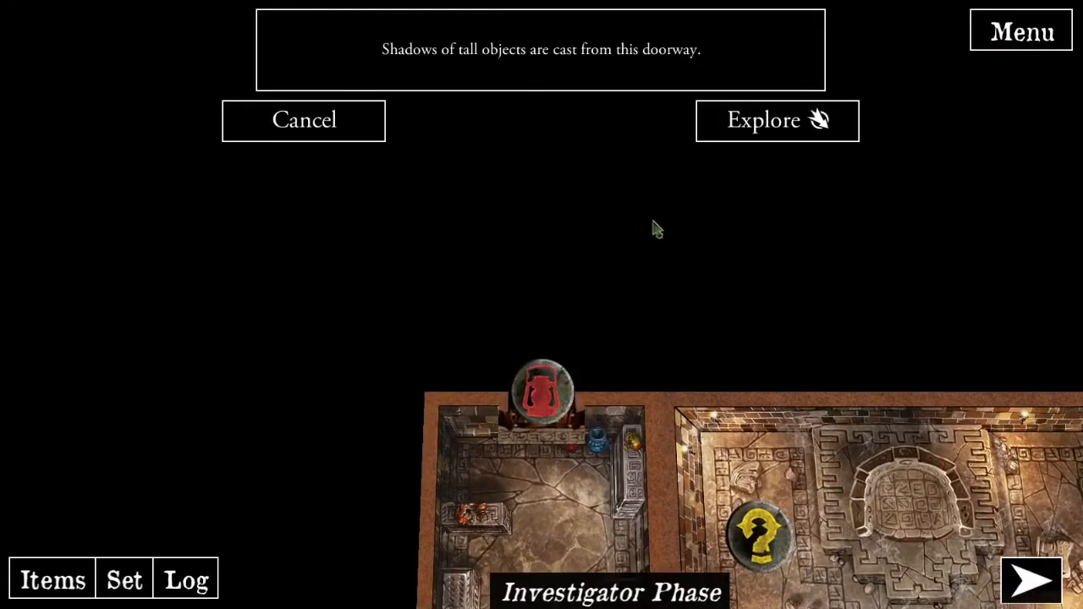
left_click(766, 127)
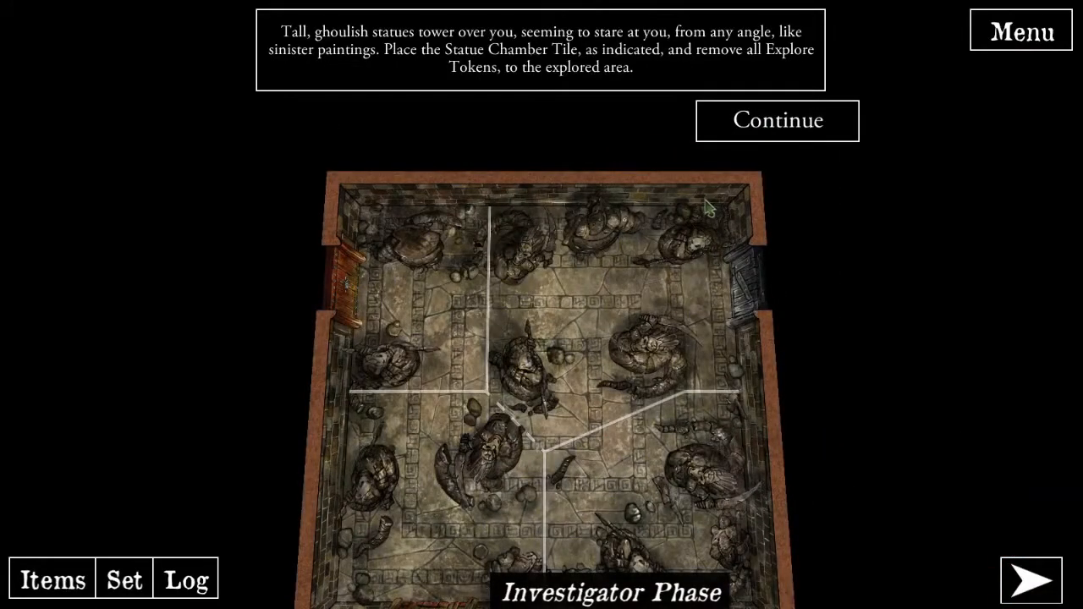
left_click_drag(615, 339, 628, 273)
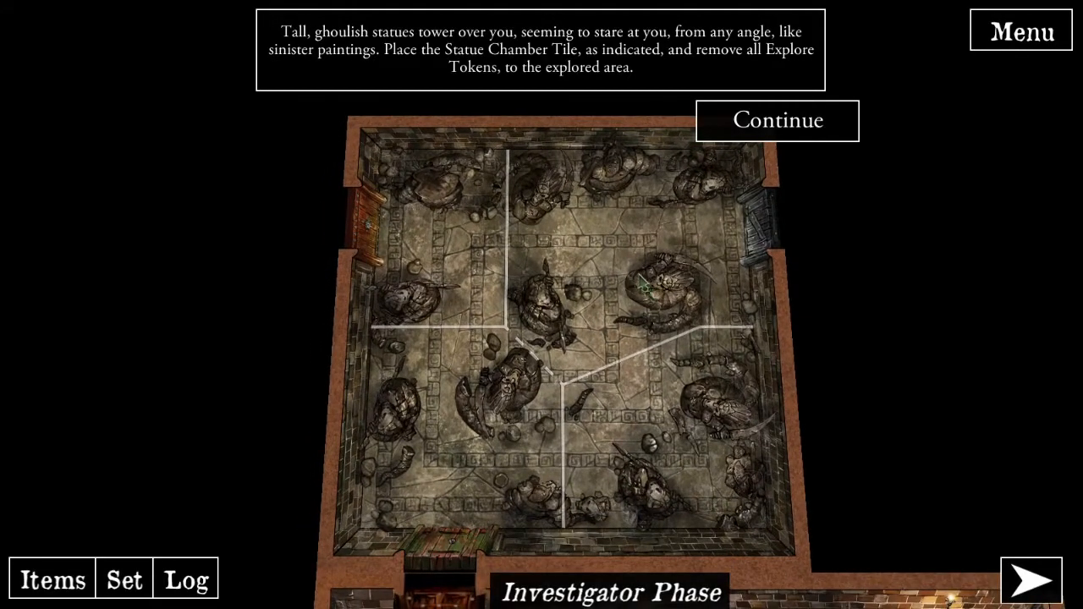
left_click(733, 128)
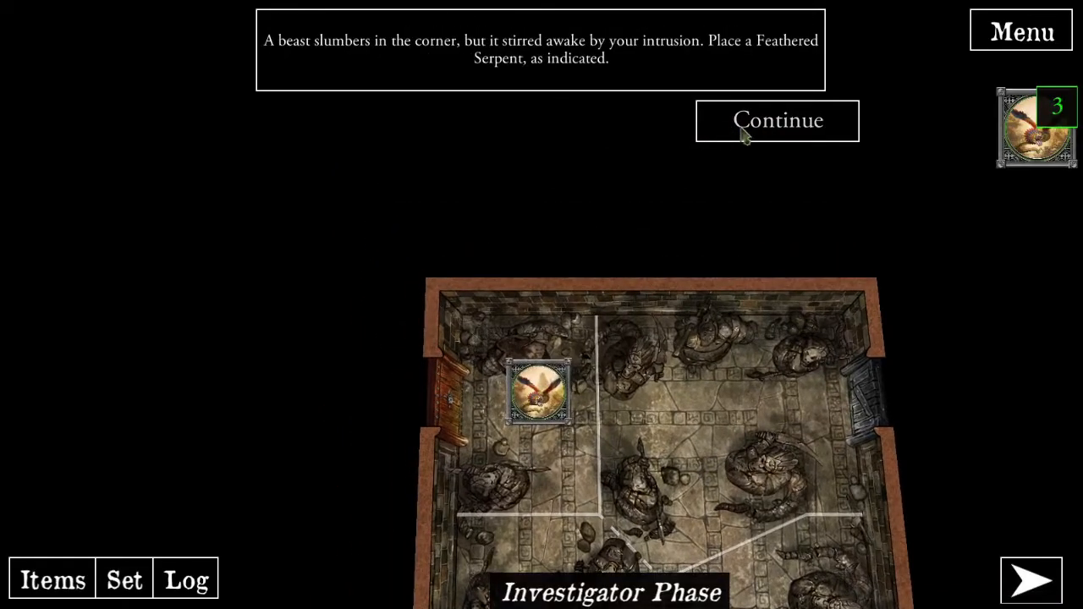
left_click(740, 130)
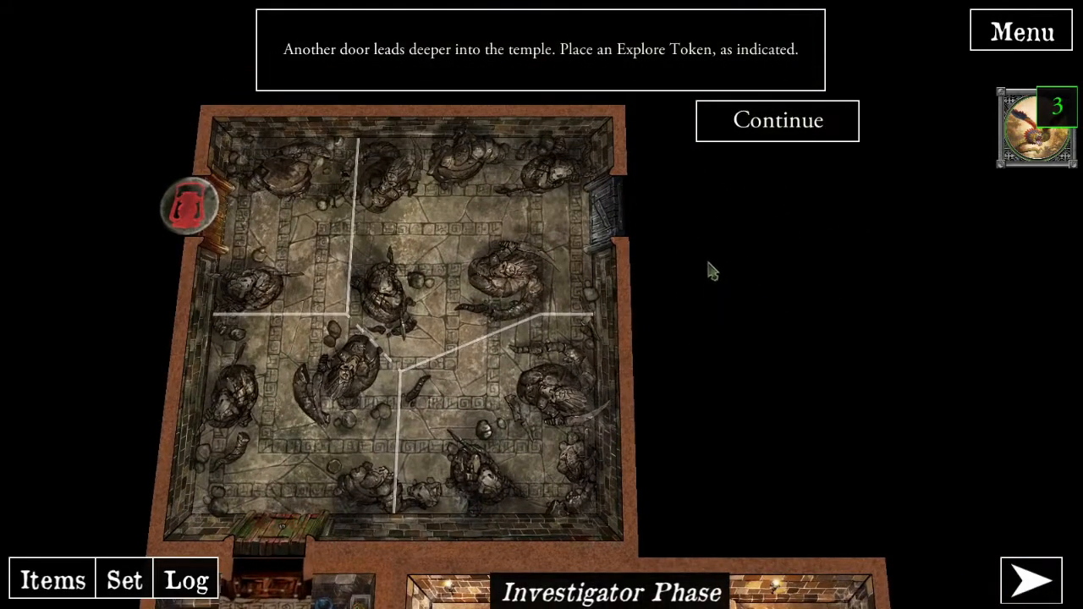
left_click(767, 135)
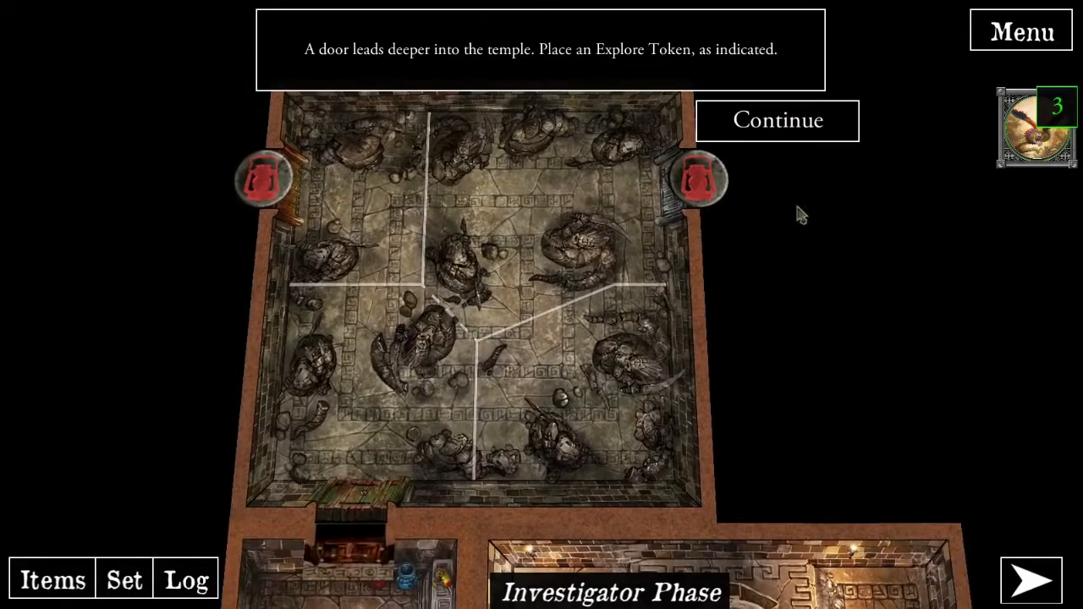
left_click(782, 135)
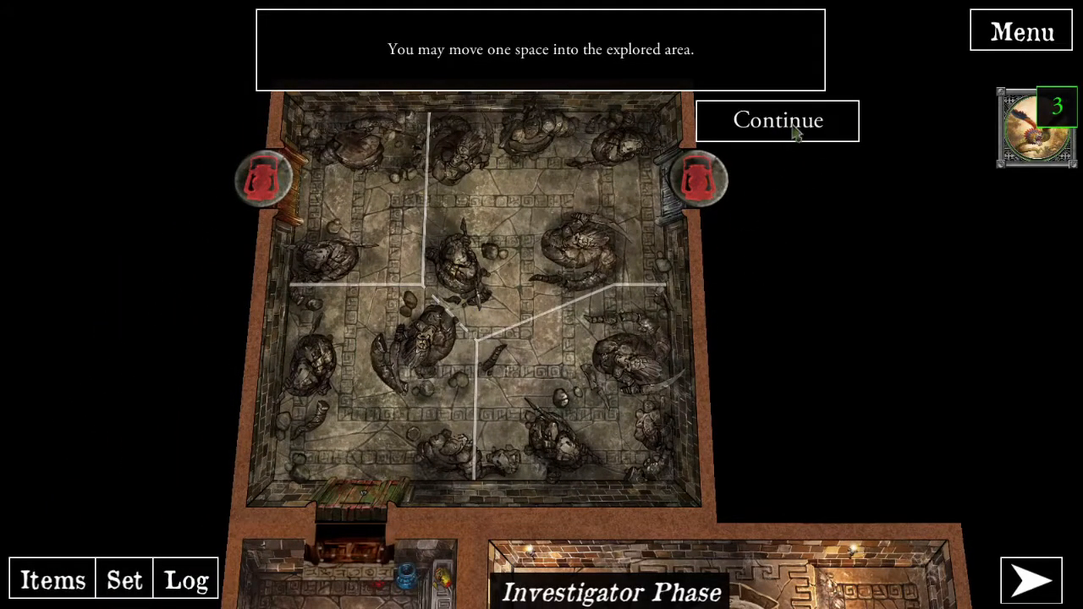
- Explore the door from the Statue Chamber to the mosaic room, advance through its token messages and check the placed tokens
left_click(700, 199)
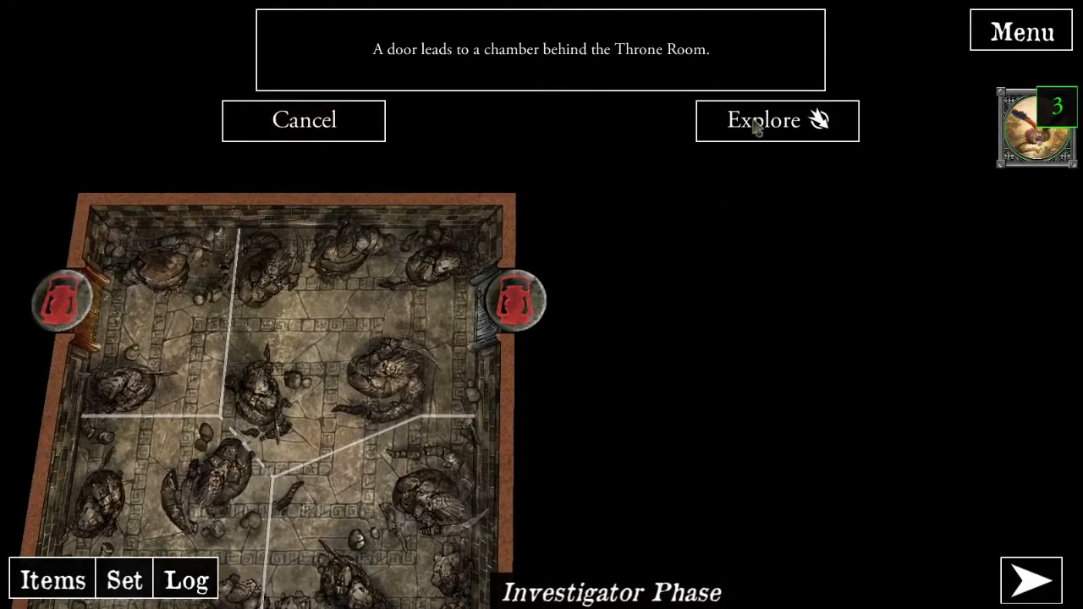
left_click(757, 125)
left_click(776, 133)
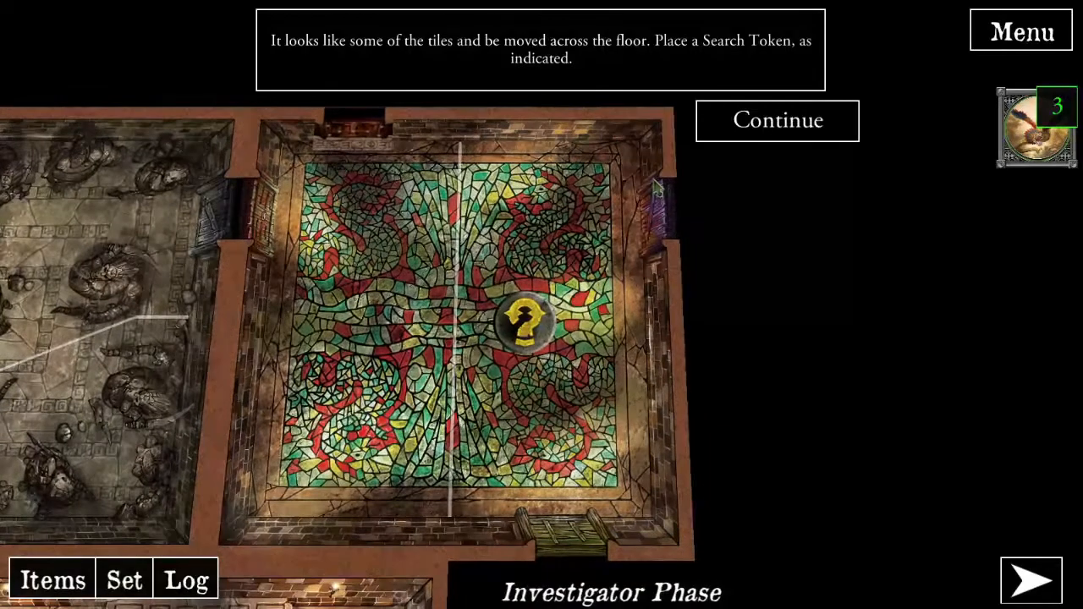
left_click(777, 136)
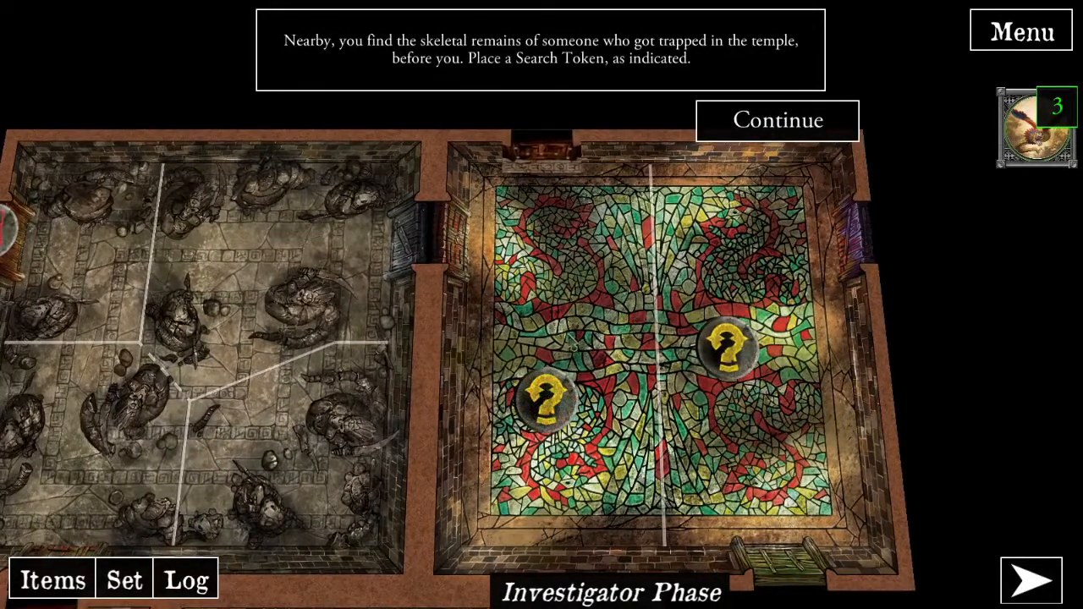
left_click(784, 127)
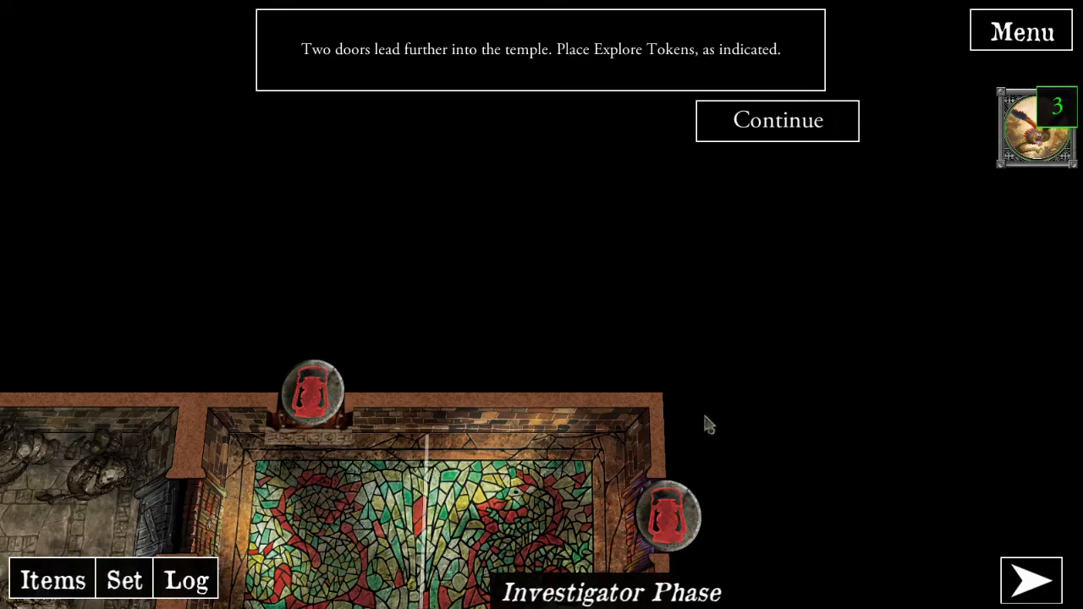
left_click(788, 137)
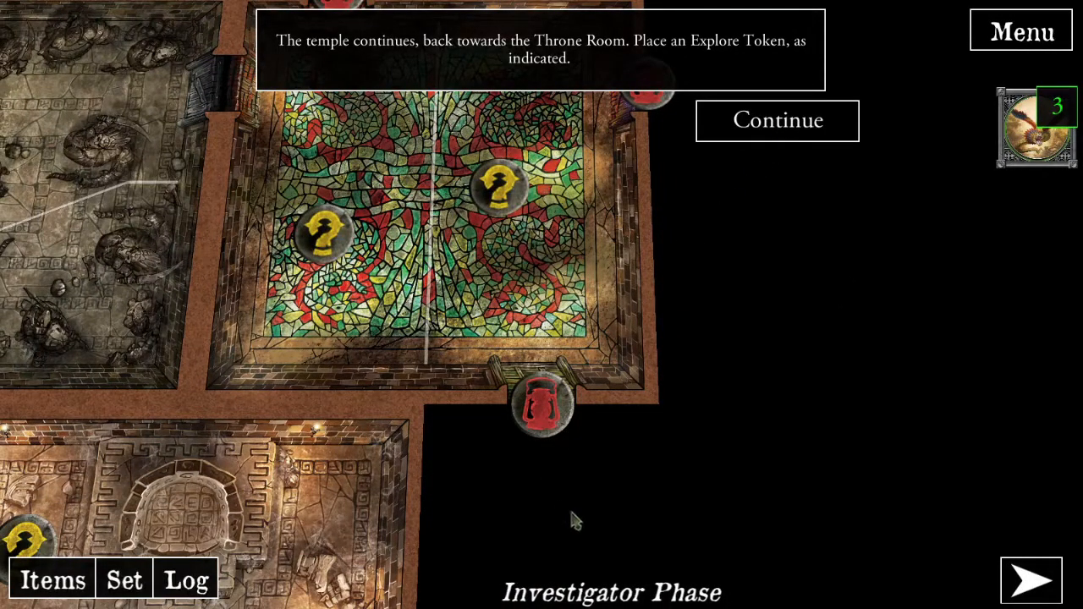
left_click_drag(595, 462, 612, 338)
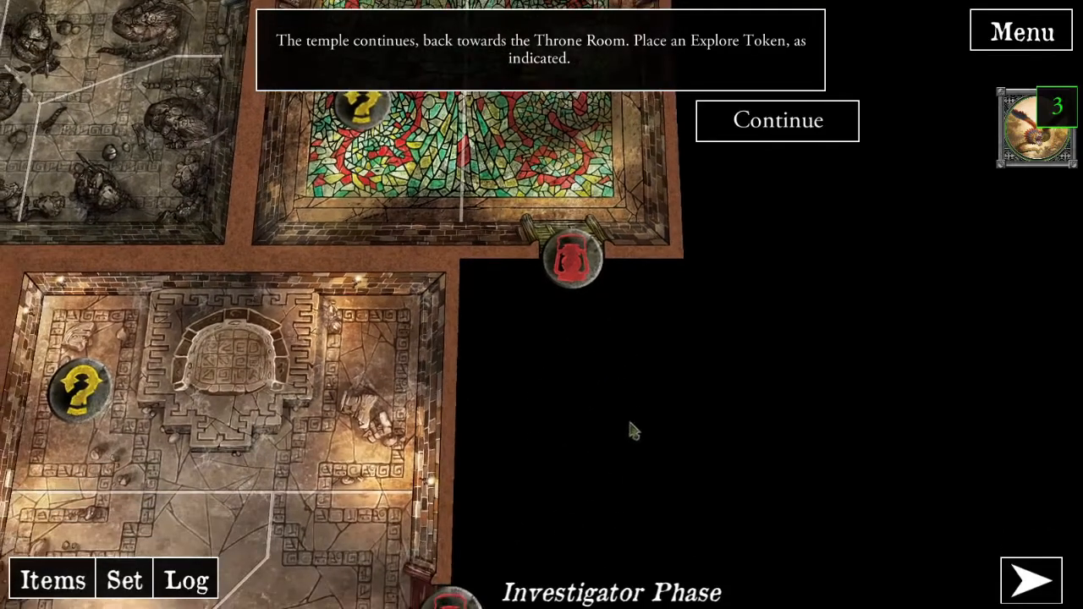
left_click_drag(557, 269, 600, 526)
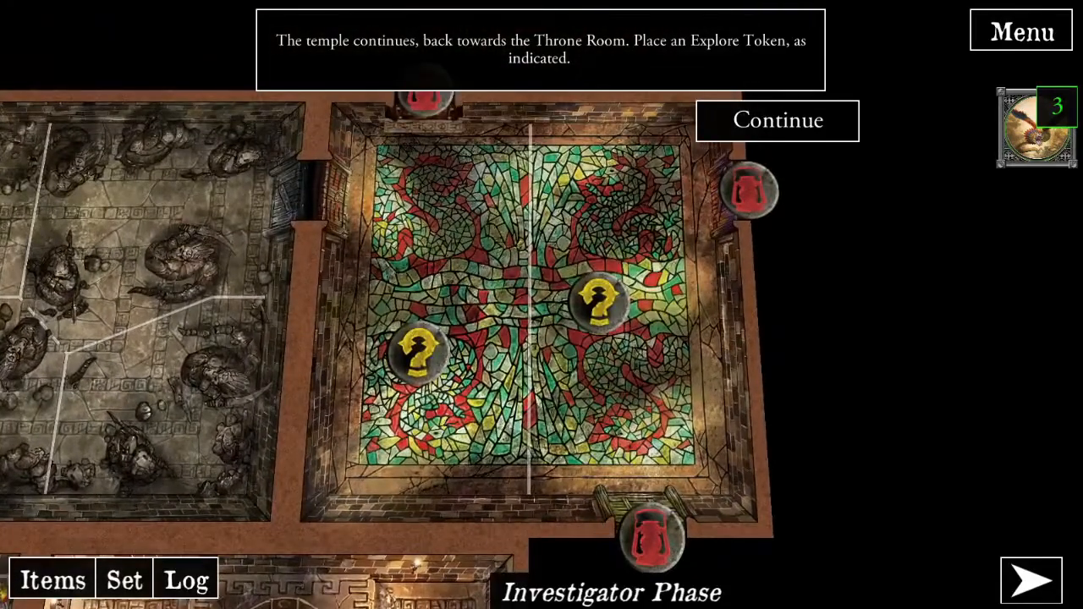
left_click_drag(336, 221, 468, 248)
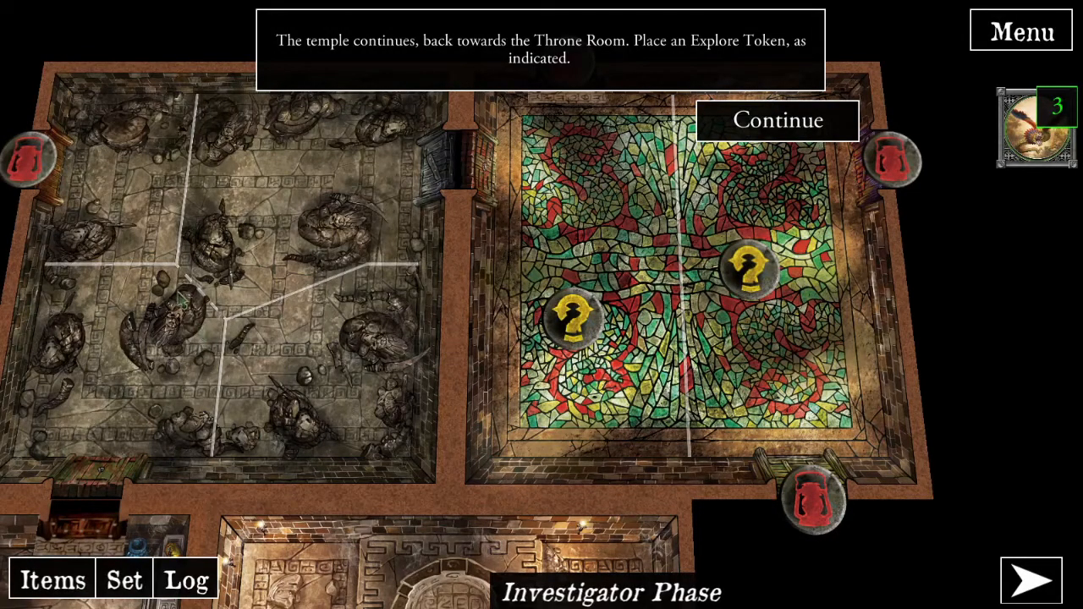
left_click(739, 138)
left_click(734, 134)
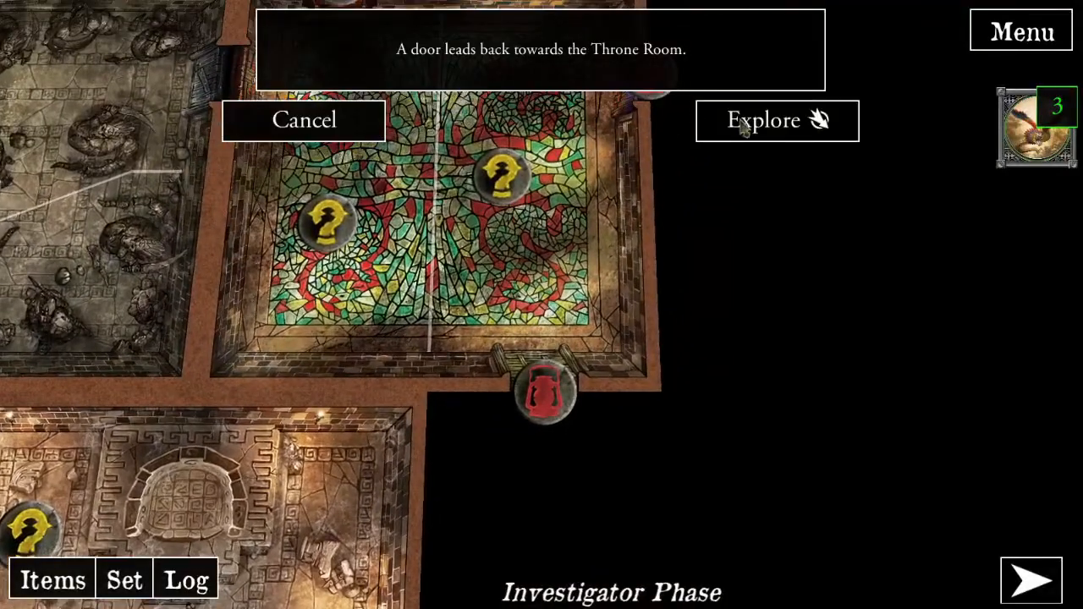
- Explore the mosaic room's door back towards the Throne Room and advance through the Antechamber's messages
left_click(743, 125)
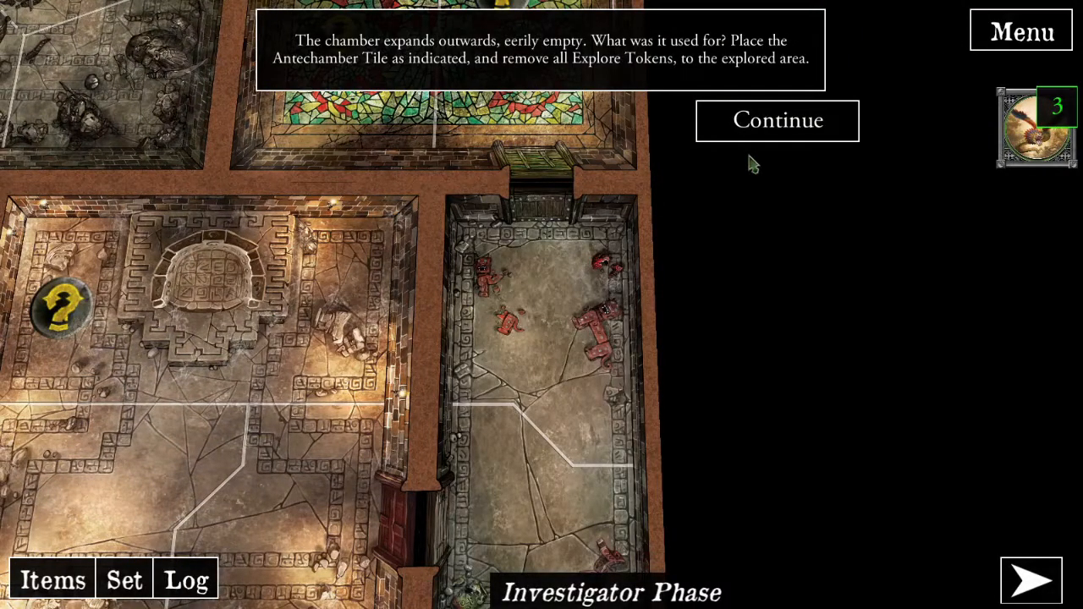
left_click(761, 129)
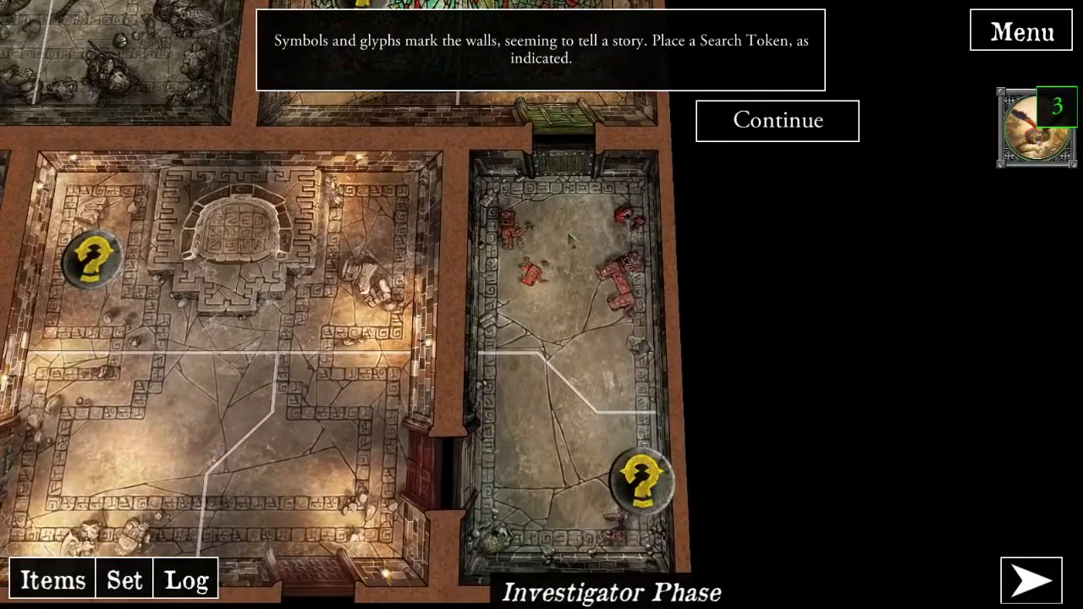
left_click(733, 136)
left_click(732, 138)
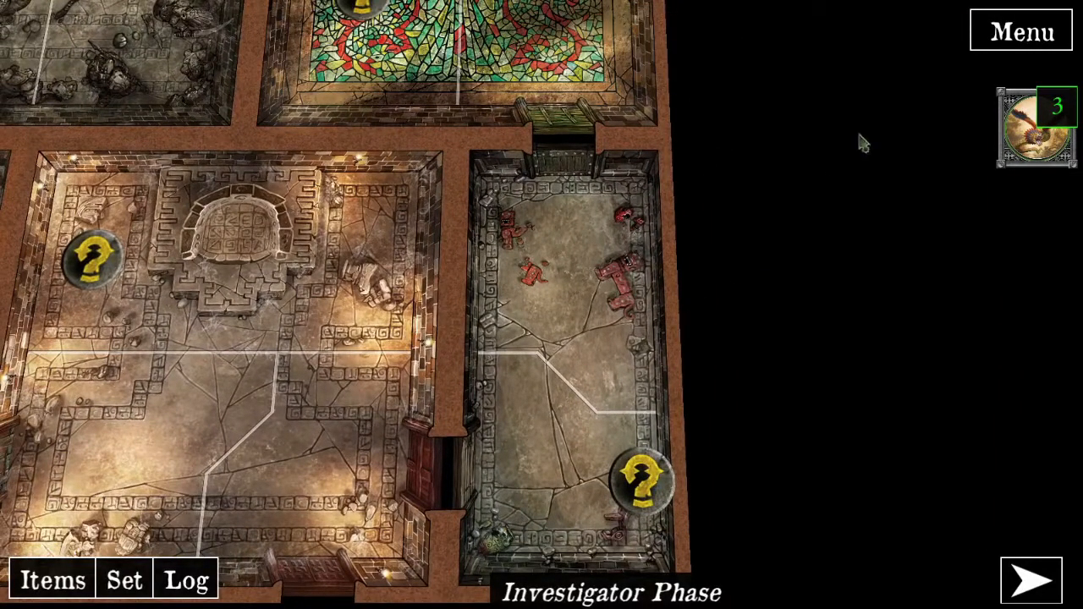
- Return to the scenario editor and inspect EventStorageExplore and its added component TokenDoorStorage
left_click(1015, 32)
left_click(575, 289)
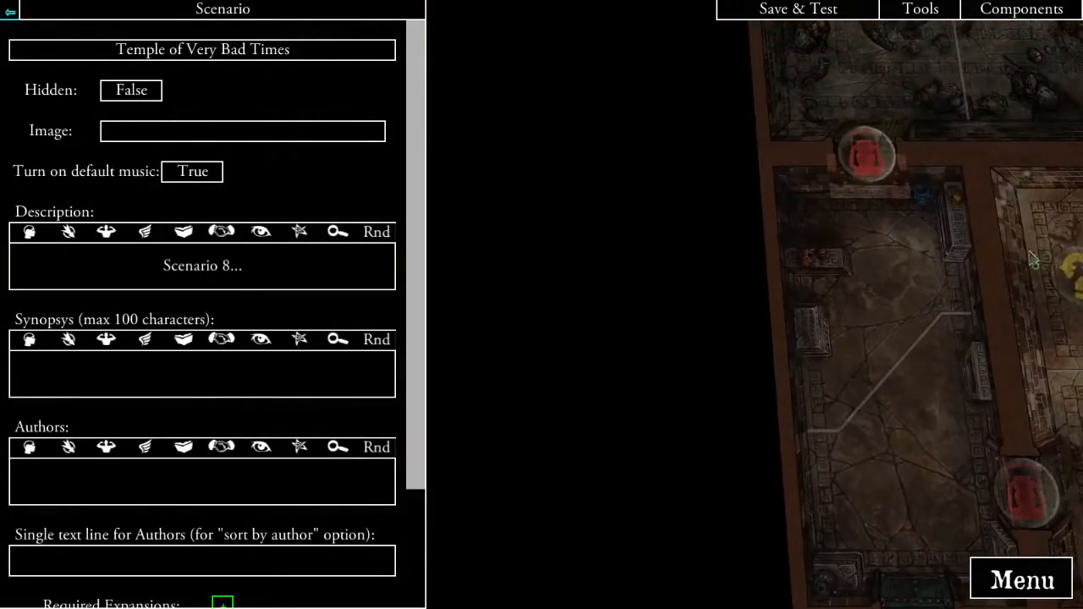
left_click(274, 14)
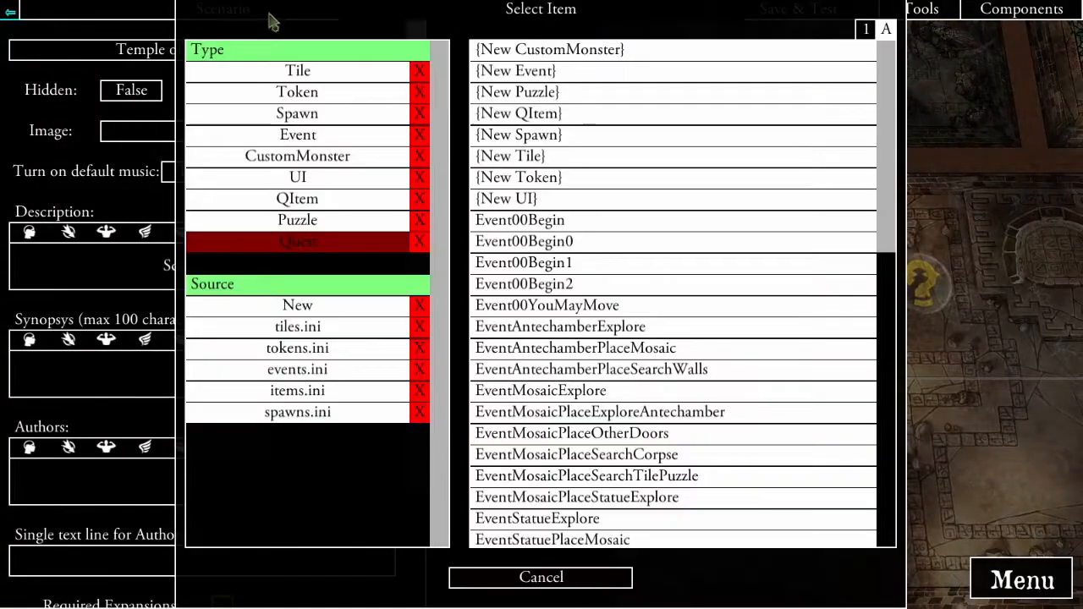
left_click(301, 137)
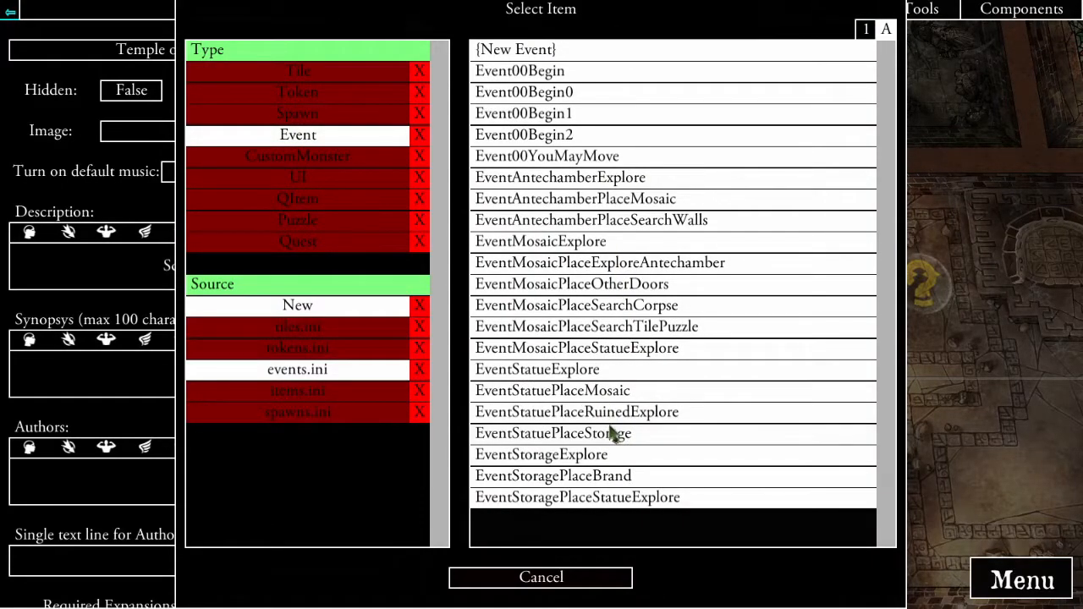
left_click(612, 455)
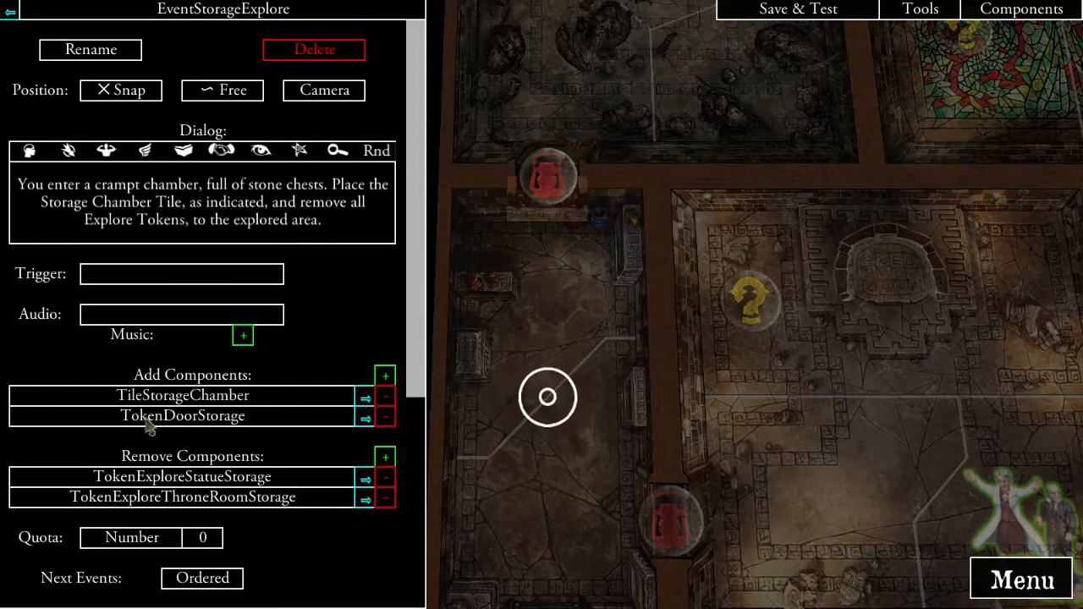
left_click(364, 419)
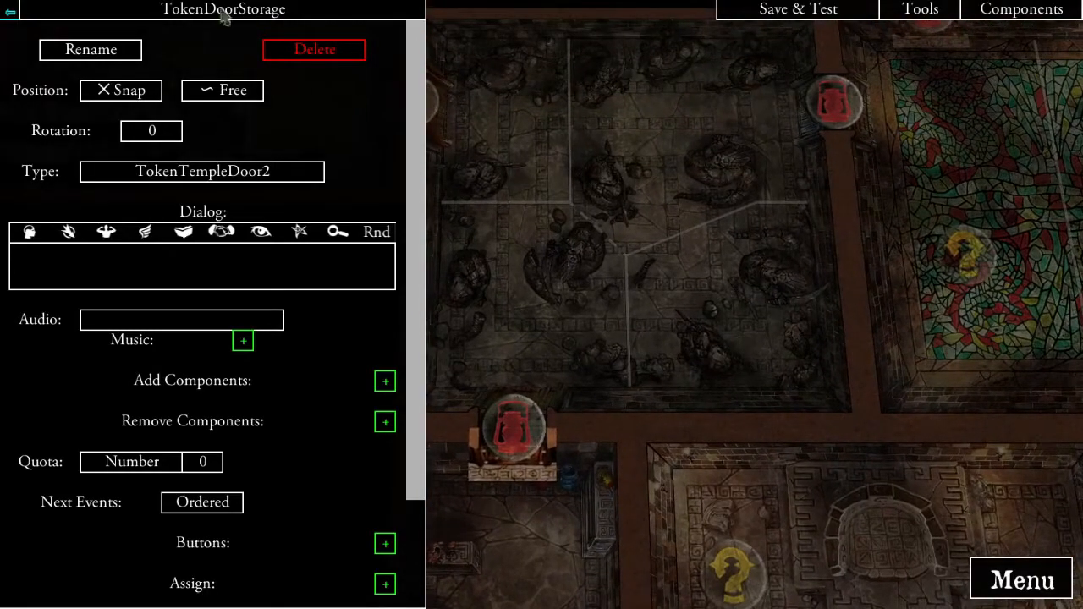
- Open EventStatueExplore and check its added and removed components, chained events and variable assignment
left_click(224, 10)
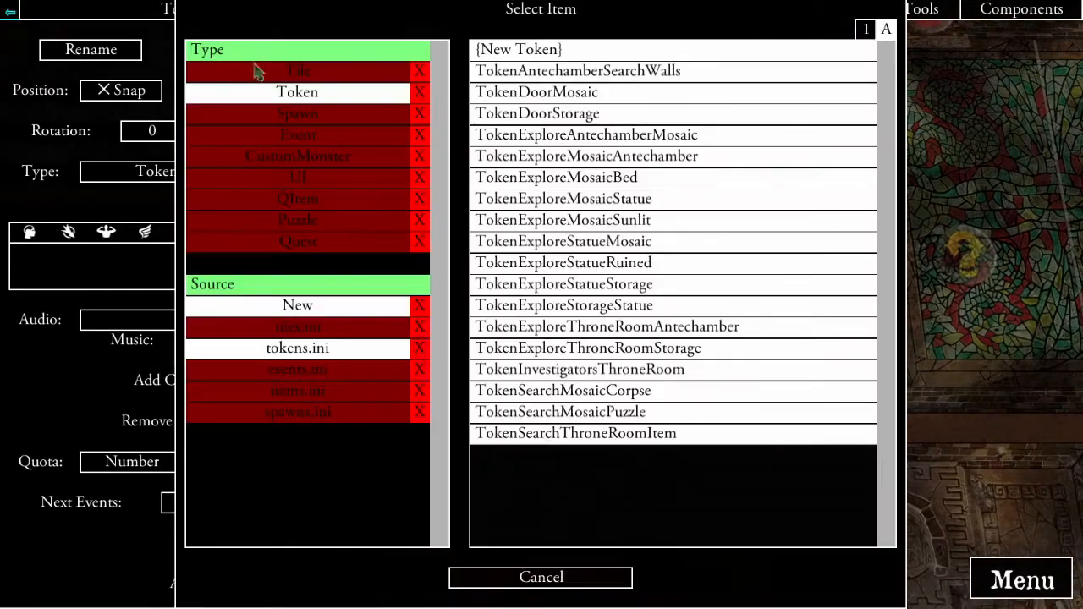
left_click(306, 103)
left_click(324, 135)
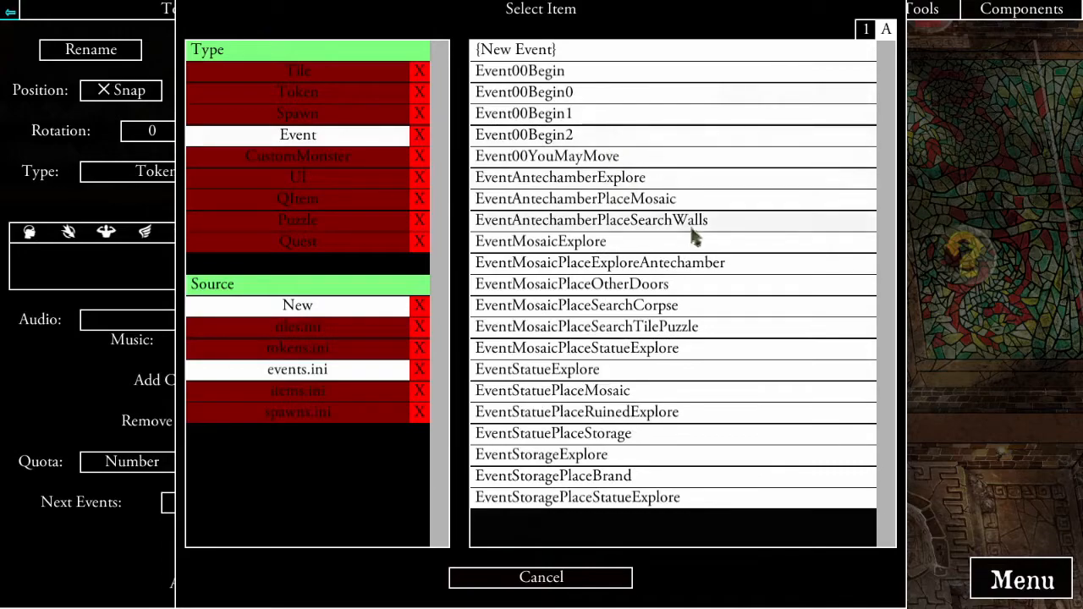
left_click(587, 369)
scroll(296, 409, "down", 5)
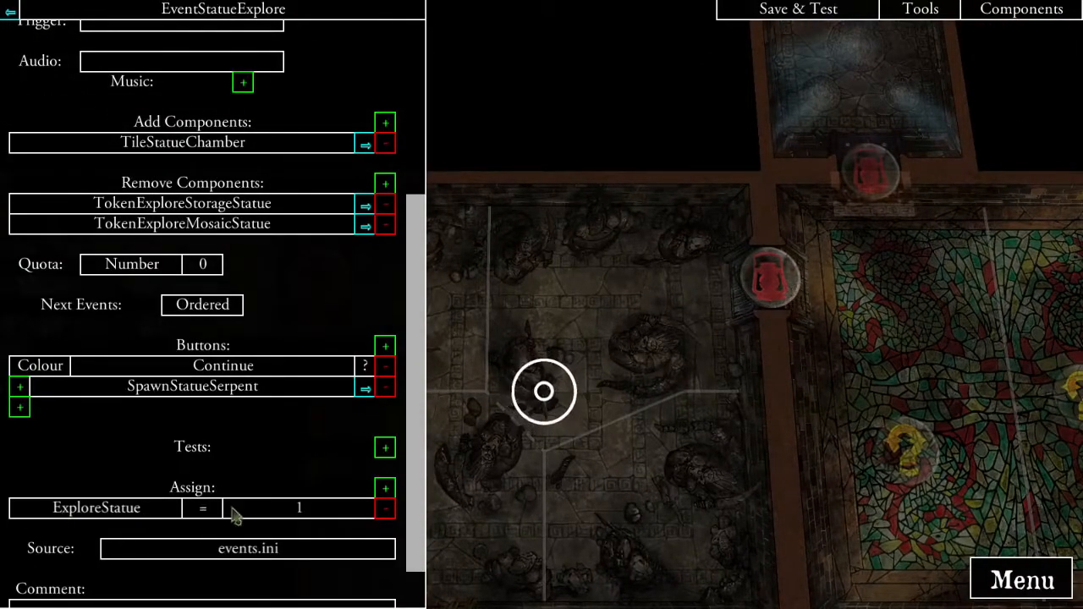
- Follow EventStatueExplore's chained events through SpawnStatueSerpent and EventStatuePlaceRuinedExplore to EventStatuePlaceStorage, and check its test on ExploreStorage
left_click_drag(589, 477, 611, 347)
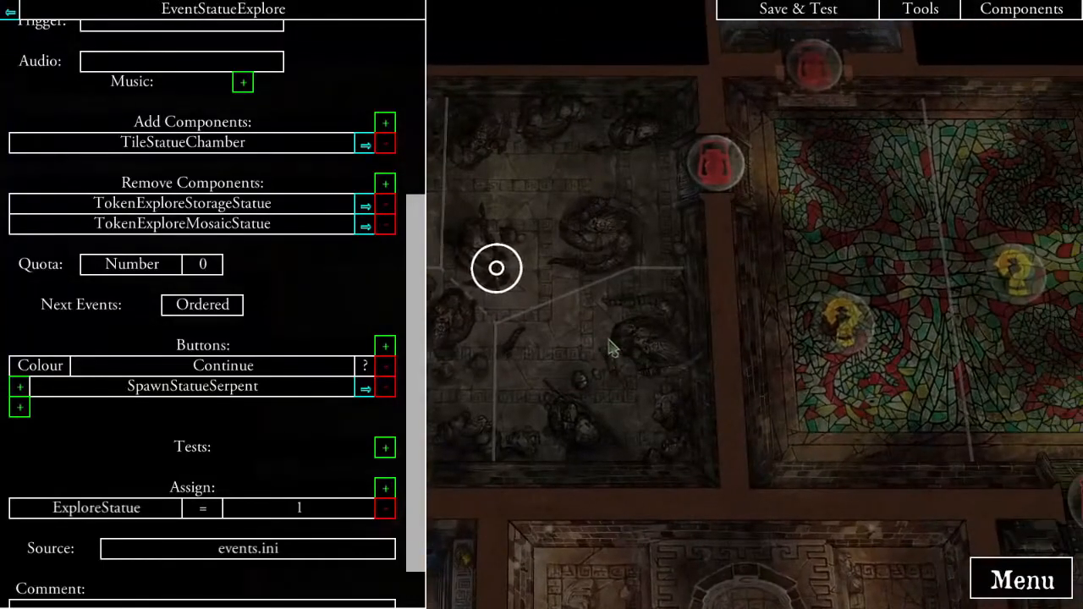
scroll(381, 460, "down", 2)
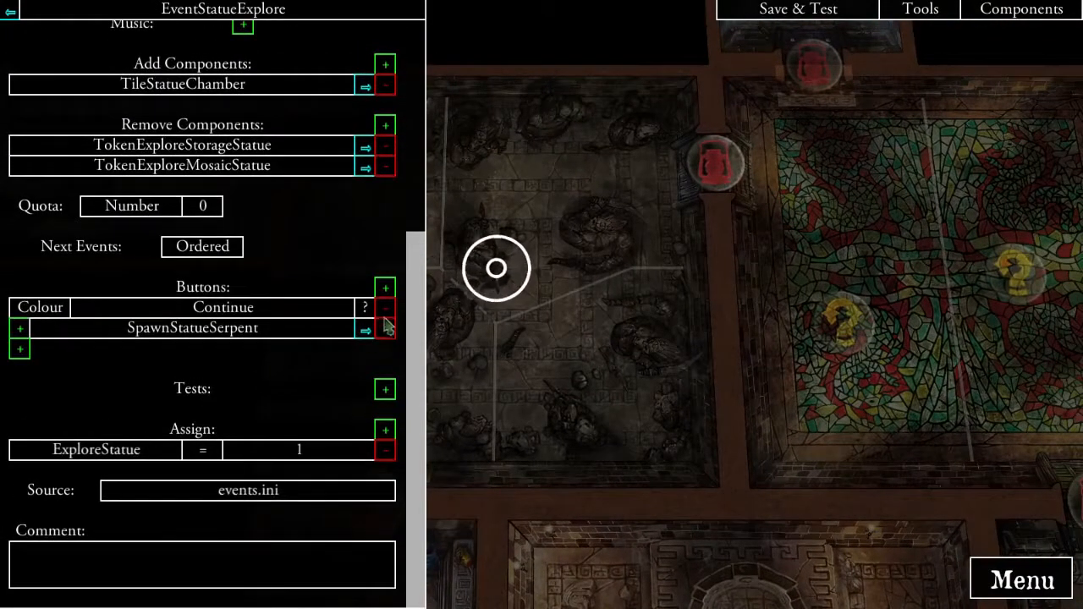
left_click(365, 331)
scroll(400, 444, "down", 6)
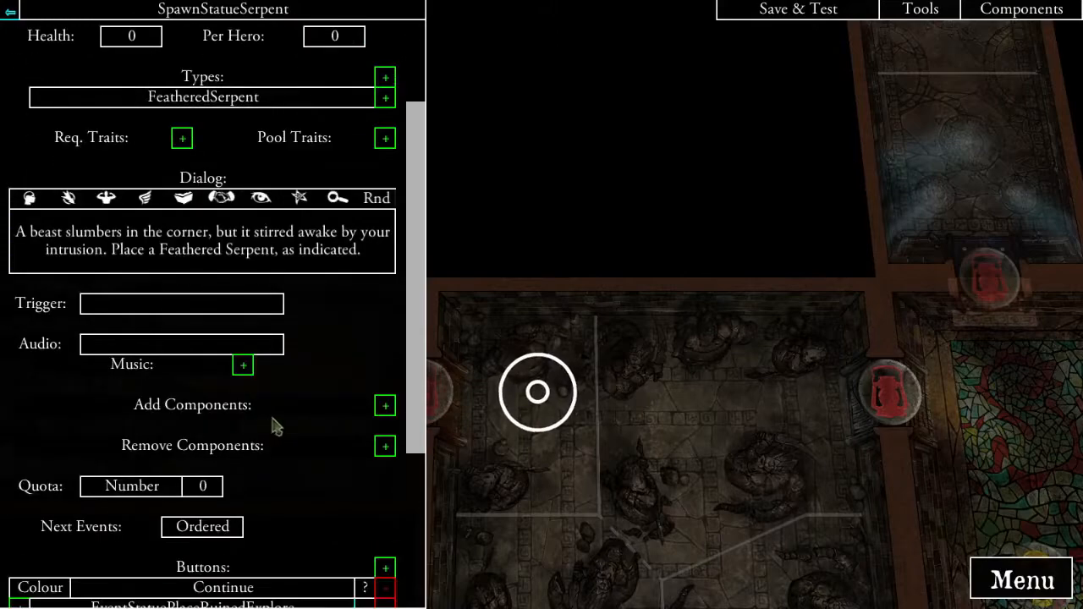
left_click(365, 480)
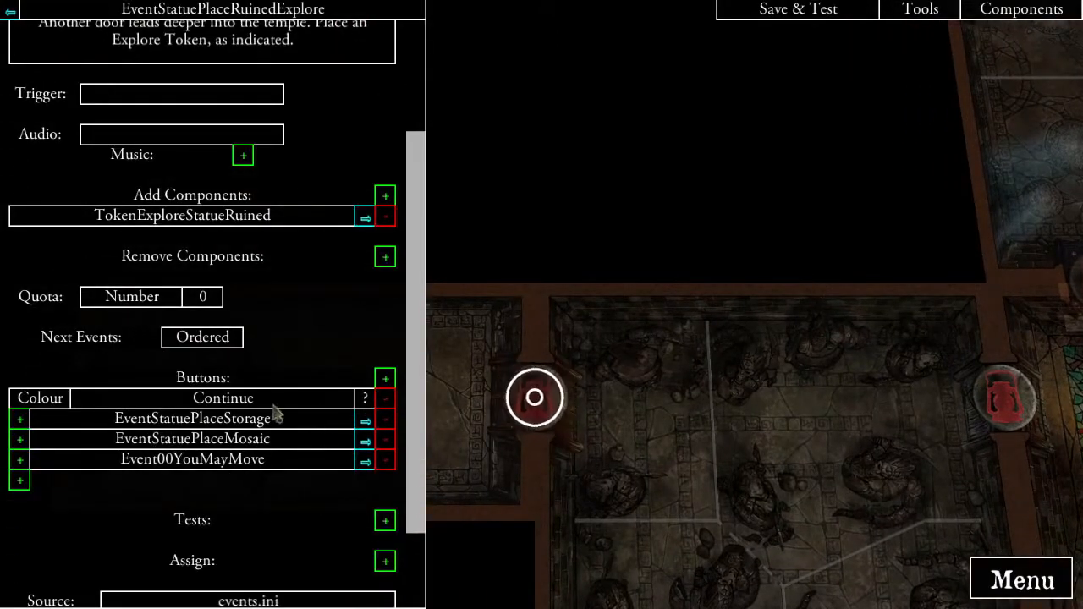
left_click(365, 423)
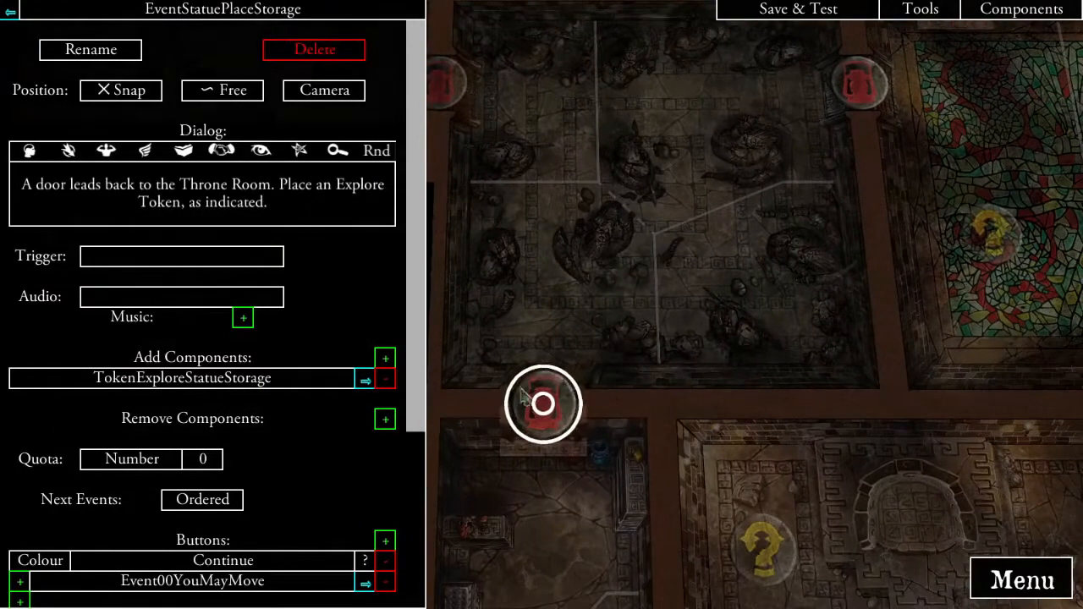
scroll(309, 447, "down", 4)
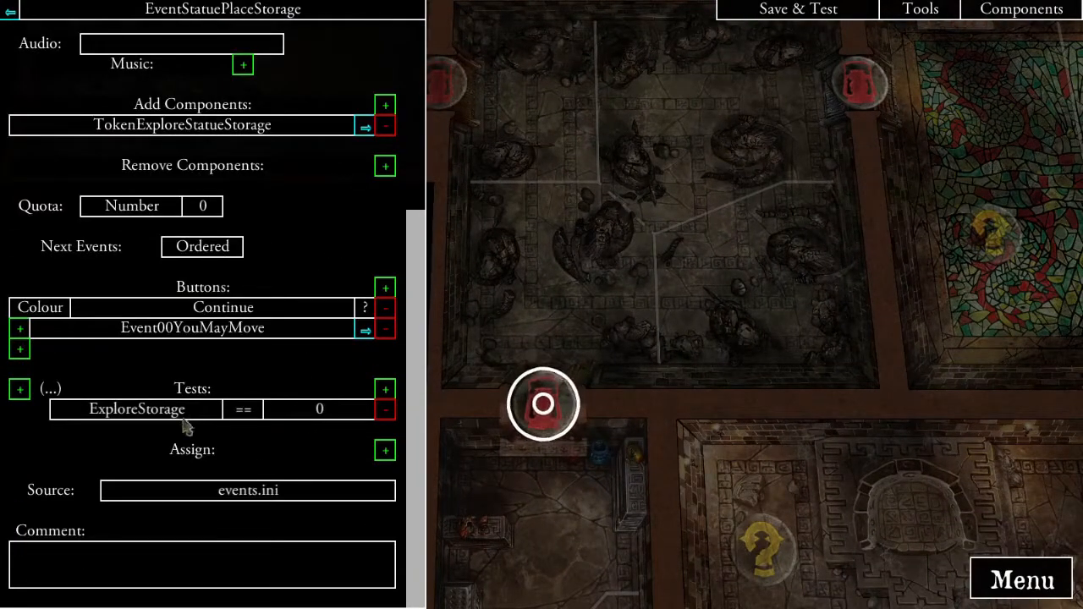
- Open the Throne Room's TokenSearchThroneRoomItem and enter the dialog "Something is concealed by the crumbling debris."
left_click_drag(831, 205, 620, 312)
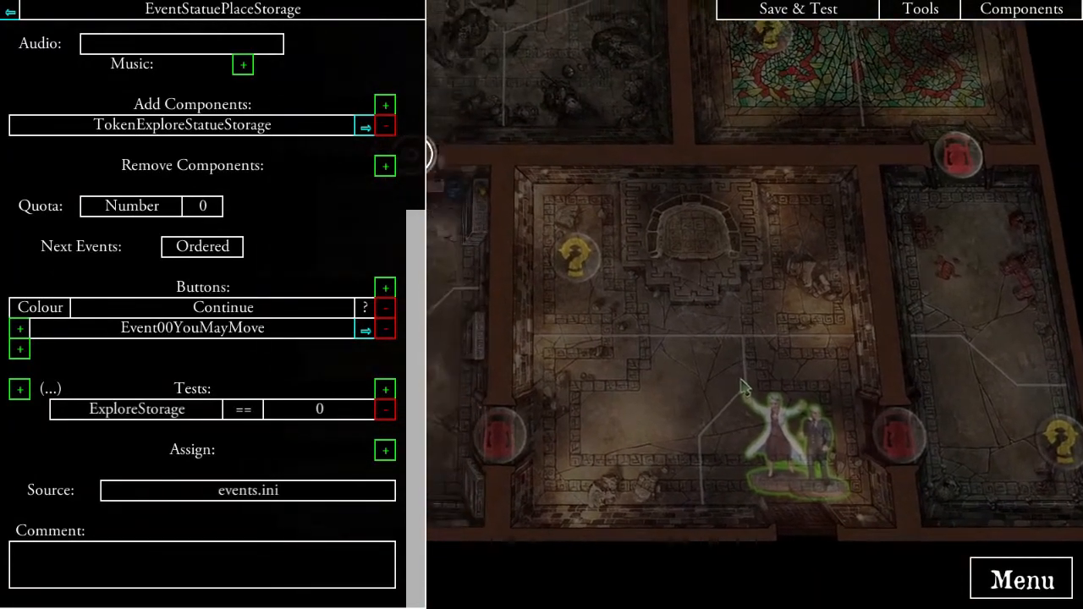
left_click(582, 269)
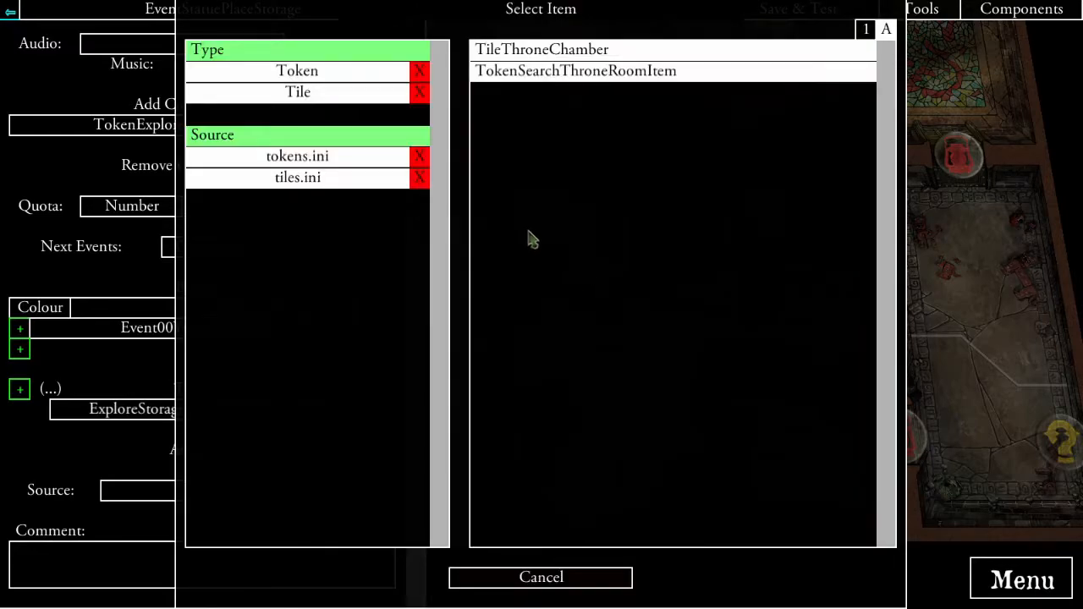
left_click(322, 89)
left_click(570, 49)
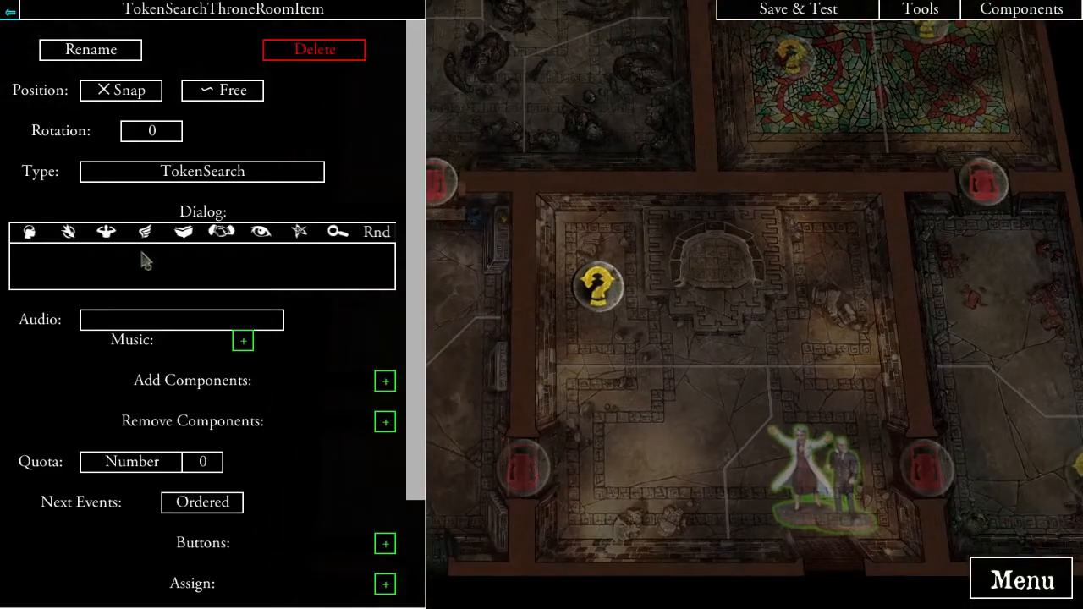
left_click(210, 266)
type("Something is con")
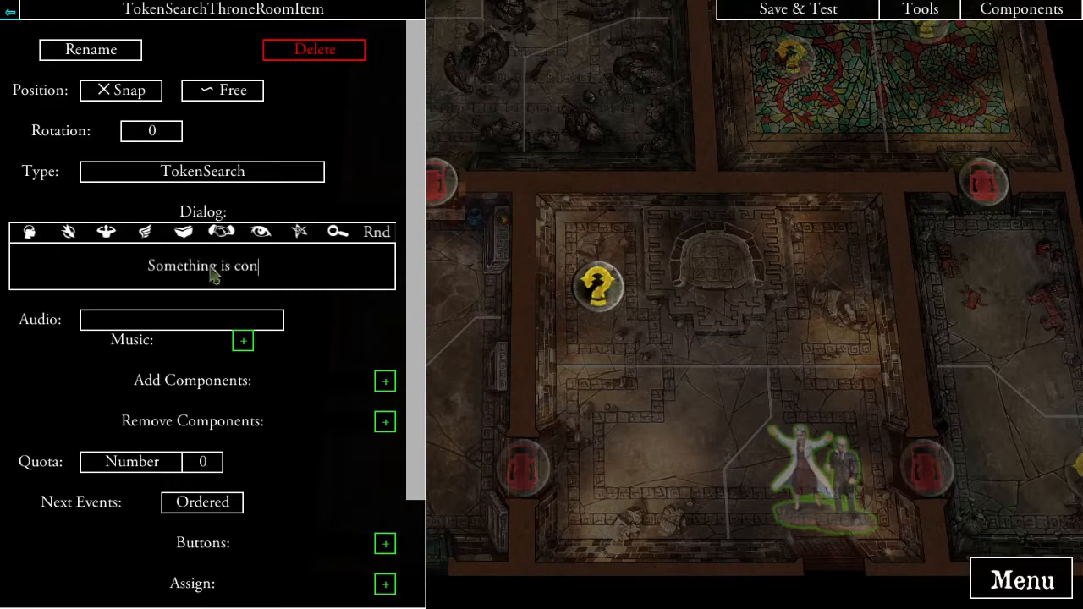
type("cealed by ")
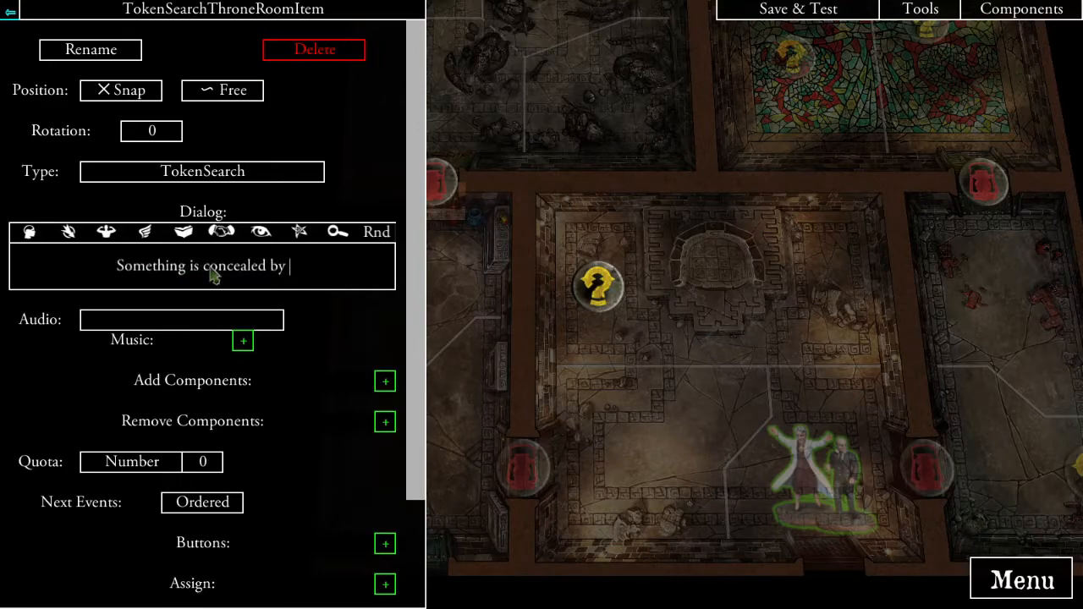
type("the ")
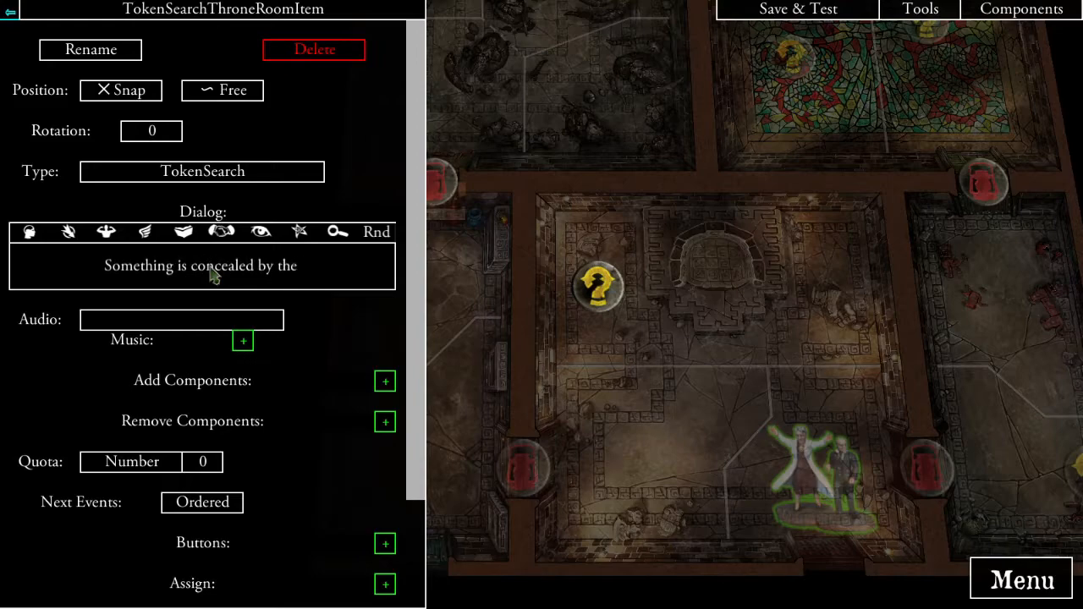
type("crumbl")
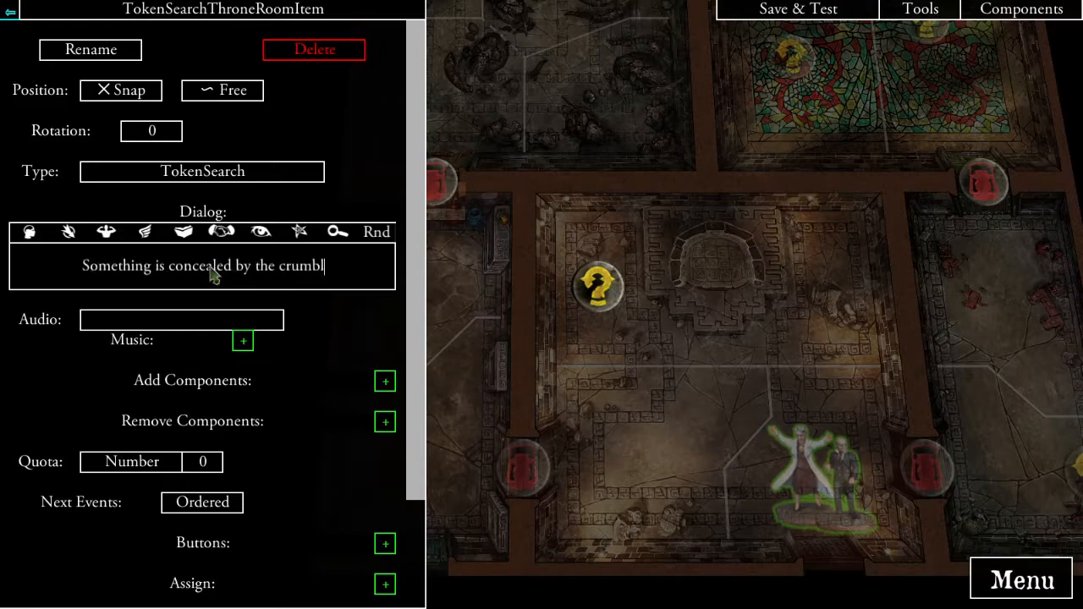
type("ing debris.")
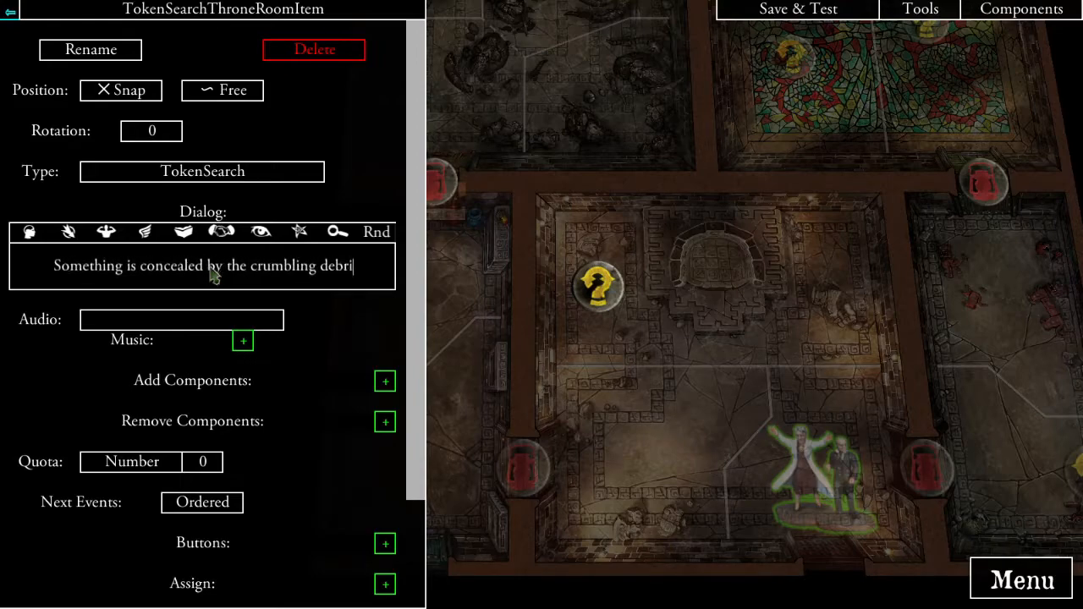
left_click(340, 315)
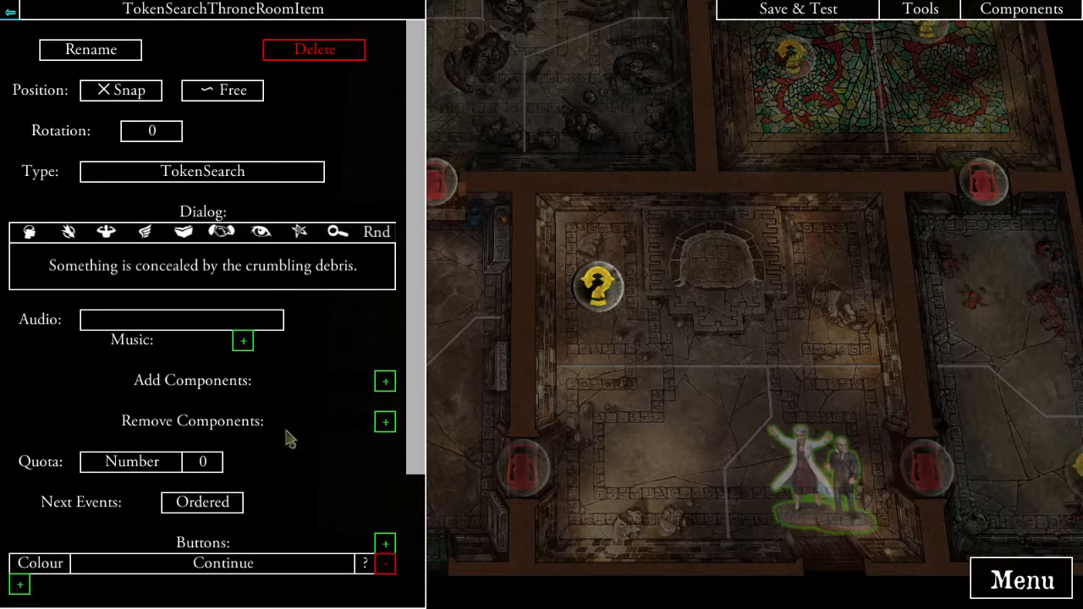
- Relabel the Throne Room search token's Continue button as "Search {action}"
scroll(288, 435, "down", 3)
left_click(253, 432)
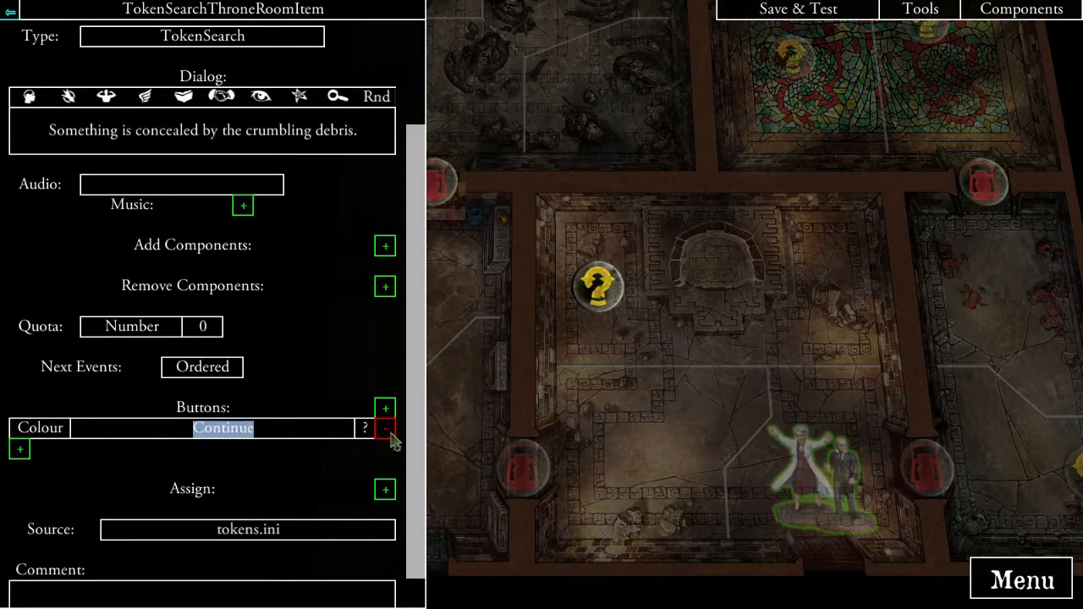
type("Se")
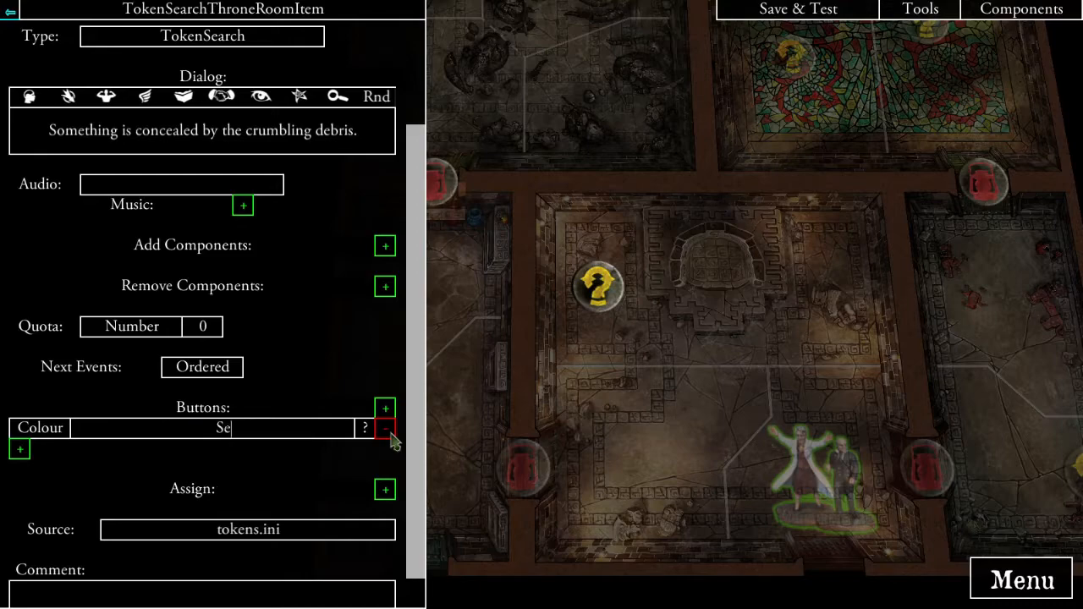
type("arch {action}")
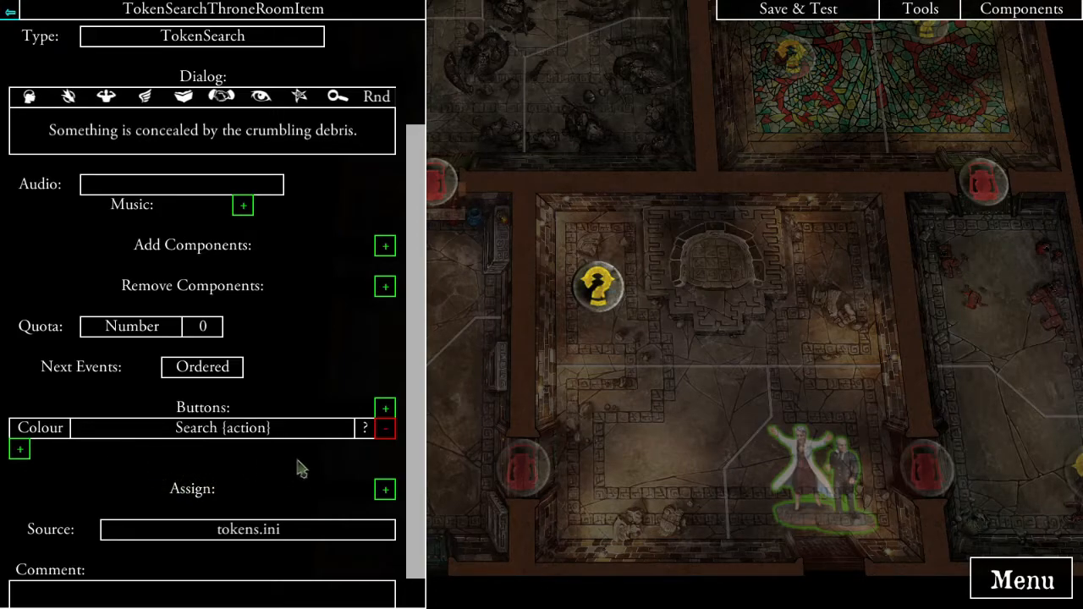
- Link a new event to the token's Search button, open it and rename it ThroneRoomItem
left_click(19, 449)
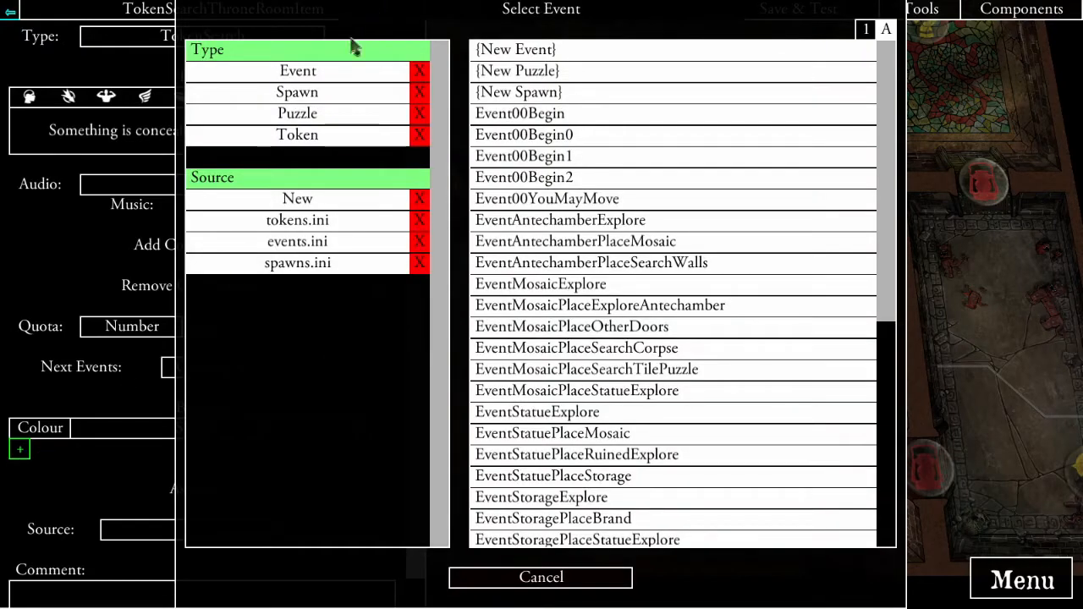
left_click(349, 76)
left_click(508, 49)
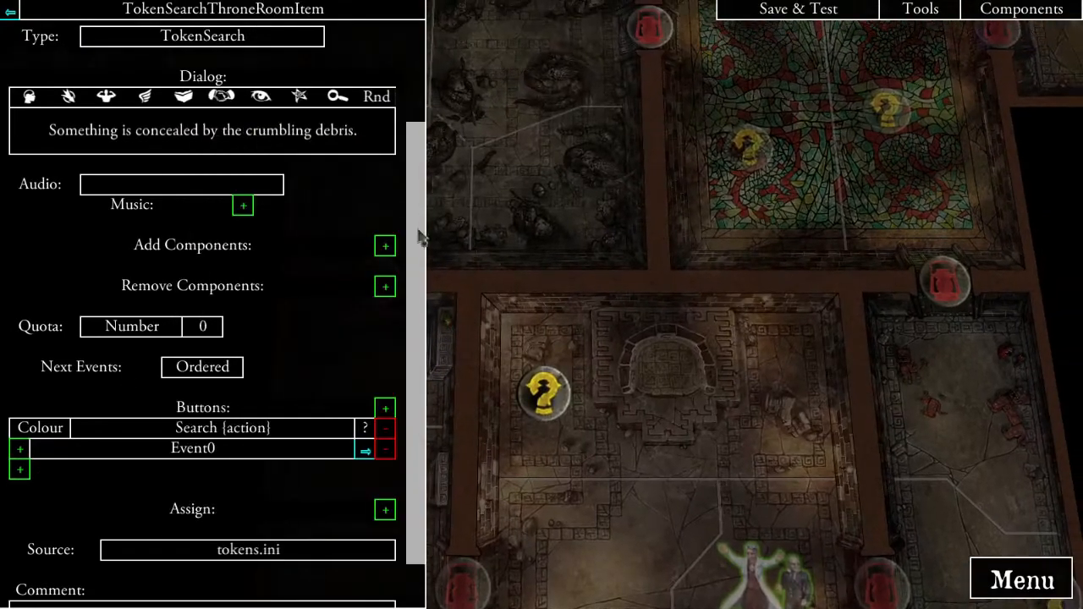
left_click(366, 455)
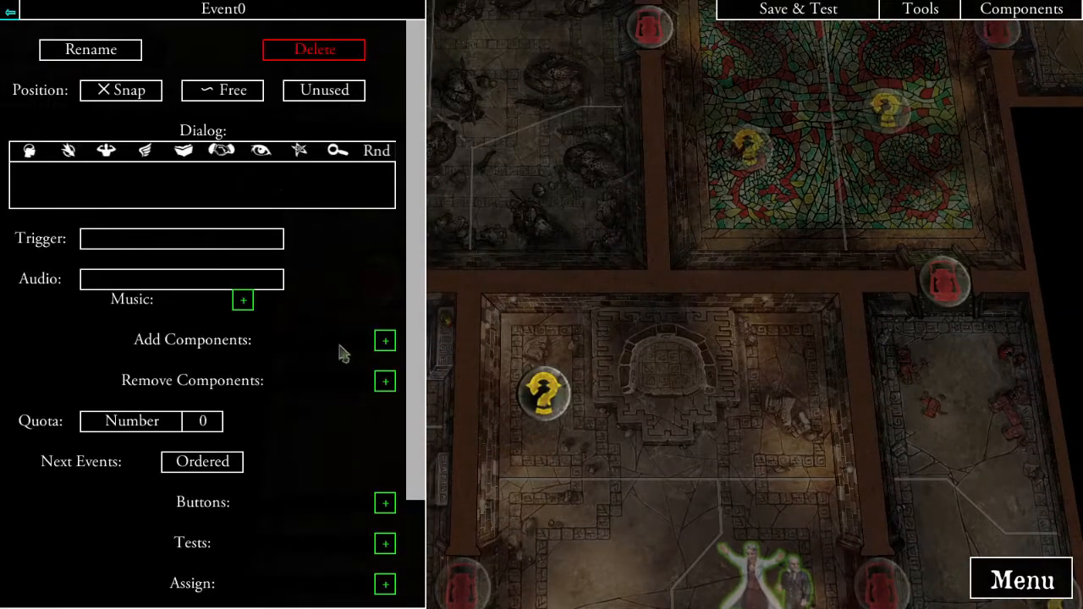
left_click(101, 51)
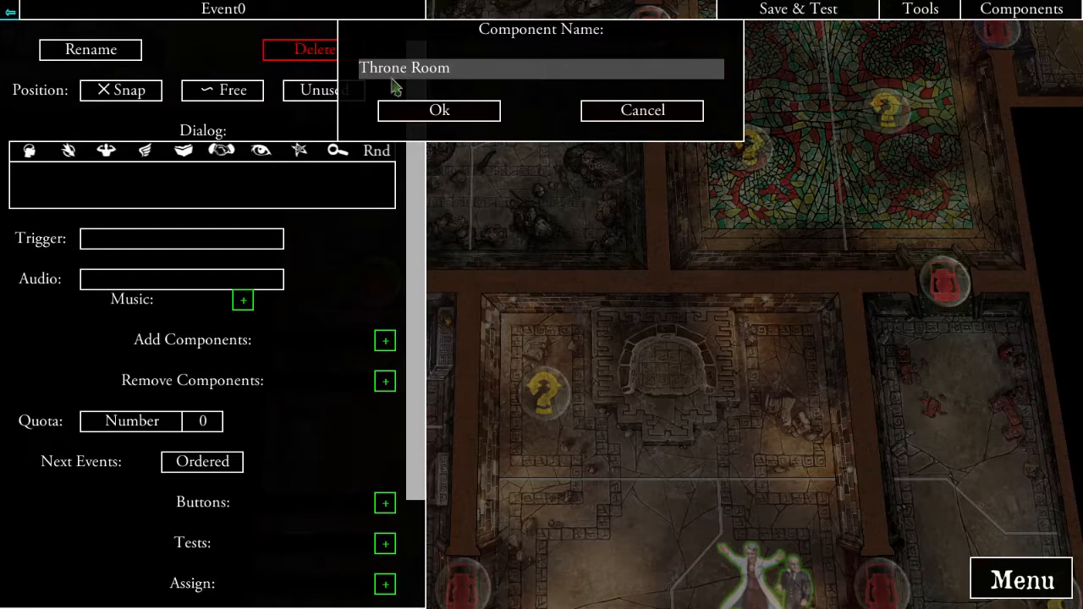
left_click(440, 117)
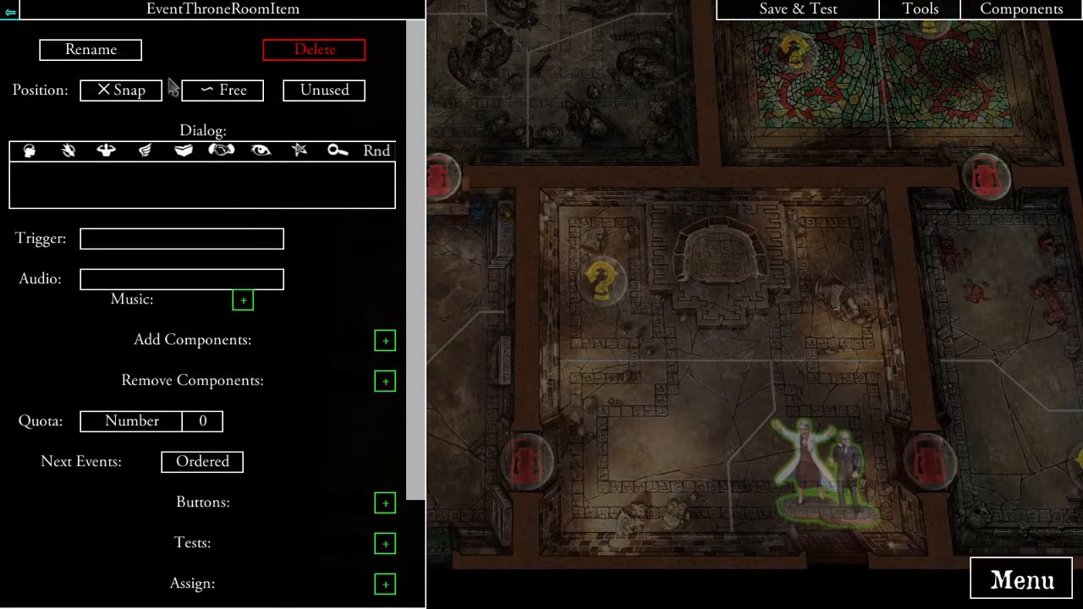
- Create a new QItem component for the scenario, filtering the component list by the QItem type
left_click(169, 11)
left_click(296, 135)
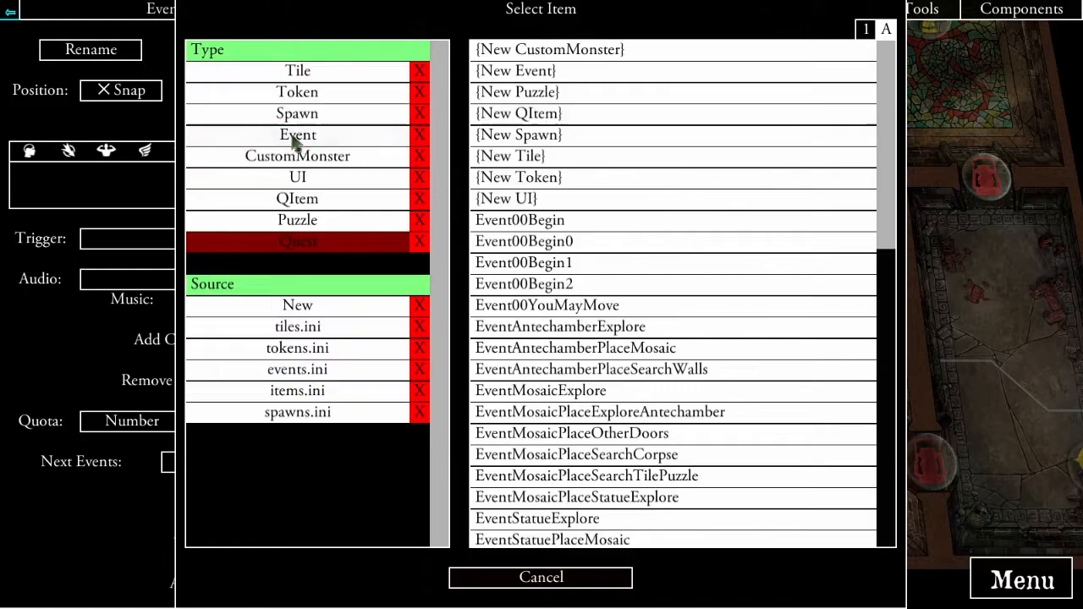
left_click(297, 199)
left_click(550, 52)
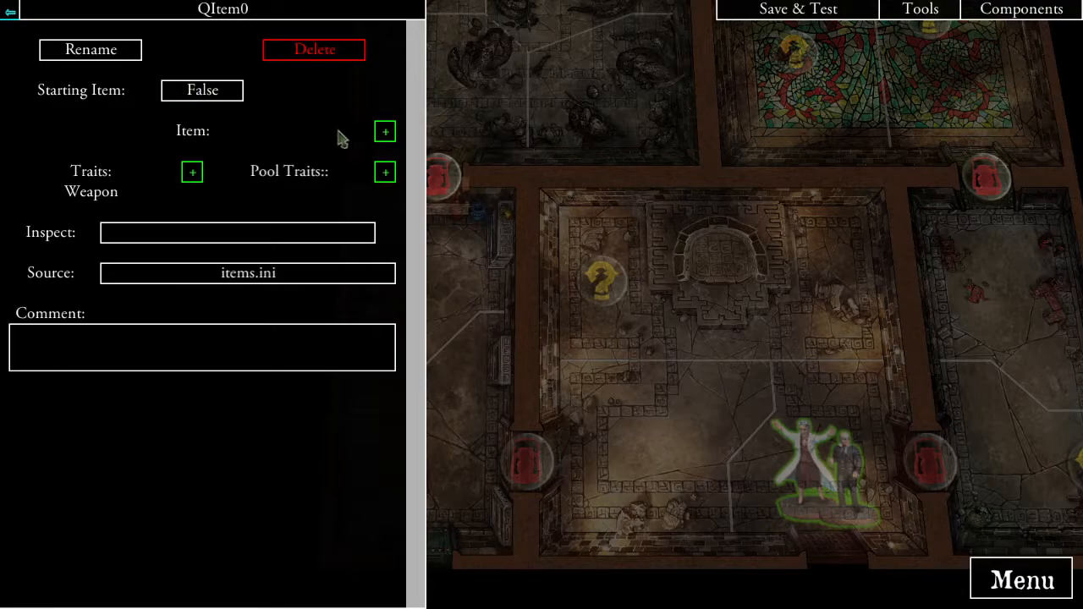
left_click(384, 133)
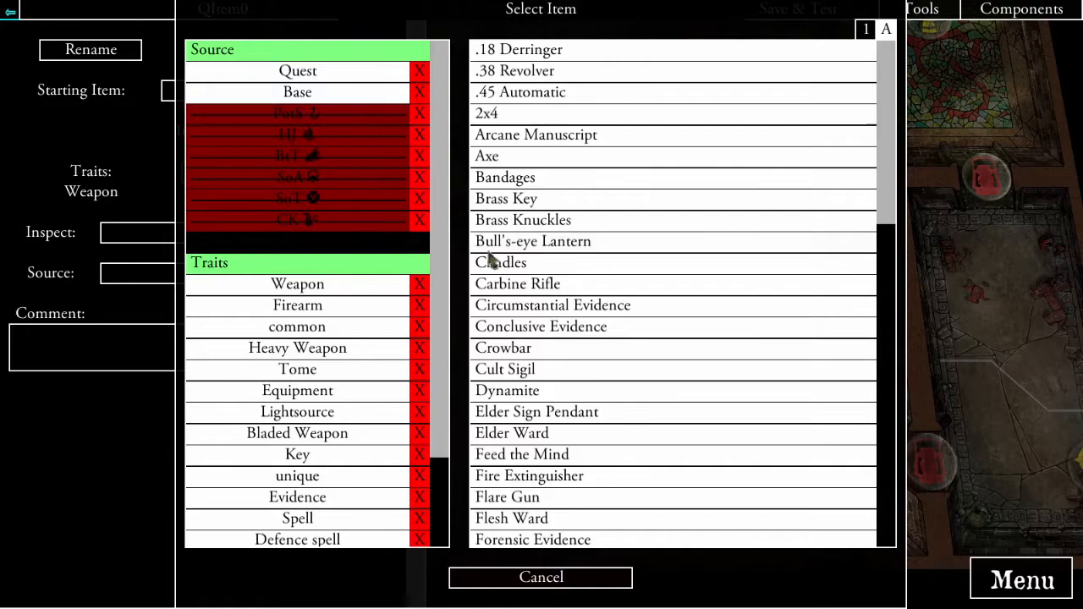
scroll(508, 258, "down", 7)
scroll(580, 254, "up", 3)
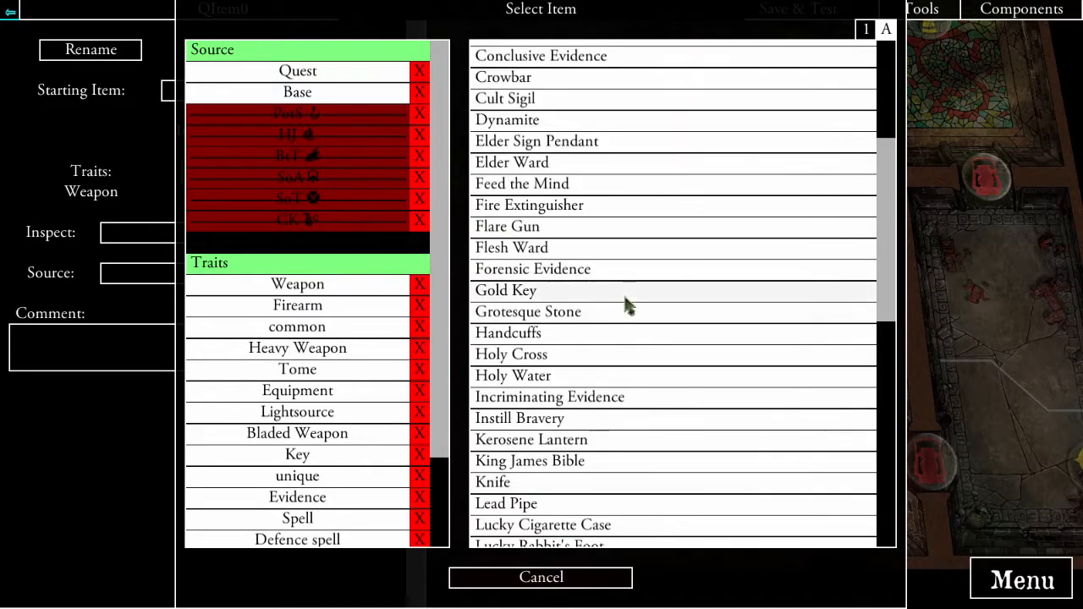
scroll(624, 305, "up", 3)
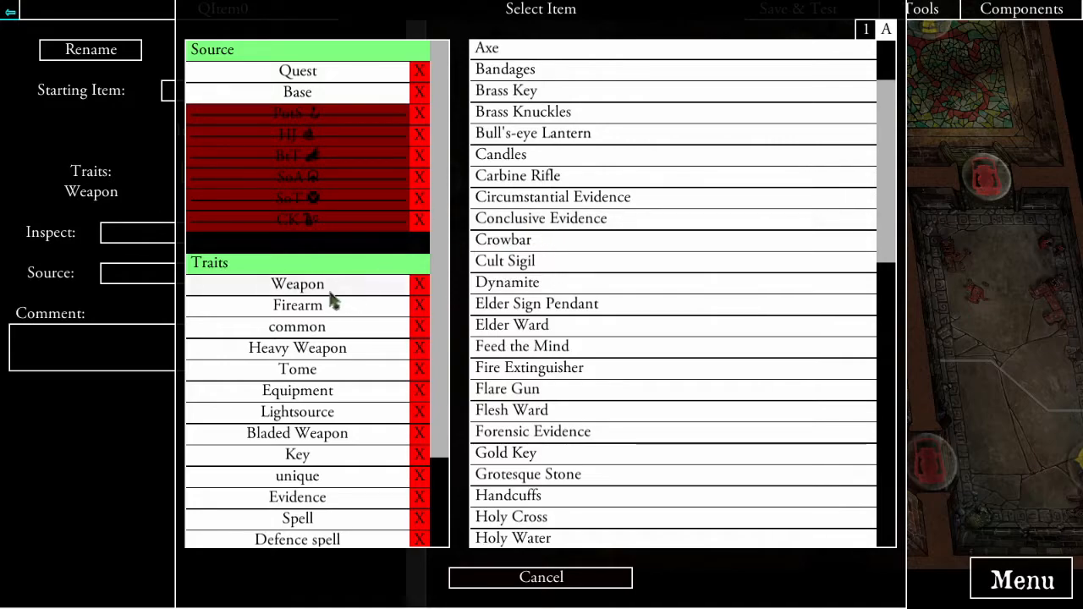
left_click(297, 310)
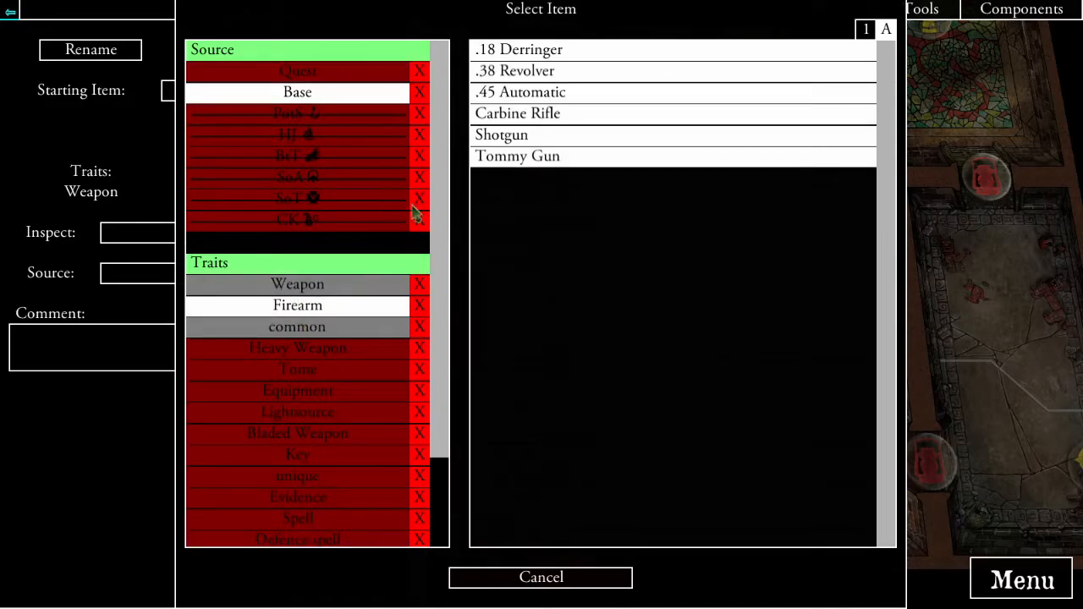
left_click(533, 577)
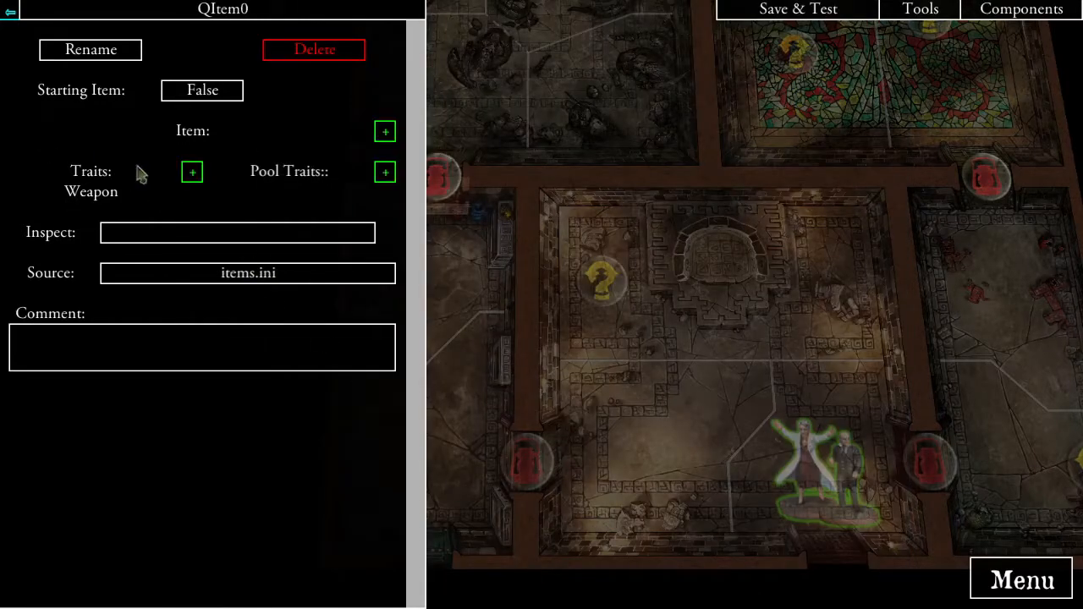
- Add the Firearm trait to the quest item and choose Shotgun from the firearms as its specific item
left_click(192, 173)
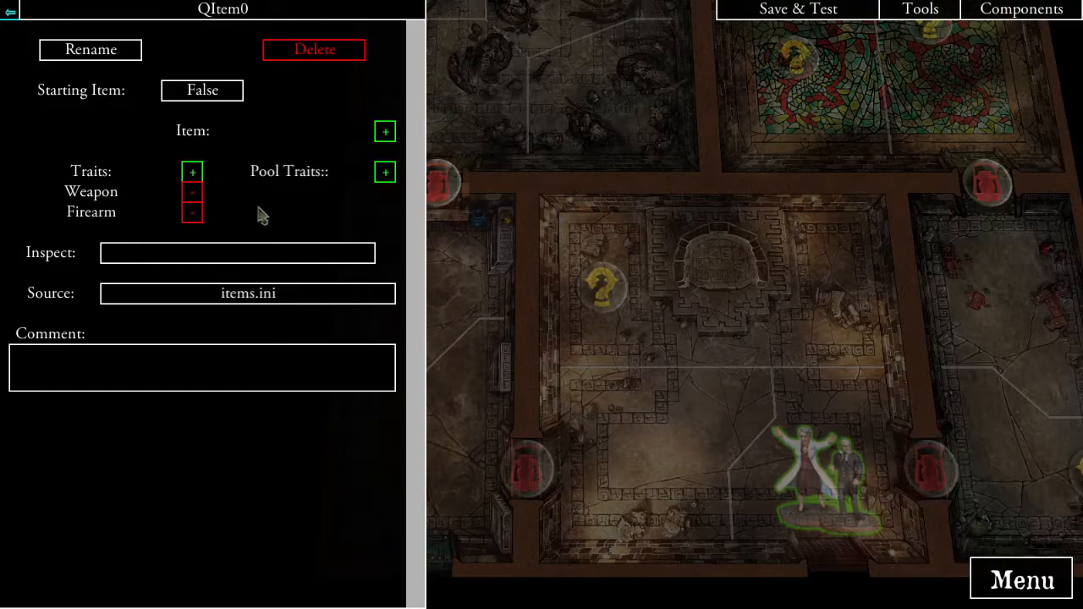
left_click_drag(571, 278, 709, 329)
left_click_drag(704, 225, 691, 299)
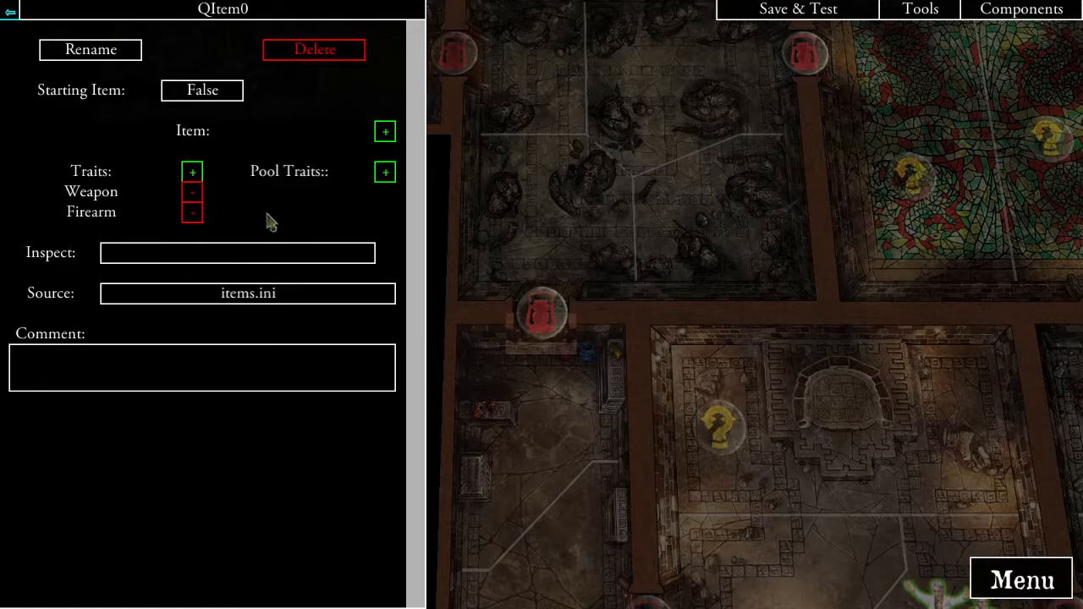
left_click(385, 133)
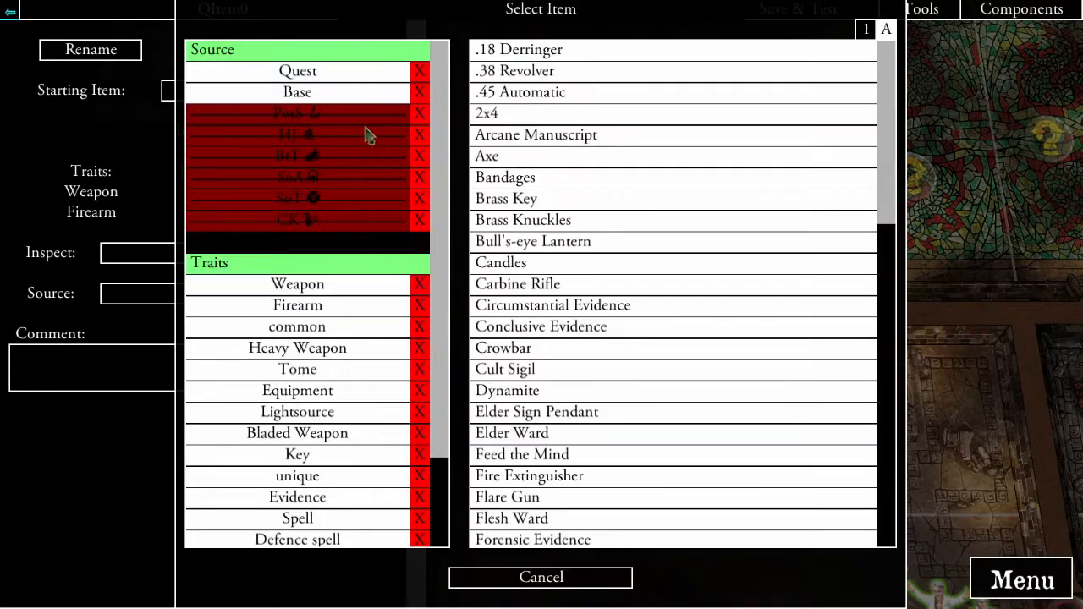
left_click(301, 308)
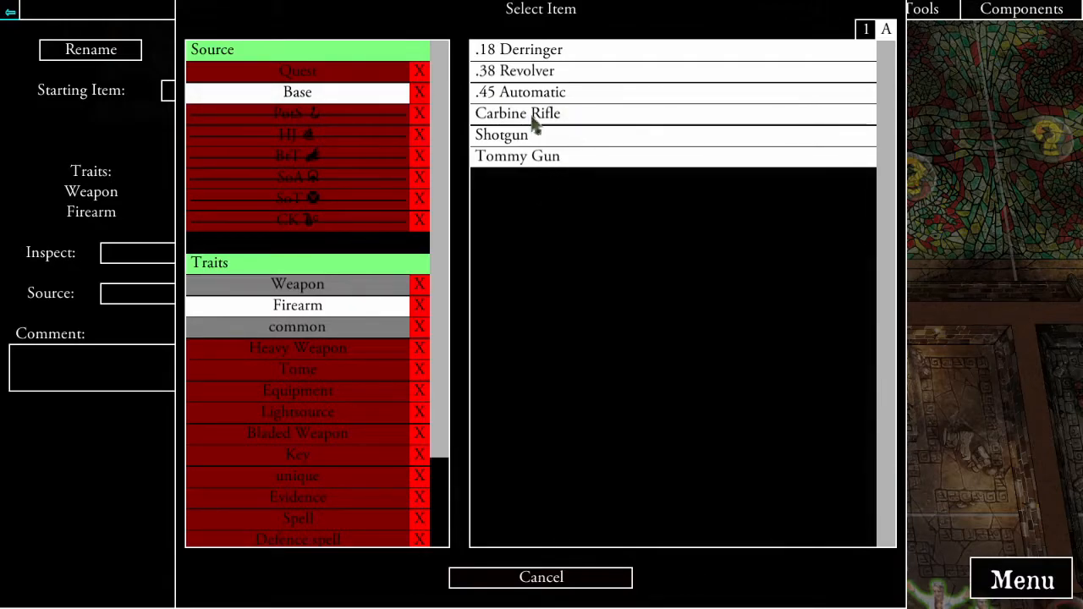
left_click(497, 137)
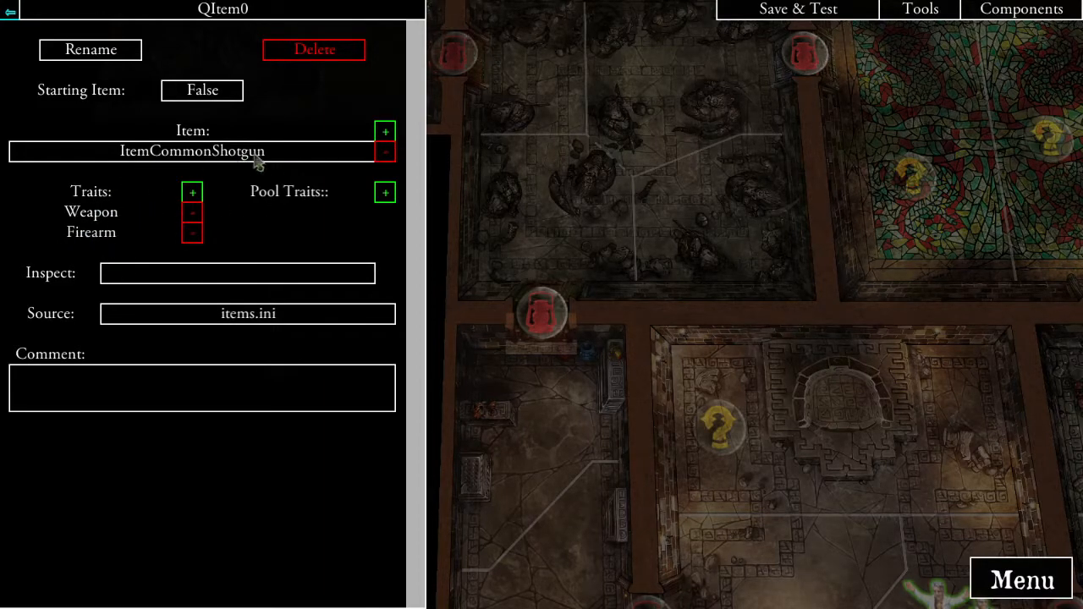
- Examine the selectable items by filtering on the Firearm and common traits and the HJ, BtT and SoA sources, without choosing one
left_click(385, 133)
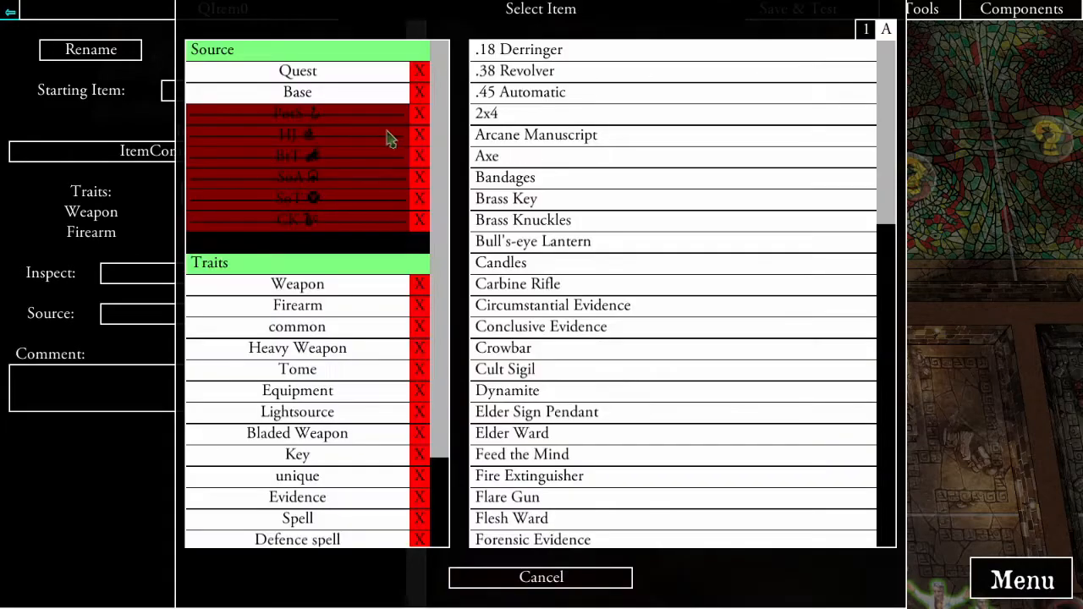
left_click(308, 306)
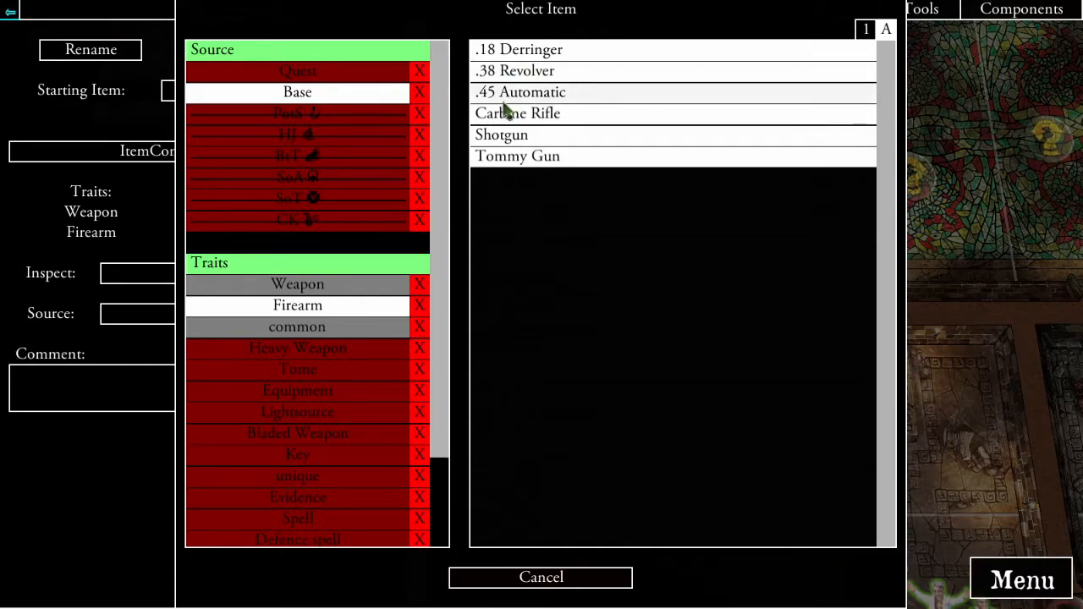
left_click(420, 134)
left_click(420, 155)
left_click(422, 176)
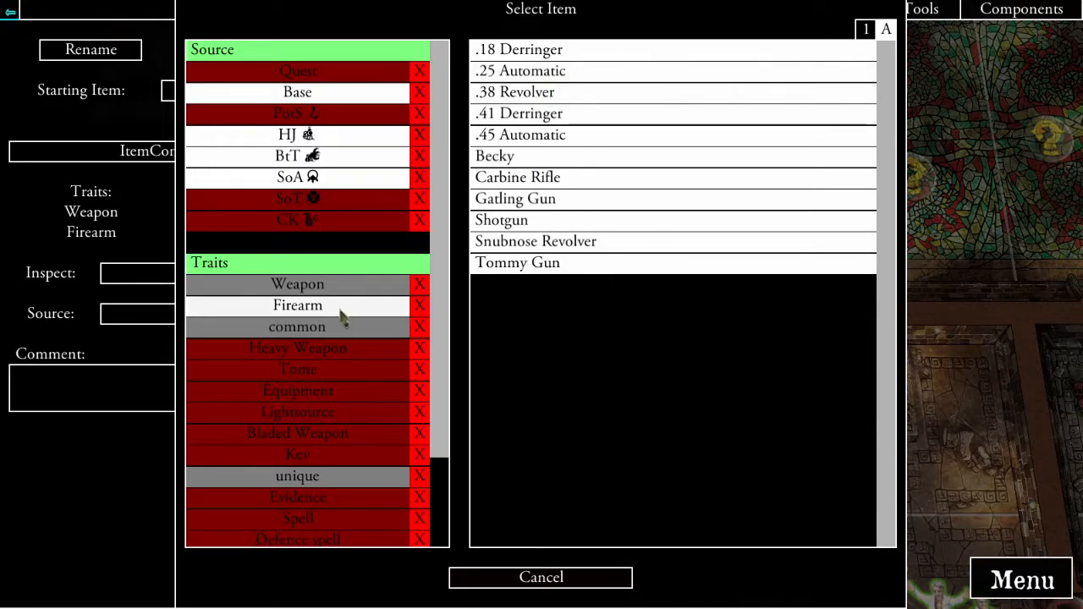
left_click(401, 329)
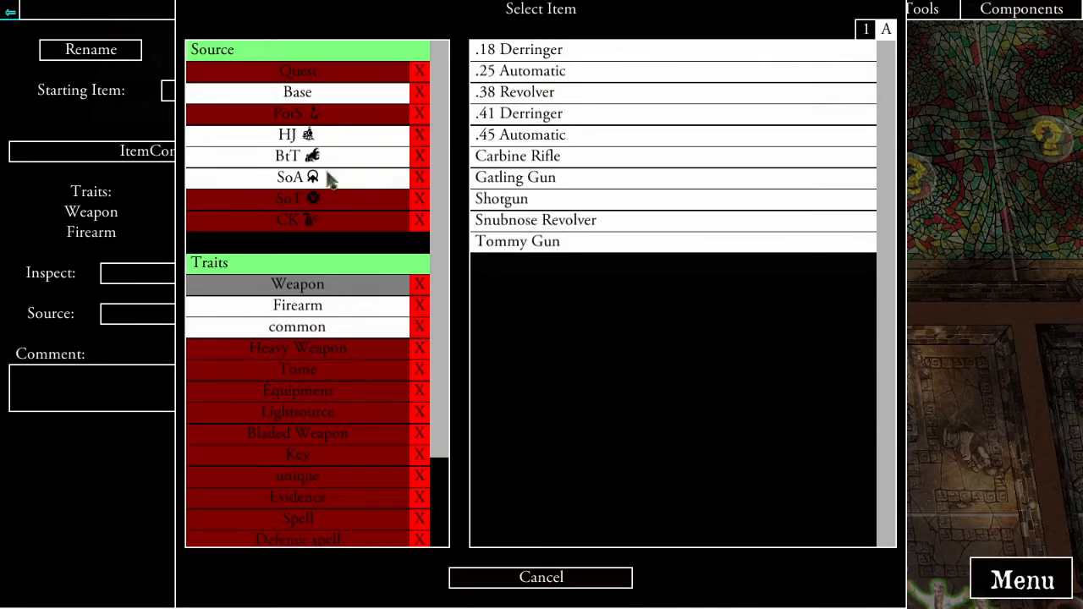
left_click(357, 306)
scroll(533, 355, "down", 8)
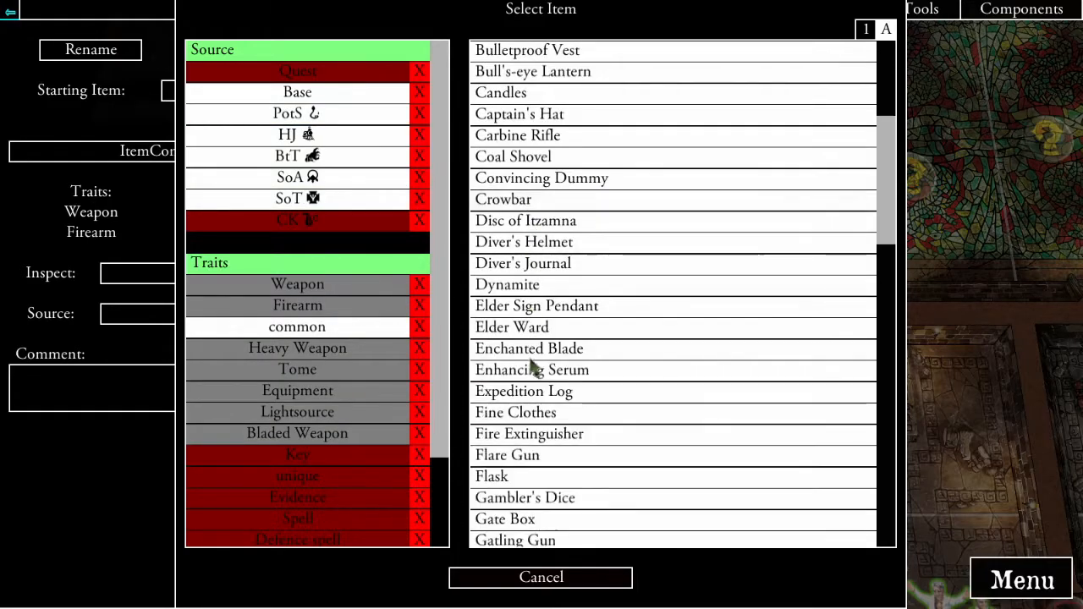
scroll(546, 364, "down", 15)
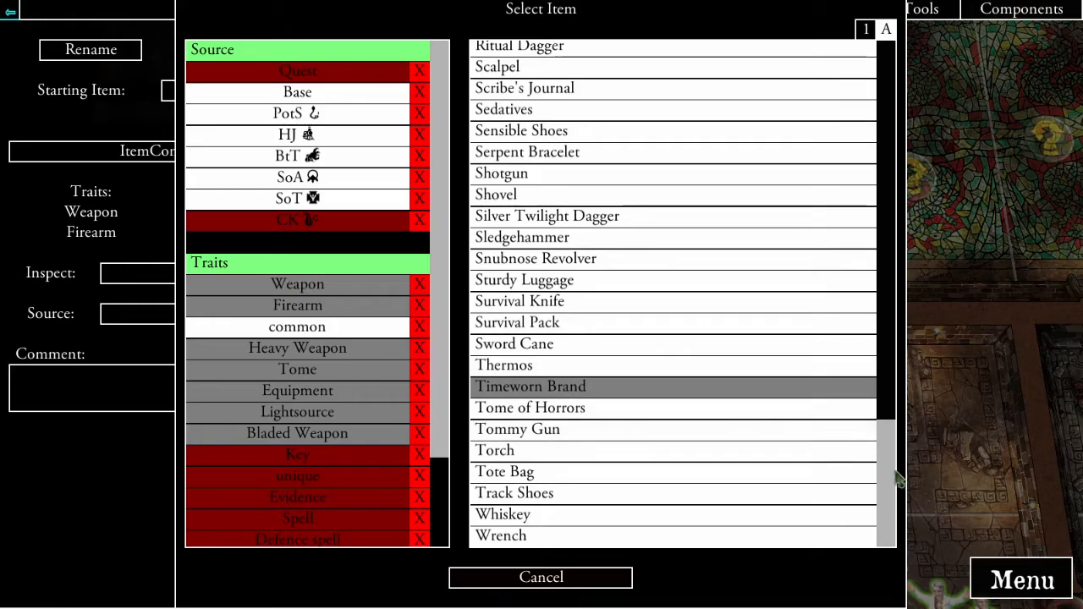
scroll(898, 466, "up", 4)
left_click_drag(899, 447, 880, 503)
left_click(575, 582)
- Remove the quest item's Firearm and Weapon traits and change its specific item to Pocket Watch from the common items
left_click(192, 237)
left_click(191, 212)
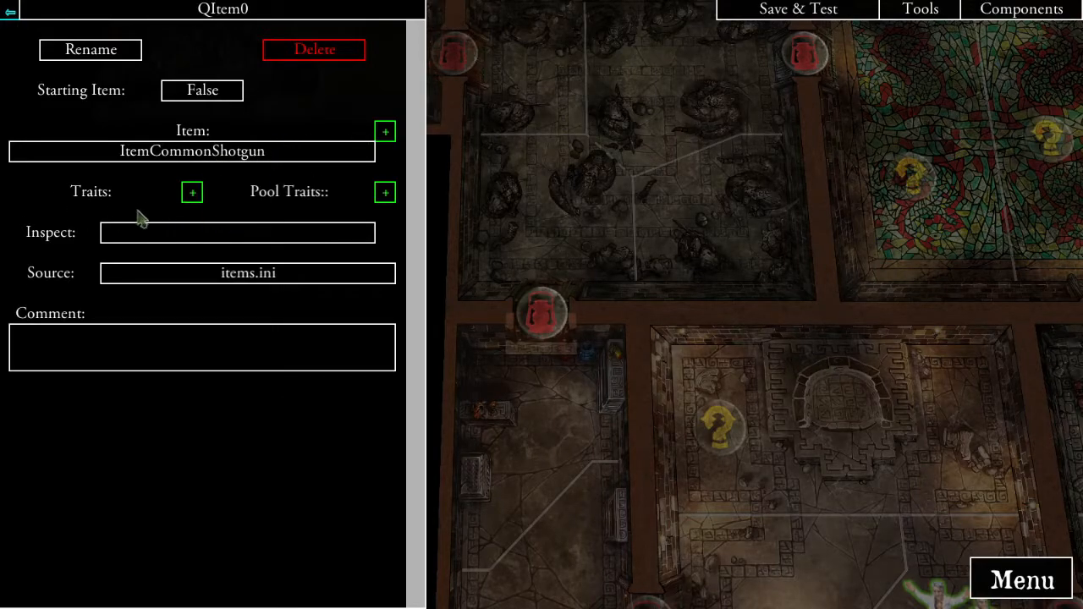
left_click(251, 159)
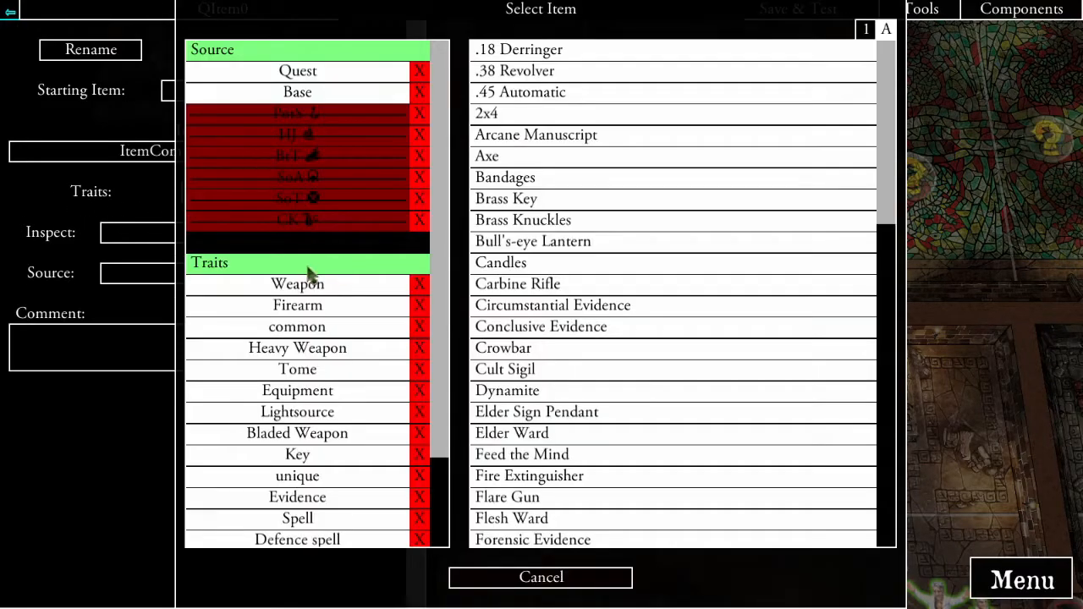
left_click(296, 327)
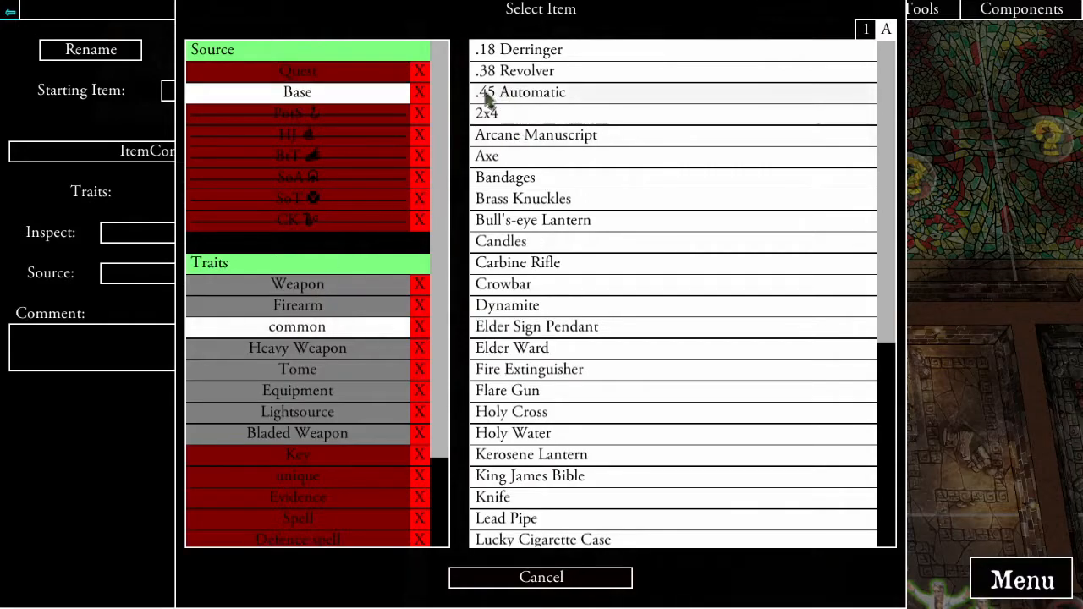
scroll(582, 288, "down", 2)
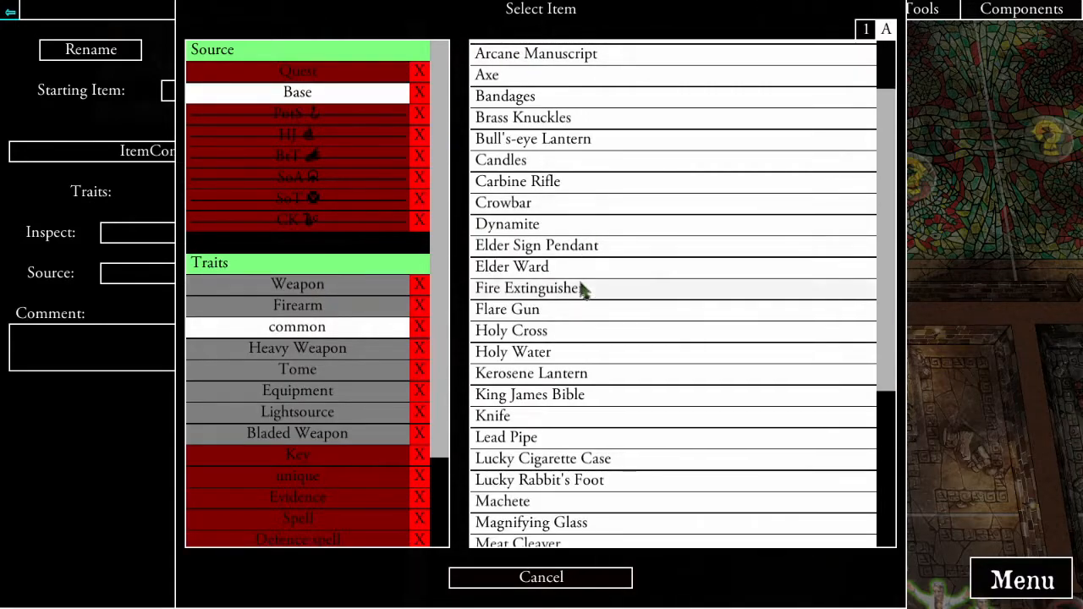
scroll(403, 285, "down", 1)
scroll(489, 294, "down", 1)
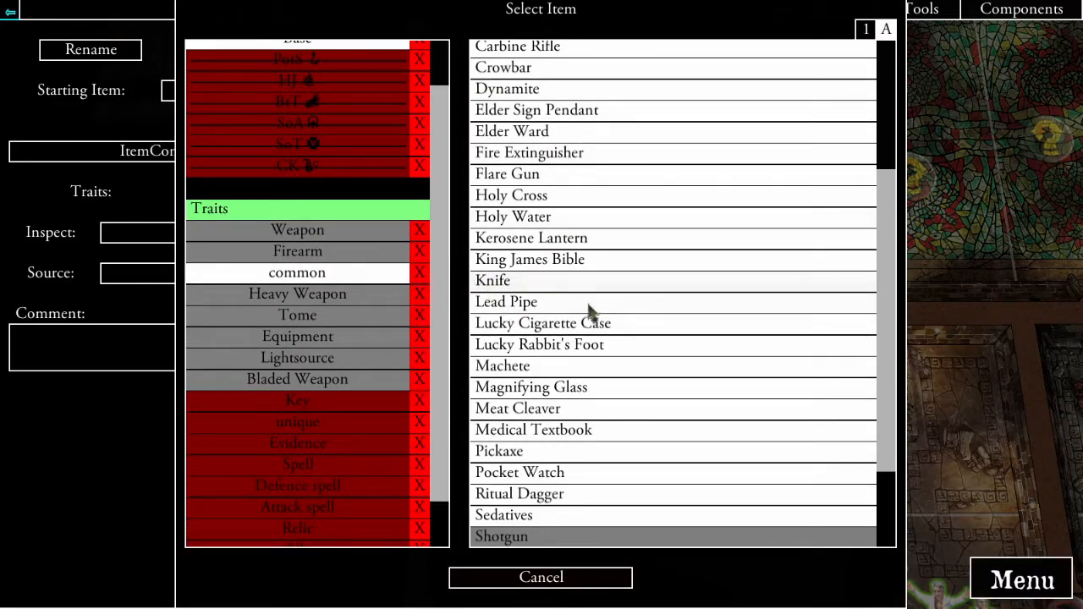
scroll(596, 305, "down", 1)
scroll(558, 410, "down", 1)
left_click(519, 392)
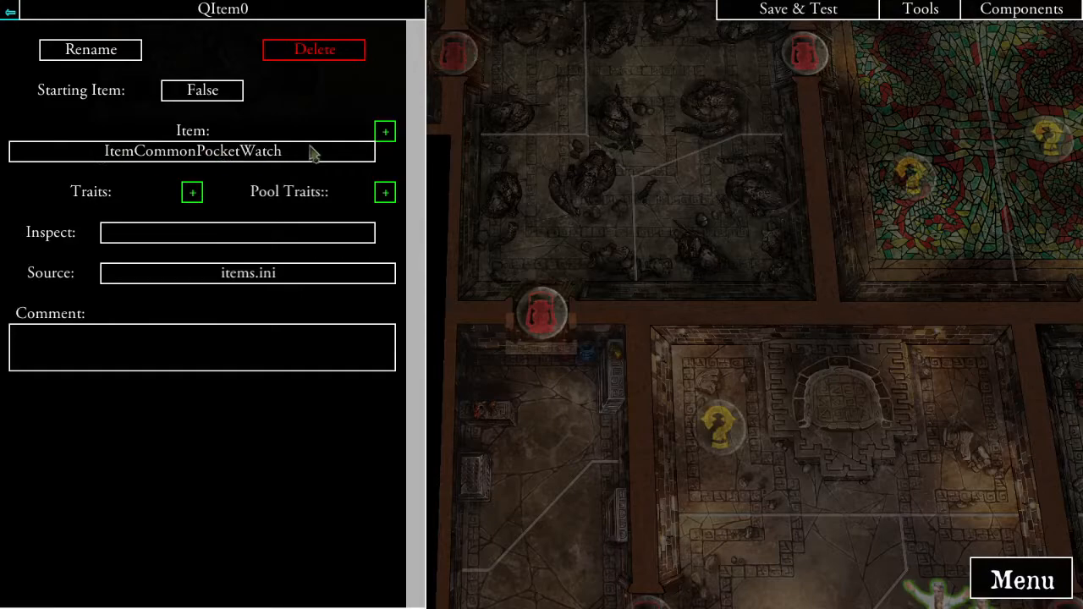
- Rename the pocket watch quest item as PocketWatch
left_click(112, 51)
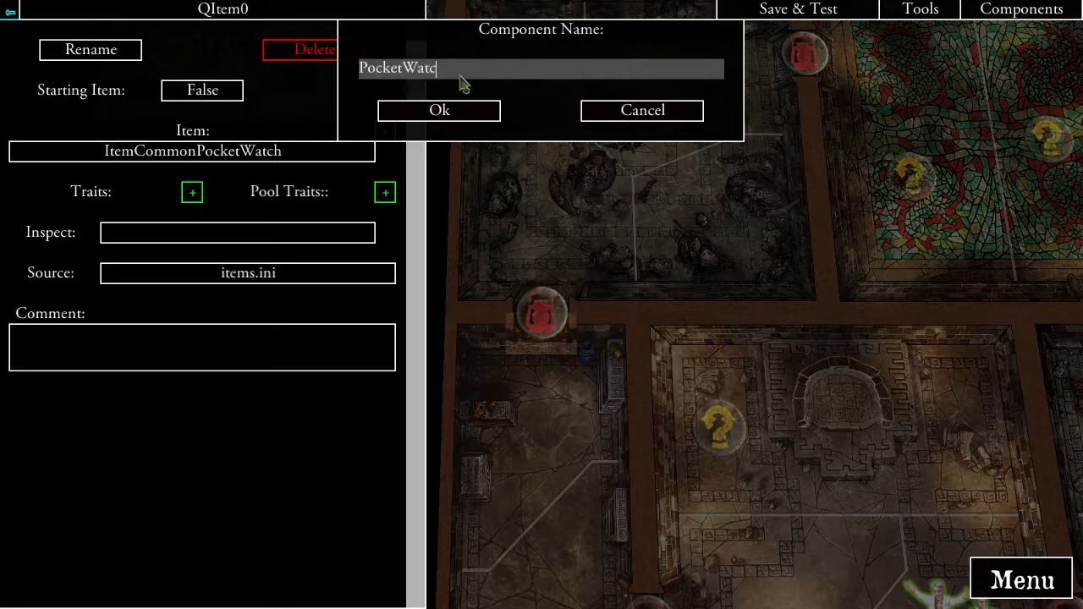
type("PocketWatch")
left_click(440, 110)
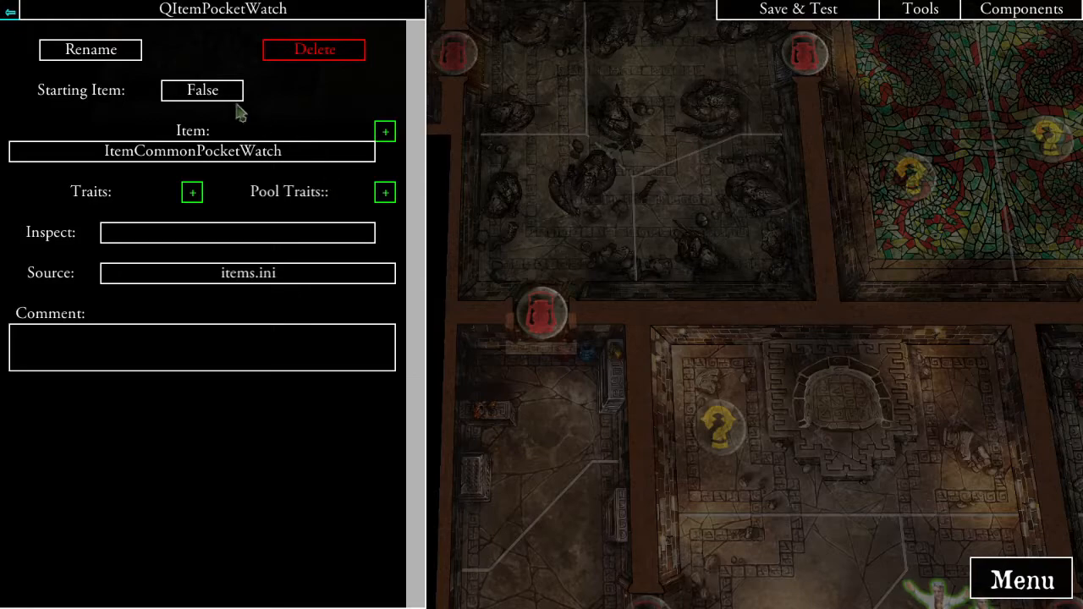
- Return to the Throne Room search token and set its next events to Random
left_click(11, 16)
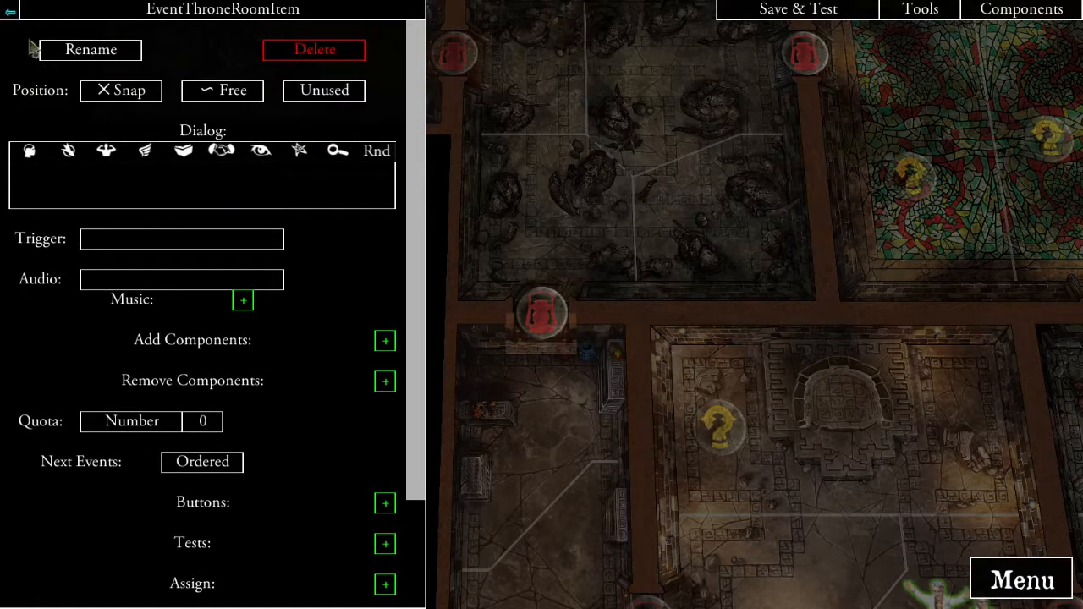
left_click(12, 14)
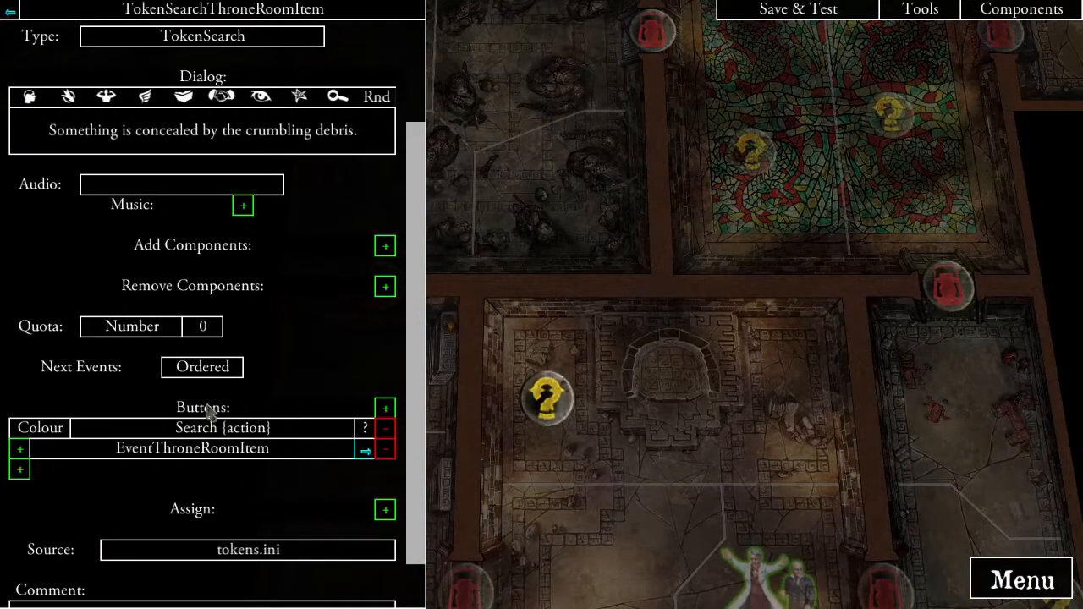
left_click(212, 376)
scroll(292, 428, "down", 1)
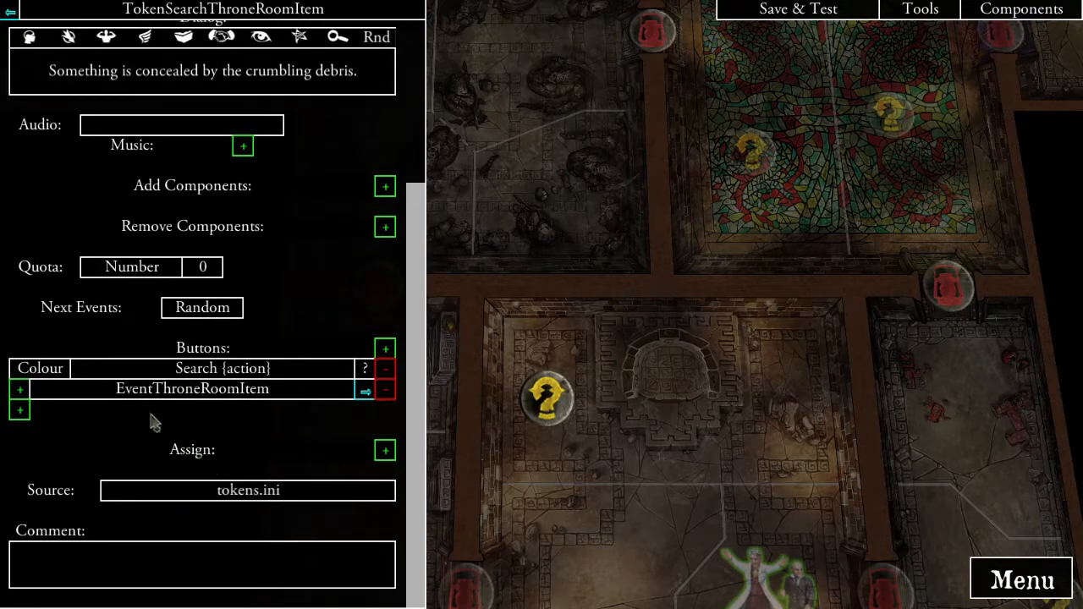
- Link two more new events to the token's Search button, filtering the selection by the Event type
left_click(20, 412)
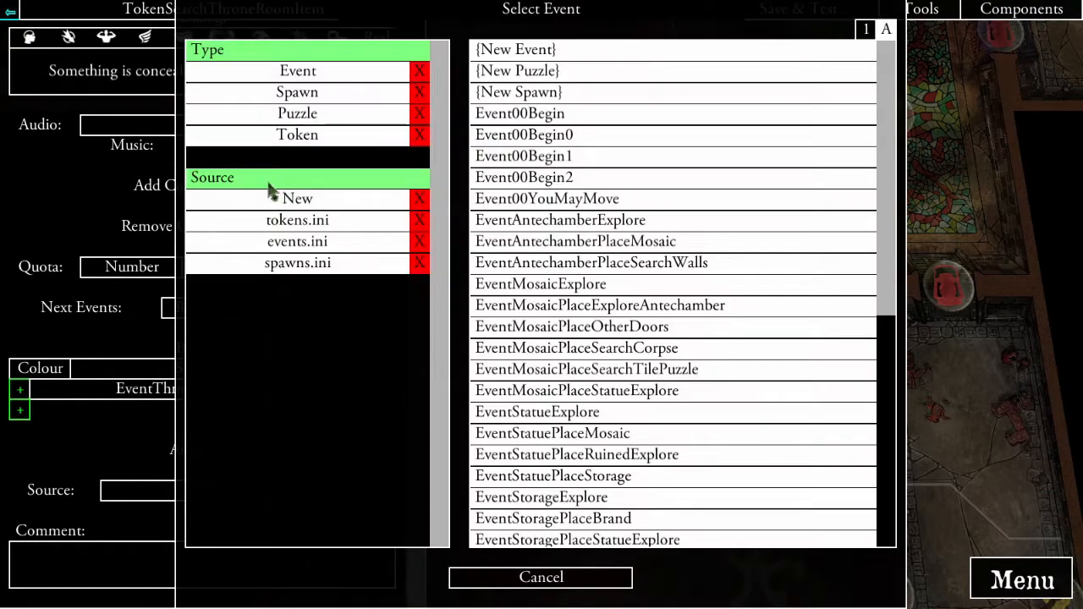
left_click(327, 71)
left_click(499, 49)
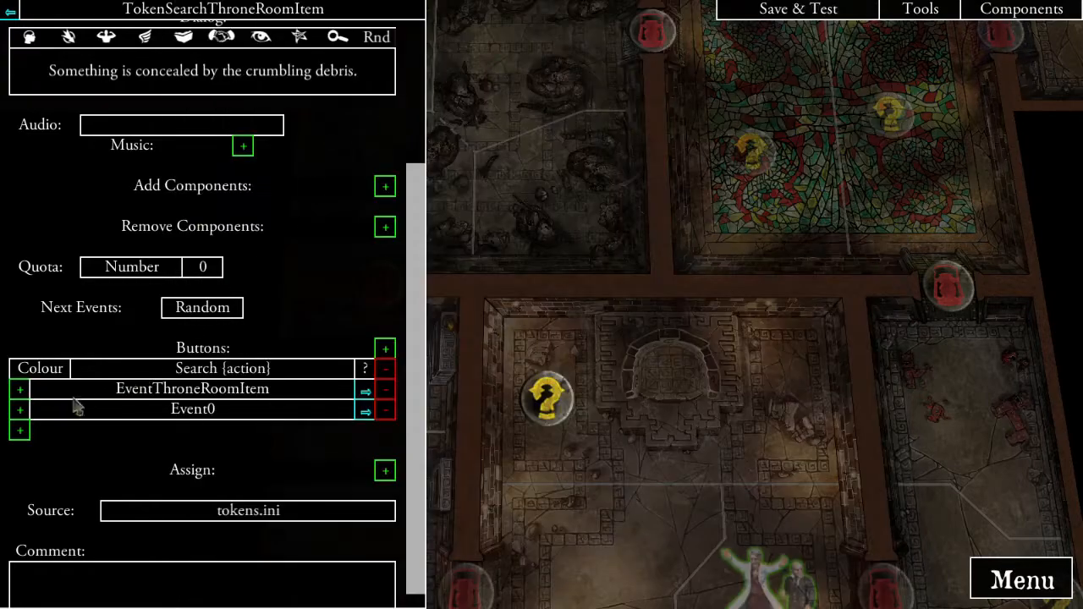
left_click(20, 431)
left_click(296, 71)
left_click(507, 46)
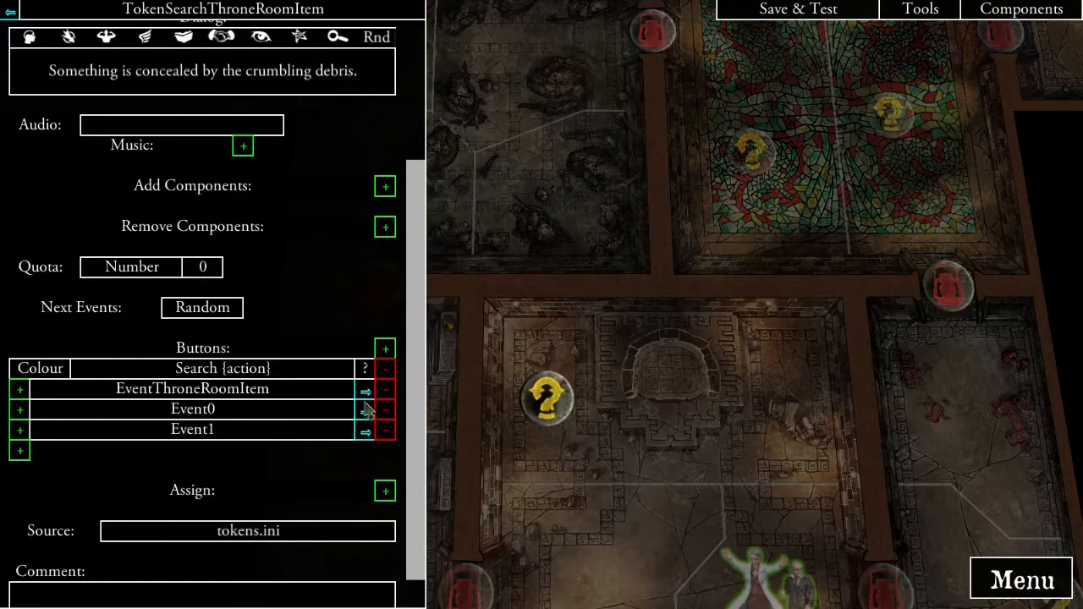
- Open the ThroneRoomItem event linked to the Search button and rename it ThroneRoomPocketWatch
left_click(364, 394)
left_click(112, 53)
left_click(448, 71)
left_click_drag(449, 74, 560, 95)
type("Pocket Watch")
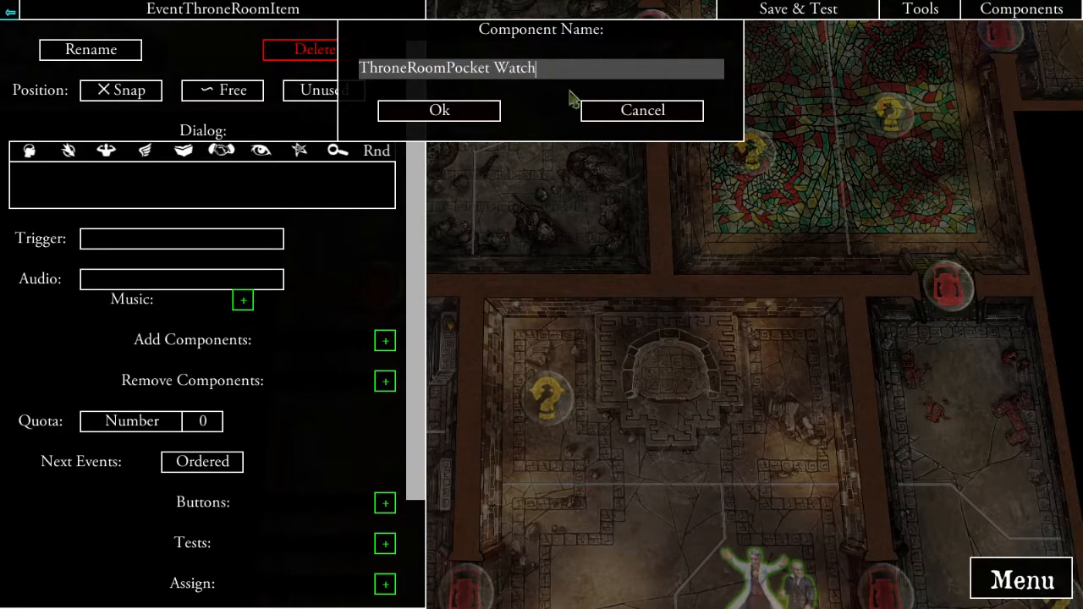
left_click_drag(446, 76, 288, 74)
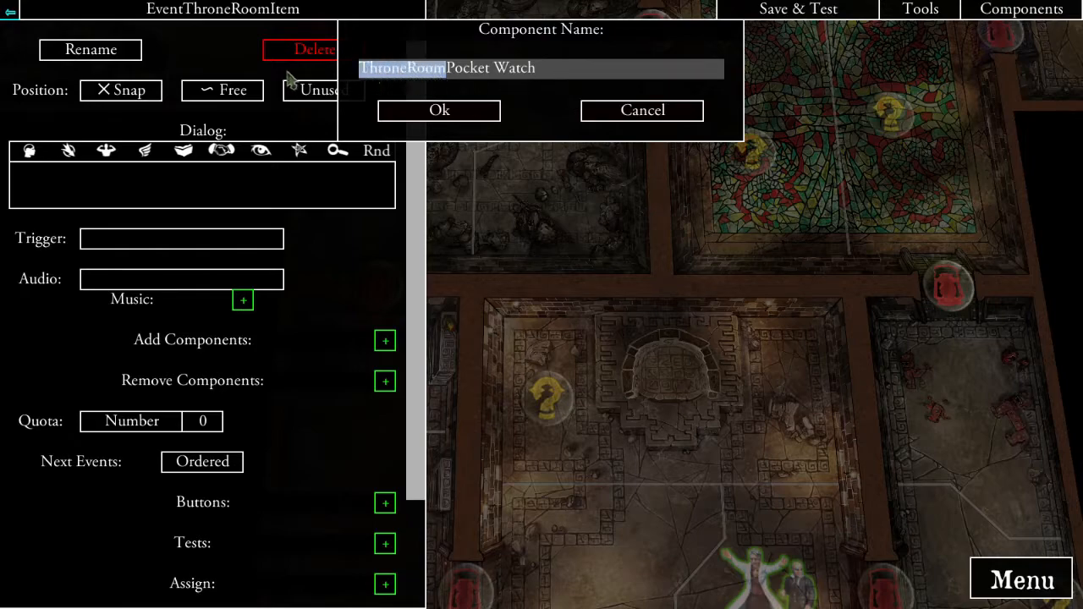
left_click(417, 108)
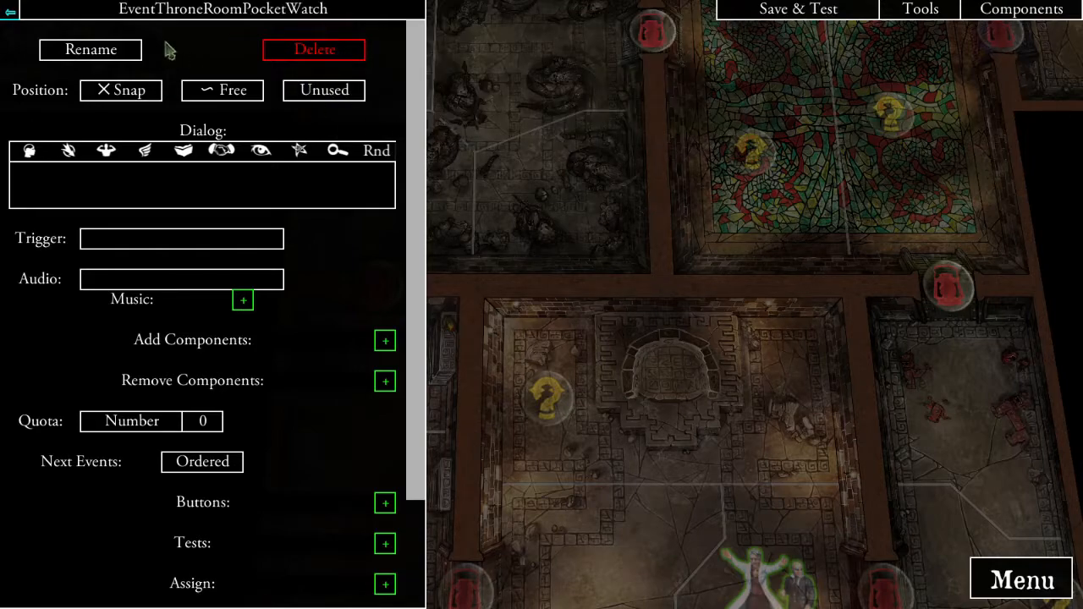
- Create a new QItem component from the component list and choose Bandages as its specific item
left_click(121, 22)
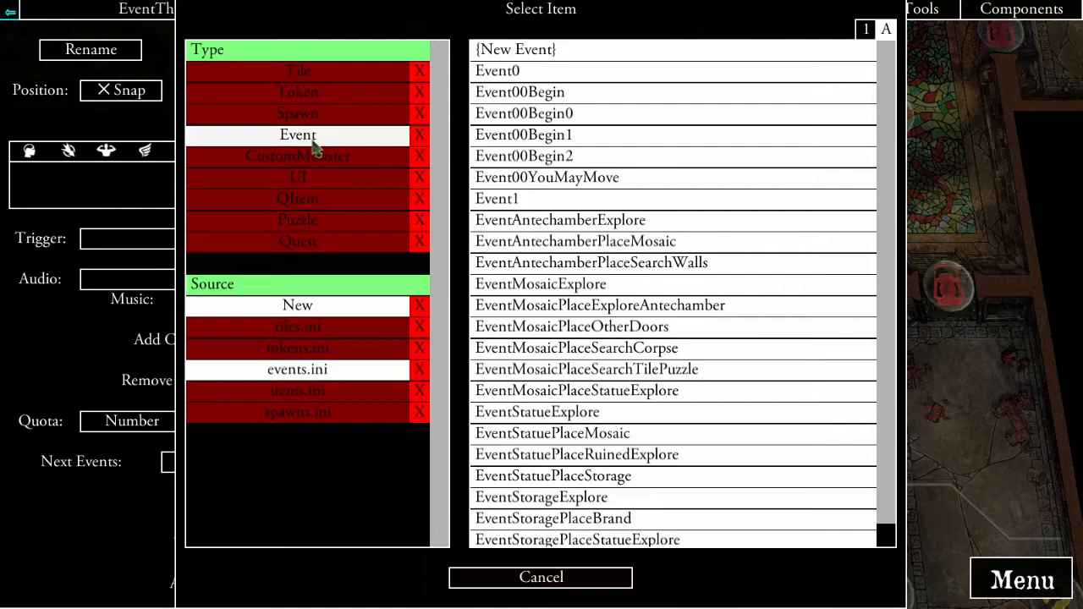
left_click(327, 137)
left_click(328, 200)
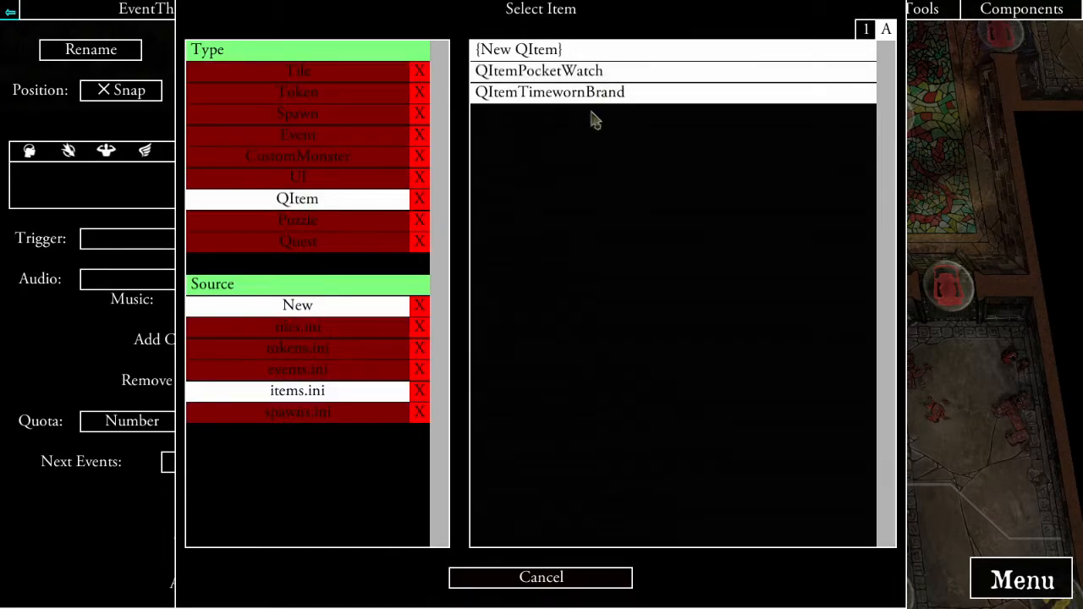
left_click(541, 50)
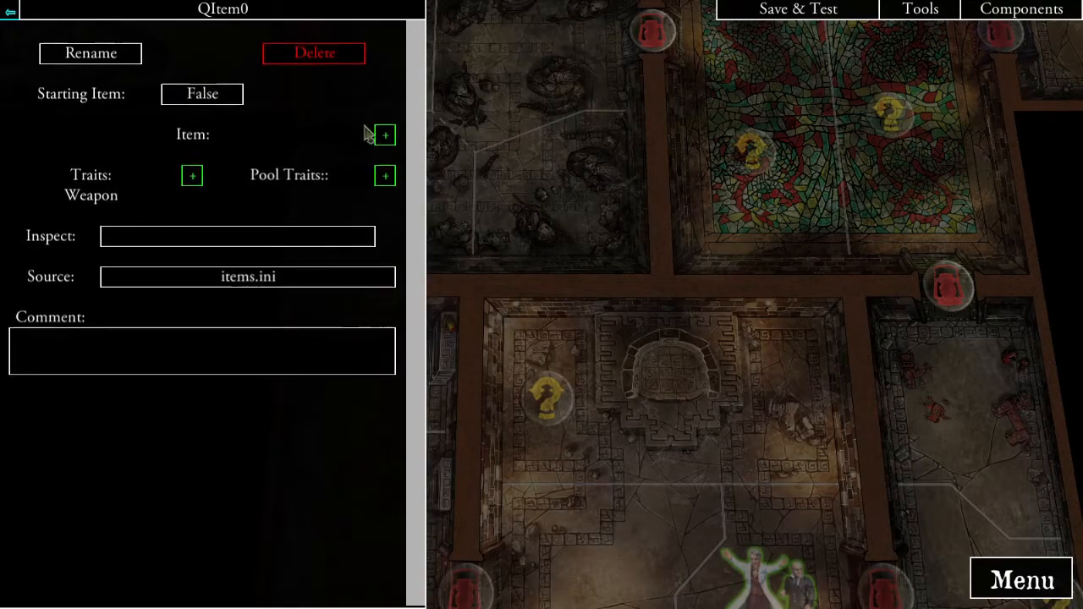
left_click(390, 136)
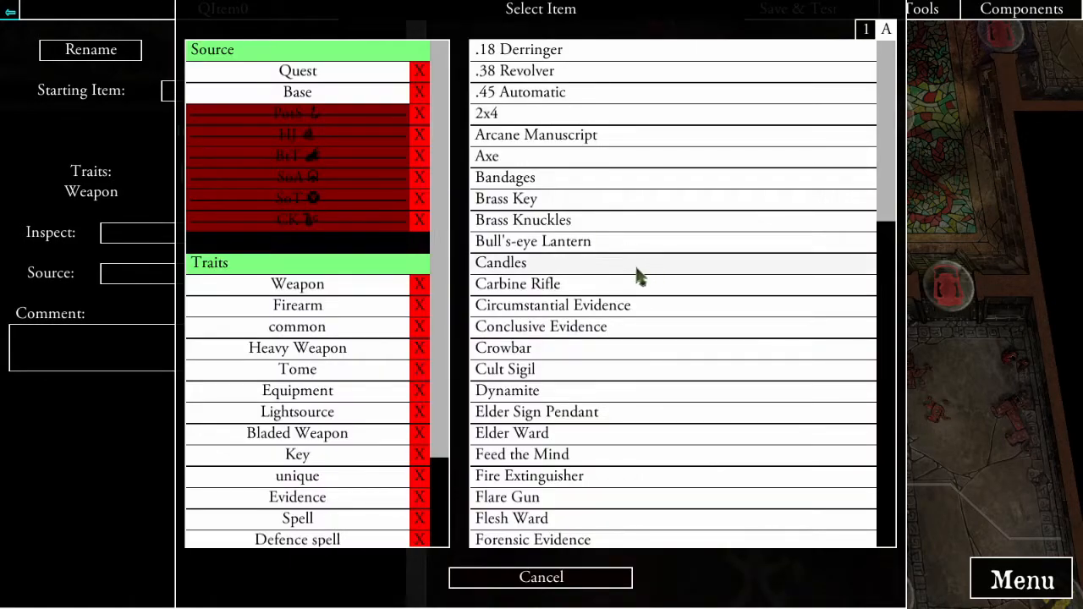
left_click(524, 178)
- Rename the bandages quest item as Bandages and remove its Weapon trait
left_click(124, 55)
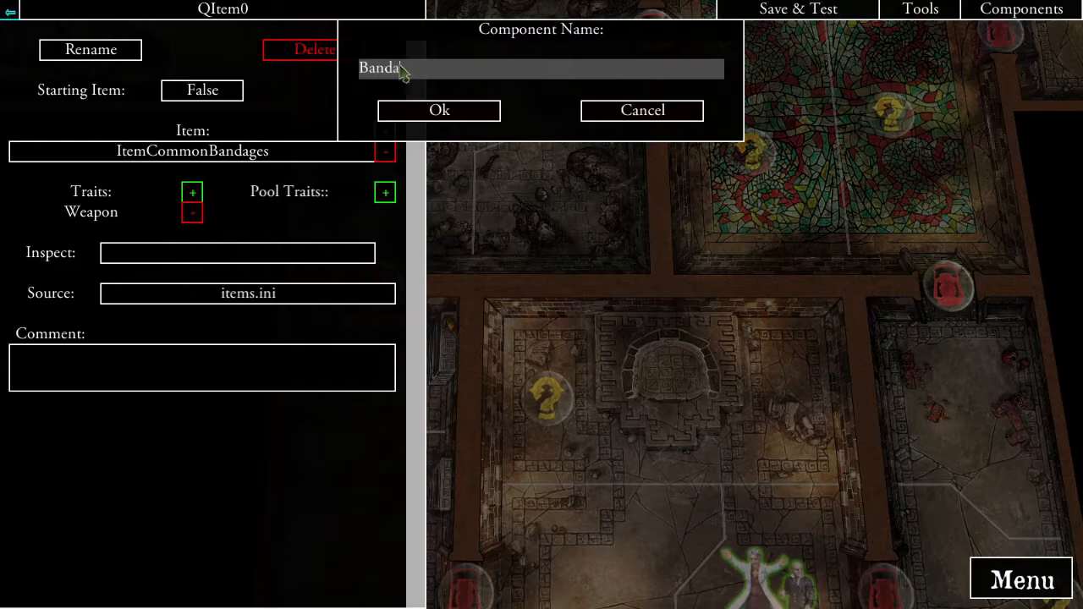
left_click(436, 111)
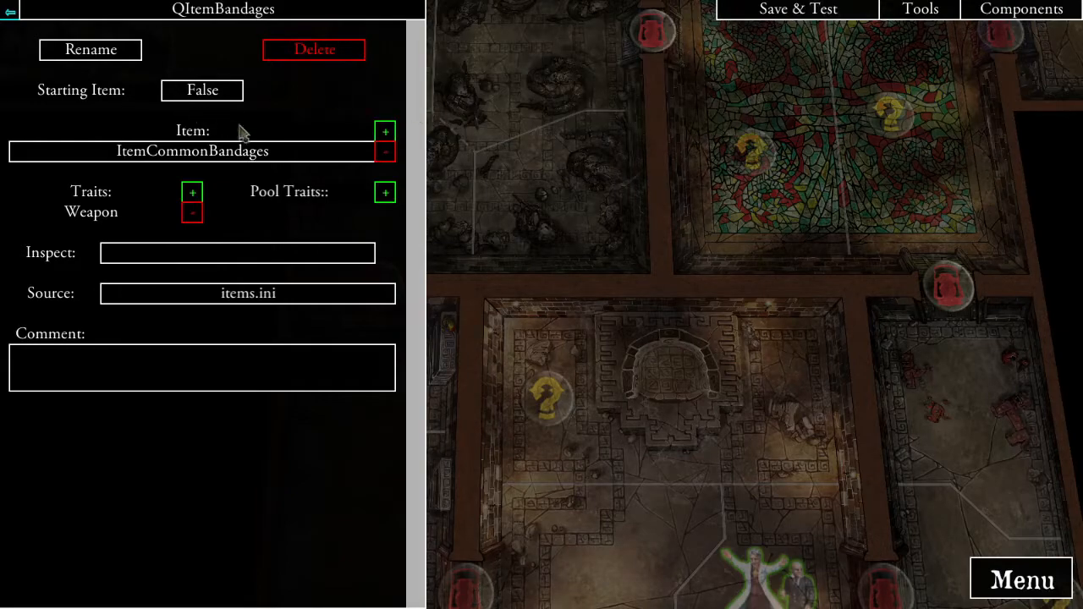
left_click(192, 214)
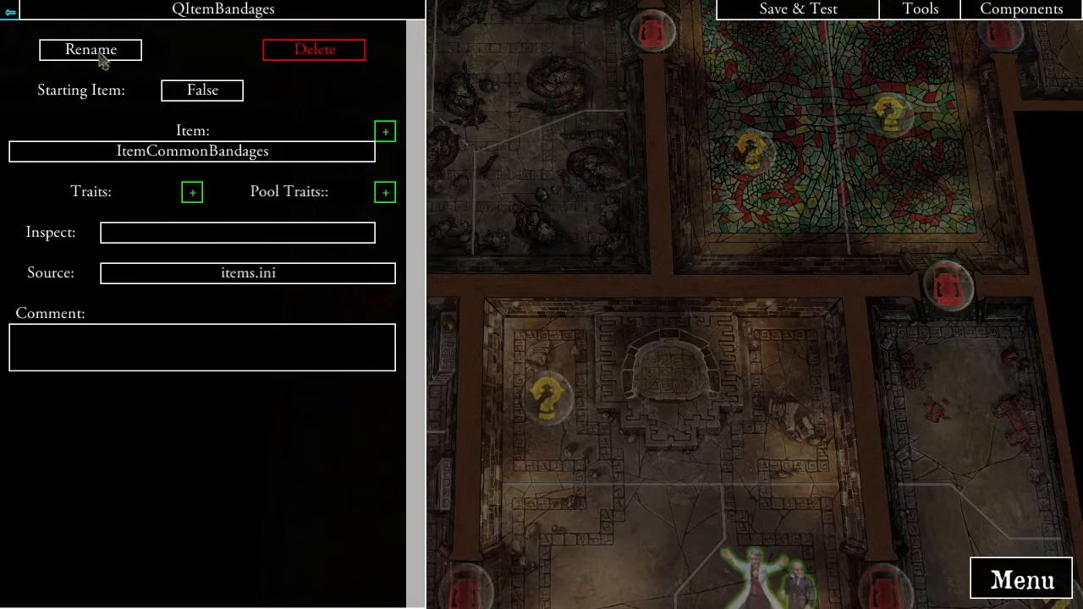
- Create another QItem component with Torch as its specific item and remove its Weapon trait
left_click(150, 12)
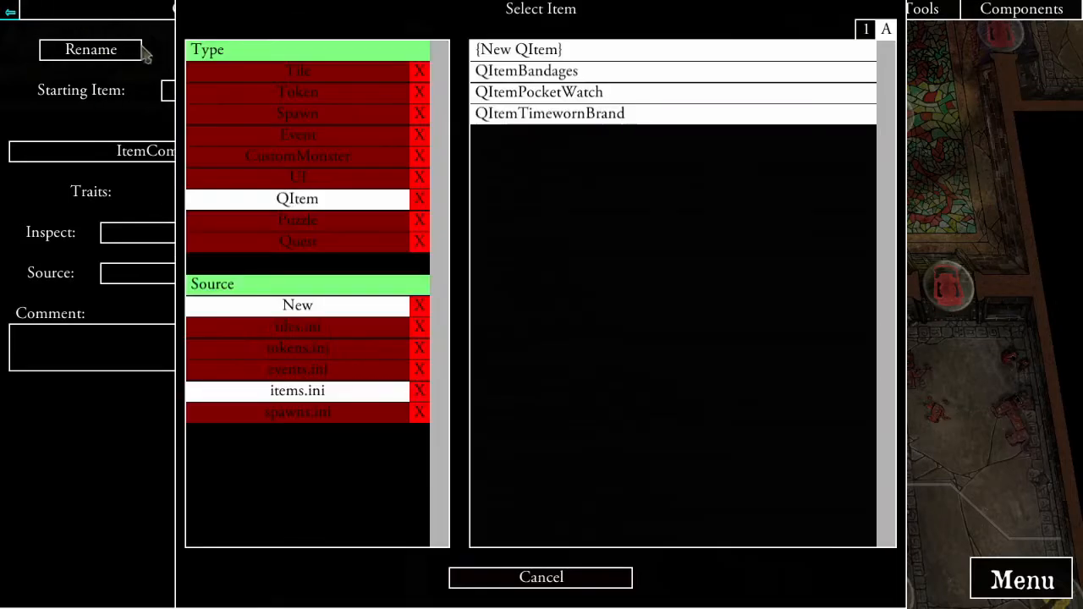
left_click(537, 61)
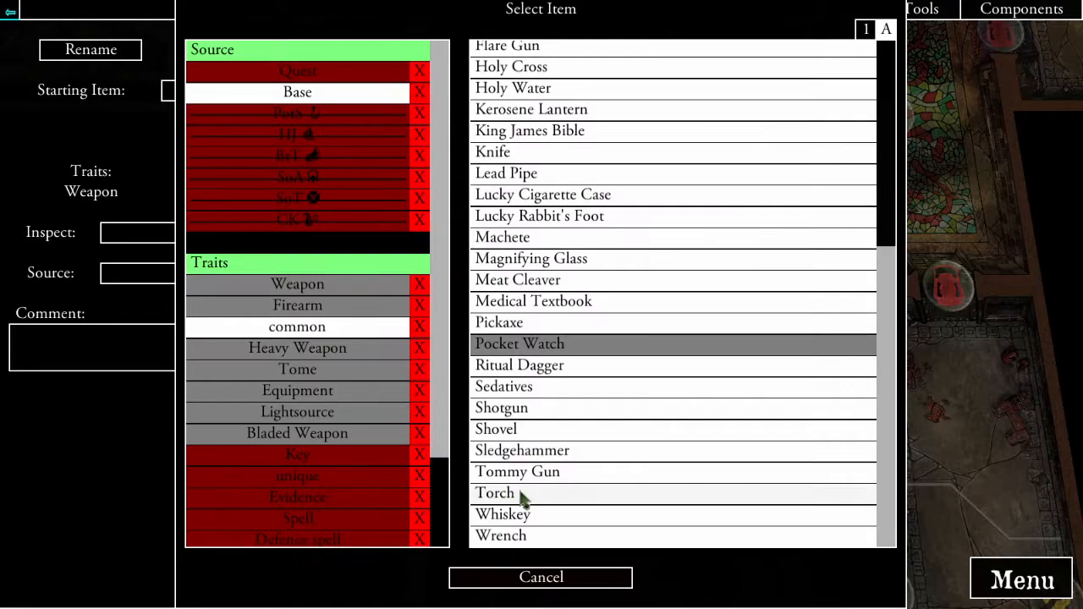
left_click(525, 497)
left_click(193, 216)
- Rename the torch quest item as Torch and return to the ThroneRoomPocketWatch event
left_click(103, 56)
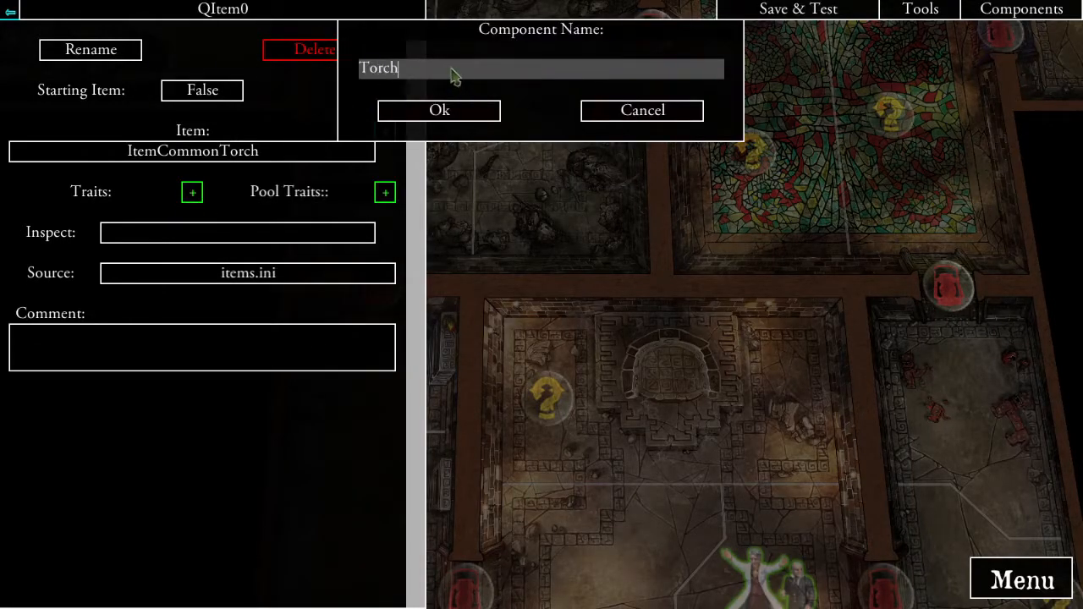
left_click(439, 113)
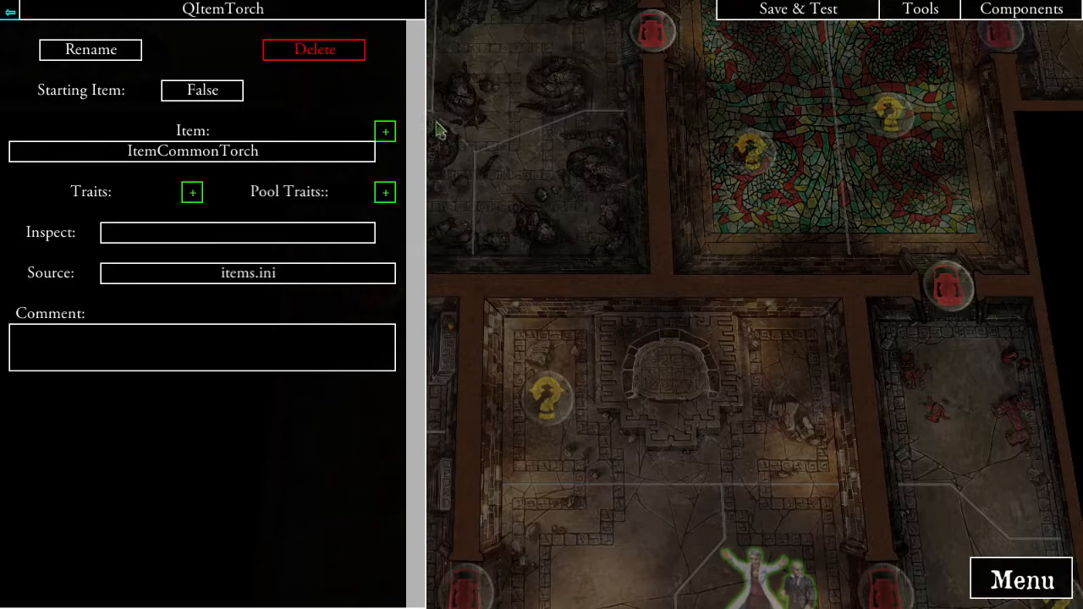
left_click(10, 12)
left_click(11, 14)
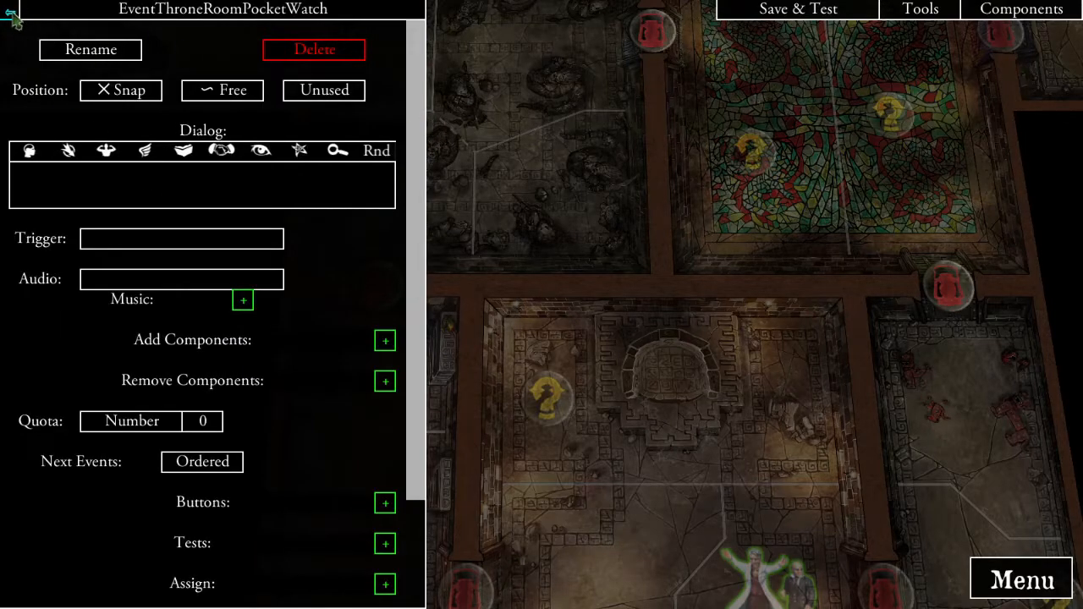
- From the Throne Room search token, open its linked Event0 and rename it as ThroneRoomBandages
left_click(11, 16)
scroll(242, 258, "down", 3)
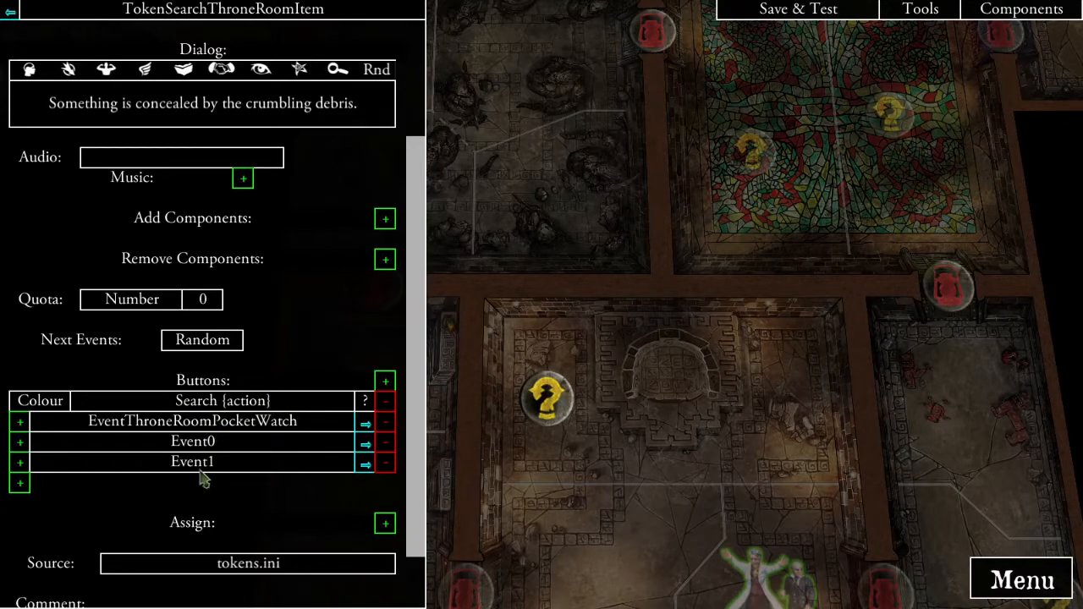
left_click(367, 448)
left_click(98, 51)
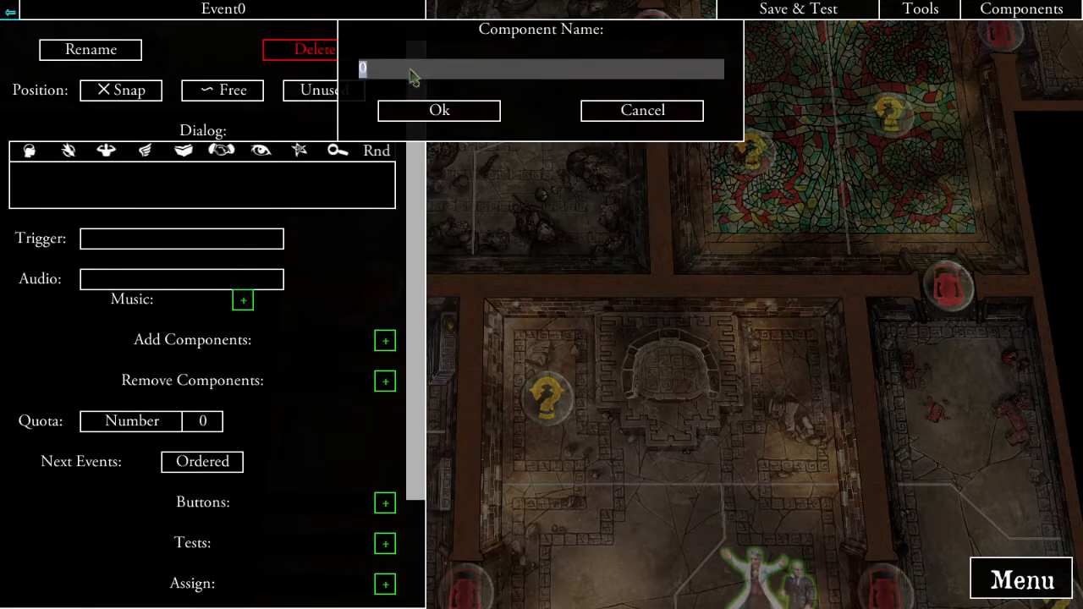
type("ThroneRoomBand")
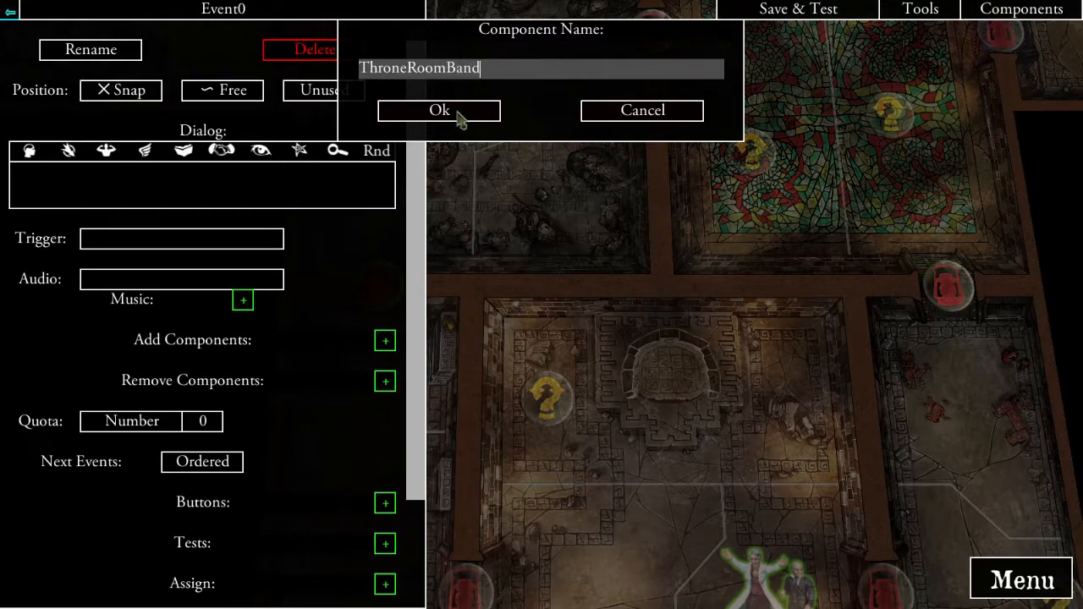
left_click(463, 115)
left_click(12, 12)
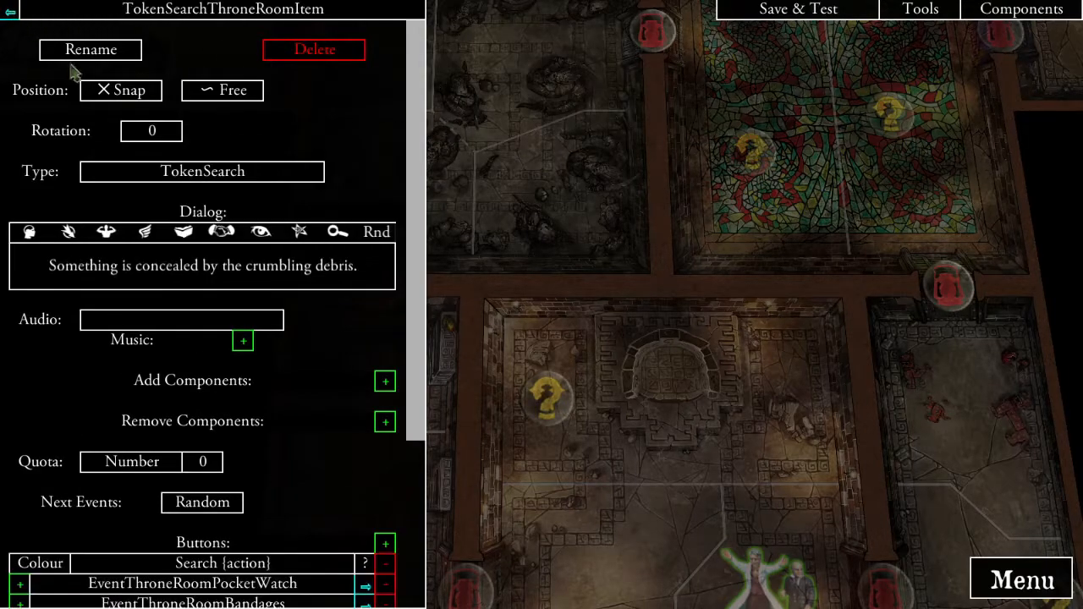
- Open the token's linked Event1, rename it as ThroneRoomTorch, and return to the search token
scroll(330, 495, "down", 3)
left_click(366, 491)
left_click(98, 52)
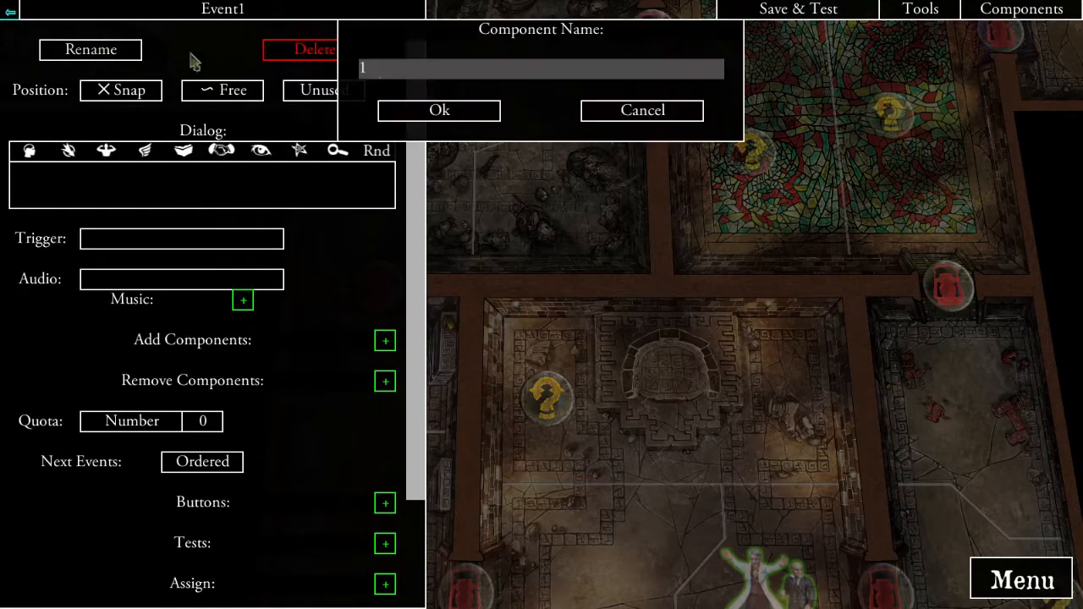
type("ThroneRoom")
left_click(454, 115)
left_click(10, 12)
scroll(338, 432, "down", 1)
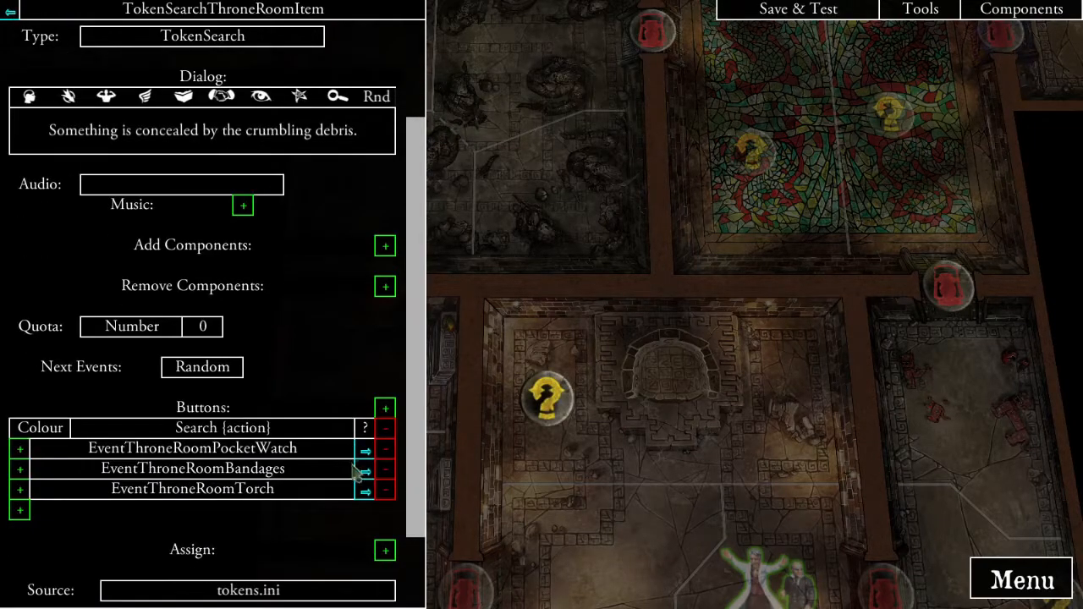
- Write the ThroneRoomPocketWatch dialog: "You search through the rubble, and find something you can use. Gain the Pocket Watch, Common Item, and remove this Search Token."
left_click(365, 449)
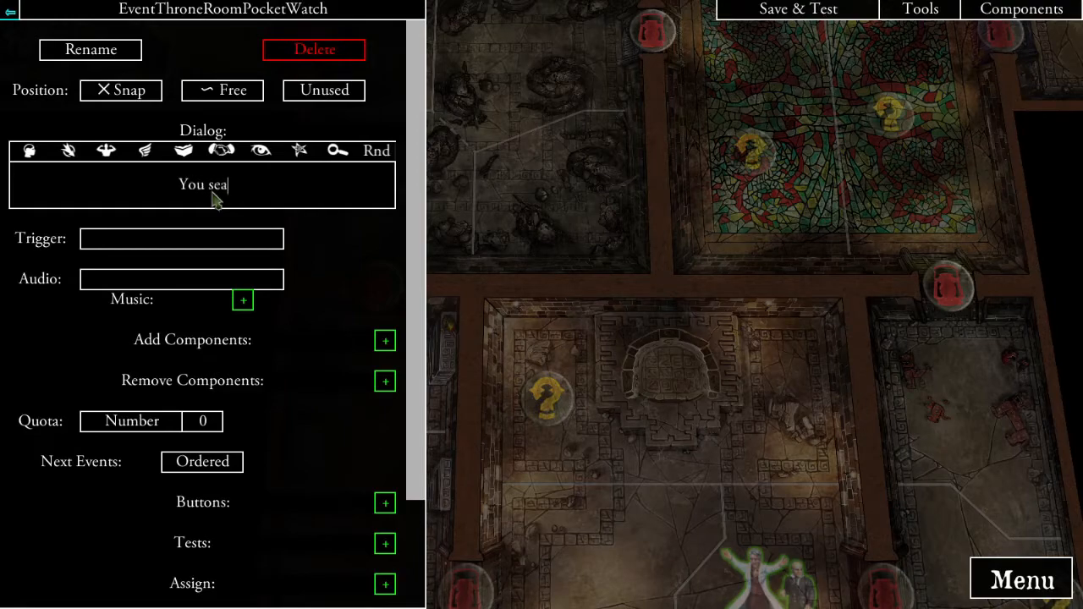
type("the")
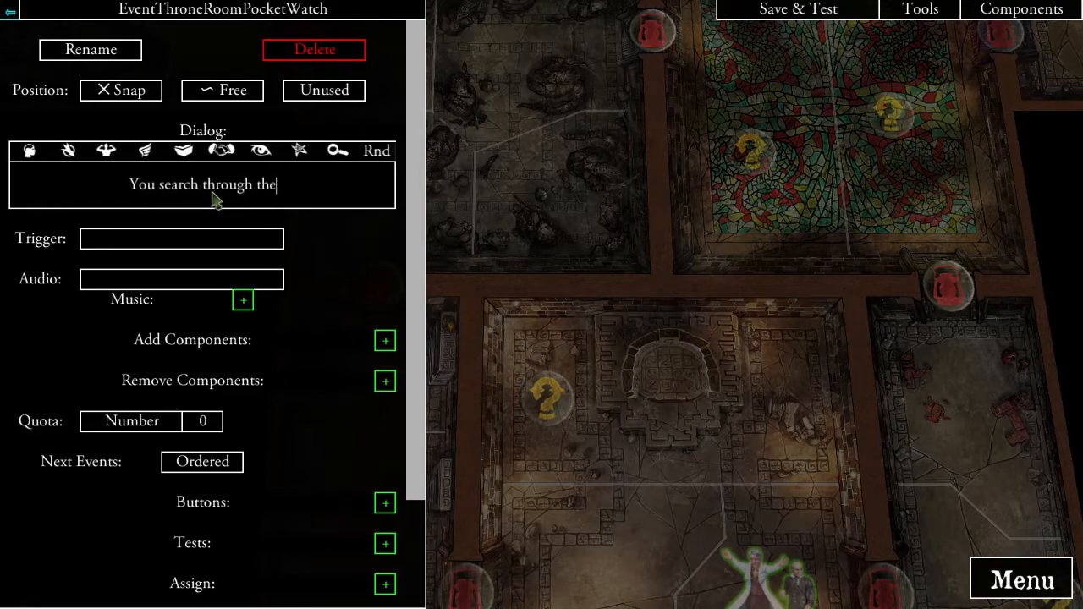
type(" rubble, and ")
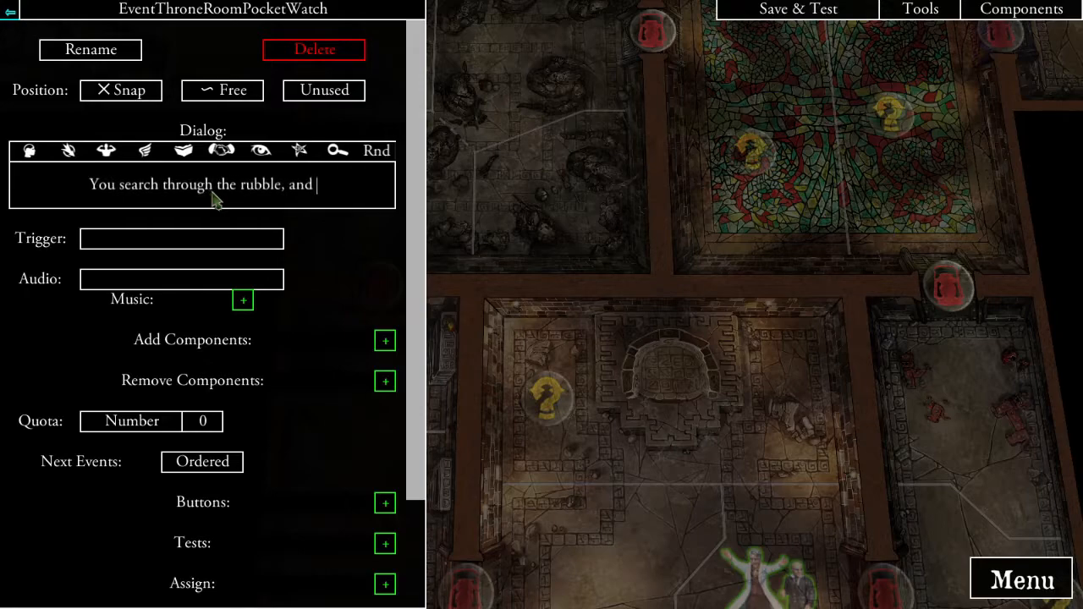
type("find something you can use. Gain the Pocket")
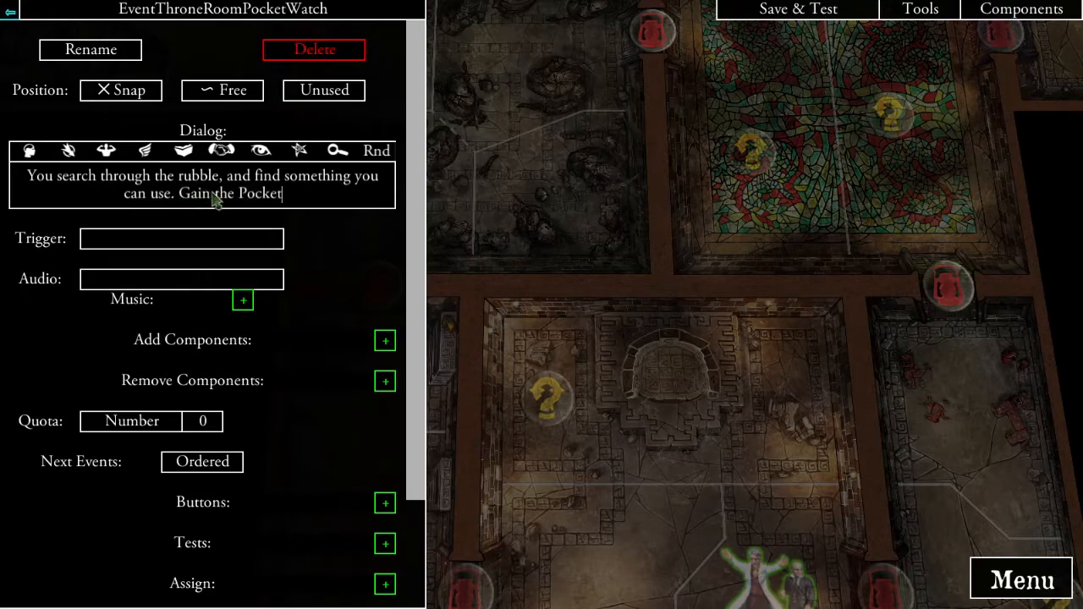
type(", Com")
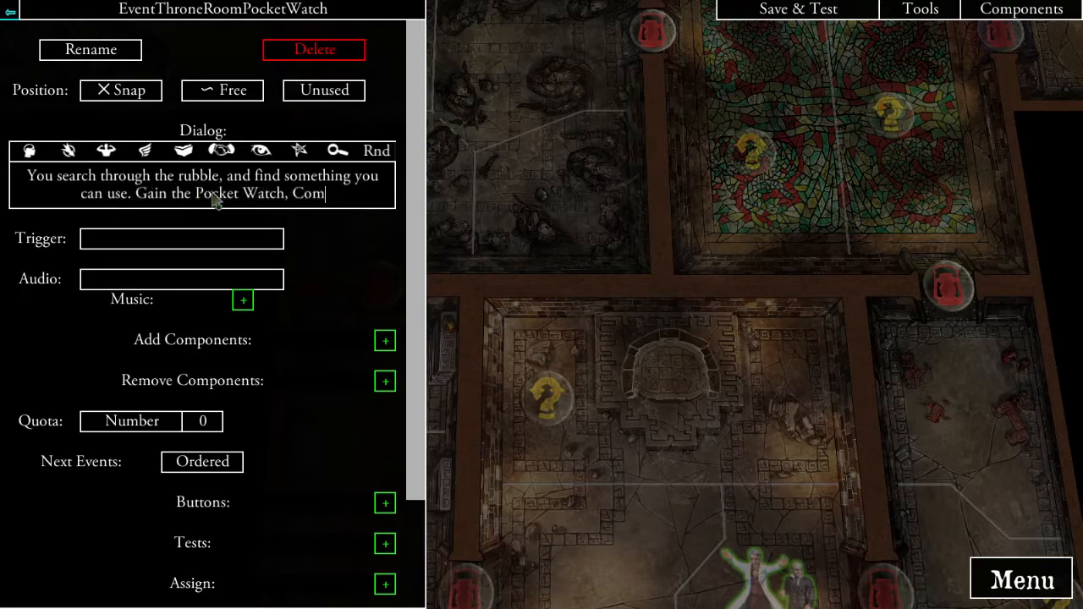
type("mon it")
key("BackSpace")
key("BackSpace")
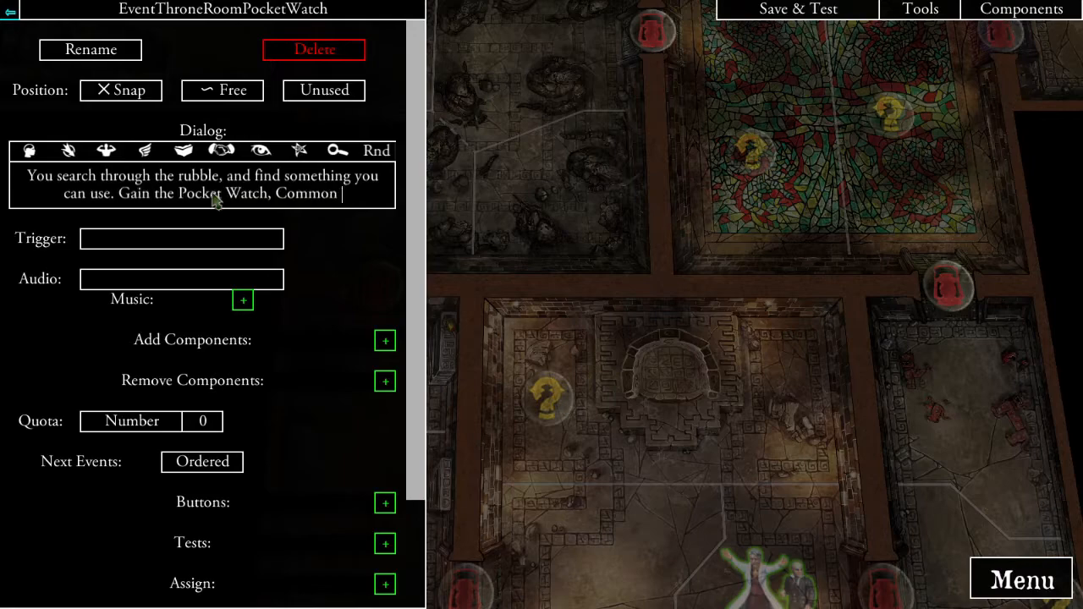
type("Item, and remove this Search Token")
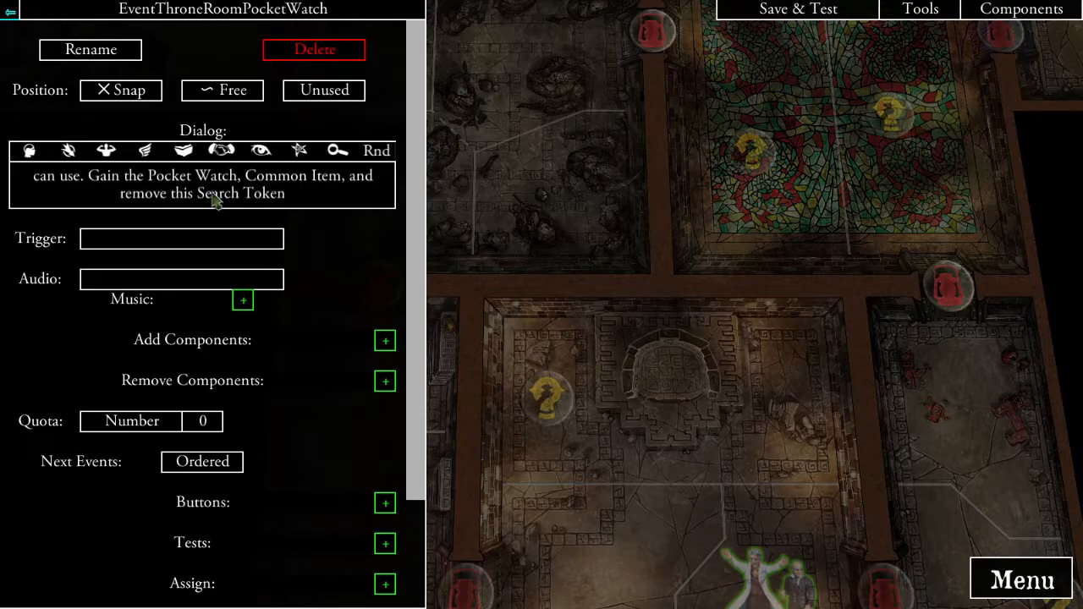
type(".")
left_click(303, 254)
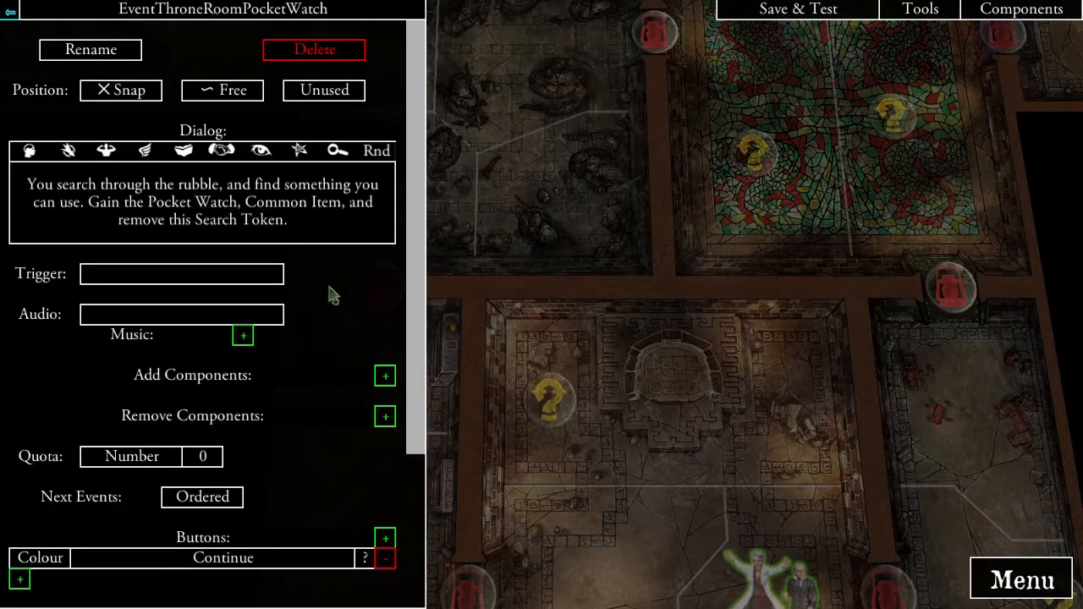
- Make the Pocket Watch event add QItemPocketWatch and remove TokenSearchThroneRoomItem
left_click(385, 375)
left_click(295, 157)
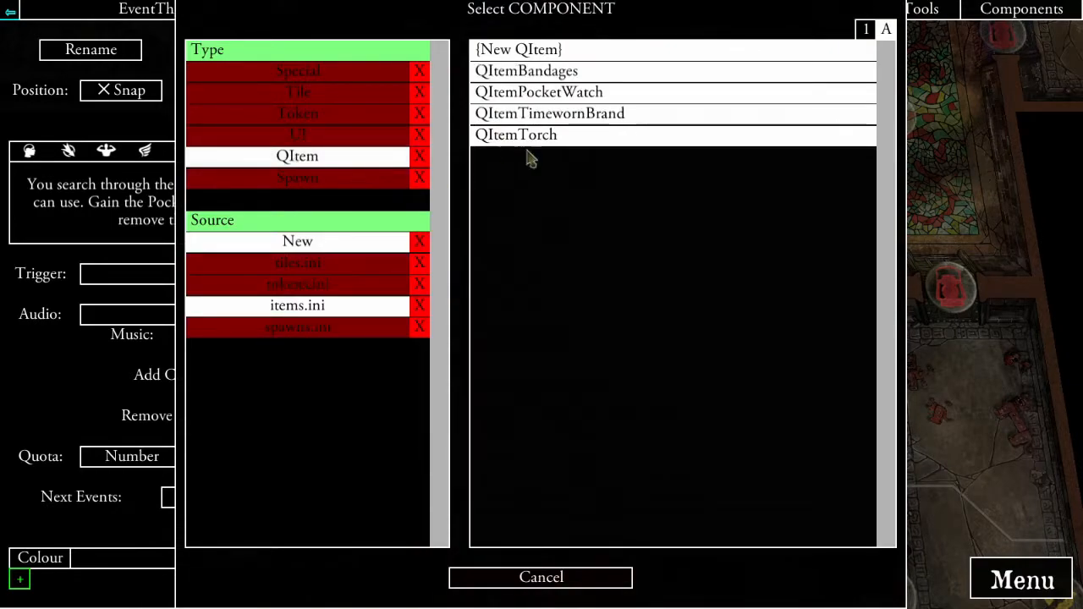
left_click(575, 95)
left_click(380, 440)
left_click(292, 116)
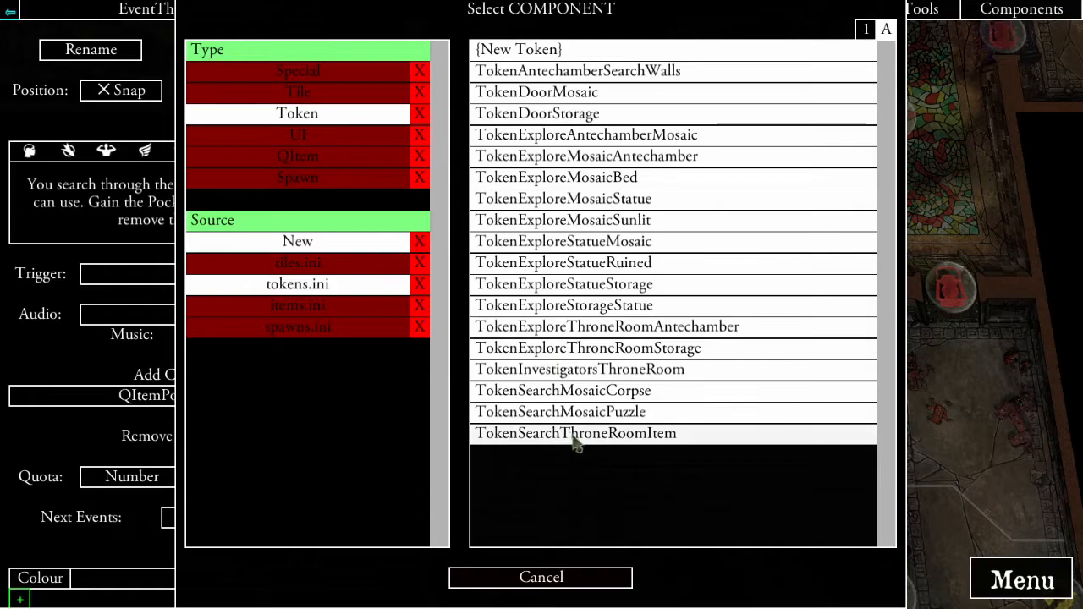
left_click(619, 434)
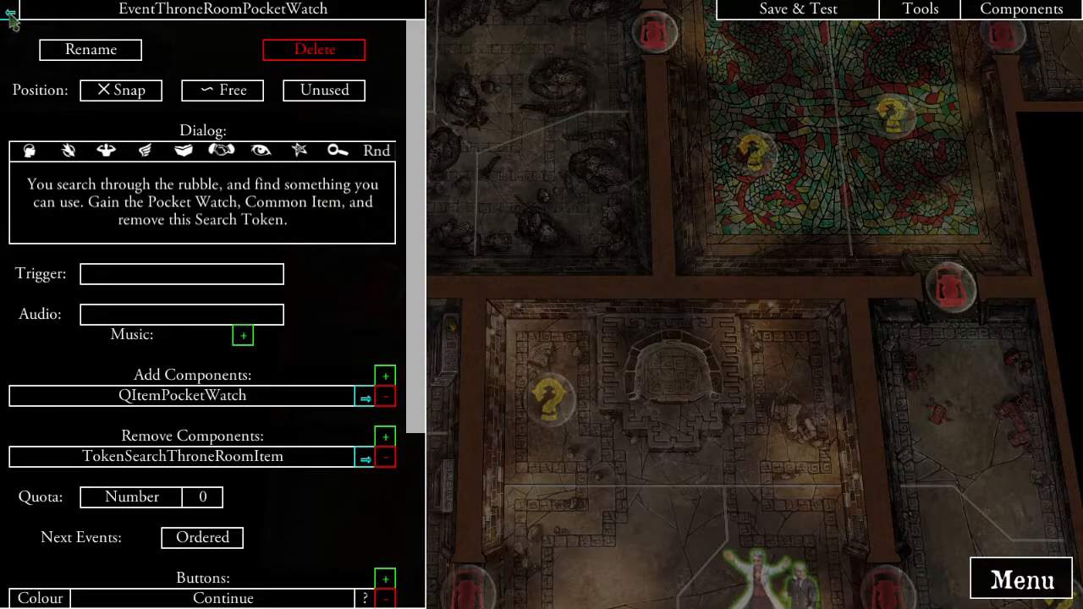
- Copy the Pocket Watch event's dialog text into the dialog of EventThroneRoomBandages
left_click(213, 180)
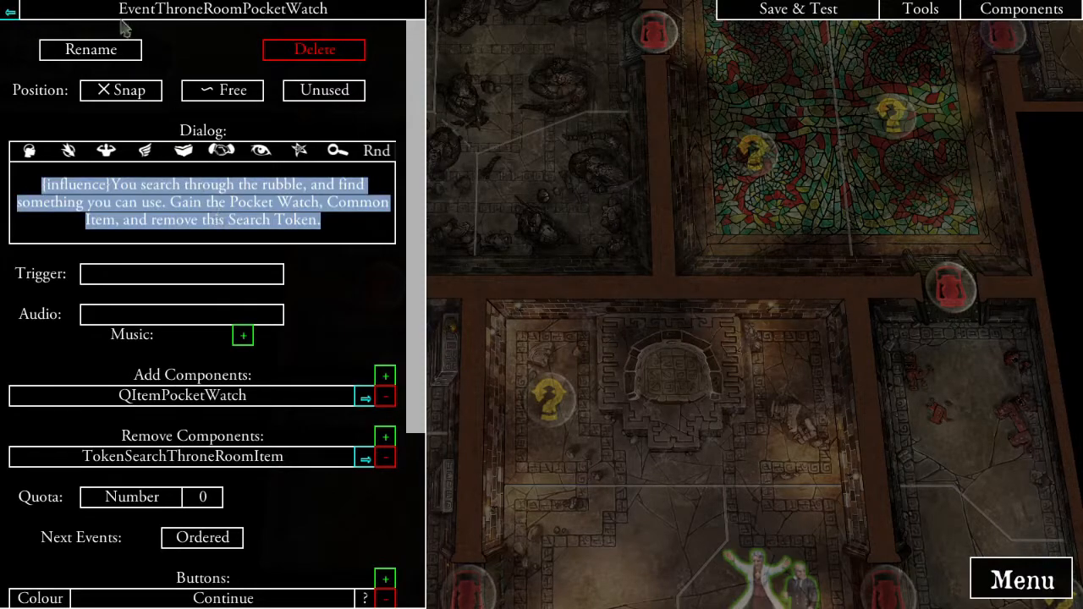
scroll(271, 279, "down", 3)
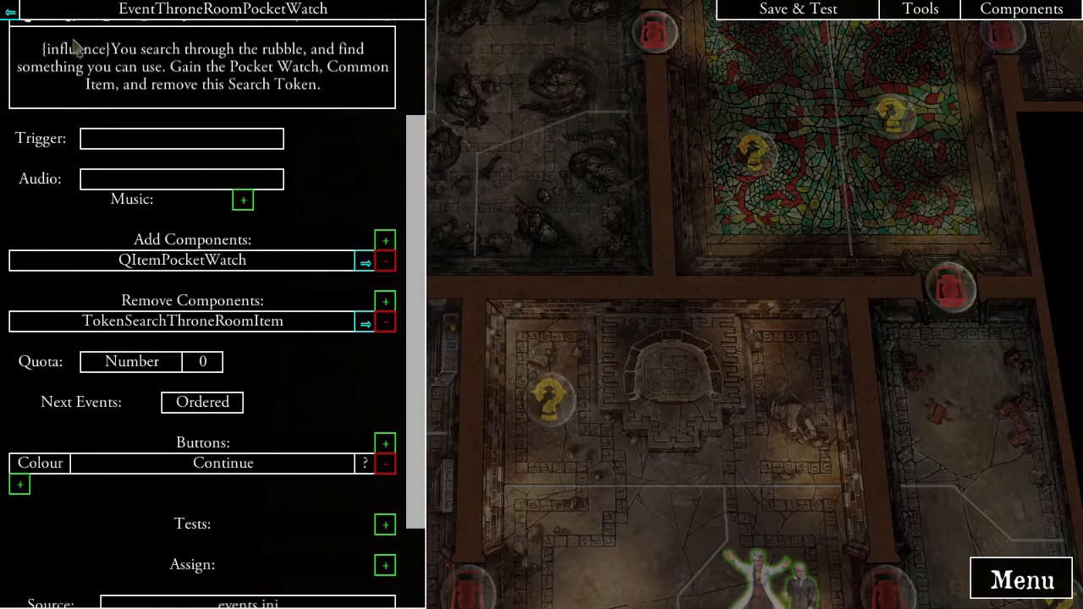
left_click(10, 15)
left_click(366, 441)
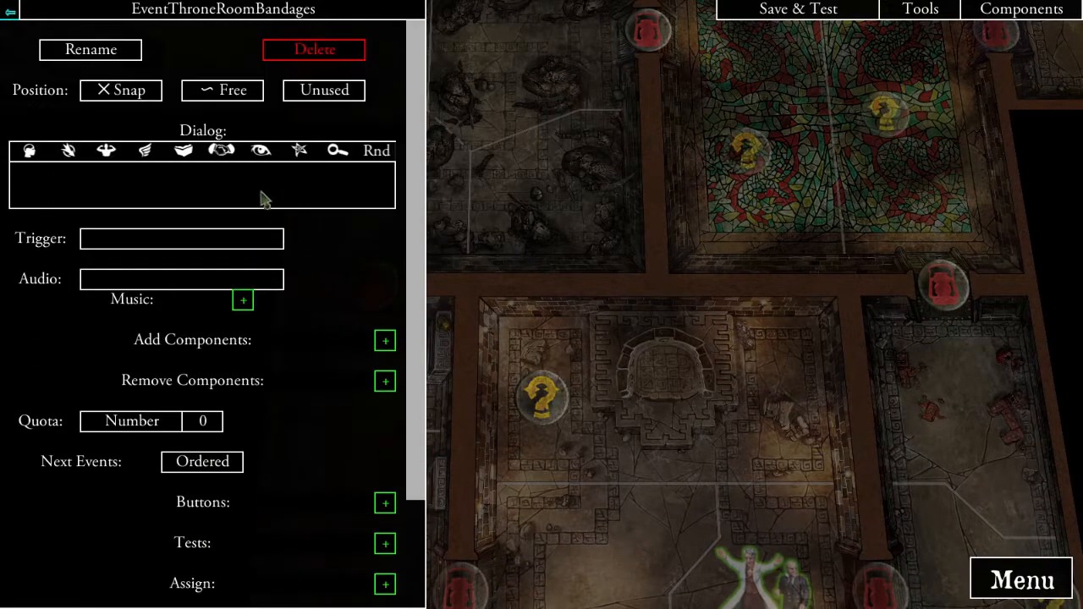
left_click(261, 200)
key("ctrl+v")
- Replace "Pocket Watch" with "Bandages" in the copied dialog text of the Bandages event
left_click(283, 219)
left_click(267, 215)
left_click(239, 201)
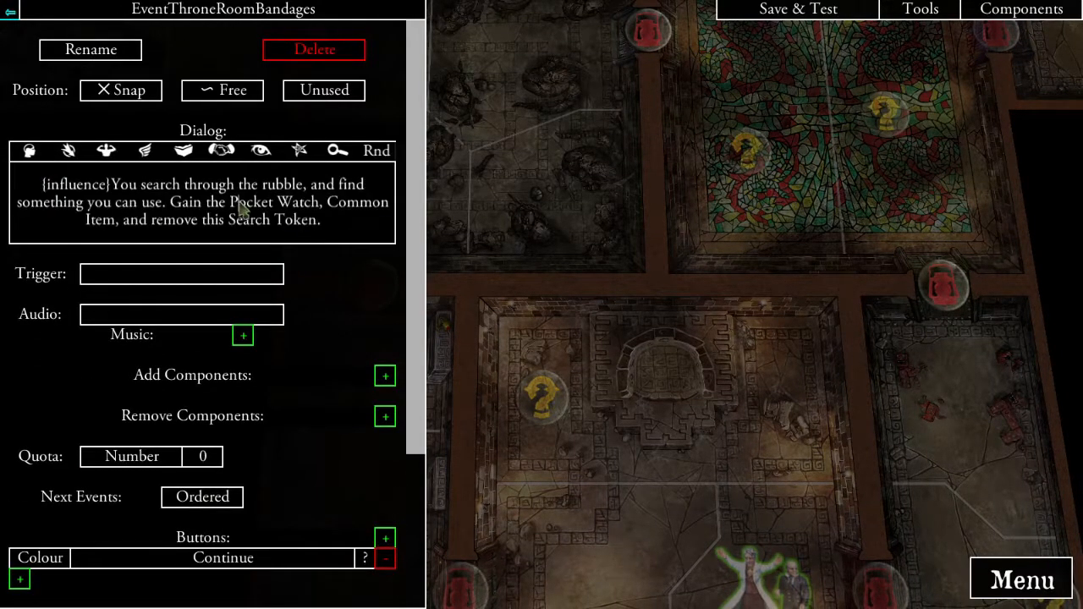
left_click_drag(235, 208, 319, 218)
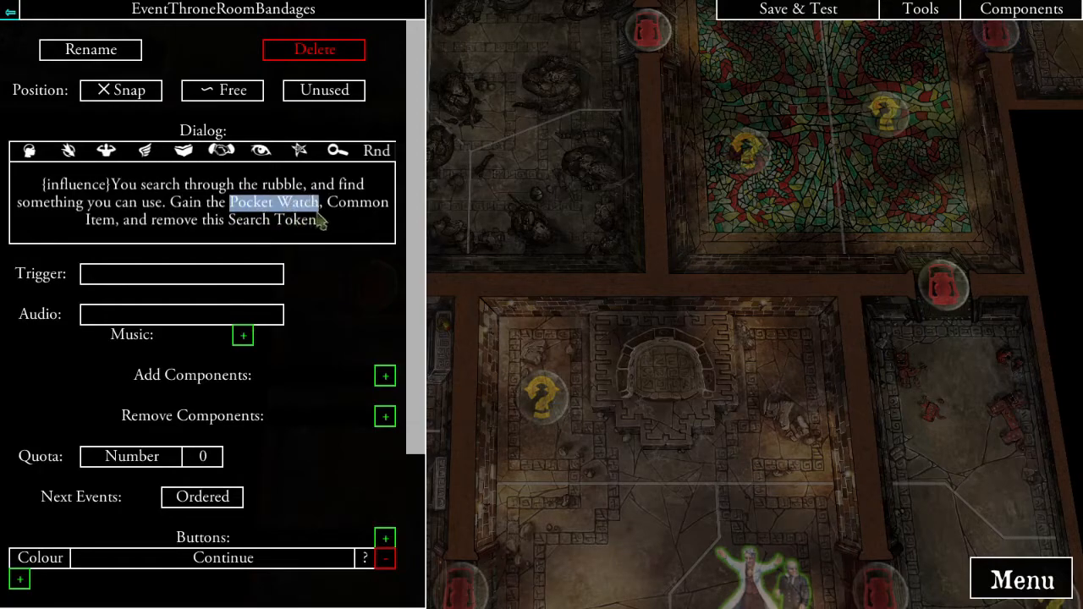
type("Bandages")
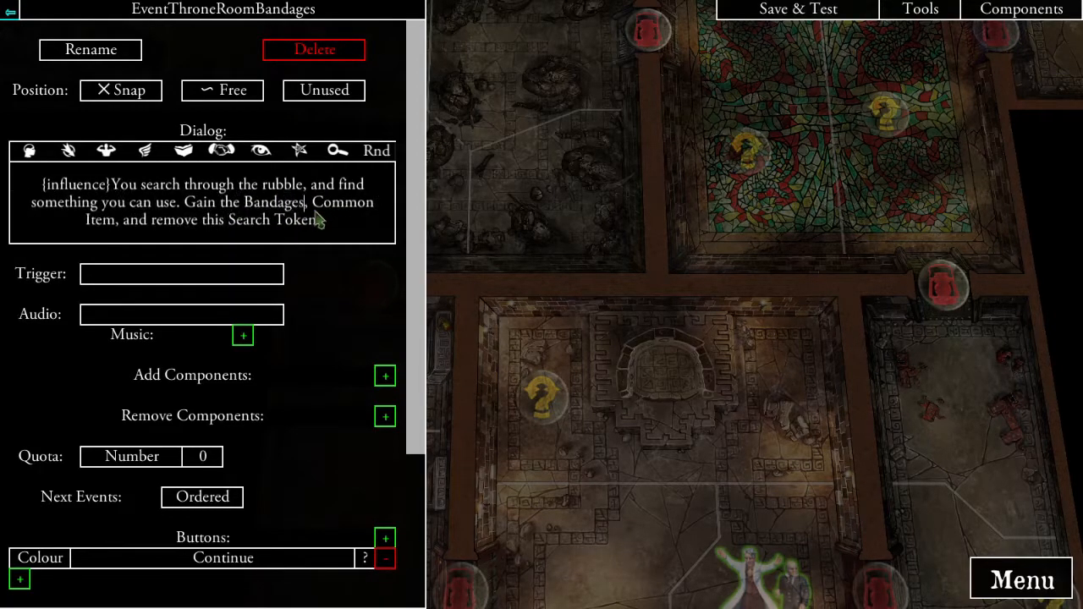
- Make the Bandages event add QItemBandages and remove TokenSearchThroneRoomItem, and go back to the search token
left_click(385, 375)
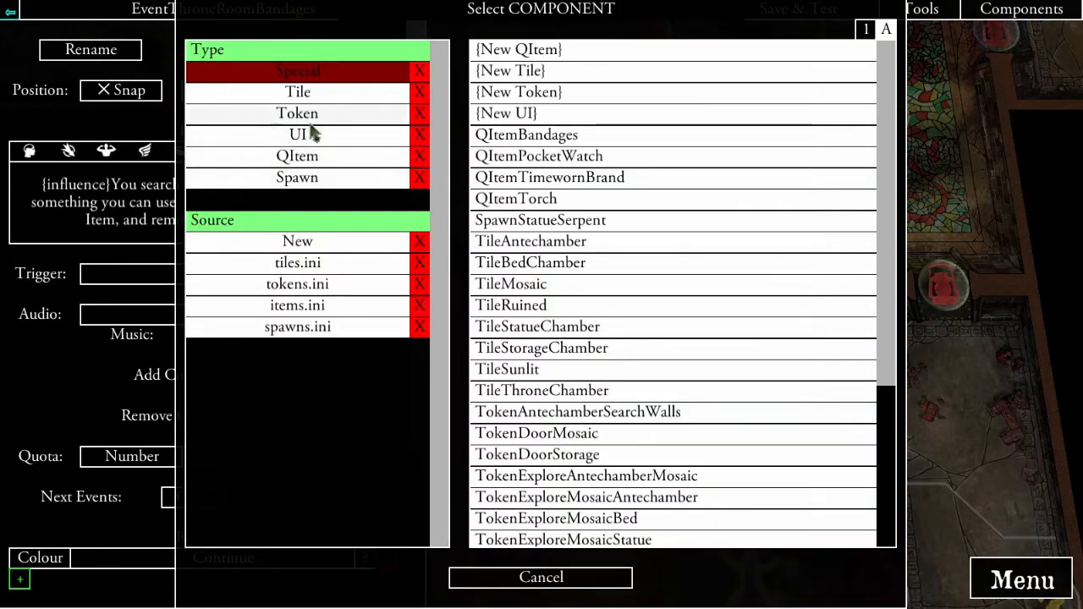
left_click(311, 157)
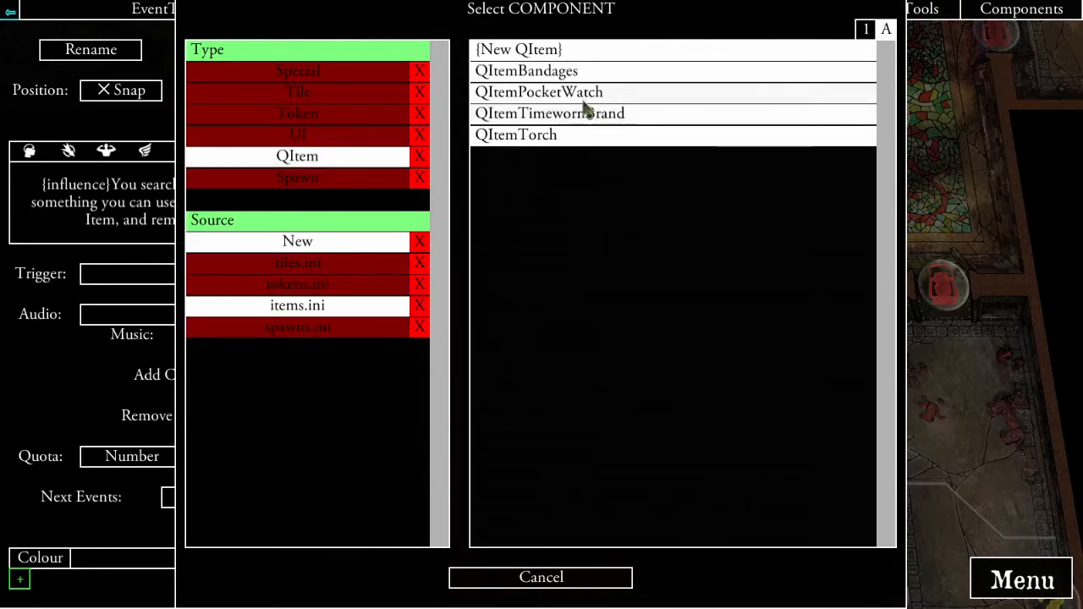
left_click(560, 74)
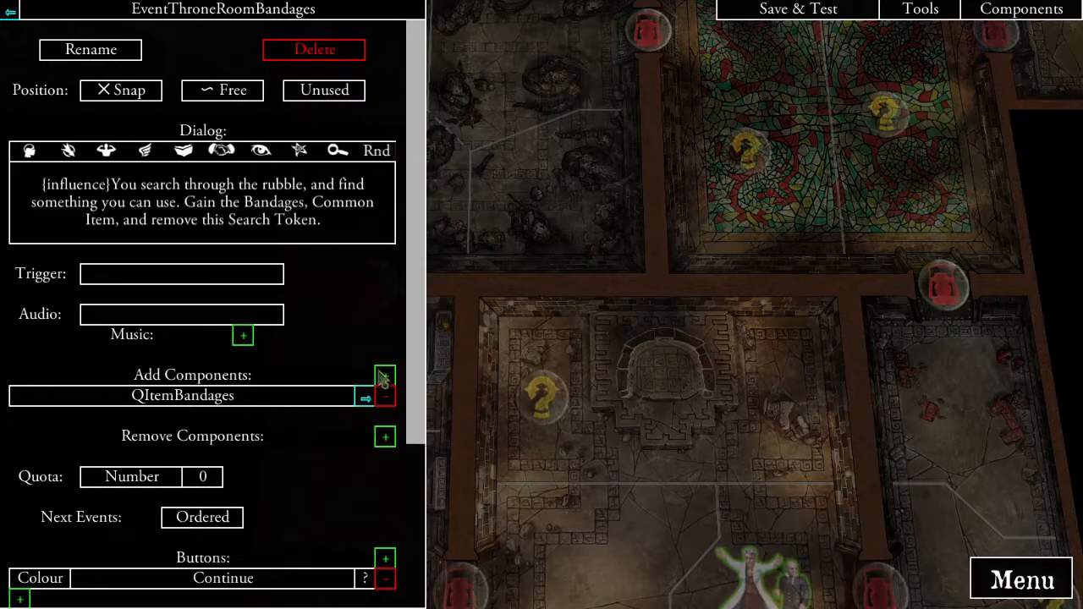
left_click(385, 437)
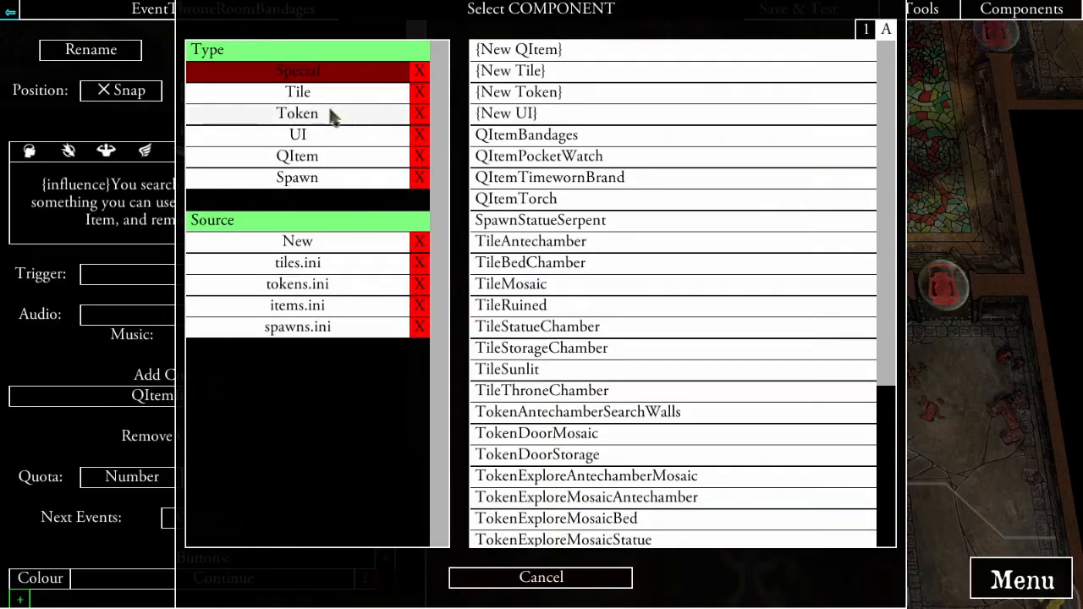
left_click(298, 113)
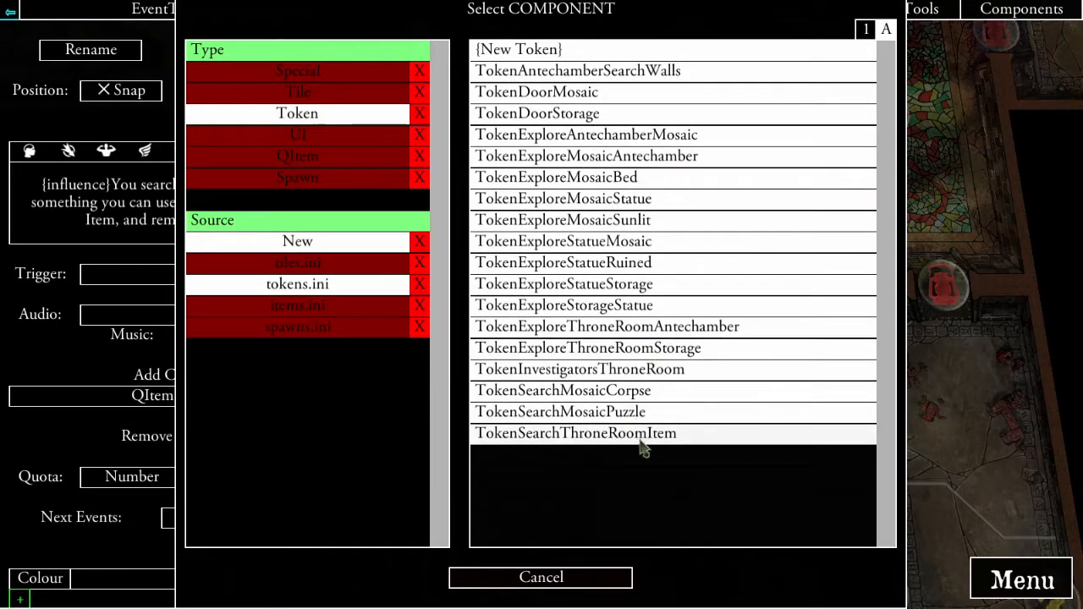
left_click(641, 436)
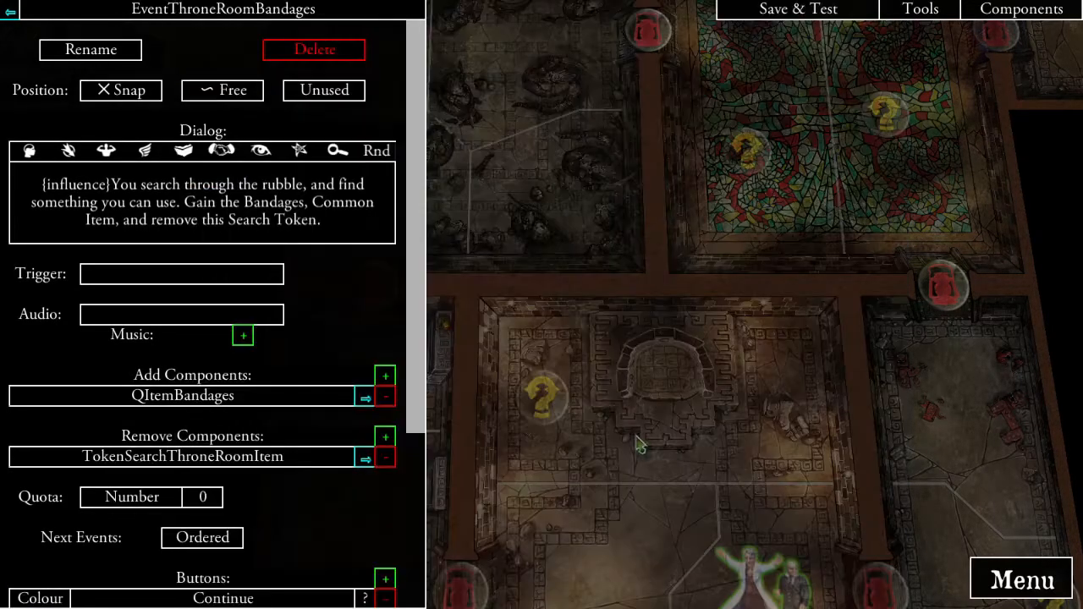
left_click(10, 14)
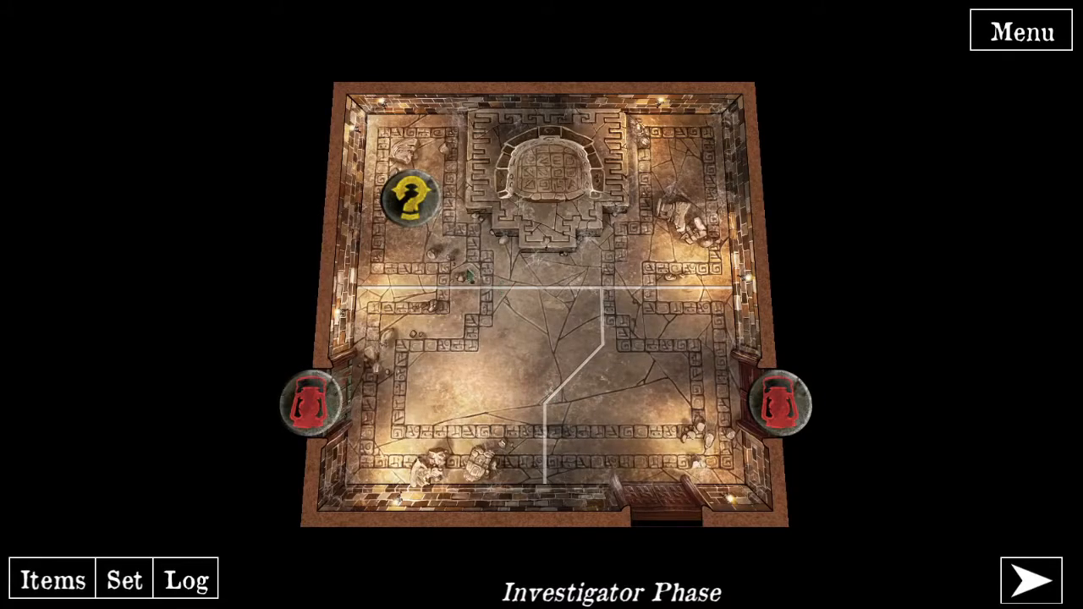
- Test the Throne Room search token by searching it and accepting the item, and return to the scenario editor
left_click(418, 208)
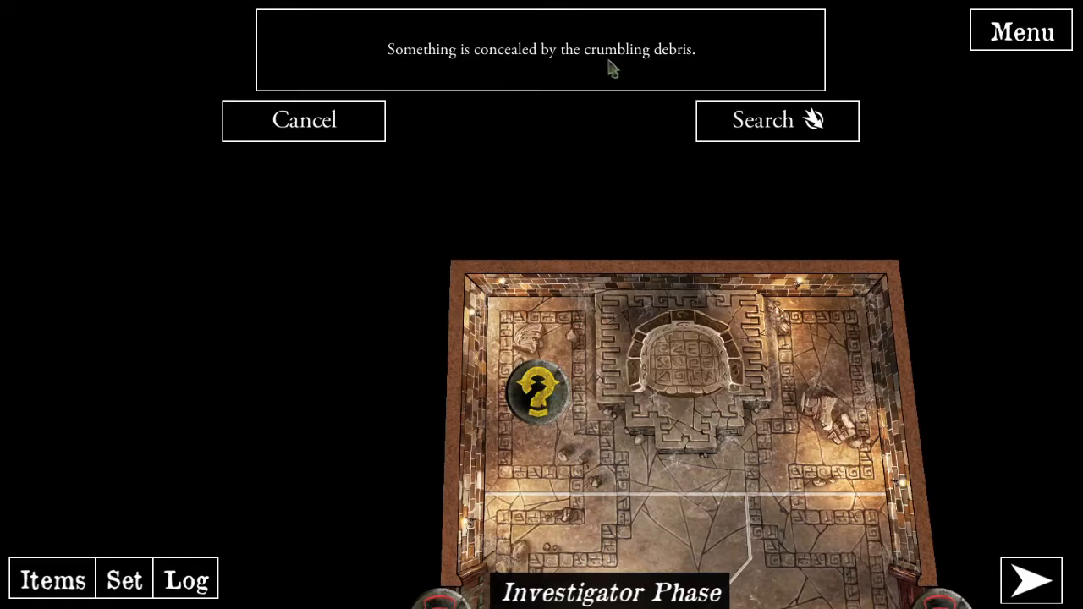
left_click(741, 127)
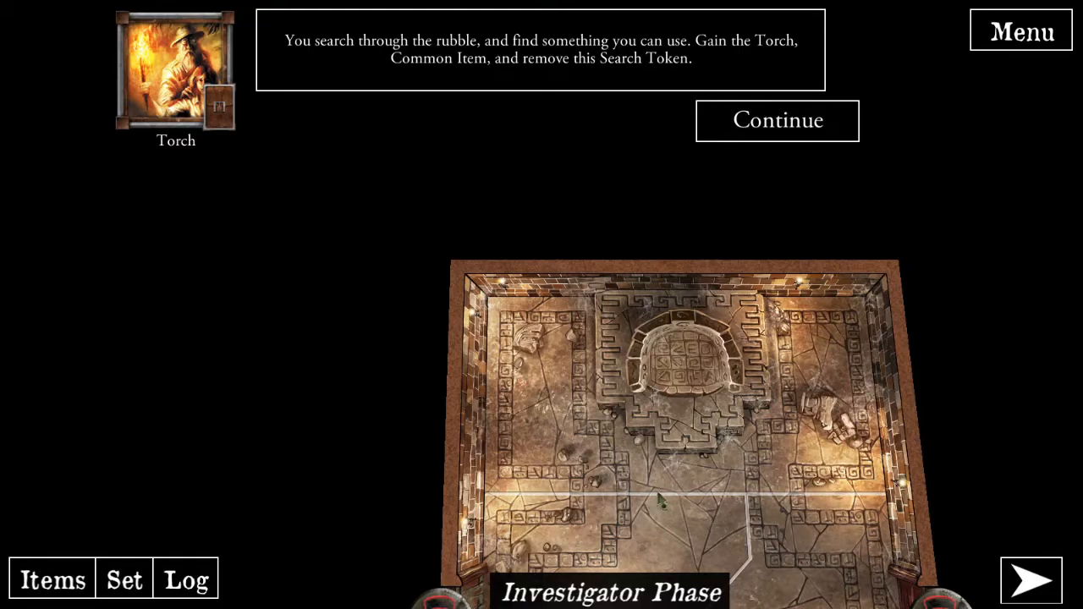
left_click(764, 130)
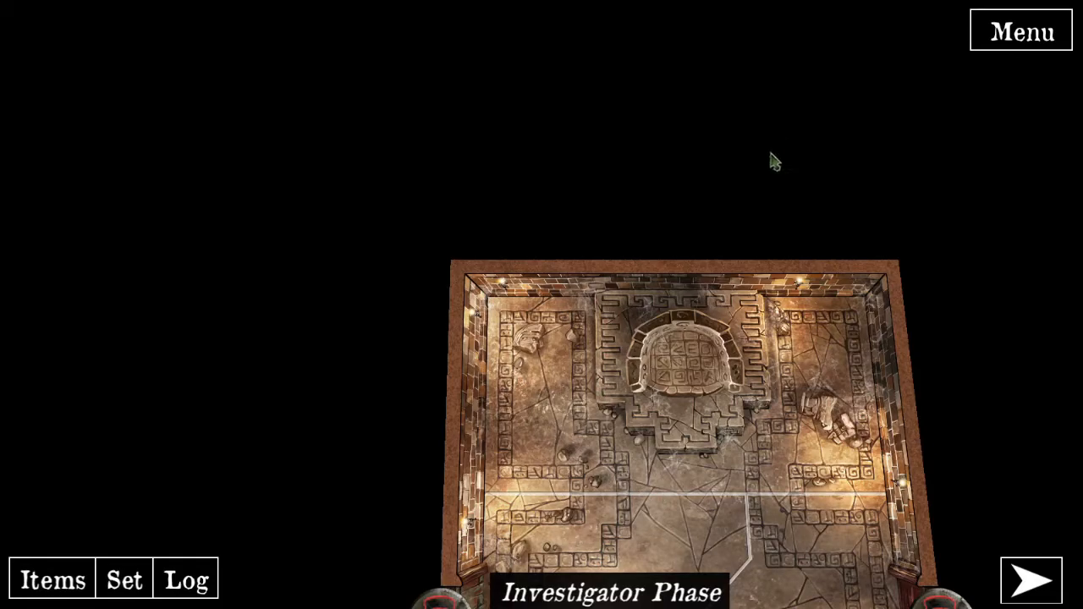
left_click(996, 37)
left_click(536, 285)
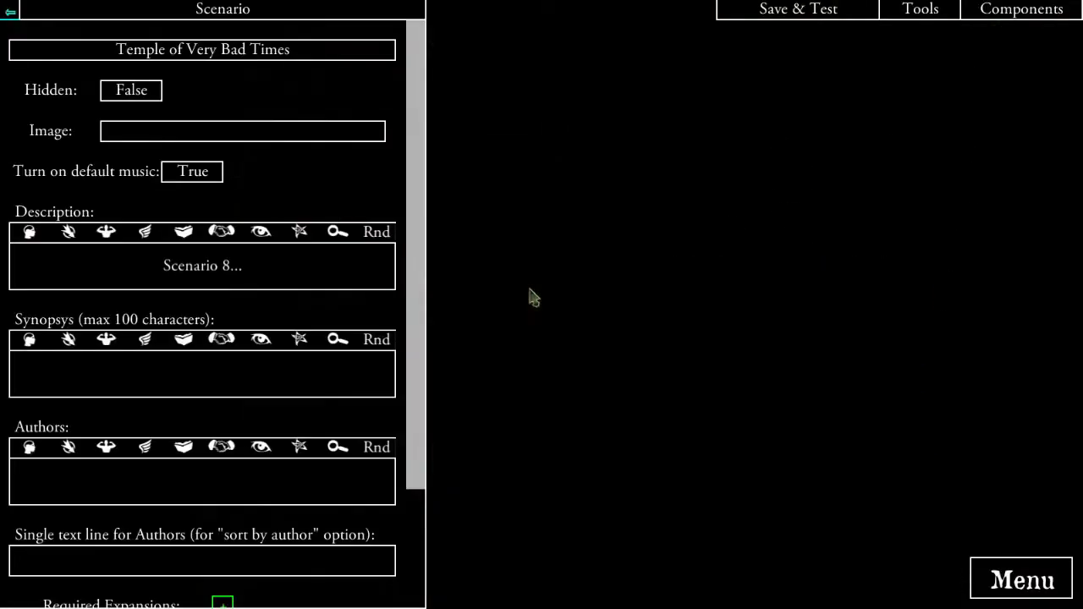
left_click_drag(565, 387, 525, 386)
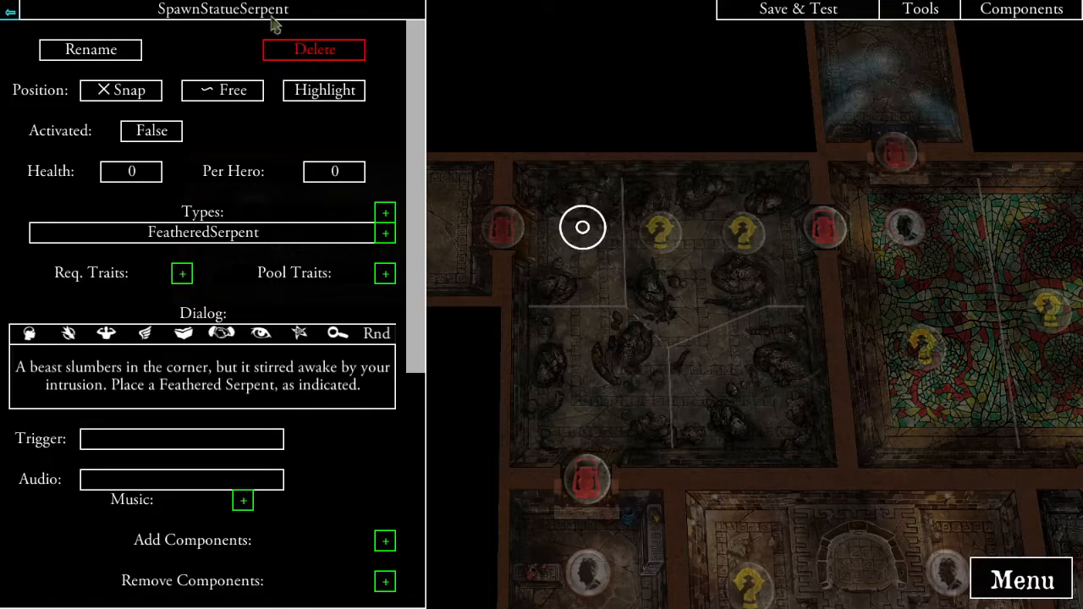
- Add a new event ahead of EventStatuePlaceRuinedExplore on the Continue button of SpawnStatueSerpent
scroll(309, 430, "down", 5)
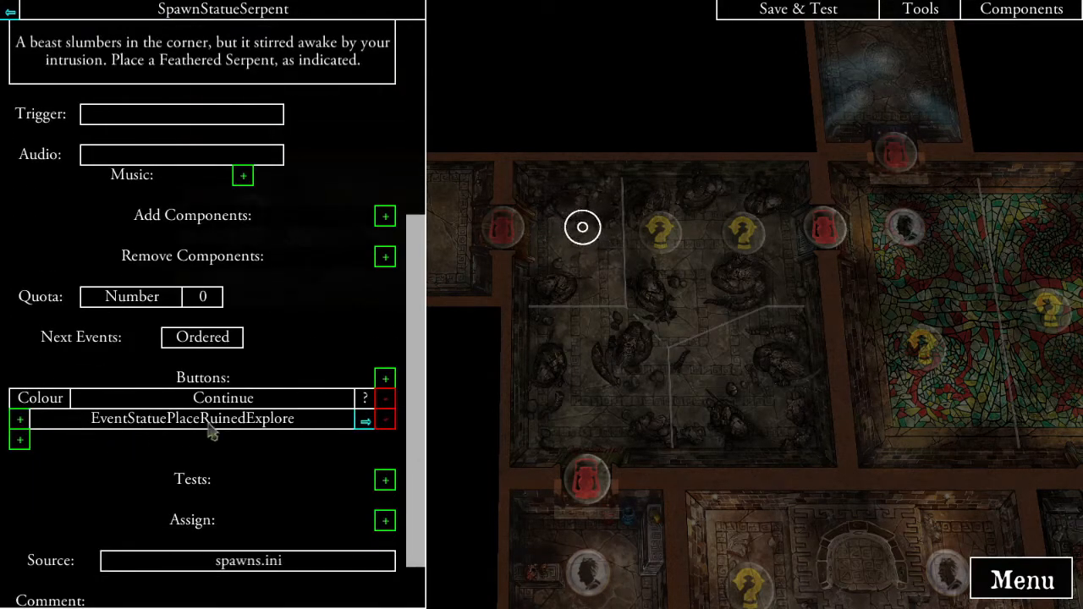
left_click_drag(529, 331, 592, 328)
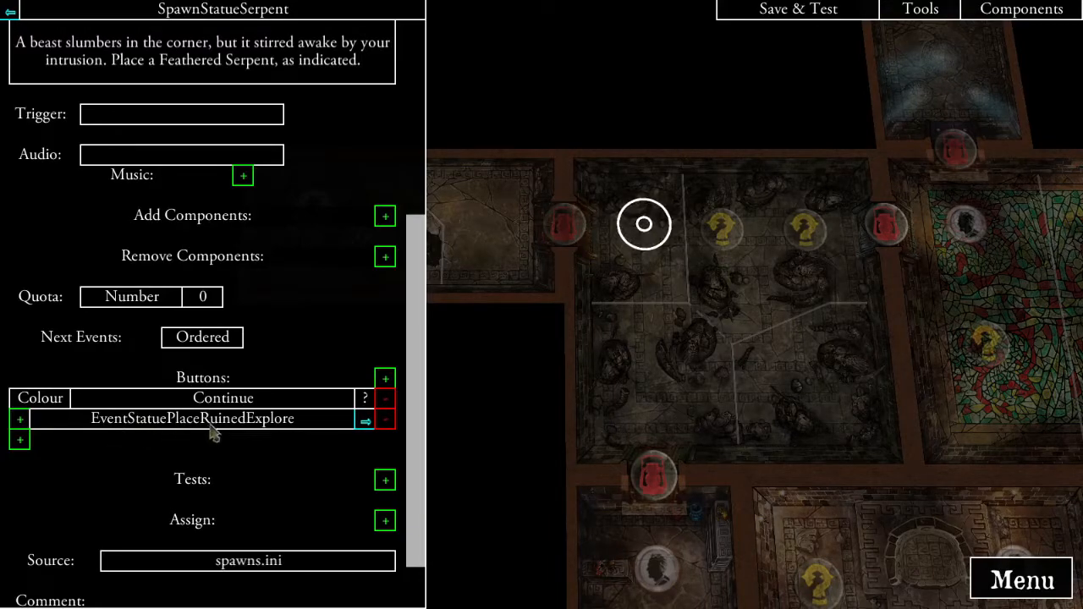
left_click(18, 421)
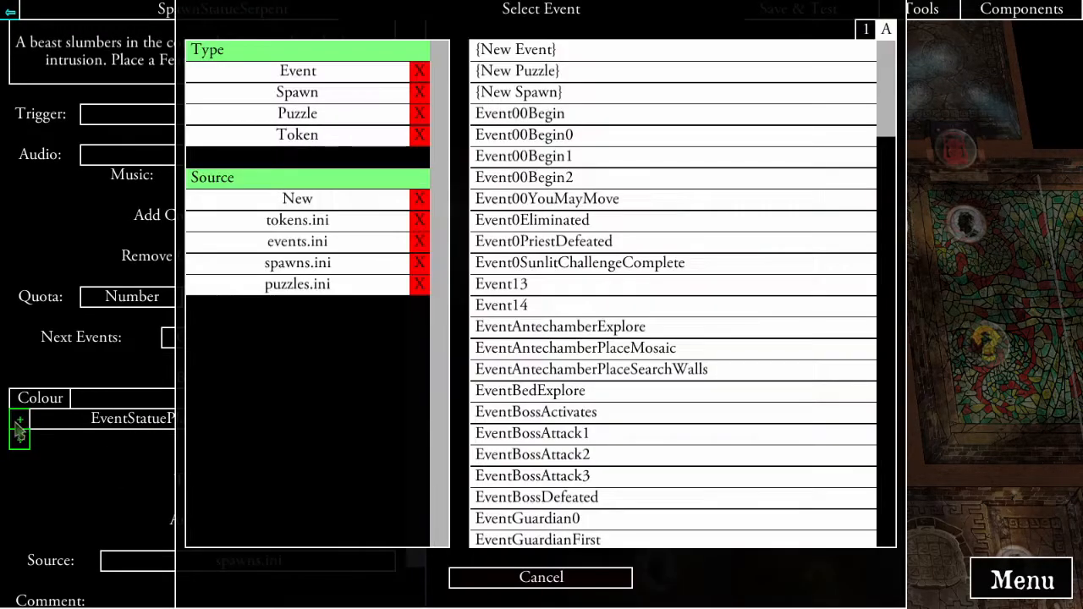
left_click(354, 72)
left_click(563, 53)
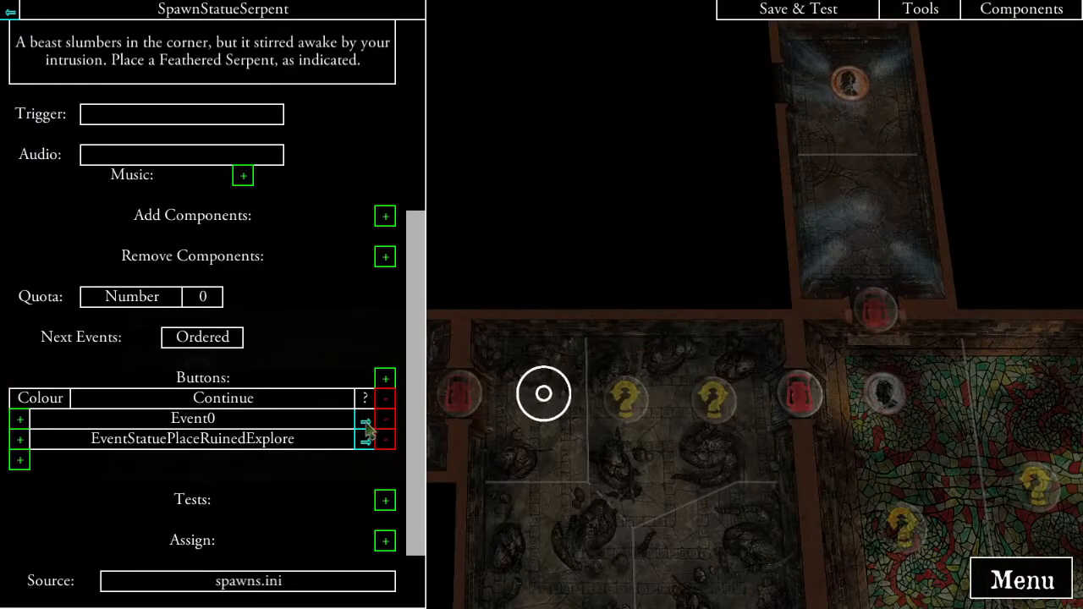
- Give the new event the placeholder dialog "dfgdfg" and make its Continue button lead to EventStatuePlaceRuinedExplore
left_click(366, 422)
scroll(328, 341, "down", 2)
left_click(236, 113)
type("dfgdfg")
key("Return")
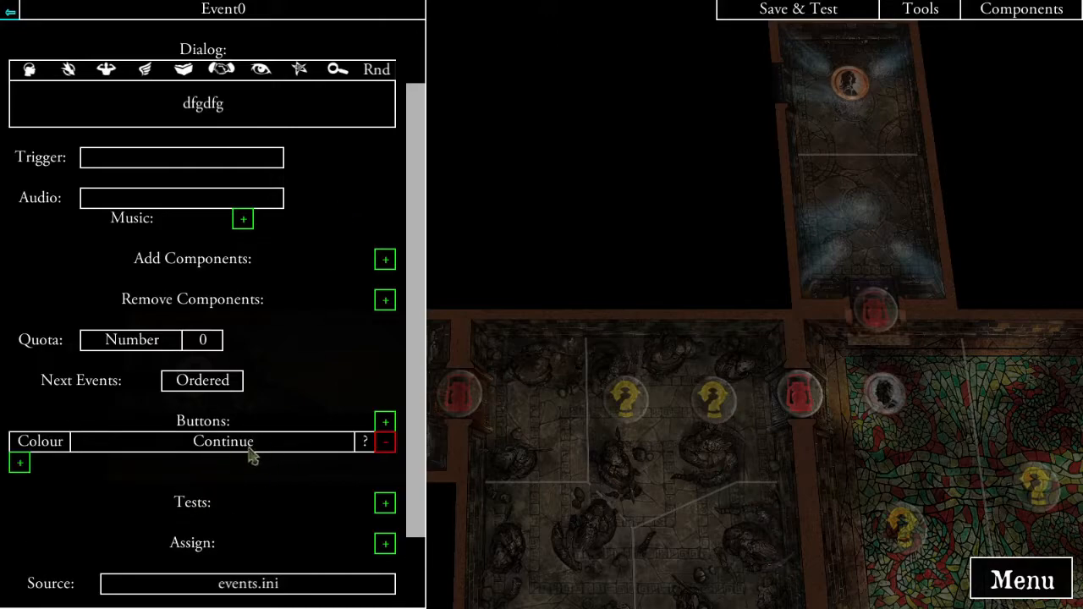
left_click(19, 464)
left_click(334, 74)
left_click_drag(901, 101, 904, 463)
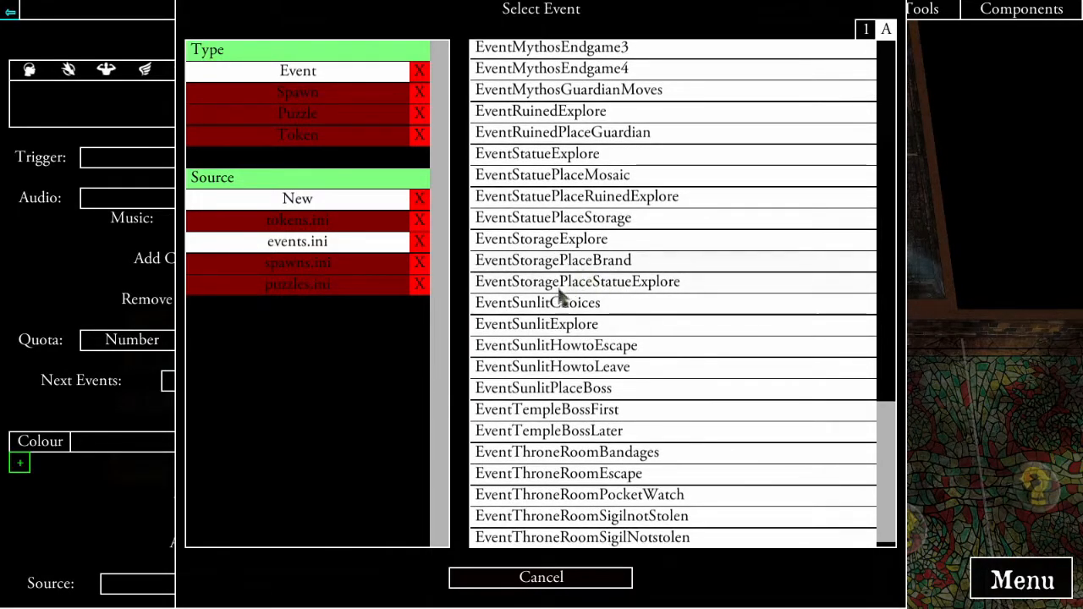
left_click(596, 200)
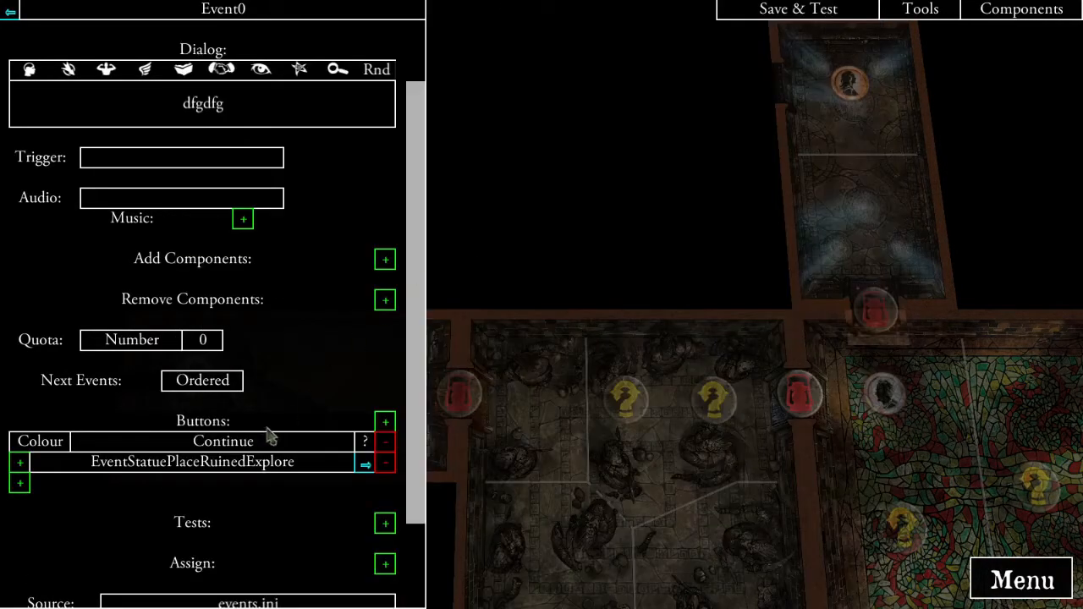
- Return to SpawnStatueSerpent and remove EventStatuePlaceRuinedExplore from its Continue button
left_click(10, 11)
scroll(317, 345, "down", 3)
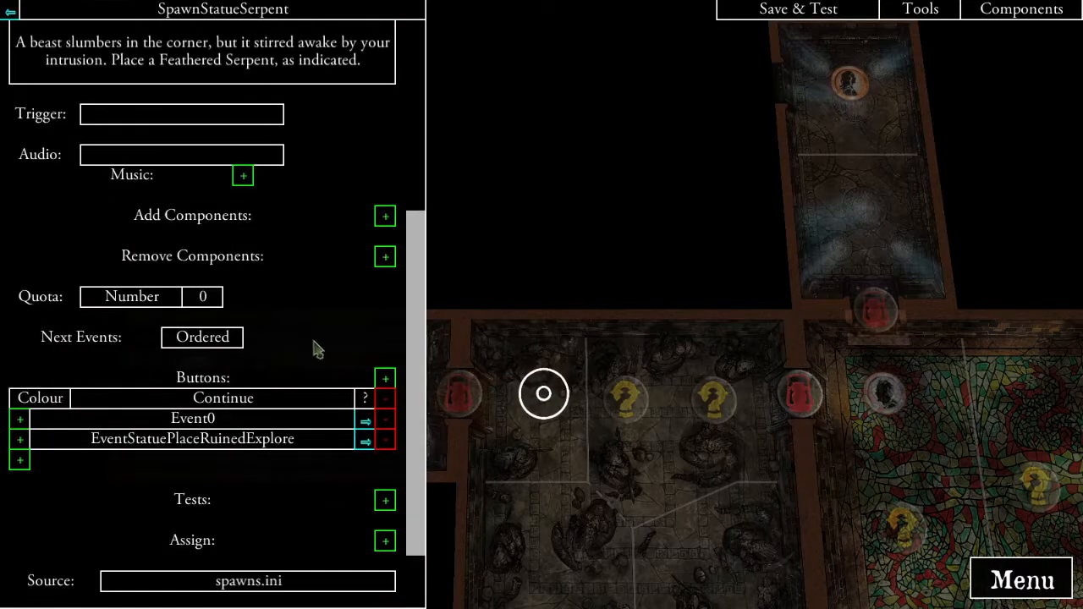
left_click(385, 440)
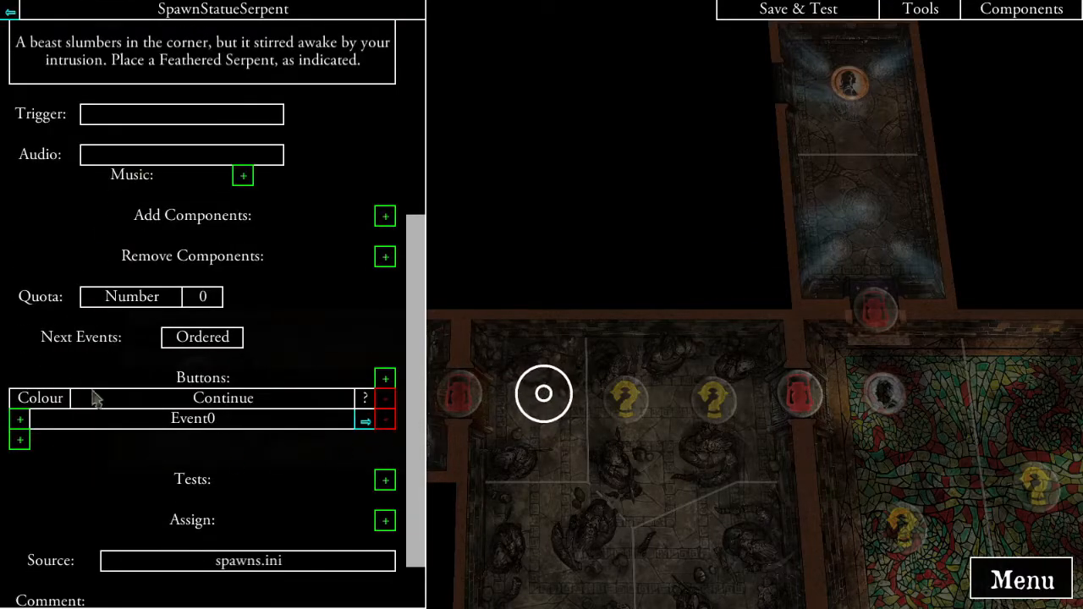
- Open the new event from the serpent spawn and rename it "Statue Place Chests"
left_click(366, 421)
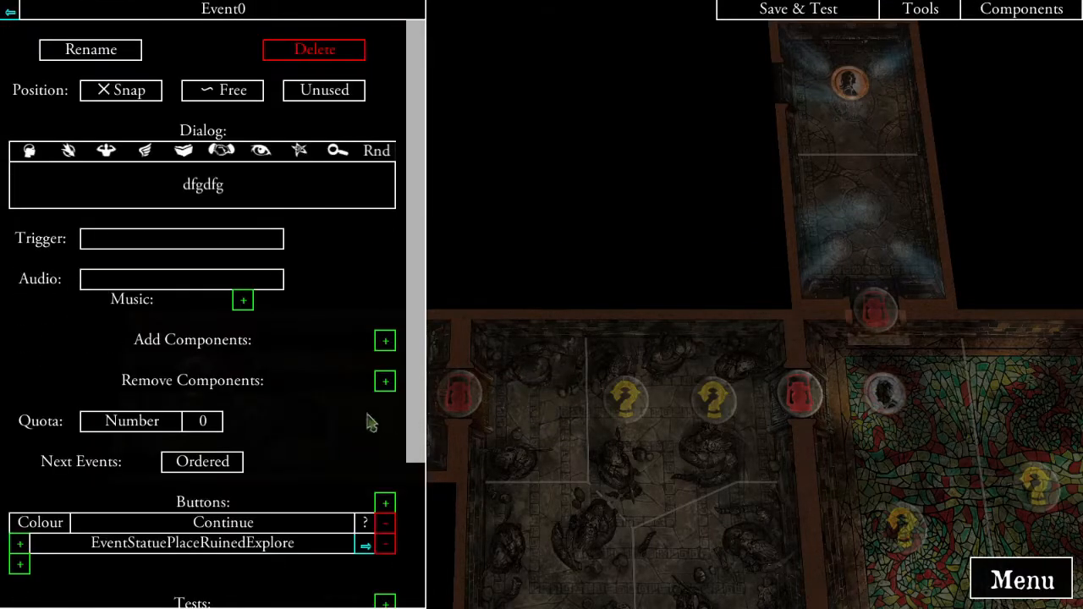
left_click(94, 52)
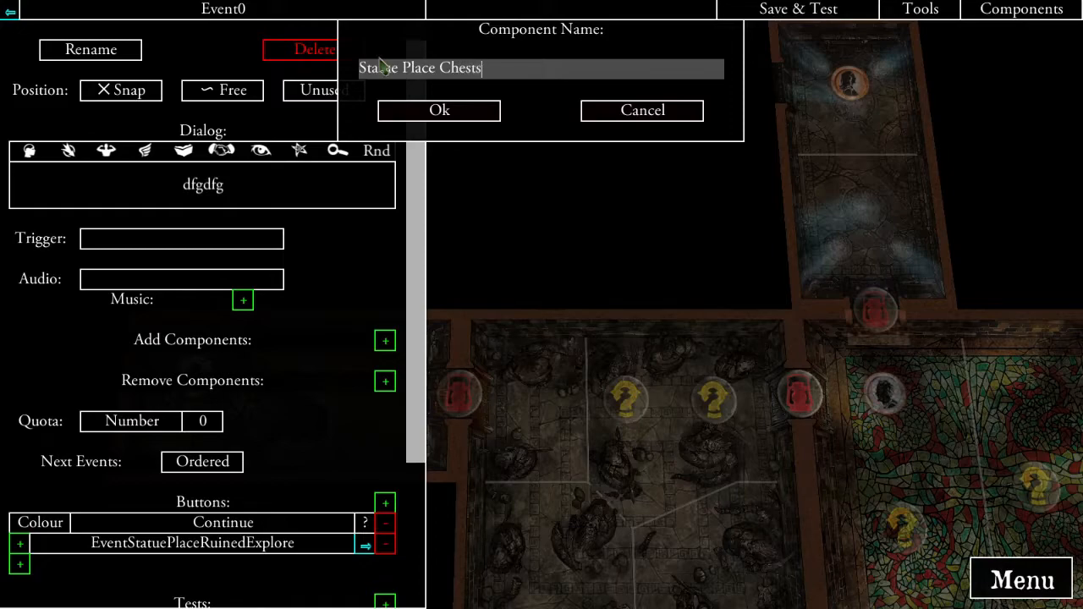
left_click(439, 110)
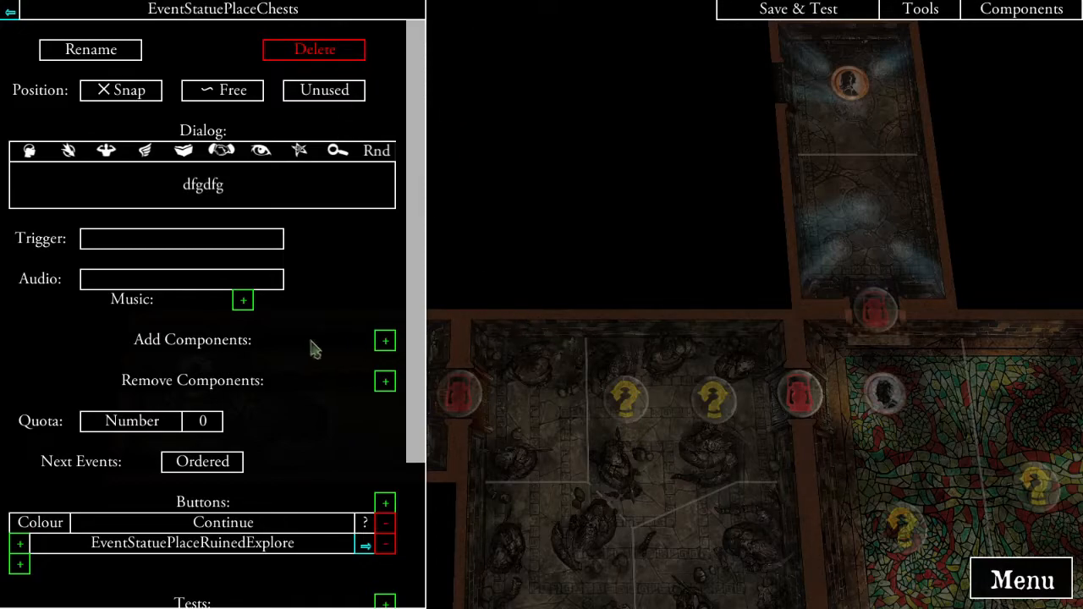
- Set the event's dialog to "Two stone chests conceal unknown treasures. Place Search Tokens, as indicated." and place its camera between the two search tokens
scroll(333, 266, "down", 4)
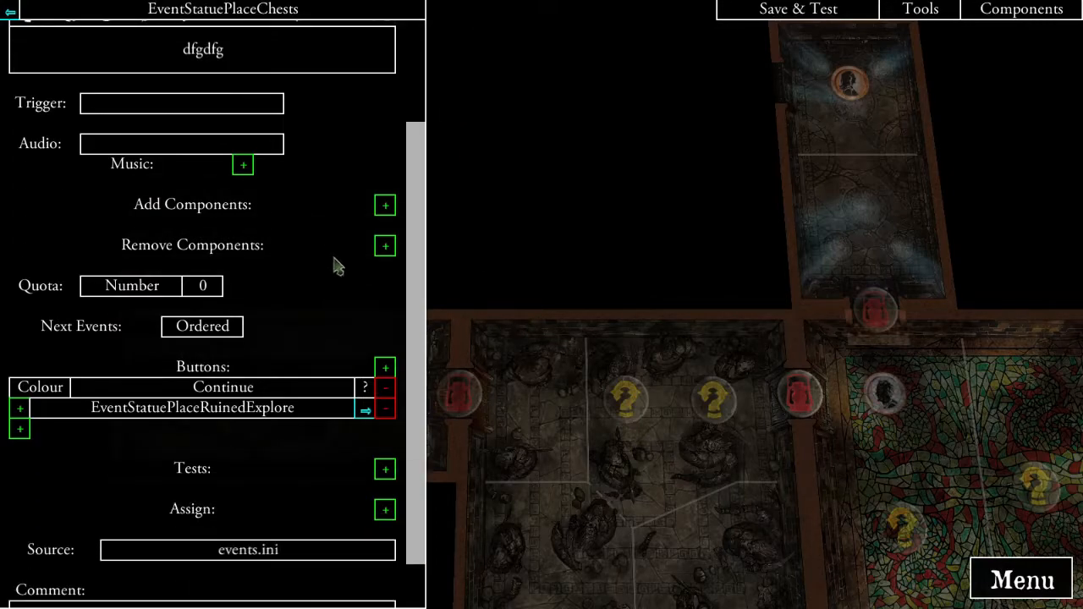
scroll(343, 376, "down", 2)
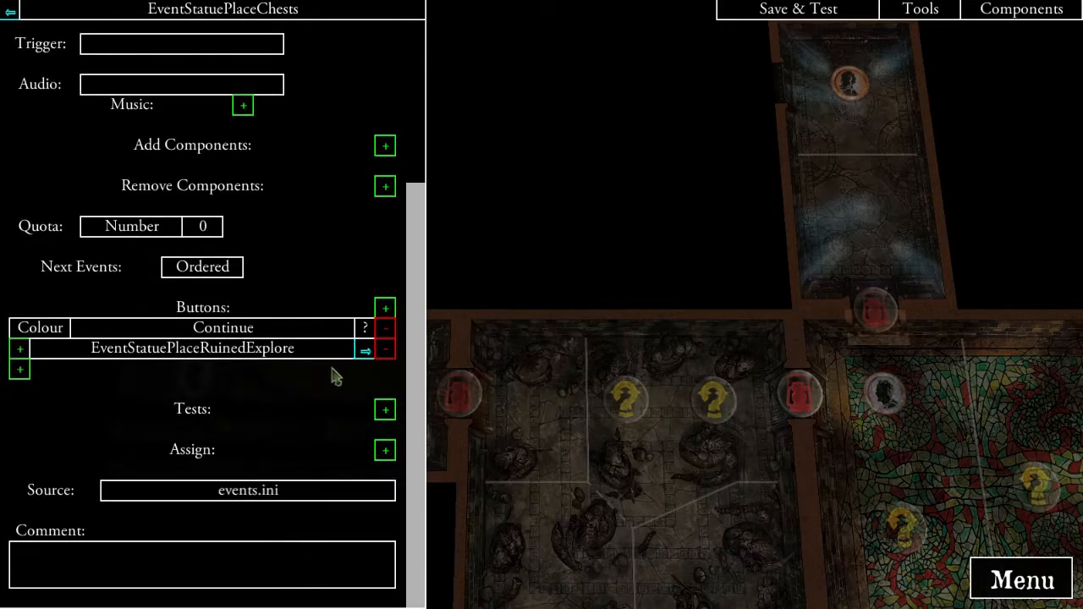
scroll(320, 431, "up", 5)
left_click(241, 159)
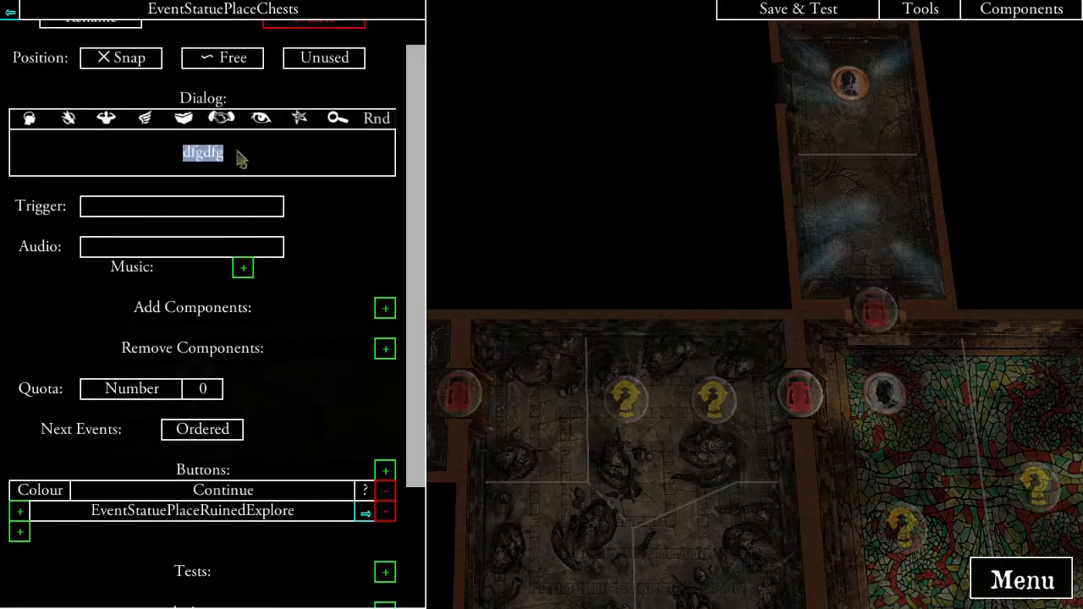
type("Two stone chests con")
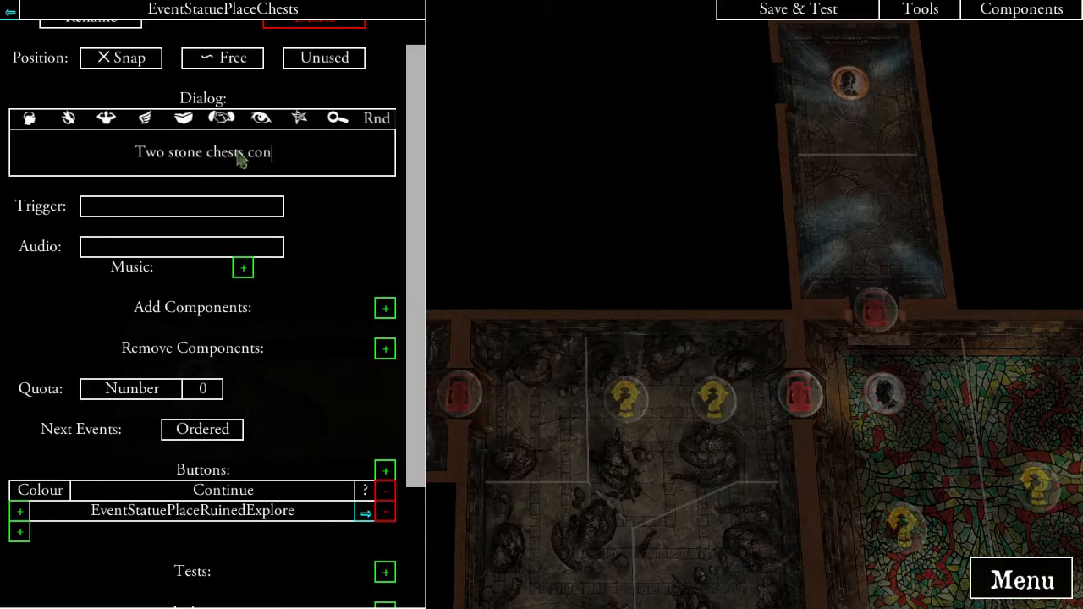
type("ceal unknow")
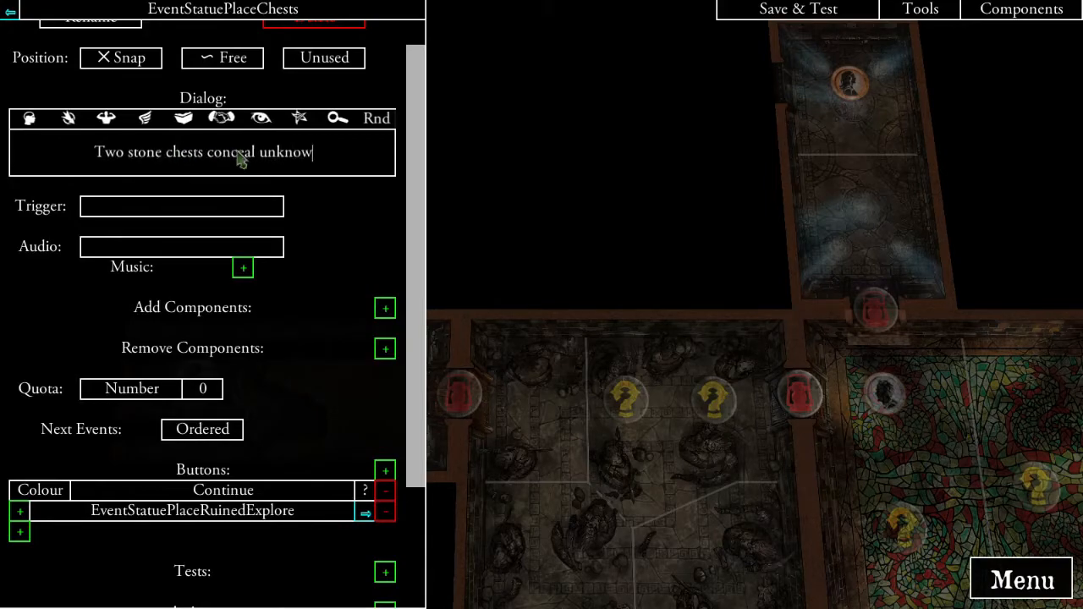
type("n treasur")
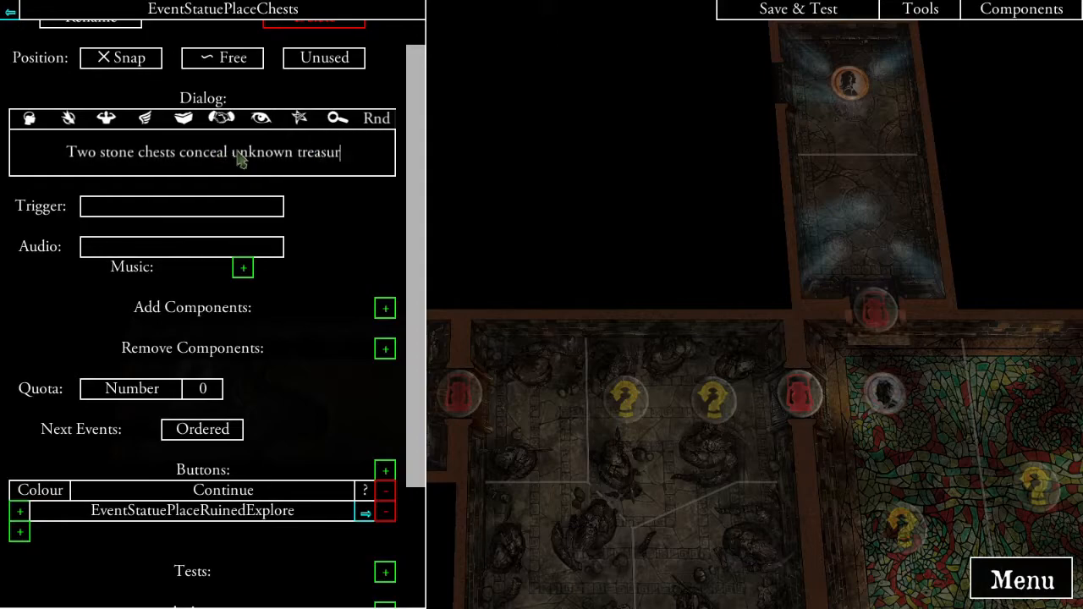
type("es. Place Se")
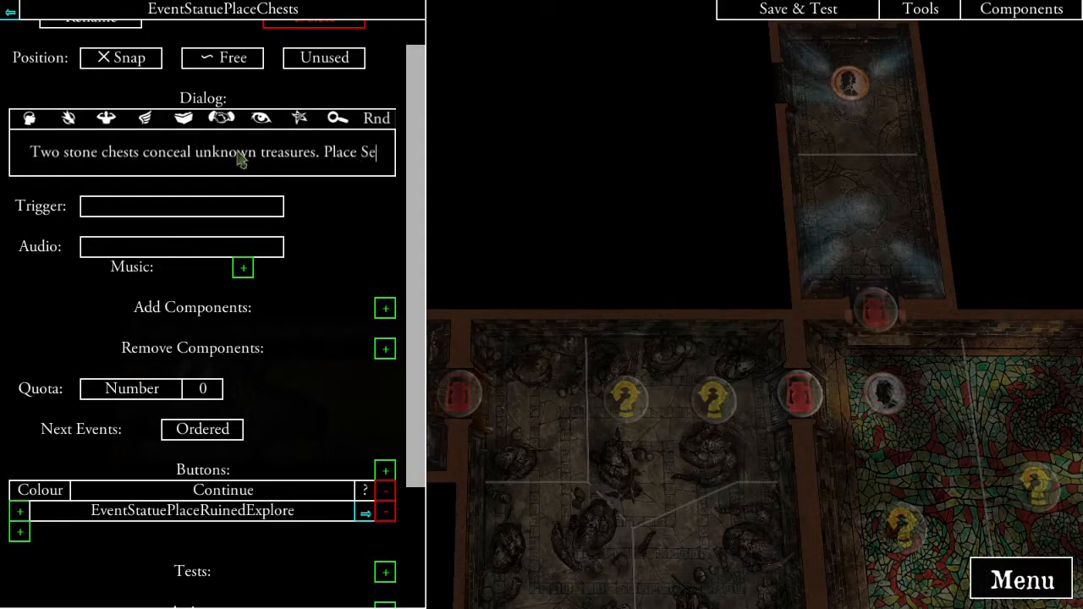
type("arch Tokens, as indicated.")
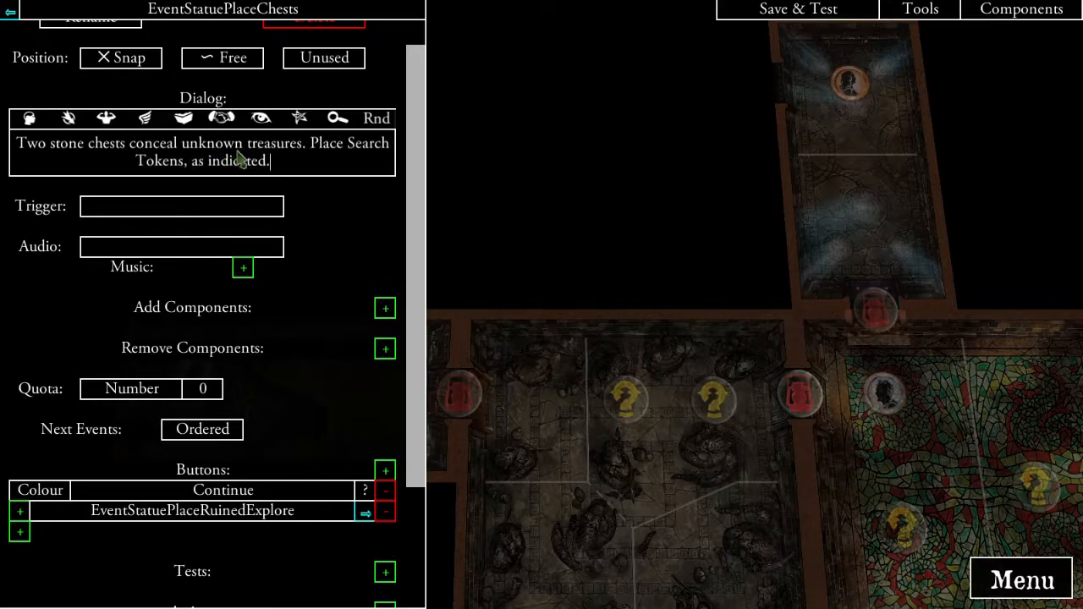
left_click(337, 58)
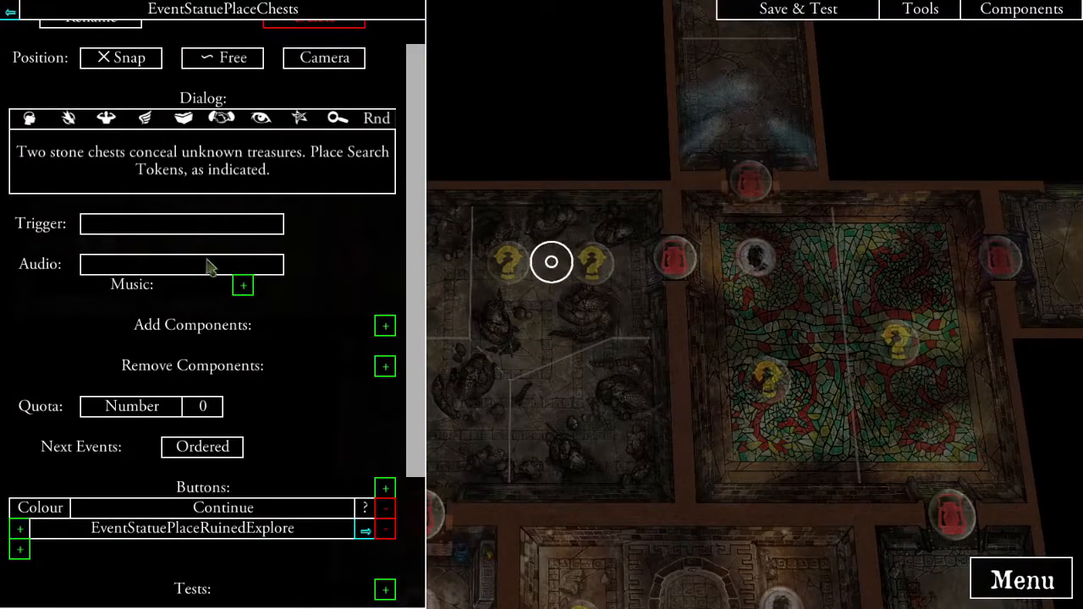
- Make EventStatuePlaceChests add the components TokenSearchStatuesChest and TokenSearchStatuesHardChest
left_click(383, 329)
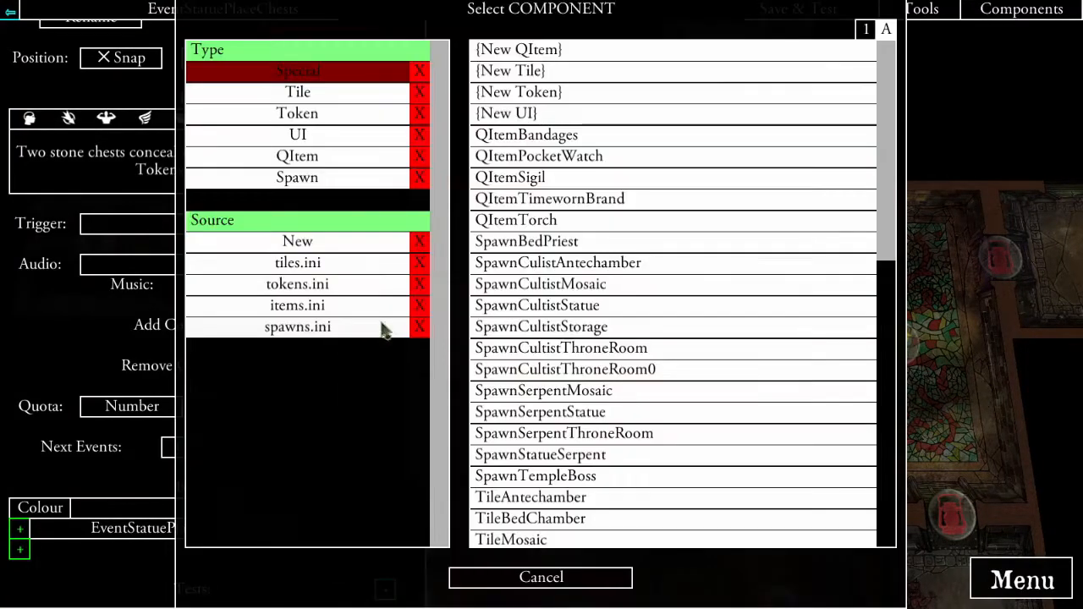
left_click(306, 115)
left_click(868, 32)
left_click(867, 32)
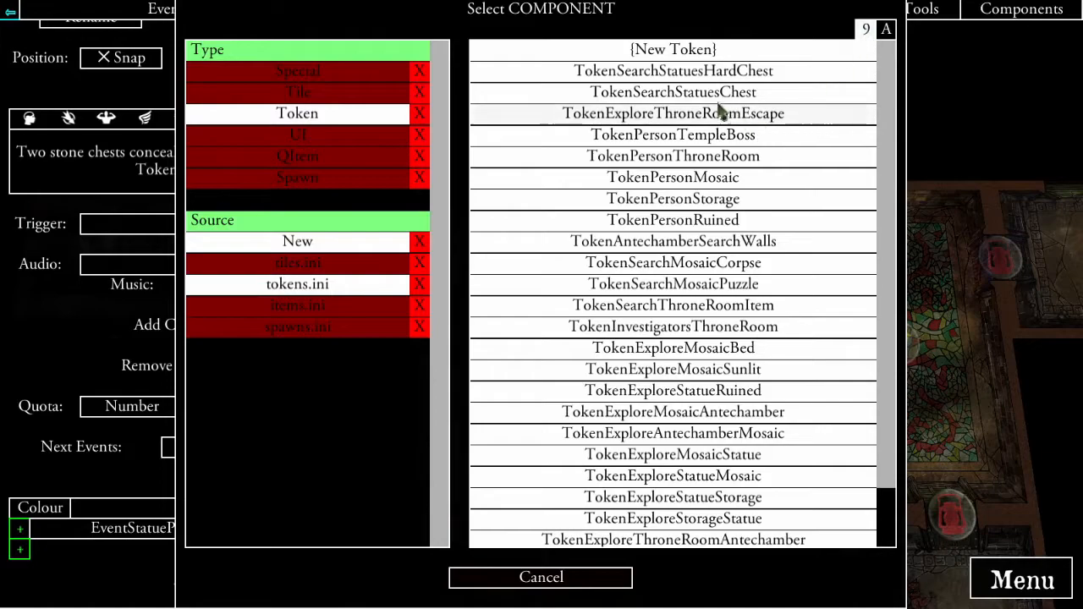
left_click(656, 98)
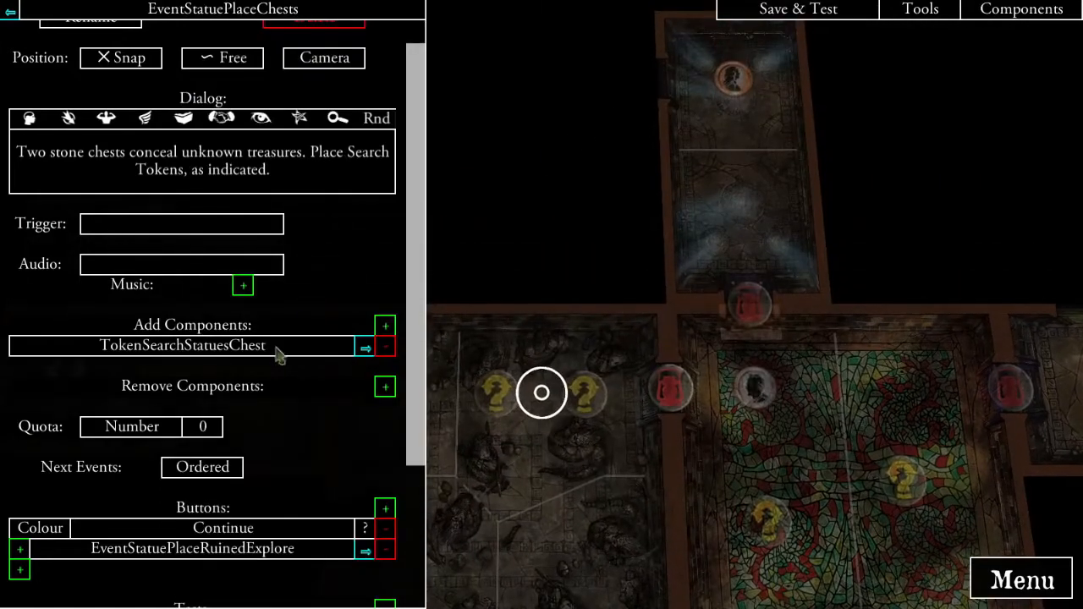
left_click(383, 325)
left_click(310, 118)
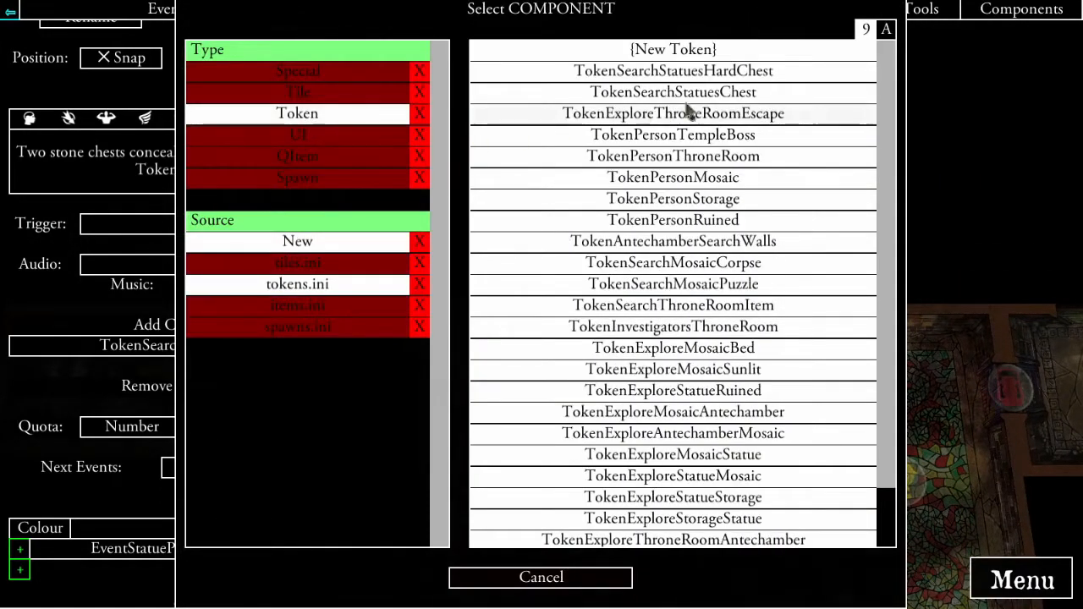
left_click(726, 76)
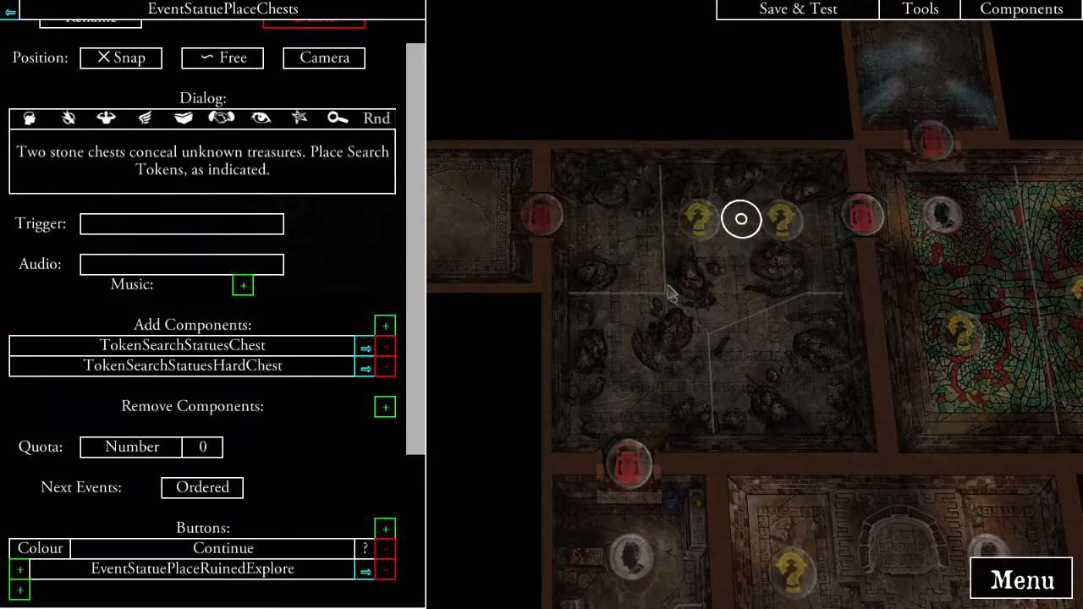
- Follow the event chain from EventStatuePlaceChests through EventStatuePlaceRuinedExplore and EventStatuePlaceStorage to Event00YouMayMove, checking how the events are linked
scroll(343, 412, "down", 3)
scroll(331, 423, "down", 5)
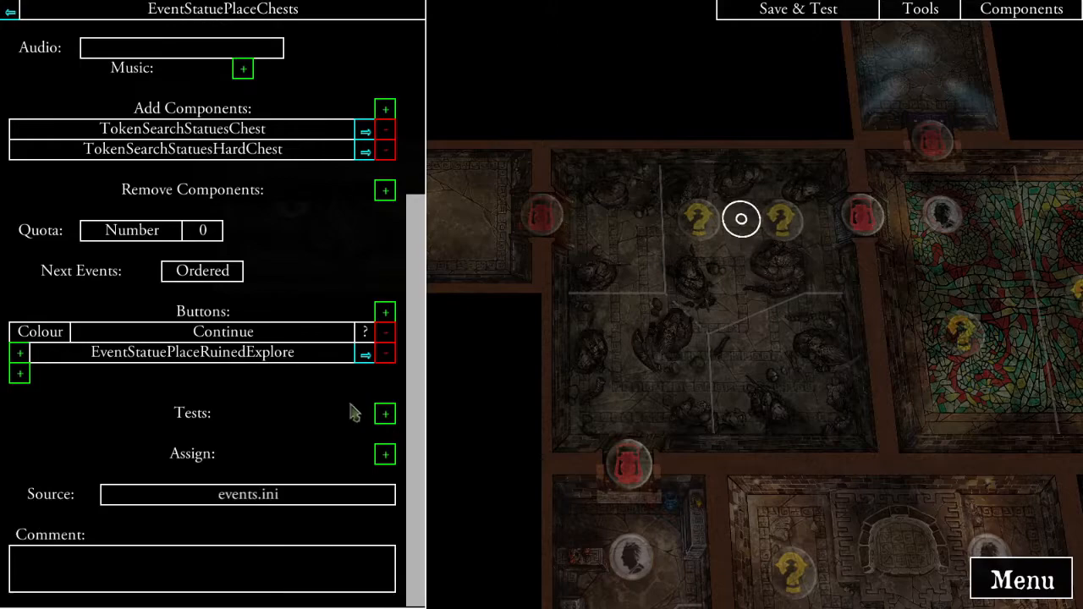
left_click(364, 354)
scroll(334, 425, "down", 8)
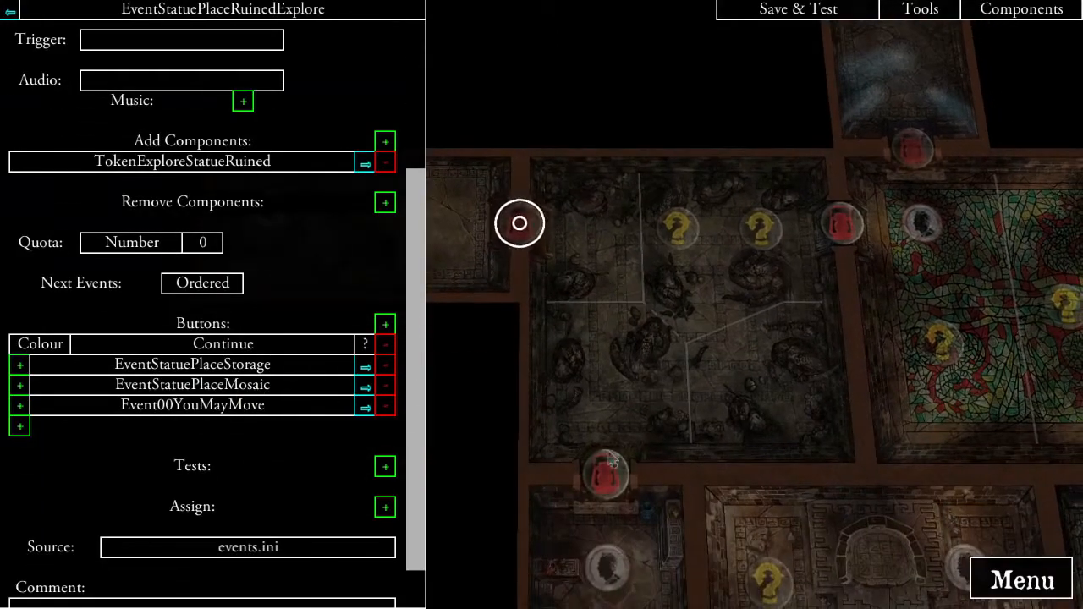
left_click(366, 365)
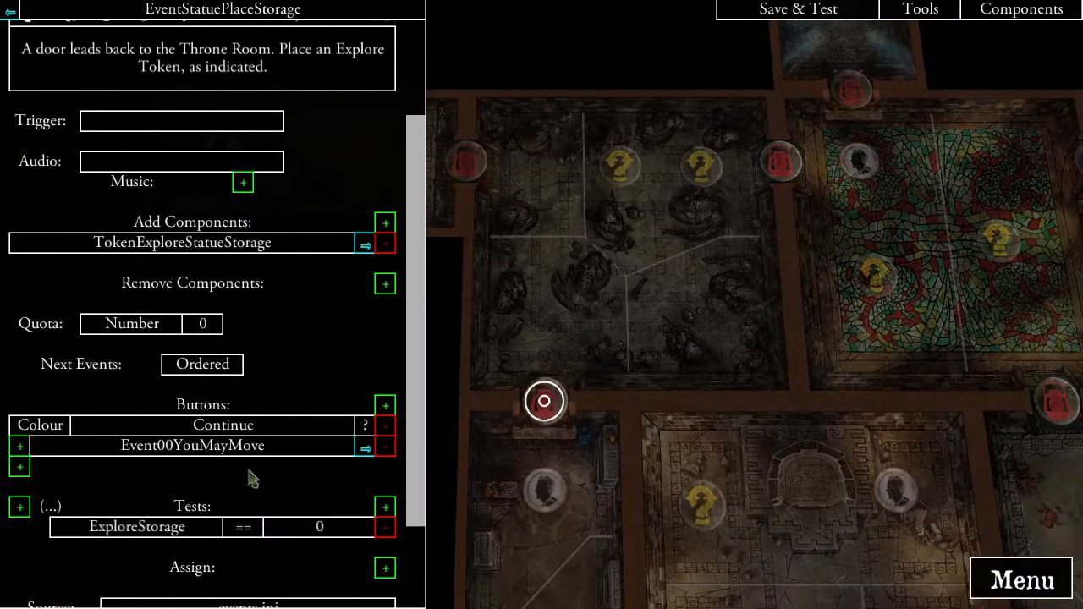
left_click(366, 449)
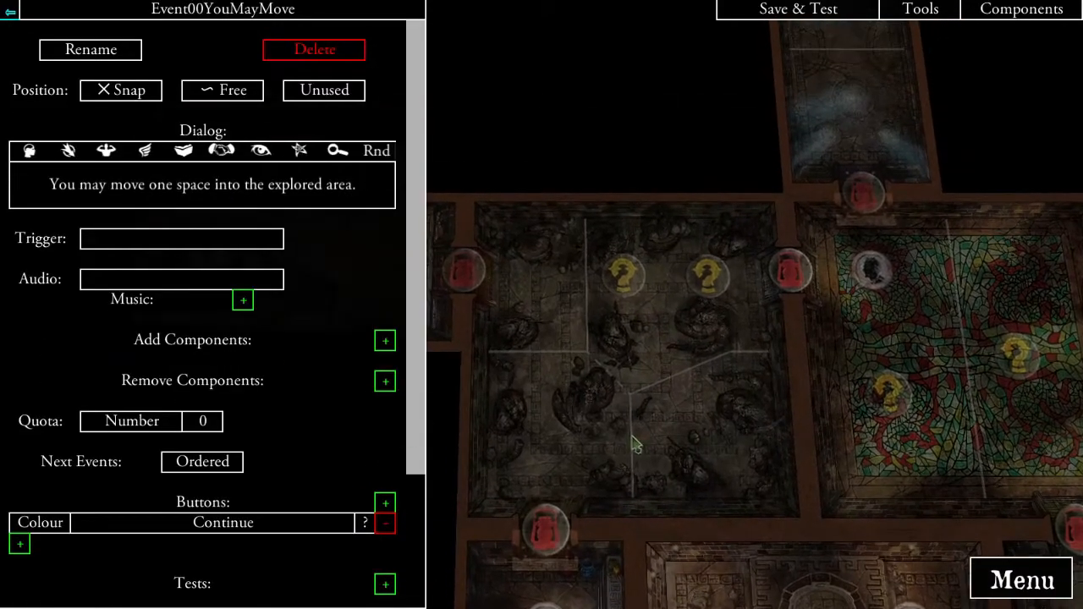
- Give TokenSearchStatuesChest the dialog "A stone chest hides its treasures from you." and a button labelled "Search {action}"
left_click(633, 284)
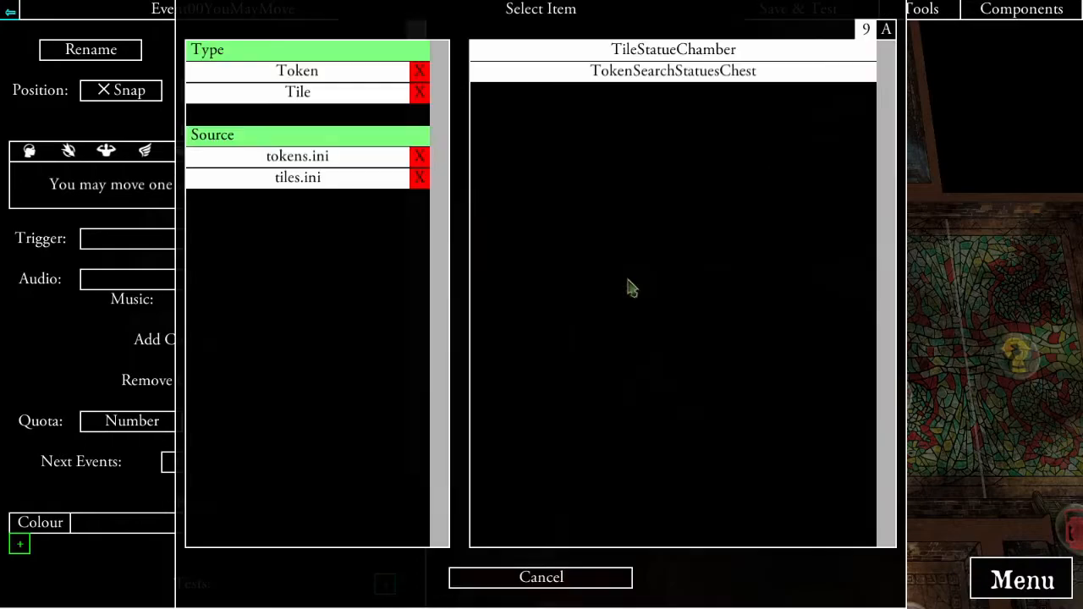
left_click(659, 74)
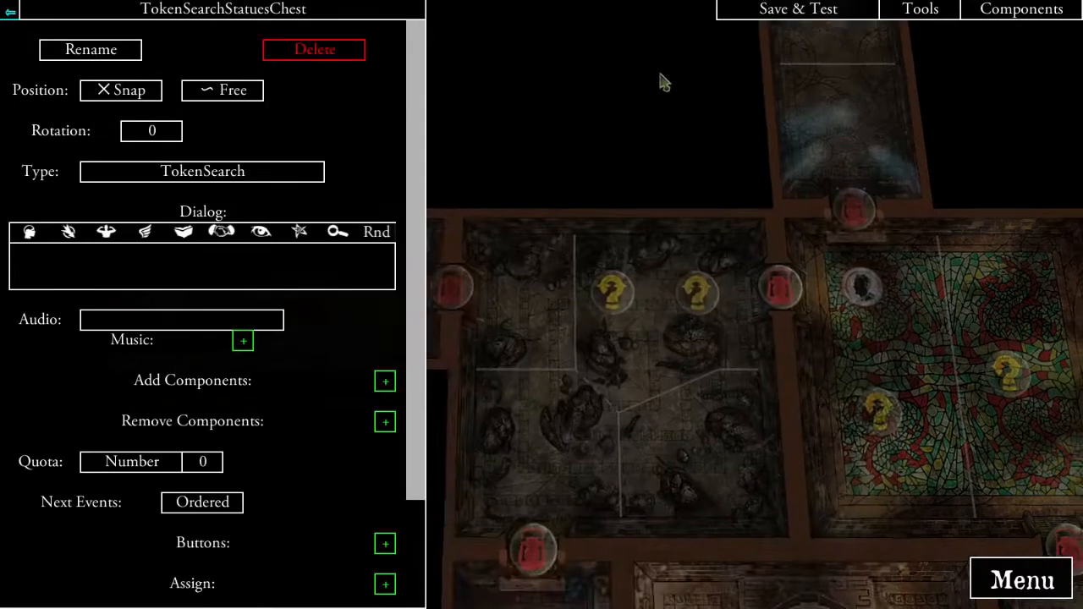
scroll(347, 321, "down", 3)
left_click(259, 432)
type("S")
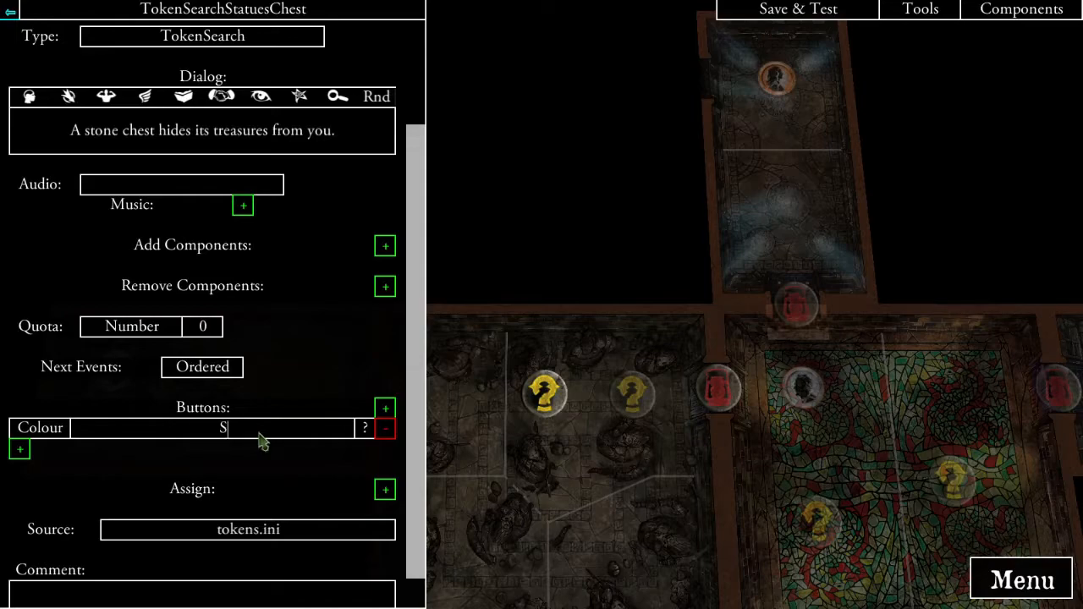
type("earch {action}")
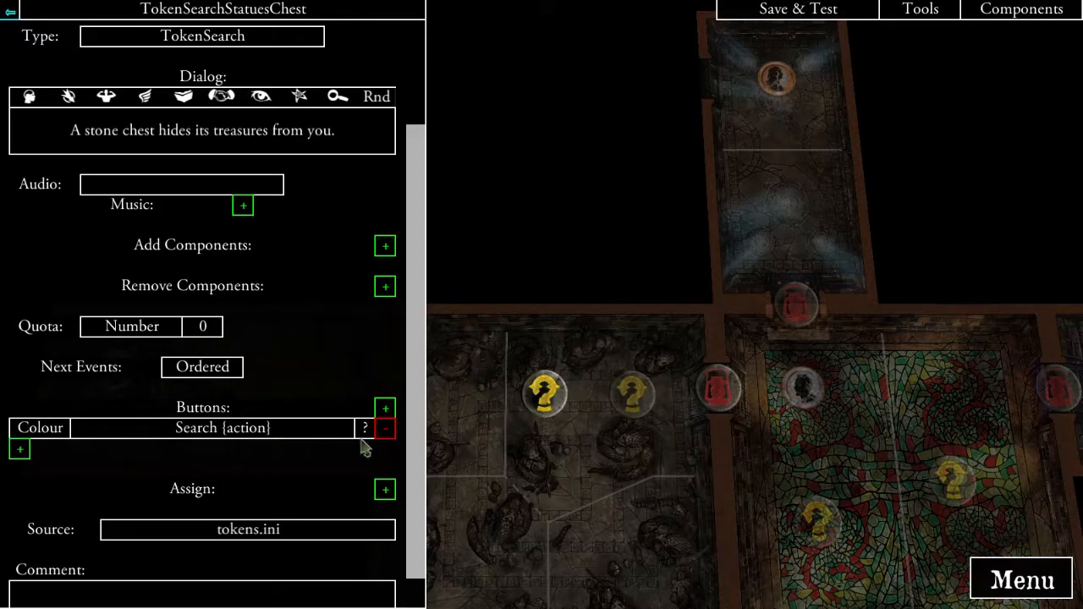
- Attach a new event to the Search button of TokenSearchStatuesChest and rename it Statue Chest
left_click(20, 451)
left_click(322, 72)
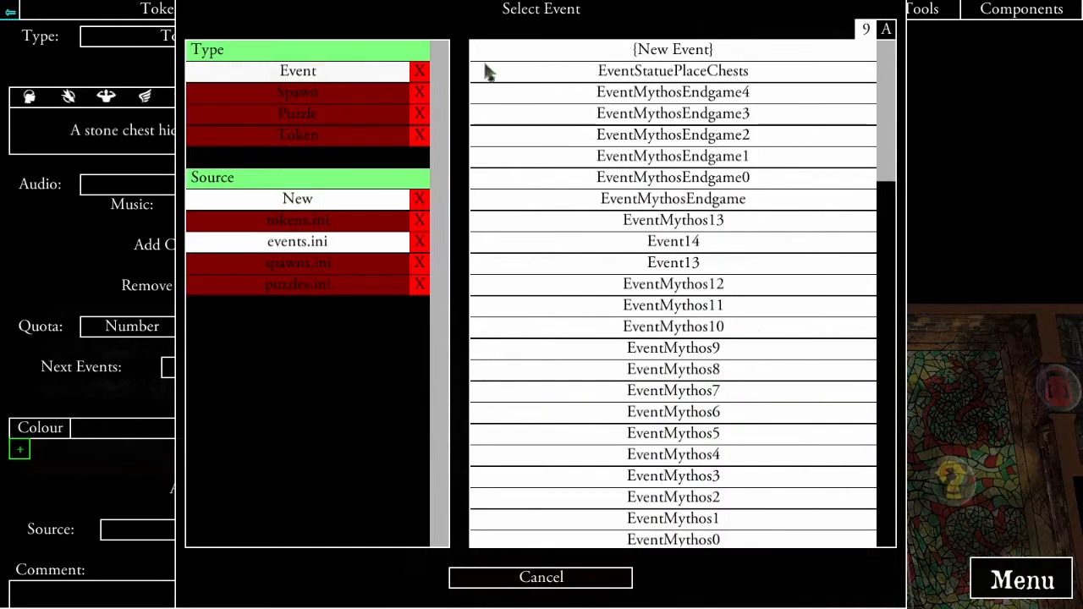
left_click(699, 49)
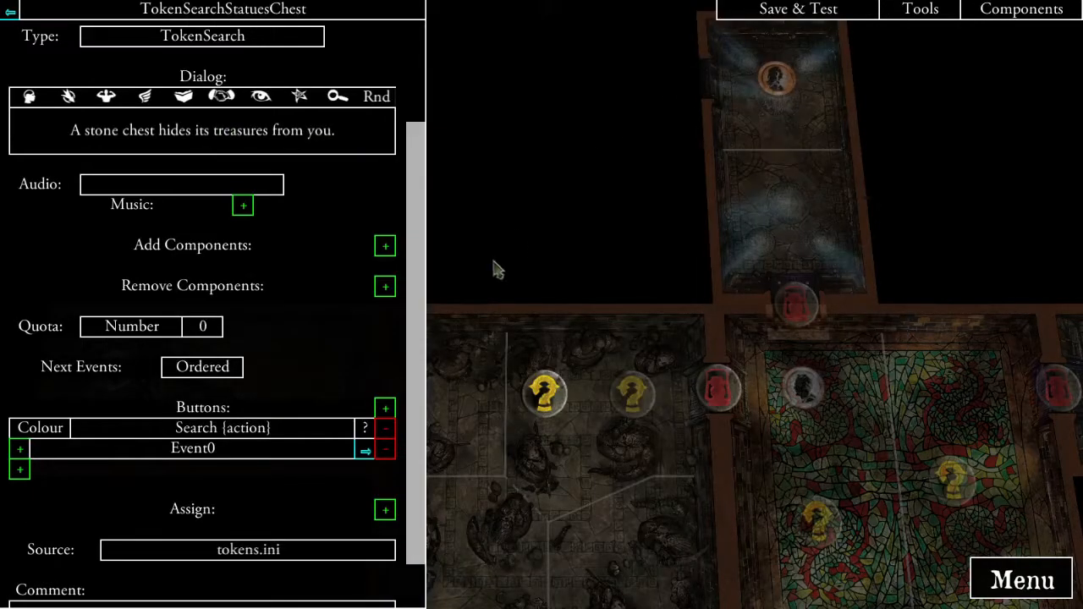
left_click(365, 451)
left_click(86, 47)
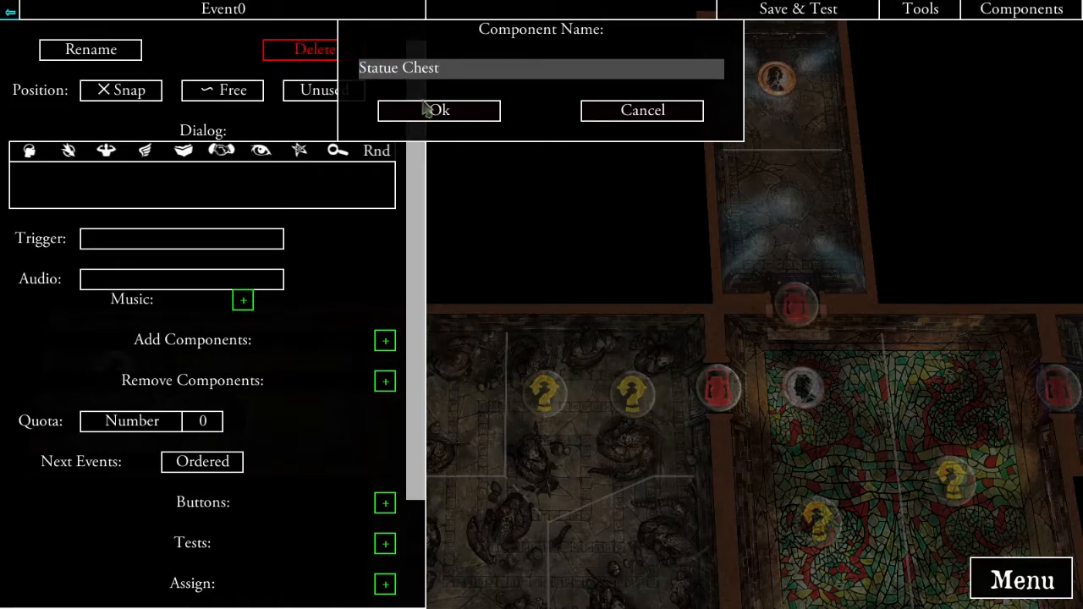
left_click(424, 109)
- Set the EventStatueChest dialog to "The chest lid is very heavy, make a {strength} test."
left_click(251, 191)
type("The chest lid is")
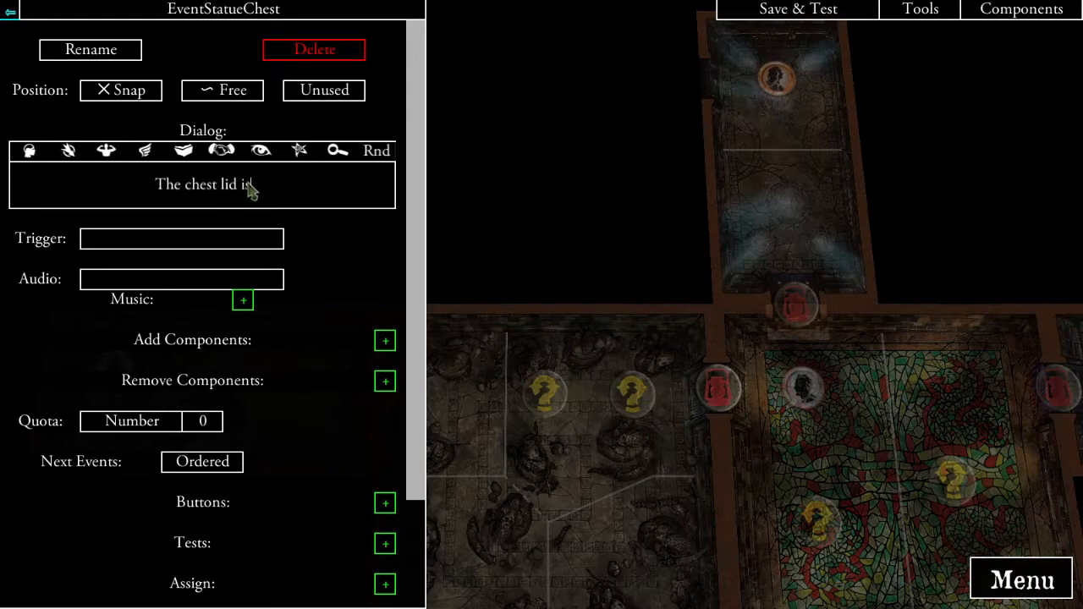
type(" rery ve")
key("BackSpace")
key("BackSpace")
type("heavy, m")
type("ake a")
type("tren")
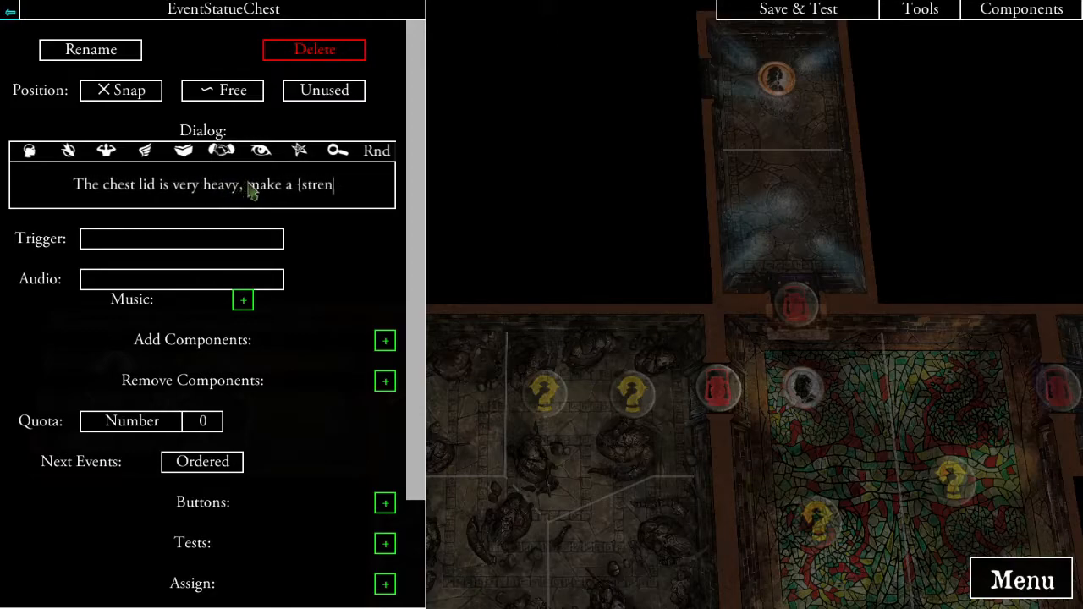
type("gth} test")
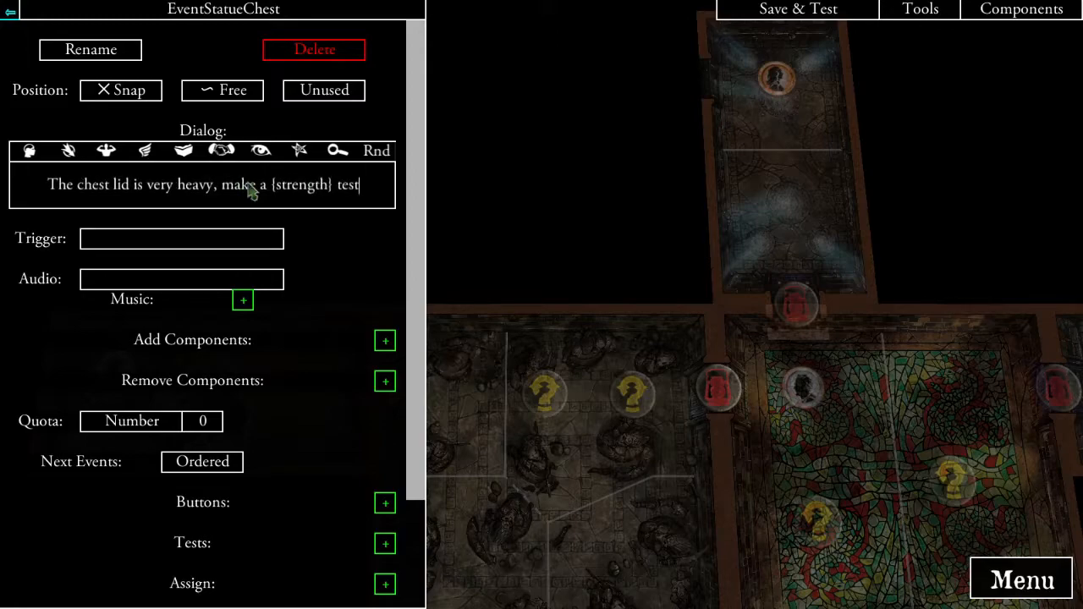
type(".")
left_click(345, 252)
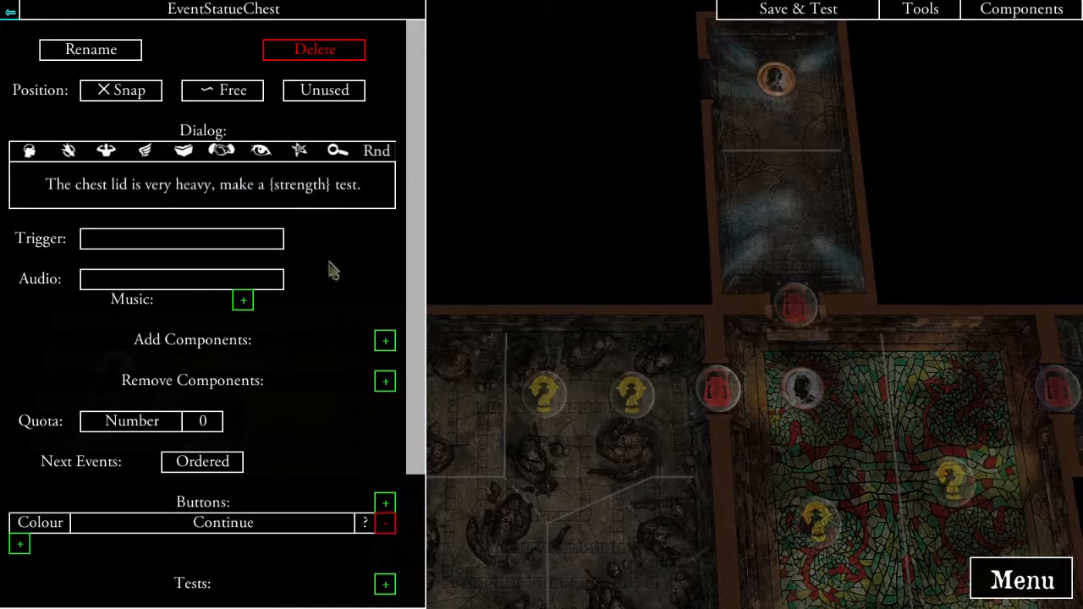
- Set EventStatueChest's quota to 1, add a second button, and label the two buttons Pass and Fail
scroll(334, 262, "down", 2)
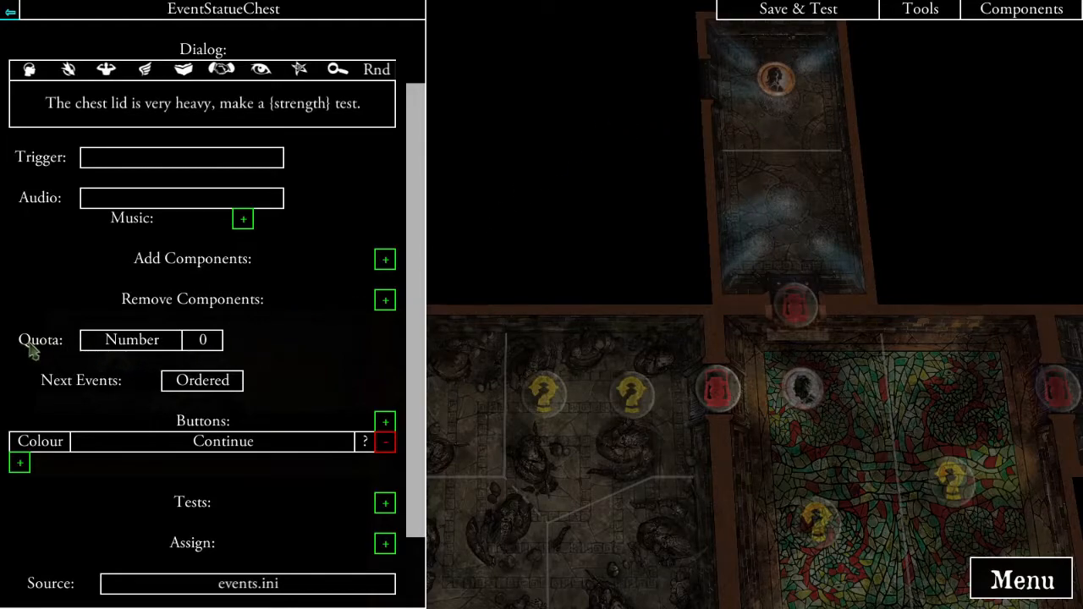
left_click(204, 343)
left_click(385, 422)
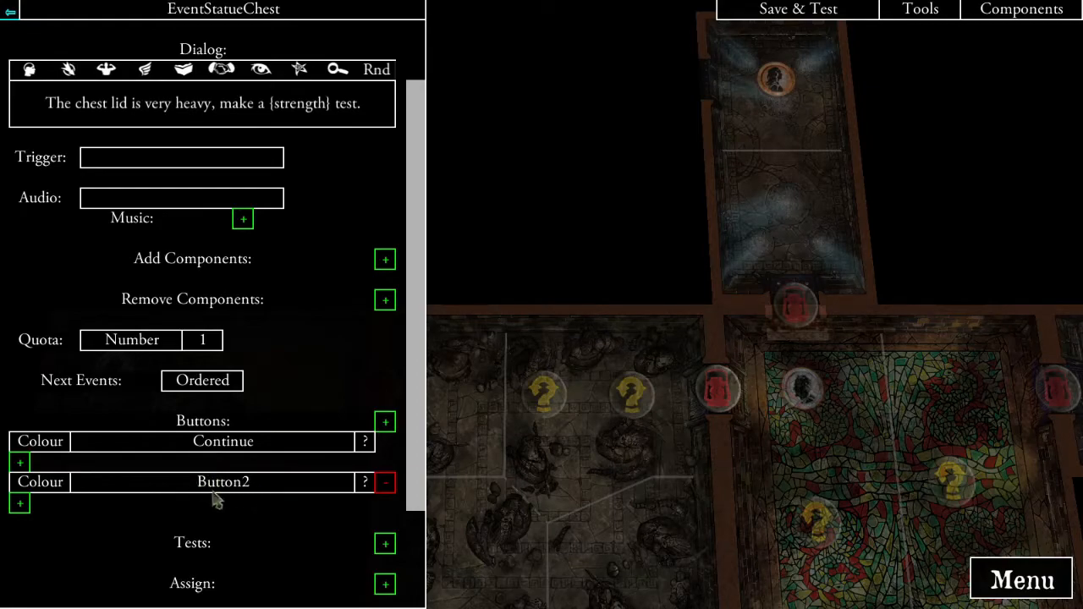
left_click(238, 445)
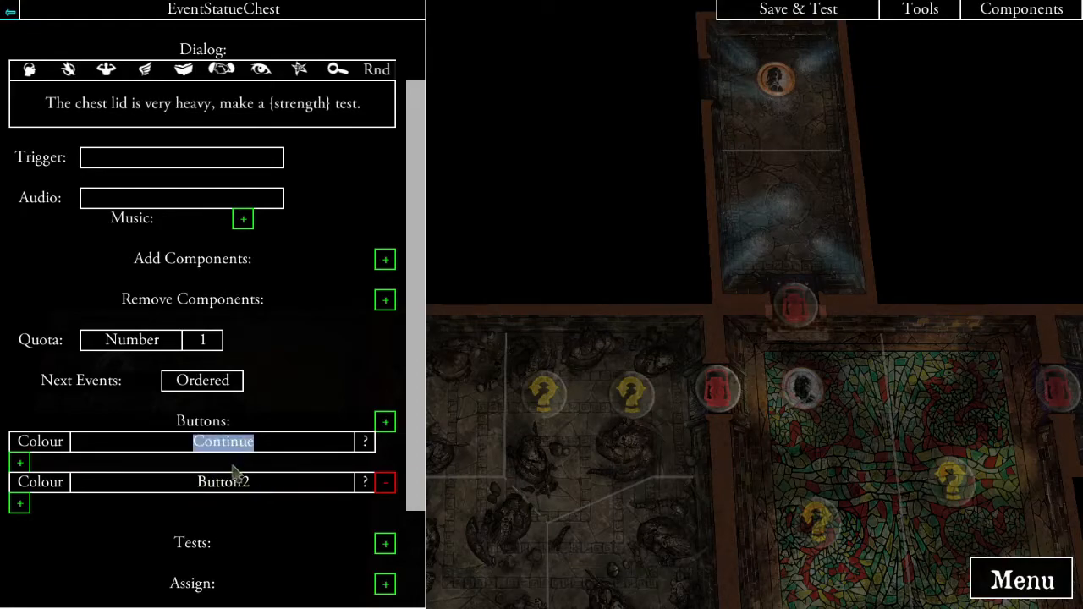
type("Pass")
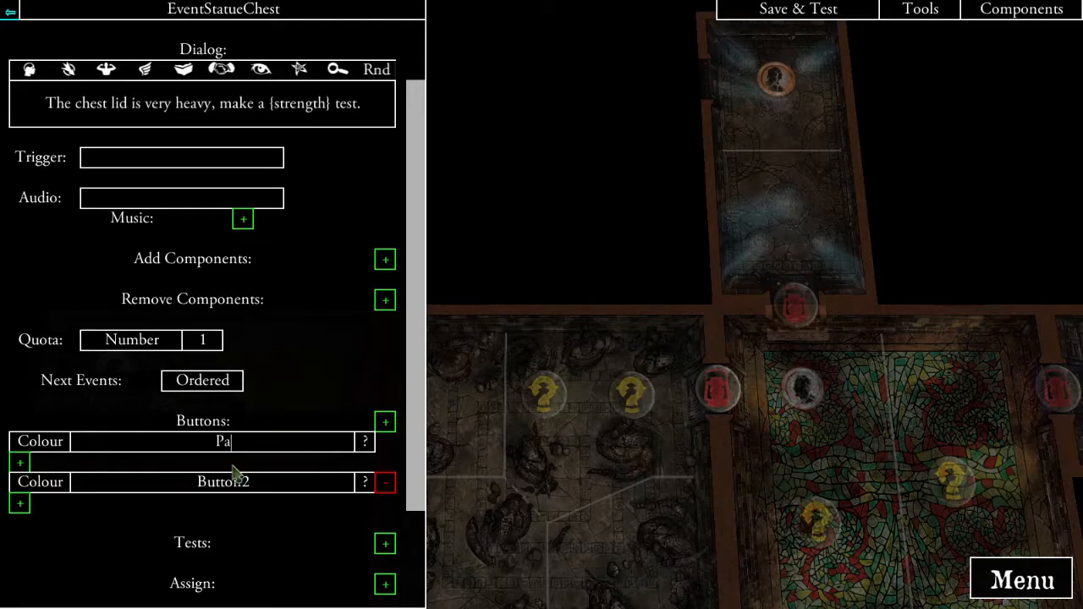
left_click(242, 488)
type("Fa")
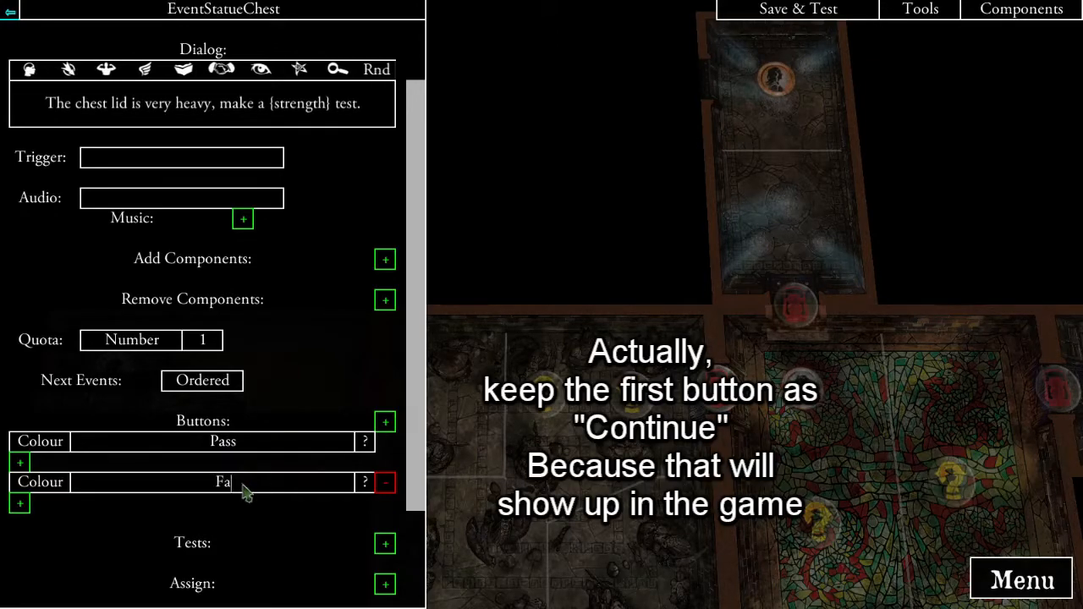
type("il")
- Attach a new event to the Fail button with the dialog "You couldn't get the chest open." and rename it Statue Chest Fail
left_click(19, 504)
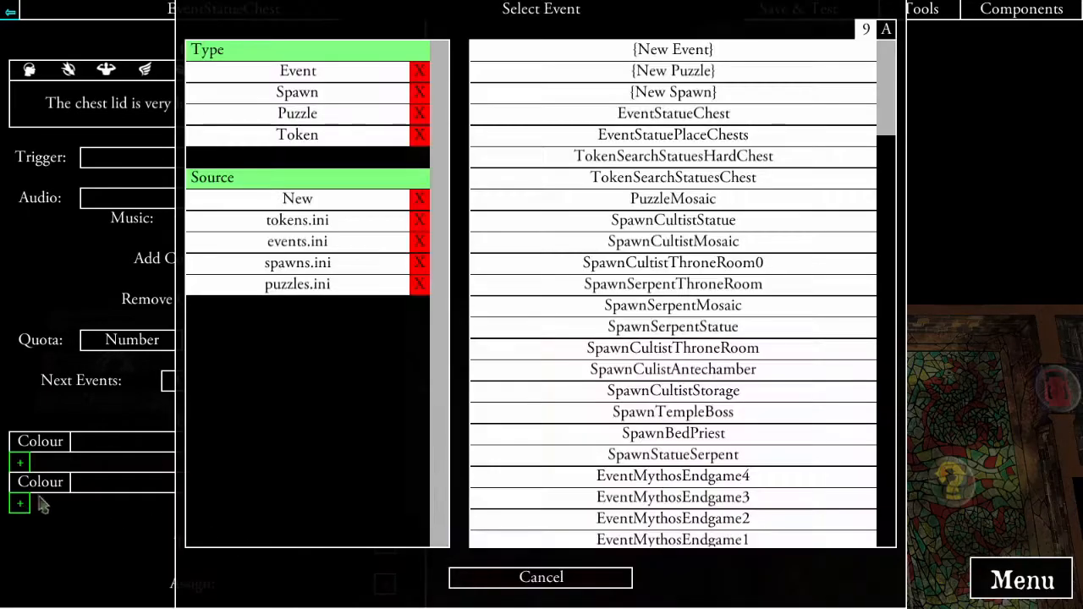
left_click(351, 71)
left_click(648, 51)
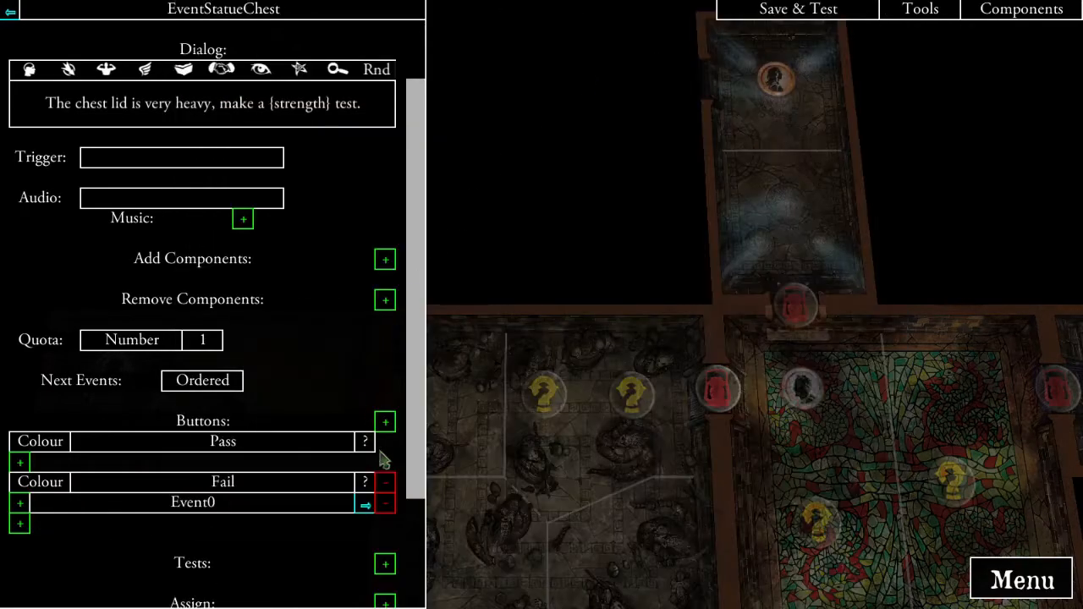
left_click(366, 506)
left_click(235, 178)
type("You couldn't")
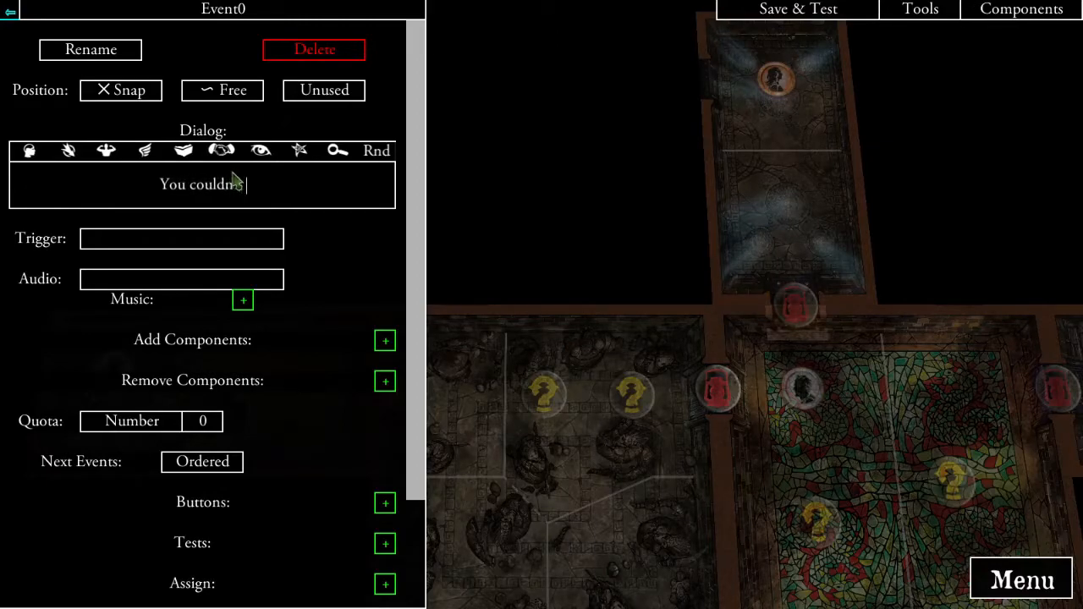
type(" get the chest ")
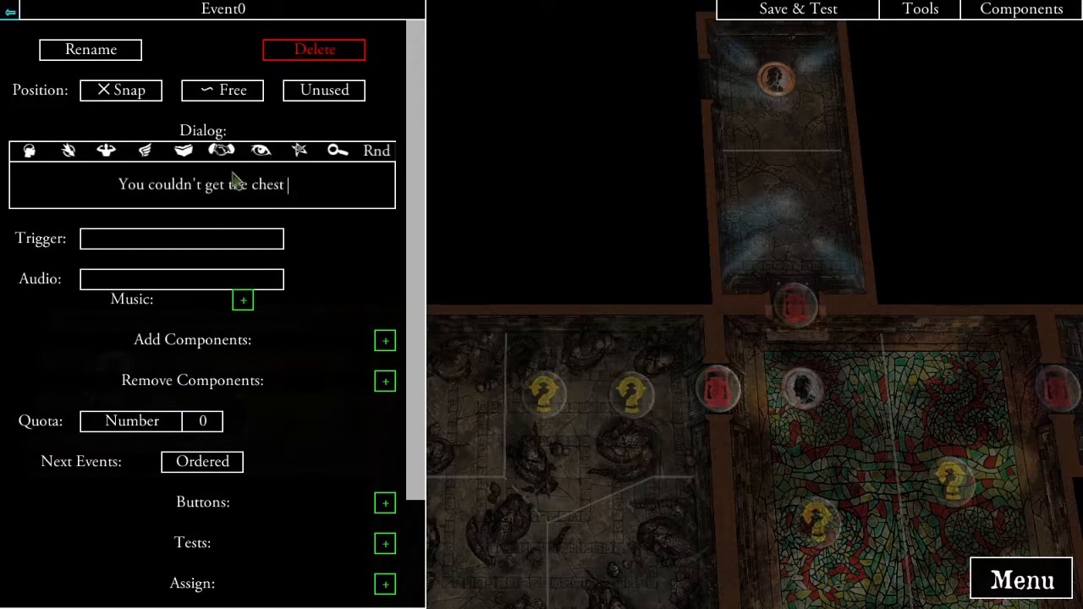
type("open.")
left_click(373, 276)
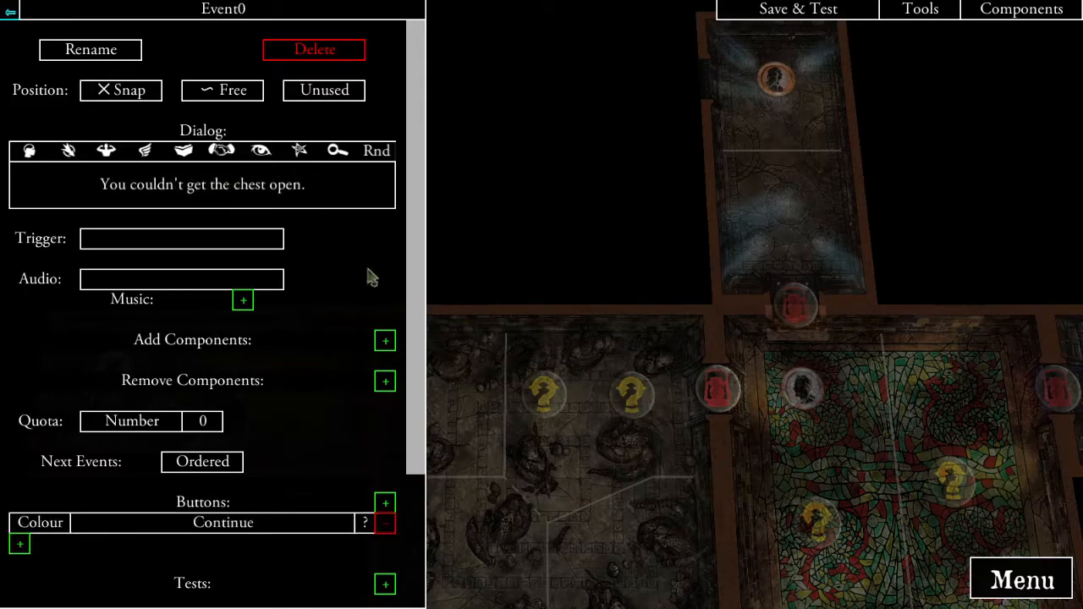
left_click(128, 55)
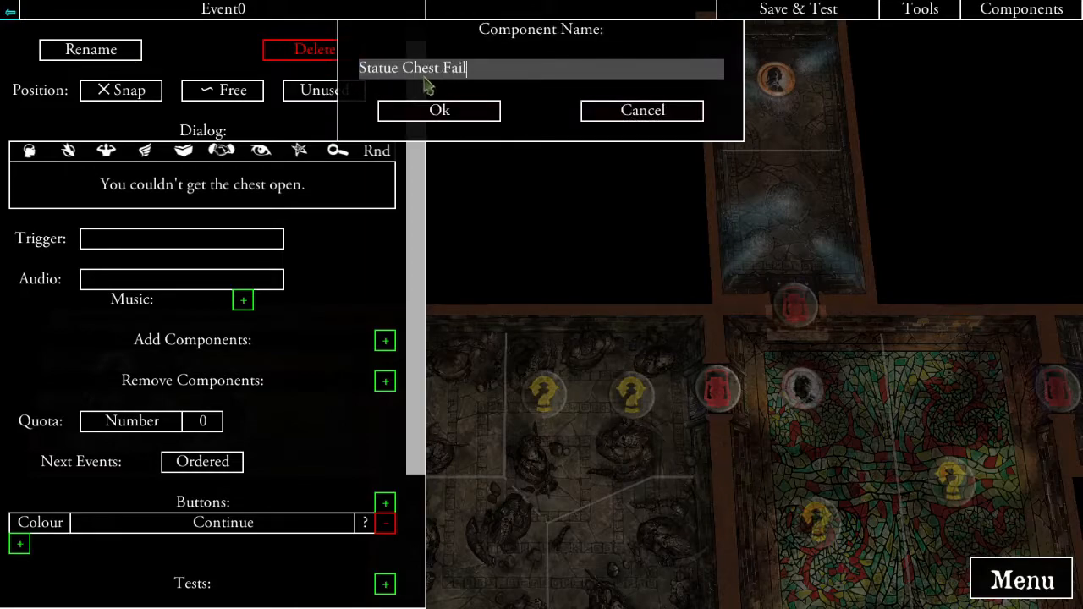
left_click(421, 117)
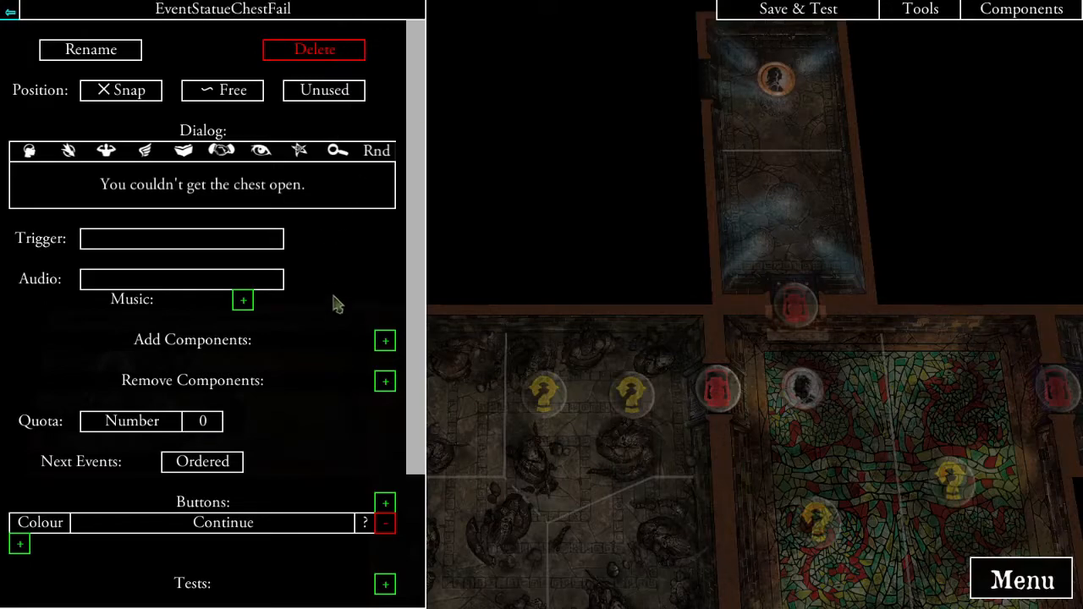
- Attach a new event to EventStatueChest's Pass button and rename it Statue Chest Pass
scroll(336, 302, "down", 3)
left_click(12, 12)
scroll(323, 389, "down", 5)
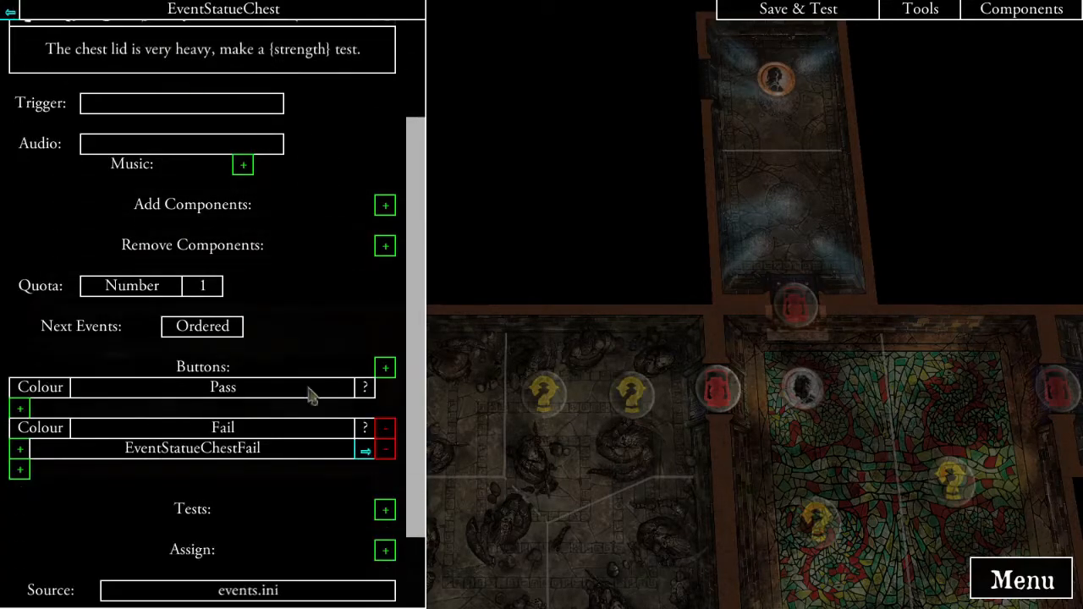
left_click(23, 408)
left_click(364, 72)
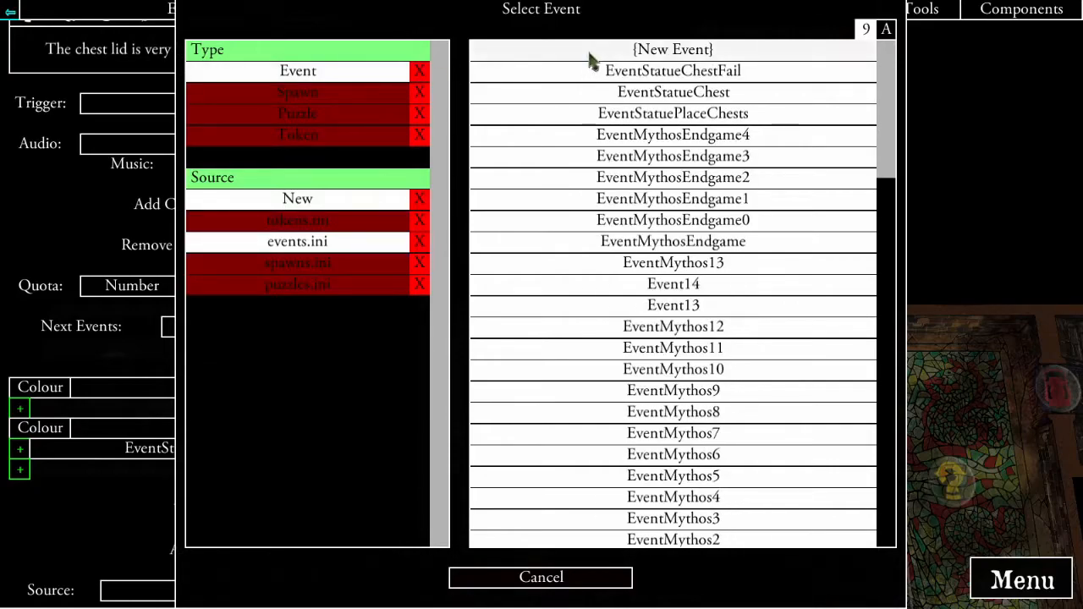
left_click(589, 56)
left_click(364, 411)
left_click(126, 55)
left_click(460, 72)
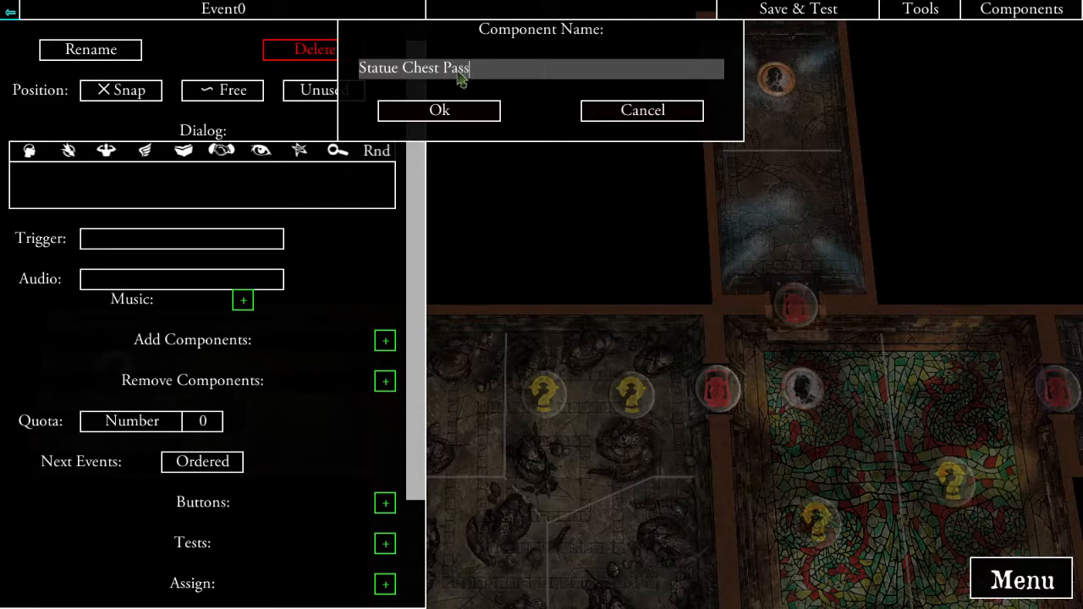
type("Statue Chest Pass")
left_click(448, 112)
- Set the EventStatueChestPass dialog to "The chest springs open, you get two clues. Remove this Search Token."
left_click(269, 185)
type("The chest springs open")
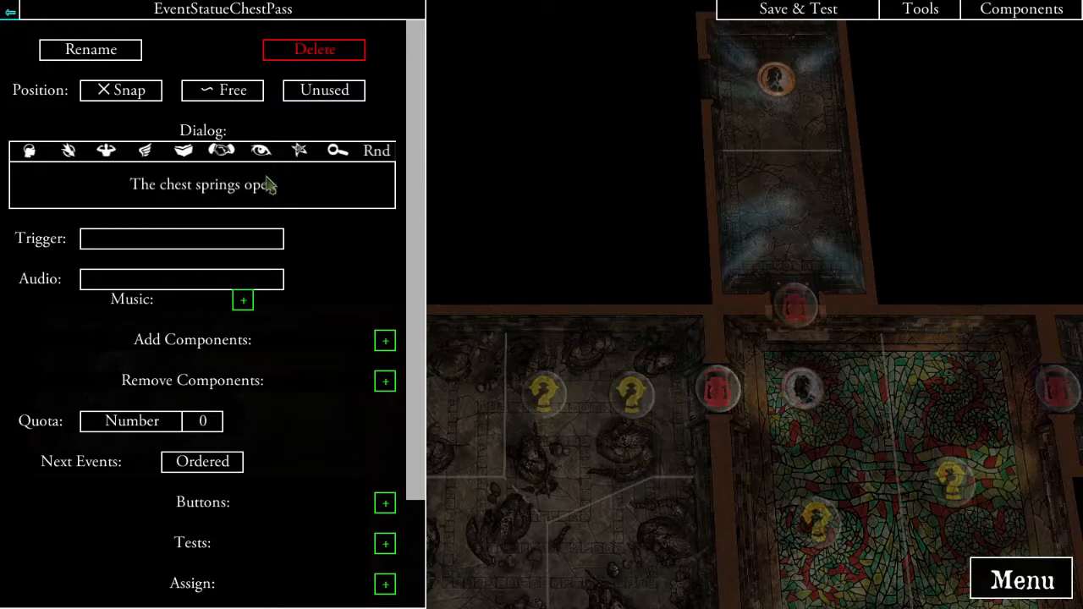
type(", you get ")
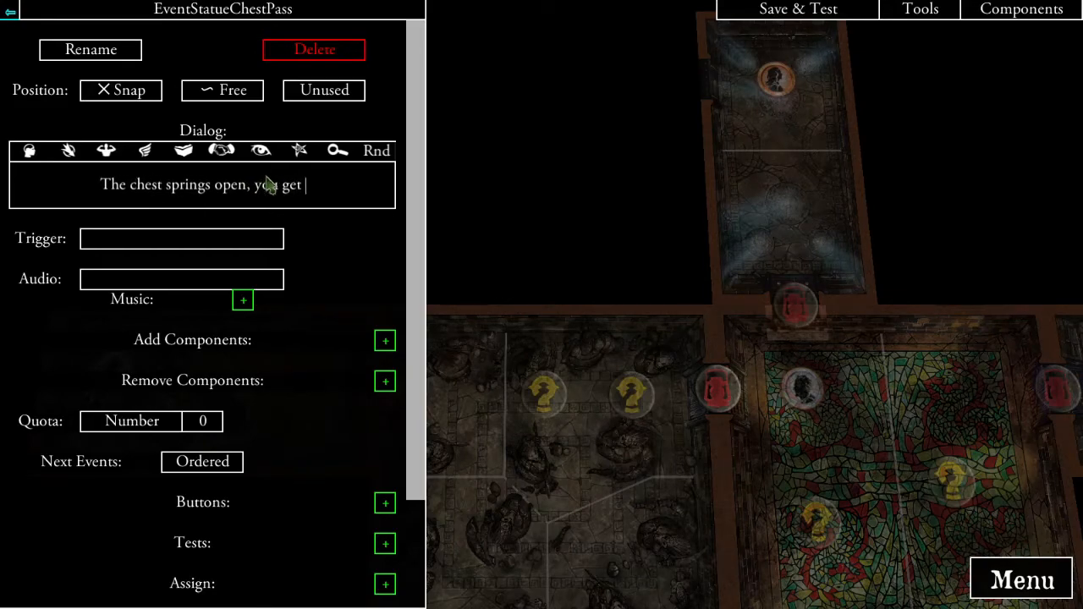
type("two clues.")
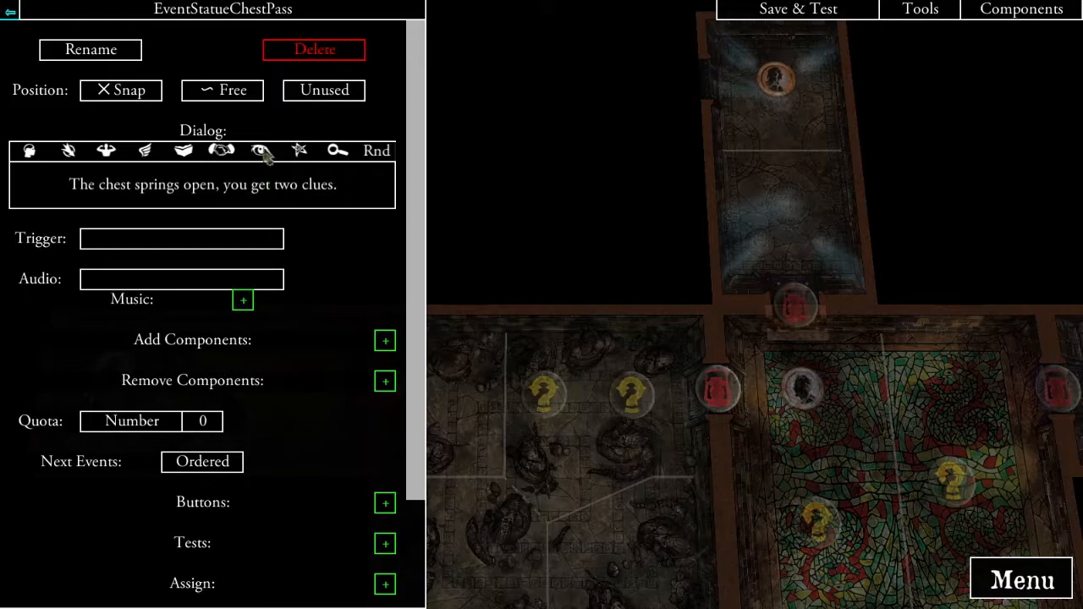
left_click(353, 272)
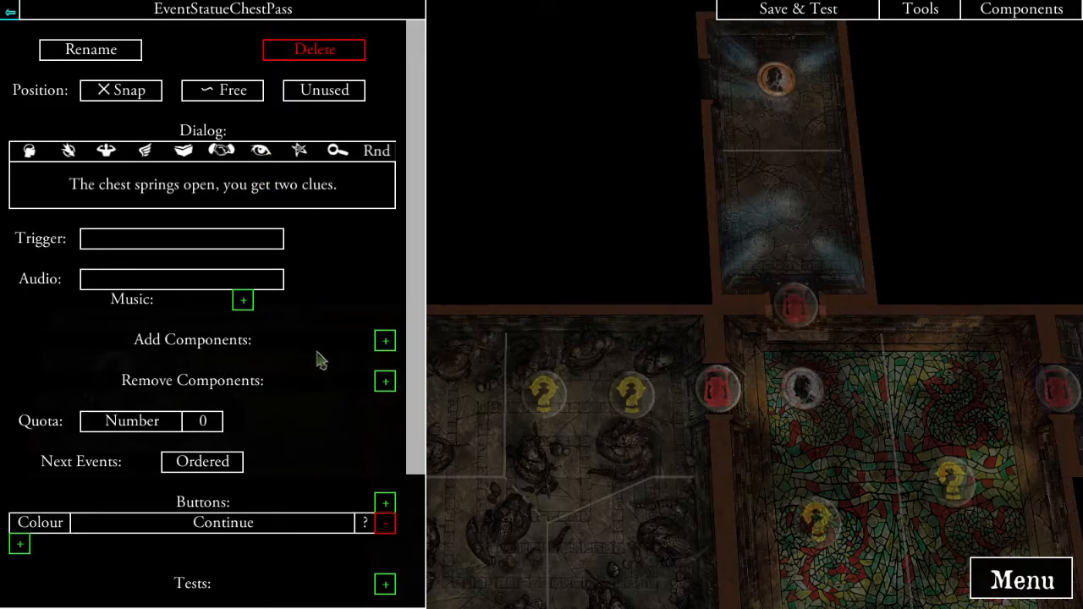
scroll(330, 330, "down", 3)
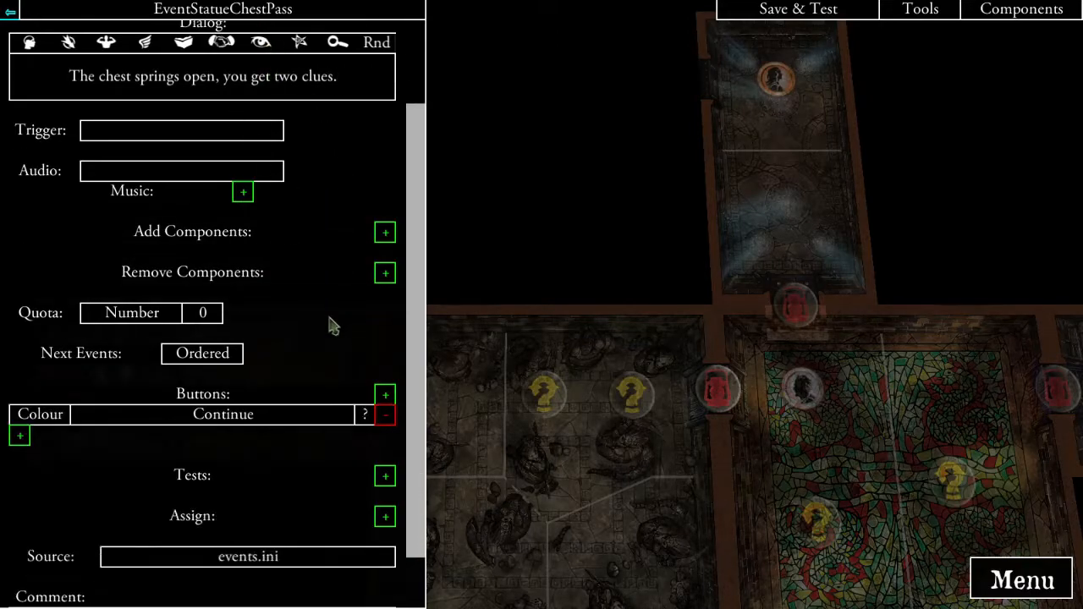
left_click(355, 91)
type("Remove th")
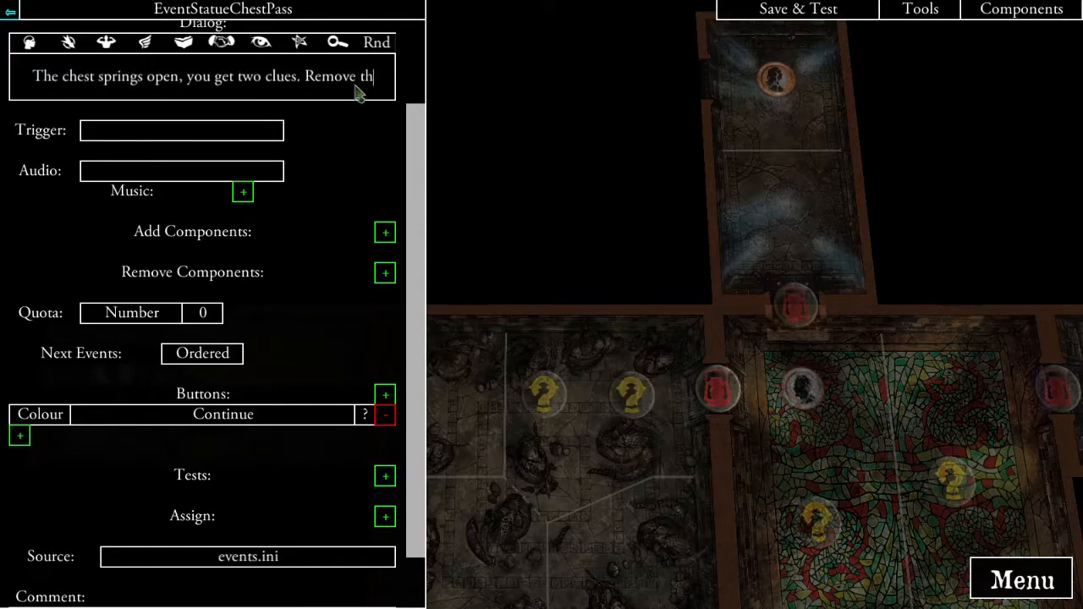
type("is Search Token.")
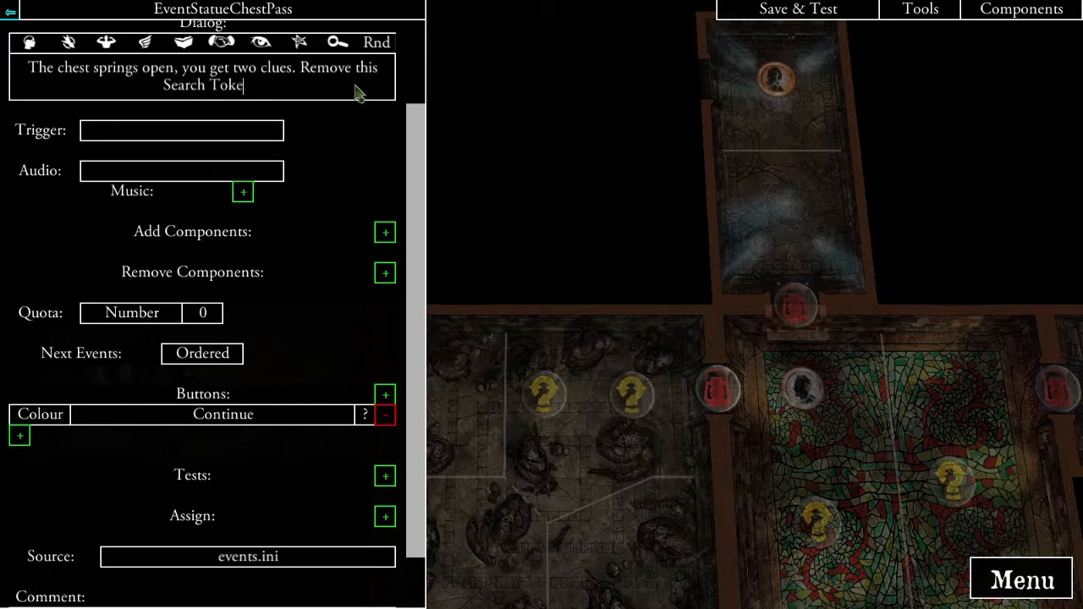
left_click(380, 269)
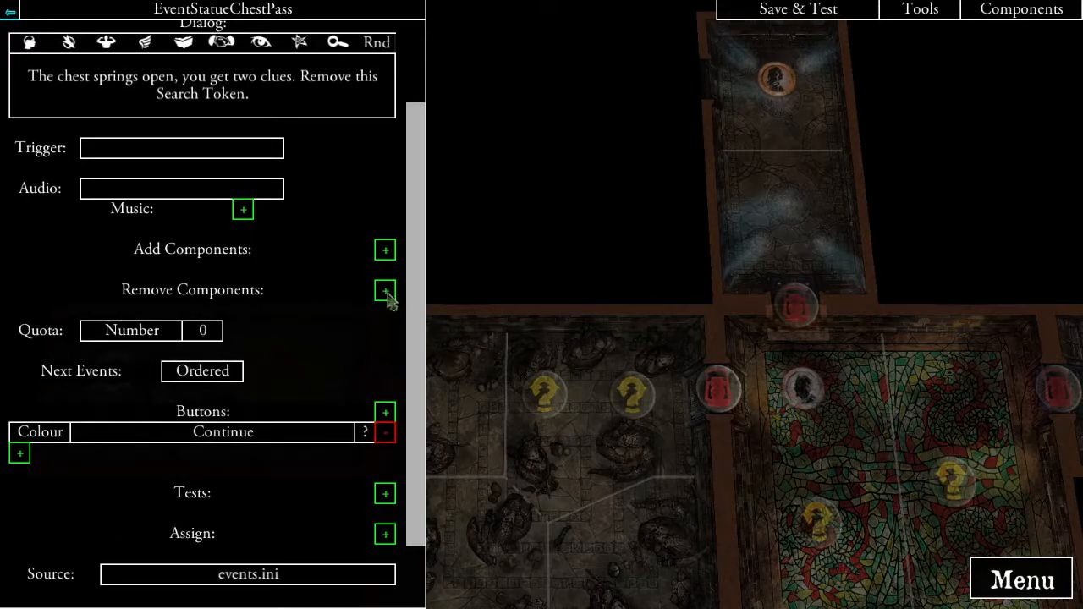
- Make EventStatueChestPass remove the component TokenSearchStatuesChest
left_click(385, 292)
left_click(338, 113)
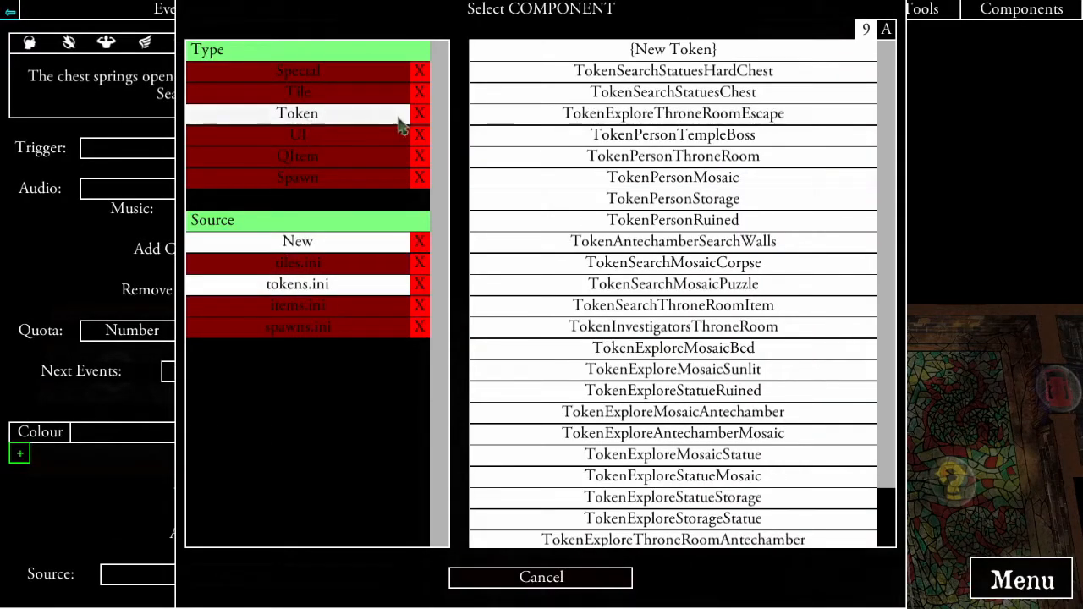
left_click(701, 93)
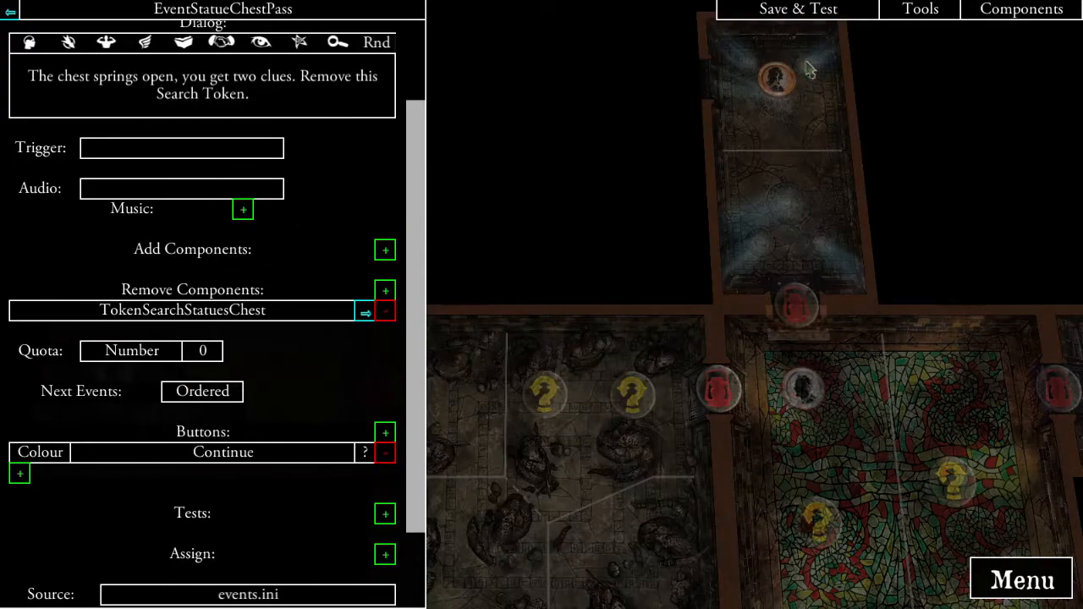
- Save and test the scenario by searching the stone chest and playing through its strength test, and return to the editor
left_click(825, 21)
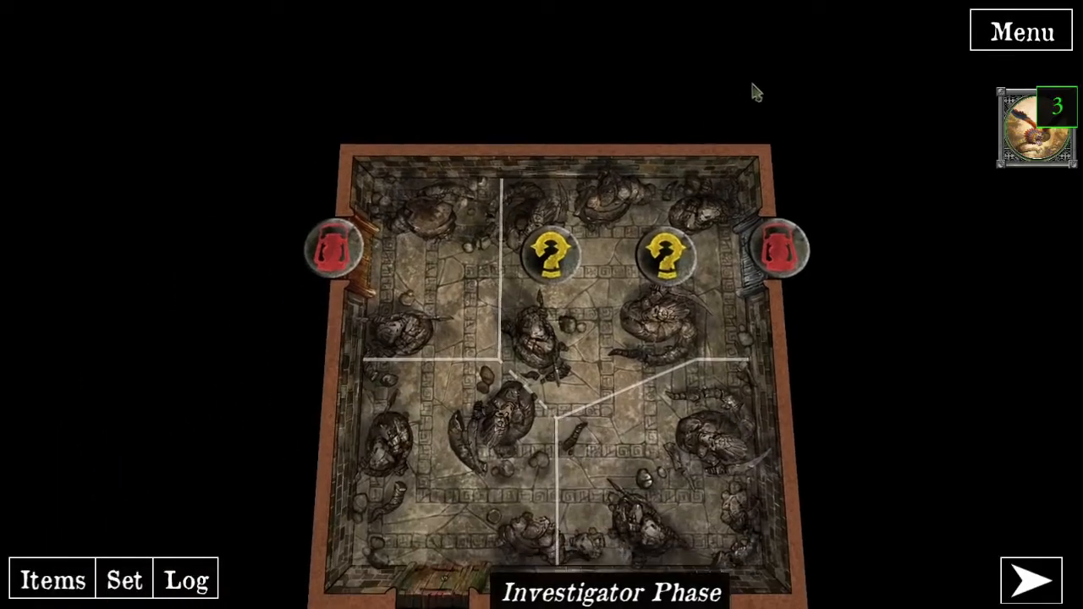
left_click(558, 221)
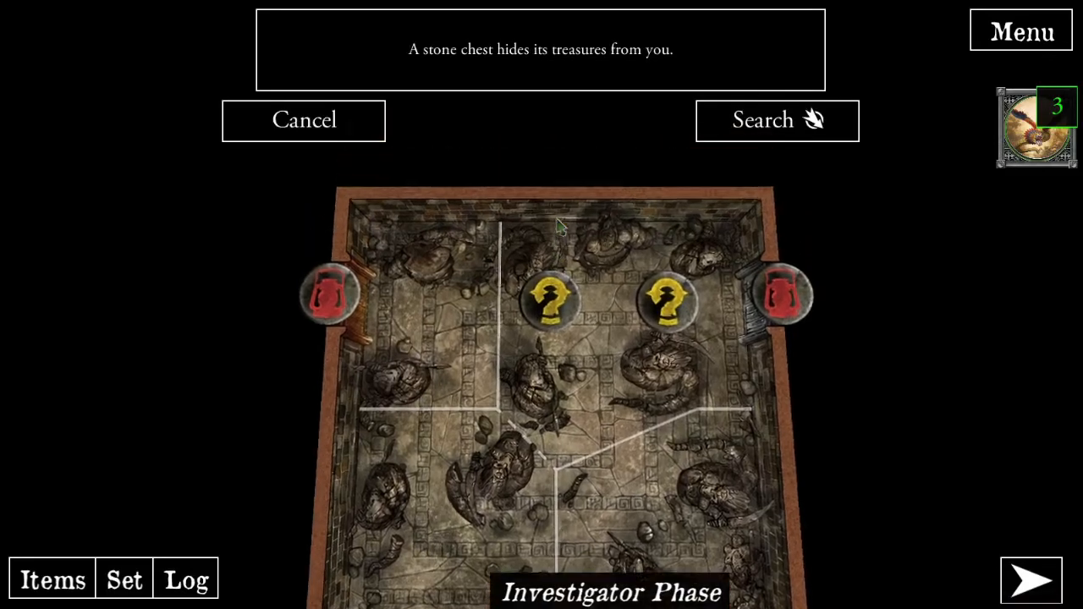
left_click(763, 125)
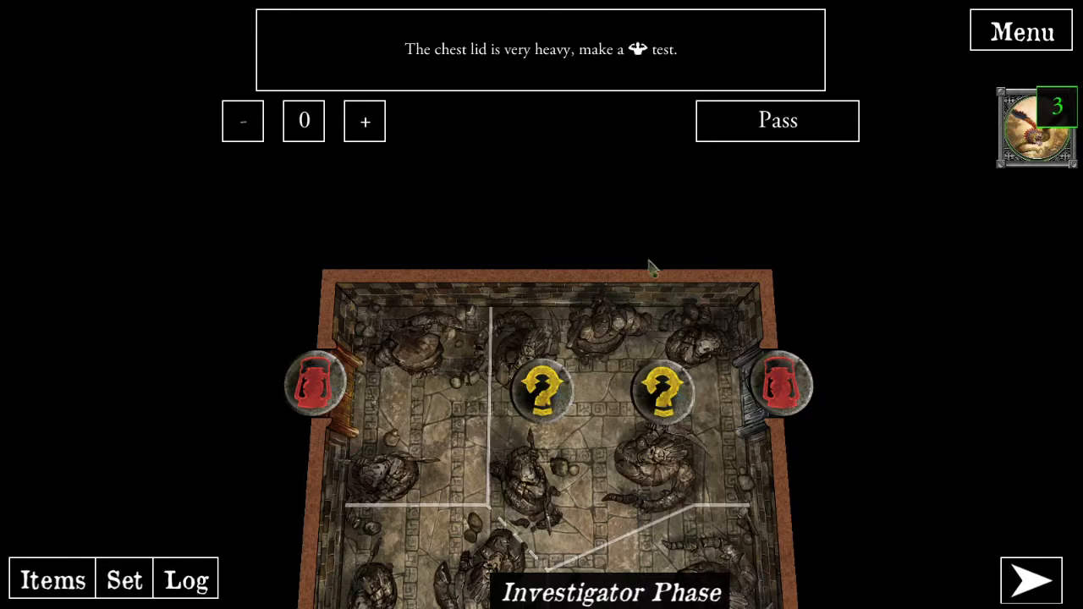
left_click(782, 135)
left_click(774, 132)
left_click(551, 411)
left_click(766, 129)
left_click(766, 127)
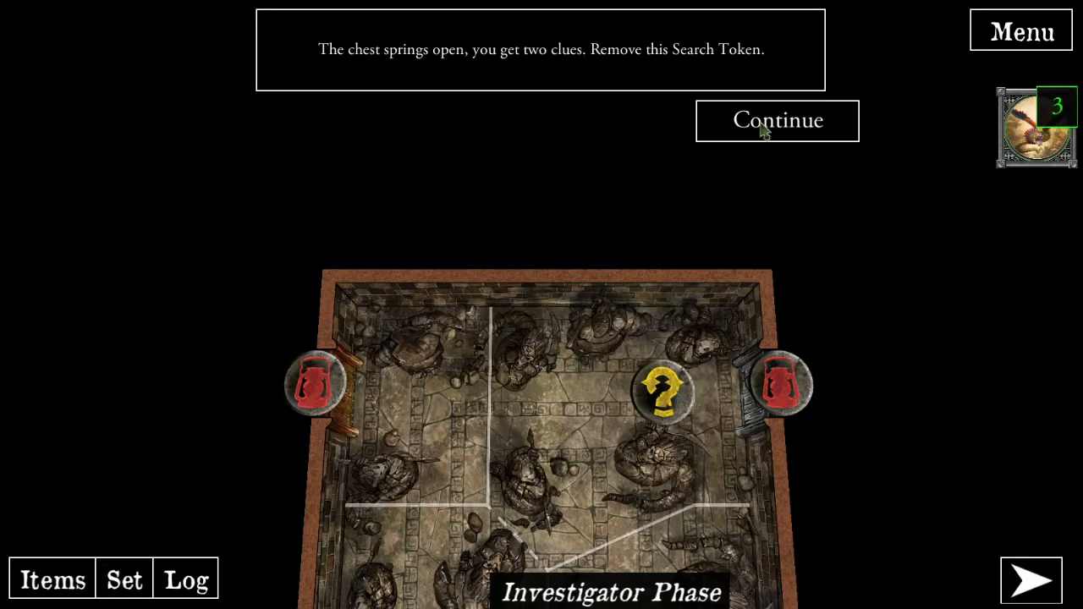
left_click(780, 135)
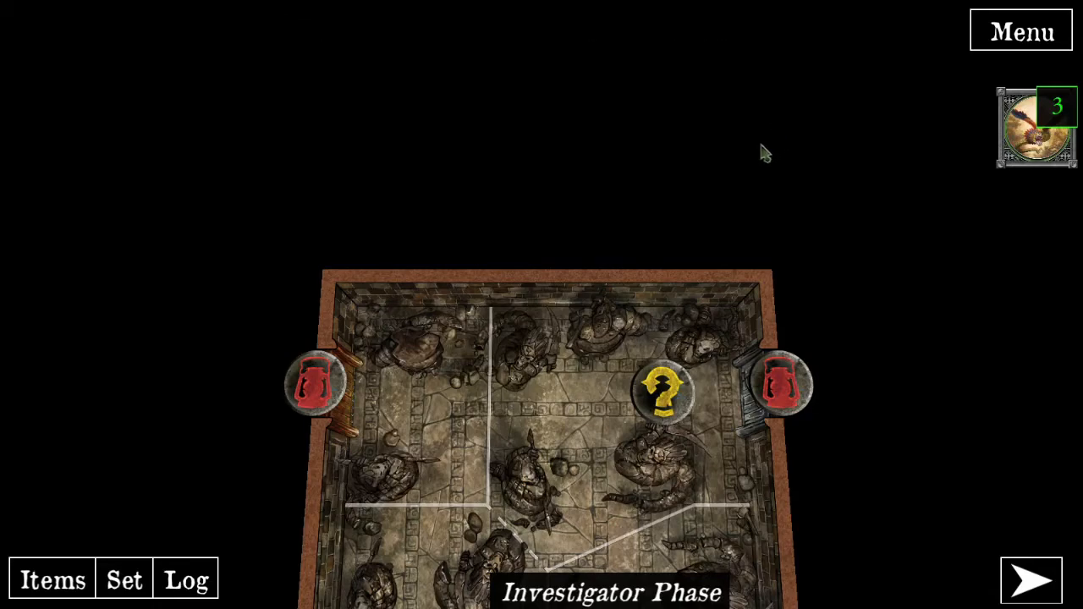
left_click(1000, 32)
left_click(550, 285)
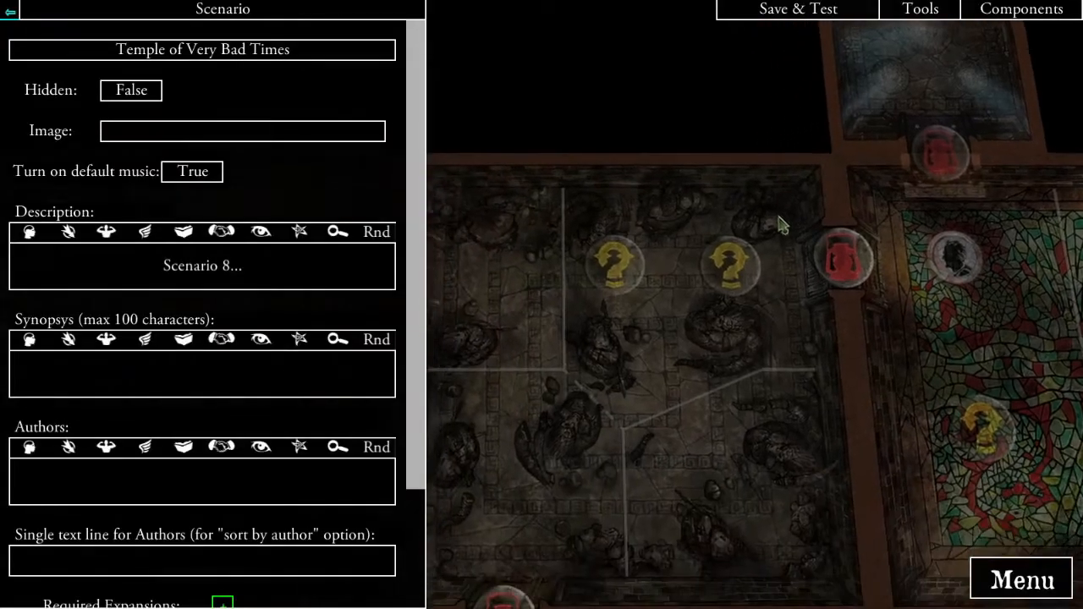
- Open TokenSearchStatuesHardChest and set its dialog to "A very heavy, imposing stone chest looms over you."
left_click(736, 269)
left_click(315, 73)
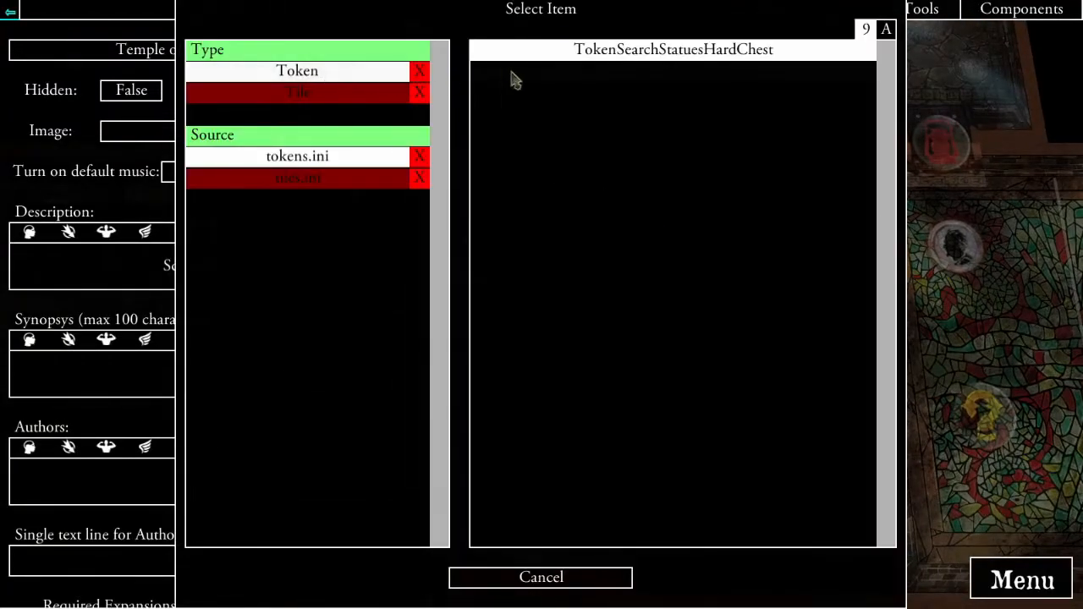
left_click(681, 53)
left_click_drag(539, 275, 725, 164)
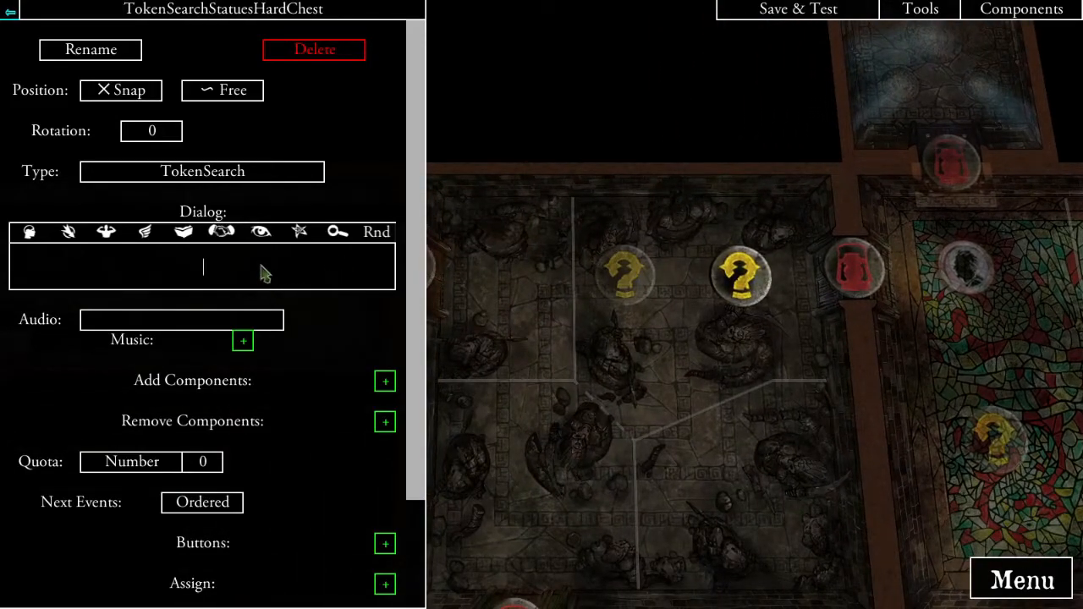
left_click(263, 270)
type("A very heavy, imposing stone chest looms over you.")
left_click(324, 313)
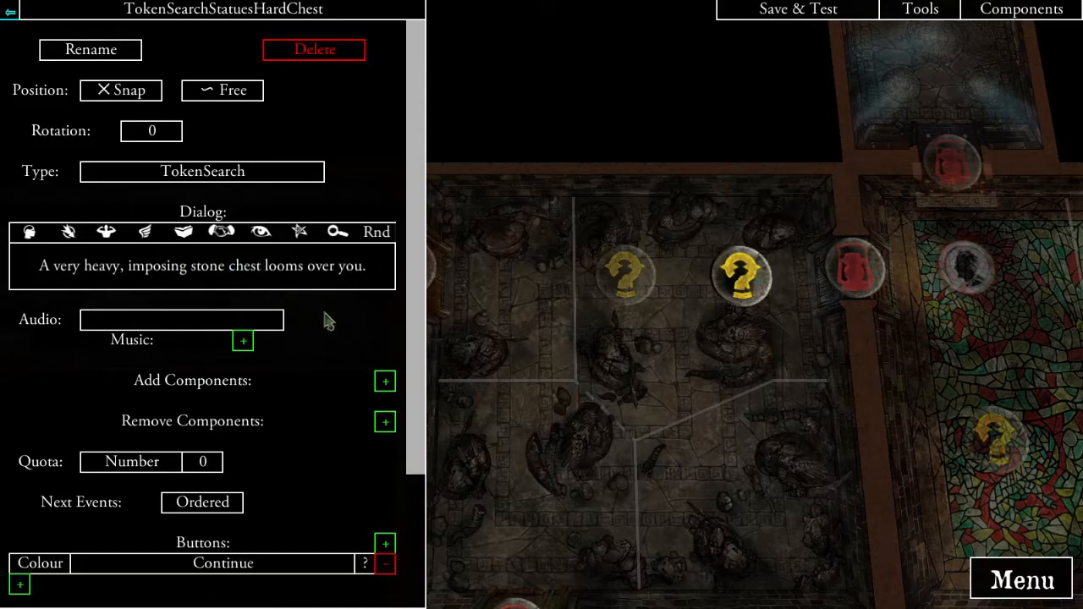
- Relabel the hard chest token's Continue button as "Search {action}"
scroll(343, 361, "down", 1)
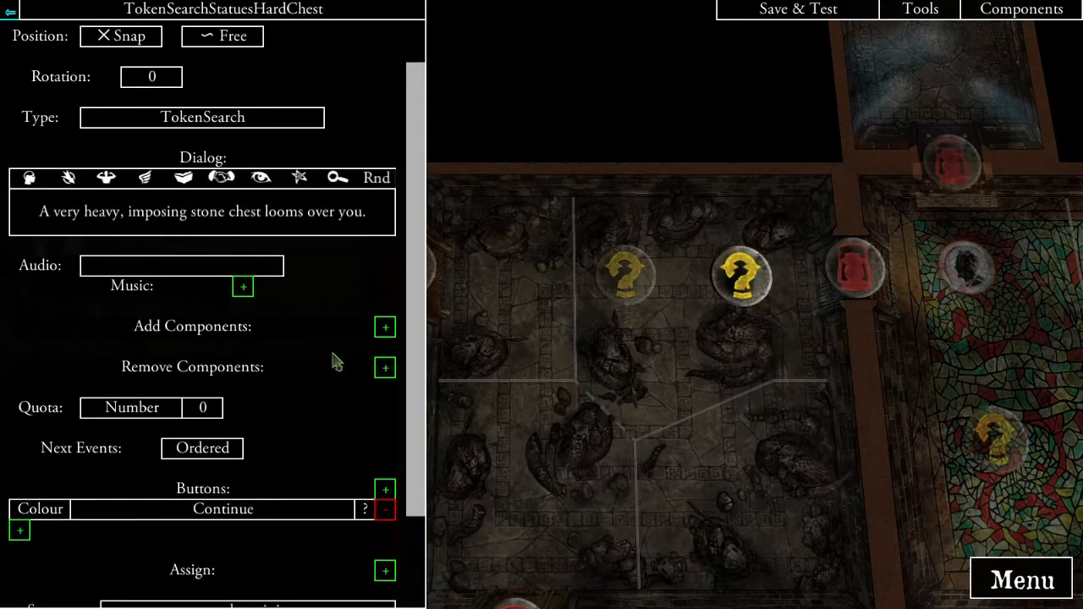
scroll(336, 363, "down", 2)
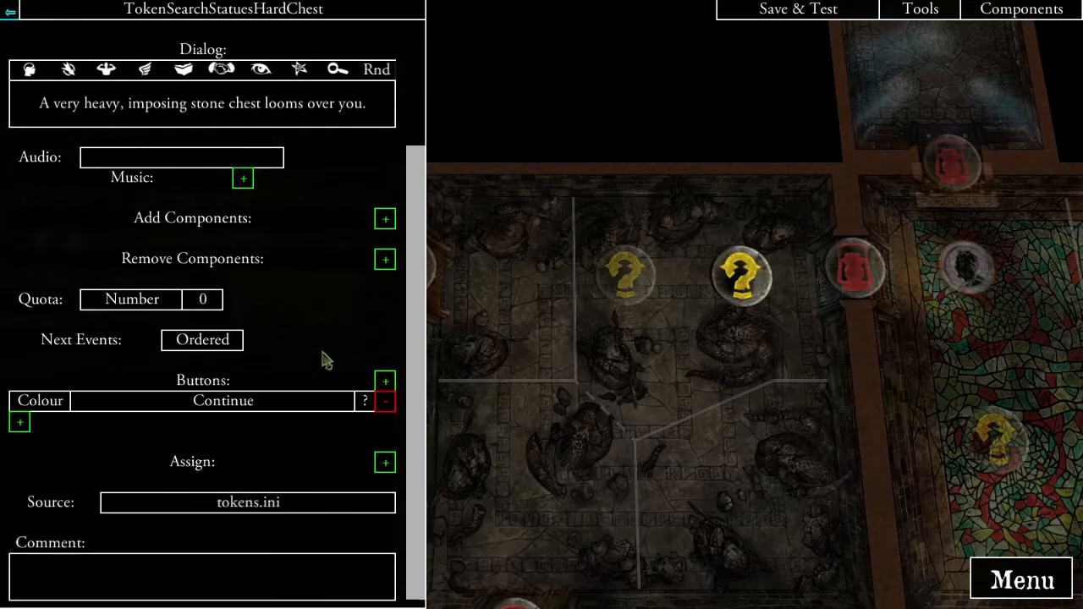
left_click(19, 412)
left_click(538, 581)
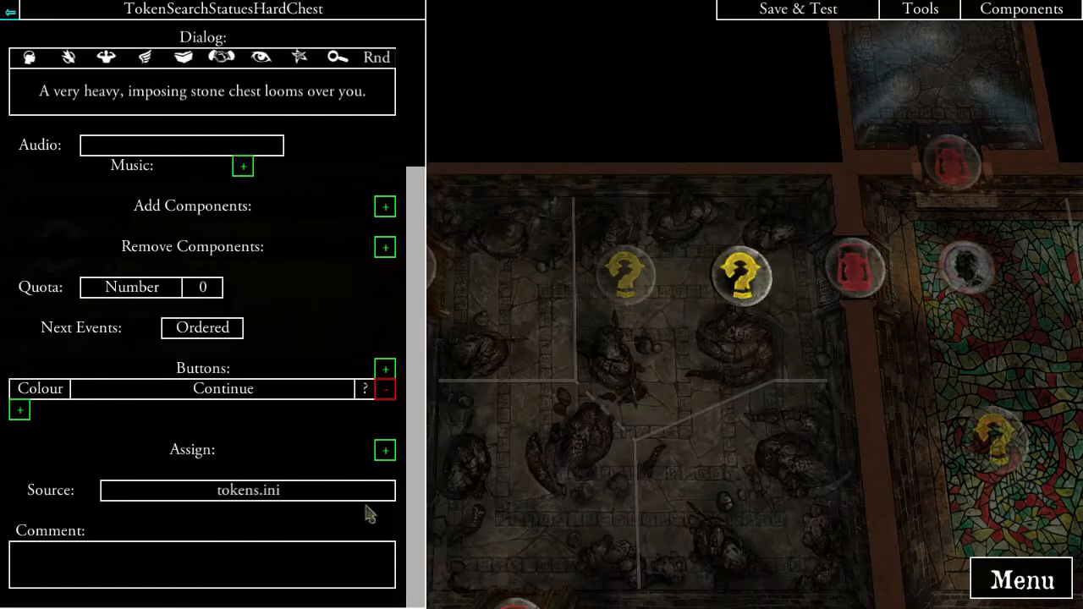
left_click(243, 396)
type("Search {action}")
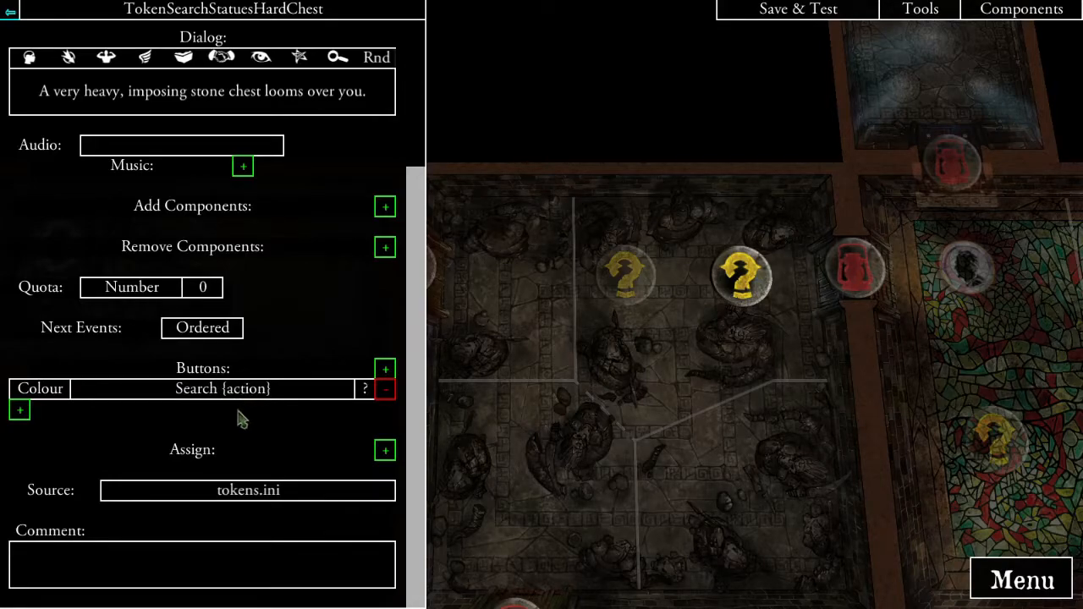
- Attach a new event to the hard chest token's Search button and rename it StatueHard Chest
left_click(19, 410)
left_click(387, 72)
left_click(551, 51)
left_click(369, 412)
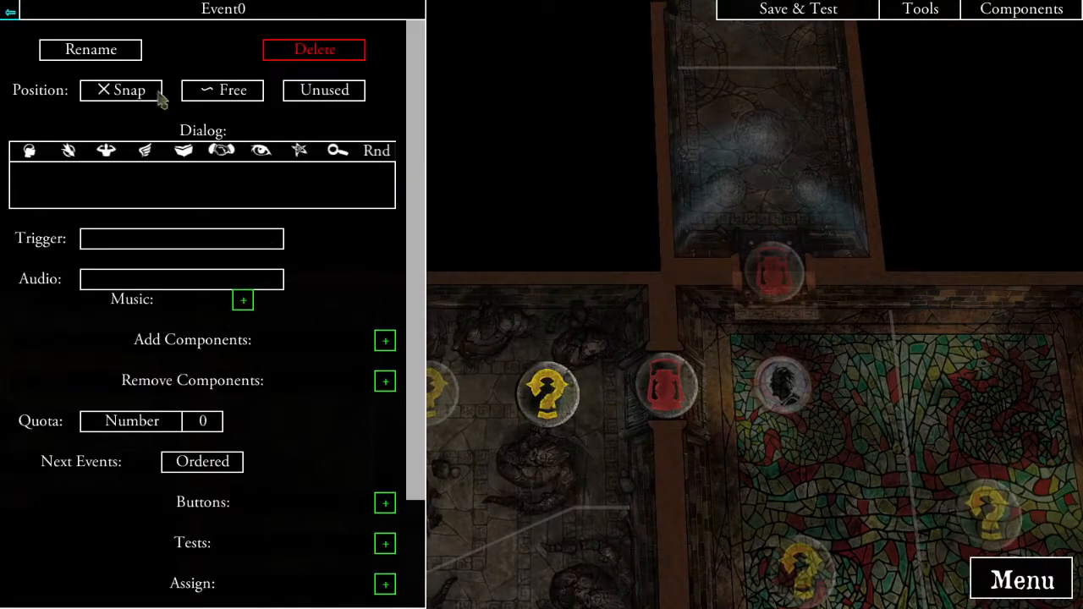
left_click(135, 50)
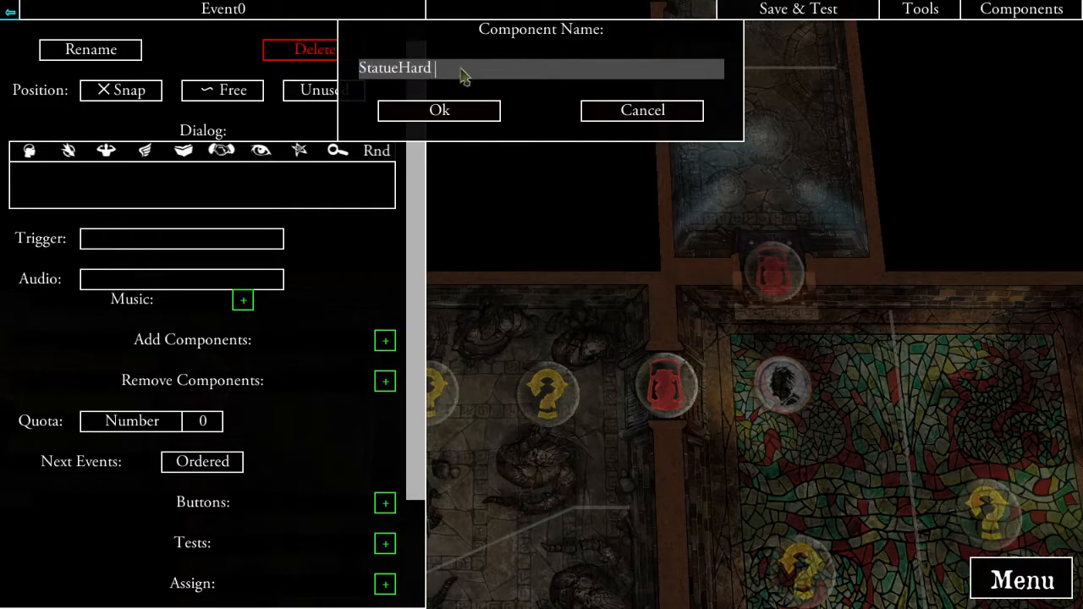
left_click(459, 109)
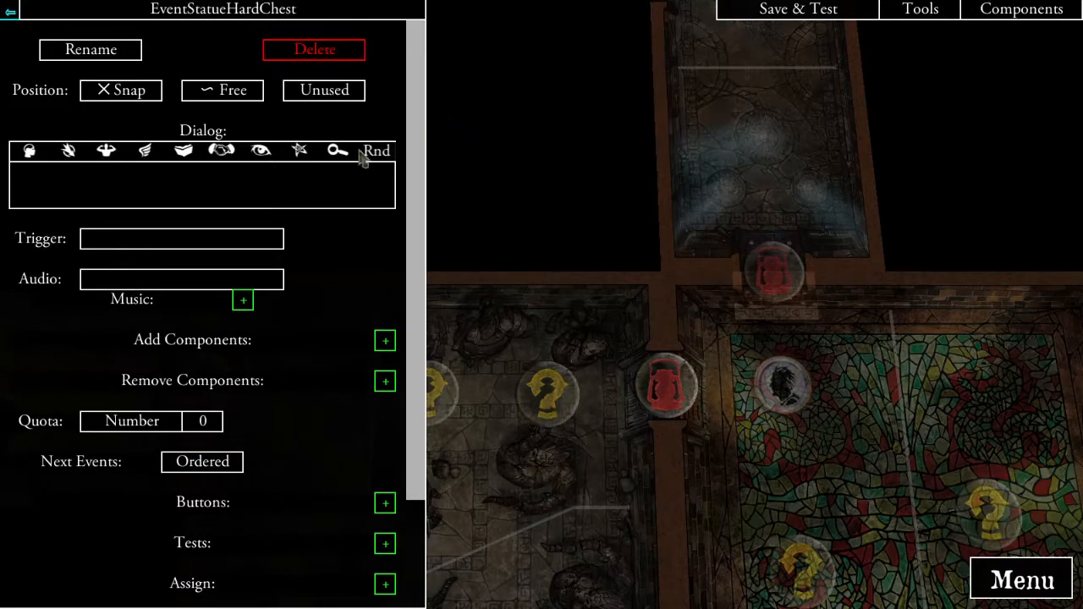
- Set EventStatueHardChest's quota to a new quest variable named Chest Open
scroll(317, 169, "down", 3)
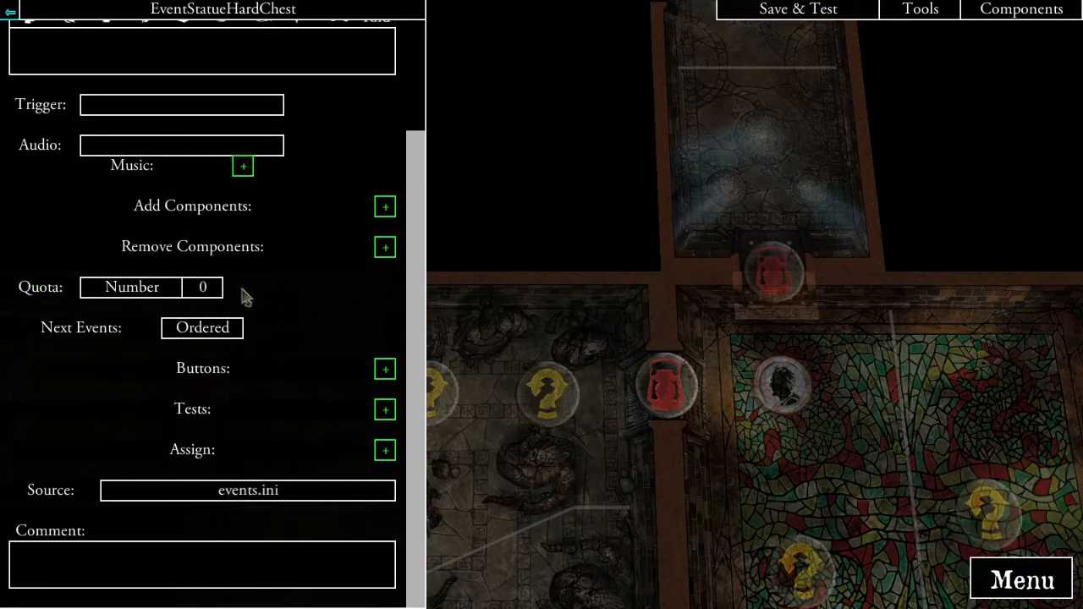
left_click(134, 289)
left_click(338, 73)
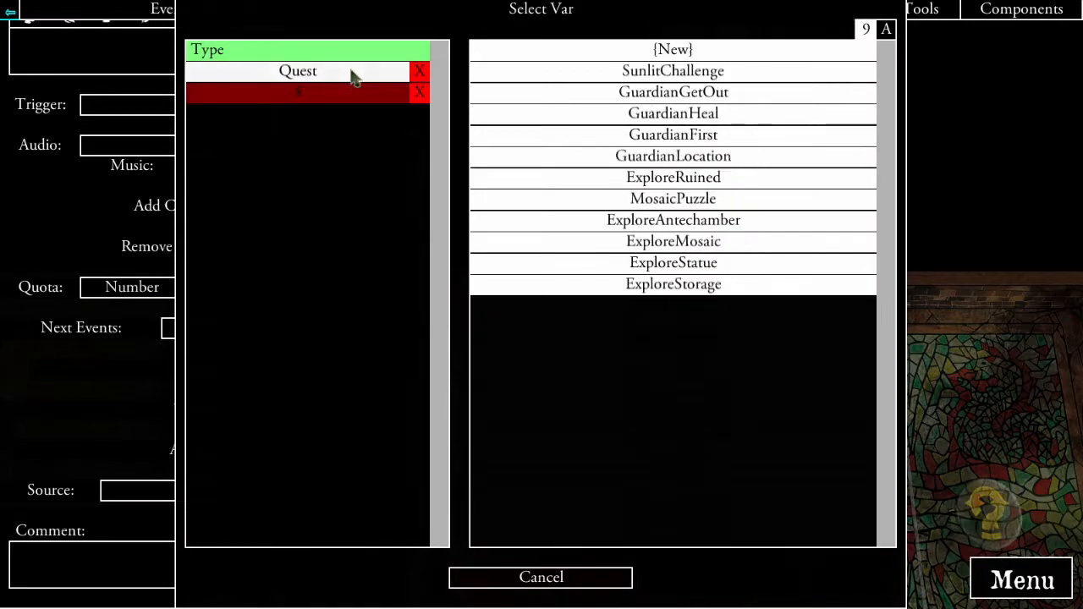
left_click(651, 52)
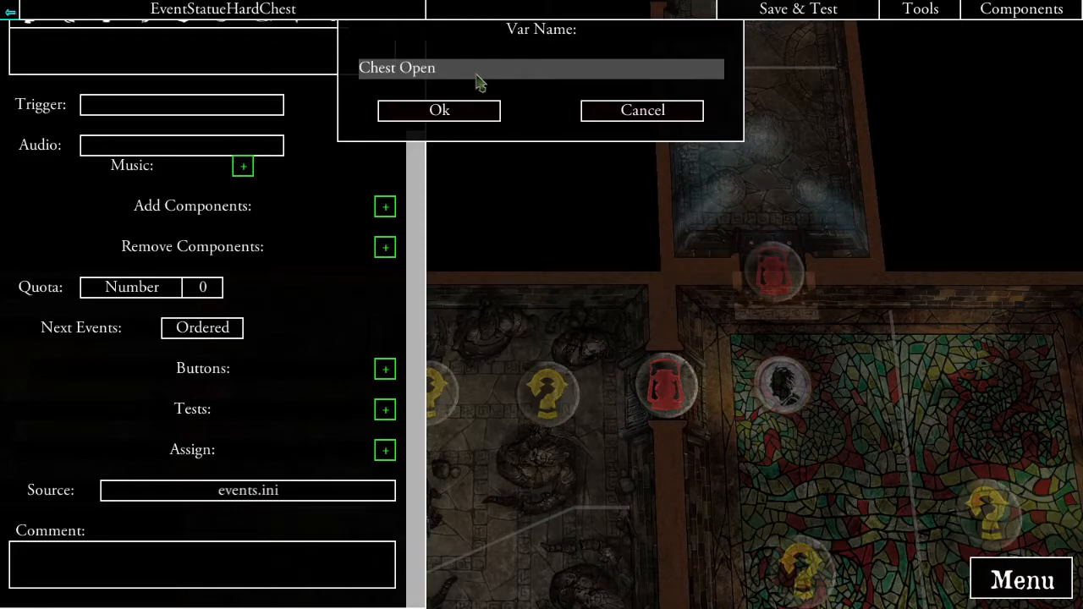
left_click(439, 111)
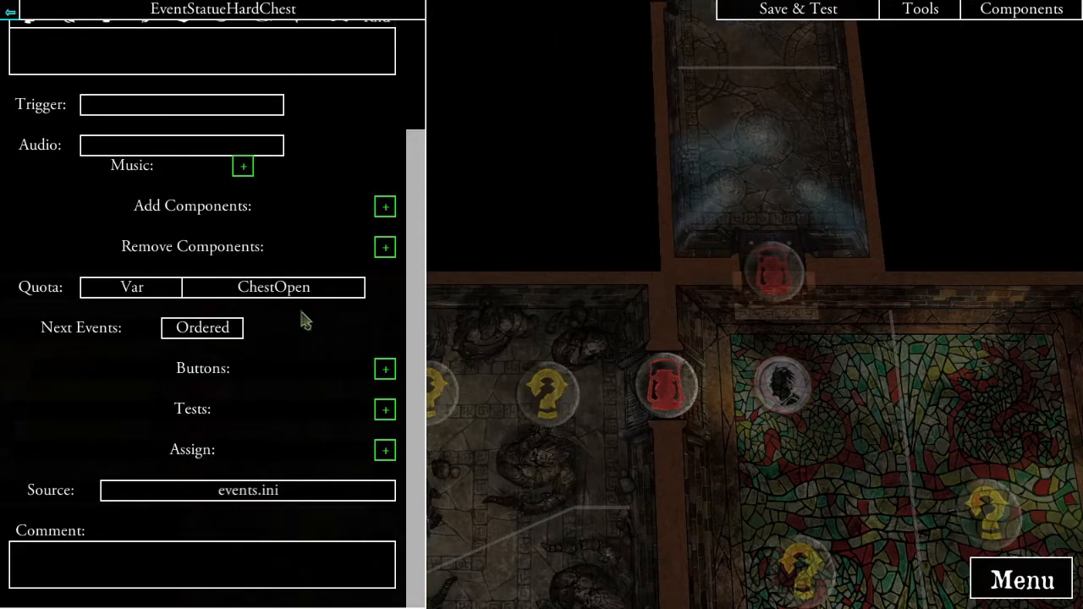
- Set the EventStatueHardChest dialog to "You heave against the heavy lid, make a {strength} check."
scroll(306, 334, "up", 2)
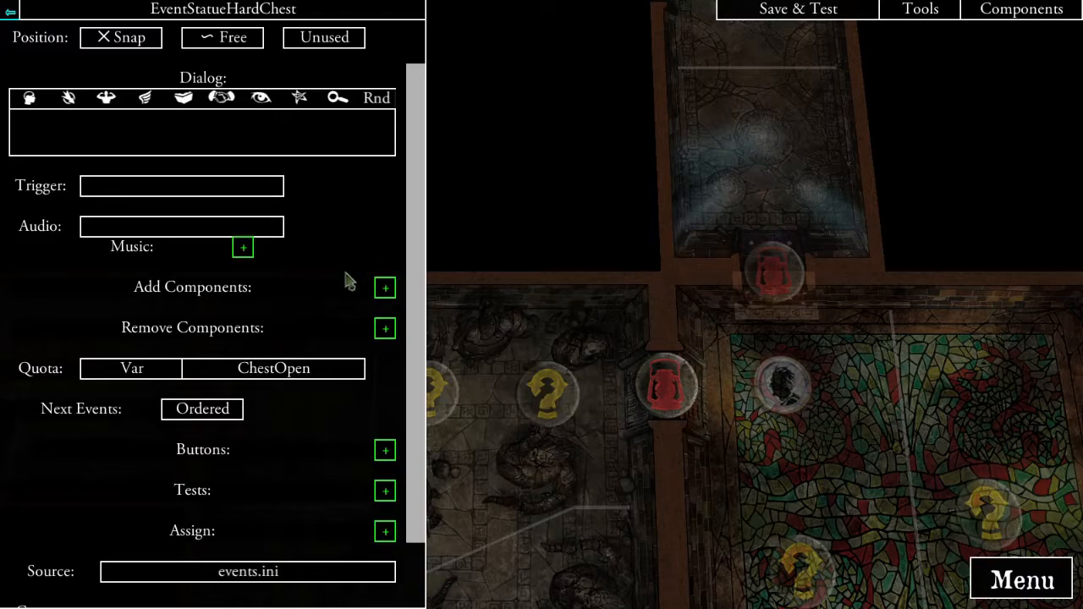
scroll(346, 292, "up", 2)
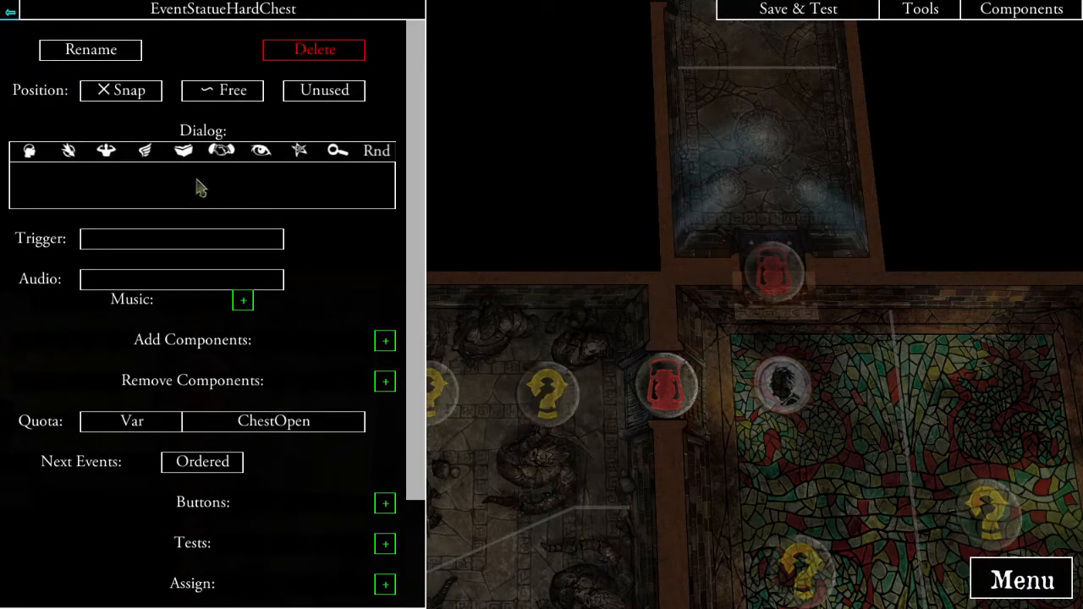
type("heave against the he")
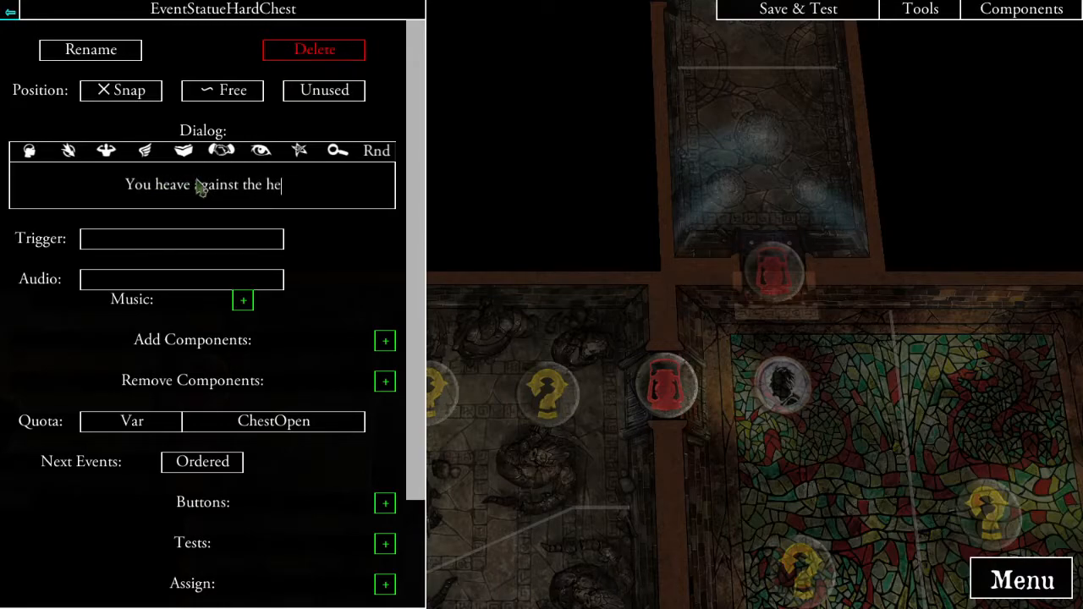
type("avy lid, make ")
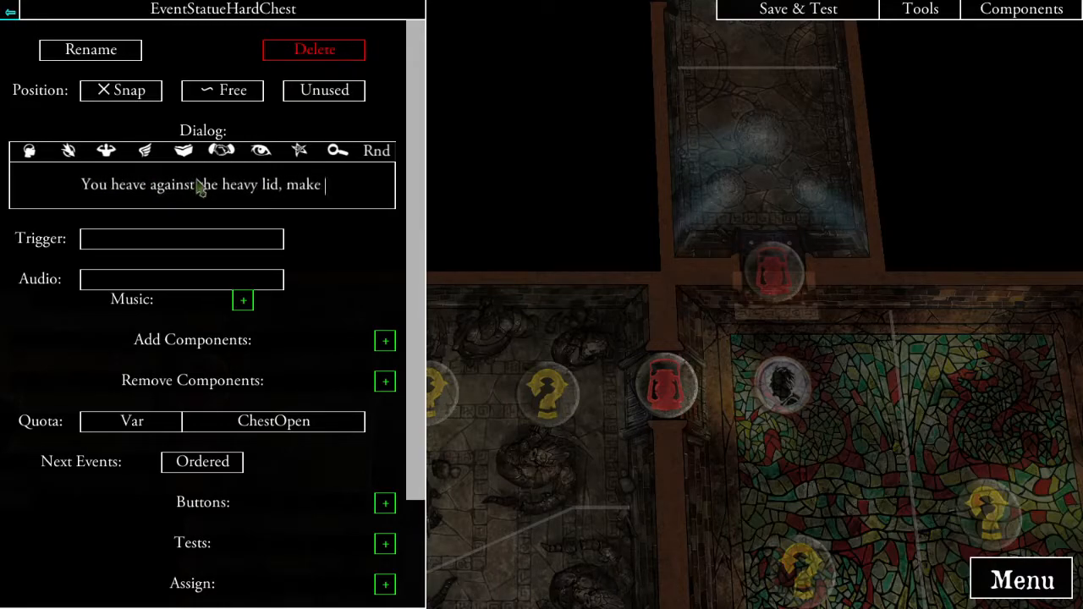
type("a {Pstrength}")
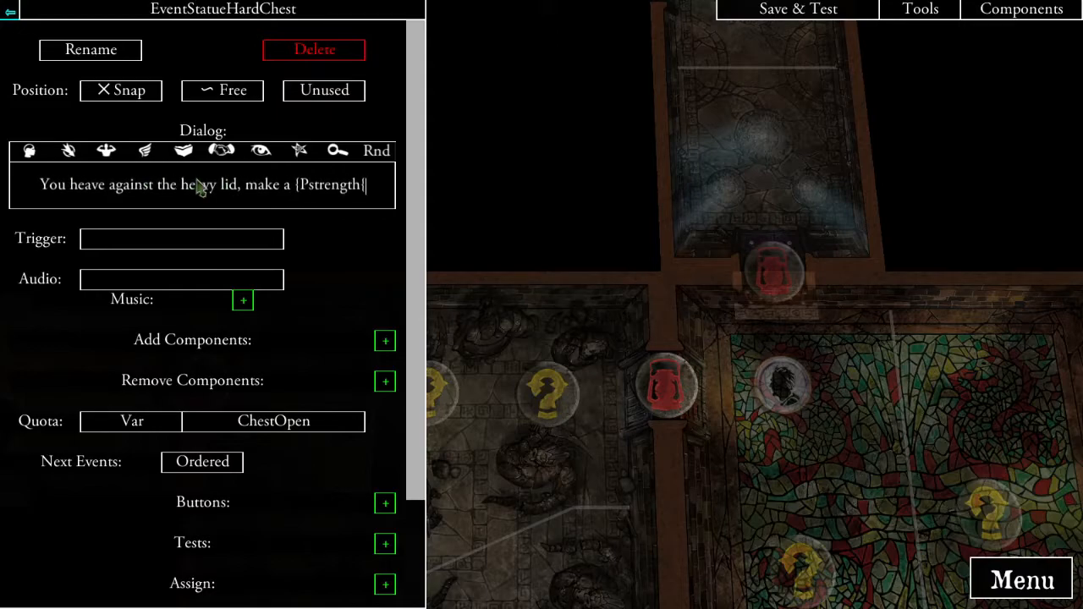
key("BackSpace")
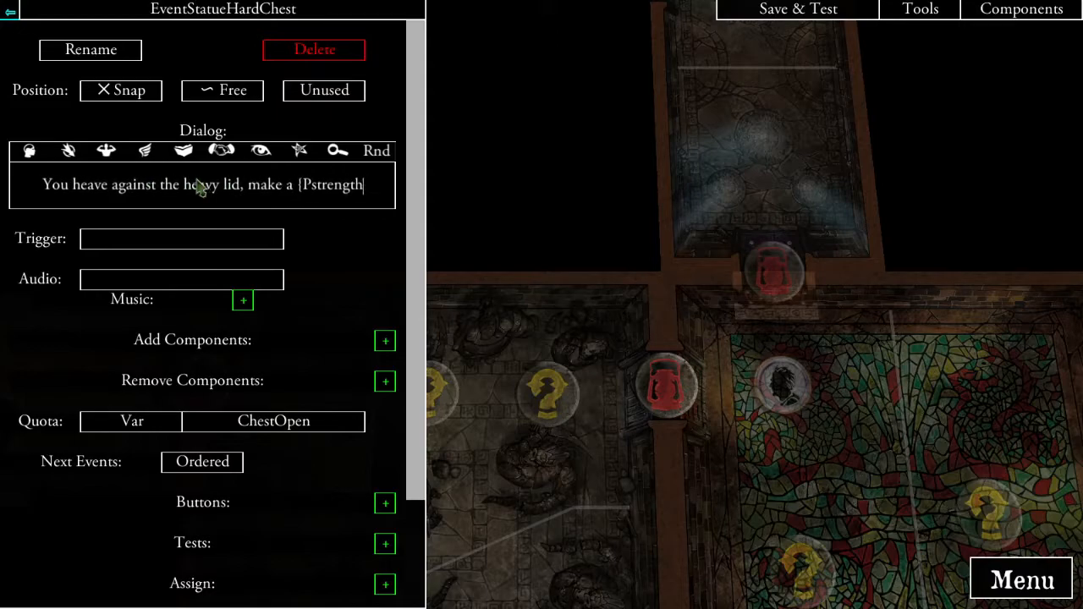
key("BackSpace")
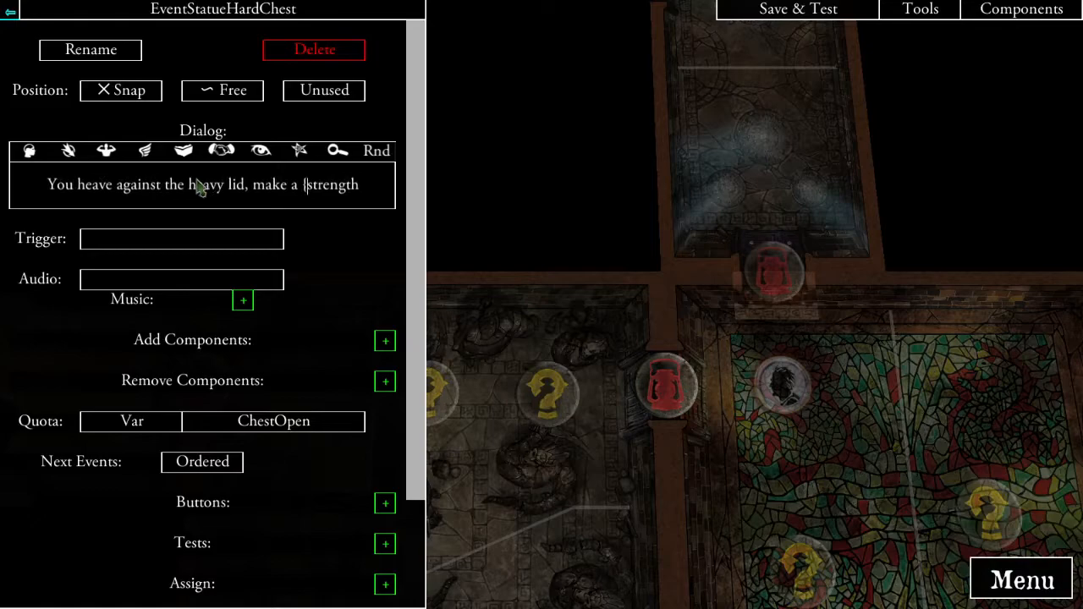
type("} check.")
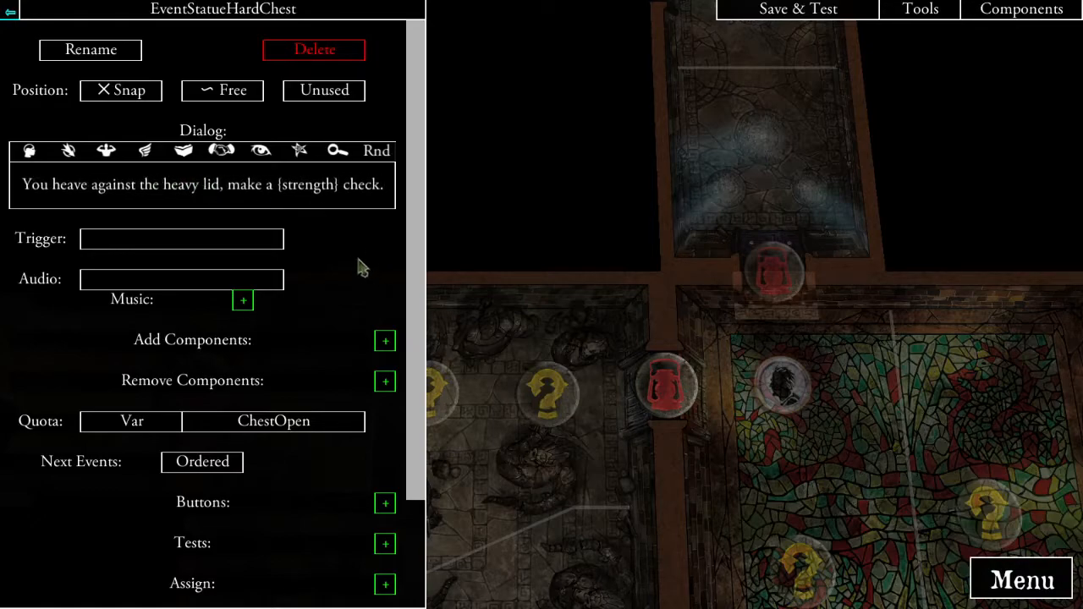
- Add a Continue button to EventStatueHardChest, attach a new event to it and rename that event Statue Hard Chest Test
left_click(385, 502)
scroll(313, 283, "down", 3)
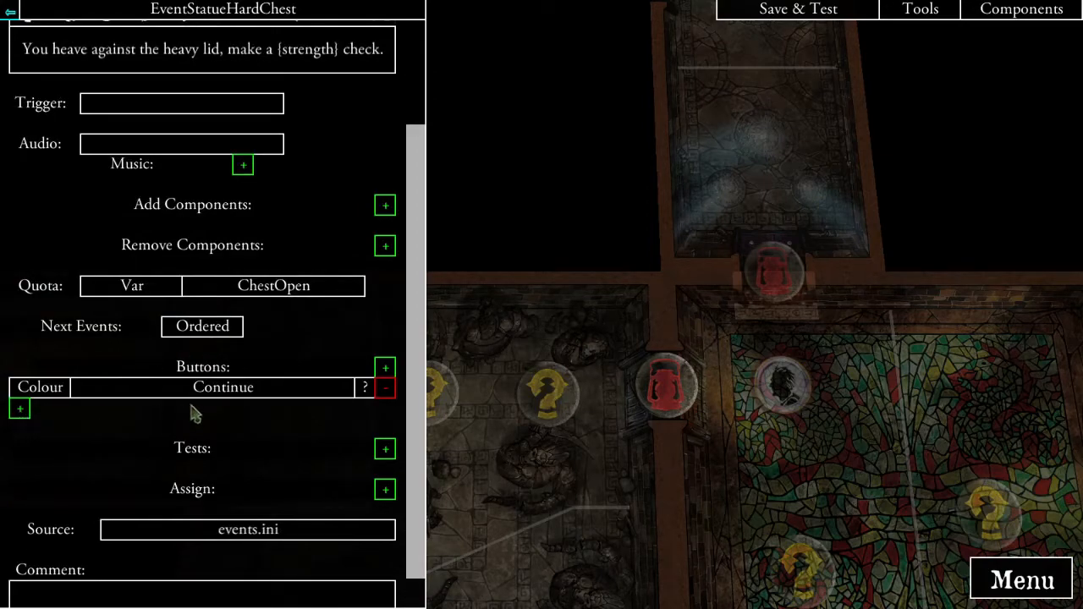
left_click(20, 409)
left_click(356, 72)
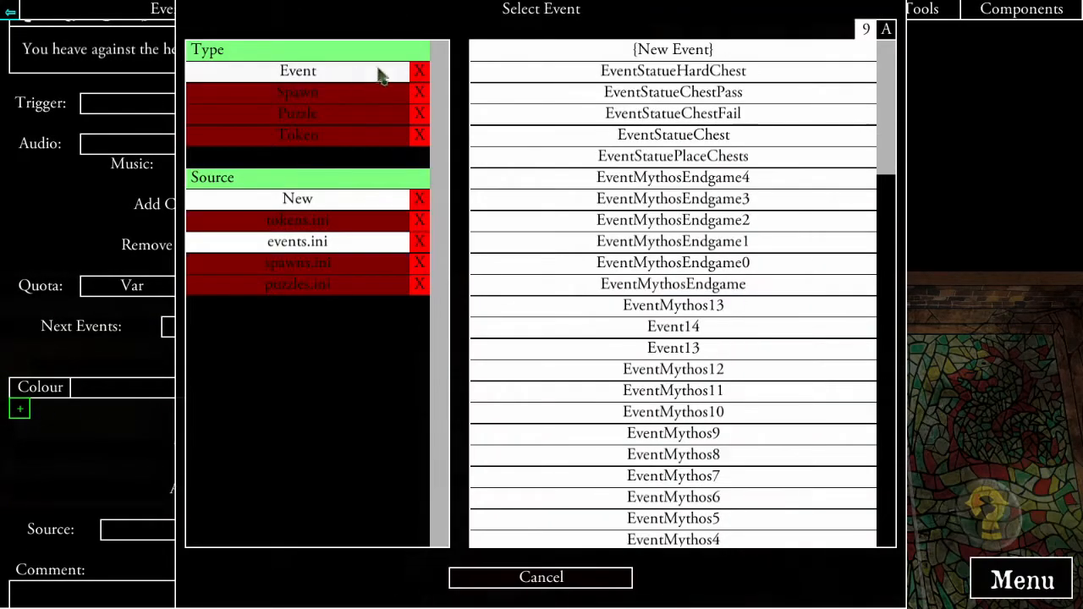
left_click(654, 47)
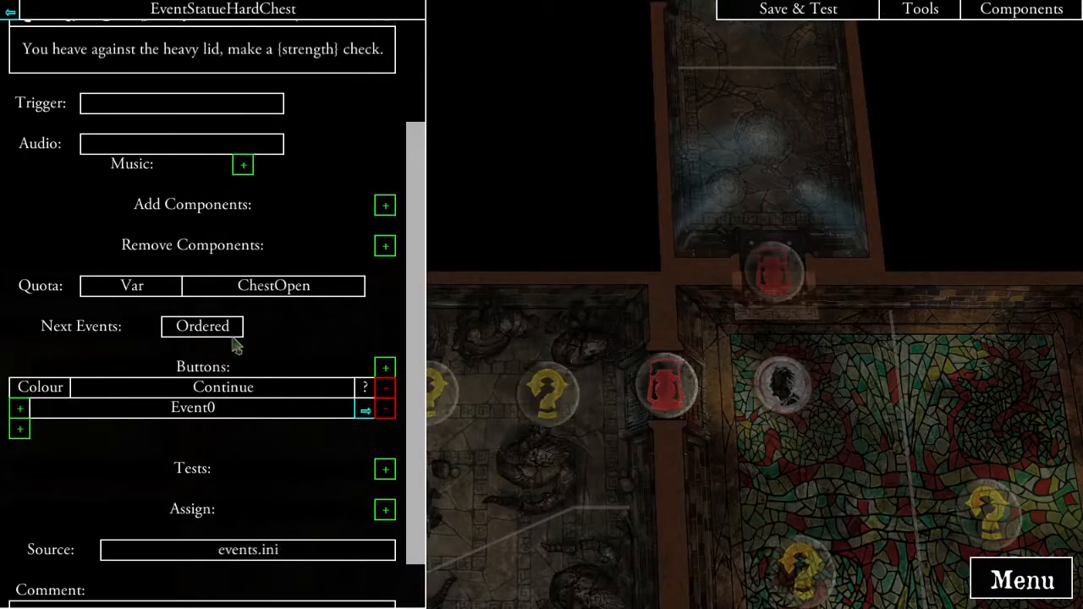
left_click(367, 411)
left_click(128, 56)
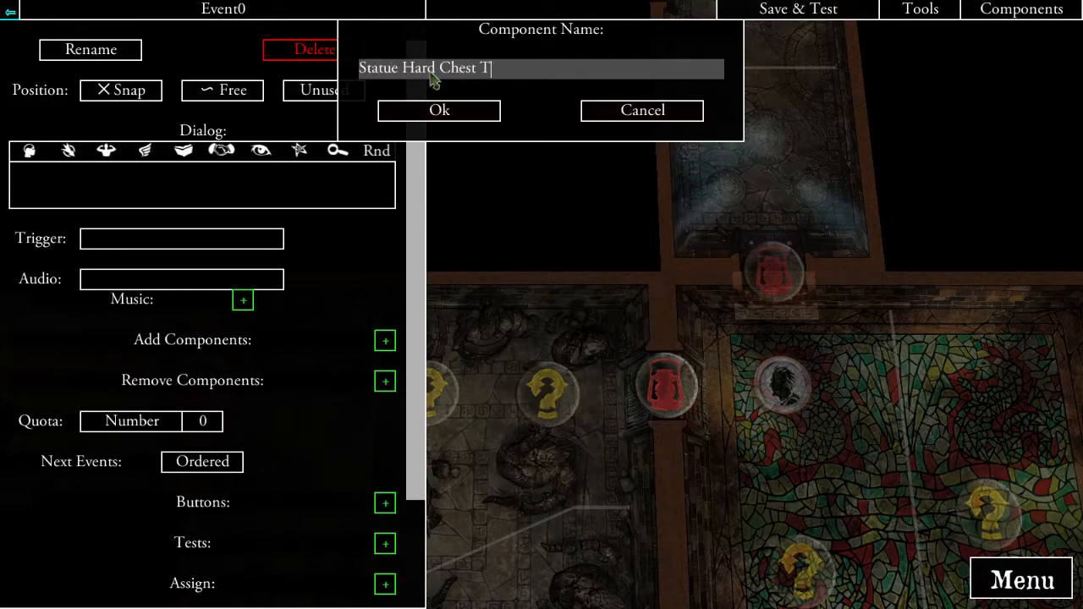
left_click(441, 111)
- Add an assignment to EventStatueHardChestTest that uses a new quest variable named Chest Open Total
scroll(308, 330, "down", 3)
scroll(320, 332, "up", 3)
scroll(313, 355, "down", 3)
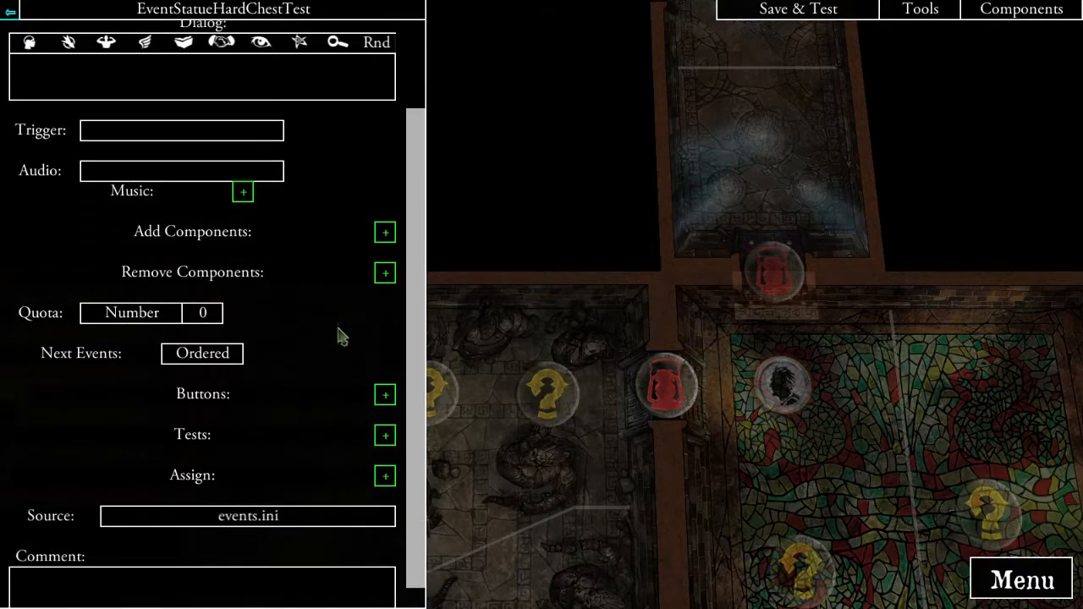
left_click(385, 476)
left_click(296, 72)
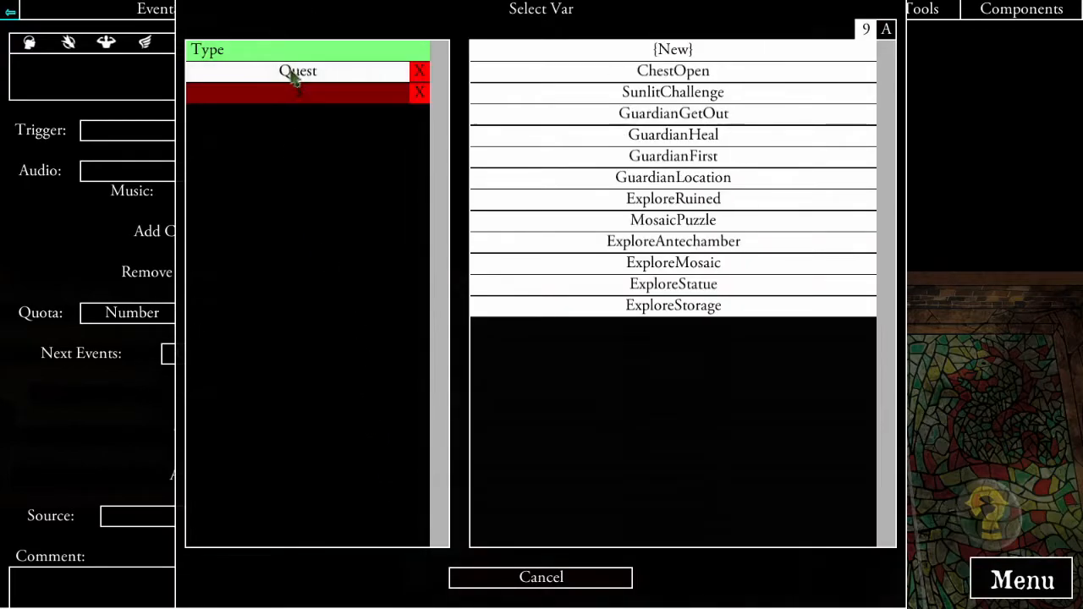
left_click(668, 50)
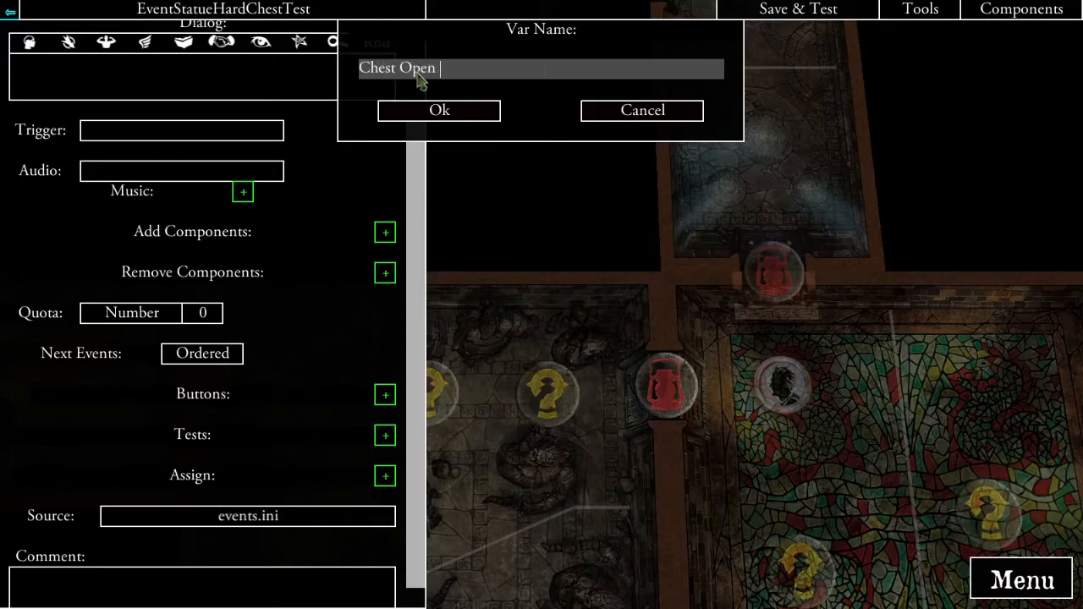
left_click(437, 119)
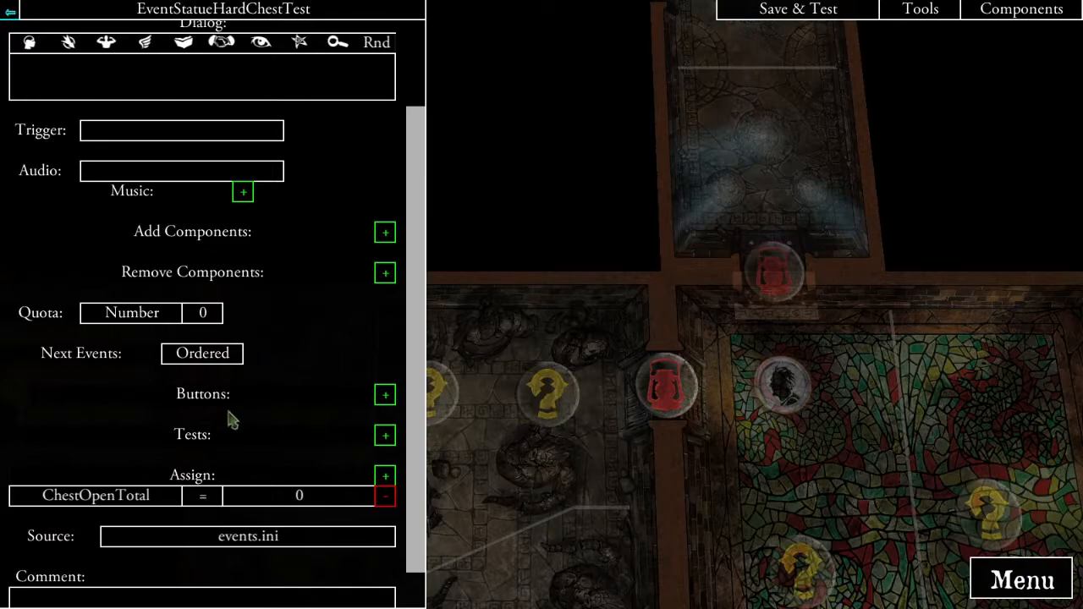
- Make the ChestOpenTotal assignment an addition of the quest variable ChestOpen
left_click(204, 497)
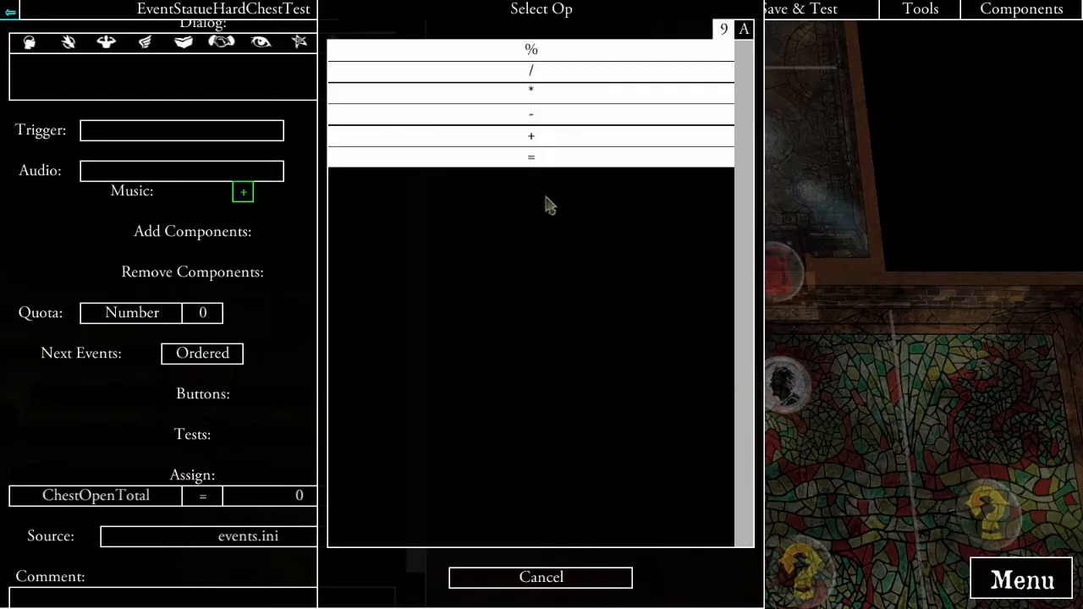
left_click(558, 132)
left_click(301, 495)
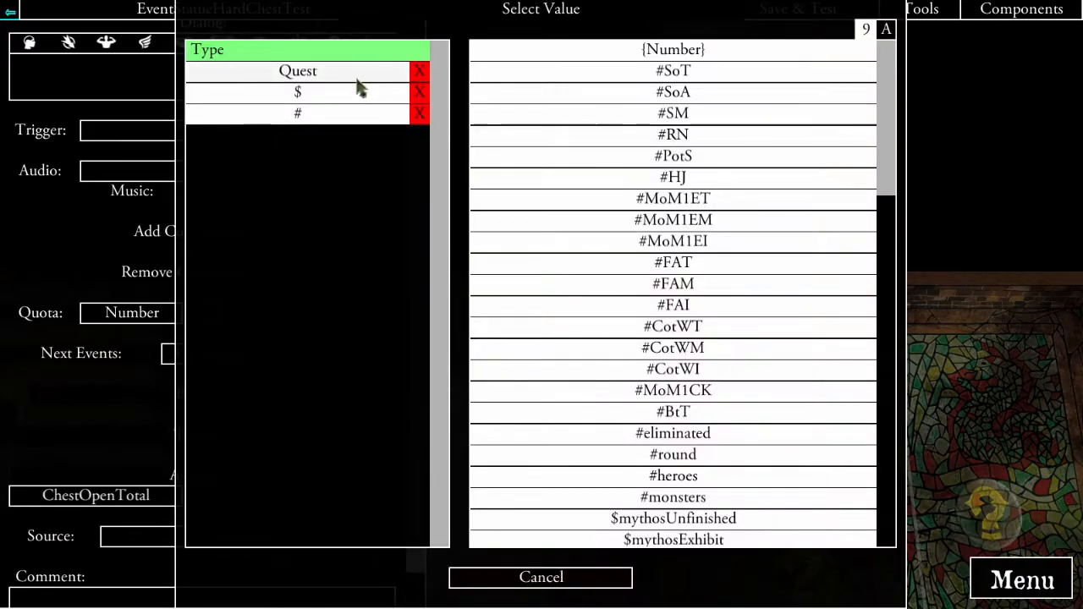
left_click(393, 72)
left_click(676, 94)
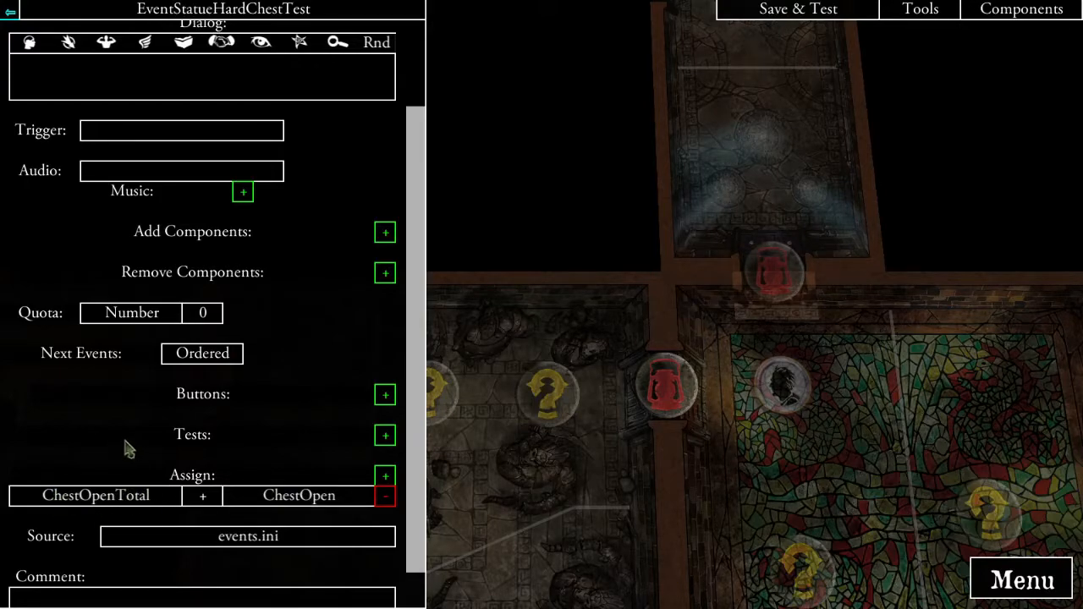
- Add a button to EventStatueHardChestTest and attach three new events to it
scroll(126, 448, "up", 3)
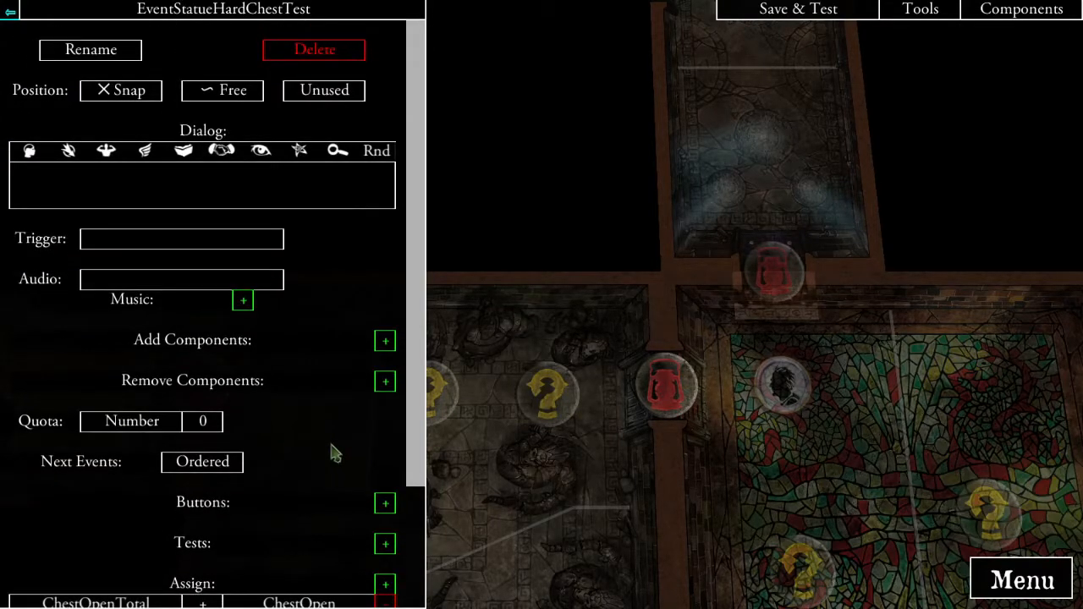
scroll(320, 408, "down", 2)
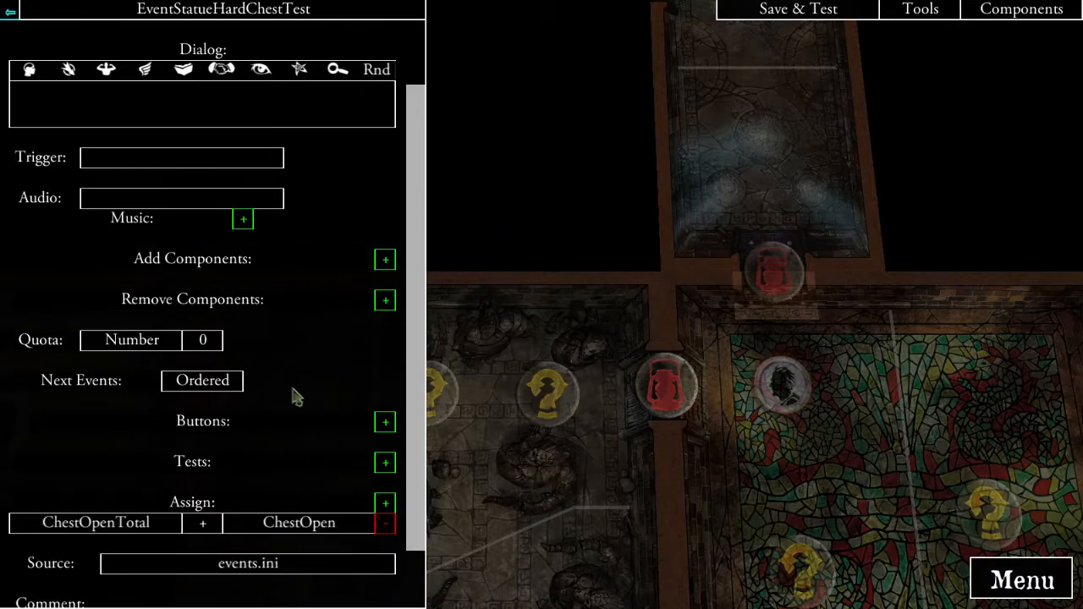
left_click(385, 423)
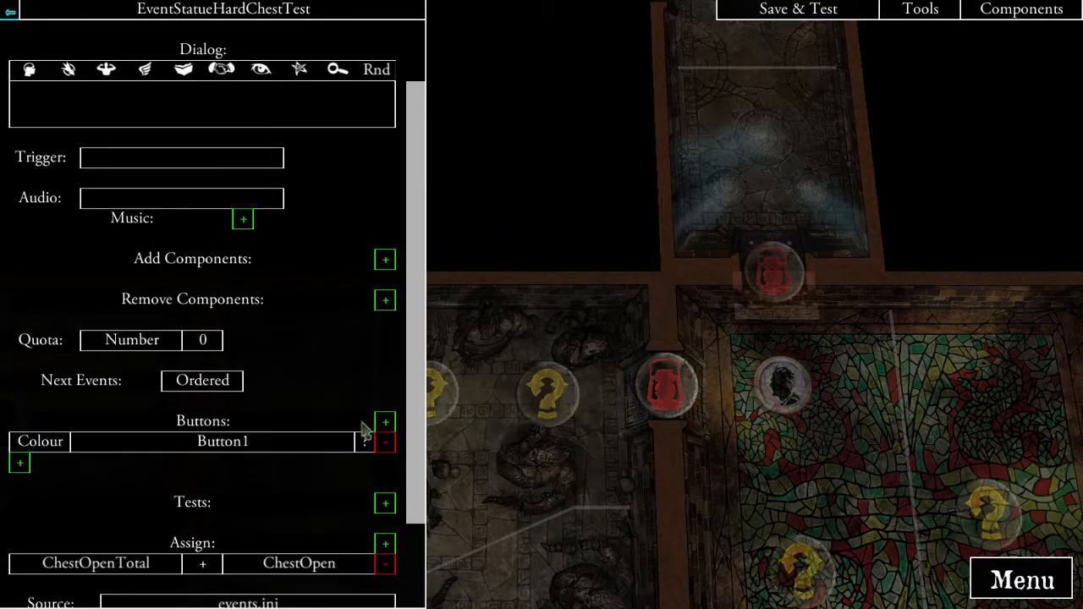
left_click(20, 463)
left_click(321, 73)
left_click(577, 49)
left_click(20, 483)
left_click(633, 51)
left_click(21, 504)
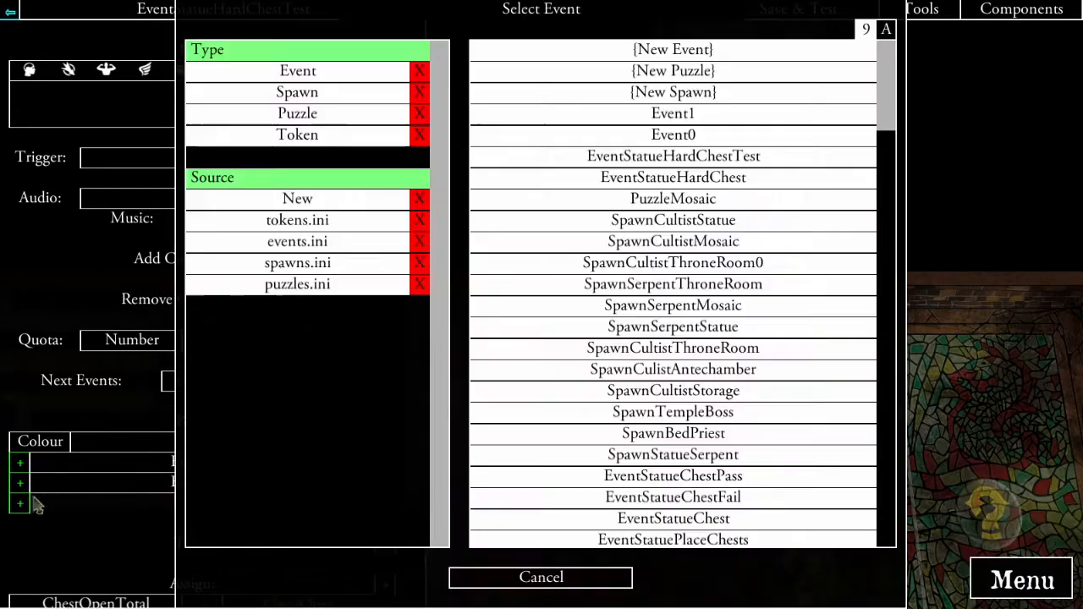
left_click(638, 45)
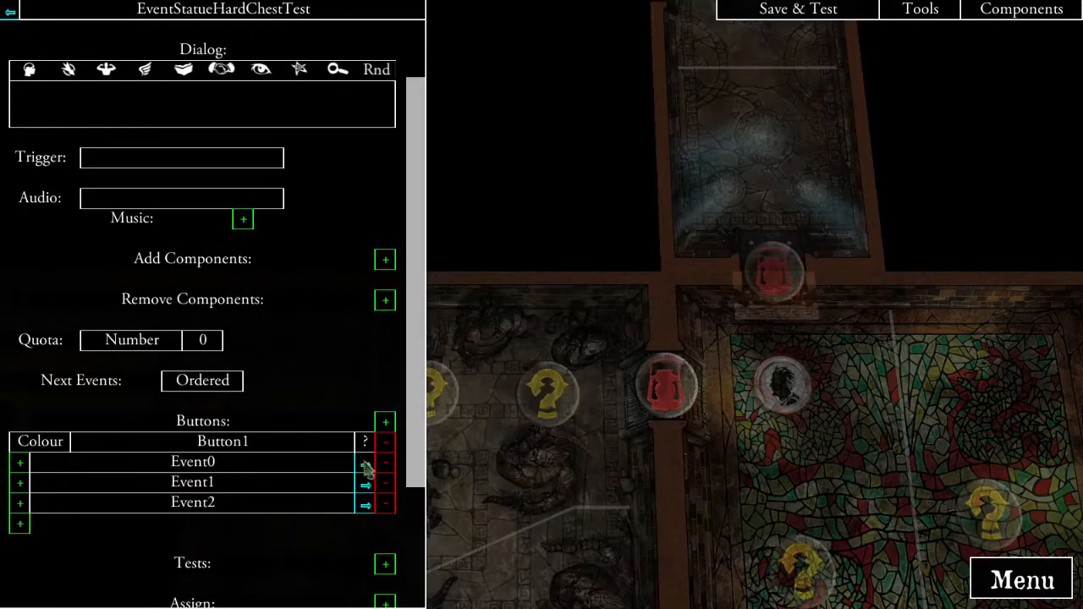
- Open the first new event attached to the button and rename it Statue Hard Chest Fail
left_click(367, 465)
left_click(107, 49)
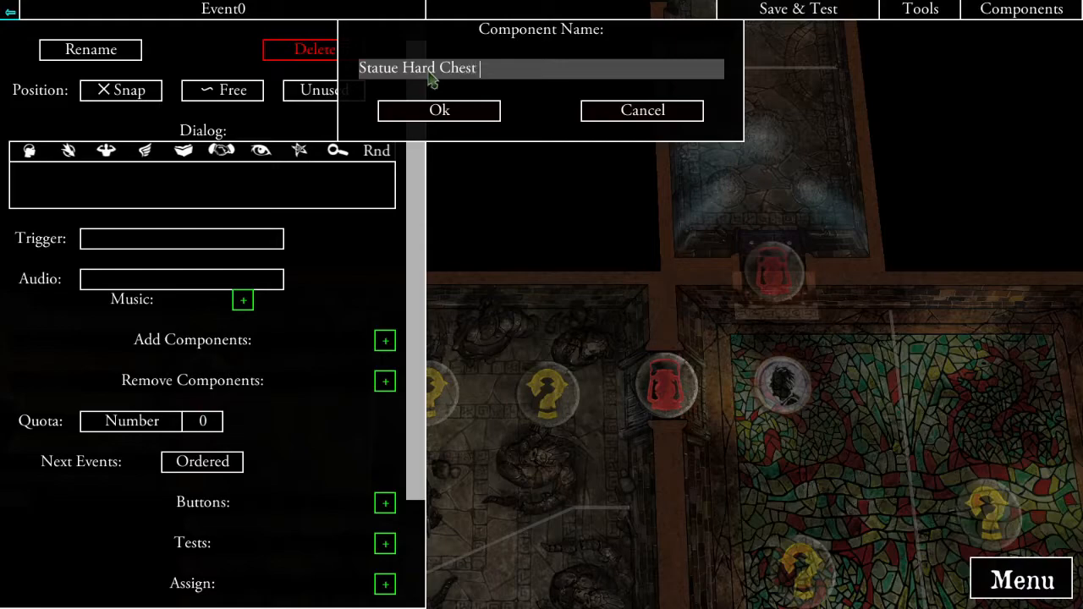
left_click(439, 115)
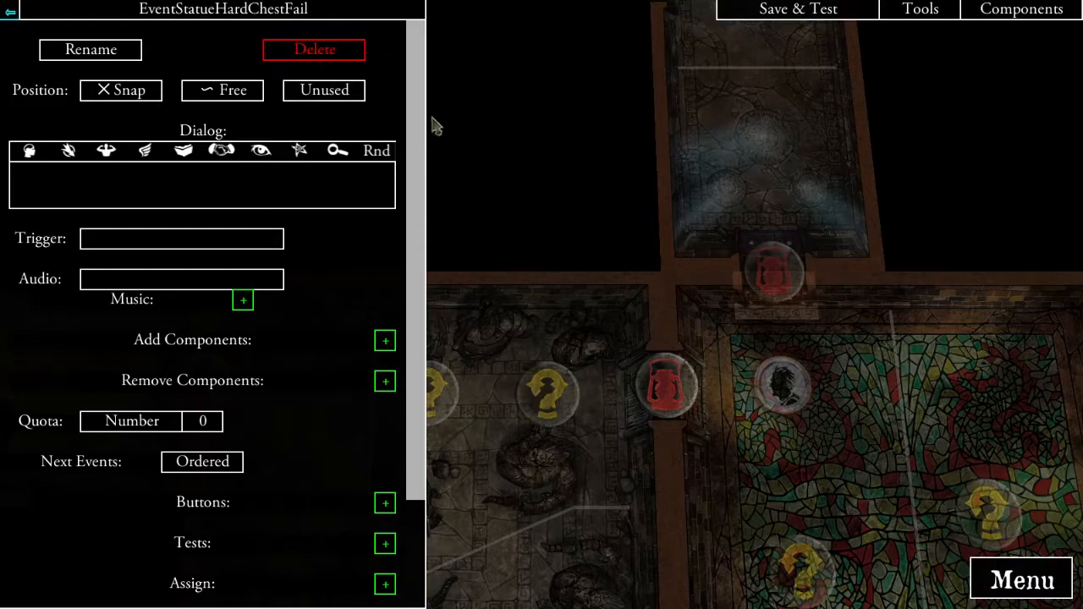
- Add a test to EventStatueHardChestFail that requires the quest variable ChestOpen == 0
scroll(288, 214, "down", 3)
left_click(386, 411)
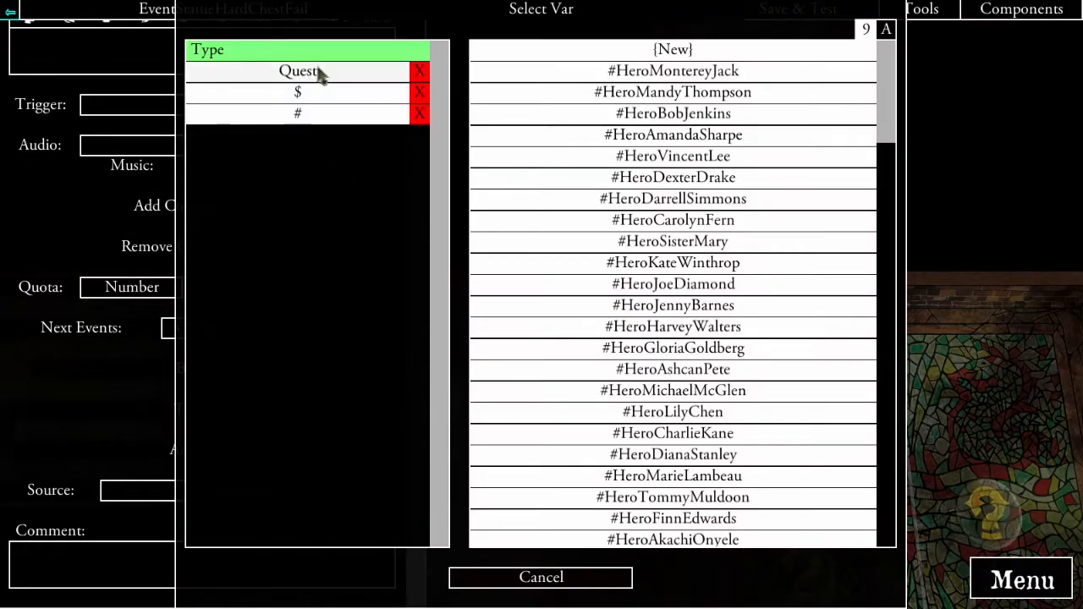
left_click(316, 70)
left_click(705, 94)
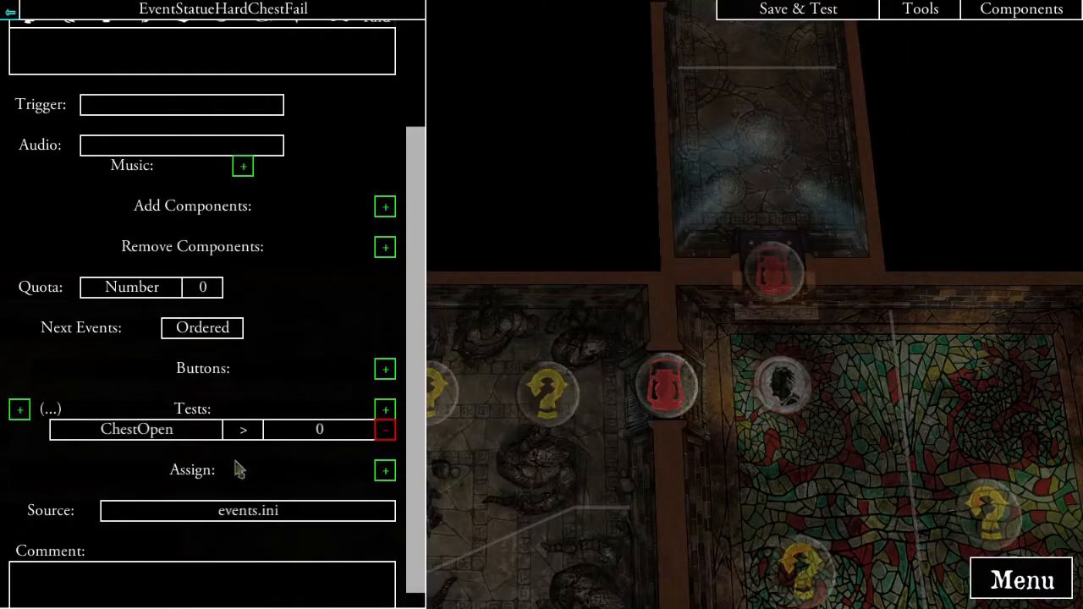
left_click(245, 428)
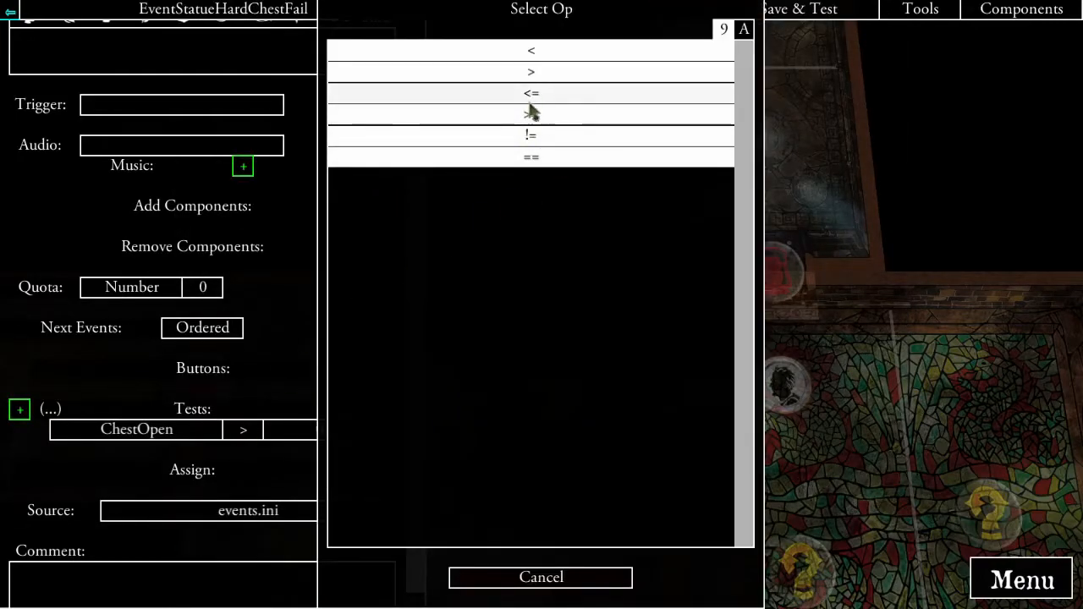
left_click(564, 159)
- Set the EventStatueHardChestFail dialog to "You miss your footing, and collapse against the chest, failing to push it at all."
scroll(293, 348, "up", 3)
left_click(214, 165)
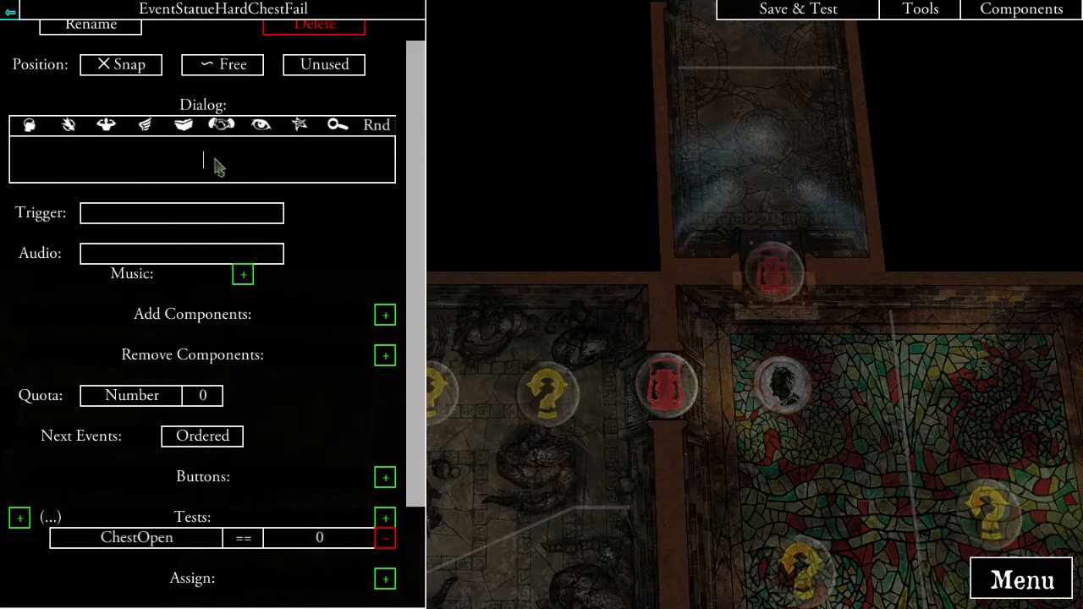
type("You miss your footing, ")
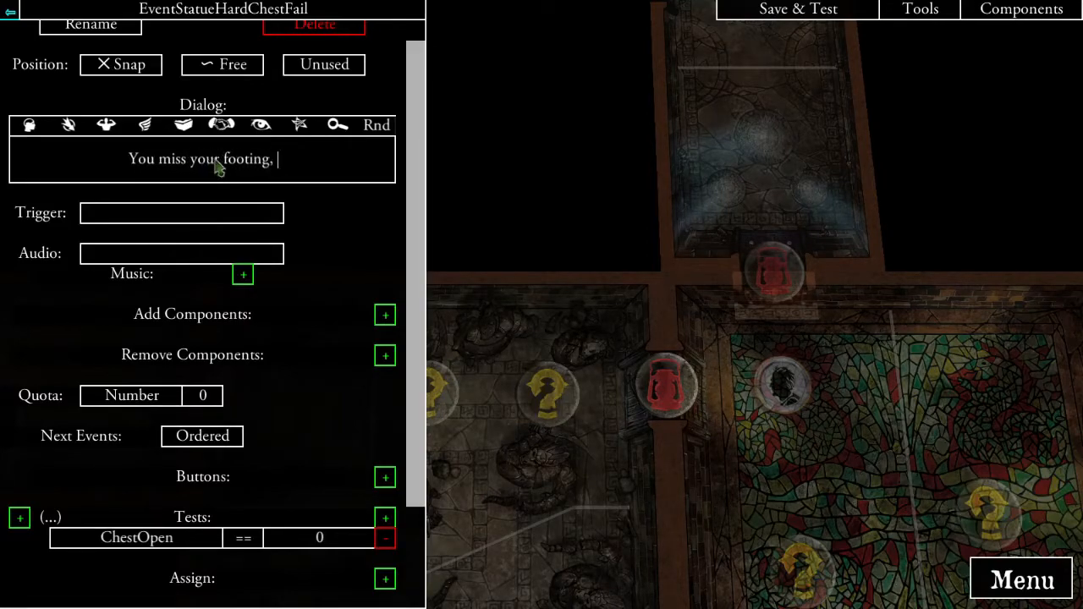
type("and collapse ag")
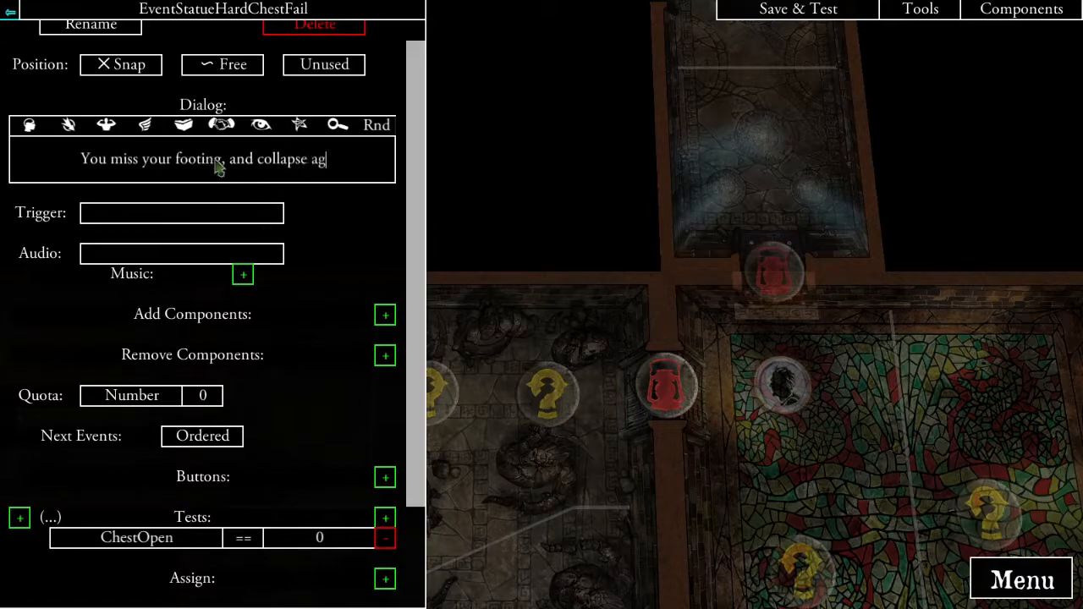
type("ainst the chest")
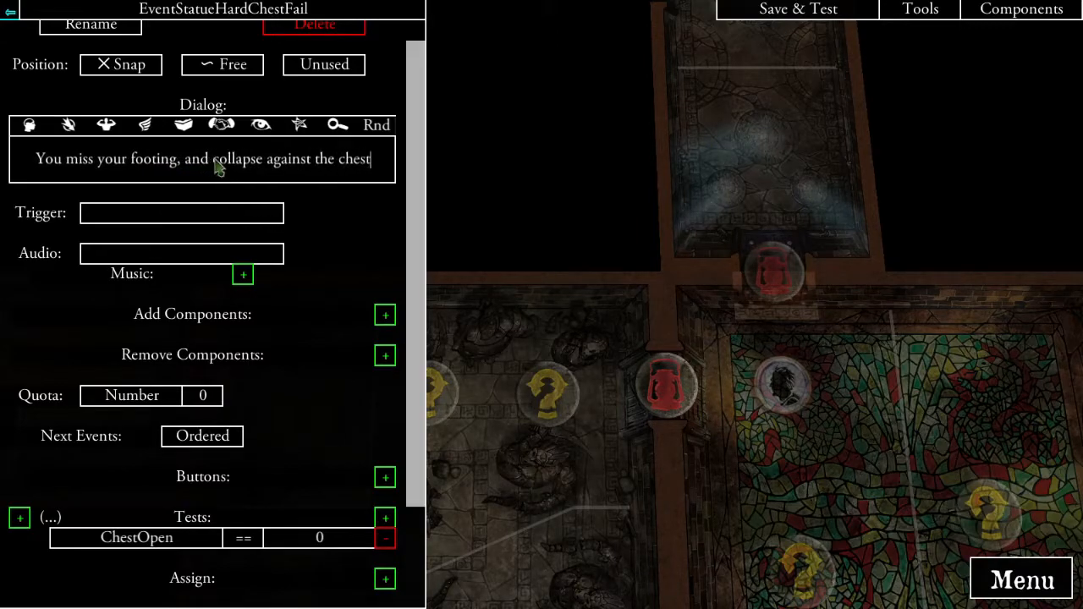
type(", fai")
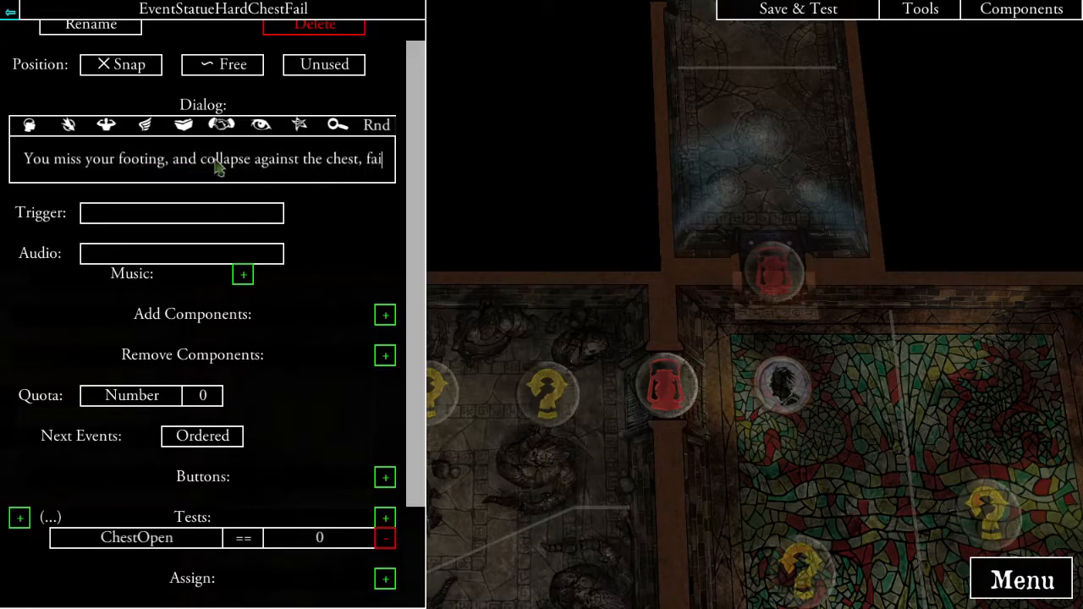
type("ling to push it at all.")
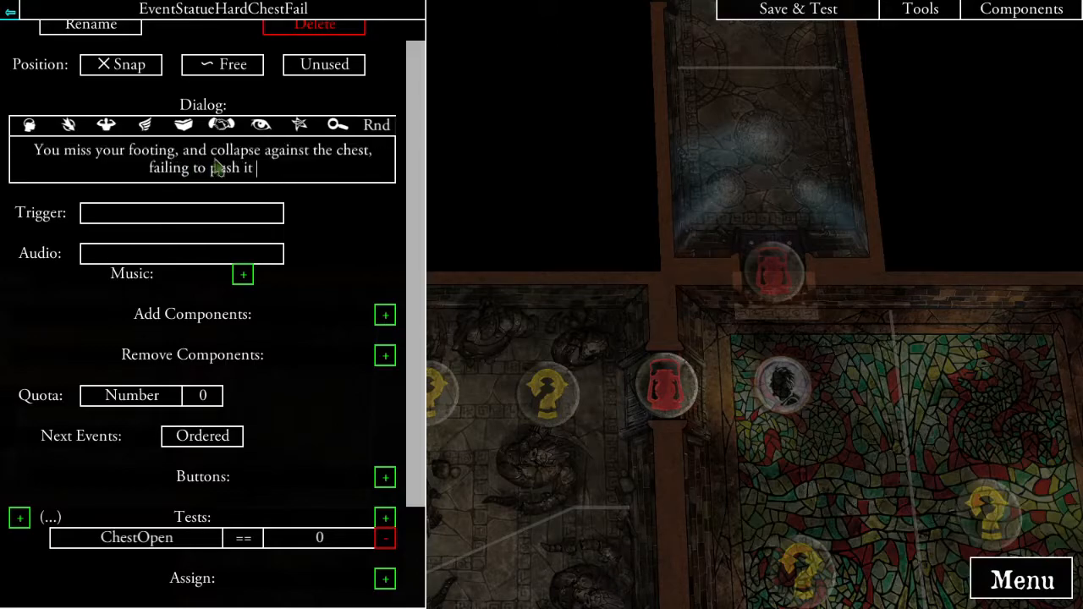
left_click(373, 242)
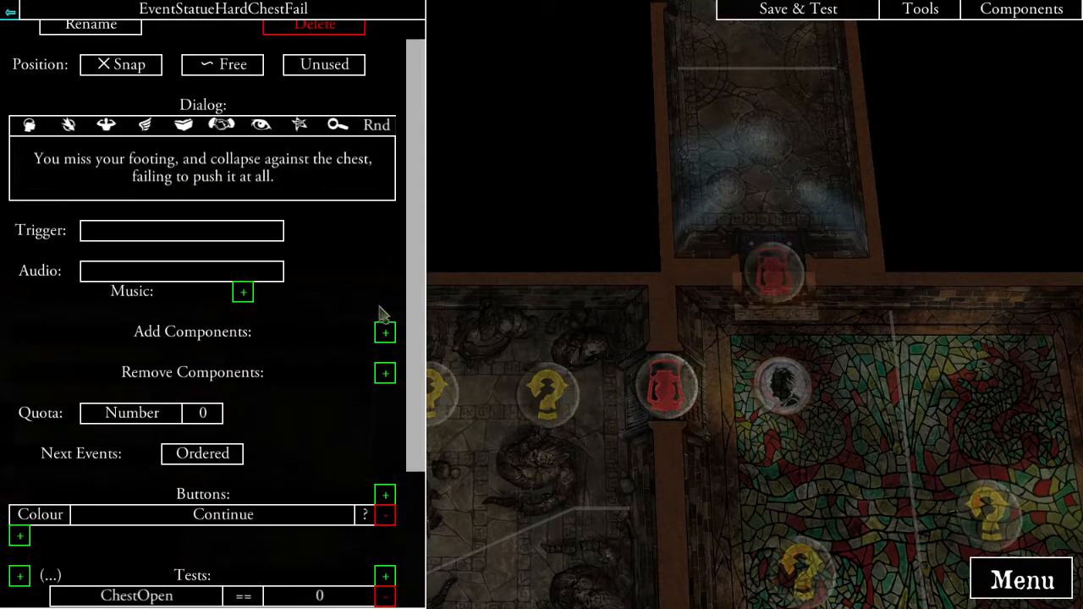
- Return to EventStatueHardChestTest, open its button's second event, Event1, and rename it Statue Hard Chest Pass
scroll(371, 386, "down", 5)
left_click(10, 12)
scroll(339, 414, "down", 3)
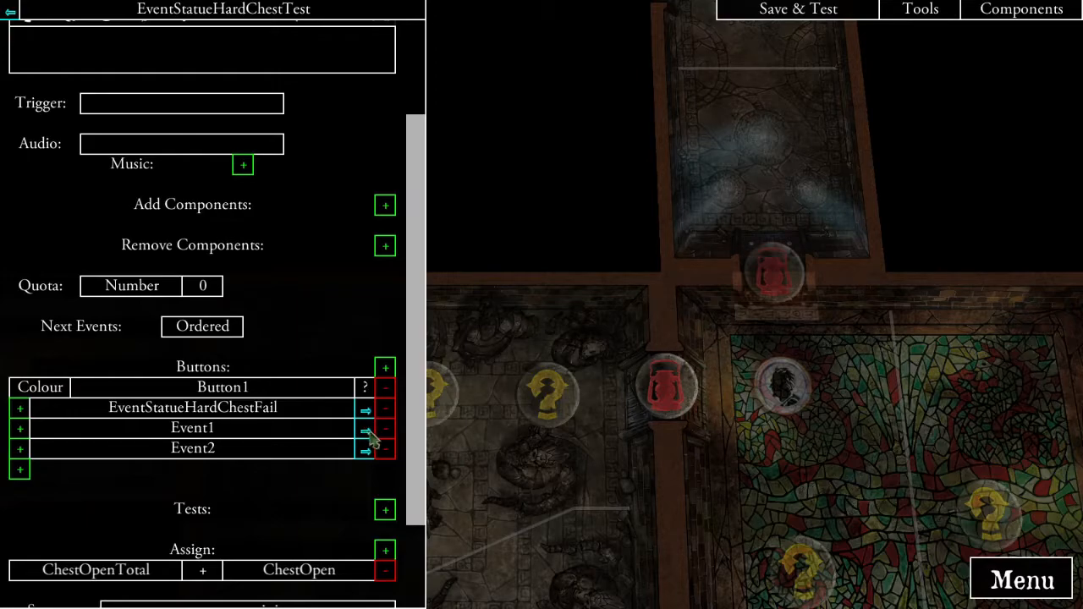
left_click(365, 431)
left_click(101, 52)
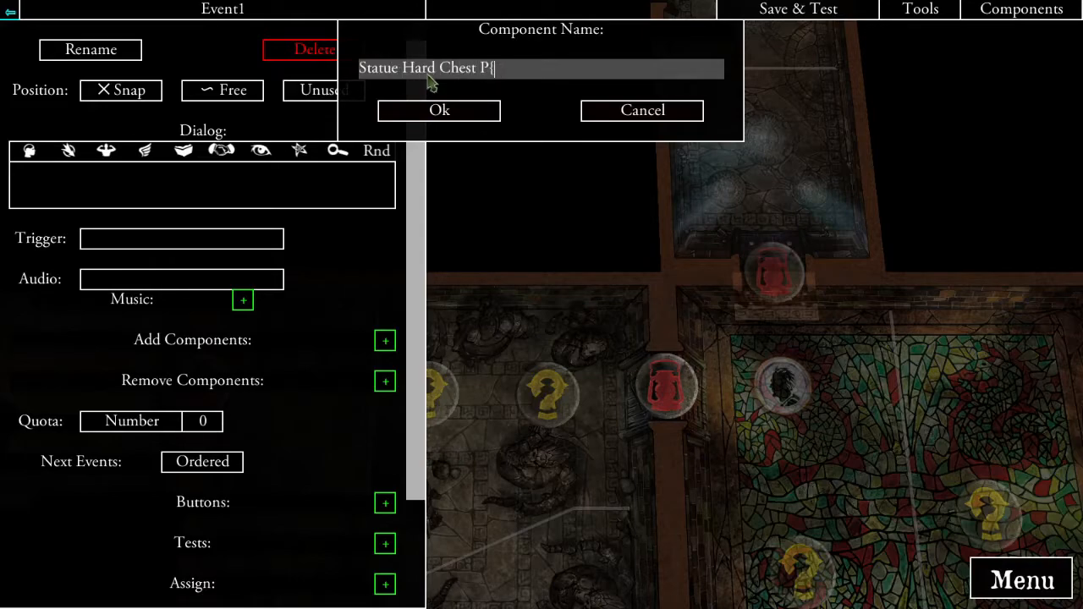
left_click(457, 117)
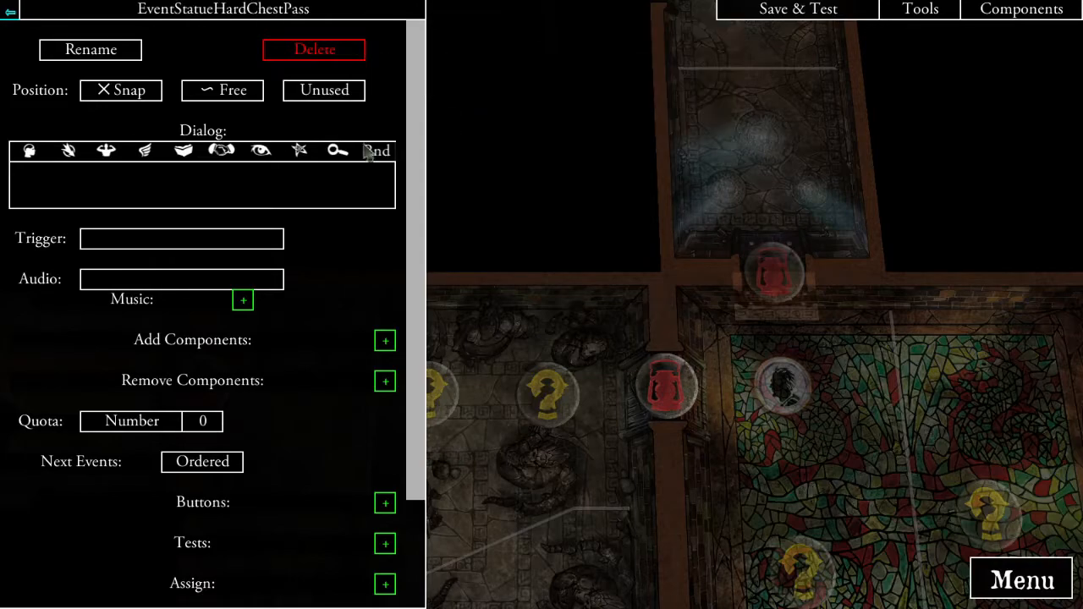
- Set the EventStatueHardChestPass dialog to "The lid moves slightly, but is not open yet."
left_click(224, 191)
type("The lid mo")
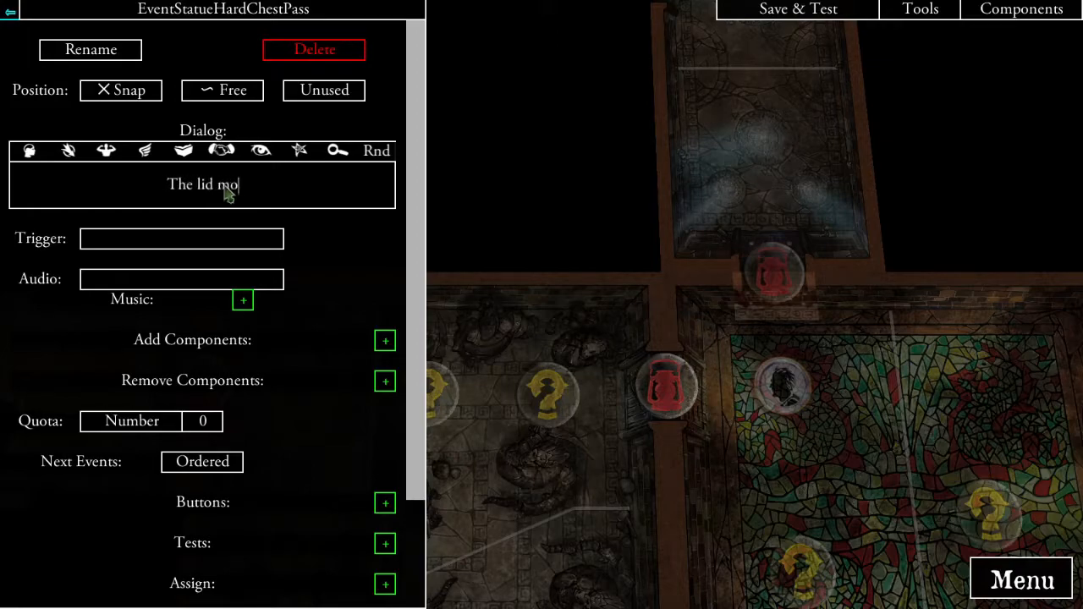
type("ves slightly, ")
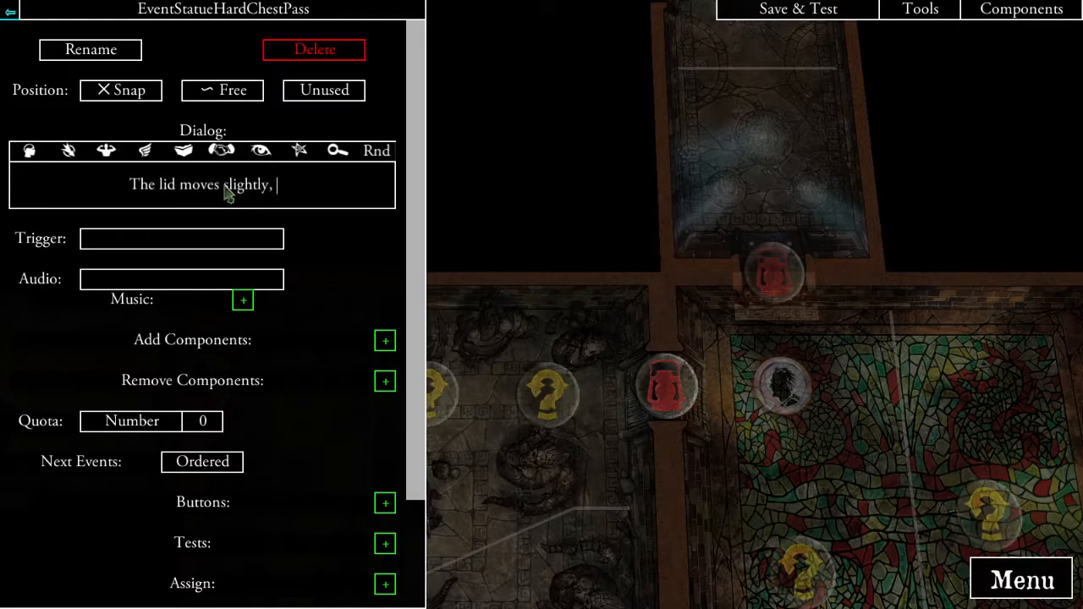
type("but is not o")
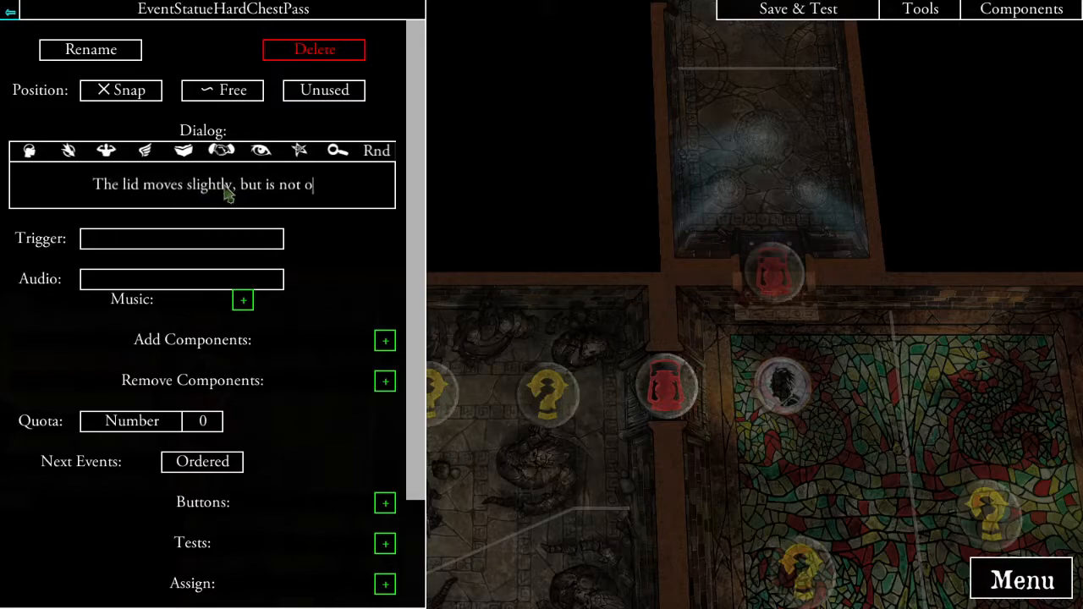
type("pen yet.")
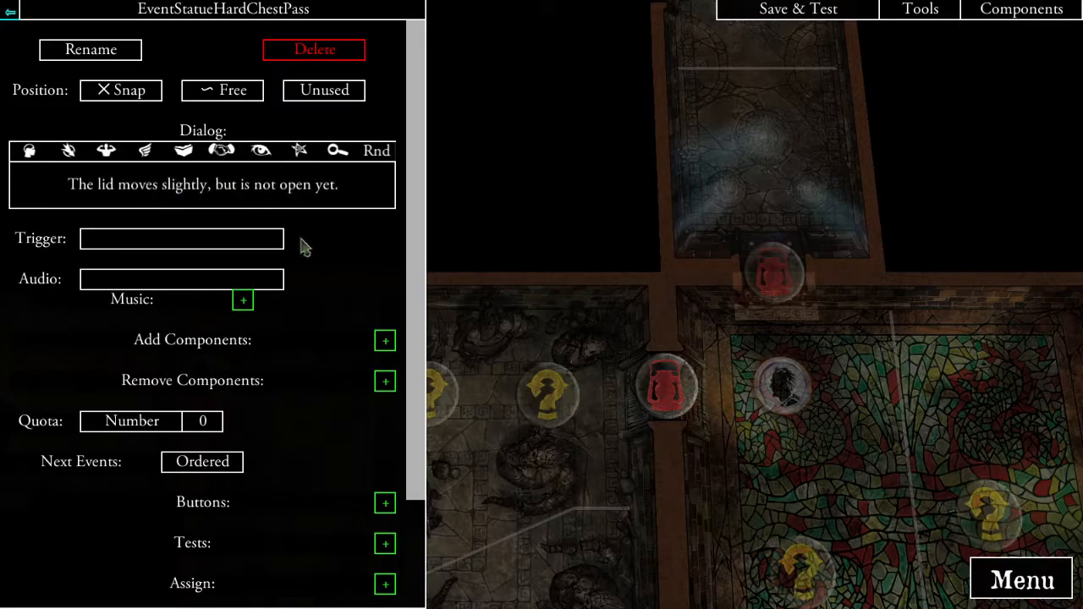
- Add a test to EventStatueHardChestPass that requires the quest variable ChestOpen > 0
scroll(354, 338, "down", 2)
left_click(386, 479)
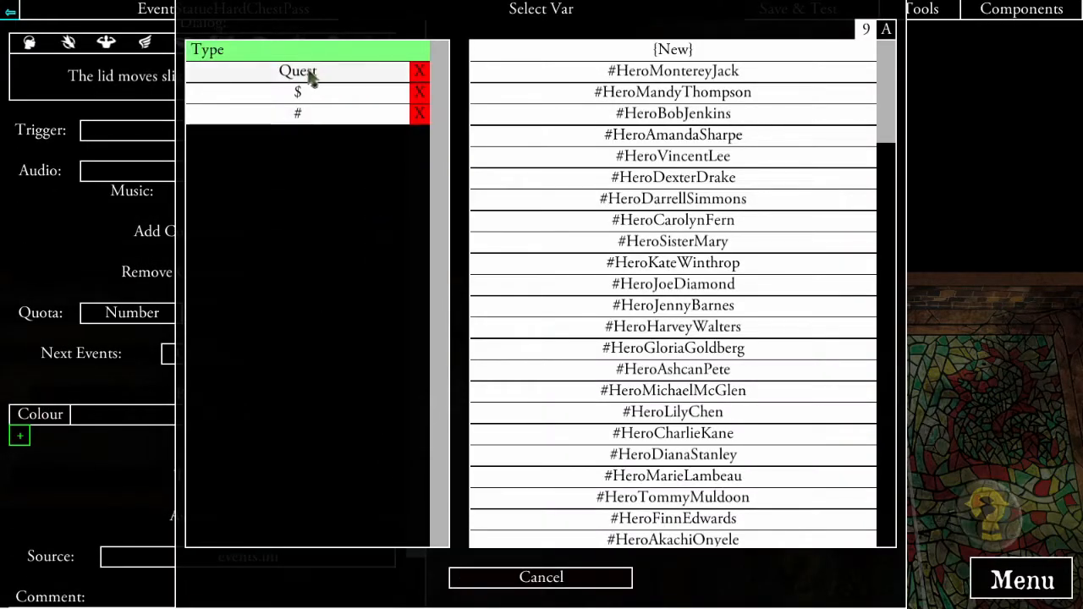
left_click(308, 74)
left_click(651, 93)
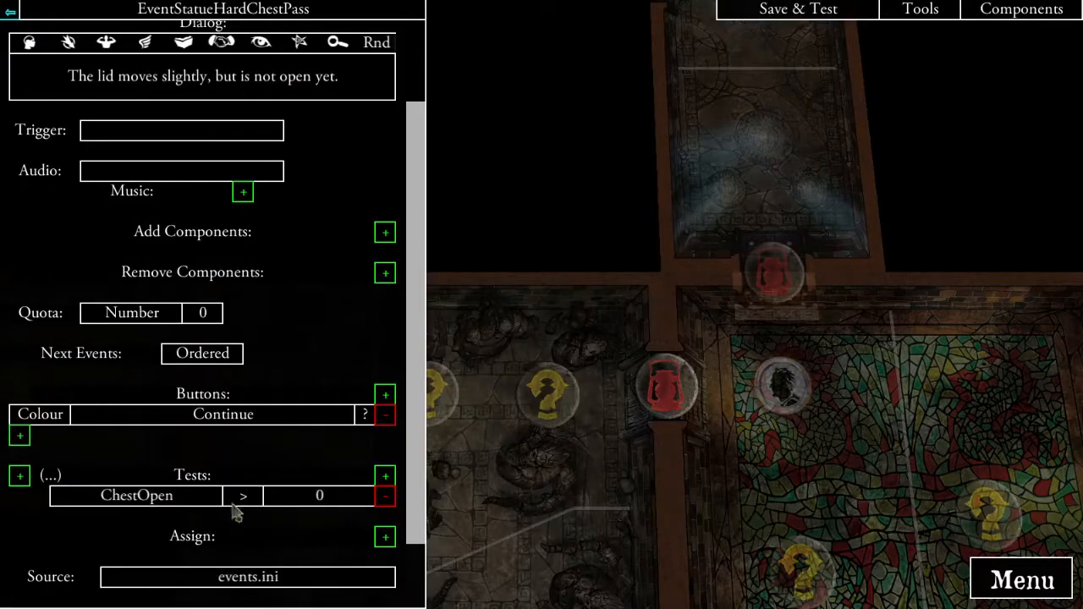
- Add a second test to EventStatueHardChestPass that also requires the quest variable ChestOpenTotal < 5
left_click(386, 477)
left_click(309, 73)
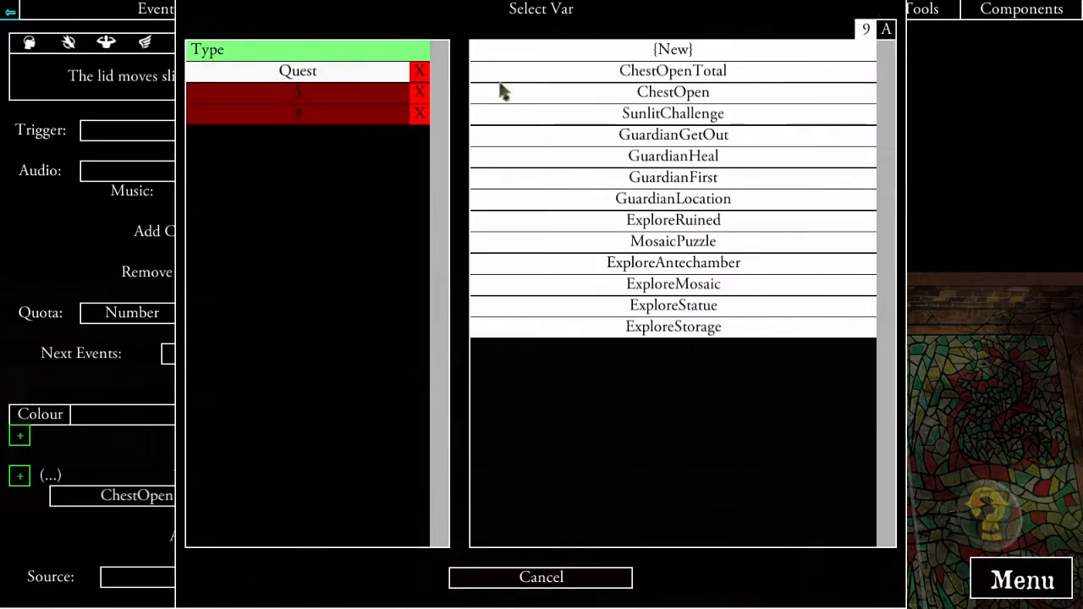
left_click(673, 73)
left_click(259, 536)
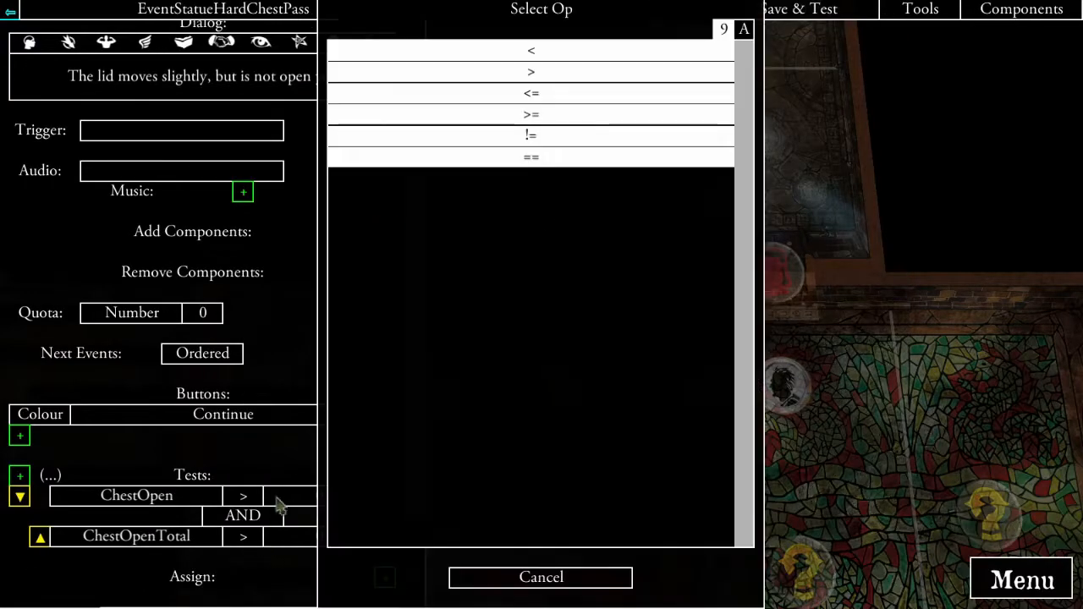
left_click(530, 54)
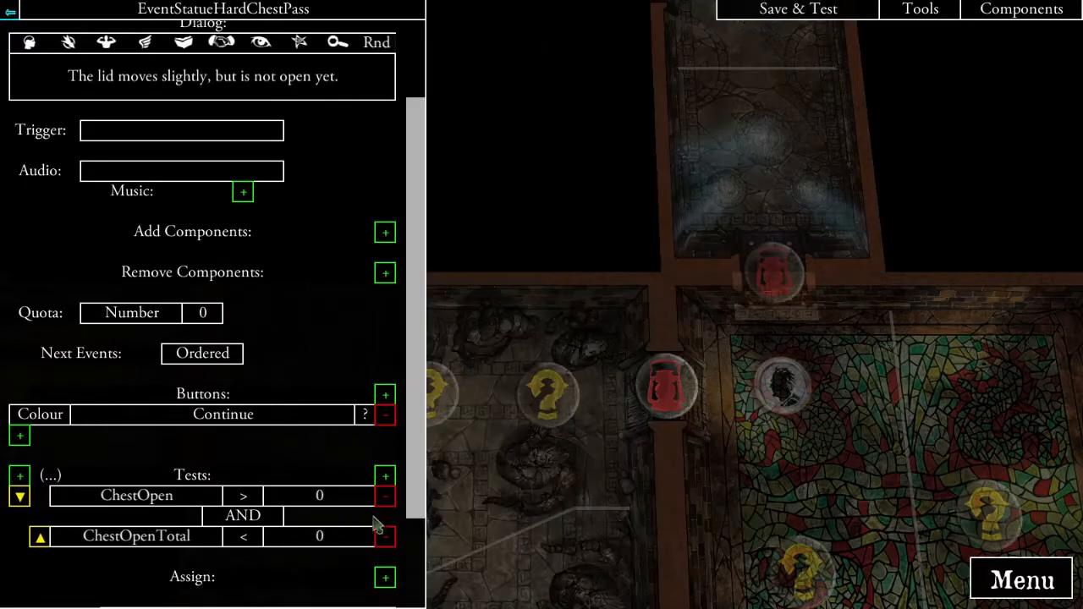
left_click(321, 536)
left_click(377, 72)
left_click(599, 46)
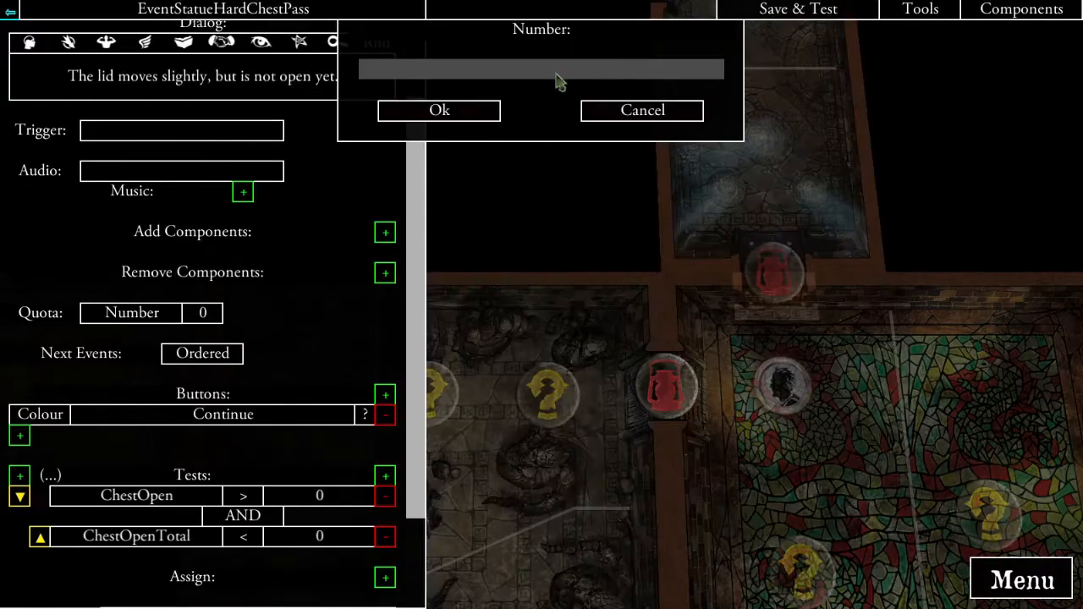
type("5")
left_click(487, 111)
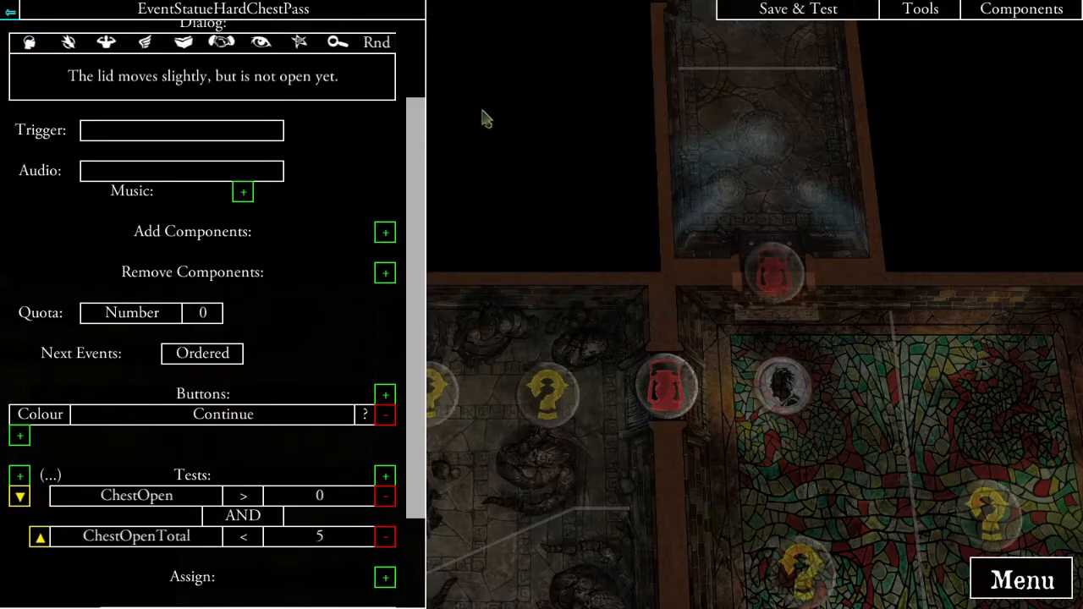
- Return to EventStatueHardChestTest, open its button's third event, Event2, and rename it Statue Chest Open Complete
scroll(288, 302, "down", 3)
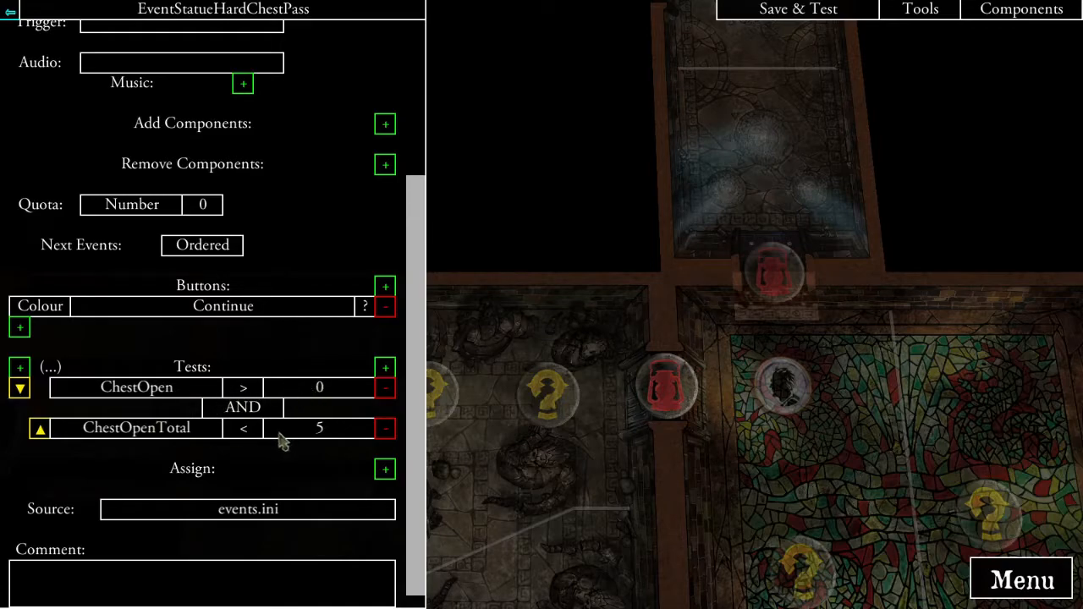
scroll(298, 474, "up", 2)
scroll(297, 474, "up", 1)
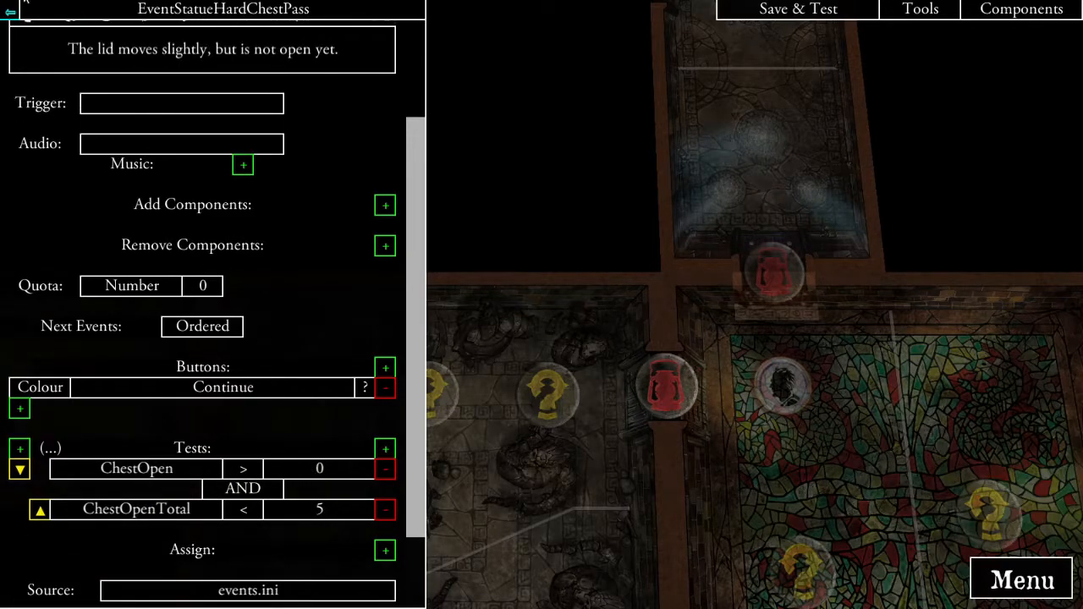
left_click(10, 12)
scroll(324, 380, "down", 5)
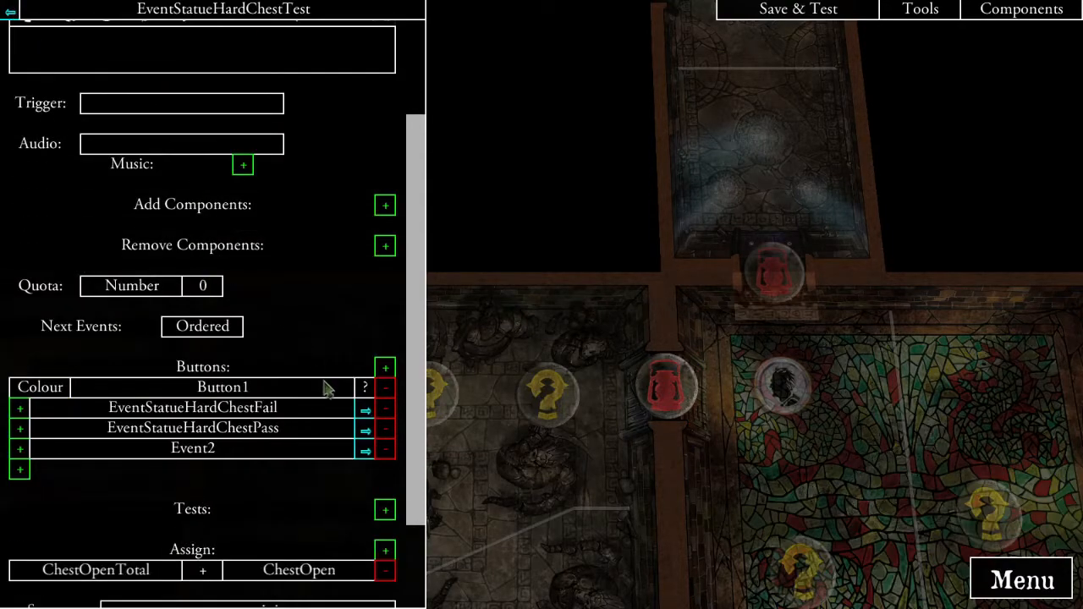
left_click(375, 443)
left_click(109, 57)
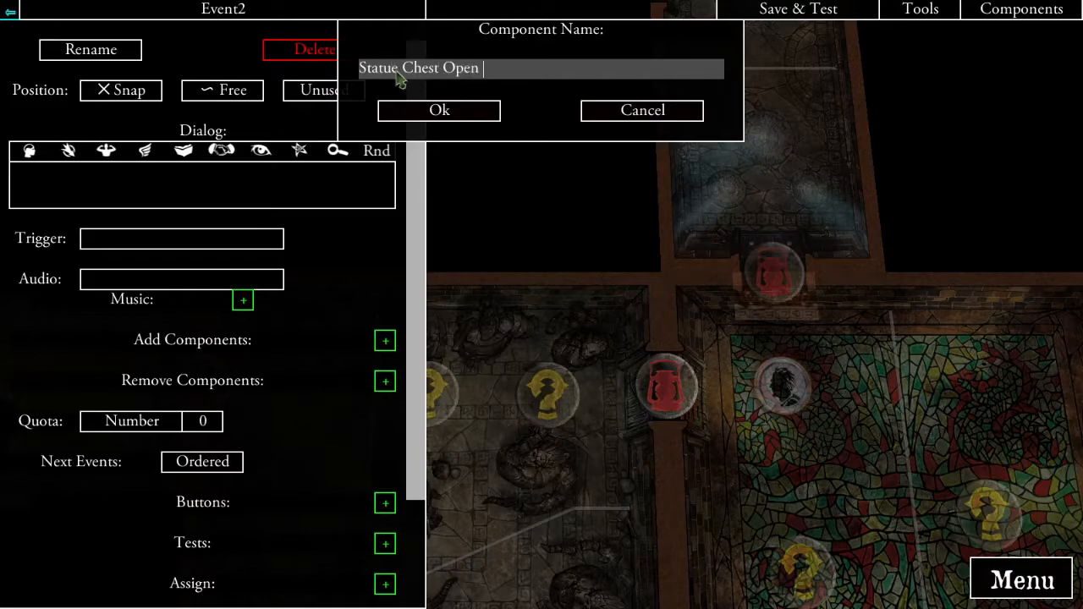
left_click(451, 117)
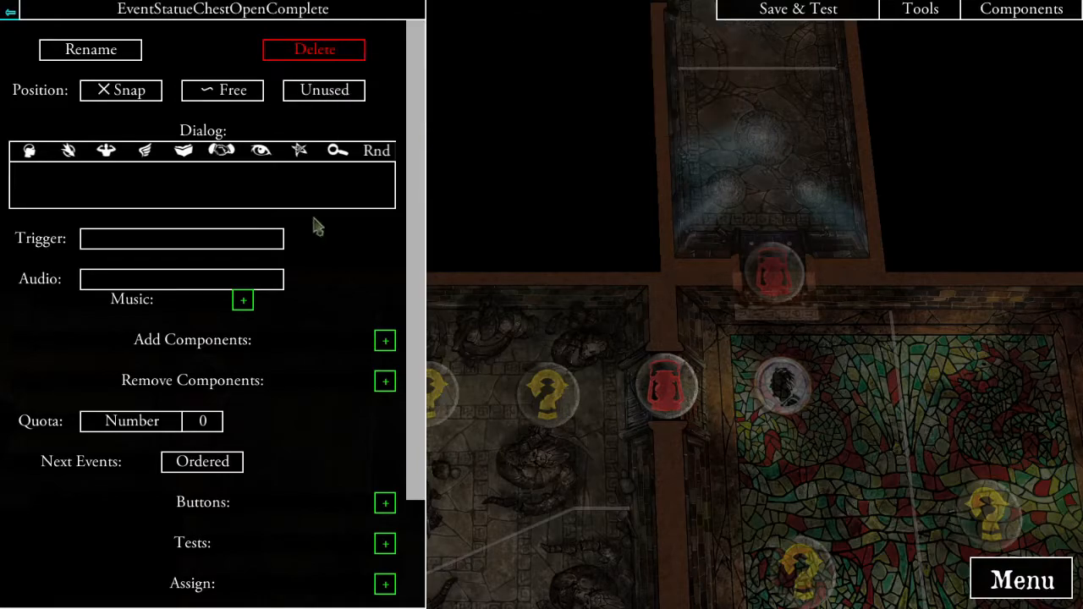
- Add a test to EventStatueChestOpenComplete that requires the quest variable ChestOpenTotal >= 5
scroll(321, 372, "down", 3)
left_click(385, 413)
left_click(330, 72)
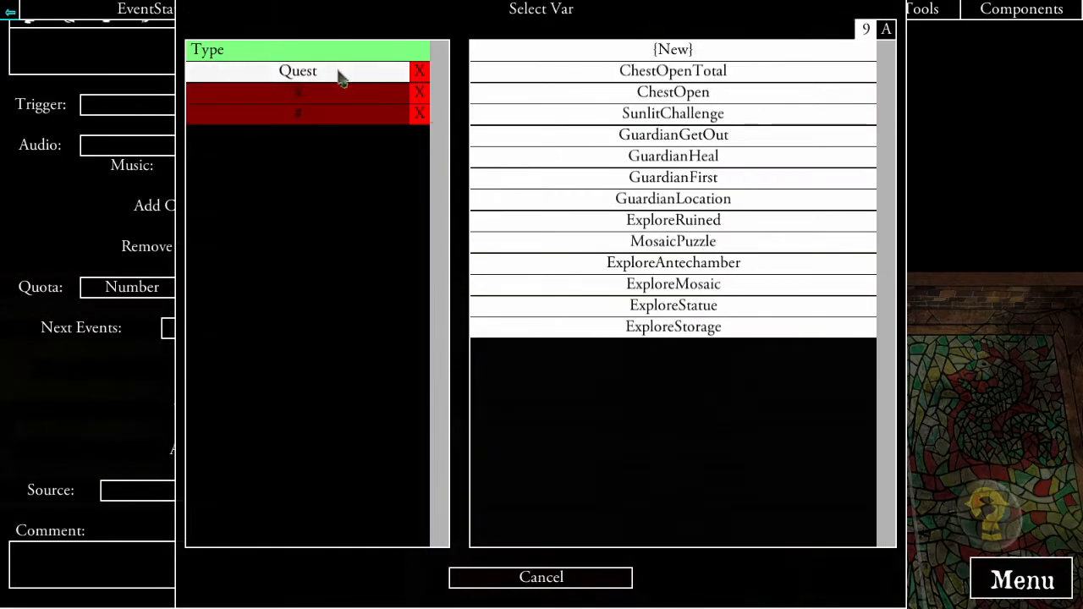
left_click(676, 72)
left_click(230, 432)
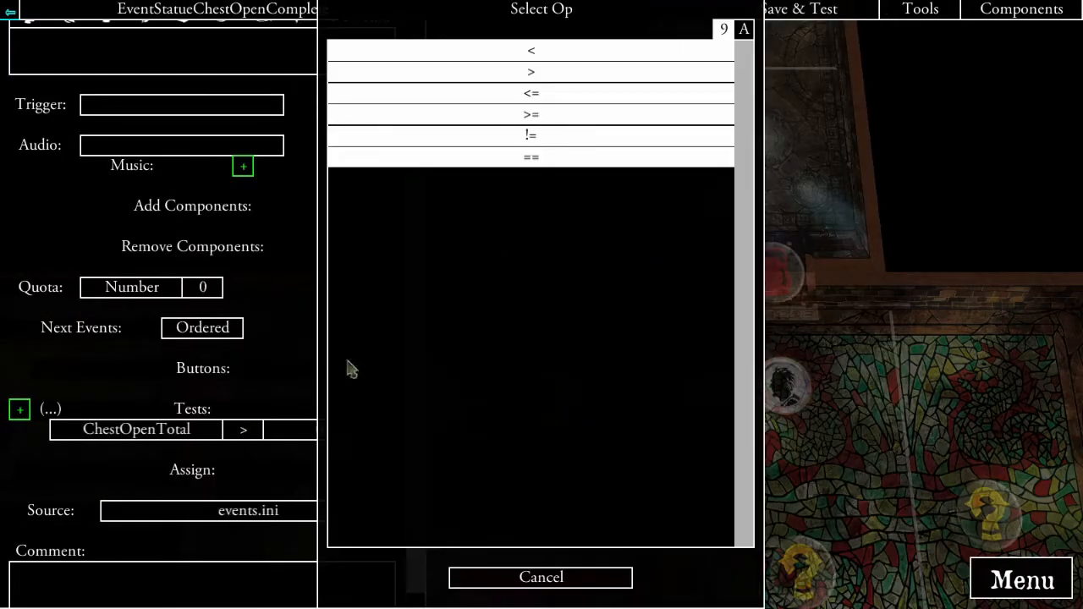
left_click(544, 116)
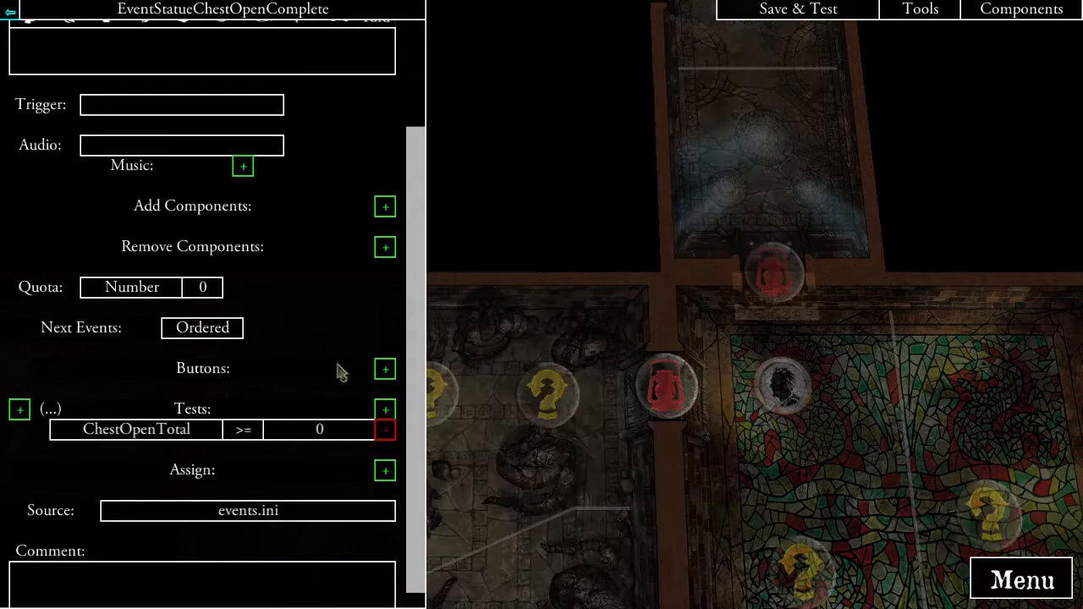
left_click(365, 430)
left_click(617, 51)
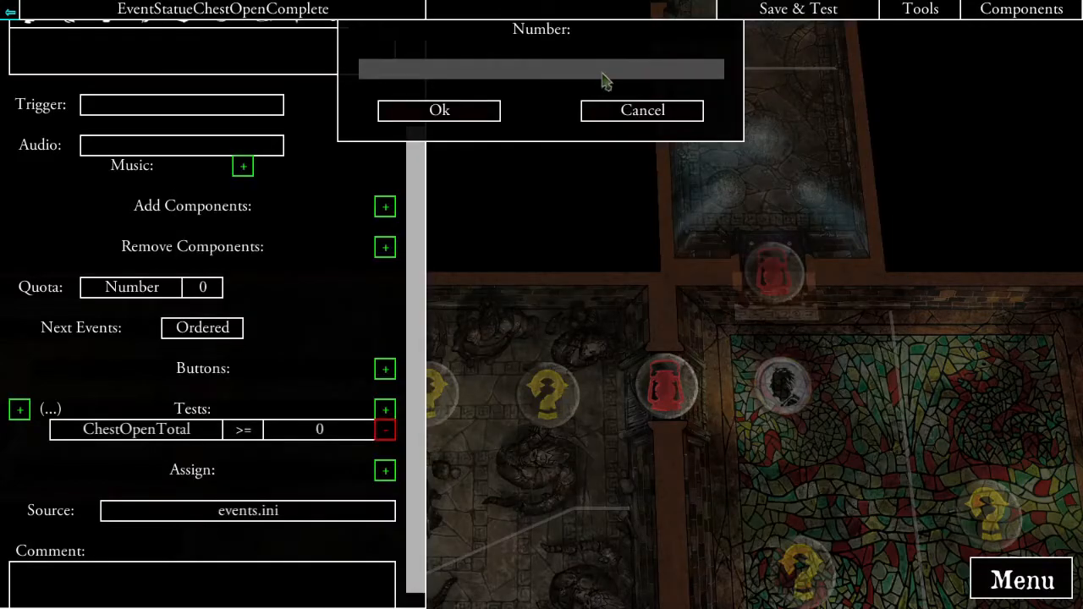
left_click(459, 110)
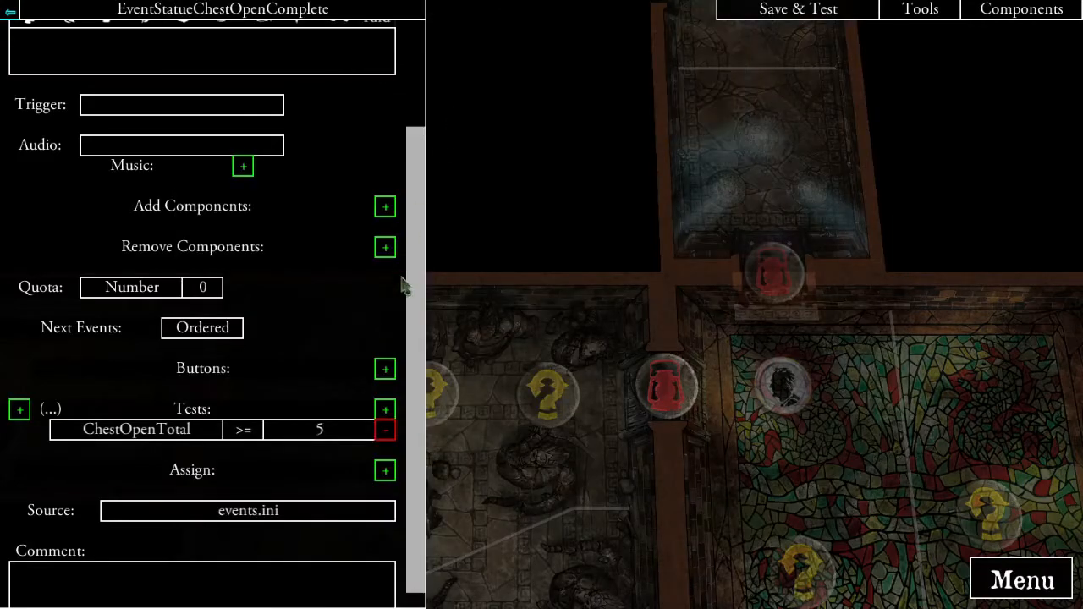
- Begin the EventStatueChestOpenComplete dialog with "The lid moves off with a crash,"
scroll(328, 433, "up", 3)
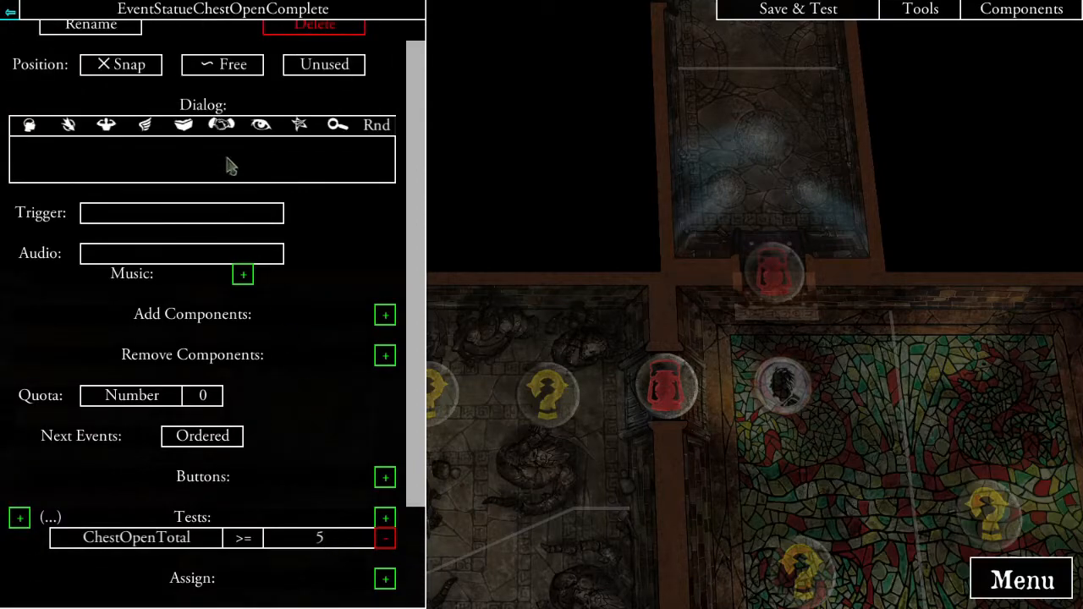
left_click(231, 172)
type("The lid moves off with a ")
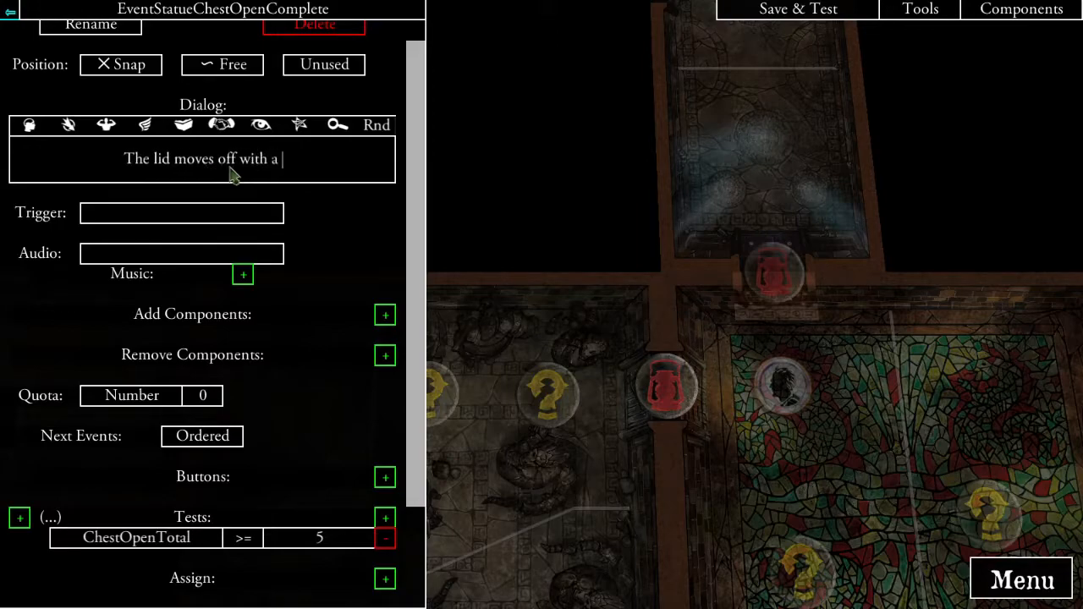
type("crash, gaiun")
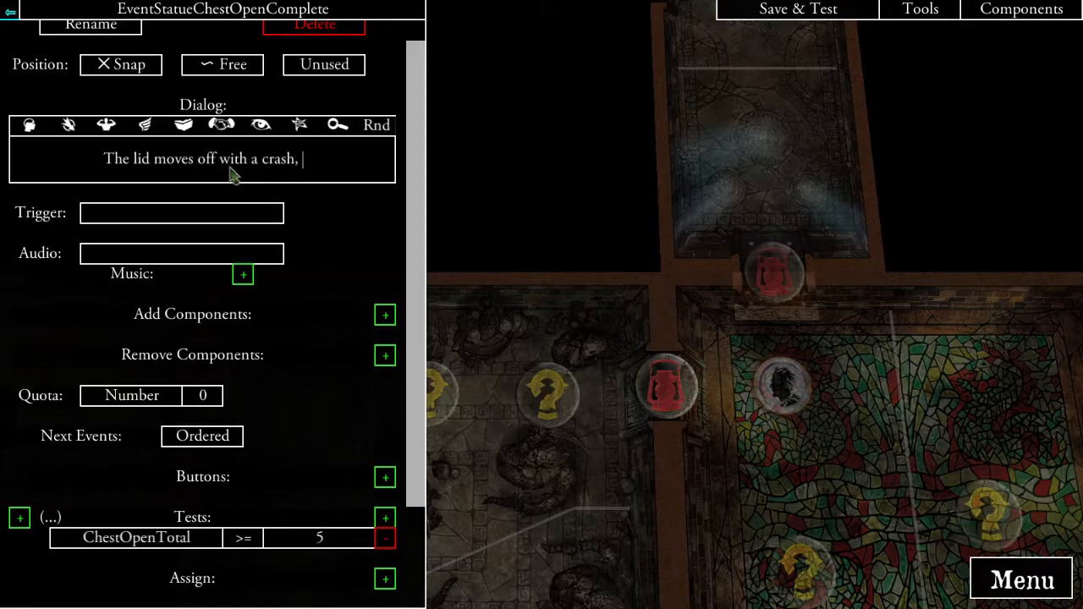
key("BackSpace")
key("BackSpace")
key("BackSpace")
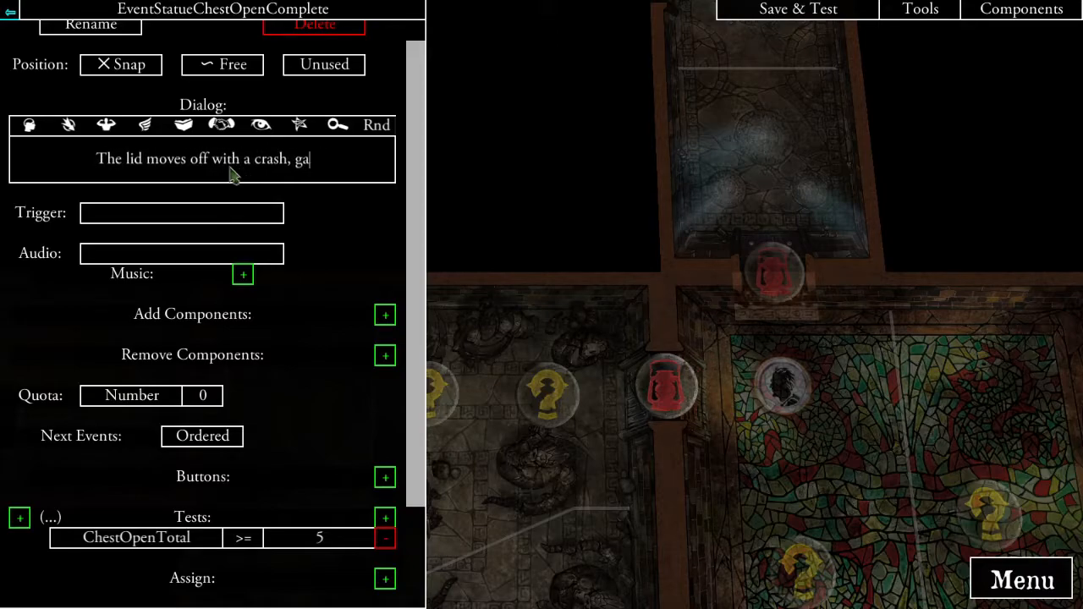
- Complete the dialog to read "The lid moves off with a crash, gain five clues and become Focussed, and remove this Search Token."
type("in five clu")
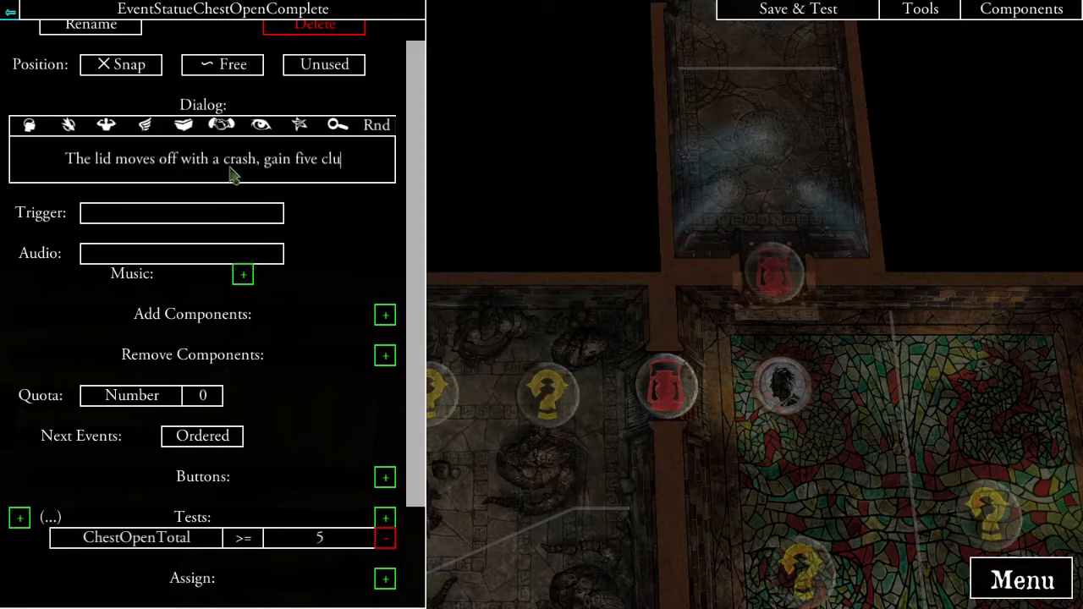
type("es and become Focussed")
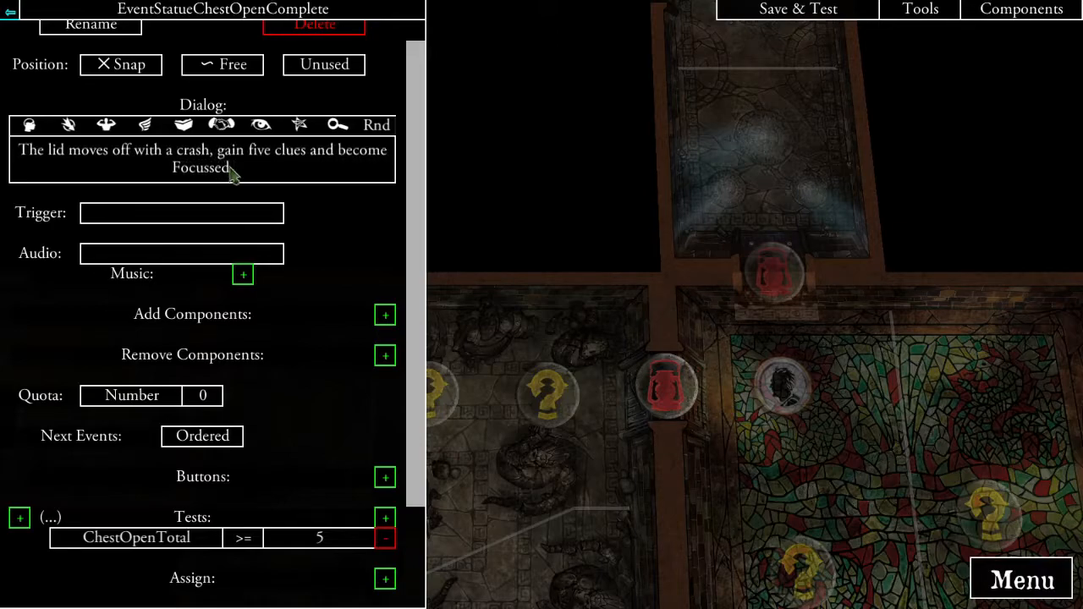
left_click(368, 236)
scroll(359, 320, "down", 3)
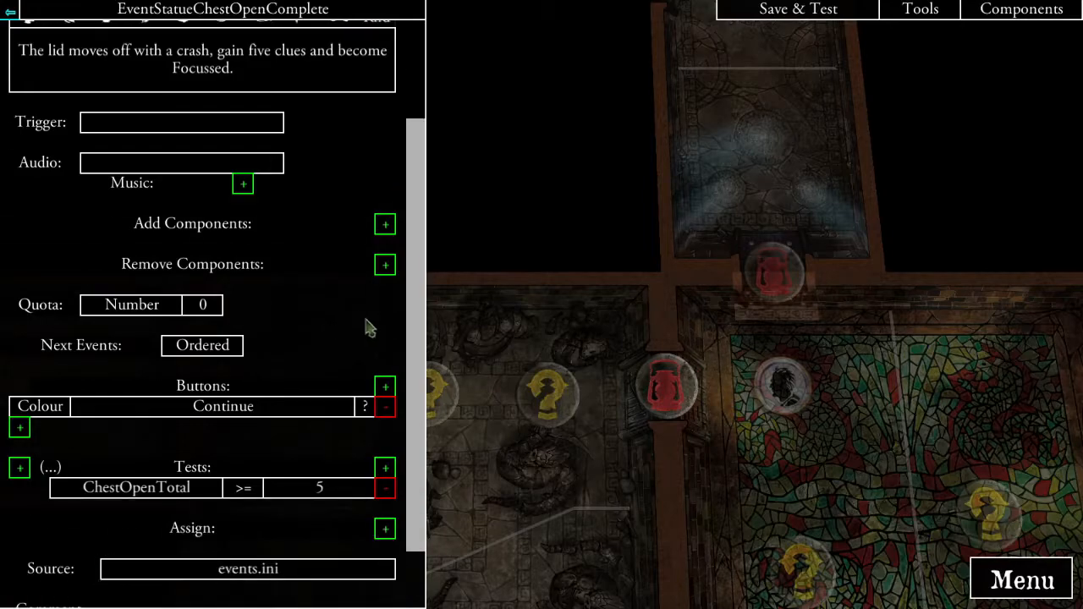
scroll(368, 258, "up", 3)
left_click(282, 190)
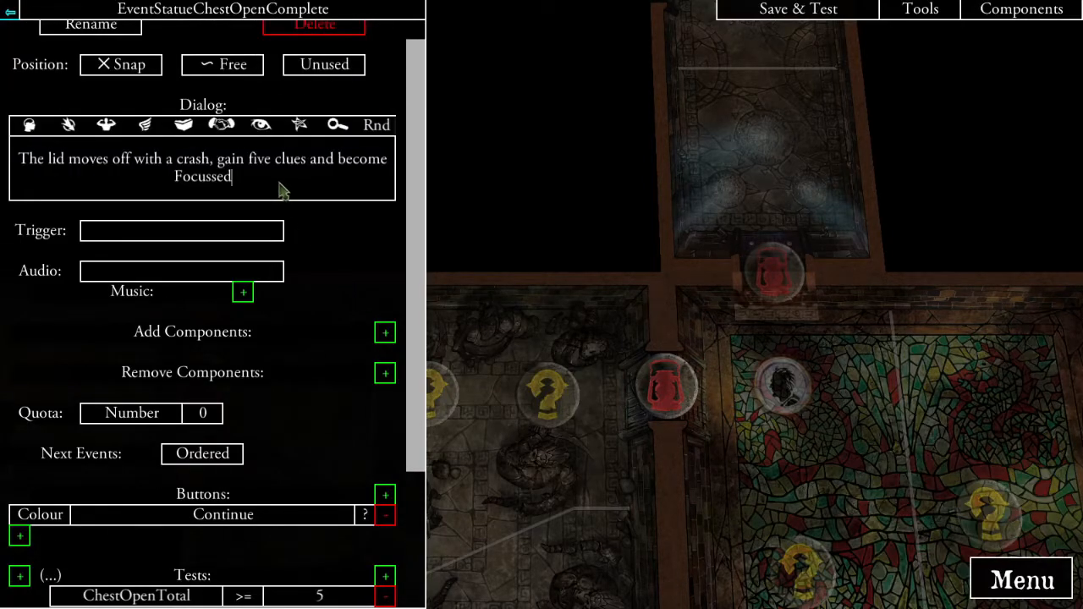
type(", and remove this ")
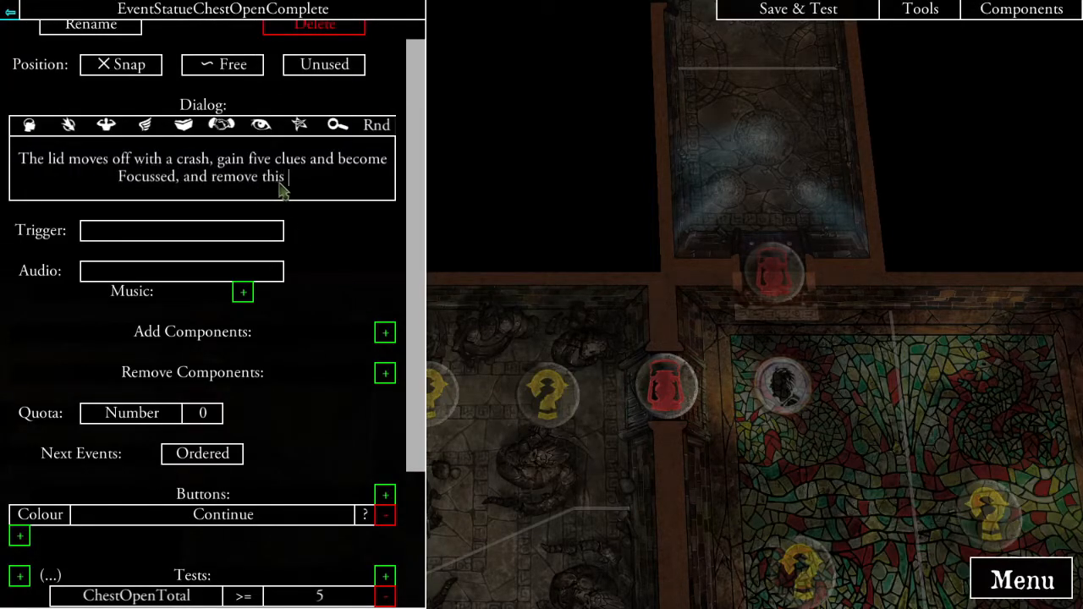
type("Search Token.")
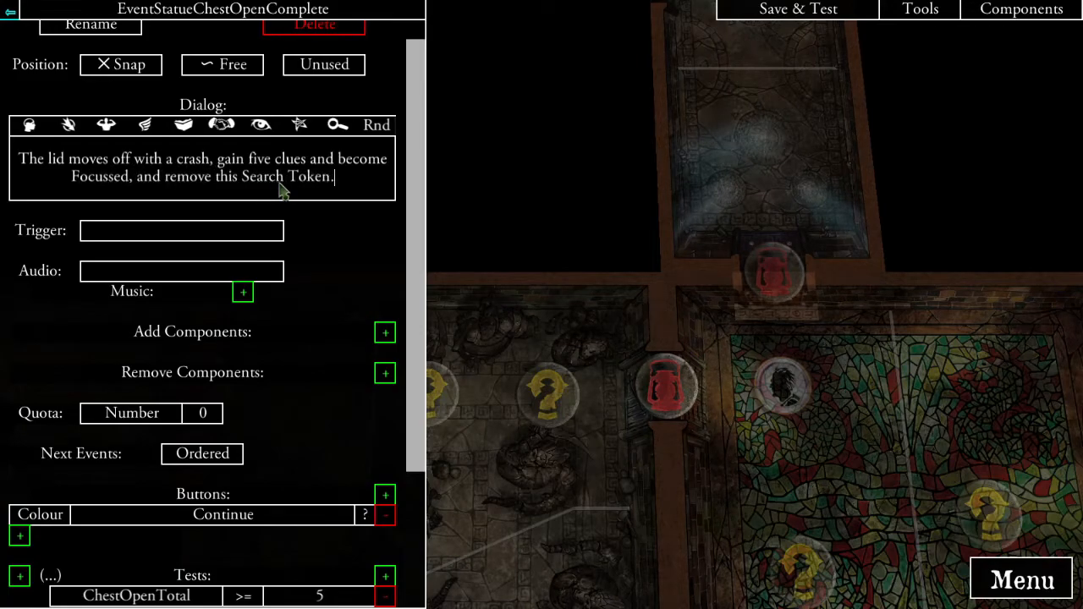
- Make the EventStatueChestOpenComplete event remove the TokenSearchStatuesHardChest token
left_click(386, 375)
left_click(319, 113)
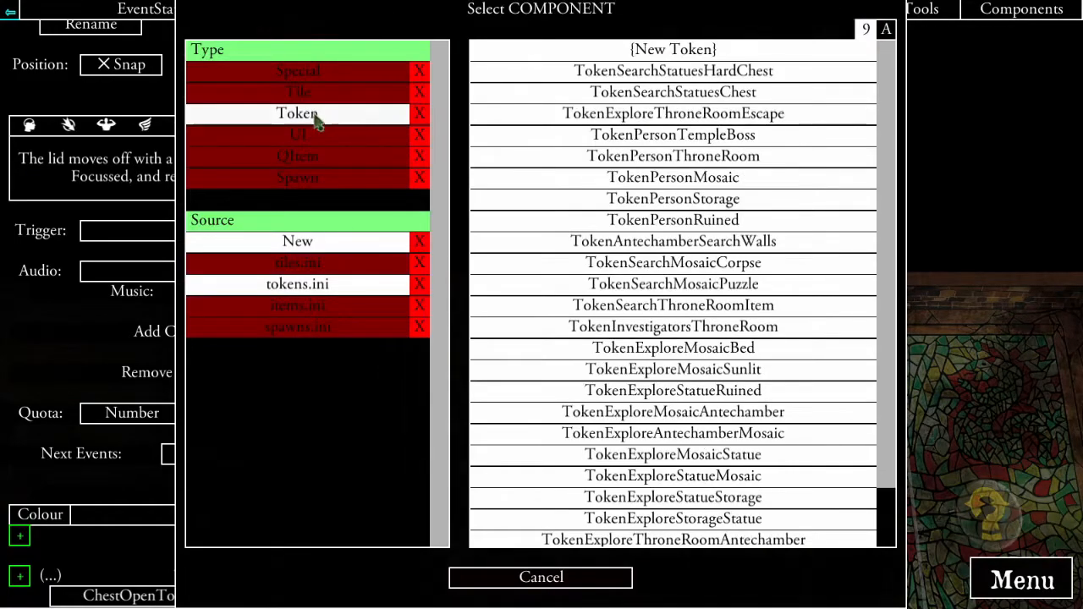
left_click(734, 73)
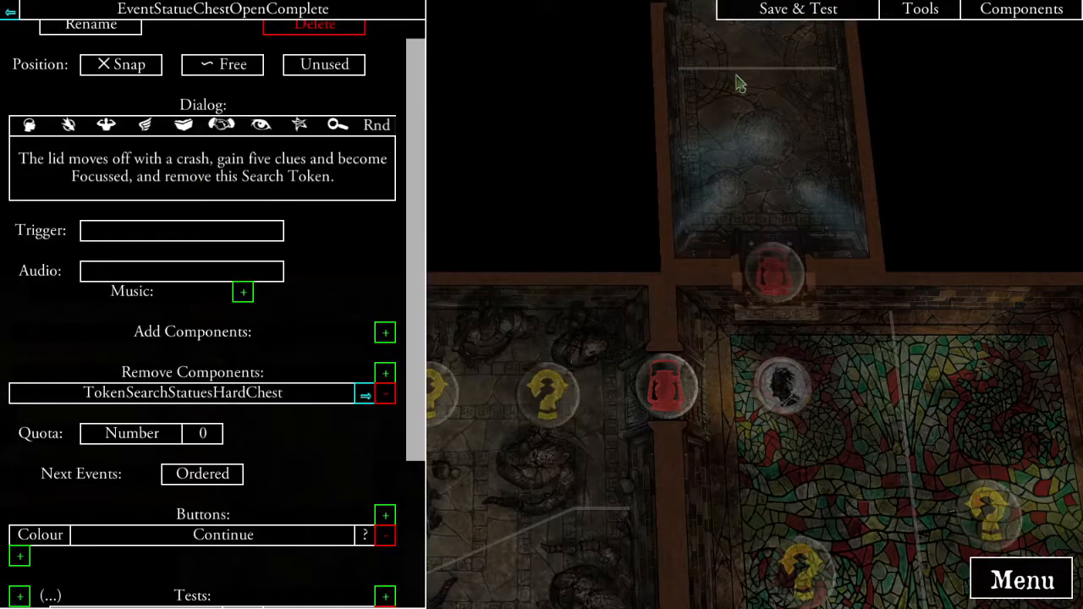
- Save and test the scenario, searching the heavy stone chest and submitting its lid check with 0 successes
left_click(791, 18)
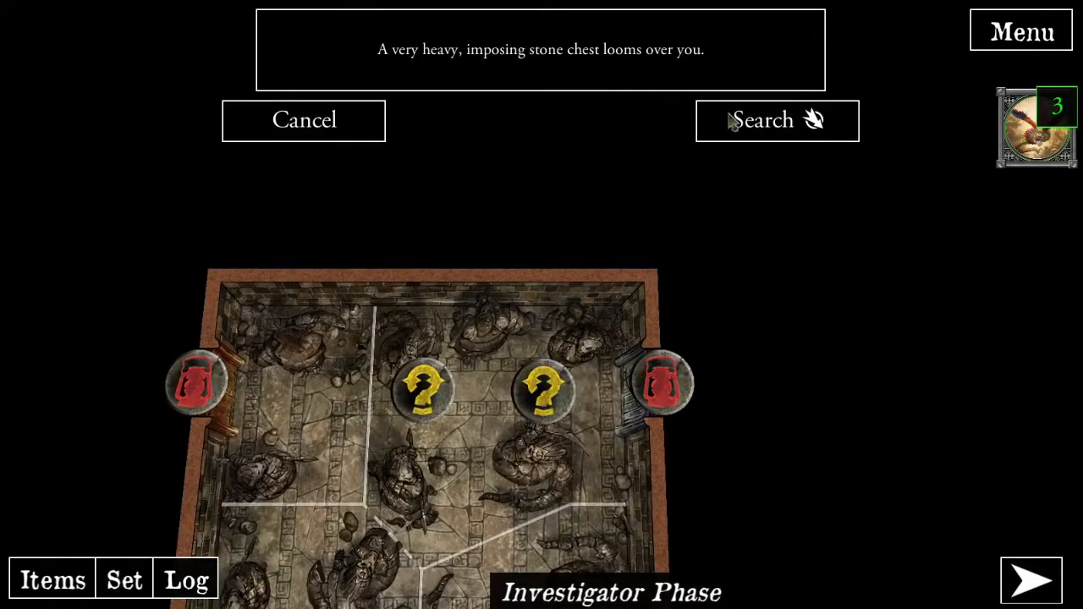
left_click(785, 127)
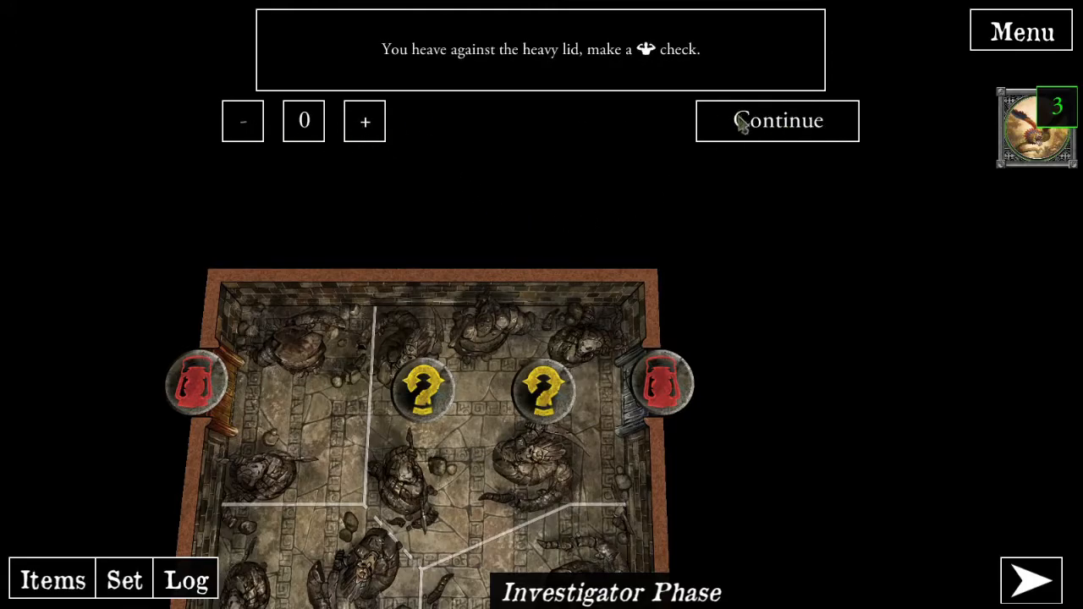
left_click(741, 123)
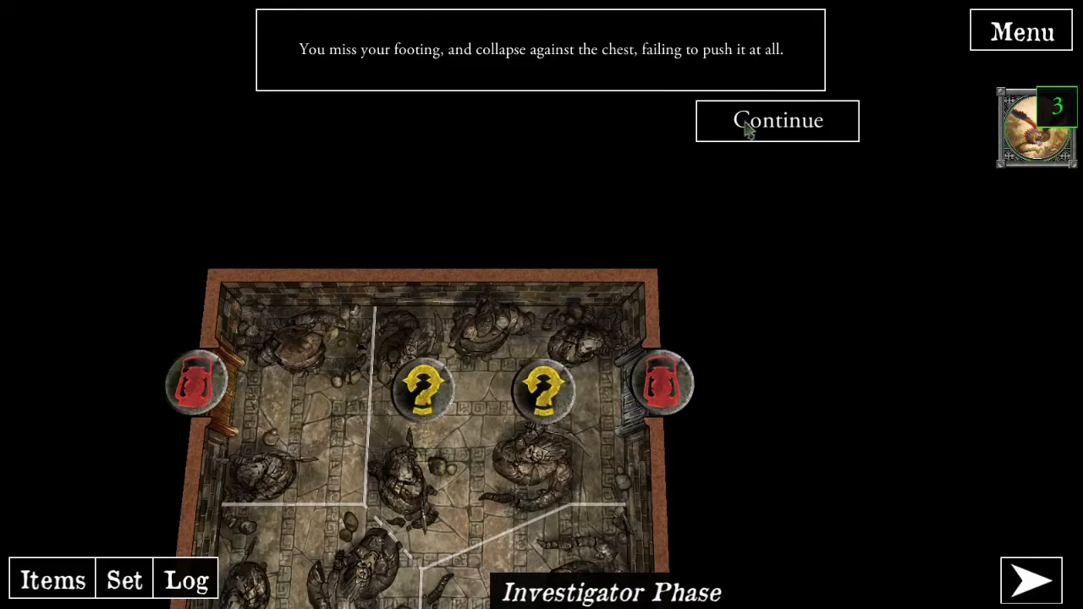
left_click(746, 127)
- Search the heavy stone chest again and submit its lid check with 3 successes
left_click(538, 382)
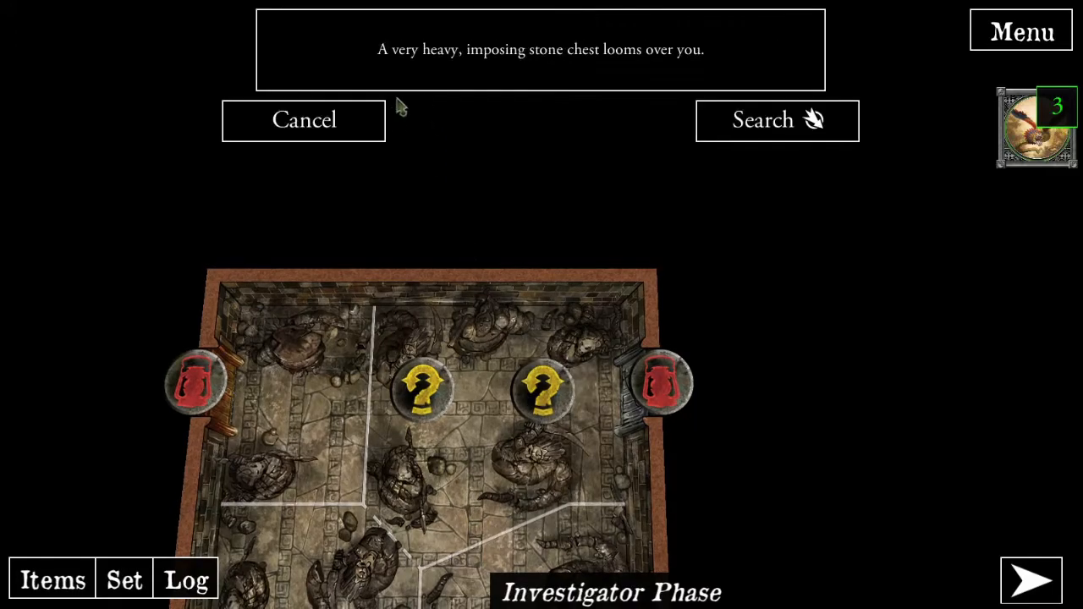
left_click(777, 140)
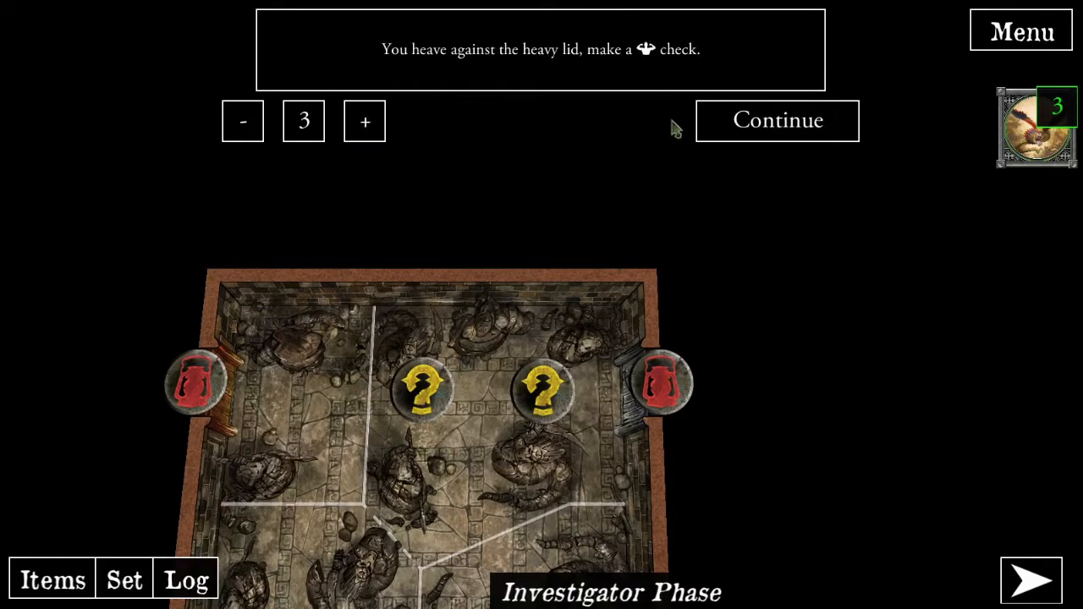
left_click(759, 127)
left_click(758, 127)
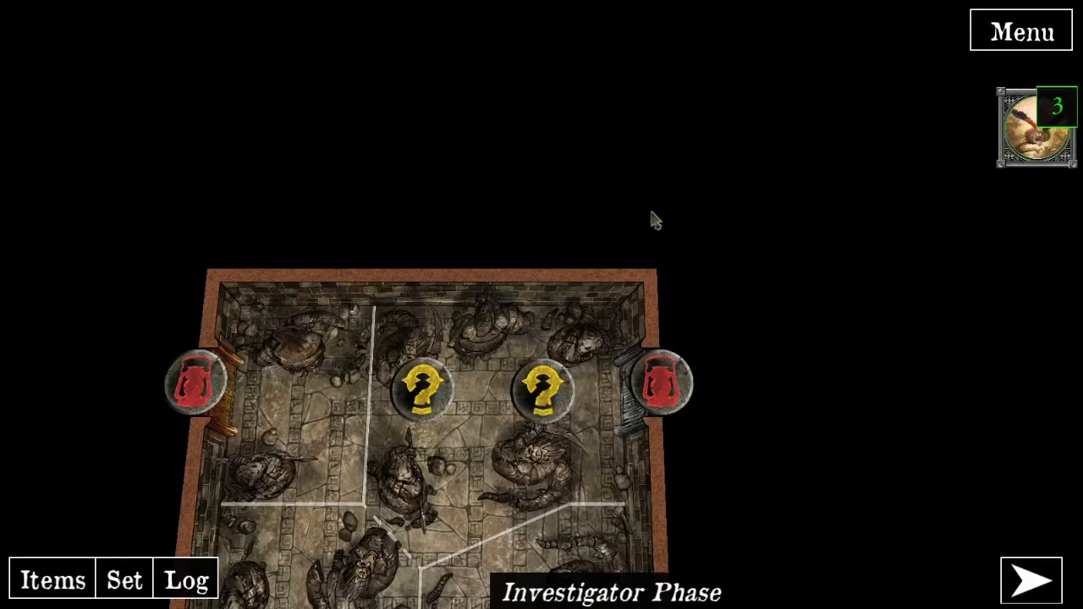
- Repeat the chest search, lower the lid check to 1 success and submit it
left_click(554, 389)
left_click(758, 134)
left_click(236, 126)
double_click(237, 127)
left_click(365, 123)
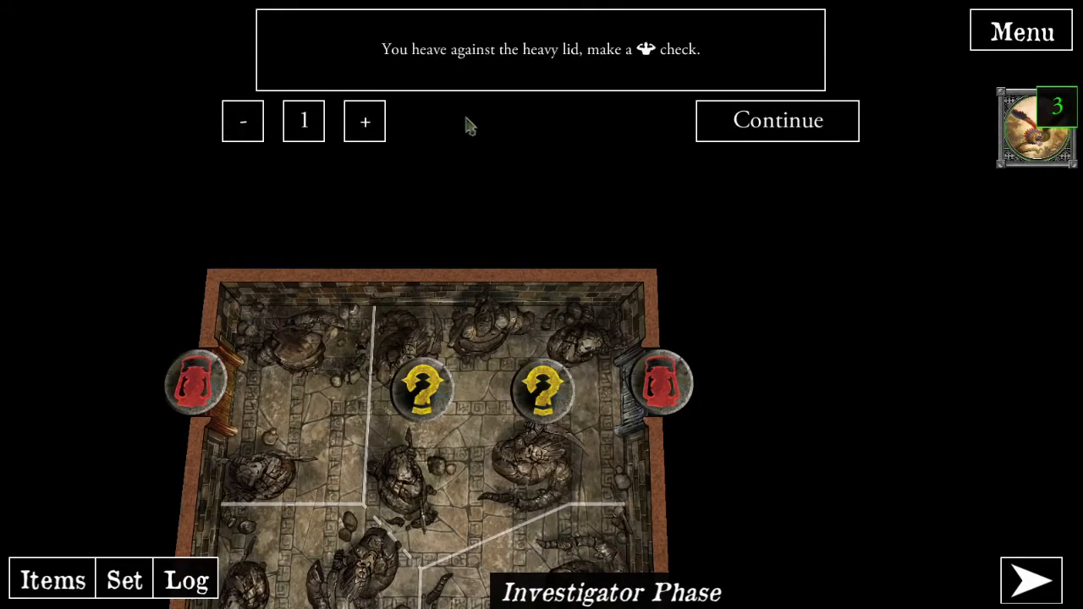
left_click(756, 126)
left_click(756, 127)
- Search the stone chest once more, submit the lid check and acknowledge the outcome dialog
left_click(545, 387)
left_click(732, 134)
left_click(780, 138)
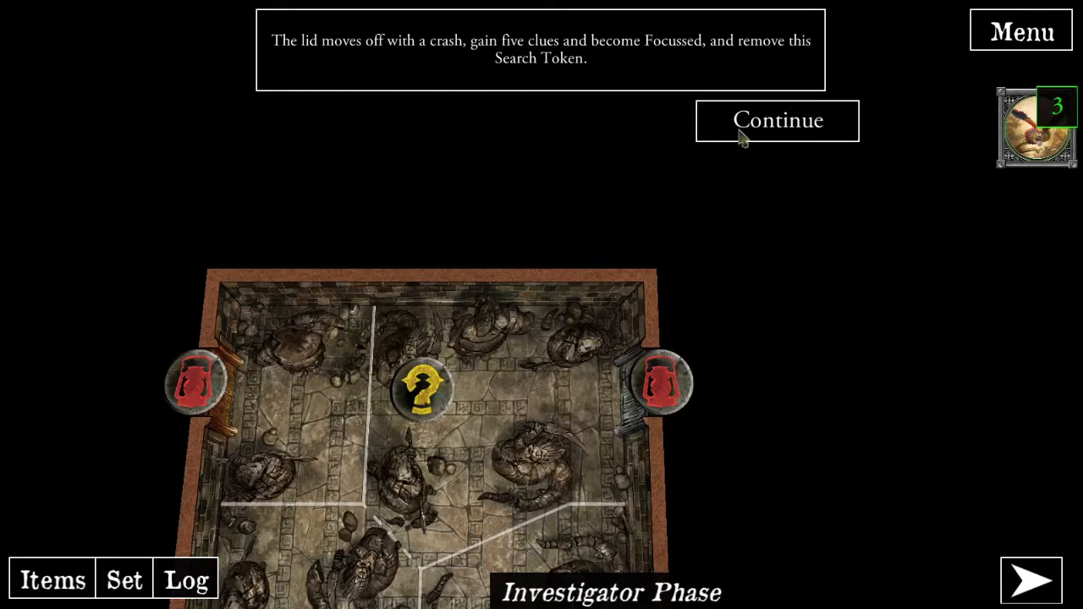
left_click(776, 136)
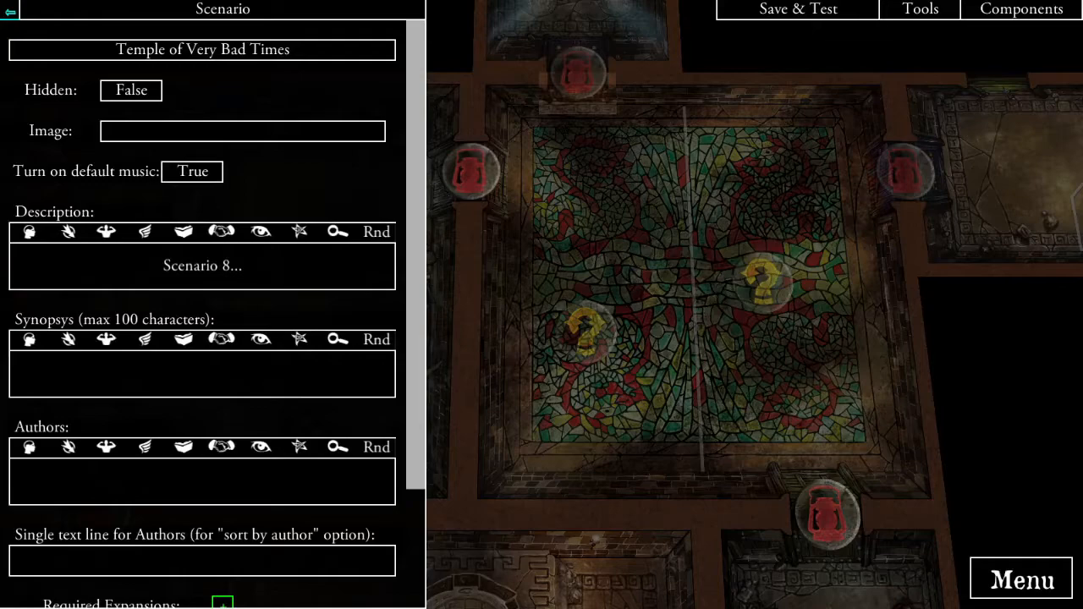
- Give the TokenSearchMosaicPuzzle token the dialog "The tiles on the floor, look as if they could be rearranged to form a picture."
left_click_drag(686, 345, 676, 402)
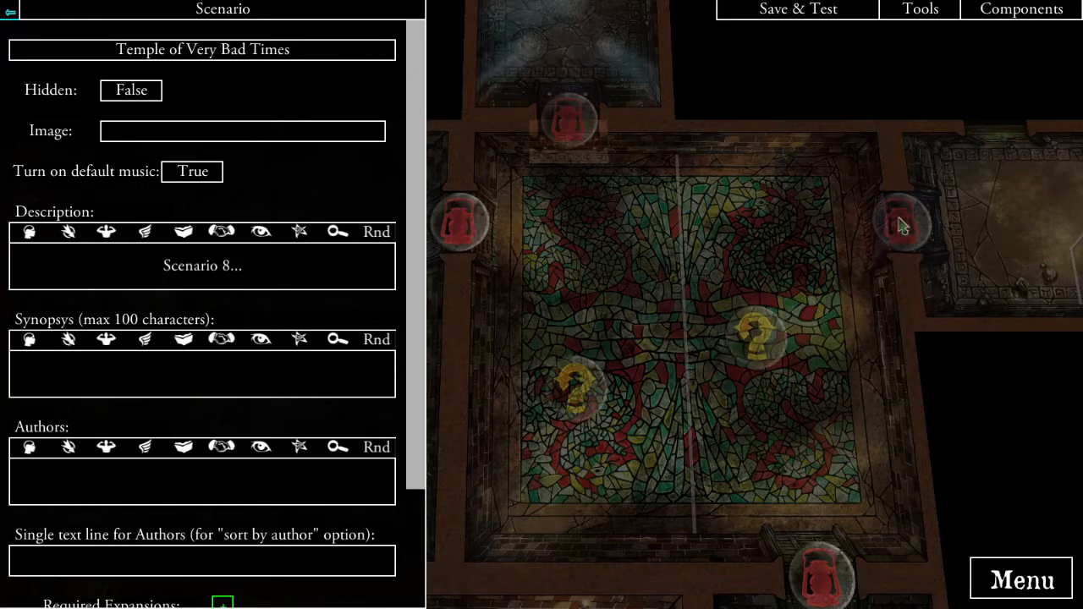
left_click(756, 339)
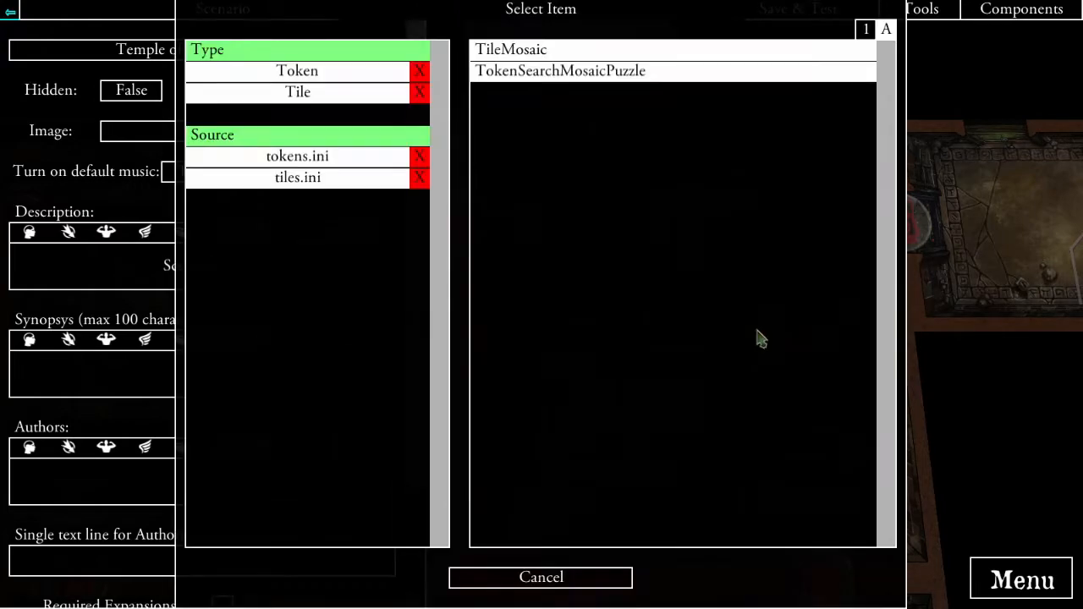
left_click(309, 77)
left_click(546, 52)
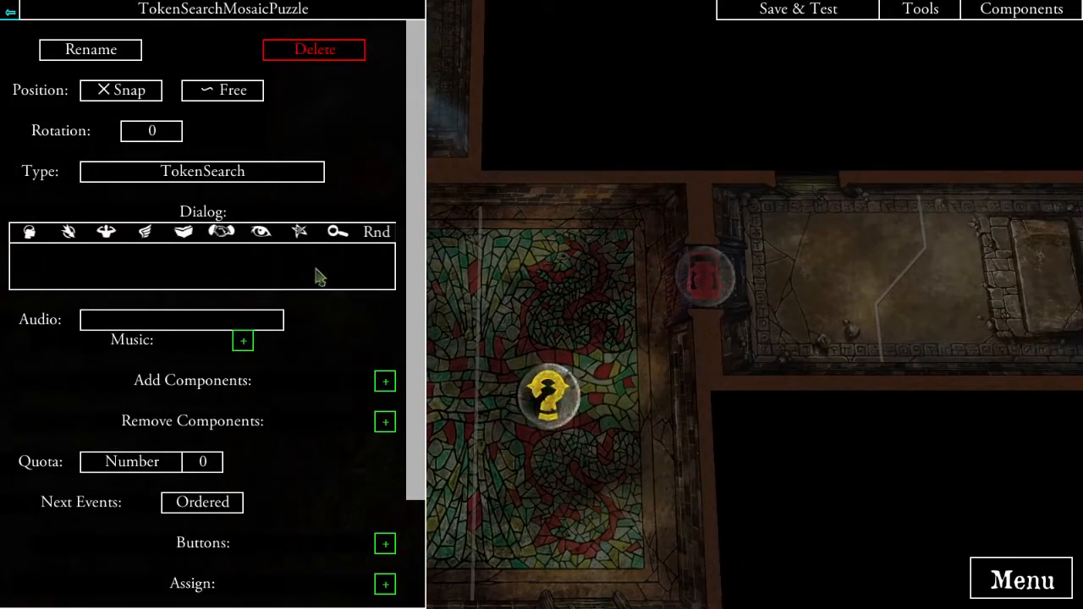
type("pu")
key("BackSpace")
key("BackSpace")
type("tiles on the floor, ")
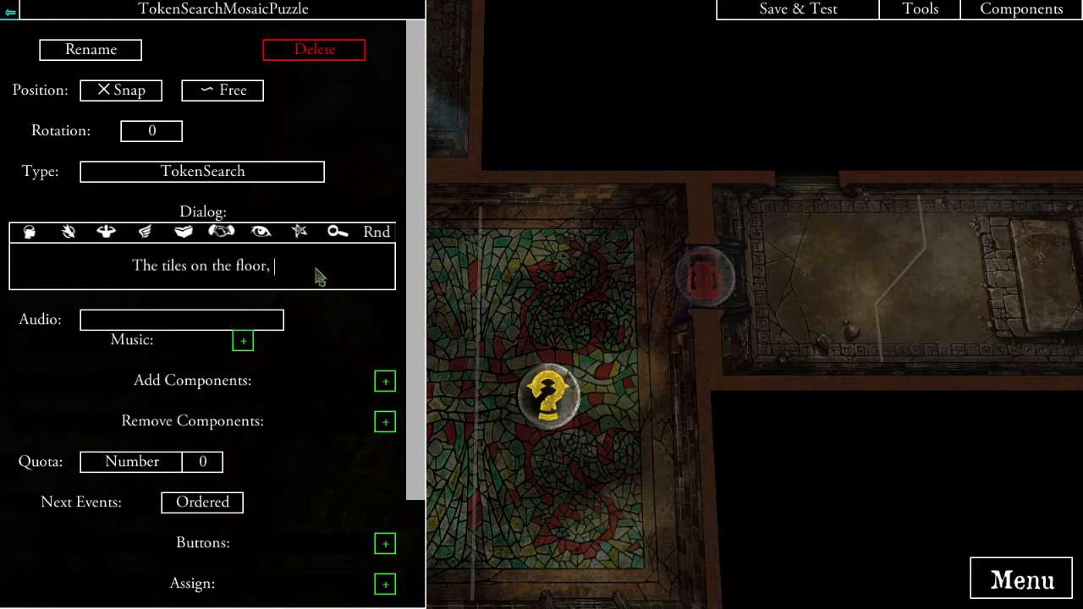
type("look as if they")
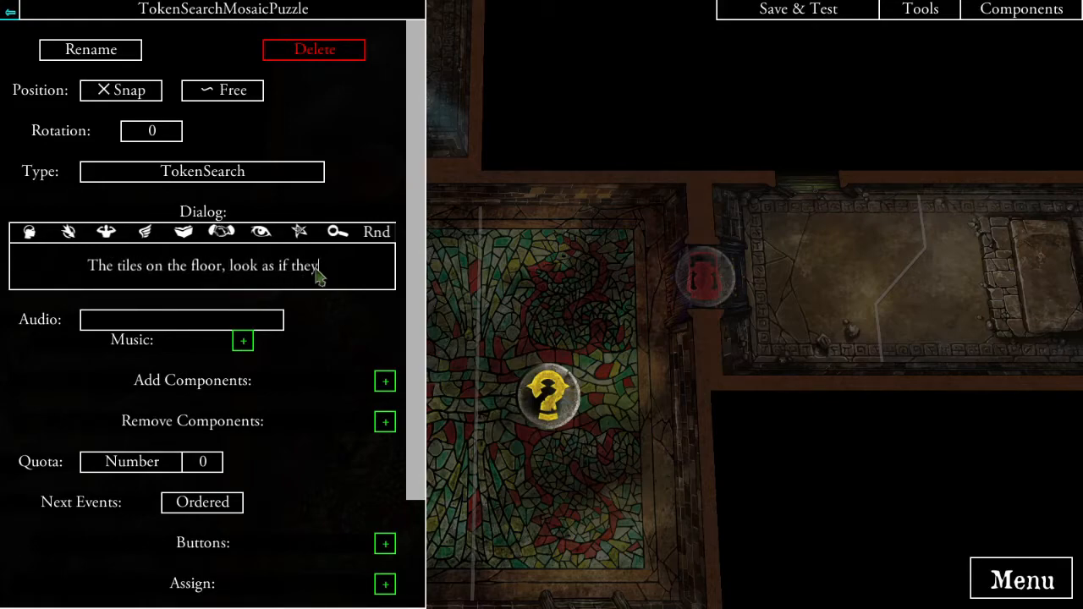
type(" could be rearranges")
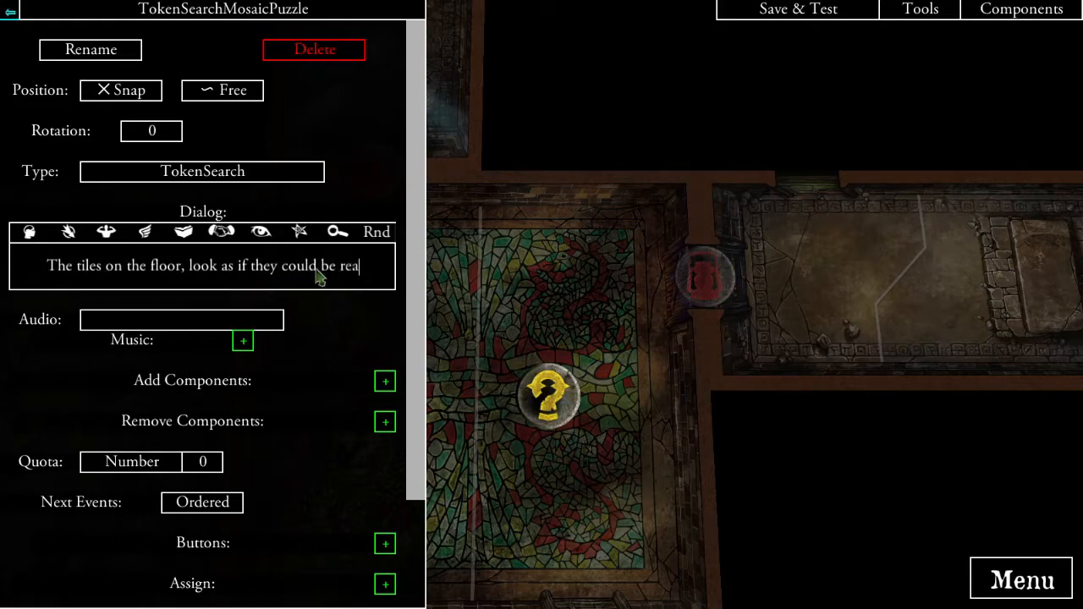
key("BackSpace")
key("BackSpace")
type("d to form ")
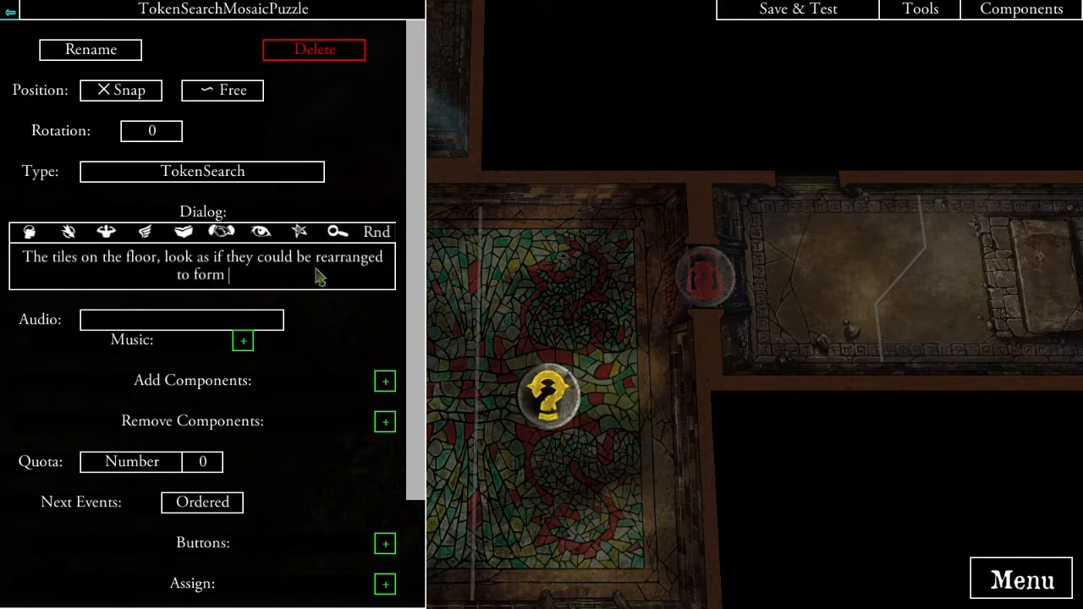
type("a picture.")
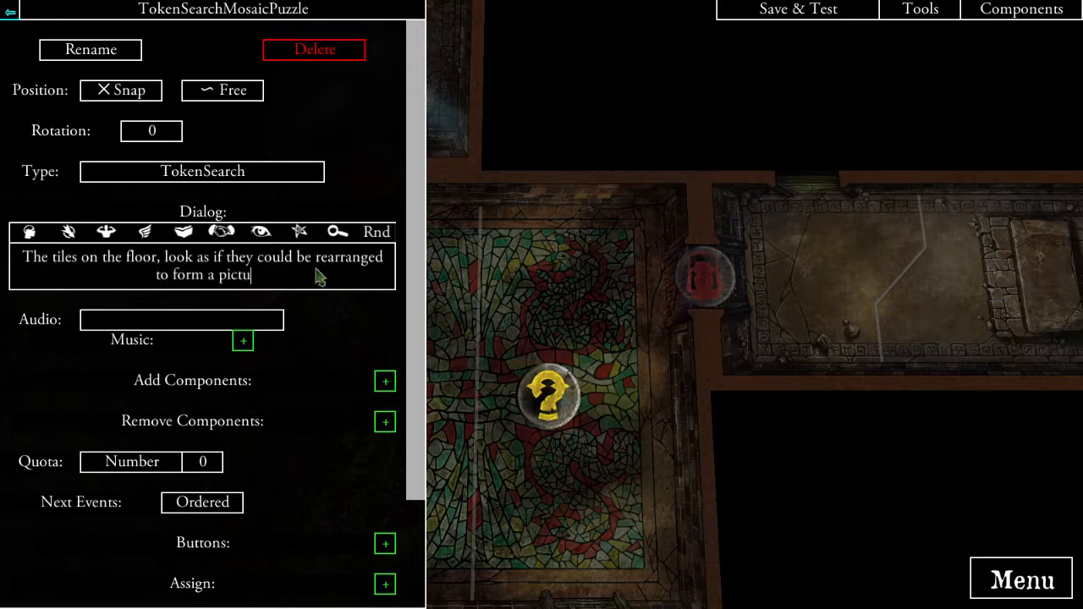
left_click(328, 308)
- Relabel the mosaic token's Continue button as "Search {action}"
scroll(351, 376, "down", 3)
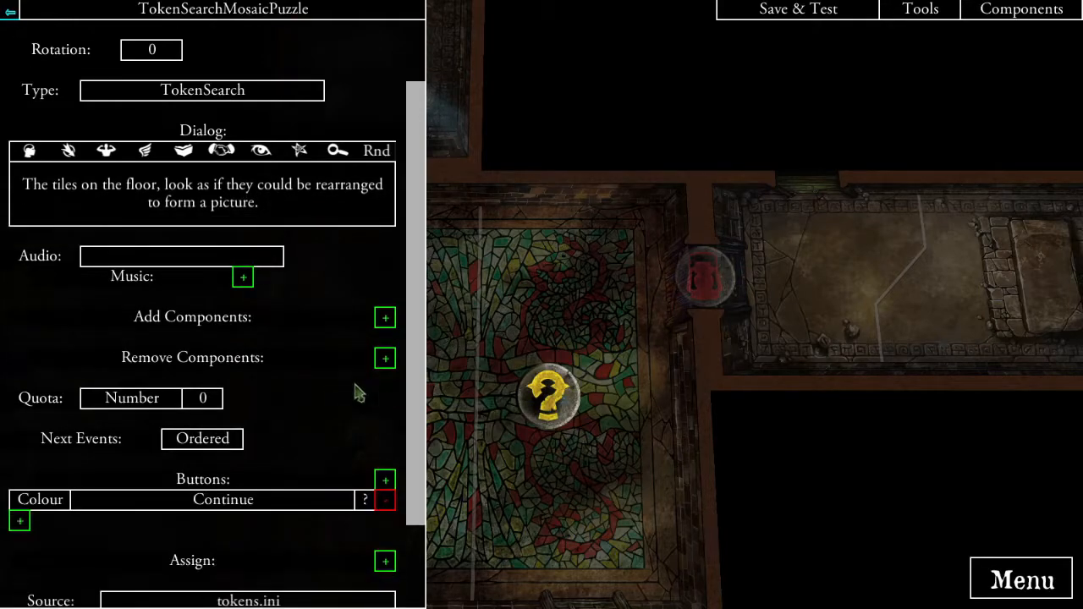
left_click(258, 478)
type("S")
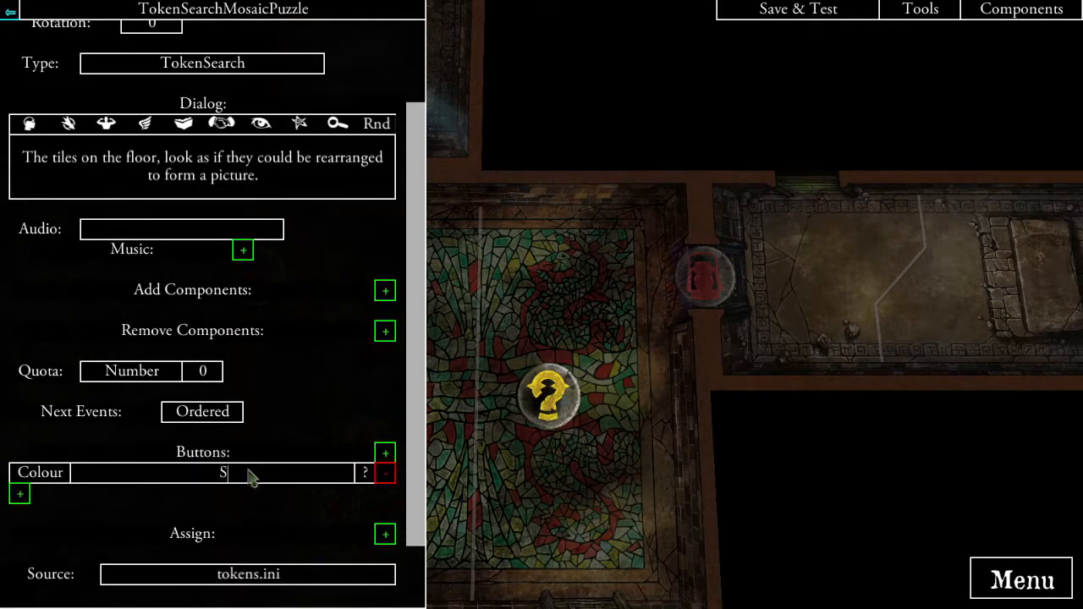
type("earch {action}")
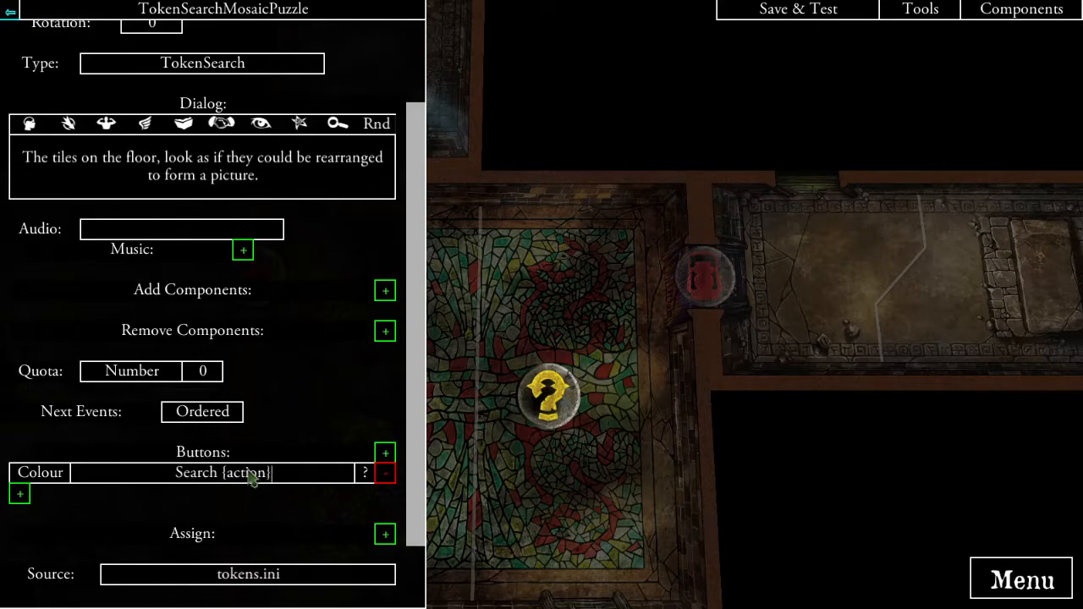
- Link a new event to the token's Search button and rename that event "Mosaic Puzzle"
left_click(19, 494)
left_click(330, 72)
left_click(522, 49)
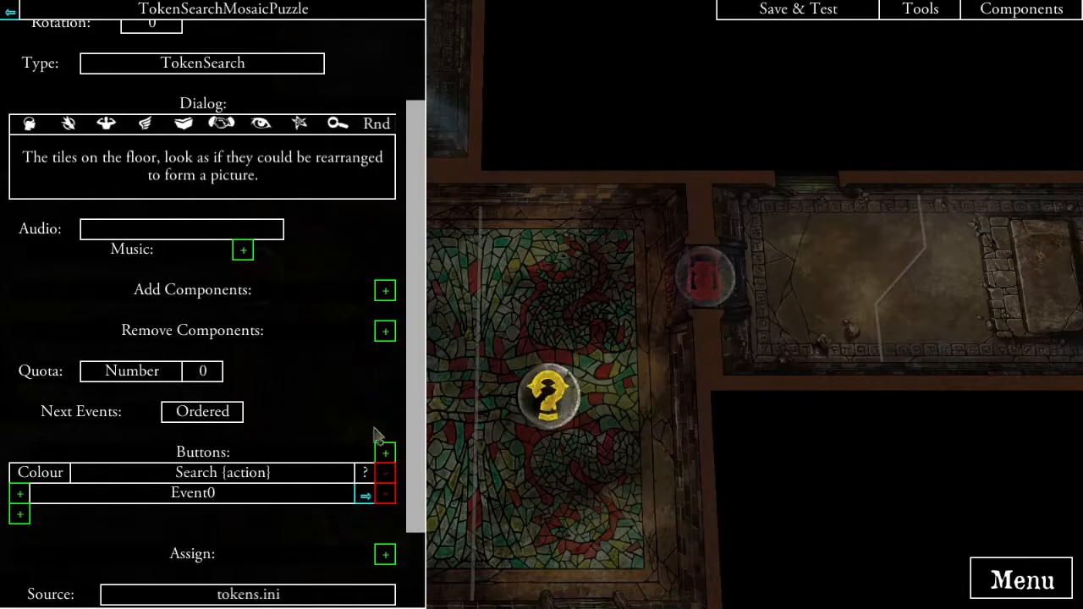
left_click(365, 498)
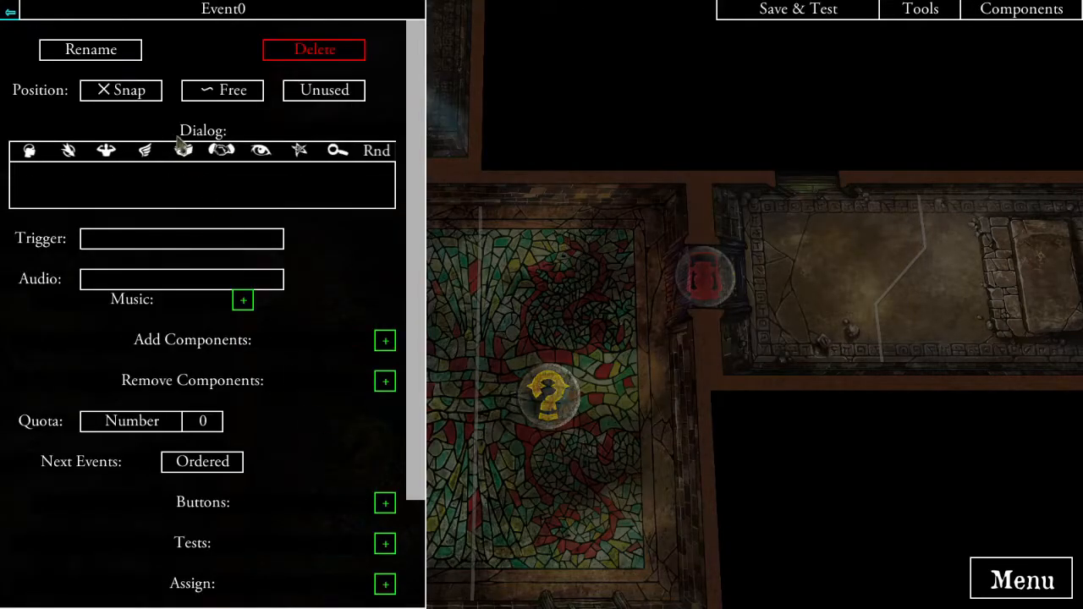
left_click(123, 52)
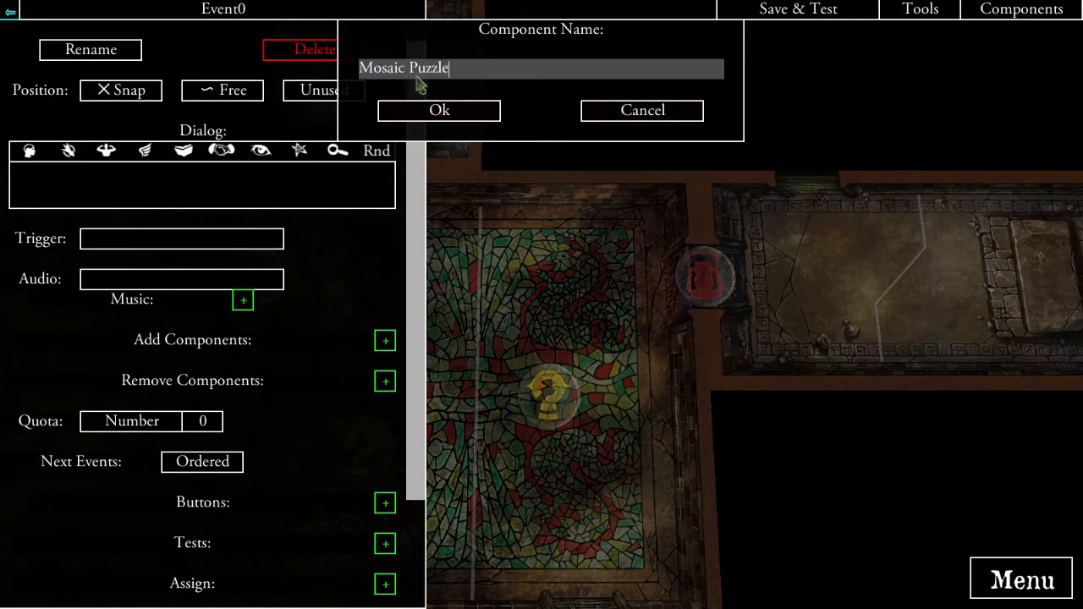
left_click(436, 118)
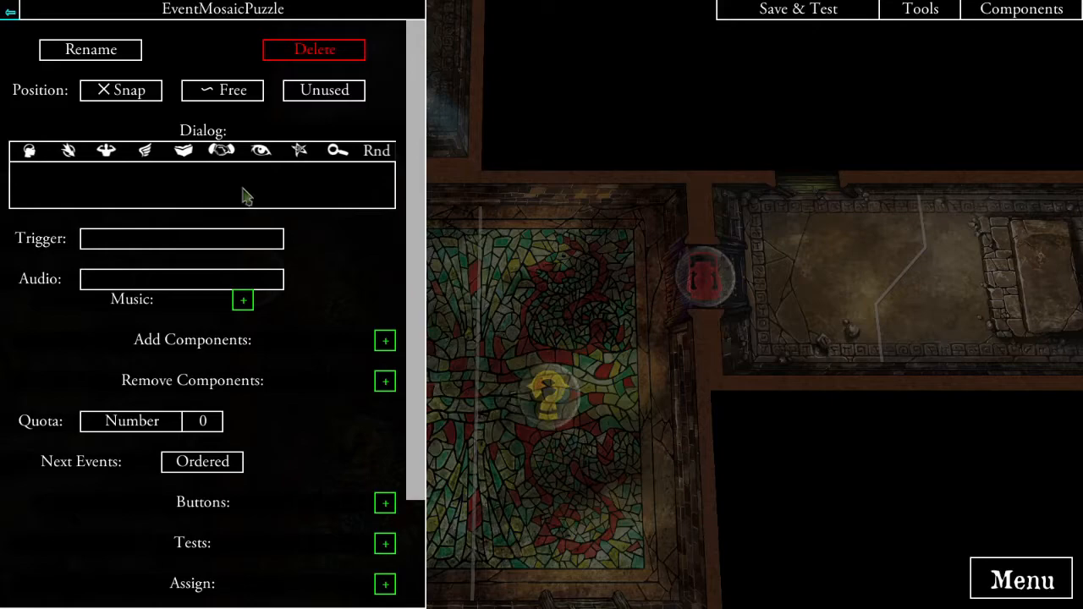
- Enter the Mosaic Puzzle event's dialog: "You begin to carefully manipulate the tiles. Click to attempt the event, using your"
left_click(242, 195)
type("You begin to carefully ")
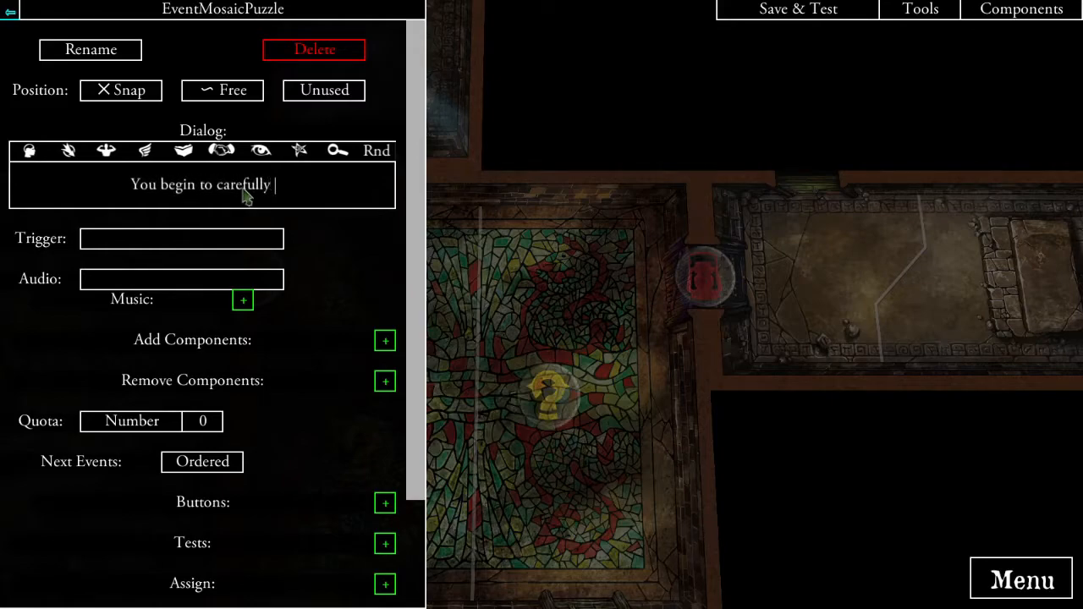
type("manipulate th")
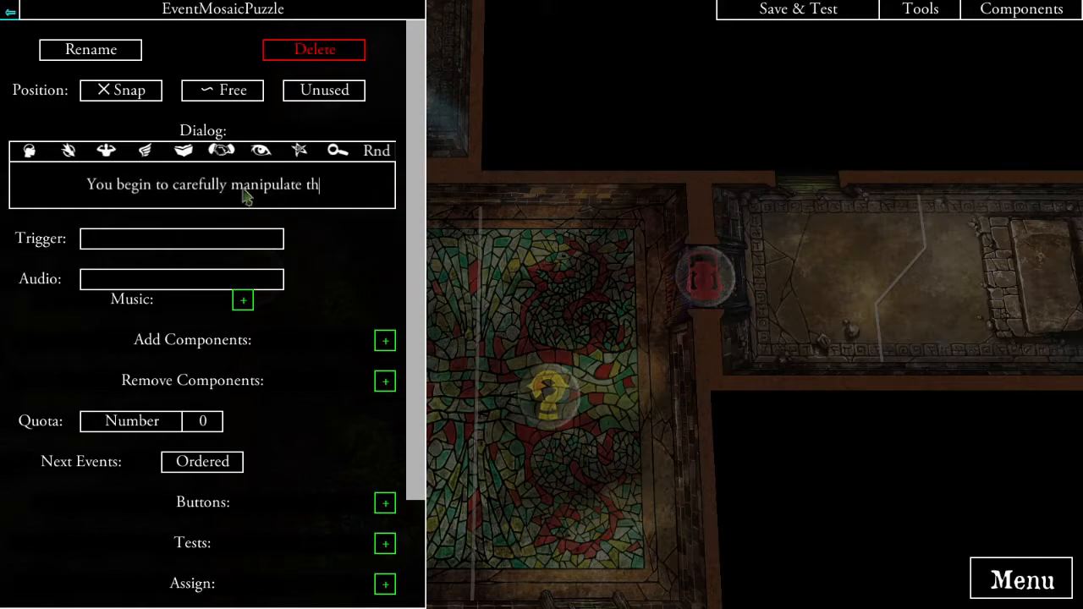
type("e tiles. Click ")
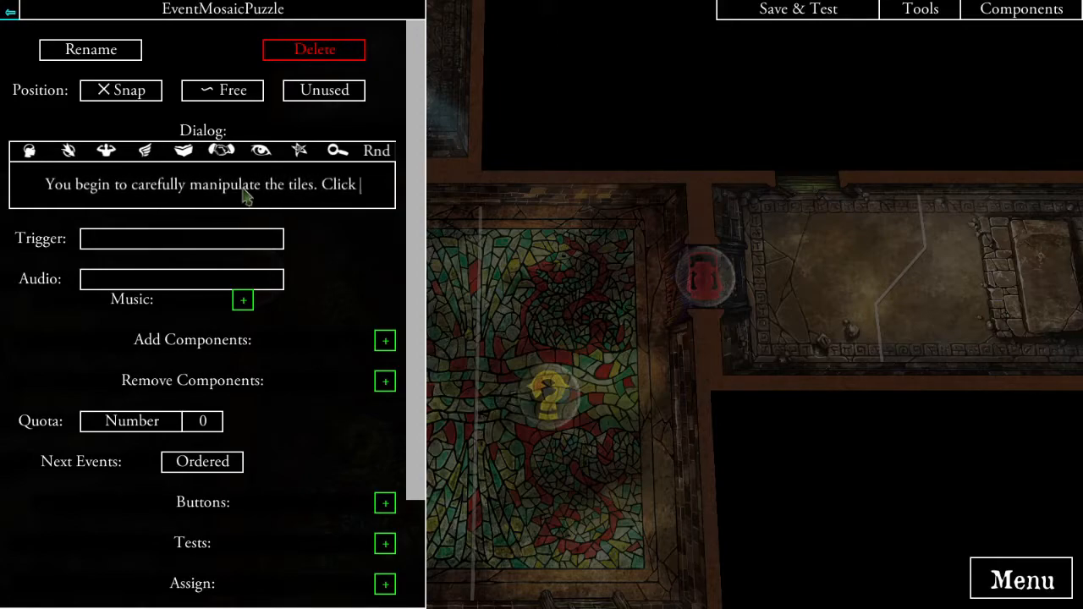
type("to attempt the puzz")
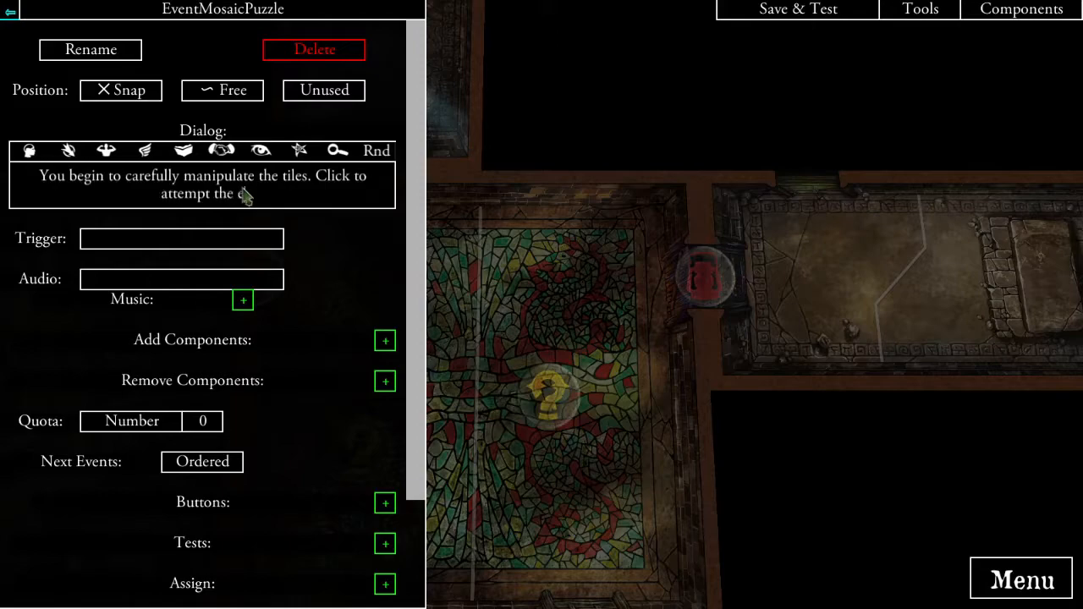
type("t, using your")
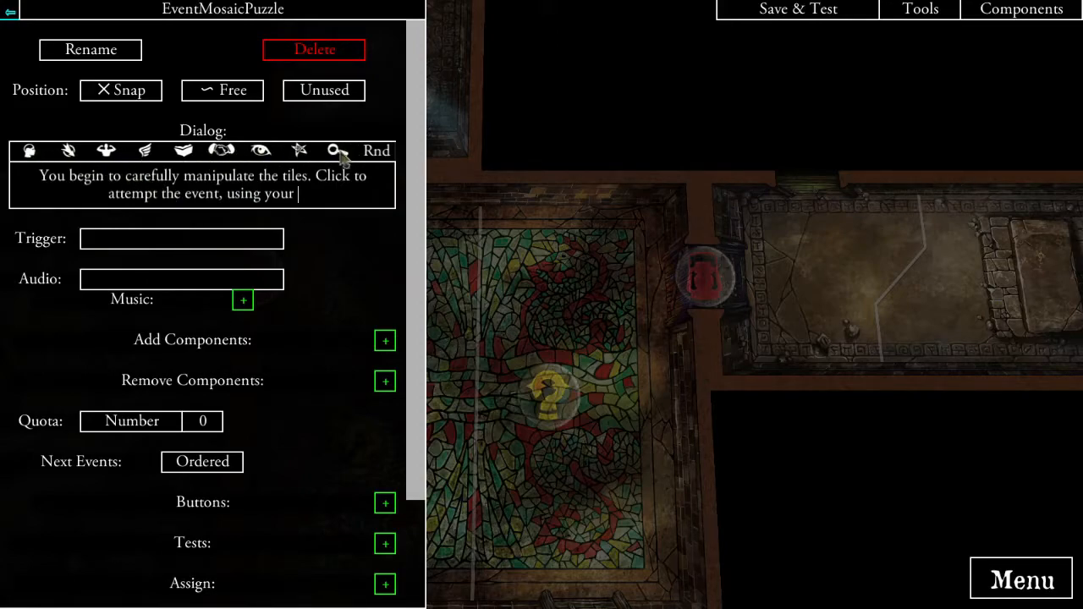
left_click(67, 152)
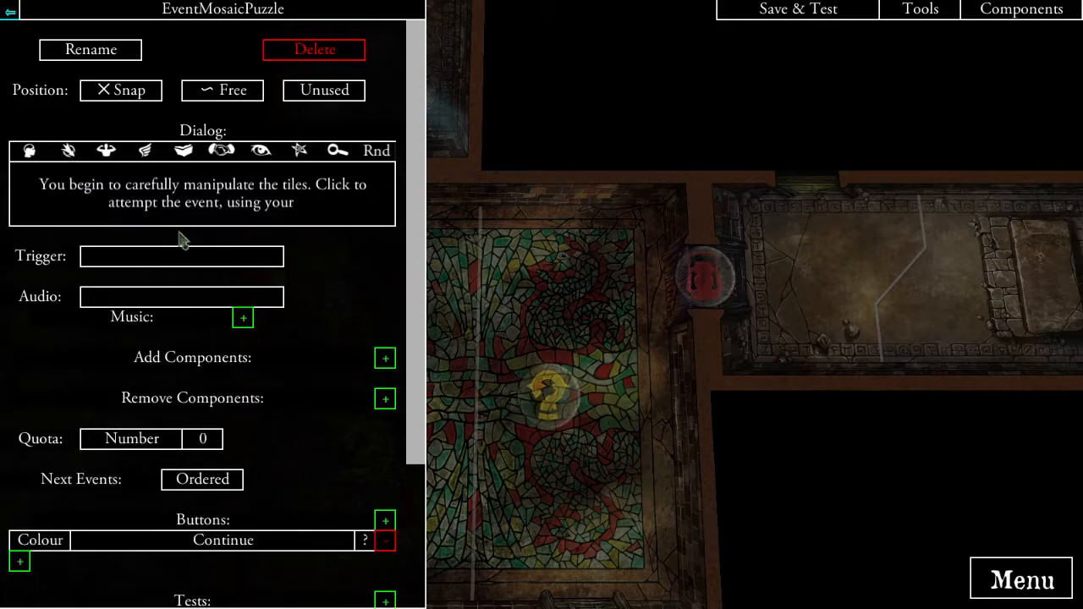
left_click(68, 154)
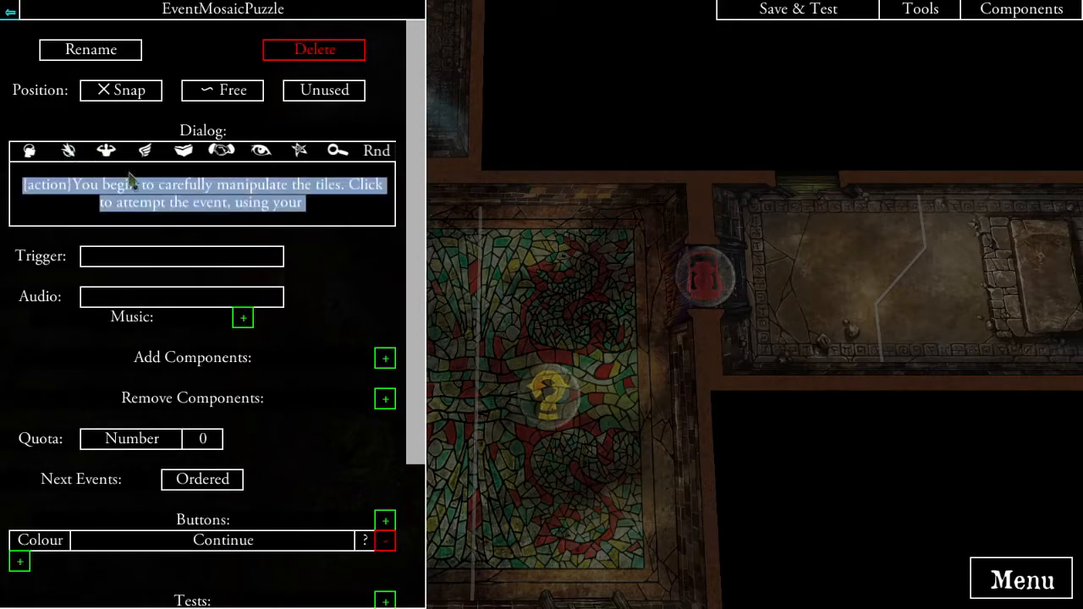
left_click(150, 200)
left_click(34, 185)
left_click(54, 191)
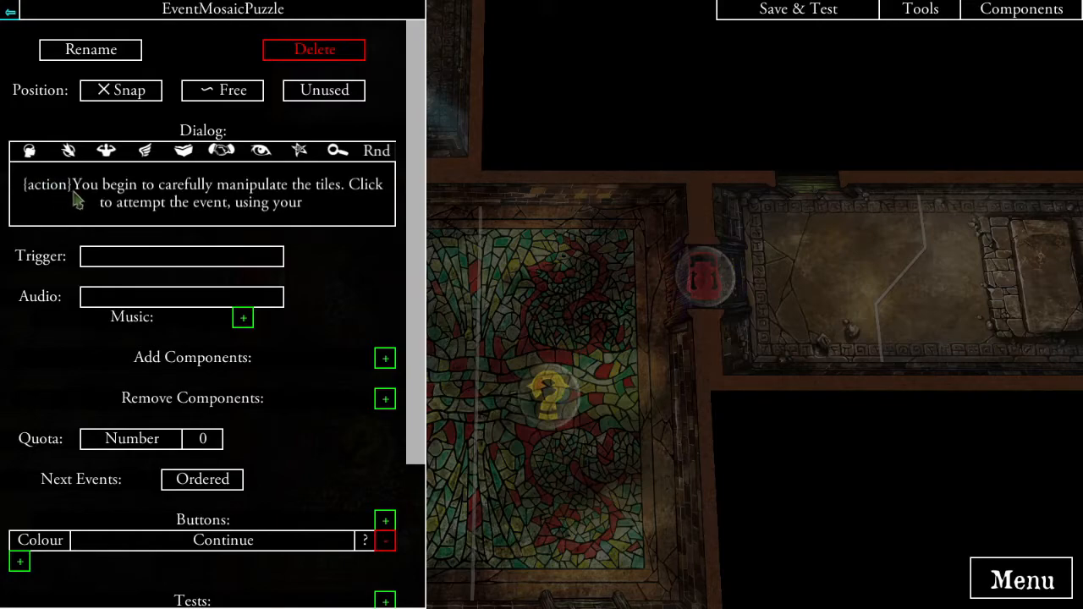
left_click_drag(75, 194, 26, 202)
key("BackSpace")
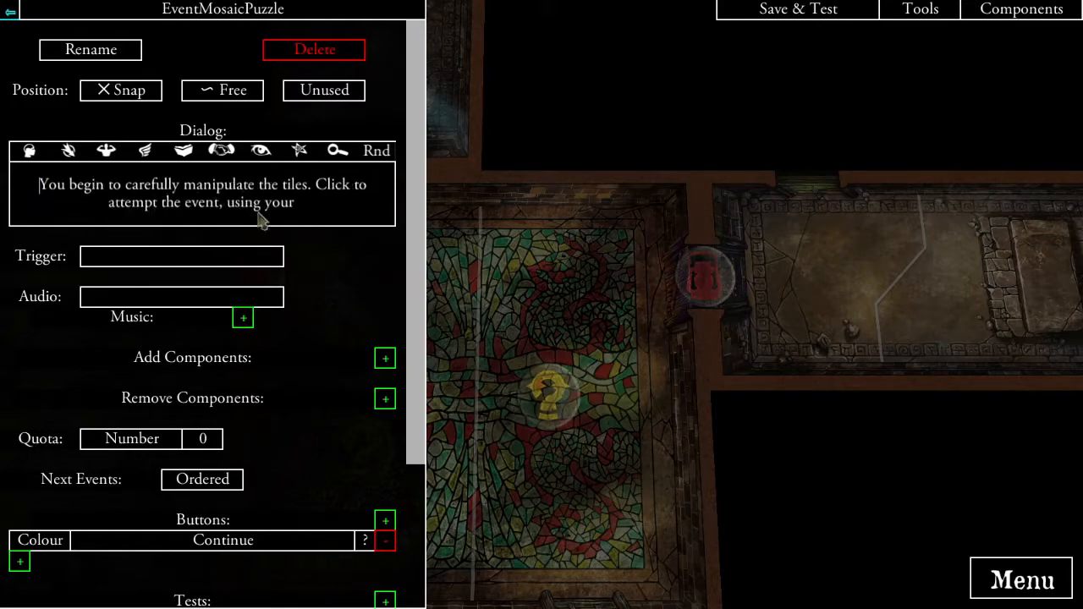
- Insert the {observation} skill symbol at the end of the event's dialog, followed by a period
left_click(262, 152)
left_click(212, 205)
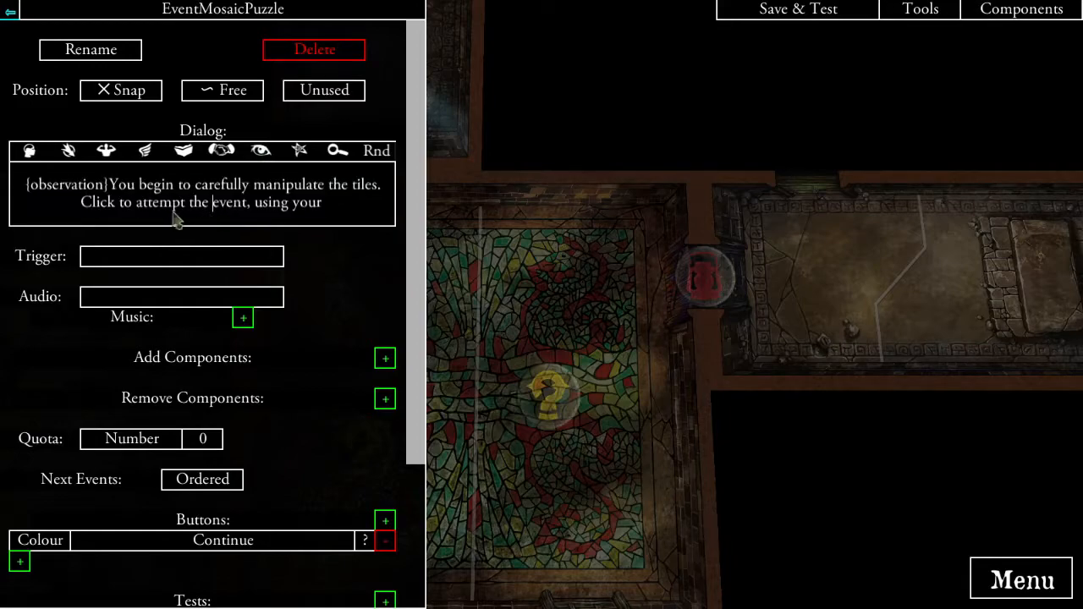
double_click(109, 188)
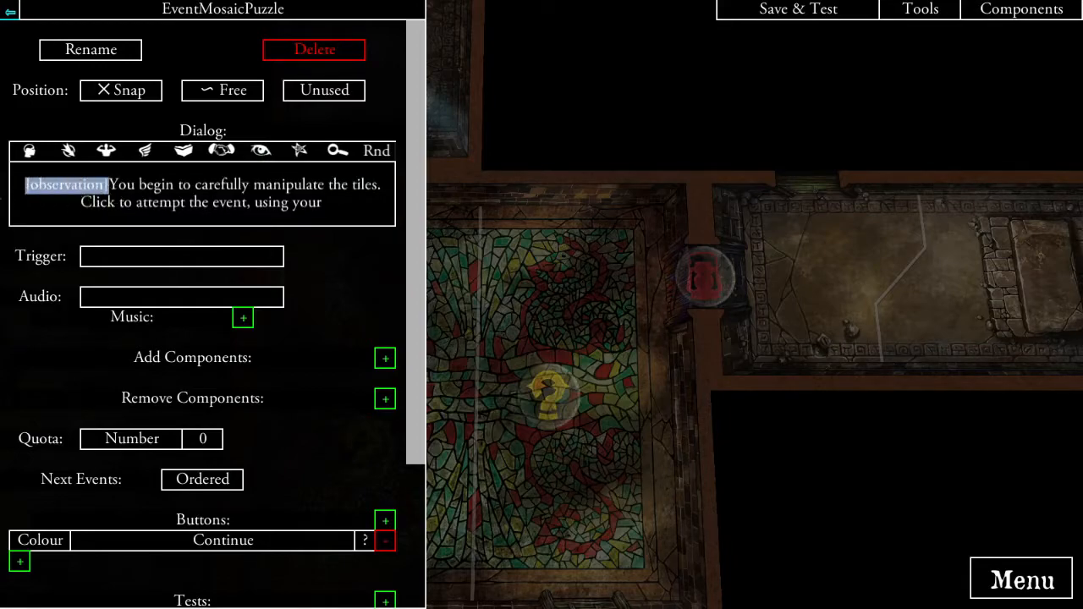
key("ctrl+x")
left_click(346, 205)
key("ctrl+v")
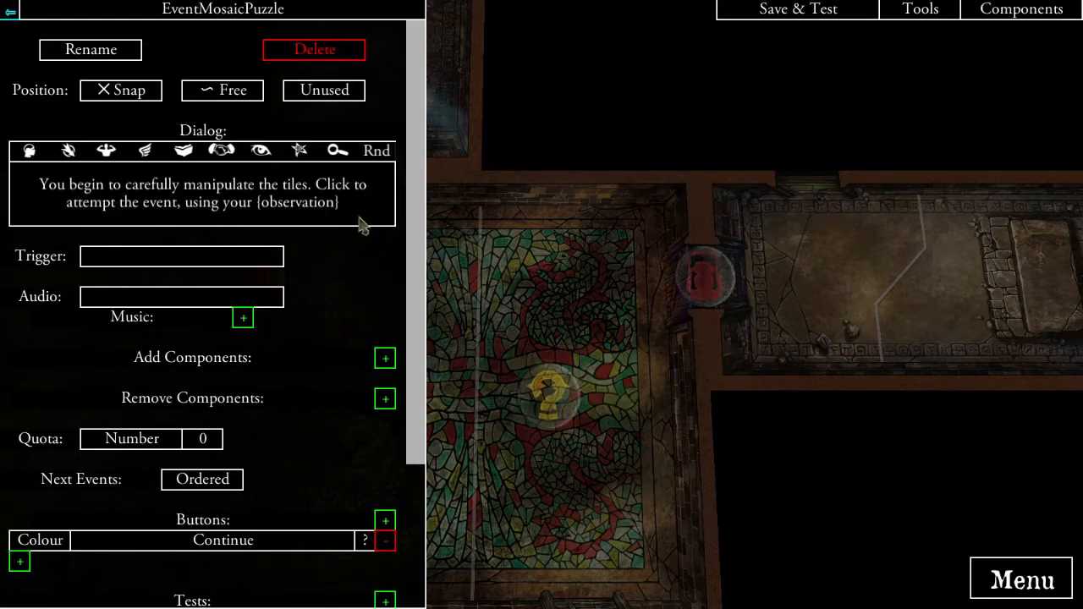
type(".")
- Link a new puzzle to the event's Continue button and rename that puzzle "Mosaic"
scroll(292, 322, "down", 2)
left_click(19, 428)
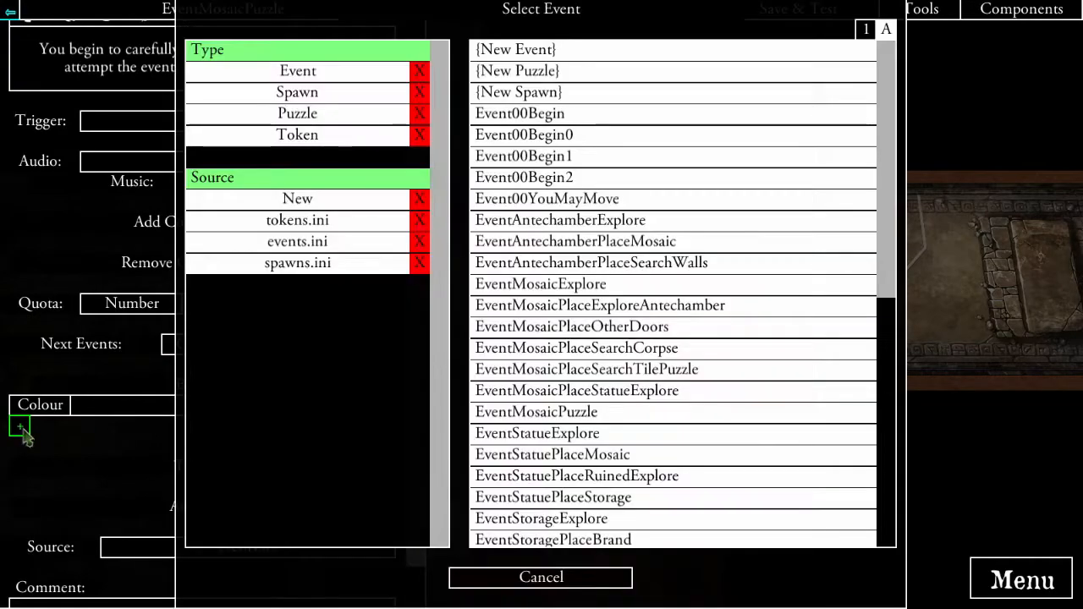
left_click(297, 113)
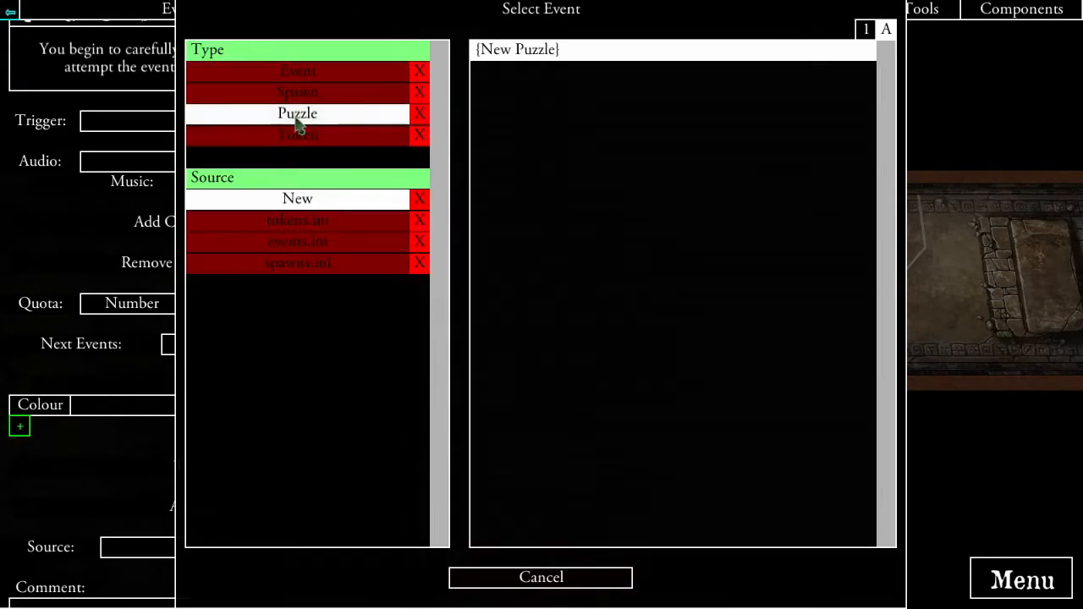
left_click(541, 51)
left_click(365, 428)
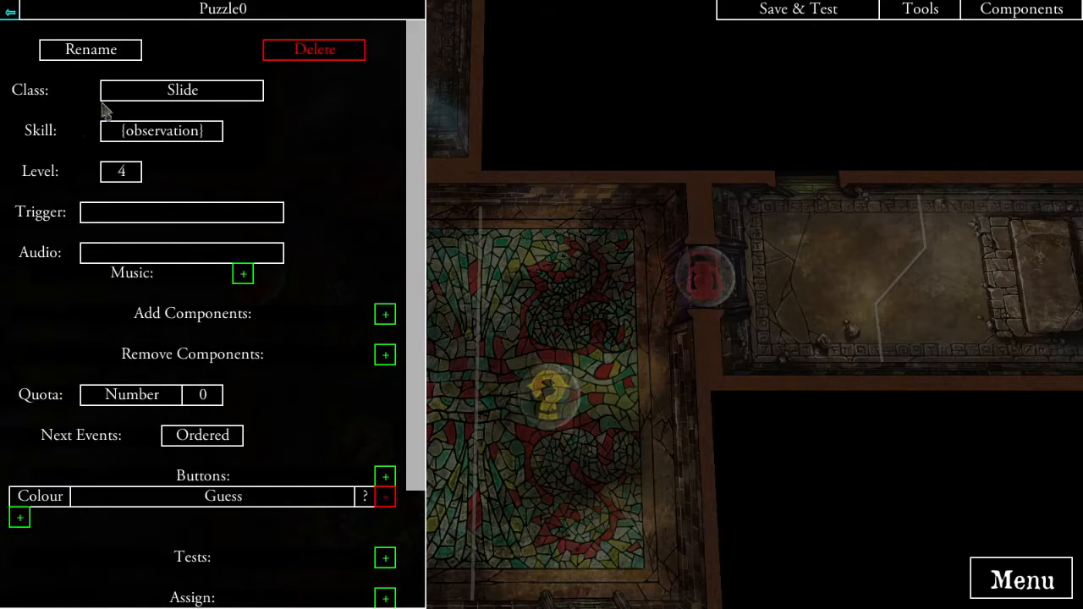
left_click(100, 51)
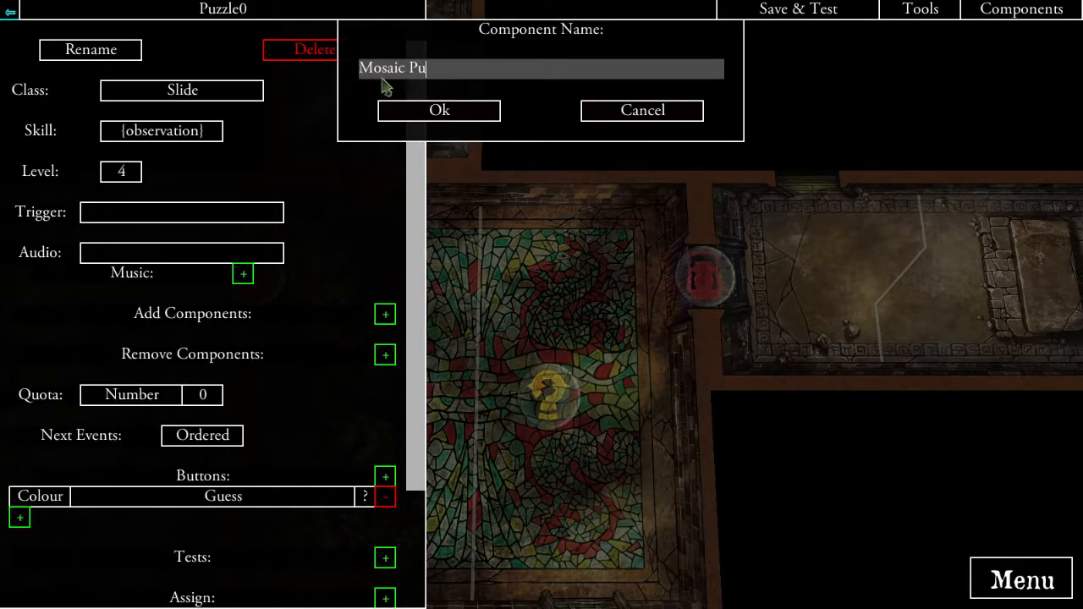
left_click(408, 117)
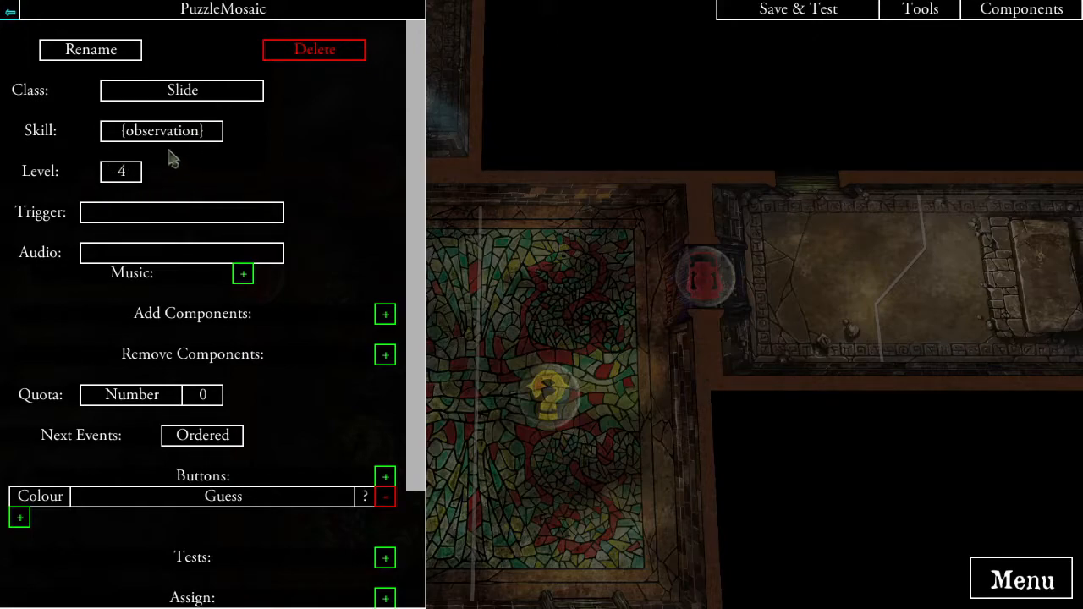
- Set the mosaic puzzle's class to Image, using the PuzzleRitualRunes picture and level 3
left_click(165, 99)
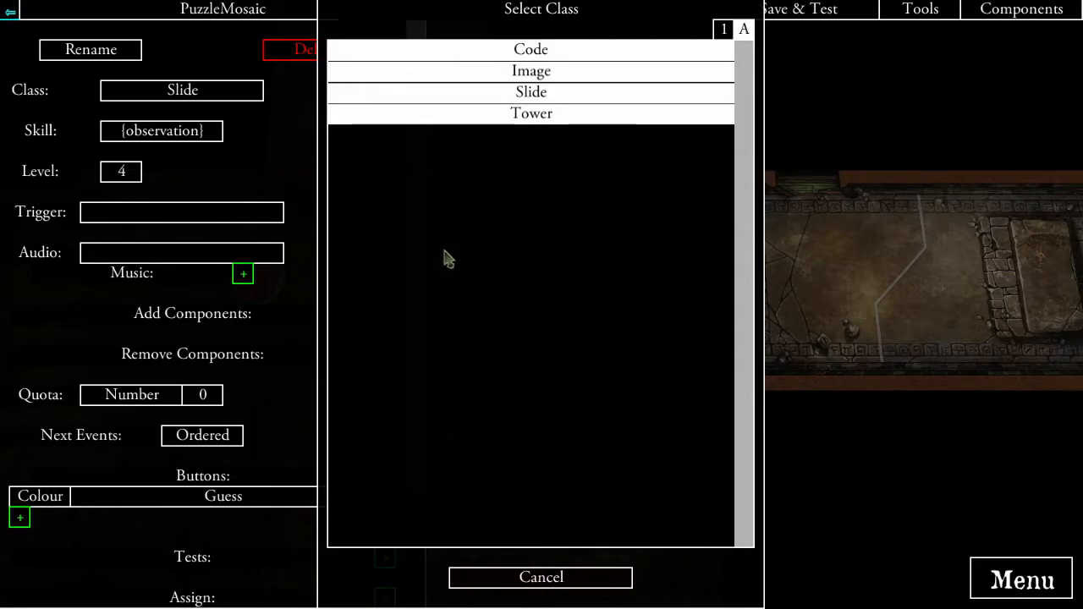
left_click(560, 75)
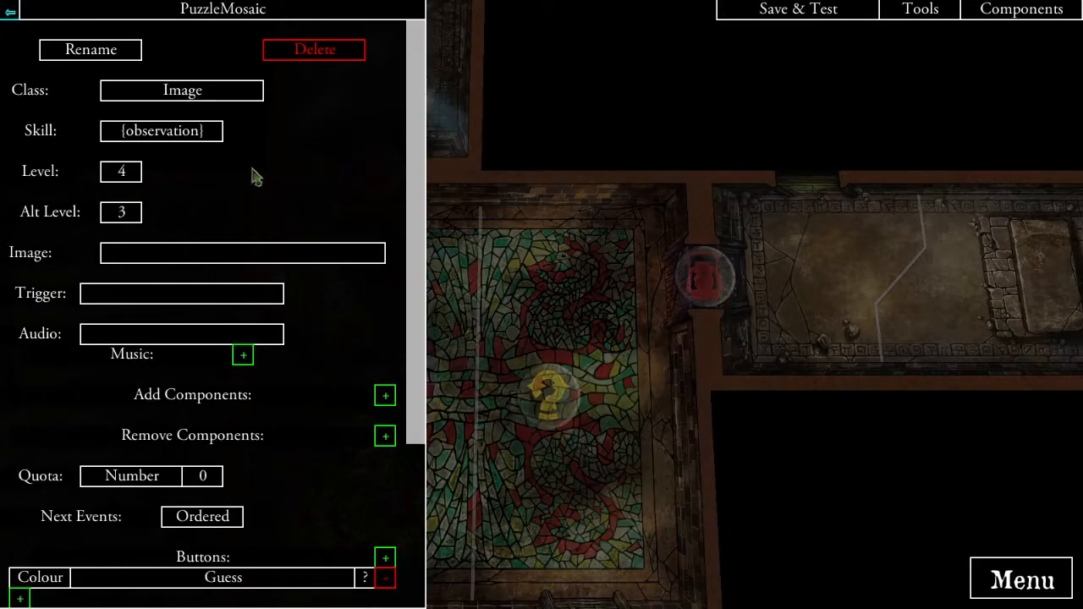
left_click(263, 258)
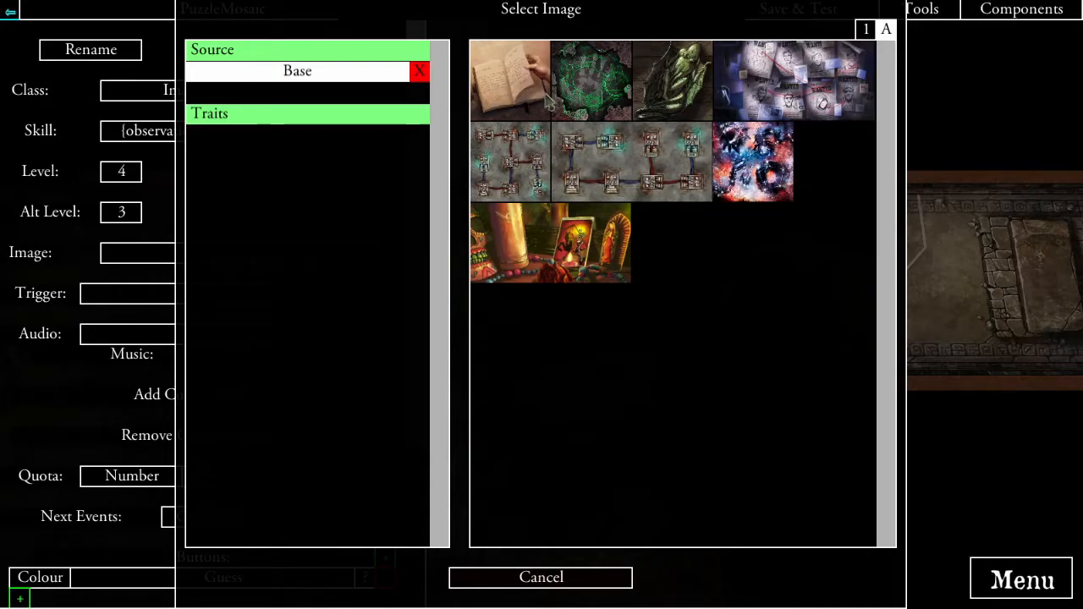
left_click(593, 85)
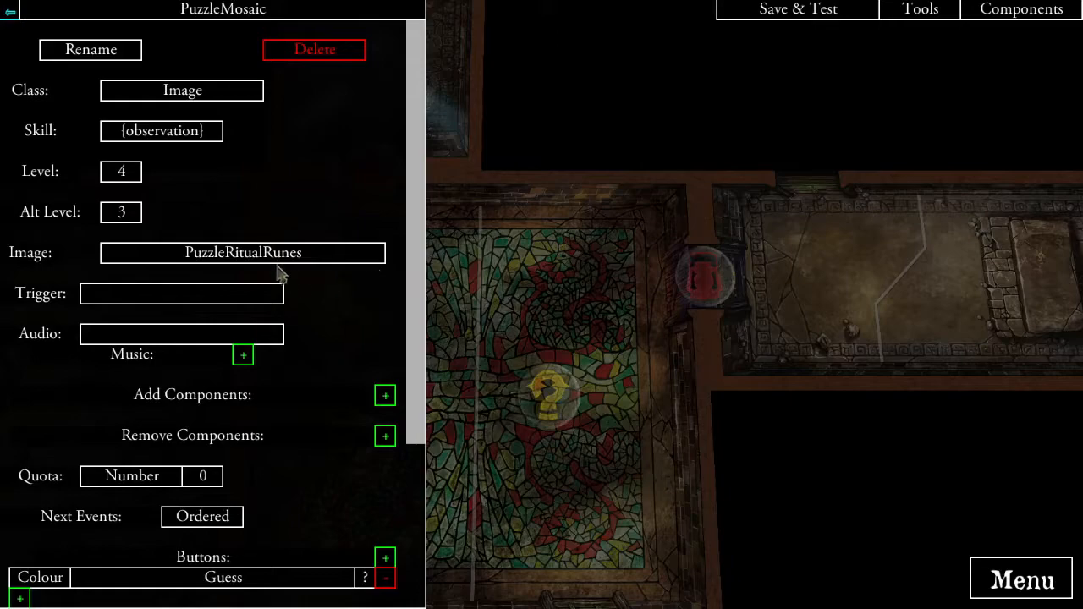
left_click(130, 172)
type("3")
left_click(197, 297)
left_click(296, 76)
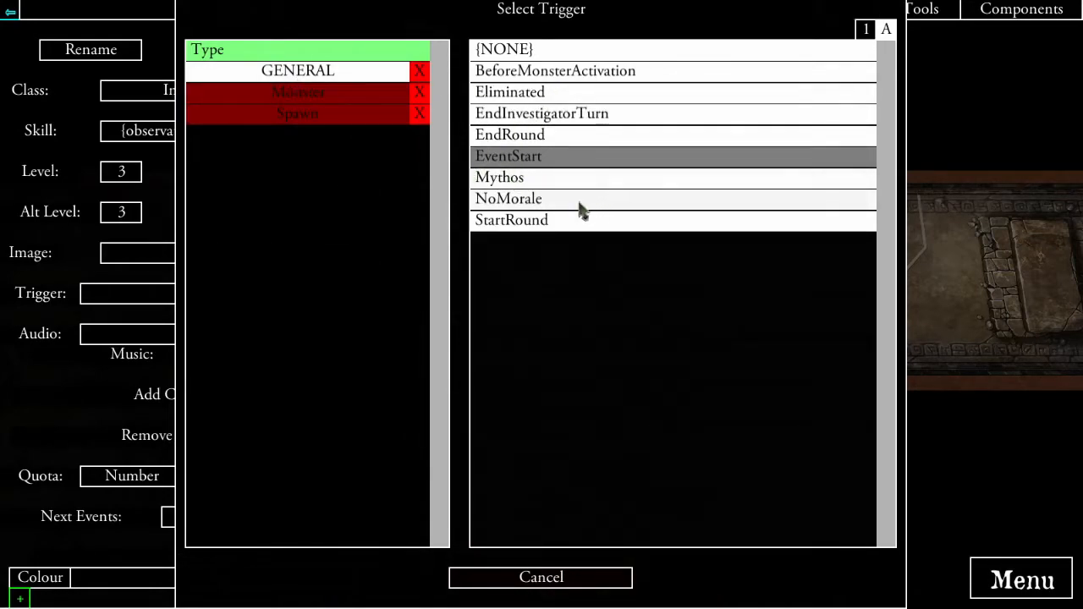
left_click(538, 580)
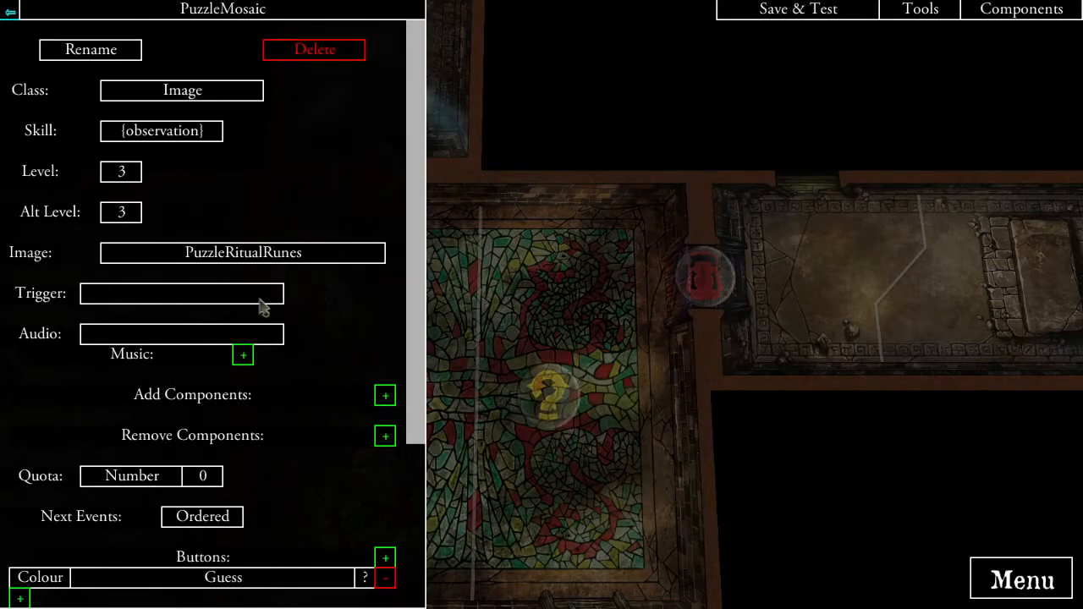
- Link a new event to the mosaic puzzle's Guess button
scroll(263, 307, "down", 3)
scroll(119, 300, "down", 3)
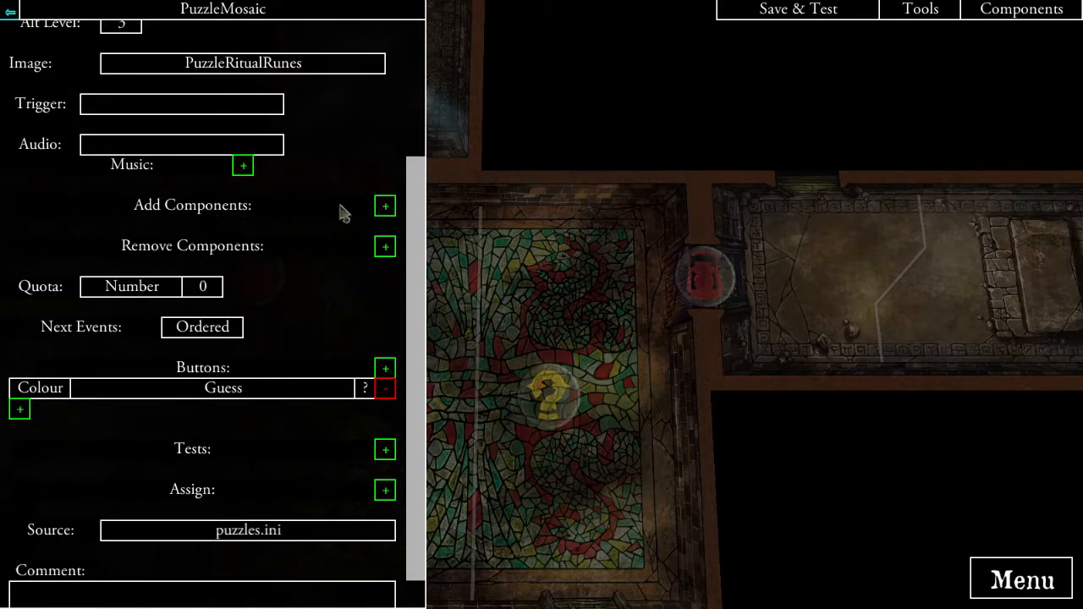
scroll(182, 230, "down", 1)
scroll(253, 262, "down", 1)
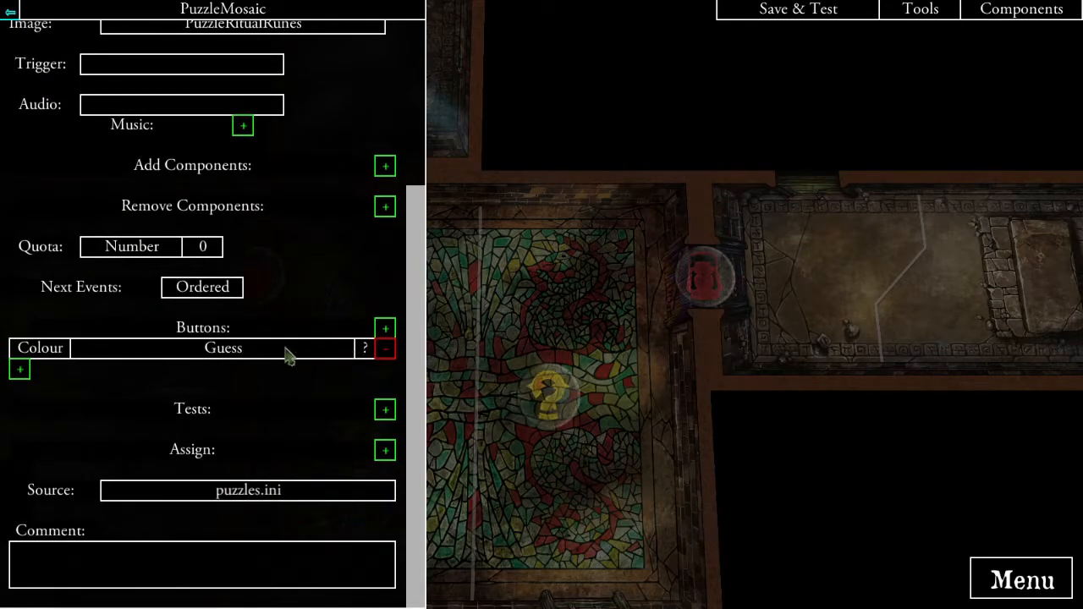
left_click(20, 369)
left_click(262, 73)
left_click(530, 73)
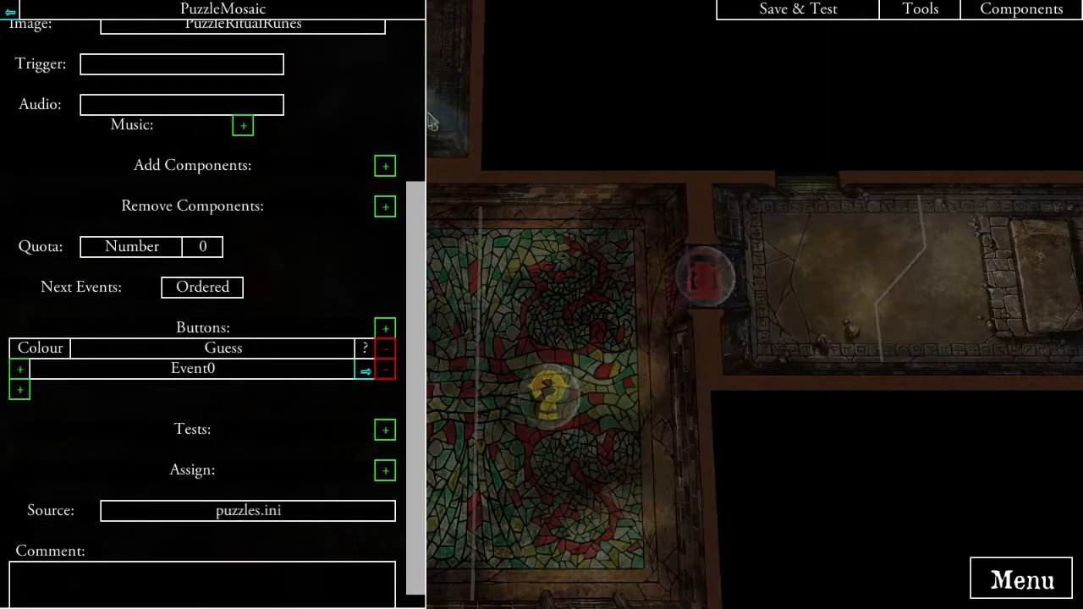
- Open the event linked to the Guess button and rename it "MosaicPuzzleComplete"
left_click(366, 376)
left_click(118, 50)
left_click(411, 75)
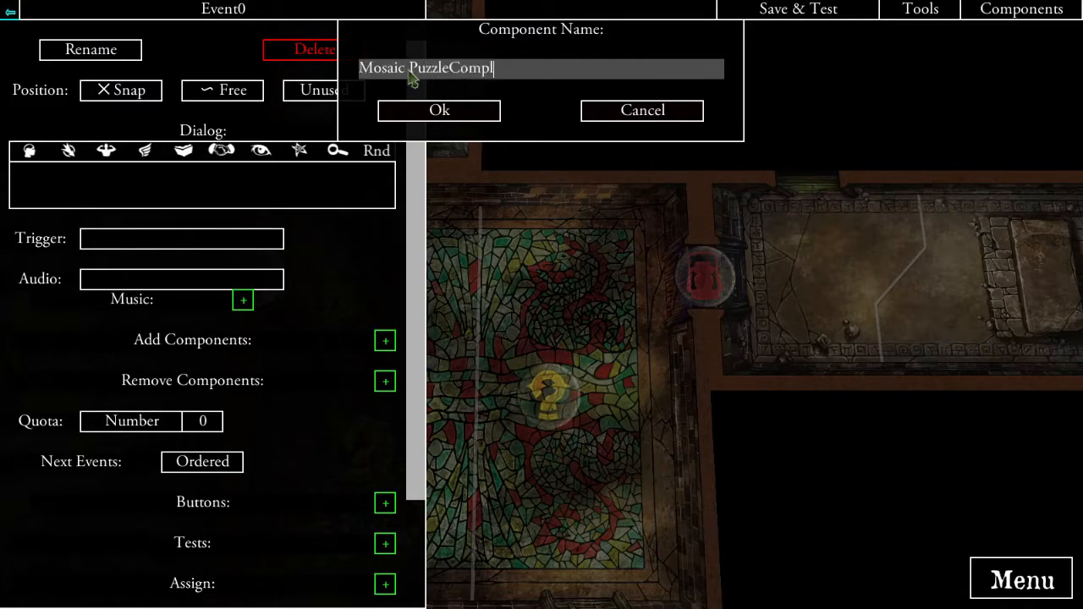
left_click(446, 117)
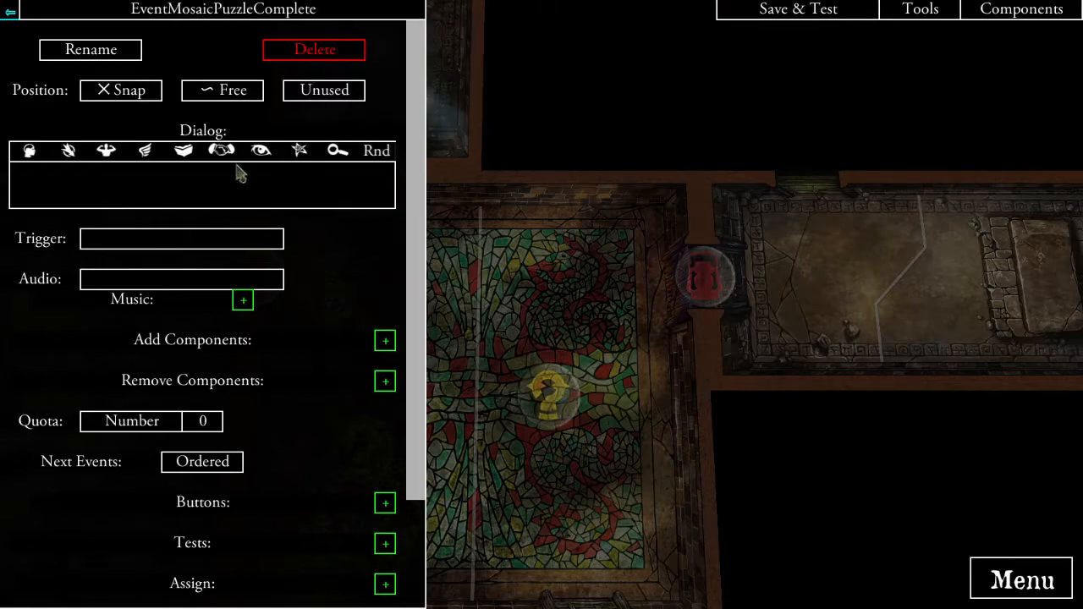
- Set the event's dialog to "With the tiles in the right place, you realise they form a heiroglyph, you know roughly translates to the word "banana"."
left_click_drag(626, 420, 736, 386)
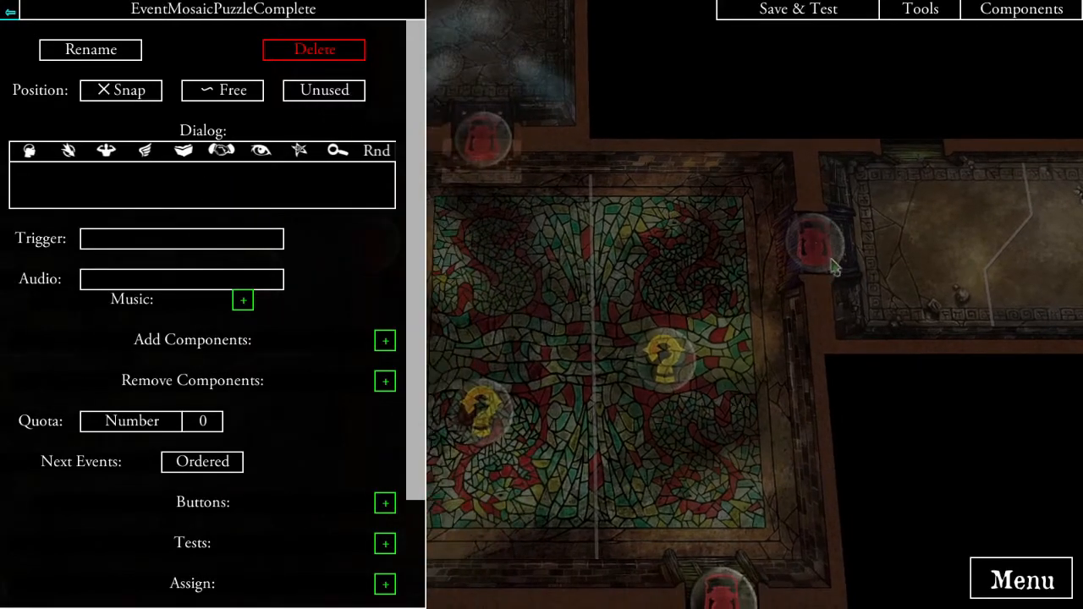
left_click(268, 188)
type("With the tiles in")
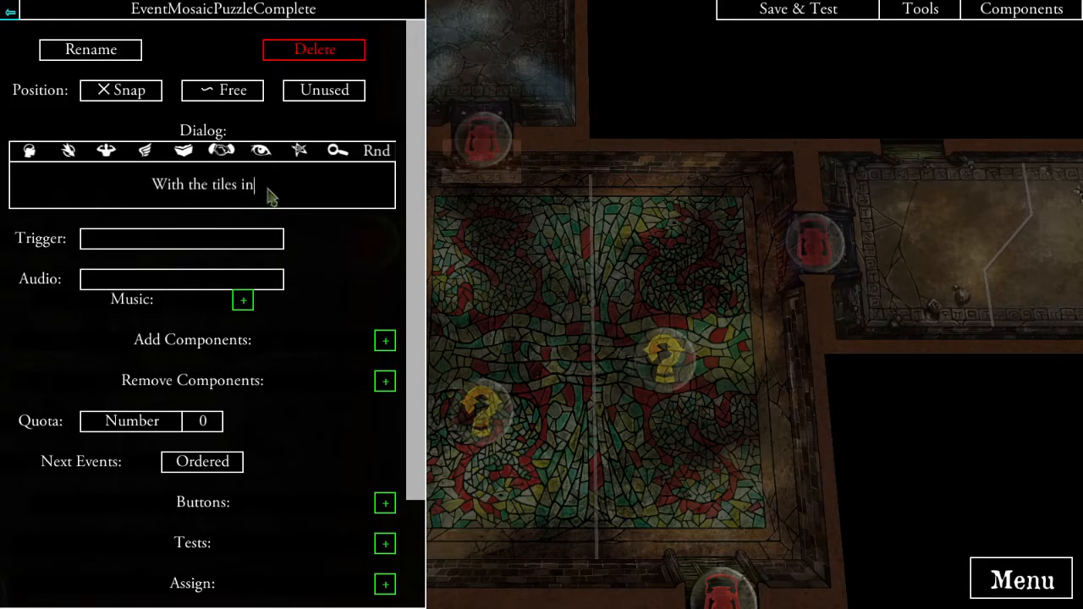
type(" the right place, ")
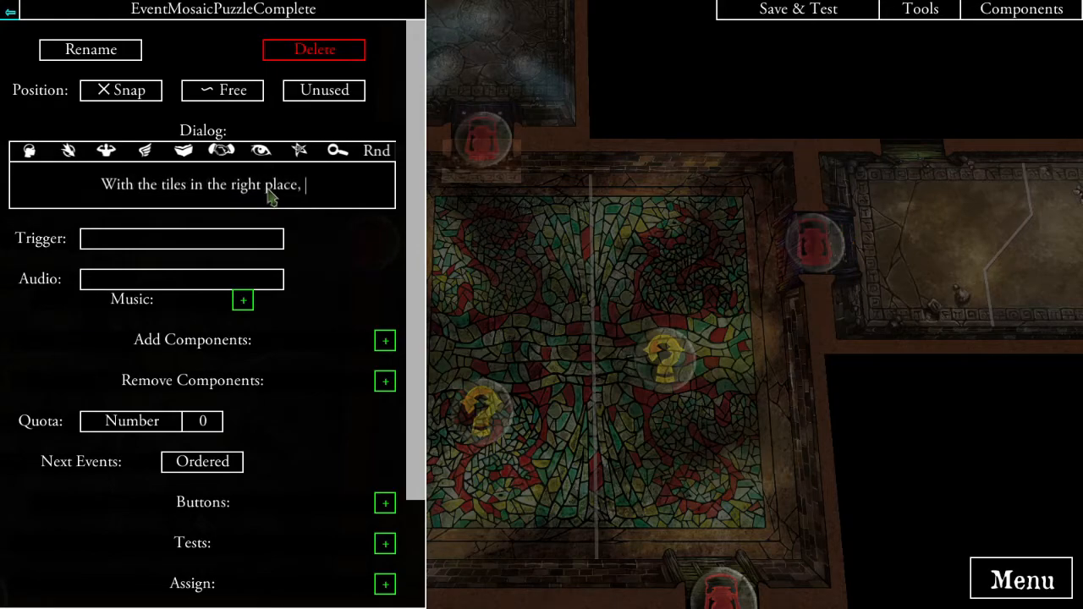
type("you realis")
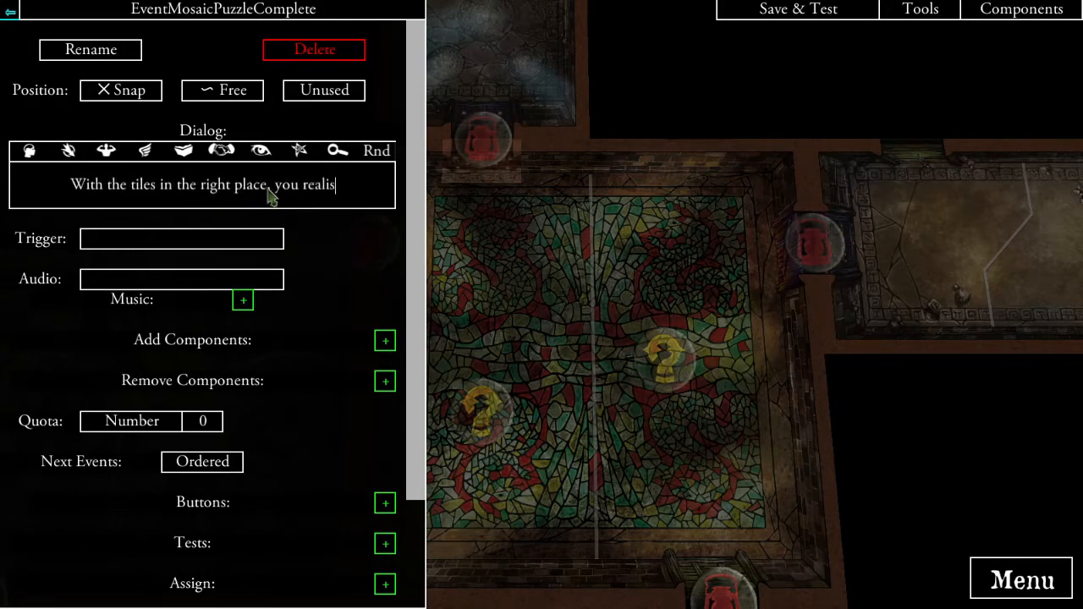
type("e they form ")
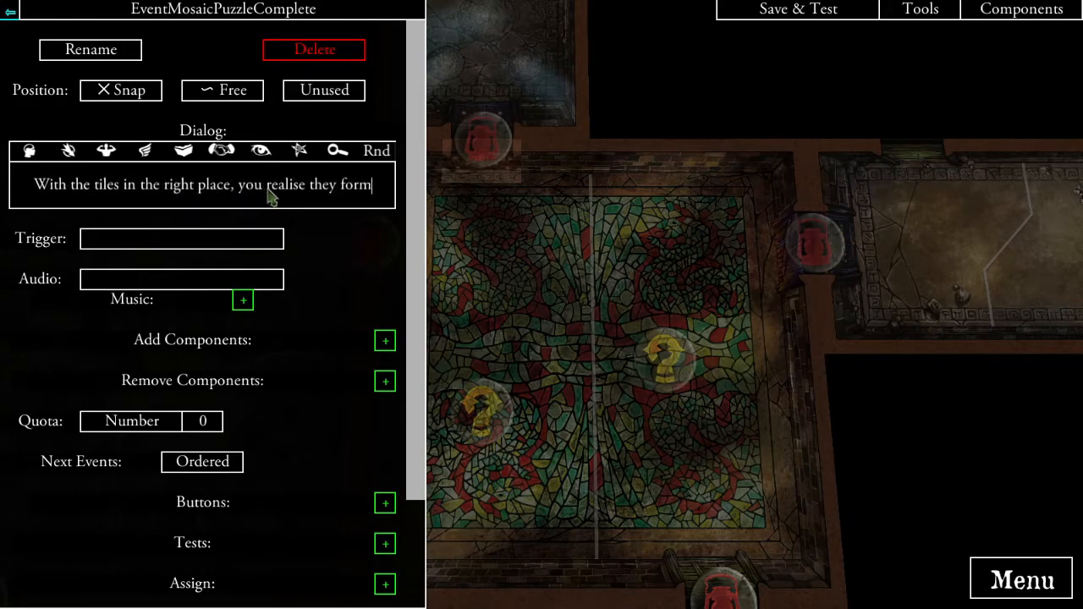
type("a h")
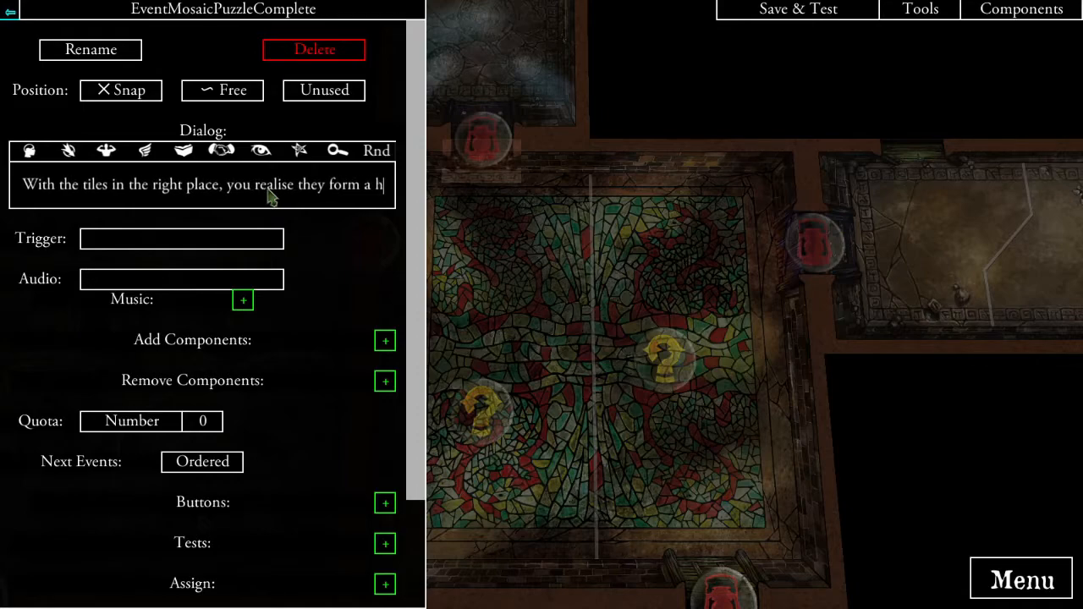
type("eiroglyph")
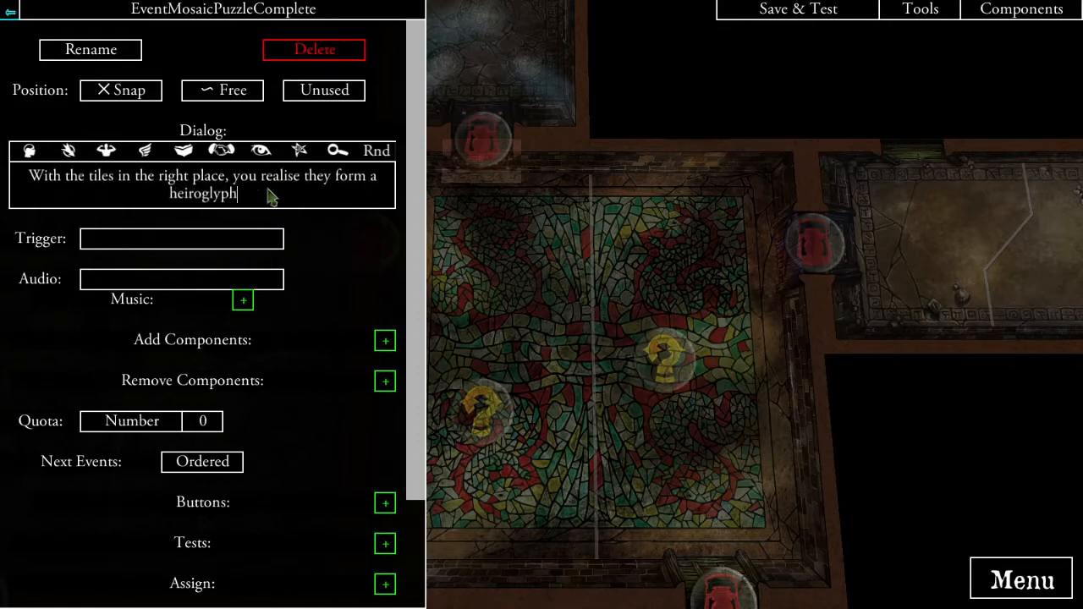
type(", you know ")
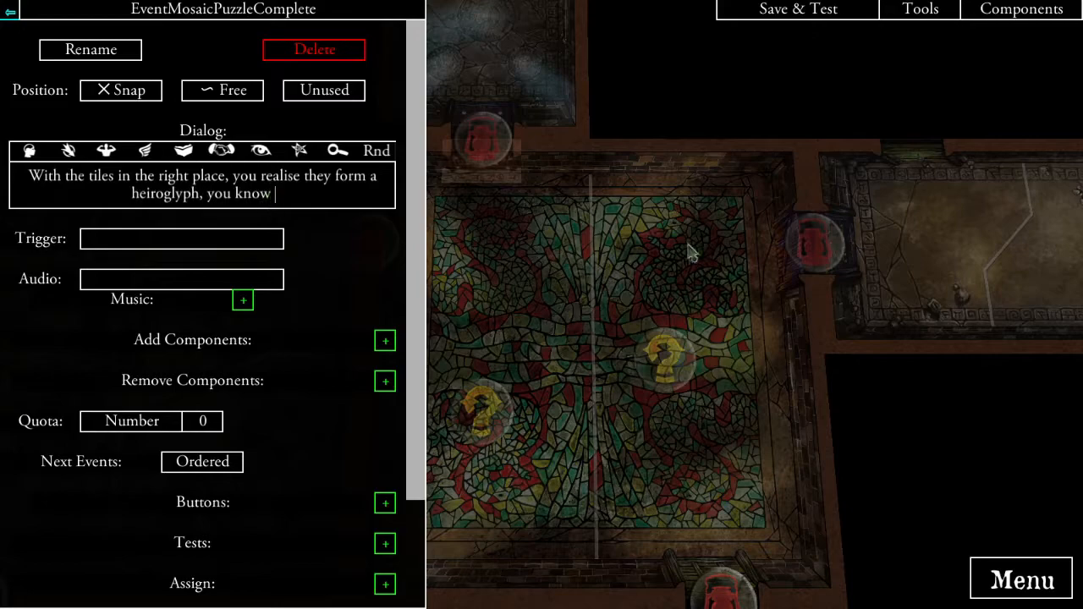
type("roughly transl")
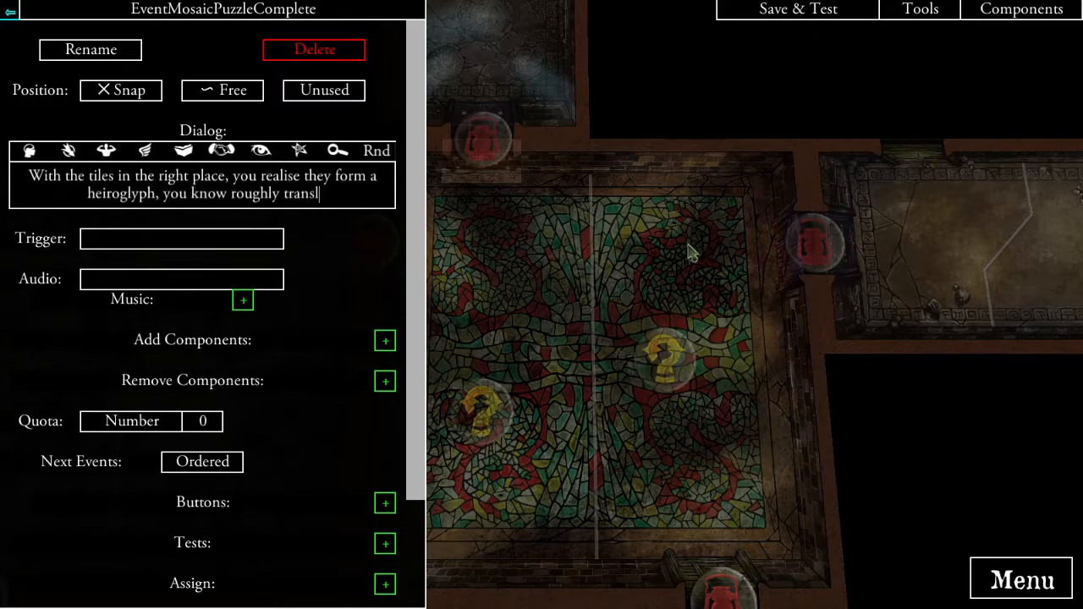
type("ates to the word \"banana")
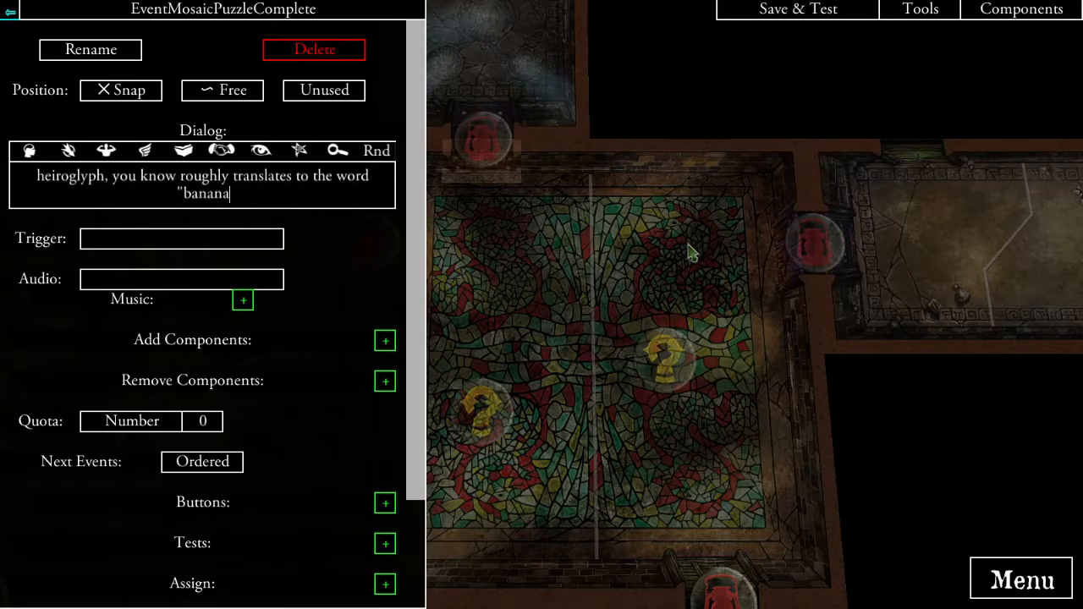
type("\".")
left_click(364, 282)
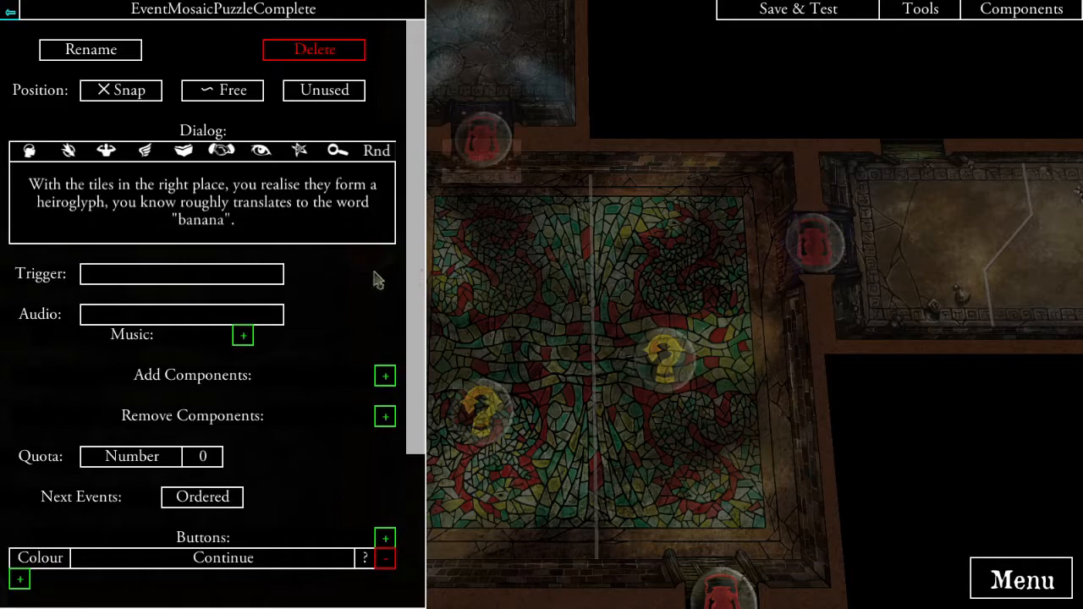
- Add an assignment to the completion event using a new quest variable named "Mosaic Puzzle"
scroll(300, 433, "down", 3)
scroll(269, 409, "up", 3)
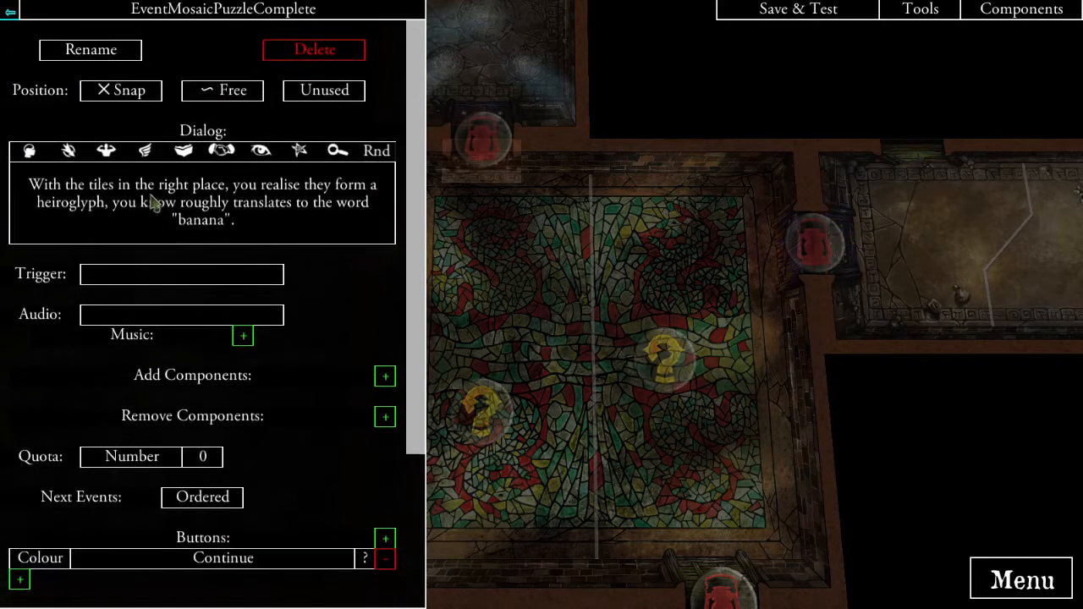
scroll(213, 319, "down", 3)
scroll(271, 381, "down", 2)
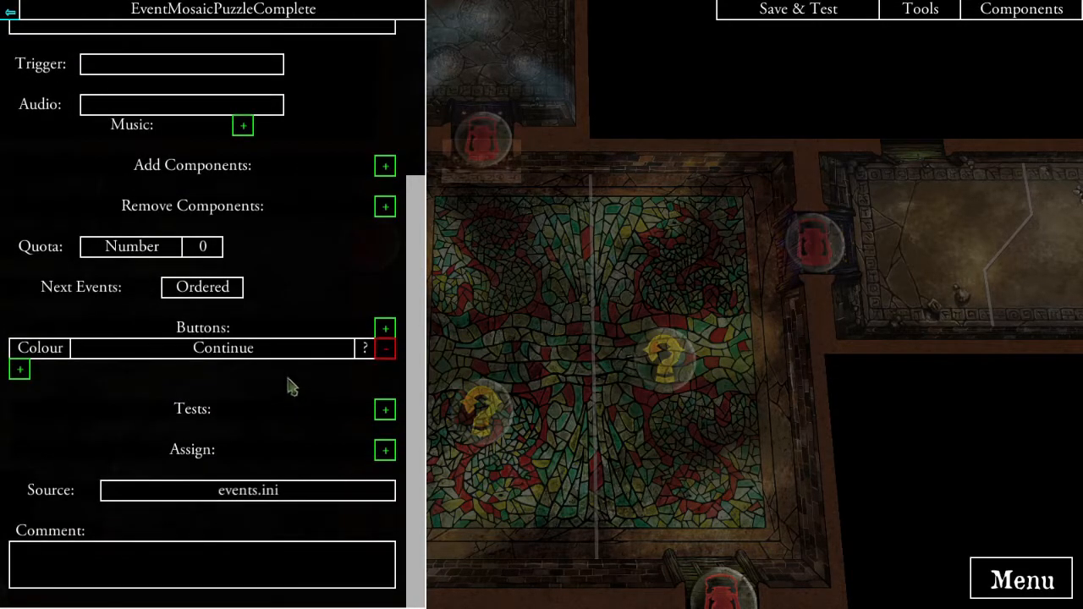
left_click(385, 449)
left_click(326, 75)
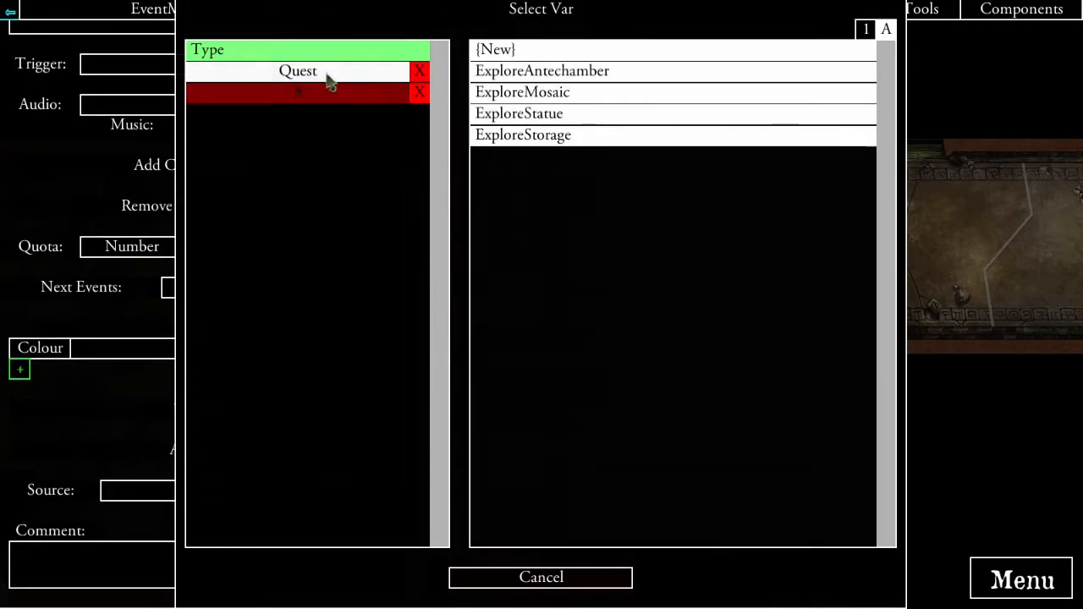
left_click(522, 51)
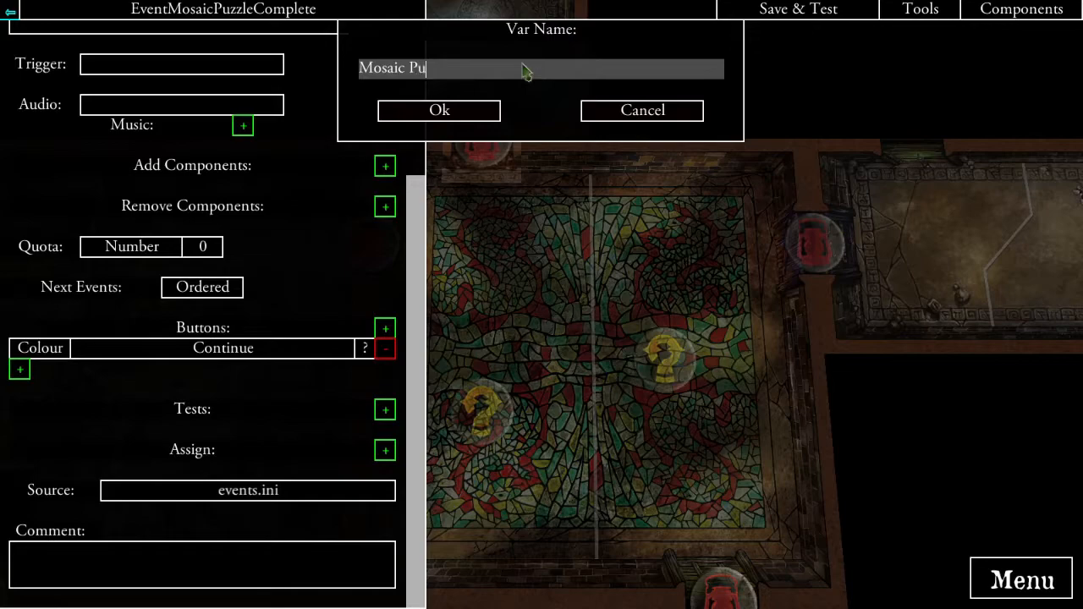
type("Mosaic Puzzle")
left_click(440, 111)
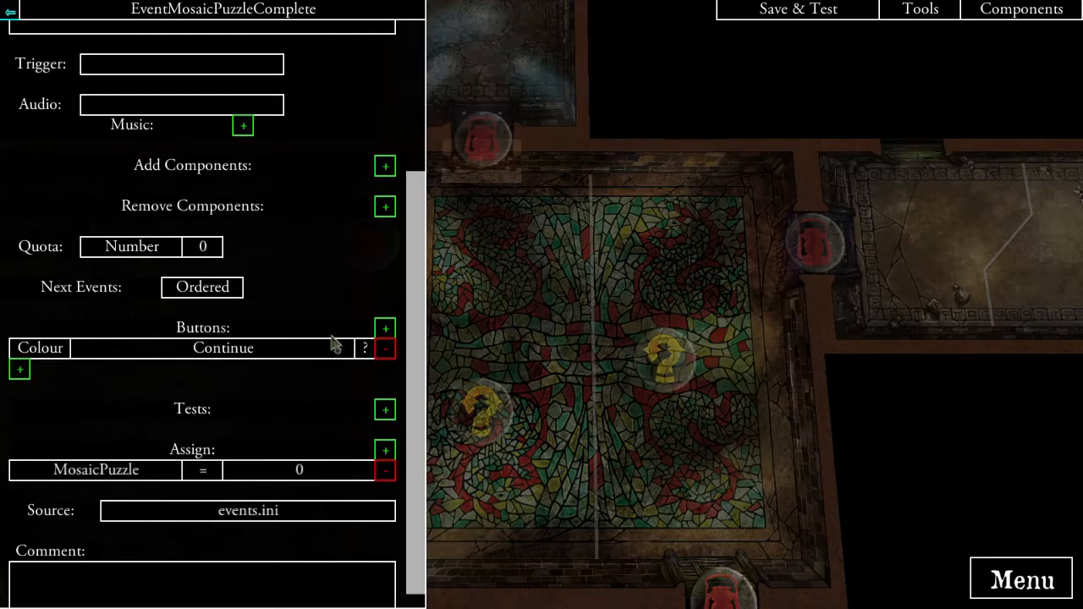
- Set the value assigned to the MosaicPuzzle variable to 1
left_click(294, 471)
left_click(546, 68)
type("1")
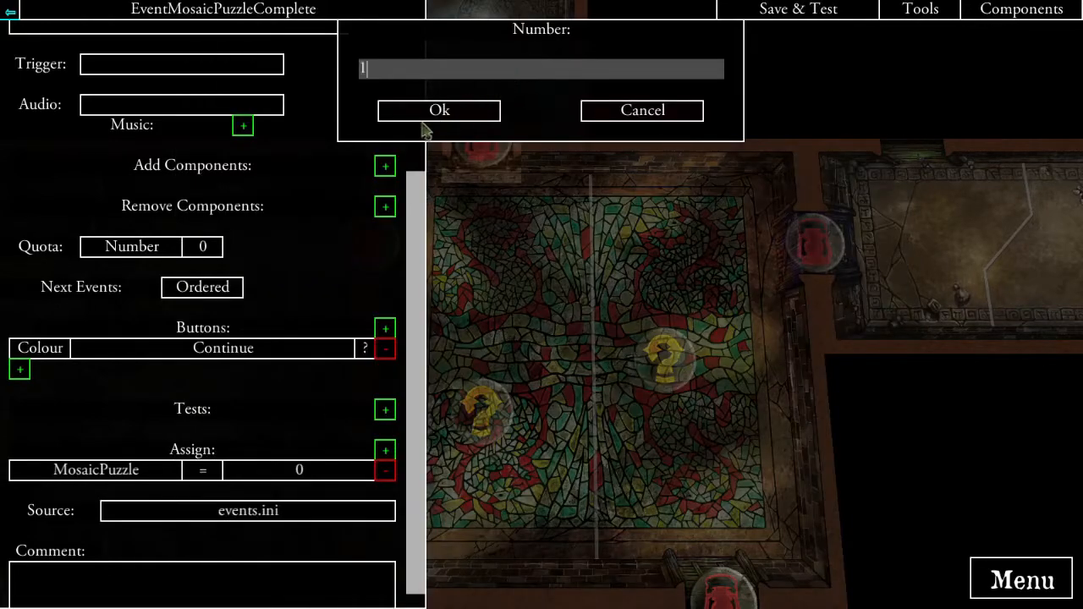
left_click(426, 115)
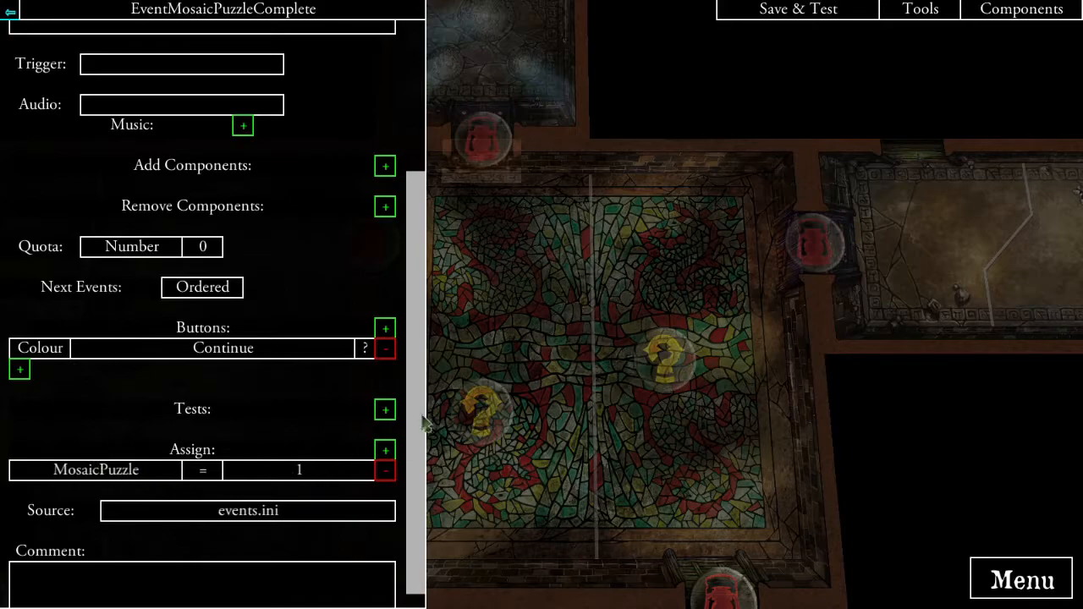
- Append "Gain one Clue and remove this Search Token." to the completion event's dialog
left_click_drag(606, 411, 705, 367)
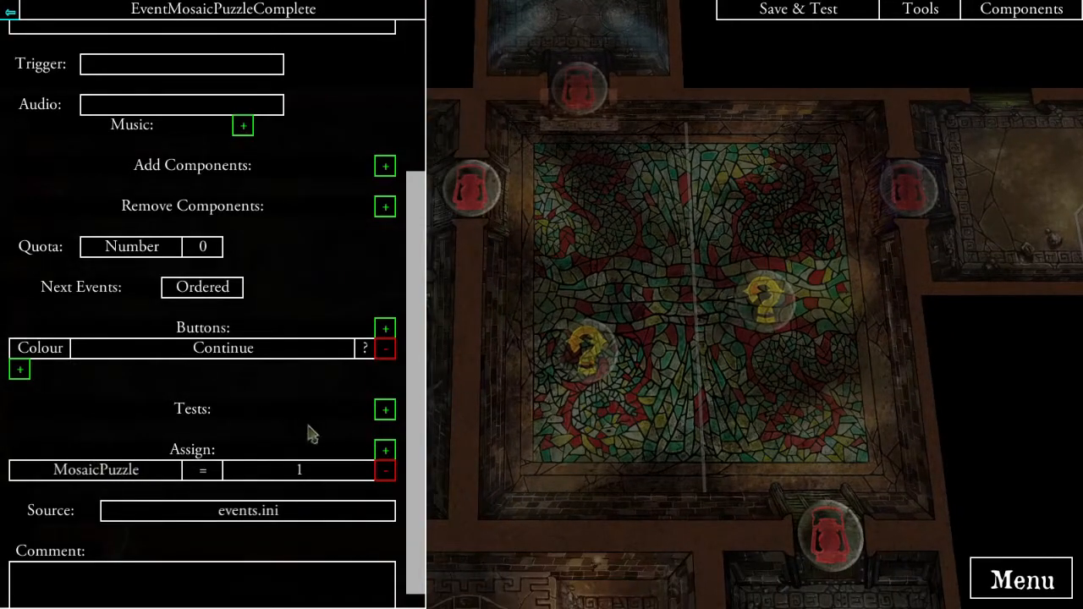
scroll(311, 433, "up", 4)
left_click(280, 182)
left_click(273, 187)
type("Rem")
key("BackSpace")
key("BackSpace")
key("BackSpace")
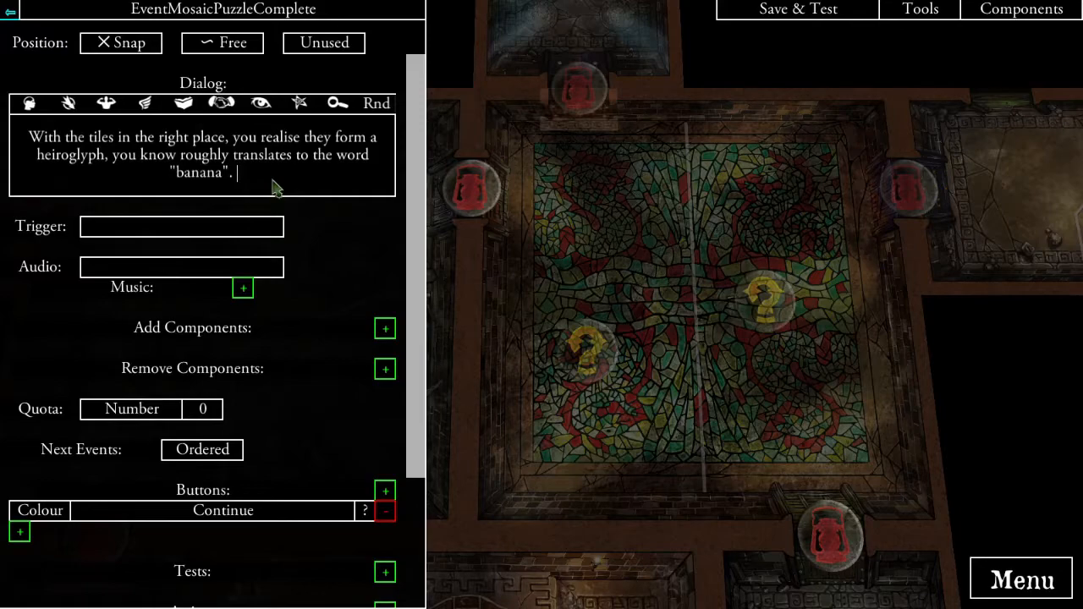
type("G")
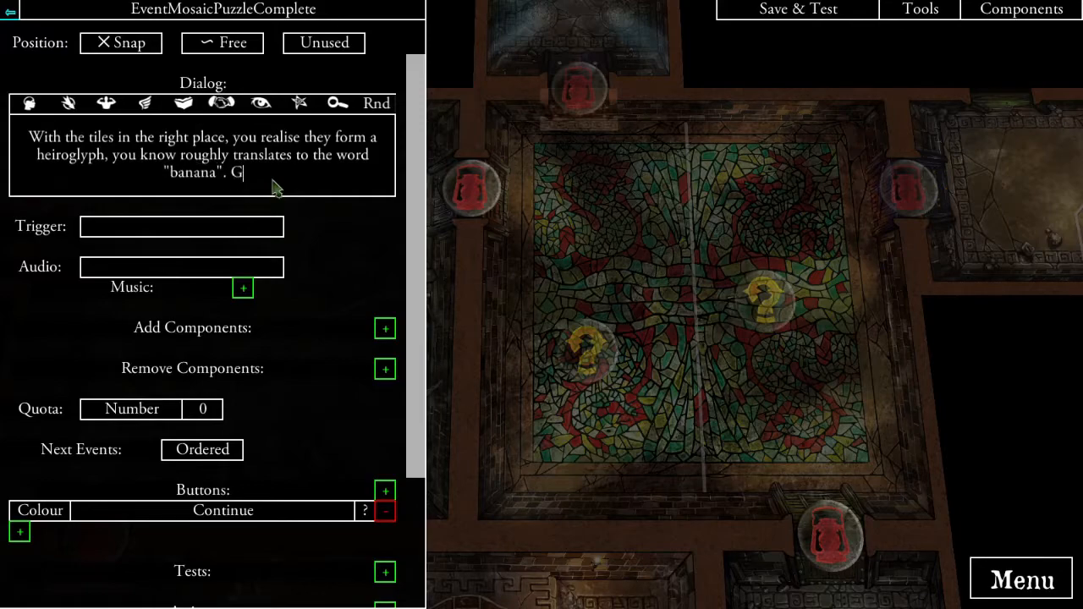
type("ain one Clue a")
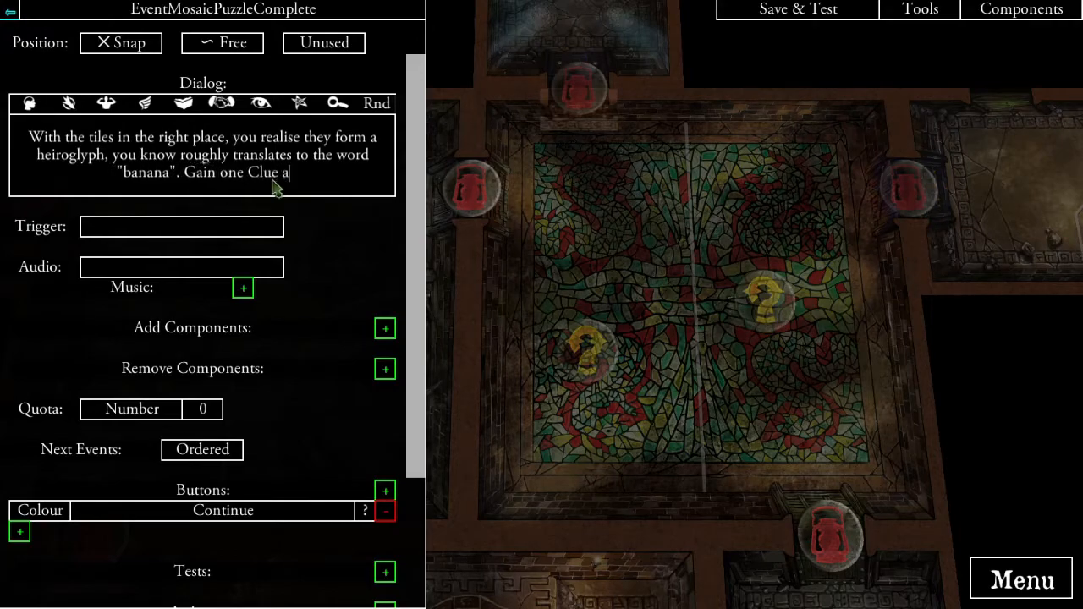
type("nd remove this ")
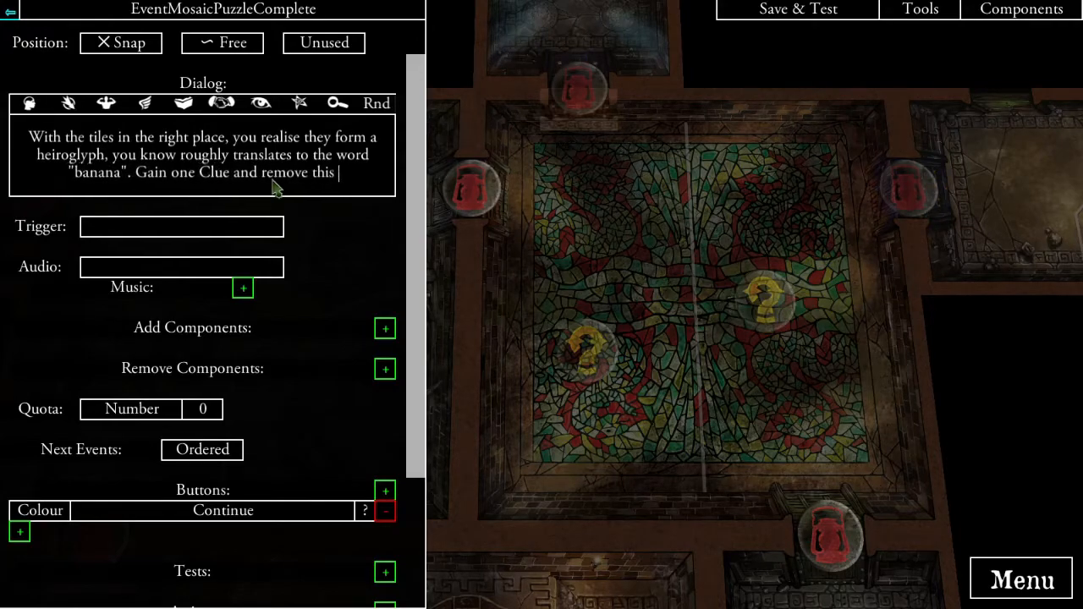
type("Search Token.")
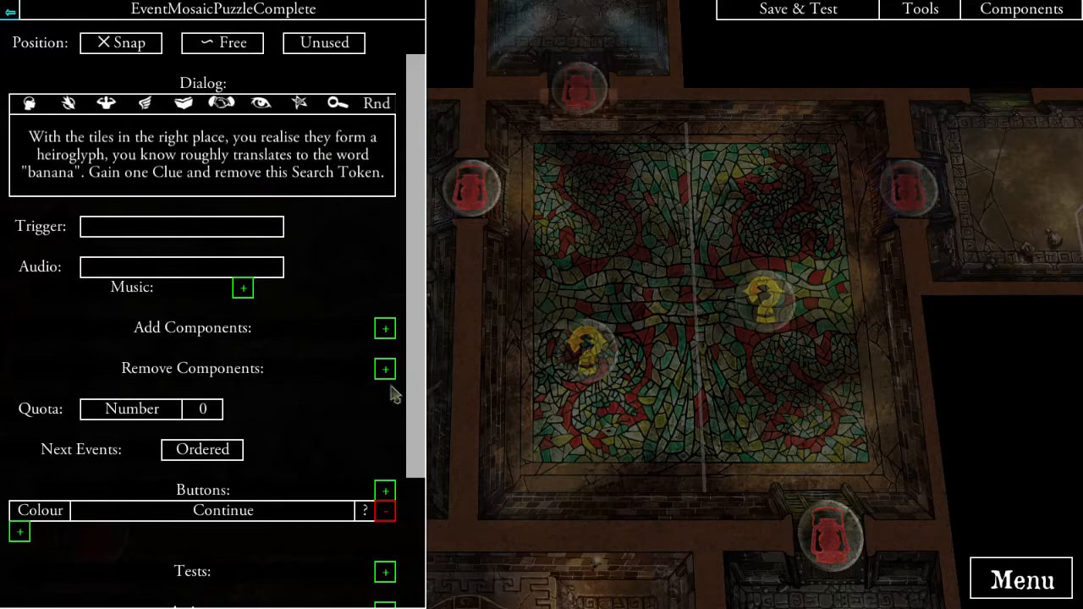
- Make the completion event remove the TokenSearchMosaicPuzzle component
left_click(385, 328)
left_click(312, 113)
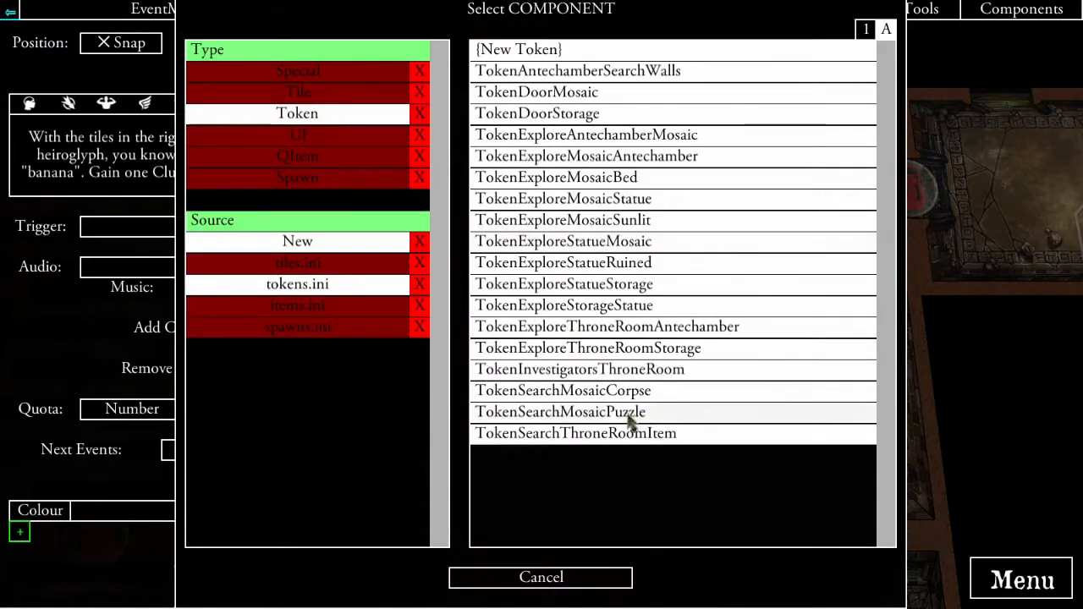
left_click(587, 414)
scroll(279, 380, "down", 3)
scroll(352, 338, "down", 2)
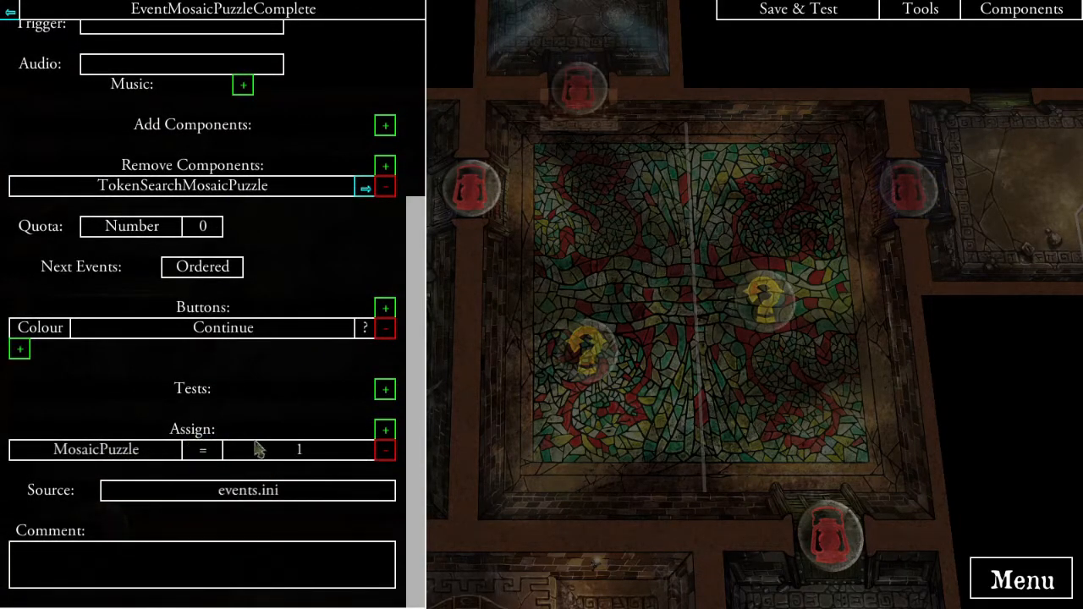
- Open the explore token TokenExploreMosaicBed on the doorway between the mosaic room and the bed room
left_click_drag(777, 350, 685, 393)
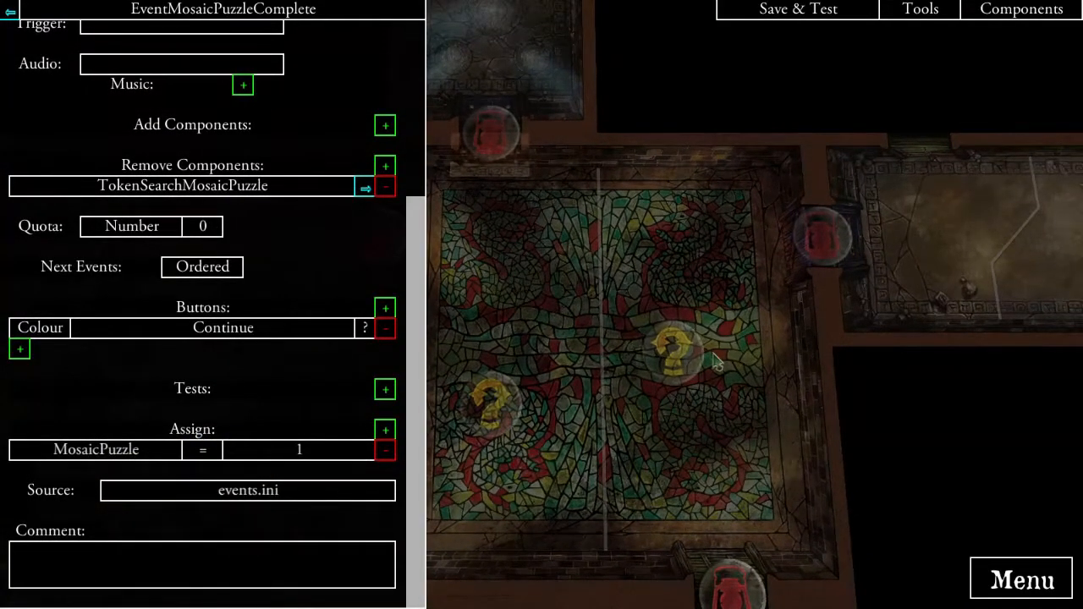
key("Up")
key("Right")
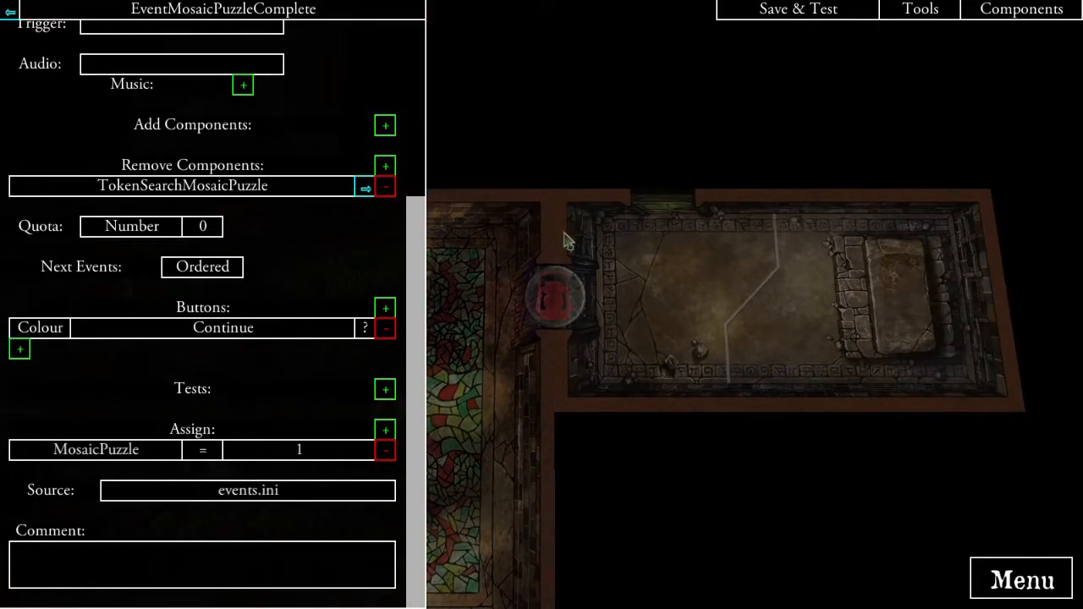
key("Left")
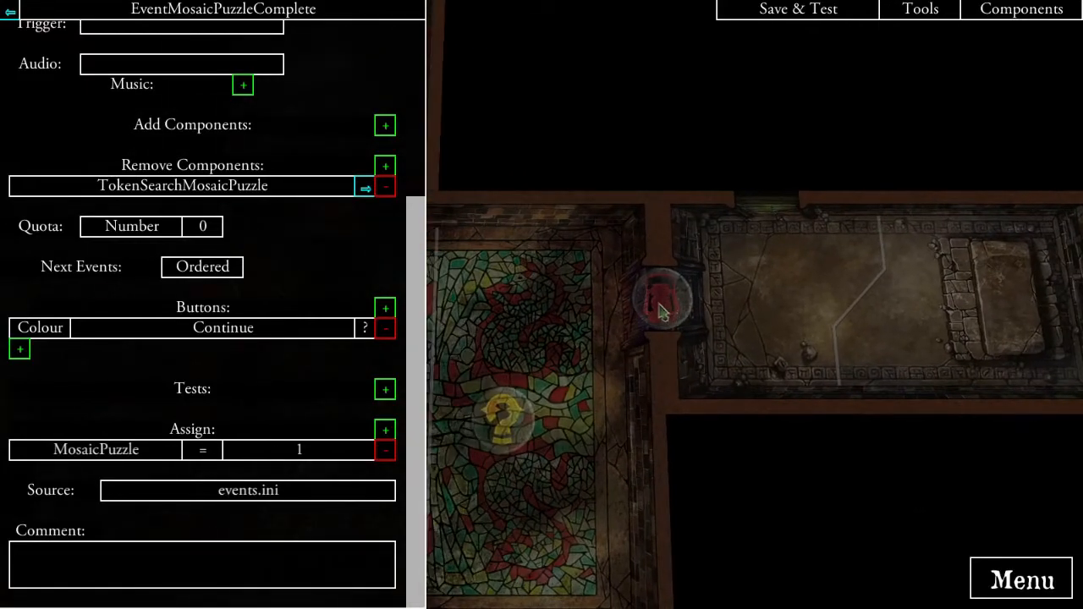
left_click(662, 311)
left_click(375, 97)
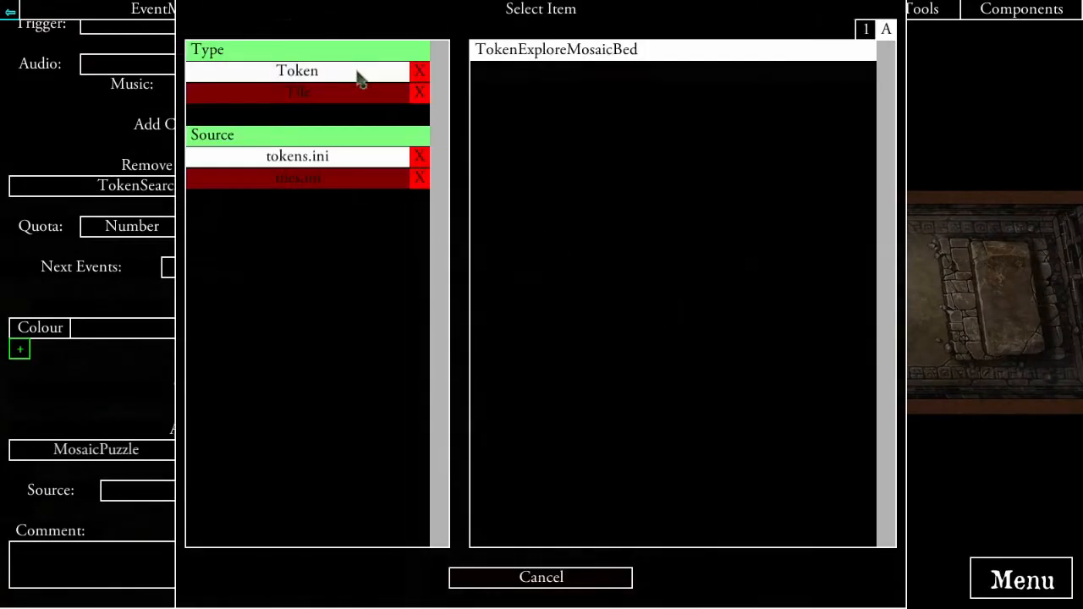
left_click(604, 50)
key("Left")
key("Down")
- Add a button to the TokenExploreMosaicBed token
left_click(266, 283)
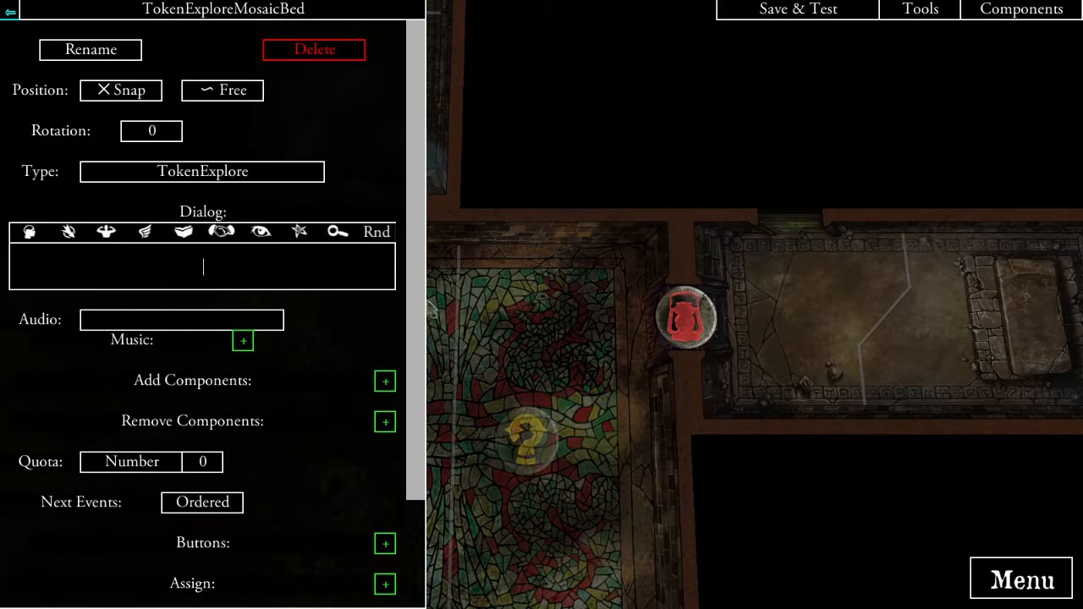
scroll(288, 317, "down", 2)
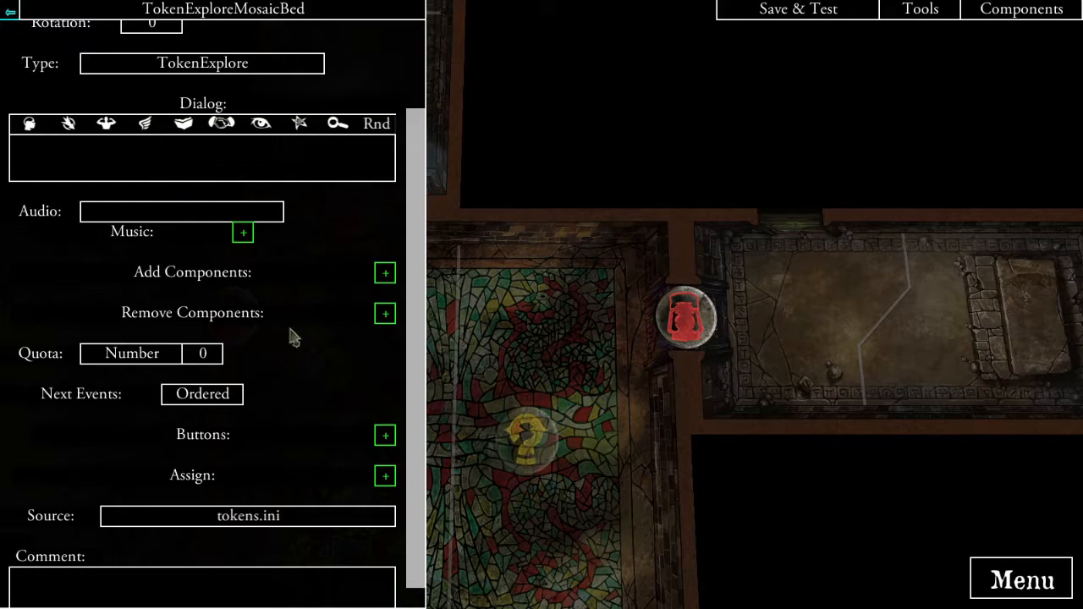
scroll(287, 330, "up", 2)
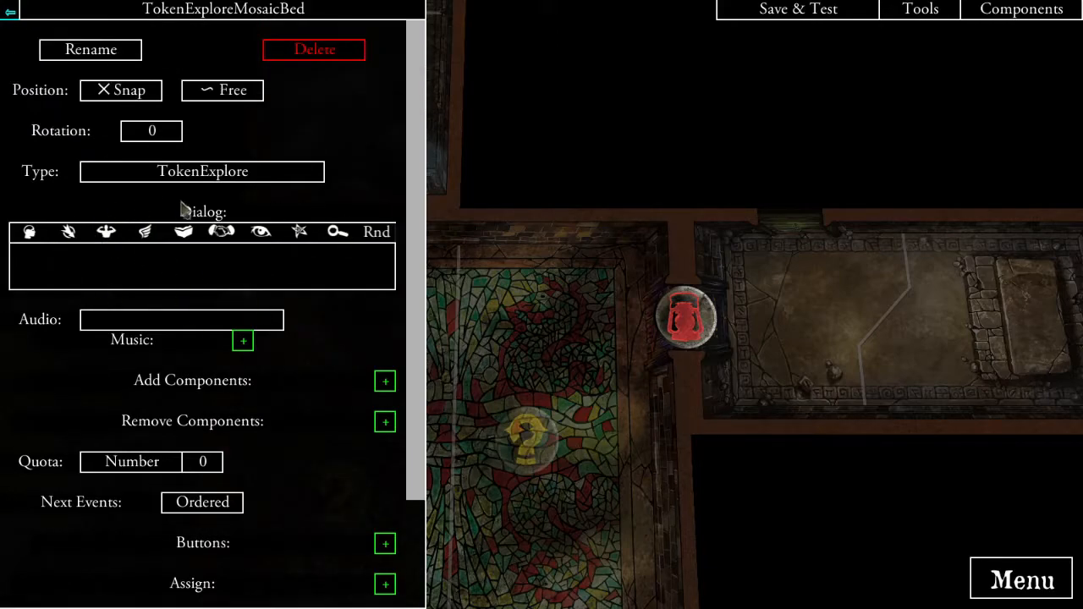
scroll(290, 346, "down", 3)
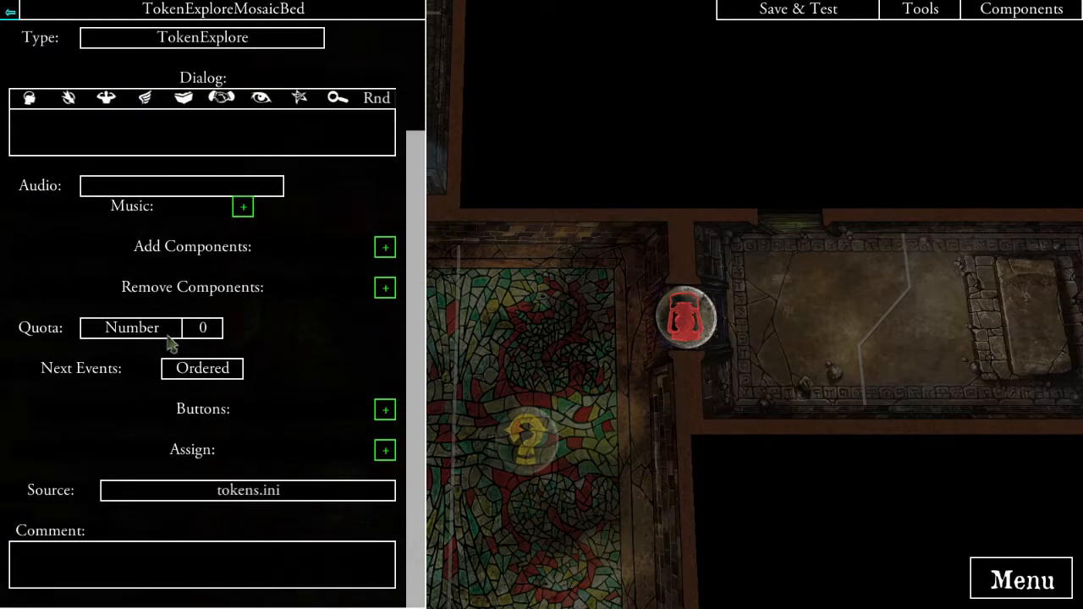
left_click(385, 411)
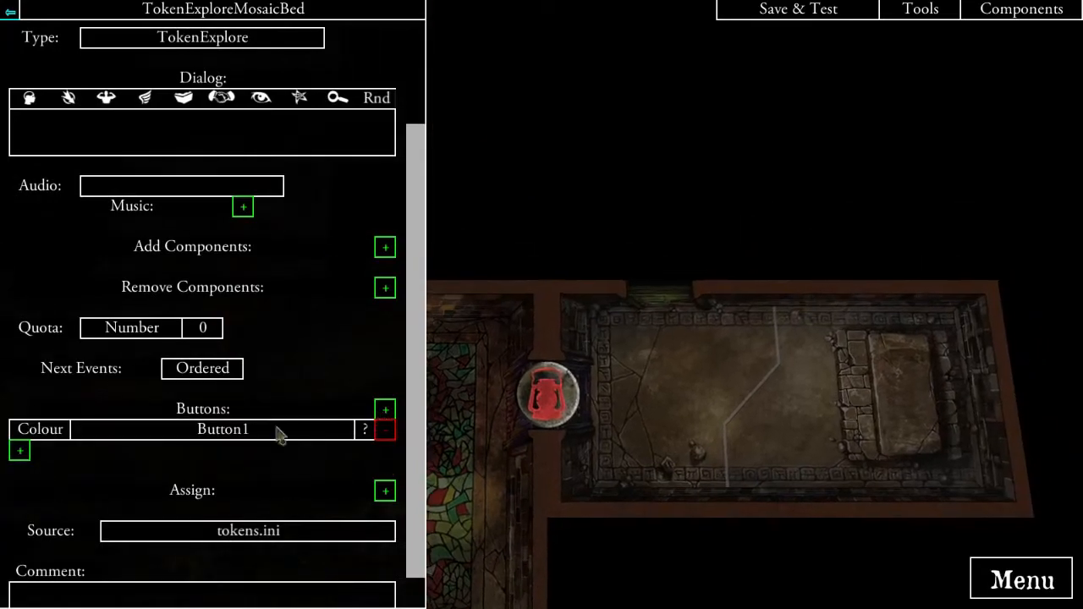
- Attach two new events to the button of the TokenExploreMosaicBed token
left_click(20, 457)
left_click(331, 72)
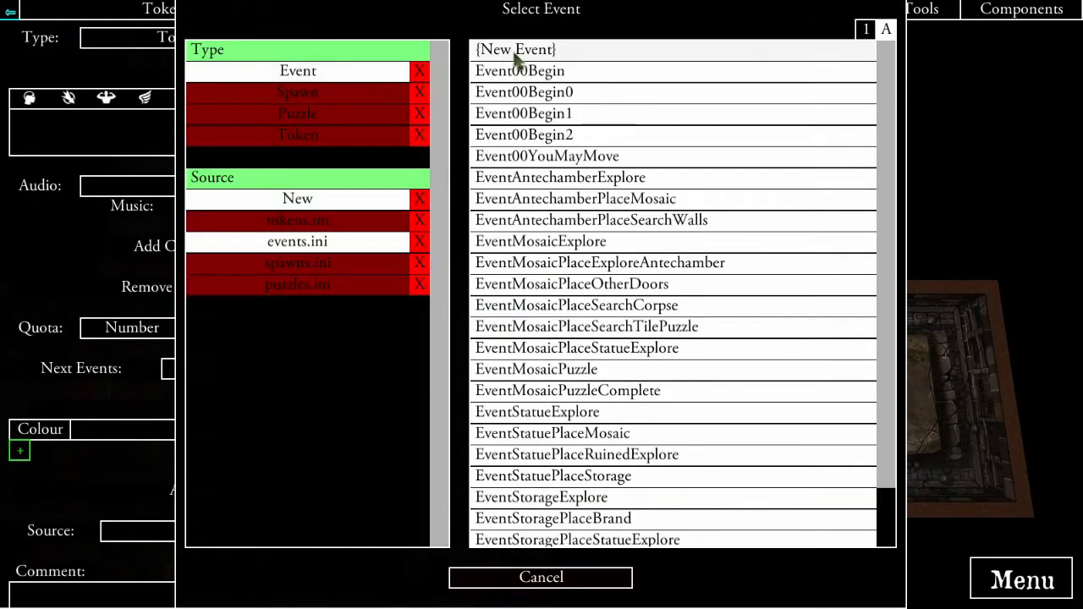
left_click(494, 32)
left_click(19, 471)
left_click(358, 73)
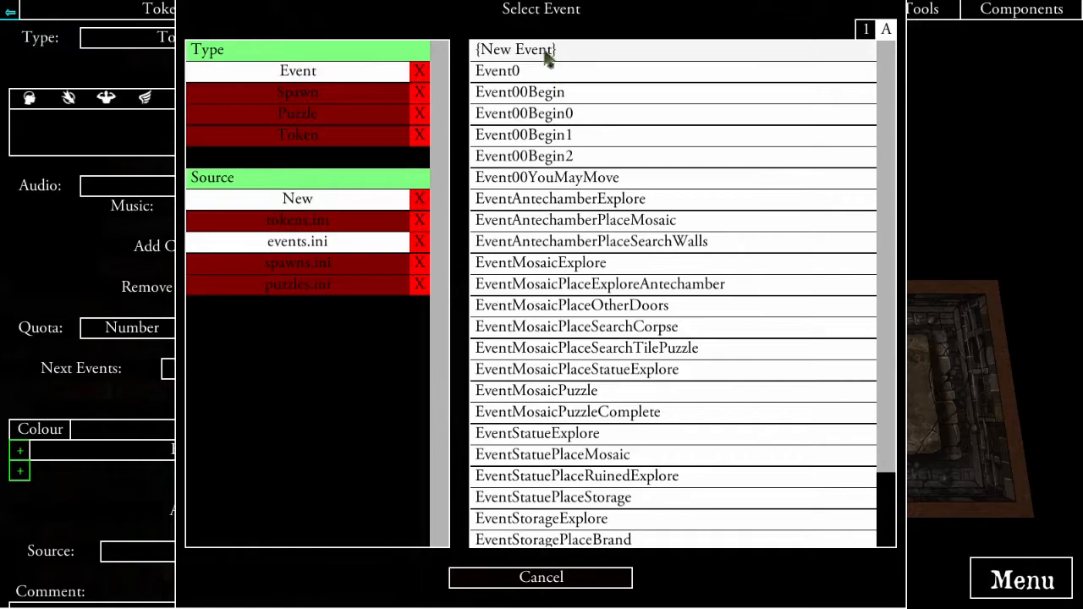
left_click(863, 42)
- Open the button's first new event and add the test MosaicPuzzle == 0
scroll(280, 363, "down", 2)
left_click(365, 372)
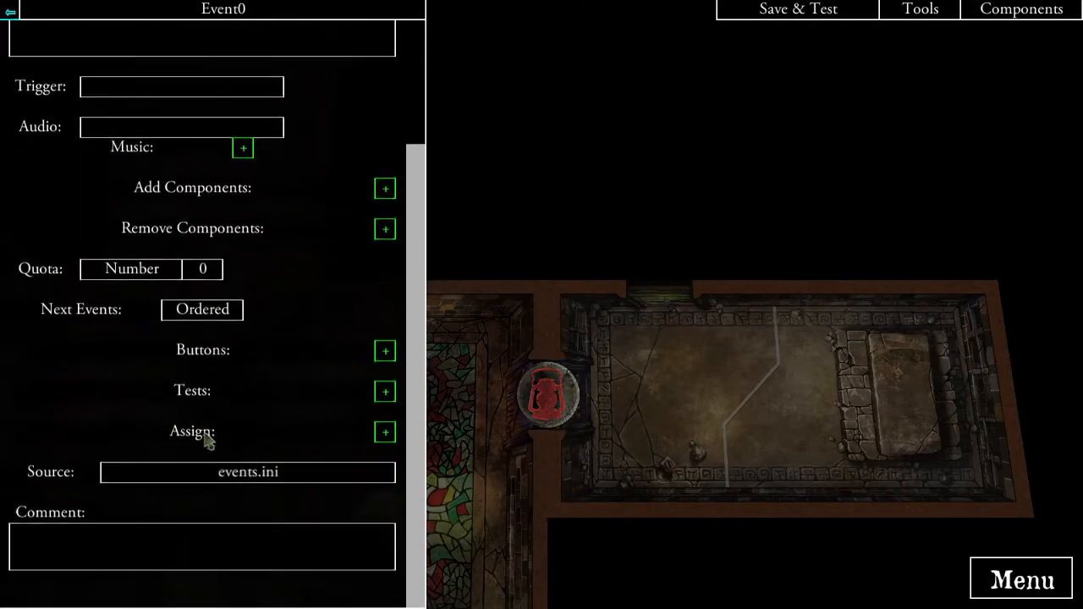
left_click(384, 410)
left_click(298, 73)
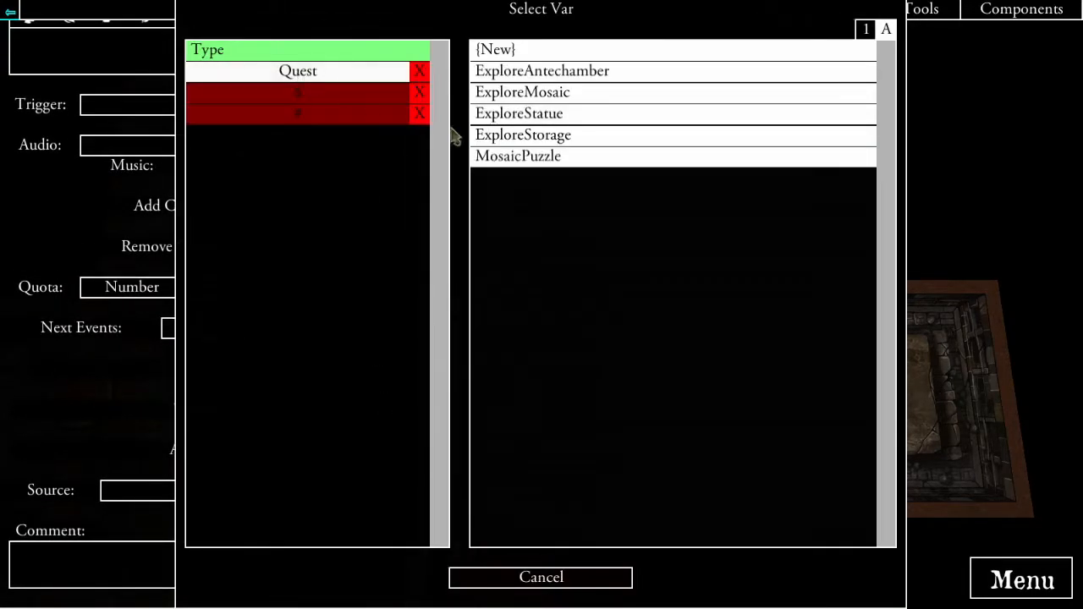
left_click(542, 158)
left_click(243, 429)
left_click(513, 118)
- Rename this event as MosaicDoorPuzzleNotComplete
scroll(310, 479, "up", 3)
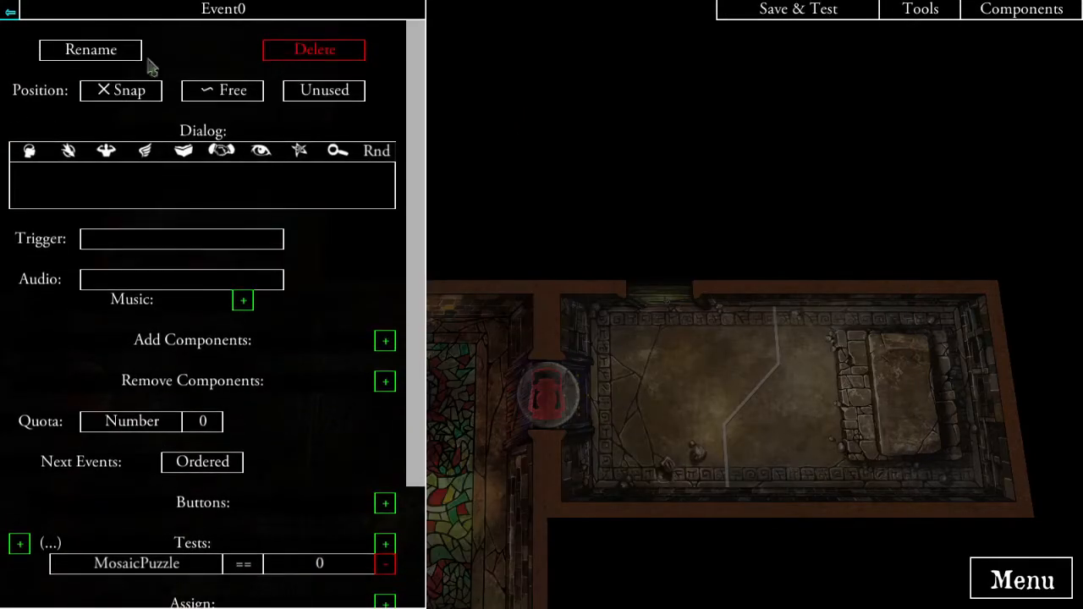
left_click(93, 49)
left_click(380, 73)
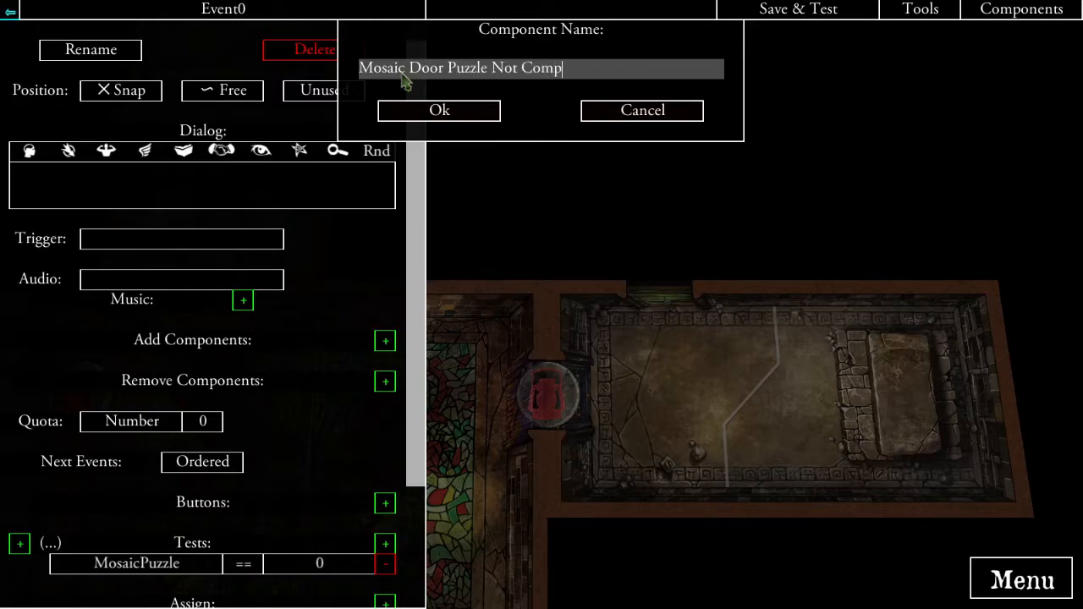
left_click(457, 110)
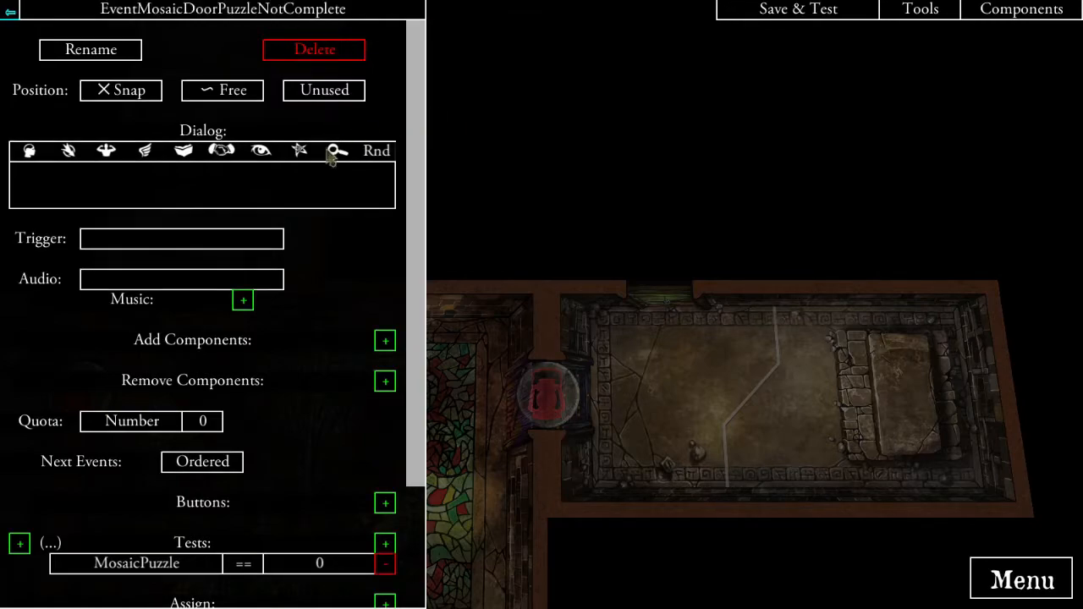
- Start the event's dialog with "An ominous door bars your entry, with no visible means of opening it. On the door, are carved"
left_click(216, 186)
type("An ominous ")
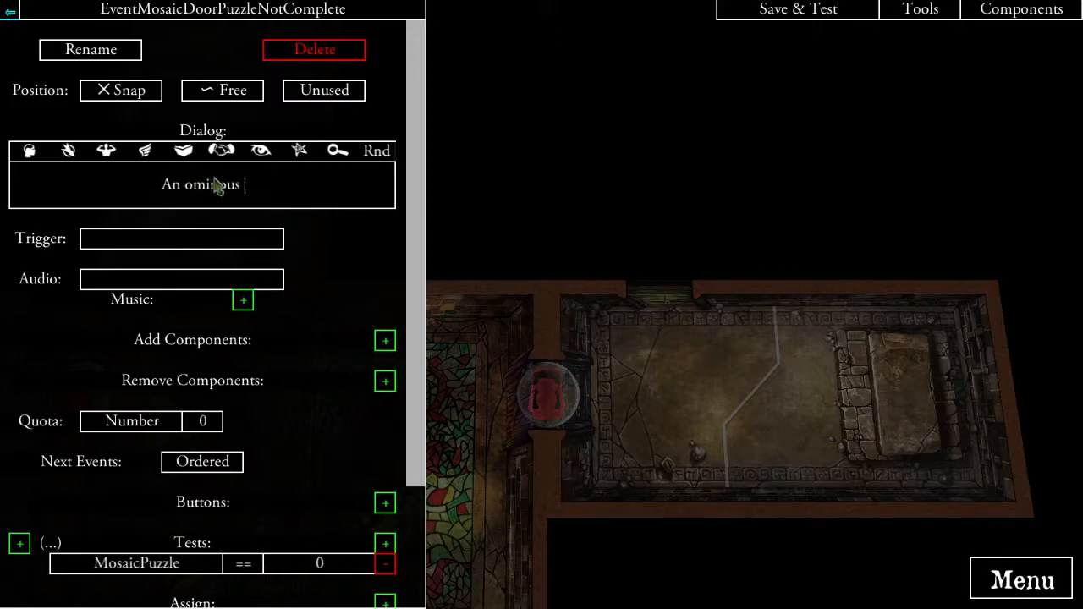
type("door bars yo")
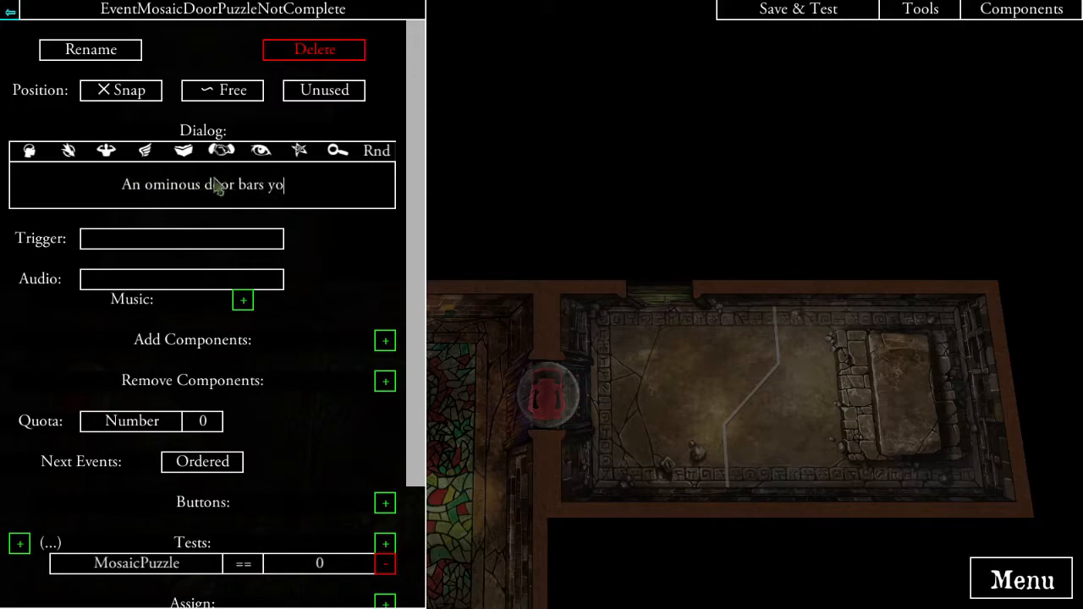
type("ur entry, with no ")
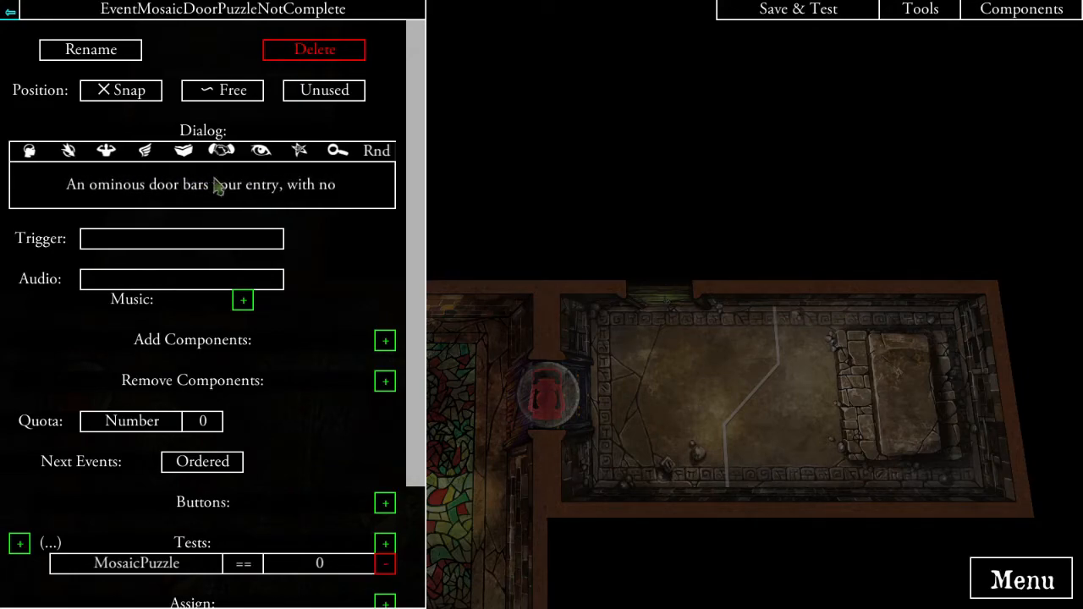
type("visible me")
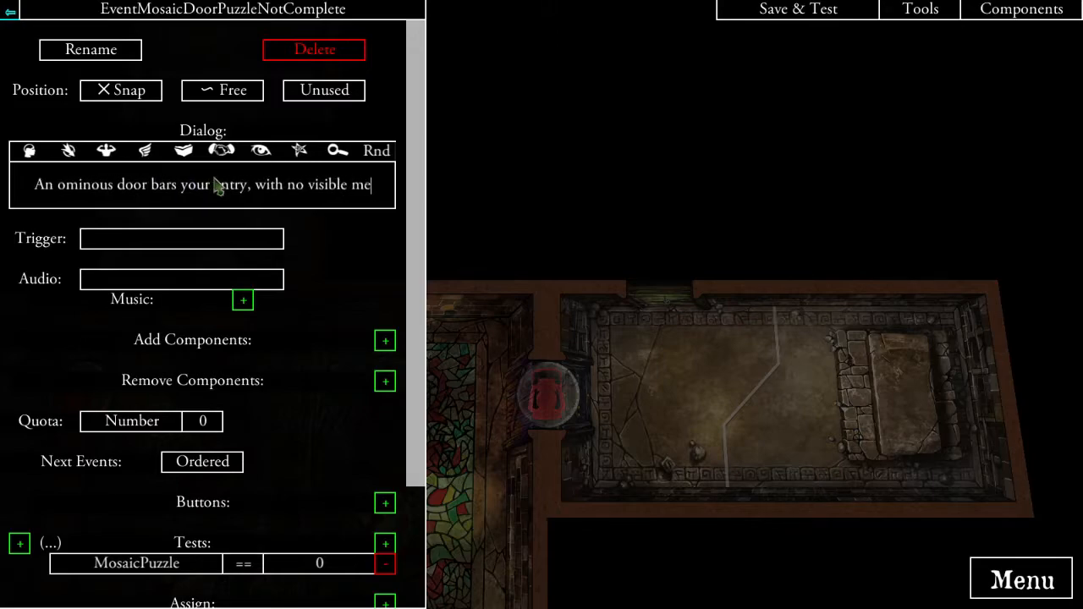
type("ans of opening it. On the door, are carv")
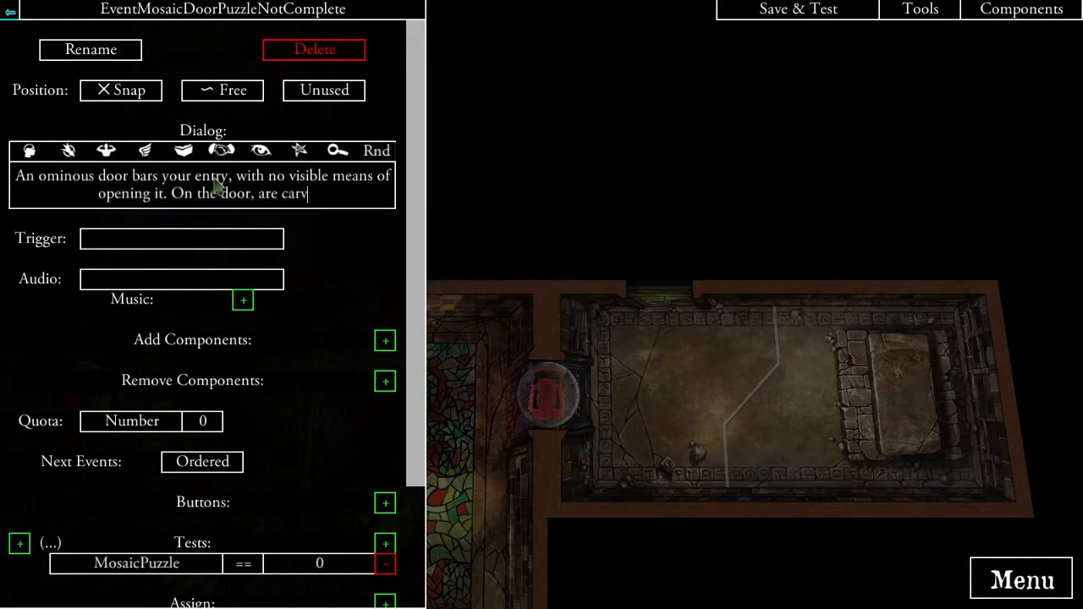
- Finish the dialog with the text "words whihc roughly translate to "Speak the password or seal your fate"."
type("ed words wh")
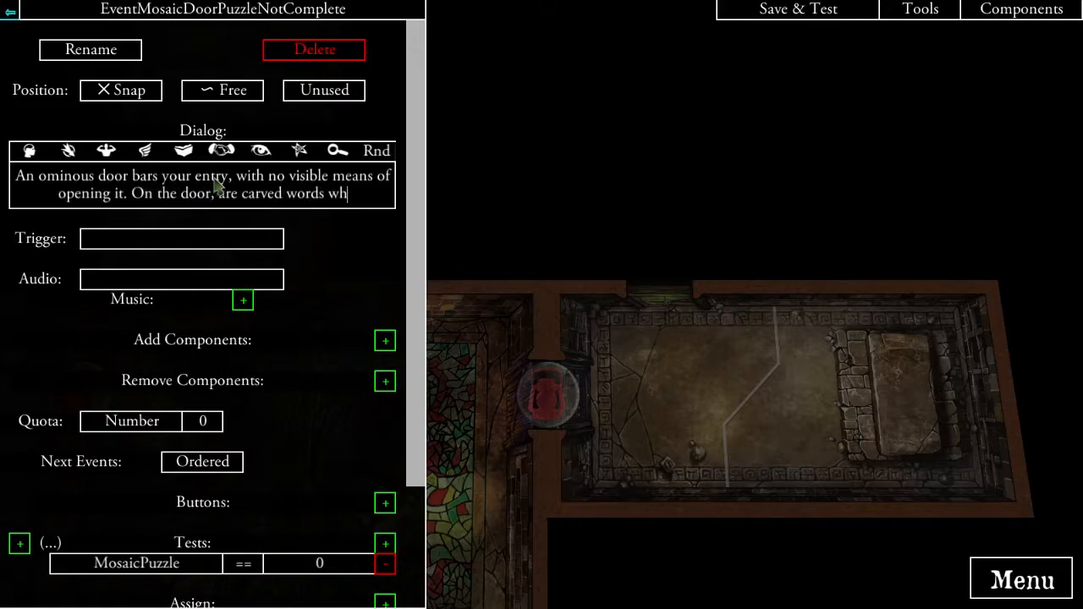
type("ihc roughly tr")
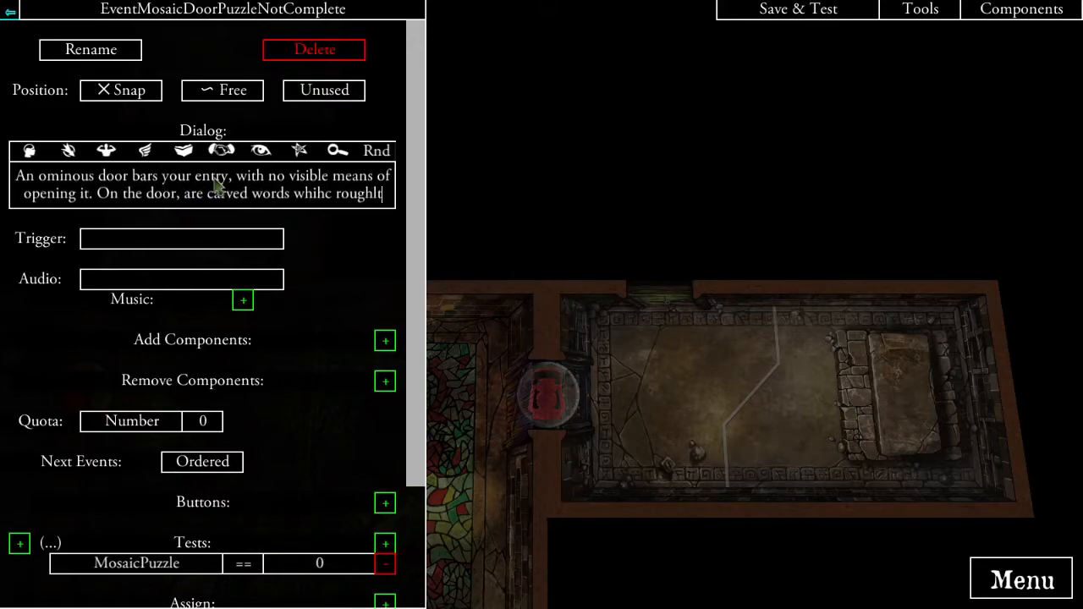
type("anslate to \"Speak")
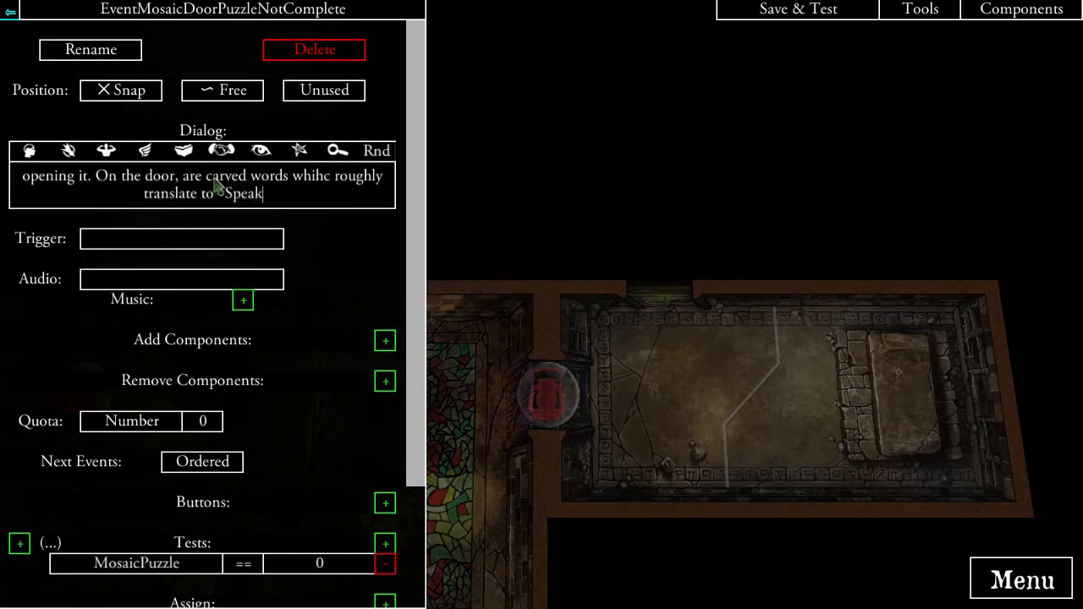
type(" the password ")
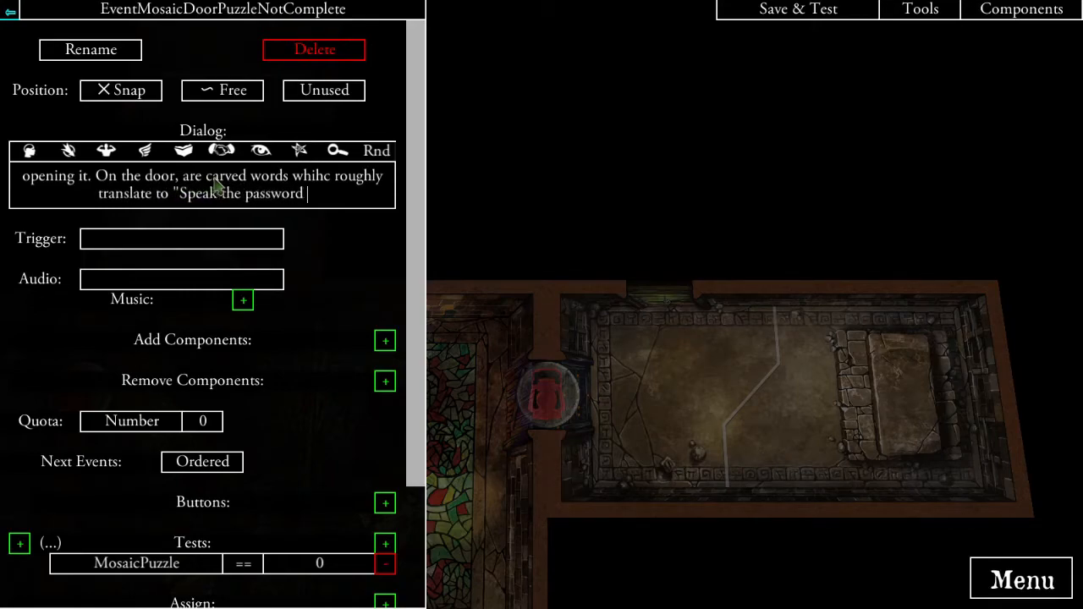
type("or seal ")
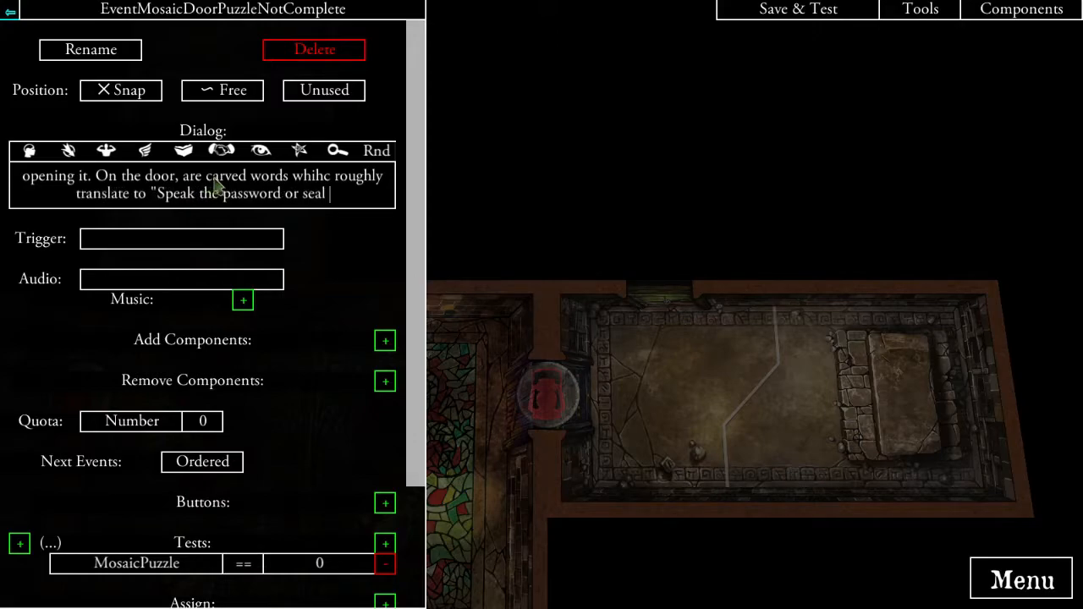
type("your fate\".")
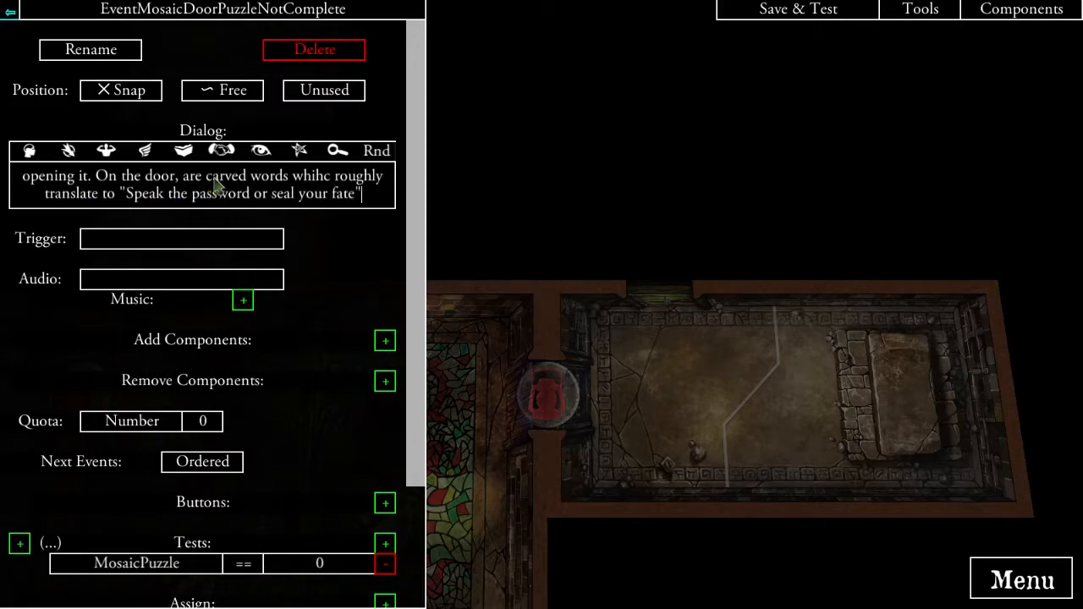
left_click(311, 267)
scroll(319, 380, "down", 1)
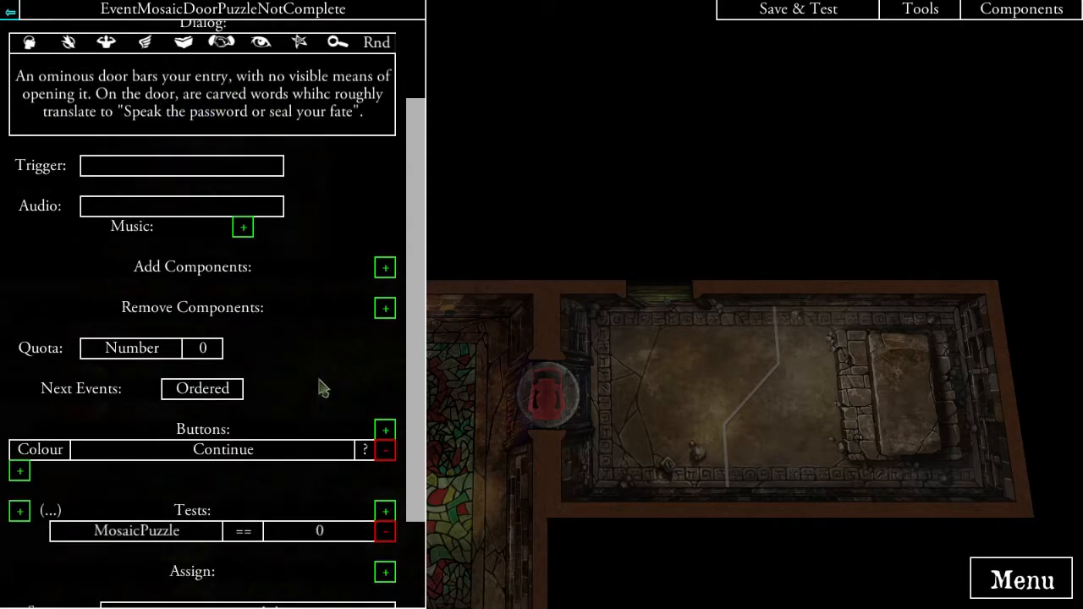
left_click(247, 453)
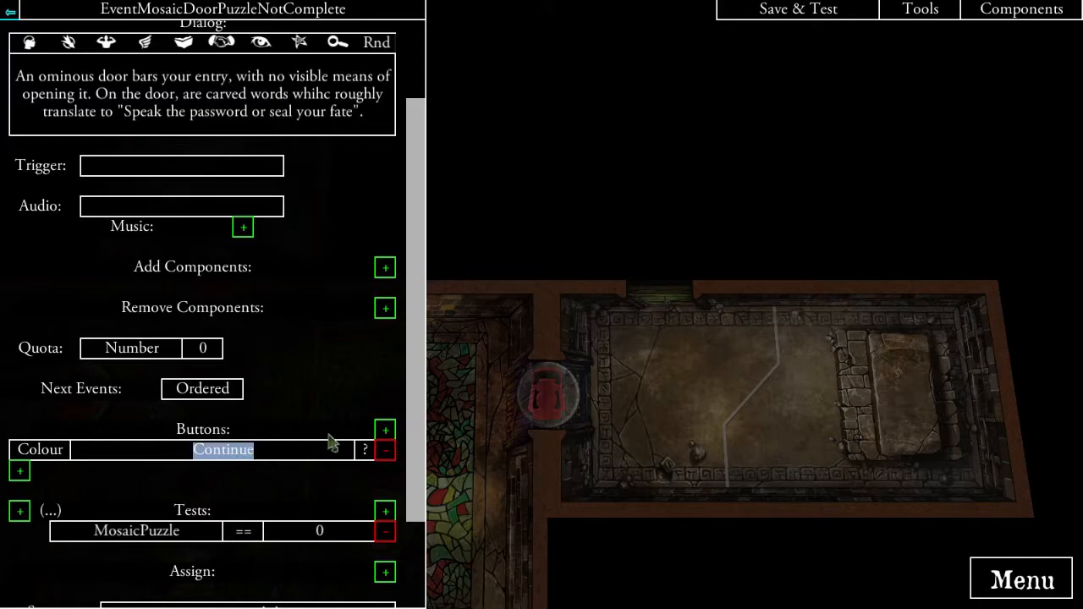
left_click(323, 397)
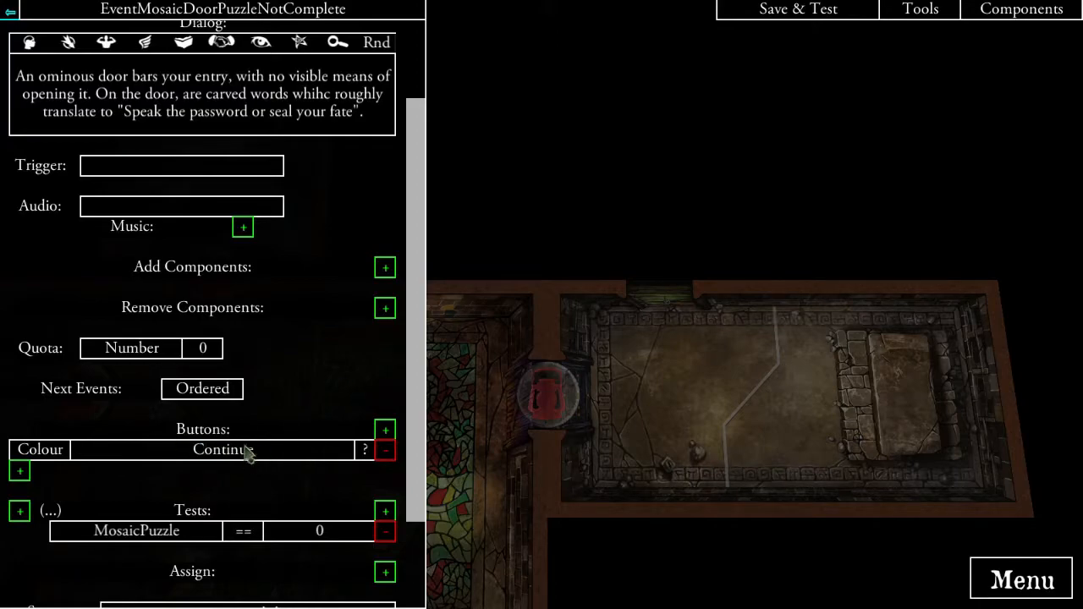
scroll(303, 442, "up", 2)
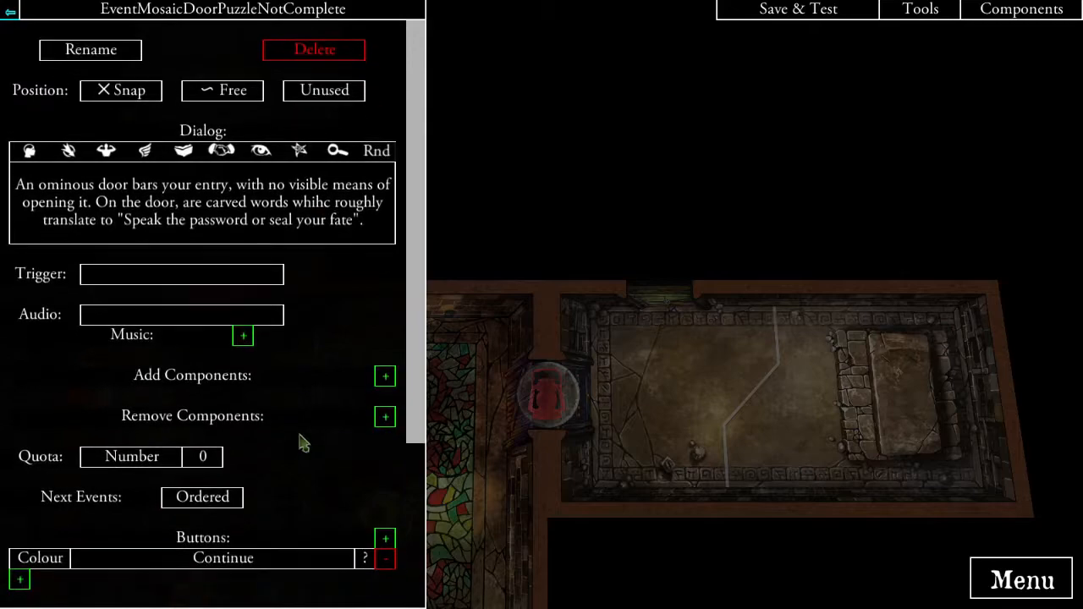
- Return to the TokenExploreMosaicBed token and open the second event attached to its button
left_click(12, 17)
scroll(229, 330, "down", 2)
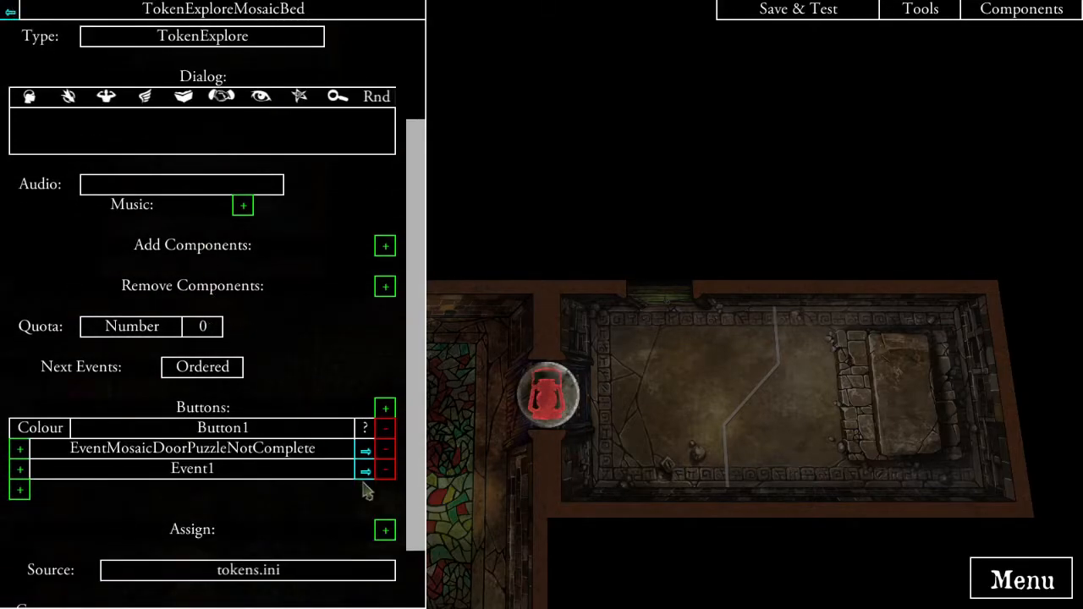
scroll(365, 489, "down", 2)
scroll(234, 449, "up", 2)
left_click(224, 430)
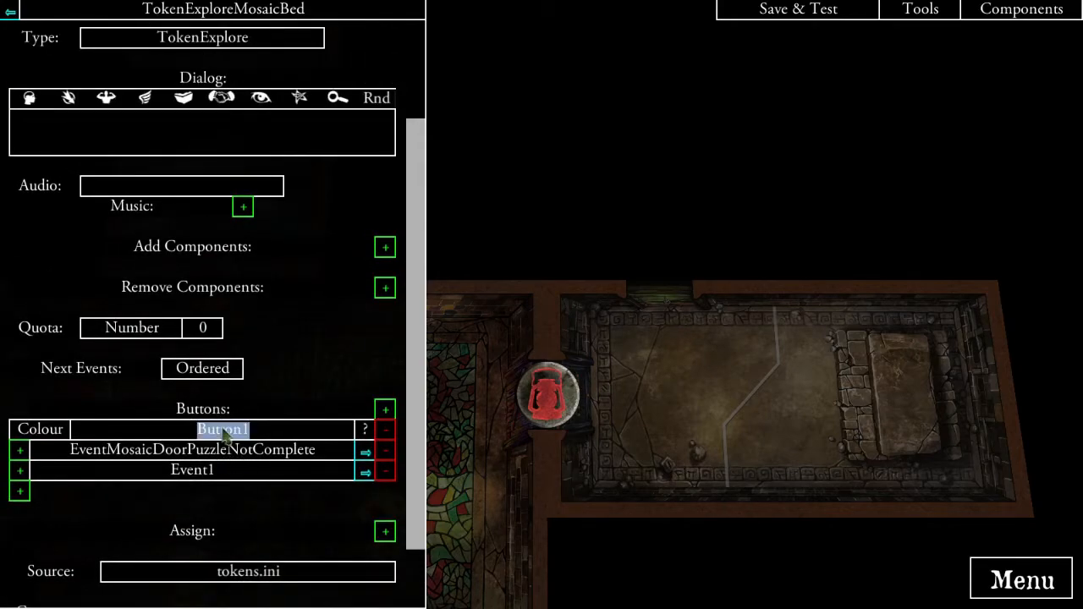
scroll(224, 430, "up", 2)
left_click(203, 244)
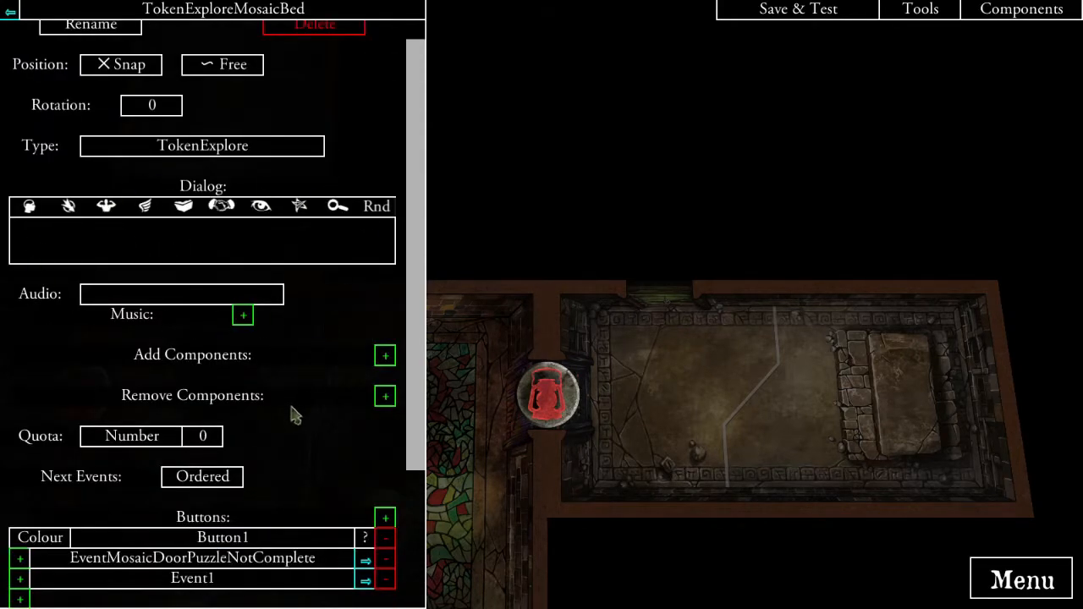
scroll(295, 412, "down", 3)
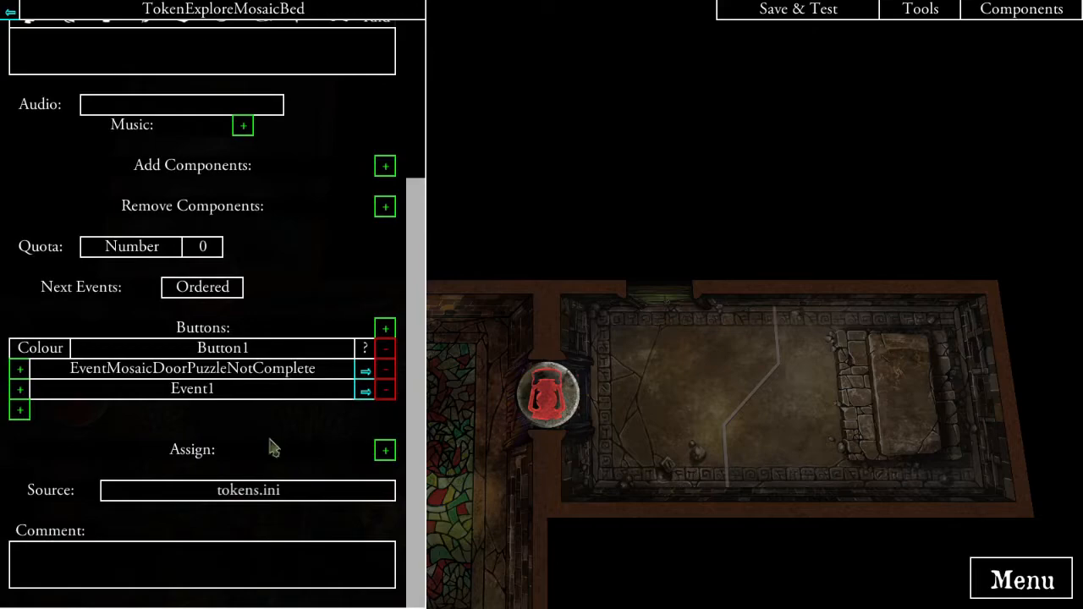
left_click(365, 392)
- Add the test MosaicPuzzle == 1 to the second event
scroll(283, 490, "down", 3)
left_click(381, 410)
left_click(321, 75)
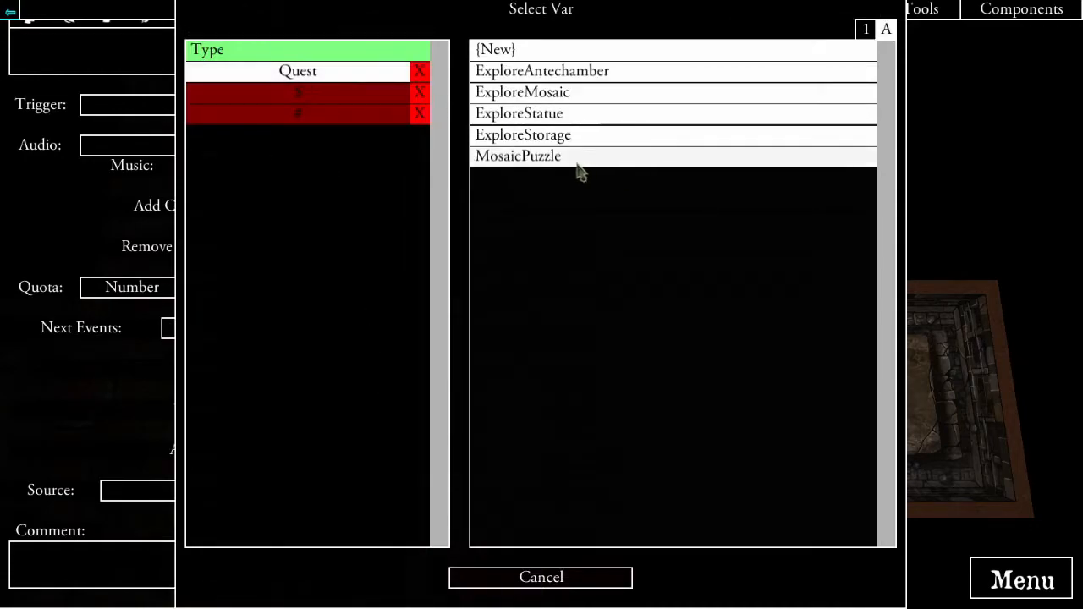
left_click(522, 158)
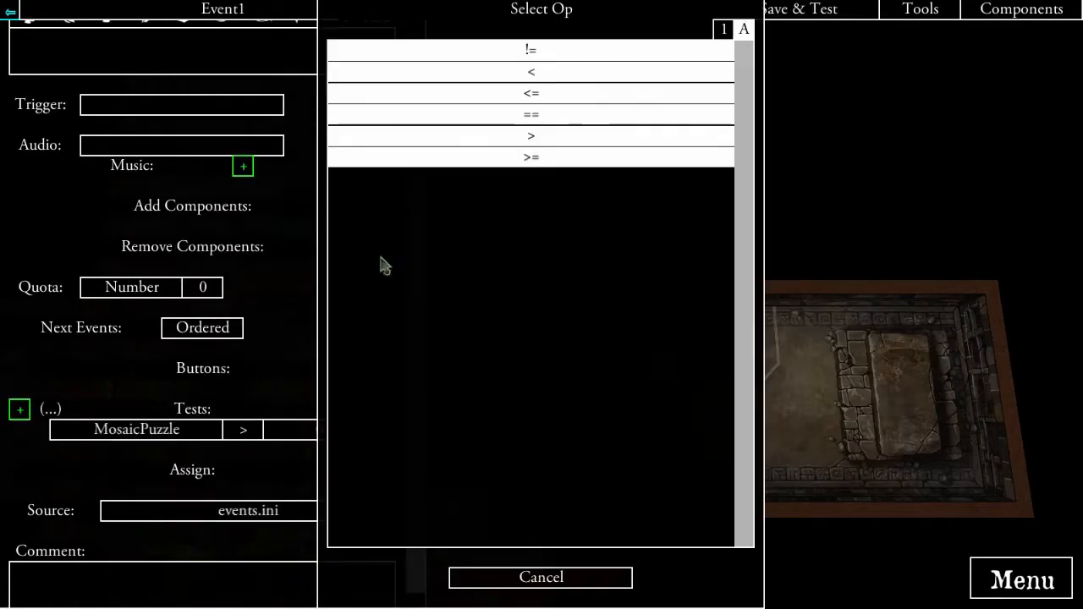
left_click(518, 116)
left_click(311, 430)
left_click(506, 51)
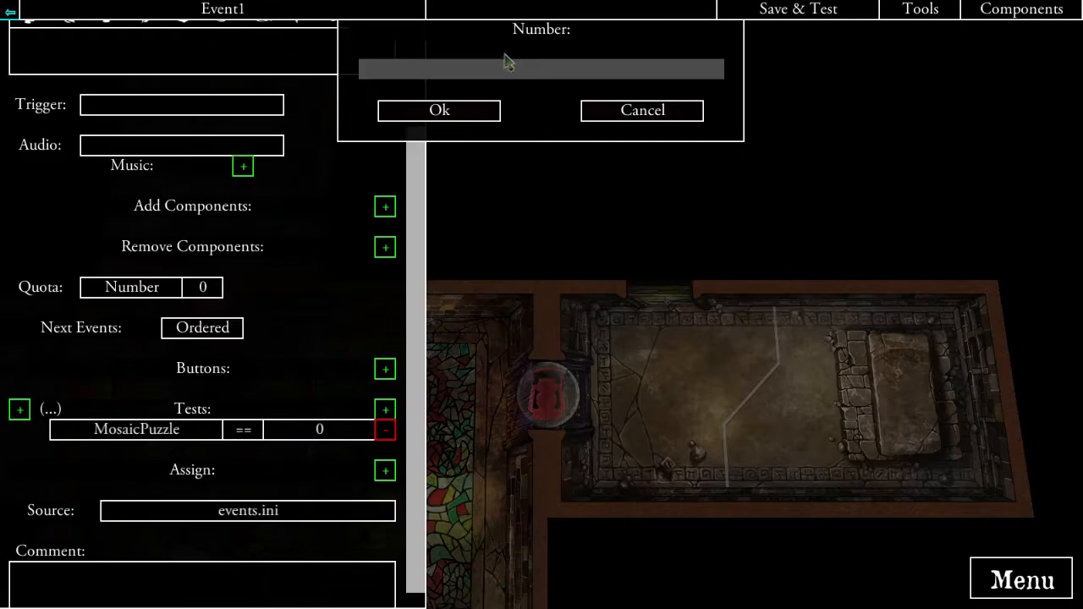
type("1")
left_click(461, 113)
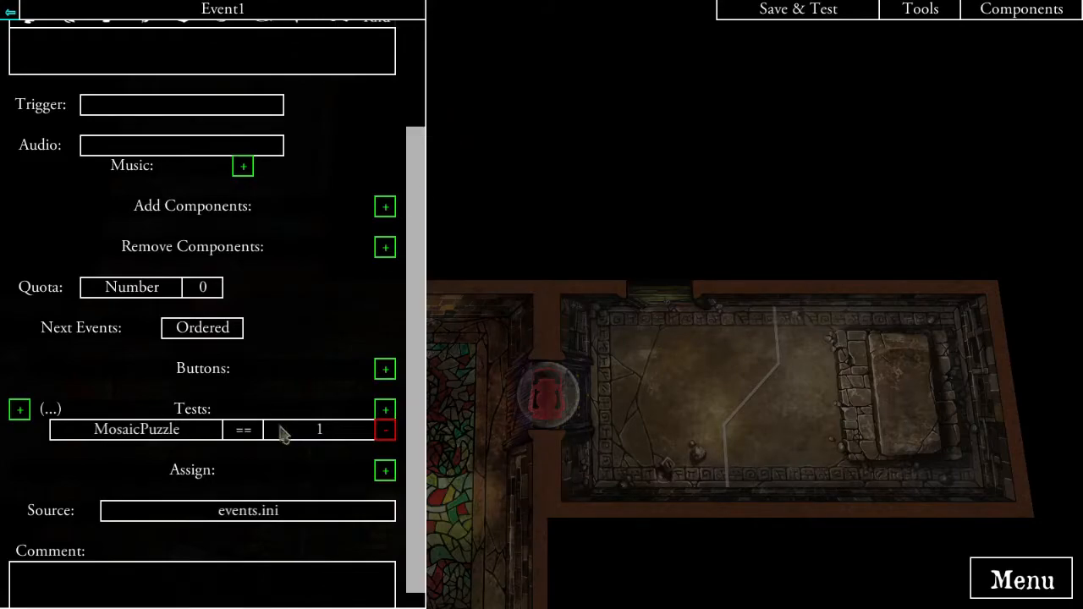
- Rename the second event as MosaicDoorPuzzleComplete
scroll(269, 491, "up", 3)
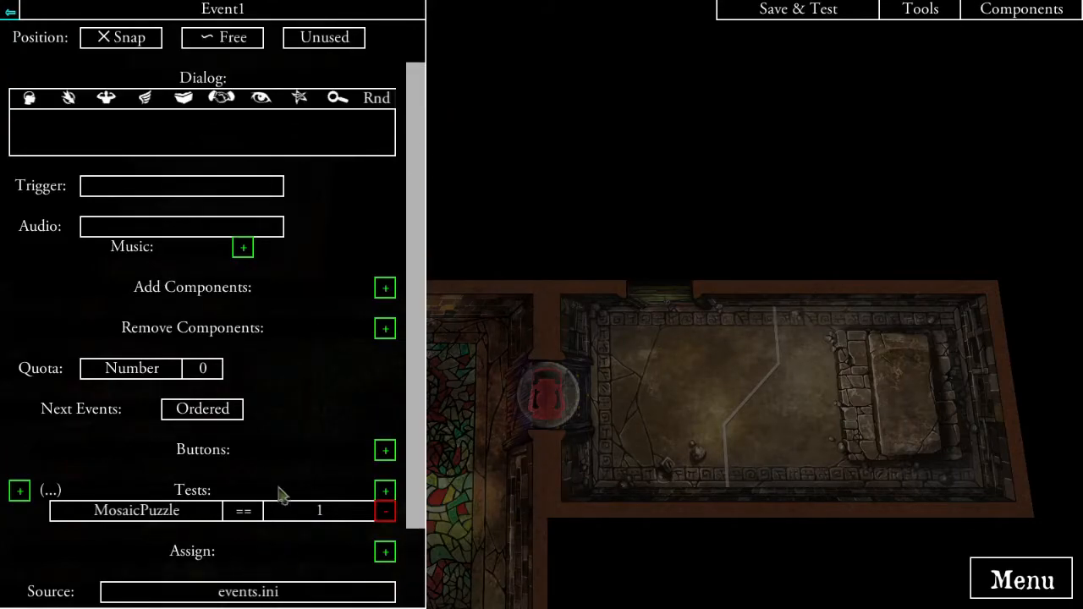
scroll(222, 461, "down", 2)
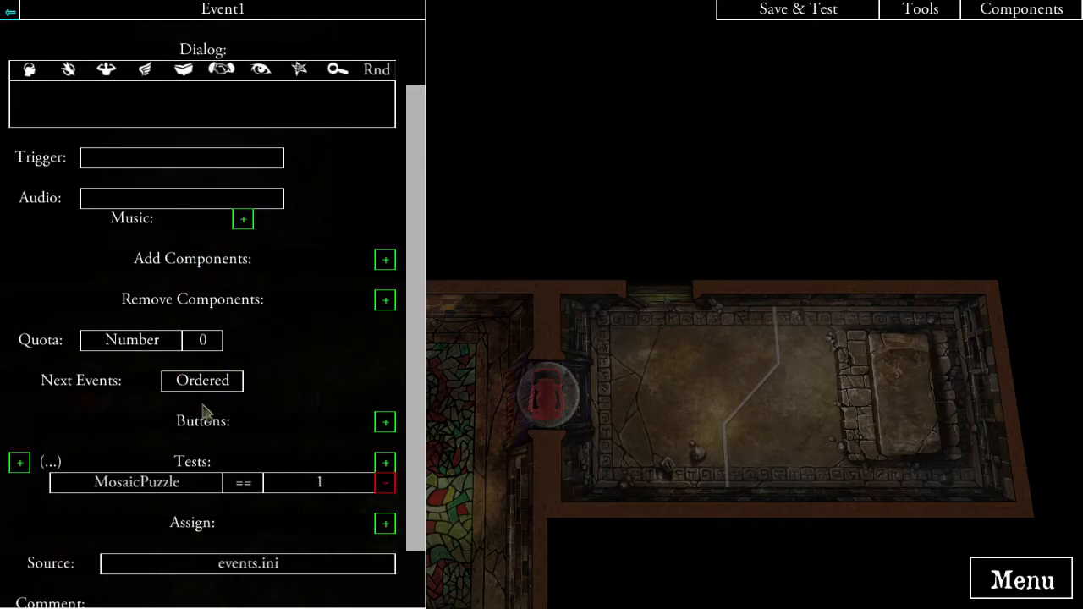
scroll(324, 495, "up", 2)
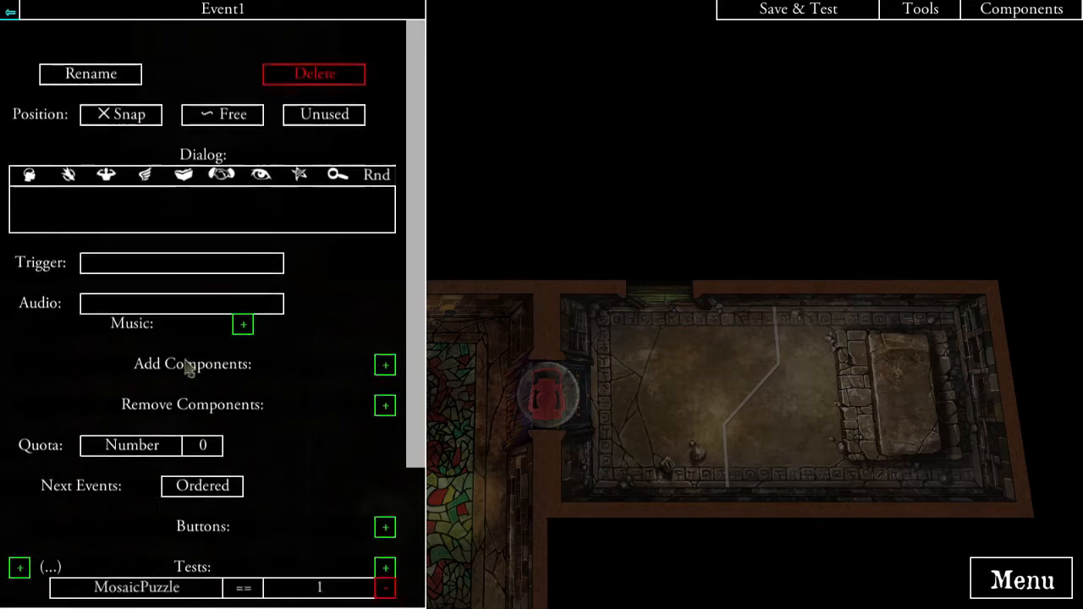
left_click(111, 52)
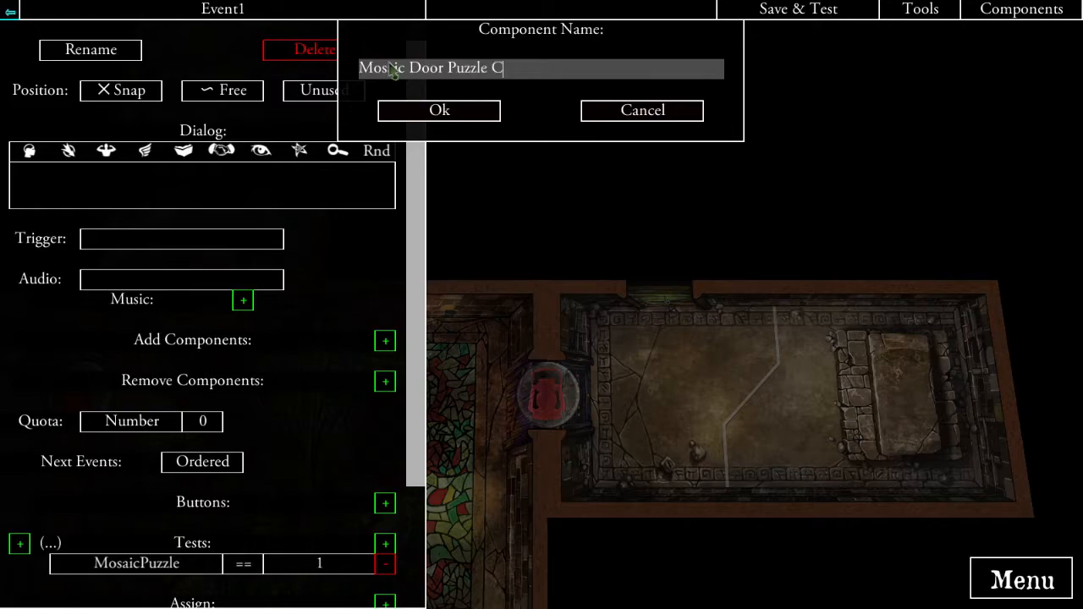
left_click(440, 109)
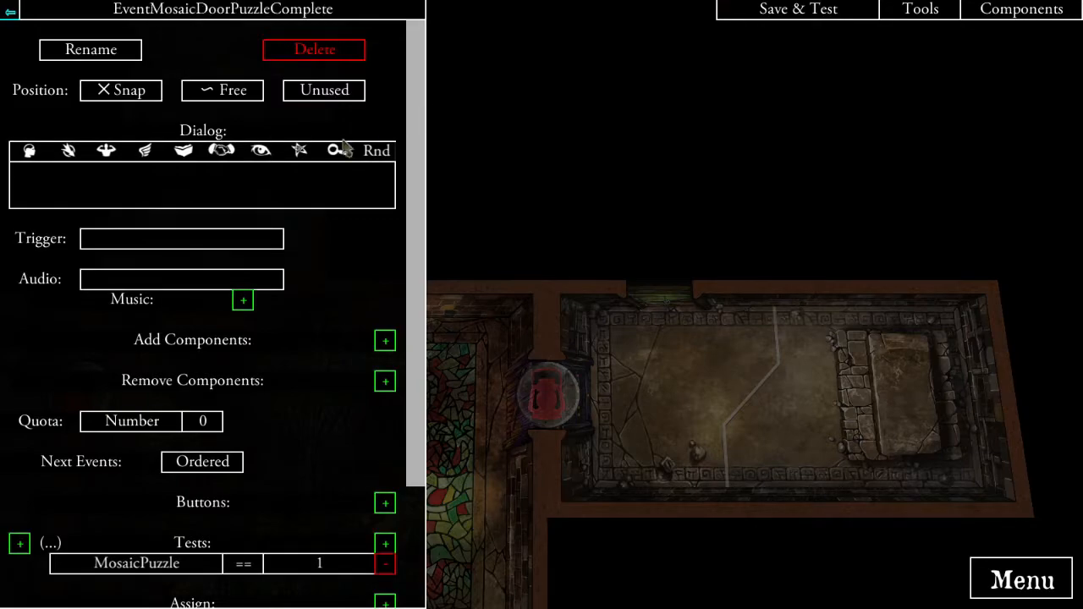
- Write the event's dialog as "You approach the door, confident in your knowledge of the pasword."
left_click(240, 197)
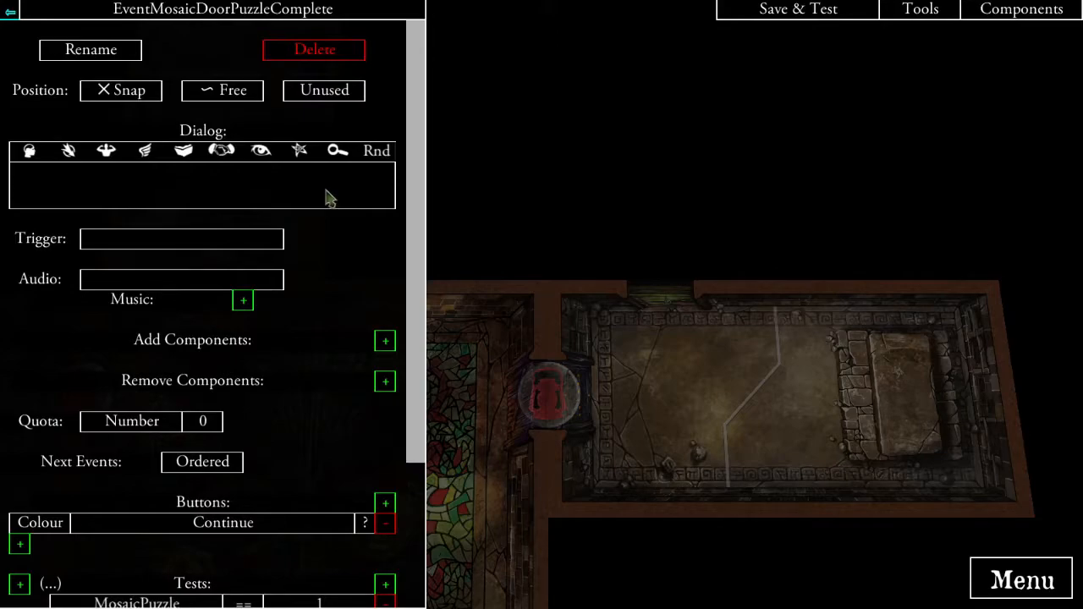
type("You approach the doo")
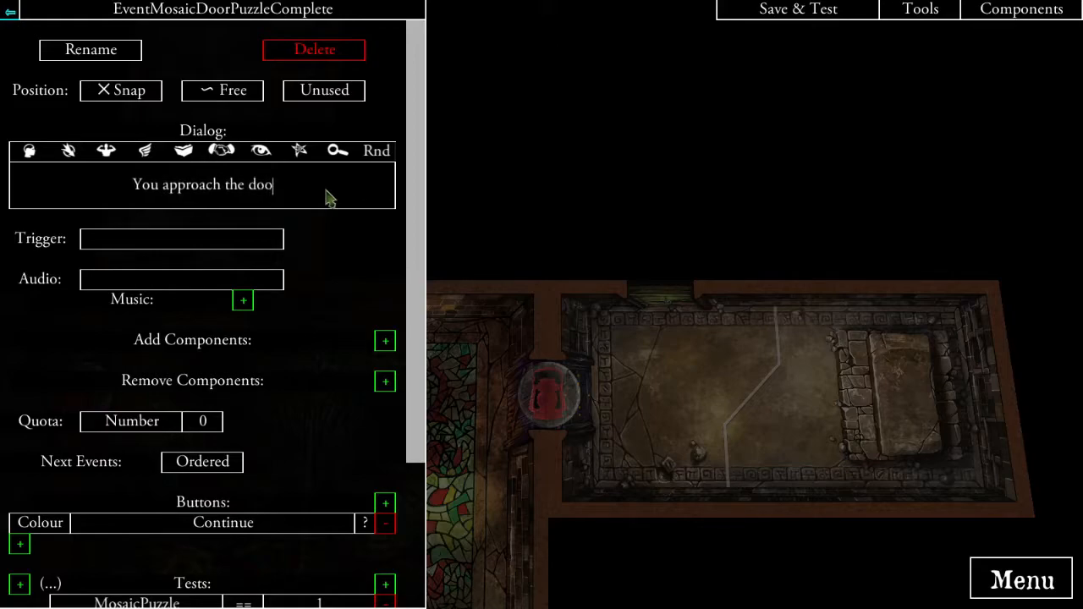
type("r, confident")
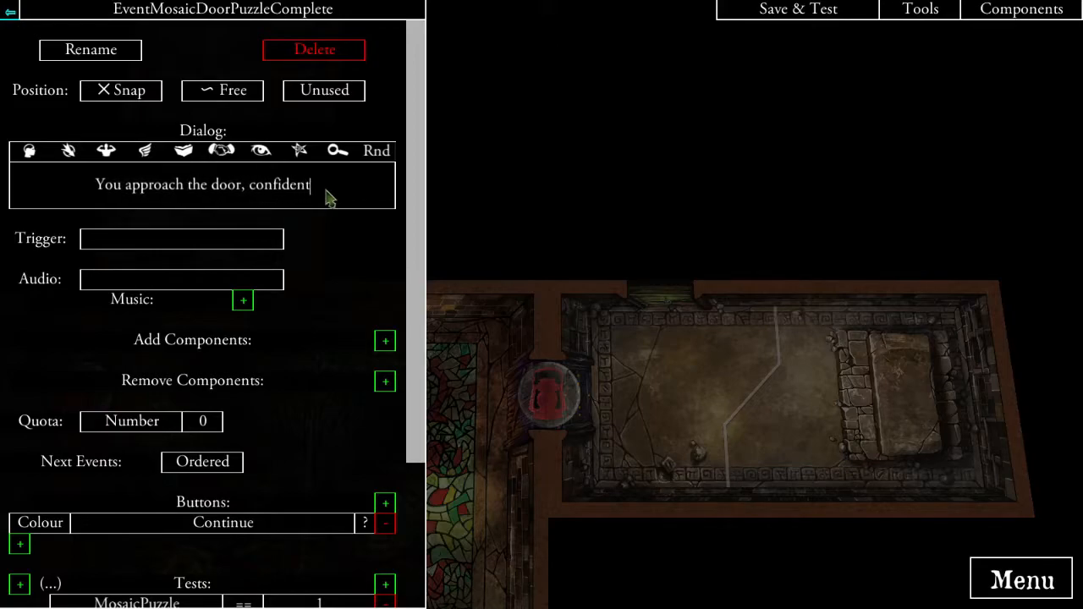
type(" in your kno")
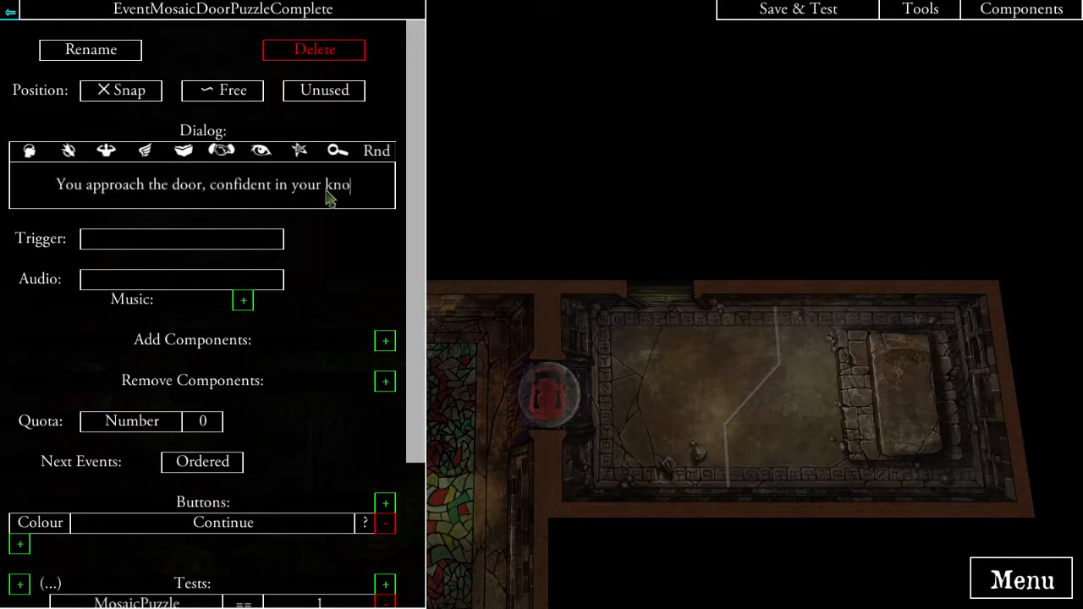
type("wledge of the pasword.")
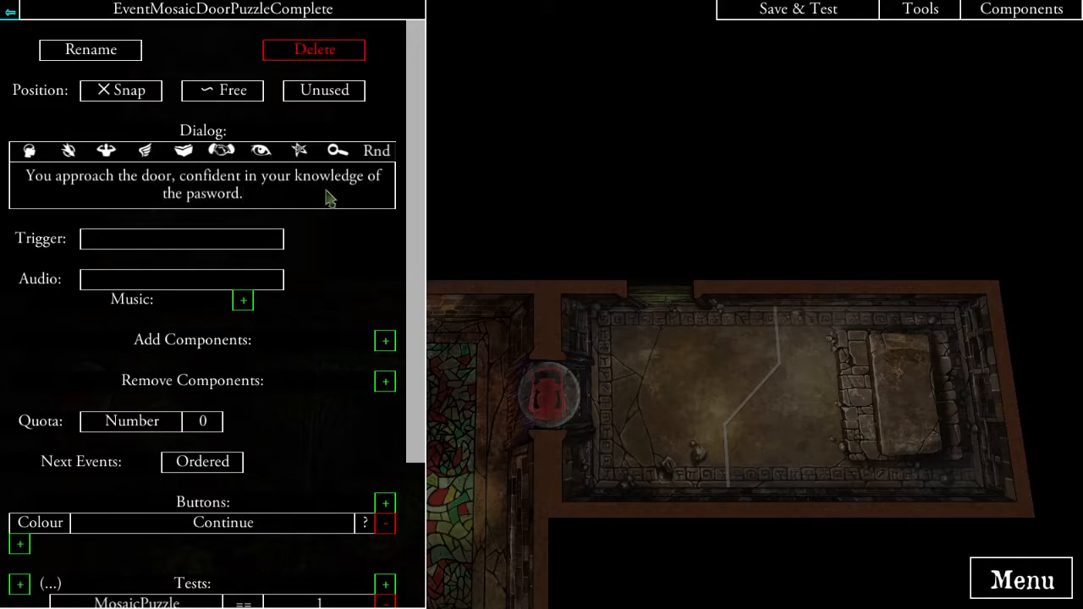
- Add a second button labelled Cancel and relabel the first button as "Banana!" {action}
scroll(326, 321, "down", 2)
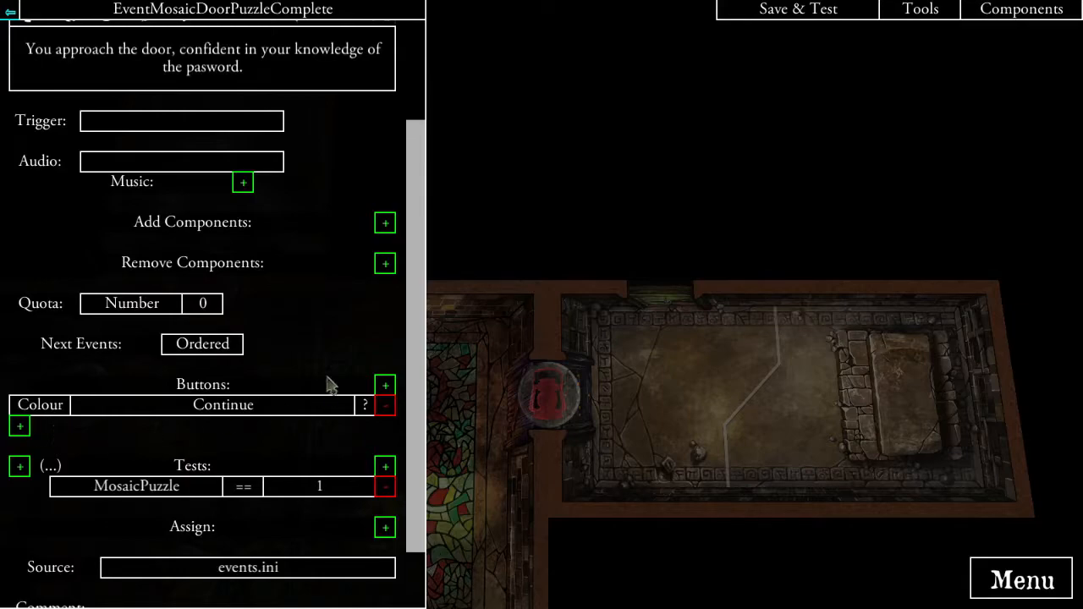
scroll(260, 395, "up", 2)
scroll(256, 274, "down", 3)
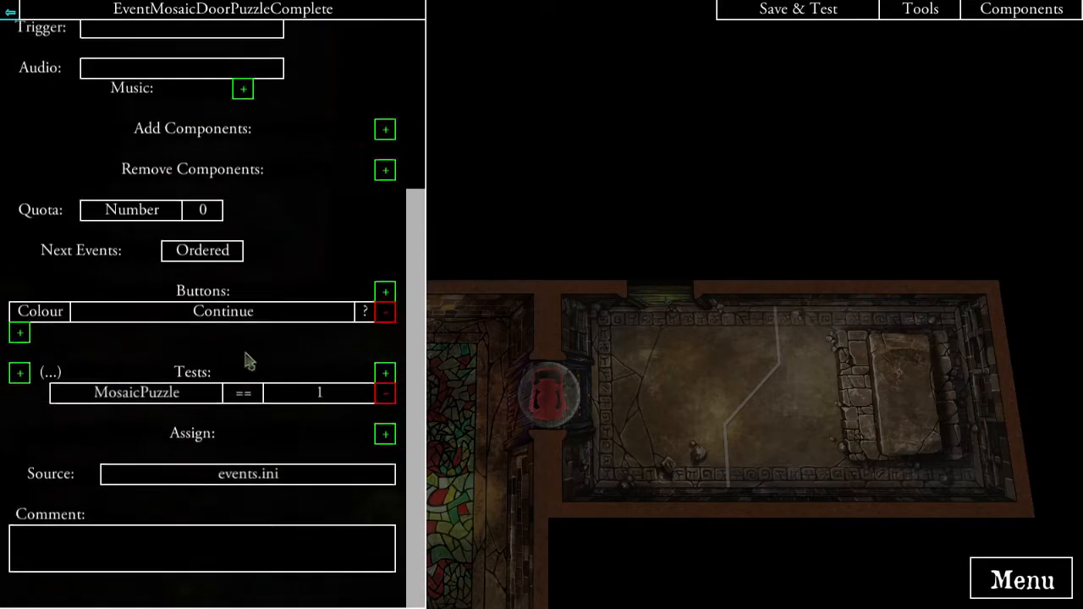
left_click(385, 307)
left_click(236, 373)
type("Cancel")
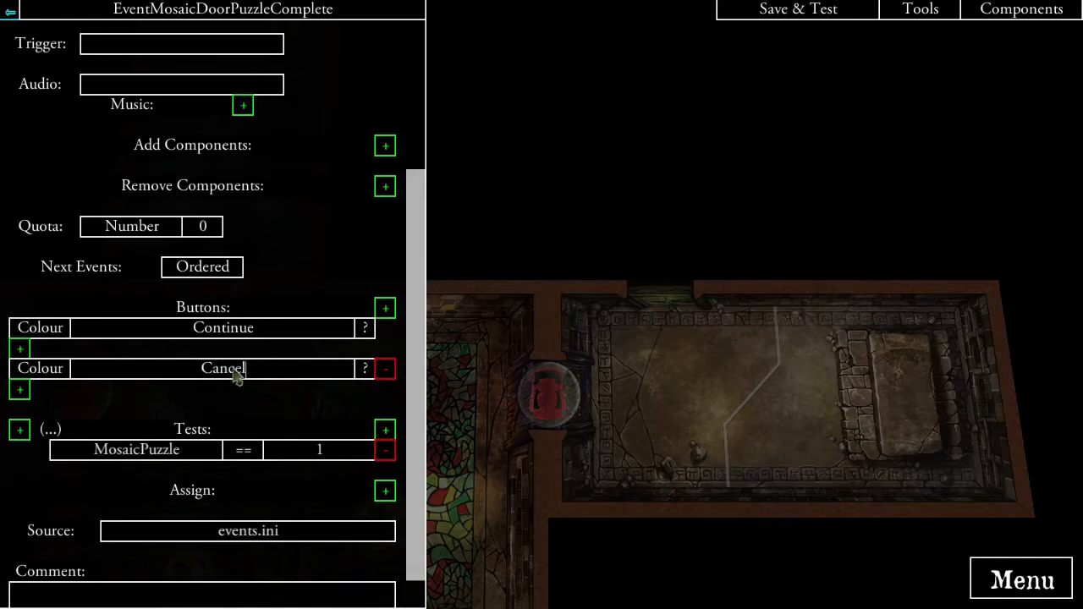
left_click(260, 335)
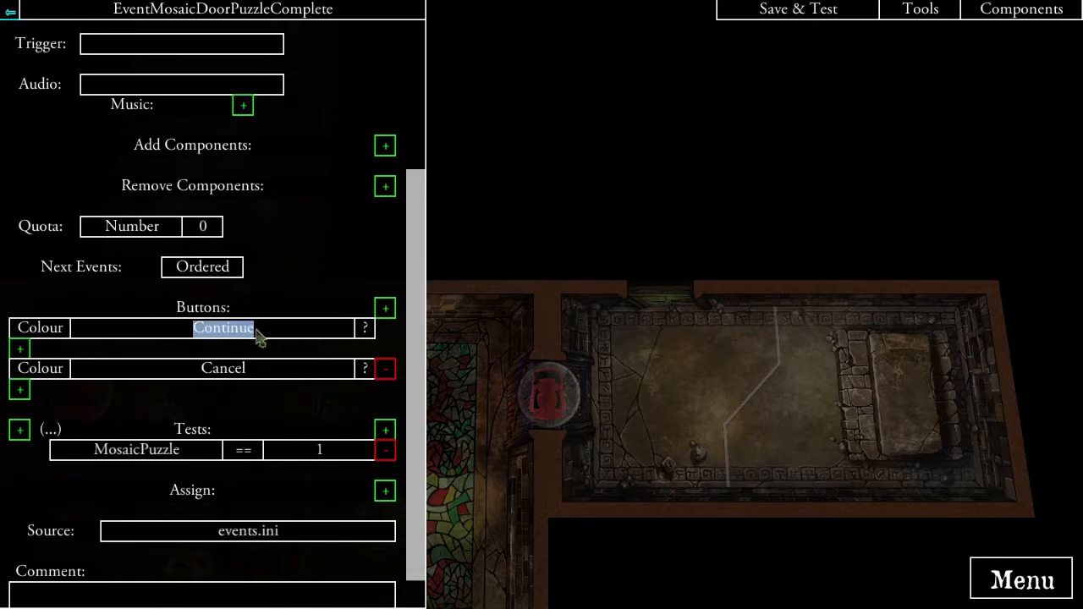
type("\"Banana!\"")
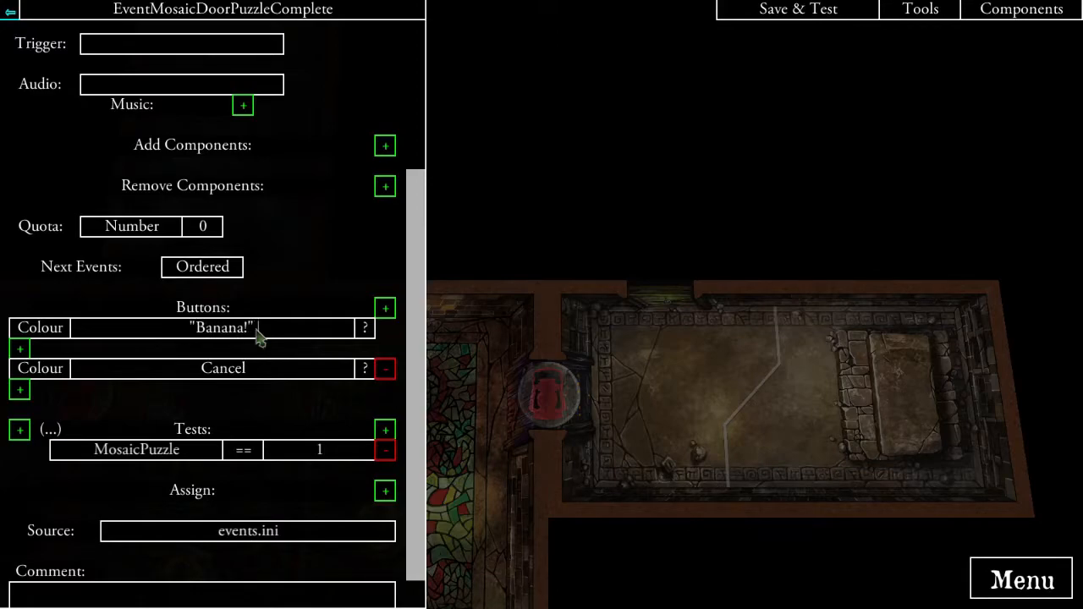
type(" {action}")
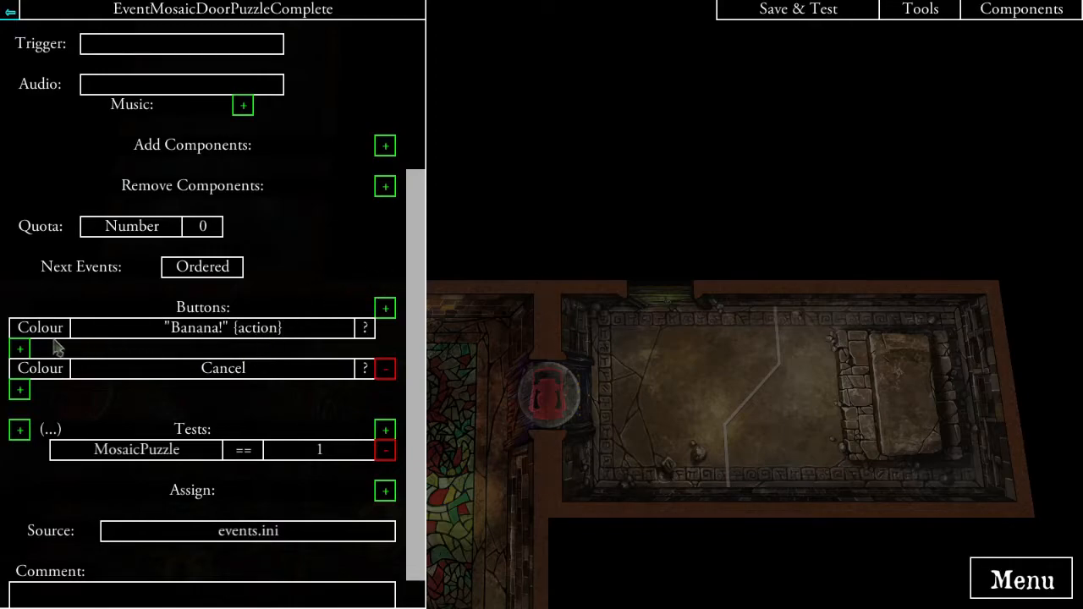
- Attach a new event to the "Banana!" button and open that event for editing
left_click(22, 349)
left_click(309, 74)
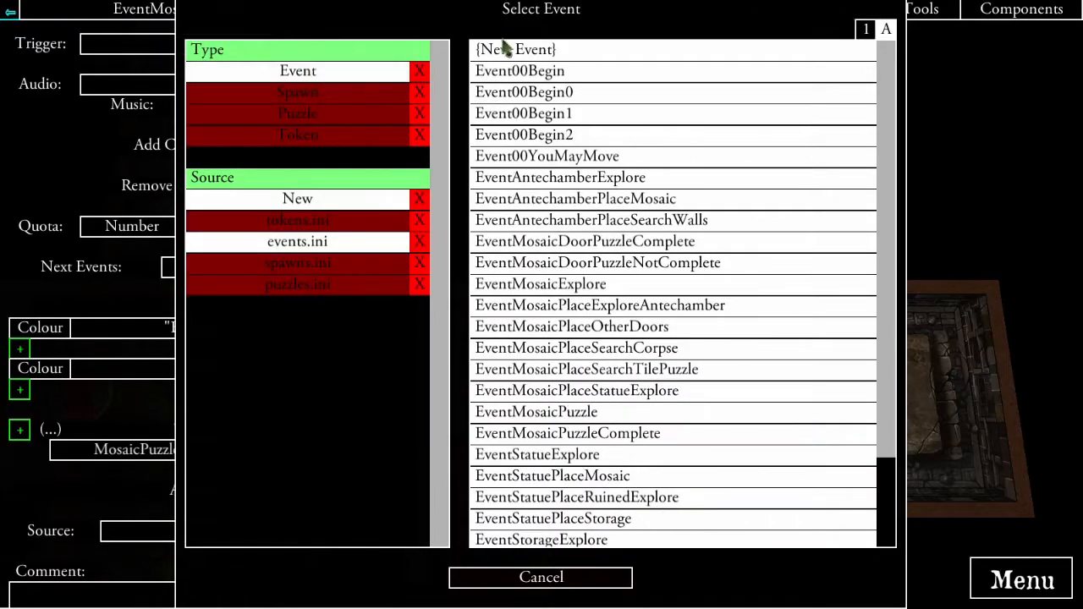
left_click(592, 49)
left_click(366, 352)
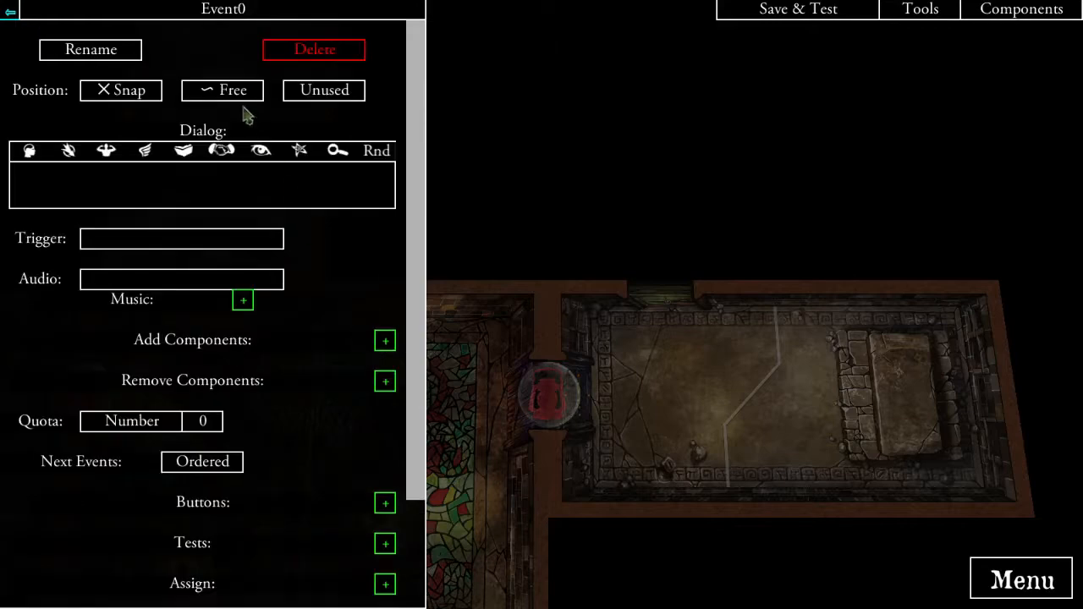
- Rename the new event as BedExplore
left_click(119, 52)
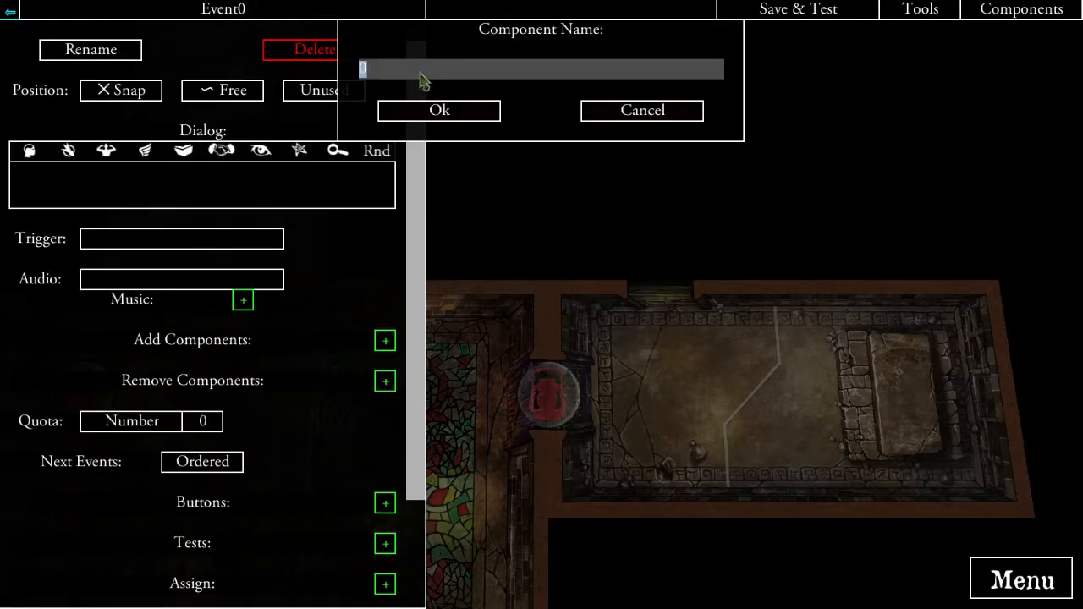
left_click(611, 108)
left_click(742, 381)
left_click(9, 11)
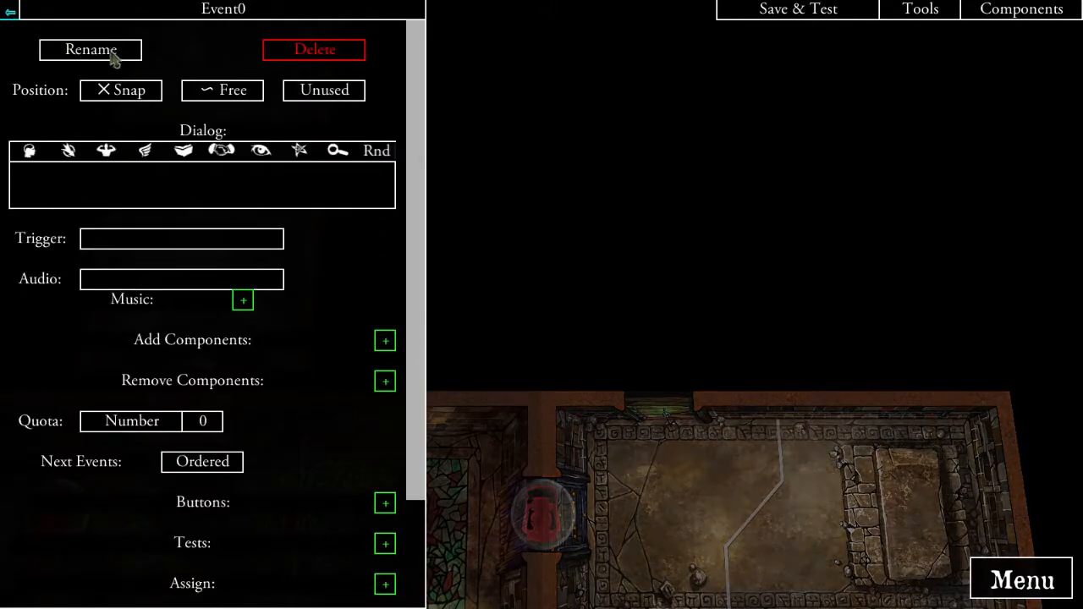
left_click(105, 48)
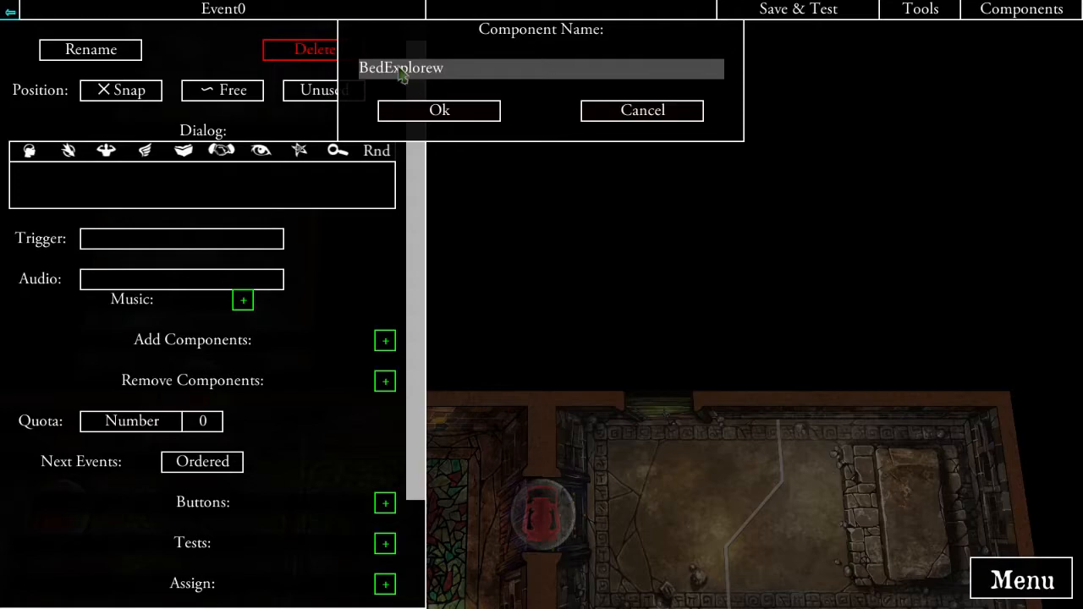
left_click(439, 110)
- Write the dialog "In responce to your words, the door swings open. Place the Bed Chamber, and remove this Explore Token."
left_click(262, 190)
type("In responce to your words, the door swings open. Pl")
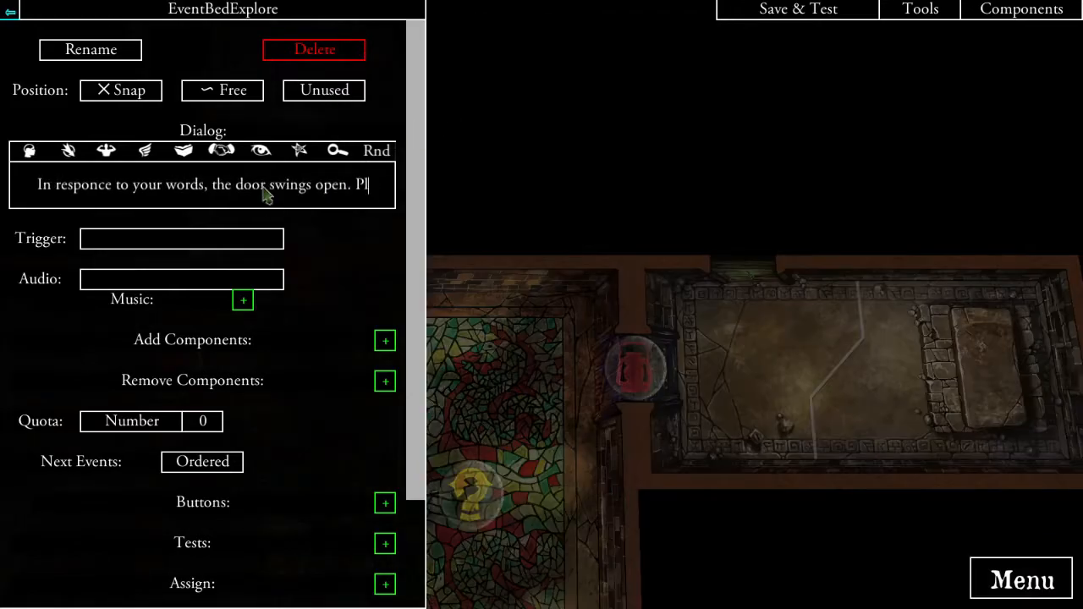
type("ace the Bed Chamber, and remove this Explore Token.")
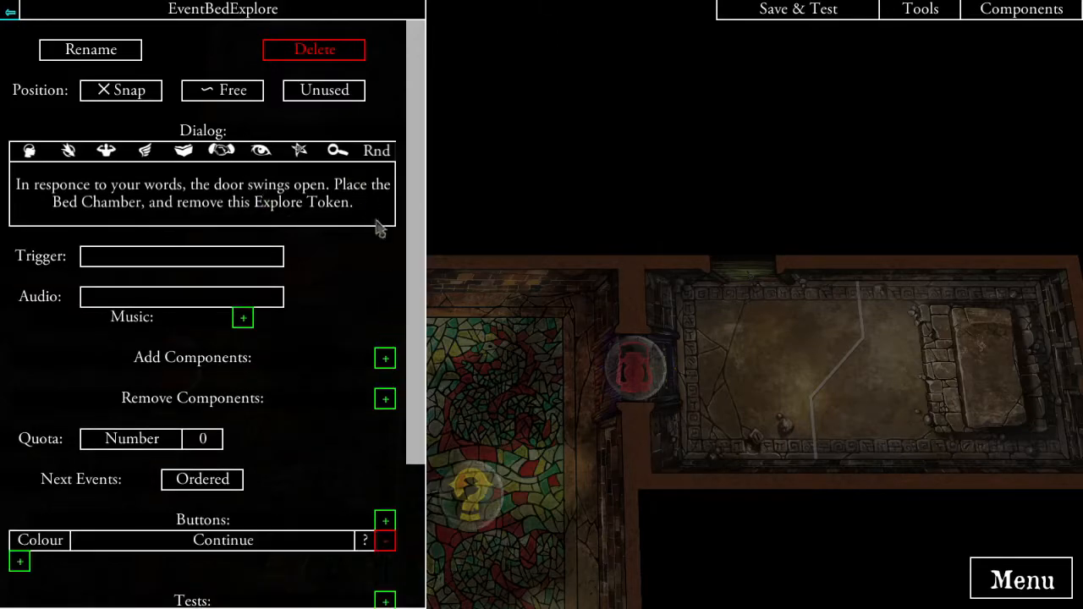
- Give the event a snapped camera position on the Bed Chamber tile
left_click(328, 90)
left_click(136, 95)
left_click(656, 338)
left_click(760, 335)
- Make the event add the TileBedChamber component
left_click(384, 358)
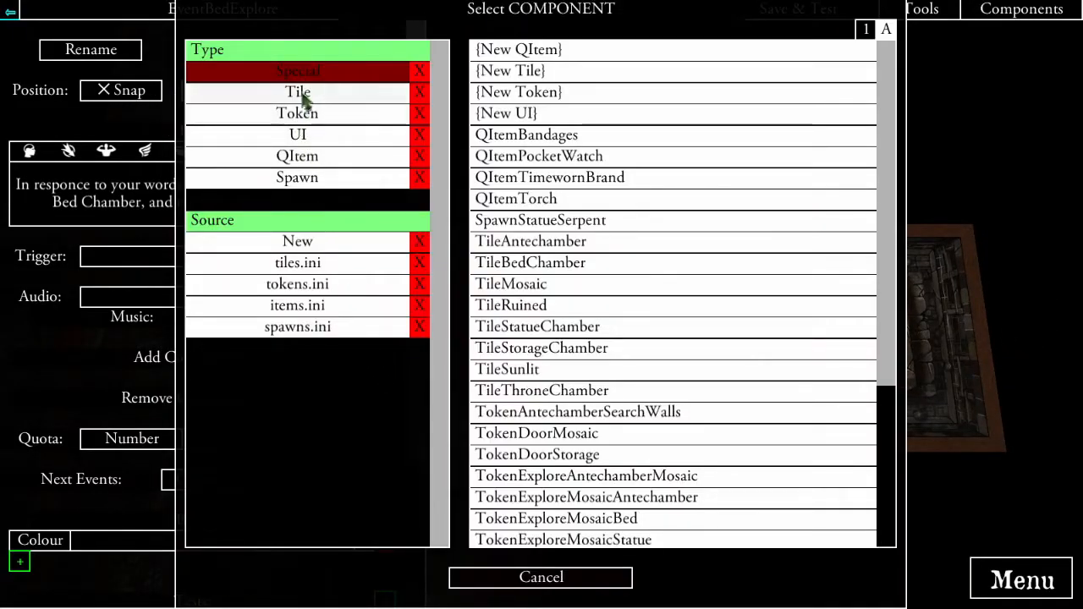
left_click(306, 95)
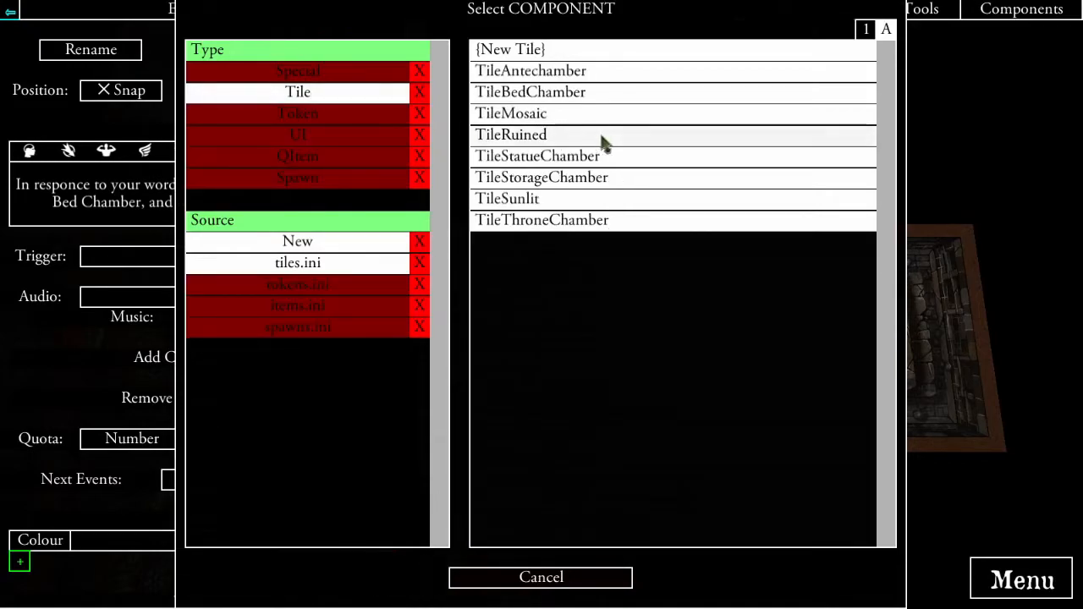
left_click(550, 93)
- Insert the word "Tile" after "Bed Chamber" in the event's dialog text
left_click(150, 212)
left_click(145, 212)
key("Delete")
type("Tile,")
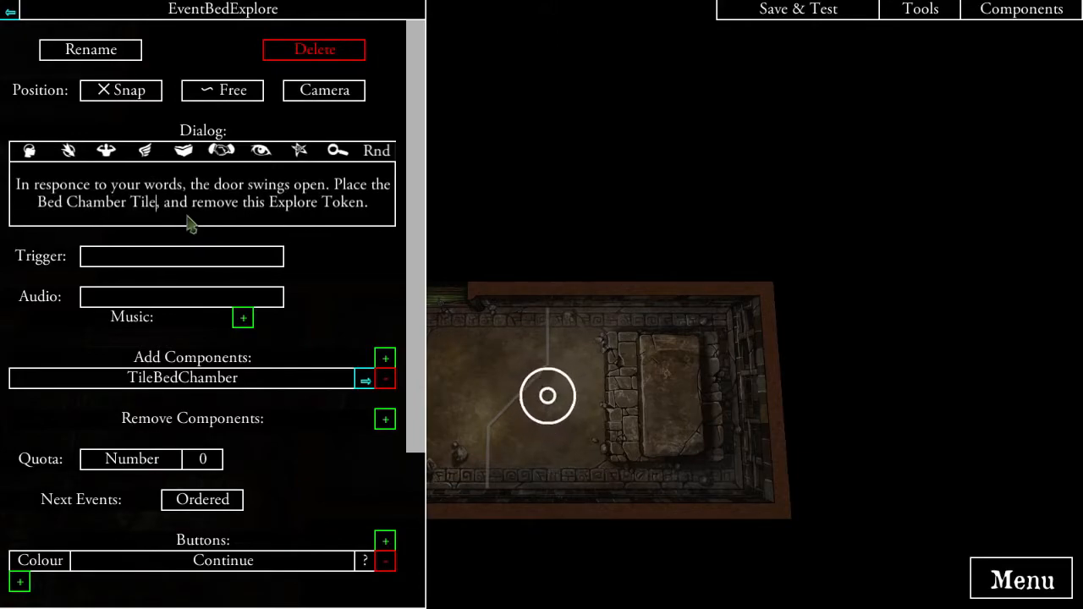
- Make the event remove the TokenExploreMosaicBed component
left_click(385, 420)
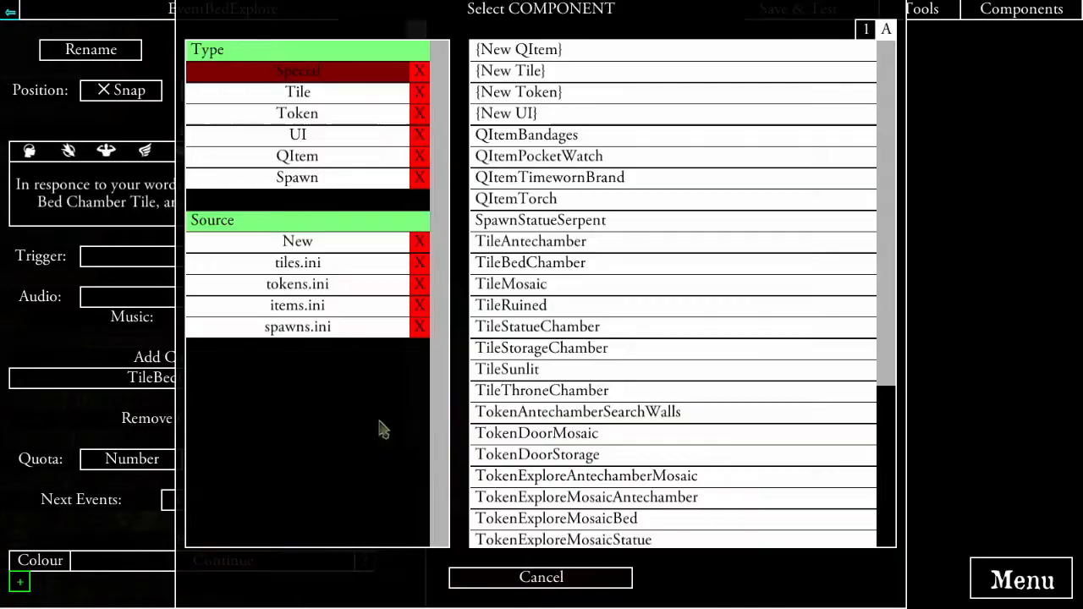
left_click(308, 115)
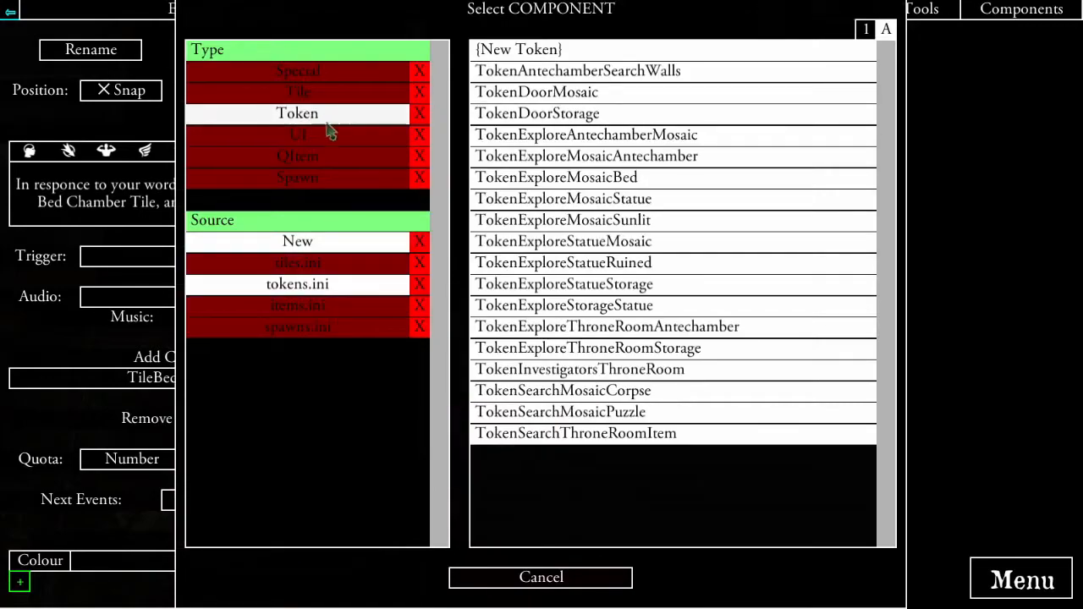
left_click(638, 178)
scroll(306, 423, "down", 3)
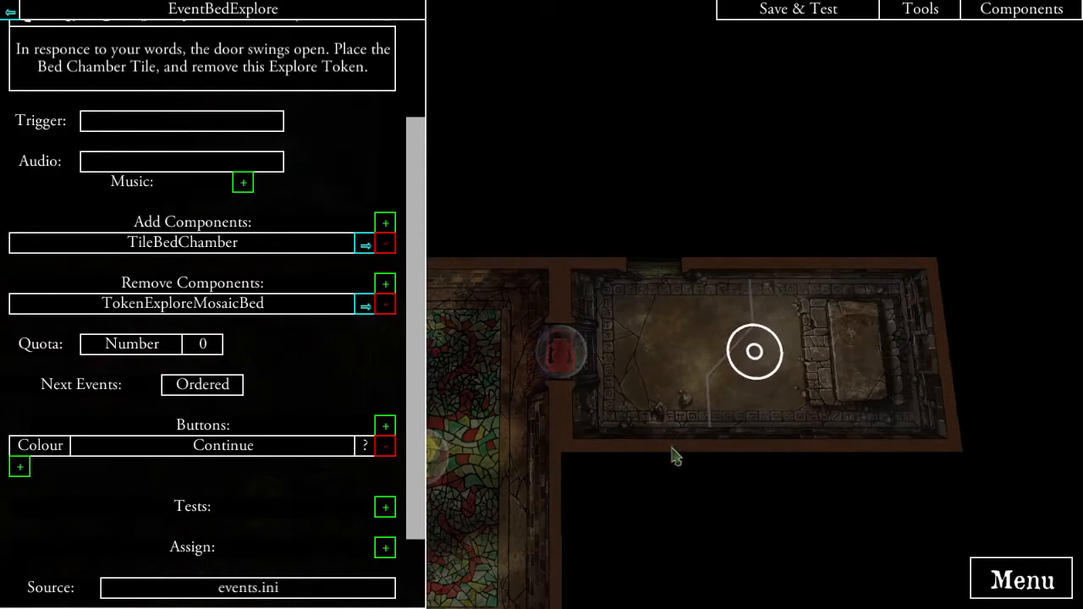
left_click_drag(624, 502, 795, 495)
scroll(792, 488, "down", 1)
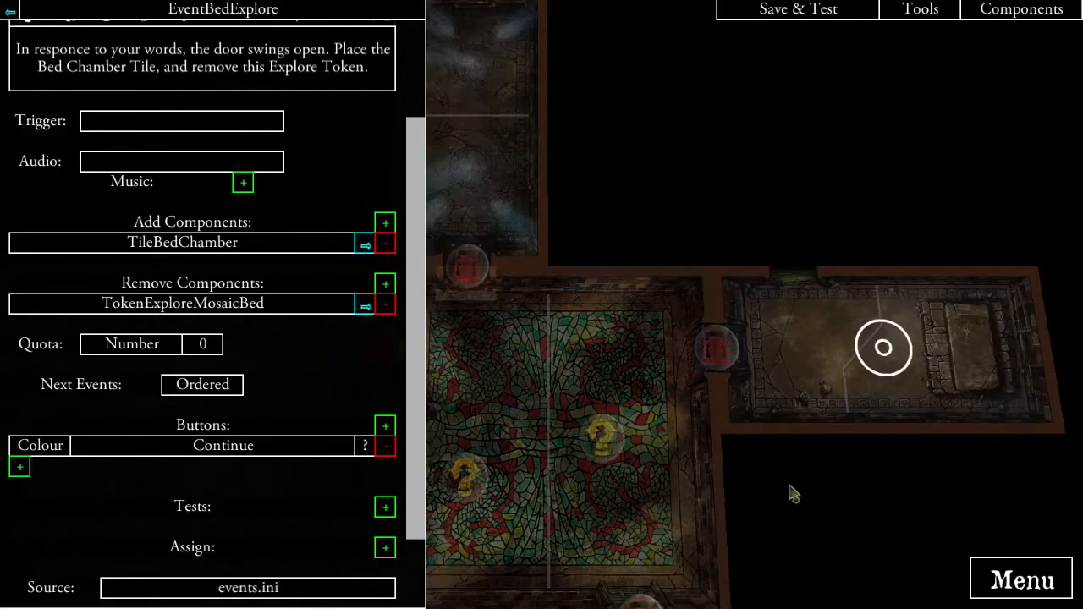
left_click_drag(595, 369, 715, 357)
left_click_drag(507, 386, 808, 345)
left_click_drag(668, 343, 833, 343)
left_click_drag(976, 279, 694, 396)
left_click_drag(976, 297, 761, 188)
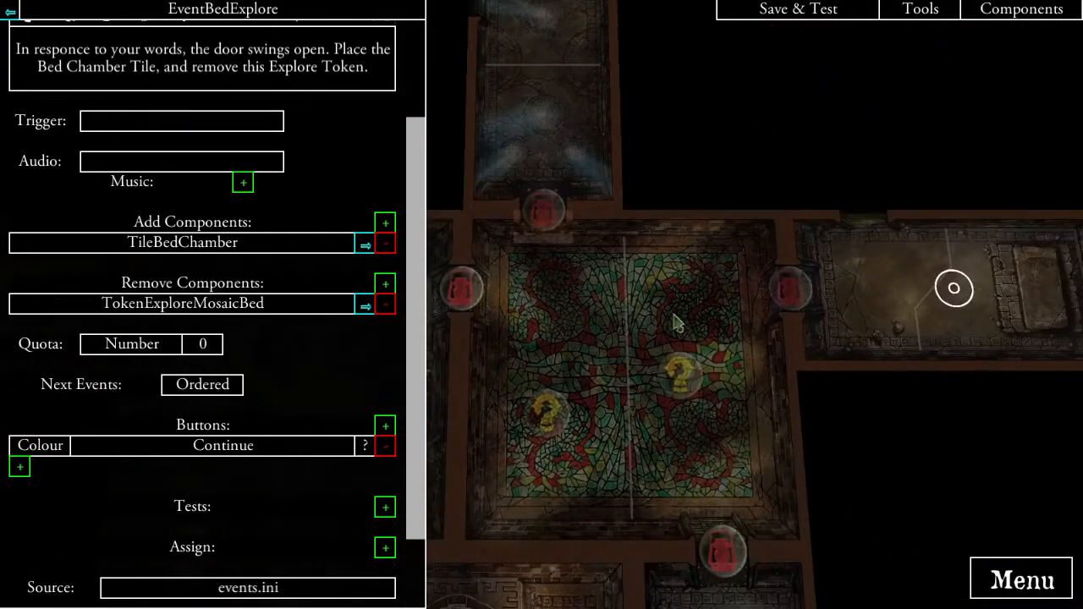
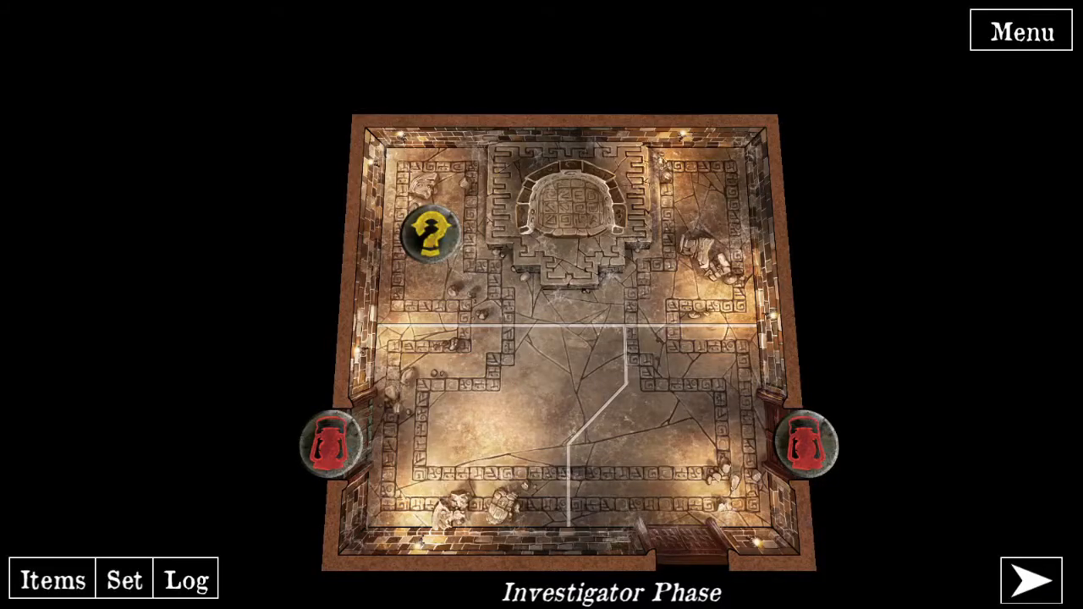
- In a test run of the scenario, explore the door east of the throne room and continue through the Antechamber messages
left_click(808, 450)
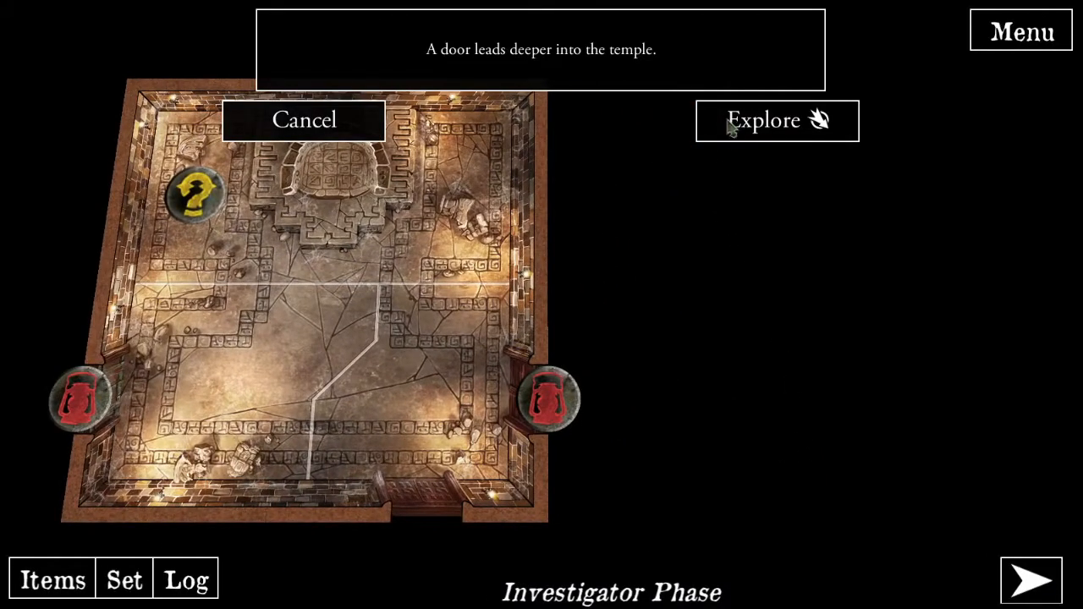
left_click(746, 135)
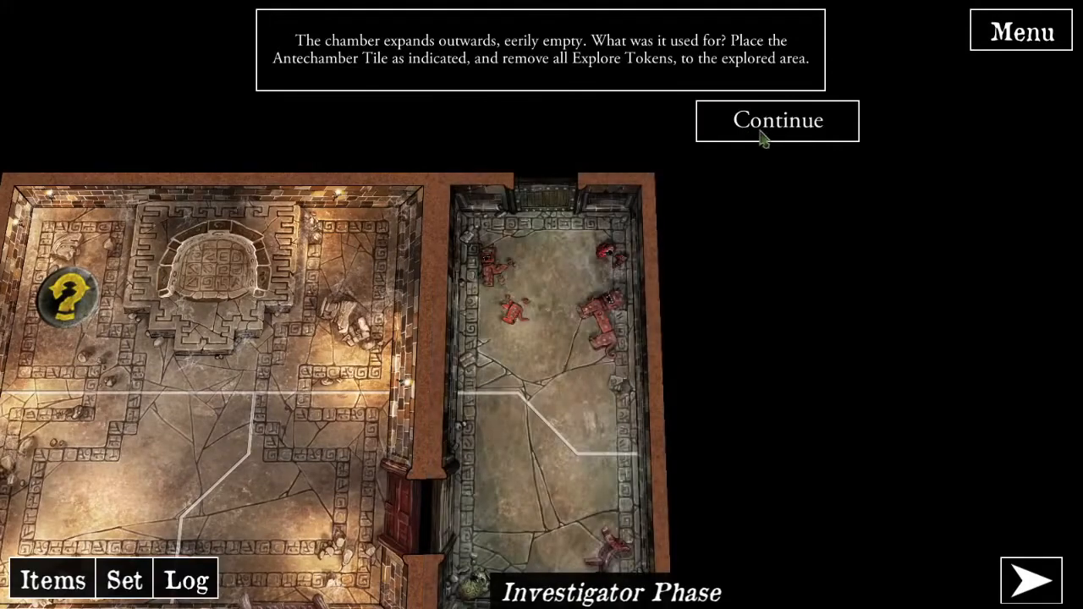
left_click(765, 139)
left_click(768, 140)
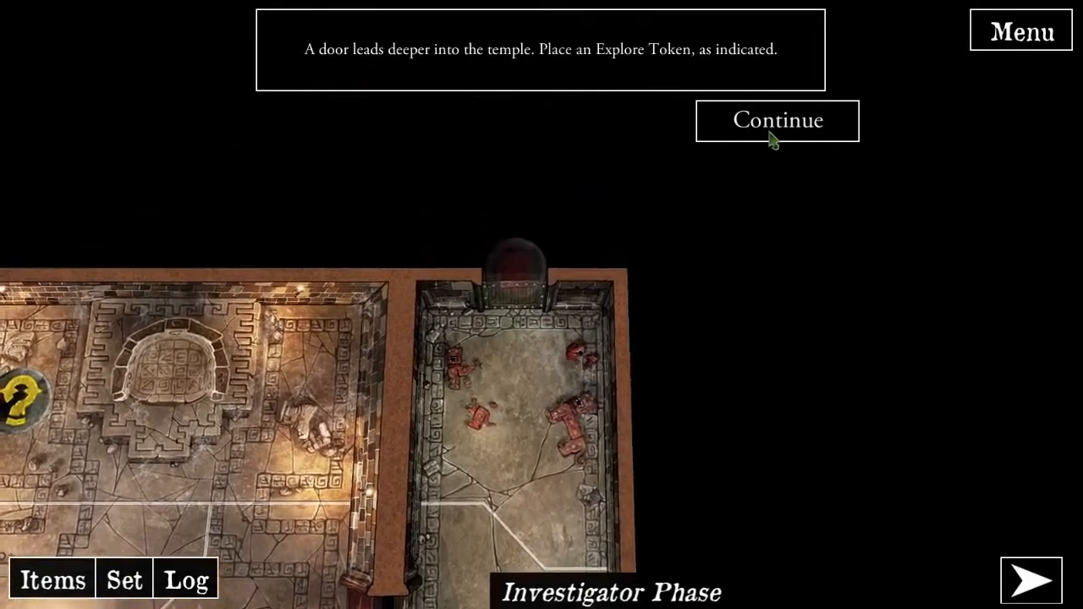
left_click(770, 135)
left_click(746, 127)
- Explore the Antechamber's door into the mosaic room and continue through all of its token placement messages
left_click(542, 391)
left_click(744, 127)
left_click(743, 129)
left_click(743, 129)
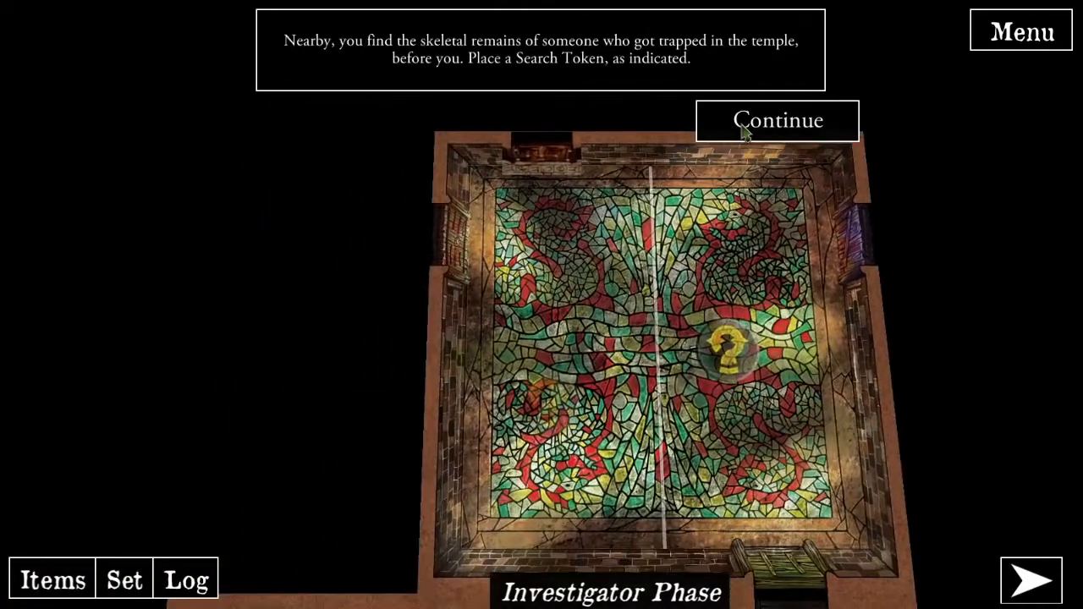
left_click(743, 129)
left_click(743, 130)
left_click(743, 129)
left_click(779, 133)
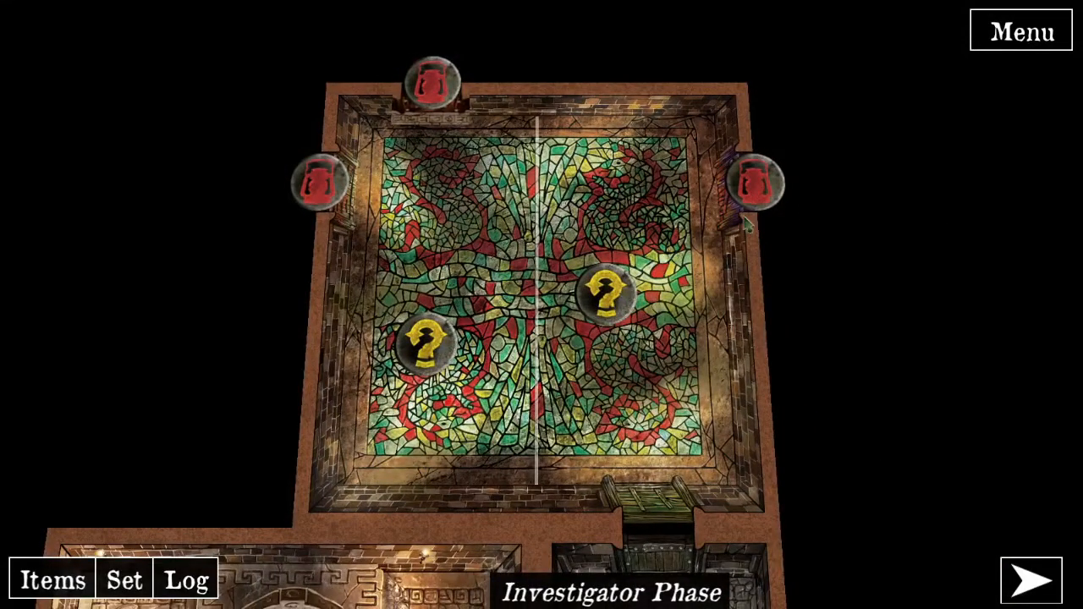
- Test the mosaic room's east door token with the mosaic puzzle unsolved and dismiss its message
left_click_drag(744, 218, 611, 340)
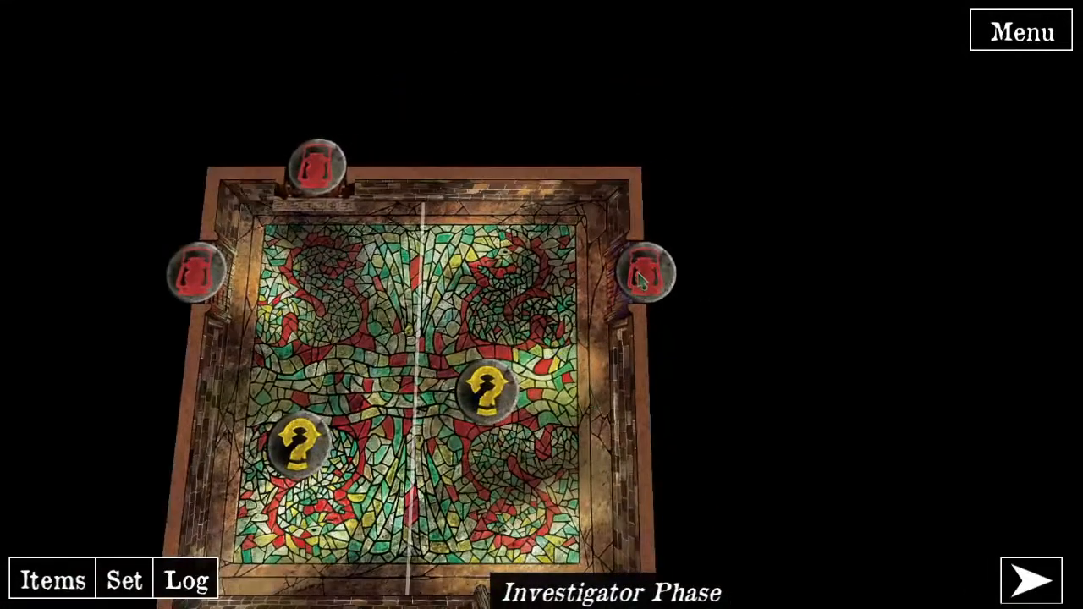
left_click(637, 274)
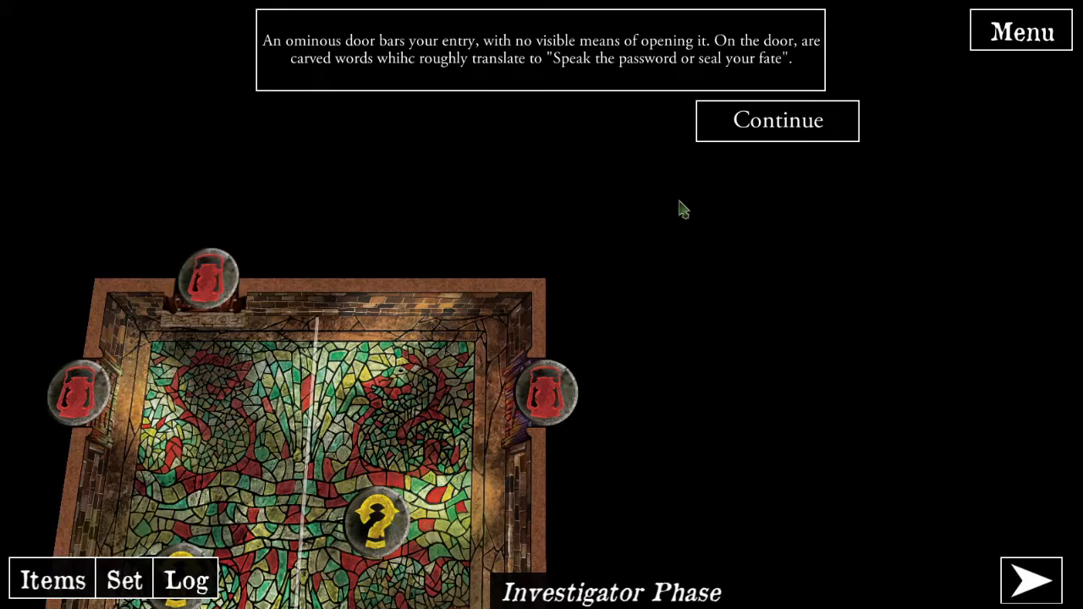
left_click(745, 126)
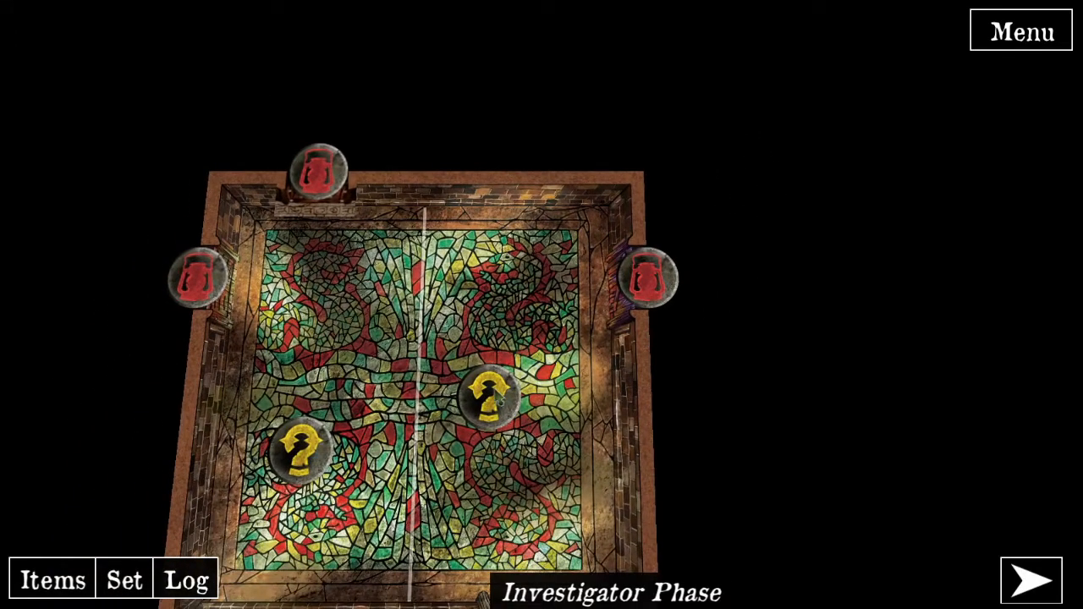
- Search the mosaic room's eastern search token and start its tile puzzle attempt
left_click(501, 402)
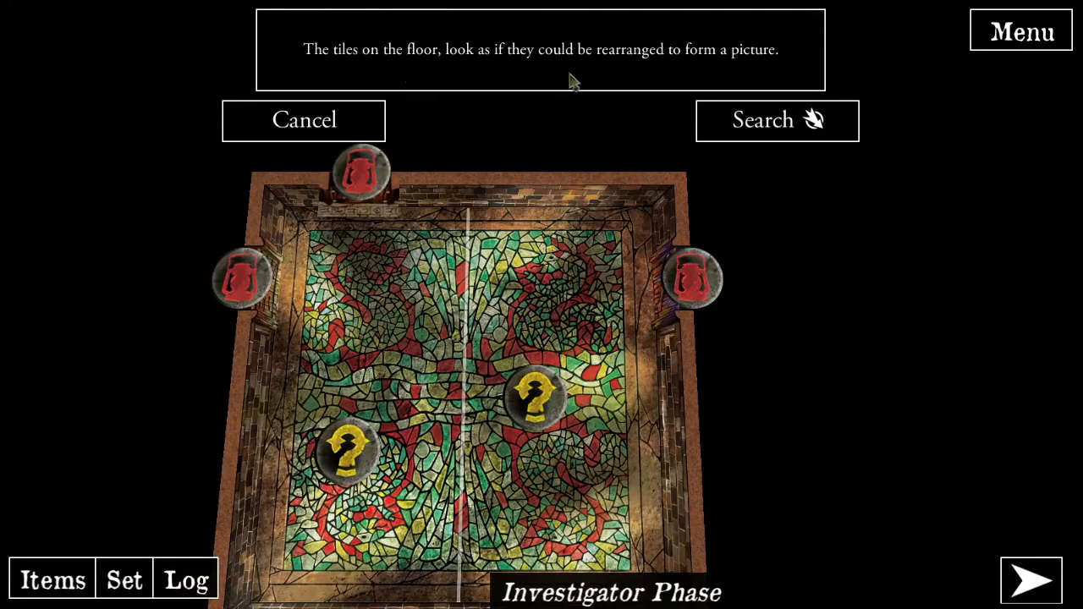
left_click(764, 131)
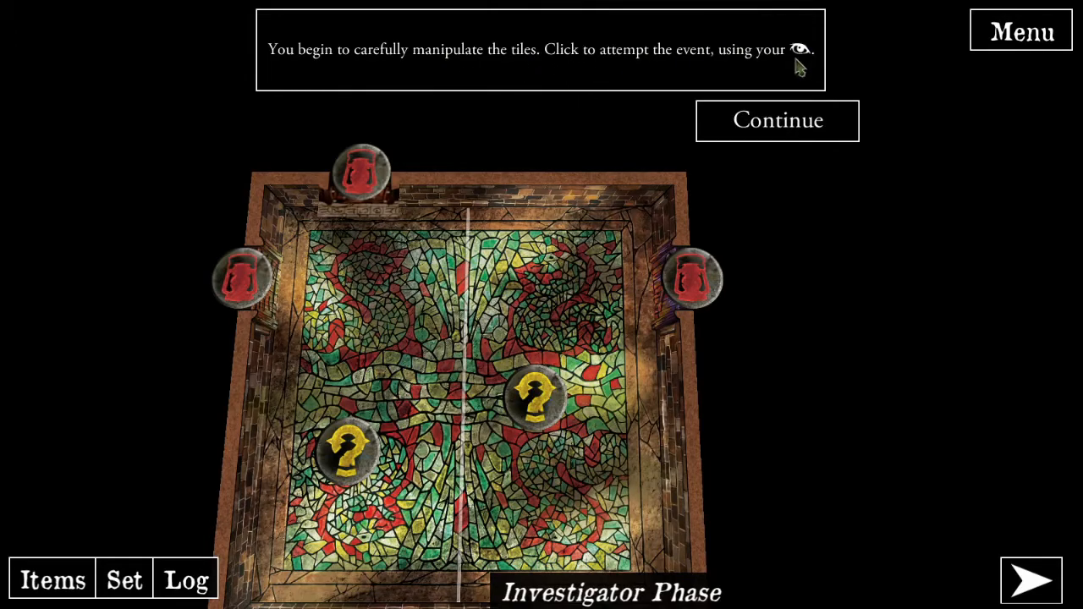
left_click(801, 137)
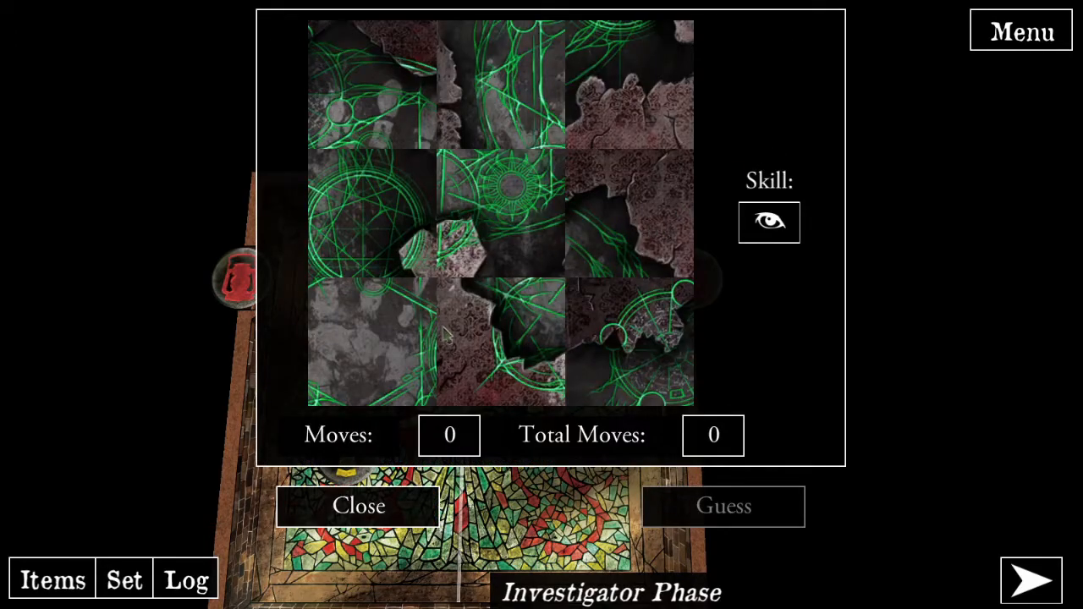
- Rearrange the puzzle tiles into the complete green symbol, submit the solution and continue past the resulting message
left_click_drag(368, 211, 496, 213)
left_click_drag(496, 213, 622, 214)
mouse_move(622, 212)
left_mouse_down()
mouse_move(620, 149)
mouse_move(610, 177)
left_mouse_up()
left_click_drag(500, 94, 490, 207)
mouse_move(484, 212)
left_mouse_down()
mouse_move(325, 214)
mouse_move(497, 254)
mouse_move(490, 342)
left_mouse_up()
left_click_drag(490, 342, 674, 361)
mouse_move(548, 351)
left_mouse_down()
mouse_move(499, 214)
mouse_move(499, 85)
mouse_move(379, 112)
left_mouse_up()
left_click_drag(499, 213, 499, 85)
mouse_move(630, 85)
left_mouse_down()
mouse_move(499, 85)
mouse_move(518, 372)
mouse_move(500, 254)
left_mouse_up()
mouse_move(317, 402)
left_mouse_down()
mouse_move(512, 368)
mouse_move(496, 216)
left_mouse_up()
left_click_drag(643, 351, 508, 343)
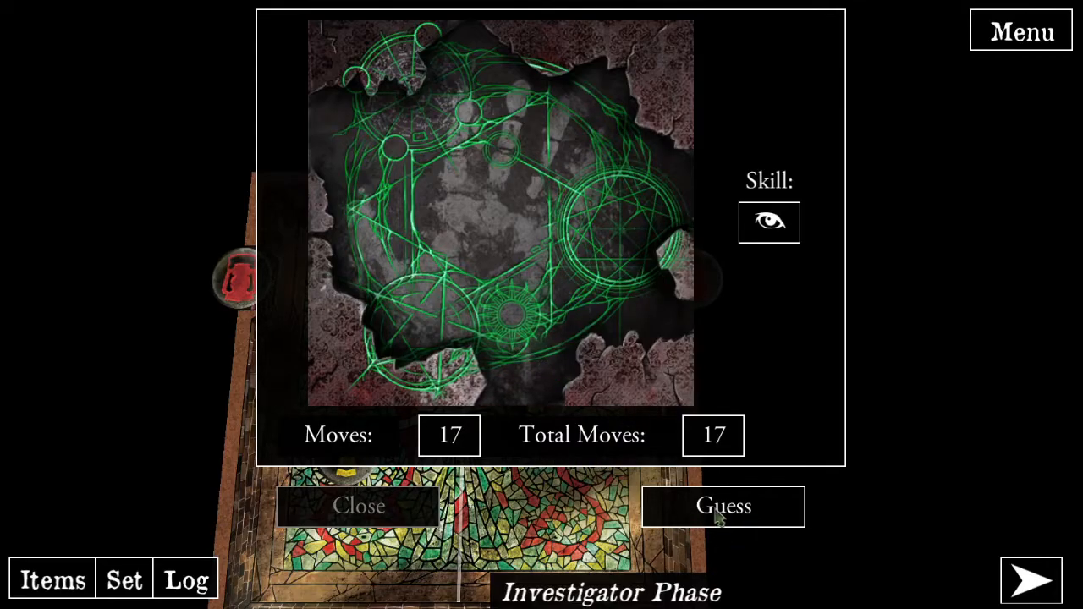
left_click(716, 516)
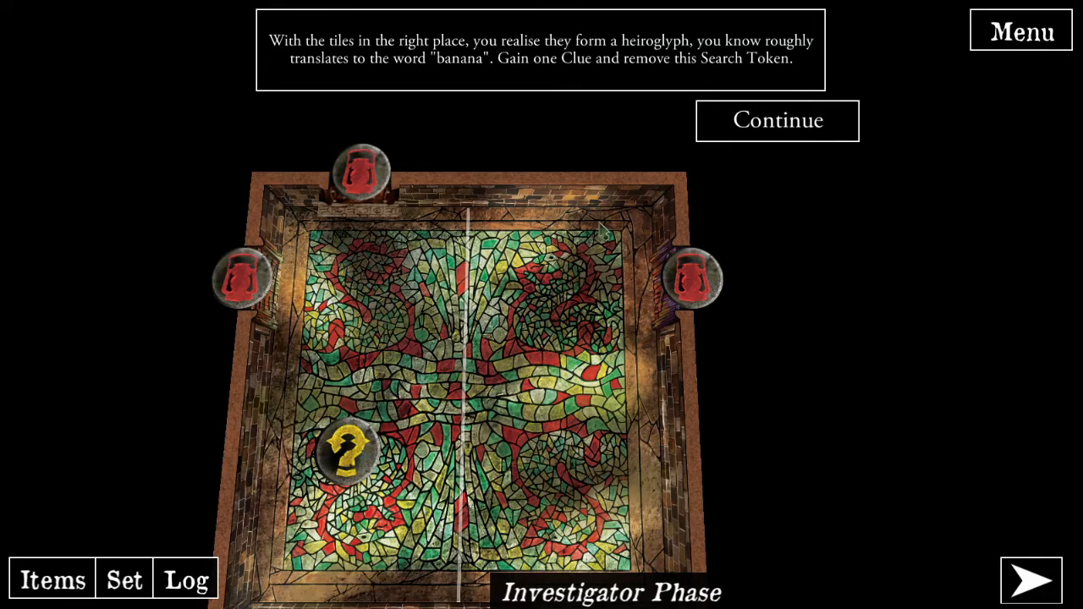
left_click(766, 131)
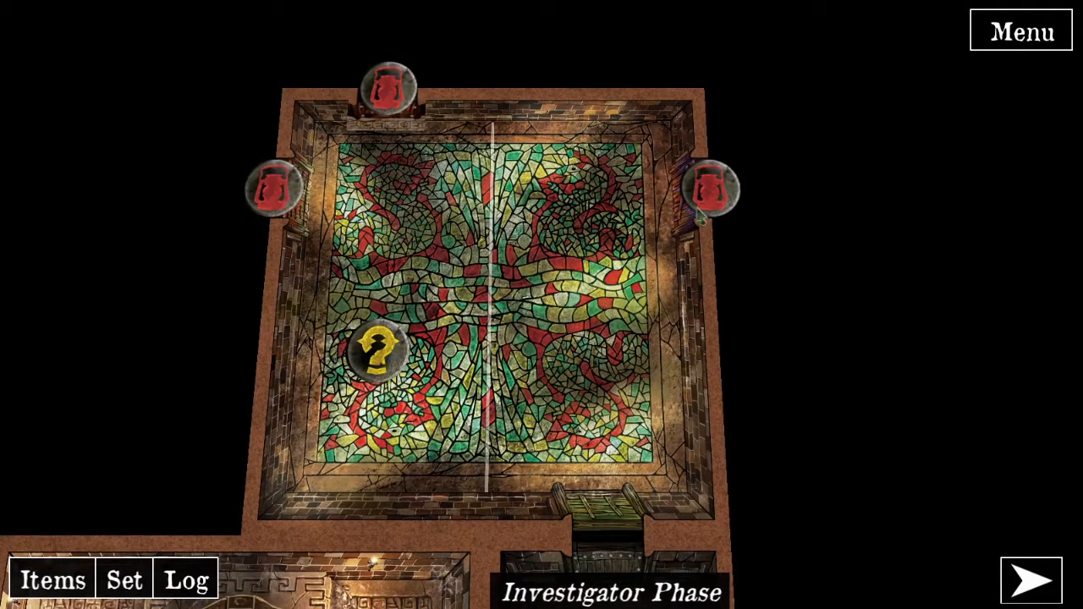
- Test the mosaic room's east door with the puzzle solved, answering "Banana!" and continuing past the Bed Chamber placement message
left_click(708, 198)
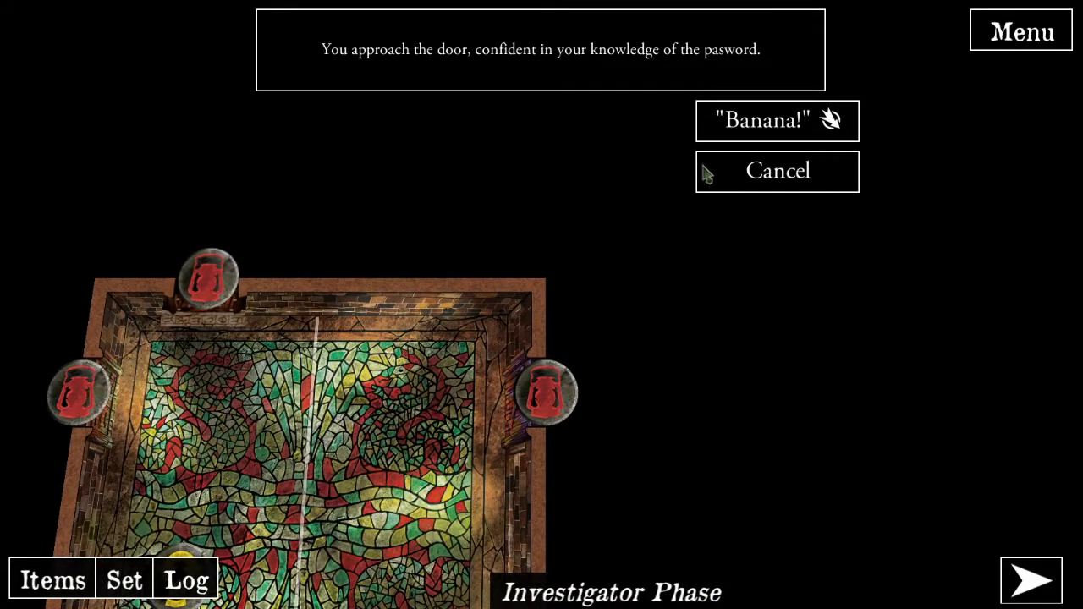
left_click(783, 125)
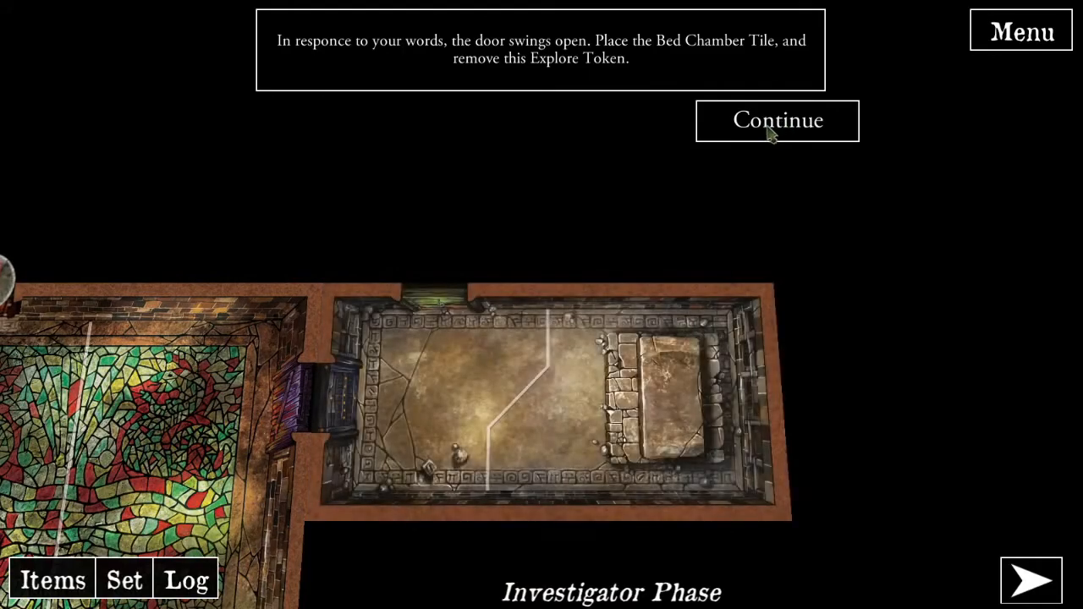
left_click(771, 129)
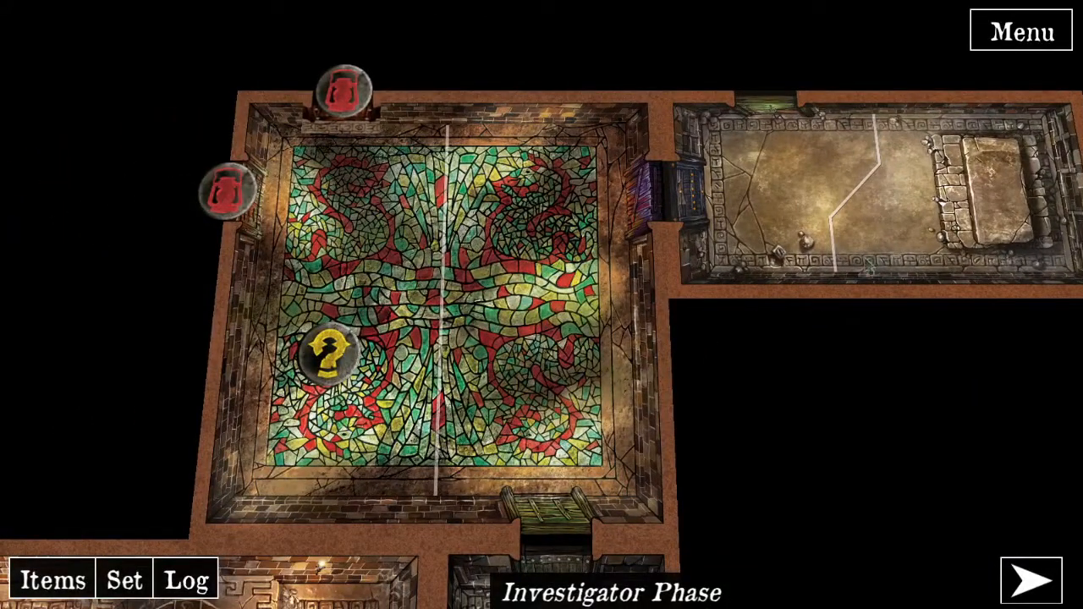
left_click_drag(851, 203, 698, 251)
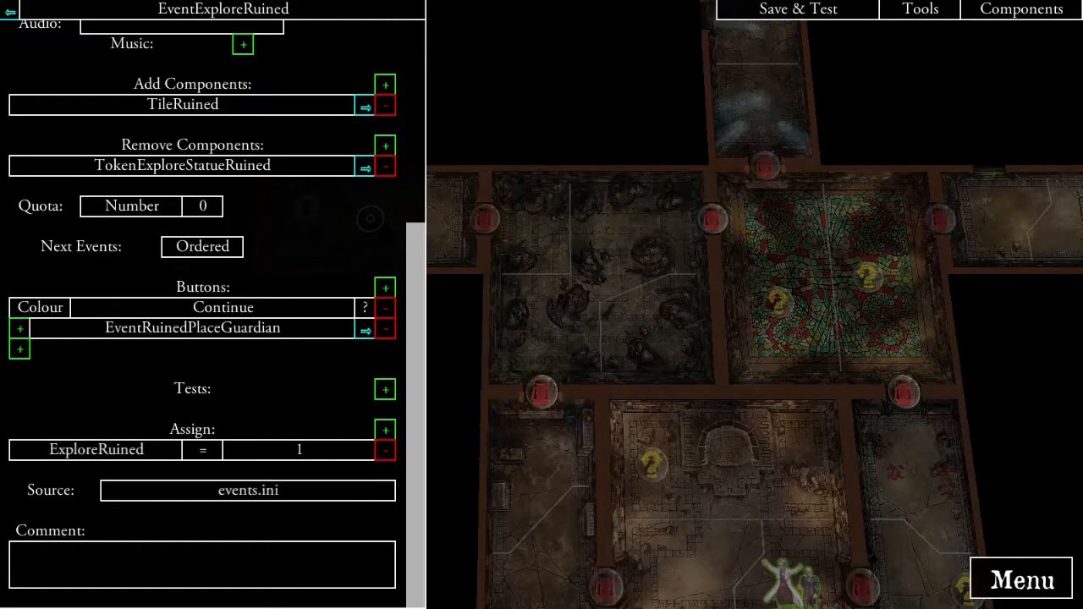
- Look over the scenario map in the editor, from the ruined chamber to the mosaic room and bed chamber
left_click_drag(667, 374, 687, 254)
left_click_drag(716, 366, 656, 462)
left_click_drag(530, 244, 686, 240)
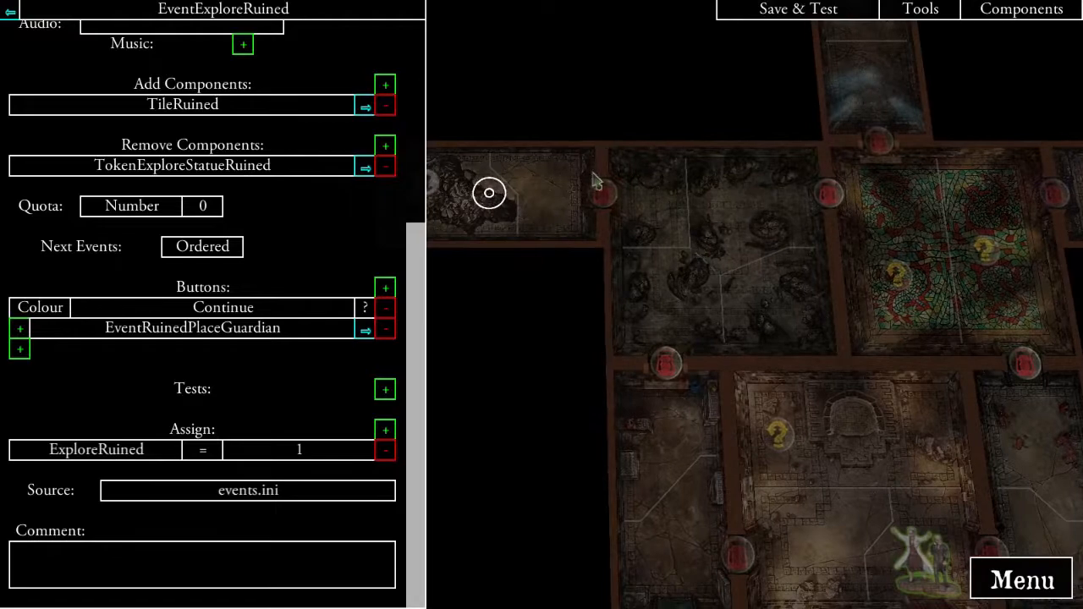
left_click_drag(820, 246, 729, 382)
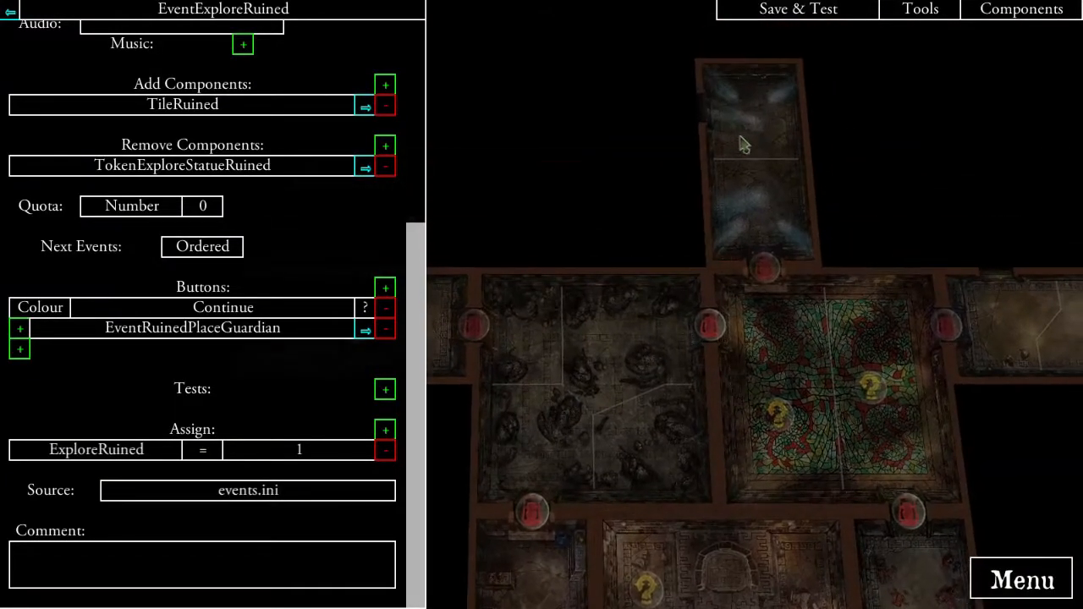
left_click_drag(770, 338, 593, 254)
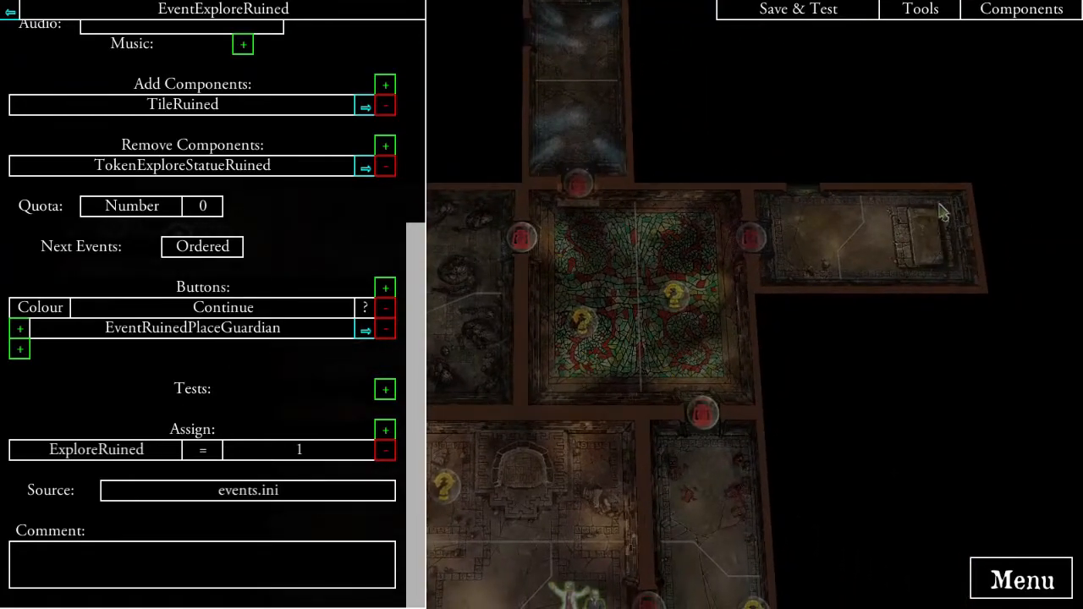
left_click_drag(913, 224, 938, 201)
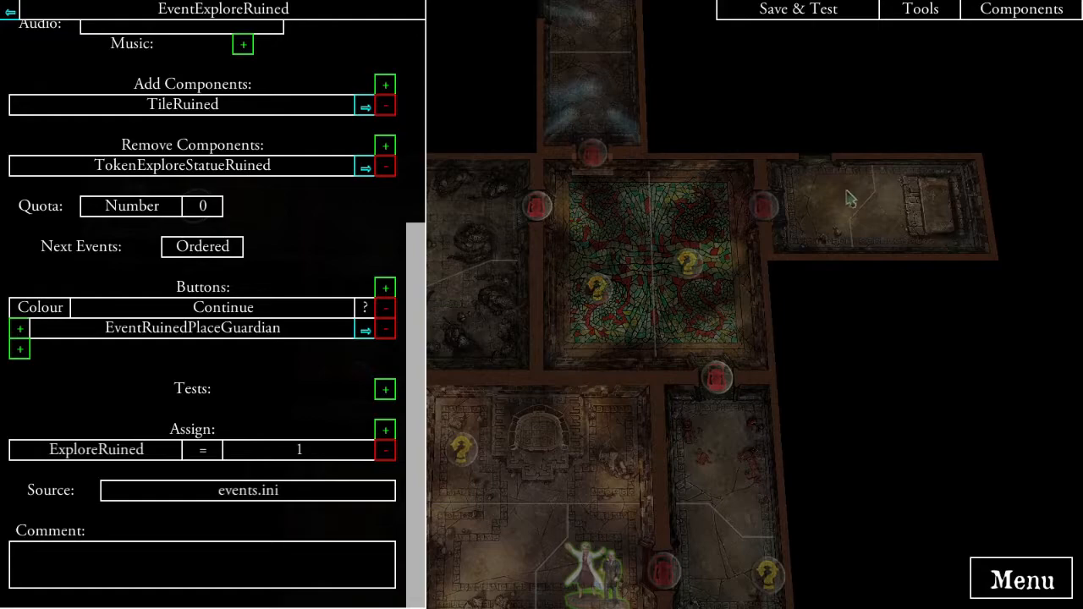
left_click_drag(512, 212, 604, 209)
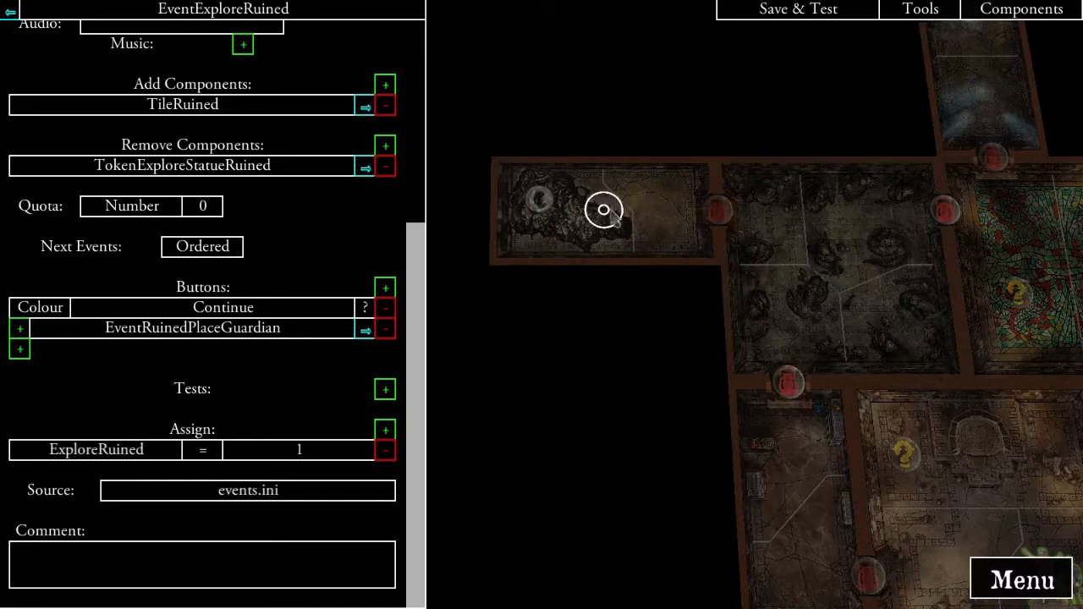
- Open the TokenExploreStatueRuined component from the ruined chamber's door and review its linked EventExploreRuined event
left_click(716, 217)
left_click(340, 70)
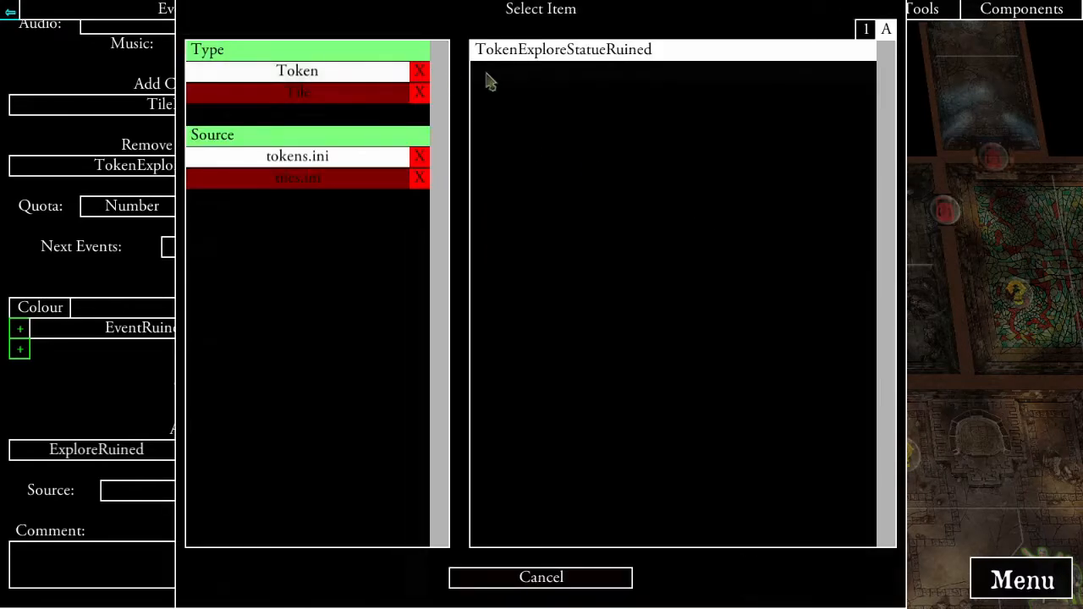
left_click(522, 50)
scroll(292, 296, "down", 3)
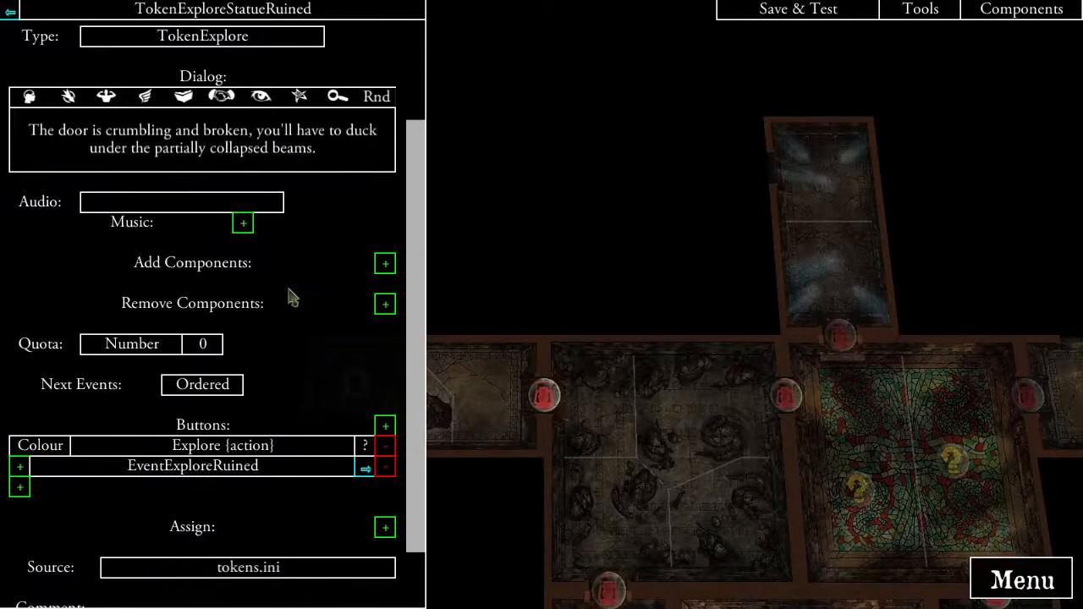
left_click(365, 469)
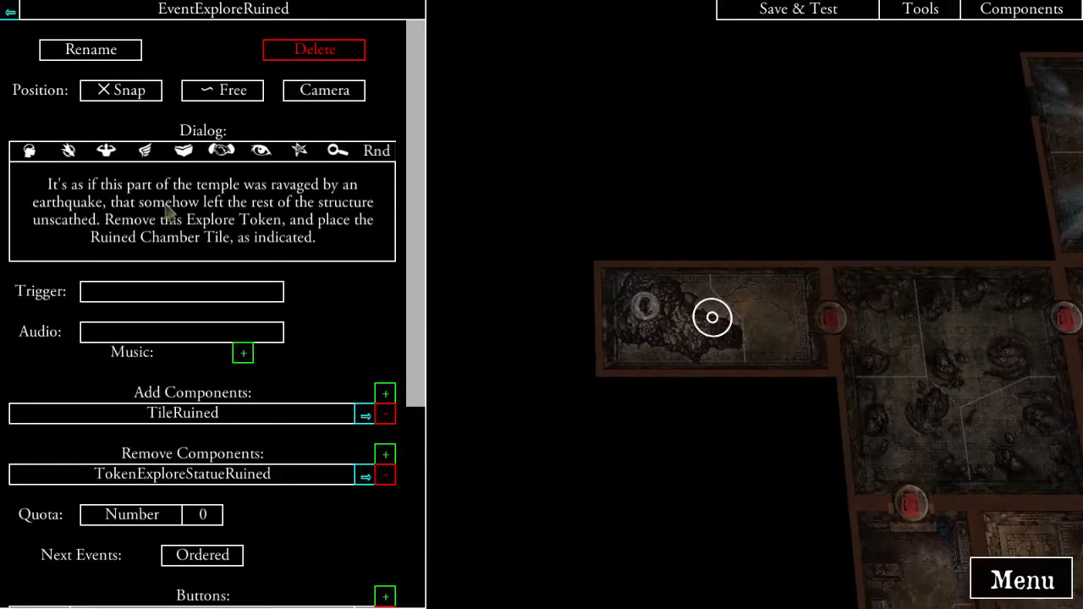
scroll(320, 423, "down", 3)
scroll(336, 448, "down", 2)
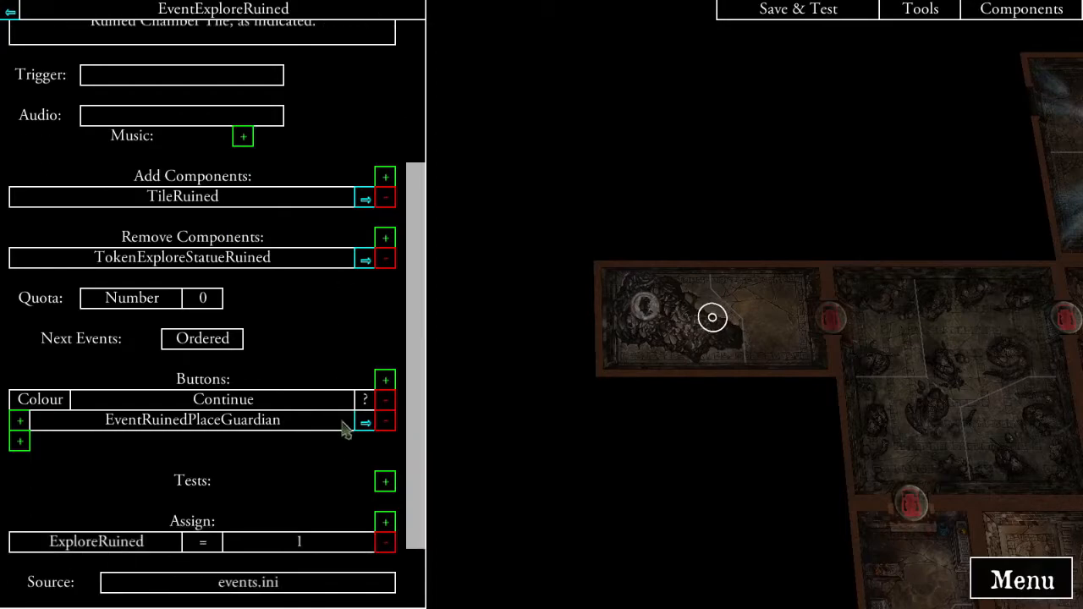
- Follow the event chain through EventRuinedPlaceGuardian to the TokenPersonRuined component and review its settings
left_click(369, 423)
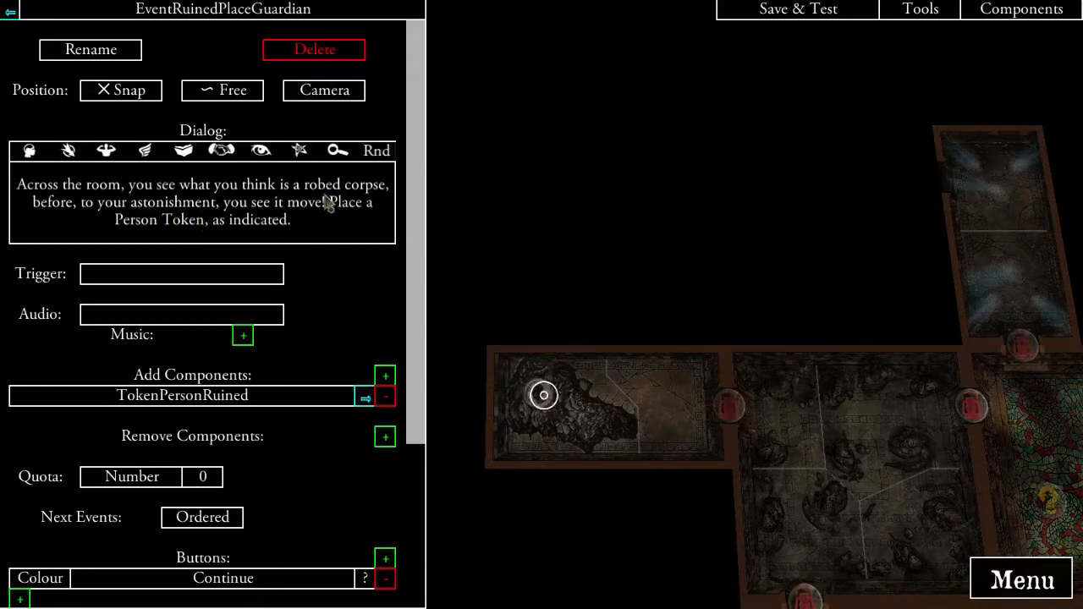
left_click_drag(587, 329, 653, 210)
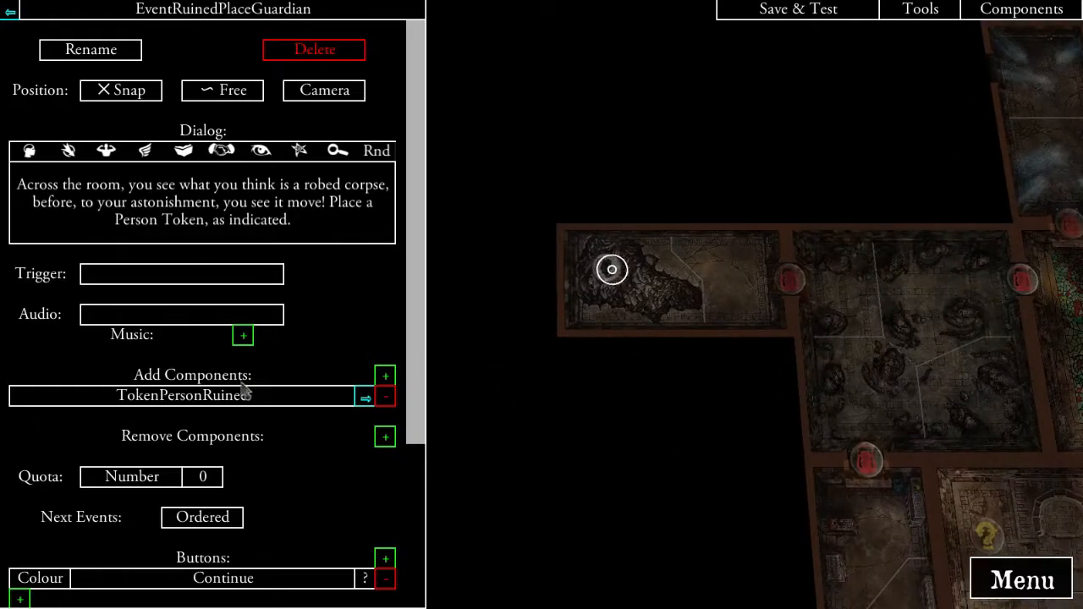
left_click(366, 395)
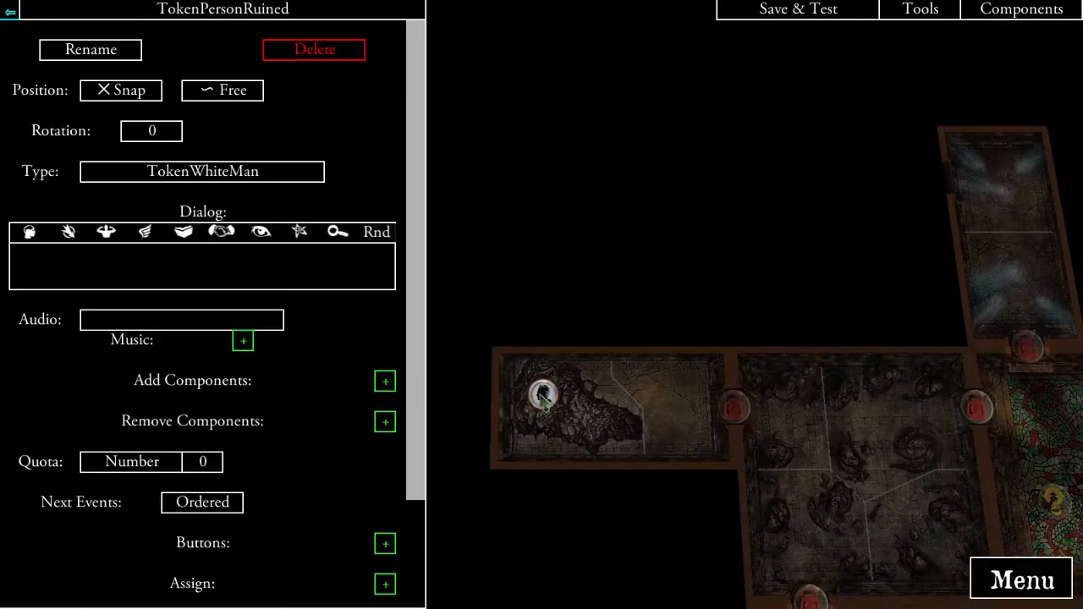
left_click_drag(548, 409, 598, 307)
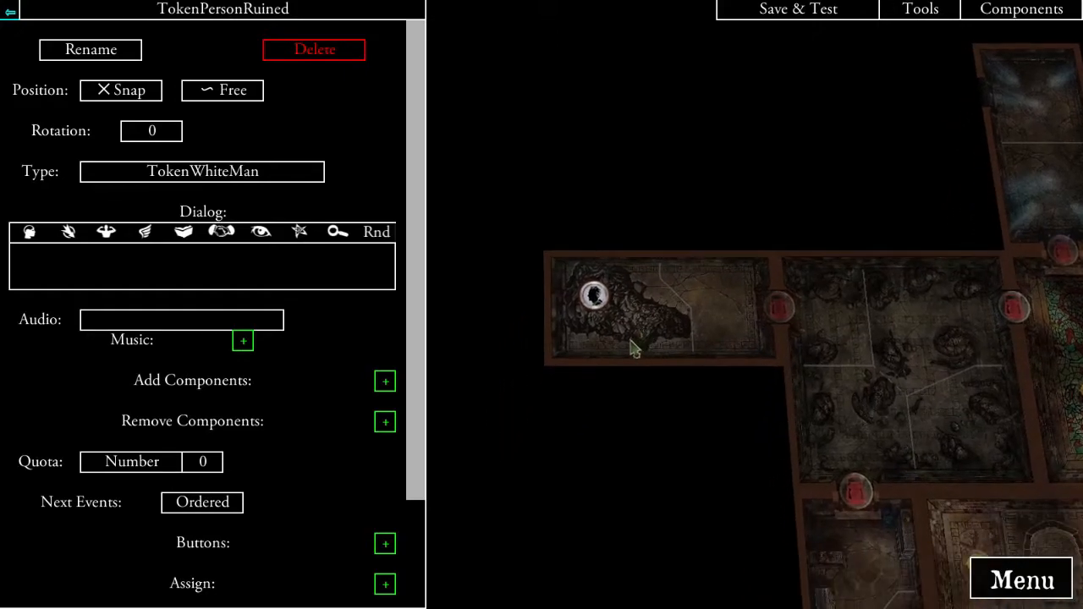
left_click(598, 309)
left_click(302, 90)
left_click(567, 49)
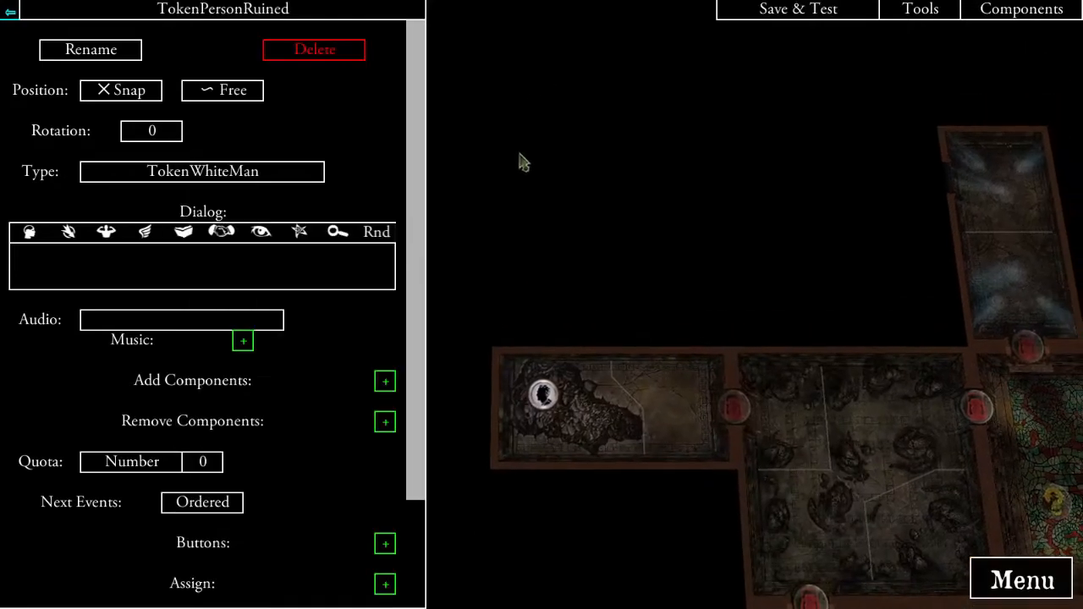
scroll(313, 343, "down", 3)
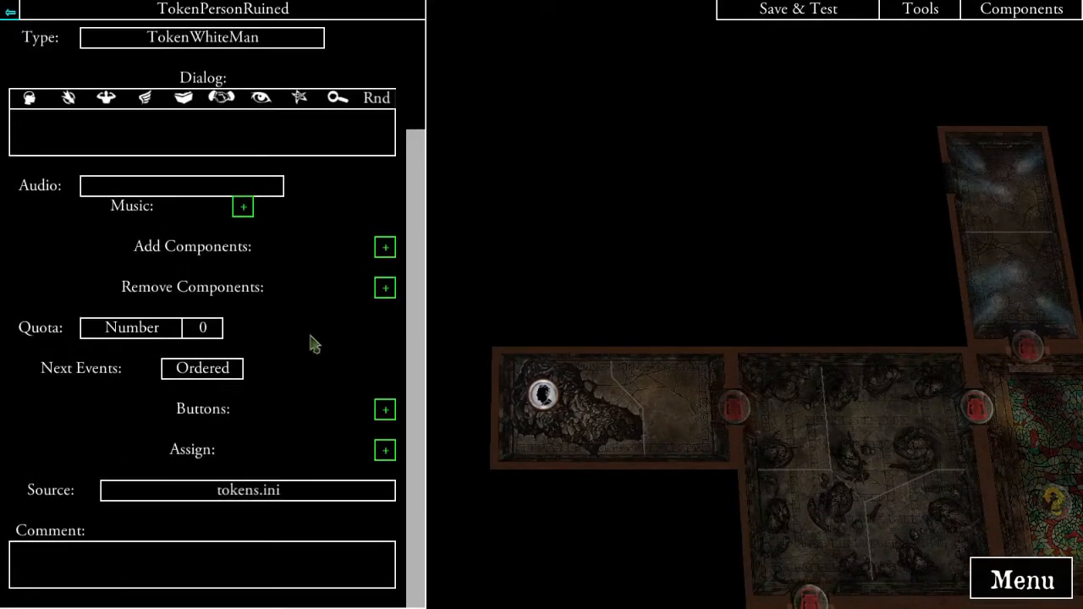
- Examine the map's rooms and where their person tokens are placed
left_click_drag(693, 411, 651, 293)
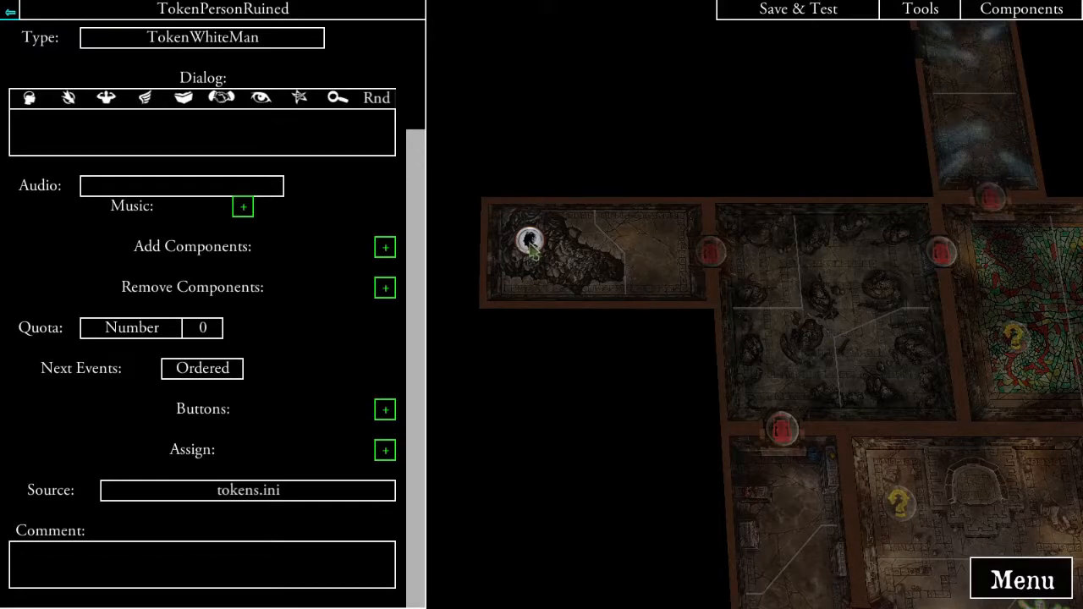
left_click_drag(830, 393, 773, 321)
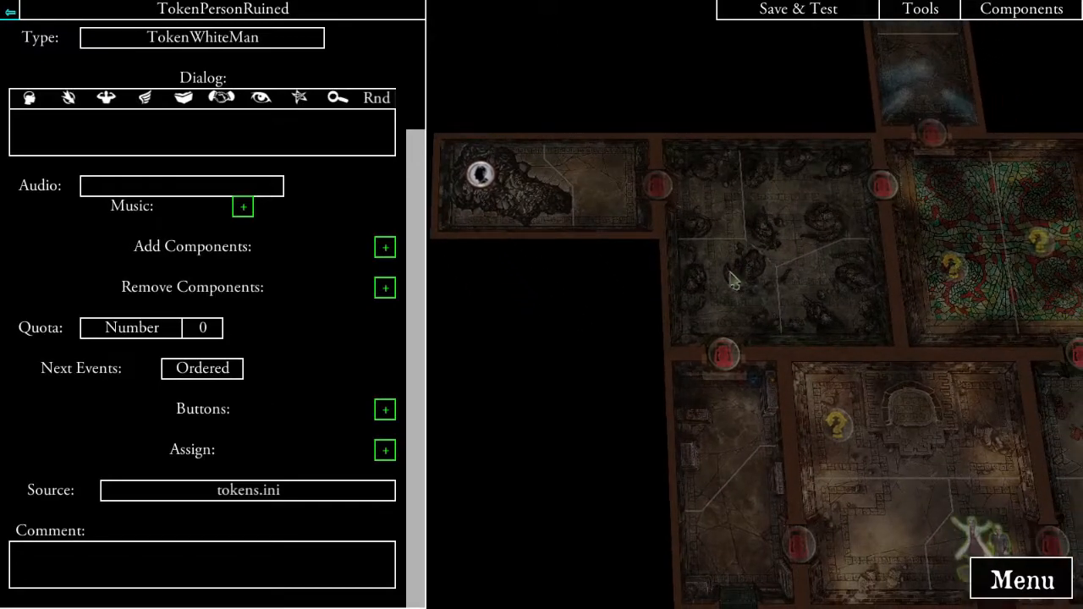
left_click_drag(782, 442, 724, 327)
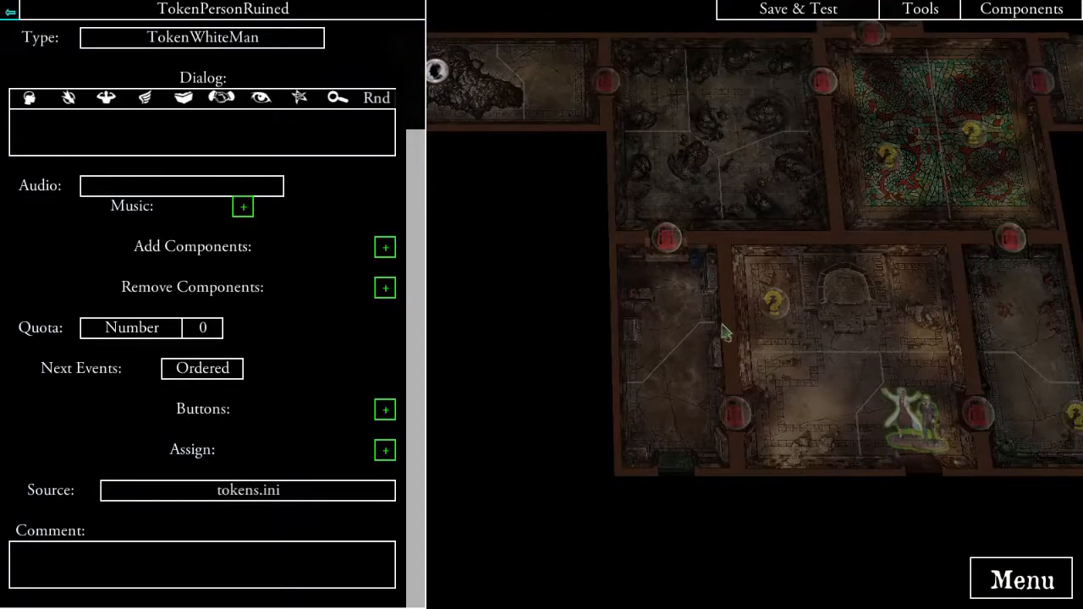
left_click_drag(661, 299, 730, 406)
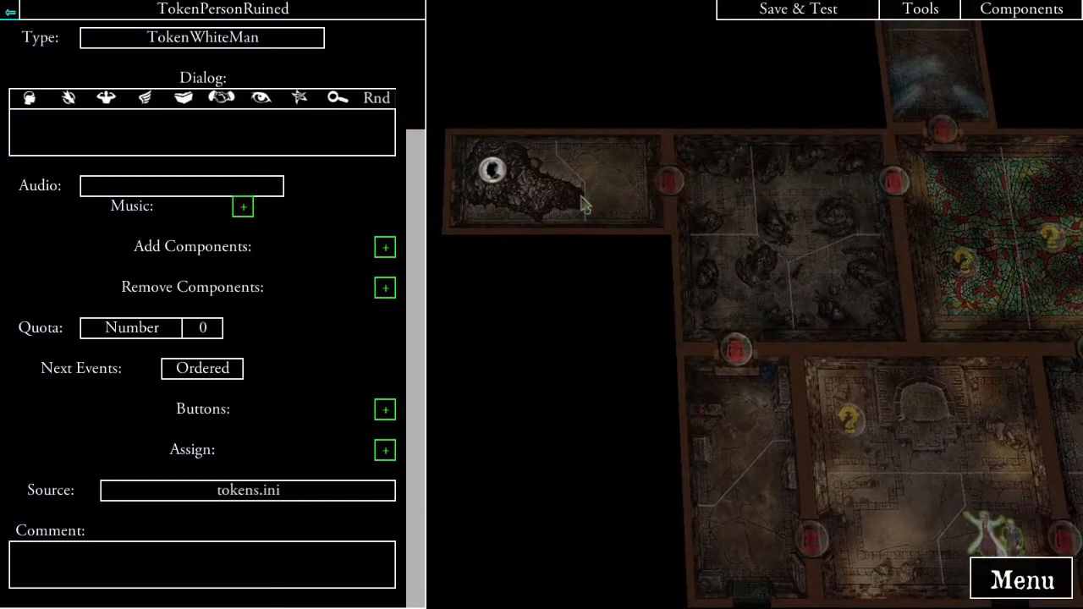
left_click_drag(582, 201, 581, 234)
left_click(223, 15)
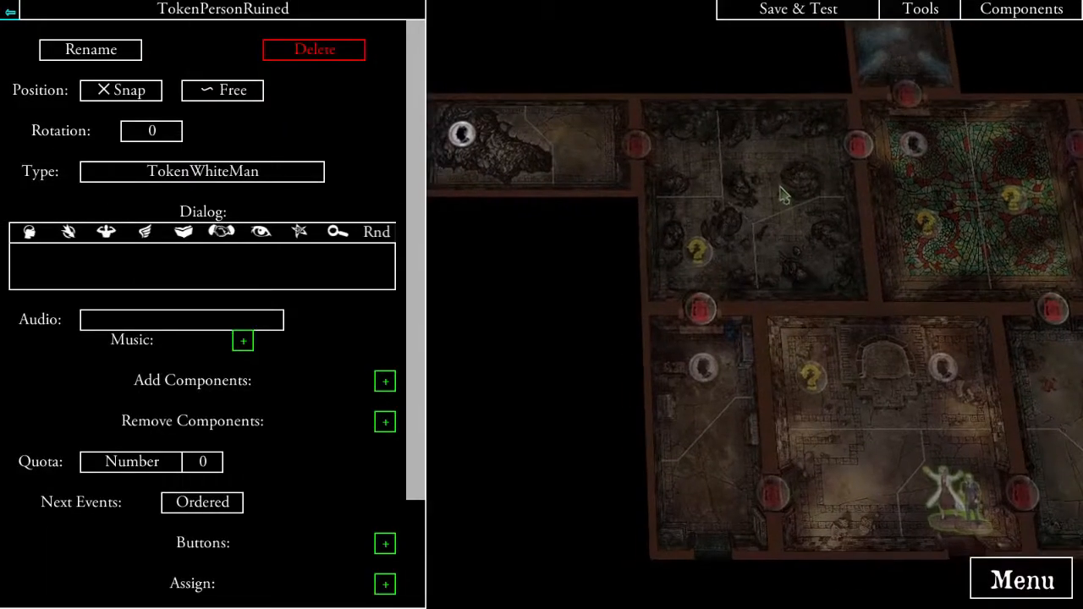
left_click_drag(782, 194, 772, 252)
- Open the TokenStorageGuardian component for the person token in the storage chamber
left_click(663, 354)
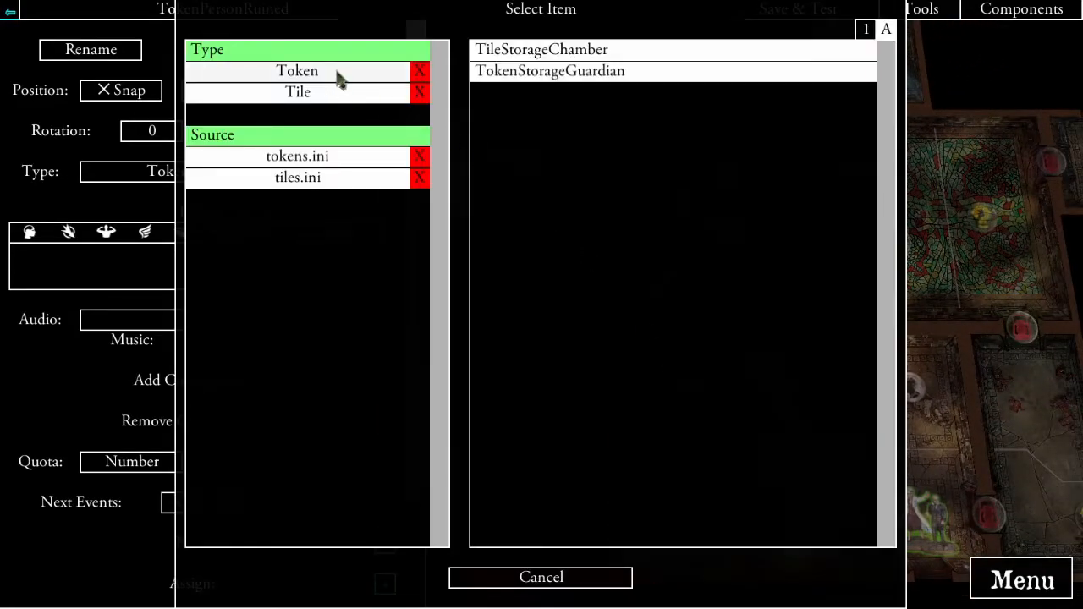
left_click(551, 70)
scroll(294, 404, "down", 3)
scroll(291, 402, "up", 3)
scroll(287, 393, "up", 2)
left_click_drag(645, 287, 780, 265)
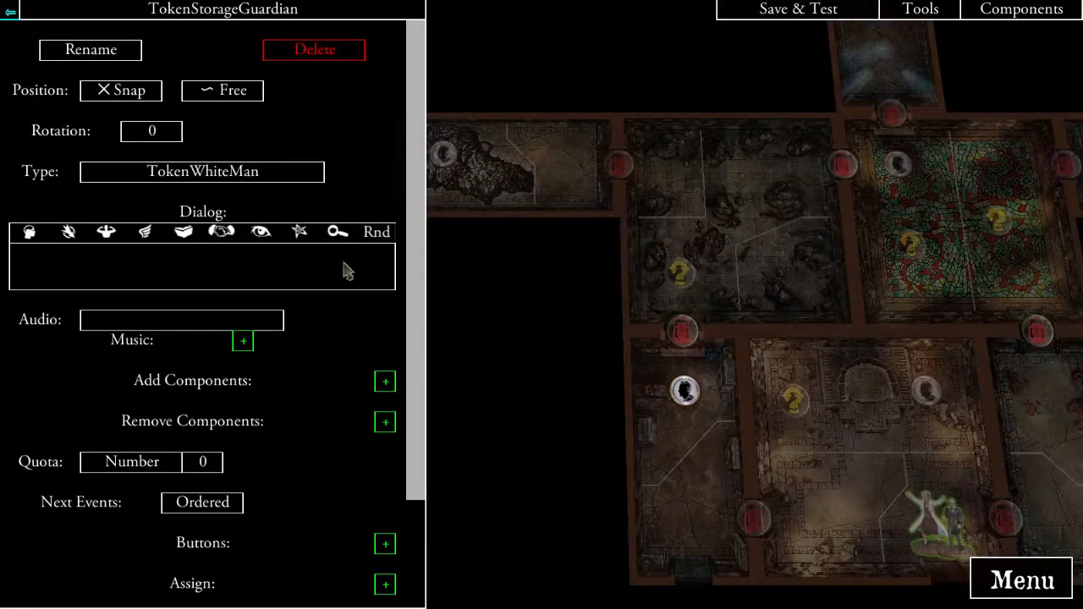
left_click_drag(561, 227, 703, 287)
left_click_drag(925, 407, 776, 341)
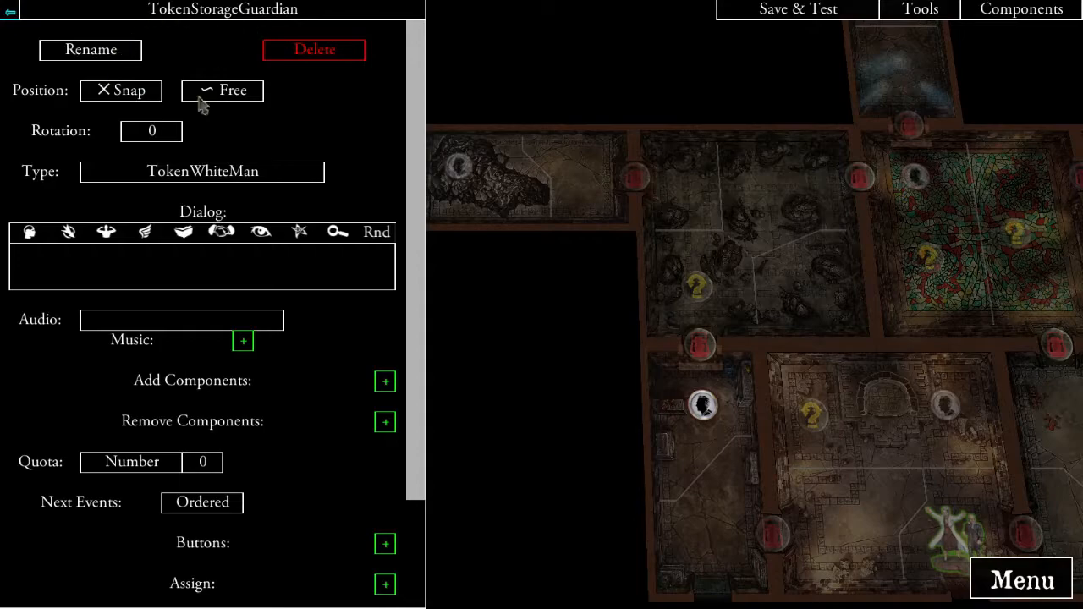
- Add a button to TokenStorageGuardian and link it to a newly created event
scroll(195, 203, "down", 3)
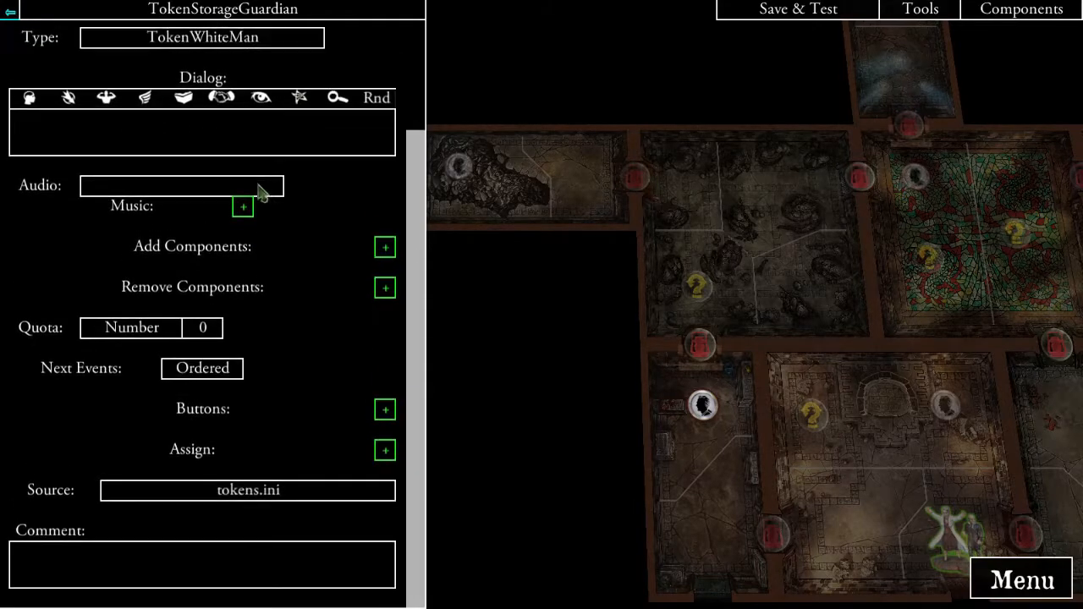
left_click(385, 410)
left_click(25, 449)
left_click(339, 72)
left_click(548, 50)
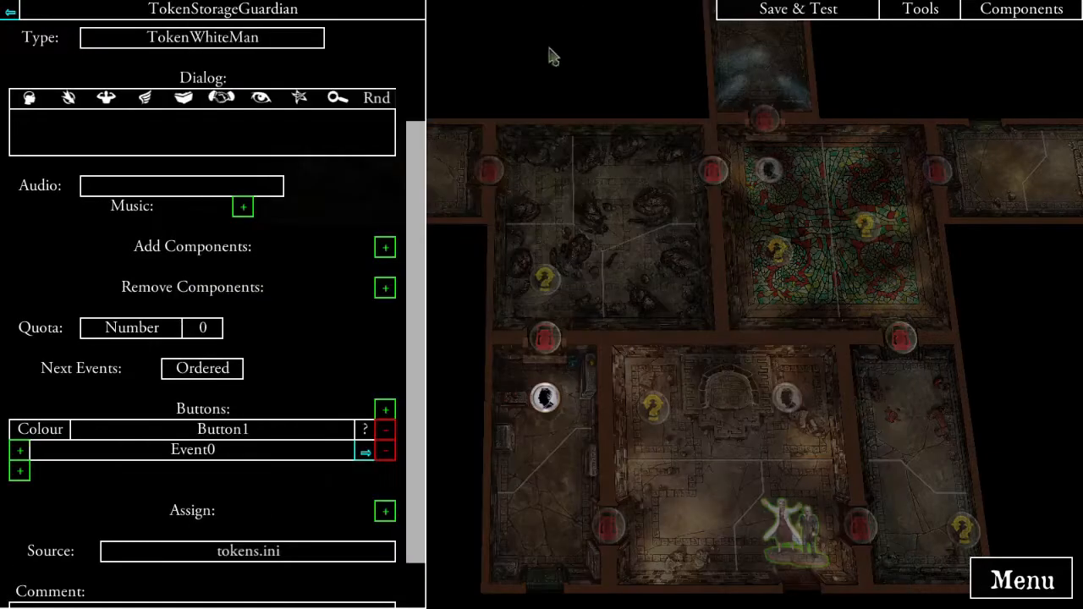
- Open the new event linked to TokenStorageGuardian's button and rename it Guardian0
left_click(365, 455)
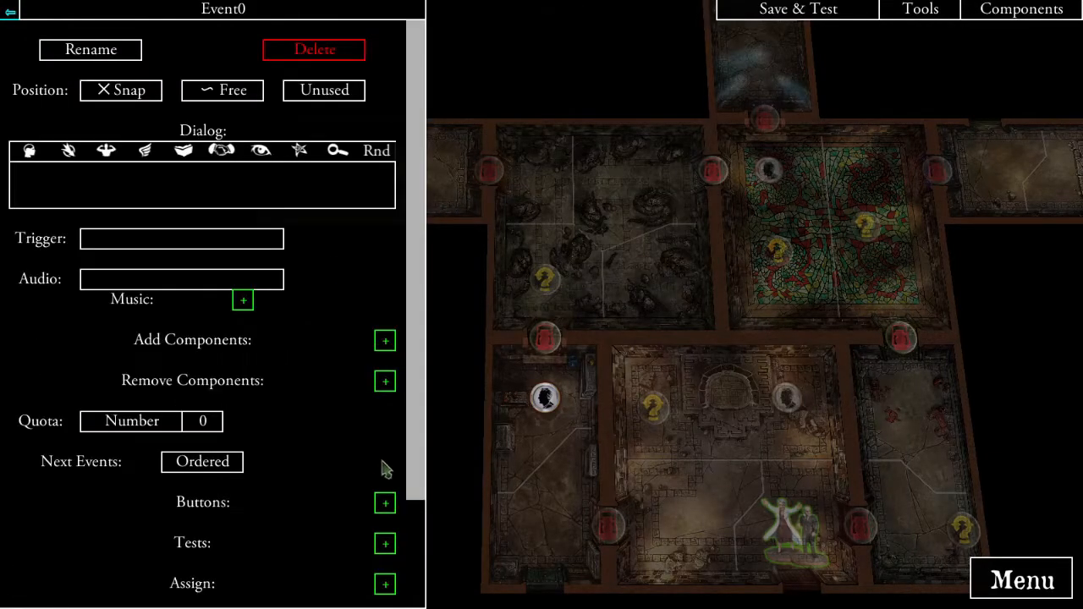
left_click(127, 48)
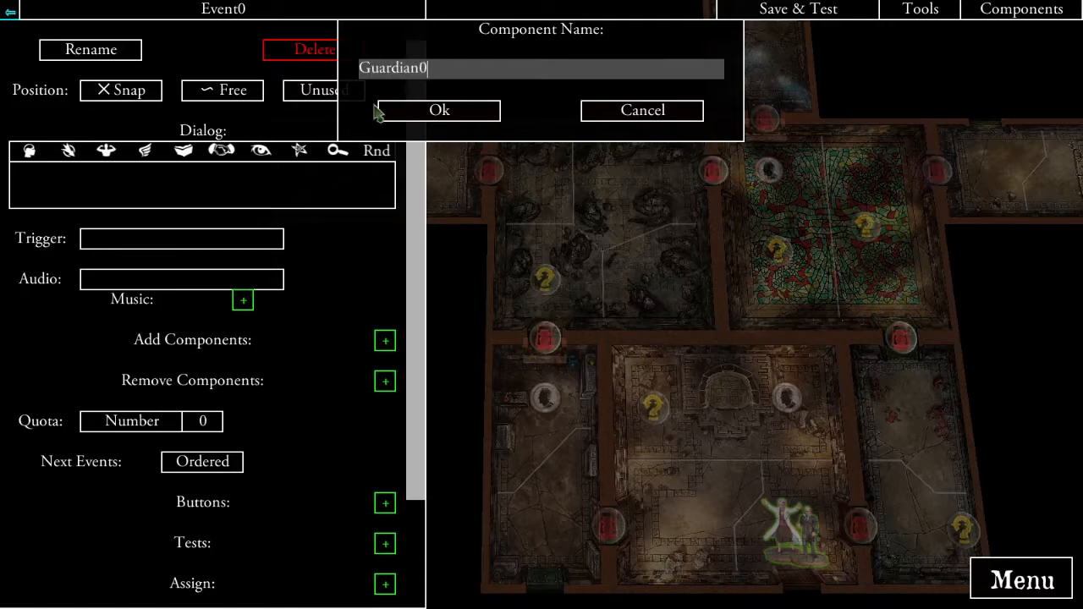
left_click(406, 111)
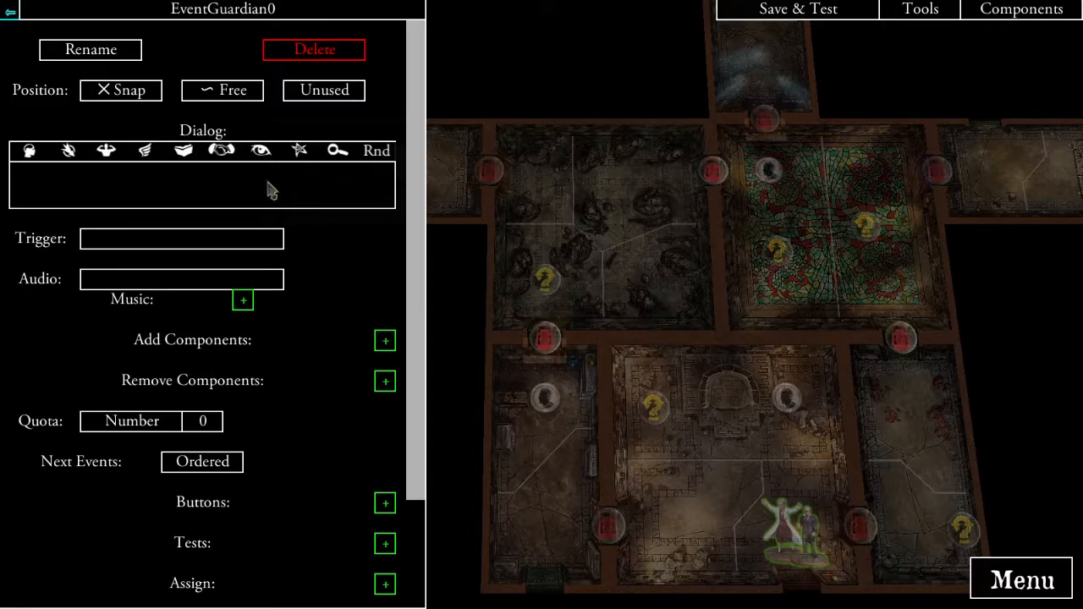
- Leave the event and open the TokenThroneRoomGuardian component for the person token in the throne chamber
left_click_drag(513, 419, 571, 409)
left_click_drag(662, 371, 706, 379)
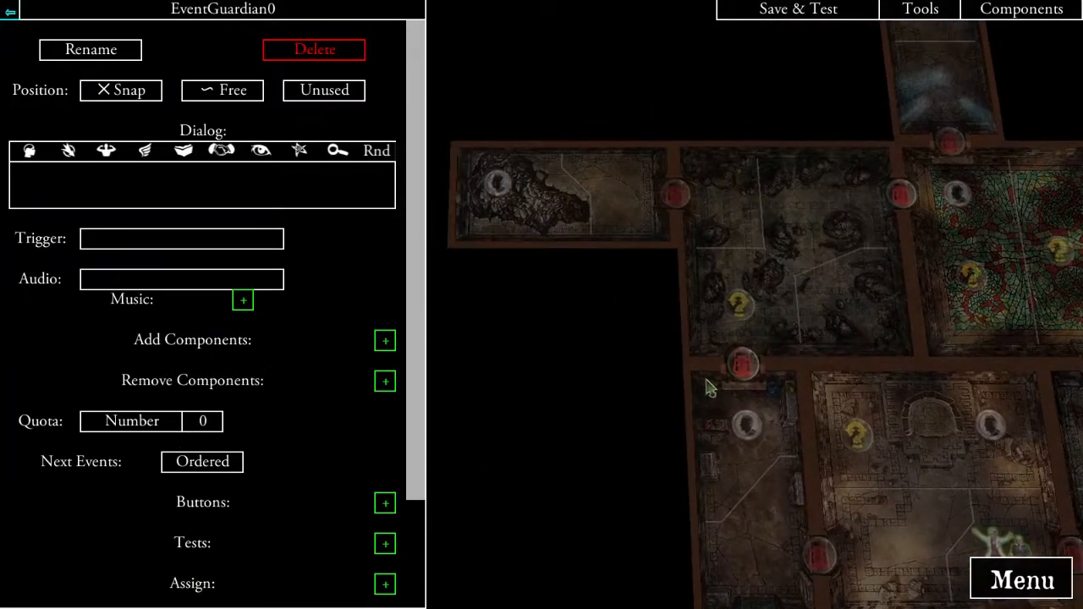
left_click(11, 11)
left_click(789, 396)
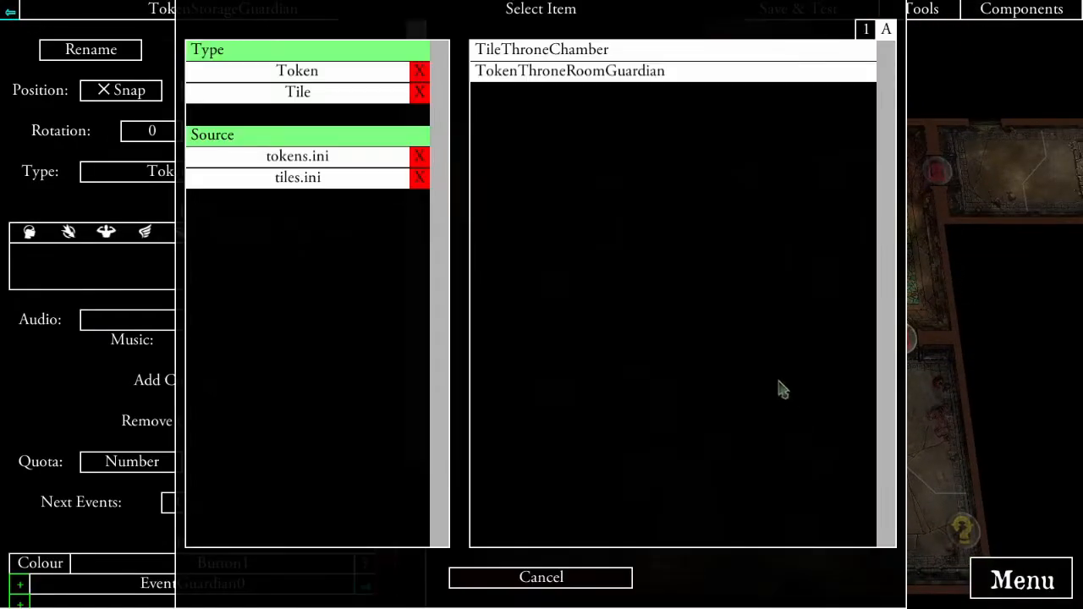
left_click(315, 72)
left_click(551, 51)
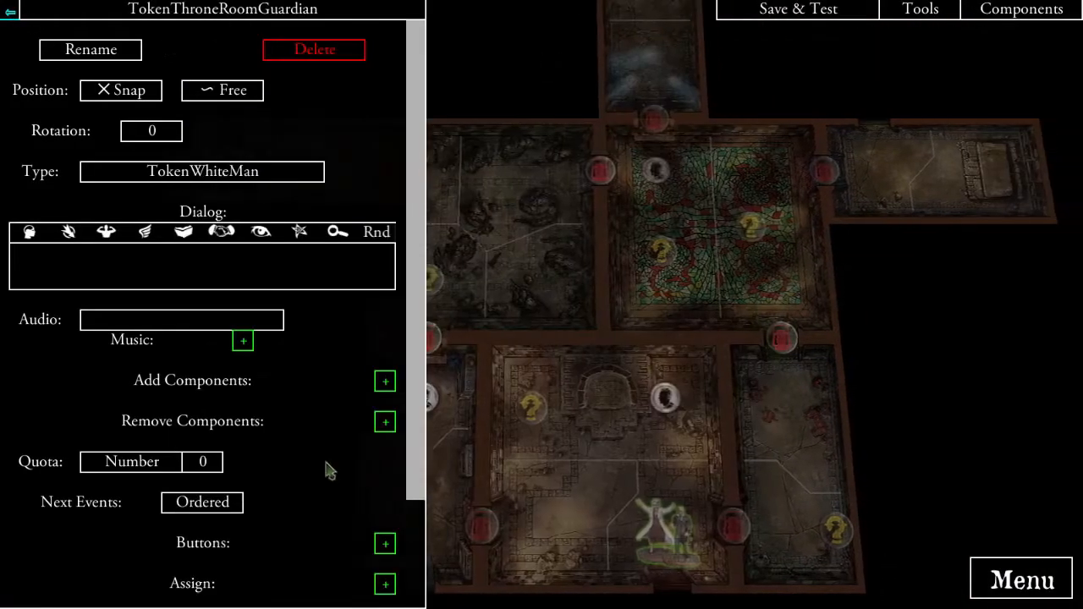
- Add a button to TokenThroneRoomGuardian and link it to the existing EventGuardian0
scroll(335, 470, "down", 3)
left_click(385, 411)
left_click(19, 451)
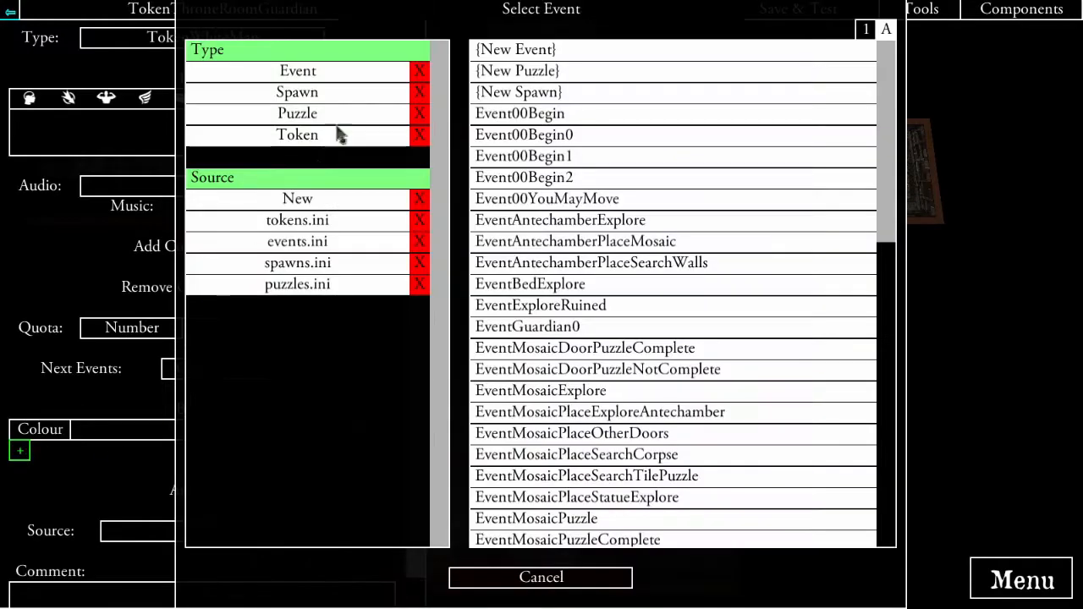
left_click(328, 72)
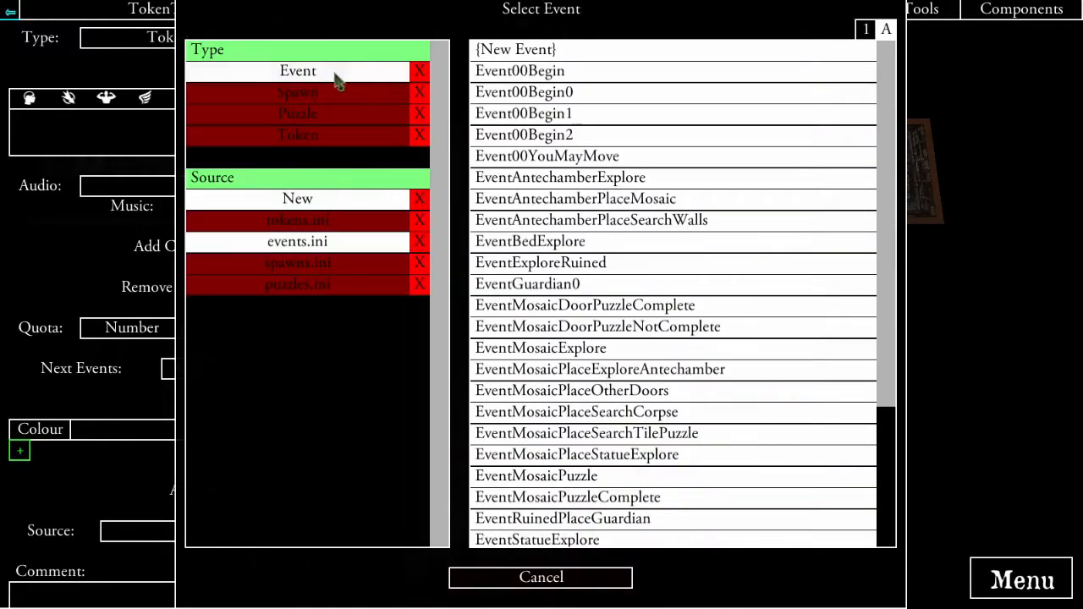
left_click(864, 34)
left_click(865, 34)
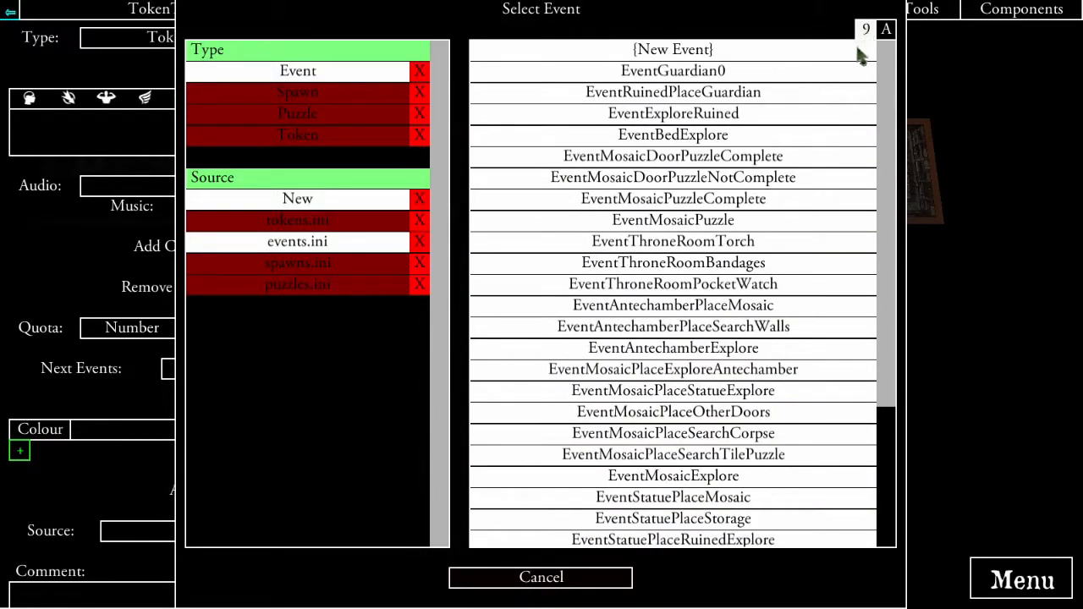
left_click(626, 70)
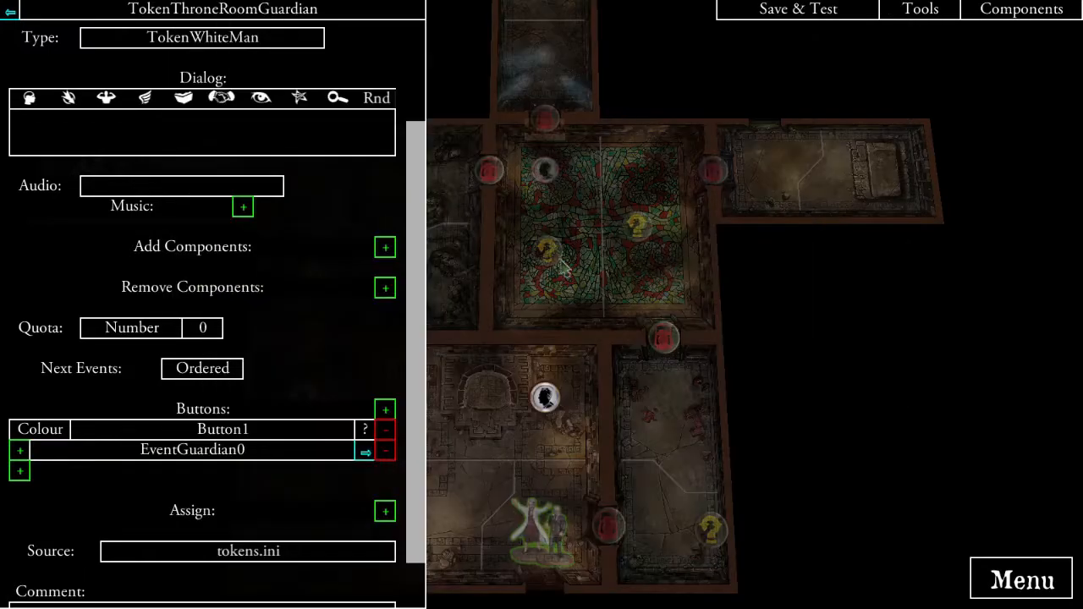
- Open TokenMosaicGuardian from the mosaic room, add a button to it and link that button to EventGuardian0
left_click(546, 174)
left_click(309, 72)
left_click(572, 49)
scroll(239, 435, "down", 3)
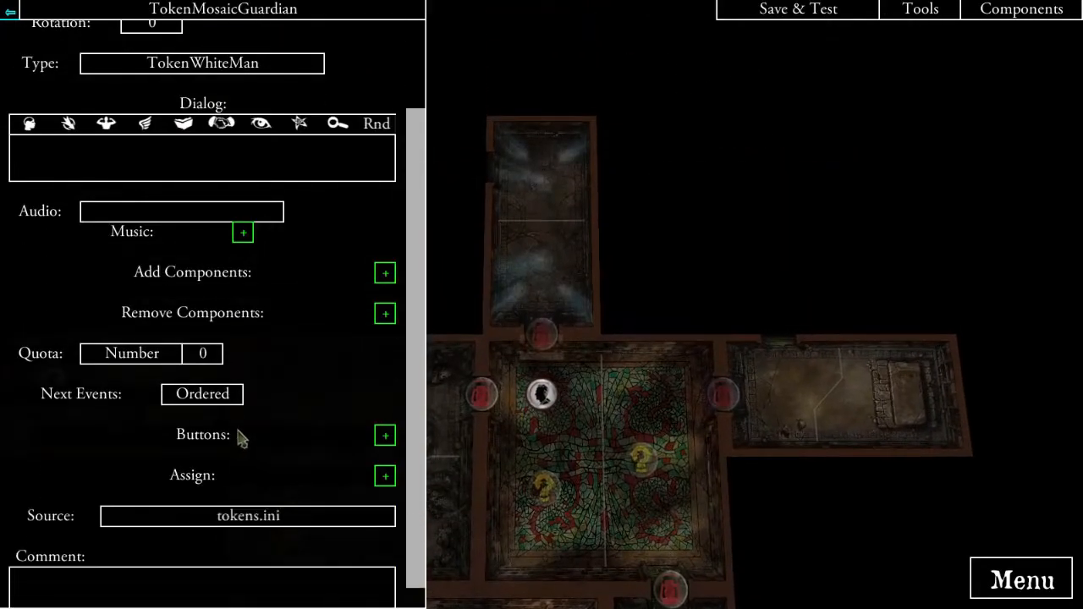
left_click(384, 435)
left_click(17, 479)
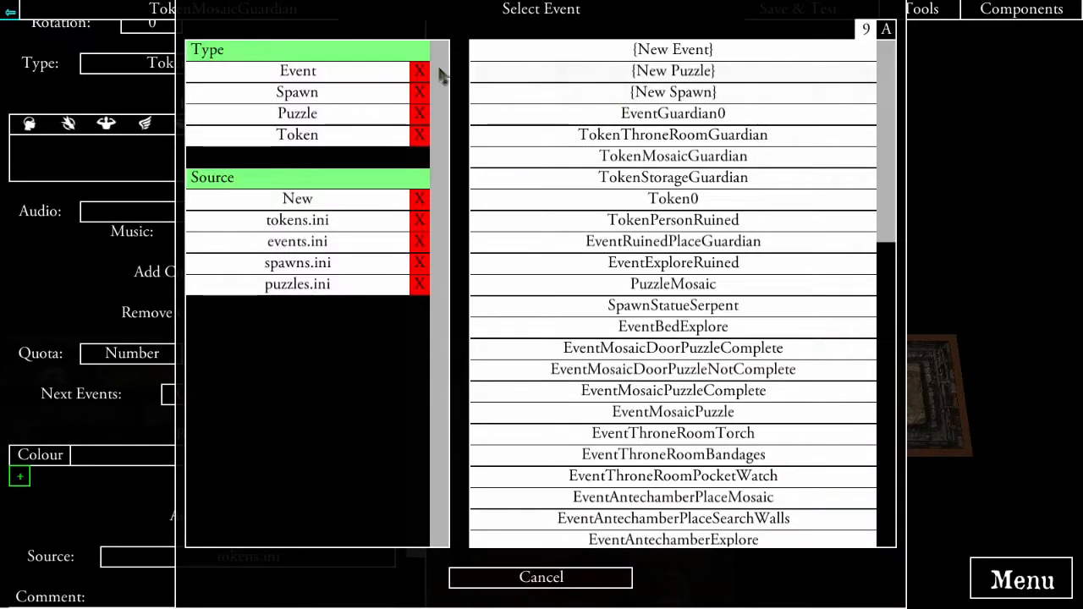
left_click(326, 73)
left_click(568, 74)
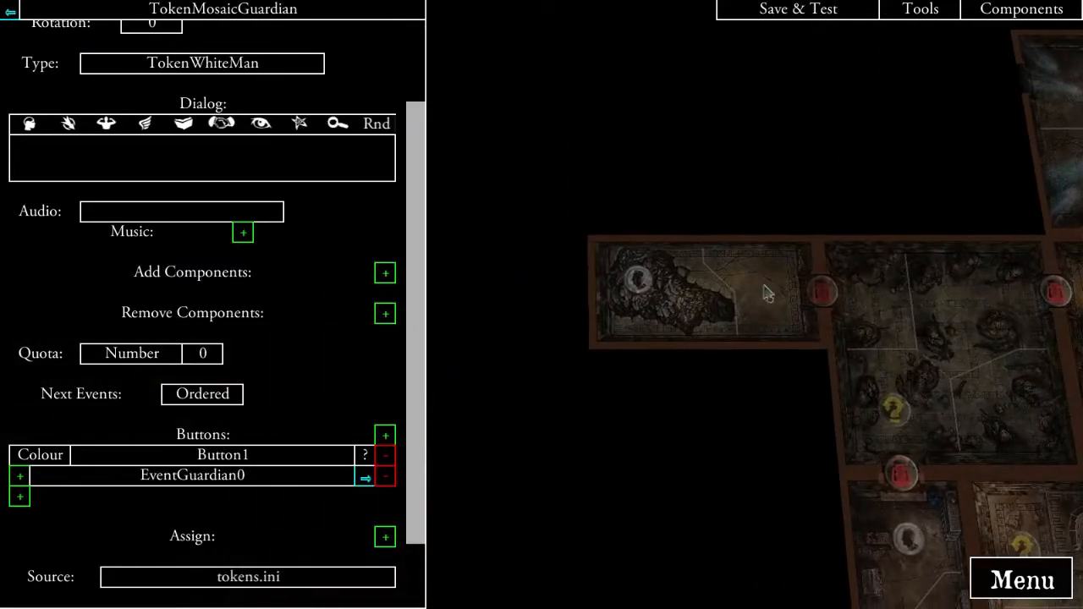
- Open TokenPersonRuined from the ruined room, add a button to it and link that button to EventGuardian0
left_click(639, 290)
left_click(326, 73)
left_click(574, 51)
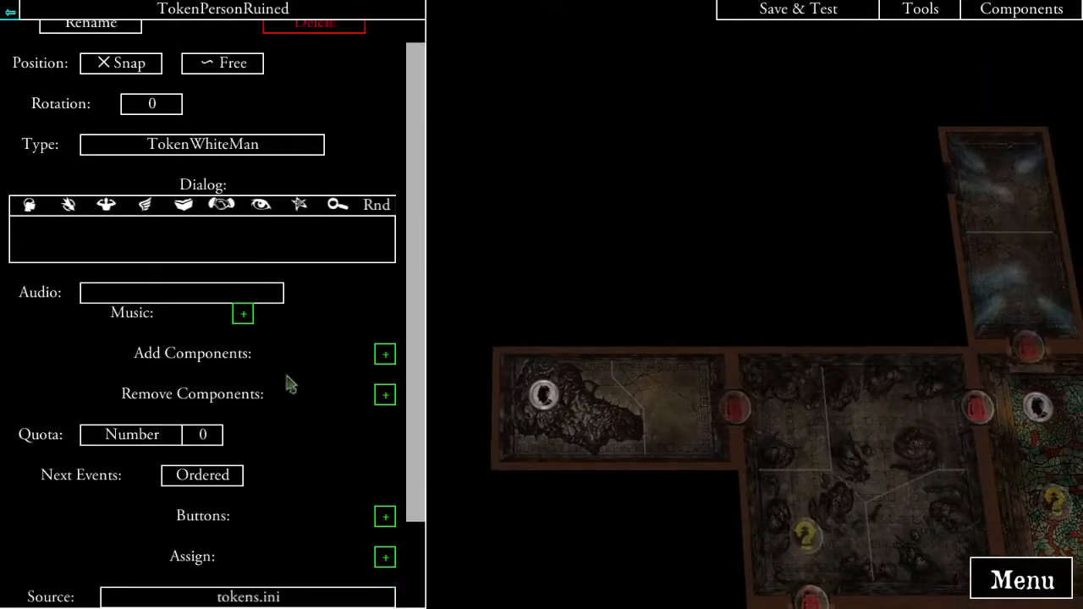
left_click(385, 410)
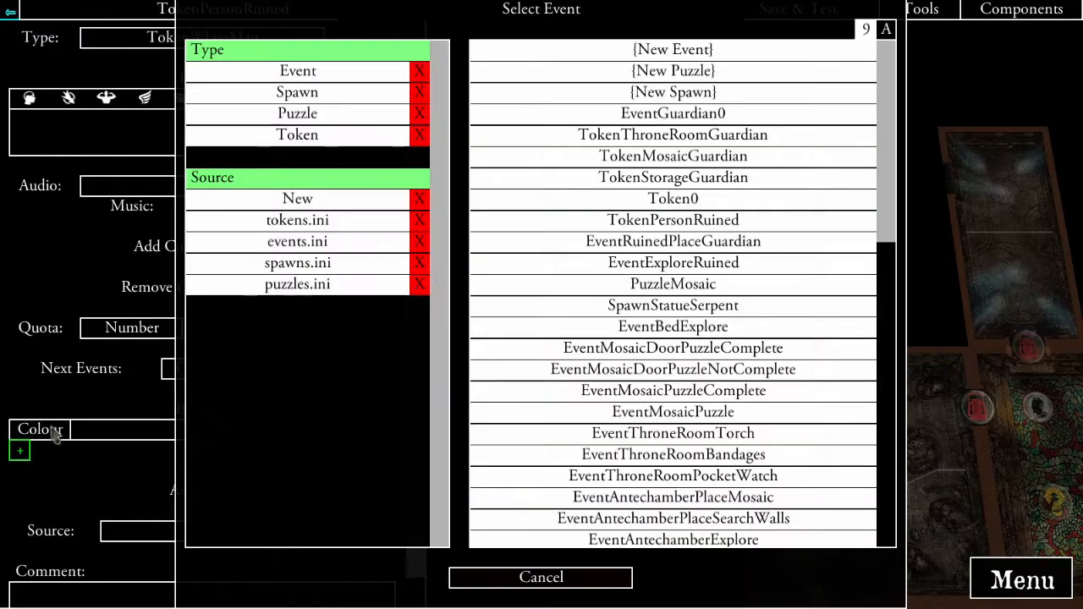
left_click(20, 451)
left_click(354, 74)
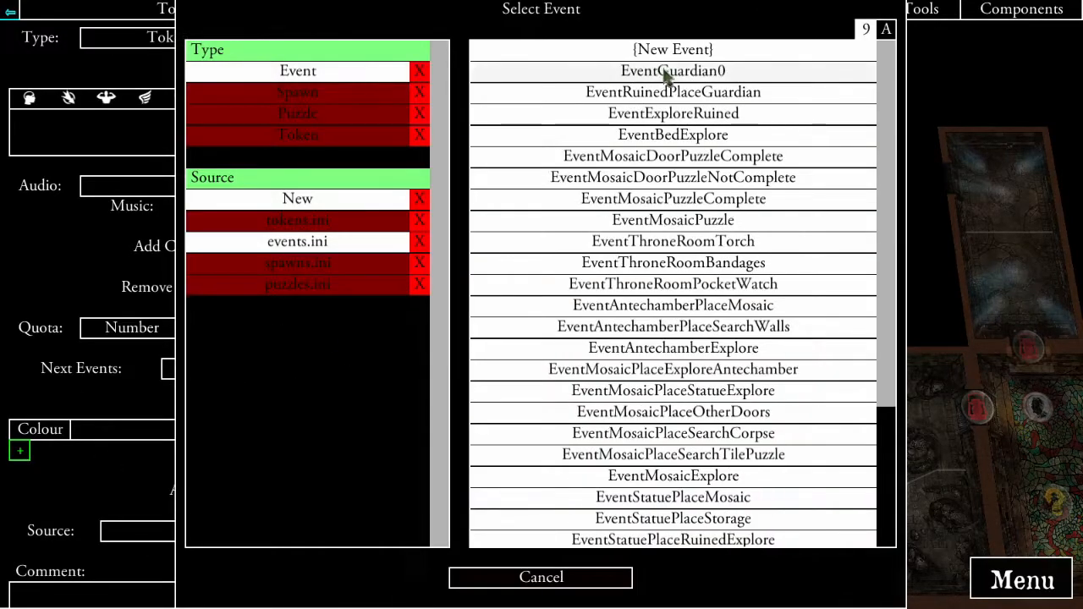
left_click(665, 72)
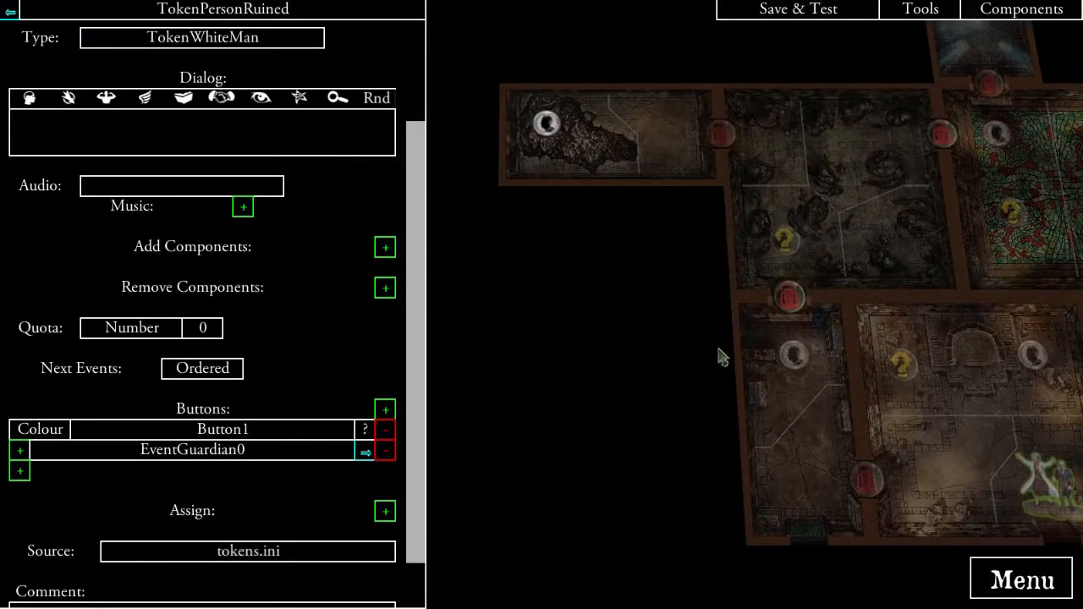
- Open EventGuardian0, add a button to it and link the button to a newly created event
left_click(365, 457)
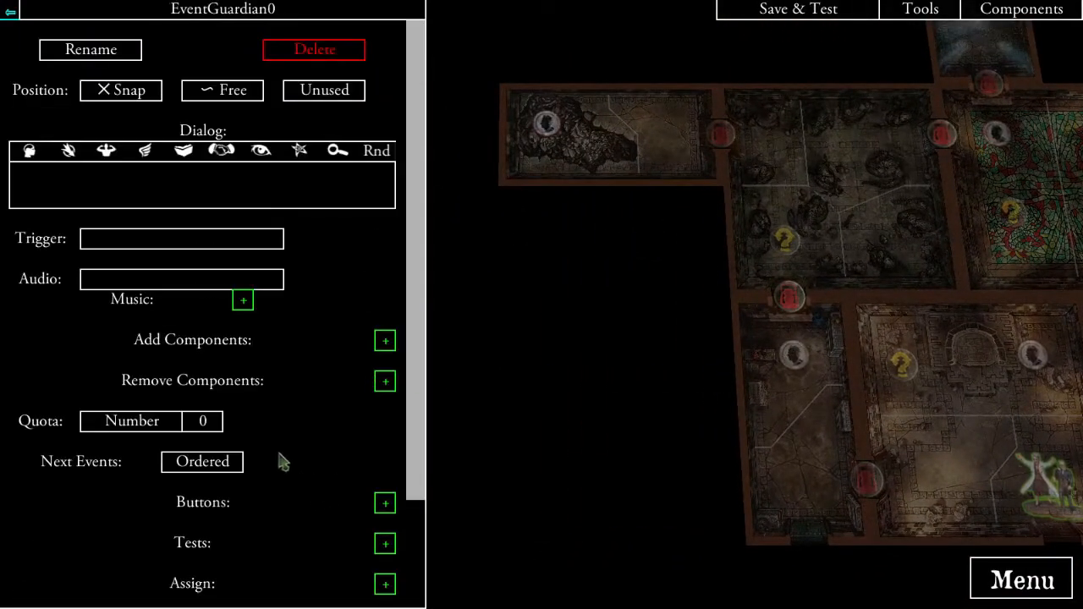
scroll(280, 461, "down", 2)
scroll(317, 503, "up", 2)
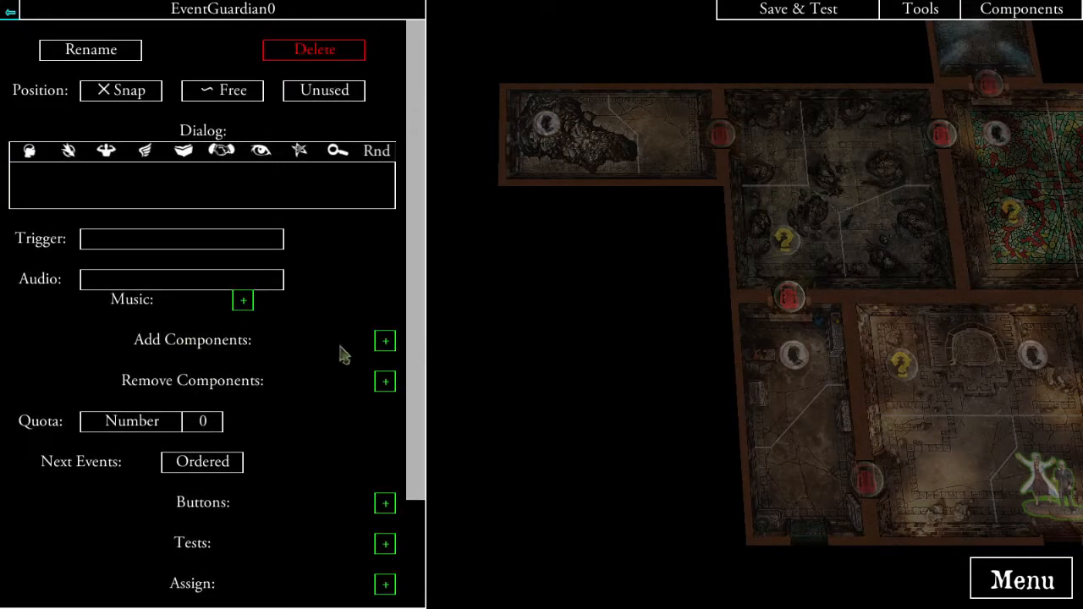
scroll(304, 308, "down", 2)
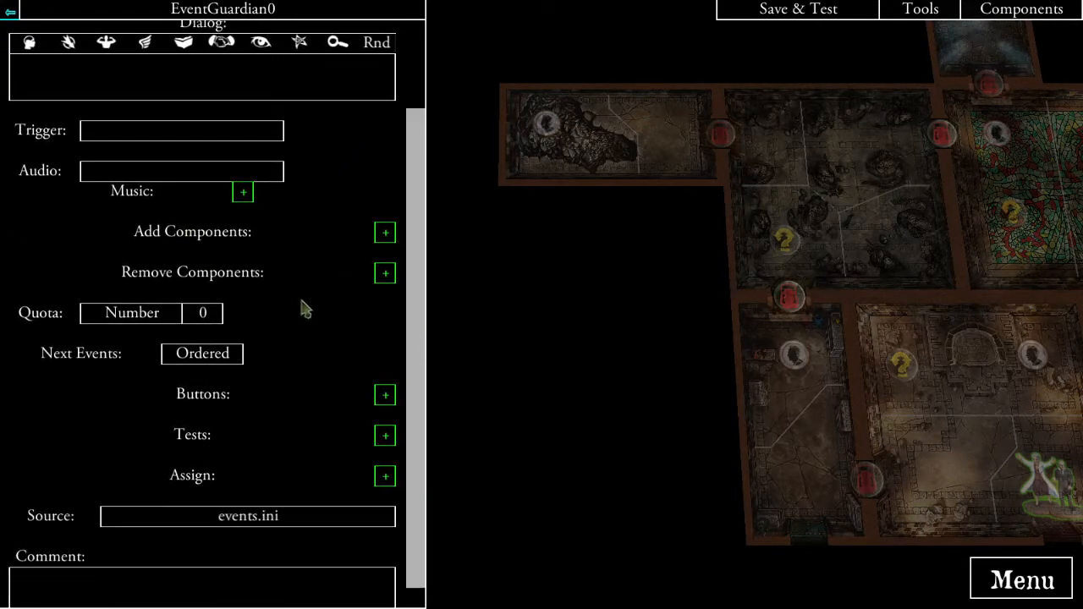
left_click(385, 396)
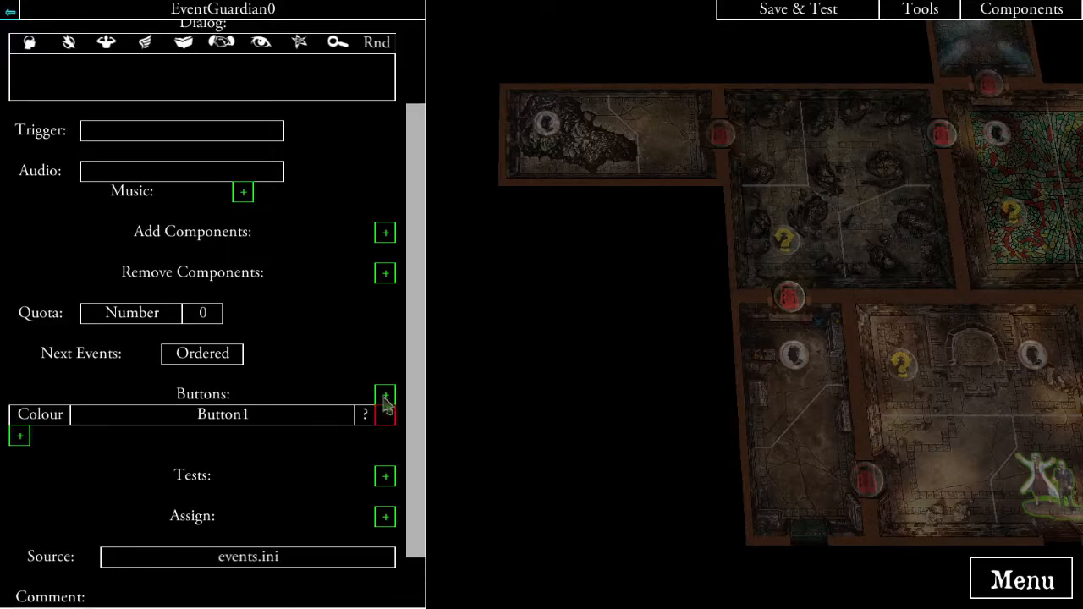
left_click(20, 438)
left_click(336, 75)
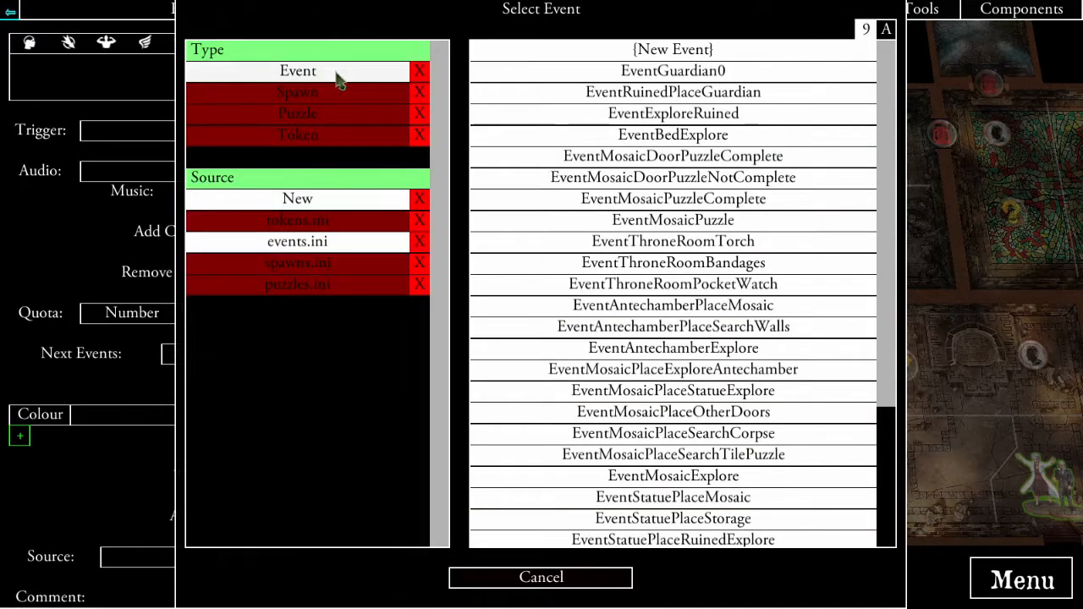
left_click(644, 52)
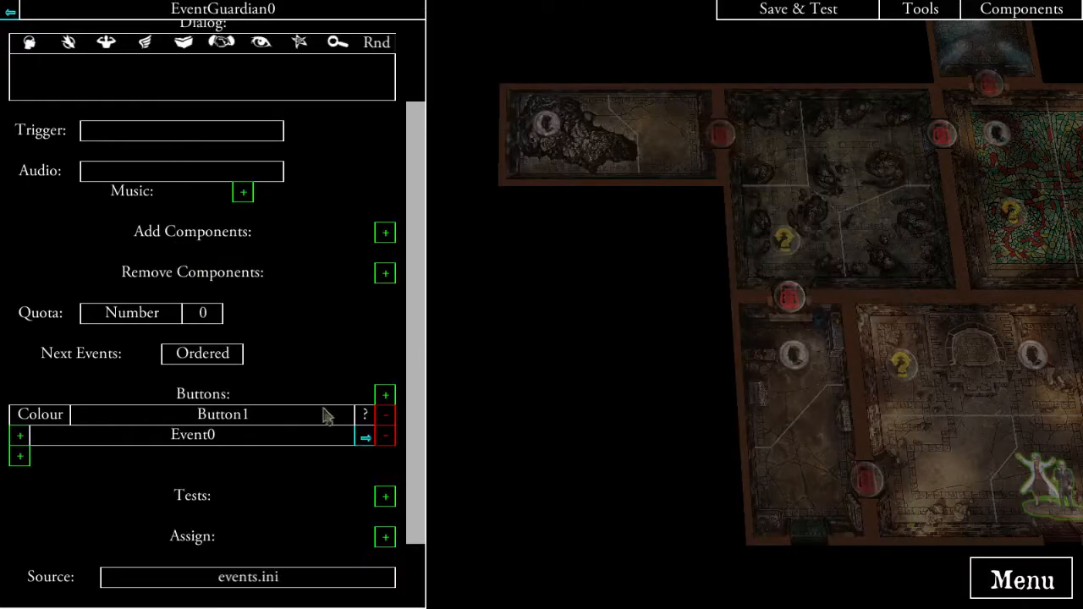
- Open the new event linked to EventGuardian0's button and rename it GuardianFirst
left_click(364, 438)
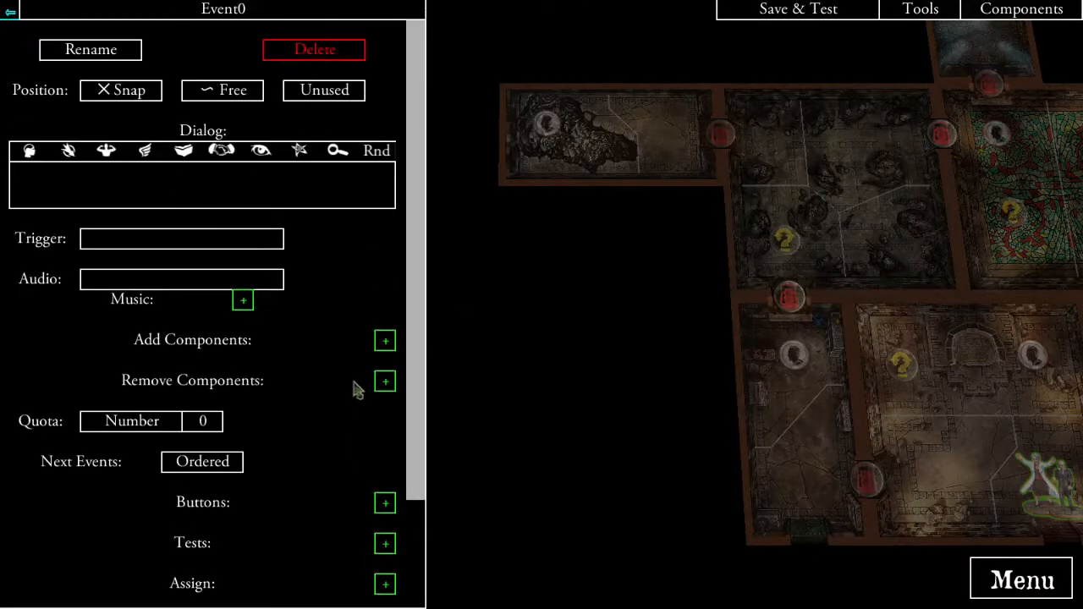
left_click(124, 56)
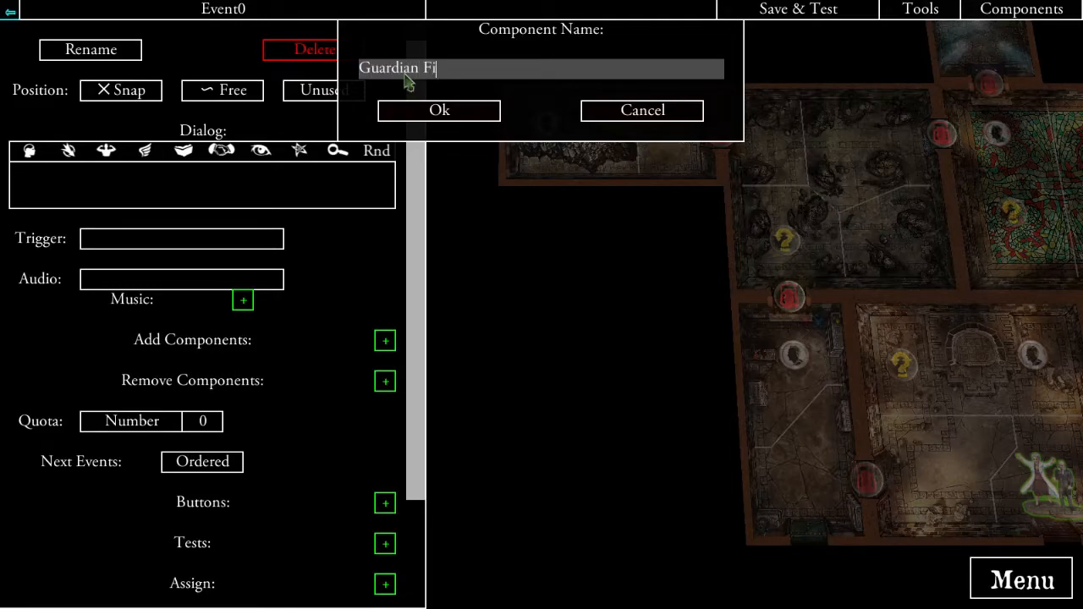
left_click(418, 110)
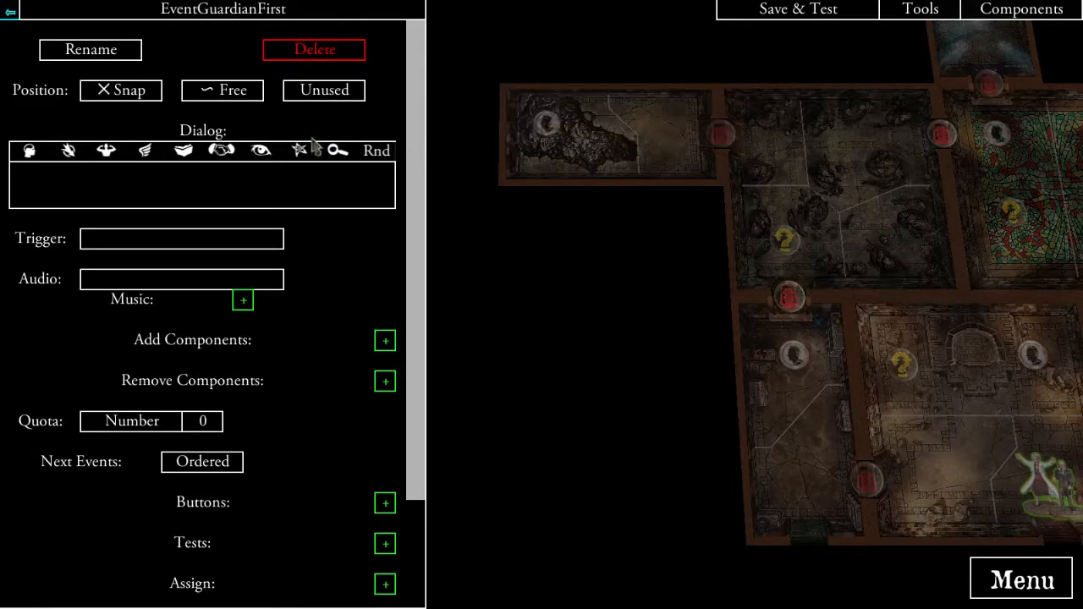
- Enter the dialog "You approach the ancient and wary-looking stranger." for EventGuardianFirst and add two more buttons
scroll(222, 398, "down", 2)
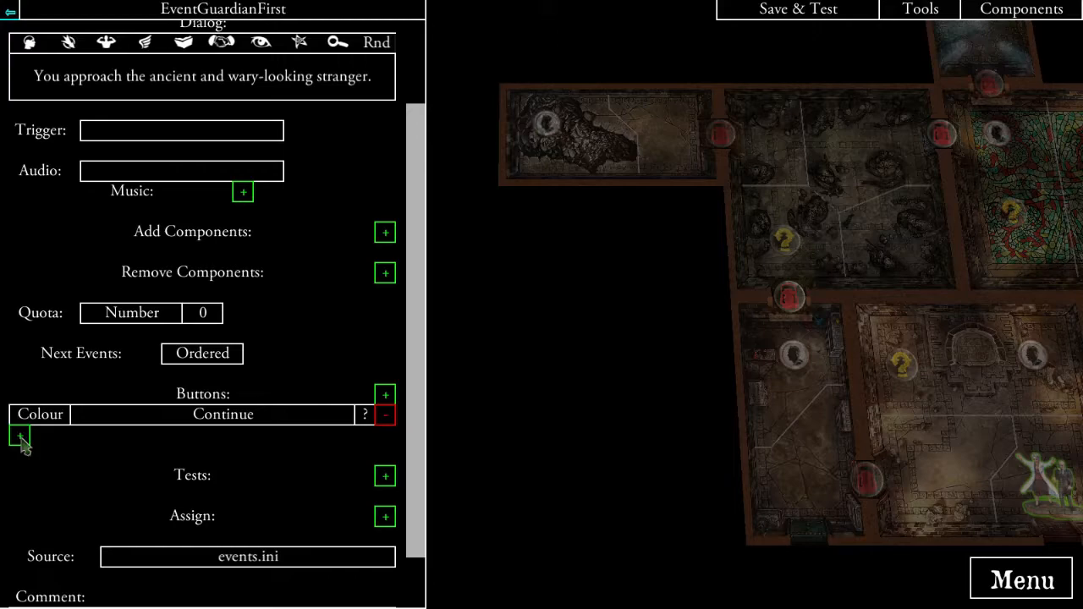
left_click(385, 395)
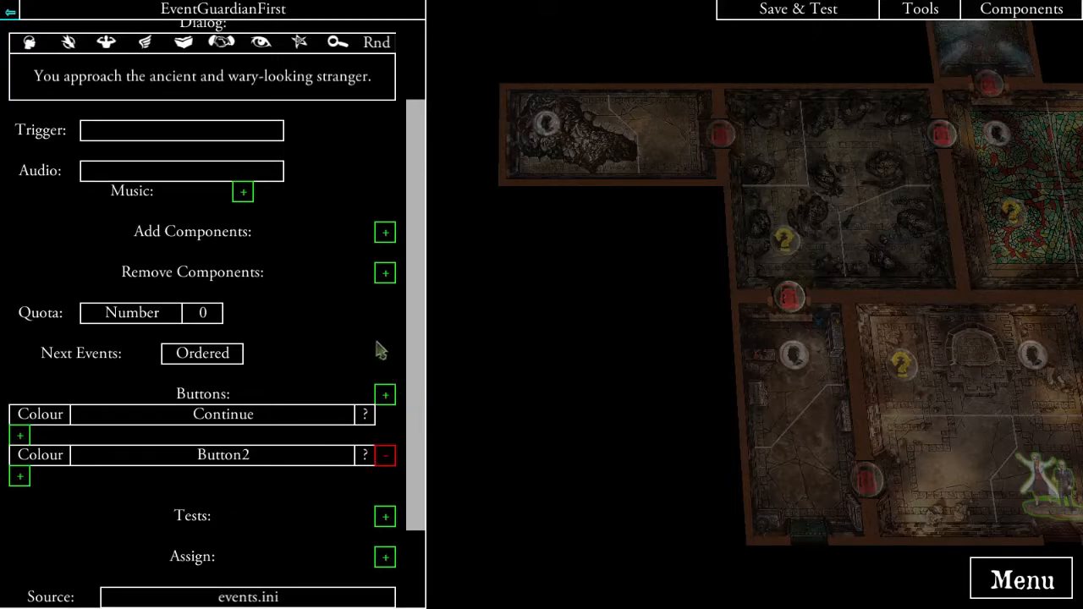
left_click(385, 395)
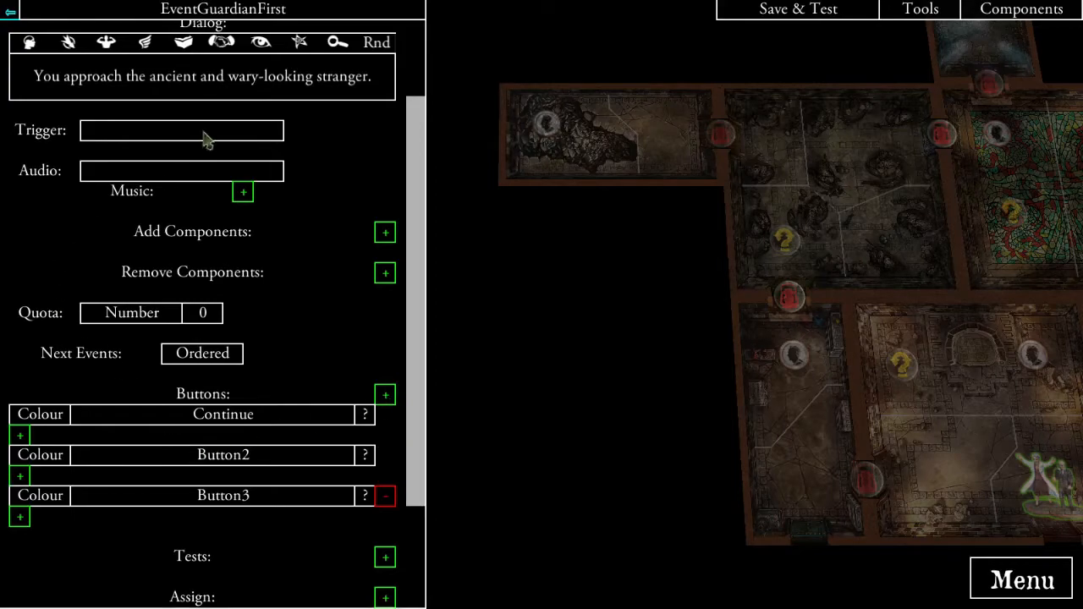
- Label the three buttons, in order, "How are you still alive?", "How long have you been in here?" (both with quotation marks) and Cancel
left_click(236, 502)
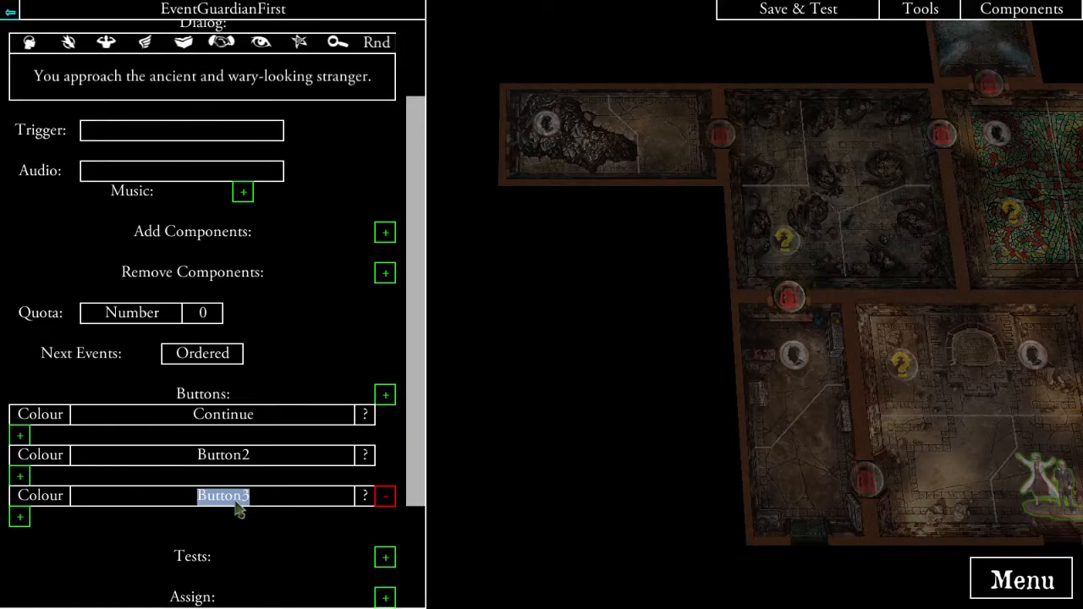
type("Cancel")
left_click(247, 419)
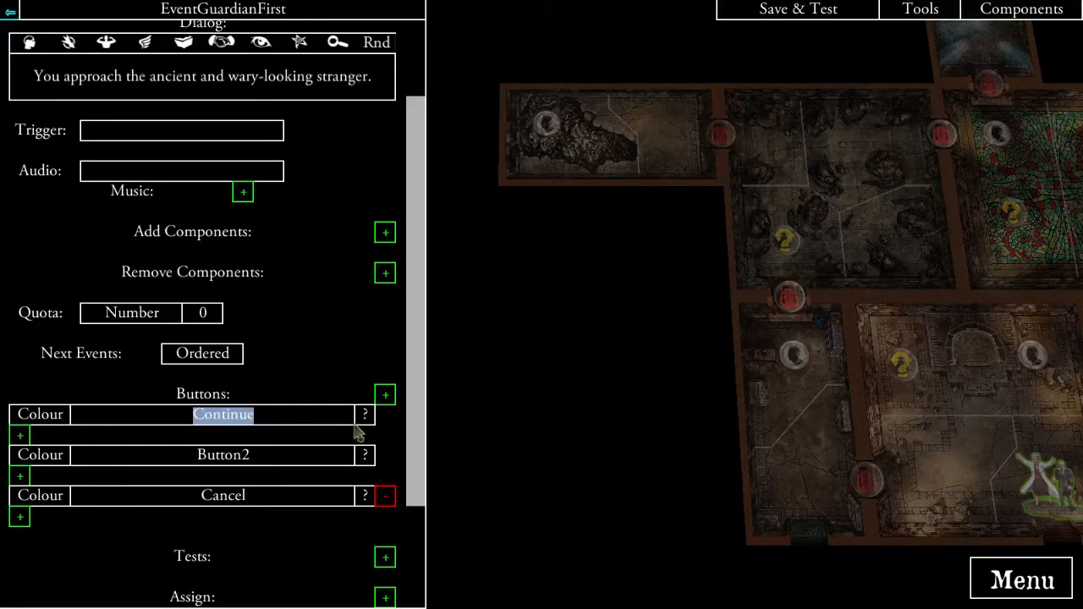
type("\"How are you ")
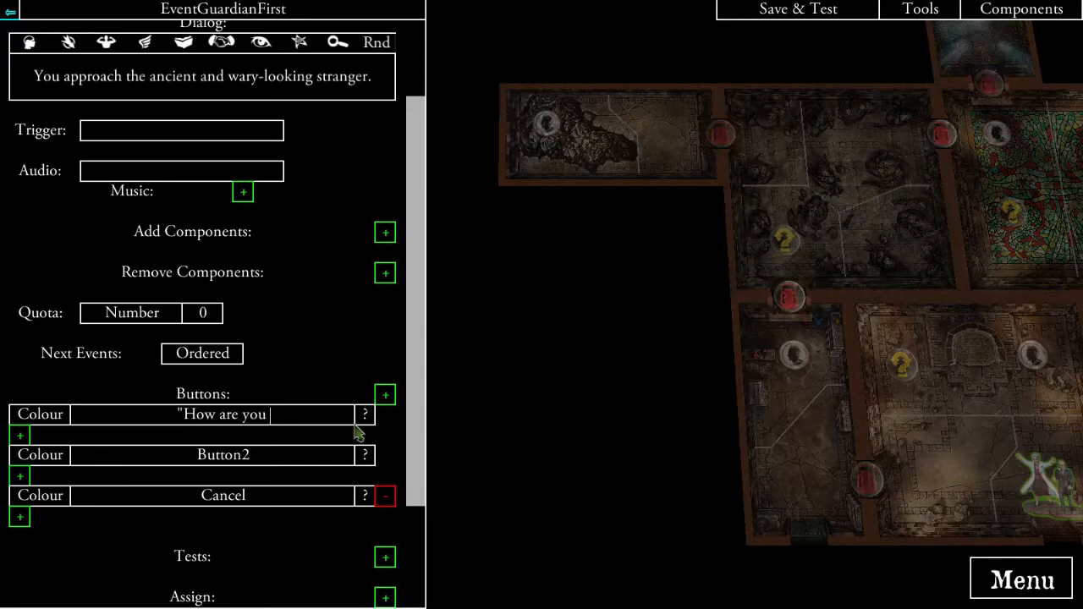
type("still ali")
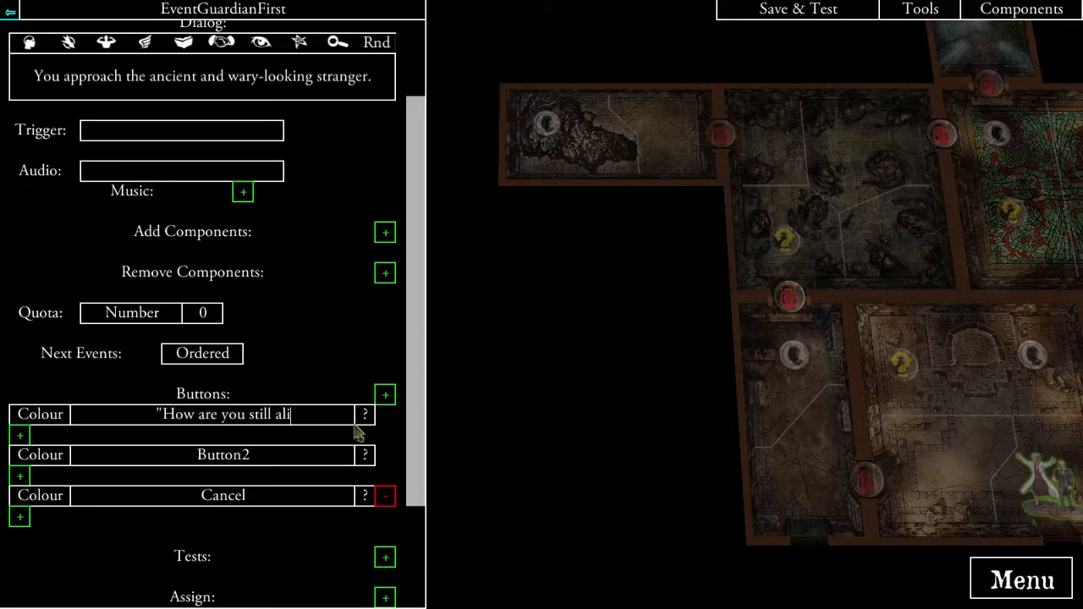
type("ve?\"")
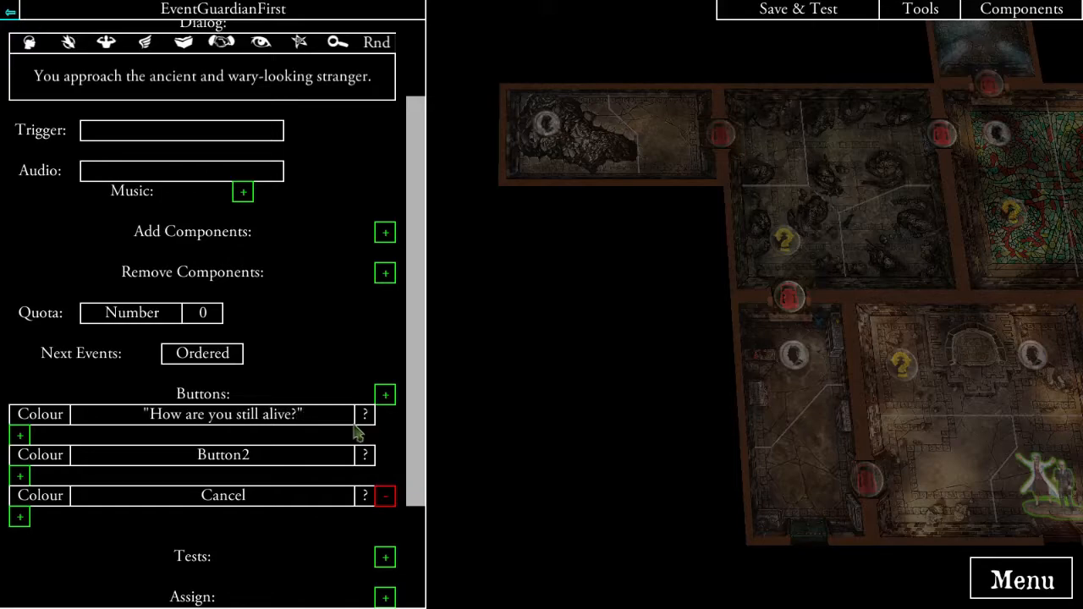
left_click(282, 462)
type("\"How long have you been in her")
type("e?\"")
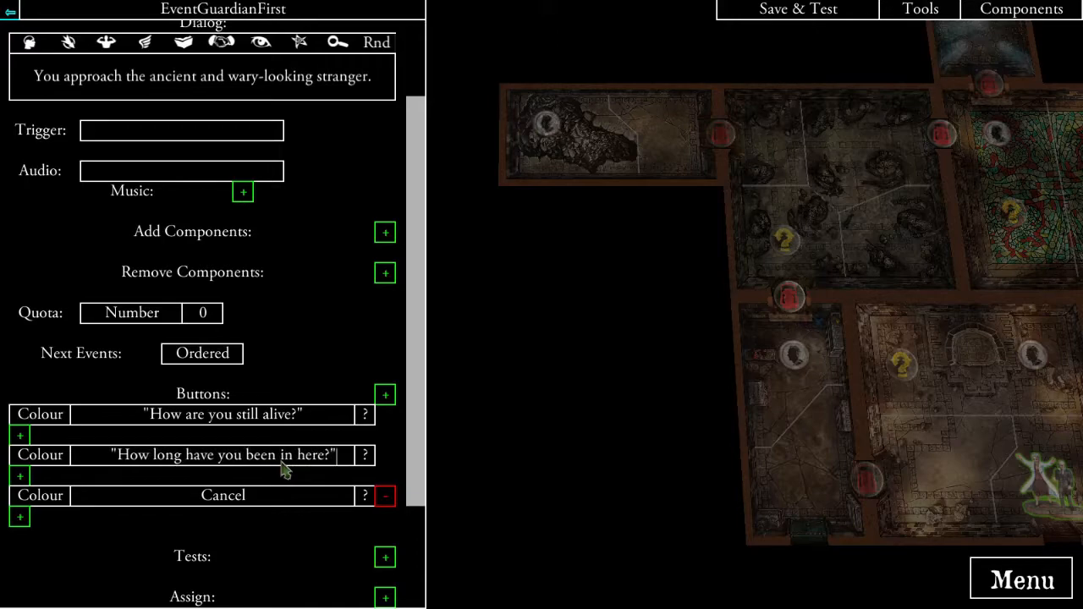
- Append {action} to the labels of the "How are you still alive?" and "How long have you been in here?" buttons
left_click(320, 423)
left_click(322, 423)
type("{a")
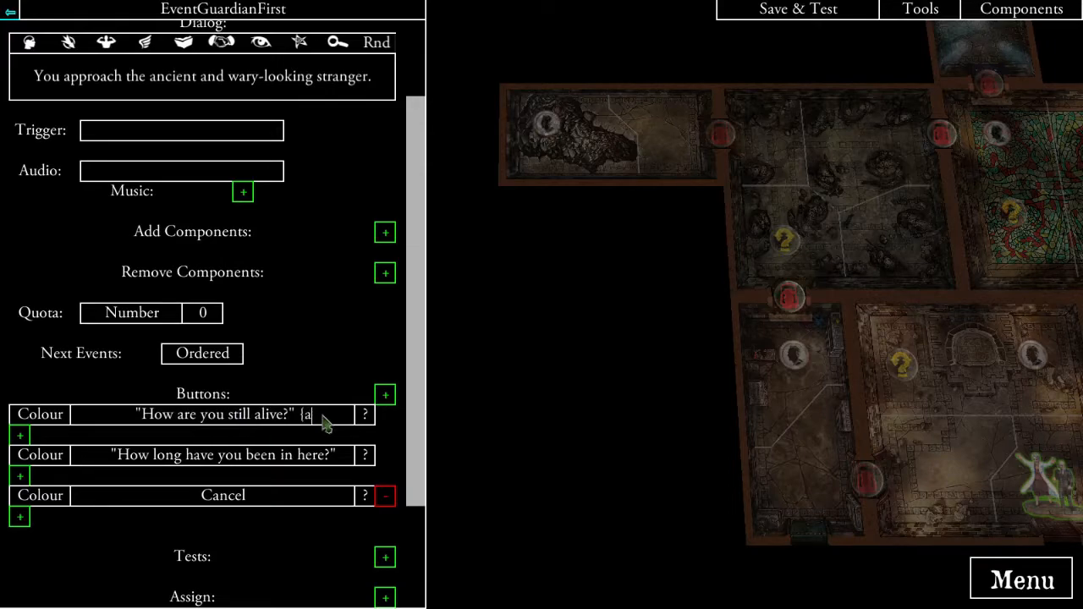
type("ction}")
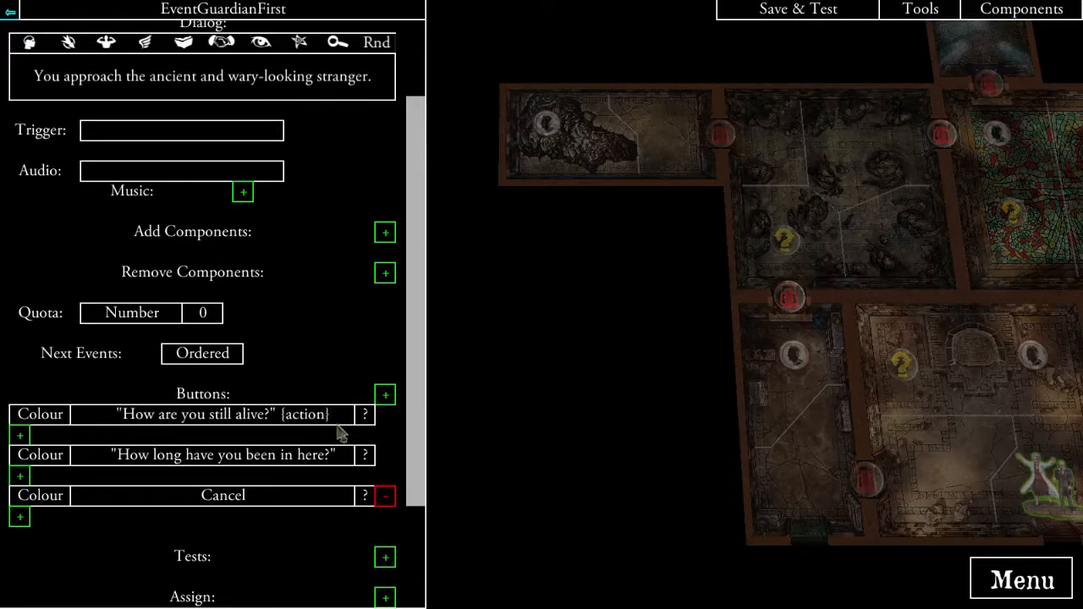
left_click(348, 454)
left_click(346, 454)
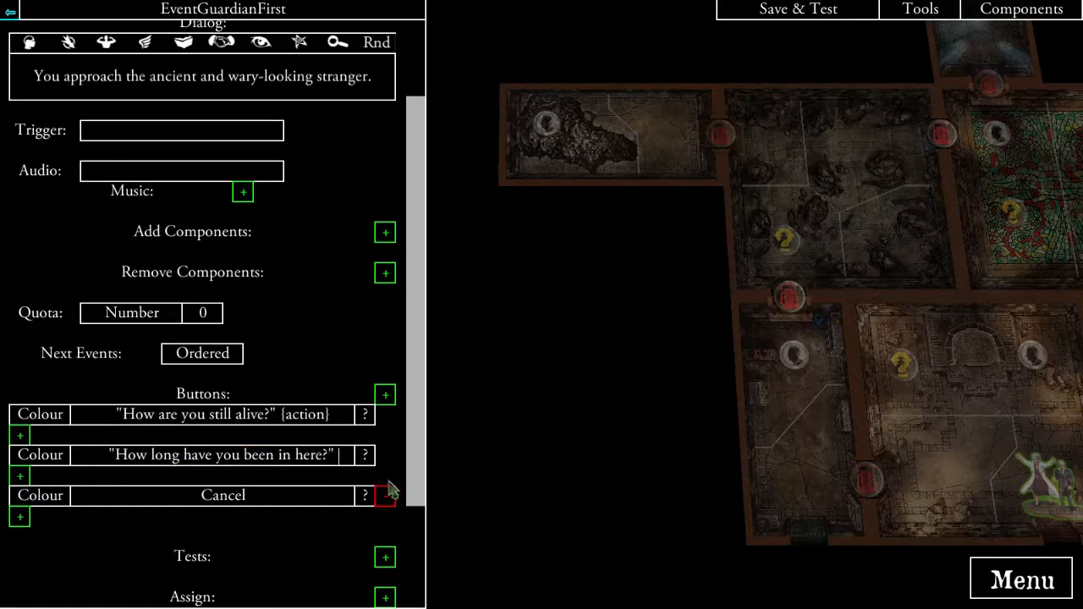
type("{action}")
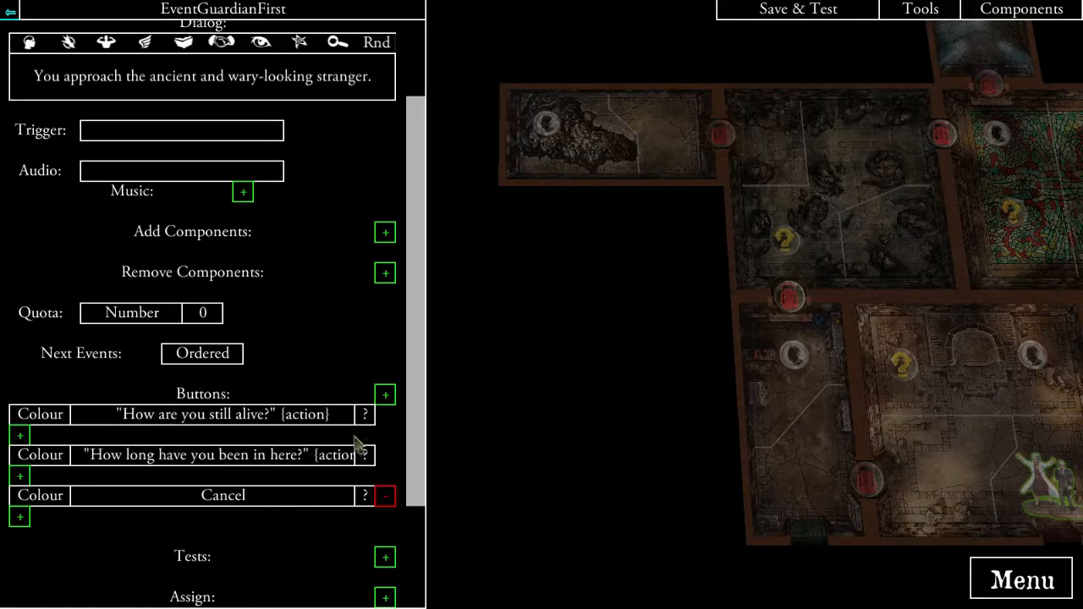
left_click(343, 460)
left_click(333, 460)
- Link the "How are you still alive?" button to a newly created event and the "How long have you been in here?" button to that same event
left_click(19, 436)
left_click(355, 70)
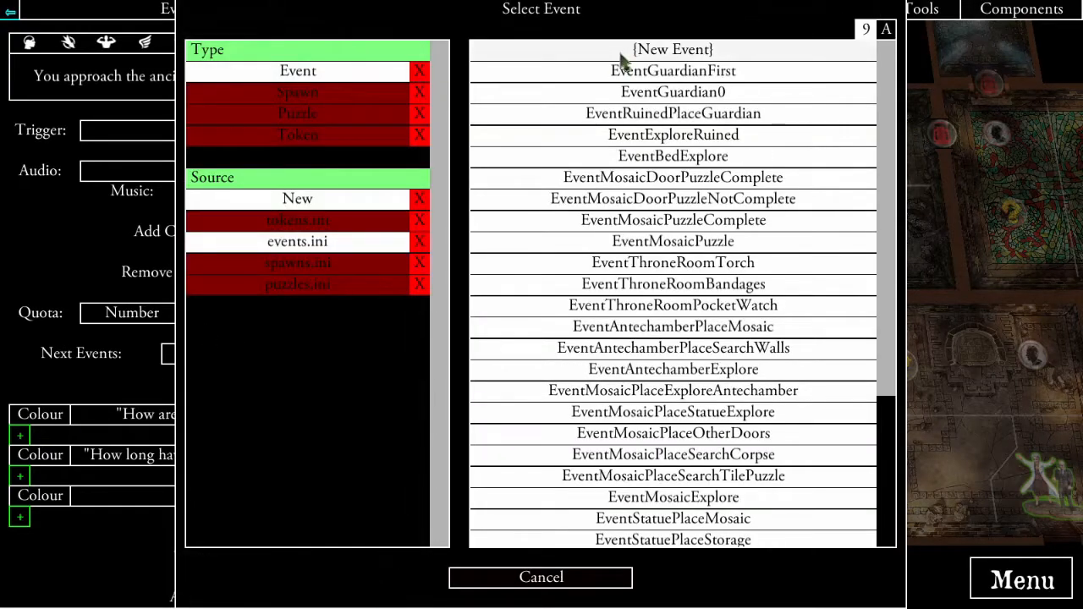
left_click(622, 56)
left_click(20, 497)
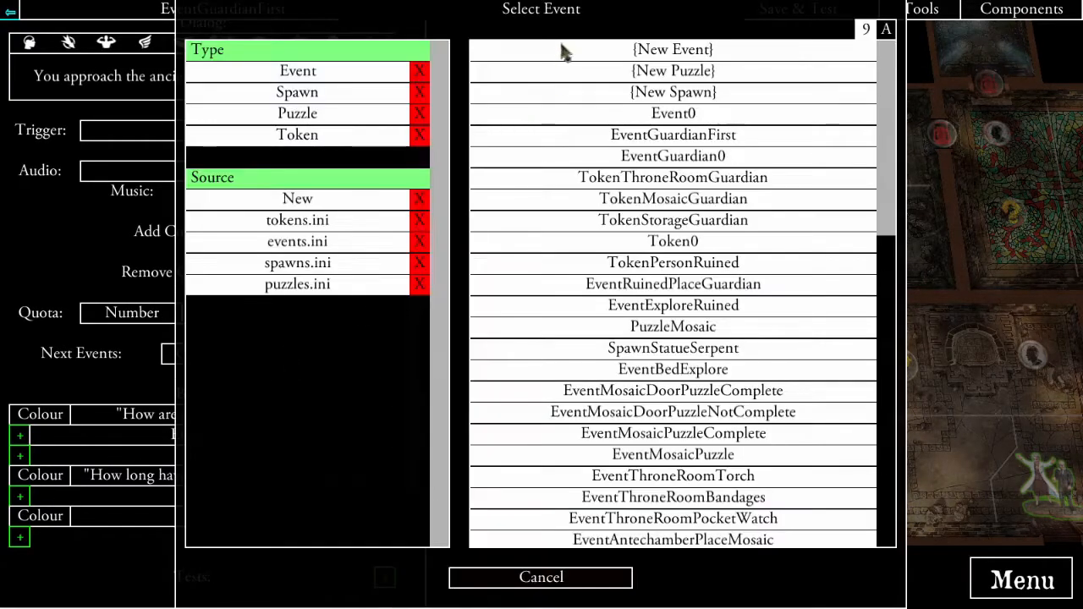
left_click(365, 73)
left_click(666, 71)
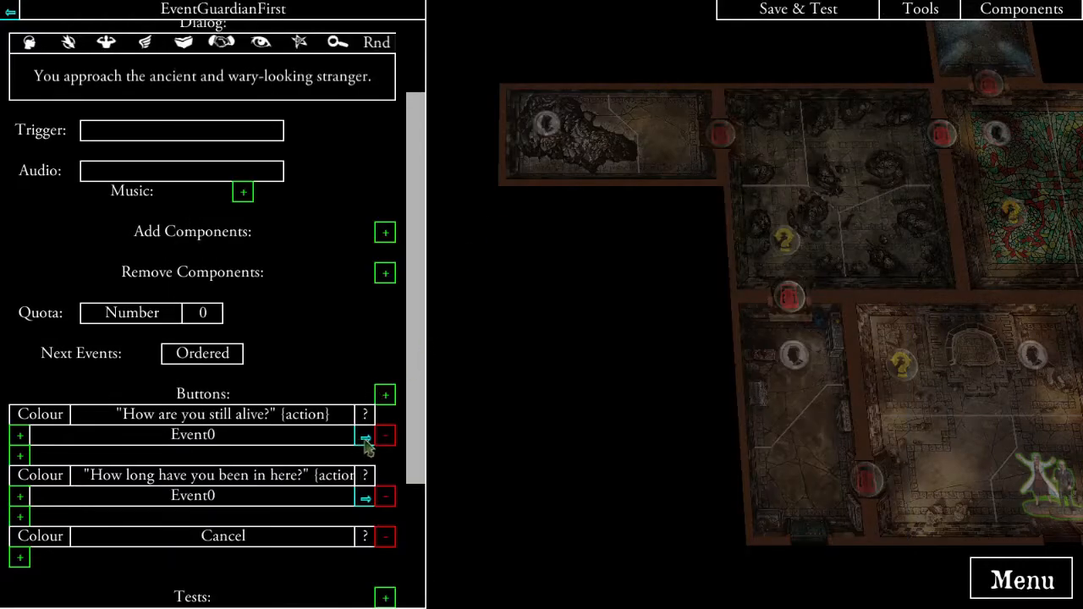
- Rename the new event linked to both question buttons as GuardianFirstAnswer and return to EventGuardianFirst
left_click(365, 438)
left_click(105, 48)
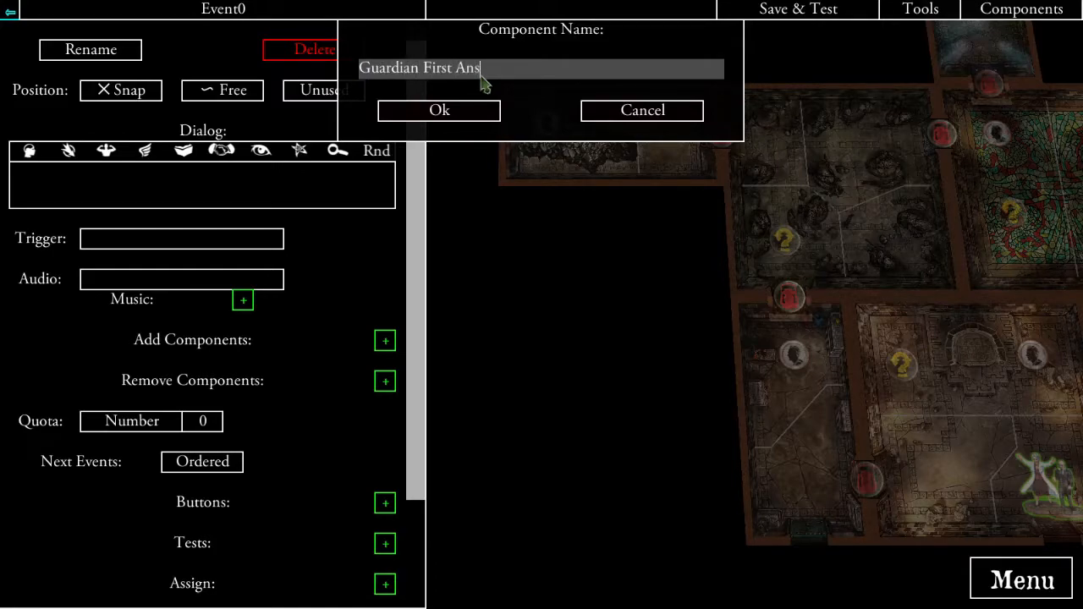
left_click(436, 113)
left_click(11, 18)
scroll(212, 184, "down", 5)
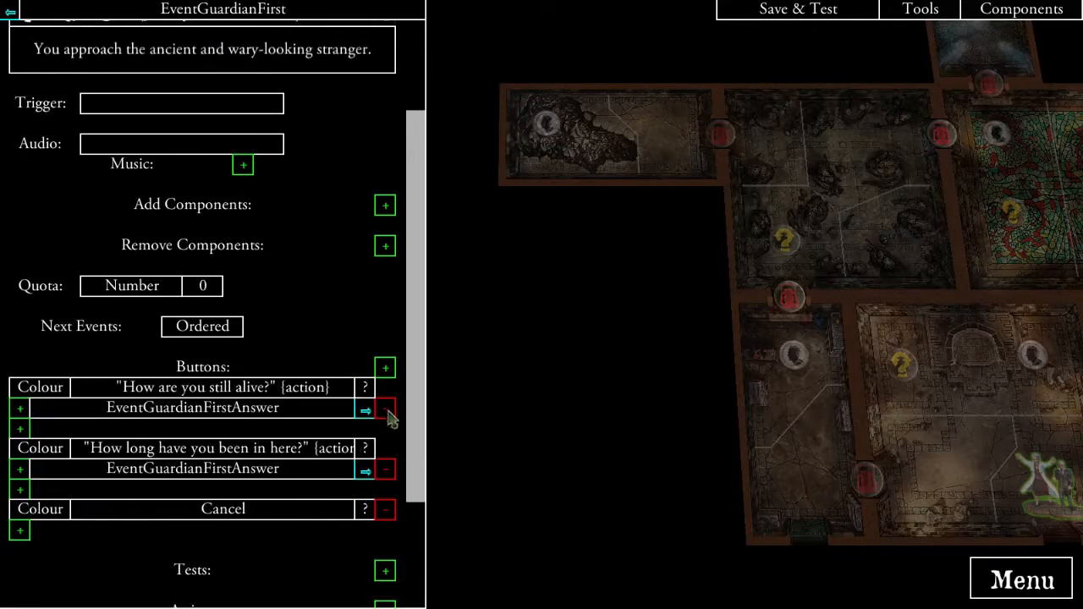
- Set EventGuardianFirstAnswer's dialog to The stranger stares at you for an uncomfortable amount of time. "Death is a privallage..." he groans at you
left_click(366, 410)
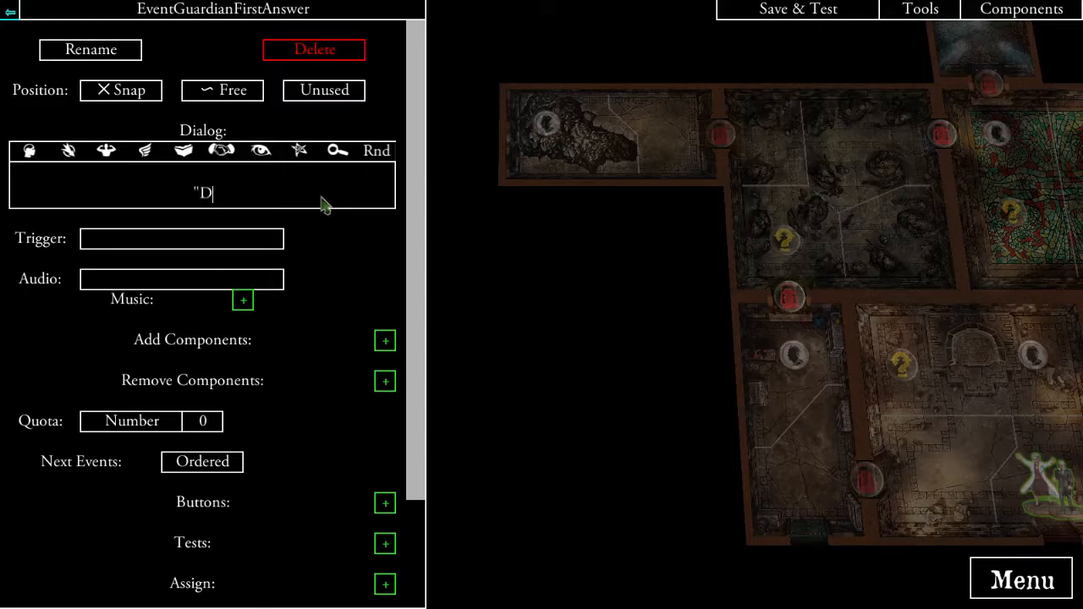
type("ath is a privall")
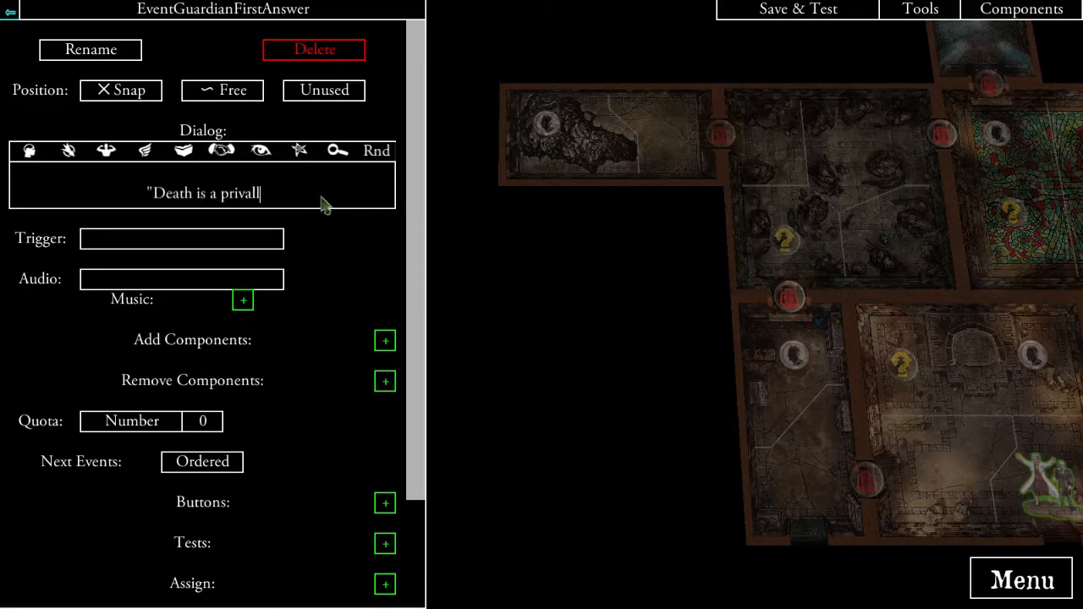
type("age,")
key("BackSpace")
key("BackSpace")
type("...\" he groans a")
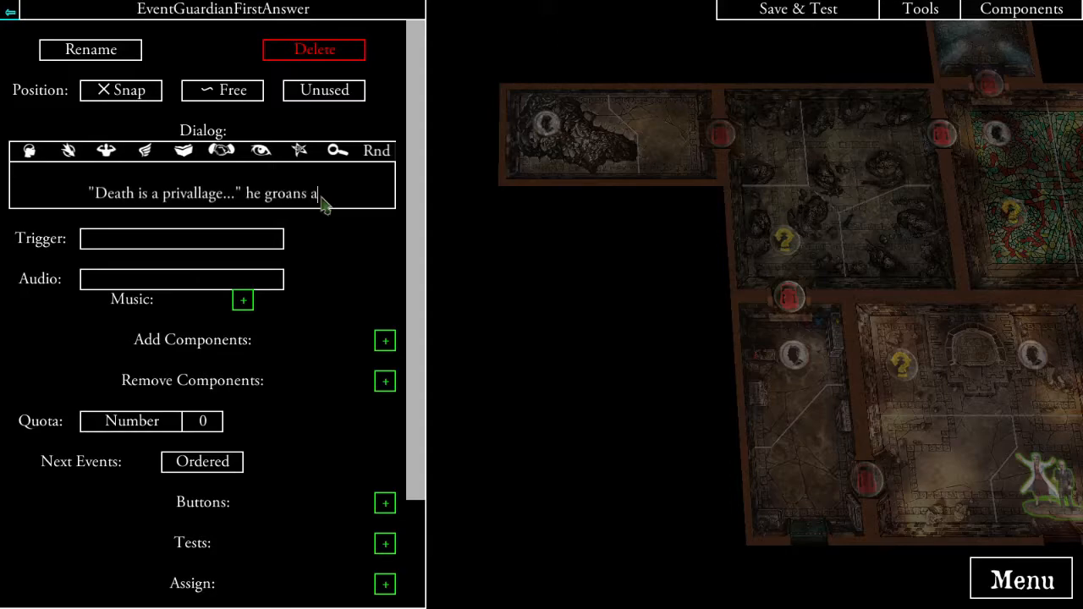
type("t you")
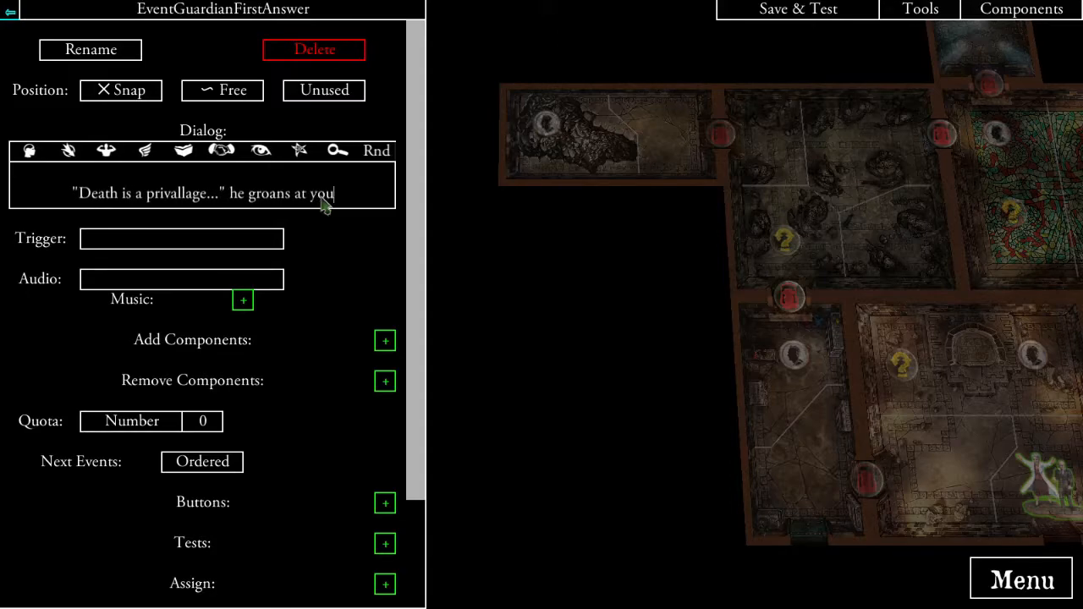
type(".")
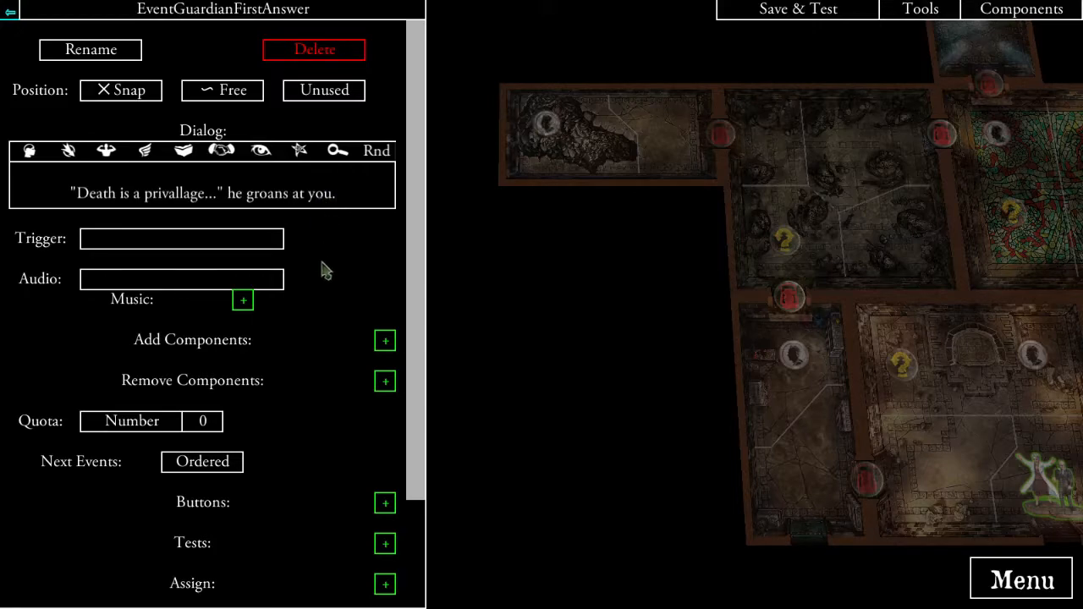
left_click(321, 257)
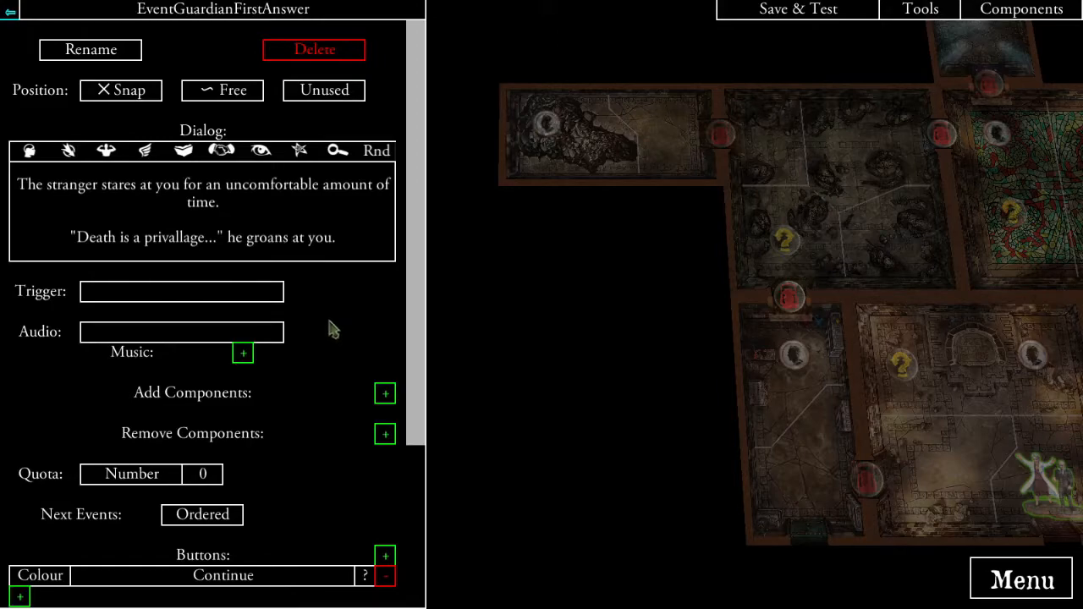
- Add an assignment to EventGuardianFirstAnswer that sets a new variable named GuardianFirst to 1
scroll(331, 329, "down", 5)
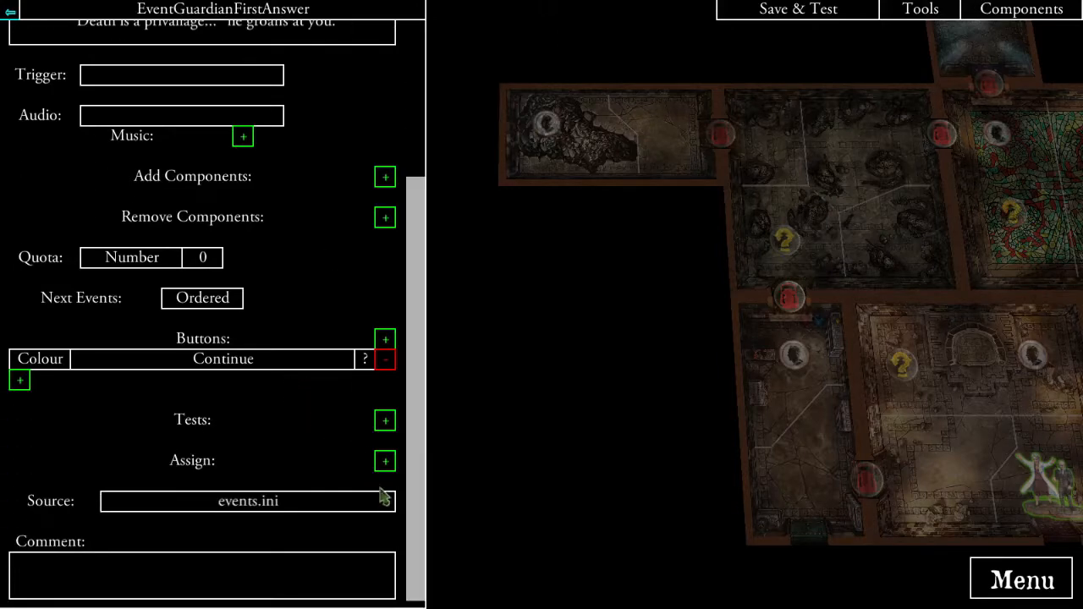
left_click(385, 461)
left_click(313, 77)
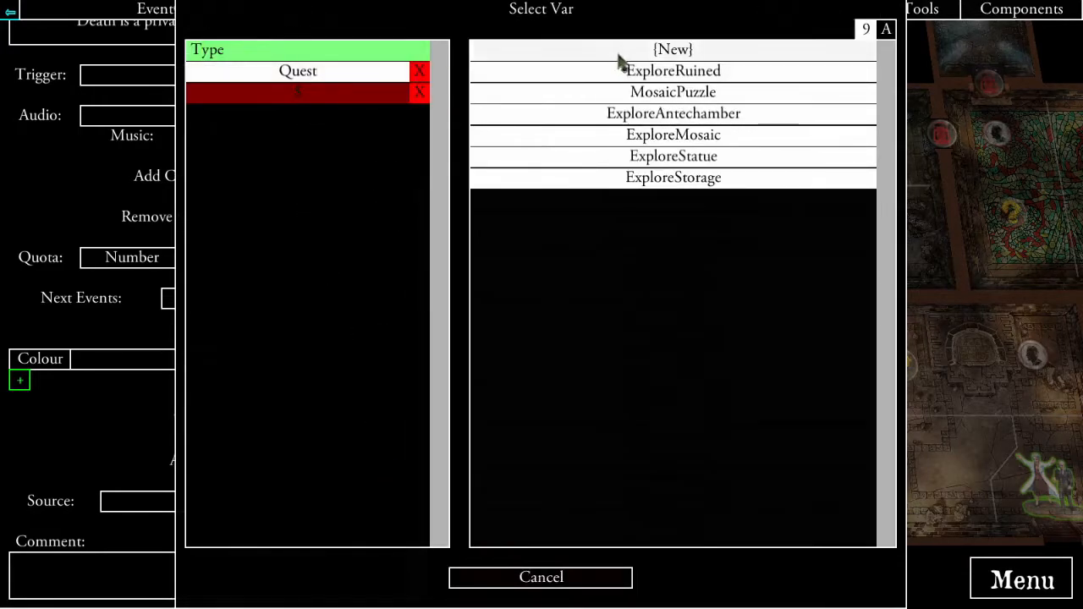
left_click(617, 53)
left_click(480, 72)
type("Guardian First")
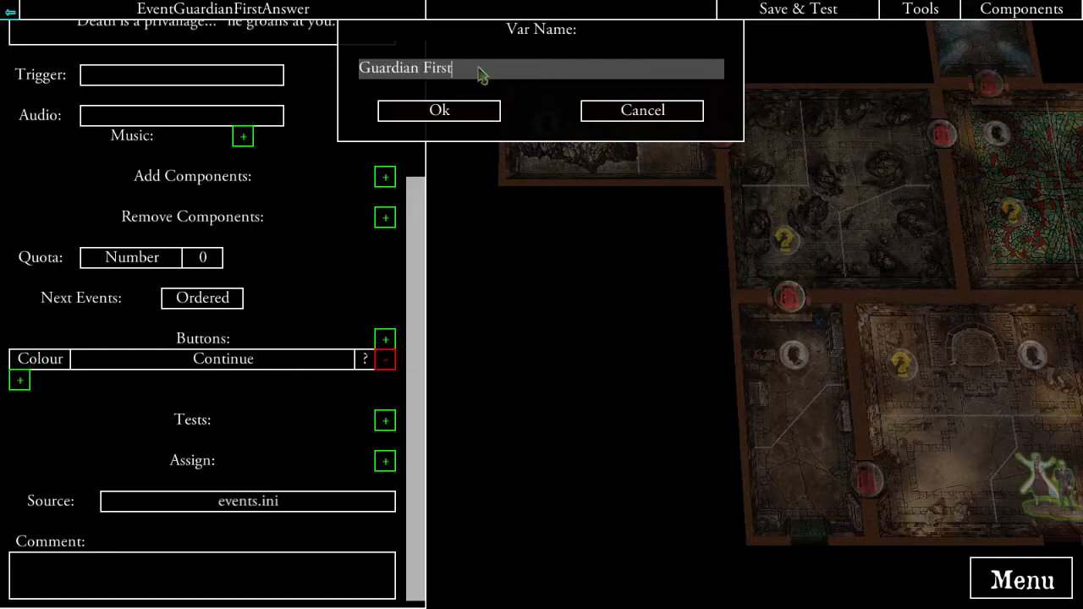
left_click(439, 110)
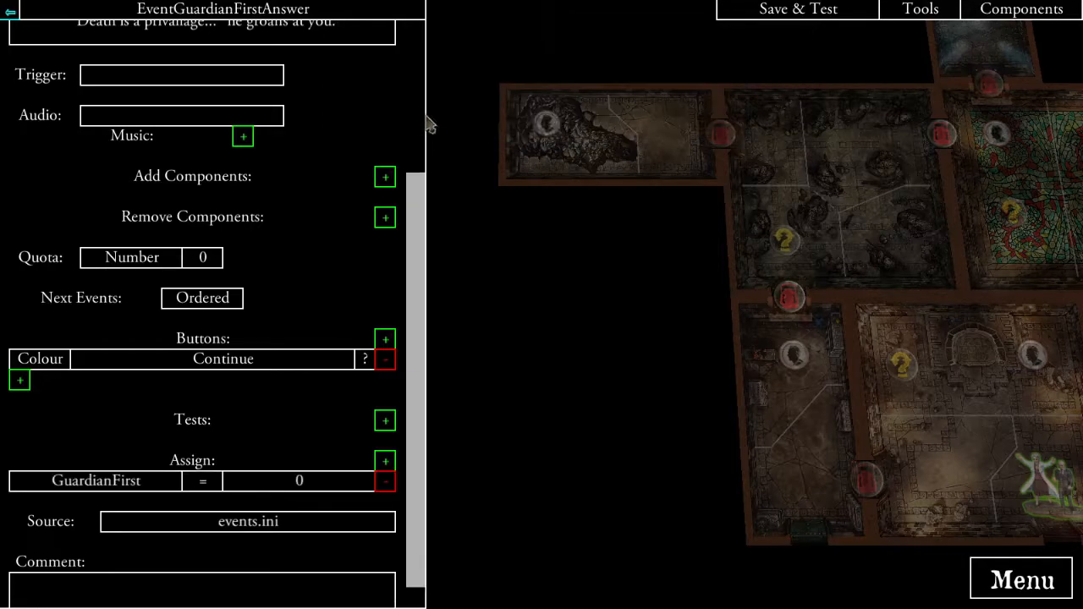
left_click(275, 489)
left_click(592, 53)
type("1")
left_click(457, 117)
- Return to EventGuardianFirst and add a test requiring the variable GuardianFirst == 0
left_click(11, 14)
scroll(222, 354, "down", 4)
scroll(220, 362, "up", 4)
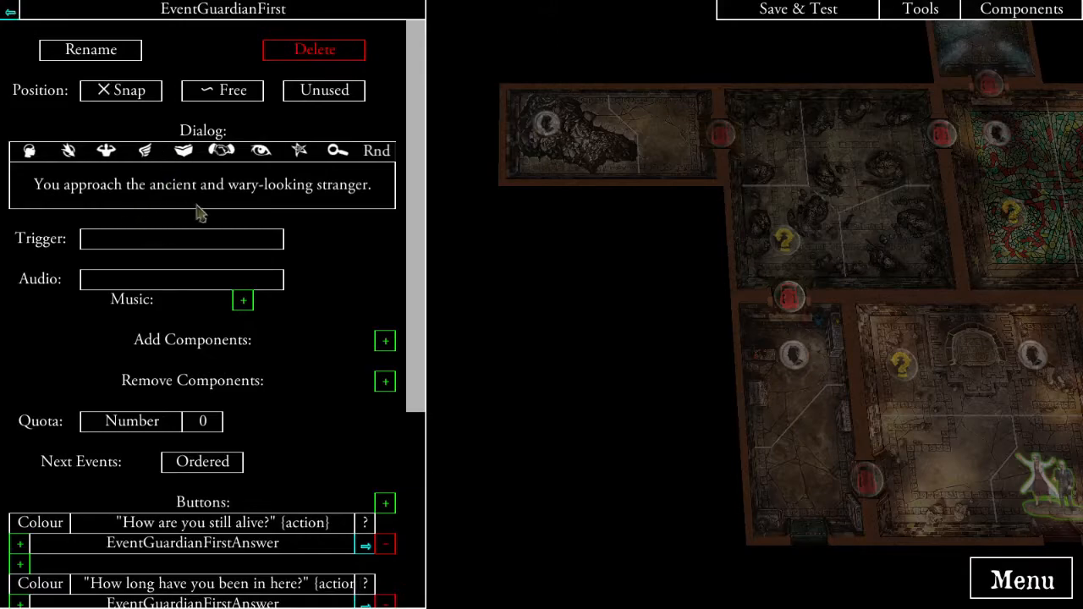
scroll(211, 264, "down", 10)
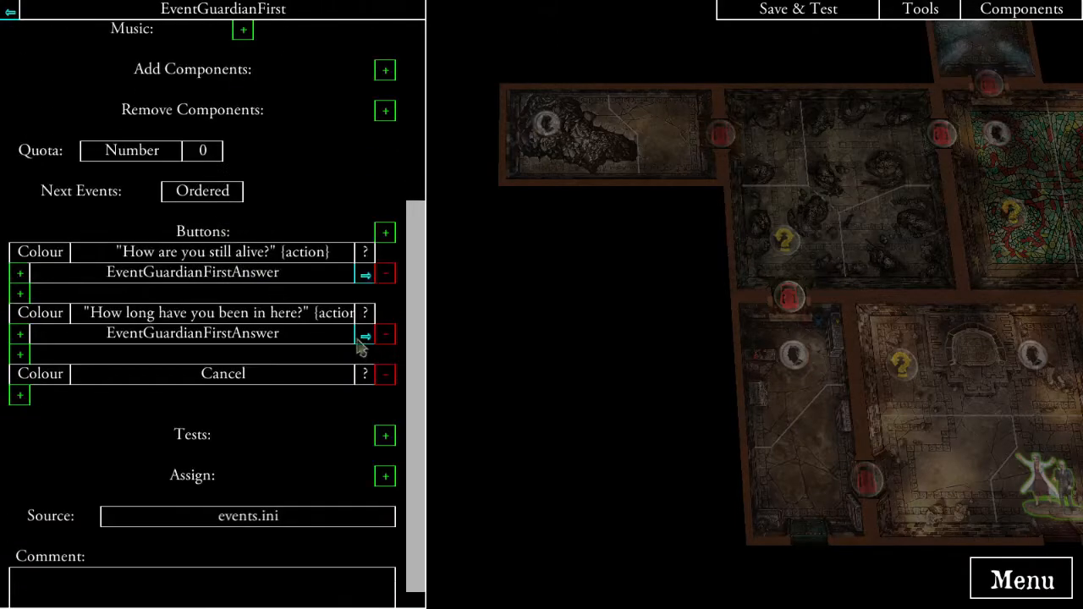
left_click(387, 437)
left_click(329, 73)
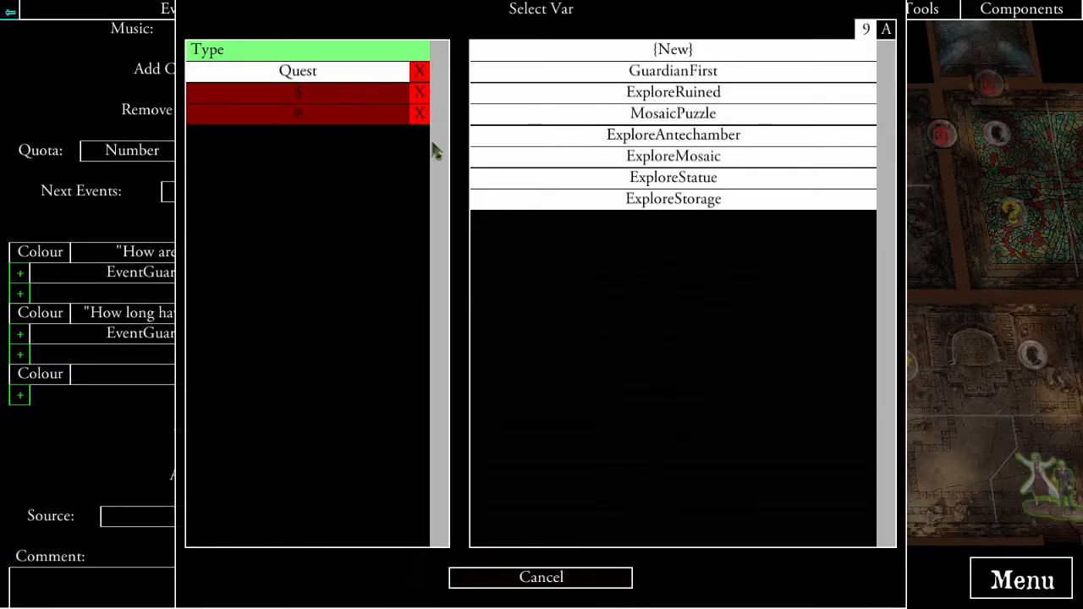
left_click(671, 76)
left_click(243, 454)
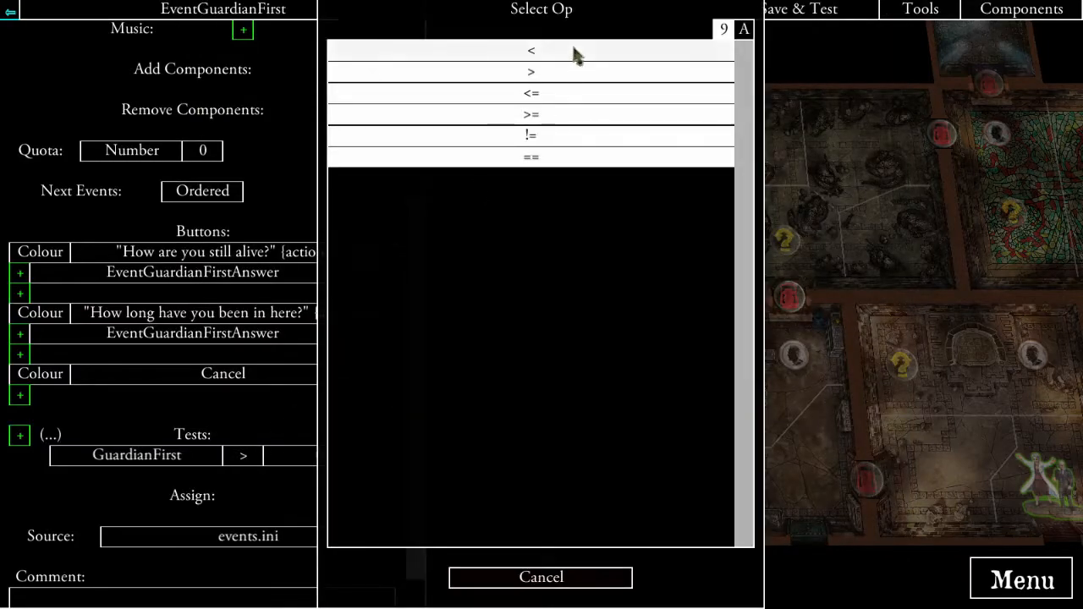
left_click(532, 158)
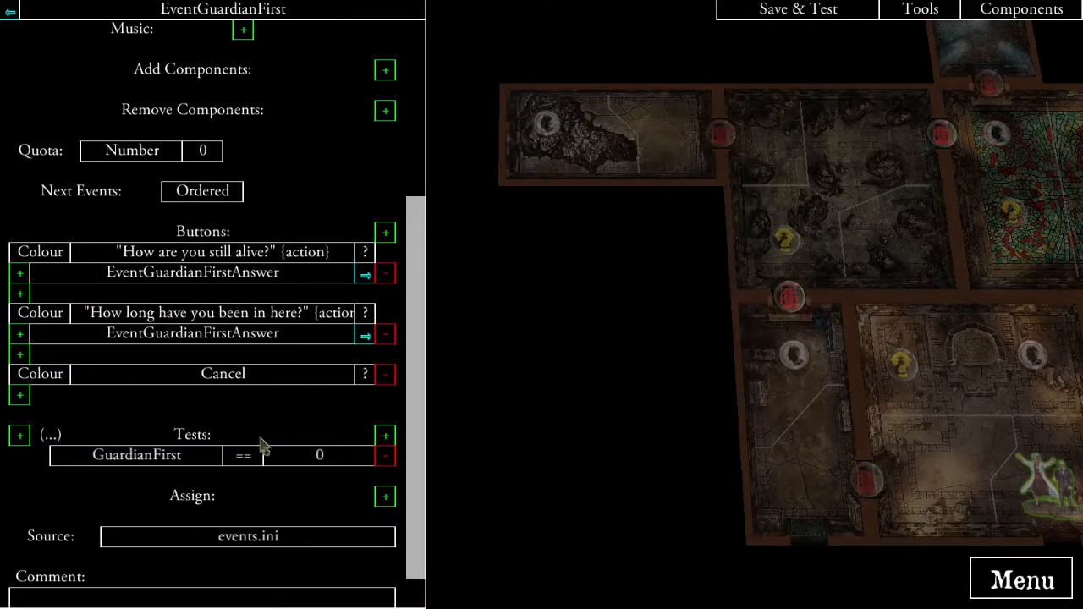
- Link EventGuardian0's button to a second, newly created event and rename that event GuardianLater
left_click(12, 15)
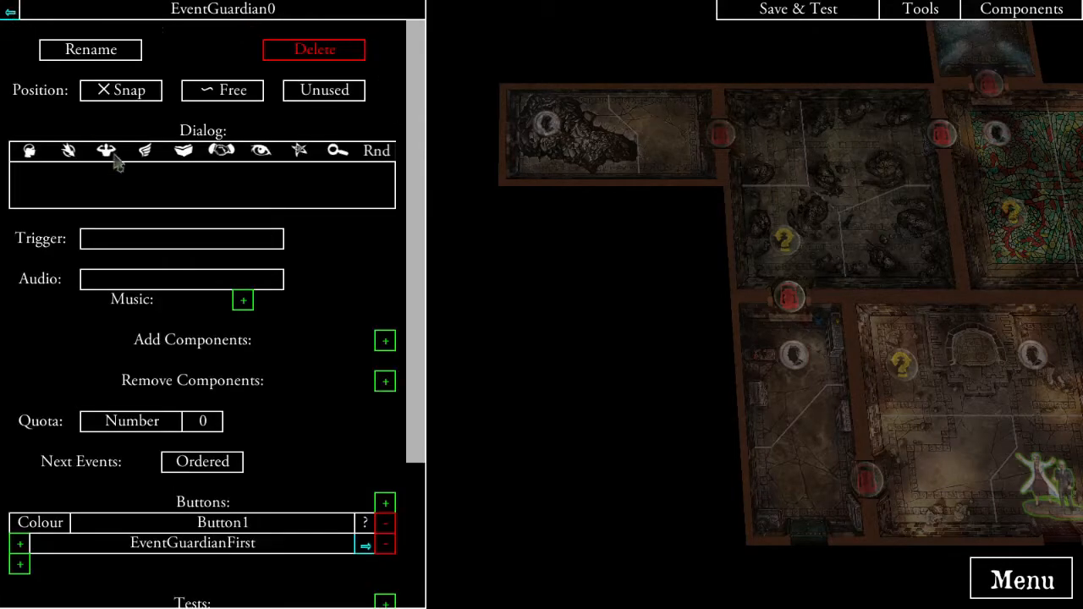
scroll(92, 126, "down", 3)
left_click(19, 428)
left_click(344, 70)
left_click(576, 50)
left_click(370, 431)
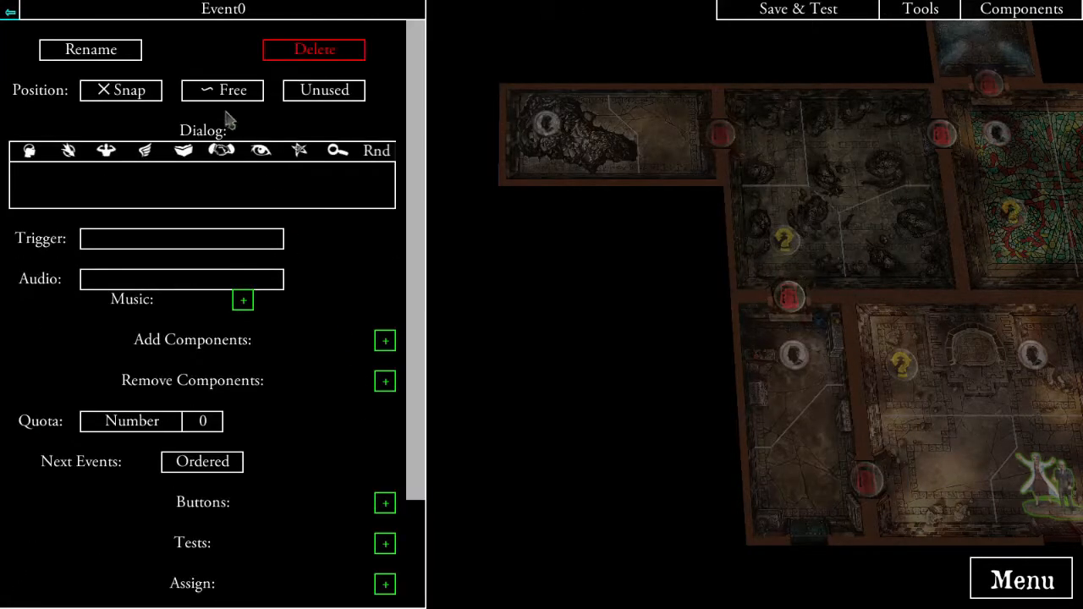
left_click(114, 49)
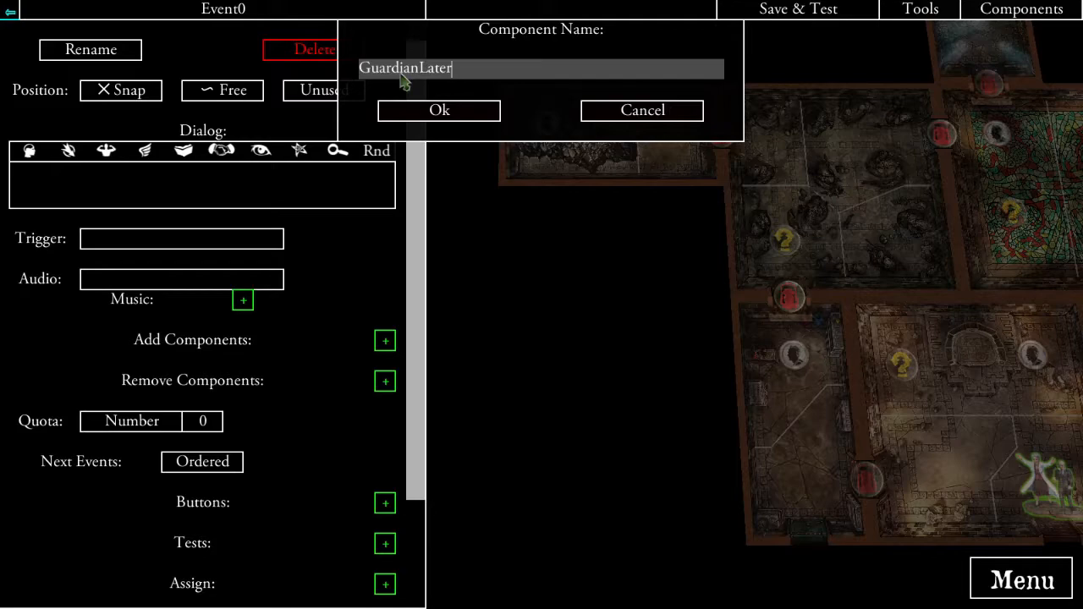
left_click(437, 116)
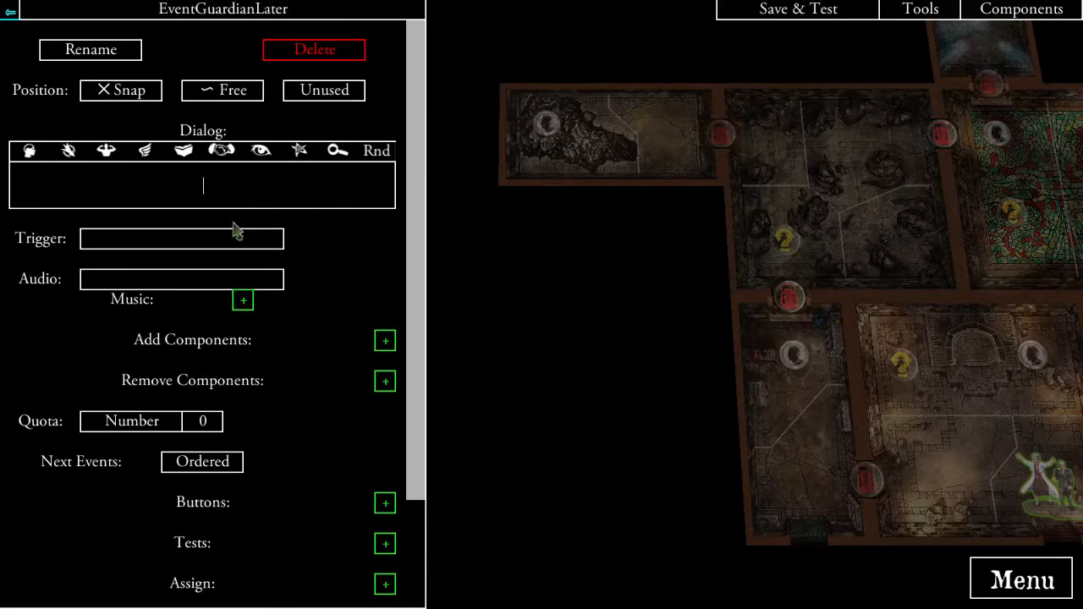
- Add a test to EventGuardianLater requiring the variable GuardianFirst == 1
scroll(335, 363, "down", 3)
left_click(392, 412)
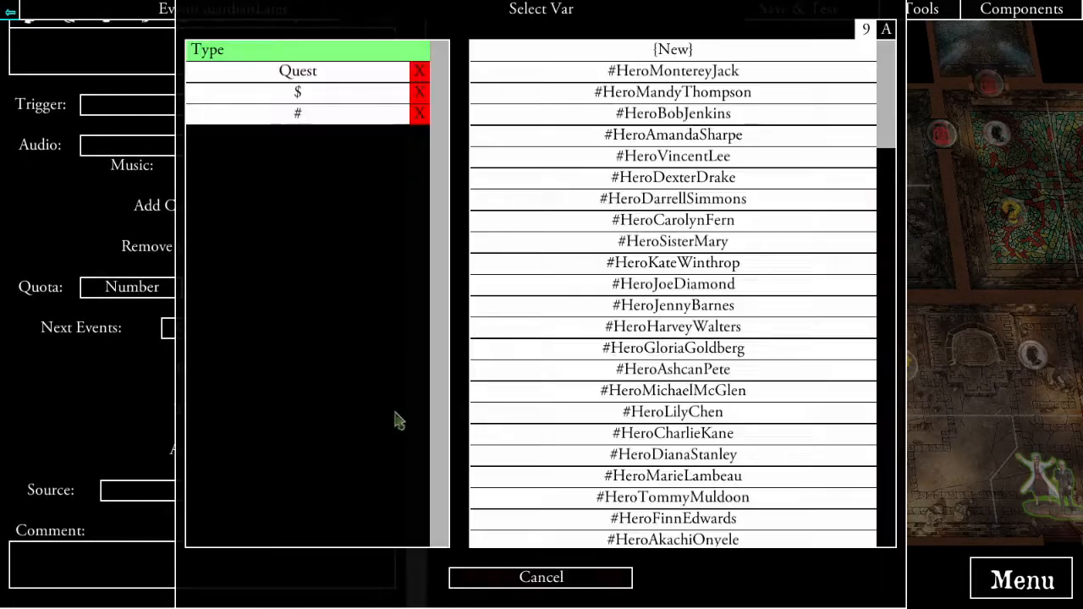
left_click(352, 72)
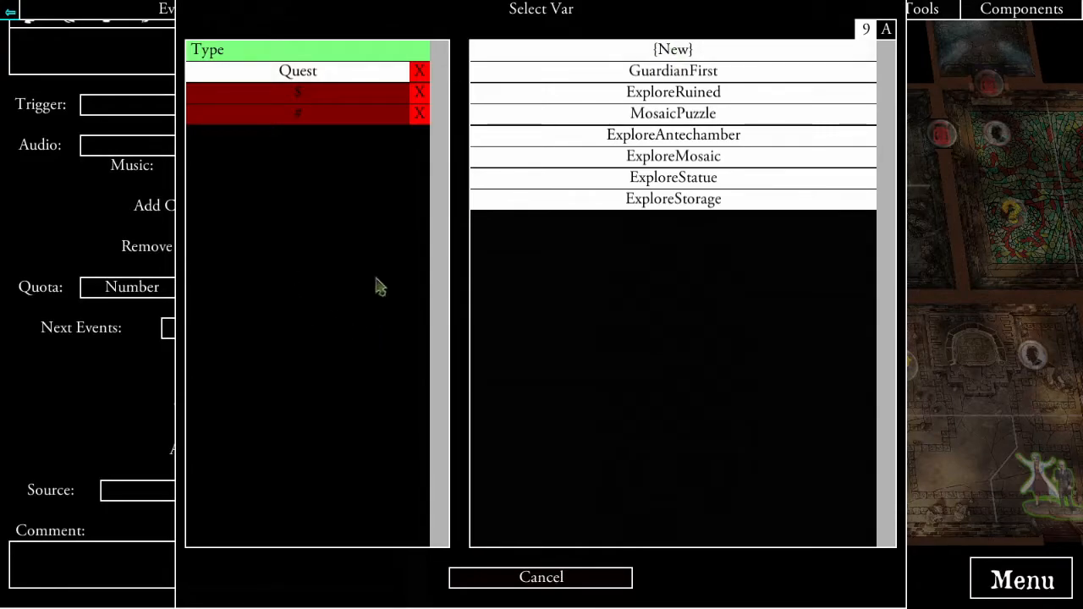
left_click(685, 74)
left_click(241, 433)
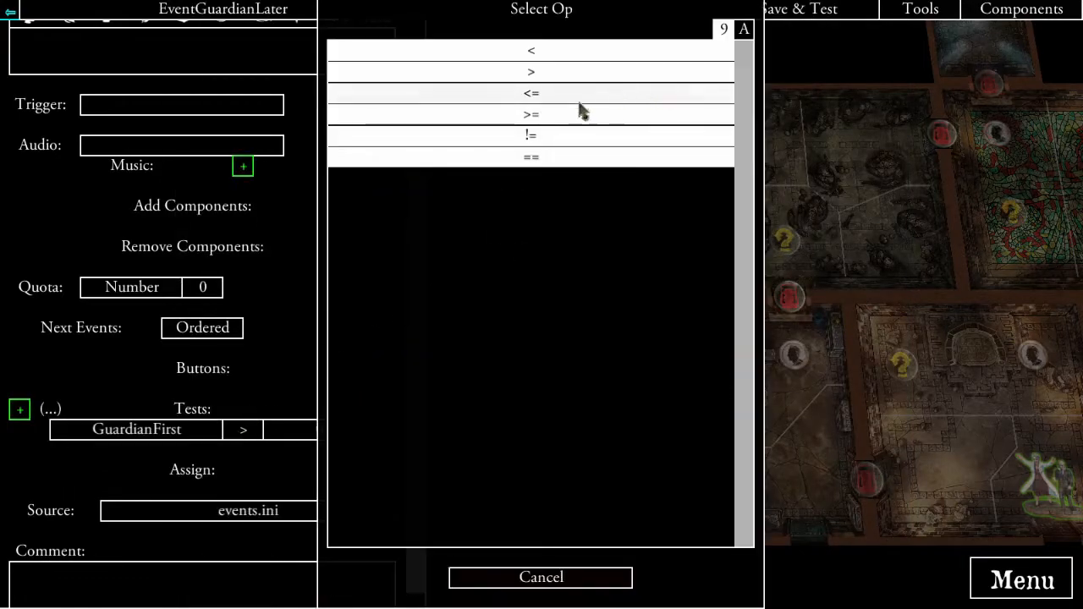
left_click(527, 150)
left_click(328, 433)
left_click(594, 52)
type("1")
left_click(438, 109)
- Set EventGuardianLater's dialog to "The anceint stranger lingers in the temple, oblivious to you."
left_click(261, 186)
type("The anceint stranger lingers in the temple, oblivious to you.")
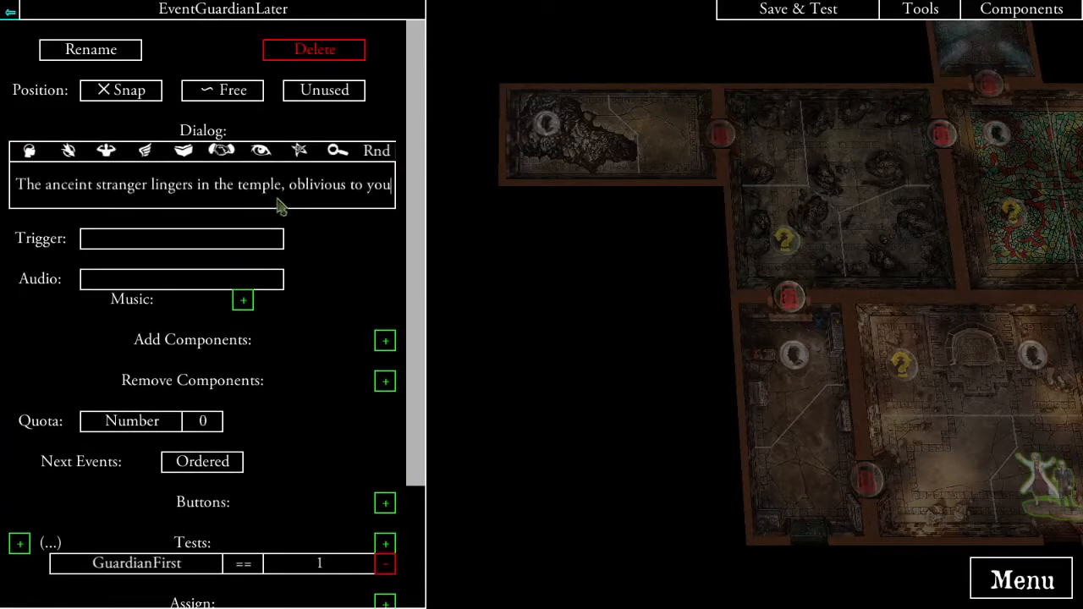
left_click(315, 259)
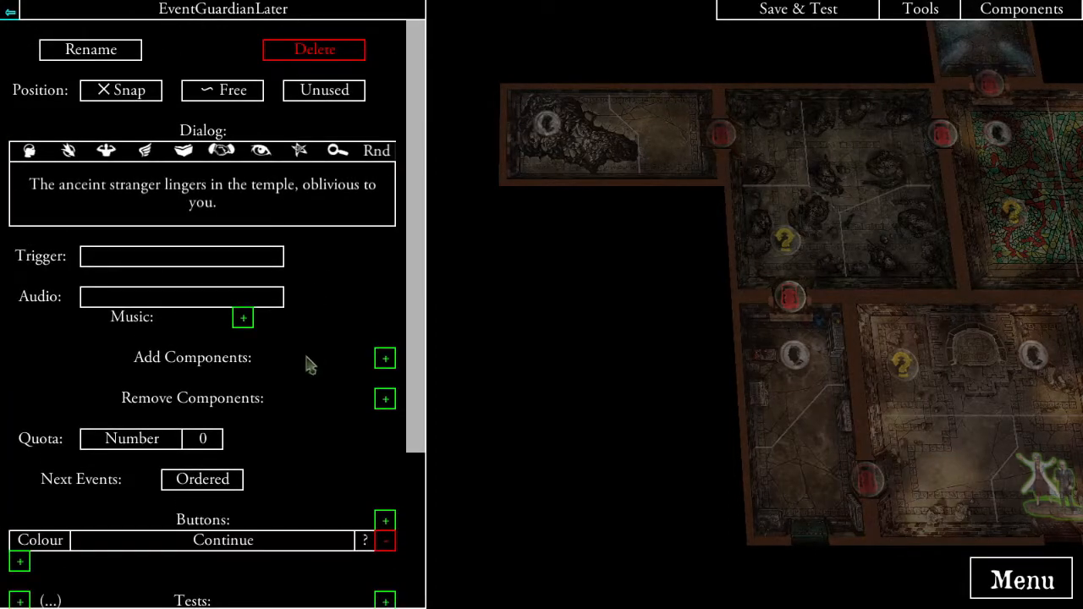
key("Right")
key("Up")
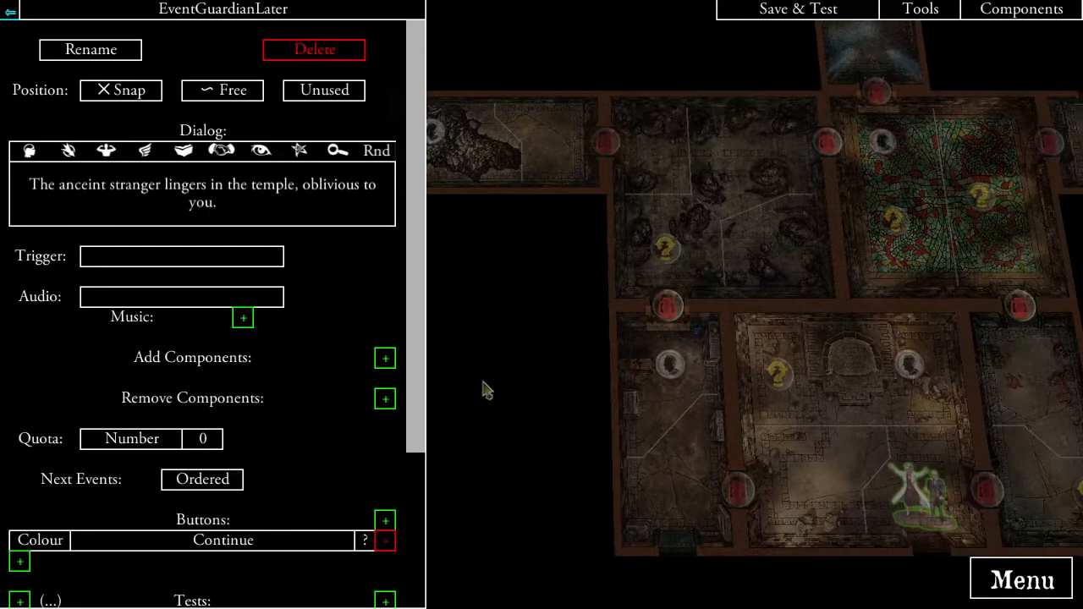
key("Up")
key("Left")
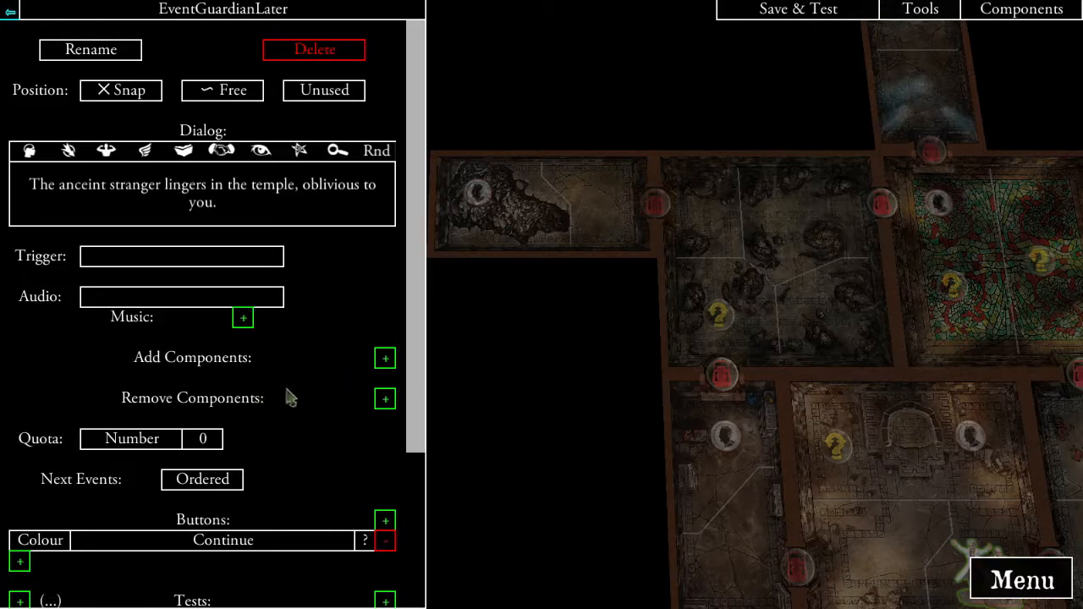
- Relabel EventGuardianLater's Continue button as "How do we get out of here?" {action}, keeping the quotation marks
scroll(288, 394, "down", 2)
left_click(251, 434)
type("\"How do we ge")
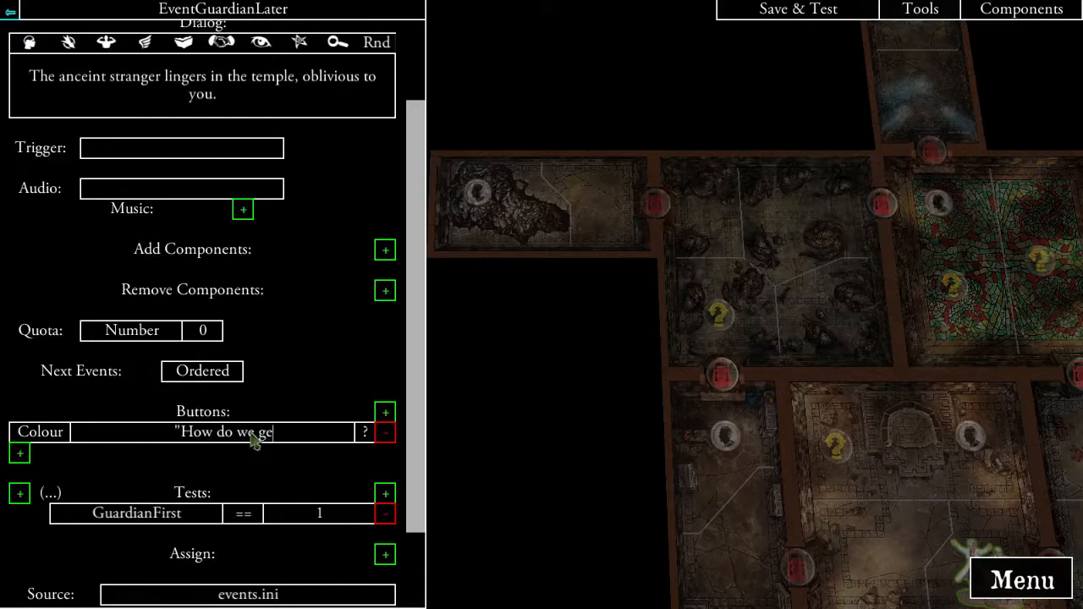
type("t out of here?\"")
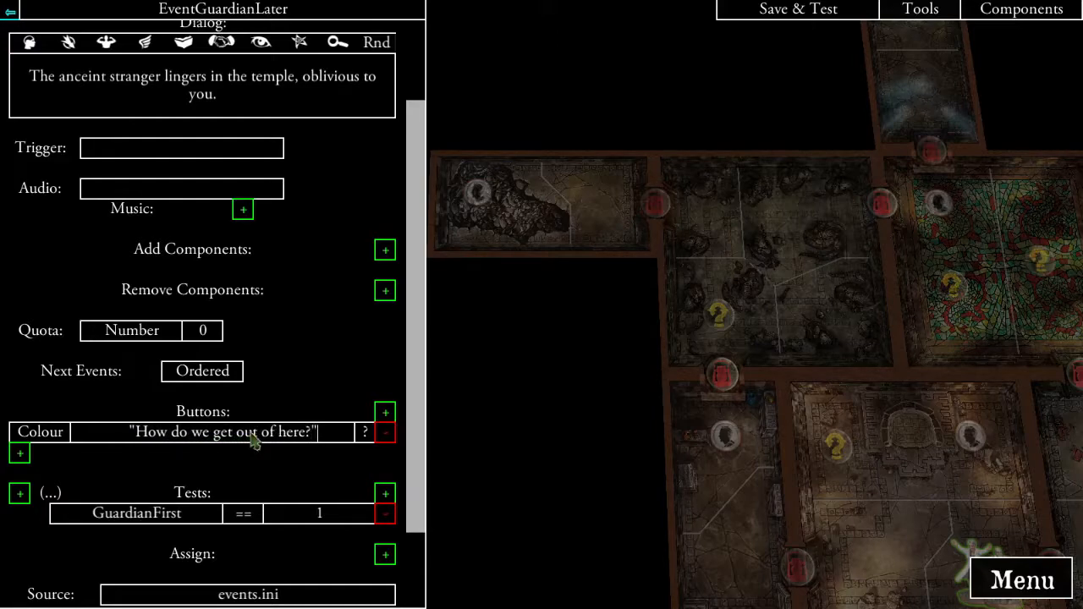
type(" {a")
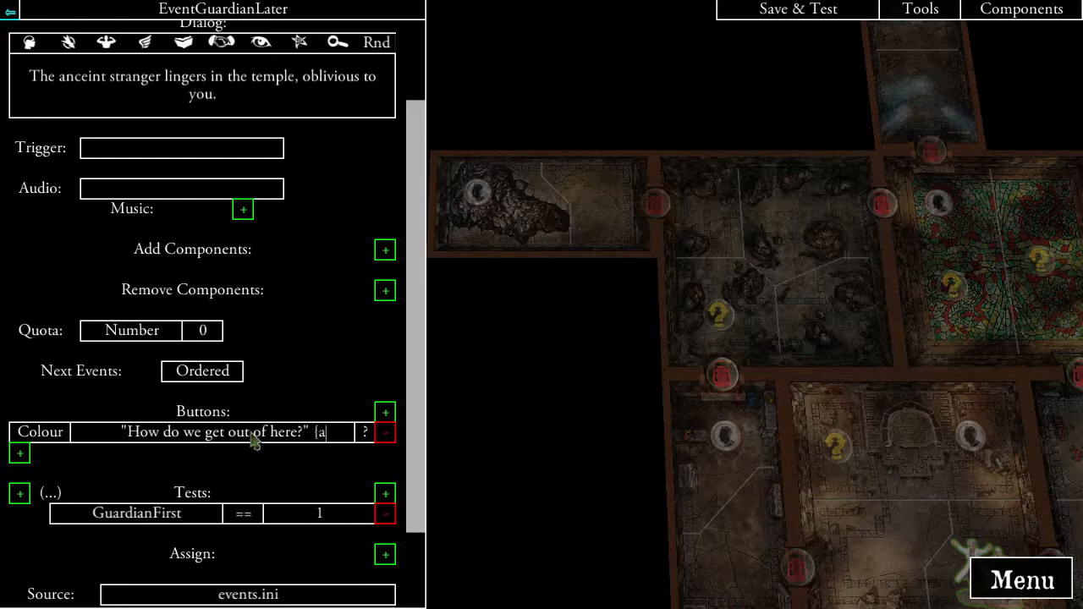
type("ction}")
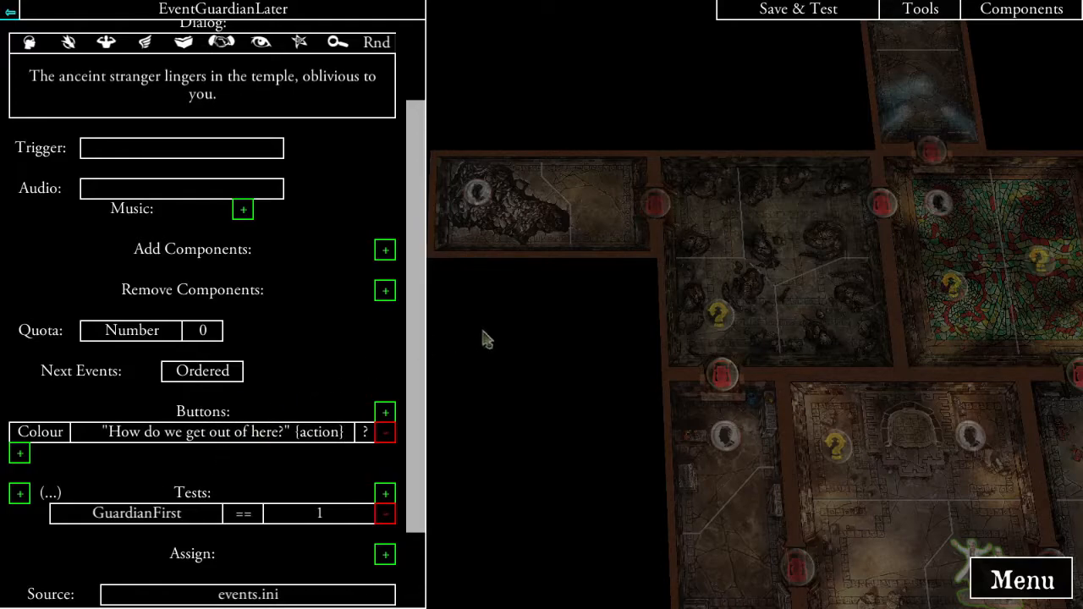
- Add a second button to EventGuardianLater labelled "I'm hurt, can you help?" {action}, with the spoken line in quotation marks
left_click(385, 412)
left_click(244, 478)
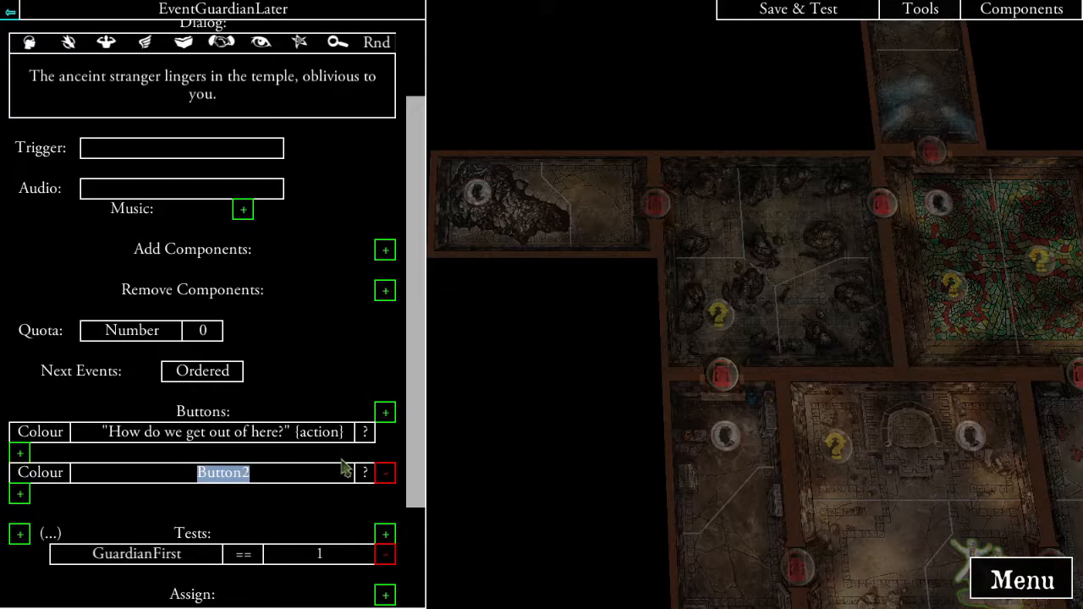
type("\"I'm hurt, can you help?\" ")
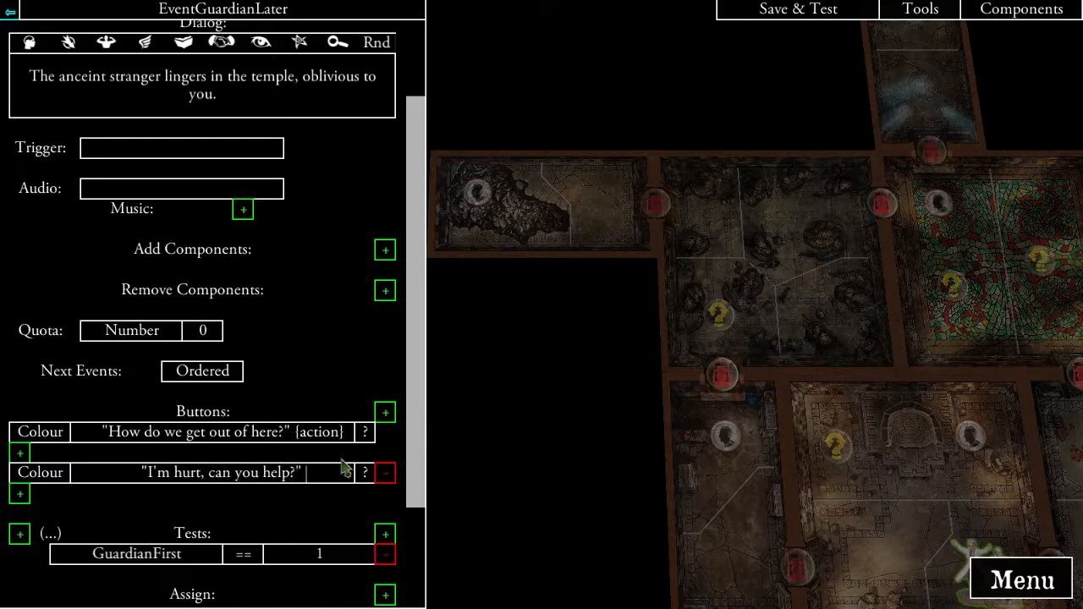
type("{ac")
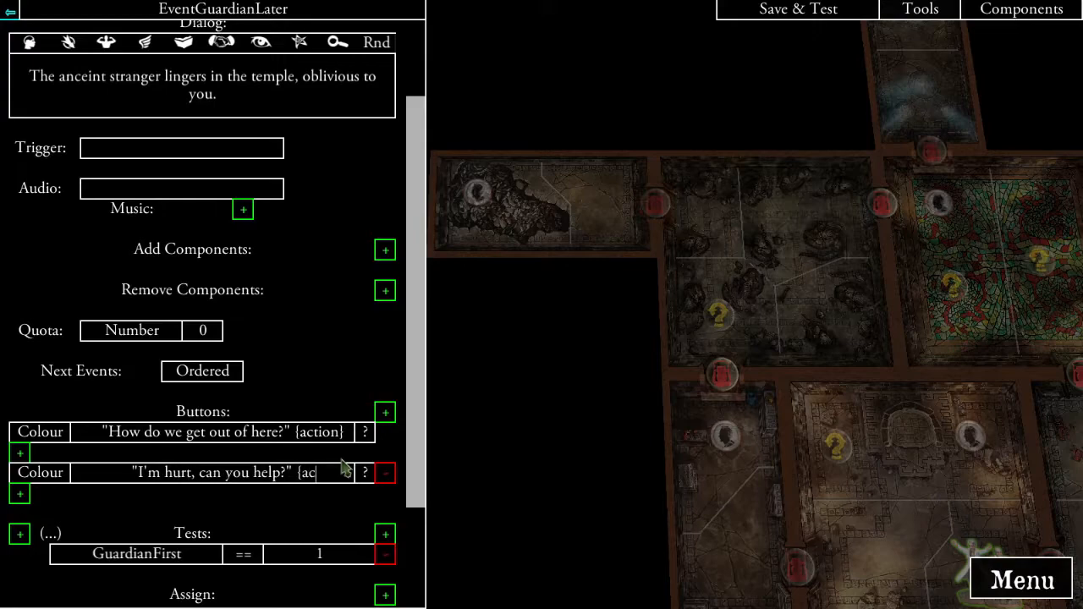
type("tion}")
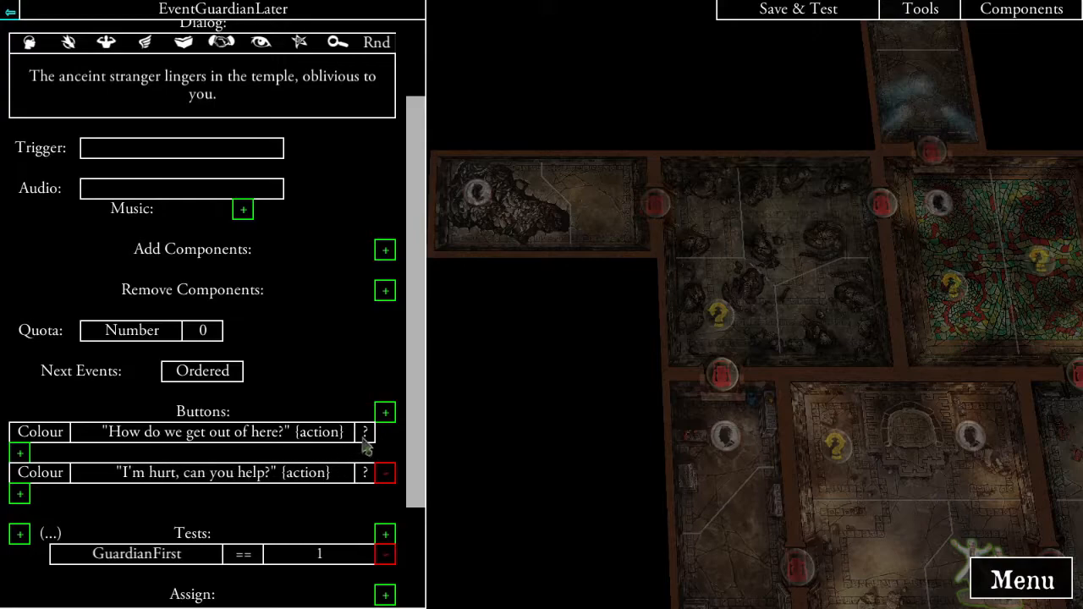
- Add a third button to EventGuardianLater labelled Cancel
left_click(385, 412)
left_click(243, 520)
type("Cancel")
key("BackSpace")
key("BackSpace")
key("BackSpace")
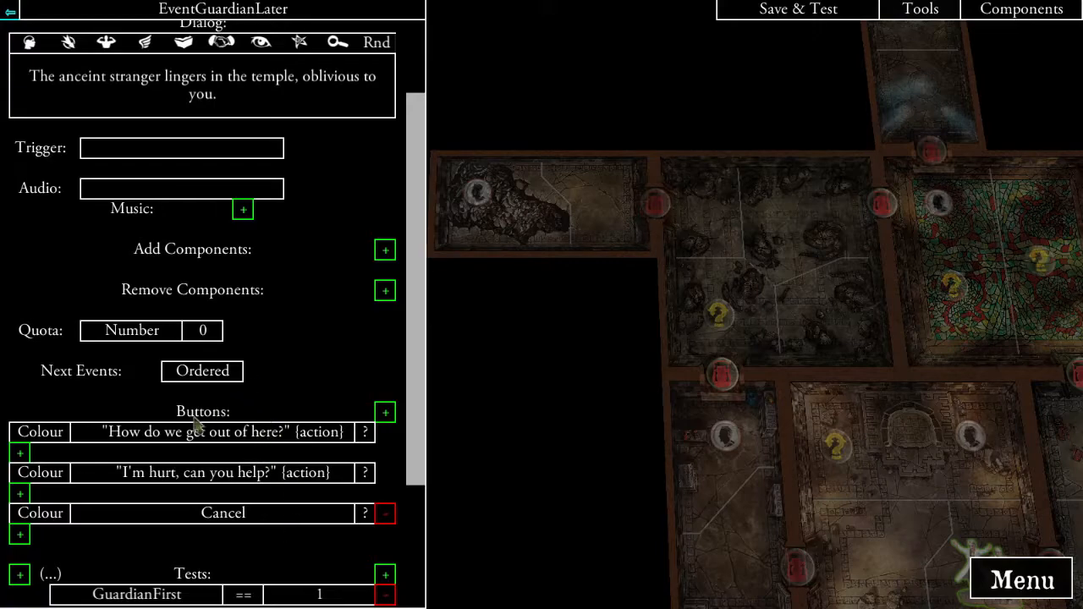
- Link the "I'm hurt, can you help?" button to a newly created event and rename that event GuardianHurt
left_click(20, 494)
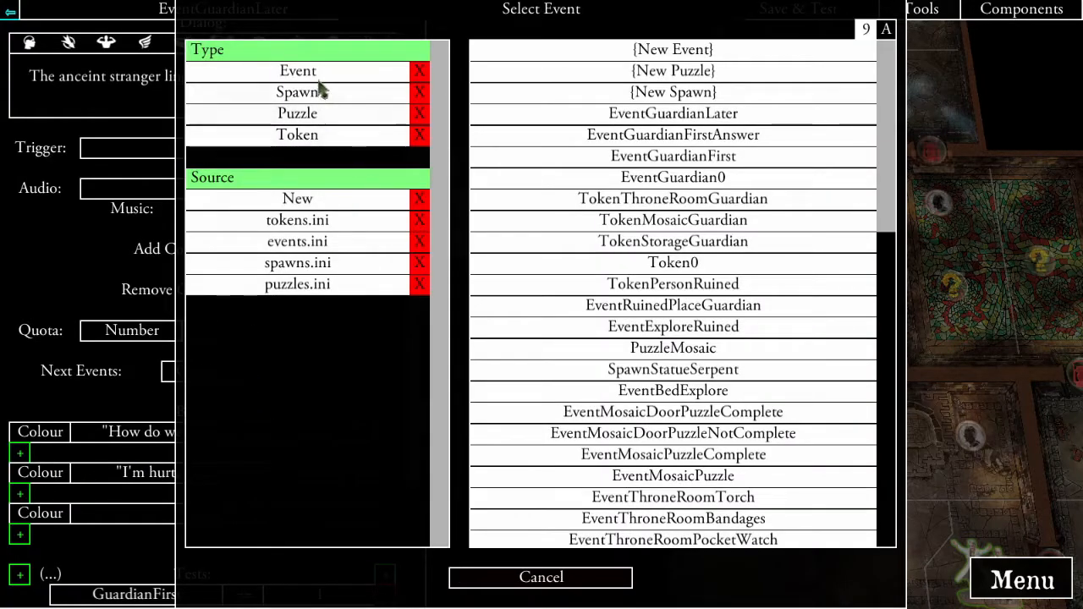
left_click(343, 71)
left_click(613, 53)
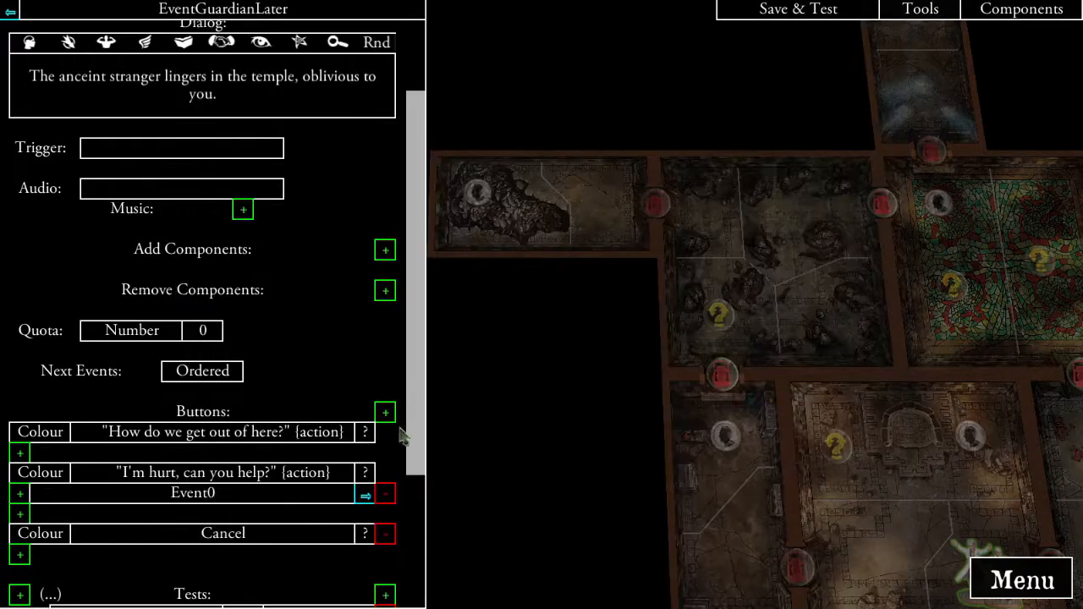
left_click(362, 499)
left_click(96, 50)
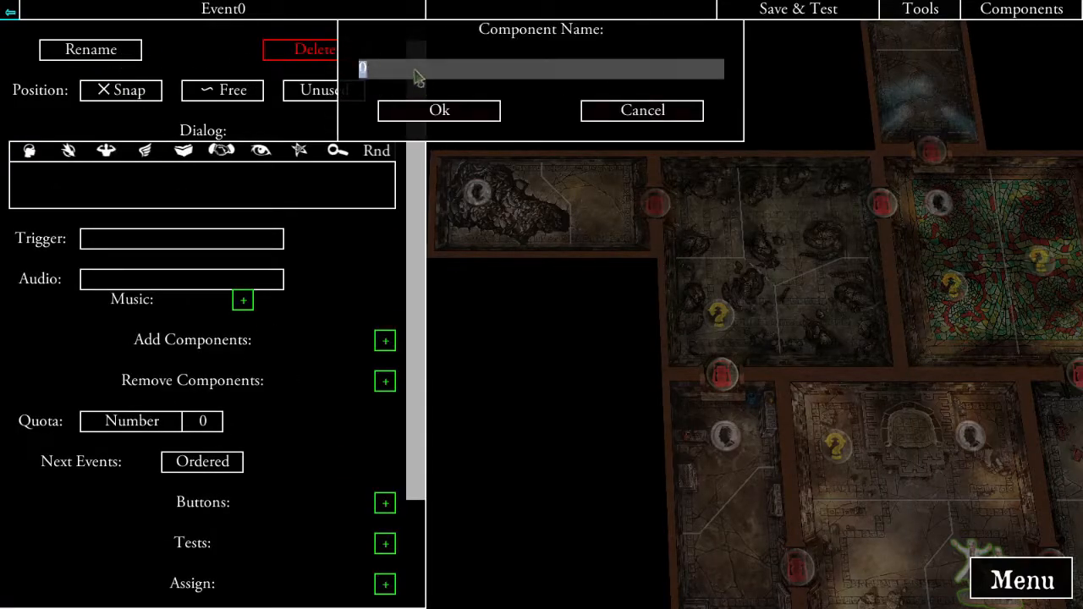
left_click(423, 111)
- Write the first line of EventGuardianHurt's dialog: The man gives a wheezing groan. "I suppose so..."
left_click(241, 186)
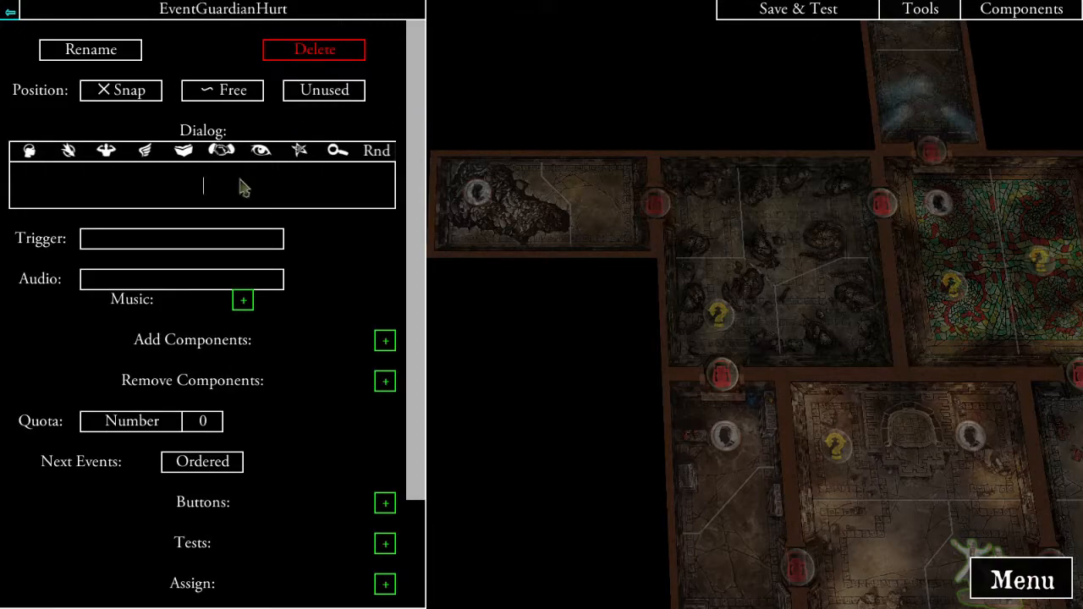
type("The man gives a wheezing groan.")
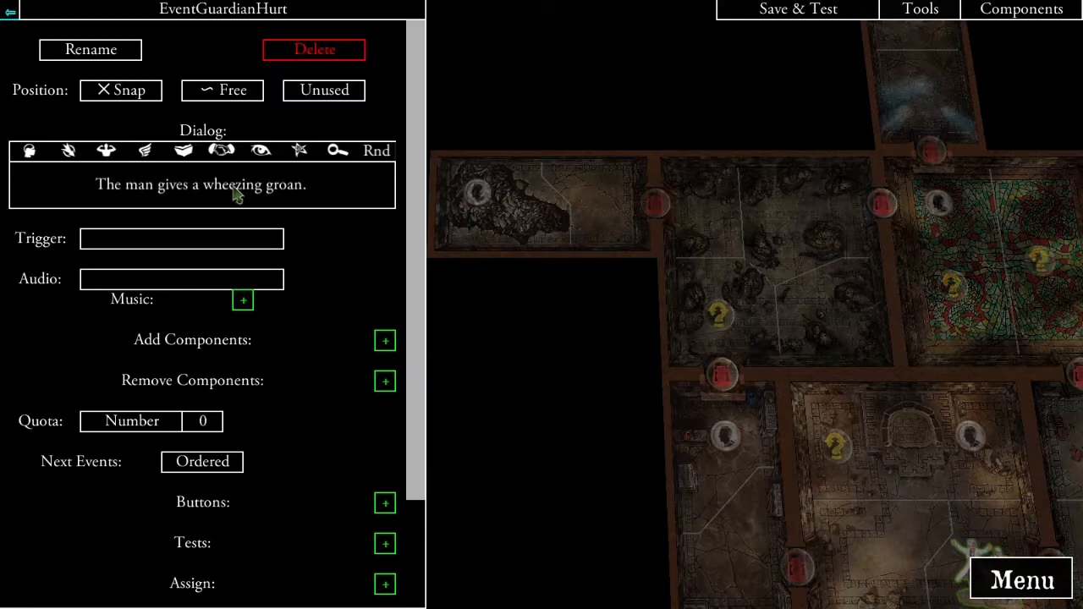
type("I suppose so")
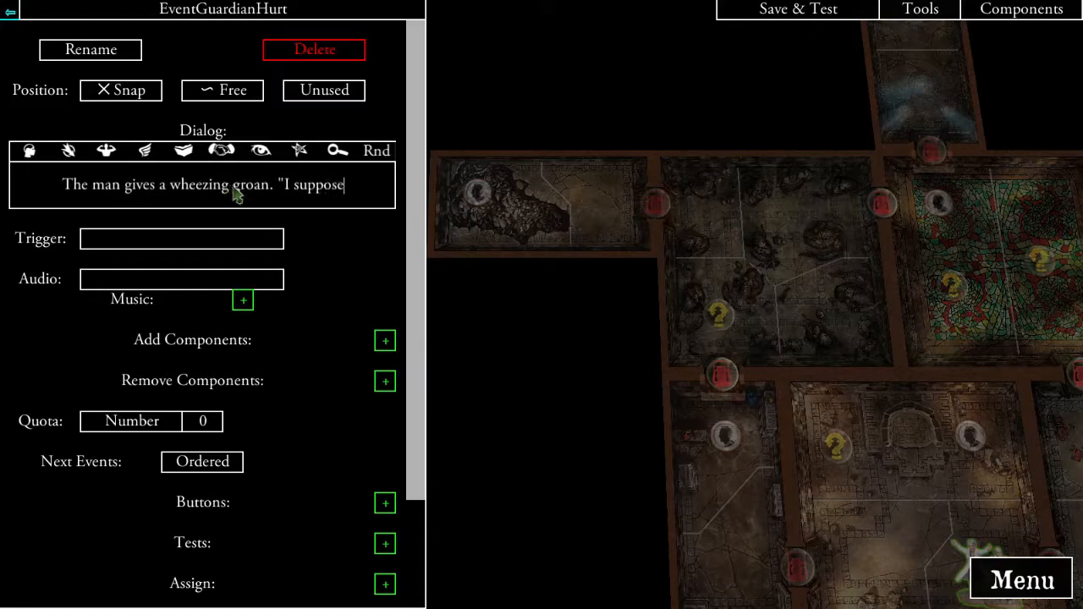
type("...\"")
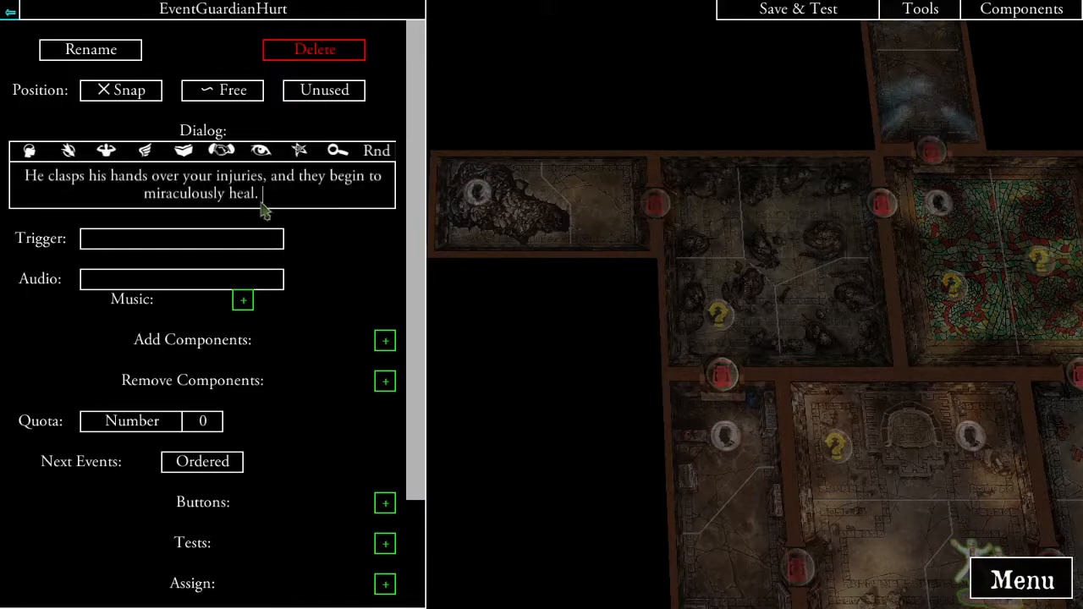
- Complete EventGuardianHurt's dialog with a second paragraph: He clasps his hands over your injuries, and they begin to miraculously heal. Remove two Damage
type("Remove T")
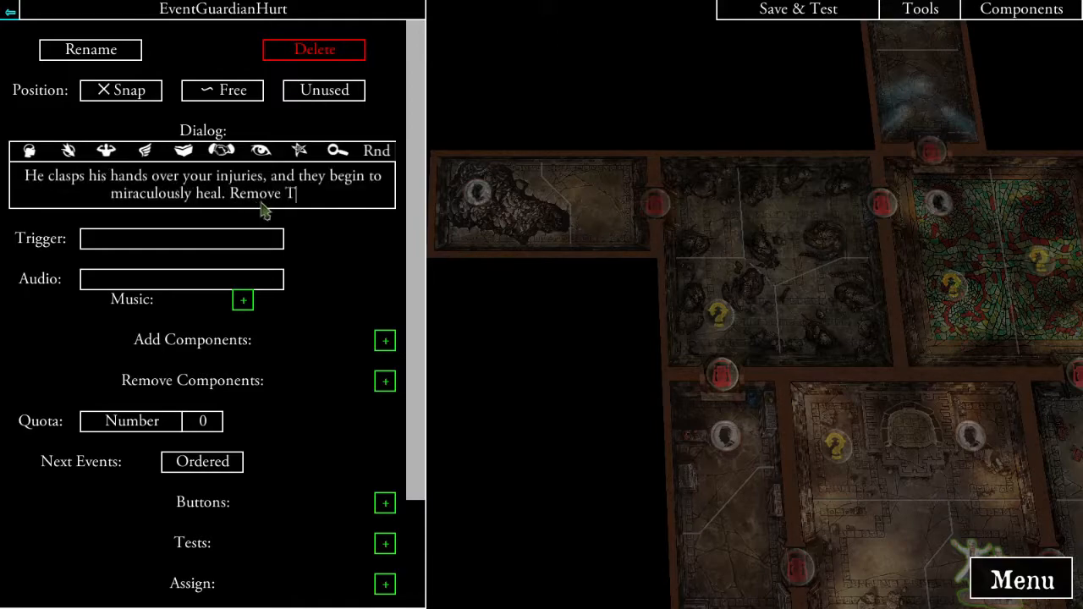
key("BackSpace")
type("two Da")
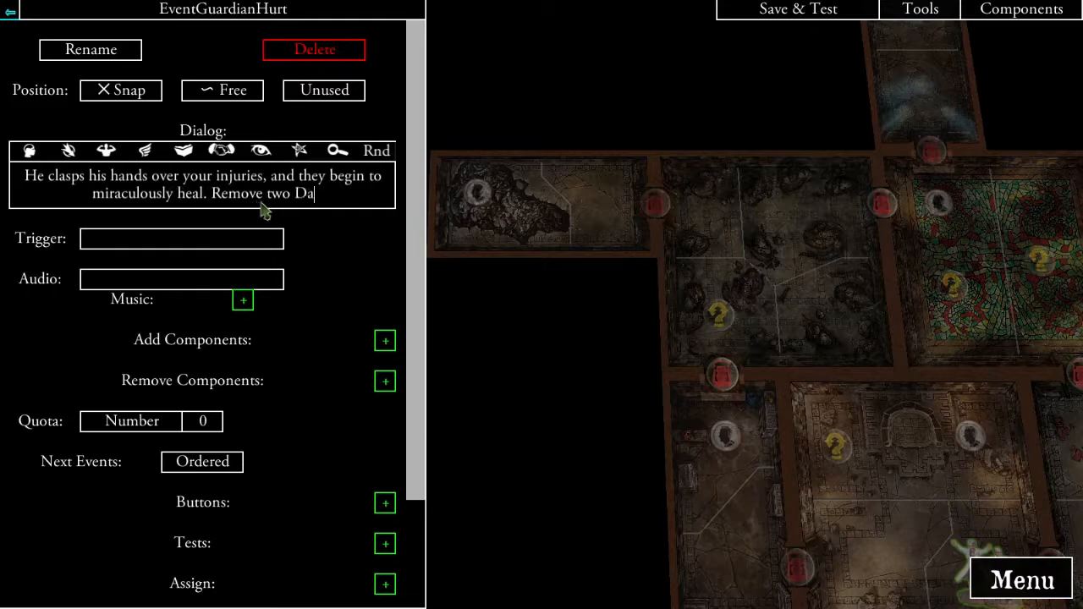
type("mage.")
left_click(377, 262)
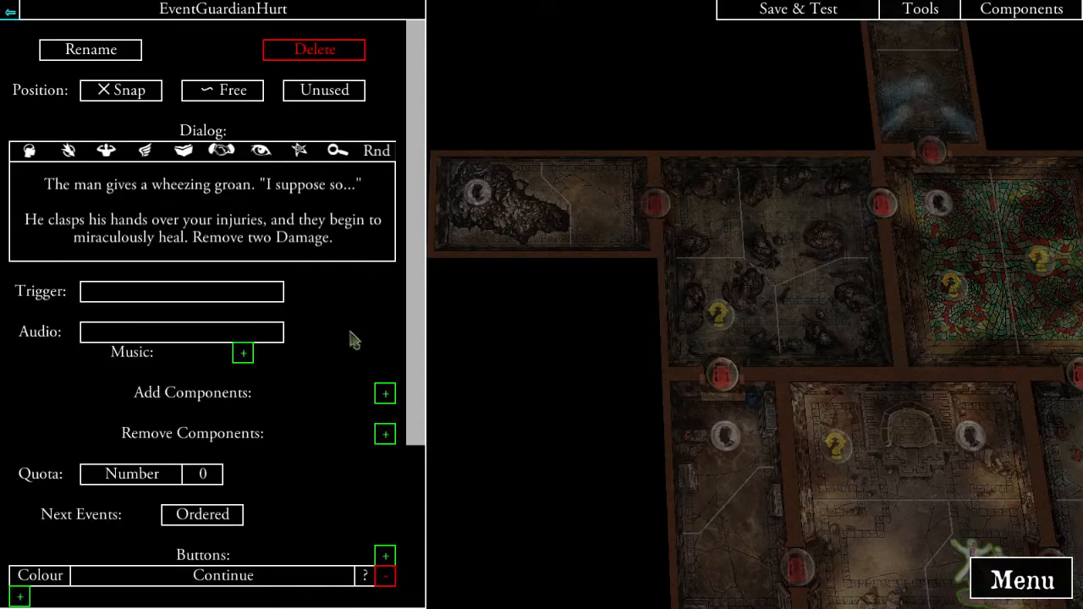
- Add an assignment to EventGuardianHurt that sets a new variable, GuardianHeal, to 1
scroll(331, 337, "down", 5)
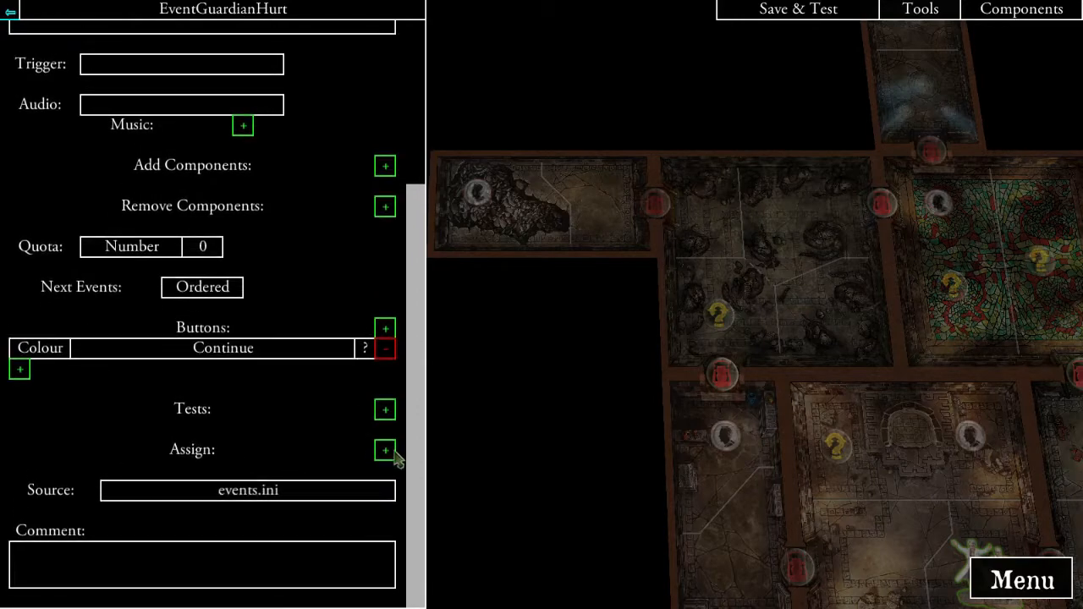
left_click(391, 450)
left_click(417, 92)
left_click(631, 53)
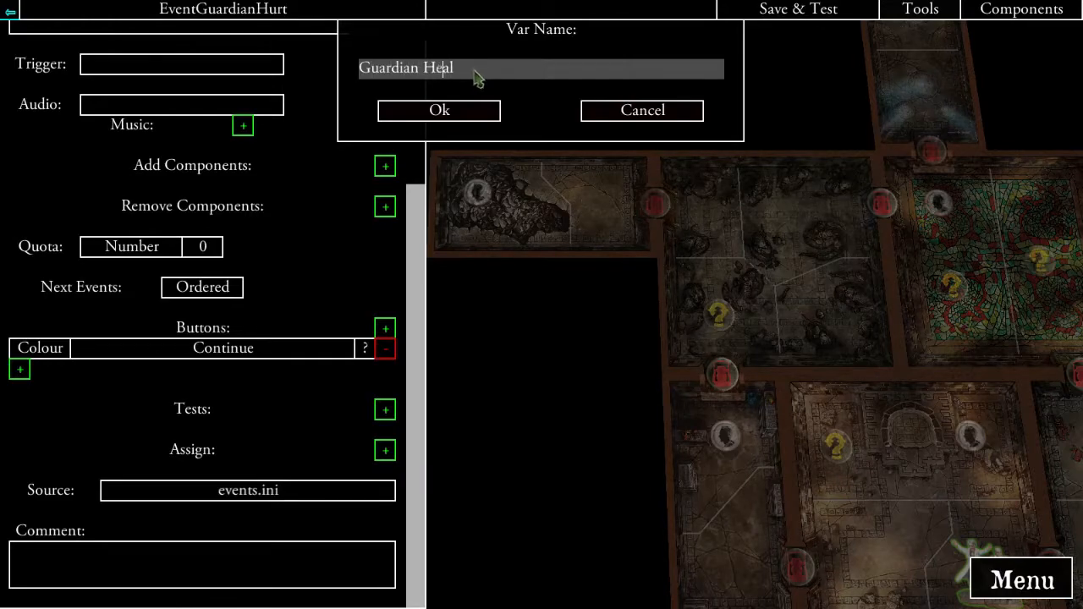
left_click(454, 110)
left_click(316, 475)
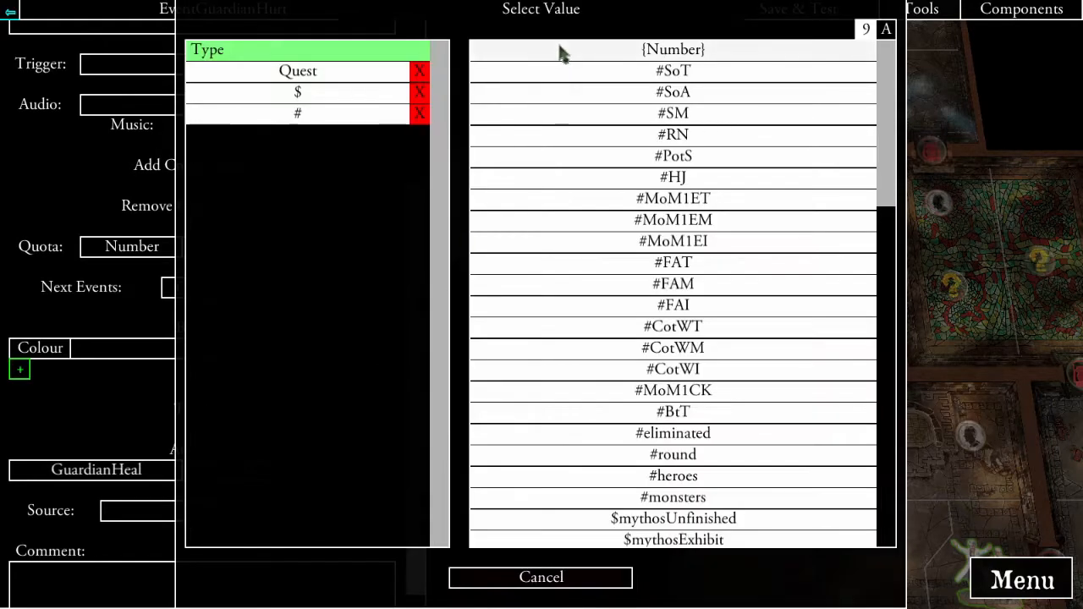
left_click(557, 48)
type("1")
left_click(444, 114)
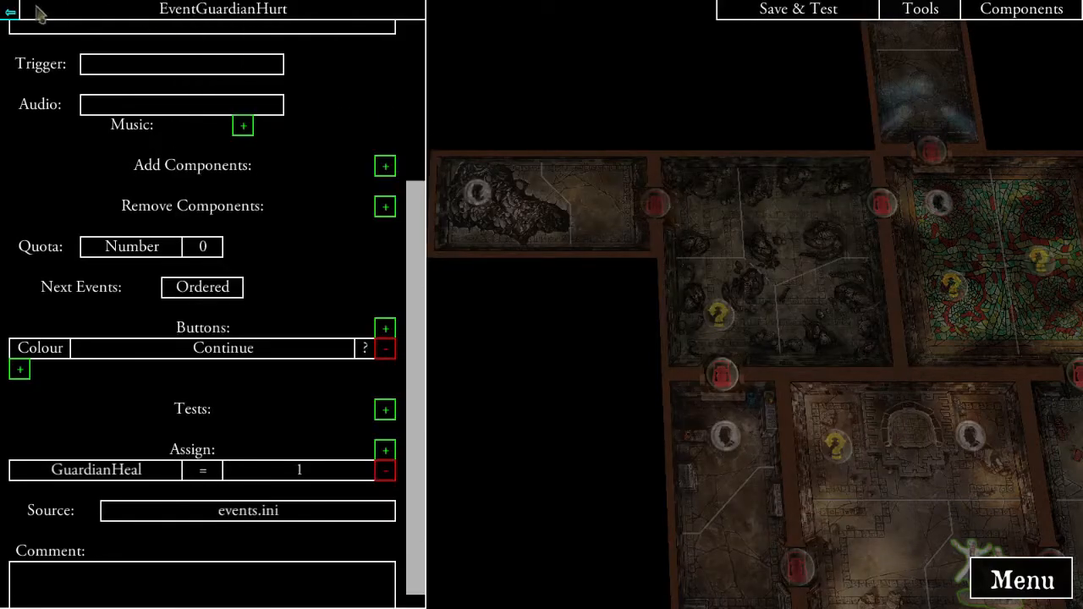
- Return to EventGuardianLater and set the trigger behaviour of the "I'm hurt, can you help?" button to Hide
left_click(11, 14)
scroll(220, 215, "down", 6)
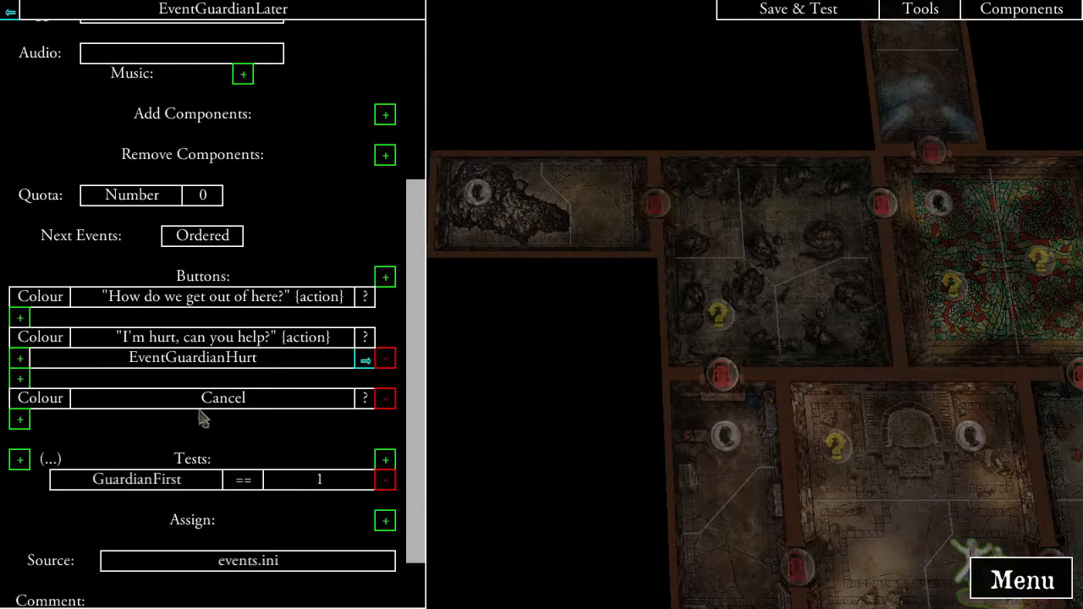
left_click(366, 338)
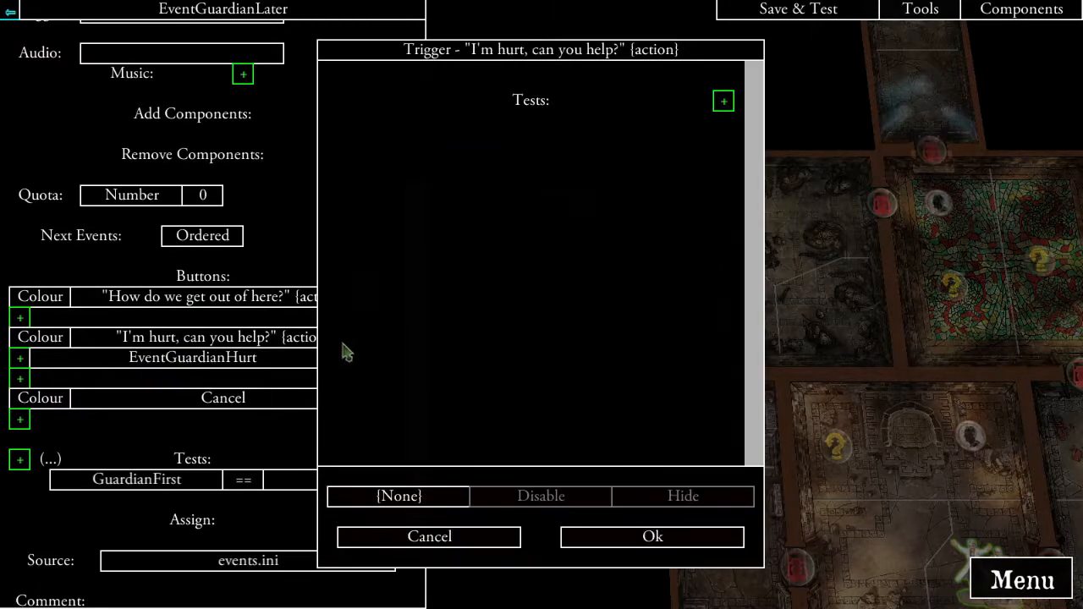
left_click(539, 501)
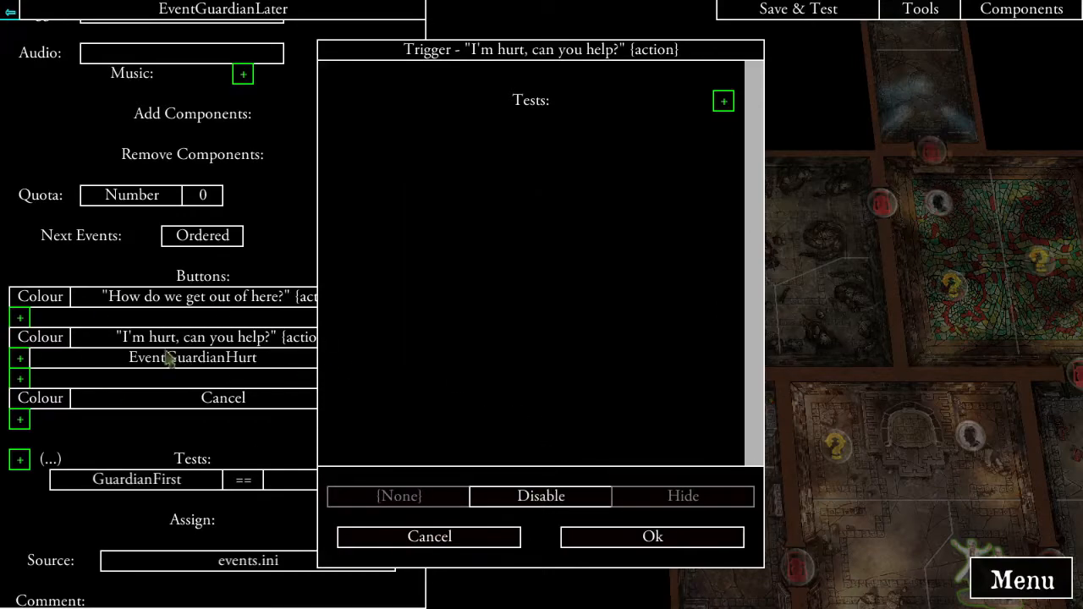
left_click(673, 499)
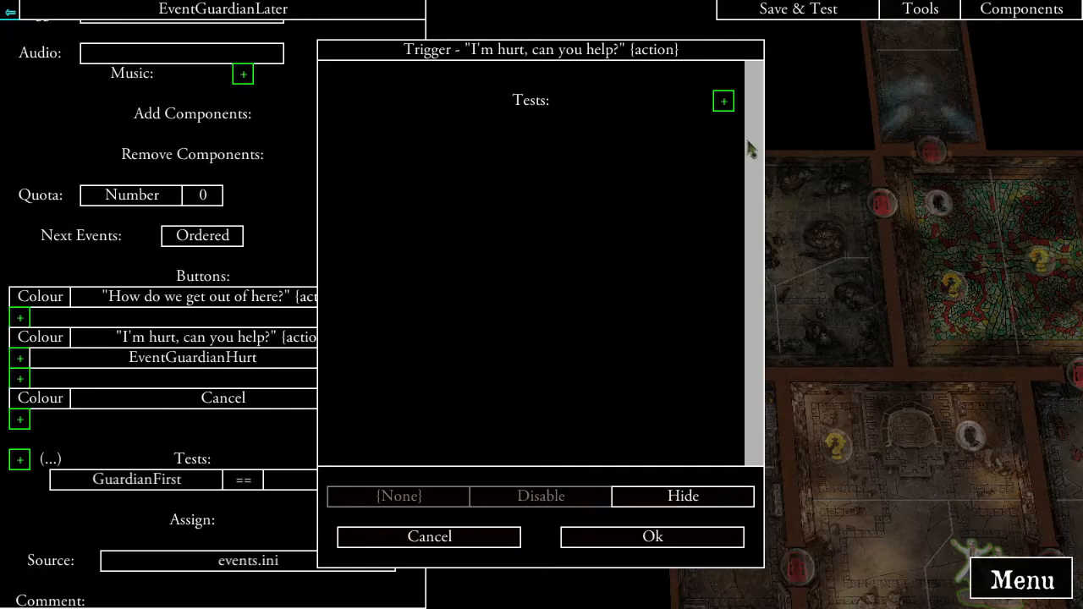
- Add a test comparing the variable GuardianHeal with 0 to the button's trigger, change its comparison operator and accept the trigger
left_click(724, 103)
left_click(321, 75)
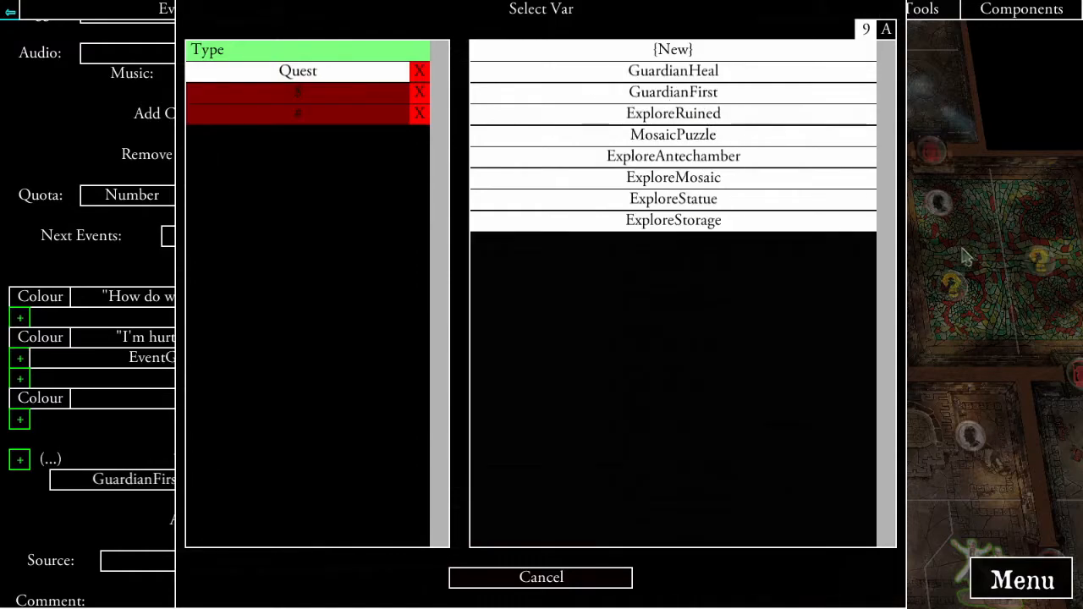
left_click(699, 72)
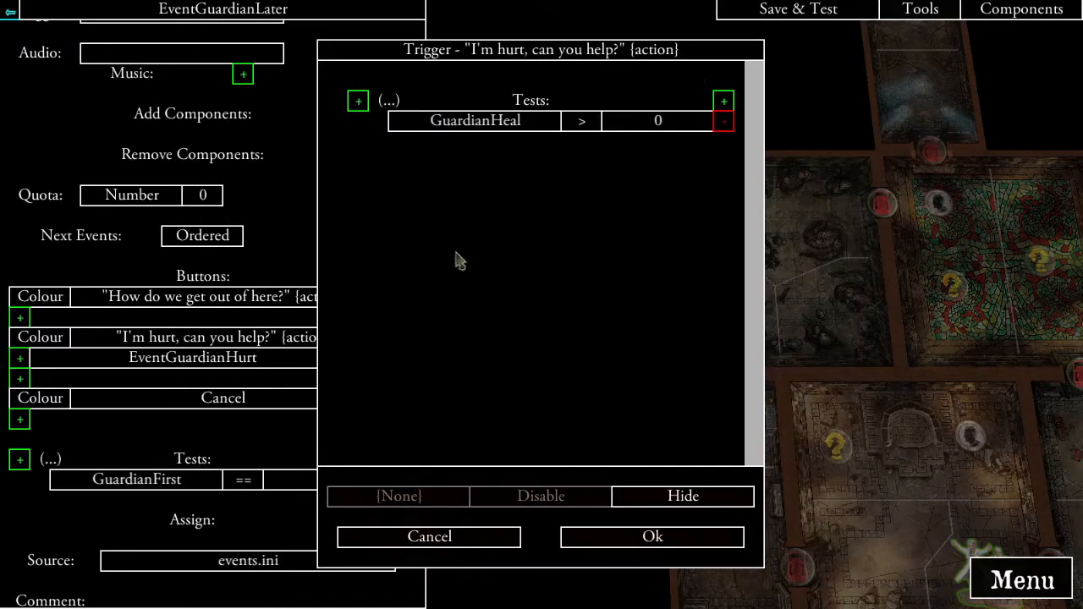
left_click(582, 122)
left_click(544, 154)
left_click(676, 542)
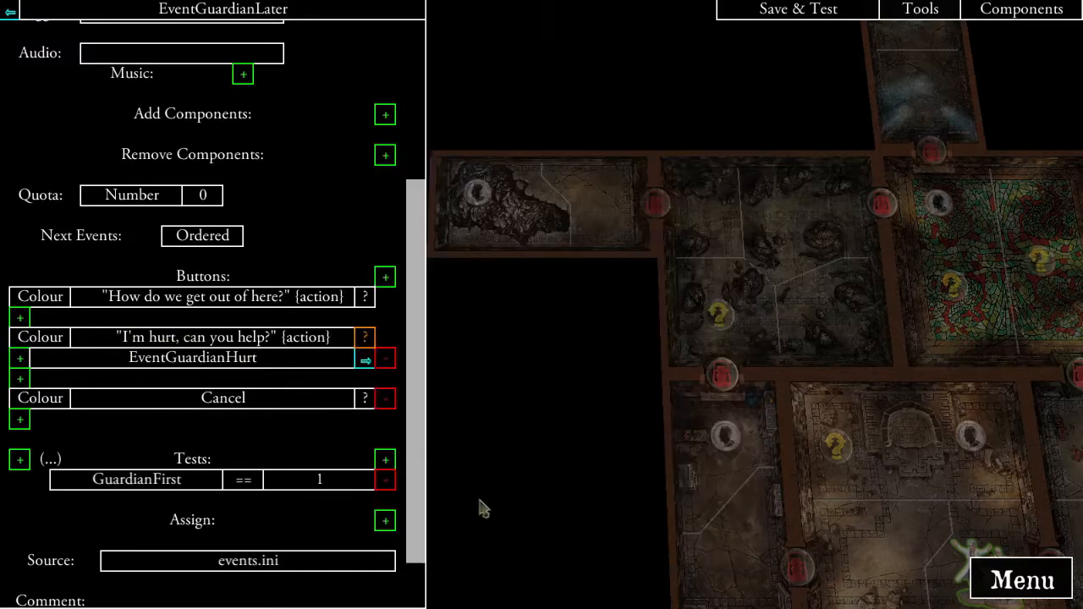
- Check EventGuardianHurt's variable assignment, then review EventGuardianLater's buttons and dialog
left_click(364, 360)
scroll(327, 430, "down", 5)
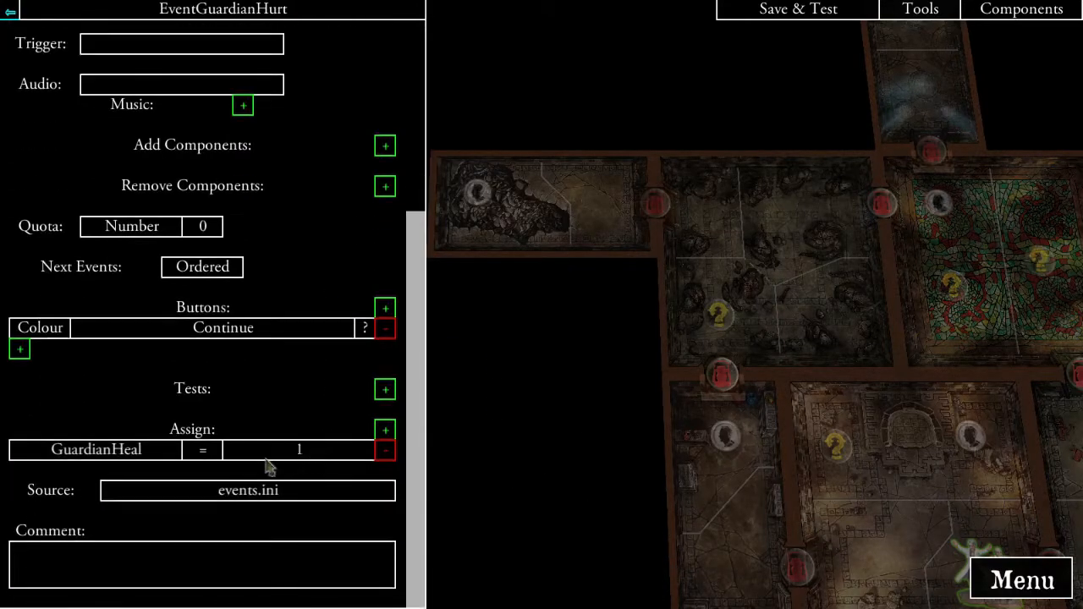
left_click(11, 10)
scroll(181, 372, "down", 5)
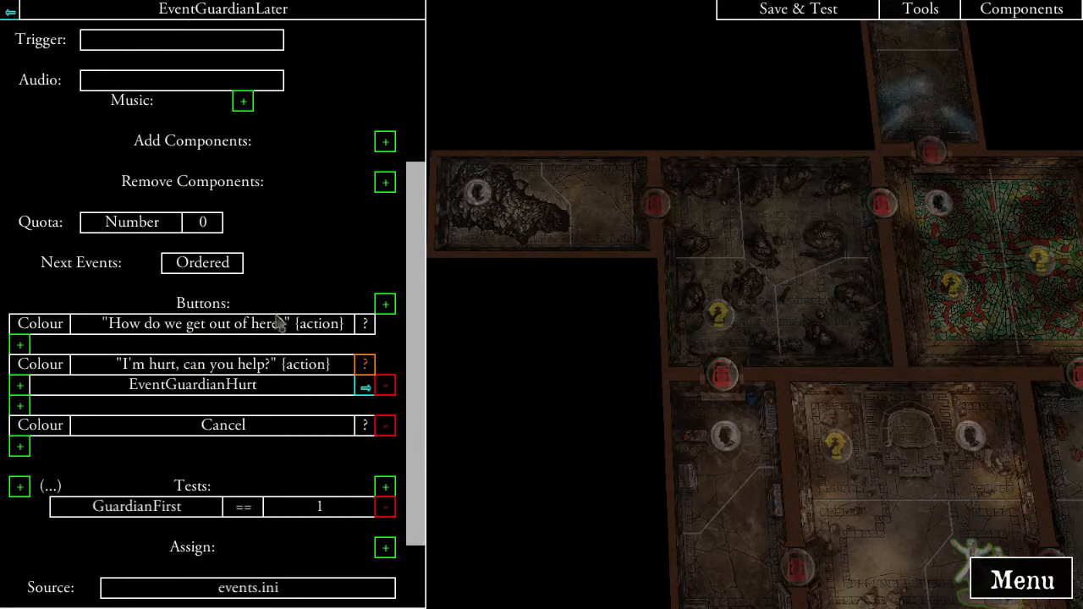
scroll(268, 326, "up", 5)
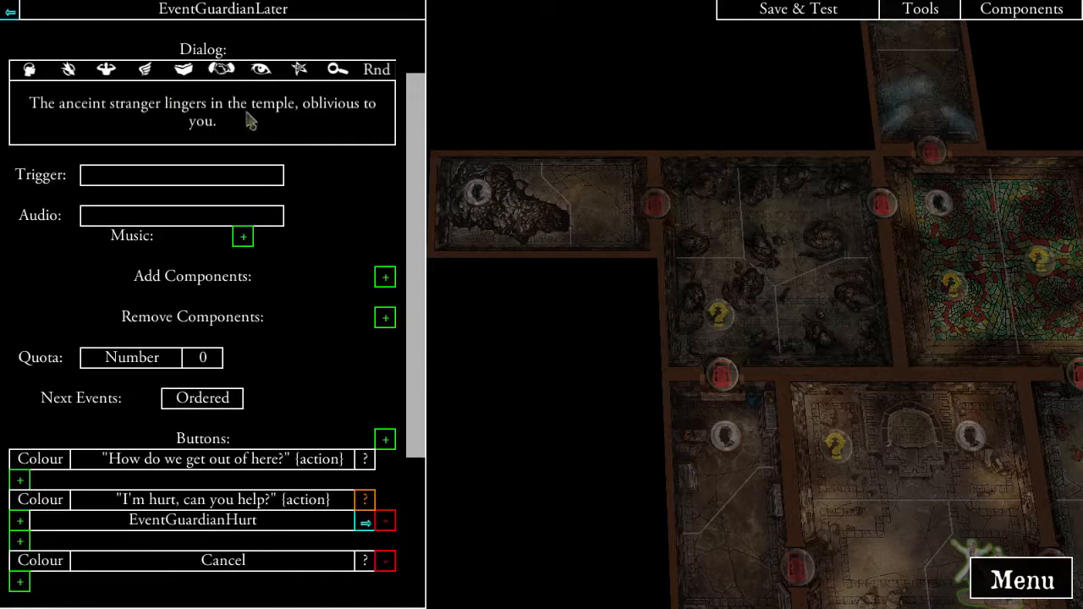
- Add a new event to the "How do we get out of here?" button and rename it Guardian Get Out
scroll(233, 353, "down", 8)
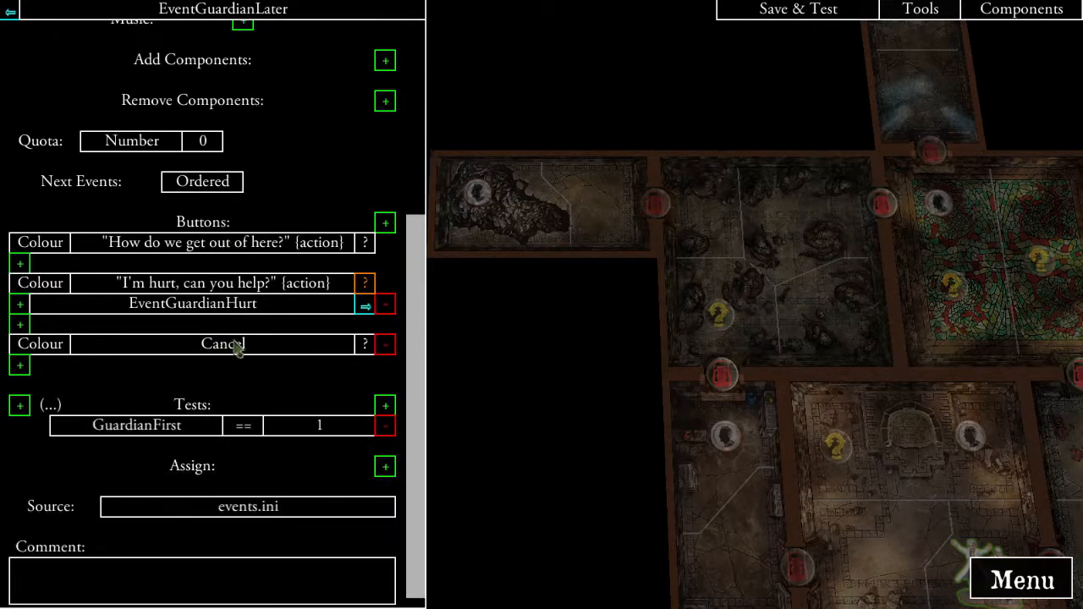
left_click(20, 264)
left_click(287, 71)
left_click(633, 51)
left_click(380, 262)
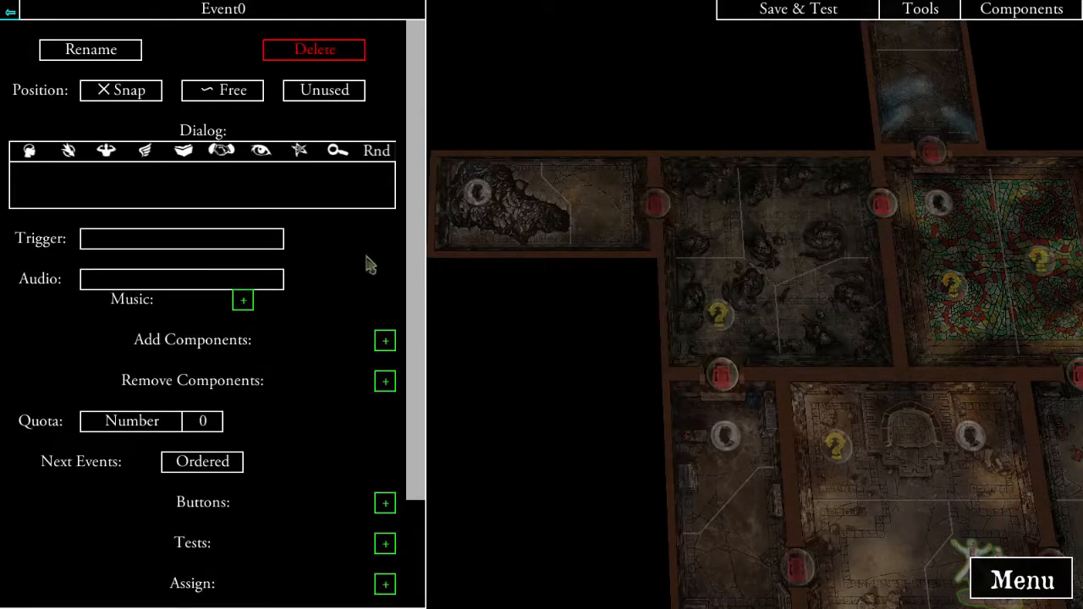
left_click(91, 51)
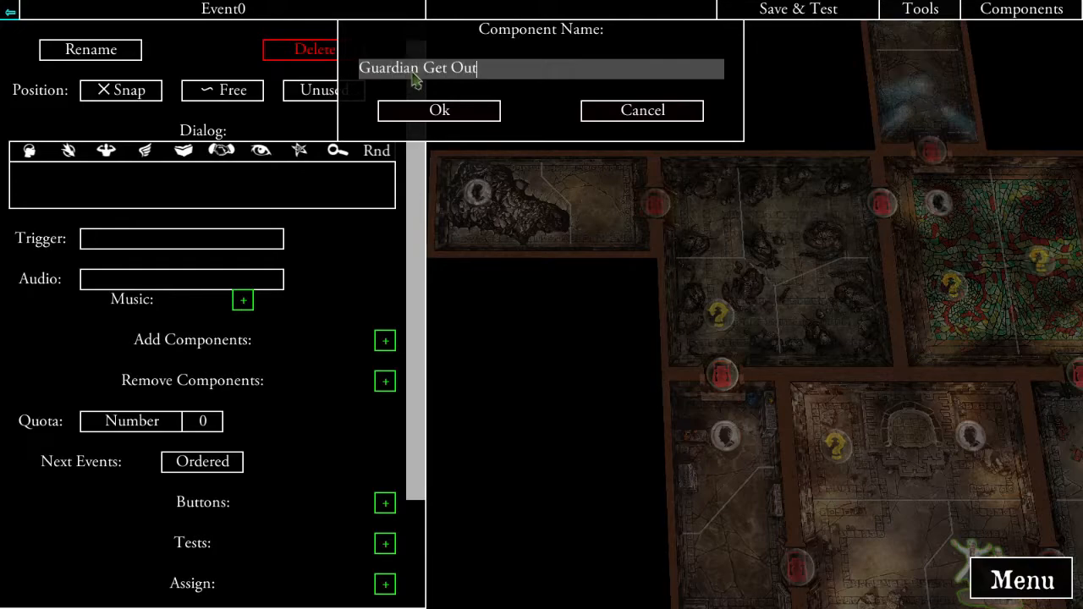
left_click(428, 113)
- Write the guardian's quoted dialog: a keeper of an anceint treasure in the Eastern wing of the temple will surely kill you before you can get it
left_click(240, 179)
type("There's a keeper of an anceint treasure in the Eastern wing of the temple, but he'll surely kill you, before you can get your hands on it.")
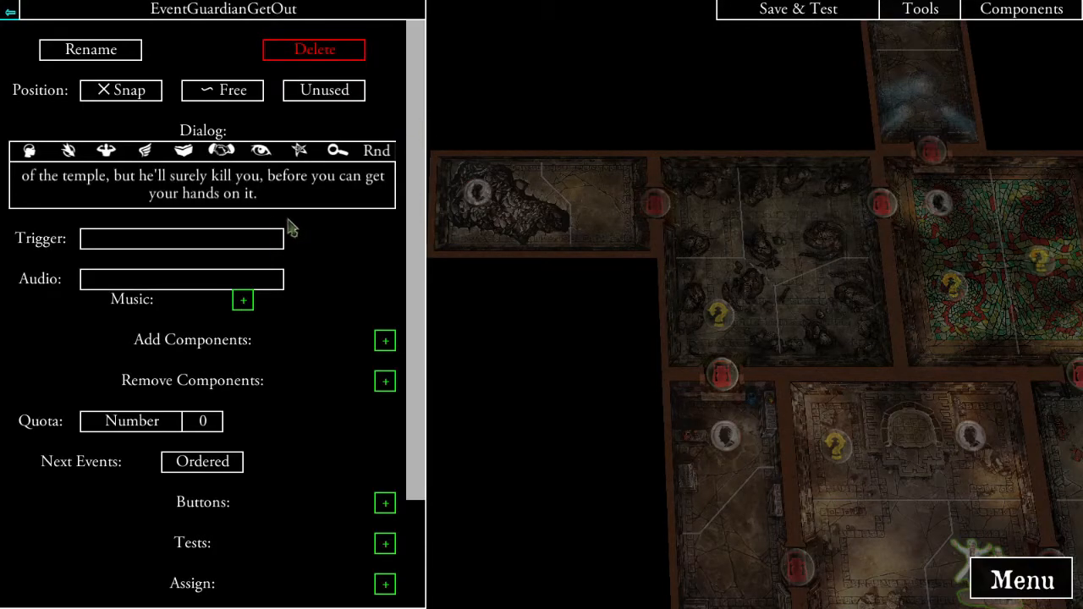
left_click(363, 271)
left_click(25, 176)
left_click(22, 179)
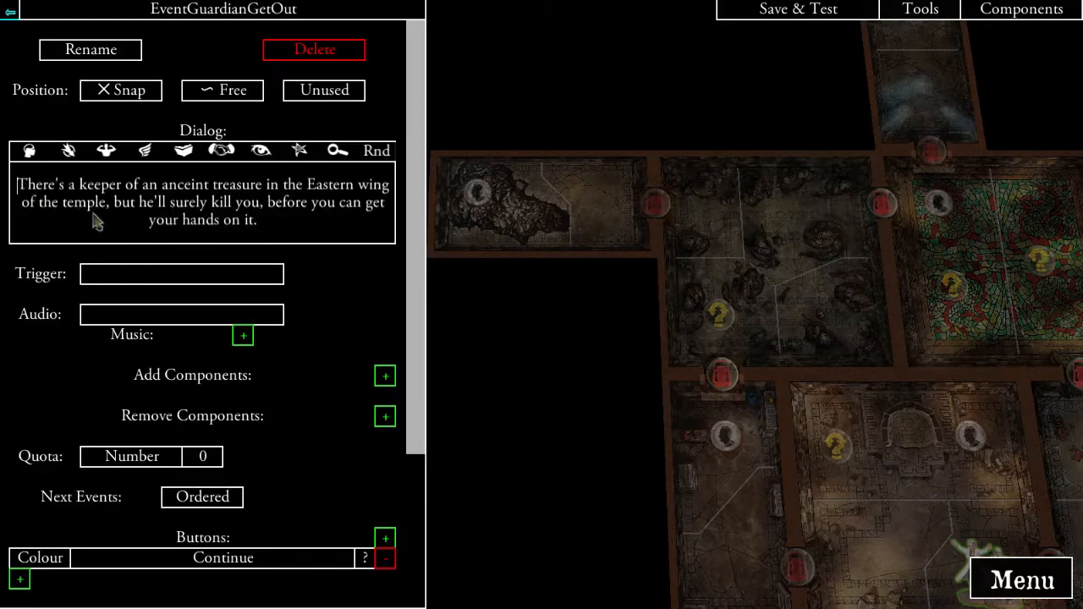
type("\"")
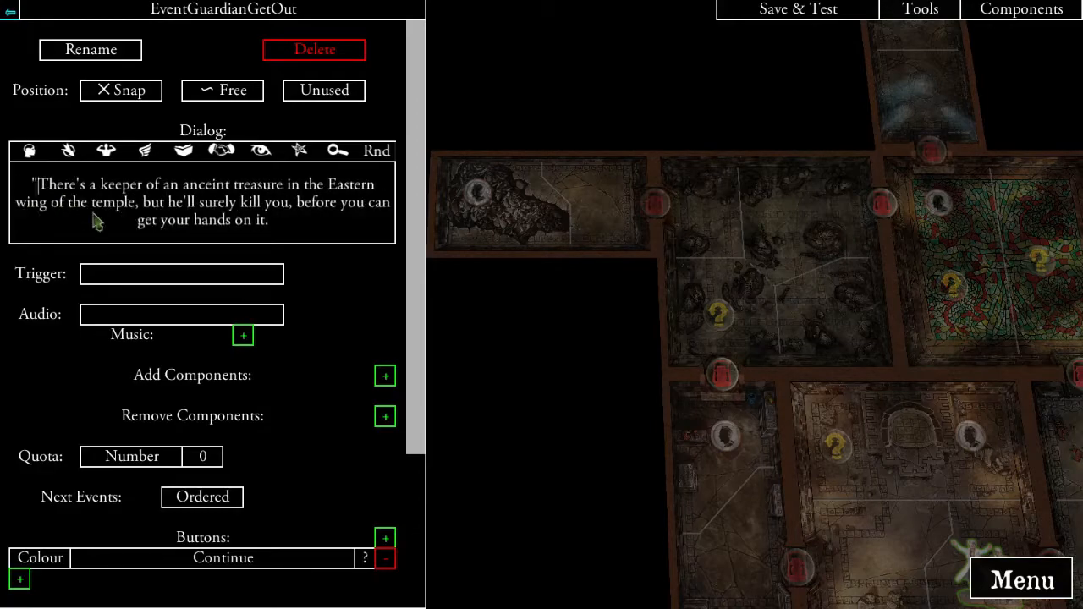
left_click(291, 236)
type("\"")
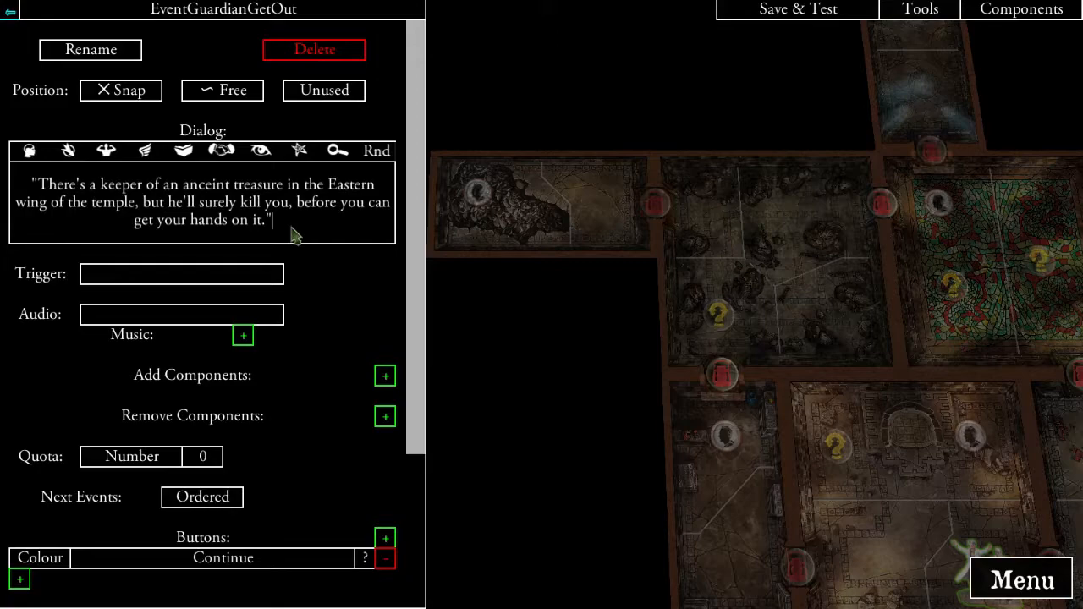
- Add the paragraph "You assure the man of your capability, and he eventually shares what he knows about the artefact, and how to use it."
left_click_drag(696, 253, 532, 278)
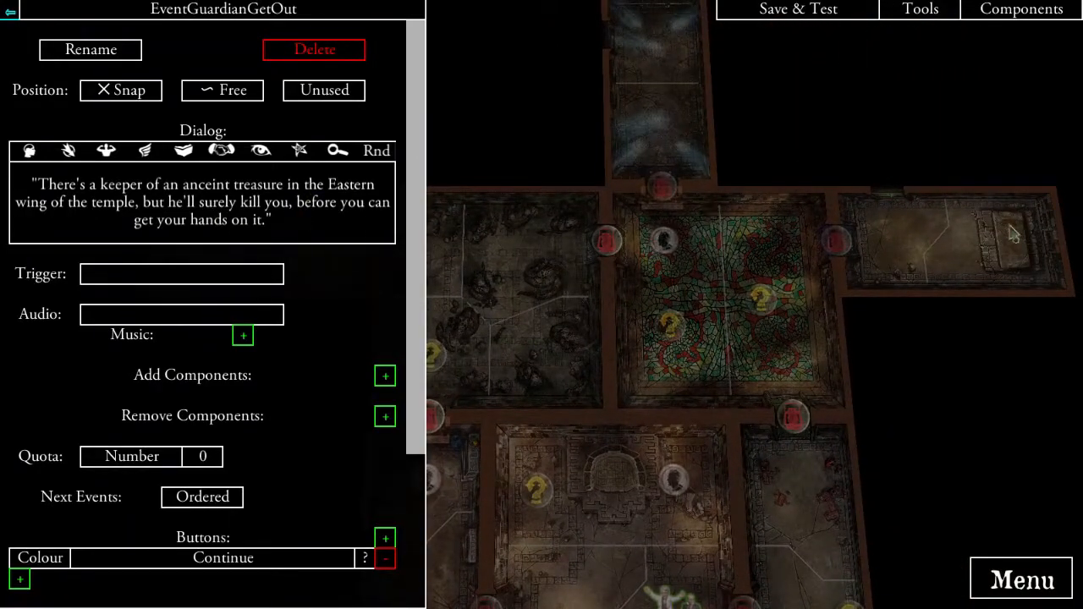
left_click(288, 231)
left_click(290, 233)
key("Return")
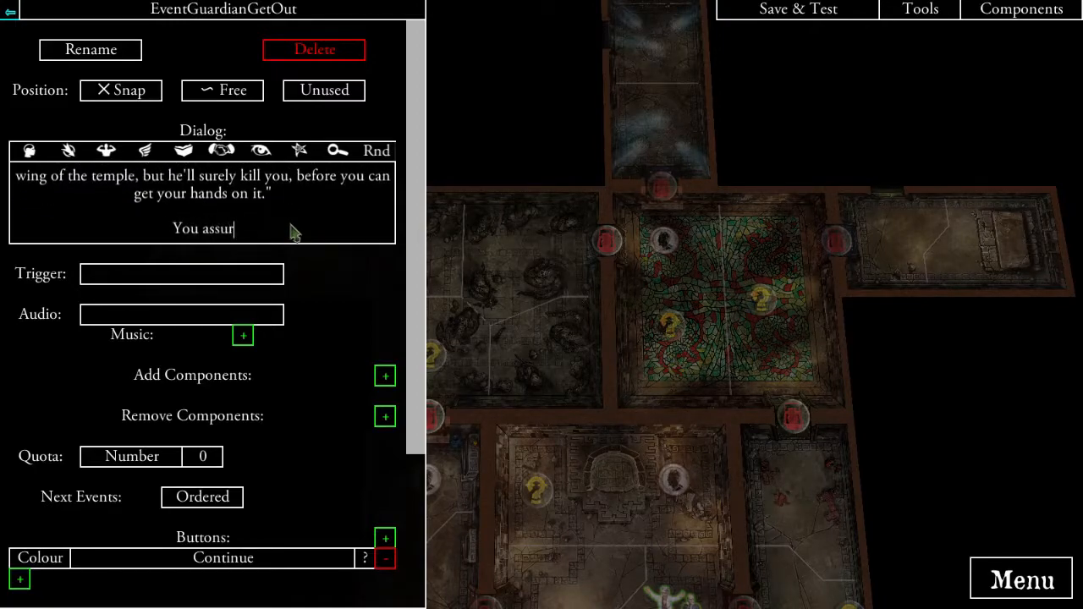
type("your ")
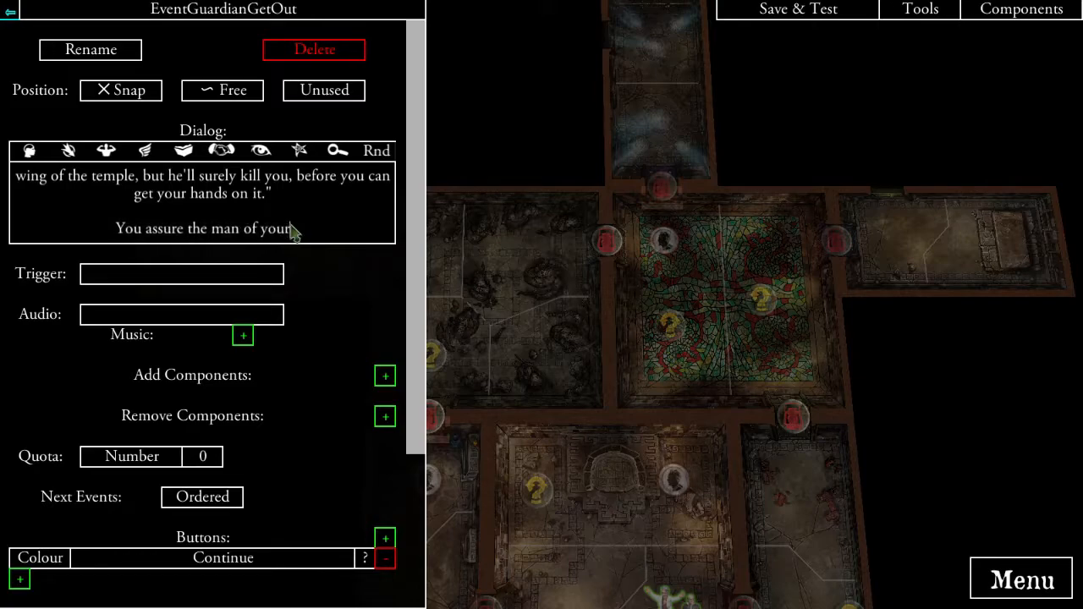
type("capability, and he ev")
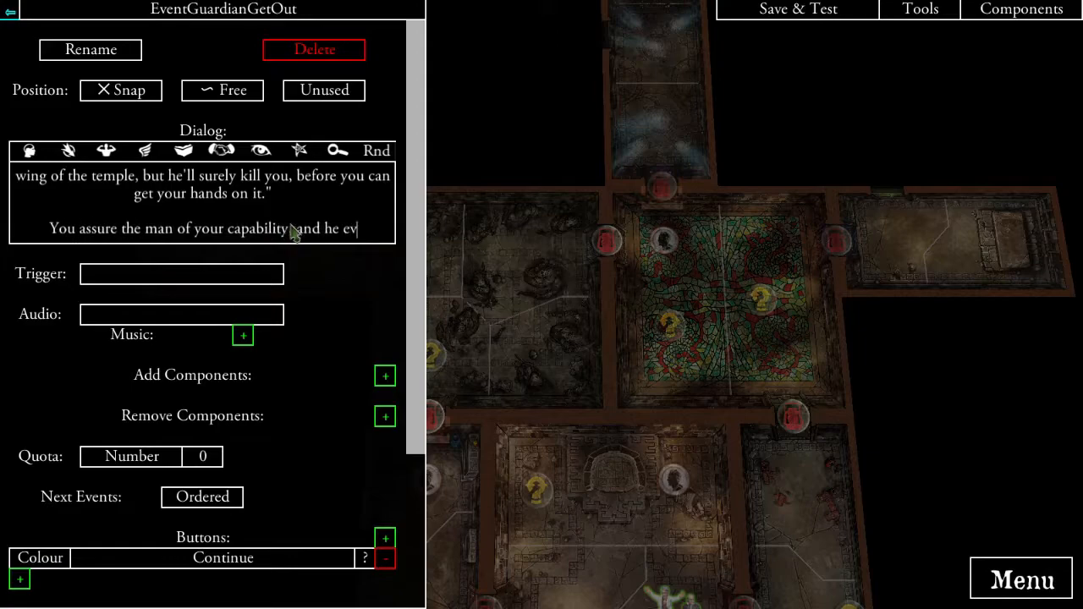
type("entually")
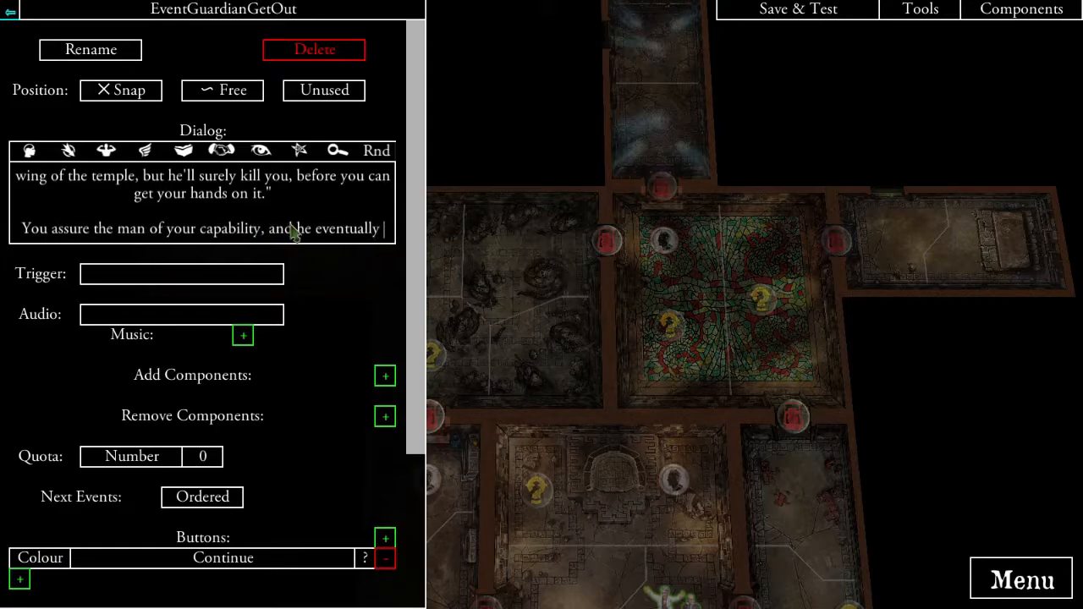
type(" sha")
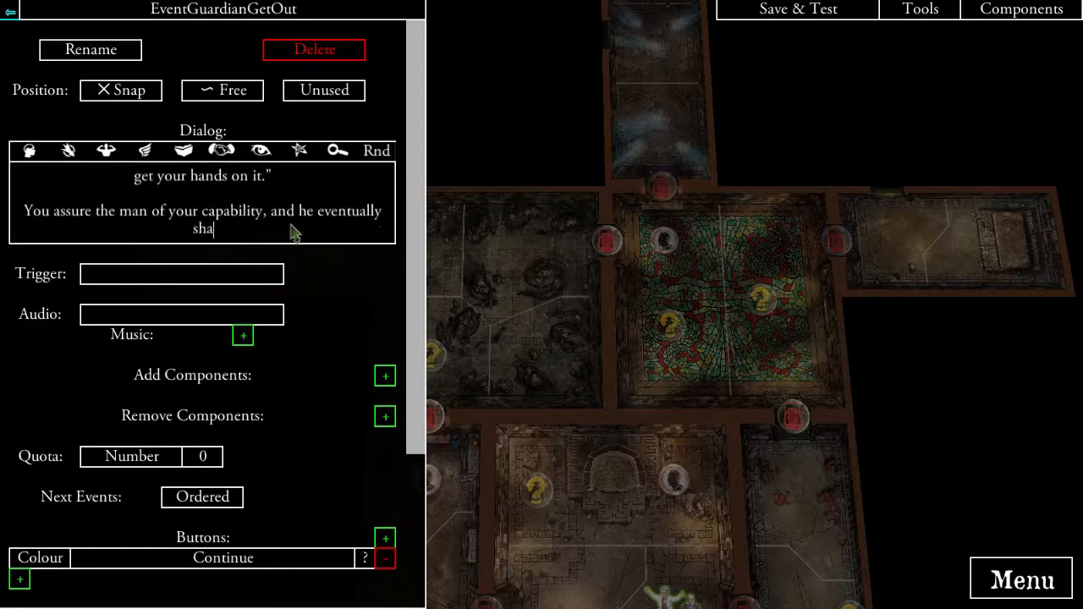
type("res what he knows about the artefact, and how to use it.")
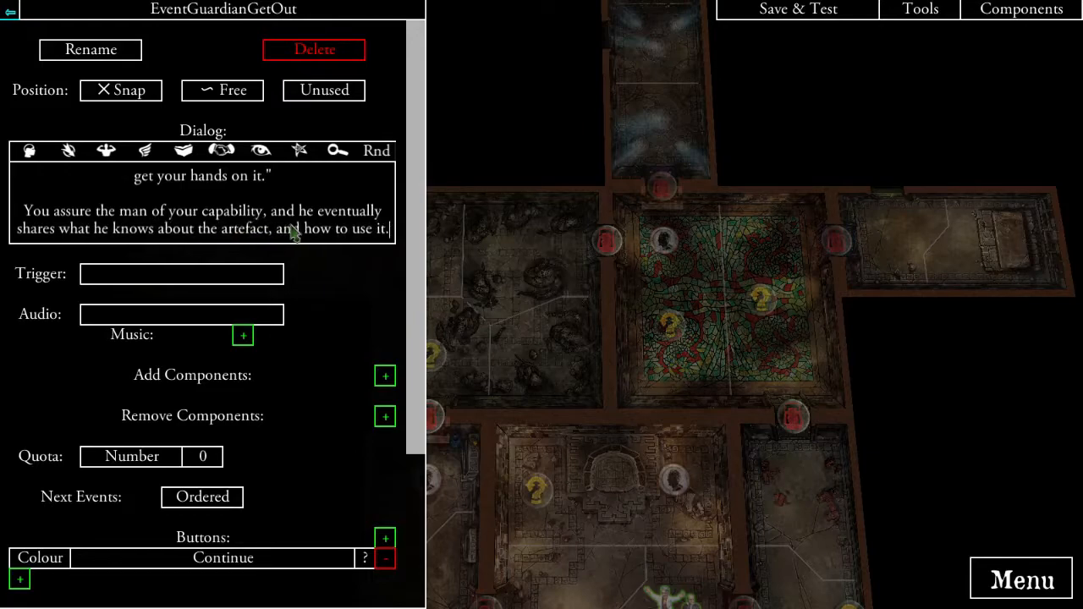
left_click(350, 290)
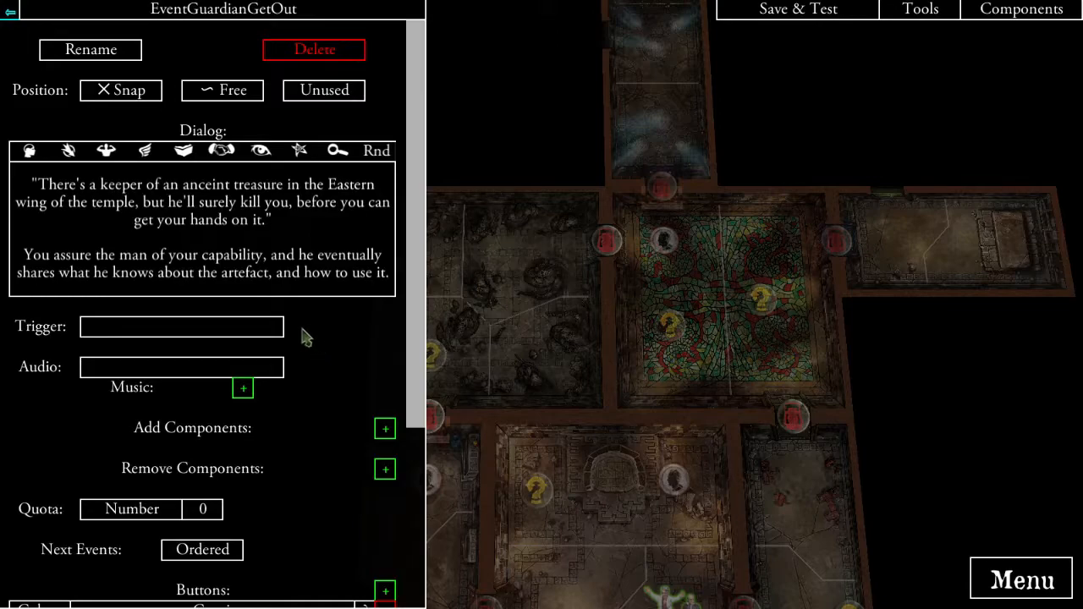
- Add an assignment to EventGuardianGetOut that sets a new variable, GuardianGetOut, to 1
left_click_drag(518, 293, 703, 256)
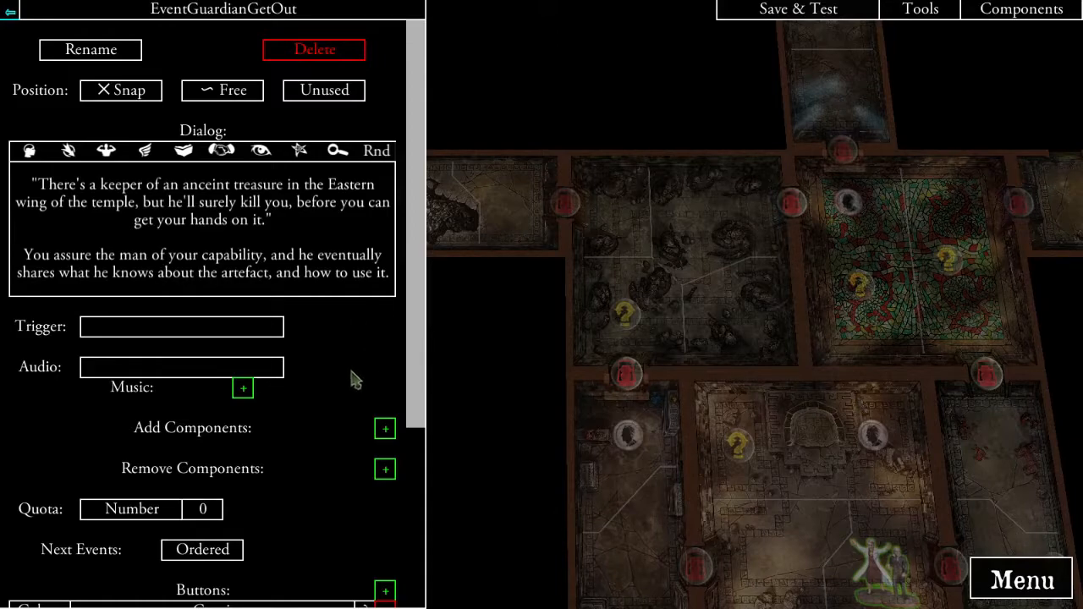
scroll(339, 372, "down", 3)
scroll(306, 376, "down", 3)
scroll(306, 375, "up", 5)
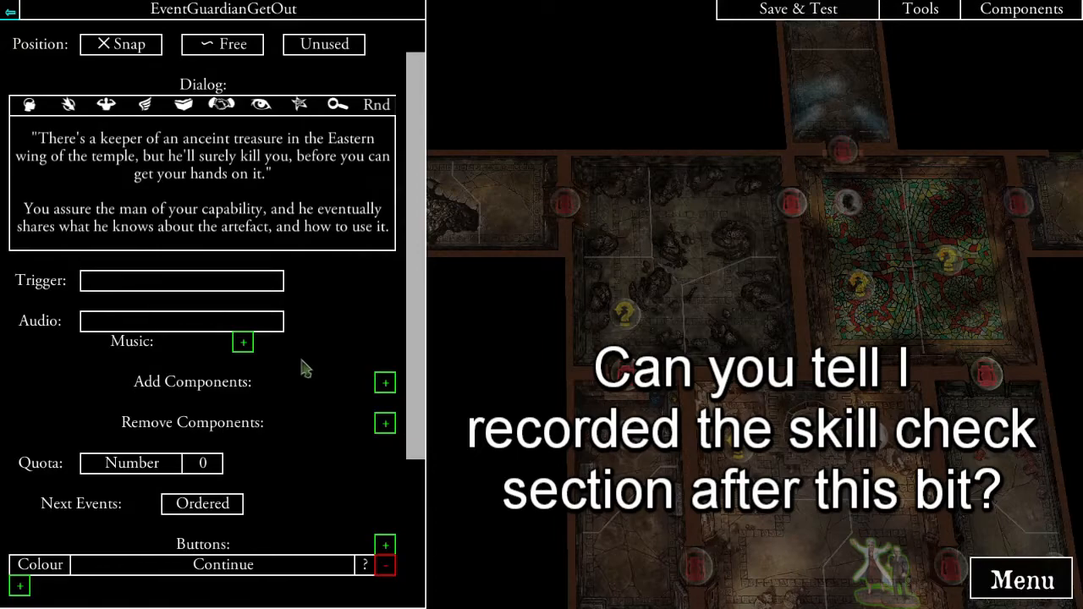
scroll(303, 367, "down", 5)
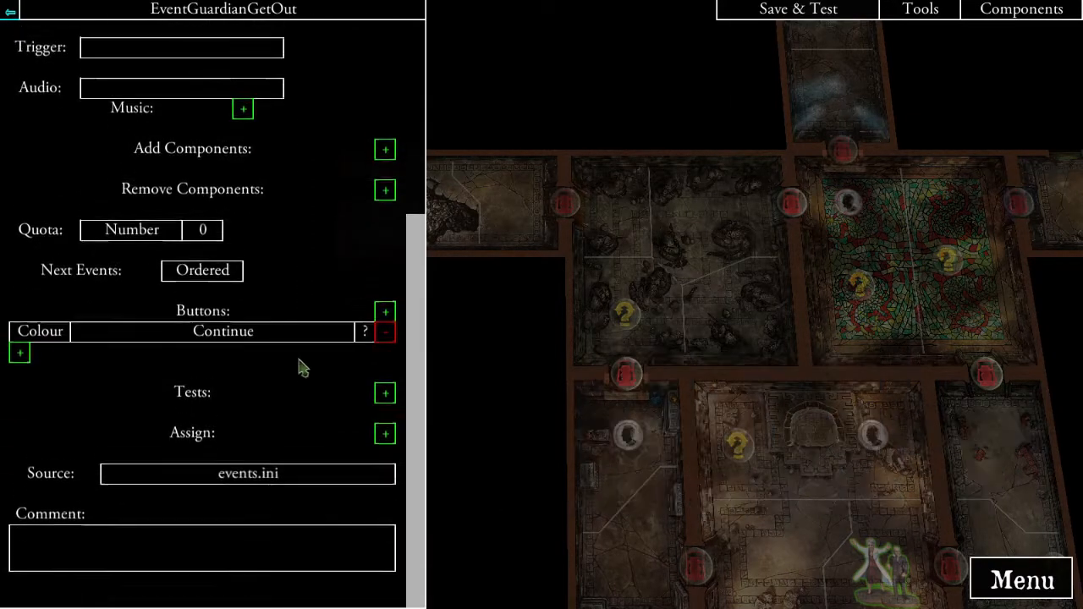
left_click(380, 447)
left_click(297, 73)
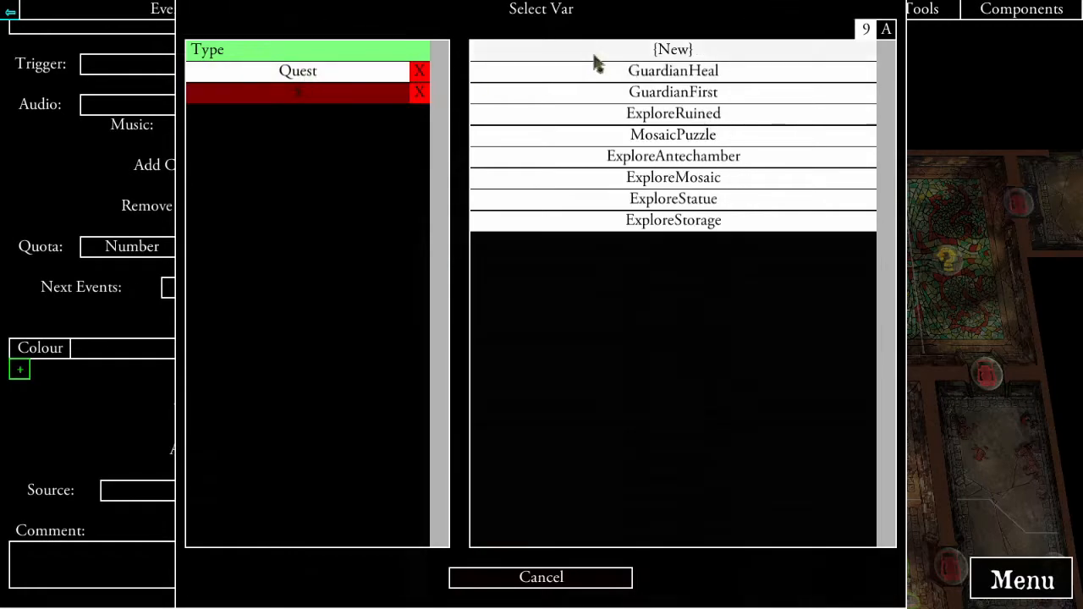
left_click(594, 51)
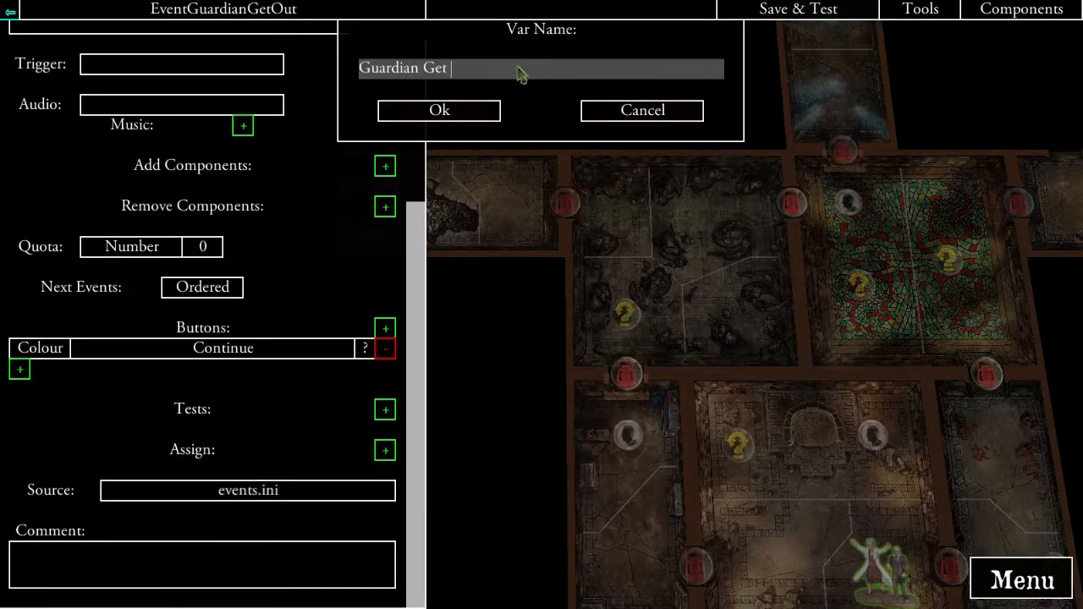
left_click(438, 112)
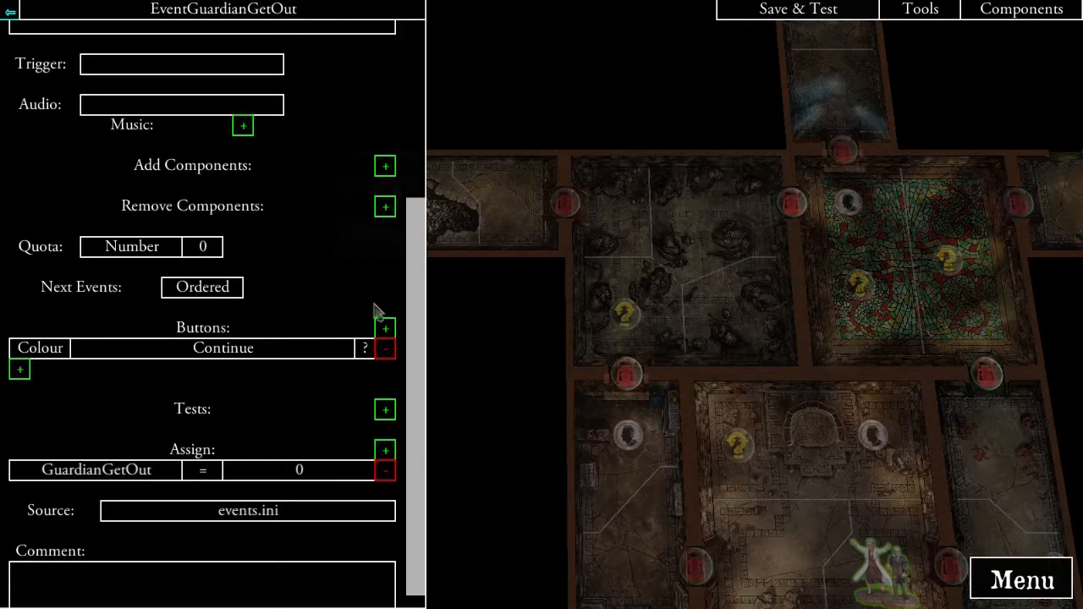
left_click(269, 475)
left_click(573, 47)
type("1")
left_click(446, 116)
- Return to EventGuardianLater and give the "How do we get out of here?" button a Hide trigger with the test GuardianGetOut == 0
left_click(10, 11)
scroll(299, 341, "down", 5)
scroll(330, 433, "down", 1)
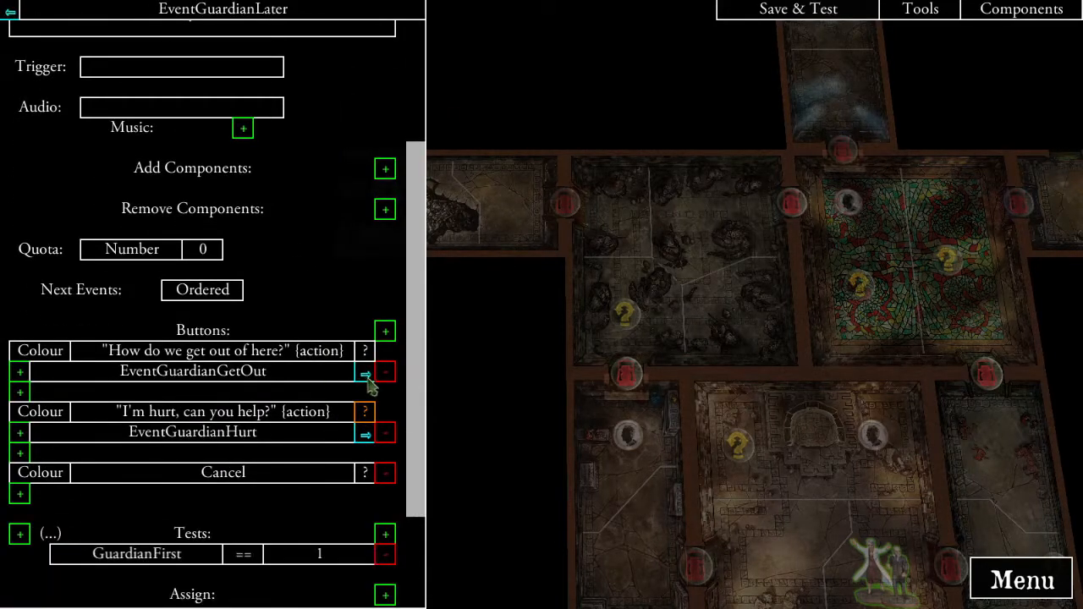
left_click(365, 352)
left_click(671, 504)
left_click(724, 101)
left_click(370, 73)
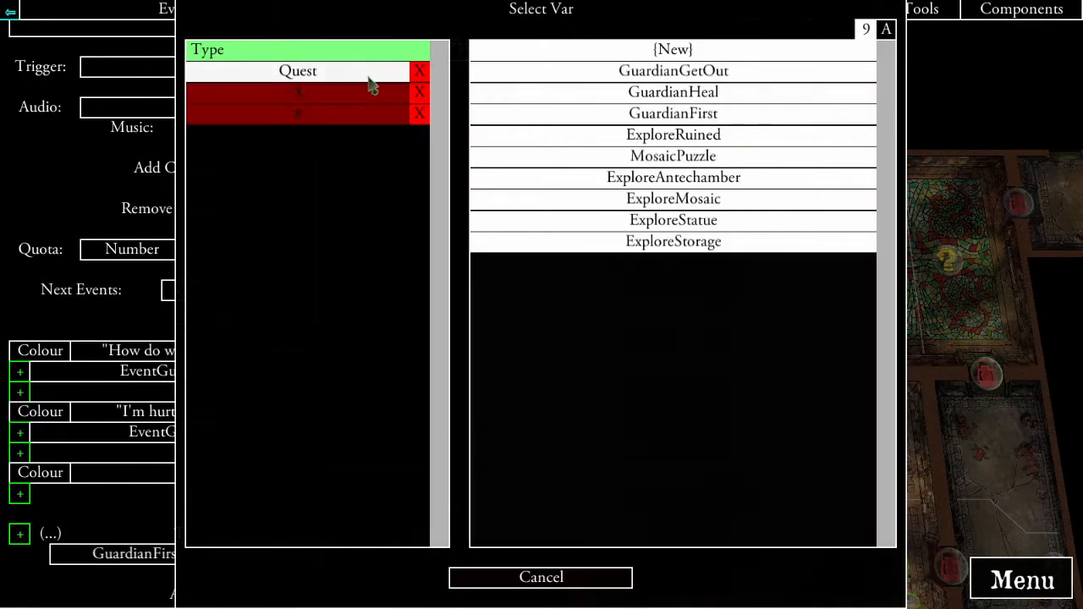
left_click(687, 75)
left_click(582, 120)
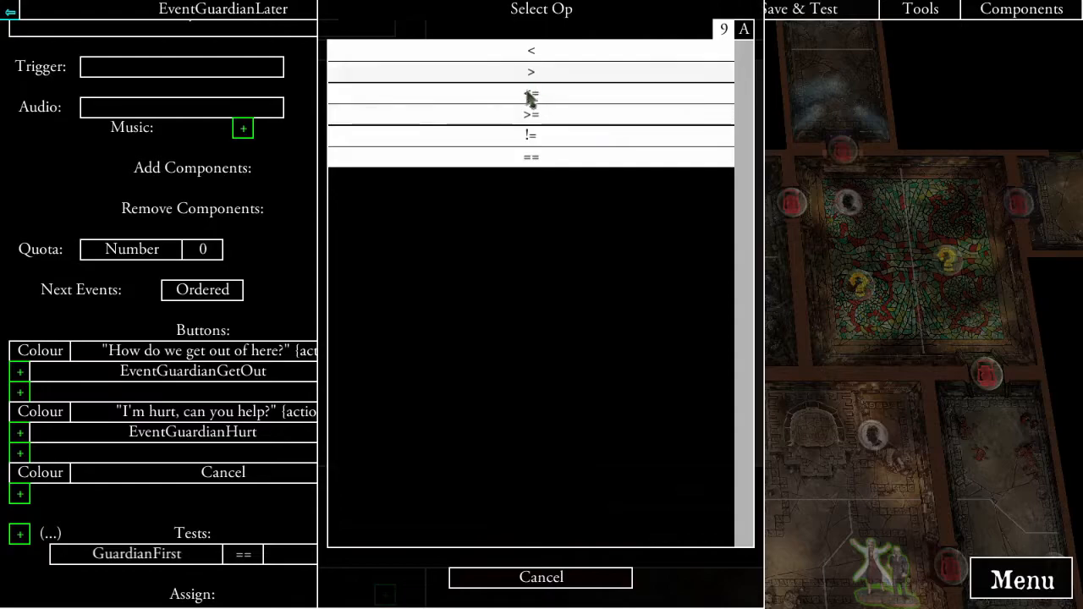
left_click(549, 156)
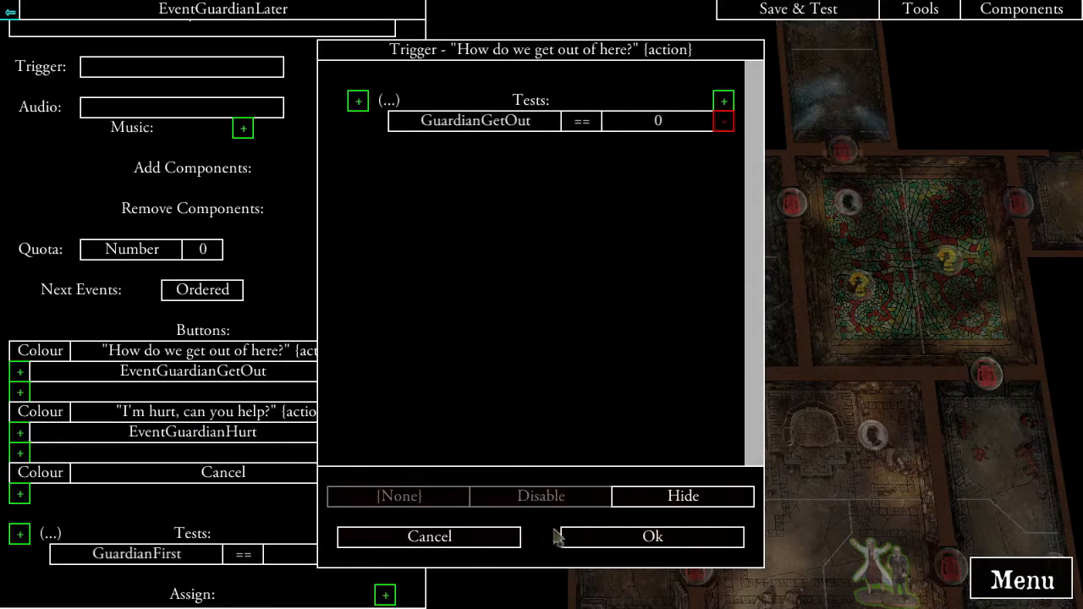
left_click(609, 538)
- Reopen EventGuardianGetOut and add a second assignment using a new variable named SunlitChallenge
left_click(364, 376)
scroll(346, 380, "down", 5)
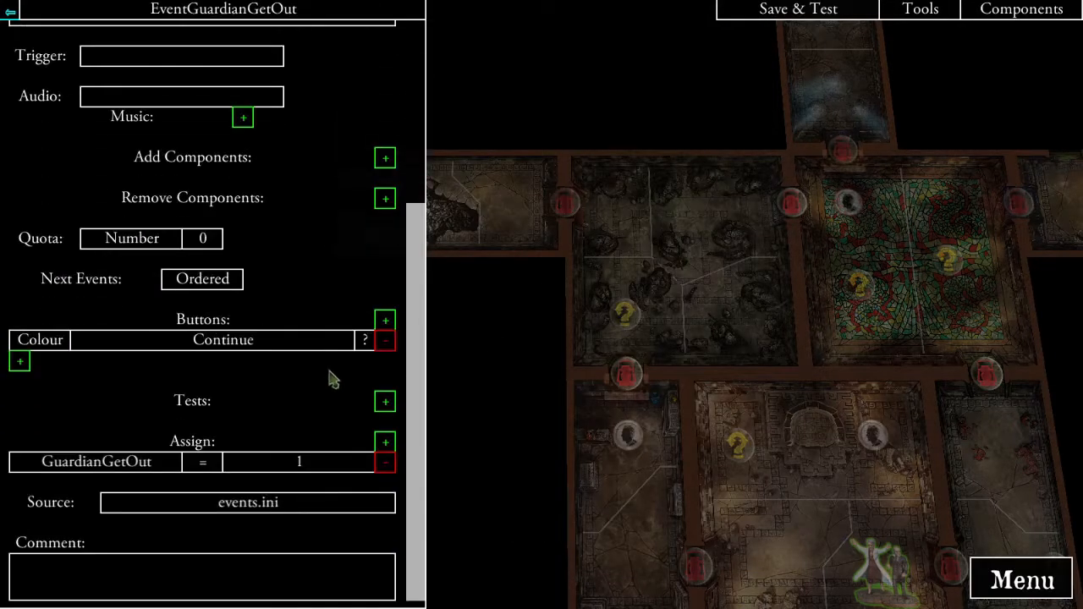
left_click_drag(715, 274, 887, 217)
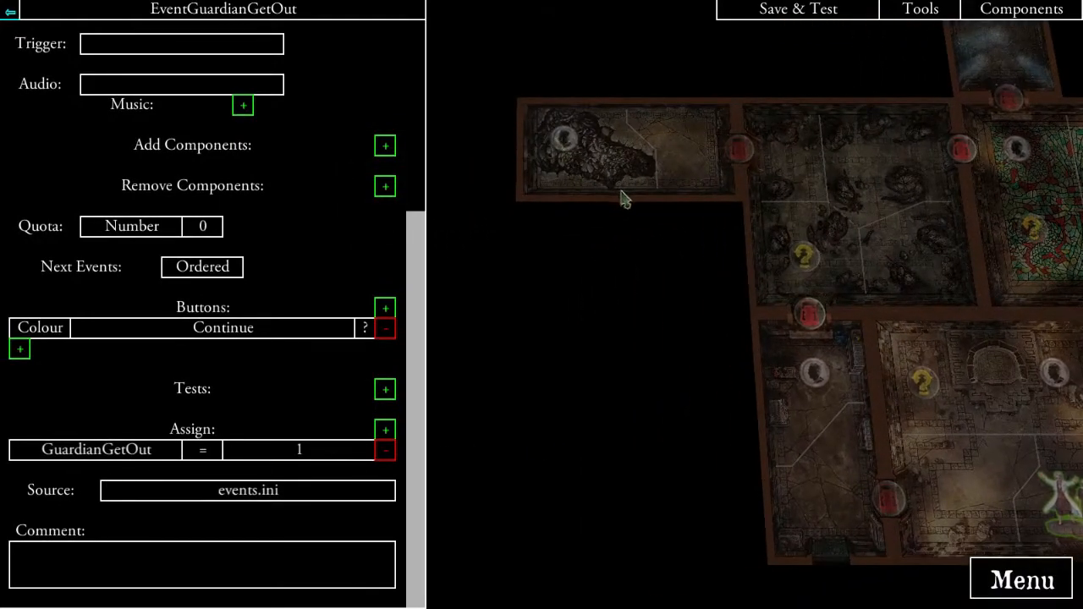
left_click(385, 430)
left_click(278, 89)
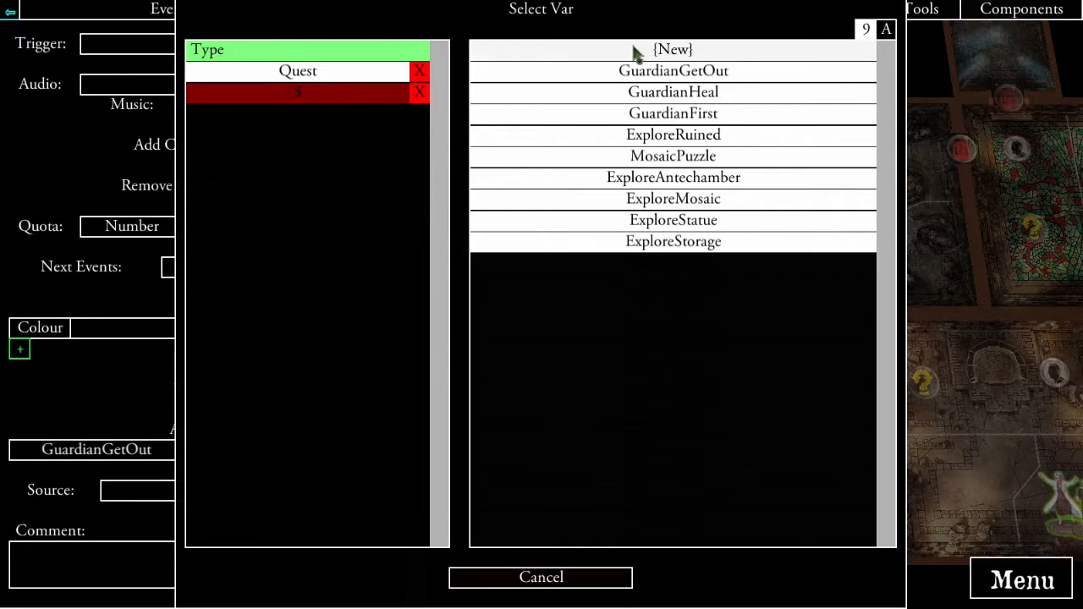
left_click(636, 49)
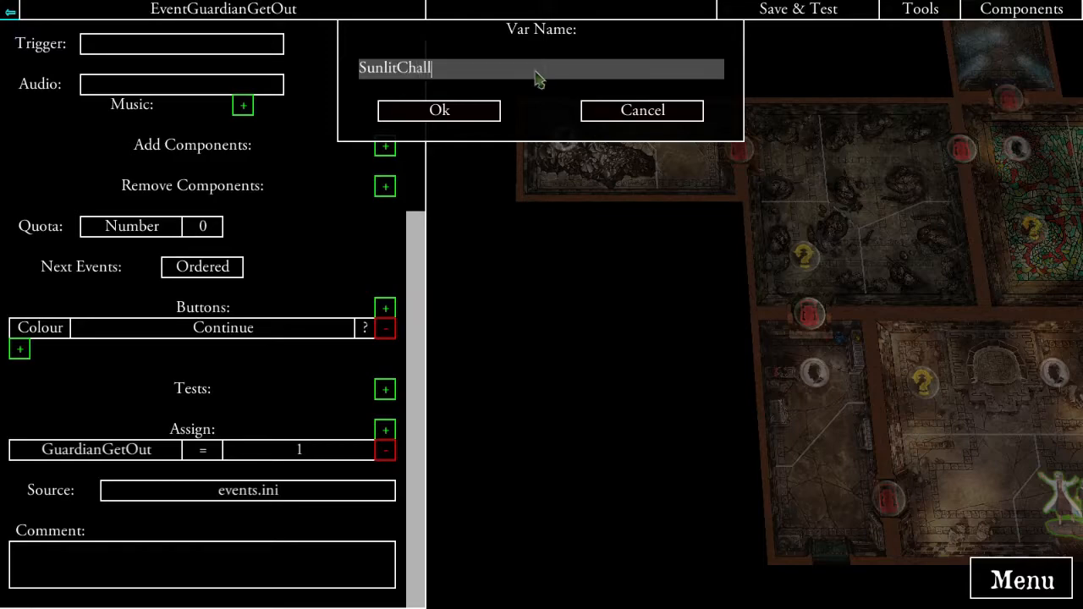
left_click(440, 111)
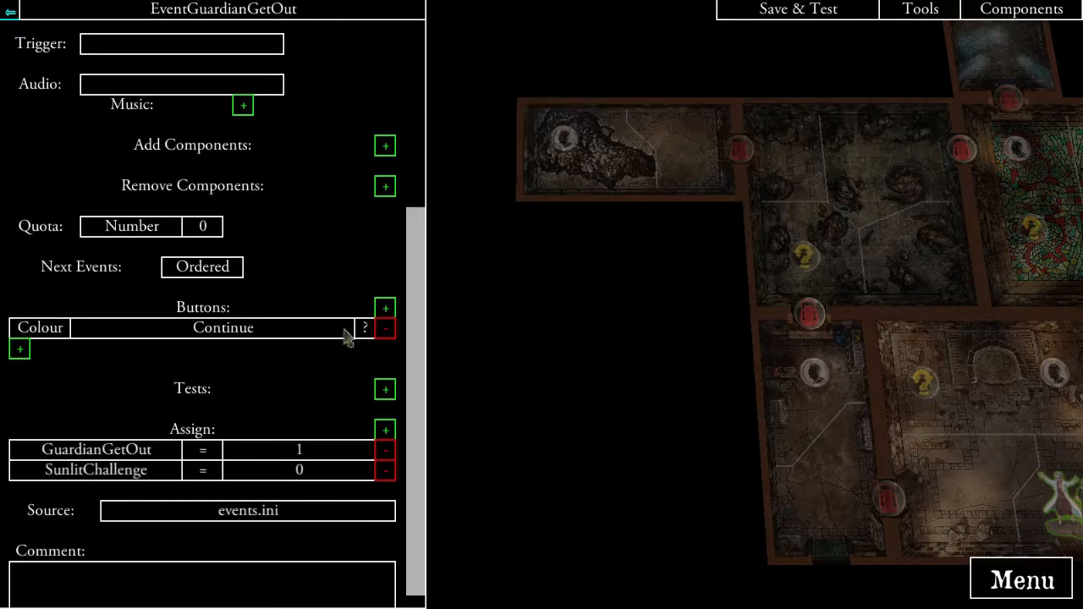
- Change the SunlitChallenge assignment's operator to + and set its value to 1
left_click(202, 471)
left_click(512, 153)
left_click(292, 472)
left_click(575, 52)
type("1")
left_click(436, 113)
- Look over the temple map's eastern and western rooms, and return to EventGuardianLater to review its buttons
left_click_drag(952, 165, 396, 254)
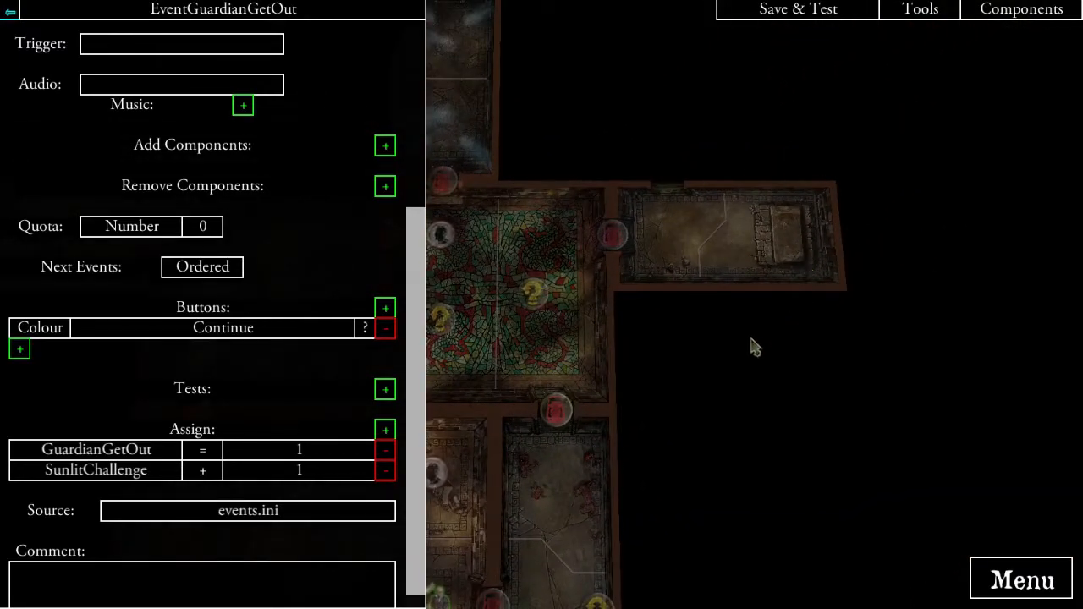
left_click_drag(658, 263, 900, 284)
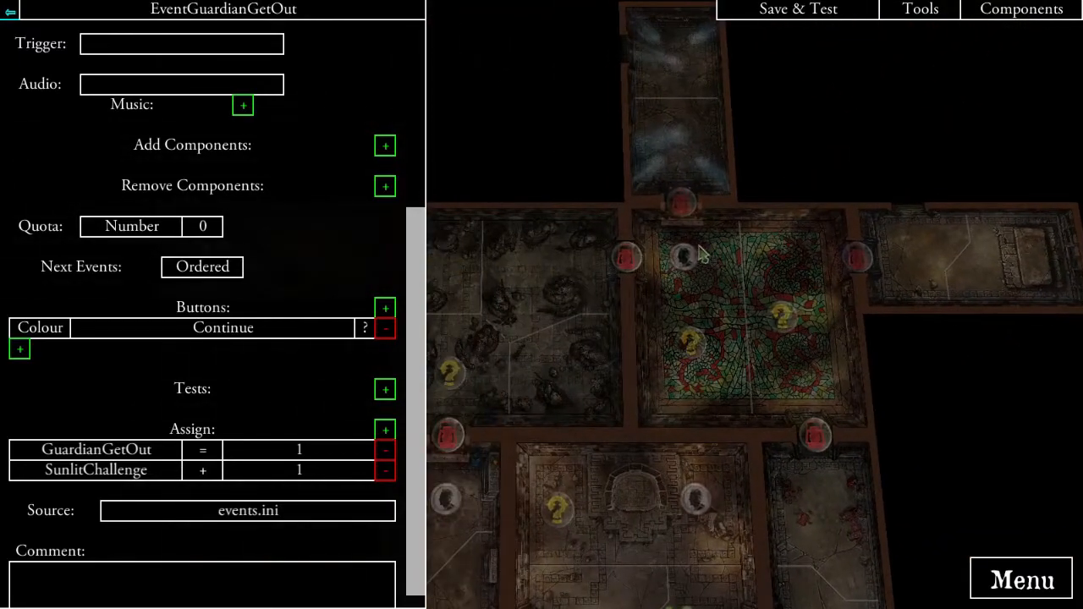
left_click_drag(511, 186, 895, 209)
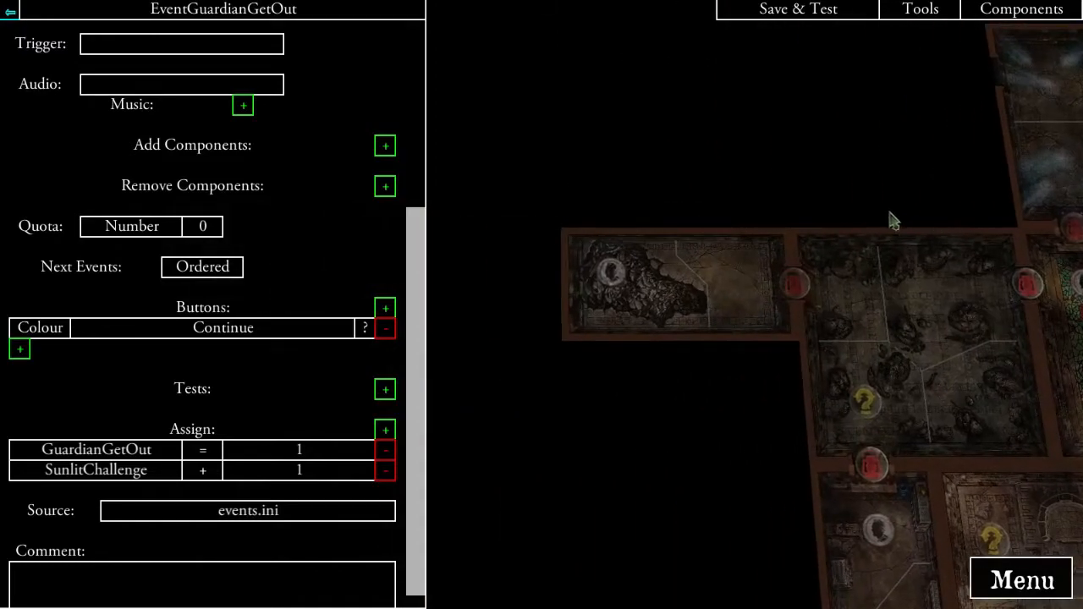
left_click_drag(759, 271, 783, 209)
left_click(11, 17)
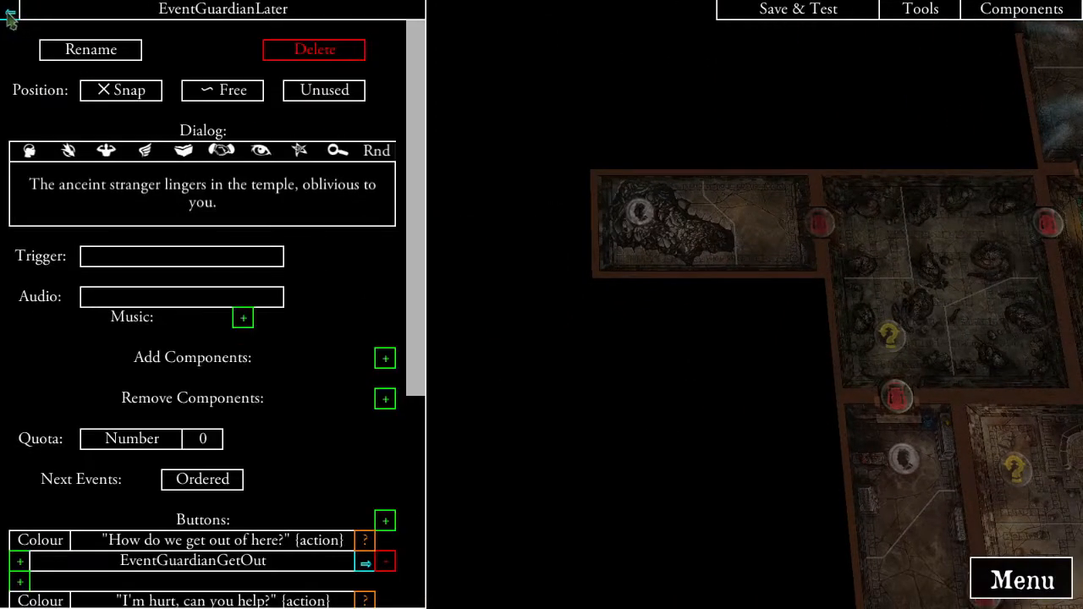
scroll(423, 263, "down", 3)
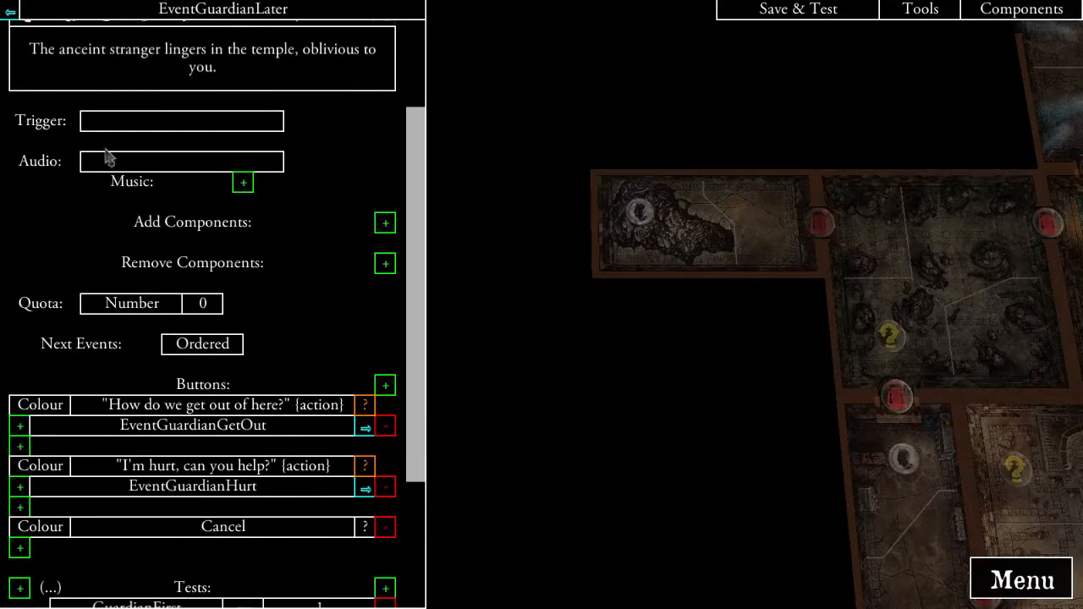
- Follow EventGuardian0's first-meeting chain to EventGuardianFirstAnswer and append "Gain one Clue." to the end of its dialog
left_click(11, 13)
scroll(161, 254, "down", 3)
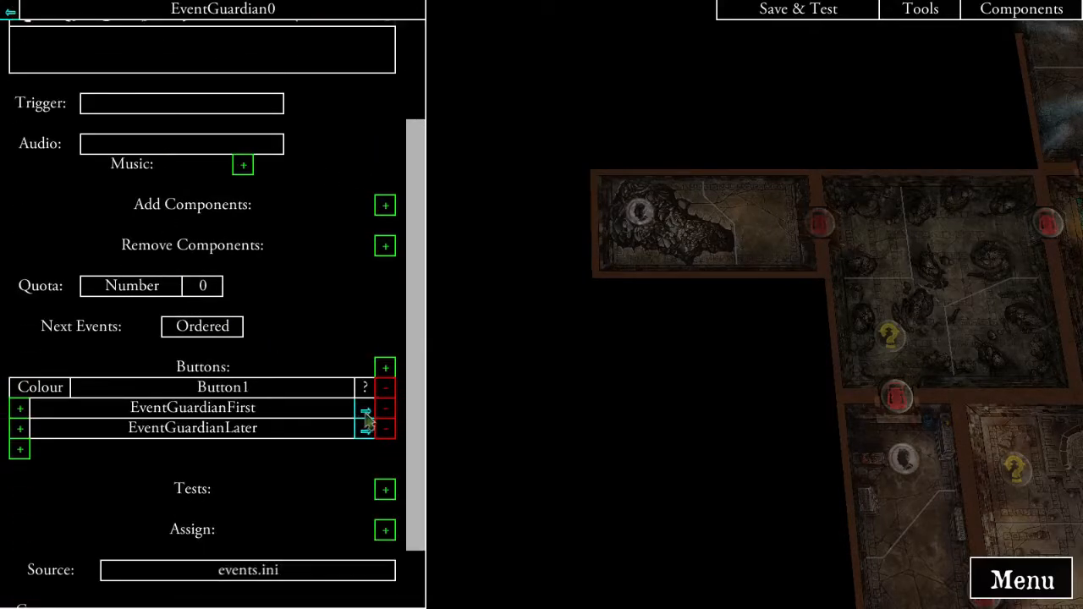
left_click(364, 406)
left_click(365, 385)
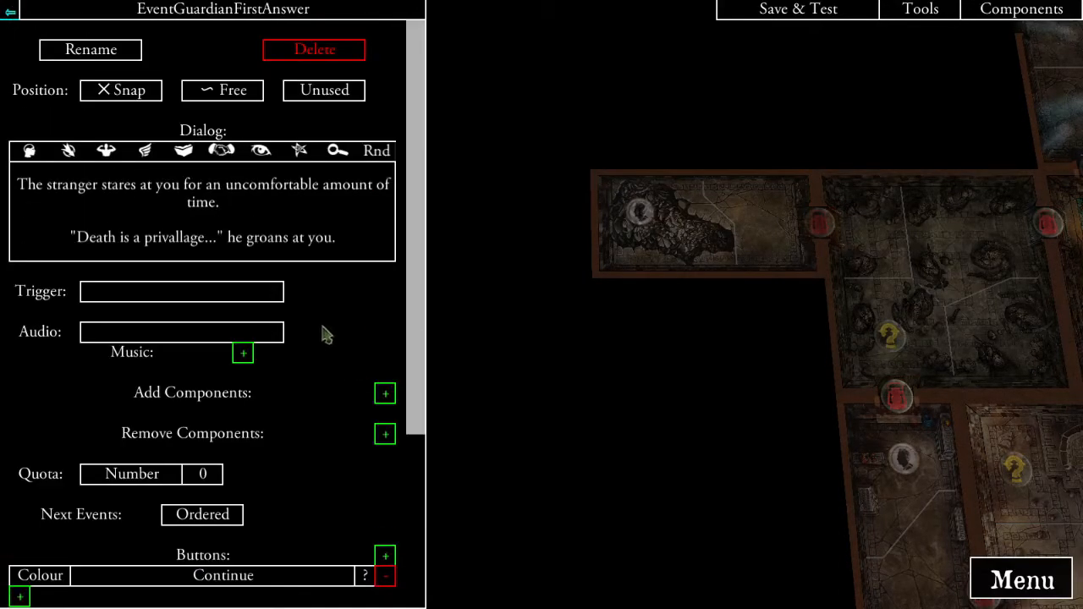
left_click(332, 238)
left_click(332, 237)
type("Ga")
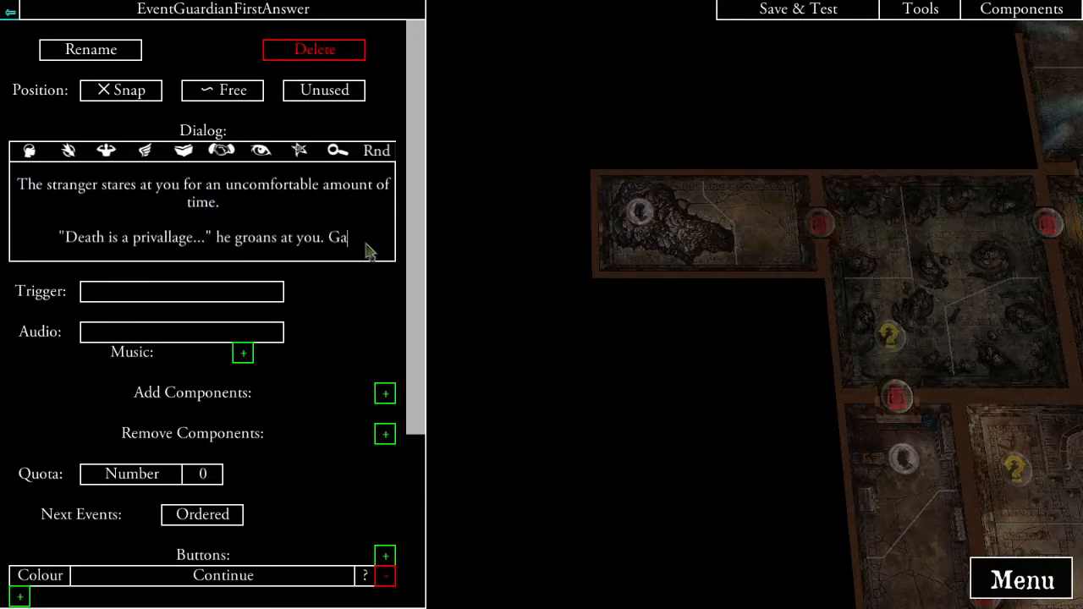
type("in omne")
key("BackSpace")
key("BackSpace")
key("BackSpace")
type("Clue.")
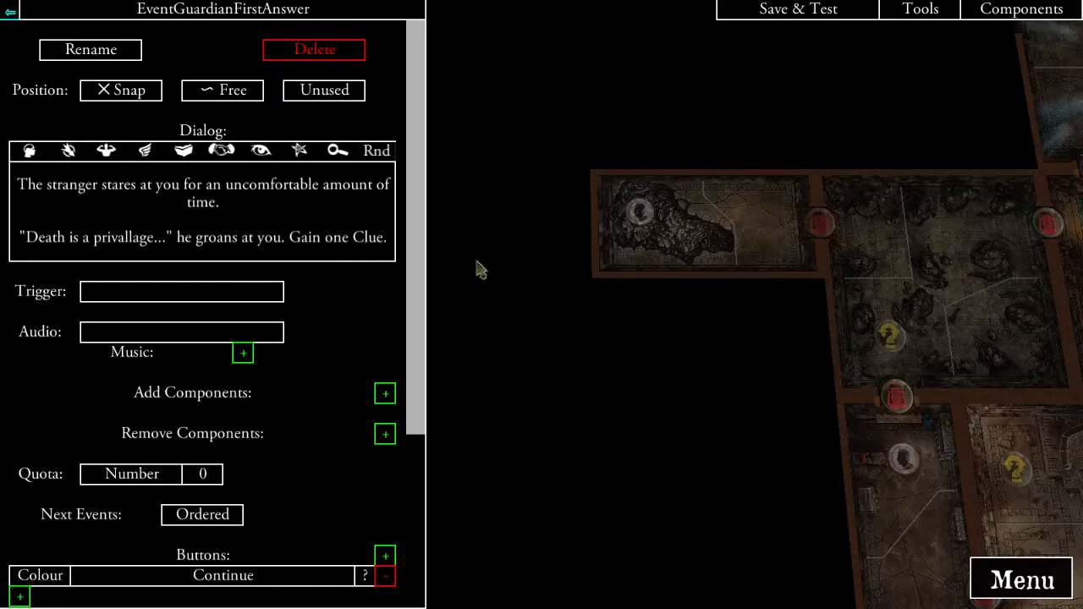
- Switch to the Test MoM Scenario document in Google Docs and list the room codes Ruined = 1, Storage = 2, Throne = 3 and Mosaic = 4
left_click_drag(797, 308, 496, 238)
left_click_drag(768, 336, 627, 338)
left_click_drag(585, 292, 871, 310)
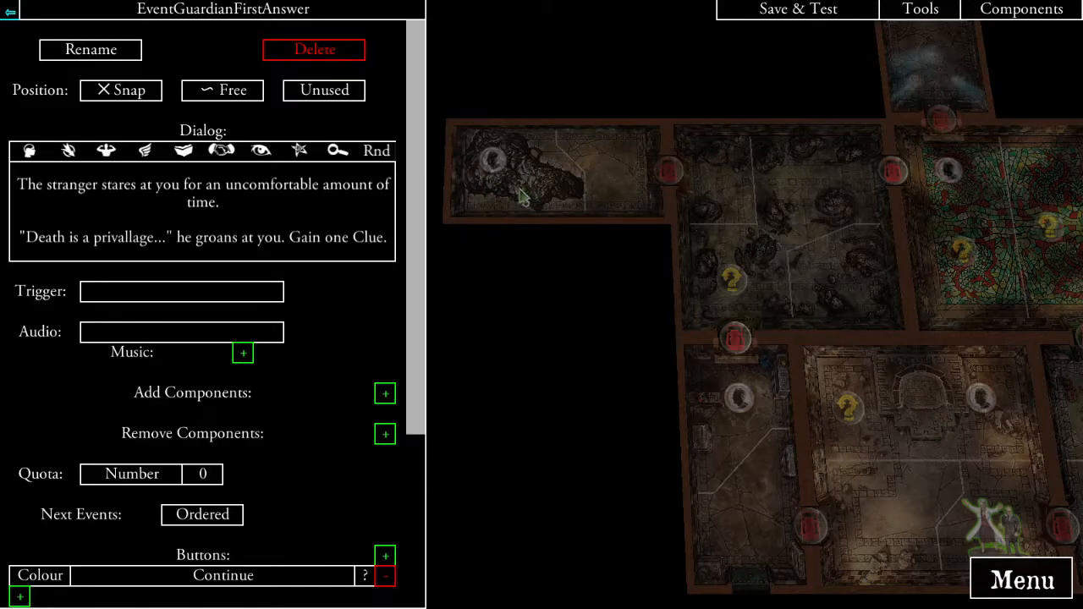
left_click_drag(640, 318, 604, 344)
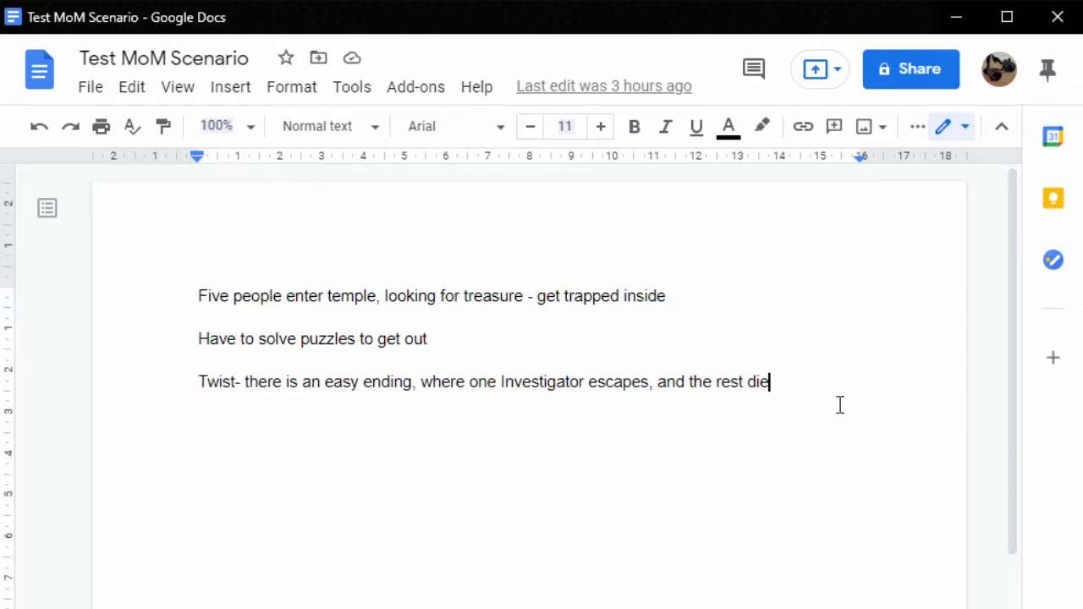
key("Return")
type("Ruined = 1")
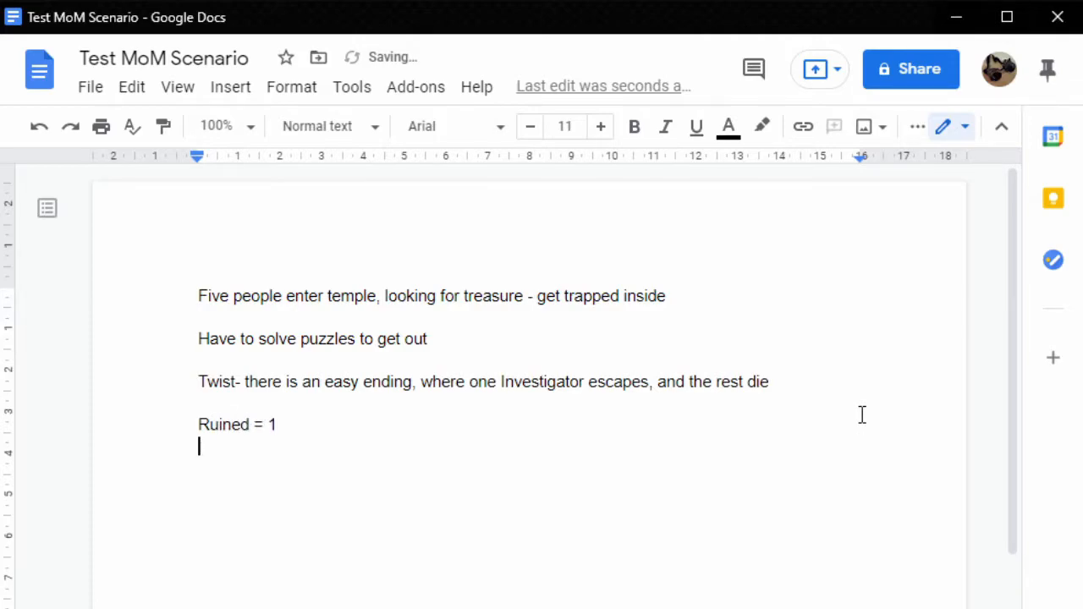
type("Storage = 2")
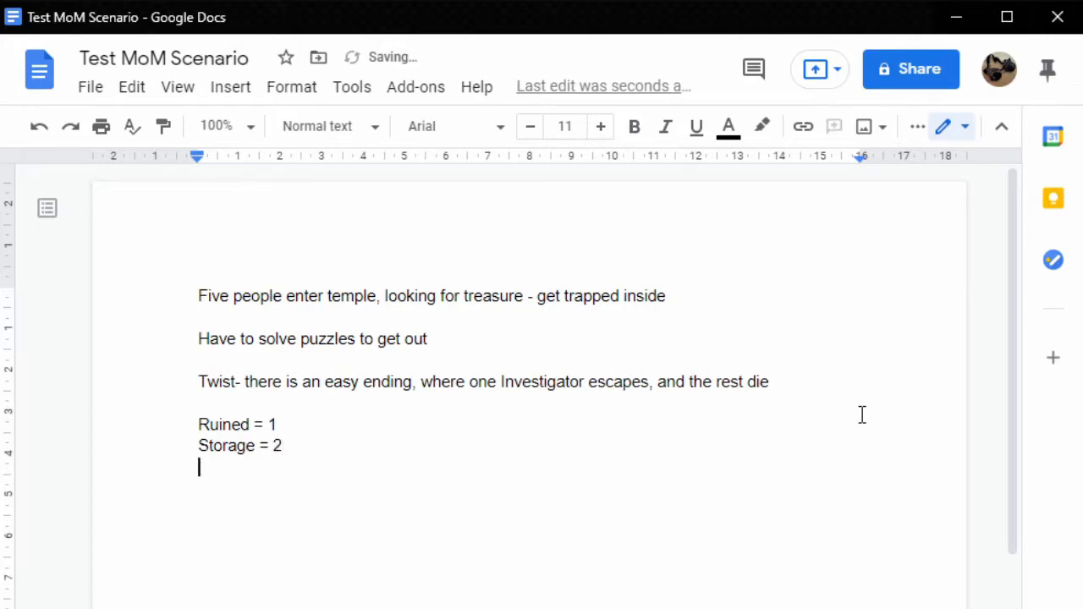
type("Throne = 3")
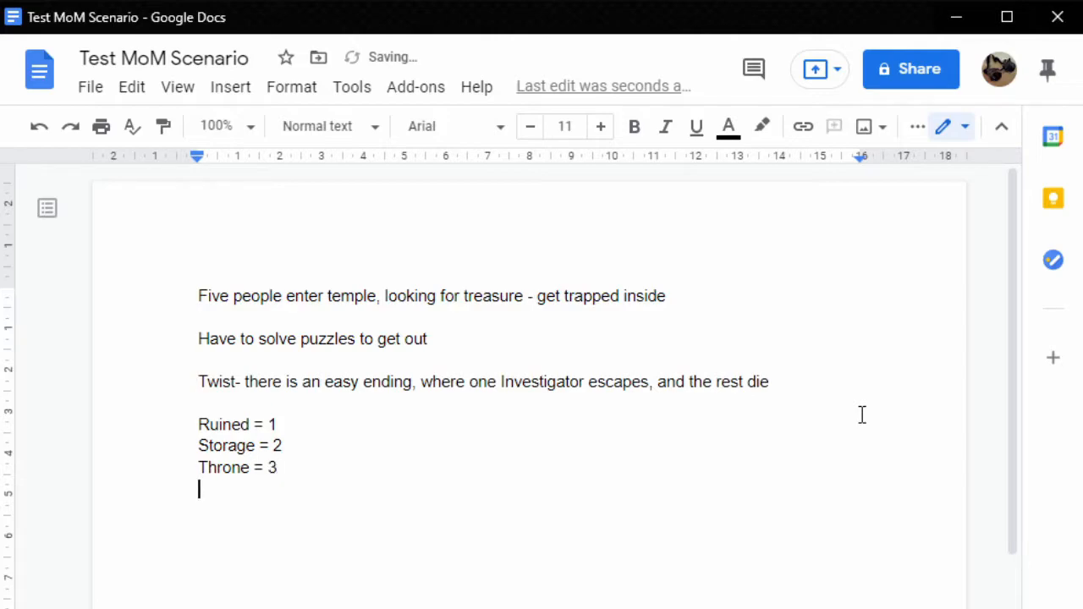
type("Mosaic = 4")
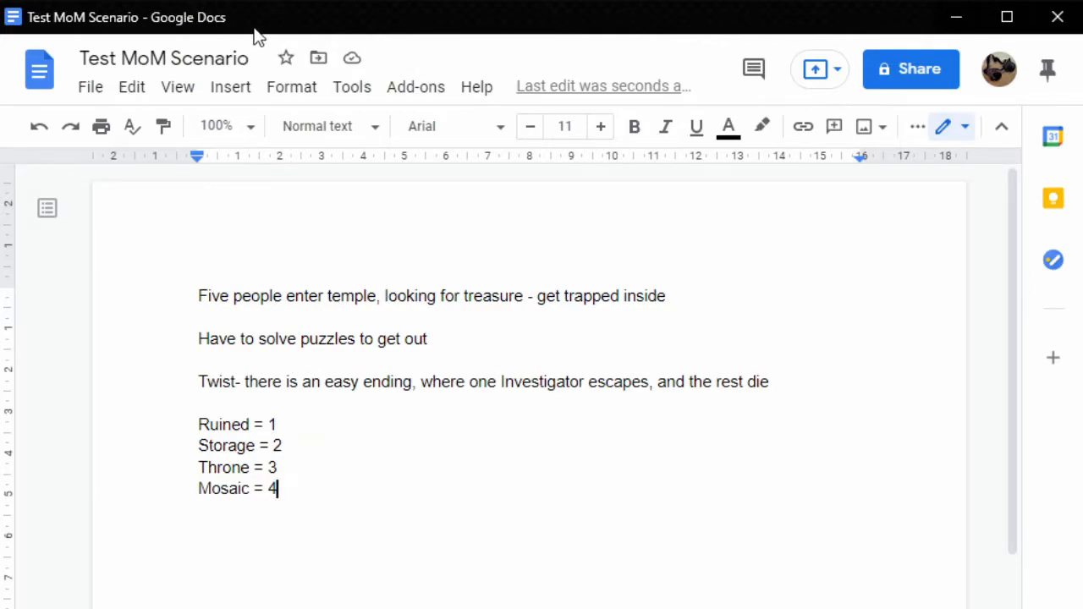
- Switch back to the Valkyrie scenario editor and look through the event list sorted alphabetically
key("alt+Tab")
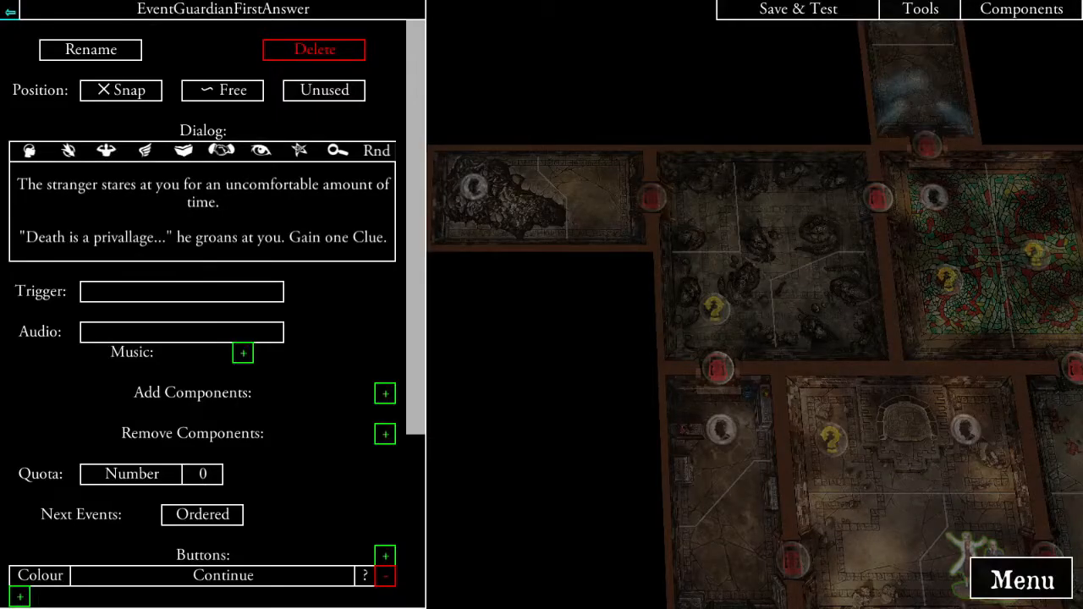
left_click_drag(572, 205, 677, 243)
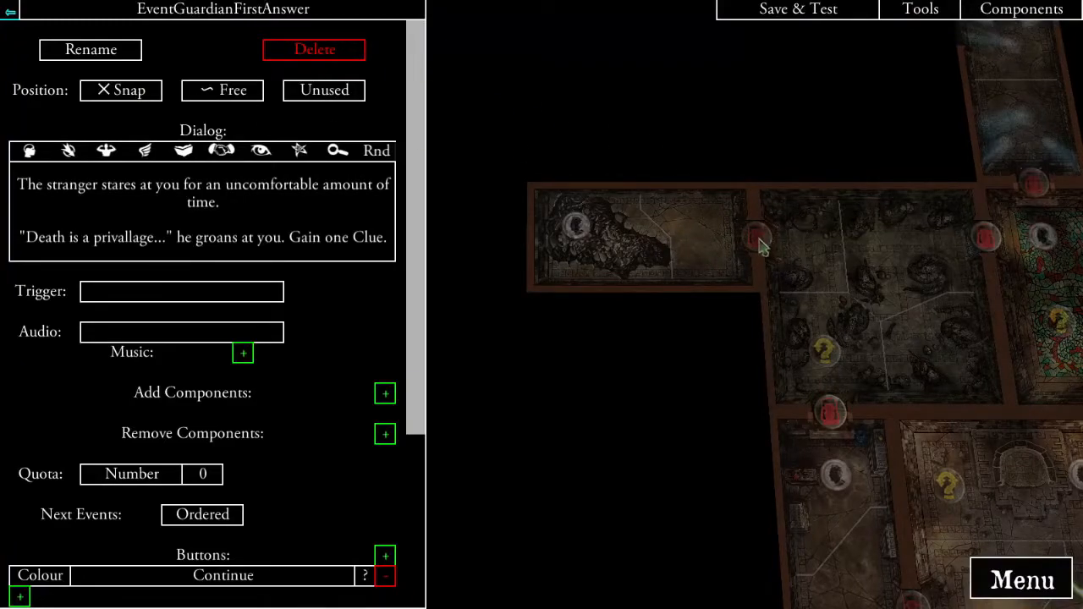
left_click(320, 10)
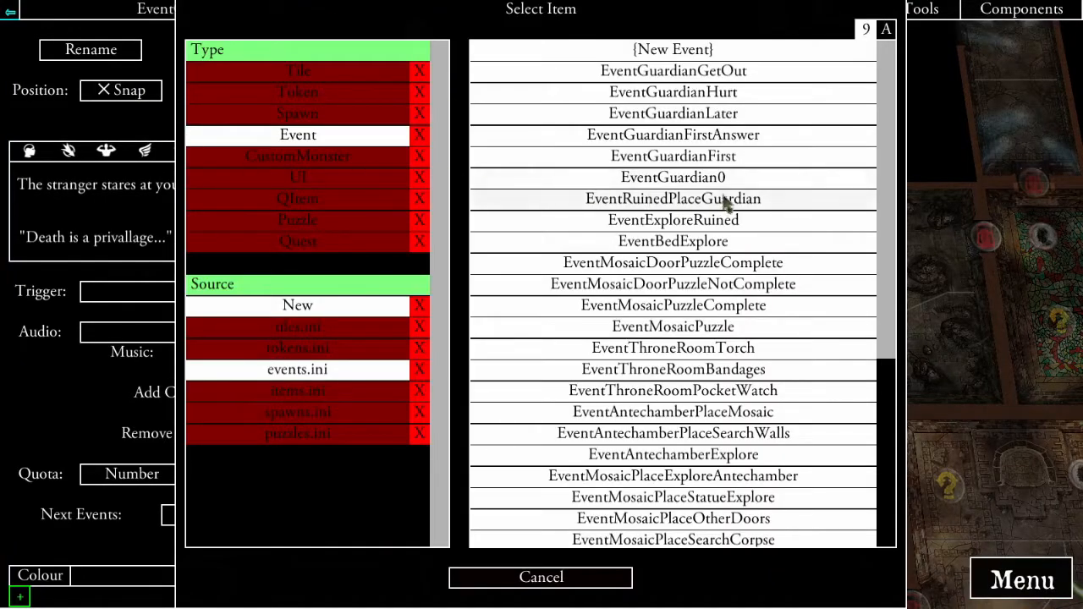
left_click(886, 30)
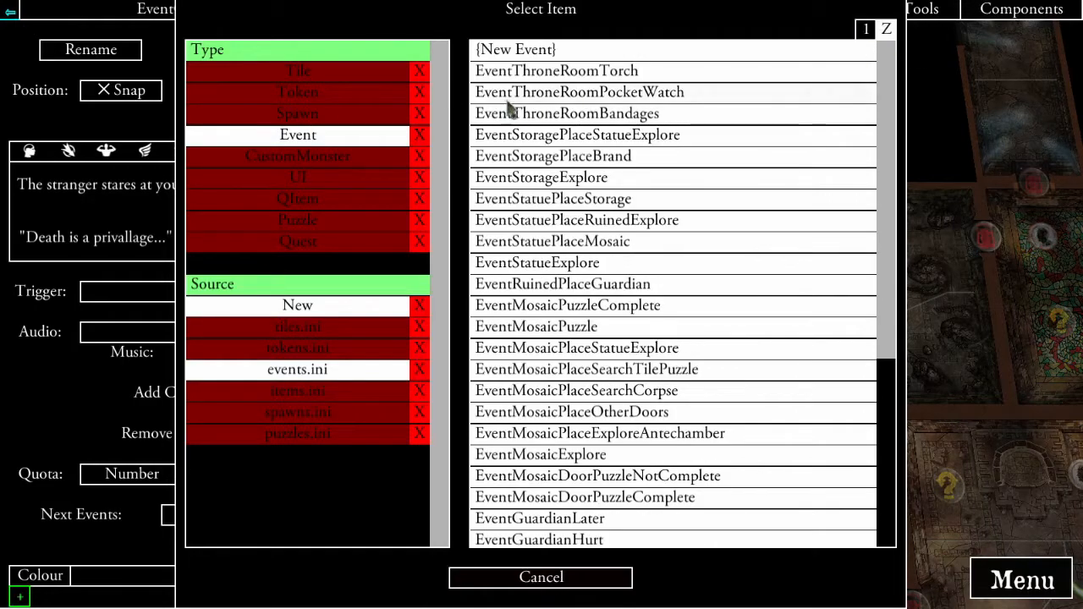
left_click(885, 30)
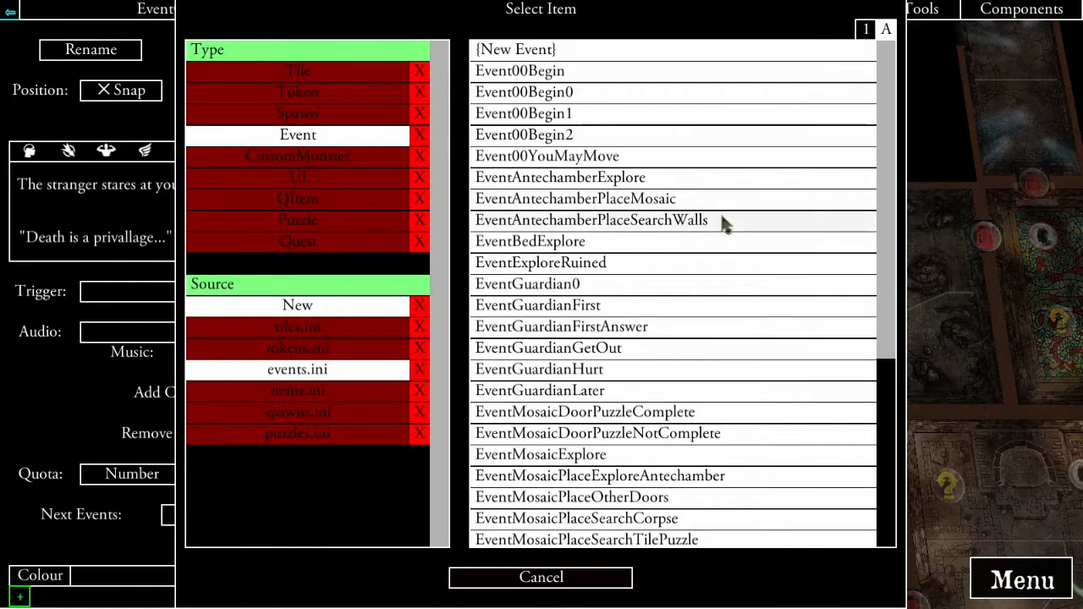
scroll(724, 221, "down", 5)
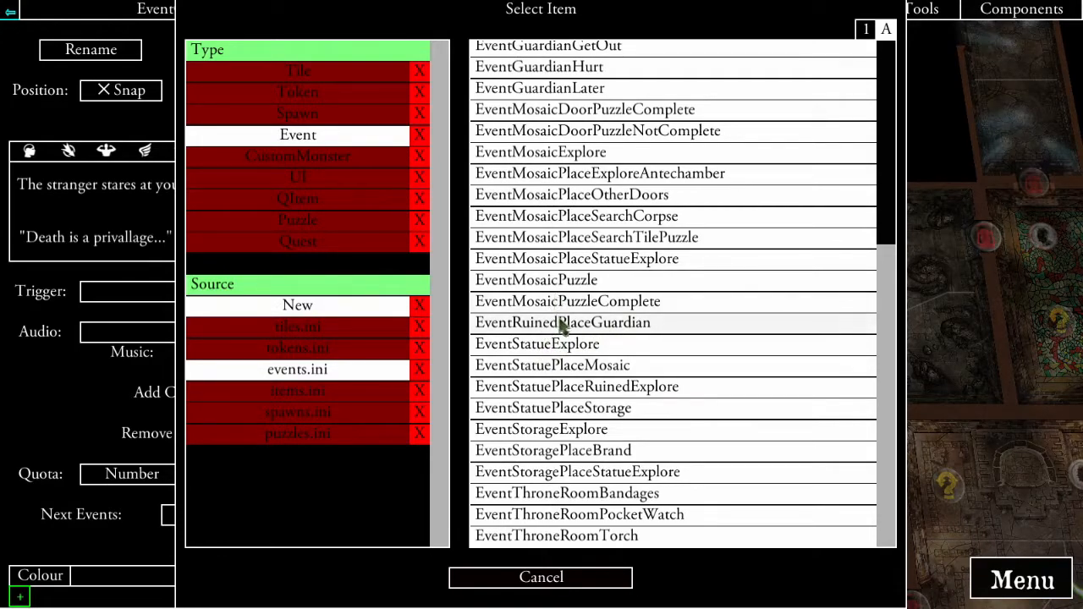
scroll(550, 351, "down", 2)
scroll(542, 362, "up", 2)
left_click(542, 582)
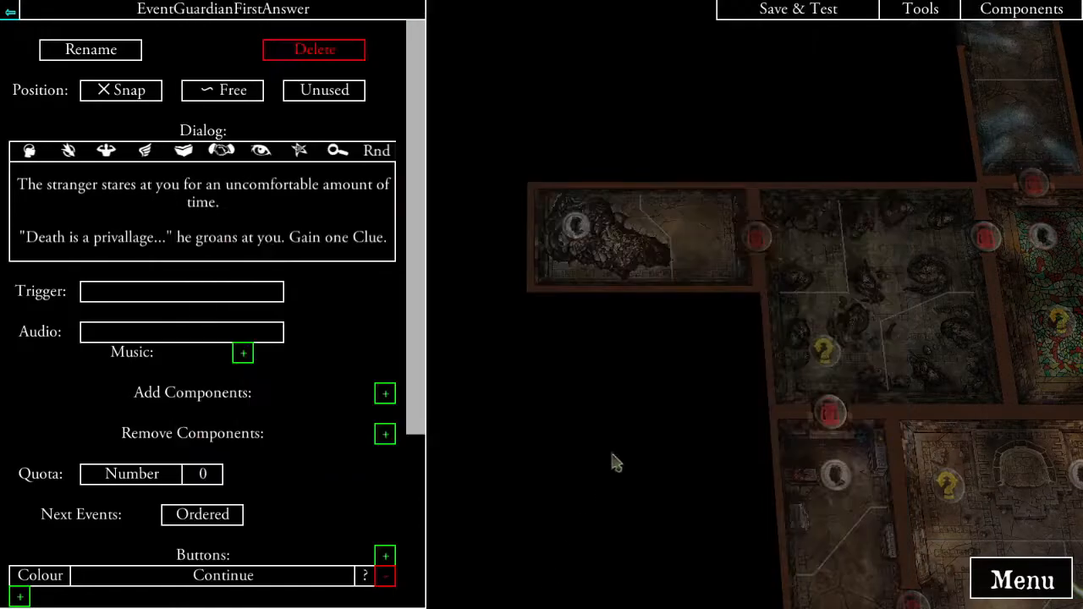
- Open the explore token on the ruined chamber's door and follow its Explore button to EventExploreRuined
left_click(759, 243)
left_click(385, 74)
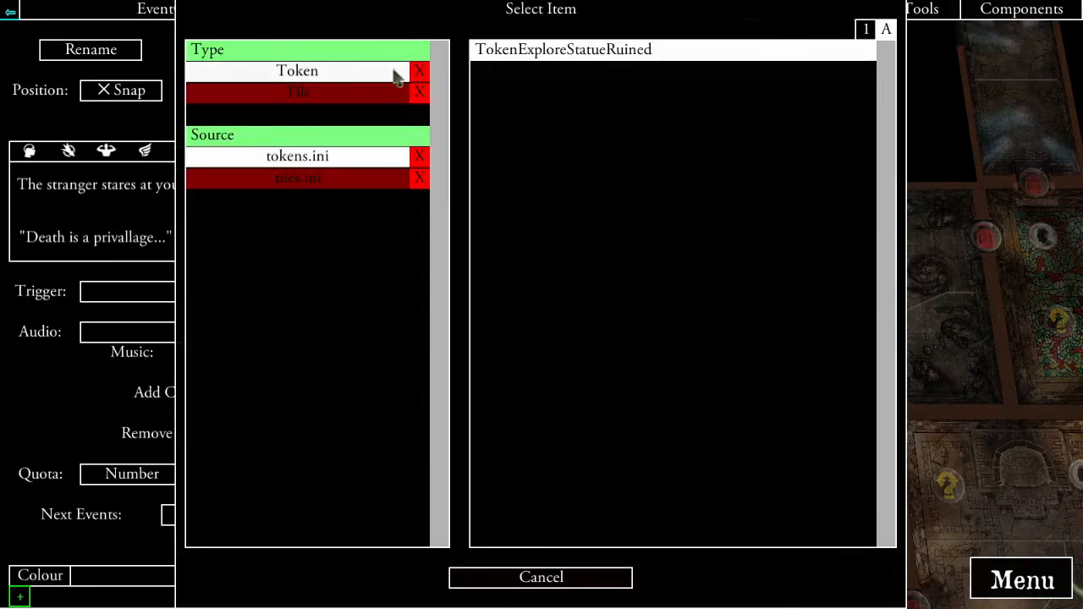
left_click(564, 51)
scroll(307, 449, "down", 3)
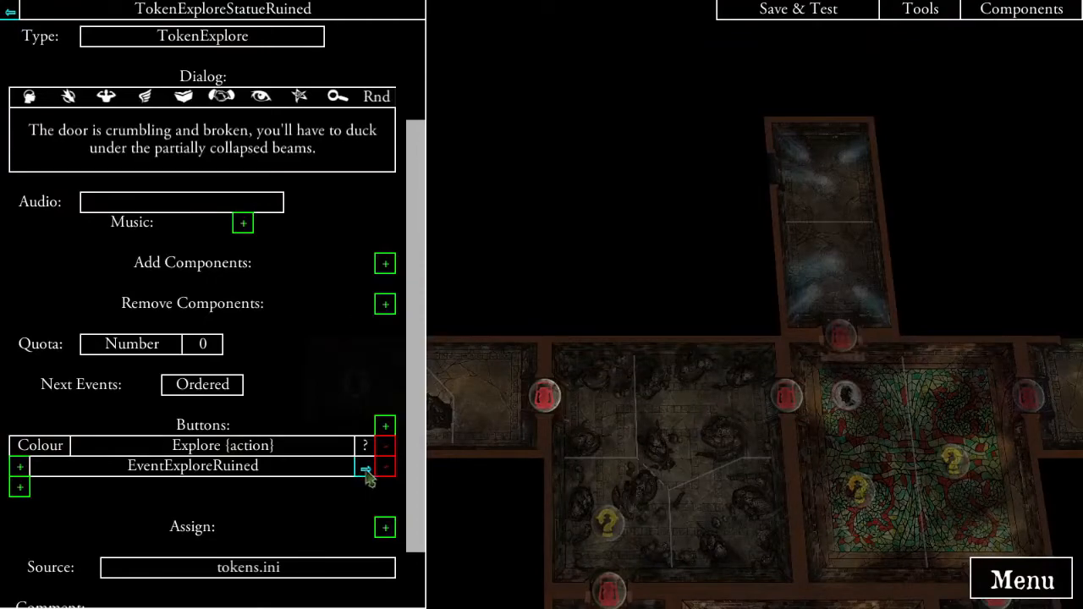
left_click(365, 469)
scroll(315, 470, "down", 3)
scroll(369, 296, "up", 3)
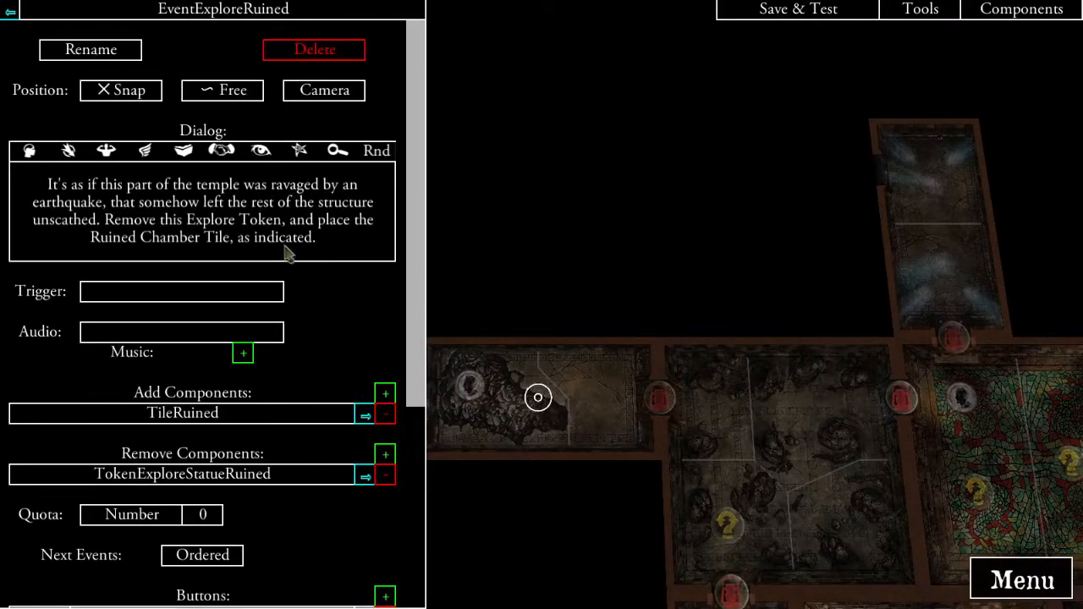
- Rename the EventExploreRuined component to RuinedExplore
left_click(116, 51)
left_click(411, 76)
left_click_drag(408, 74, 274, 68)
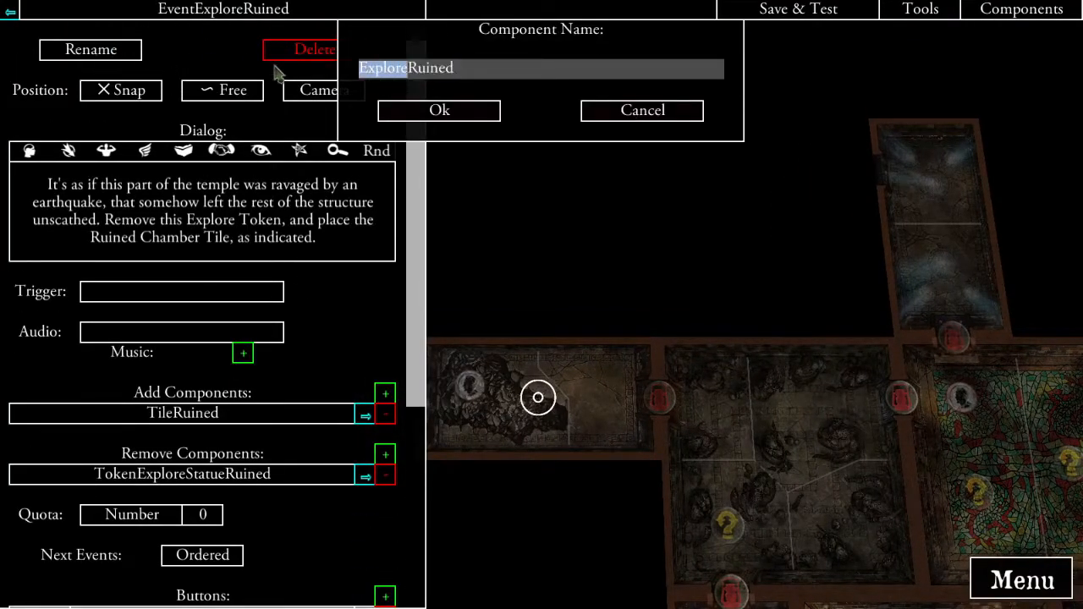
key("BackSpace")
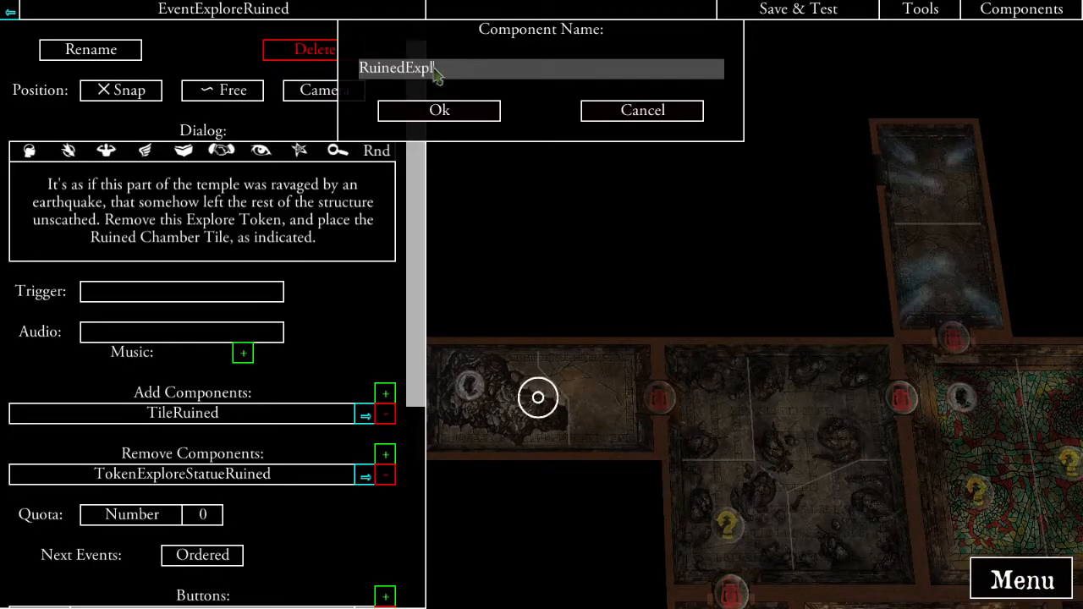
left_click(437, 112)
- Follow the Continue button to EventRuinedPlaceGuardian and add an assignment using a new variable named GuardianLocation
scroll(251, 254, "down", 5)
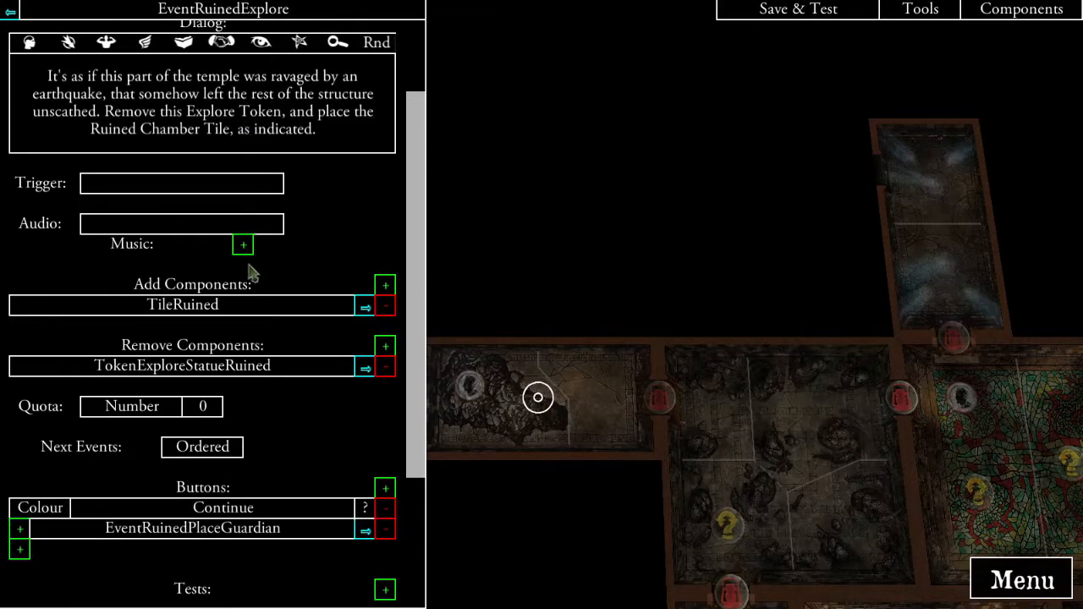
left_click(365, 423)
scroll(259, 471, "down", 5)
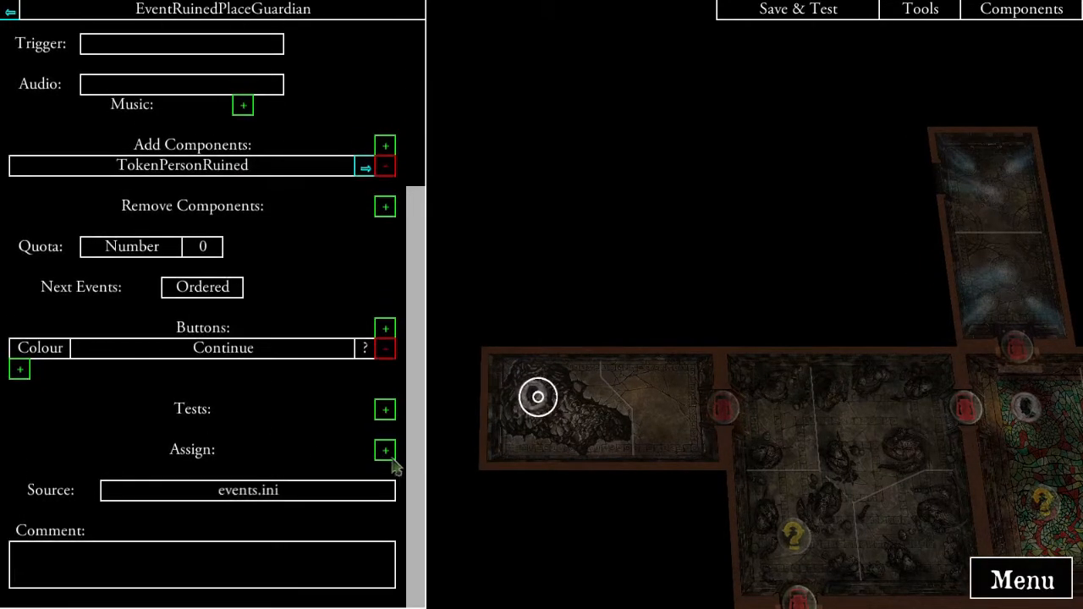
left_click(385, 451)
left_click(335, 78)
left_click(523, 53)
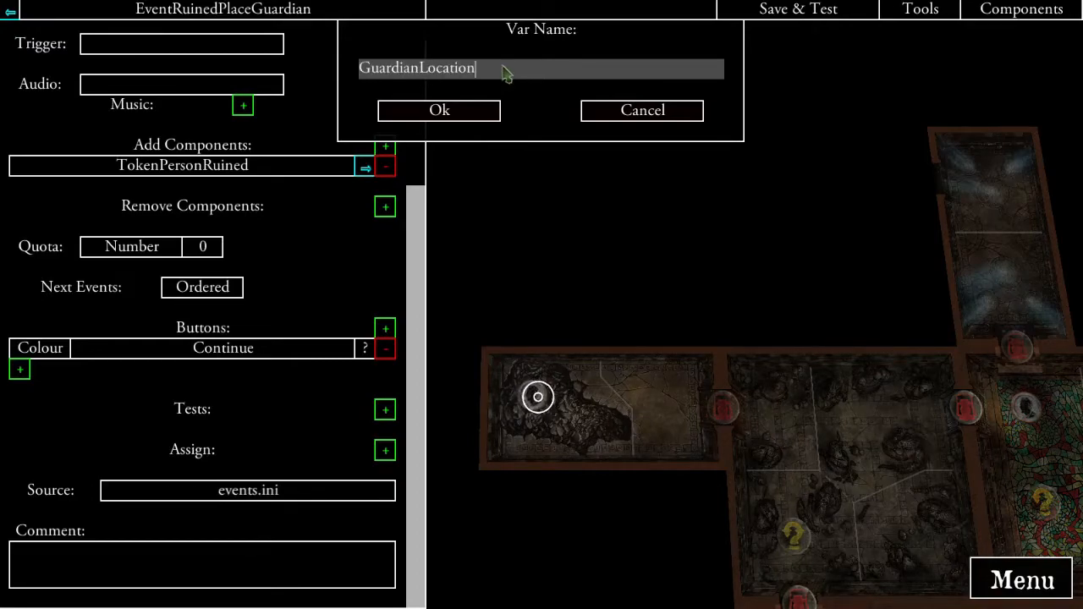
type("GuardianLocation")
left_click(449, 111)
- Set the GuardianLocation assignment's value to 1
left_click(296, 471)
left_click(518, 51)
type("1")
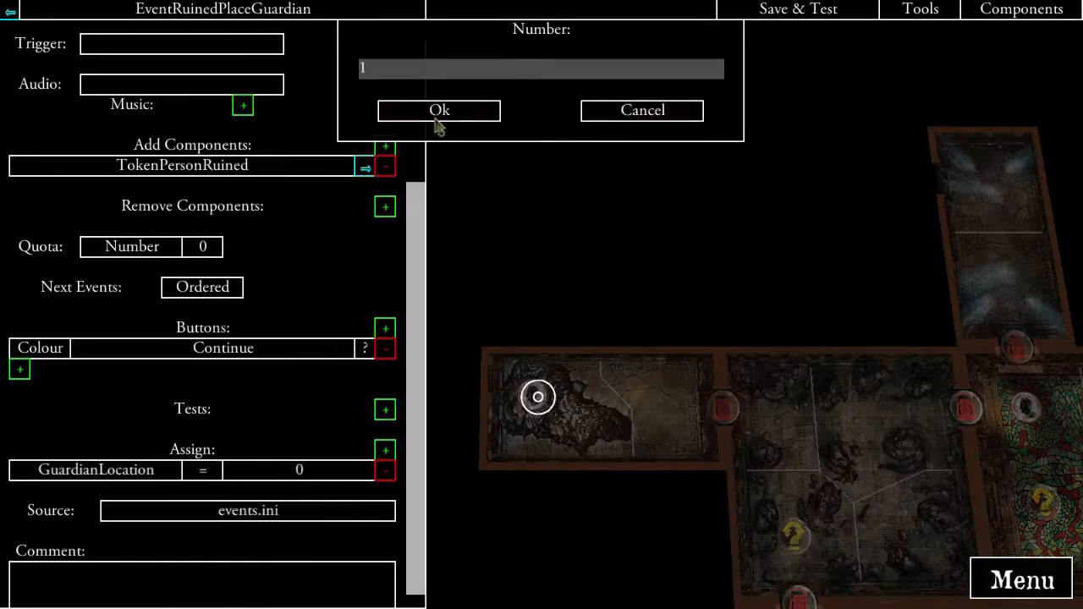
left_click(436, 117)
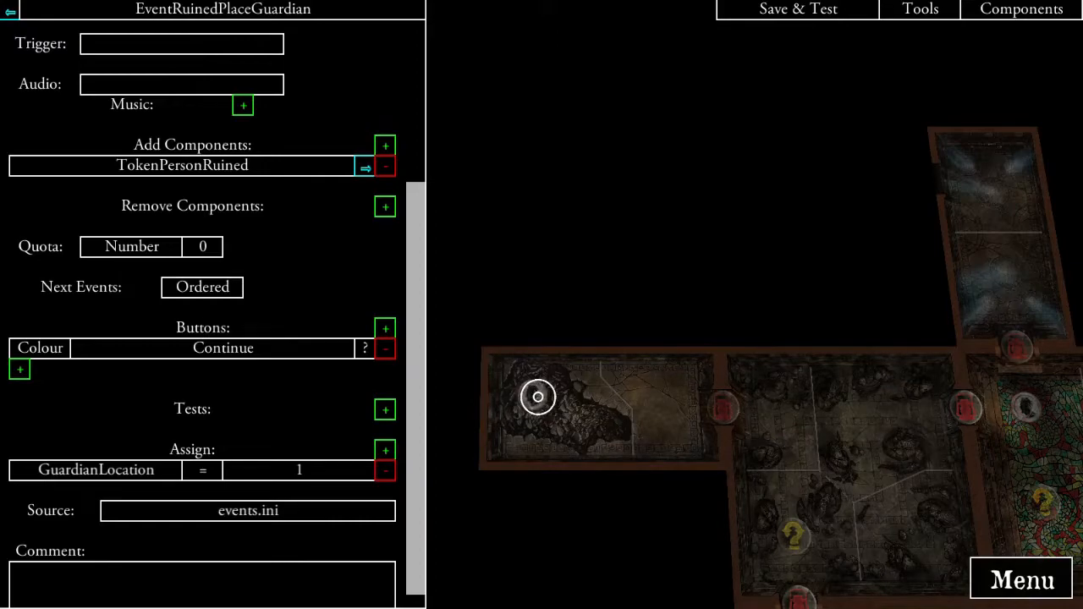
left_click_drag(616, 386, 590, 203)
left_click_drag(663, 343, 734, 243)
left_click_drag(855, 394, 610, 373)
left_click_drag(808, 309, 812, 360)
left_click_drag(431, 212, 587, 259)
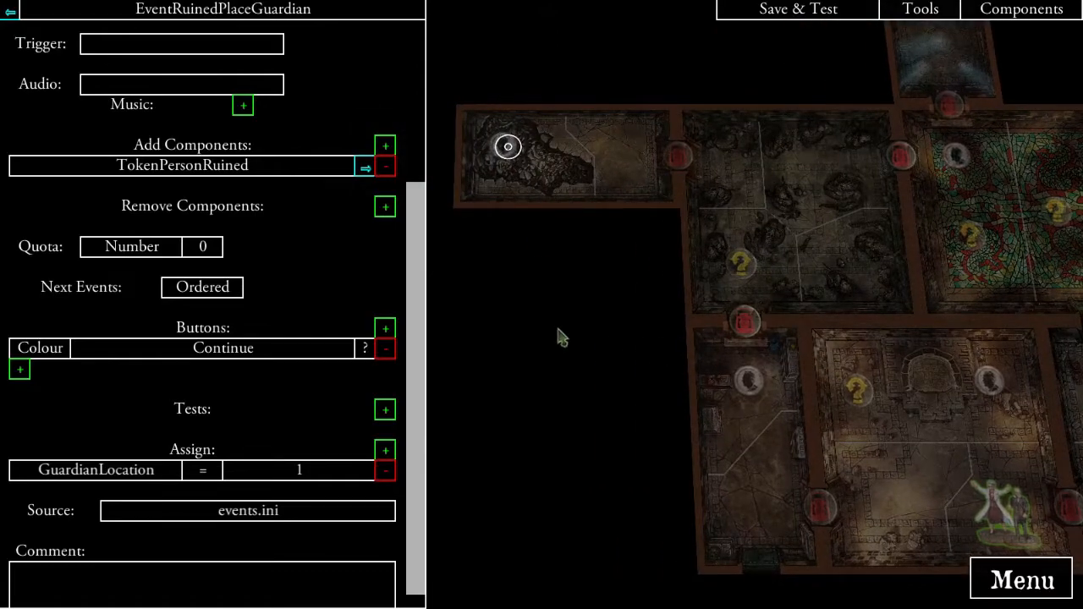
- Create a new event with the Mythos trigger and rename it MythosGuardianMoves
left_click(241, 17)
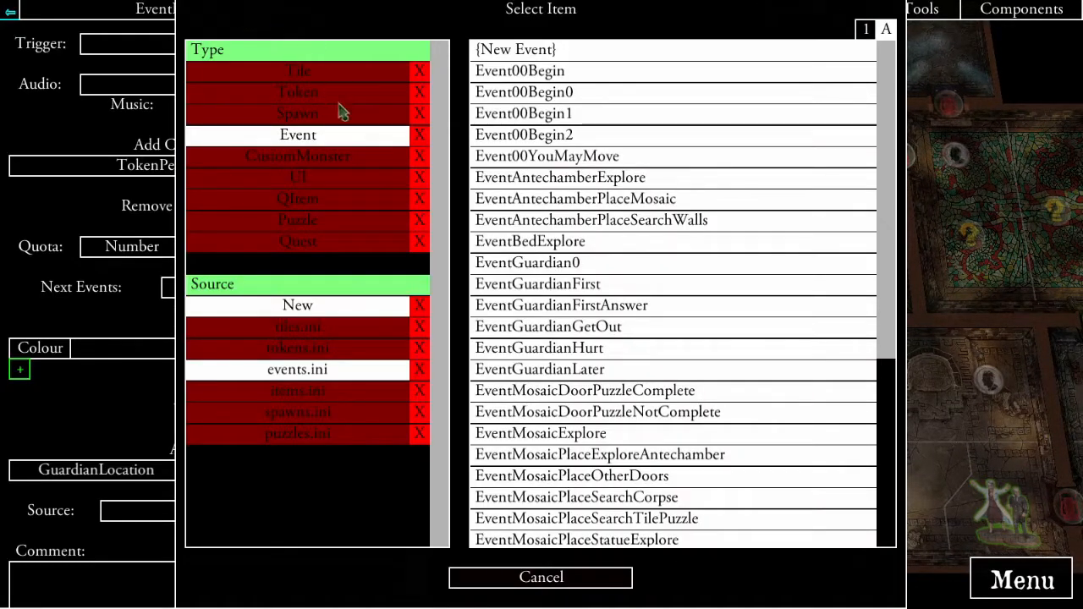
left_click(528, 53)
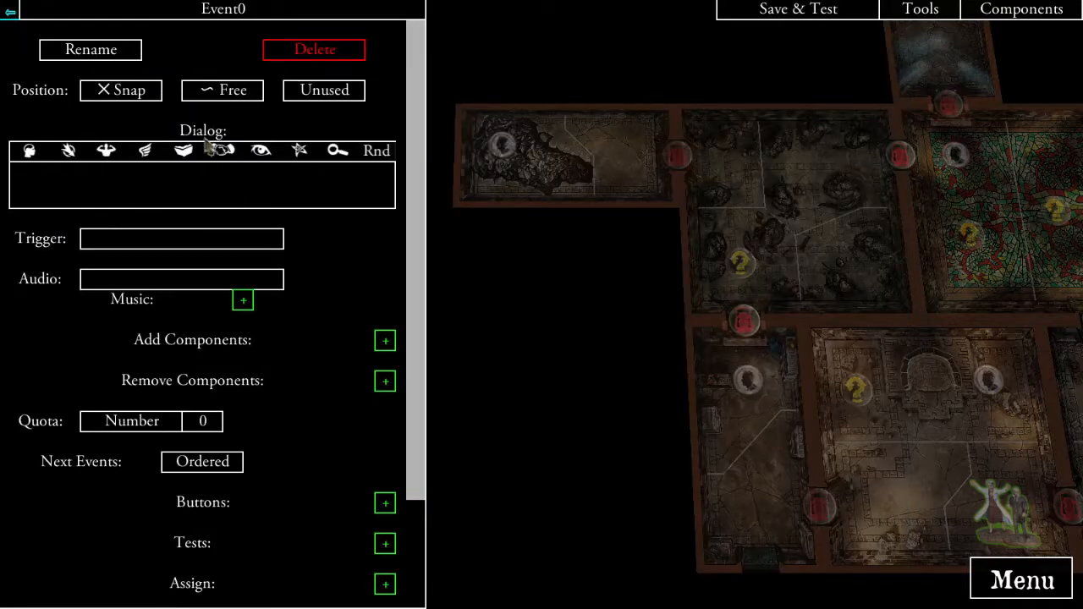
left_click(161, 241)
left_click(300, 78)
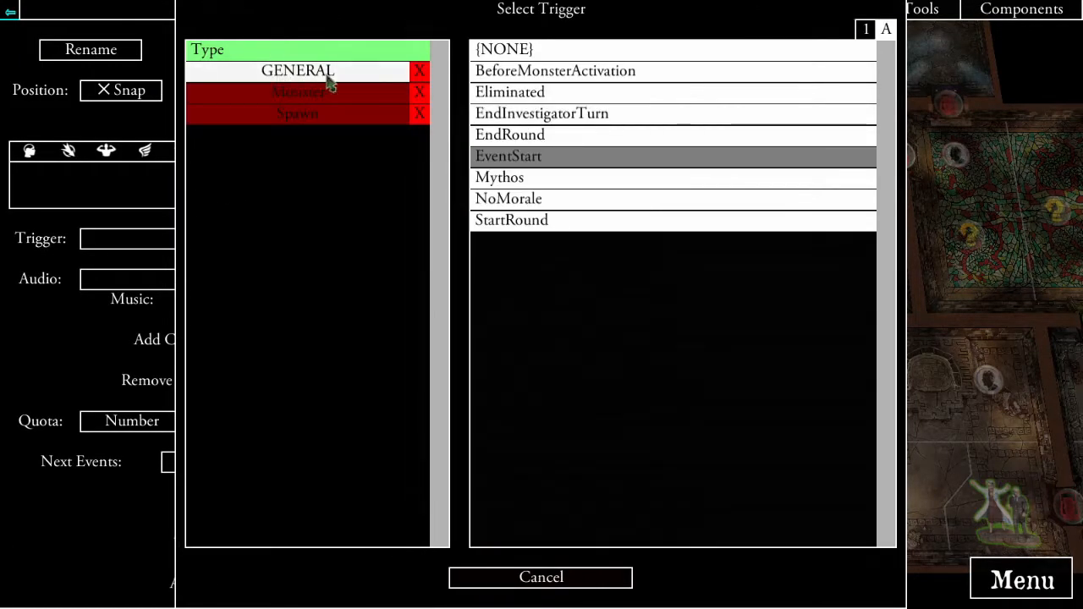
left_click(516, 178)
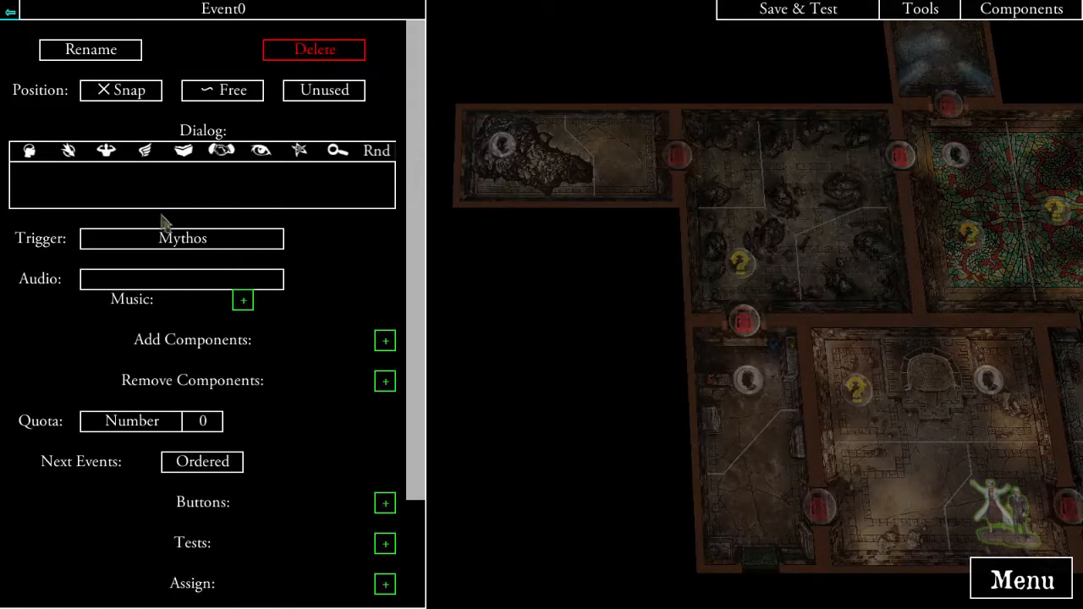
left_click(118, 53)
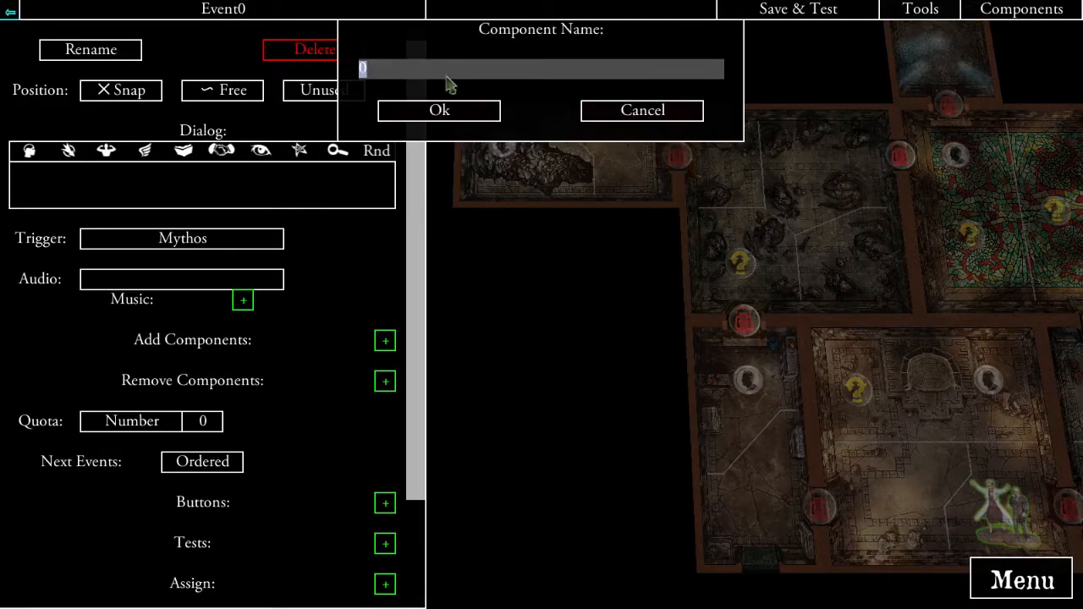
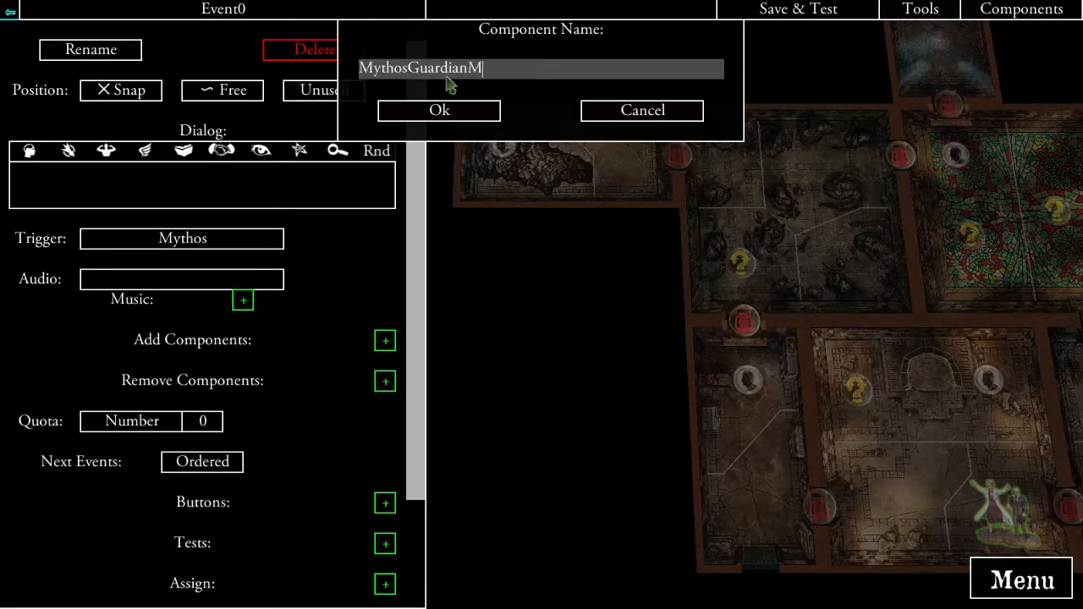
left_click(454, 116)
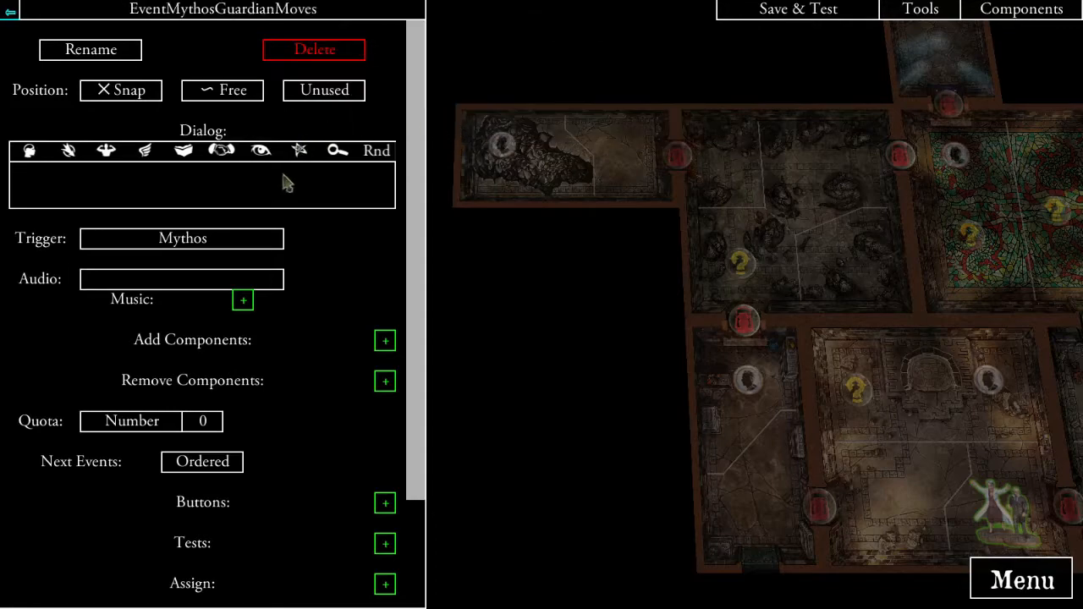
- Add a test to EventMythosGuardianMoves requiring the ExploreRuined variable to equal (==) 1
scroll(287, 179, "down", 3)
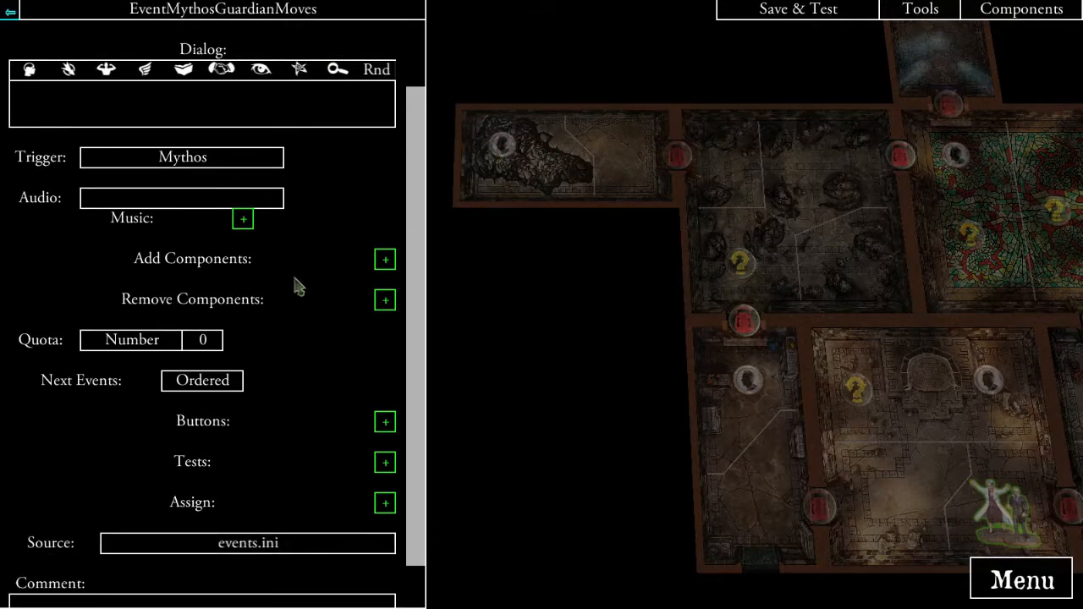
scroll(298, 284, "down", 2)
left_click(384, 411)
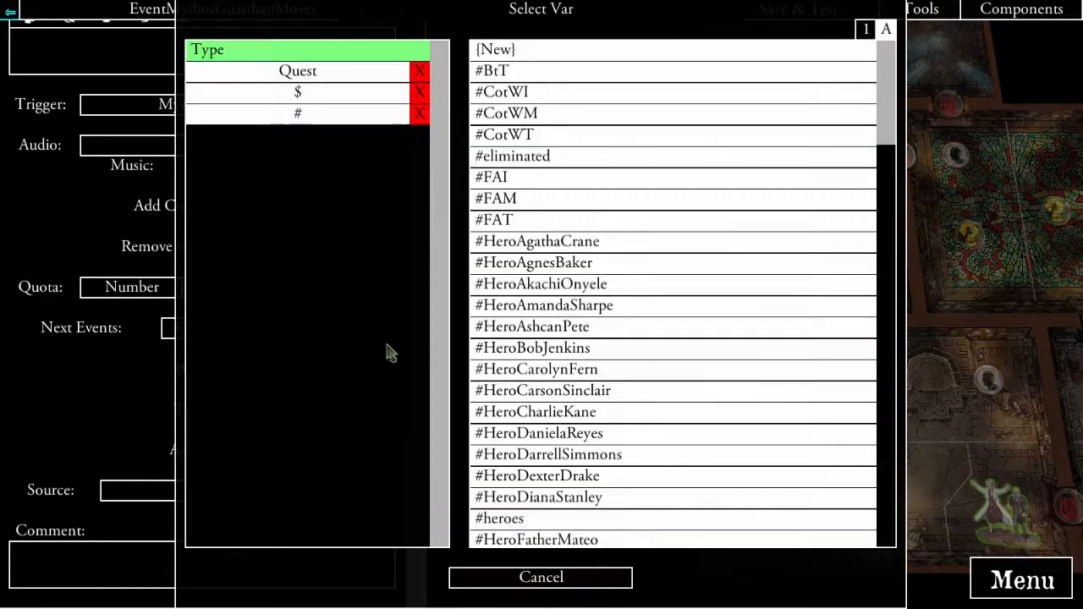
left_click(311, 76)
left_click(554, 117)
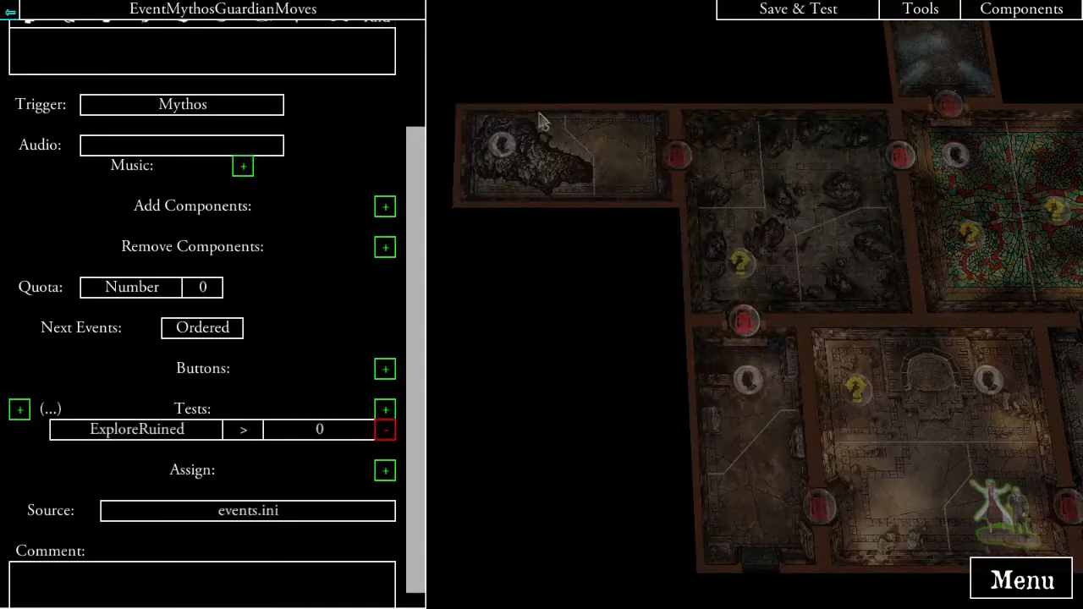
left_click(246, 430)
left_click(542, 118)
left_click(328, 432)
left_click(567, 50)
left_click(436, 114)
scroll(284, 320, "up", 3)
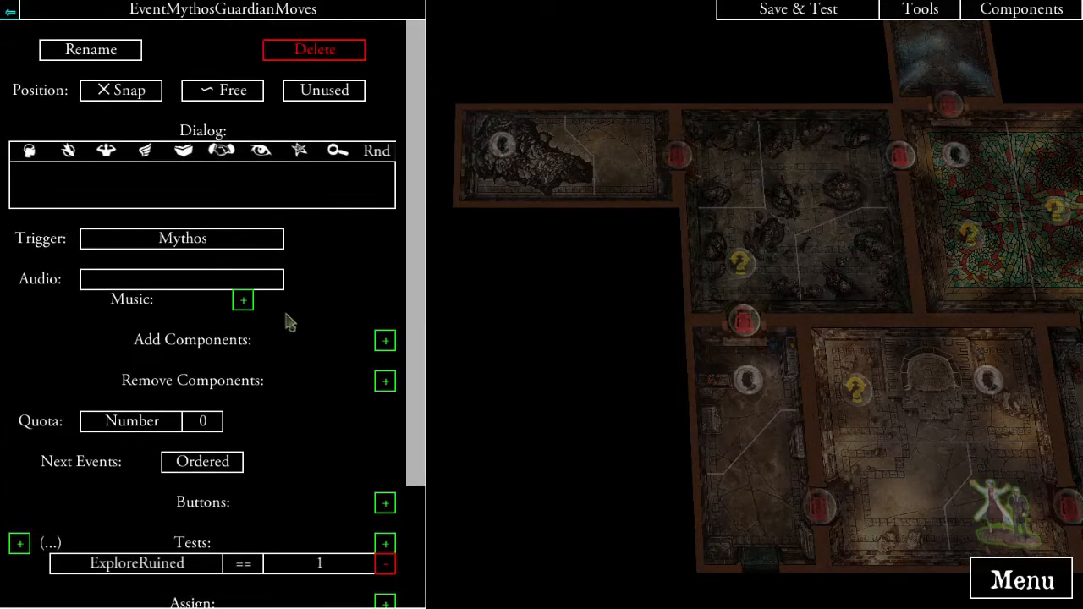
- Set EventMythosGuardianMoves' next events to Random and add one button
scroll(282, 321, "down", 3)
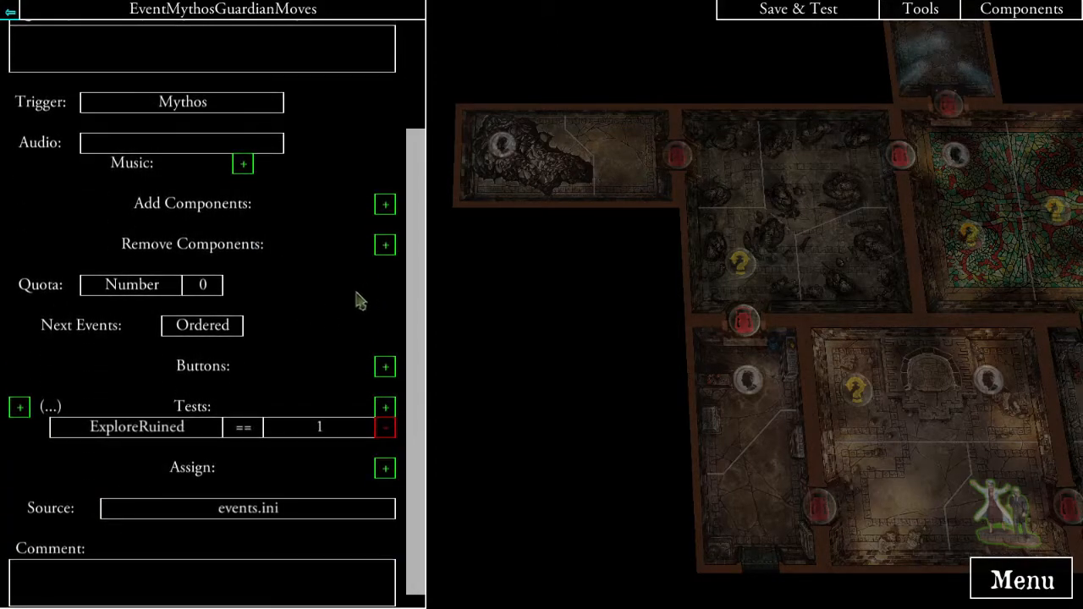
left_click_drag(672, 359, 685, 333)
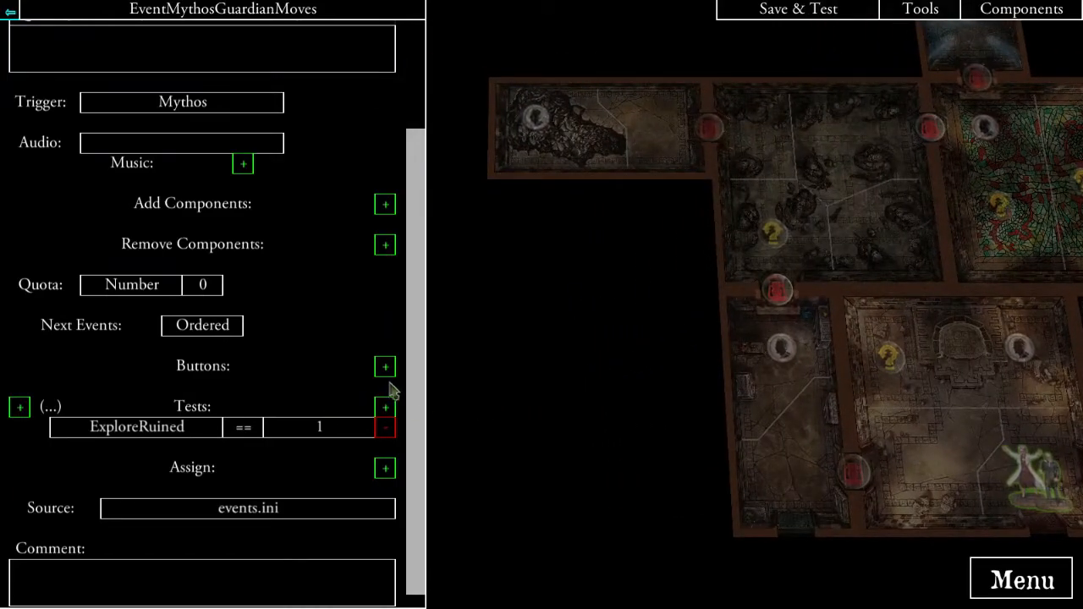
left_click(218, 332)
left_click(385, 366)
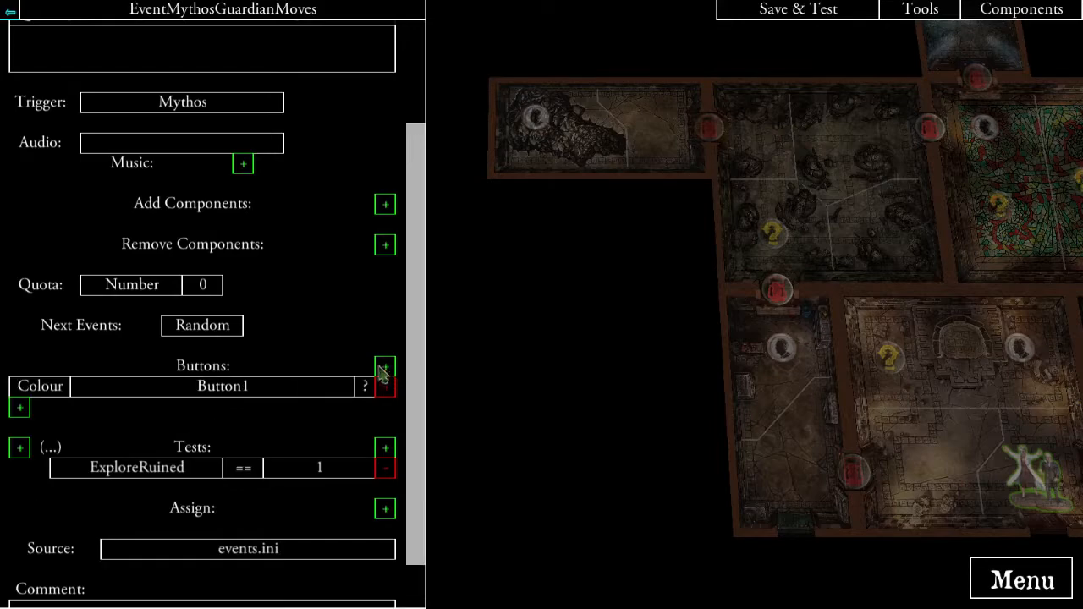
- Attach four new events to Button1 of EventMythosGuardianMoves
left_click(18, 407)
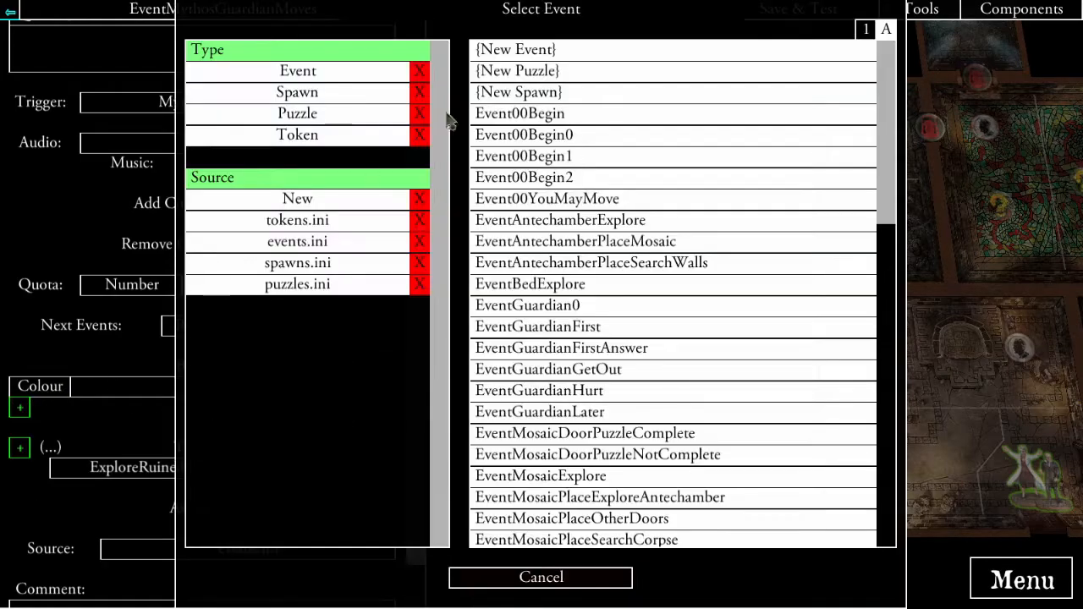
left_click(517, 55)
left_click(19, 429)
left_click(501, 51)
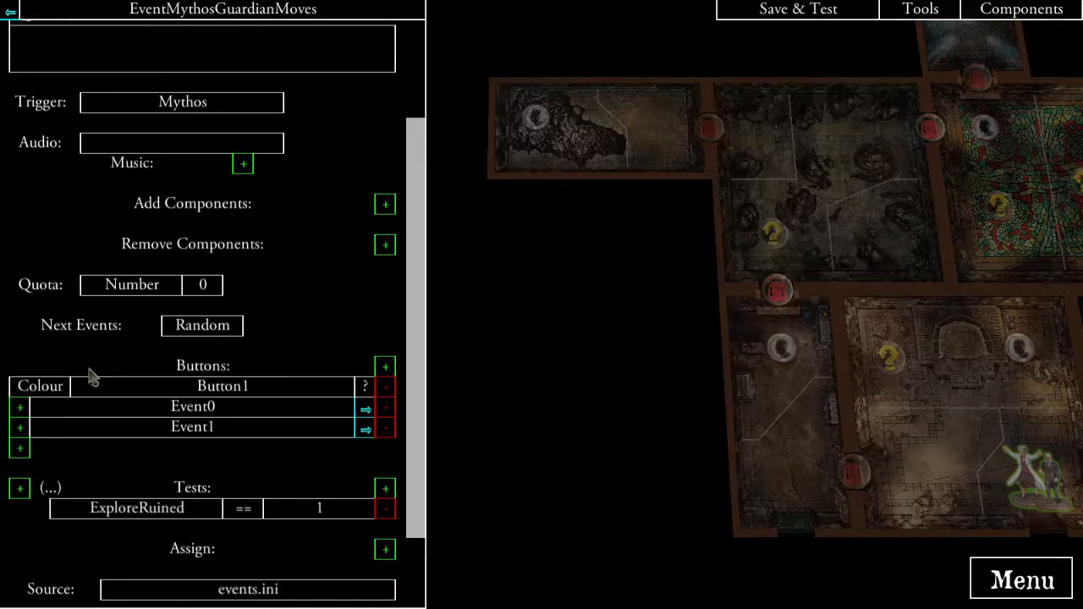
left_click(20, 449)
left_click(499, 52)
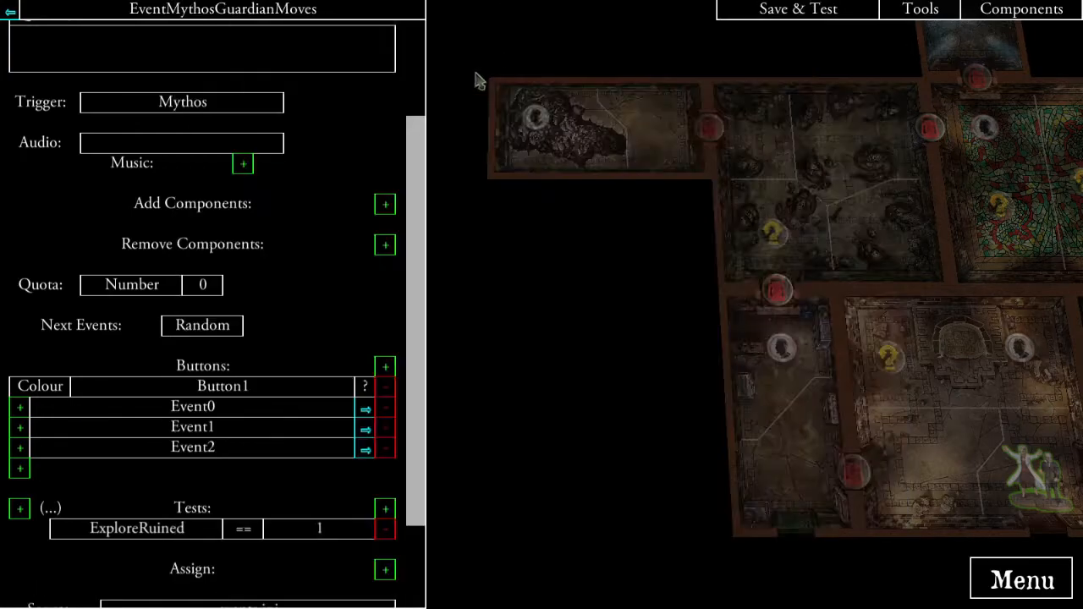
left_click(20, 468)
left_click(550, 54)
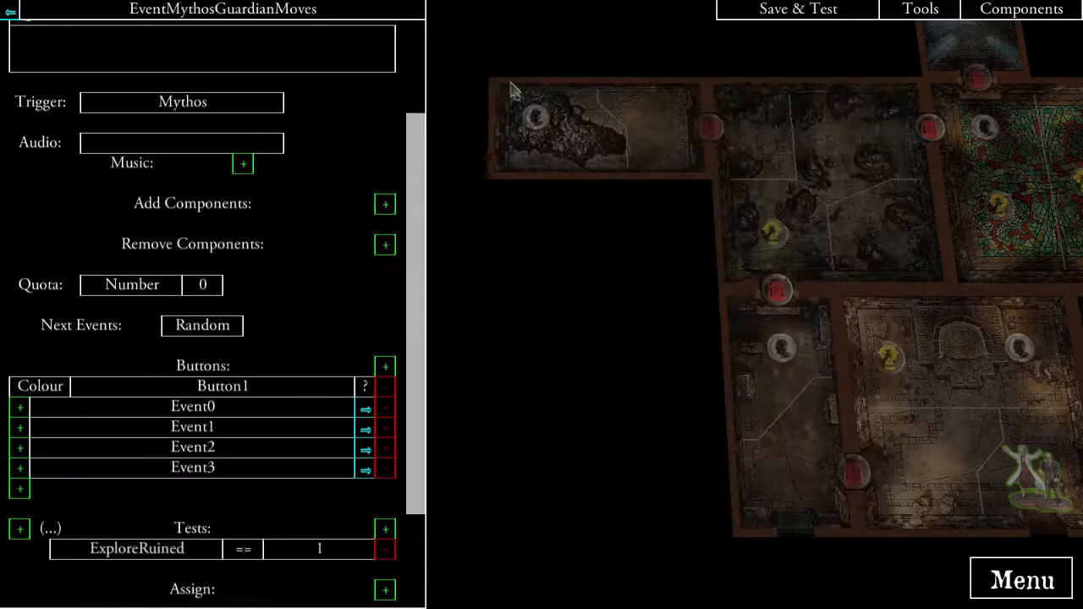
- Rename Button1's first linked event, Event0, to GuardianMovesRuined and copy that component name
left_click(366, 408)
left_click(115, 51)
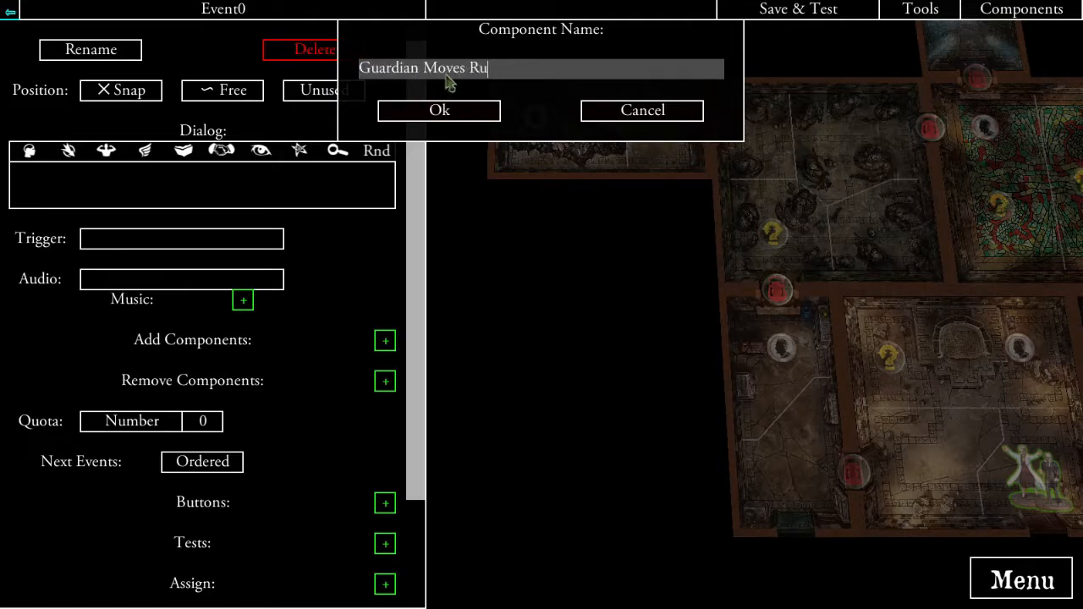
left_click(461, 116)
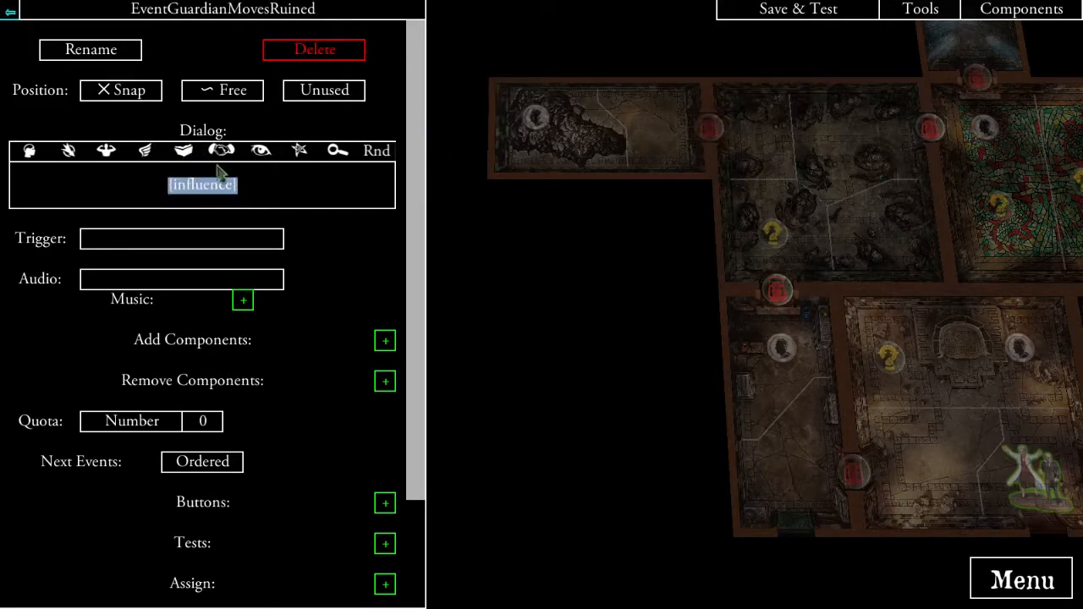
left_click(119, 53)
left_click(459, 76)
key("ctrl+c")
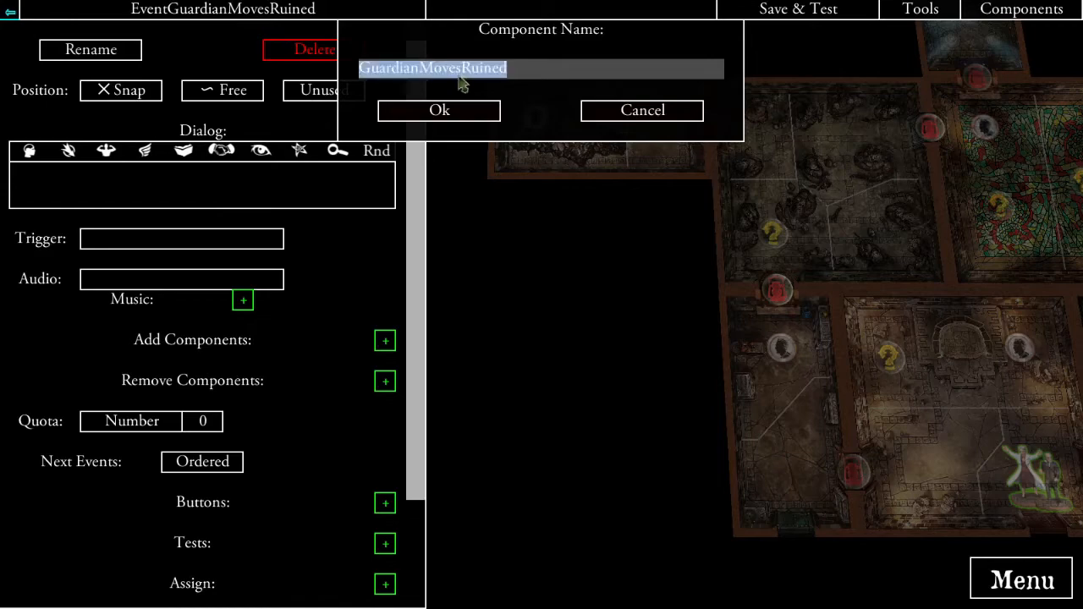
left_click(439, 110)
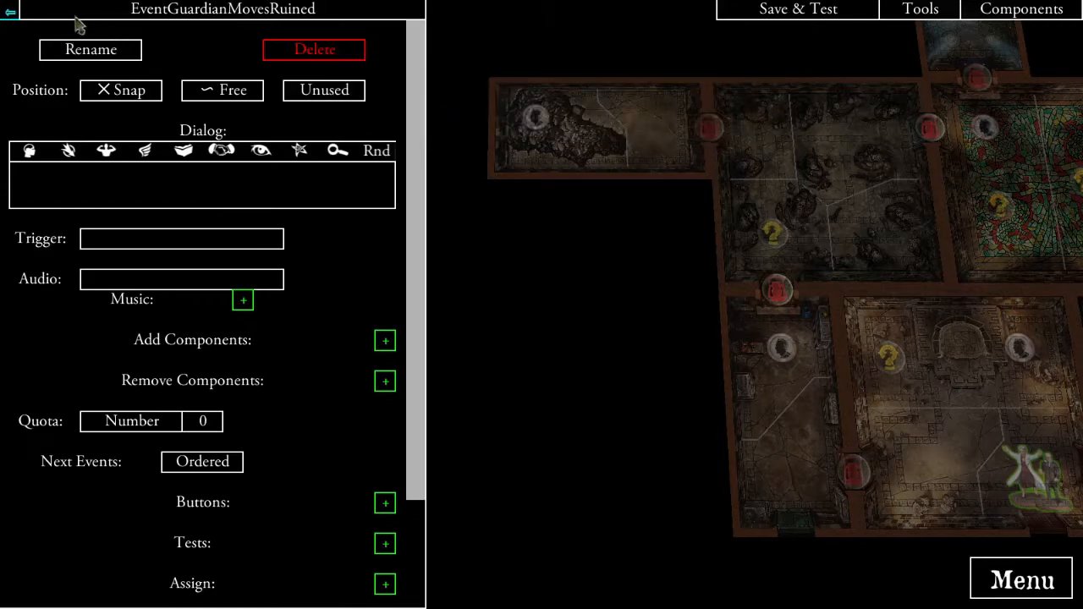
- Return to EventMythosGuardianMoves and open its second linked event, Event1, for renaming
left_click(11, 12)
scroll(326, 229, "down", 3)
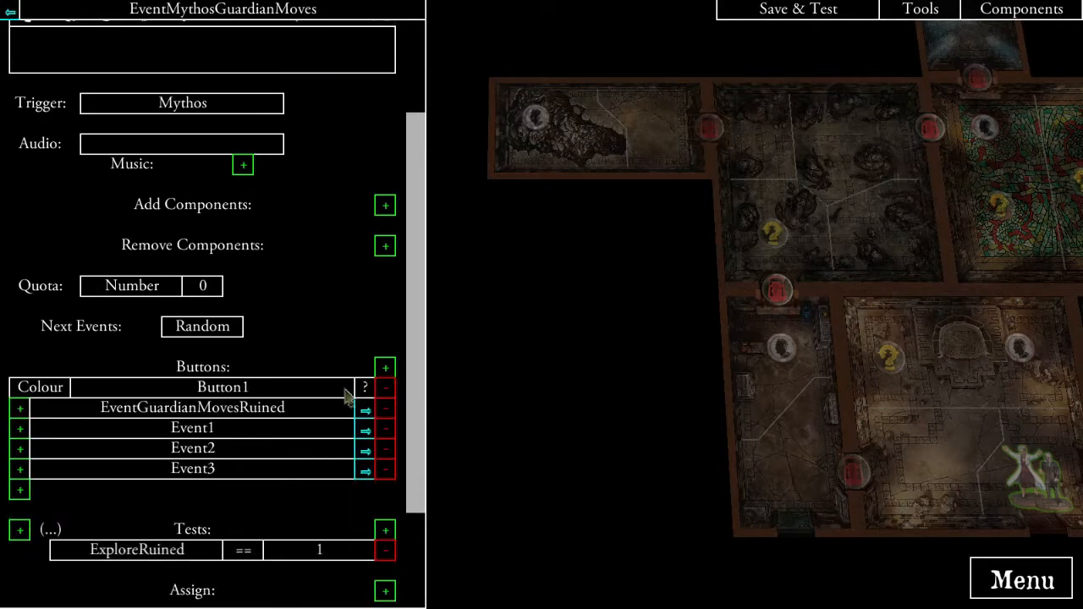
left_click(363, 431)
left_click(137, 56)
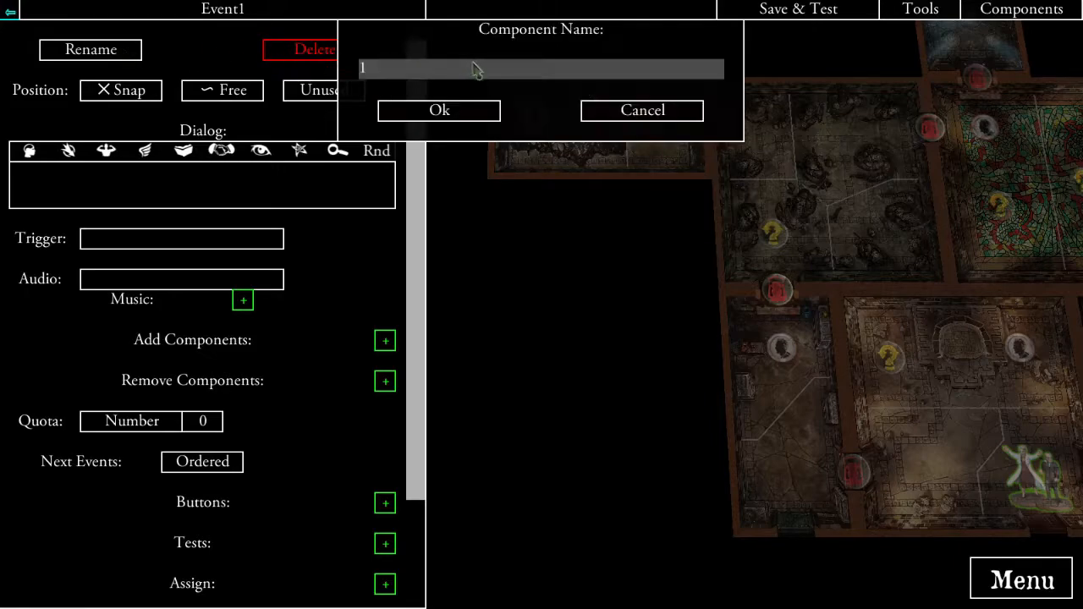
- Rename Event1 as GuardianMovesStorage and return to the EventMythosGuardianMoves event
key("ctrl+v")
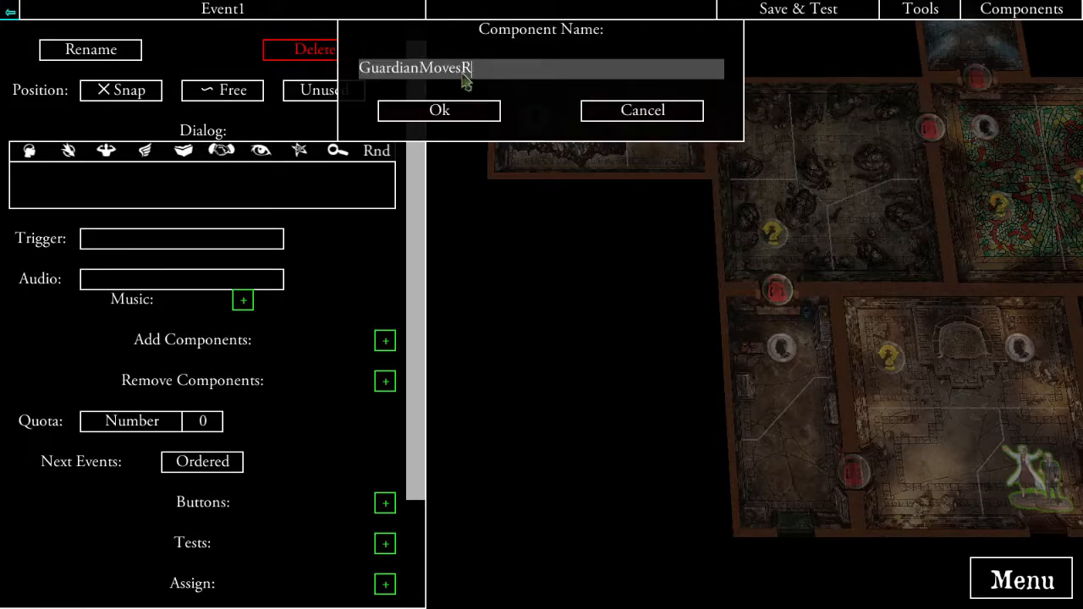
double_click(462, 73)
key("ctrl+c")
left_click(463, 74)
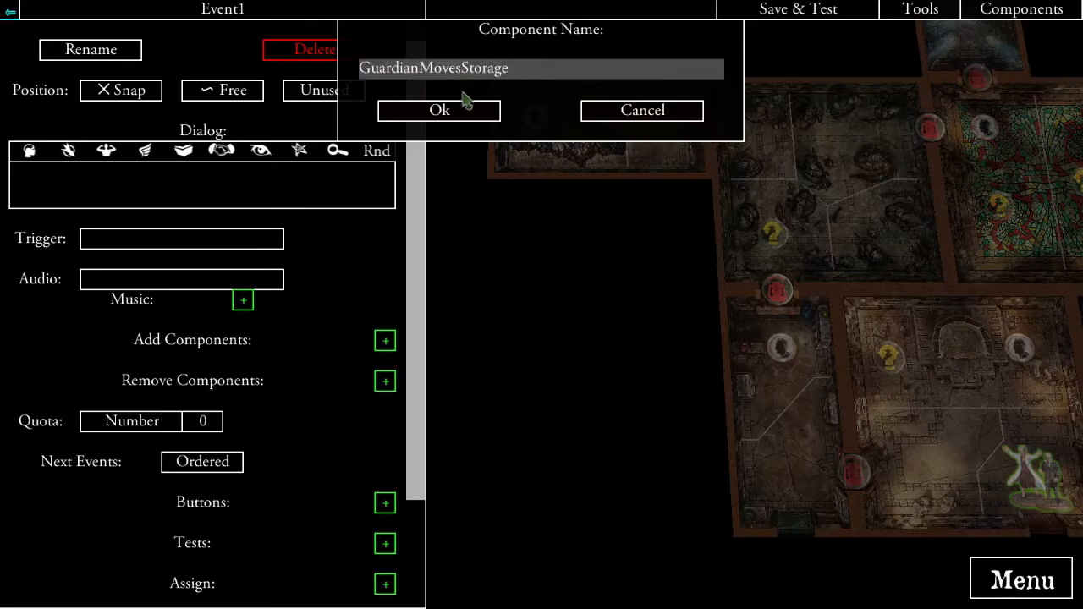
left_click(462, 111)
left_click(12, 11)
- Open Event2 from the Mythos event's button, rename it as GuardianMovesThrone and return to the parent event
scroll(229, 372, "down", 1)
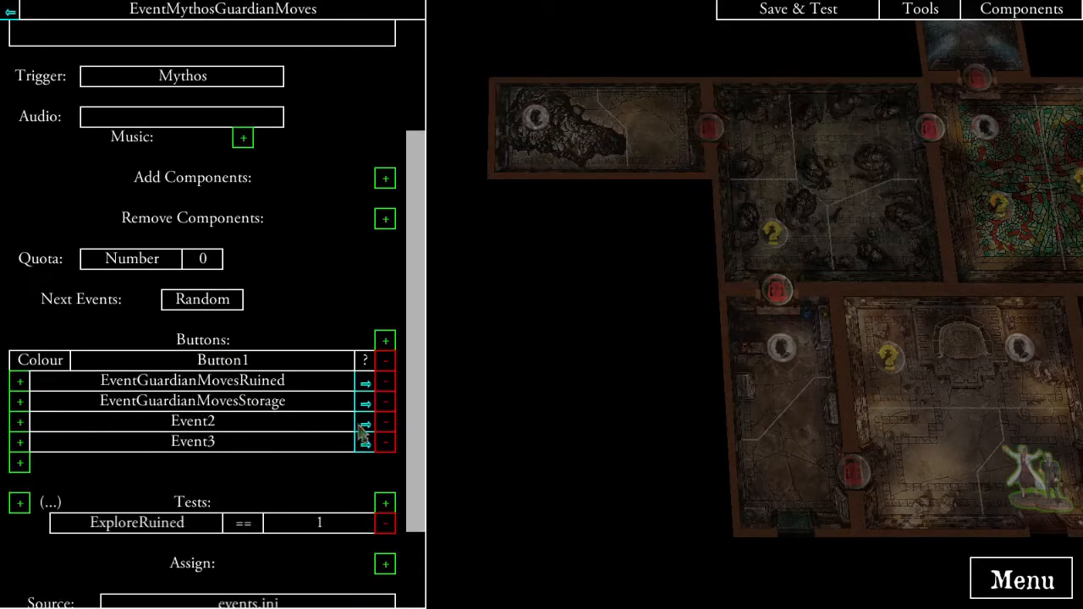
left_click(360, 425)
left_click(121, 53)
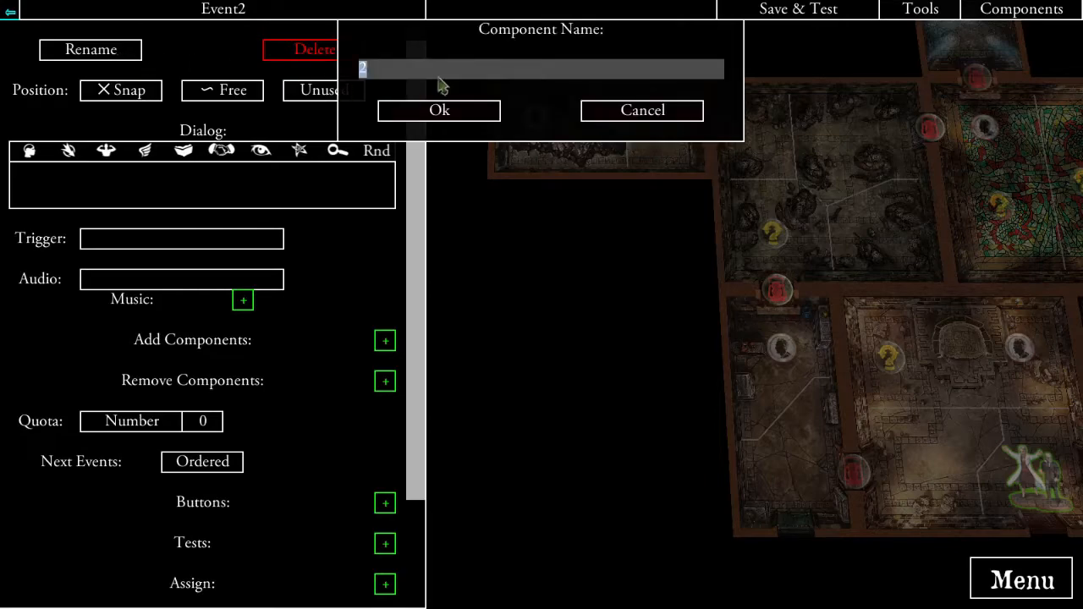
key("ctrl+v")
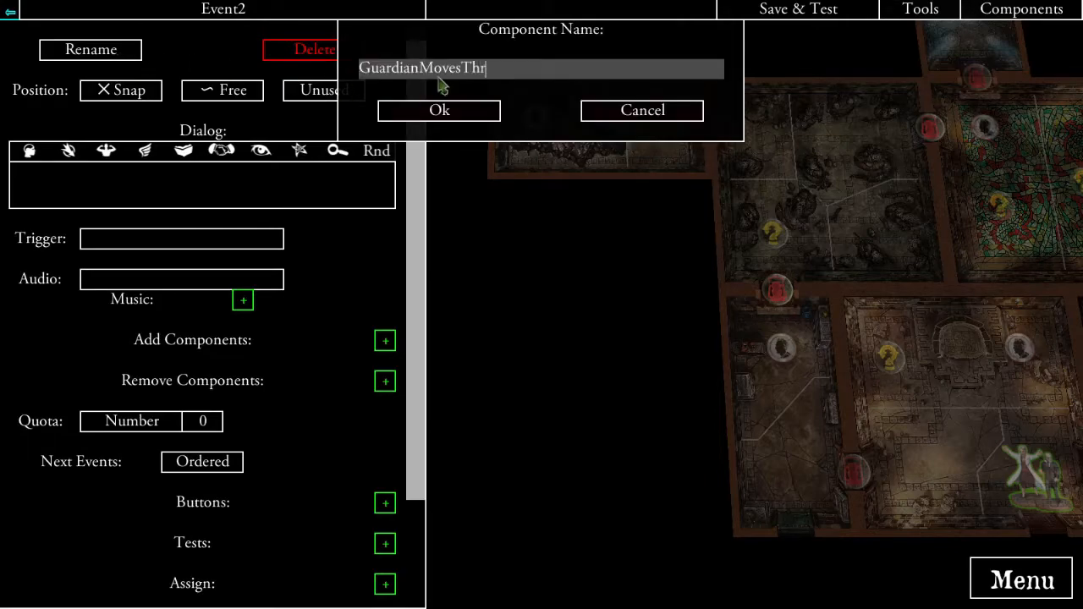
left_click(11, 12)
- Open Event3 from the Mythos event's button, rename it as GuardianMovesMosaic and return to the parent event
scroll(315, 454, "down", 3)
left_click(362, 448)
left_click(118, 58)
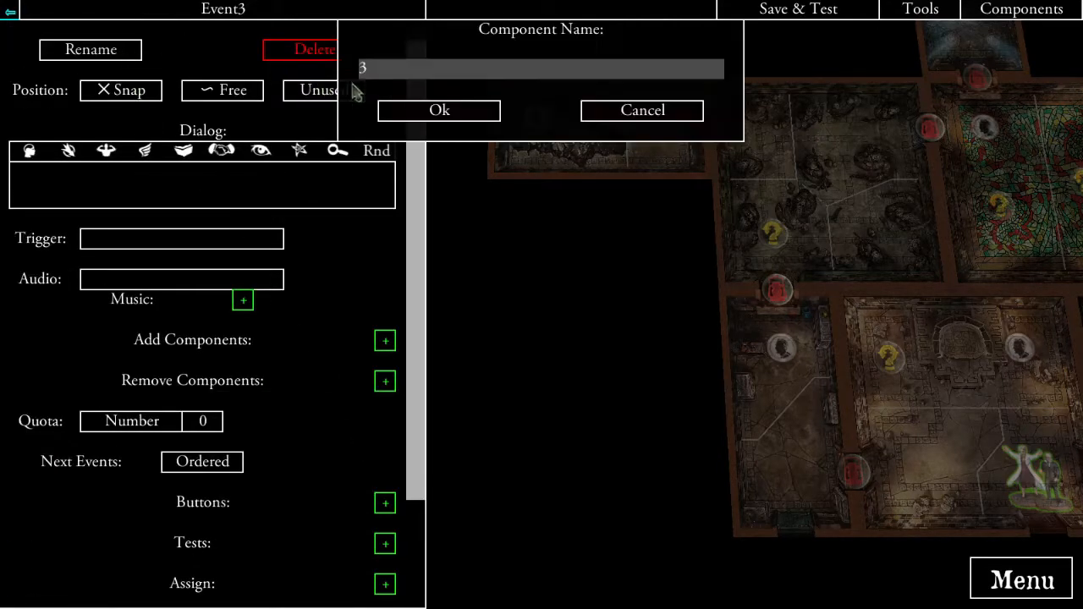
key("ctrl+v")
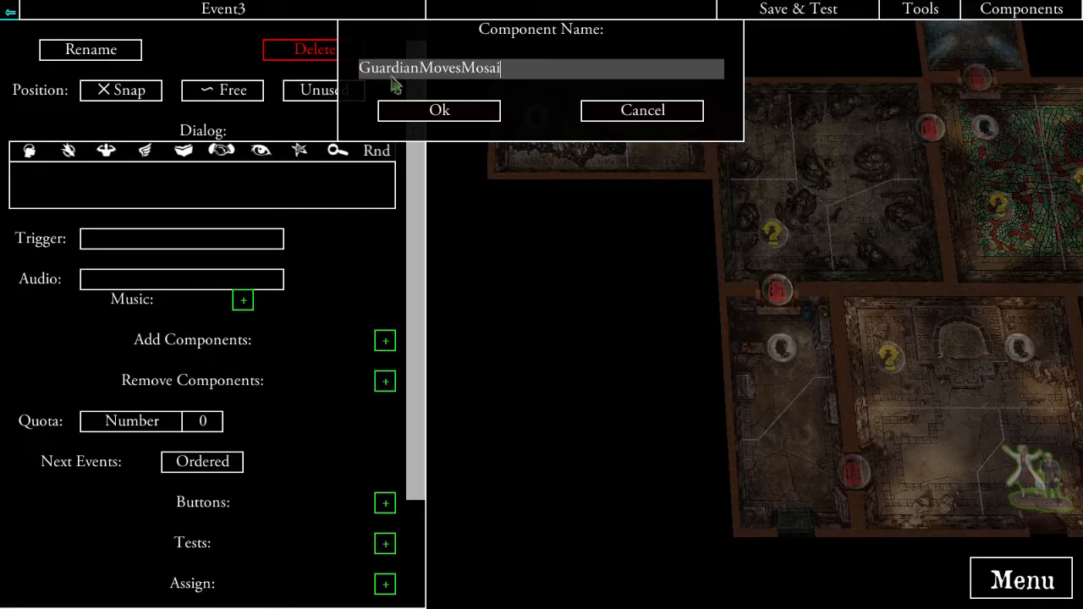
left_click(437, 118)
left_click(11, 12)
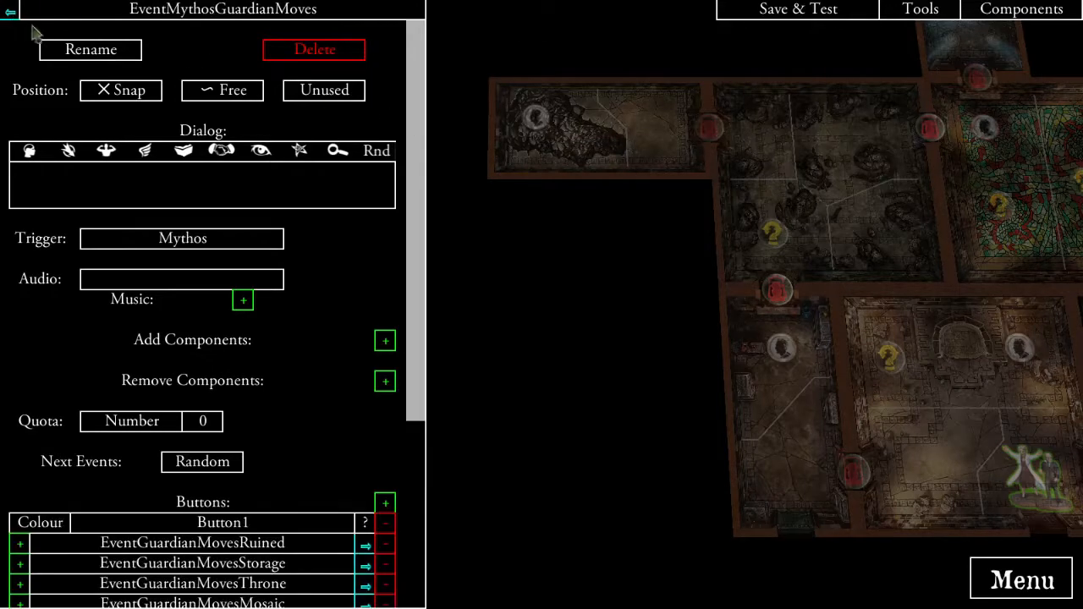
- Open EventGuardianMovesRuined and add a test on the quest variable GuardianLocation
scroll(291, 341, "down", 2)
scroll(291, 341, "down", 1)
left_click(363, 438)
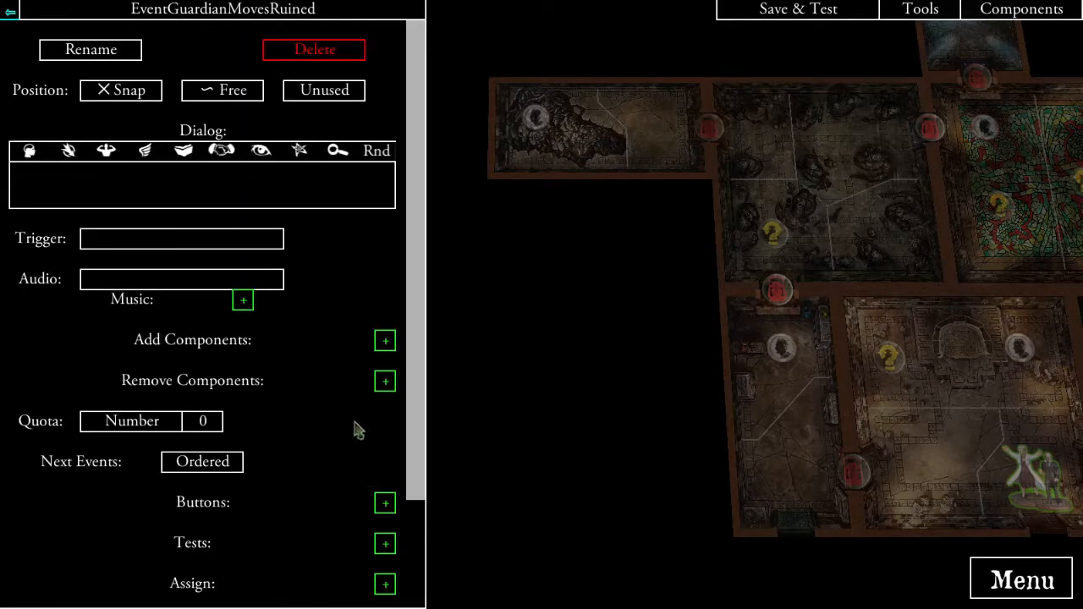
scroll(241, 354, "down", 5)
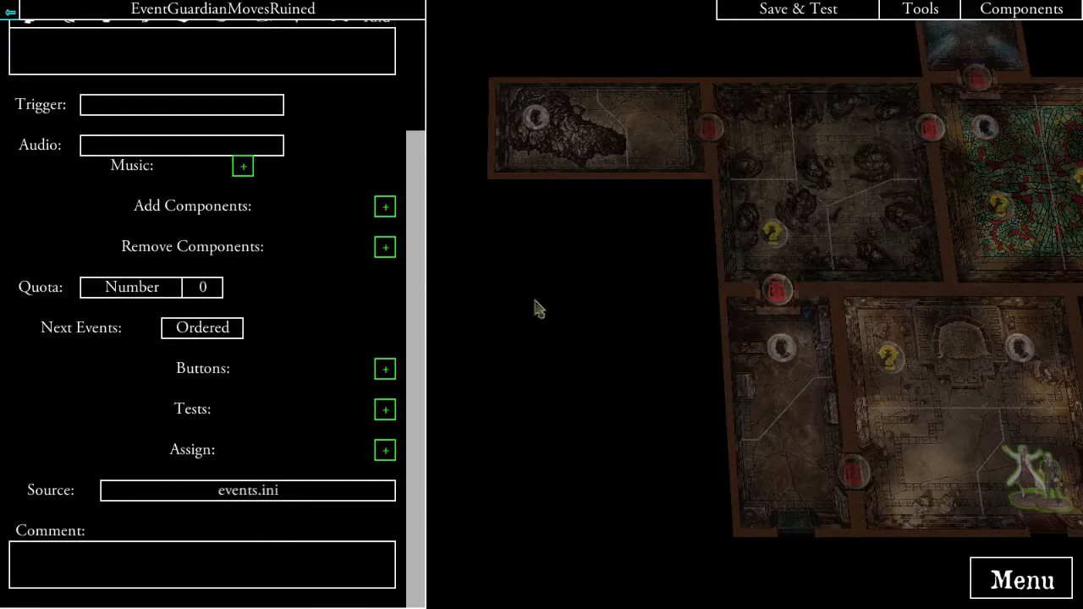
left_click(385, 410)
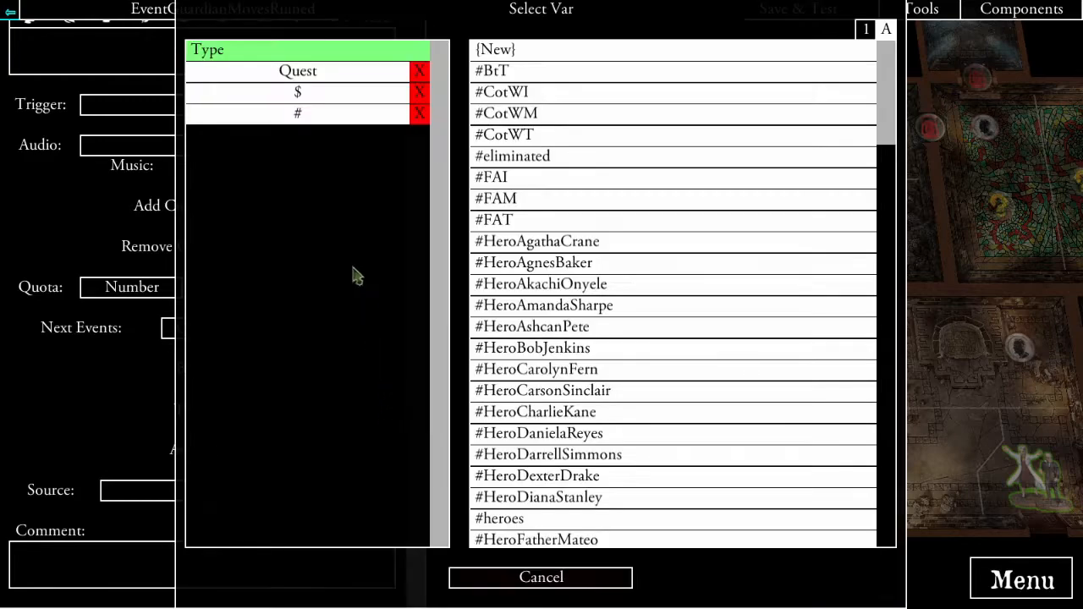
left_click(329, 73)
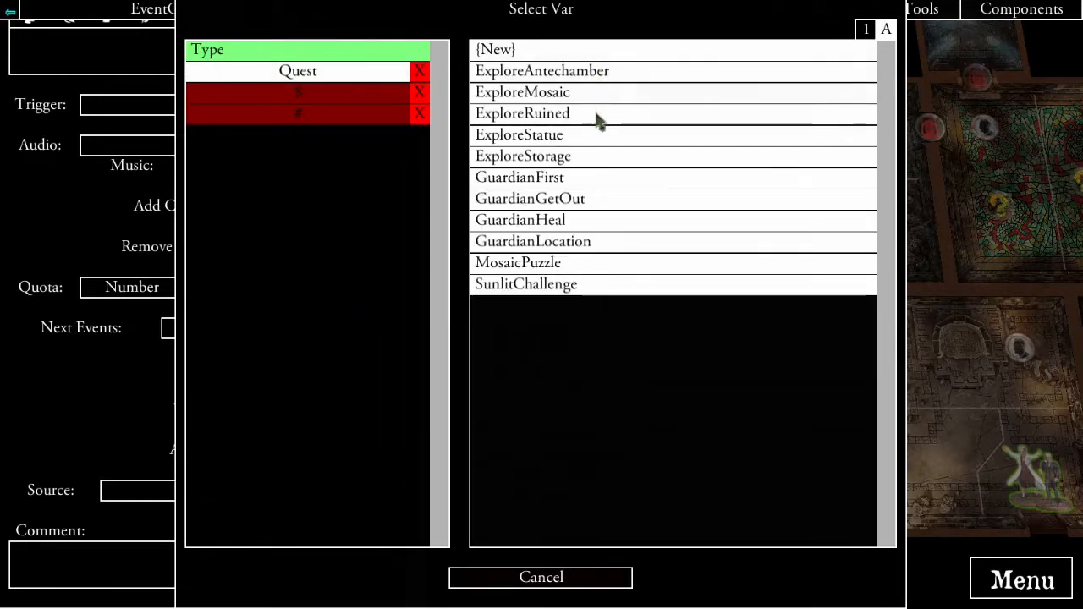
left_click(560, 243)
- Set the GuardianLocation test to the != operator with the value 1
left_click(244, 431)
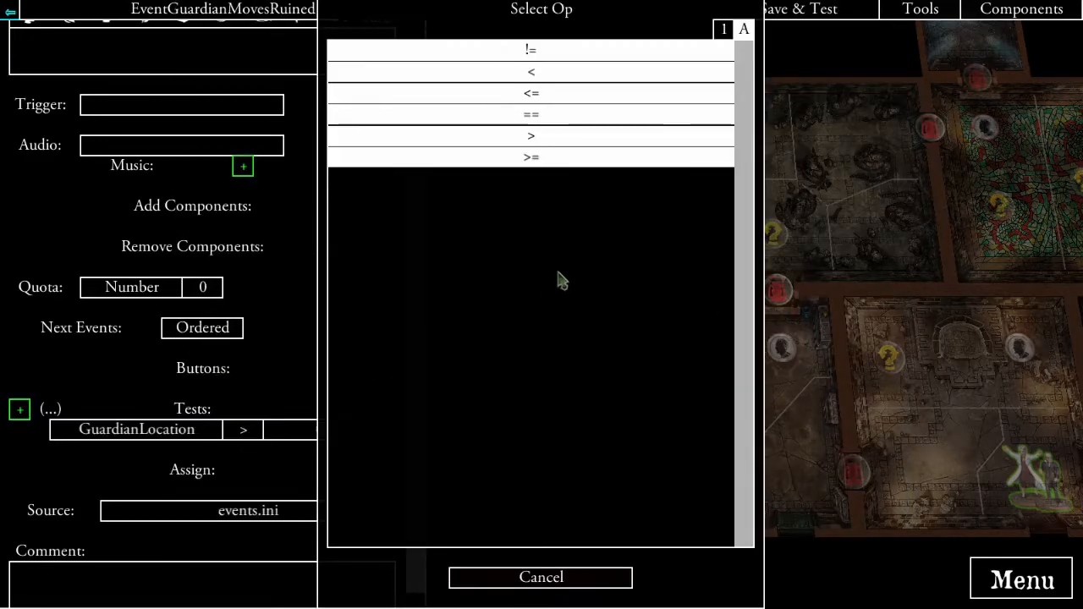
left_click(546, 57)
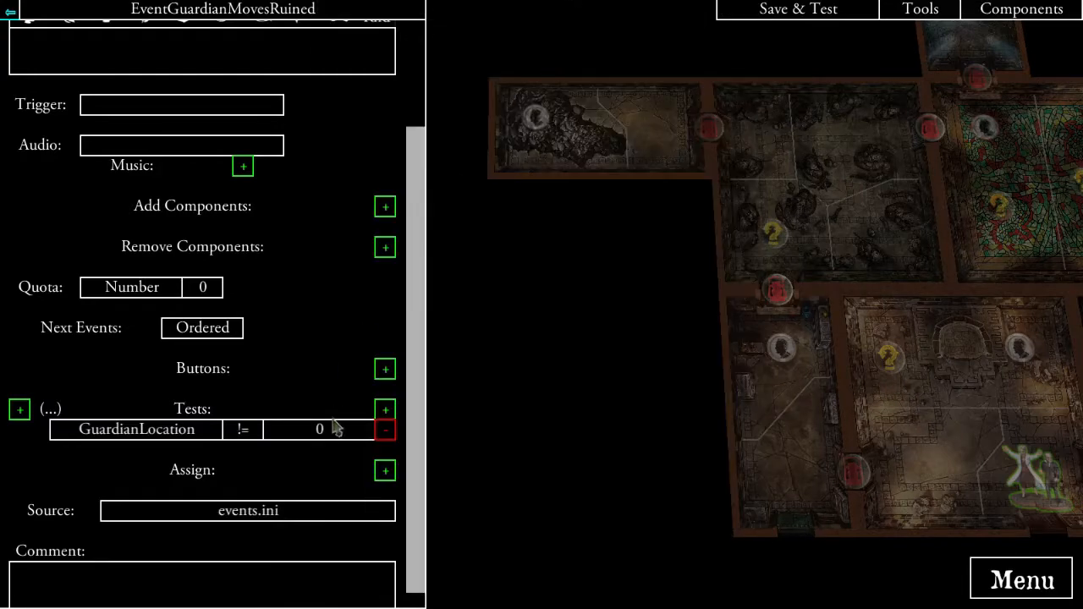
left_click(335, 429)
left_click(507, 47)
type("1")
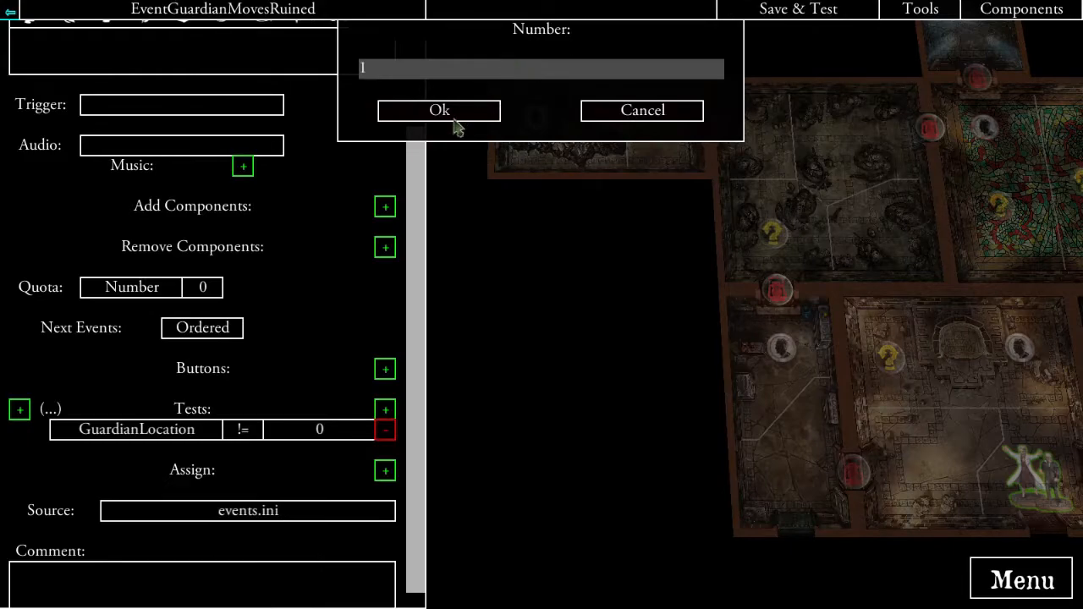
left_click(454, 119)
left_click_drag(682, 342, 634, 366)
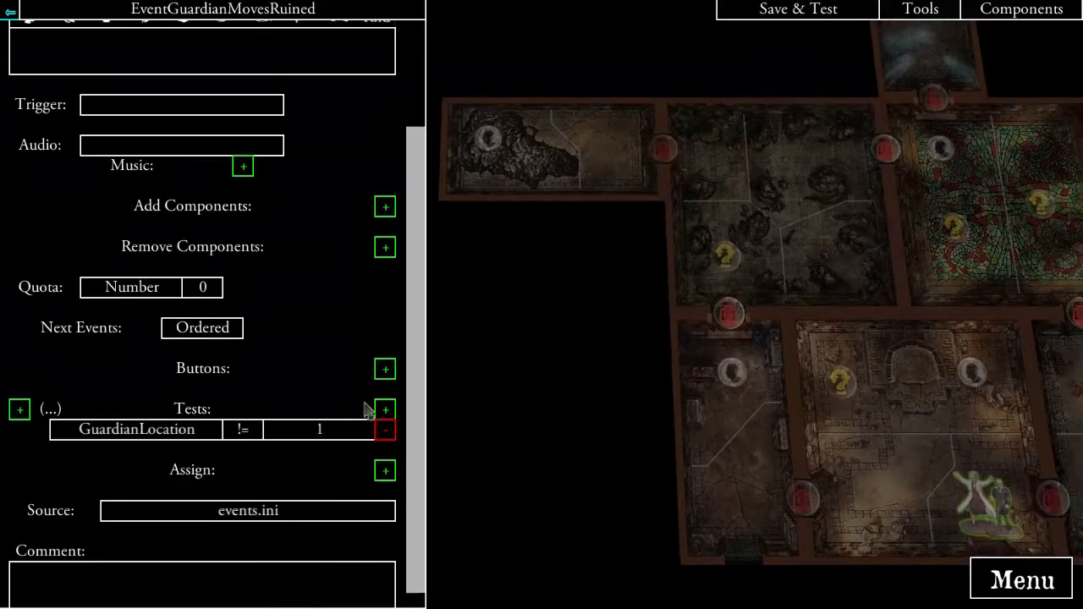
- Write the event's dialog: "The robed stranger wanders through the temple. Move the Person Token, as indicated."
scroll(261, 319, "up", 3)
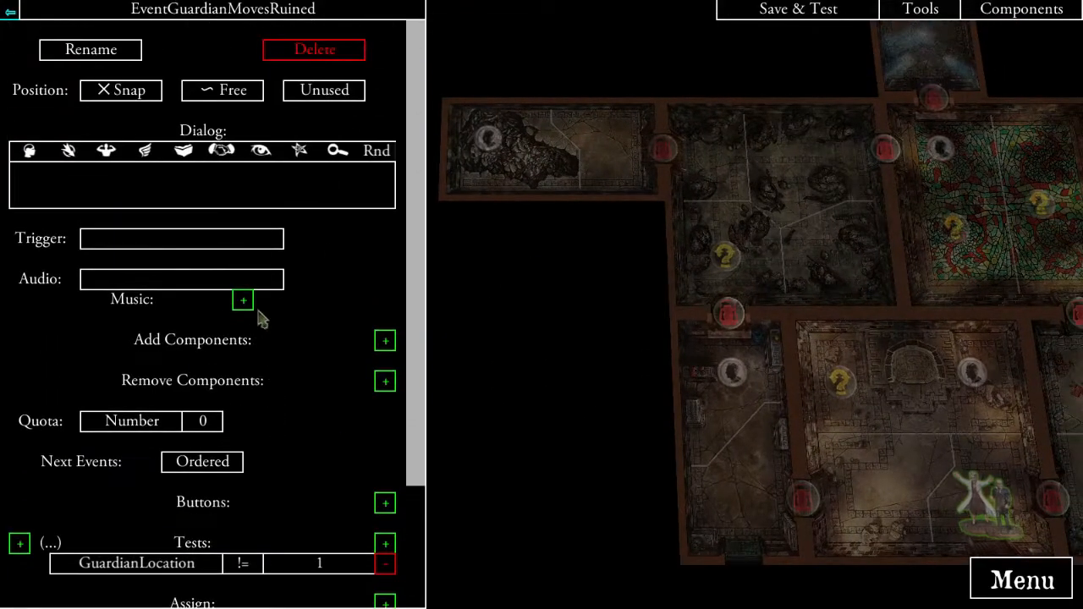
left_click(226, 193)
type("The robed stranger wanders through the tem")
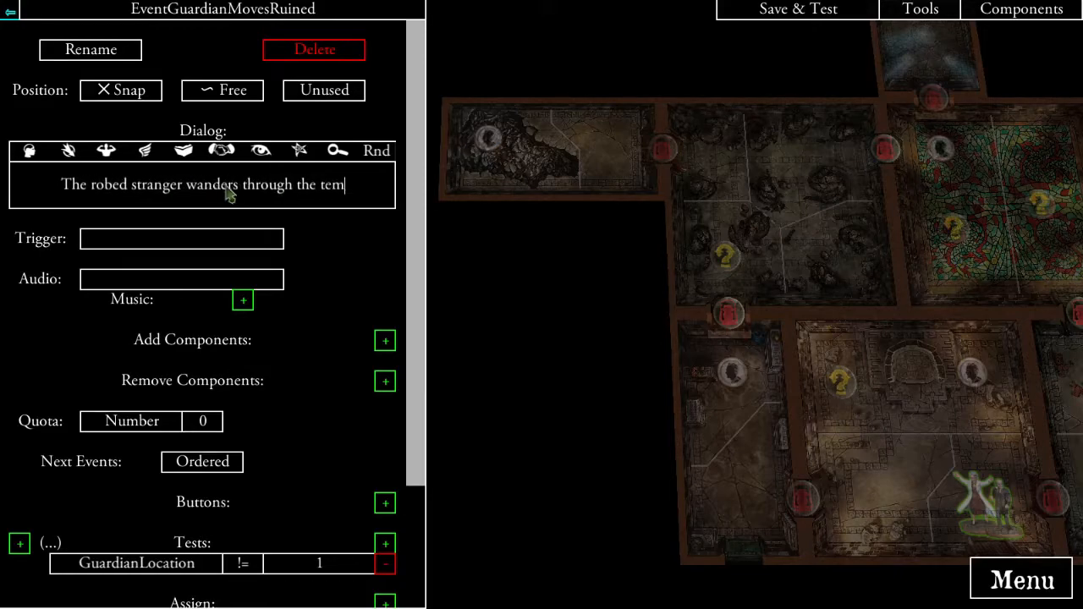
type("ple. Move the ")
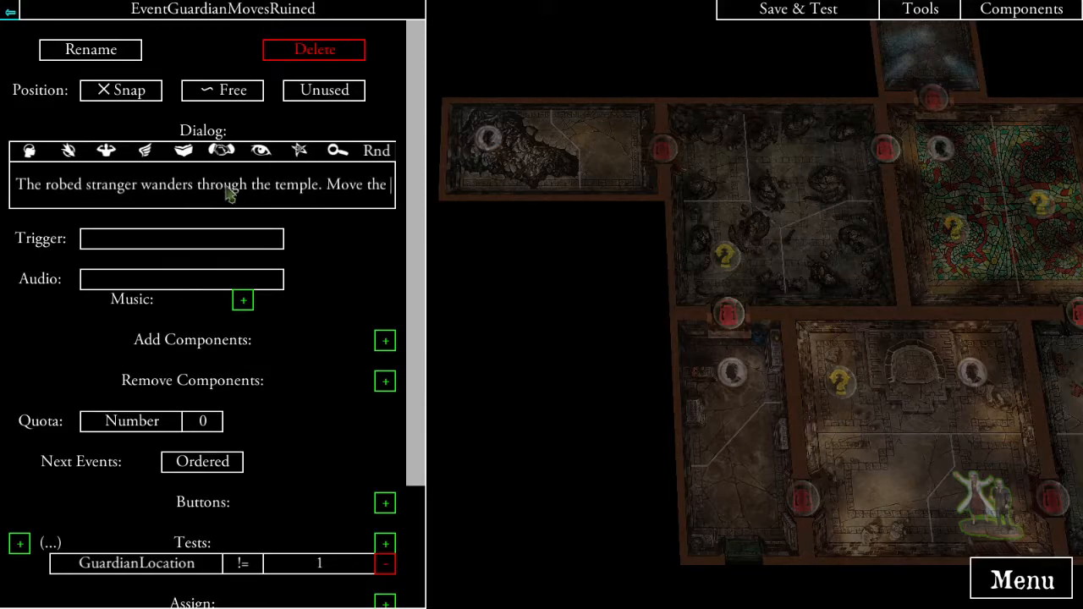
type("Person Token, ")
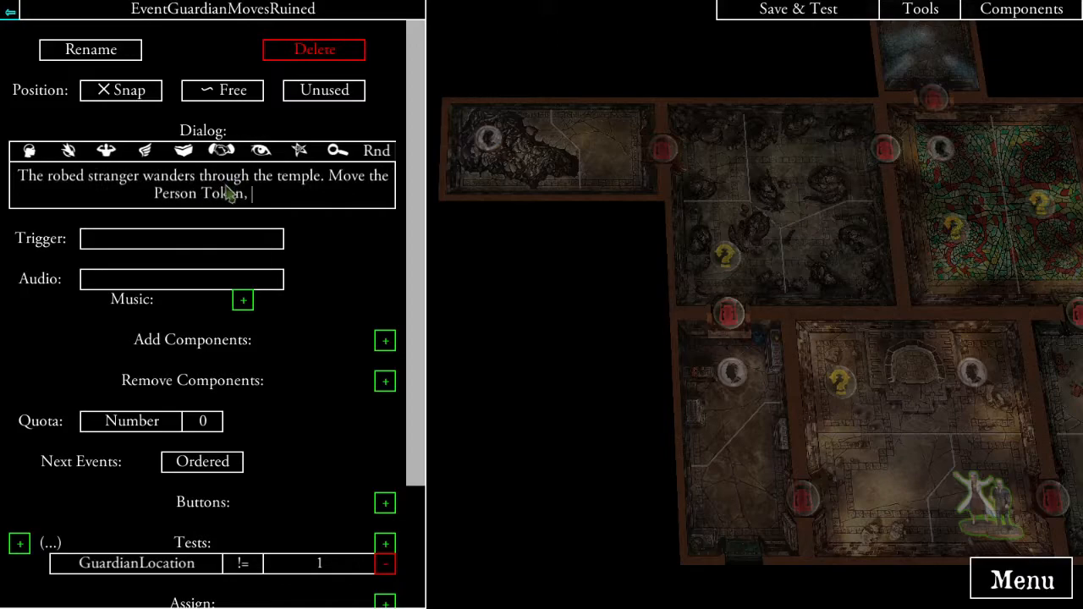
type("as indicated.")
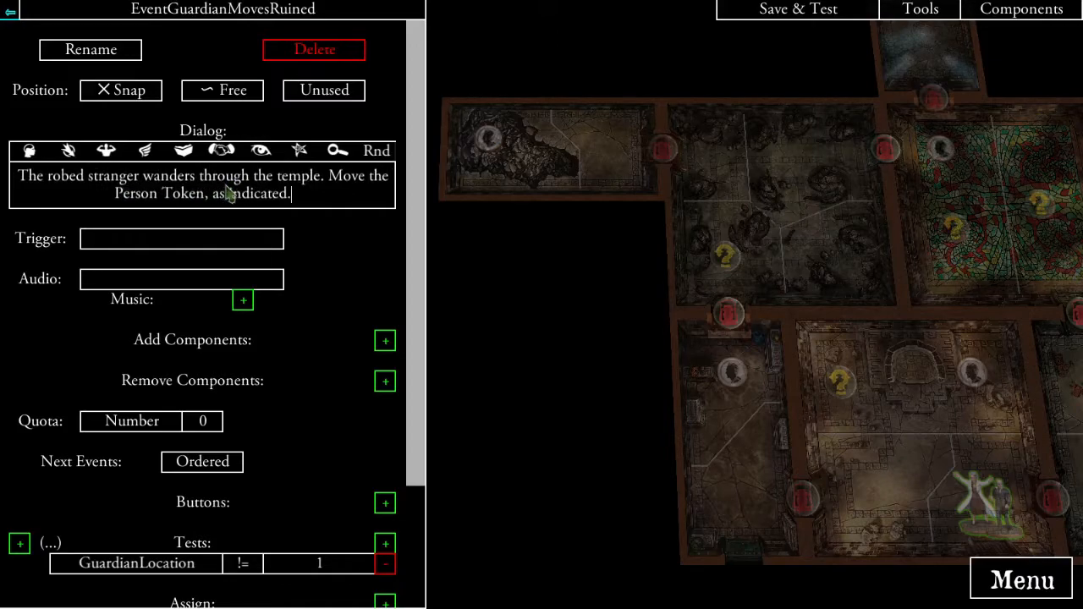
left_click(347, 258)
- Add the token TokenPersonRuined to the components that EventGuardianMovesRuined adds
left_click(385, 357)
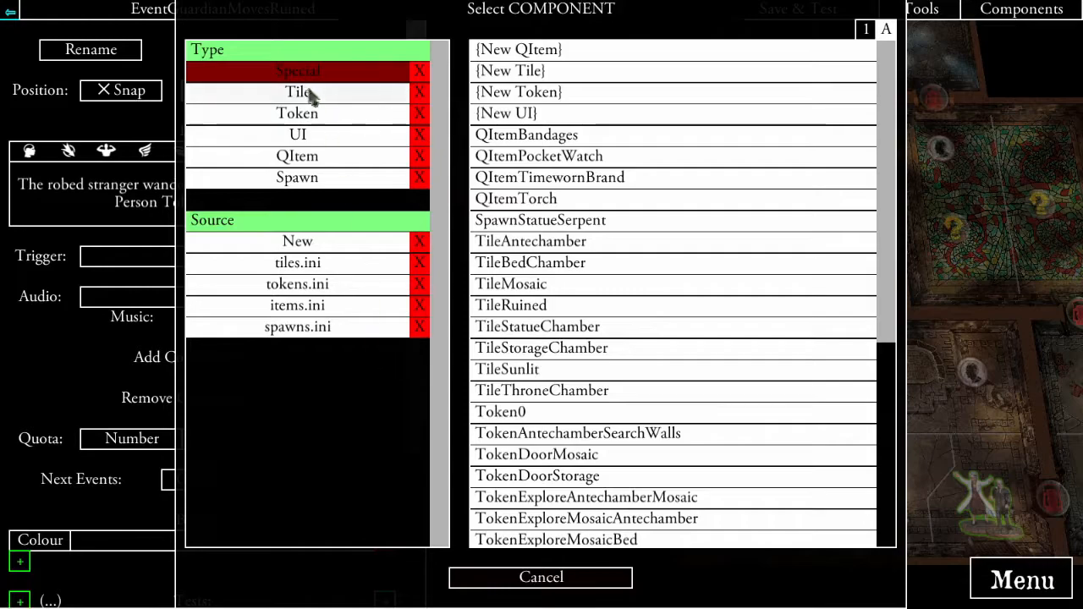
left_click(315, 119)
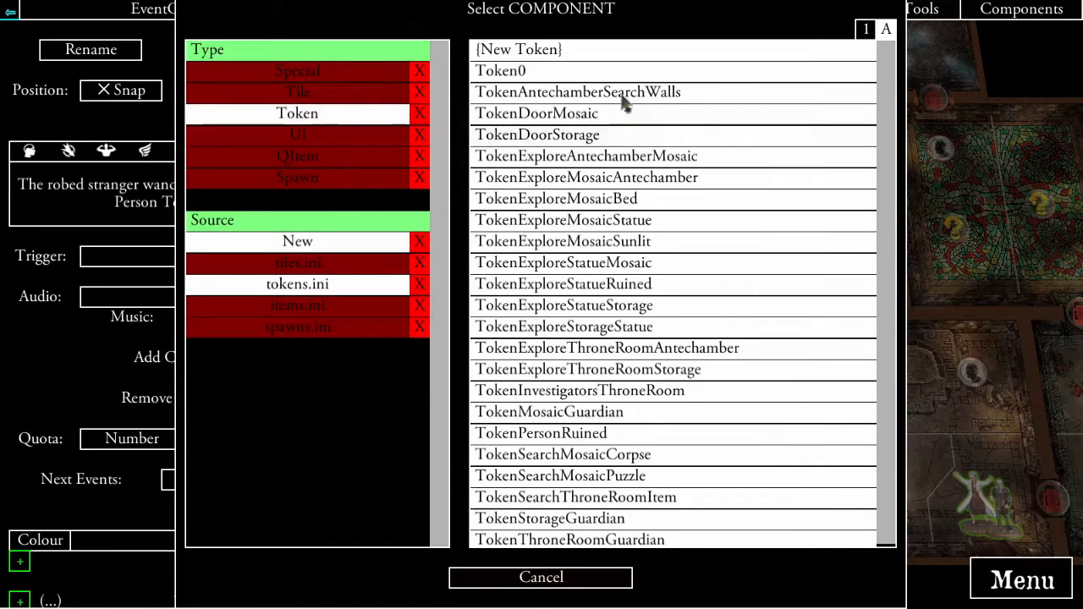
scroll(582, 437, "down", 2)
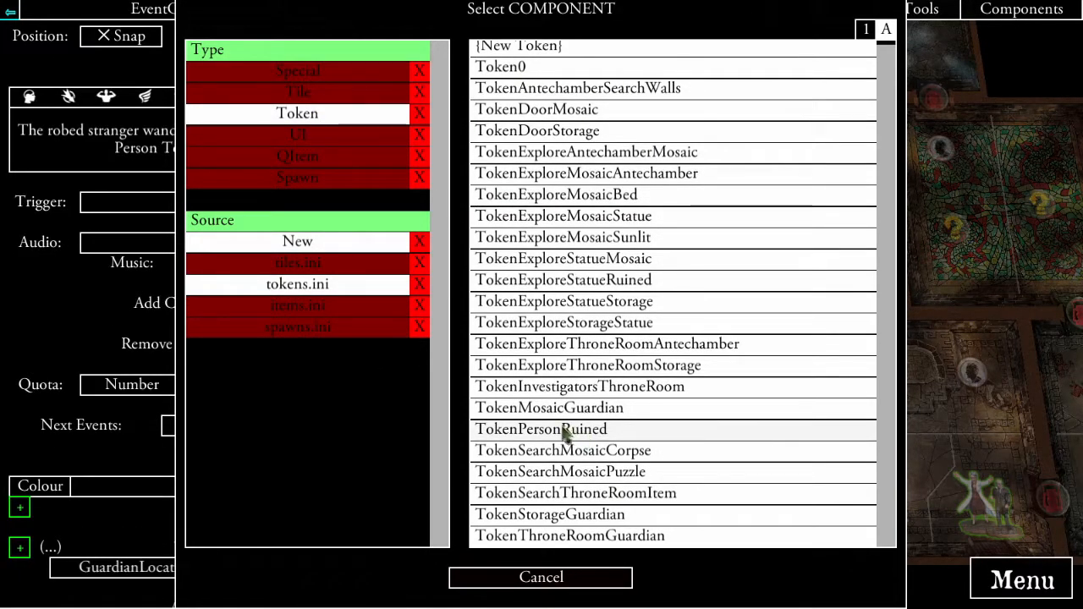
left_click(565, 431)
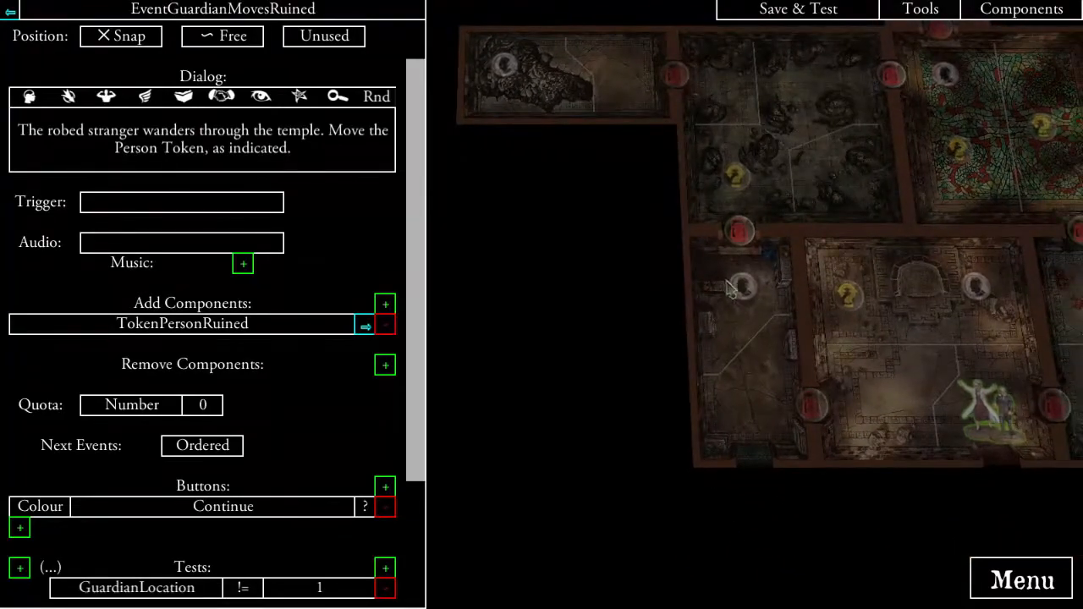
- Select the TokenStorageGuardian token in the storage chamber and rename it as PersonStorage
left_click(729, 284)
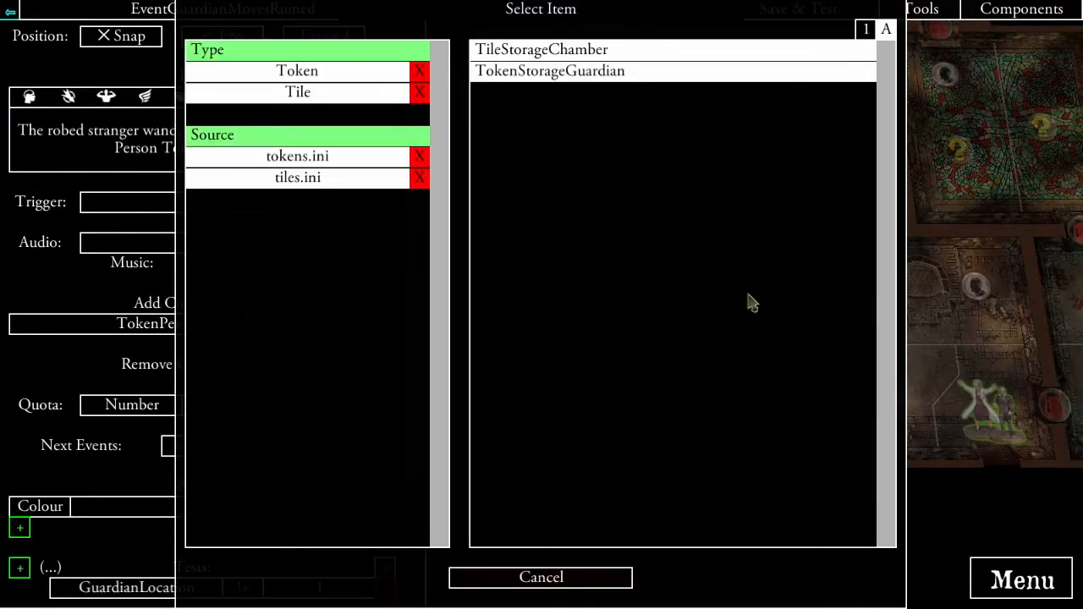
left_click(582, 71)
left_click(90, 49)
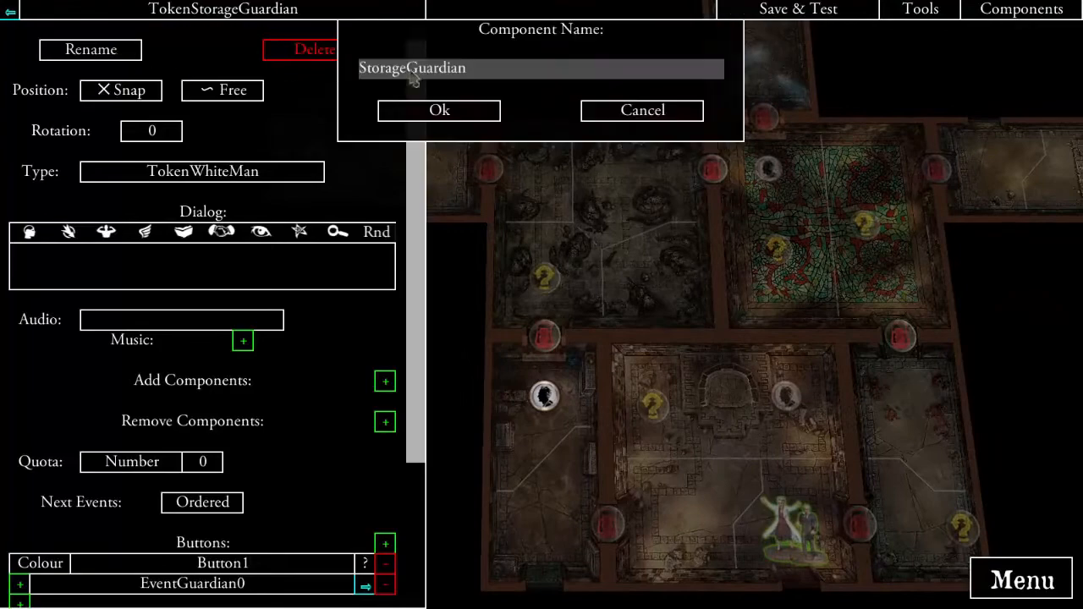
left_click_drag(468, 73, 407, 87)
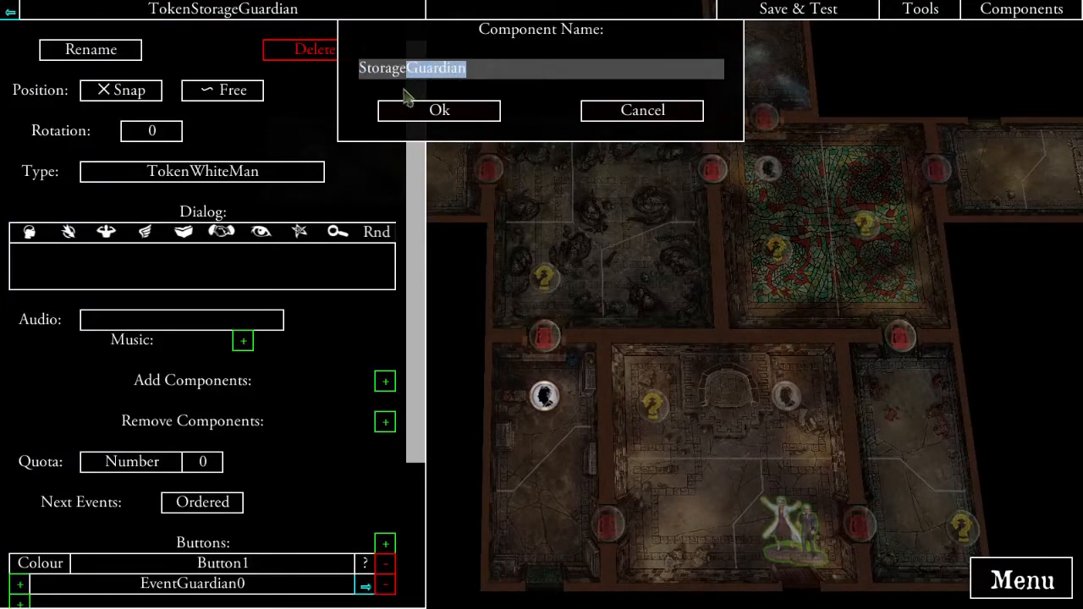
key("BackSpace")
type("Person")
left_click(454, 111)
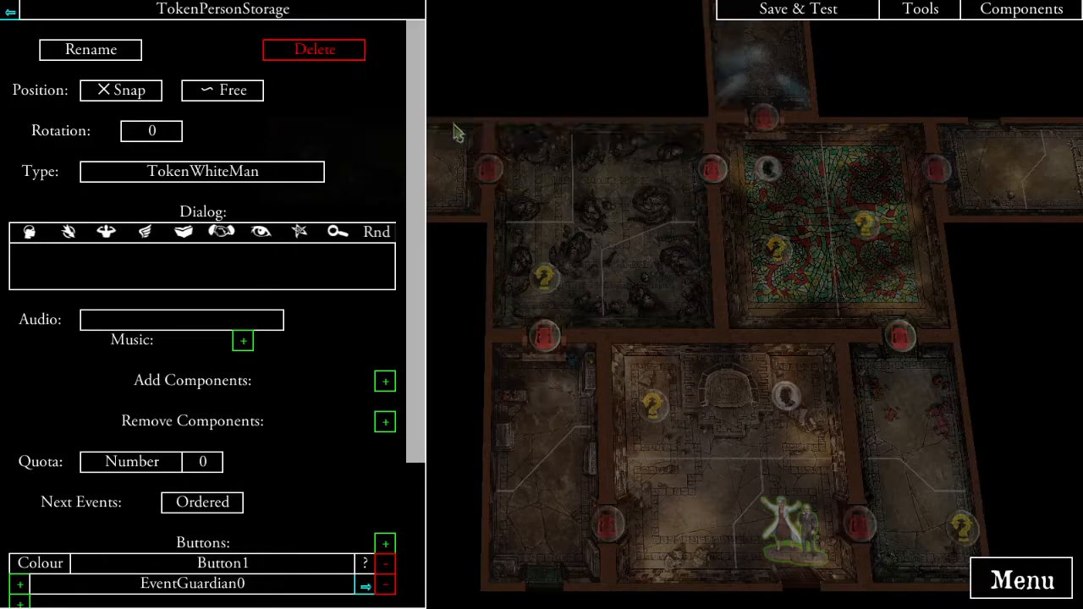
- Select the TokenThroneRoomGuardian token in the throne room and rename it as PersonThroneRoom
left_click(766, 385)
left_click(576, 71)
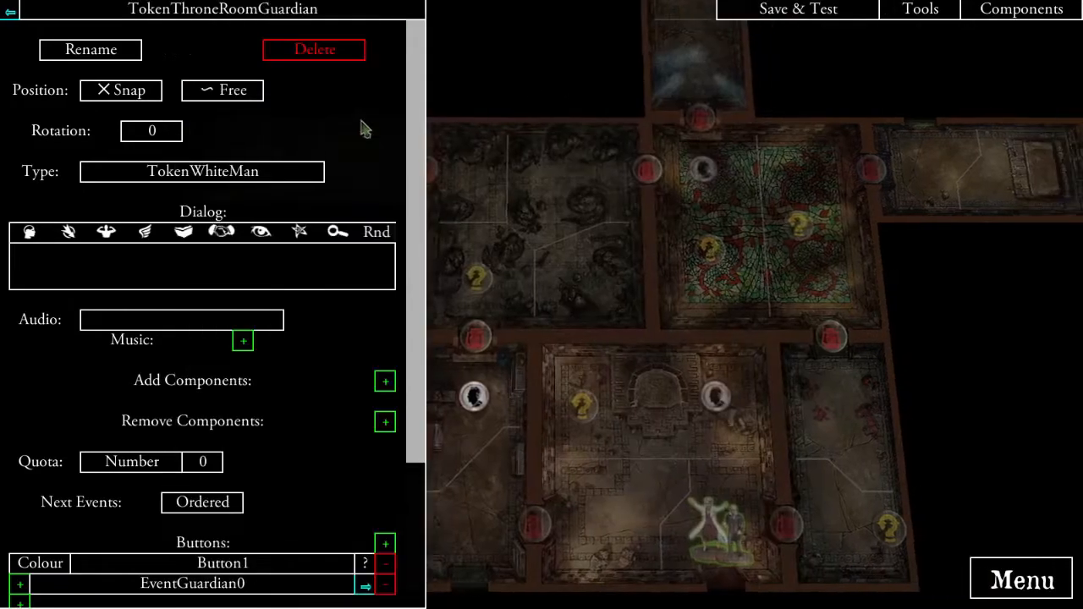
left_click(101, 49)
left_click_drag(507, 69, 443, 75)
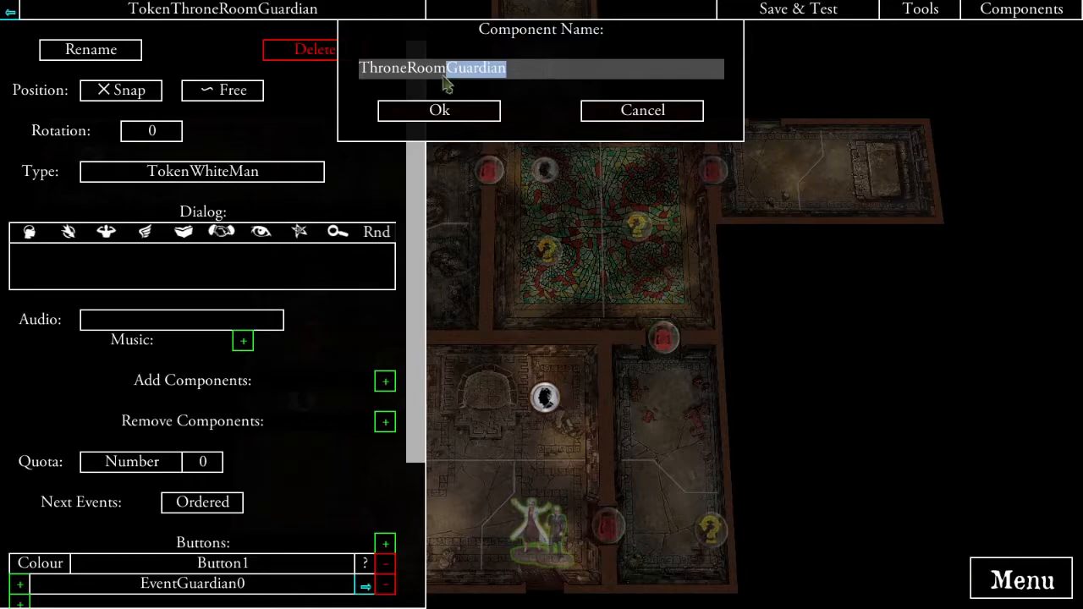
key("BackSpace")
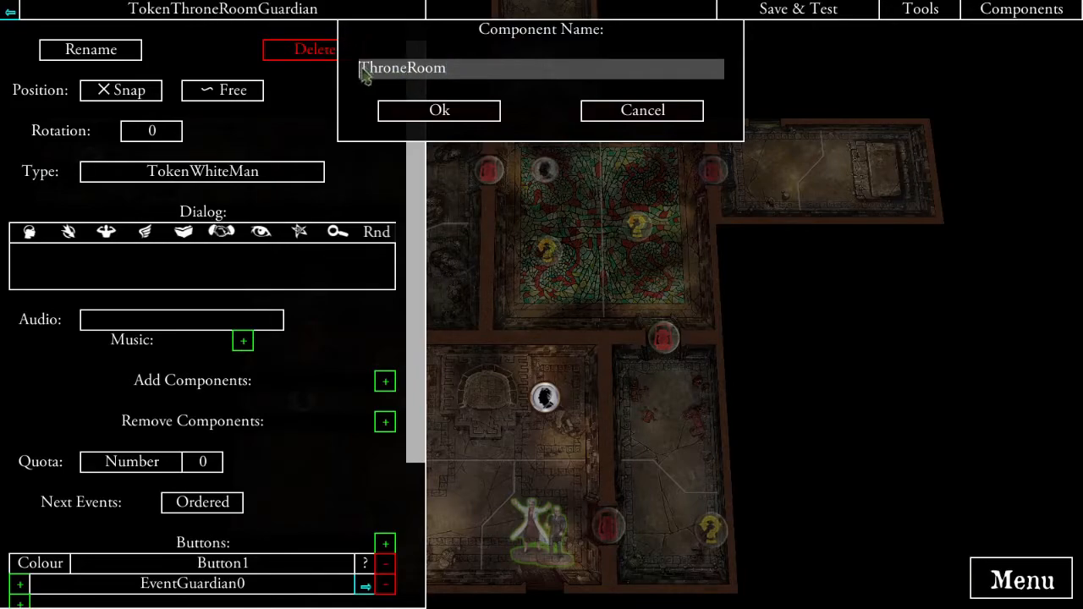
type("Person")
left_click(439, 110)
- Select the TokenMosaicGuardian token in the mosaic room and rename it as PersonMosaic
left_click(551, 174)
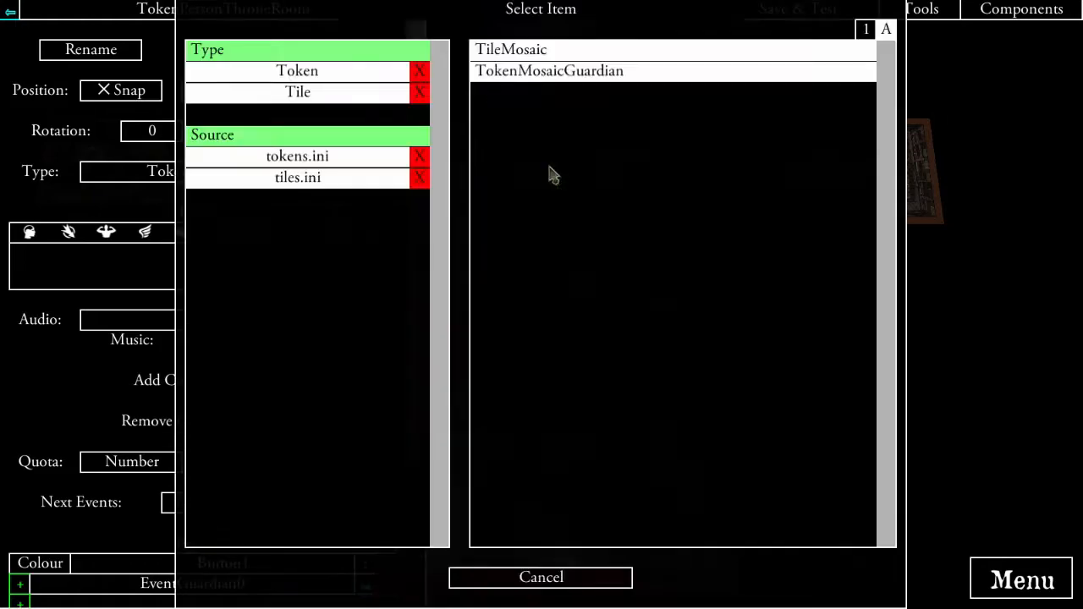
left_click(347, 73)
left_click(513, 53)
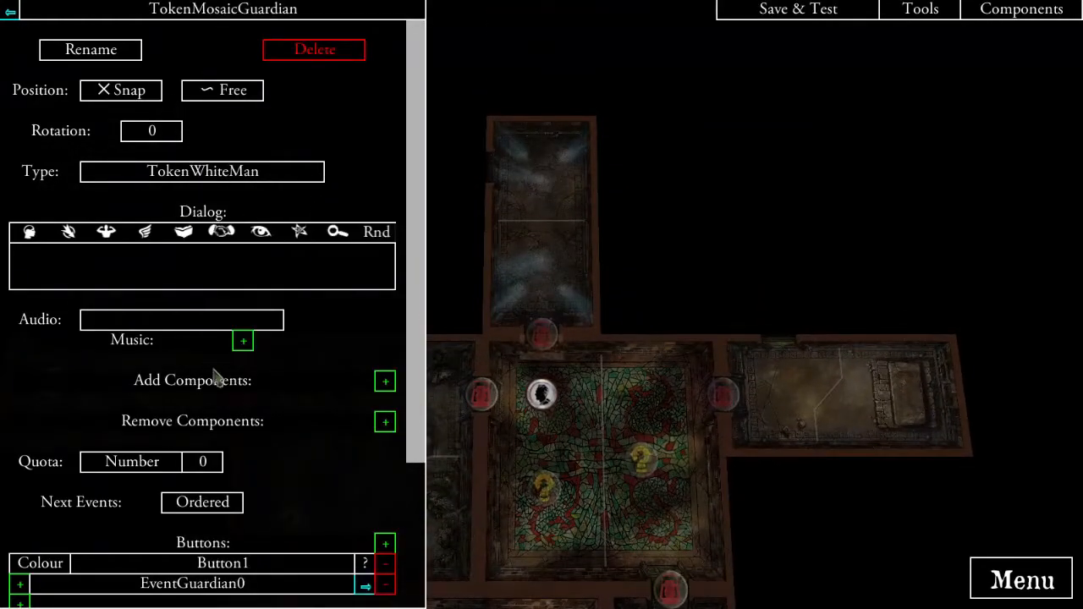
scroll(224, 379, "down", 3)
scroll(196, 219, "up", 3)
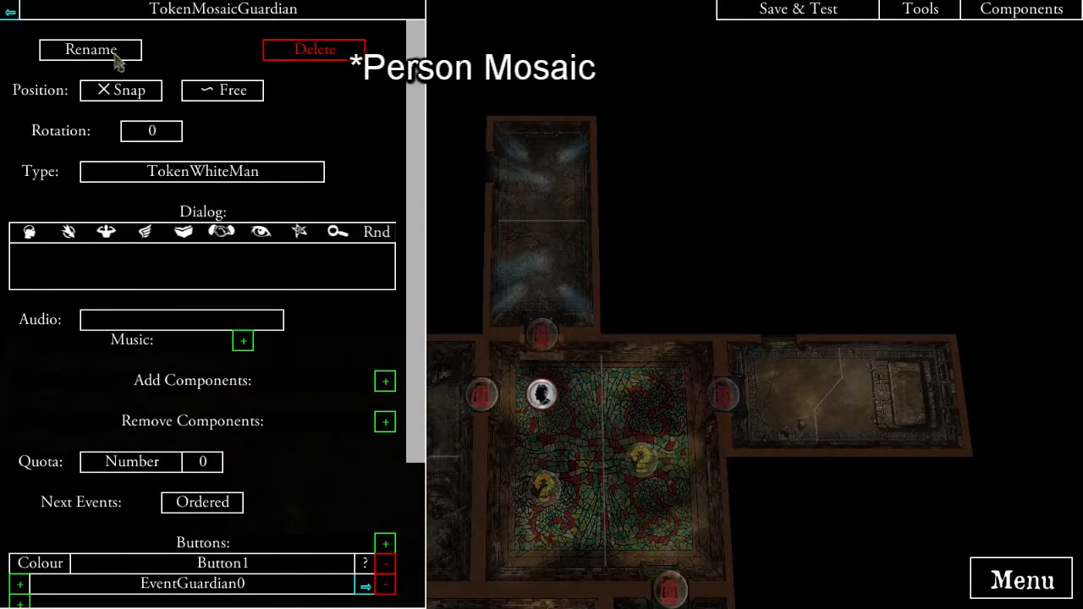
left_click(115, 54)
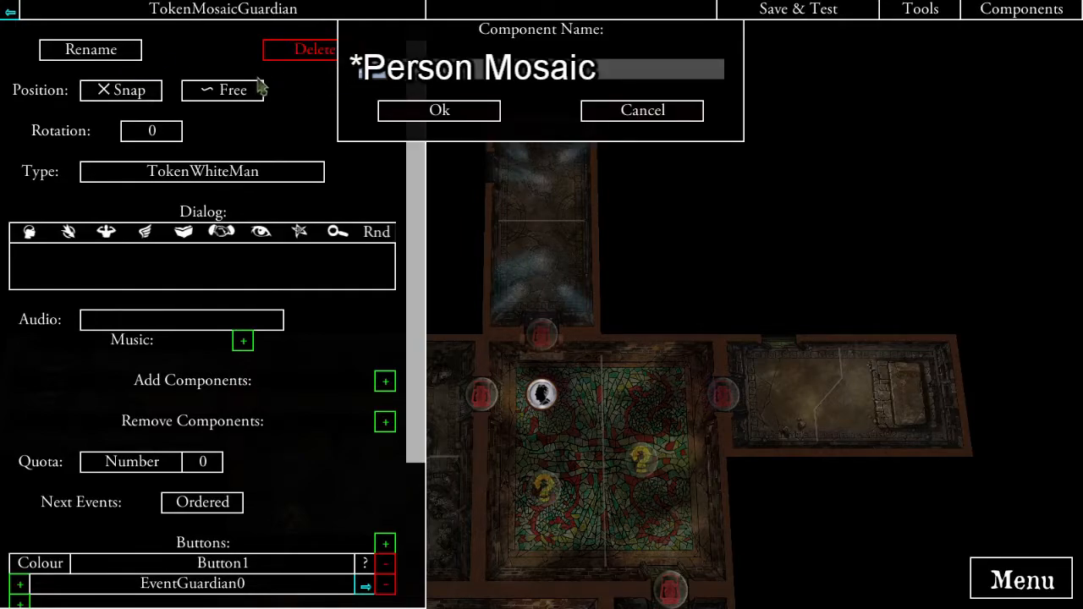
left_click(396, 109)
- Set EventGuardianMovesRuined to remove the tokens TokenPersonStorage, TokenPersonMosaic and TokenPersonThroneRoom
left_click(14, 15)
left_click(15, 19)
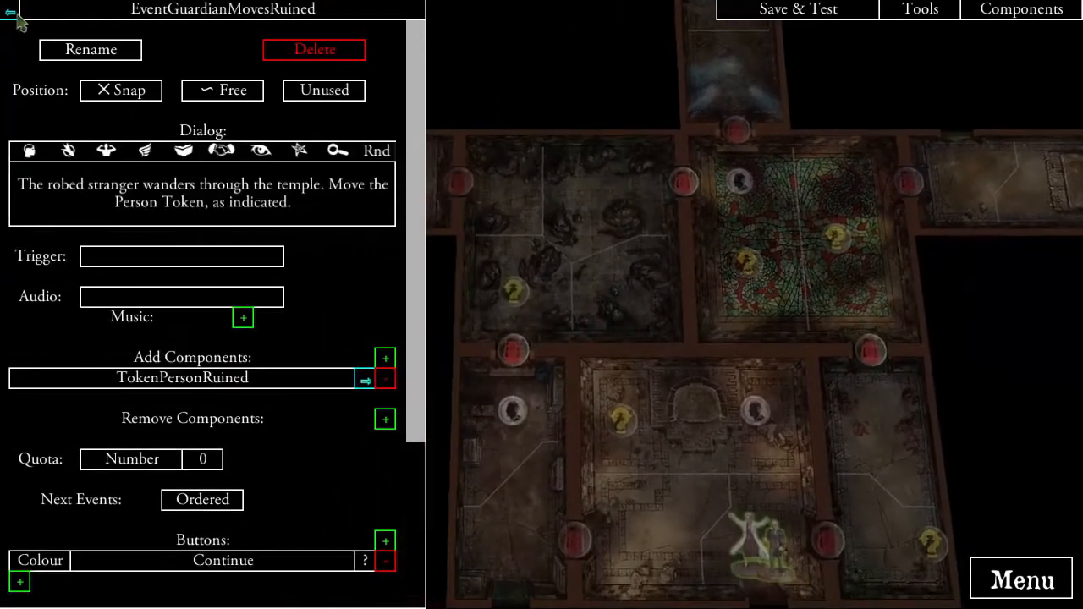
scroll(303, 367, "down", 1)
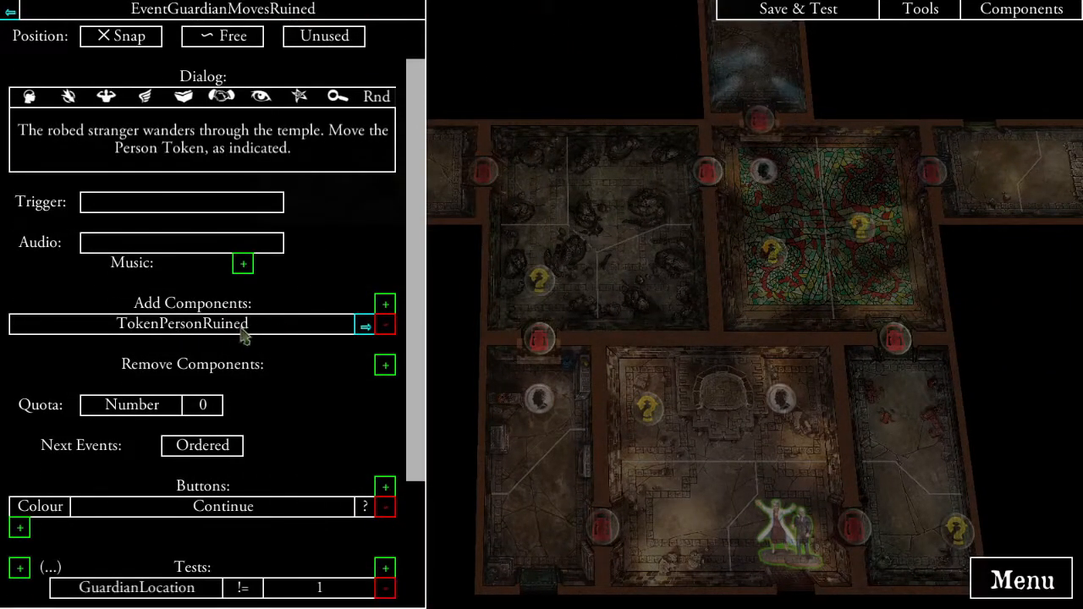
left_click(386, 367)
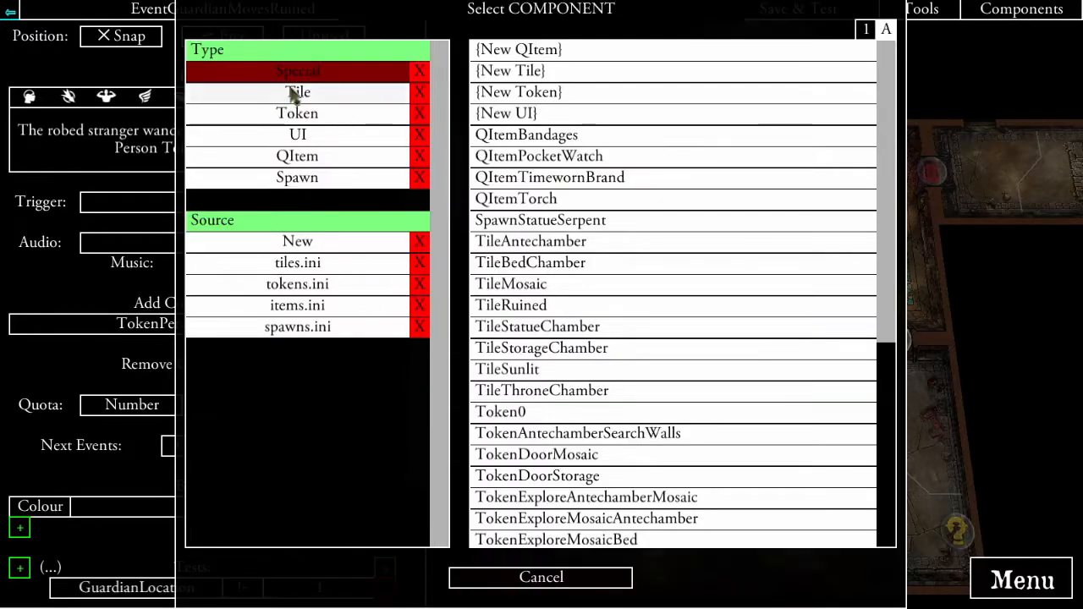
left_click(308, 113)
scroll(617, 244, "down", 2)
scroll(621, 232, "up", 2)
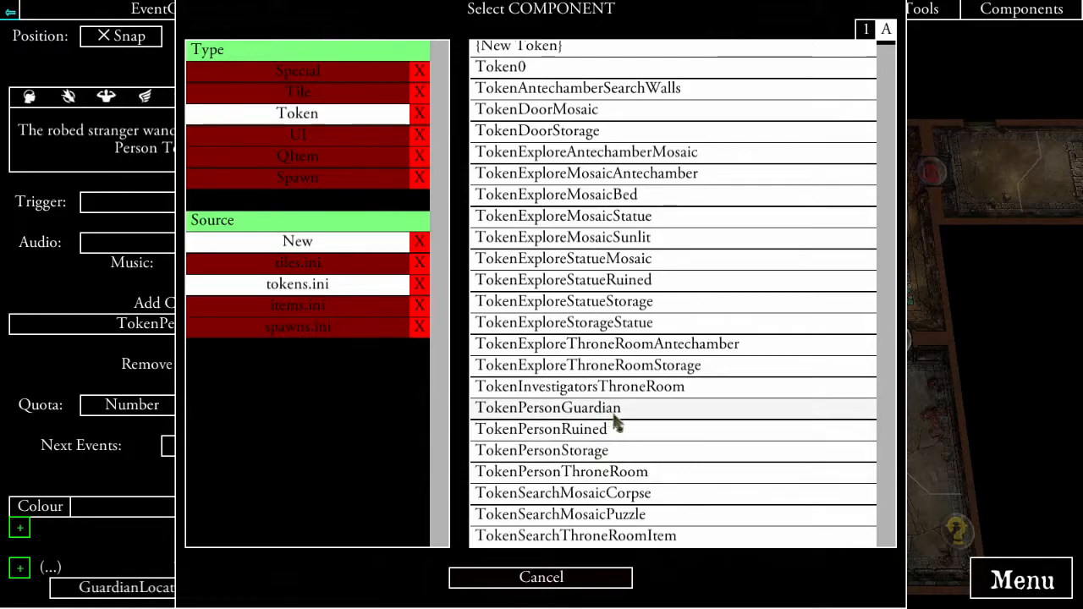
left_click(550, 421)
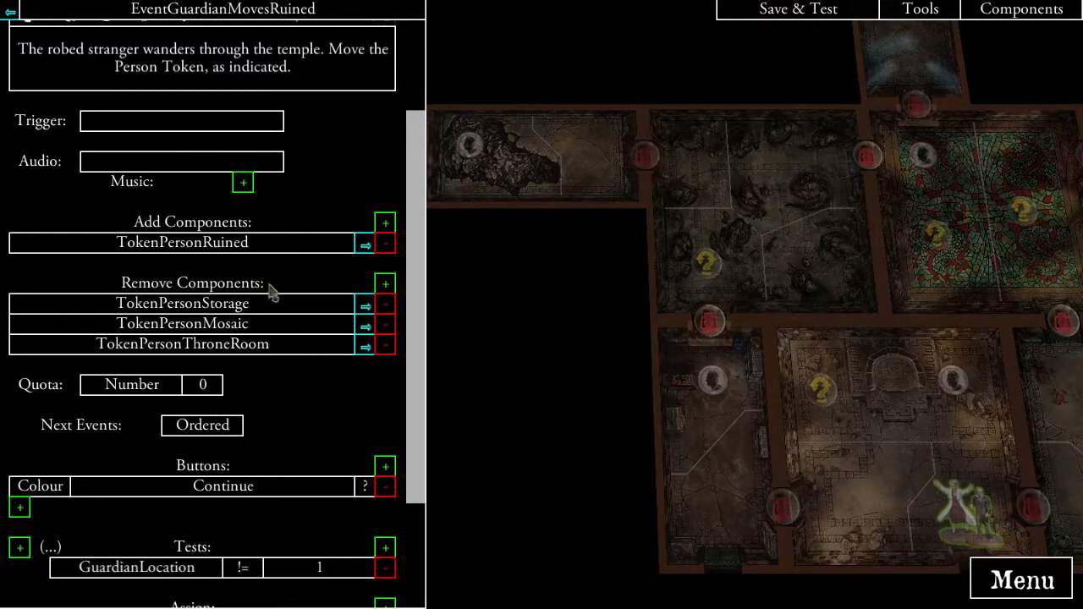
- Add an assignment to EventGuardianMovesRuined that sets the quest variable GuardianLocation to 1
scroll(298, 482, "down", 2)
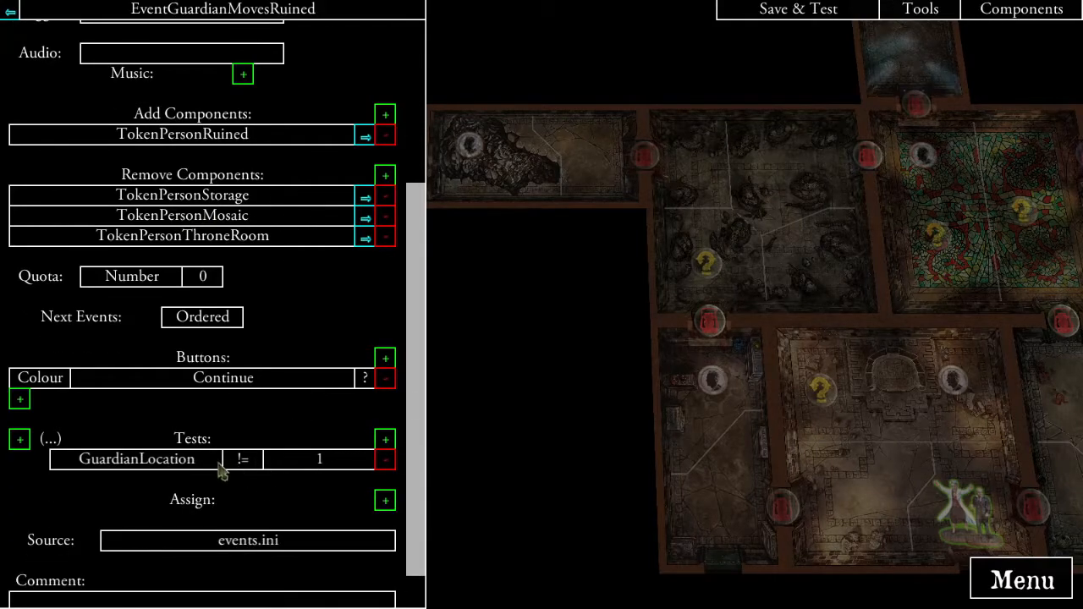
scroll(222, 466, "down", 1)
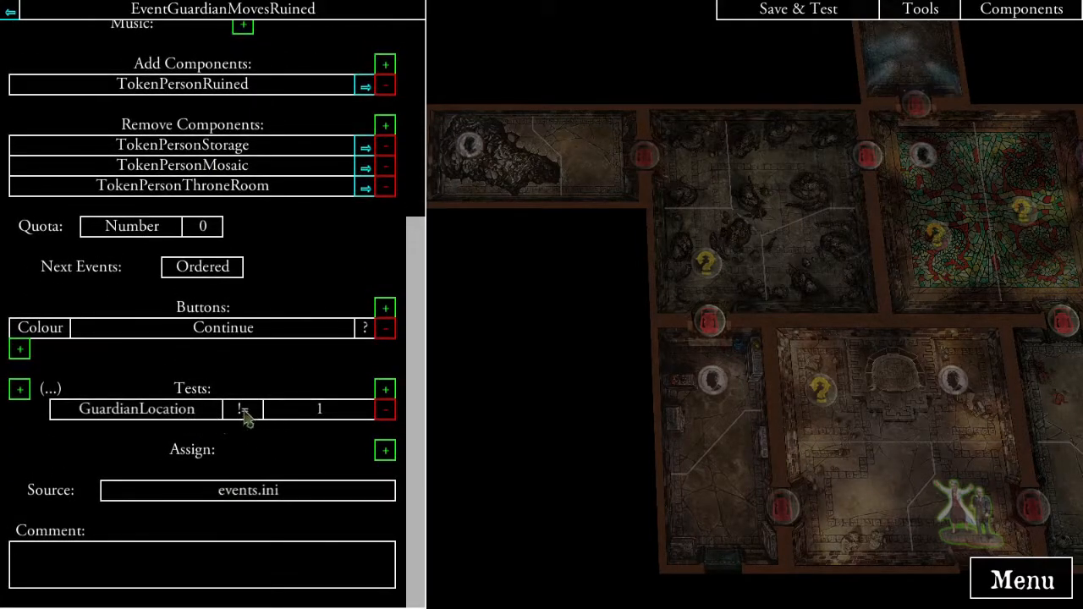
left_click(385, 450)
left_click(367, 72)
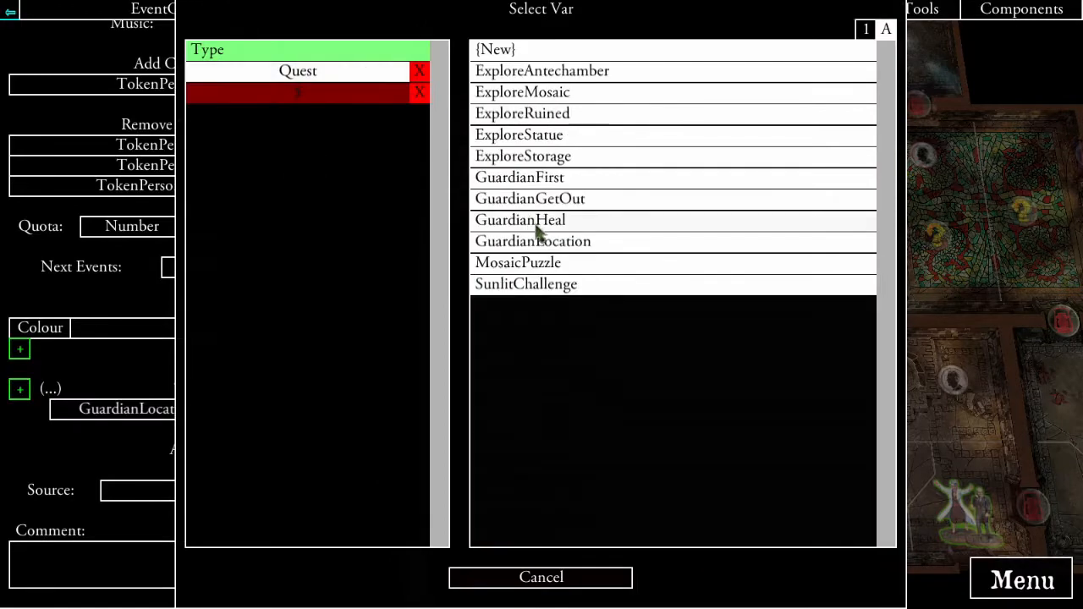
left_click(558, 242)
left_click(273, 464)
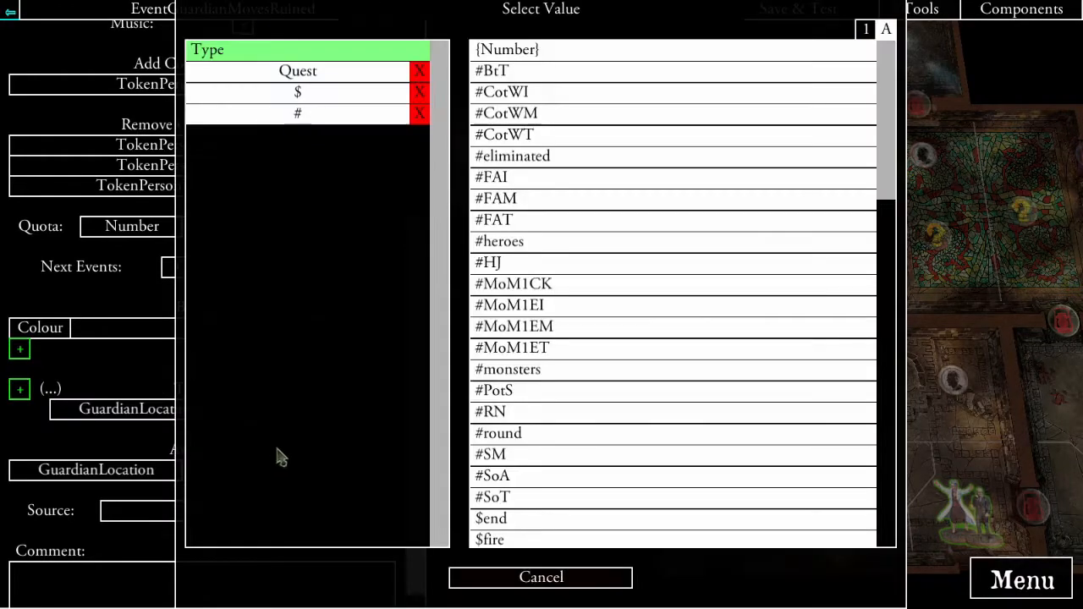
left_click(488, 53)
type("1")
left_click(440, 109)
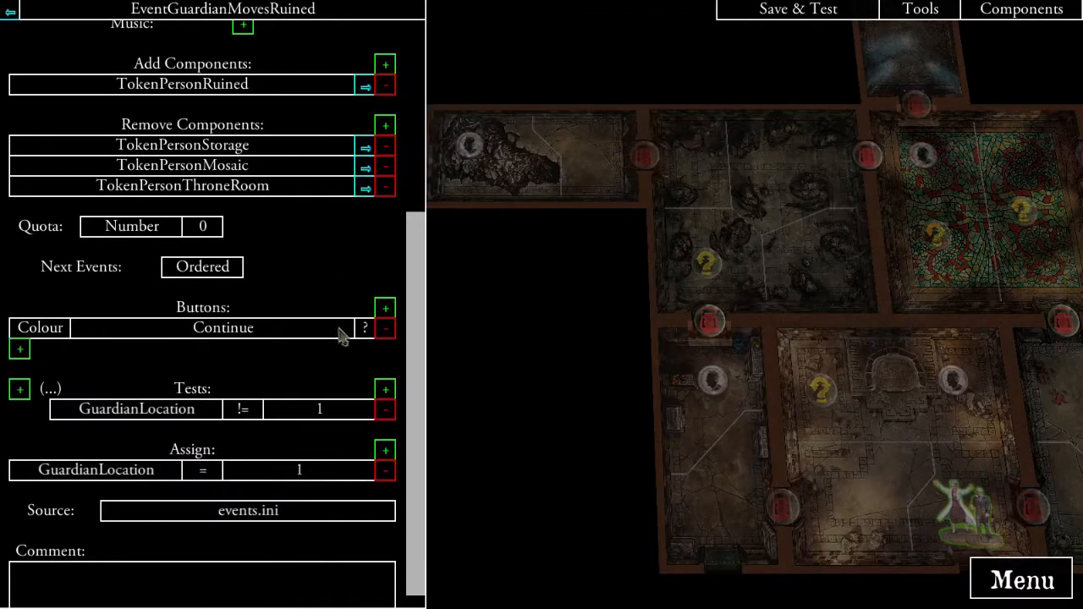
- Copy the dialog text of EventGuardianMovesRuined into the dialog of EventGuardianMovesStorage
scroll(311, 402, "up", 1)
scroll(330, 398, "up", 4)
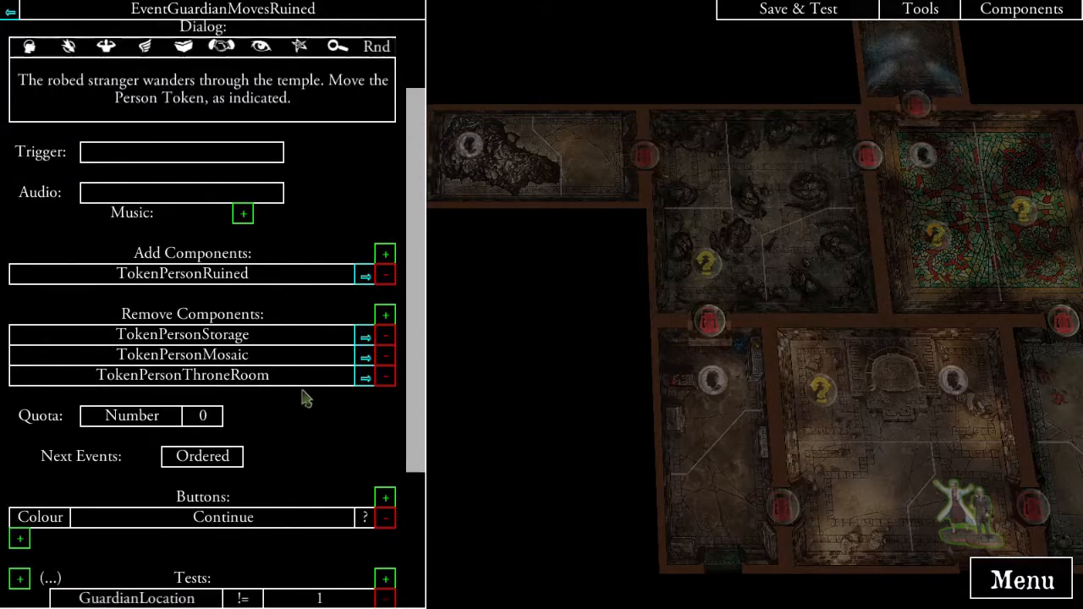
left_click(275, 156)
key("ctrl+c")
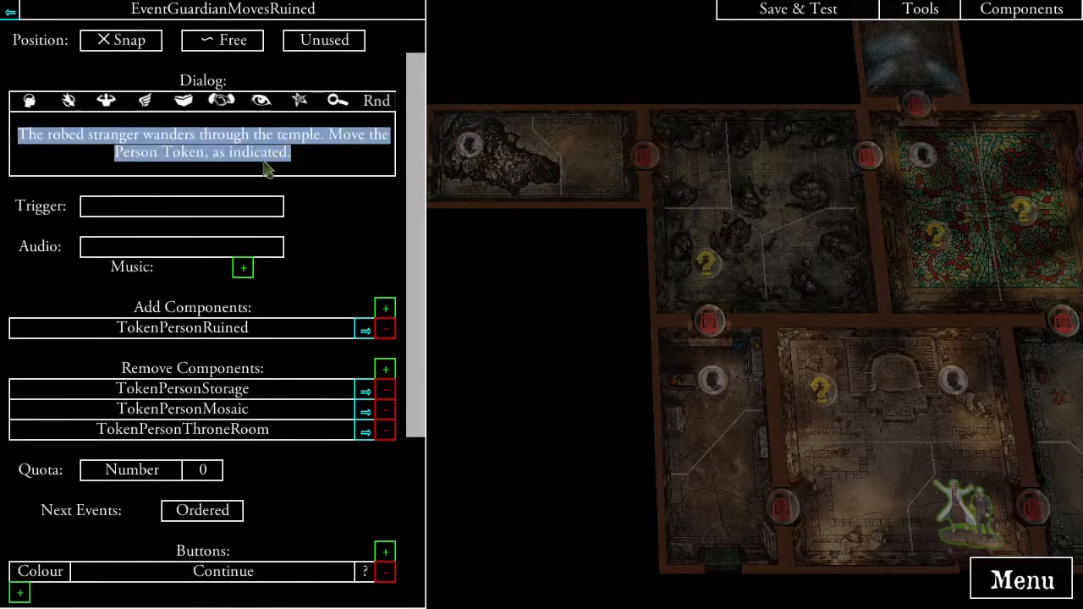
left_click(12, 11)
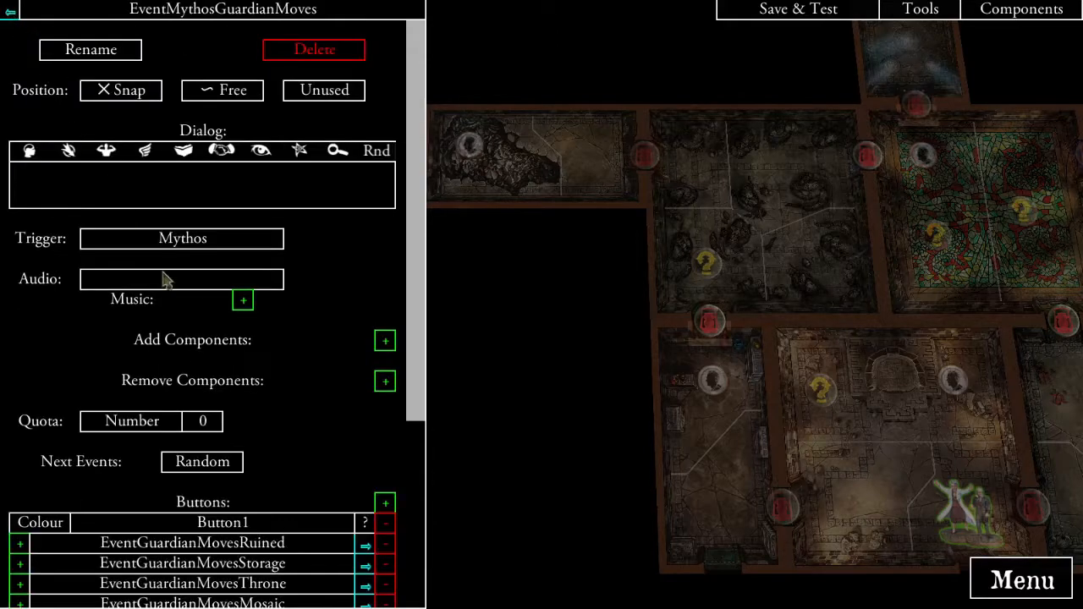
scroll(257, 345, "down", 3)
left_click(368, 433)
scroll(245, 420, "down", 1)
left_click(203, 138)
key("ctrl+v")
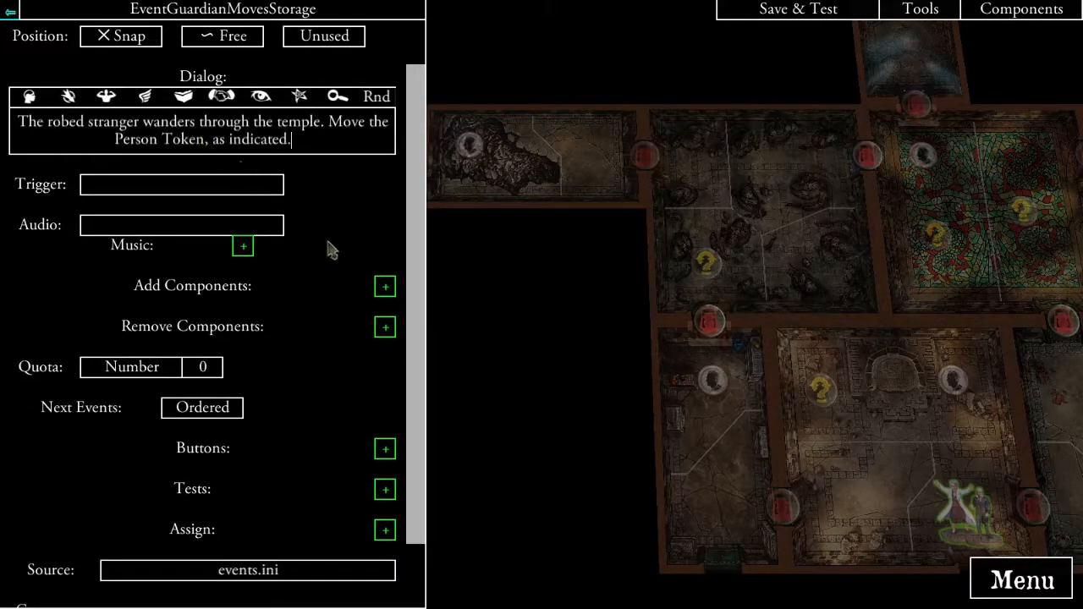
left_click(329, 235)
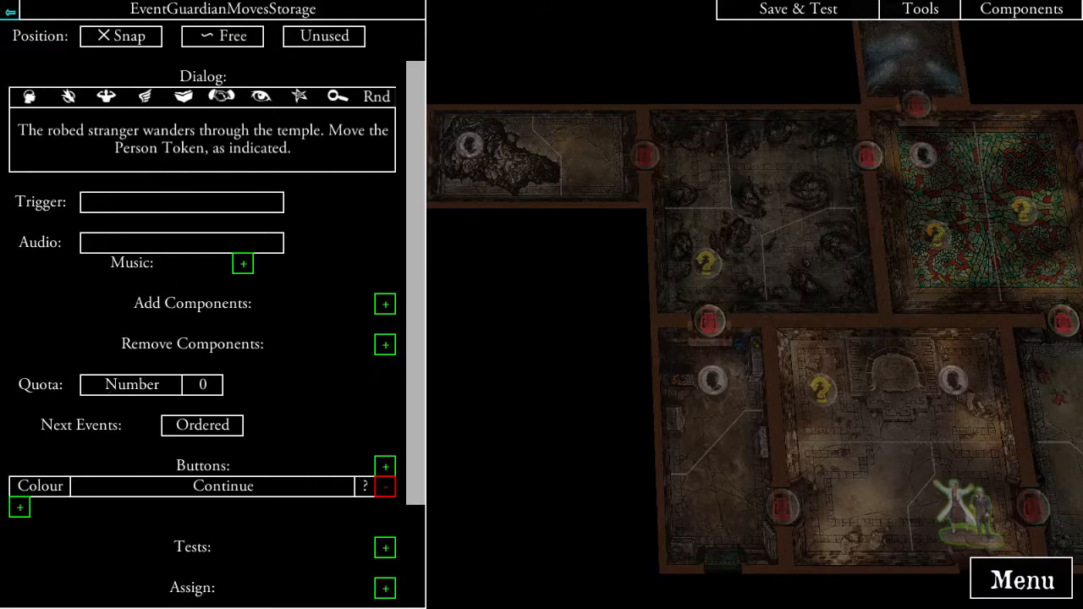
- Check the storage room's number in the Google Docs notes and add the test GuardianLocation != 2 to EventGuardianMovesStorage
key("alt+Tab")
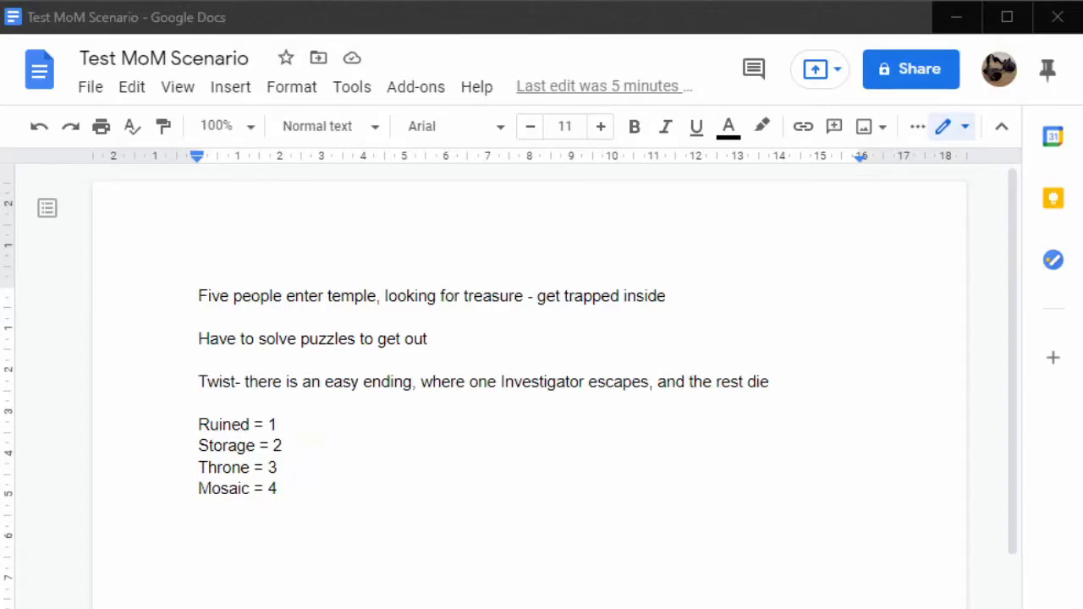
key("alt+Tab")
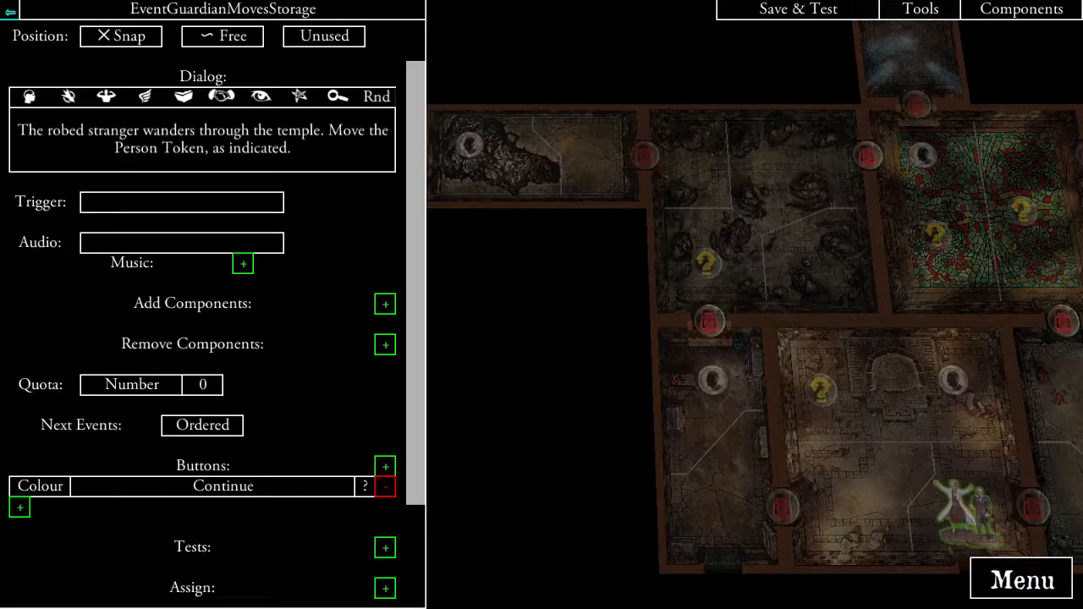
scroll(347, 457, "down", 3)
left_click(384, 440)
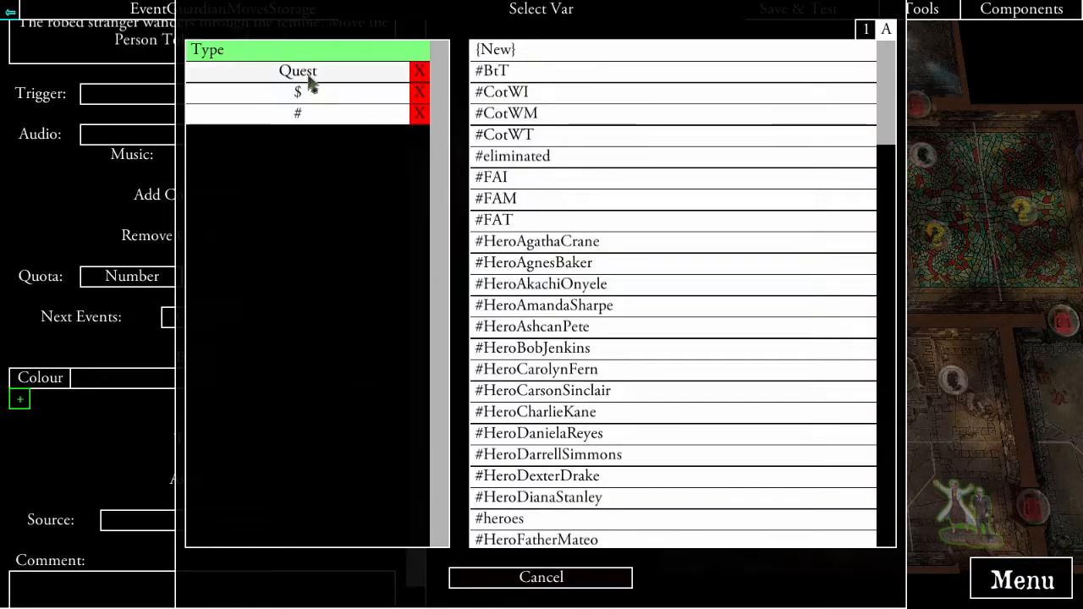
left_click(330, 73)
left_click(552, 243)
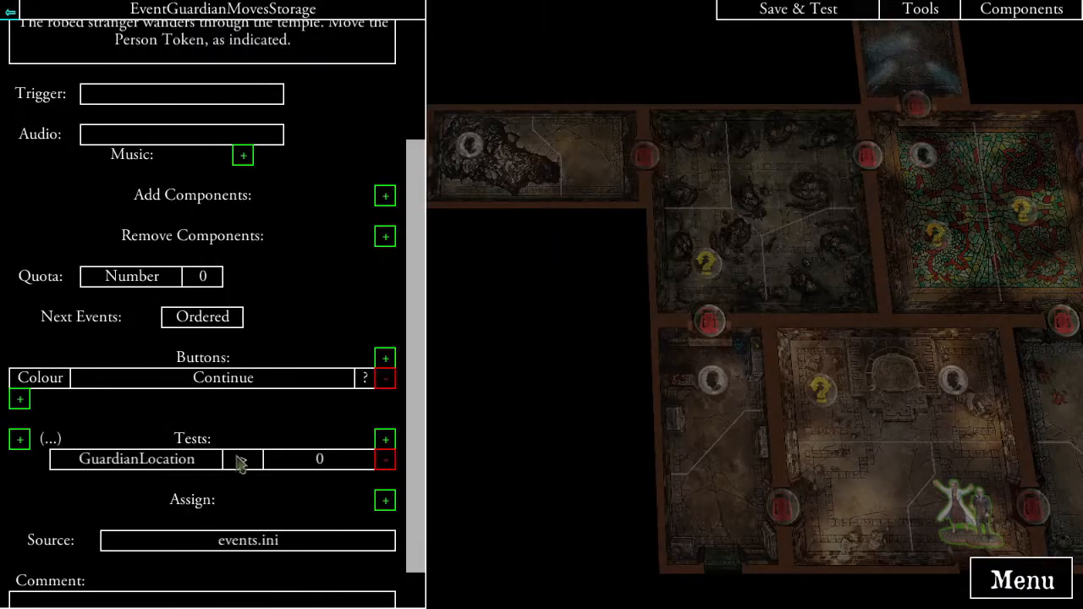
left_click(243, 461)
left_click(543, 52)
left_click(319, 459)
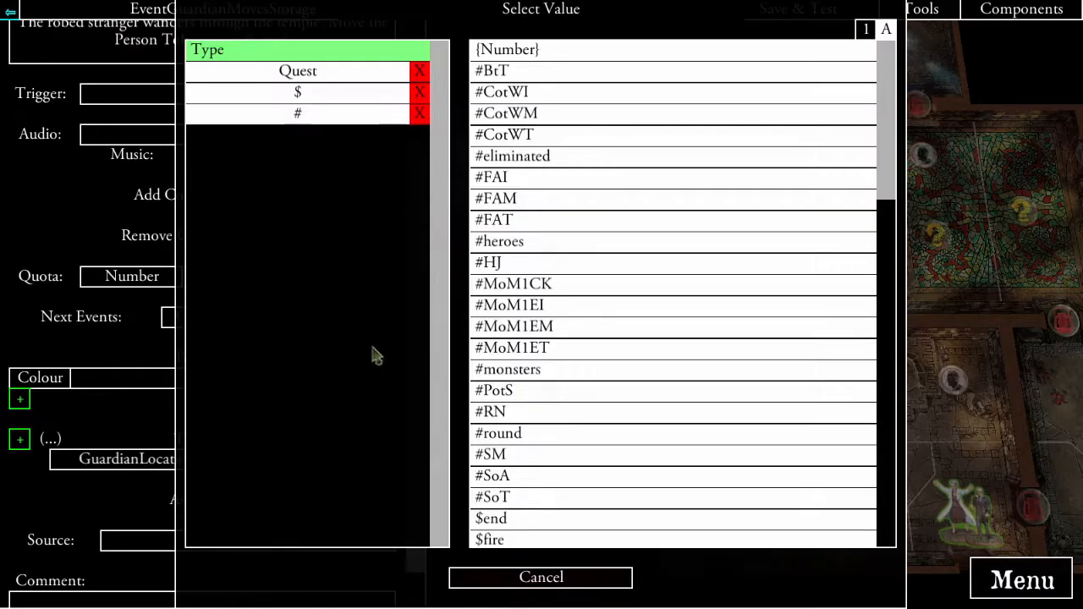
left_click(548, 55)
type("2")
left_click(475, 106)
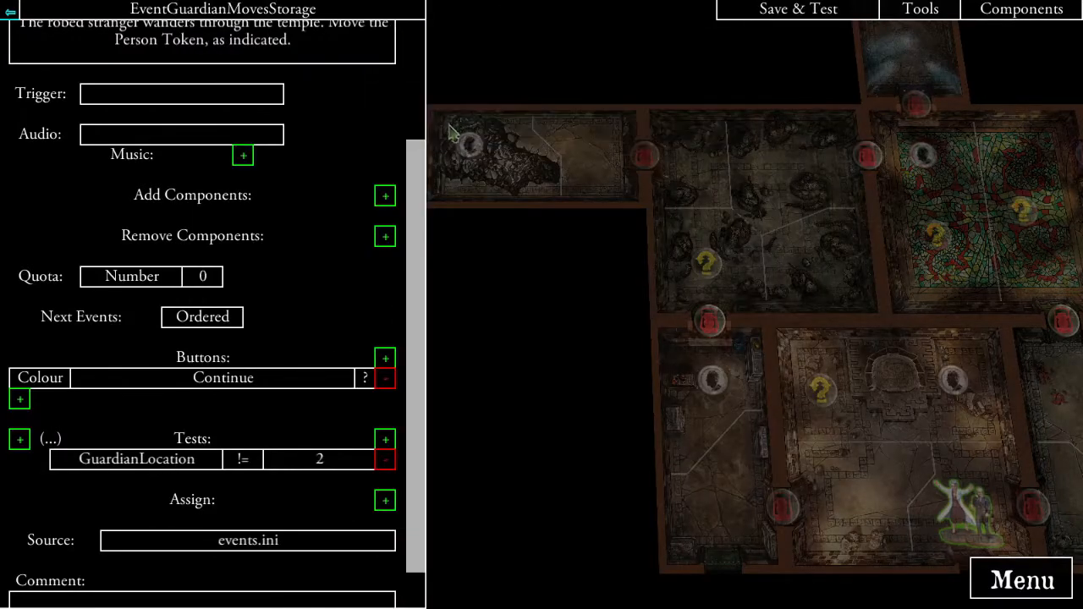
- Add an assignment to EventGuardianMovesStorage that sets the quest variable GuardianLocation to 2
left_click(385, 499)
left_click(314, 73)
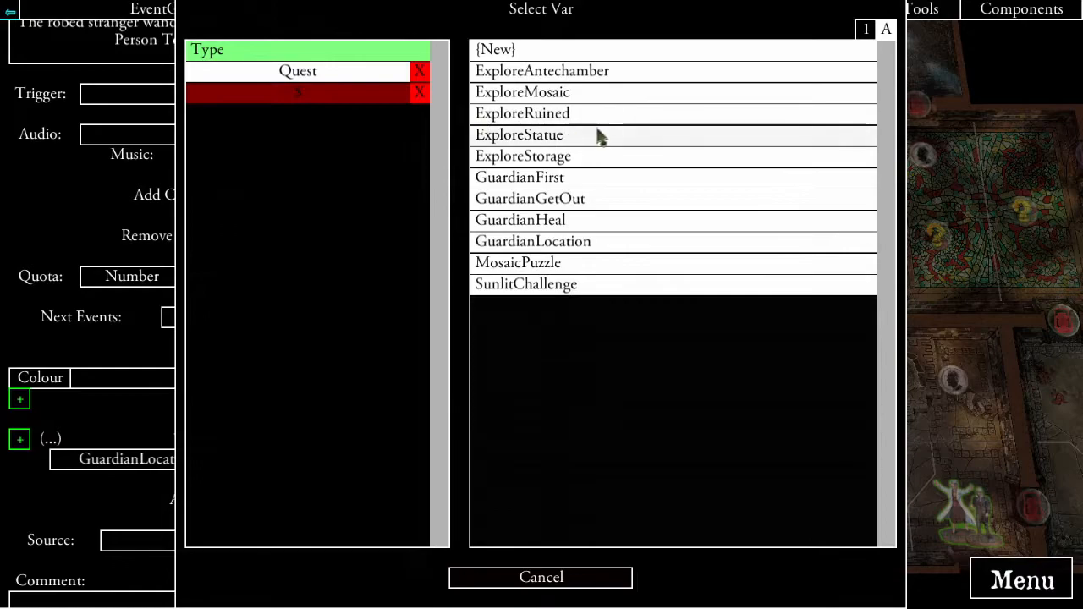
left_click(568, 246)
left_click(296, 519)
left_click(504, 46)
type("2")
left_click(459, 109)
- Add the token TokenPersonStorage to the components that EventGuardianMovesStorage adds
scroll(269, 372, "up", 4)
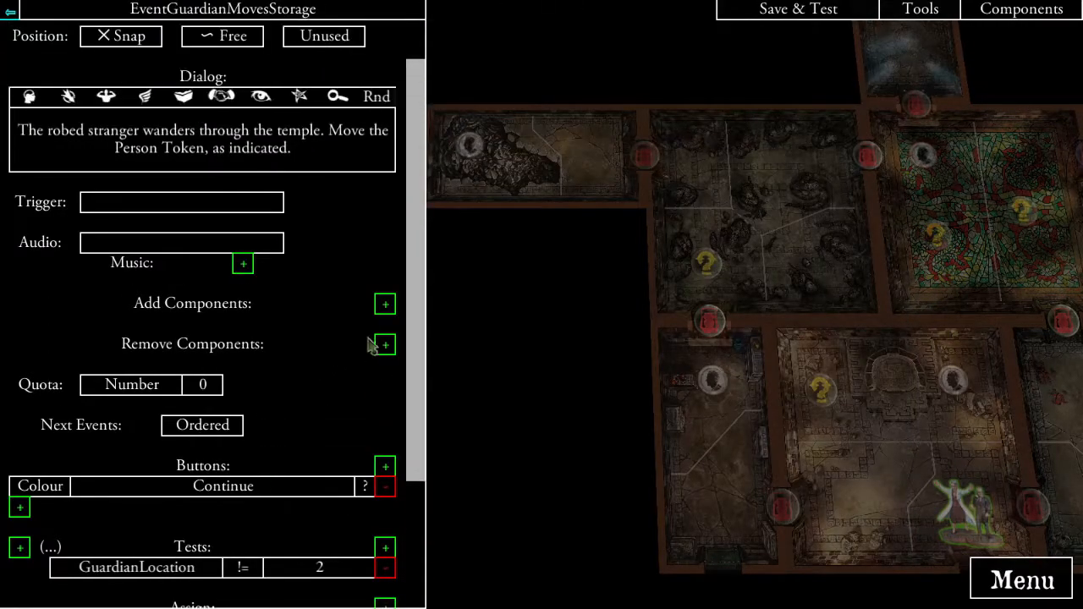
left_click(385, 303)
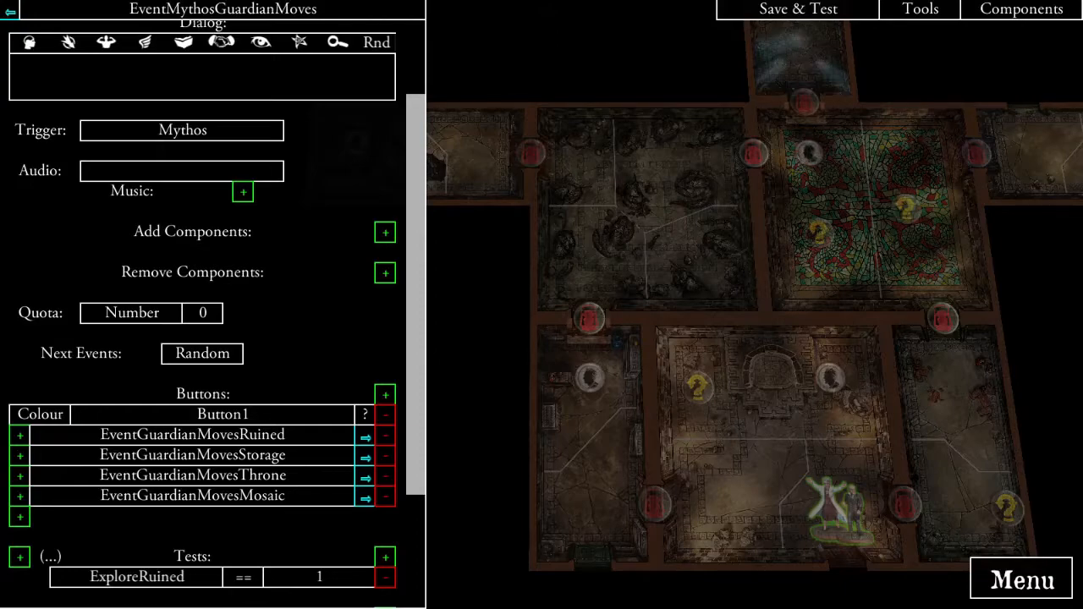
- Review the added and removed components, tests and assignments of EventGuardianMovesRuined, EventGuardianMovesStorage and EventGuardianMovesThrone
left_click(365, 437)
scroll(330, 457, "down", 7)
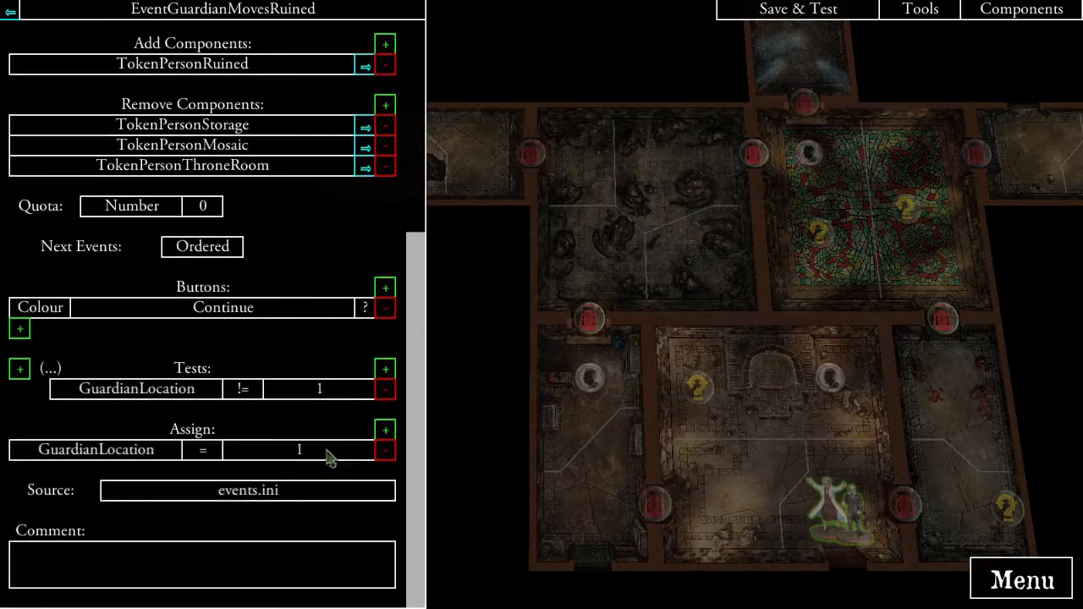
scroll(282, 382, "up", 1)
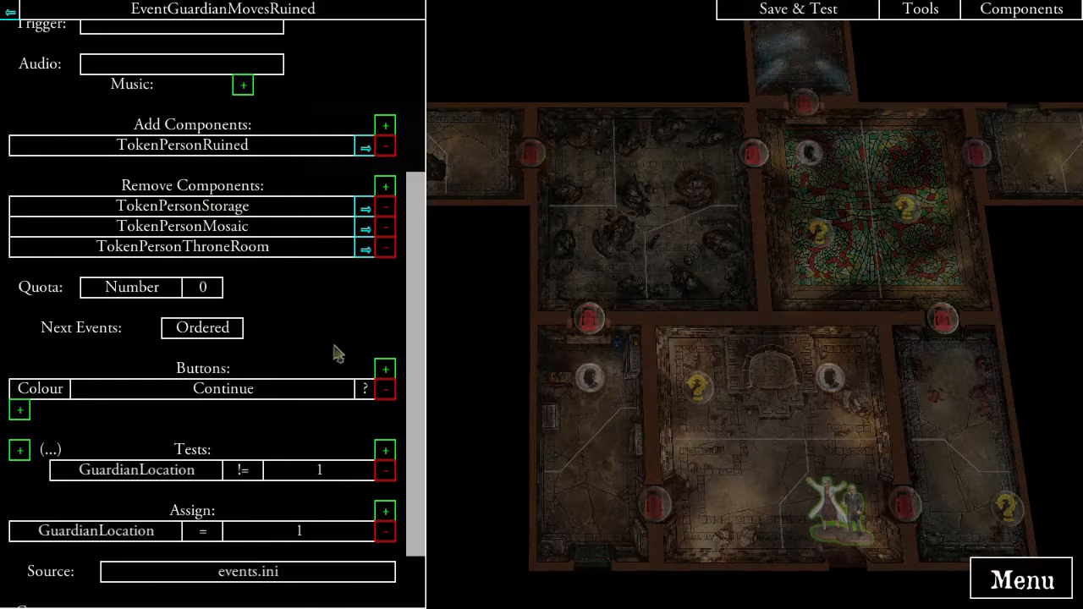
scroll(334, 345, "down", 3)
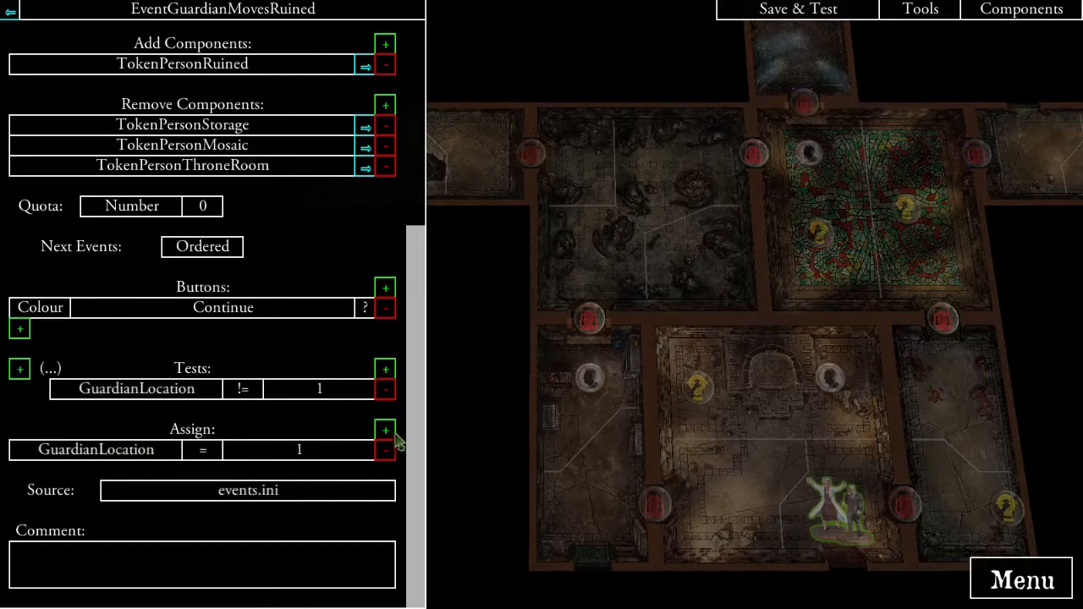
left_click(10, 12)
scroll(355, 473, "down", 5)
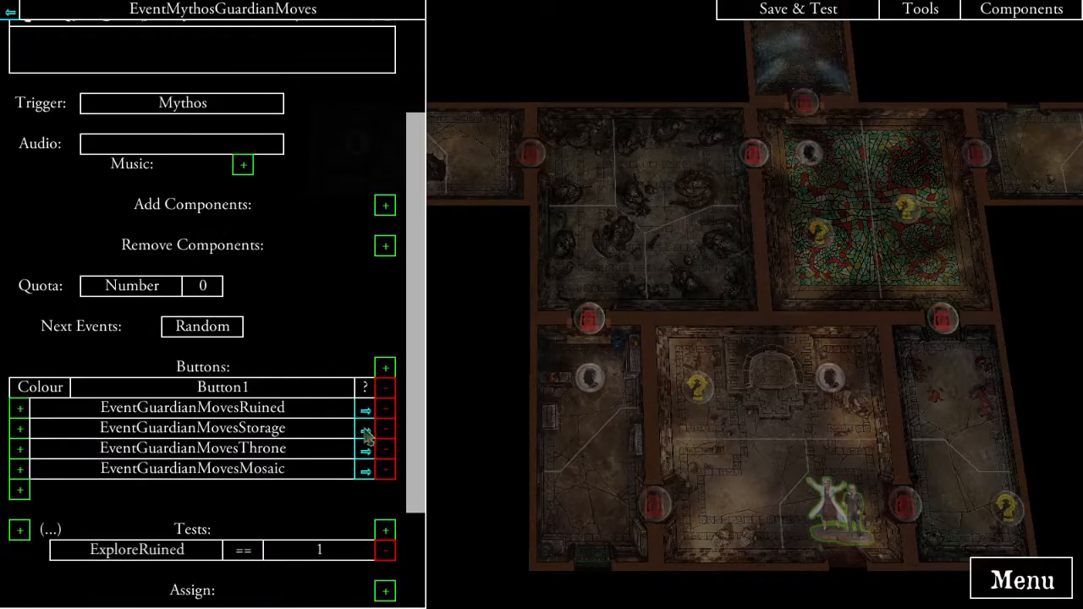
left_click(365, 431)
scroll(372, 333, "down", 4)
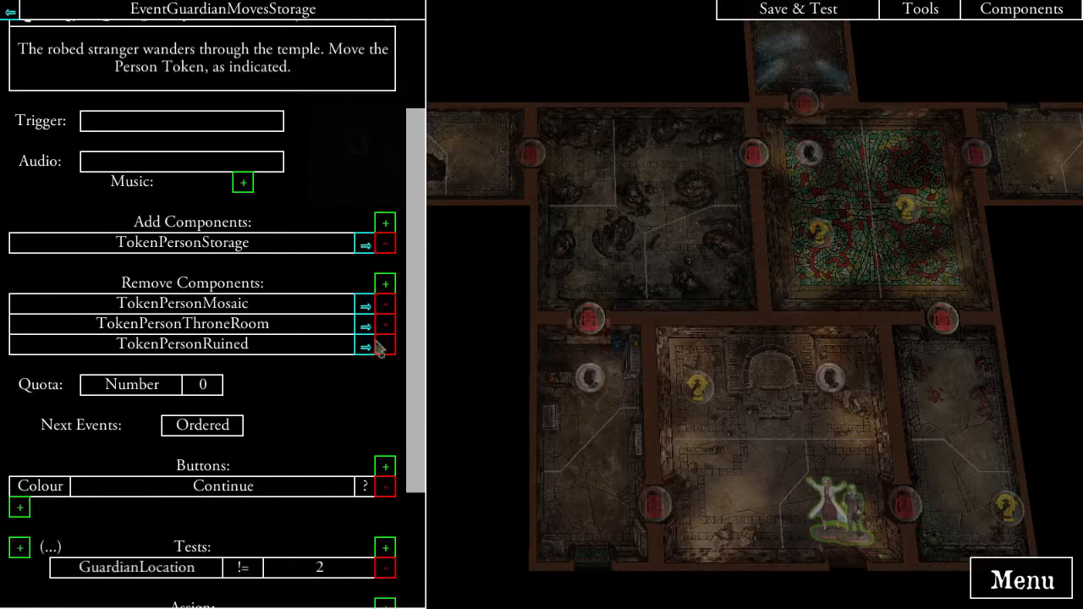
scroll(372, 333, "down", 7)
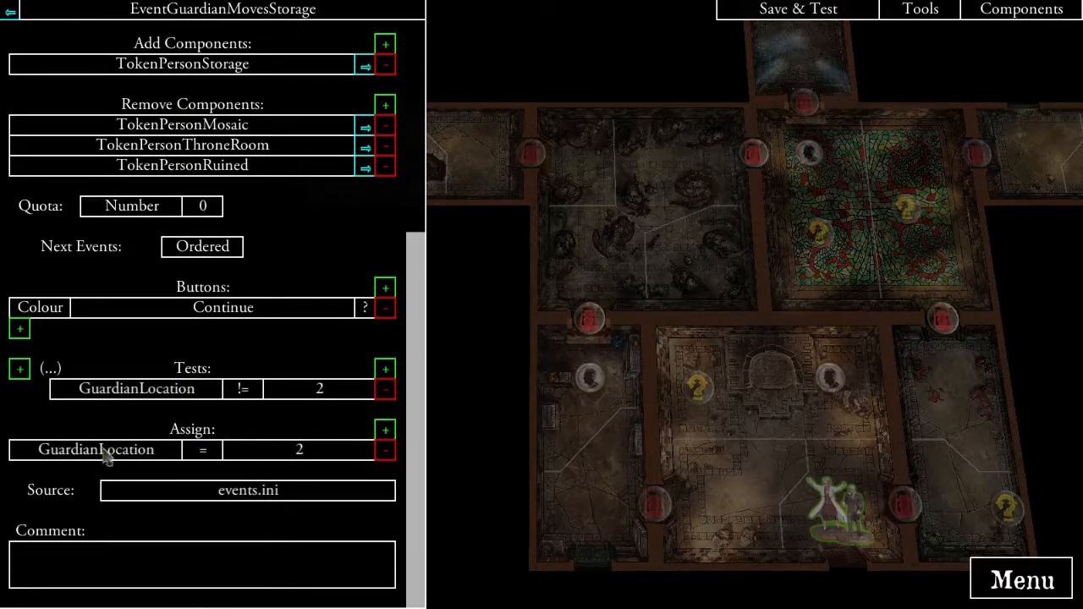
left_click(12, 12)
scroll(286, 484, "down", 5)
left_click(367, 446)
scroll(360, 458, "down", 10)
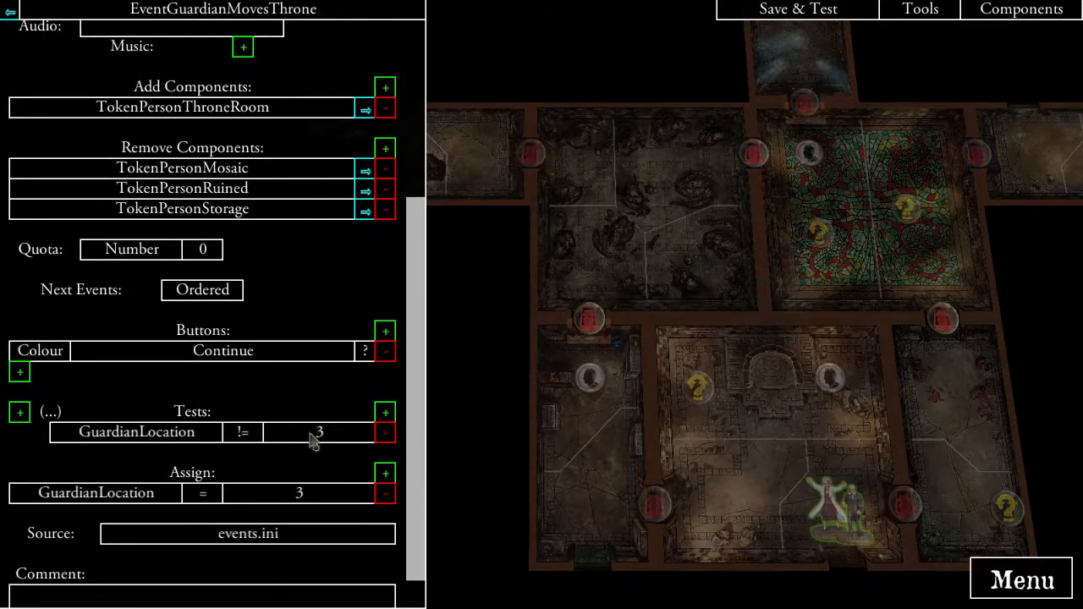
- Review the added and removed components, the test and the assignment of EventGuardianMovesMosaic alongside the temple map
left_click(11, 12)
scroll(345, 493, "down", 5)
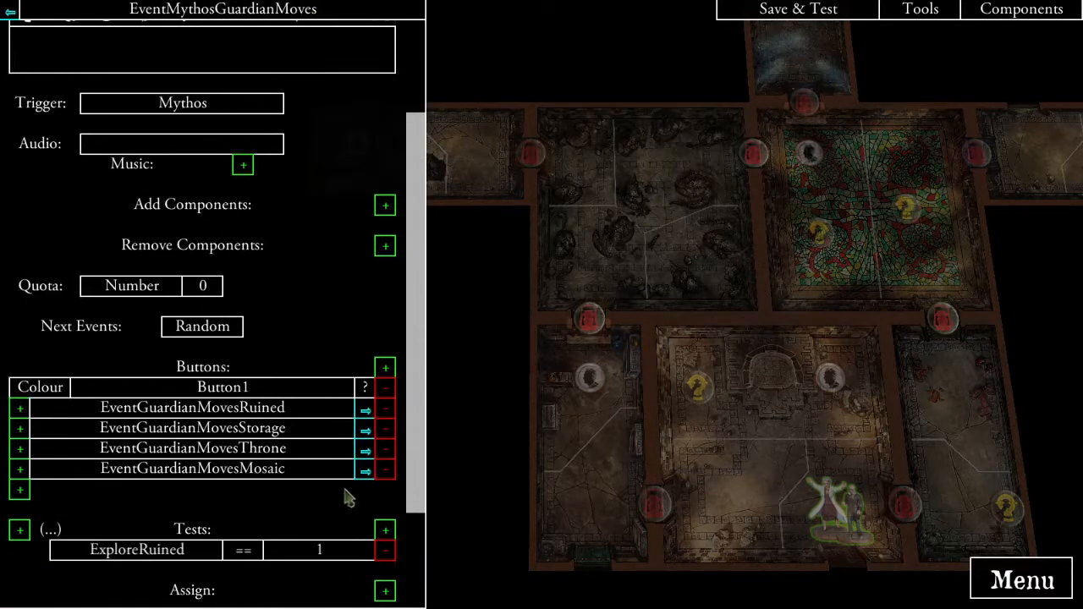
left_click(366, 471)
scroll(304, 478, "down", 4)
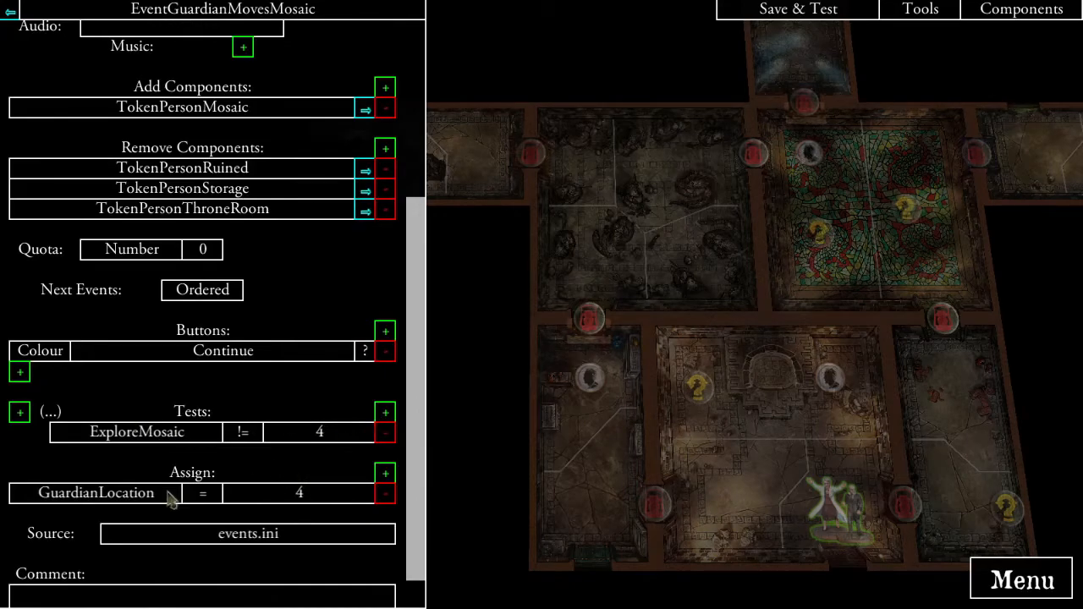
scroll(296, 490, "down", 2)
scroll(314, 501, "up", 2)
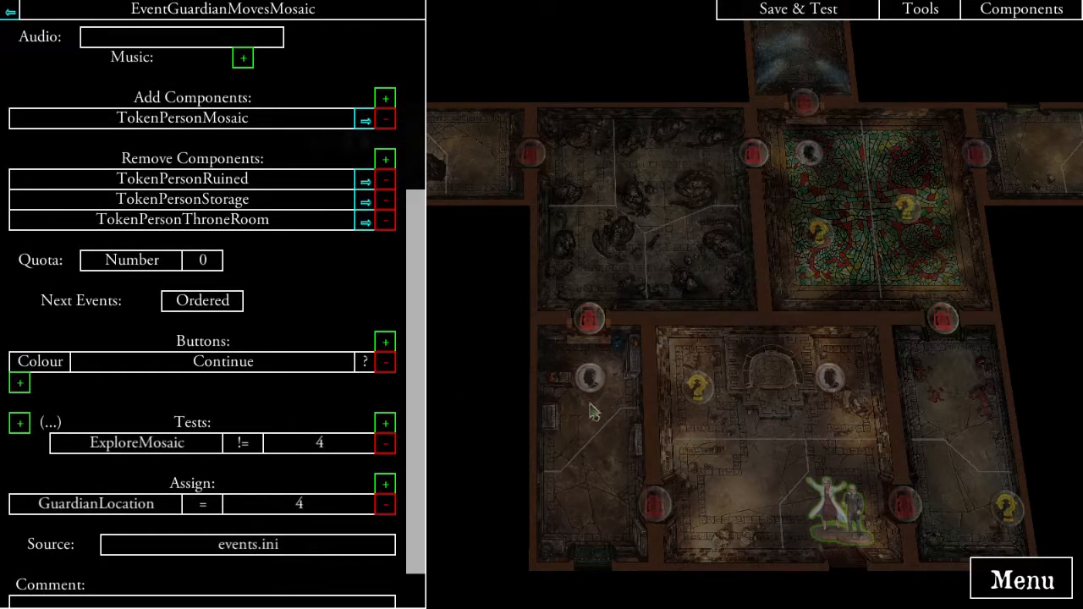
left_click_drag(554, 379, 669, 387)
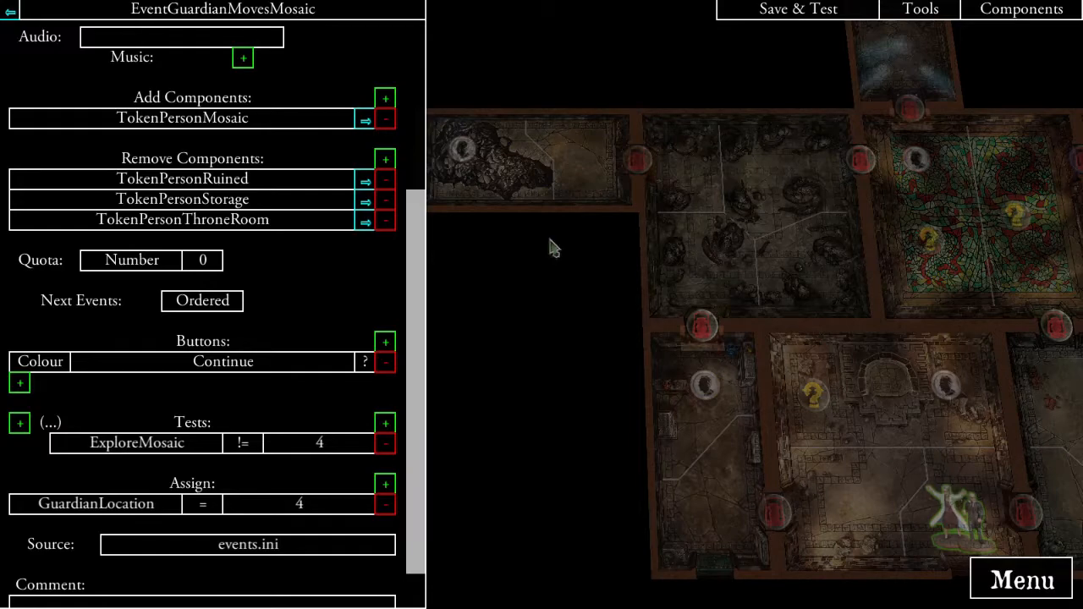
left_click_drag(884, 368, 817, 361)
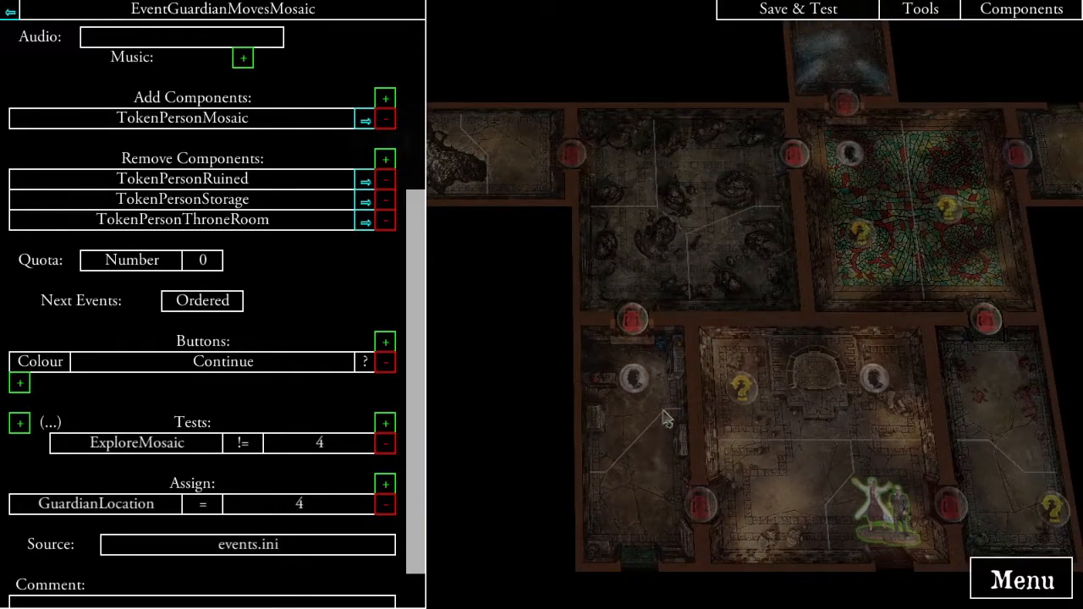
- Add a second test on the quest variable ExploreStorage to EventGuardianMovesStorage
left_click(10, 14)
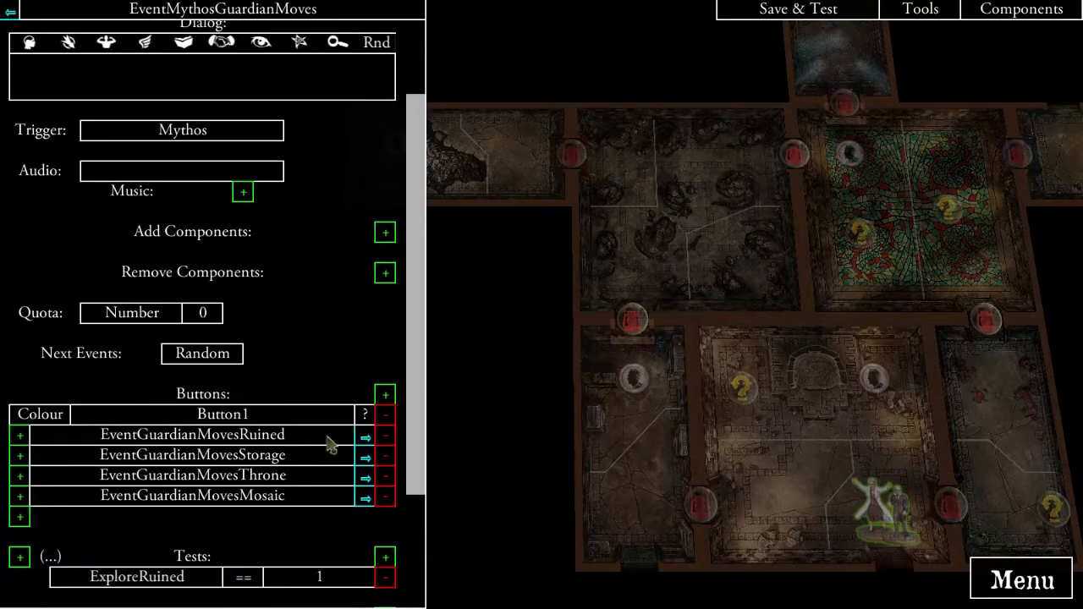
left_click(365, 457)
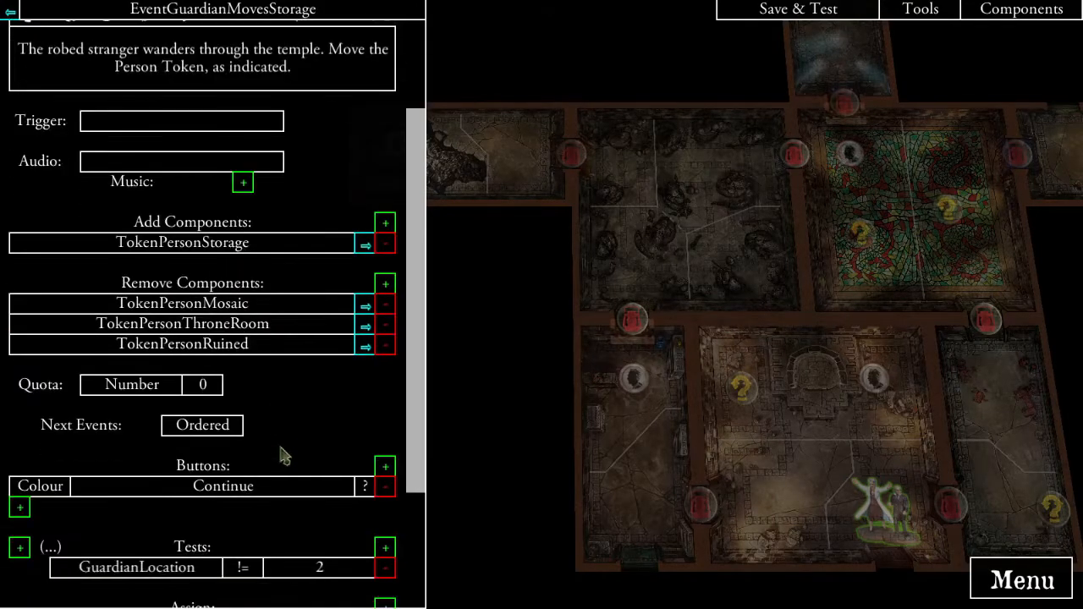
scroll(281, 450, "down", 3)
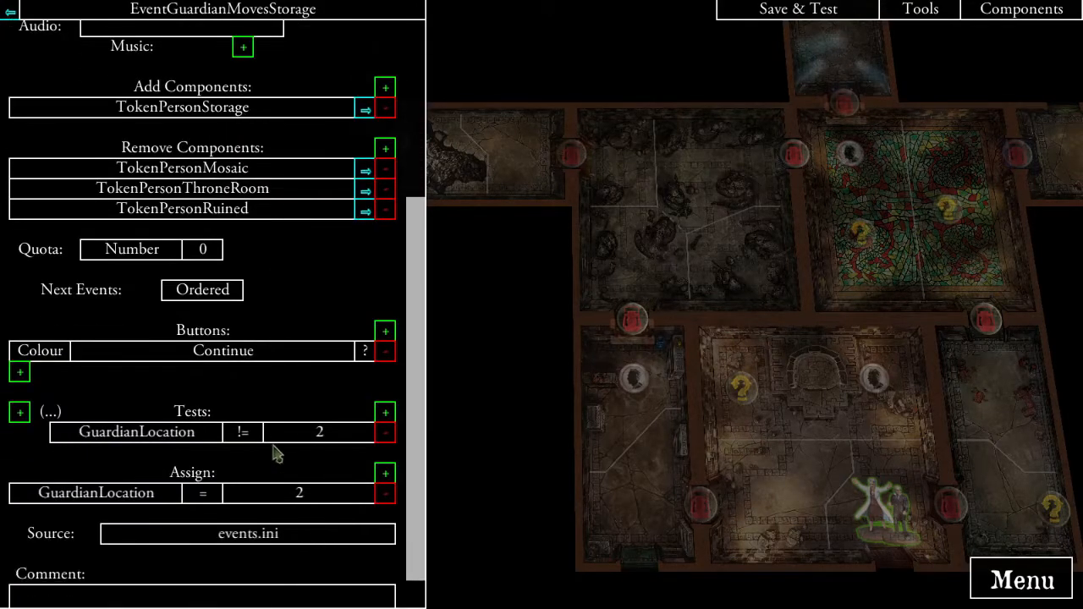
left_click(391, 412)
left_click(309, 76)
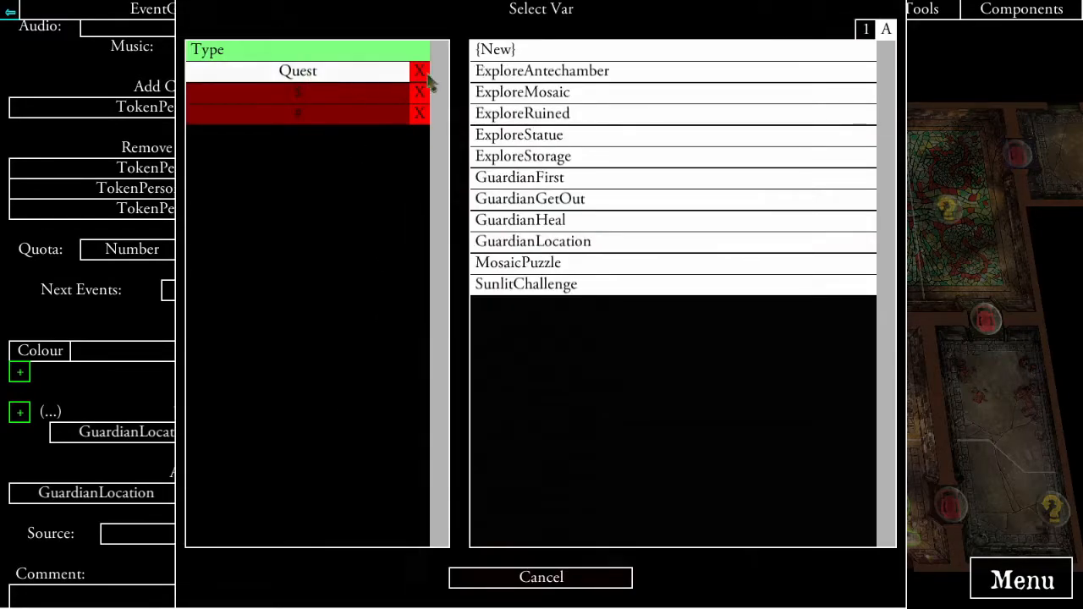
left_click(558, 154)
- Set the ExploreStorage test to == 1, combined by AND with the GuardianLocation test
left_click(242, 474)
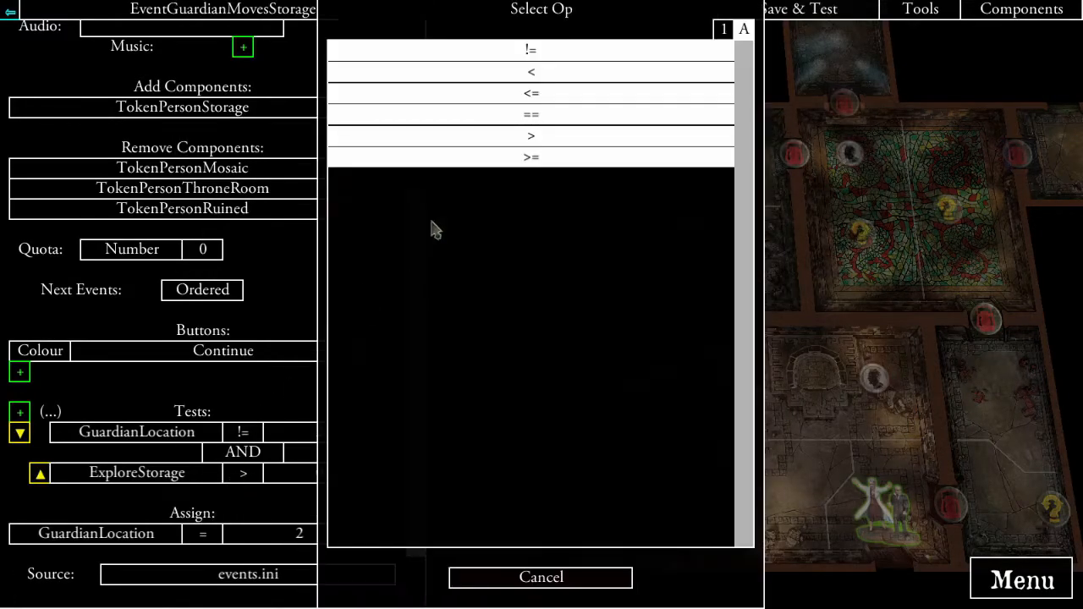
left_click(541, 119)
left_click(303, 473)
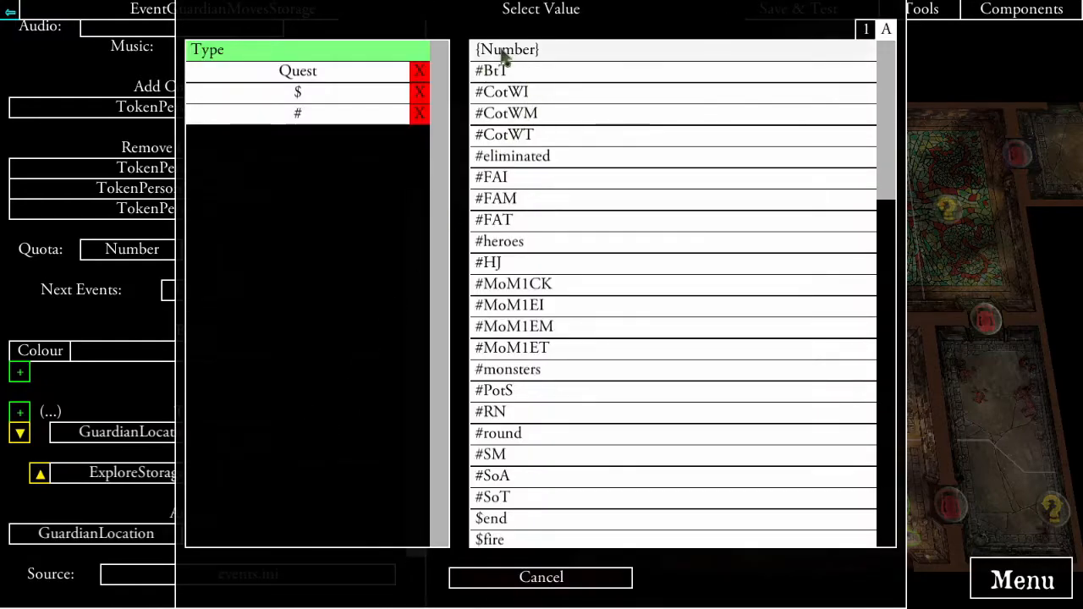
left_click(505, 50)
type("1")
left_click(438, 109)
left_click(260, 455)
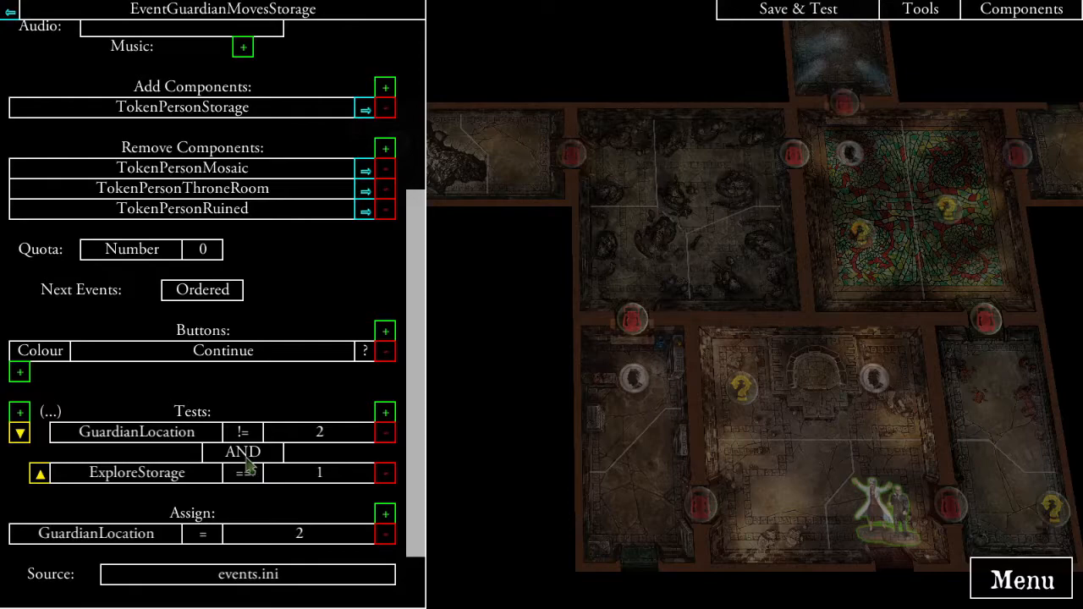
left_click_drag(671, 349, 689, 329)
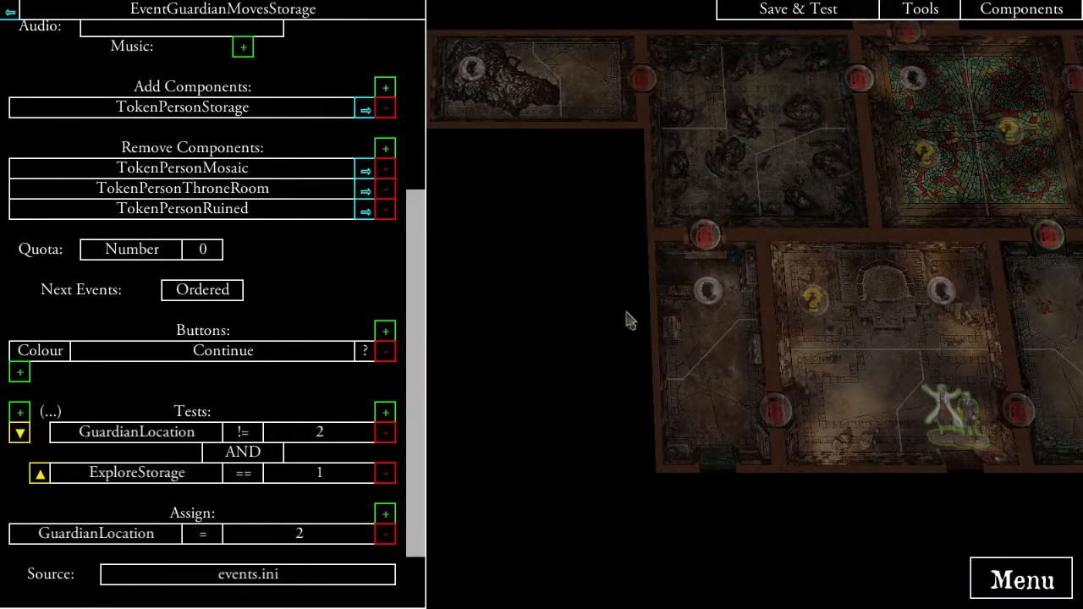
- Add a second test on the quest variable ExploreMosaic to EventGuardianMovesMosaic
left_click(11, 11)
scroll(262, 347, "down", 3)
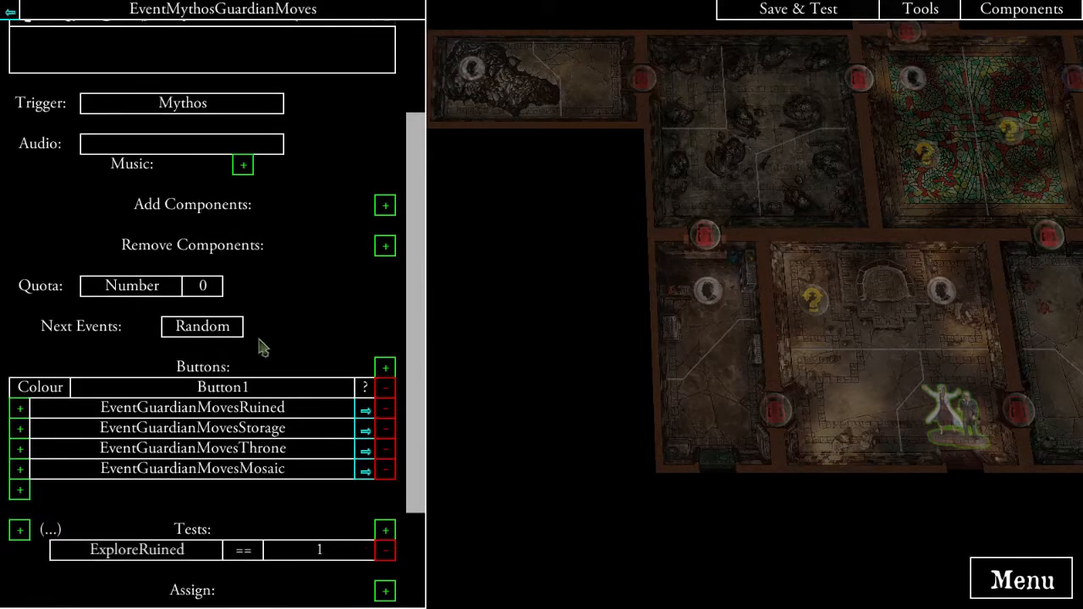
left_click(365, 471)
scroll(357, 302, "down", 6)
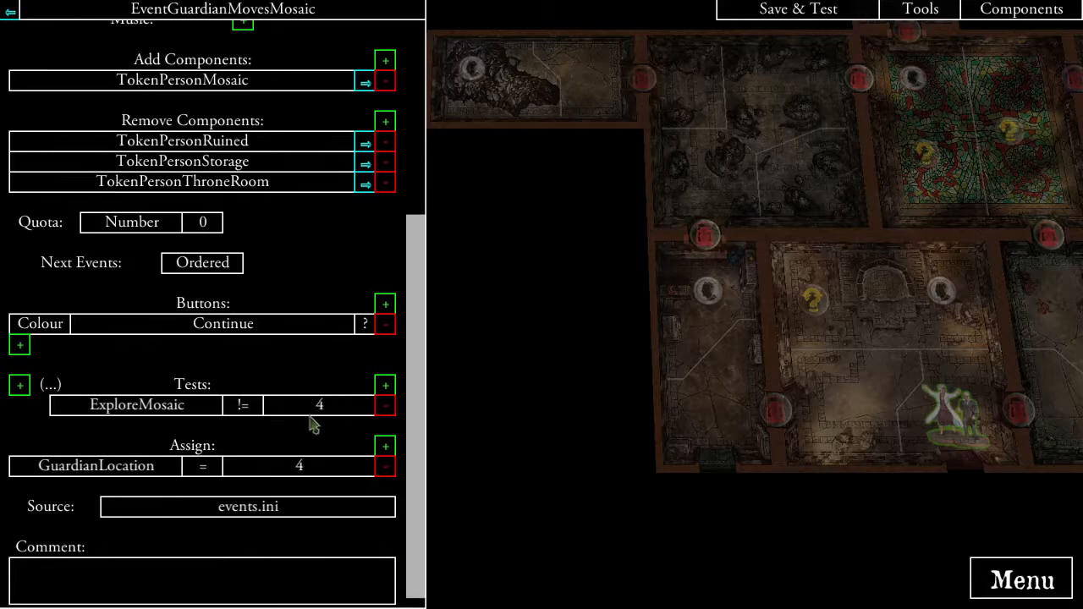
left_click(385, 385)
left_click(298, 73)
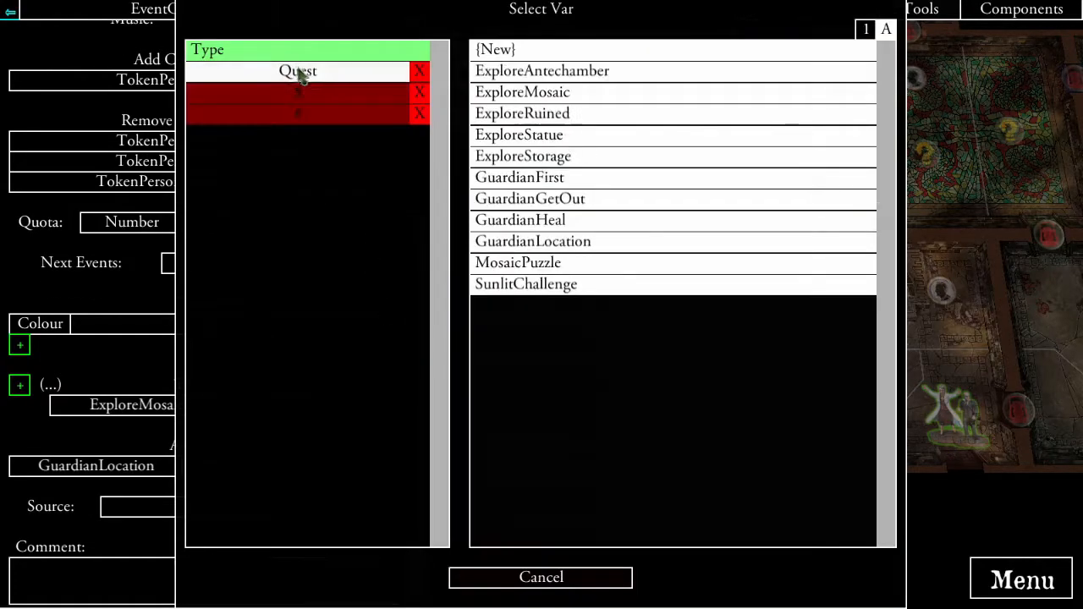
left_click(546, 100)
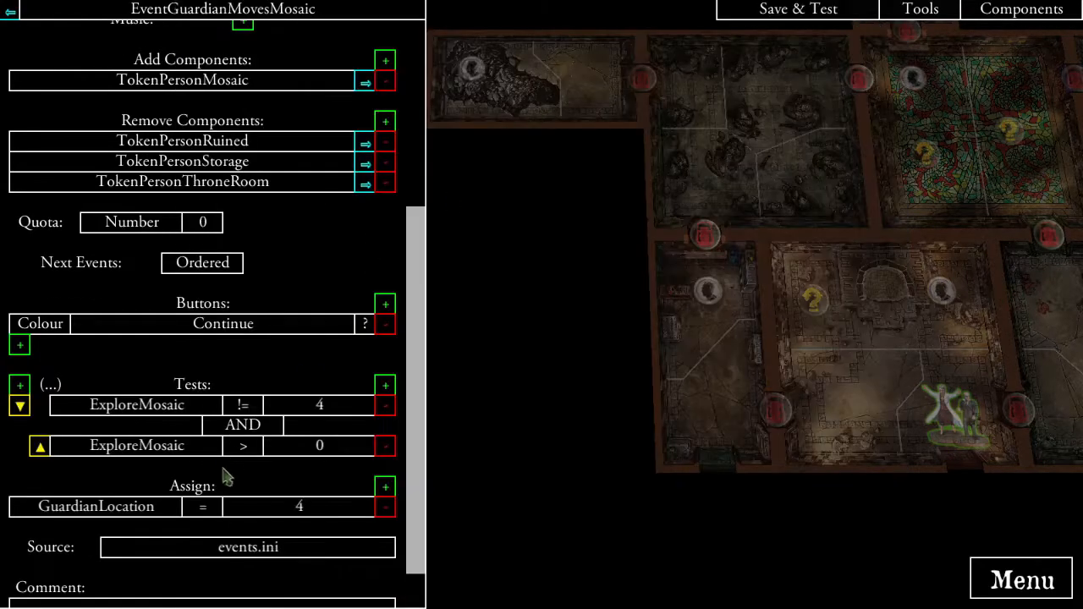
- Set the new ExploreMosaic test's operator to == and enter a number as its comparison value
left_click(247, 450)
left_click(518, 119)
left_click(335, 445)
left_click(516, 47)
left_click(425, 117)
left_click_drag(625, 251, 561, 402)
left_click_drag(747, 352, 689, 296)
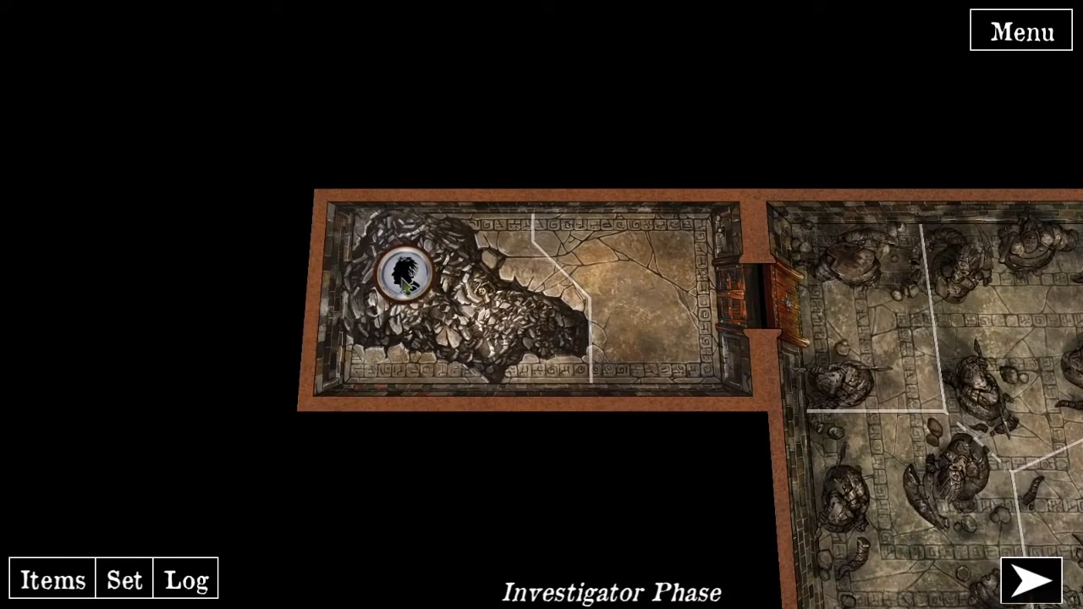
- In the test game, open and cancel the stranger's dialogue in the rubble-filled room, and play through three Mythos phases
left_click(405, 277)
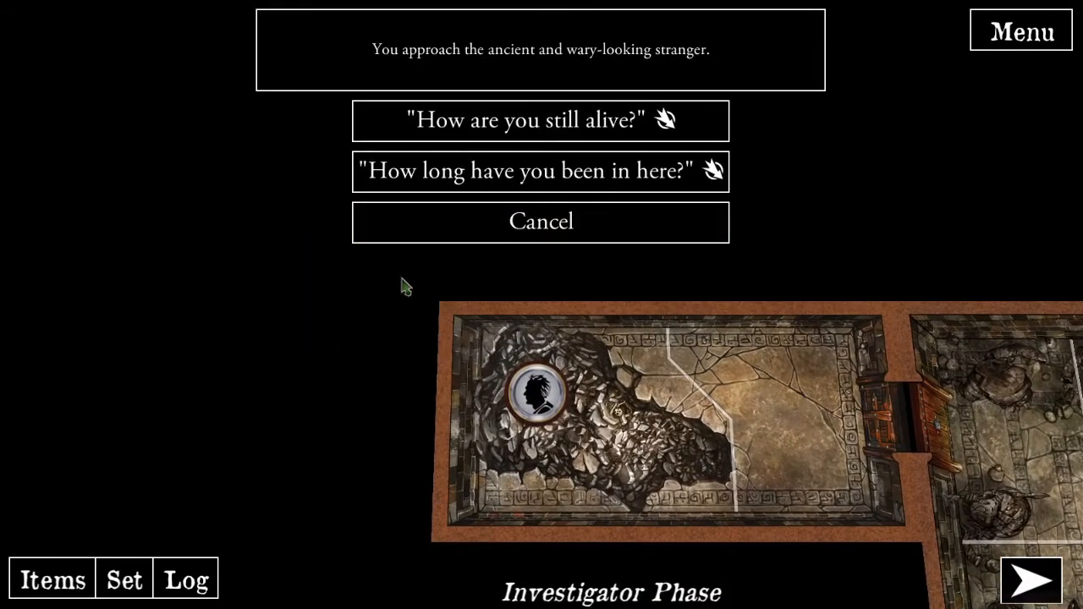
left_click(582, 230)
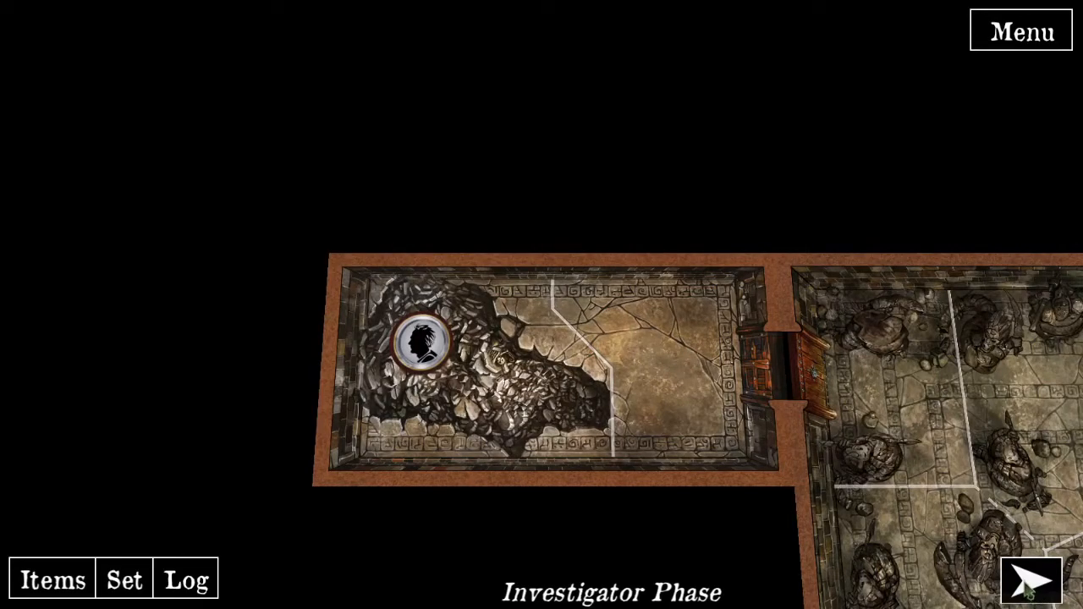
left_click(1029, 582)
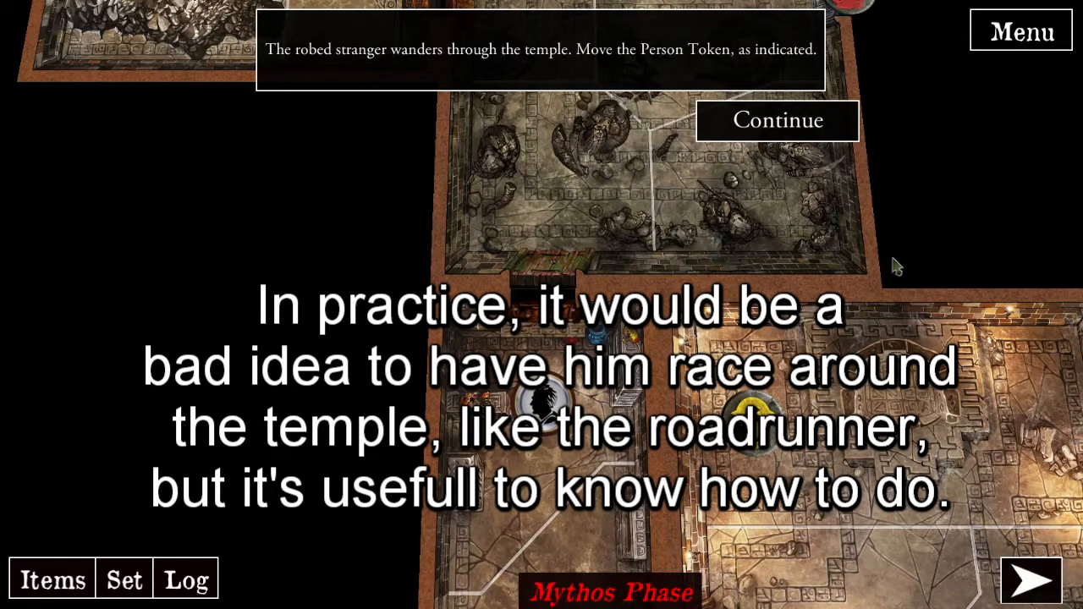
left_click(754, 122)
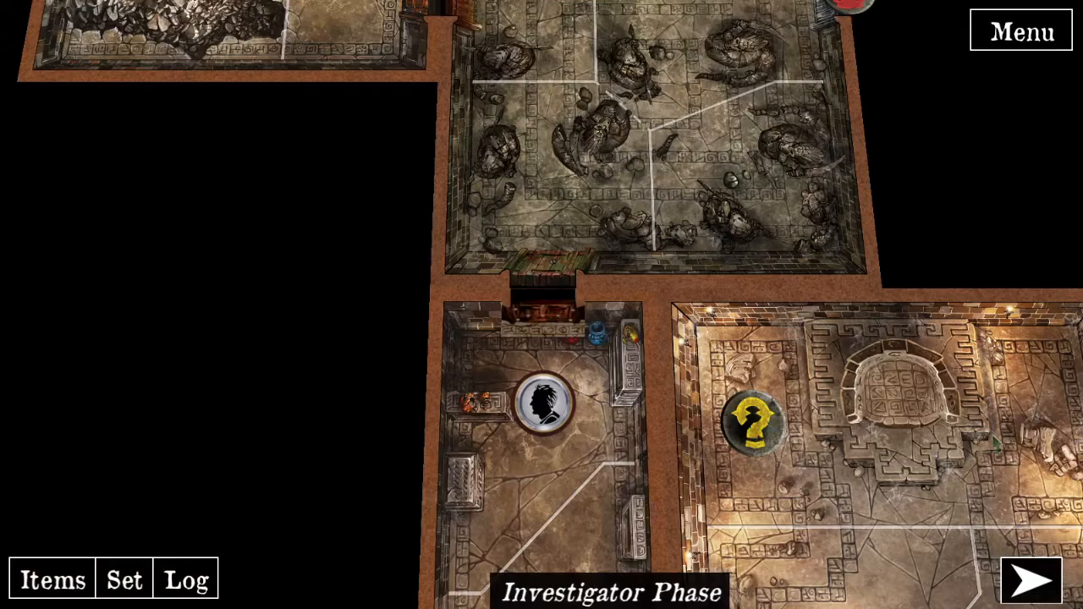
left_click(1029, 582)
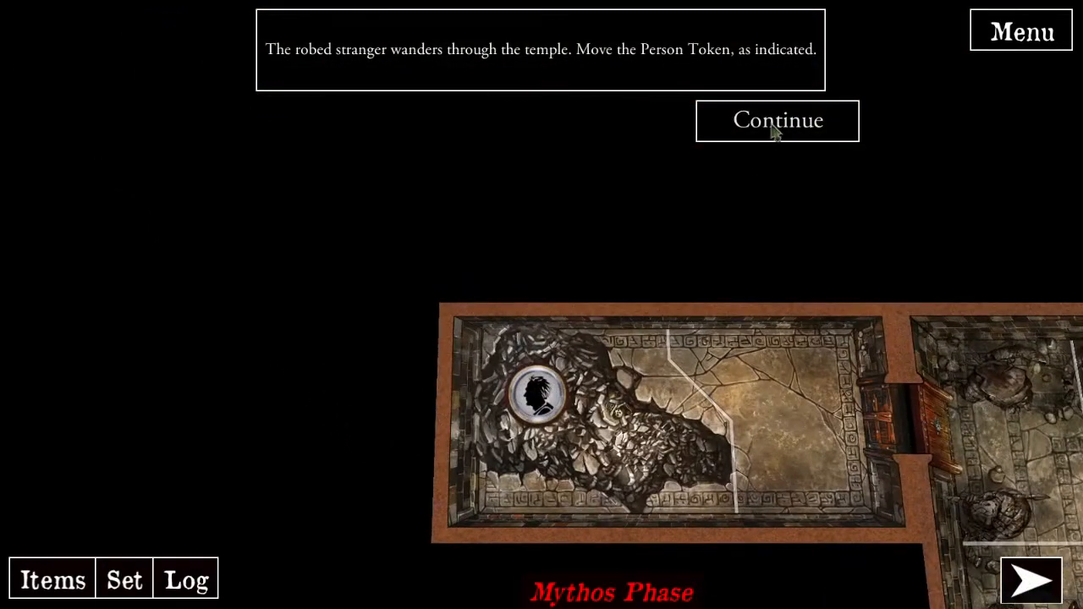
left_click(775, 129)
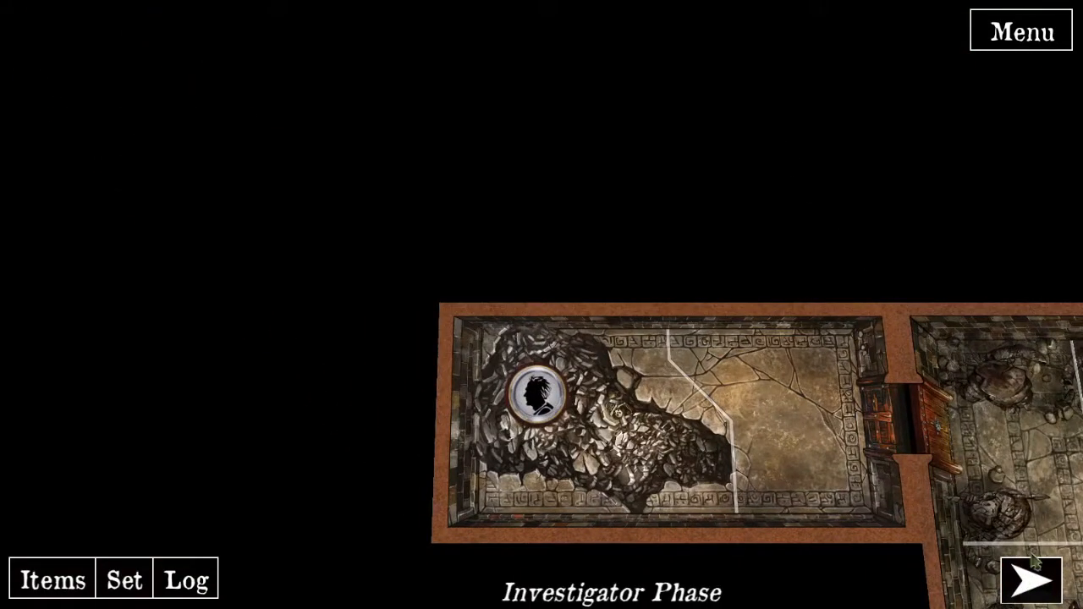
left_click(1032, 579)
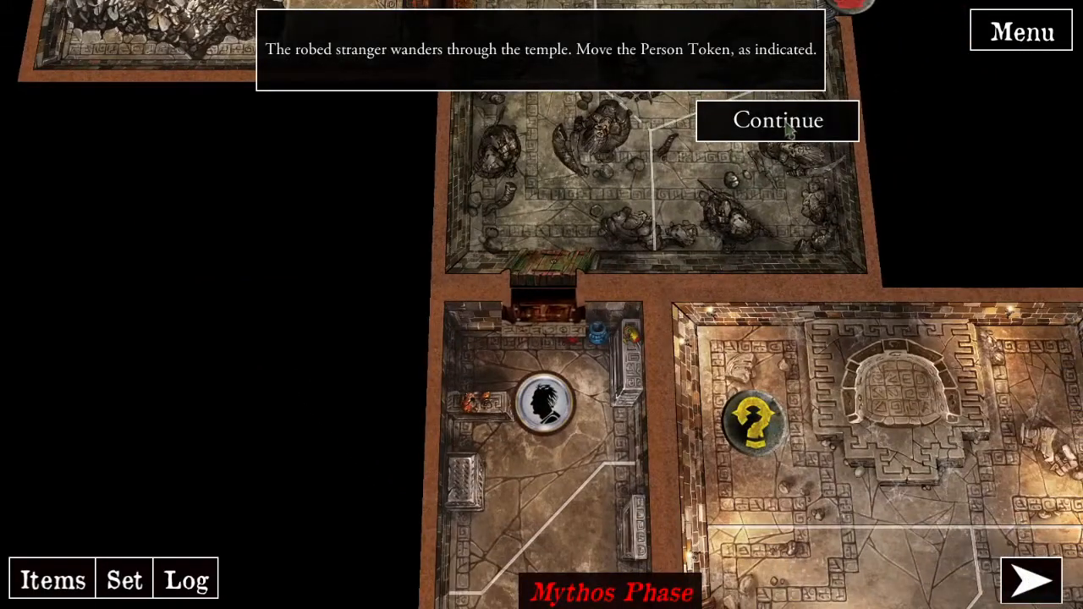
left_click(787, 127)
- Talk to the stranger in the storage room, asking "How are you still alive?", and finish the conversation
left_click(544, 400)
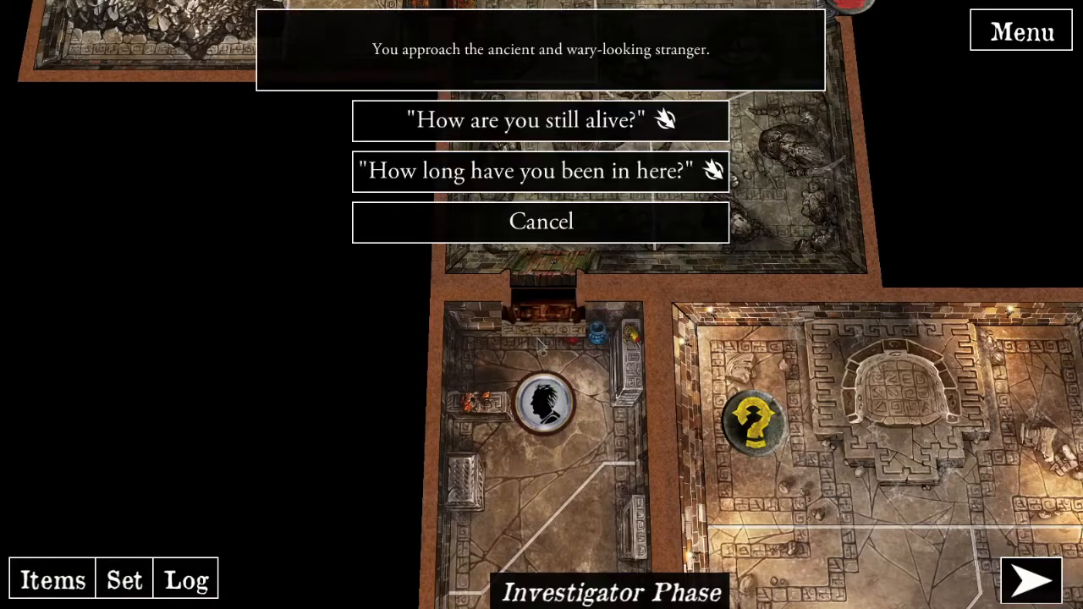
left_click(567, 127)
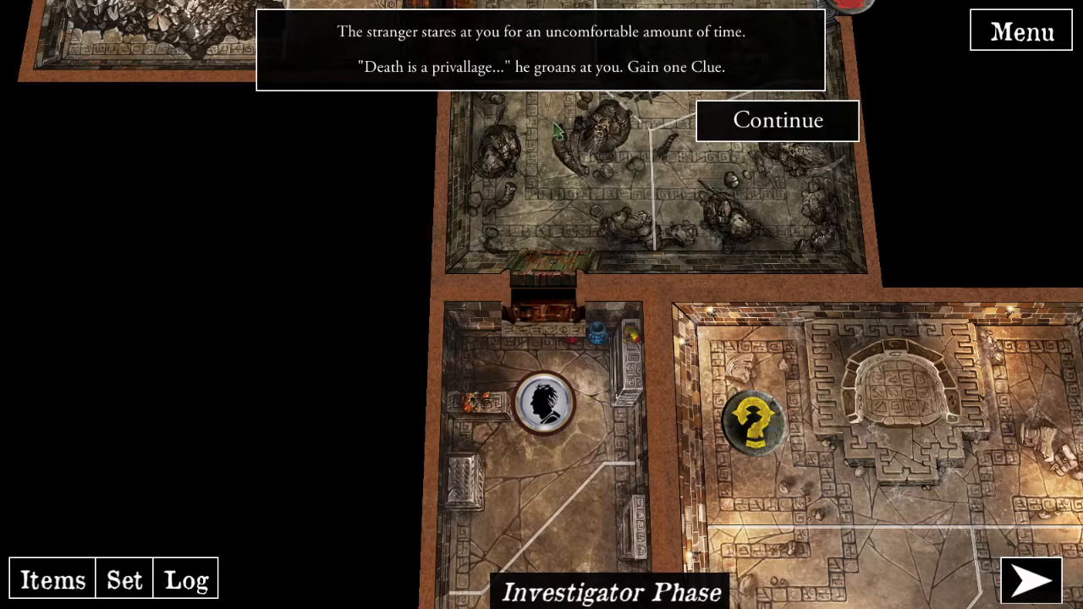
left_click(754, 127)
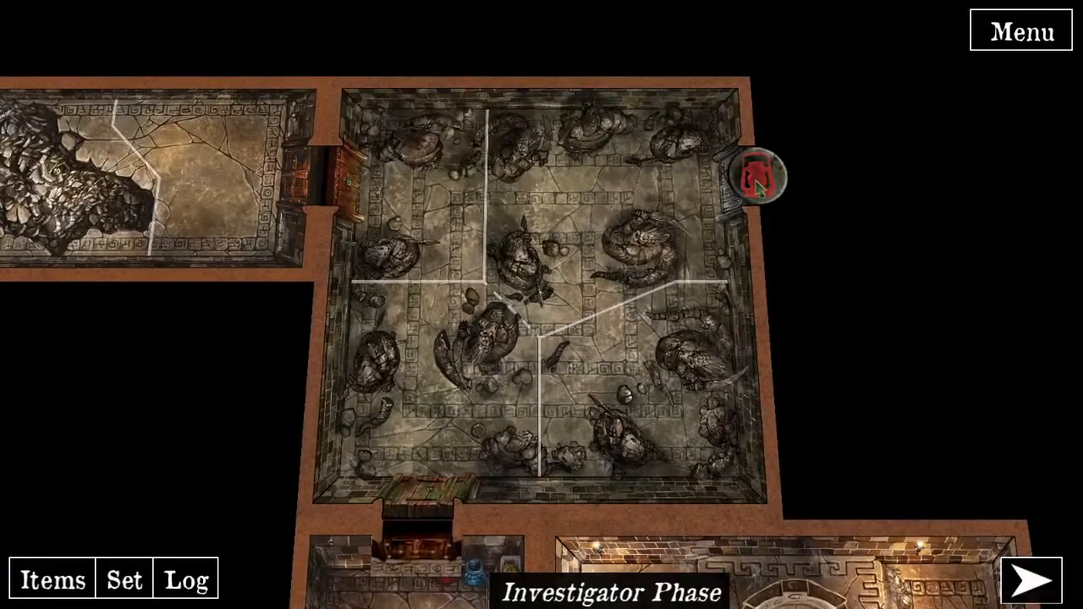
- Explore the door leading to the mosaic room and continue through all its reveal messages
left_click(757, 178)
left_click(793, 124)
left_click(795, 125)
left_click(795, 125)
left_click(795, 124)
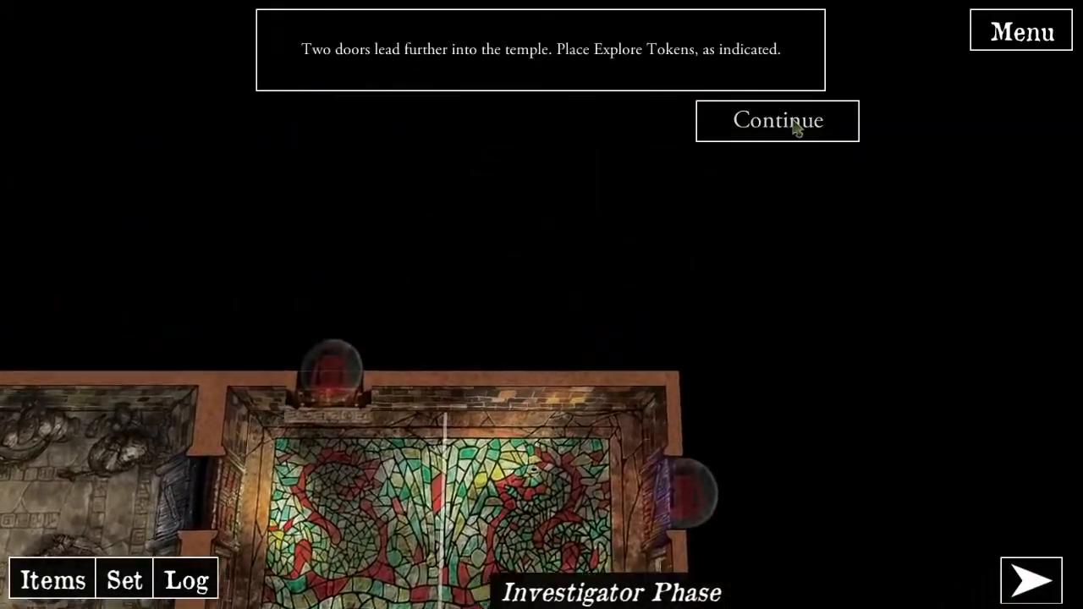
left_click(794, 125)
left_click(795, 125)
- Play through further Mythos phases until the person token moves into the mosaic room
left_click(1030, 581)
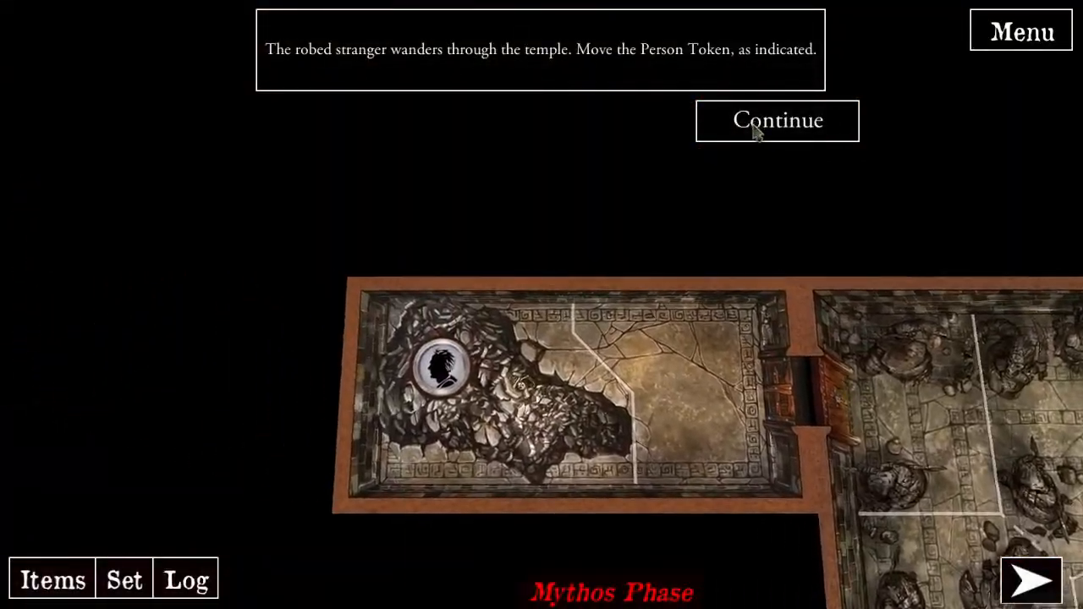
left_click(753, 128)
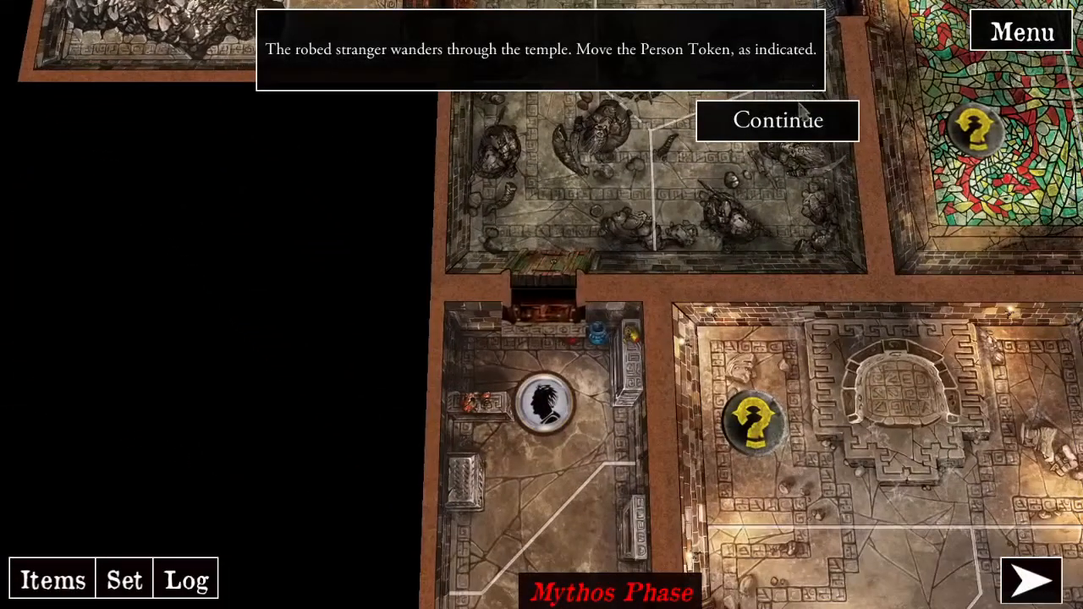
left_click(744, 135)
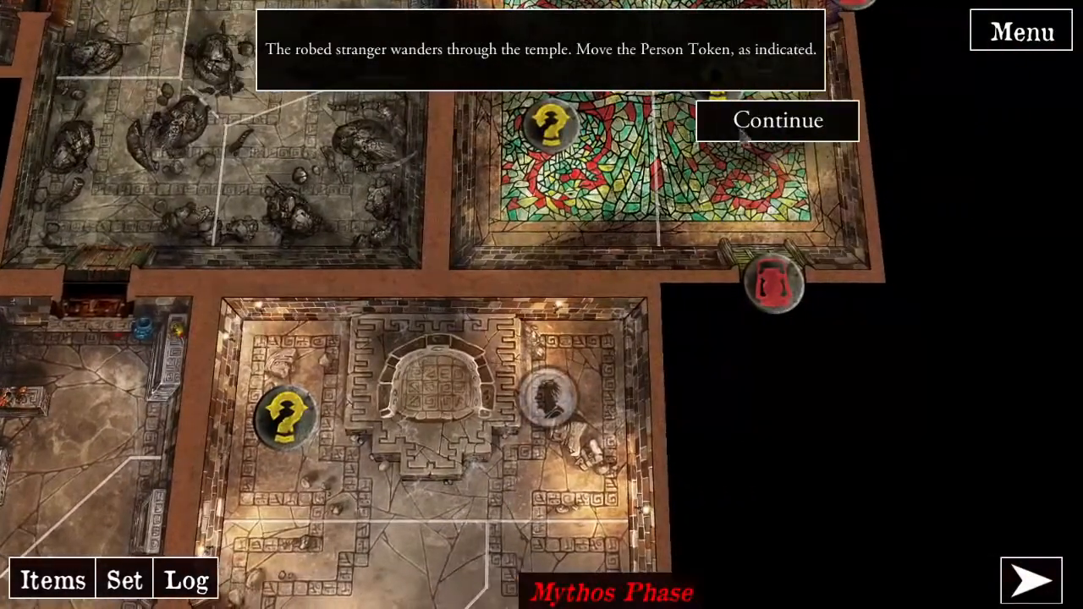
left_click(764, 125)
left_click(1030, 580)
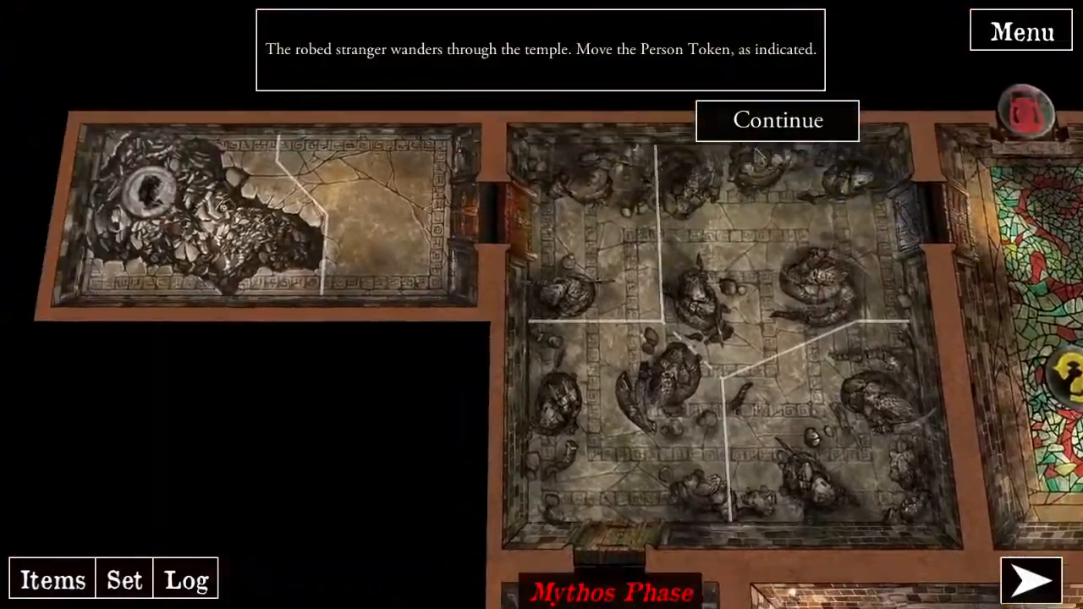
left_click(762, 132)
left_click(1031, 581)
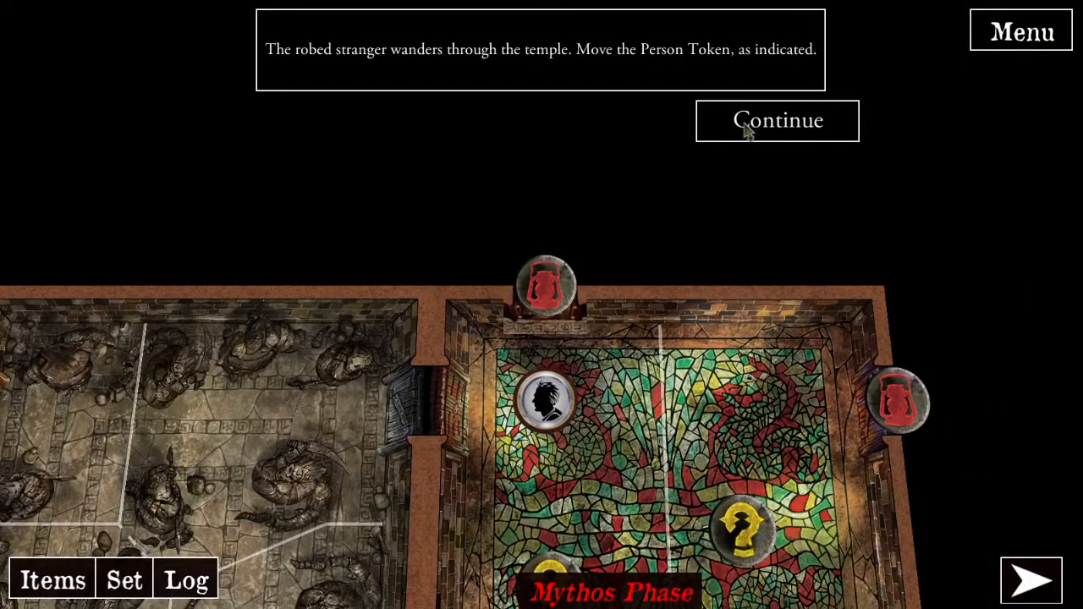
left_click(747, 127)
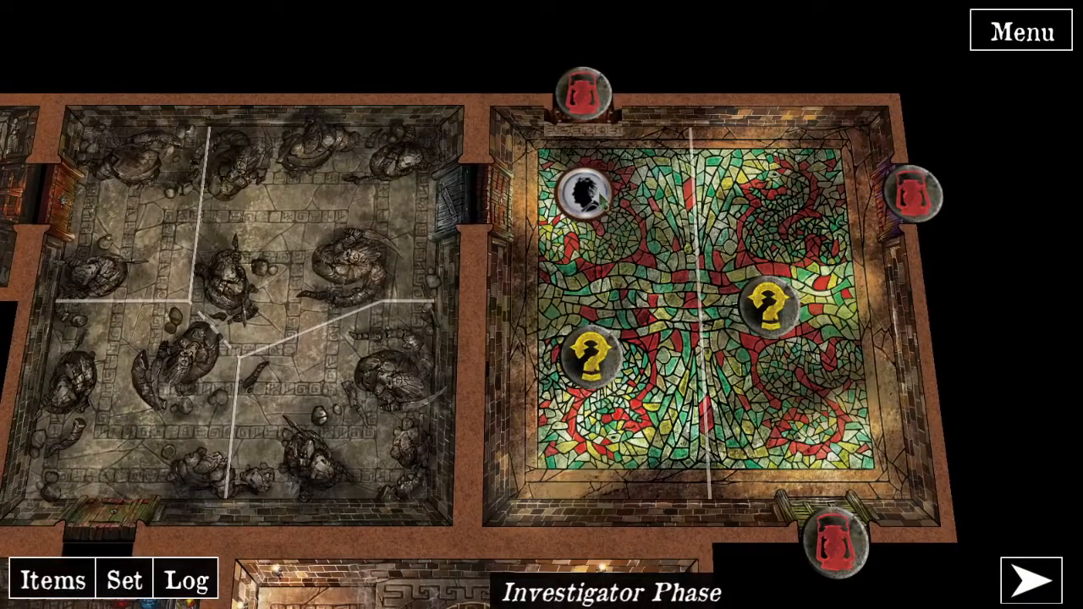
- In the mosaic room, ask the stranger "How do we get out of here?" and "I'm hurt, can you help?", and close the dialogue
left_click(597, 196)
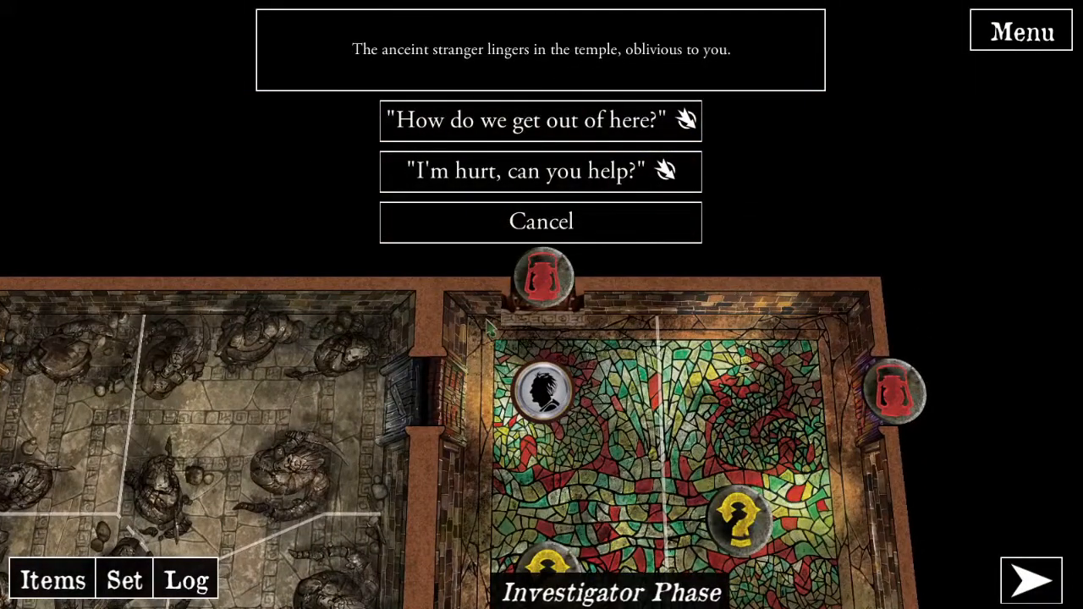
left_click(556, 127)
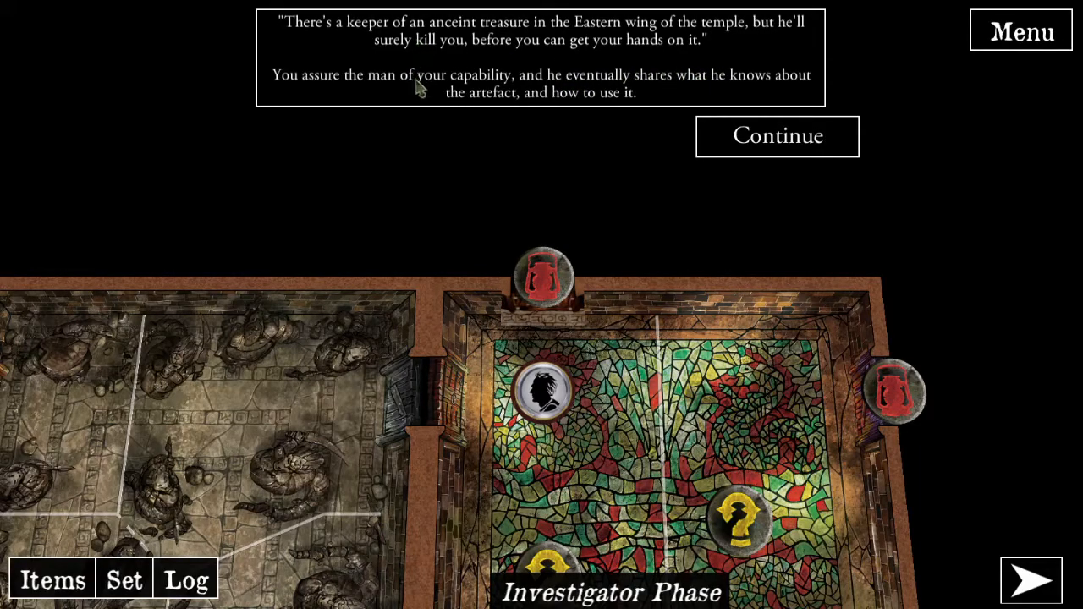
left_click(753, 140)
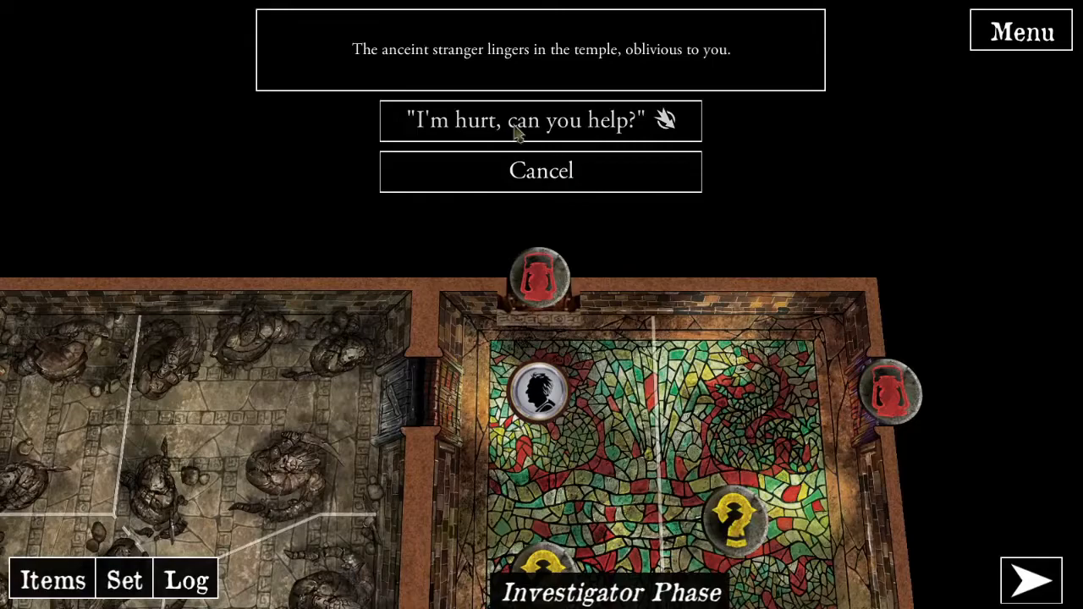
left_click(516, 128)
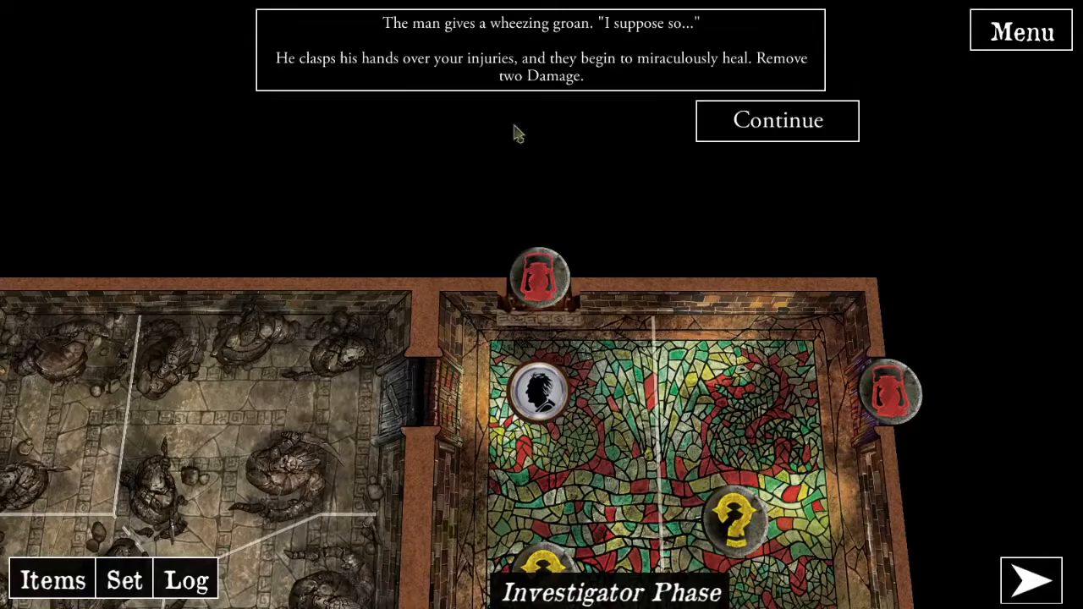
left_click(720, 137)
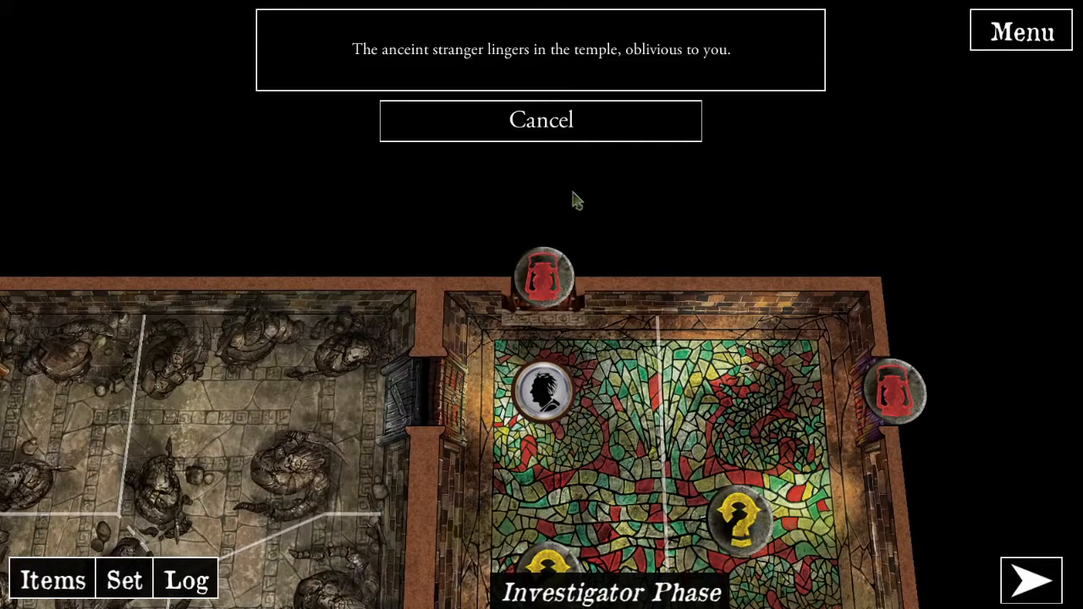
left_click(495, 139)
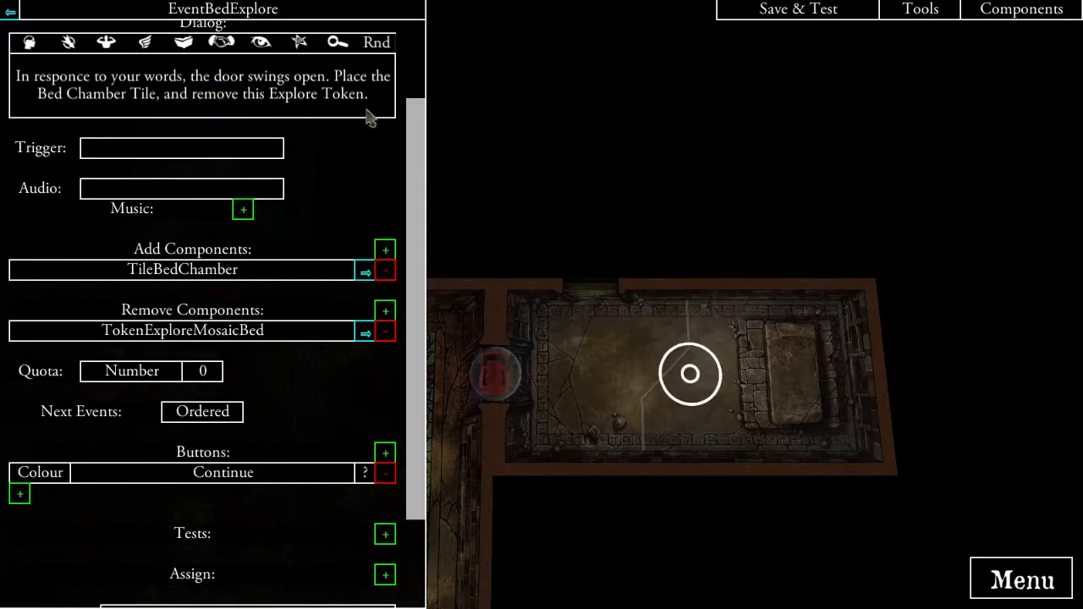
- Link a new spawn to the Continue button of EventBedExplore and open that spawn for editing
scroll(222, 398, "down", 3)
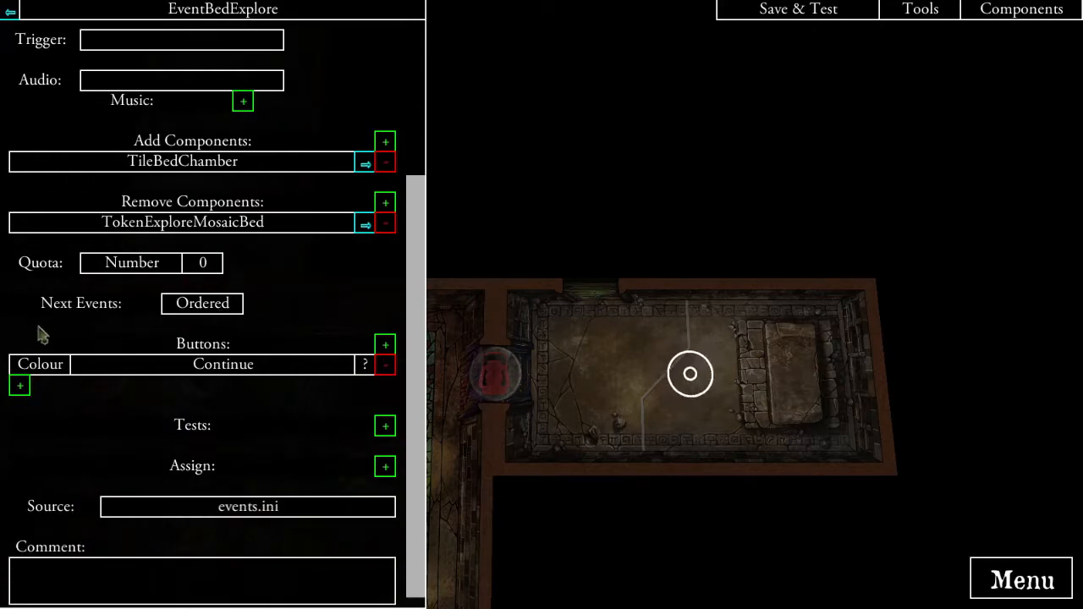
scroll(127, 427, "up", 4)
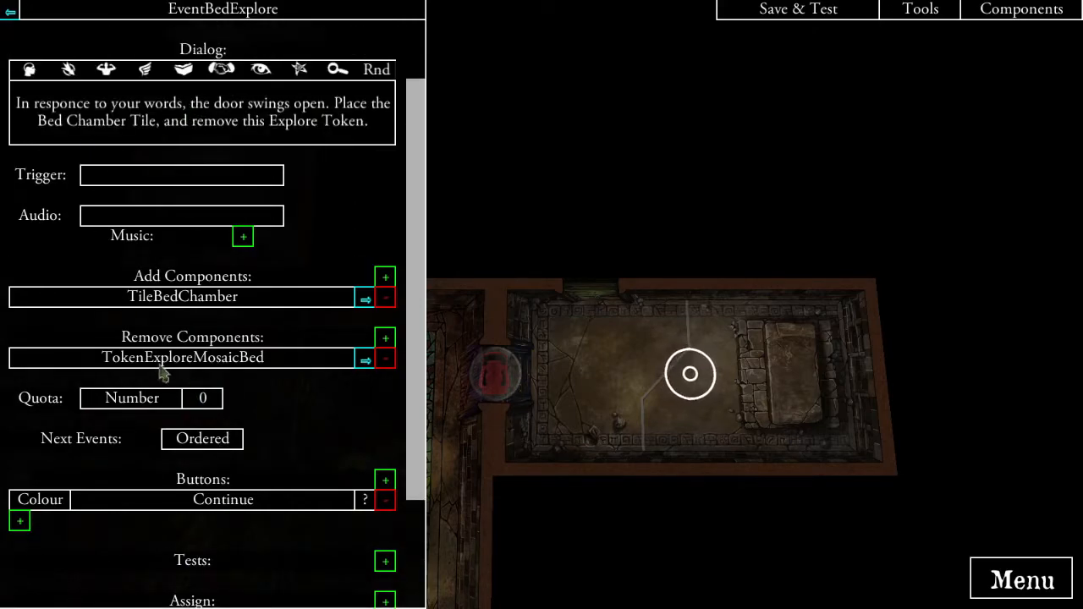
scroll(143, 372, "down", 4)
left_click(19, 372)
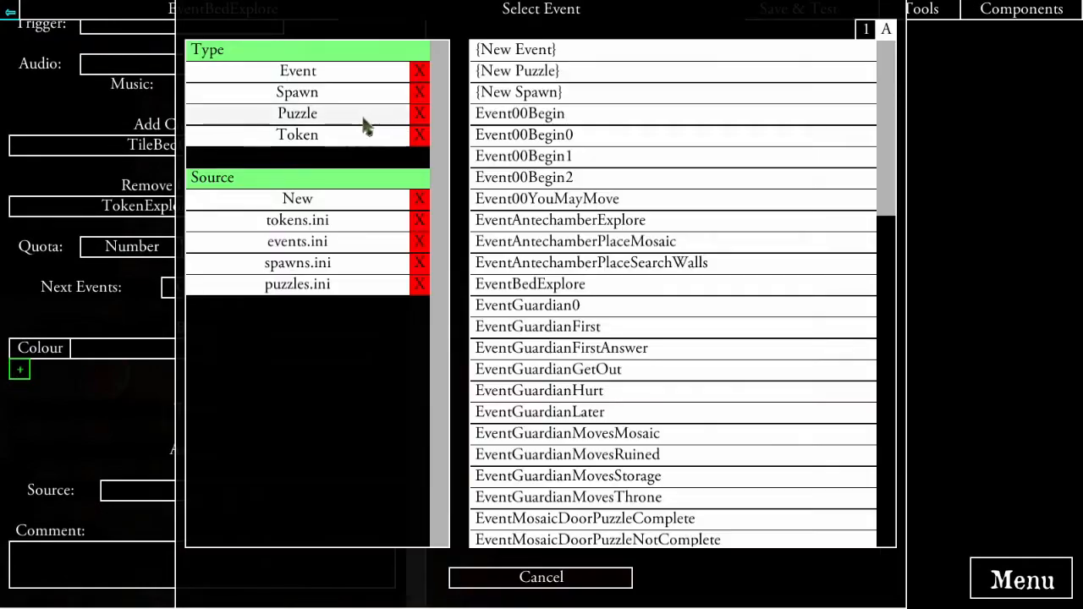
left_click(311, 98)
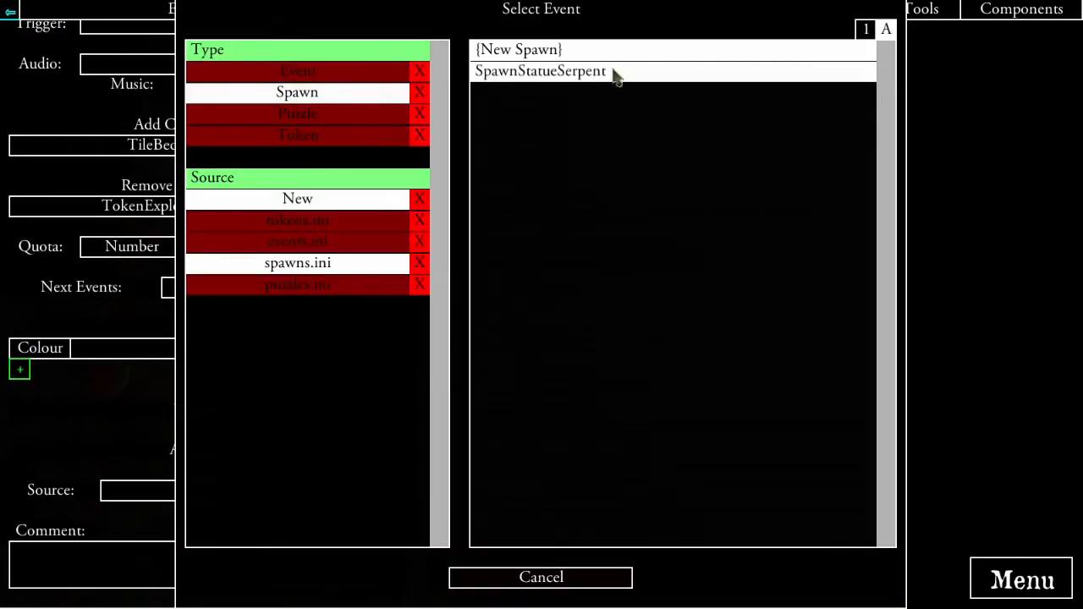
left_click(536, 53)
left_click(368, 375)
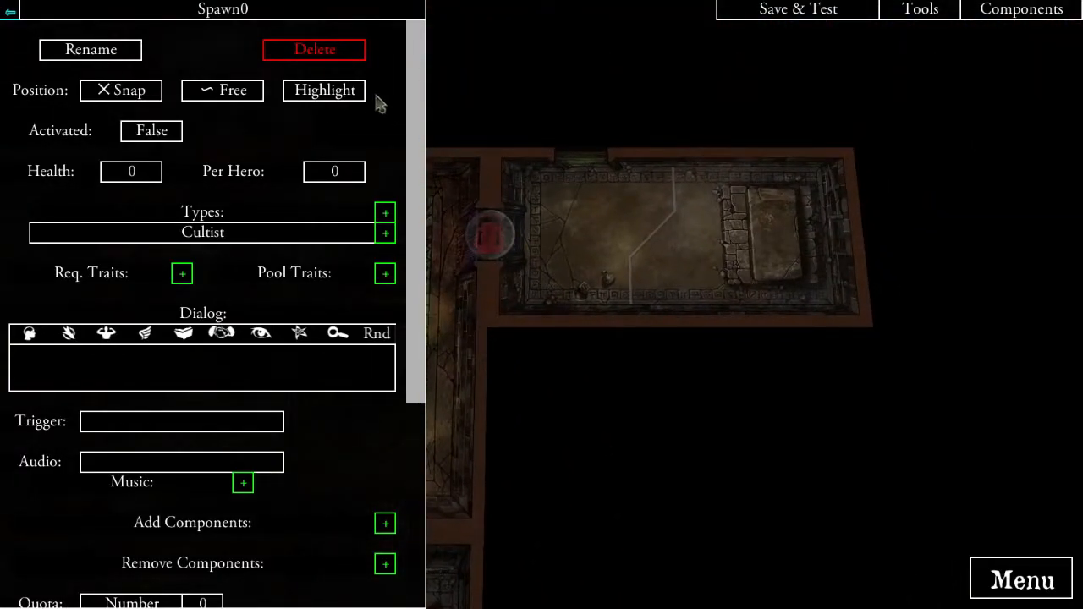
- Place the new spawn on the bed chamber's podium with its position type set to Highlight
left_click(335, 93)
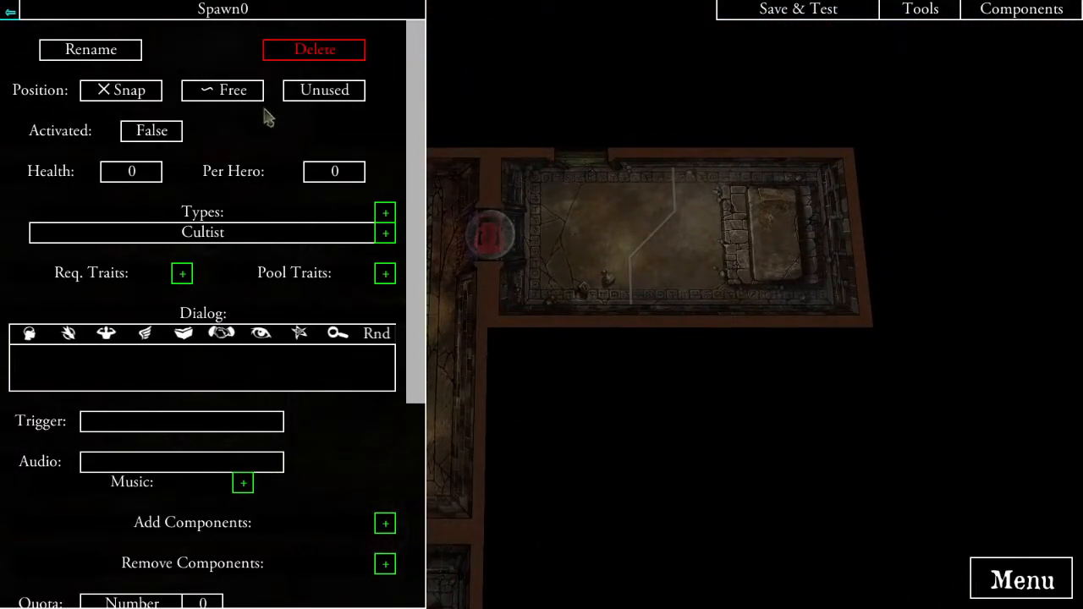
left_click(317, 93)
left_click(317, 93)
left_click(317, 93)
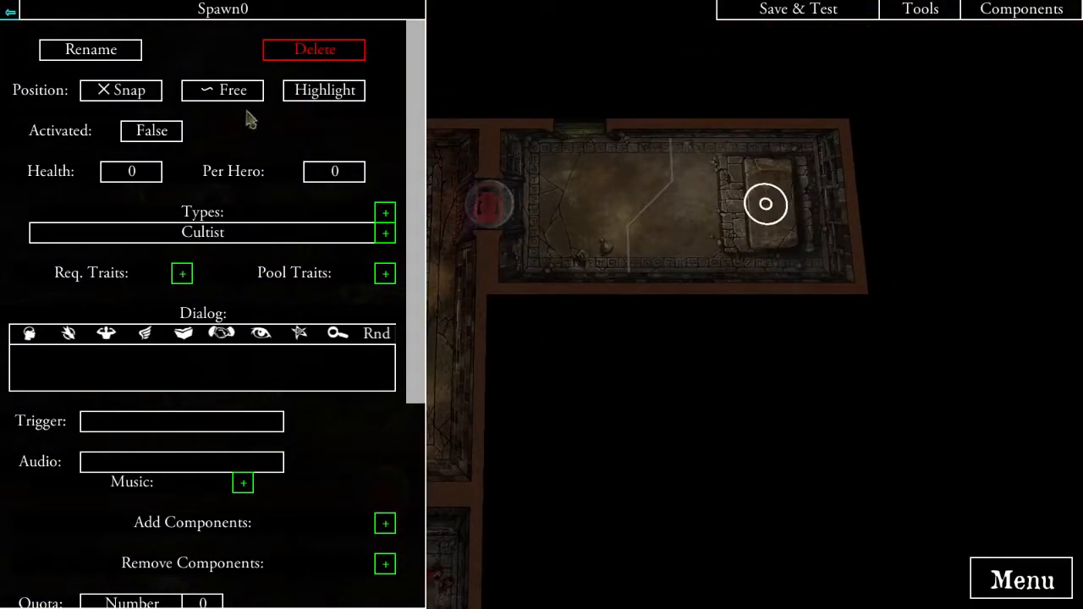
- Rename the spawn as BedPriest and set its monster type to The Priest of Dagon
left_click(110, 52)
type("BedPriest")
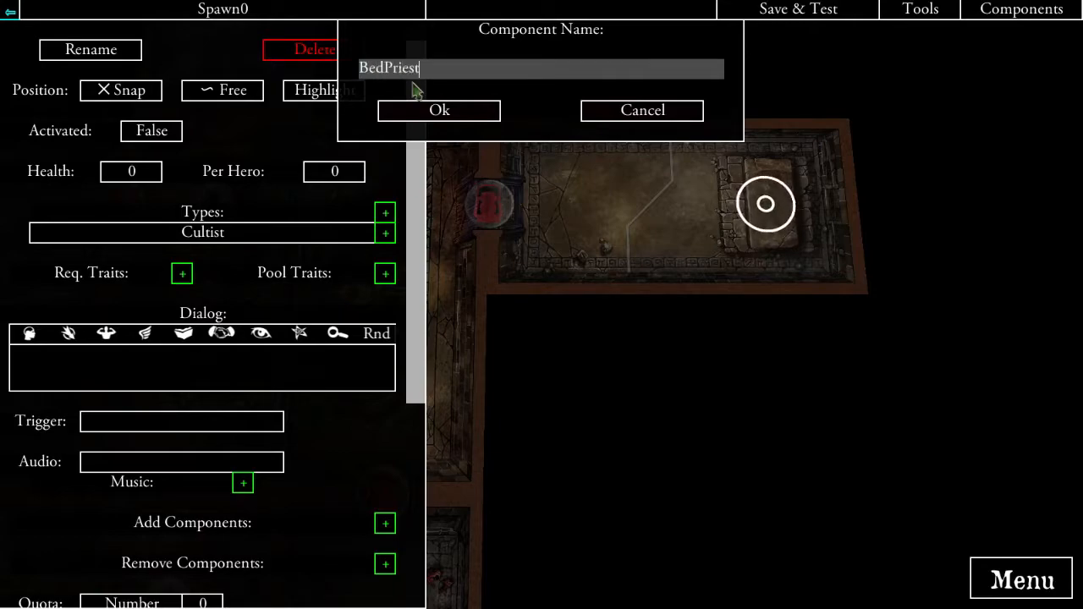
left_click(437, 110)
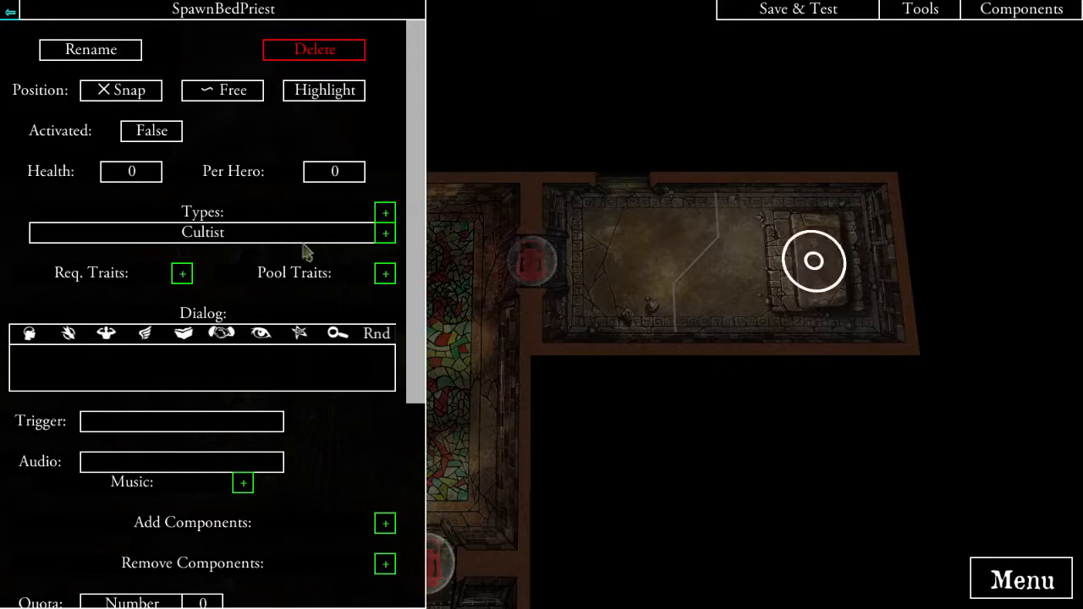
left_click(383, 233)
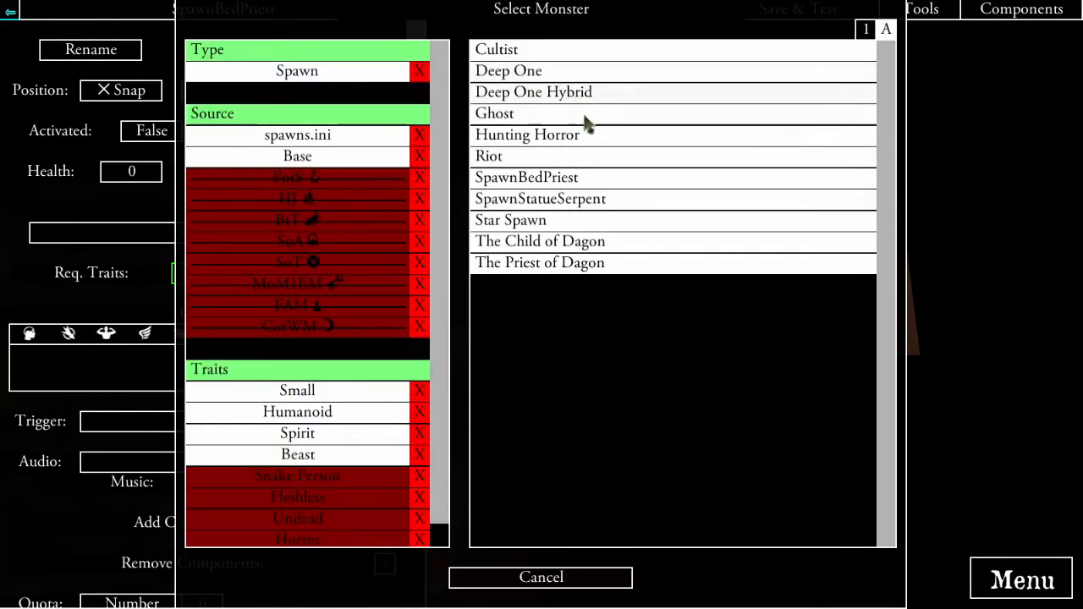
left_click(586, 263)
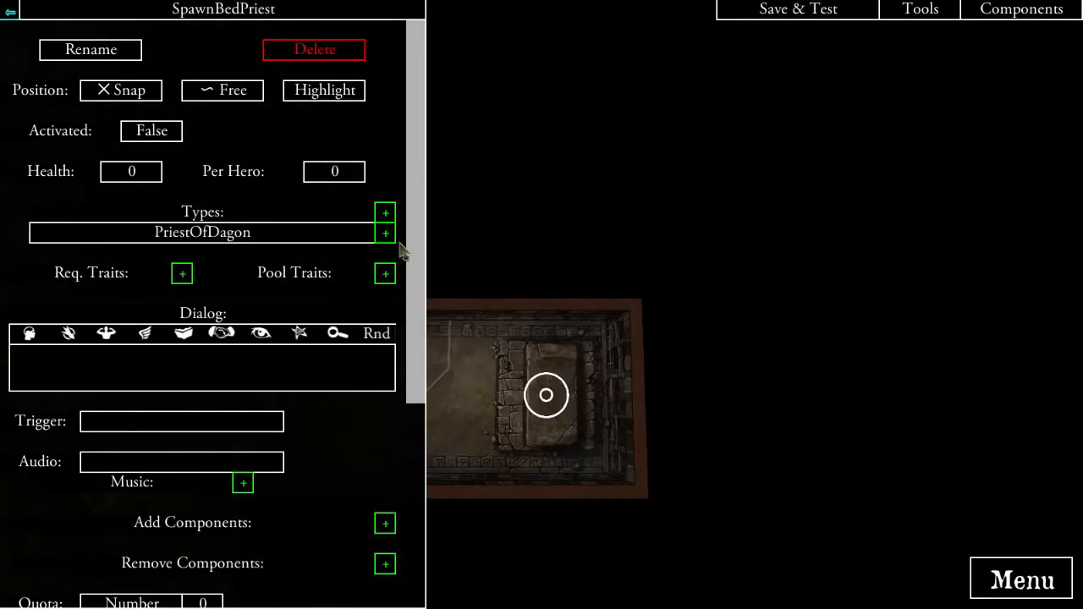
- Enter the spawn's dialog about the podium figure arising and crying "LEAVE THIS SACRED PLACE!", ending with "Place a Priest of Dagon, as indicated."
left_click(203, 366)
key("ctrl+v")
type("Place a Priest of Dagon, as indicated.")
left_click(338, 465)
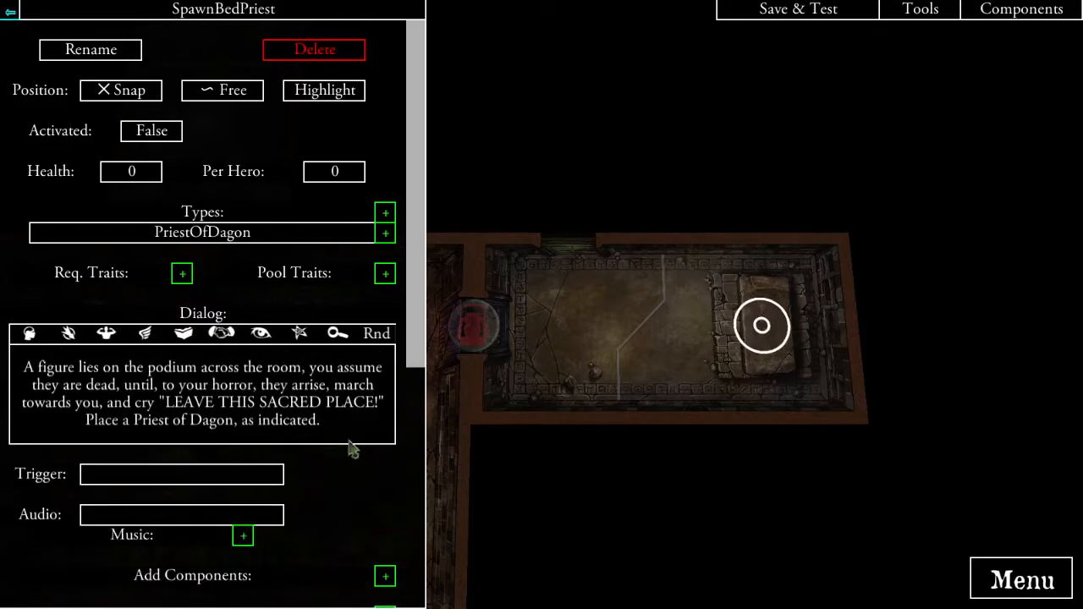
- Create a new event component for the priest's defeat
left_click_drag(664, 415, 755, 296)
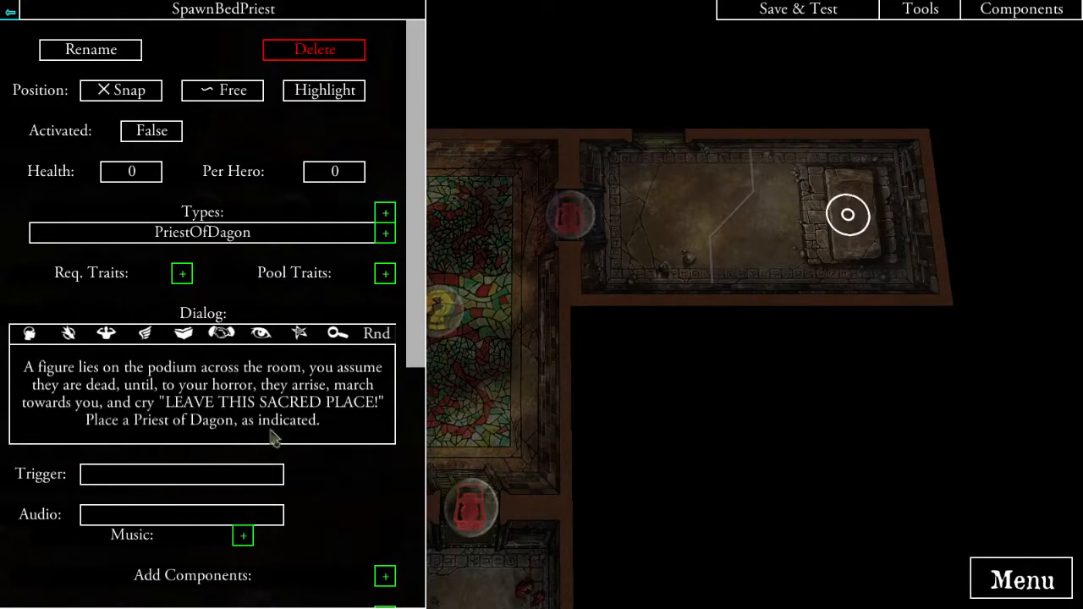
left_click_drag(707, 308, 769, 375)
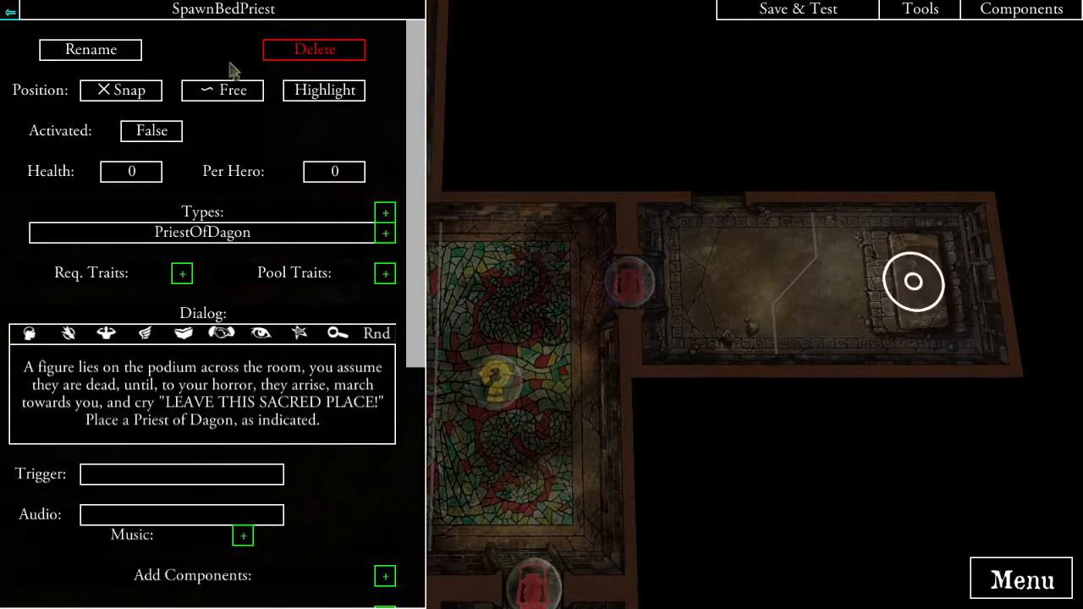
left_click(224, 12)
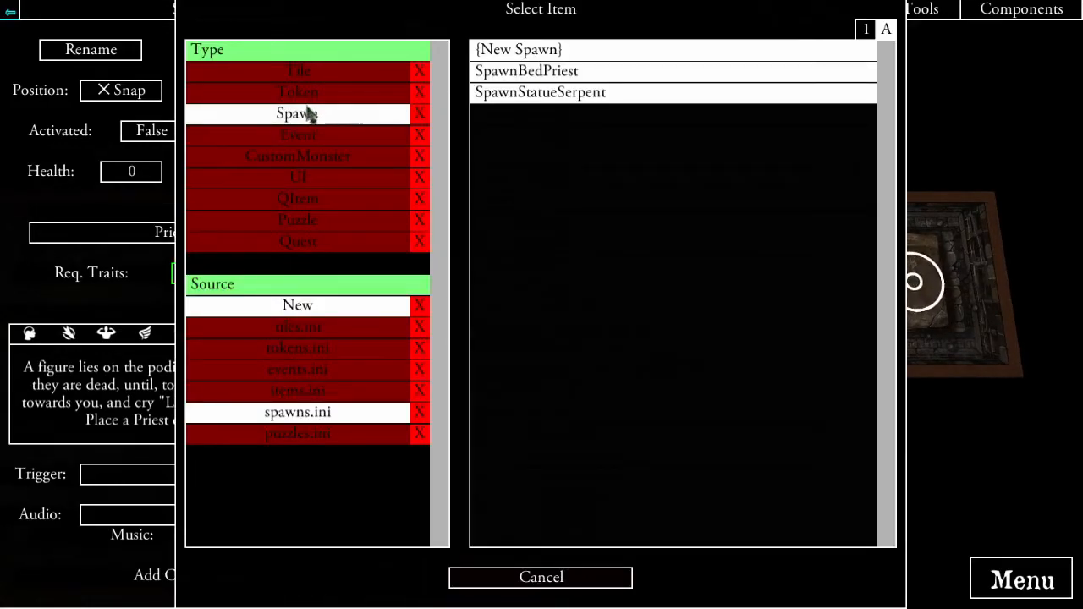
left_click(323, 113)
left_click(250, 134)
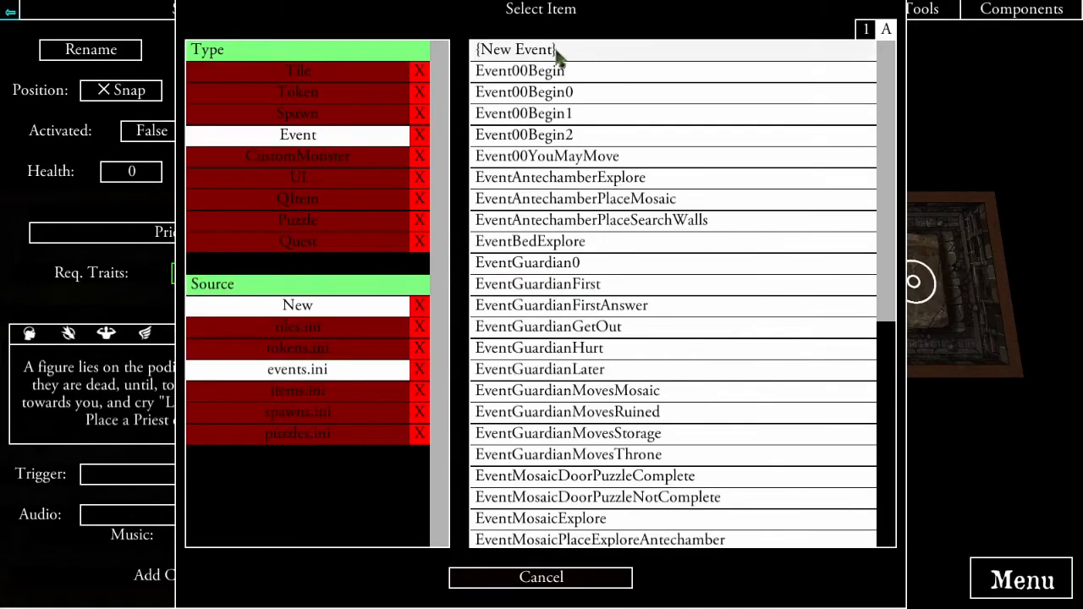
left_click(558, 53)
scroll(261, 363, "down", 5)
left_click_drag(548, 316, 778, 216)
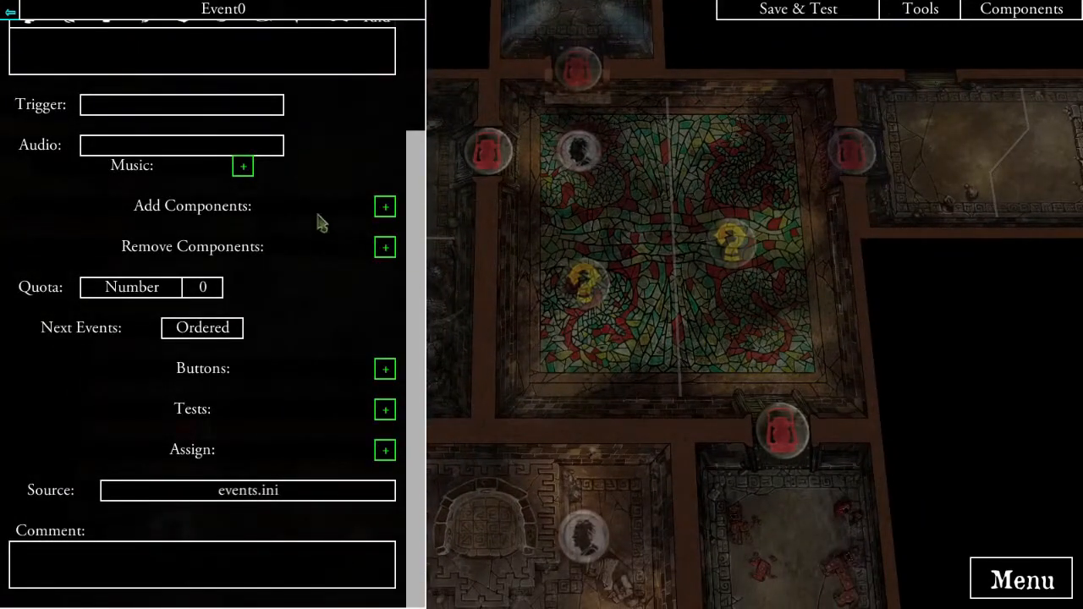
- Set the new event's trigger to DefeatedSpawnBedPriest and rename the event as 0PriestDefeated
scroll(298, 442, "up", 3)
left_click(128, 243)
left_click(300, 93)
left_click(302, 116)
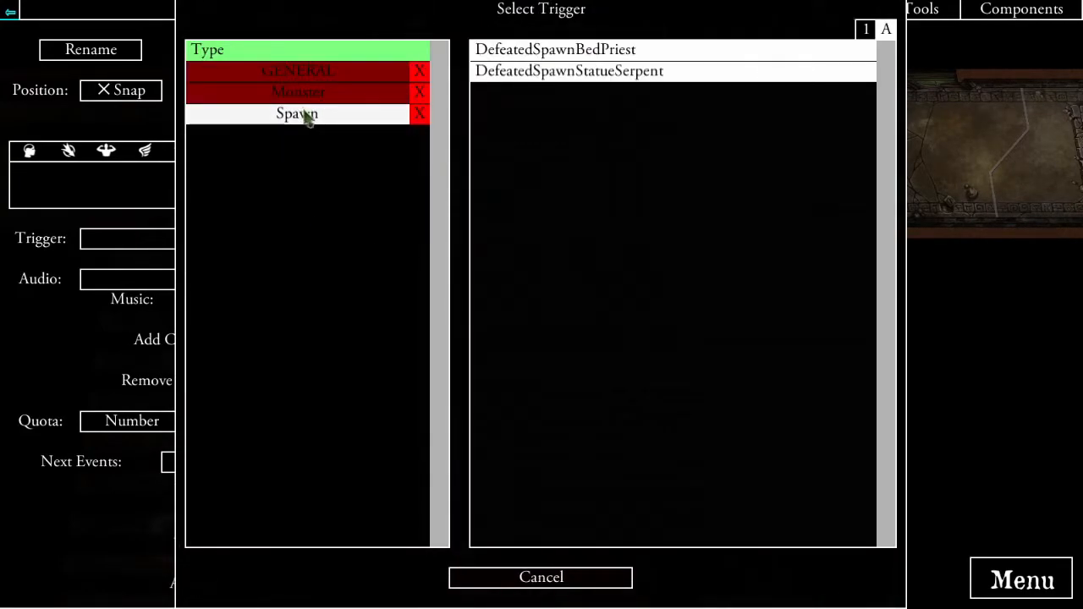
left_click(556, 51)
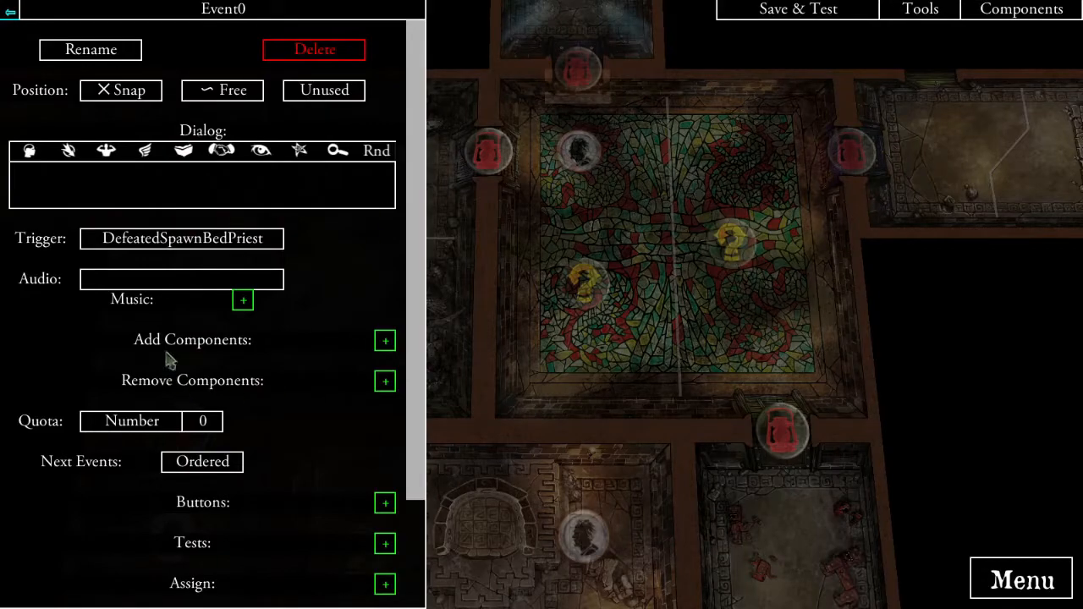
left_click(94, 50)
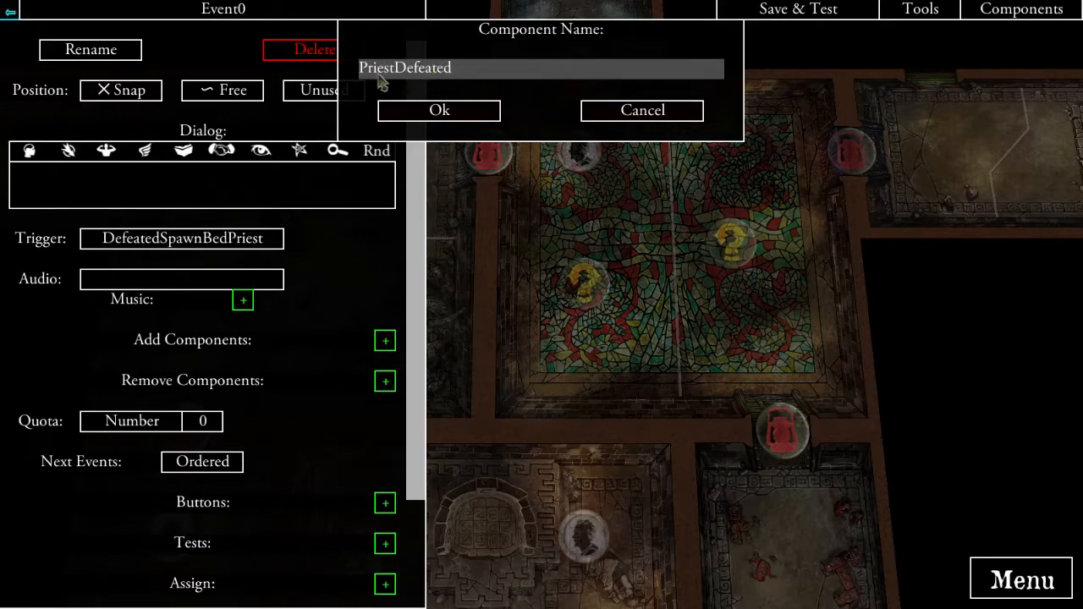
type("0")
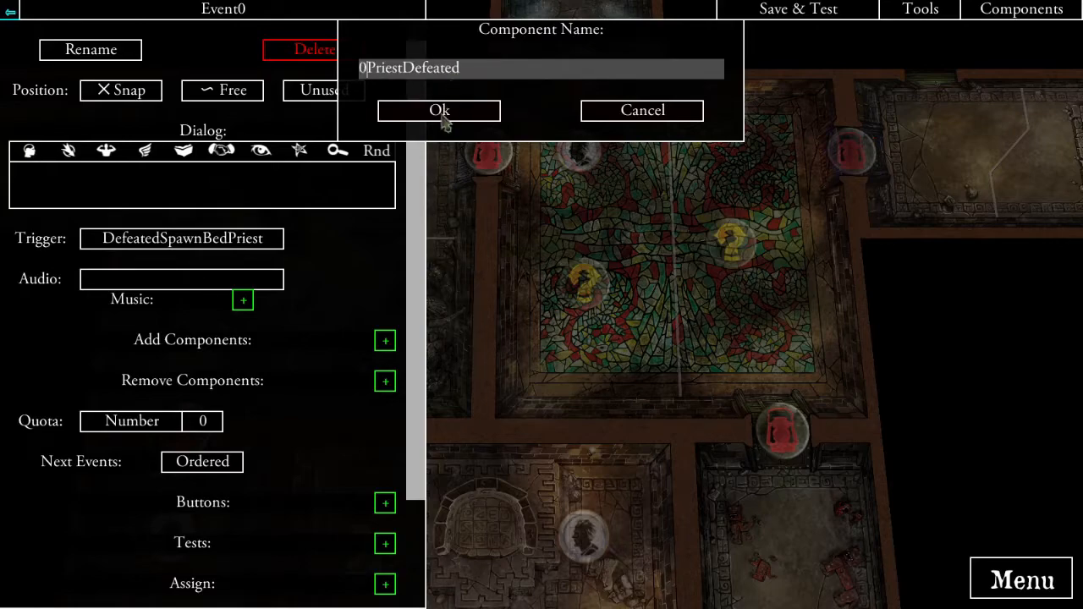
left_click(439, 110)
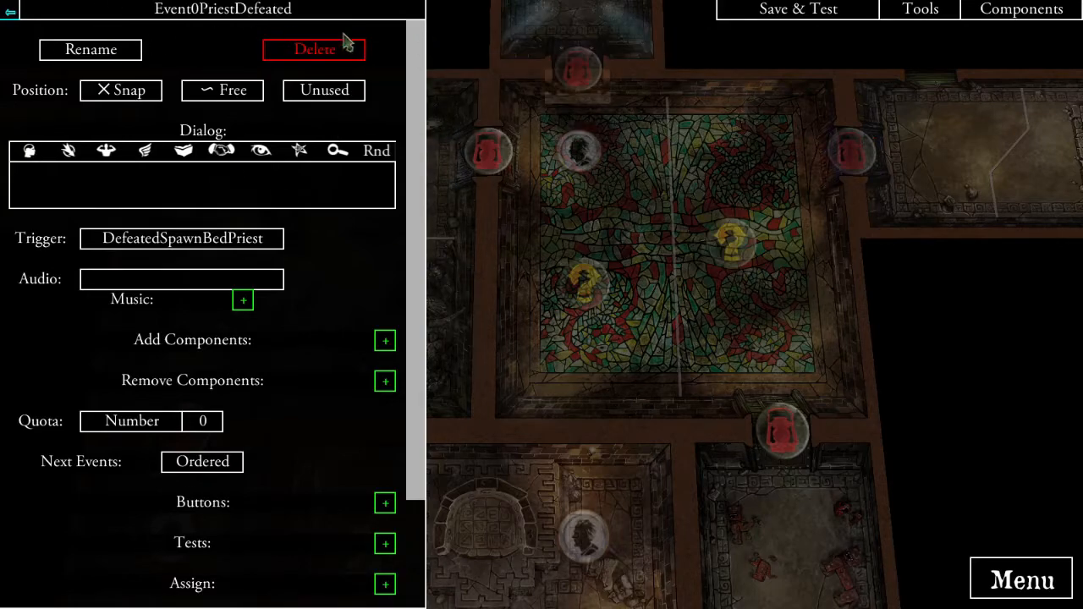
- Enter the defeat event's dialog: the priest gasps "You... shouldn't be... here!" with his dying breath, and an item rolls from his pockets
left_click(217, 192)
type("\"You... shouldn't be.. here!\" ")
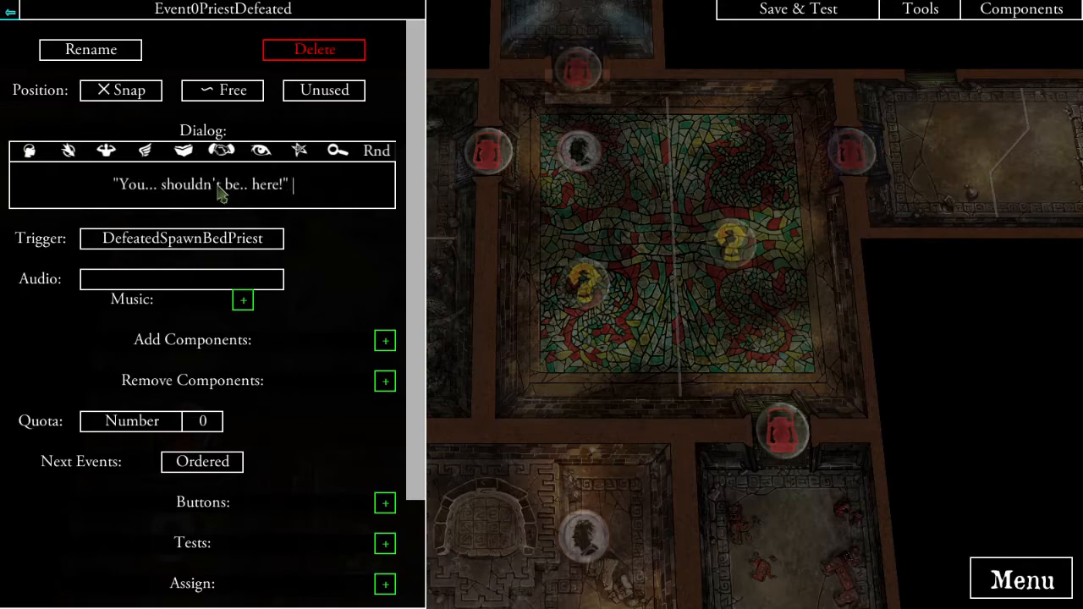
type(".")
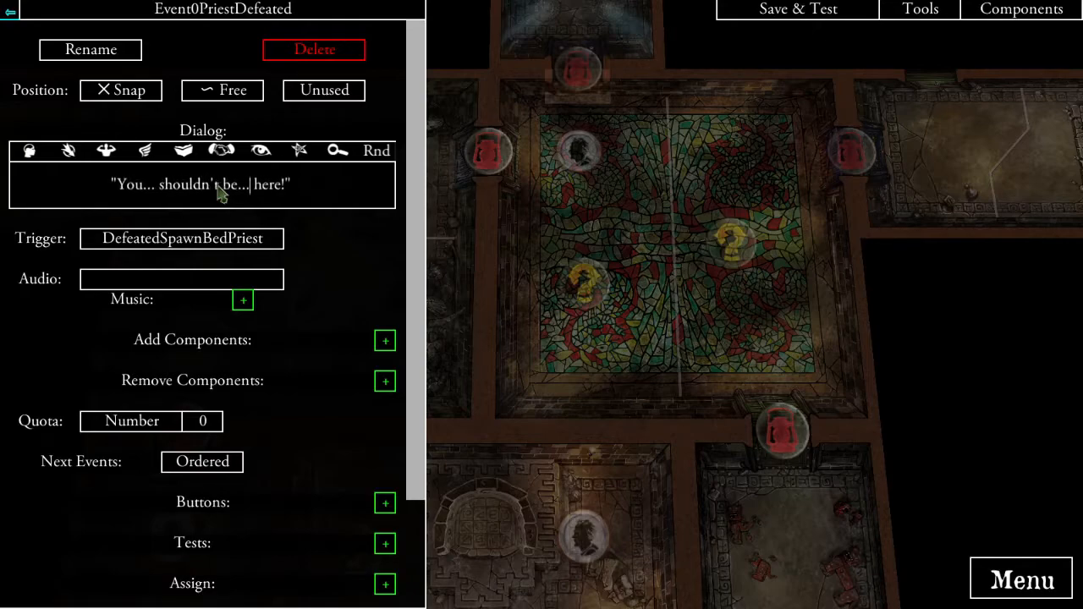
type("The ")
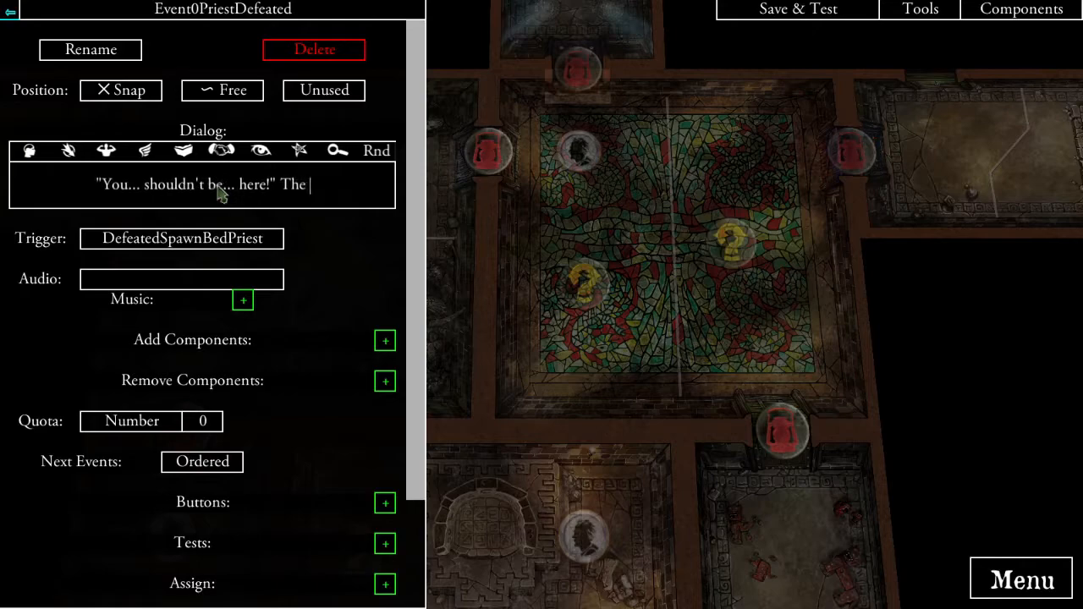
type("priest gas")
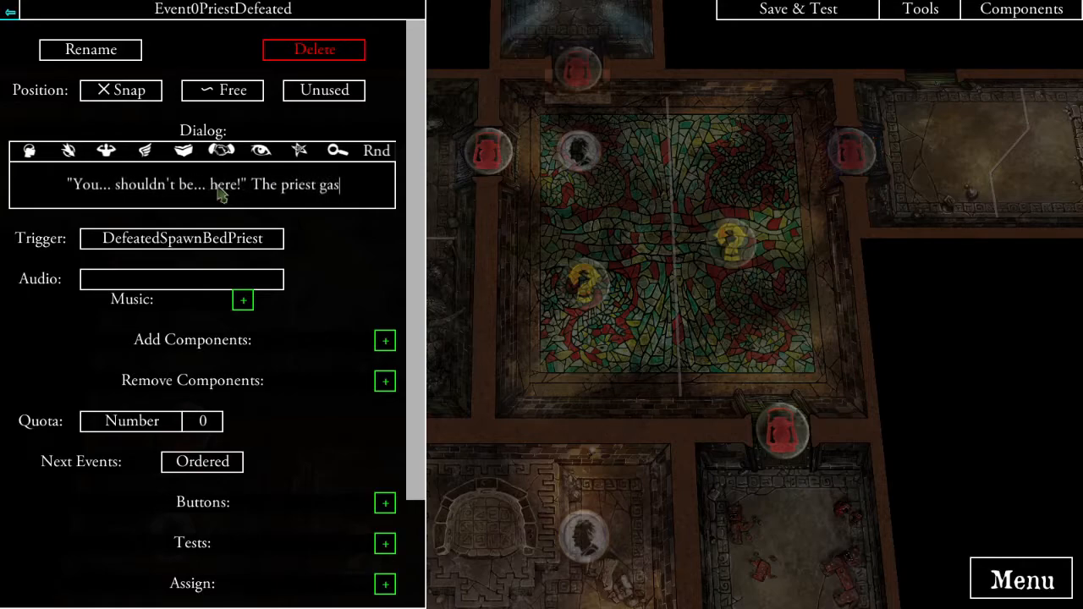
type("ps, with his ")
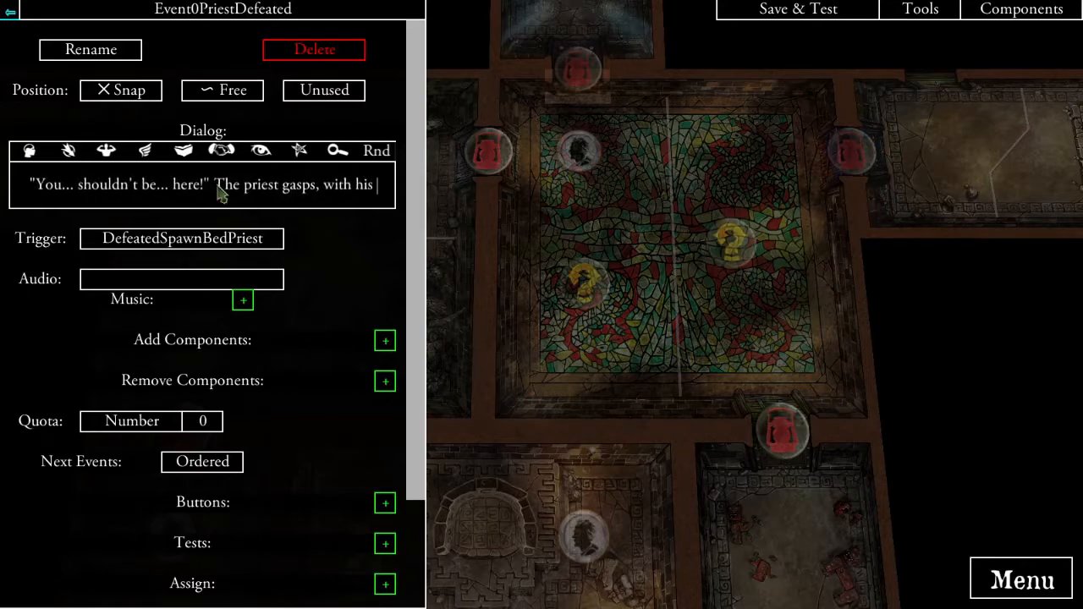
type("dying breath")
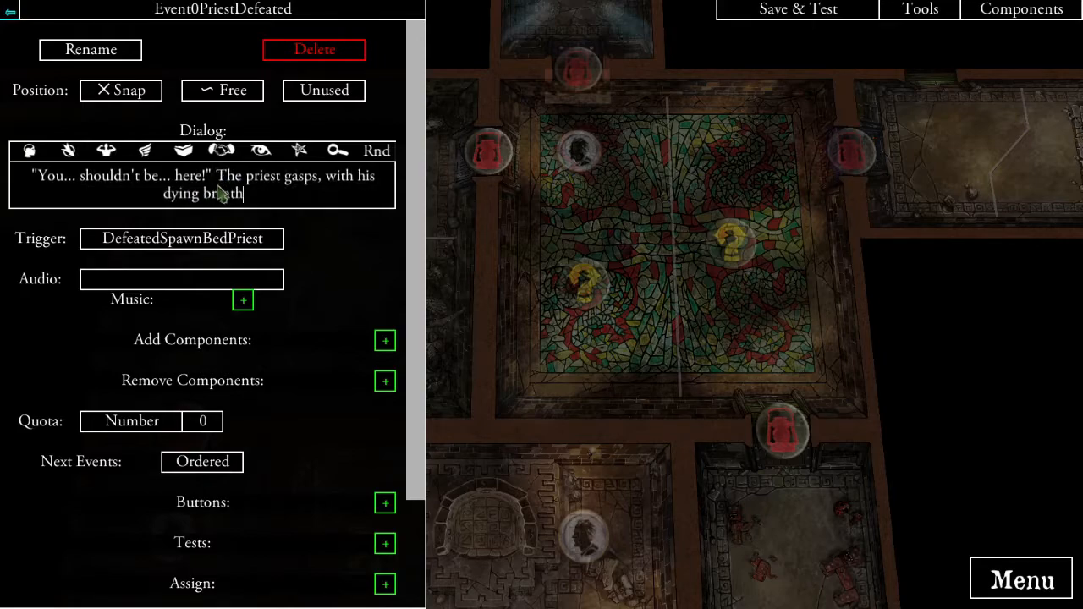
type(". As his")
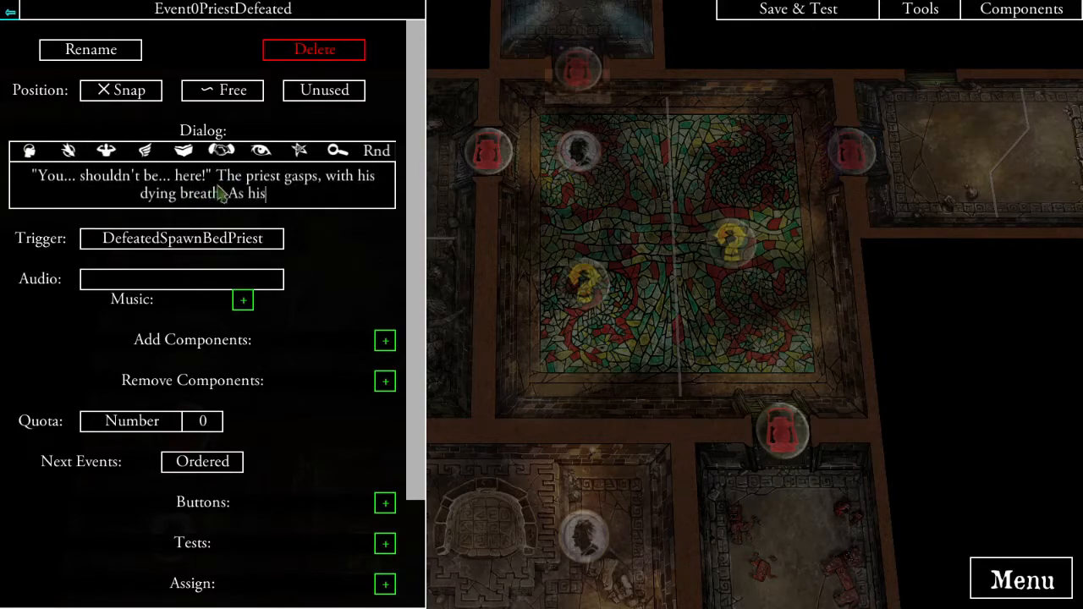
type(" body hits the floor.")
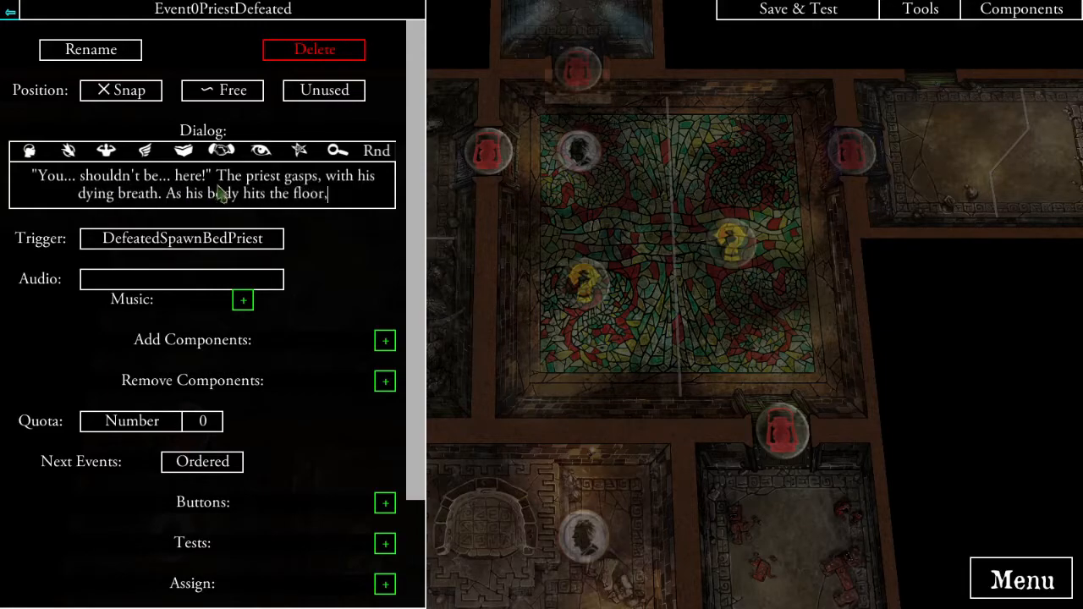
key("BackSpace")
type(", an item rolls from his pockets.")
- Add a new QItem to the components the defeat event adds, and open that item for editing
left_click(389, 347)
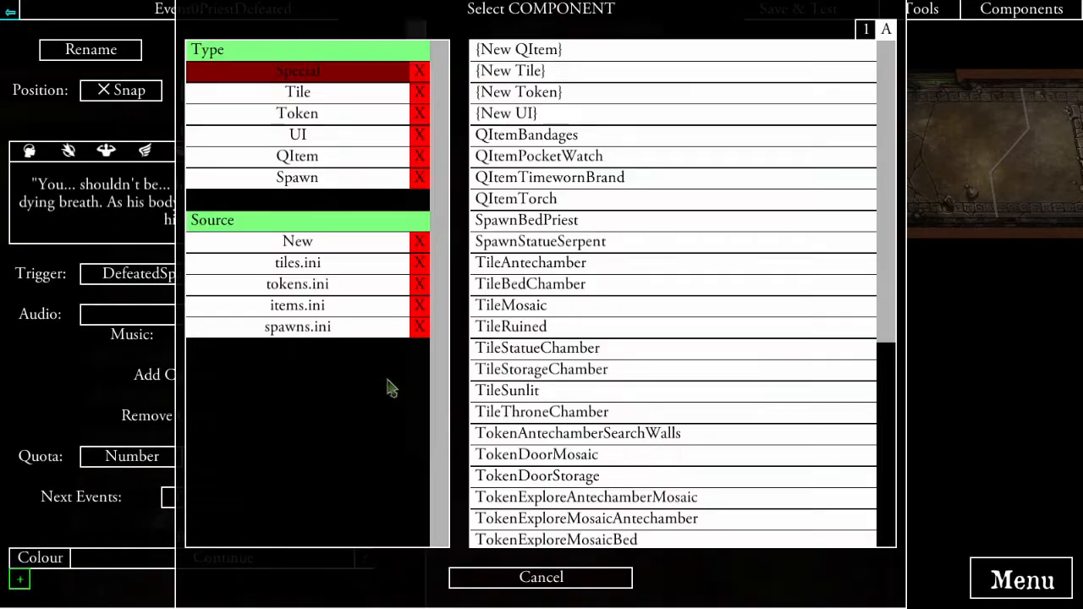
left_click(386, 378)
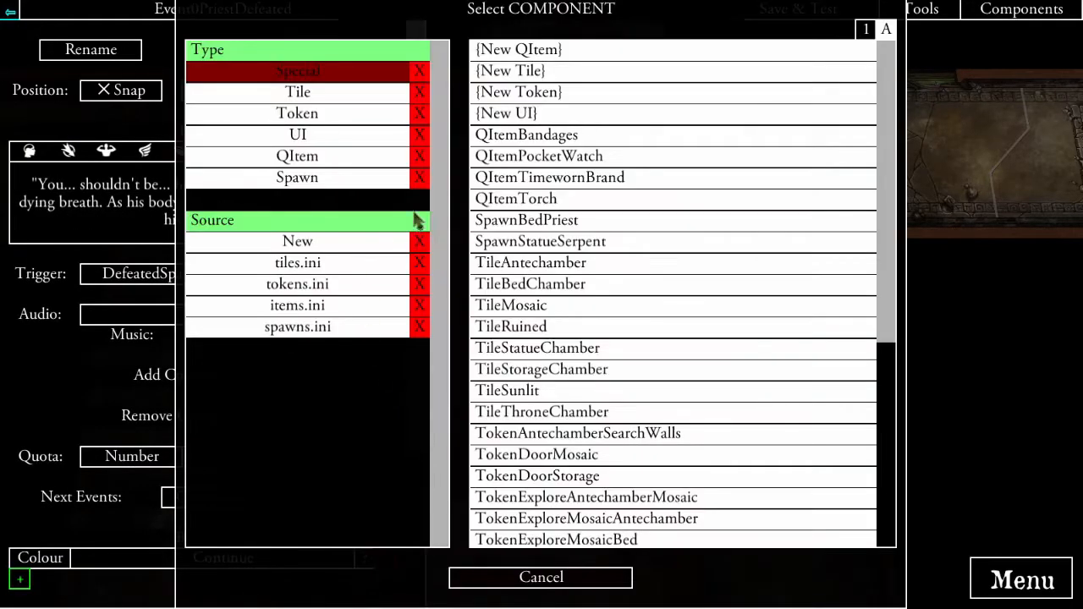
left_click(320, 161)
left_click(592, 49)
left_click(372, 396)
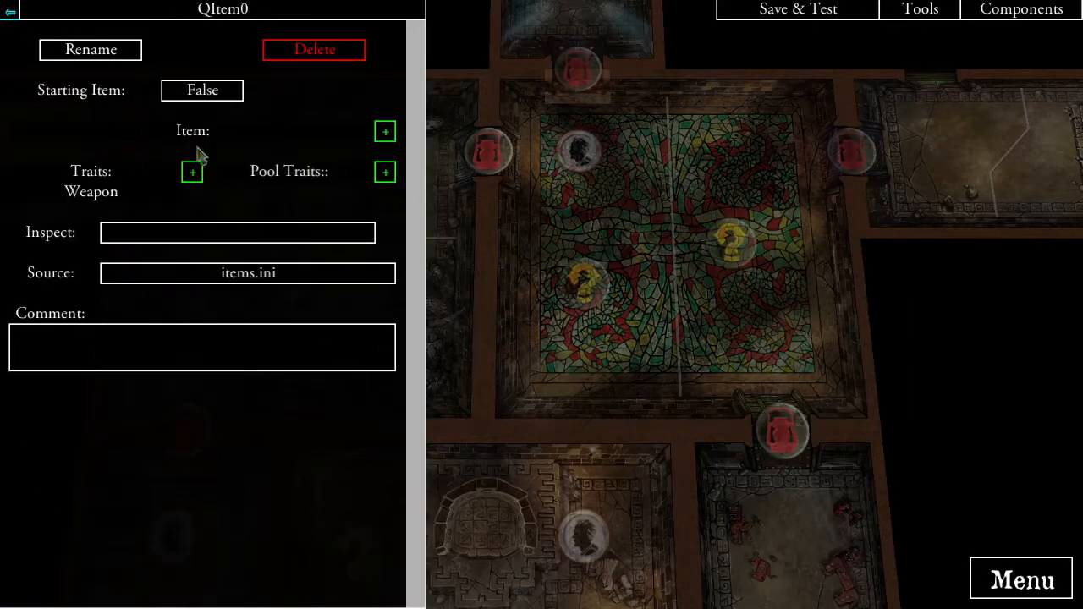
- Set the quest item to the unique Cult Sigil and remove its Weapon trait
left_click(385, 132)
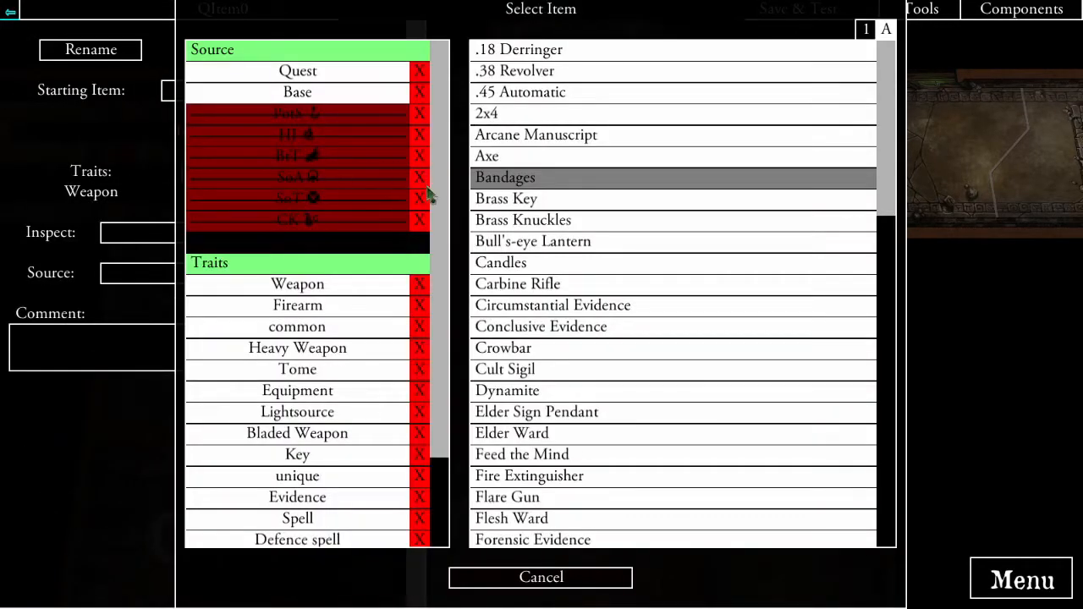
scroll(347, 374, "down", 2)
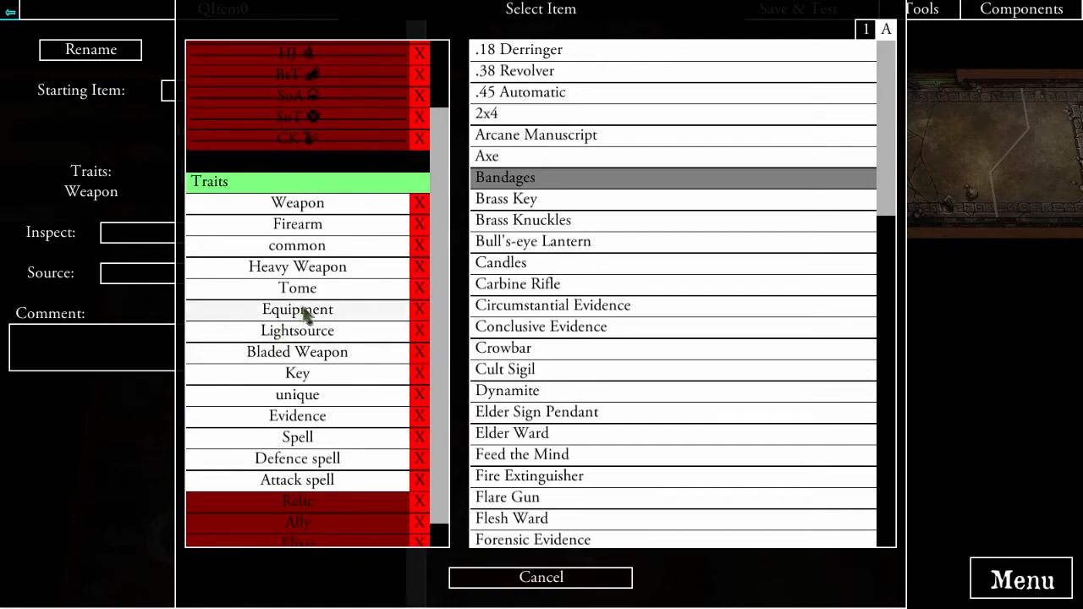
left_click(318, 398)
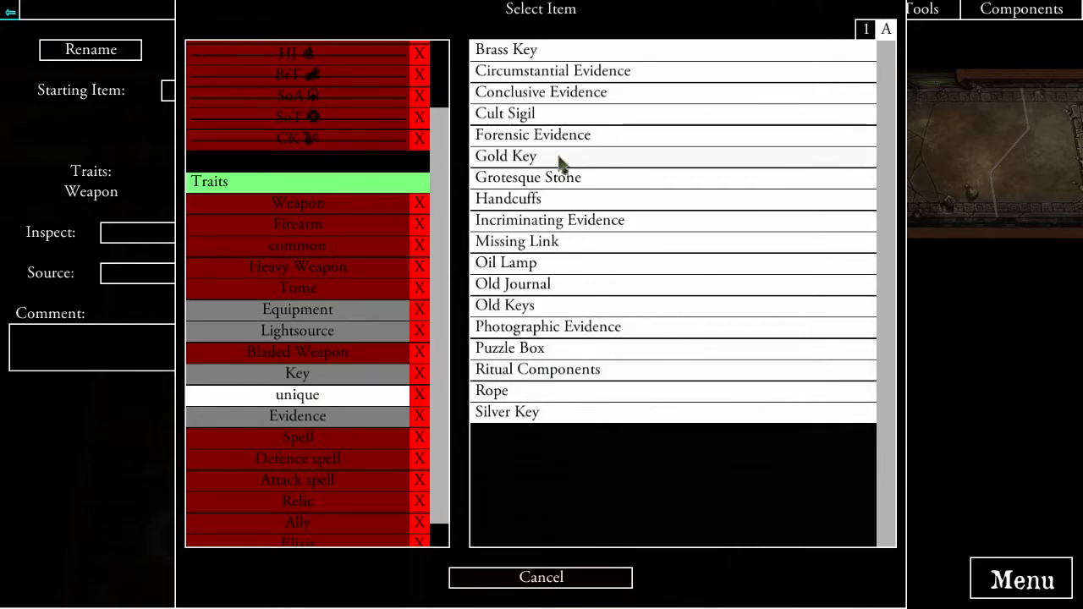
left_click(554, 121)
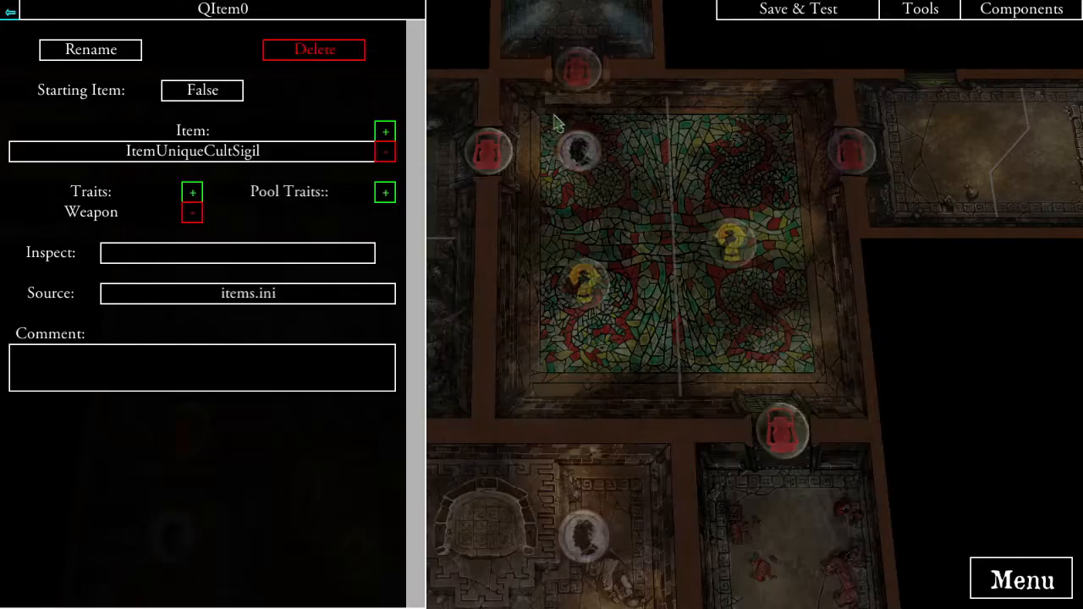
left_click(195, 216)
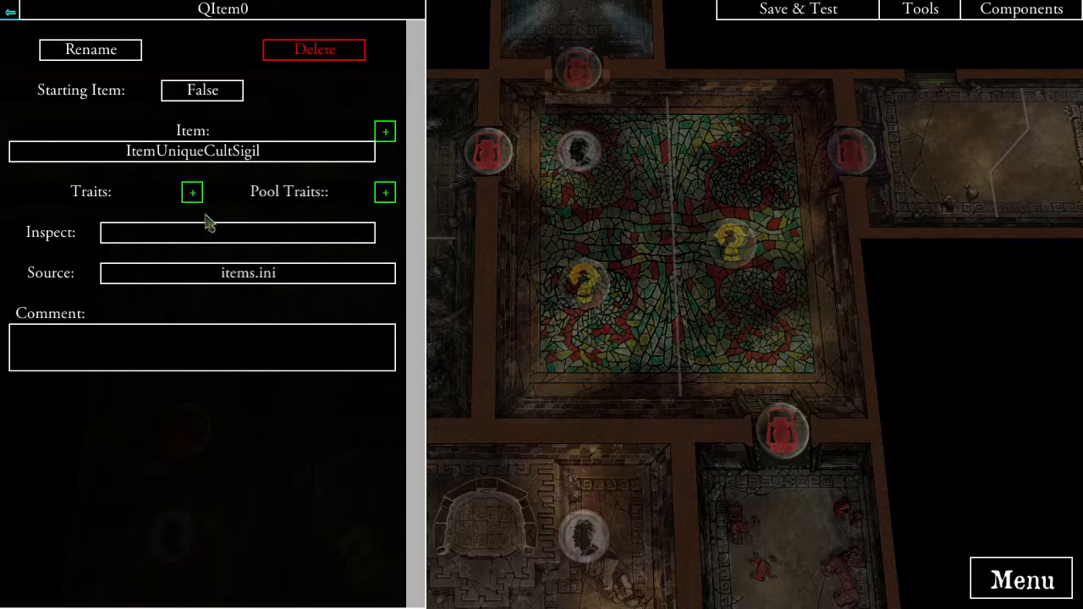
- Rename the quest item as Sigil and return to the priest's defeat event
left_click(106, 53)
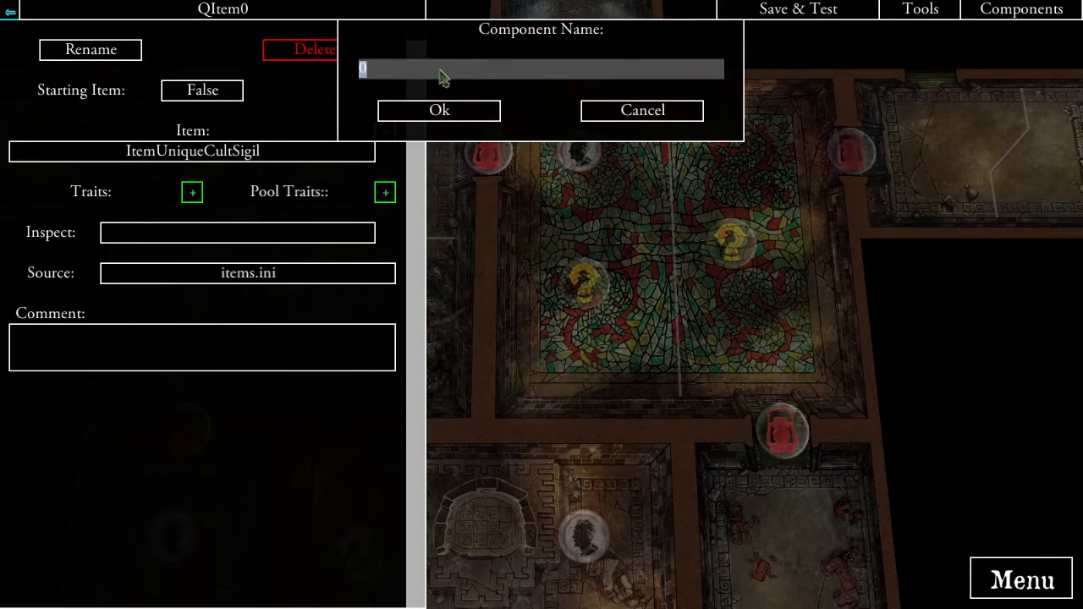
type("Sigil")
left_click(427, 112)
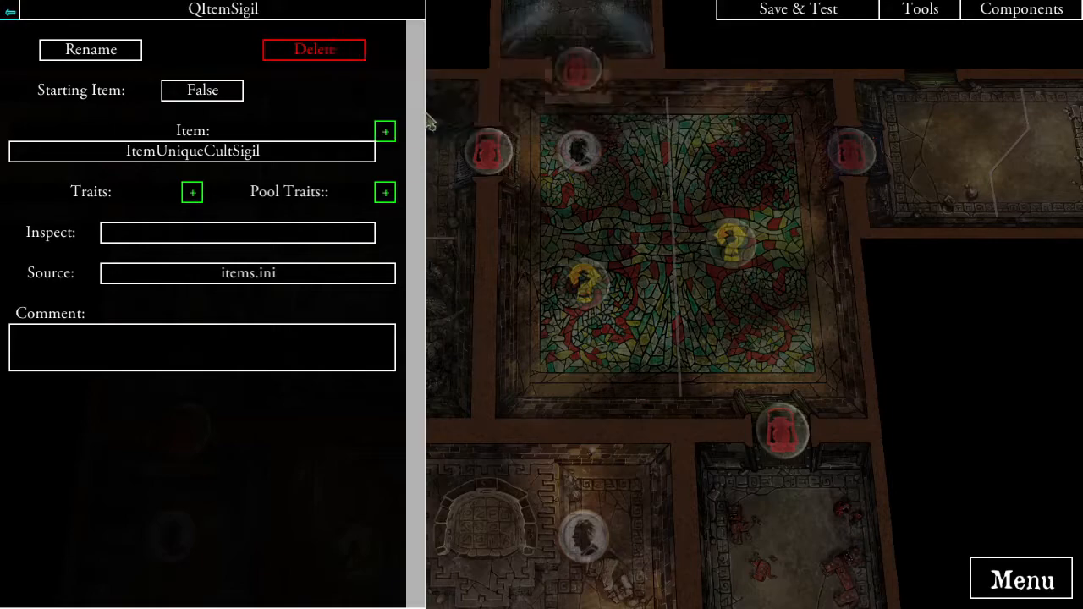
left_click(10, 12)
- Append "Gain the Cult Sigil Unique Item." to the end of the defeat event's dialog
left_click(267, 238)
left_click(276, 233)
type("Gai")
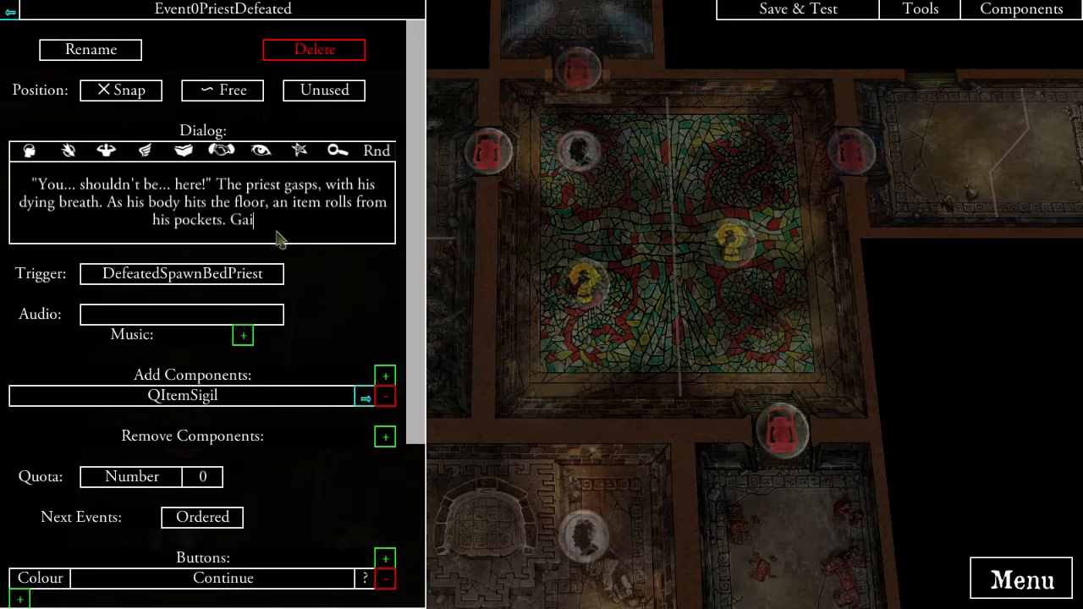
type("n the ")
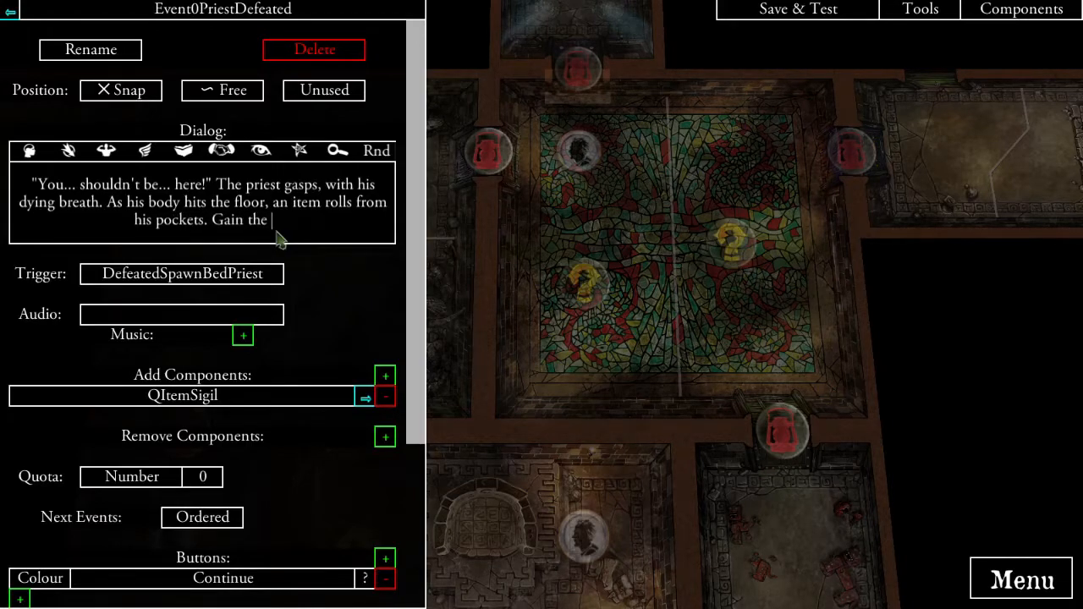
type("Cult S")
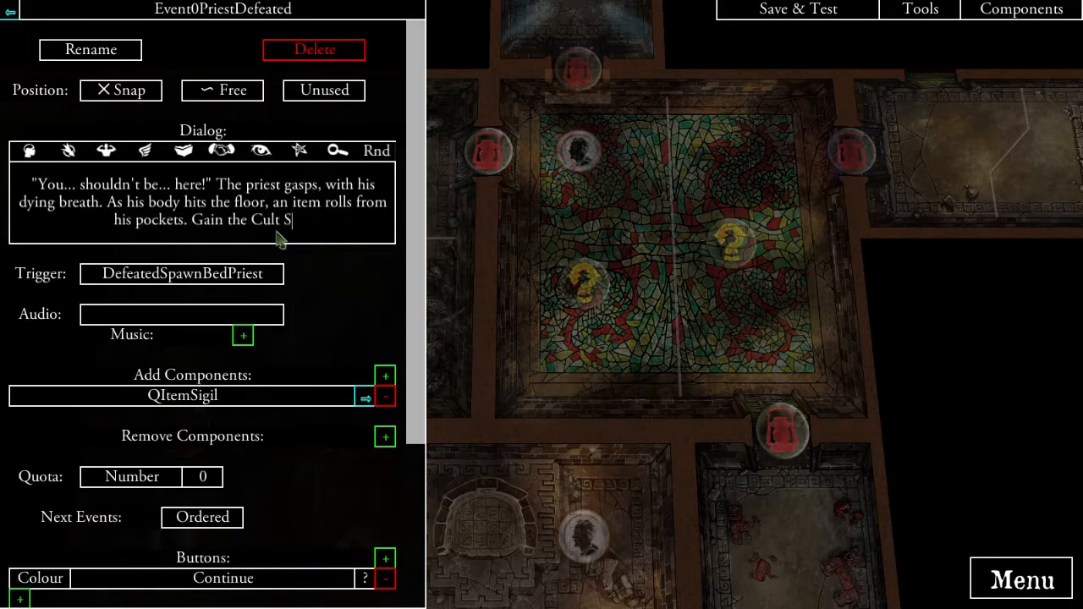
type("igil Uniq")
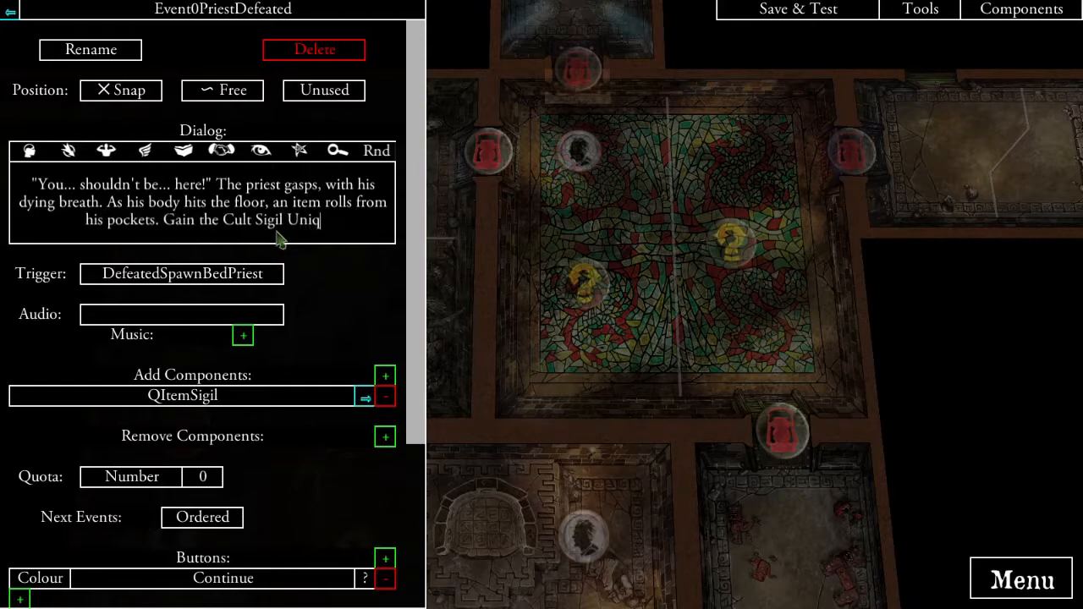
type("ue Item.")
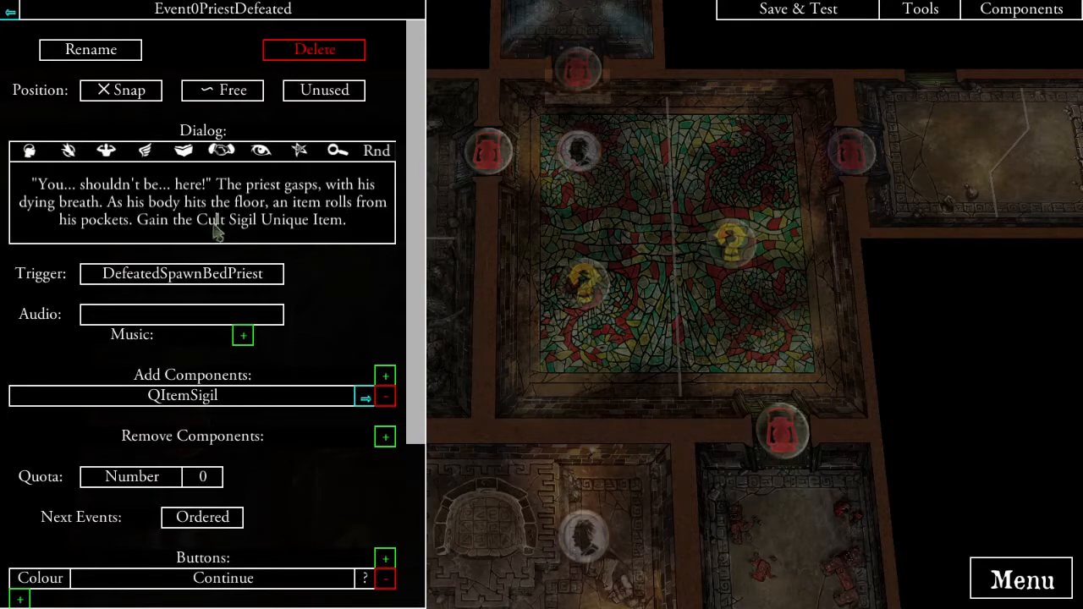
- Reword the dialog's last sentence as "Place the Cult Sigil Unique Item on the Priest of Dagon's space."
left_click_drag(140, 232, 169, 237)
type("Place")
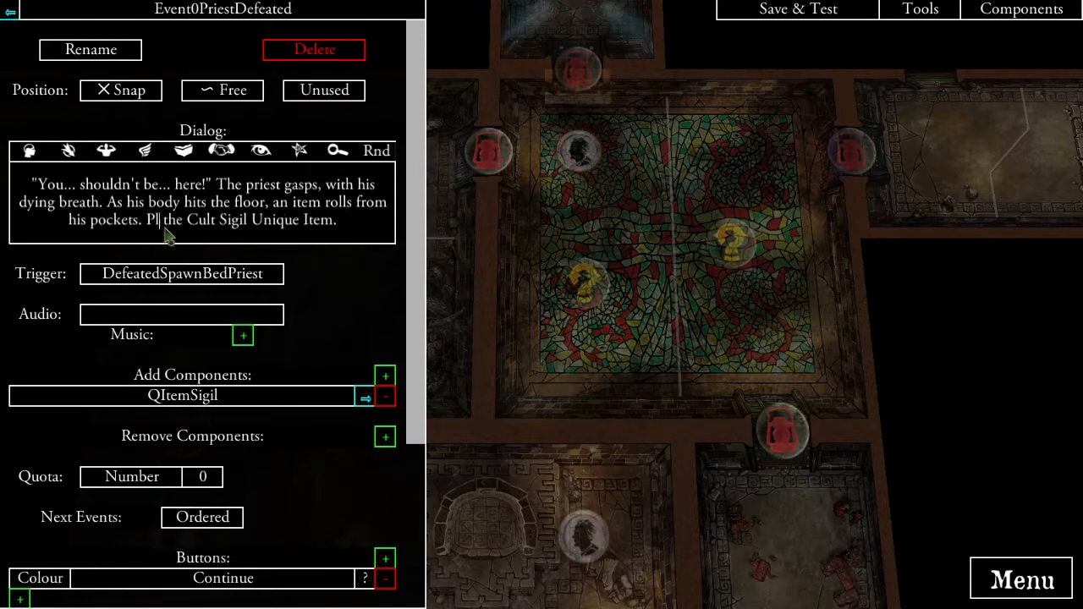
left_click(366, 234)
key("BackSpace")
type("on the Priest of Dagon's space.")
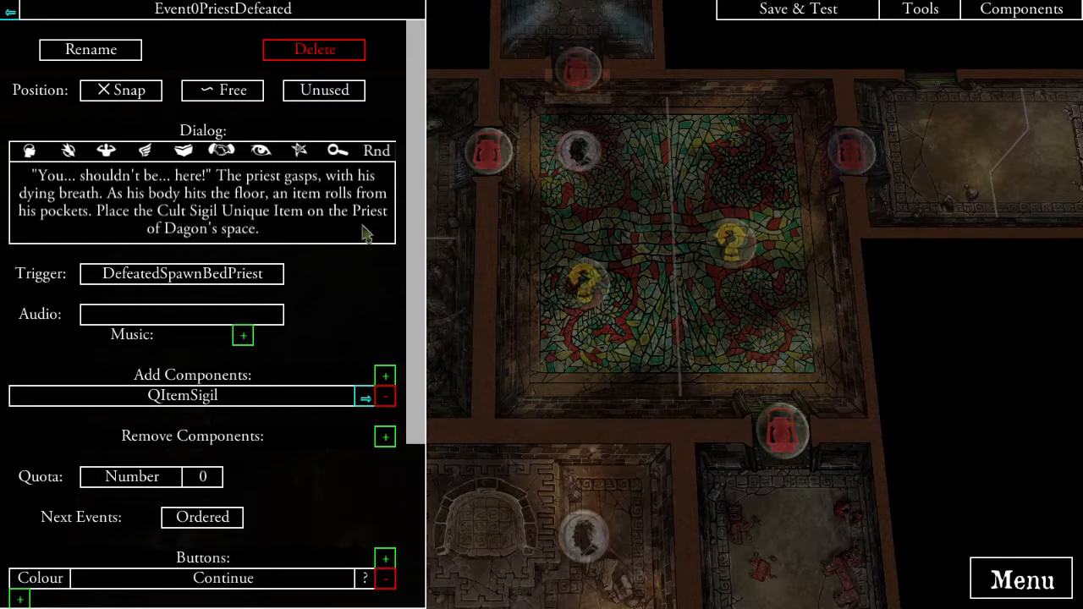
key("Return")
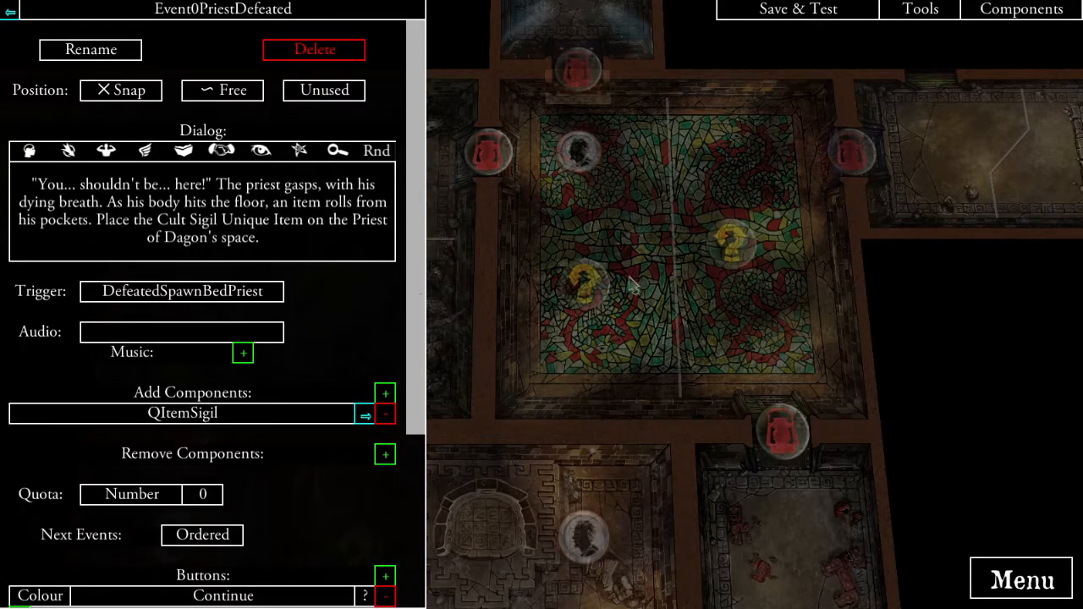
- Add an assignment to the defeat event that increases the SunlitChallenge variable by 1
scroll(298, 316, "down", 5)
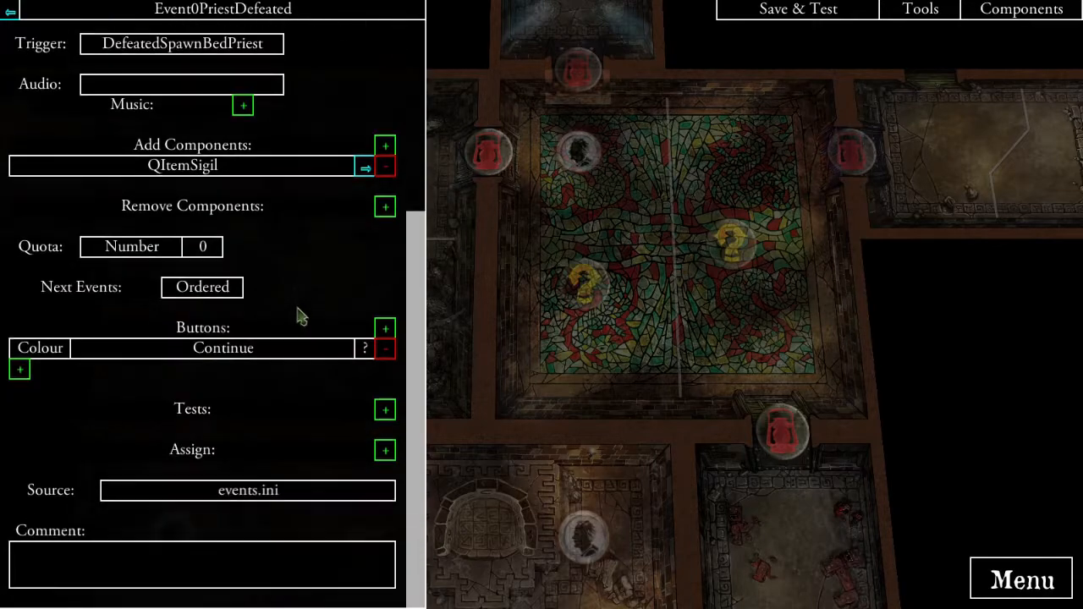
left_click(385, 449)
left_click(302, 92)
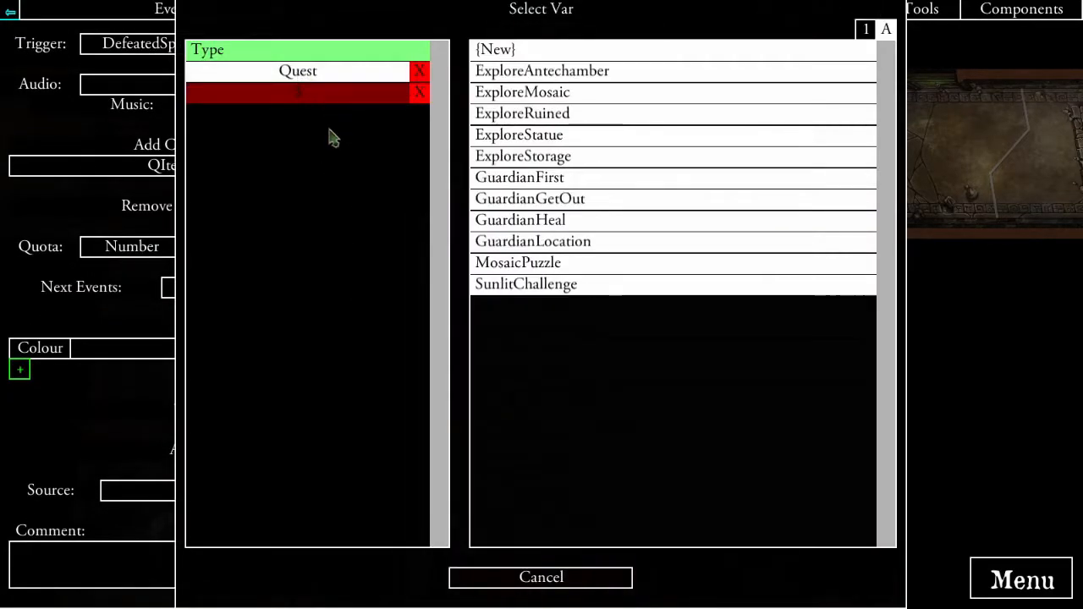
left_click(537, 286)
left_click(204, 471)
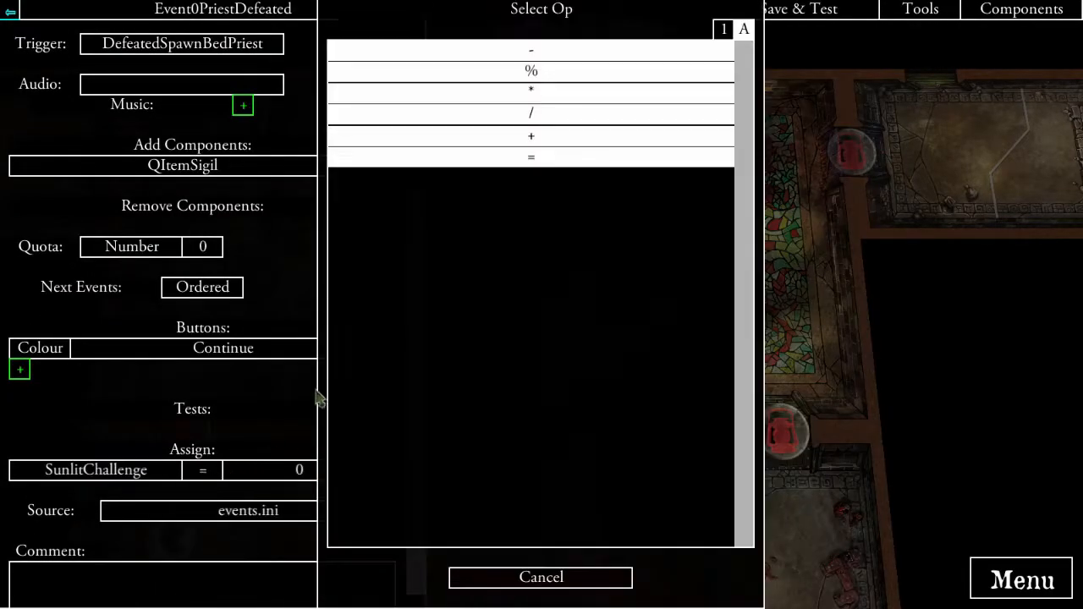
left_click(537, 138)
left_click(302, 470)
left_click(527, 56)
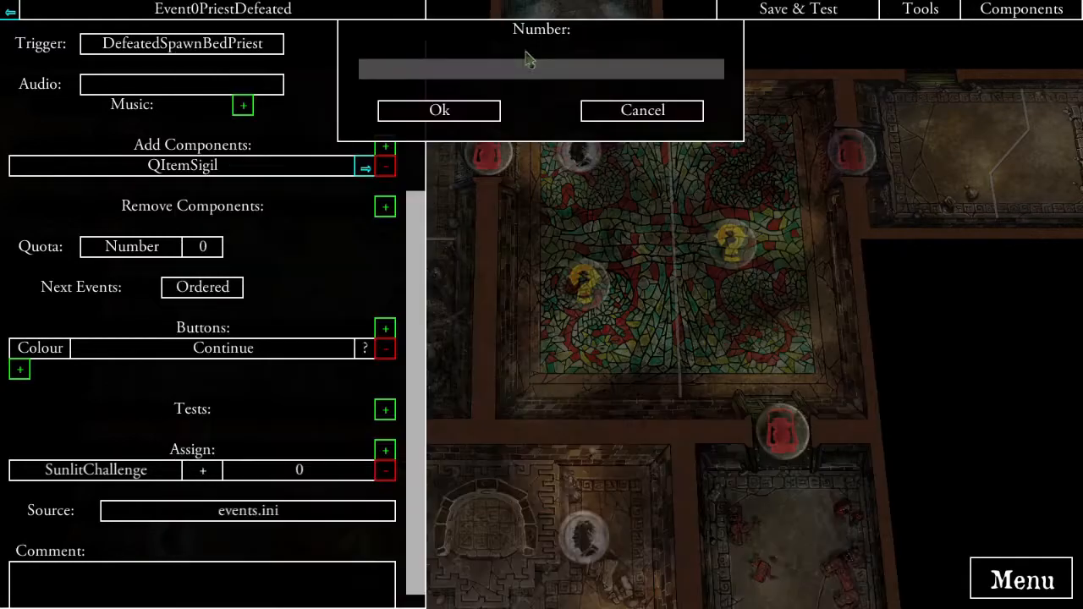
left_click(469, 110)
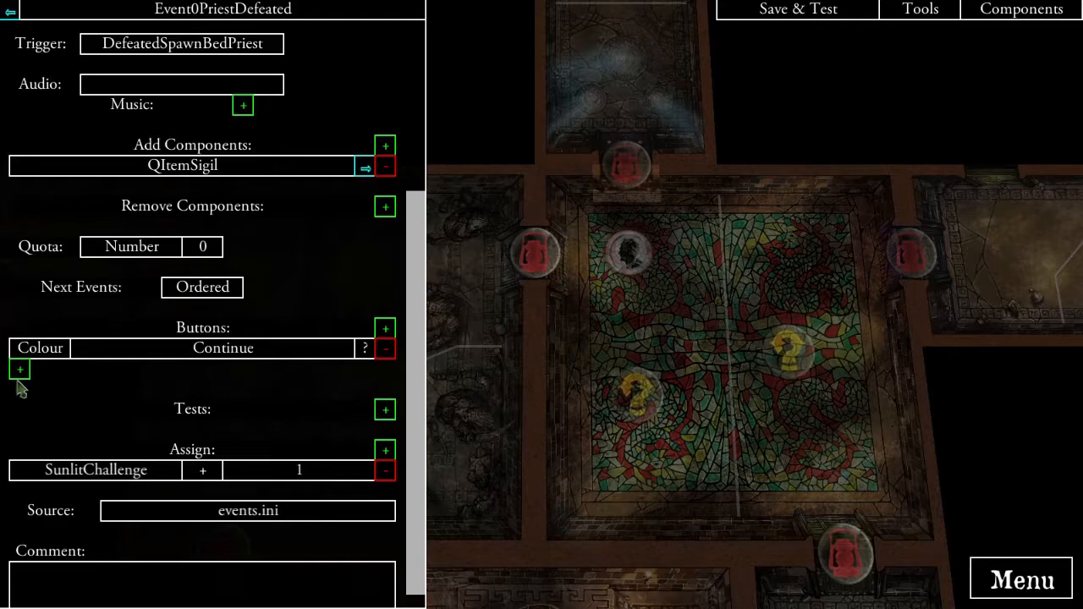
- Link a new event to the defeat event's Continue button and rename it as 0SunlitChallengeComplete
left_click(19, 369)
left_click(350, 73)
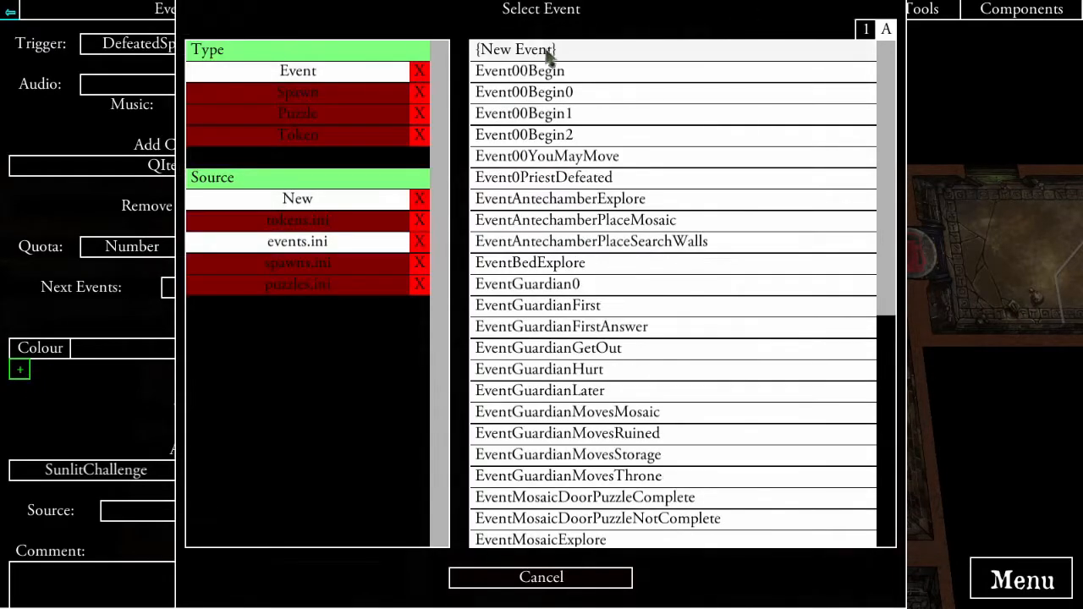
left_click(541, 45)
left_click(365, 371)
left_click(92, 49)
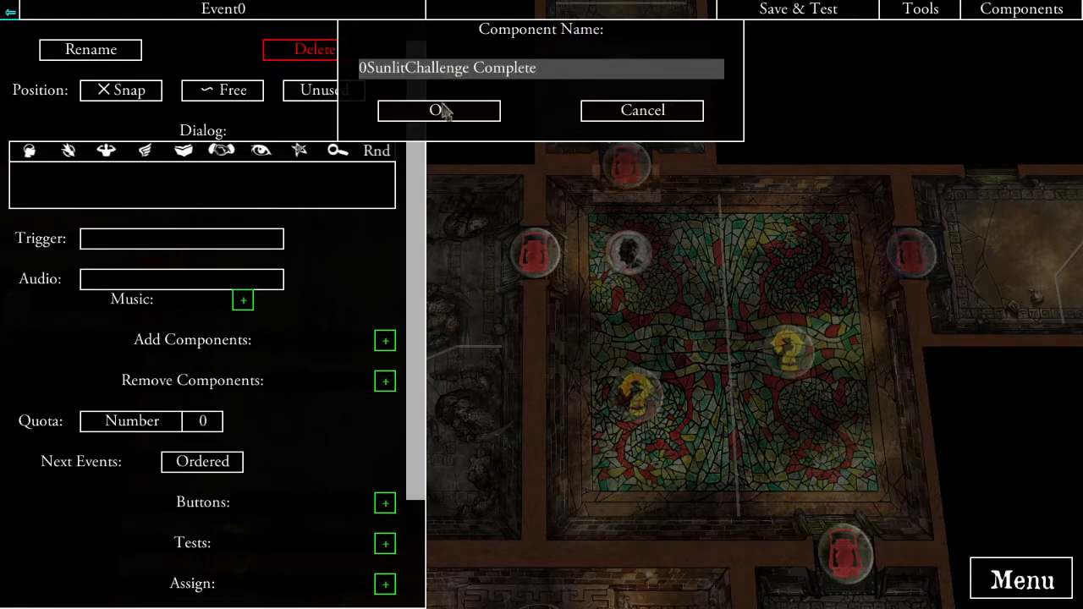
left_click(439, 110)
- Add a test to the new event requiring the SunlitChallenge variable to equal 2
scroll(288, 249, "down", 3)
left_click(385, 409)
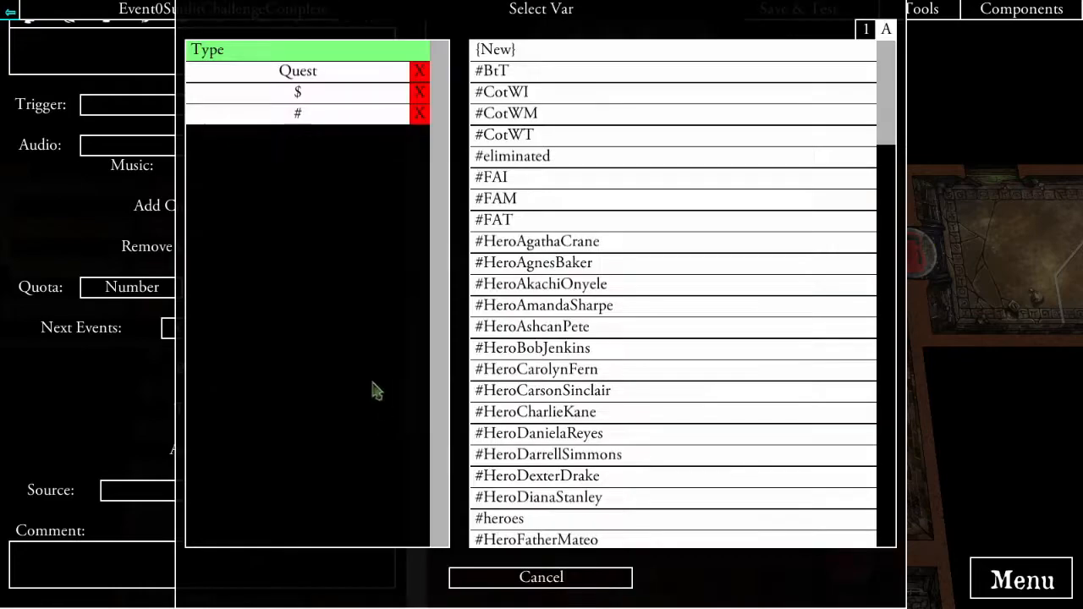
left_click(286, 74)
left_click(554, 288)
left_click(310, 434)
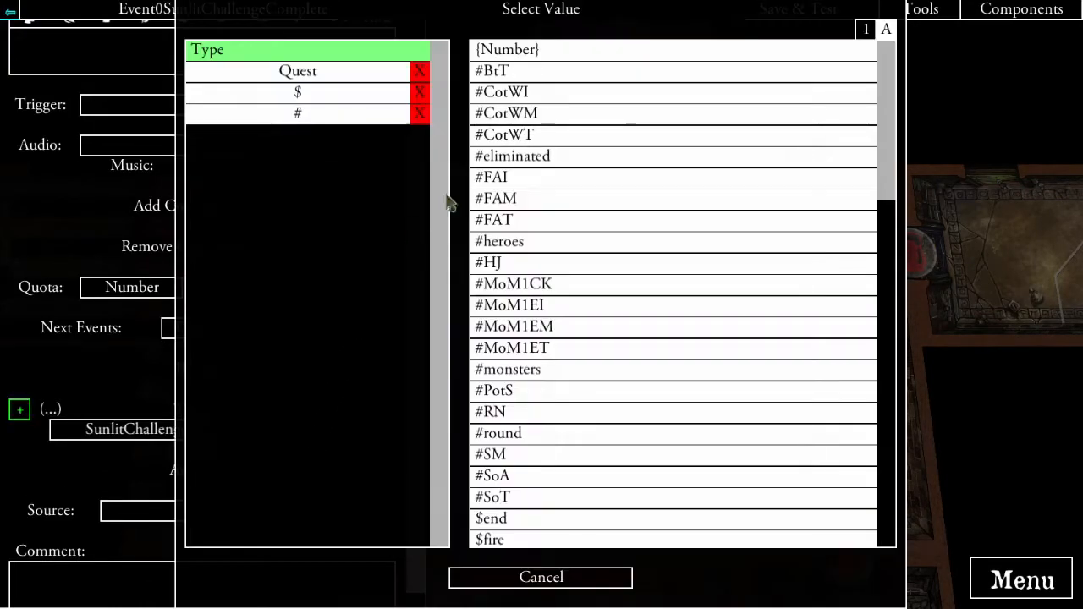
left_click(332, 74)
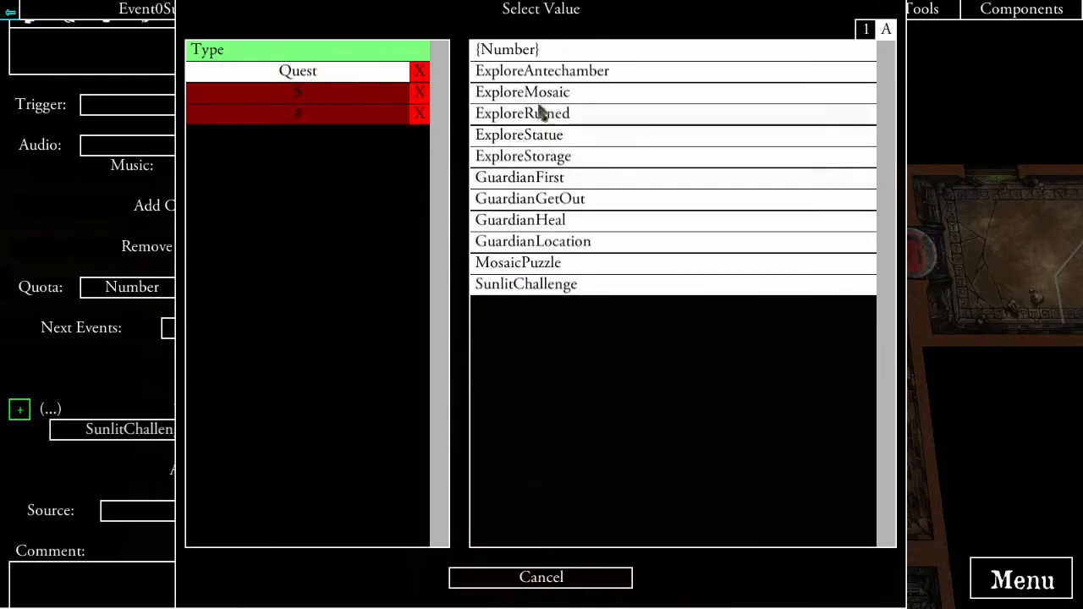
left_click(524, 50)
type("2")
left_click(492, 116)
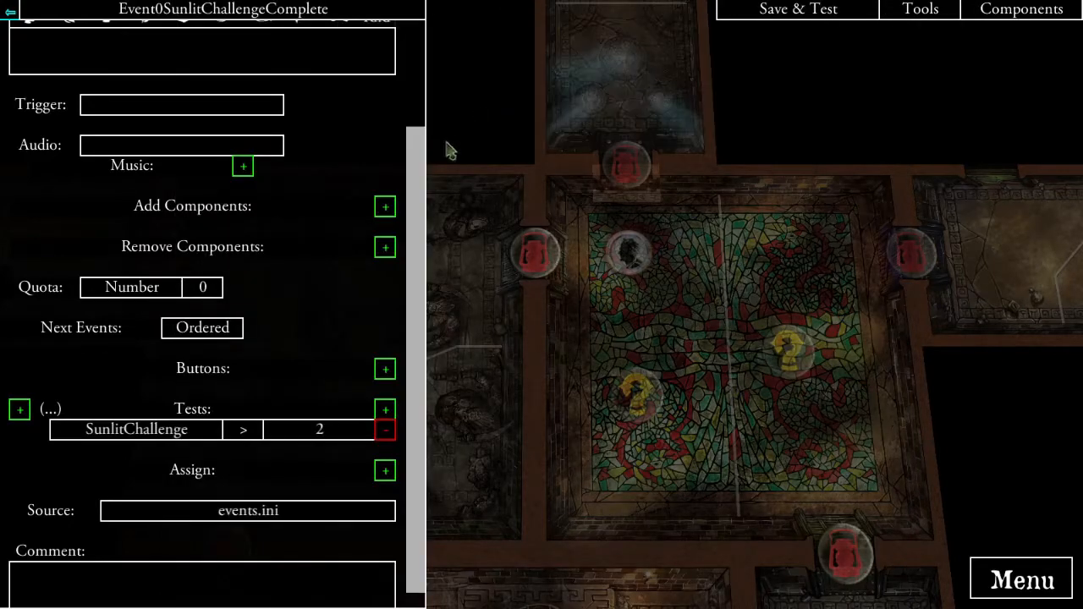
left_click(242, 430)
left_click(524, 120)
- Open the EventGuardianGetOut event by following the event links from the TokenPersonMosaic token through EventGuardian0 and EventGuardianLater
scroll(679, 306, "up", 2)
left_click(673, 283)
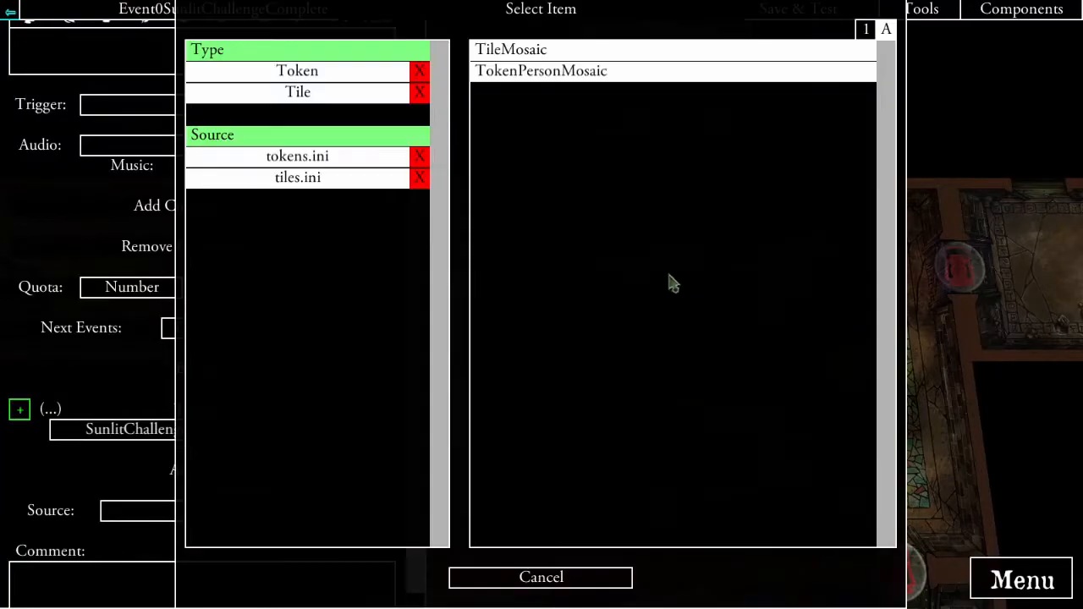
left_click(351, 89)
left_click(549, 68)
scroll(255, 436, "down", 3)
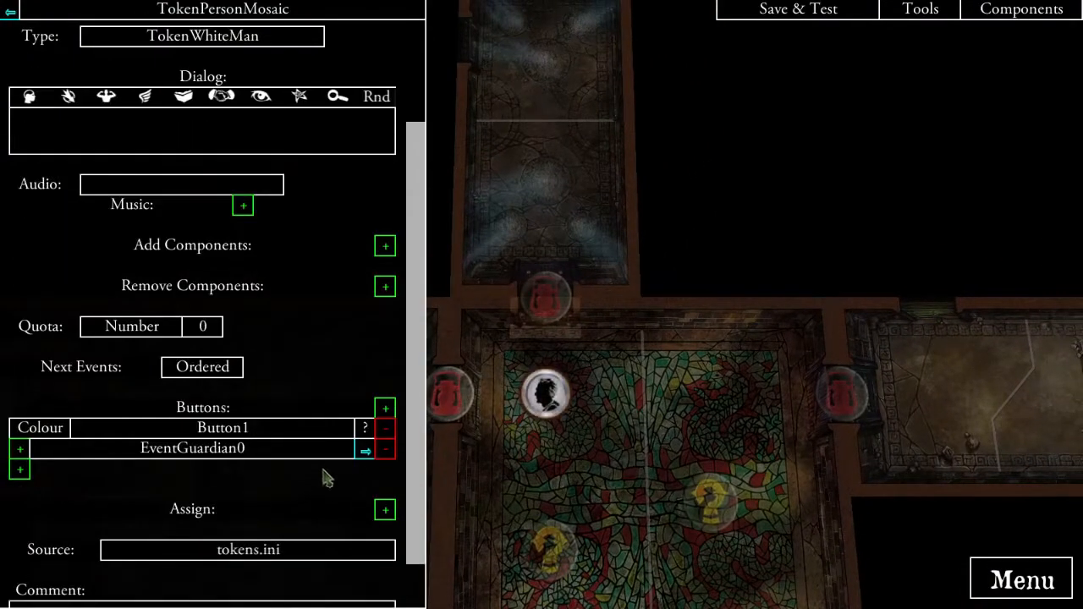
left_click(366, 447)
scroll(368, 455, "down", 3)
left_click(366, 430)
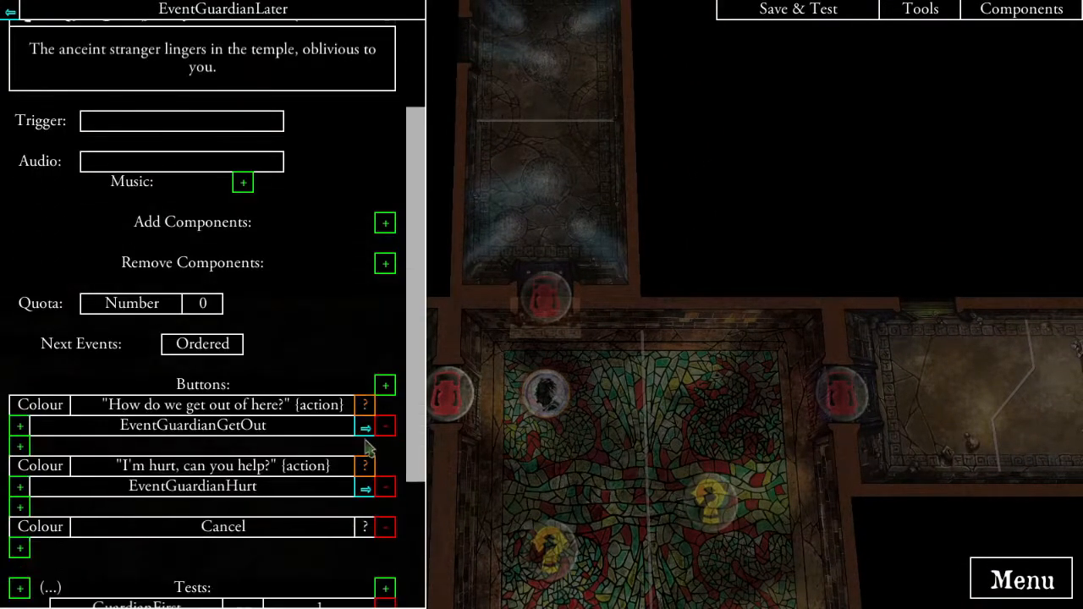
scroll(365, 432, "down", 2)
left_click(362, 351)
scroll(323, 431, "down", 3)
scroll(254, 495, "up", 3)
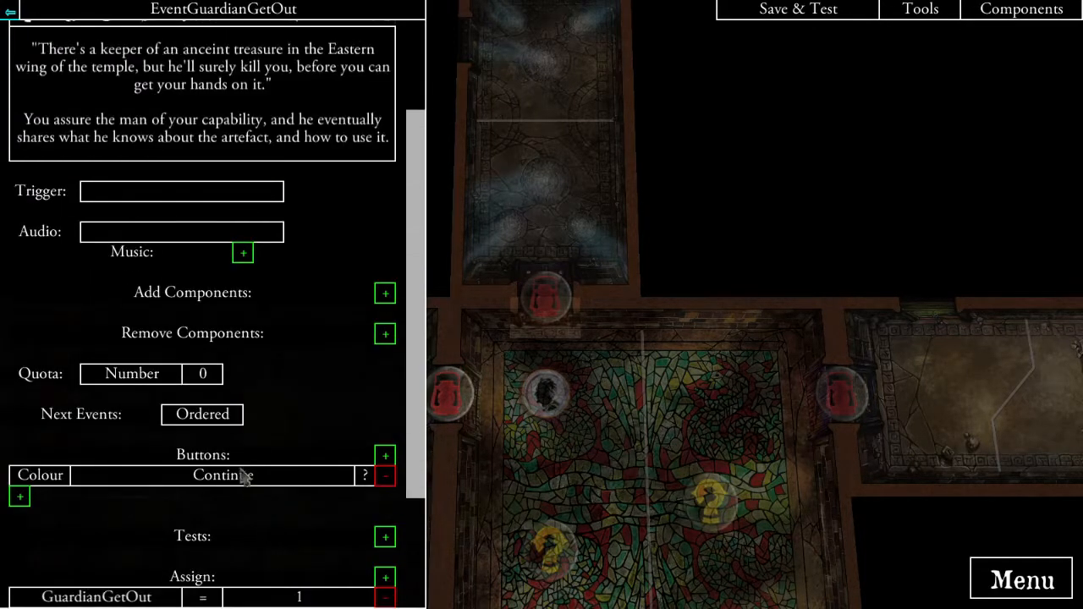
- Link the existing Event0SunlitChallengeComplete event to the Continue button of EventGuardianGetOut
scroll(203, 313, "down", 3)
left_click(25, 367)
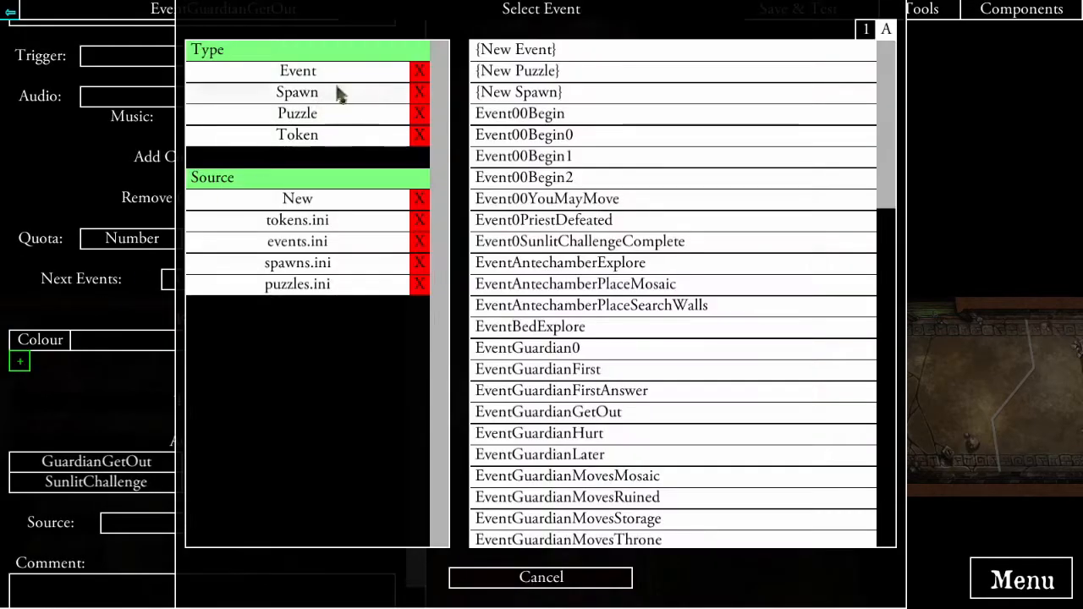
left_click(362, 74)
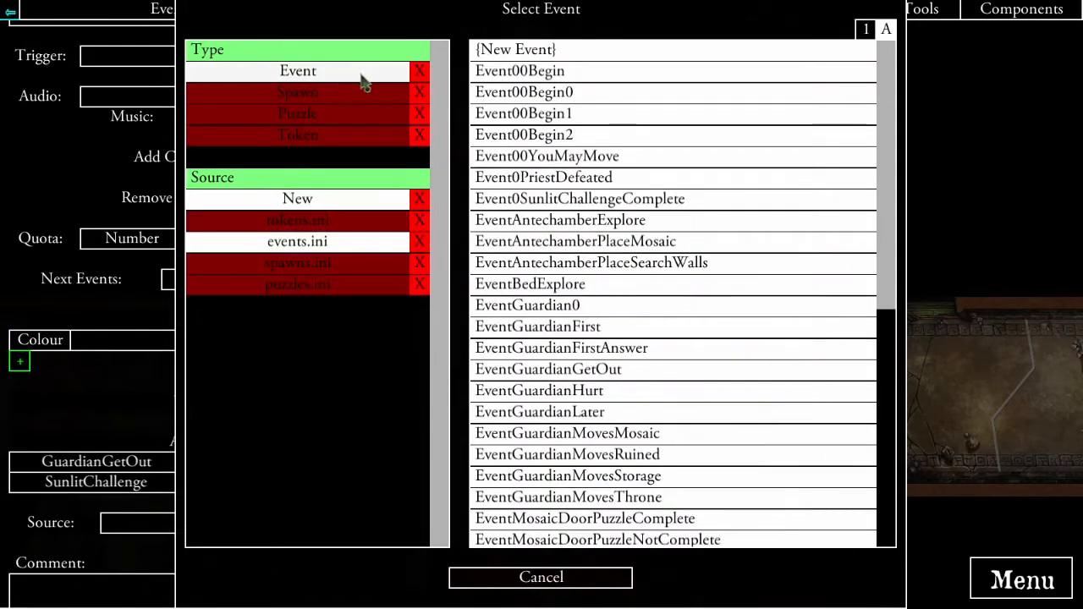
left_click(590, 199)
scroll(224, 309, "down", 2)
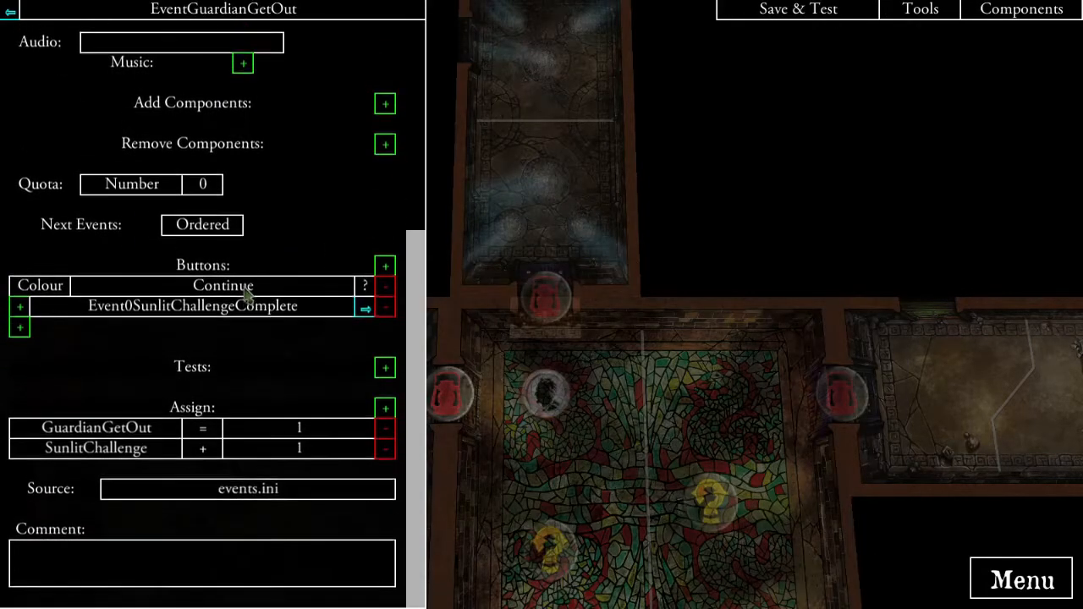
- Start the Event0SunlitChallengeComplete dialog with "Now that you have the Cult Sigil, and the stranger's advice, you know what to do."
left_click(366, 313)
left_click(247, 194)
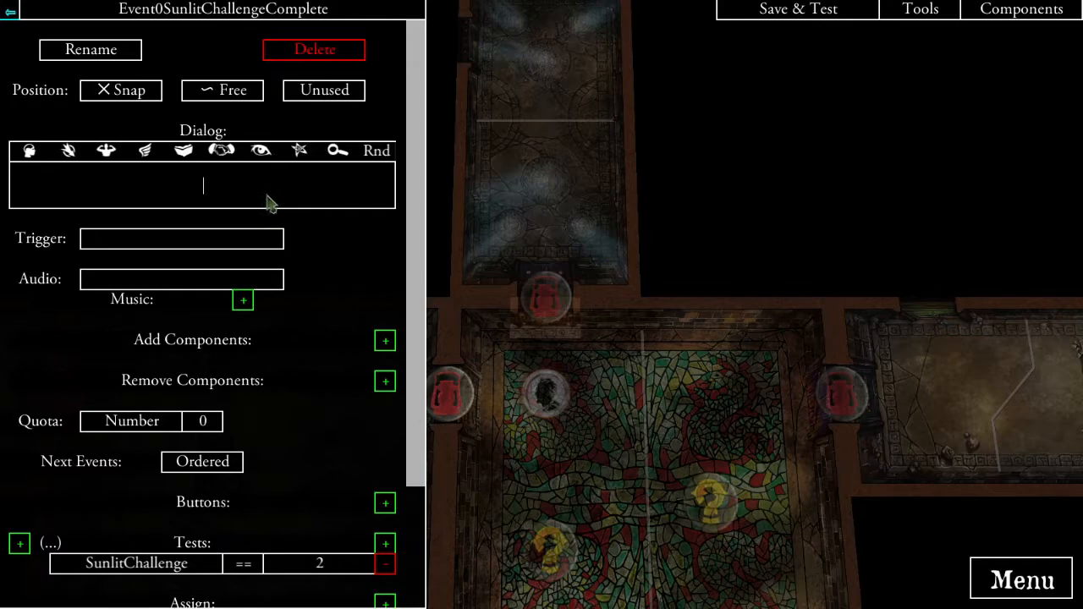
type("Now that you have the Culkt")
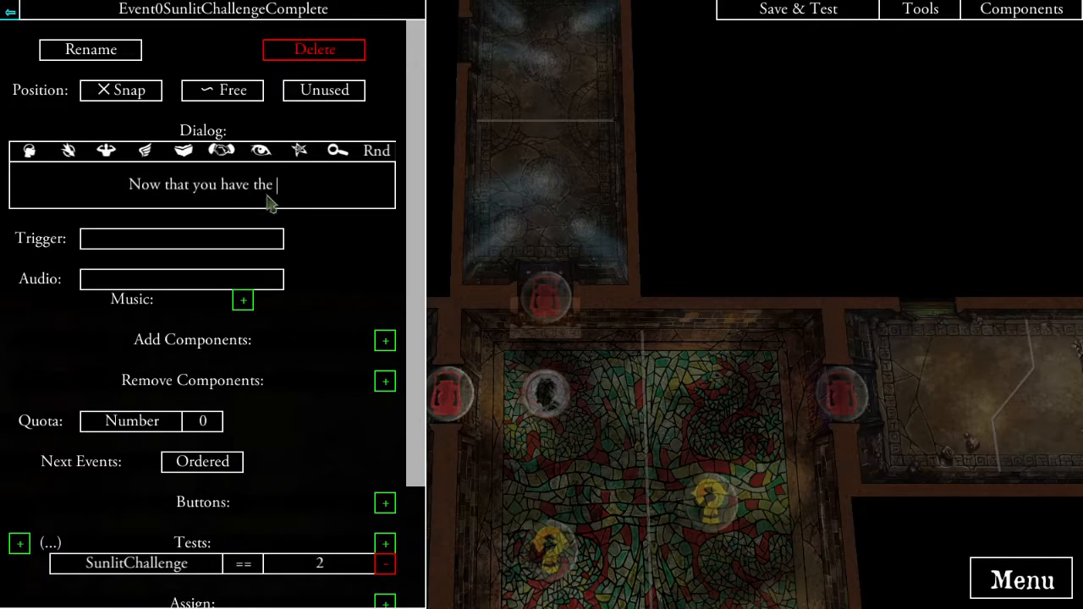
key("BackSpace")
key("BackSpace")
key("BackSpace")
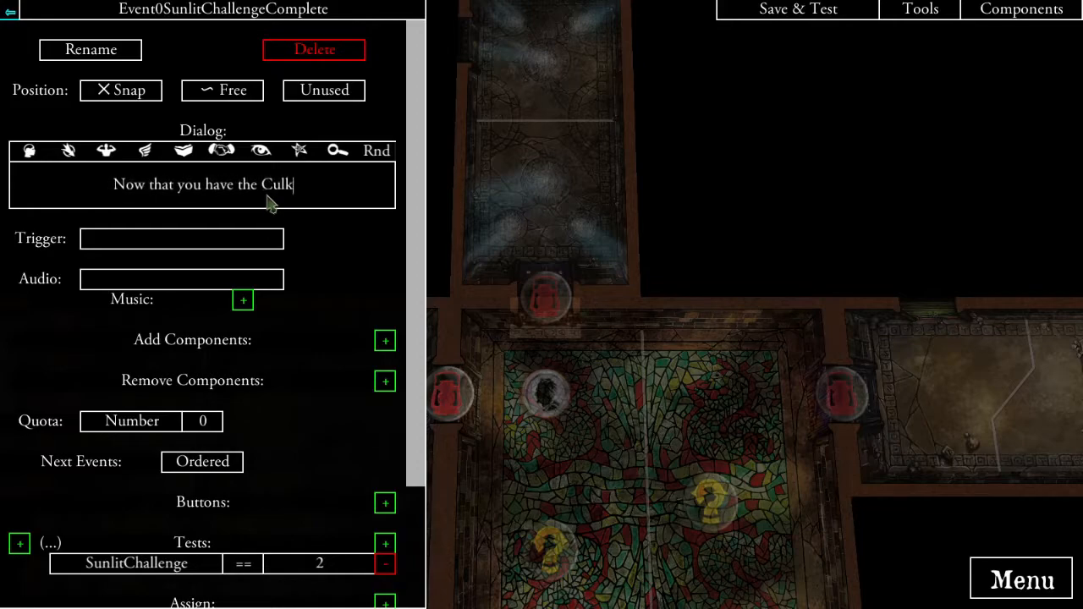
type("t Sigil, ")
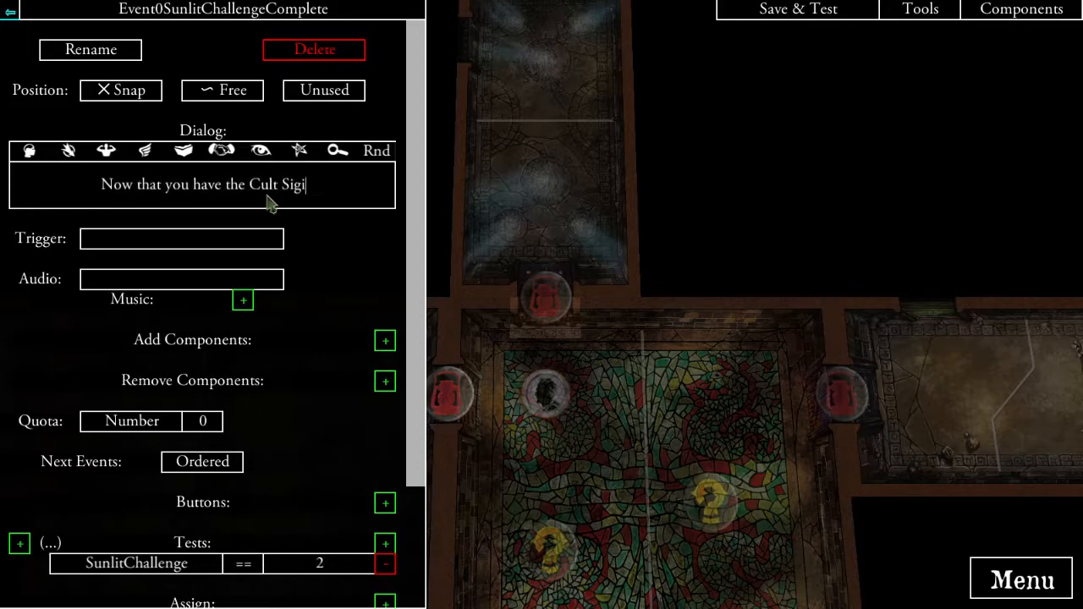
type("and the ")
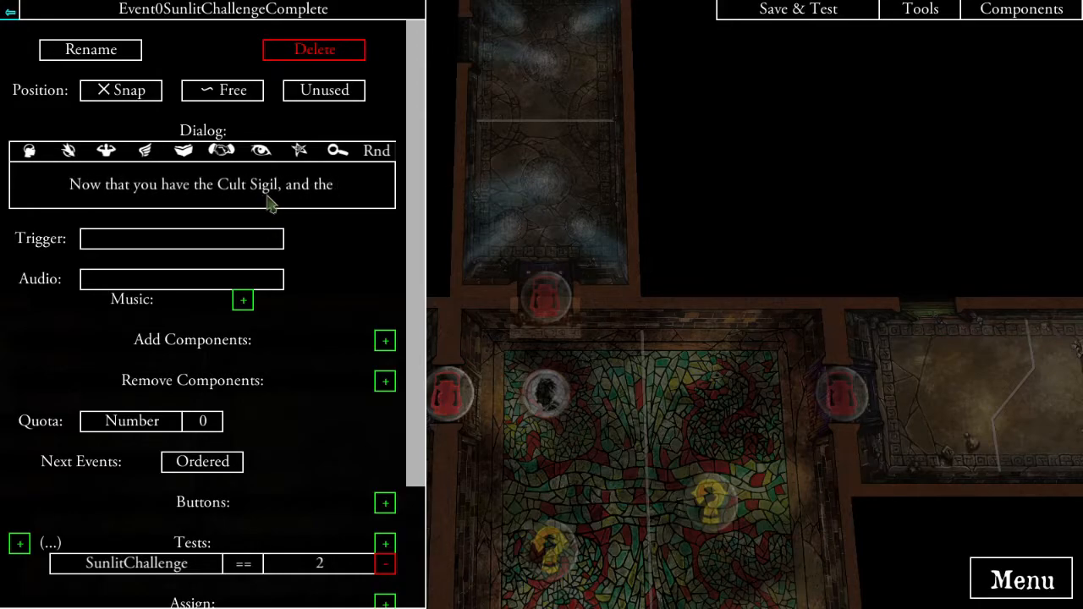
type("stranger's a")
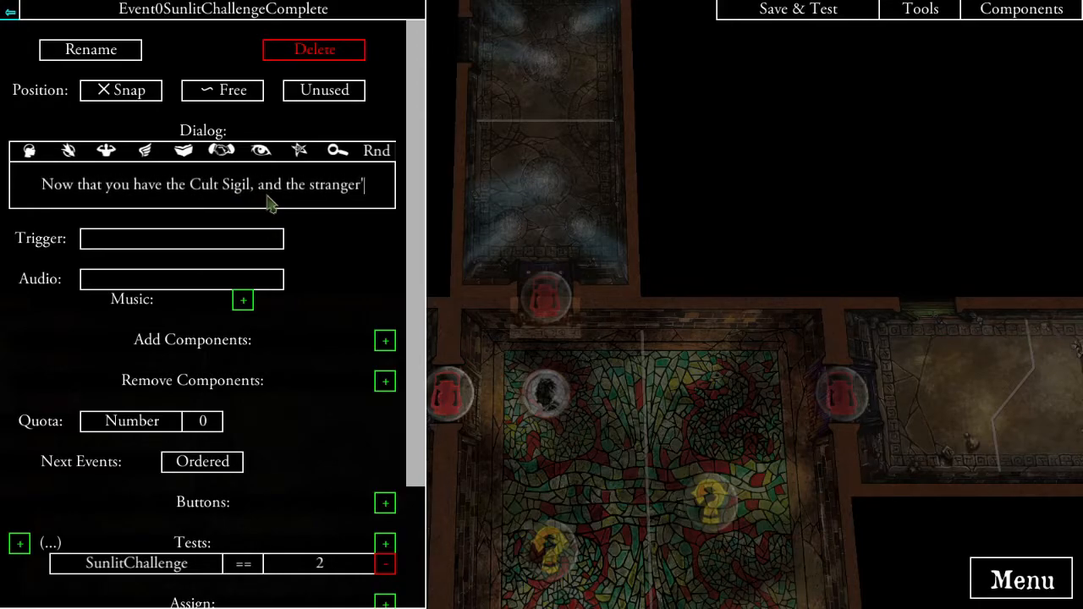
type("dvice, you kn")
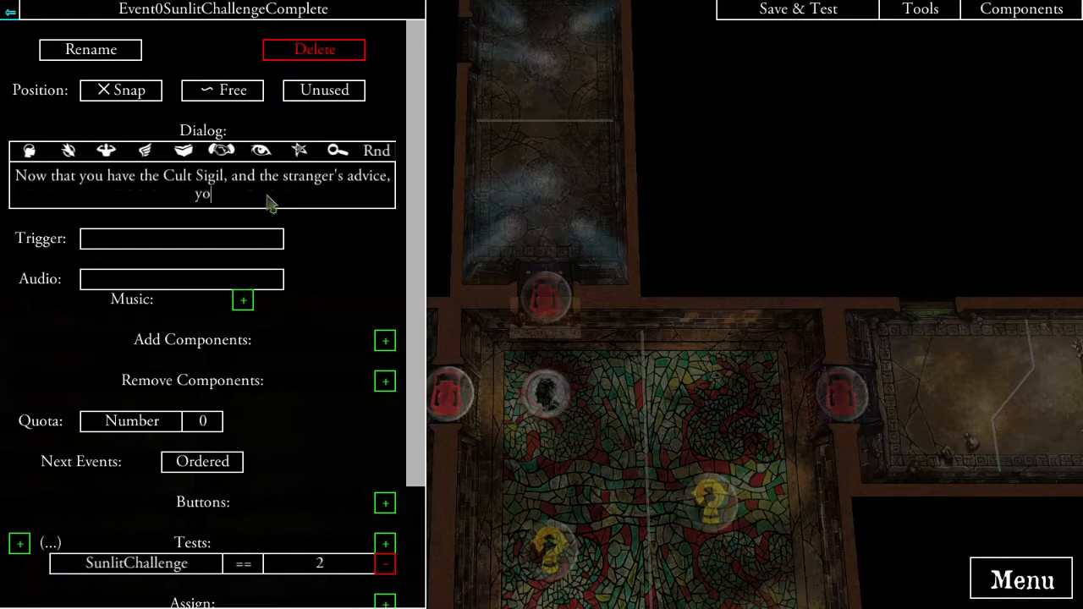
type("ow what to do.")
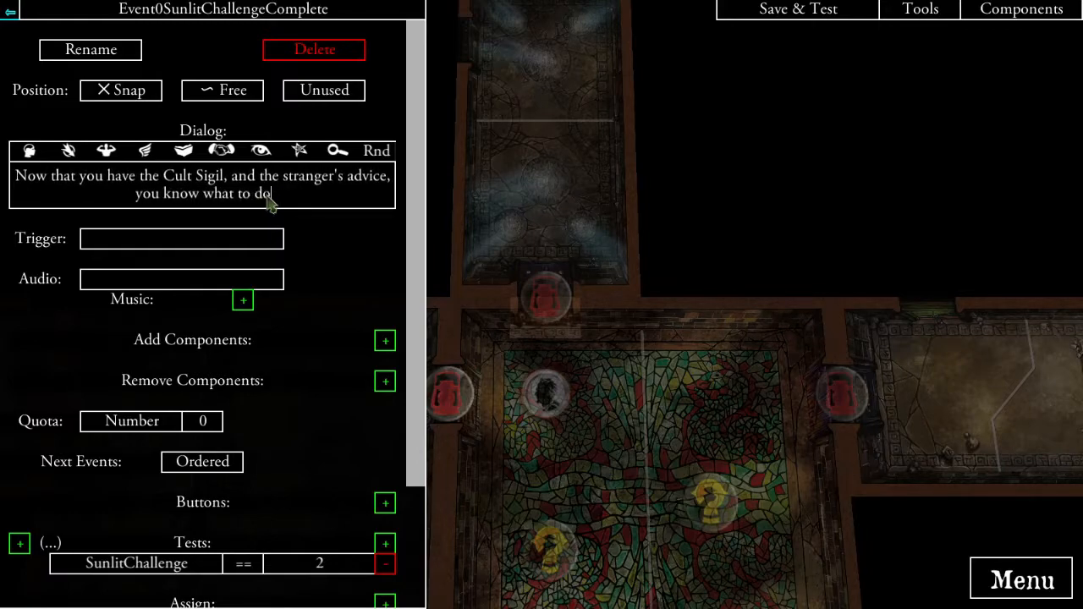
- Continue the dialog with "If you present the sigil to the door, north of the Mosaic Chamber, and then"
type(" If you")
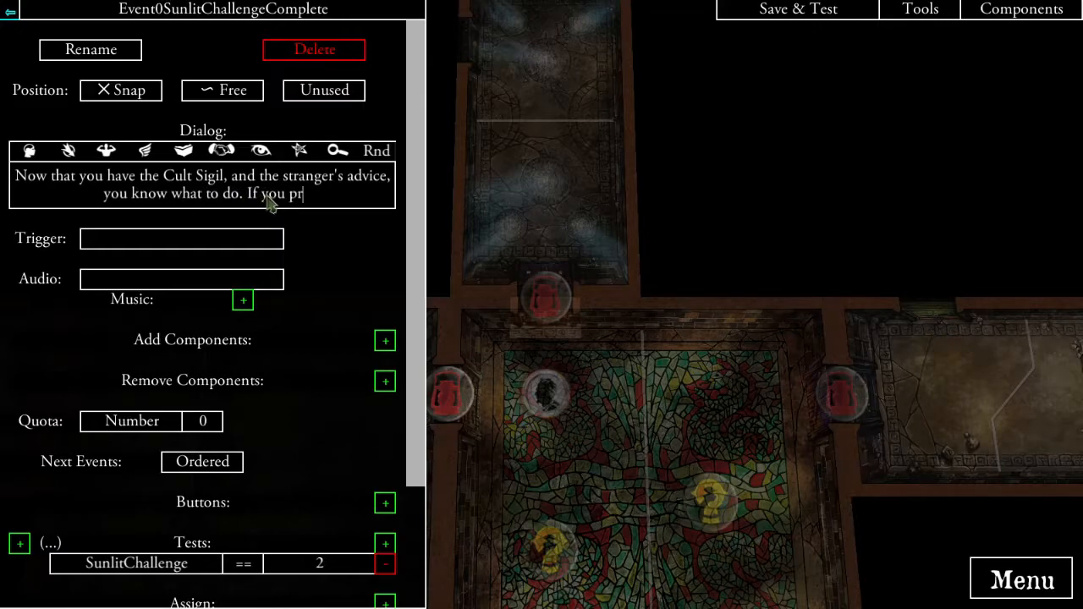
type("present the ")
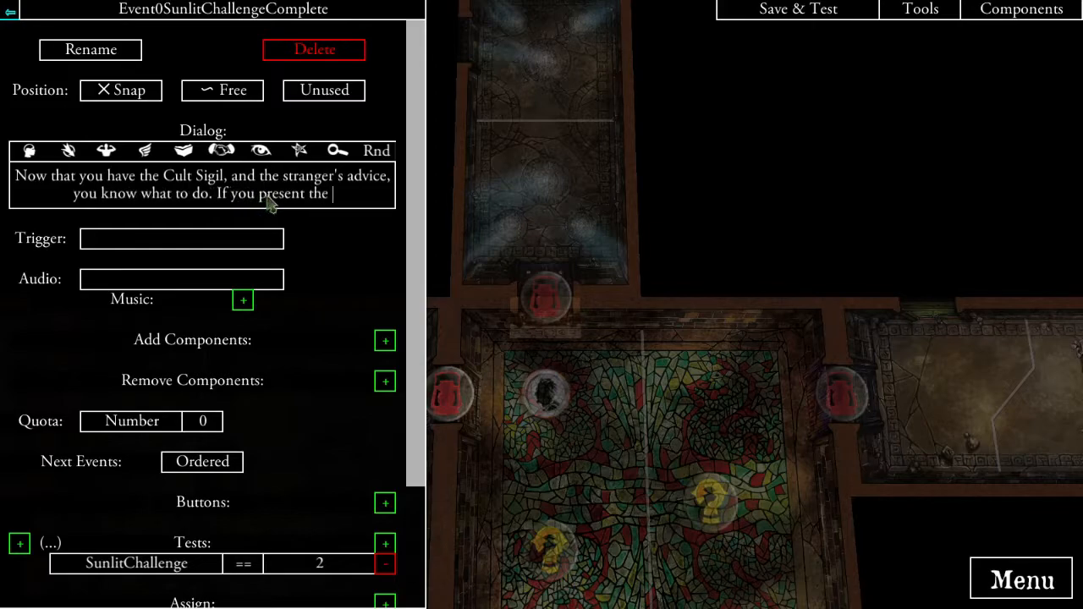
type("sigil ")
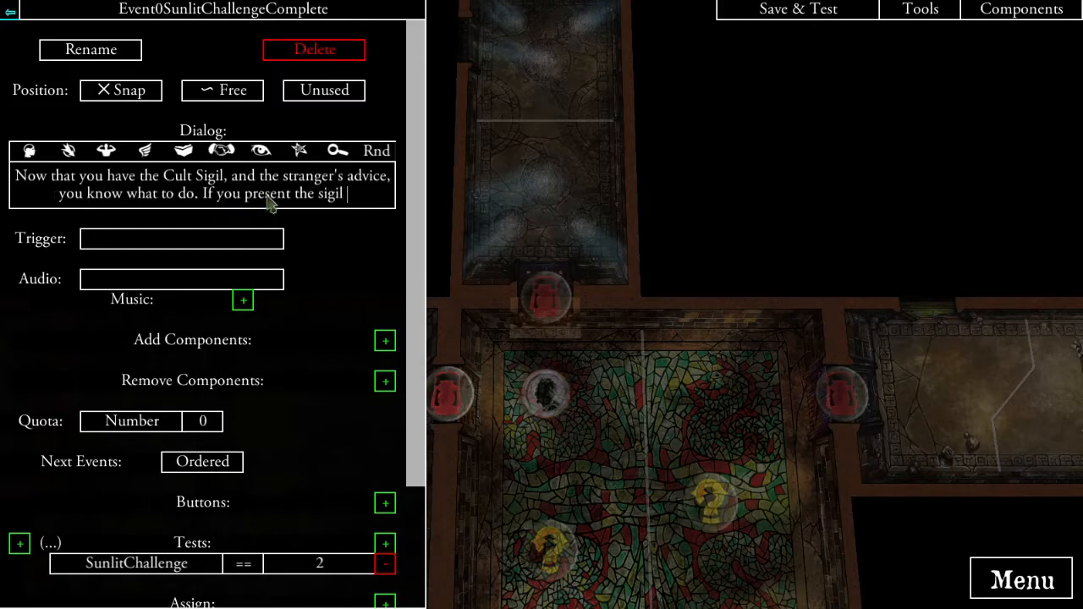
type("to the doo")
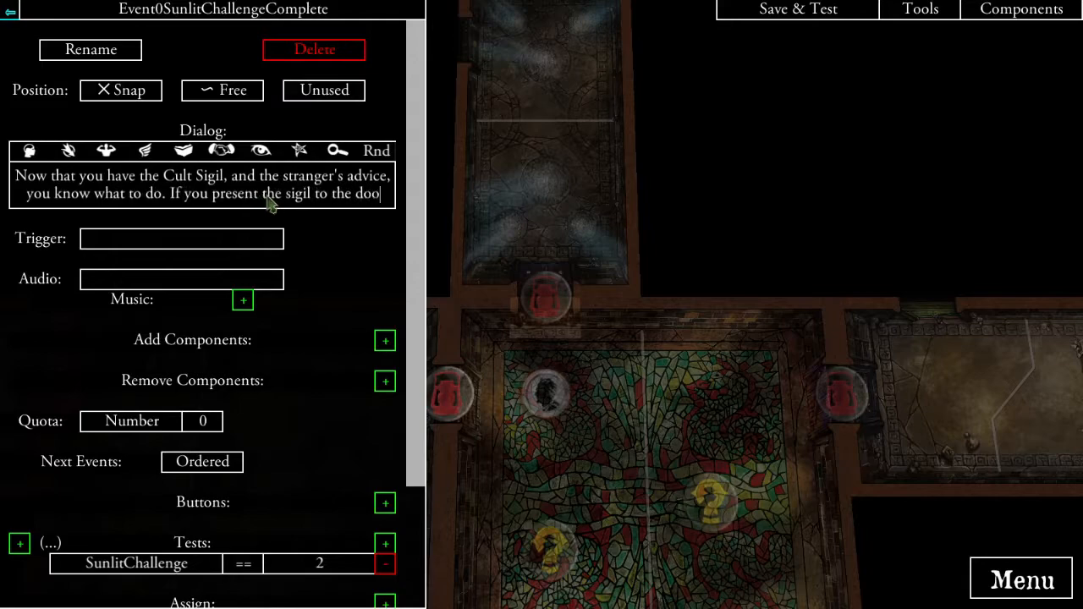
type("r, nor")
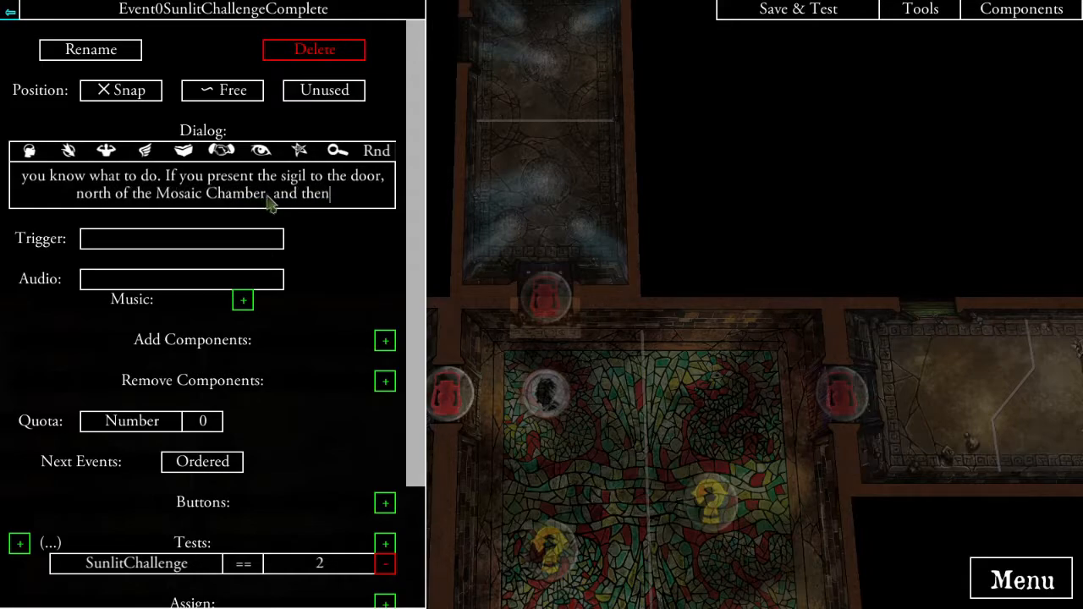
- Complete the dialog's second sentence with "pat your head and rub your belly, the door will grant you access."
type("ead and rub you")
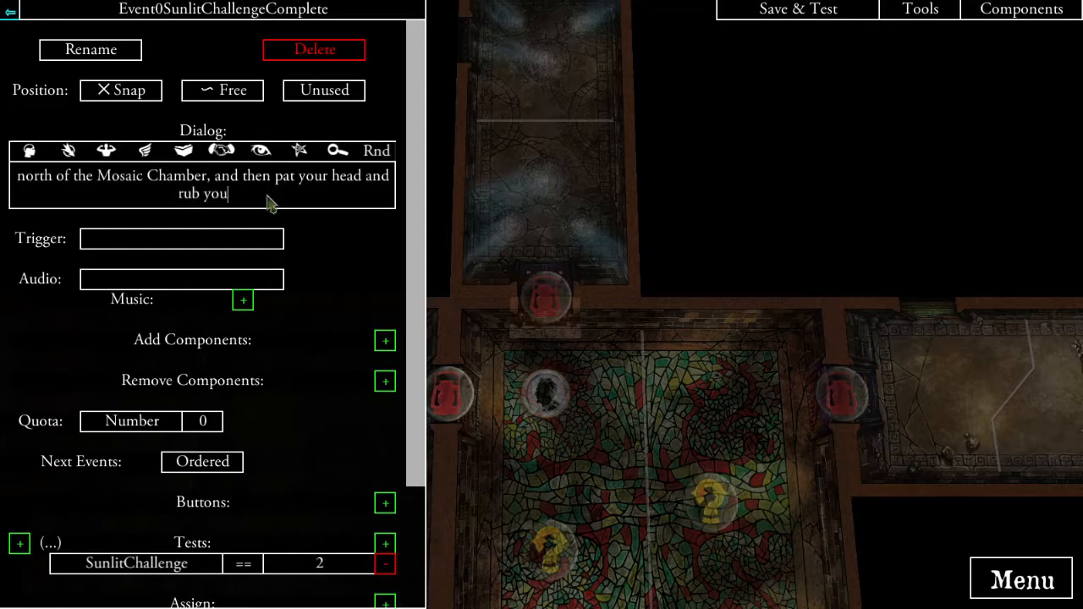
type("r belly")
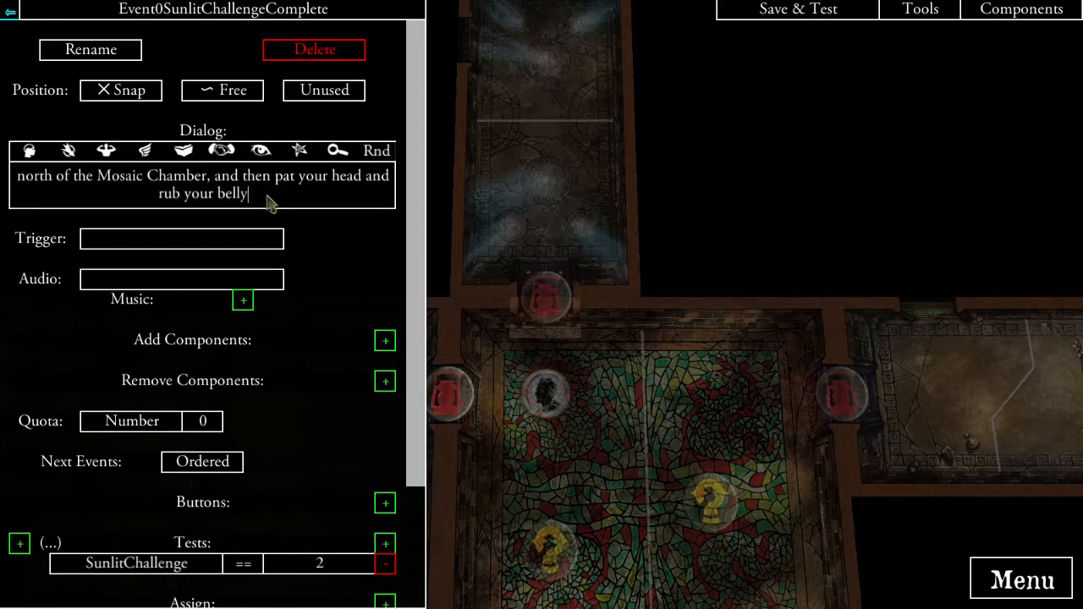
type(", the ")
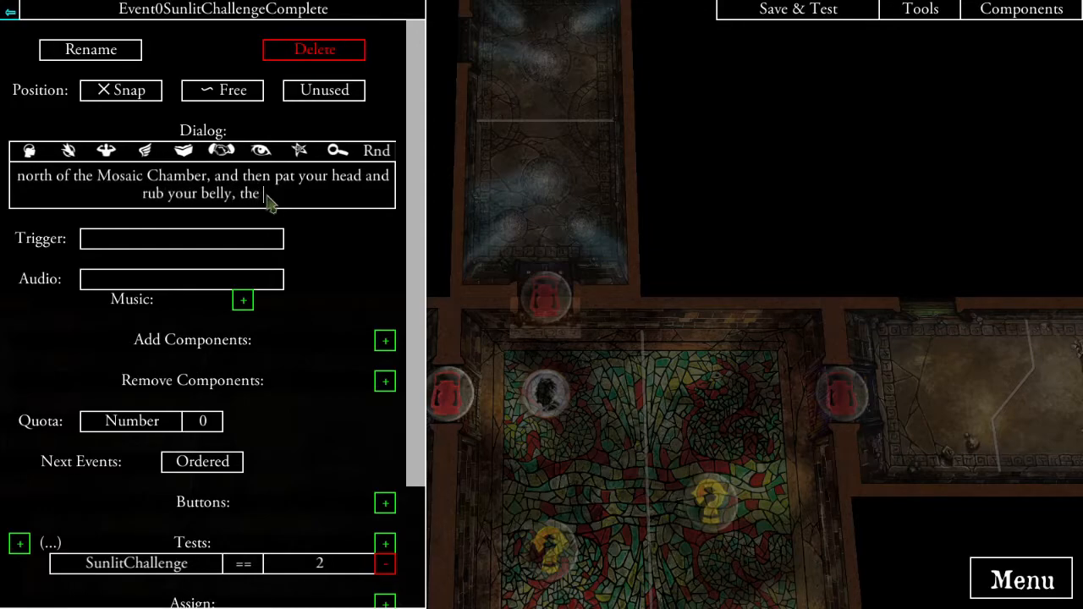
type("door will")
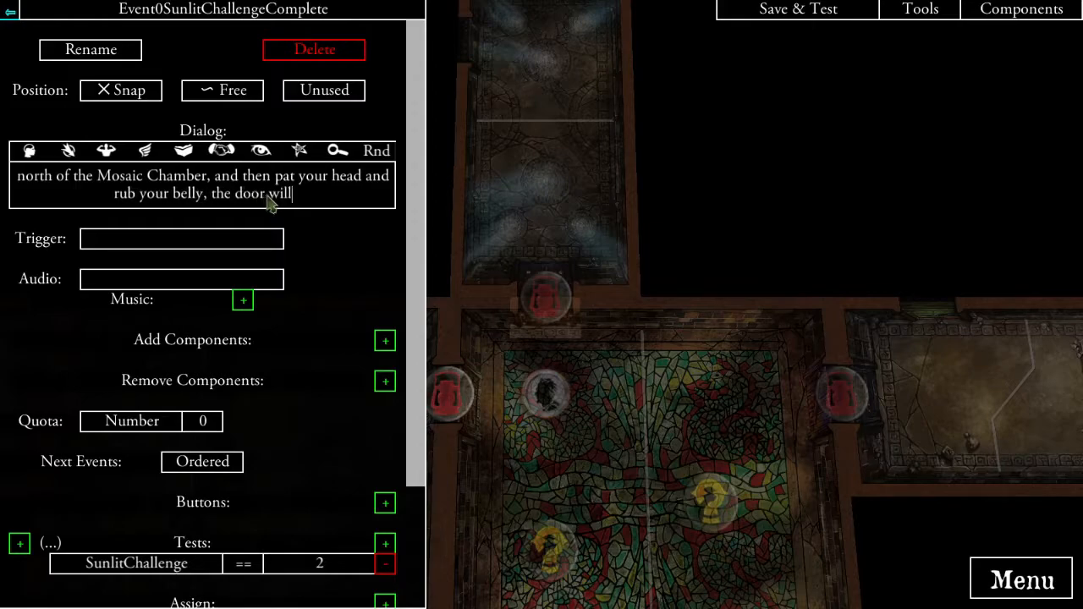
type(" grant you ")
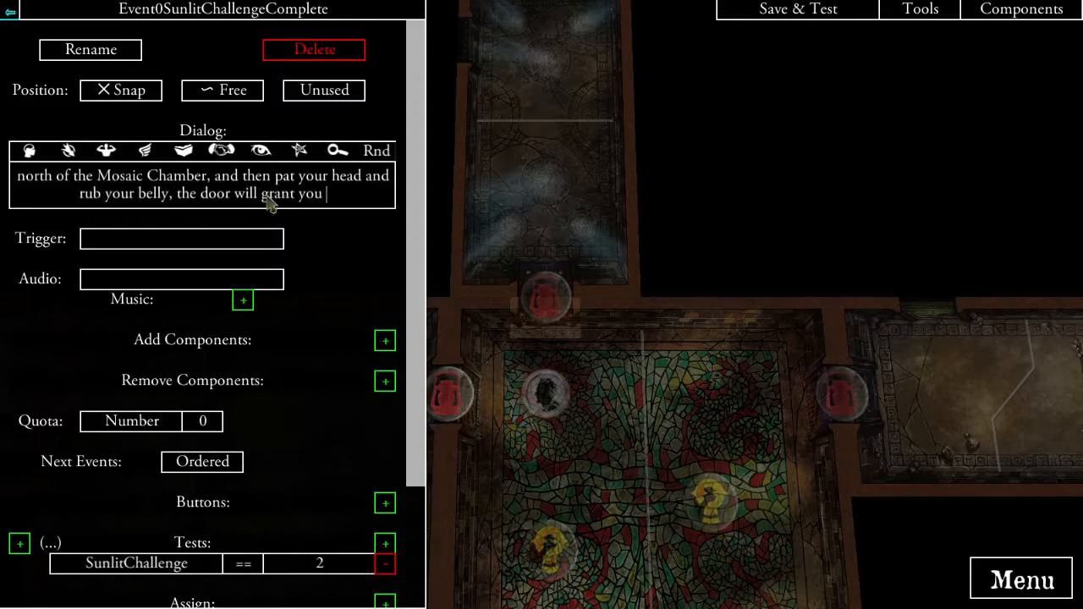
type("access.")
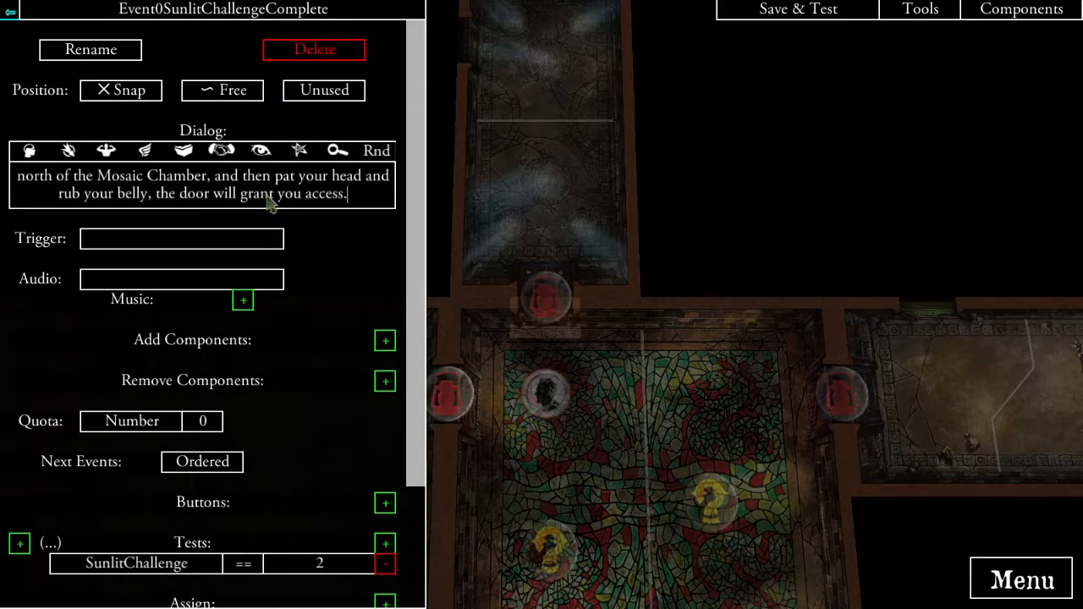
left_click(296, 254)
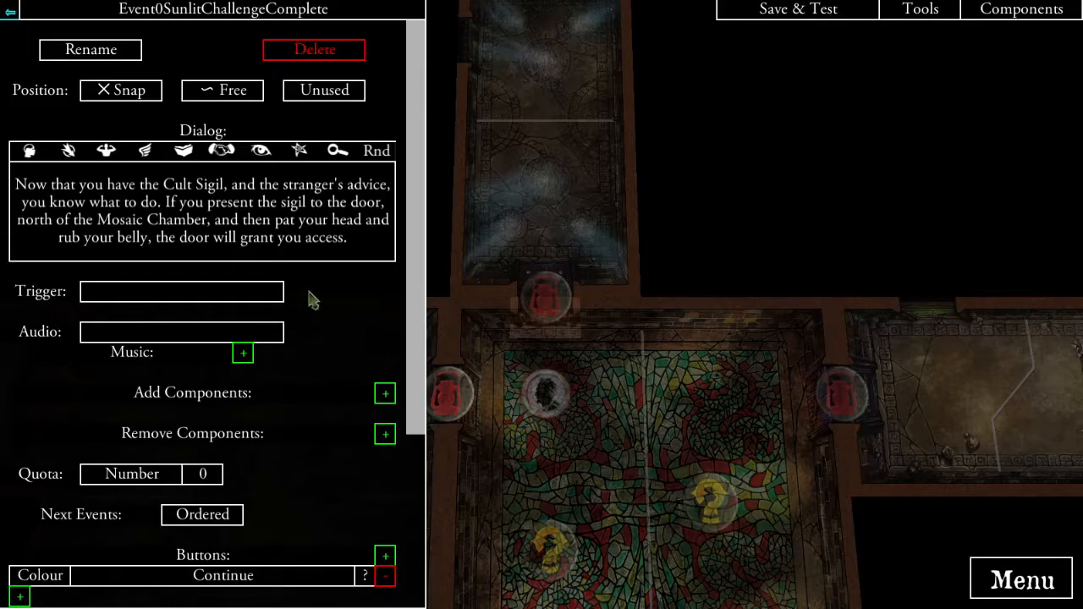
scroll(315, 366, "down", 2)
scroll(321, 397, "up", 2)
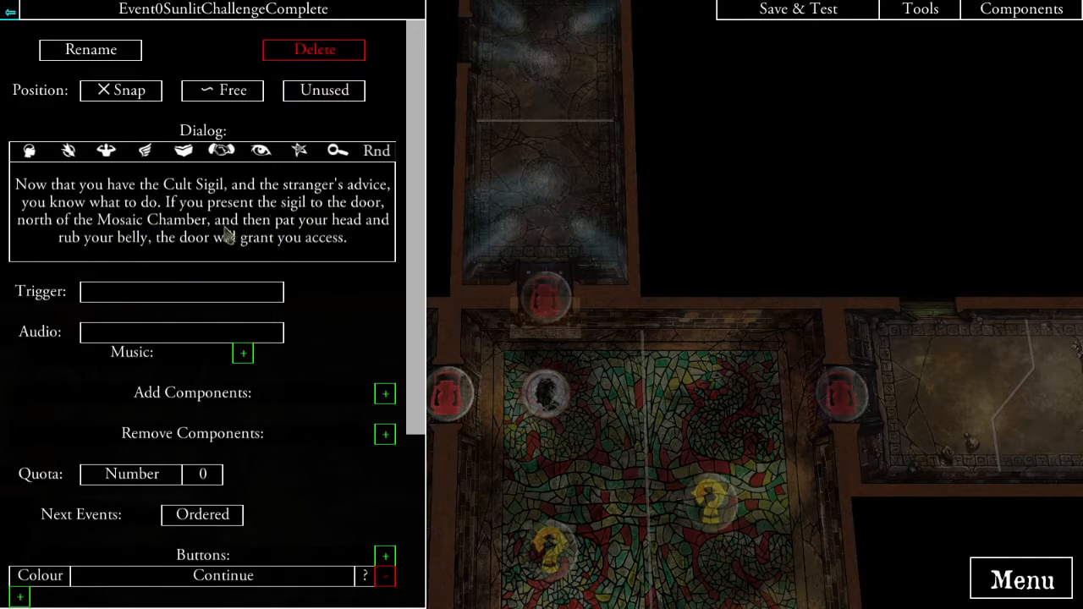
left_click_drag(550, 394, 707, 358)
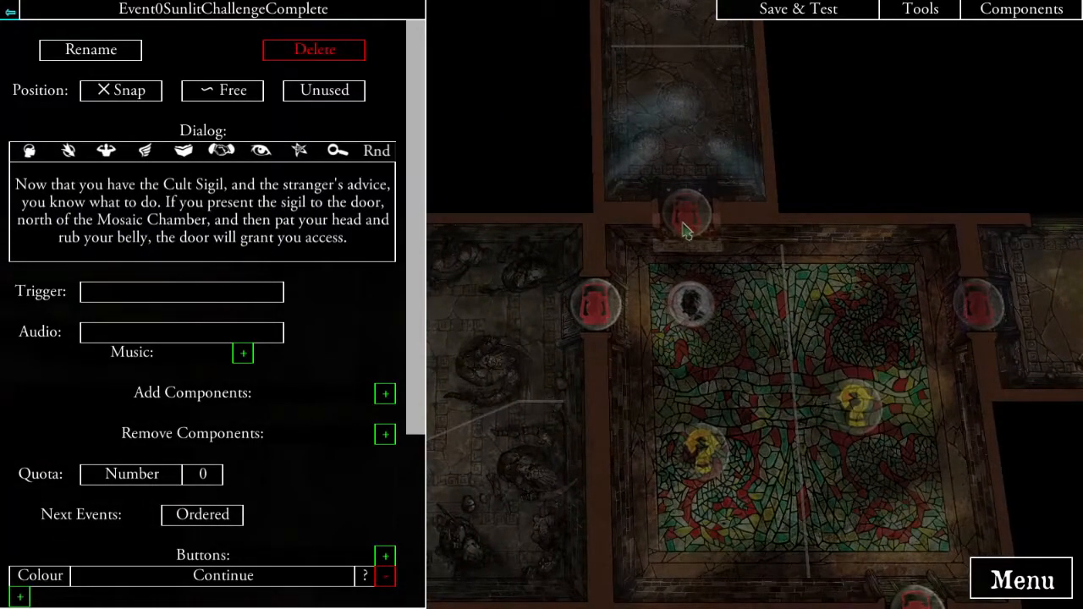
scroll(350, 465, "down", 3)
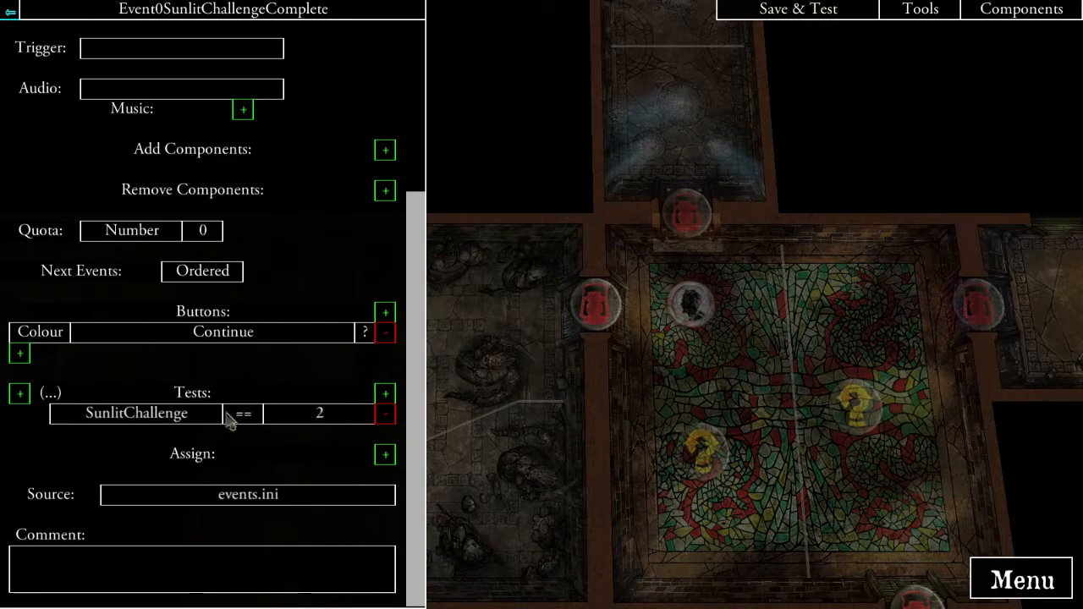
left_click_drag(673, 288, 684, 373)
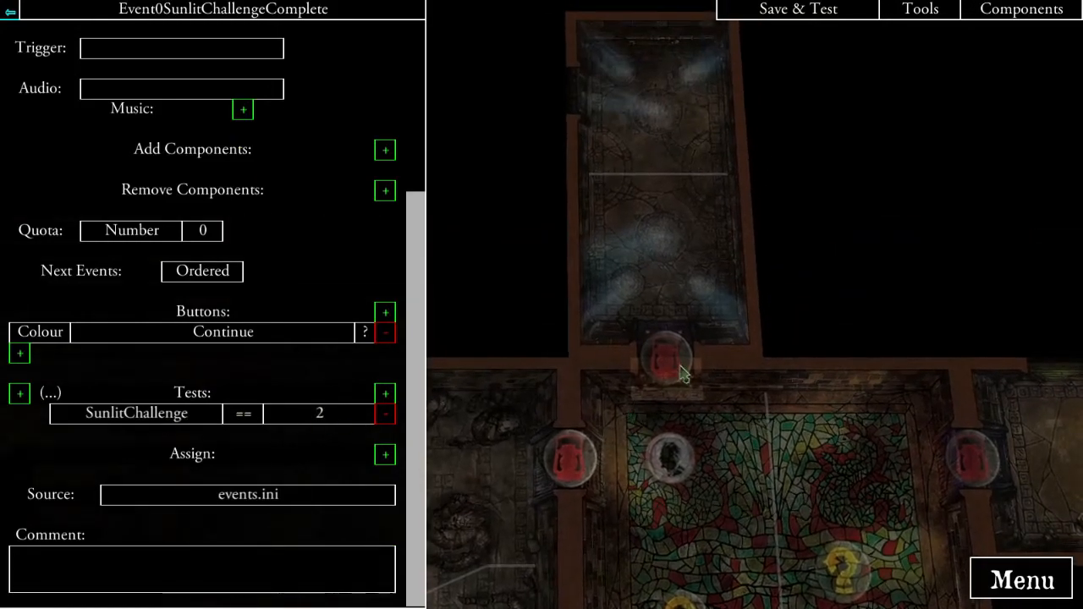
left_click(665, 370)
left_click(352, 90)
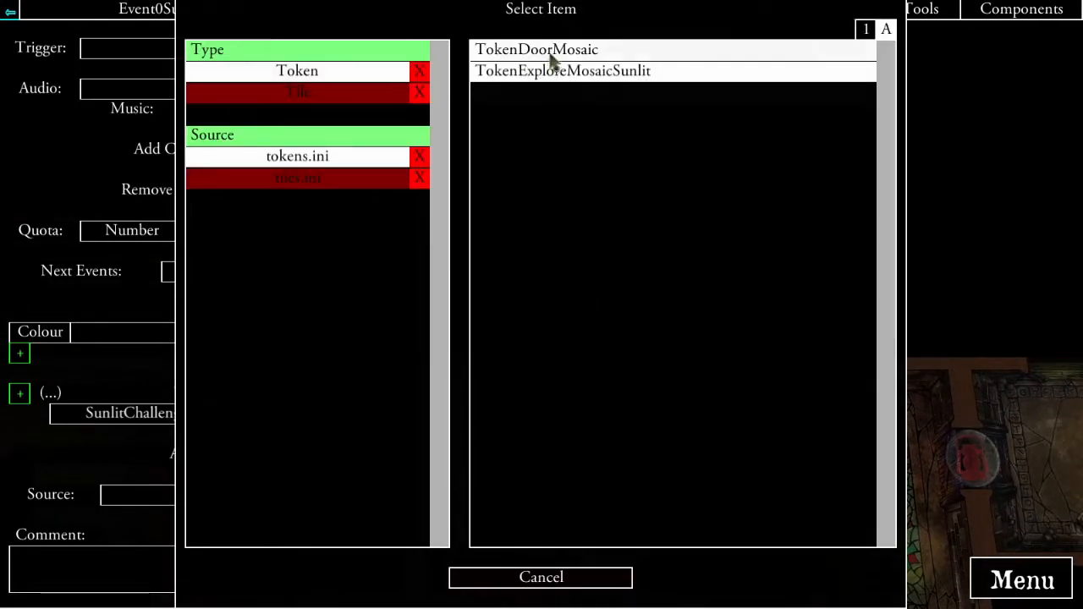
left_click(550, 52)
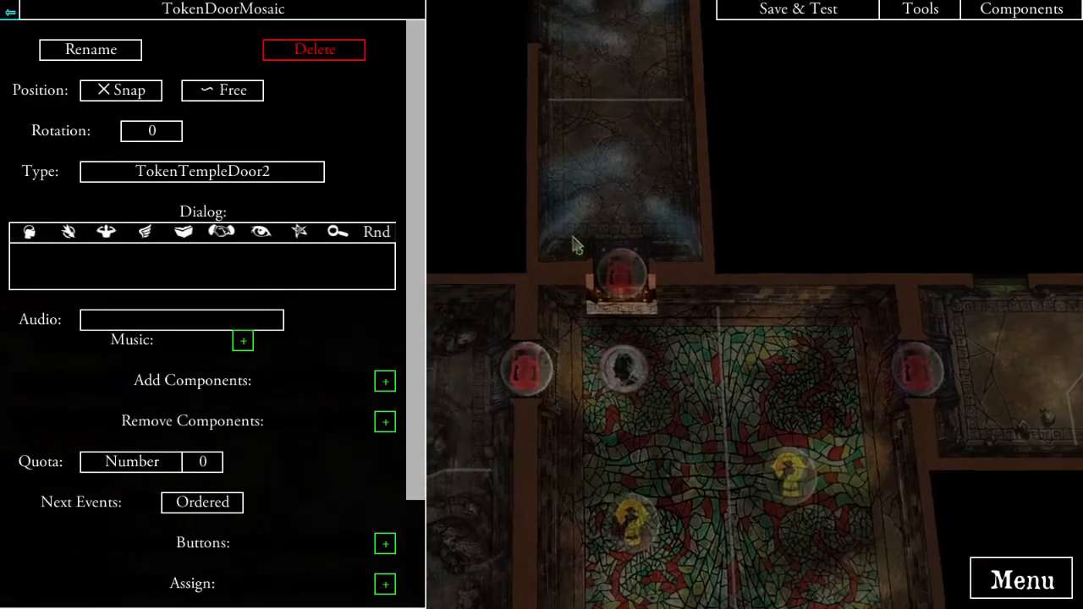
- Select TokenExploreMosaicSunlit at the door north of the Mosaic Chamber and add a button to it
left_click(646, 248)
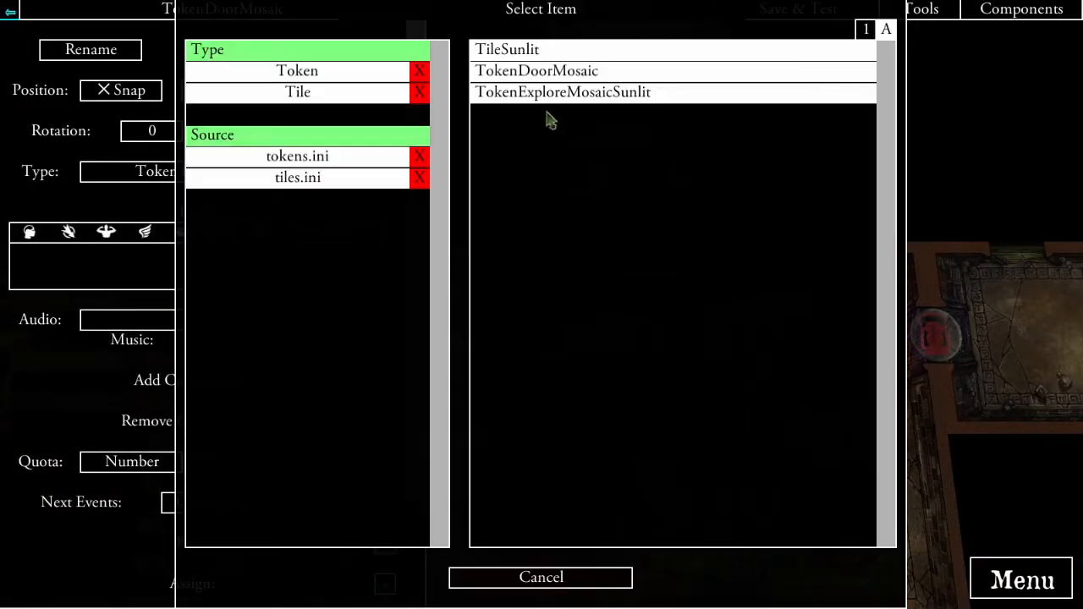
left_click(551, 94)
scroll(218, 337, "down", 1)
scroll(219, 337, "down", 1)
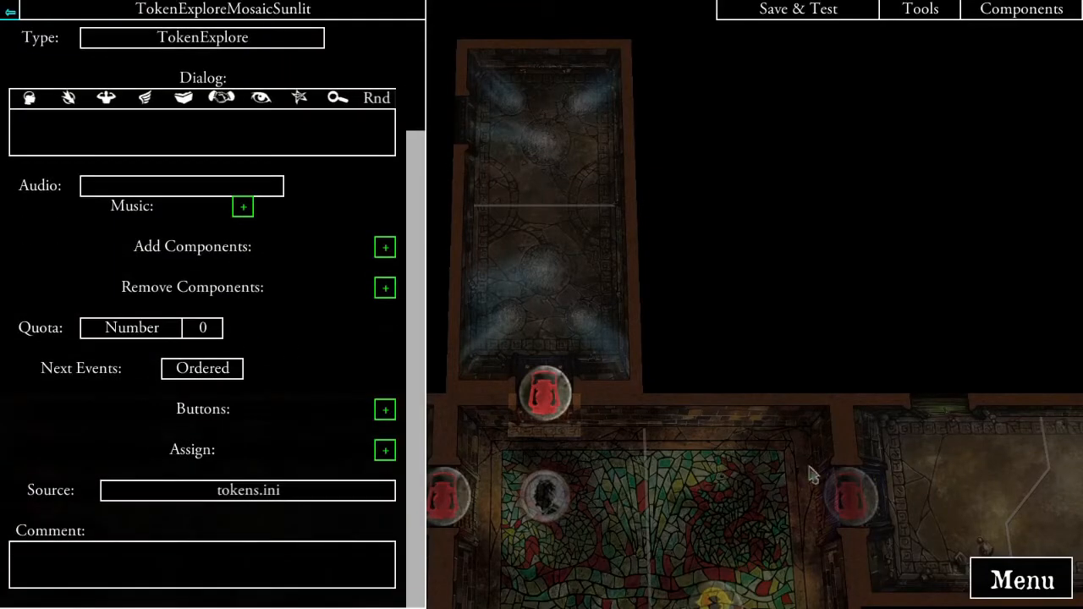
scroll(358, 415, "down", 1)
scroll(290, 416, "up", 1)
scroll(309, 381, "down", 1)
left_click(383, 411)
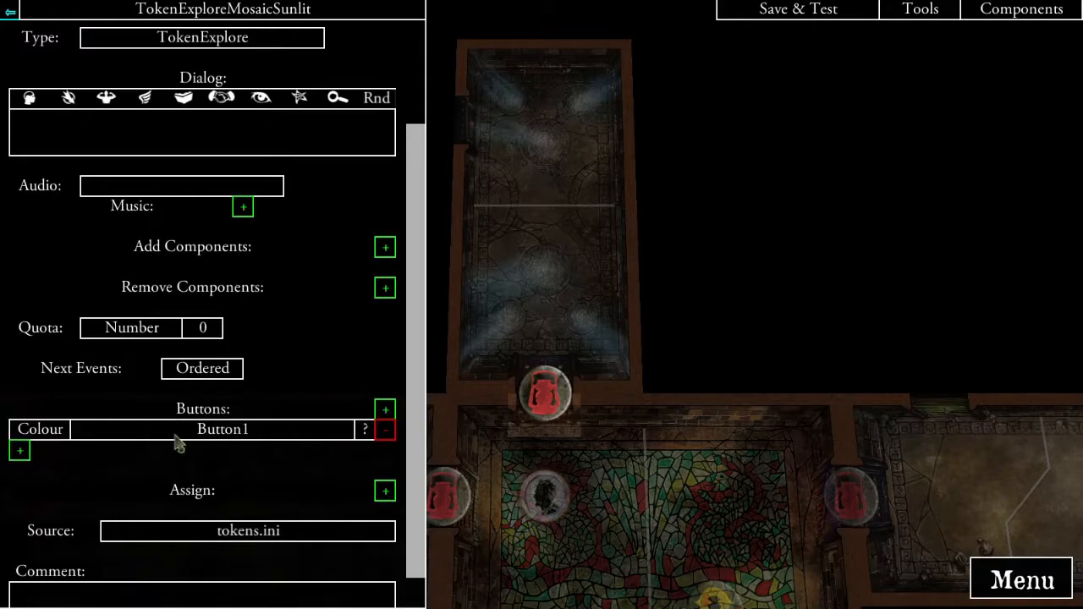
- Link two new events to Button1 of TokenExploreMosaicSunlit
left_click(20, 451)
left_click(297, 71)
left_click(558, 49)
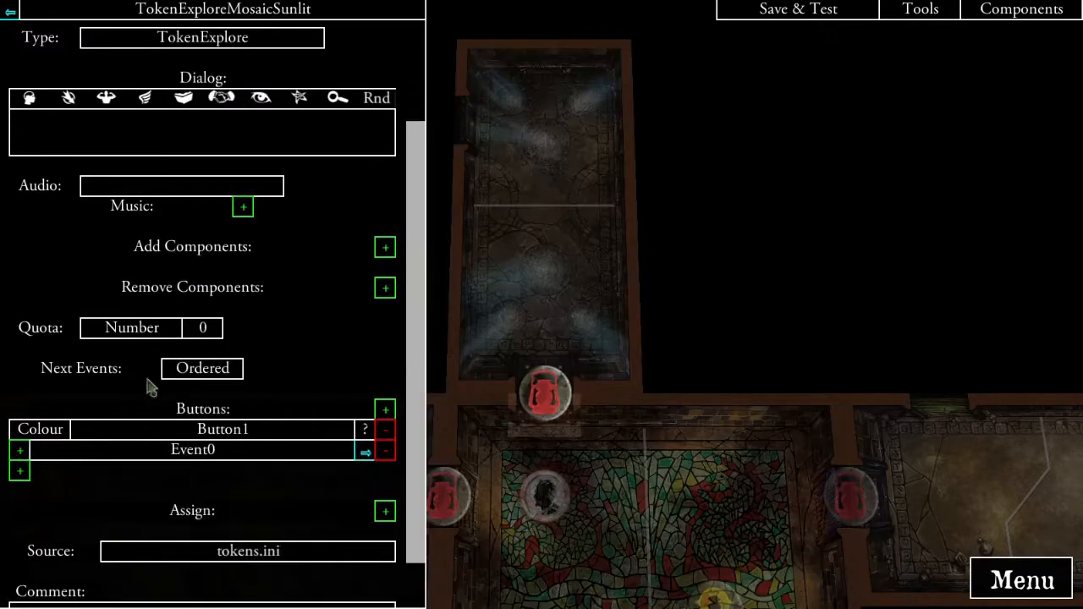
left_click(20, 471)
left_click(380, 71)
left_click(516, 48)
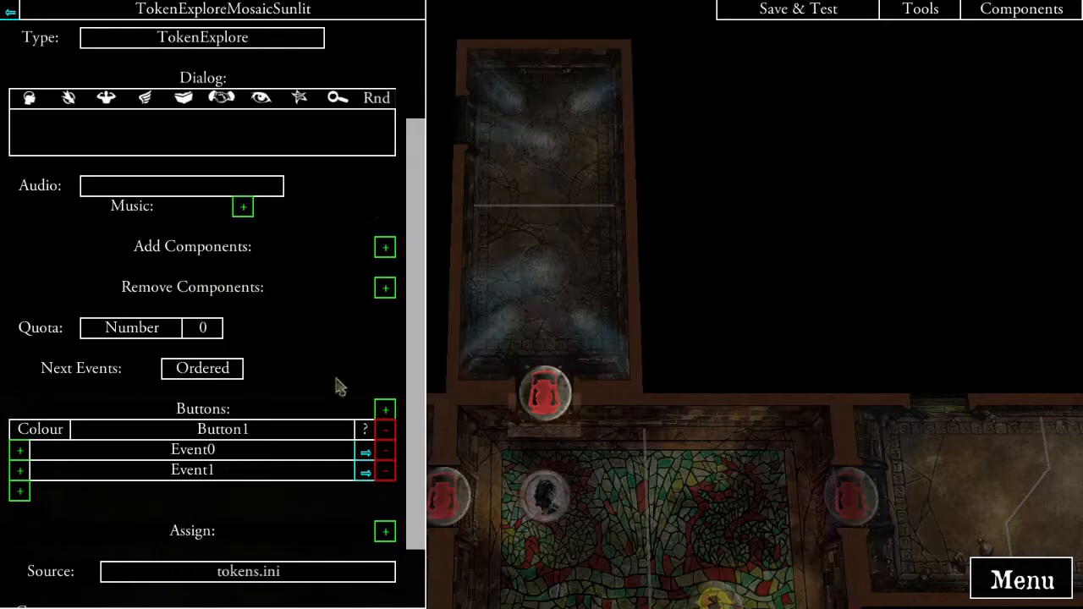
- Rename the button's first linked event, Event0, as "Mosaic Sunlit No Entry"
left_click(366, 457)
left_click(110, 51)
left_click_drag(370, 78, 252, 67)
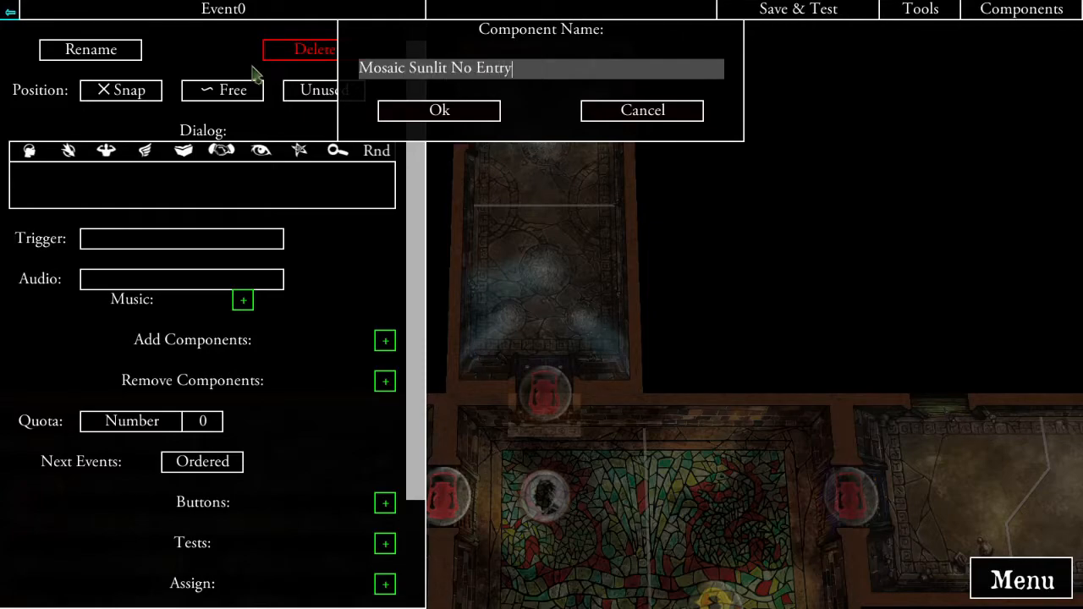
left_click(486, 115)
- Add a test to EventMosaicSunlitNoEntry requiring the SunlitChallenge variable to be less than 2
scroll(251, 275, "down", 3)
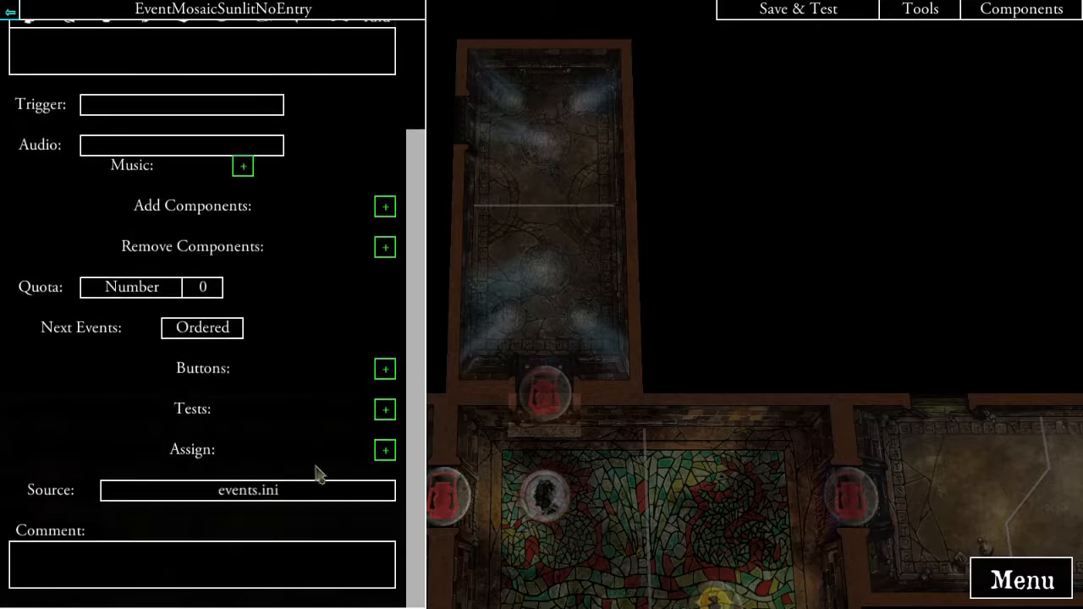
left_click(385, 410)
left_click(330, 74)
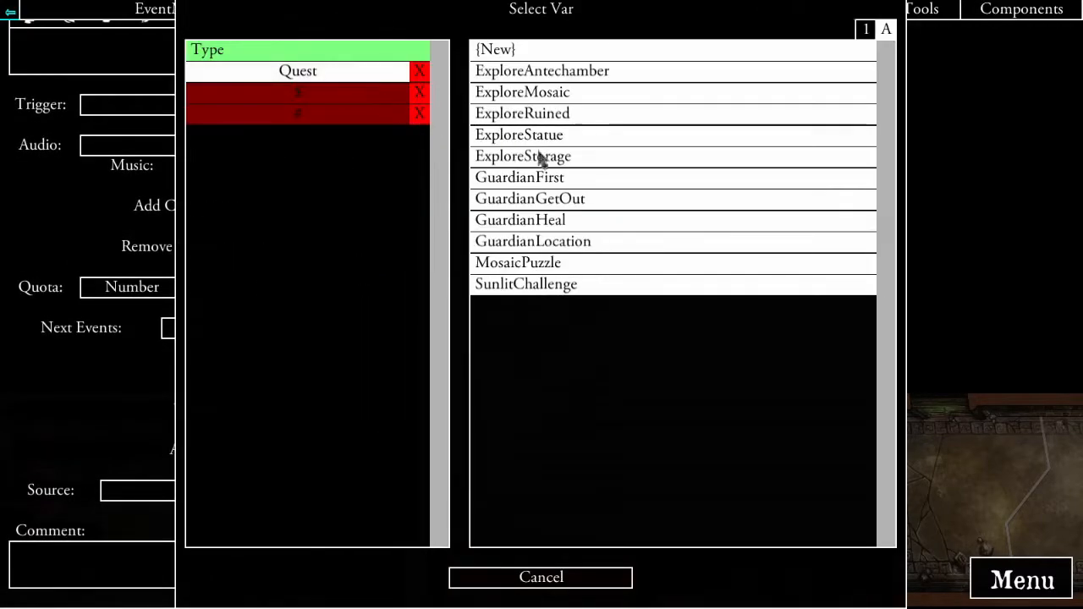
left_click(556, 285)
left_click(239, 432)
left_click(531, 69)
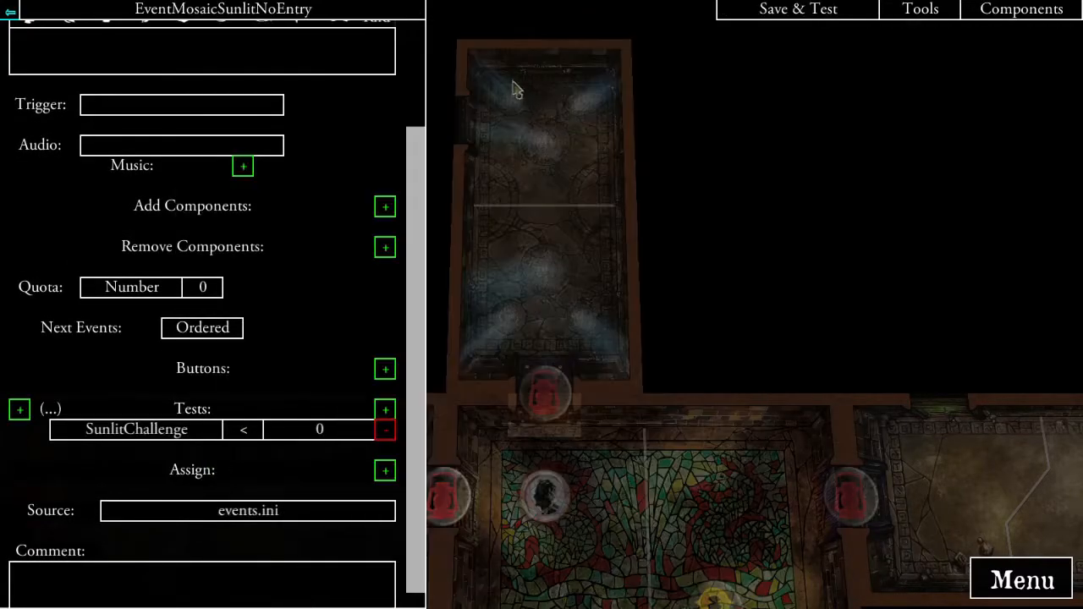
left_click(336, 433)
left_click(602, 72)
left_click(330, 434)
left_click(534, 52)
type("2")
left_click(464, 116)
- Start the EventMosaicSunlitNoEntry dialog with "The door is black, featureless and impenetrable."
scroll(292, 433, "up", 4)
left_click(194, 172)
type("The door")
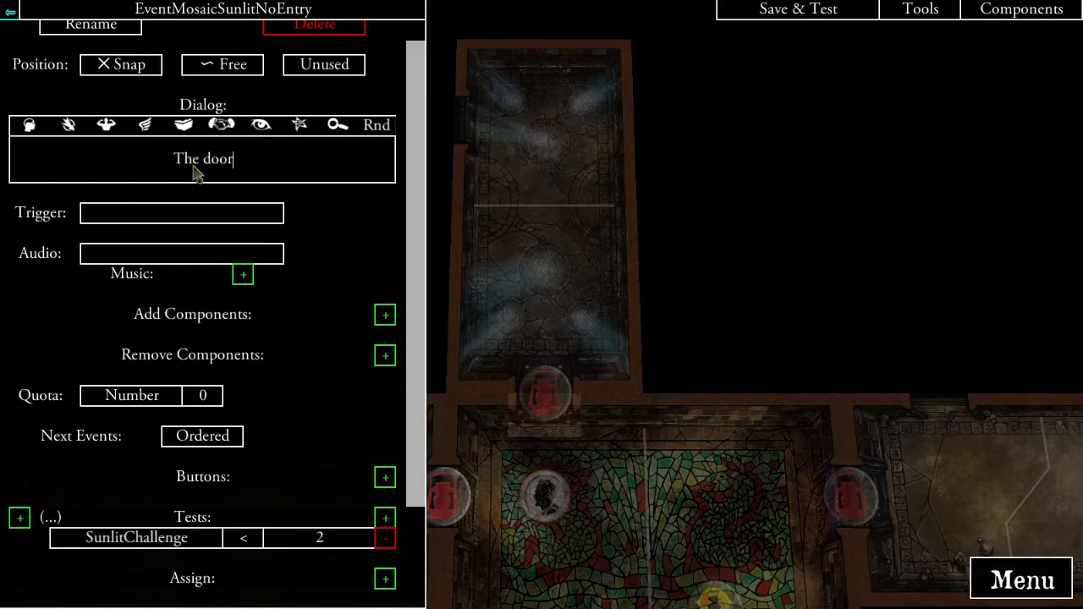
type(" is black, ")
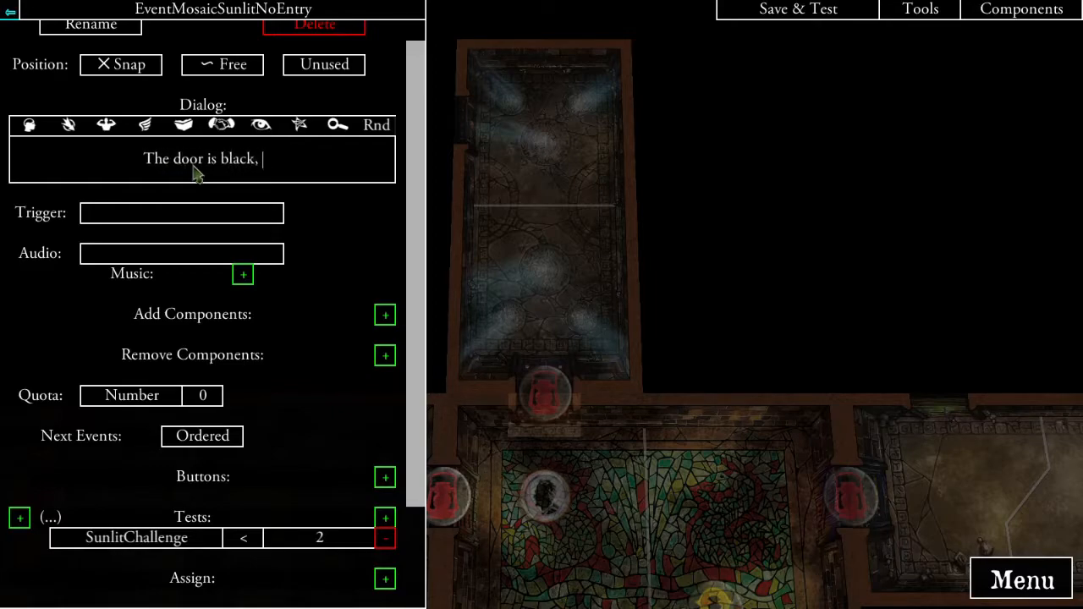
type("featureless")
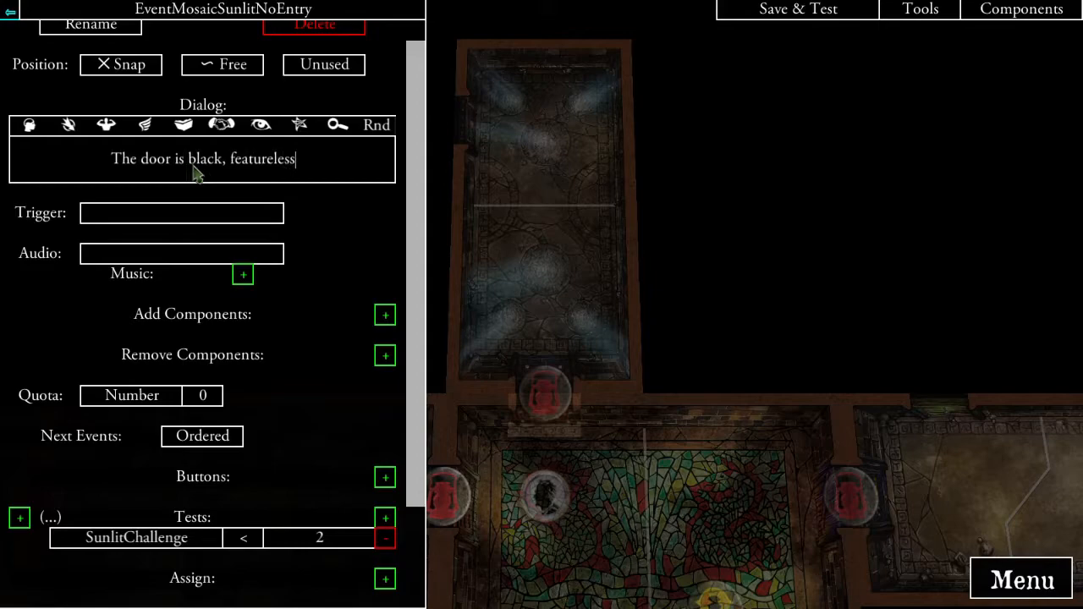
type(" and impen")
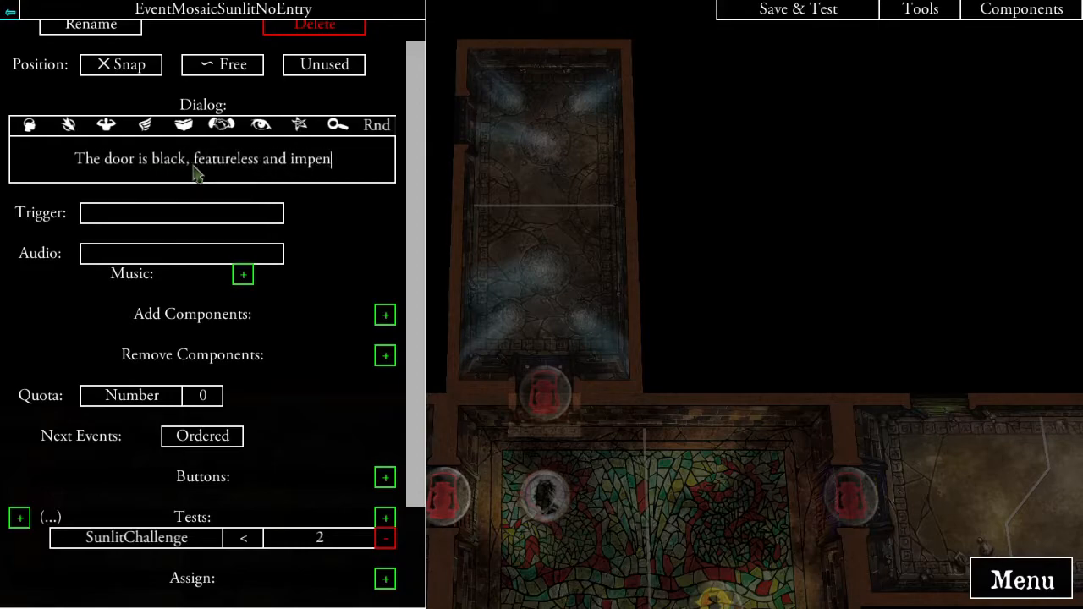
type("etrable")
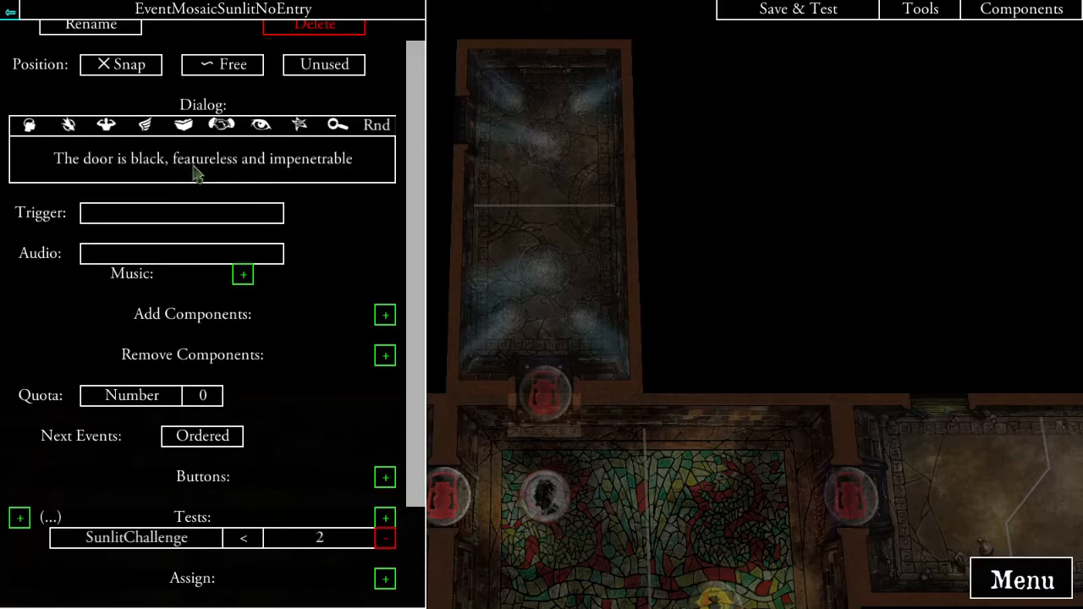
type(". You")
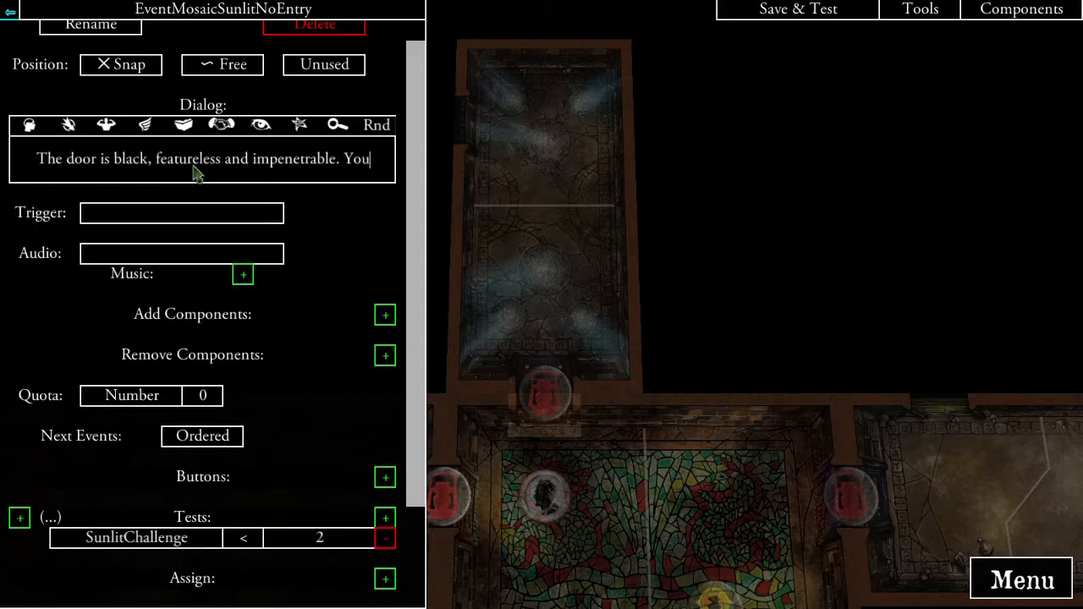
key("BackSpace")
key("BackSpace")
key("BackSpace")
key("BackSpace")
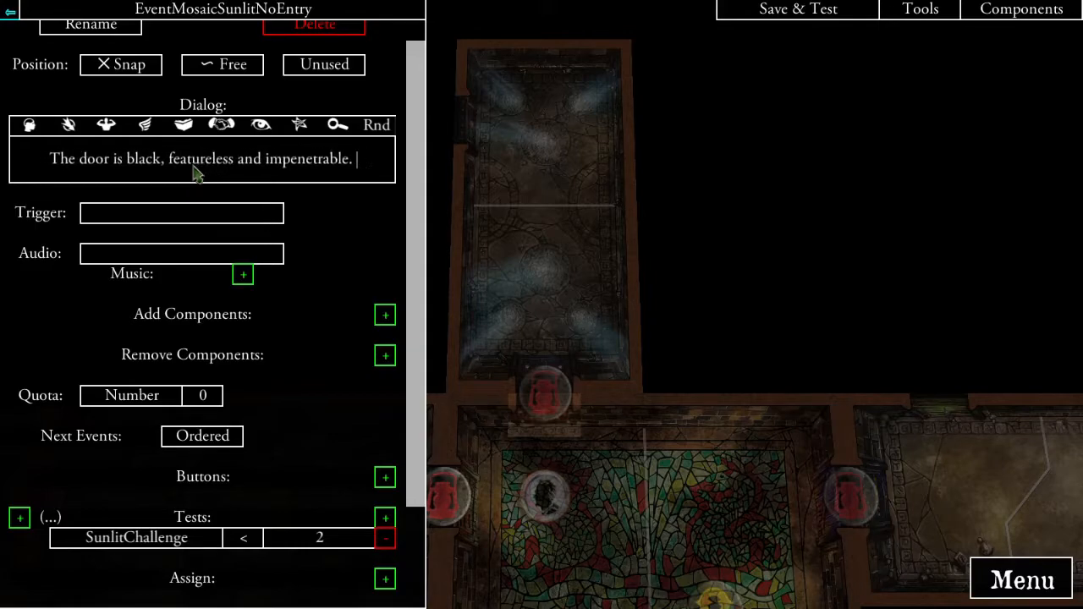
- Finish the EventMosaicSunlitNoEntry dialog with "There is no visible way of gaining ingress."
type("There is no visible way")
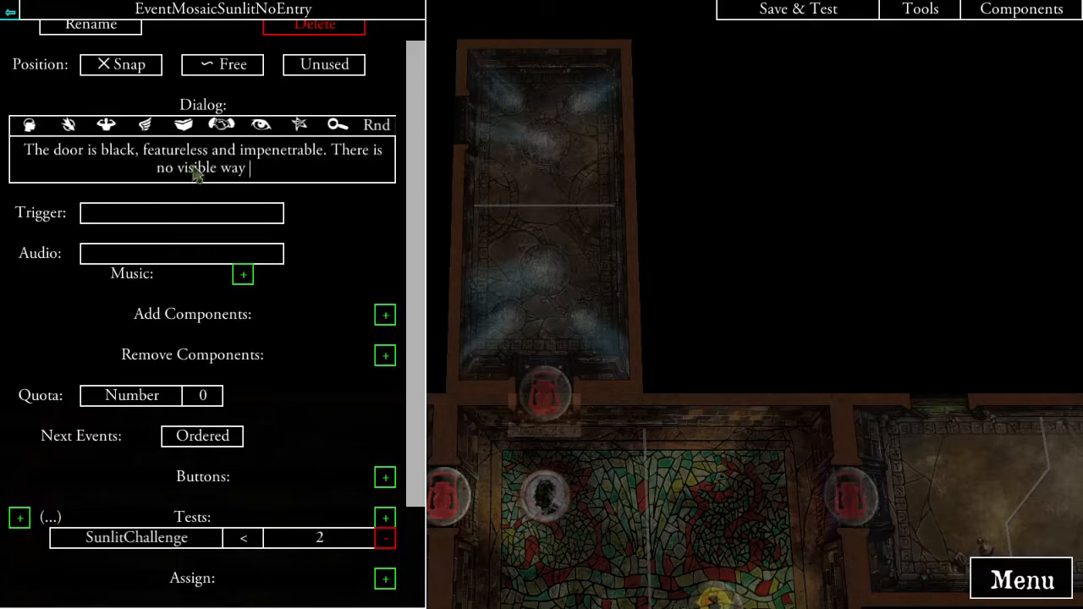
type(" of gaining egress.")
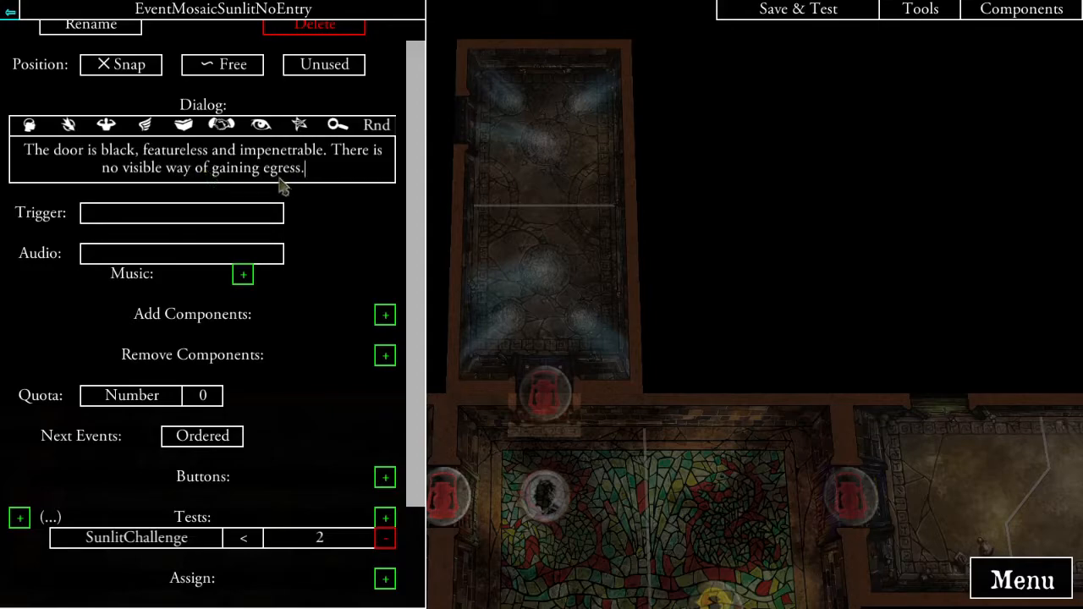
type("ing")
left_click(367, 253)
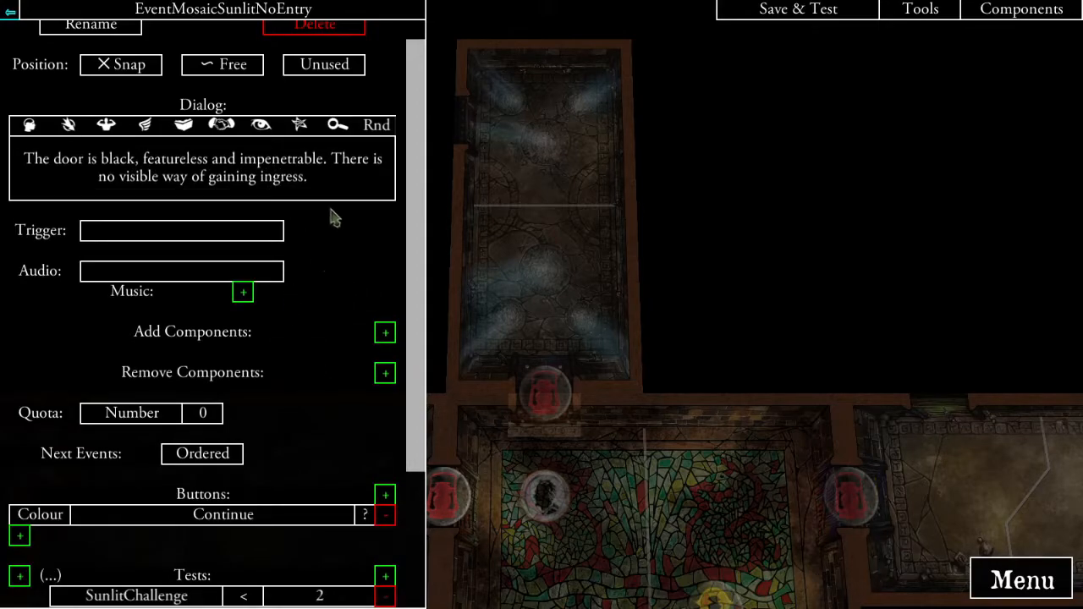
scroll(199, 254, "down", 3)
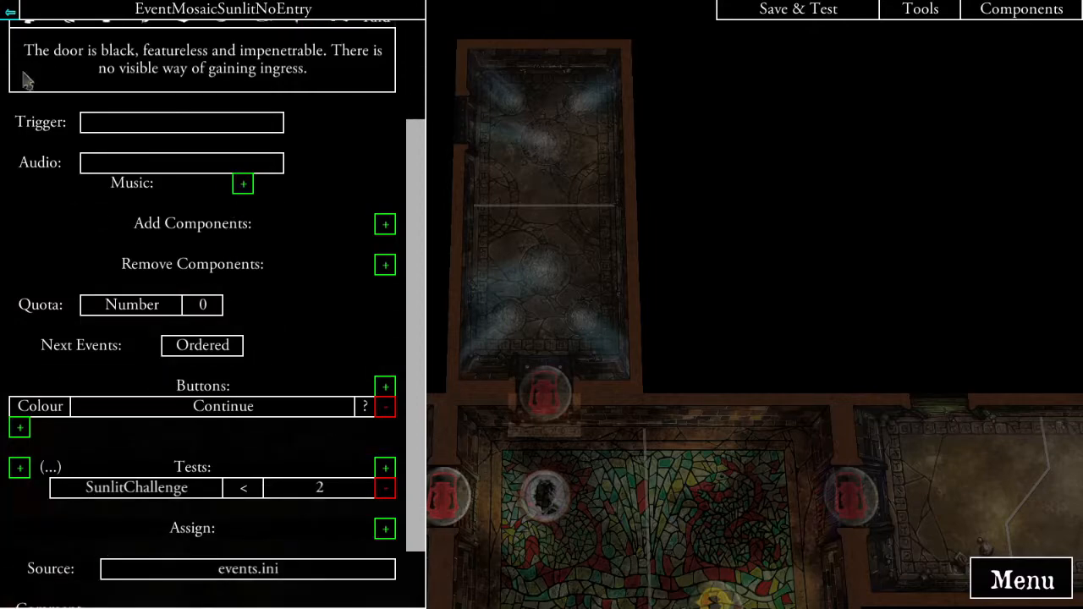
- Return to the explore token, open its second linked event, Event1, and rename it "Mosaic Sunlit Entry"
left_click(10, 11)
left_click(366, 471)
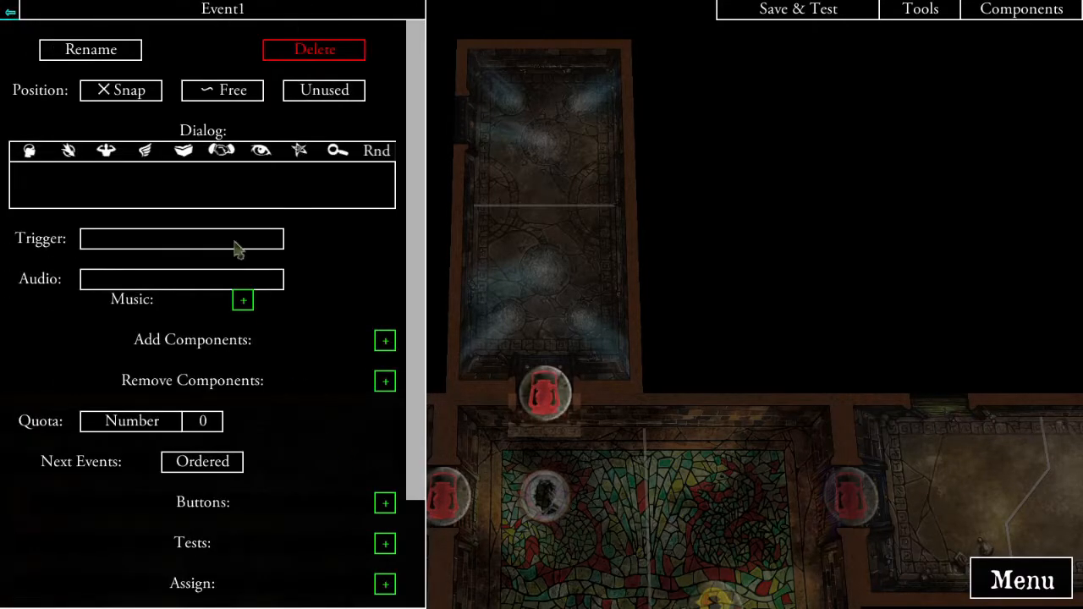
left_click(102, 52)
left_click(412, 75)
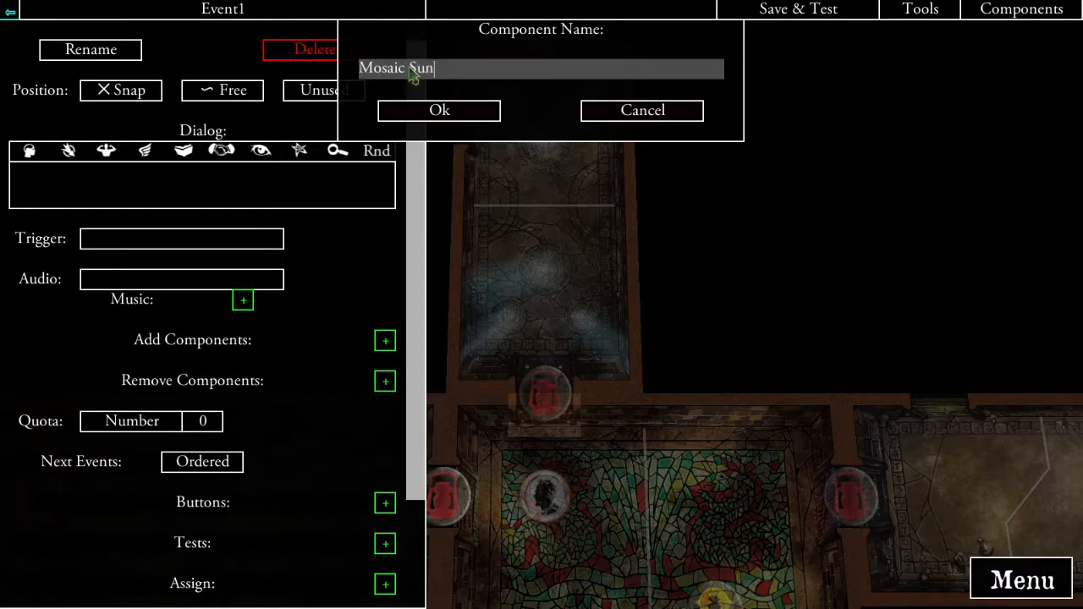
type("Mosaic Sunlit Entry")
left_click(474, 117)
- Add a test to EventMosaicSunlitEntry requiring the SunlitChallenge variable to equal 2
scroll(288, 455, "down", 5)
left_click(383, 415)
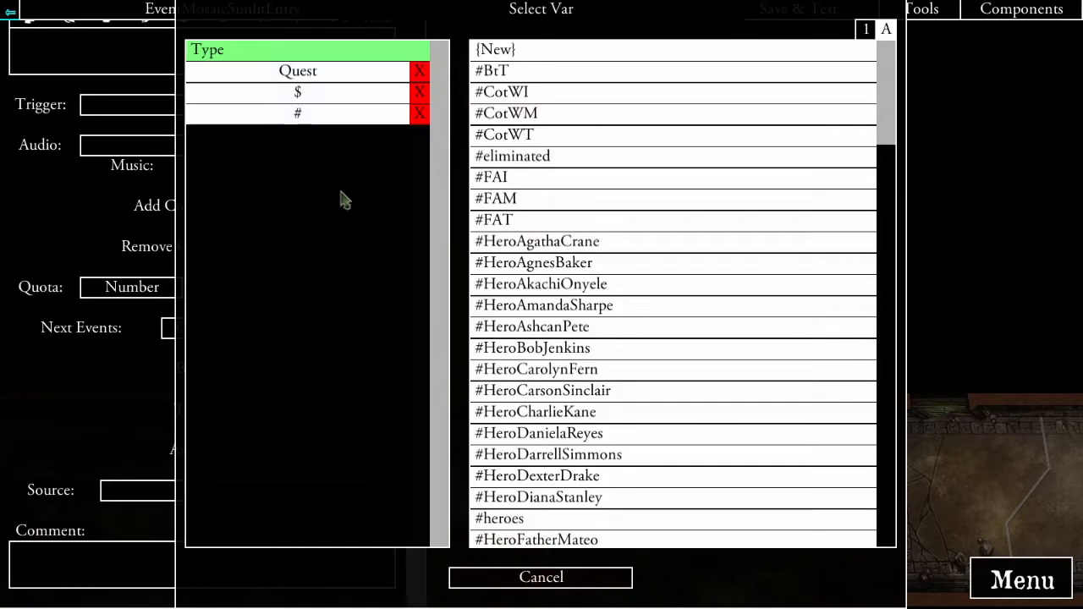
left_click(308, 73)
left_click(580, 283)
left_click(240, 430)
left_click(539, 128)
left_click(340, 430)
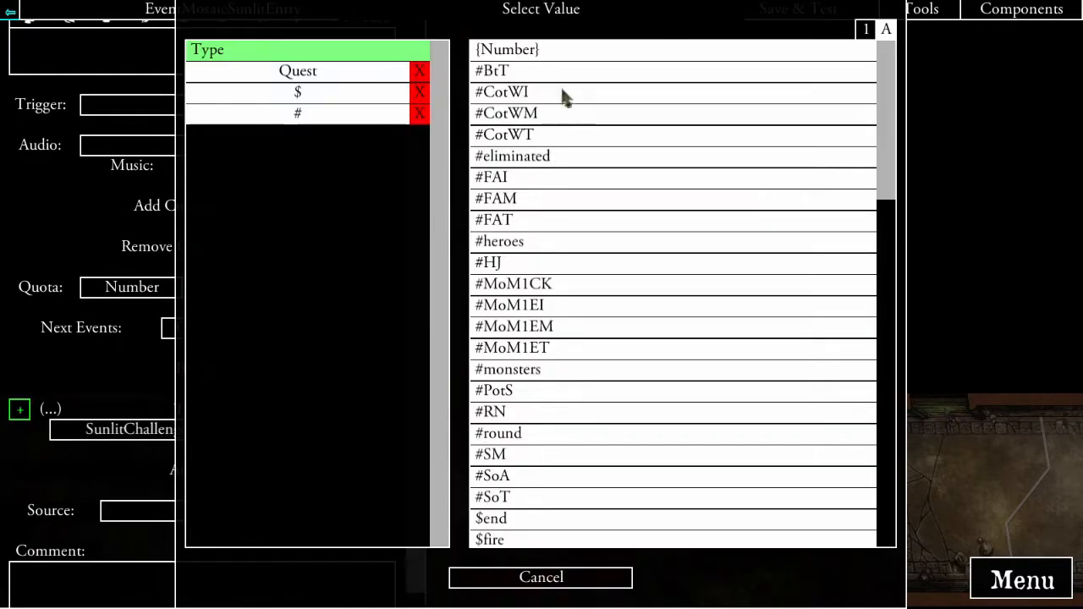
left_click(549, 49)
type("2")
left_click(476, 110)
- Start the EventMosaicSunlitEntry dialog with "You know how to open the door. An Investigator with the"
scroll(253, 321, "up", 3)
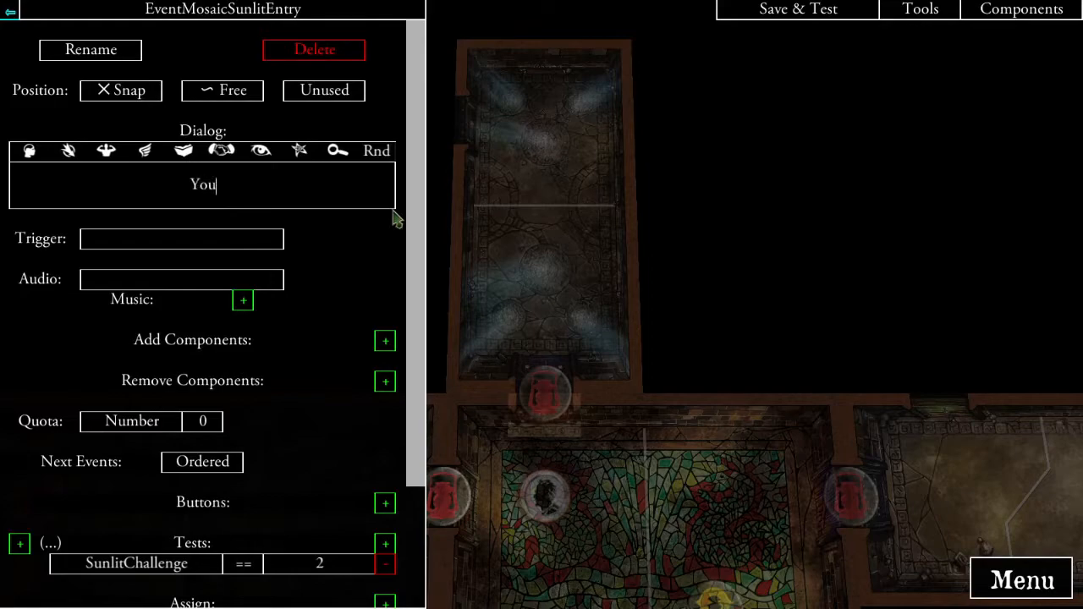
type("ow how to o")
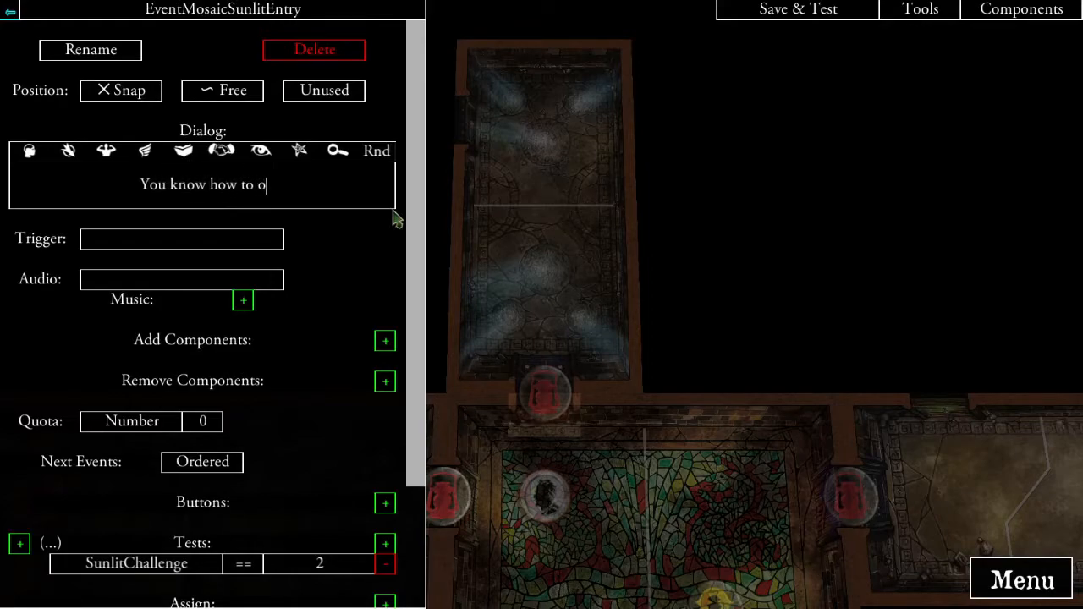
type("pen the door. An Investigator with the ")
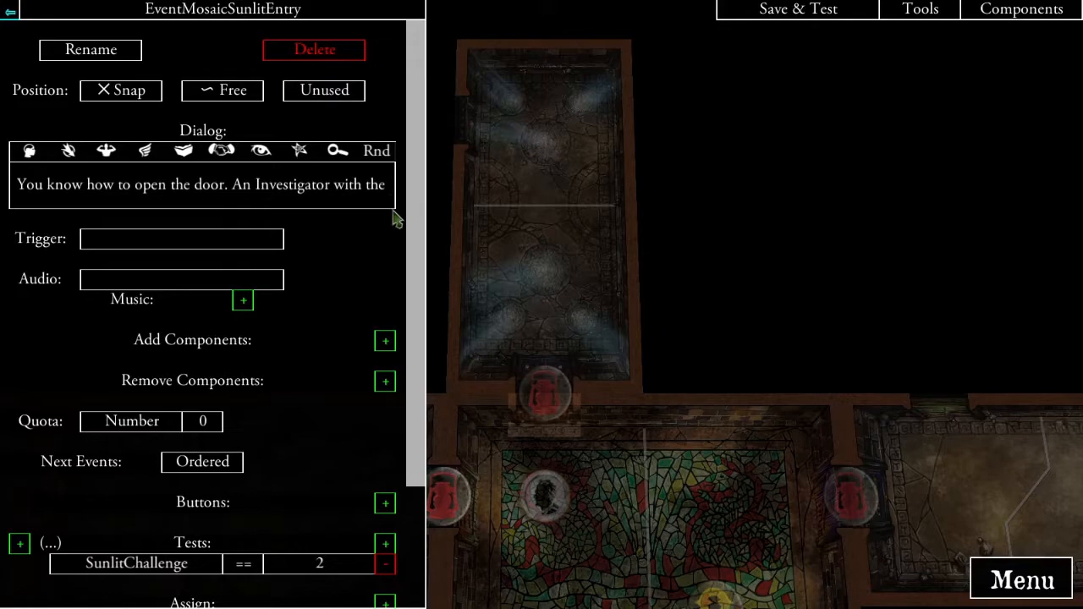
- Complete the dialog with "Cult Sigil, who's player is able to pat their head and rub their belly, may Explore."
type("Cult Sigil, who's playe")
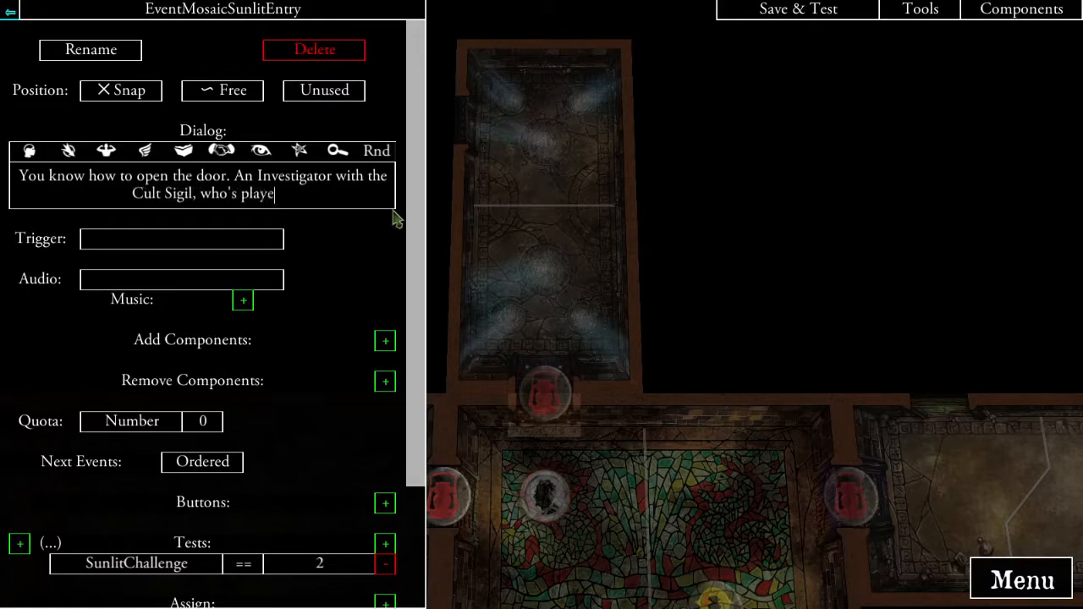
type("at thei rhead and rub their belly, may Explore.")
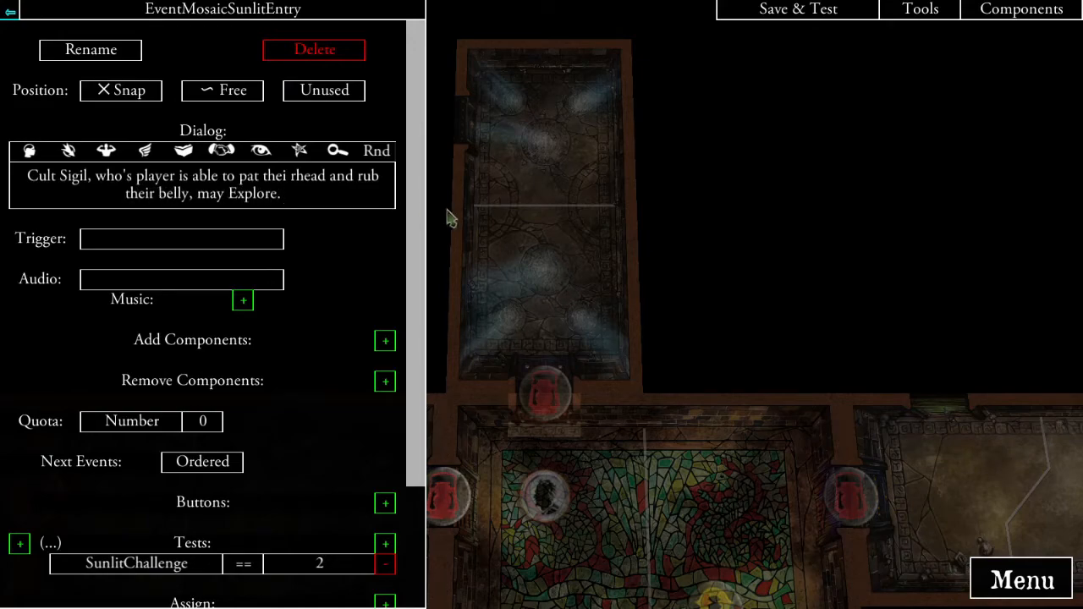
left_click(295, 181)
key("BackSpace")
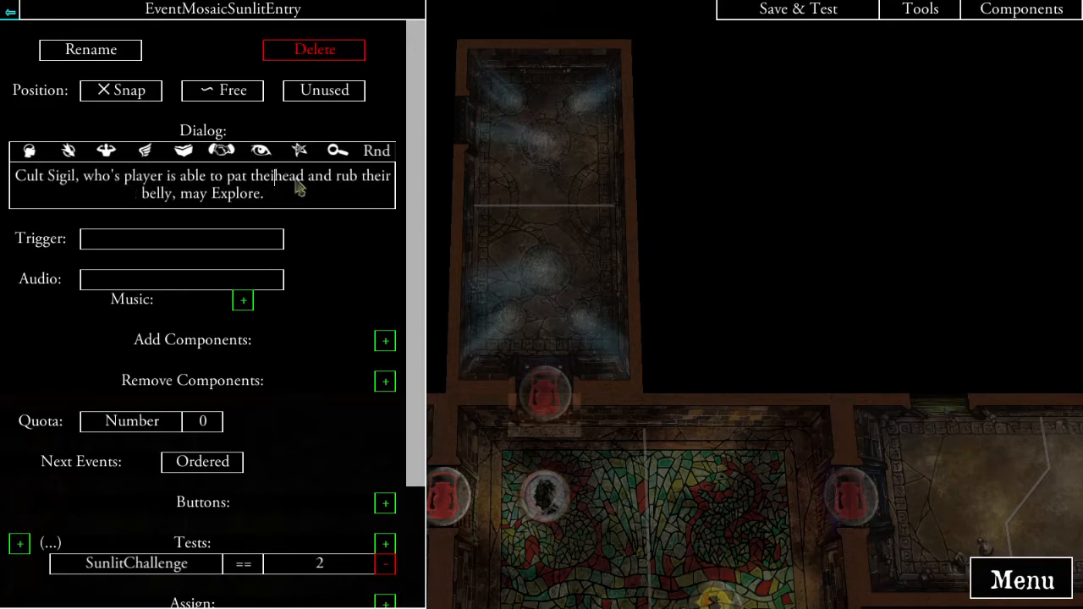
type("r")
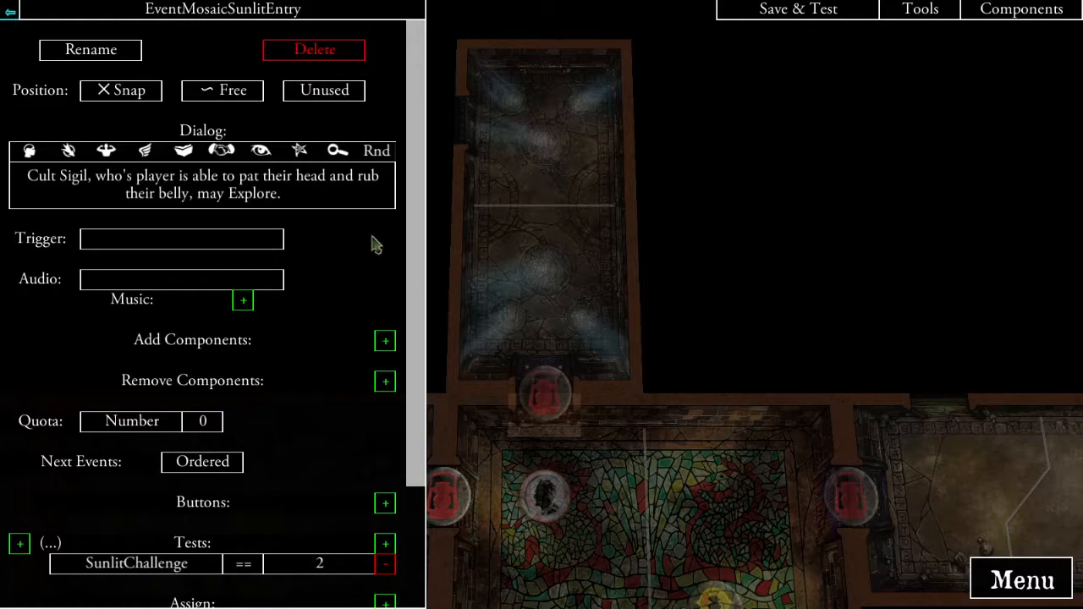
left_click(378, 236)
- Label the first button of EventMosaicSunlitEntry "Explore {action}" and add a second button labelled "Cancel"
scroll(283, 326, "down", 1)
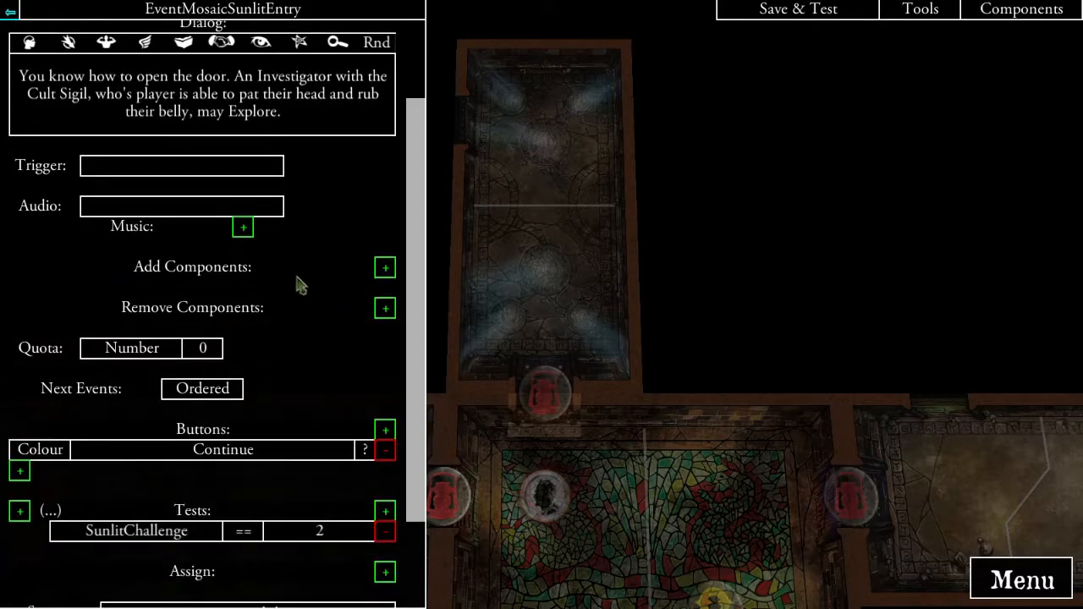
scroll(288, 293, "down", 1)
left_click(247, 335)
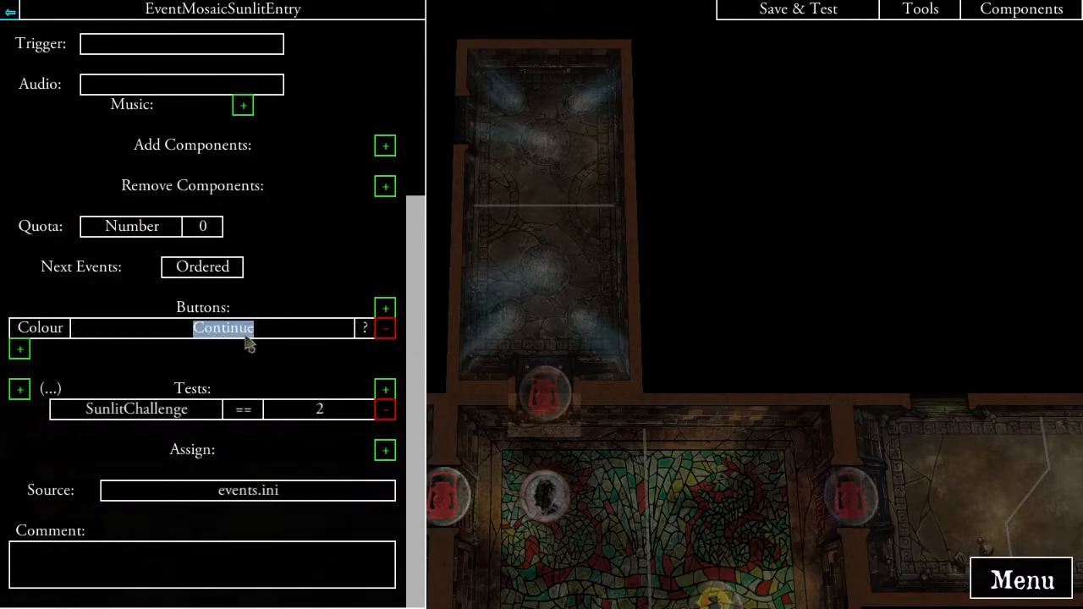
type("Explore {")
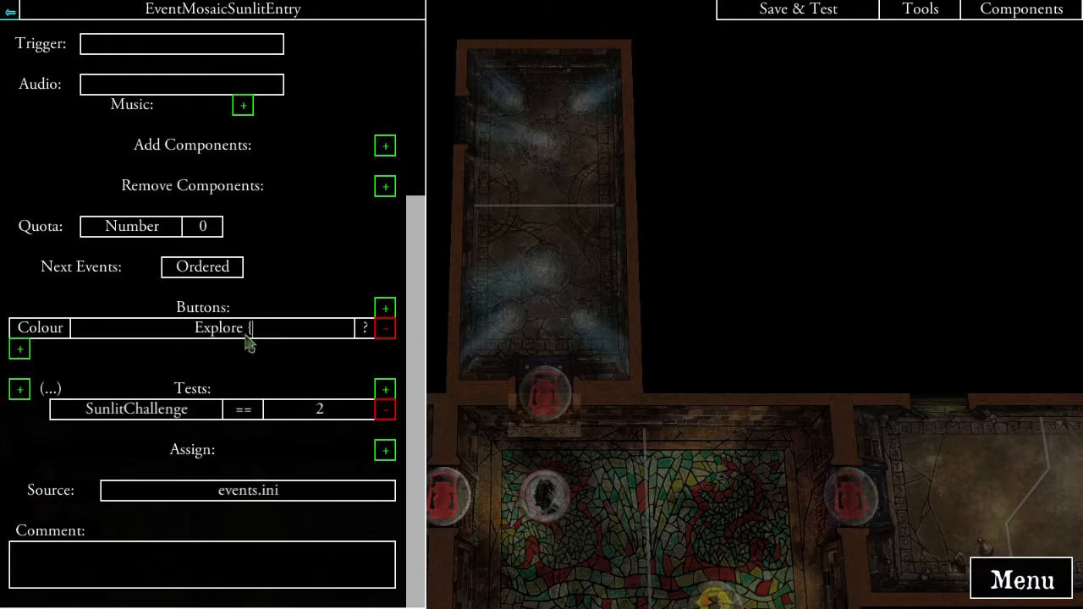
type("action}")
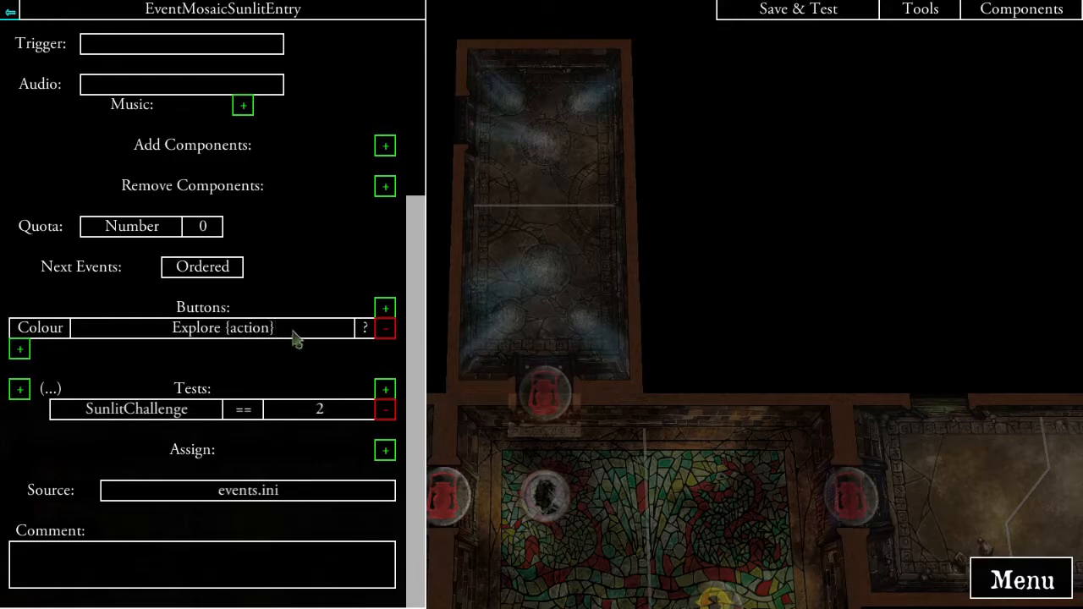
left_click(385, 307)
left_click(272, 369)
type("Cancel")
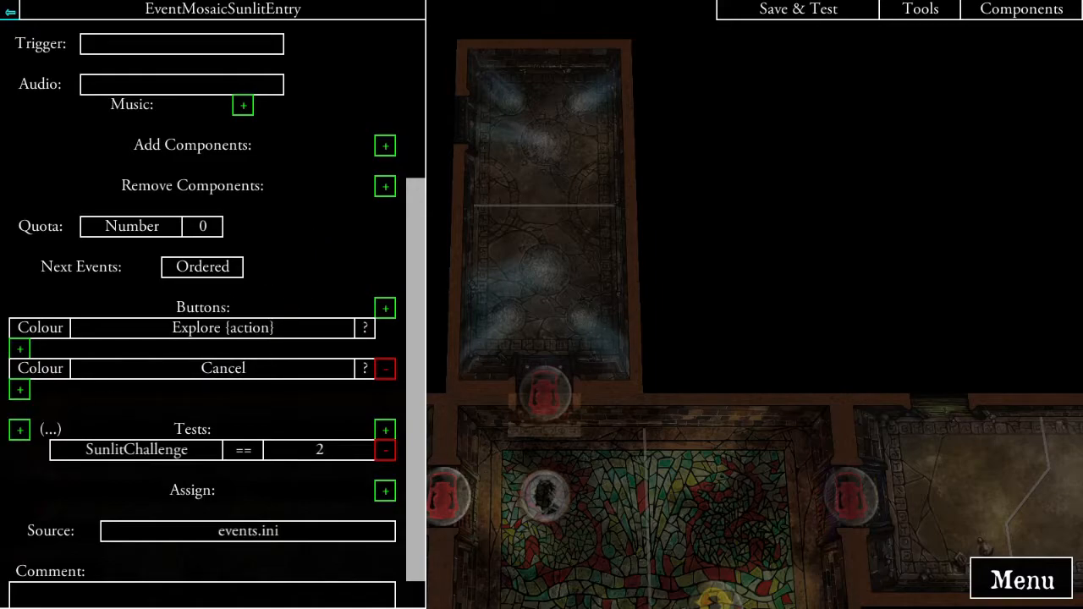
- Link a new event to the Explore button and rename it "Sunlit Explore"
left_click(20, 348)
left_click(314, 72)
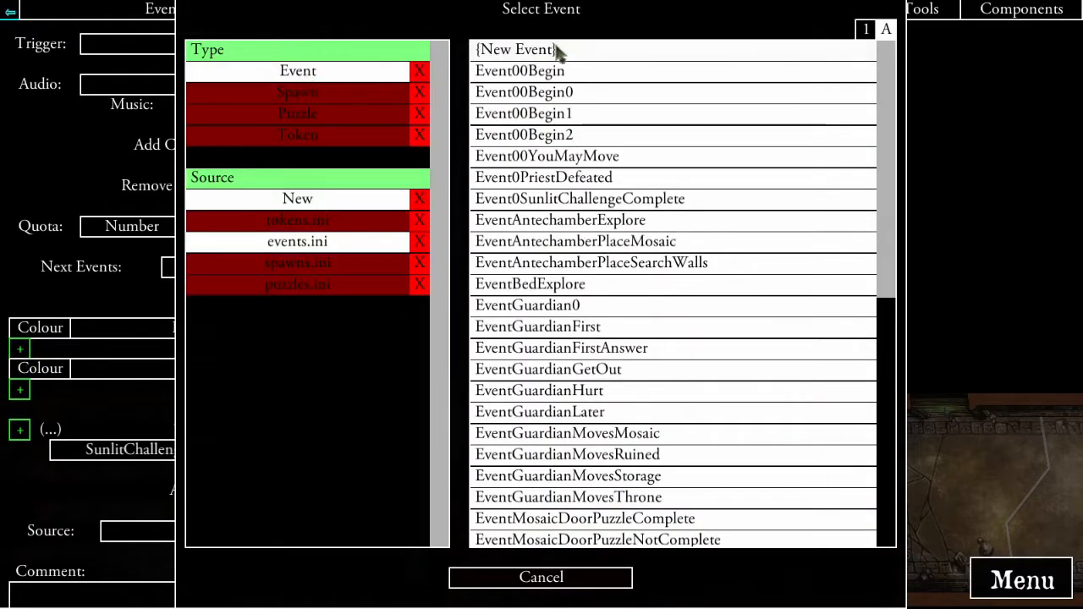
left_click(559, 46)
left_click(365, 349)
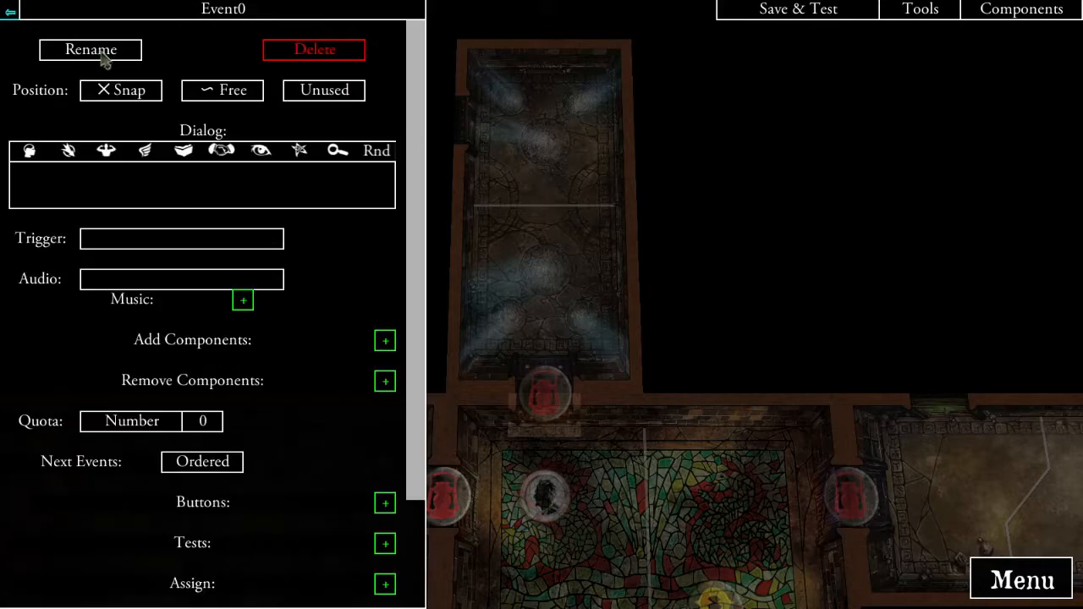
left_click(93, 51)
left_click(437, 74)
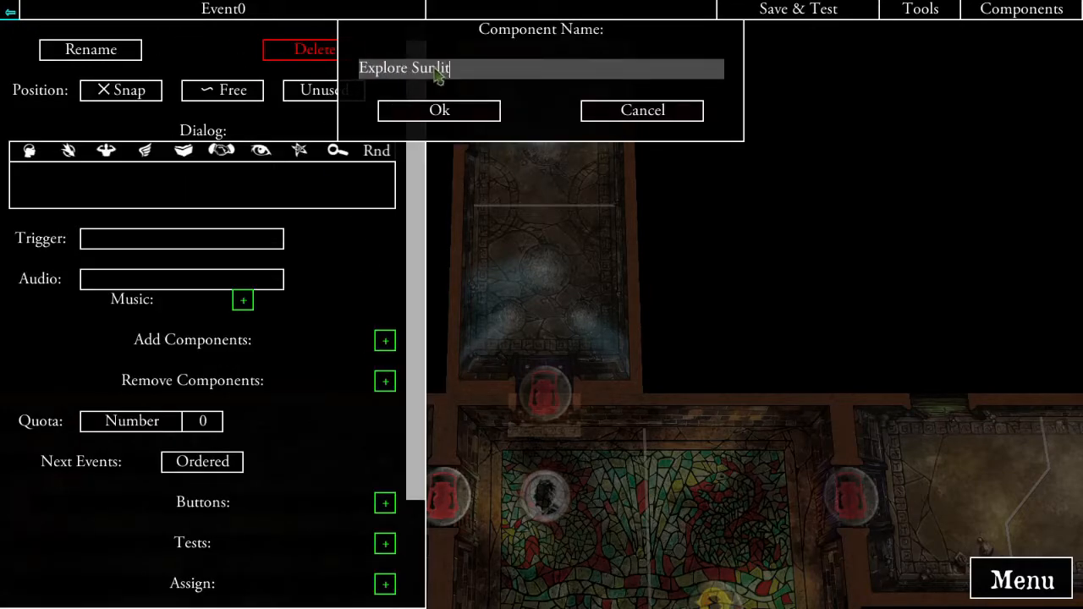
key("BackSpace")
key("BackSpace")
key("BackSpace")
key("BackSpace")
key("BackSpace")
key("BackSpace")
key("BackSpace")
key("BackSpace")
key("BackSpace")
key("BackSpace")
key("BackSpace")
key("BackSpace")
key("BackSpace")
key("BackSpace")
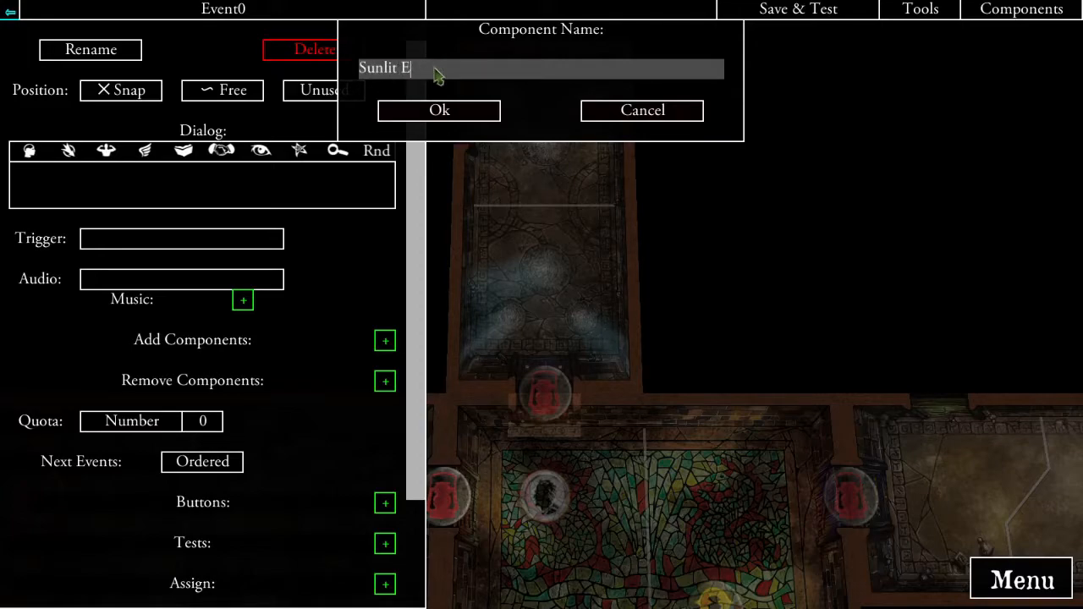
left_click(439, 110)
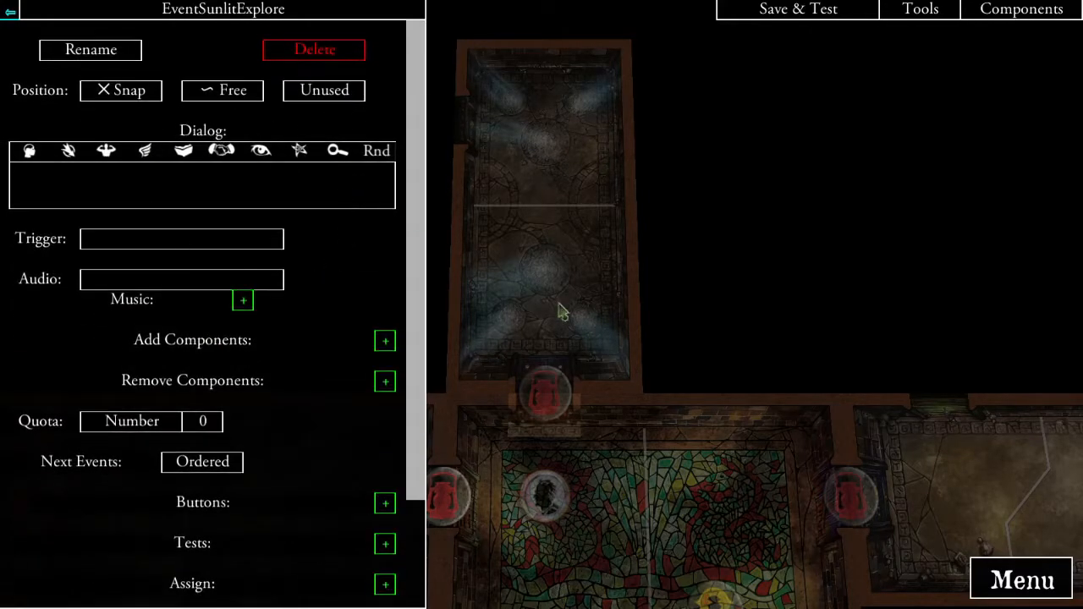
- Start the EventSunlitExplore dialog with "The door fades away, basking the Mosaic Chamber with rays of sunshine. Place the Sun"
left_click_drag(507, 355, 590, 348)
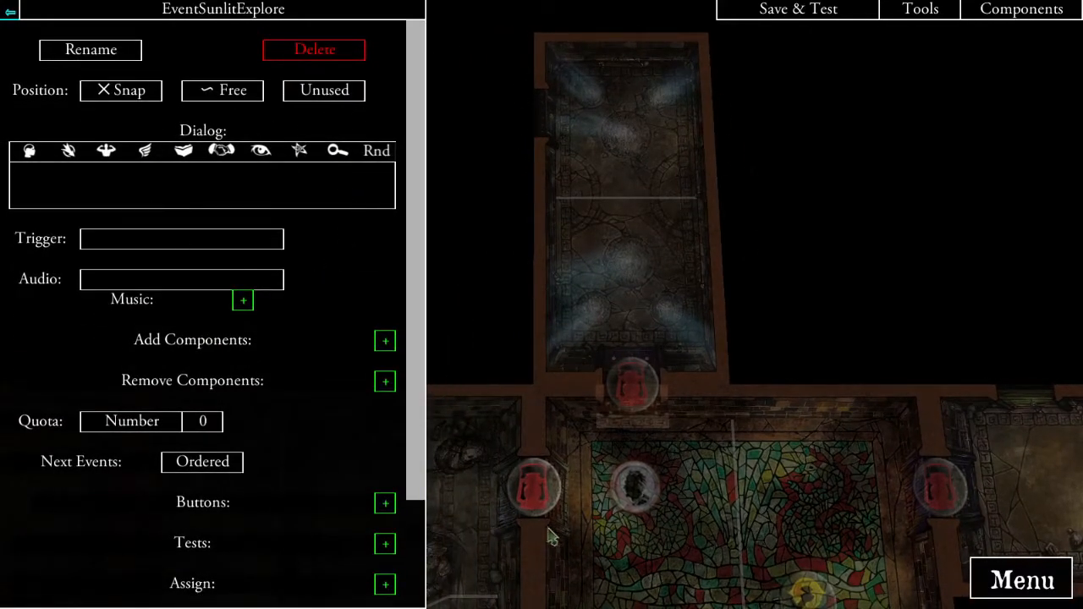
left_click_drag(609, 278, 600, 320)
left_click(219, 193)
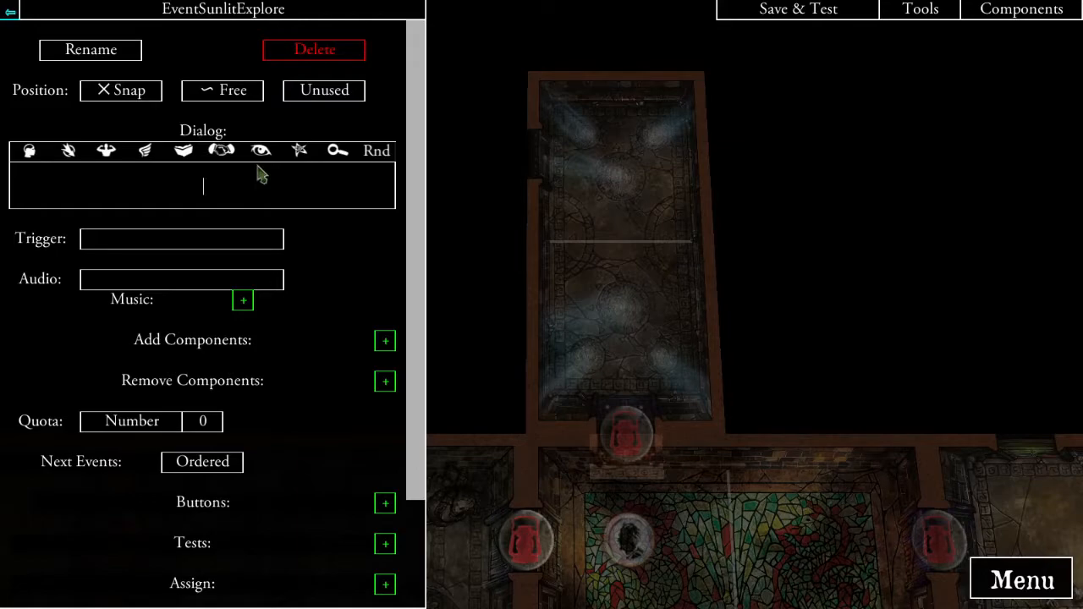
type("The door fades away, ")
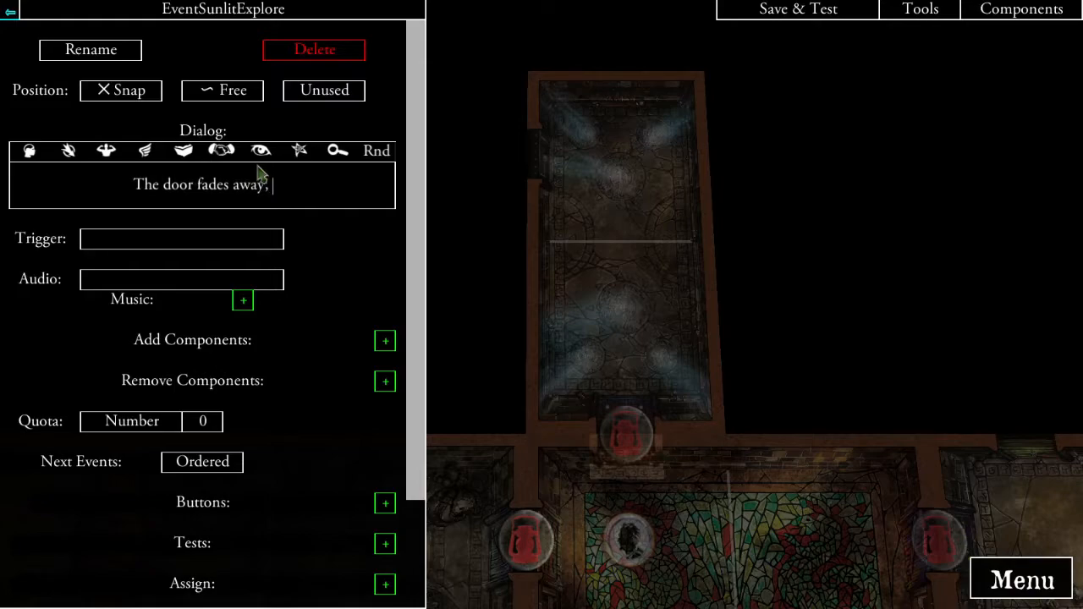
type("basking th")
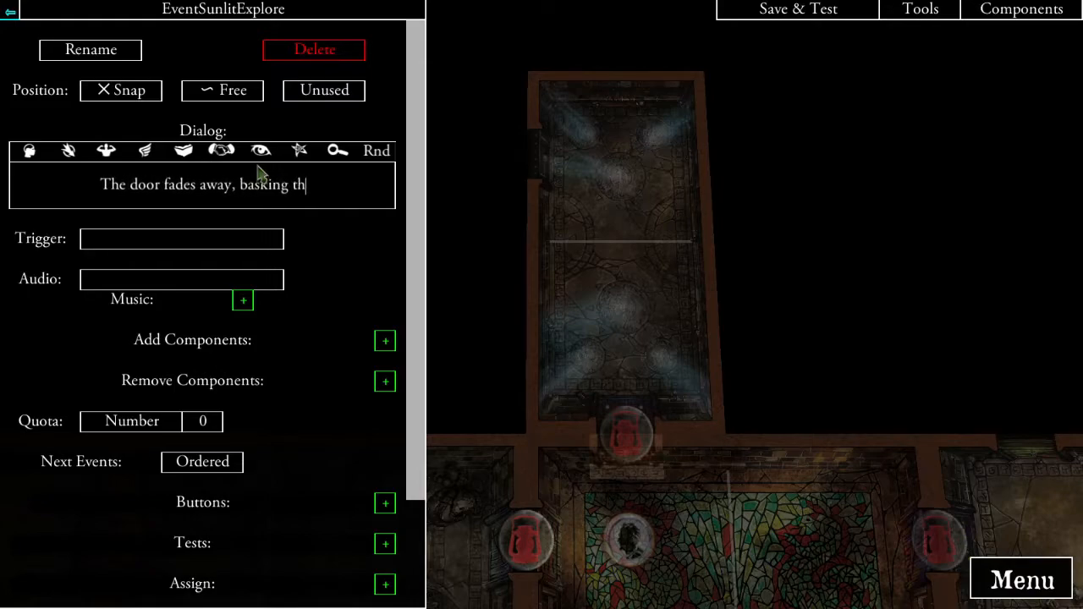
type("e Mosa")
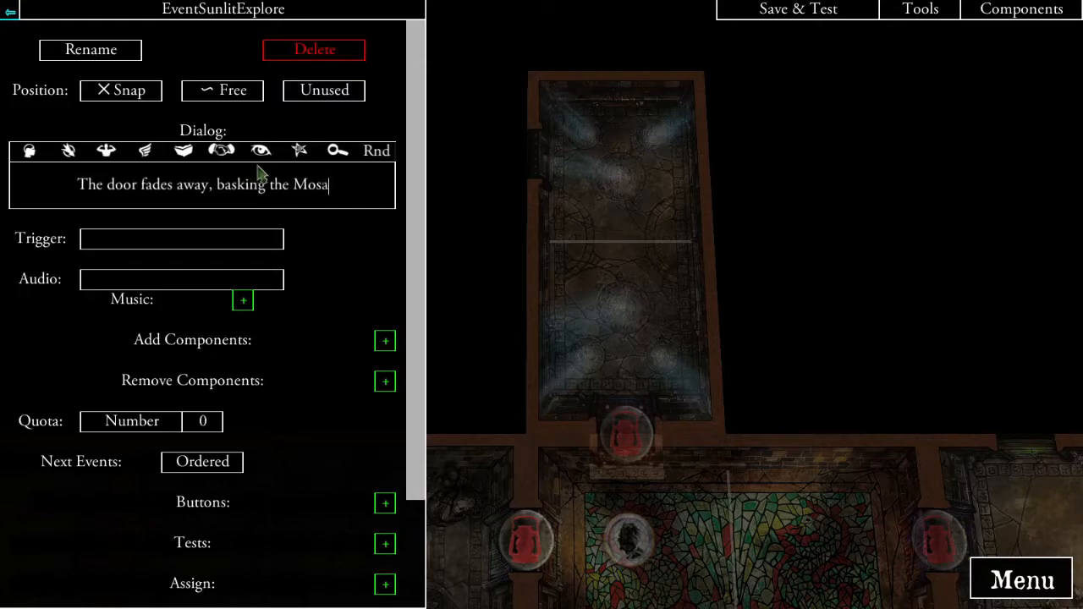
type("ic Chamber with rays of sunshine. Place the Sun")
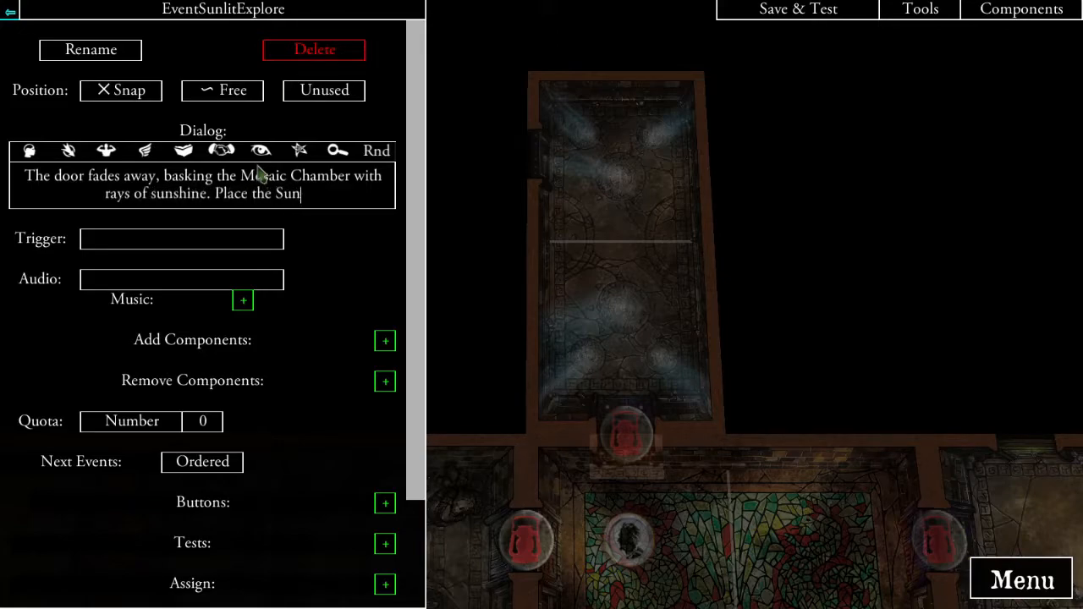
- Complete the dialog's last sentence as "Place the Sunlit Chamber Tile, as indicated, and remove this Explore Token."
type("Chamber T")
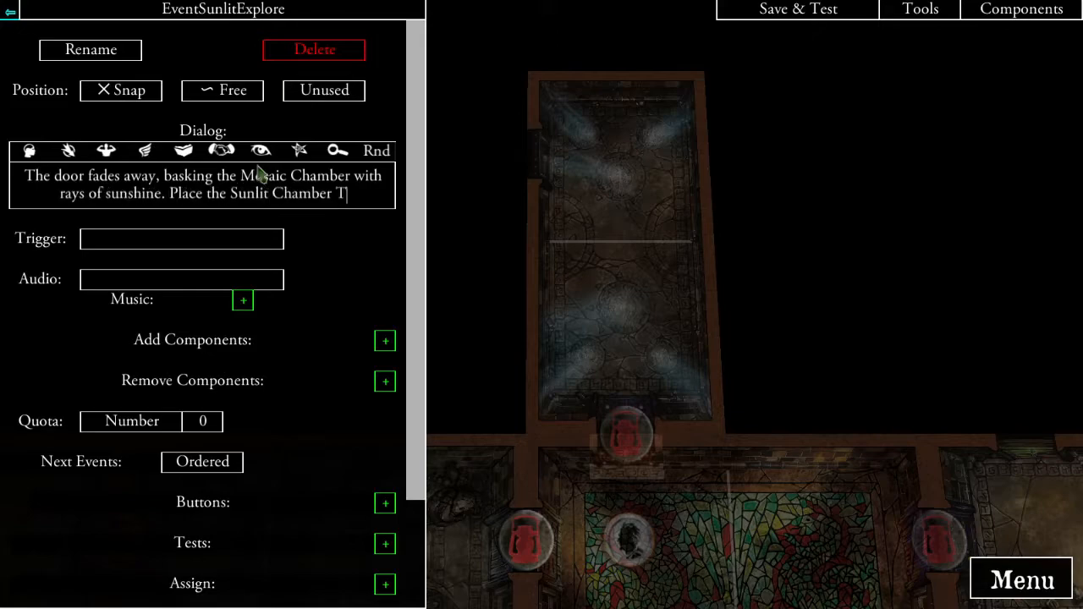
type("ile, as indic")
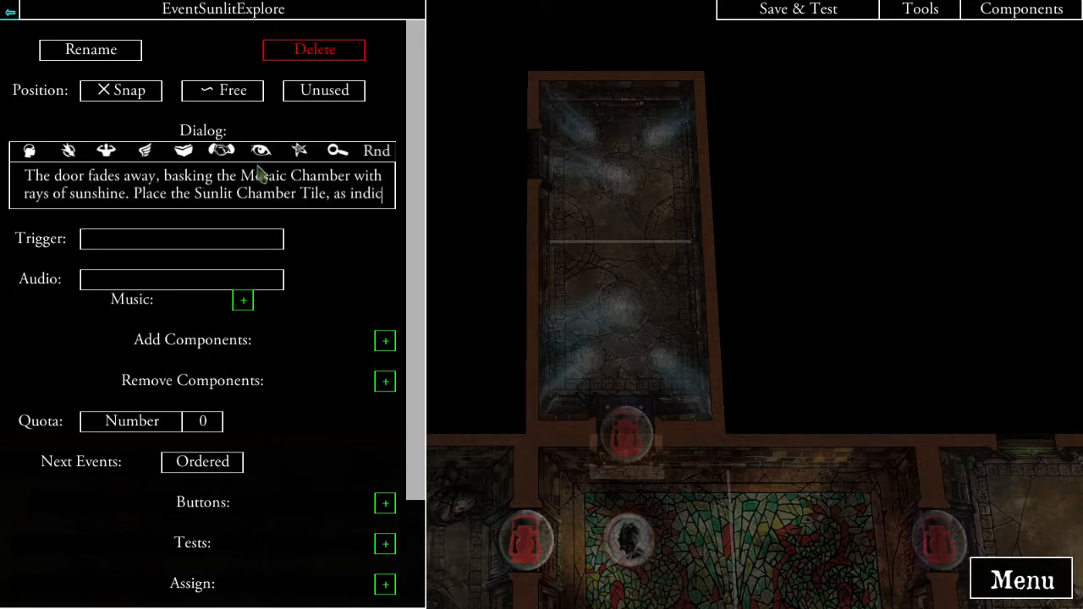
type("ated. and remov")
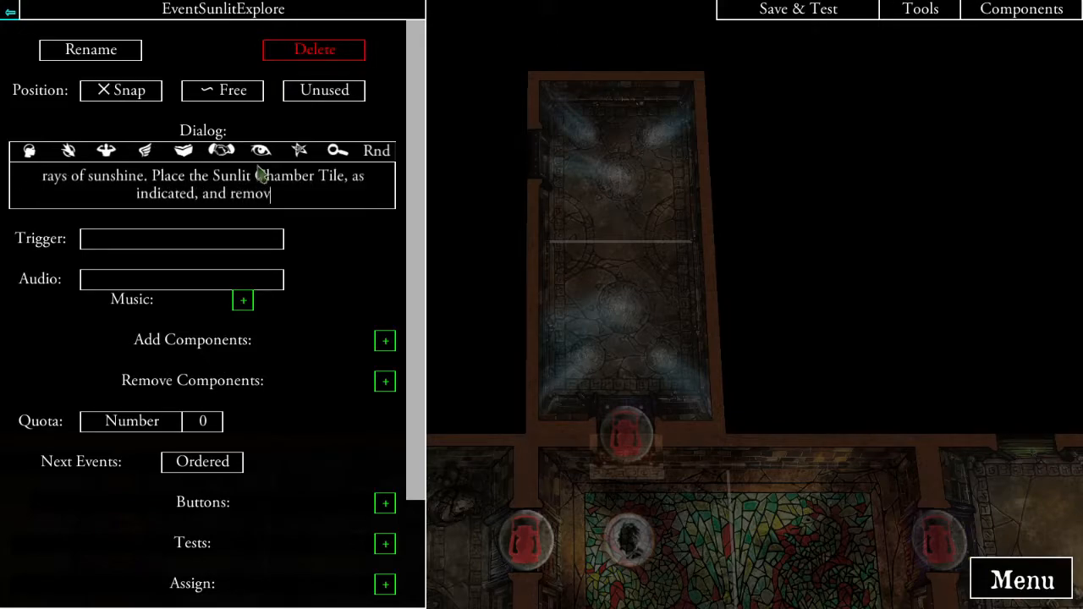
type("e this Explore Token.")
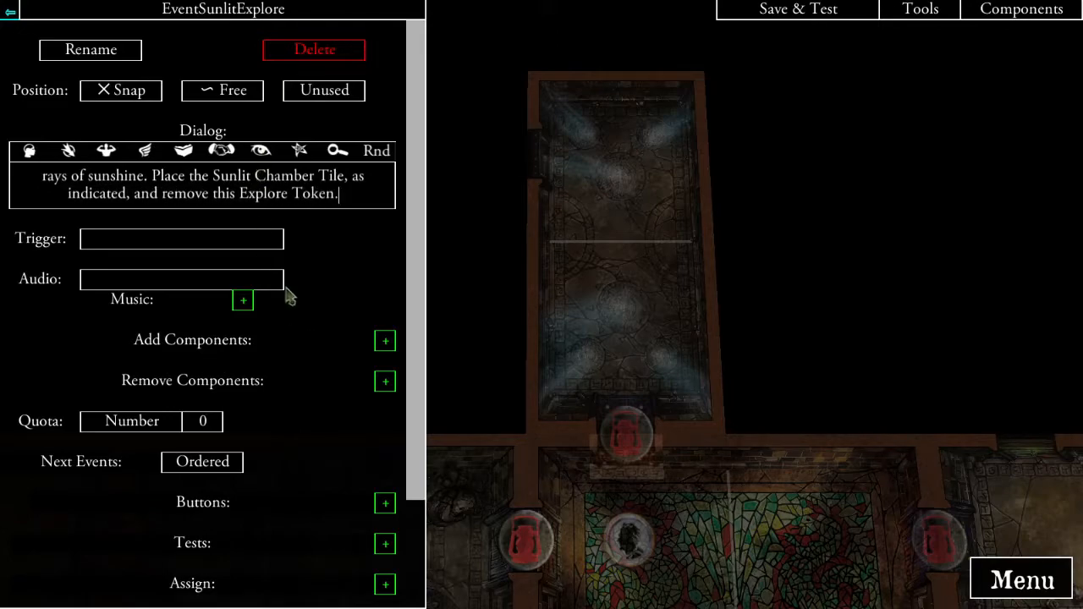
- Make EventSunlitExplore add the TileSunlit component and remove the TokenExploreMosaicSunlit component
scroll(285, 287, "down", 3)
left_click(387, 301)
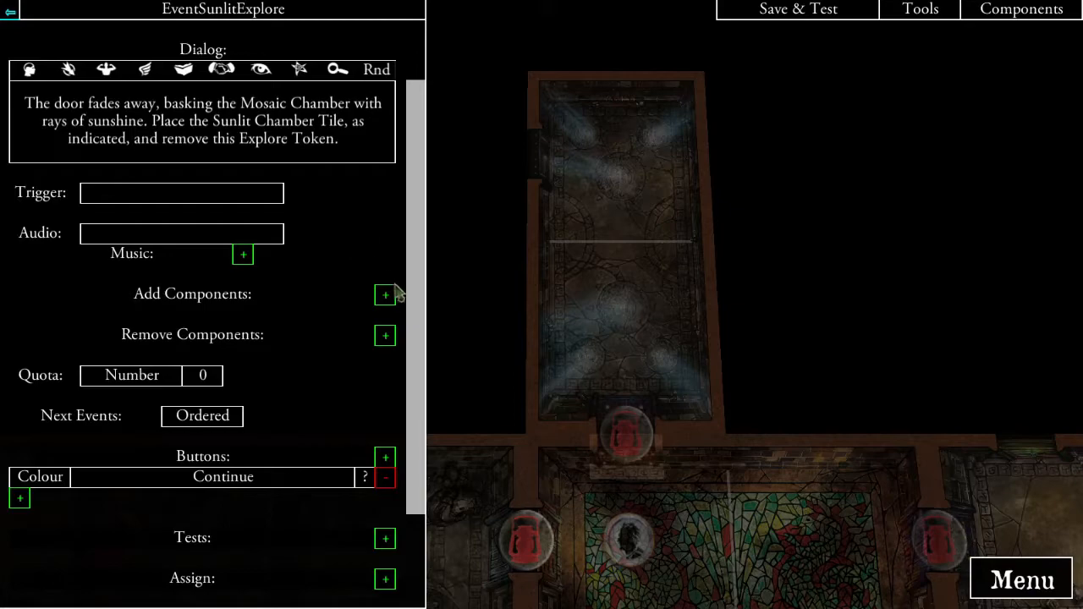
left_click(386, 292)
left_click(307, 93)
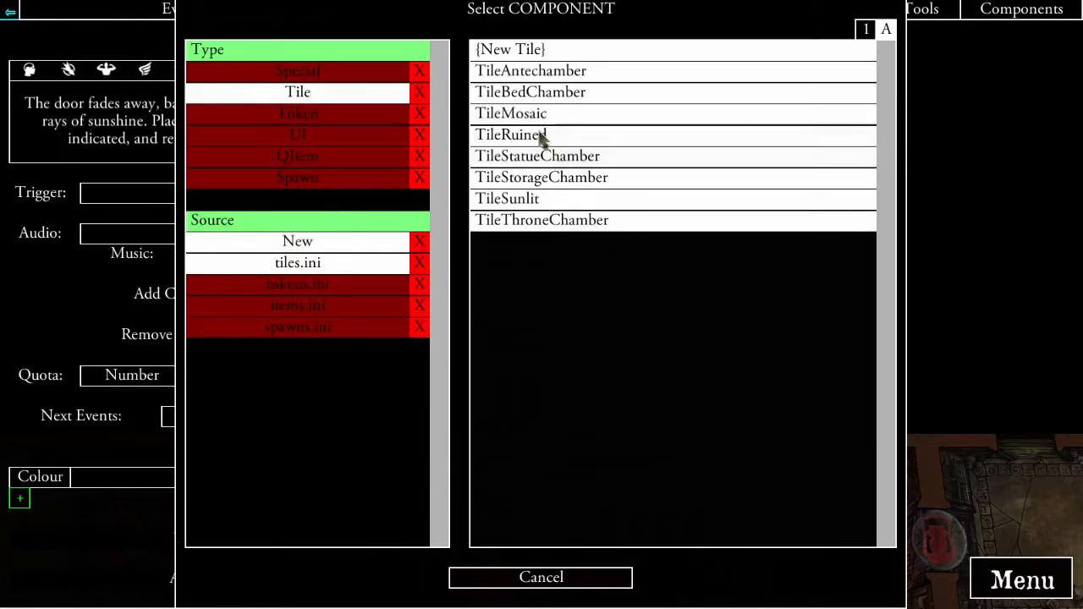
left_click(550, 198)
left_click(386, 356)
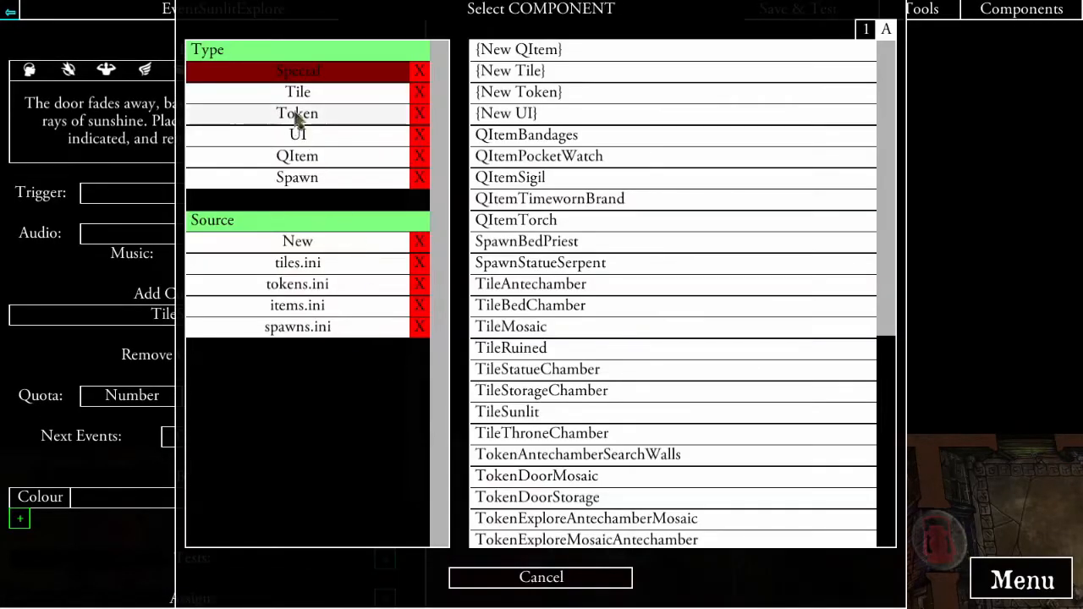
left_click(296, 113)
scroll(587, 273, "down", 1)
scroll(659, 355, "up", 1)
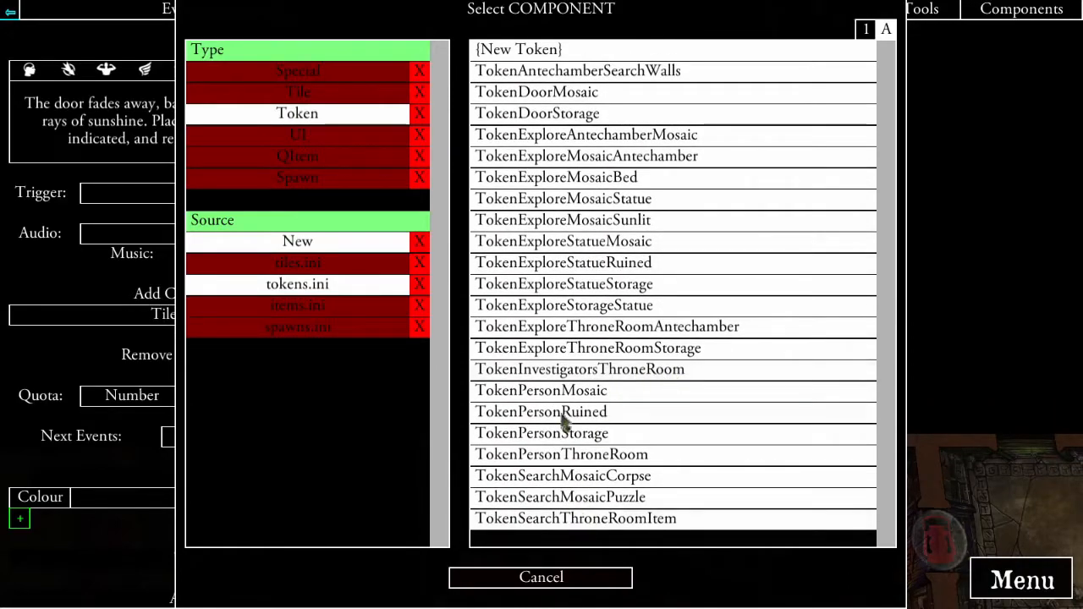
left_click(623, 220)
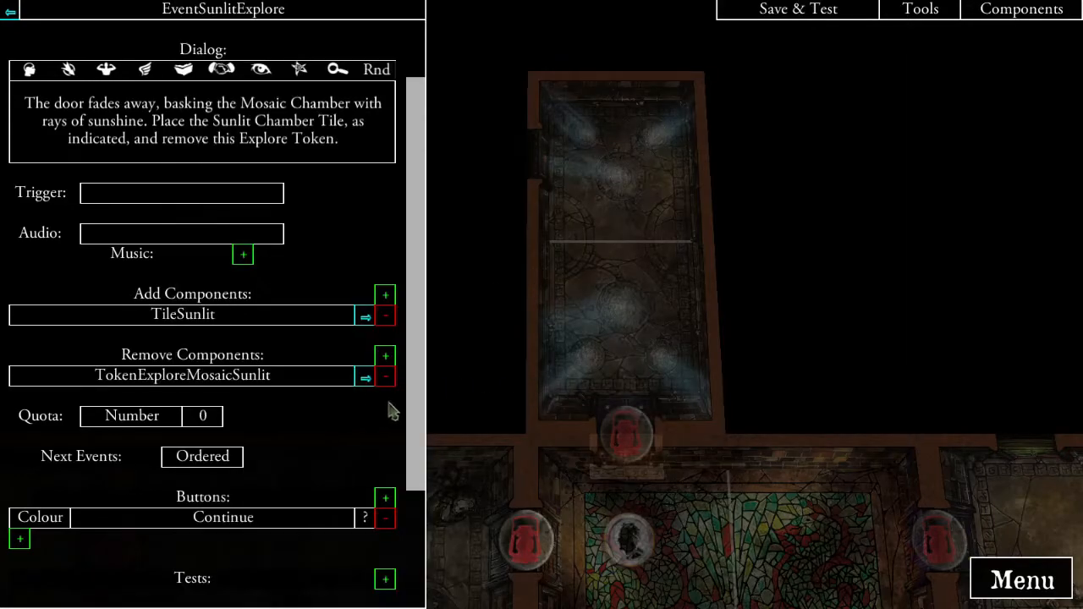
left_click_drag(536, 417, 536, 179)
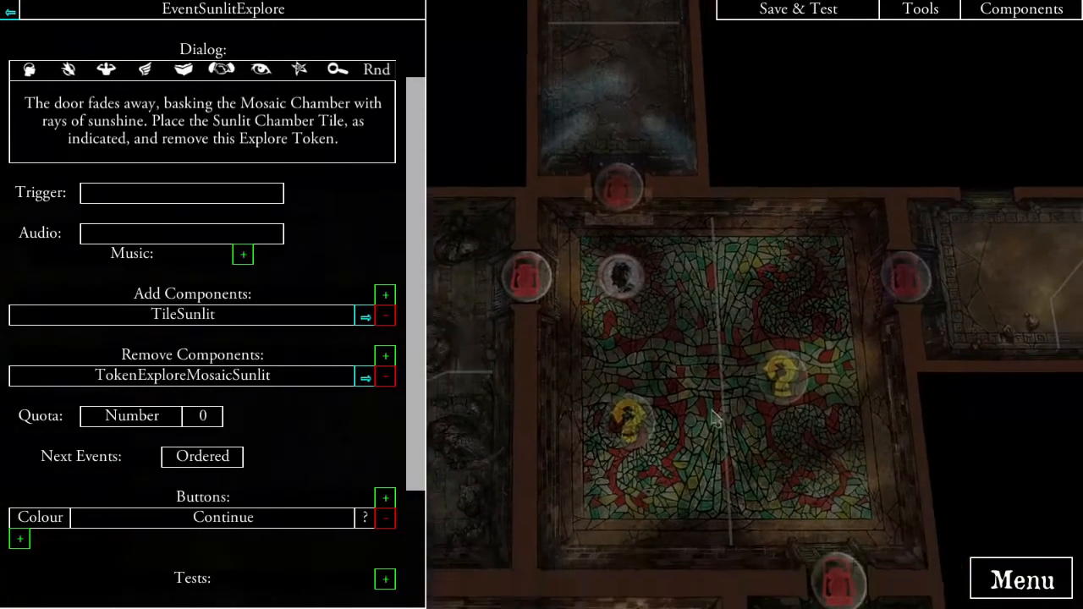
left_click_drag(721, 430, 651, 224)
left_click_drag(700, 467, 1032, 282)
left_click_drag(746, 178, 878, 452)
left_click_drag(881, 283, 570, 545)
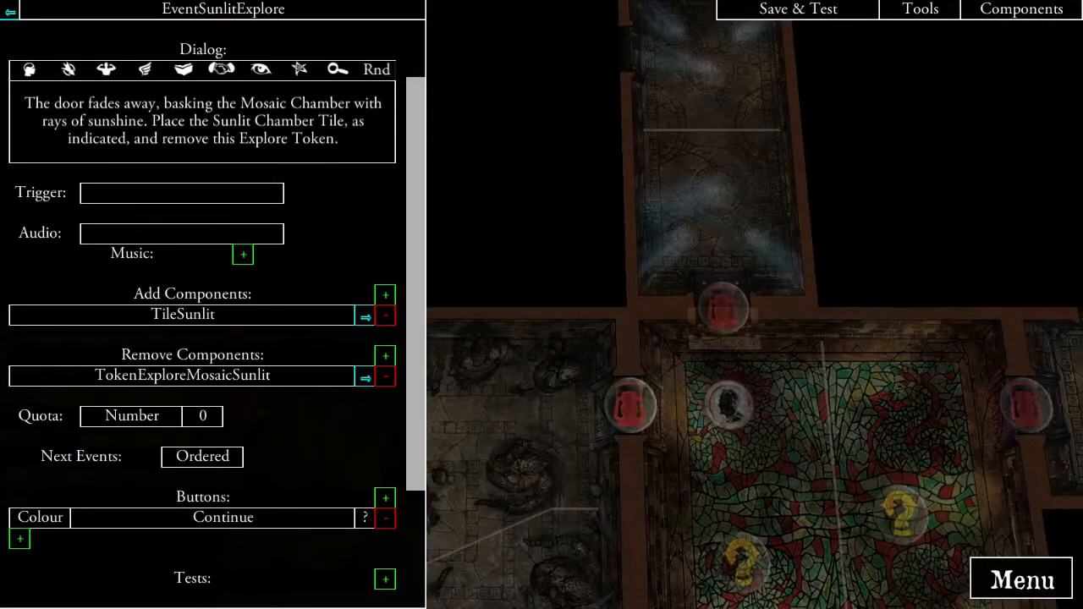
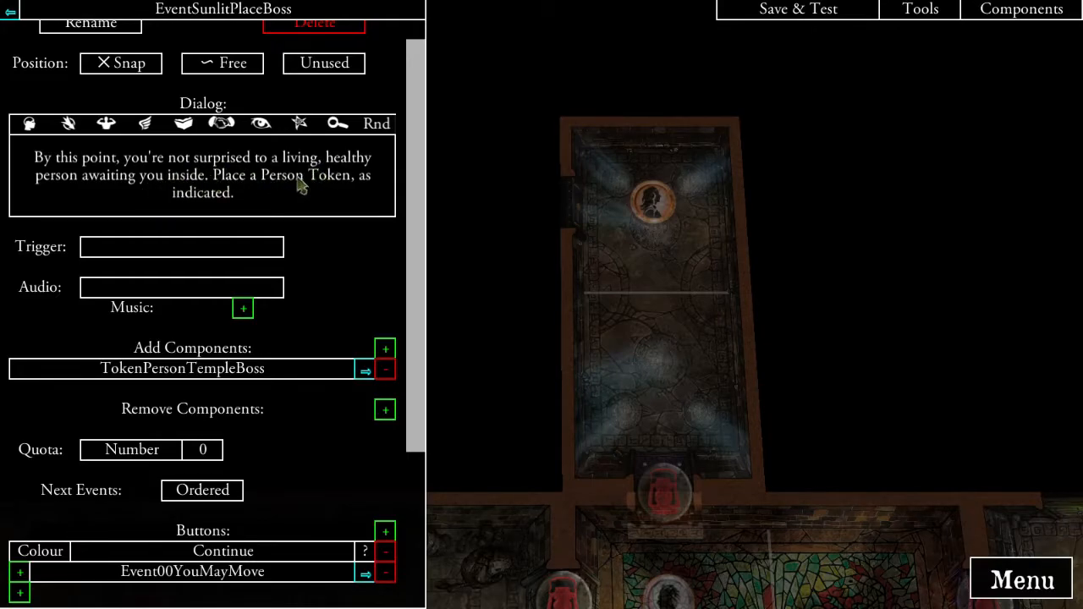
- Open the TokenPersonTempleBoss person token in the Sunlit chamber for editing
left_click(662, 216)
left_click(317, 92)
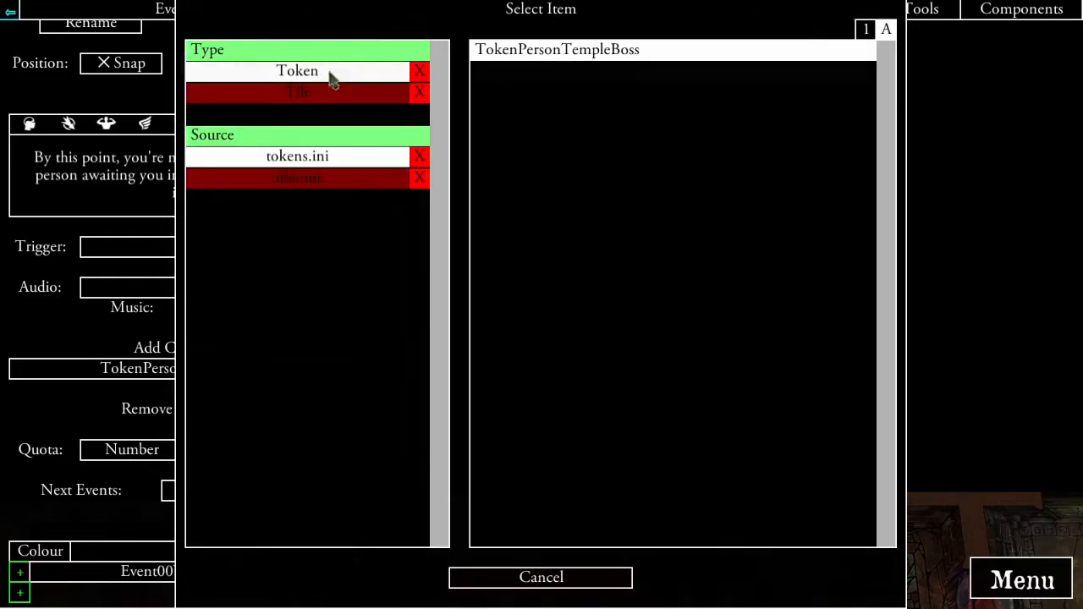
left_click(565, 53)
- Switch to Google Docs to check the room numbering in the Test MoM Scenario notes, and return to the scenario editor
key("alt+Tab")
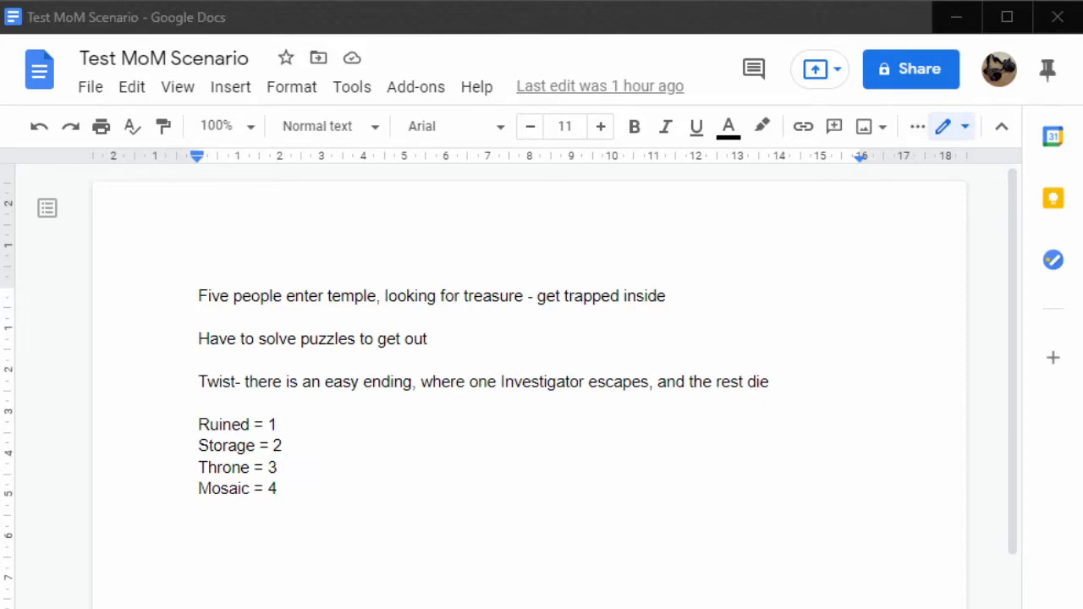
left_click(435, 422)
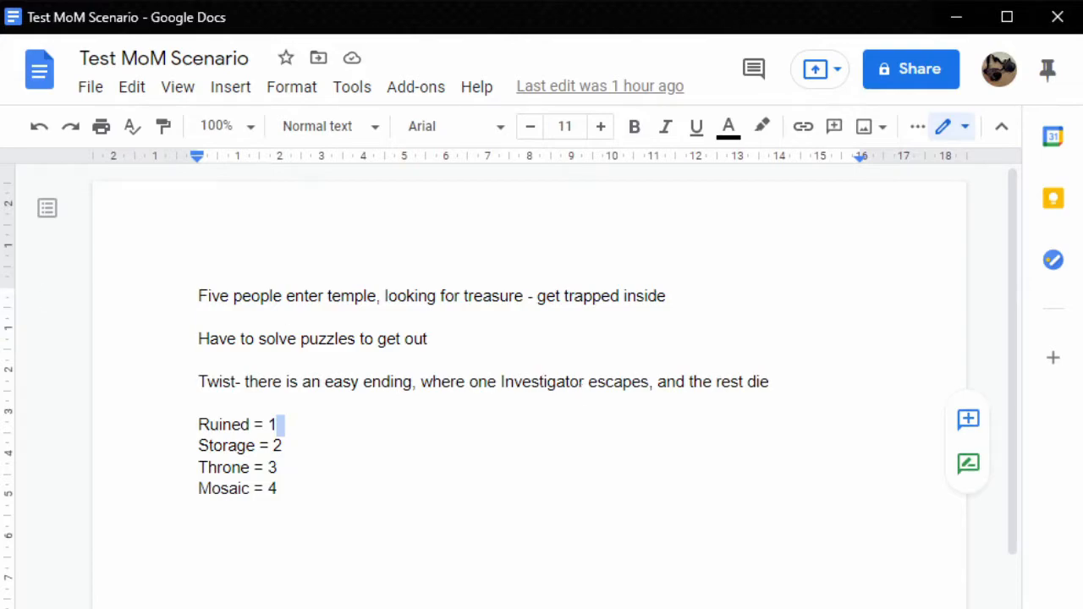
key("alt+Tab")
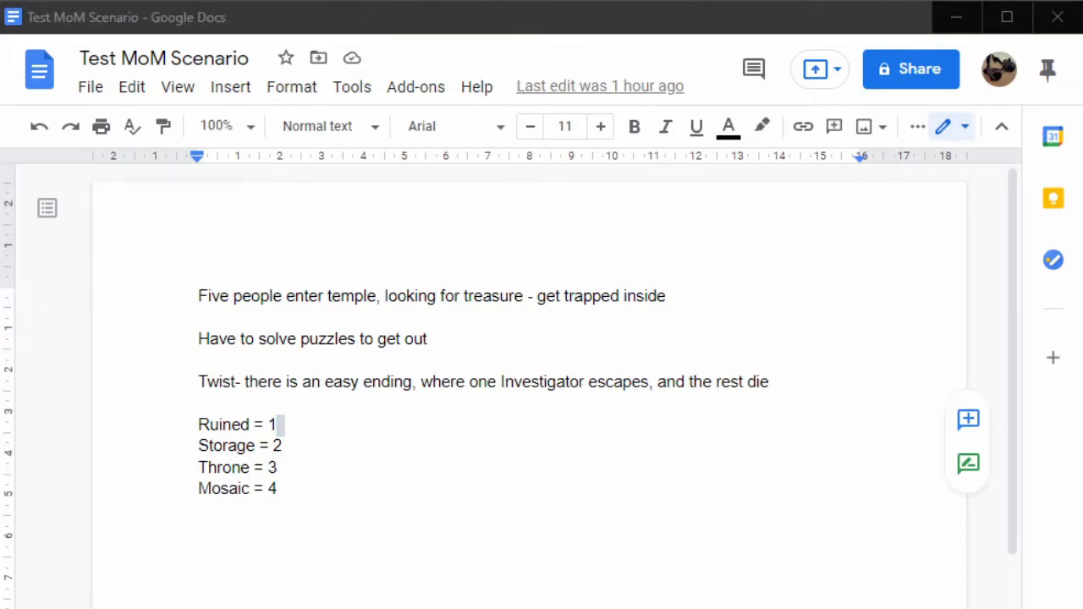
key("alt+Tab")
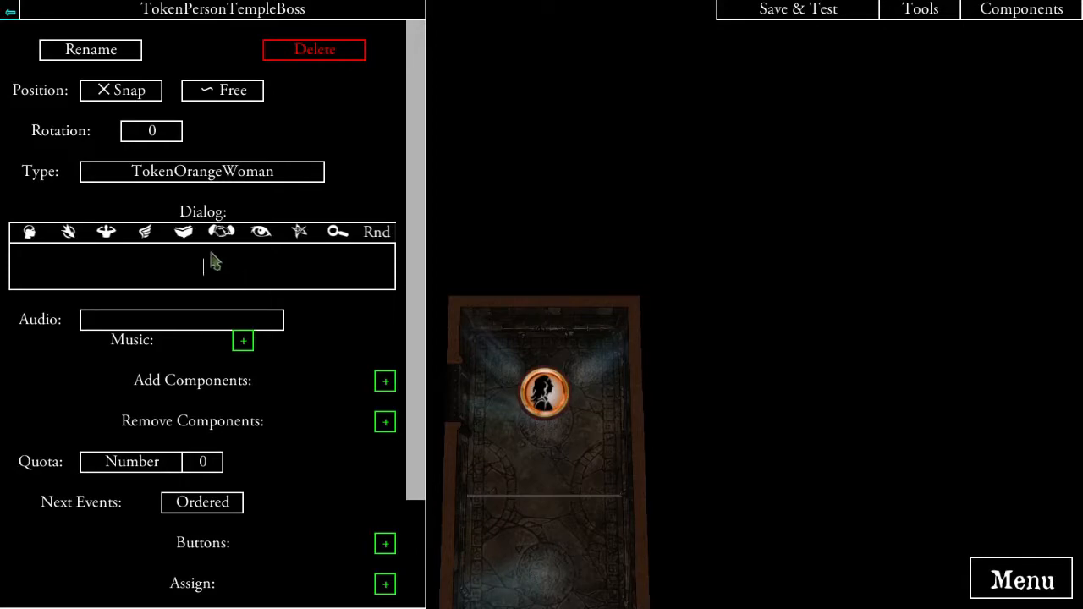
- Begin the temple boss dialog with "The person in the chamber greets you with an off-putting smile." and leave a blank line below it
type("rson in the Chamber")
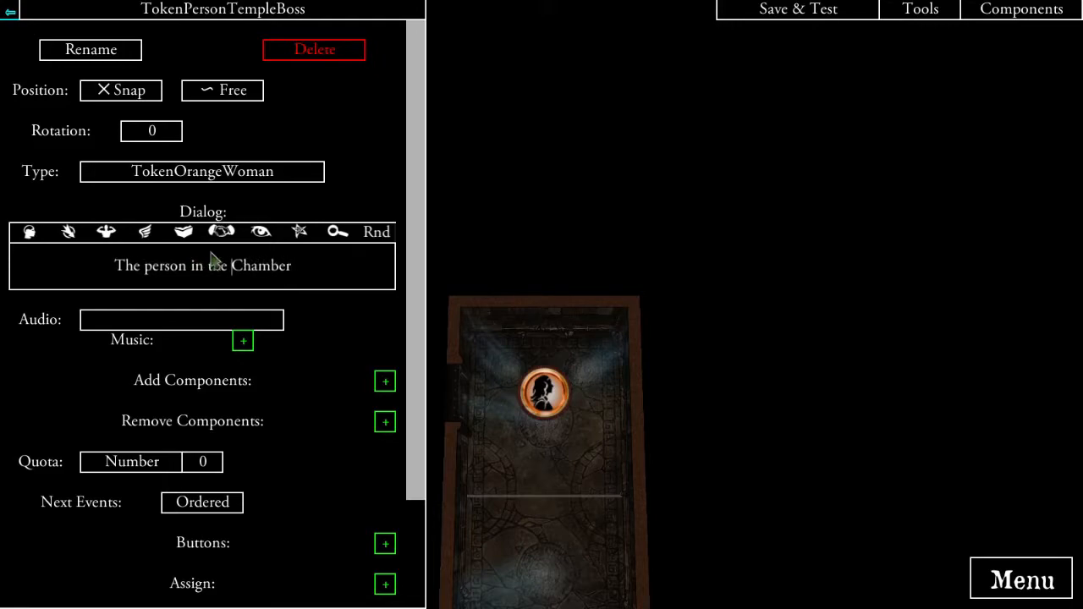
key("Delete")
type("c")
key("End")
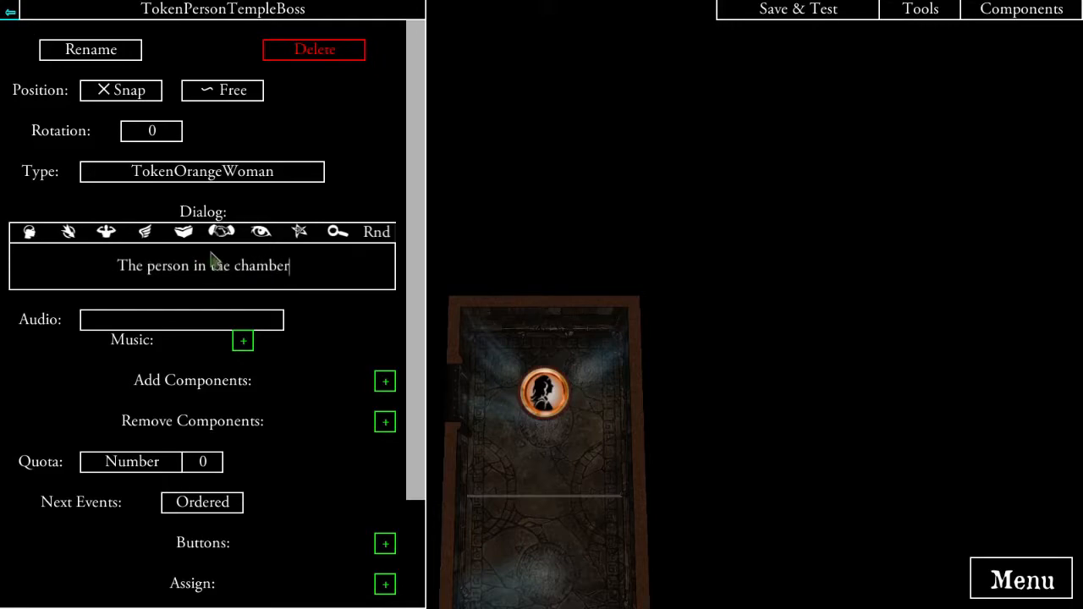
type("greets")
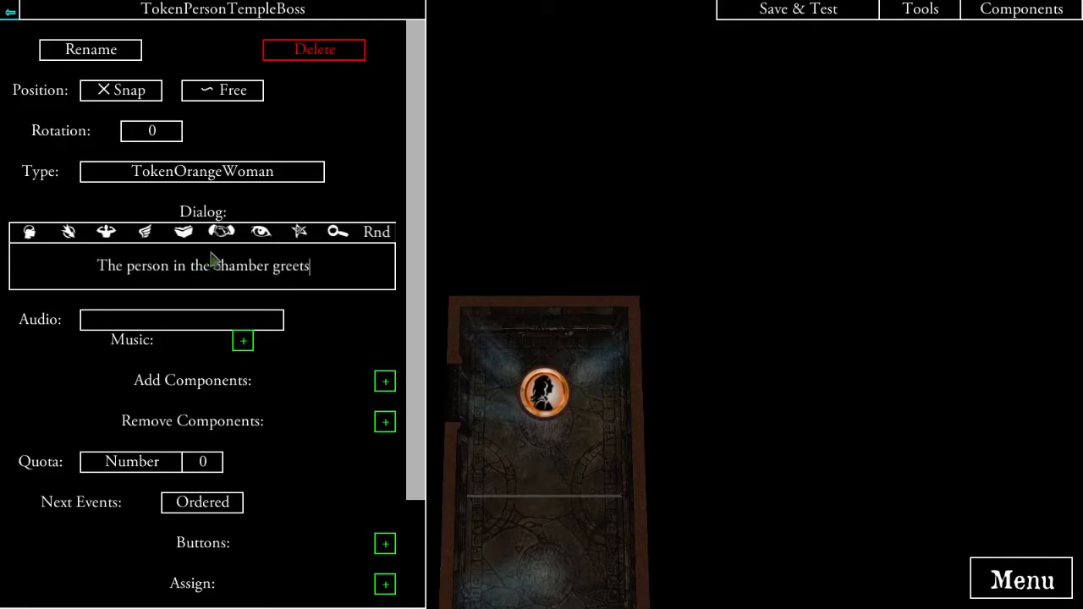
type(" you with an of")
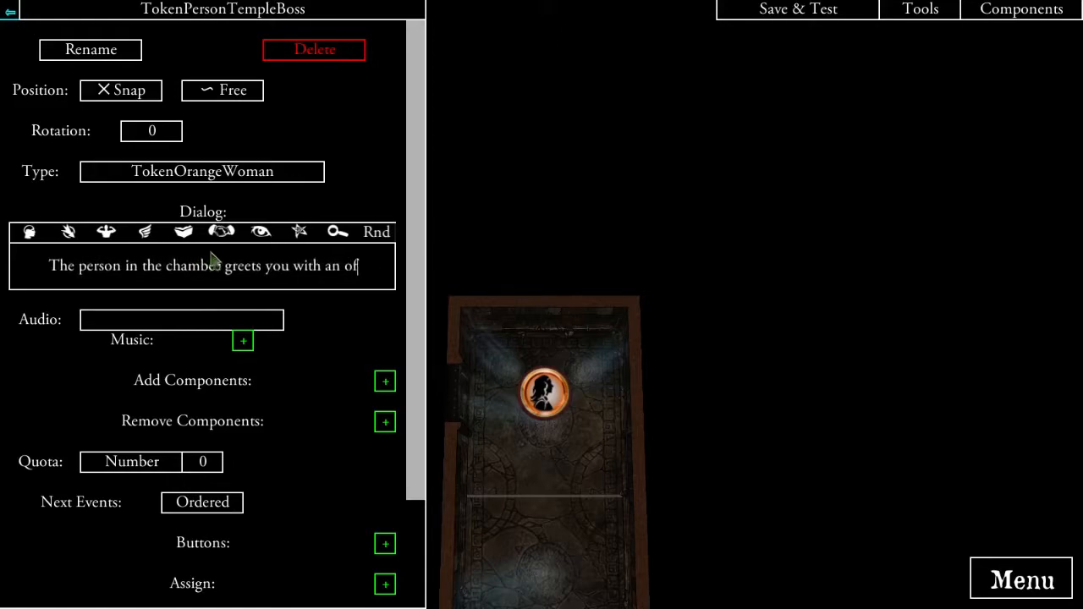
type("f-putting smi")
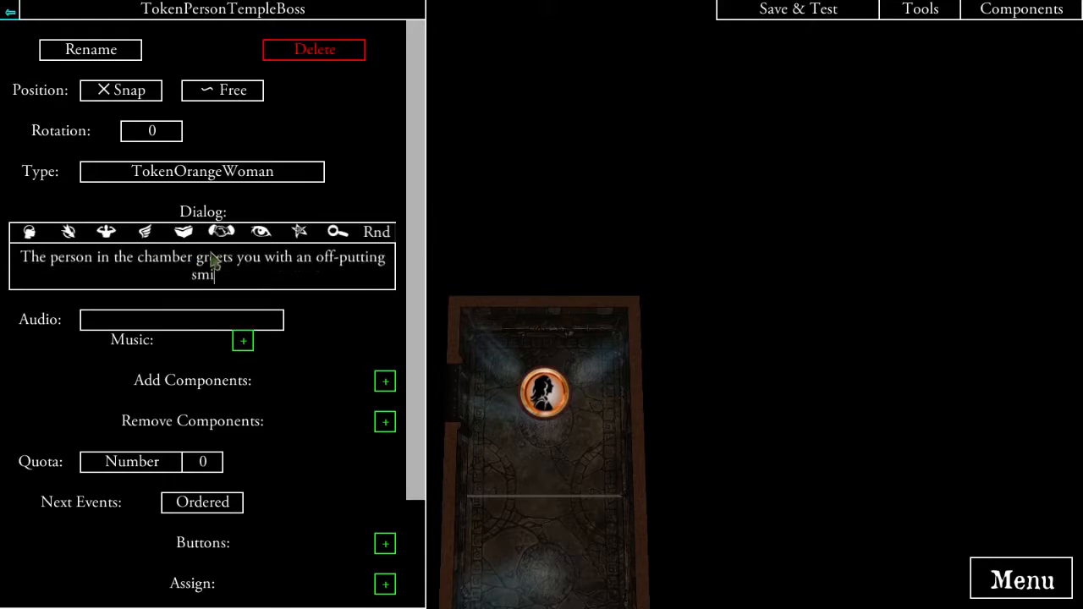
type("le.")
key("Return")
key("Return")
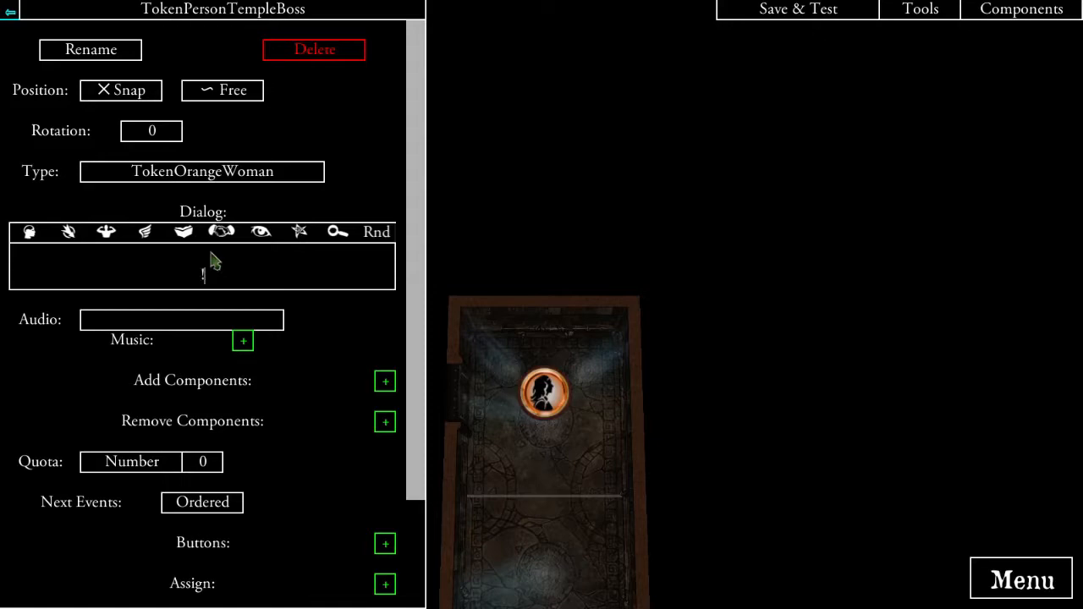
- Add the quoted line "You have done well, traveller. You have earned your treasure." as the dialog's second paragraph
type("!You have done well, traveller.")
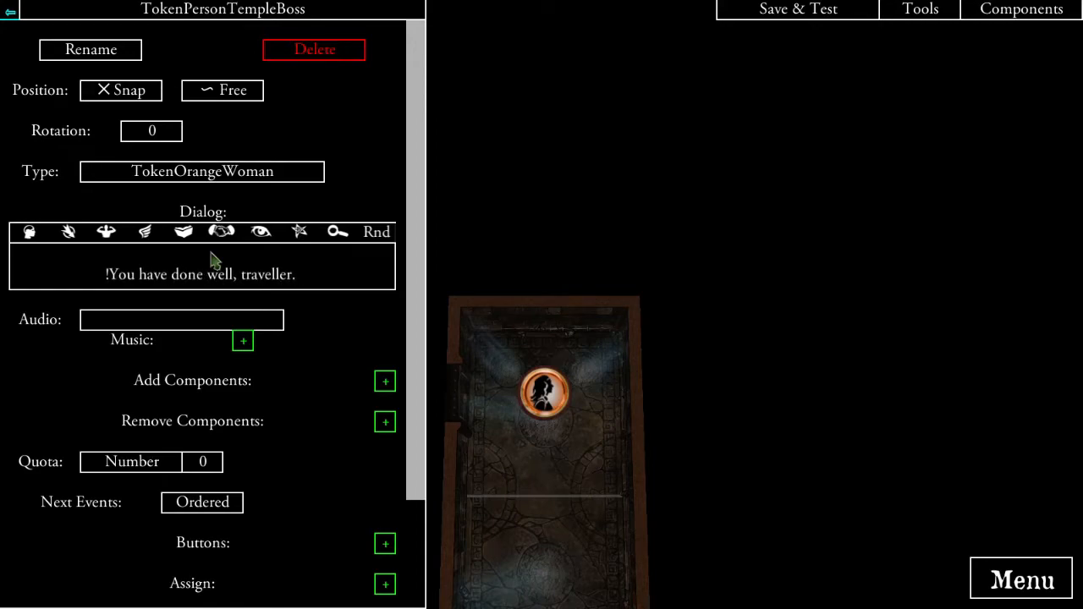
left_click(101, 272)
key("Delete")
type("\"")
left_click(310, 282)
type("You have earned your treasure.\"")
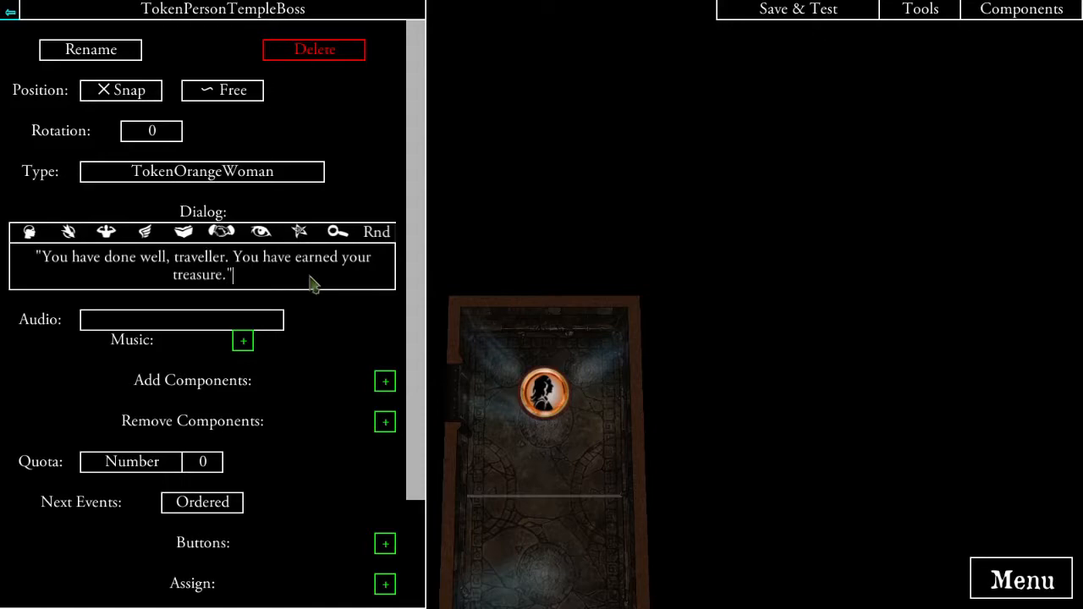
type("The person in the chamber greets you with an off-putting smile.")
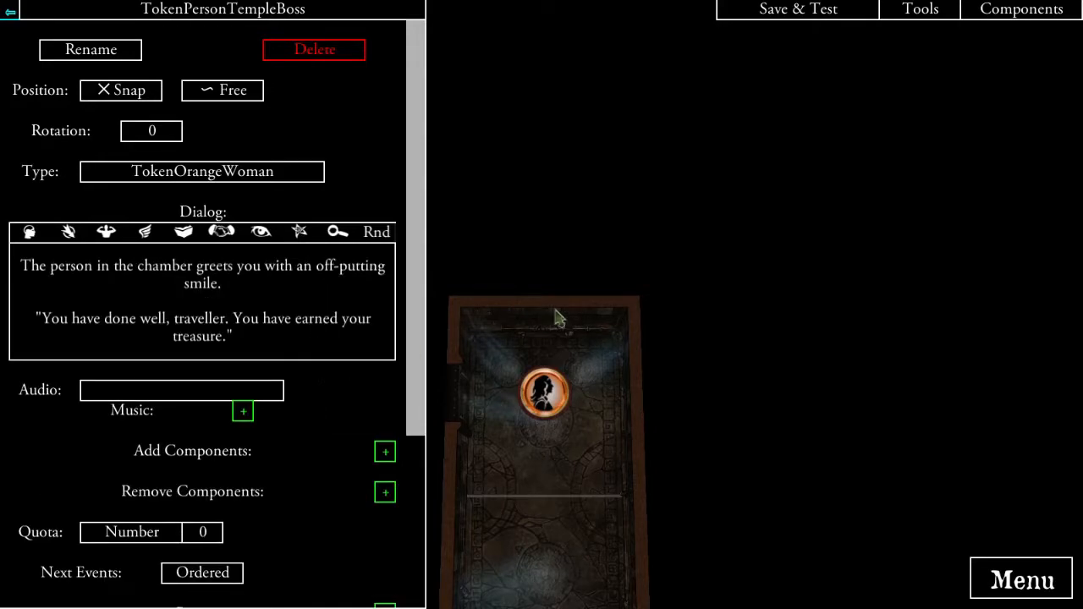
- Add a second button and label the two buttons "Where's my treasure?" {action} and "How do I get out?" {action}
left_click_drag(725, 375, 790, 314)
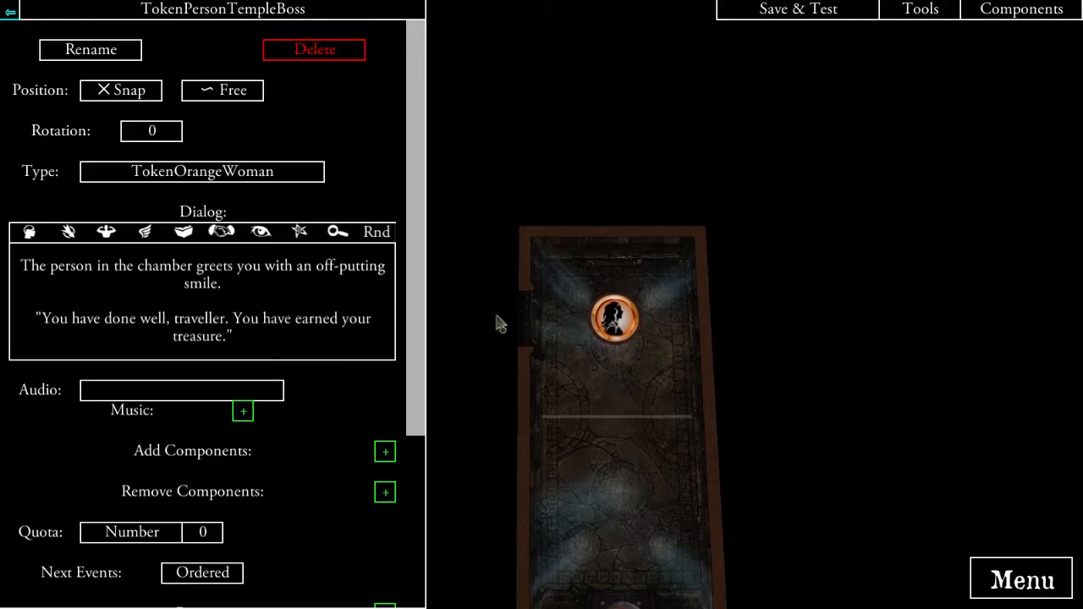
double_click(191, 318)
scroll(330, 431, "down", 5)
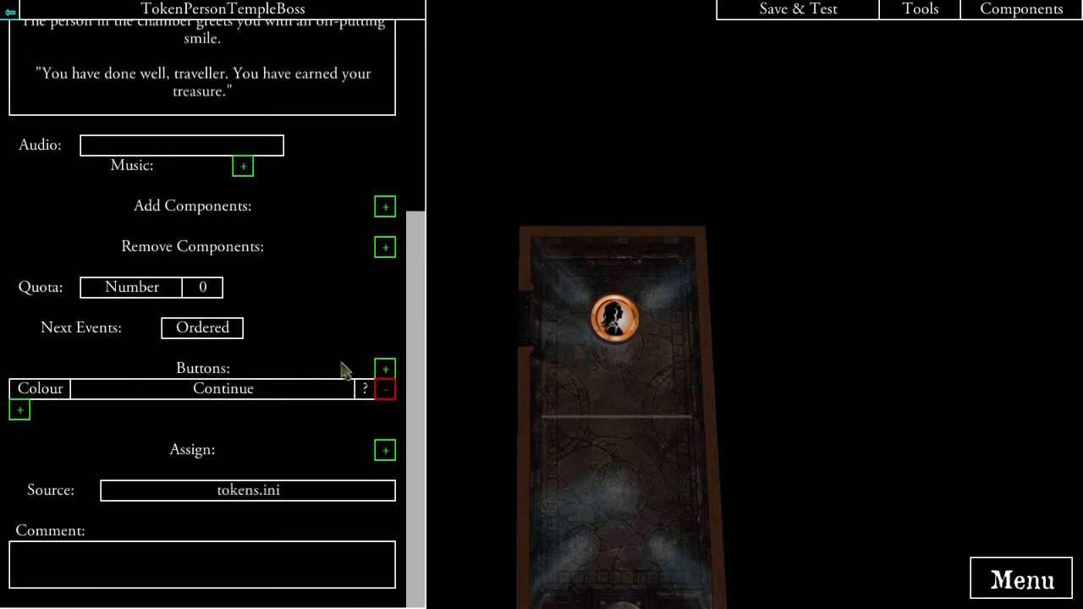
left_click(383, 370)
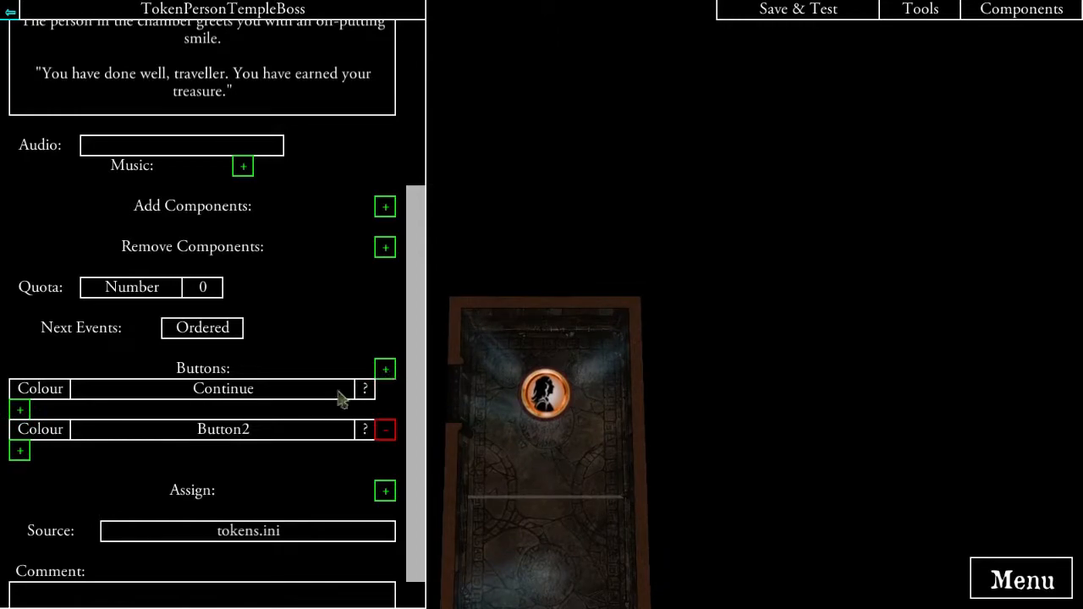
double_click(274, 395)
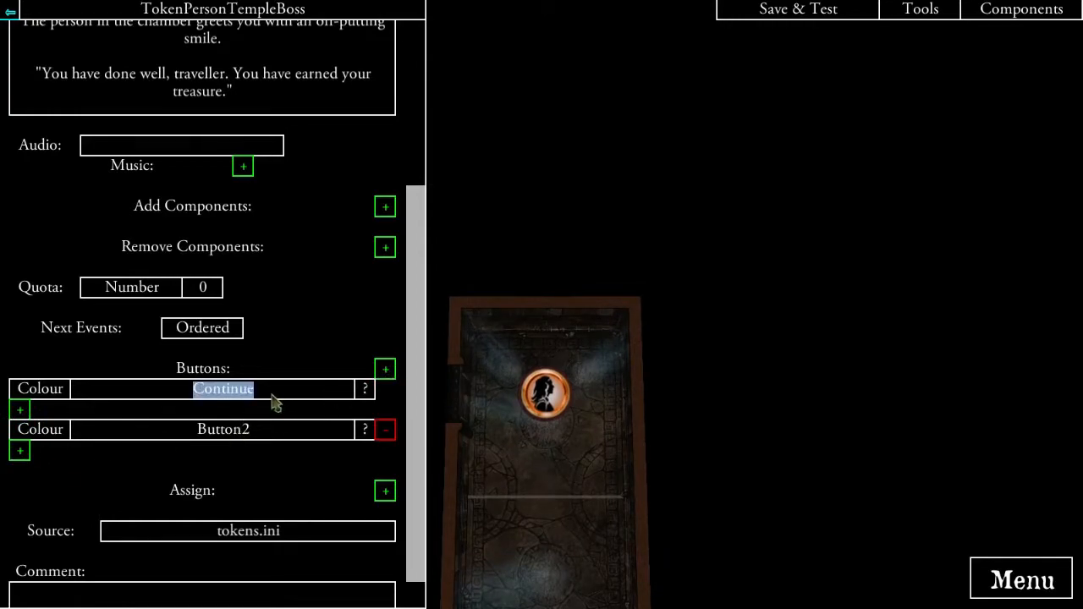
type("\"Where's my treasure?\" {action}")
left_click(262, 433)
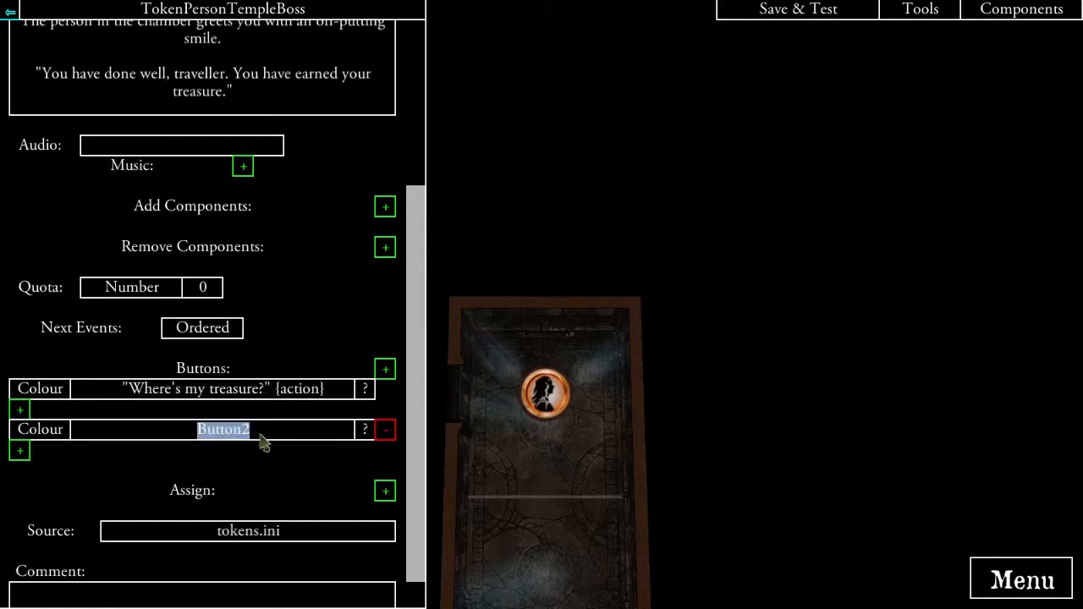
type("\"How do ")
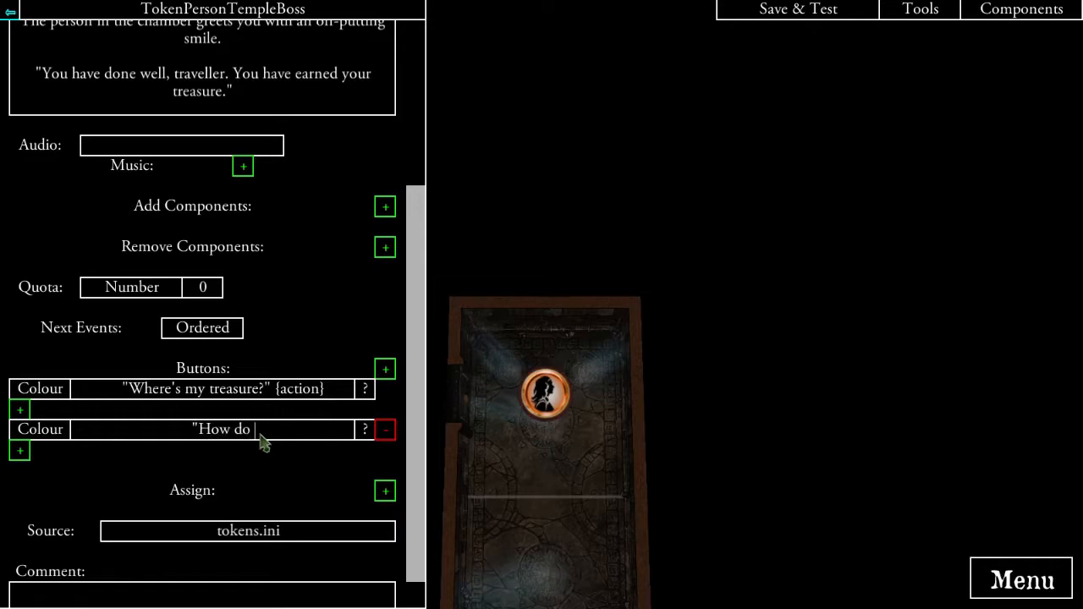
type("I get out?\" {action}")
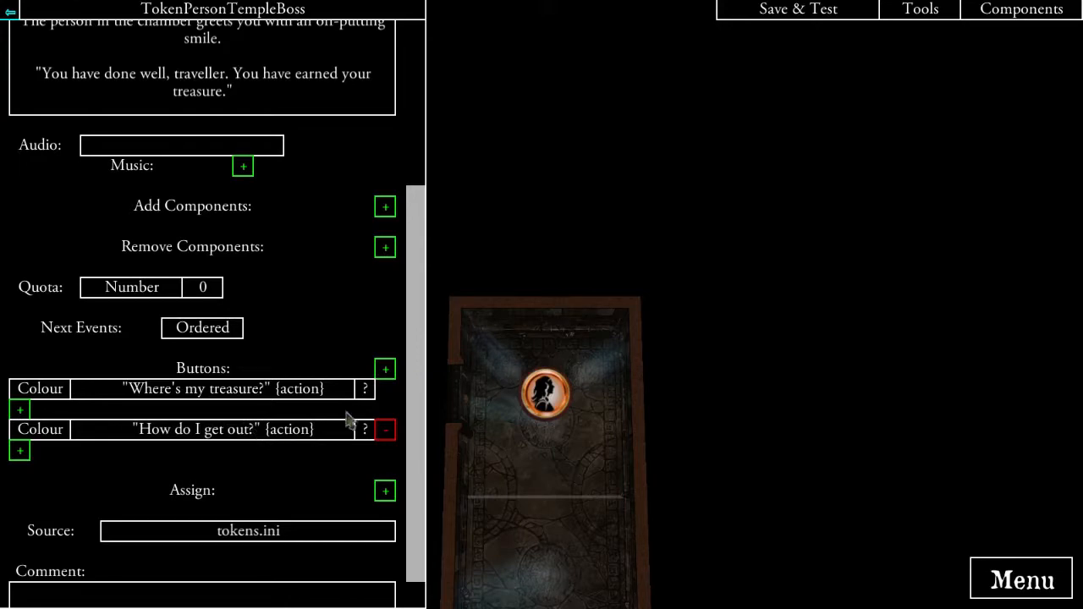
- Examine the map layout around the Sunlit chamber and the adjoining mosaic room
left_click_drag(583, 435, 711, 222)
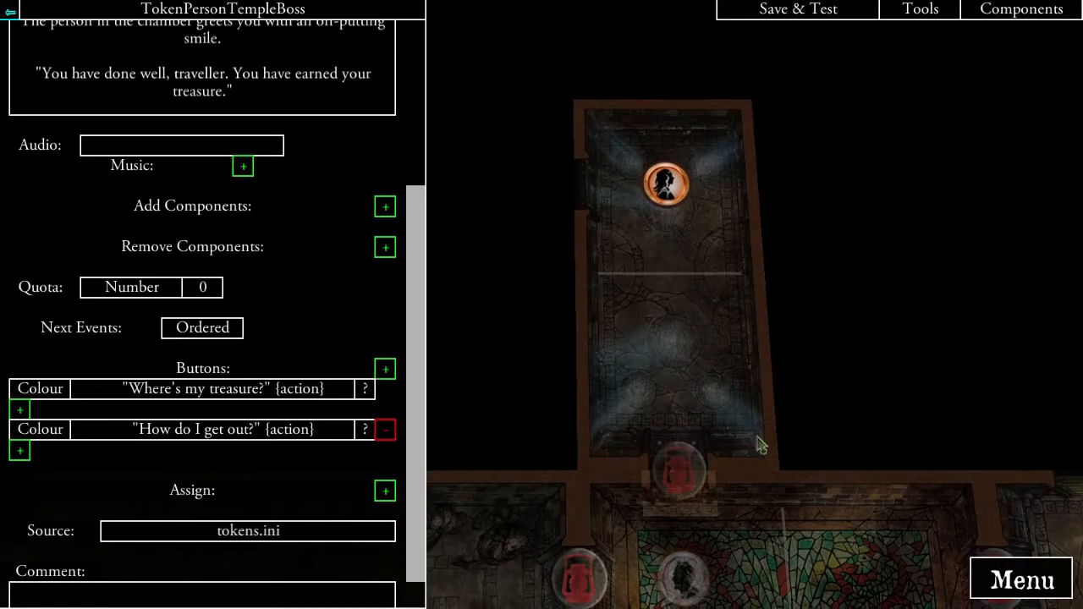
left_click_drag(759, 448, 702, 117)
left_click_drag(725, 462, 744, 119)
left_click_drag(712, 506, 764, 480)
left_click_drag(782, 269, 778, 461)
left_click_drag(708, 273, 738, 440)
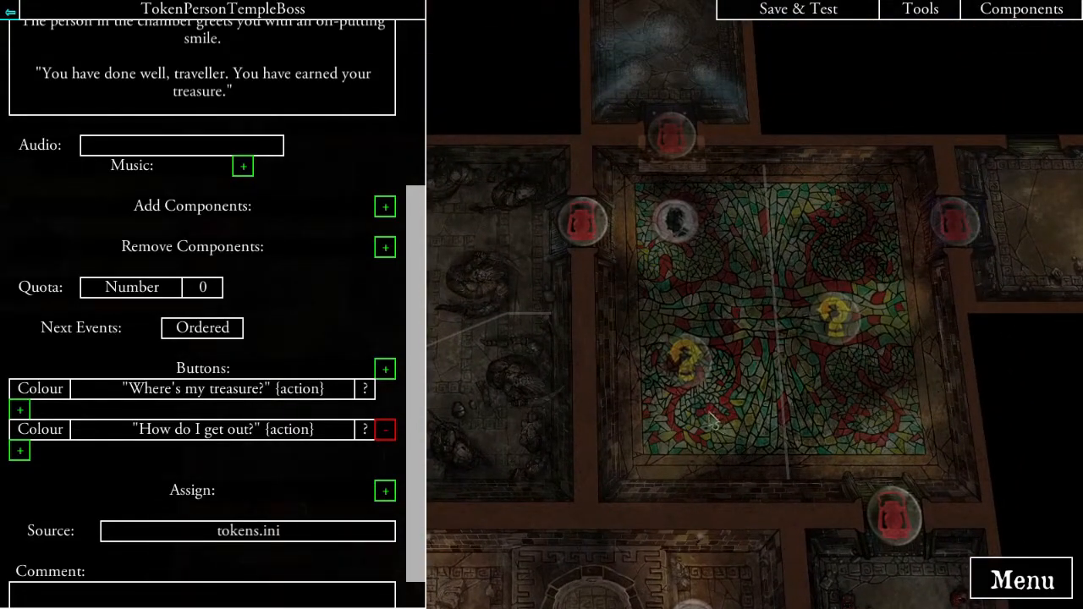
left_click_drag(719, 305, 715, 471)
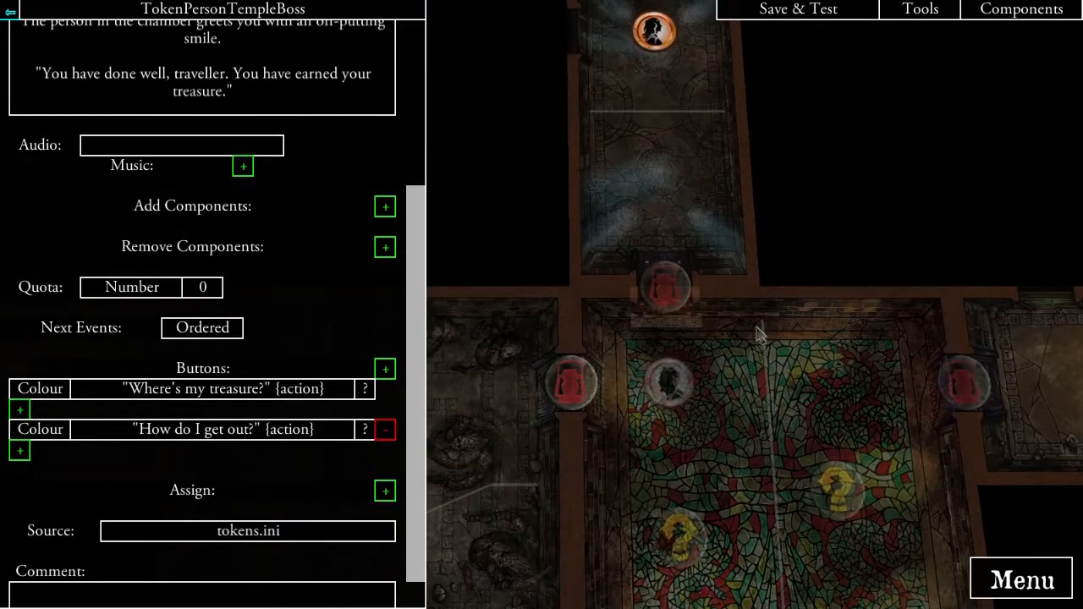
left_click_drag(767, 343, 736, 478)
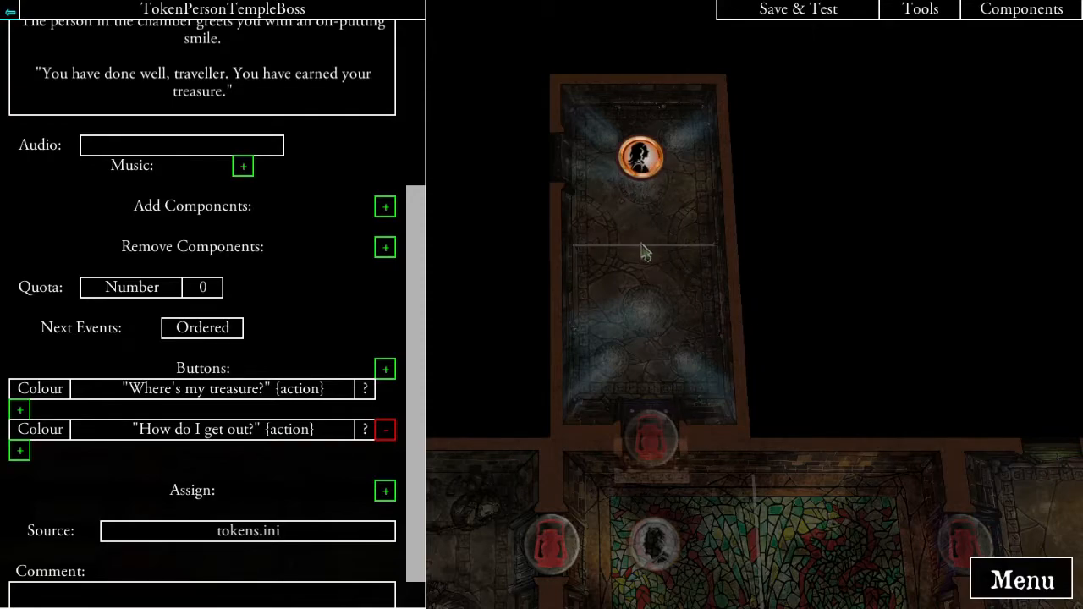
scroll(261, 338, "up", 1)
scroll(262, 343, "down", 1)
- Link both dialog buttons to a new event and name that event Sunlit How to Leave
left_click(21, 411)
left_click(401, 72)
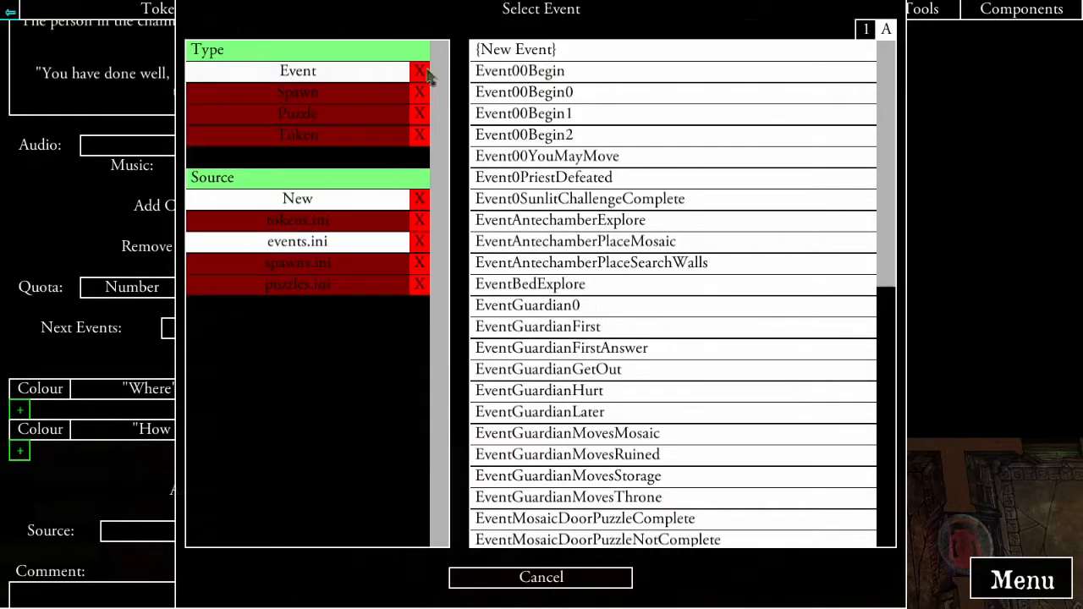
left_click(476, 48)
left_click(19, 471)
left_click(398, 73)
left_click(508, 71)
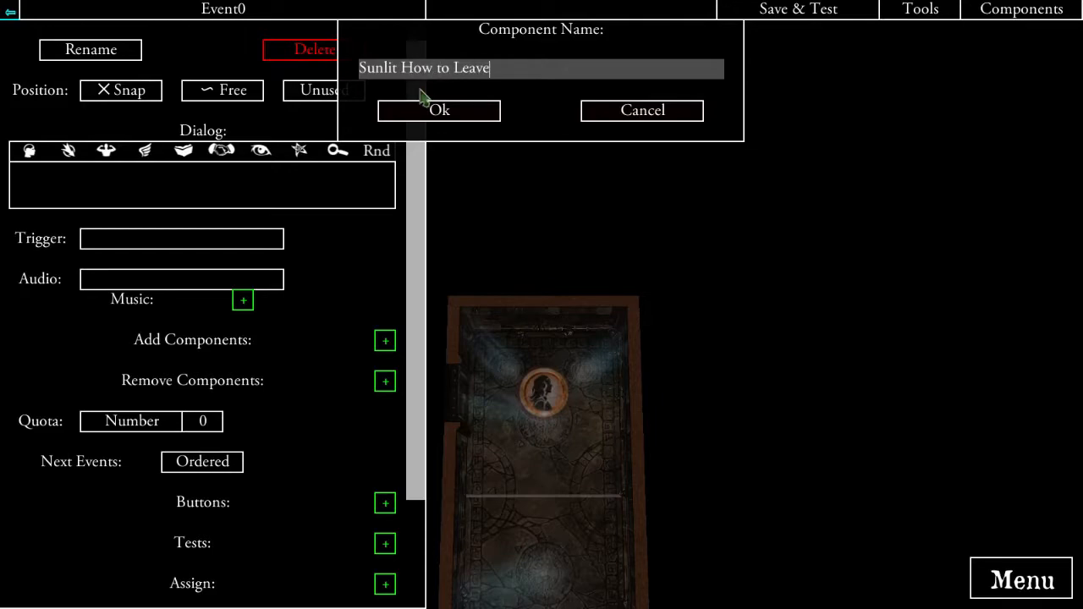
left_click(424, 111)
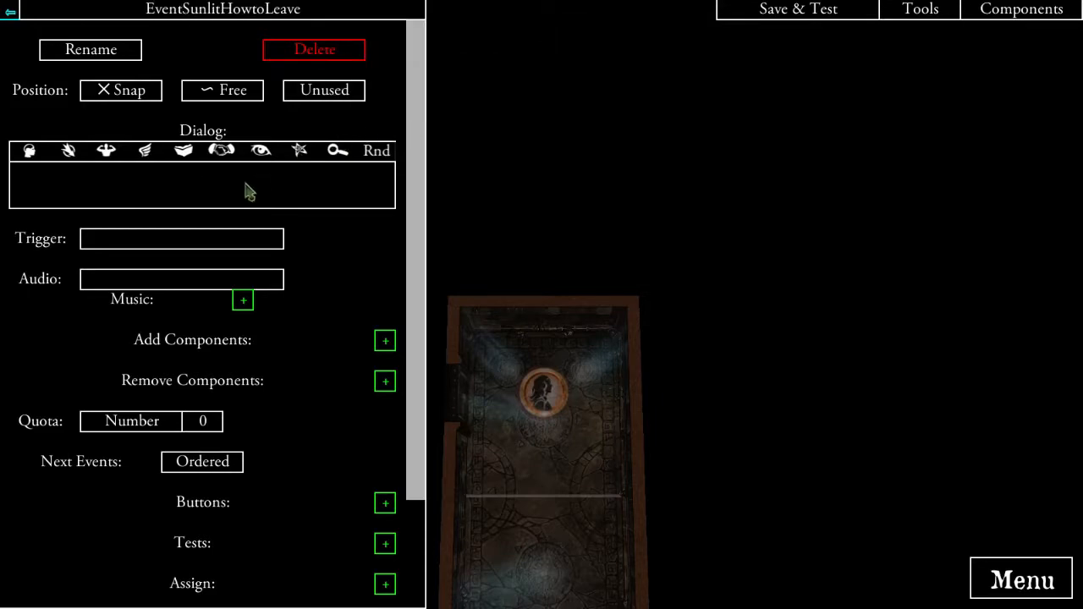
- Start the new event's dialog with the quoted line "You have already discovered the key to your salvation, and fortune."
left_click(250, 192)
type("\"You hold in your hand,")
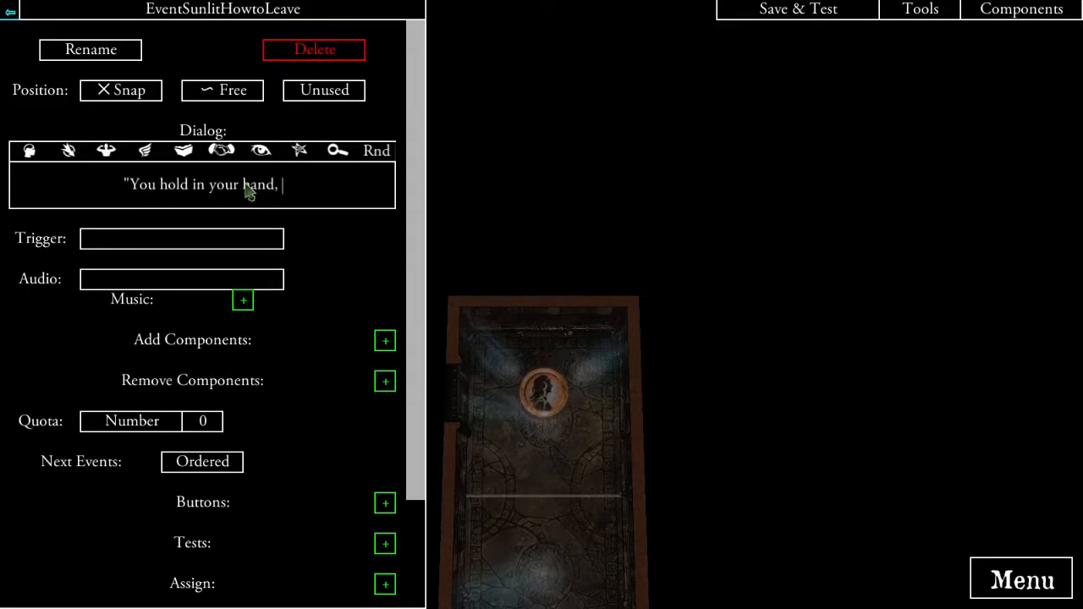
left_click_drag(325, 192, 156, 199)
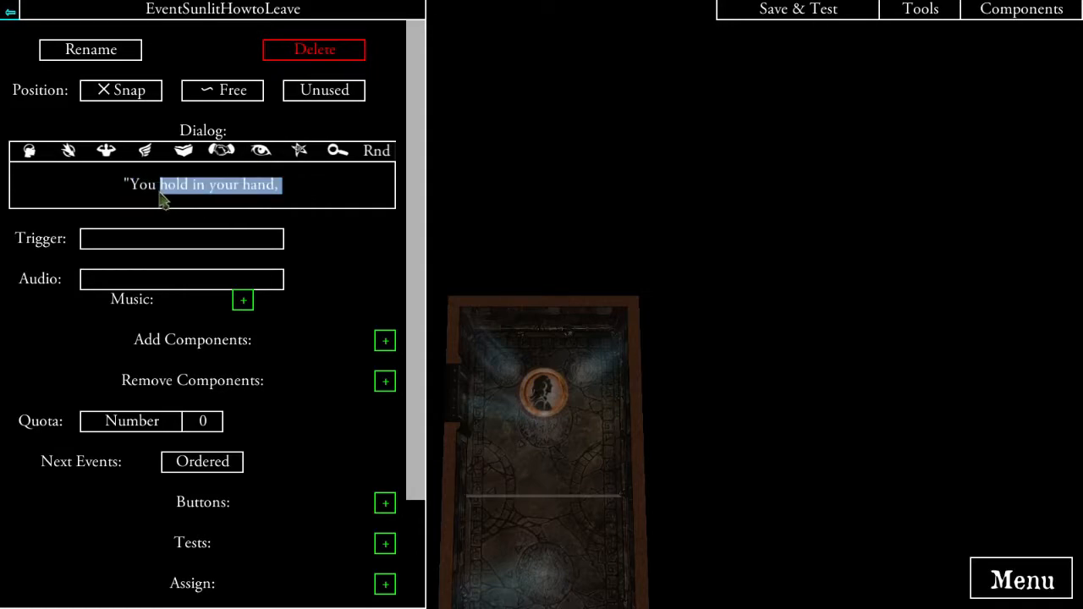
type("have ")
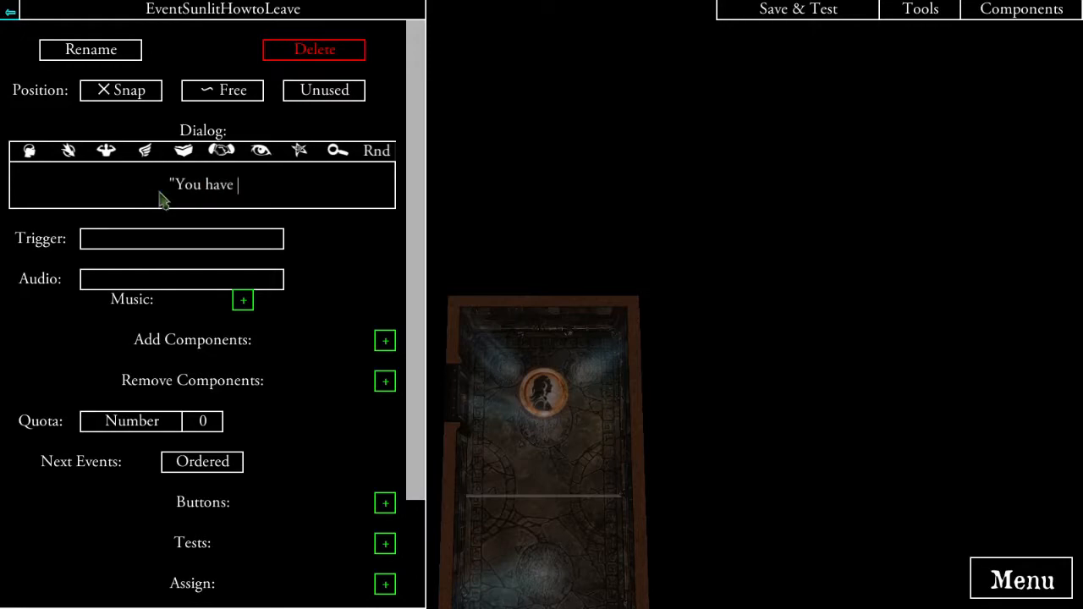
type("already disco")
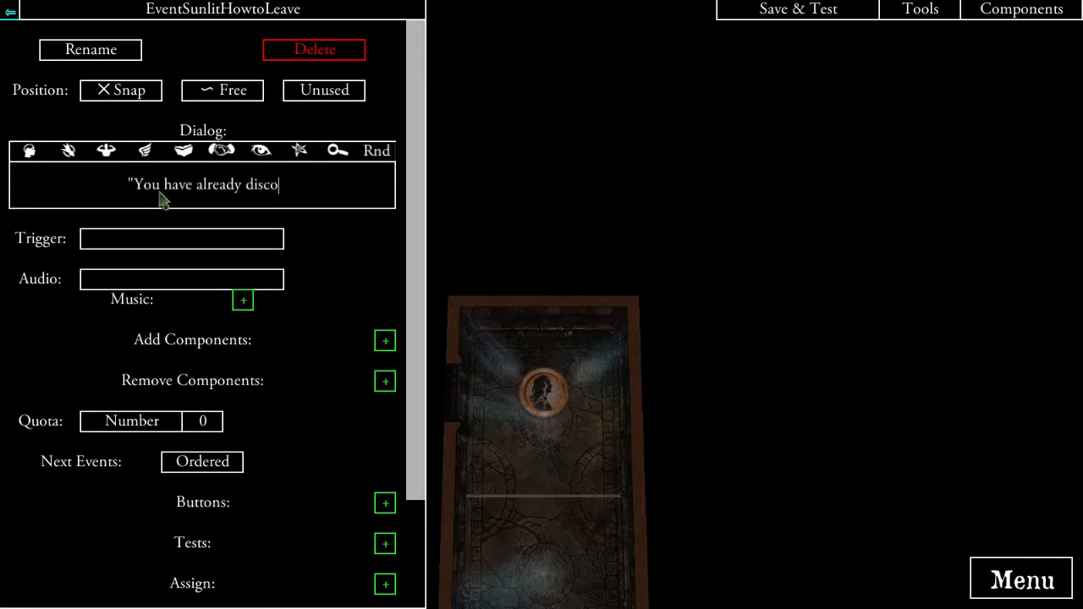
type("vered the lke")
key("BackSpace")
key("BackSpace")
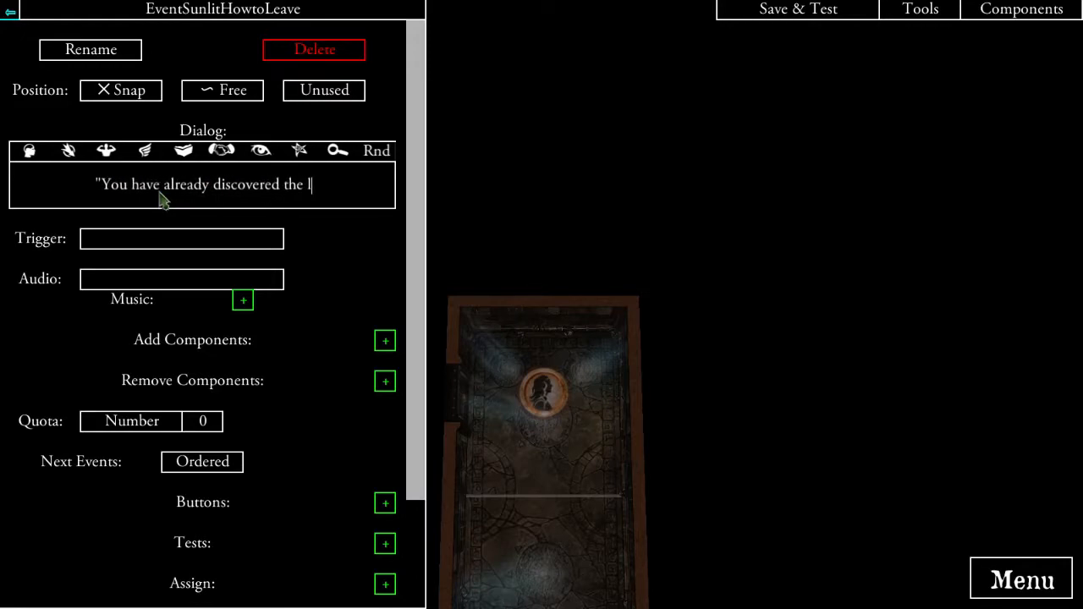
key("BackSpace")
type("key ")
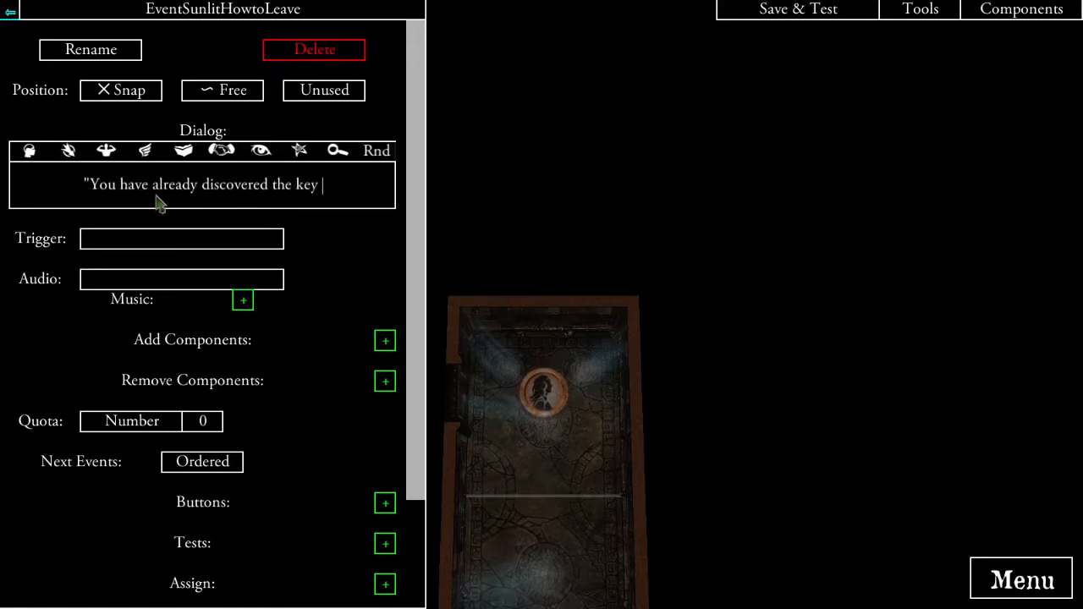
type("to your salvation, and fort")
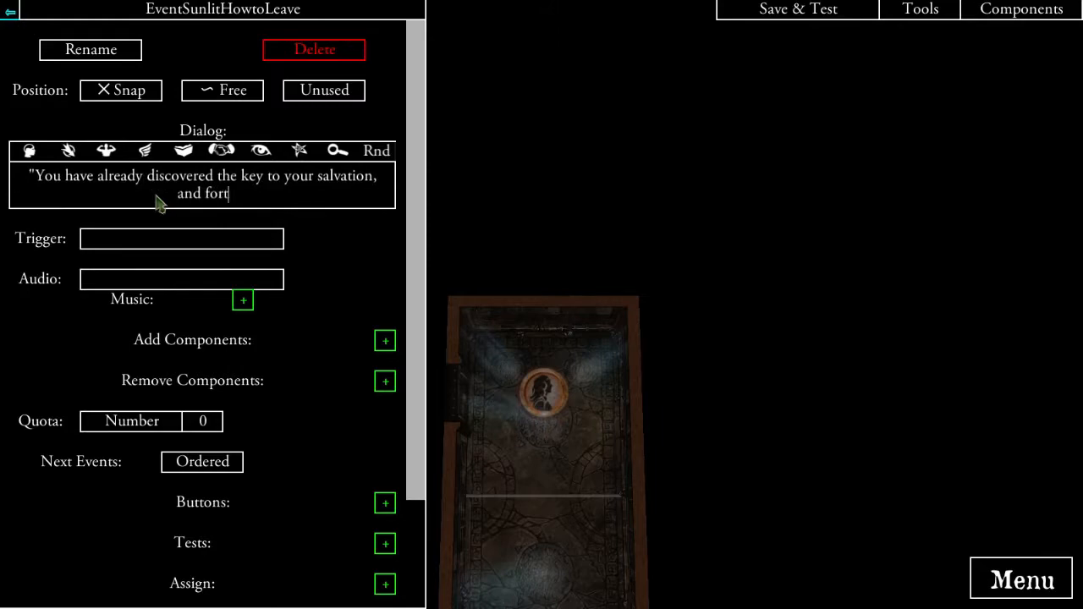
type("une.\"")
key("Return")
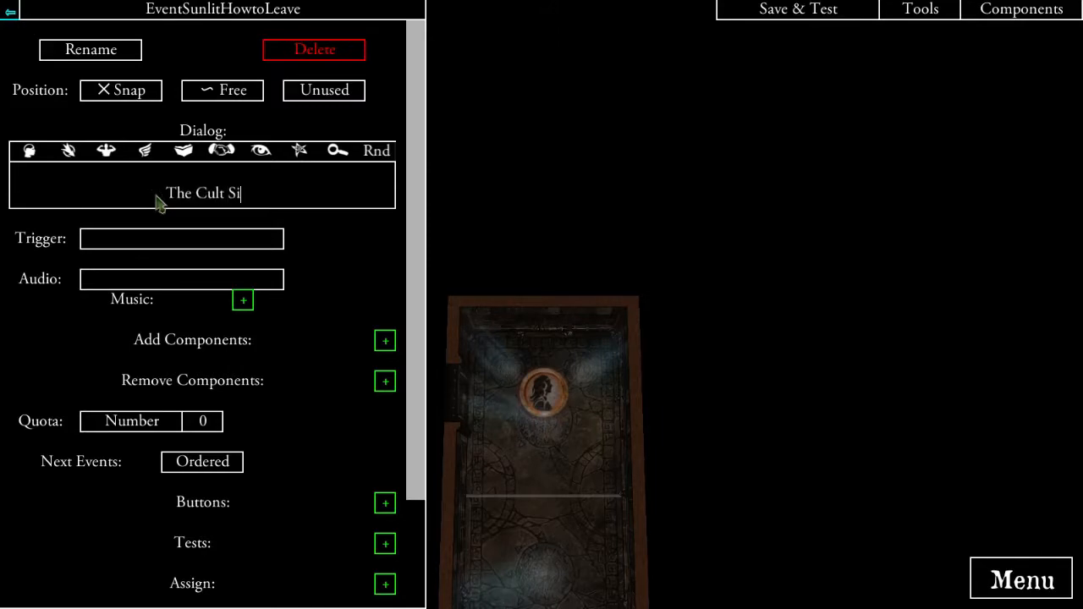
- Add the dialog paragraph "The Cult Sigil glows, as if in response to the person's words." followed by a blank line
type("The Cult Sigil glows, as if in res")
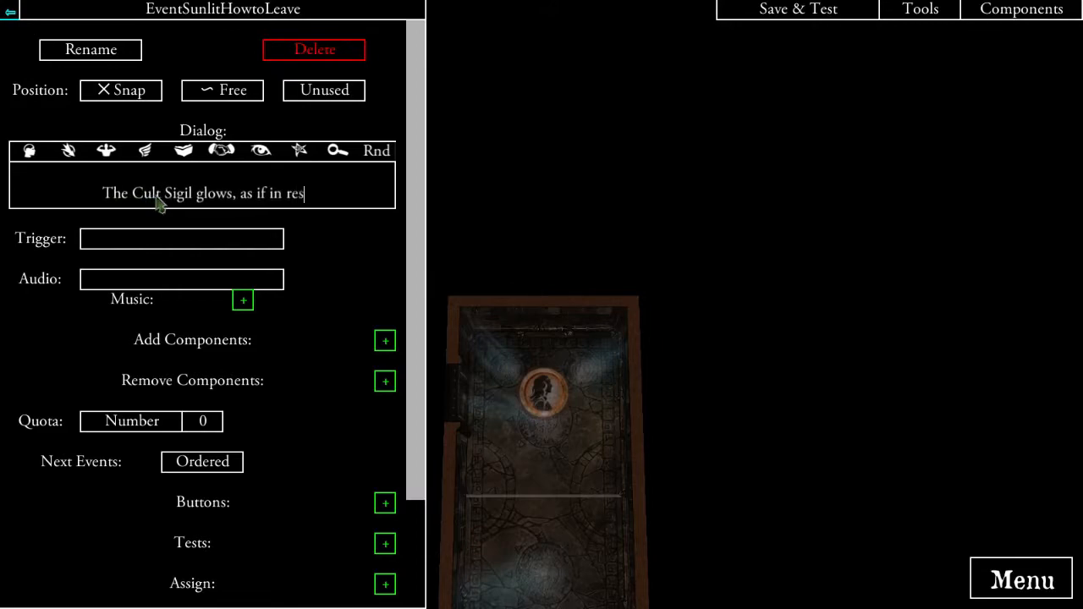
type("ponse to the ")
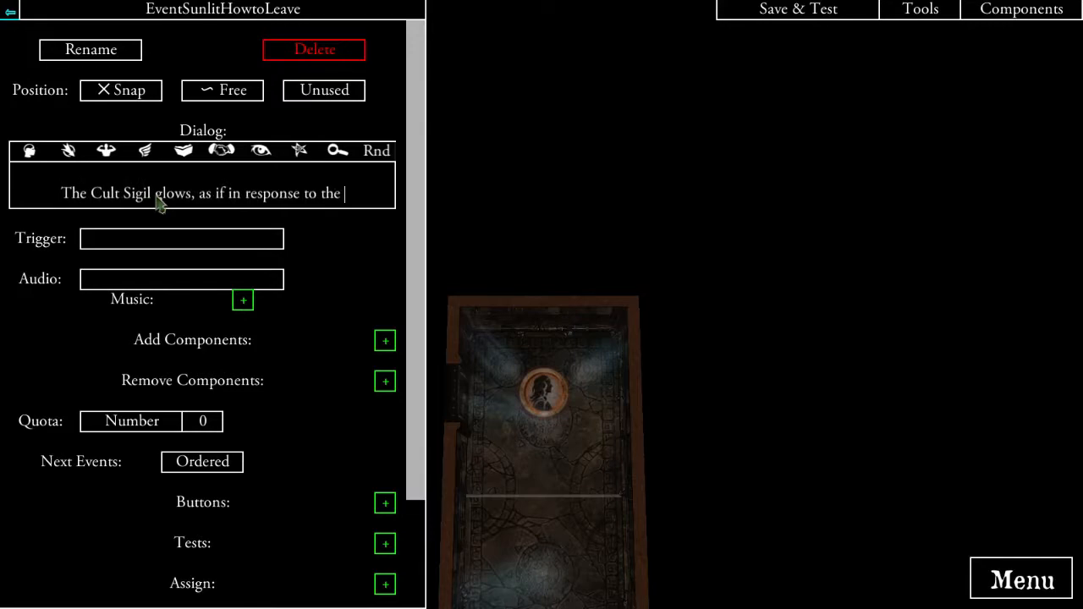
type("per")
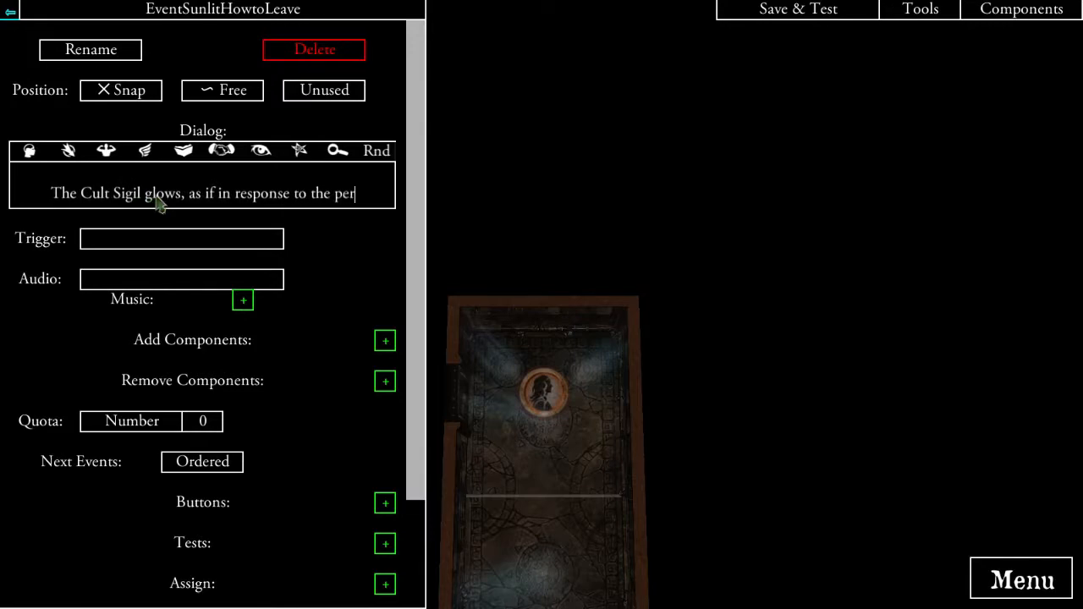
type("son's words.")
key("Return")
key("Return")
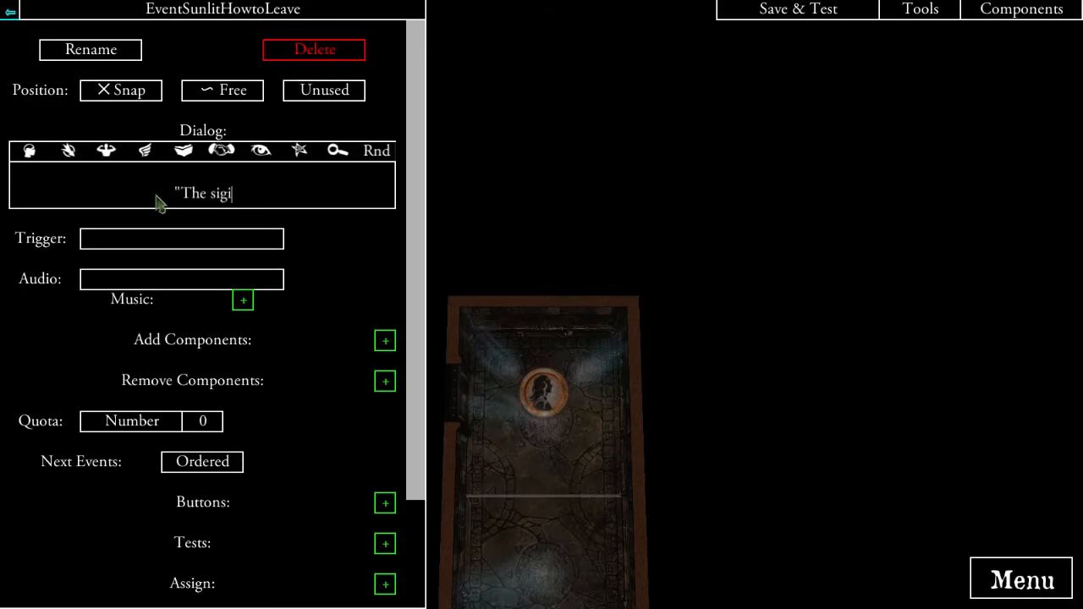
- Add the dialog text "The sigil will grant you egresss from the temple, and reward you with luck and fortune for the rest of your days,"
type("\"The sigil will grant you ")
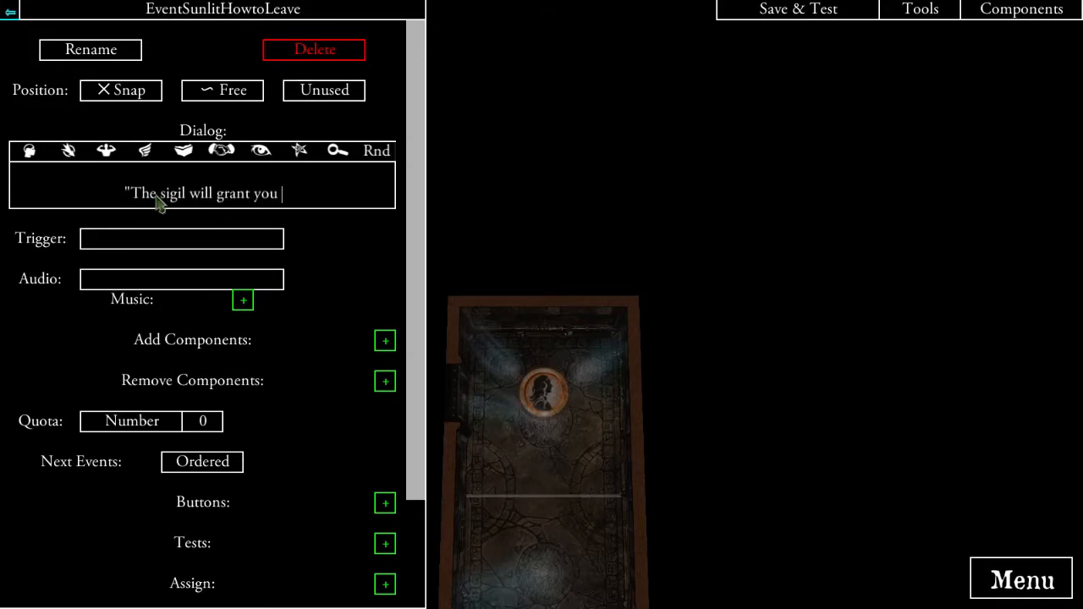
type("egress")
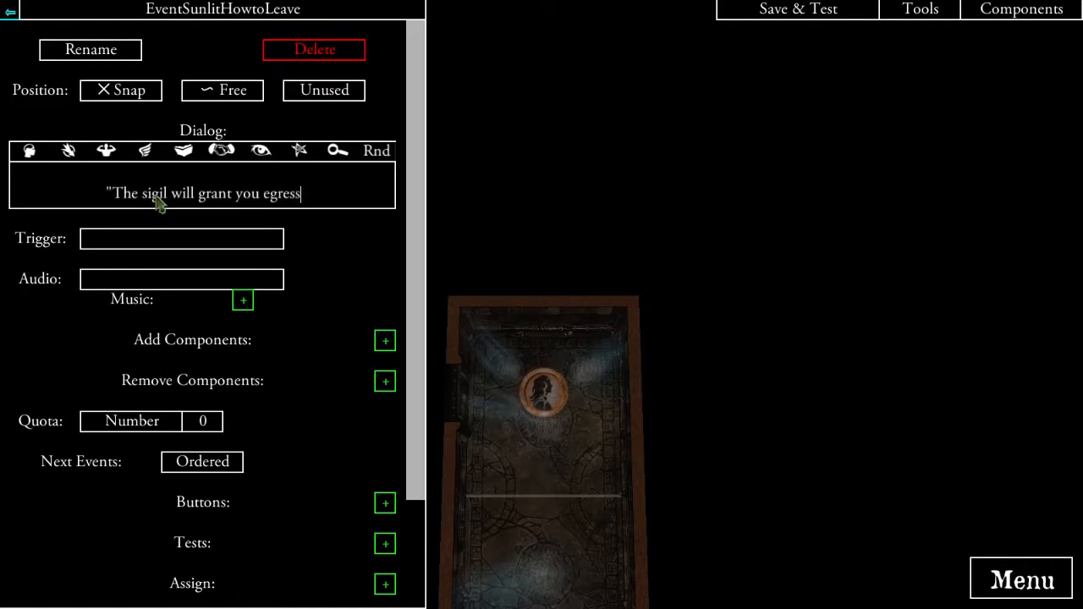
type("s from the t")
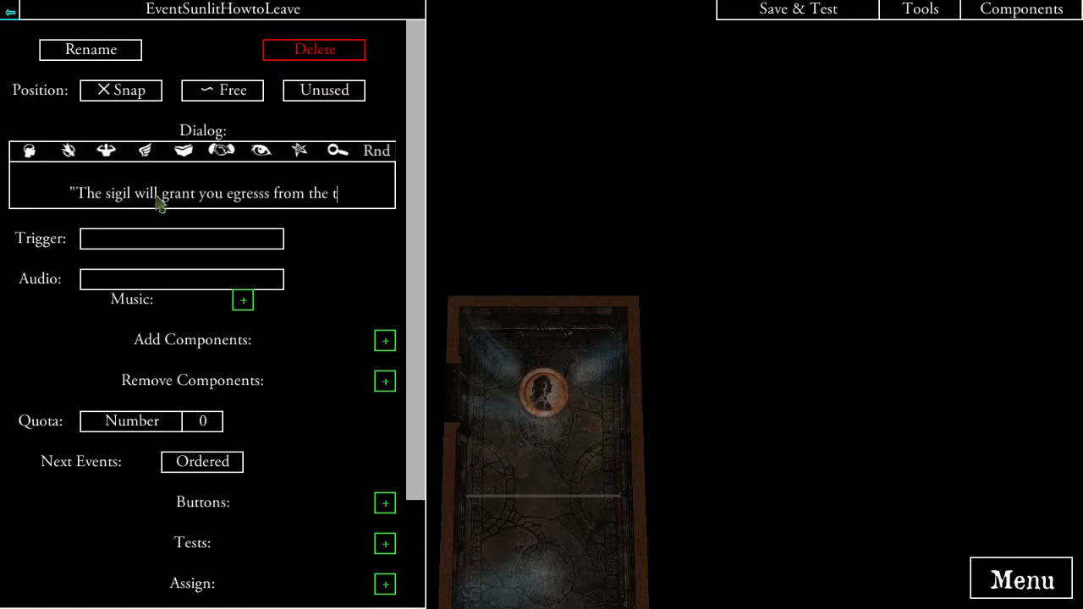
type("emple, and ")
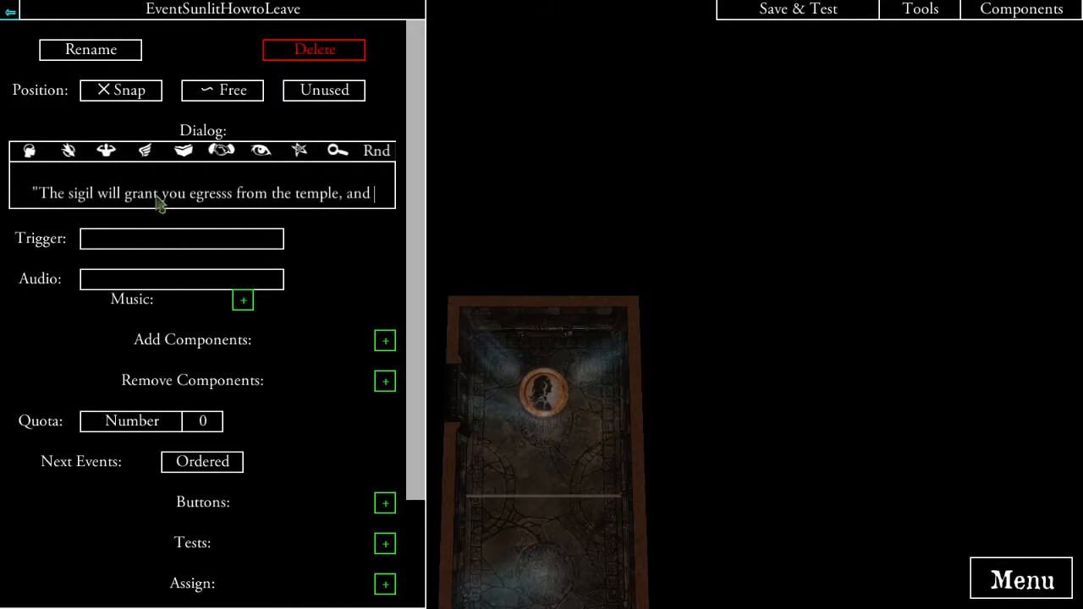
type("reward")
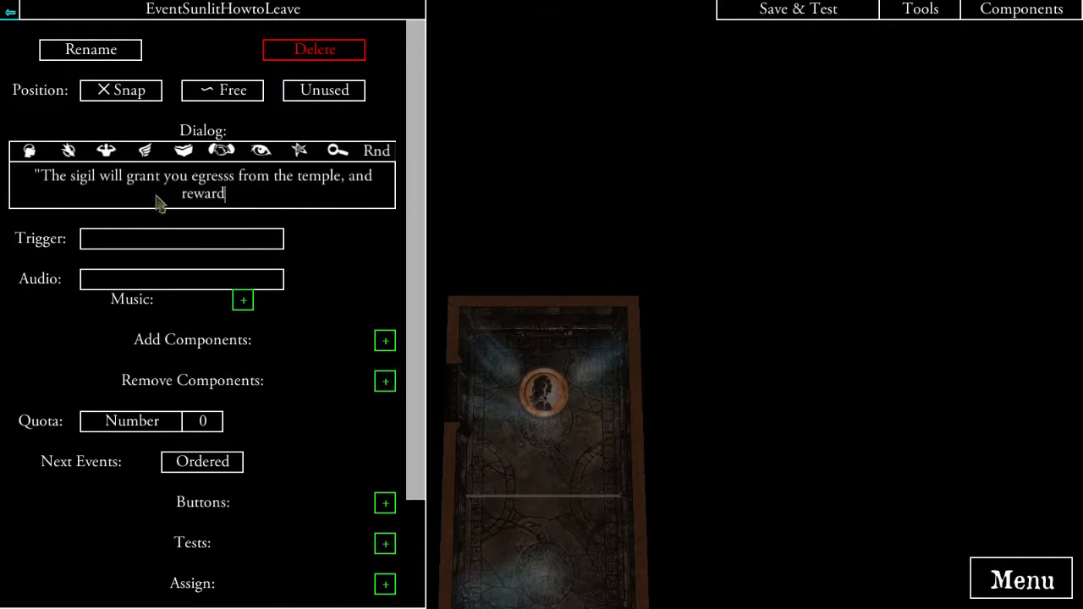
type(" you with luck and fortune for the rest of y")
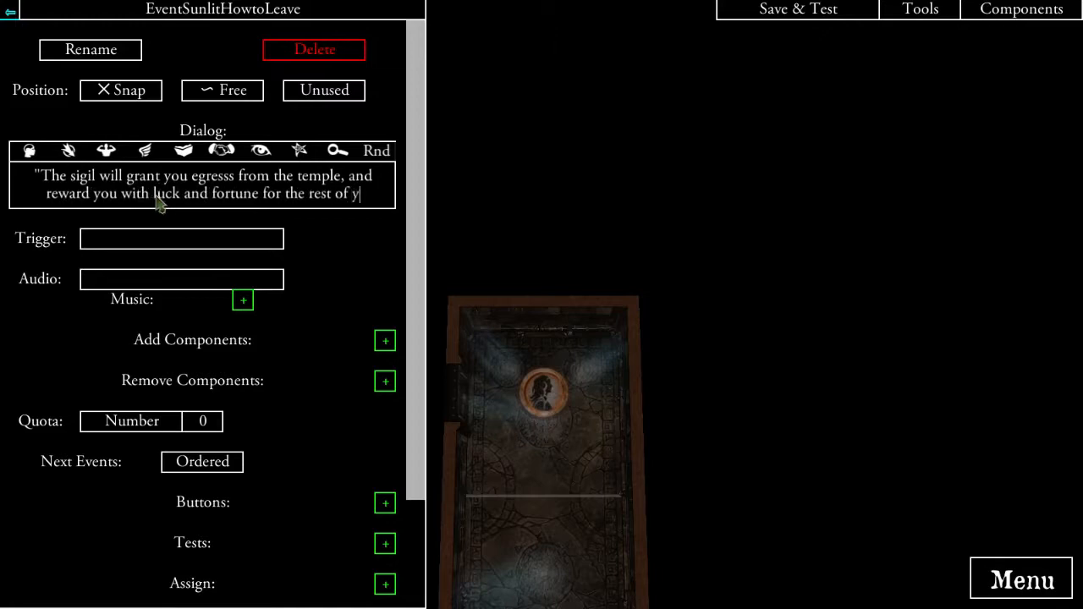
type("our days, ")
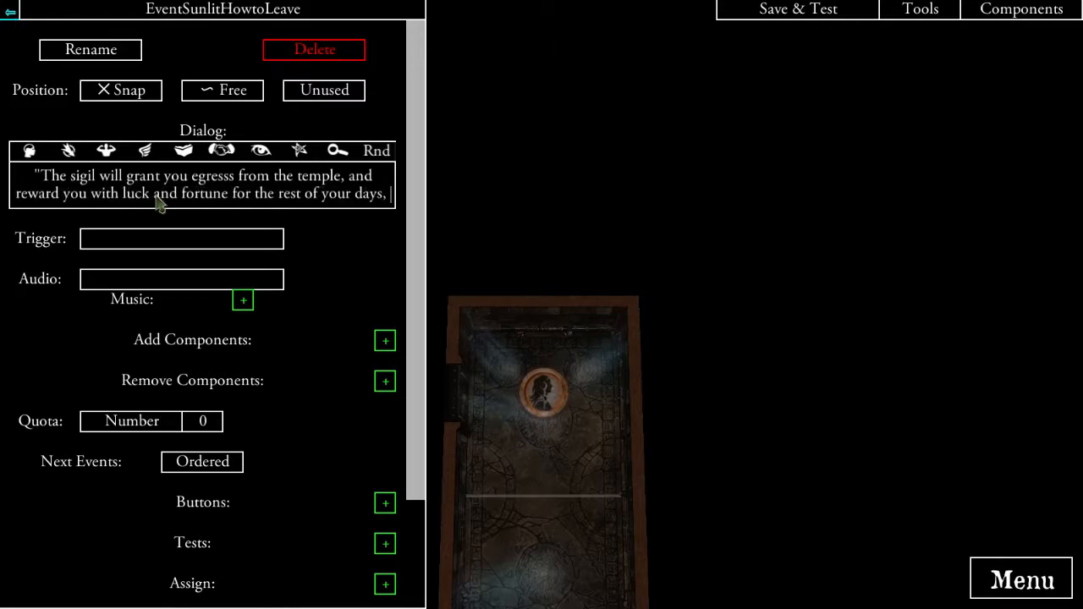
- Finish the quoted dialog paragraph with "at the meagre sacrifice of your friend's pitiful lives." and its closing quotation mark
type("at the meagre ")
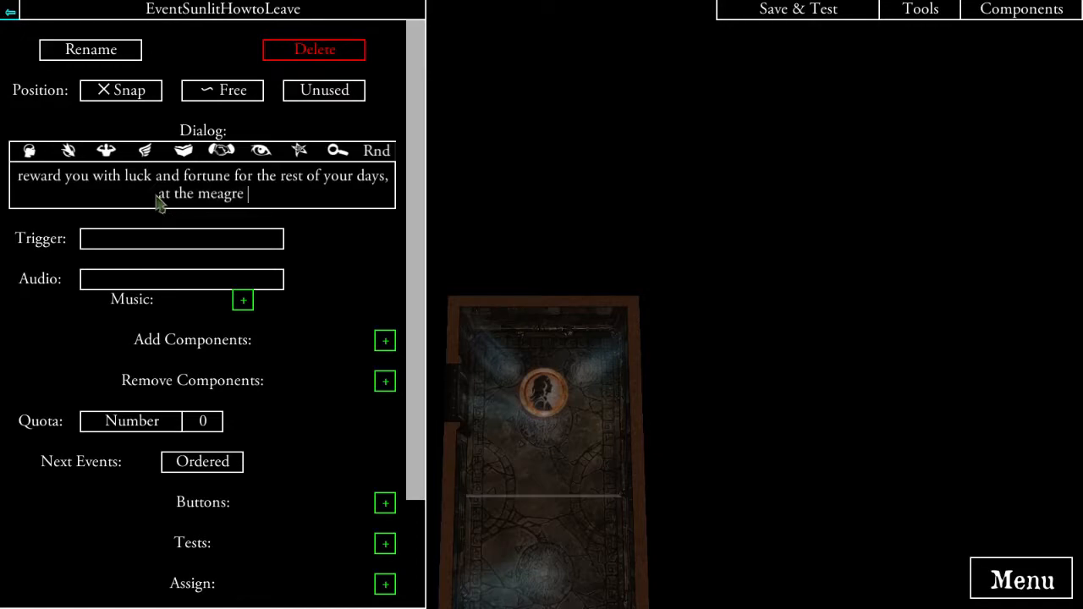
type("sacrifice of your friend's pitiful lives.")
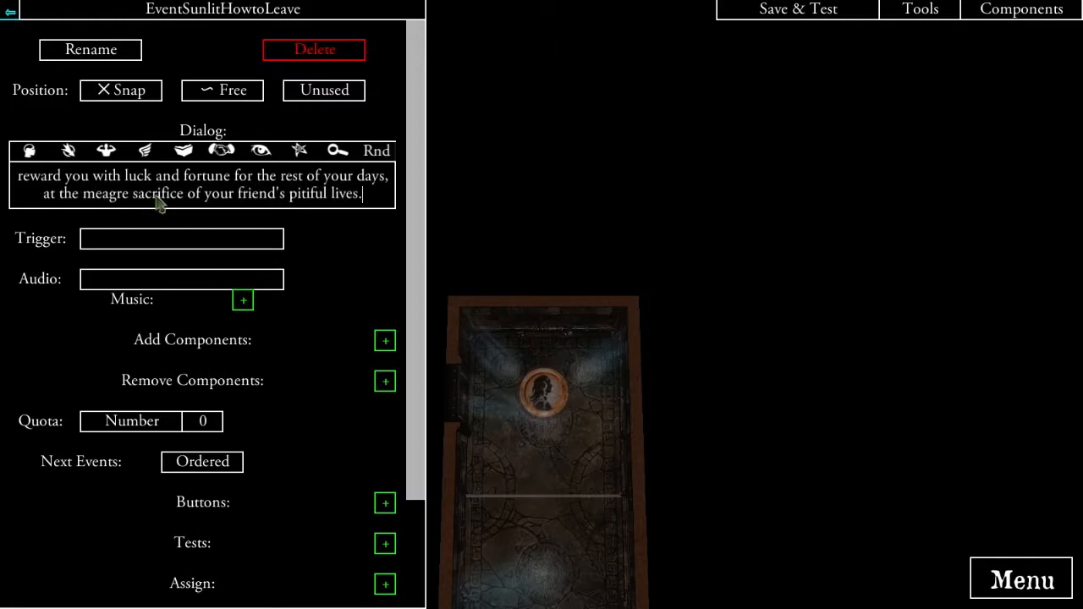
type("\"")
left_click(309, 248)
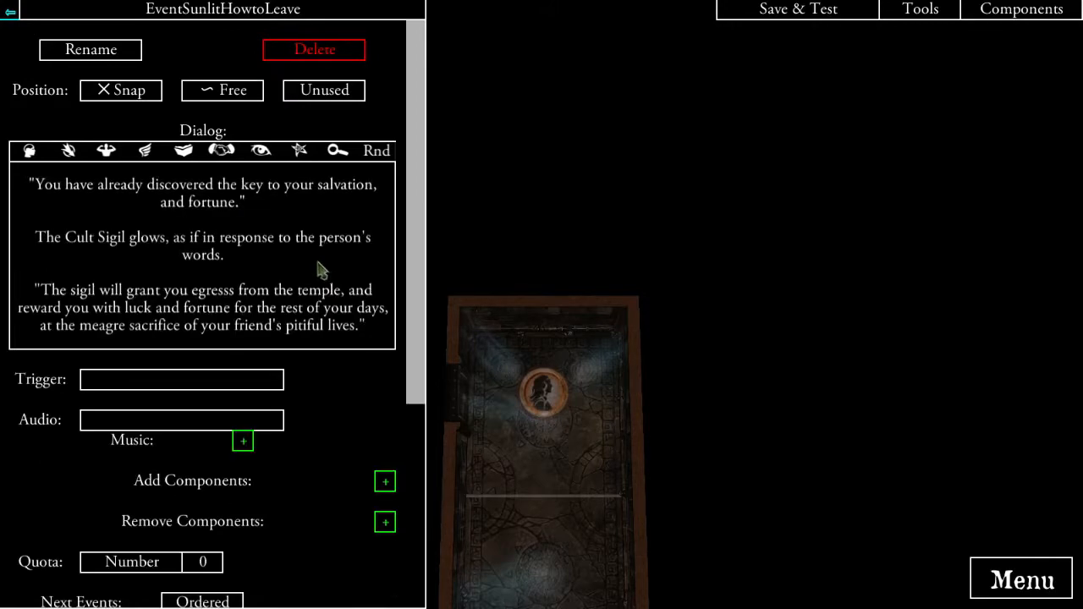
- Link the event's Continue button to a new event and name that event Sunlit How to Escape
scroll(328, 402, "down", 3)
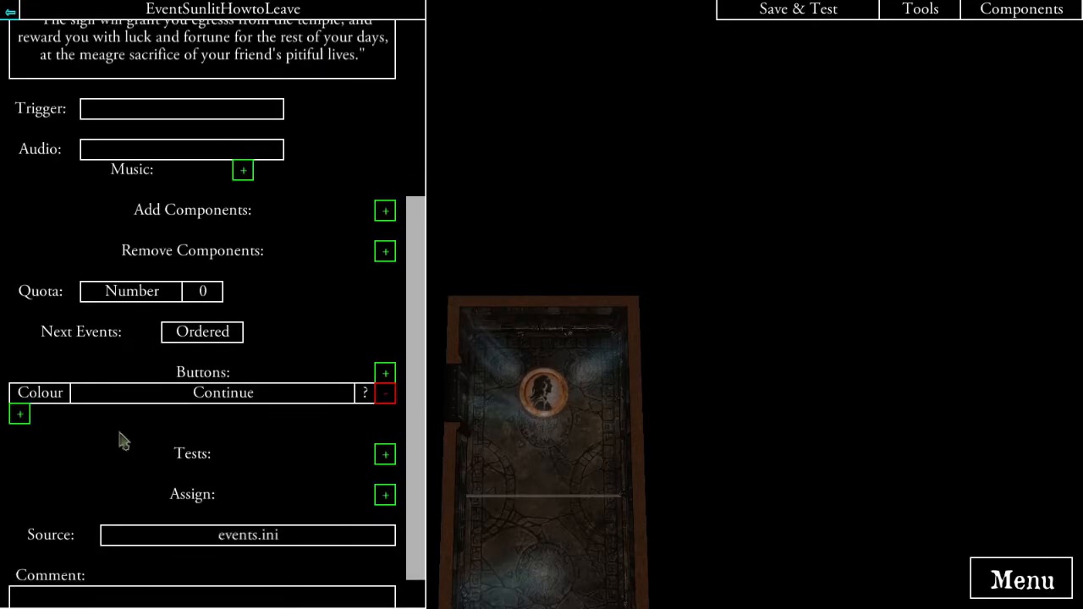
scroll(150, 418, "up", 6)
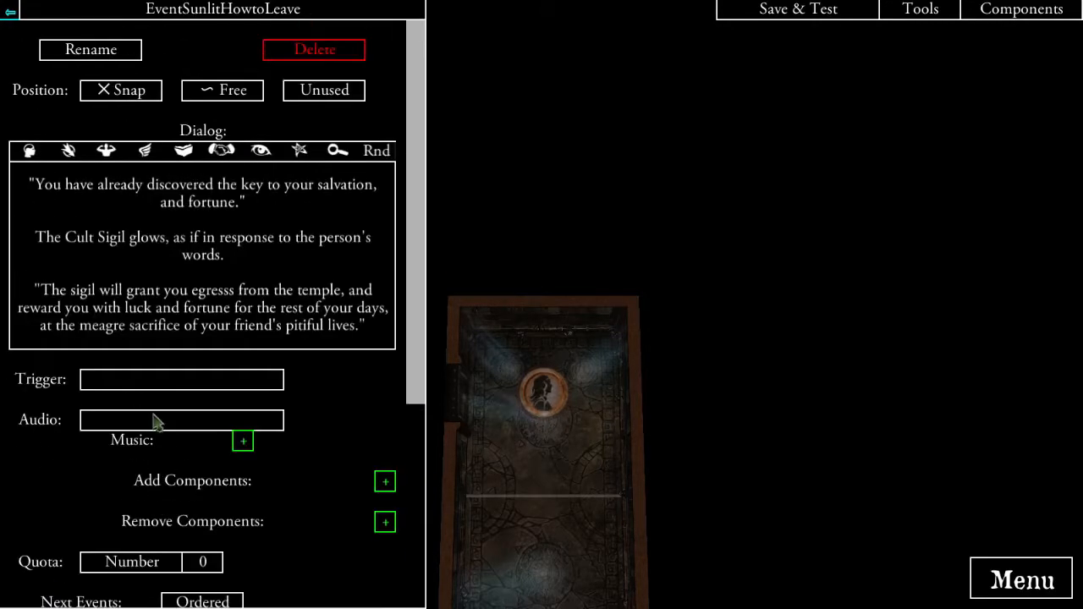
scroll(87, 399, "down", 5)
left_click(19, 440)
left_click(369, 73)
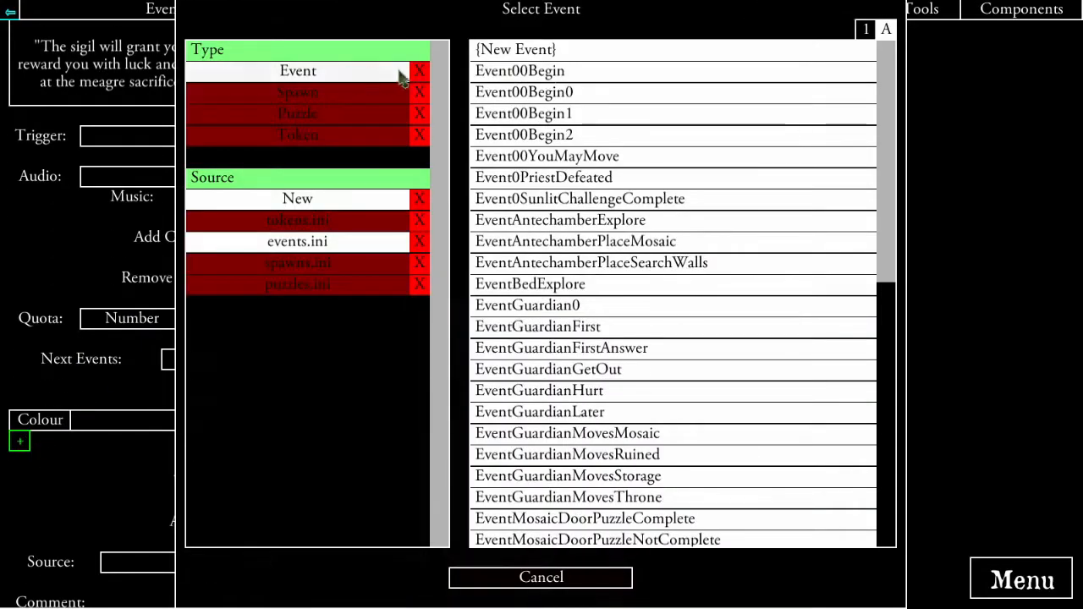
left_click(554, 45)
scroll(269, 327, "down", 2)
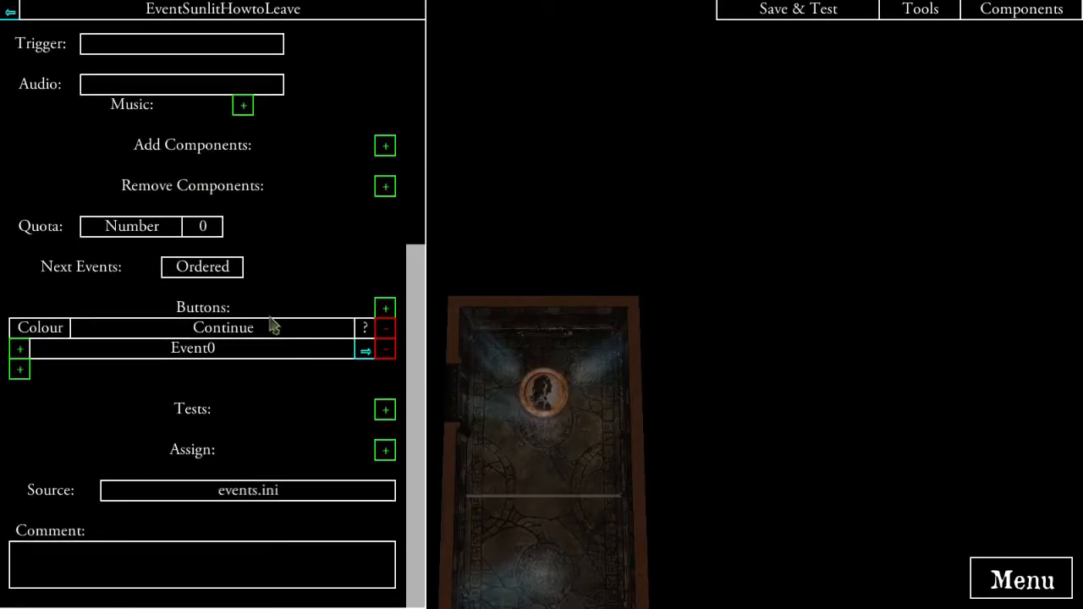
left_click(365, 349)
left_click(91, 51)
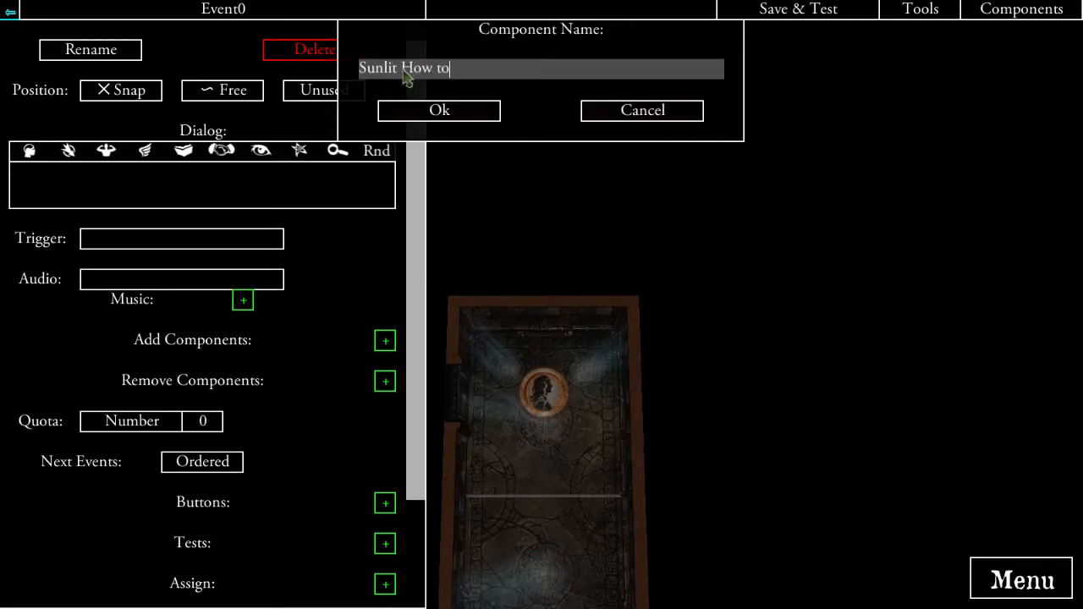
left_click(425, 110)
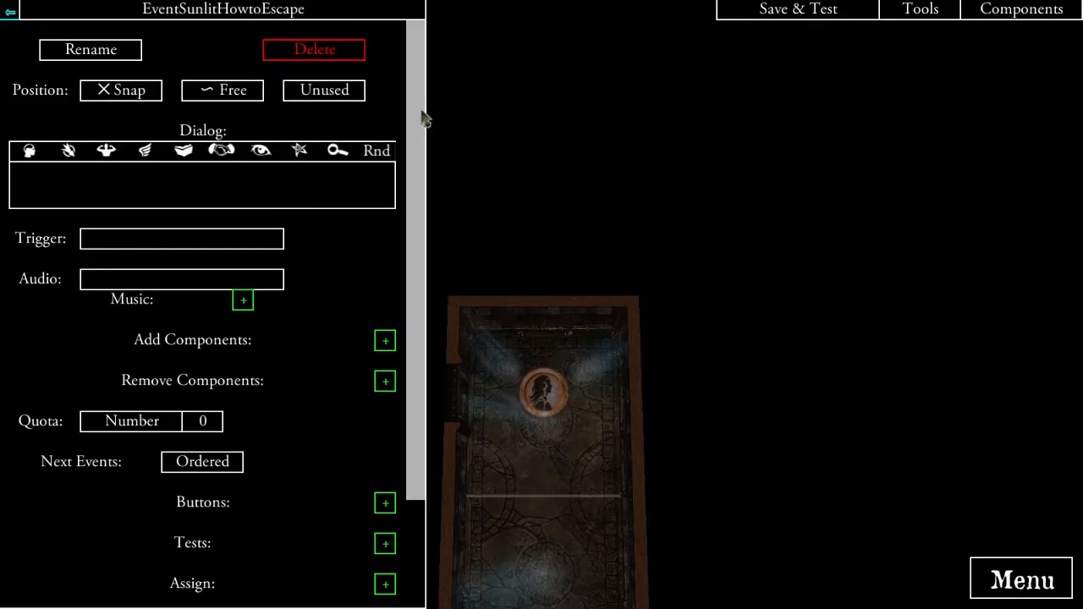
- Give the new event a camera position at the throne room's outer doorway
left_click_drag(660, 431, 729, 54)
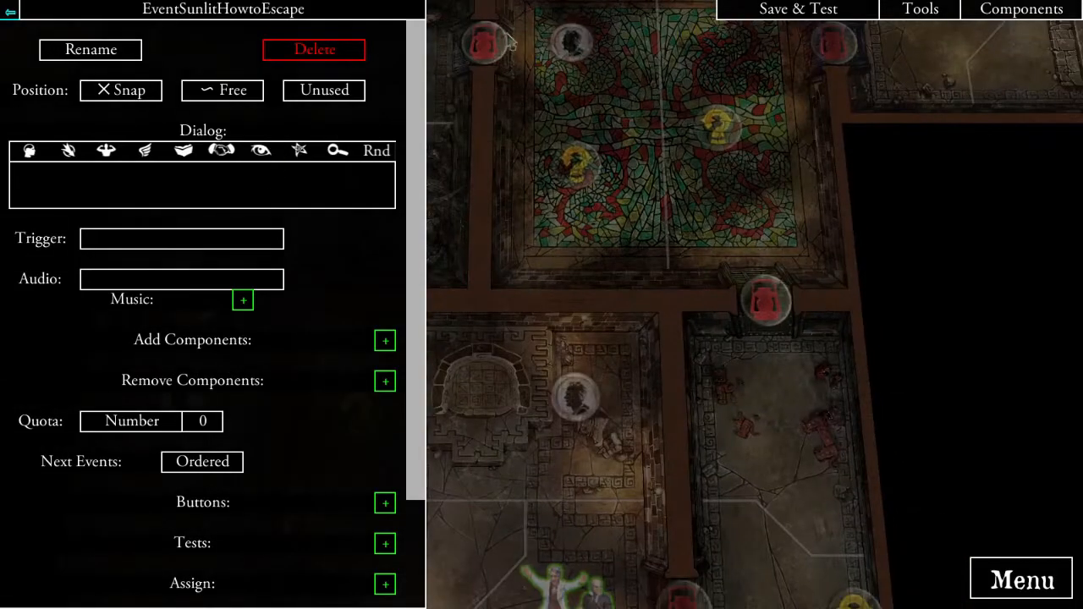
left_click(334, 92)
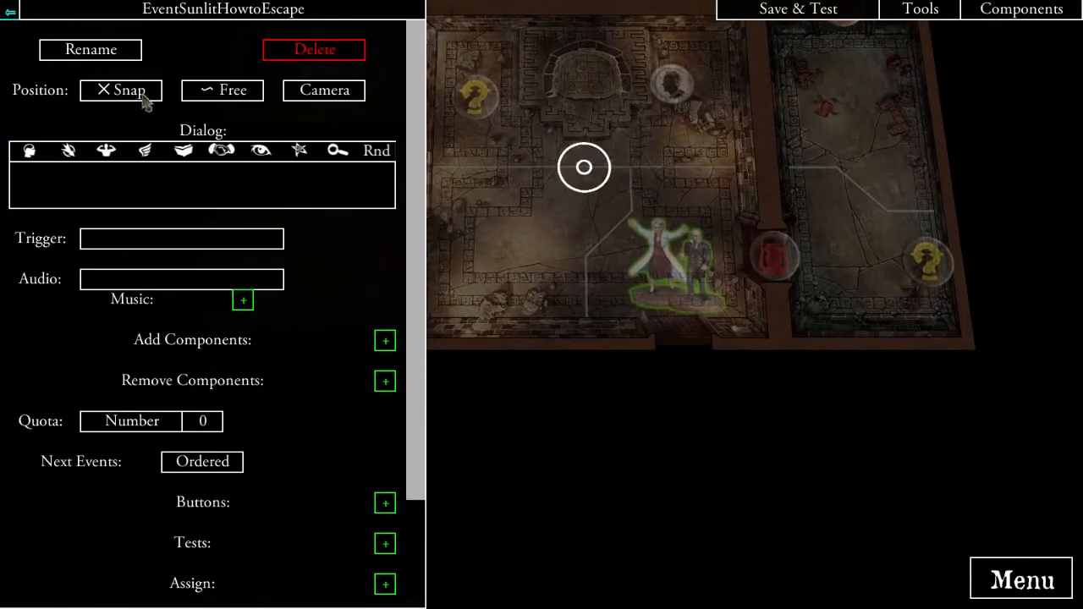
- Start the dialog with "An Investigator holding the Cult Sigil, was unlock the temple door for them, and them alone,"
left_click(230, 193)
type("An Inve")
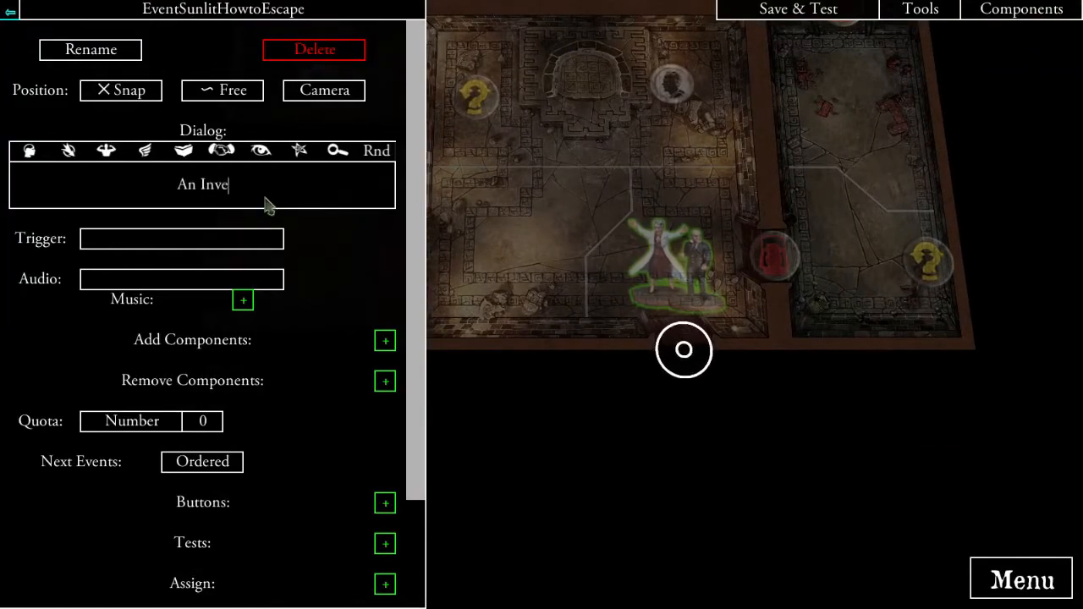
type("stigator ho")
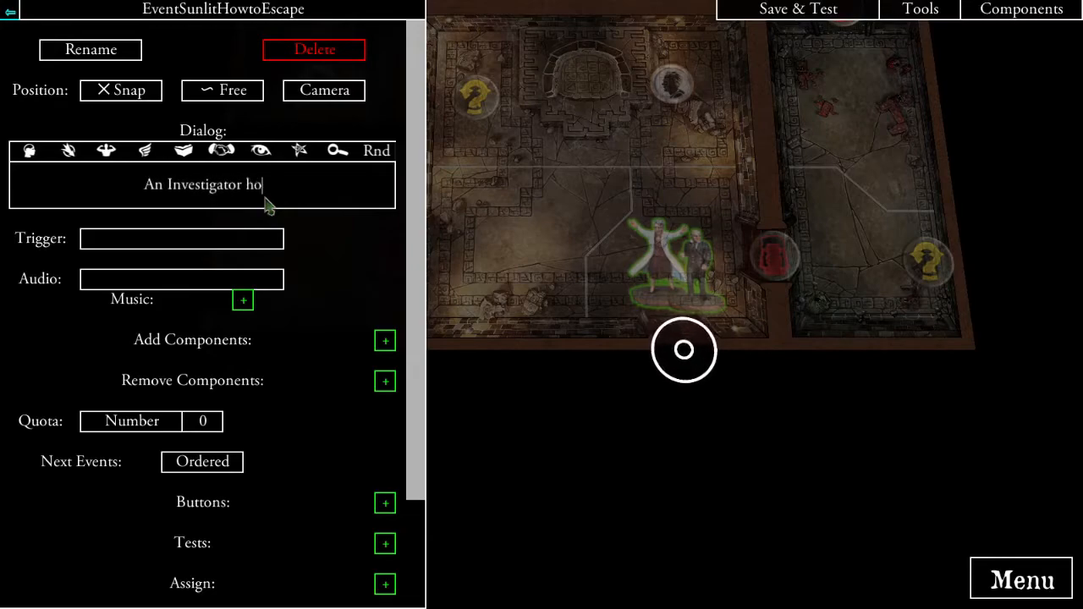
type("lding the Cul")
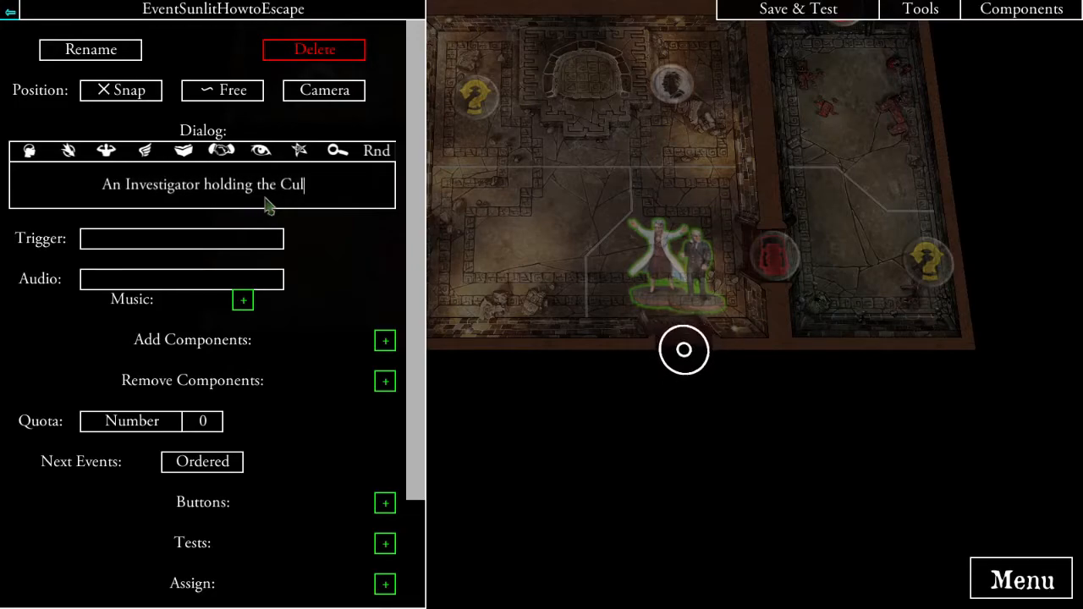
type("t Sigil, was unlock the temple door fo")
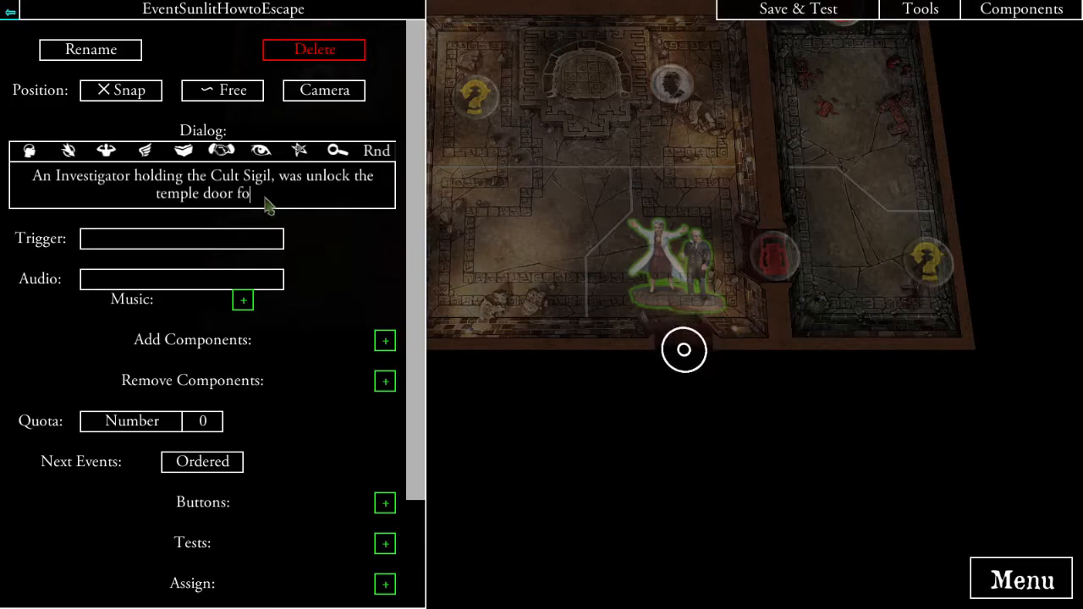
type("r them, and them alone, ")
- Finish the dialog with "escaping the temple, and leaving their friends to their doom. Plae an Explore Token, as indicated."
type("escaping the ")
type("temple, ")
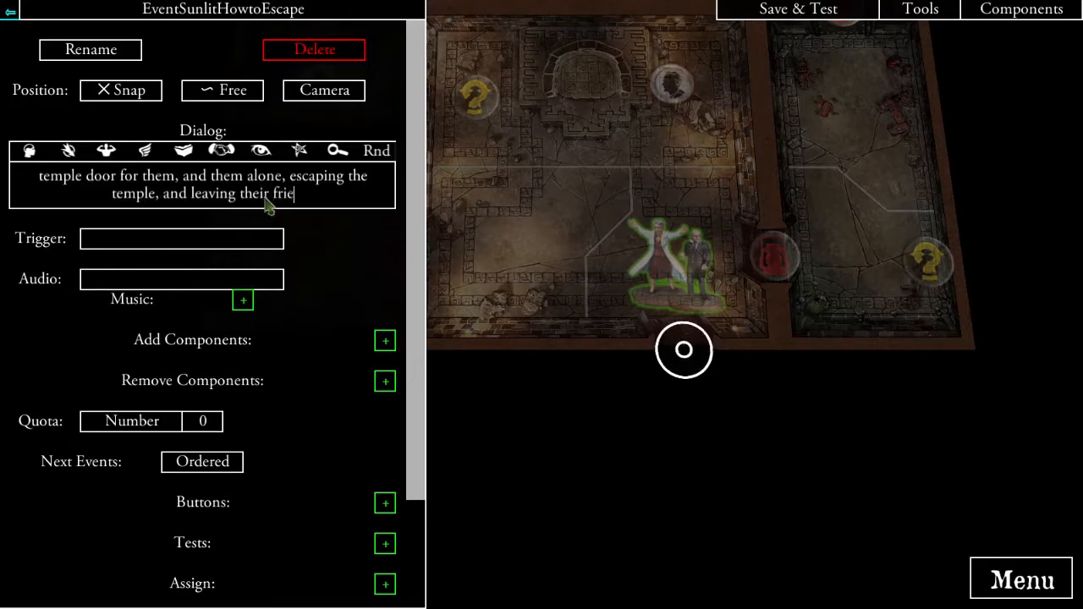
type("their ")
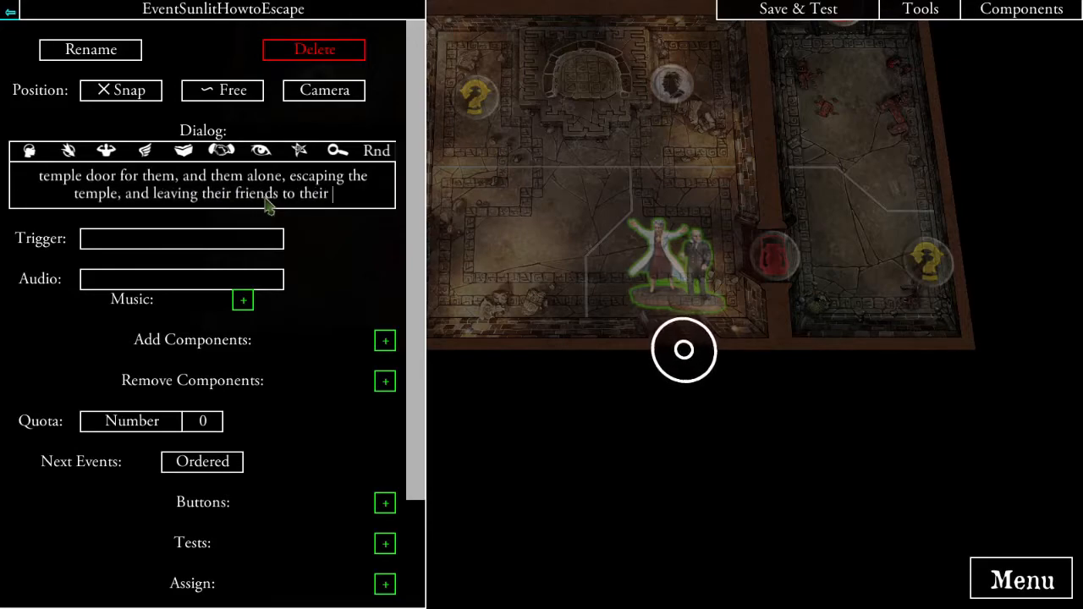
type("doom. P")
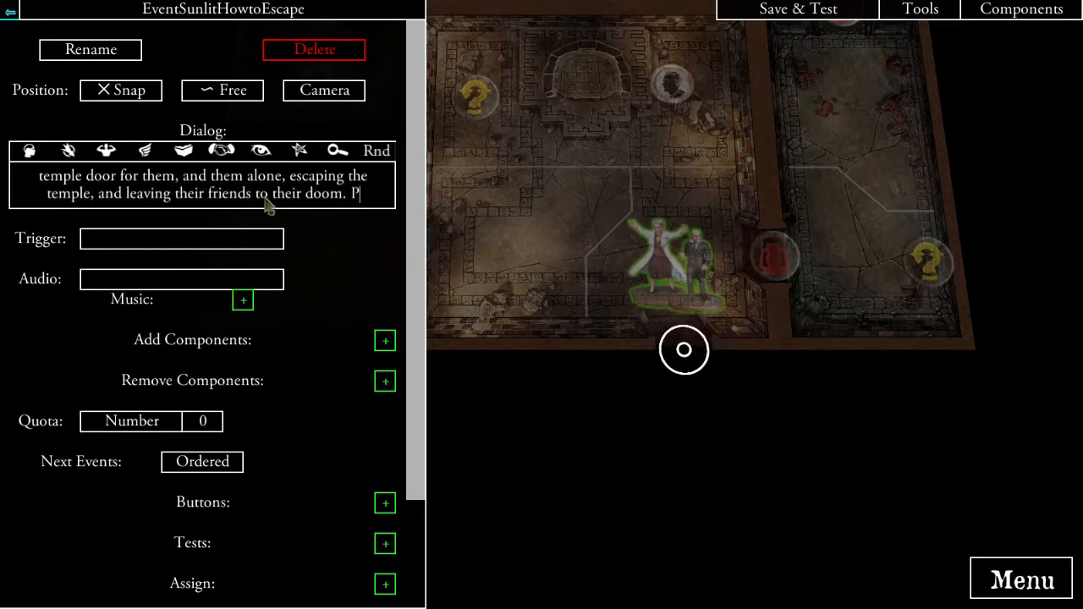
type("lae an Explore")
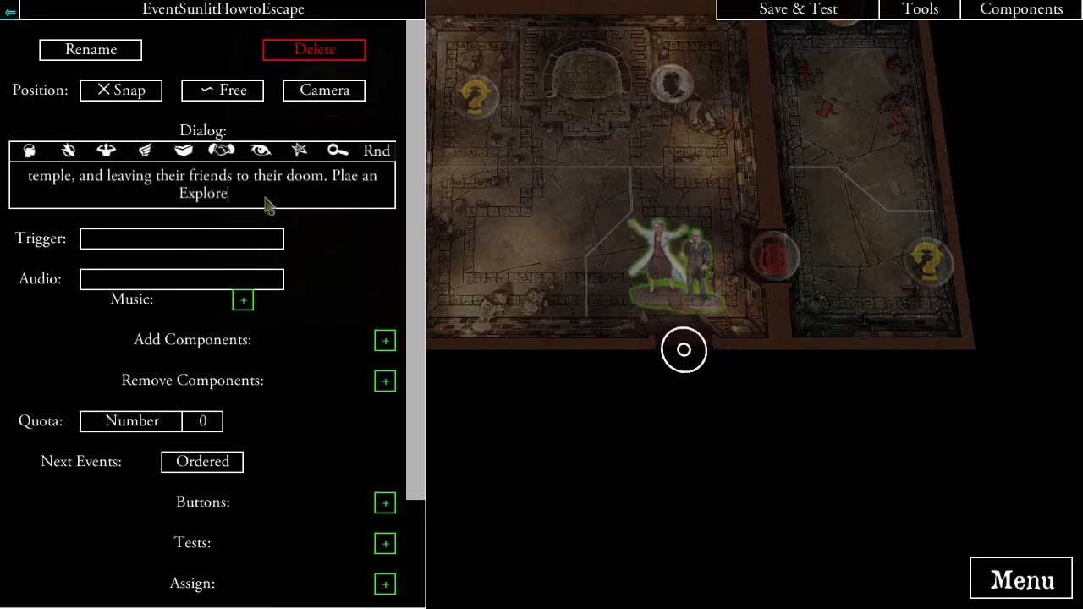
type(" Token, as indicated.")
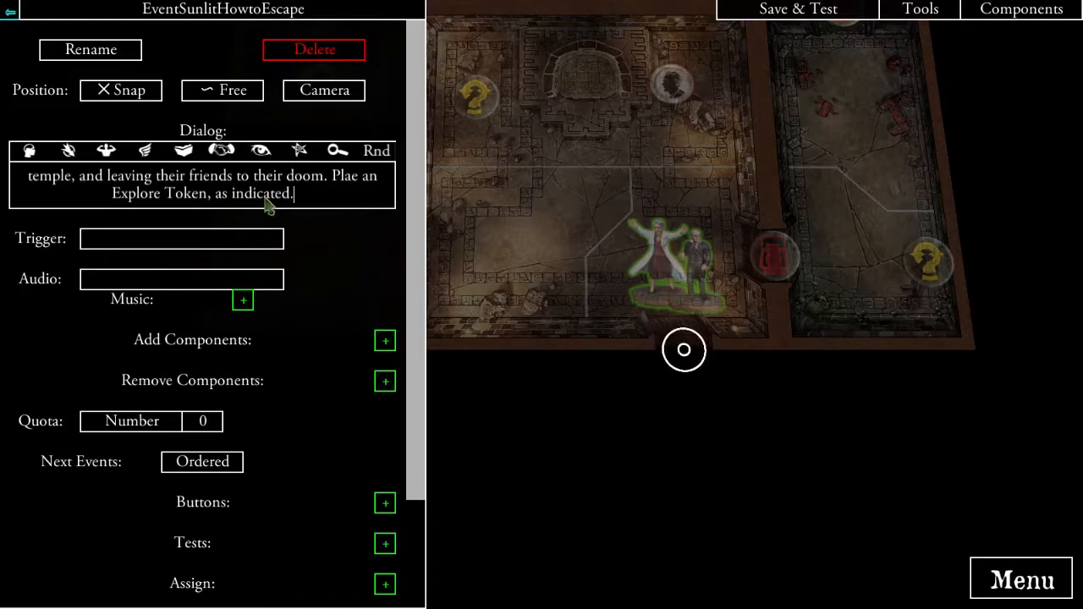
left_click(385, 334)
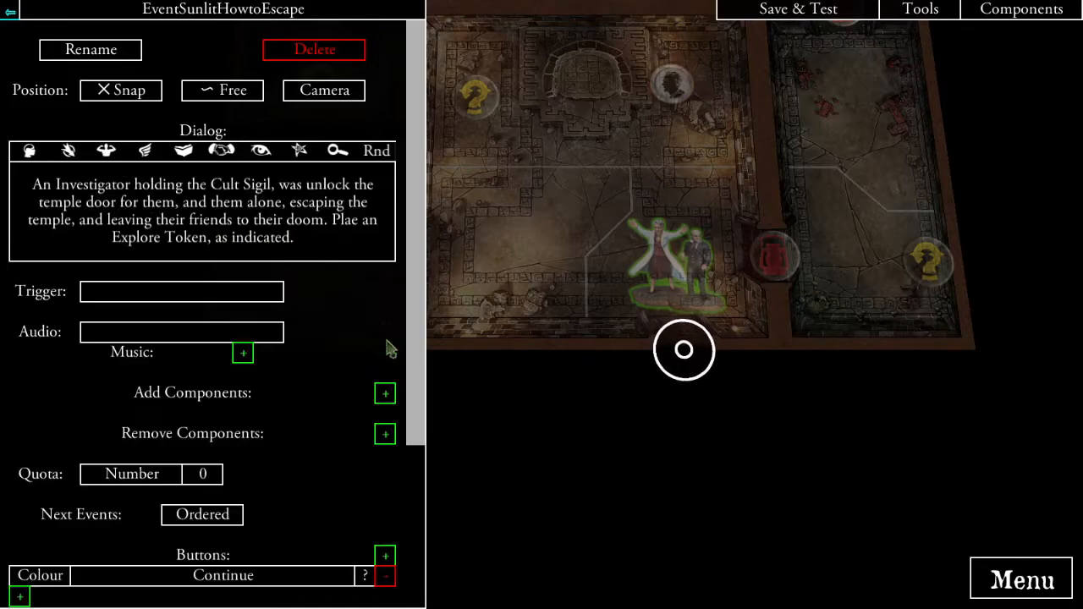
- Add a new token to the event's added components and place it at the throne room's outer doorway
left_click(385, 393)
left_click(348, 111)
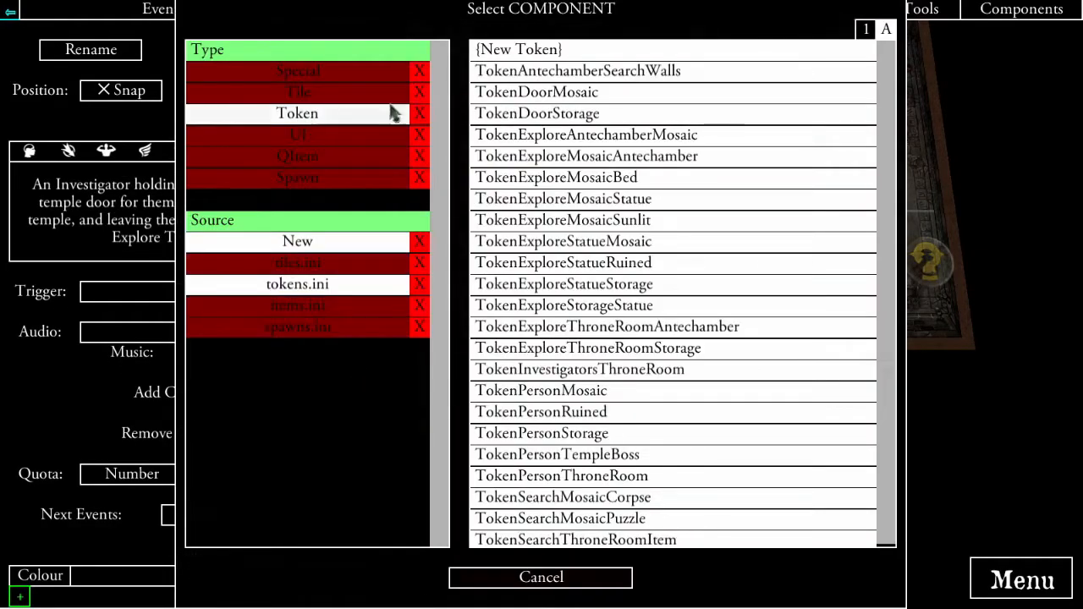
left_click(593, 46)
left_click(364, 413)
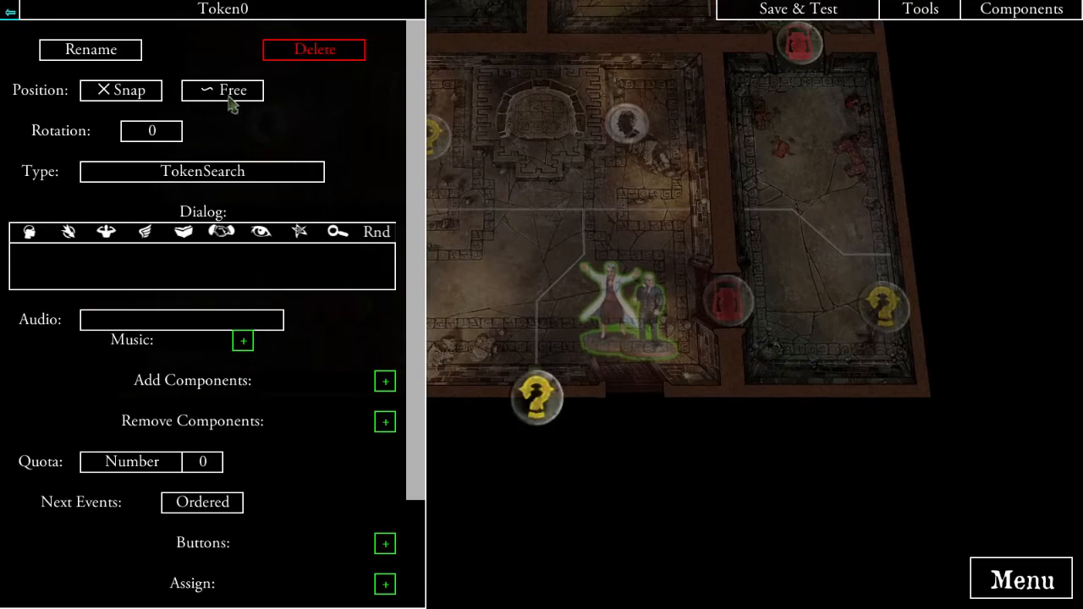
left_click(648, 383)
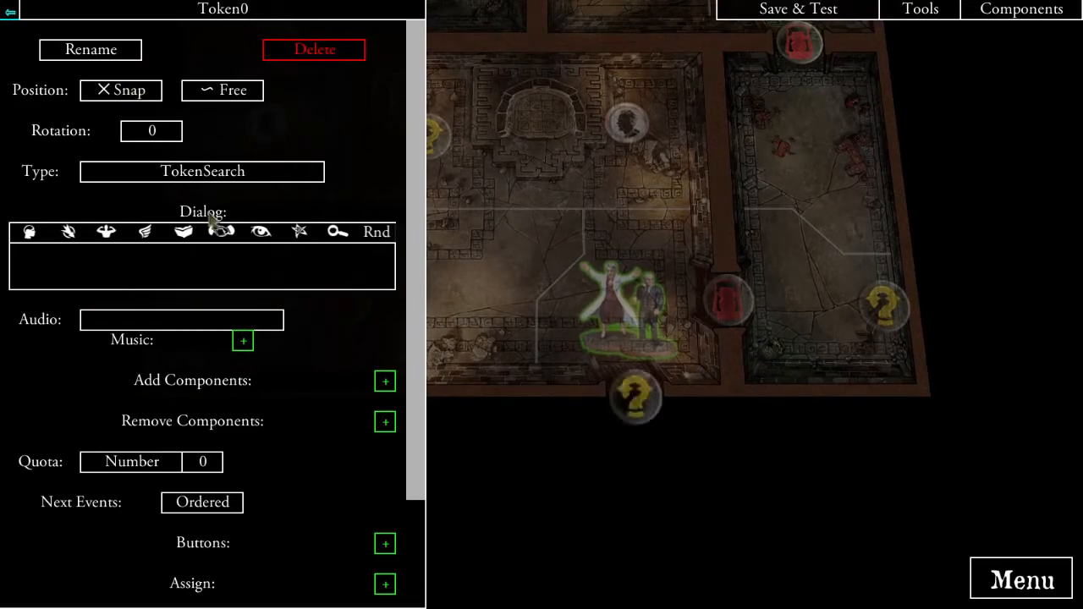
- Set the new token's type to TokenExplore, name it Explore Throne Room Escape, and return to the escape event
left_click(203, 173)
left_click(658, 85)
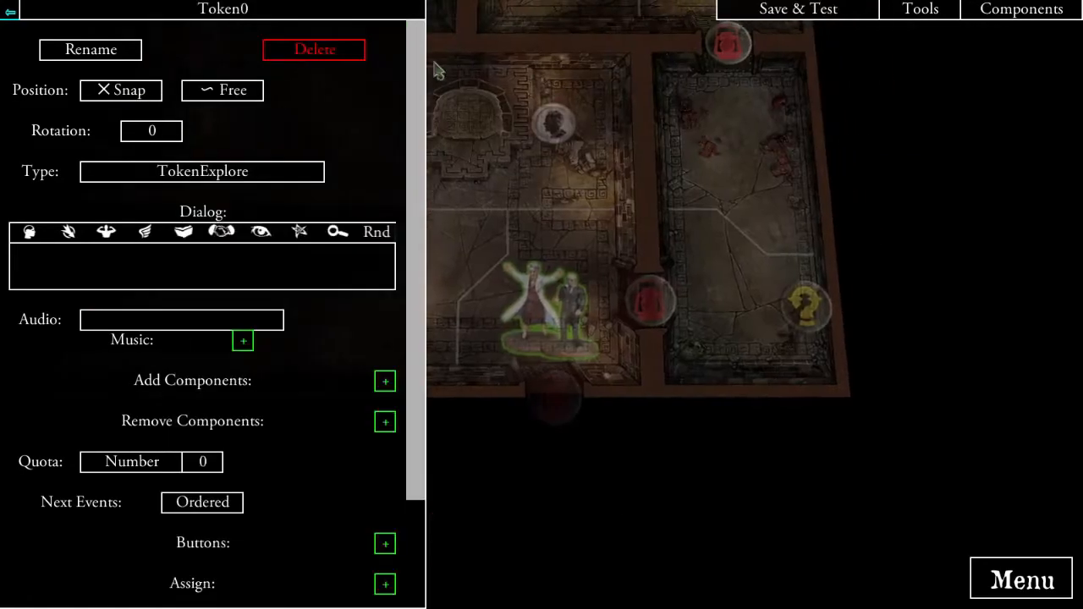
left_click(101, 47)
left_click(453, 77)
type("Explore Throne Room Esca")
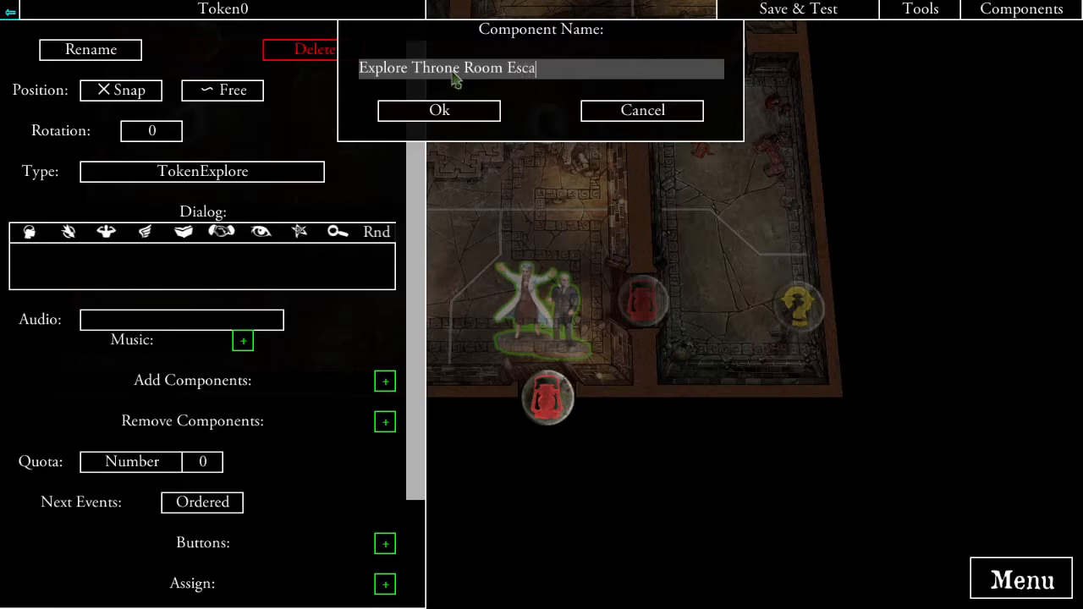
left_click(430, 115)
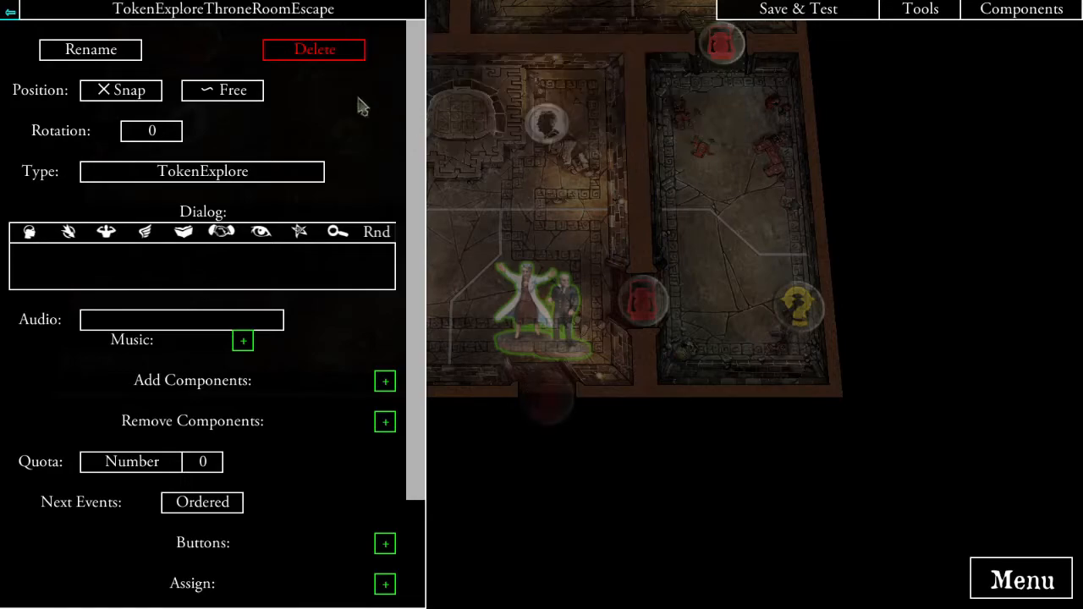
left_click(10, 15)
scroll(200, 264, "down", 6)
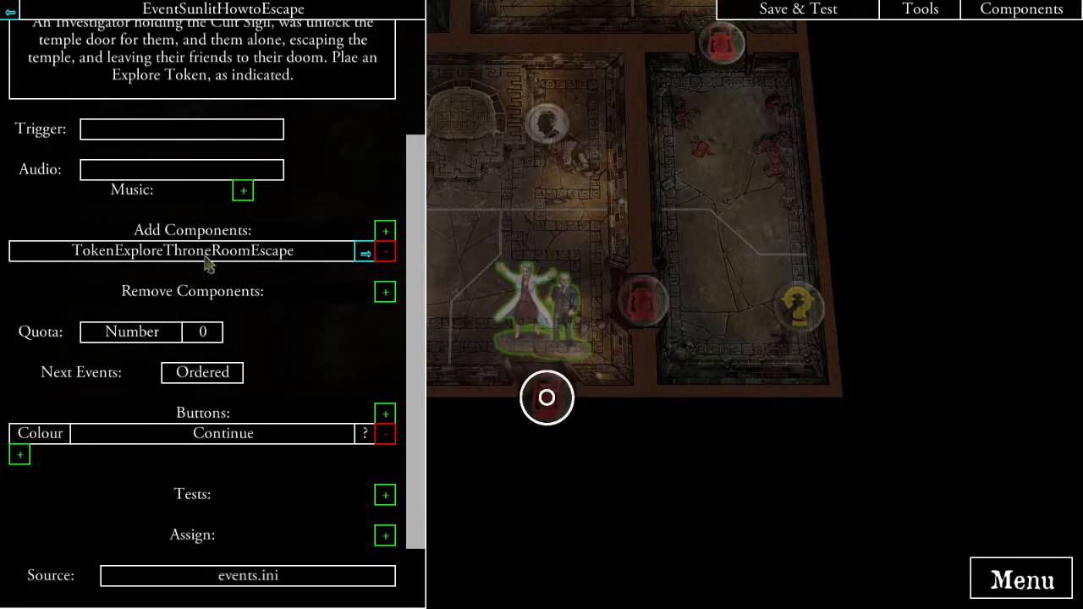
- Attach a new event to the escape event's Continue button, open it, and set its position to Camera
left_click(20, 455)
left_click(319, 71)
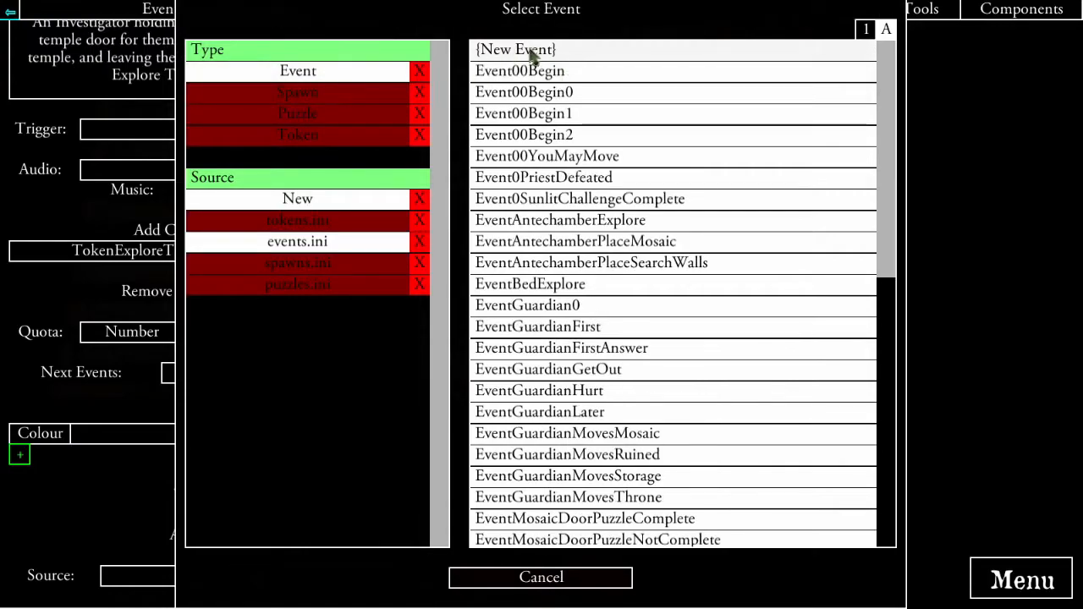
left_click(531, 51)
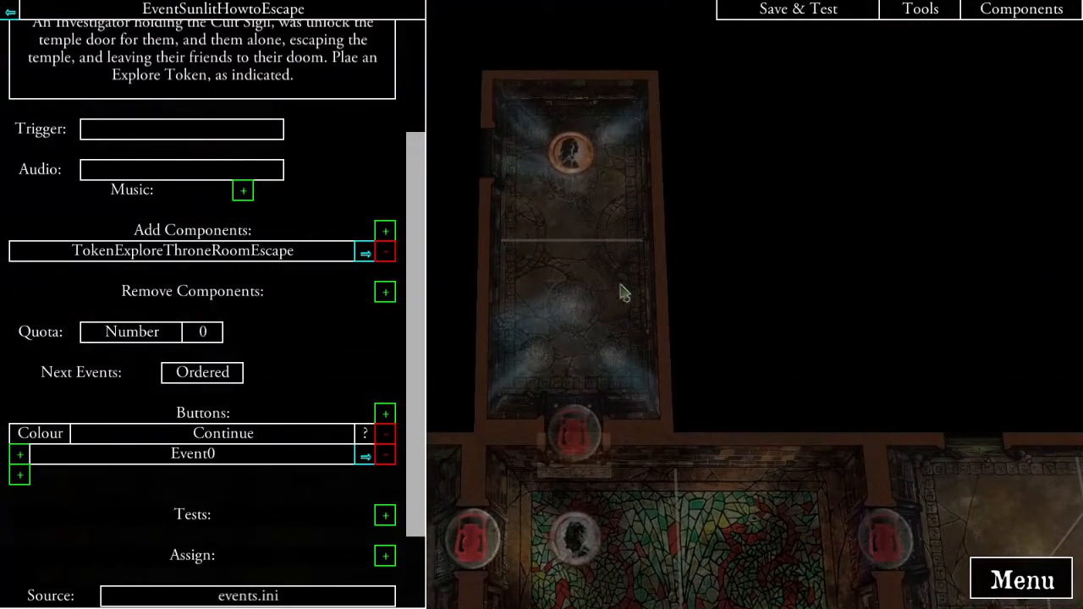
left_click(364, 456)
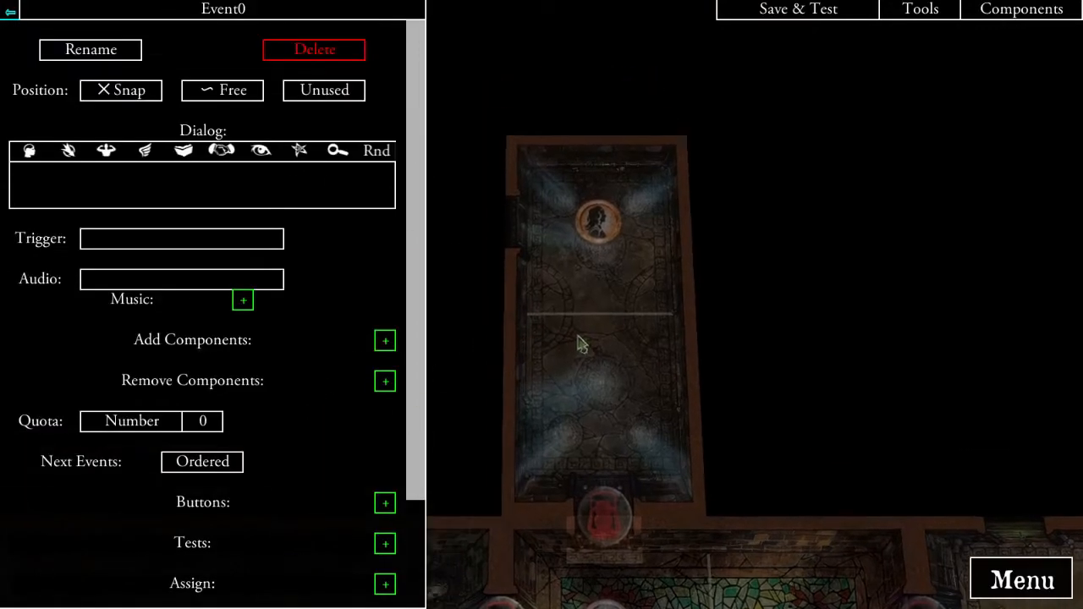
left_click(334, 97)
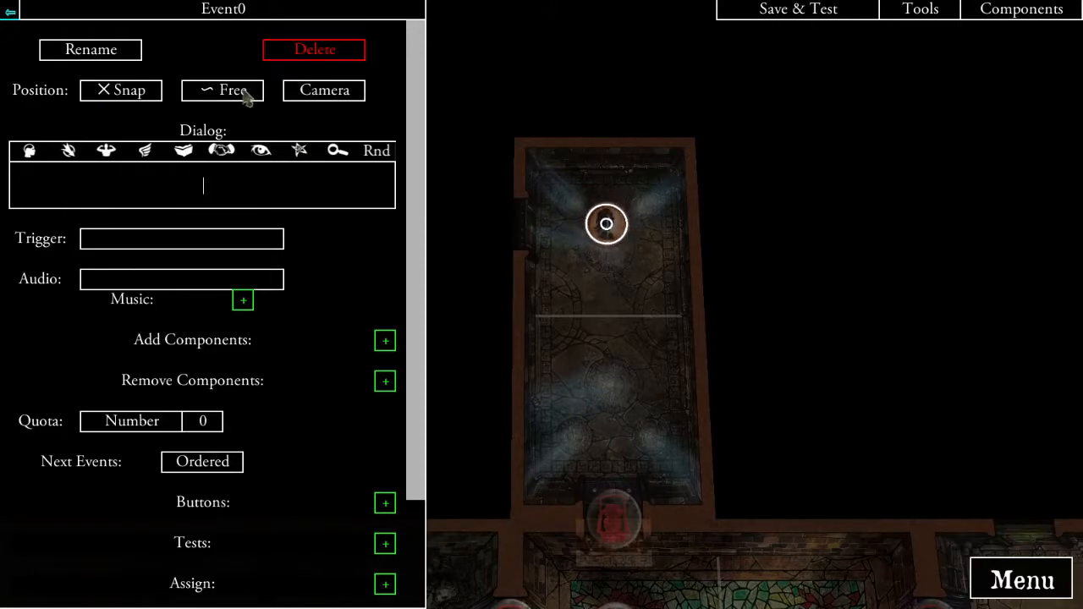
- Rename the new event as Sunlit Choices
left_click(131, 50)
left_click(416, 73)
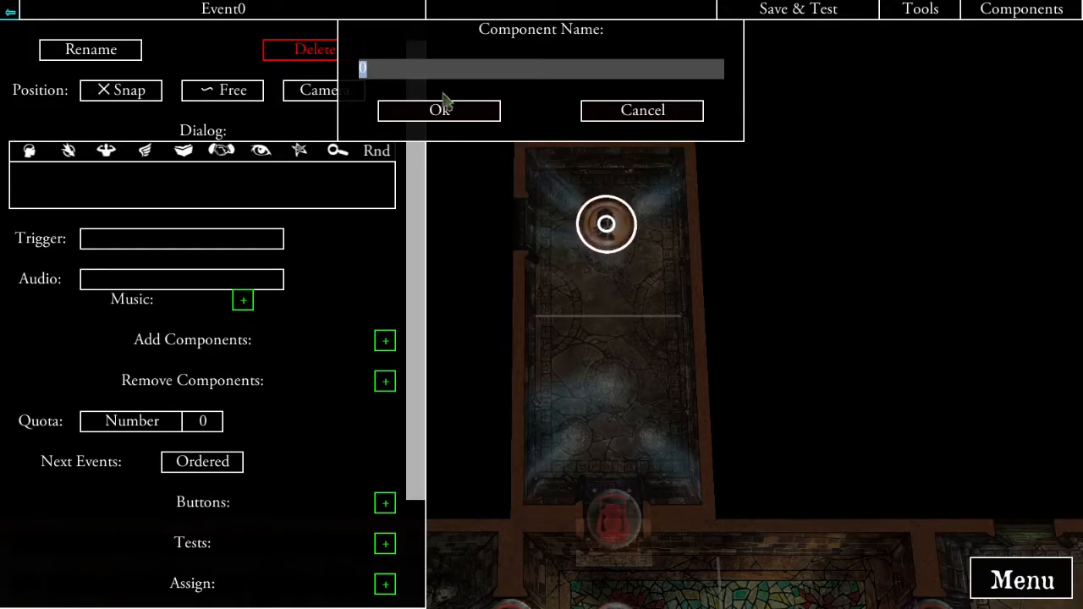
type("unlit")
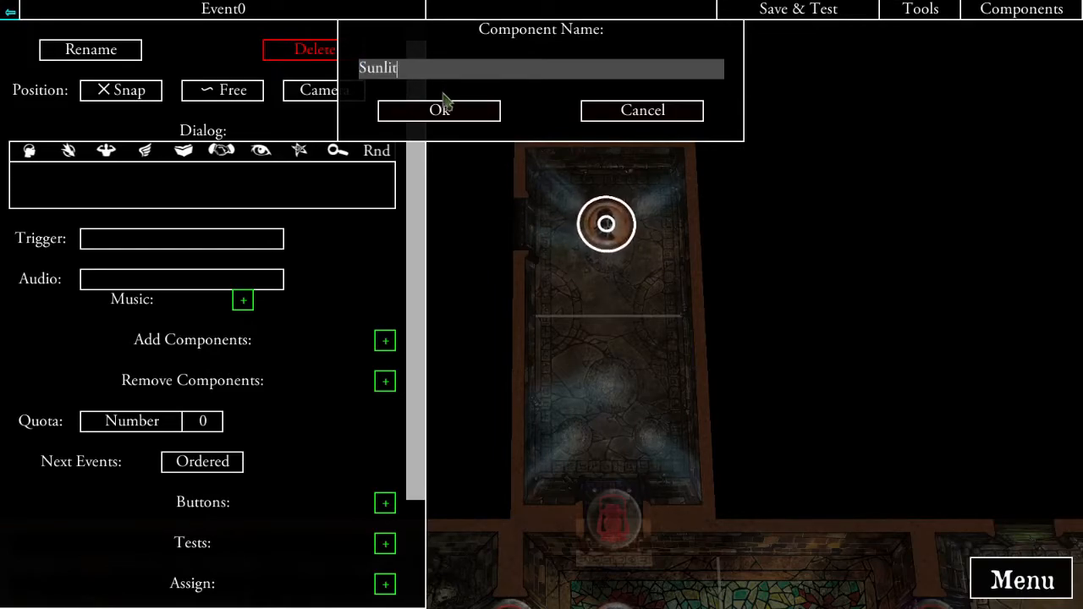
type(" Choices")
left_click(447, 115)
- Start the dialog with "The Investigator holding the Cult Sigil may also chose to deny the stranger's twisted design"
left_click(242, 200)
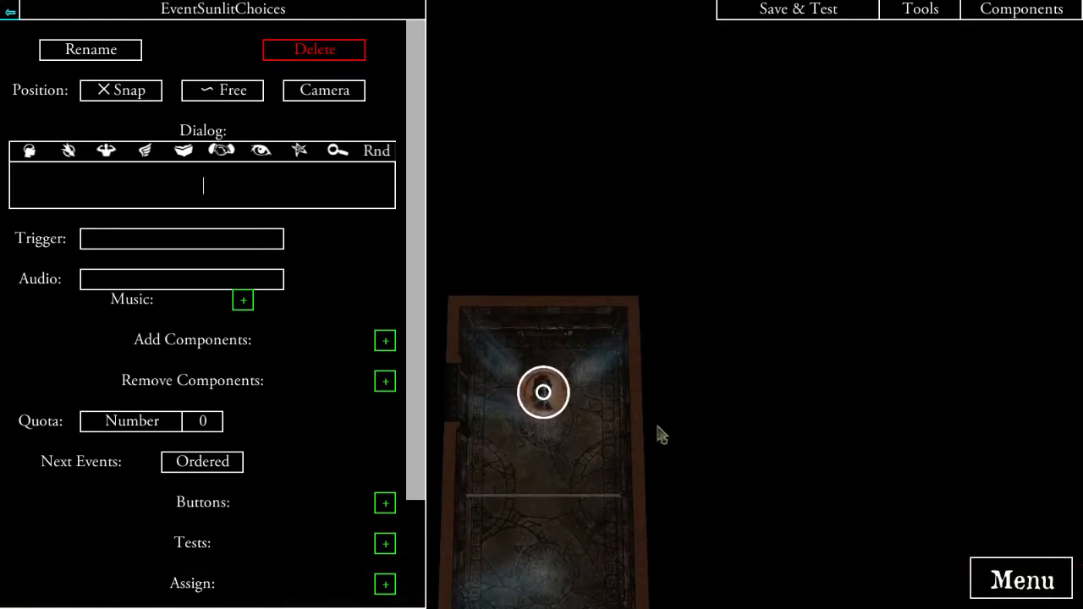
left_click_drag(657, 429, 754, 331)
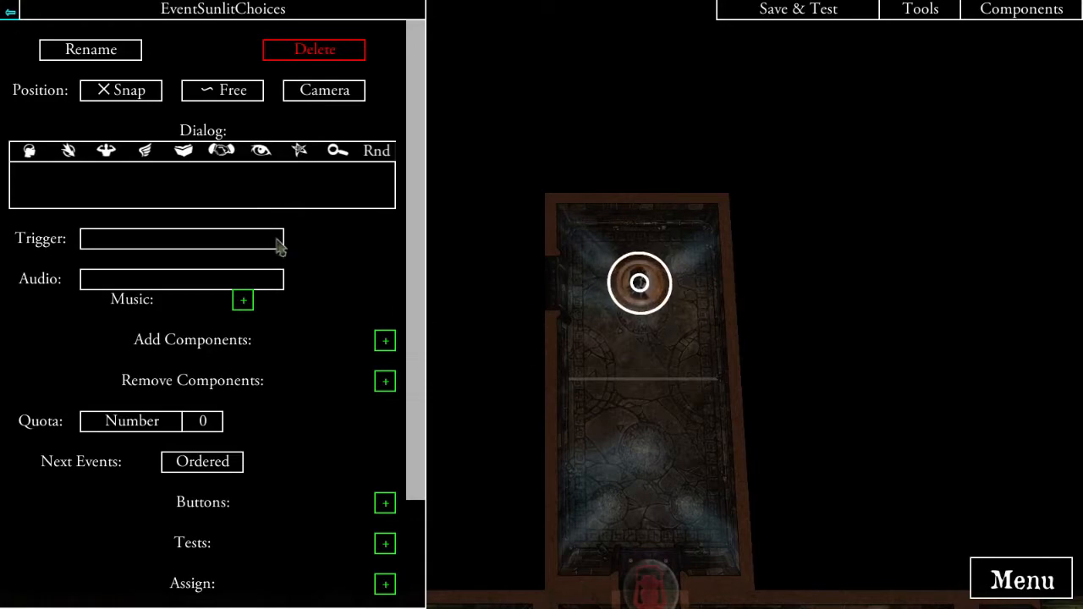
type("The Inv")
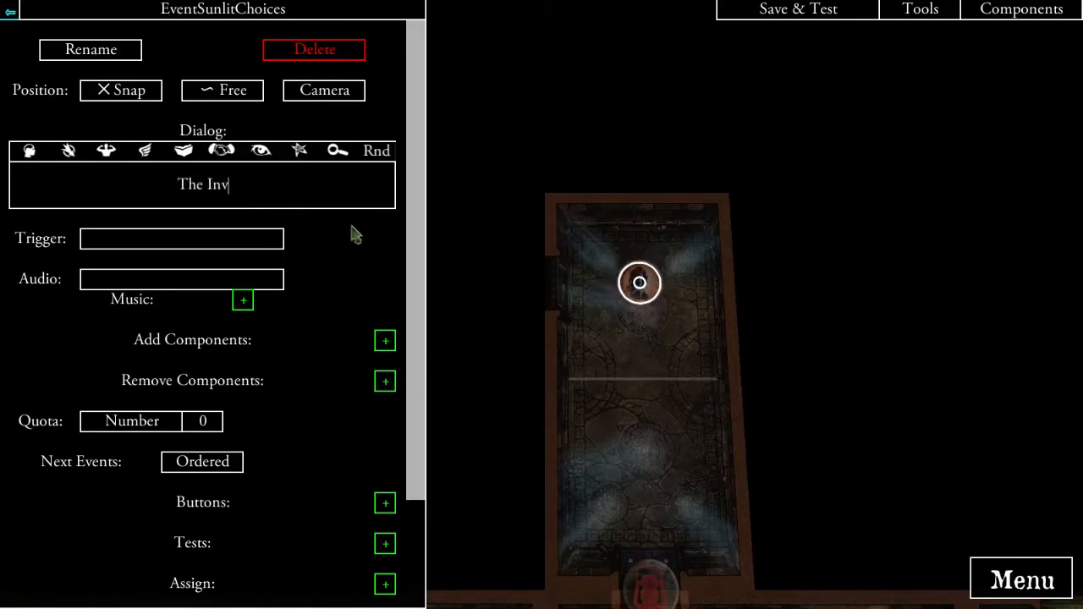
type("estigator hol")
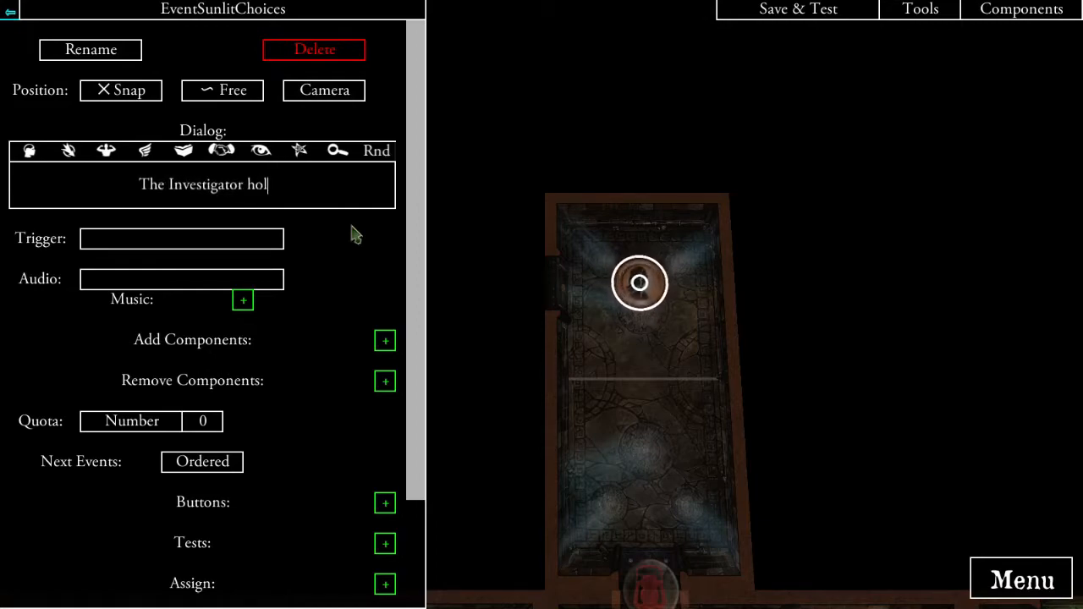
type("ding the Cult Sigil may also chose to deny the stranger's twist")
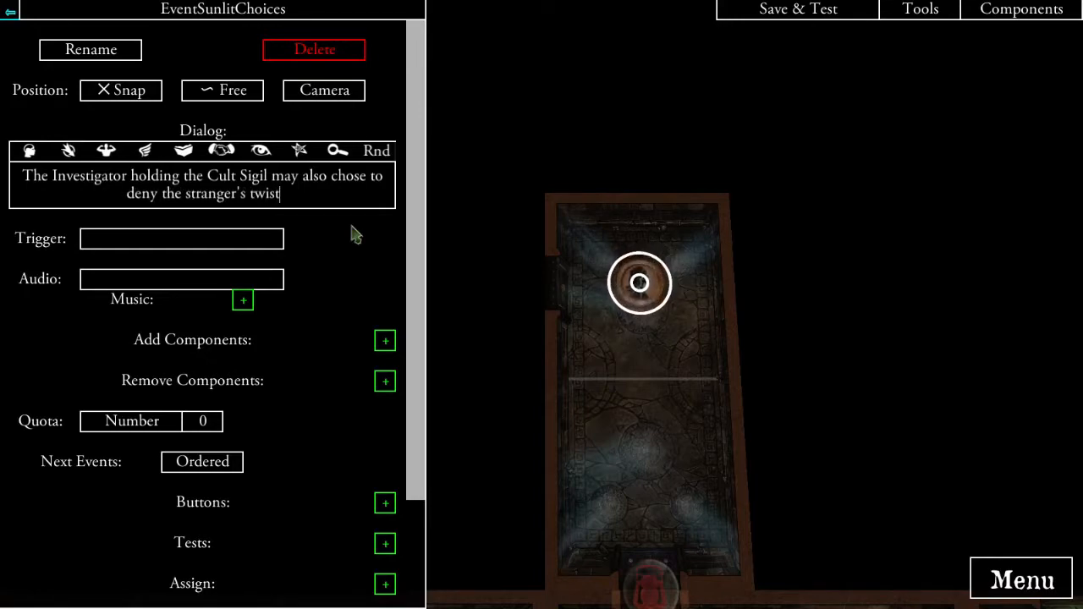
type("ed design")
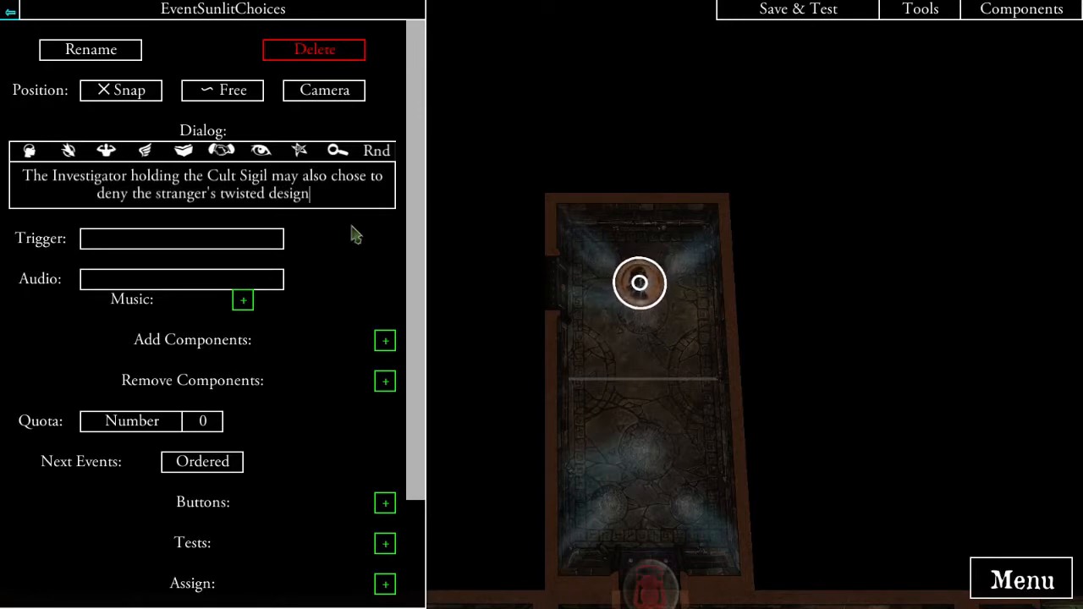
- Finish the dialog with ", destroy the sigil, and force her to release you all."
type(", destroy the sigil,.")
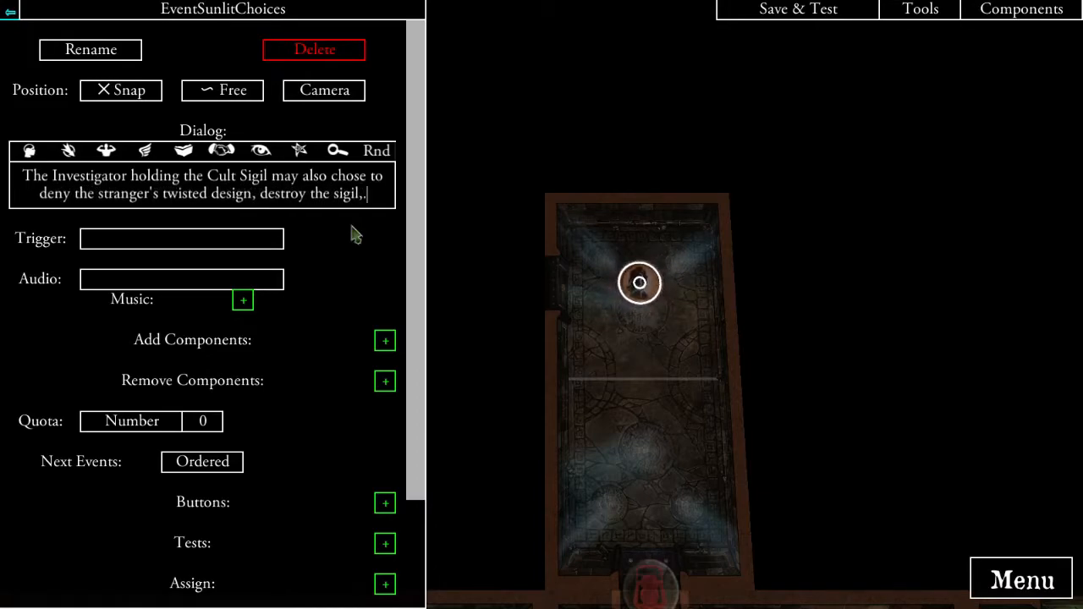
key("BackSpace")
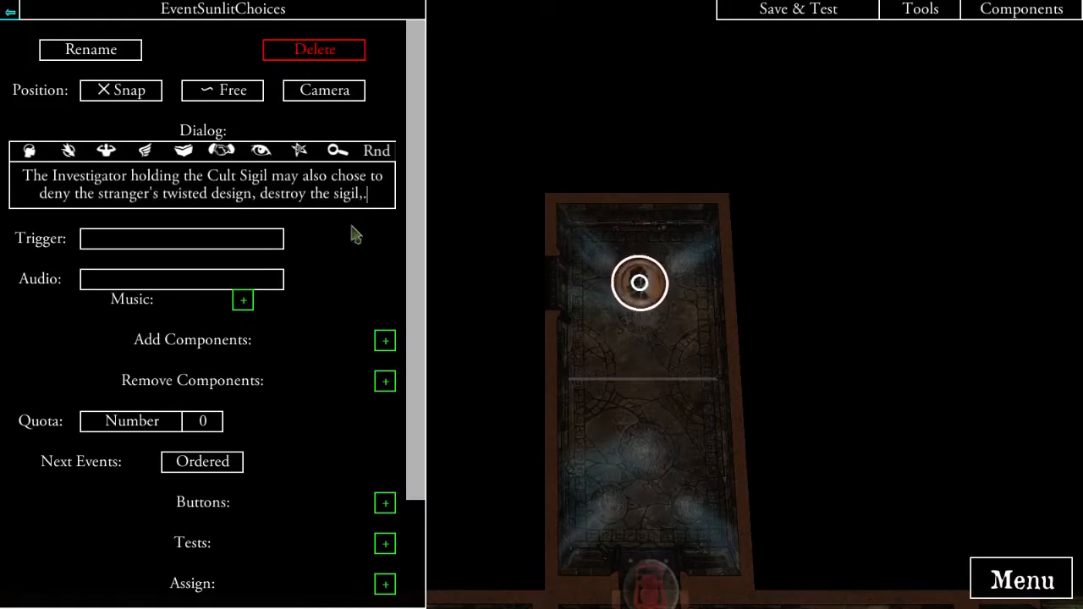
type("and force her to rel")
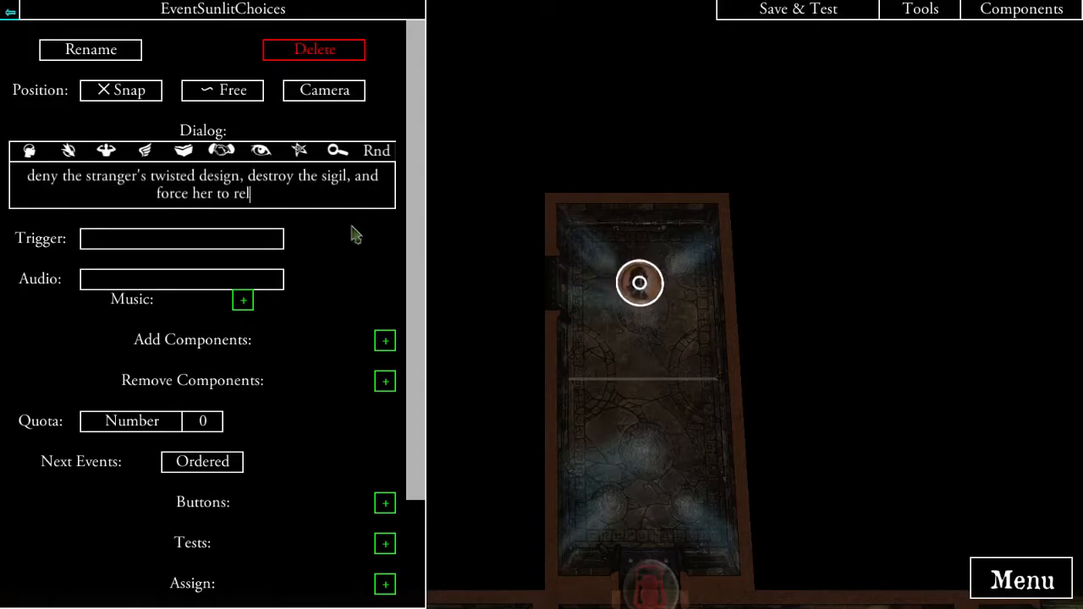
type(".")
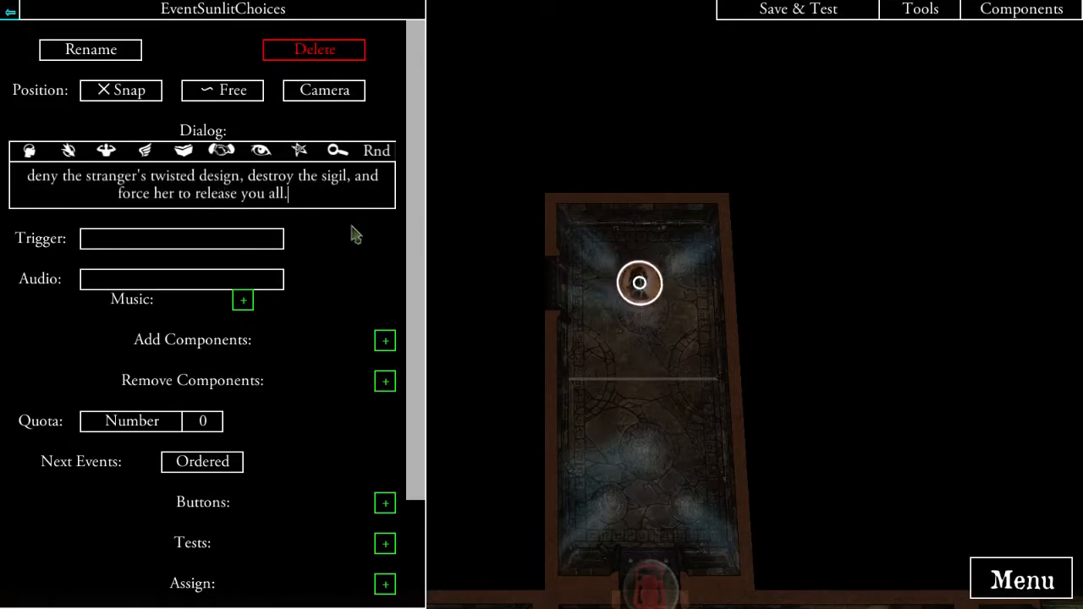
left_click(331, 242)
- Add a second button labelled Cancel to the choices event and relabel the first button "Destroy the Sigil {action}"
scroll(320, 396, "down", 1)
scroll(320, 396, "down", 1)
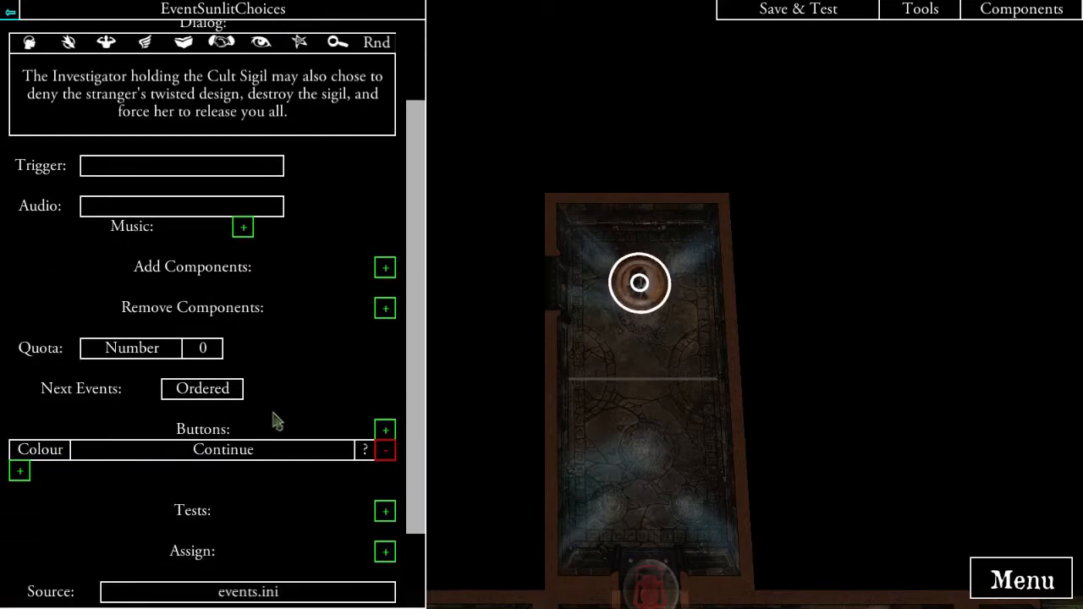
left_click(385, 430)
left_click(237, 499)
type("Ca")
left_click(268, 457)
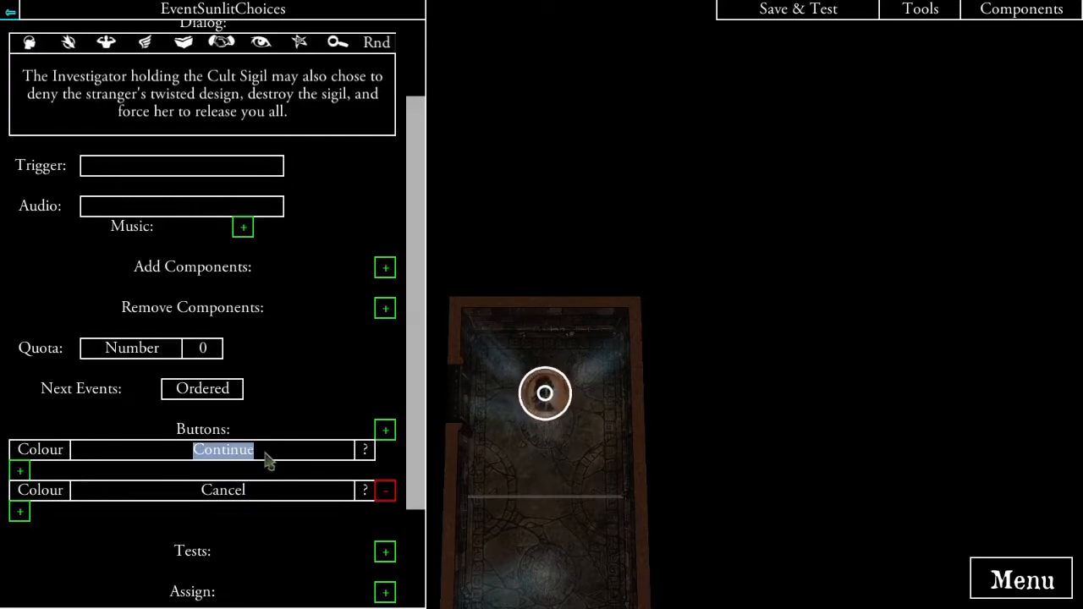
type("Destroy t")
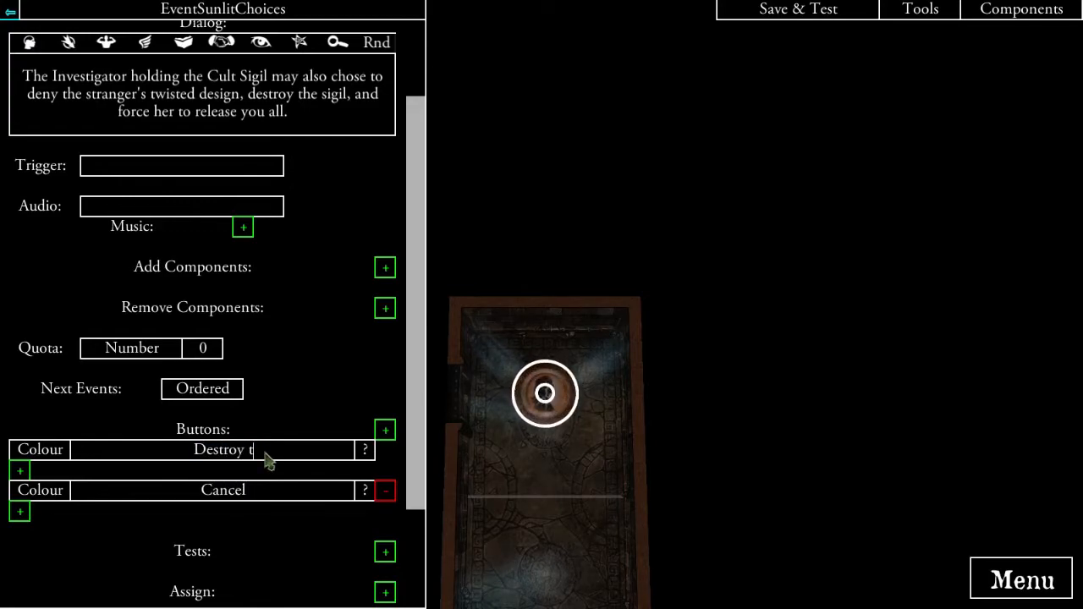
type("he Sigil {action}")
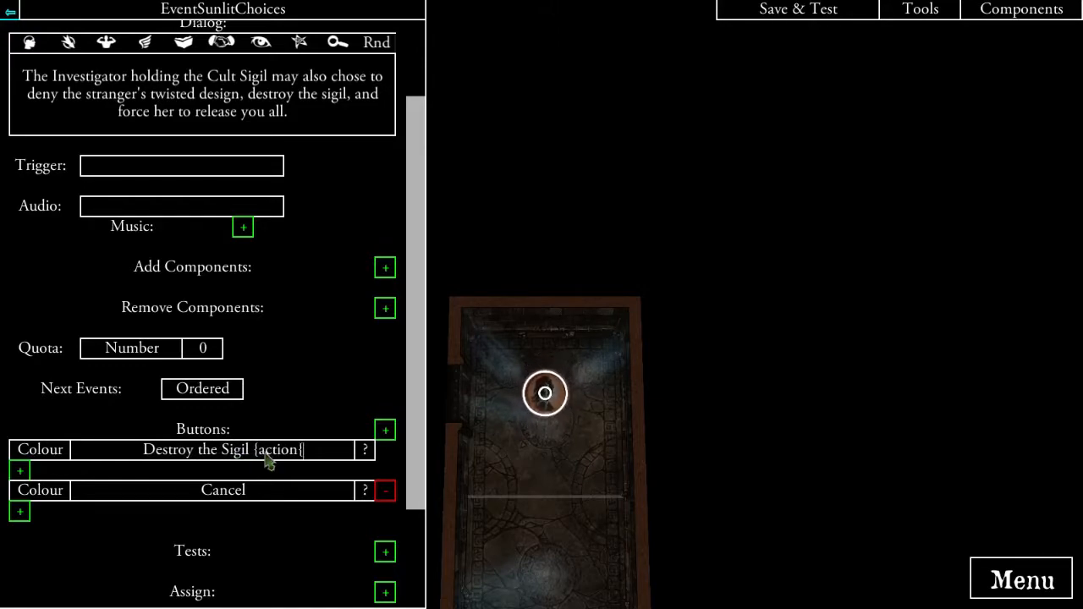
key("BackSpace")
type("}")
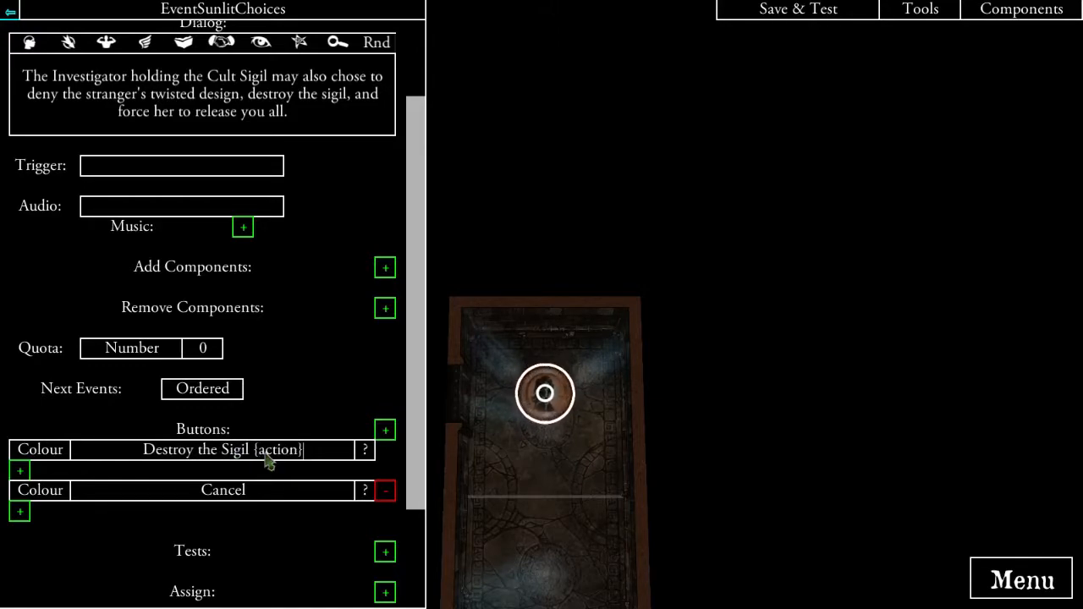
- Add an assignment to the choices event that sets the quest variable SunlitChallenge to 3
scroll(346, 458, "down", 3)
left_click(384, 485)
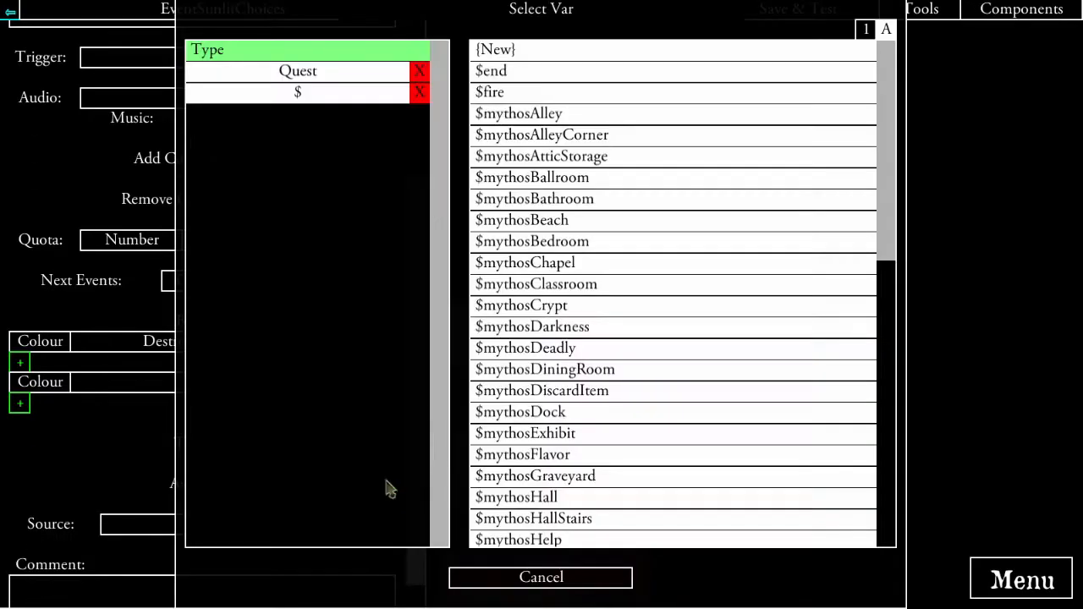
left_click(329, 68)
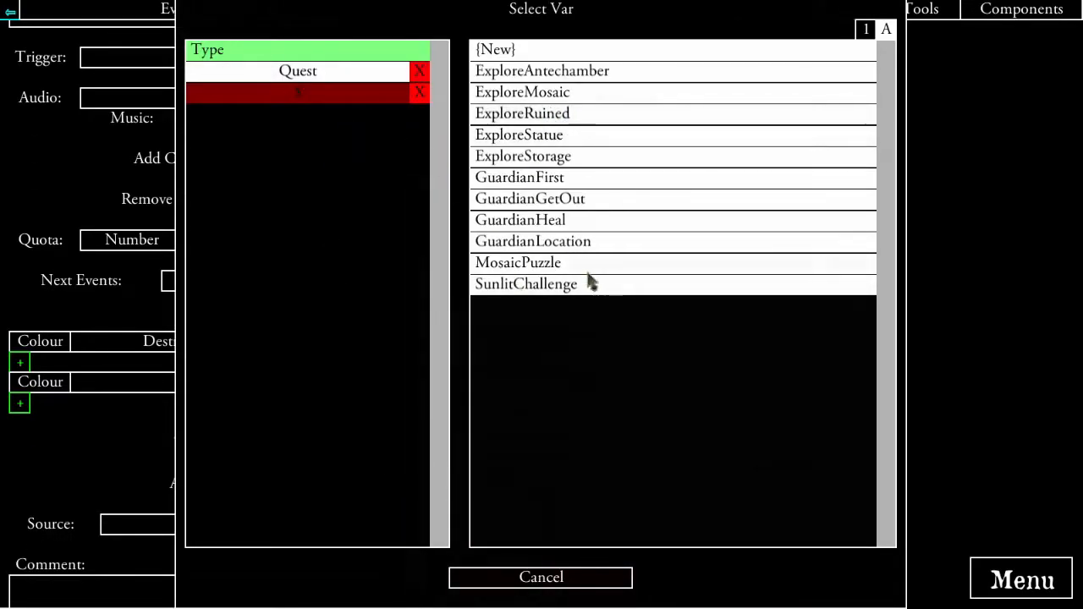
left_click(516, 288)
left_click(257, 508)
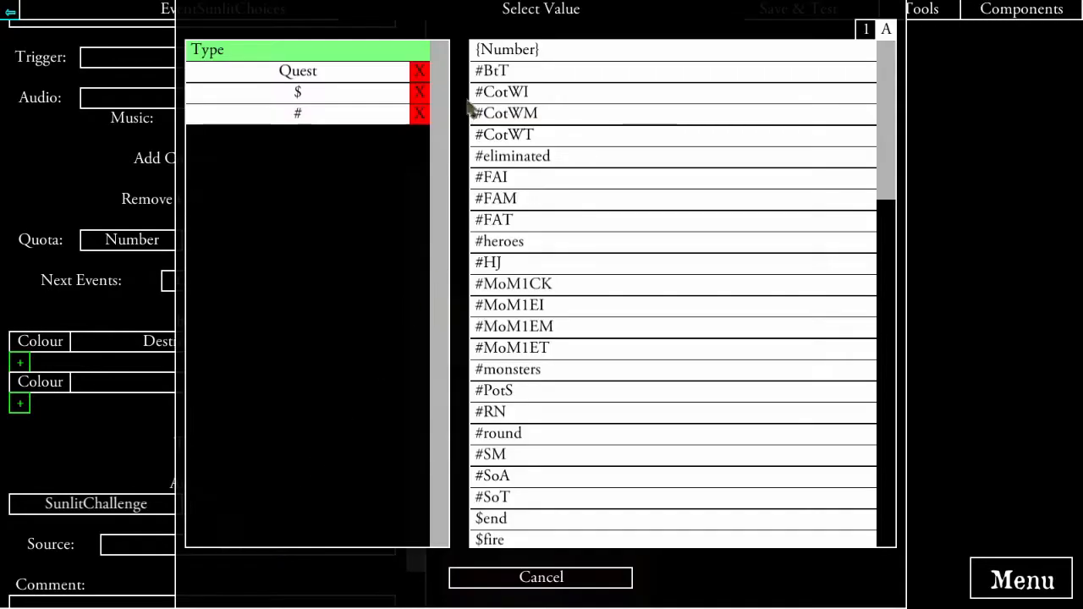
left_click(343, 72)
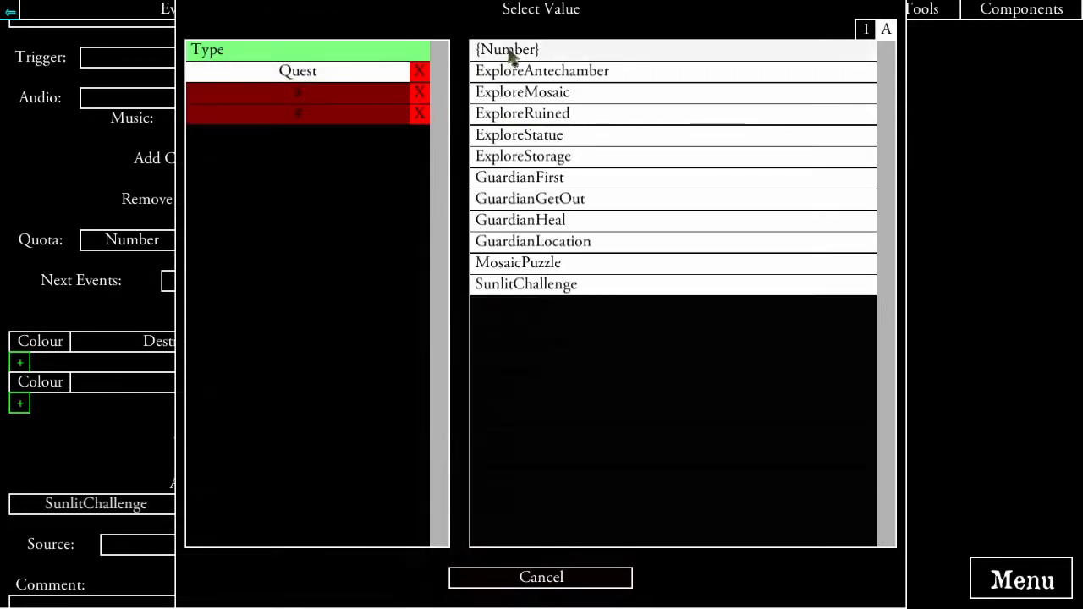
left_click(511, 49)
type("3")
key("Return")
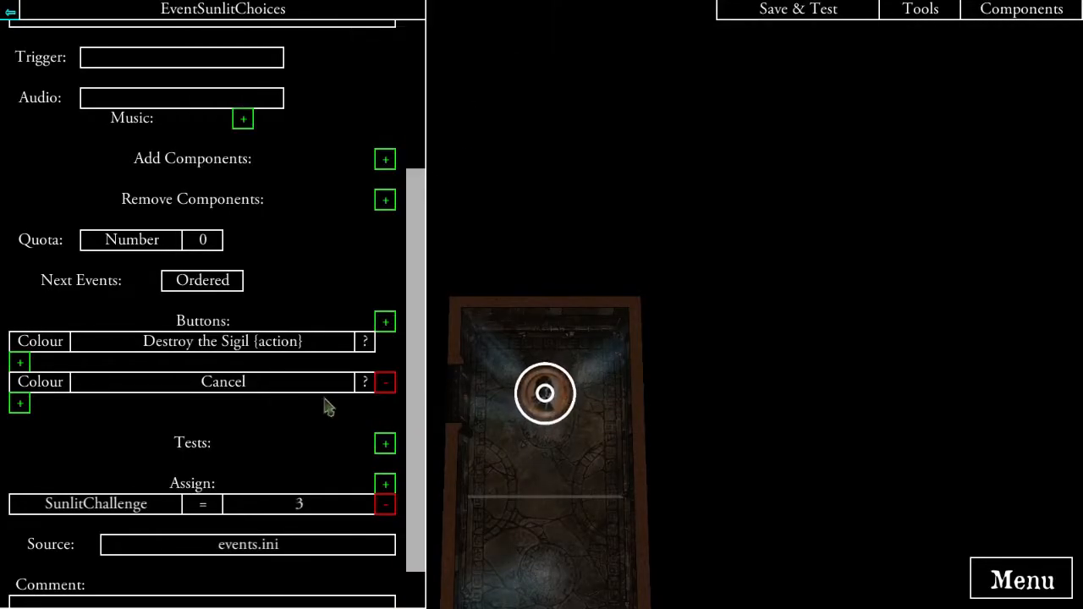
- Open the temple boss person token from the map for editing
scroll(327, 406, "down", 1)
scroll(320, 397, "up", 2)
scroll(318, 397, "up", 2)
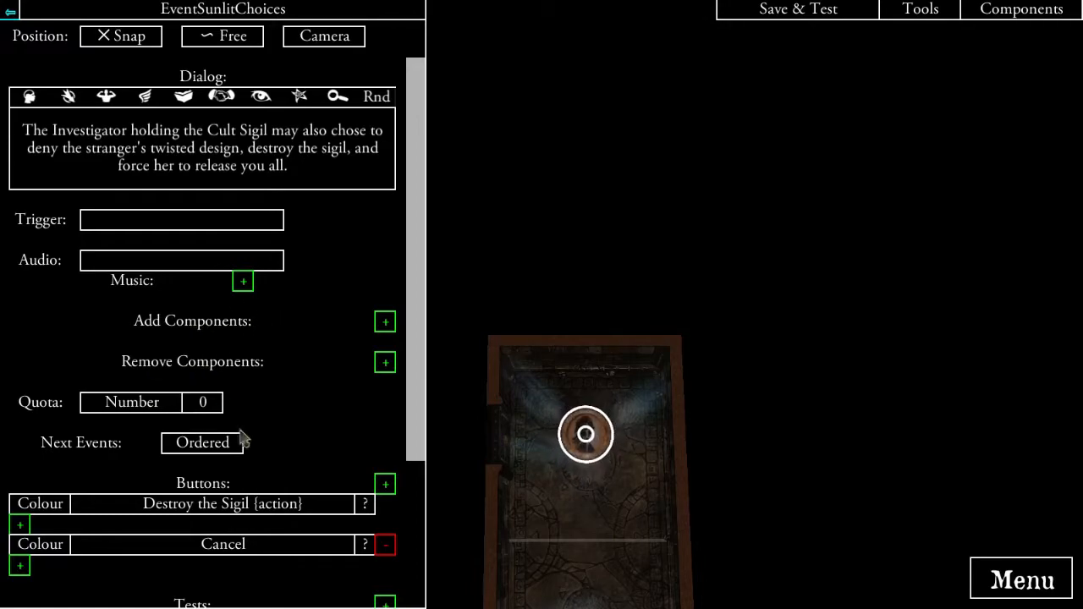
left_click_drag(725, 474, 746, 363)
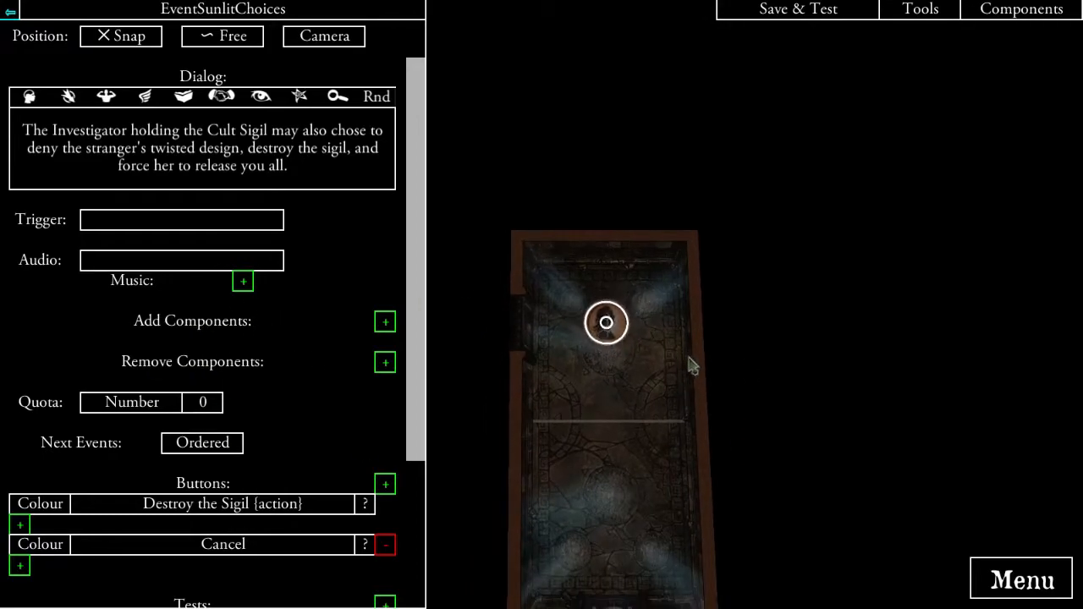
left_click(601, 324)
left_click(366, 93)
left_click(508, 53)
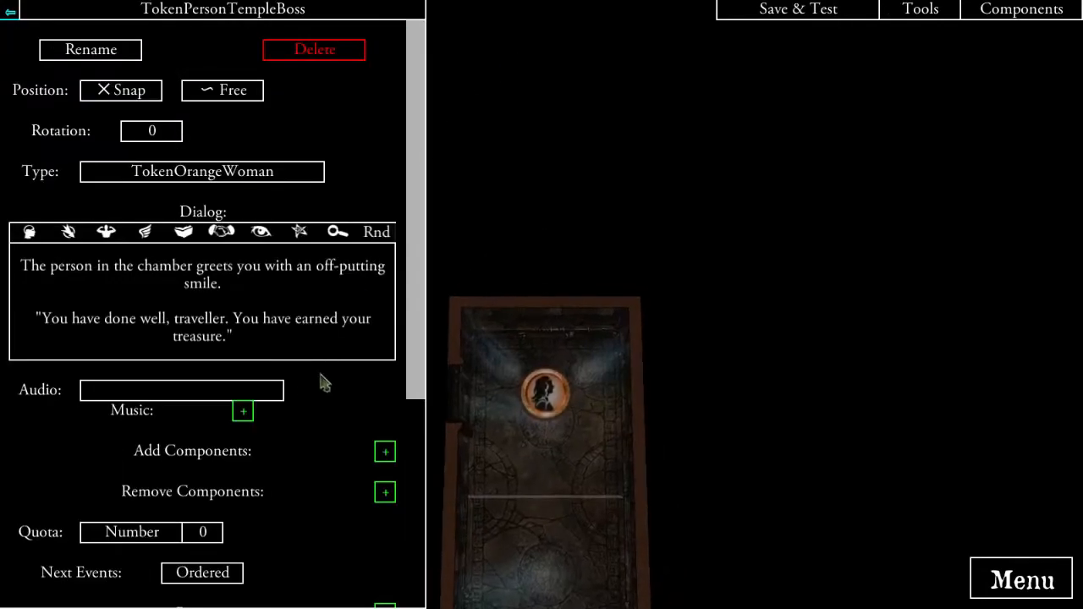
- Add a third button to the temple boss person token and begin its label with "T"
scroll(266, 406, "down", 5)
scroll(266, 408, "up", 2)
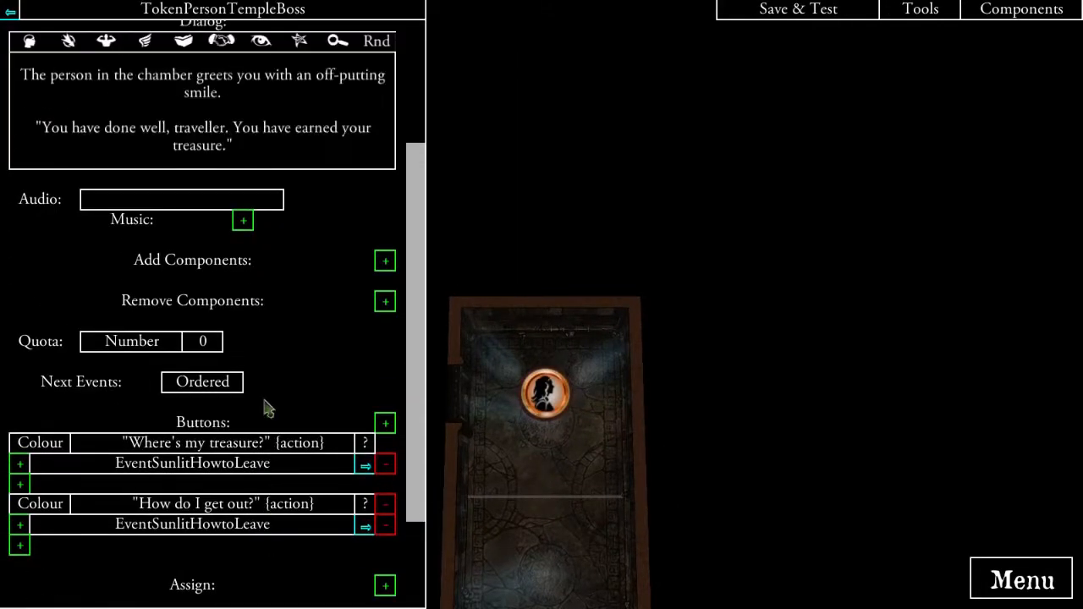
scroll(235, 321, "up", 2)
scroll(266, 390, "down", 4)
left_click(385, 290)
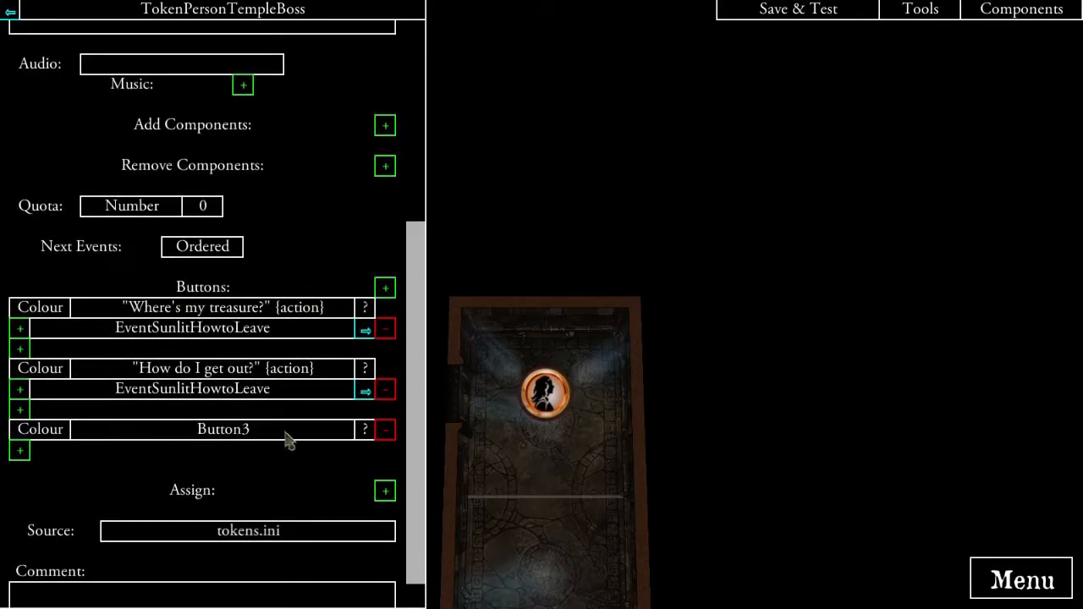
left_click(238, 434)
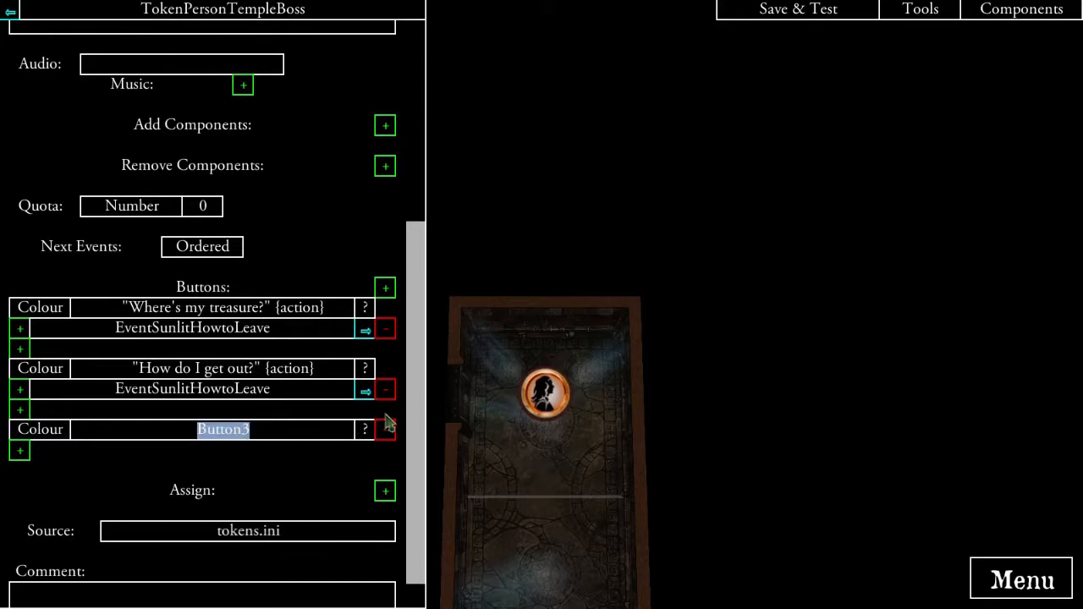
type("T")
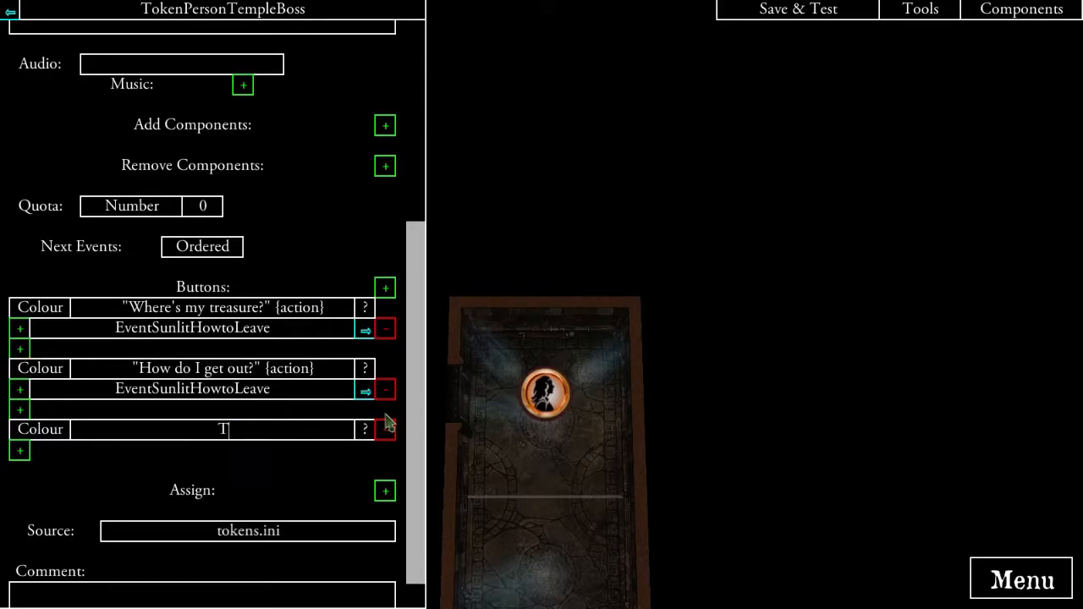
- Link two new events to the token's third button and start renaming the first one
left_click(21, 453)
left_click(519, 68)
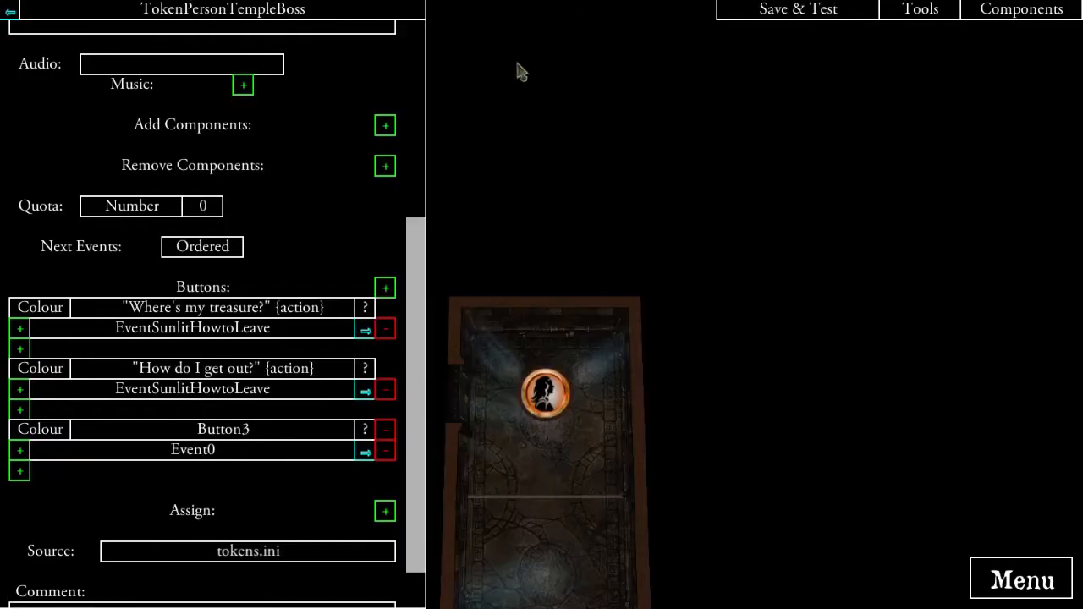
left_click(20, 472)
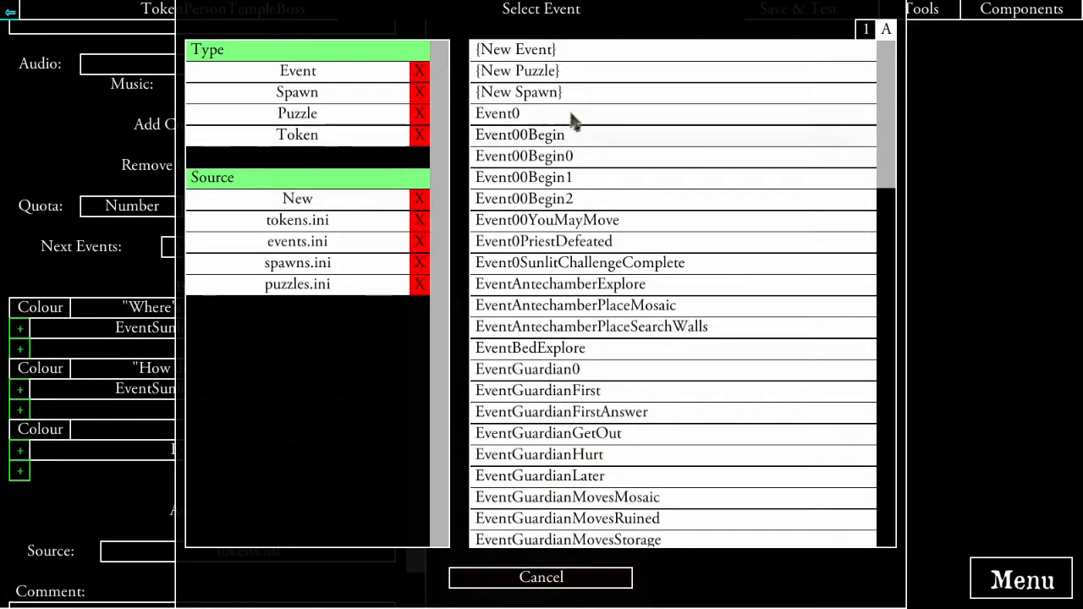
left_click(539, 56)
left_click(367, 453)
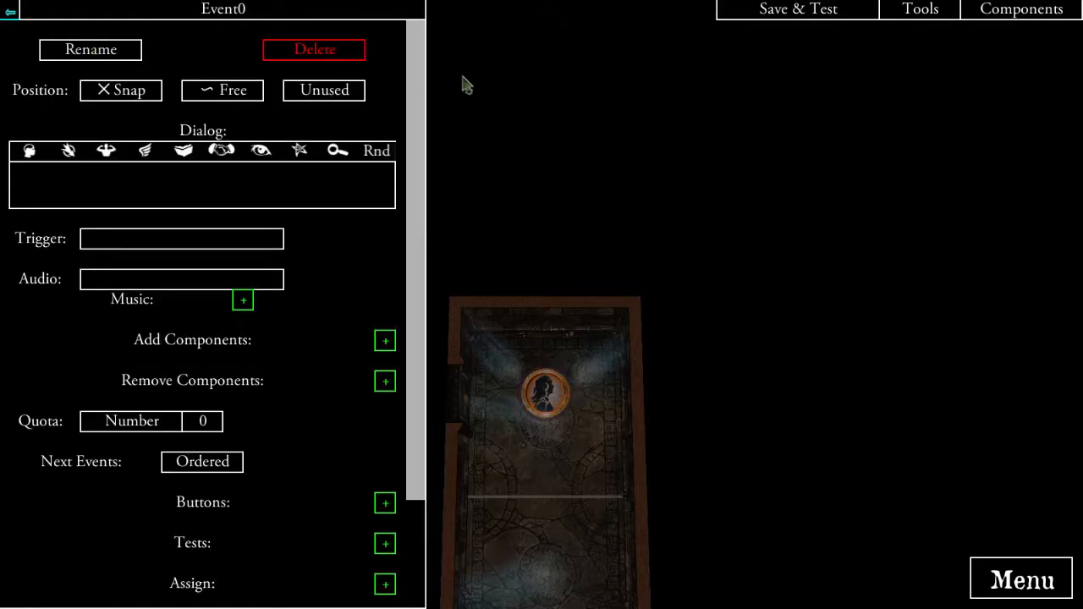
left_click(119, 52)
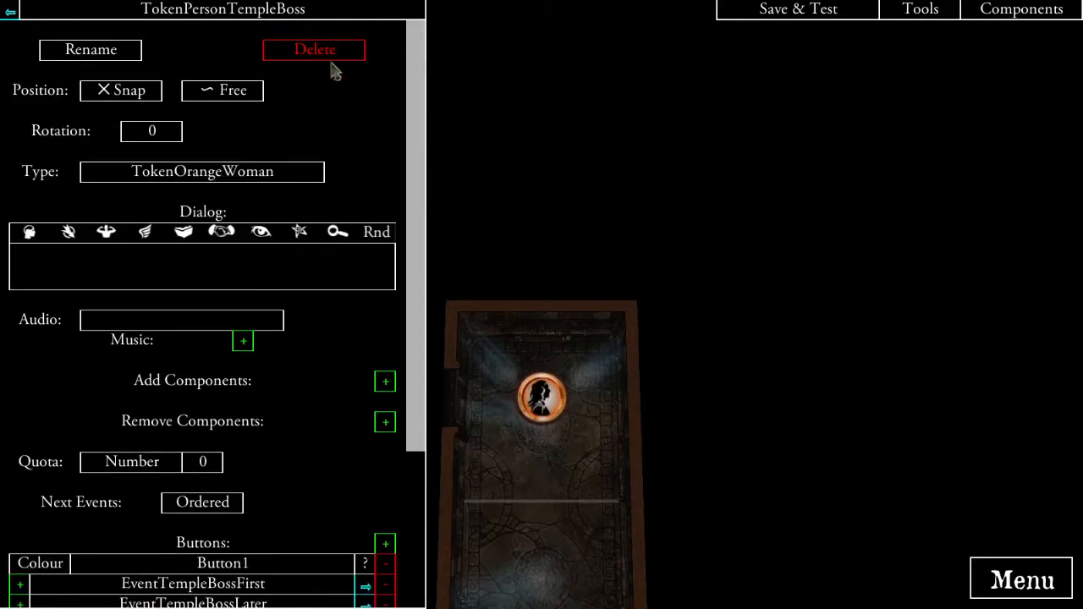
- Review the event chain from the temple boss token through EventTempleBossFirst, EventSunlitHowtoLeave and EventSunlitHowtoEscape to EventSunlitChoices
scroll(246, 295, "down", 3)
scroll(280, 358, "down", 3)
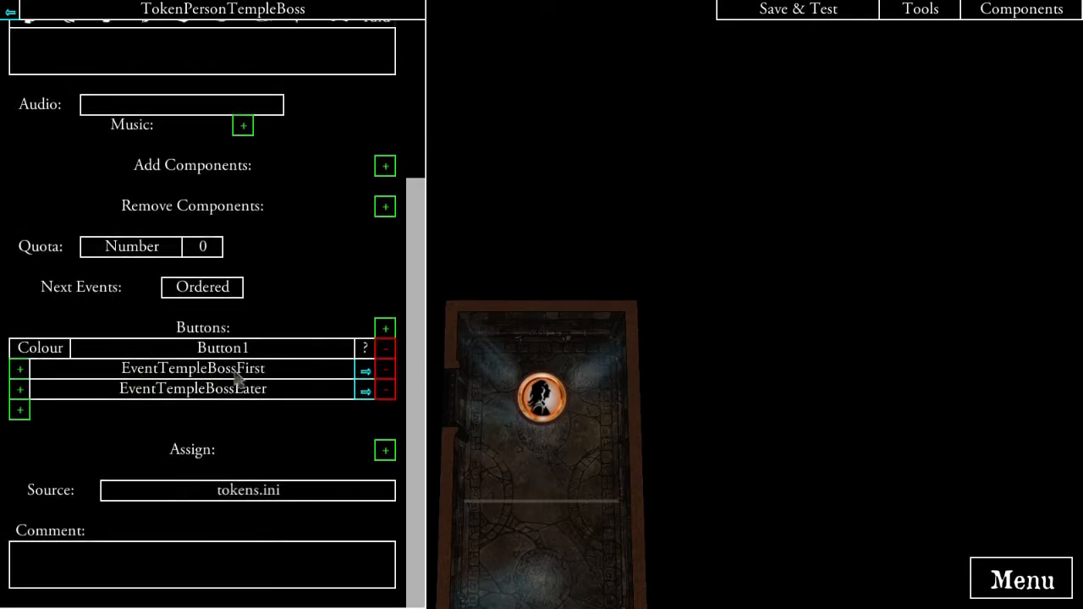
left_click(365, 372)
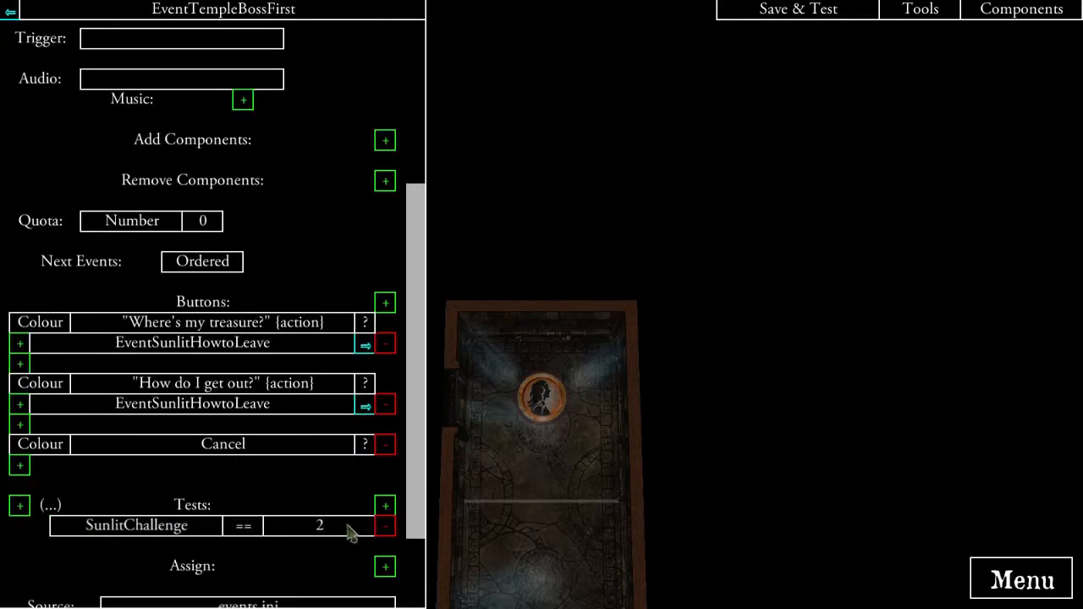
left_click_drag(559, 522, 584, 281)
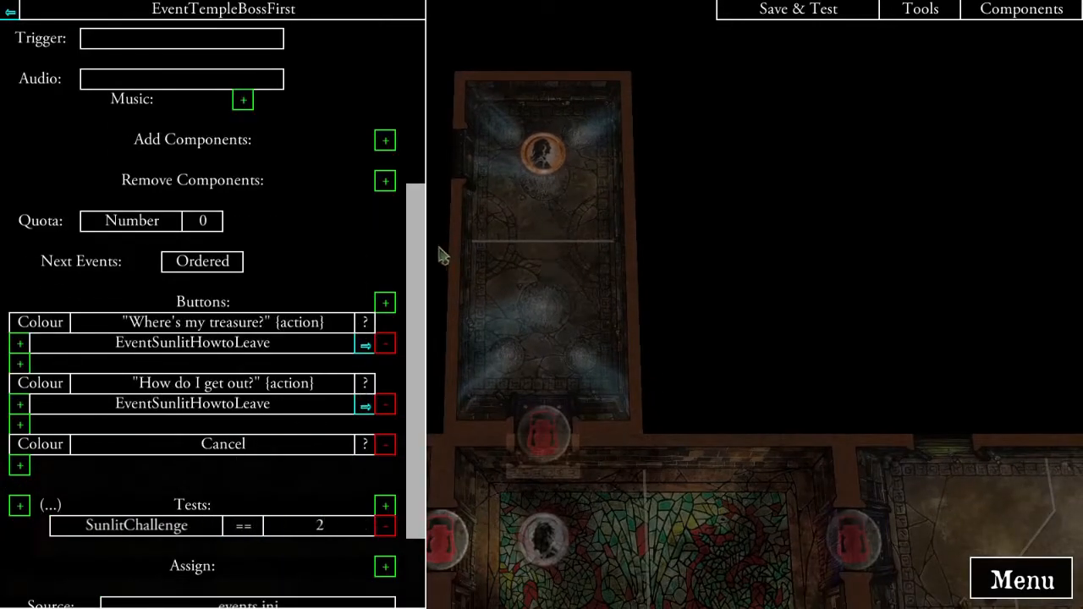
scroll(296, 457, "up", 4)
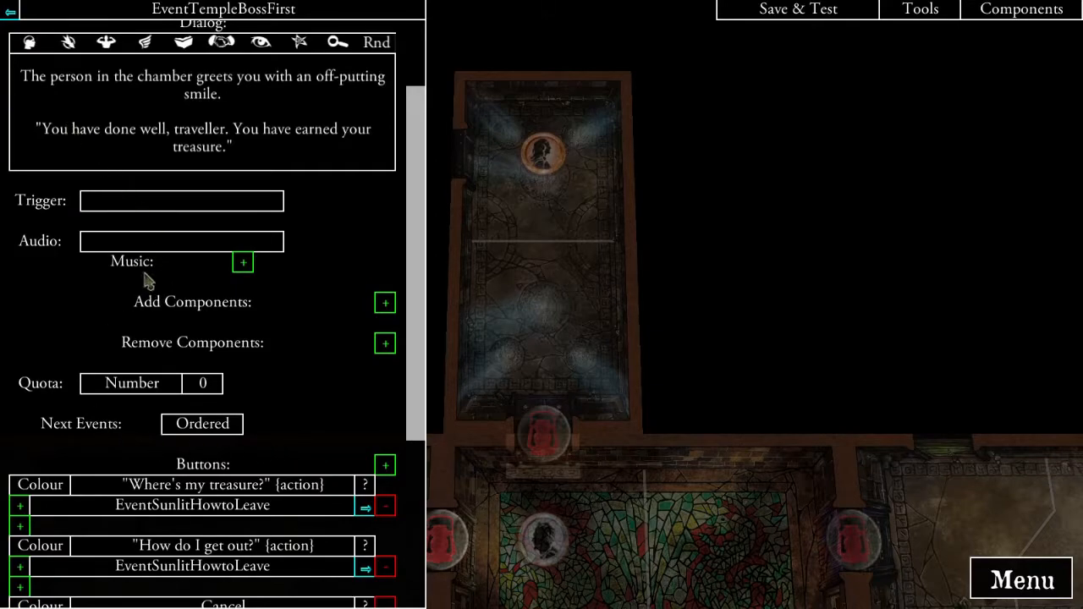
scroll(245, 436, "down", 3)
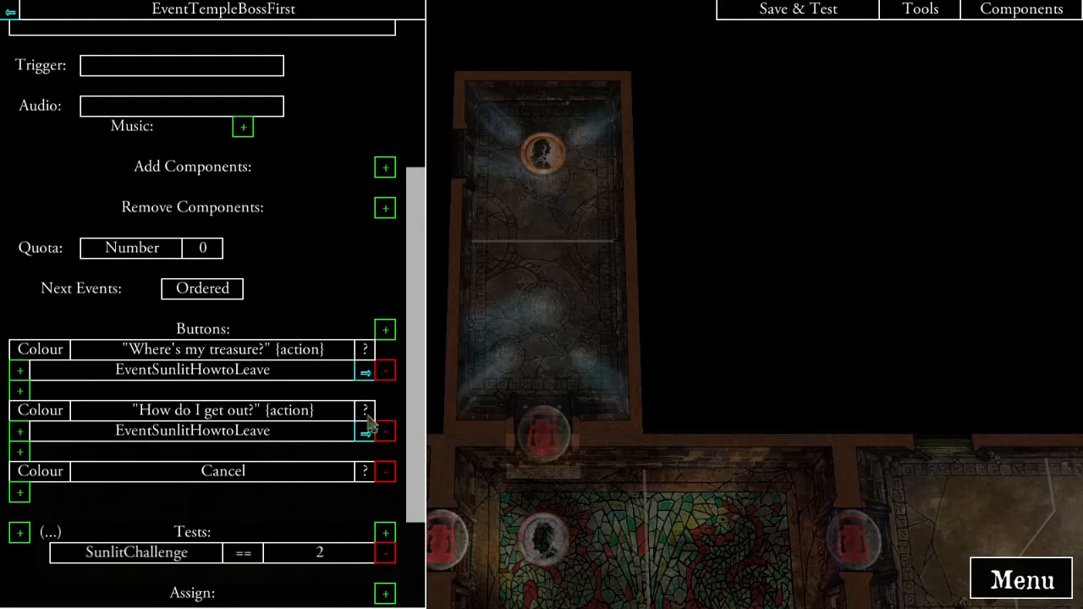
left_click(366, 374)
scroll(367, 385, "down", 8)
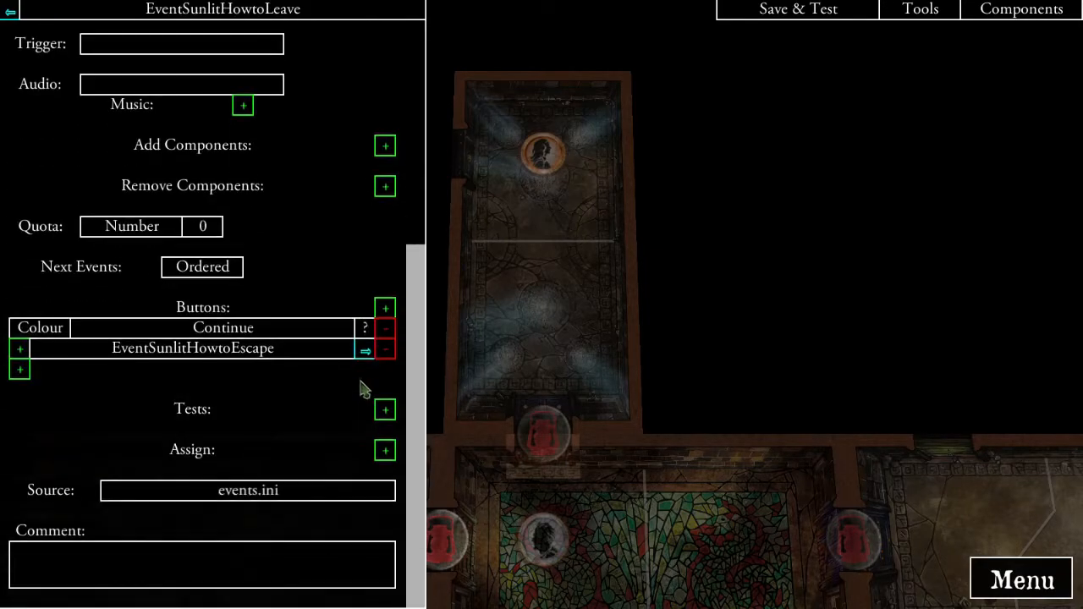
left_click(367, 352)
scroll(365, 364, "down", 6)
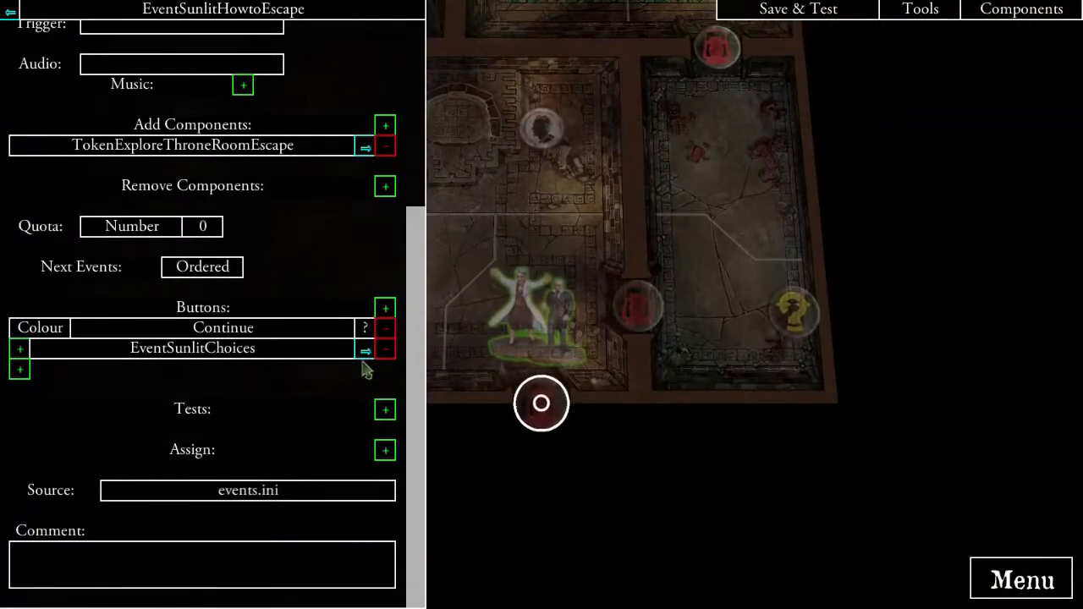
left_click(364, 352)
scroll(363, 367, "down", 6)
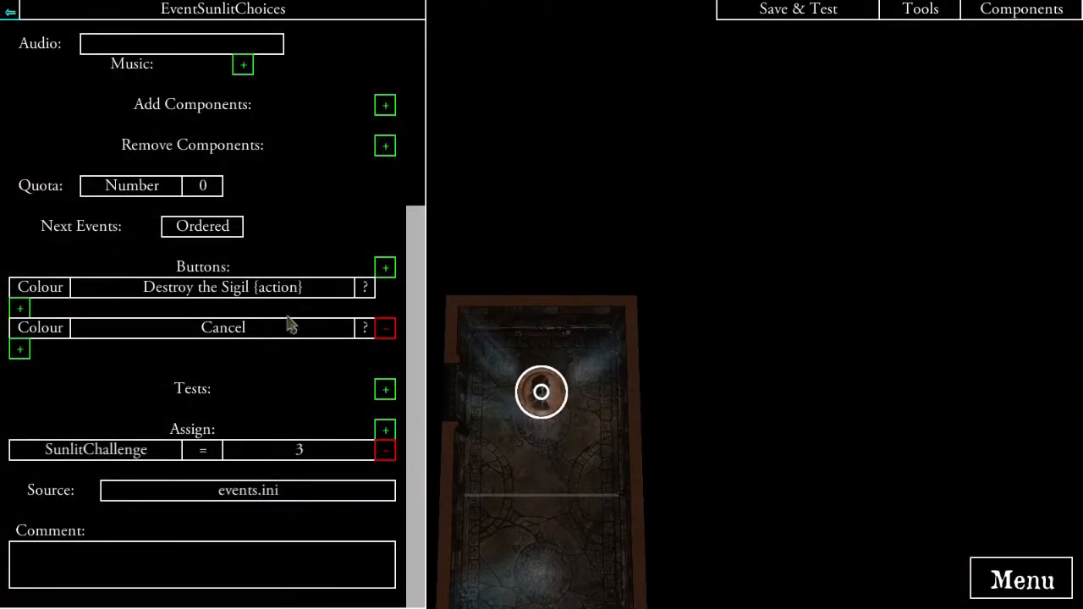
- Link the "Destroy the Sigil {action}" button of EventSunlitChoices to a new spawn event
left_click_drag(608, 440, 661, 362)
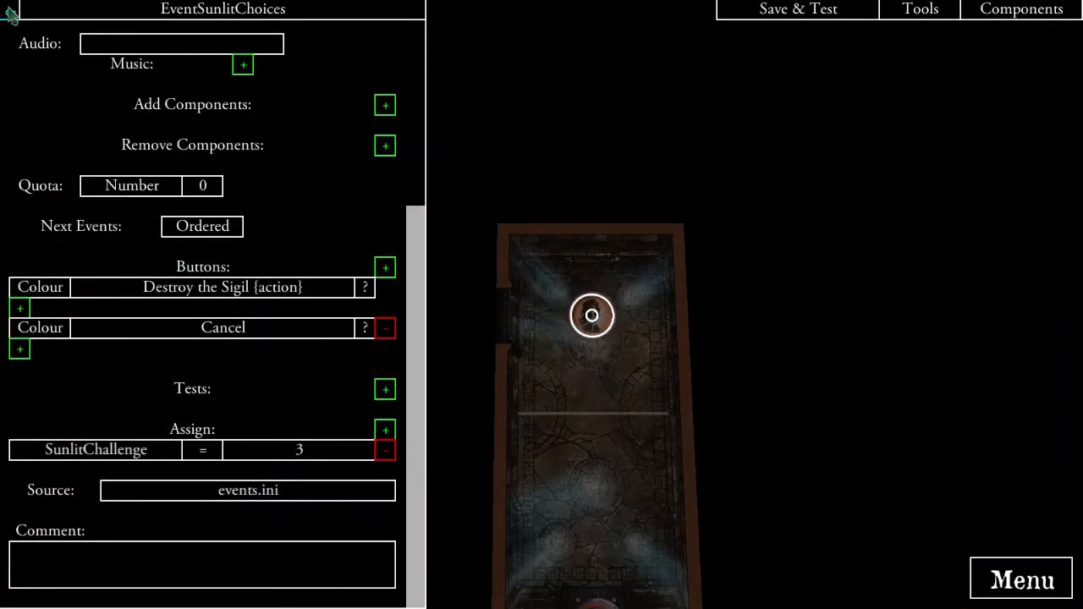
left_click(20, 308)
left_click(302, 95)
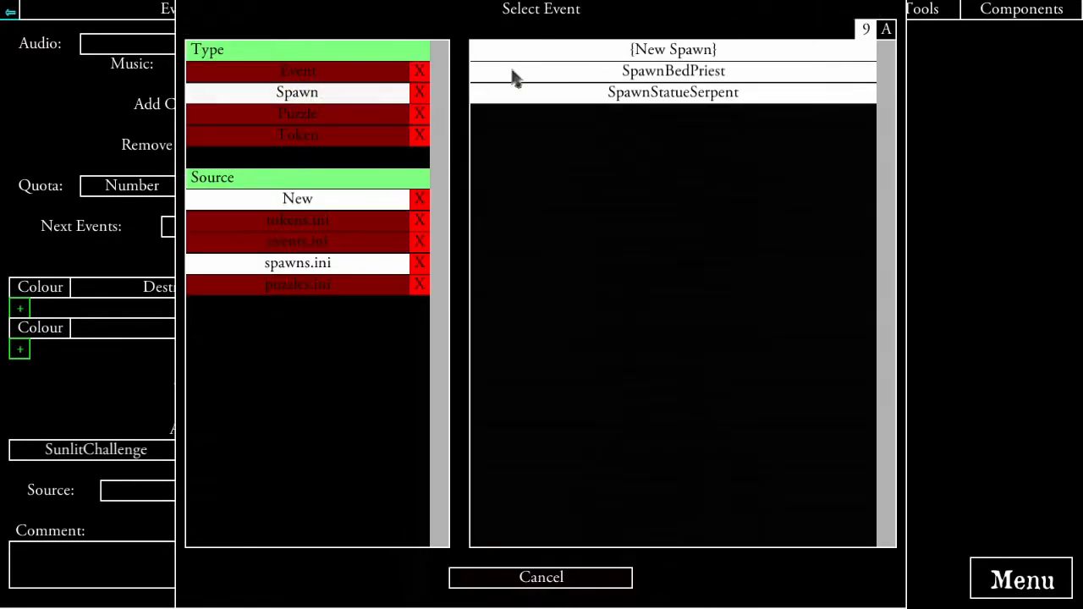
left_click(674, 49)
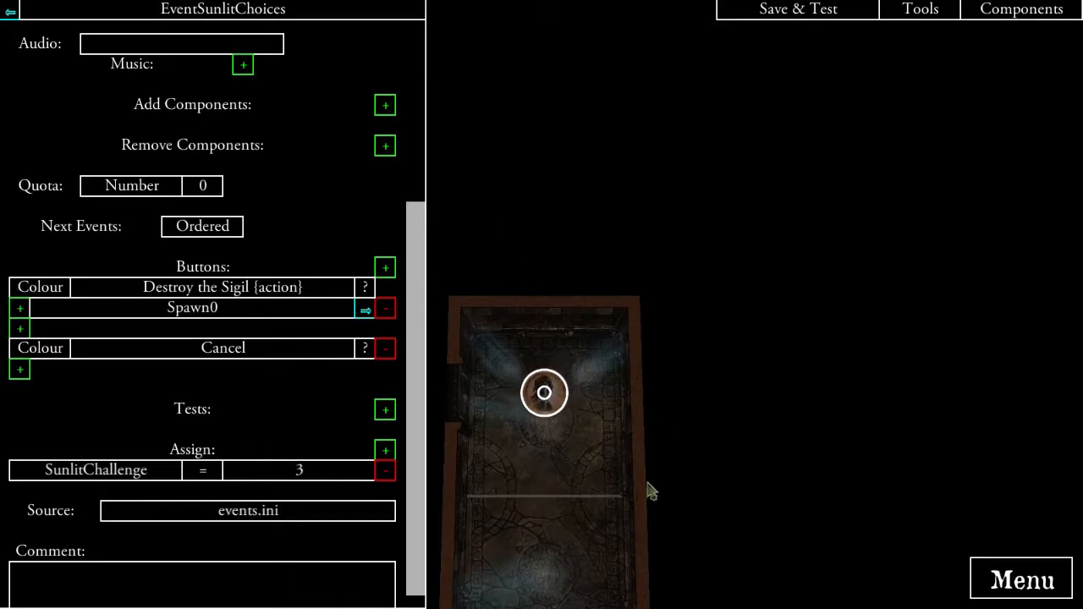
- Return to the temple boss token and open its linked EventTempleBossLater event for editing
left_click_drag(582, 275, 705, 235)
left_click(584, 73)
scroll(322, 425, "down", 5)
left_click(374, 496)
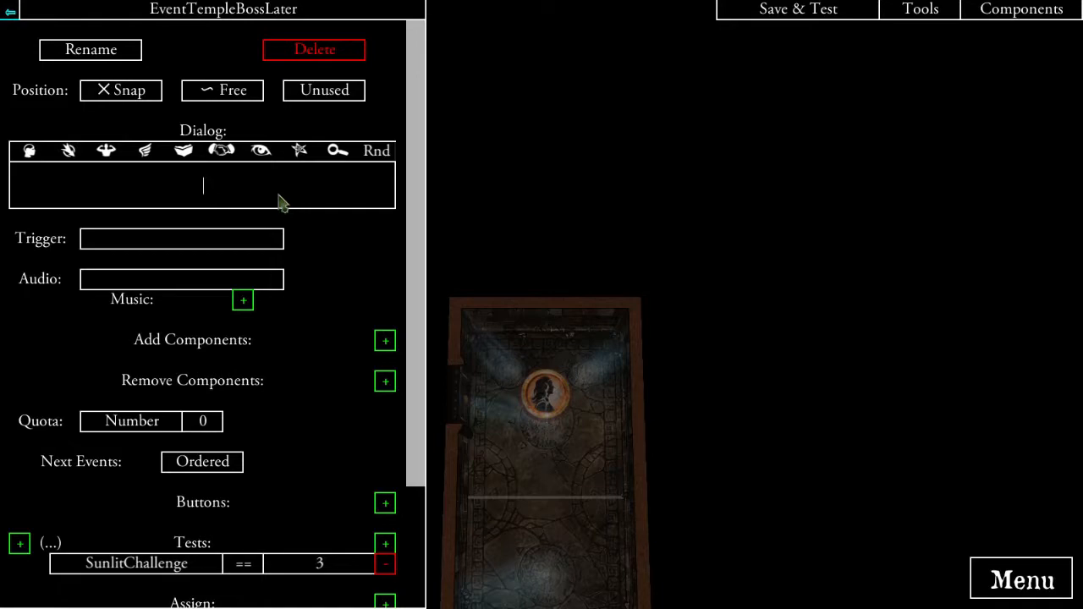
- Write the EventTempleBossLater dialog as "Go forth, my child. Claim your riches!" in quotation marks
type("forth, my child")
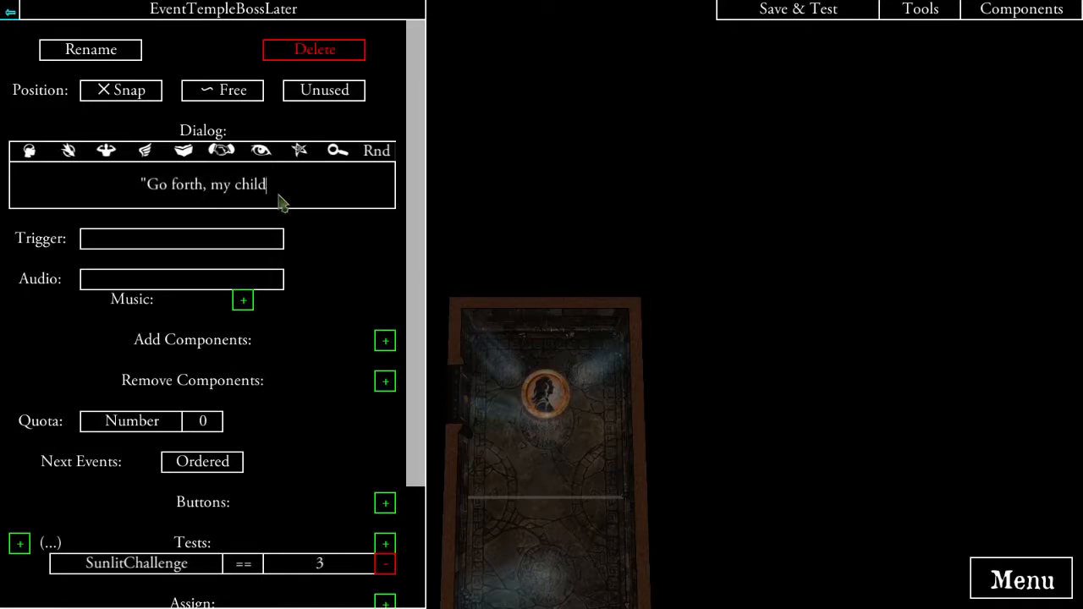
type(".\" See")
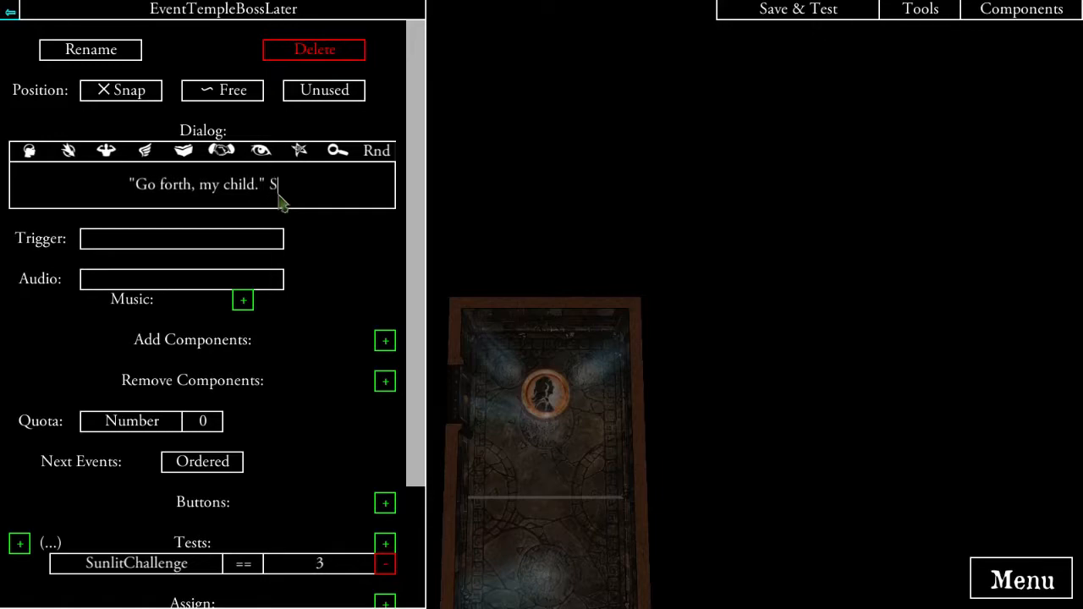
key("BackSpace")
key("BackSpace")
key("BackSpace")
key("BackSpace")
key("BackSpace")
type("Seek your ri")
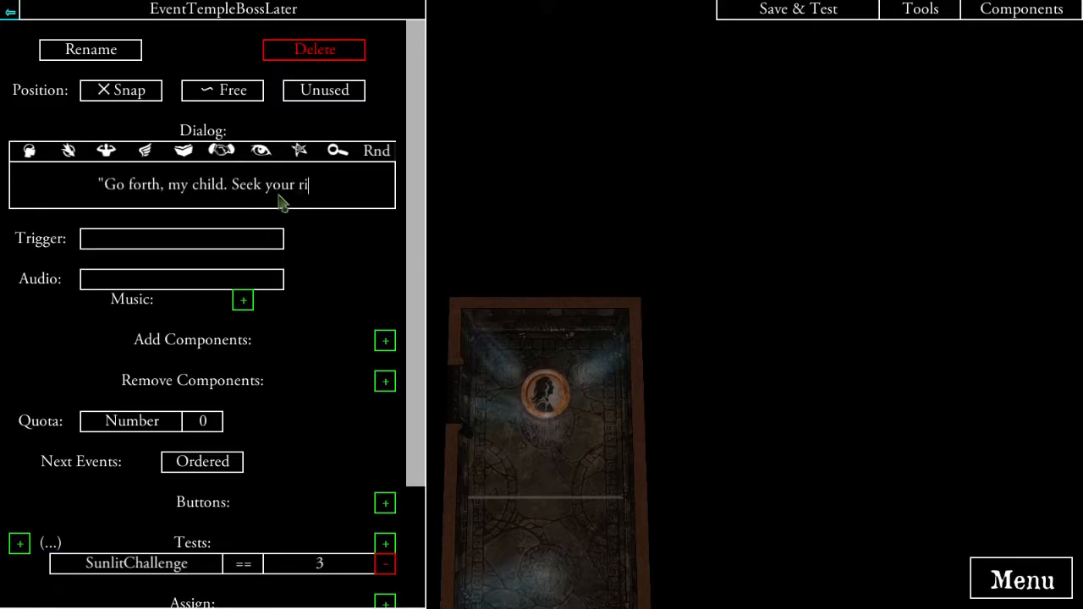
type("ches!\"")
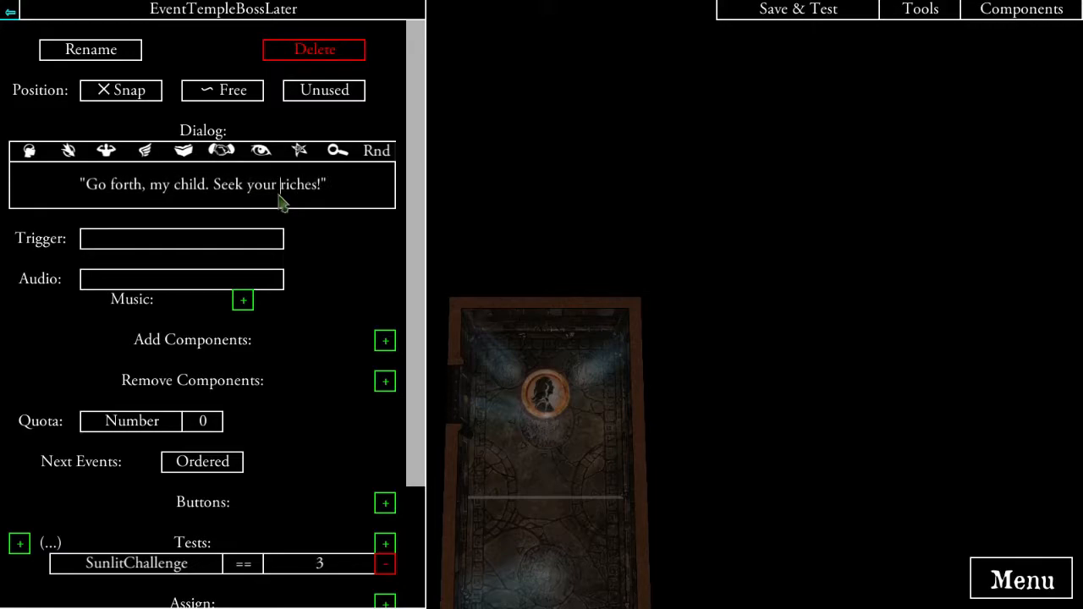
type("Claim")
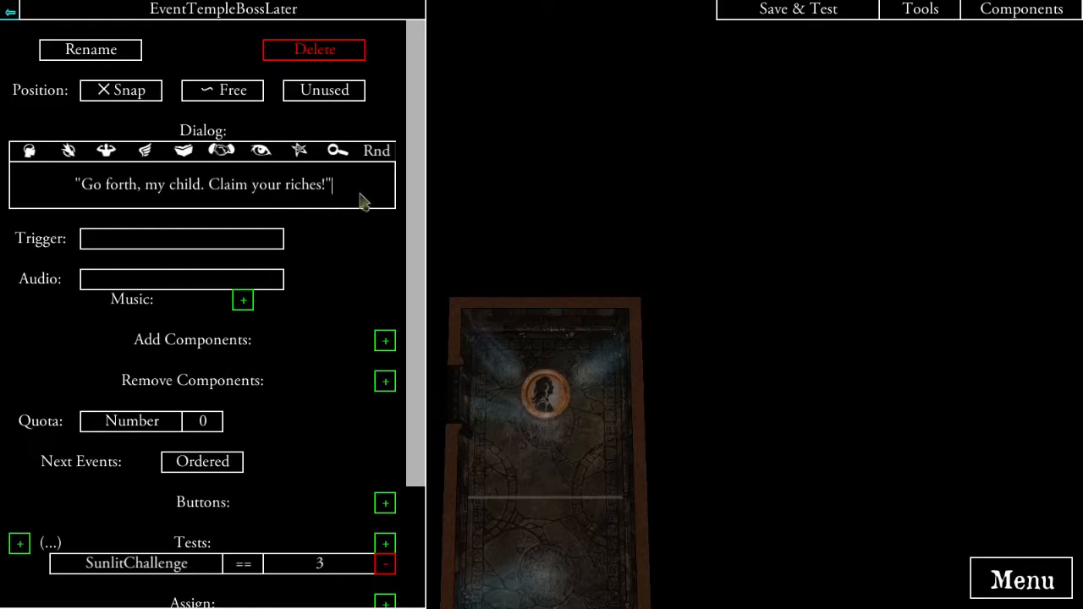
- Add a separate dialog paragraph beginning "An Investigator holding the Cult Sigil, may dest"
key("ctrl+a")
key("BackSpace")
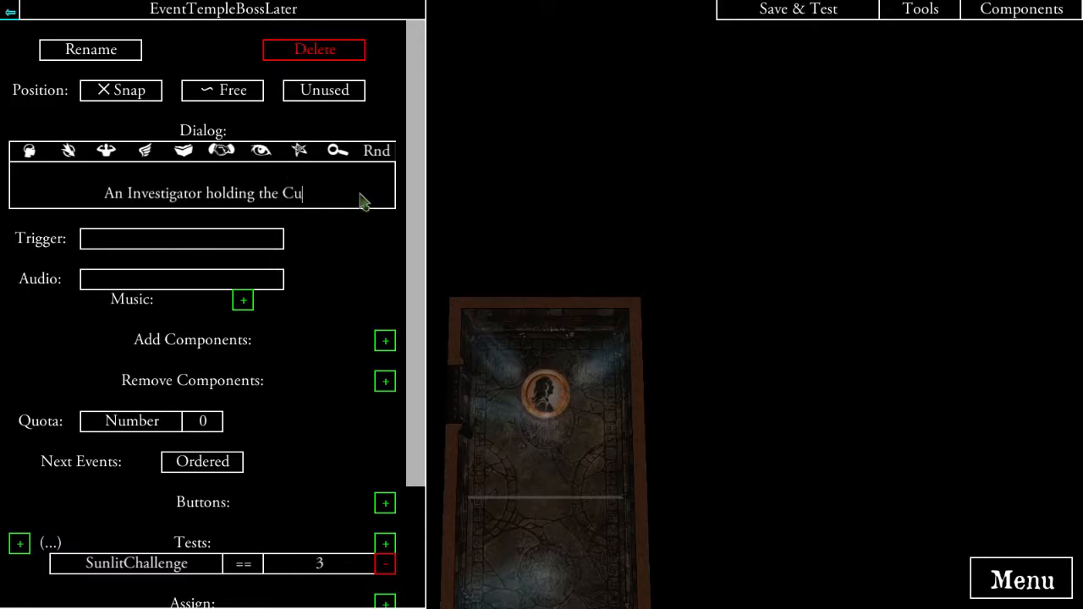
type("An Investigator holding the Cult Sigil, ")
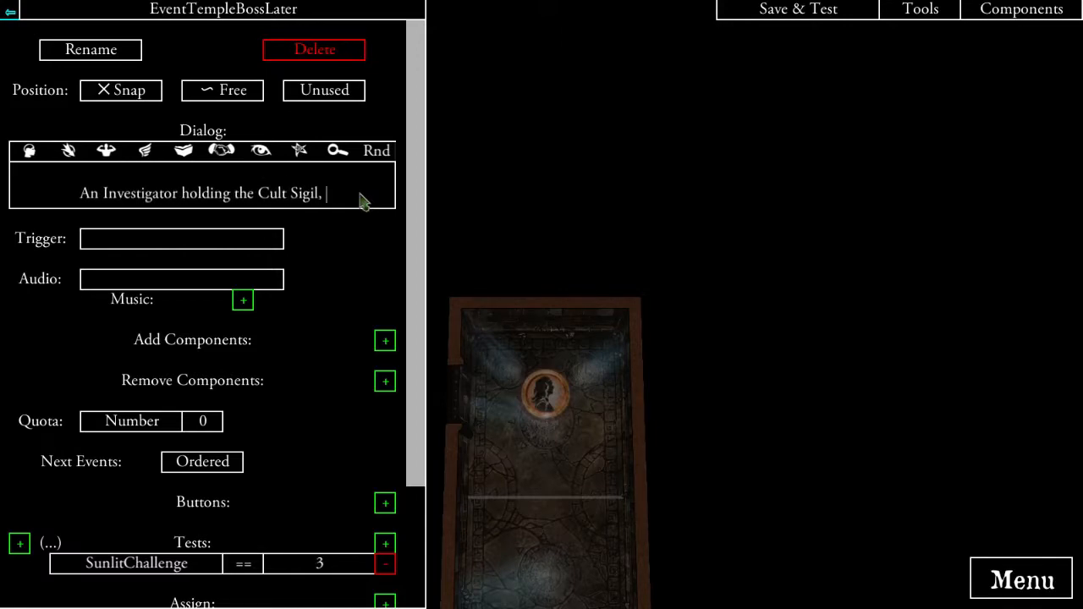
type("may dest")
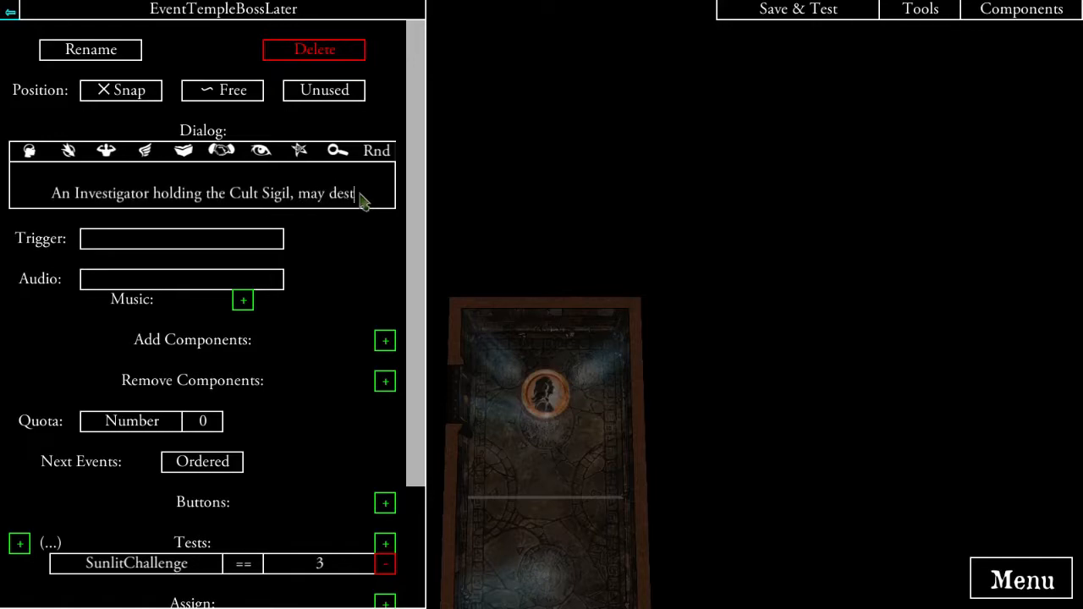
- Complete the event's dialog to read "An Investigator holding the Cult Sigil, may destroy it, and demand to be allowed out, as a team."
type("roy it, ")
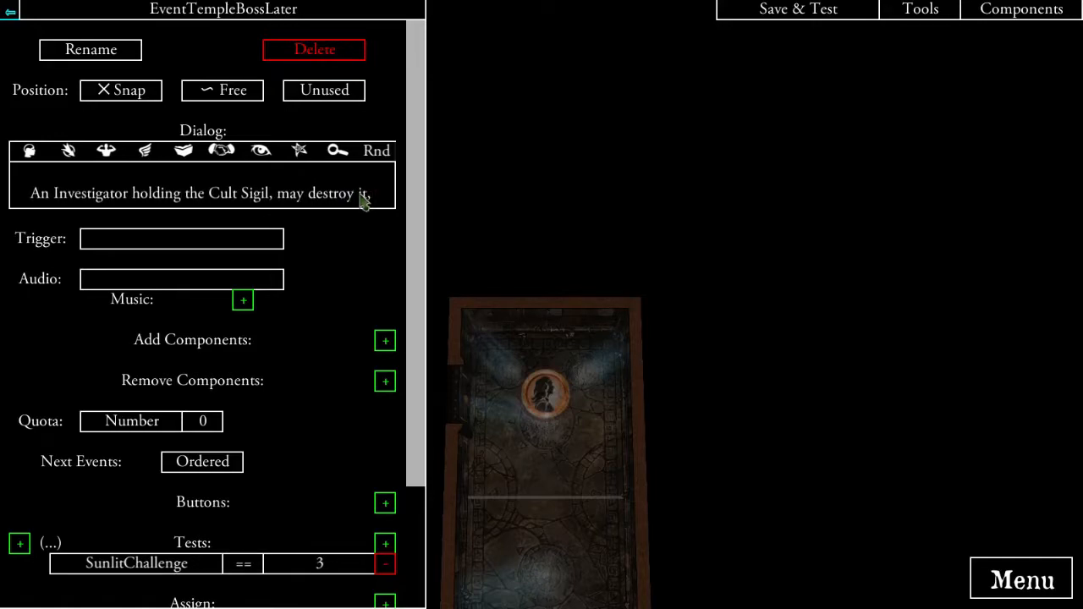
type("and demand to")
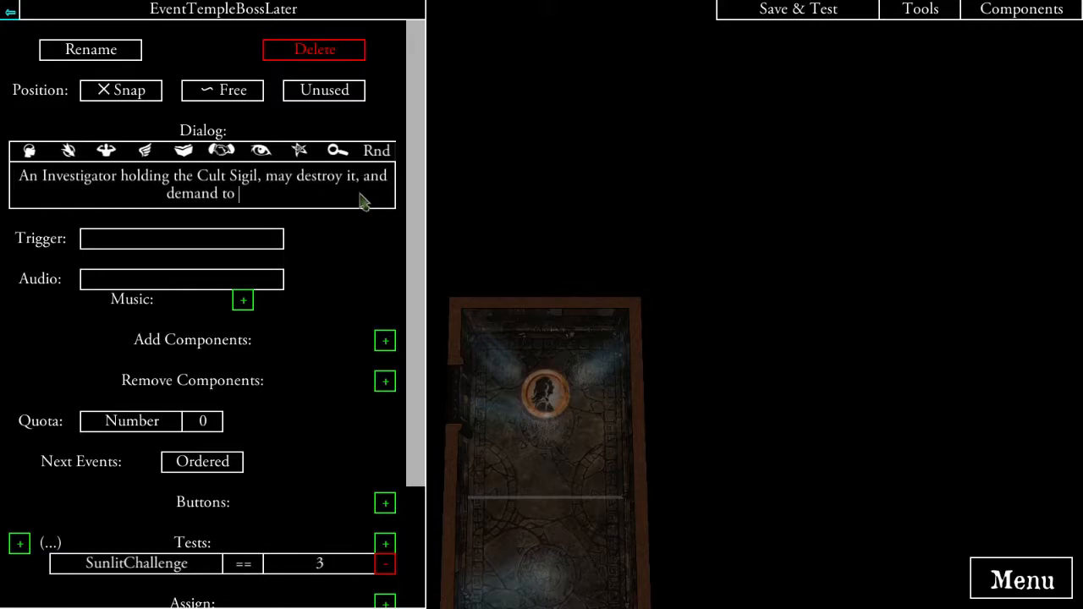
type(" be allowed")
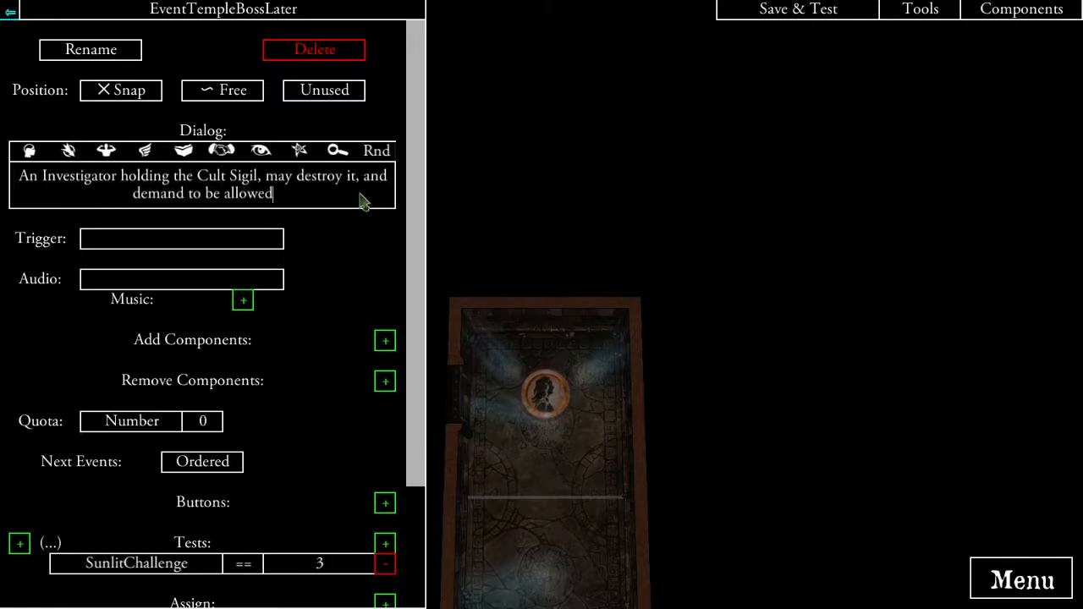
type(" out, as a team.")
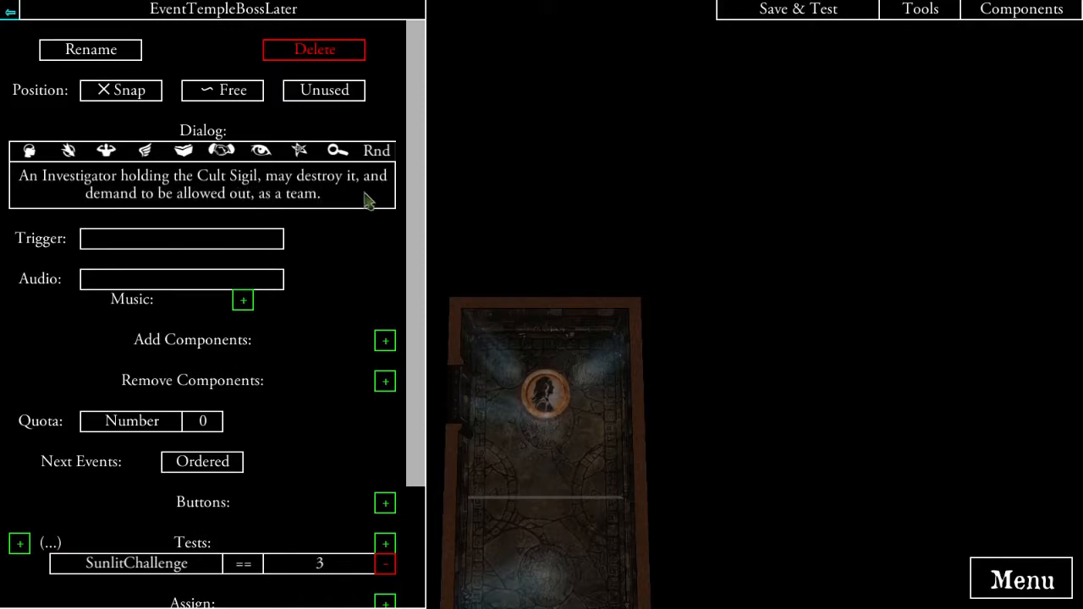
left_click(349, 277)
- Give the event two buttons labelled "Destroy the Sigil {action}" and "Cancel"
scroll(314, 377, "down", 4)
left_click(385, 450)
left_click(257, 511)
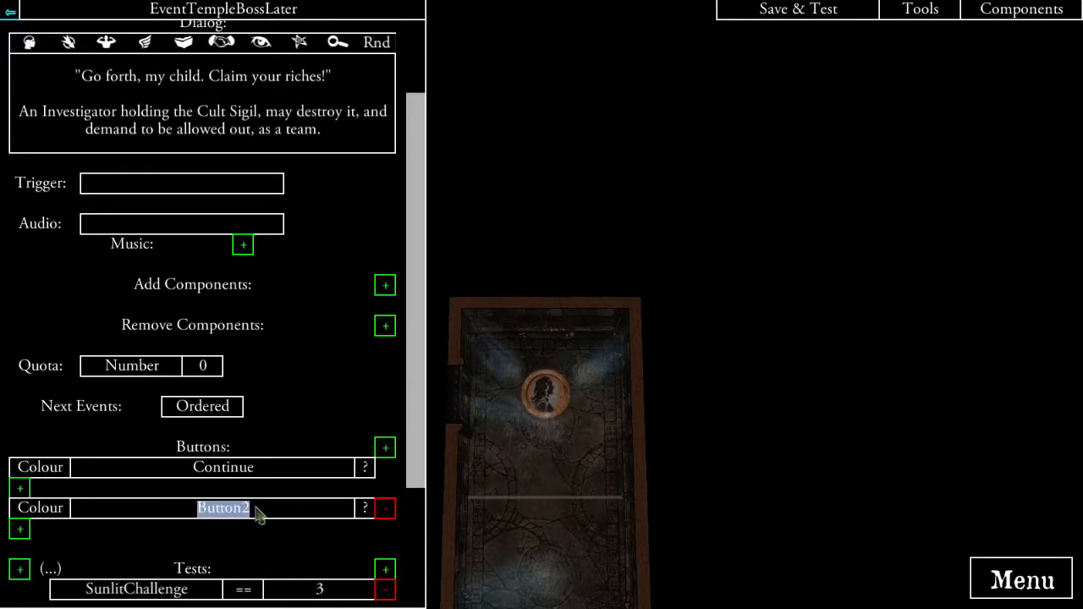
type("Cancel")
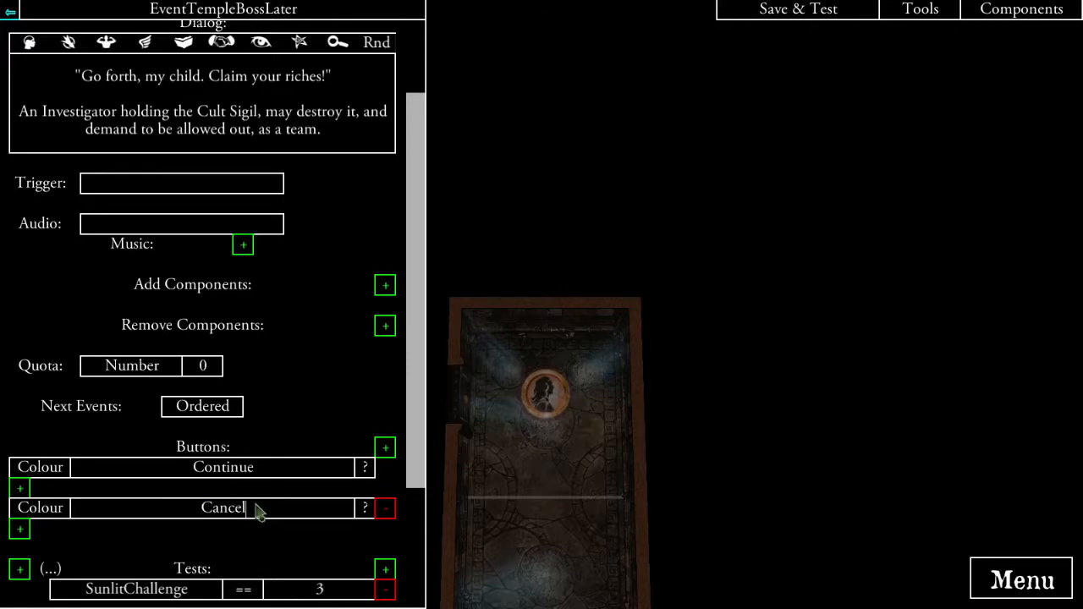
left_click(274, 473)
type("Destroy the Sigil ")
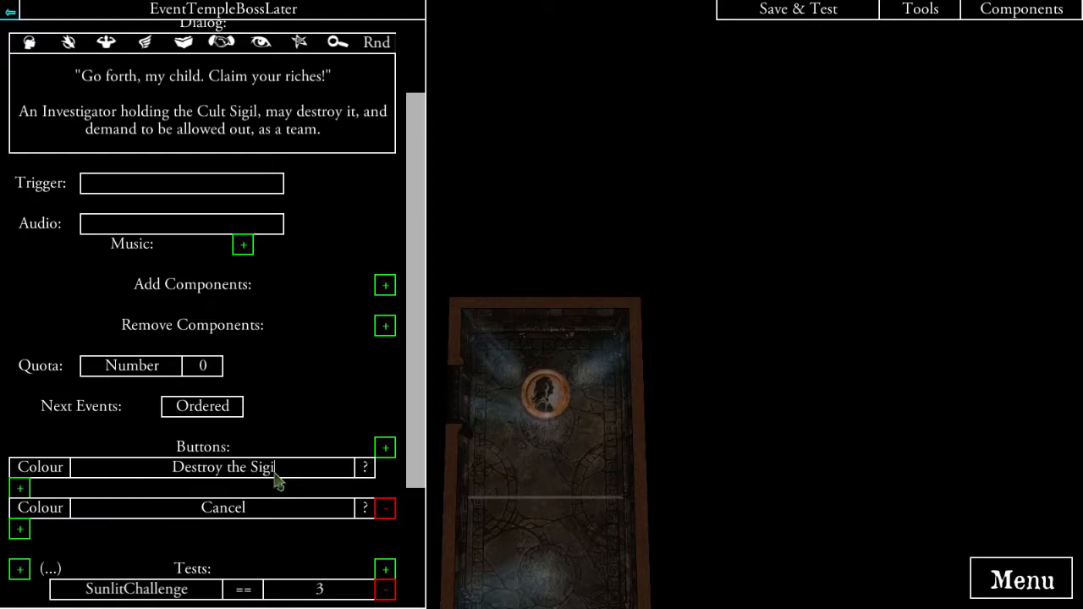
type("{action}")
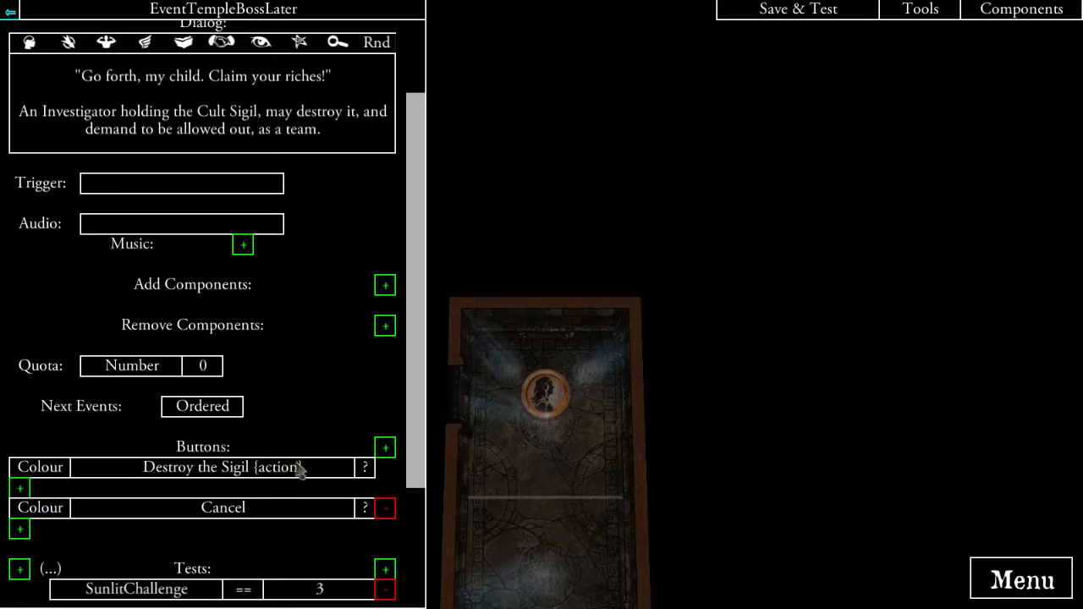
- Link the "Destroy the Sigil {action}" button to Spawn0 and open that spawn for editing
scroll(309, 475, "down", 3)
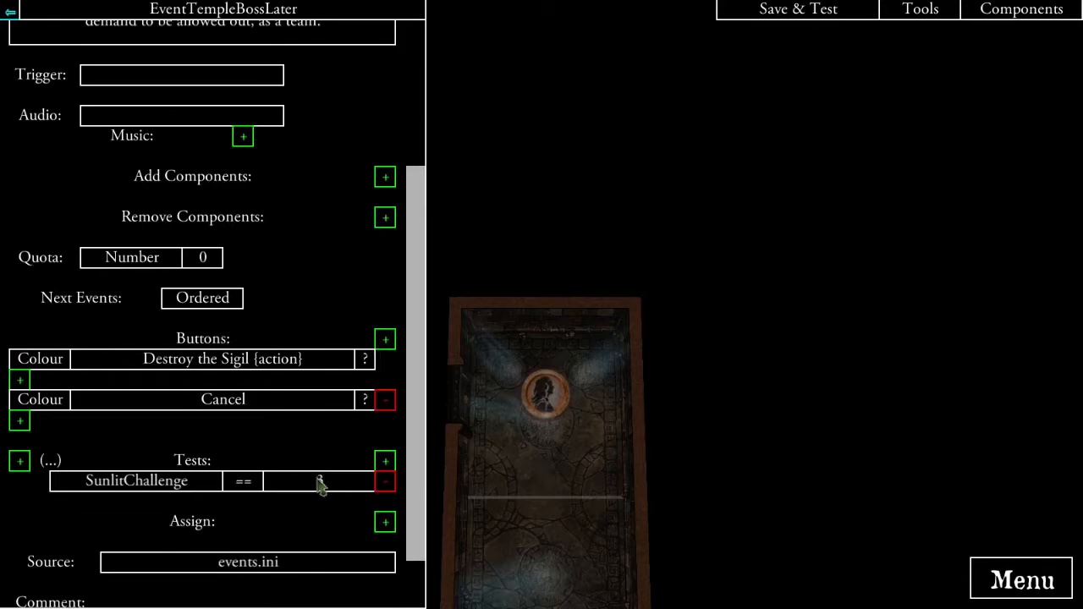
left_click(20, 381)
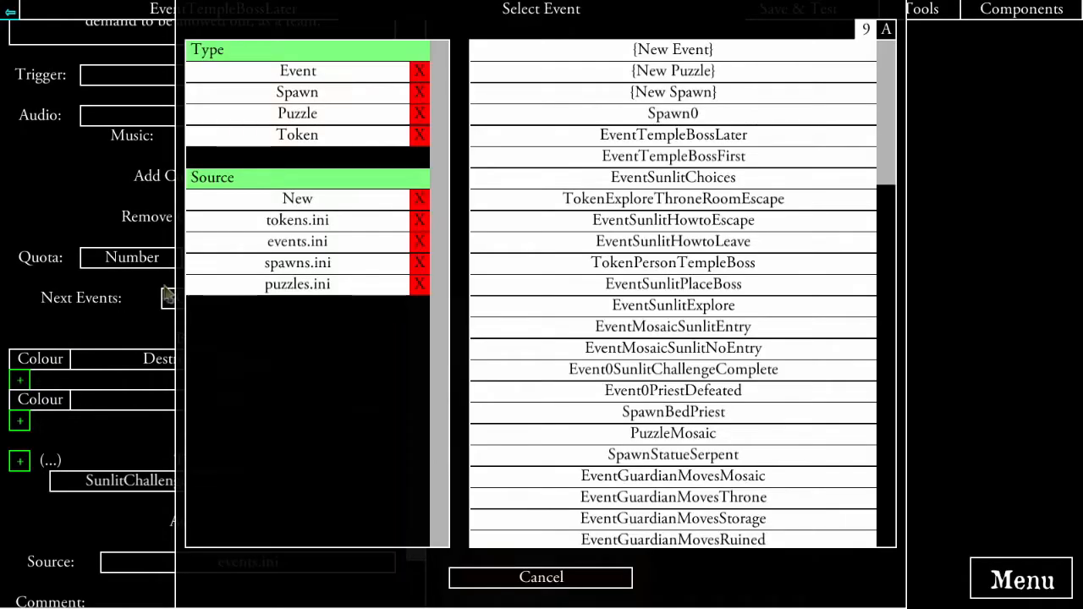
left_click(311, 95)
left_click(673, 71)
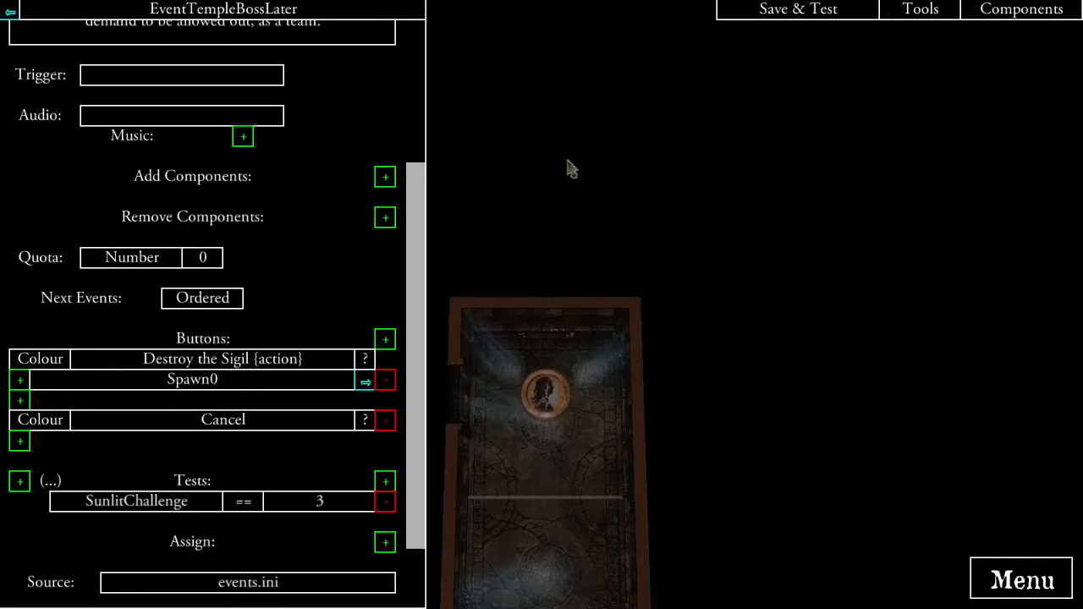
left_click(365, 383)
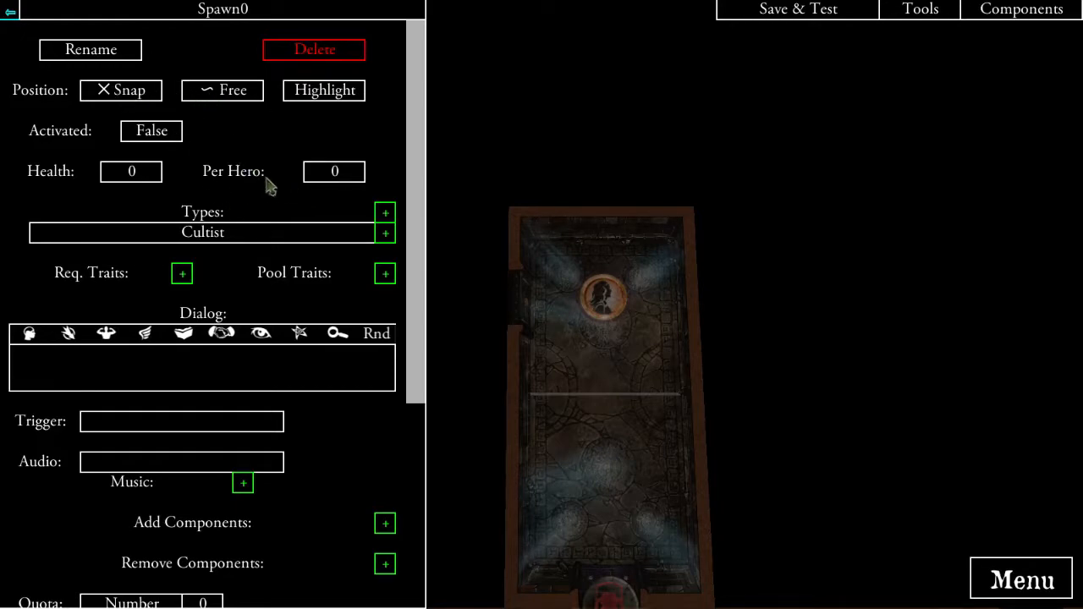
- Keep the spawn's position type at Highlight and make the spawn remove the TokenPersonTempleBoss component
left_click(326, 91)
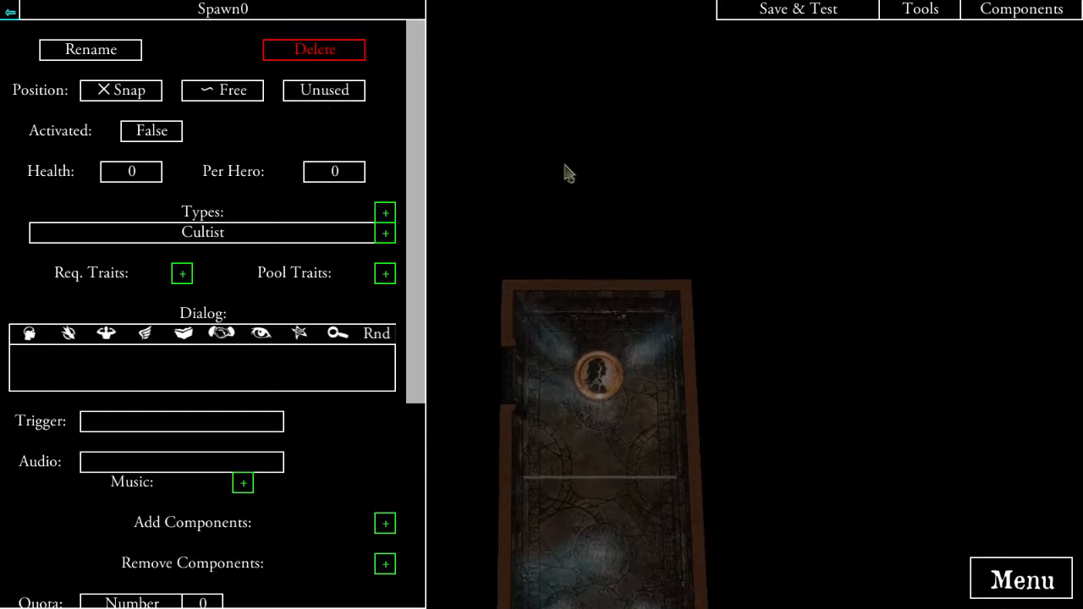
left_click(350, 91)
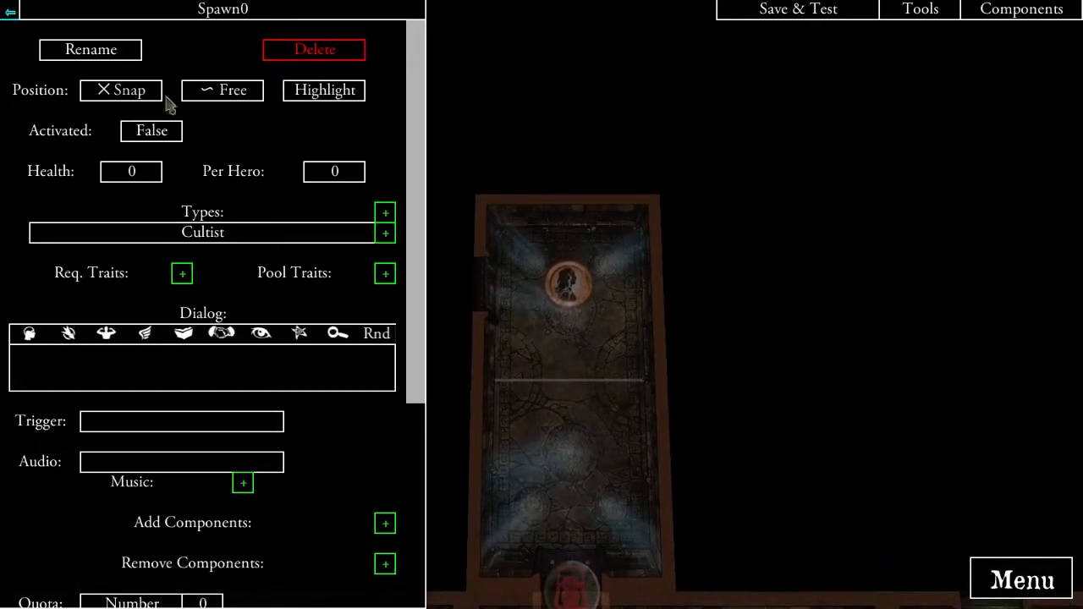
scroll(373, 254, "down", 2)
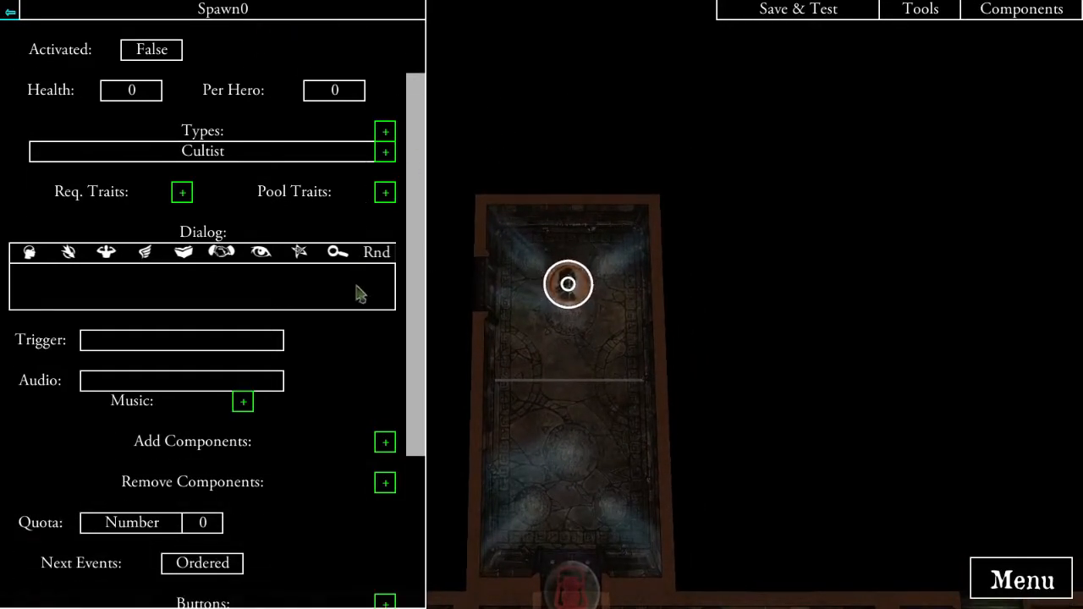
left_click(384, 483)
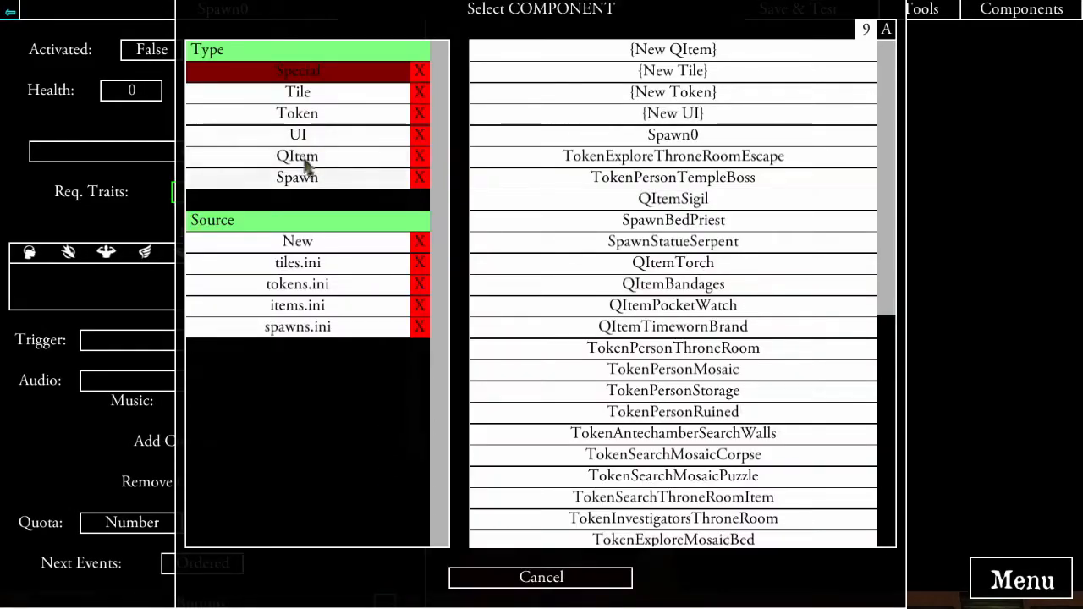
left_click(294, 115)
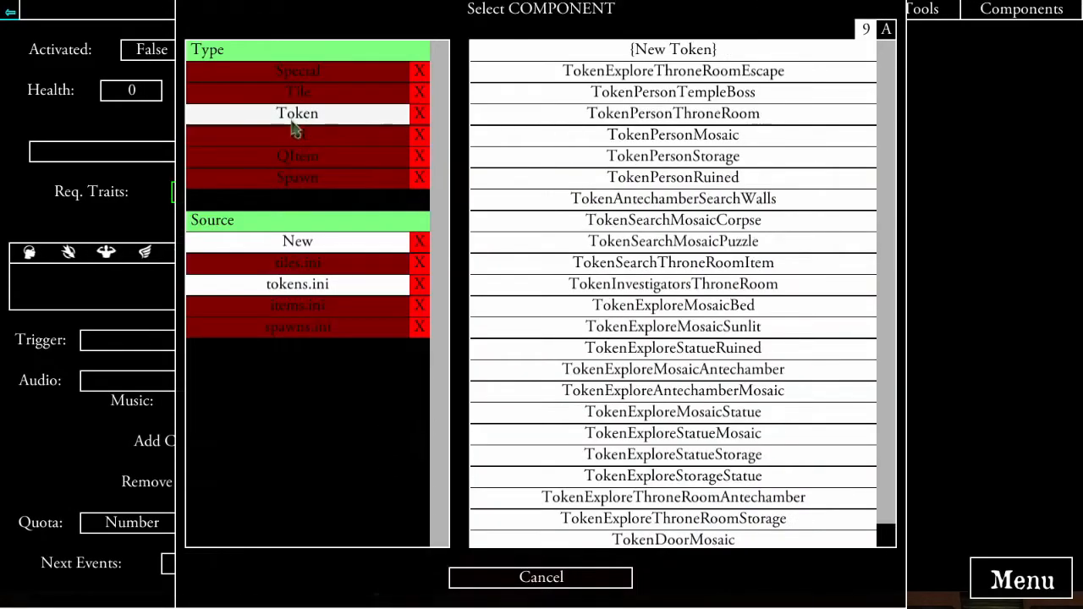
left_click(701, 91)
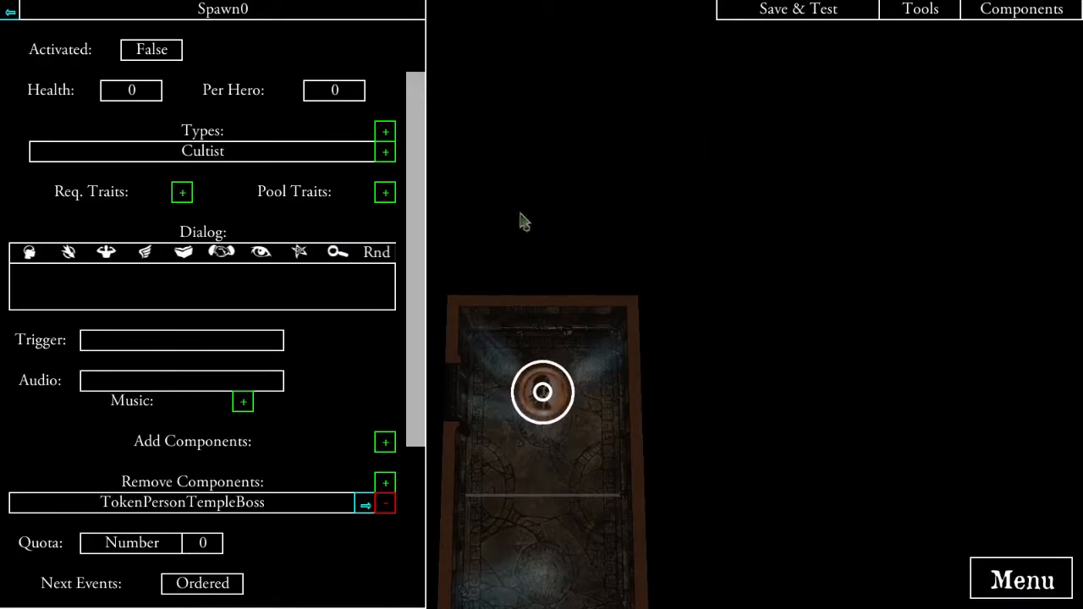
scroll(377, 297, "down", 1)
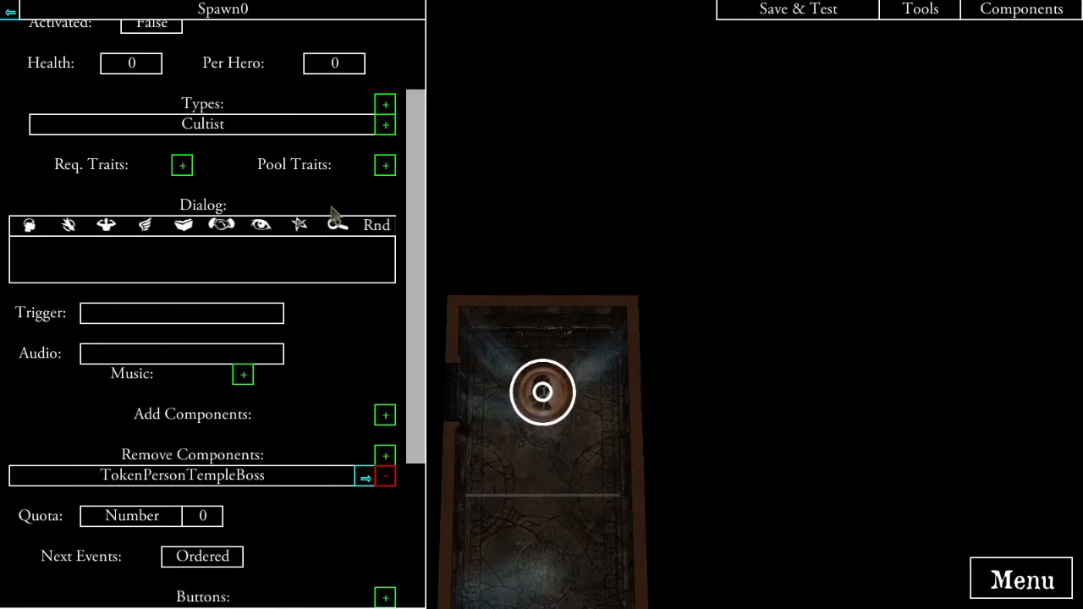
left_click(310, 127)
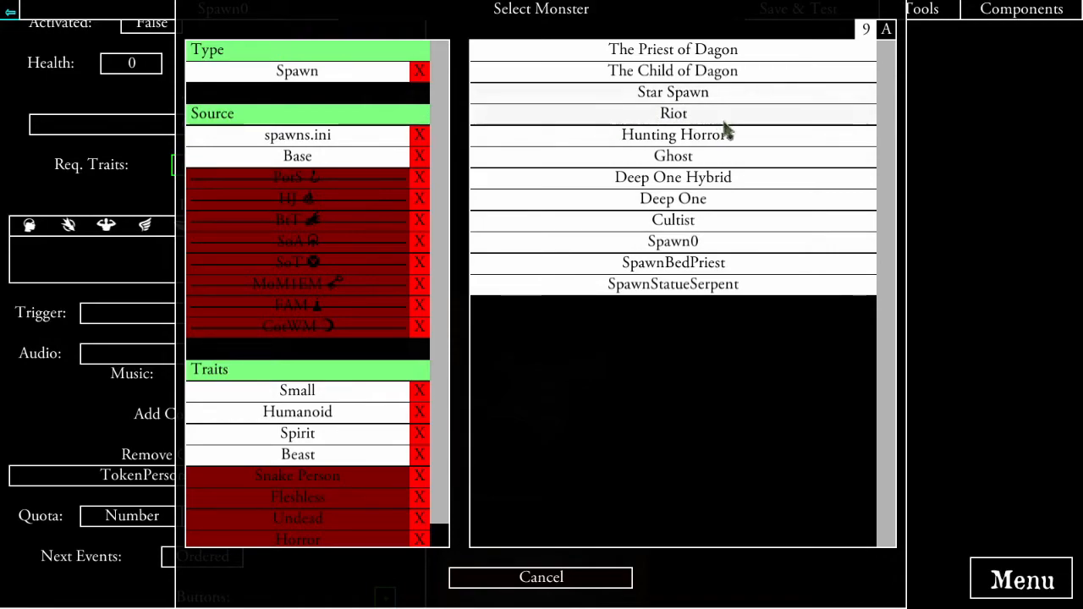
left_click(541, 579)
left_click_drag(568, 477, 612, 394)
left_click_drag(606, 467, 626, 440)
left_click_drag(548, 318, 390, 288)
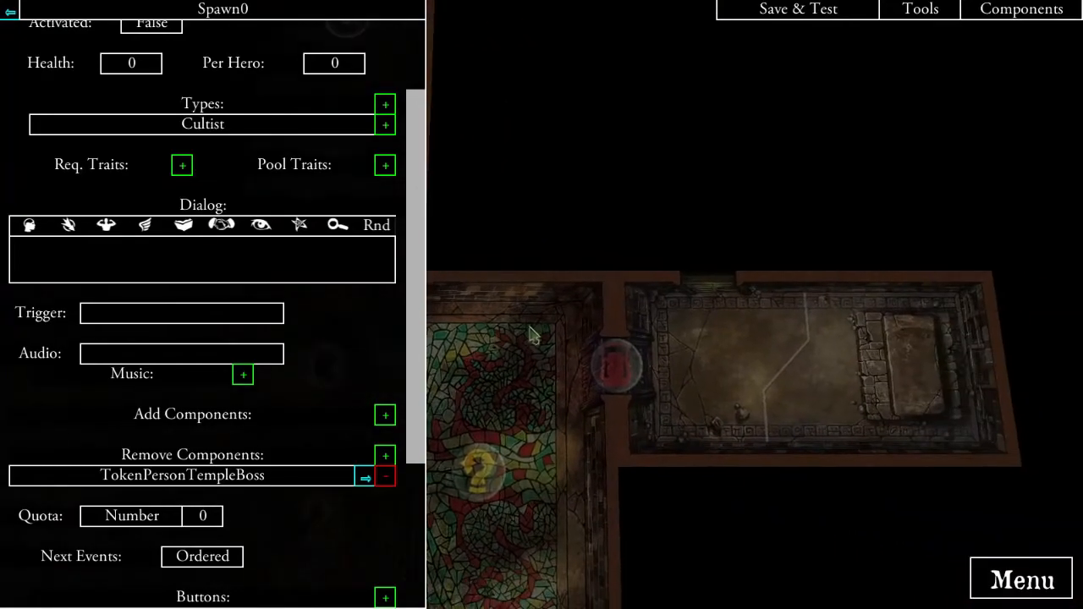
left_click_drag(452, 223, 762, 371)
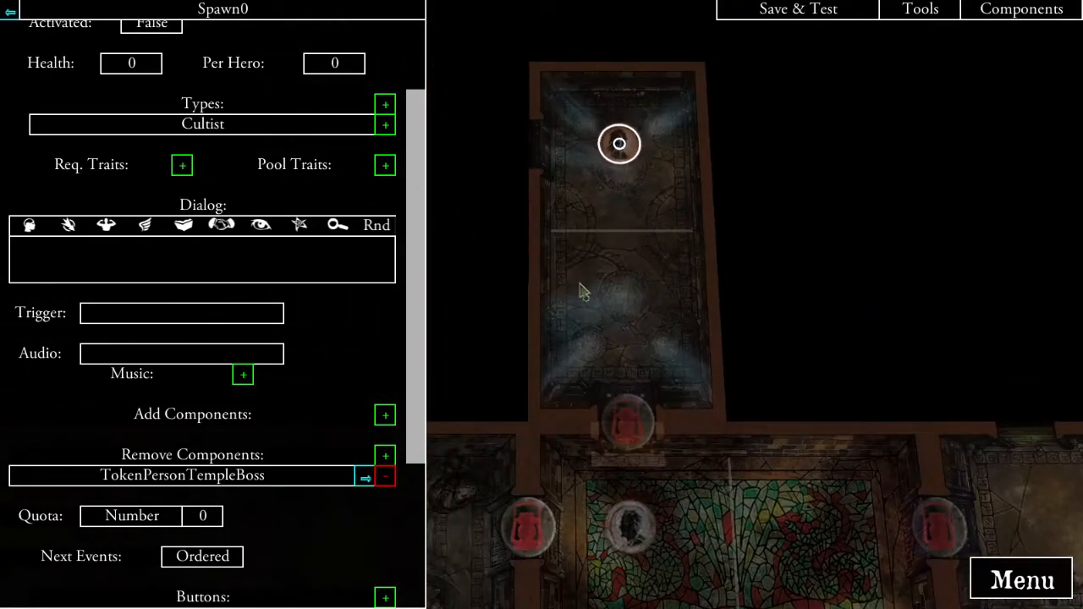
- Start the spawn's dialog with "The" and rename the spawn component to Temple Boss
left_click(288, 269)
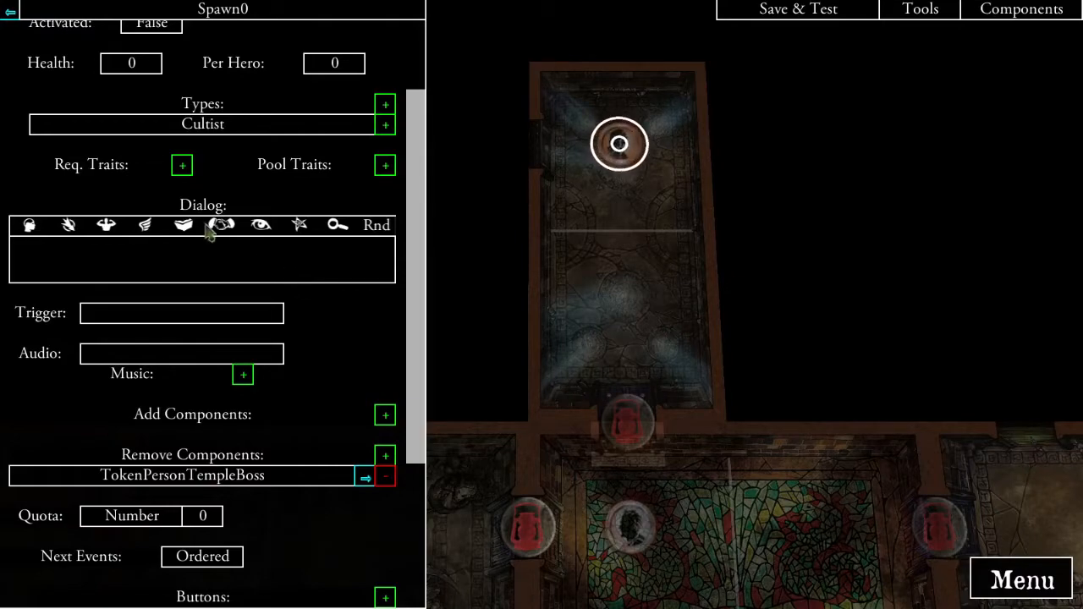
scroll(273, 327, "up", 1)
scroll(274, 327, "up", 2)
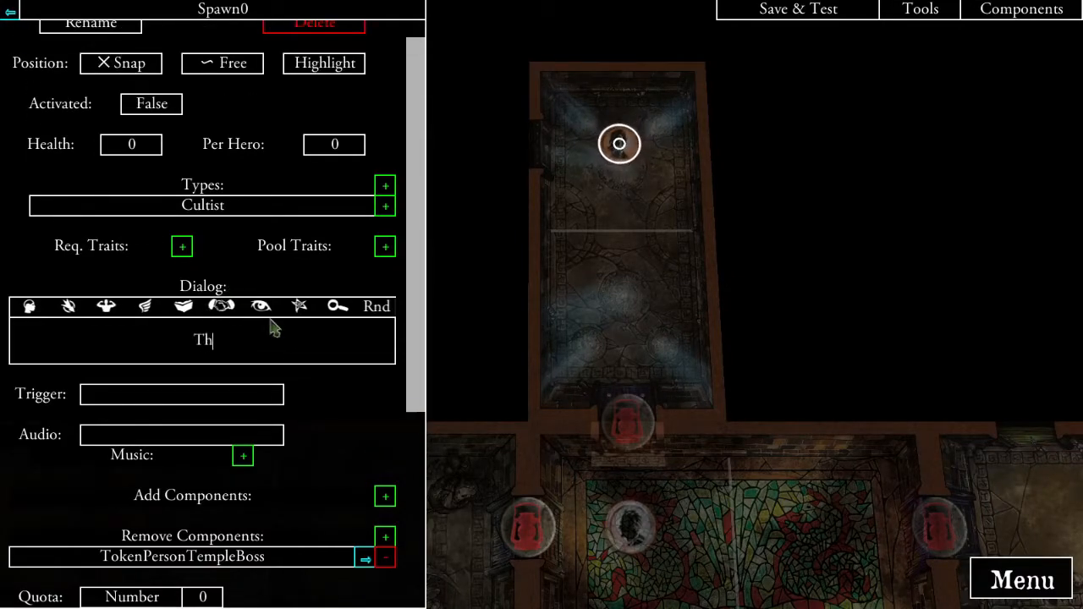
scroll(123, 133, "up", 1)
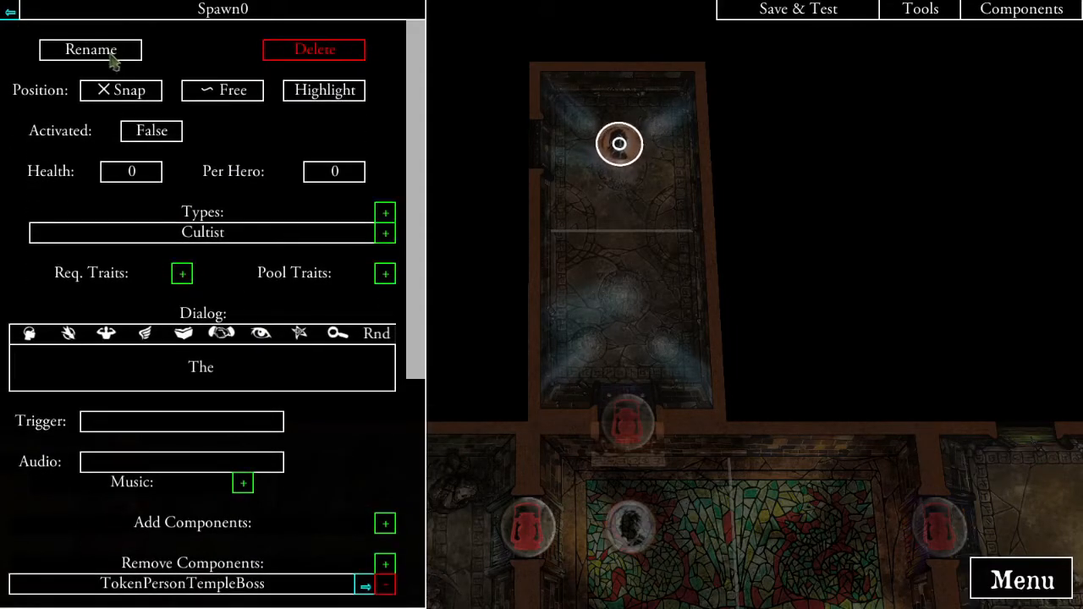
left_click(365, 69)
type("Temple Boss")
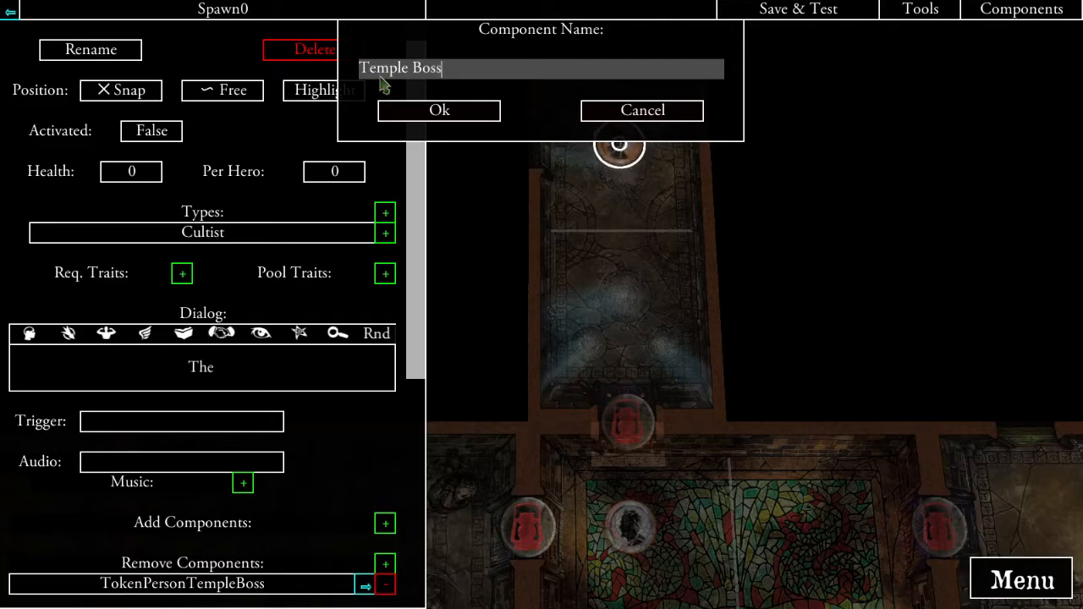
left_click(420, 111)
- Extend the spawn's dialog to: The boss frowns. "You have offended me by rejecting my generous offer! Now you shall all die!!!"
left_click(249, 380)
left_click(252, 382)
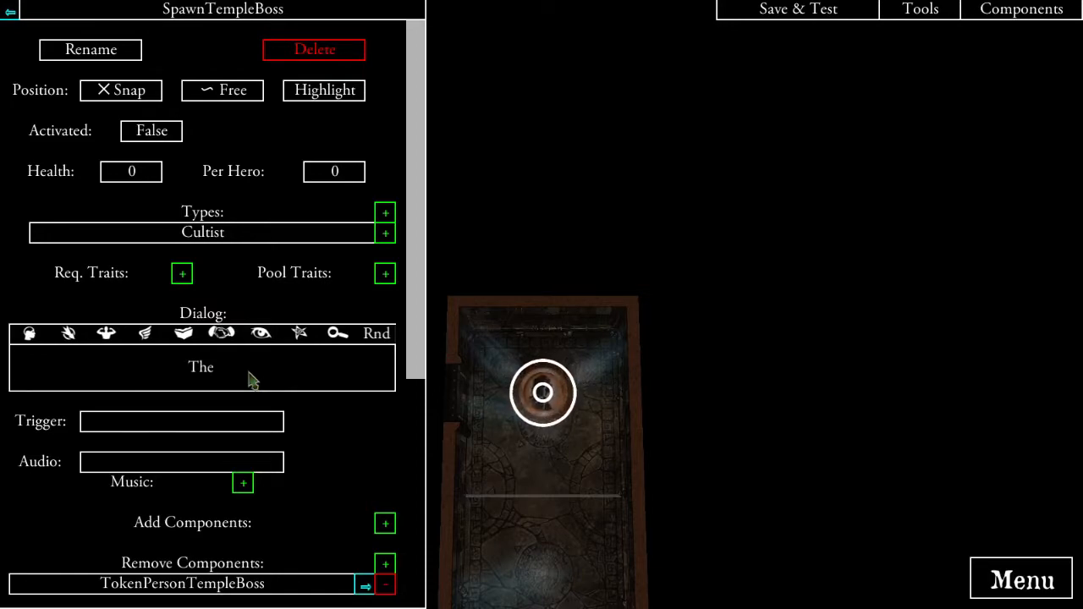
type("boss ")
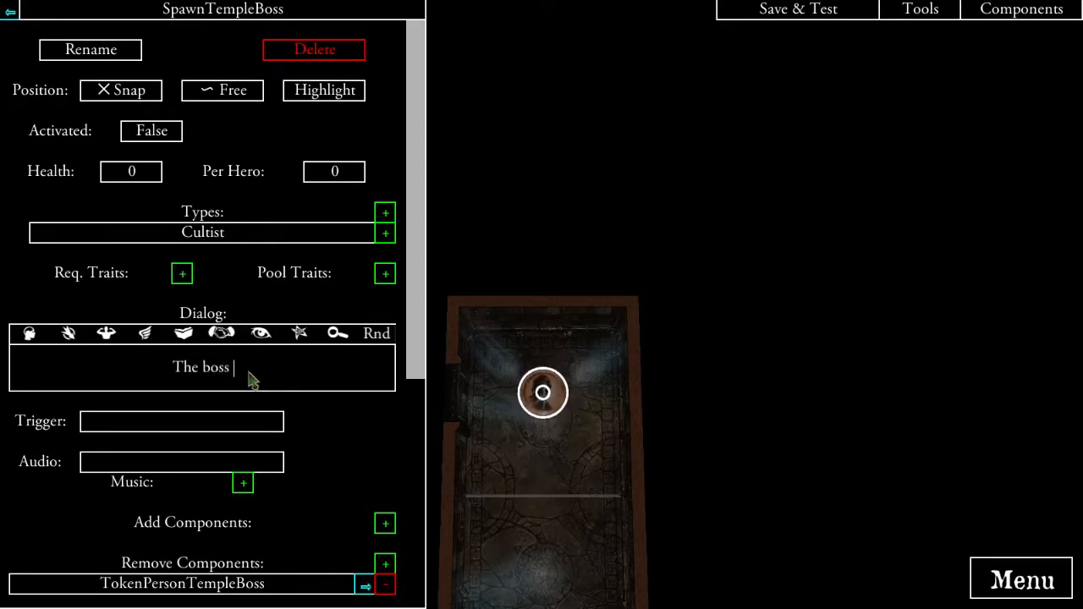
type("frowns")
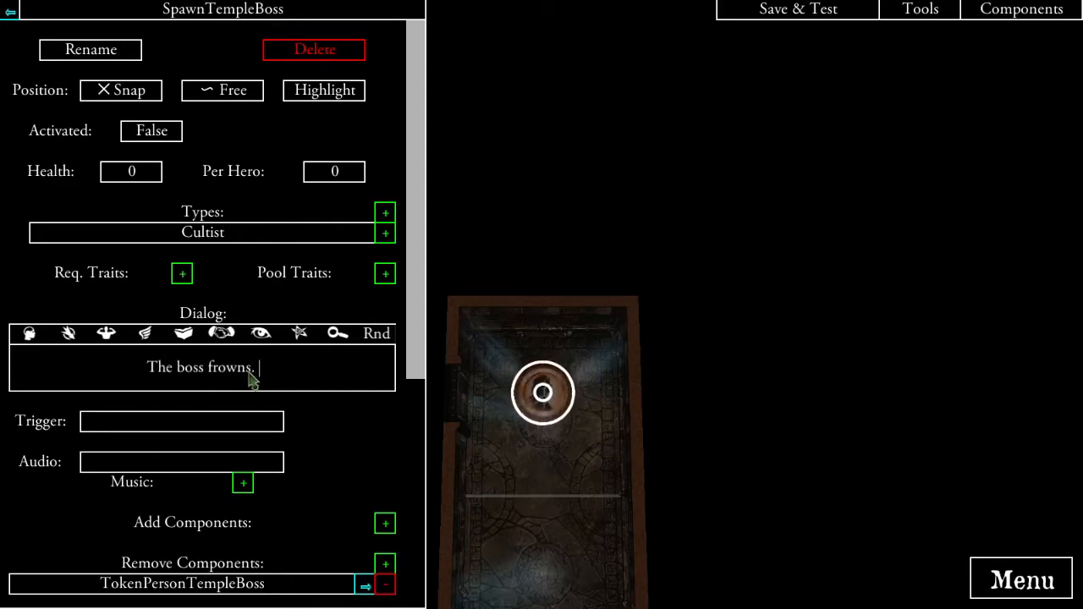
type(". \"You ha")
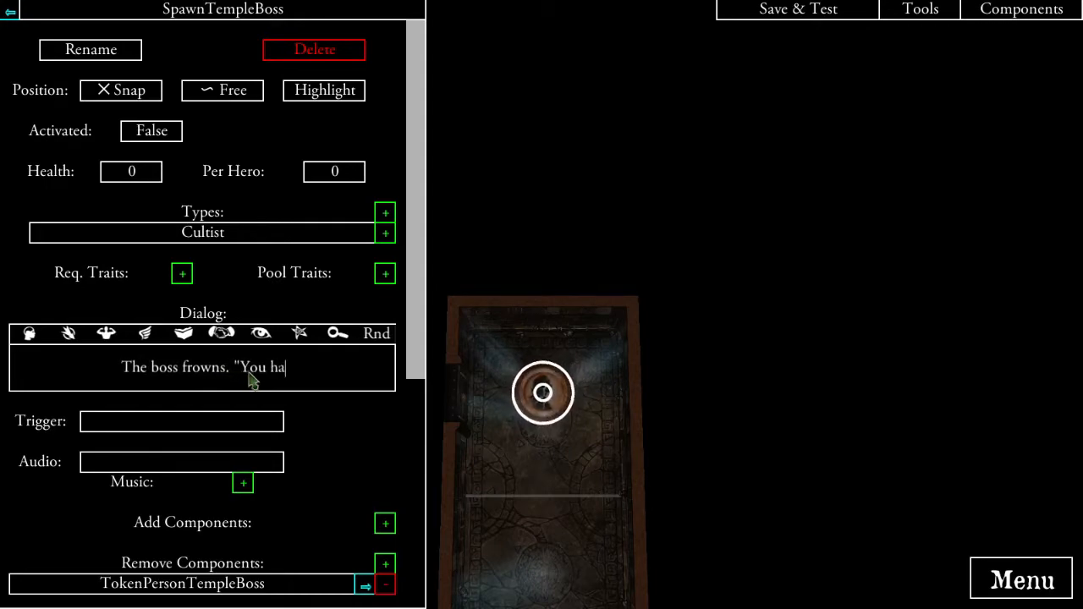
type("ve offended me")
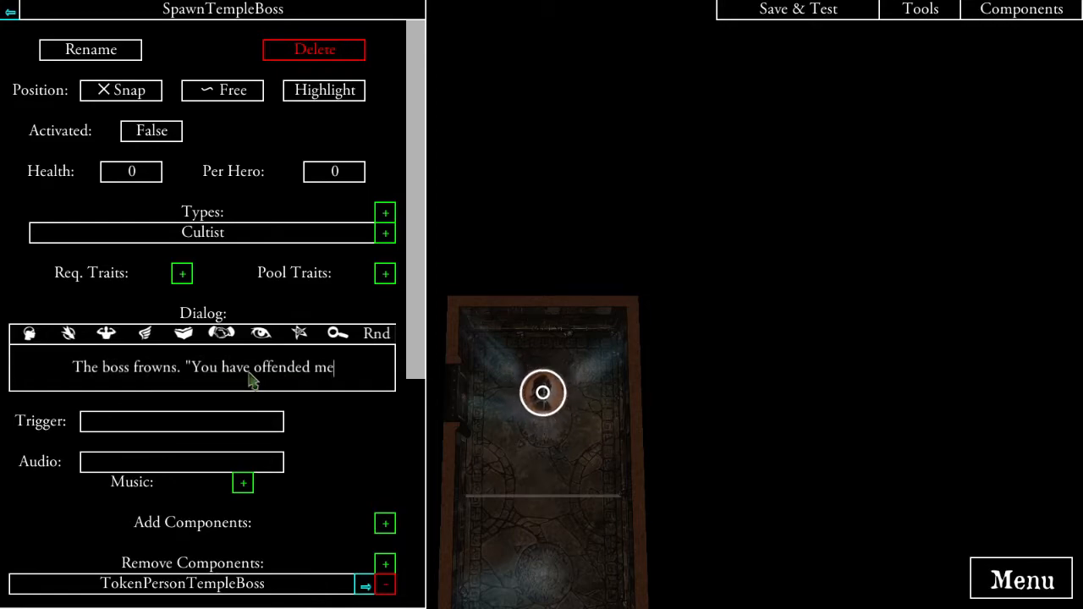
type(" by reje")
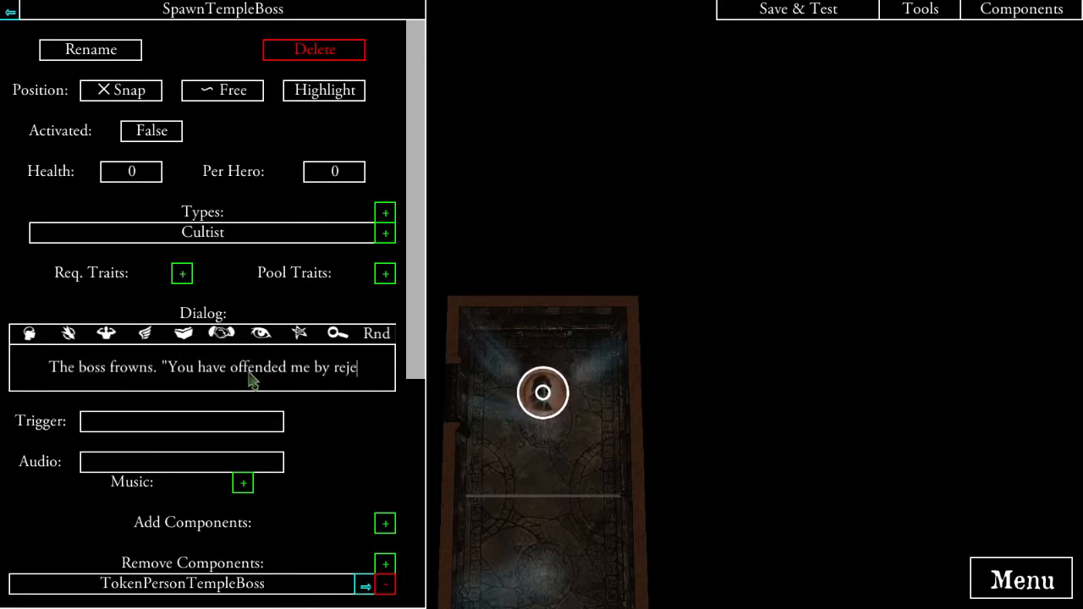
type("cting my generous offer! Now you shall all die!!!")
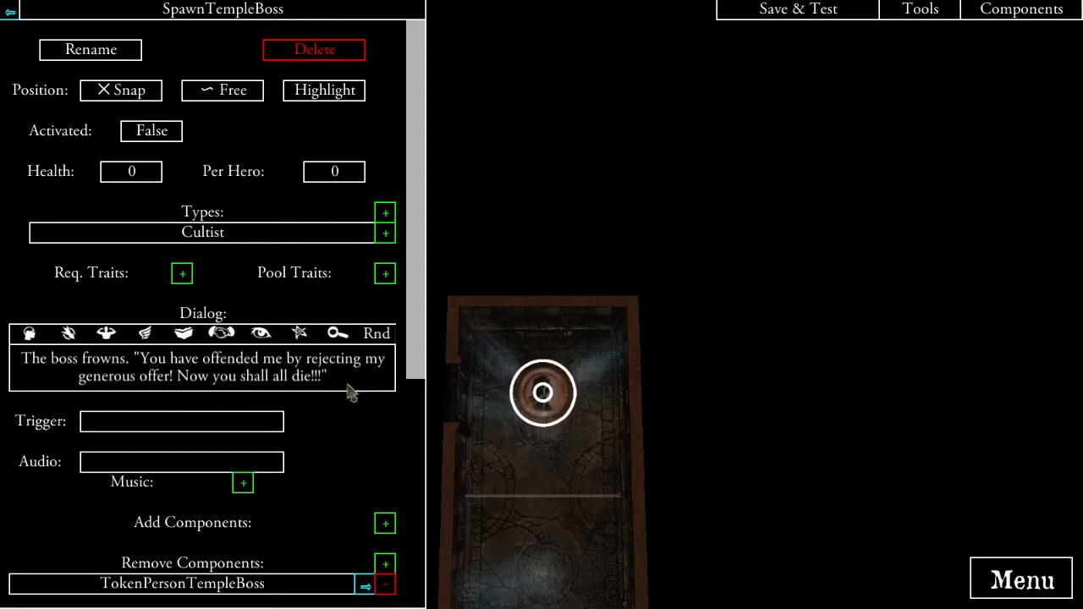
- Extend the spawn's dialog with: Remove this Person Token, and place a Cultist, as indicated
type("emove this Person")
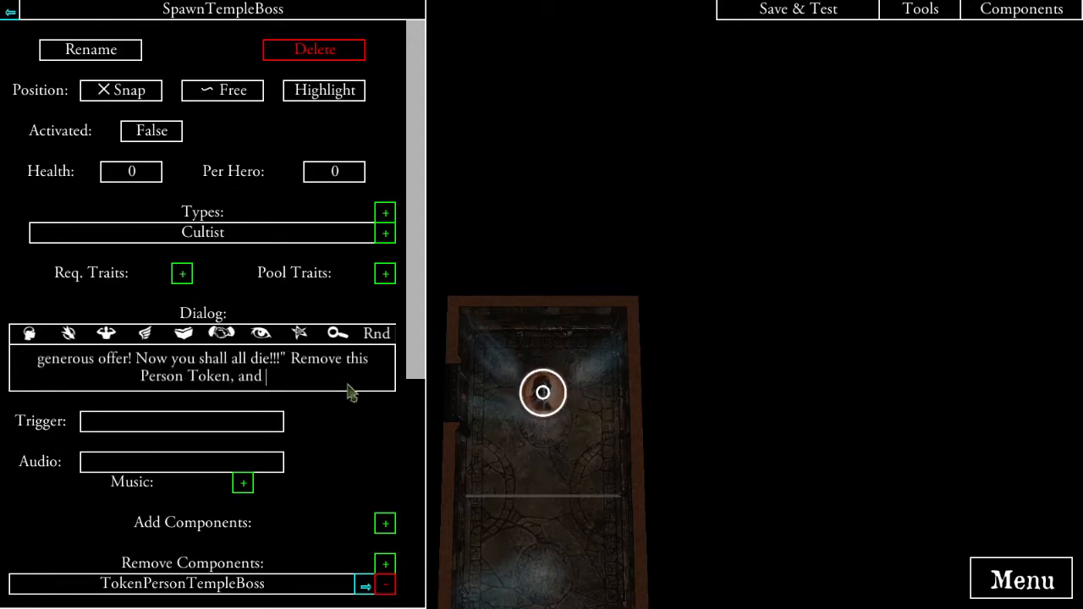
type(" Token, and place a Cultis")
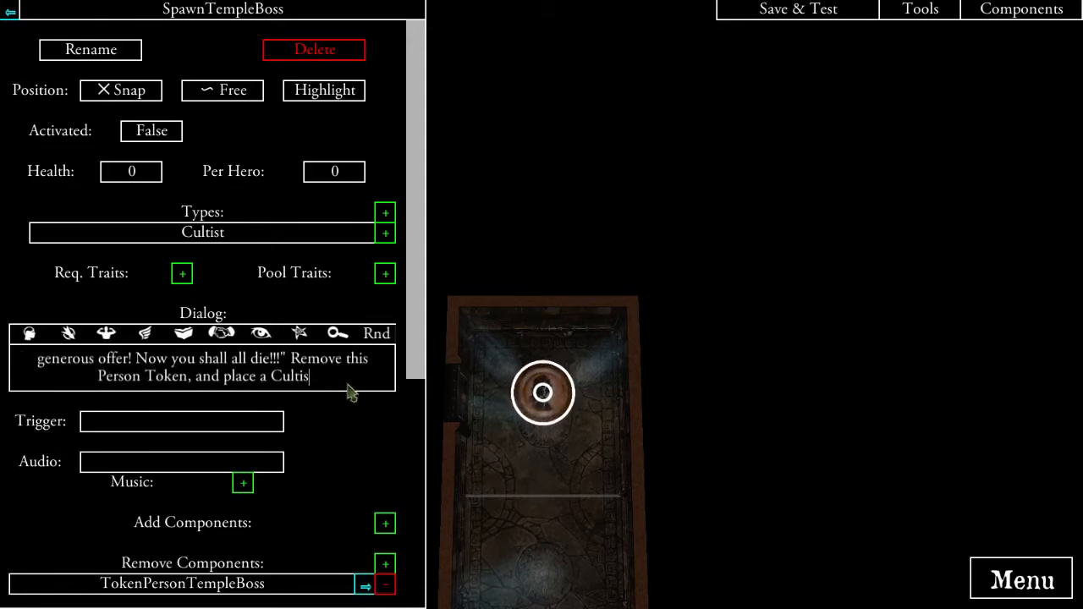
type("t, as indicated.")
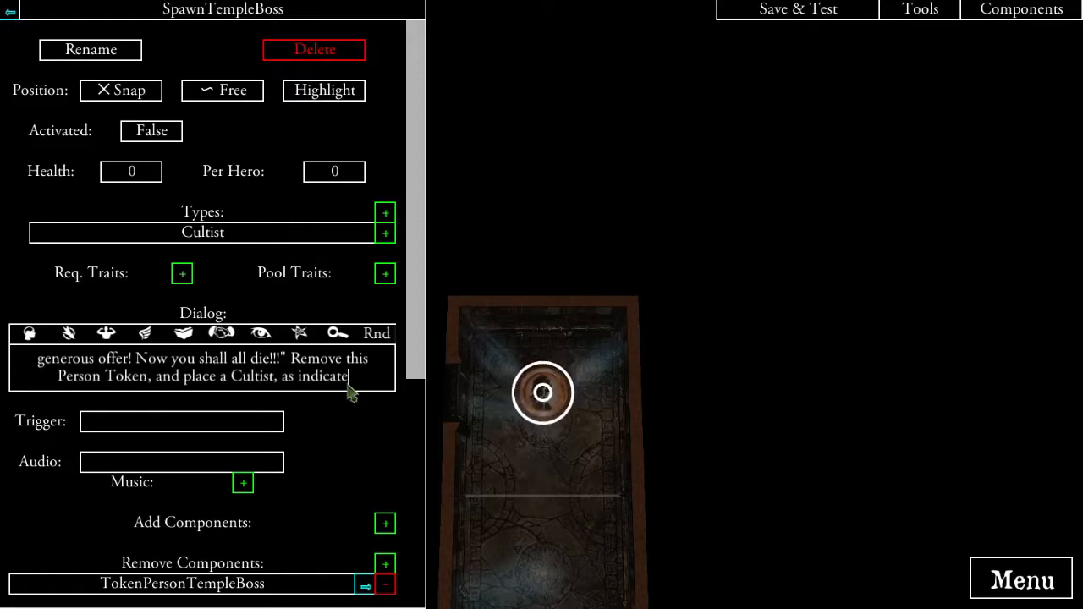
- Create a new CustomMonster component and rename it Temple Boss
left_click(386, 240)
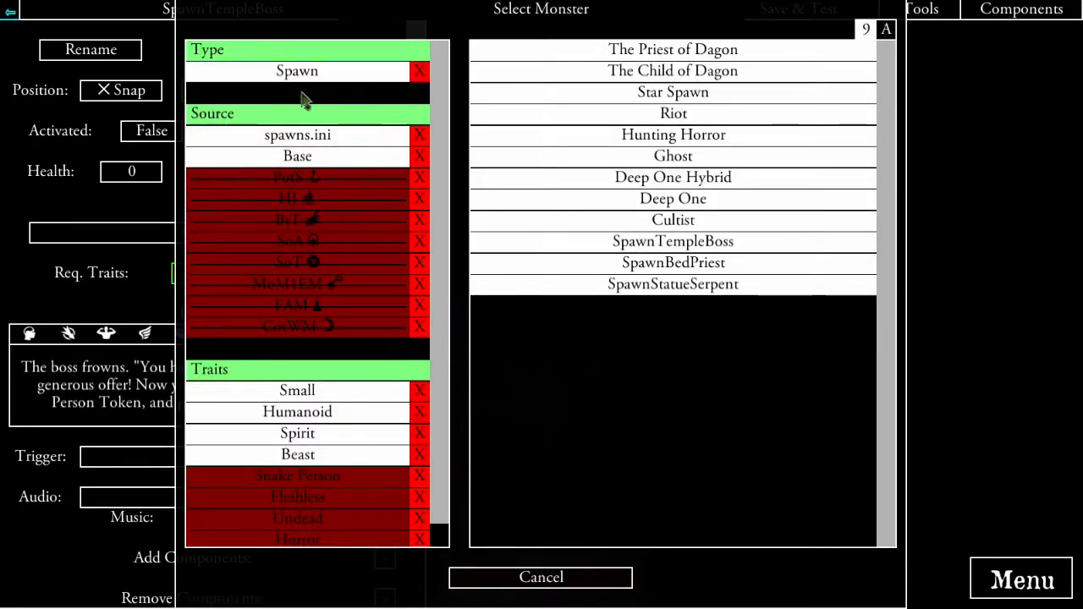
left_click(540, 577)
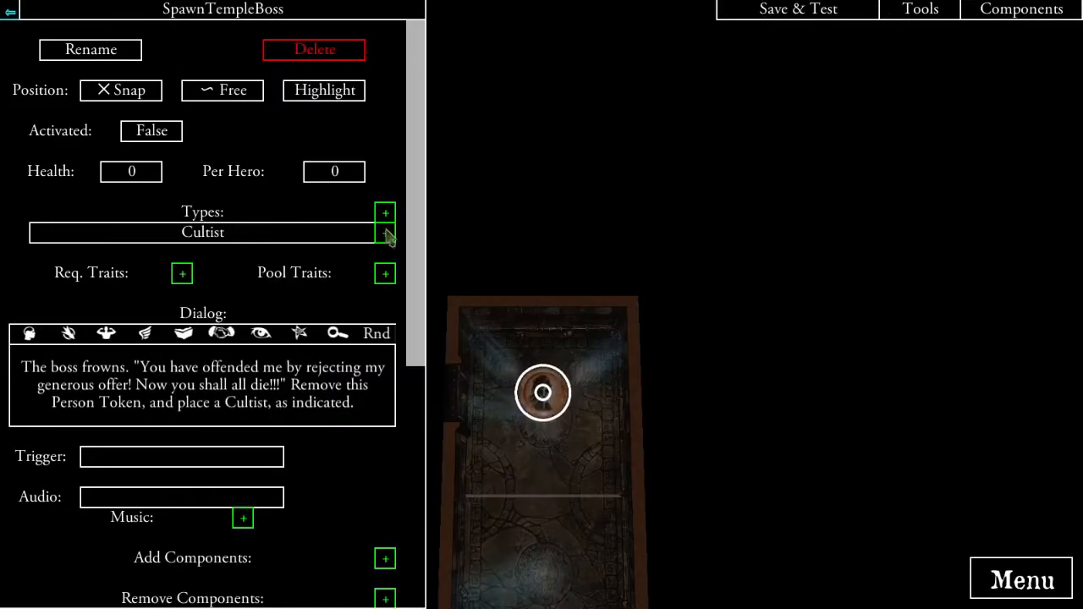
left_click(240, 11)
left_click(298, 113)
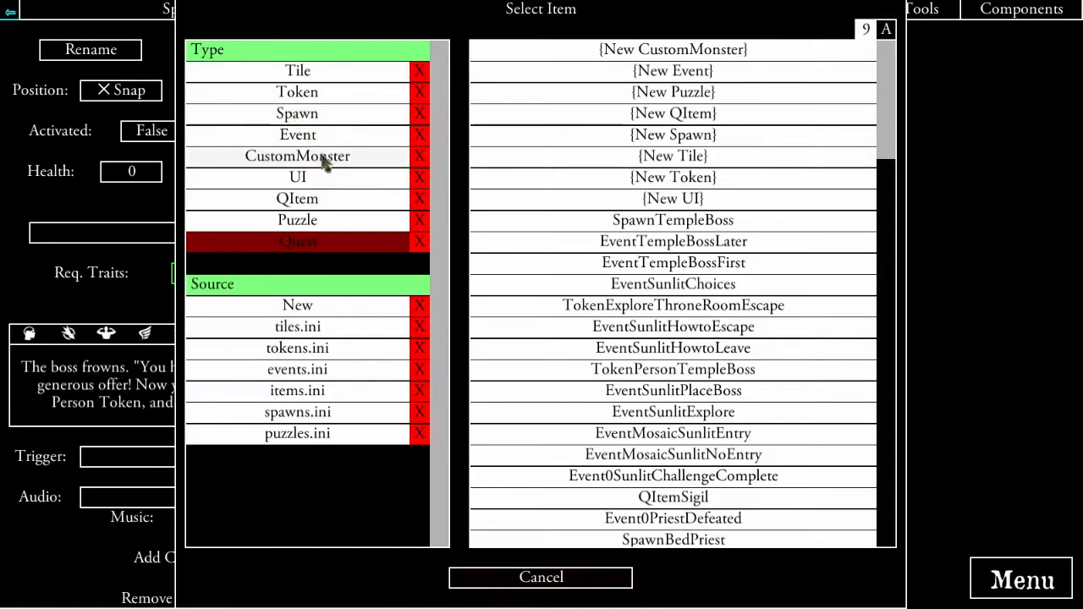
left_click(297, 156)
left_click(695, 52)
left_click(95, 50)
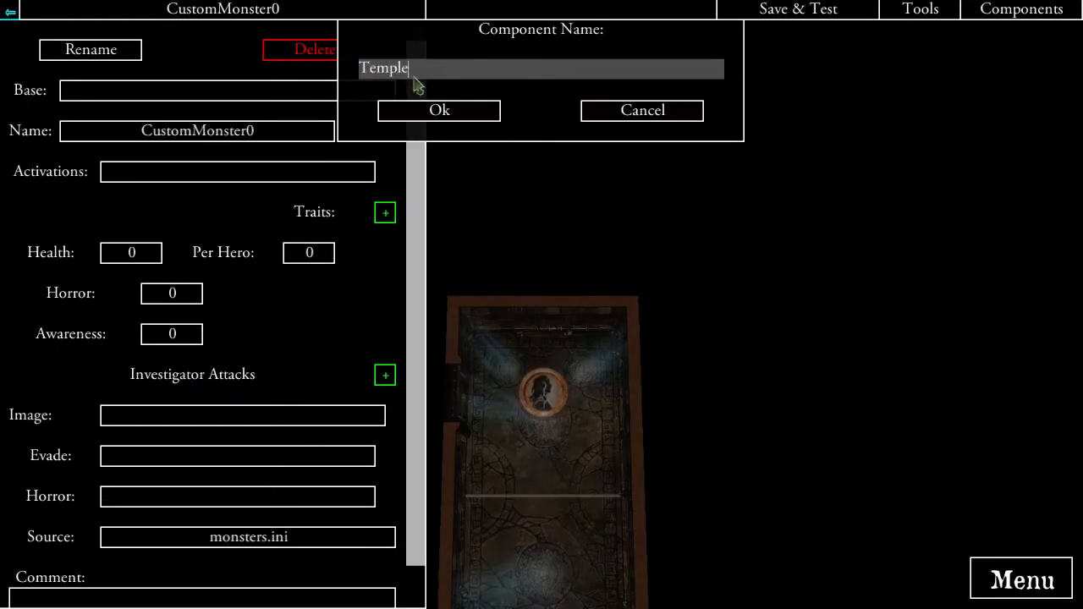
type("Temple Boss")
left_click(428, 112)
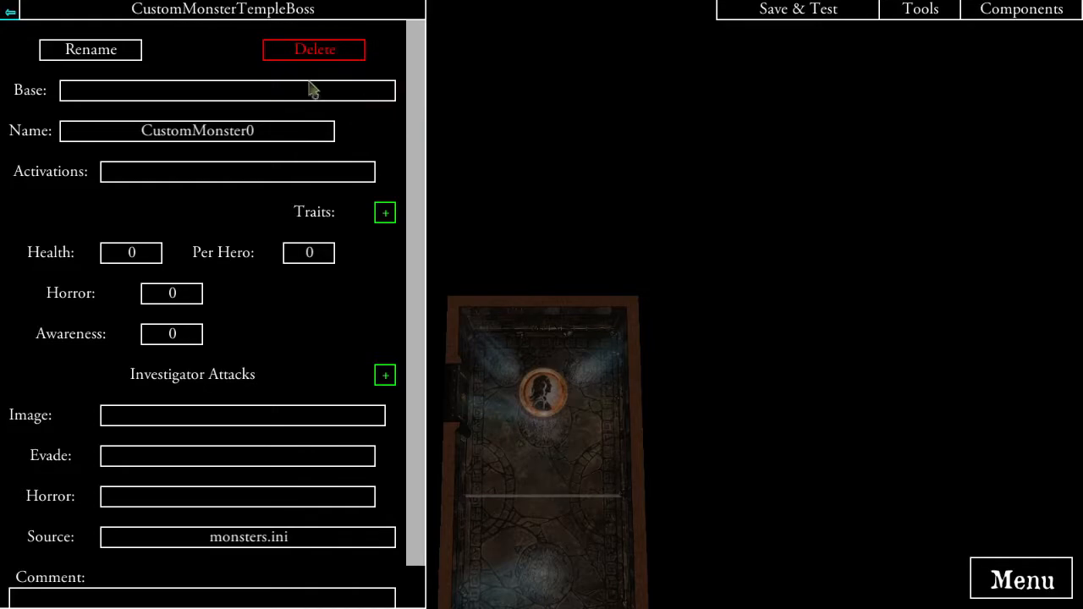
- Return to SpawnTempleBoss and replace its Cultist monster type with CustomMonsterTempleBoss
left_click(11, 21)
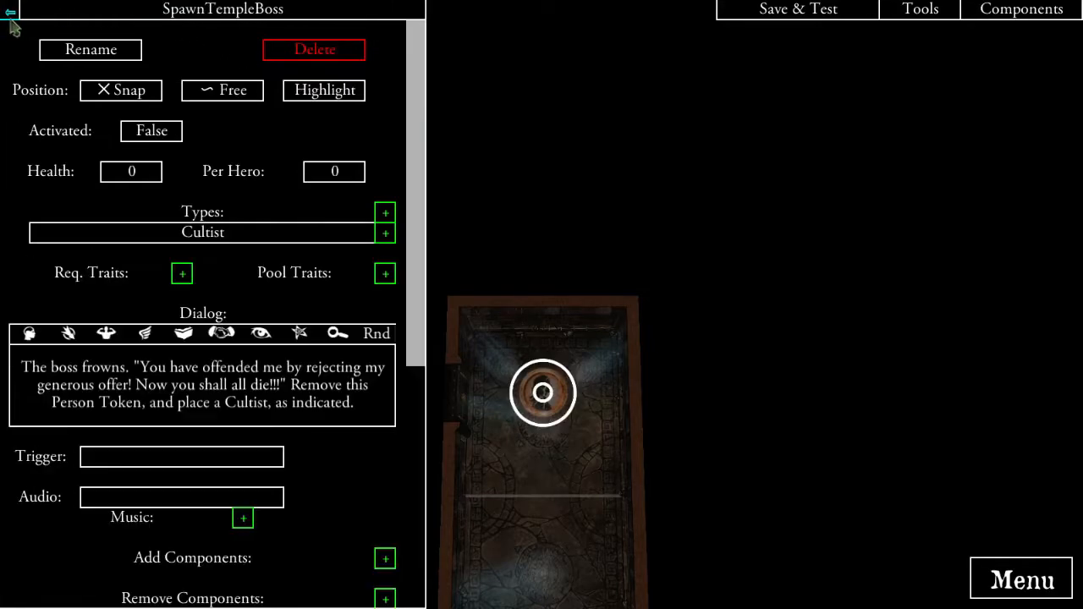
left_click(385, 233)
left_click(291, 91)
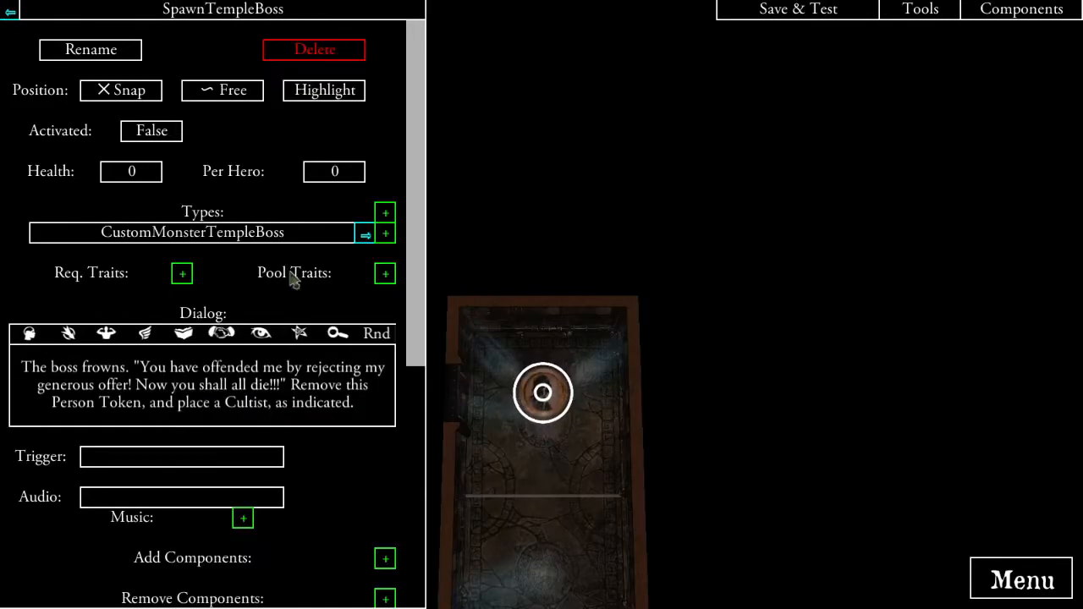
left_click(638, 49)
scroll(264, 329, "down", 2)
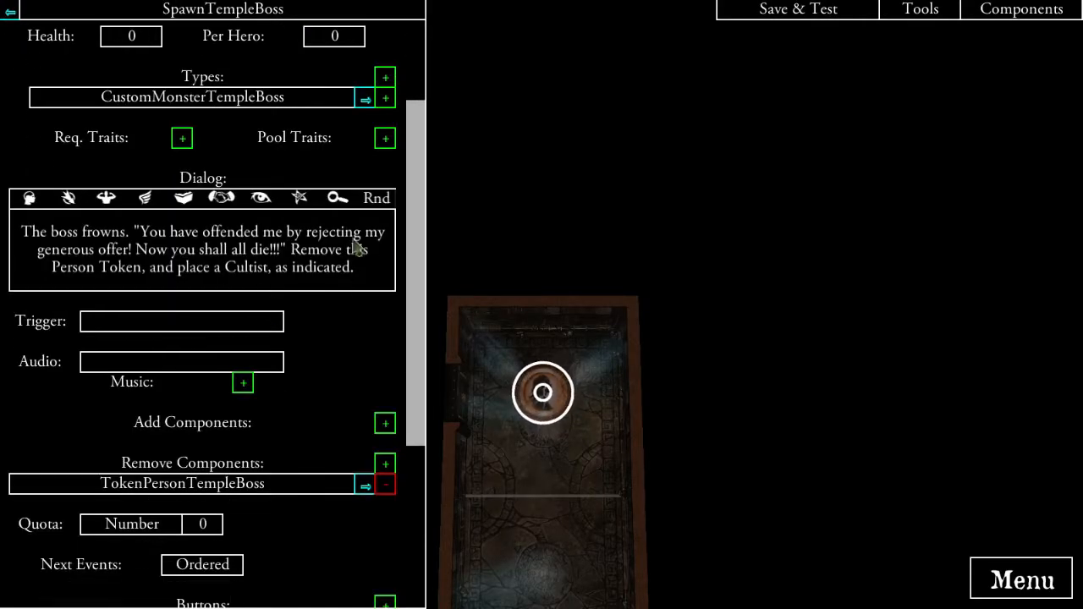
scroll(249, 322, "down", 4)
scroll(247, 334, "down", 3)
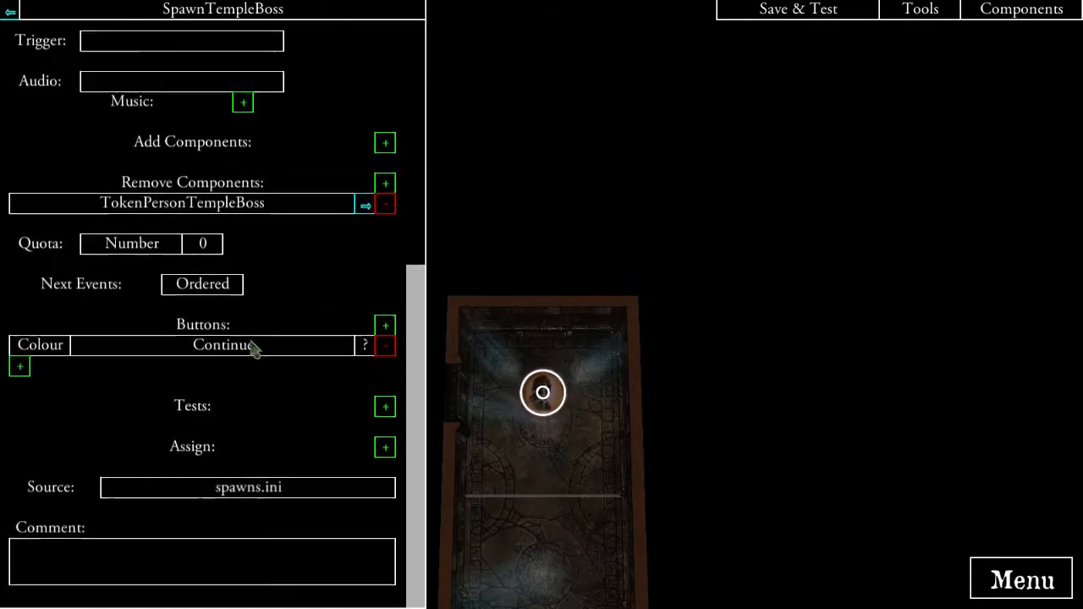
scroll(302, 404, "up", 8)
scroll(305, 405, "up", 3)
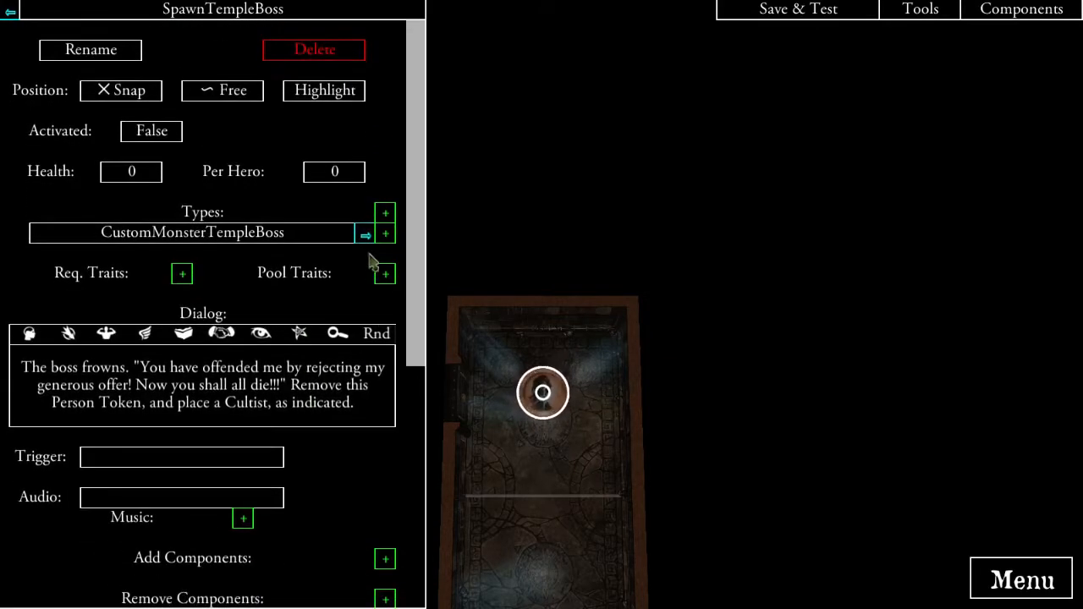
- Open CustomMonsterTempleBoss for editing, base it on the Cultist monster and set its displayed name to Boss
left_click(364, 234)
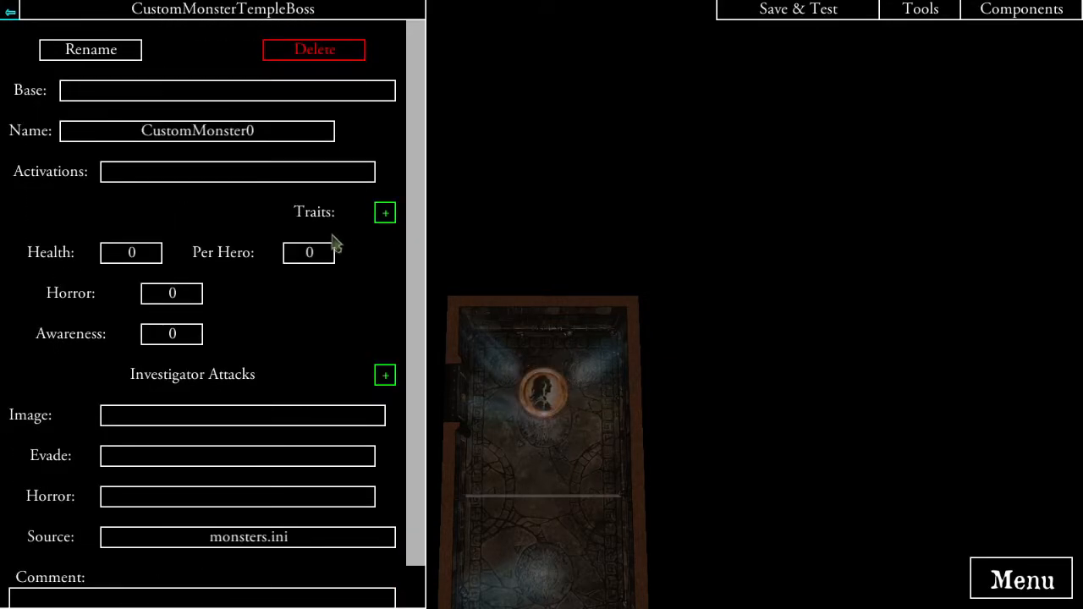
left_click(132, 88)
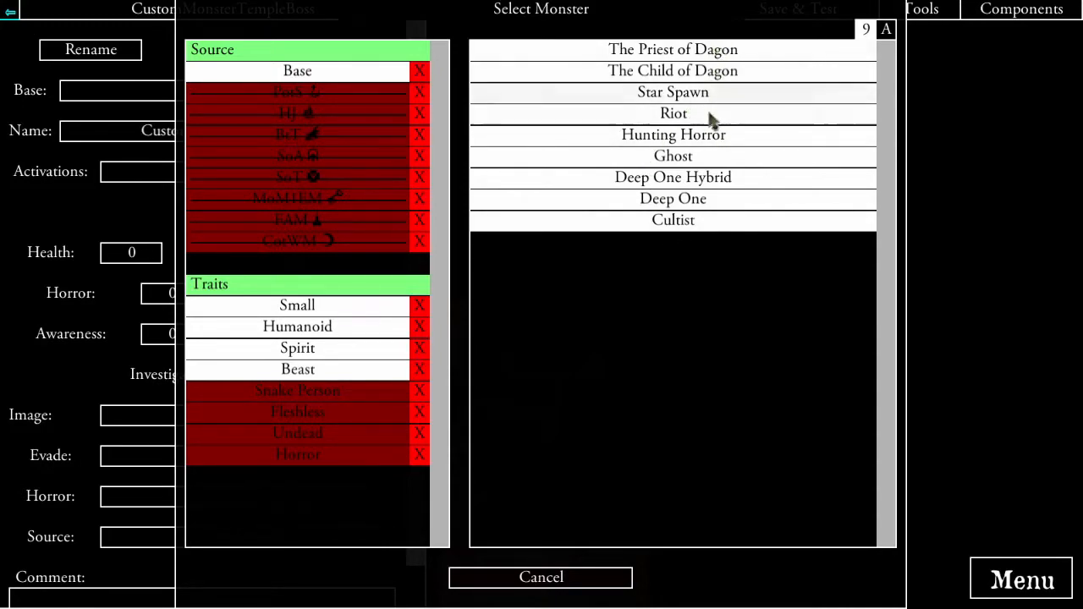
left_click(704, 219)
left_click(230, 135)
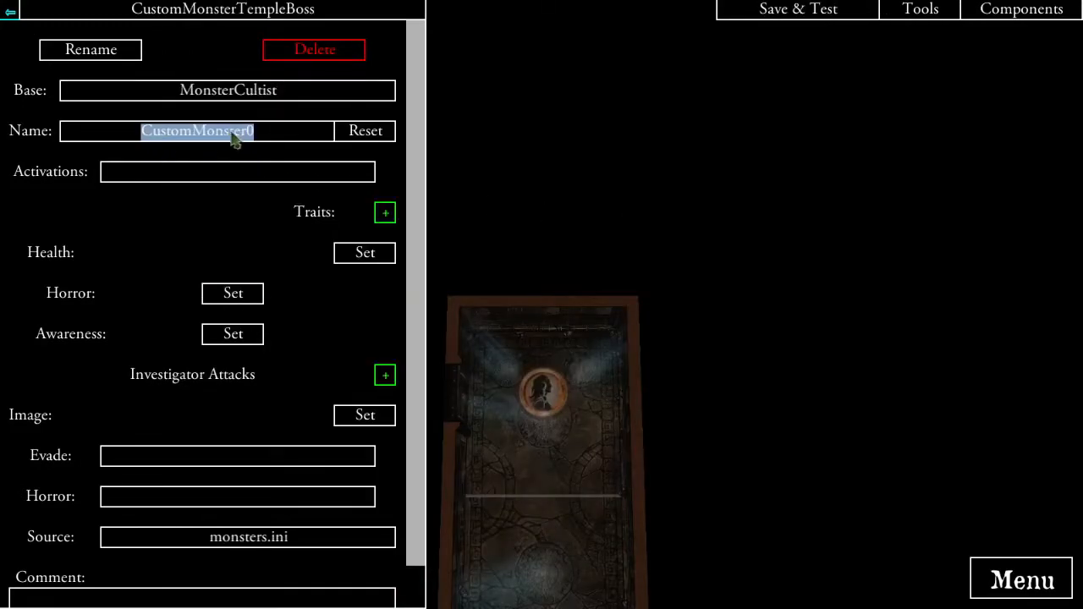
type("Boss")
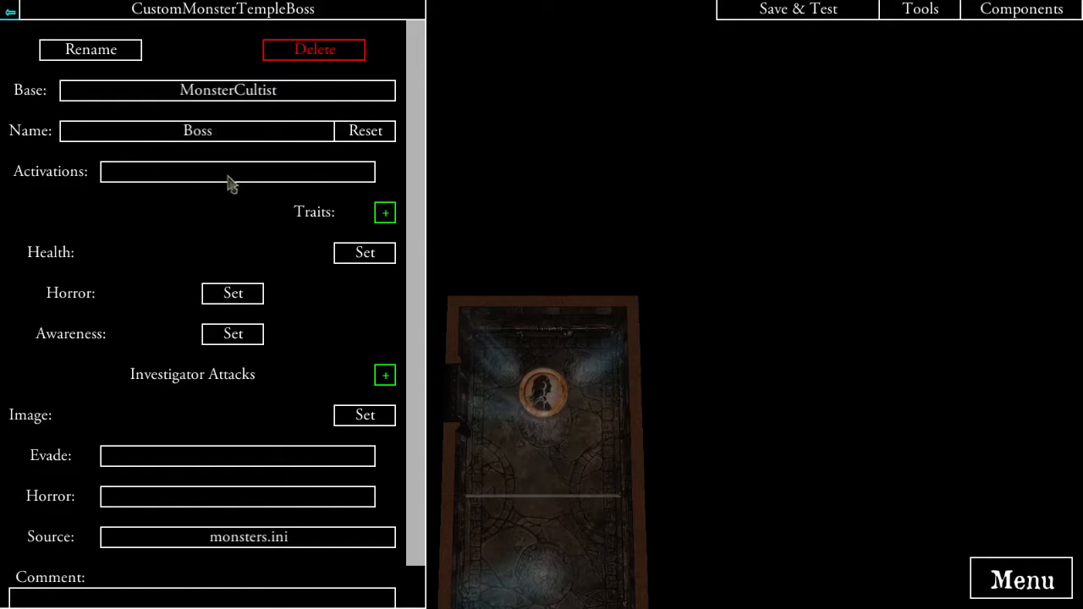
left_click(364, 252)
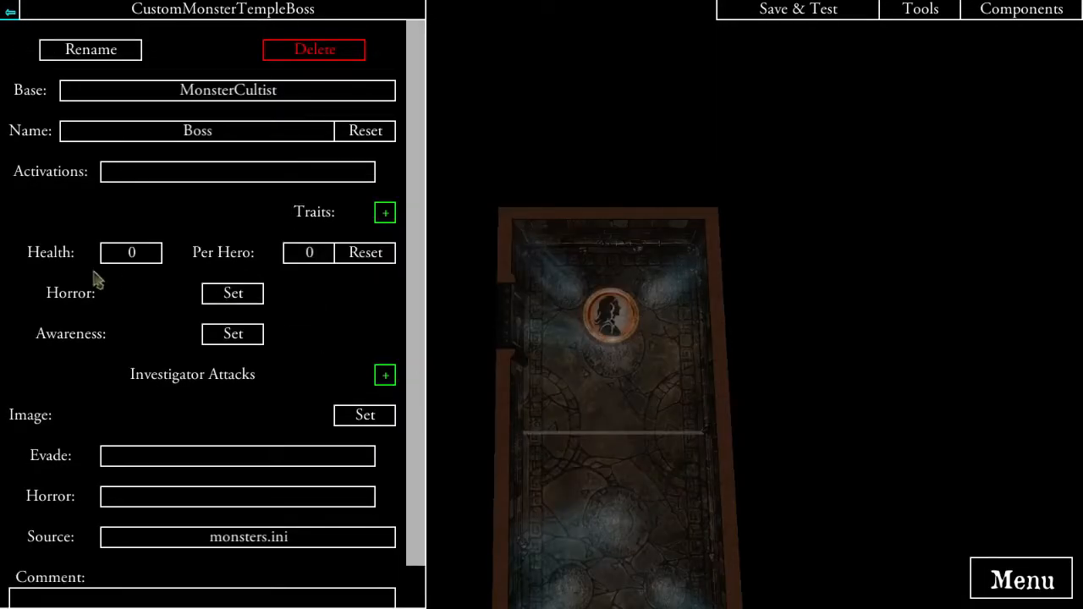
left_click(132, 256)
left_click(365, 252)
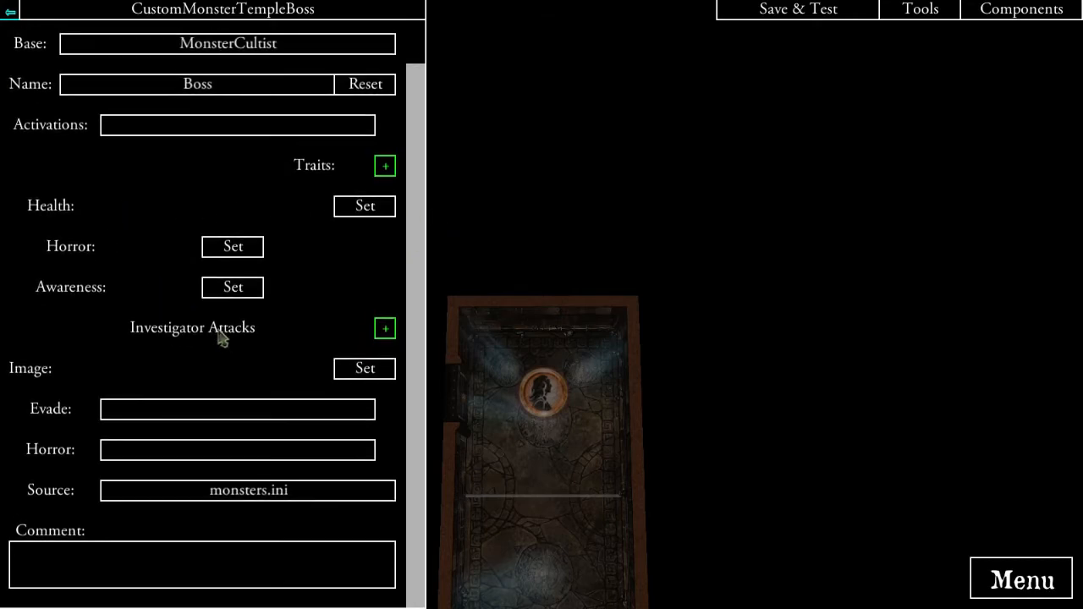
- Assign a new event as the custom monster's activation and rename that event BossActivates
scroll(240, 421, "up", 3)
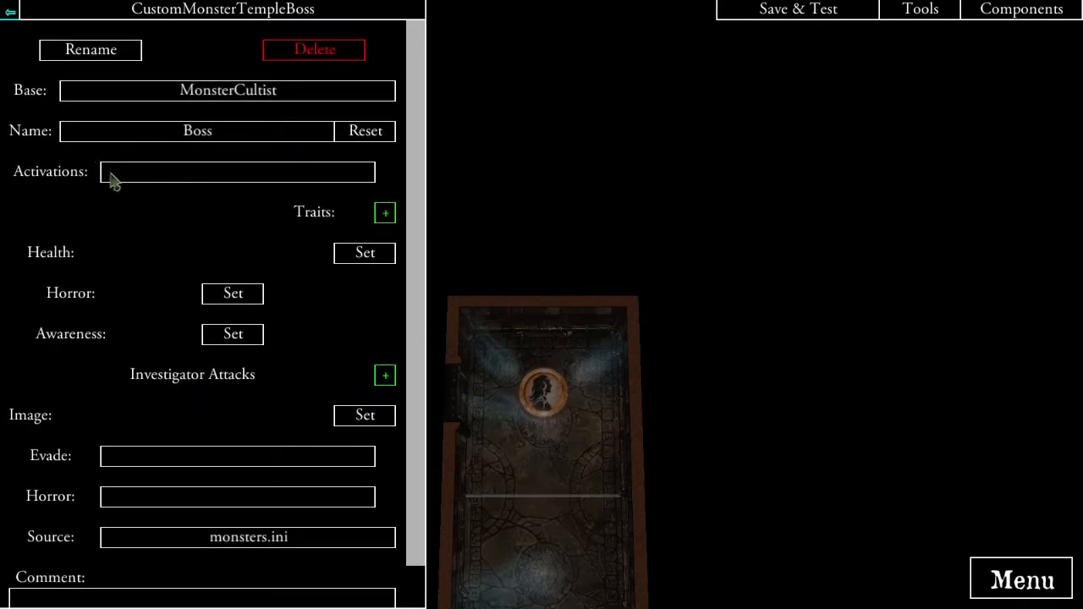
left_click(188, 181)
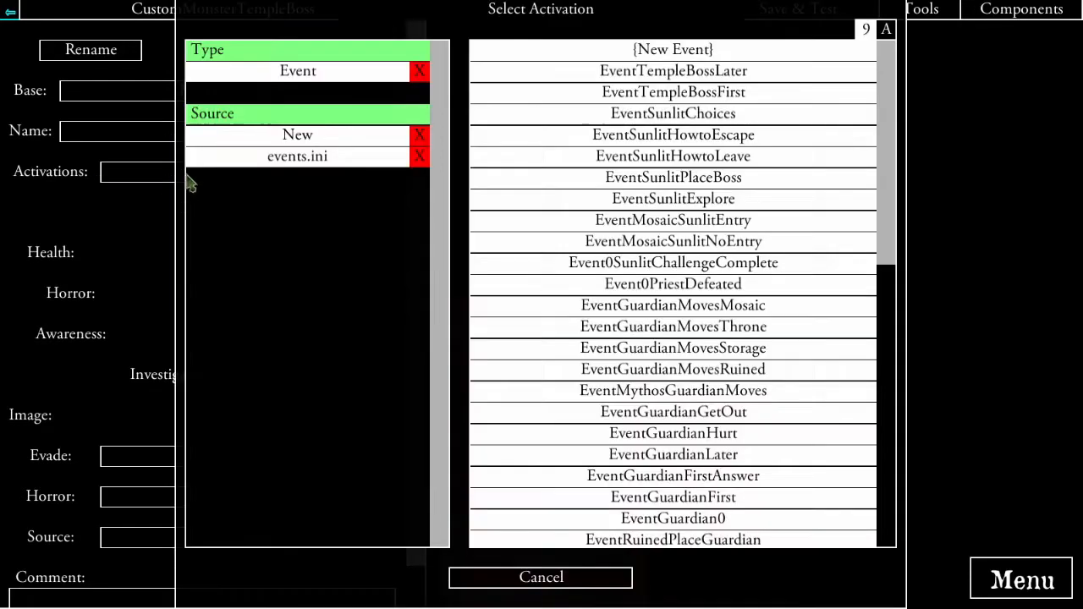
left_click(622, 53)
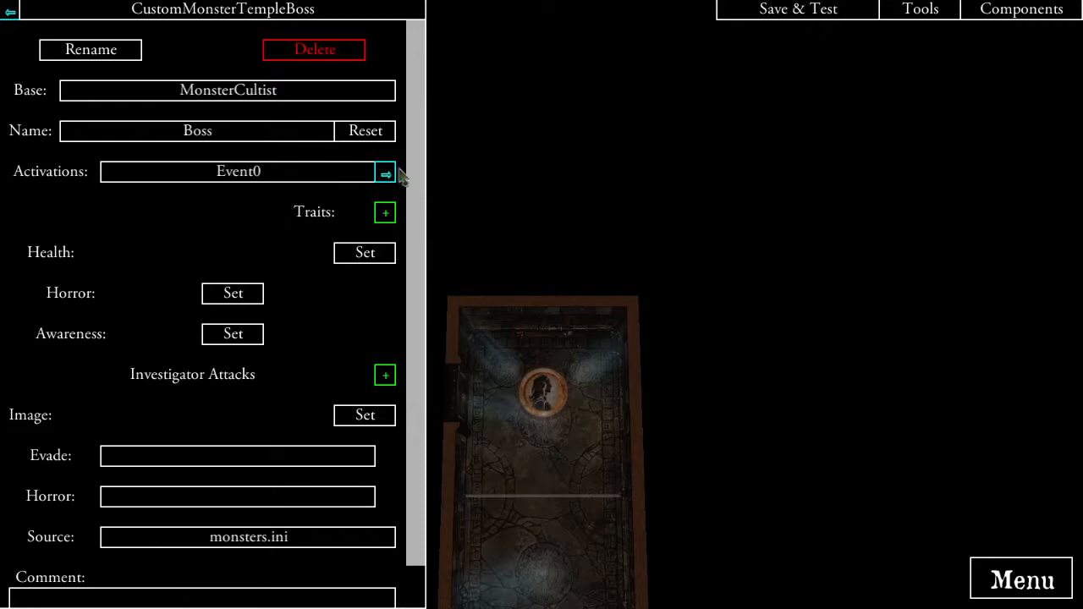
left_click(384, 173)
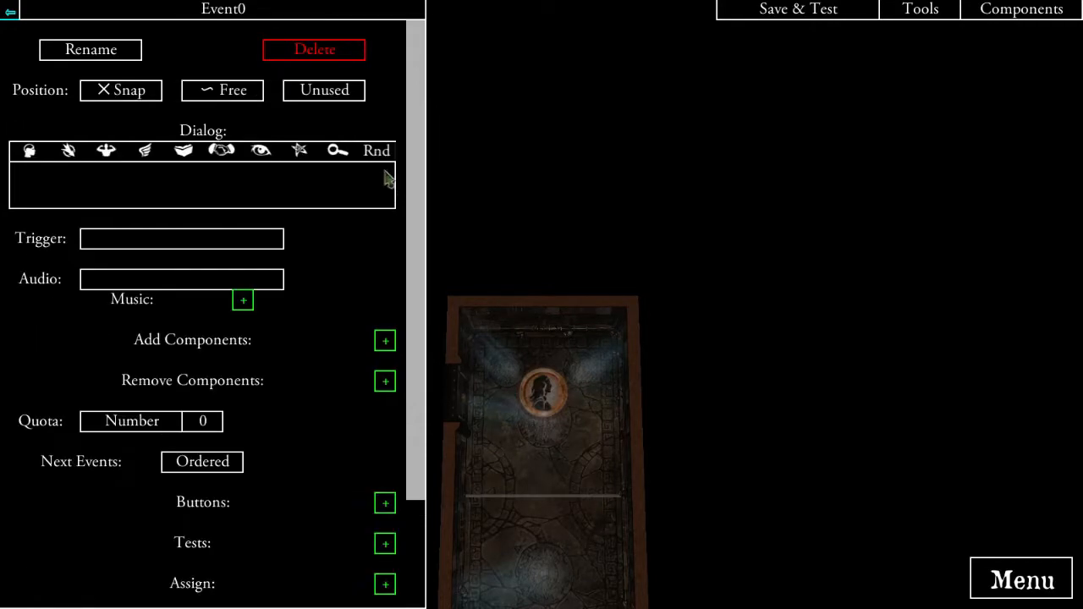
left_click(94, 49)
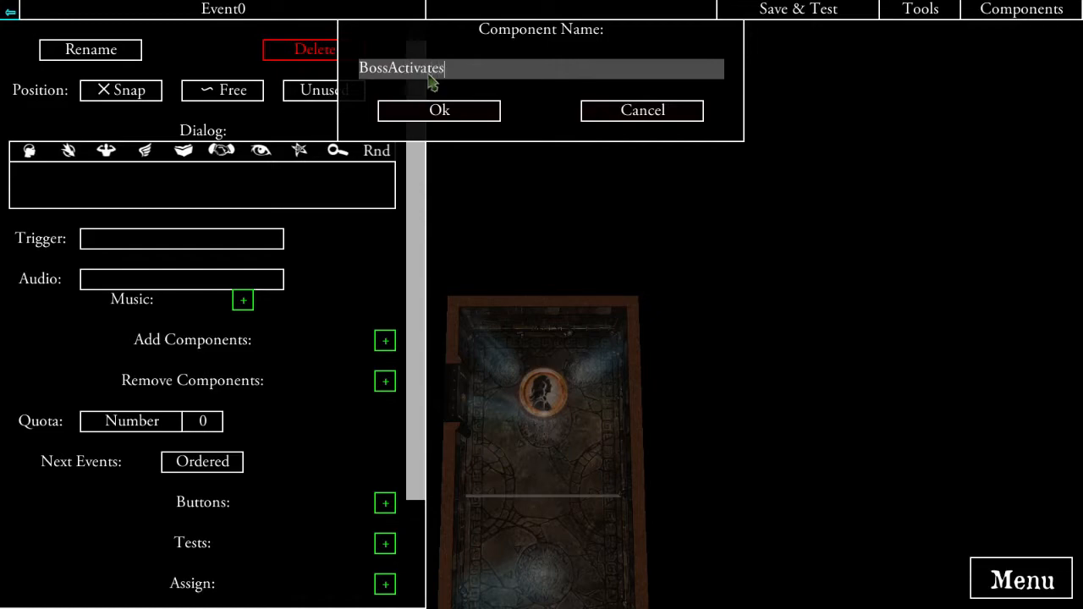
left_click(438, 110)
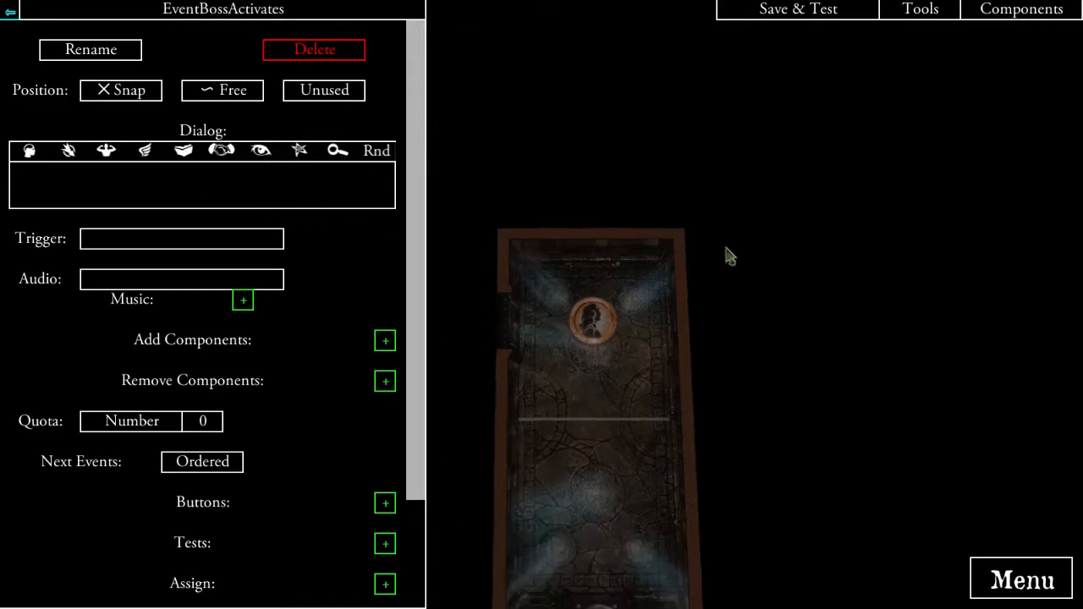
- Set the event's dialog to: The temple boss moves two spaces towards the nearest Investigator, and attacks all Investigators on her space
left_click(283, 180)
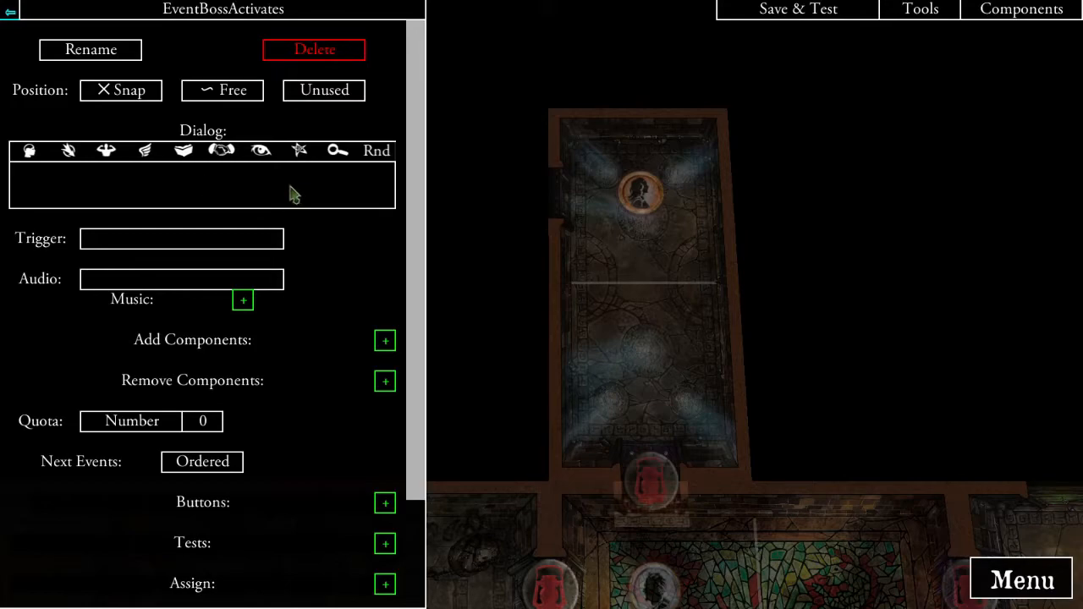
type("The temple boss moves two spaces towards the nearest in")
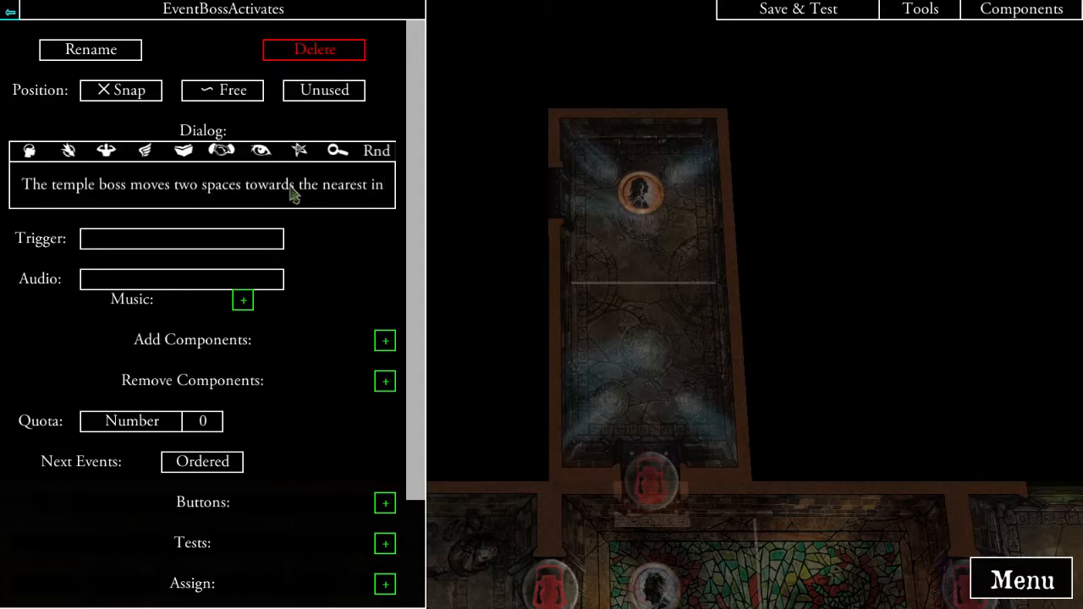
type("vestigator, and attacks all Investigators on her space.")
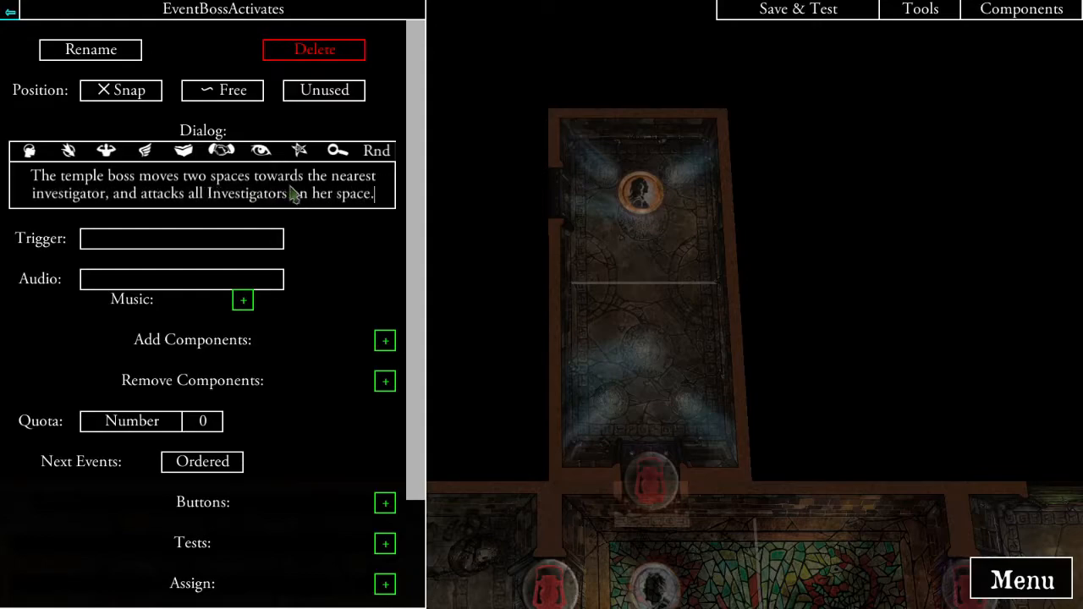
key("BackSpace")
type("I")
left_click(44, 337)
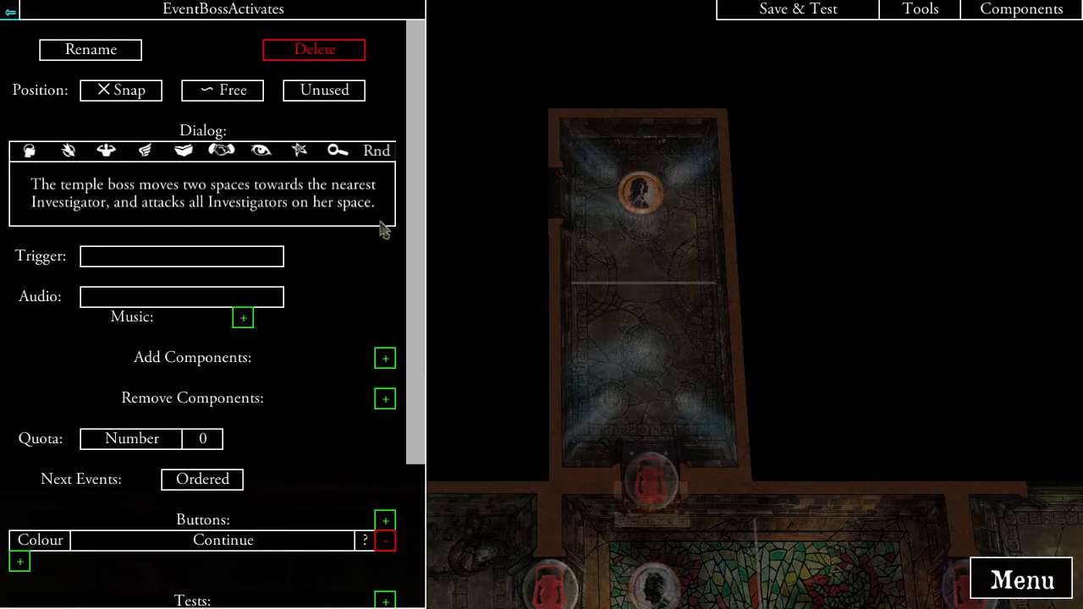
- Link three new events, Event0, Event1 and Event2, to the Continue button of EventBossActivates
scroll(249, 350, "down", 3)
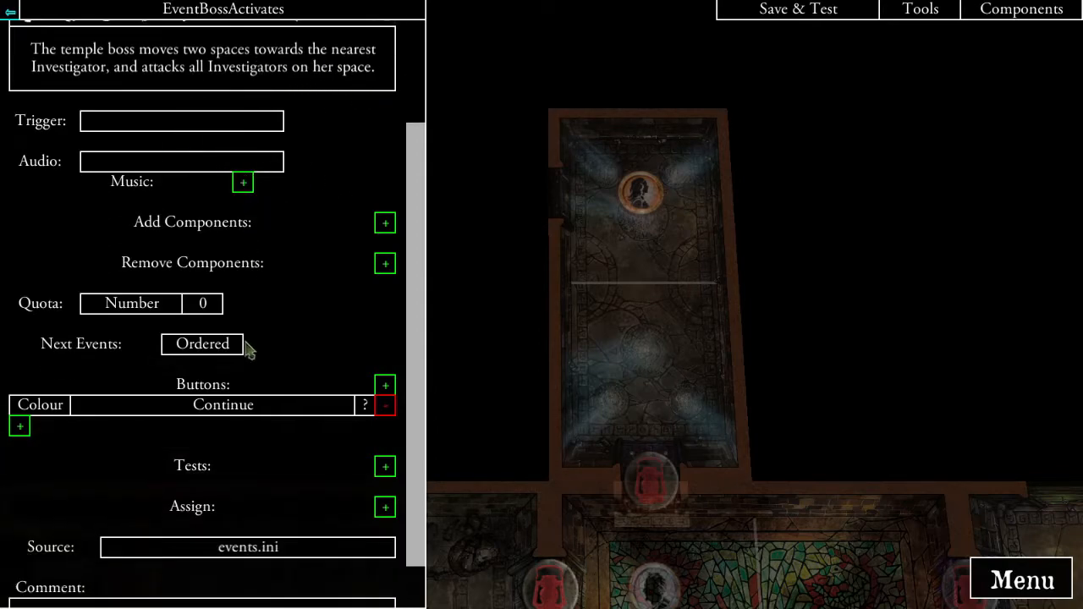
left_click(19, 428)
left_click(355, 73)
left_click(624, 49)
left_click(21, 448)
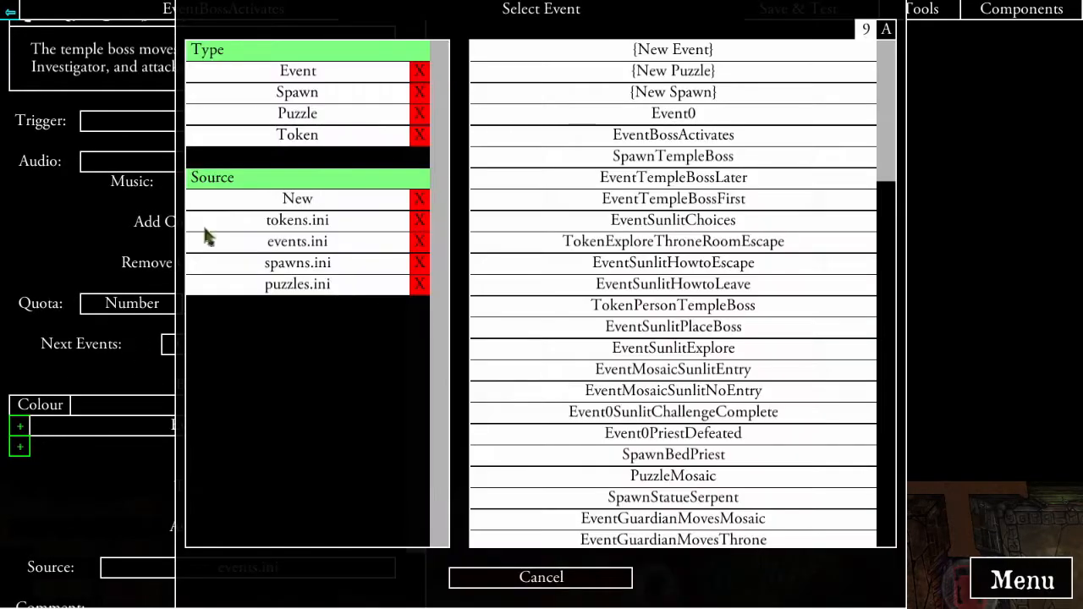
left_click(305, 73)
left_click(598, 51)
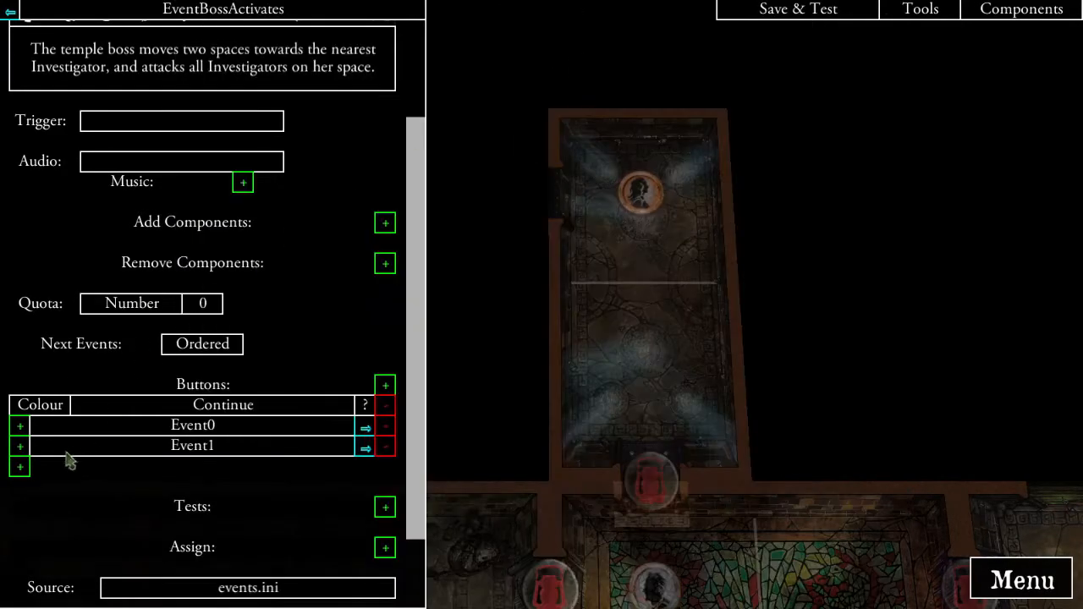
left_click(13, 471)
left_click(300, 75)
left_click(641, 52)
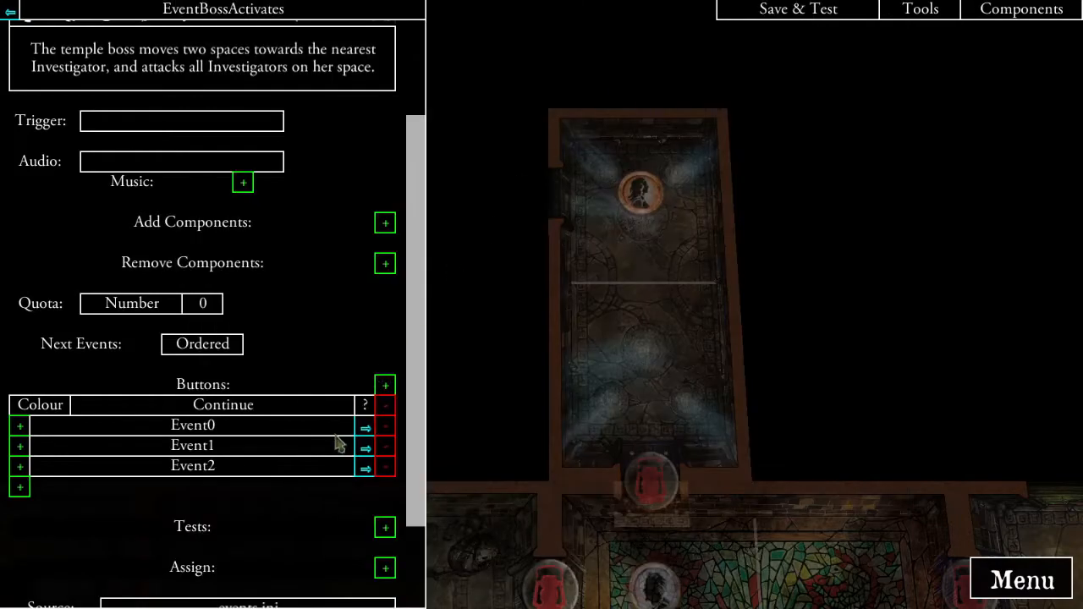
- Rename Event0 as BossAttack1 and return to EventBossActivates
left_click(364, 427)
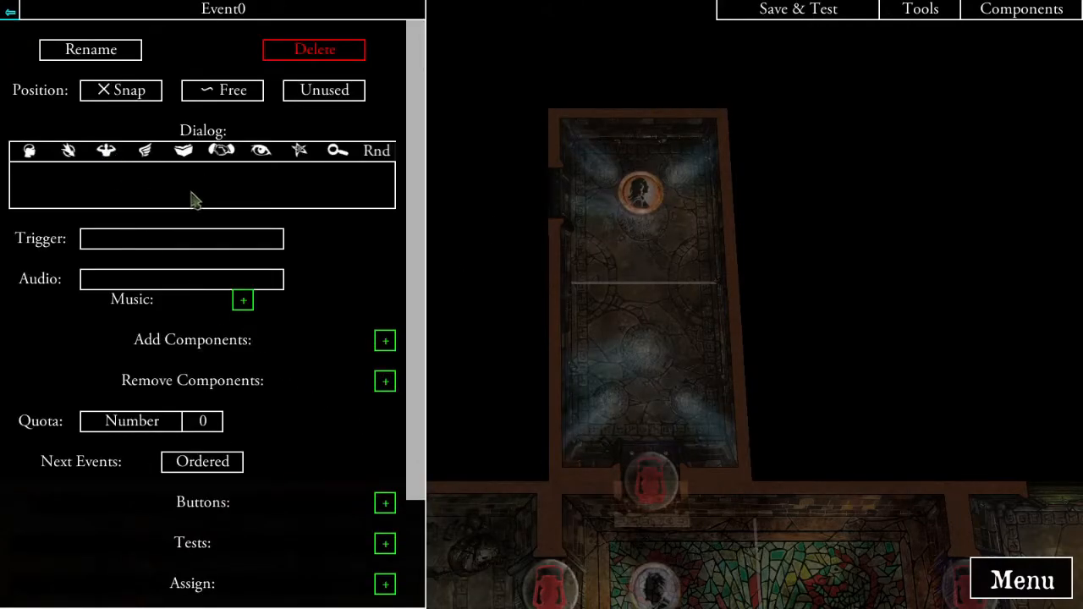
left_click(91, 56)
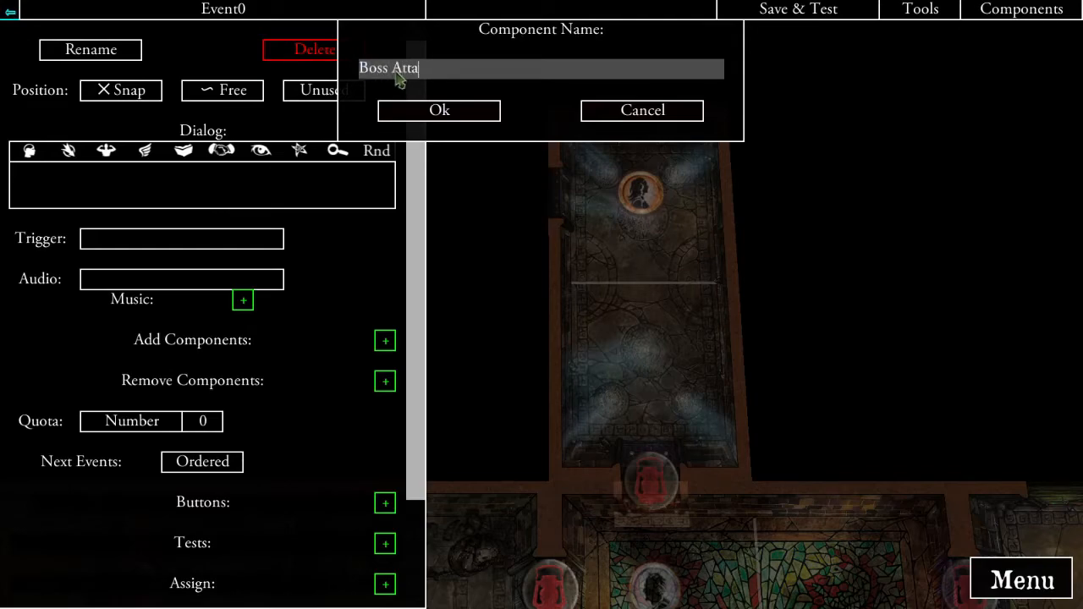
left_click(94, 51)
left_click_drag(429, 71, 321, 89)
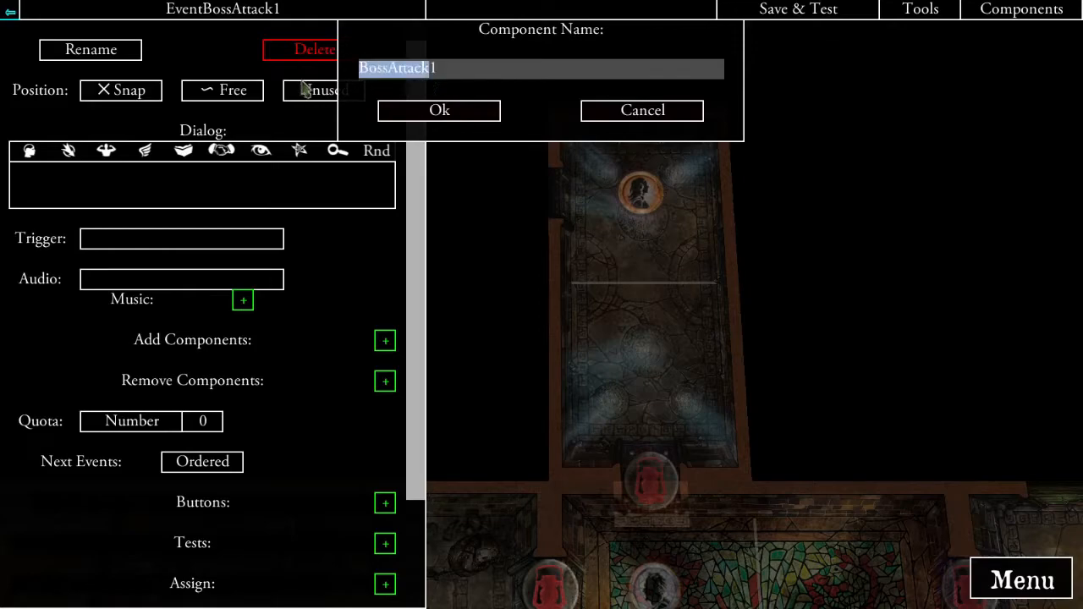
left_click(457, 111)
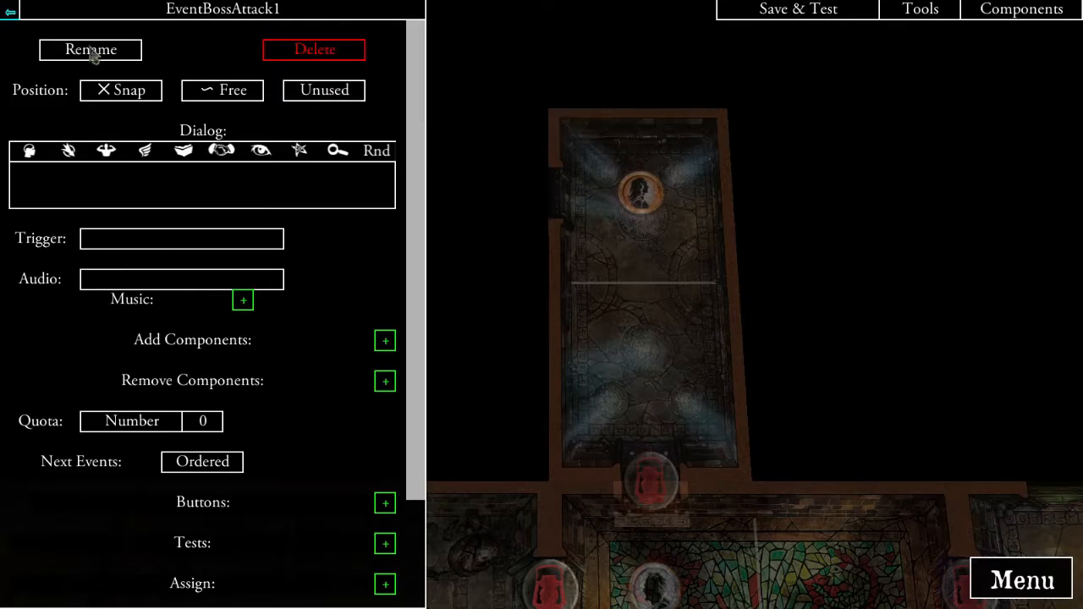
left_click(15, 12)
- Set the Next Events order of EventBossActivates to Random, and rename Event1 as BossAttack2 and Event2 as BossAttack3
left_click(198, 372)
left_click(366, 478)
left_click(366, 498)
left_click(117, 52)
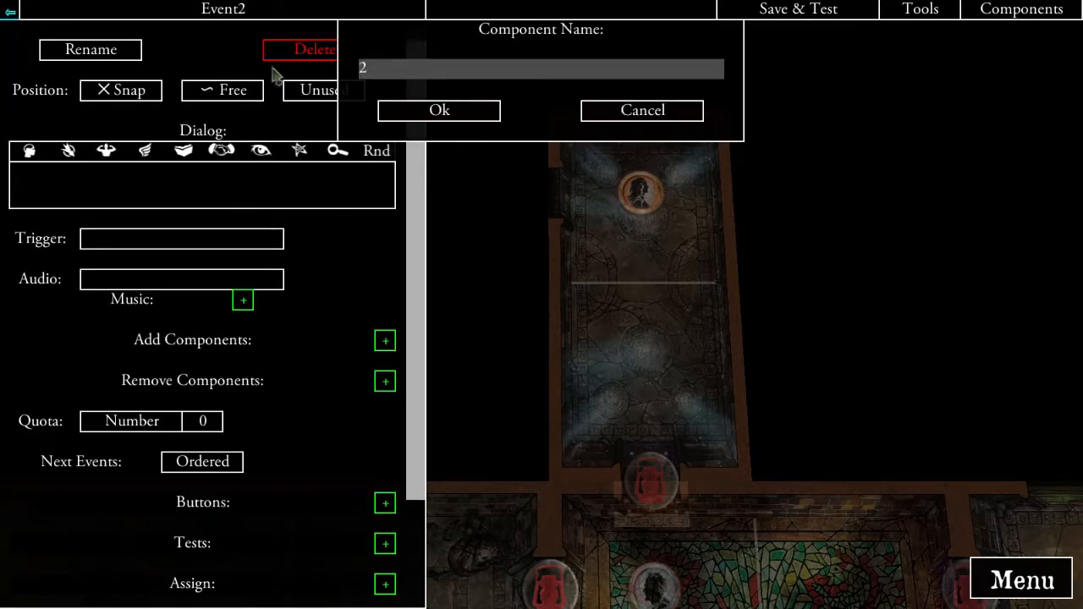
type("BossAttack3")
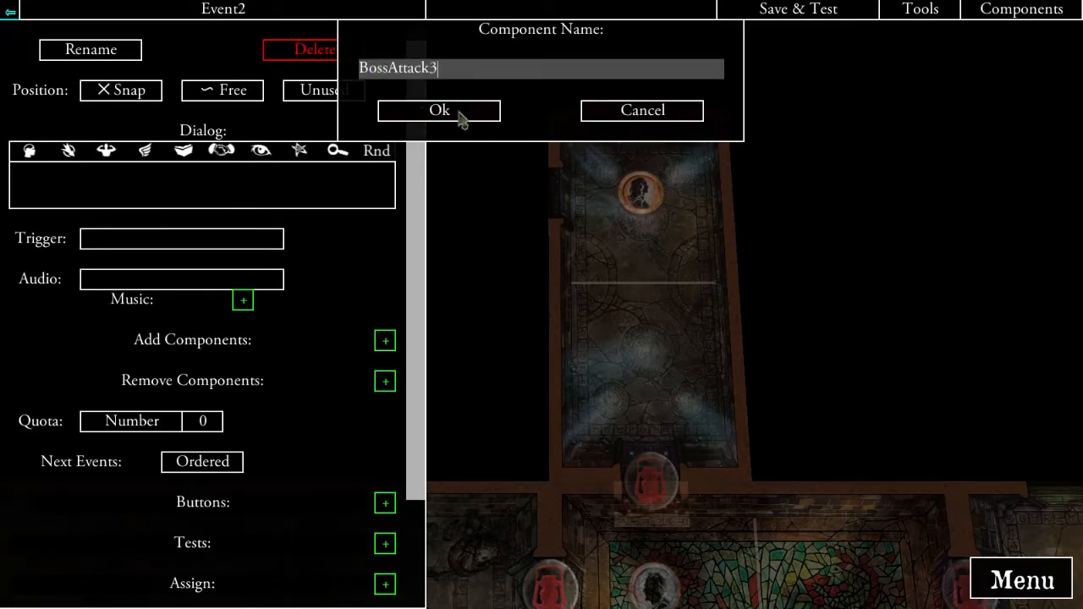
left_click(460, 113)
left_click(17, 12)
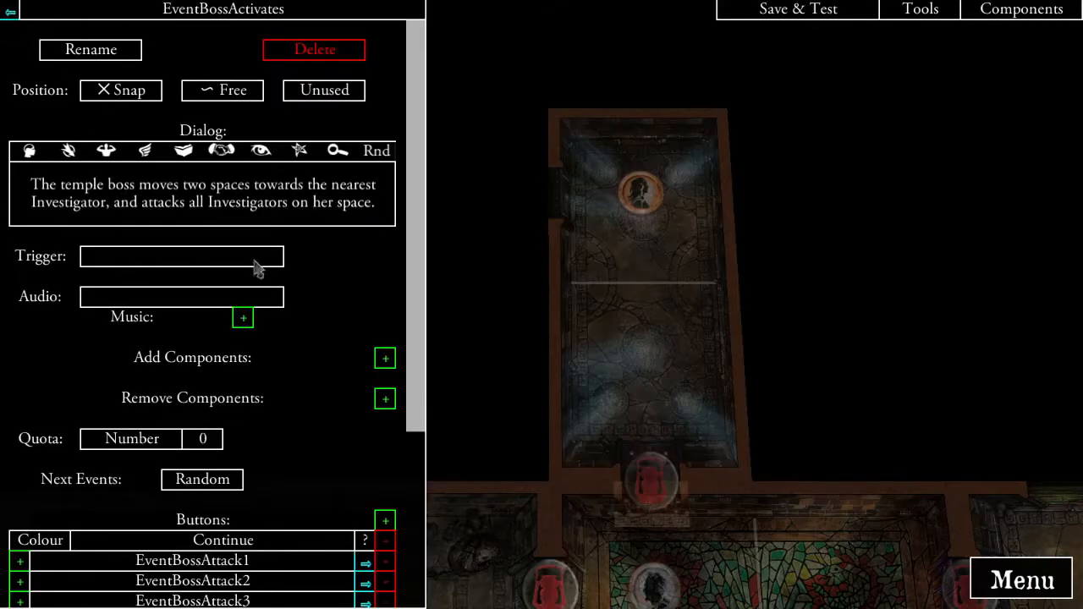
- Set the dialog of EventBossAttack1 to: The Temple Boss kicks you. Suffer two Damage, {strength} negate
scroll(364, 440, "down", 2)
left_click(364, 458)
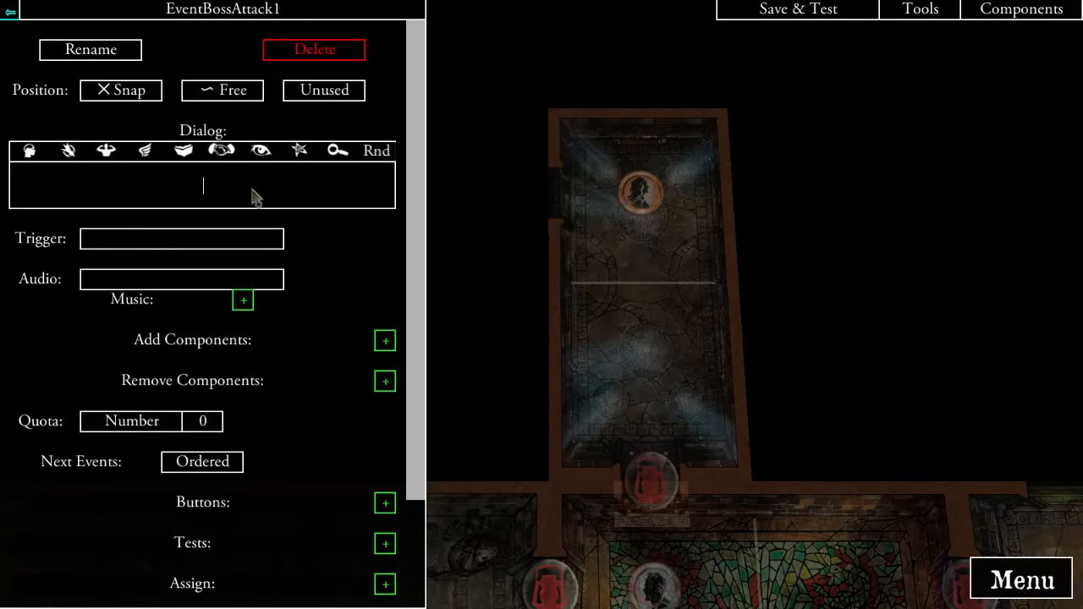
left_click(252, 196)
type("The Temple Boss kicks you")
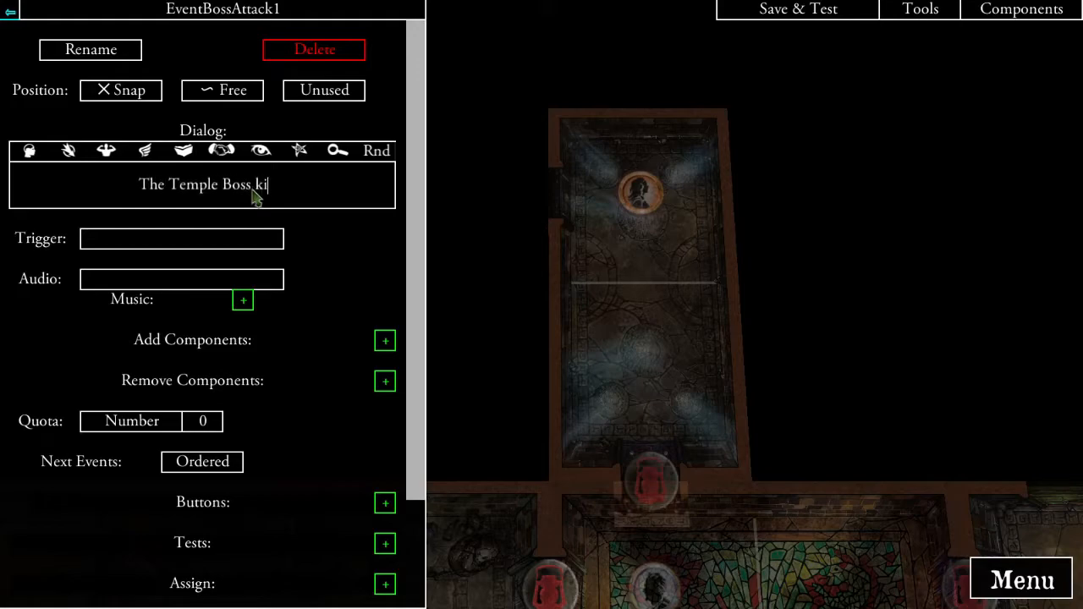
type(". Suffer two Damage, {strength} negate")
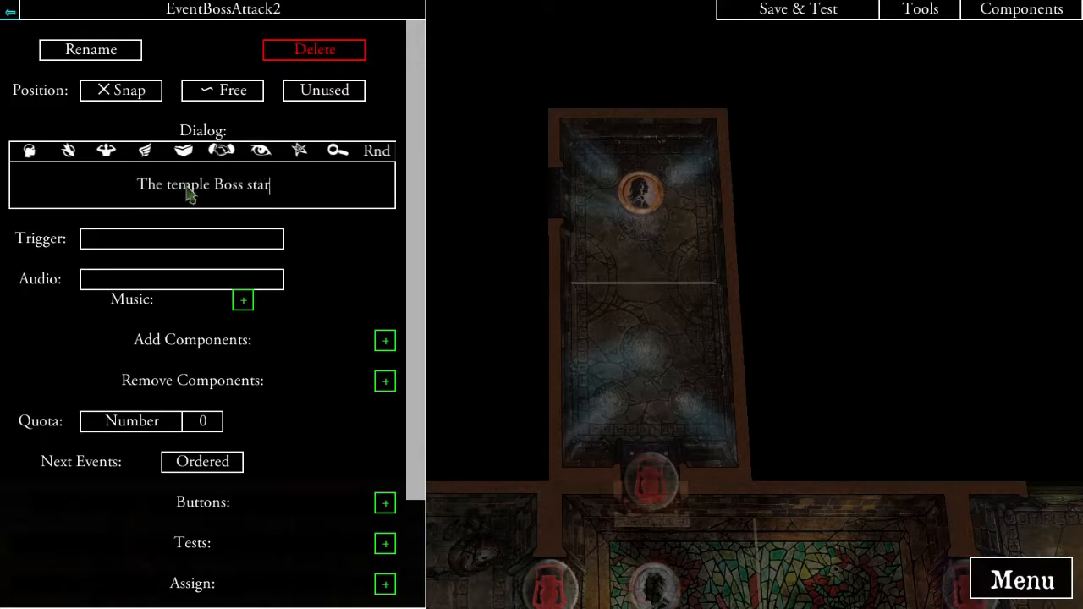
- Set the dialog of EventBossAttack2 to: The temple Boss starts throwing shit. Suffer three Facedown Damage, {agility} negates
type("shit.")
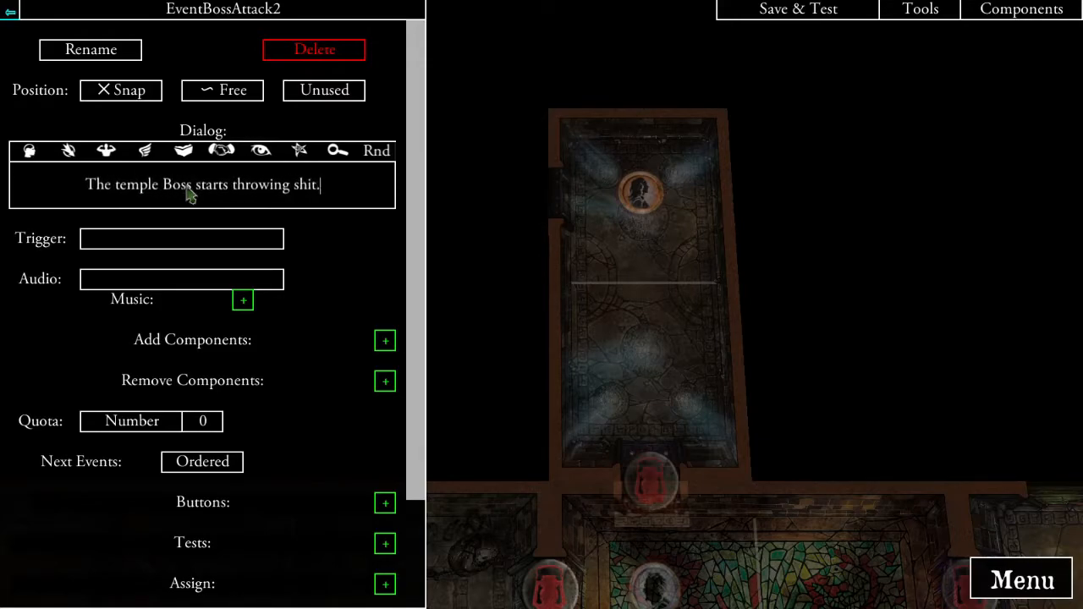
type(" Suff")
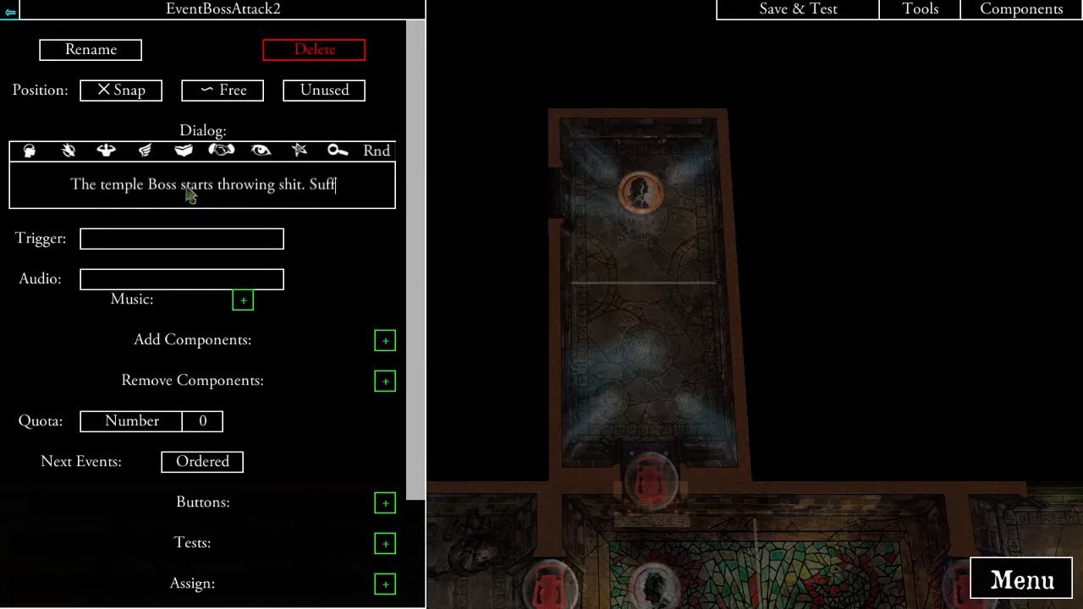
type("er three F")
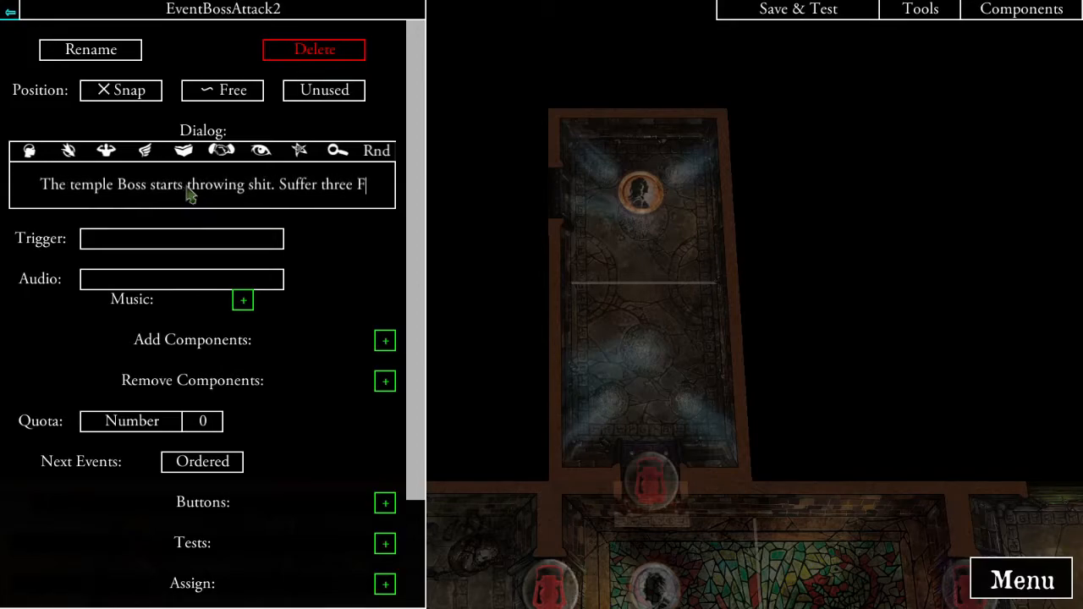
type("acedown d")
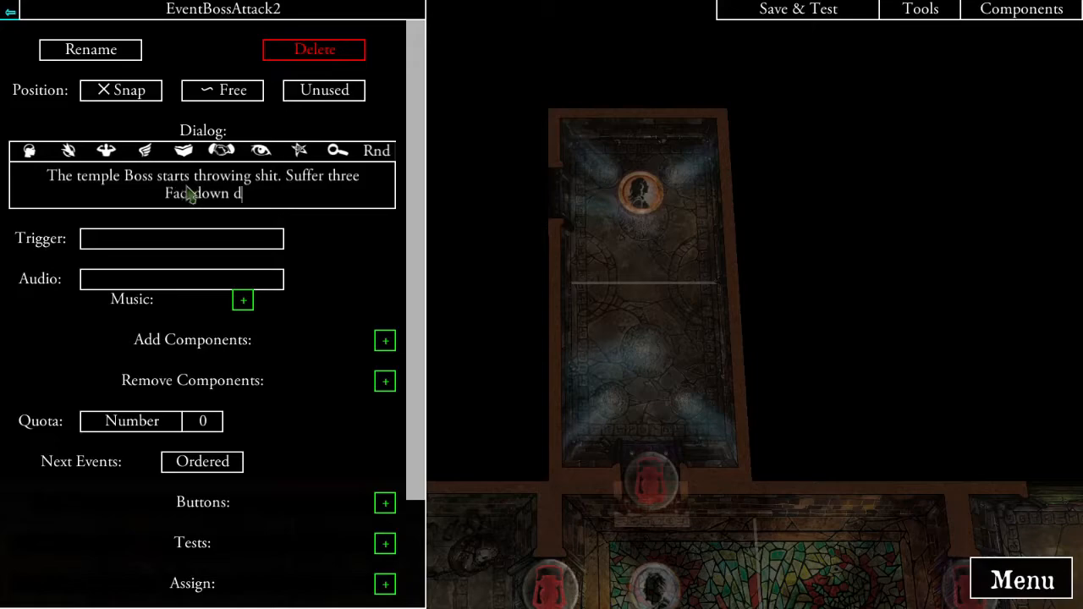
type("amage.")
key("Delete")
type("D")
key("BackSpace")
type(", ")
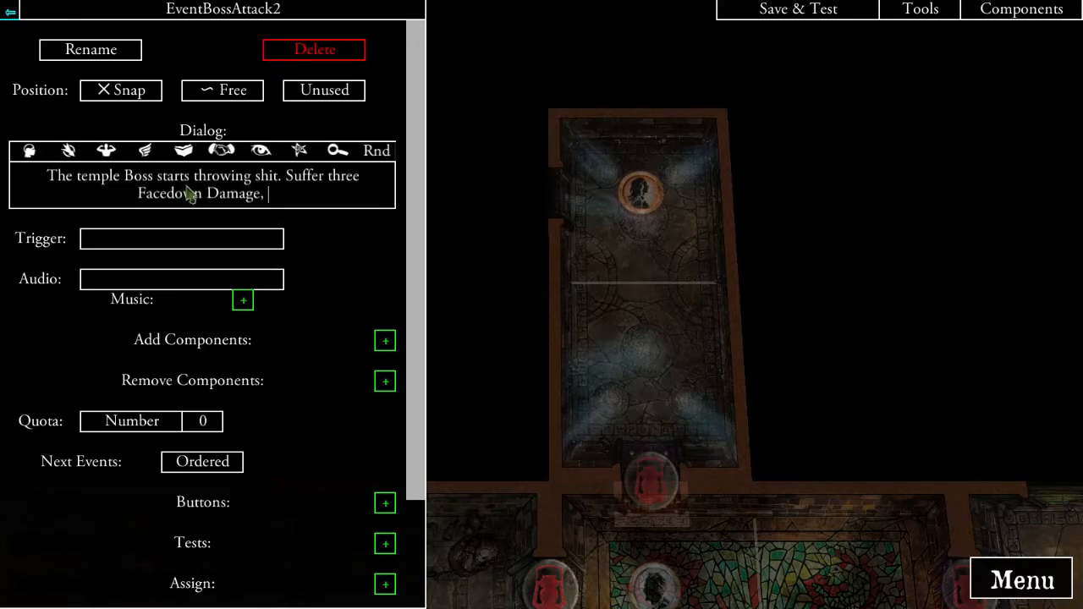
type("{agility")
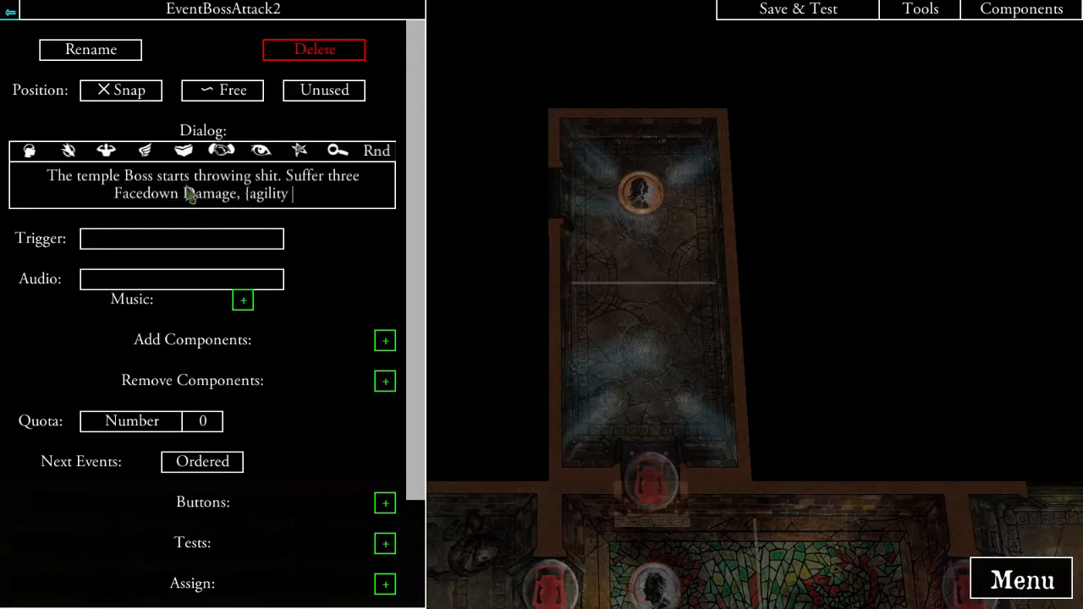
key("BackSpace")
type("} negat")
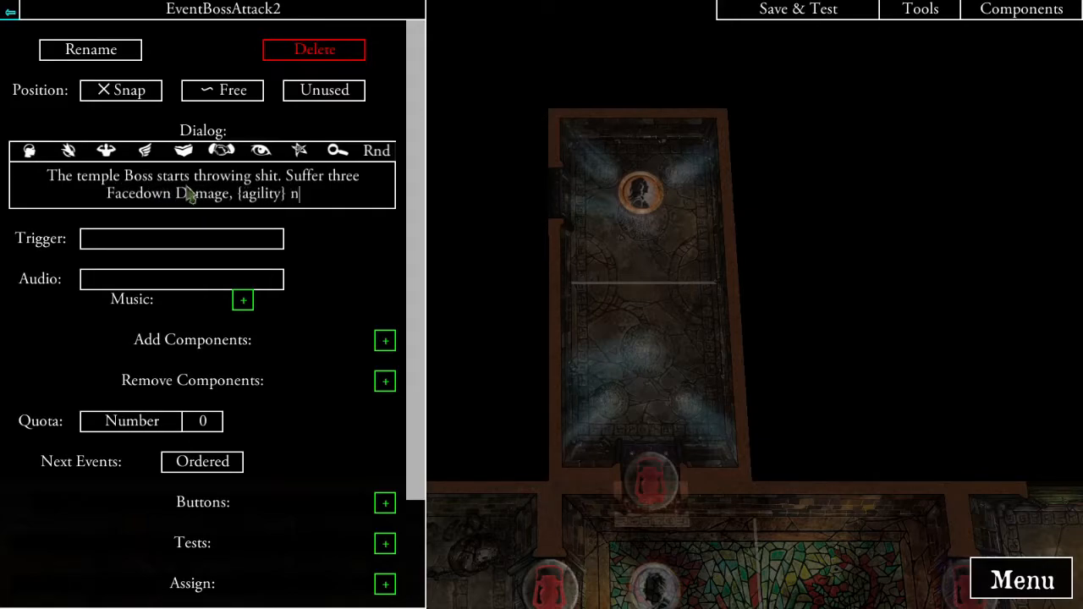
type("es")
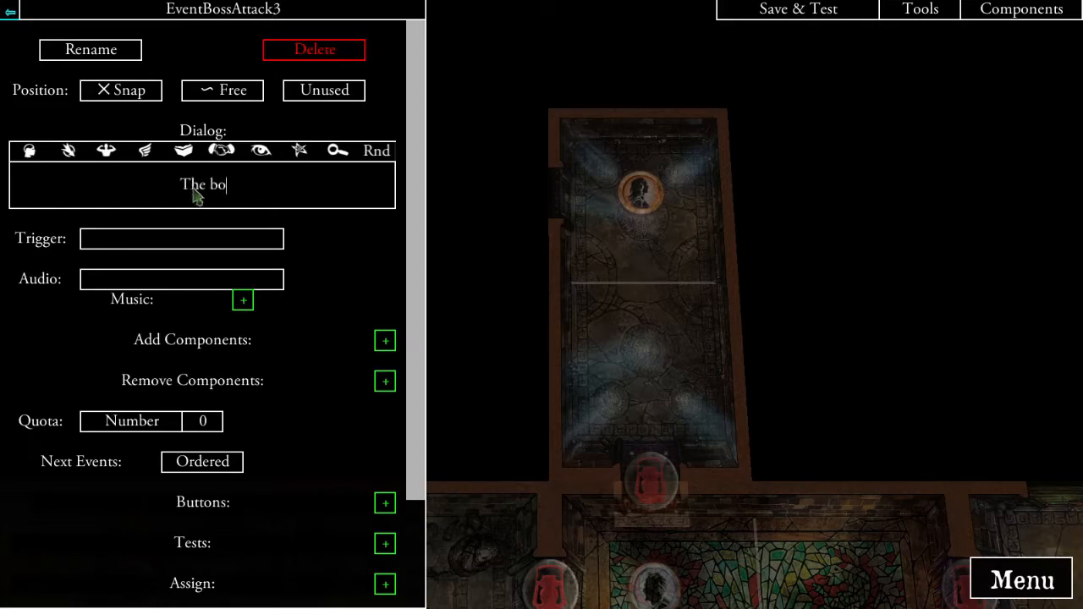
- Set the dialog of EventBossAttack3 to: The boss flails at you randomley. Suffer one Damage. Return to CustomMonsterTempleBoss
type("flails ")
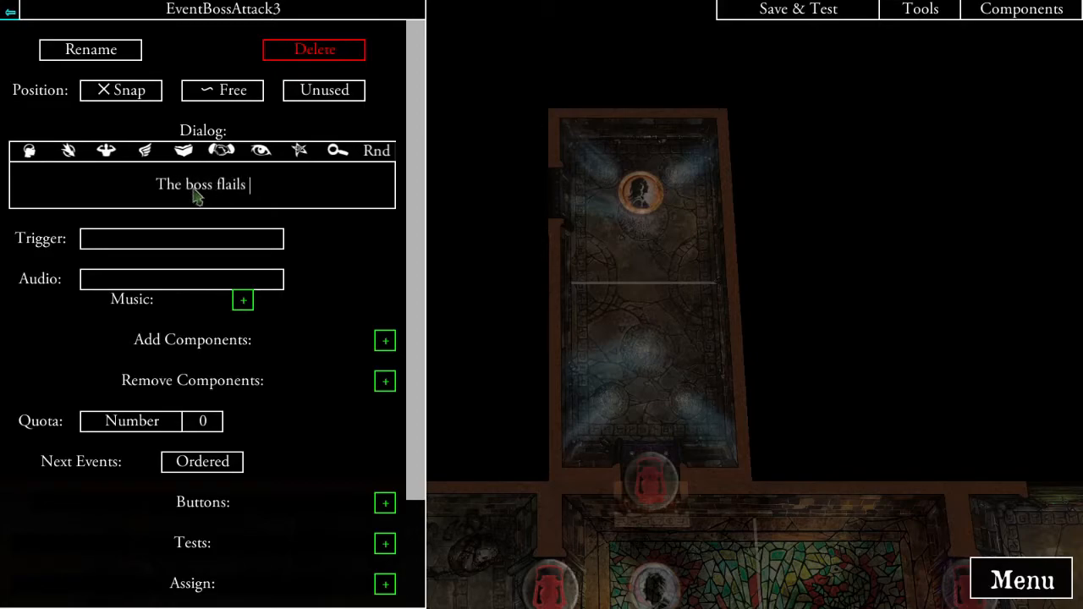
type("at you randoml")
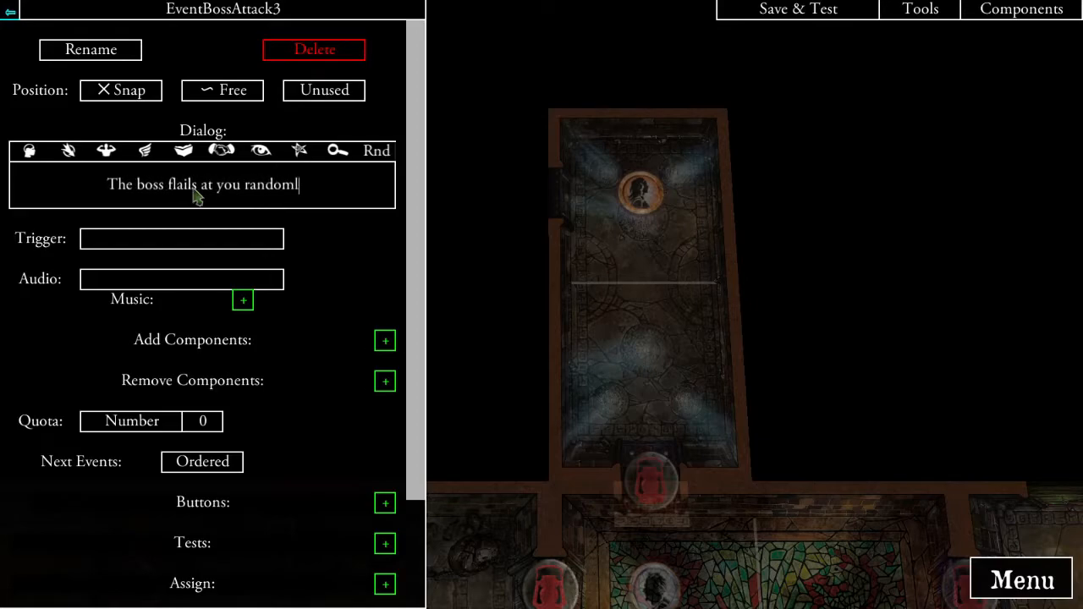
type("ey. ")
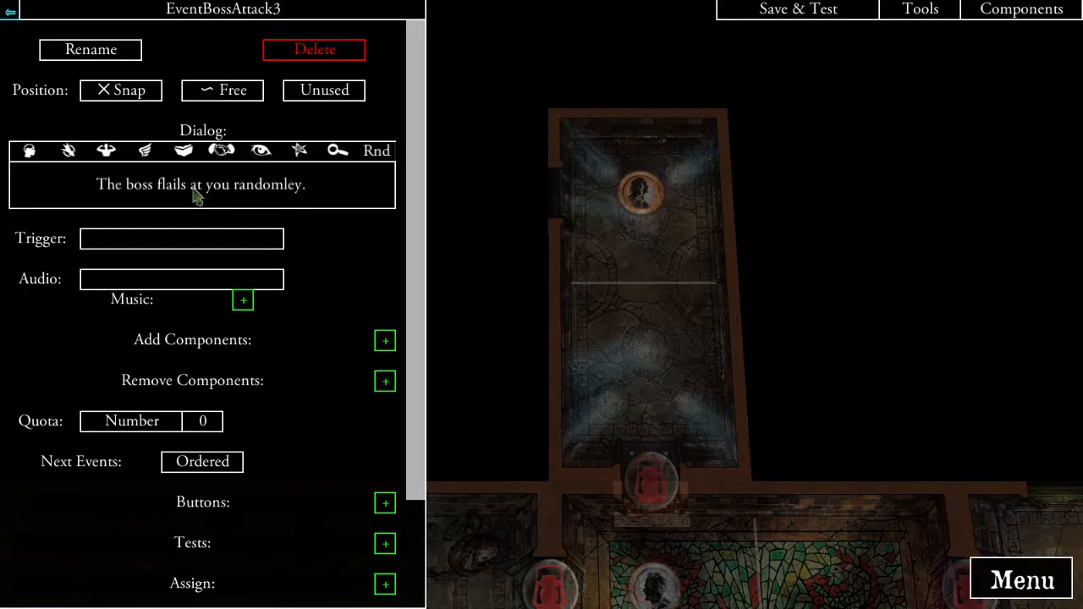
type("Suffer ")
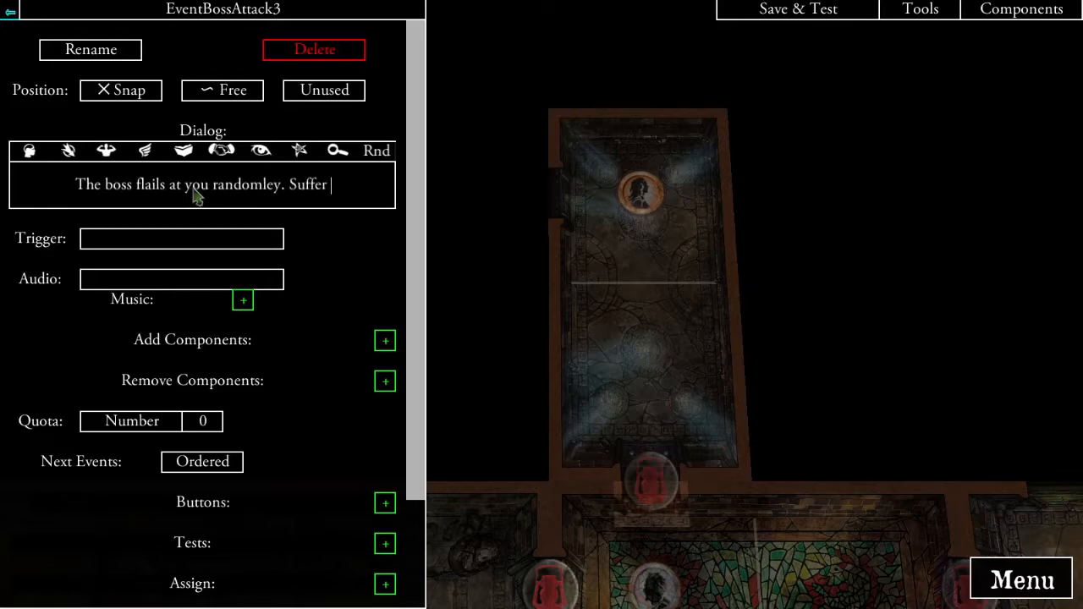
type("one Damage.")
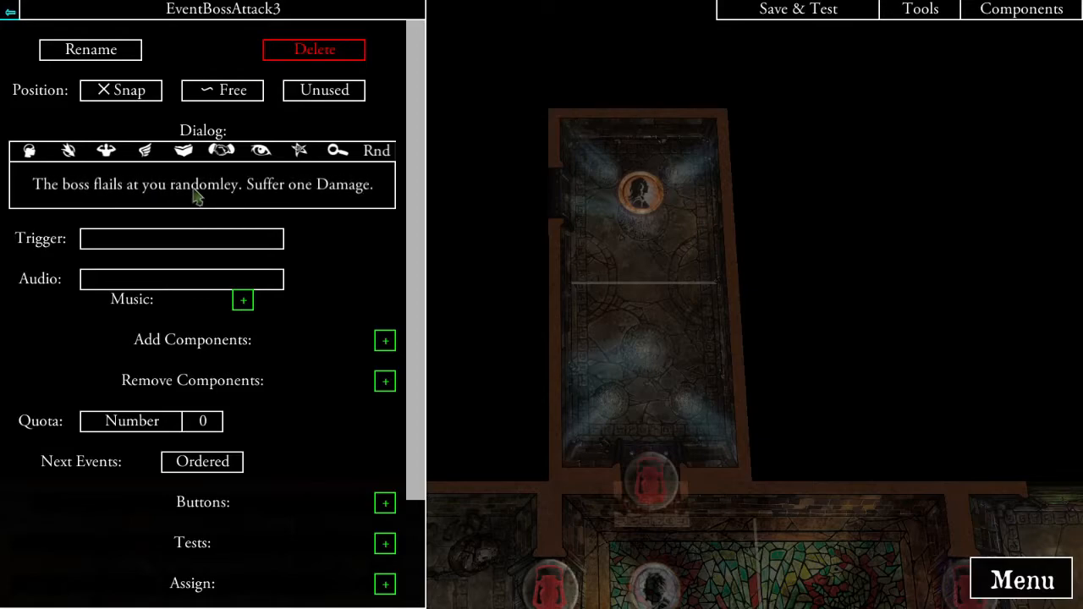
left_click(354, 228)
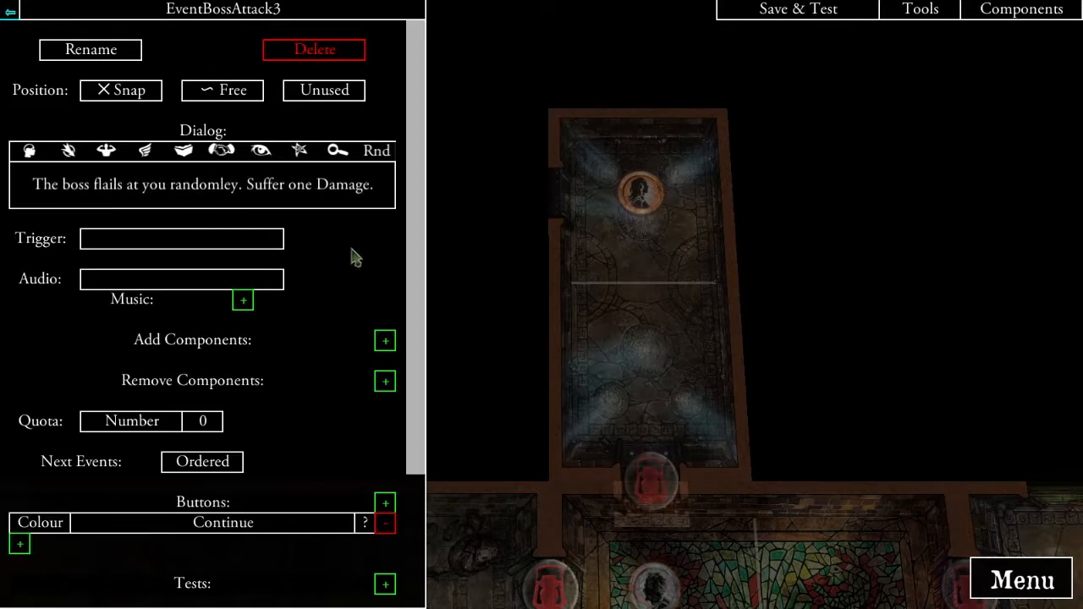
left_click(11, 12)
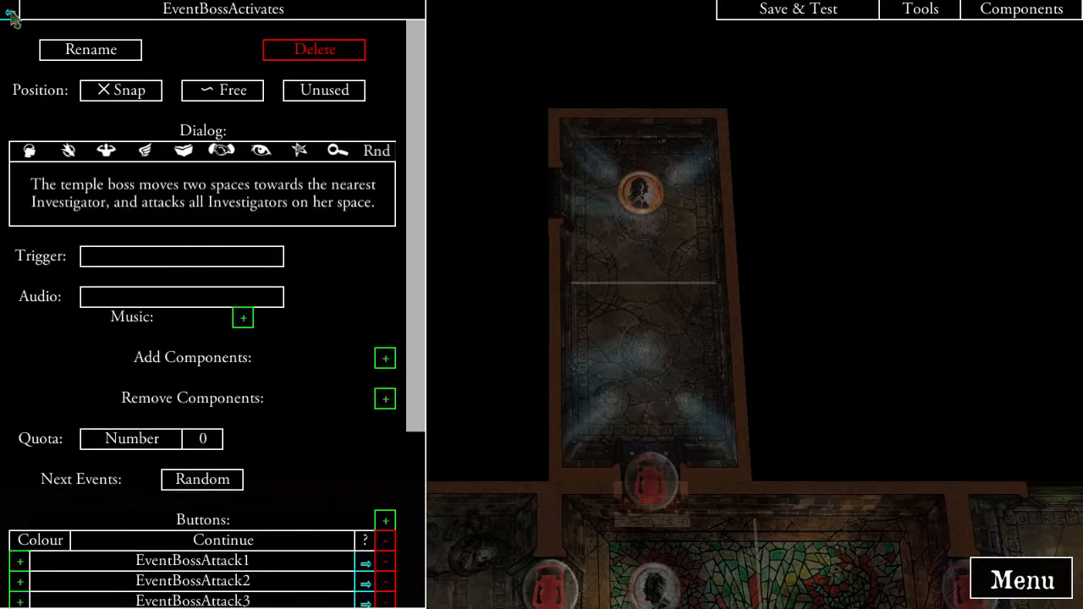
left_click(11, 11)
- Try out a Bladed Weapon investigator attack with three text entries on the custom monster, and remove it again
scroll(209, 198, "down", 1)
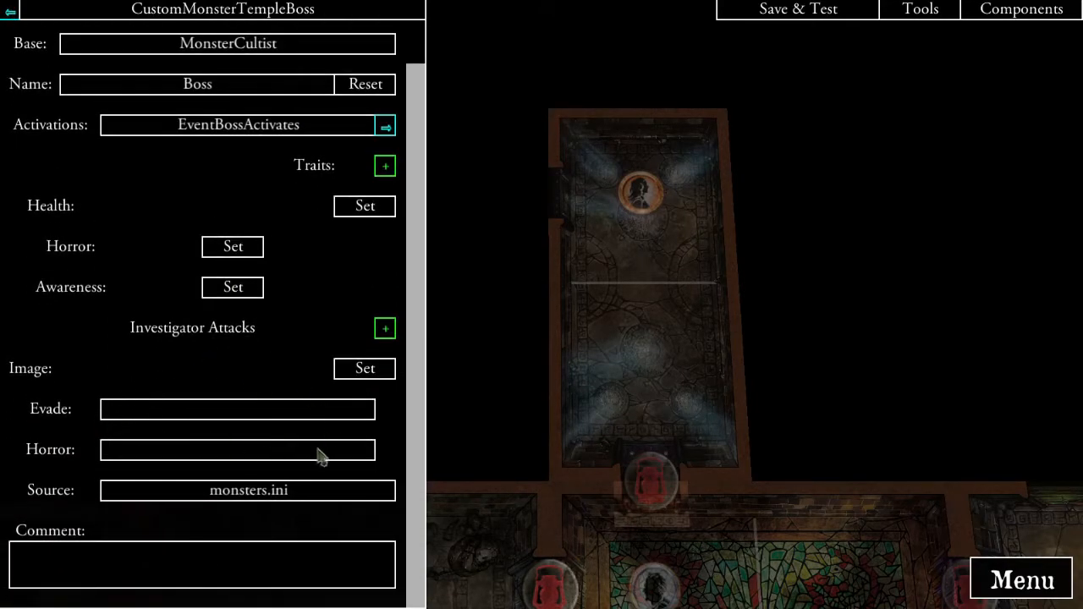
left_click(384, 330)
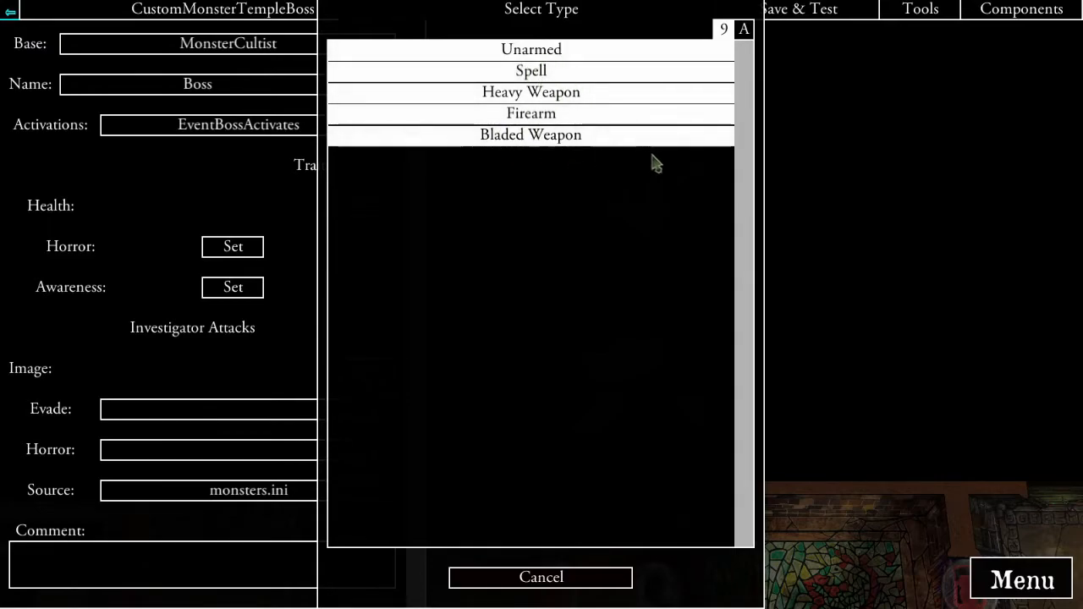
left_click(550, 137)
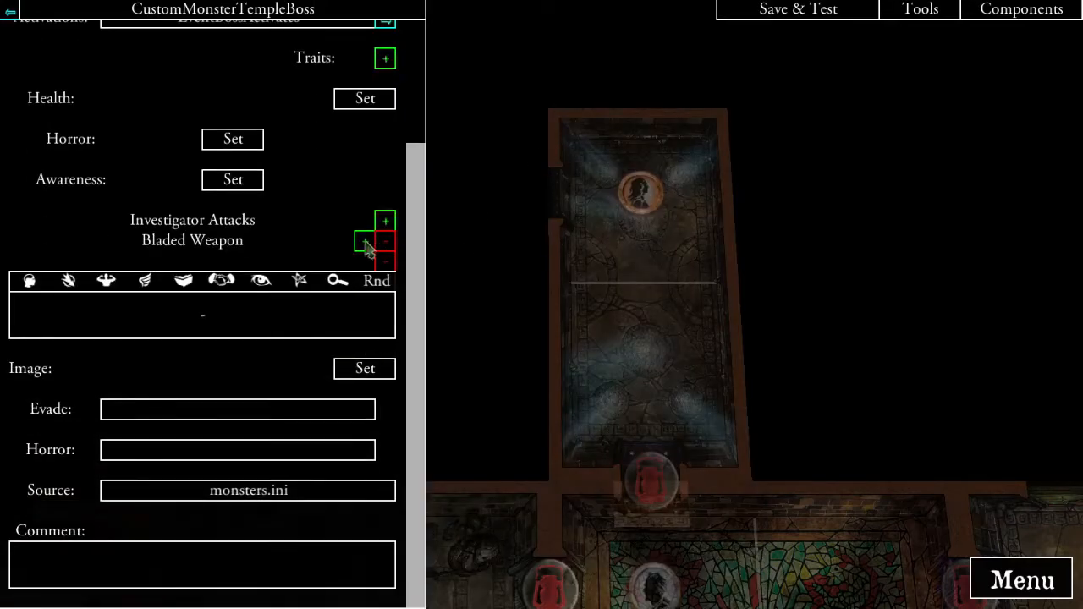
left_click(365, 243)
left_click(364, 245)
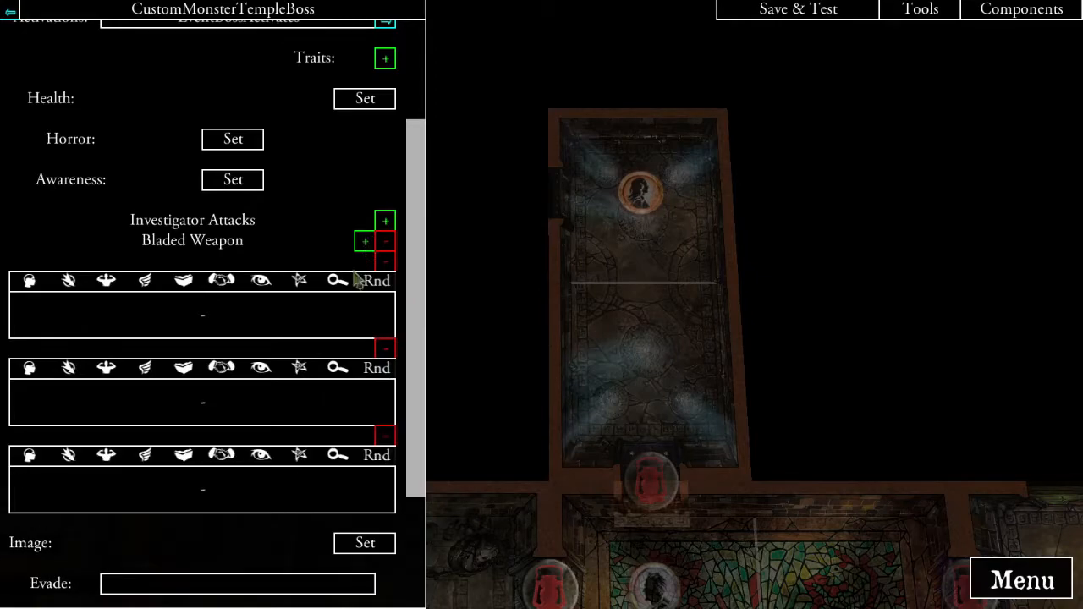
scroll(280, 426, "down", 2)
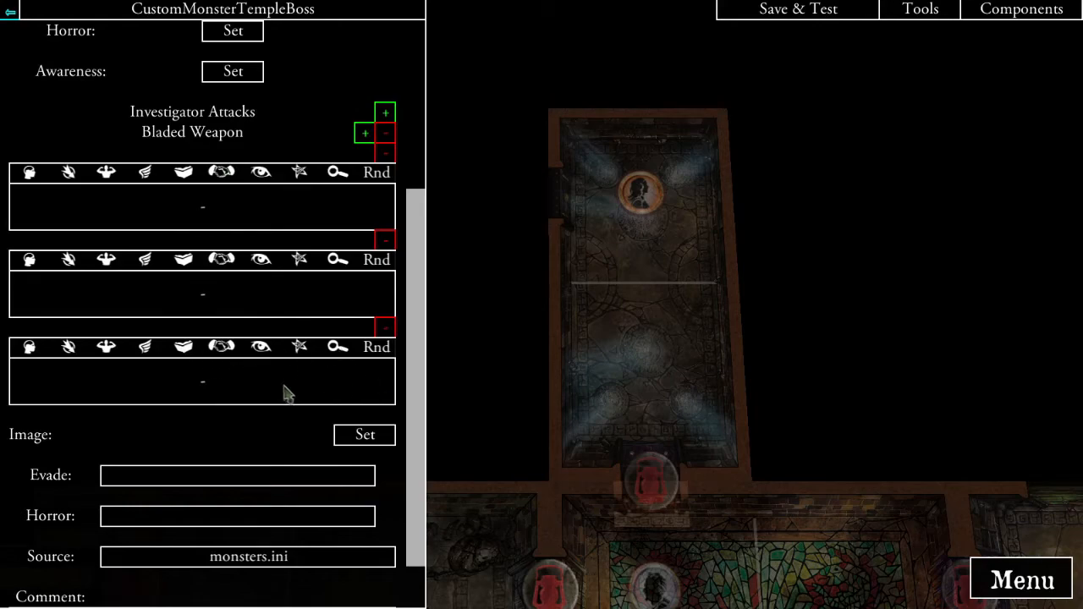
scroll(297, 425, "up", 2)
left_click(389, 249)
scroll(389, 296, "up", 2)
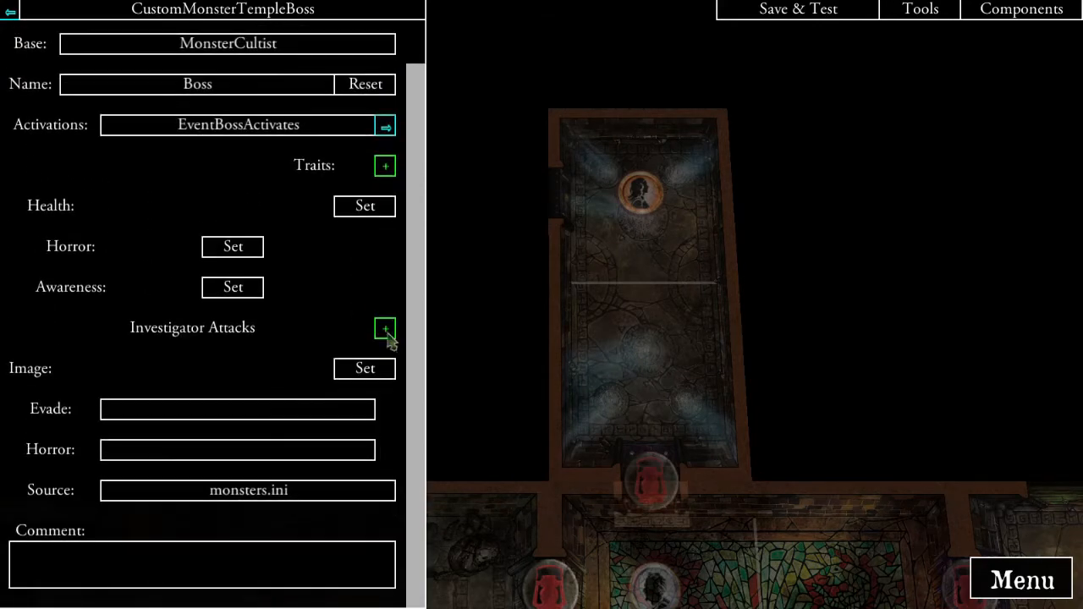
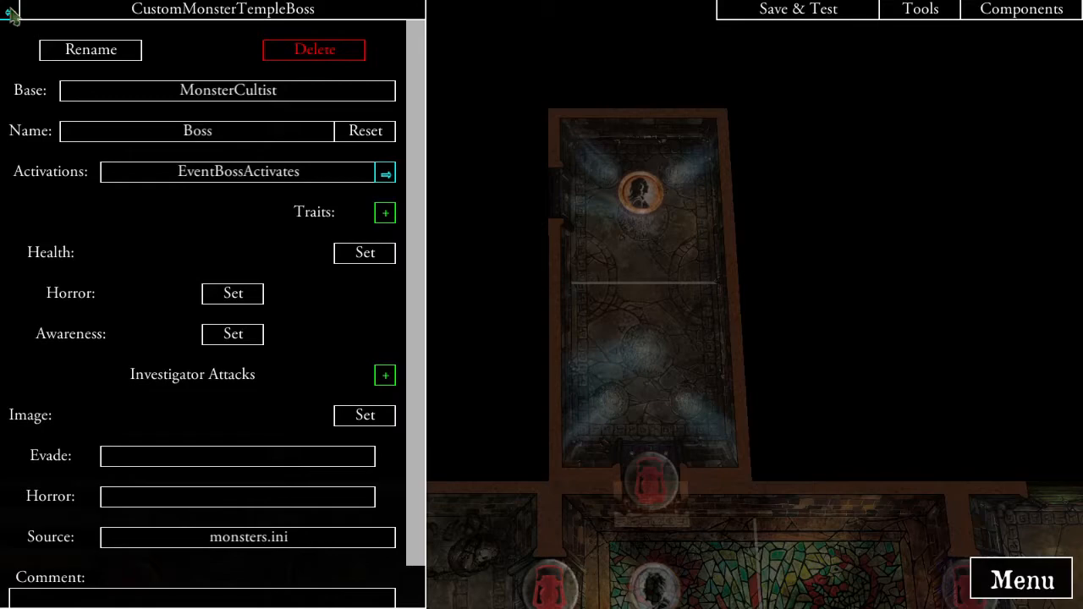
- Leave the custom monster and create a new event, filtering the scenario's components by the Event type
left_click(10, 13)
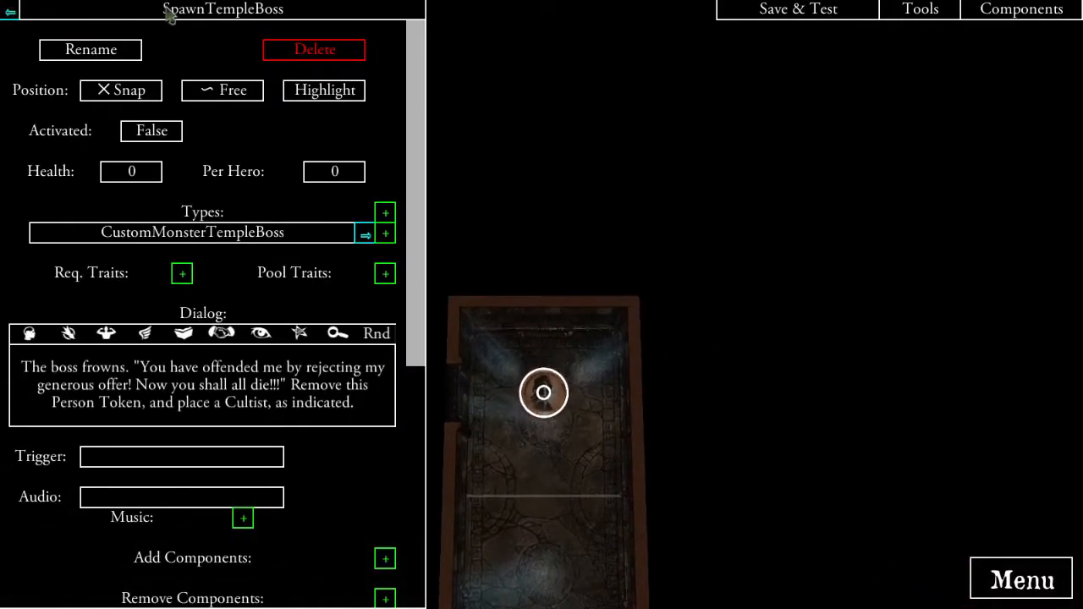
left_click(176, 12)
left_click(287, 112)
left_click(305, 135)
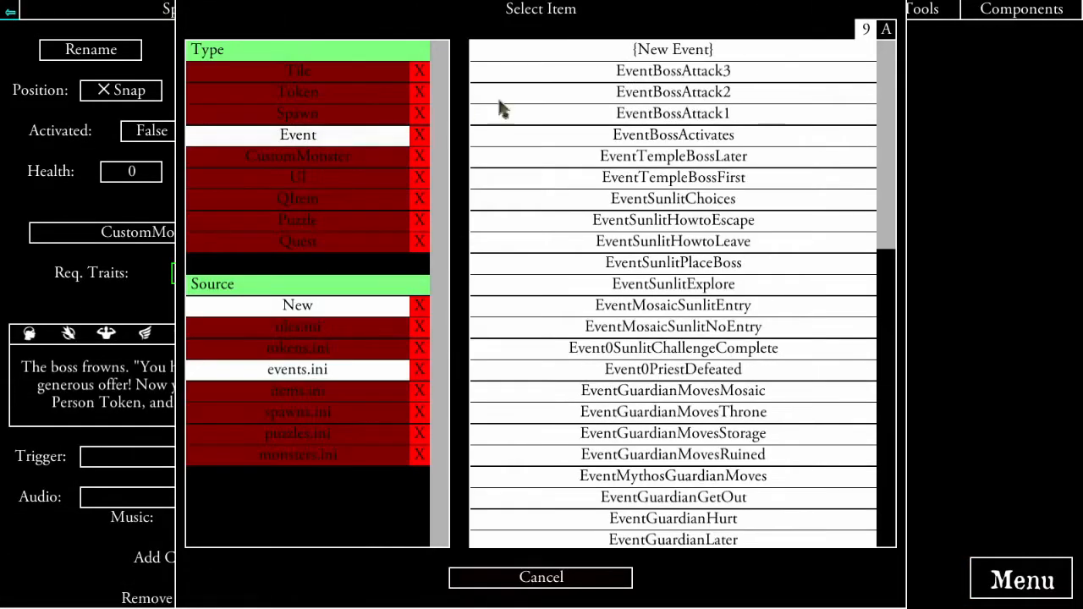
left_click(655, 54)
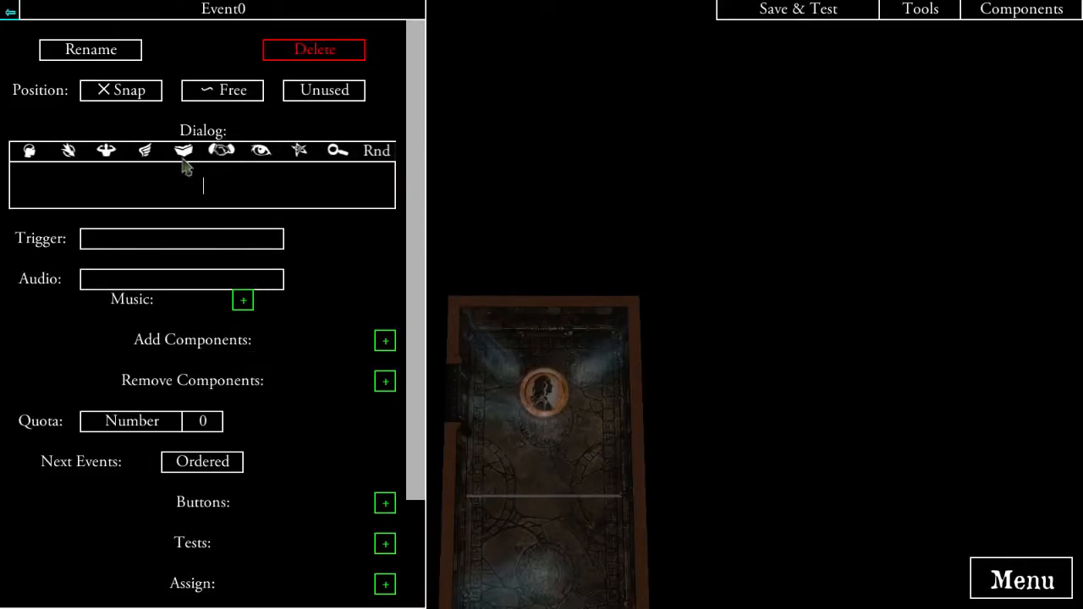
- Set the new event's trigger to DefeatedCustomMonsterTempleBoss and rename it EventBossDefeated
left_click(131, 245)
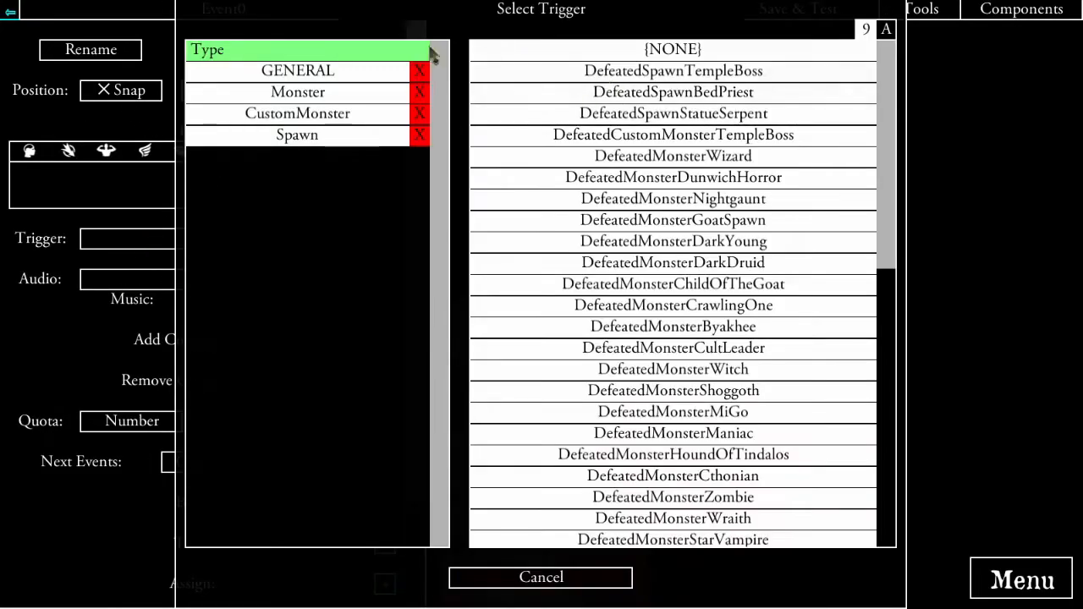
left_click(290, 114)
left_click(698, 61)
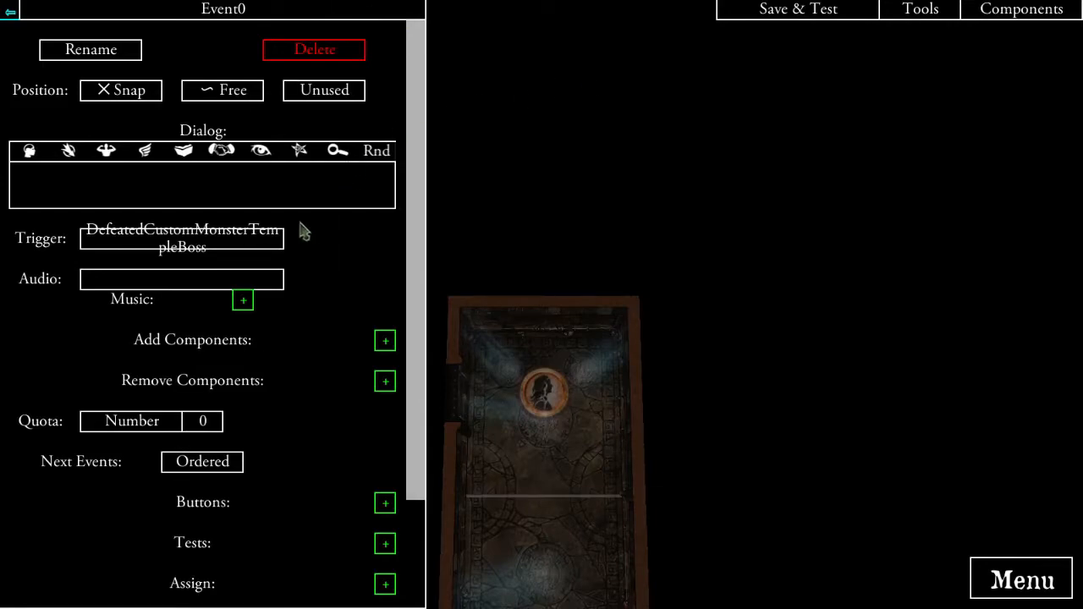
left_click(96, 52)
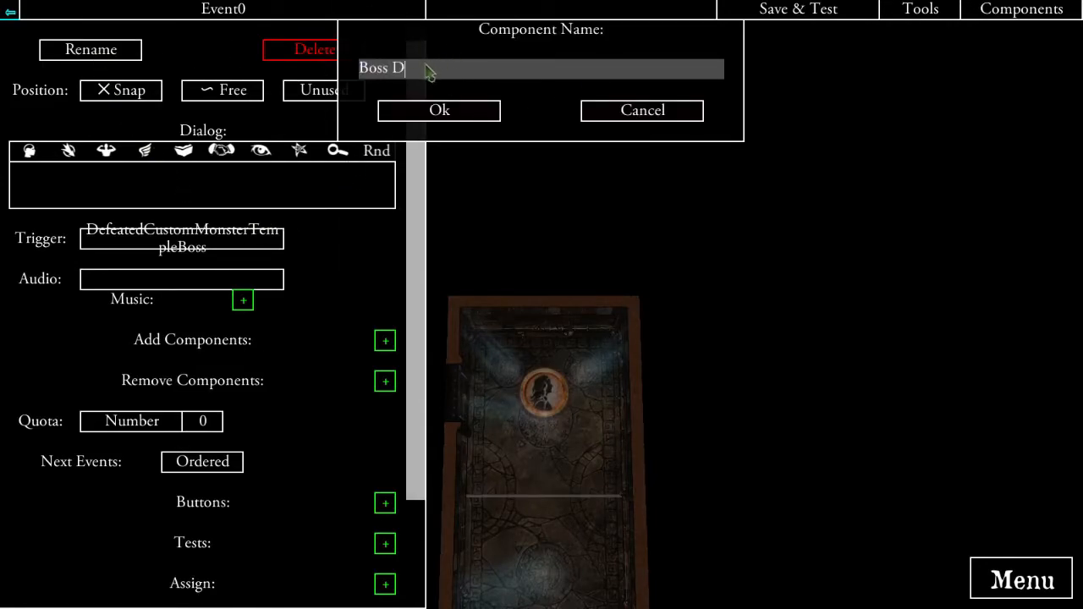
left_click(439, 109)
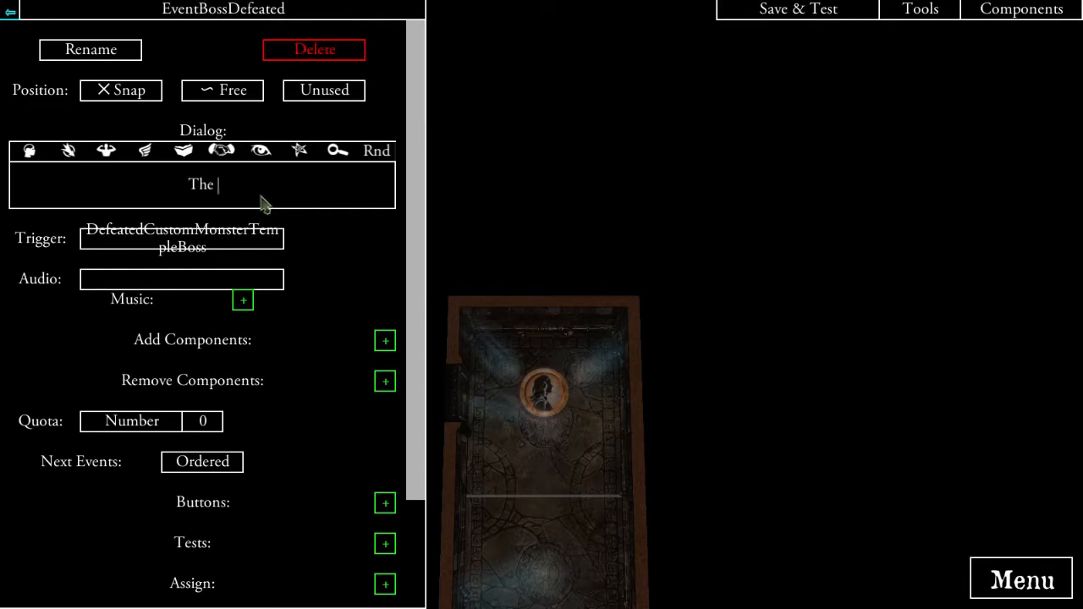
- Begin the EventBossDefeated dialog with: The Boss hits the floor, and cries "Noooo! You defeated me!!!"
type("Boss hits the floor")
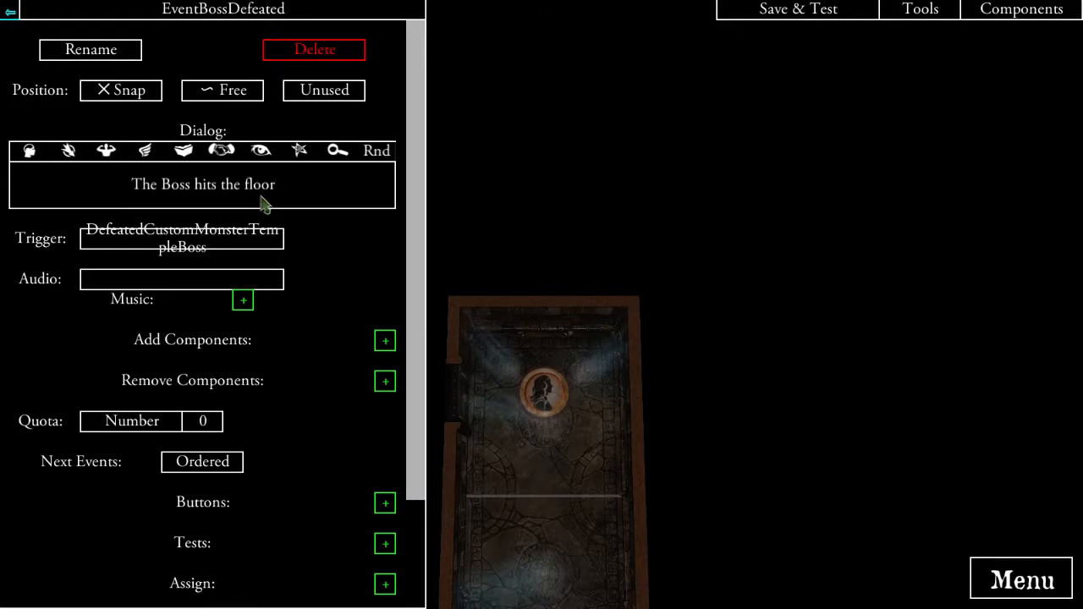
type(", an")
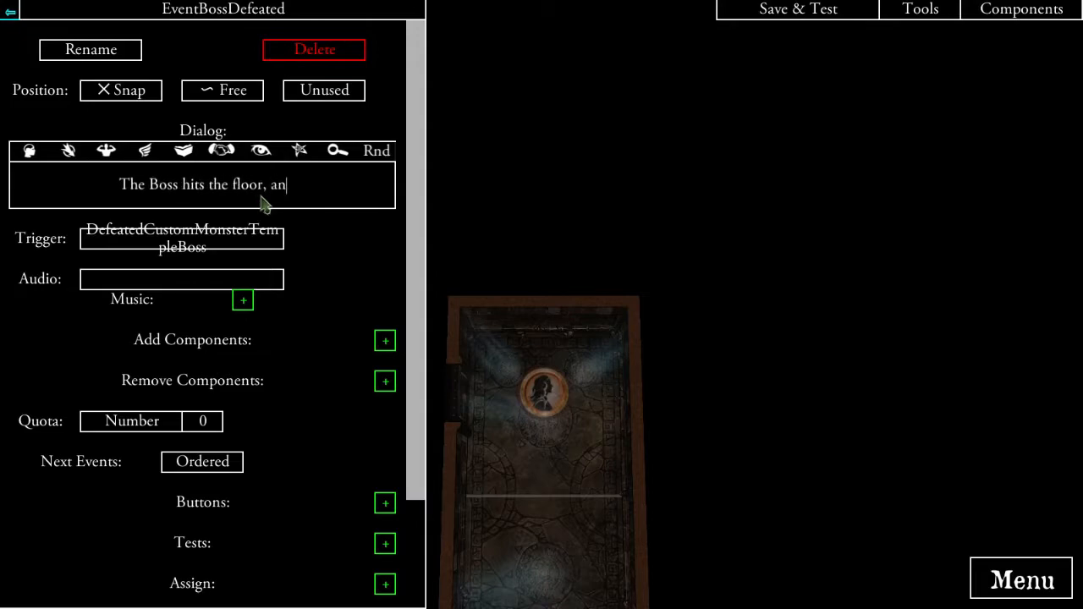
type("d cries ")
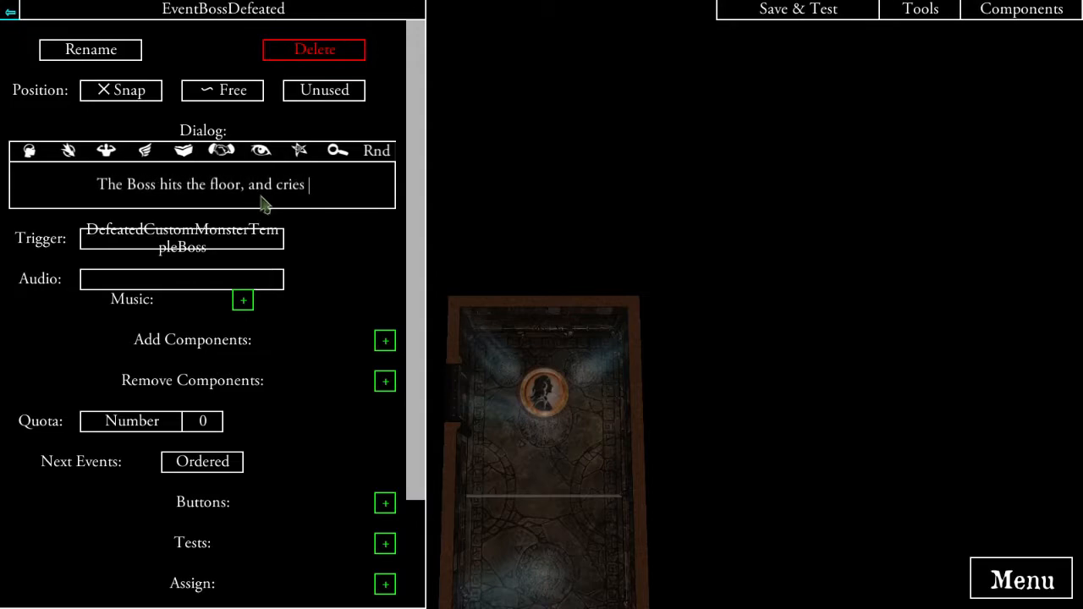
type("\"Noooo ")
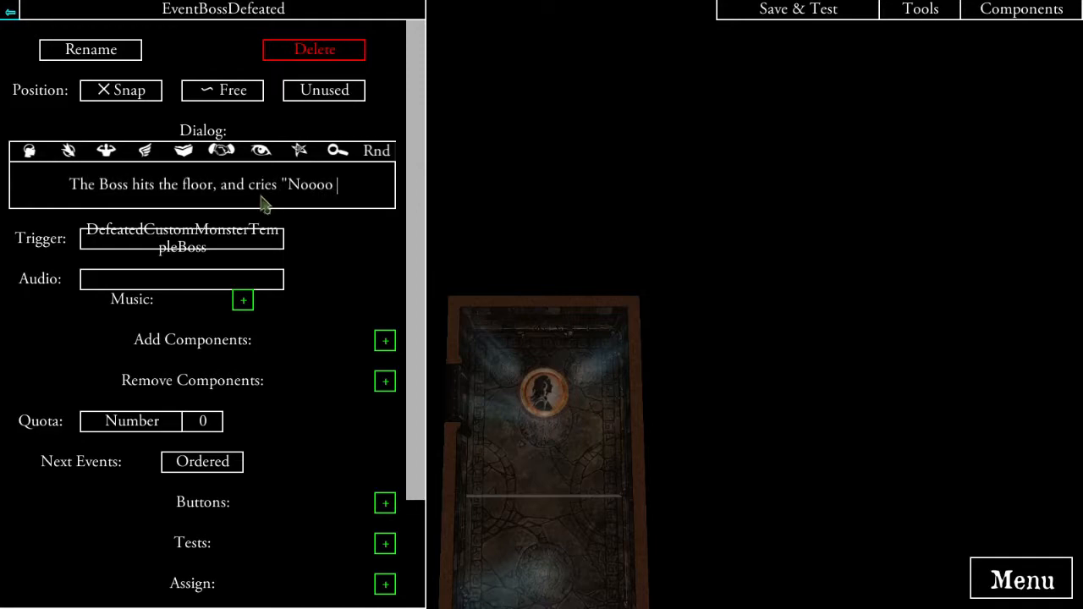
type("You defeated me!!!")
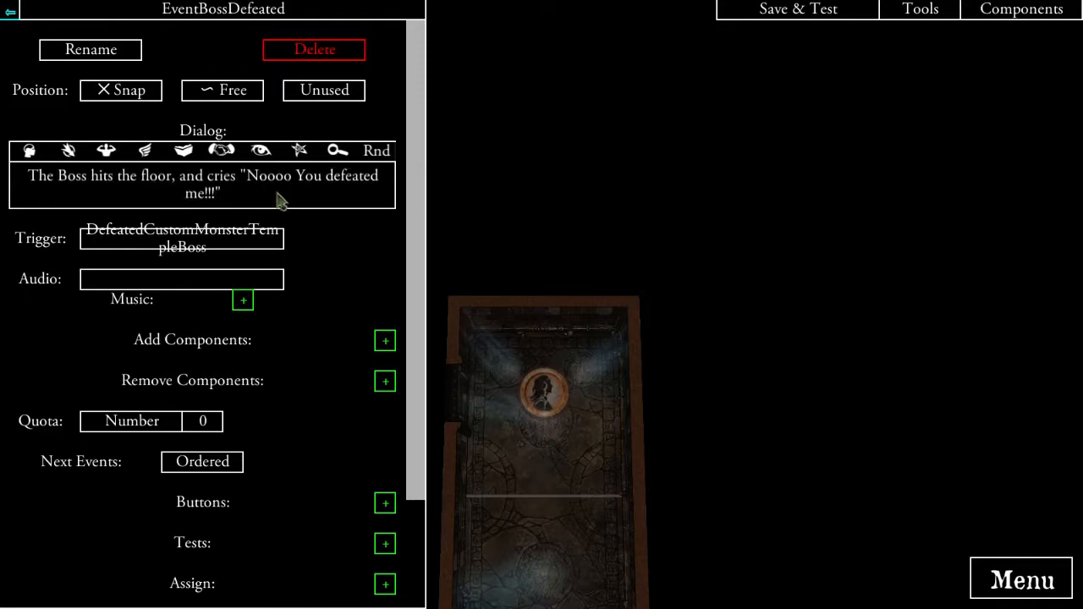
type("!")
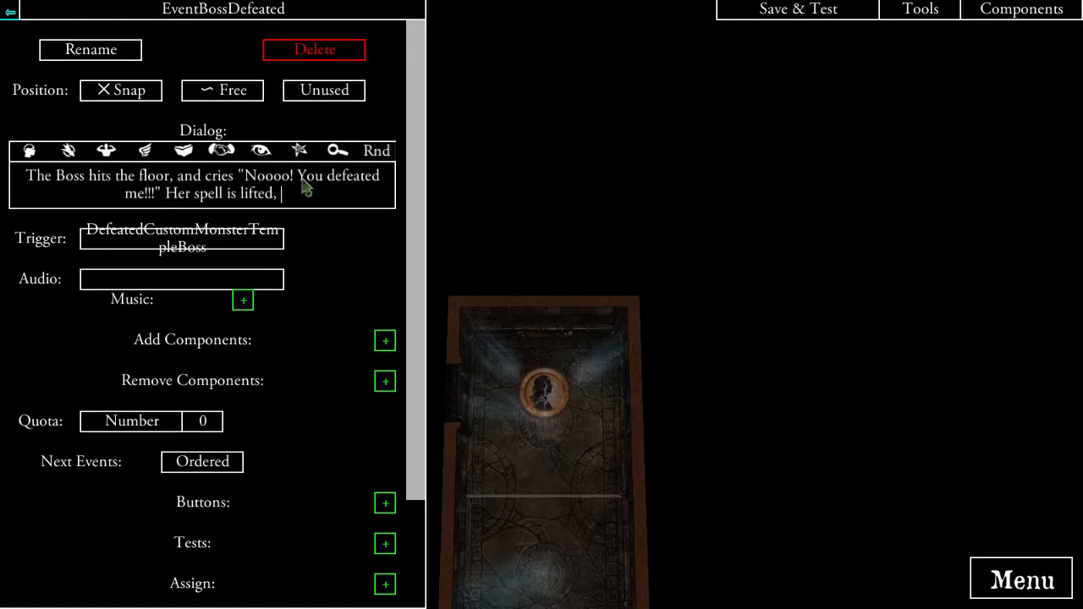
- Continue the dialog with: Her spell is lifted, and the temple door slides open. You all escape and live happily ever after
type("tem")
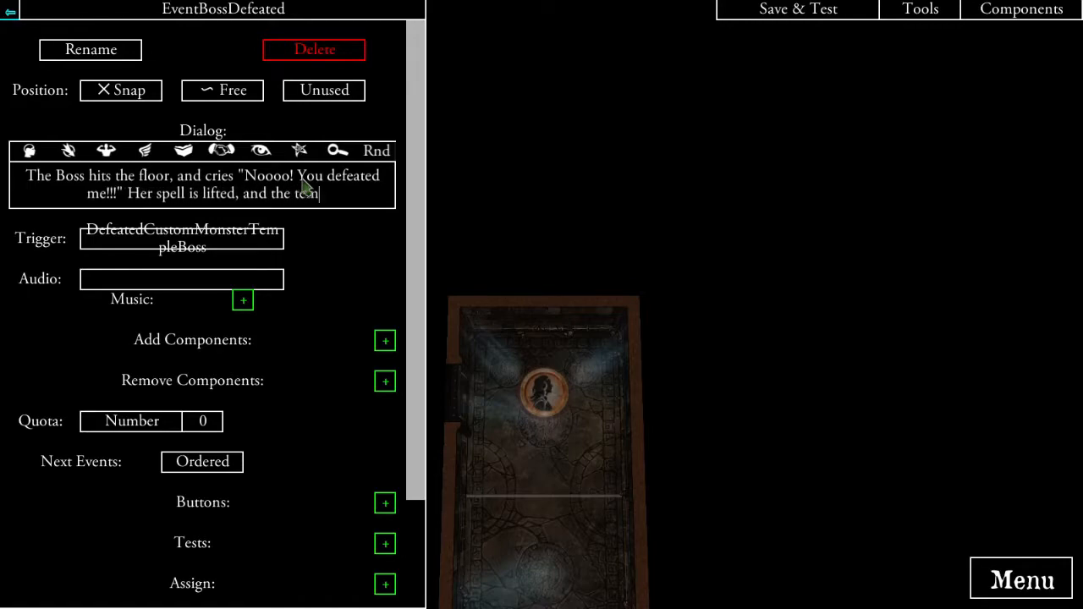
type("ple door slide")
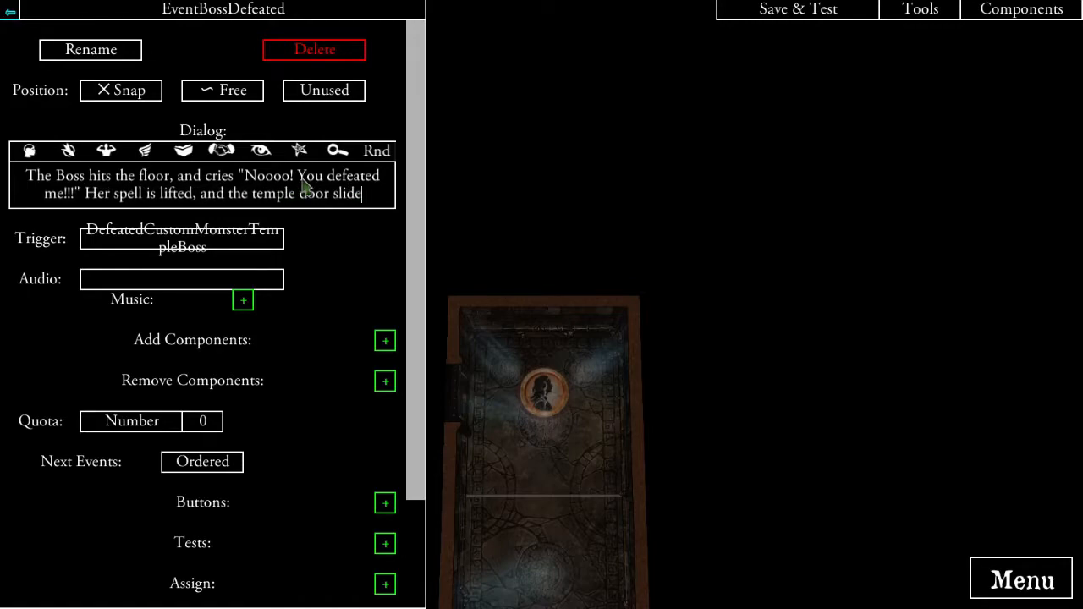
type("s open. ")
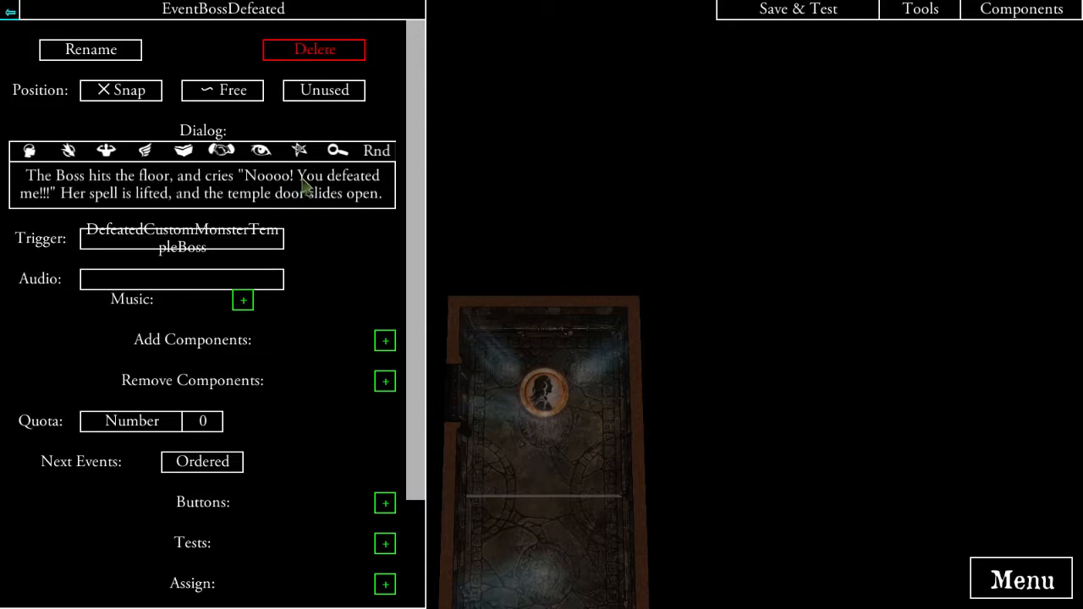
type("You all escape and live happ")
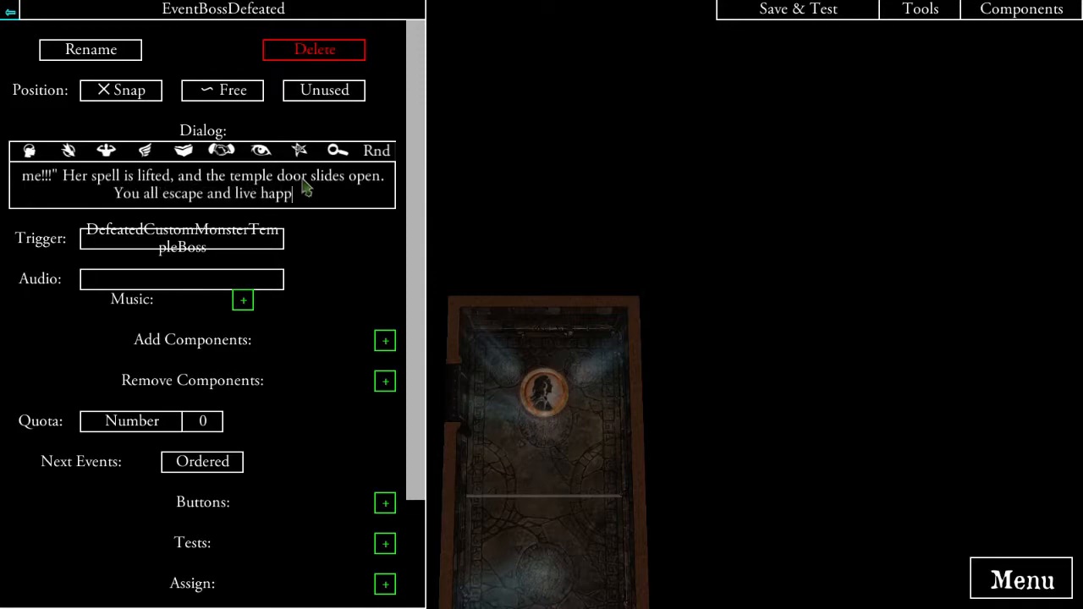
type("after")
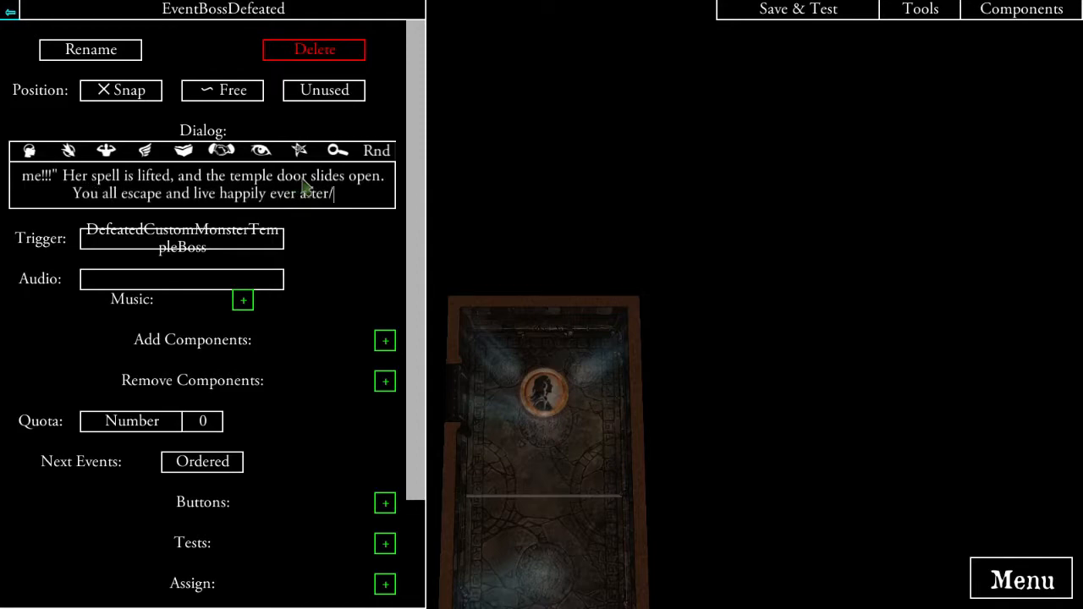
type(".")
- Close the dialog with a separate line after a blank one: The Scenario is Complete
key("Return")
key("Return")
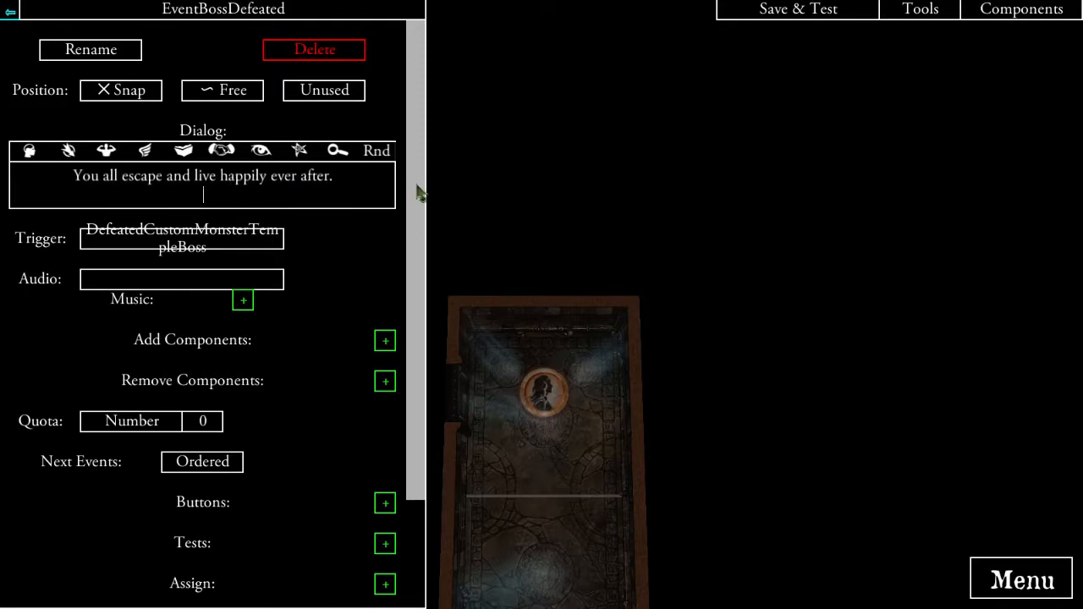
type("The Sce")
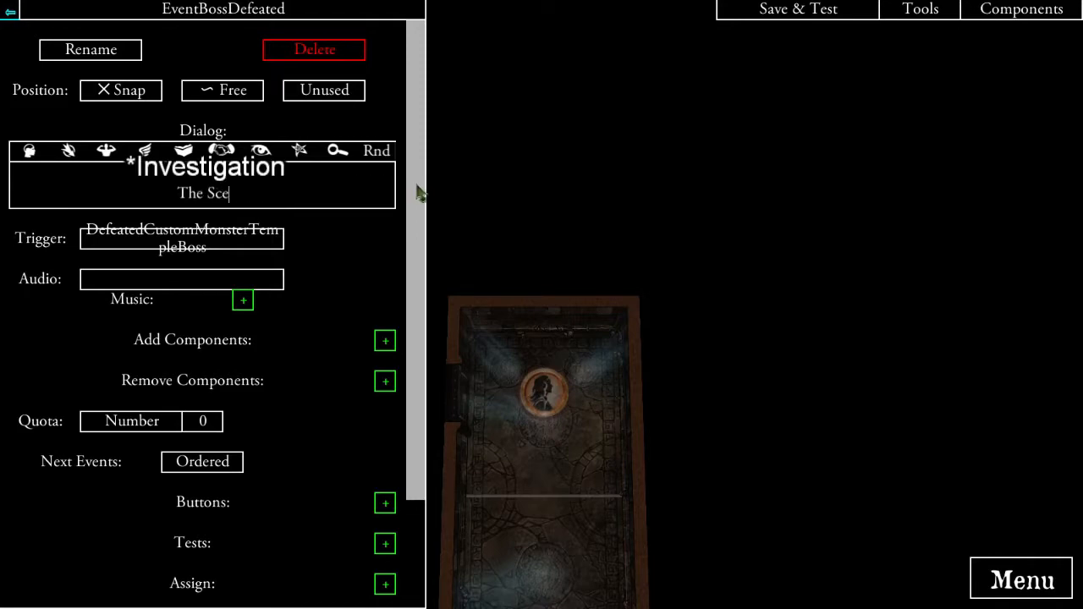
type("nario is Complete.")
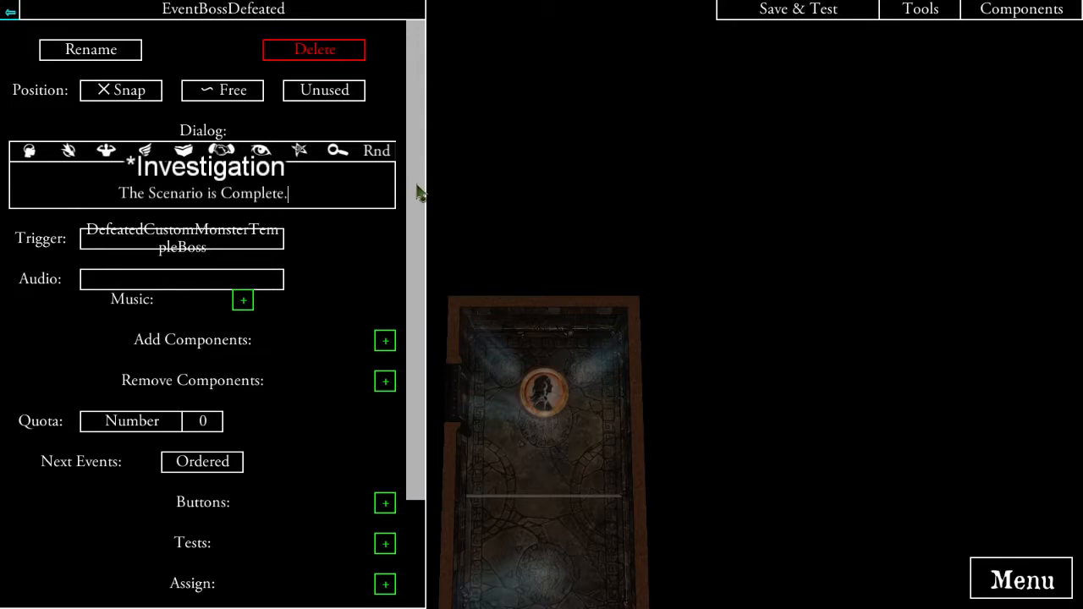
- Add a variable assignment for $end to EventBossDefeated
left_click(373, 286)
scroll(346, 352, "down", 3)
left_click(386, 451)
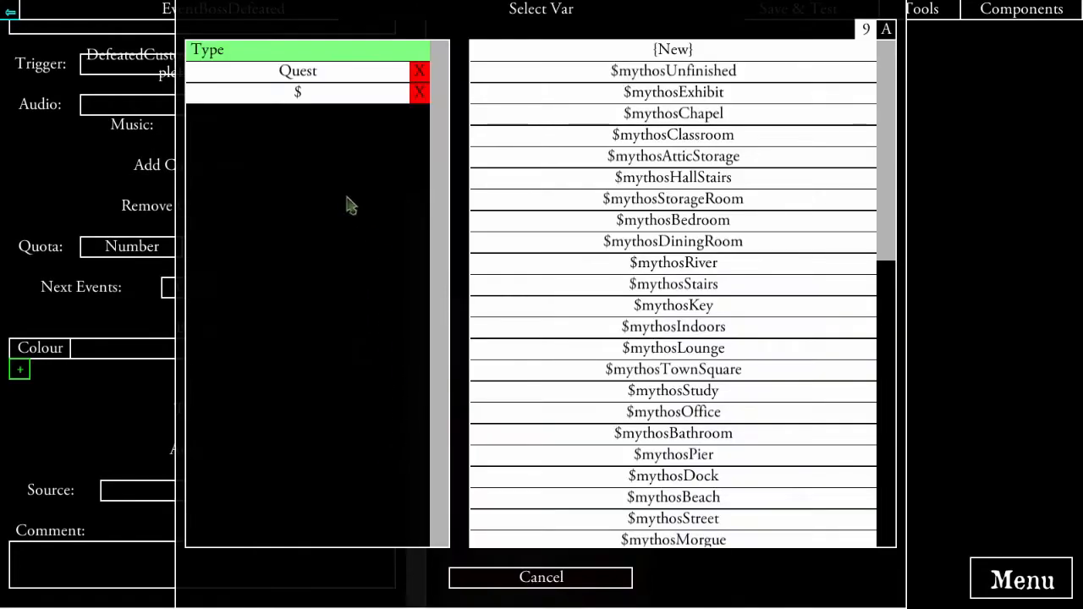
left_click(327, 73)
left_click(317, 93)
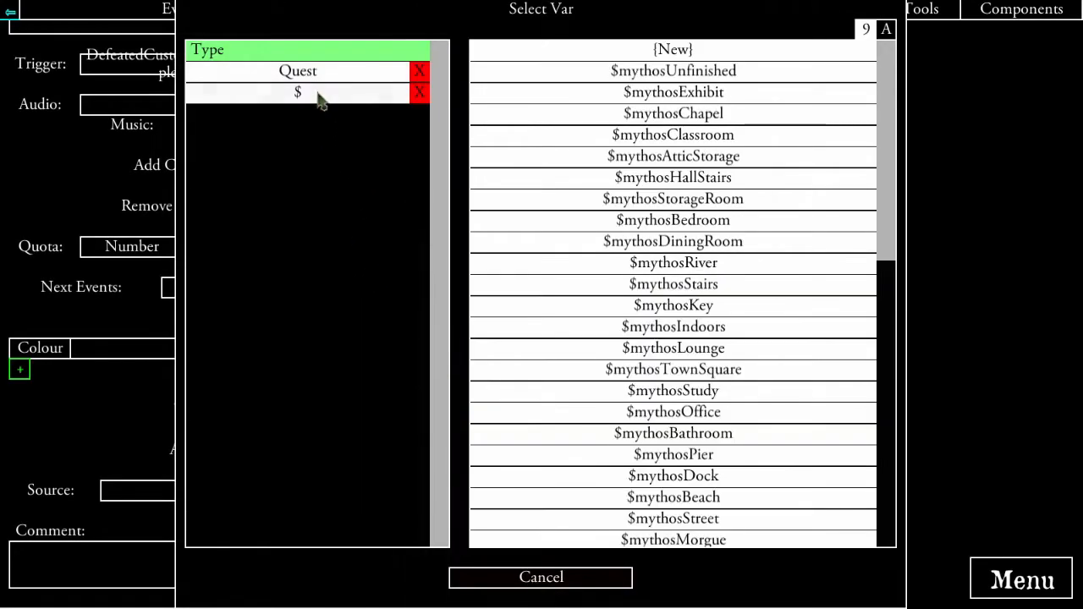
scroll(773, 313, "down", 3)
scroll(773, 322, "down", 5)
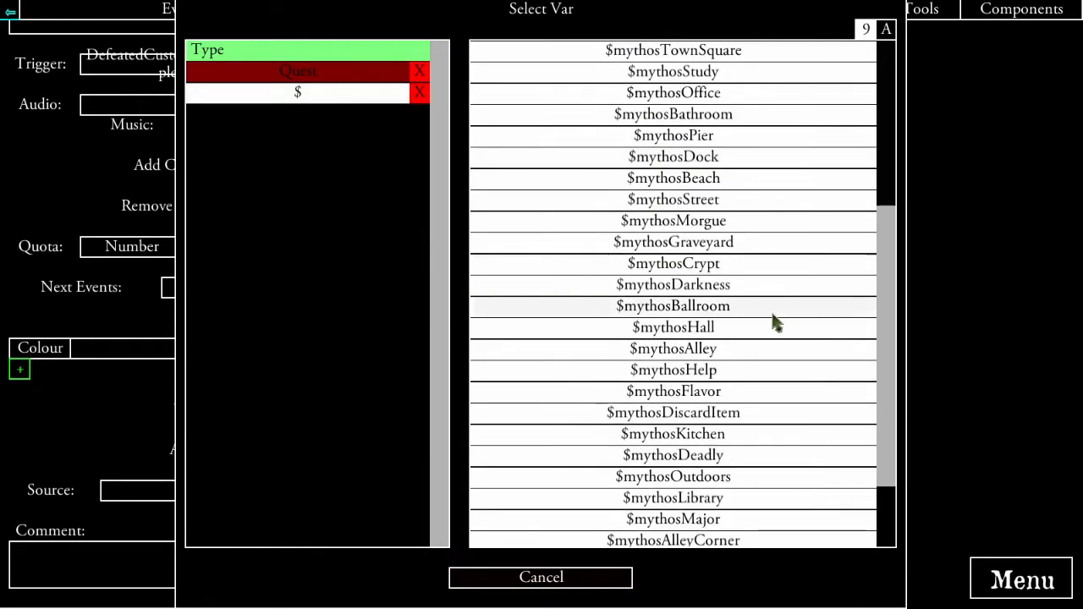
left_click(685, 514)
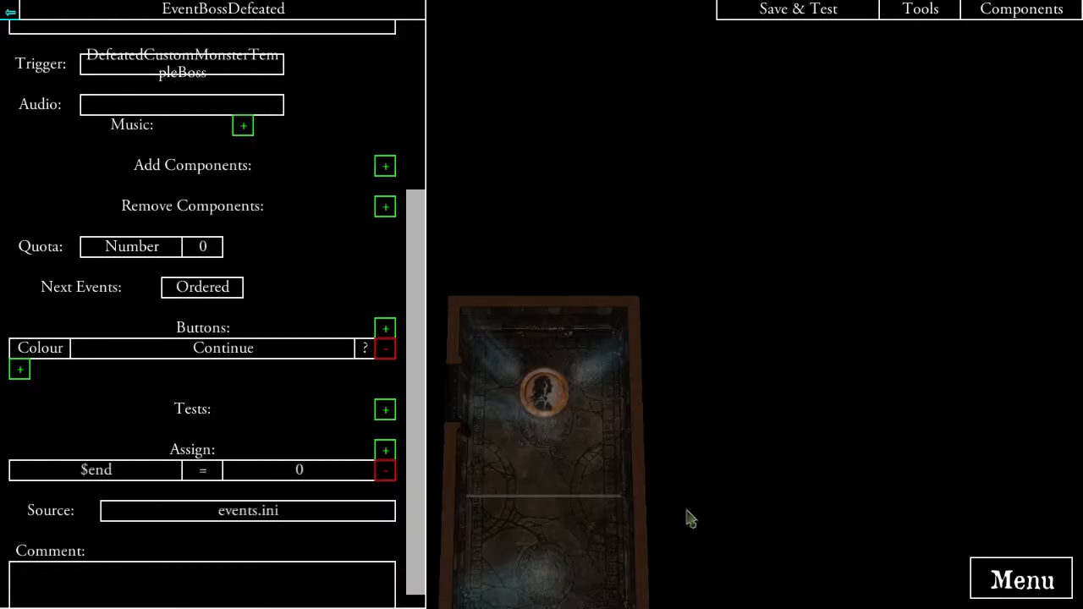
- Set the value assigned to $end to 1 in EventBossDefeated
left_click(261, 472)
left_click(600, 51)
type("1")
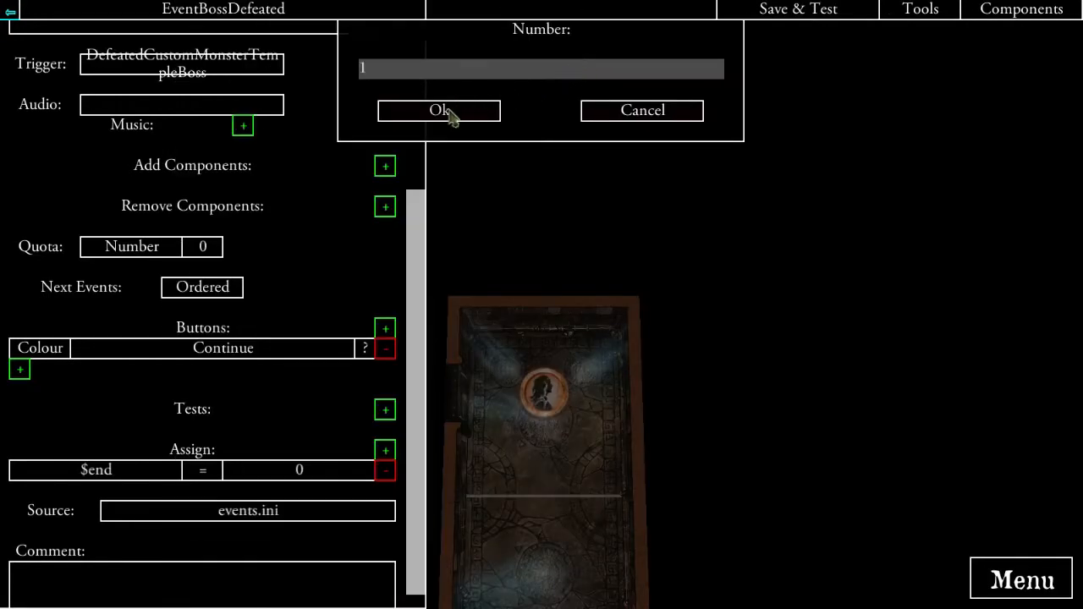
left_click(446, 113)
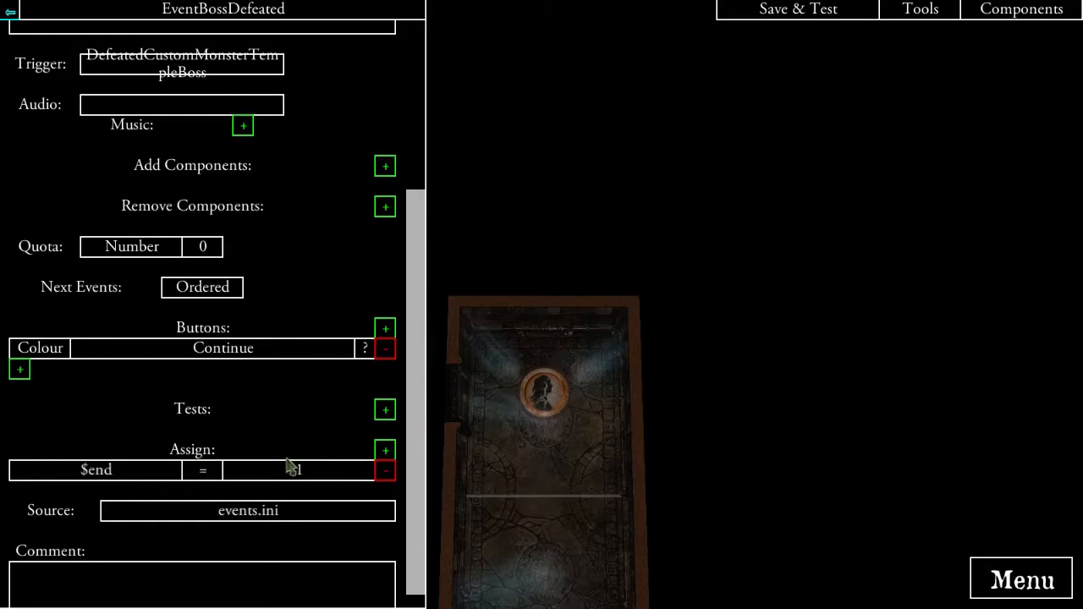
- Review the finished EventBossDefeated dialog and settings, and examine the scenario map between the investigators' starting room and the boss room
scroll(285, 466, "up", 5)
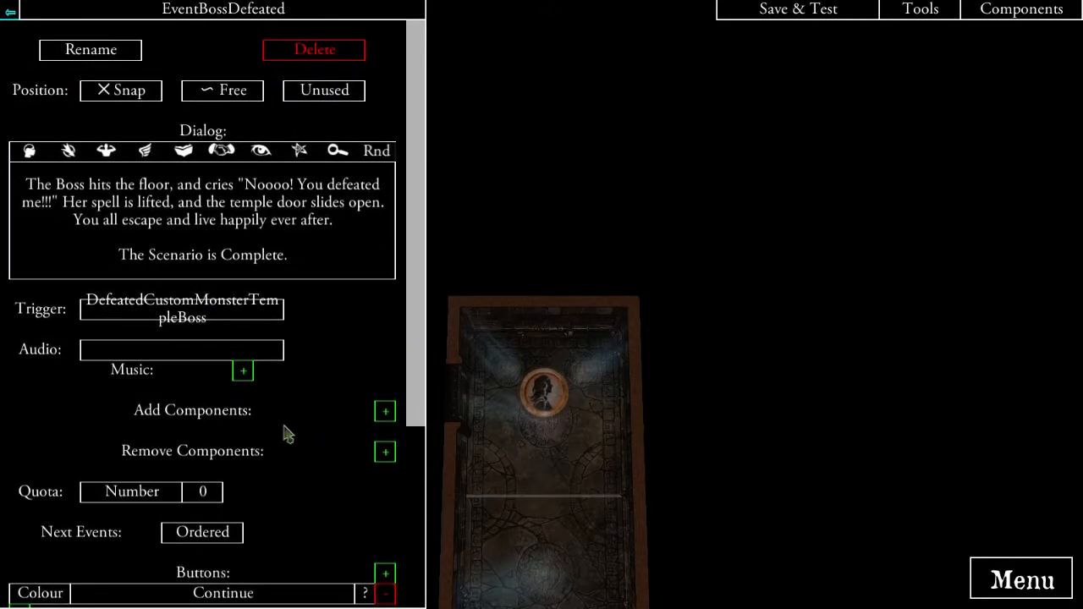
scroll(284, 426, "down", 5)
left_click_drag(652, 462, 856, 233)
left_click_drag(720, 413, 813, 230)
left_click_drag(631, 360, 759, 200)
left_click_drag(523, 284, 392, 341)
left_click_drag(898, 320, 481, 47)
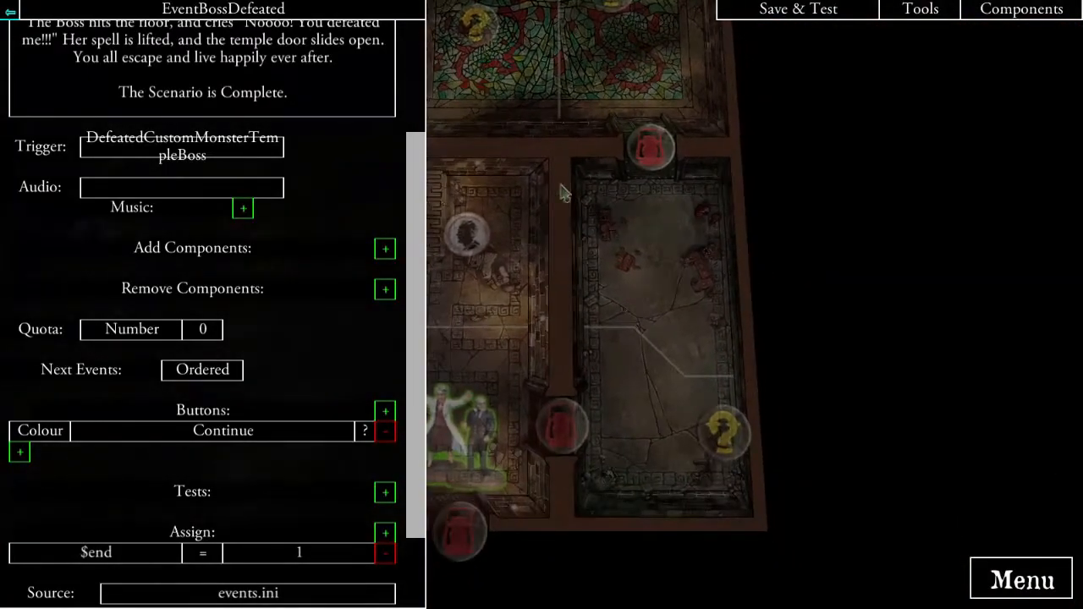
left_click_drag(561, 227, 907, 208)
left_click_drag(734, 175, 874, 431)
left_click_drag(679, 191, 725, 312)
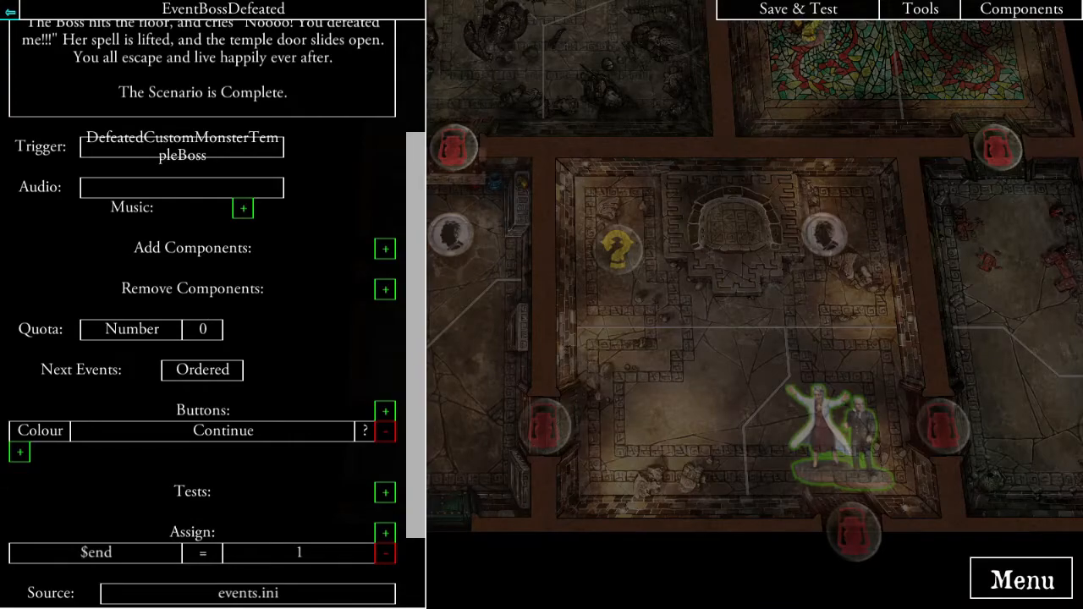
left_click_drag(728, 249, 742, 465)
left_click_drag(652, 289, 636, 579)
left_click_drag(750, 341, 623, 534)
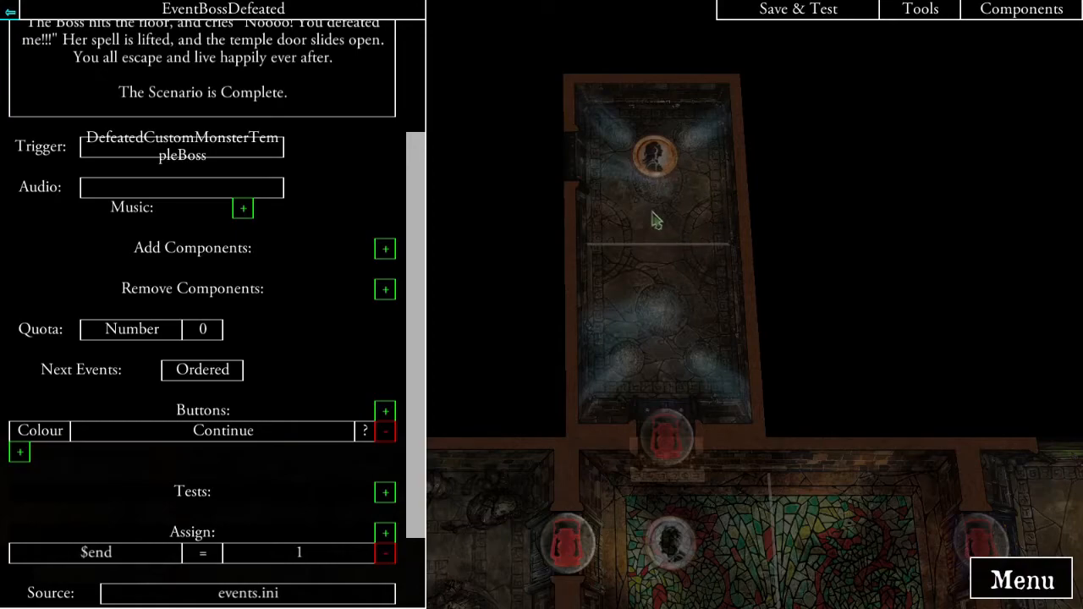
left_click_drag(762, 540, 753, 363)
left_click_drag(751, 564, 752, 183)
left_click_drag(774, 530, 784, 313)
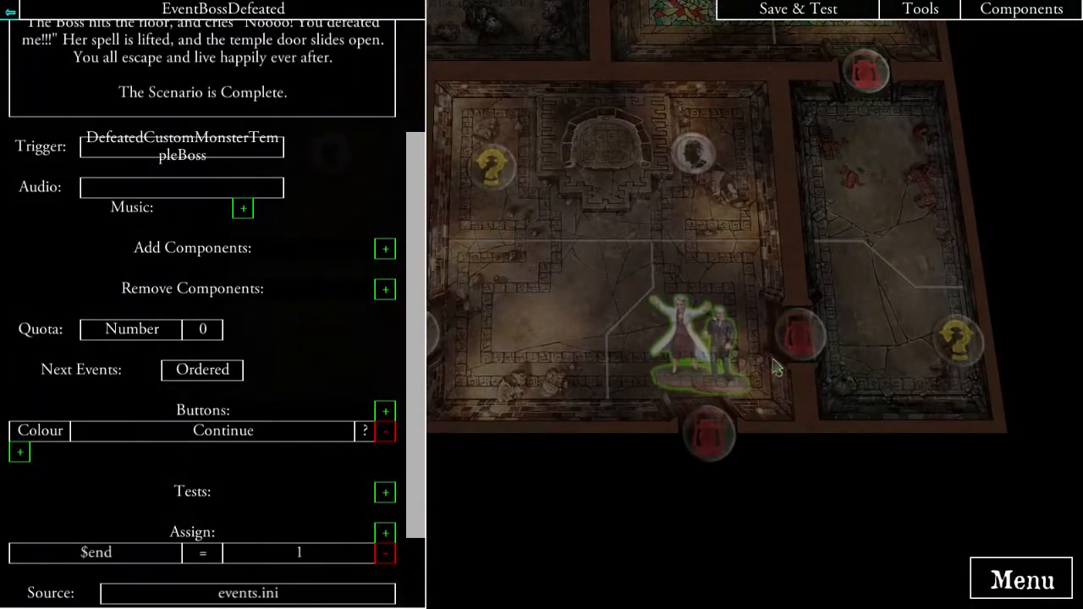
left_click_drag(724, 236, 681, 575)
- Open TokenPersonTempleBoss from the boss room and examine the events linked to its button
left_click(615, 92)
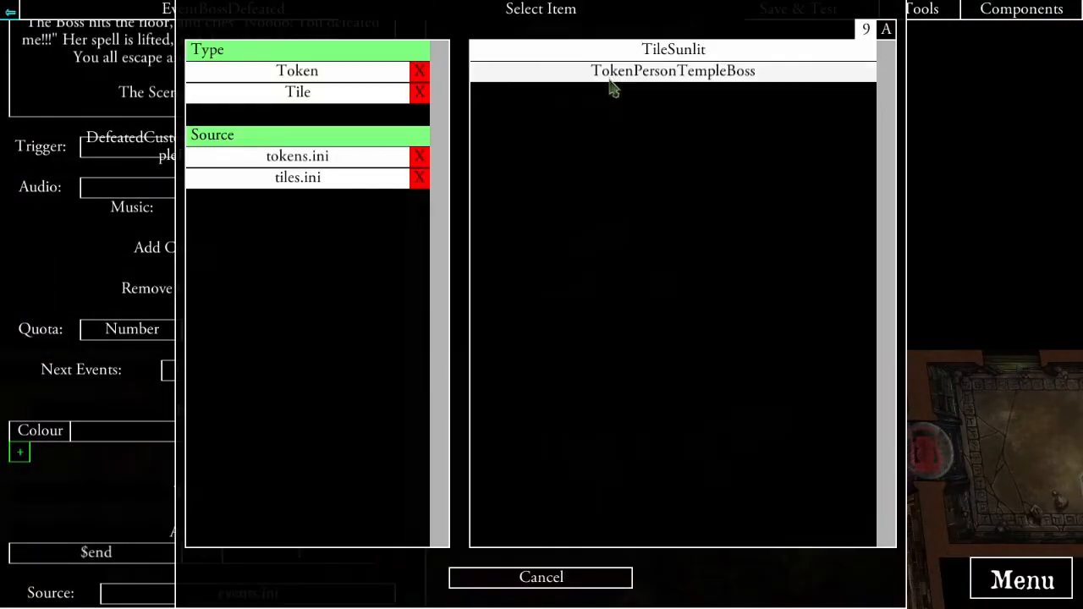
left_click(365, 72)
left_click(580, 49)
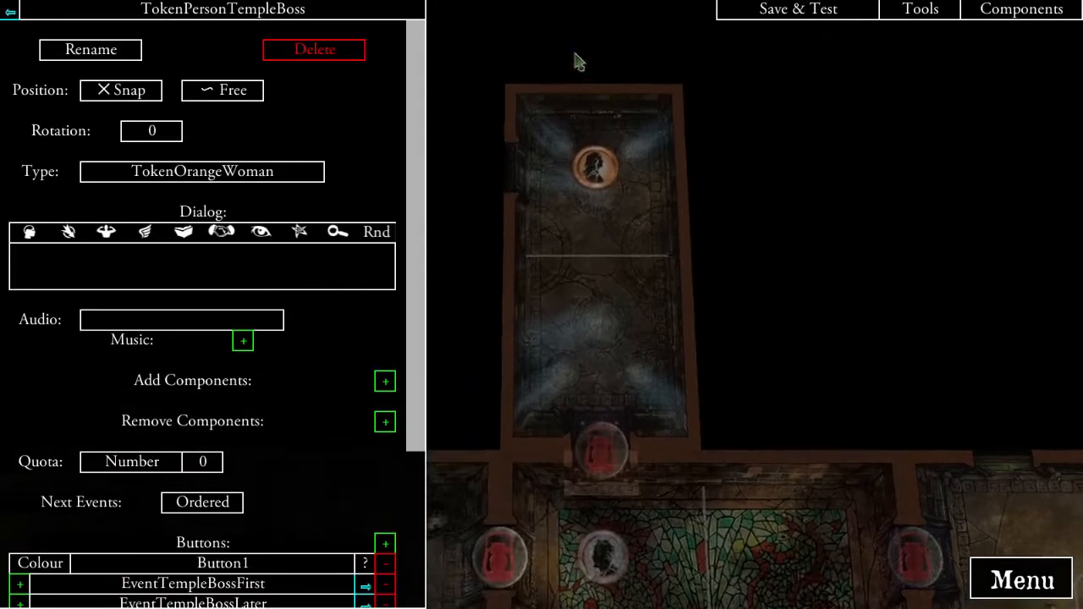
scroll(334, 306, "down", 3)
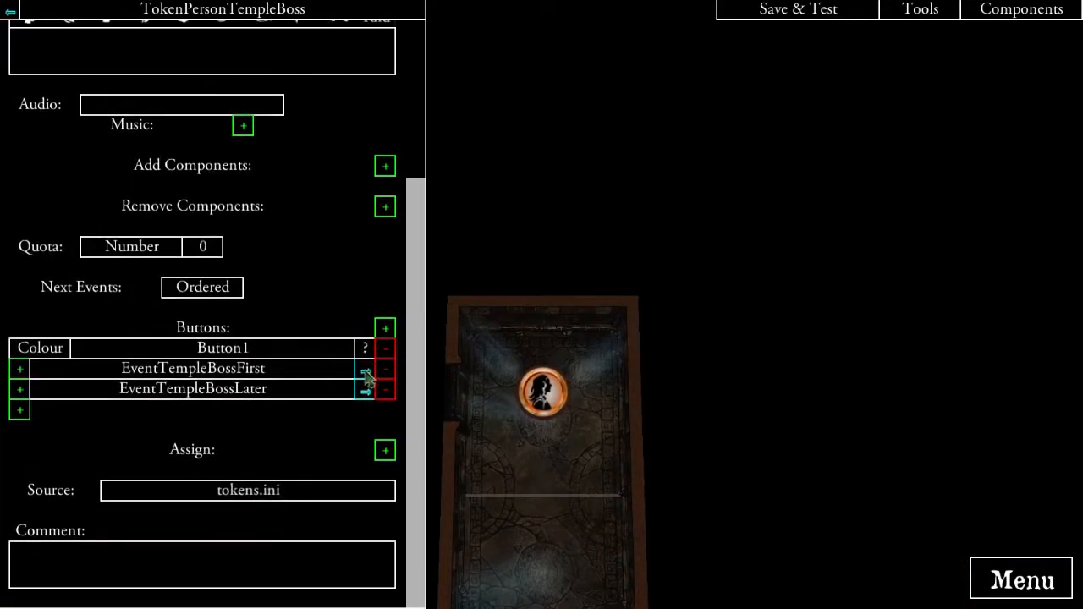
- Follow the linked events from EventTempleBossFirst through EventSunlitHowtoLeave and EventSunlitHowtoEscape to EventSunlitChoices, and examine its buttons and assignments
left_click(366, 375)
scroll(351, 400, "down", 2)
left_click(365, 399)
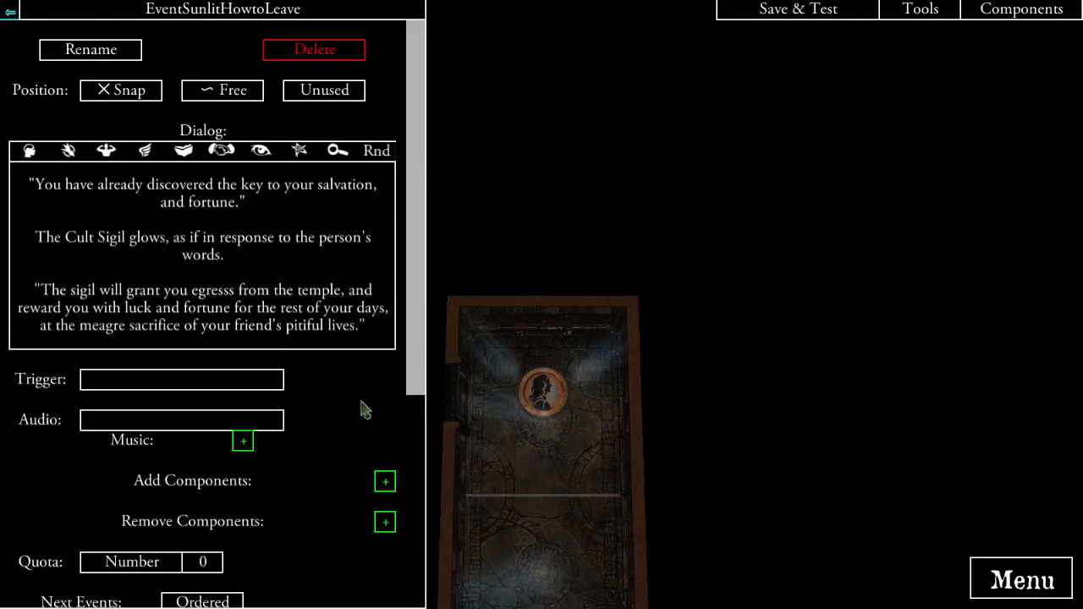
scroll(362, 408, "down", 8)
left_click(365, 363)
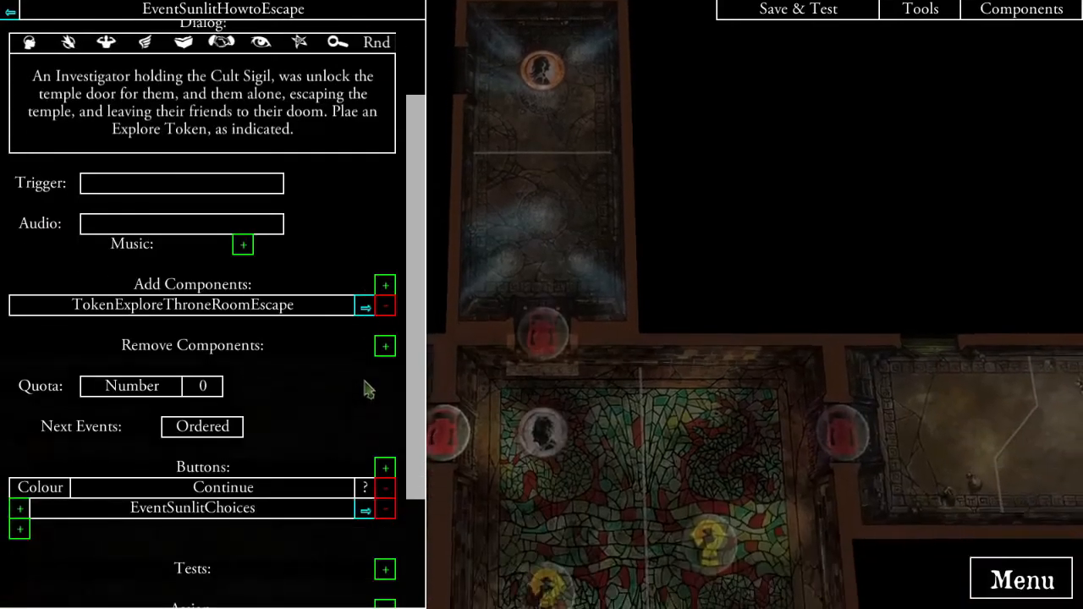
scroll(368, 386, "down", 2)
left_click(368, 349)
scroll(362, 376, "down", 7)
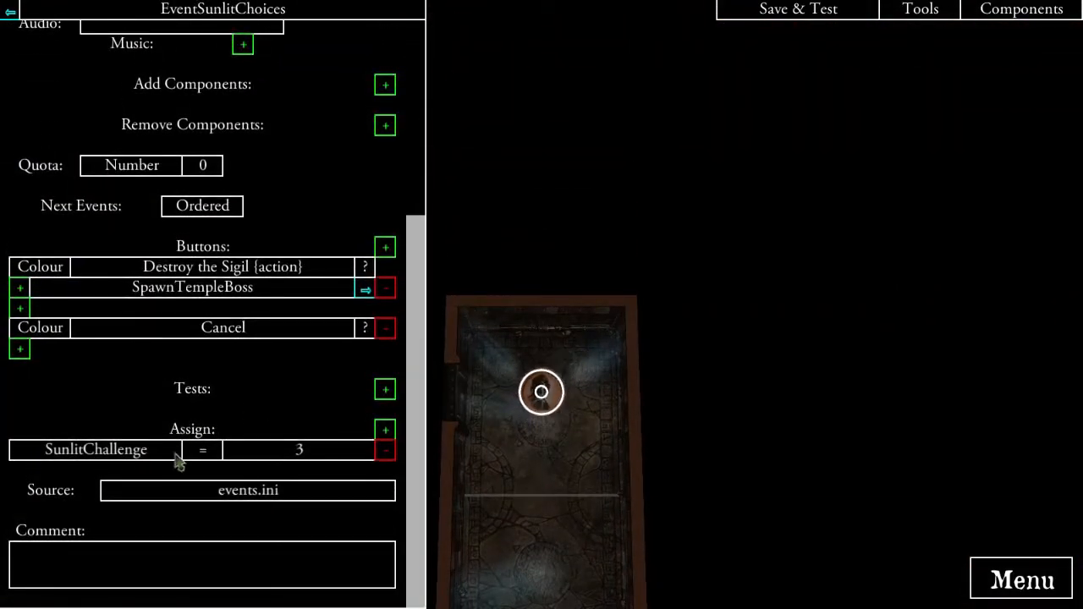
- Open the TokenExploreThroneRoomEscape token at the doorway below the investigators' starting room
left_click_drag(614, 488, 668, 222)
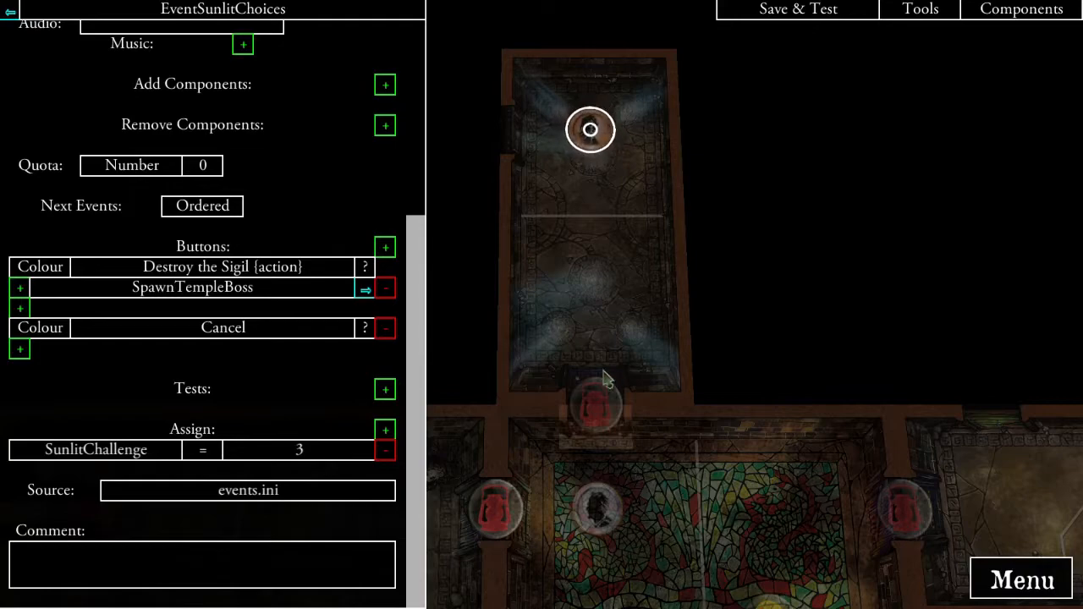
left_click_drag(739, 460, 780, 271)
left_click_drag(753, 416, 742, 242)
left_click_drag(750, 398, 712, 392)
left_click_drag(670, 453, 744, 303)
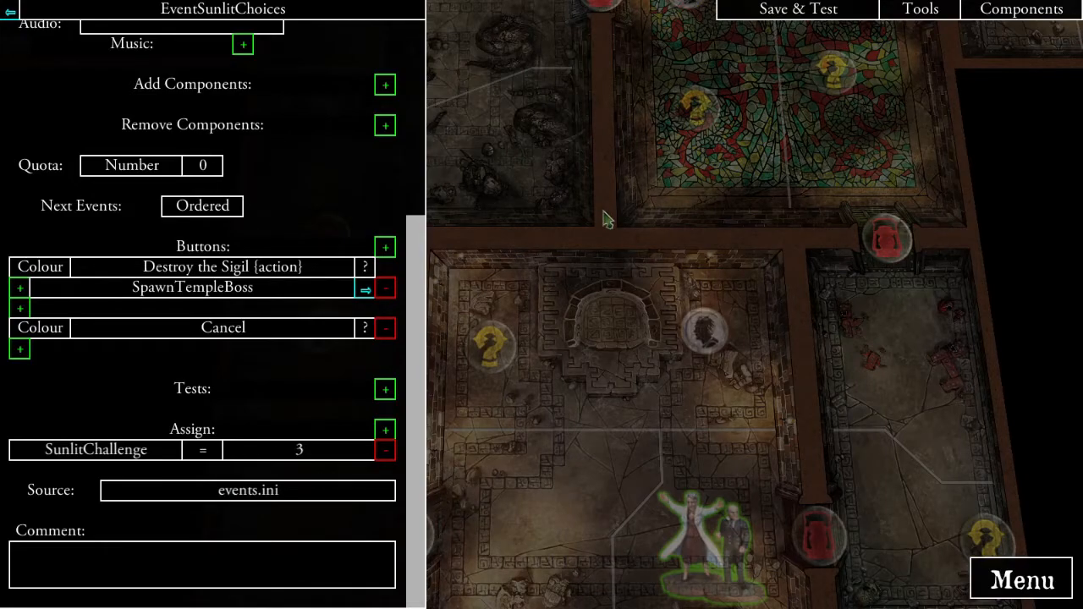
left_click_drag(611, 419, 634, 252)
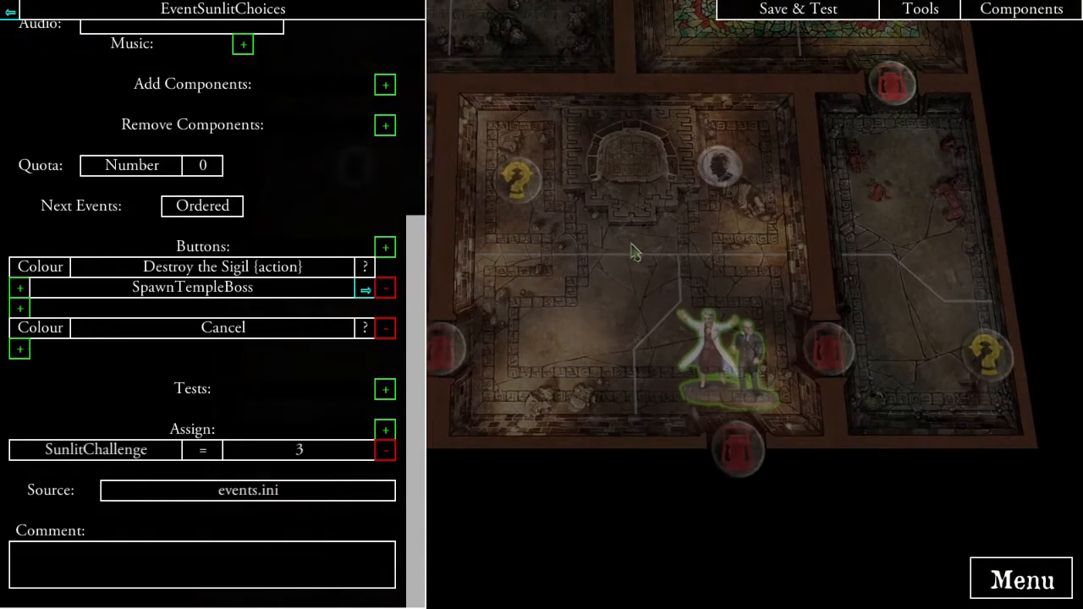
left_click_drag(648, 411, 641, 382)
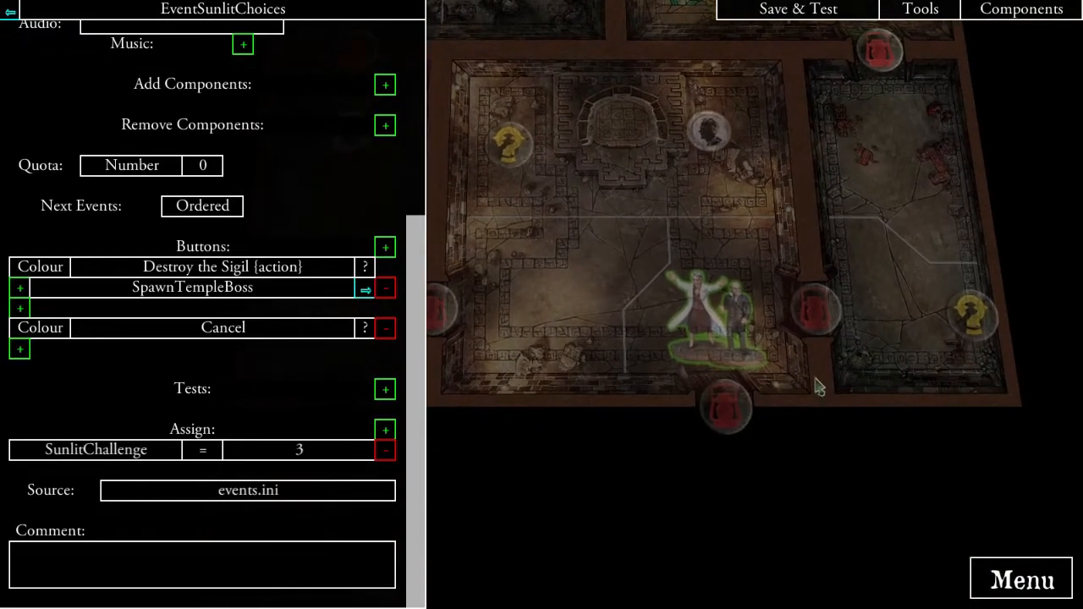
left_click(719, 413)
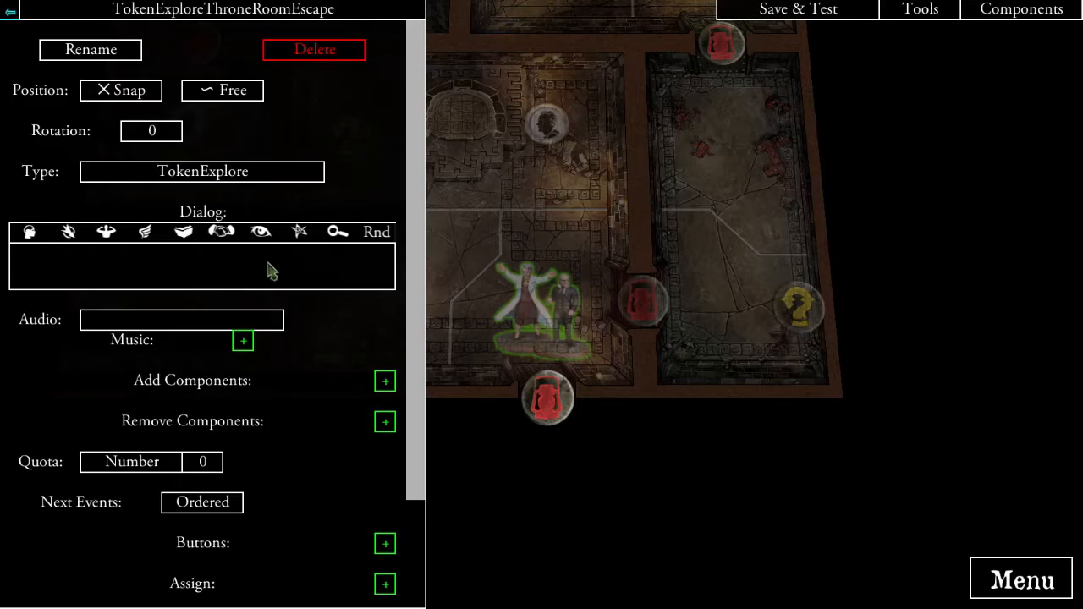
- Write the token's dialog: "An Investigator on this space, who is holding the Cult Sigil, may attempt to escape the temple, leaving their colleagues to die."
type("Investigator")
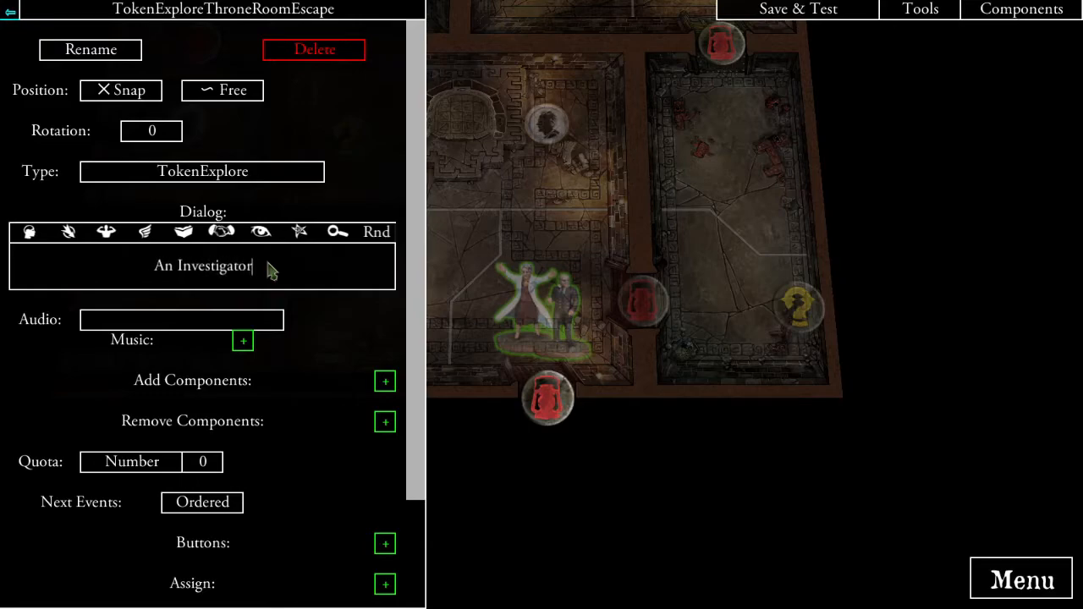
type(" on this space, ")
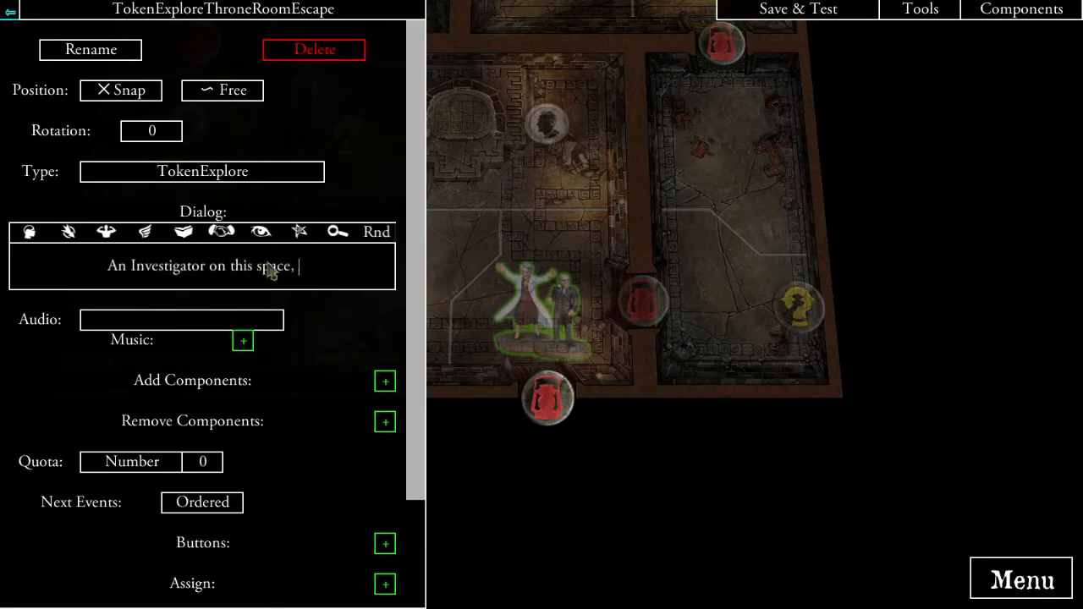
type("who is holding t")
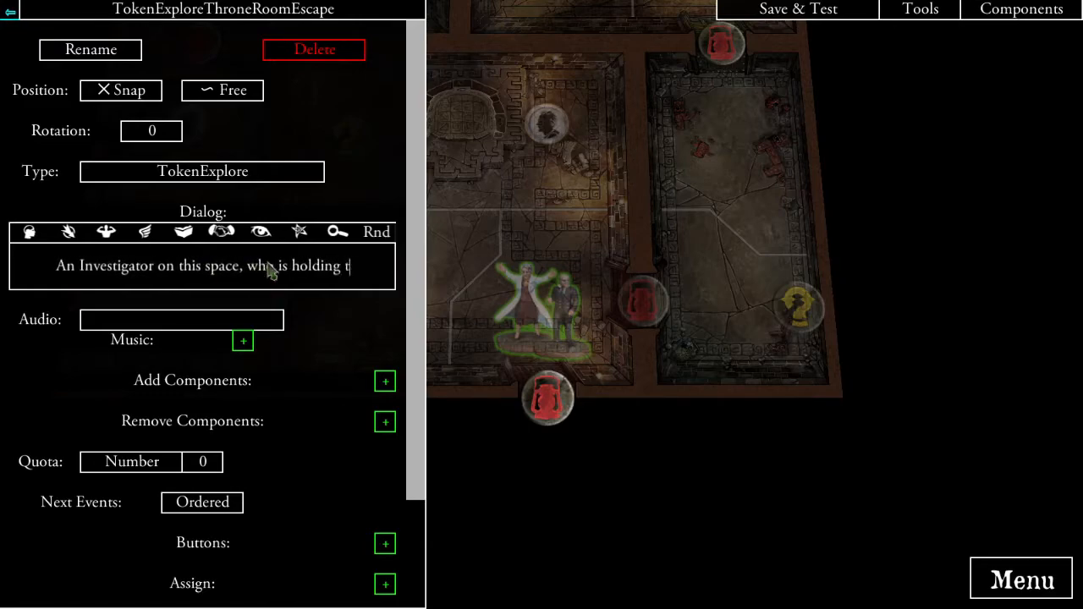
type("he Cult Sigi")
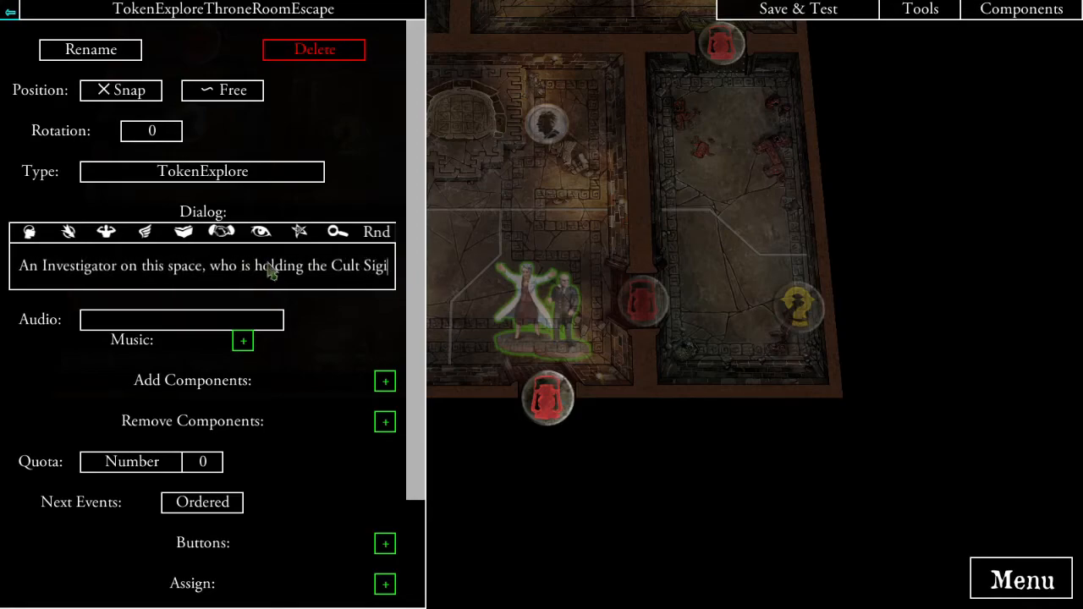
type("l, may attempt to ")
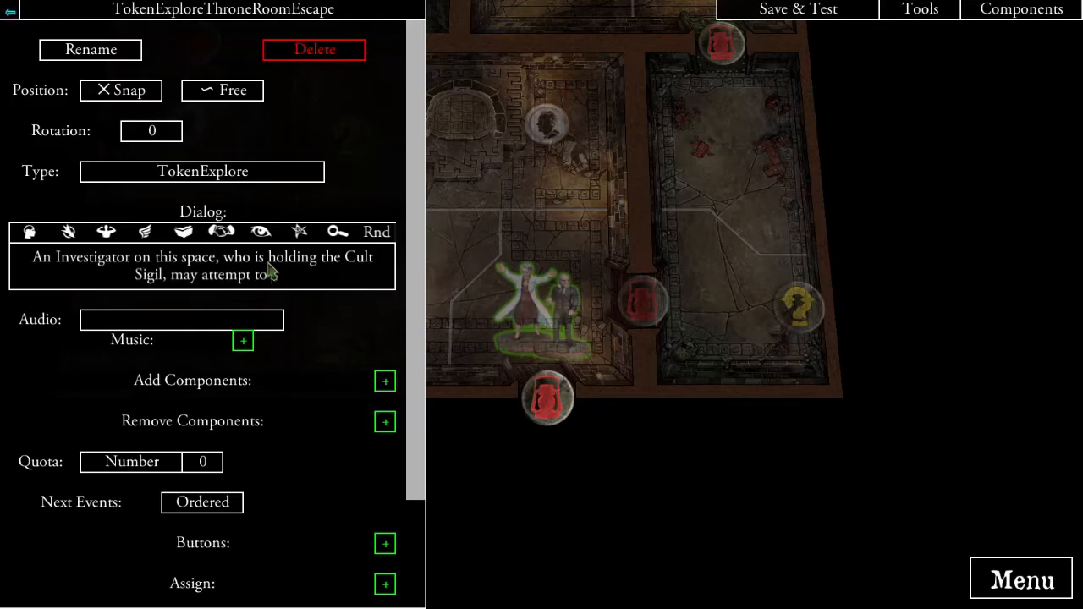
type("escape the T")
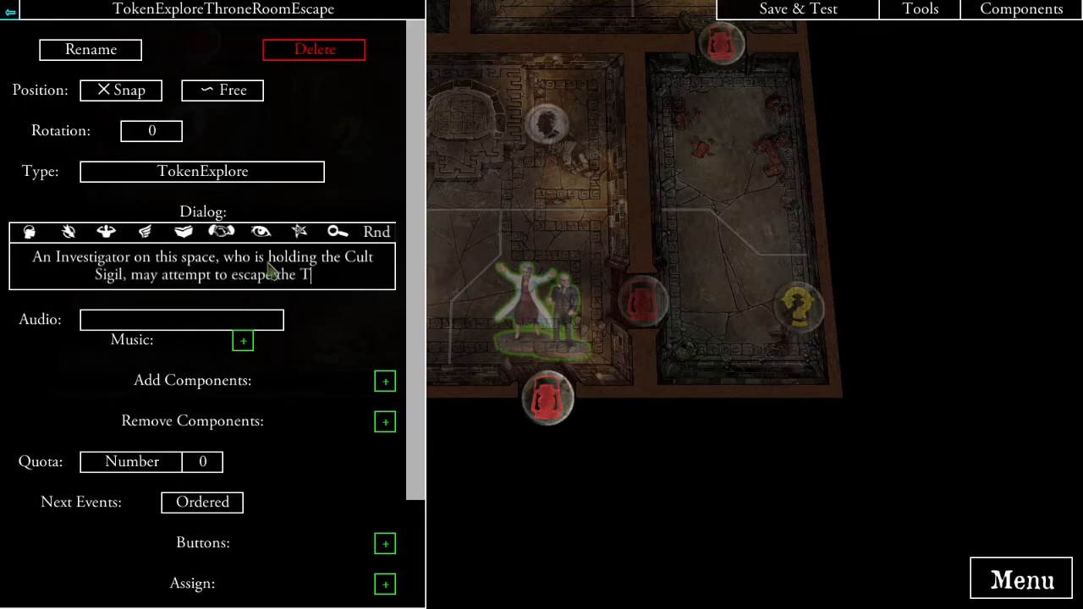
key("BackSpace")
type("temple")
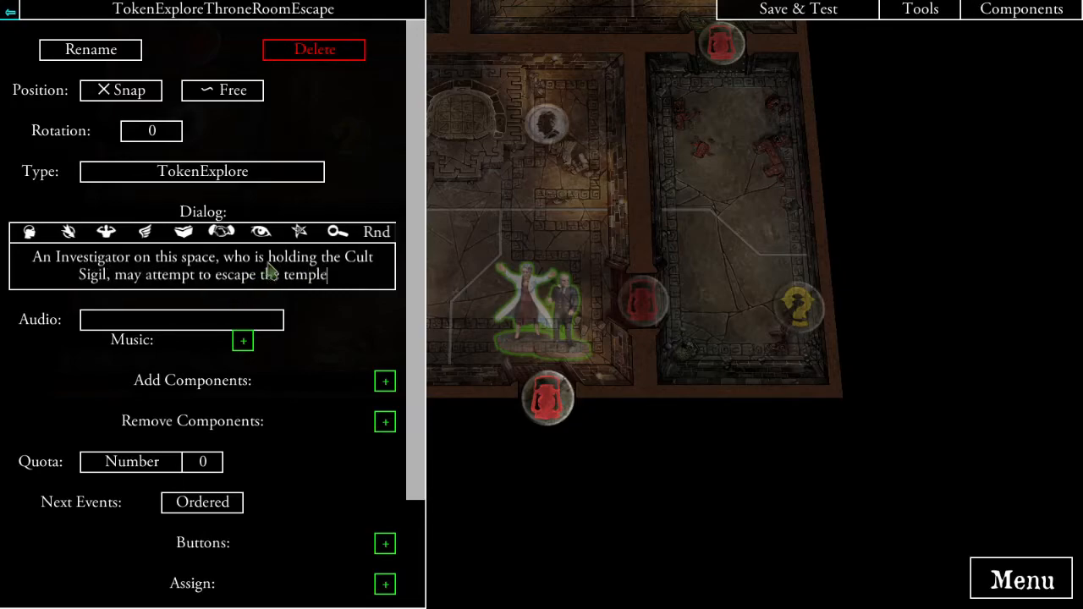
type(", ")
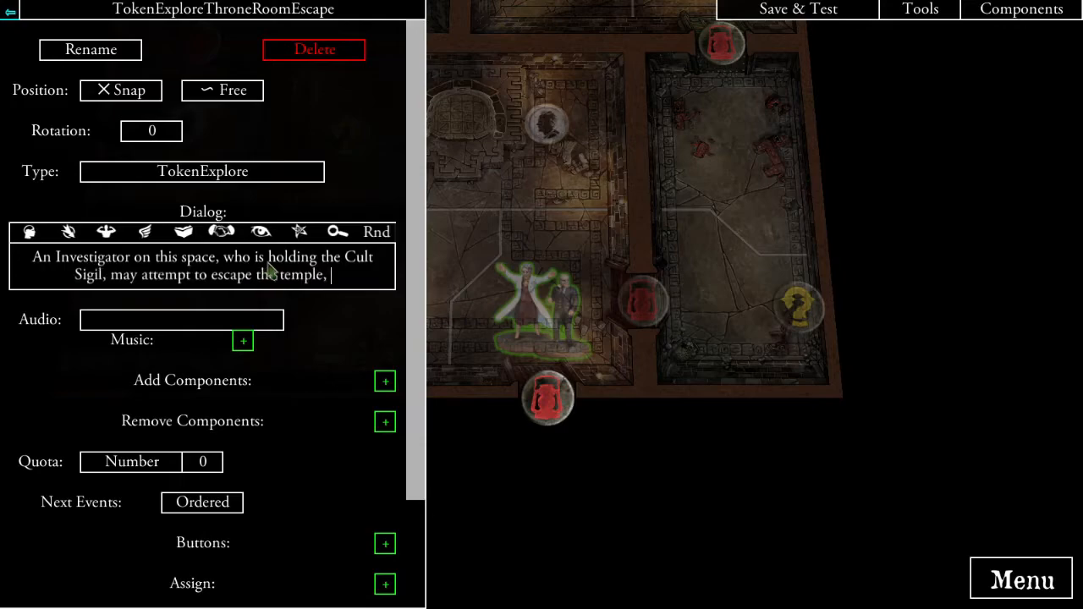
type("leaving thei")
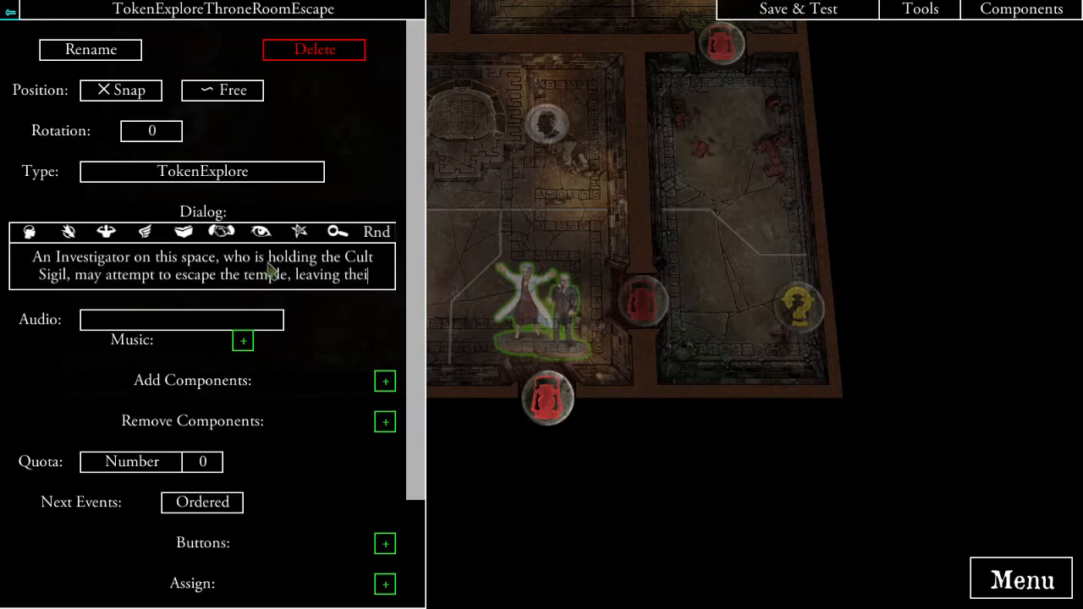
type("r colleagues ")
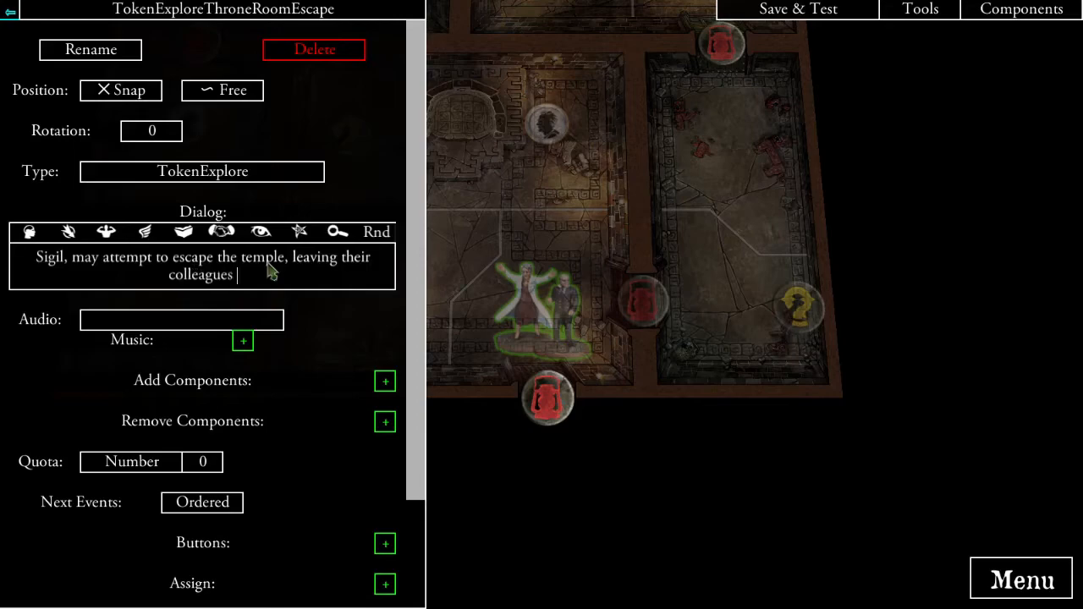
type("to die.")
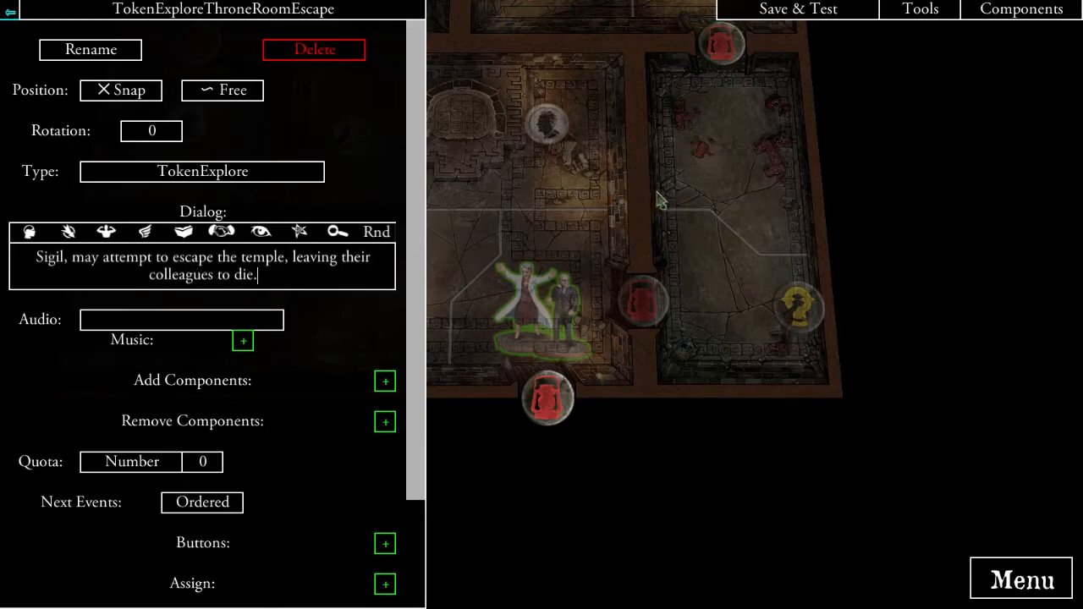
- Add a button to TokenExploreThroneRoomEscape and label it "Escape {action}"
left_click(375, 334)
scroll(306, 351, "down", 3)
left_click(272, 467)
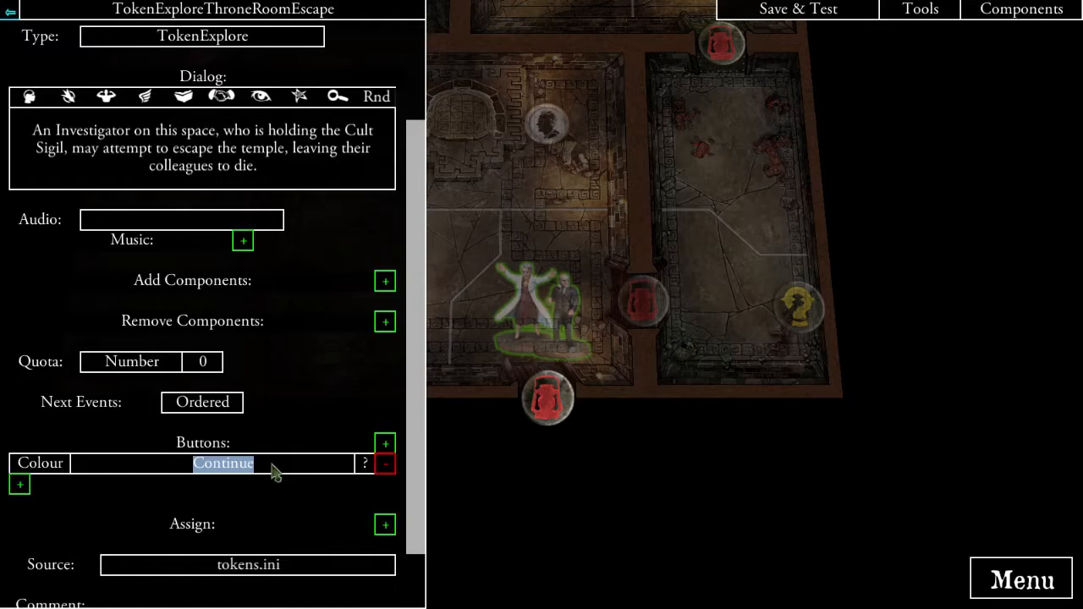
type("Escape {")
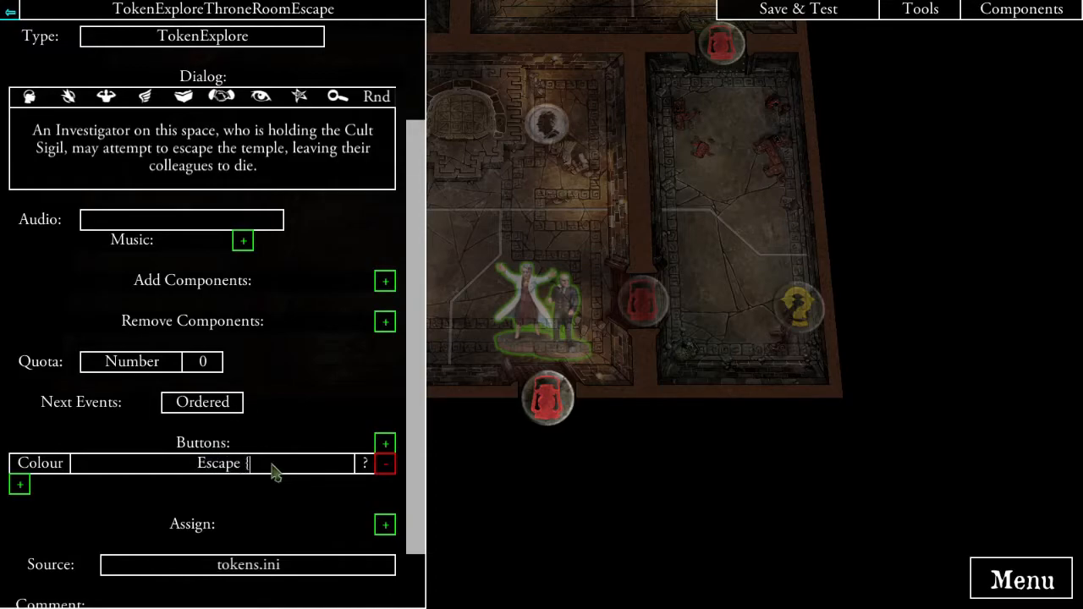
type("action}")
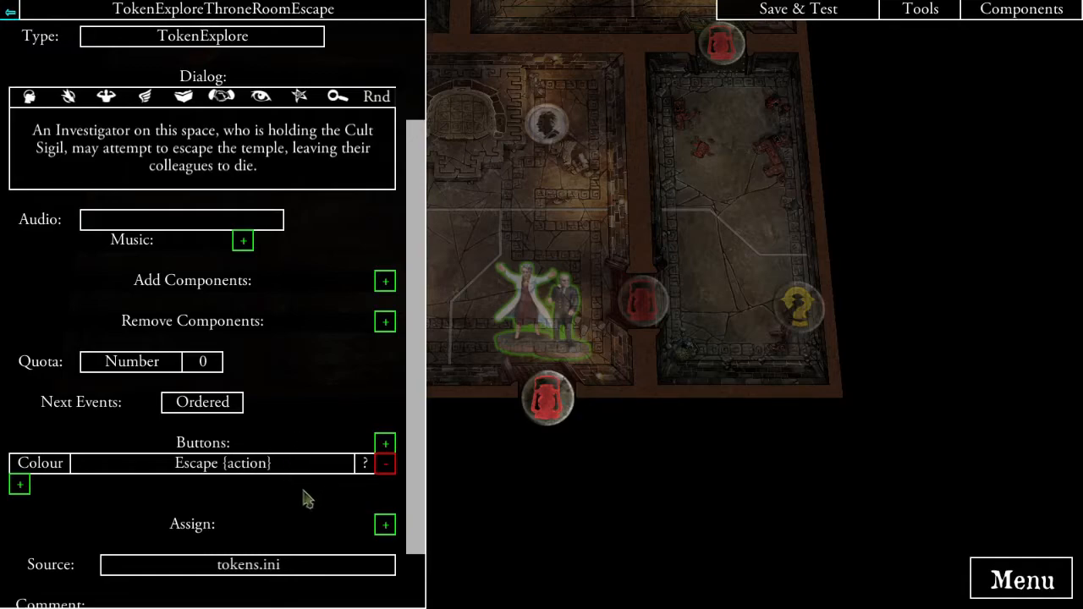
left_click_drag(693, 408, 967, 520)
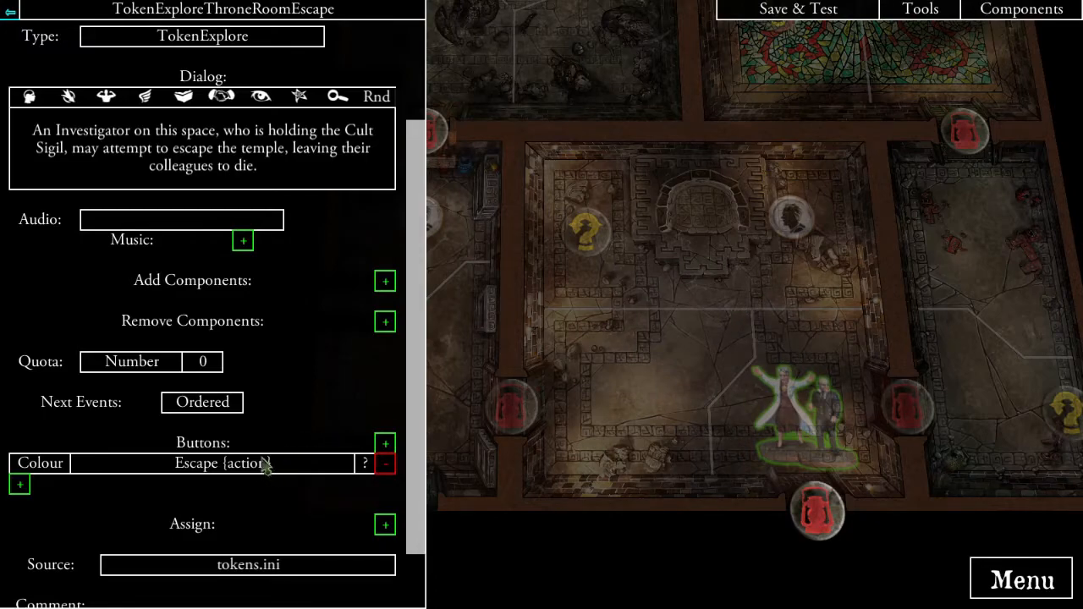
- Create a new event linked to the "Escape {action}" button and open that event
left_click(20, 485)
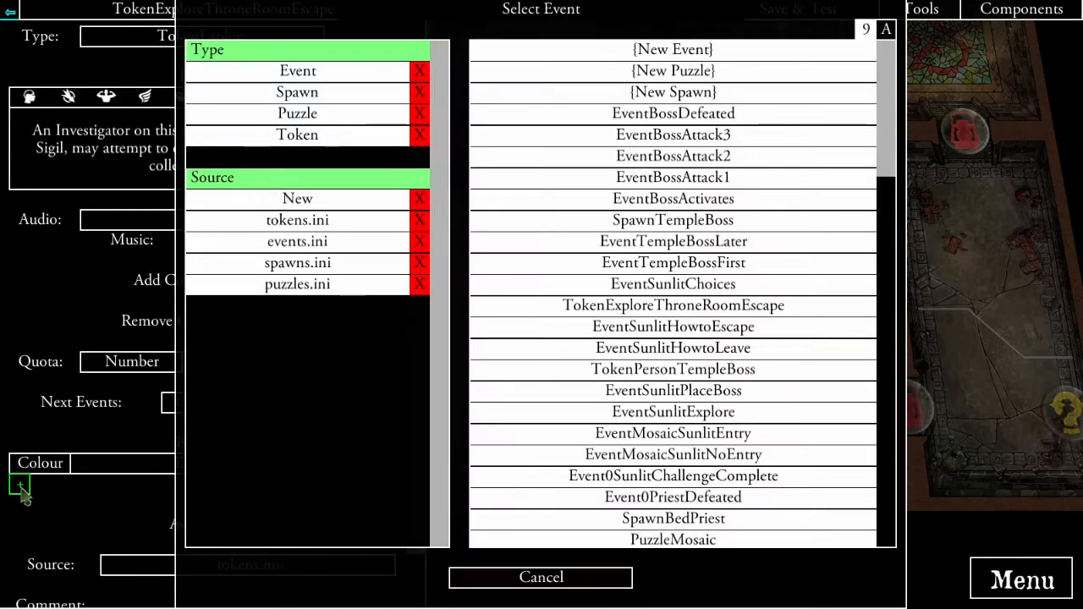
left_click(389, 73)
left_click(617, 49)
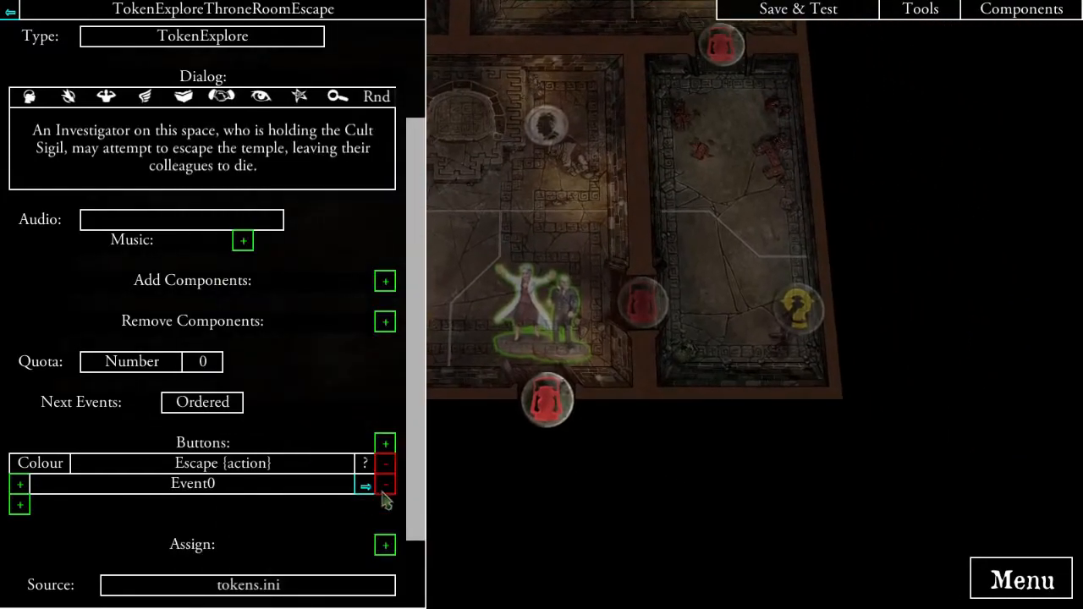
left_click(364, 486)
left_click(298, 70)
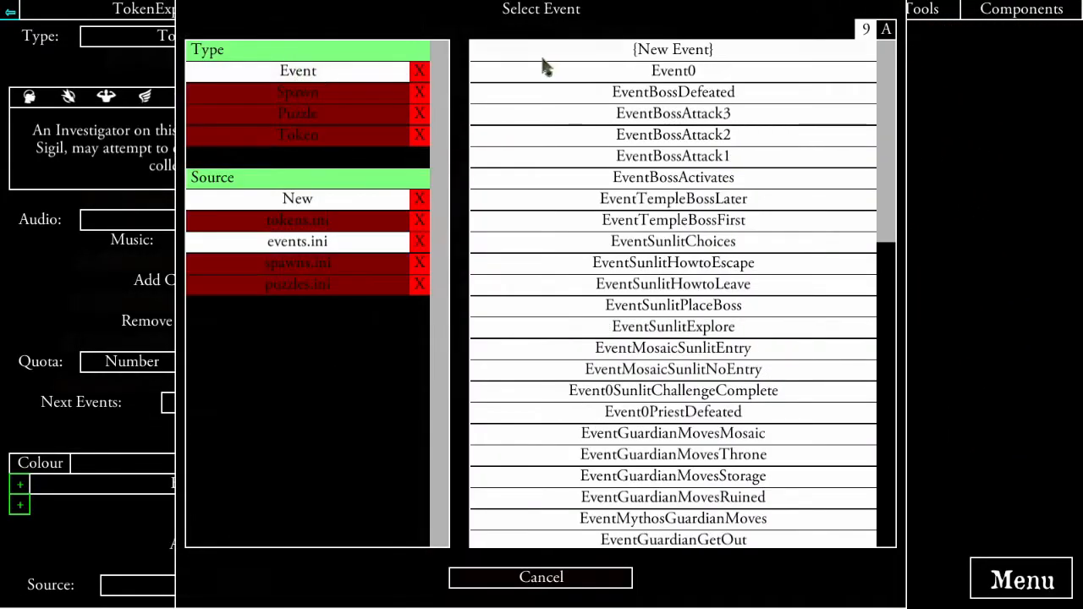
left_click(643, 73)
left_click(364, 491)
scroll(296, 437, "up", 4)
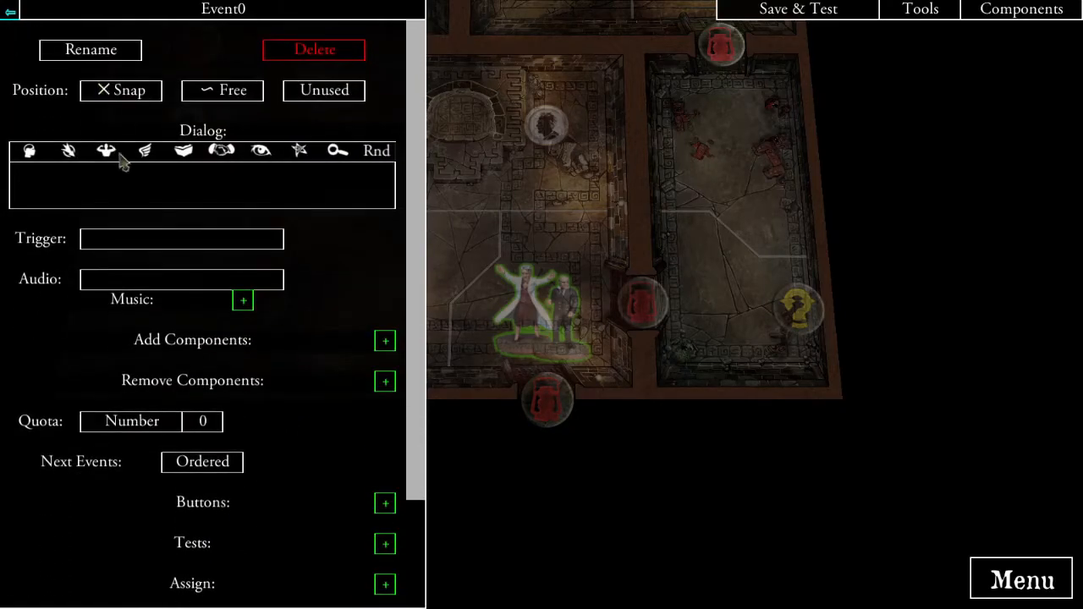
- Rename the new event to ThroneRoomEscape
left_click(110, 51)
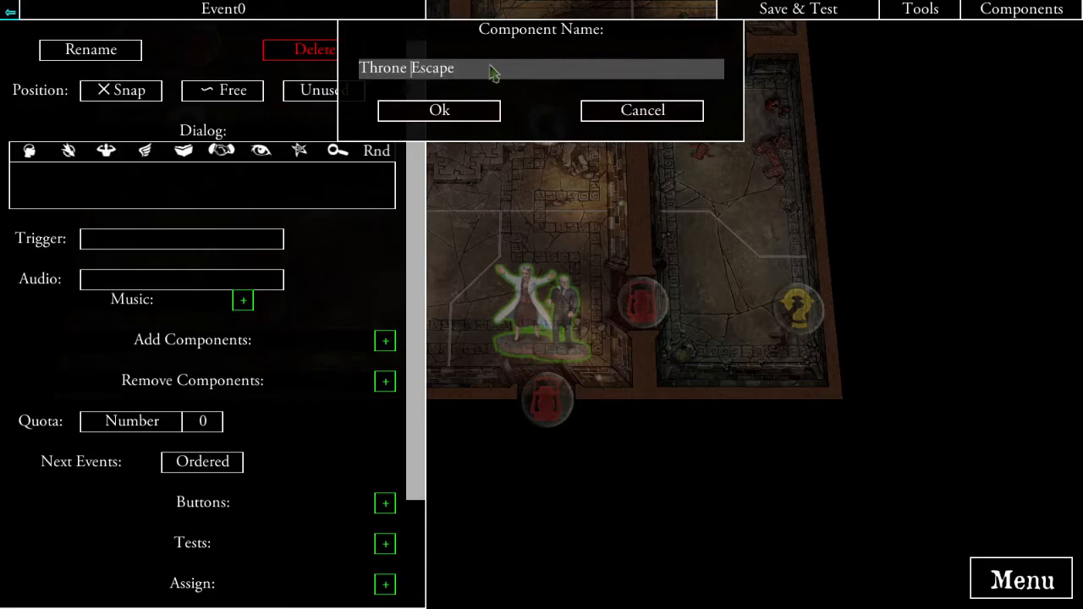
type("Room")
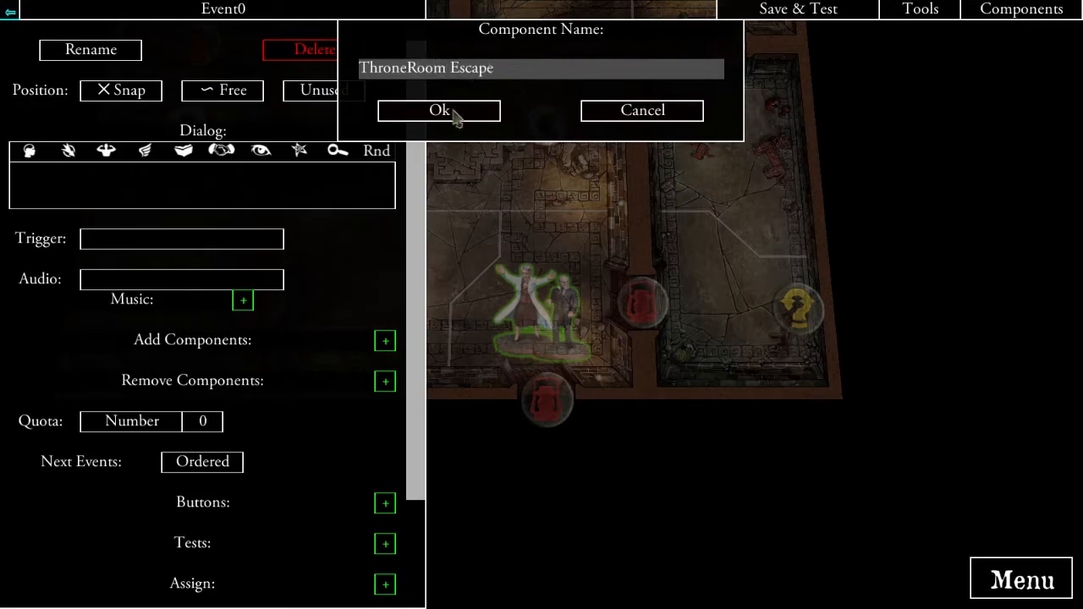
left_click(446, 111)
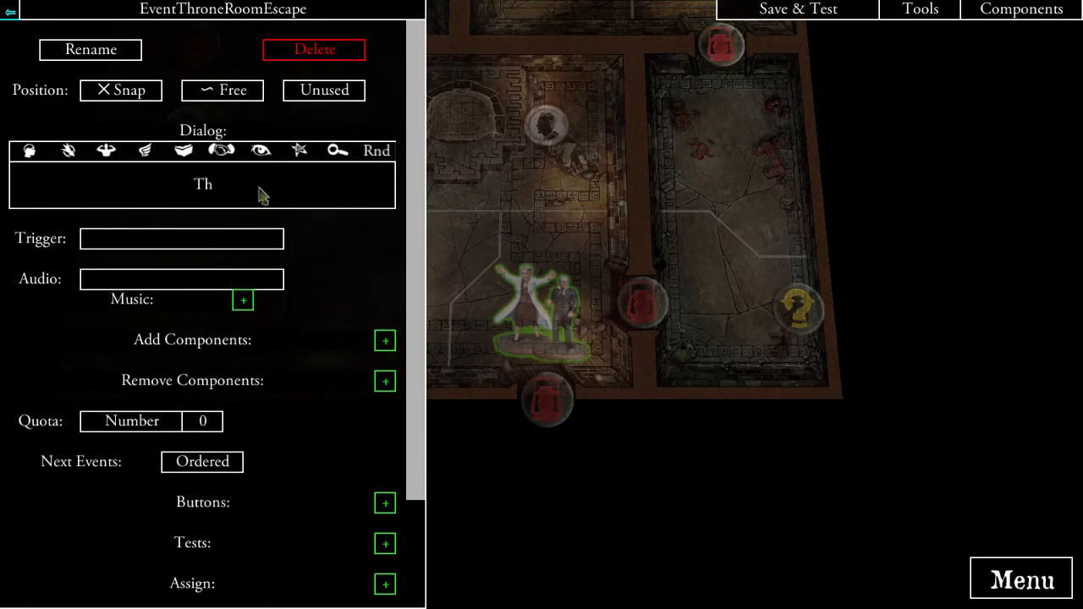
- Write the dialog of EventThroneRoomEscape: "You brandish the Sigil, and the door begins to open."
type("Investigator ")
type("brandishes t")
type("he")
key("ctrl+shift+Right")
key("ctrl+shift+Right")
type("You")
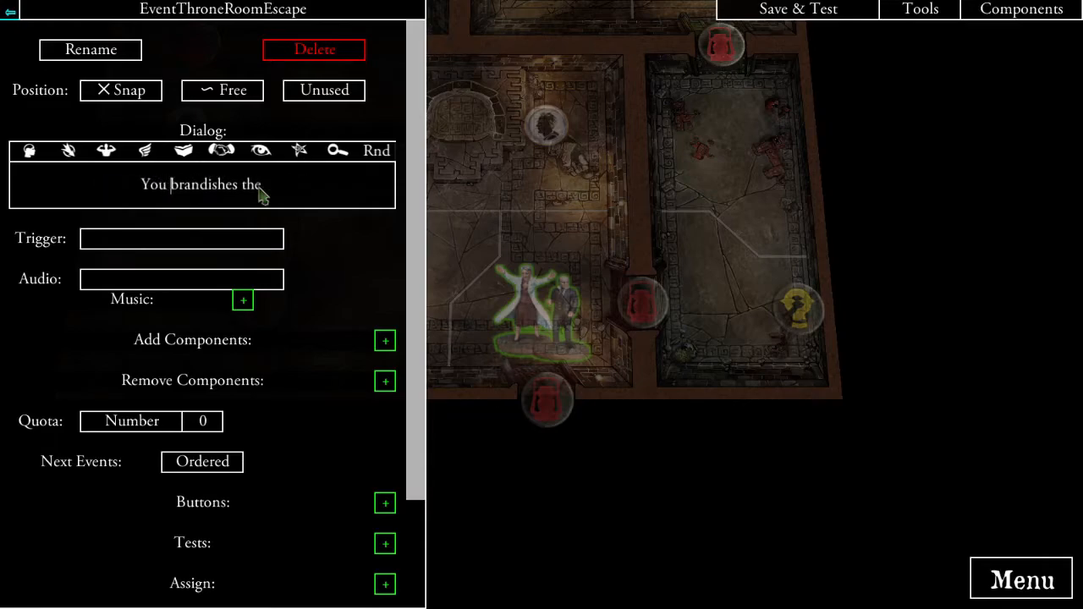
key("Left")
key("BackSpace")
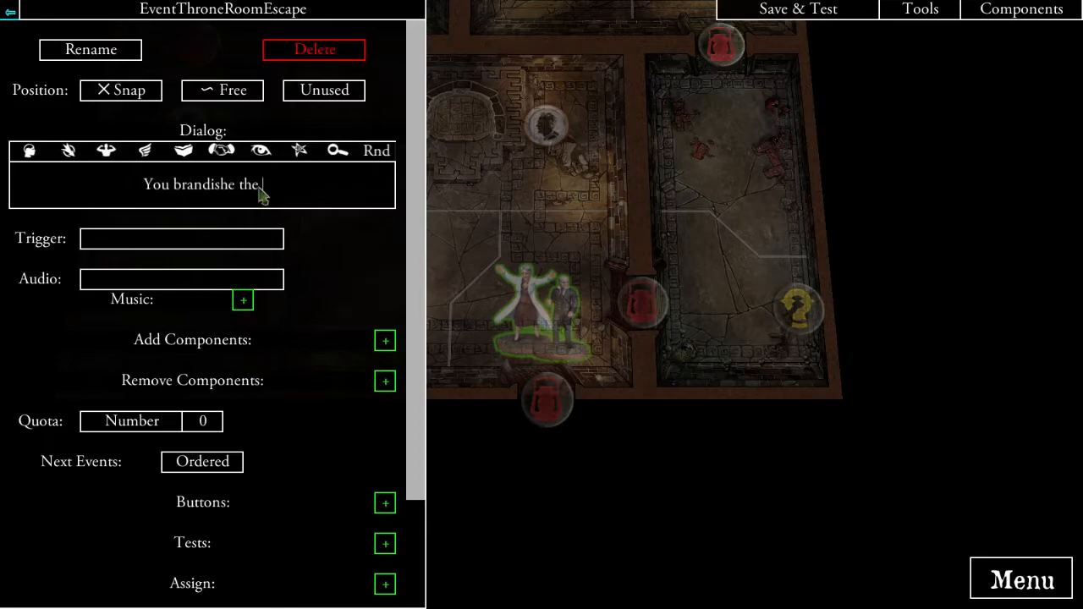
key("BackSpace")
key("End")
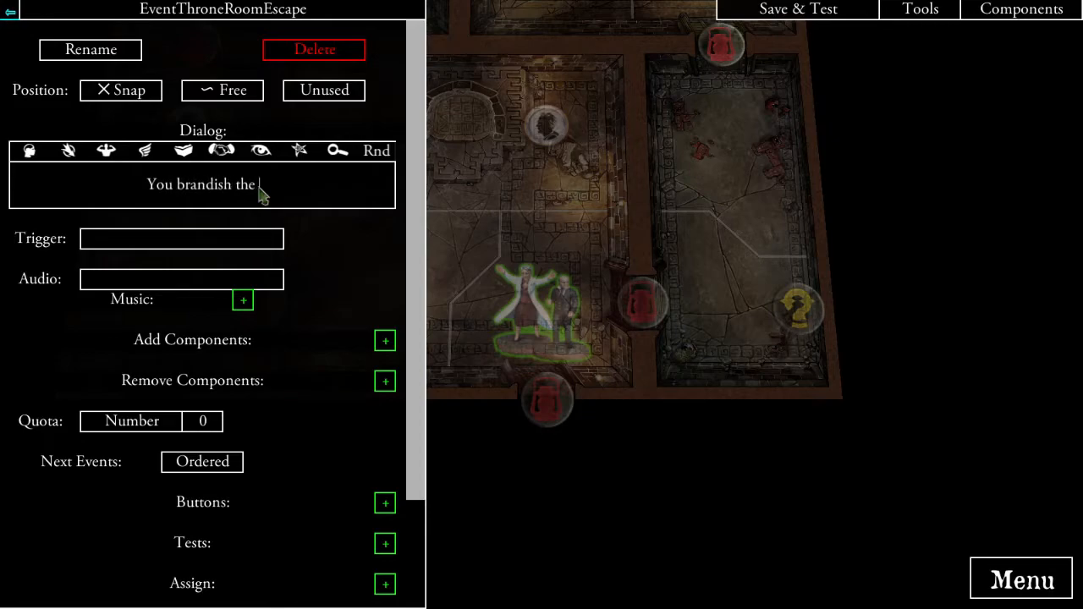
type("Sigil, and the door ")
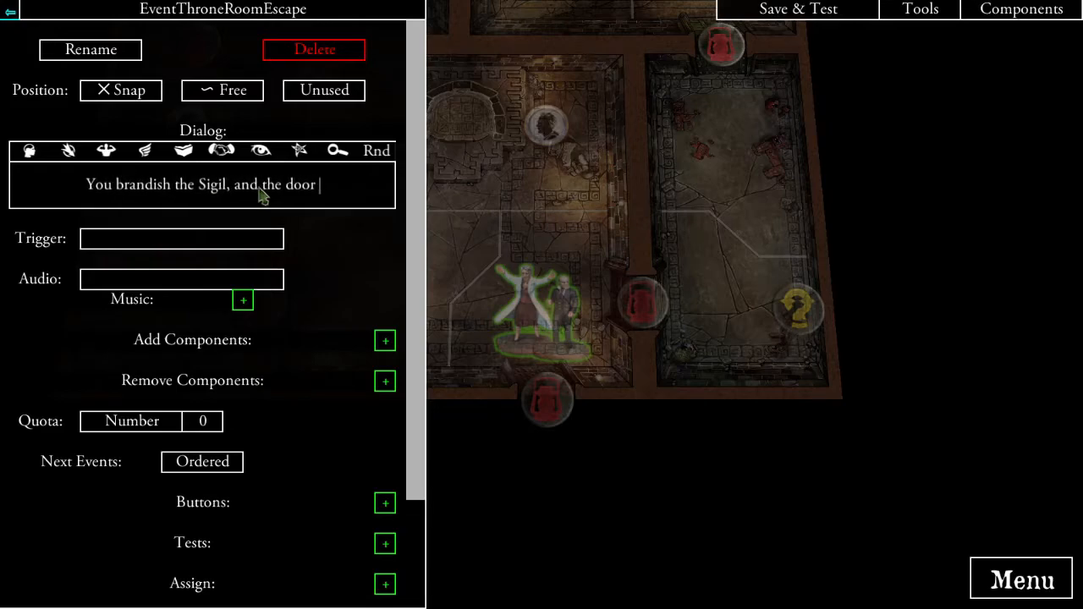
type("begins to open.")
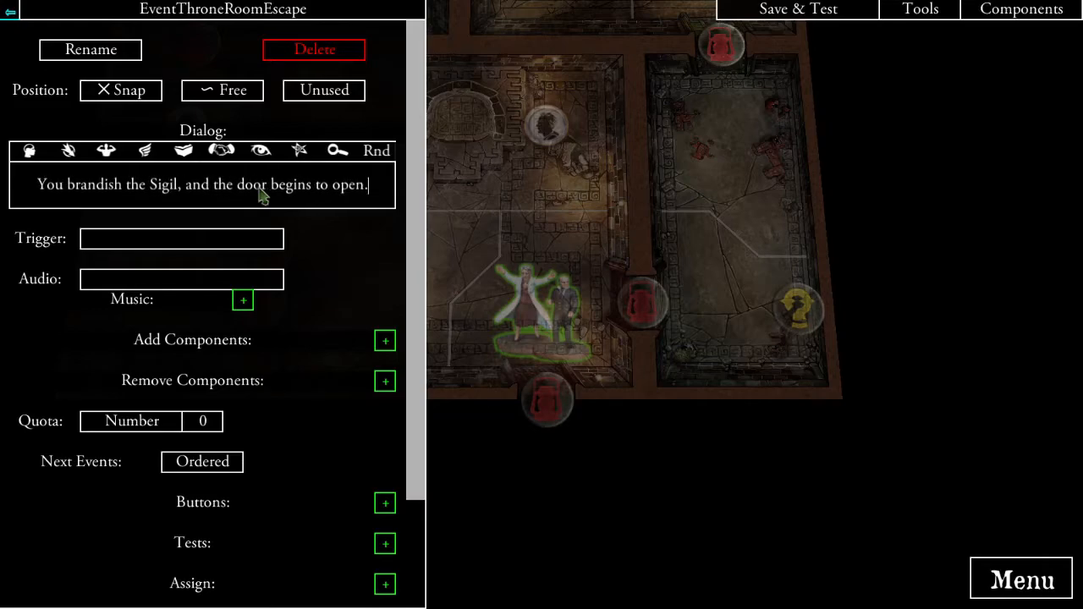
- Extend the EventThroneRoomEscape dialog with "Other Investigators in the Throne Room, may make a Steal Item attempt now."
type("Other In")
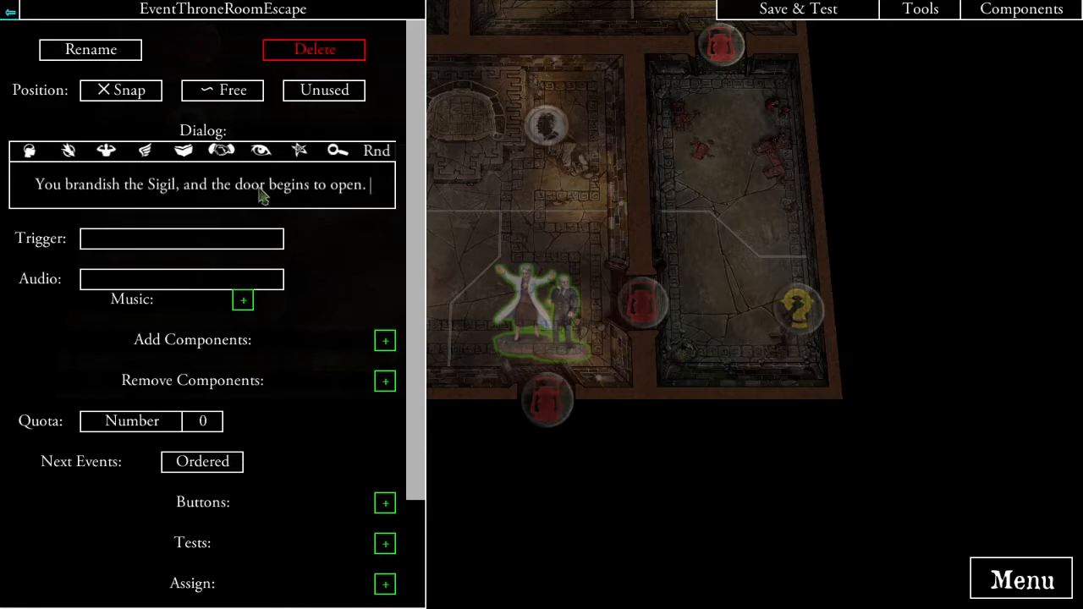
type("vestigators in the Throne Room, may attempt to")
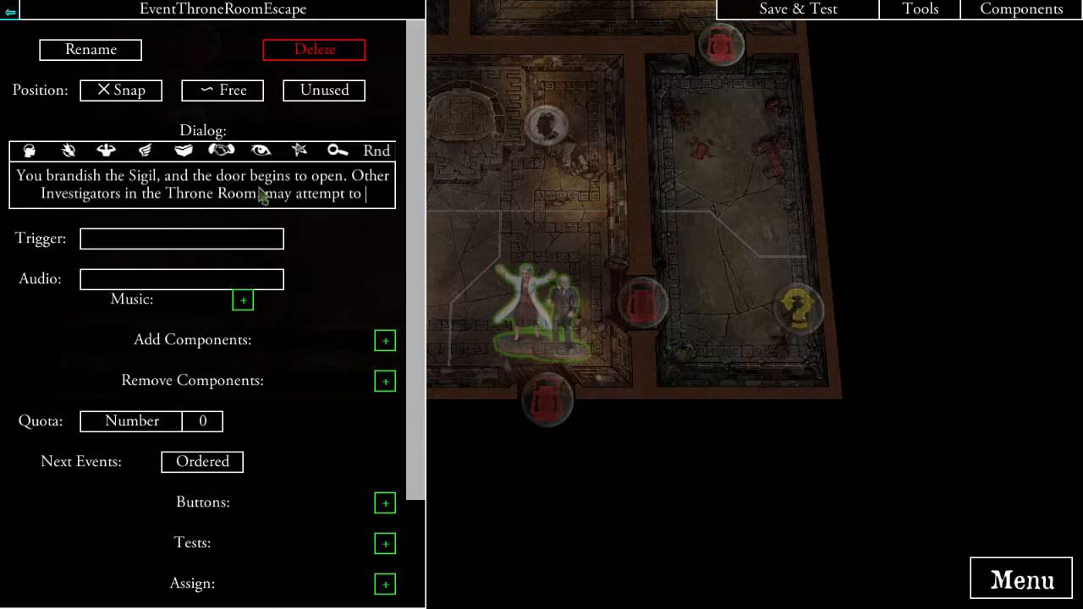
key("BackSpace")
key("BackSpace")
key("BackSpace")
key("BackSpace")
key("BackSpace")
key("BackSpace")
key("BackSpace")
key("BackSpace")
key("BackSpace")
key("BackSpace")
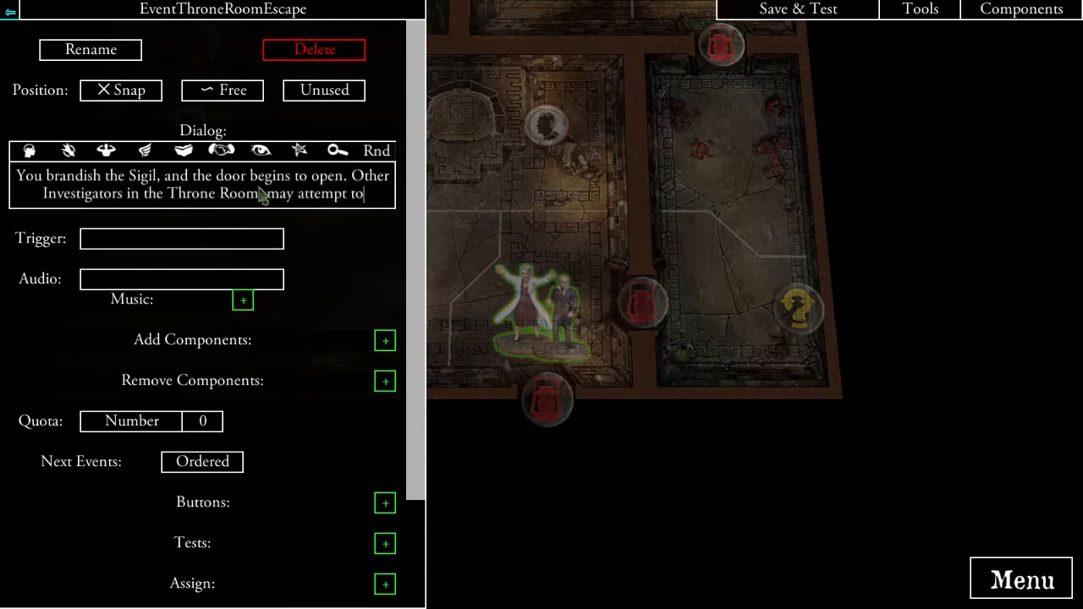
key("BackSpace")
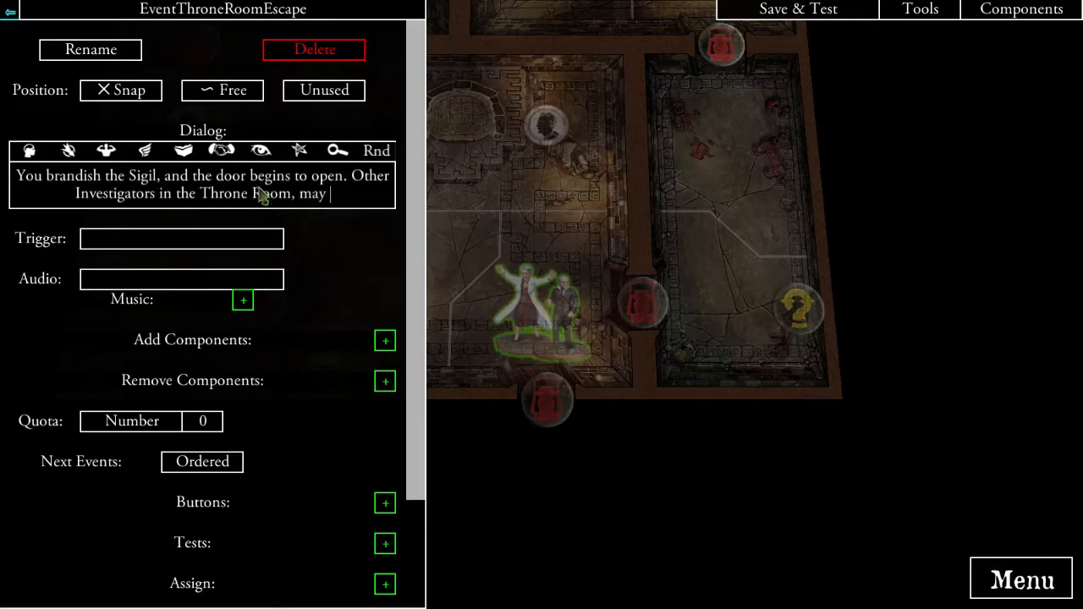
type("make ")
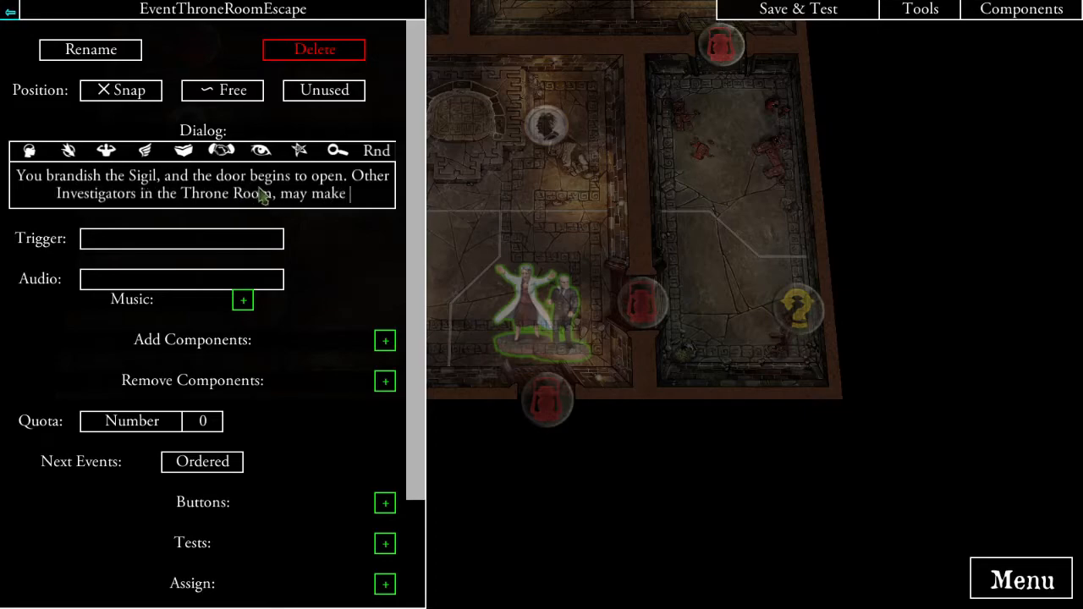
type("a Steal ")
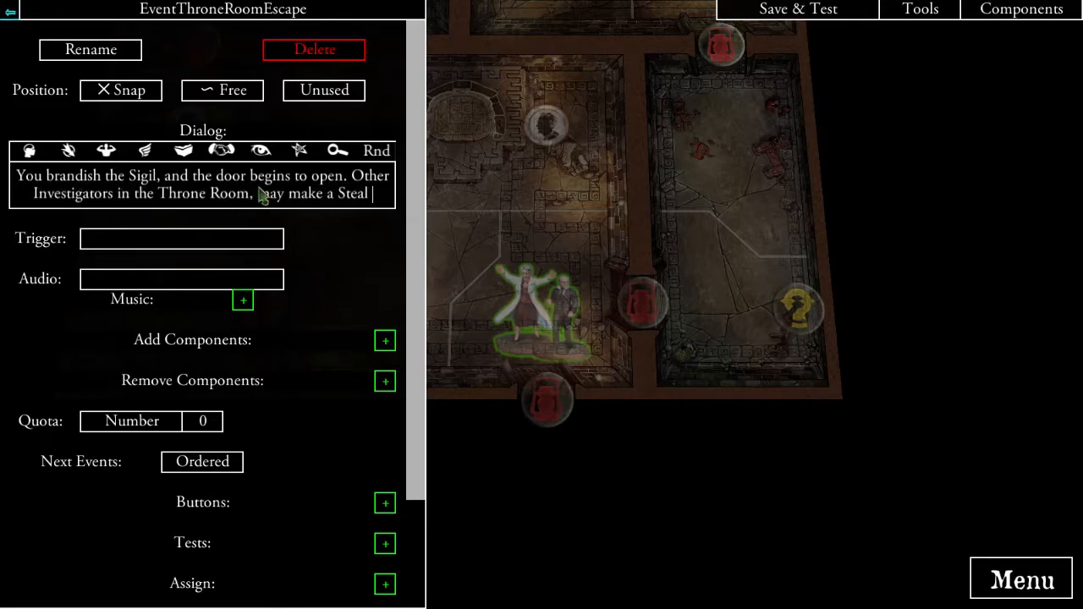
type("Item attempt now.")
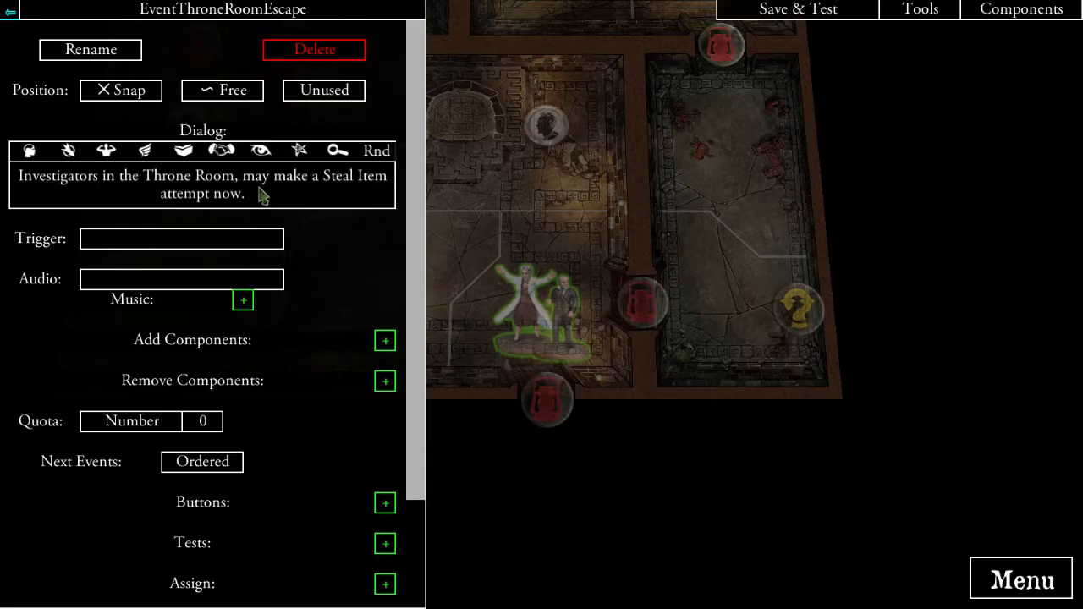
left_click(317, 282)
- Append "(Defeat them in your choice of rolls, between {strength}, {agility} or {observation}." to the end of the EventThroneRoomEscape dialog
left_click(264, 238)
left_click(261, 225)
type("(")
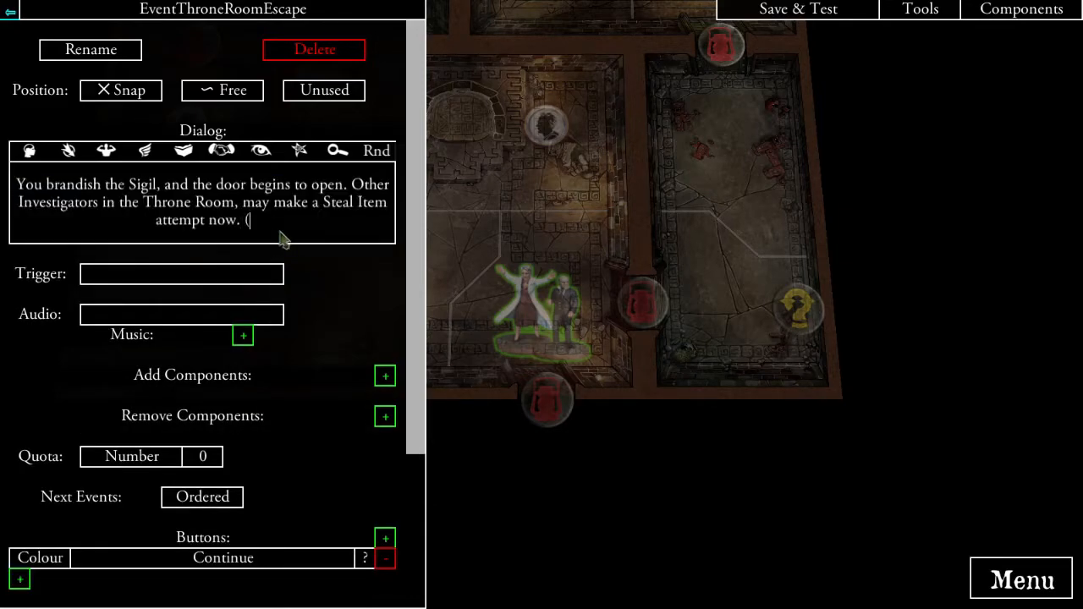
type("Defeat them in your choice of rolls, between {strength}, {agility} or {observation}")
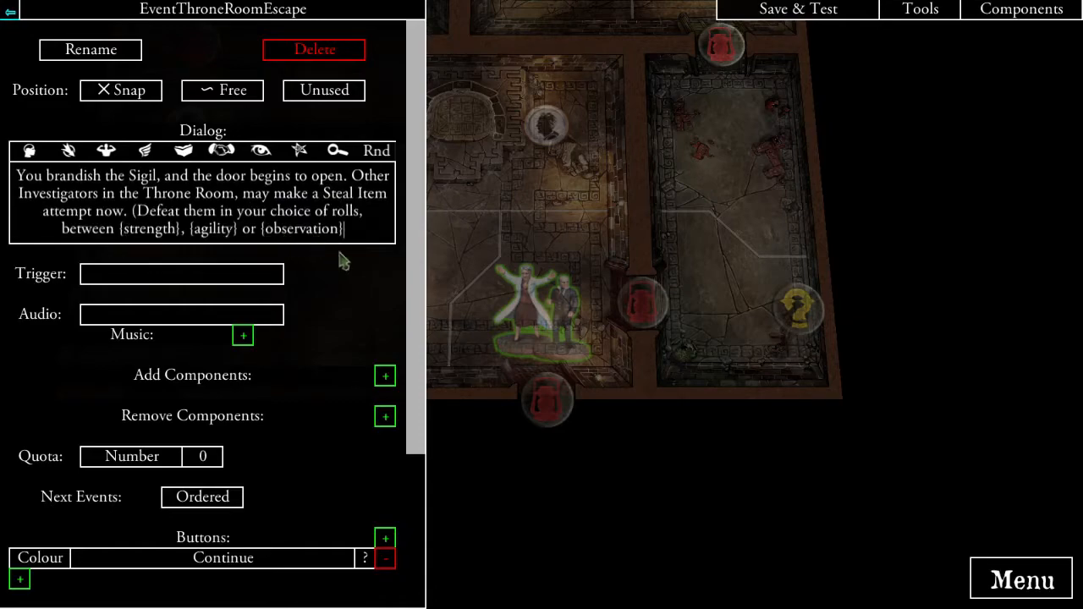
type(".")
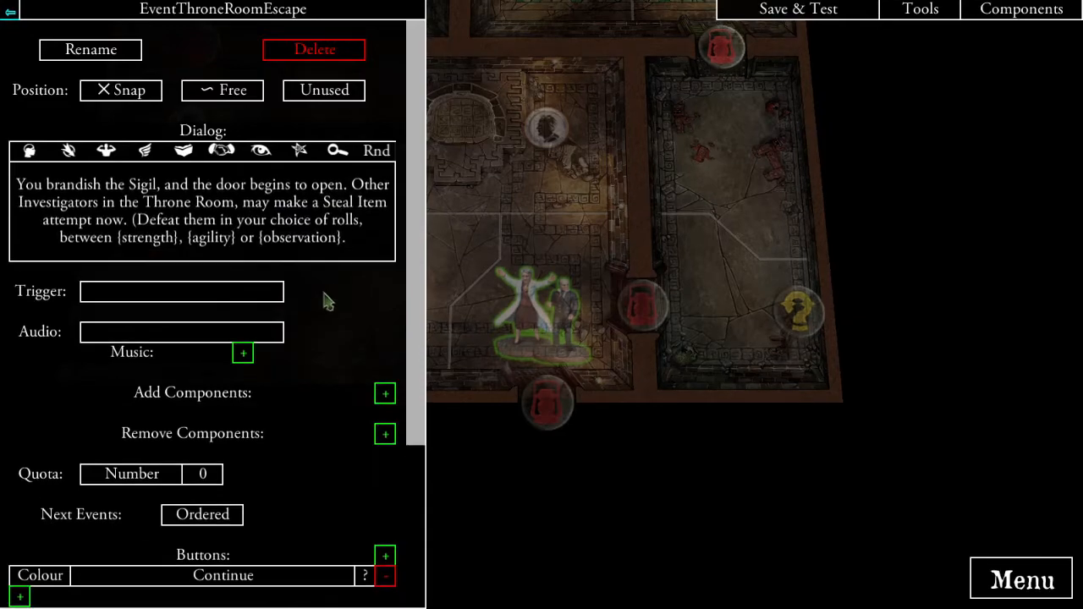
- Add a second button to EventThroneRoomEscape and label the two buttons "Sigil successfully stolen" and "Sigil not stolen"
scroll(324, 232, "down", 3)
left_click(385, 393)
left_click(242, 423)
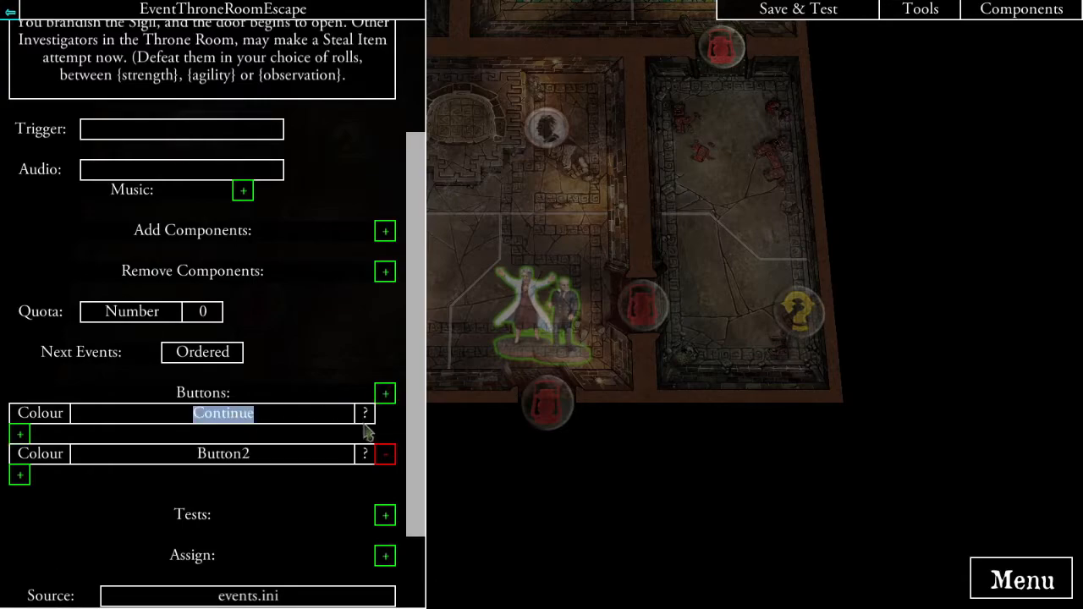
type("Sigil suc")
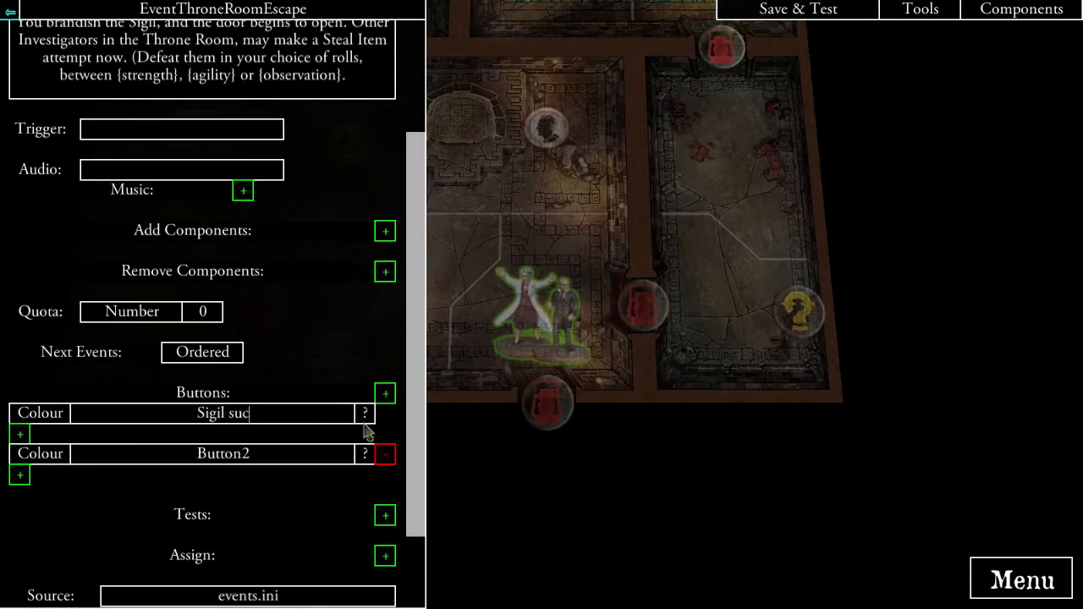
type("cessfully stolen")
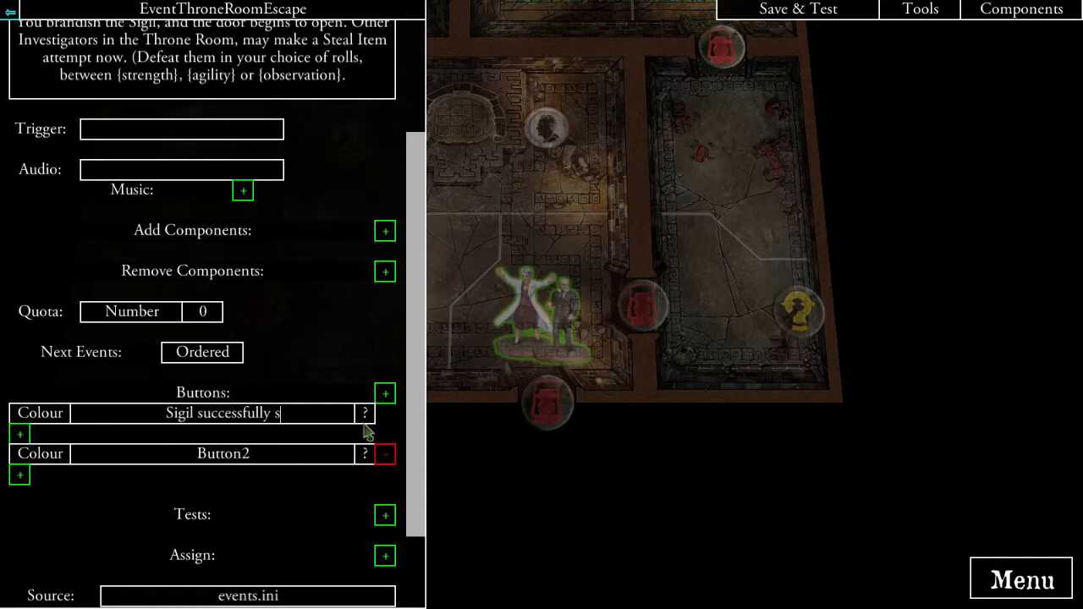
left_click(236, 457)
type("Sigil not stolen")
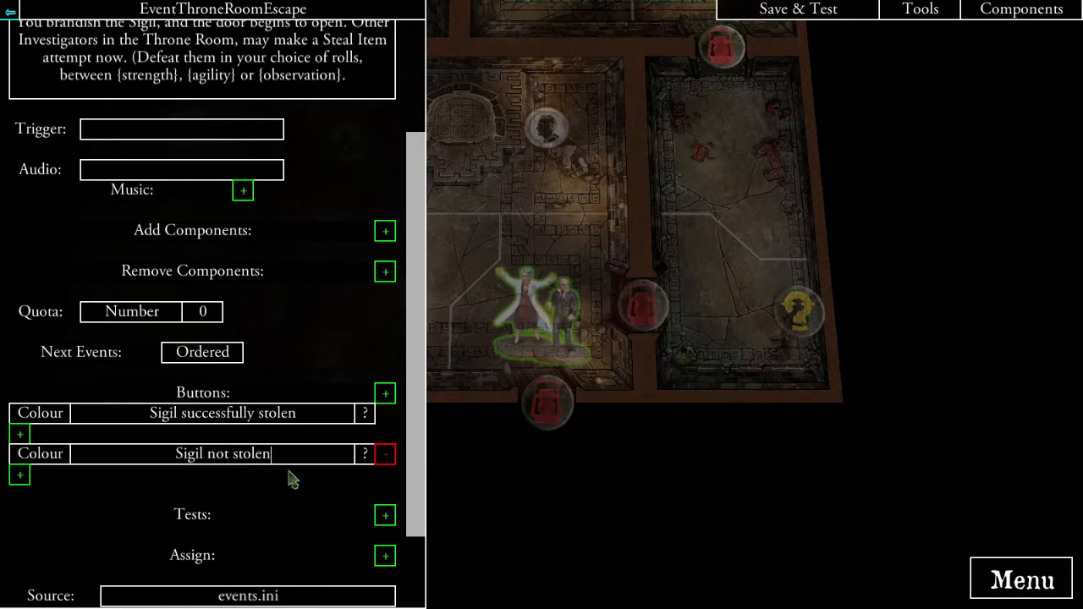
- Link a new event to the "Sigil successfully stolen" button and rename that event "Throne Room Sigil not Stolen"
scroll(307, 369, "up", 2)
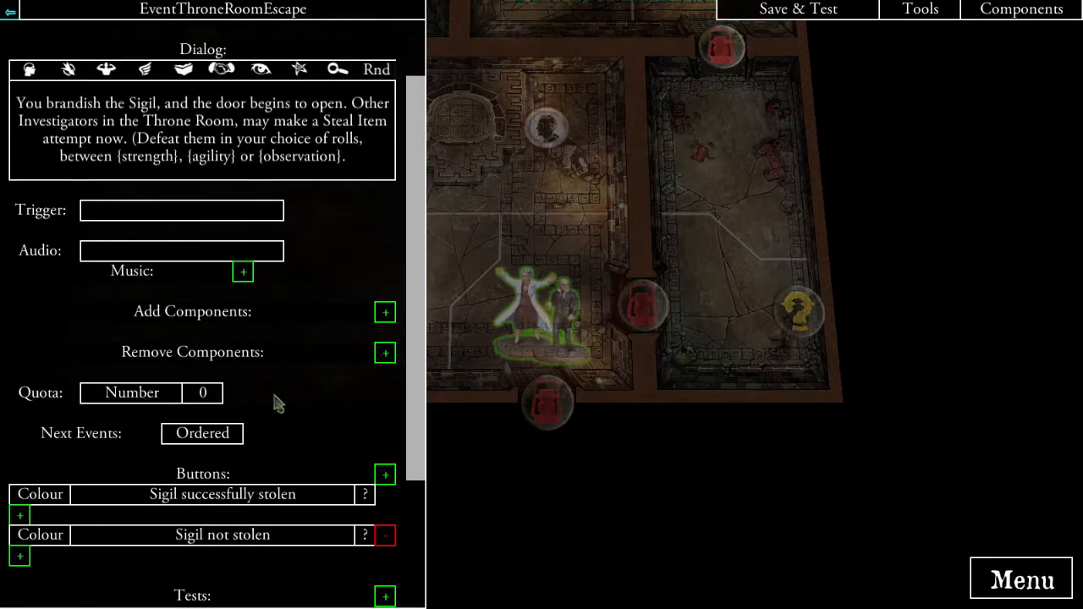
left_click(20, 514)
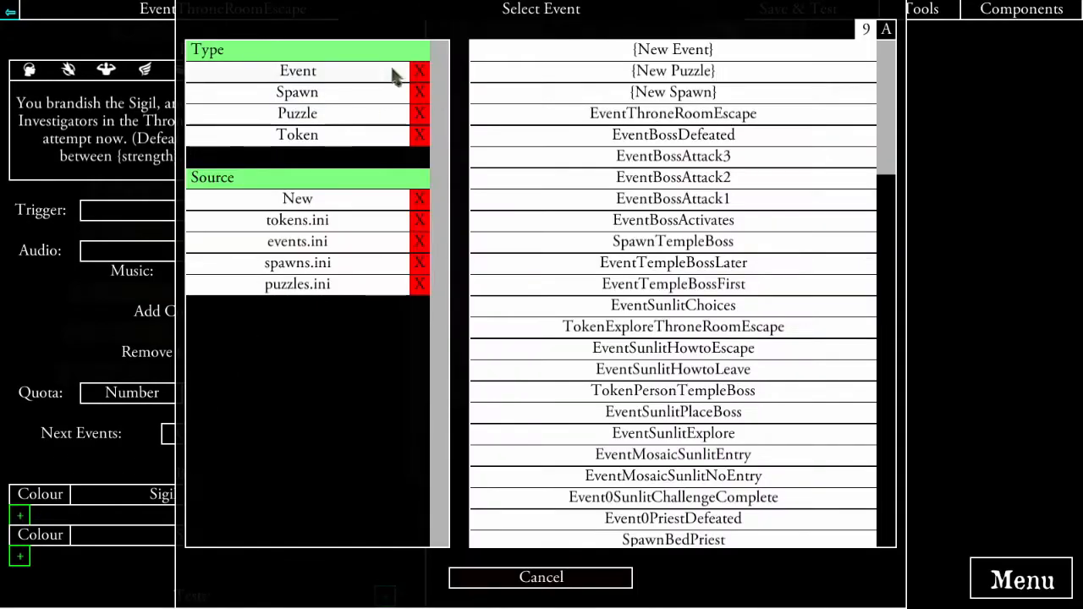
left_click(394, 72)
left_click(590, 53)
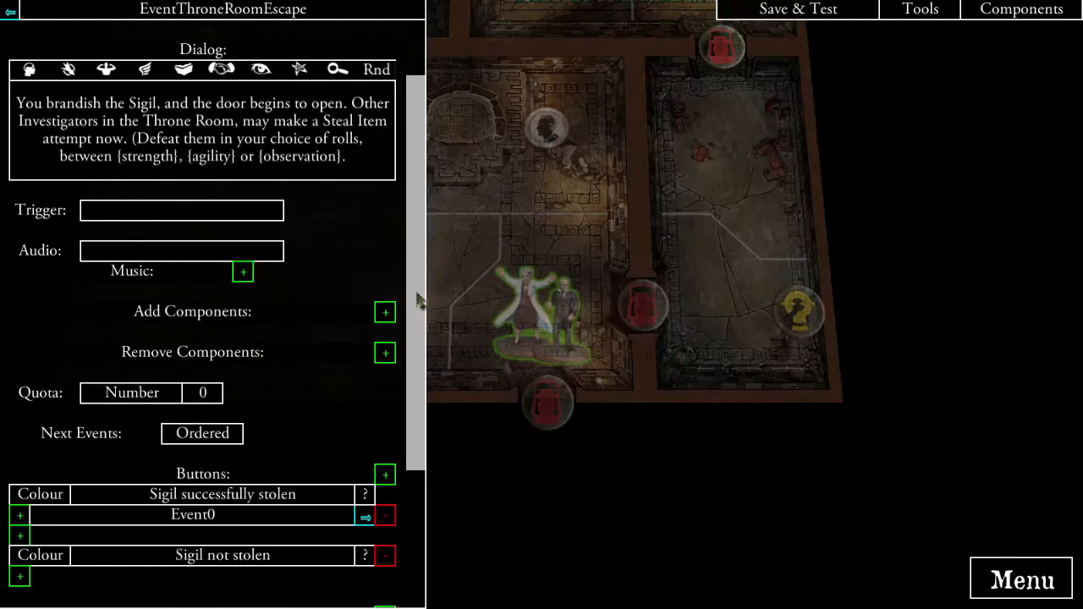
left_click(365, 517)
left_click(106, 50)
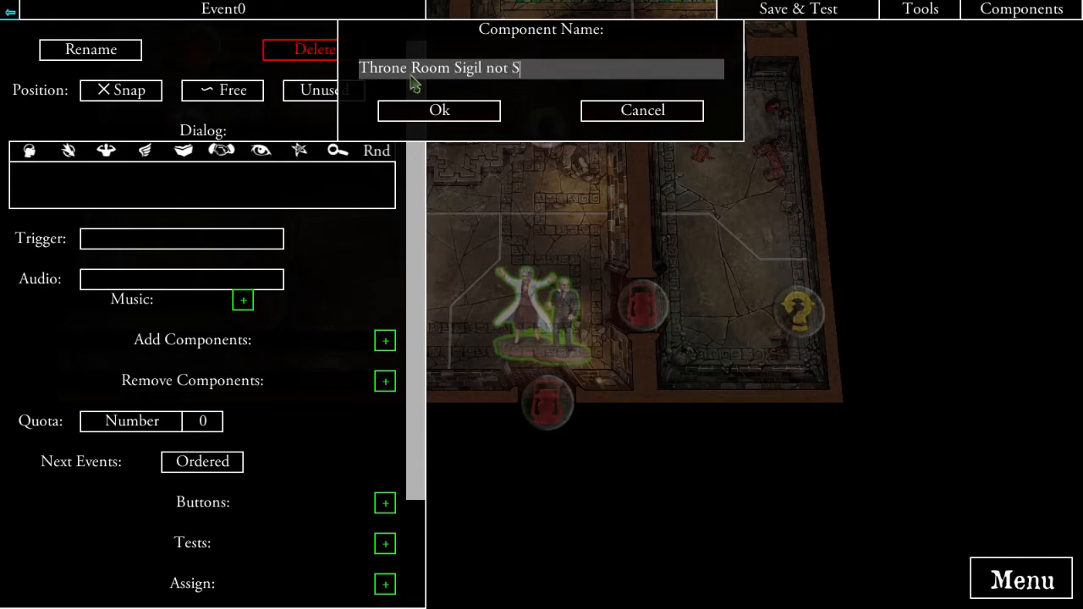
left_click(448, 115)
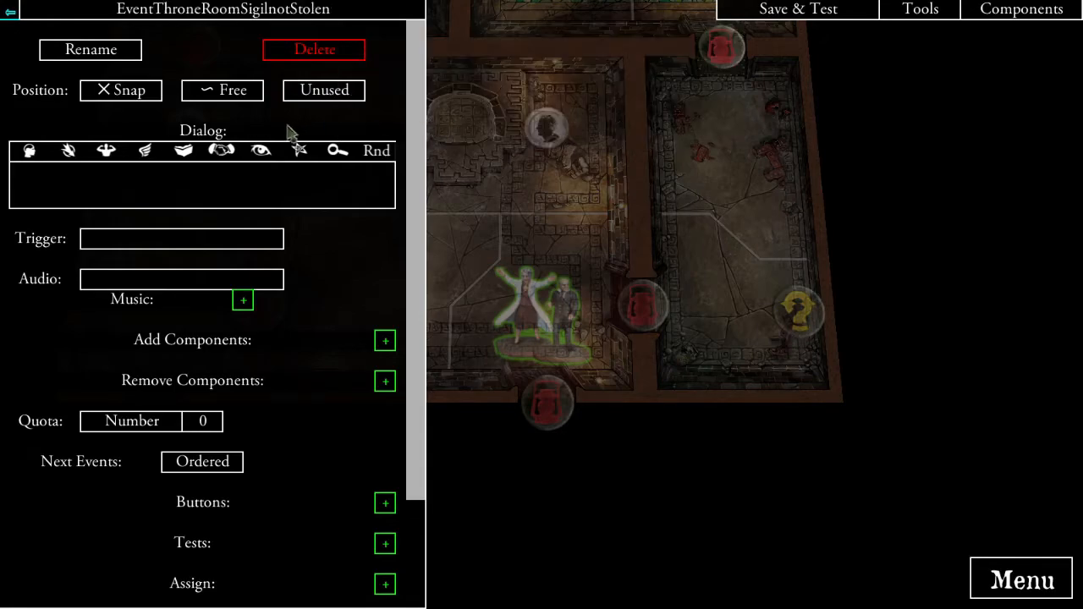
- Write the dialog of EventThroneRoomSigilnotStolen: "As the Sigil changes hands, the door slams shut again with a bang."
left_click(250, 176)
type("As the Sigilk")
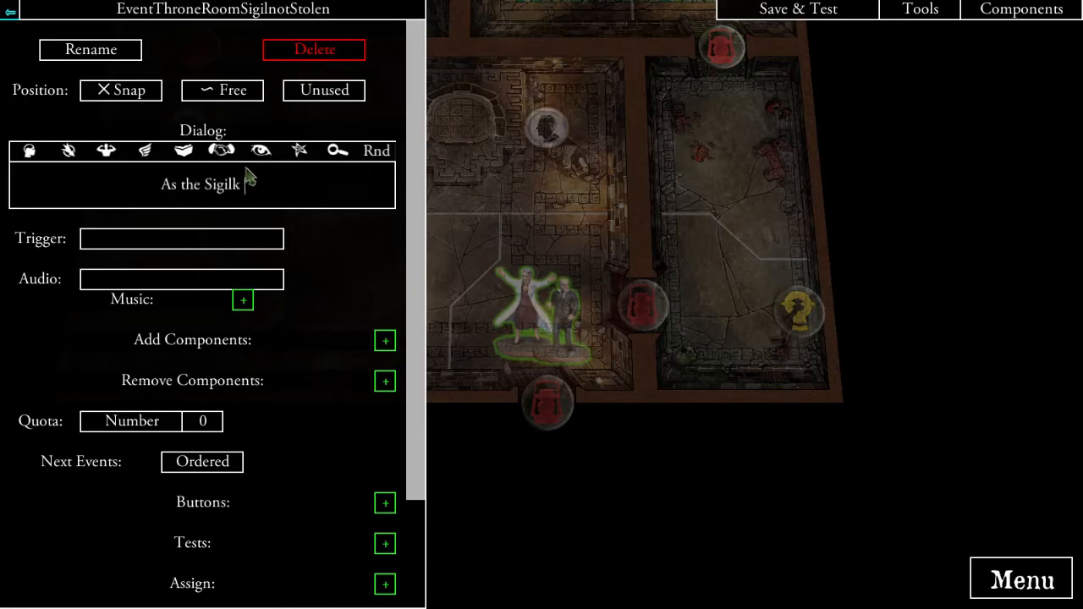
key("BackSpace")
type("changes")
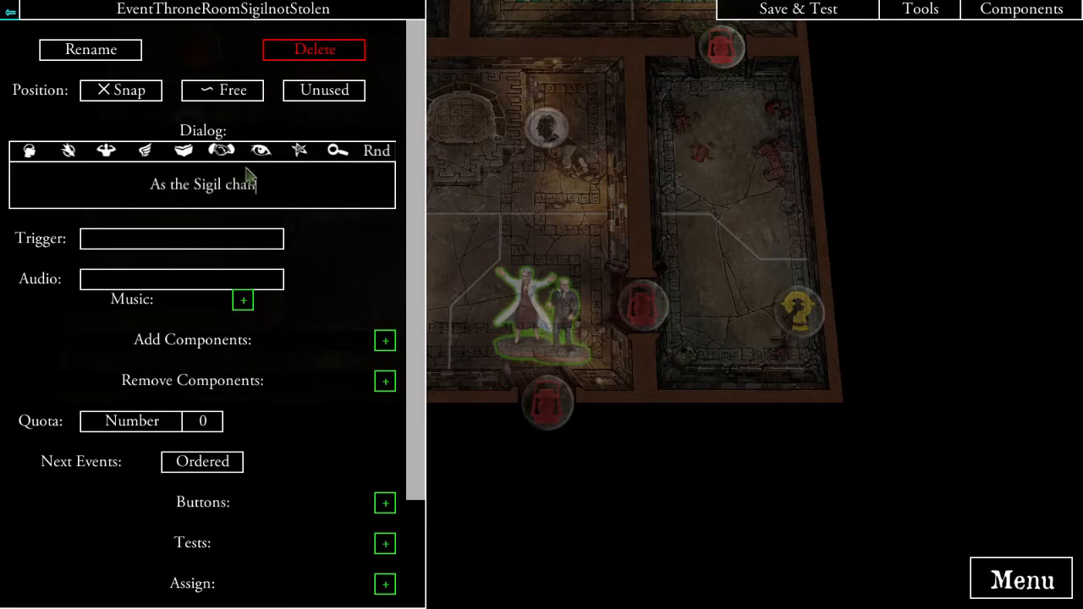
type(" hand")
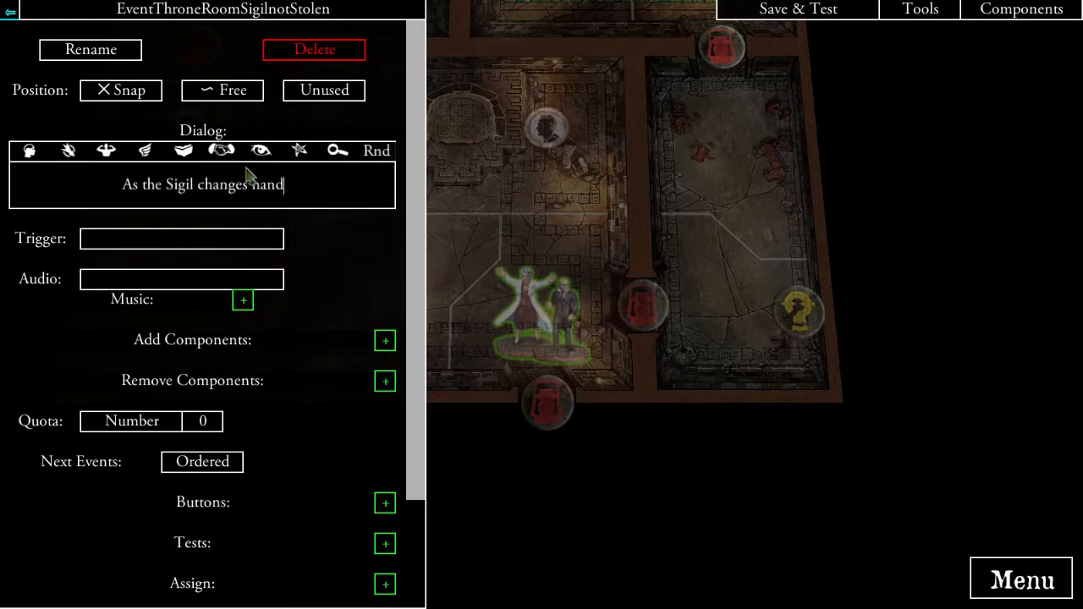
type("s, ")
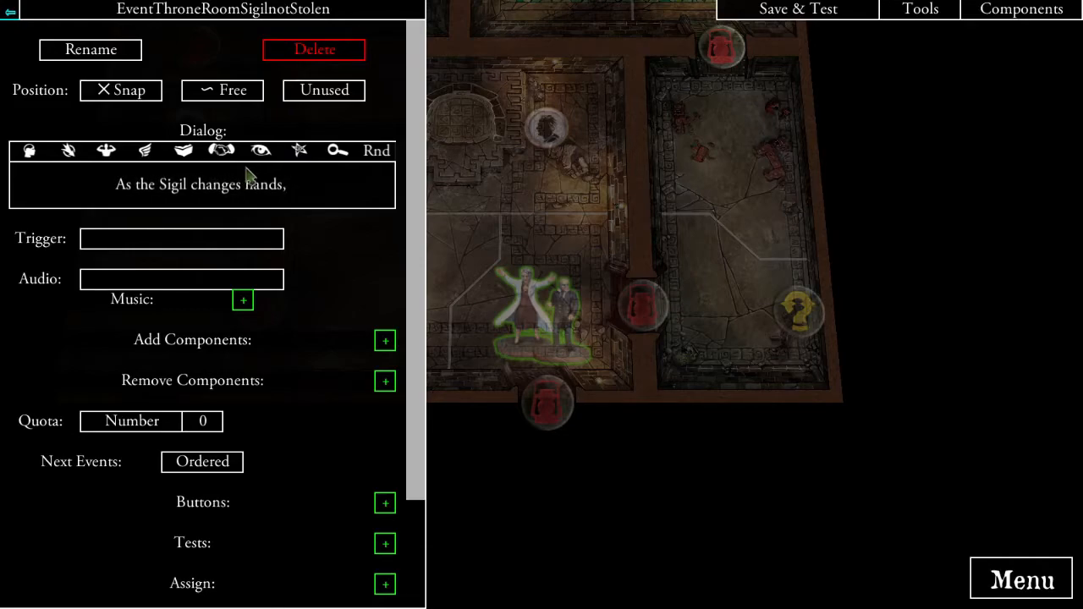
type("the door slams shut again with ")
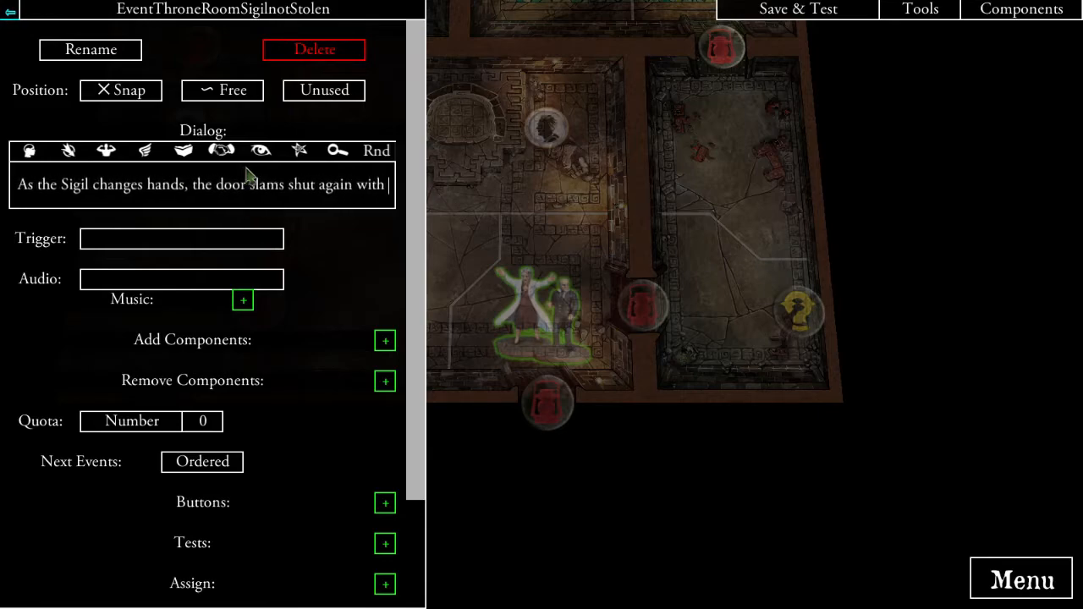
type("a bang.")
left_click(348, 280)
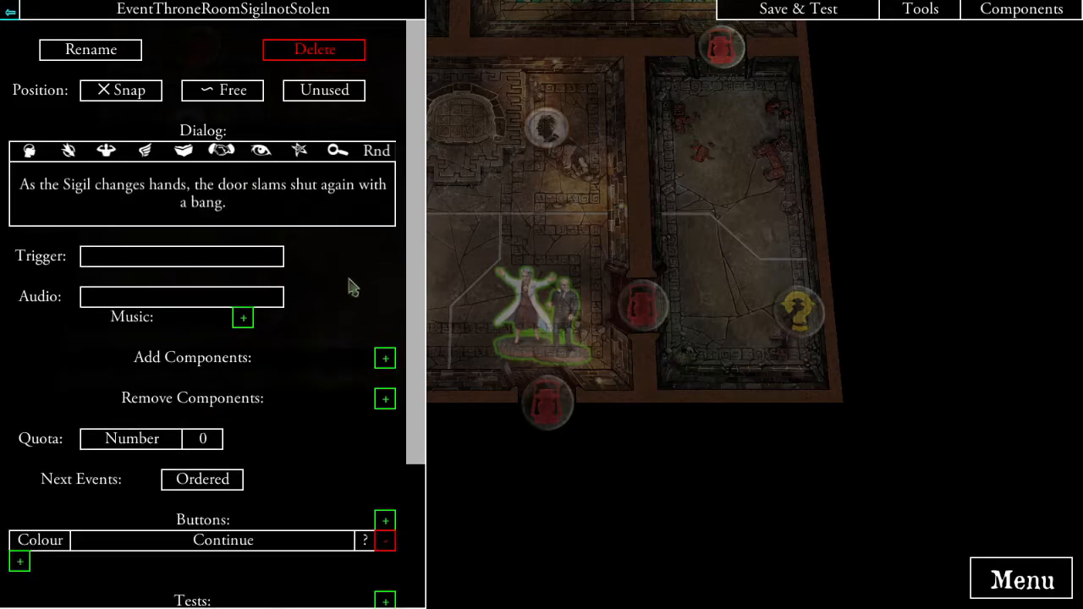
- Link a new event to the "Sigil not stolen" button of EventThroneRoomEscape and rename that event "Throne Room Sigil Not stolen"
left_click(10, 13)
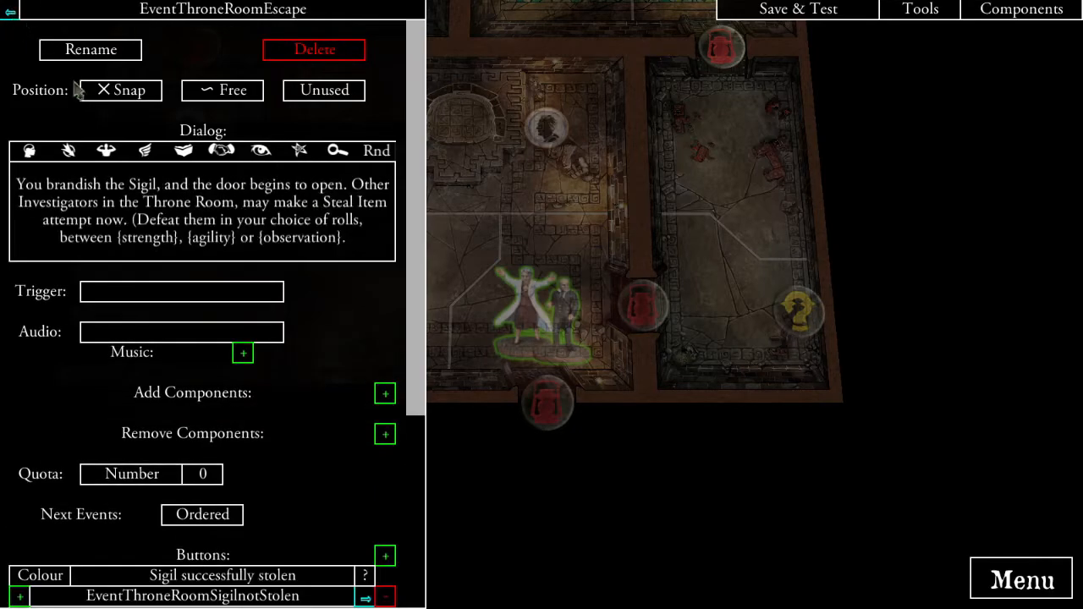
scroll(316, 303, "down", 3)
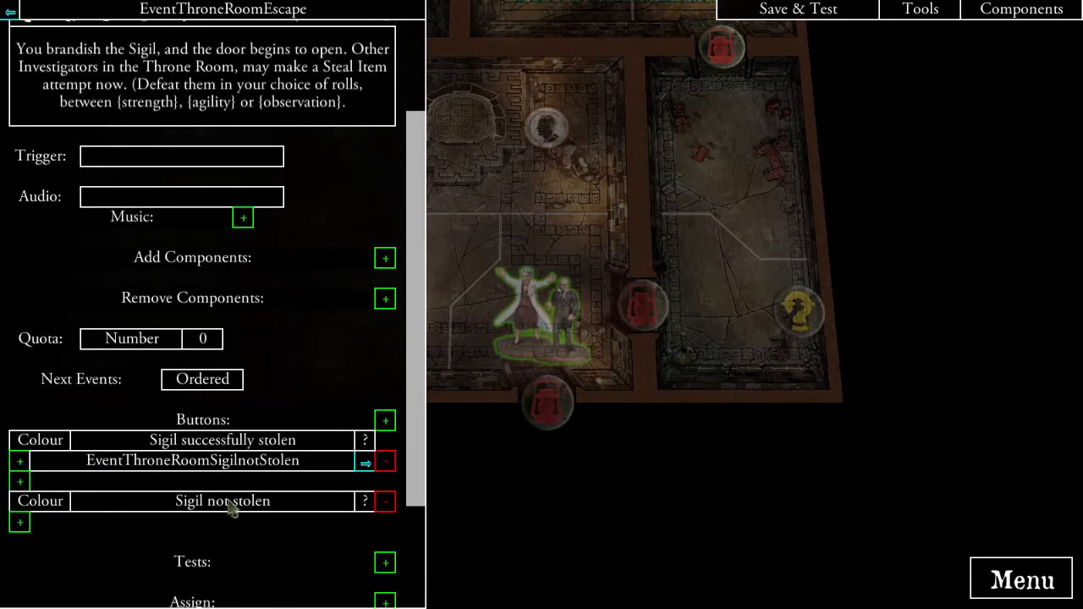
left_click(19, 522)
left_click(322, 74)
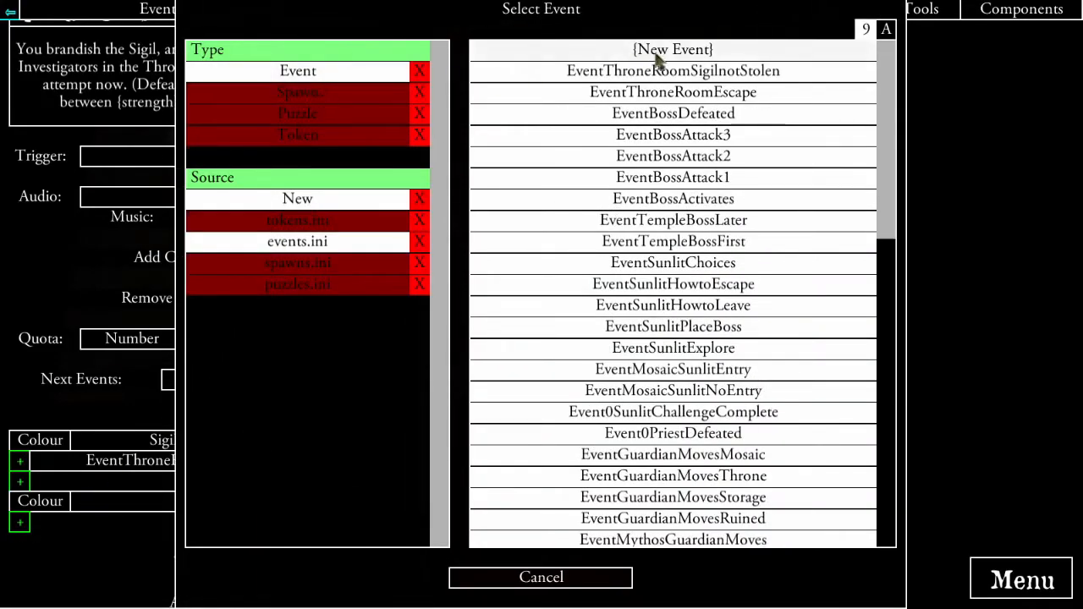
left_click(670, 49)
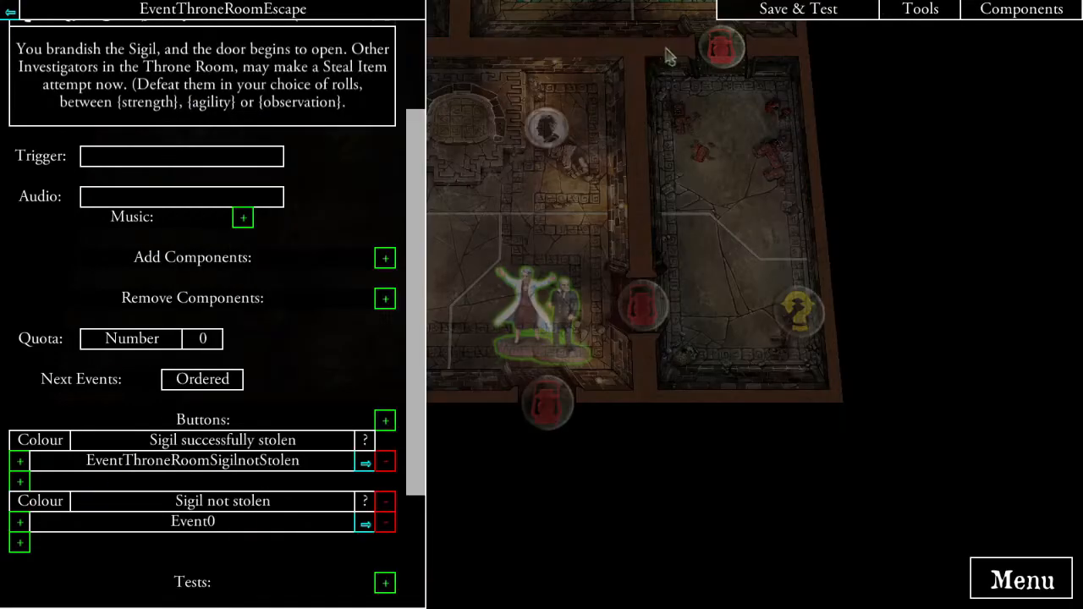
left_click(365, 525)
left_click(112, 50)
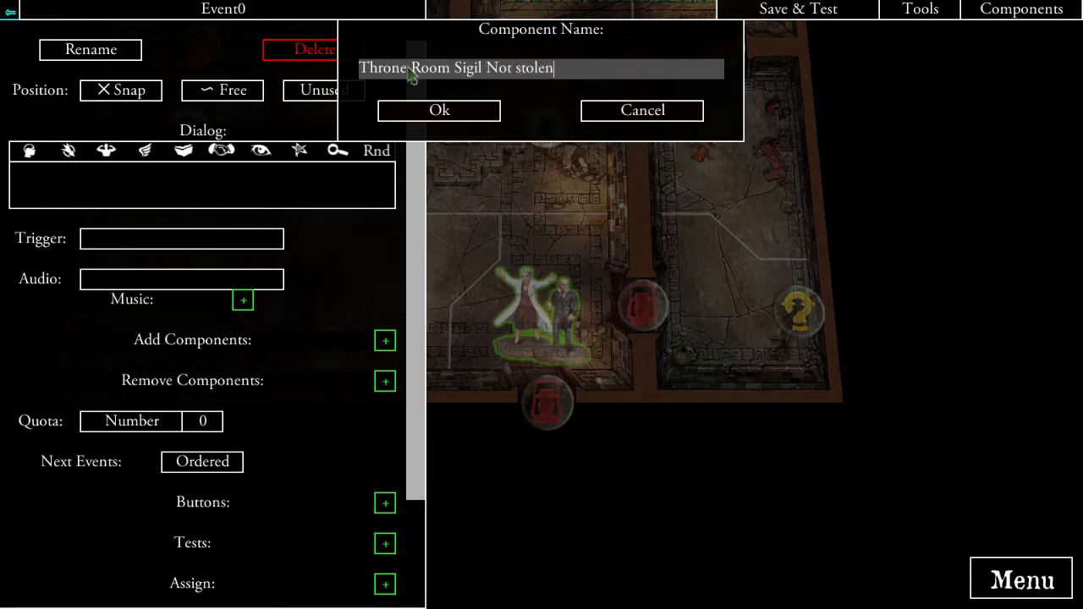
left_click(440, 111)
- Write the dialog of EventThroneRoomSigilNotstolen: "The door opens and you escape. You never feel bad about your colleagues, because you are a terrible person."
left_click(251, 193)
type("The door opens")
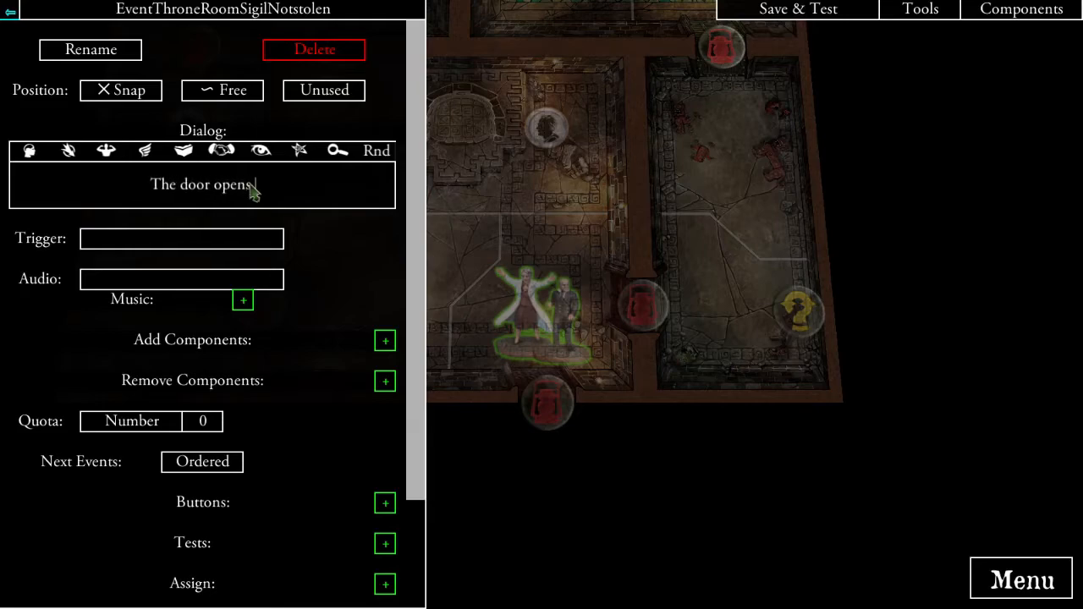
type(" and you escape")
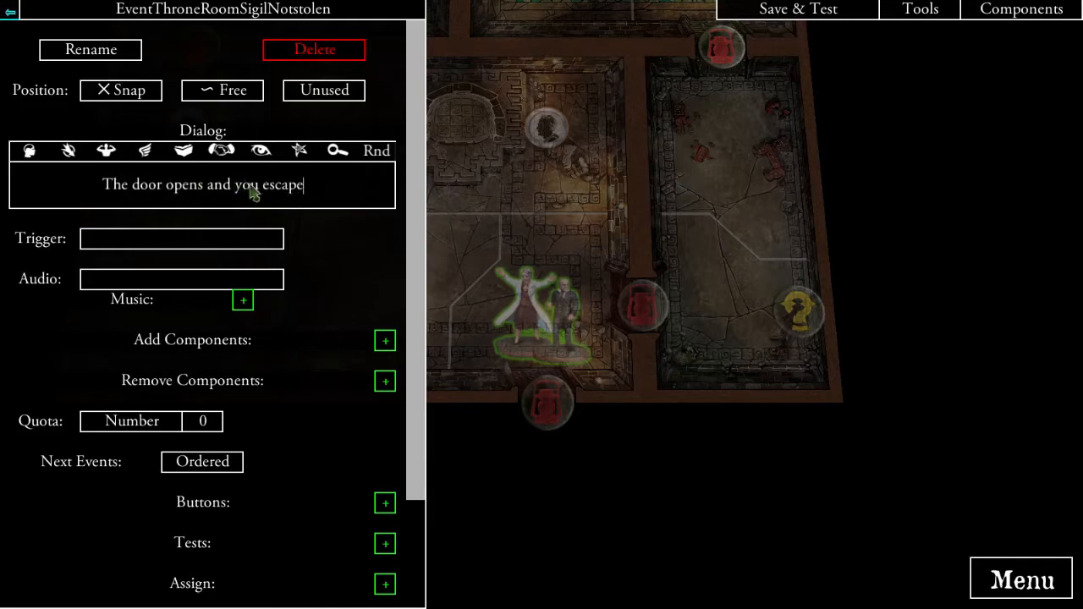
type(". You ne")
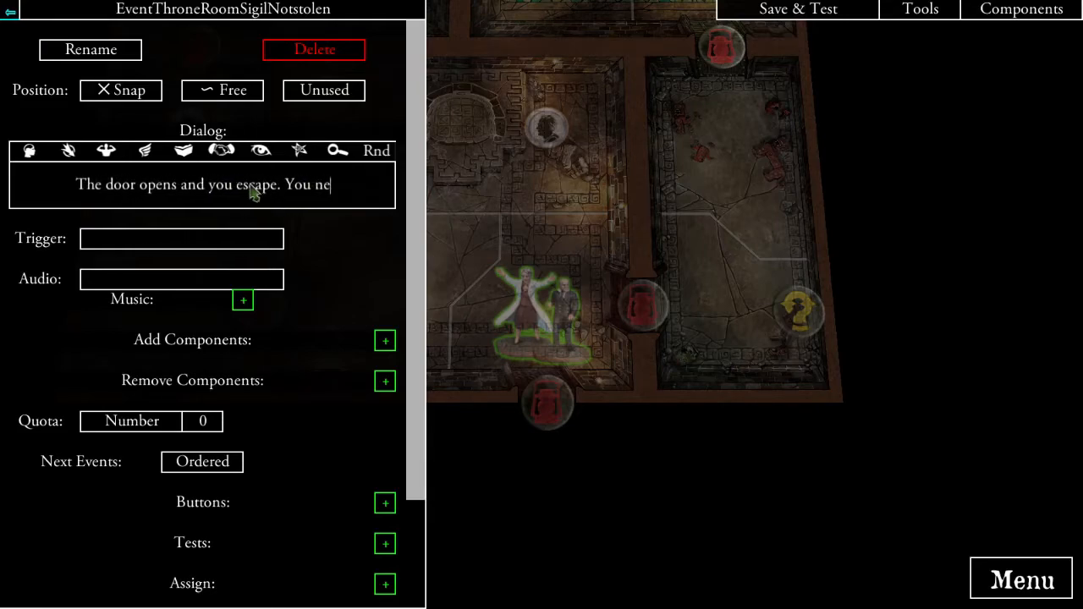
type("ver feel ba")
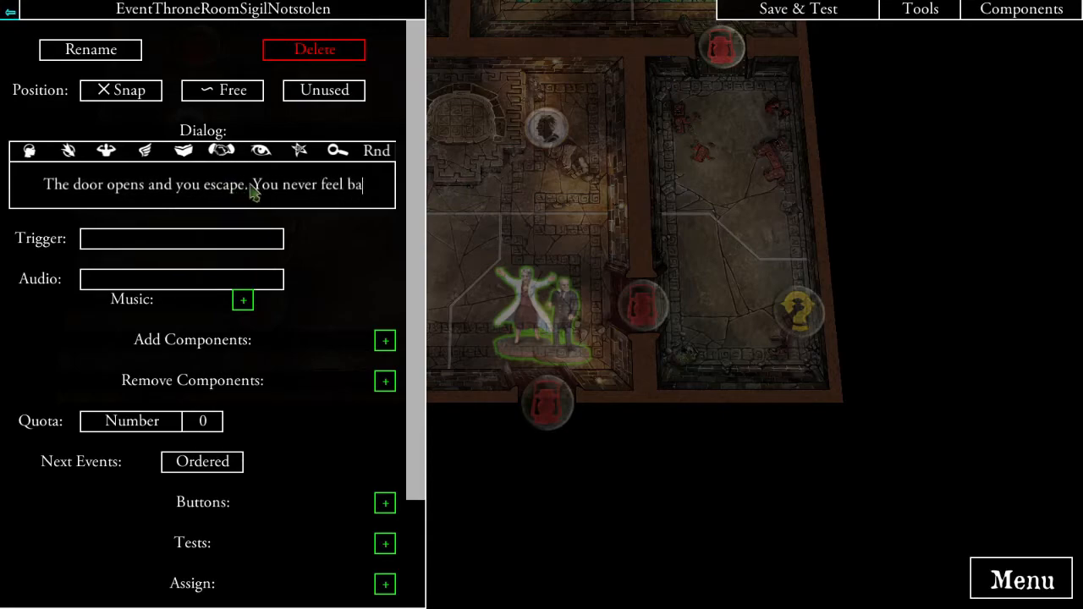
type("d about your co")
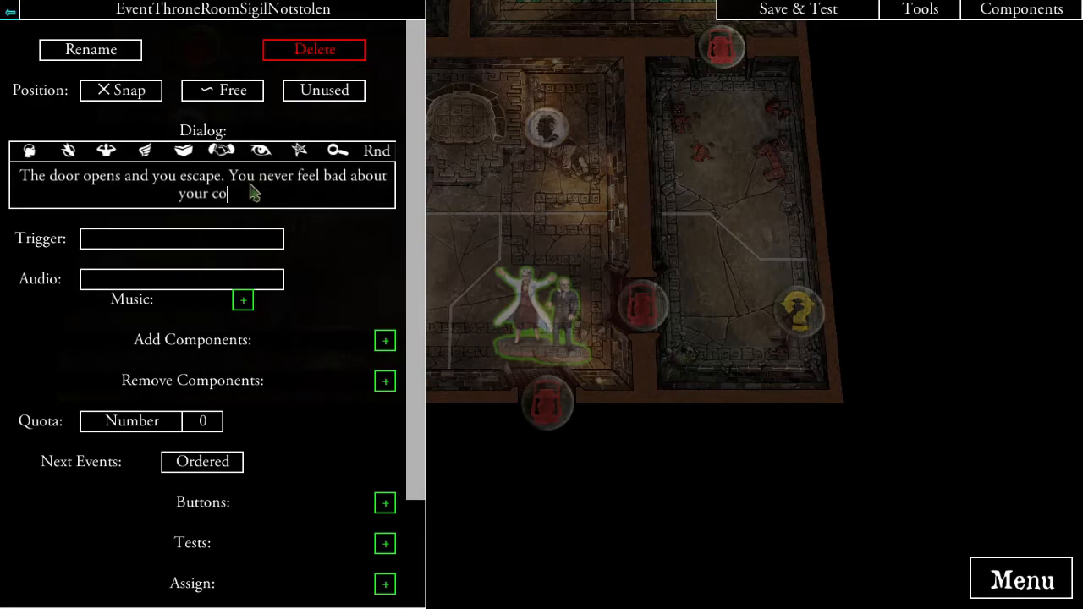
type("lleagues.")
type(" because you are a ")
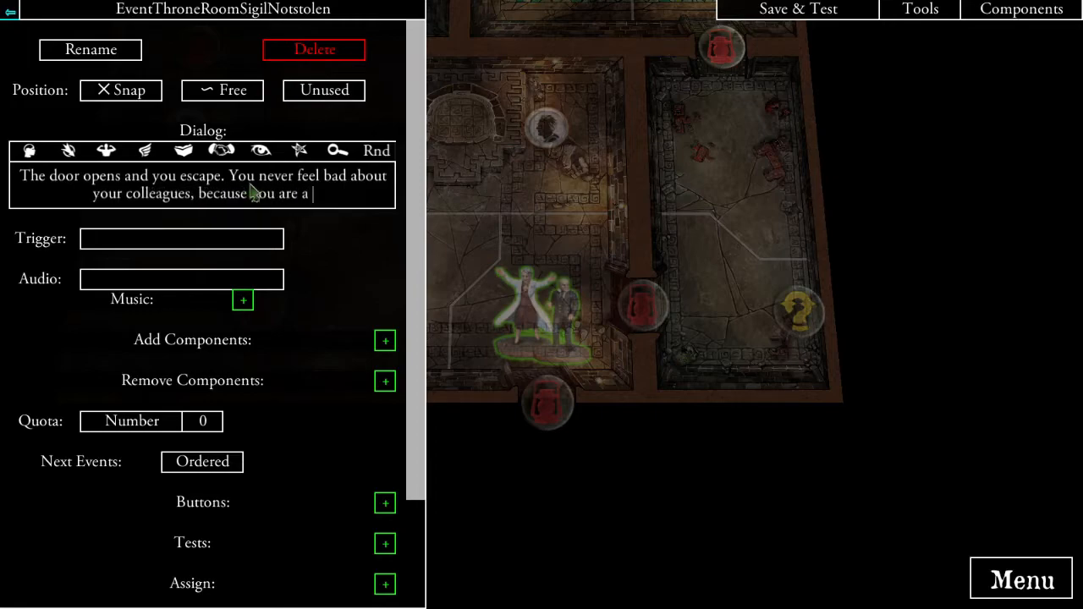
type("terrible person.")
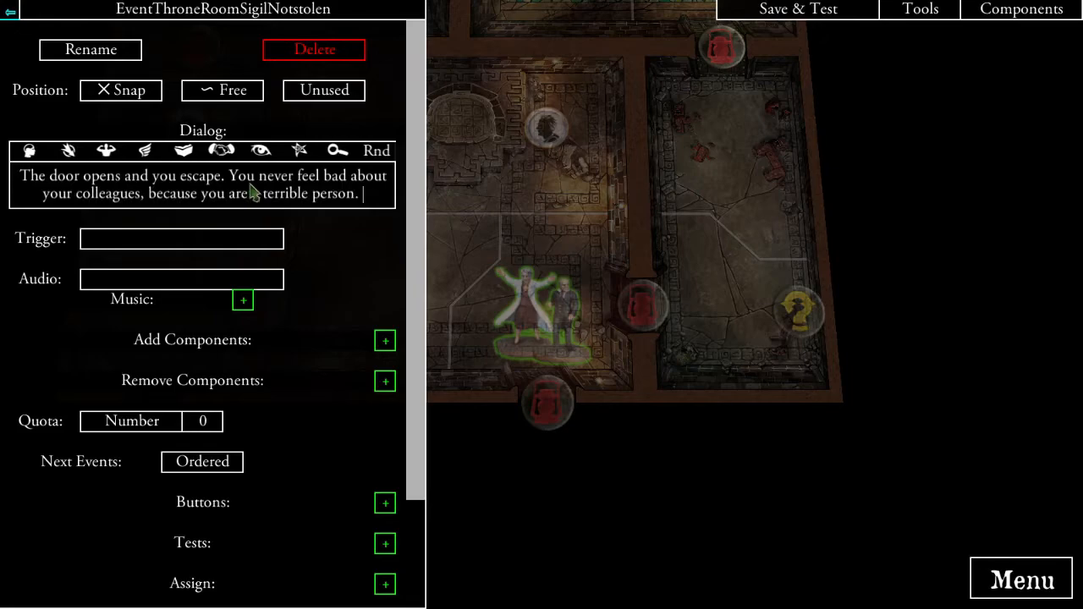
- Add a separate closing paragraph to the EventThroneRoomSigilNotstolen dialog: "Ths Scenario is not complete."
key("ctrl+a")
type("T")
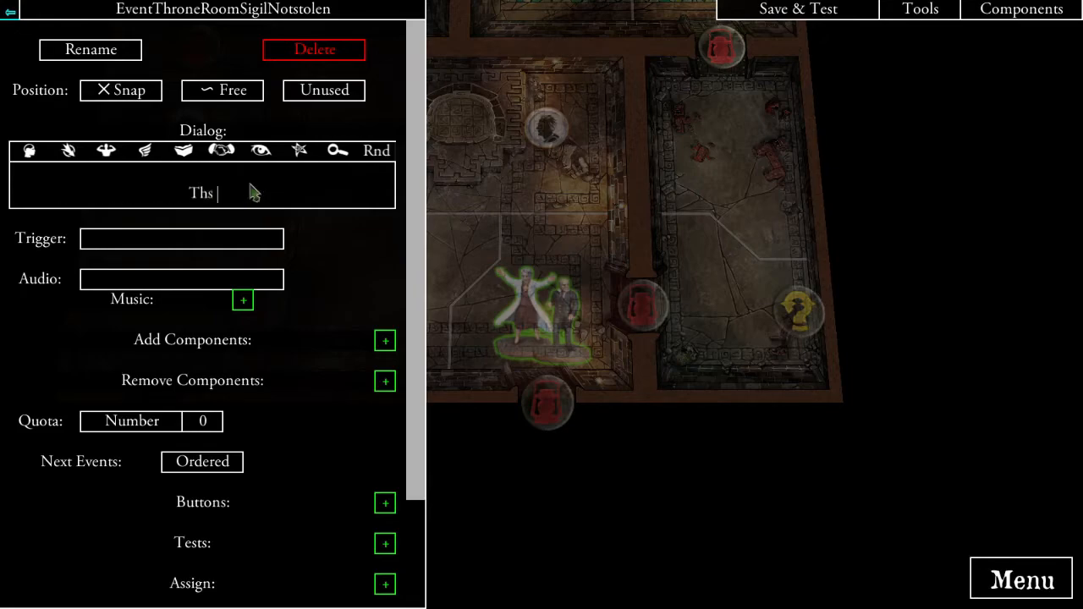
type("hs Scenario is not Complete.")
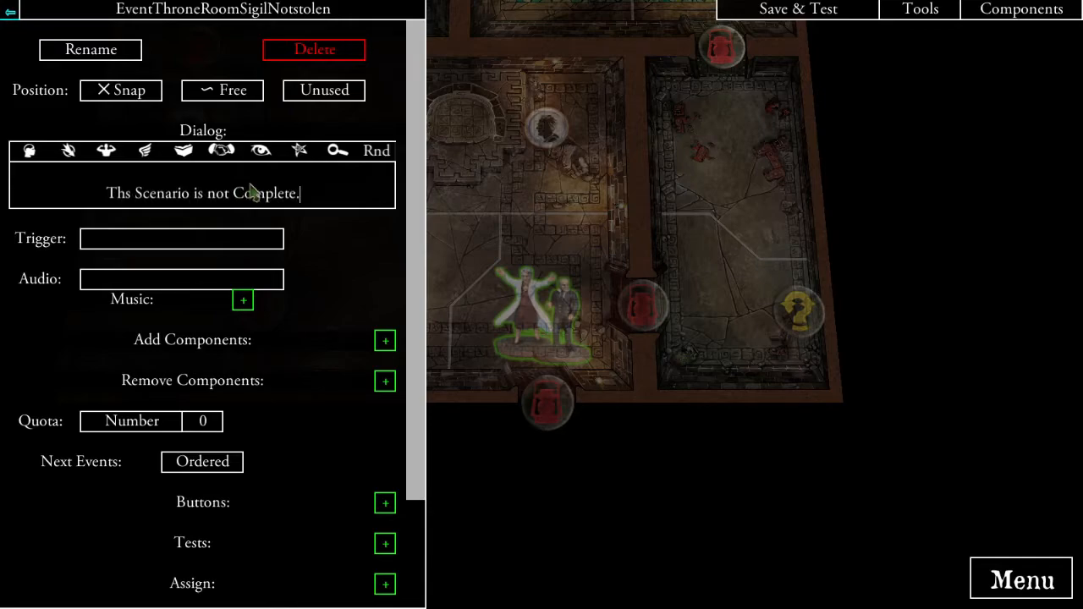
left_click(337, 286)
double_click(244, 249)
left_click(239, 246)
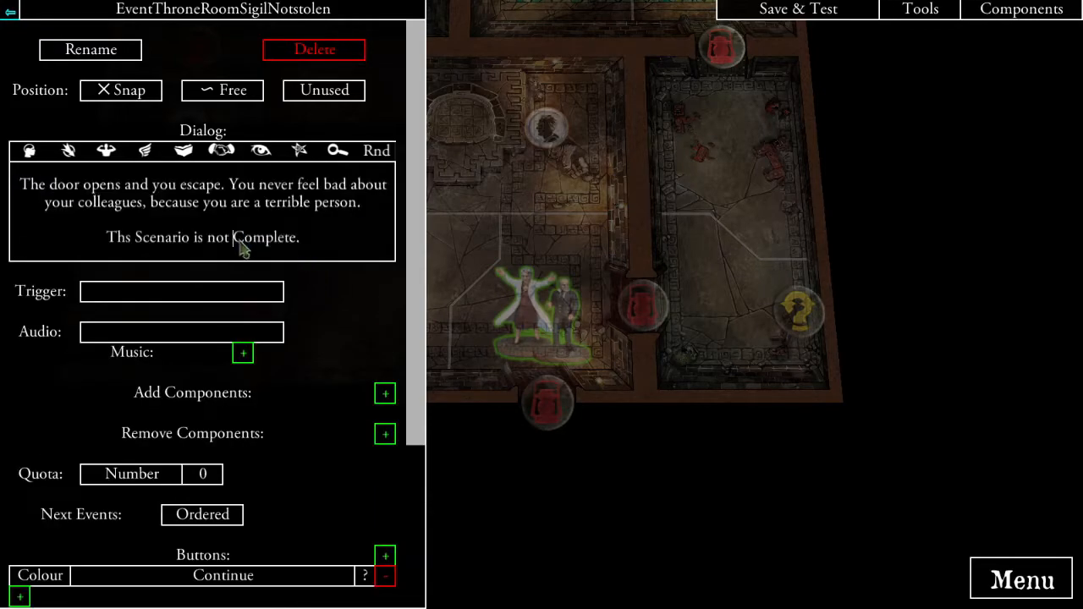
key("Delete")
type("c")
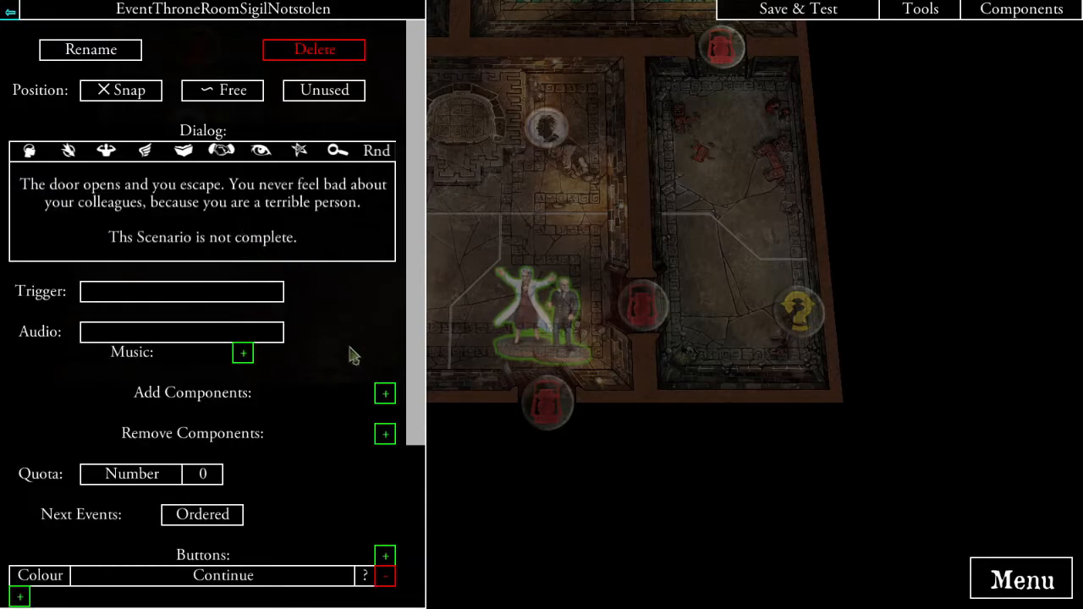
scroll(291, 498, "down", 3)
scroll(290, 491, "up", 3)
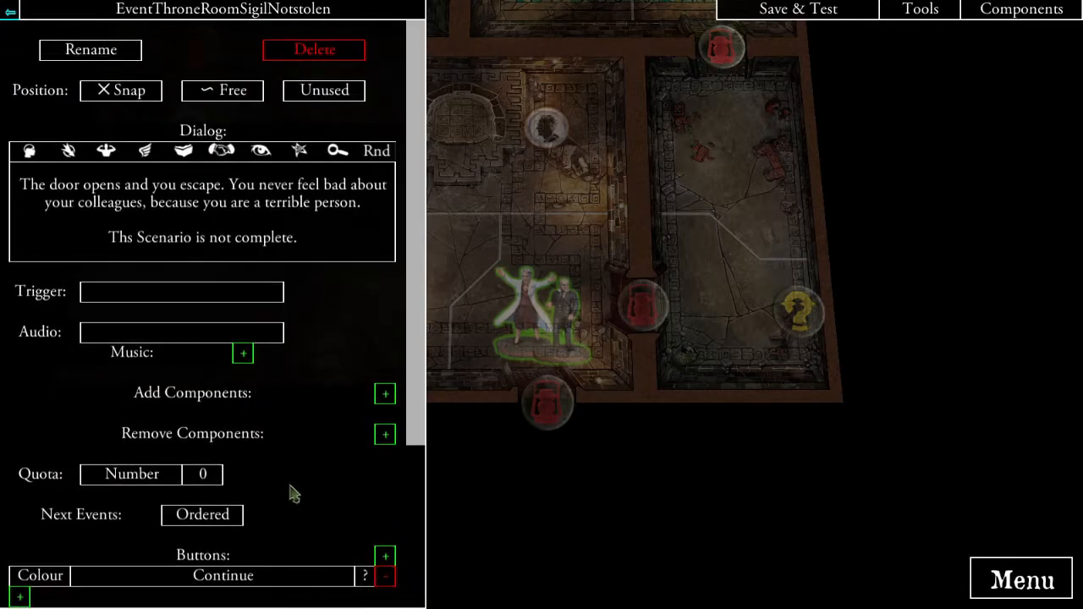
- Add an assignment to EventThroneRoomSigilNotstolen that sets the $end variable to 1
scroll(279, 483, "down", 5)
left_click(385, 462)
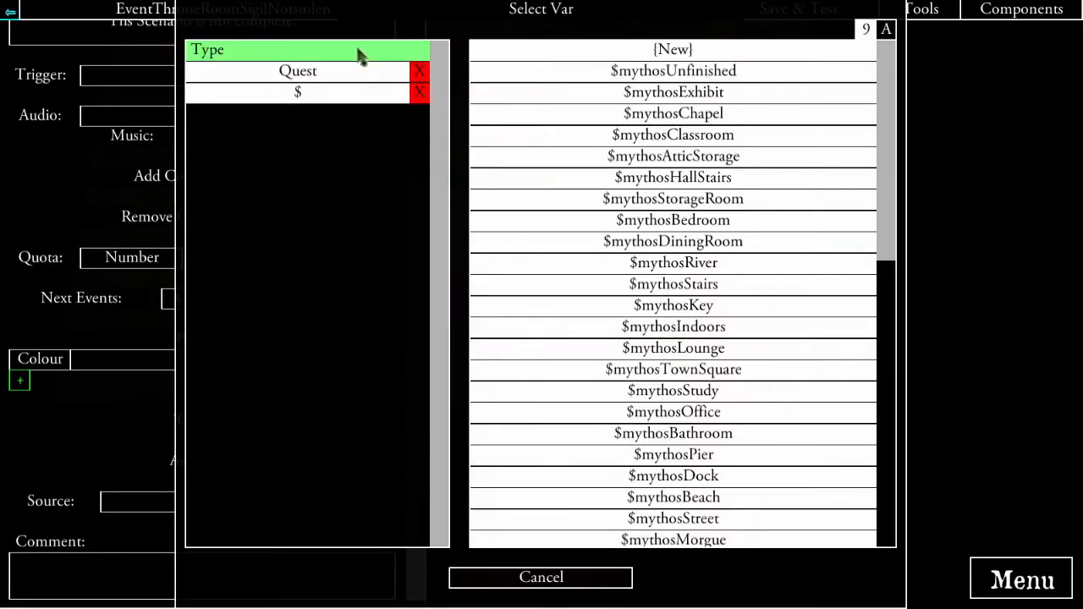
left_click(345, 77)
left_click(867, 30)
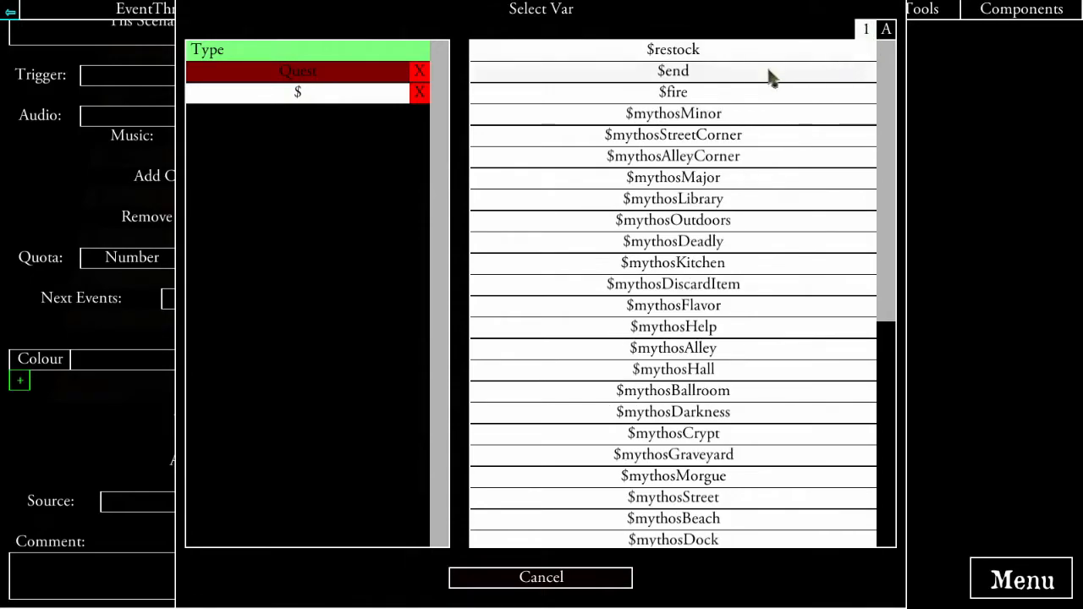
left_click(689, 74)
left_click(290, 484)
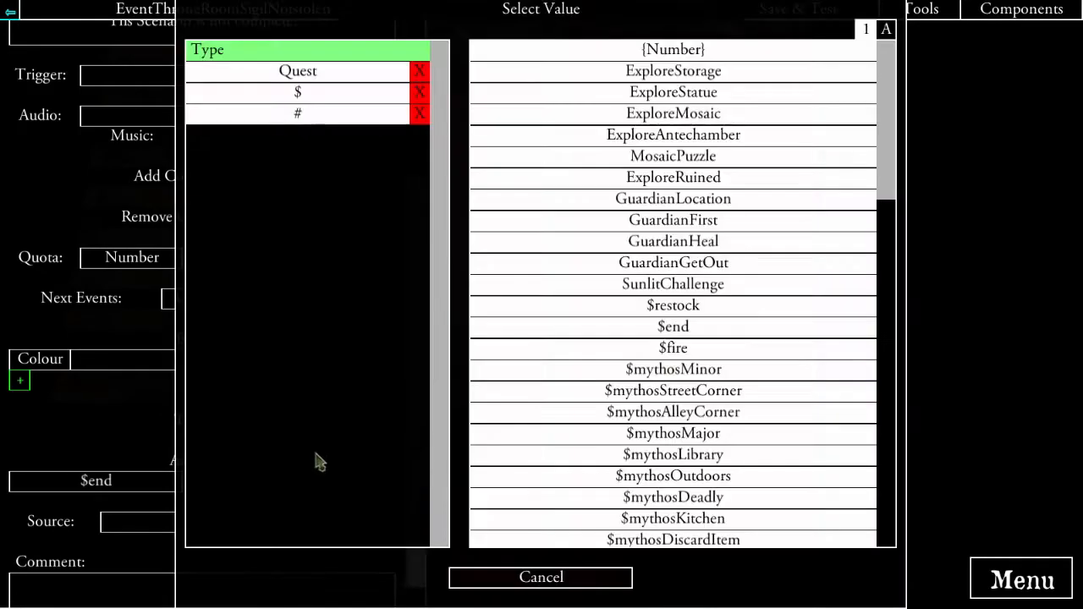
left_click(639, 48)
type("1")
left_click(463, 112)
scroll(290, 302, "up", 5)
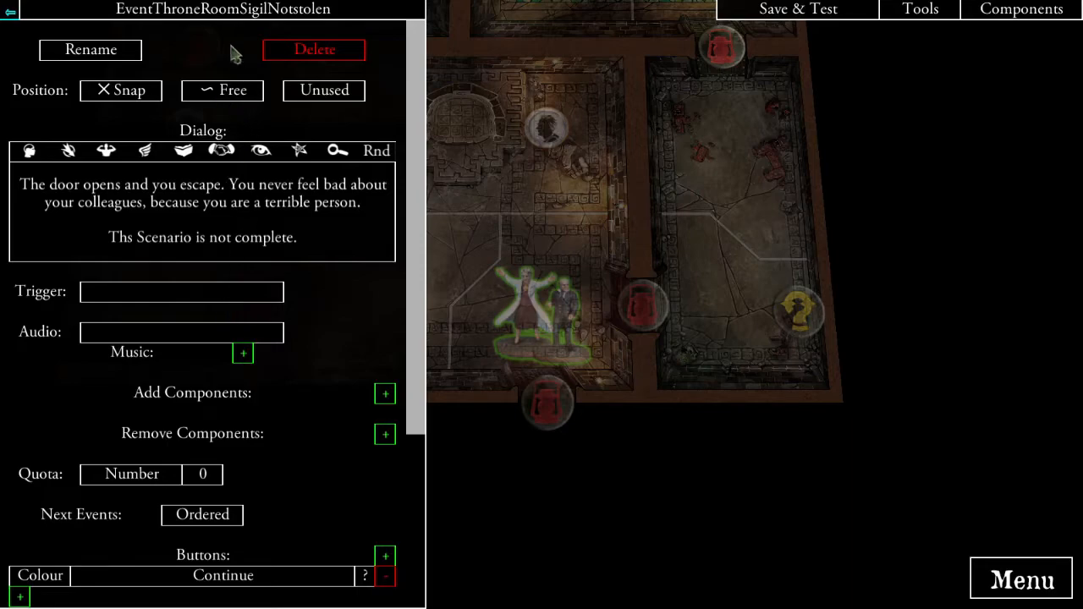
- Create a new event and rename it "0Eliminated"
left_click(212, 13)
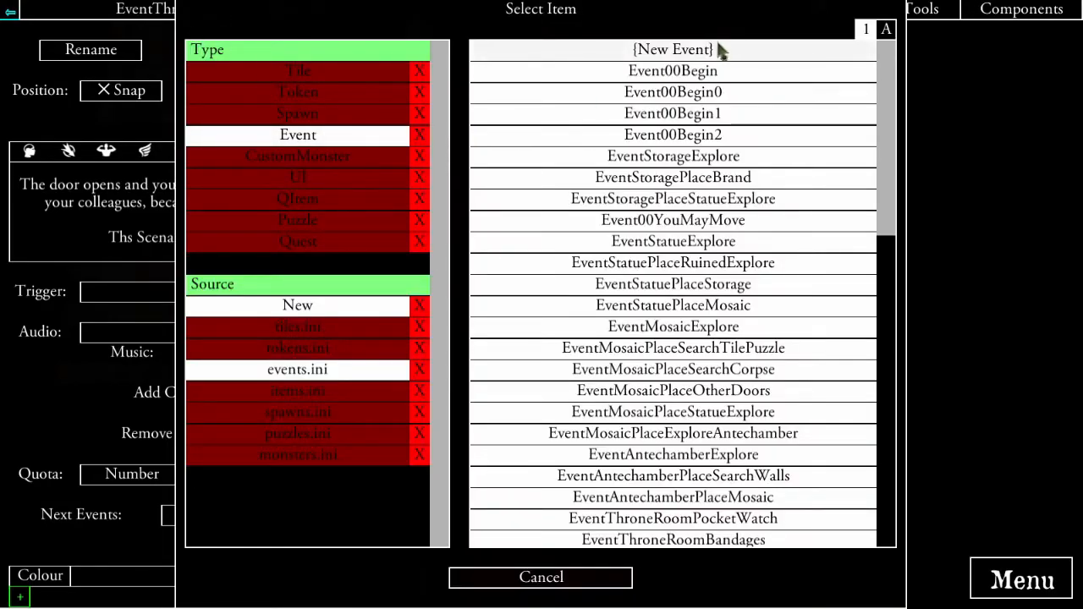
left_click(711, 49)
left_click(132, 55)
left_click(413, 69)
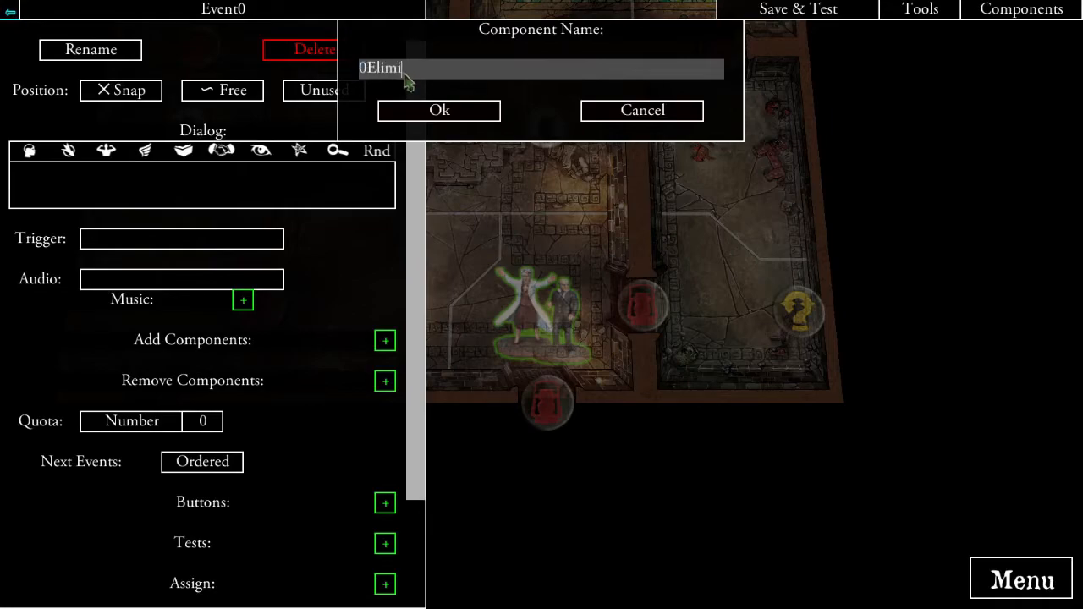
left_click(437, 110)
- Set the trigger of Event0Eliminated to Eliminated
scroll(286, 271, "down", 1)
left_click(138, 184)
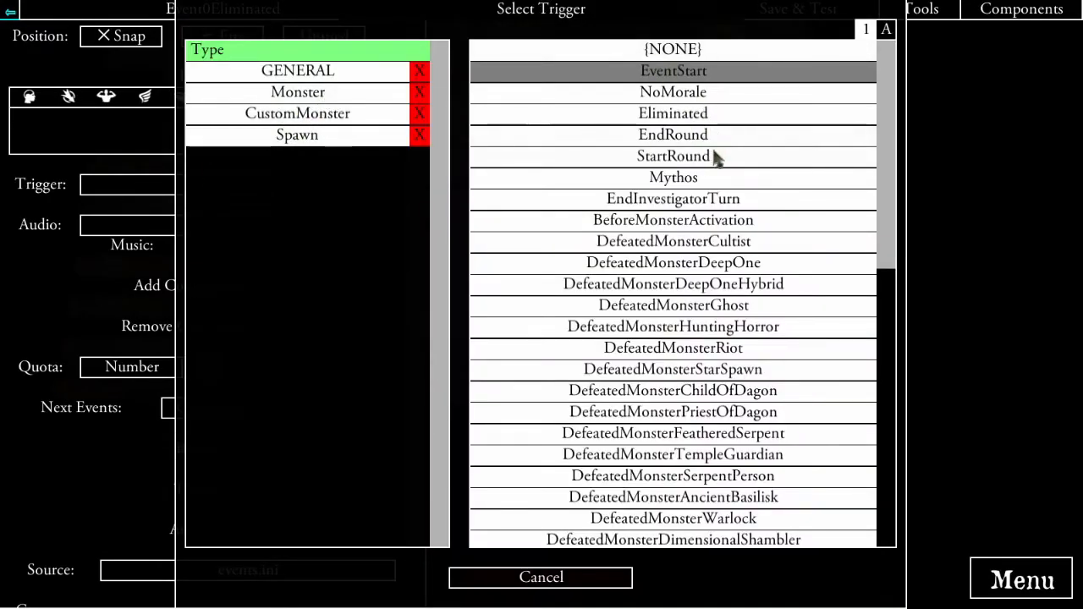
left_click(668, 115)
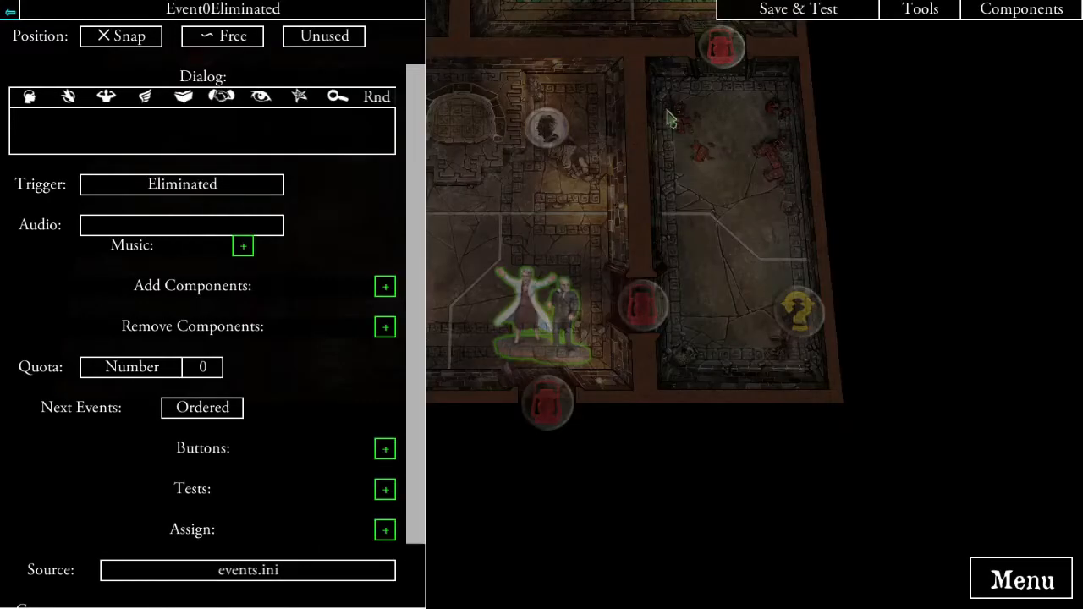
- Write the dialog of Event0Eliminated: "Someone dies, it makes you sad, you give up."
left_click(235, 136)
type("Someone dies, ")
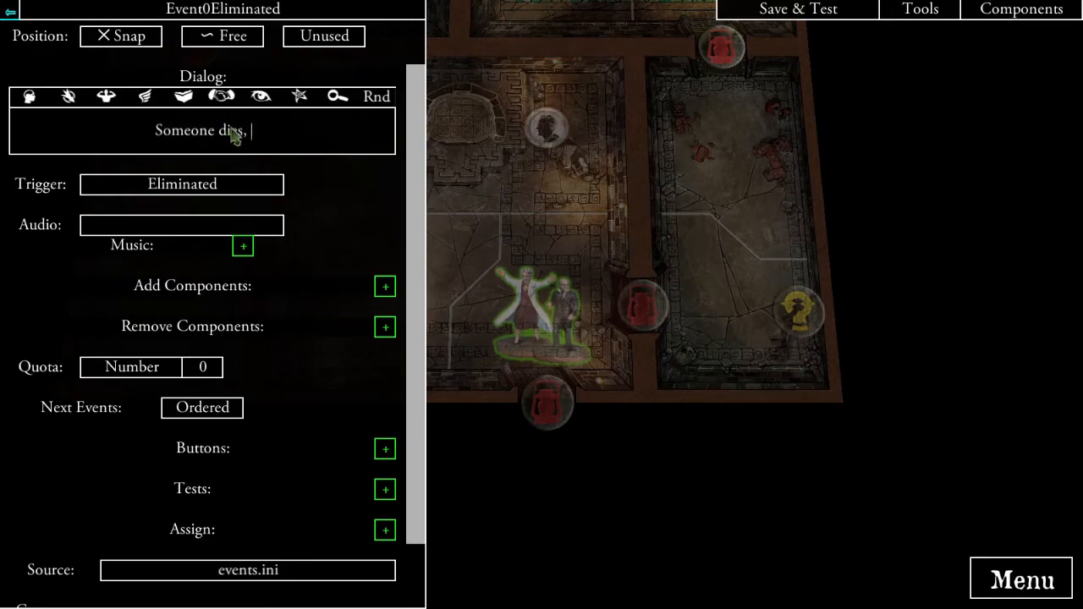
type("it makes you ")
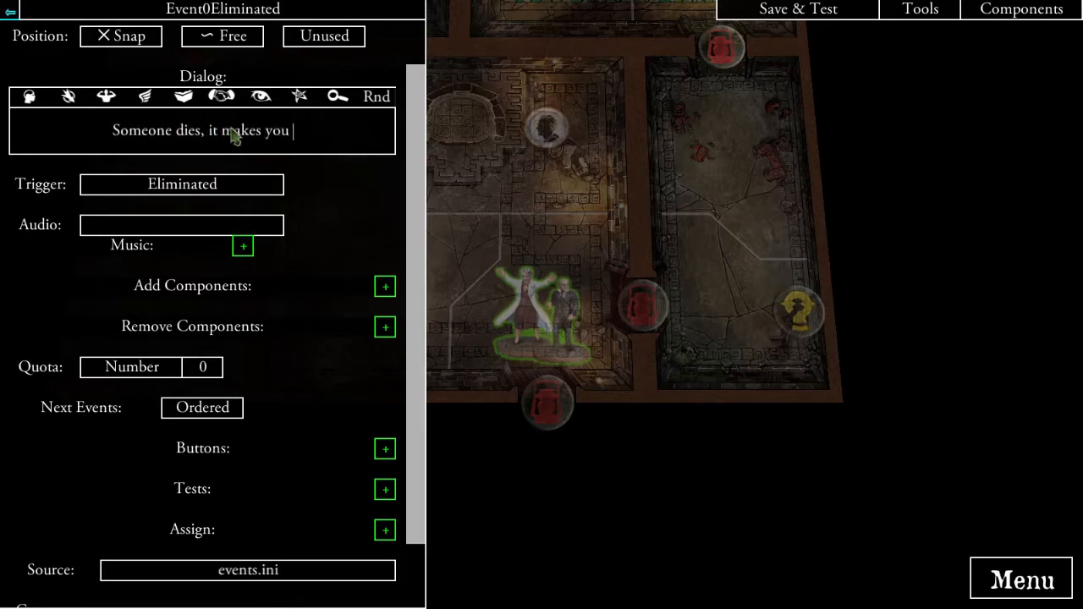
type("sad, you giv")
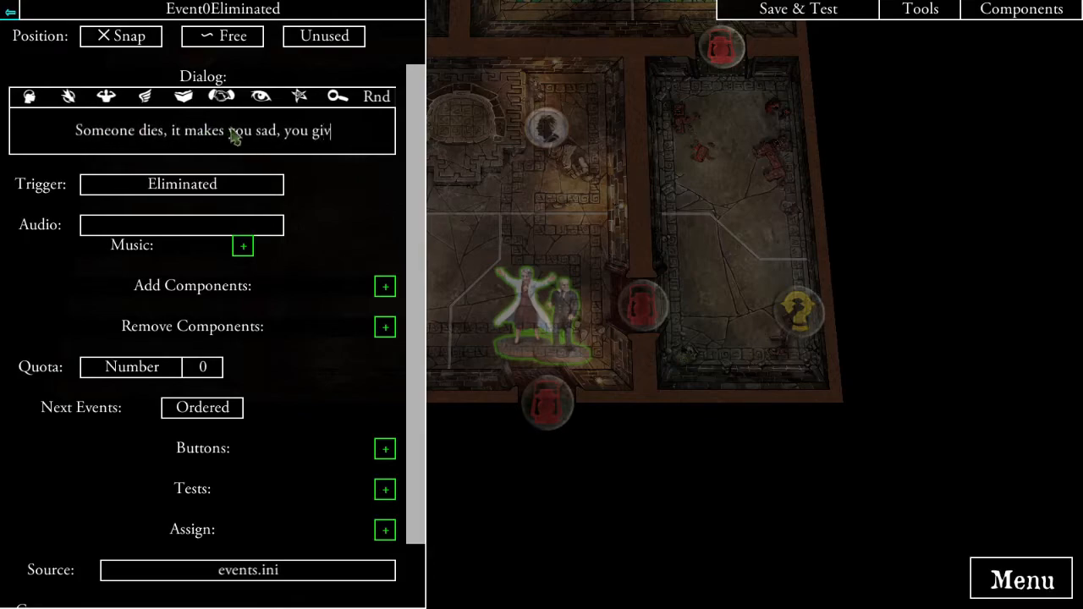
type("e up.")
left_click(359, 217)
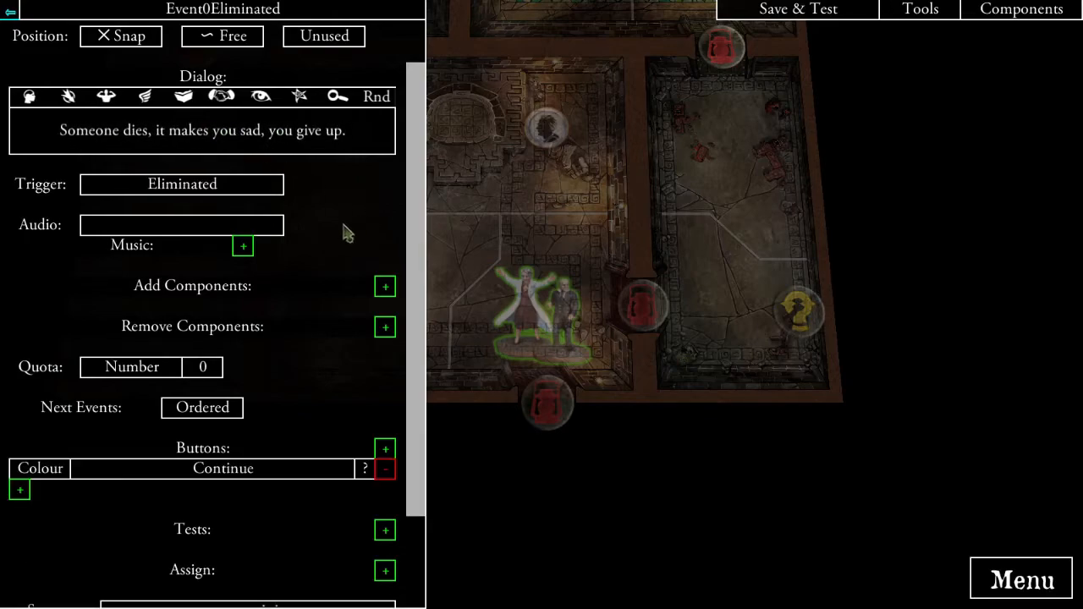
- Add a separate closing paragraph to the Event0Eliminated dialog: "The Scenario is not complete."
scroll(338, 269, "down", 5)
scroll(314, 271, "up", 7)
left_click(359, 184)
left_click(359, 183)
key("Return")
key("Return")
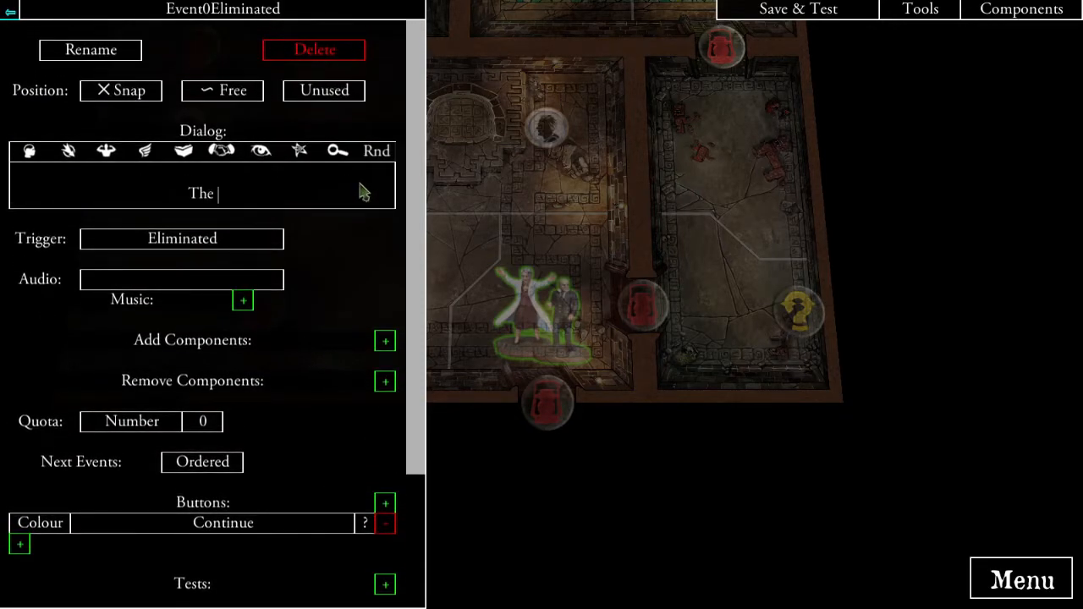
type("The Scenario is not complete.")
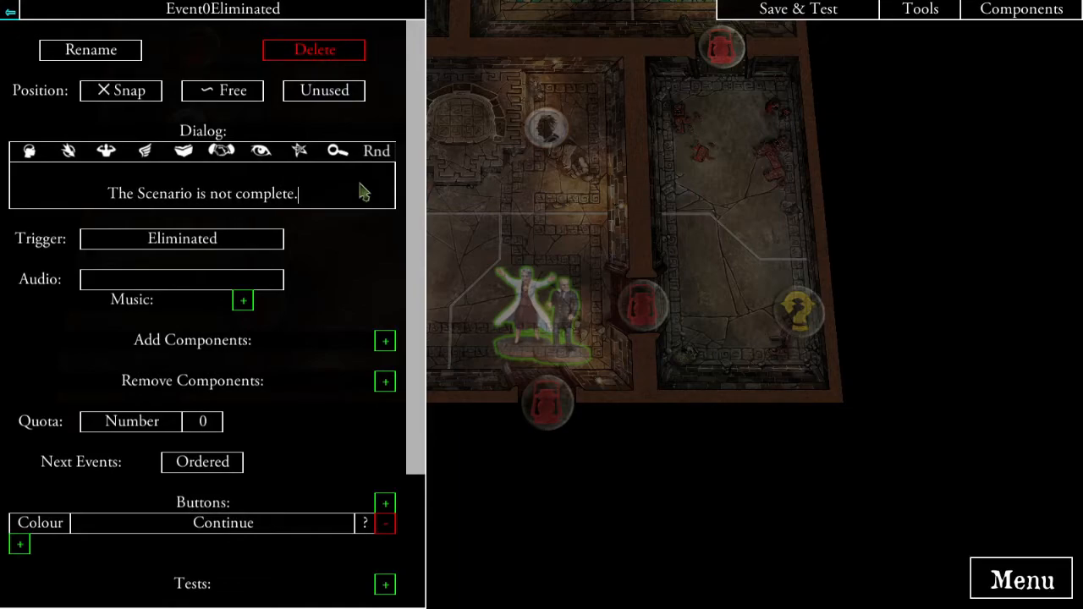
left_click(360, 285)
- Add an assignment to Event0Eliminated that sets the $end variable to 1
scroll(335, 348, "down", 5)
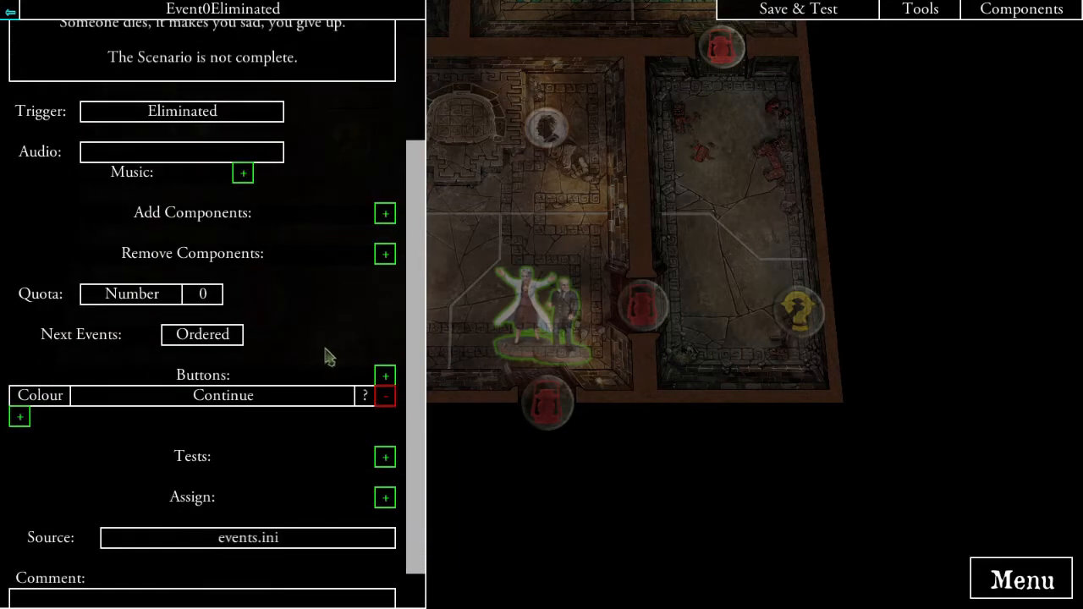
left_click(385, 449)
left_click(335, 72)
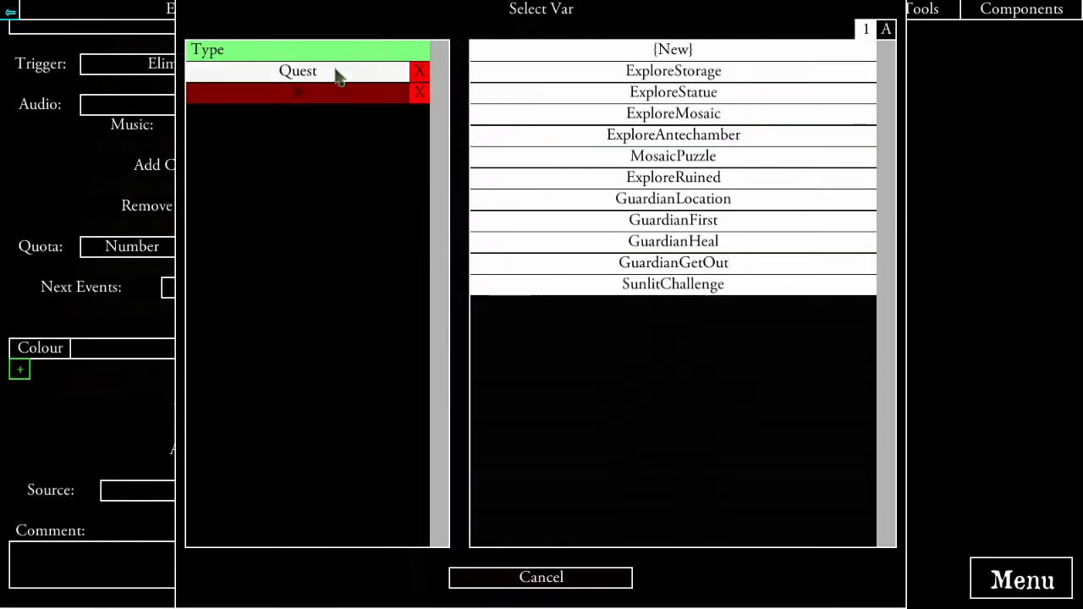
left_click(370, 93)
left_click(330, 72)
left_click(672, 73)
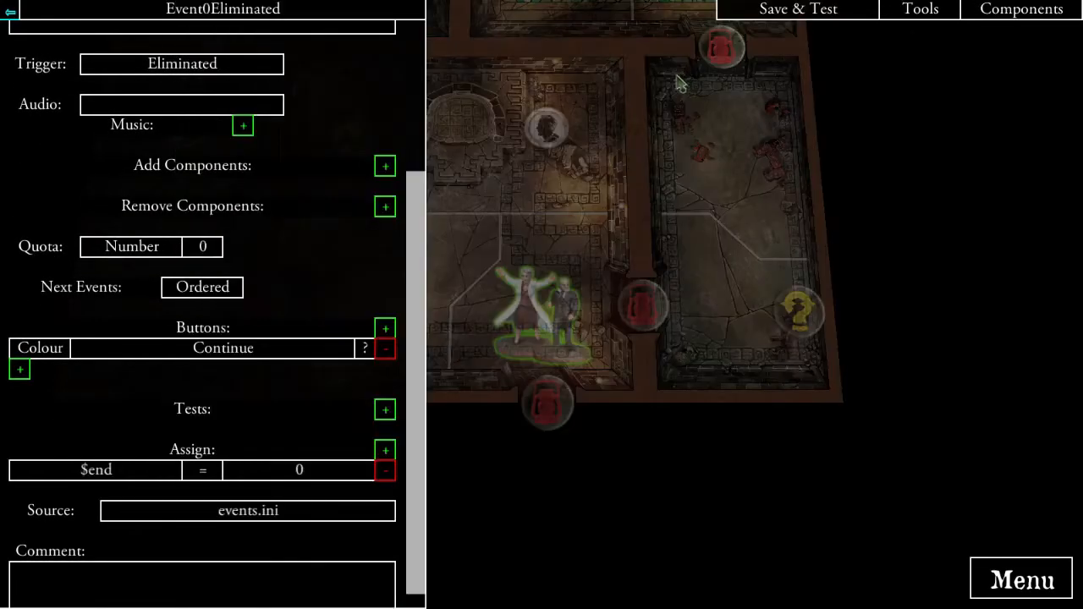
left_click(284, 474)
left_click(670, 51)
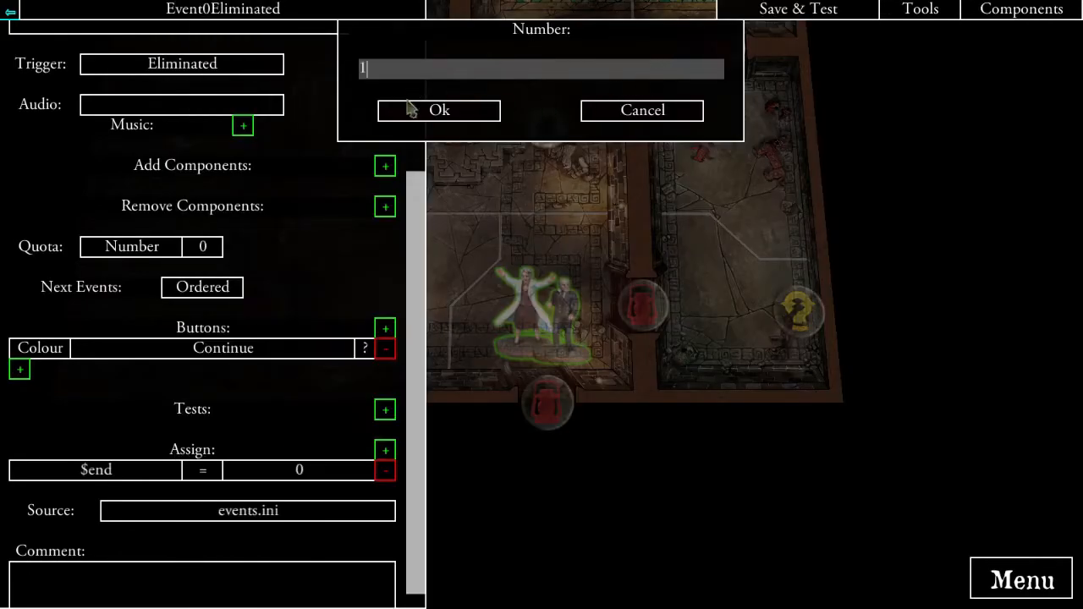
left_click(439, 111)
scroll(309, 392, "up", 5)
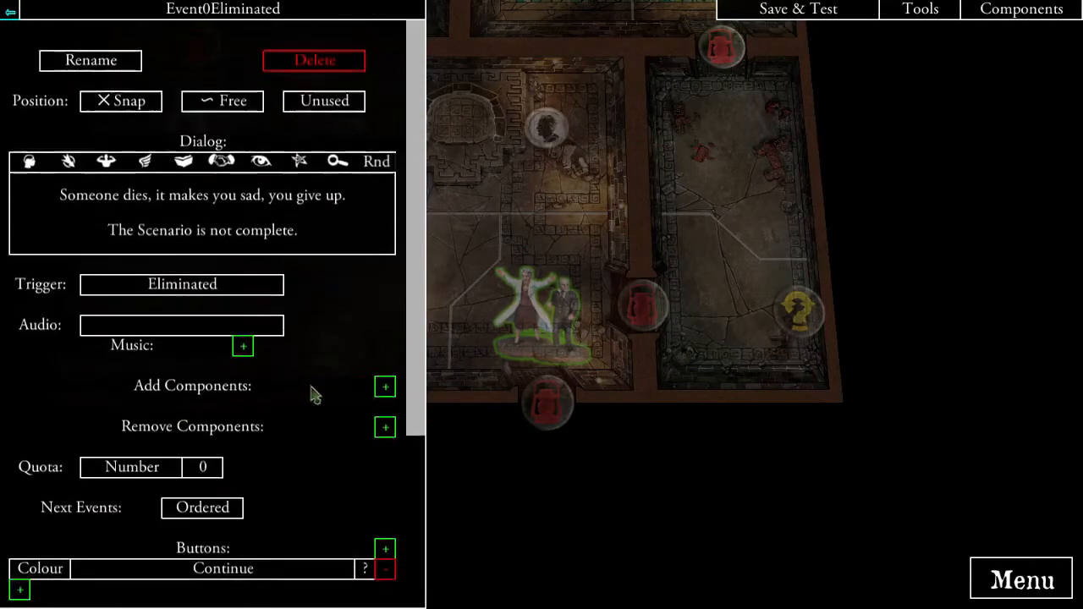
left_click_drag(540, 196, 682, 452)
left_click_drag(540, 125, 660, 471)
left_click_drag(742, 476, 485, 424)
left_click_drag(658, 420, 935, 142)
left_click_drag(695, 280, 594, 315)
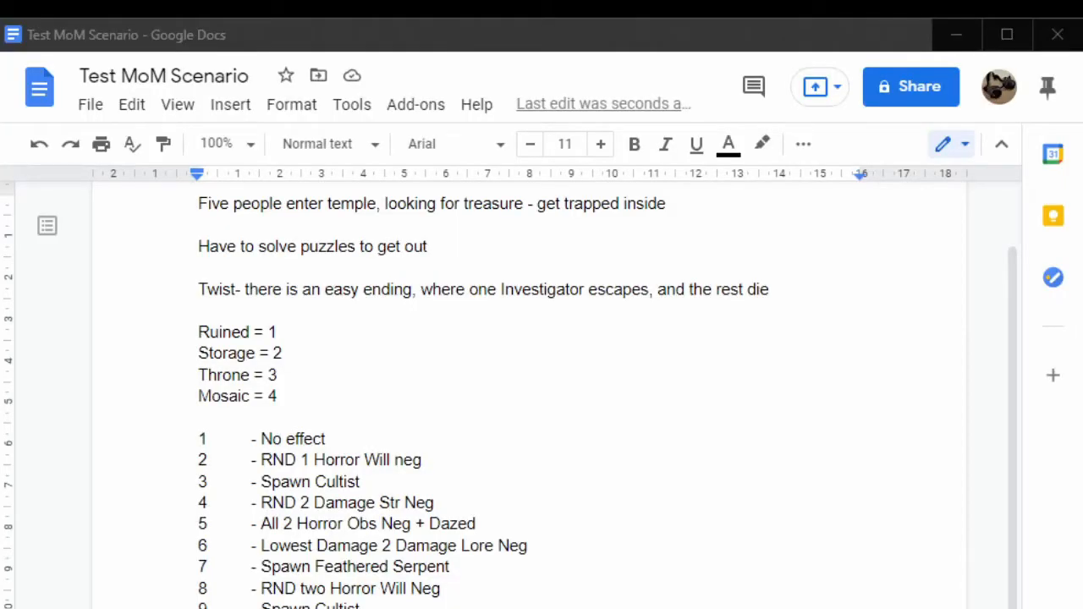
- Switch to the Test MoM Scenario document in Google Docs and review the numbered lists of round effects and Sigil effects
scroll(508, 397, "down", 3)
scroll(507, 397, "up", 3)
left_click(635, 486)
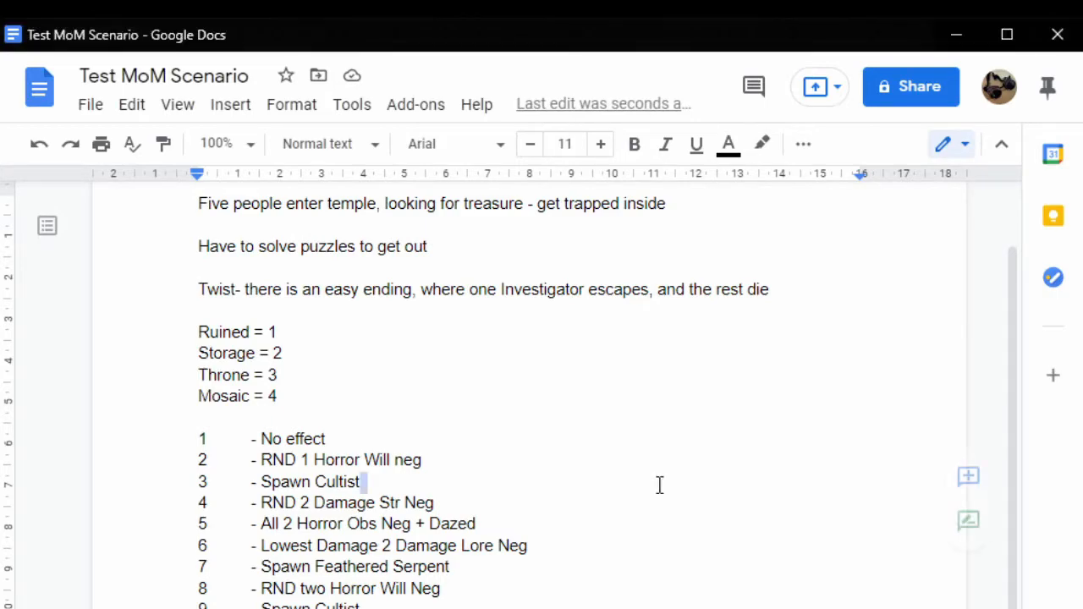
scroll(564, 458, "down", 2)
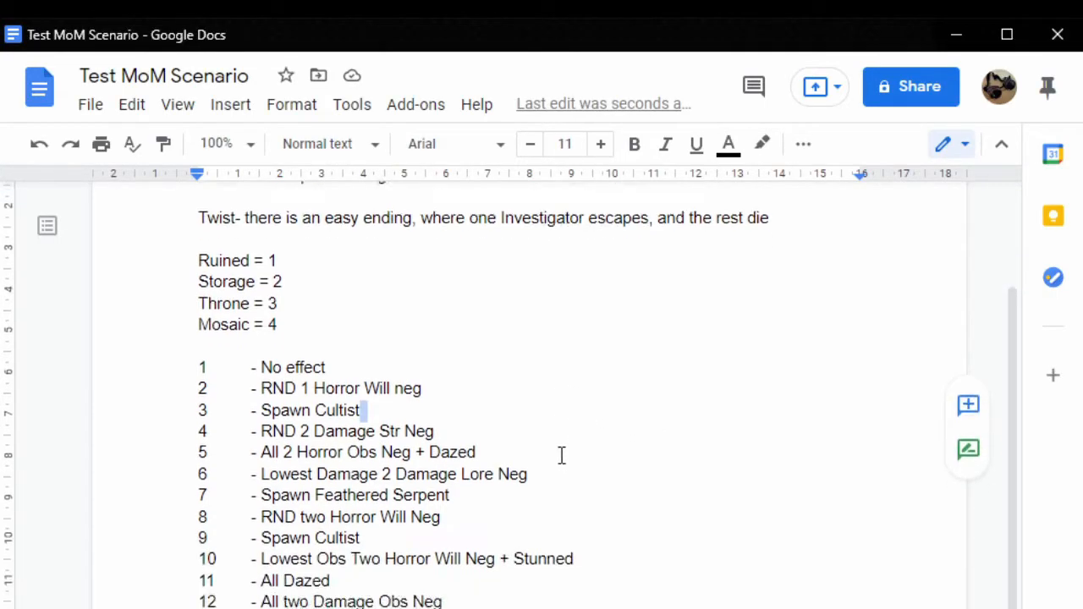
scroll(536, 446, "down", 2)
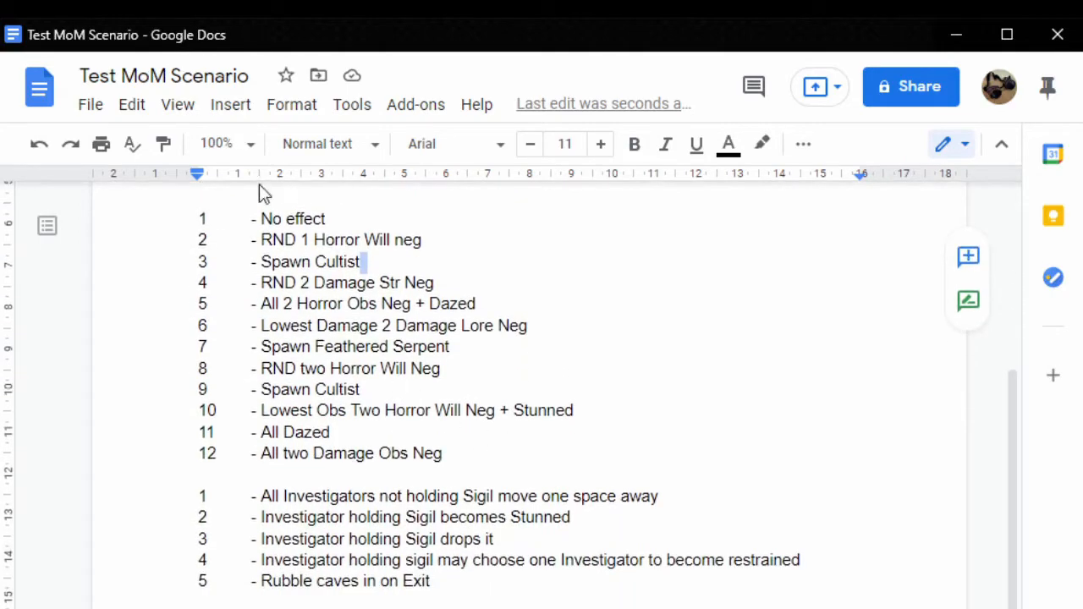
- Examine the twelve numbered round effects and the five Sigil effects in the planning notes
left_click_drag(201, 220, 501, 455)
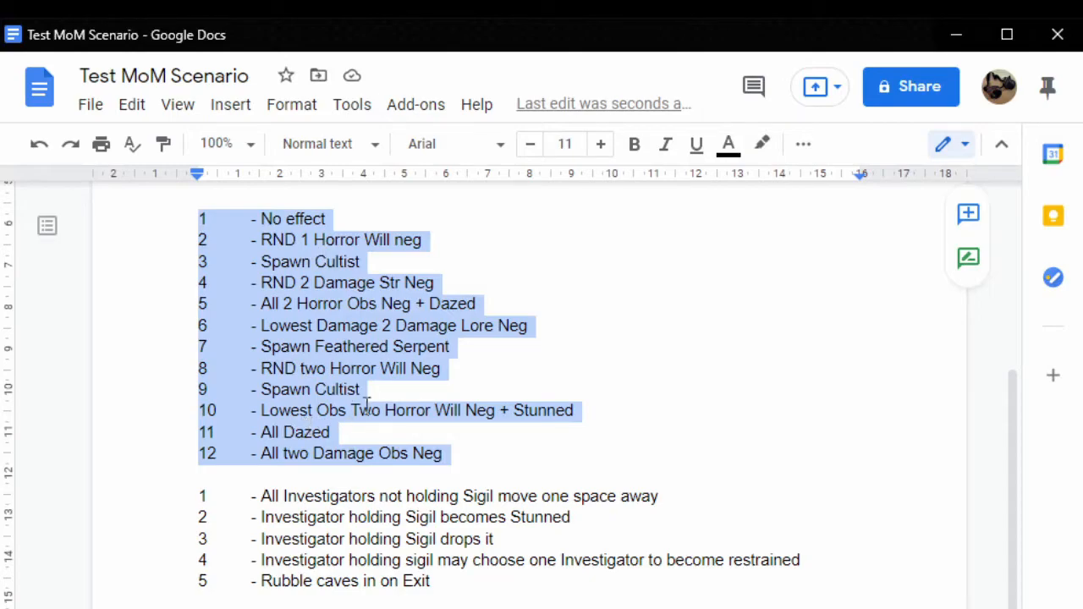
left_click(319, 370)
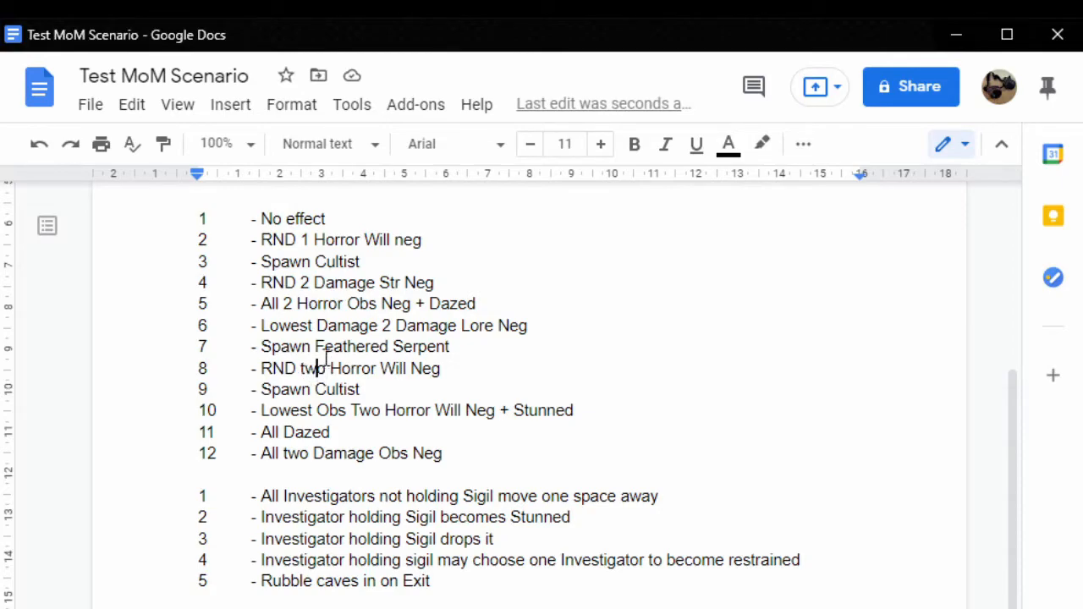
left_click_drag(200, 497, 512, 586)
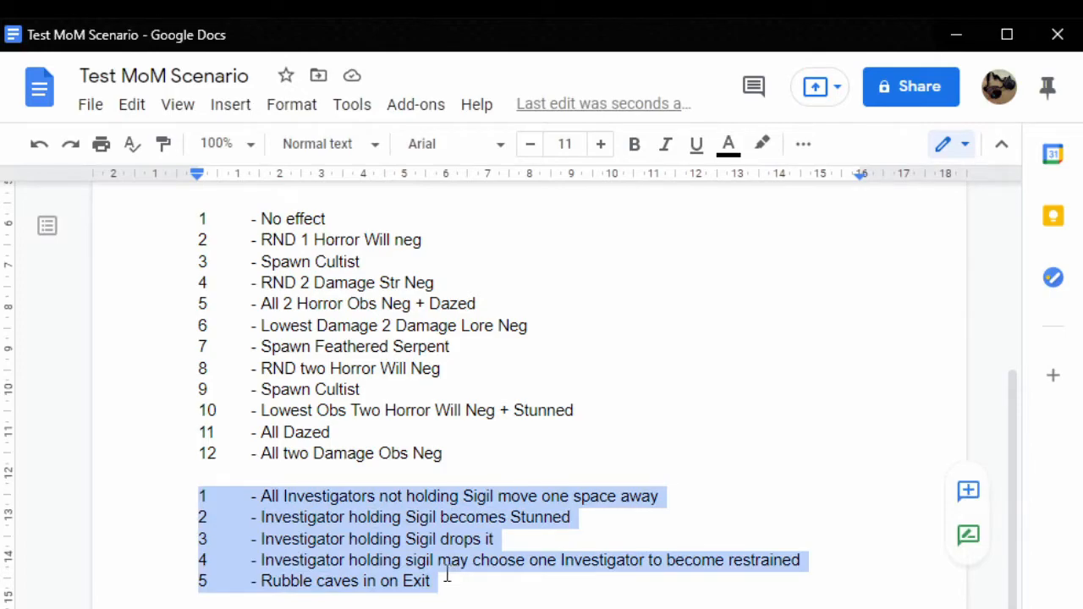
scroll(438, 573, "down", 2)
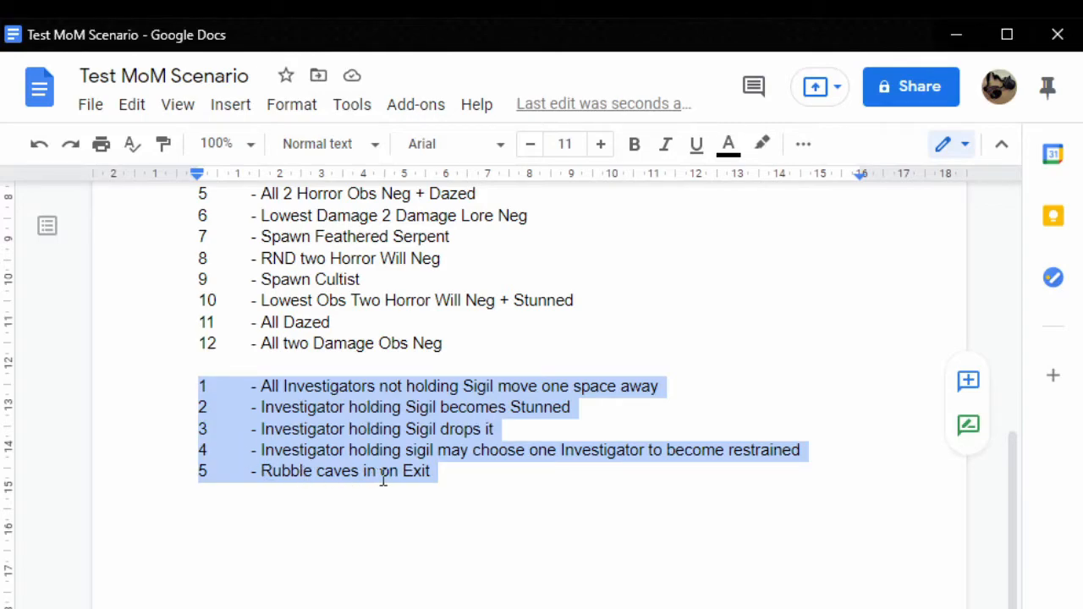
left_click(581, 490)
- Switch to the Valkyrie editor, remove EventMythos0 from Button1 of the EventMythos event, and rename that event as EventMythos0
scroll(516, 520, "up", 5)
scroll(518, 520, "down", 3)
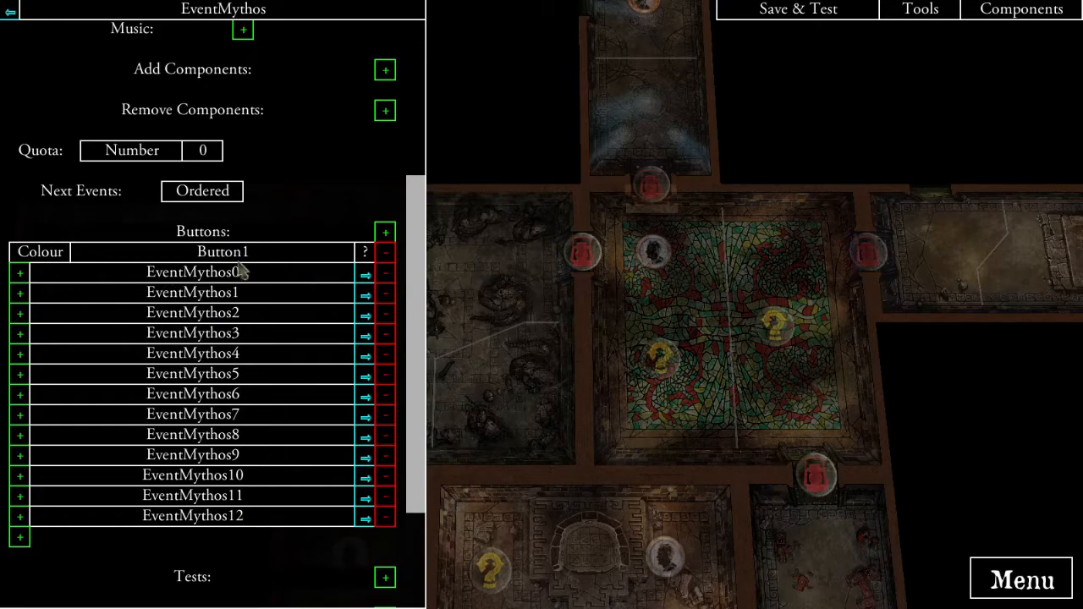
scroll(245, 271, "down", 1)
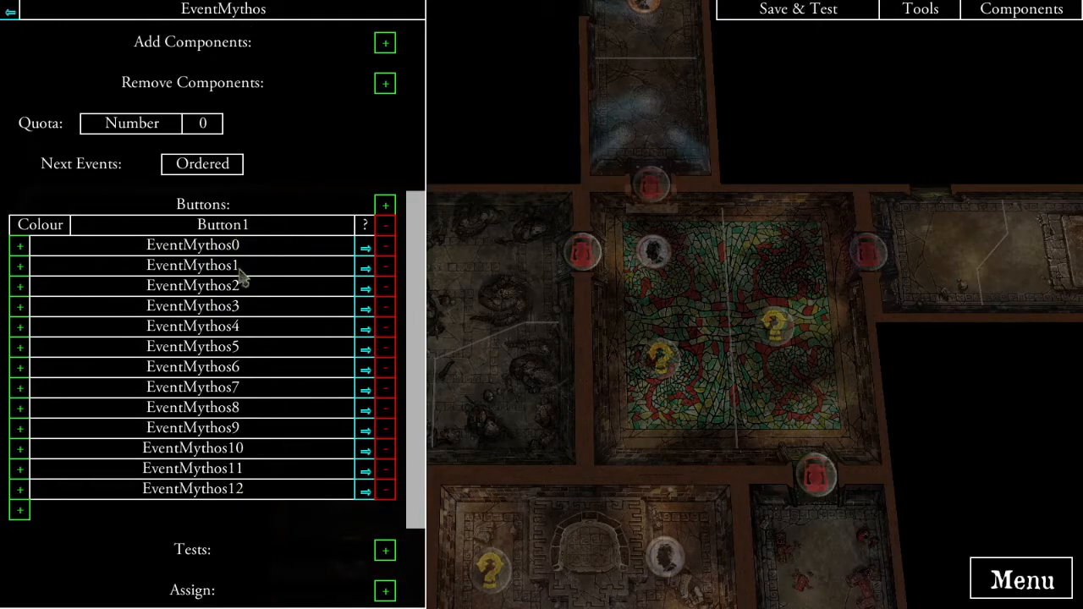
left_click(385, 246)
scroll(237, 271, "up", 11)
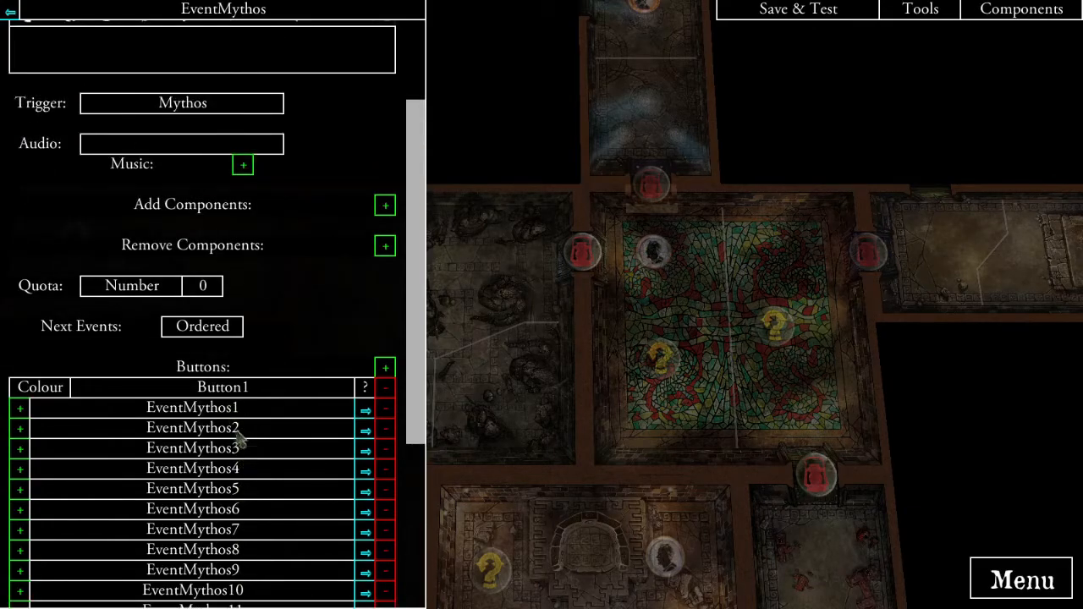
left_click(51, 52)
left_click(430, 78)
key("Return")
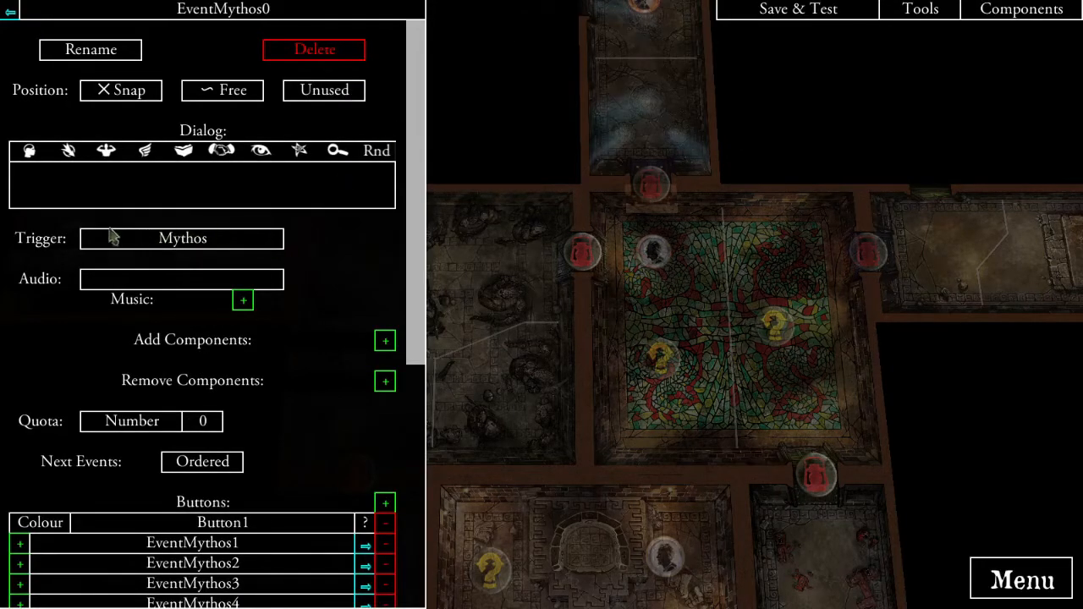
- Open EventMythos1 from the EventMythos0 button list and add a test on the #round variable
scroll(207, 249, "down", 4)
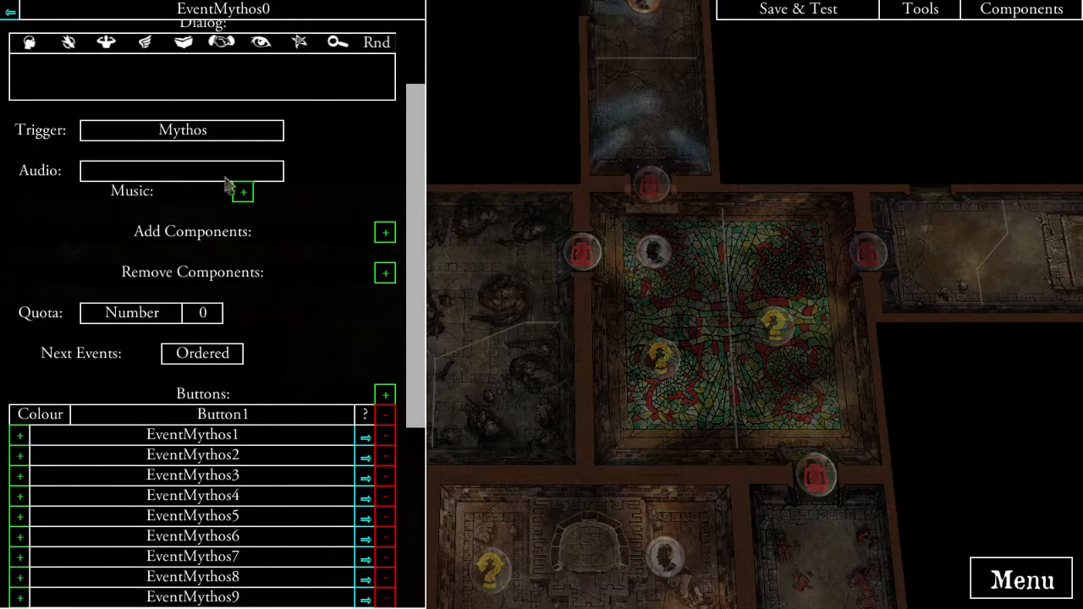
scroll(254, 334, "down", 5)
scroll(294, 326, "down", 4)
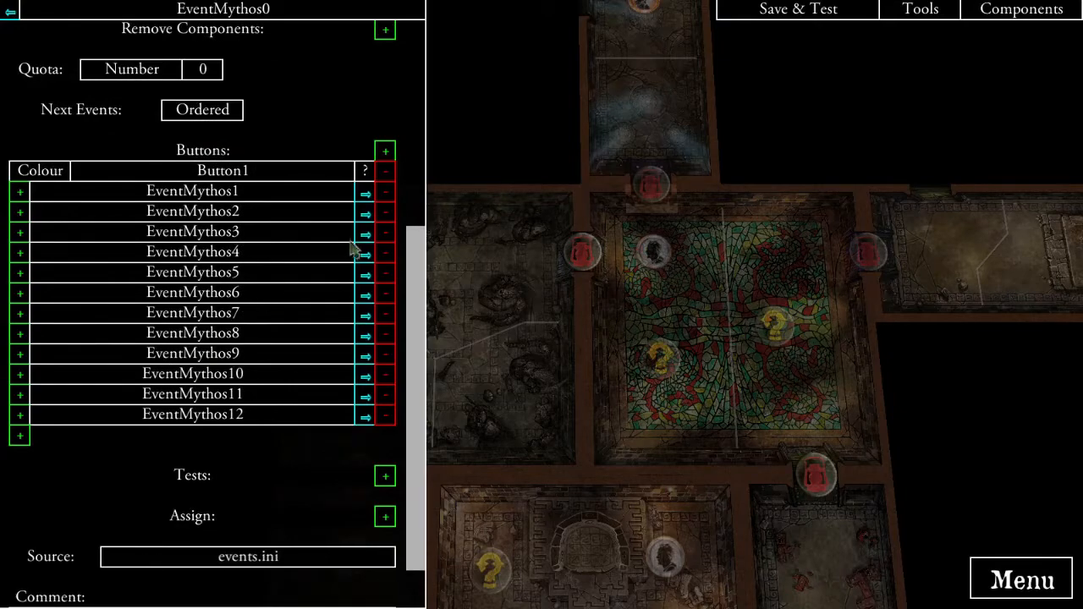
left_click(366, 197)
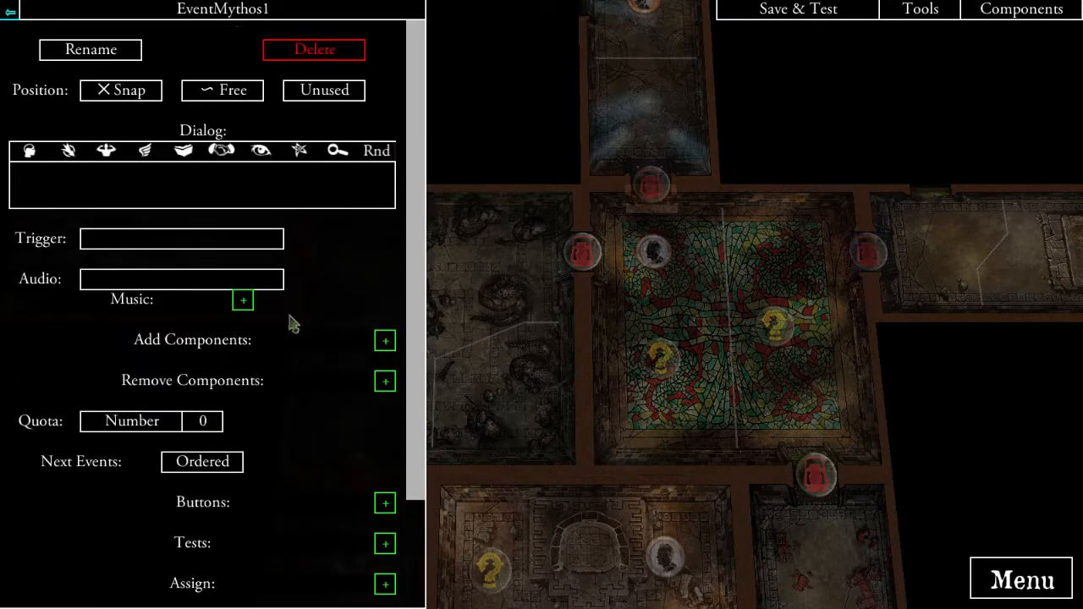
scroll(287, 322, "down", 5)
left_click(385, 409)
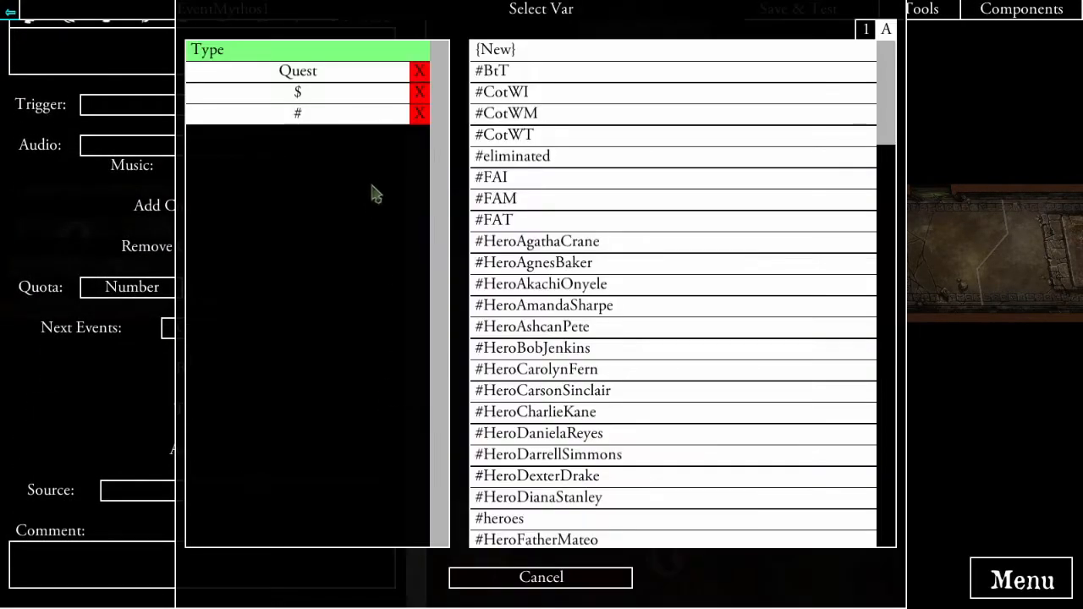
left_click(314, 119)
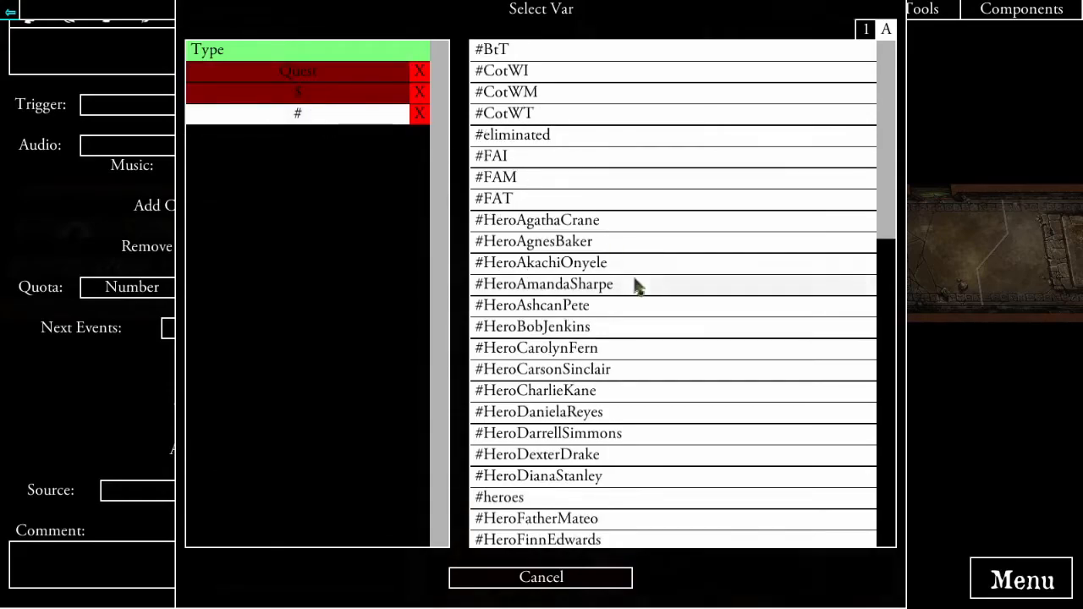
scroll(635, 283, "down", 12)
scroll(637, 283, "up", 1)
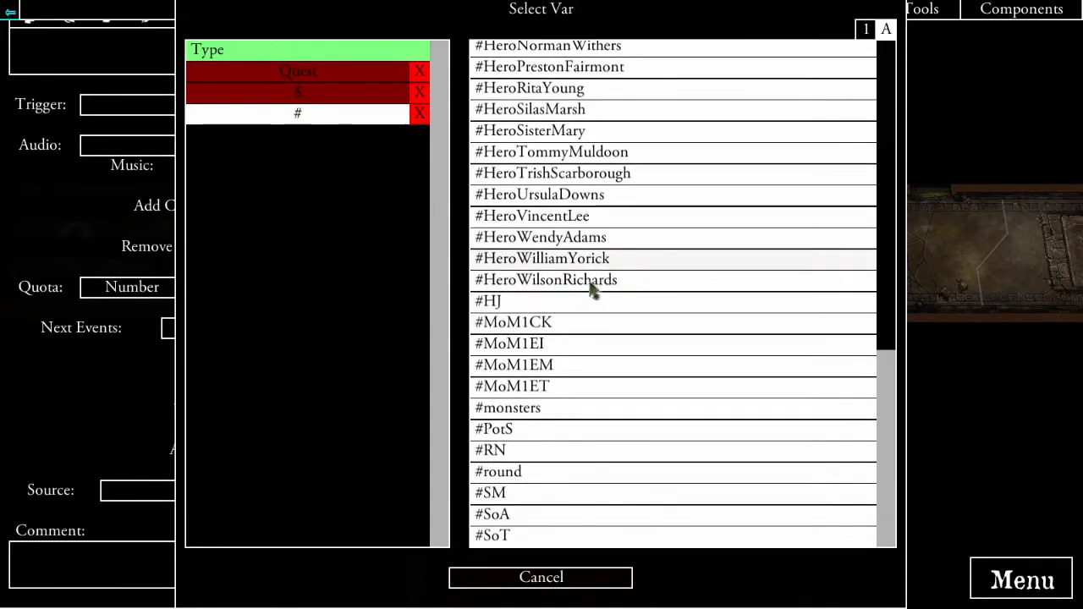
left_click(503, 479)
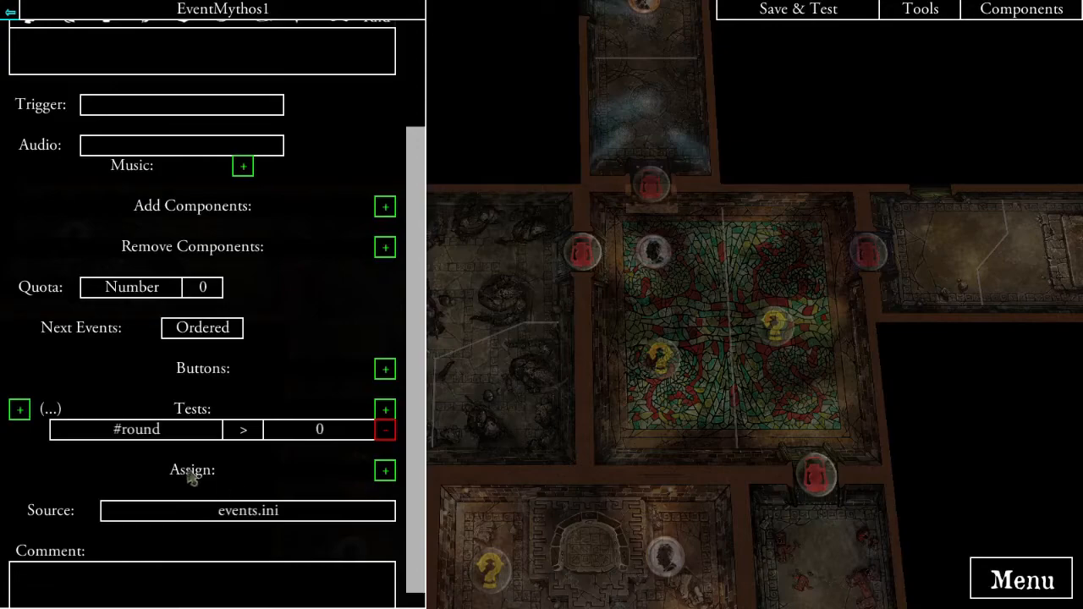
- Set the EventMythos1 test to require #round == 1
left_click(241, 432)
left_click(565, 116)
left_click(337, 429)
left_click(525, 47)
type("1")
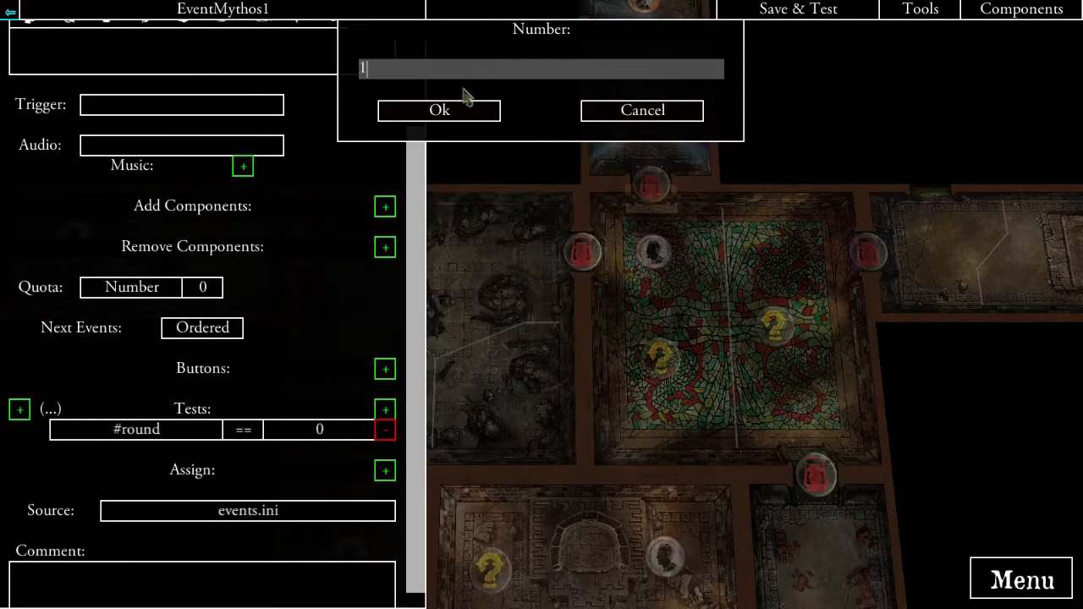
left_click(442, 117)
scroll(314, 394, "up", 3)
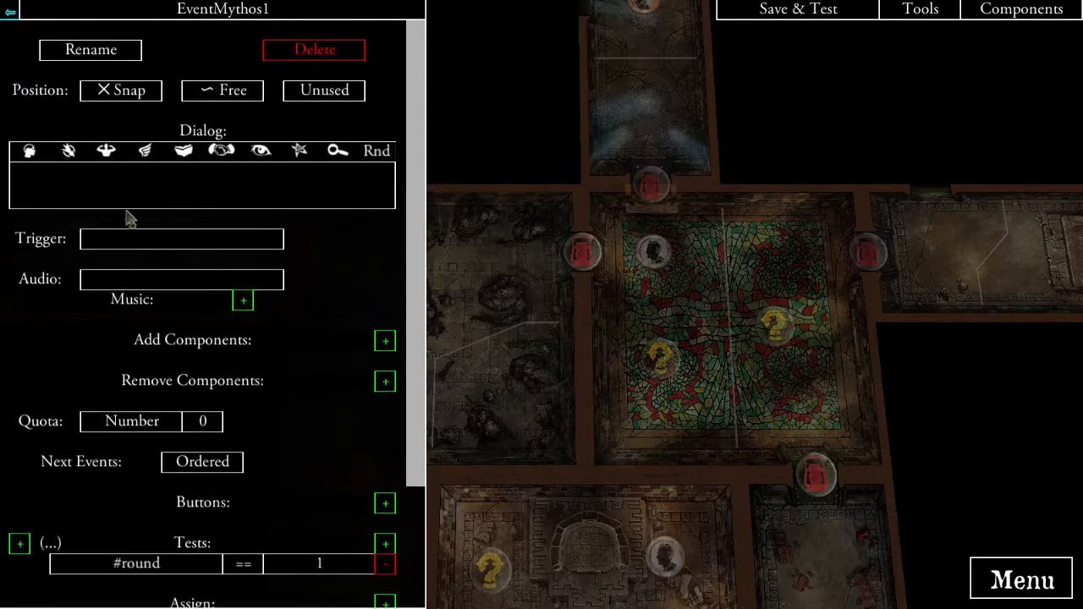
scroll(261, 494, "down", 3)
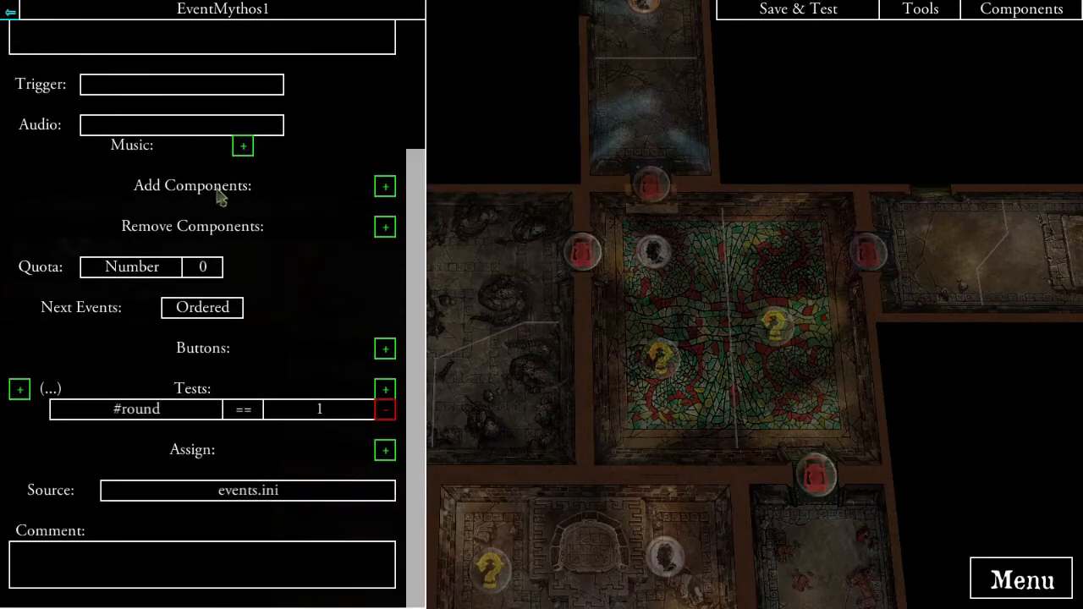
- Open EventMythos2 from the EventMythos0 button list and add a test on the #round variable
left_click(9, 17)
scroll(256, 315, "down", 3)
left_click(365, 377)
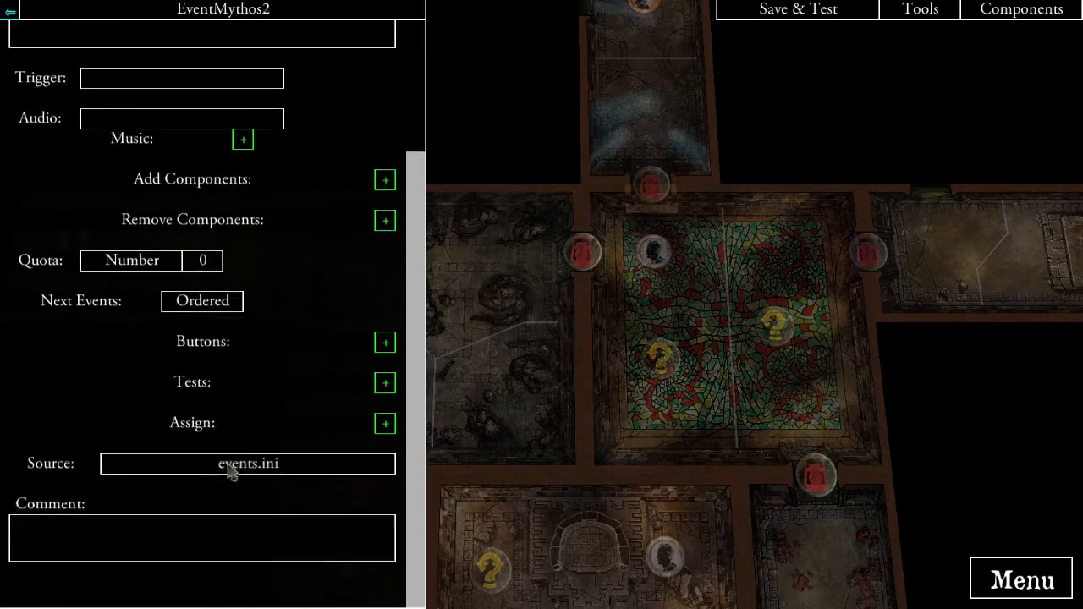
left_click(385, 410)
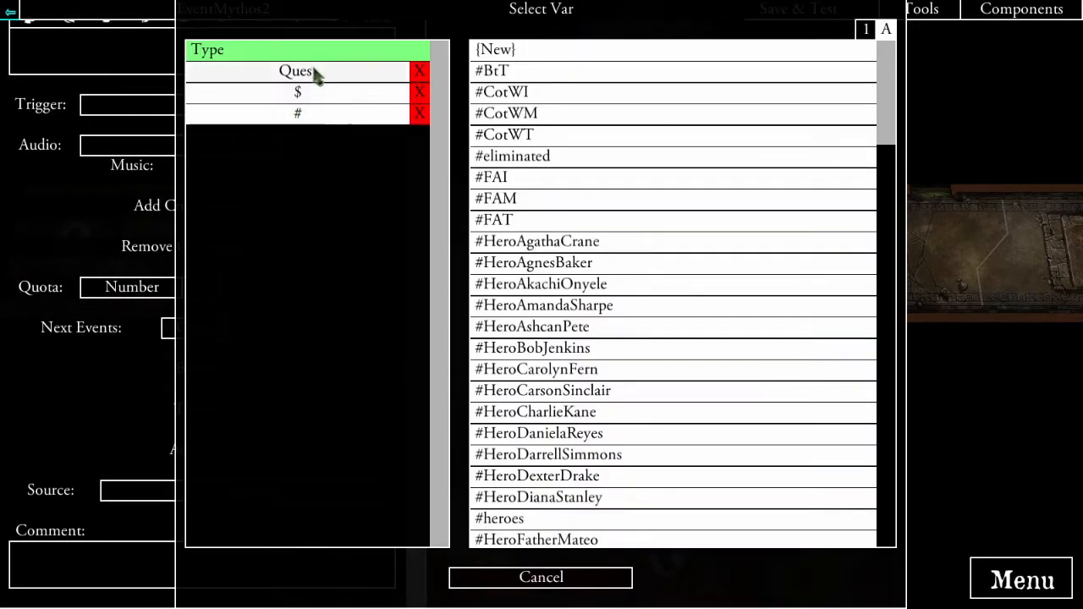
left_click(310, 73)
left_click(313, 93)
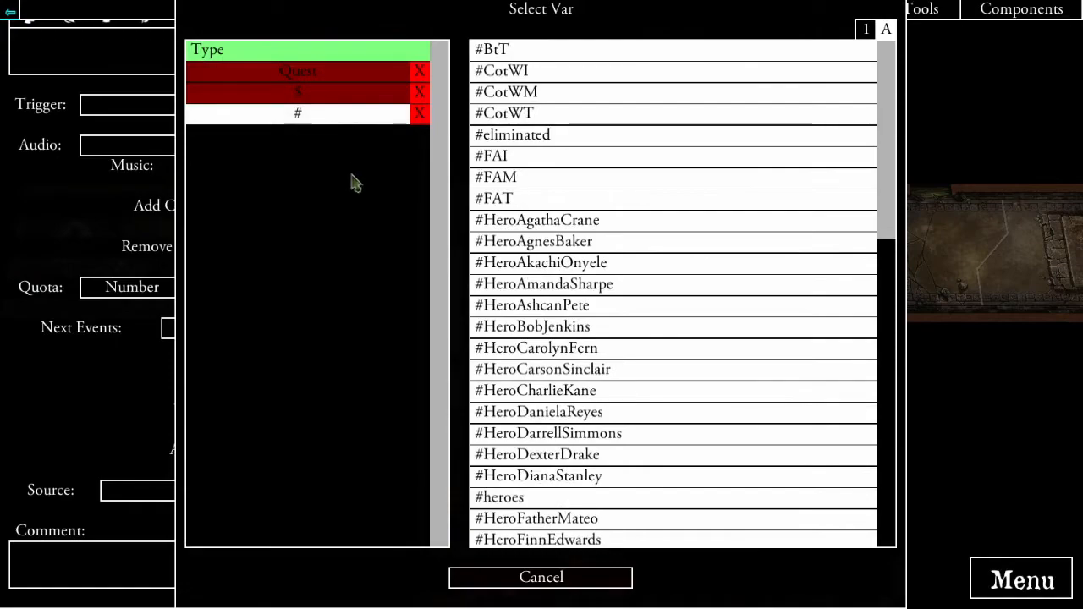
left_click(865, 30)
left_click(866, 30)
left_click(541, 114)
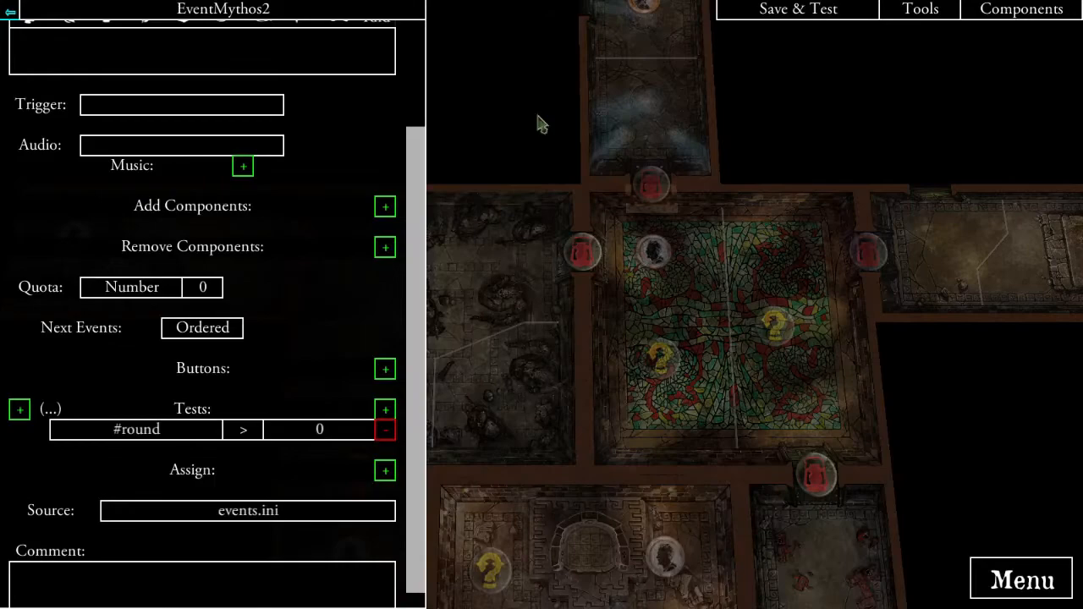
- Set the EventMythos2 test to #round == 2 and return to EventMythos0
left_click(253, 429)
left_click(536, 93)
left_click(322, 429)
left_click(538, 48)
type("2")
left_click(442, 109)
left_click(5, 9)
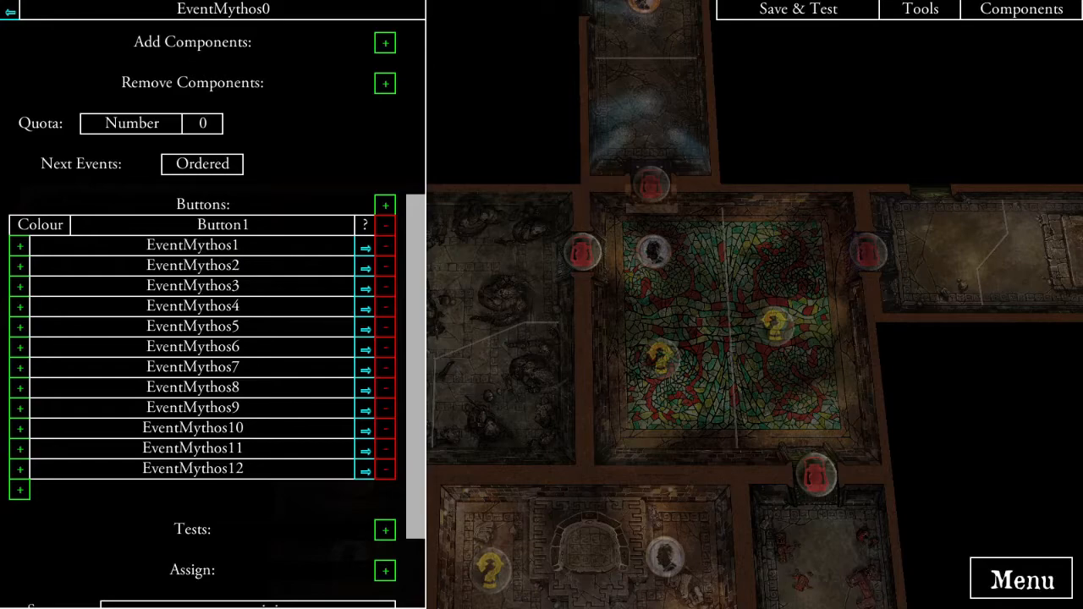
- Write the dialog of EventMythos1: "You all feel worried, you'll be trapped here forever. No immediate effect."
left_click(366, 248)
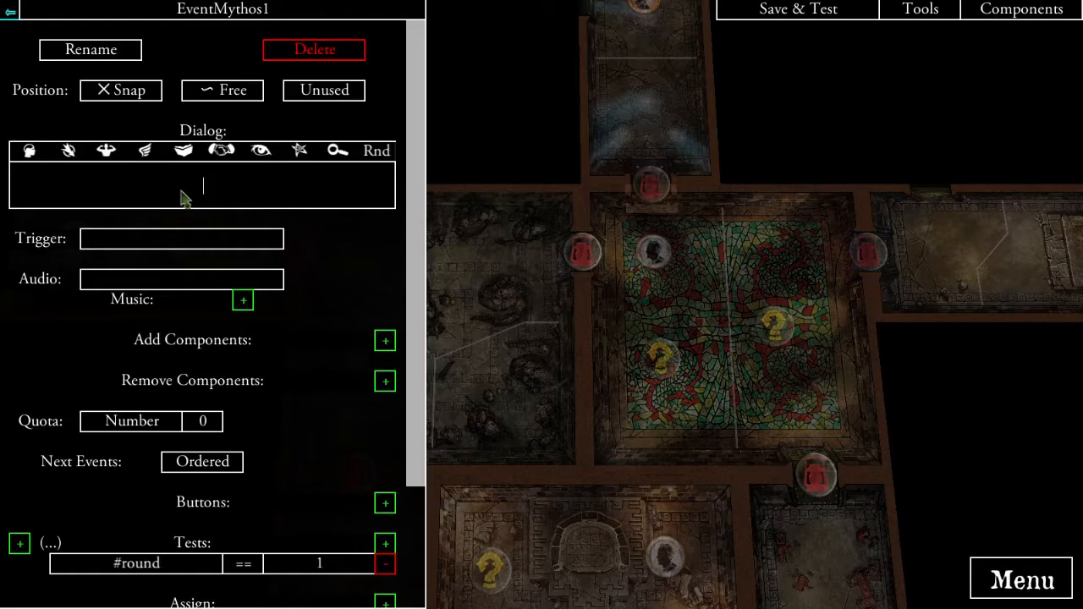
type("all feel worried, you'll be trapped here forever. No im")
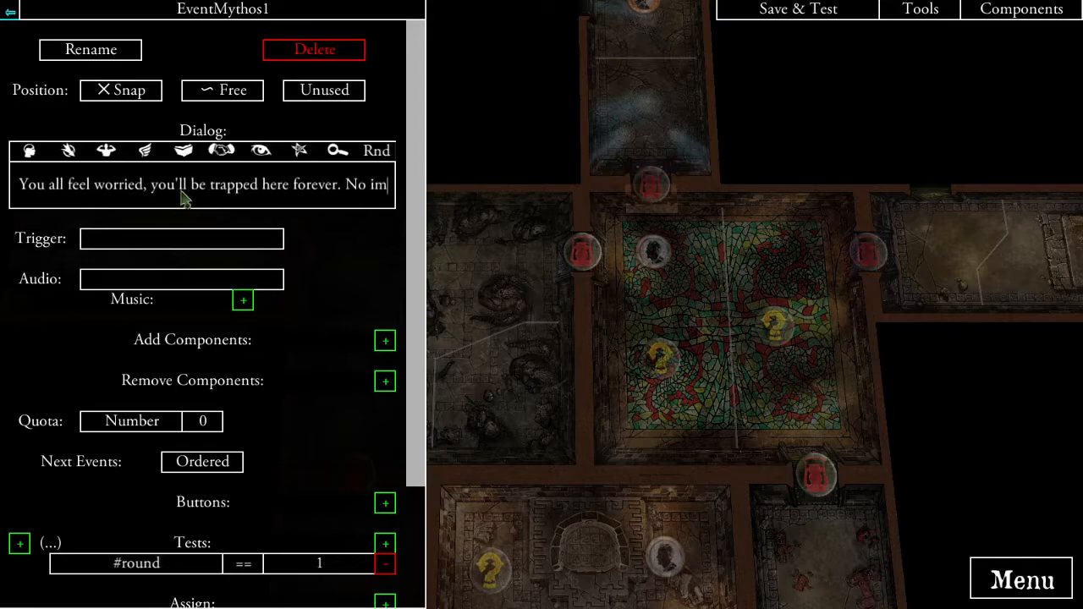
type("mediate effect.")
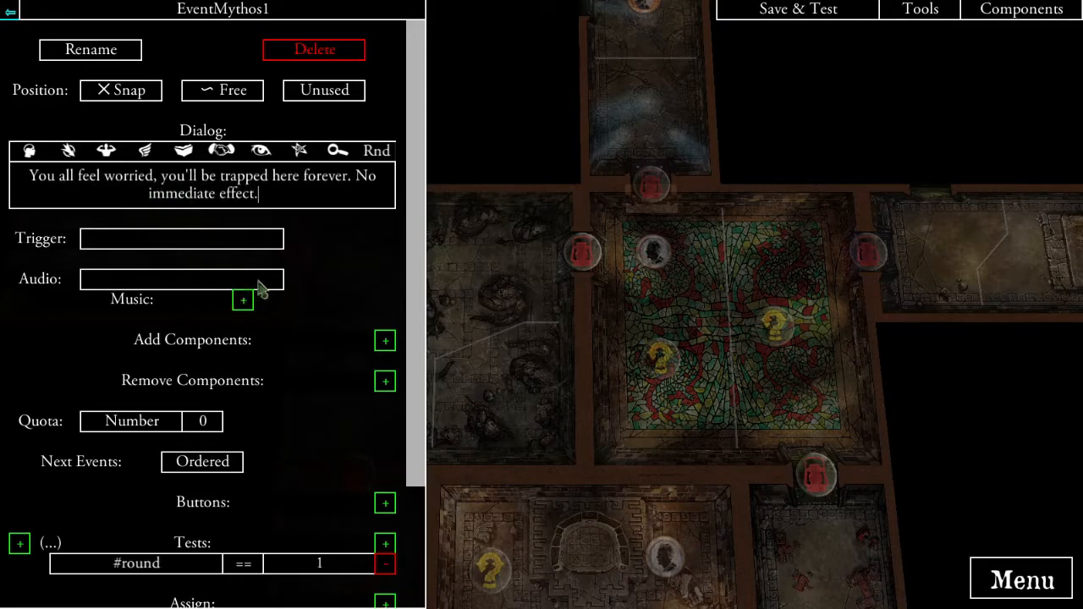
left_click(332, 257)
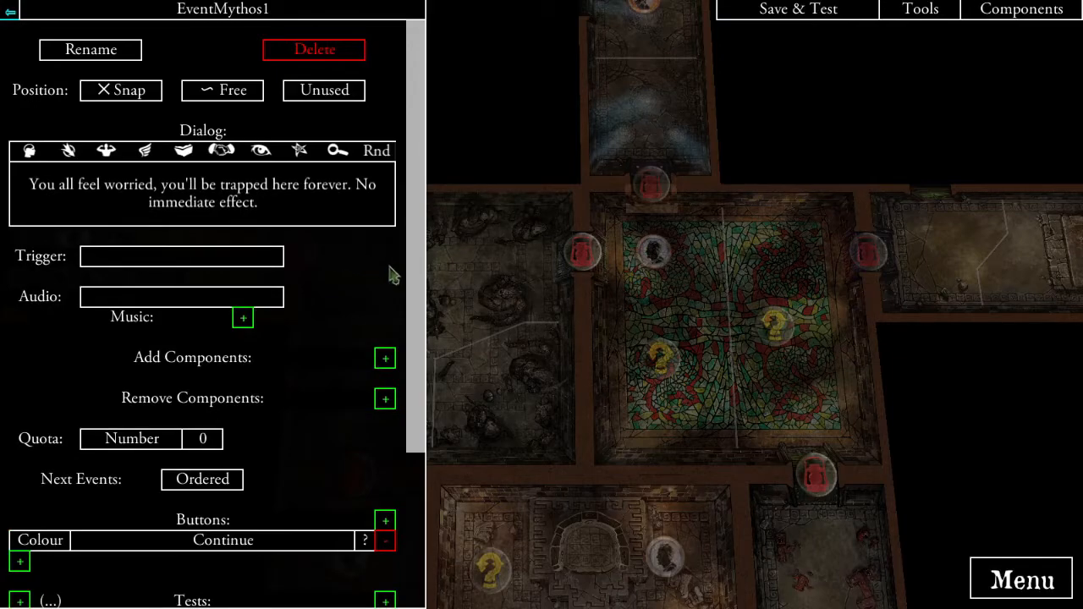
left_click_drag(605, 356, 671, 251)
left_click_drag(670, 335, 649, 270)
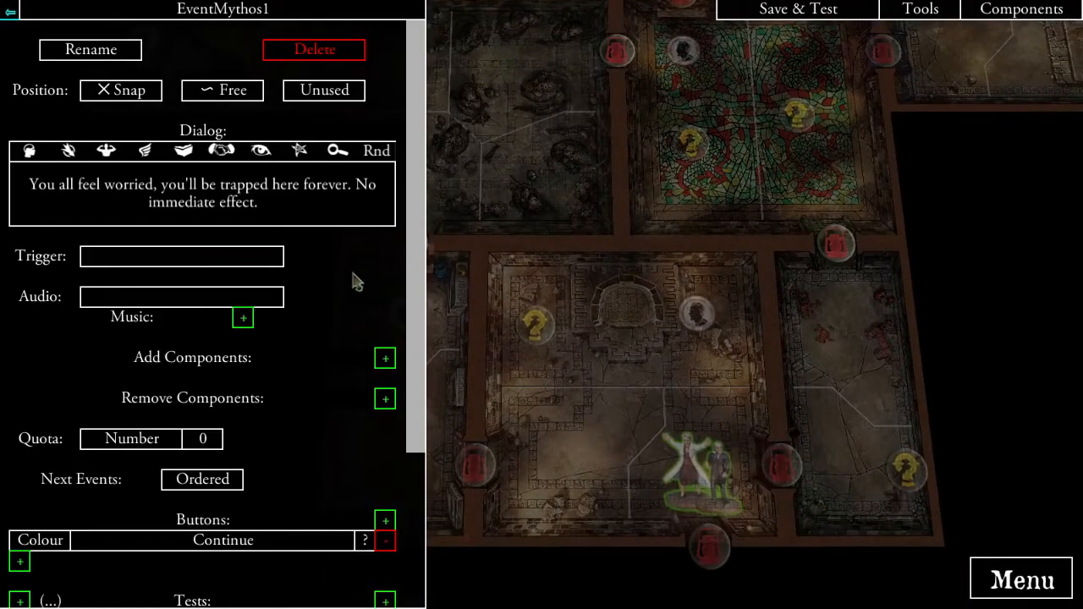
left_click(10, 12)
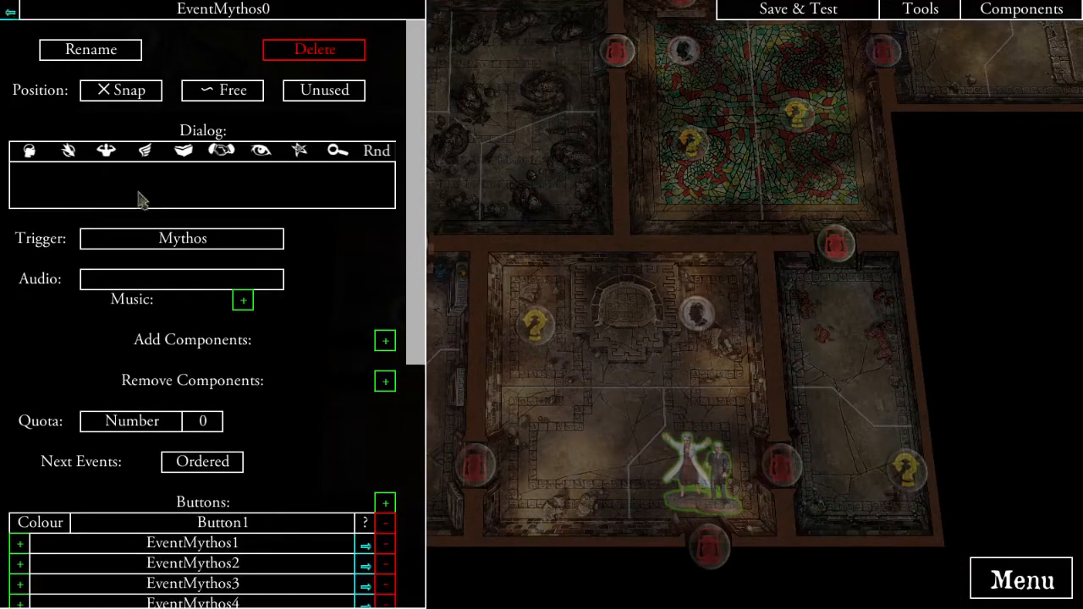
- Write the dialog of EventMythos2: "{rnd:hero} fears a foe is sneaking up on them. They suffer one Horror, {will} negates."
scroll(291, 399, "down", 2)
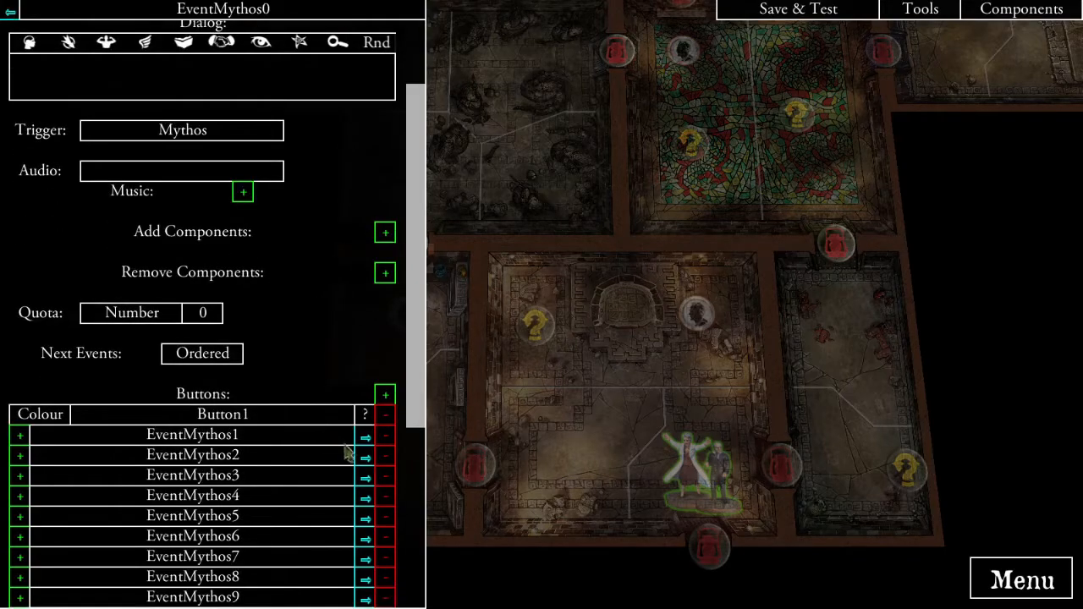
left_click(366, 457)
left_click(201, 197)
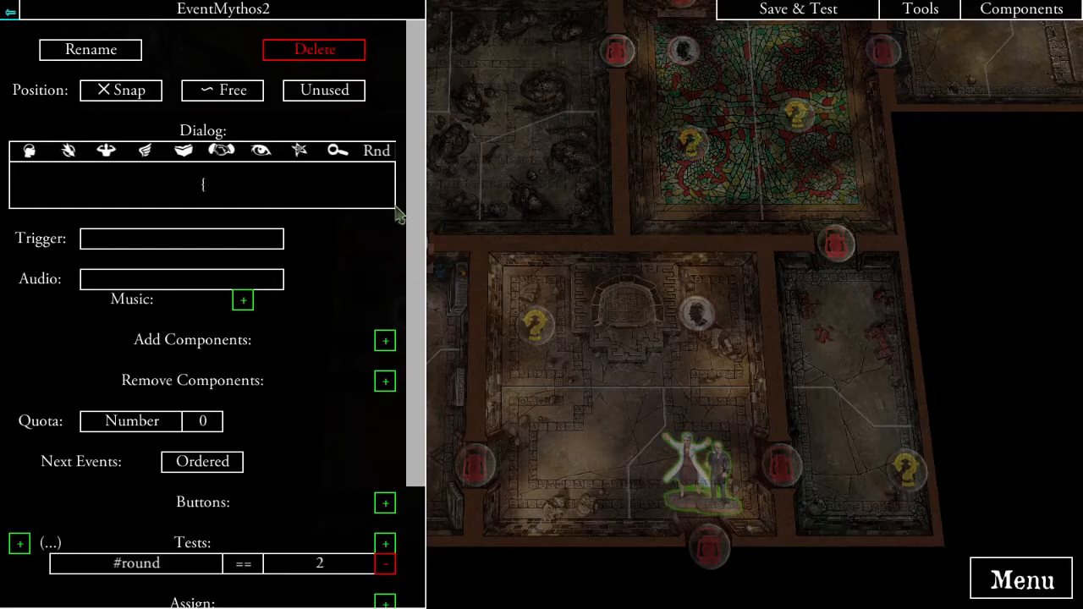
type("{rnd:herp")
key("BackSpace")
type("o}")
type("fears a foe is sneaking up on them. They suffer one Horror, {will} negates")
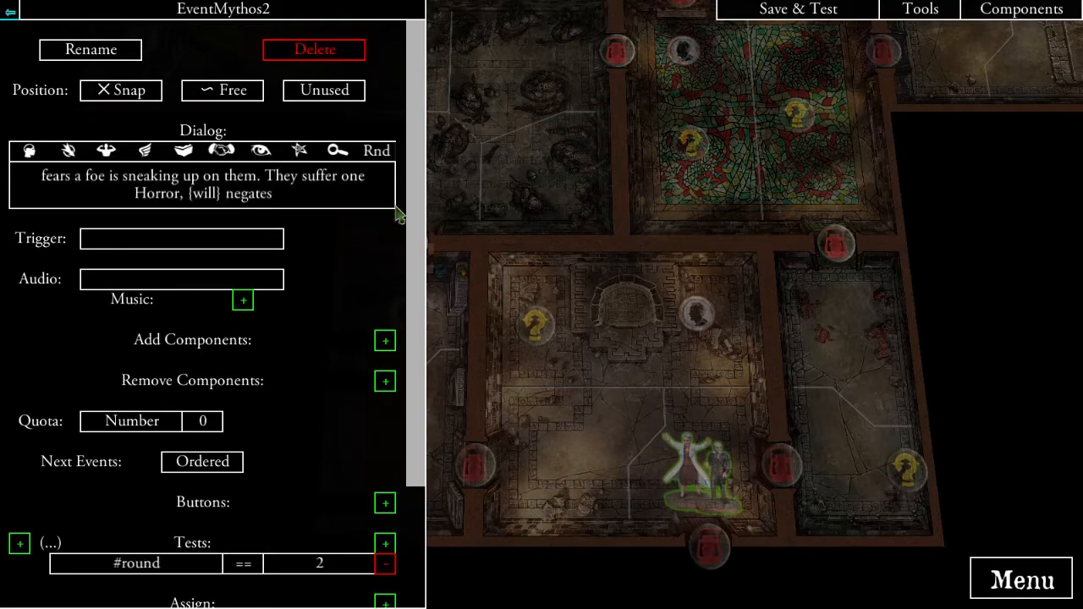
type(".")
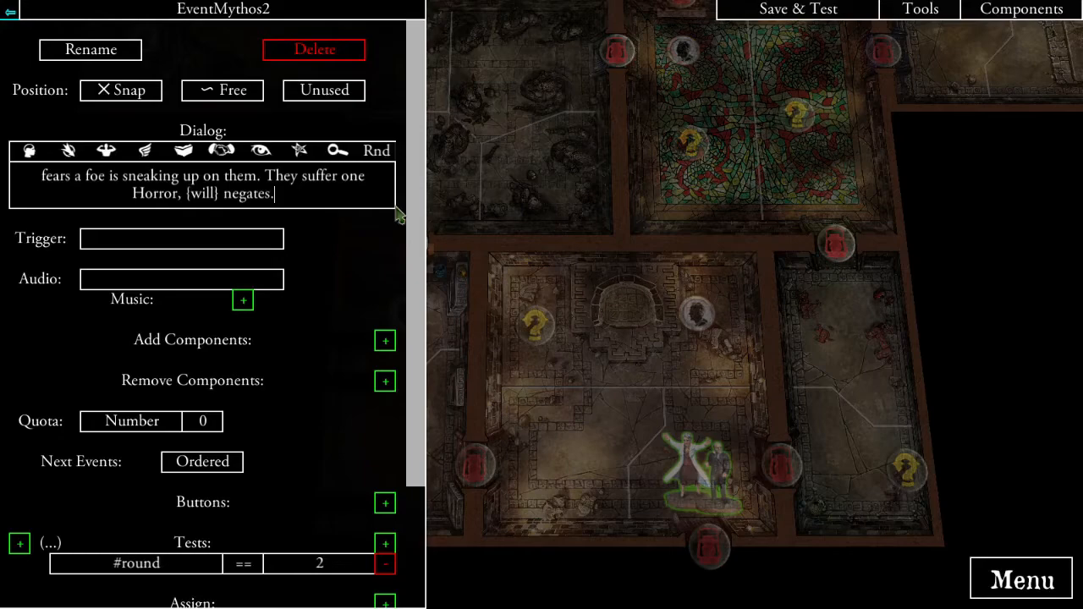
scroll(324, 246, "down", 2)
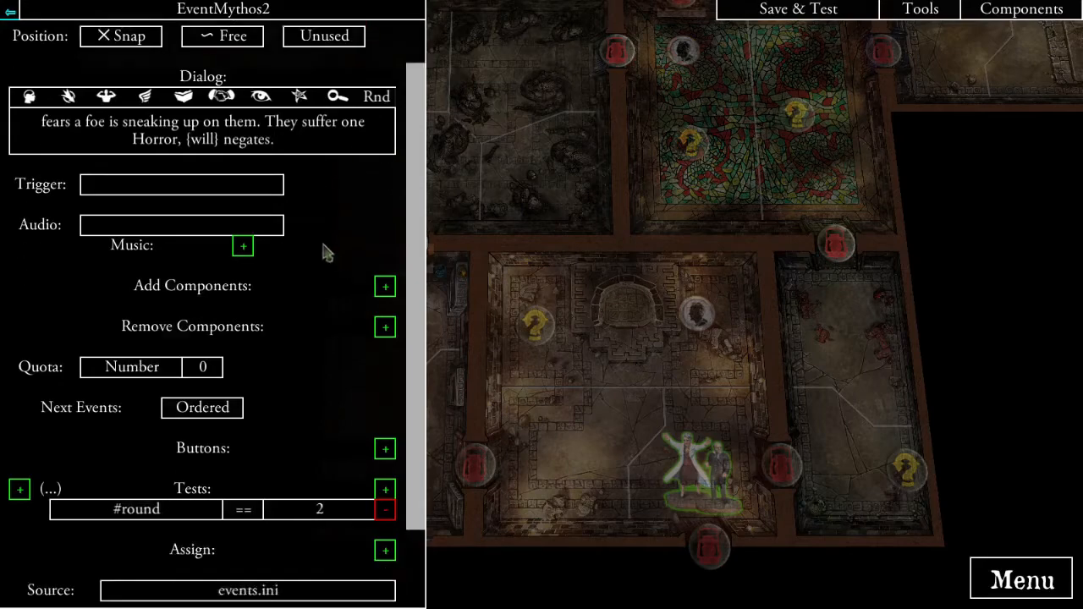
left_click(11, 11)
- Leave EventMythos2 and open EventMythos3 from the EventMythos0 button list
left_click(8, 12)
scroll(220, 279, "down", 2)
left_click(366, 425)
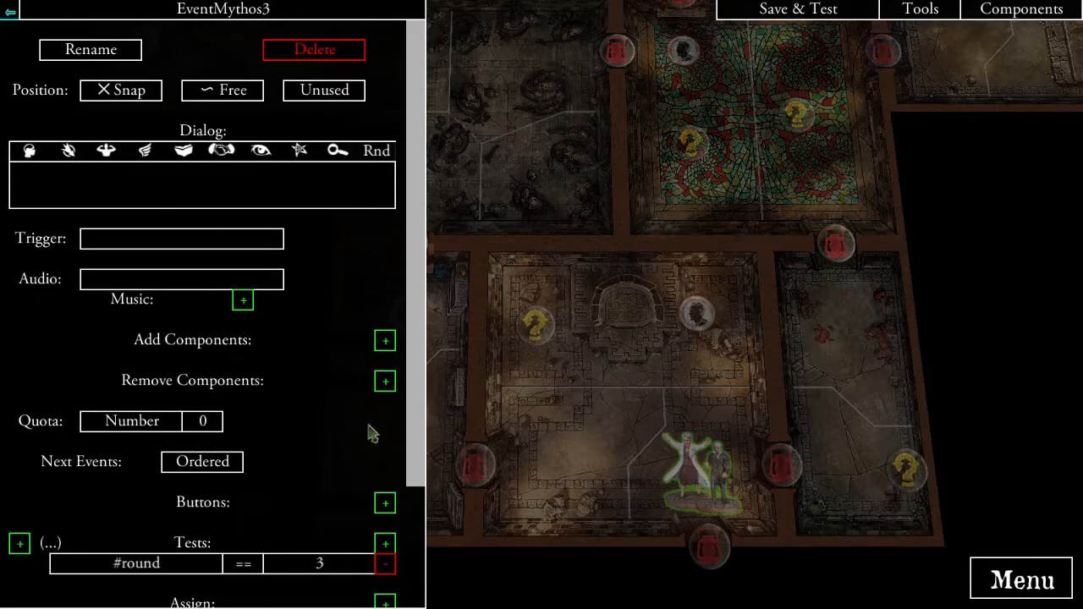
left_click_drag(575, 298, 623, 267)
scroll(149, 342, "down", 2)
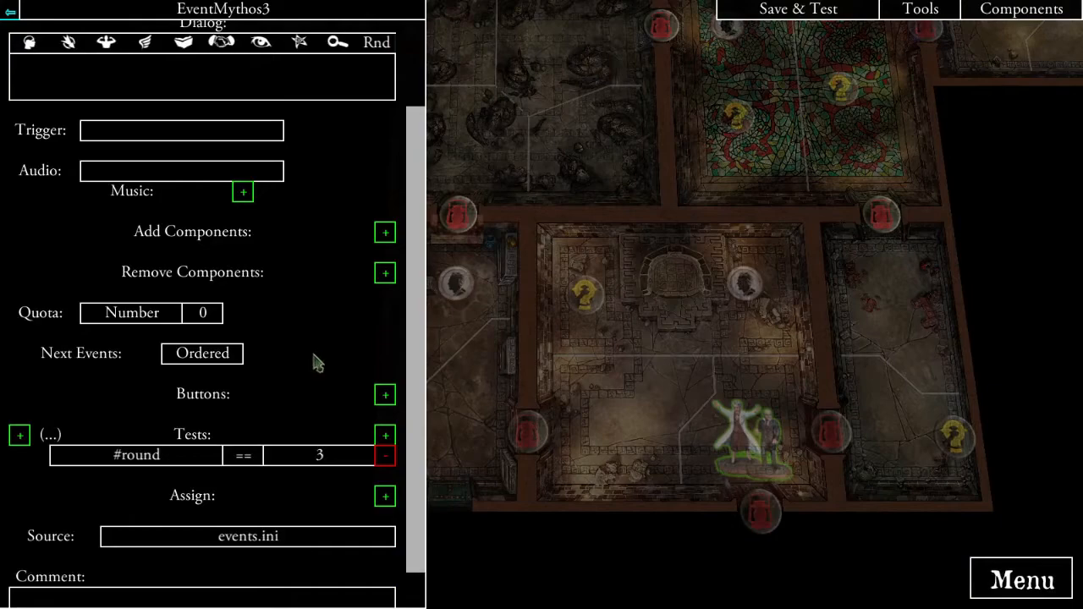
scroll(188, 276, "up", 2)
left_click(198, 152)
scroll(279, 482, "down", 2)
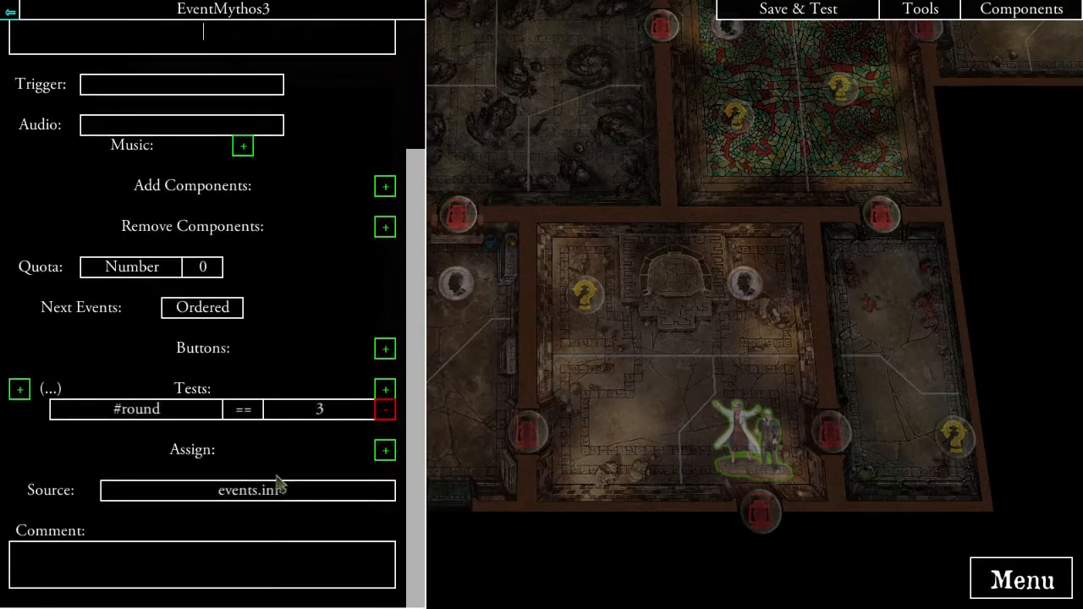
- Add a button to EventMythos3 and link it to a new spawn
left_click(385, 350)
left_click(19, 391)
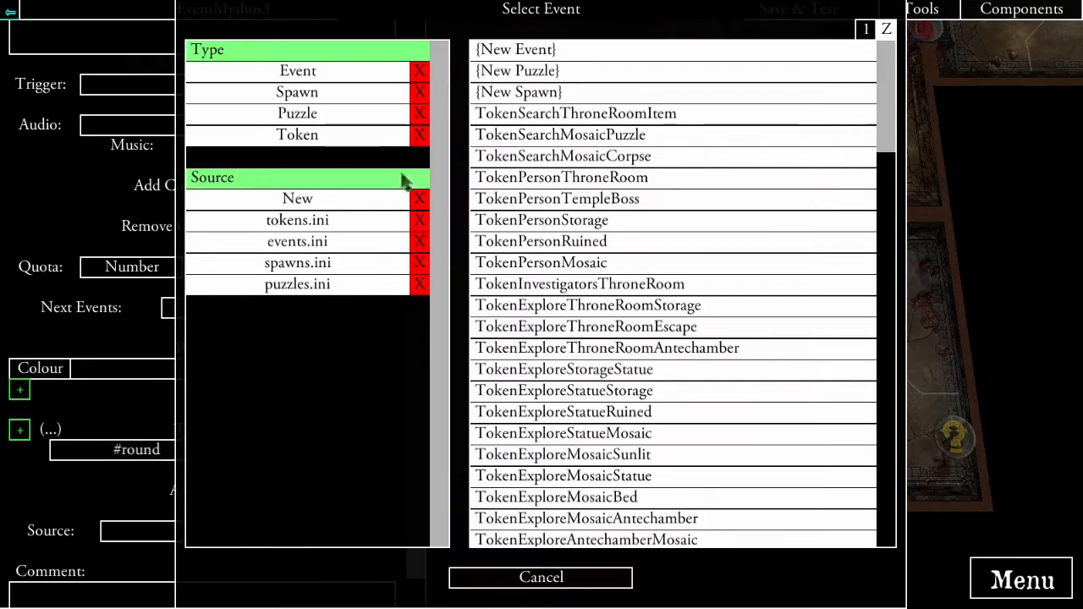
left_click(309, 93)
left_click(539, 49)
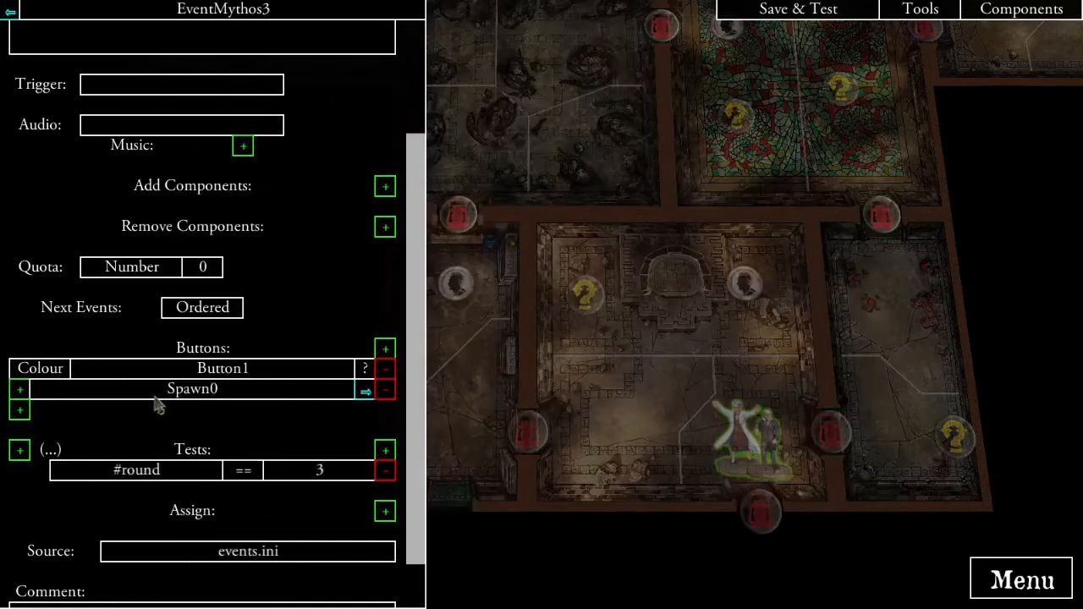
- Link two more new spawns to Button1 of EventMythos3 and set its next events to Random
left_click(20, 409)
left_click(372, 71)
left_click(364, 73)
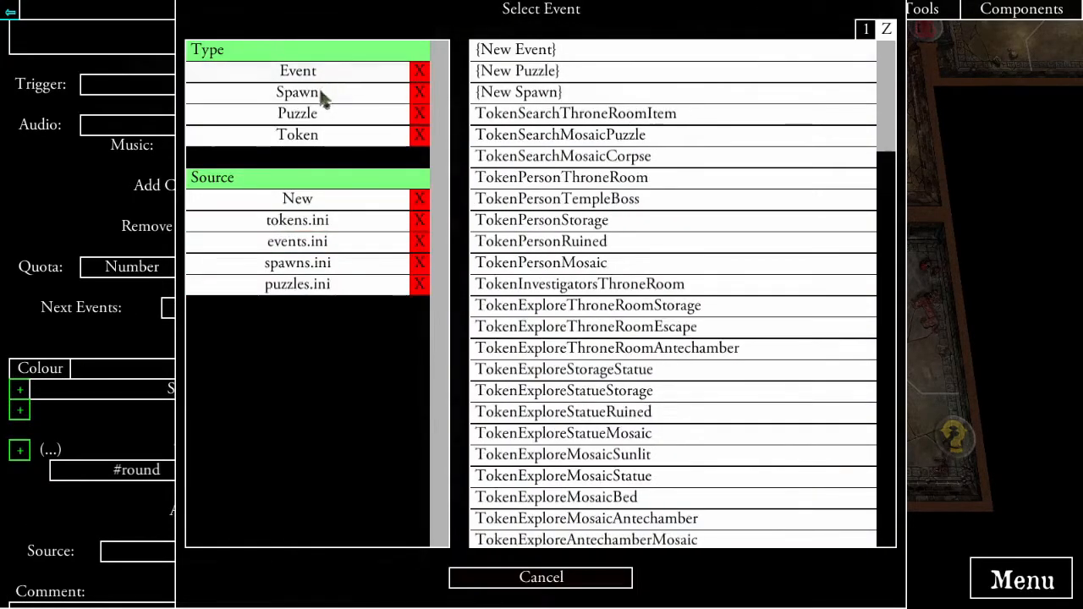
left_click(327, 95)
left_click(517, 49)
left_click(20, 431)
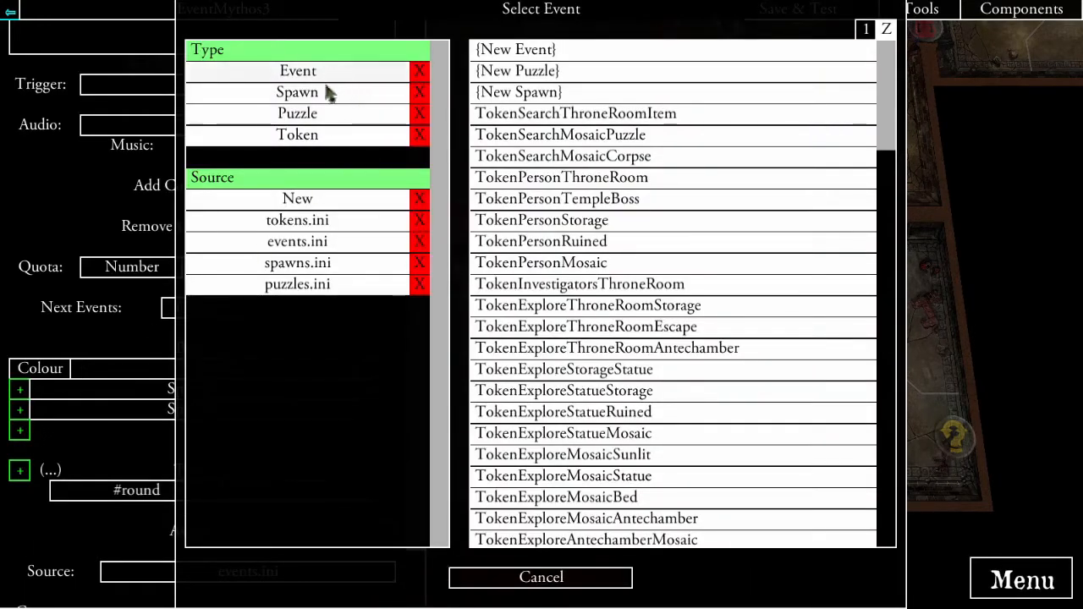
left_click(330, 92)
left_click(520, 50)
left_click(212, 313)
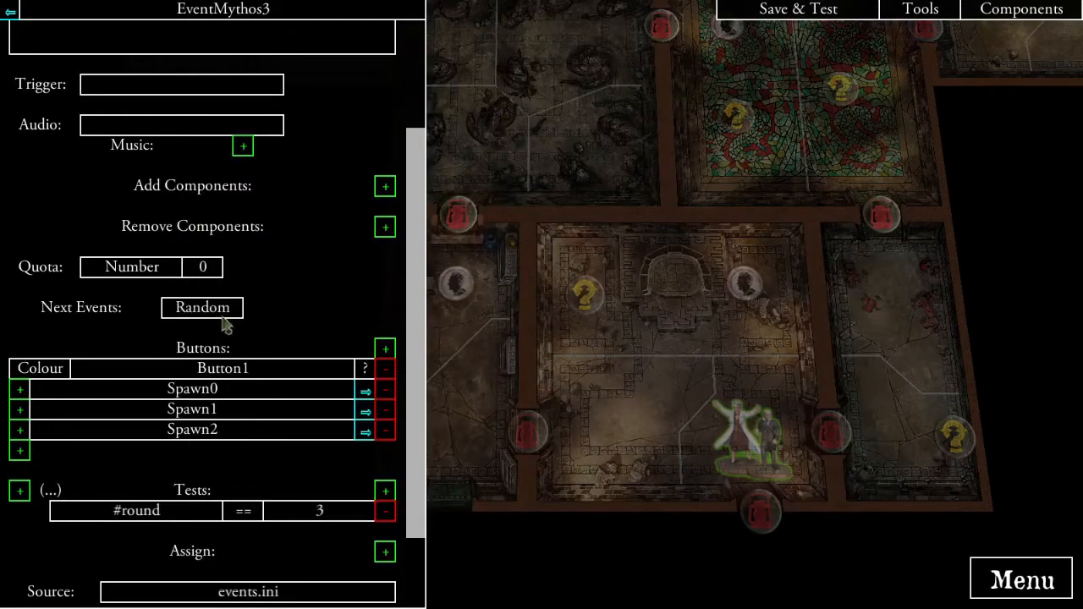
- Open Spawn0 and add a test on the ExploreStorage variable with the == operator
left_click_drag(631, 324, 597, 366)
left_click(365, 393)
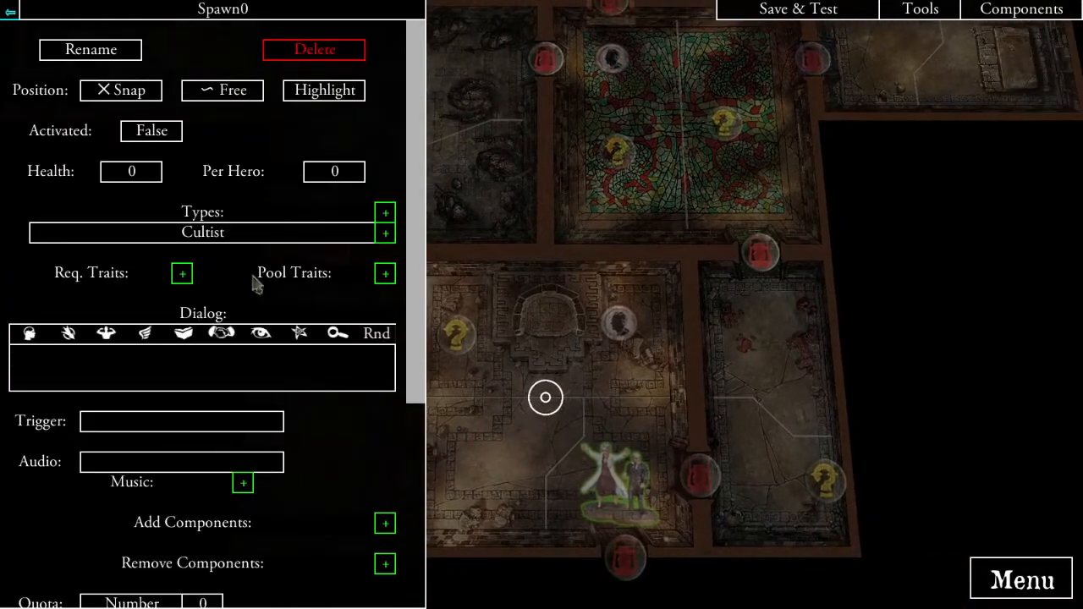
scroll(313, 401, "down", 6)
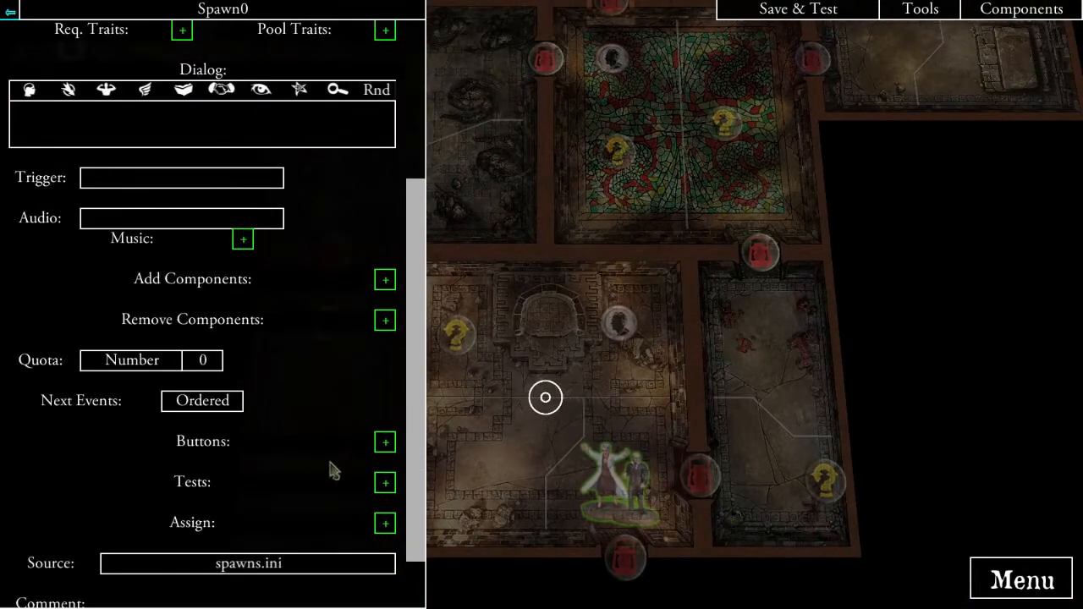
left_click(385, 482)
left_click(314, 92)
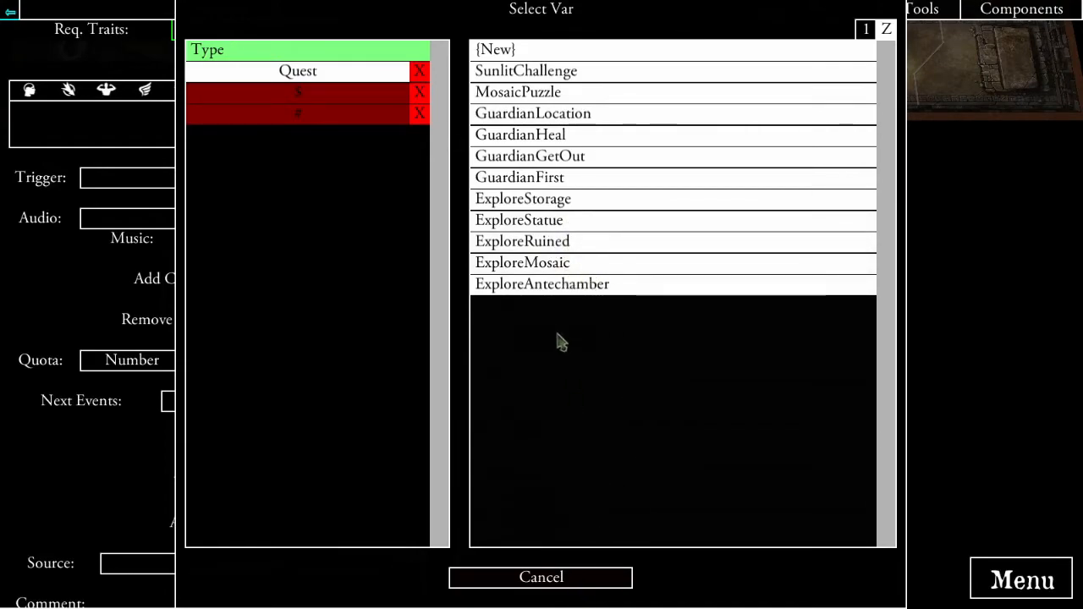
left_click(541, 201)
left_click(245, 508)
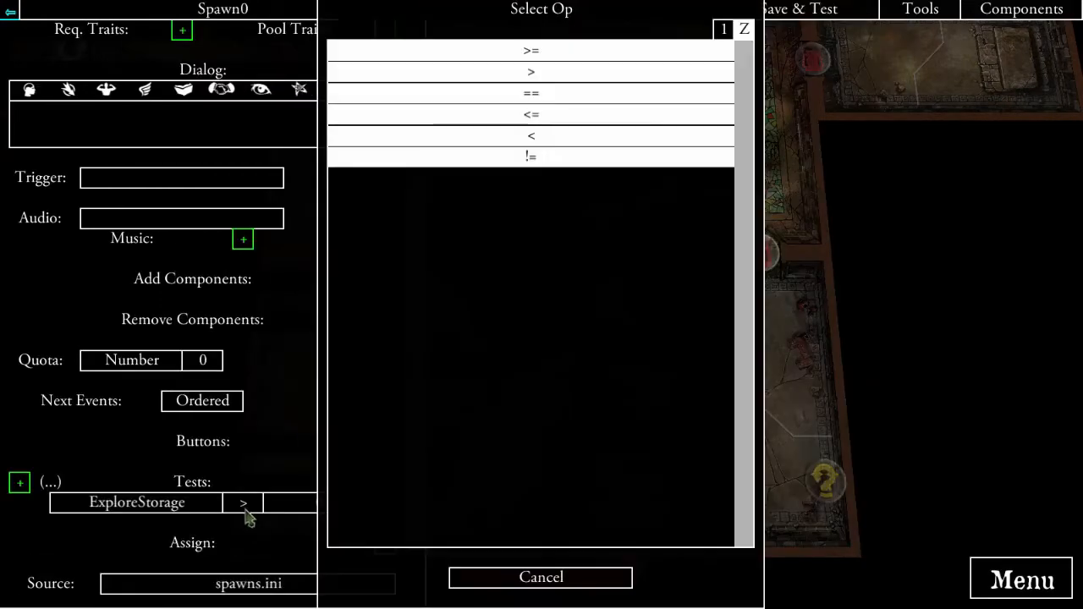
left_click(507, 92)
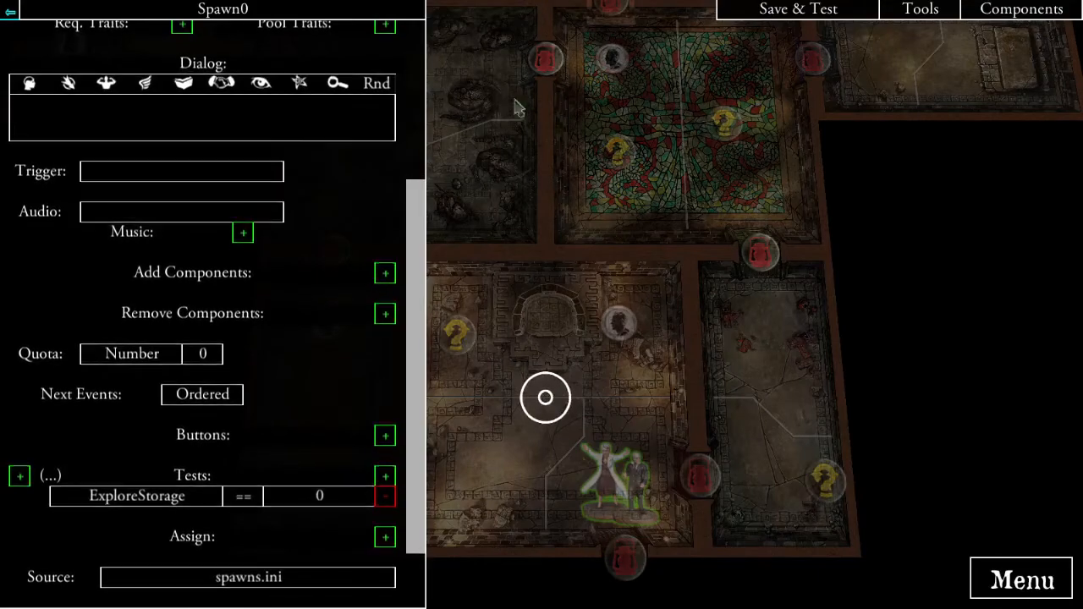
- Set the comparison value of Spawn0's ExploreStorage test to the number 1
left_click(320, 495)
left_click(380, 74)
left_click(507, 50)
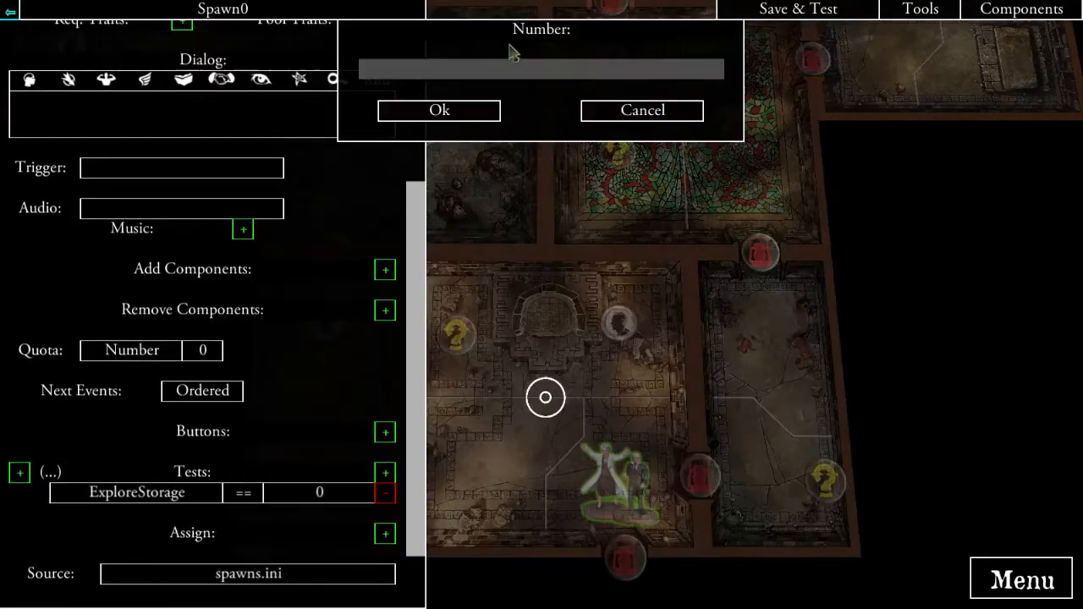
type("1")
left_click(440, 110)
- Rename Spawn0 as Cultist Storage and return to EventMythos3
scroll(178, 94, "up", 6)
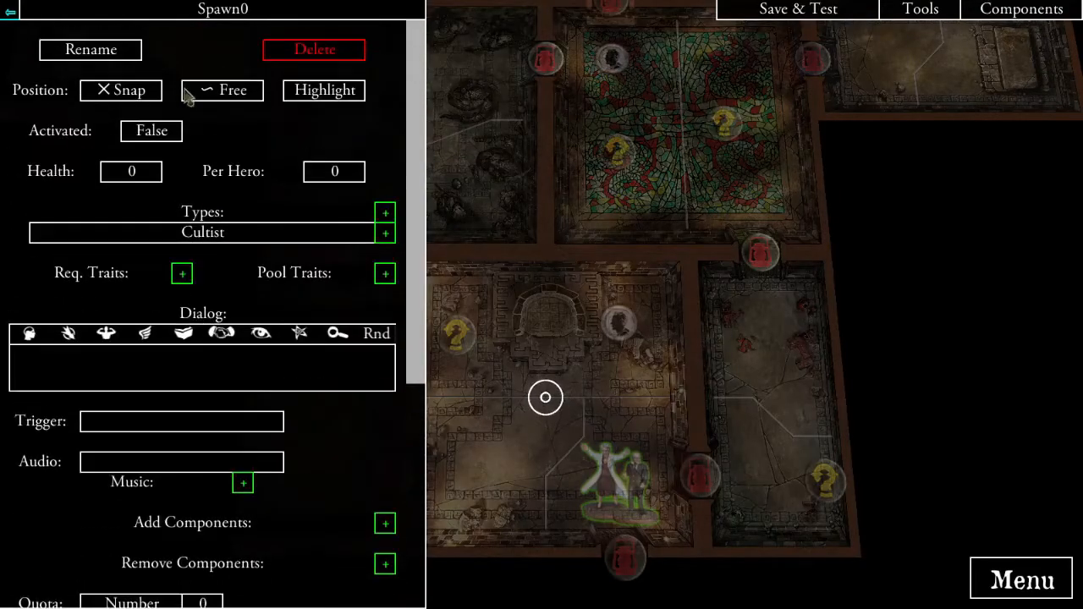
left_click(127, 51)
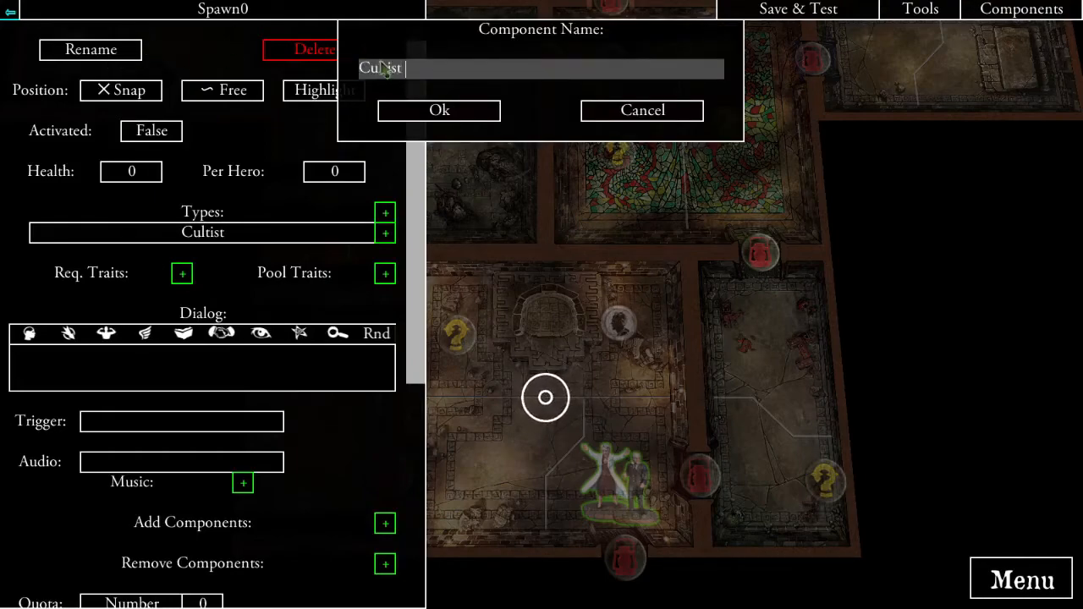
left_click(432, 111)
left_click(10, 11)
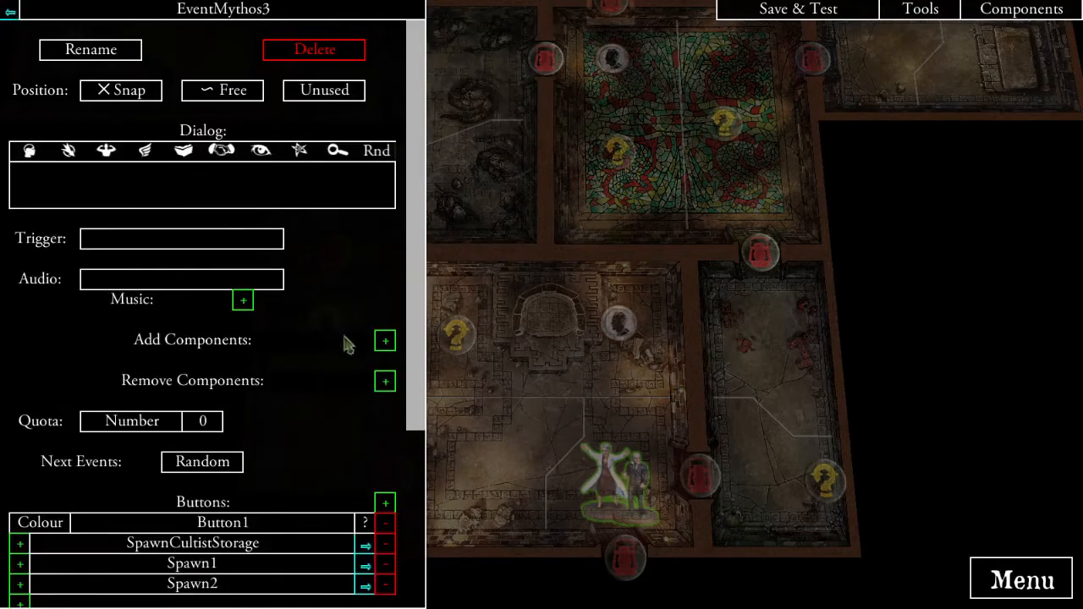
- Open Spawn1 from EventMythos3 and rename it as "Culist Antechamber"
scroll(338, 351, "down", 4)
left_click(365, 406)
scroll(350, 411, "down", 4)
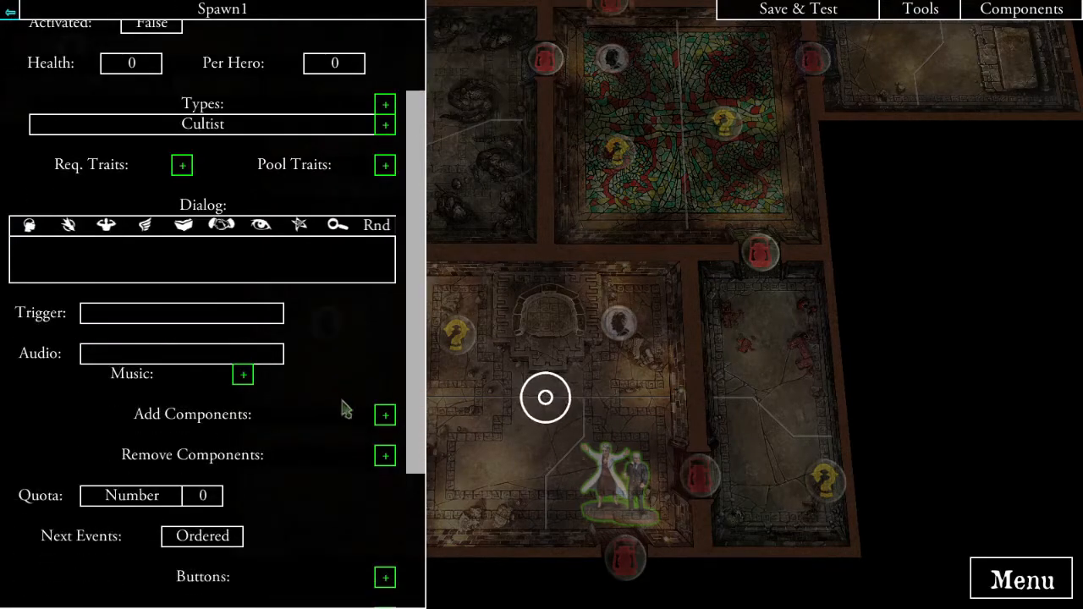
scroll(306, 394, "up", 4)
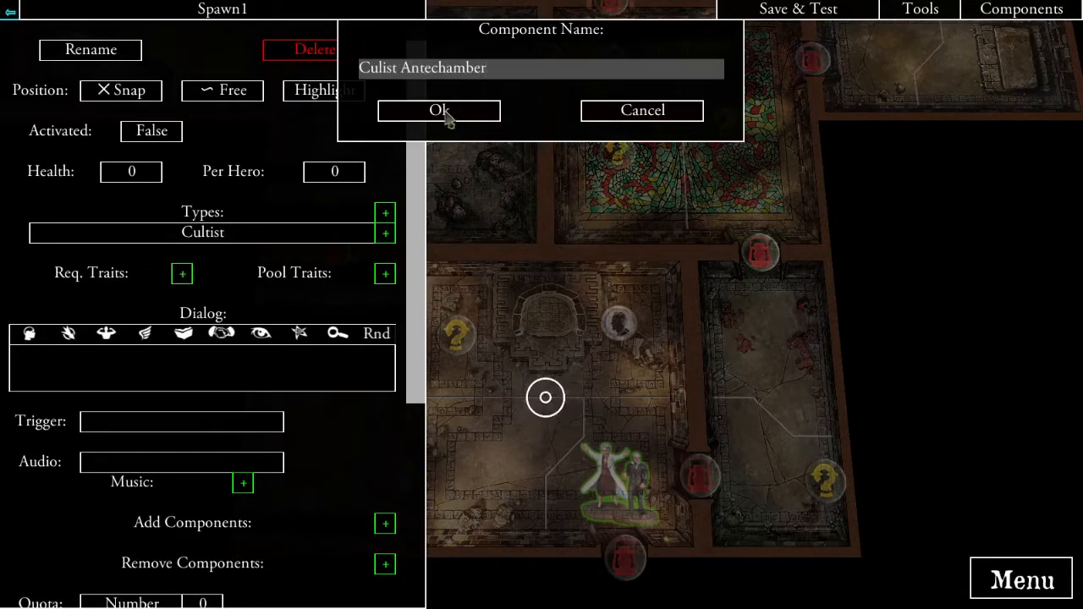
left_click(439, 111)
- Add a test on the ExploreAntechamber variable with the == operator to the antechamber spawn
scroll(263, 457, "down", 5)
left_click(385, 429)
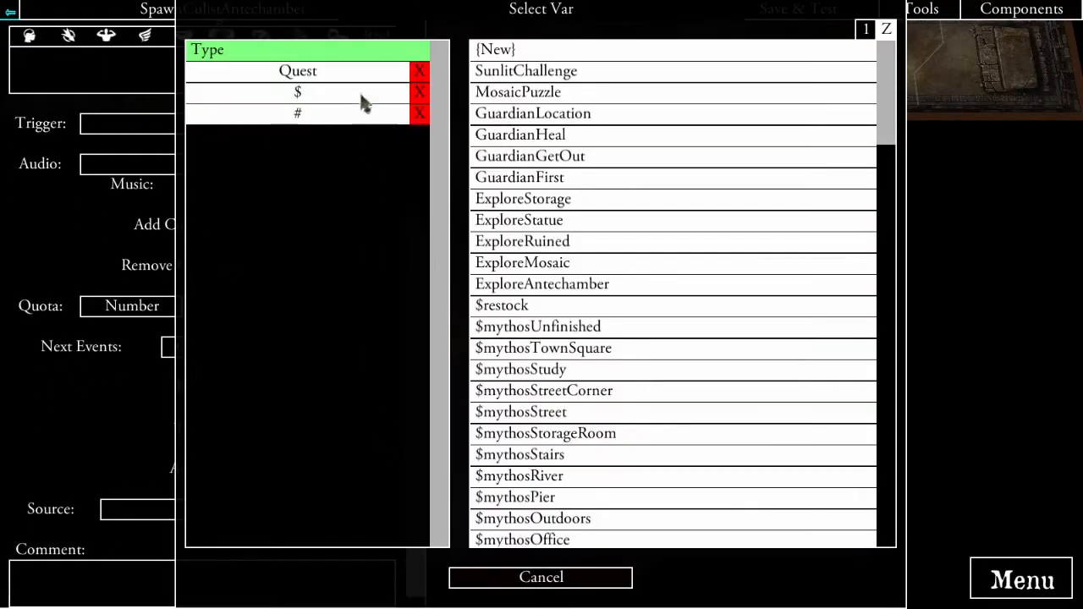
left_click(310, 113)
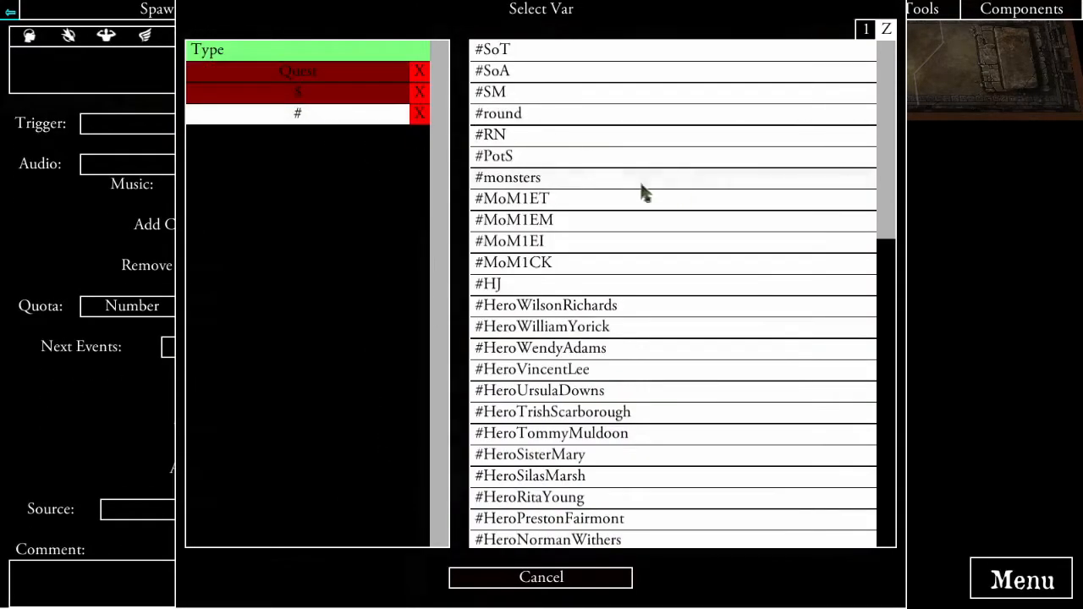
left_click(367, 115)
left_click(367, 76)
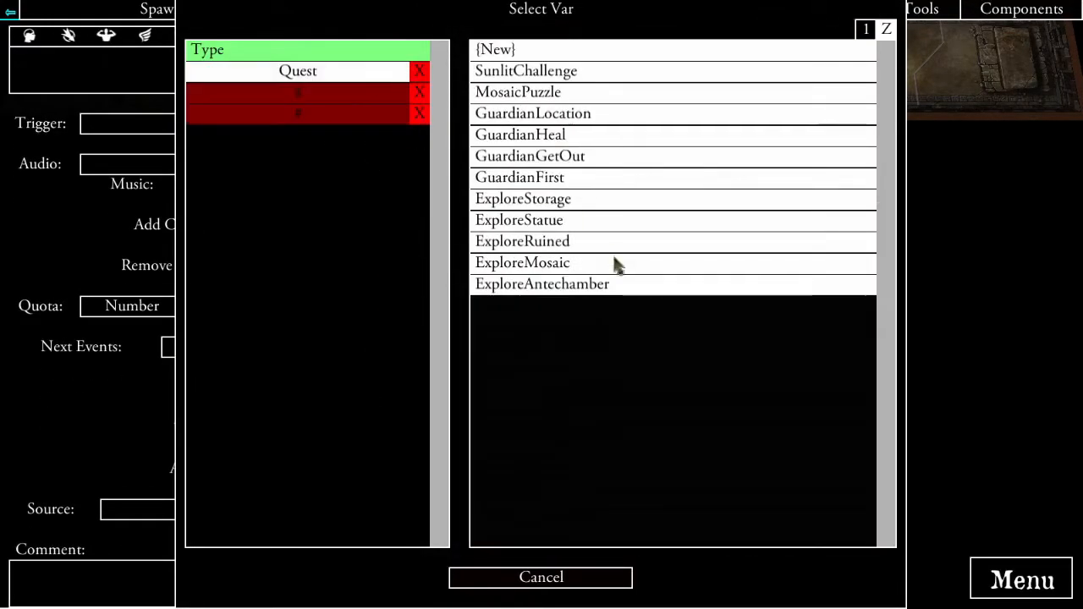
left_click(564, 287)
left_click(243, 448)
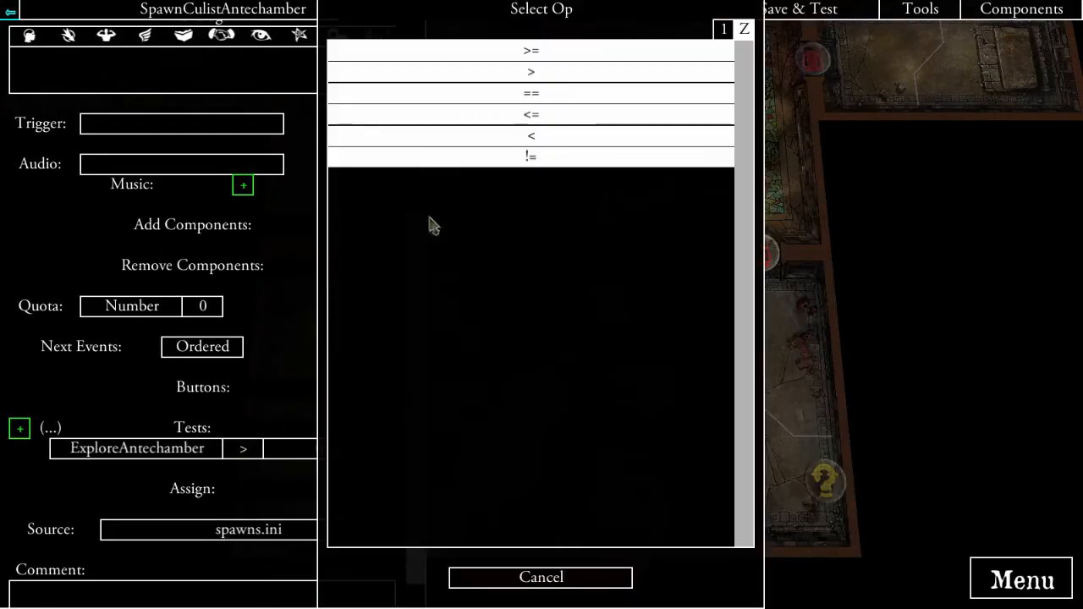
left_click(524, 94)
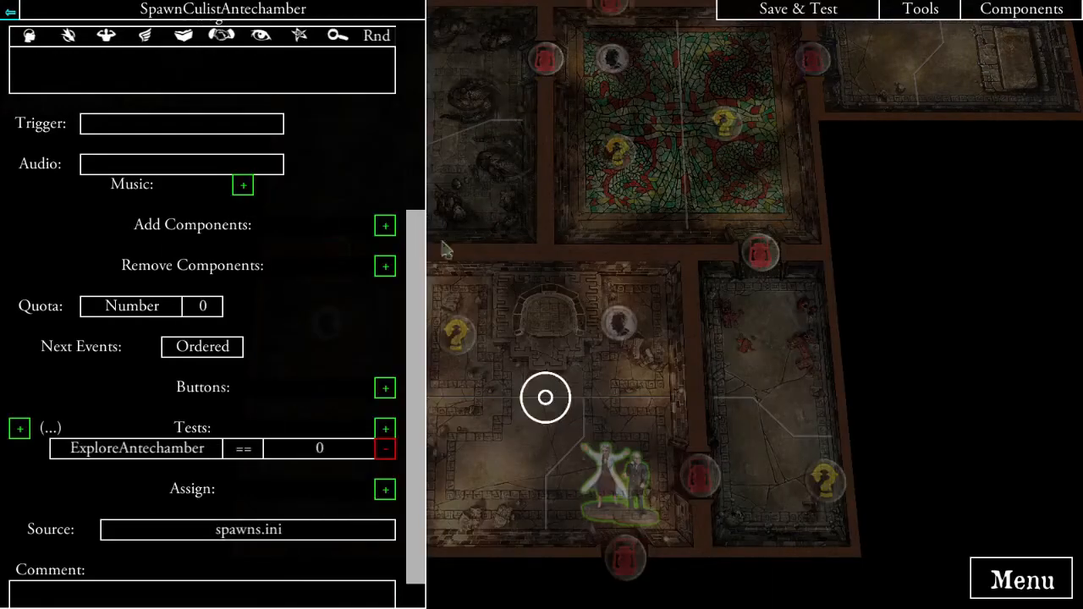
- Set the ExploreAntechamber test's comparison value to the number 1 and return to EventMythos3
left_click(346, 445)
left_click(512, 50)
type("1")
key("Return")
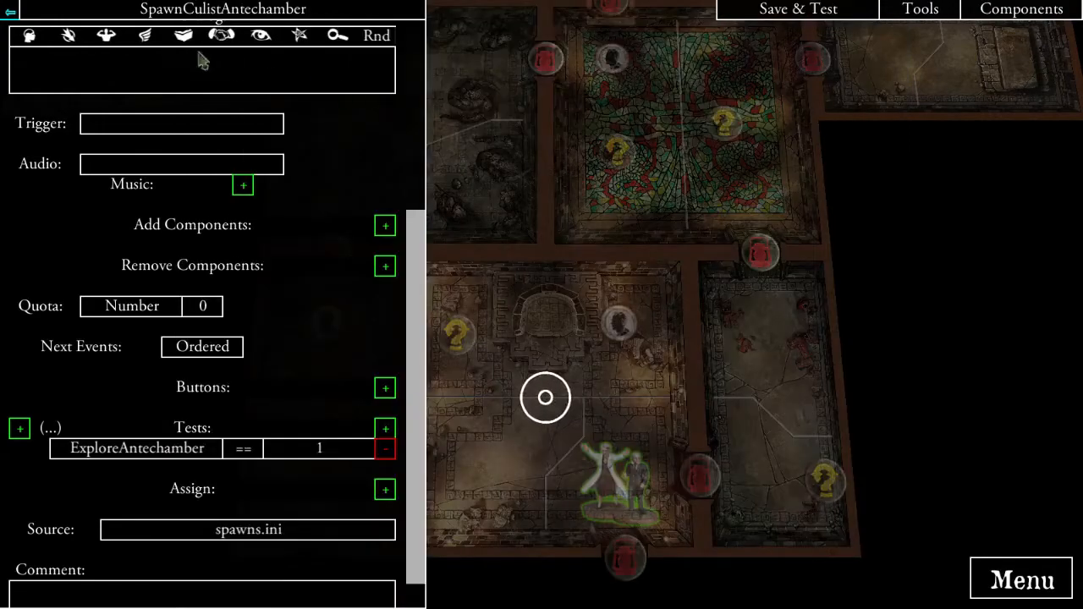
left_click(10, 10)
- Open Spawn2, rename it as Cultist Throne Room and return to EventMythos3
scroll(278, 345, "down", 3)
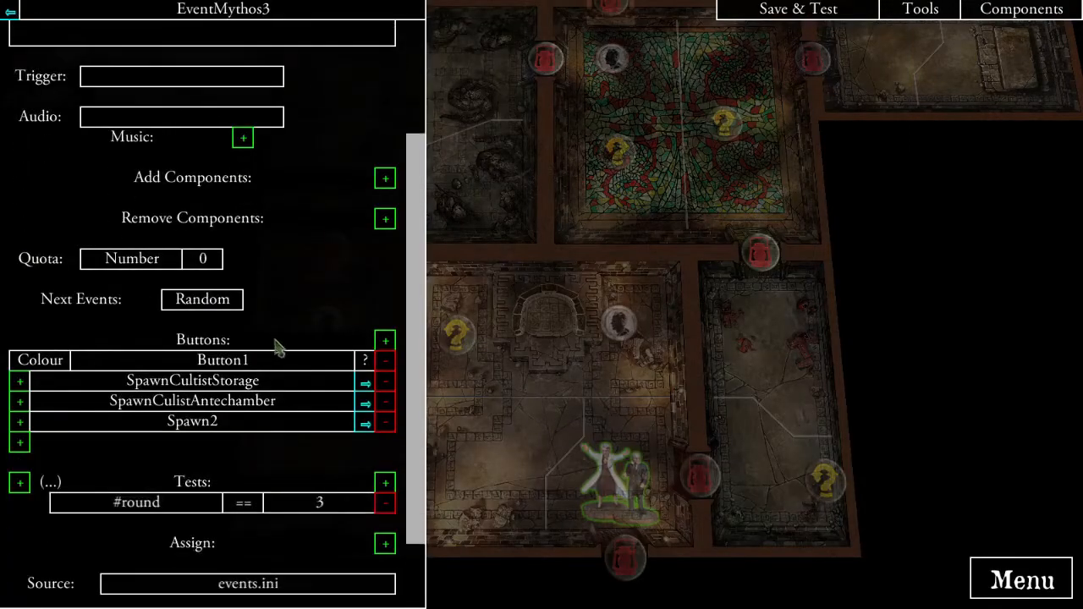
left_click(364, 424)
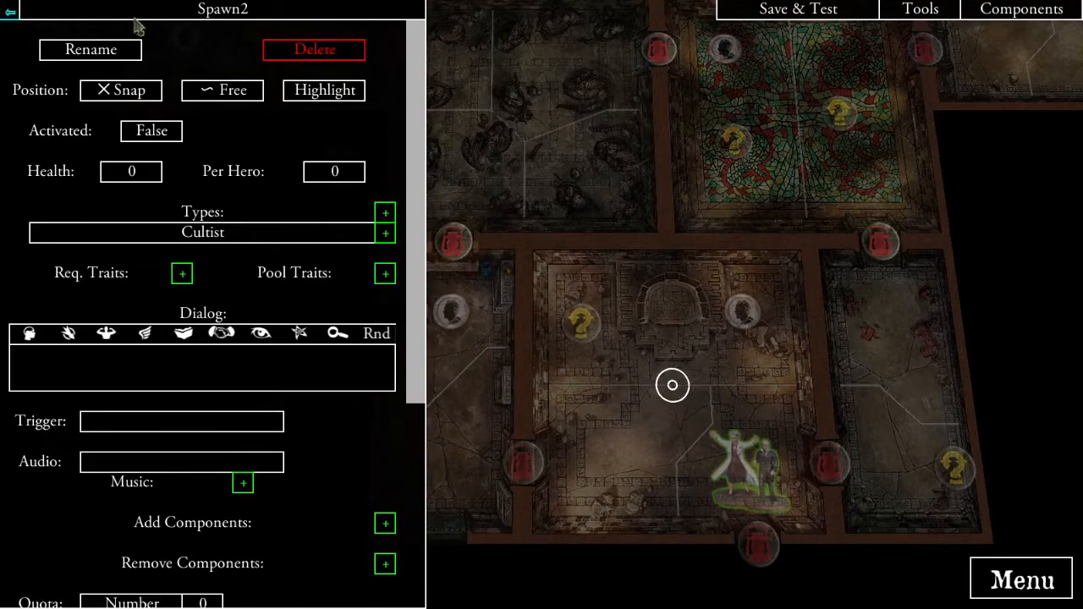
scroll(203, 212, "down", 2)
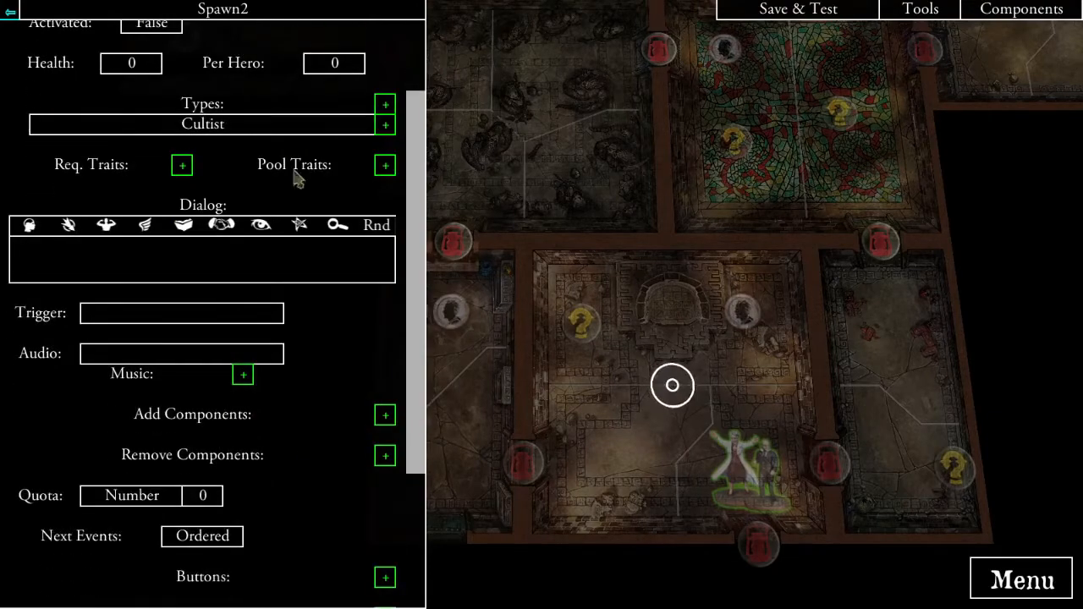
scroll(110, 75, "up", 2)
left_click(95, 53)
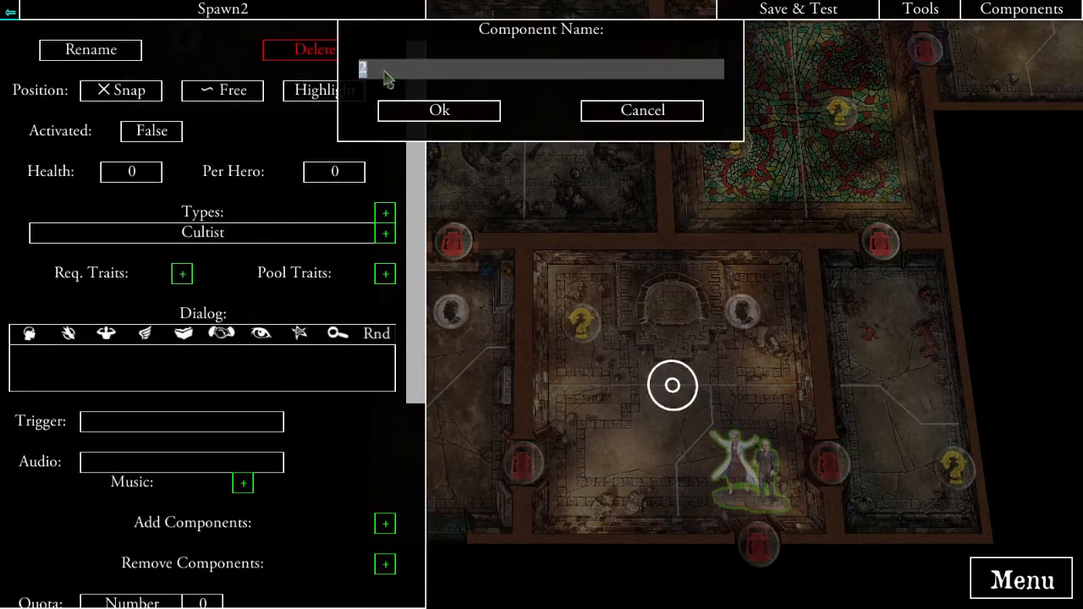
type("Cultist Throne Room")
left_click(423, 112)
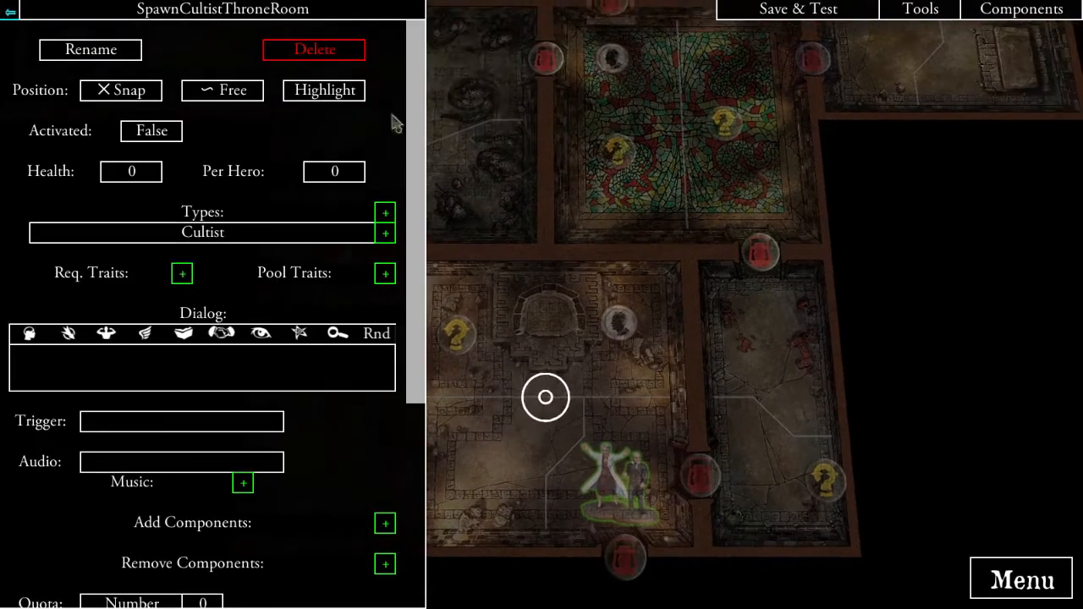
left_click(10, 10)
- Open SpawnCultistStorage and set its dialog to "A person in a robe shambles from the shadows with a knife! Place a Cultist as indicated."
scroll(245, 338, "down", 3)
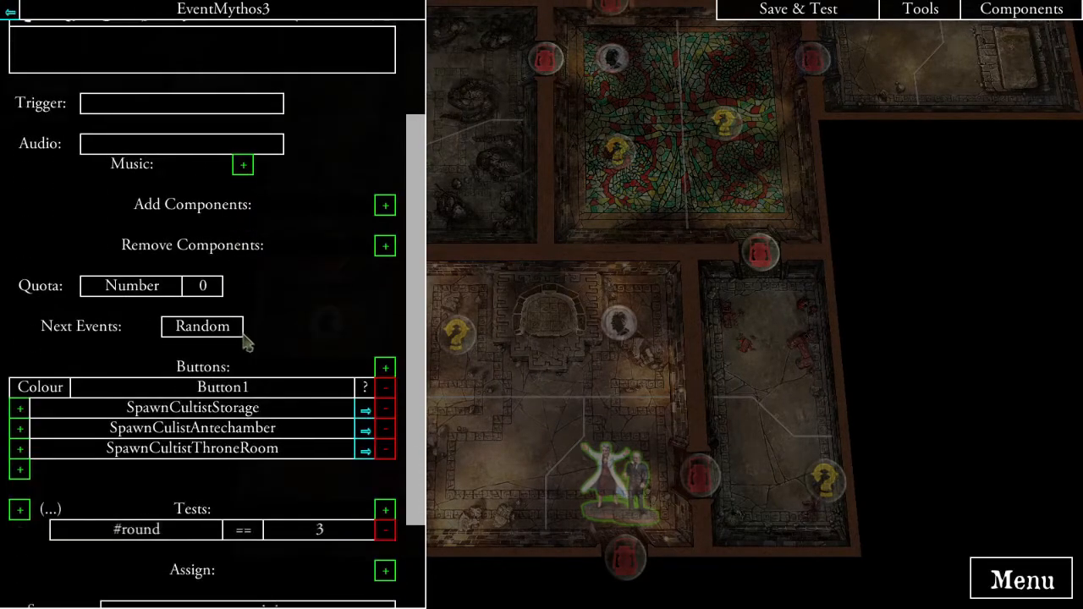
left_click(364, 412)
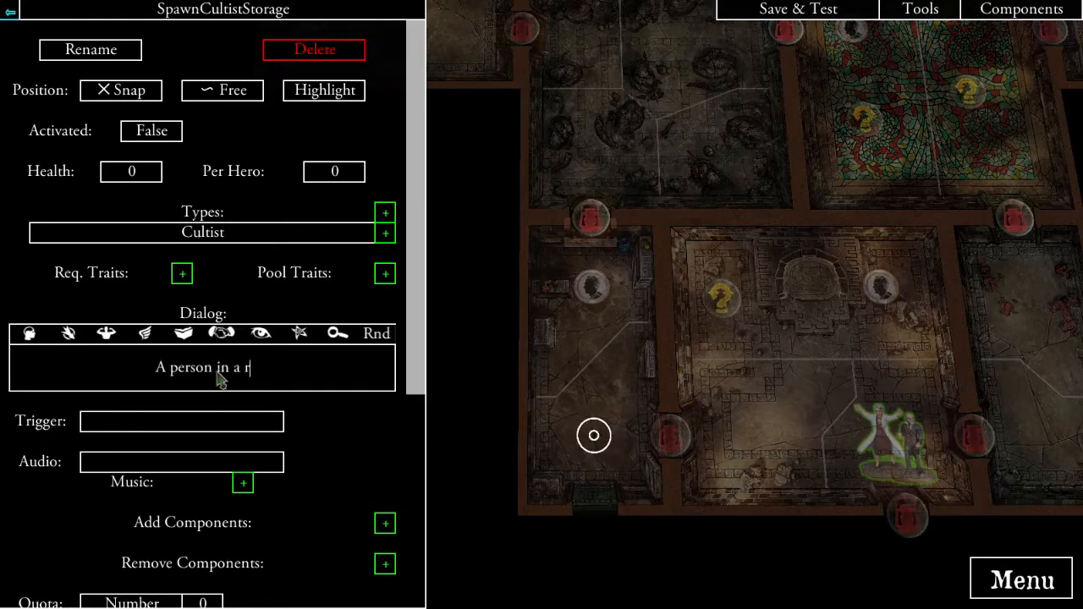
type("shambles ")
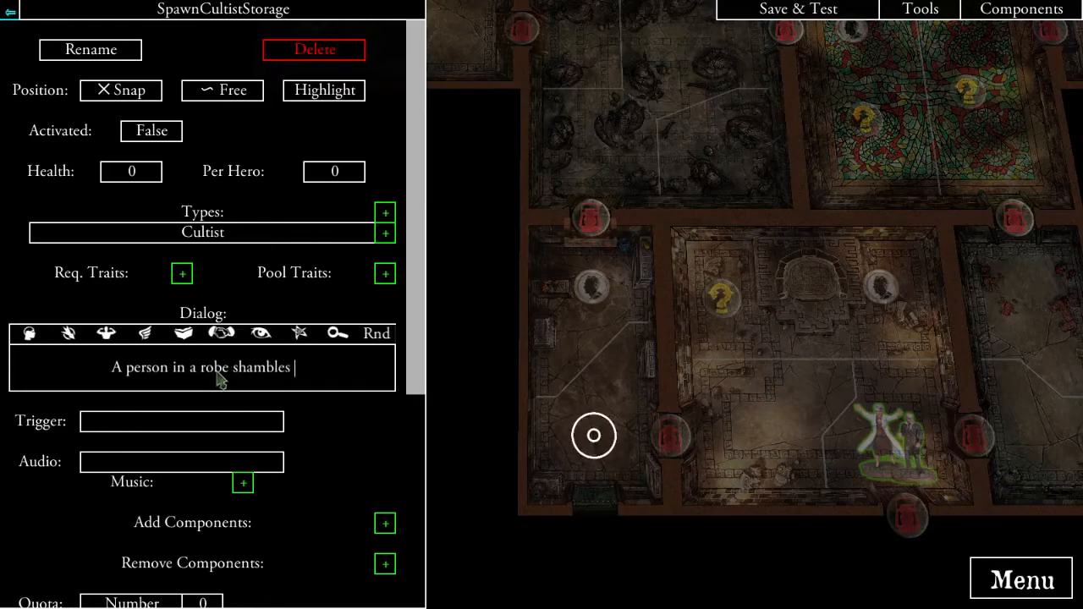
type("from the shado")
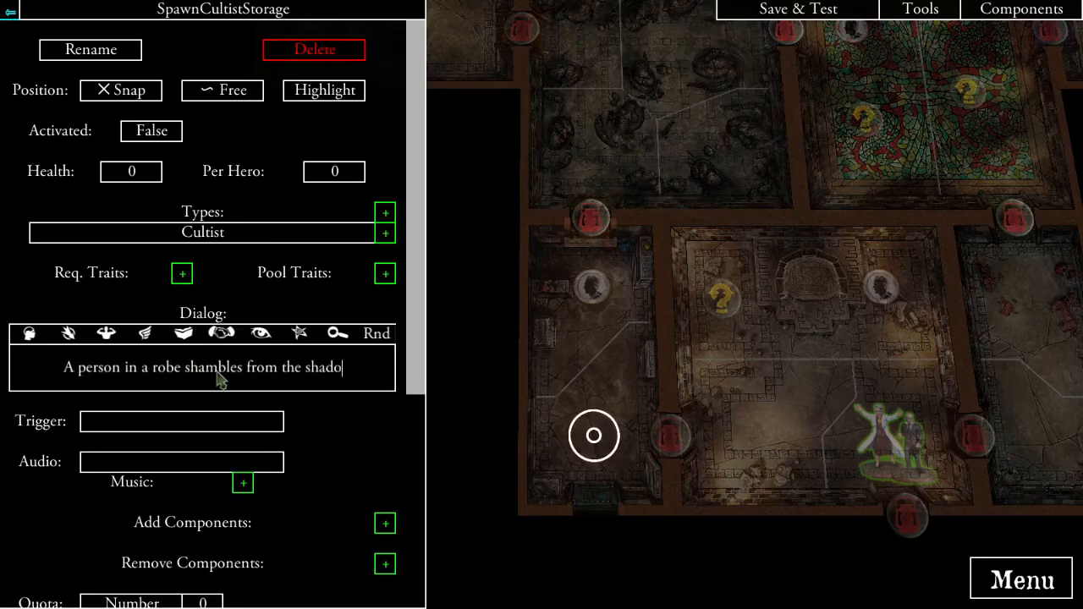
type("ws with a knife")
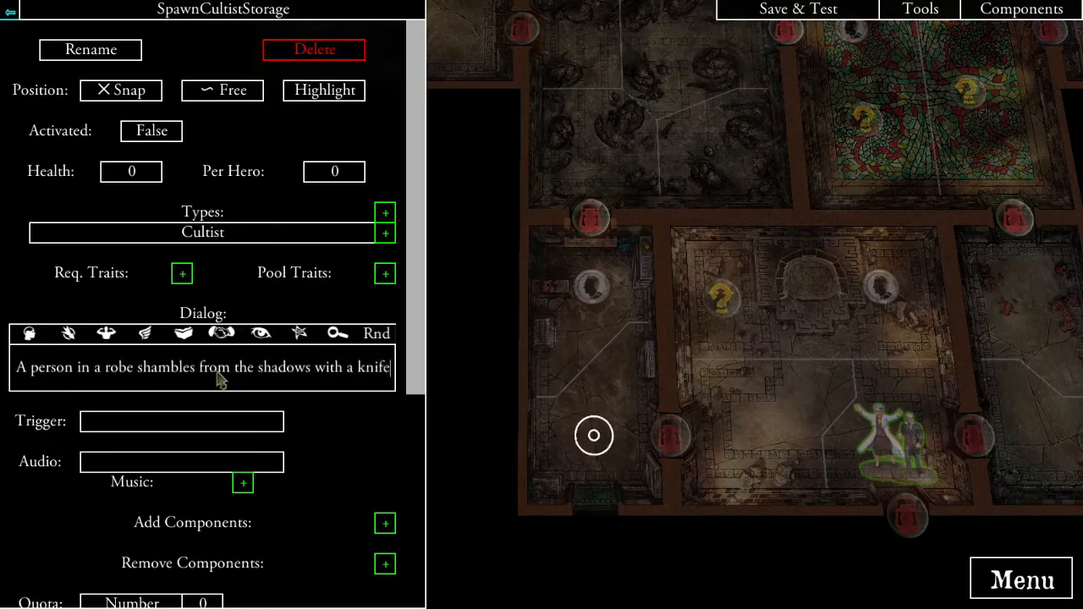
type("! Place a Cultist as indi")
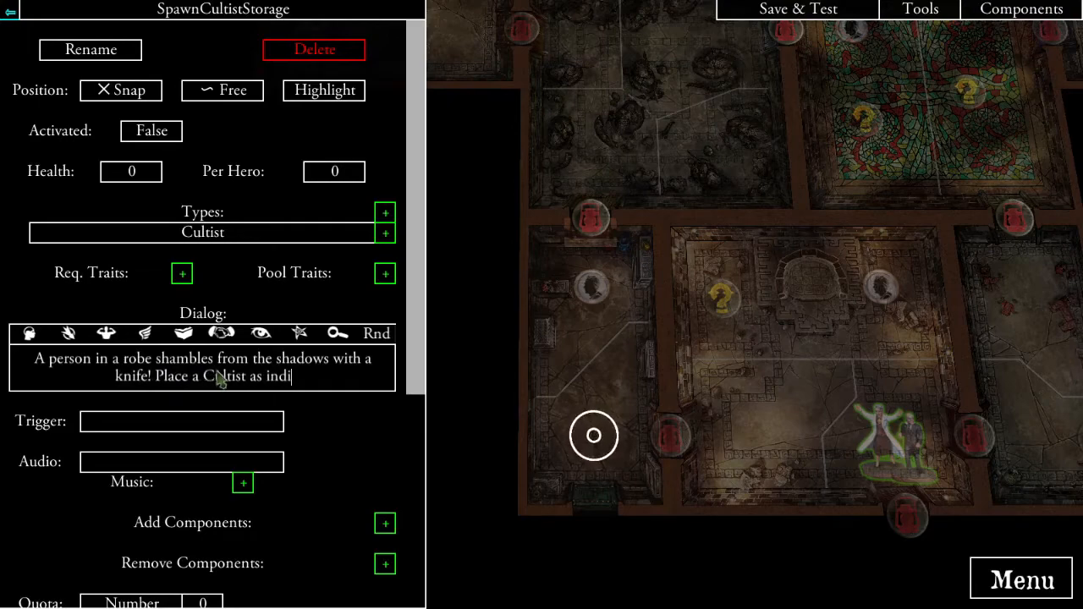
type("cated.")
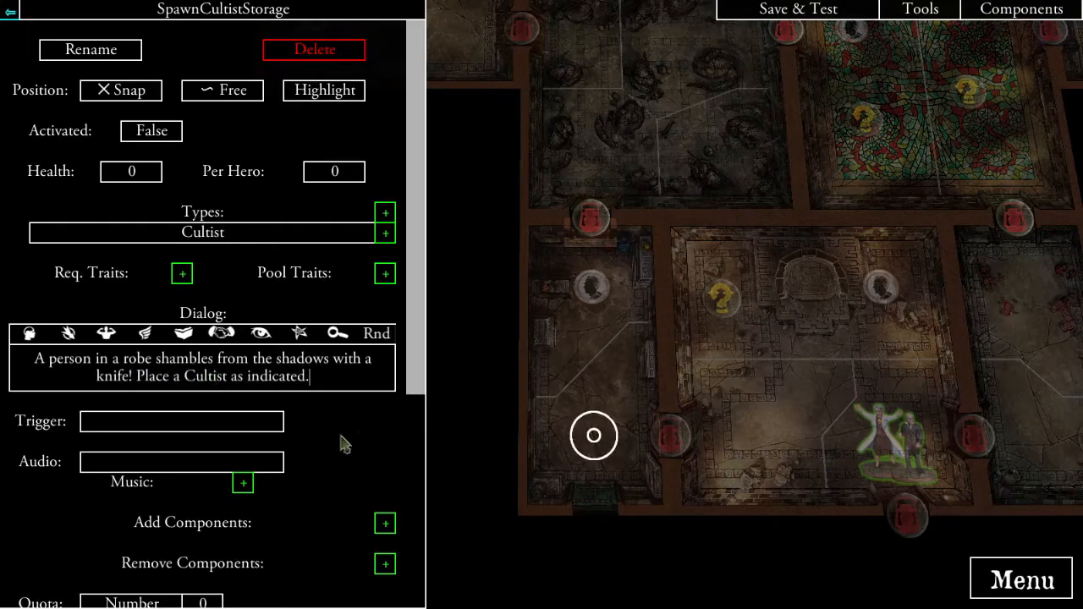
- Copy the full dialog text of SpawnCultistStorage and return to EventMythos3
scroll(333, 441, "down", 5)
scroll(331, 438, "down", 1)
scroll(326, 503, "up", 6)
left_click(296, 345)
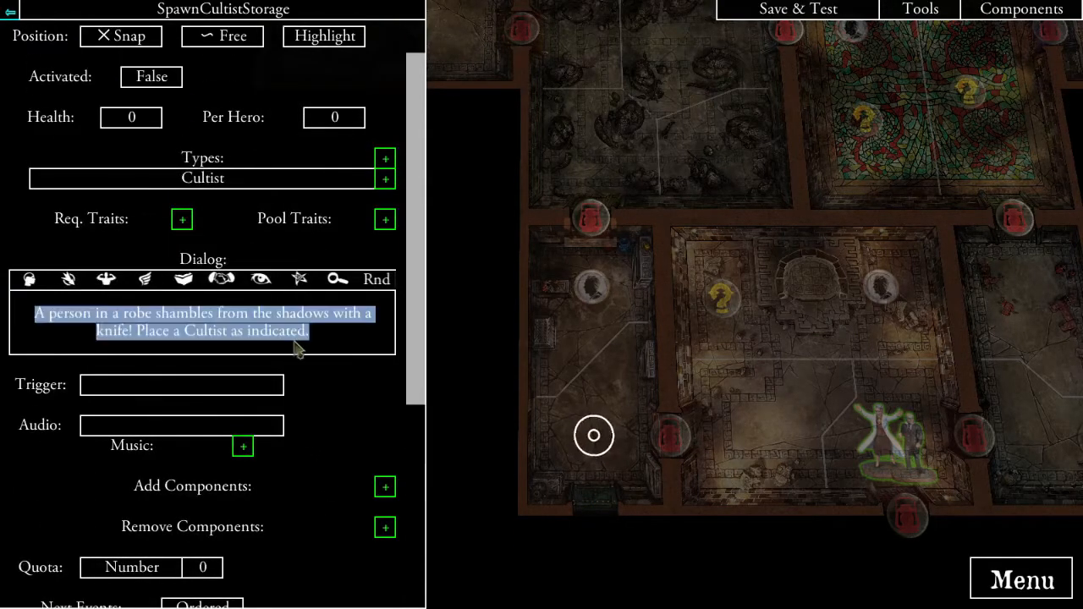
left_click(10, 11)
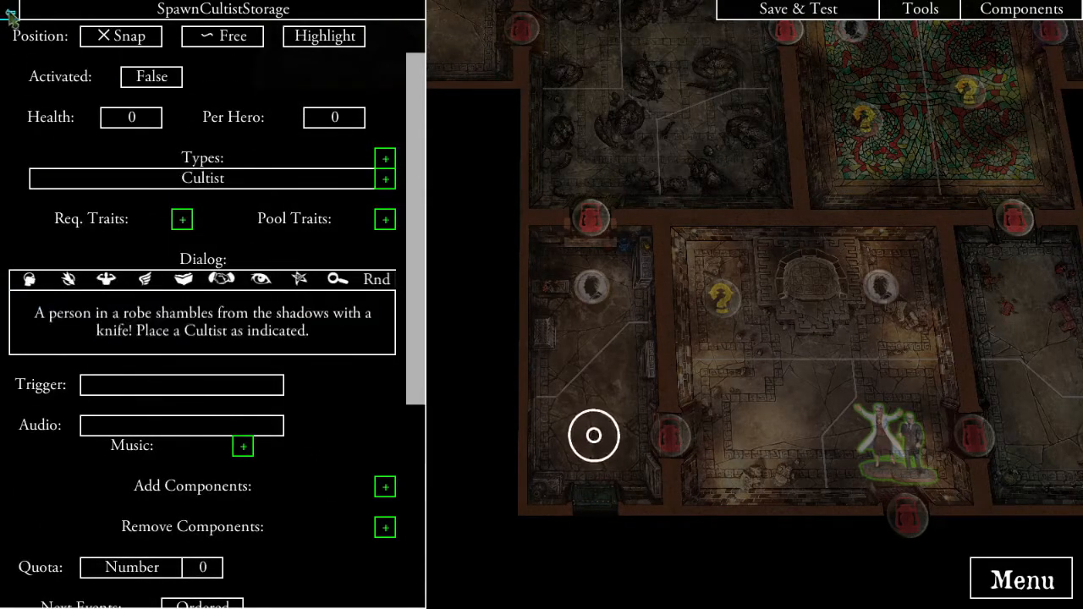
- Paste the copied dialog into SpawnCulistAntechamber, snap its position to the lower space of the room east of the throne room, and return to EventMythos3
left_click(365, 430)
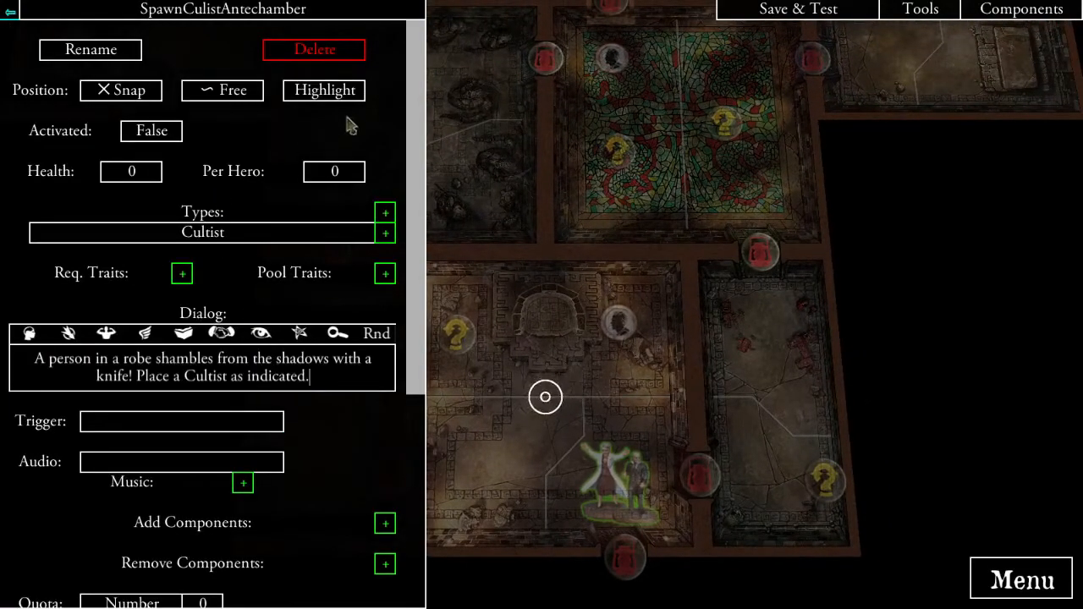
left_click(180, 117)
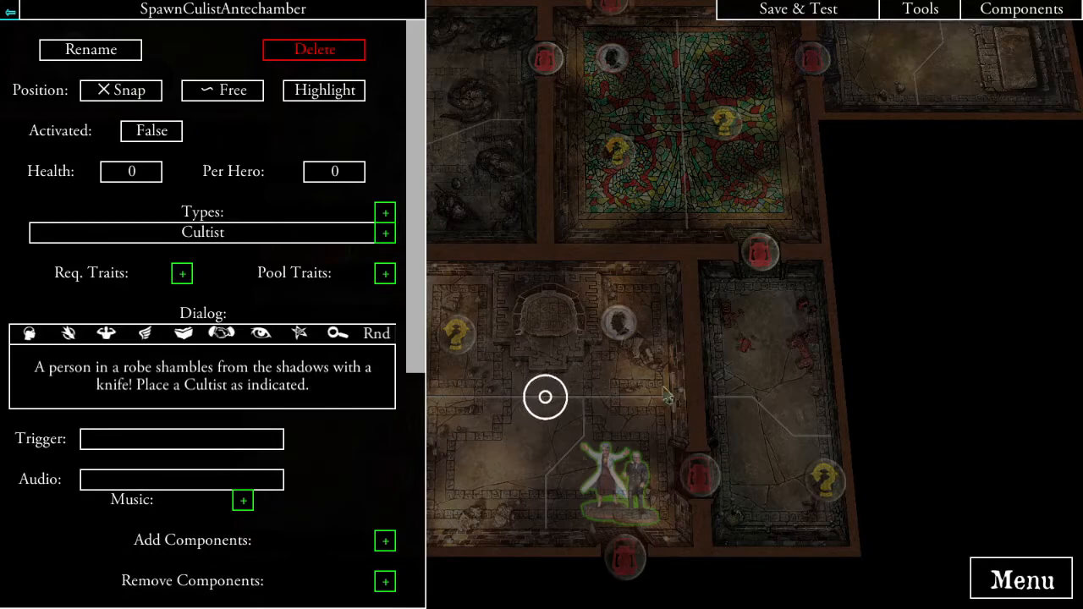
left_click(129, 85)
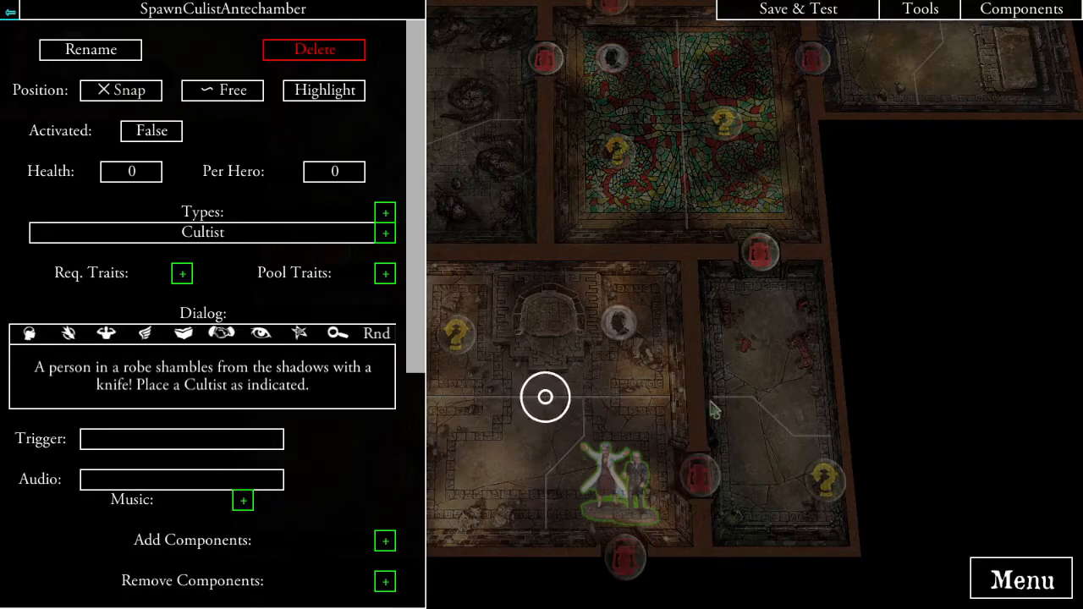
left_click(765, 452)
left_click(11, 16)
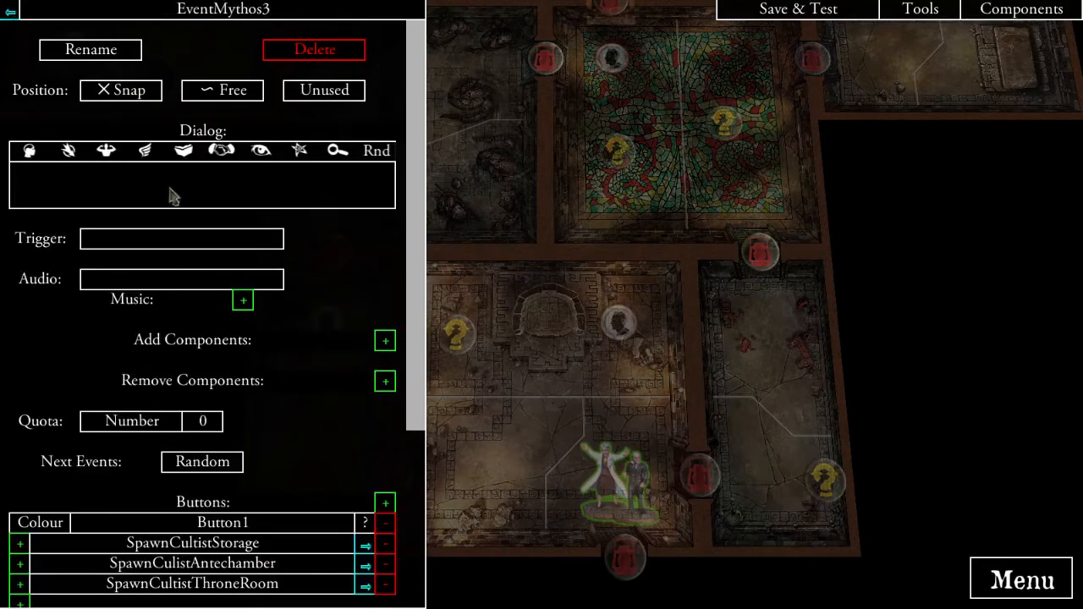
- Paste the copied dialog into SpawnCultistThroneRoom, snap its position onto the throne, and return to EventMythos3
scroll(293, 312, "down", 3)
left_click(365, 450)
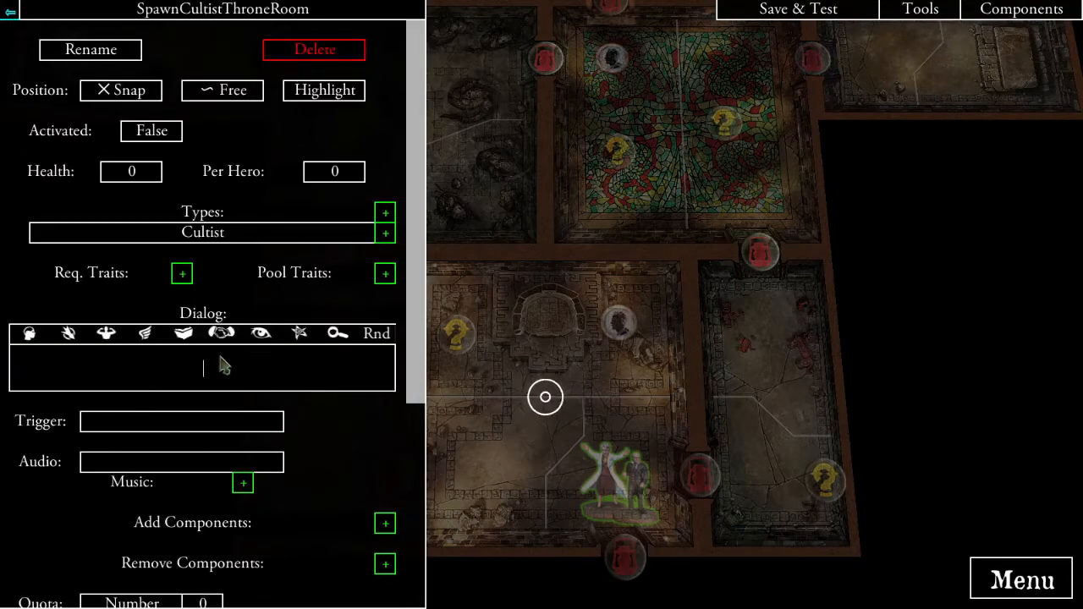
left_click(123, 92)
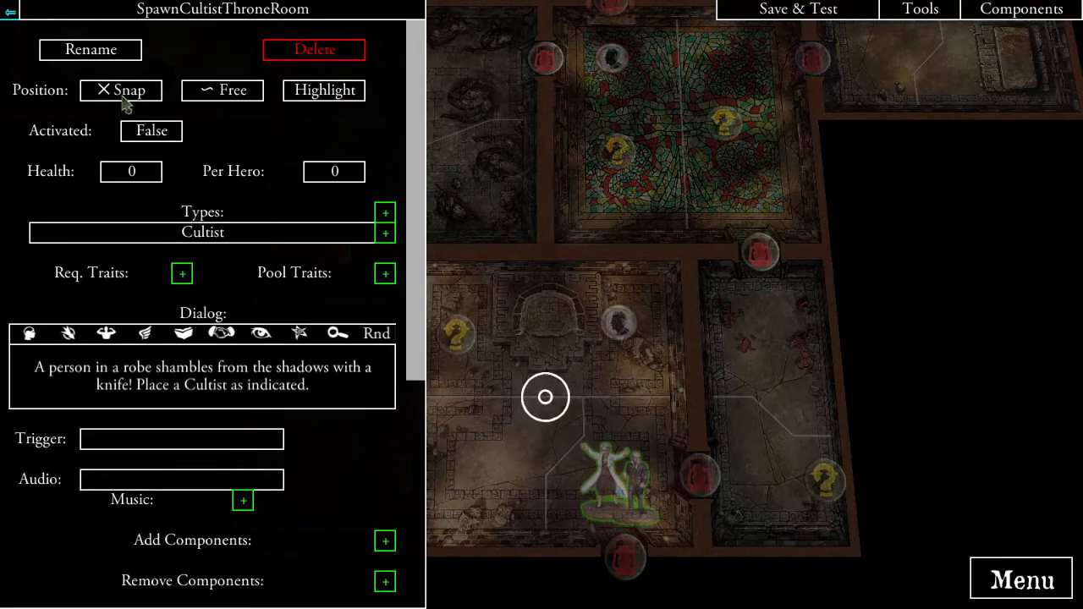
left_click(545, 325)
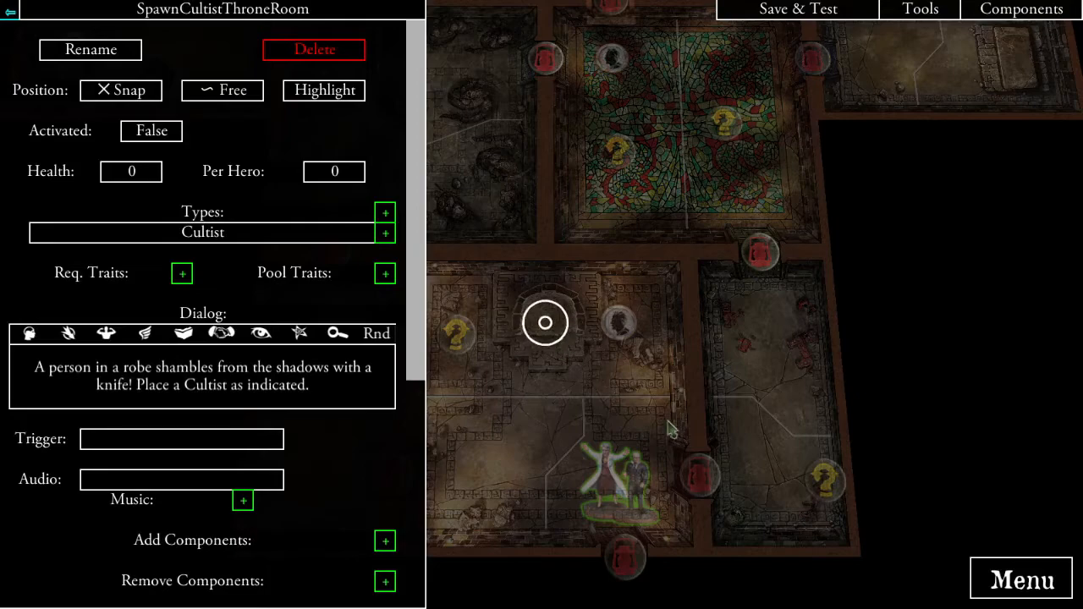
scroll(209, 436, "down", 3)
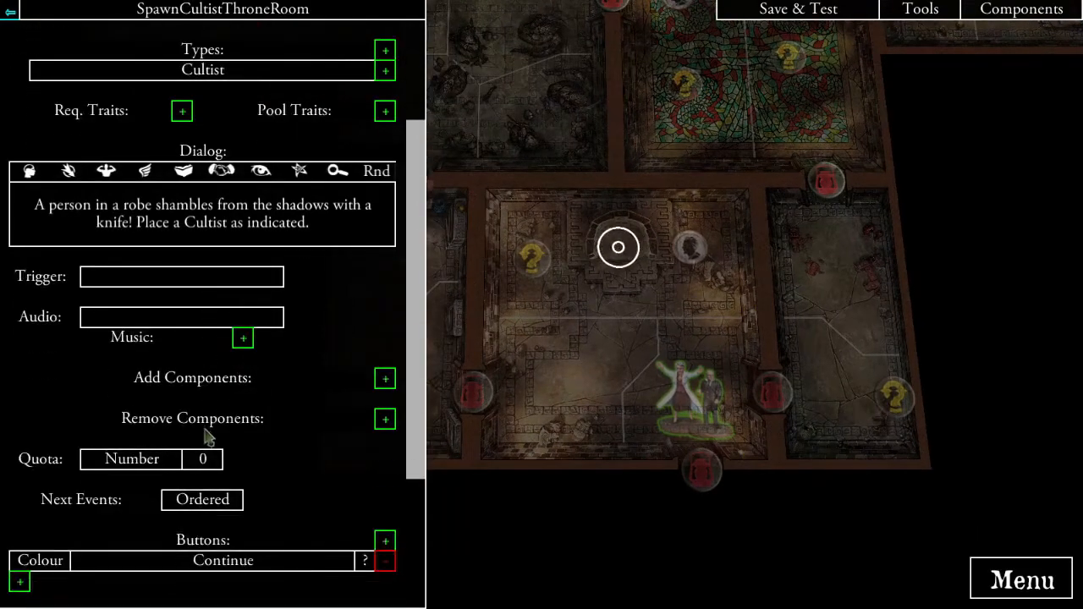
left_click(10, 14)
scroll(153, 287, "down", 3)
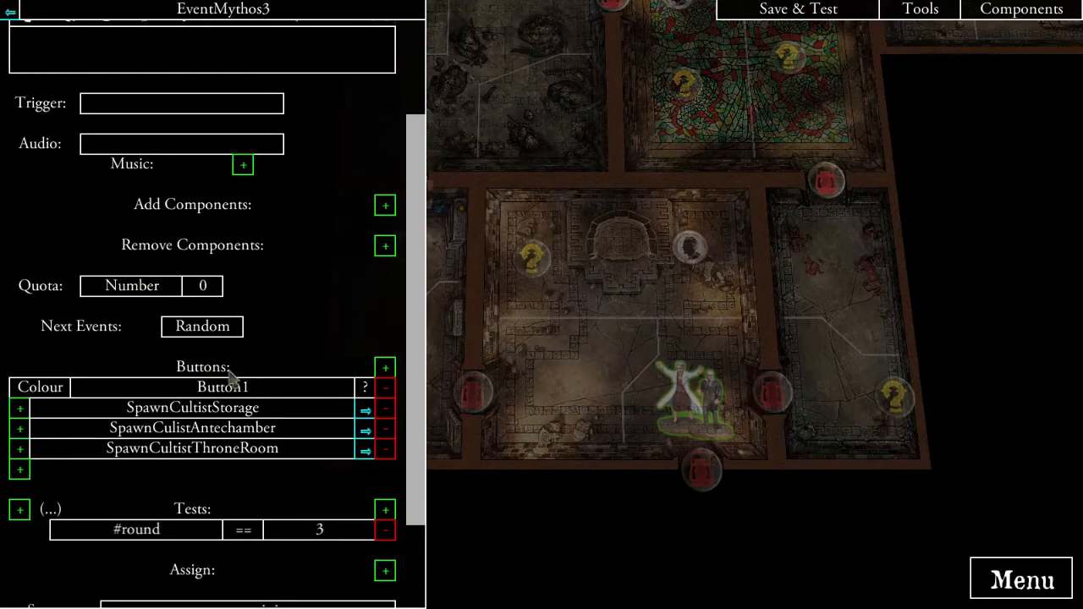
- Open EventMythos5 from EventMythos0 and set its dialog to "A torch falls off the wall, setting the room ablaze, Place Fire, as indicated"
left_click(10, 13)
scroll(203, 393, "down", 2)
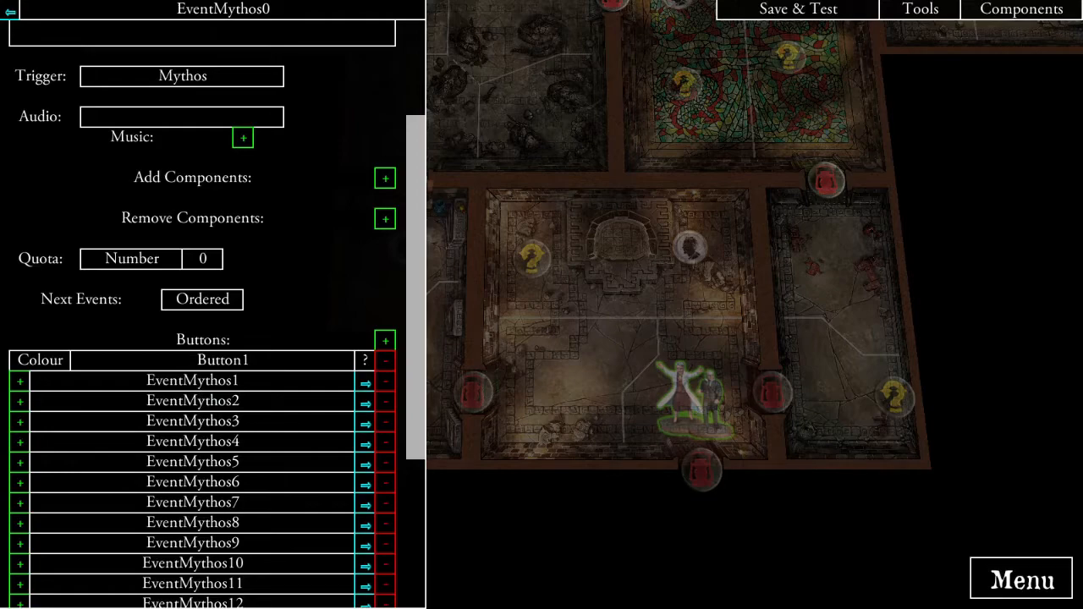
left_click(366, 463)
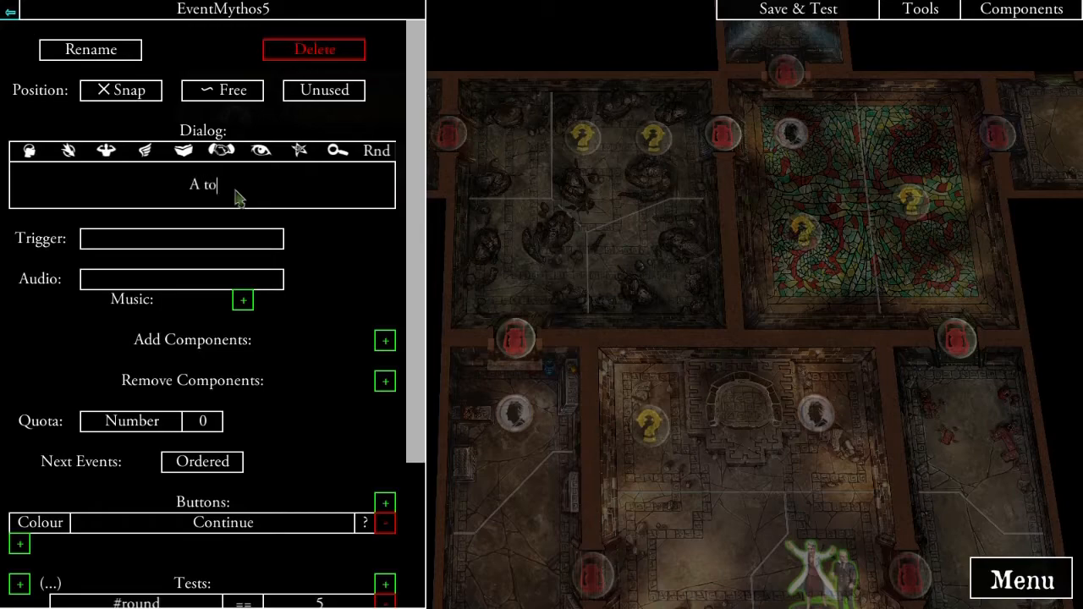
type("off t")
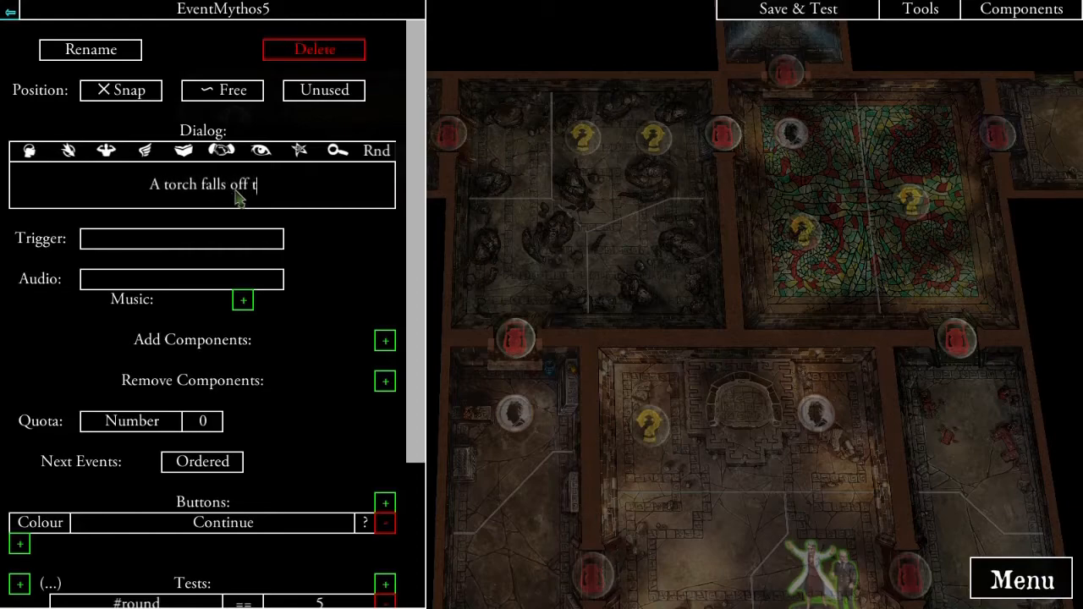
type("he wall, se")
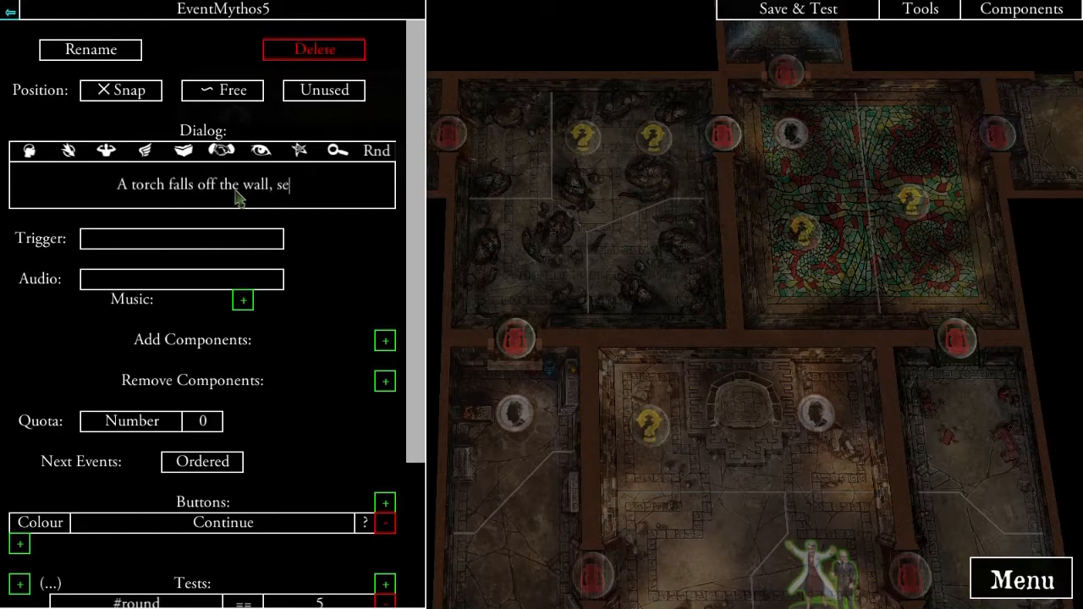
type("tting the room ")
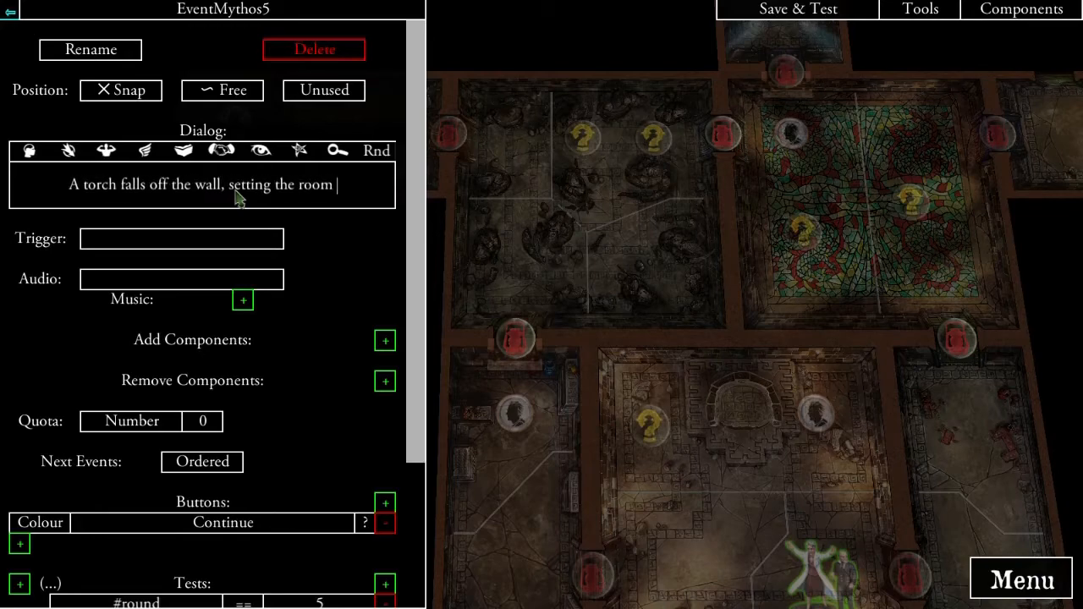
type("ablaze, Place GF")
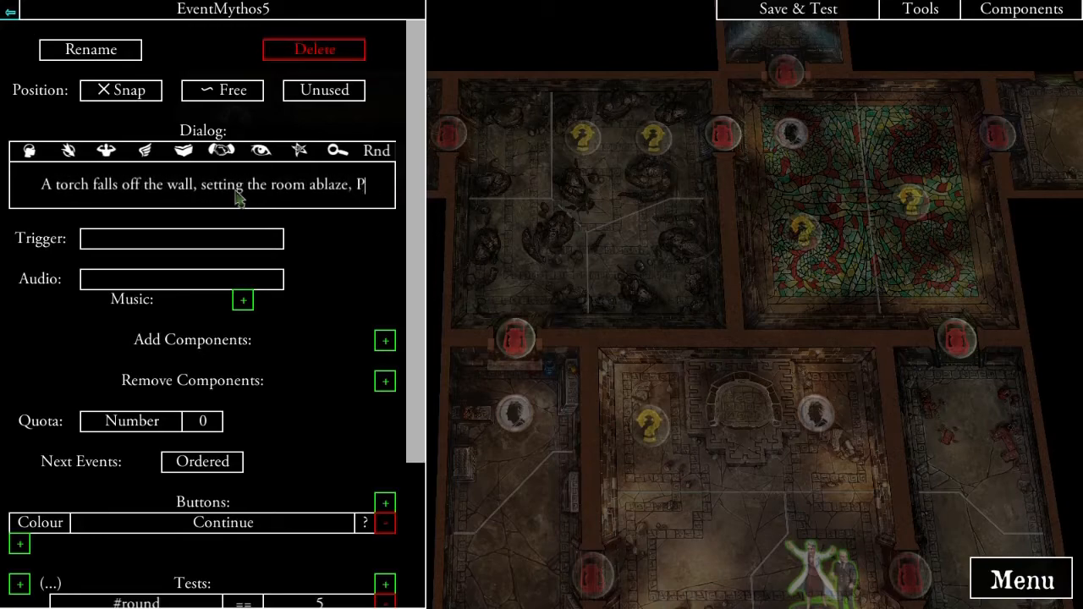
key("BackSpace")
key("BackSpace")
type("Fire, as indicated")
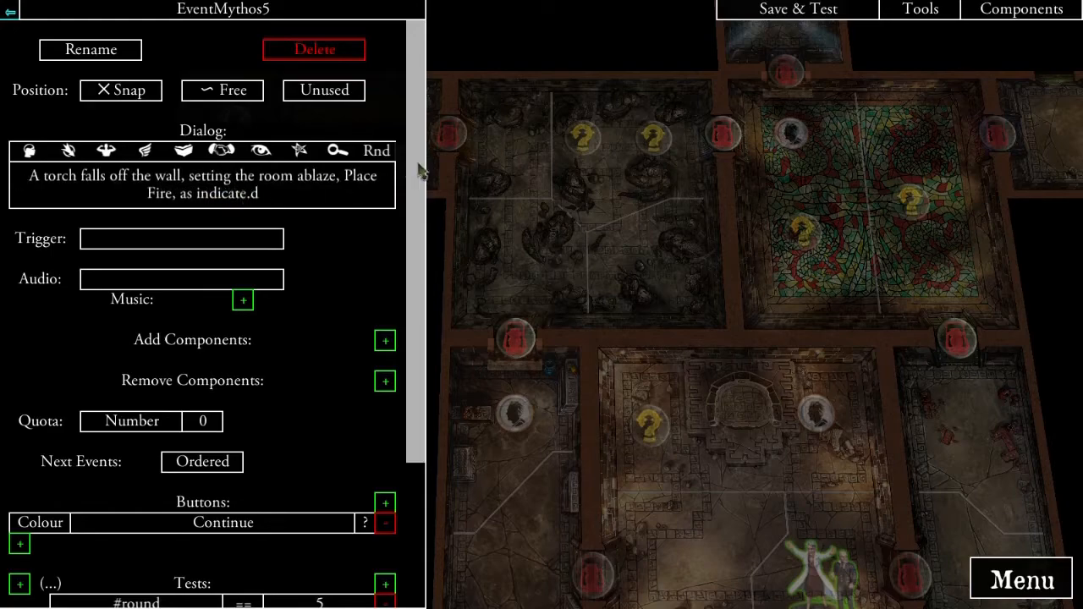
key("BackSpace")
key("BackSpace")
type("d")
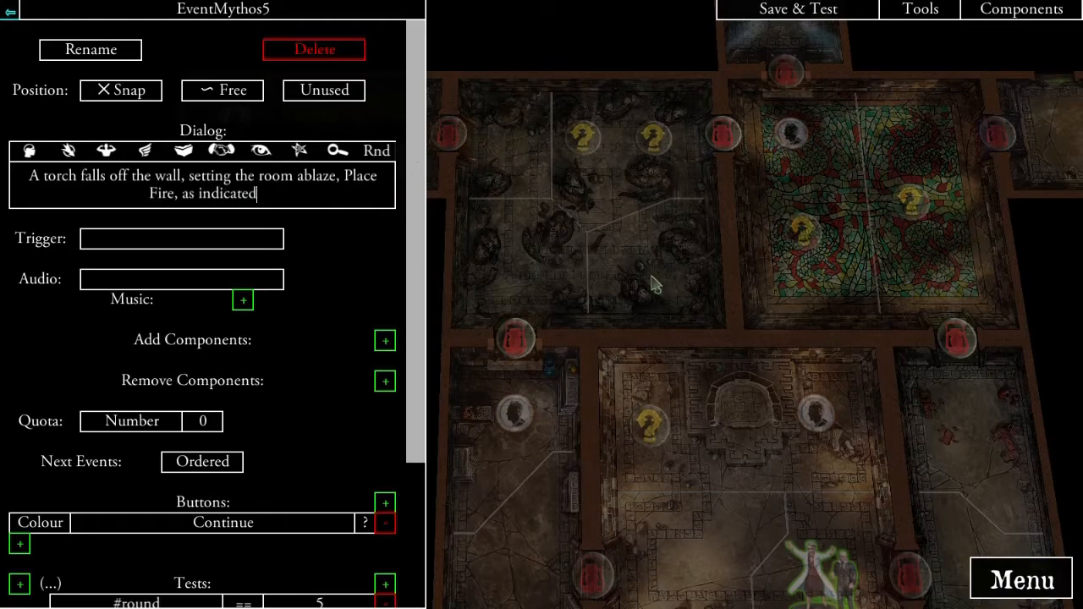
- Add an assignment to EventMythos5 that sets the $fire variable to the number 1
left_click_drag(641, 271, 520, 225)
left_click_drag(751, 334, 909, 393)
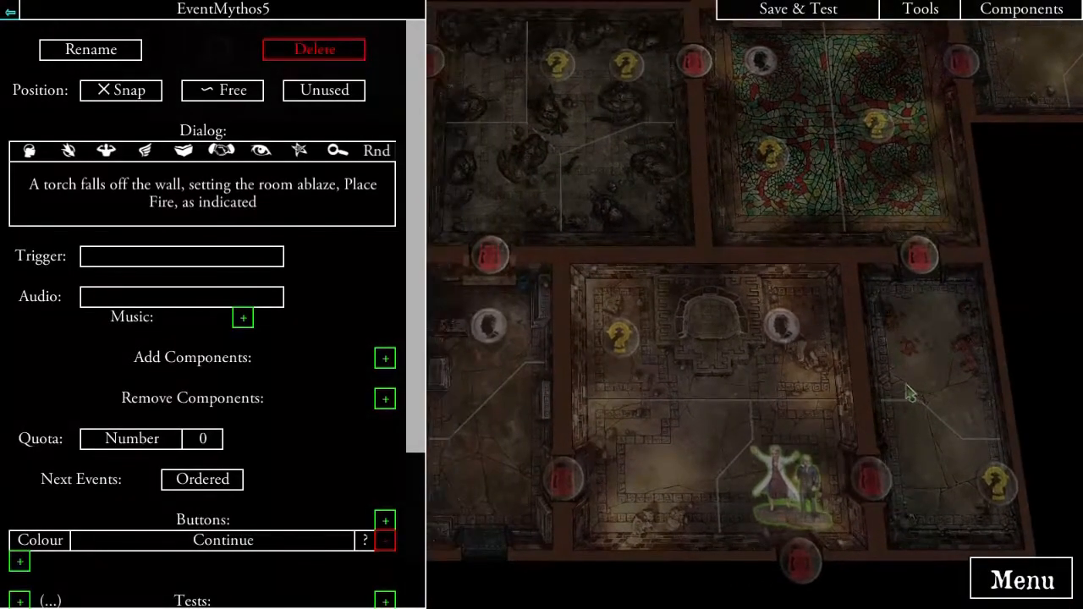
scroll(351, 423, "down", 5)
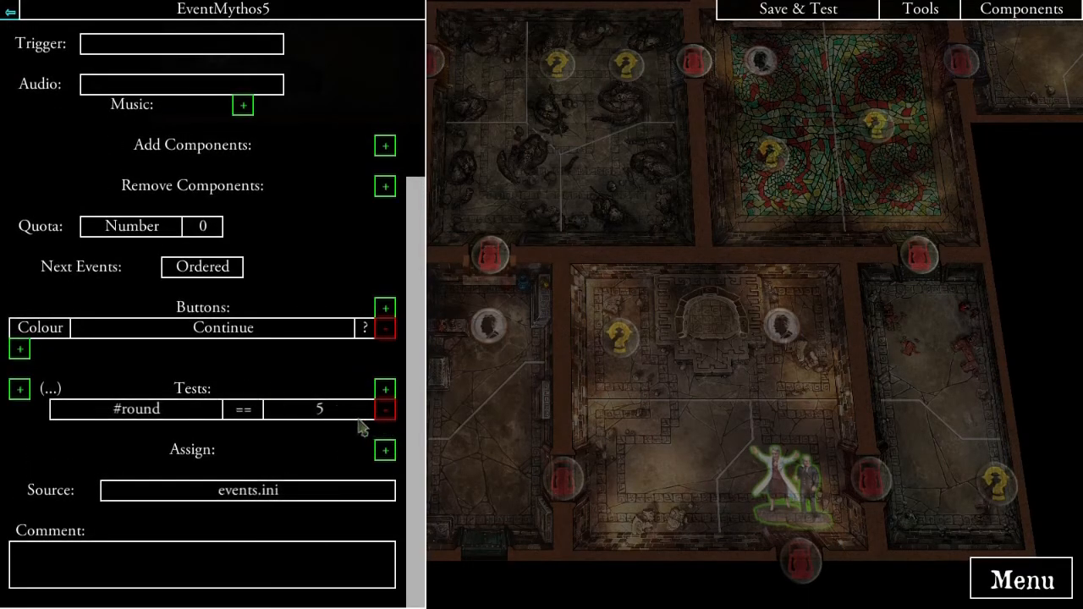
left_click(385, 450)
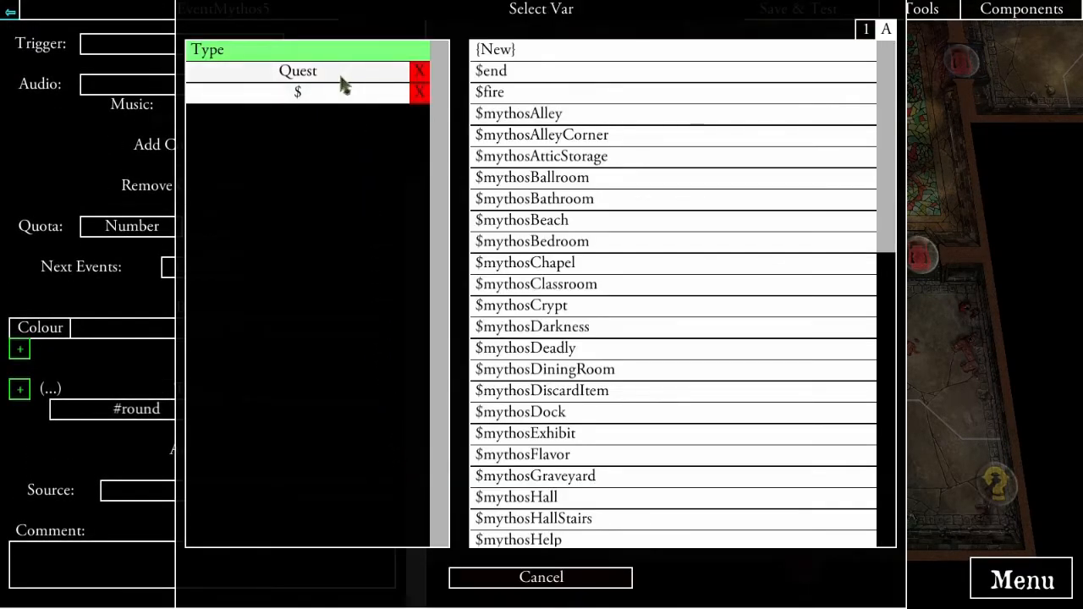
left_click(334, 87)
left_click(336, 80)
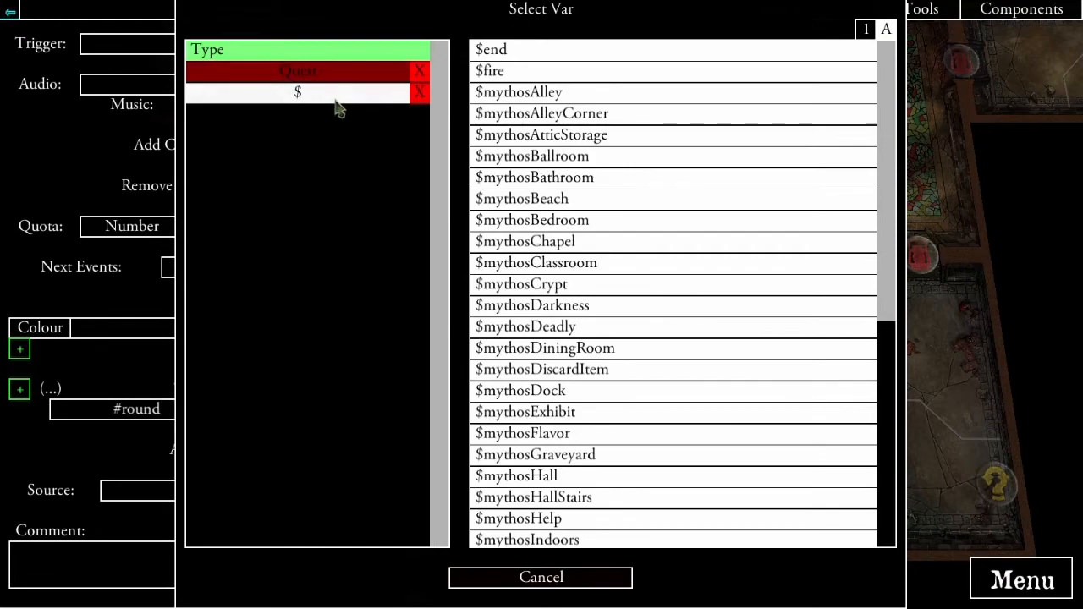
left_click(510, 81)
left_click(273, 473)
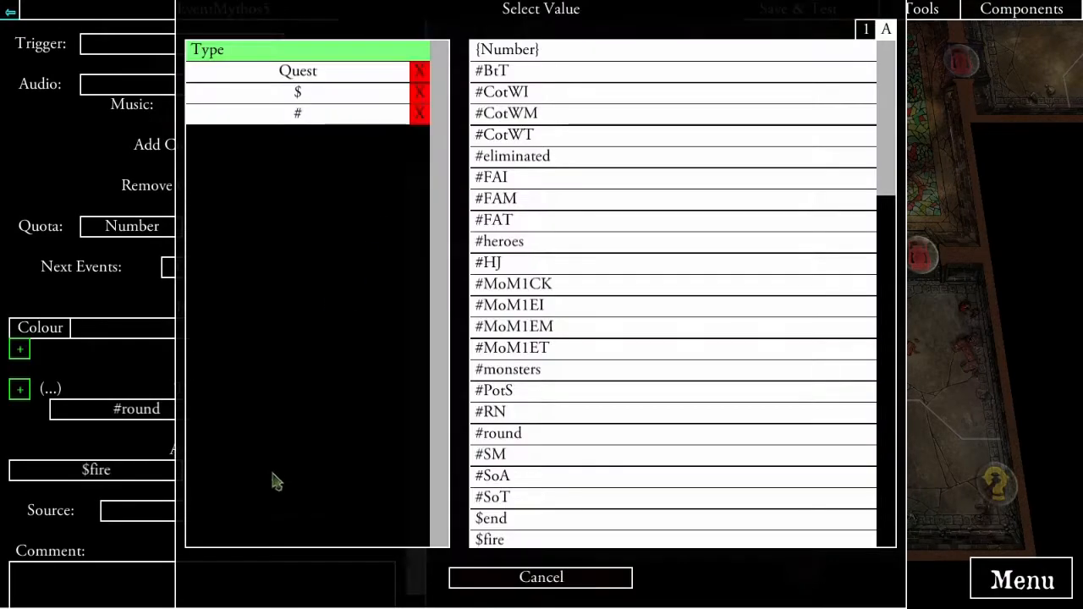
left_click(525, 51)
left_click(439, 111)
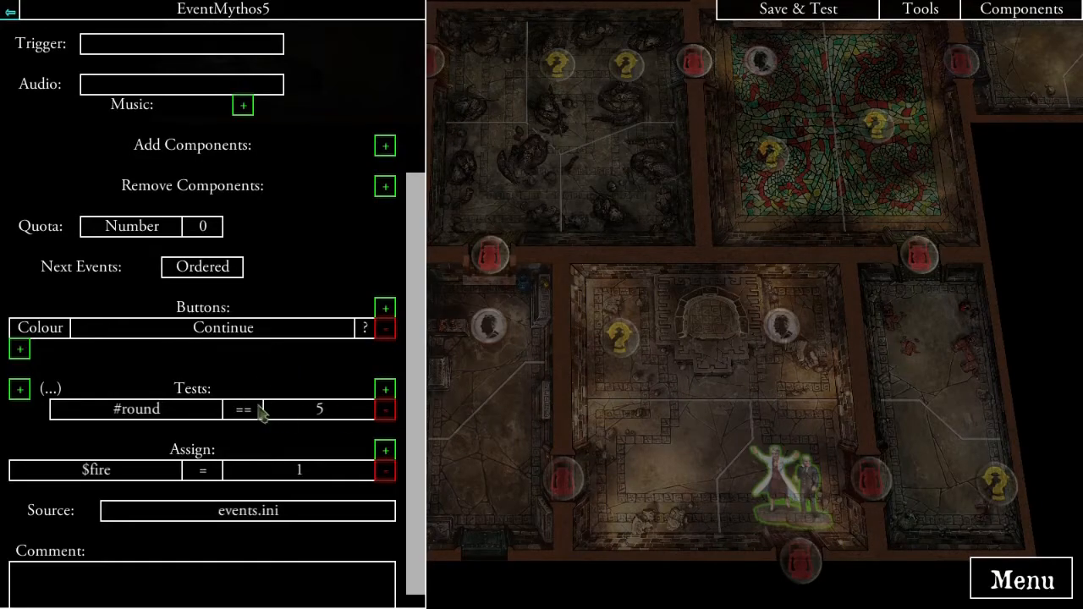
- Switch EventMythos5's position mode to Highlight and place it freely in the lower part of the green and red mosaic room
scroll(339, 406, "up", 5)
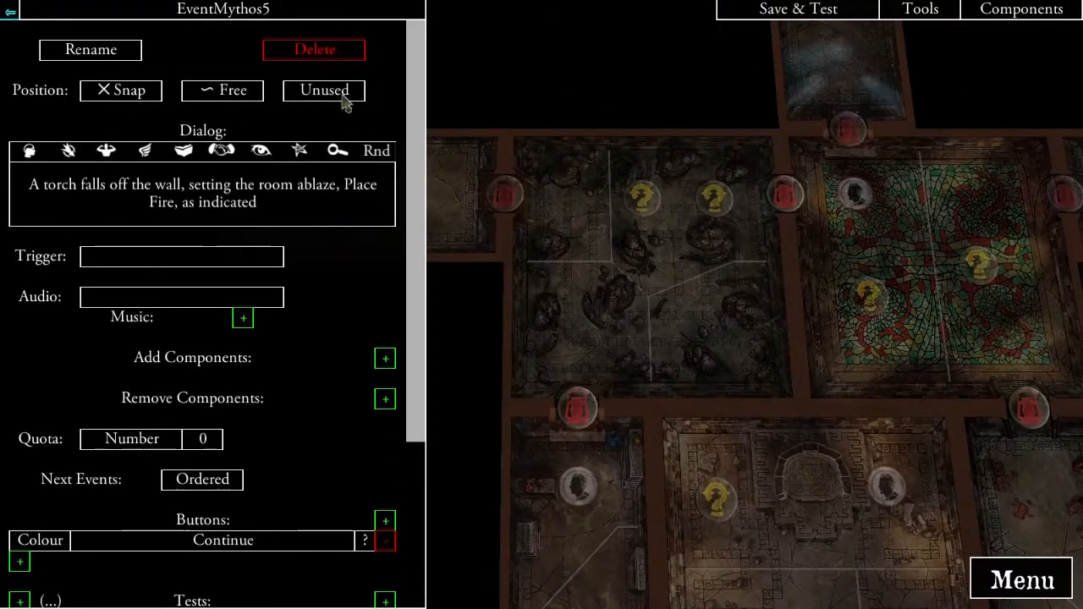
left_click(332, 95)
left_click(332, 95)
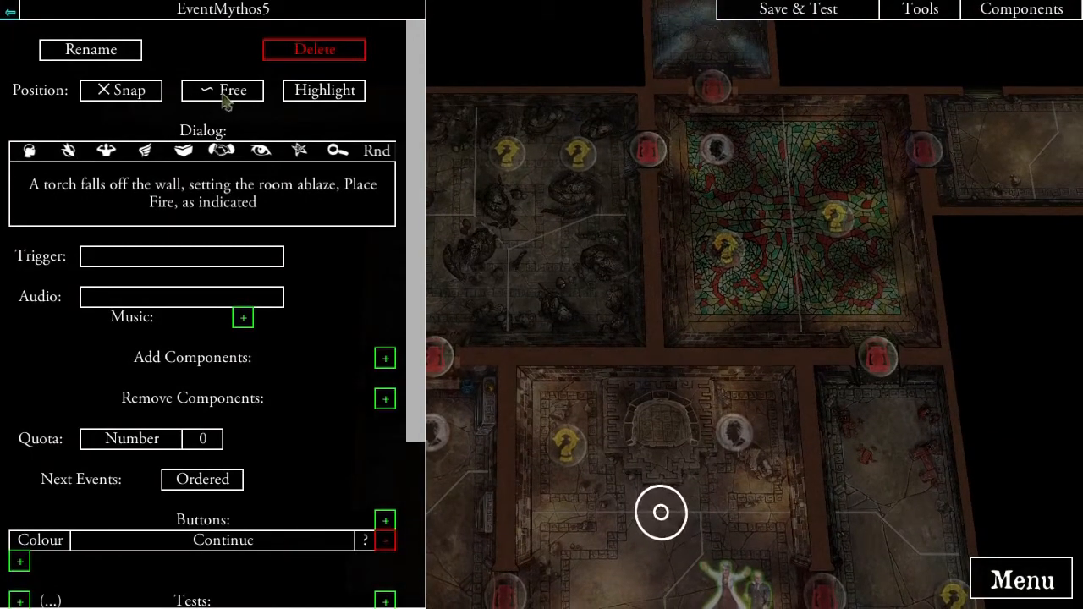
left_click(731, 290)
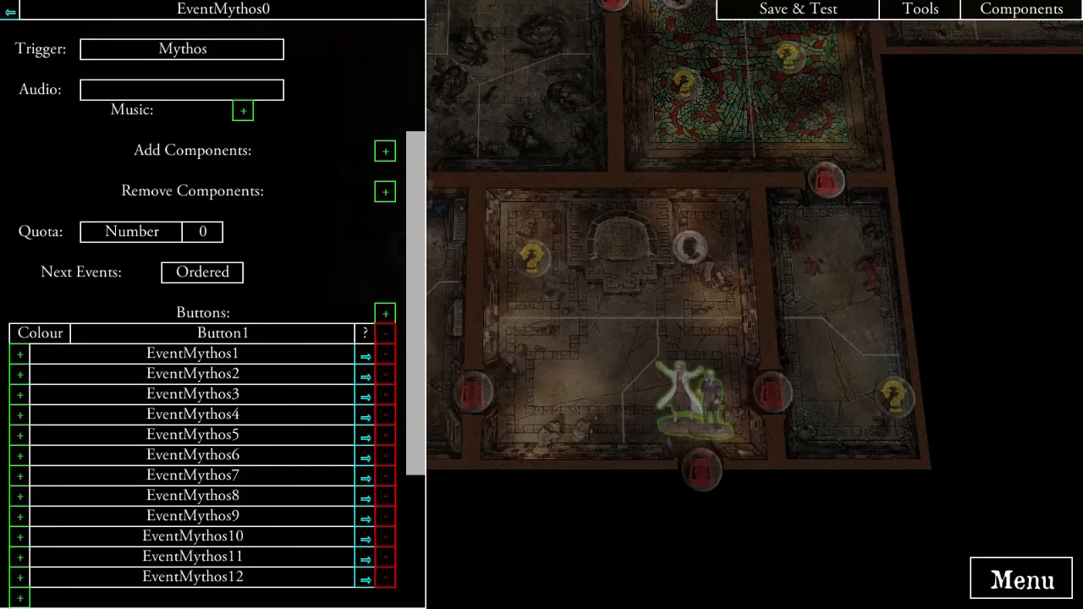
- Add a new event to EventMythos0's Button1 list after EventMythos12, open it and rename it as Mythos13
scroll(203, 509, "down", 2)
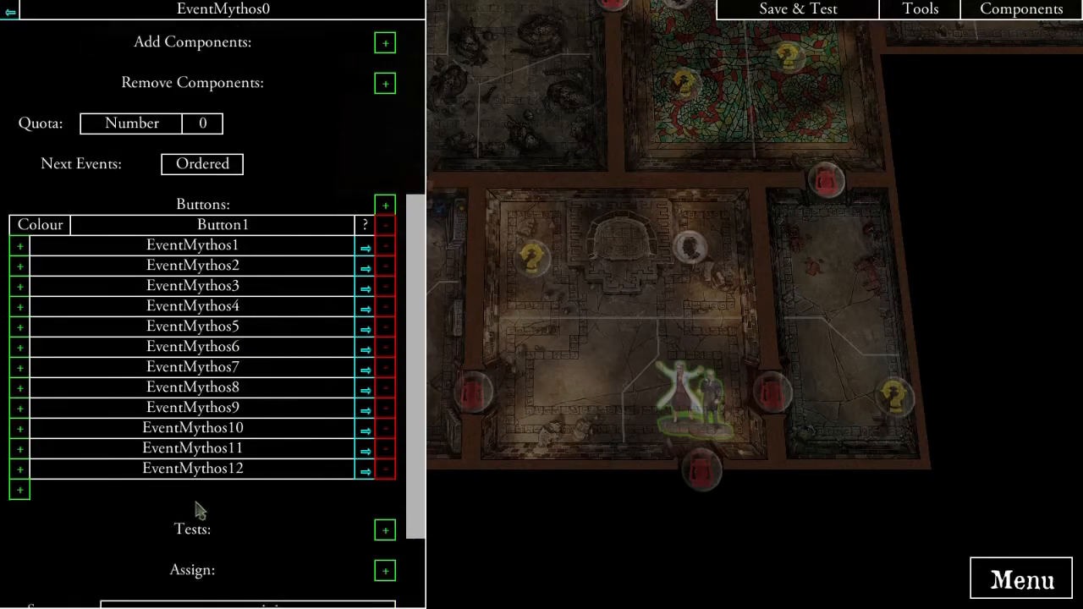
left_click(20, 490)
left_click(355, 73)
left_click(550, 46)
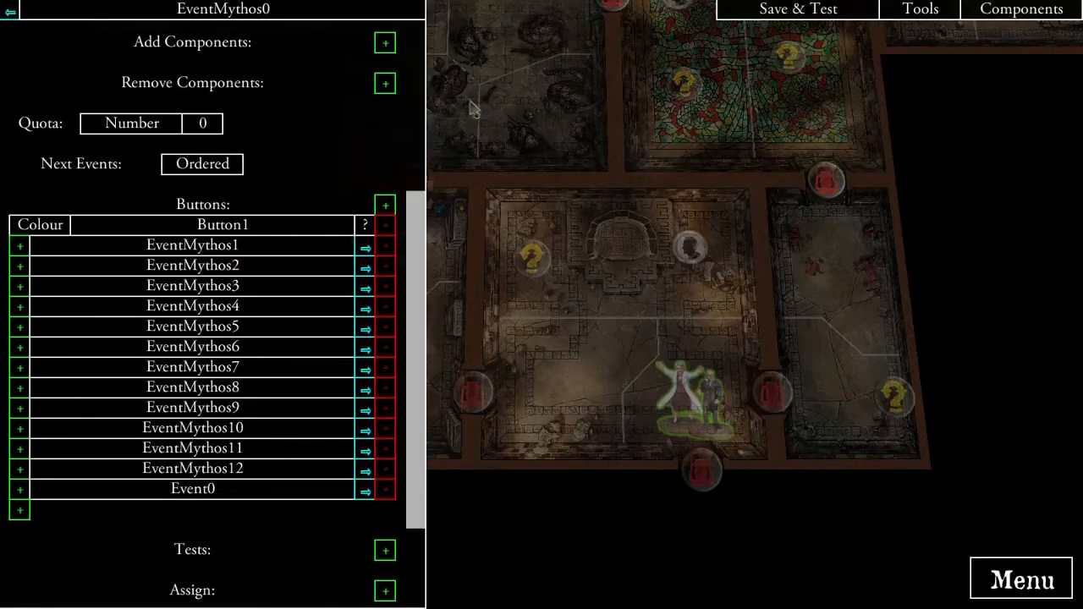
left_click(367, 497)
left_click(120, 54)
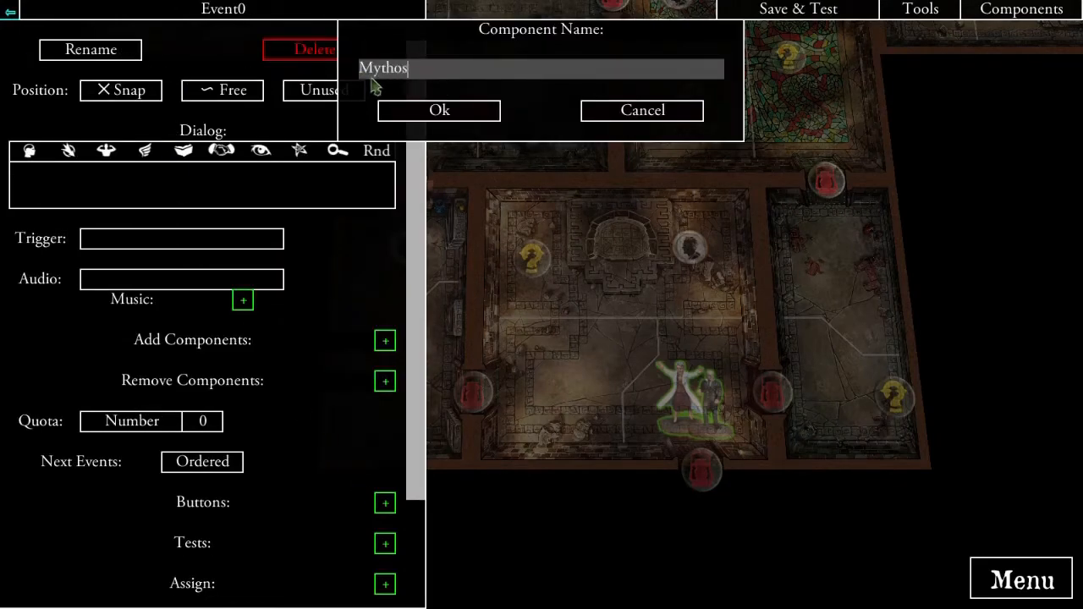
left_click(431, 112)
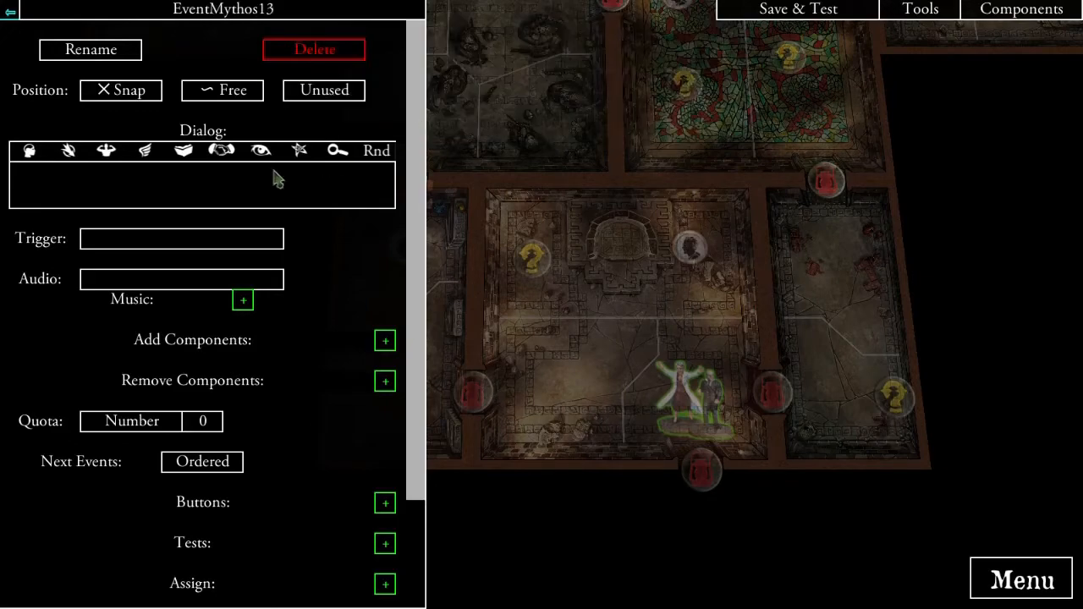
- Add an assignment to EventMythos13 that sets the $end variable to the number 1
scroll(304, 423, "down", 3)
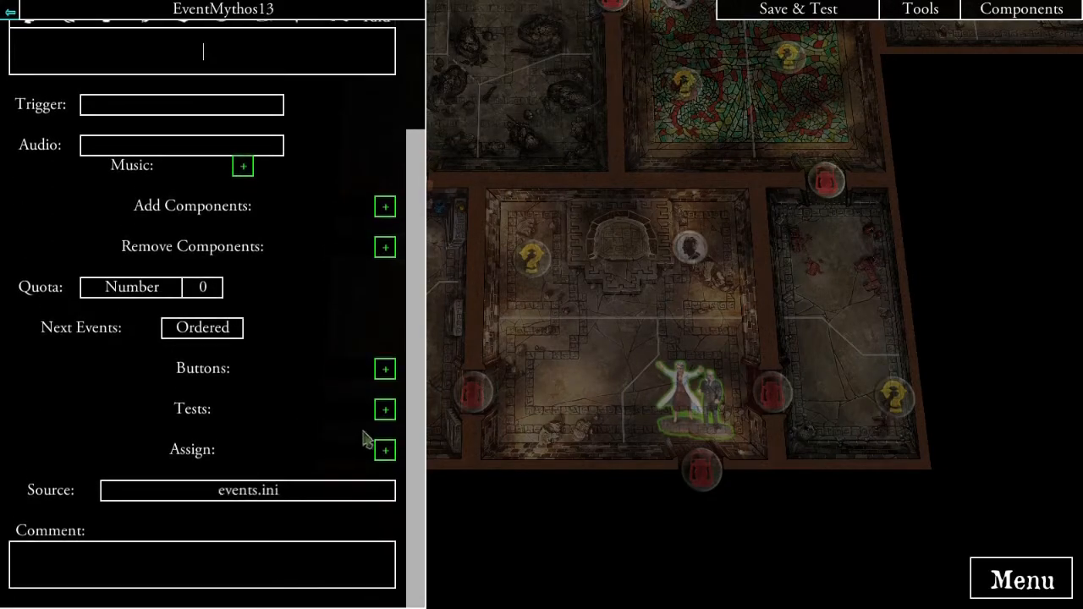
left_click(385, 453)
left_click(370, 69)
left_click(371, 72)
left_click(378, 94)
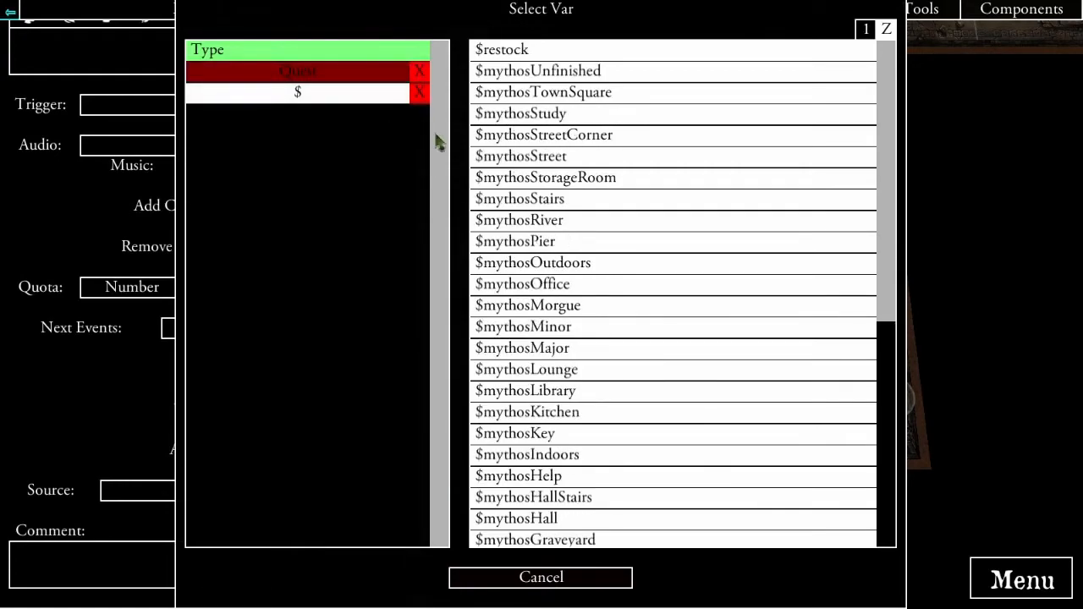
left_click(866, 31)
left_click(862, 30)
left_click(673, 72)
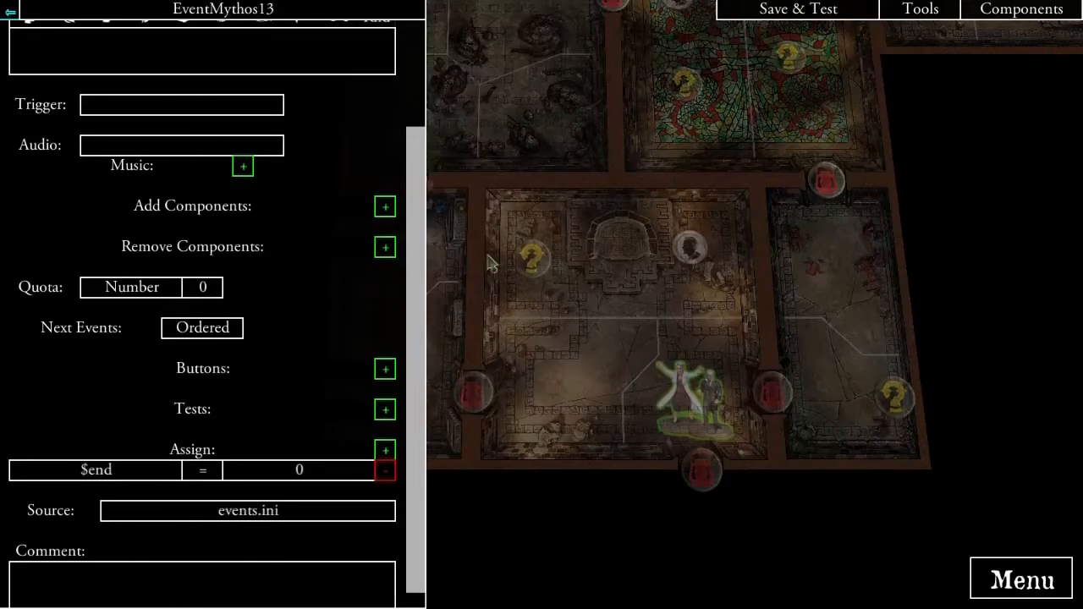
left_click(291, 472)
left_click(579, 51)
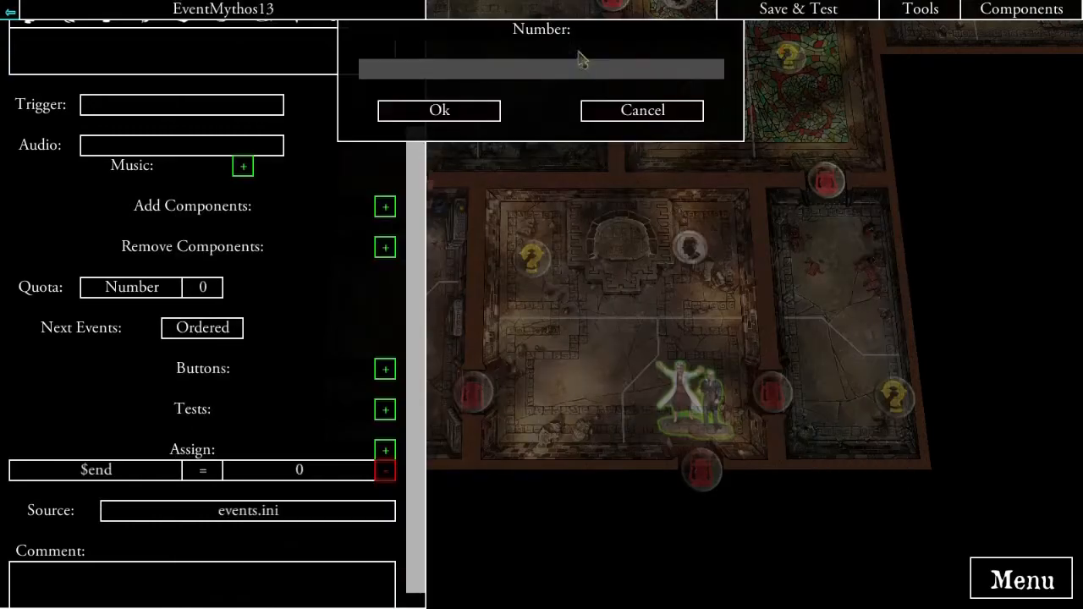
type("1")
left_click(483, 112)
- Set EventMythos13's dialog to "The magic of the temple overwhelms you, and you all die." followed by the paragraph "The Investigation is not complete."
scroll(228, 203, "up", 3)
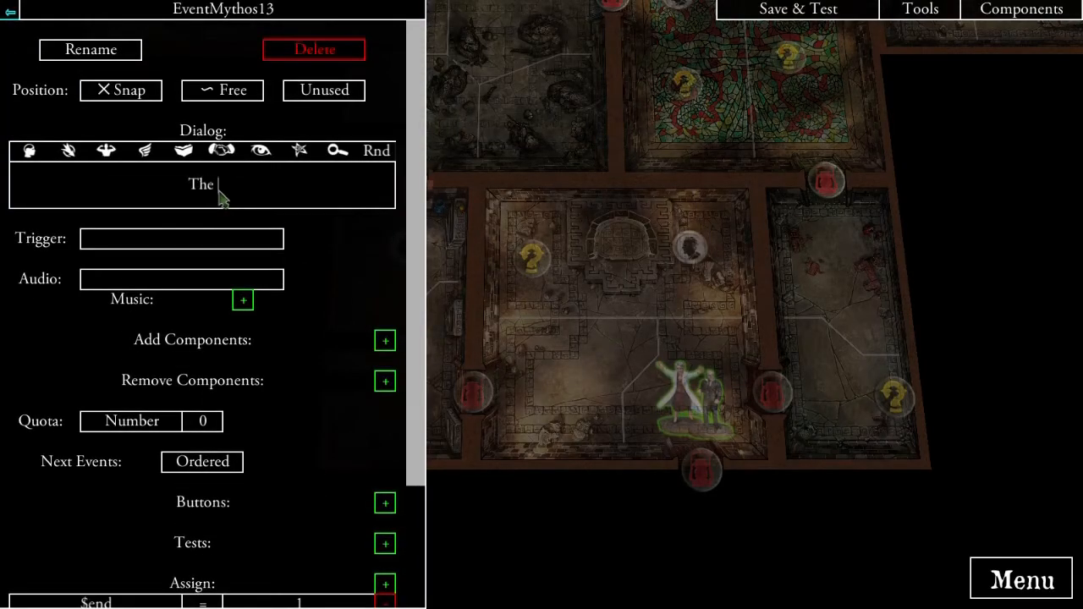
type("the temp")
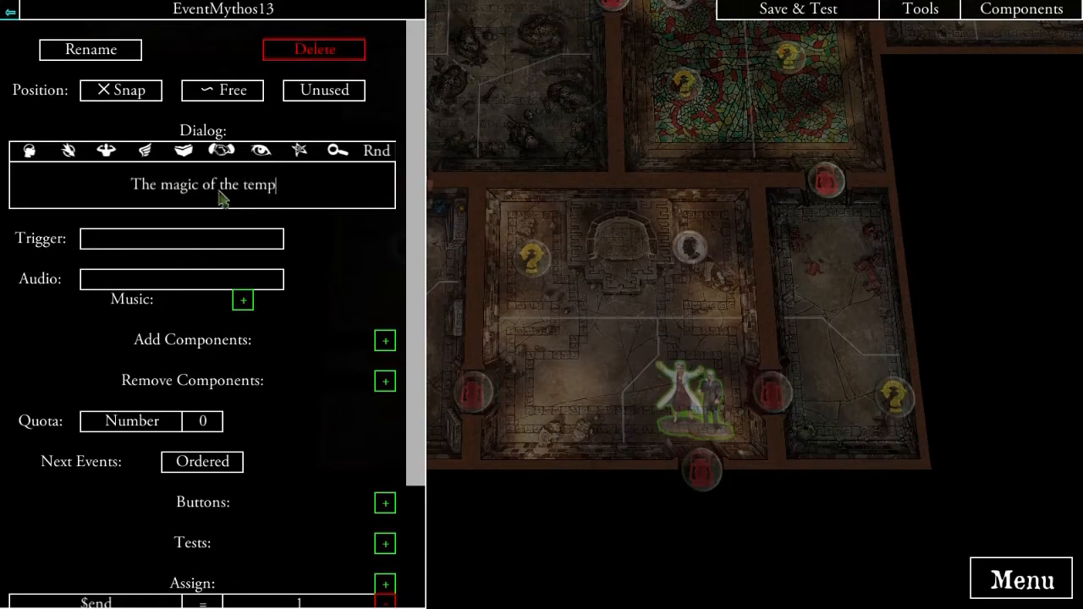
type("le overwhelm")
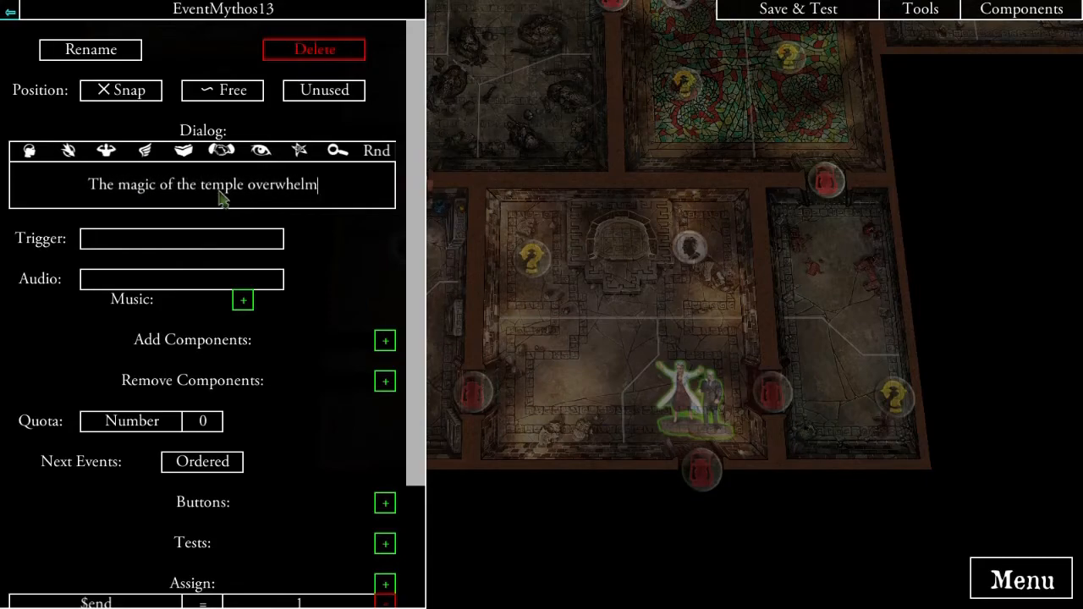
type("s you, and you")
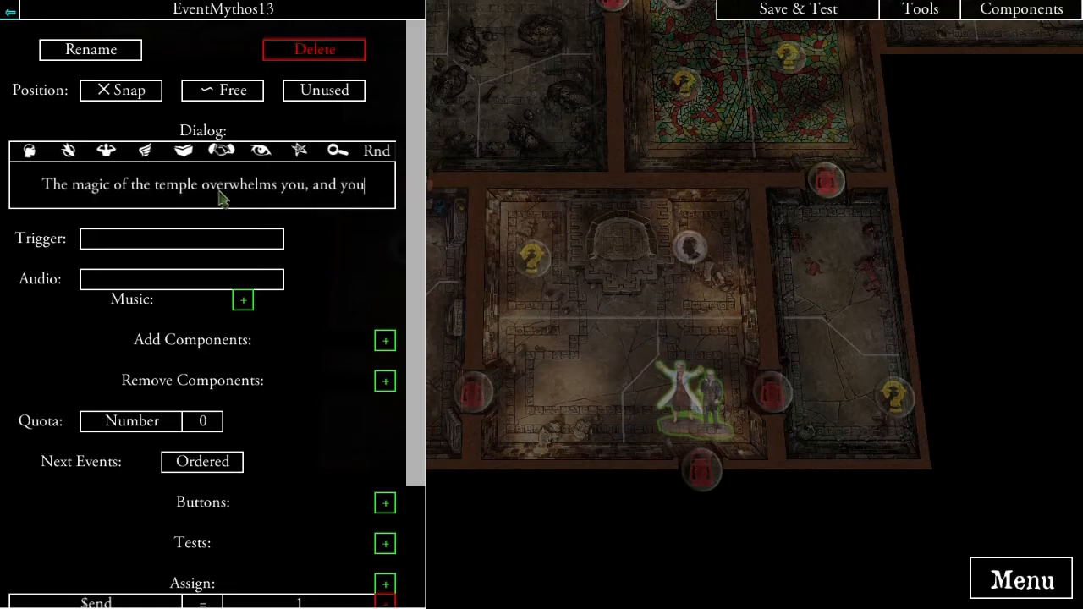
type(" all die.")
key("Return")
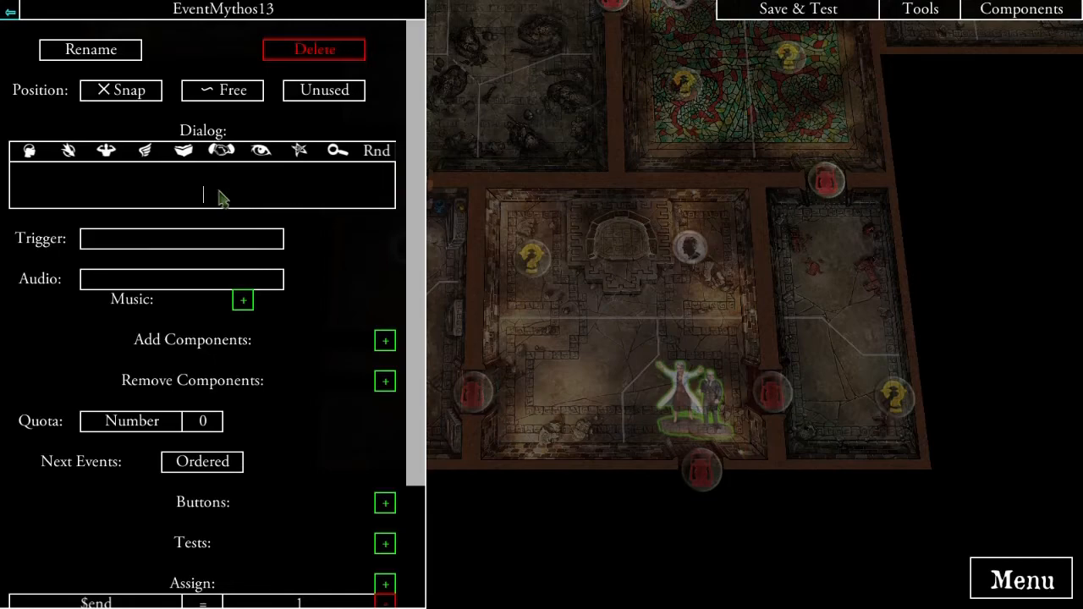
type("The Investigation is not complete.")
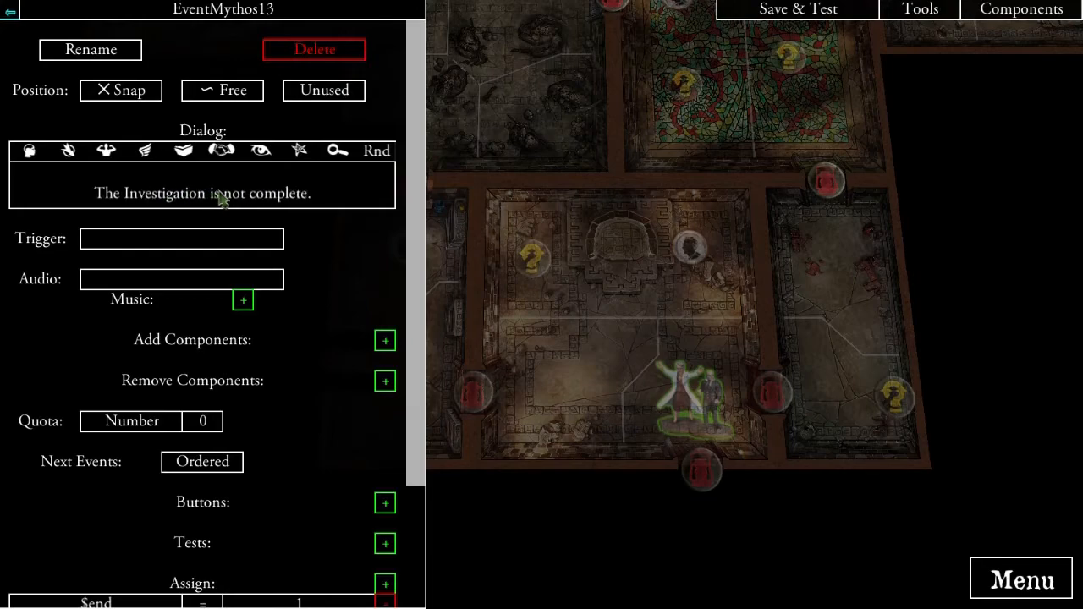
scroll(345, 275, "down", 4)
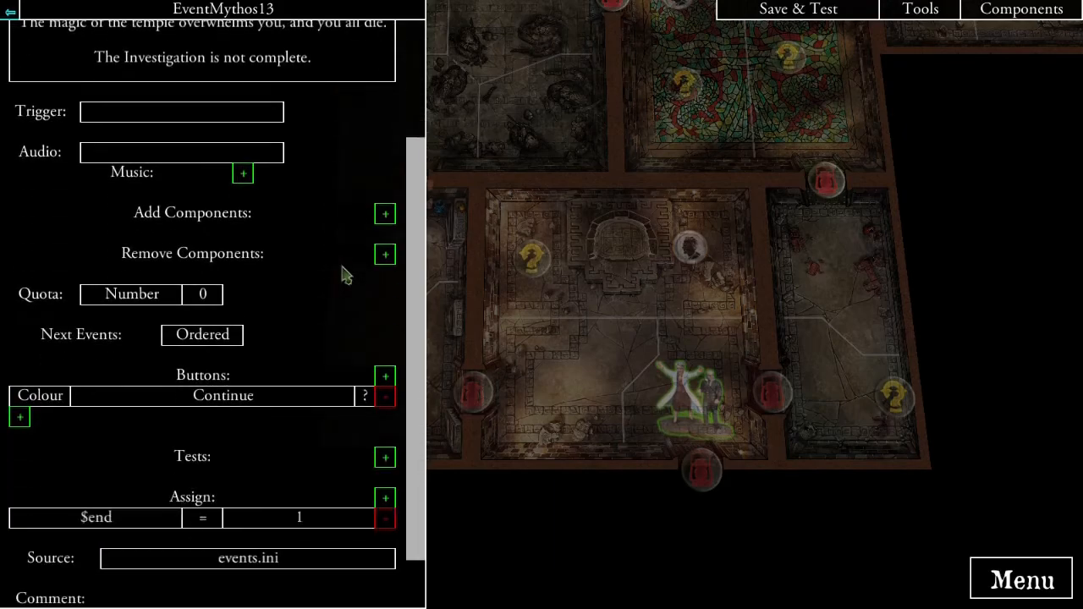
scroll(345, 275, "down", 2)
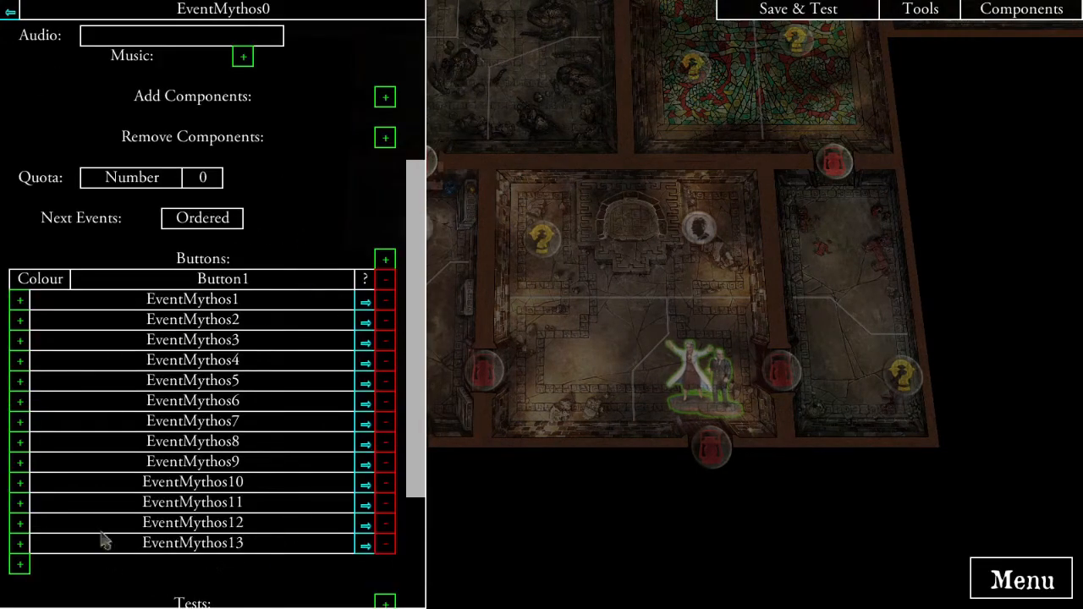
- Leave EventMythos0, open EventMythosEndgame and review its trigger, event order, linked endgame events and SunlitChallenge test
scroll(97, 568, "up", 6)
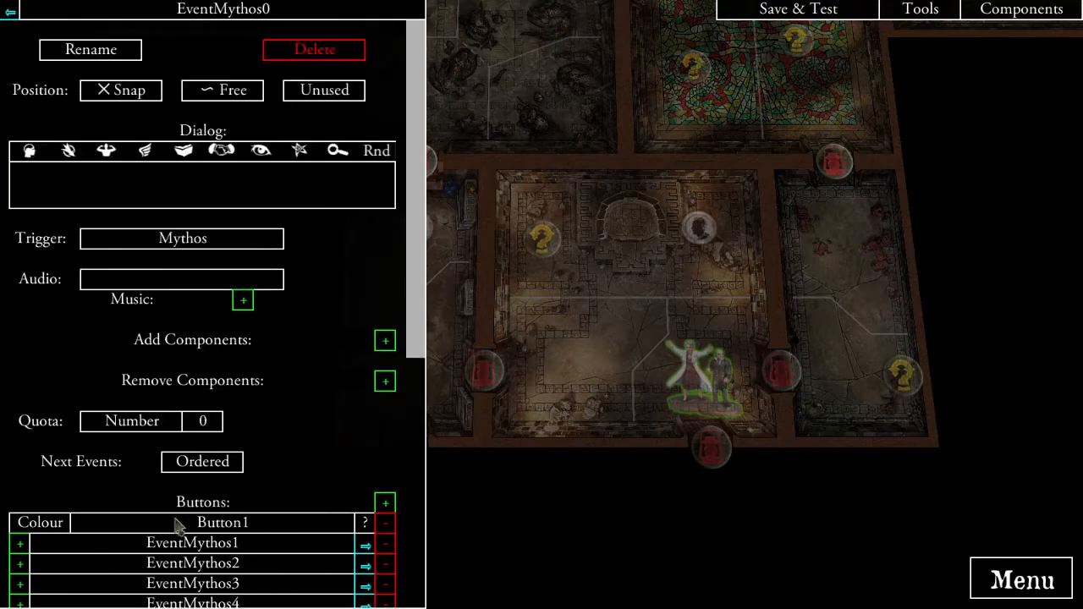
left_click_drag(665, 138, 725, 379)
left_click_drag(726, 172, 618, 340)
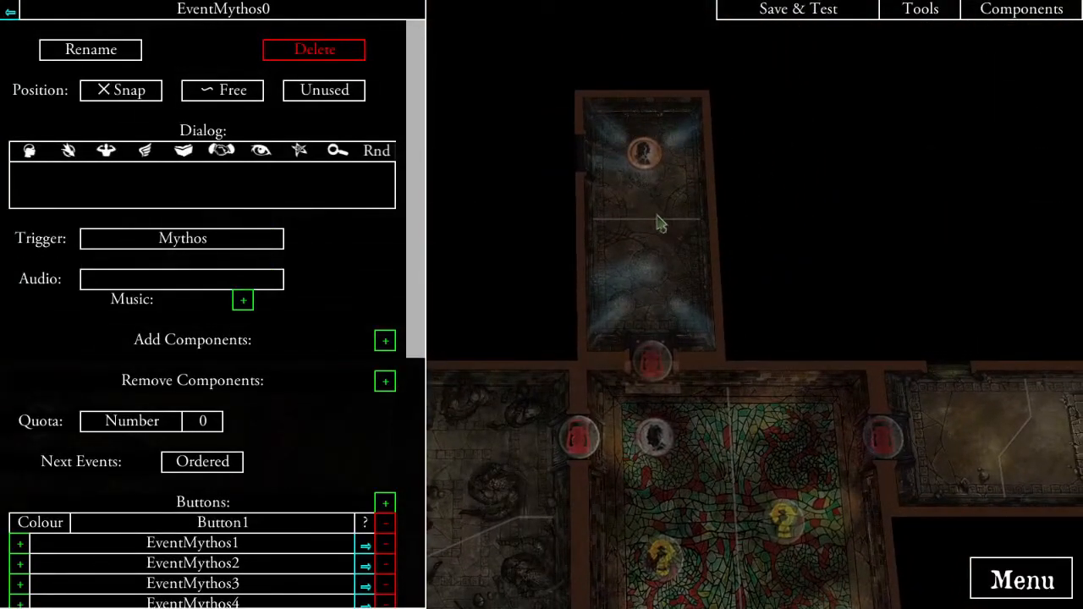
left_click(10, 15)
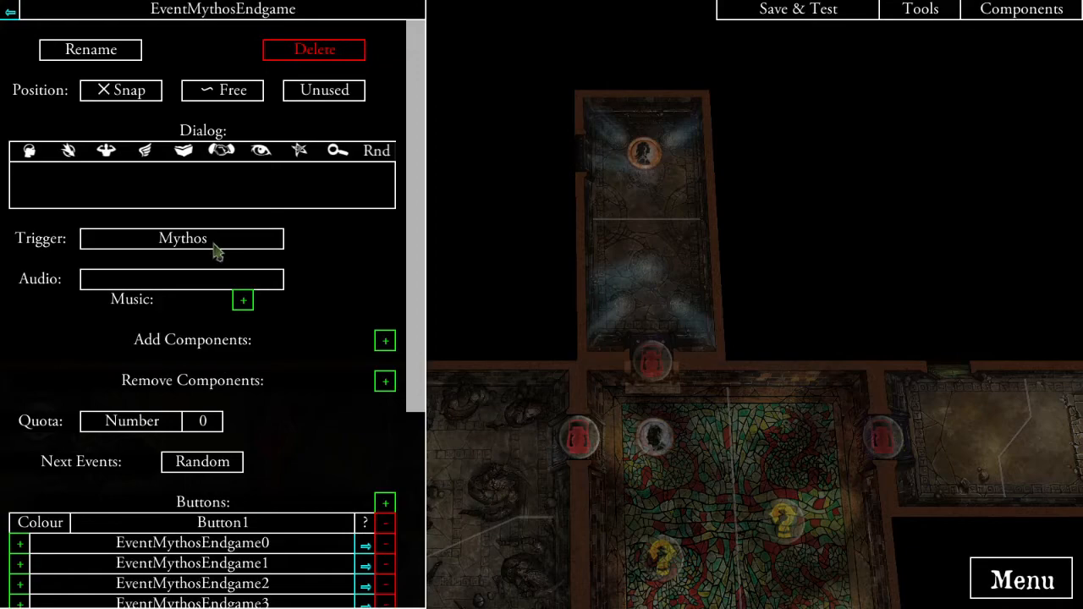
scroll(215, 247, "down", 6)
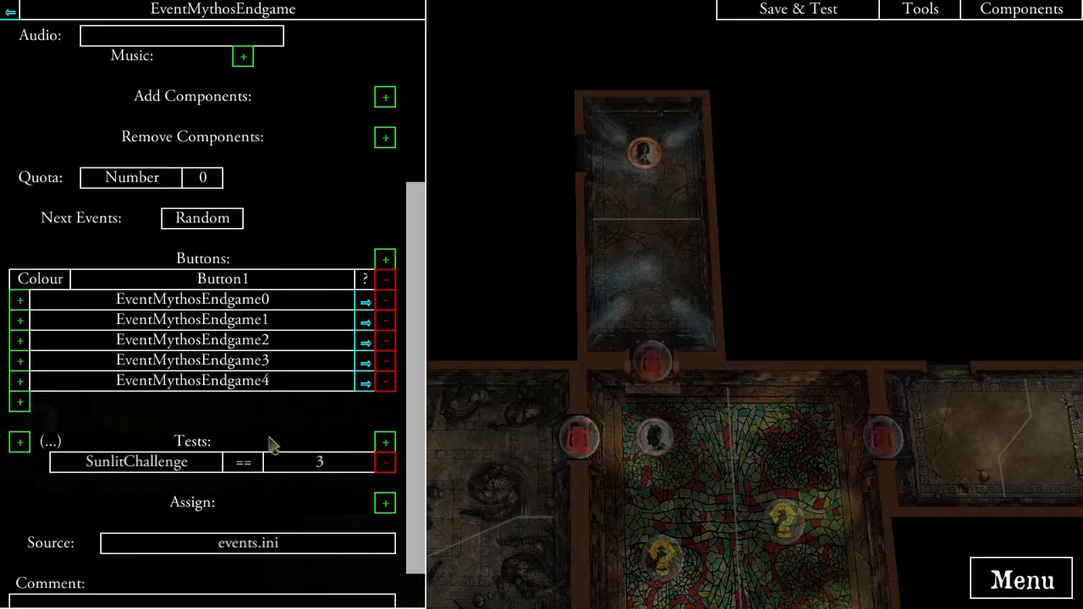
scroll(270, 441, "down", 2)
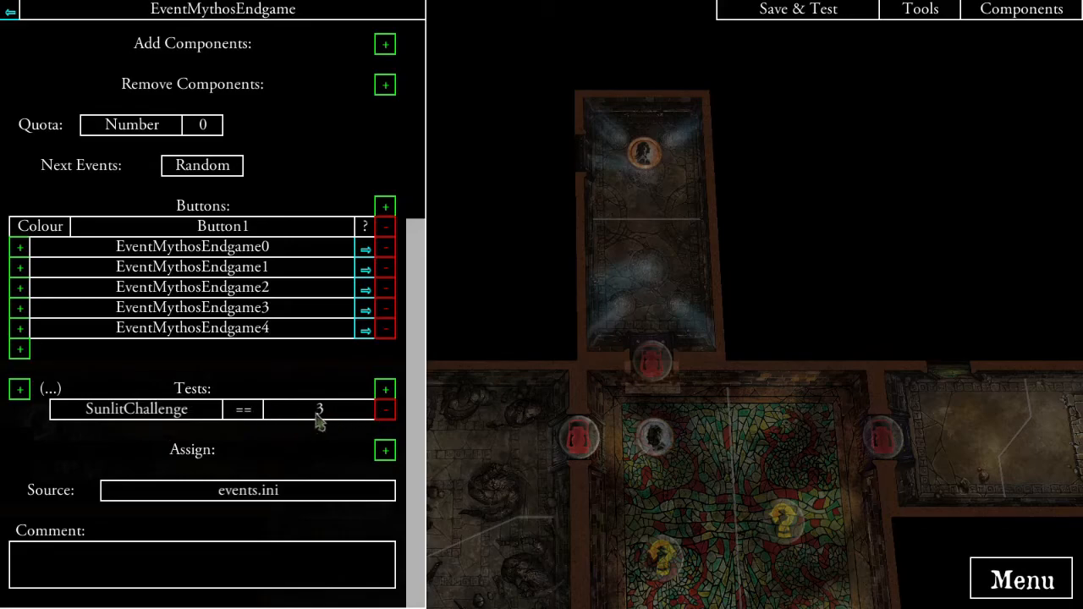
scroll(343, 435, "down", 1)
scroll(428, 317, "up", 3)
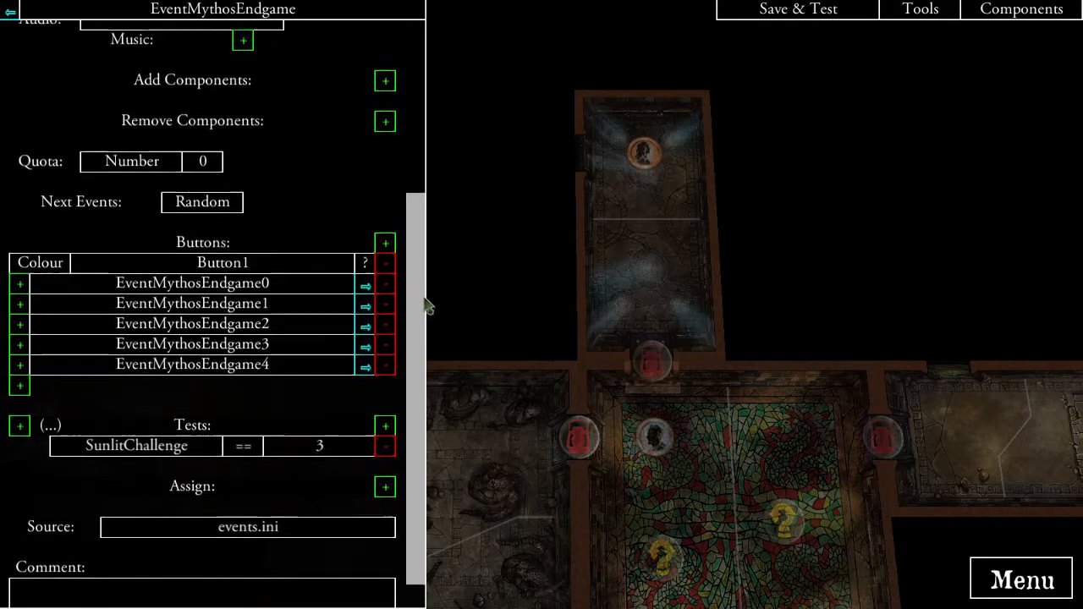
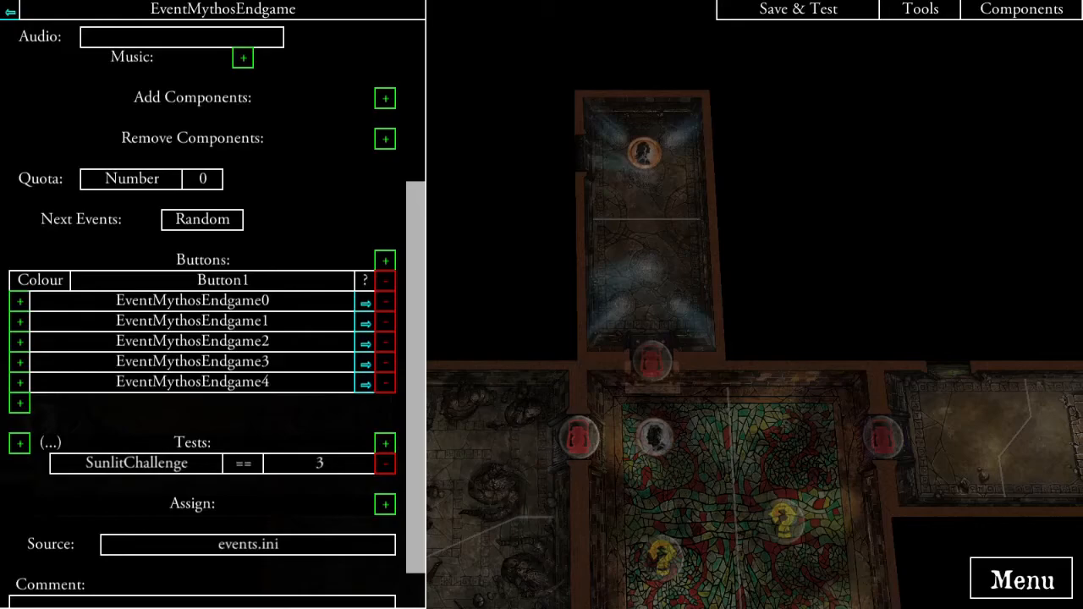
- Trace TokenPersonTempleBoss through EventTempleBossLater to SpawnTempleBoss, checking its removed components and assignments, and return to EventMythosEndgame
scroll(298, 431, "down", 3)
left_click(385, 83)
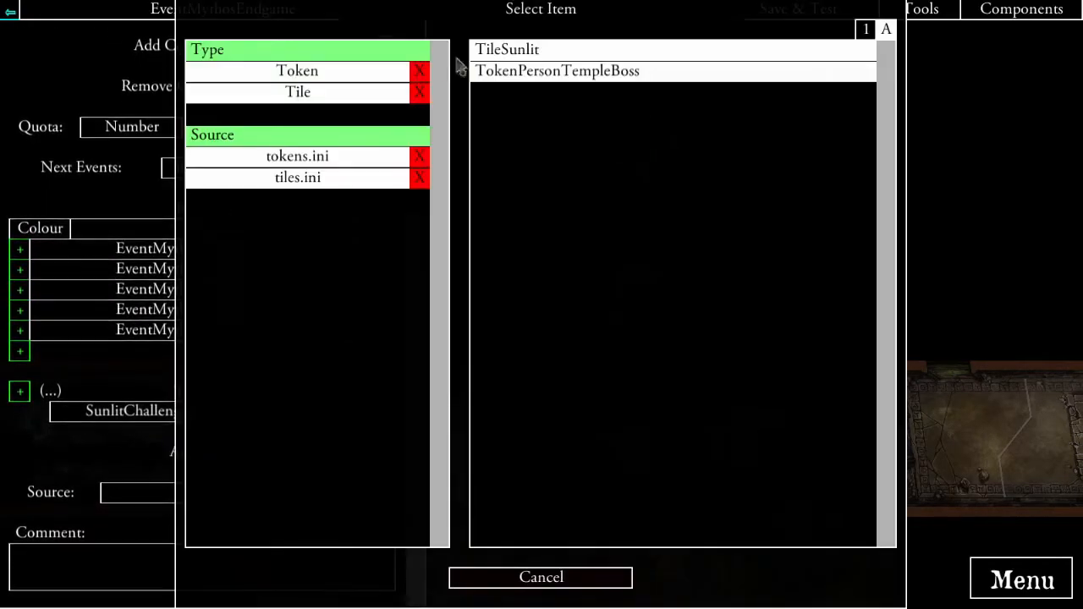
left_click(544, 71)
scroll(309, 437, "down", 5)
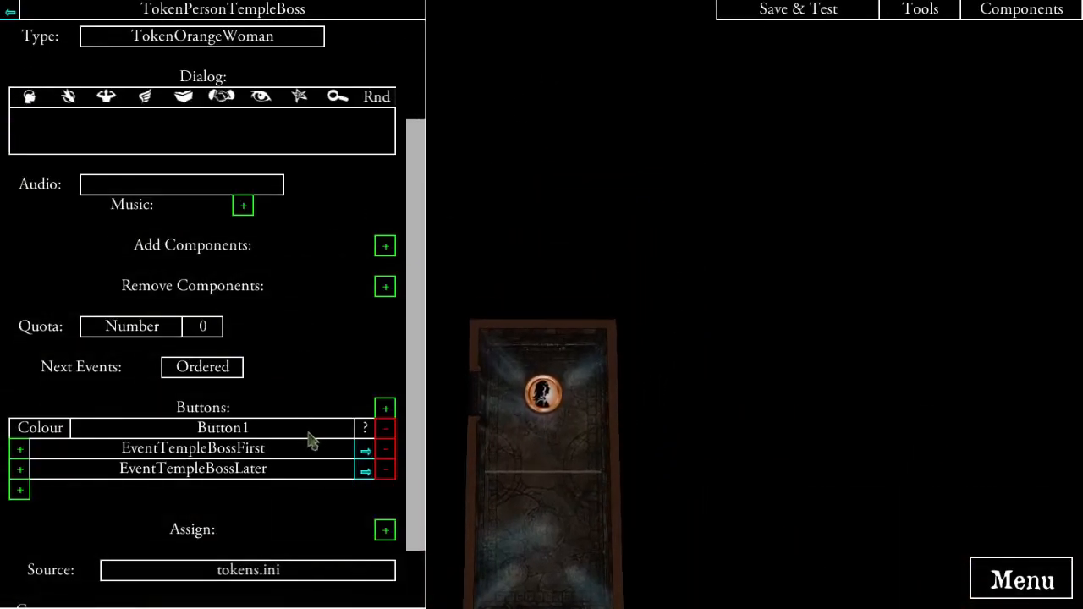
left_click(366, 472)
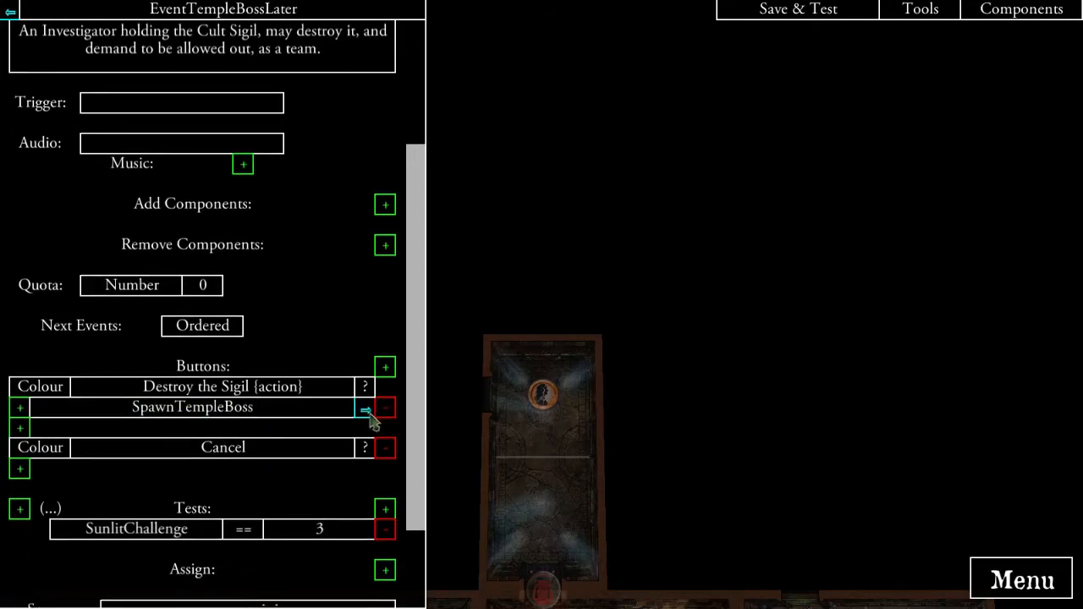
left_click(367, 410)
scroll(347, 415, "down", 5)
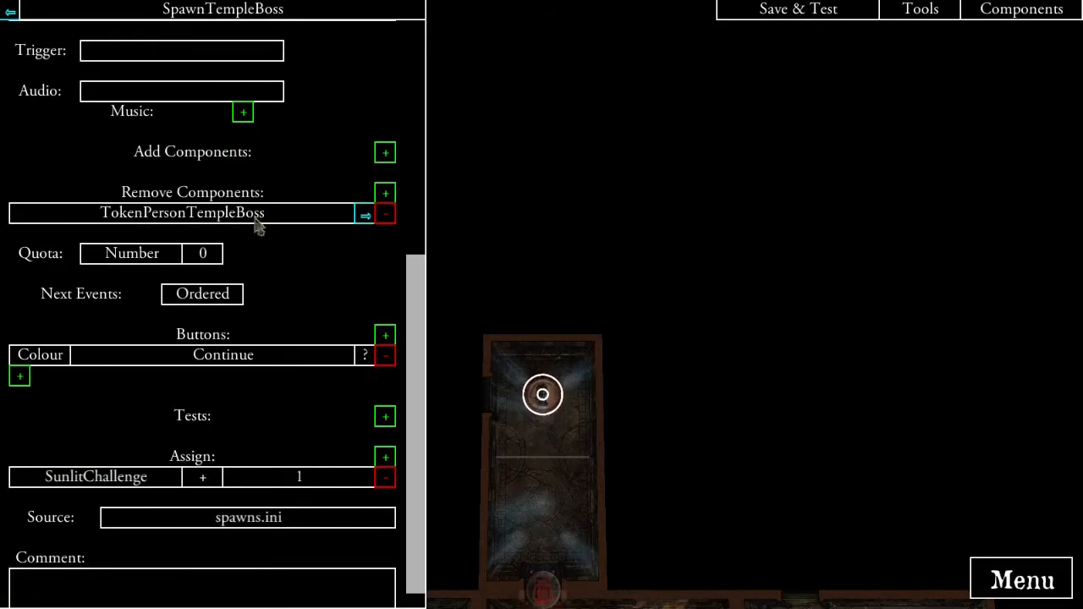
left_click(10, 14)
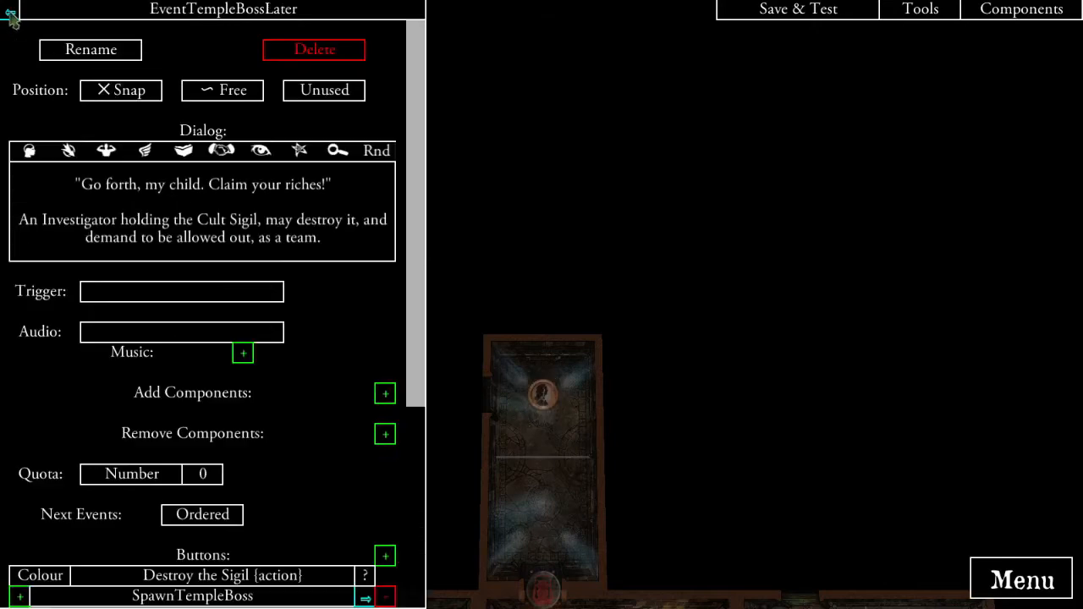
left_click(11, 13)
left_click(10, 14)
scroll(207, 288, "down", 3)
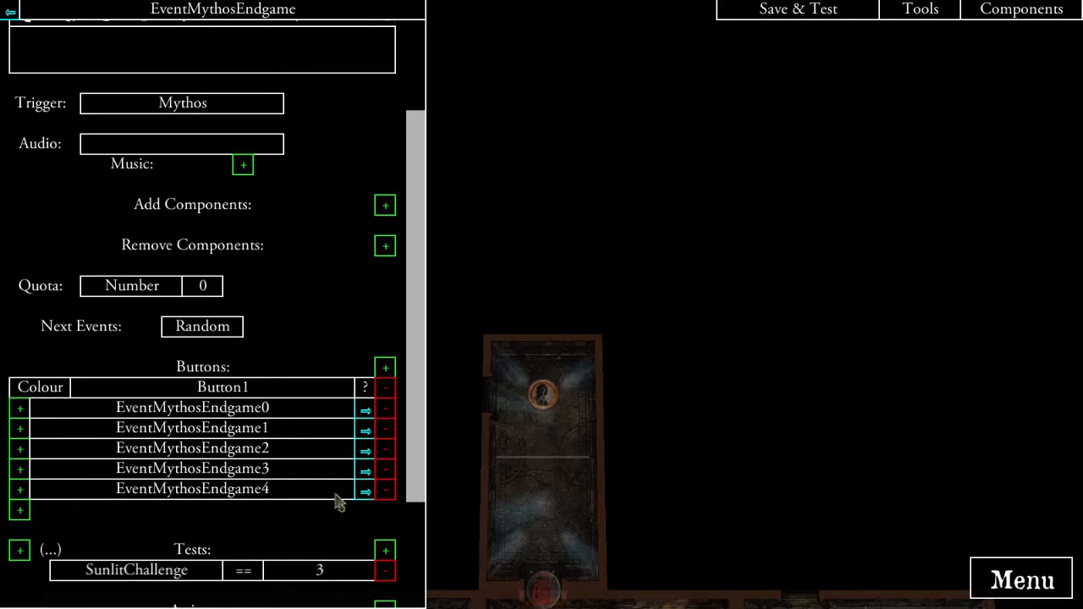
- Create a new QItem component and set its Starting Item option to True
left_click_drag(670, 494, 682, 329)
mouse_move(653, 430)
left_mouse_down()
mouse_move(659, 312)
mouse_move(641, 368)
mouse_move(648, 317)
left_mouse_up()
left_click_drag(645, 372, 647, 313)
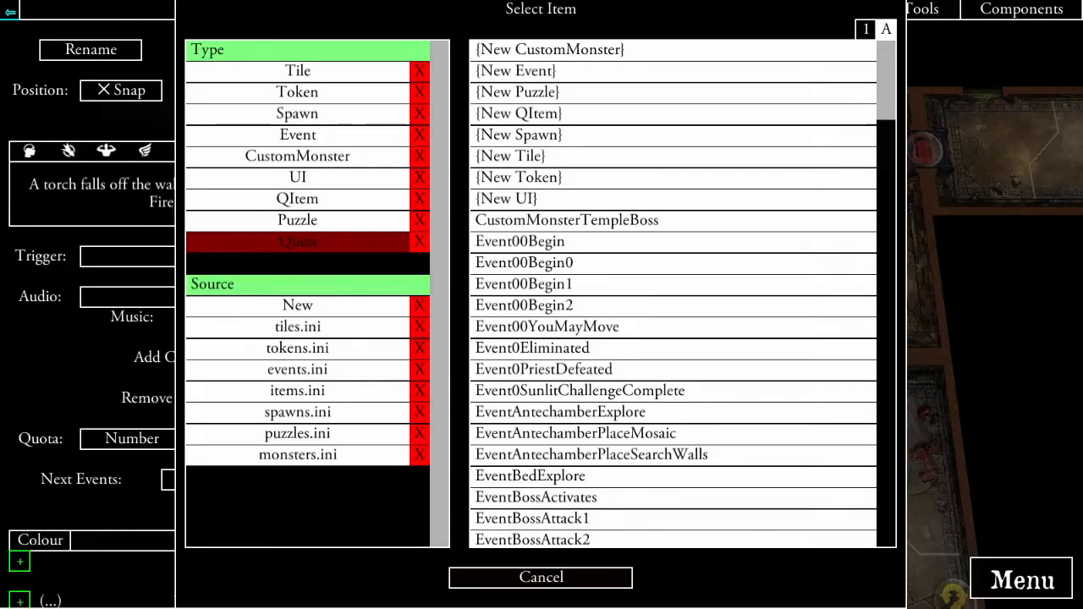
left_click(292, 204)
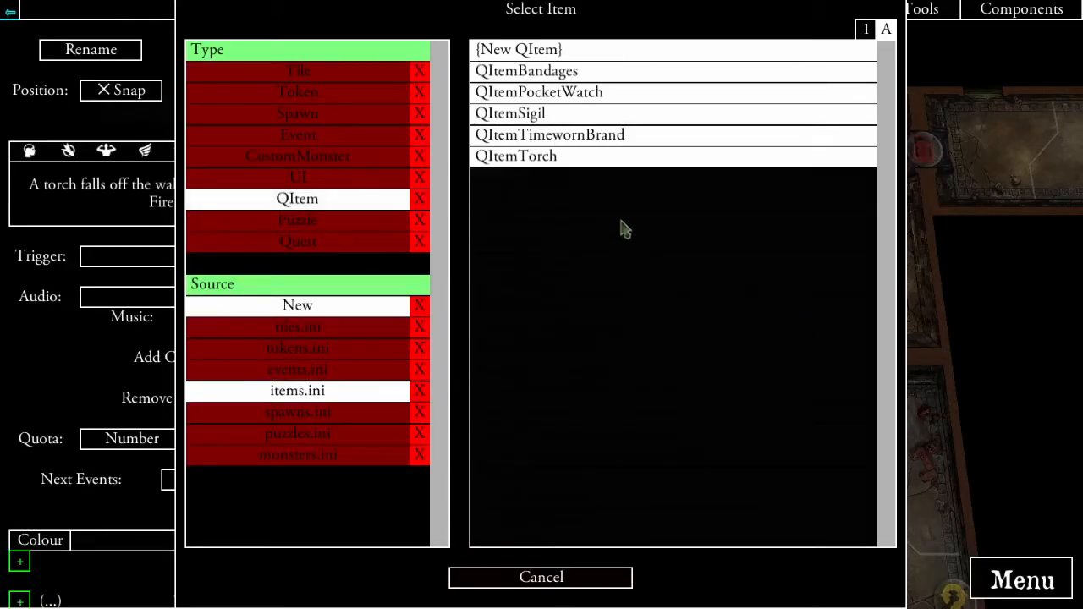
left_click(505, 49)
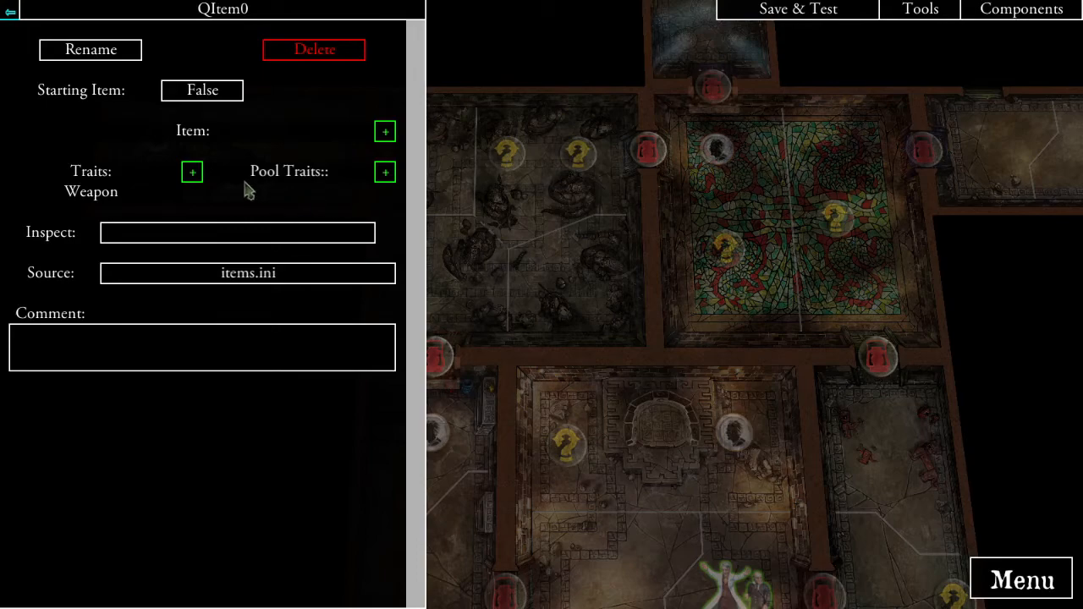
left_click(212, 99)
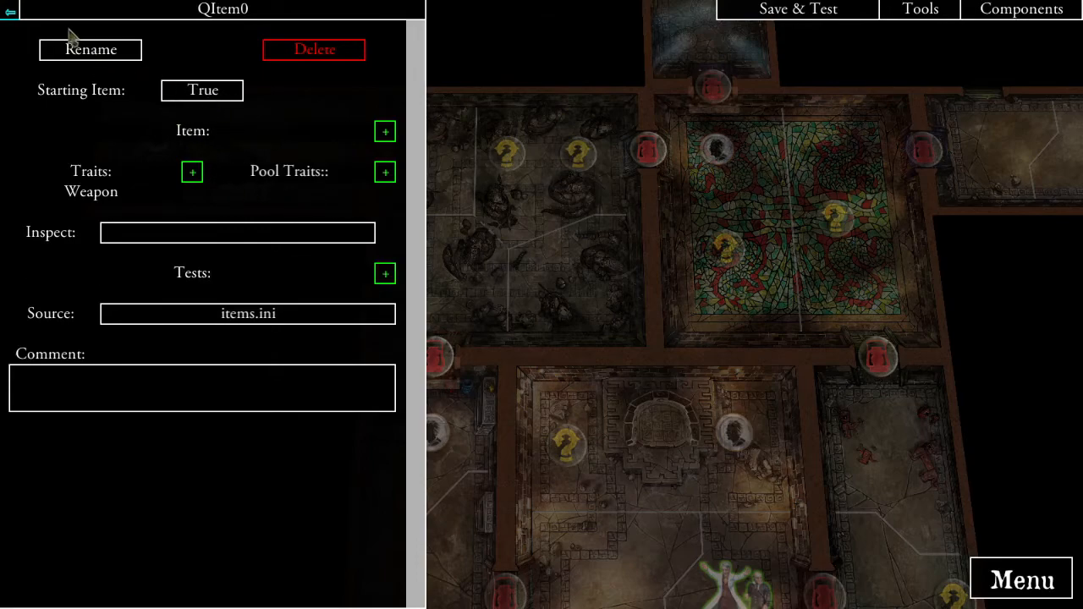
- Rename the new starting item as Starting Gun
left_click(110, 53)
left_click(382, 69)
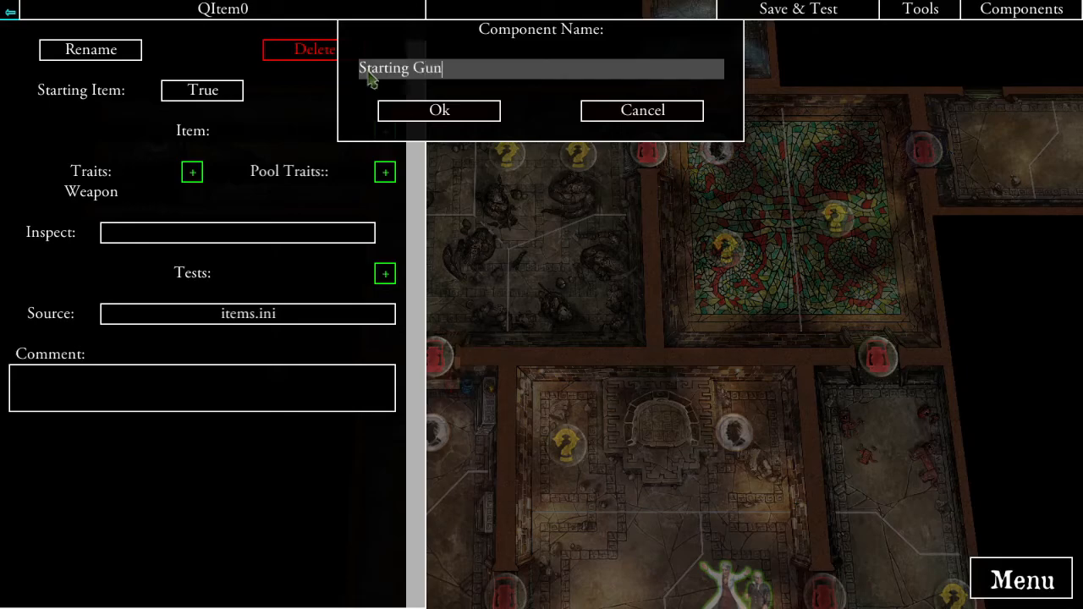
left_click(445, 112)
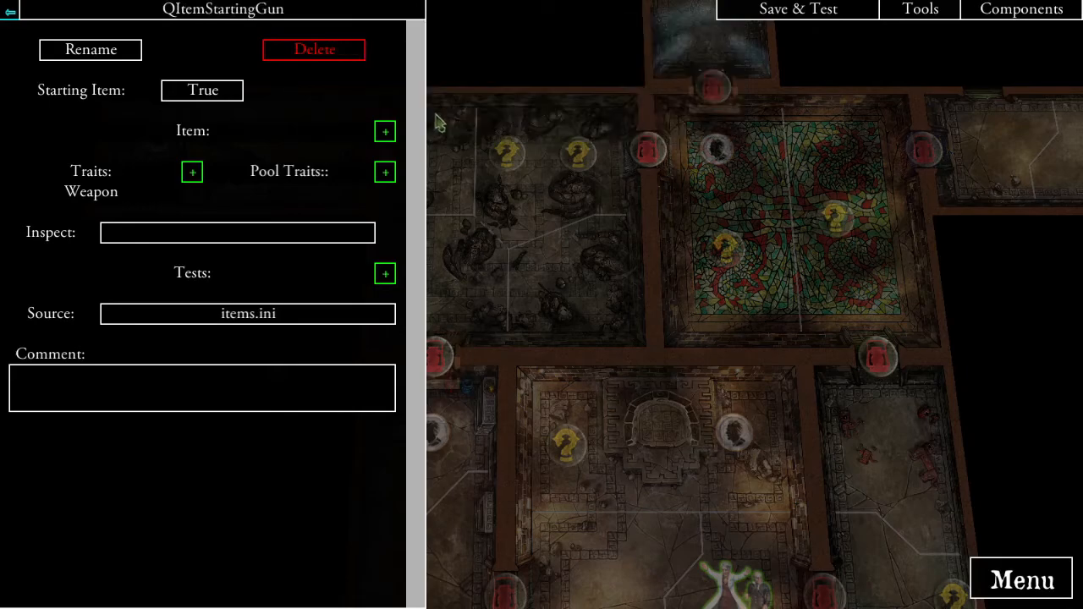
- Add the Tommy Gun to the starting gun's items, filtering by Firearm with BtT, HJ and SoA sources included, and add the Firearm trait
left_click(385, 133)
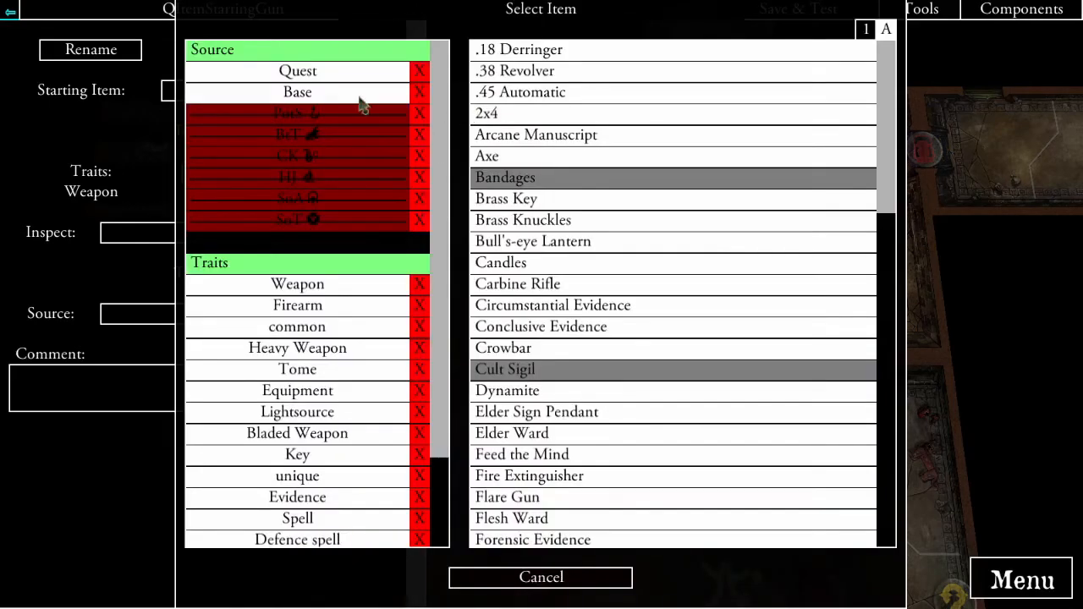
left_click_drag(442, 305, 449, 408)
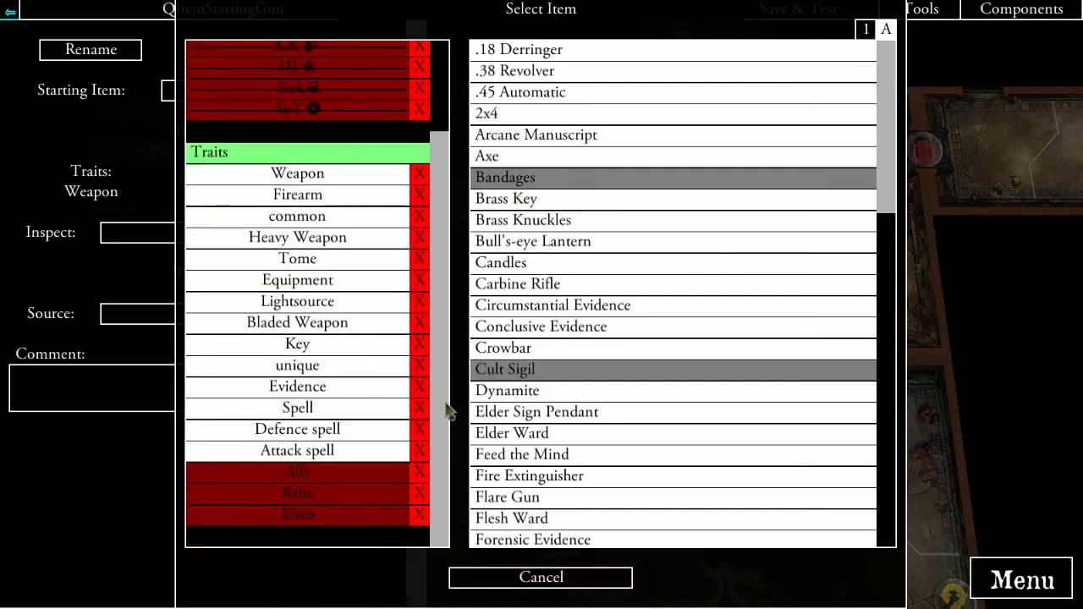
left_click(316, 196)
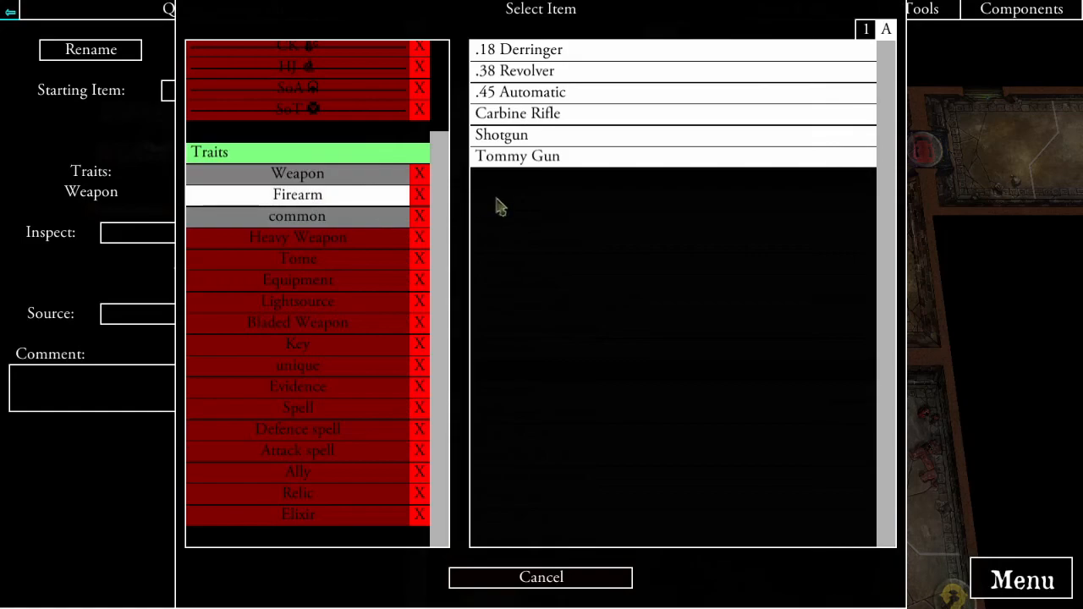
scroll(392, 216, "up", 3)
left_click(418, 135)
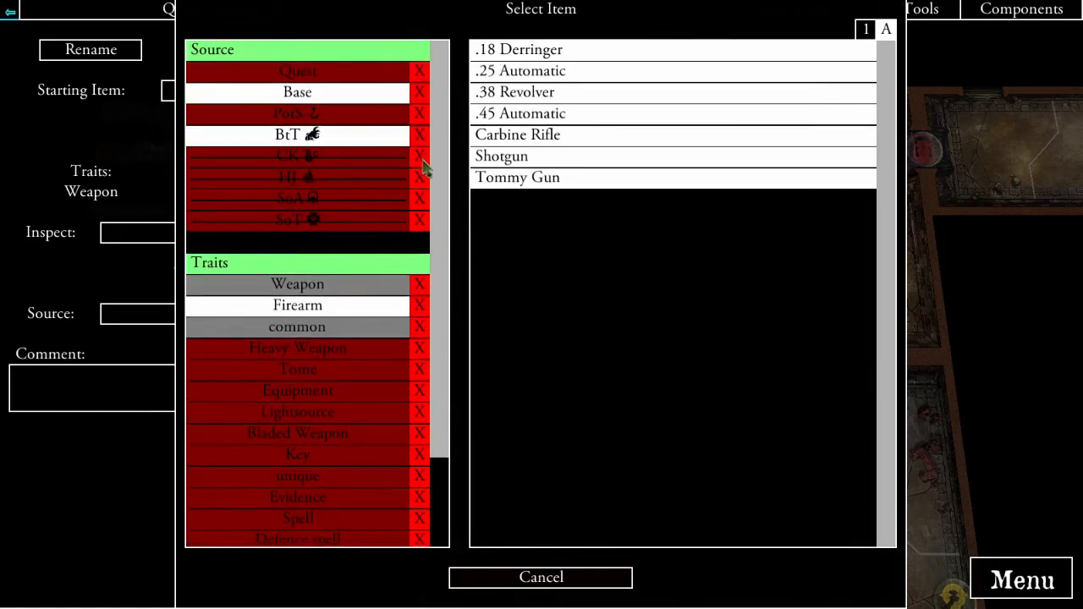
left_click(420, 177)
left_click(421, 200)
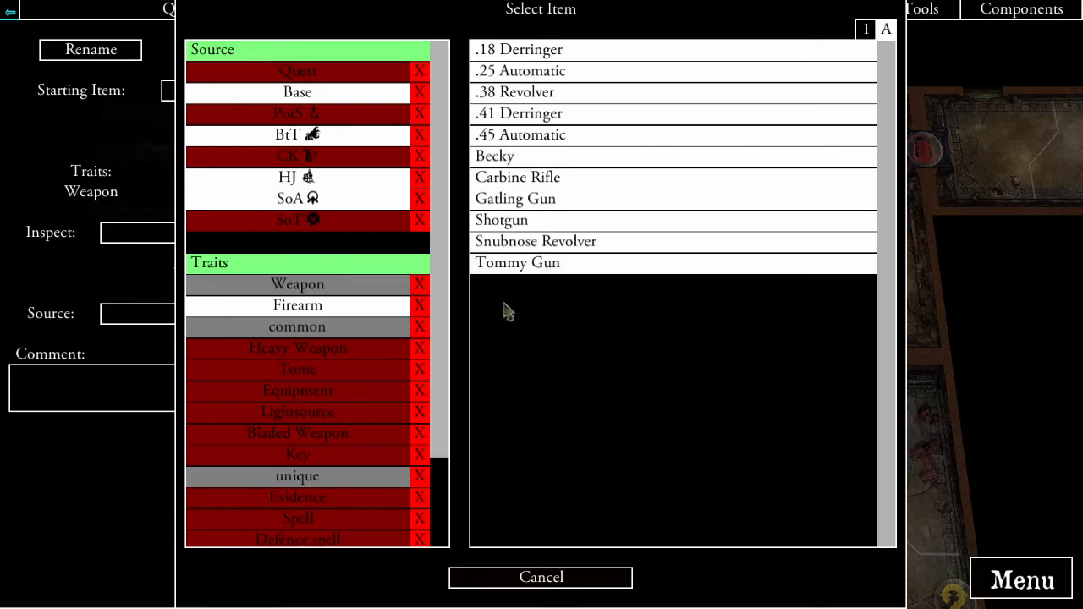
left_click(513, 267)
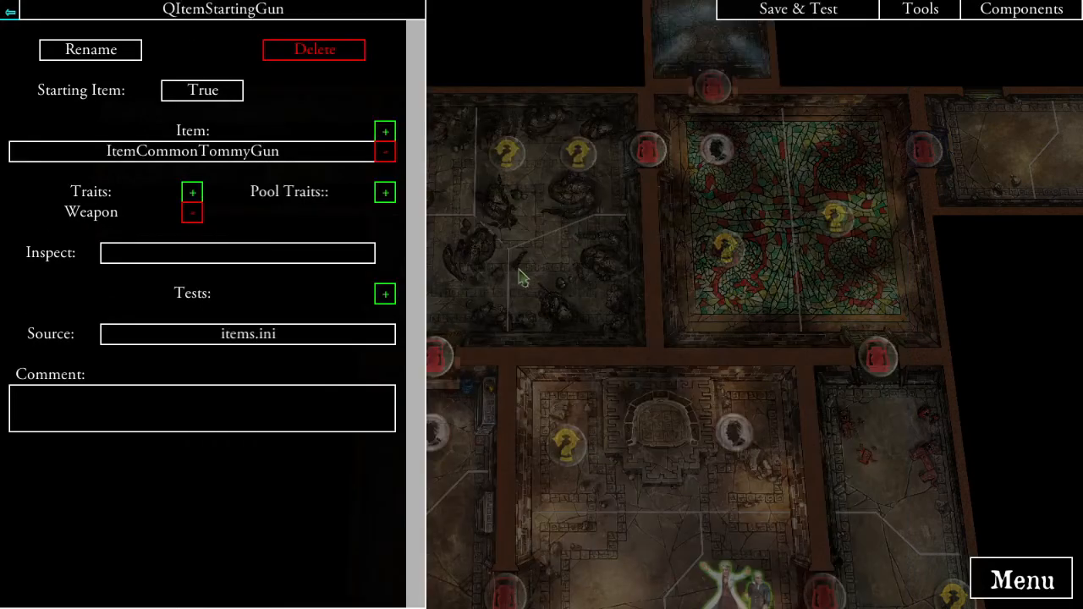
left_click(193, 195)
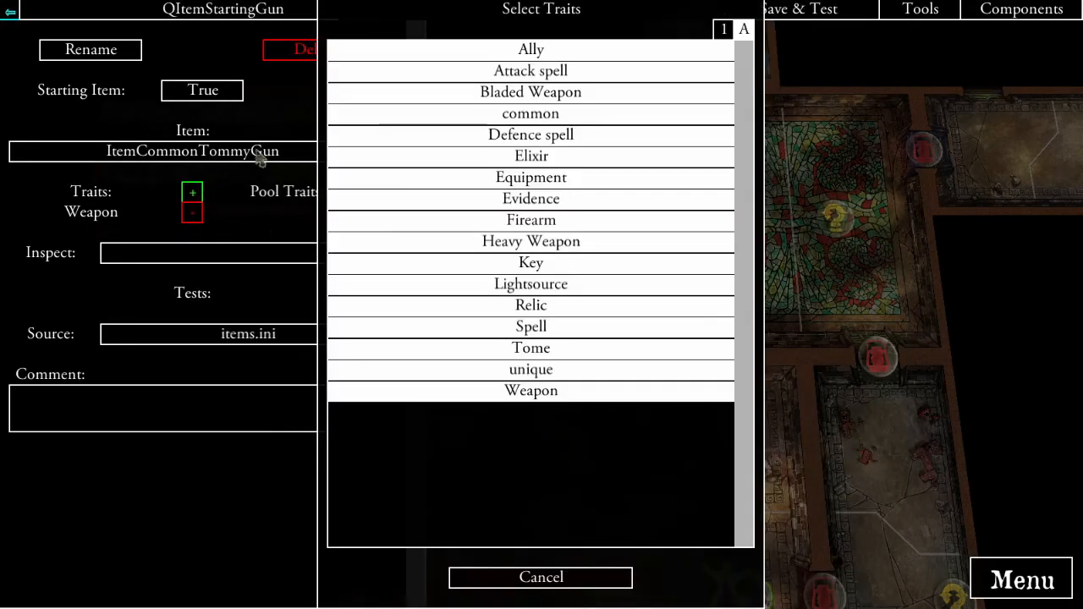
left_click(533, 220)
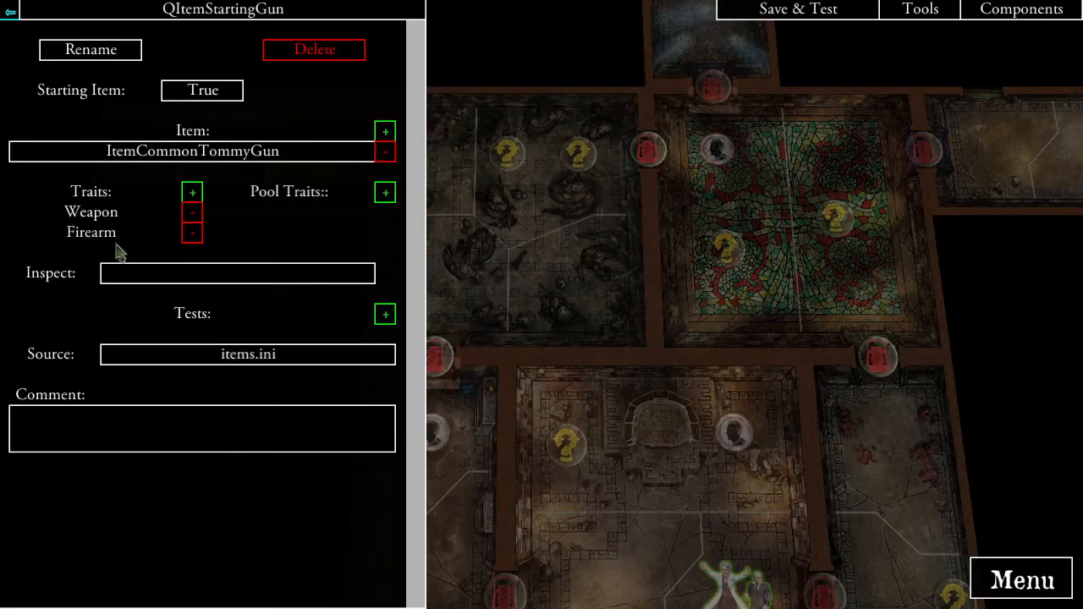
- Add the Shotgun and the Carbine Rifle to the starting gun's item list, filtering the choices by Firearm
left_click(385, 133)
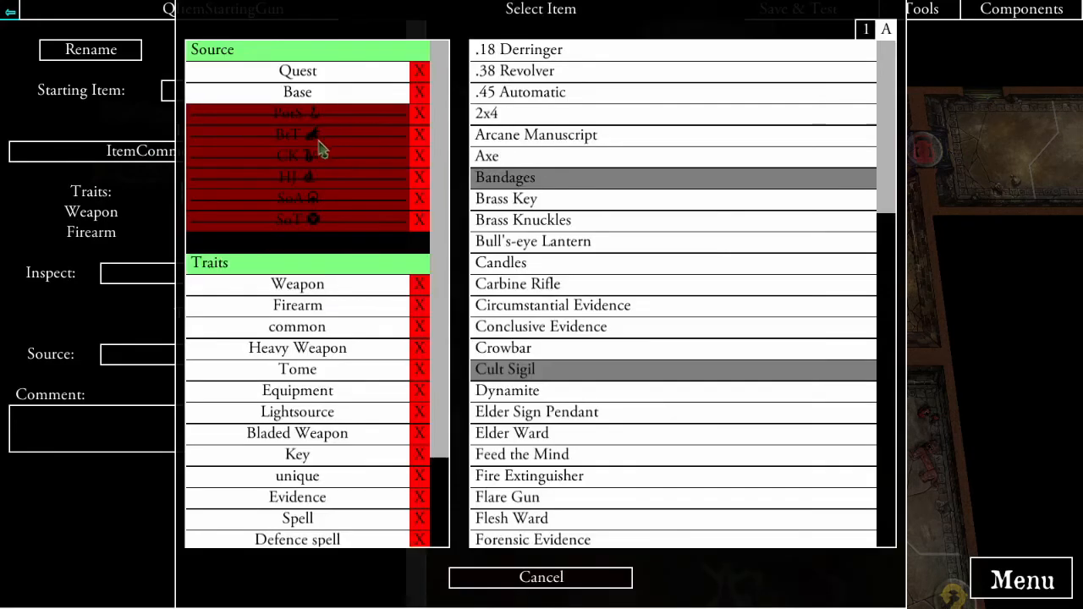
left_click(401, 306)
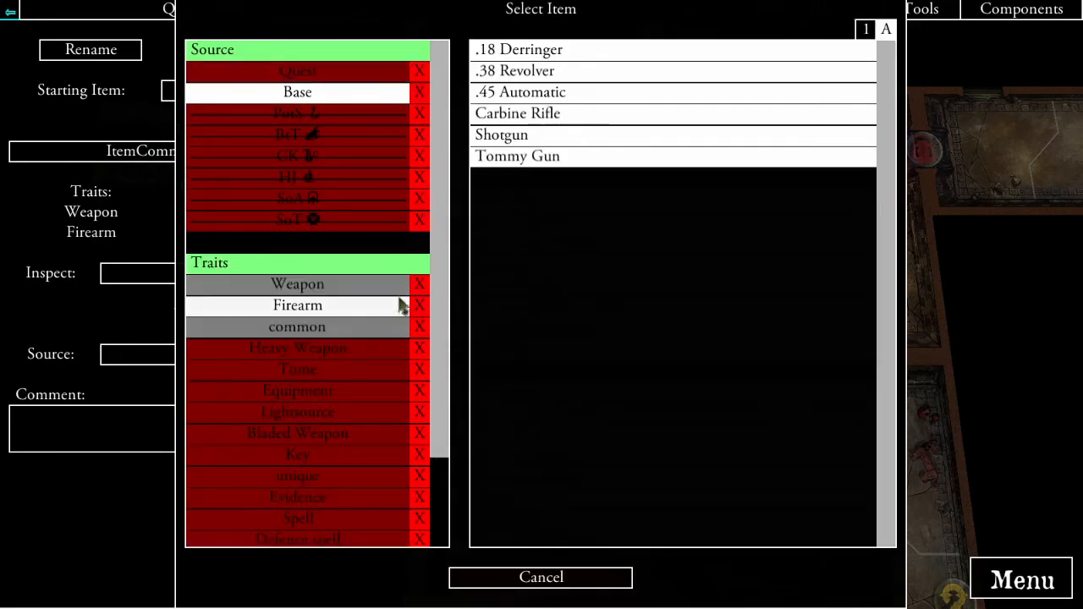
left_click(514, 137)
left_click(385, 133)
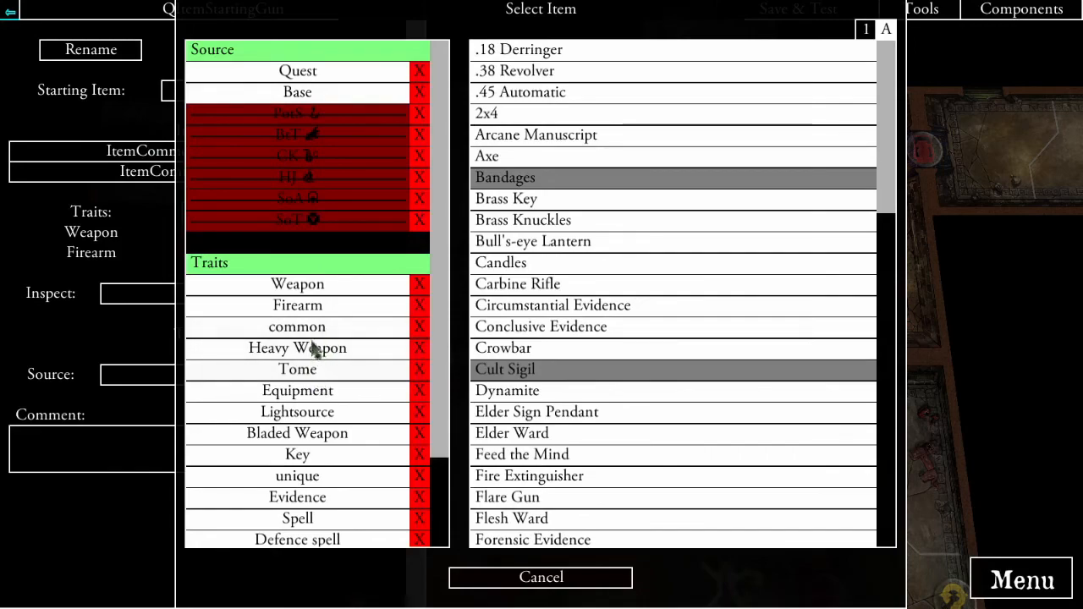
left_click(312, 308)
left_click(523, 119)
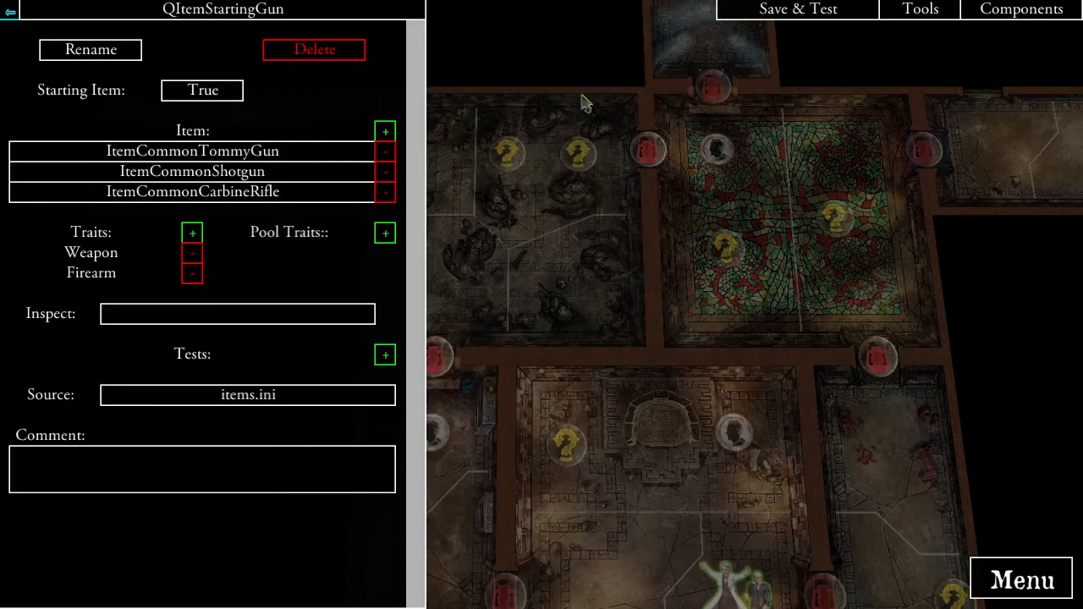
- Save and test the scenario, check the starting items, continue past the introduction messages and return to the editor
left_click(791, 12)
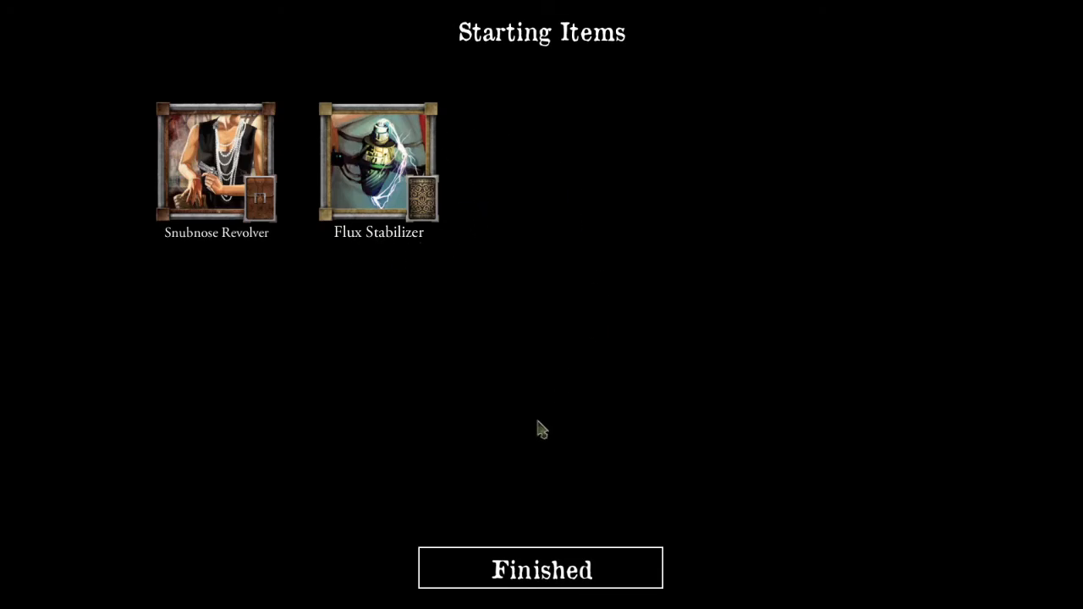
left_click(521, 574)
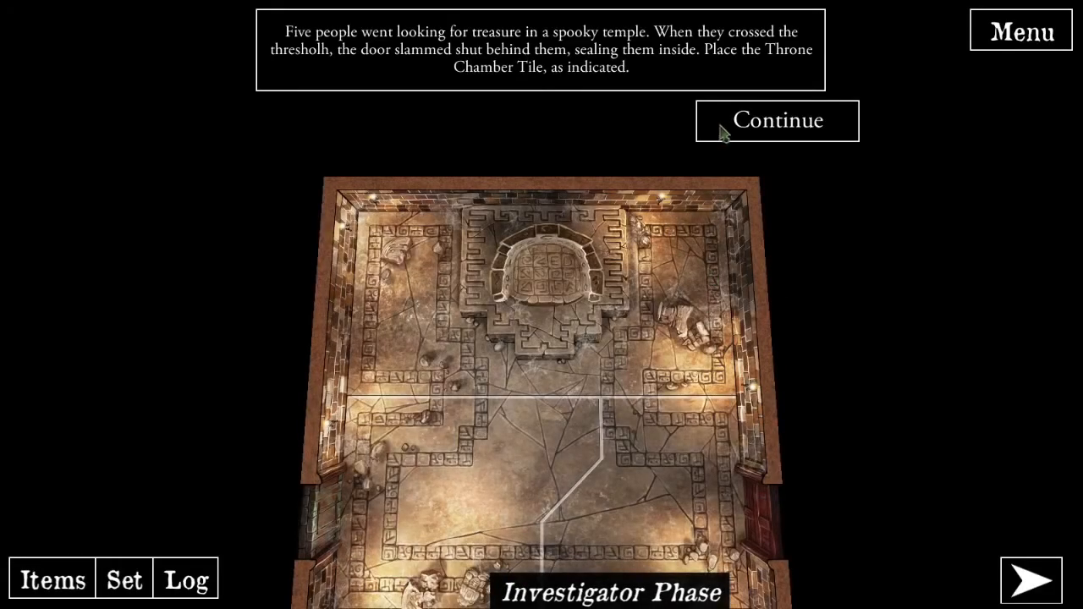
left_click(719, 125)
left_click(721, 125)
left_click(720, 125)
left_click(1013, 34)
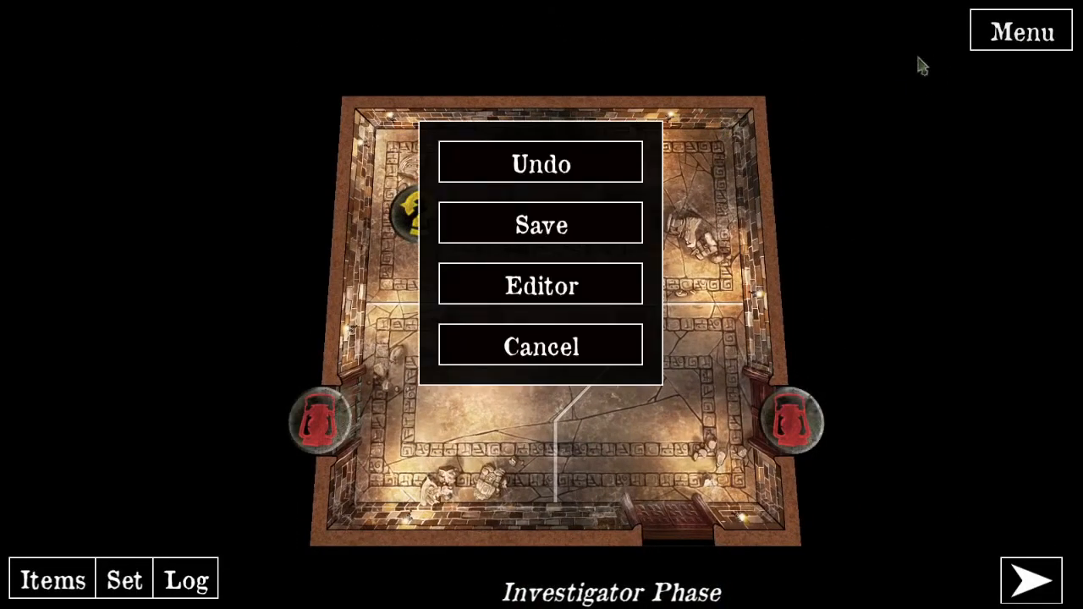
left_click(576, 284)
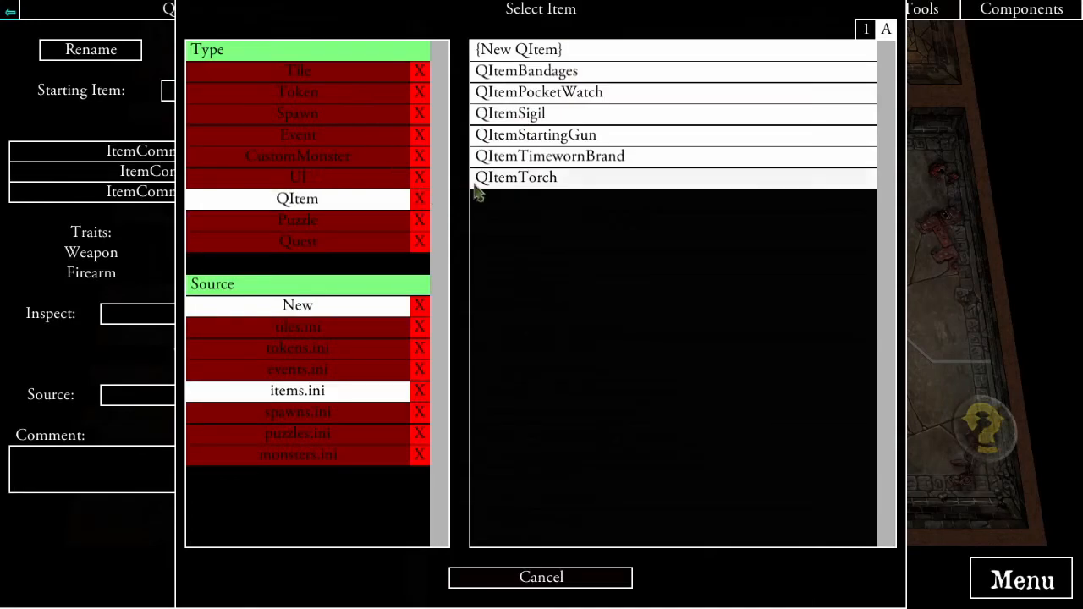
- Create a new QItem with Starting Item set to True and Candles as its item
left_click(541, 53)
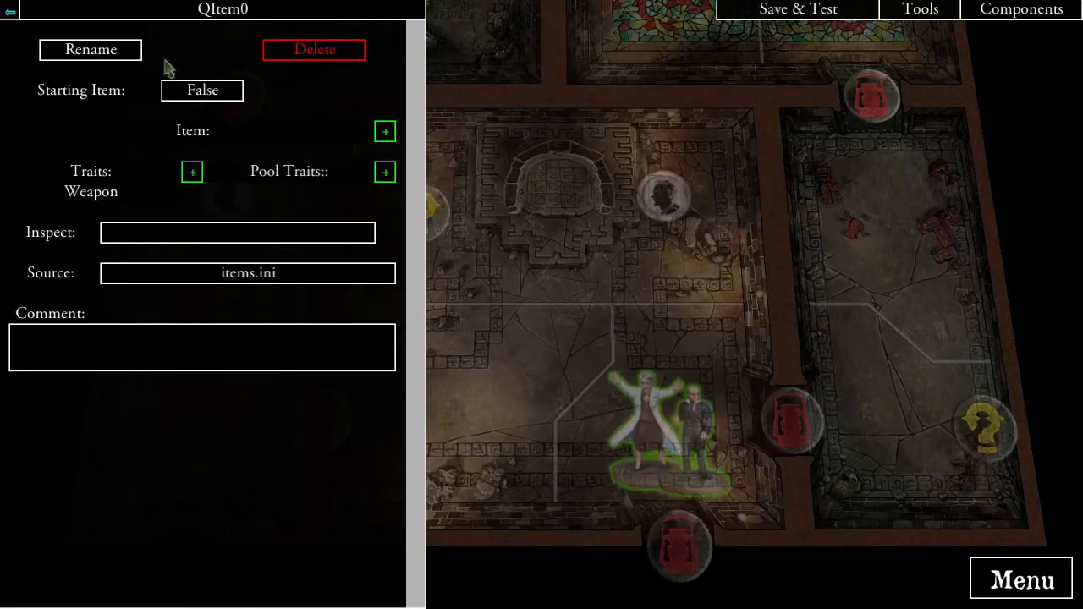
left_click(209, 91)
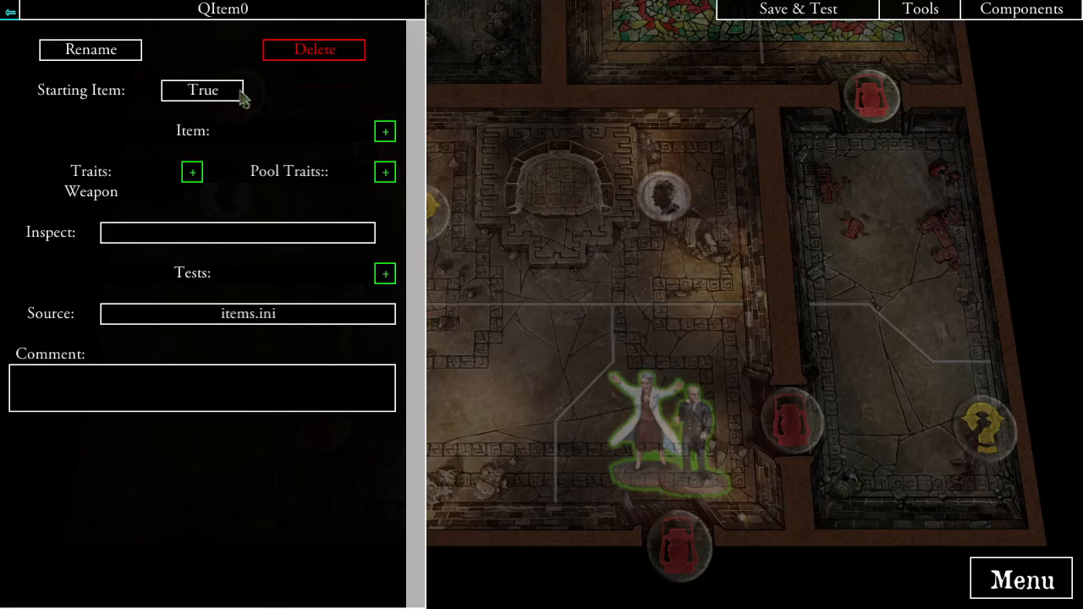
left_click(385, 134)
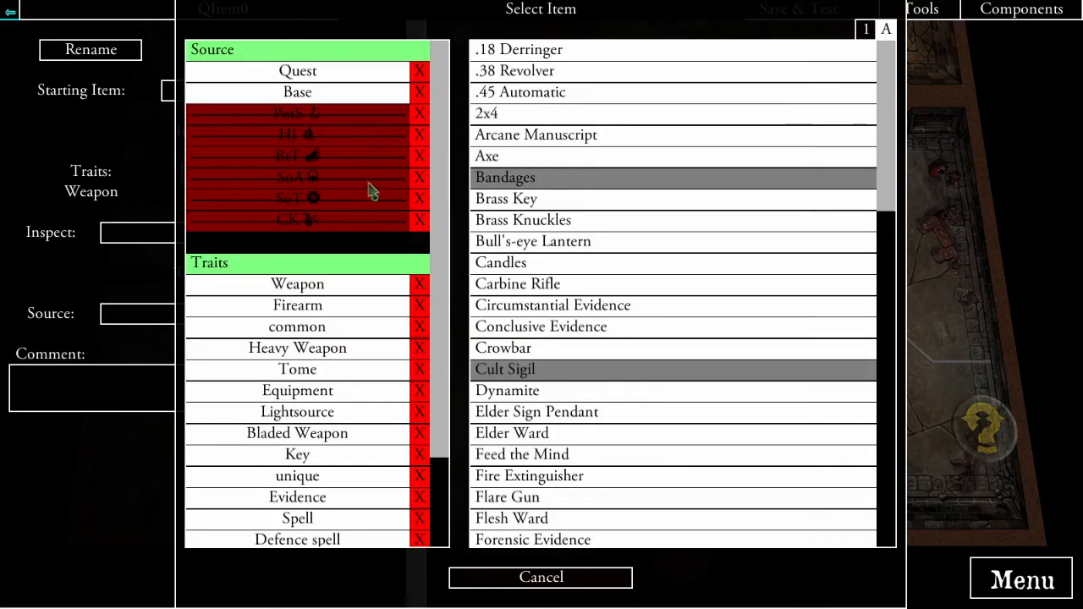
left_click(520, 265)
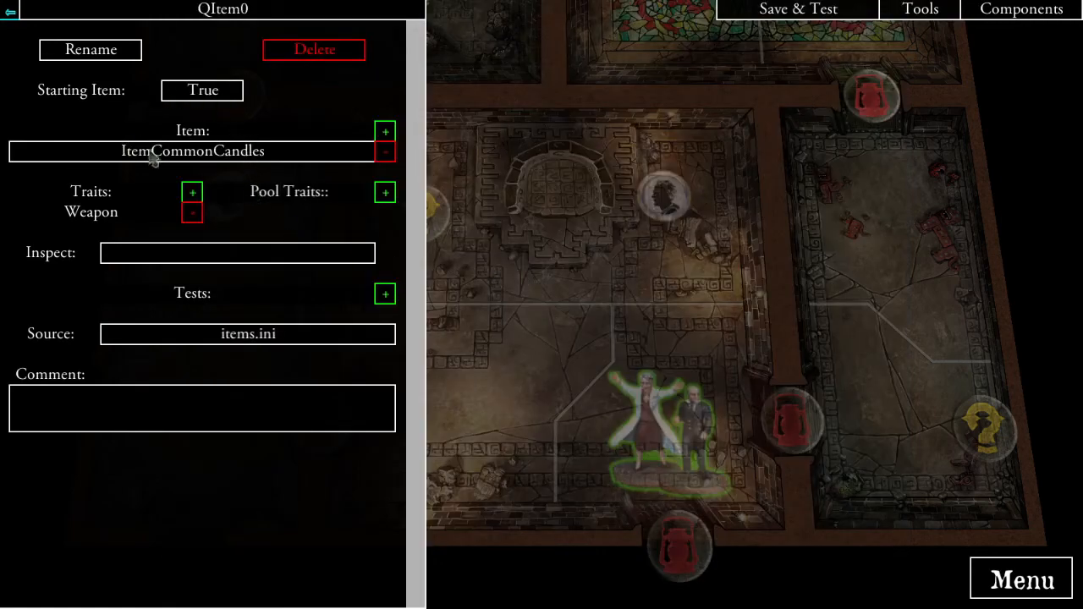
- Remove the Weapon trait from the new candles item and rename the component as Starting Candles
left_click(192, 213)
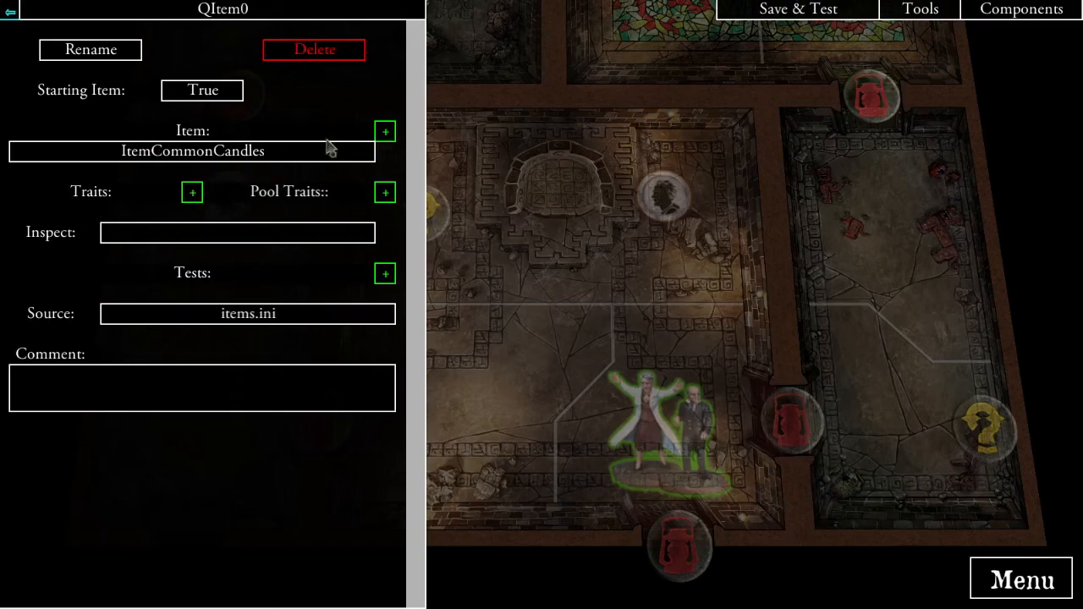
left_click(118, 53)
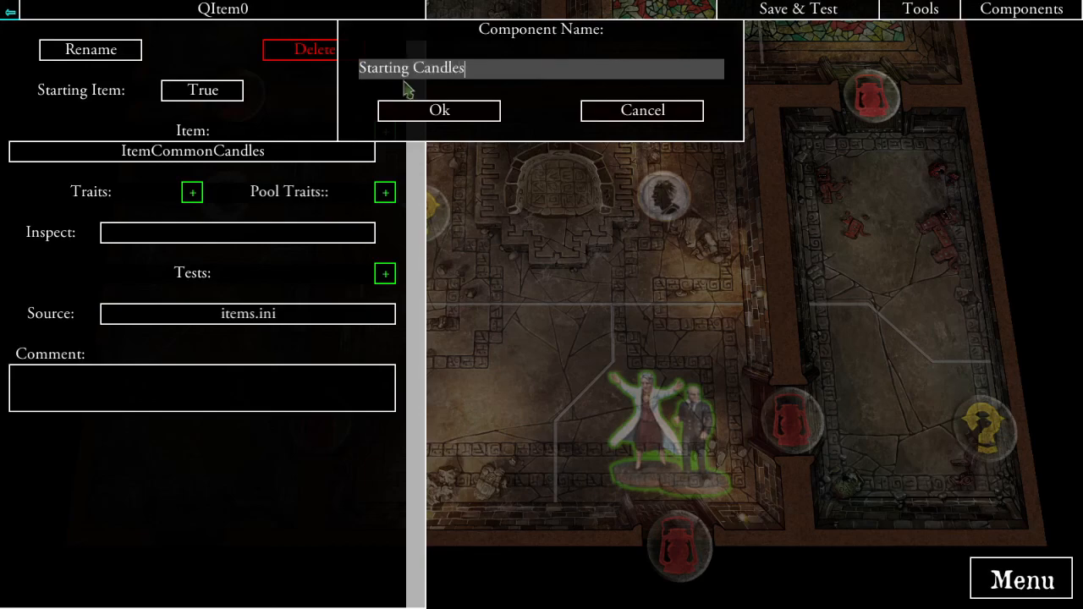
left_click(436, 111)
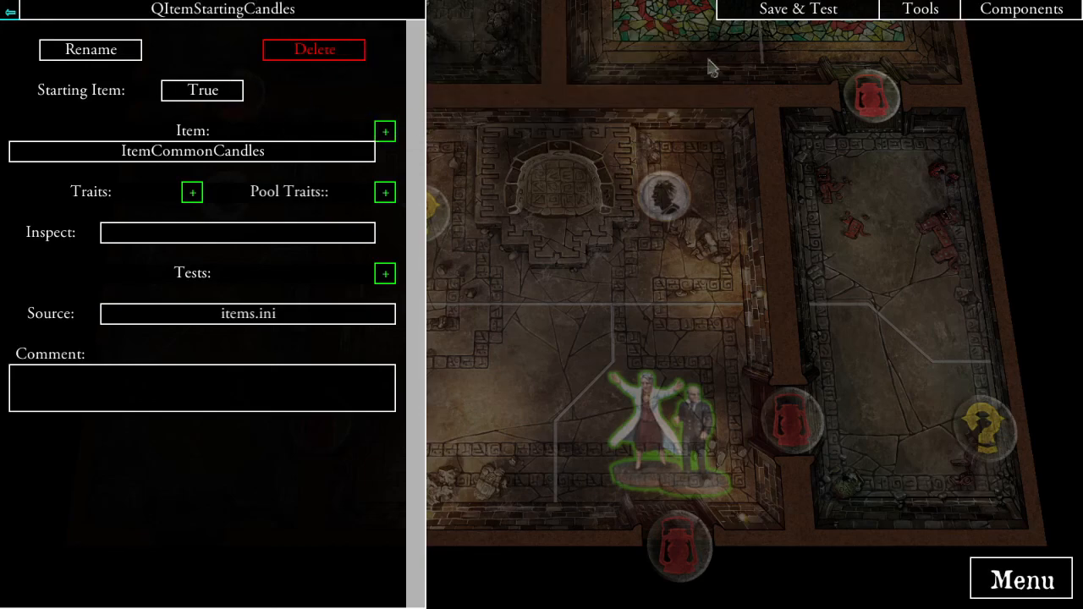
- Save and test the scenario again to check the starting items with the candles added
left_click(793, 12)
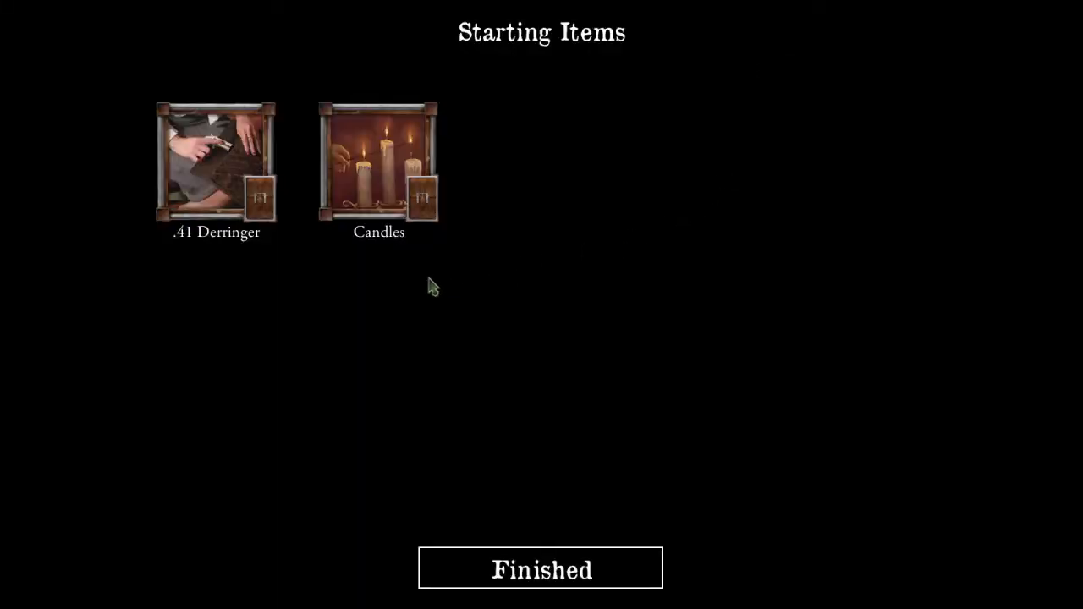